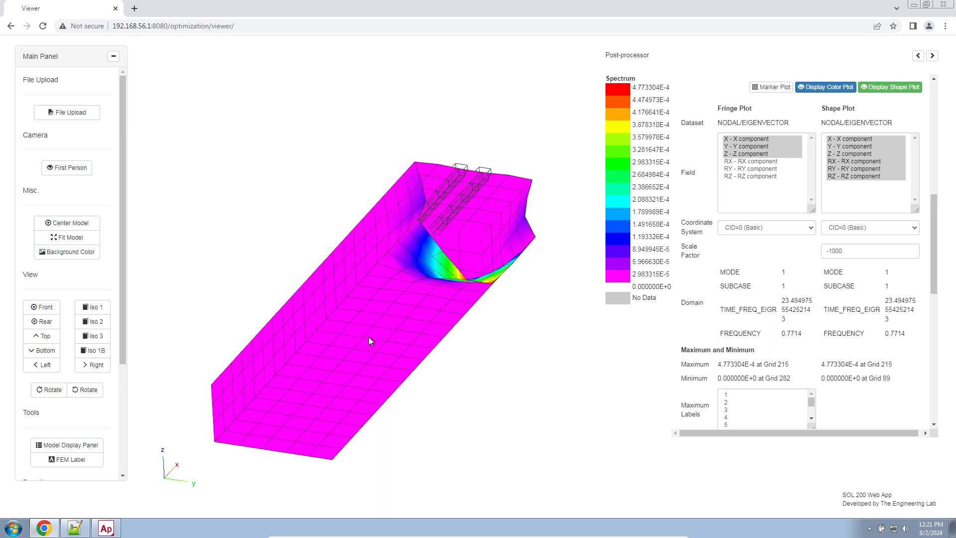
Open the model display settings and turn on the detailed display of the PBARL beams.
{"action": "left_click_drag", "start_coordinate": [369, 341], "coordinate": [370, 353]}
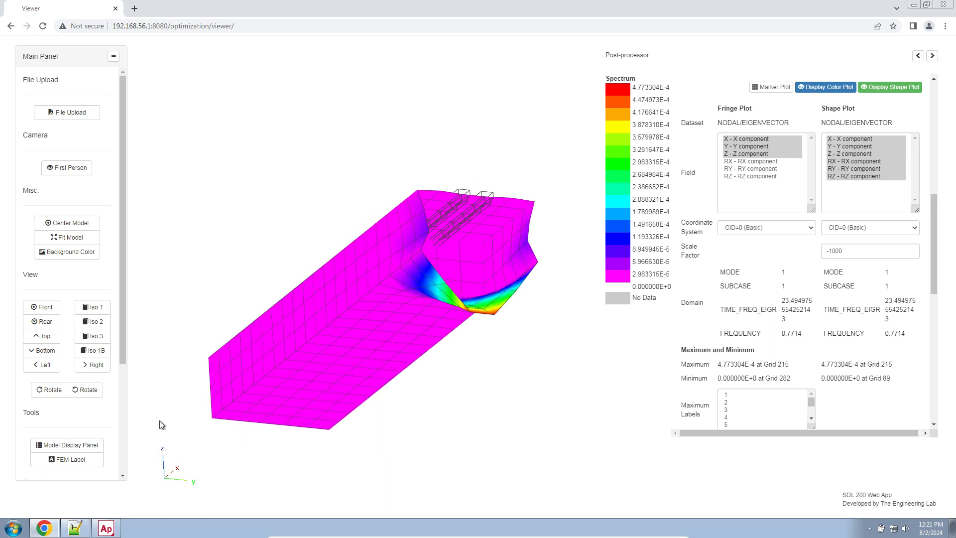
{"action": "left_click", "coordinate": [92, 446]}
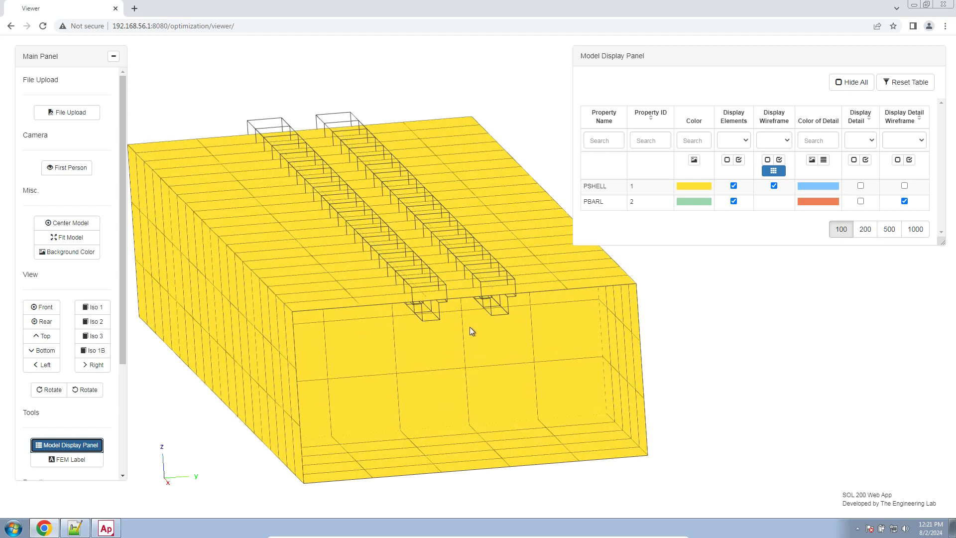
{"action": "left_click", "coordinate": [860, 201]}
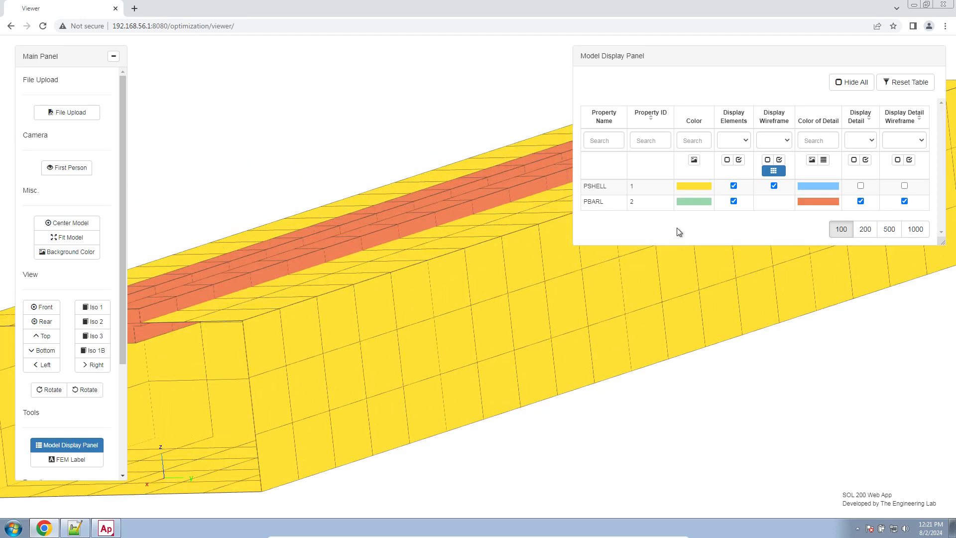
Hide the PSHELL elements and wireframe to isolate the PBARL beams, toggling the wireframe style along the way.
{"action": "left_click", "coordinate": [735, 186]}
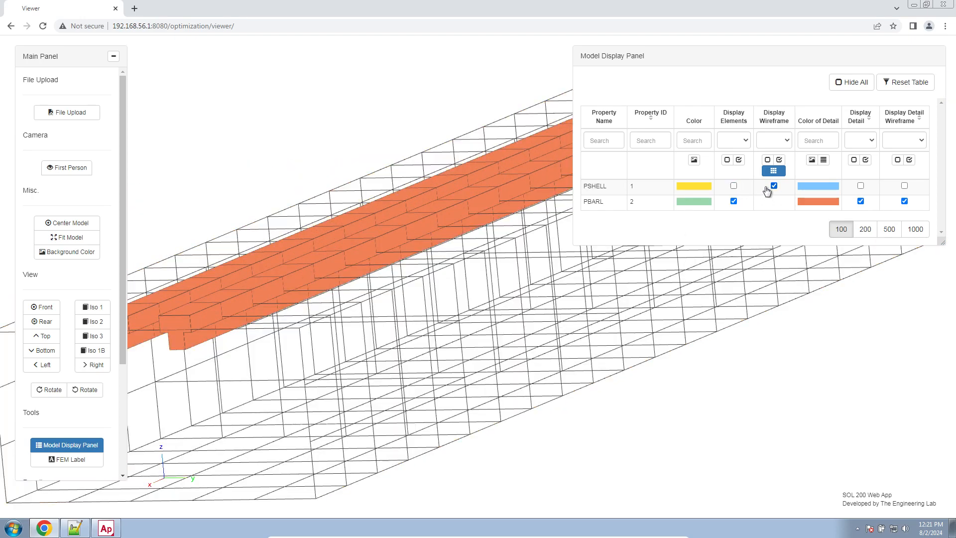
{"action": "left_click", "coordinate": [774, 186]}
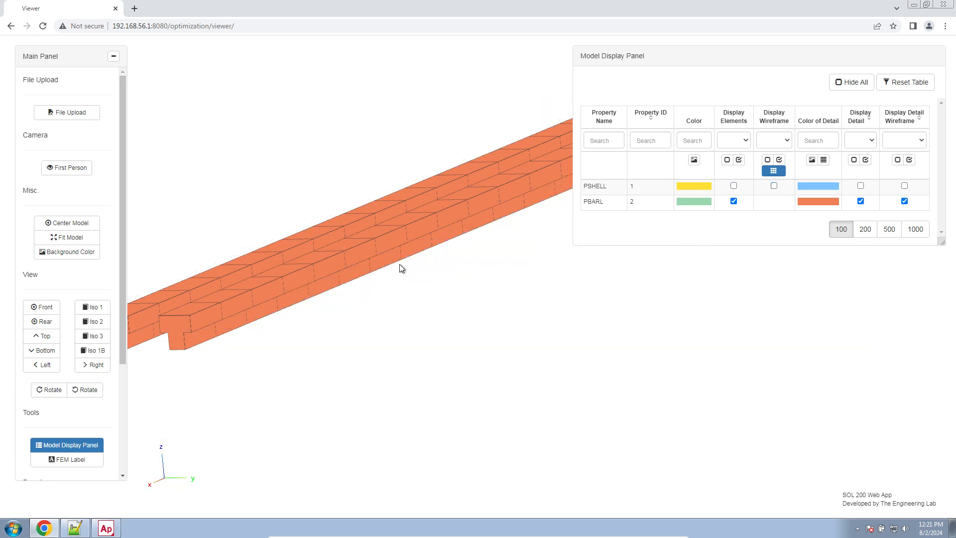
{"action": "left_click", "coordinate": [777, 172]}
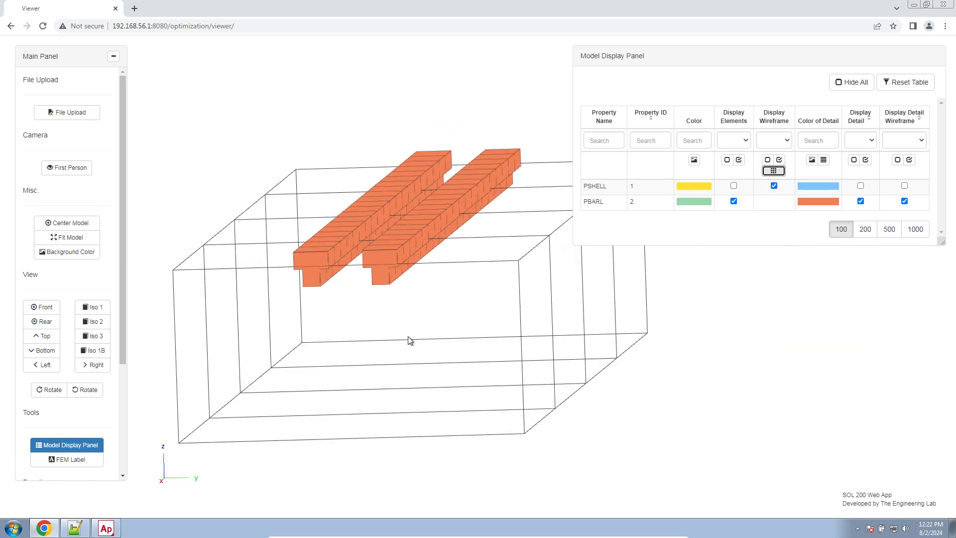
{"action": "left_click", "coordinate": [775, 186]}
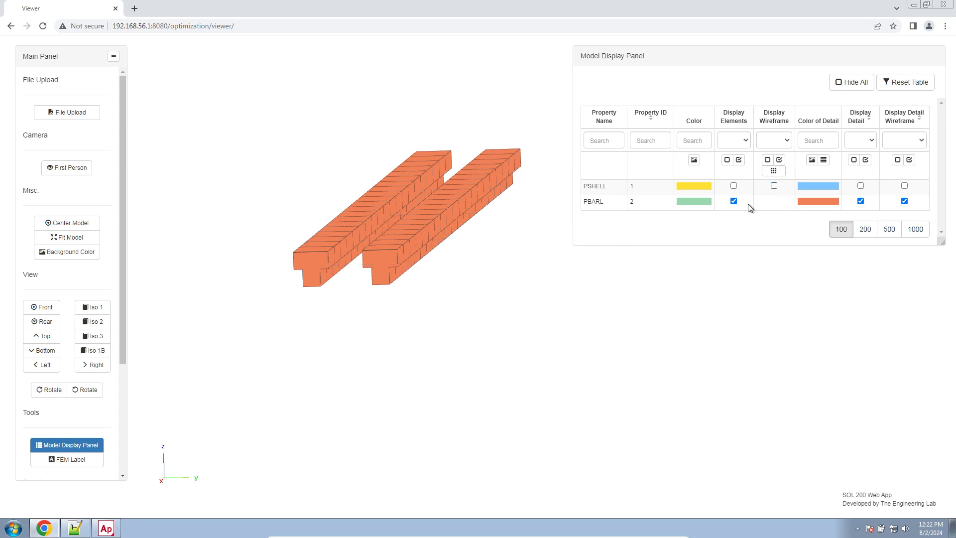
Switch to the Notepad++ outline, insert a blank line below "Build Geometry and Mesh", and highlight the "MSC Apex" heading.
{"action": "left_click", "coordinate": [86, 529]}
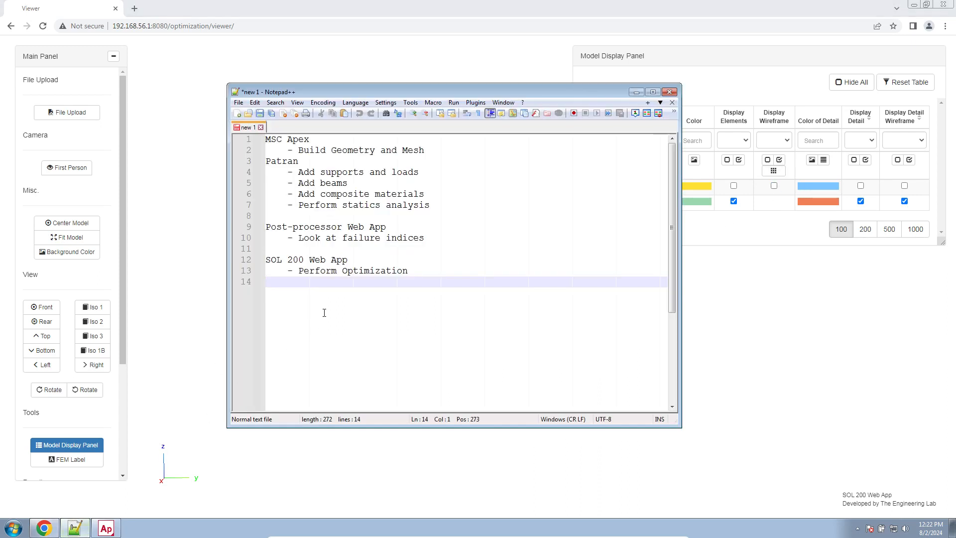
{"action": "left_click", "coordinate": [438, 150]}
{"action": "key", "text": "Return"}
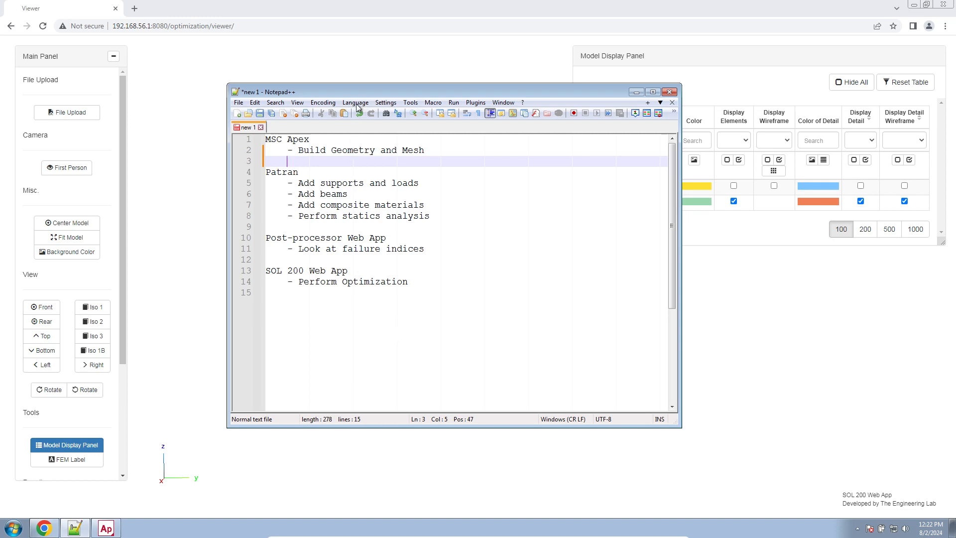
{"action": "left_click_drag", "start_coordinate": [357, 93], "coordinate": [374, 115]}
{"action": "left_click_drag", "start_coordinate": [333, 161], "coordinate": [272, 163]}
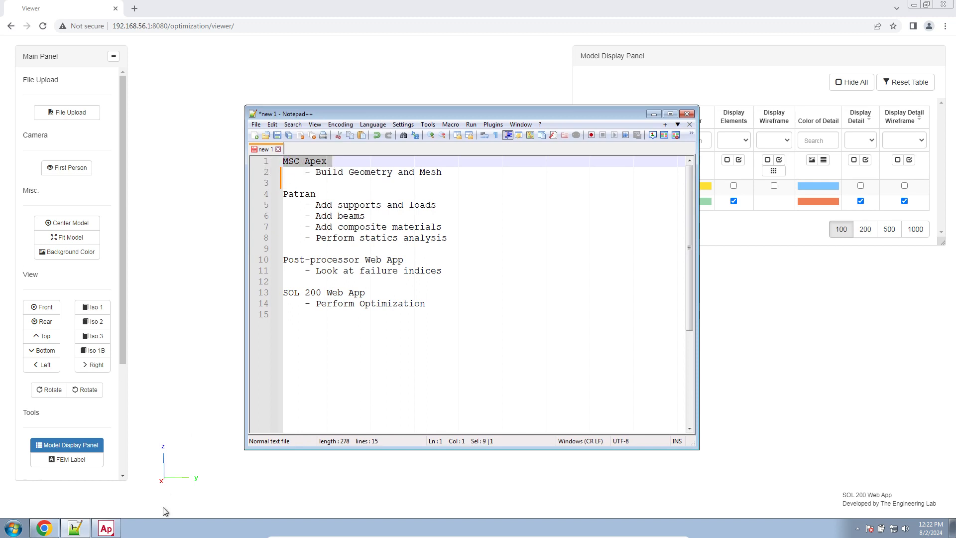
Look at the MSC Apex session, return to the Notepad++ outline, and highlight the Post-processor Web App and SOL 200 Web App sections.
{"action": "left_click", "coordinate": [106, 528]}
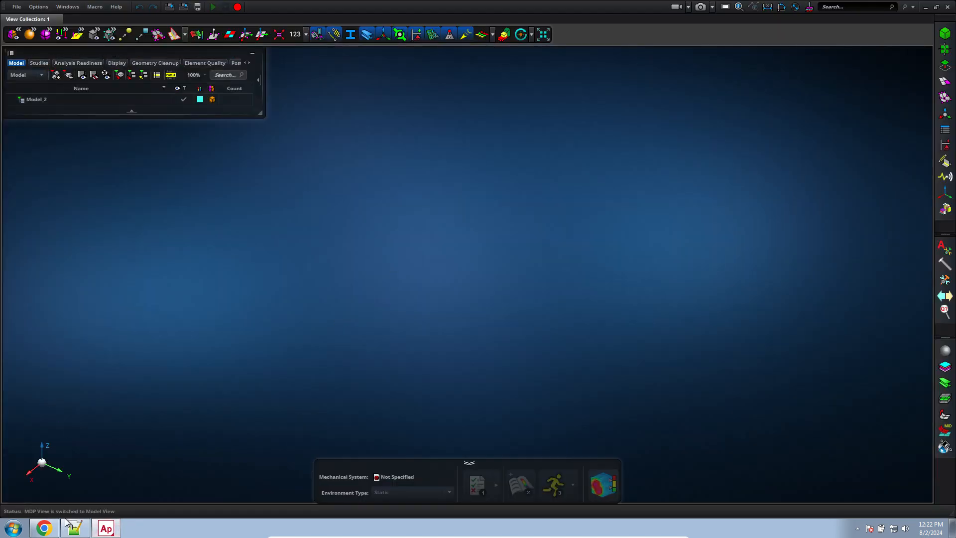
{"action": "left_click", "coordinate": [70, 526]}
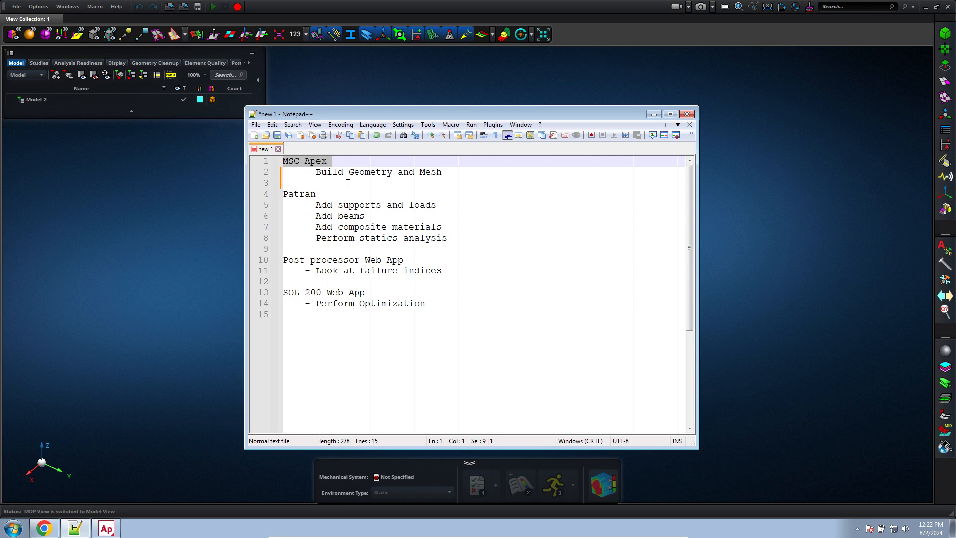
{"action": "key", "text": "alt+space"}
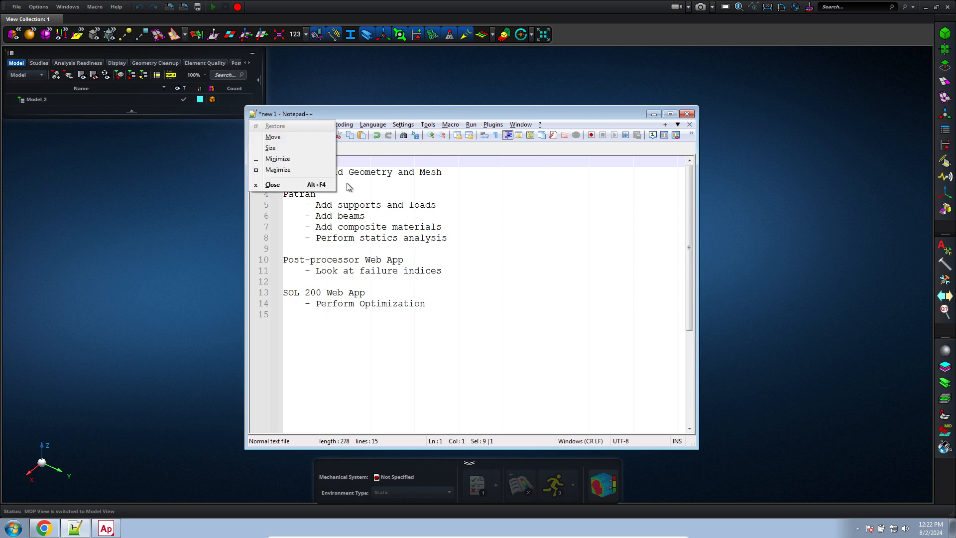
{"action": "left_click", "coordinate": [364, 202]}
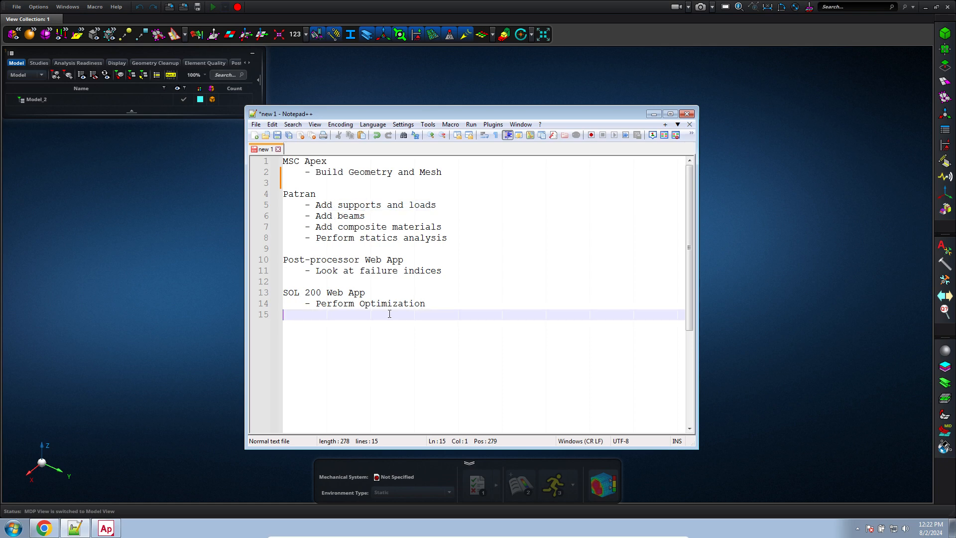
{"action": "left_click_drag", "start_coordinate": [389, 316], "coordinate": [268, 264]}
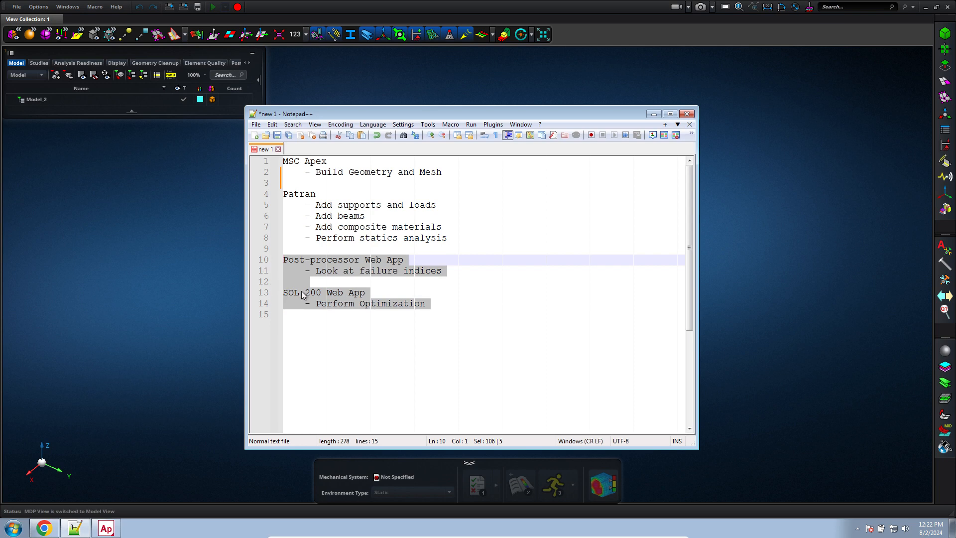
Switch to the Chrome viewer and display the PSHELL elements and their wireframe around the beams.
{"action": "left_click", "coordinate": [44, 528]}
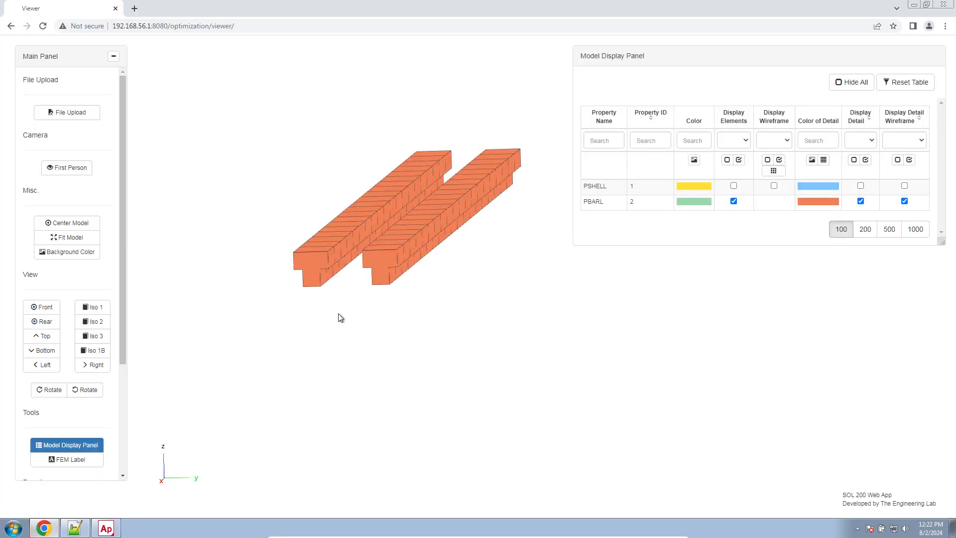
{"action": "left_click", "coordinate": [734, 186]}
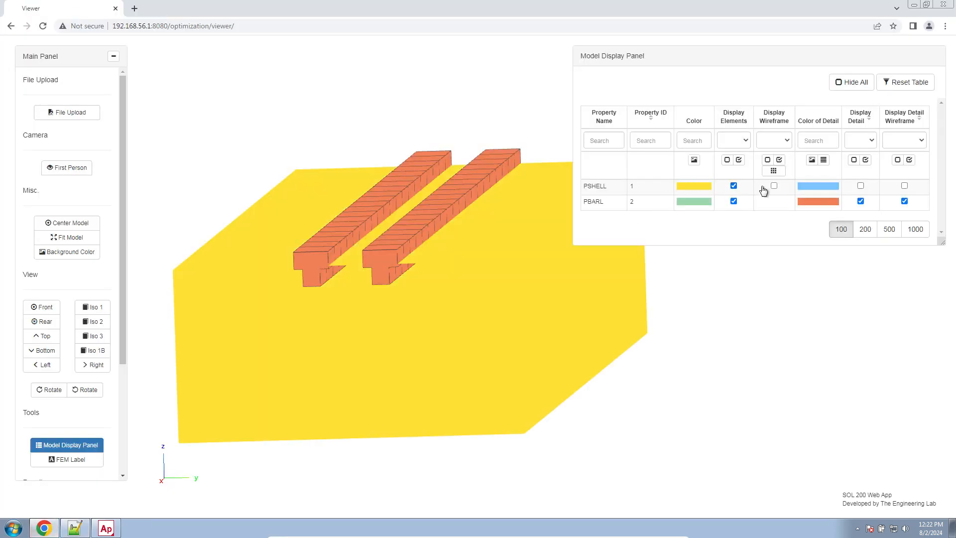
{"action": "left_click", "coordinate": [774, 186]}
{"action": "left_click_drag", "start_coordinate": [431, 240], "coordinate": [479, 240]}
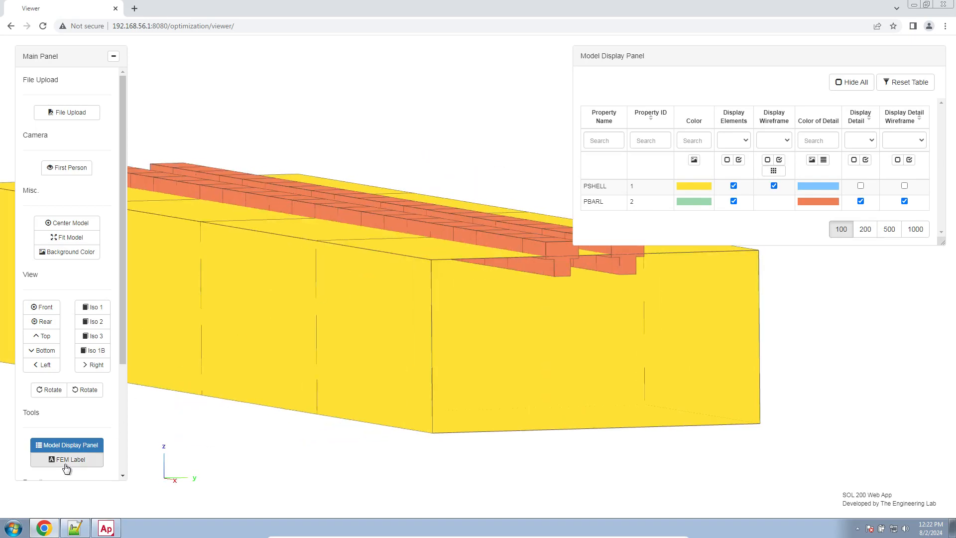
Open the post-processor results and inspect the eigenvector plot on the deformed model from several angles.
{"action": "scroll", "coordinate": [69, 438], "scroll_direction": "down", "scroll_amount": 3}
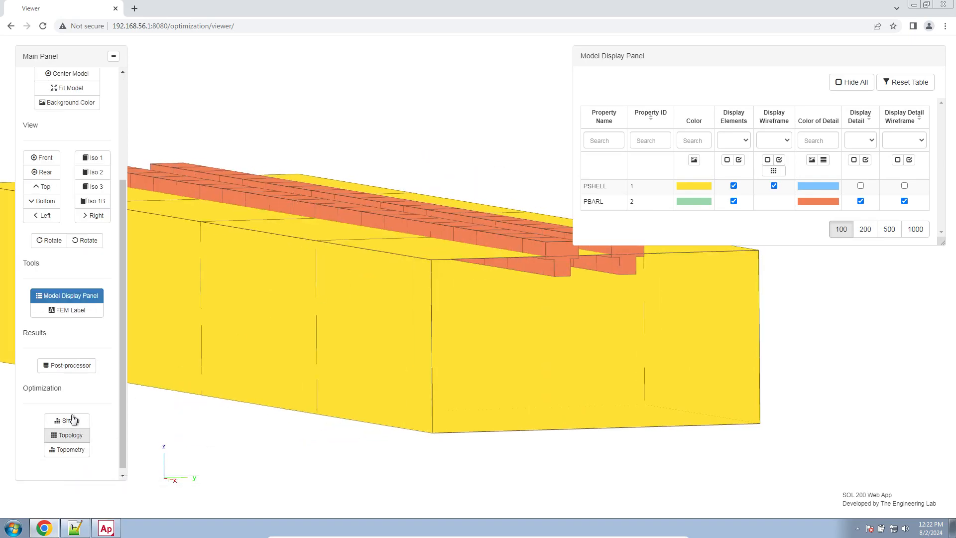
{"action": "left_click", "coordinate": [77, 368]}
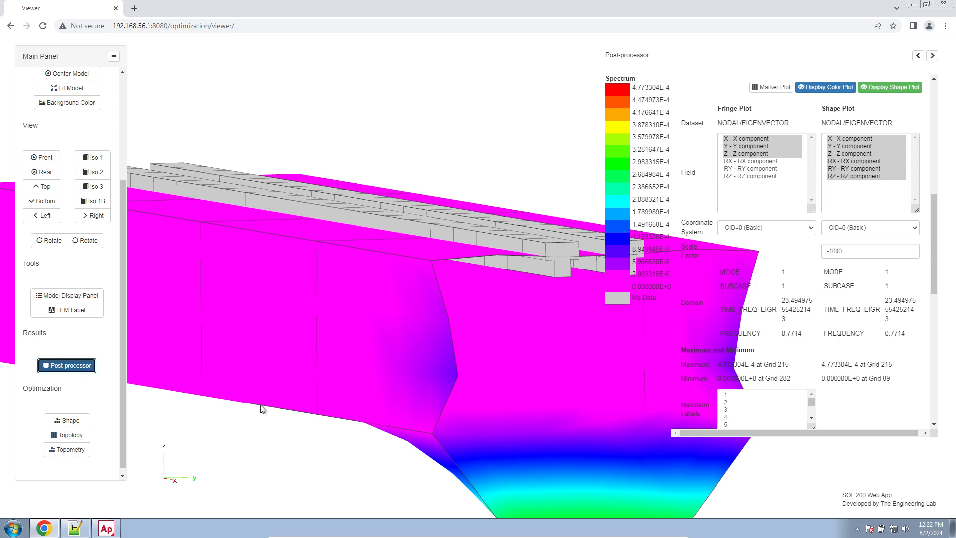
{"action": "mouse_move", "coordinate": [286, 405]}
{"action": "left_mouse_down"}
{"action": "mouse_move", "coordinate": [301, 408]}
{"action": "mouse_move", "coordinate": [303, 380]}
{"action": "mouse_move", "coordinate": [291, 391]}
{"action": "mouse_move", "coordinate": [297, 406]}
{"action": "left_mouse_up"}
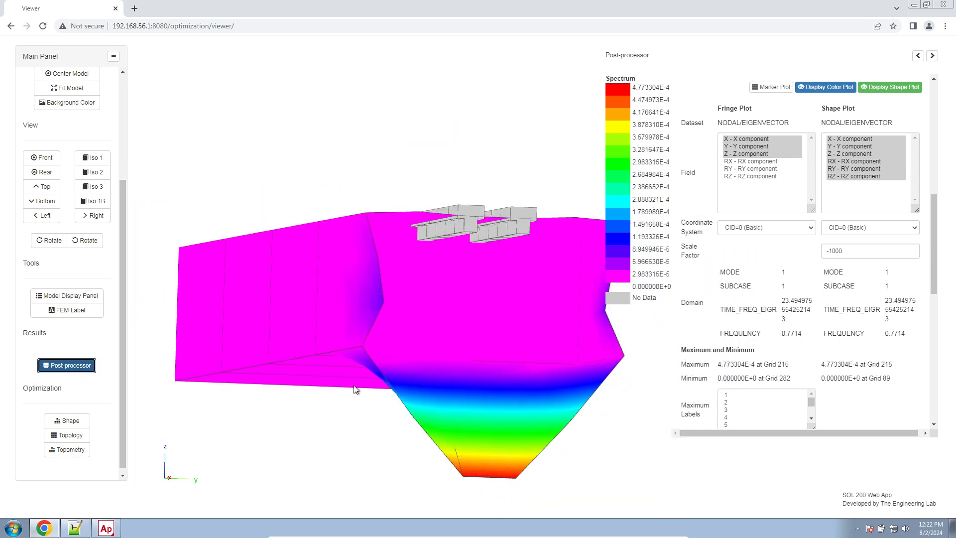
{"action": "left_click_drag", "start_coordinate": [354, 388], "coordinate": [308, 370]}
Highlight the SOL 200 Web App section in the Notepad++ outline, and return to the Chrome viewer to inspect the deformed model.
{"action": "left_click", "coordinate": [74, 528]}
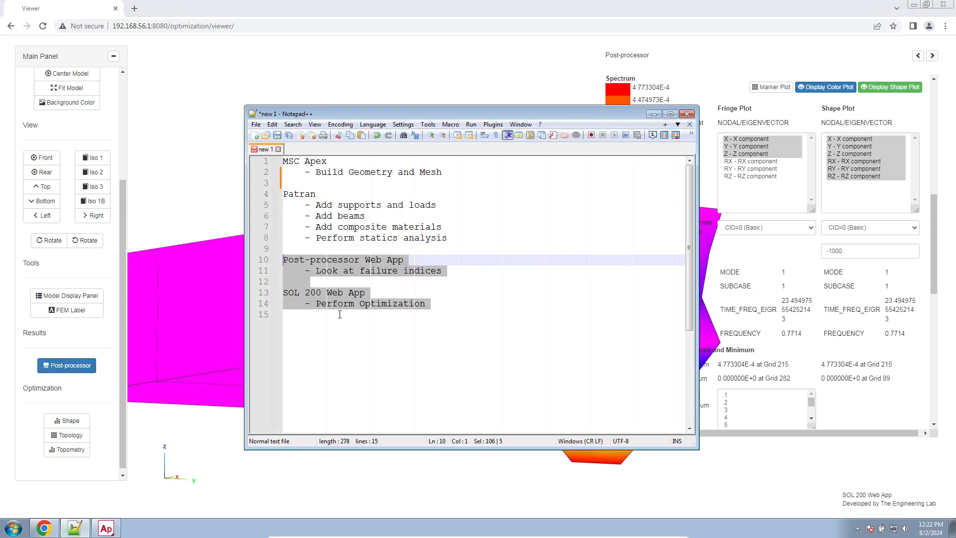
{"action": "left_click", "coordinate": [368, 326]}
{"action": "left_click_drag", "start_coordinate": [277, 315], "coordinate": [261, 295]}
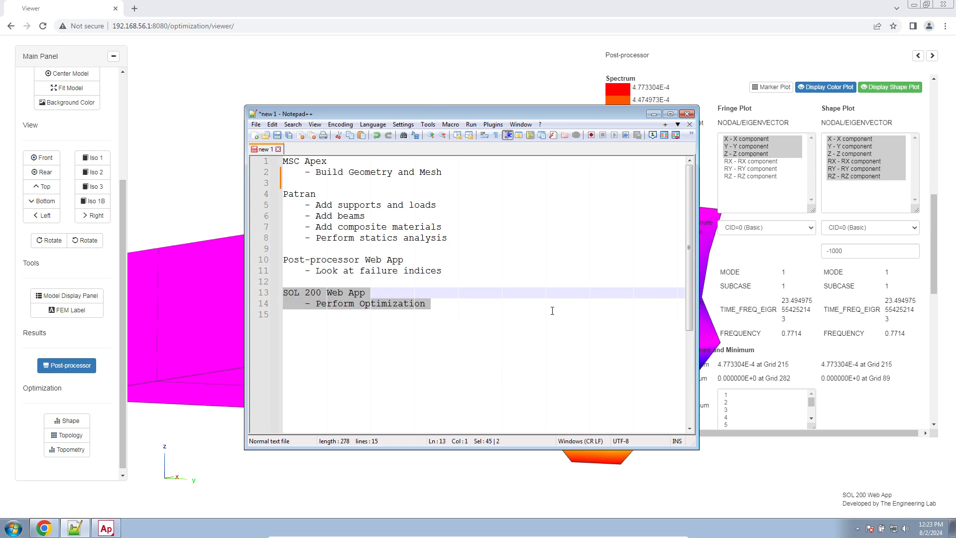
{"action": "left_click", "coordinate": [532, 84]}
{"action": "left_click_drag", "start_coordinate": [336, 245], "coordinate": [133, 459]}
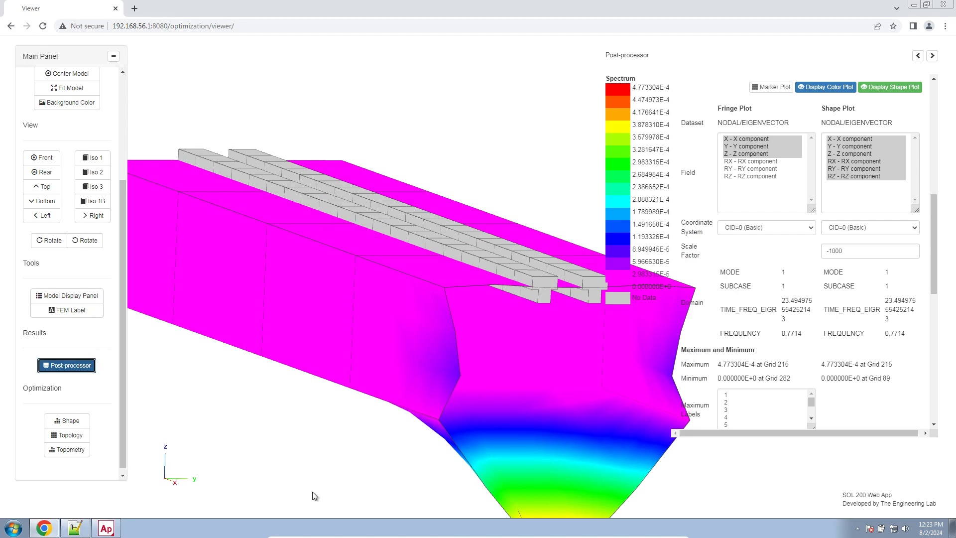
Open a new browser tab and close the Viewer tab.
{"action": "left_click", "coordinate": [134, 8]}
{"action": "left_click", "coordinate": [115, 8]}
{"action": "key", "text": "Return"}
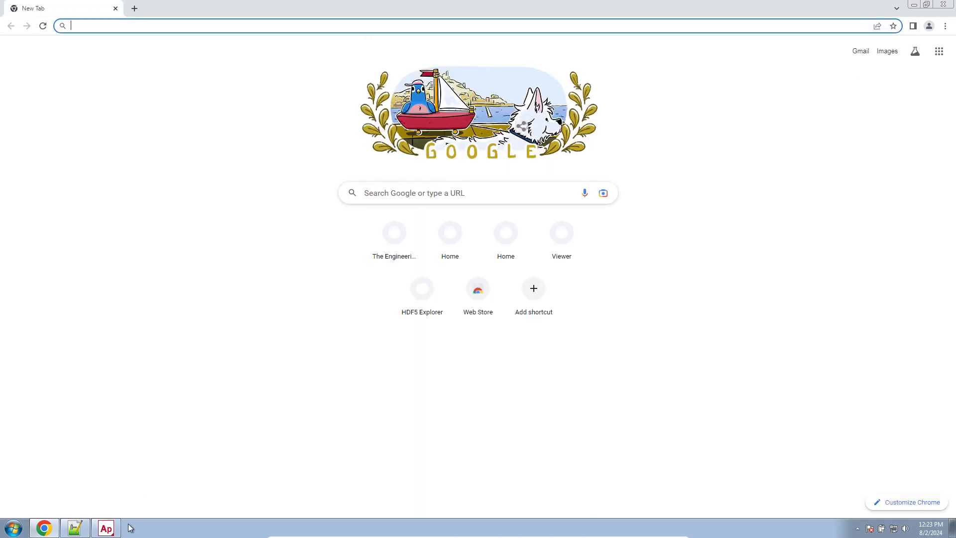
Switch to MSC Apex and sketch a two-point rectangle about 22.83 in by 11.02 in on the YZ plane.
{"action": "left_click", "coordinate": [106, 528]}
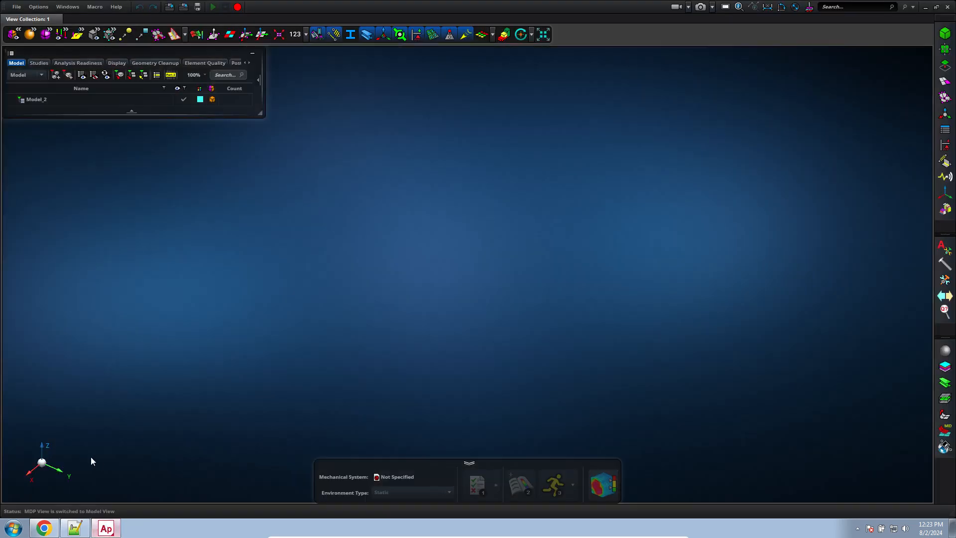
{"action": "left_click", "coordinate": [939, 52]}
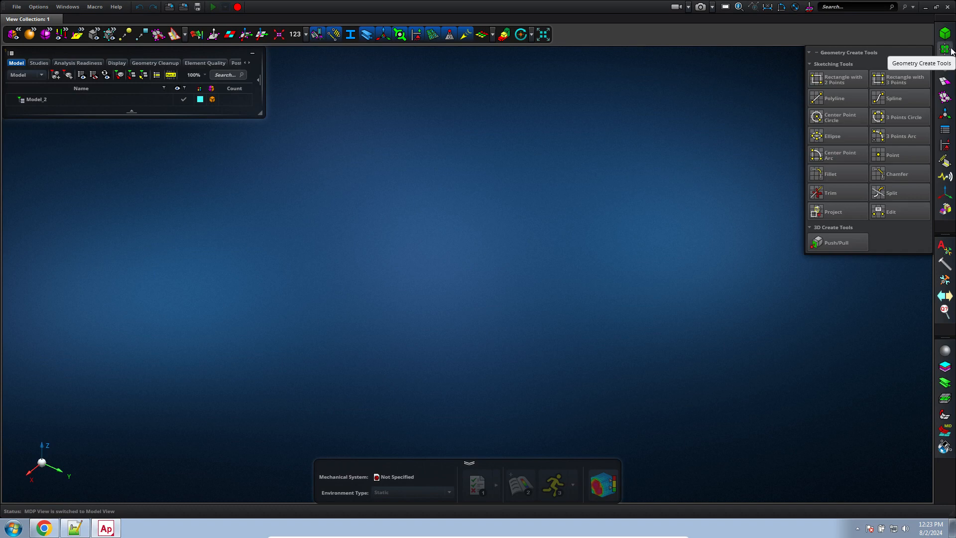
{"action": "left_click", "coordinate": [846, 82]}
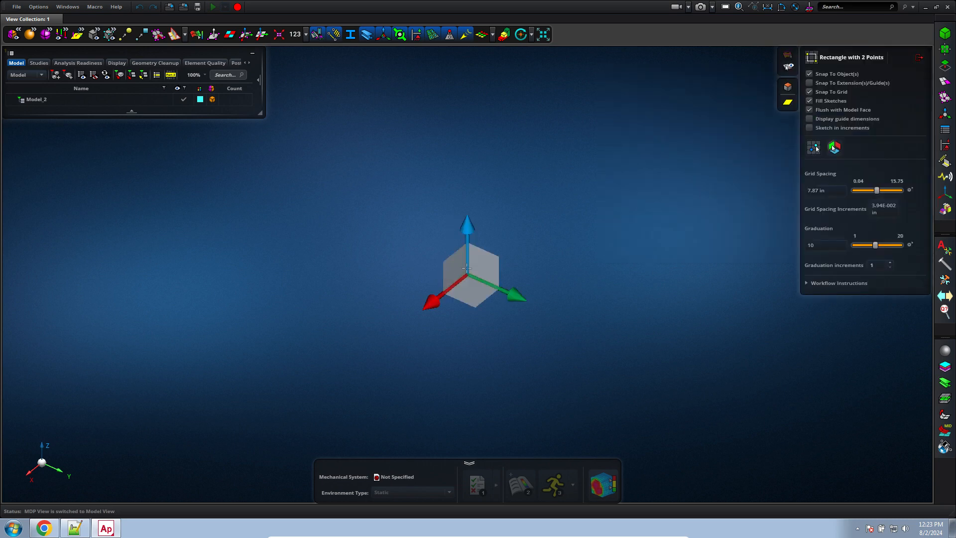
{"action": "left_click", "coordinate": [491, 261]}
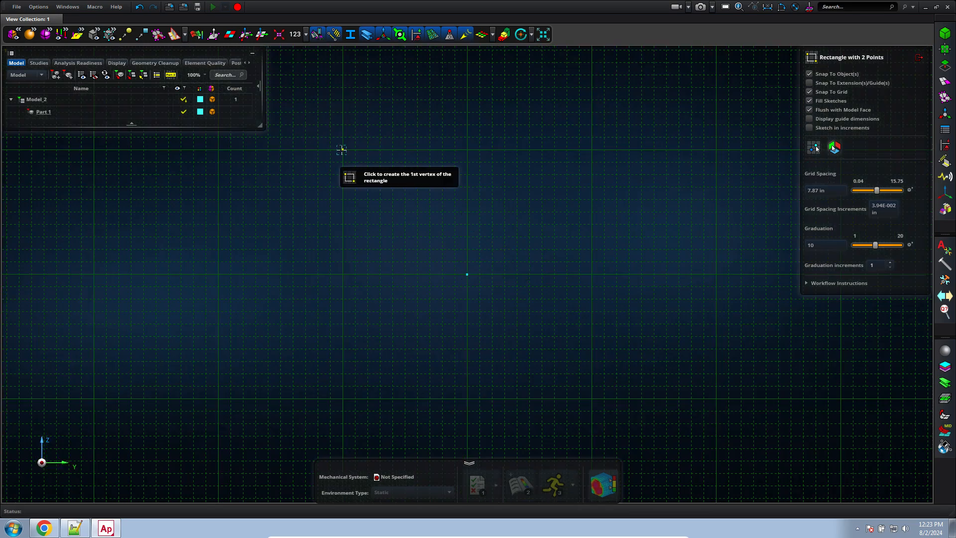
{"action": "left_click", "coordinate": [343, 150]}
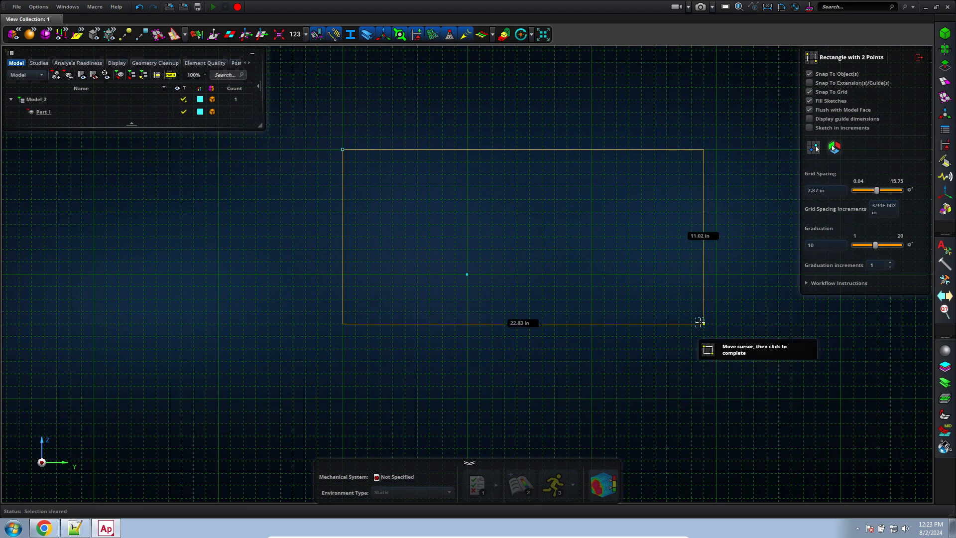
{"action": "left_click", "coordinate": [703, 323]}
Set the rectangle's horizontal length to 1 m and fit the resized sketch in view.
{"action": "left_click", "coordinate": [529, 324]}
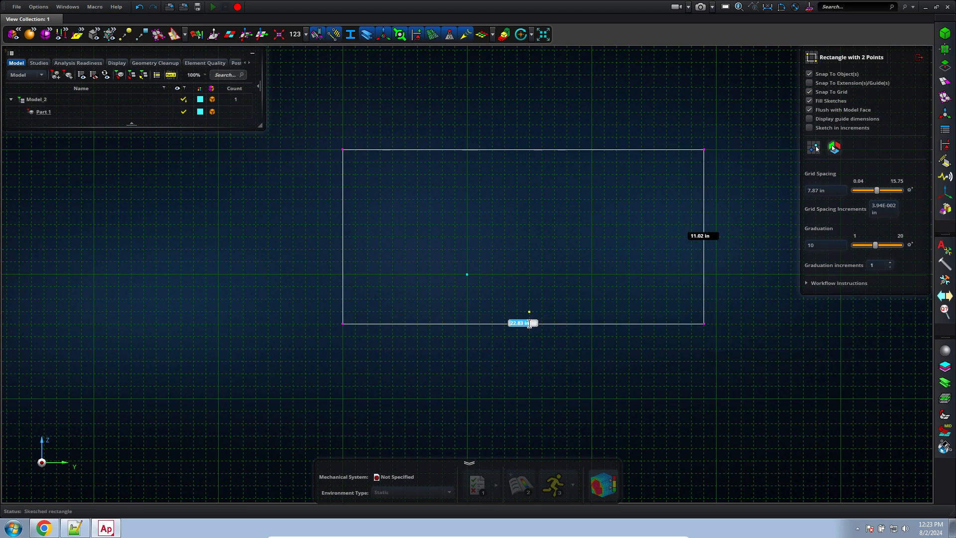
{"action": "type", "text": "1m"}
{"action": "key", "text": "Return"}
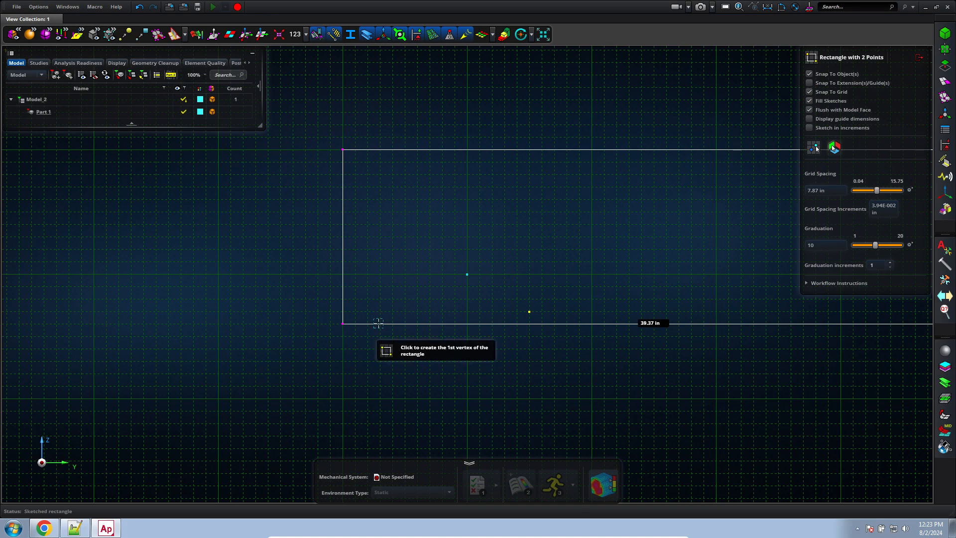
{"action": "scroll", "coordinate": [578, 284], "scroll_direction": "down", "scroll_amount": 3}
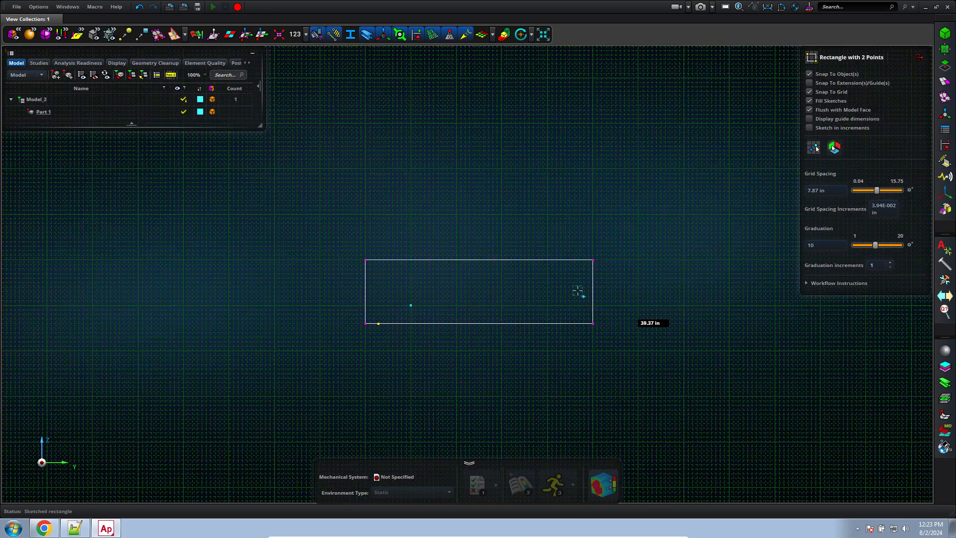
{"action": "scroll", "coordinate": [578, 290], "scroll_direction": "down", "scroll_amount": 5}
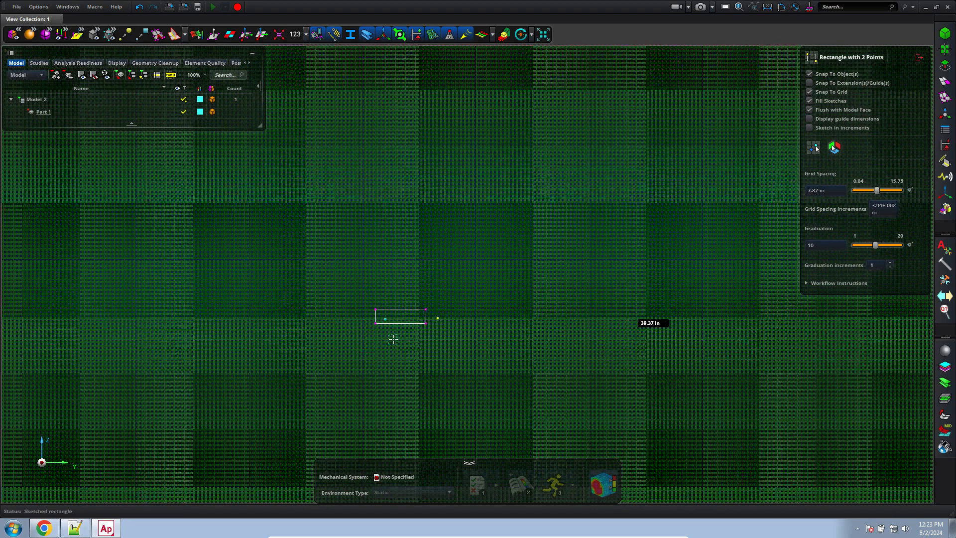
{"action": "scroll", "coordinate": [393, 339], "scroll_direction": "up", "scroll_amount": 5}
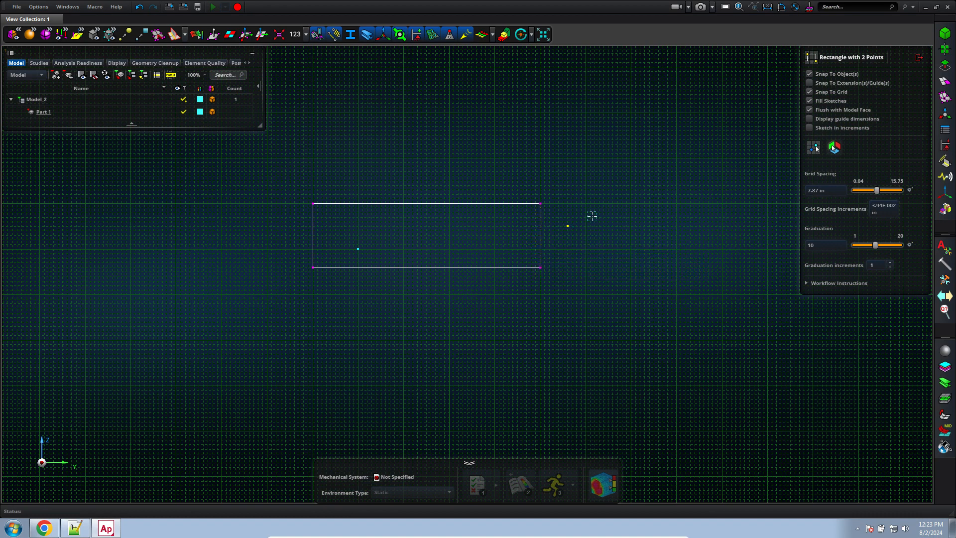
Finish the current rectangle sketch and delete the resulting surface from Part 1.
{"action": "left_click", "coordinate": [920, 59]}
{"action": "left_click", "coordinate": [23, 112]}
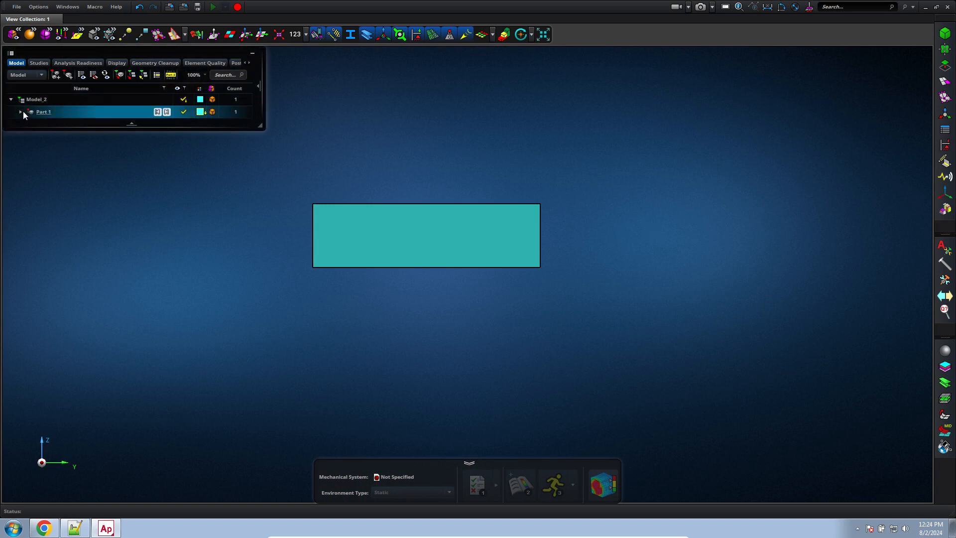
{"action": "left_click", "coordinate": [66, 124]}
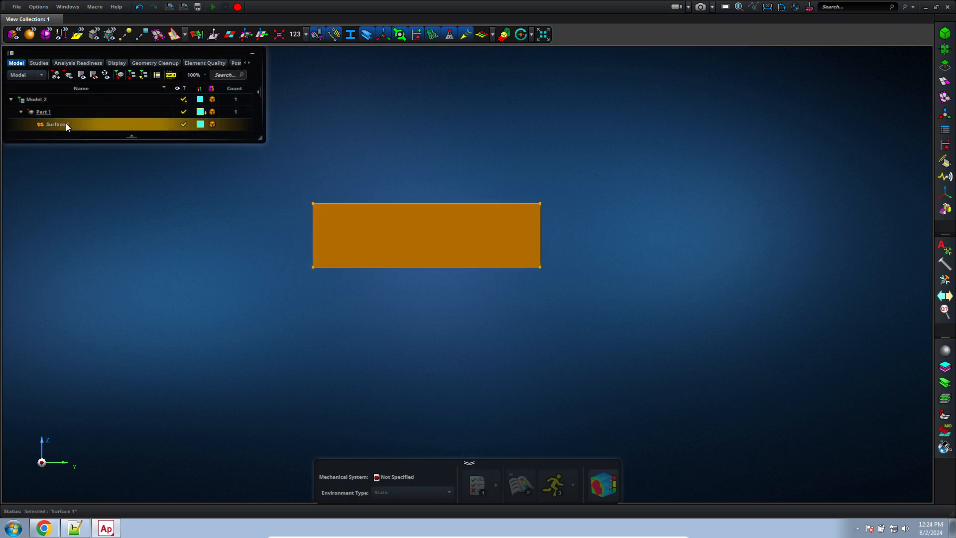
{"action": "right_click", "coordinate": [82, 128]}
{"action": "left_click", "coordinate": [95, 132]}
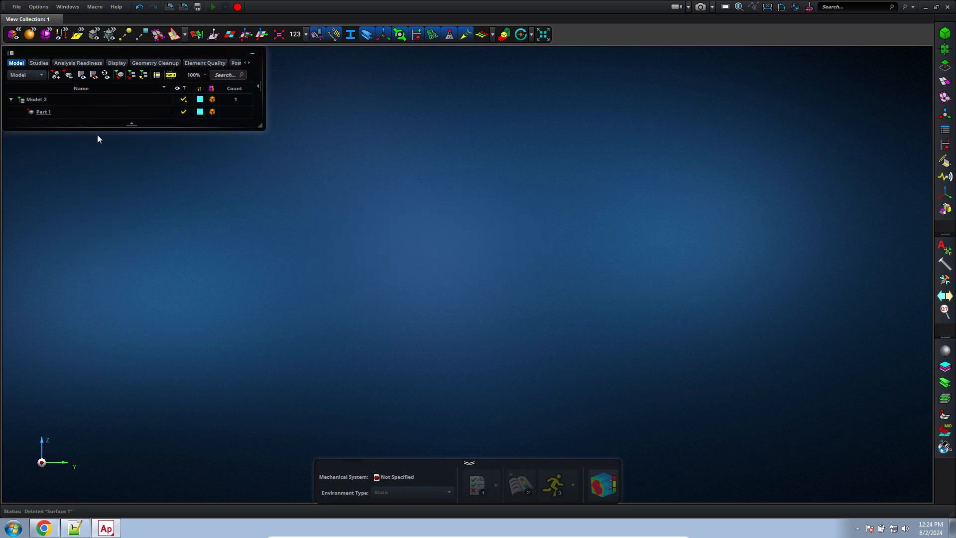
Sketch a new two-point rectangle about 59.84 in wide and 20.47 in high on the YZ plane.
{"action": "left_click", "coordinate": [945, 49]}
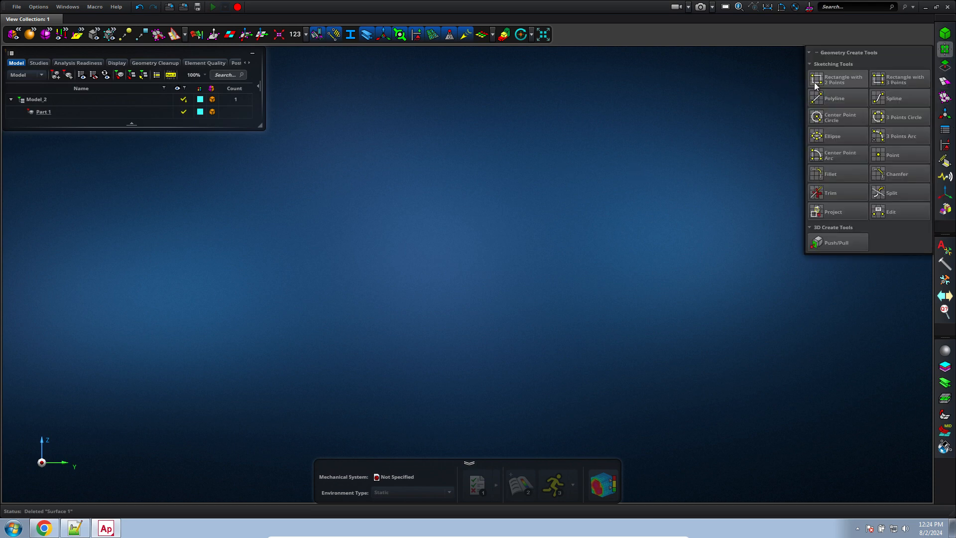
{"action": "left_click", "coordinate": [839, 79]}
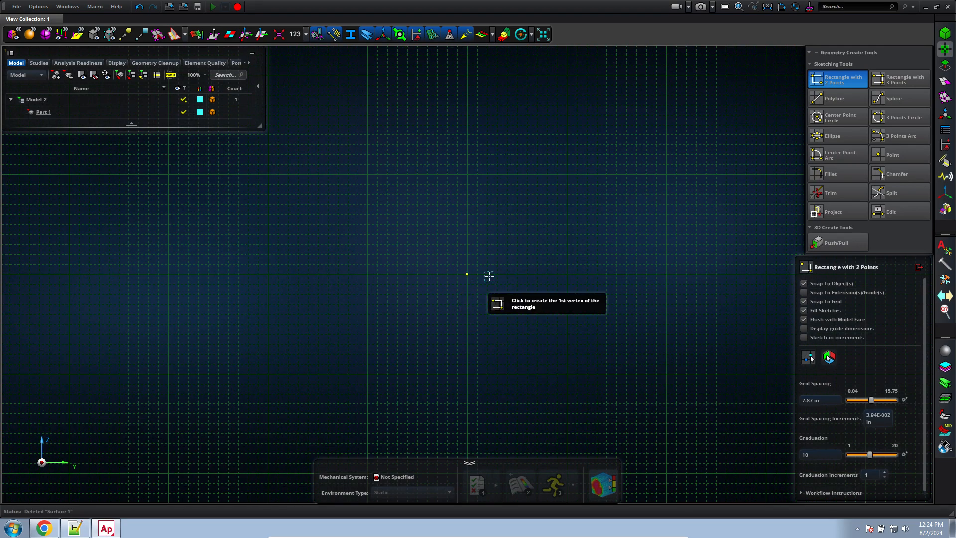
{"action": "scroll", "coordinate": [489, 276], "scroll_direction": "up", "scroll_amount": 3}
{"action": "scroll", "coordinate": [489, 276], "scroll_direction": "down", "scroll_amount": 5}
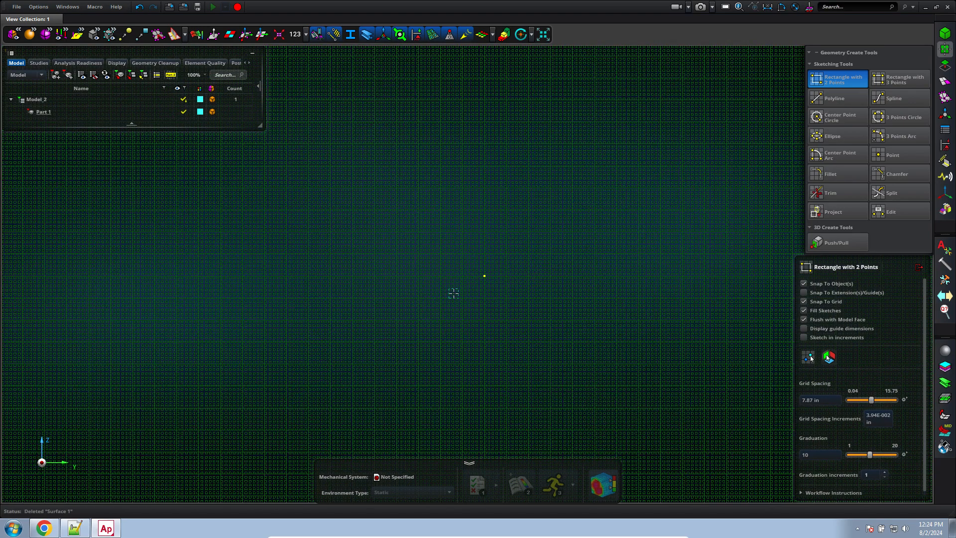
{"action": "left_click", "coordinate": [454, 293]}
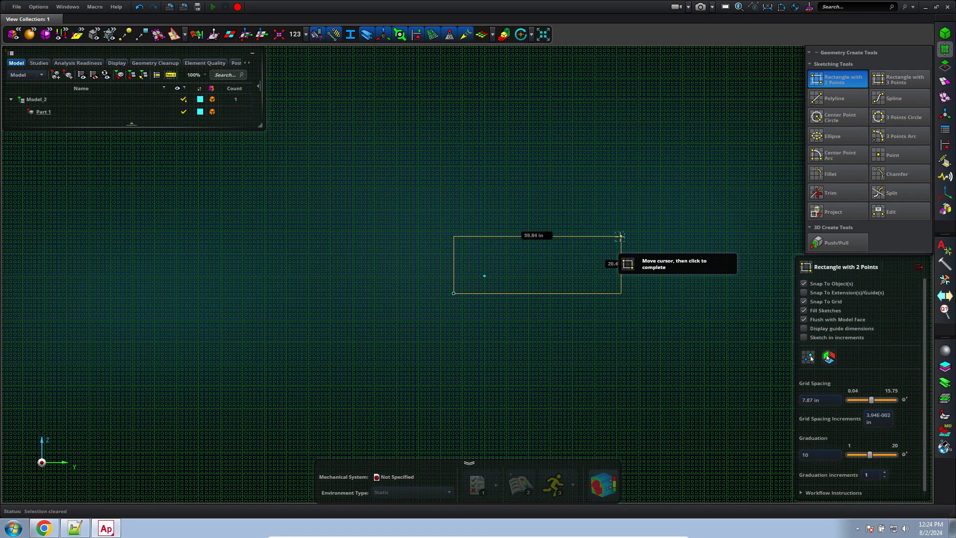
{"action": "left_click", "coordinate": [620, 236]}
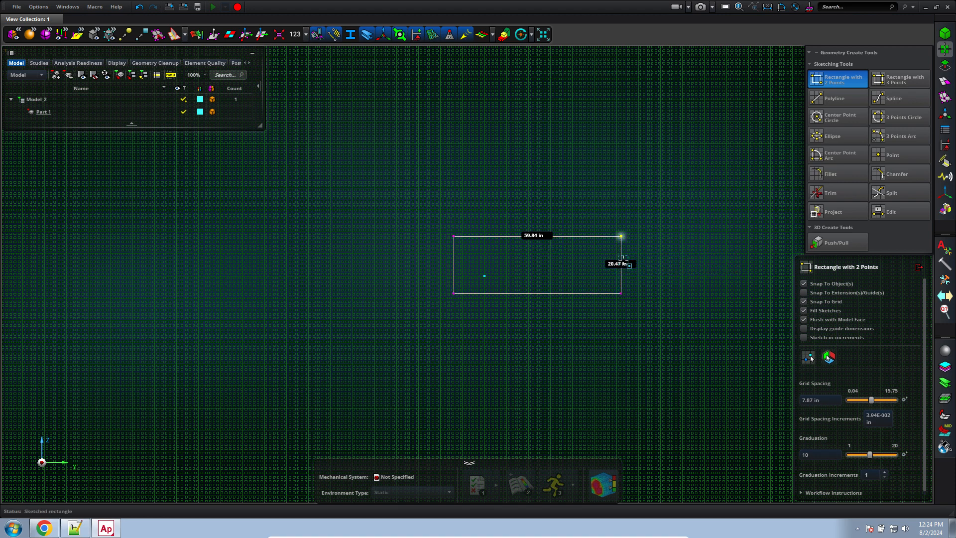
Set the rectangle's height to 0.5 m and its width to 1 m, and finish the sketch as a surface.
{"action": "left_click", "coordinate": [625, 264]}
{"action": "type", "text": "0.5m"}
{"action": "key", "text": "Return"}
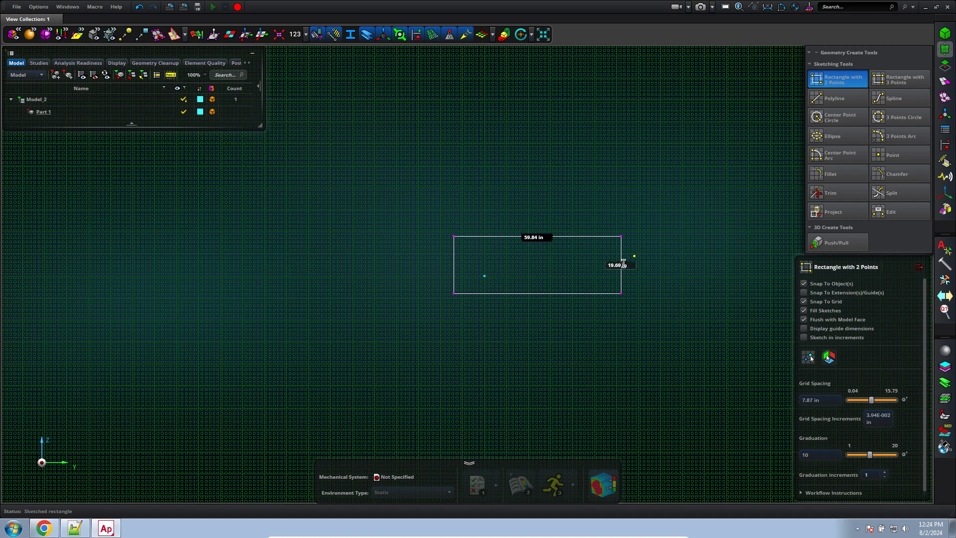
{"action": "left_click", "coordinate": [544, 238]}
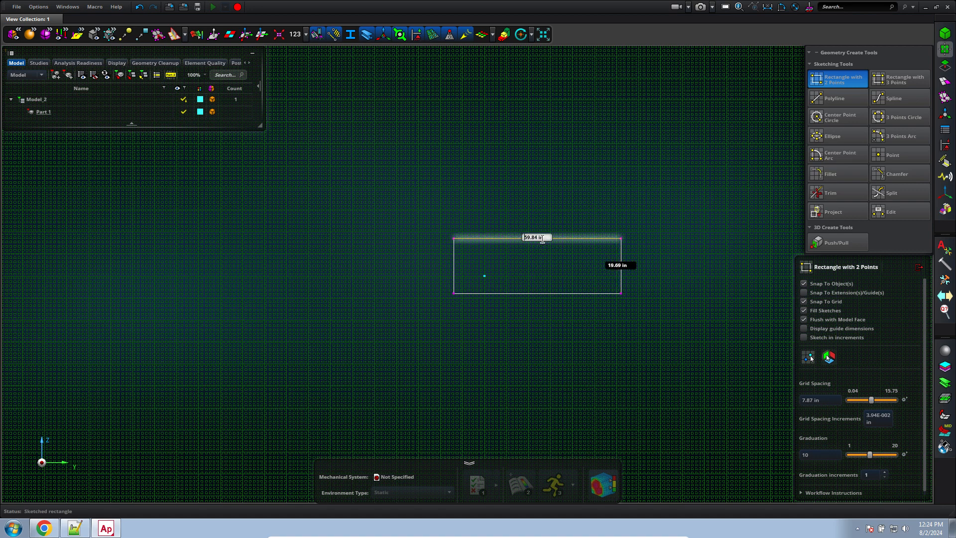
{"action": "type", "text": "1m"}
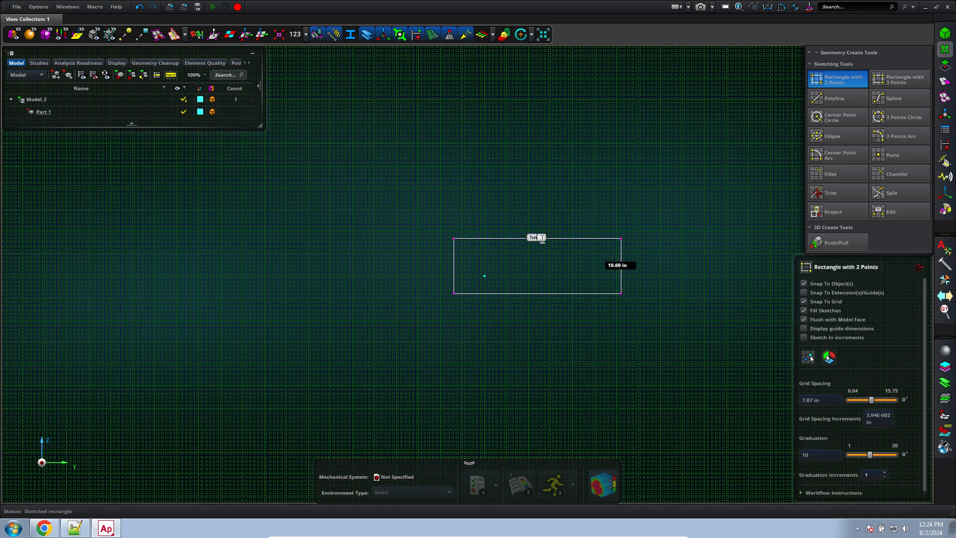
{"action": "key", "text": "Return"}
{"action": "left_click", "coordinate": [922, 268]}
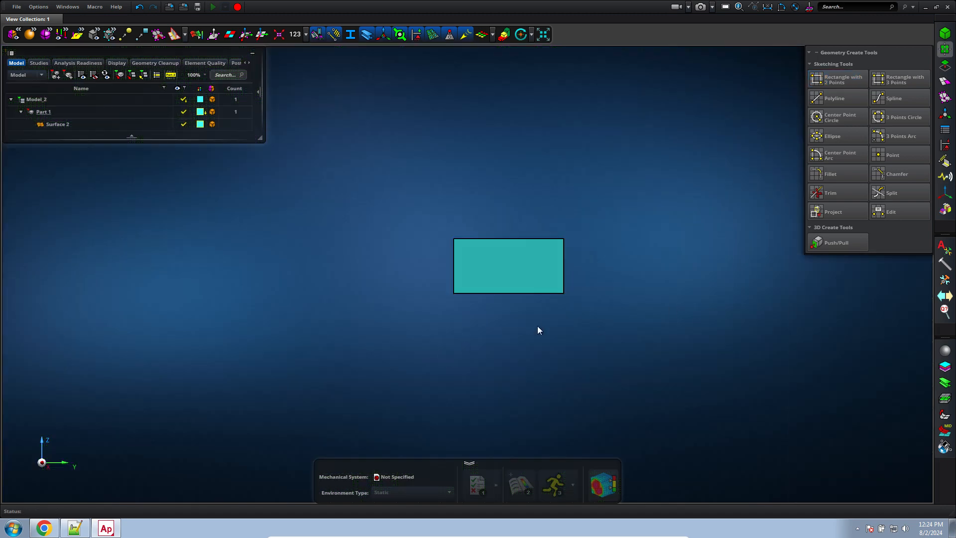
Start the Transform tool and select the rectangular surface as the entity to move.
{"action": "middle_click_drag", "start_coordinate": [538, 326], "coordinate": [554, 343]}
{"action": "scroll", "coordinate": [543, 337], "scroll_direction": "down", "scroll_amount": 3}
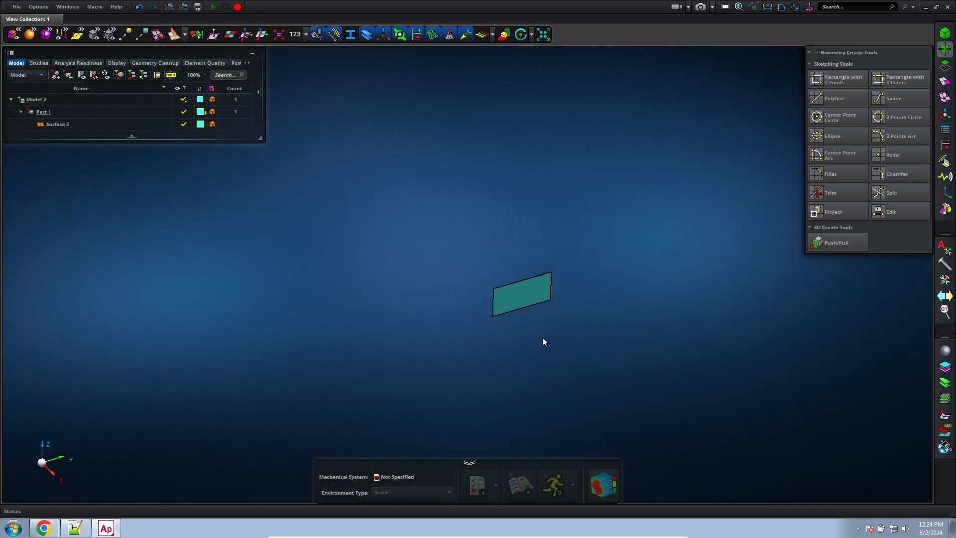
{"action": "scroll", "coordinate": [543, 341], "scroll_direction": "up", "scroll_amount": 3}
{"action": "scroll", "coordinate": [595, 361], "scroll_direction": "down", "scroll_amount": 3}
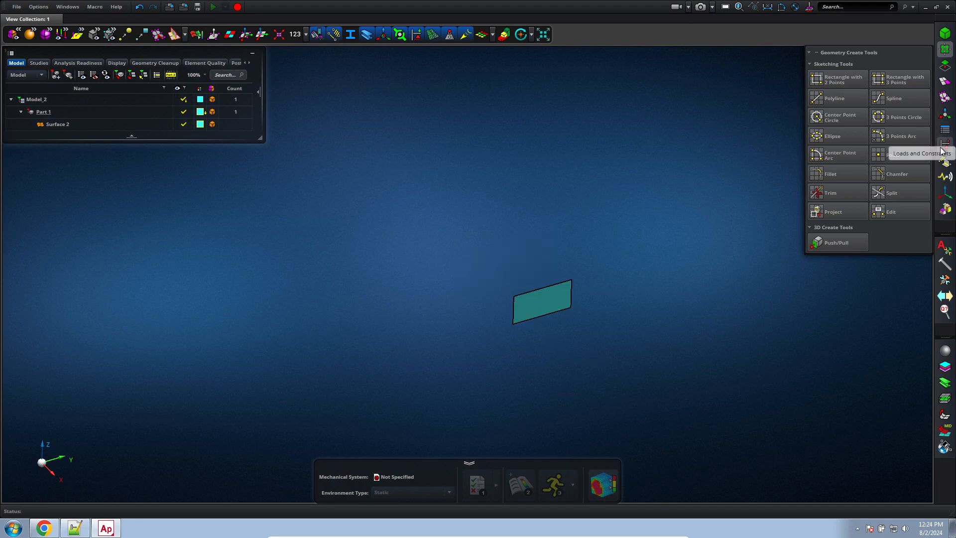
{"action": "left_click", "coordinate": [945, 115]}
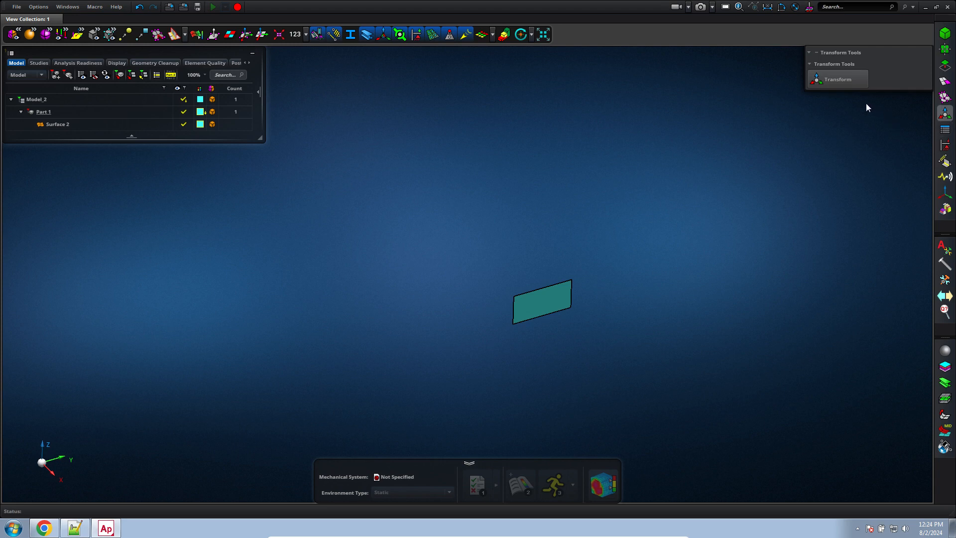
{"action": "left_click", "coordinate": [836, 81]}
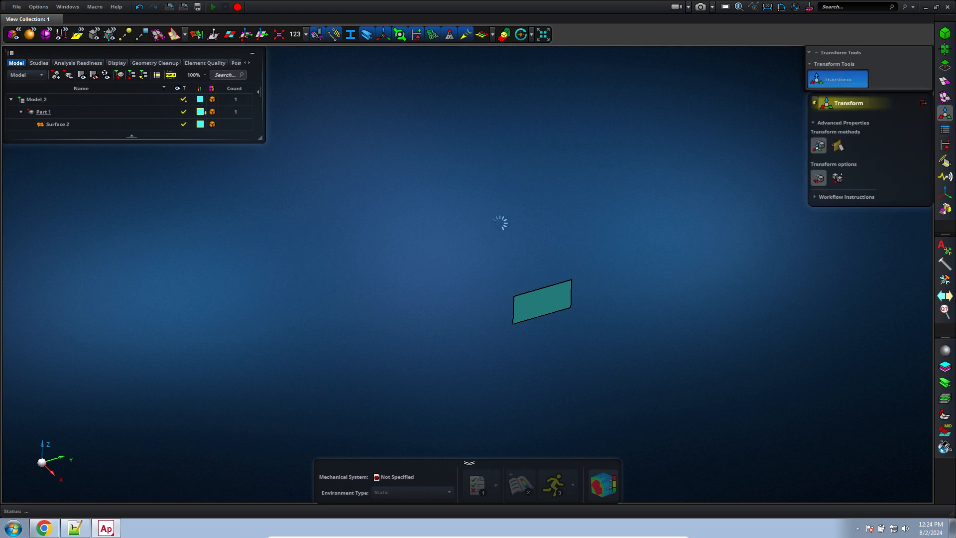
{"action": "right_click_drag", "start_coordinate": [569, 333], "coordinate": [453, 282]}
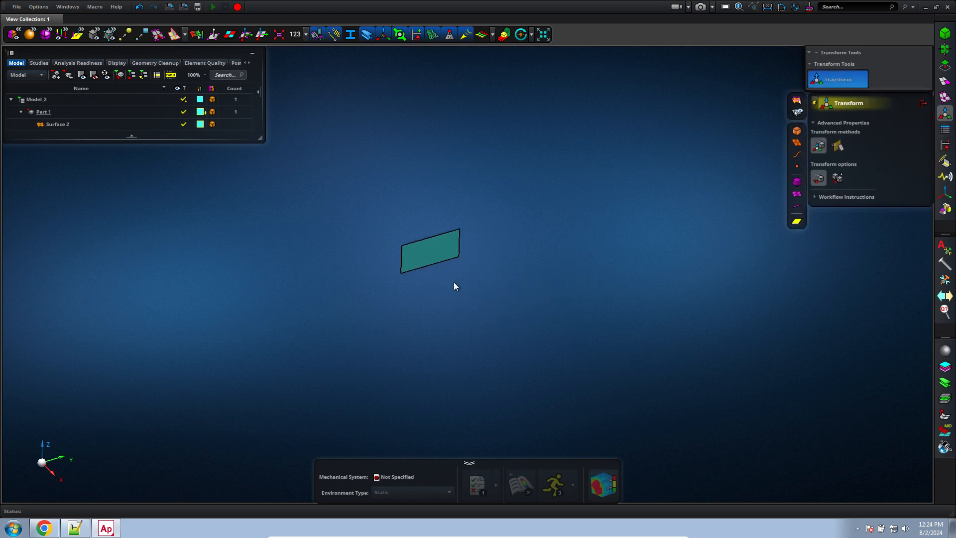
{"action": "left_click", "coordinate": [444, 246]}
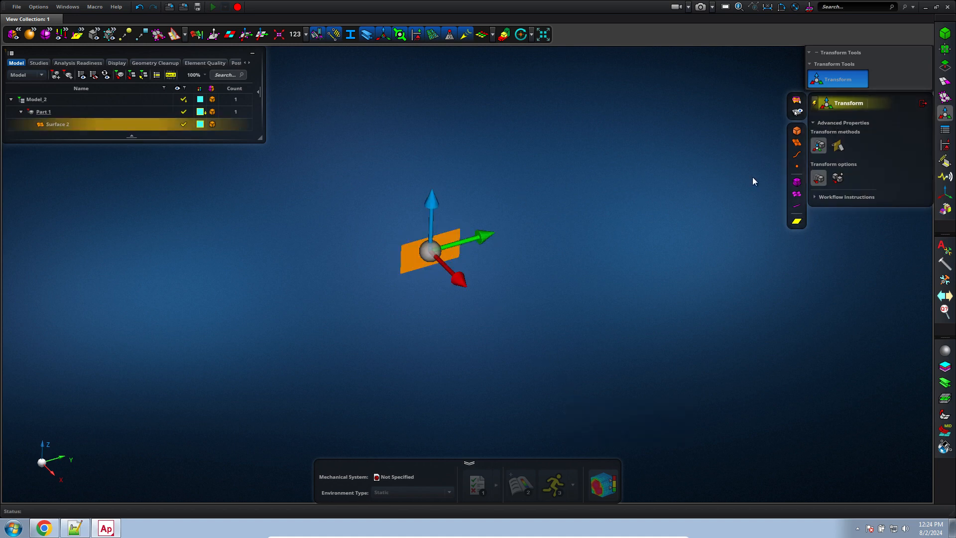
Try to move the rectangular surface 1 m along the X axis, and undo the move.
{"action": "left_click", "coordinate": [455, 282]}
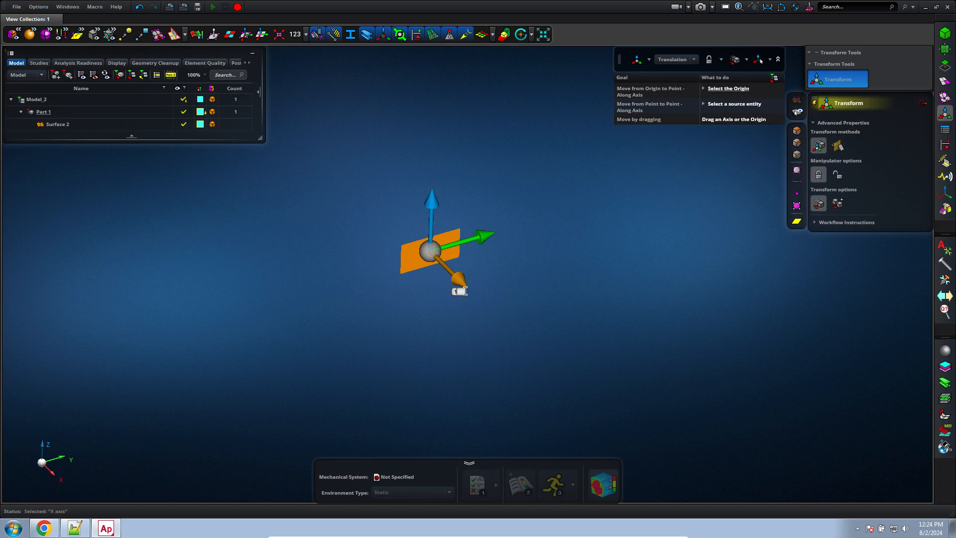
{"action": "type", "text": "1"}
{"action": "key", "text": "Return"}
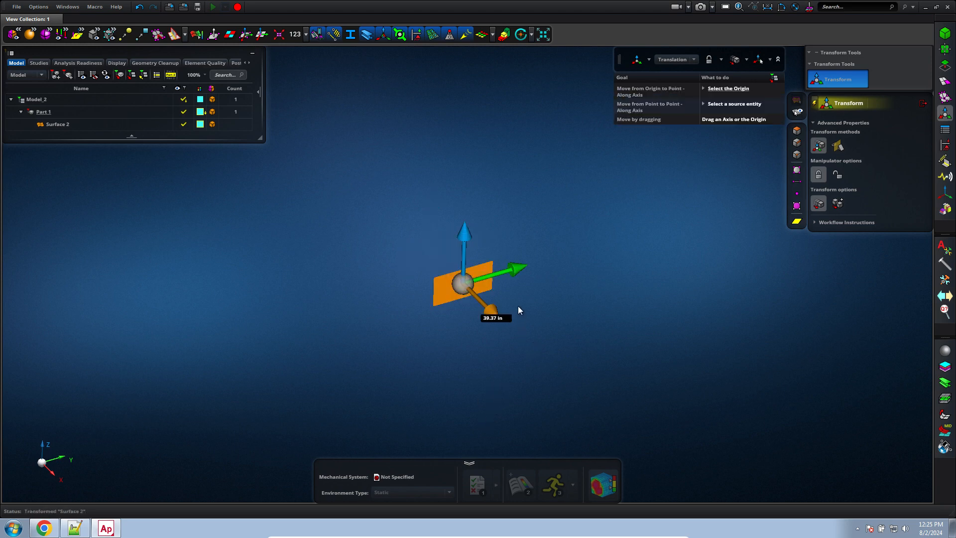
{"action": "left_click", "coordinate": [139, 7]}
Reselect the rectangular surface, switch Transform to its copy option, and create a copy 1 m away along the X axis.
{"action": "left_click", "coordinate": [431, 246]}
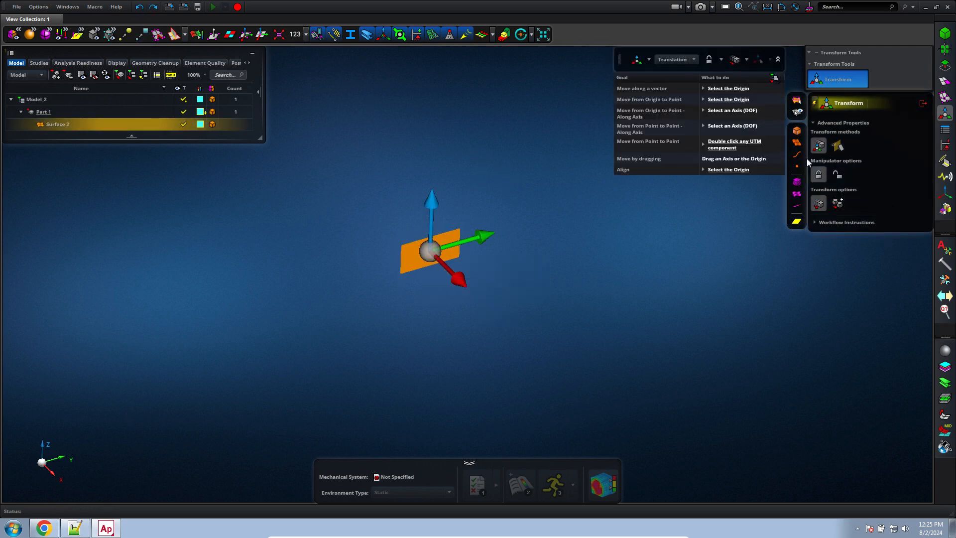
{"action": "left_click", "coordinate": [838, 203]}
{"action": "left_click", "coordinate": [453, 278]}
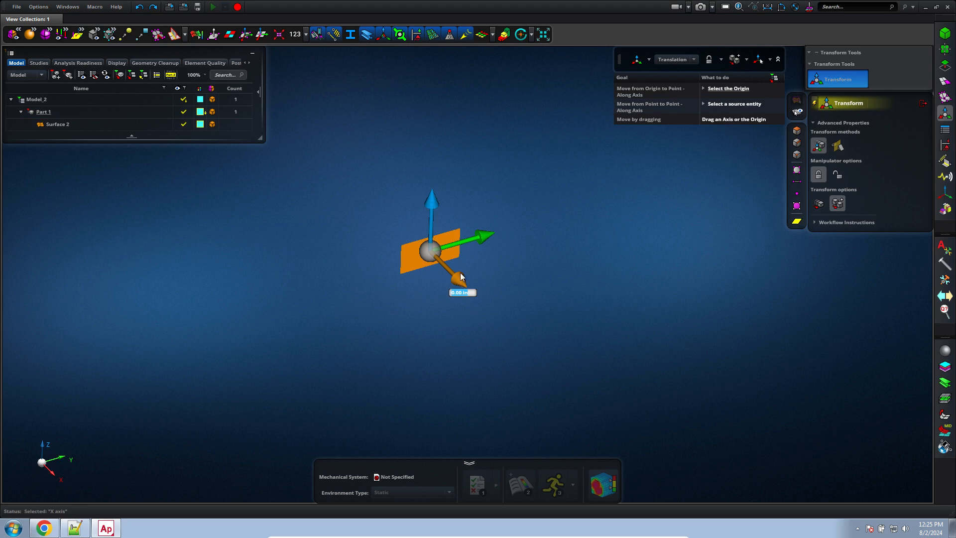
{"action": "type", "text": "1m"}
{"action": "key", "text": "Return"}
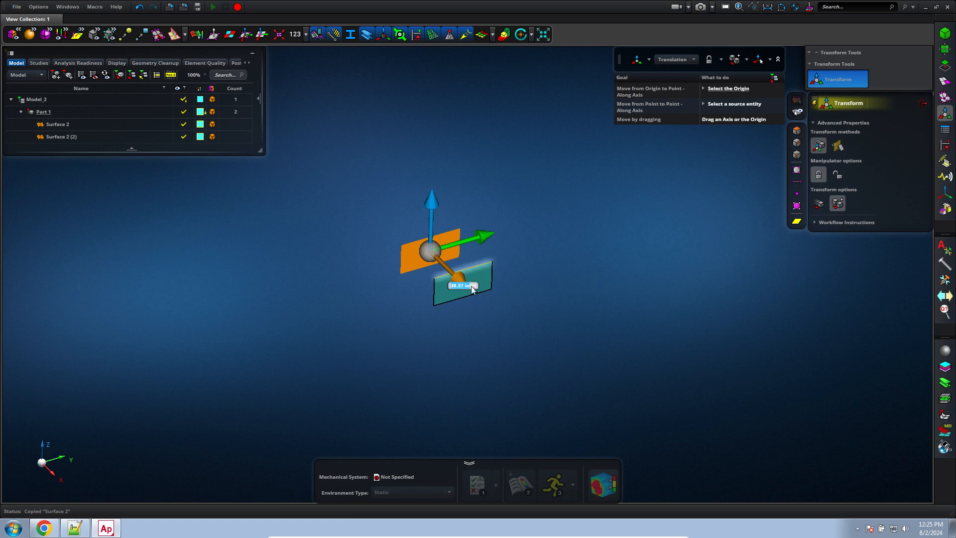
Create three more copies of the original surface at 2 m, 3 m and 4 m along the X axis, and leave Transform.
{"action": "type", "text": "2m"}
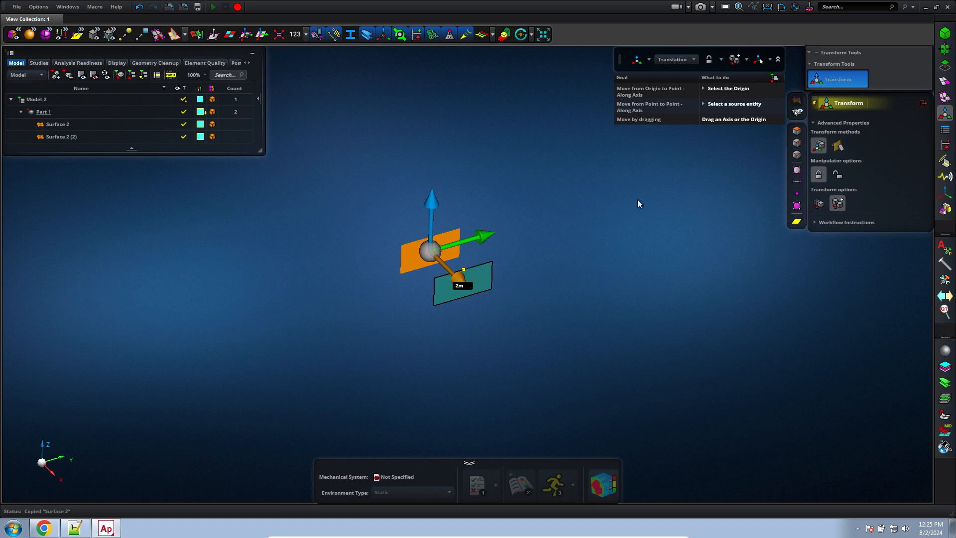
{"action": "key", "text": "Return"}
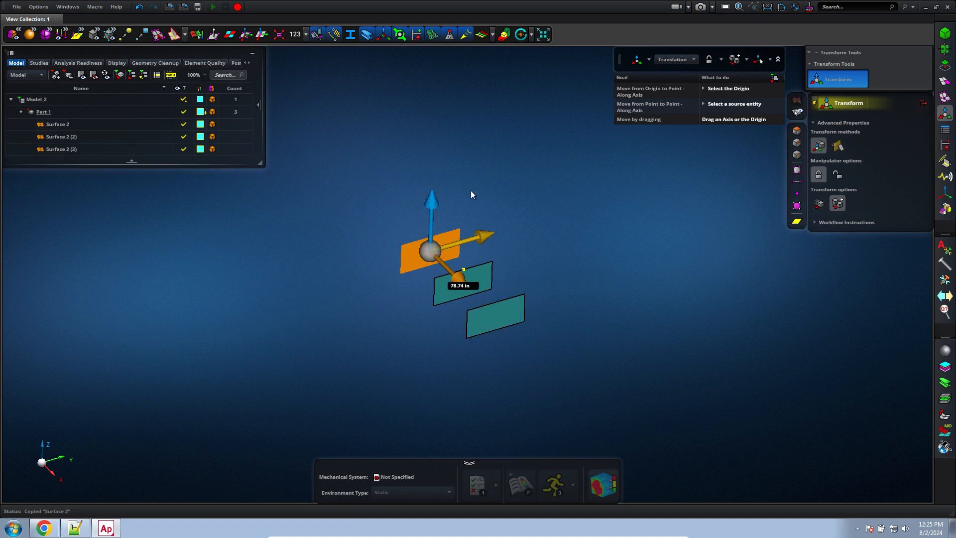
{"action": "left_click", "coordinate": [460, 284]}
{"action": "type", "text": "3m"}
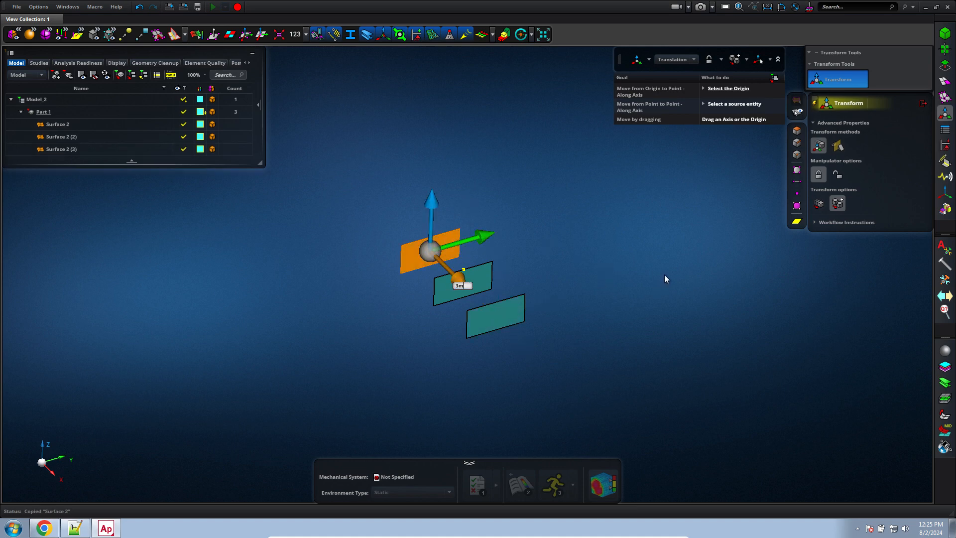
{"action": "key", "text": "Return"}
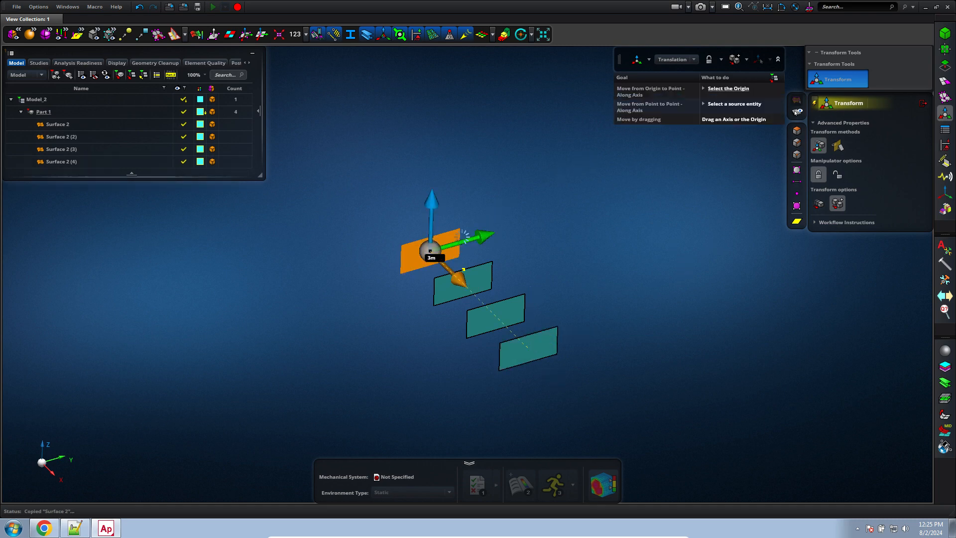
{"action": "left_click", "coordinate": [461, 285]}
{"action": "type", "text": "4"}
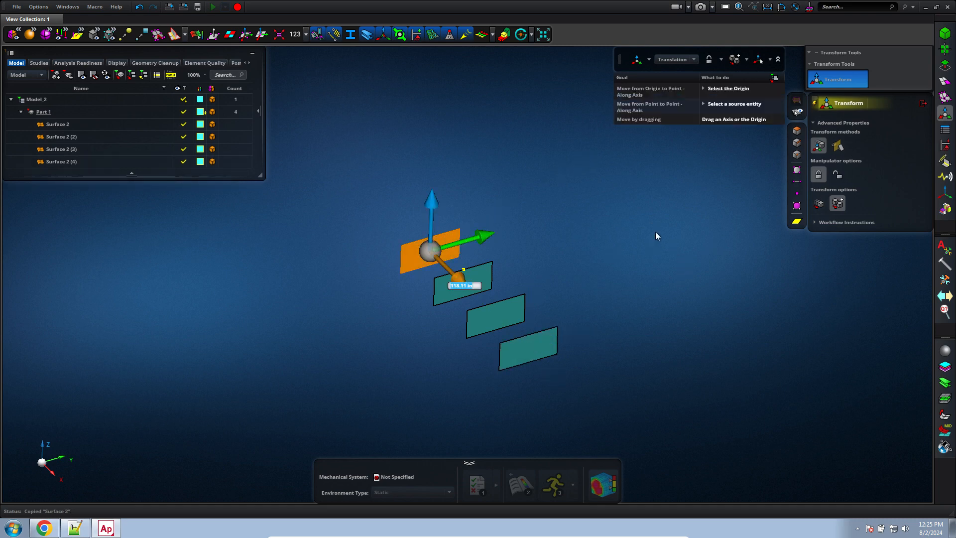
{"action": "type", "text": "m"}
{"action": "key", "text": "Return"}
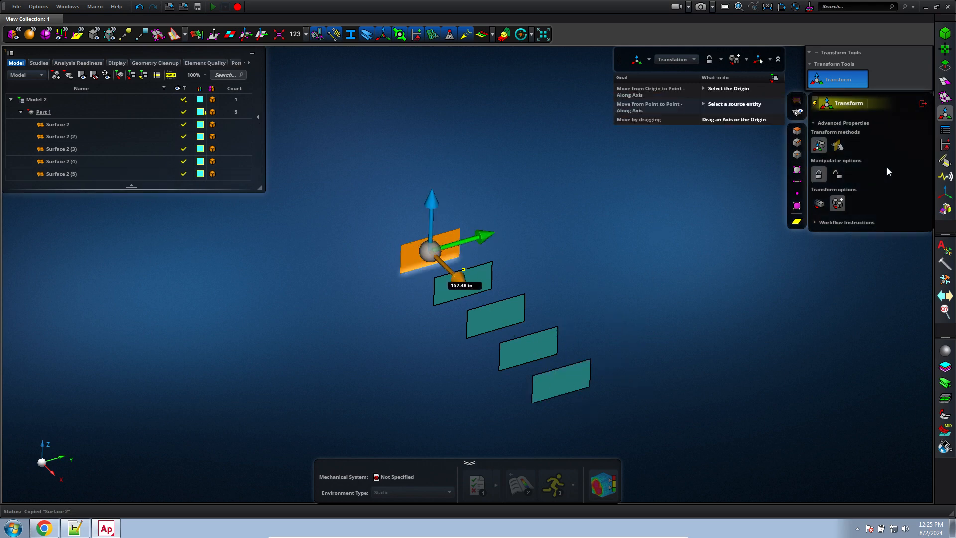
{"action": "left_click", "coordinate": [922, 103]}
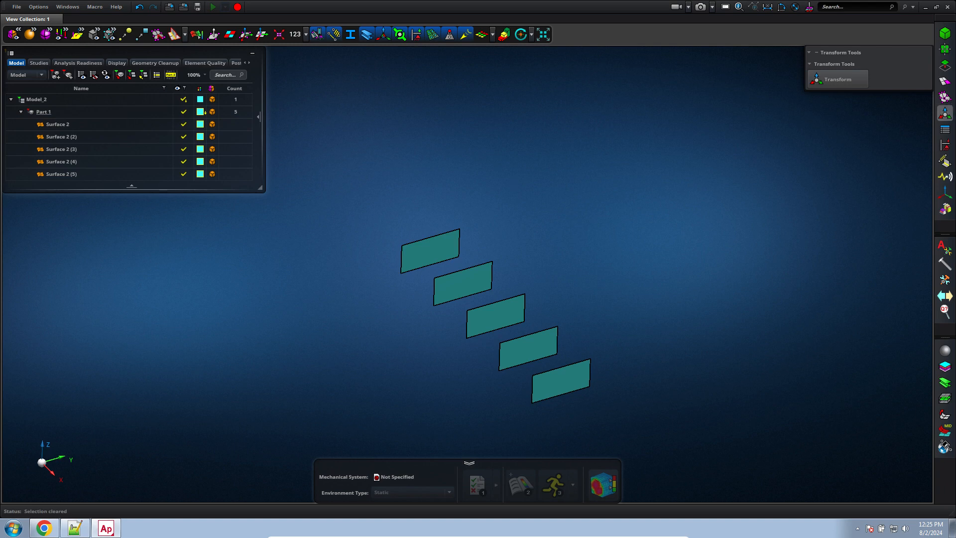
Use Vertex/Edge Drag to pull all four edges of the second rectangle outward and shift its upper-left vertex inward.
{"action": "left_click", "coordinate": [45, 140]}
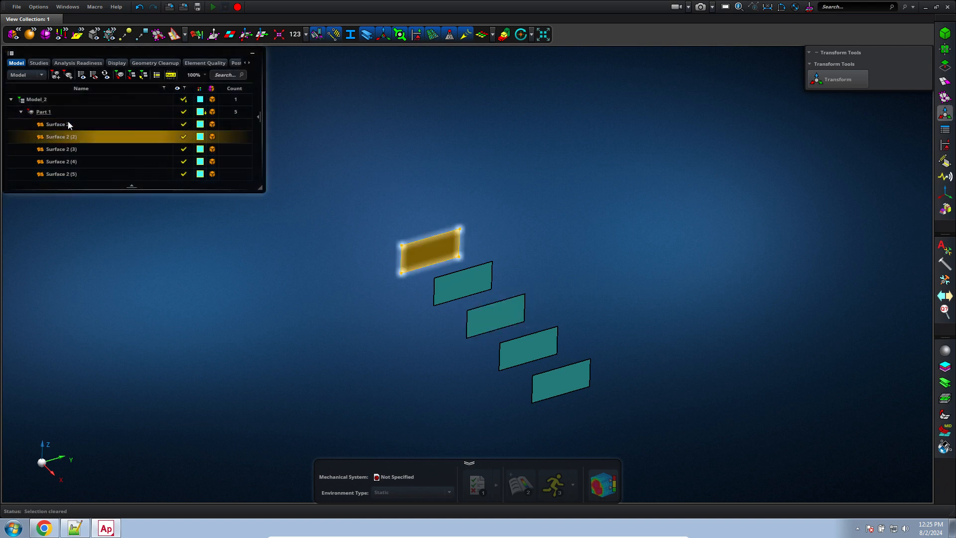
{"action": "left_click", "coordinate": [944, 67]}
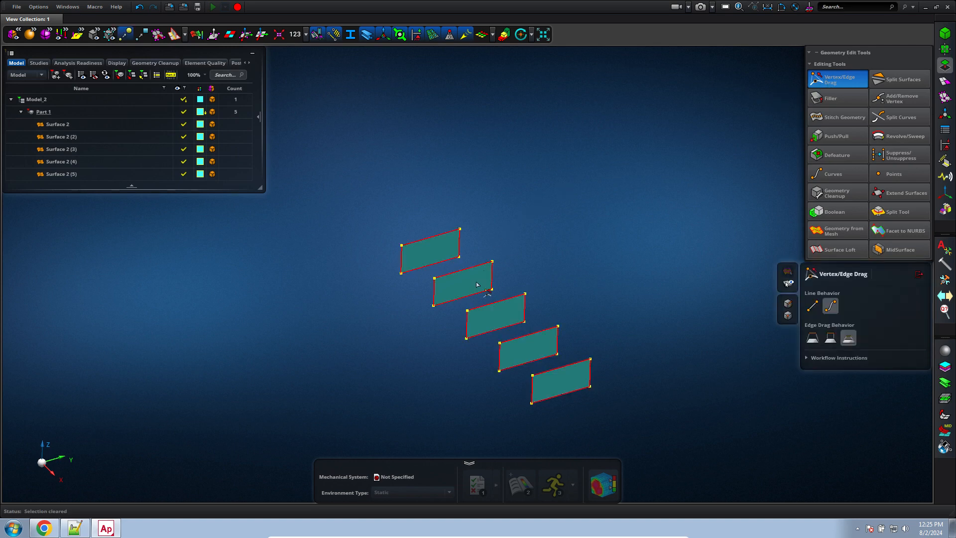
{"action": "left_click_drag", "start_coordinate": [486, 264], "coordinate": [494, 181]}
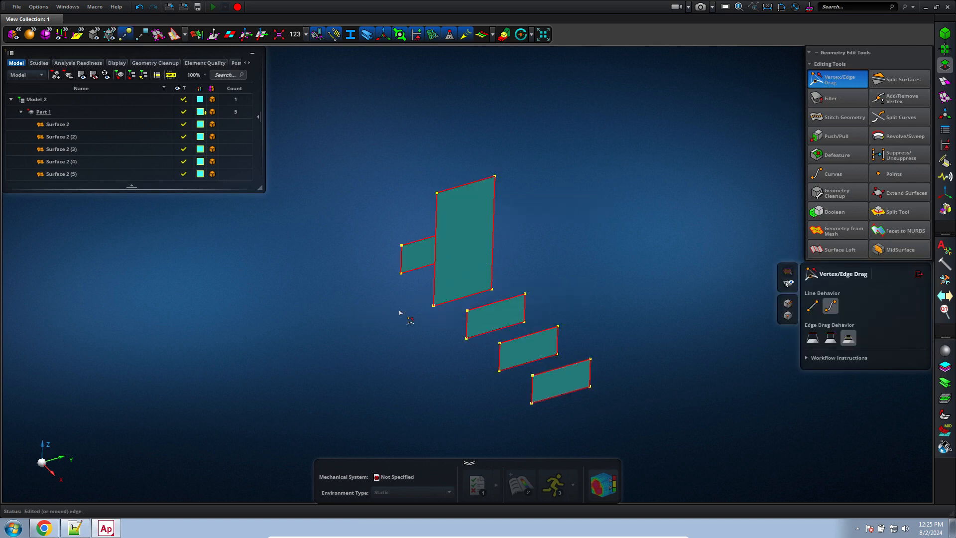
{"action": "left_click_drag", "start_coordinate": [432, 299], "coordinate": [341, 314]}
{"action": "left_click_drag", "start_coordinate": [438, 324], "coordinate": [451, 393]}
{"action": "left_click_drag", "start_coordinate": [491, 255], "coordinate": [560, 257]}
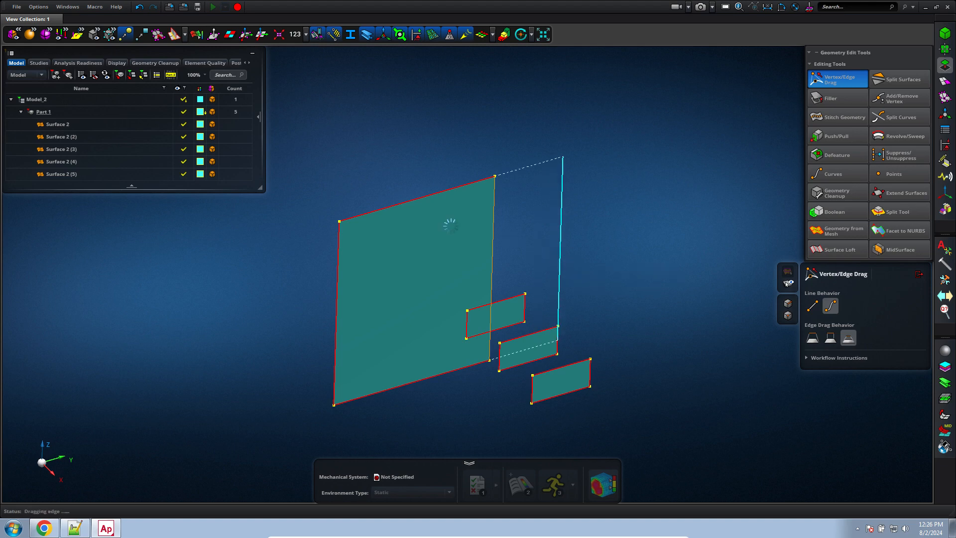
{"action": "left_click_drag", "start_coordinate": [340, 223], "coordinate": [368, 255]}
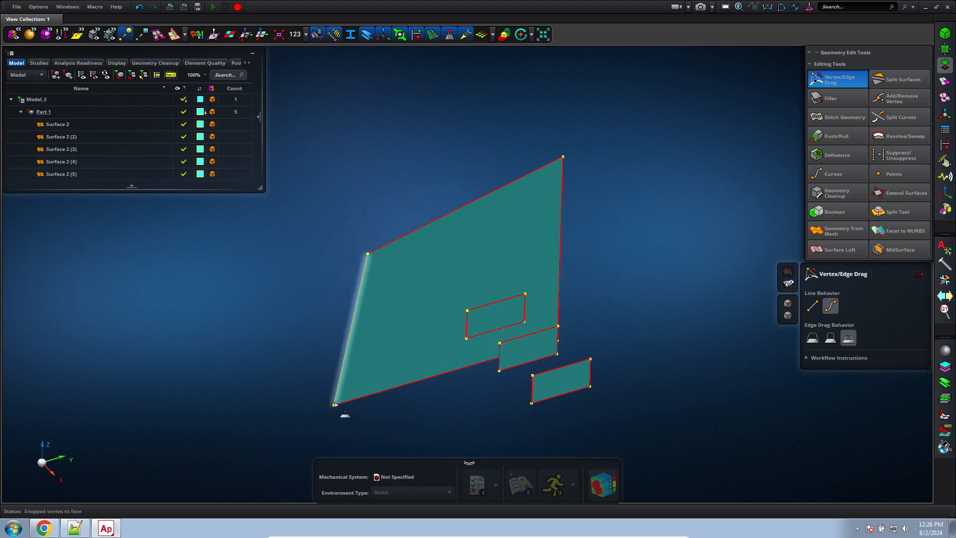
Shift the enlarged second surface's lower-left and upper-right vertices inward, and leave Vertex/Edge Drag.
{"action": "left_click_drag", "start_coordinate": [334, 405], "coordinate": [408, 361]}
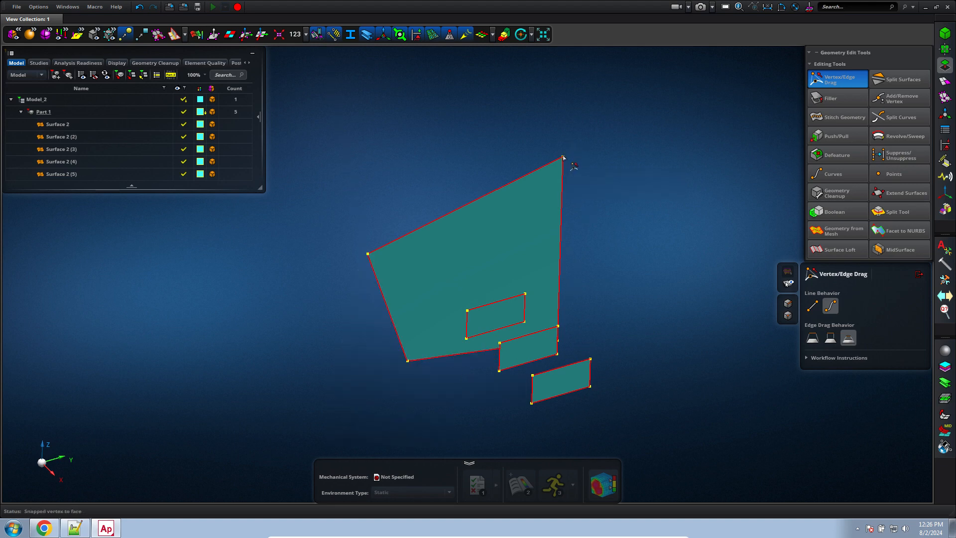
{"action": "left_click_drag", "start_coordinate": [563, 158], "coordinate": [525, 218]}
{"action": "middle_click_drag", "start_coordinate": [595, 283], "coordinate": [633, 310]}
{"action": "key", "text": "Escape"}
{"action": "middle_click_drag", "start_coordinate": [691, 349], "coordinate": [657, 306]}
Hide the three middle surfaces, Surface 2 (2), Surface 2 (3) and Surface 2 (4), keeping the two end rectangles displayed.
{"action": "left_click", "coordinate": [73, 138]}
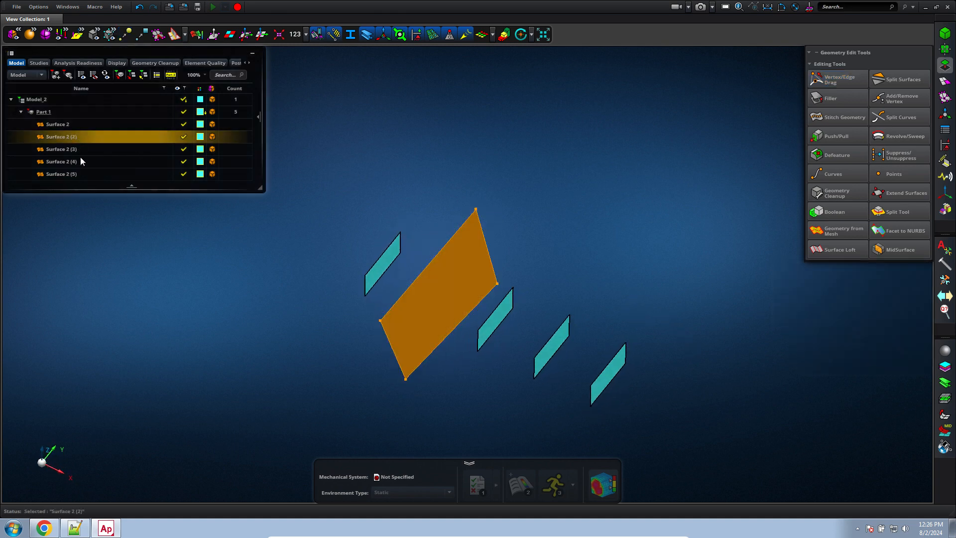
{"action": "left_click", "coordinate": [83, 166], "text": "shift"}
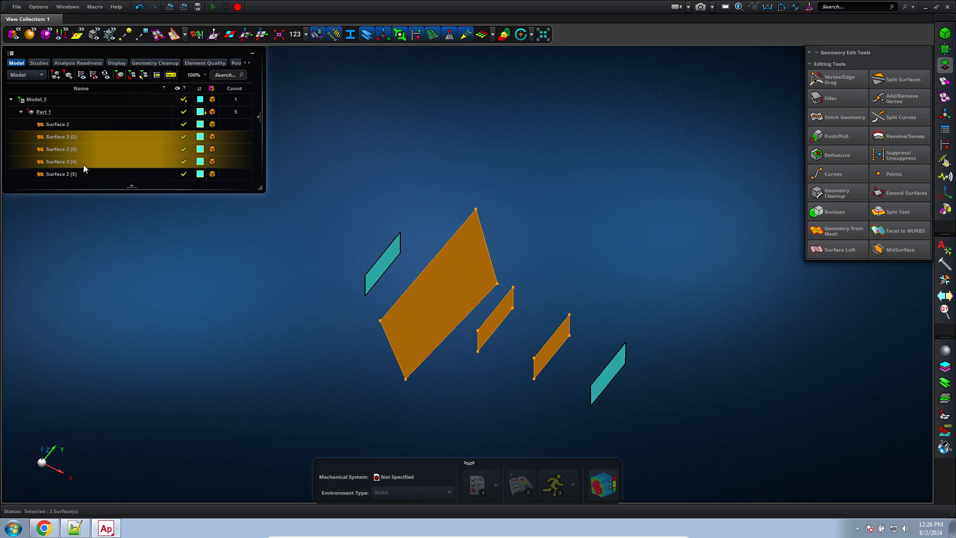
{"action": "right_click", "coordinate": [83, 165]}
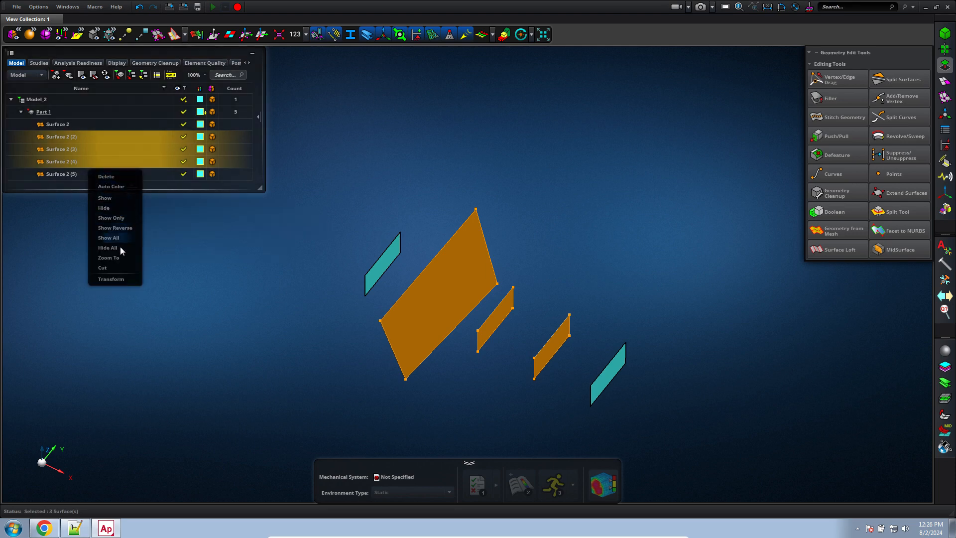
{"action": "left_click", "coordinate": [107, 208]}
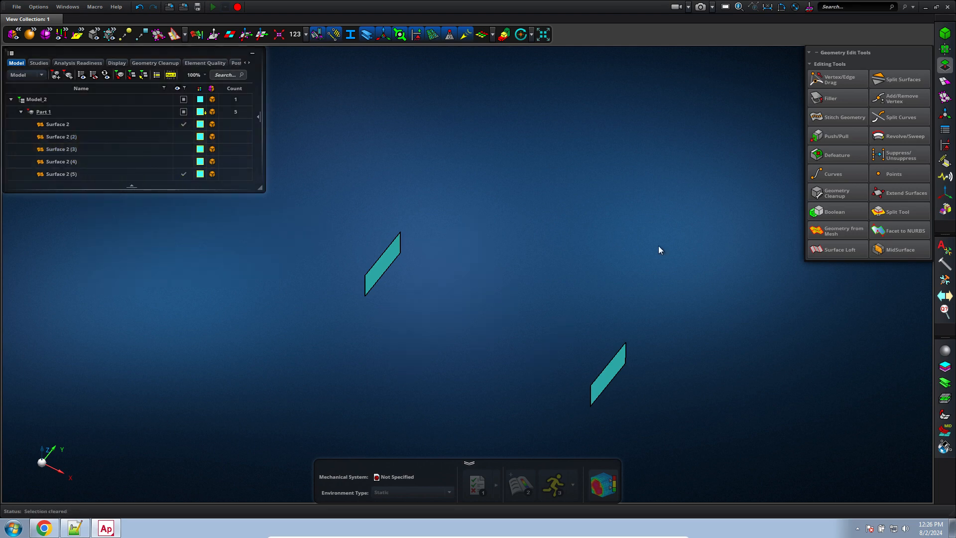
{"action": "middle_click_drag", "start_coordinate": [659, 246], "coordinate": [615, 258]}
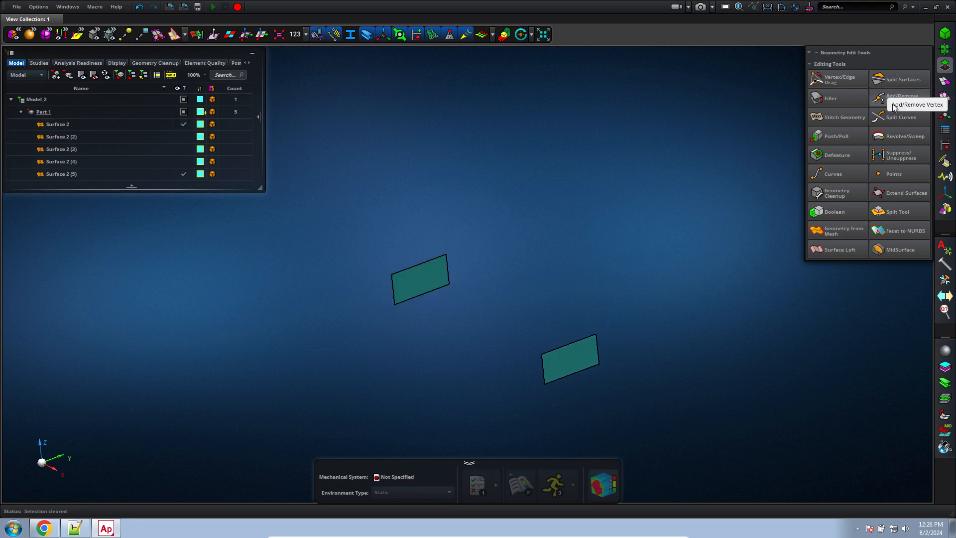
Set Filler to manual execution and create the top face between the upper edges of the two end rectangles.
{"action": "mouse_move", "coordinate": [893, 108]}
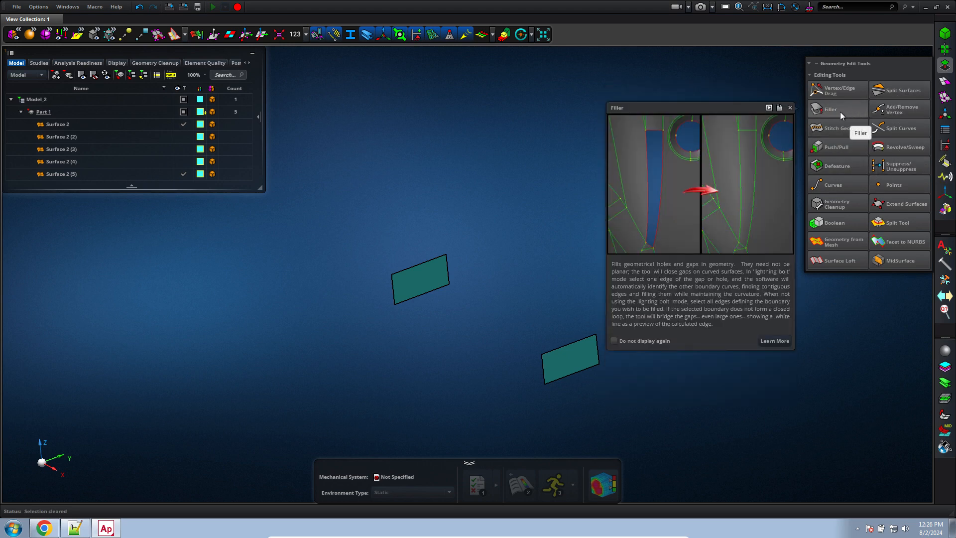
{"action": "left_click", "coordinate": [841, 111]}
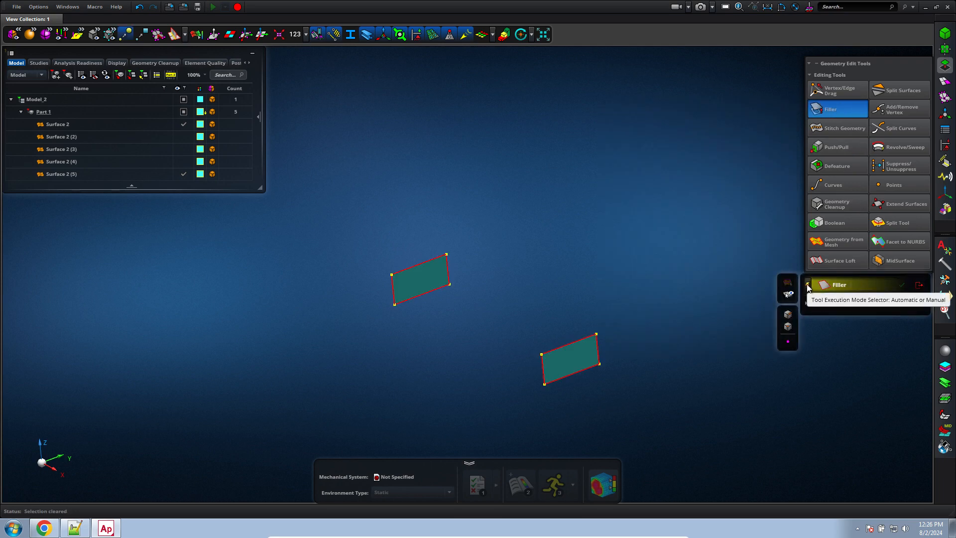
{"action": "left_click", "coordinate": [808, 286]}
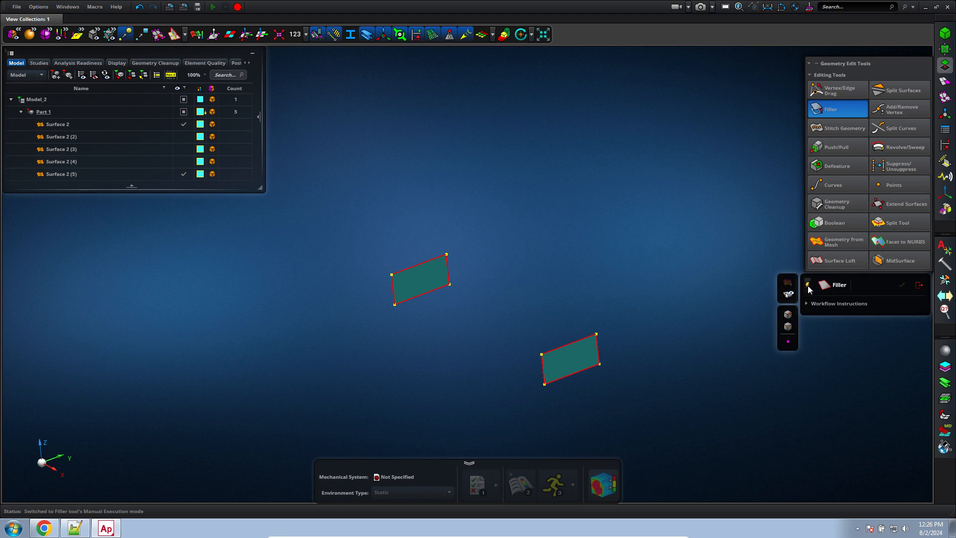
{"action": "left_click", "coordinate": [808, 286]}
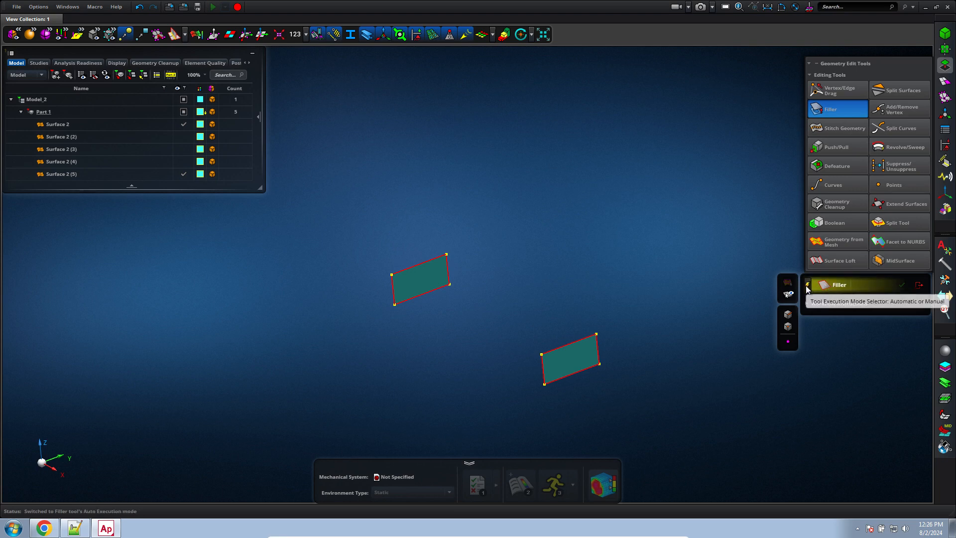
{"action": "left_click", "coordinate": [808, 286]}
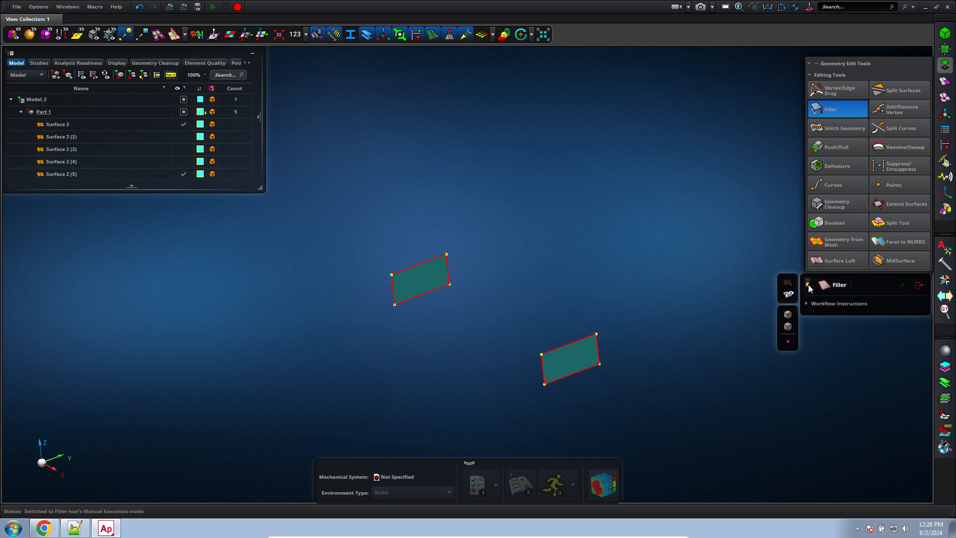
{"action": "left_click", "coordinate": [421, 265]}
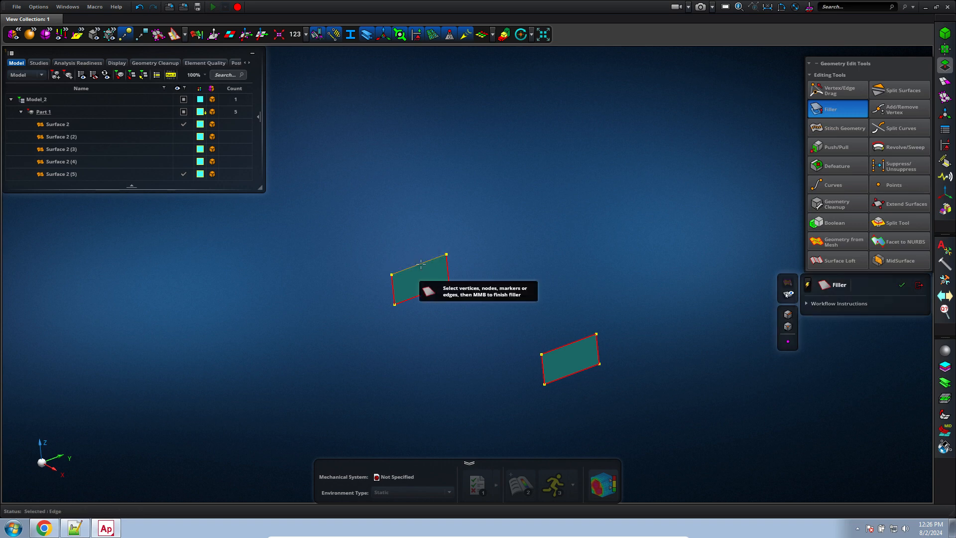
{"action": "left_click", "coordinate": [572, 355]}
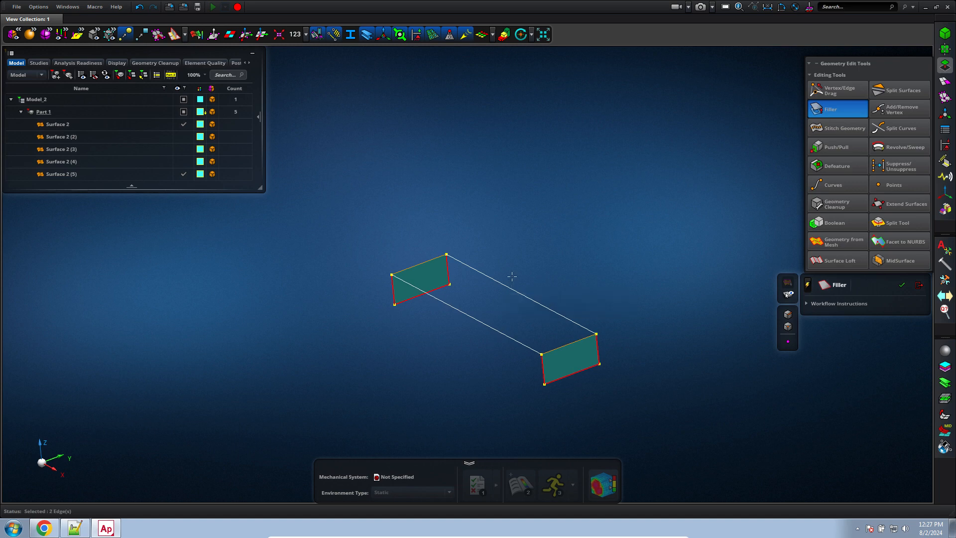
{"action": "middle_click", "coordinate": [549, 267]}
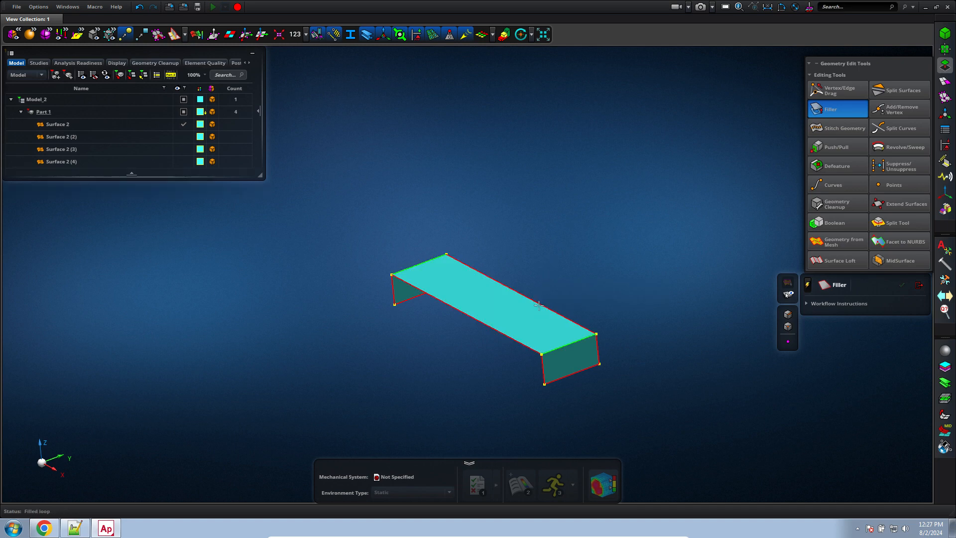
Fill the positive-Y side of the box between the matching vertical edges of the two end rectangles.
{"action": "middle_click_drag", "start_coordinate": [600, 292], "coordinate": [461, 312]}
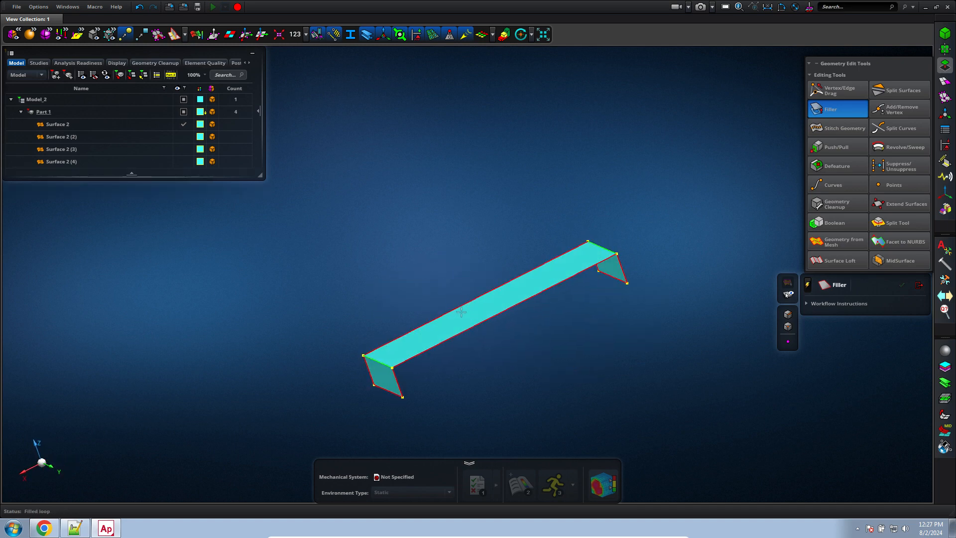
{"action": "left_click", "coordinate": [621, 268]}
{"action": "left_click", "coordinate": [398, 379]}
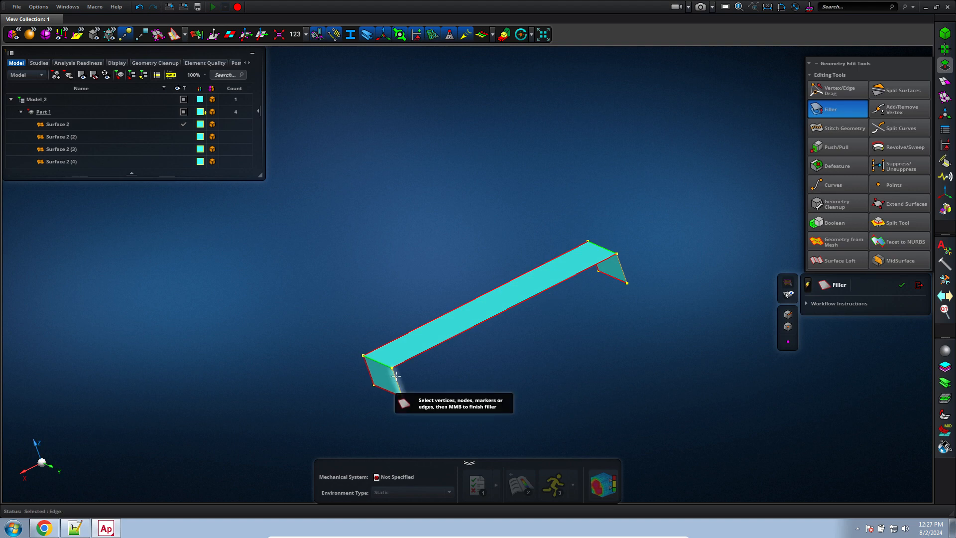
{"action": "middle_click_drag", "start_coordinate": [606, 312], "coordinate": [623, 353]}
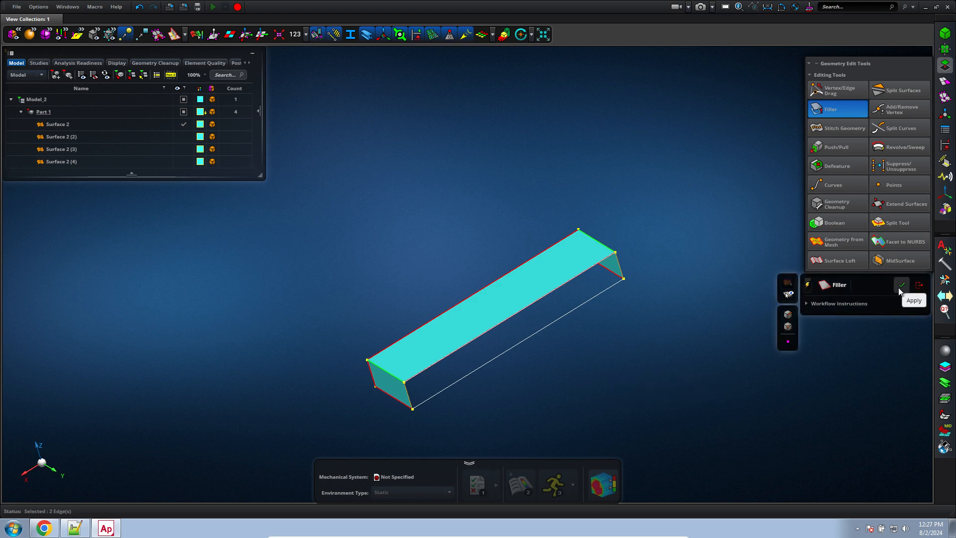
{"action": "middle_click", "coordinate": [568, 340]}
Fill the two remaining open faces between the end rectangles to close the box.
{"action": "middle_click_drag", "start_coordinate": [589, 418], "coordinate": [577, 369]}
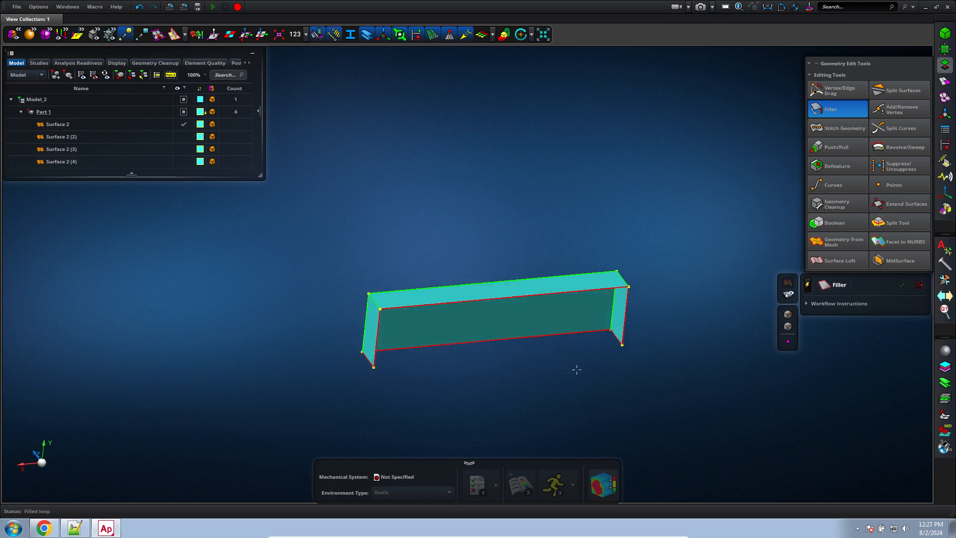
{"action": "left_click", "coordinate": [627, 308]}
{"action": "middle_click", "coordinate": [548, 398]}
{"action": "middle_click_drag", "start_coordinate": [557, 402], "coordinate": [561, 358]}
{"action": "left_click", "coordinate": [605, 243]}
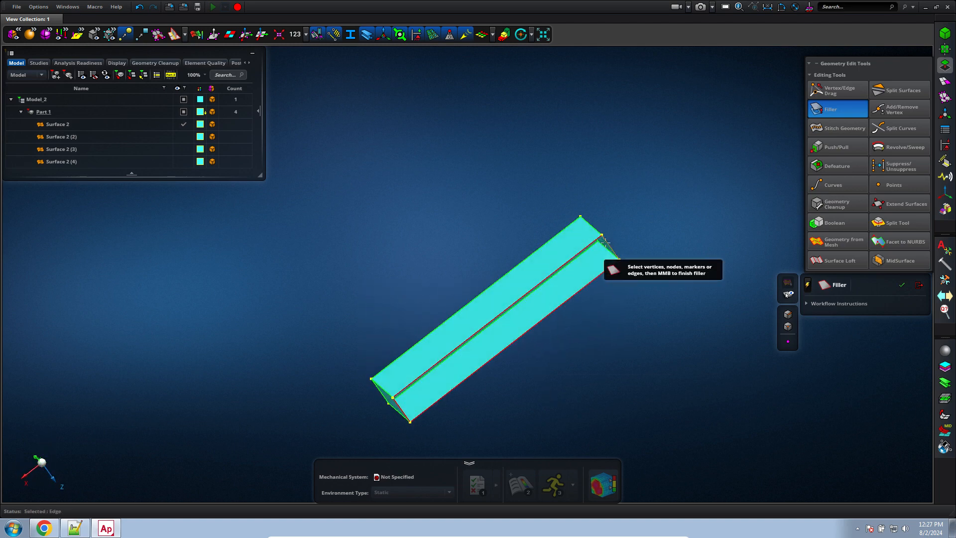
{"action": "left_click", "coordinate": [399, 406]}
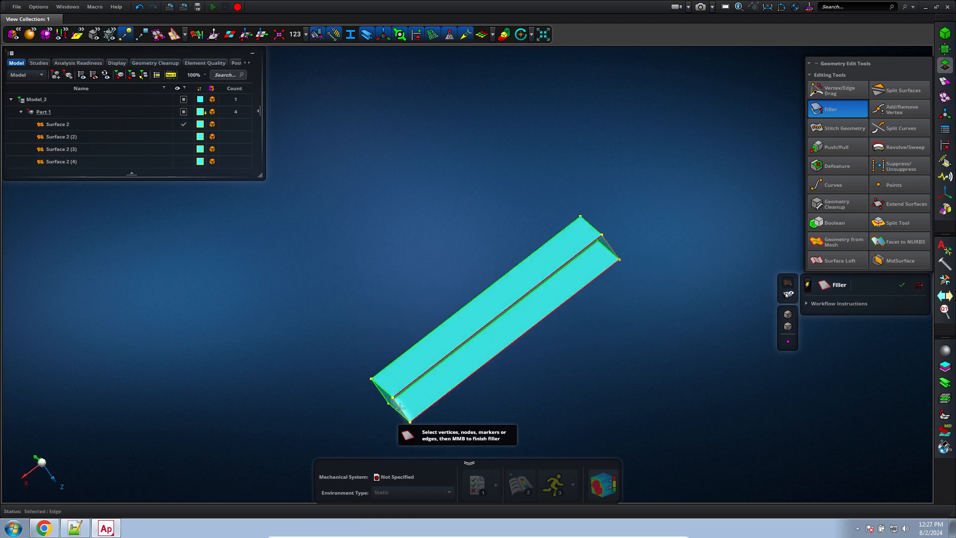
{"action": "middle_click", "coordinate": [591, 373]}
{"action": "middle_click_drag", "start_coordinate": [593, 378], "coordinate": [712, 319]}
Check the closed box's entry in the model tree and its geometry, and leave Filler.
{"action": "left_click", "coordinate": [116, 160]}
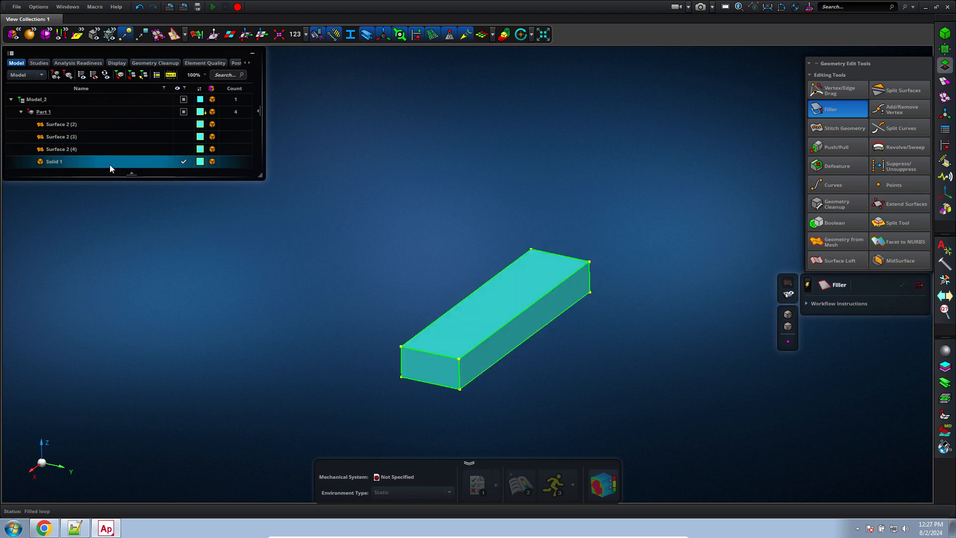
{"action": "left_click", "coordinate": [86, 164]}
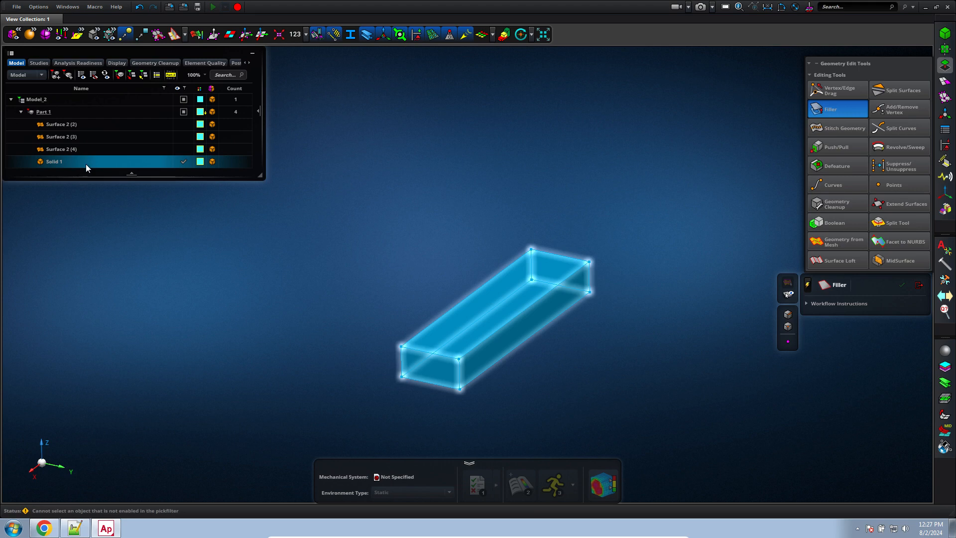
{"action": "left_click", "coordinate": [448, 217]}
{"action": "mouse_move", "coordinate": [572, 363]}
{"action": "middle_mouse_down"}
{"action": "mouse_move", "coordinate": [587, 333]}
{"action": "mouse_move", "coordinate": [543, 374]}
{"action": "mouse_move", "coordinate": [525, 372]}
{"action": "mouse_move", "coordinate": [586, 356]}
{"action": "middle_mouse_up"}
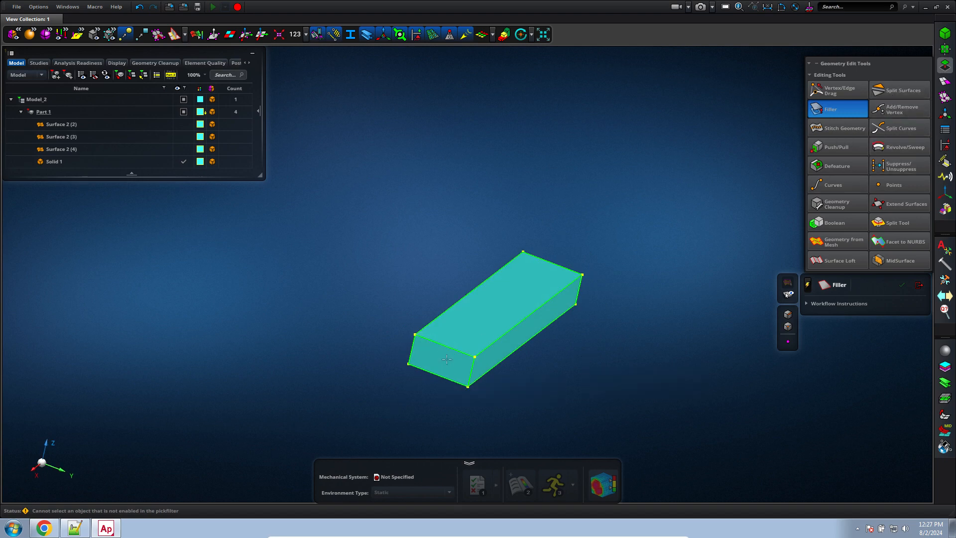
{"action": "left_click", "coordinate": [920, 285]}
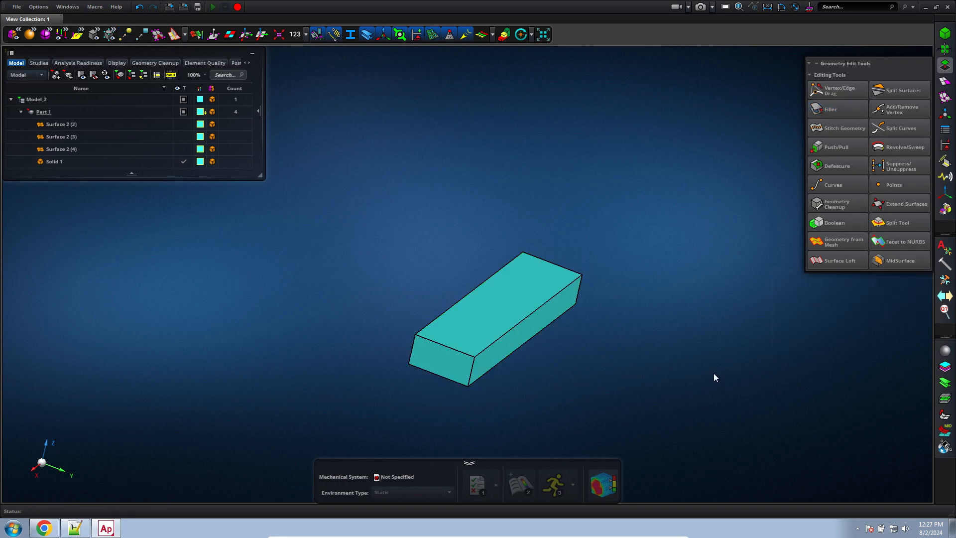
With Split Surfaces active, delete the box's near end face, accepting the conversion from solid to sheet body.
{"action": "left_click", "coordinate": [900, 90]}
{"action": "left_click", "coordinate": [453, 363]}
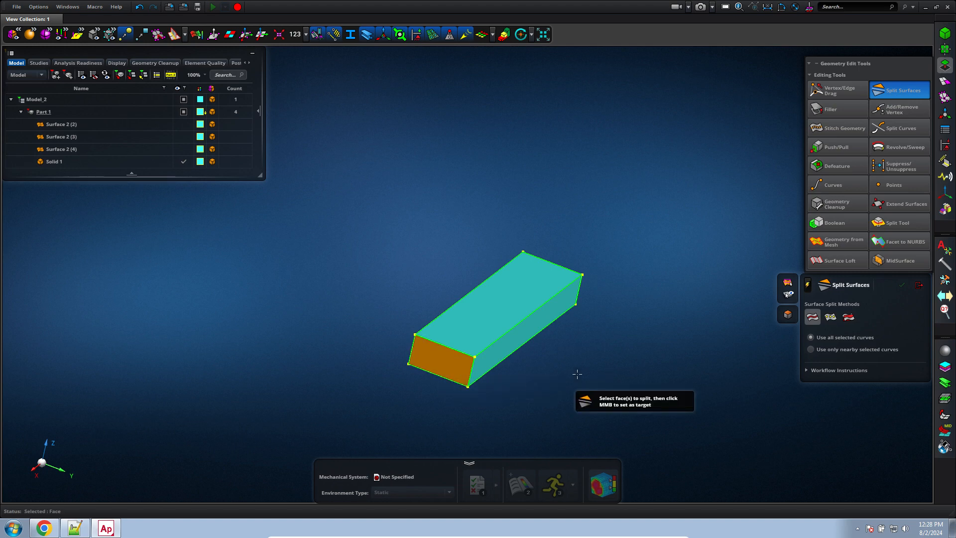
{"action": "key", "text": "Delete"}
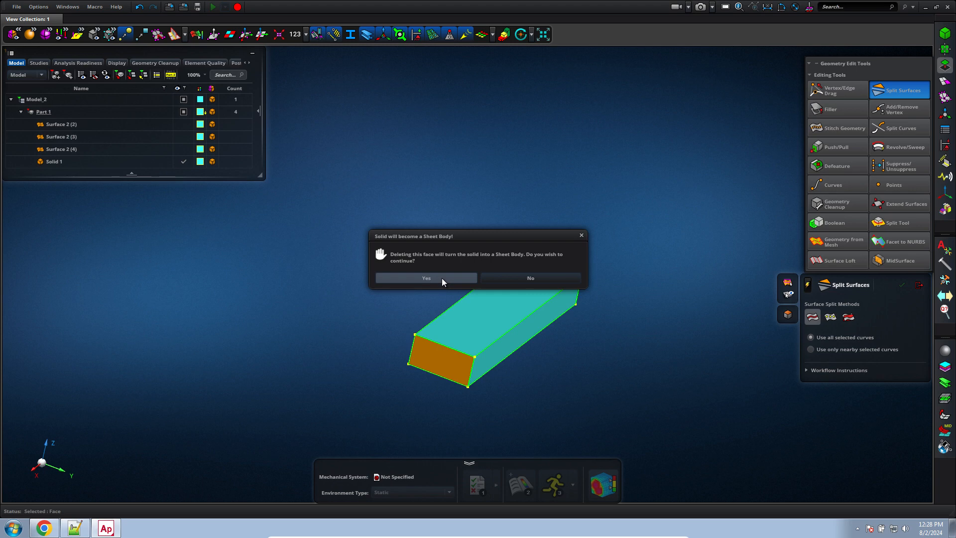
{"action": "left_click", "coordinate": [440, 278]}
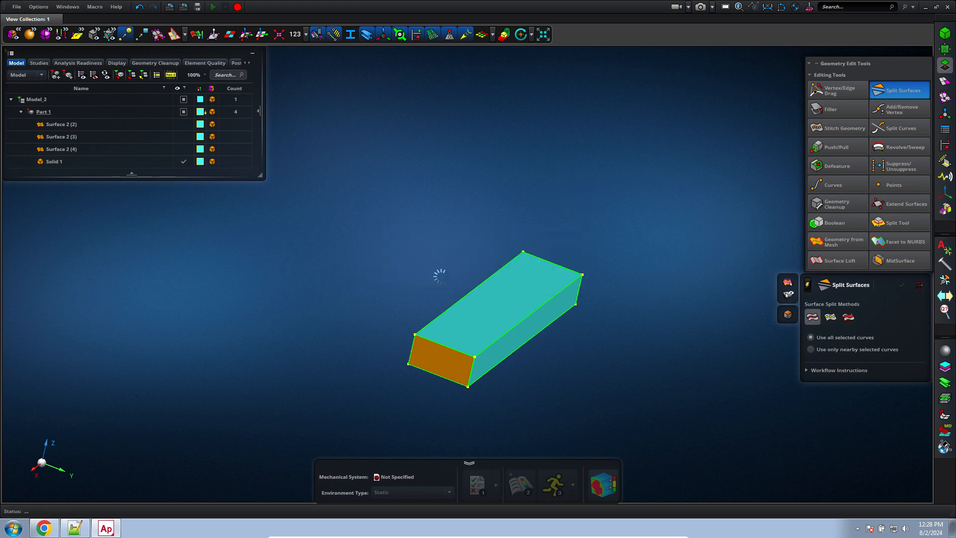
{"action": "middle_click_drag", "start_coordinate": [438, 277], "coordinate": [643, 377]}
{"action": "scroll", "coordinate": [504, 357], "scroll_direction": "up", "scroll_amount": 5}
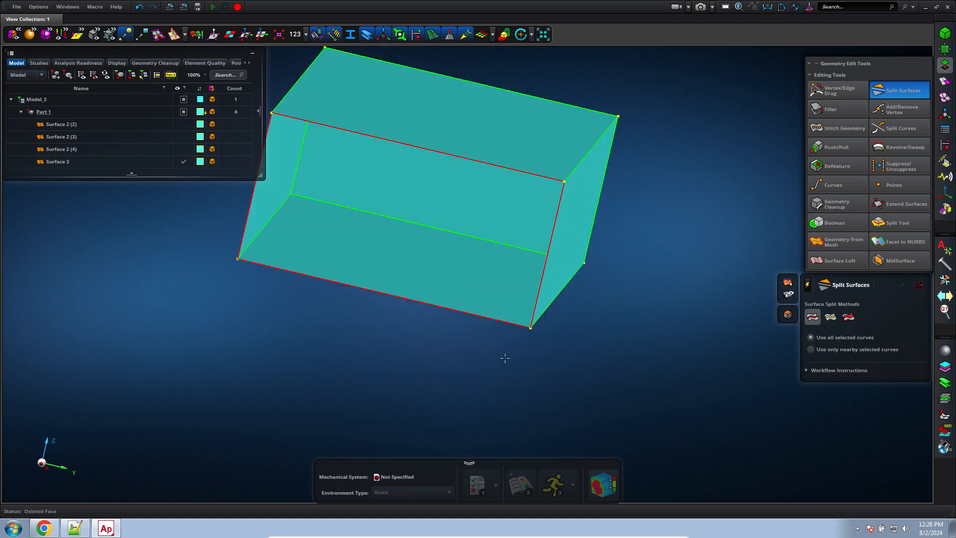
Delete the opposite end face so the box is open at both ends, and leave Split Surfaces.
{"action": "scroll", "coordinate": [505, 358], "scroll_direction": "down", "scroll_amount": 4}
{"action": "middle_click_drag", "start_coordinate": [519, 355], "coordinate": [558, 335]}
{"action": "left_click", "coordinate": [586, 326]}
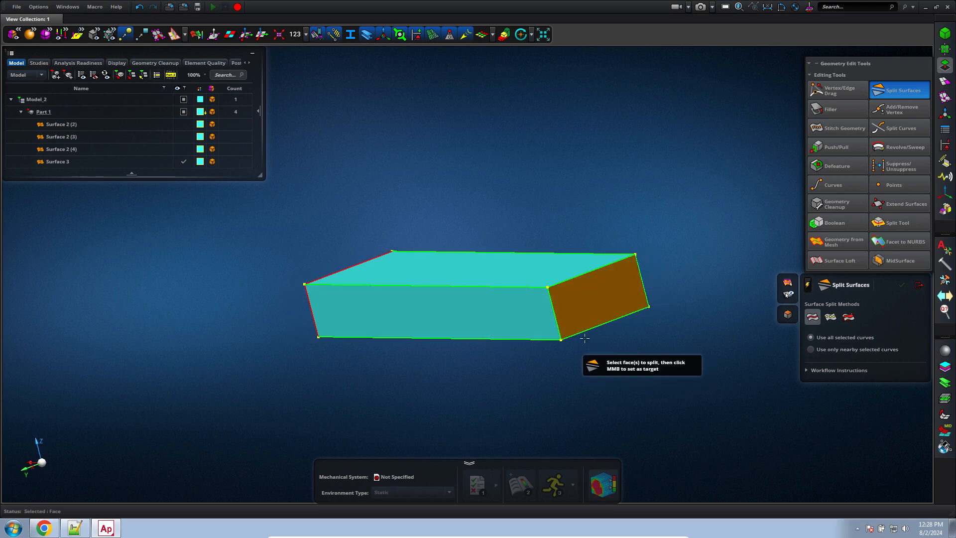
{"action": "middle_click", "coordinate": [585, 338]}
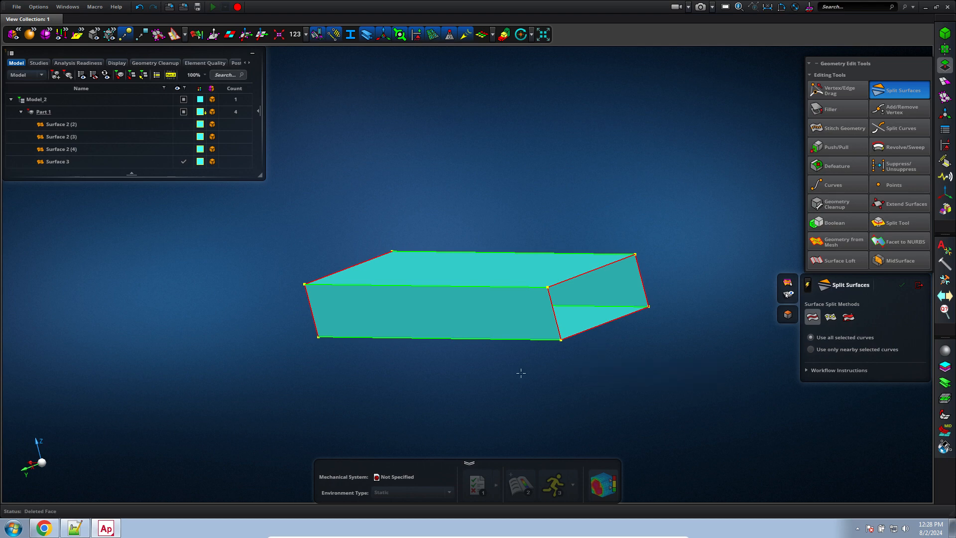
{"action": "middle_click_drag", "start_coordinate": [519, 373], "coordinate": [634, 362]}
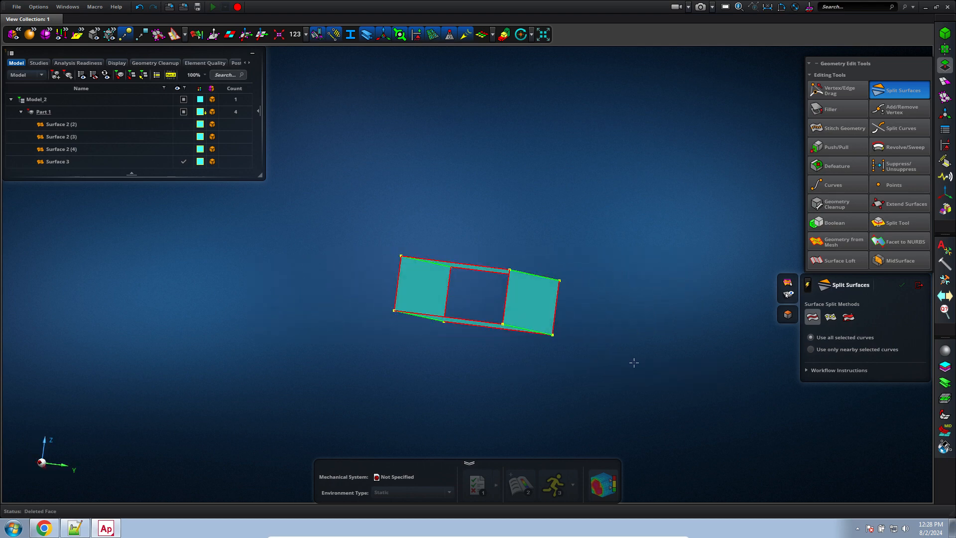
{"action": "left_click", "coordinate": [918, 284]}
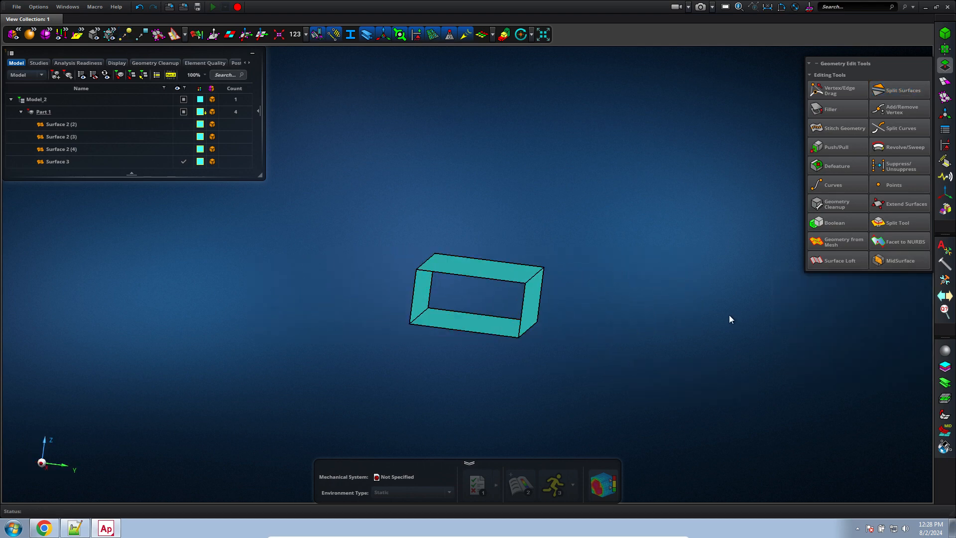
Show the three hidden surfaces, Surface 2 (2), Surface 2 (3) and Surface 2 (4), together with the open box.
{"action": "left_click", "coordinate": [182, 124]}
{"action": "left_click", "coordinate": [183, 136]}
{"action": "left_click", "coordinate": [182, 149]}
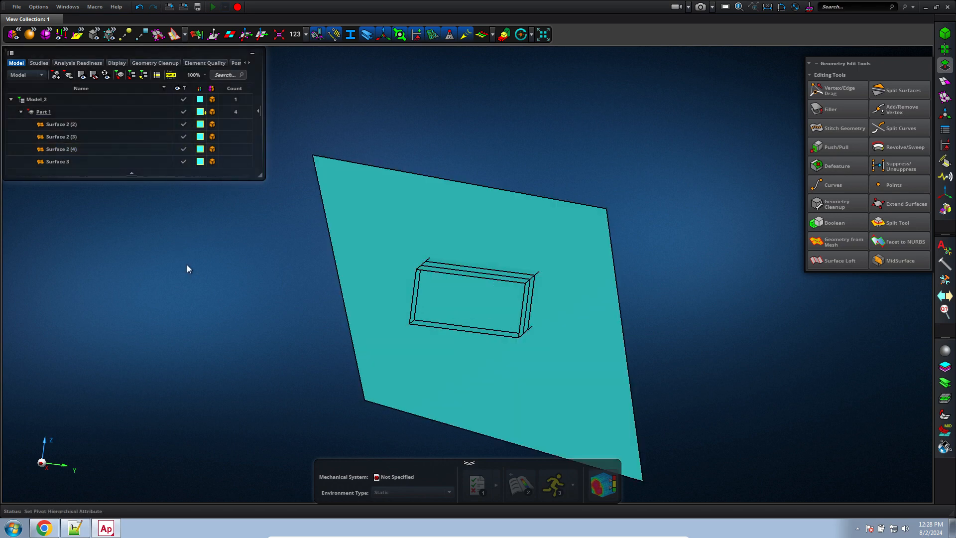
{"action": "middle_click_drag", "start_coordinate": [187, 264], "coordinate": [259, 304]}
{"action": "left_click", "coordinate": [591, 325]}
{"action": "left_click", "coordinate": [646, 381]}
{"action": "scroll", "coordinate": [645, 380], "scroll_direction": "up", "scroll_amount": 5}
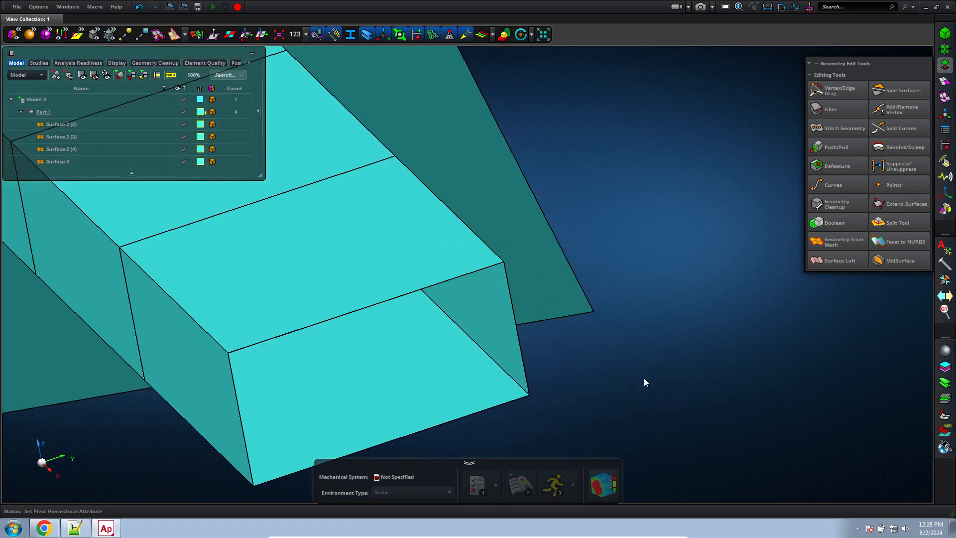
Surface-mesh the open box with a mesh size of 0.20 m.
{"action": "left_click", "coordinate": [943, 83]}
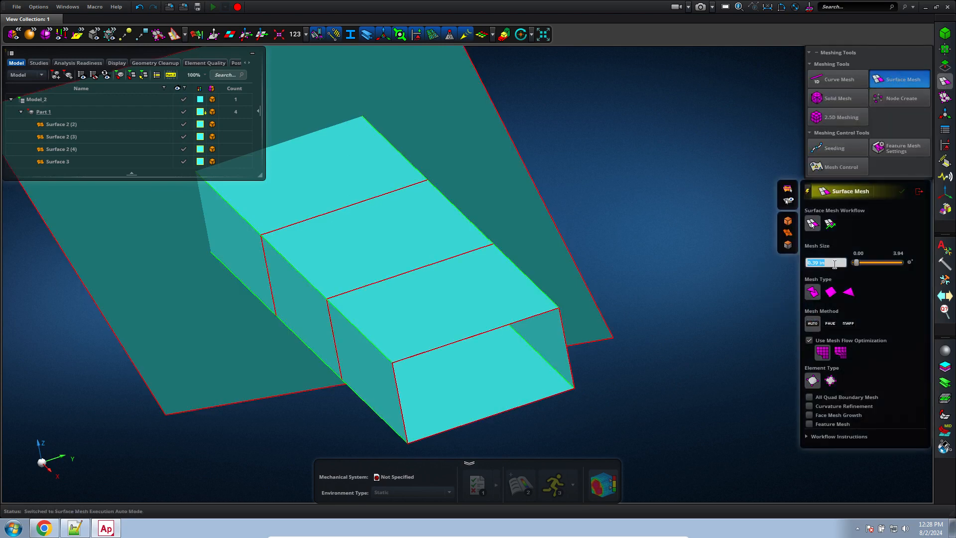
{"action": "key", "text": "Return"}
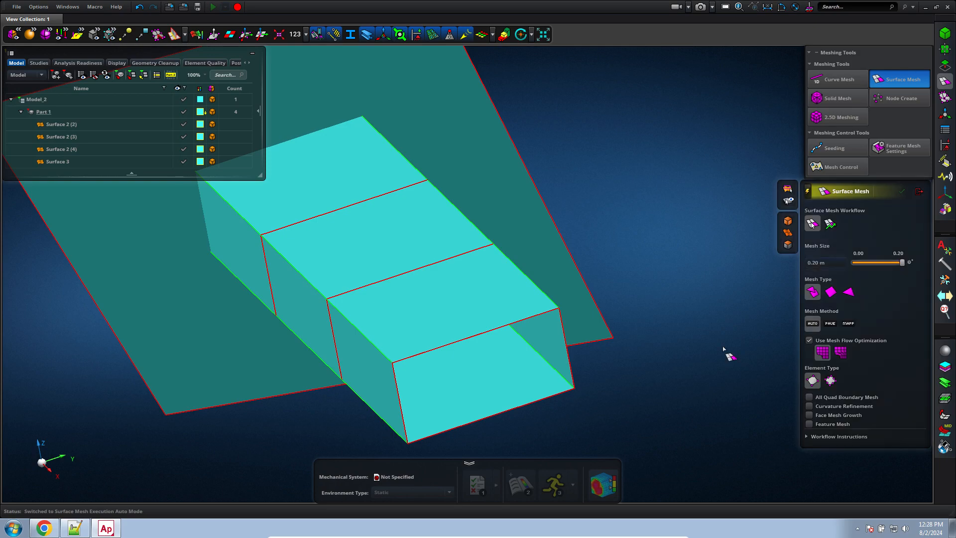
{"action": "left_click", "coordinate": [548, 396]}
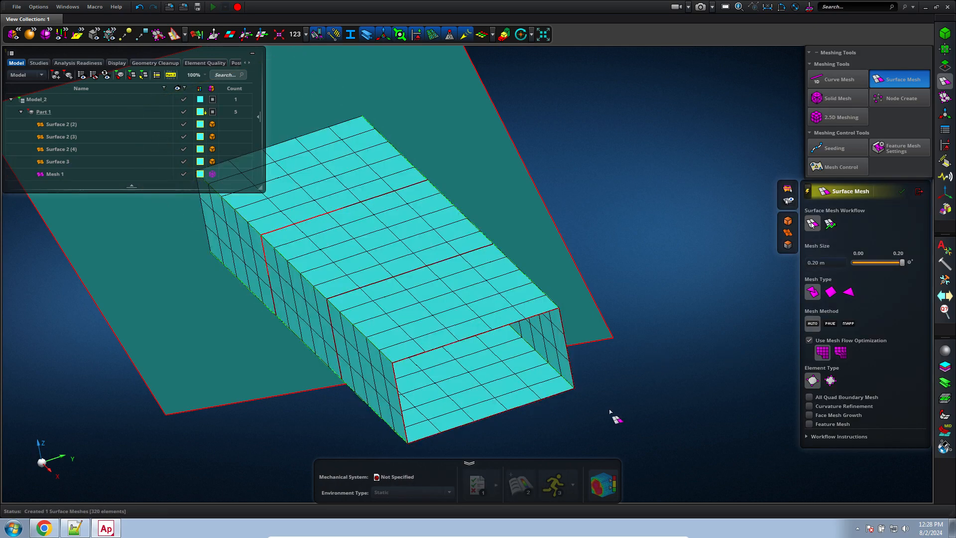
{"action": "mouse_move", "coordinate": [602, 418]}
{"action": "middle_mouse_down"}
{"action": "mouse_move", "coordinate": [626, 421]}
{"action": "mouse_move", "coordinate": [551, 412]}
{"action": "mouse_move", "coordinate": [601, 424]}
{"action": "middle_mouse_up"}
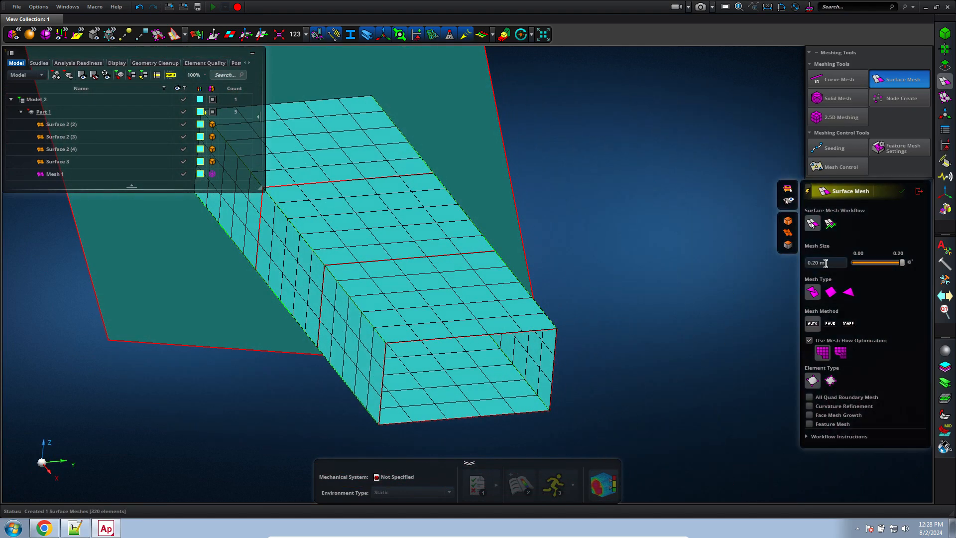
Surface-mesh the internal section nearest the open end, Surface 2 (4), with a mesh size of 0.40 m, inspect its edges, and leave Surface Mesh.
{"action": "middle_click_drag", "start_coordinate": [659, 393], "coordinate": [645, 359]}
{"action": "scroll", "coordinate": [645, 359], "scroll_direction": "up", "scroll_amount": 4}
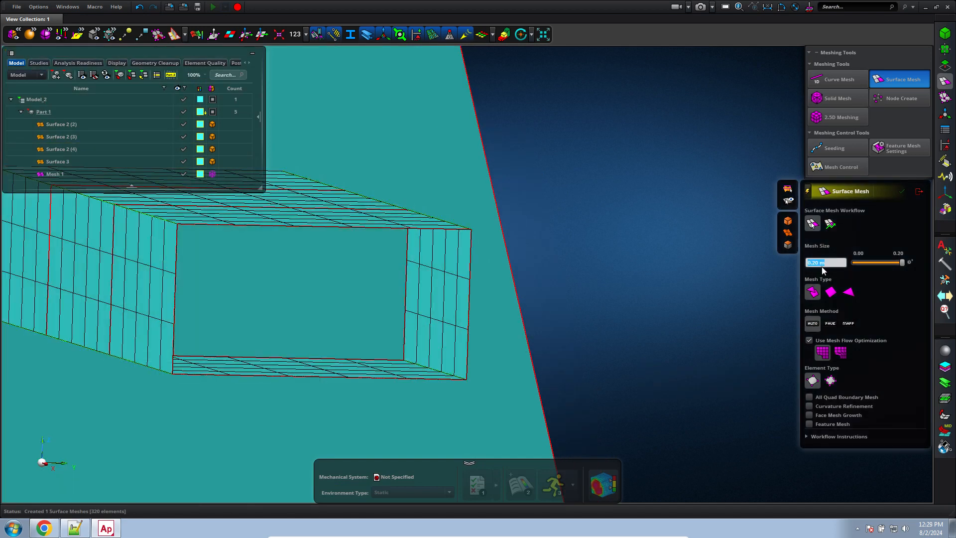
{"action": "type", "text": ".4"}
{"action": "left_click", "coordinate": [342, 306]}
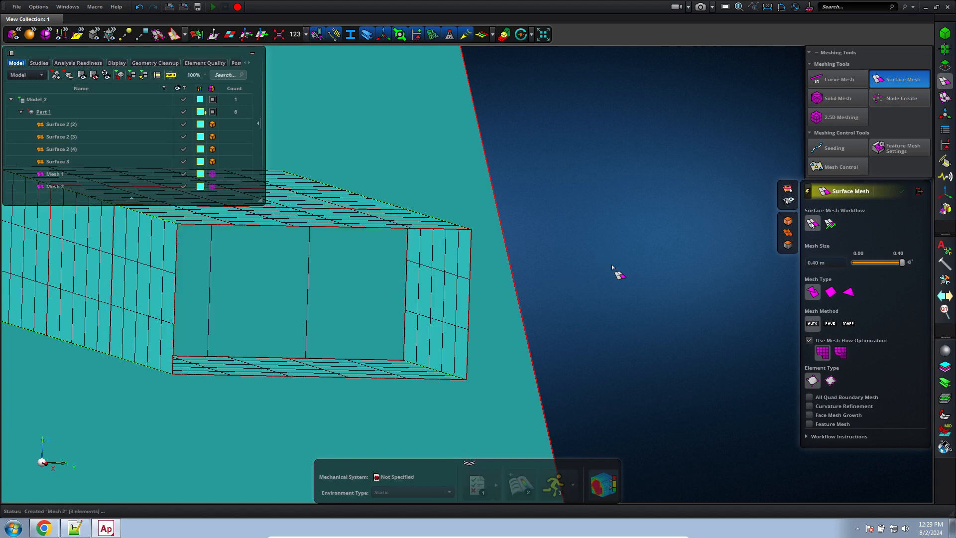
{"action": "mouse_move", "coordinate": [592, 268]}
{"action": "middle_mouse_down"}
{"action": "mouse_move", "coordinate": [571, 268]}
{"action": "mouse_move", "coordinate": [601, 263]}
{"action": "middle_mouse_up"}
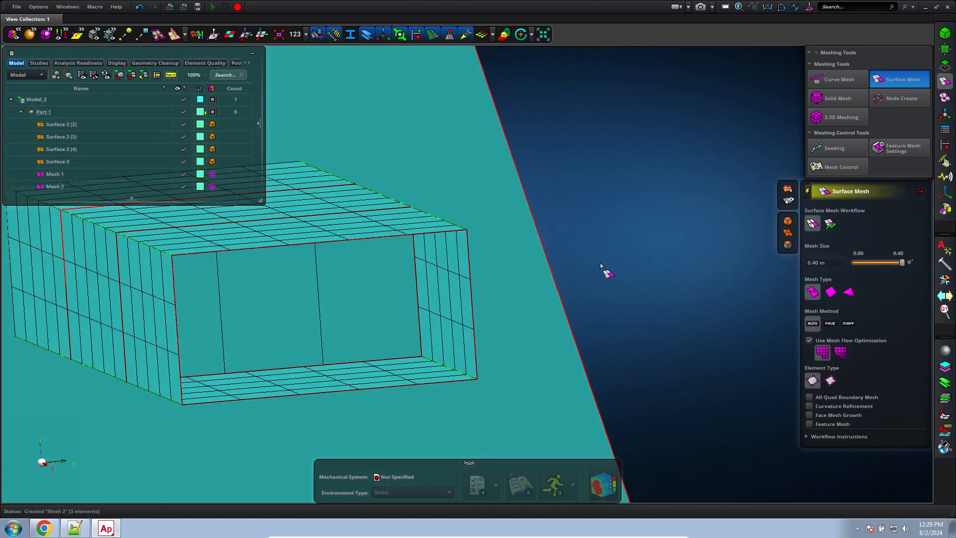
{"action": "left_click", "coordinate": [280, 321]}
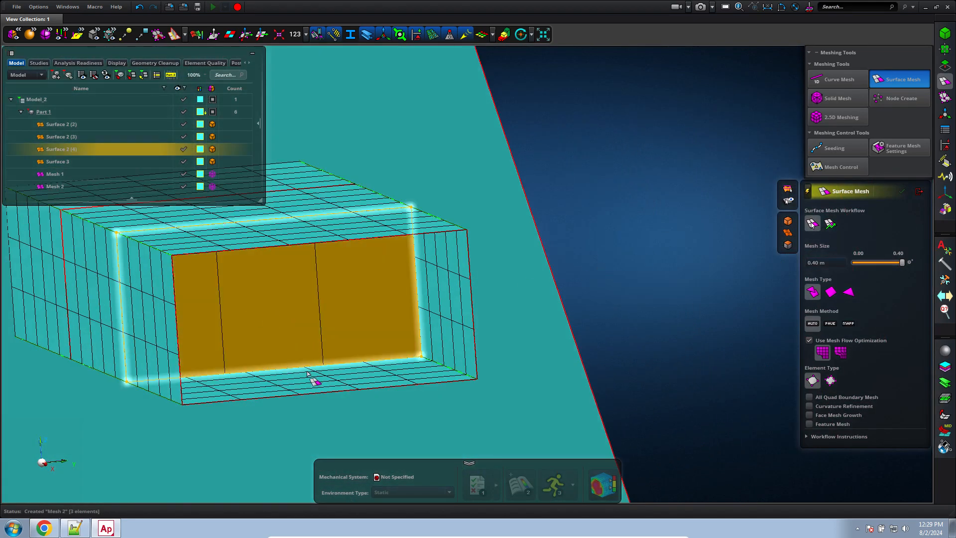
{"action": "scroll", "coordinate": [307, 373], "scroll_direction": "up", "scroll_amount": 5}
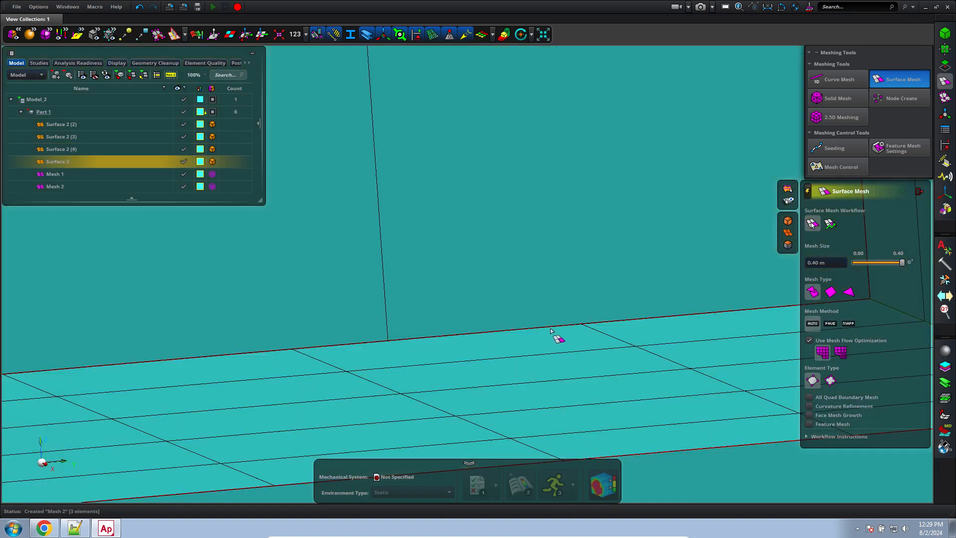
{"action": "mouse_move", "coordinate": [521, 327]}
{"action": "middle_mouse_down"}
{"action": "mouse_move", "coordinate": [519, 318]}
{"action": "mouse_move", "coordinate": [524, 330]}
{"action": "middle_mouse_up"}
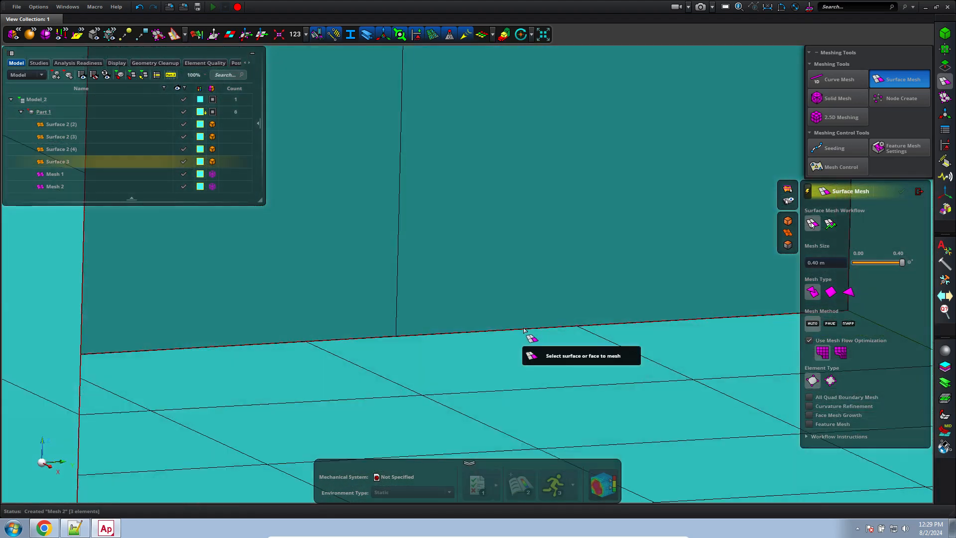
{"action": "scroll", "coordinate": [524, 330], "scroll_direction": "down", "scroll_amount": 9}
{"action": "key", "text": "Escape"}
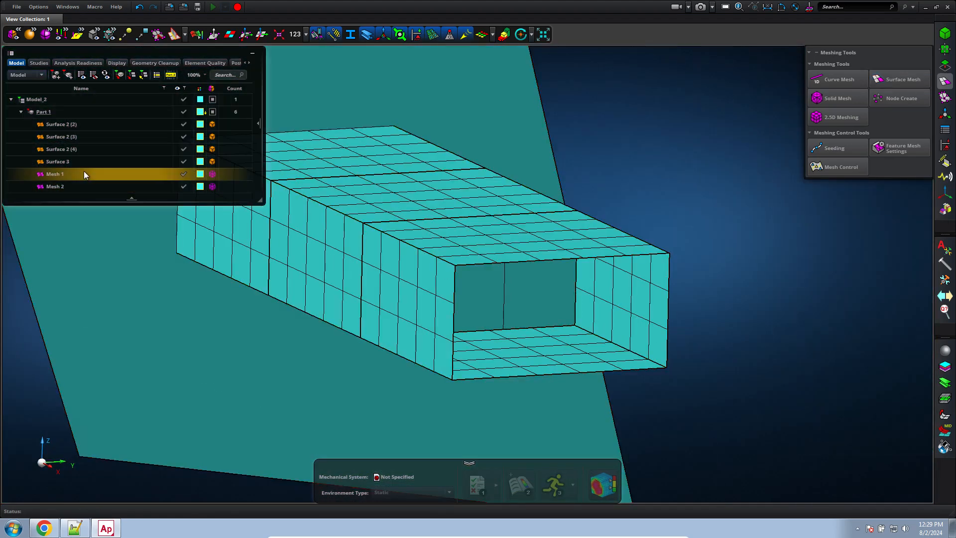
Delete Mesh 1 and Mesh 2 from the part.
{"action": "left_click", "coordinate": [148, 174]}
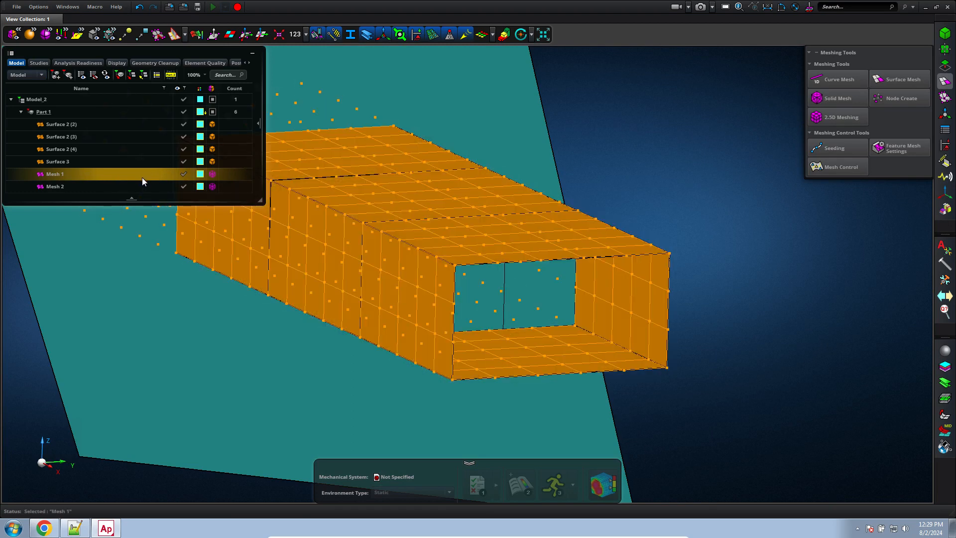
{"action": "right_click", "coordinate": [142, 178]}
{"action": "left_click", "coordinate": [153, 186]}
{"action": "left_click", "coordinate": [131, 178]}
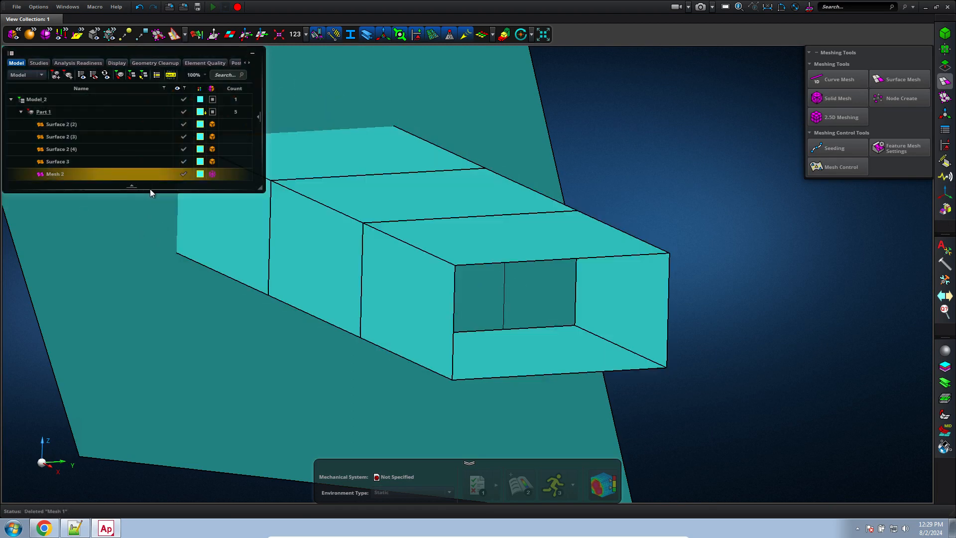
{"action": "right_click", "coordinate": [150, 189]}
{"action": "left_click", "coordinate": [151, 190]}
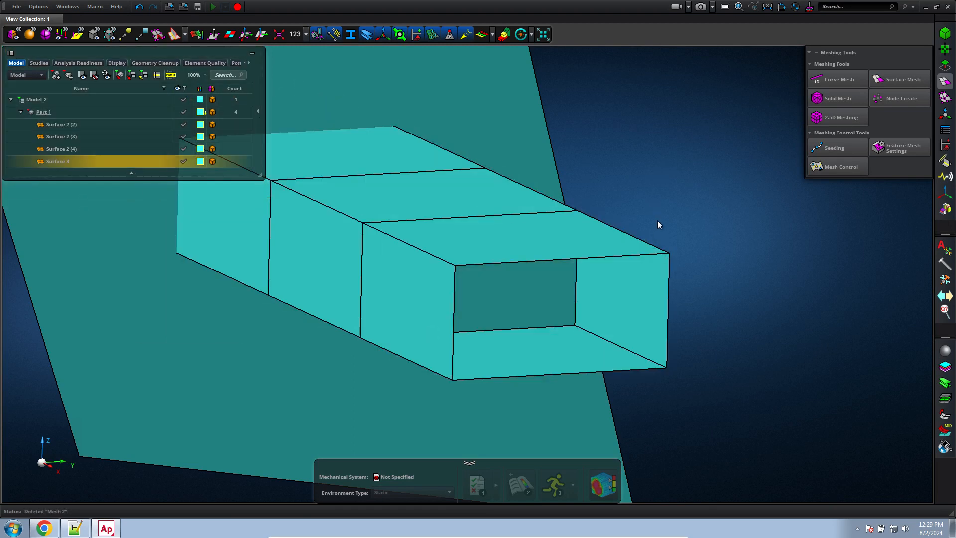
With Vertex/Edge Drag, pull the upper edge of the internal section nearest the open end up beyond the box's upper face.
{"action": "left_click", "coordinate": [945, 66]}
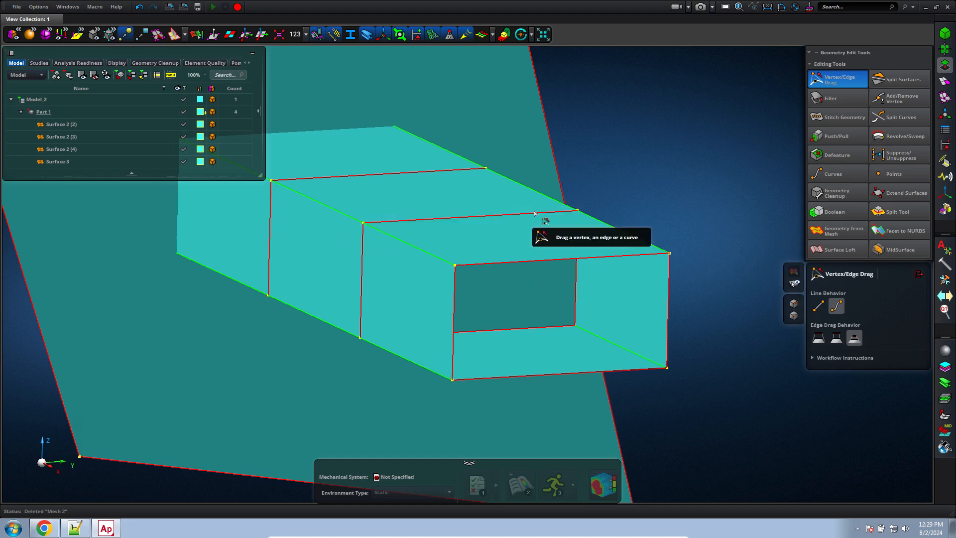
{"action": "scroll", "coordinate": [523, 229], "scroll_direction": "up", "scroll_amount": 4}
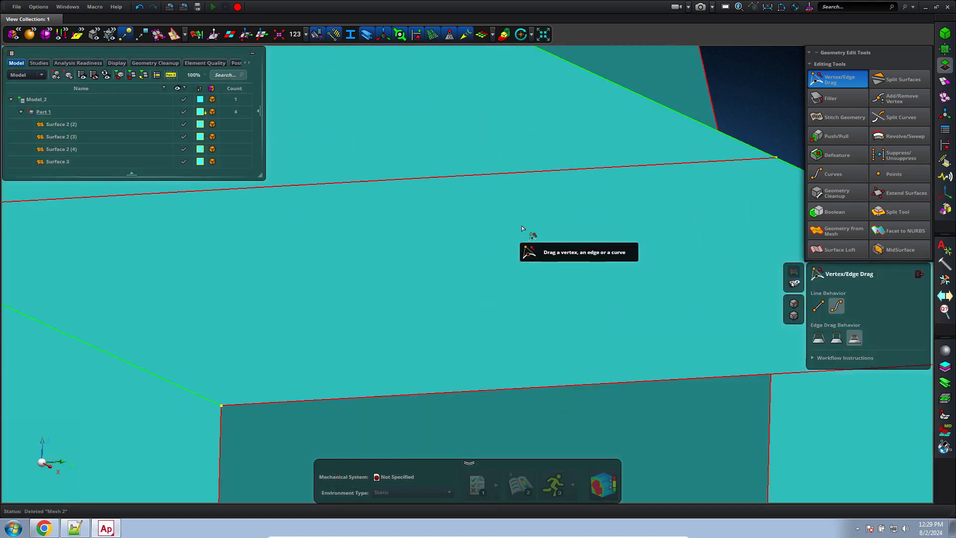
{"action": "scroll", "coordinate": [522, 228], "scroll_direction": "down", "scroll_amount": 2}
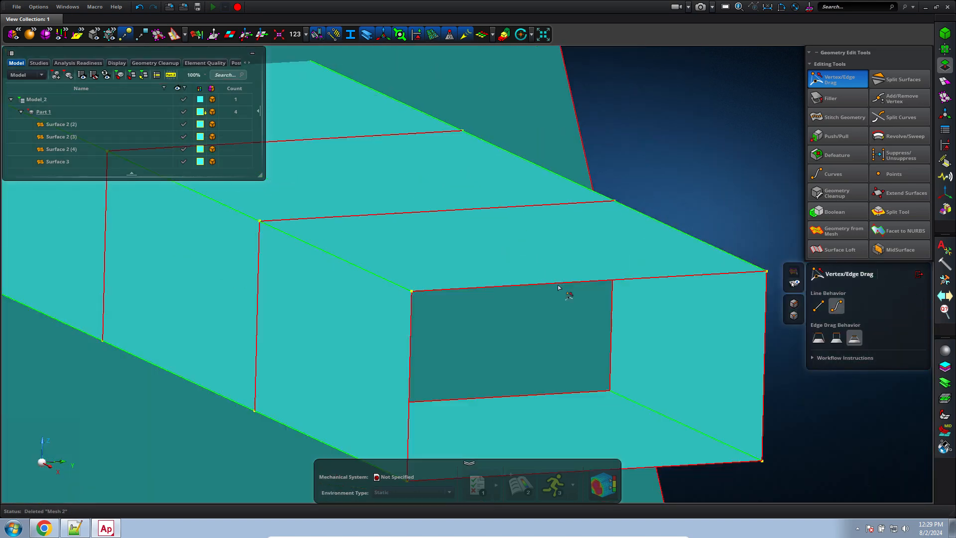
{"action": "scroll", "coordinate": [558, 288], "scroll_direction": "down", "scroll_amount": 3}
{"action": "middle_click_drag", "start_coordinate": [604, 330], "coordinate": [559, 352]}
{"action": "scroll", "coordinate": [682, 328], "scroll_direction": "up", "scroll_amount": 5}
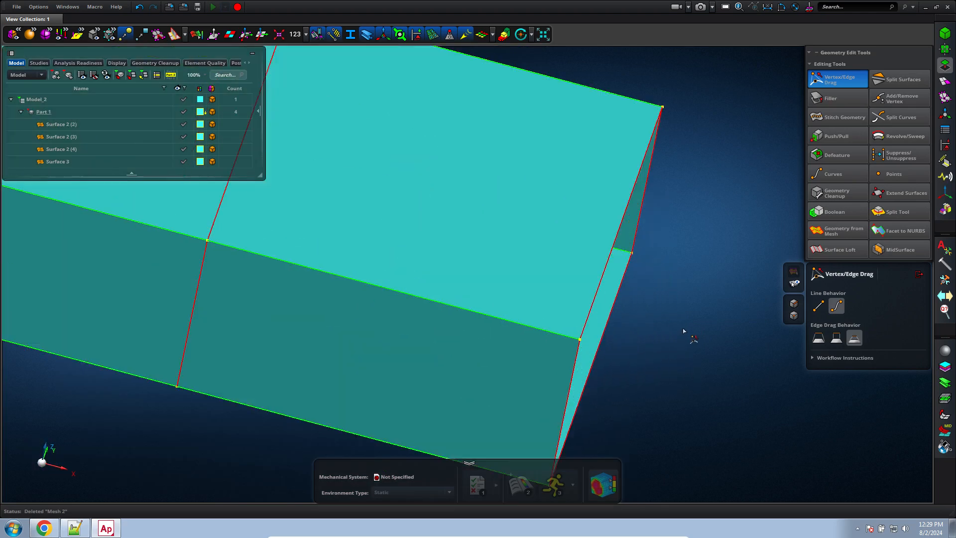
{"action": "scroll", "coordinate": [683, 328], "scroll_direction": "up", "scroll_amount": 1}
{"action": "scroll", "coordinate": [623, 286], "scroll_direction": "down", "scroll_amount": 5}
{"action": "scroll", "coordinate": [604, 295], "scroll_direction": "up", "scroll_amount": 3}
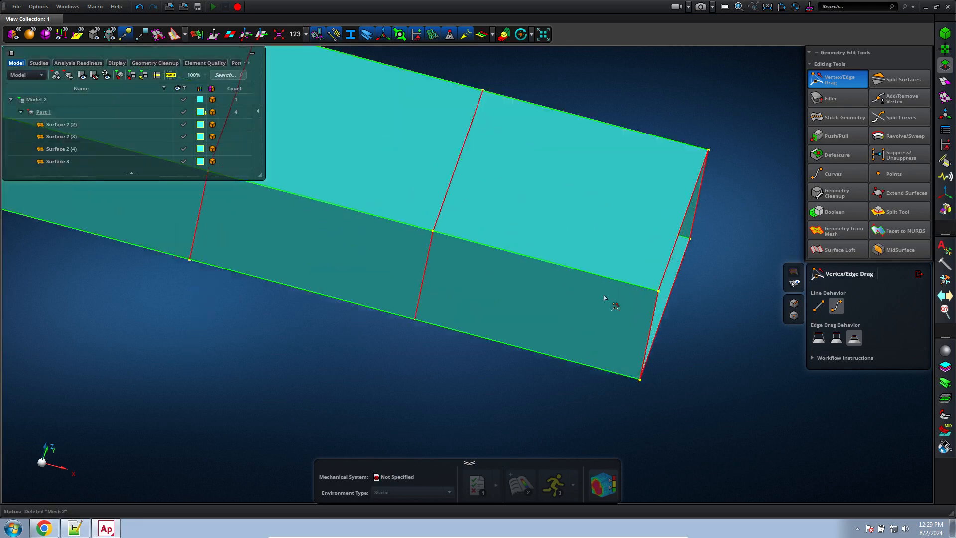
{"action": "scroll", "coordinate": [449, 208], "scroll_direction": "up", "scroll_amount": 2}
{"action": "scroll", "coordinate": [406, 145], "scroll_direction": "down", "scroll_amount": 5}
{"action": "scroll", "coordinate": [480, 211], "scroll_direction": "up", "scroll_amount": 7}
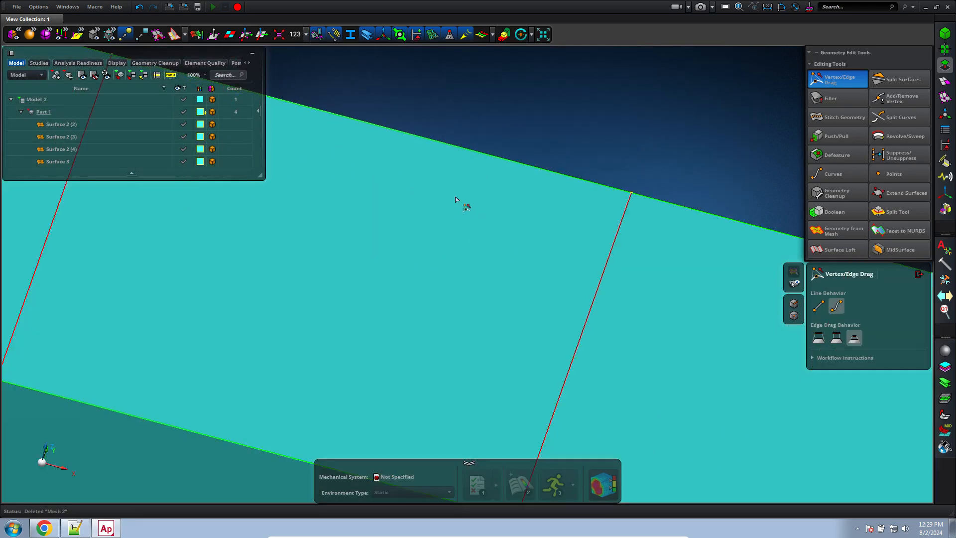
{"action": "middle_click_drag", "start_coordinate": [456, 198], "coordinate": [418, 177]}
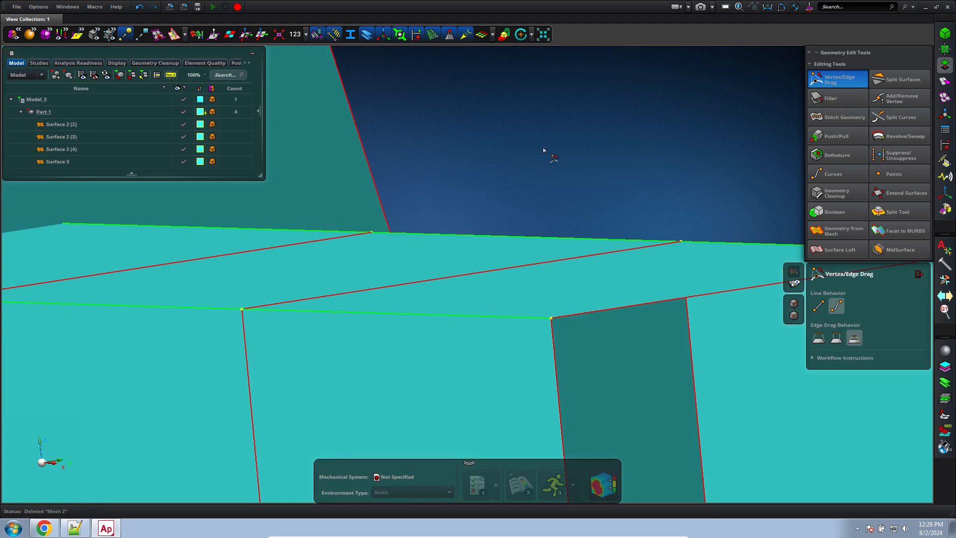
{"action": "scroll", "coordinate": [542, 148], "scroll_direction": "down", "scroll_amount": 5}
{"action": "scroll", "coordinate": [545, 155], "scroll_direction": "up", "scroll_amount": 5}
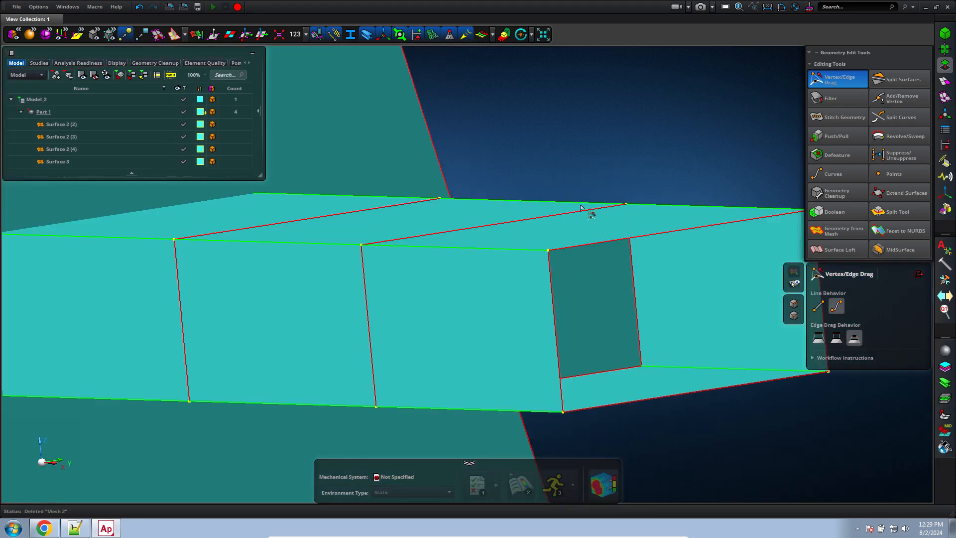
{"action": "left_click_drag", "start_coordinate": [587, 211], "coordinate": [560, 109]}
Drag the raised edge of the internal section back down and snap it to the box's upper face to join both bodies.
{"action": "middle_click_drag", "start_coordinate": [560, 108], "coordinate": [622, 121]}
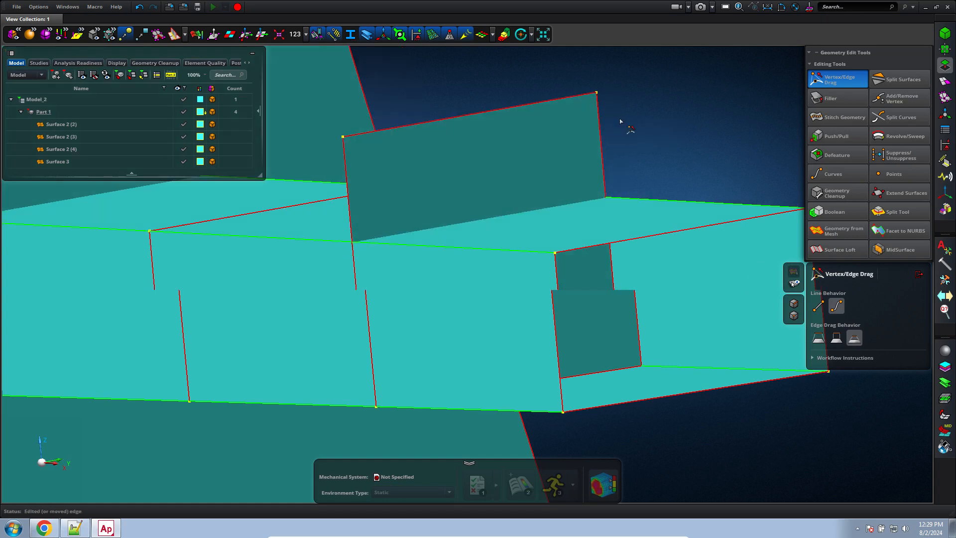
{"action": "scroll", "coordinate": [594, 152], "scroll_direction": "down", "scroll_amount": 5}
{"action": "scroll", "coordinate": [573, 105], "scroll_direction": "up", "scroll_amount": 5}
{"action": "scroll", "coordinate": [683, 226], "scroll_direction": "down", "scroll_amount": 6}
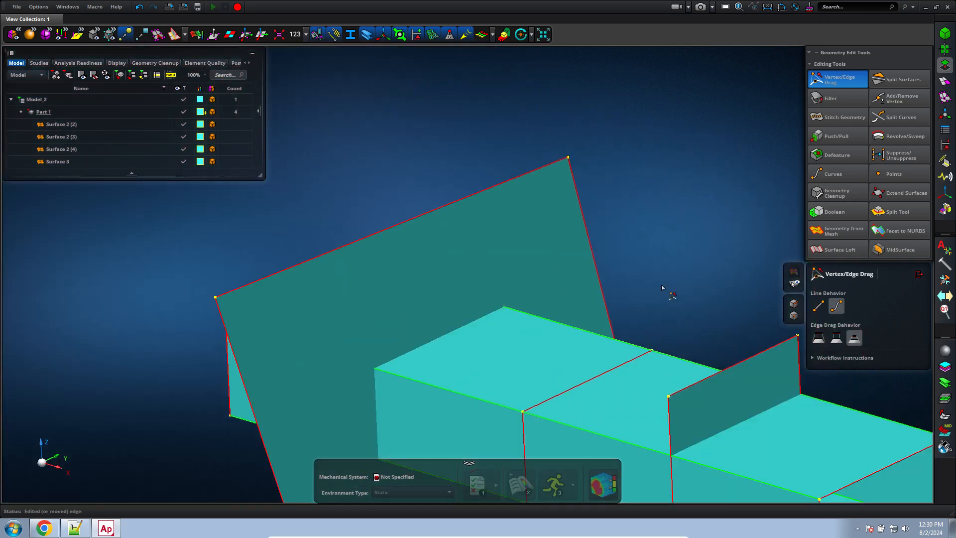
{"action": "scroll", "coordinate": [619, 286], "scroll_direction": "up", "scroll_amount": 5}
{"action": "left_click", "coordinate": [603, 273]}
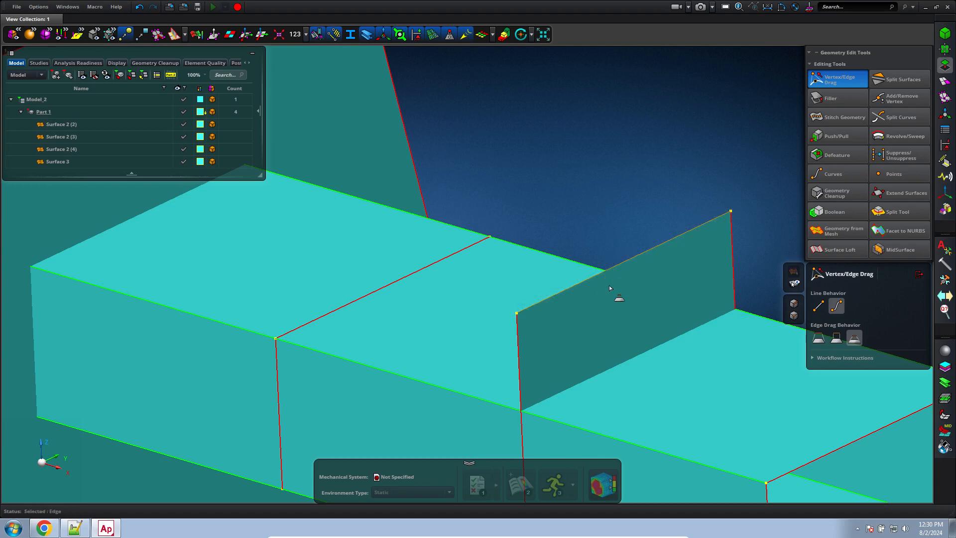
{"action": "left_click_drag", "start_coordinate": [665, 382], "coordinate": [638, 363]}
{"action": "scroll", "coordinate": [628, 350], "scroll_direction": "down", "scroll_amount": 6}
{"action": "scroll", "coordinate": [628, 350], "scroll_direction": "up", "scroll_amount": 6}
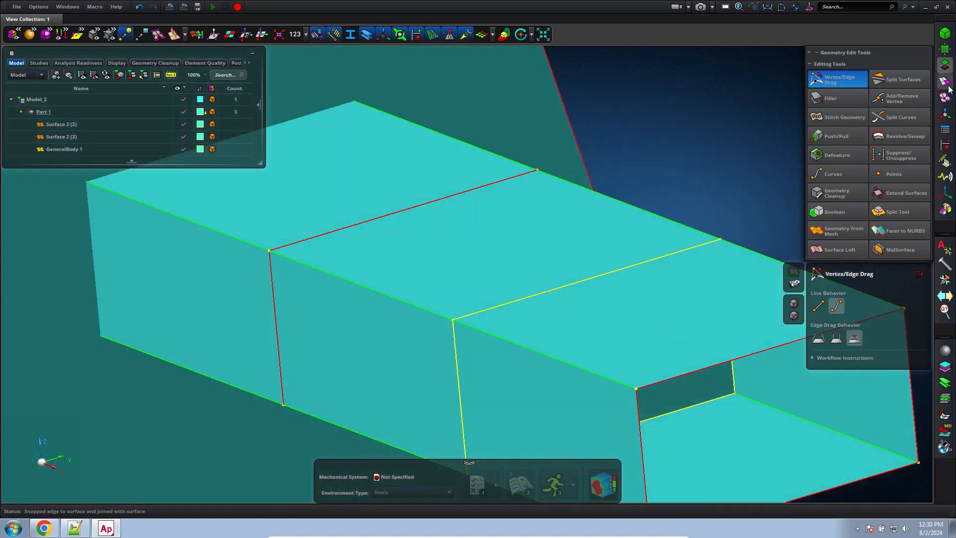
Surface-mesh the joined box and internal section, GeneralBody 1, with a mesh size of 0.20 m.
{"action": "left_click", "coordinate": [946, 82]}
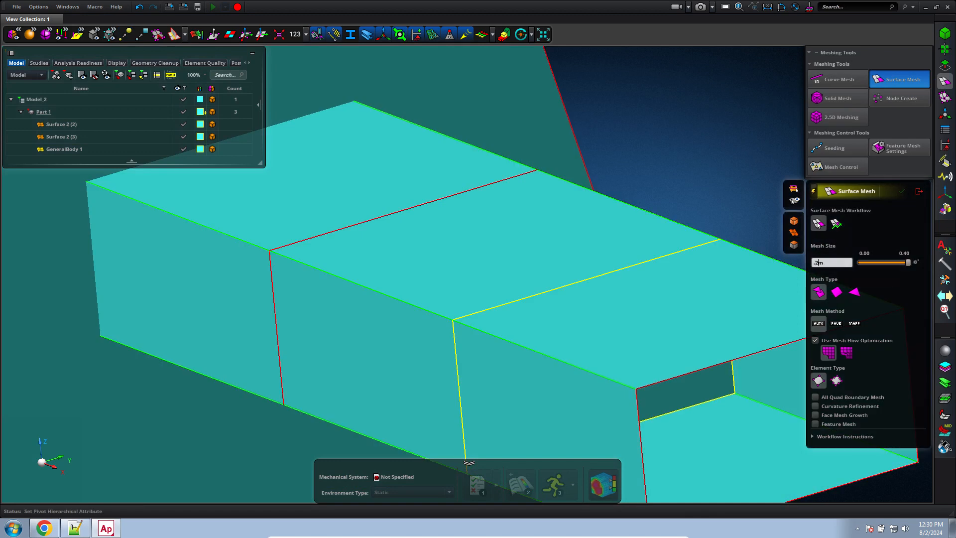
{"action": "left_click", "coordinate": [713, 257]}
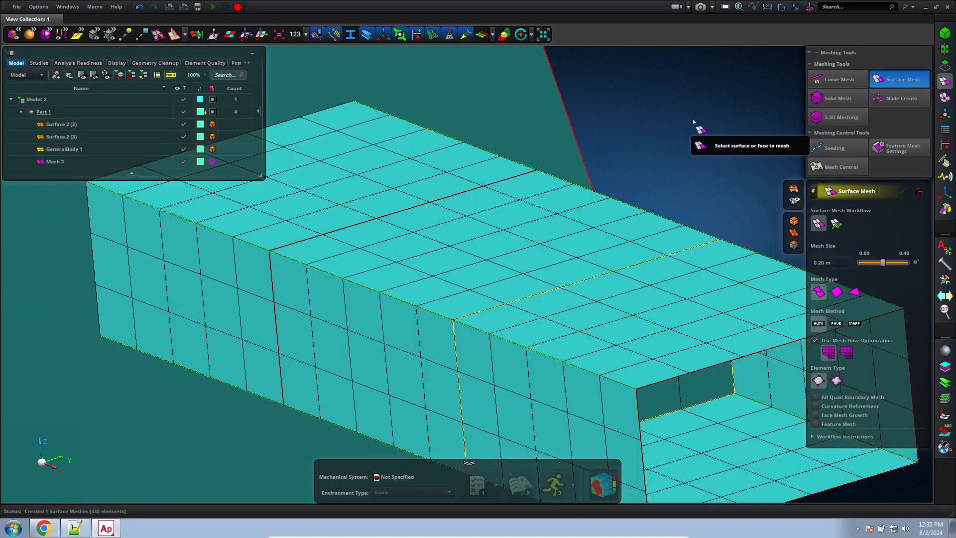
{"action": "scroll", "coordinate": [677, 139], "scroll_direction": "down", "scroll_amount": 5}
{"action": "scroll", "coordinate": [720, 274], "scroll_direction": "up", "scroll_amount": 5}
Examine how the mesh of the internal section lines up with the mesh of the surrounding box walls.
{"action": "middle_click_drag", "start_coordinate": [720, 275], "coordinate": [716, 260]}
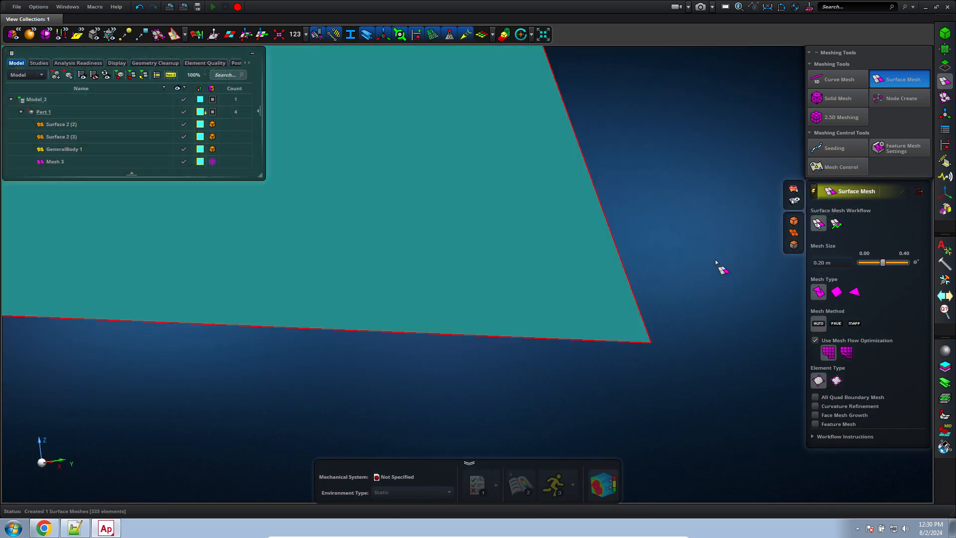
{"action": "scroll", "coordinate": [712, 267], "scroll_direction": "down", "scroll_amount": 6}
{"action": "scroll", "coordinate": [708, 400], "scroll_direction": "up", "scroll_amount": 6}
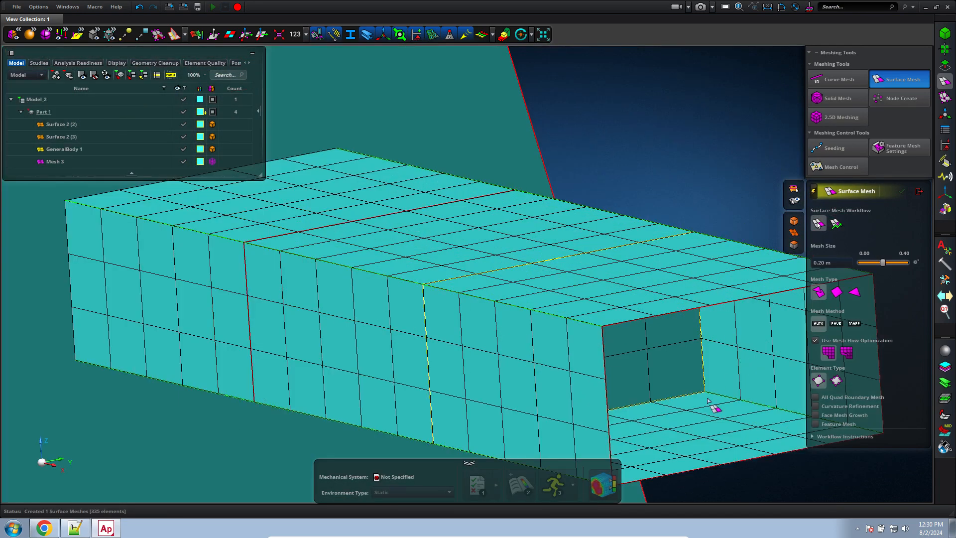
{"action": "mouse_move", "coordinate": [699, 394]}
{"action": "middle_mouse_down"}
{"action": "mouse_move", "coordinate": [689, 391]}
{"action": "mouse_move", "coordinate": [696, 399]}
{"action": "middle_mouse_up"}
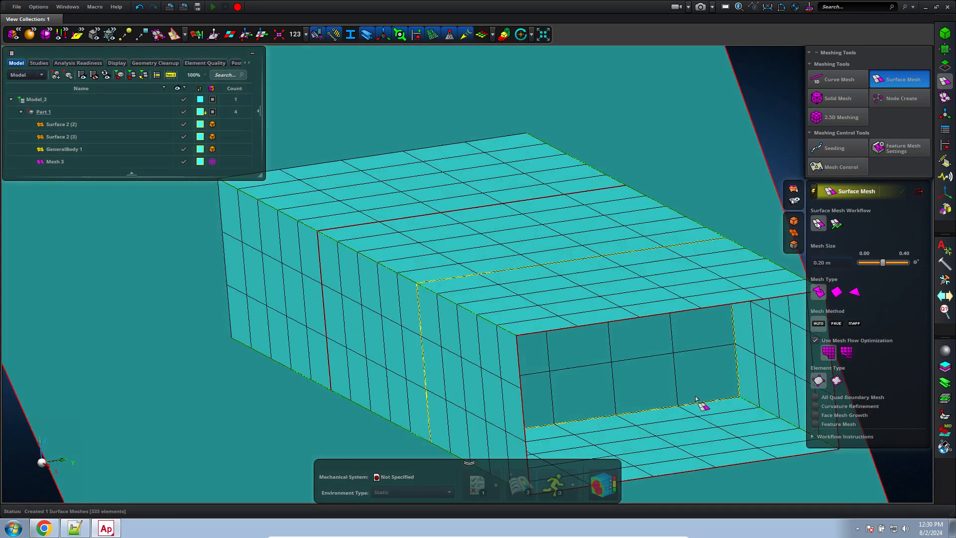
{"action": "scroll", "coordinate": [716, 416], "scroll_direction": "up", "scroll_amount": 5}
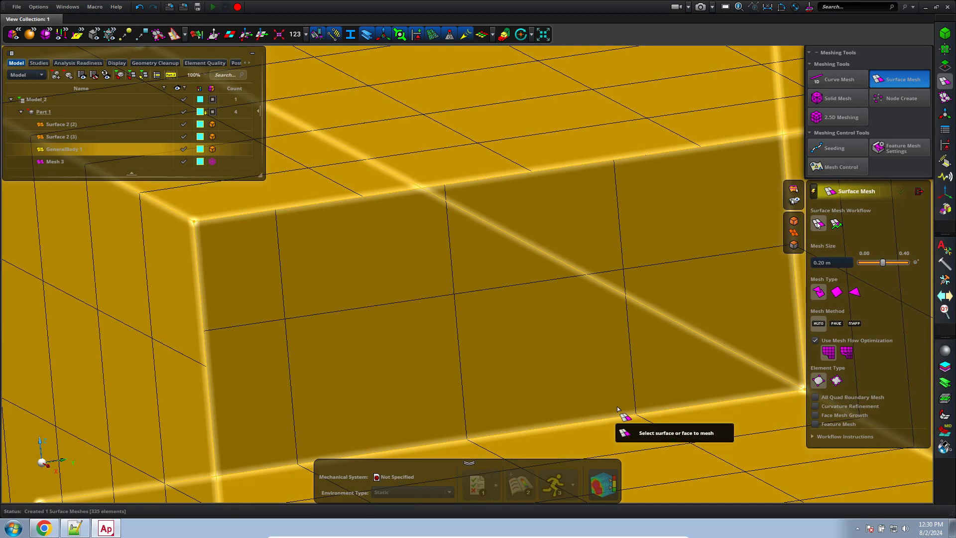
{"action": "scroll", "coordinate": [619, 408], "scroll_direction": "down", "scroll_amount": 6}
{"action": "middle_click_drag", "start_coordinate": [480, 435], "coordinate": [588, 433]}
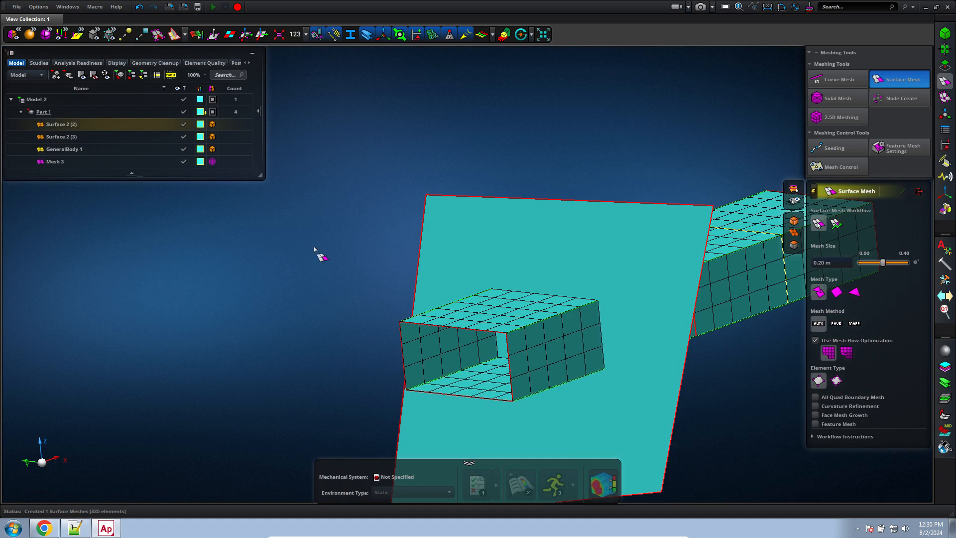
Hide the large internal plate Surface 2 (2), keeping GeneralBody 1 displayed.
{"action": "left_click", "coordinate": [184, 149]}
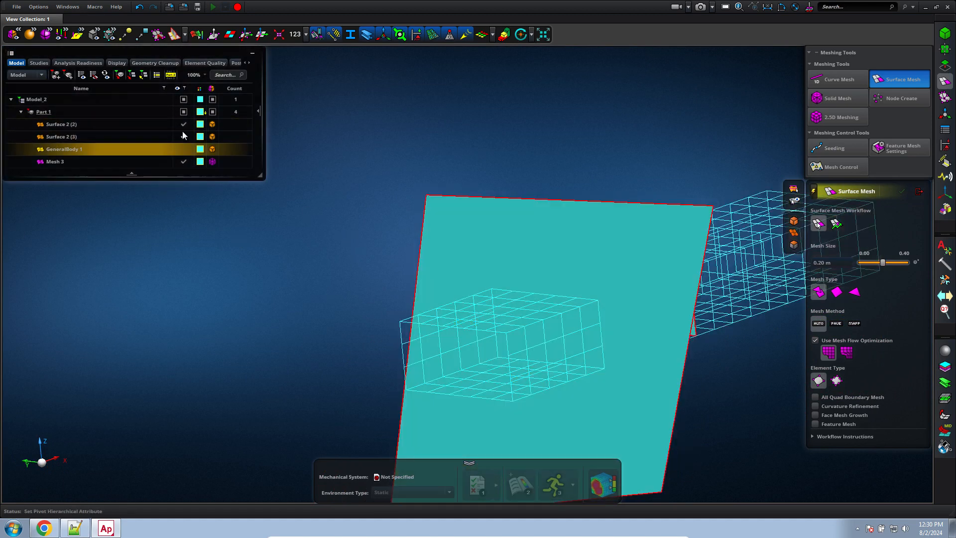
{"action": "left_click", "coordinate": [184, 149]}
{"action": "left_click", "coordinate": [185, 124]}
{"action": "scroll", "coordinate": [356, 212], "scroll_direction": "down", "scroll_amount": 2}
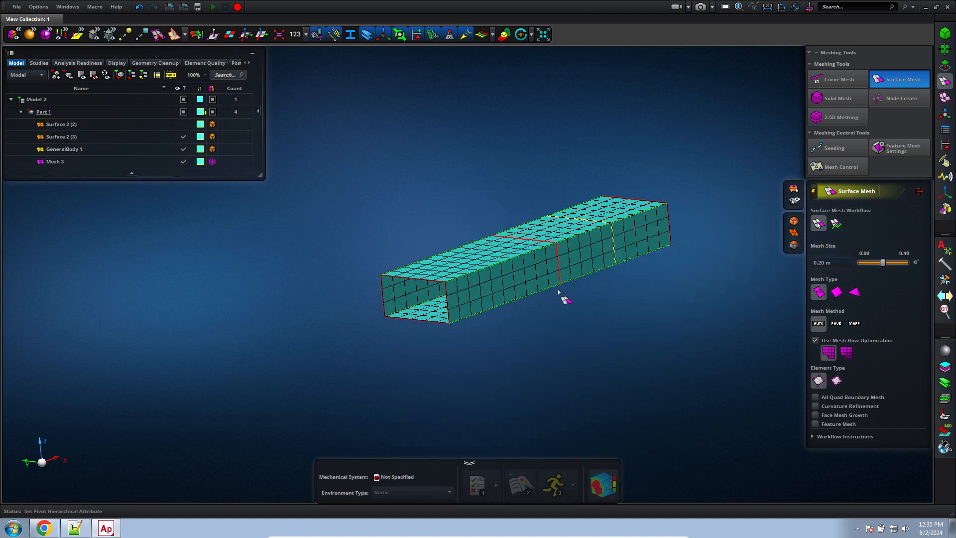
Surface-mesh the internal section Surface 2 (3) with a mesh size of 0.40 m.
{"action": "scroll", "coordinate": [537, 306], "scroll_direction": "up", "scroll_amount": 6}
{"action": "middle_click_drag", "start_coordinate": [538, 308], "coordinate": [576, 301]}
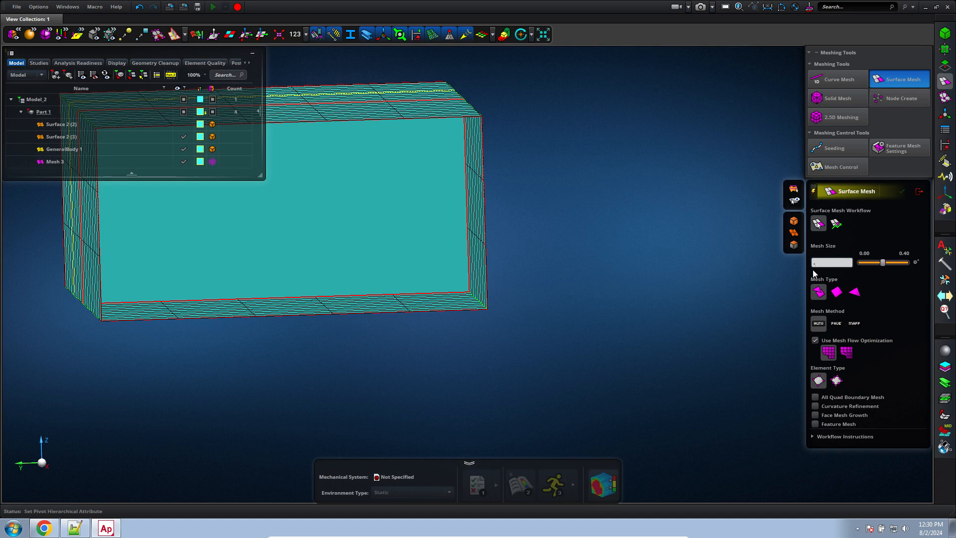
{"action": "key", "text": "Return"}
{"action": "left_click", "coordinate": [353, 199]}
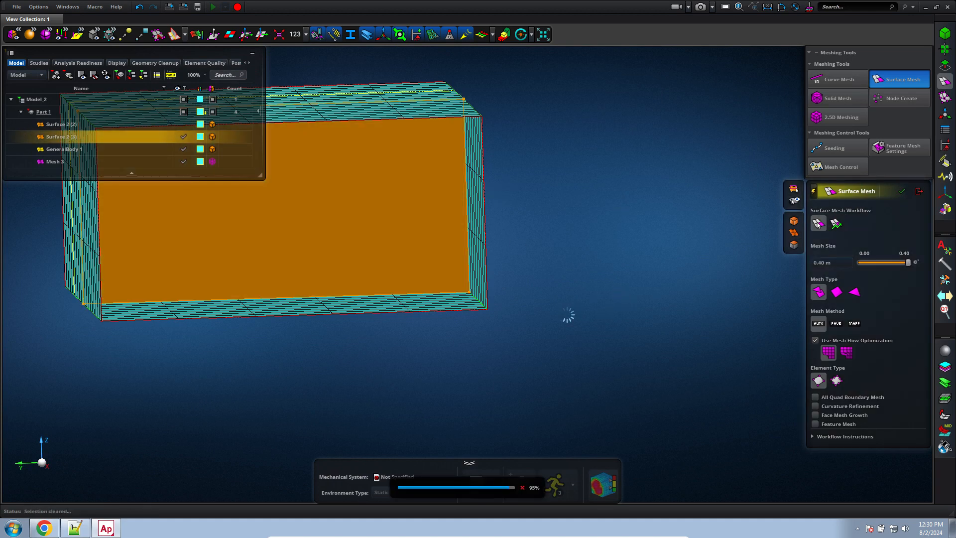
{"action": "scroll", "coordinate": [476, 353], "scroll_direction": "down", "scroll_amount": 6}
{"action": "scroll", "coordinate": [386, 351], "scroll_direction": "up", "scroll_amount": 3}
{"action": "scroll", "coordinate": [385, 350], "scroll_direction": "down", "scroll_amount": 3}
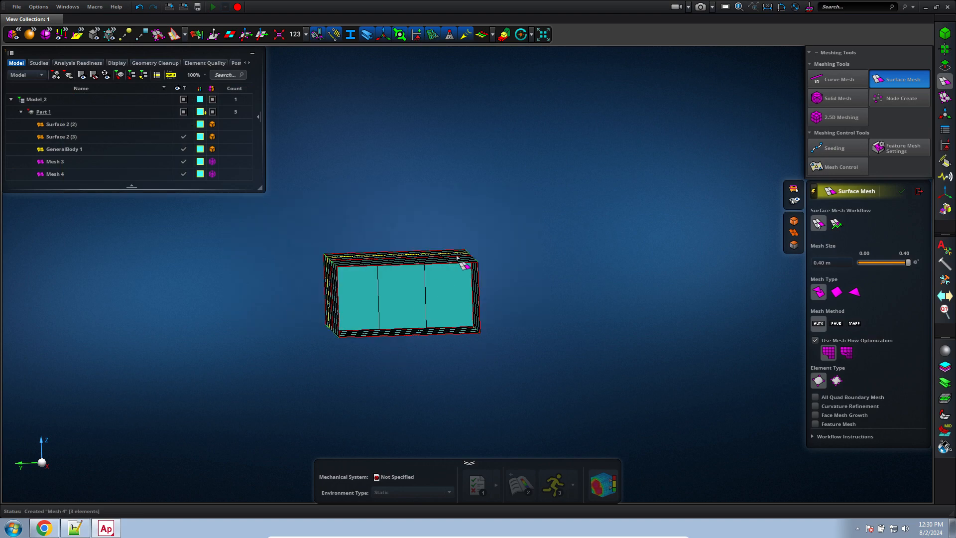
{"action": "scroll", "coordinate": [433, 295], "scroll_direction": "up", "scroll_amount": 3}
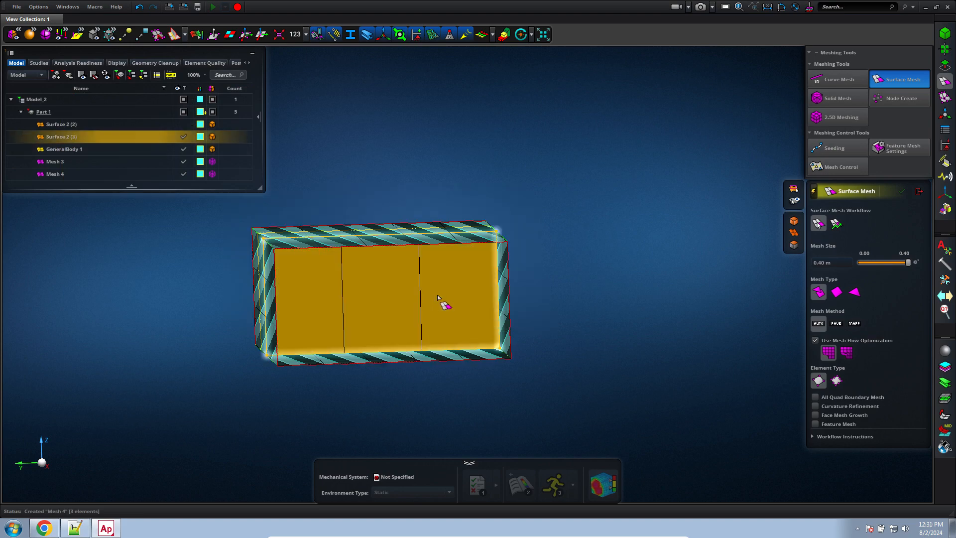
{"action": "mouse_move", "coordinate": [444, 303]}
{"action": "middle_mouse_down"}
{"action": "mouse_move", "coordinate": [474, 305]}
{"action": "mouse_move", "coordinate": [441, 292]}
{"action": "mouse_move", "coordinate": [451, 305]}
{"action": "middle_mouse_up"}
Stitch the internal section Surface 2 (3) to the box GeneralBody 1 with a surface stitch tolerance of 0.02 in.
{"action": "left_click", "coordinate": [945, 65]}
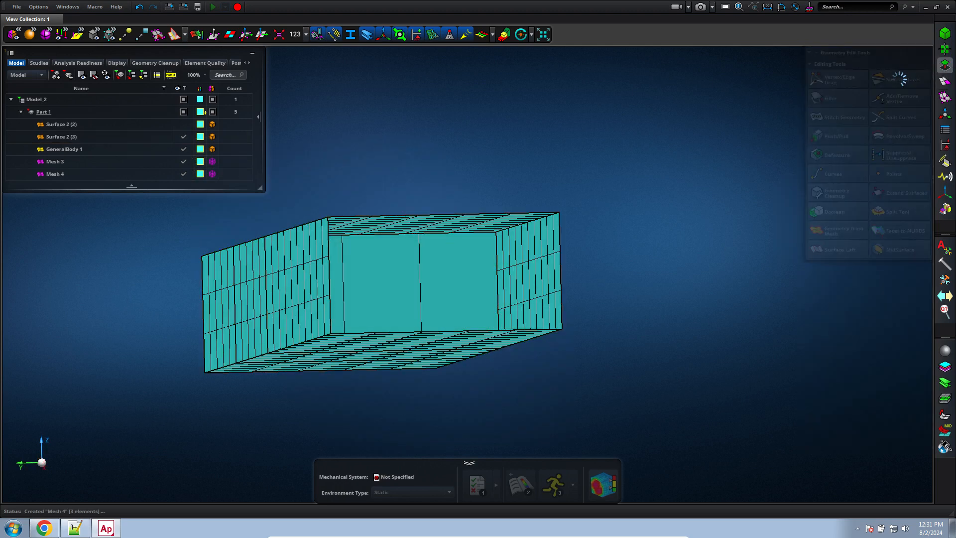
{"action": "left_click", "coordinate": [845, 83]}
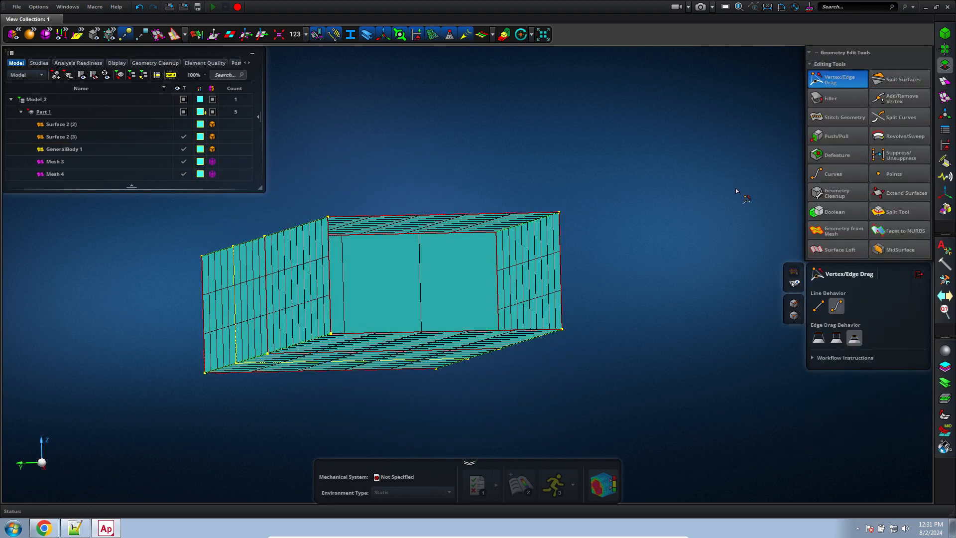
{"action": "left_click", "coordinate": [841, 116]}
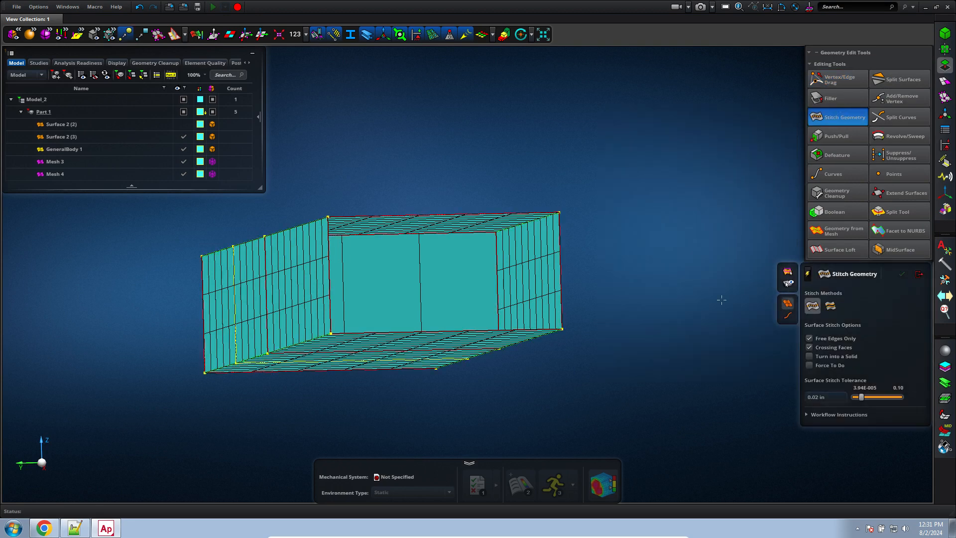
{"action": "left_click", "coordinate": [466, 261]}
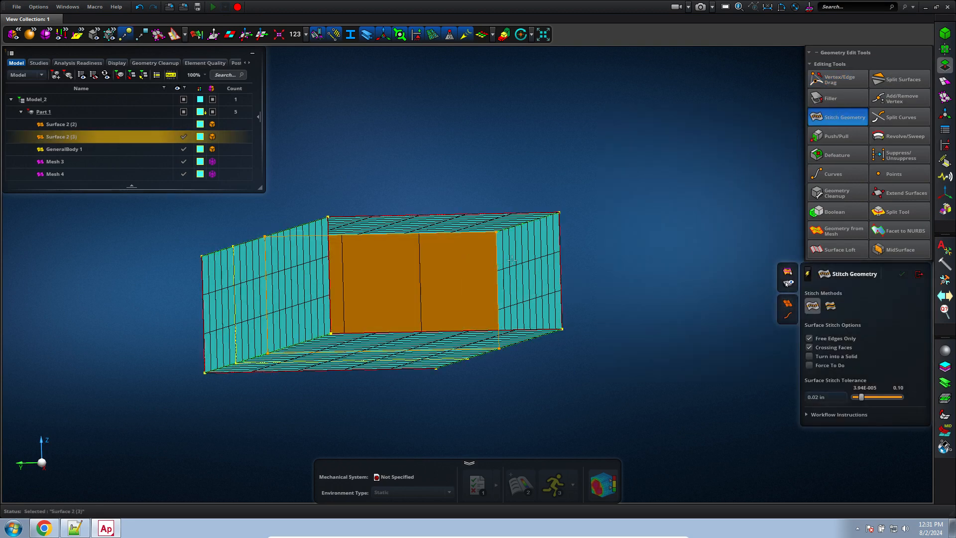
{"action": "left_click", "coordinate": [522, 254]}
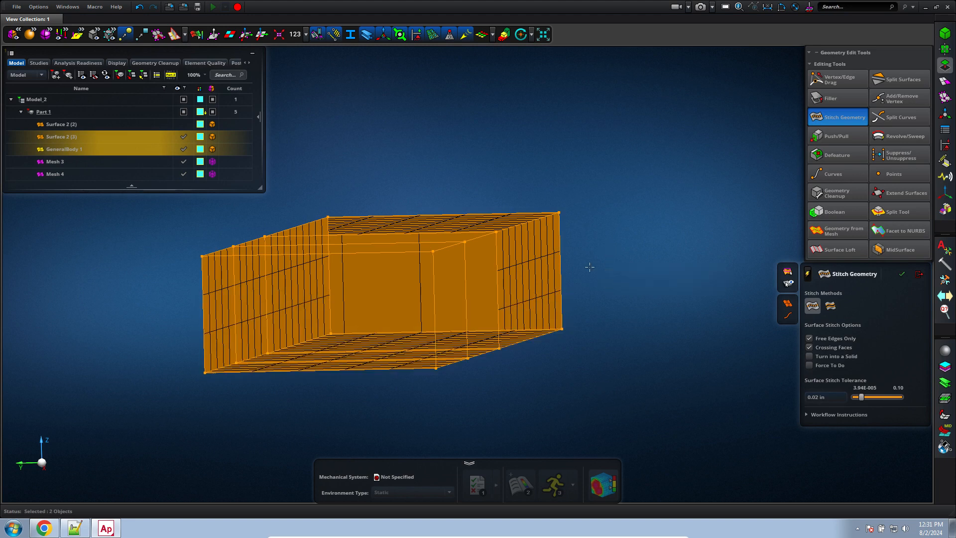
{"action": "left_click", "coordinate": [903, 275]}
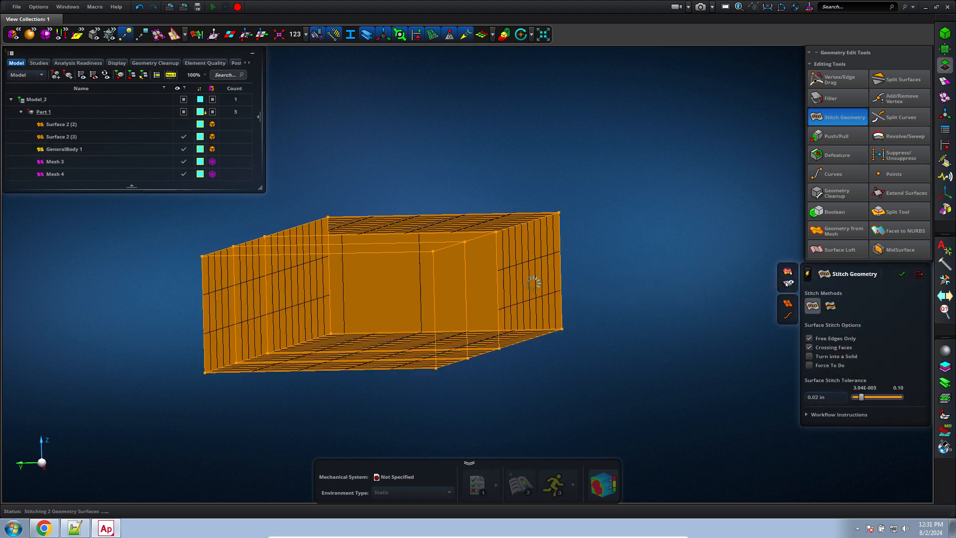
{"action": "scroll", "coordinate": [496, 362], "scroll_direction": "up", "scroll_amount": 3}
{"action": "middle_click_drag", "start_coordinate": [493, 362], "coordinate": [234, 137]}
{"action": "key", "text": "f"}
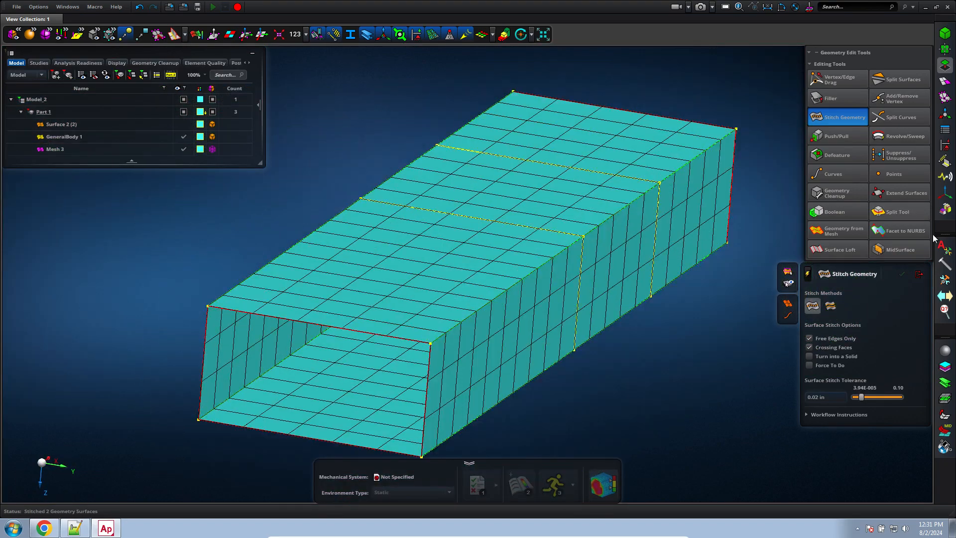
{"action": "left_click", "coordinate": [919, 274]}
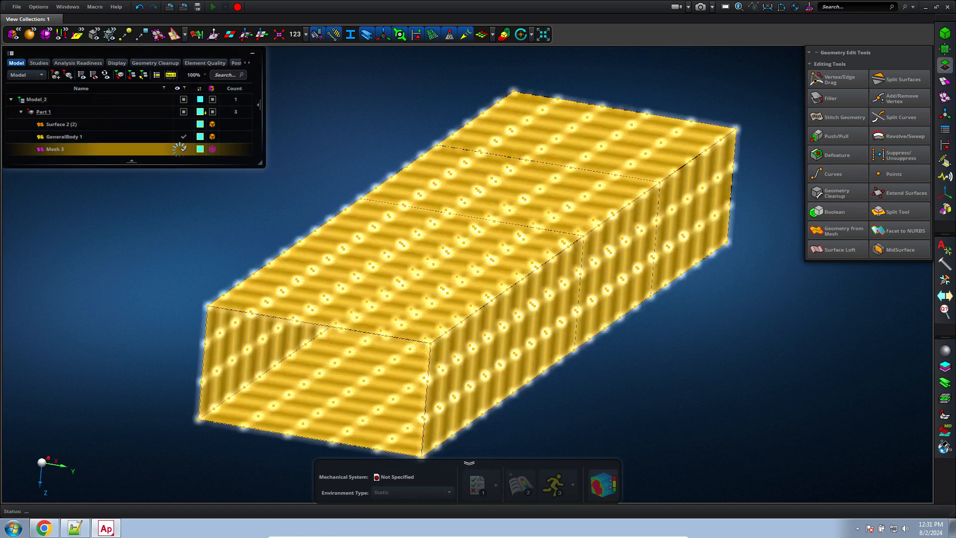
Delete Mesh 3 from the stitched box.
{"action": "left_click", "coordinate": [182, 150]}
{"action": "right_click", "coordinate": [163, 153]}
{"action": "left_click", "coordinate": [170, 163]}
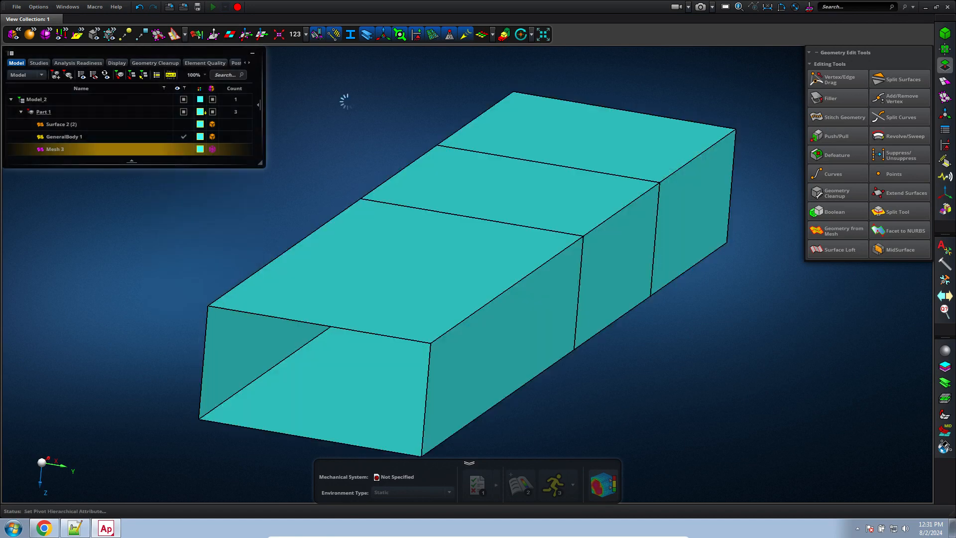
Display the large plate Surface 2 (2) together with the stitched box.
{"action": "left_click", "coordinate": [832, 82]}
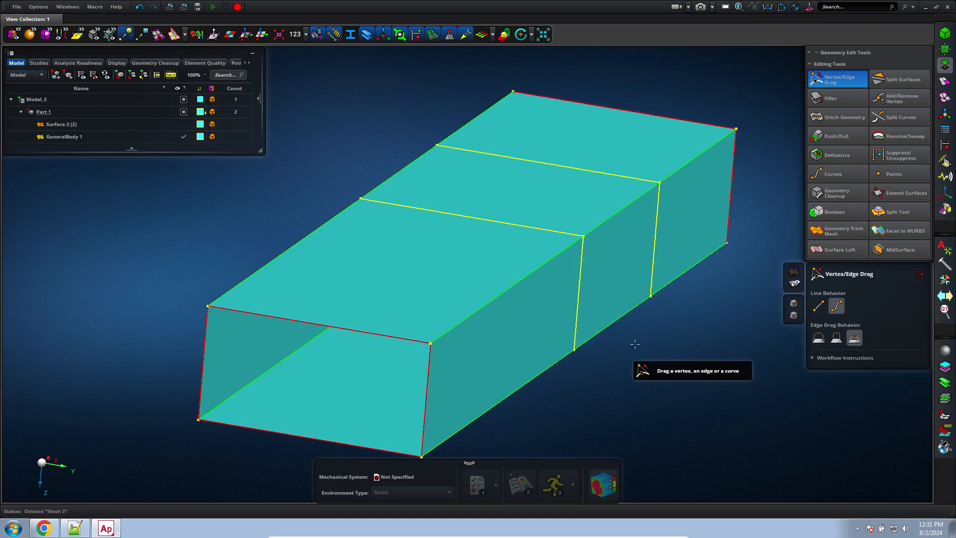
{"action": "left_click", "coordinate": [355, 335]}
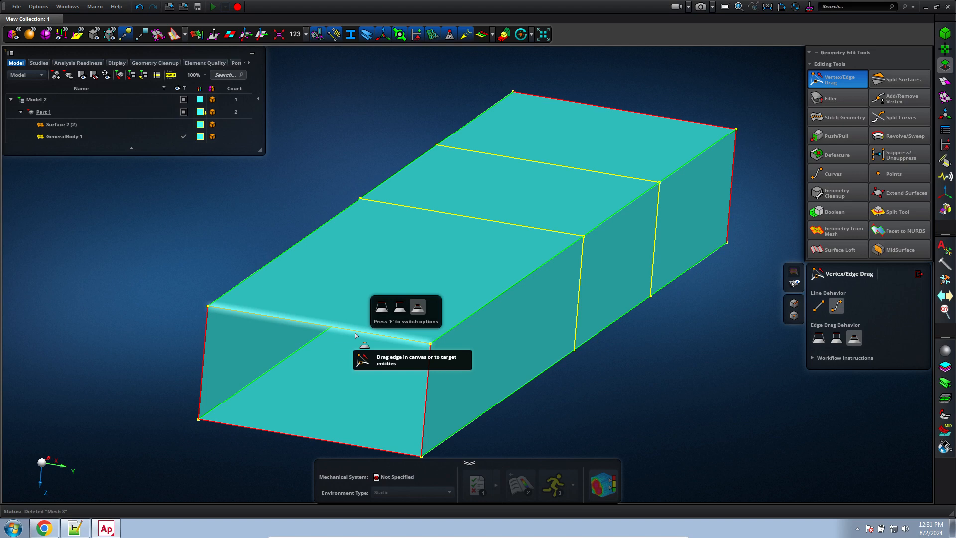
{"action": "left_click", "coordinate": [183, 125]}
{"action": "scroll", "coordinate": [679, 348], "scroll_direction": "down", "scroll_amount": 3}
{"action": "scroll", "coordinate": [675, 357], "scroll_direction": "up", "scroll_amount": 2}
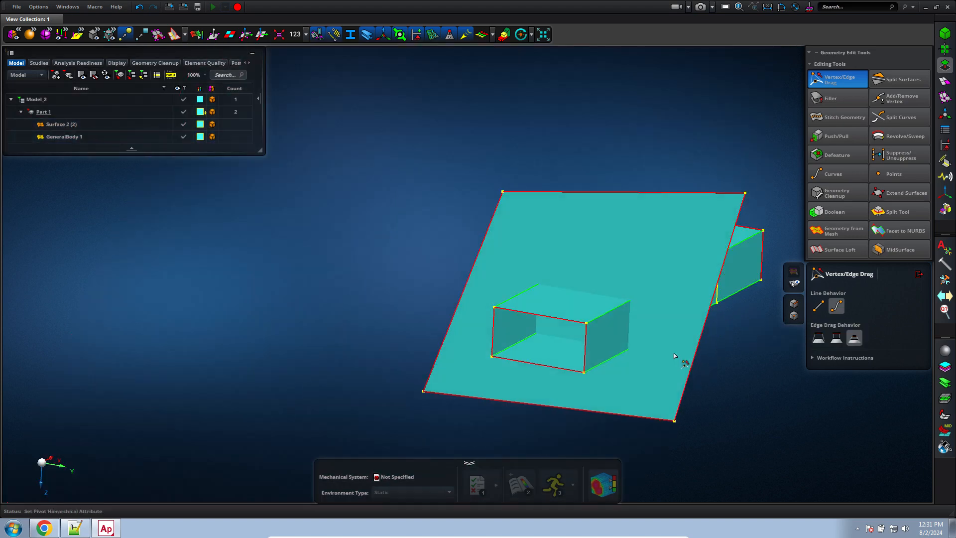
{"action": "middle_click_drag", "start_coordinate": [675, 356], "coordinate": [573, 367]}
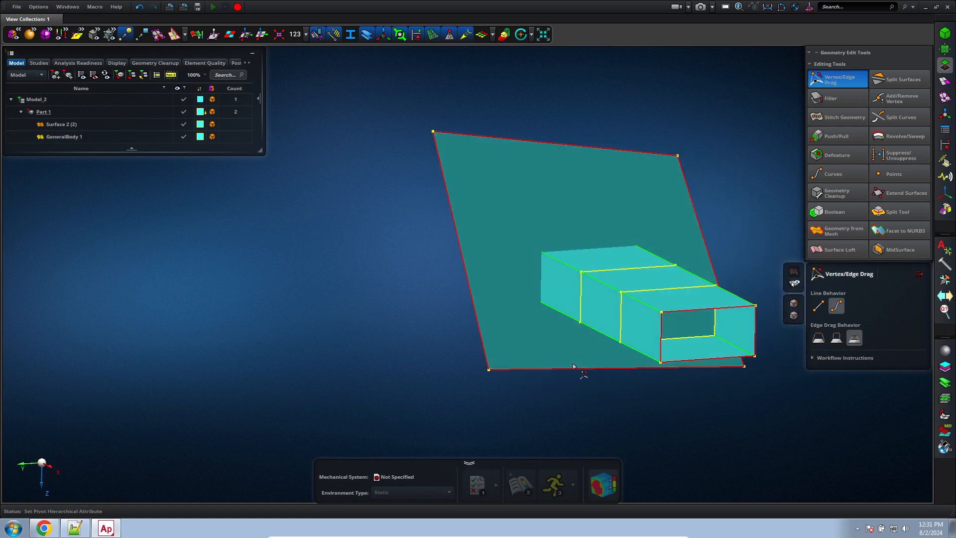
Surface-mesh the large plate Surface 2 (2) and the box GeneralBody 1 with a mesh size of 0.40 m.
{"action": "left_click", "coordinate": [946, 81]}
{"action": "left_click", "coordinate": [901, 78]}
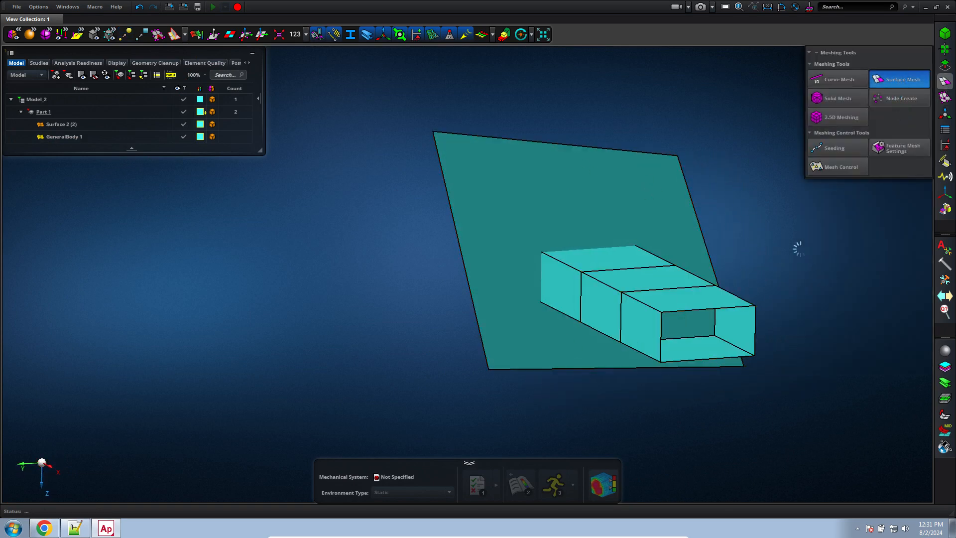
{"action": "left_click", "coordinate": [602, 311]}
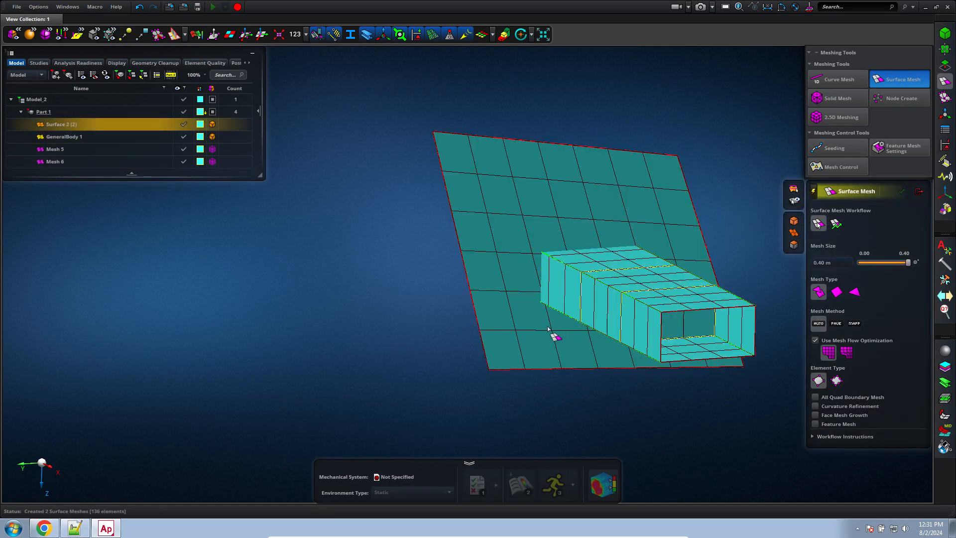
Examine how the plate's mesh lines up with the box's mesh where the box passes through the plate.
{"action": "scroll", "coordinate": [553, 336], "scroll_direction": "up", "scroll_amount": 3}
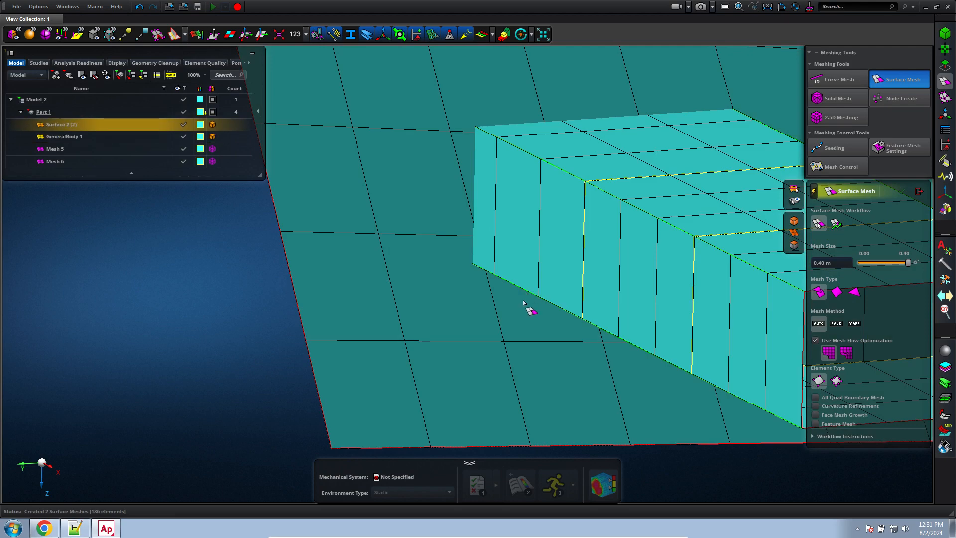
{"action": "scroll", "coordinate": [524, 302], "scroll_direction": "down", "scroll_amount": 4}
{"action": "right_click_drag", "start_coordinate": [482, 393], "coordinate": [523, 401]}
{"action": "scroll", "coordinate": [477, 259], "scroll_direction": "up", "scroll_amount": 3}
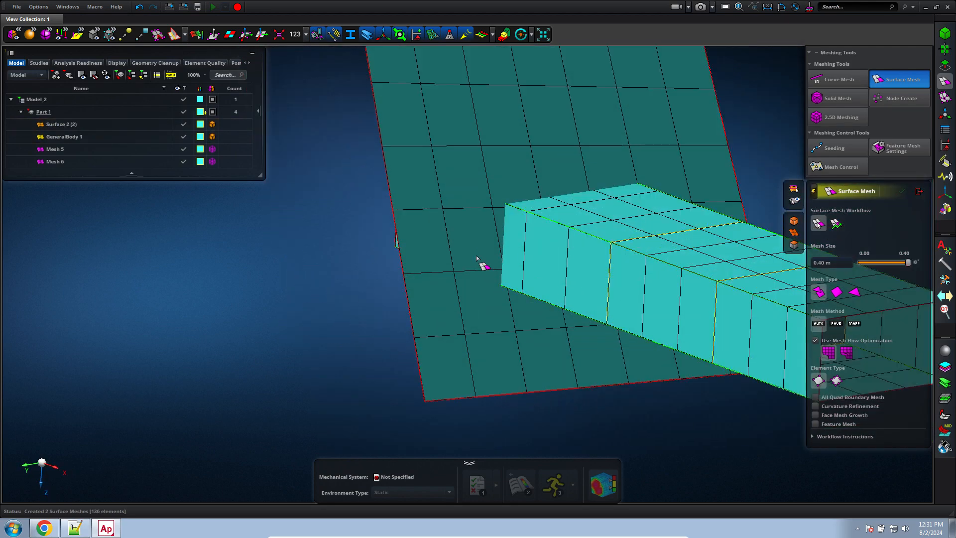
{"action": "scroll", "coordinate": [577, 154], "scroll_direction": "up", "scroll_amount": 3}
{"action": "scroll", "coordinate": [593, 167], "scroll_direction": "down", "scroll_amount": 1}
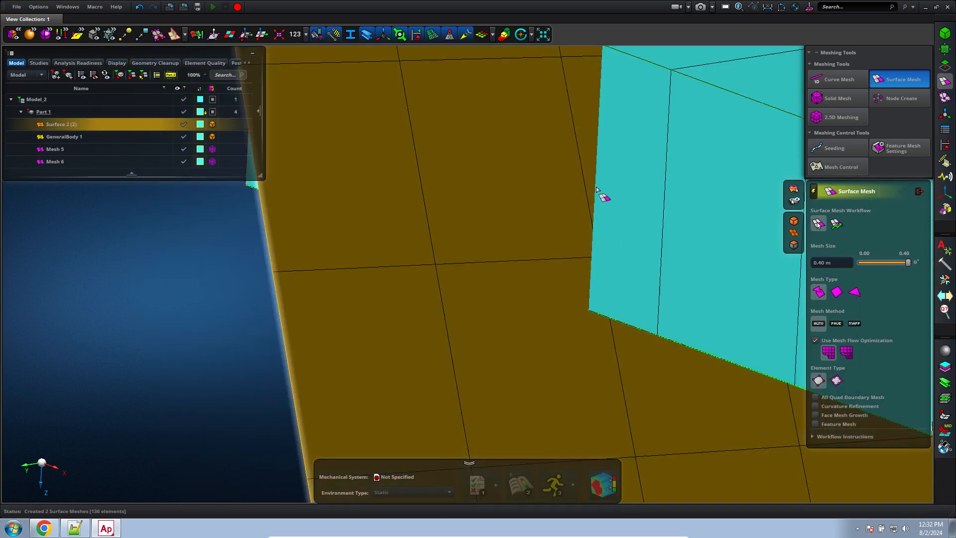
{"action": "scroll", "coordinate": [598, 197], "scroll_direction": "down", "scroll_amount": 2}
{"action": "right_click_drag", "start_coordinate": [576, 267], "coordinate": [574, 278]}
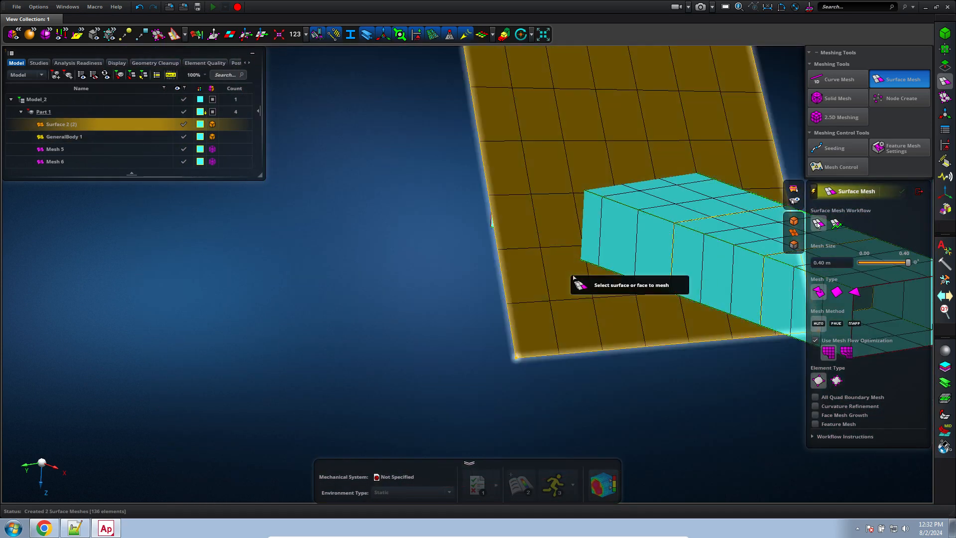
{"action": "scroll", "coordinate": [573, 279], "scroll_direction": "down", "scroll_amount": 3}
{"action": "left_click", "coordinate": [920, 193]}
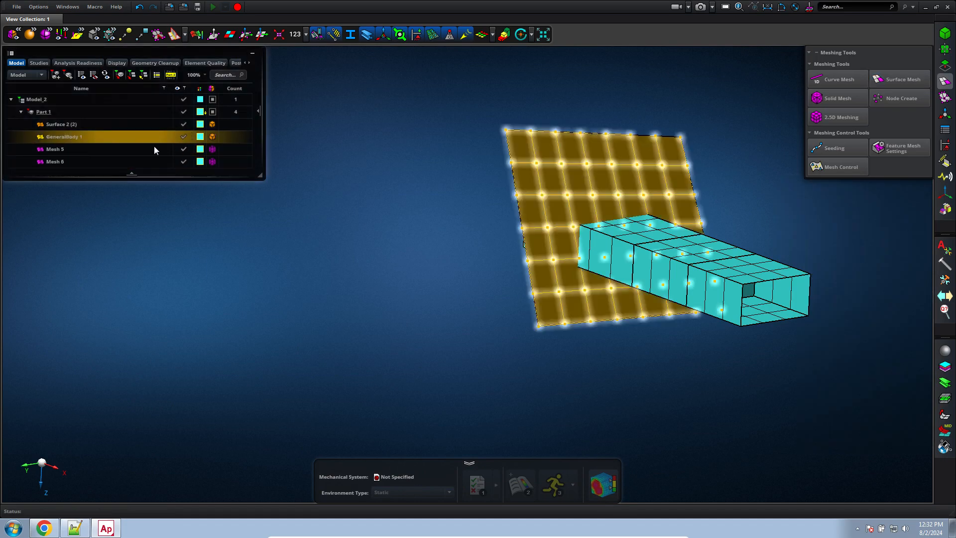
Delete Mesh 6 from the plate and Mesh 5 from the box.
{"action": "right_click", "coordinate": [166, 154]}
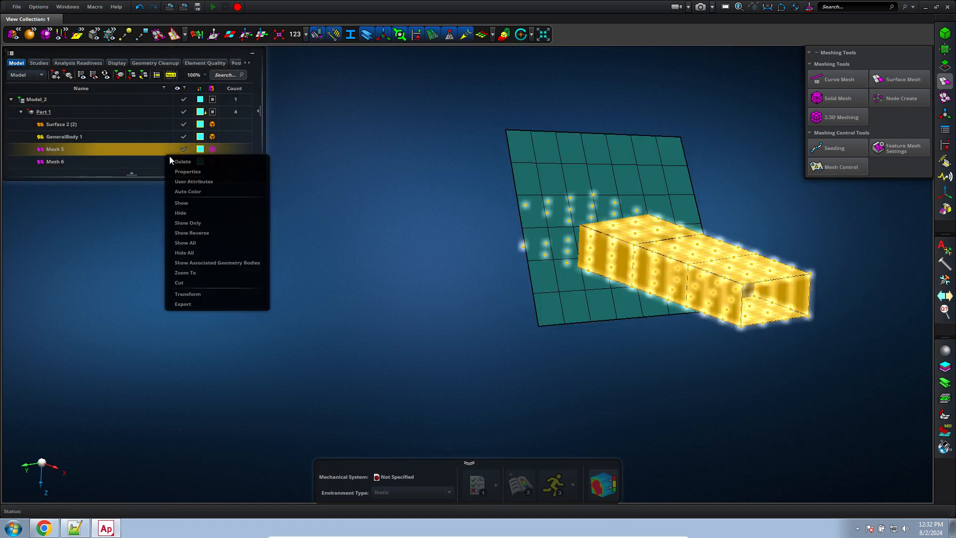
{"action": "key", "text": "Escape"}
{"action": "right_click", "coordinate": [154, 165]}
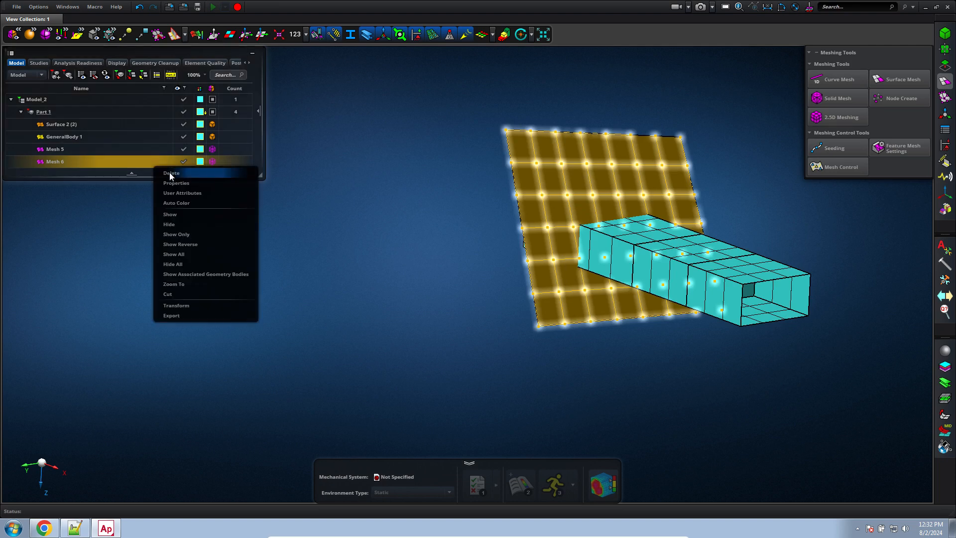
{"action": "left_click", "coordinate": [171, 174]}
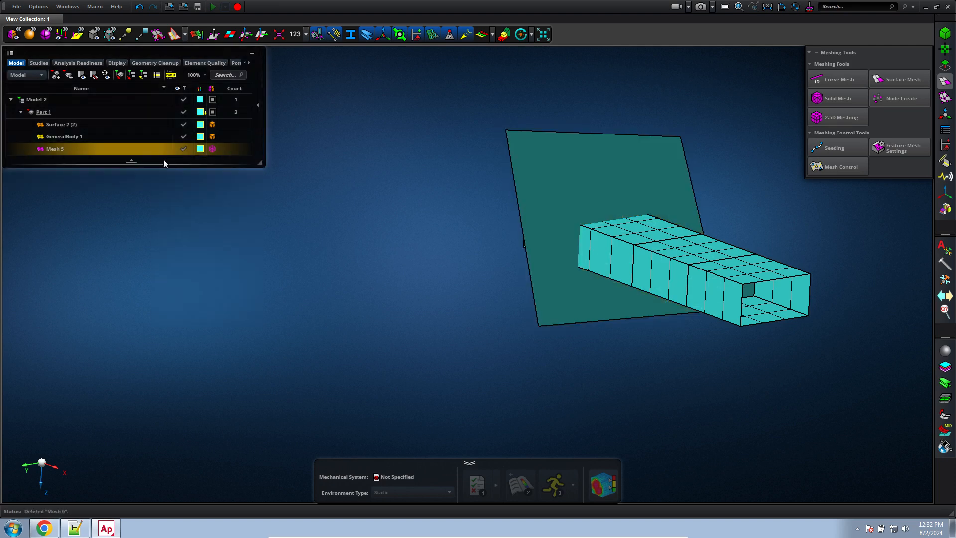
{"action": "right_click", "coordinate": [164, 160]}
{"action": "left_click", "coordinate": [199, 173]}
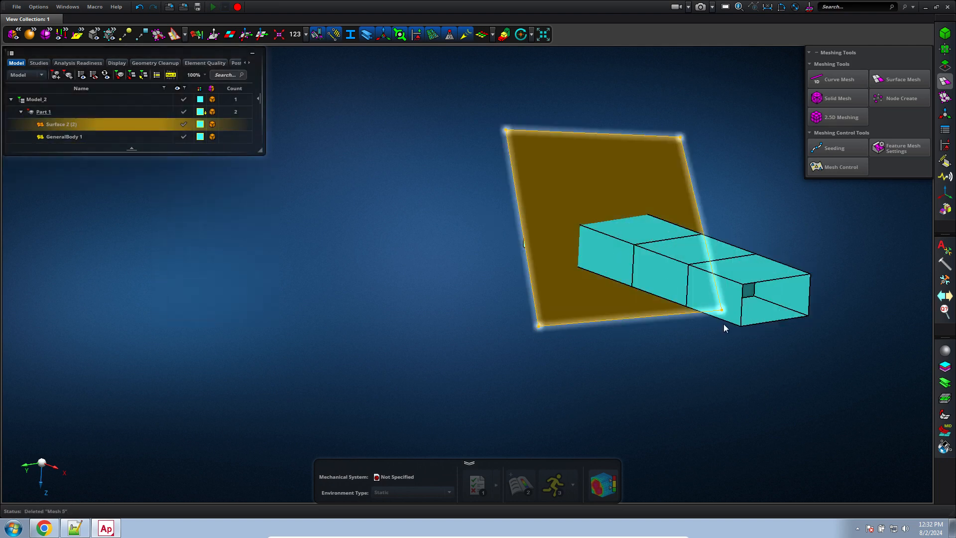
Hide the box GeneralBody 1, keeping only the large plate Surface 2 (2) displayed.
{"action": "middle_click_drag", "start_coordinate": [630, 348], "coordinate": [584, 354]}
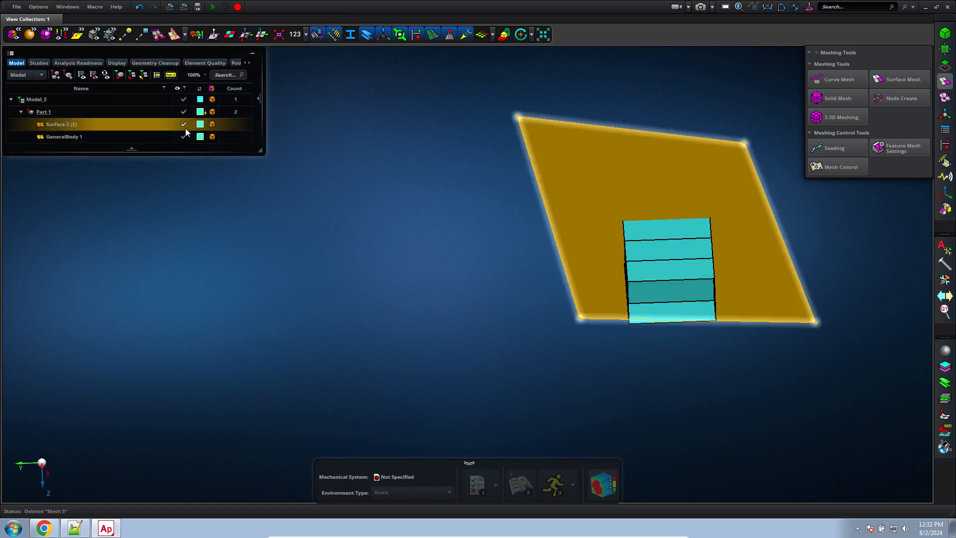
{"action": "left_click", "coordinate": [184, 136]}
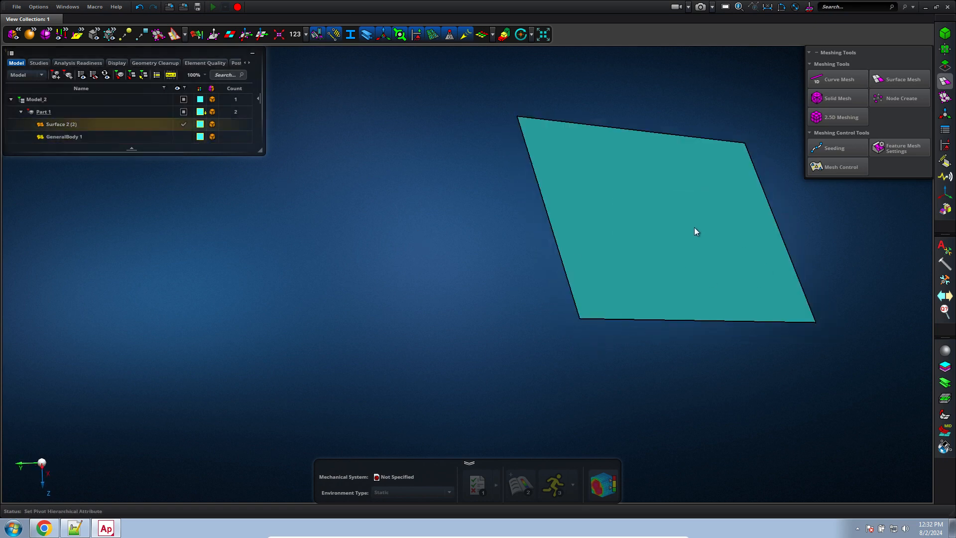
{"action": "scroll", "coordinate": [694, 227], "scroll_direction": "down", "scroll_amount": 4}
{"action": "scroll", "coordinate": [775, 260], "scroll_direction": "up", "scroll_amount": 5}
{"action": "scroll", "coordinate": [619, 243], "scroll_direction": "down", "scroll_amount": 5}
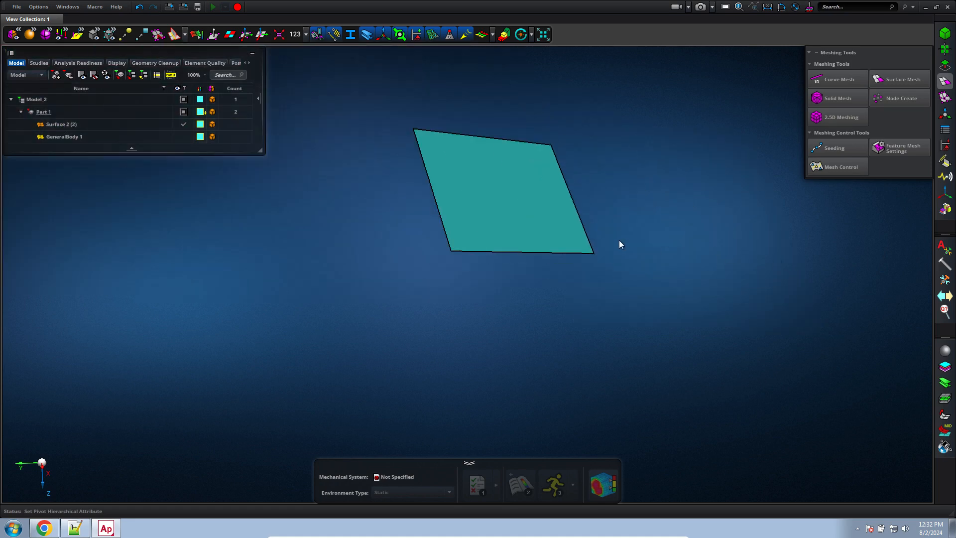
{"action": "scroll", "coordinate": [600, 220], "scroll_direction": "up", "scroll_amount": 3}
{"action": "middle_click_drag", "start_coordinate": [600, 220], "coordinate": [573, 223]}
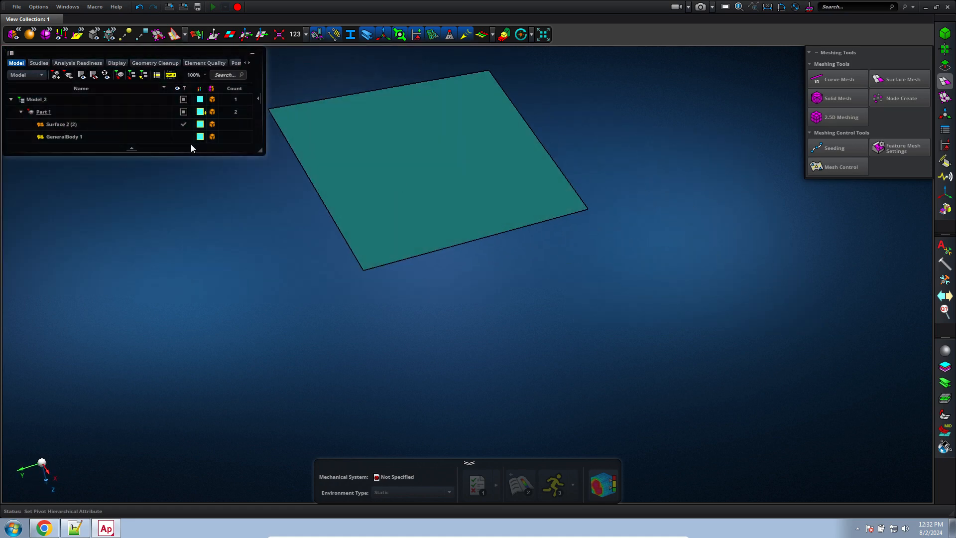
Show GeneralBody 1 briefly to compare its position with the plate, and hide it again.
{"action": "left_click", "coordinate": [184, 136]}
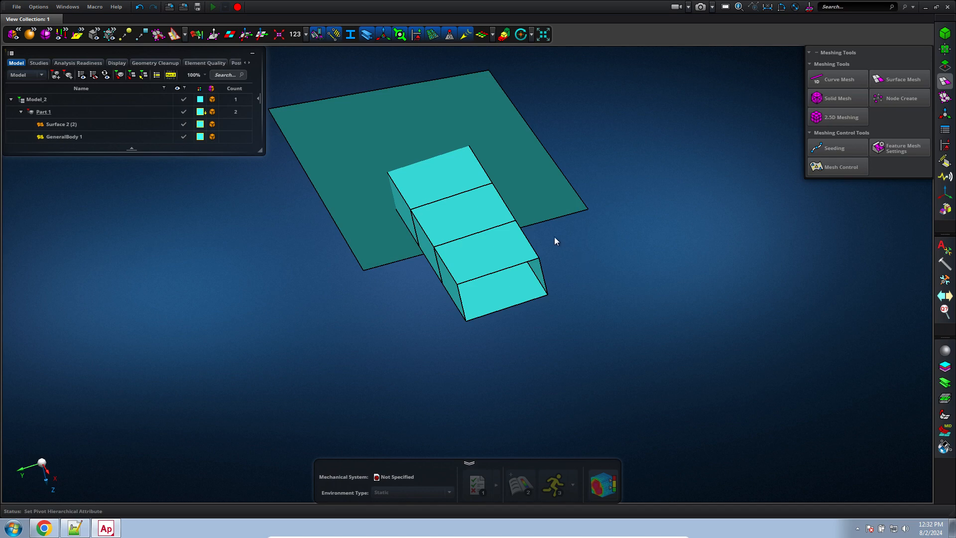
{"action": "left_click", "coordinate": [184, 137]}
{"action": "left_click", "coordinate": [414, 164]}
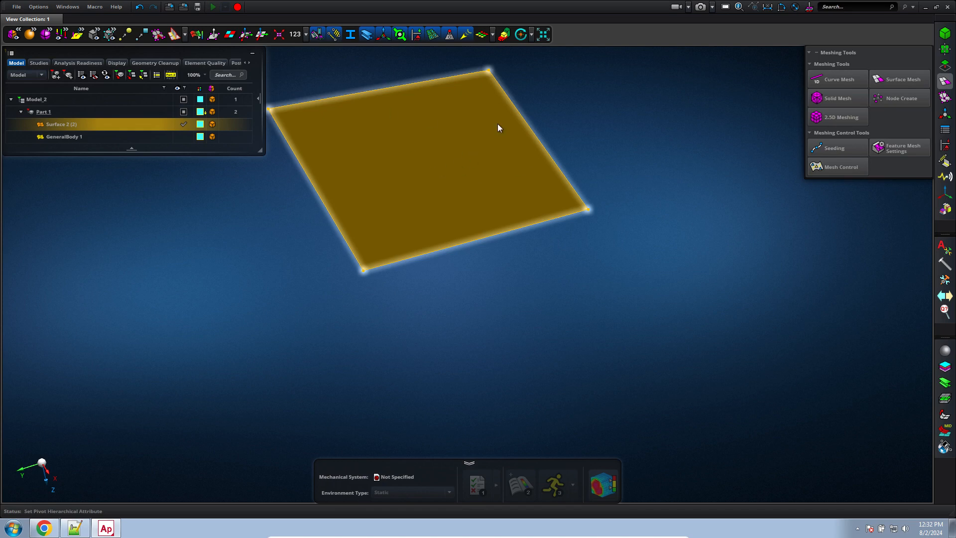
{"action": "left_click", "coordinate": [679, 131]}
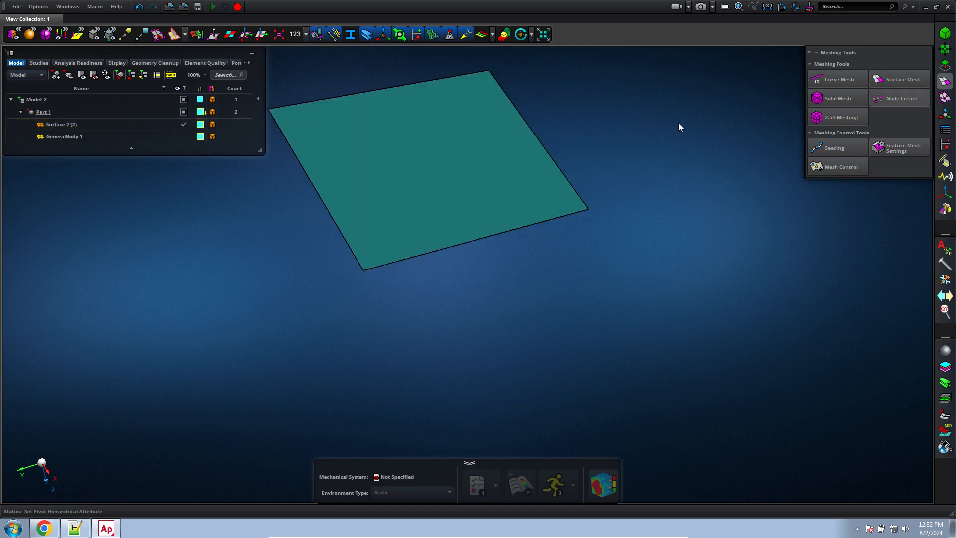
Split the large plate Surface 2 (2) with the box's upper wall using the face/plane Split Surfaces method, and check the resulting cut line.
{"action": "left_click", "coordinate": [946, 65]}
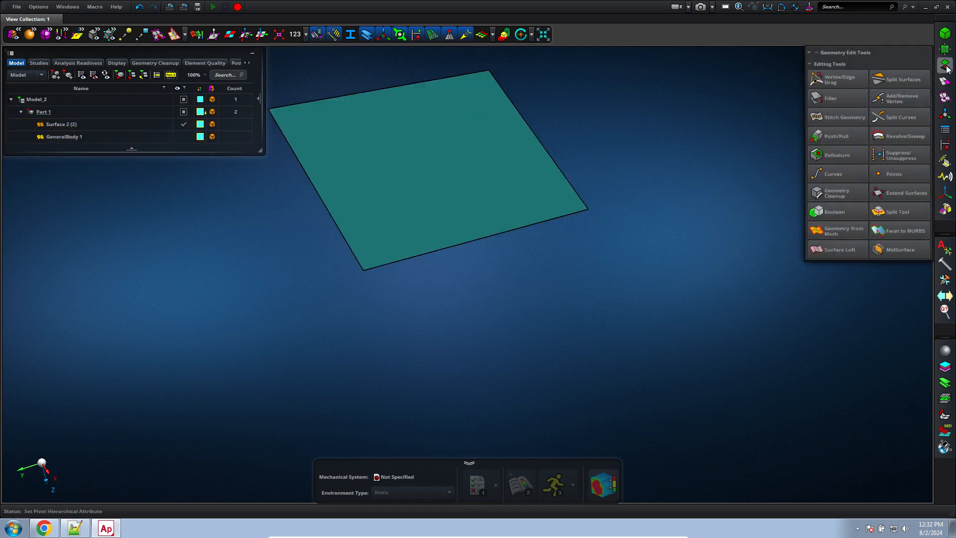
{"action": "left_click", "coordinate": [901, 79]}
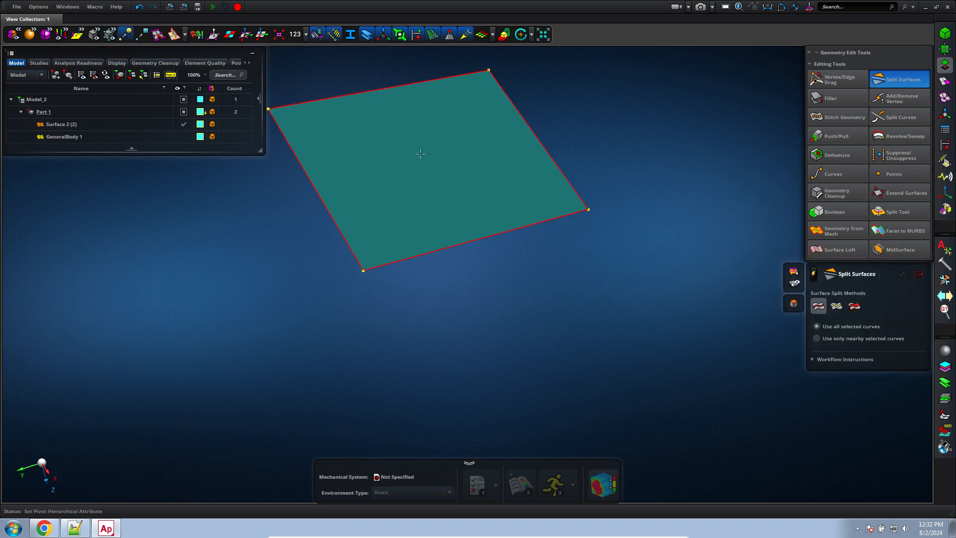
{"action": "left_click", "coordinate": [857, 308]}
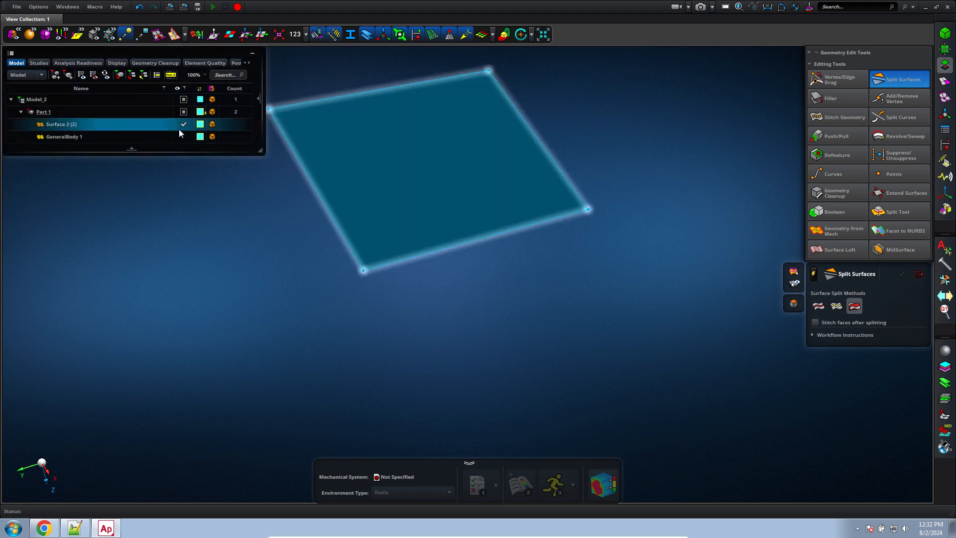
{"action": "left_click", "coordinate": [182, 136]}
{"action": "scroll", "coordinate": [631, 176], "scroll_direction": "down", "scroll_amount": 3}
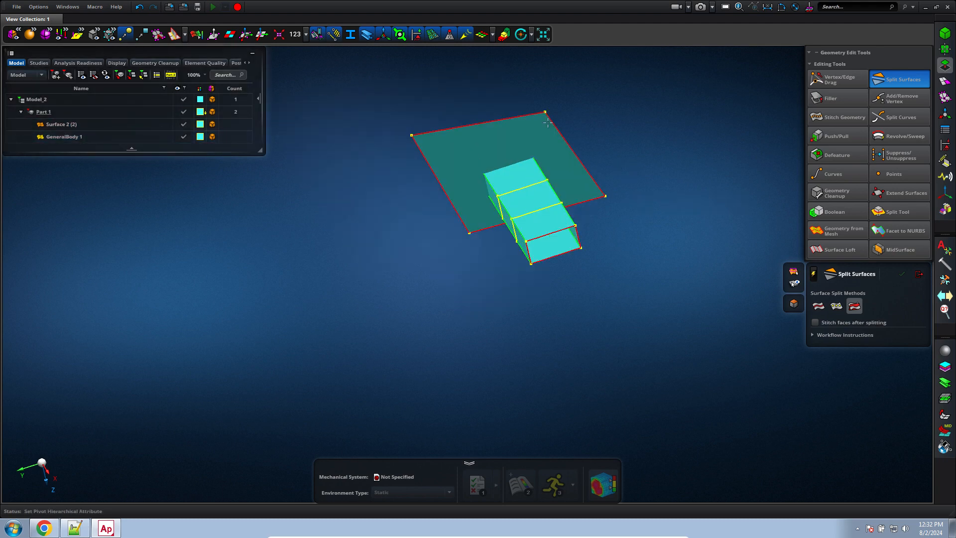
{"action": "scroll", "coordinate": [550, 121], "scroll_direction": "up", "scroll_amount": 3}
{"action": "left_click", "coordinate": [540, 143]}
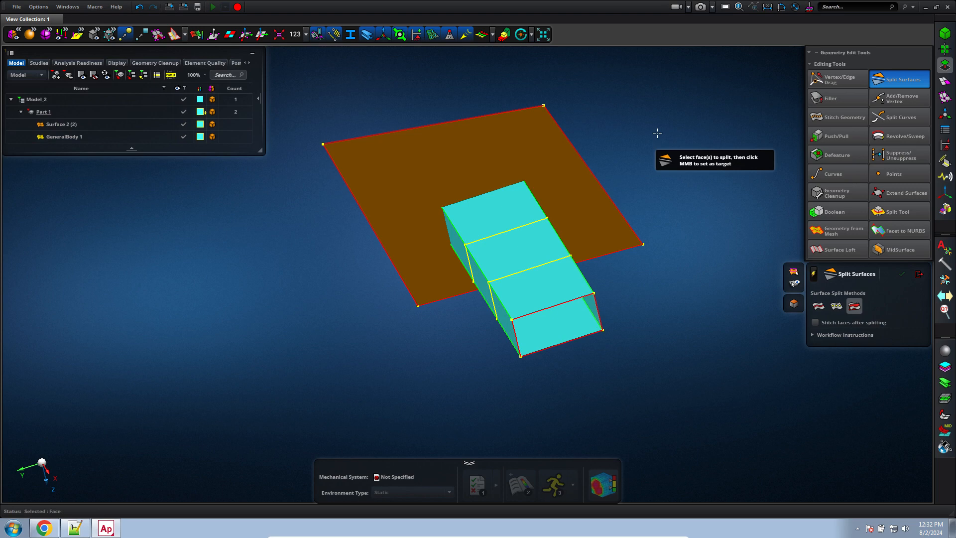
{"action": "middle_click", "coordinate": [658, 133]}
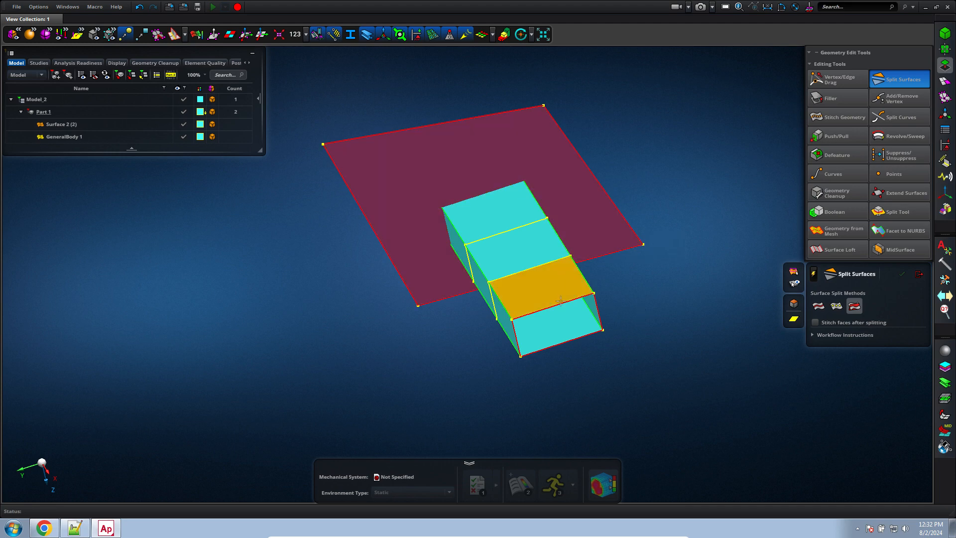
{"action": "left_click", "coordinate": [479, 222]}
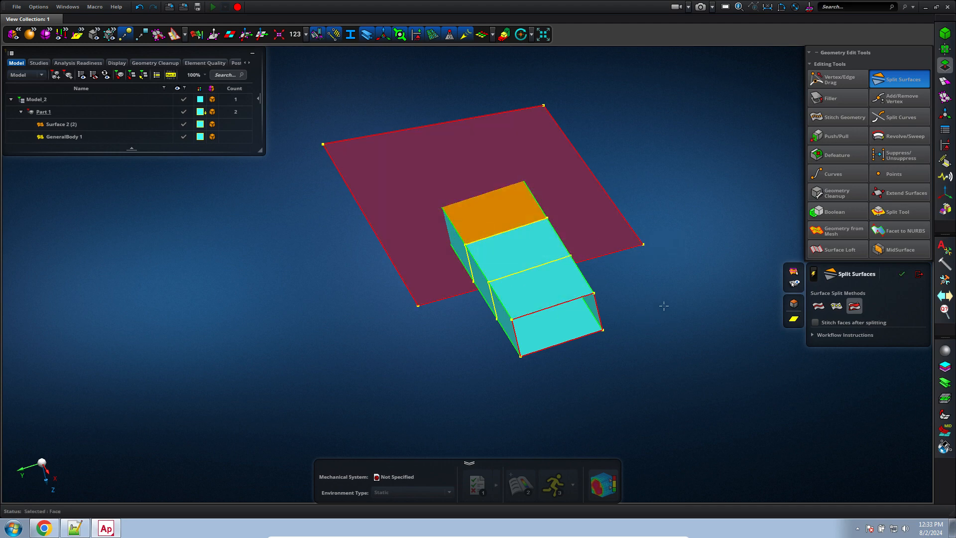
{"action": "middle_click_drag", "start_coordinate": [662, 301], "coordinate": [634, 314]}
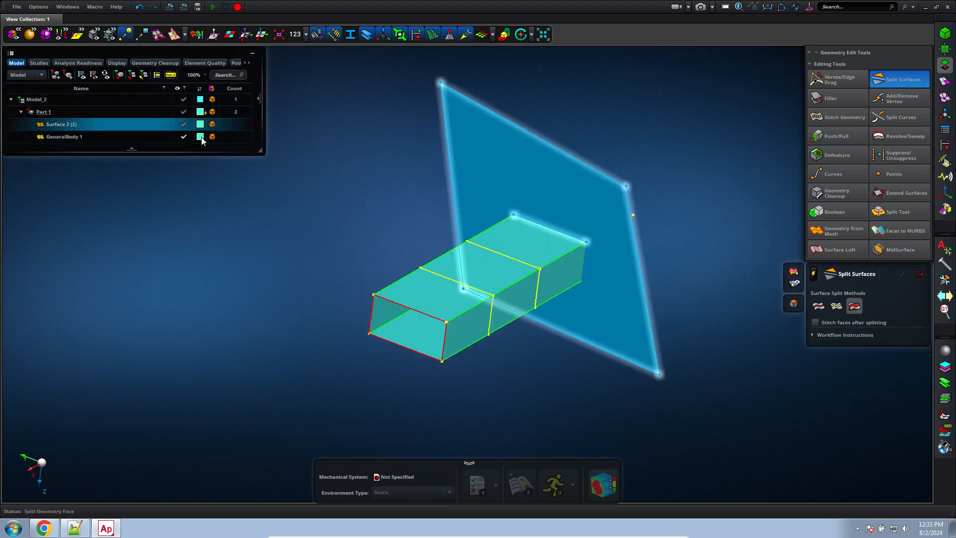
{"action": "middle_click", "coordinate": [574, 283]}
{"action": "scroll", "coordinate": [590, 272], "scroll_direction": "up", "scroll_amount": 3}
{"action": "middle_click_drag", "start_coordinate": [591, 270], "coordinate": [626, 270]}
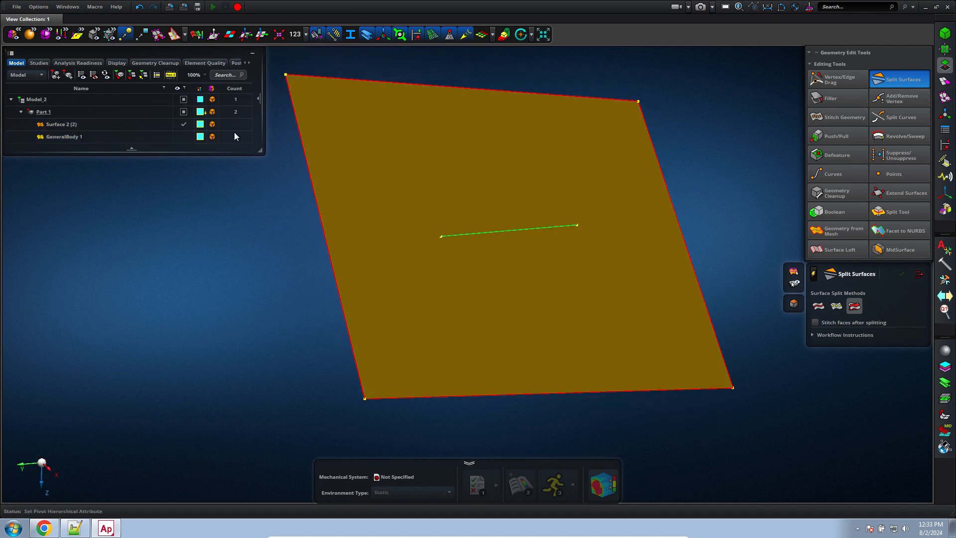
Split the plate with the box's adjacent side wall, hiding and reshowing GeneralBody 1 to check the cut.
{"action": "left_click", "coordinate": [184, 137]}
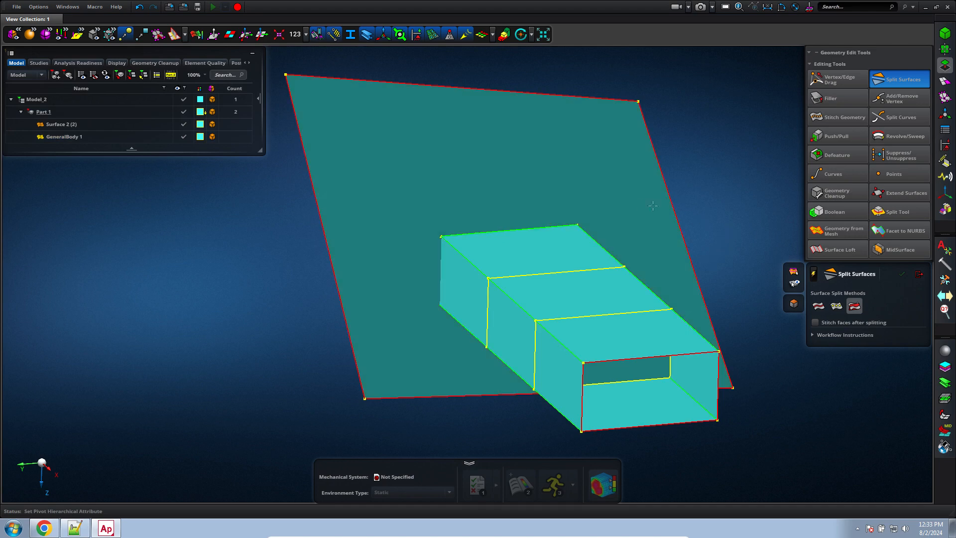
{"action": "left_click", "coordinate": [650, 178]}
{"action": "middle_click", "coordinate": [678, 153]}
{"action": "scroll", "coordinate": [679, 154], "scroll_direction": "up", "scroll_amount": 4}
{"action": "middle_click_drag", "start_coordinate": [678, 154], "coordinate": [610, 206]}
{"action": "left_click", "coordinate": [463, 346]}
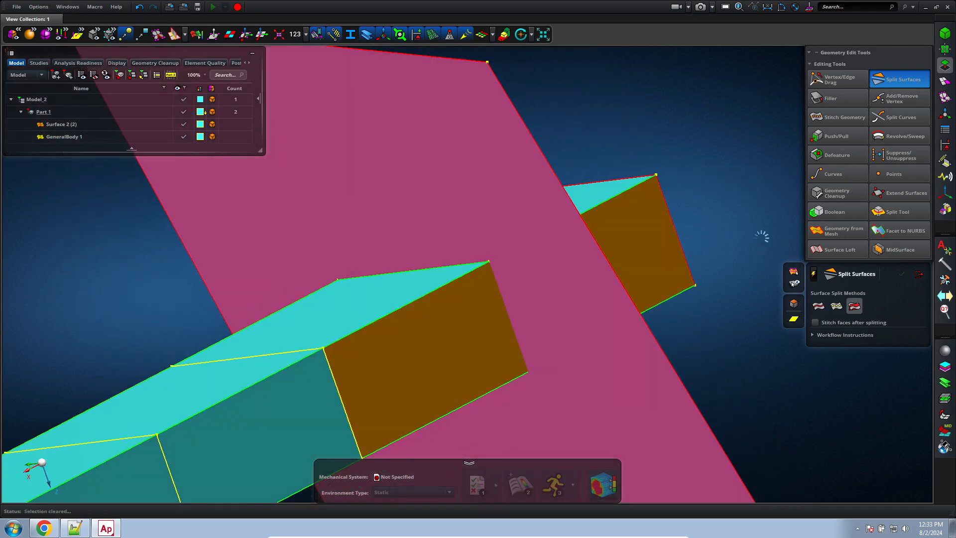
{"action": "middle_click", "coordinate": [762, 237]}
{"action": "left_click", "coordinate": [184, 137]}
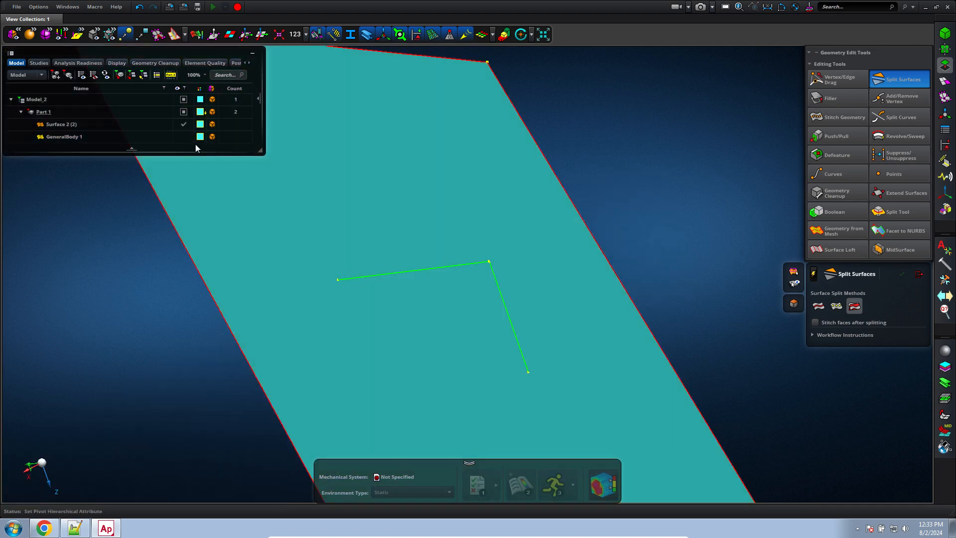
{"action": "left_click", "coordinate": [184, 136]}
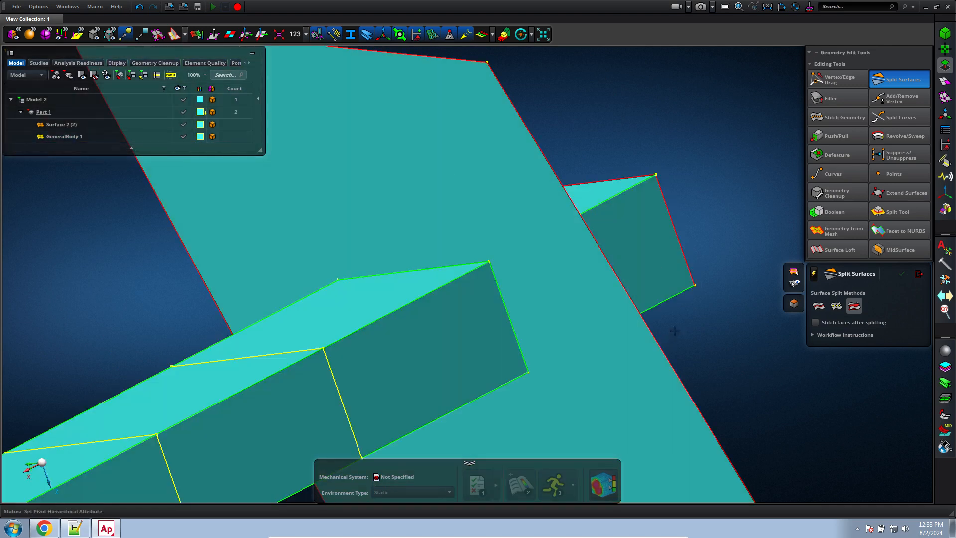
{"action": "scroll", "coordinate": [682, 317], "scroll_direction": "up", "scroll_amount": 5}
{"action": "scroll", "coordinate": [685, 310], "scroll_direction": "down", "scroll_amount": 8}
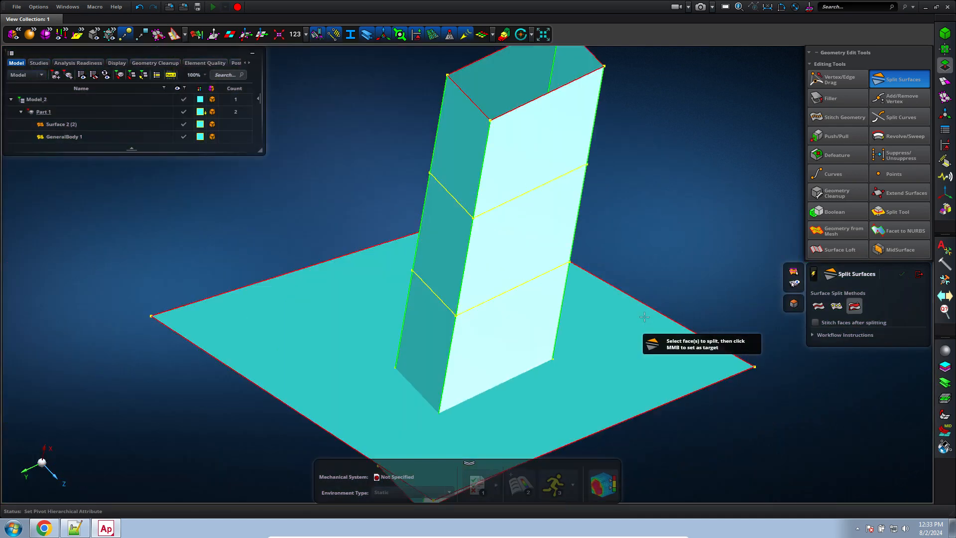
{"action": "left_click", "coordinate": [628, 333]}
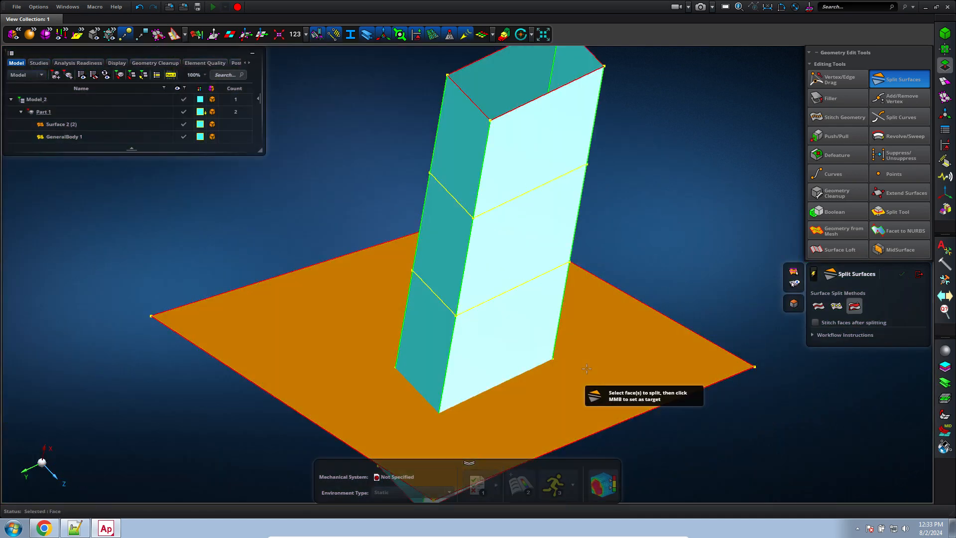
{"action": "middle_click", "coordinate": [701, 226]}
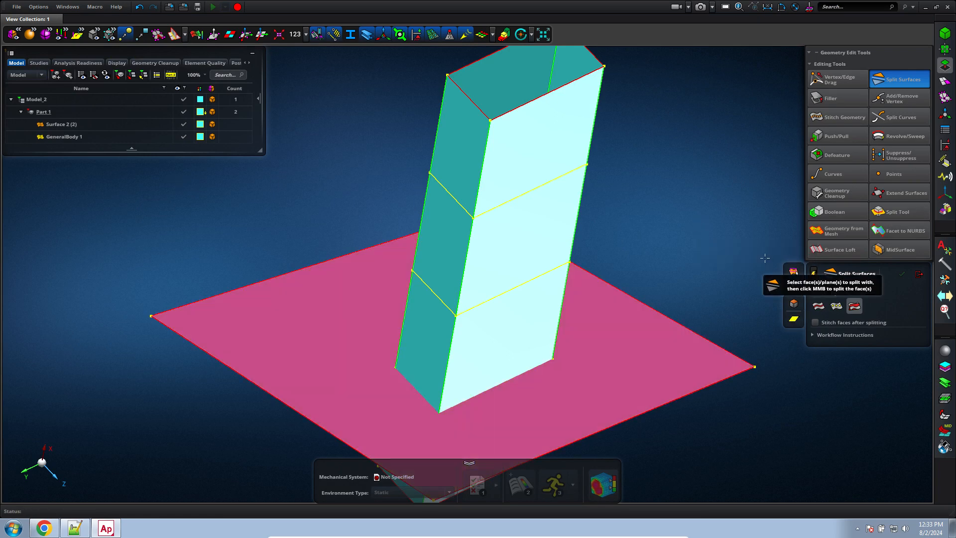
{"action": "left_click", "coordinate": [891, 80]}
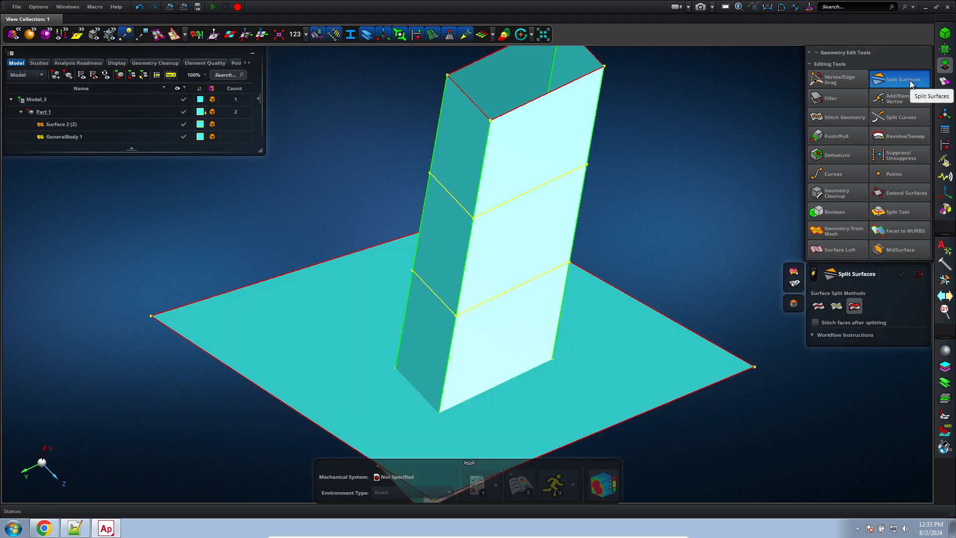
Split the plate face with the two remaining box walls, completing the rectangular outline where the box crosses it.
{"action": "left_click", "coordinate": [853, 309]}
{"action": "left_click", "coordinate": [623, 374]}
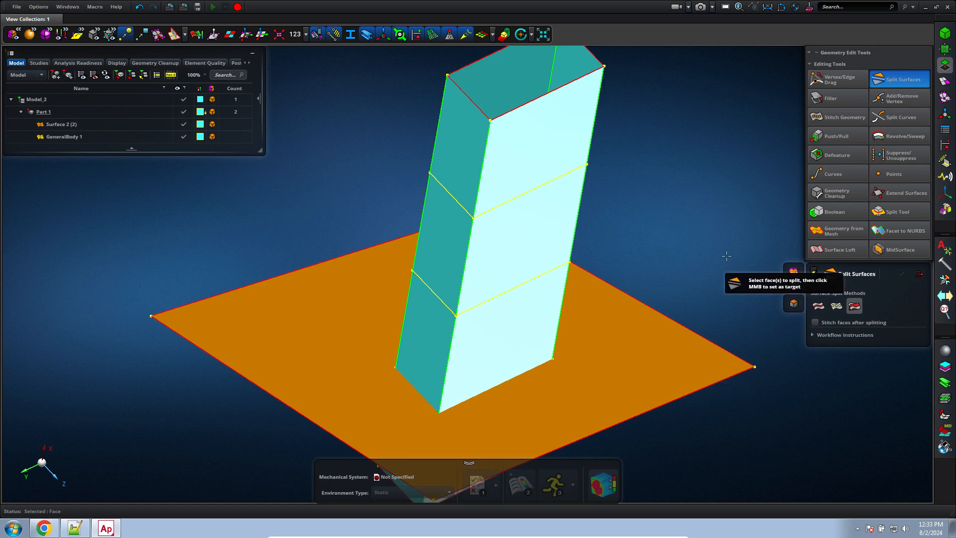
{"action": "middle_click", "coordinate": [698, 219]}
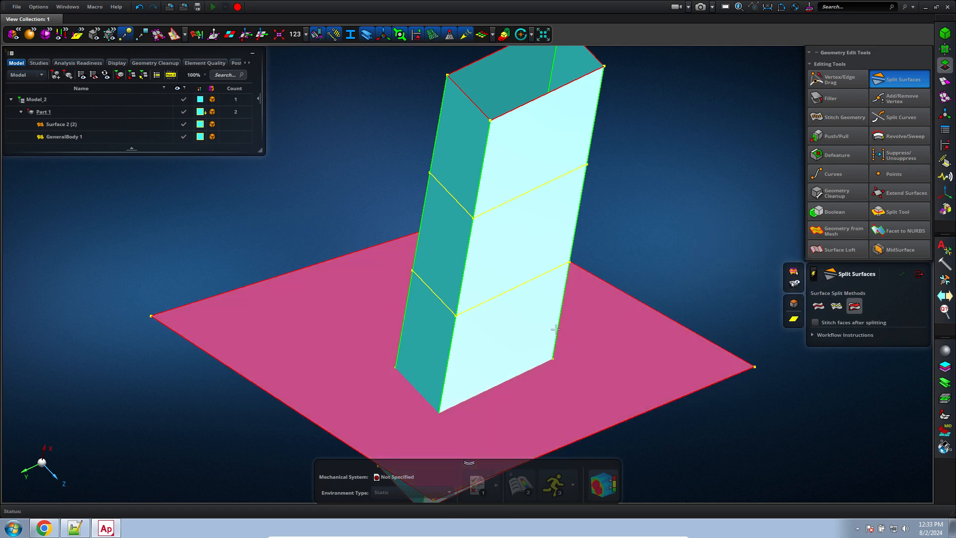
{"action": "left_click", "coordinate": [502, 342]}
{"action": "left_click", "coordinate": [427, 348]}
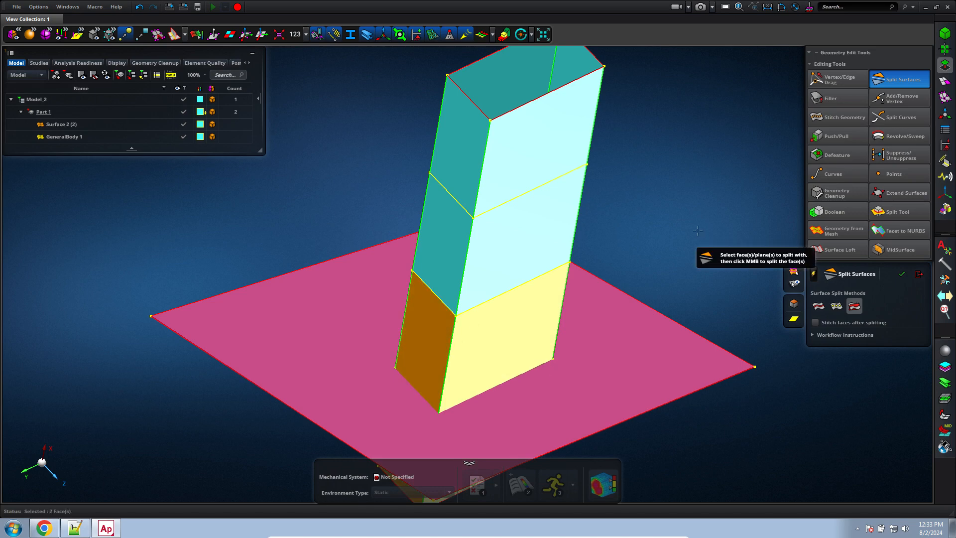
{"action": "middle_click_drag", "start_coordinate": [659, 237], "coordinate": [395, 325]}
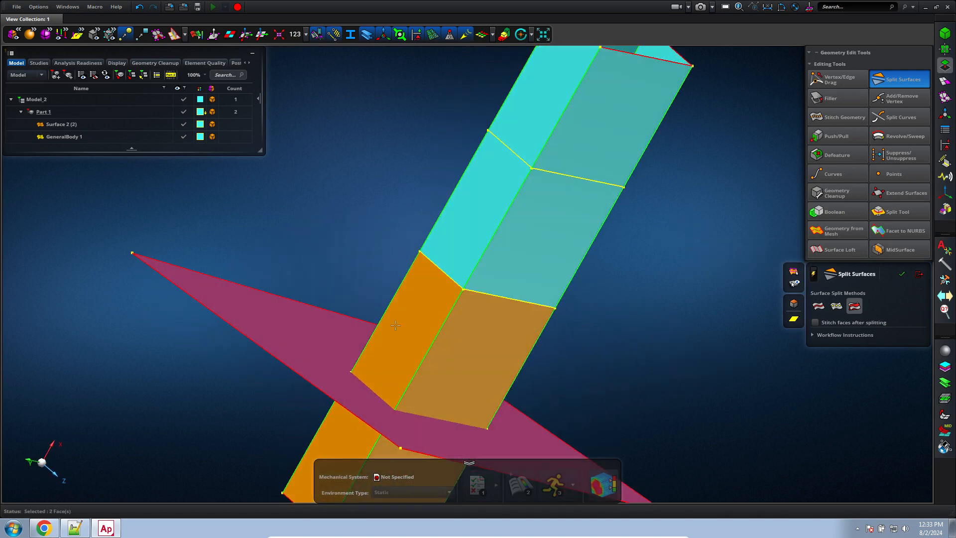
{"action": "middle_click", "coordinate": [665, 295]}
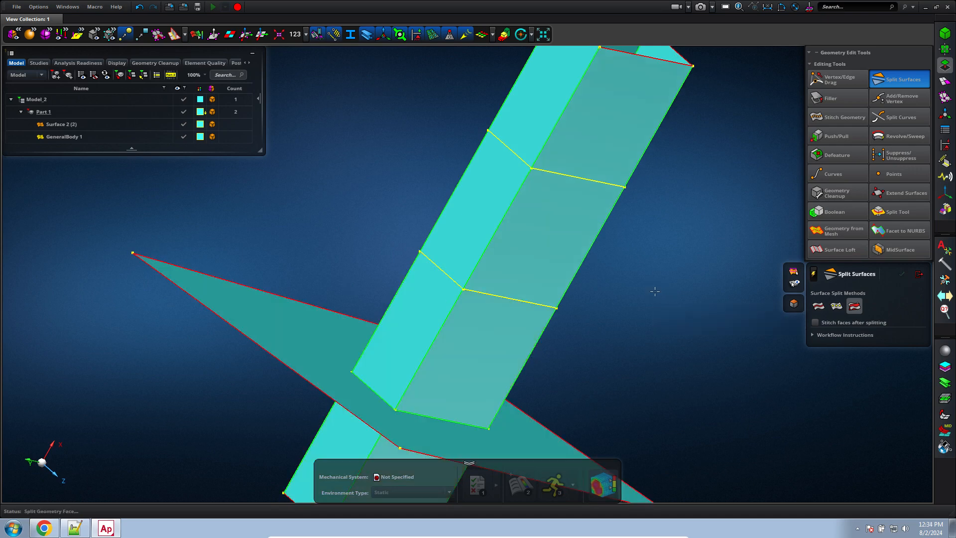
Hide the box GeneralBody 1 to isolate the plate and inspect its rectangular split region.
{"action": "scroll", "coordinate": [590, 303], "scroll_direction": "down", "scroll_amount": 3}
{"action": "scroll", "coordinate": [555, 384], "scroll_direction": "up", "scroll_amount": 5}
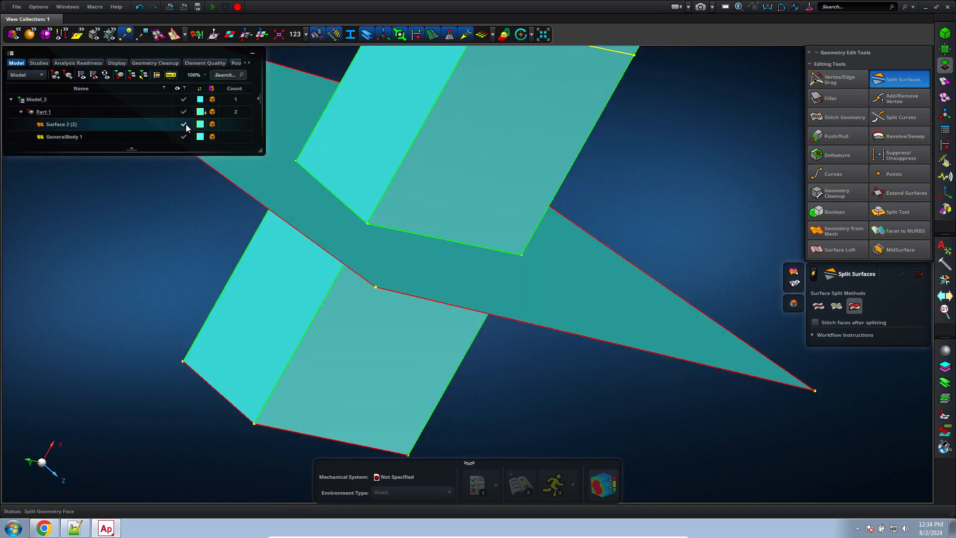
{"action": "left_click", "coordinate": [190, 139]}
{"action": "left_click", "coordinate": [188, 140]}
{"action": "scroll", "coordinate": [607, 240], "scroll_direction": "down", "scroll_amount": 4}
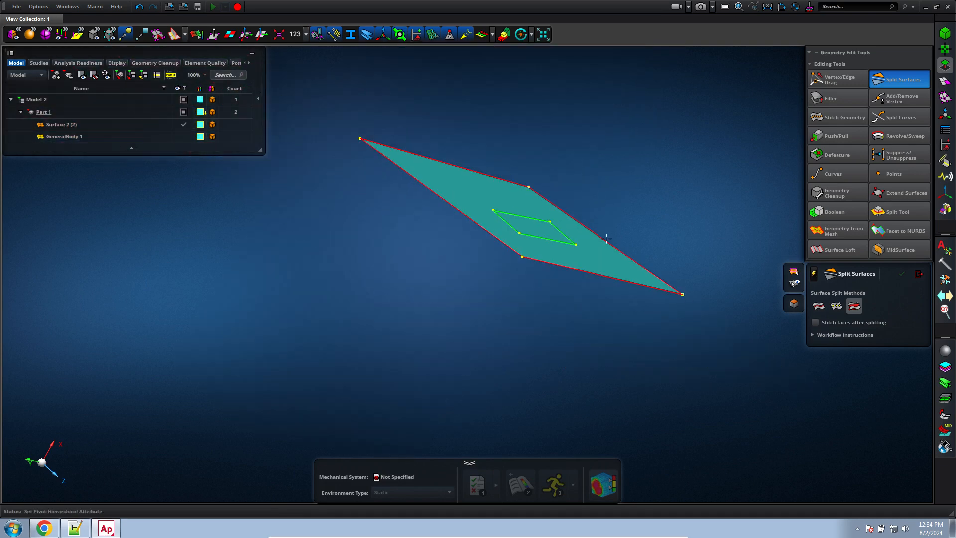
{"action": "scroll", "coordinate": [636, 215], "scroll_direction": "up", "scroll_amount": 2}
{"action": "middle_click_drag", "start_coordinate": [636, 215], "coordinate": [617, 266]}
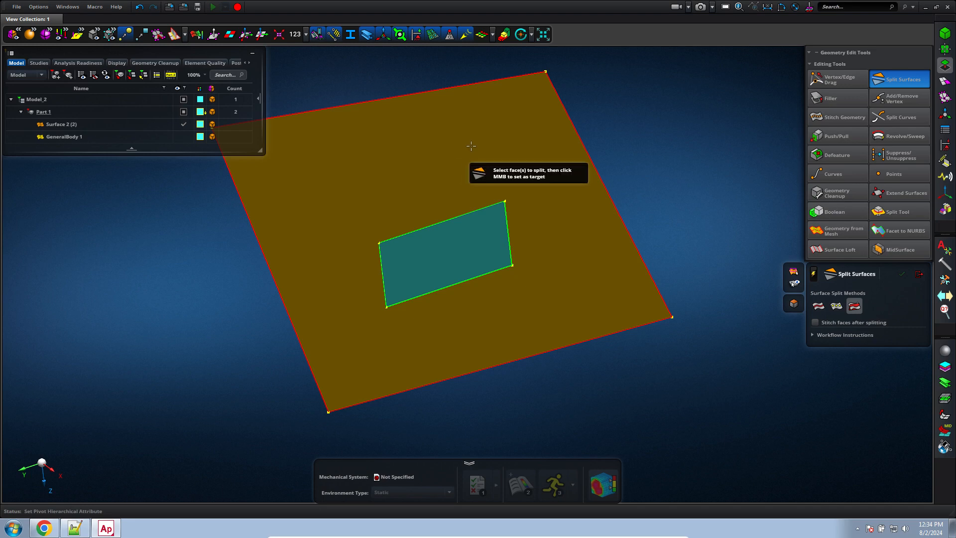
Try deleting the inner rectangular face from the plate, and undo the deletion.
{"action": "right_click", "coordinate": [477, 149]}
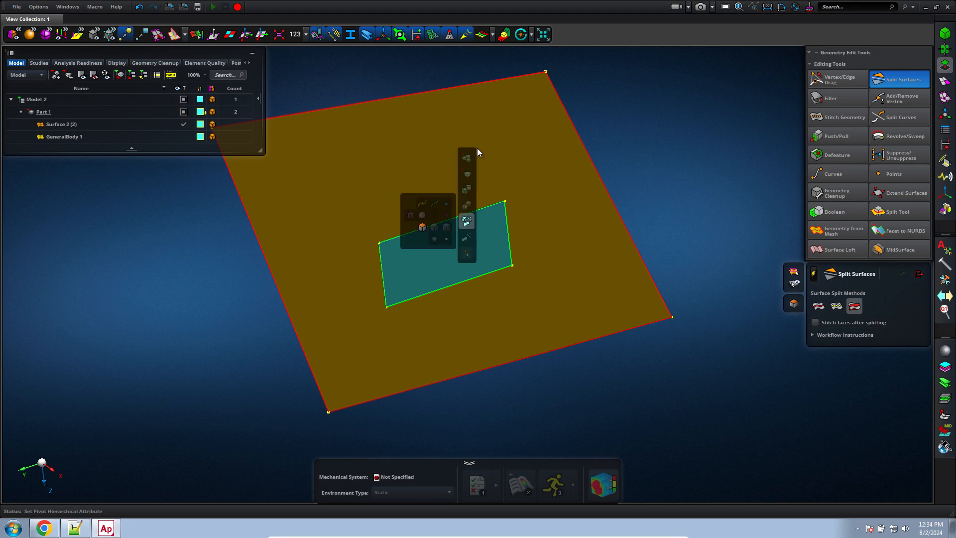
{"action": "left_click", "coordinate": [422, 227]}
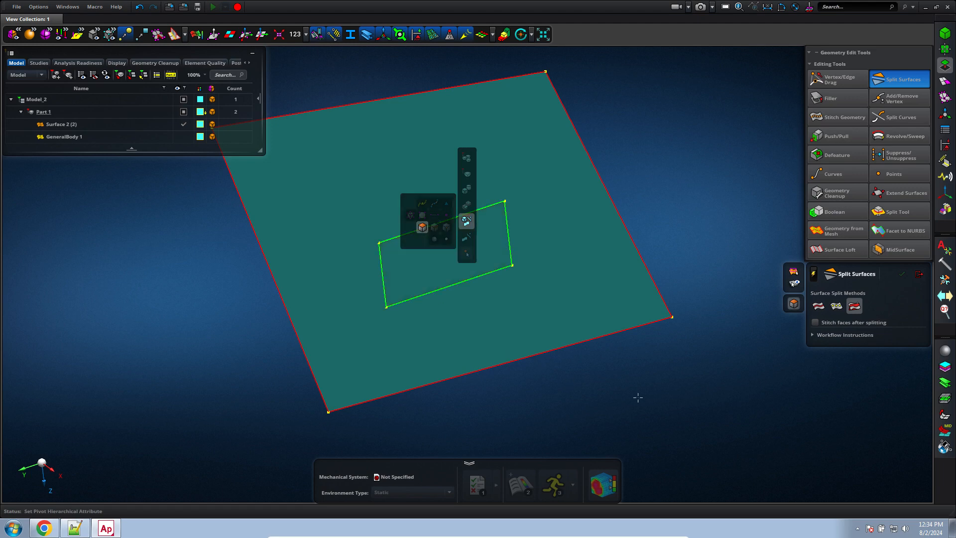
{"action": "left_click", "coordinate": [454, 256]}
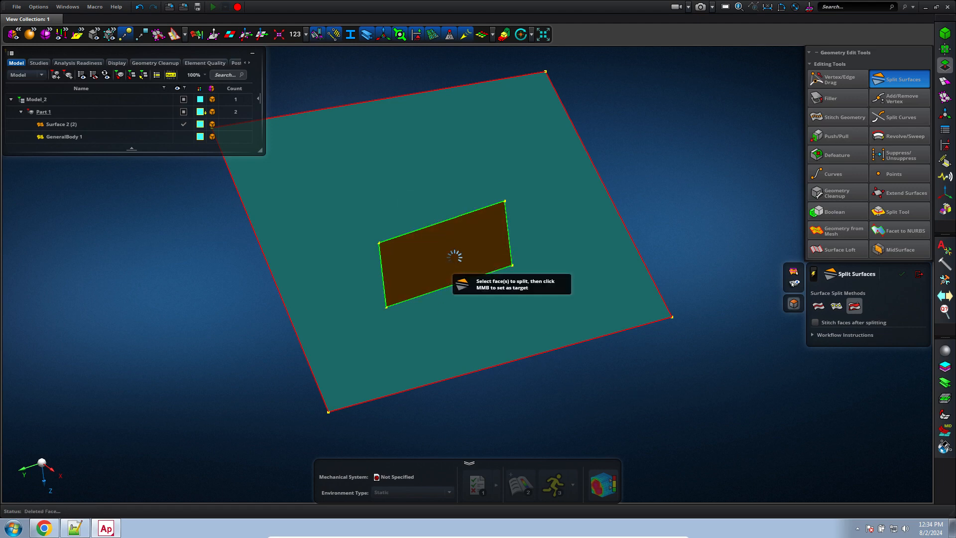
{"action": "left_click", "coordinate": [139, 7]}
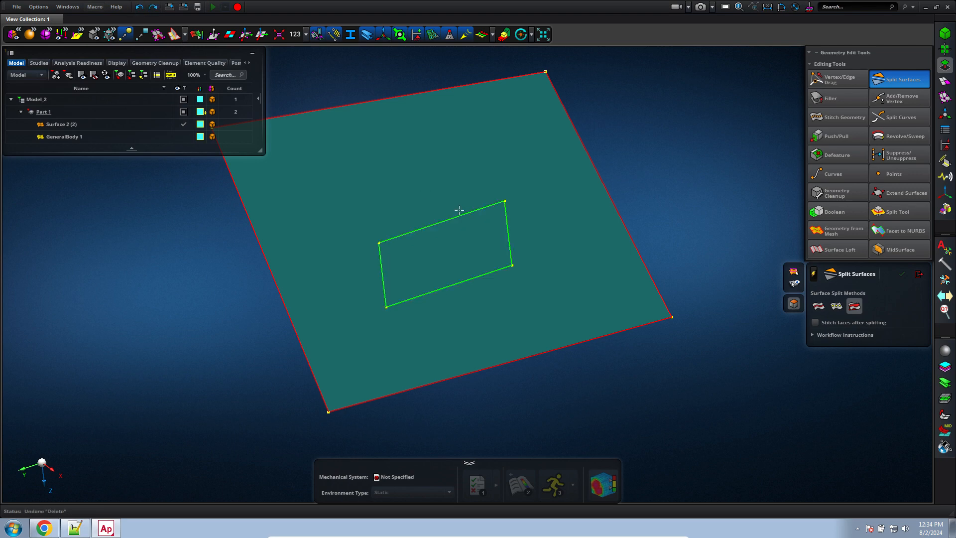
Delete the plate's outer face, keeping only the inner rectangular section, and leave Split Surfaces.
{"action": "left_click", "coordinate": [602, 297]}
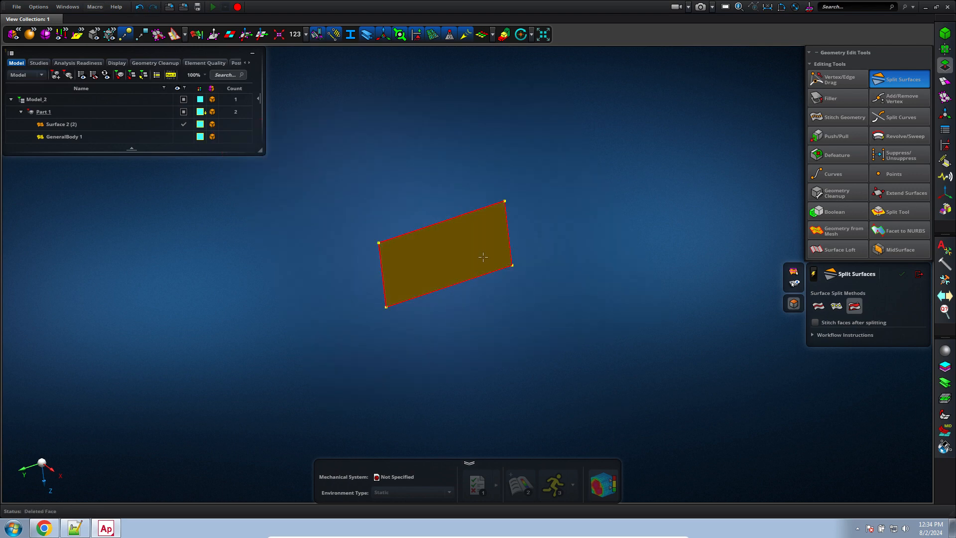
{"action": "left_click", "coordinate": [140, 7]}
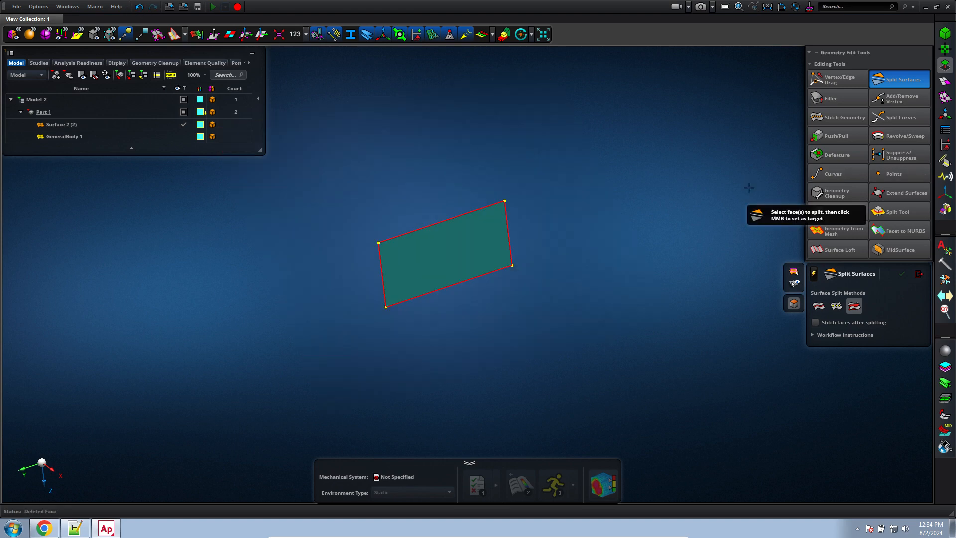
{"action": "key", "text": "Delete"}
{"action": "left_click", "coordinate": [919, 274]}
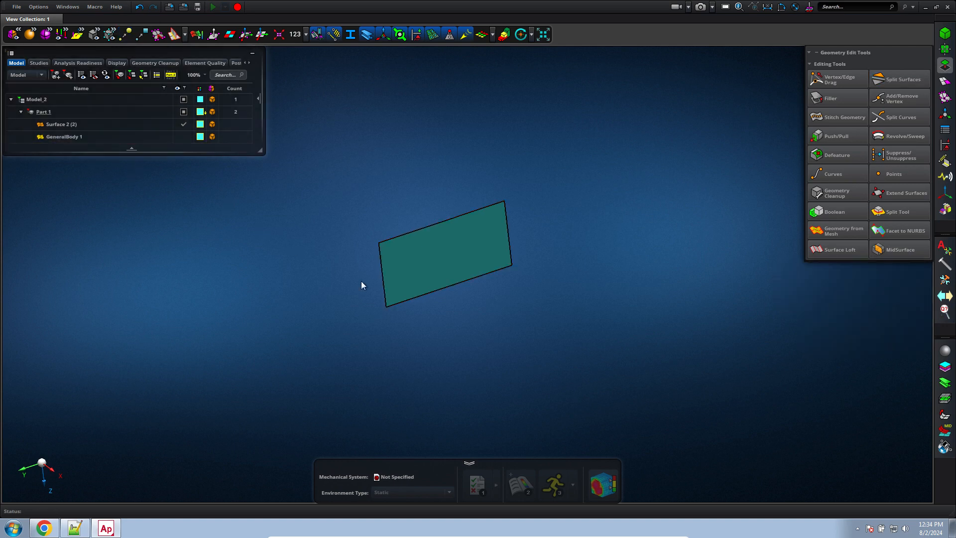
Show GeneralBody 1 again and inspect how the trimmed rectangular section fits inside the box.
{"action": "left_click", "coordinate": [184, 136]}
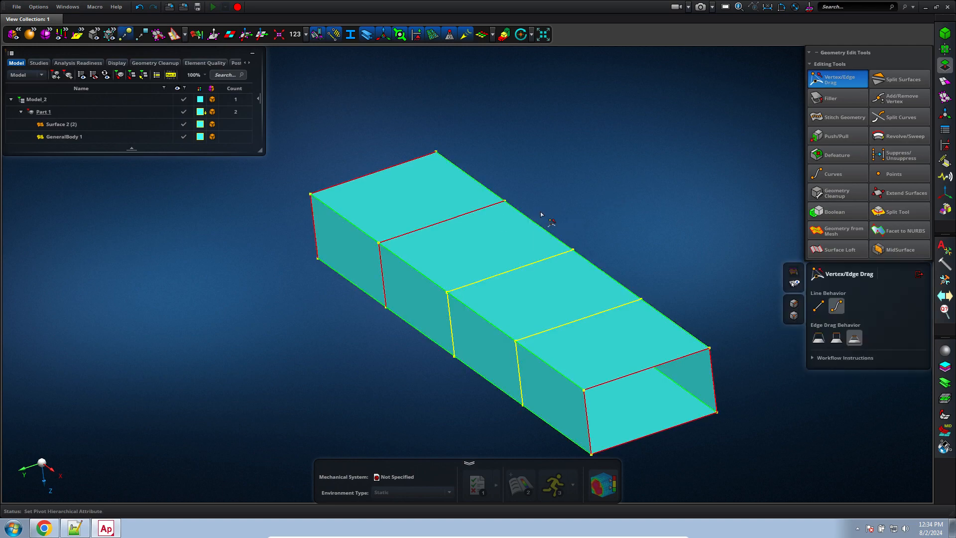
{"action": "middle_click_drag", "start_coordinate": [540, 214], "coordinate": [567, 214]}
{"action": "scroll", "coordinate": [414, 211], "scroll_direction": "up", "scroll_amount": 4}
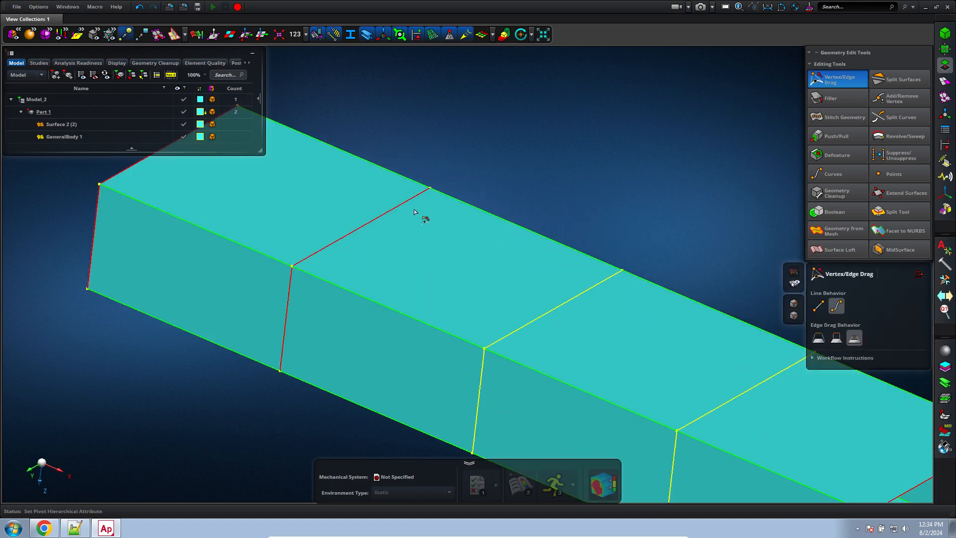
{"action": "middle_click_drag", "start_coordinate": [485, 179], "coordinate": [544, 193]}
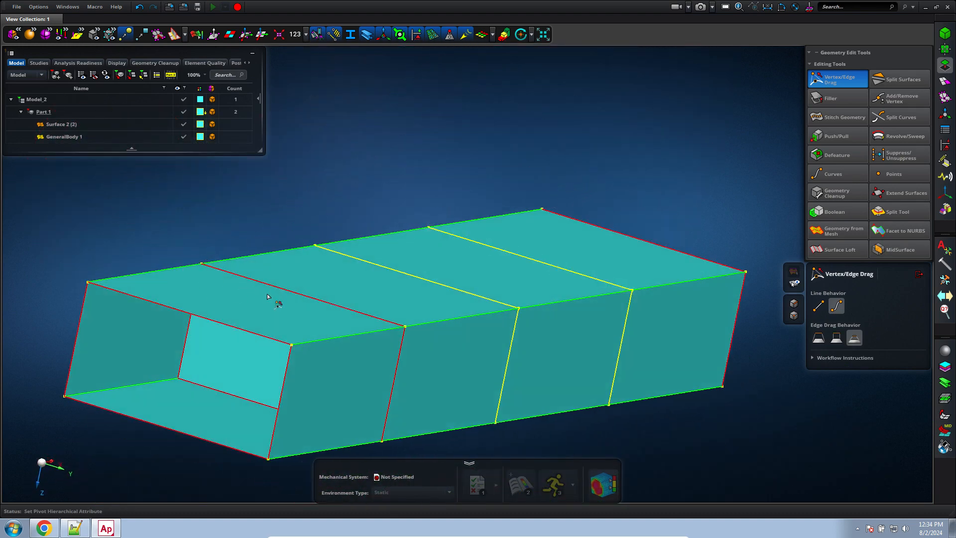
Extend the inner plate's upper edge above the box's top face with Vertex/Edge Drag.
{"action": "middle_click_drag", "start_coordinate": [269, 296], "coordinate": [179, 231]}
{"action": "middle_click_drag", "start_coordinate": [399, 198], "coordinate": [433, 265]}
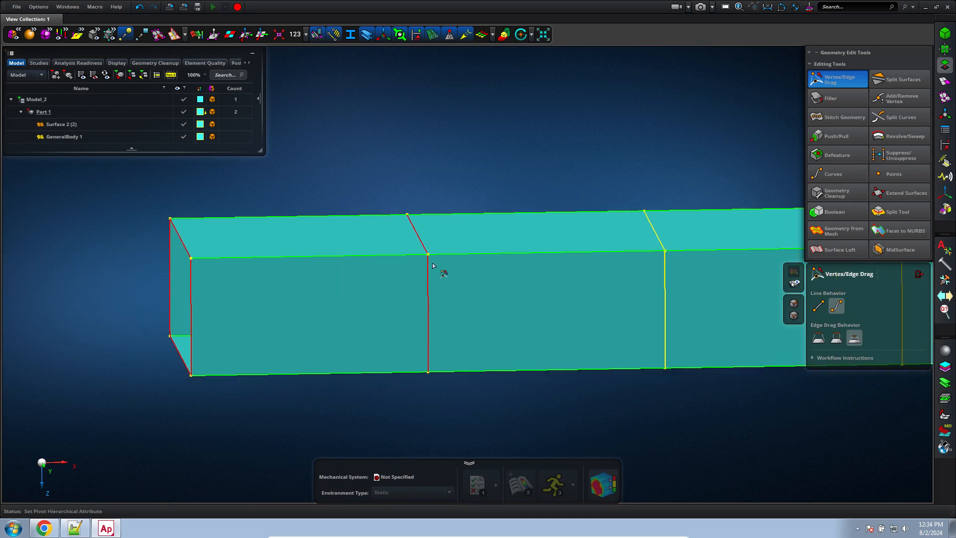
{"action": "scroll", "coordinate": [425, 268], "scroll_direction": "up", "scroll_amount": 5}
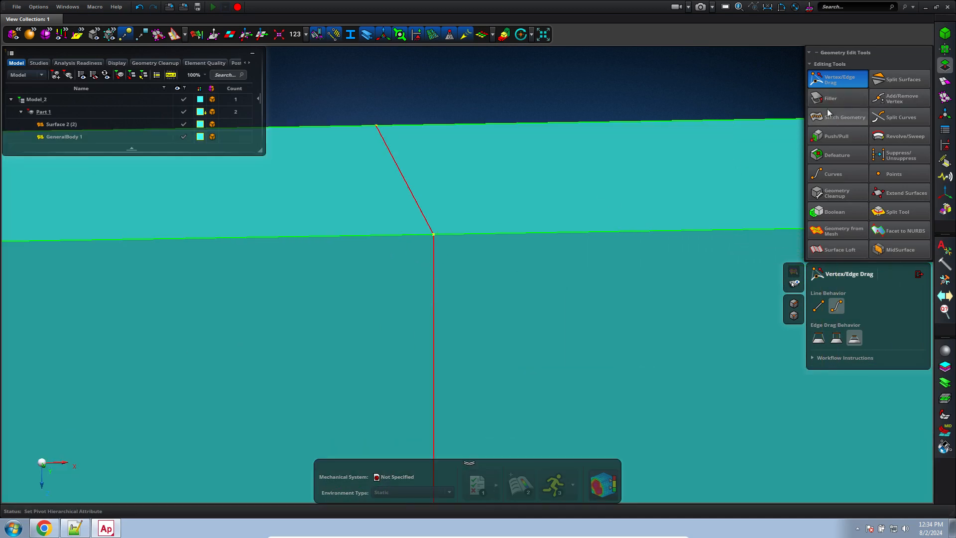
{"action": "left_click", "coordinate": [415, 200]}
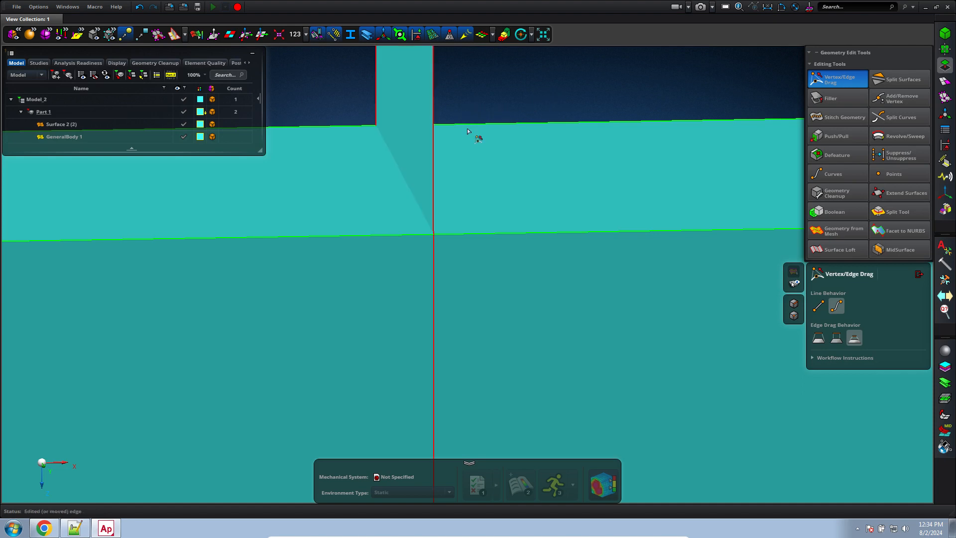
Snap the plate's raised edge back onto the box's top surface, and undo the snap.
{"action": "scroll", "coordinate": [467, 128], "scroll_direction": "down", "scroll_amount": 5}
{"action": "scroll", "coordinate": [514, 236], "scroll_direction": "up", "scroll_amount": 5}
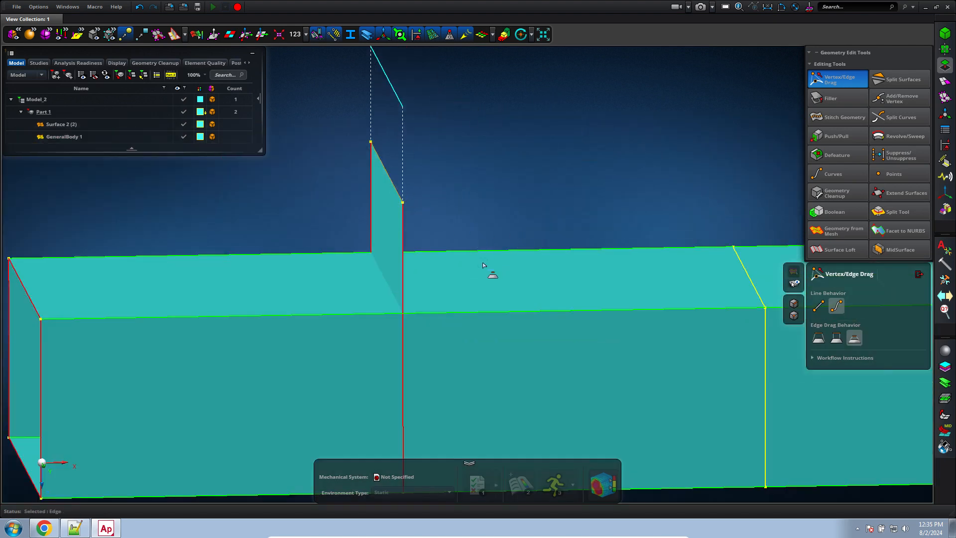
{"action": "left_click_drag", "start_coordinate": [479, 277], "coordinate": [536, 289]}
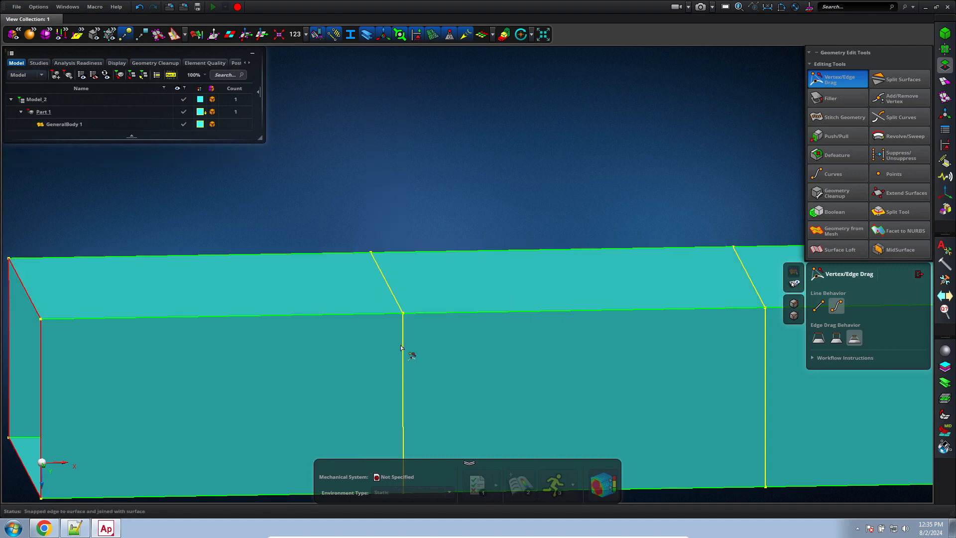
{"action": "left_click", "coordinate": [140, 7]}
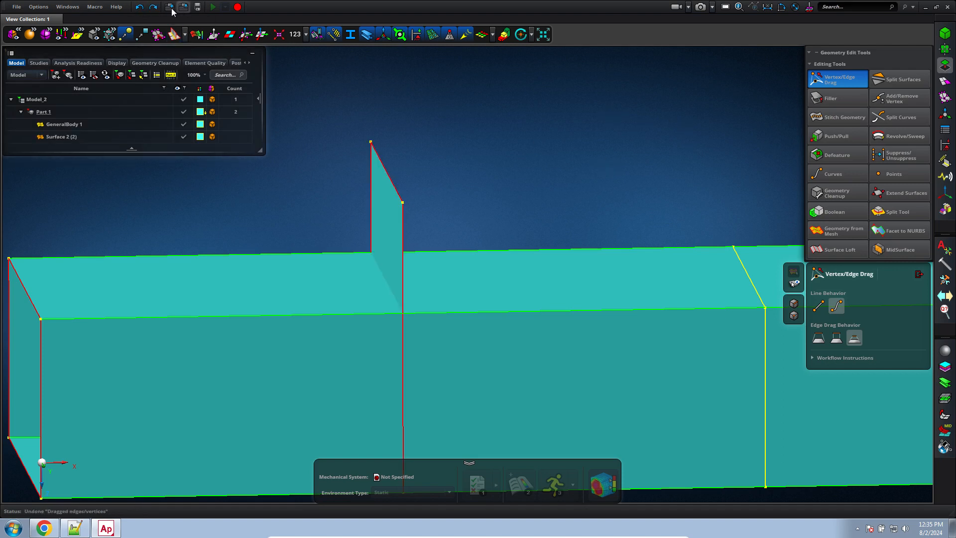
Stitch the box and the protruding plate together with Crossing Faces enabled and a 0.02 in tolerance.
{"action": "left_click", "coordinate": [842, 119]}
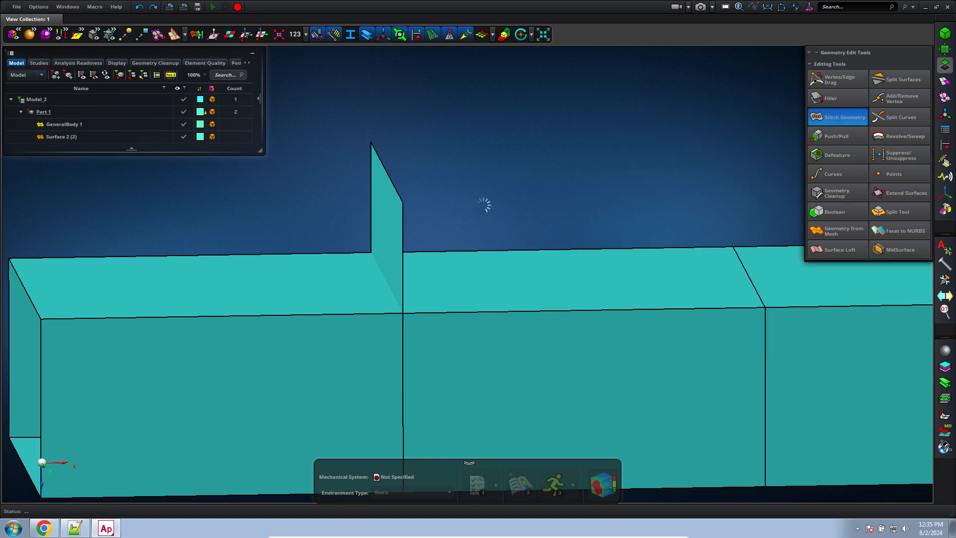
{"action": "left_click_drag", "start_coordinate": [303, 392], "coordinate": [303, 392]}
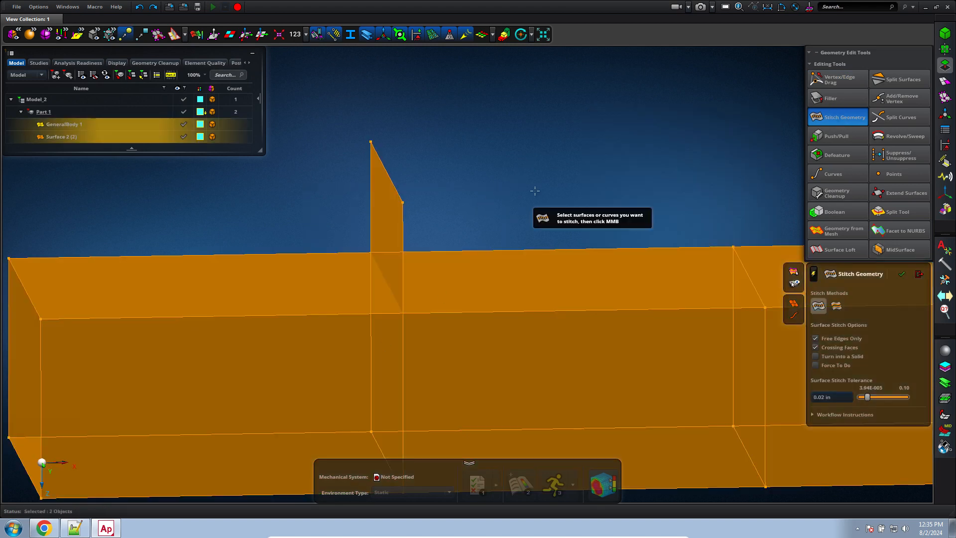
{"action": "middle_click", "coordinate": [535, 191]}
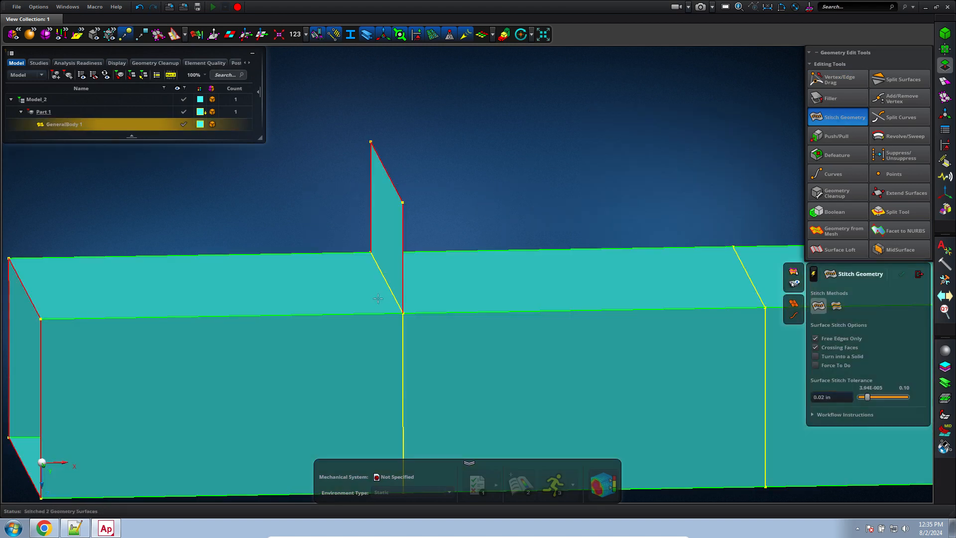
{"action": "scroll", "coordinate": [378, 298], "scroll_direction": "up", "scroll_amount": 5}
Undo and redo the stitch to compare the edges where the plate crosses the box.
{"action": "key", "text": "ctrl+z"}
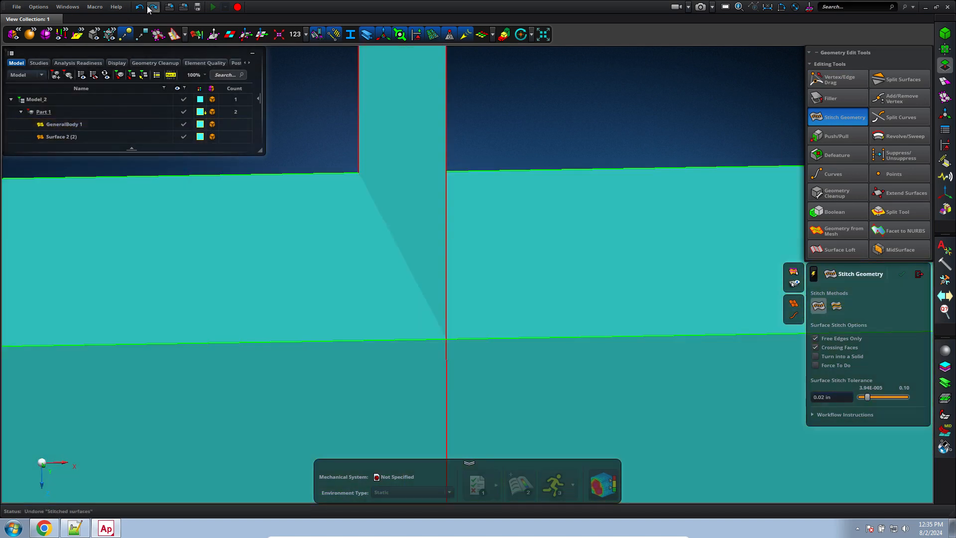
{"action": "left_click", "coordinate": [151, 7]}
{"action": "left_click", "coordinate": [392, 201]}
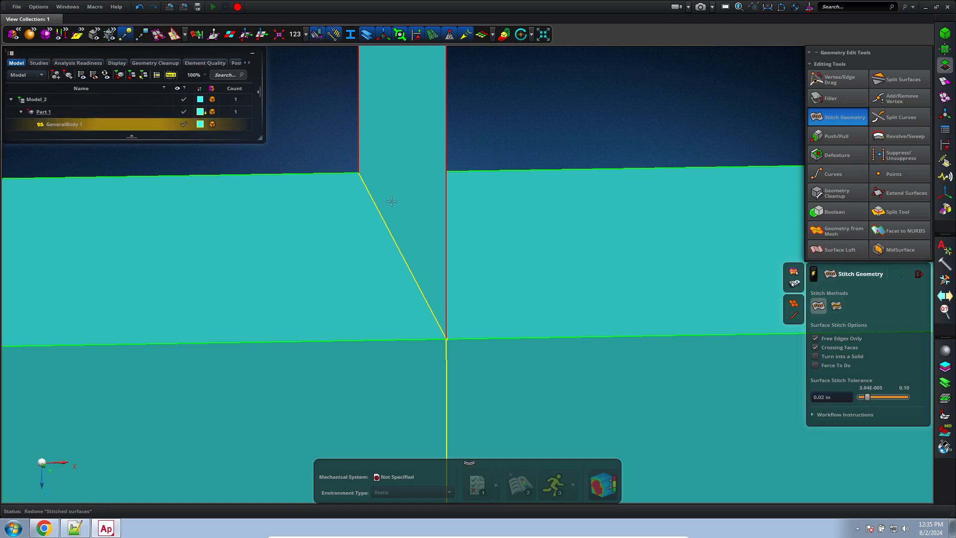
{"action": "left_click", "coordinate": [515, 142]}
{"action": "scroll", "coordinate": [515, 143], "scroll_direction": "down", "scroll_amount": 3}
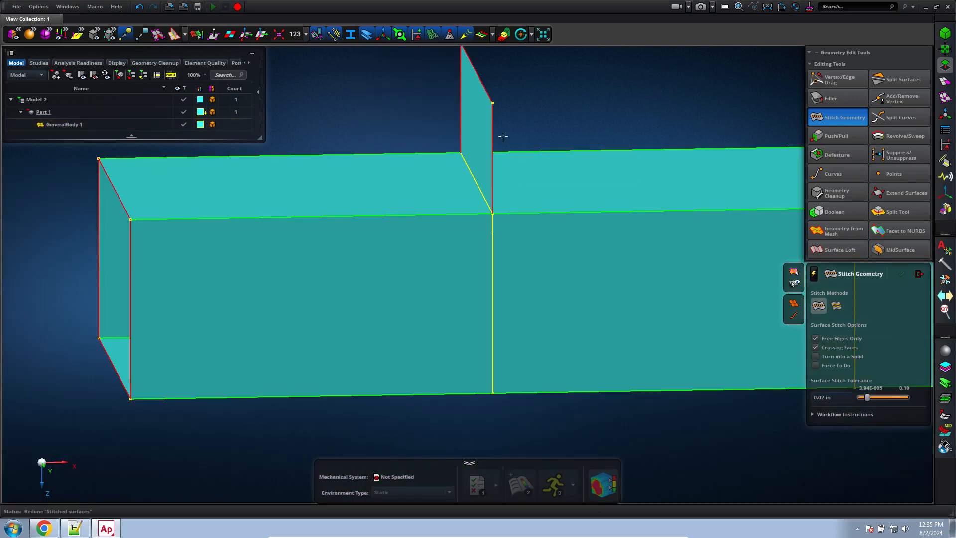
Delete the plate face protruding above the box and inspect the remaining box from several sides.
{"action": "left_click", "coordinate": [901, 80]}
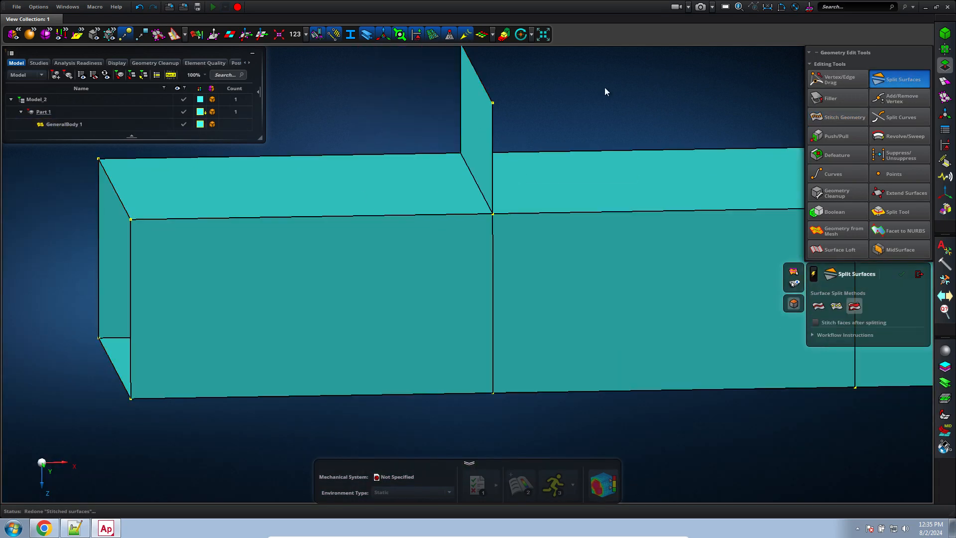
{"action": "middle_click_drag", "start_coordinate": [389, 129], "coordinate": [458, 115]}
{"action": "left_click", "coordinate": [458, 114]}
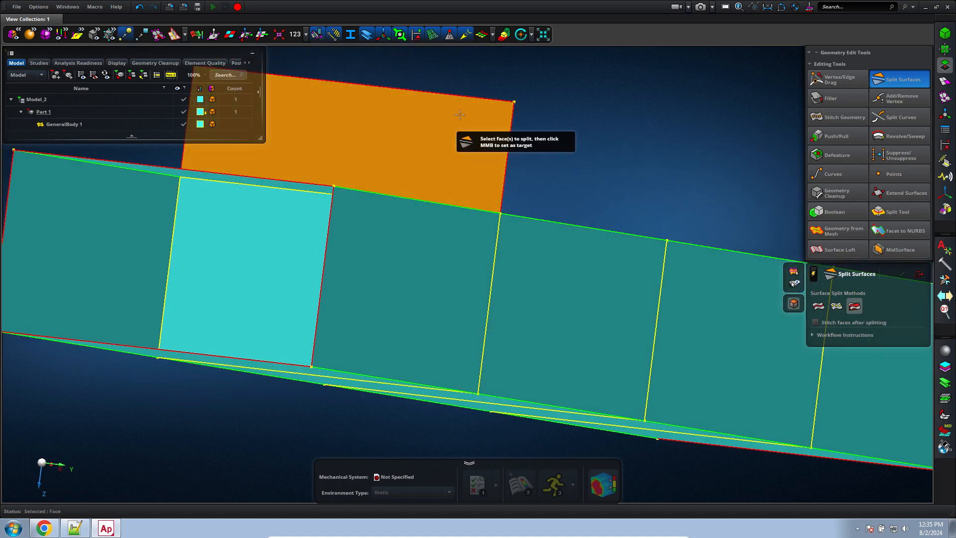
{"action": "key", "text": "Delete"}
{"action": "middle_click_drag", "start_coordinate": [587, 121], "coordinate": [543, 162]}
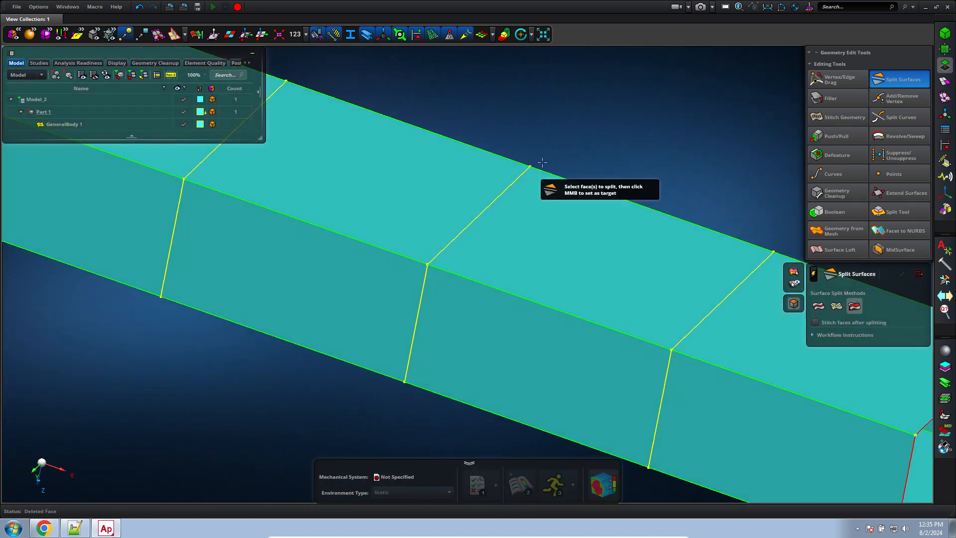
{"action": "scroll", "coordinate": [543, 163], "scroll_direction": "down", "scroll_amount": 5}
{"action": "scroll", "coordinate": [624, 198], "scroll_direction": "up", "scroll_amount": 3}
{"action": "middle_click_drag", "start_coordinate": [625, 198], "coordinate": [580, 201]}
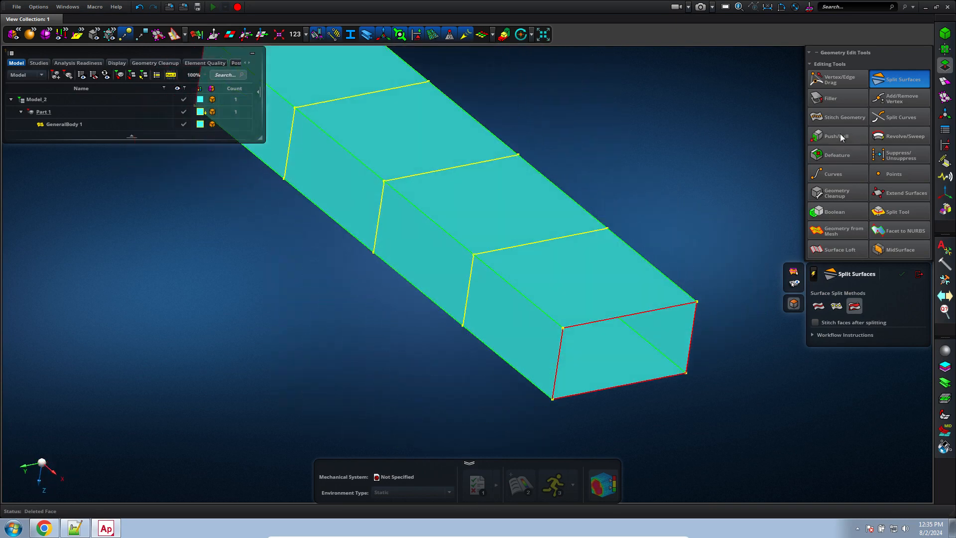
Sketch a filled two-point rectangle about 98 by 174 in around the box on a lengthwise vertical plane.
{"action": "left_click", "coordinate": [945, 48]}
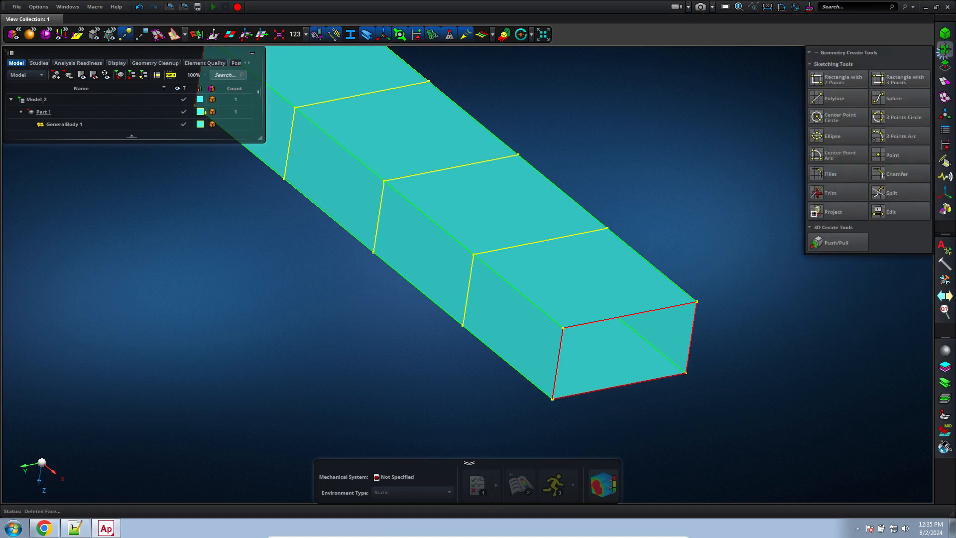
{"action": "left_click", "coordinate": [859, 82]}
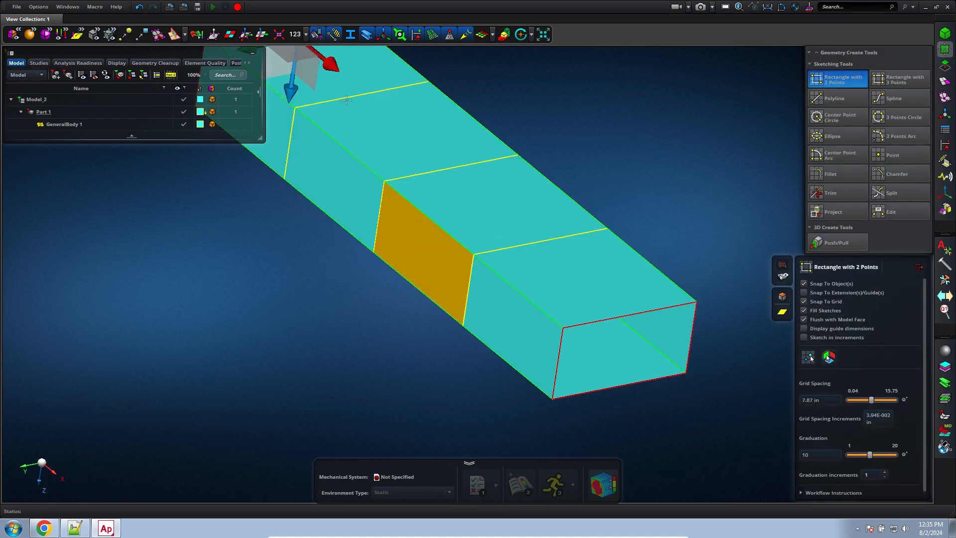
{"action": "left_click", "coordinate": [310, 71]}
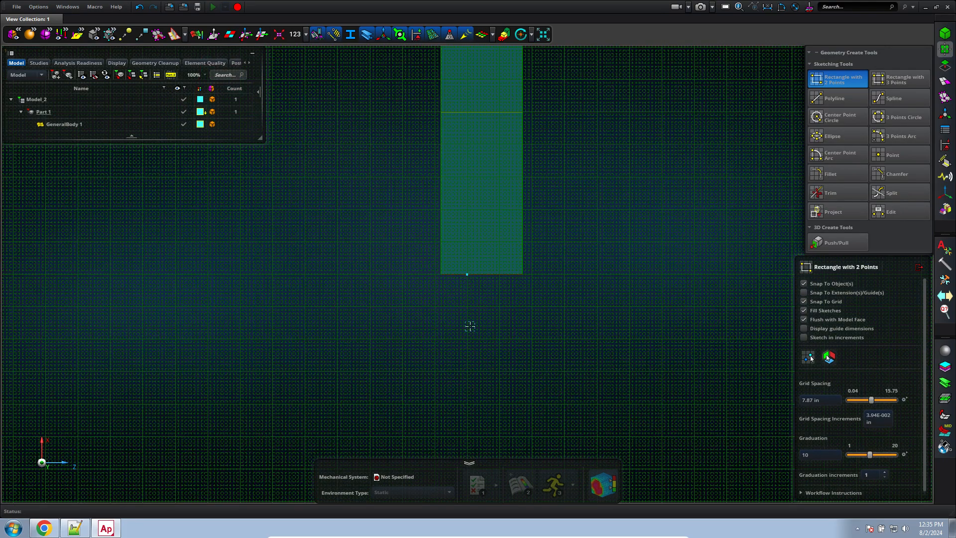
{"action": "scroll", "coordinate": [470, 324], "scroll_direction": "down", "scroll_amount": 5}
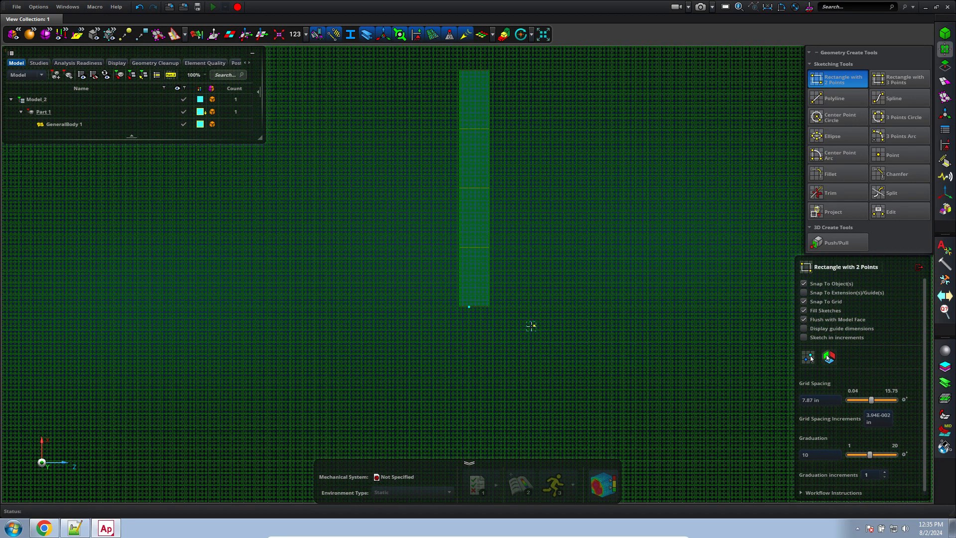
{"action": "left_click", "coordinate": [535, 326]}
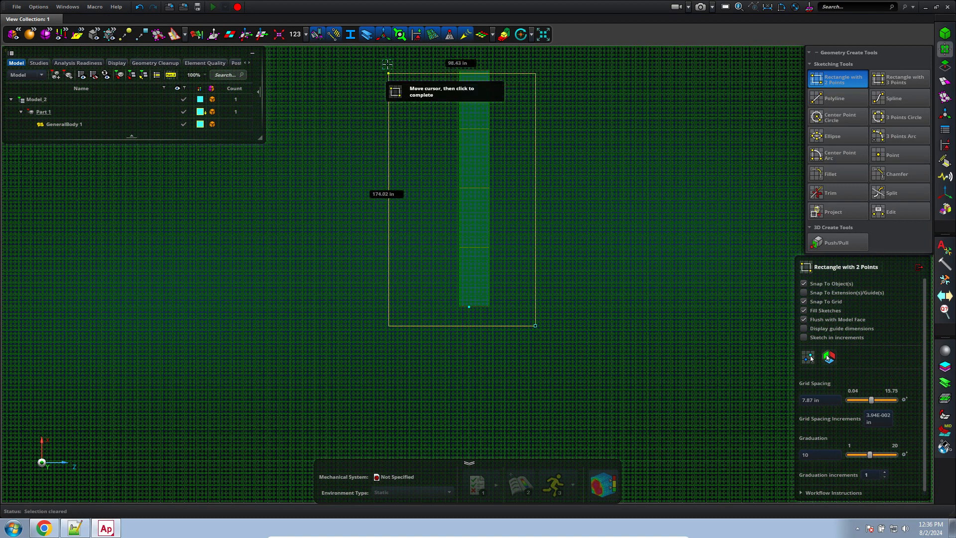
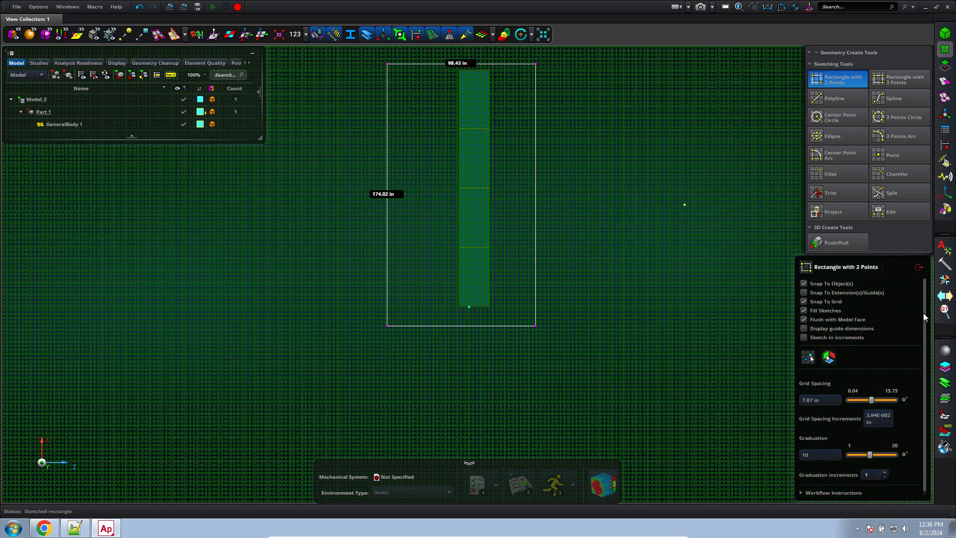
{"action": "left_click", "coordinate": [919, 267]}
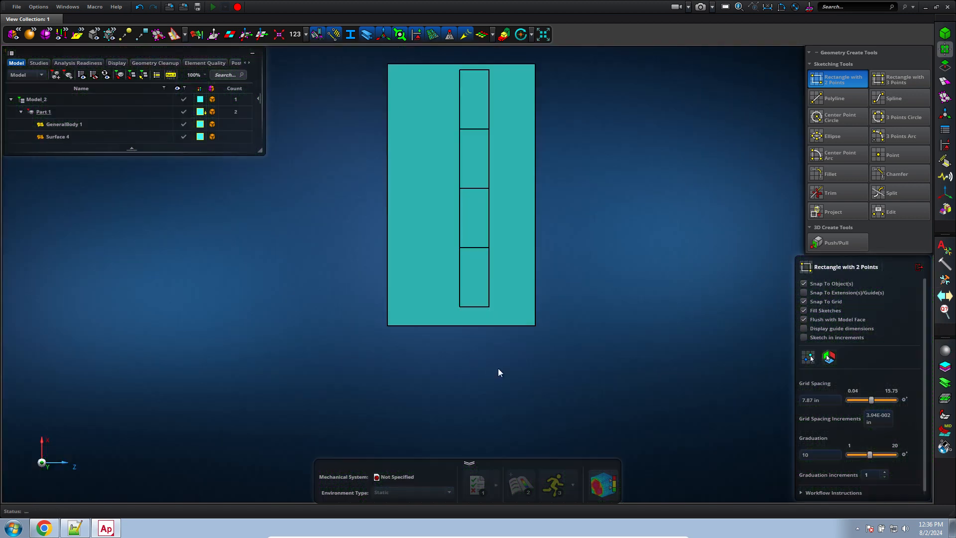
{"action": "middle_click_drag", "start_coordinate": [509, 373], "coordinate": [604, 194]}
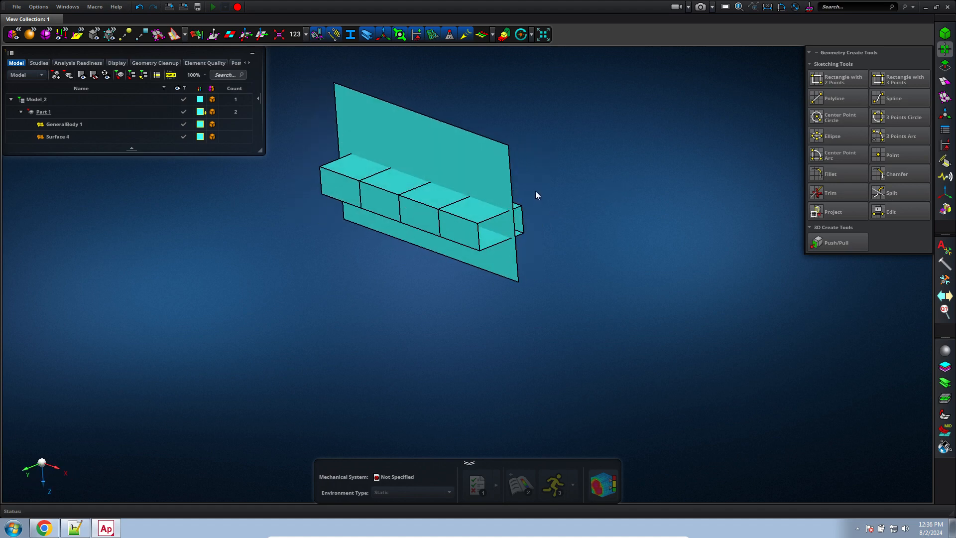
{"action": "left_click", "coordinate": [945, 66]}
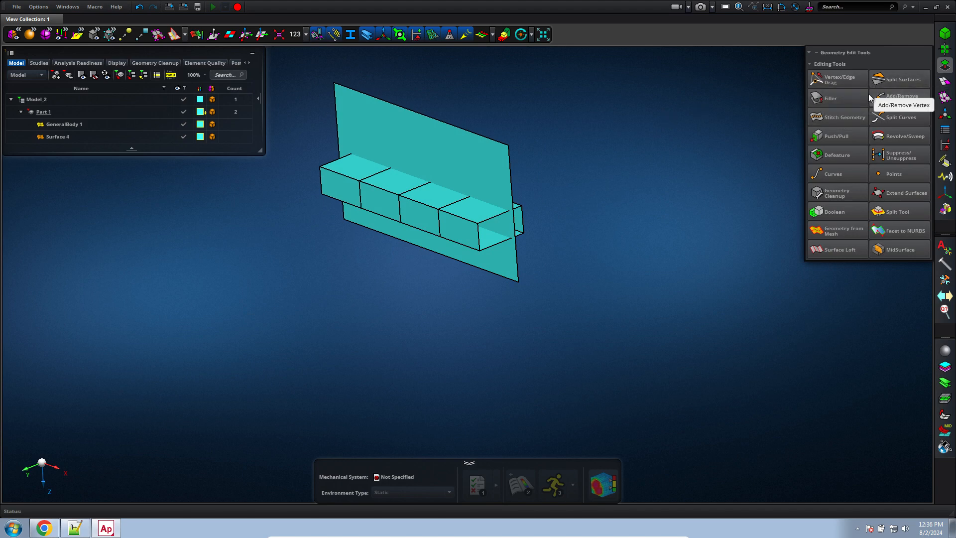
{"action": "left_click", "coordinate": [847, 117]}
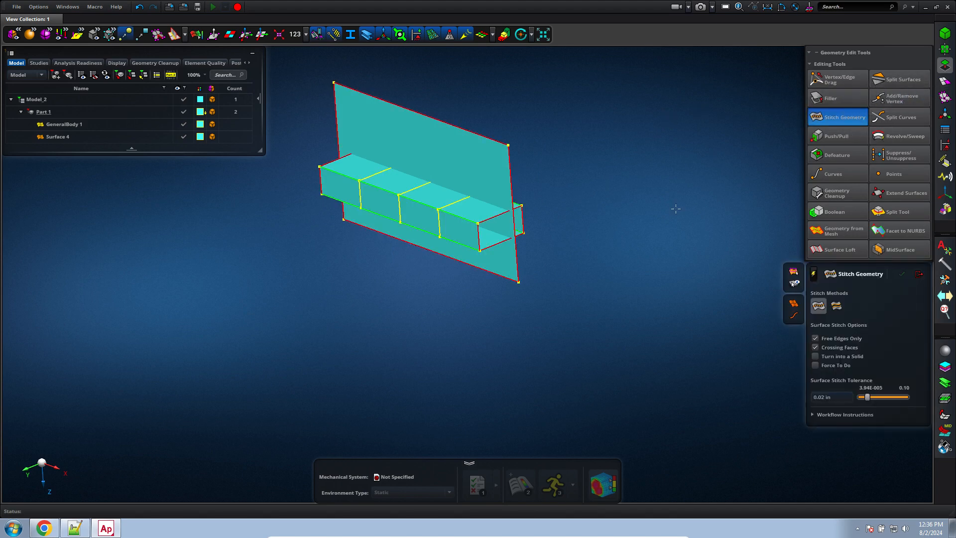
{"action": "left_click", "coordinate": [919, 274]}
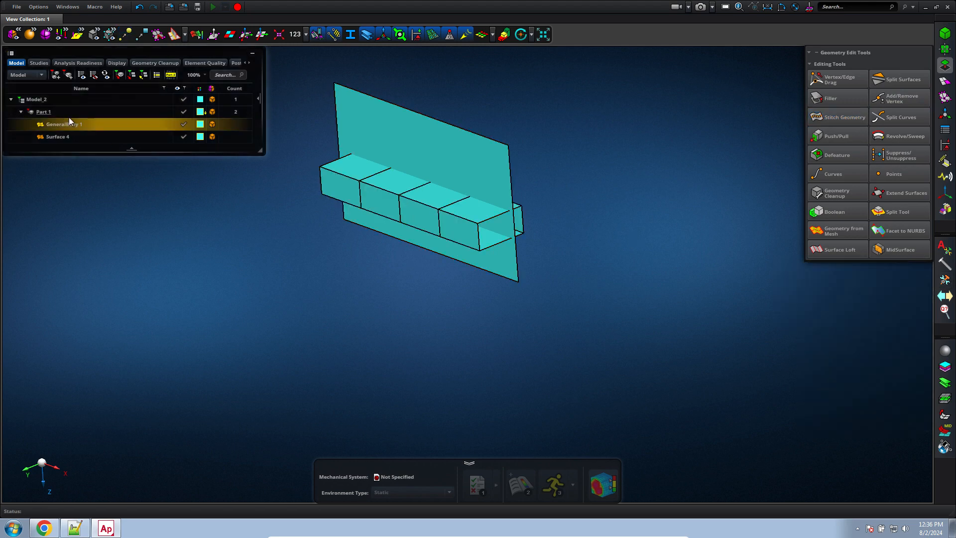
Create a new part and move Surface 4 into it.
{"action": "left_click", "coordinate": [69, 75]}
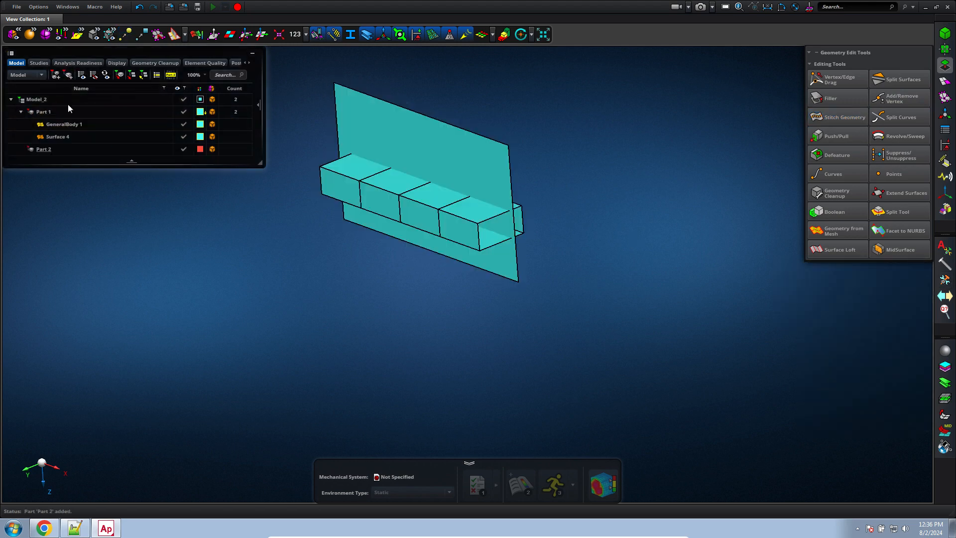
{"action": "left_click_drag", "start_coordinate": [54, 136], "coordinate": [65, 149]}
{"action": "left_click", "coordinate": [34, 136]}
{"action": "left_click", "coordinate": [21, 137]}
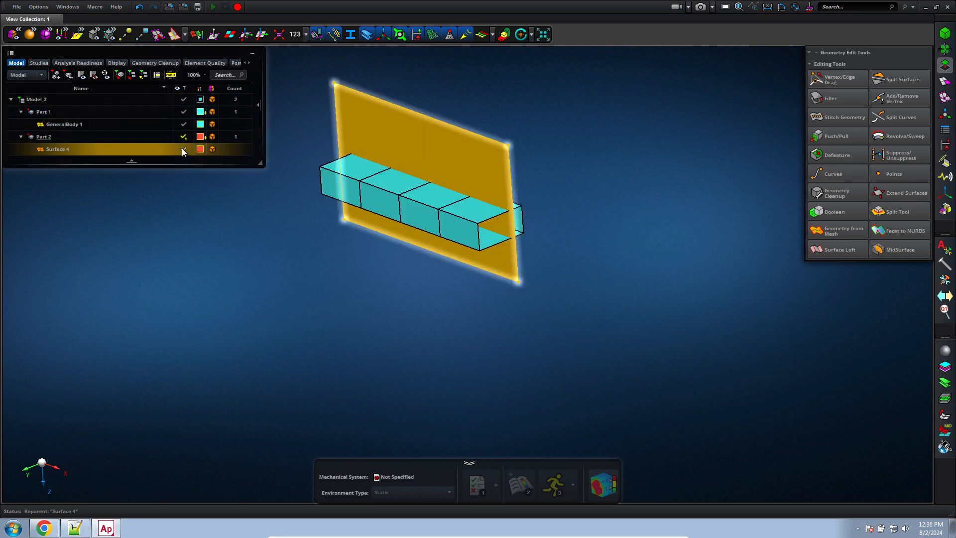
Toggle the visibility of Surface 4 and GeneralBody 1 to examine each part separately and together.
{"action": "left_click", "coordinate": [182, 149]}
{"action": "middle_click_drag", "start_coordinate": [397, 151], "coordinate": [292, 156]}
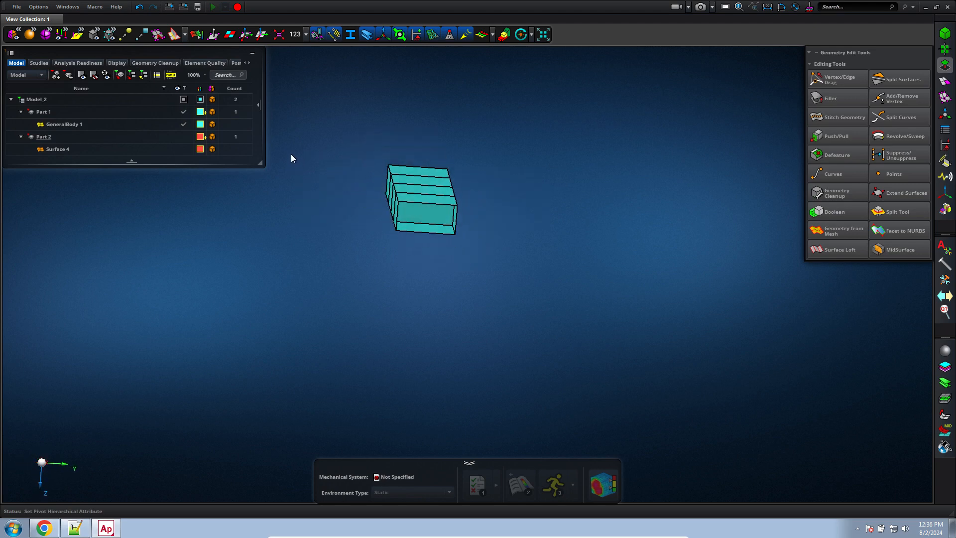
{"action": "left_click", "coordinate": [183, 148]}
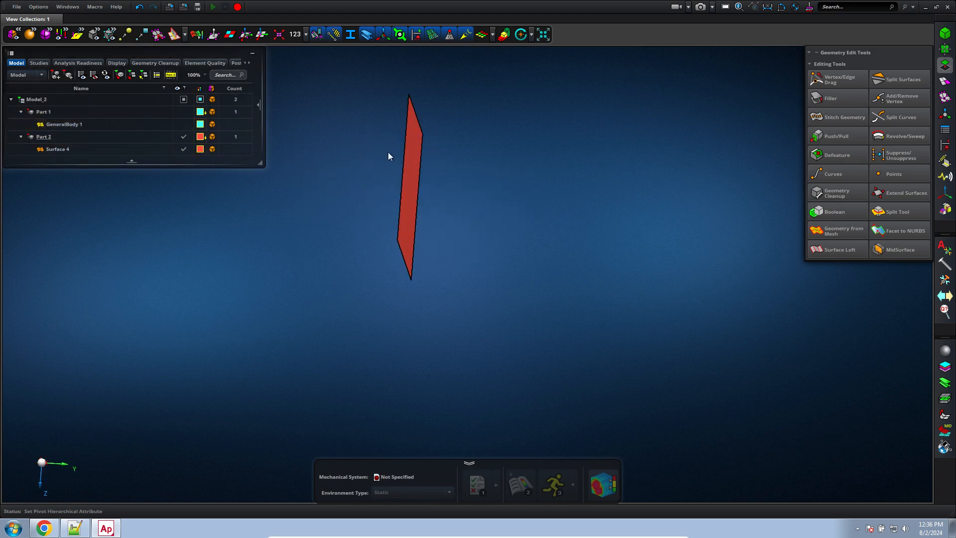
{"action": "middle_click_drag", "start_coordinate": [387, 151], "coordinate": [319, 148]}
{"action": "left_click", "coordinate": [184, 125]}
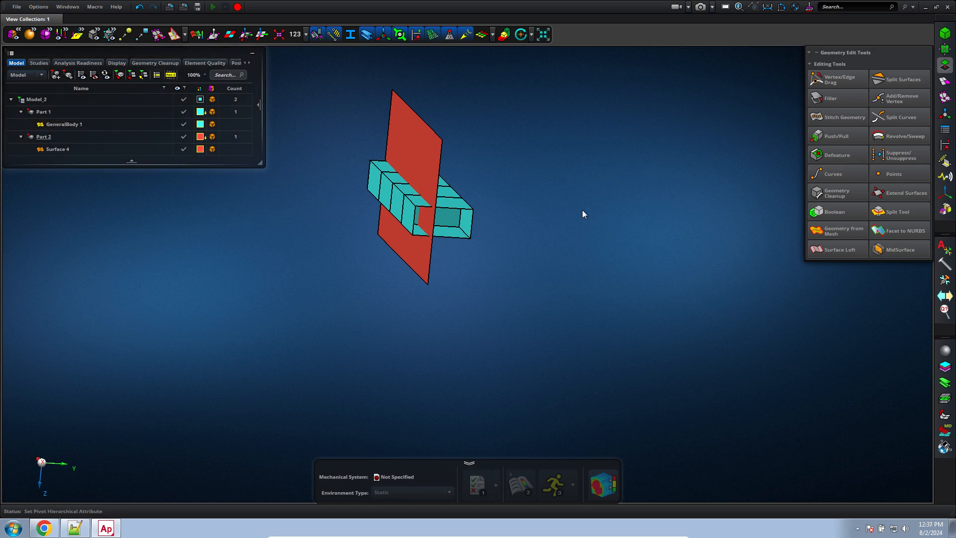
{"action": "middle_click_drag", "start_coordinate": [582, 210], "coordinate": [610, 218]}
Try to stitch GeneralBody 1 and Surface 4 together across their separate parts.
{"action": "left_click", "coordinate": [877, 118]}
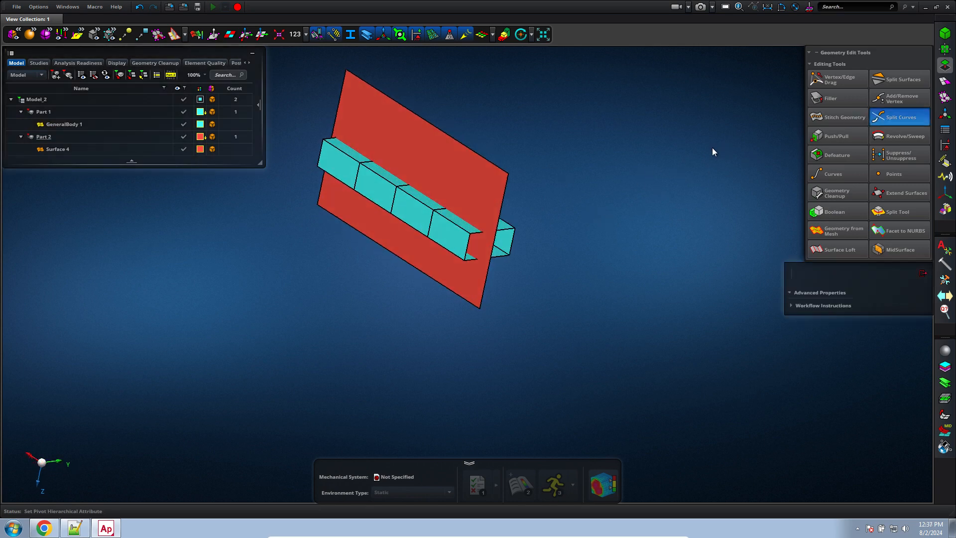
{"action": "left_click", "coordinate": [837, 119]}
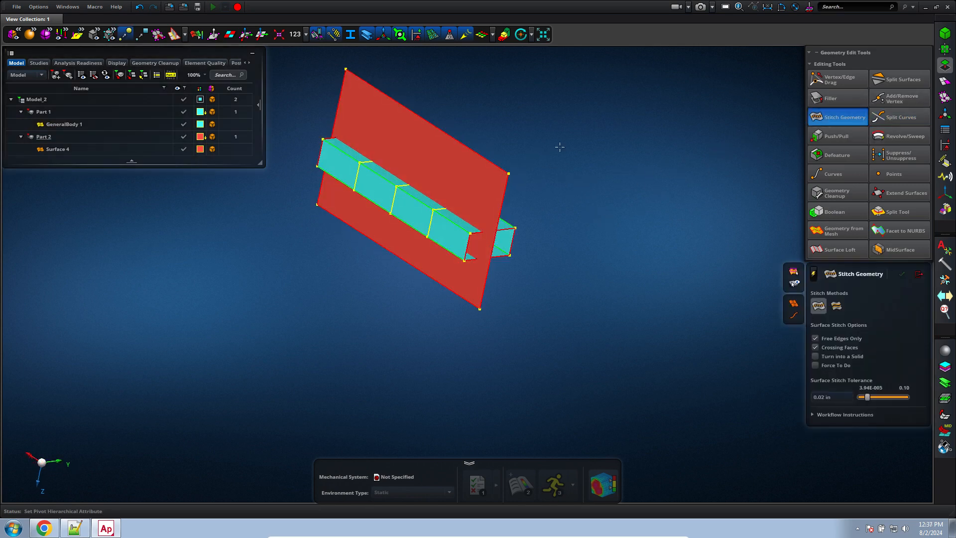
{"action": "left_click_drag", "start_coordinate": [444, 269], "coordinate": [426, 297]}
{"action": "middle_click", "coordinate": [467, 319]}
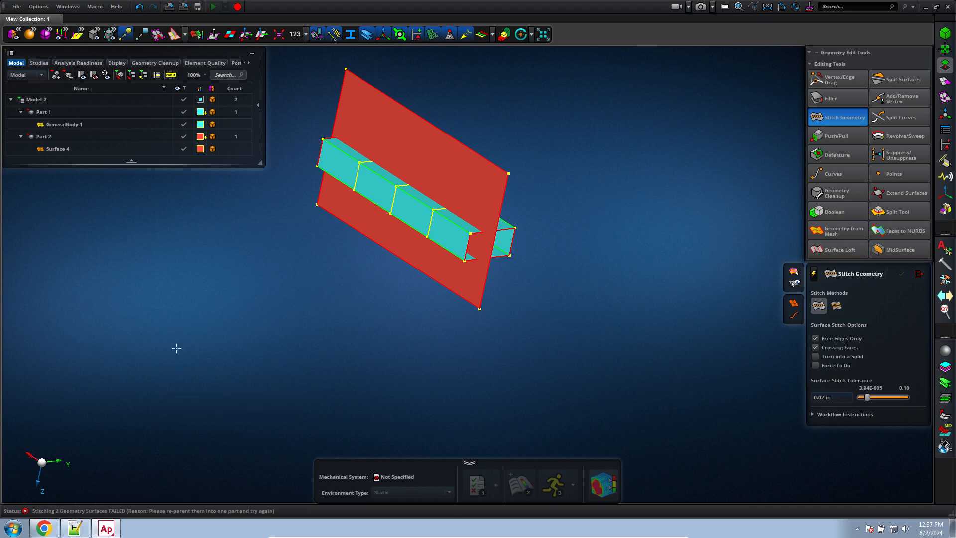
Move Surface 4 into Part 1 and stitch it with GeneralBody 1.
{"action": "left_click", "coordinate": [919, 275]}
{"action": "left_click_drag", "start_coordinate": [72, 150], "coordinate": [66, 117]}
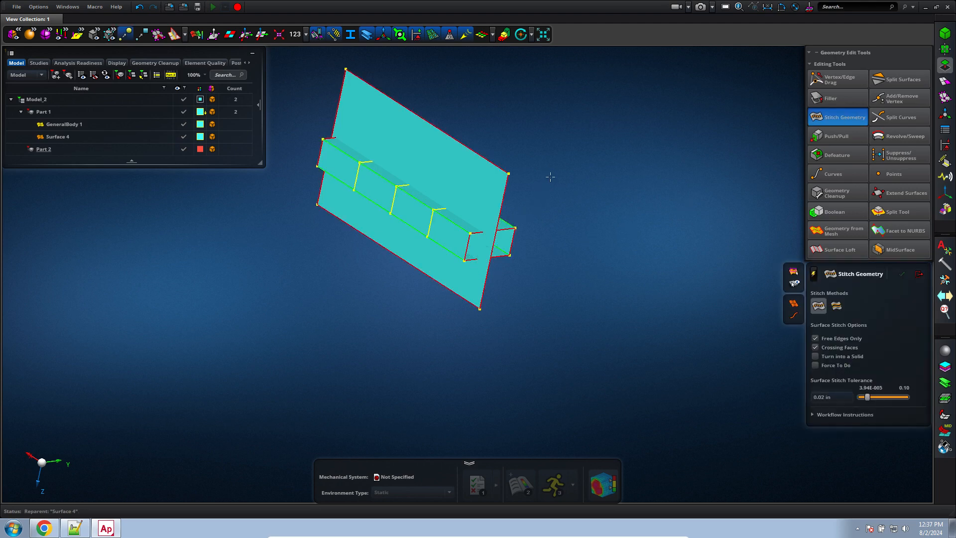
{"action": "left_click_drag", "start_coordinate": [393, 364], "coordinate": [393, 363]}
{"action": "middle_click", "coordinate": [531, 325]}
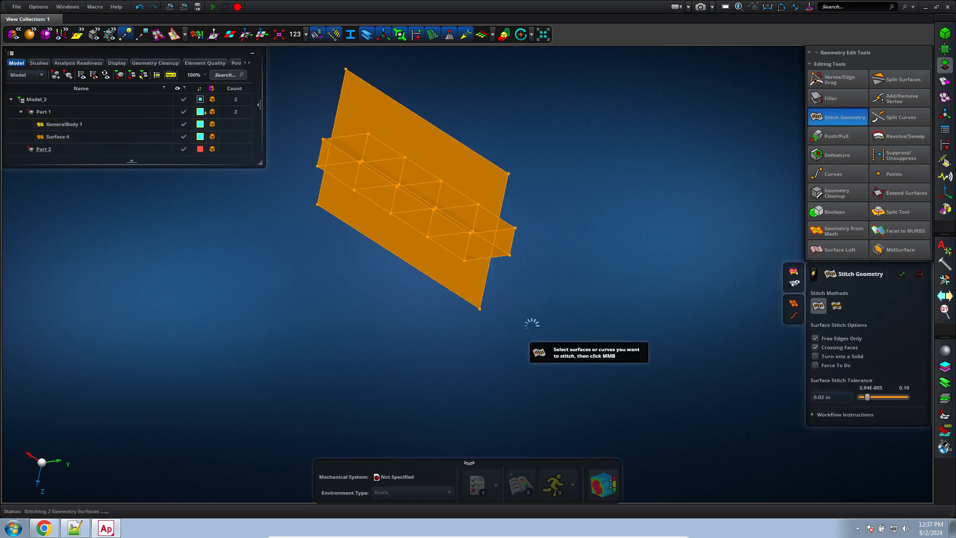
Examine the stitched plate and box from both ends, checking the edges where they intersect.
{"action": "scroll", "coordinate": [508, 226], "scroll_direction": "up", "scroll_amount": 5}
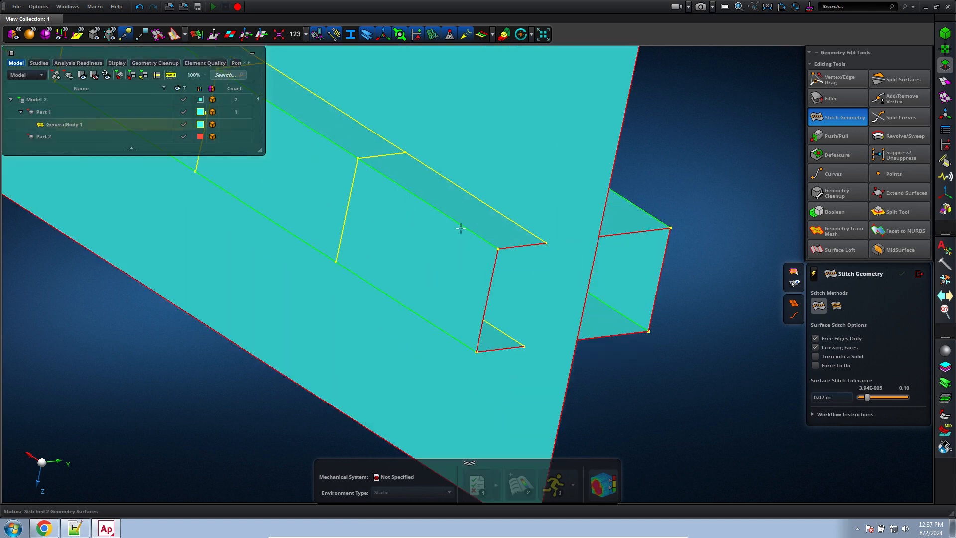
{"action": "middle_click_drag", "start_coordinate": [432, 170], "coordinate": [411, 161]}
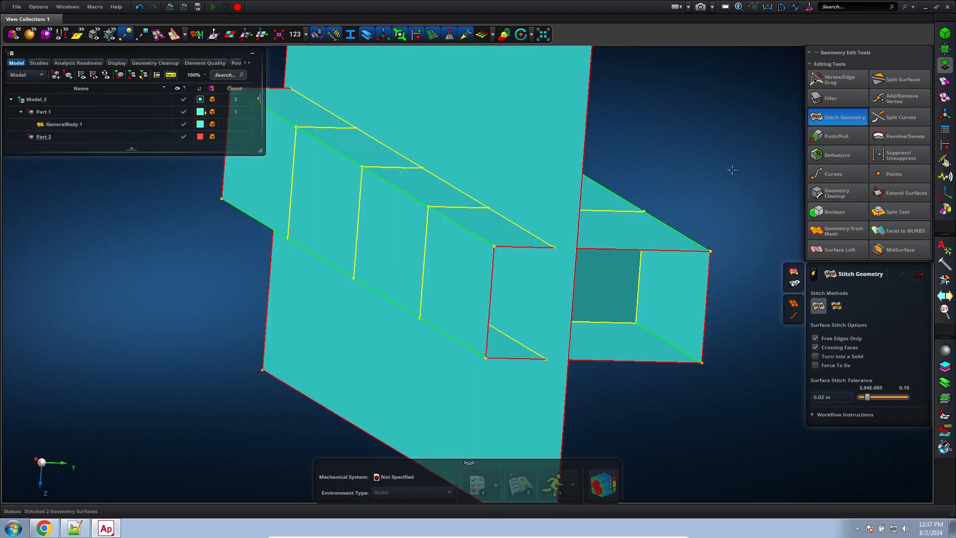
{"action": "scroll", "coordinate": [726, 183], "scroll_direction": "down", "scroll_amount": 4}
{"action": "middle_click_drag", "start_coordinate": [726, 188], "coordinate": [529, 133]}
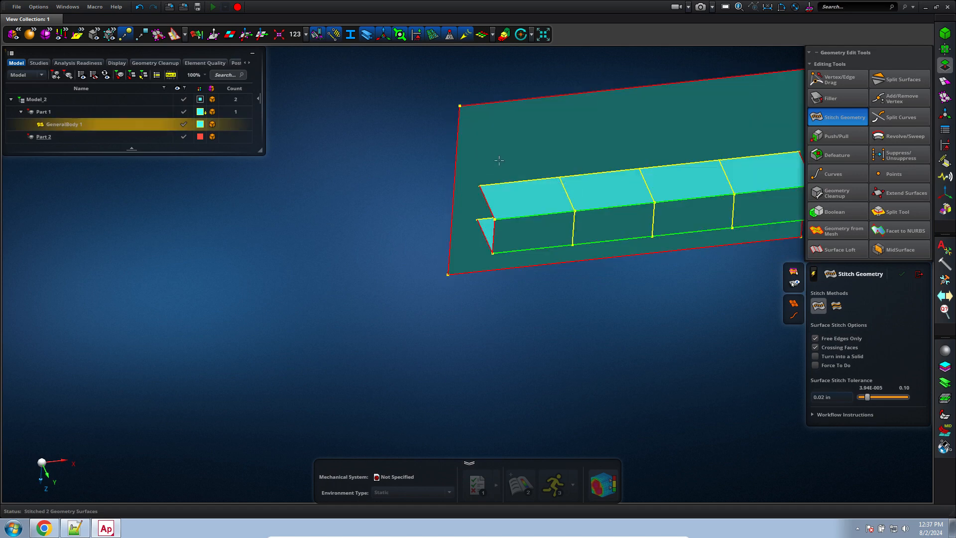
{"action": "scroll", "coordinate": [425, 204], "scroll_direction": "down", "scroll_amount": 3}
{"action": "scroll", "coordinate": [440, 236], "scroll_direction": "up", "scroll_amount": 3}
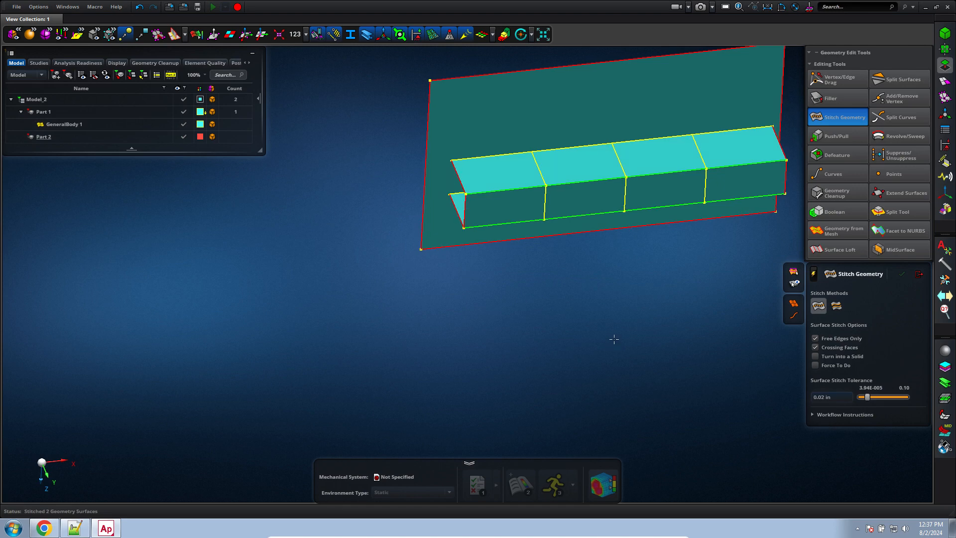
{"action": "middle_click_drag", "start_coordinate": [614, 339], "coordinate": [653, 322]}
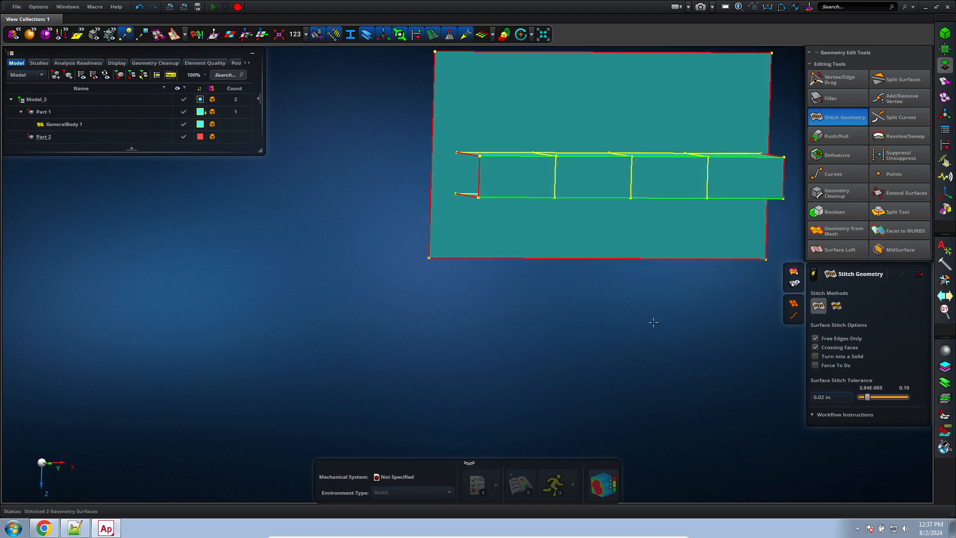
Split the plate face with a path between its upper and lower intersection vertices at one open end of the box.
{"action": "left_click", "coordinate": [896, 80]}
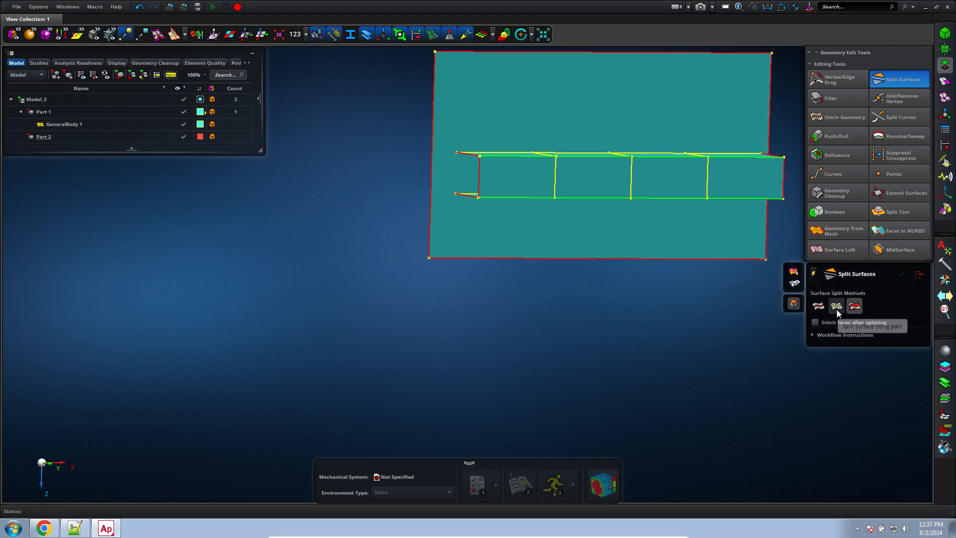
{"action": "left_click", "coordinate": [837, 308]}
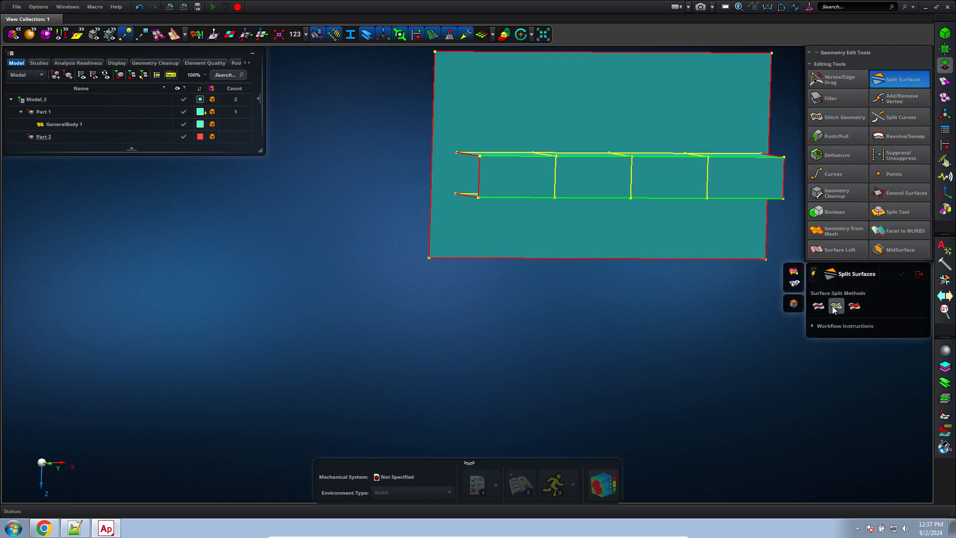
{"action": "left_click", "coordinate": [472, 226]}
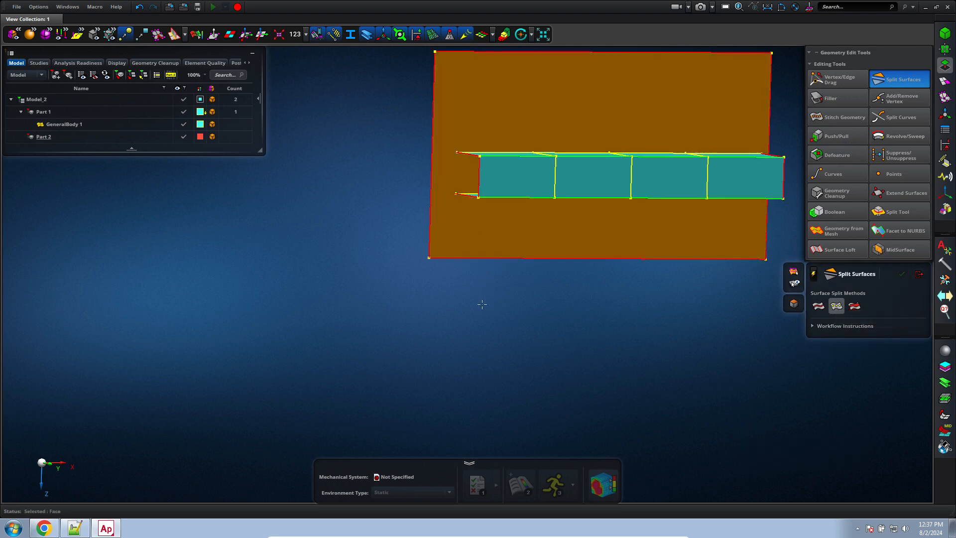
{"action": "middle_click", "coordinate": [480, 317]}
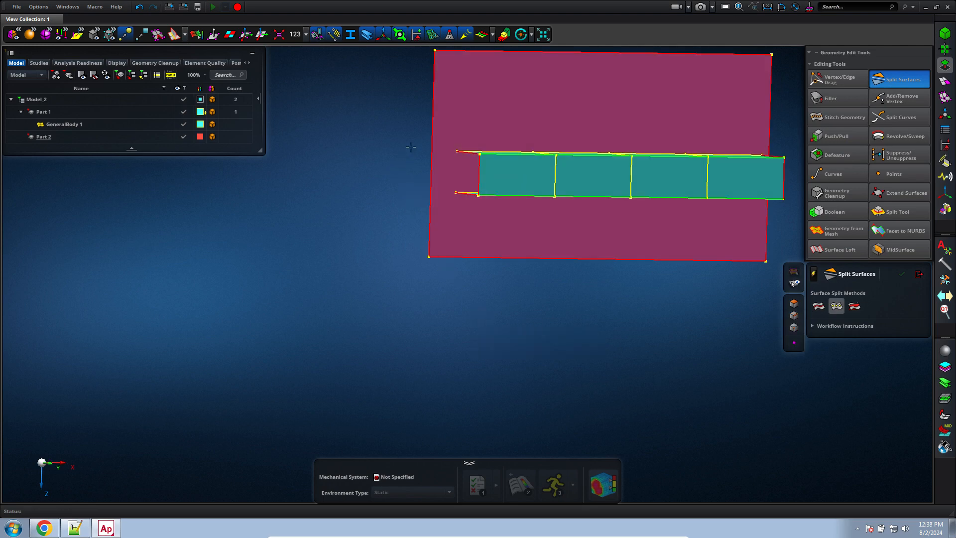
{"action": "scroll", "coordinate": [412, 141], "scroll_direction": "up", "scroll_amount": 3}
{"action": "scroll", "coordinate": [433, 167], "scroll_direction": "up", "scroll_amount": 2}
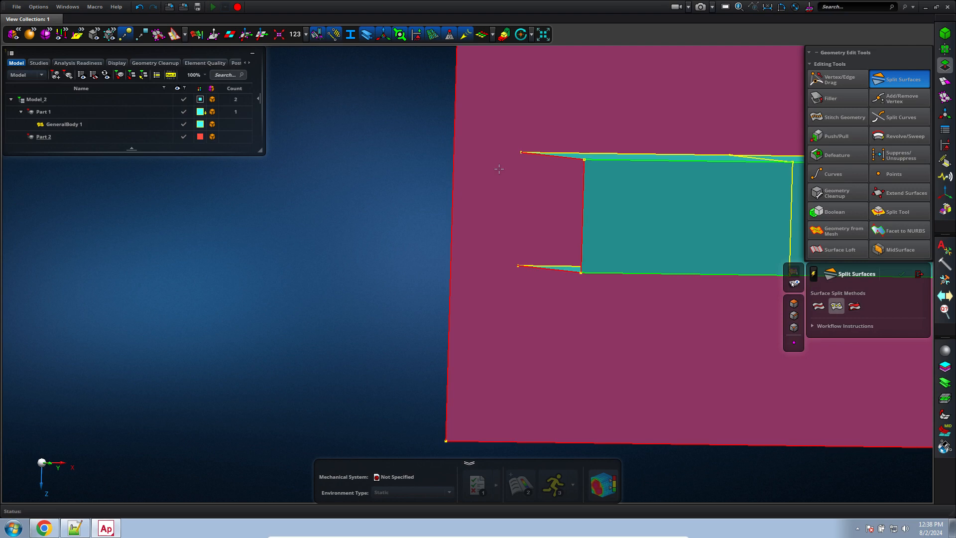
{"action": "left_click", "coordinate": [521, 153]}
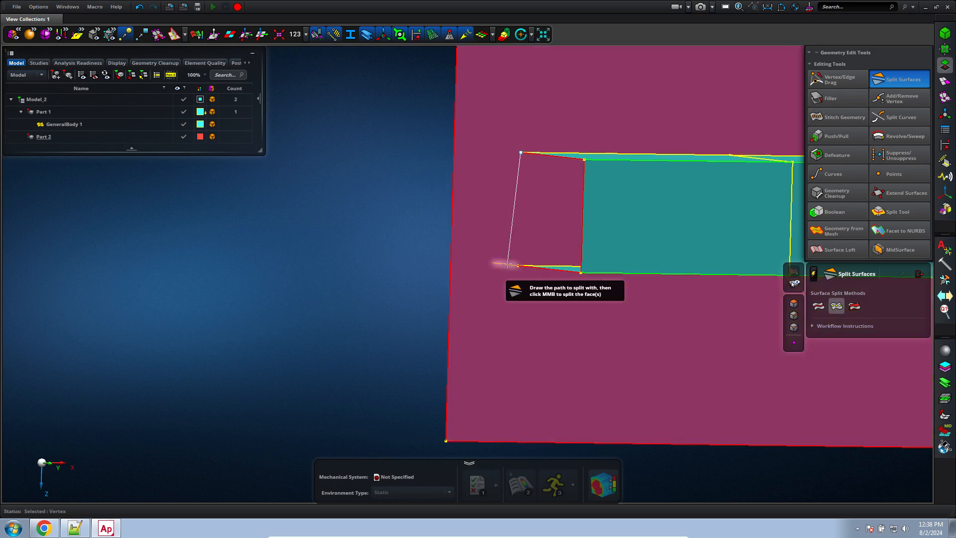
{"action": "right_click_drag", "start_coordinate": [502, 265], "coordinate": [417, 281]}
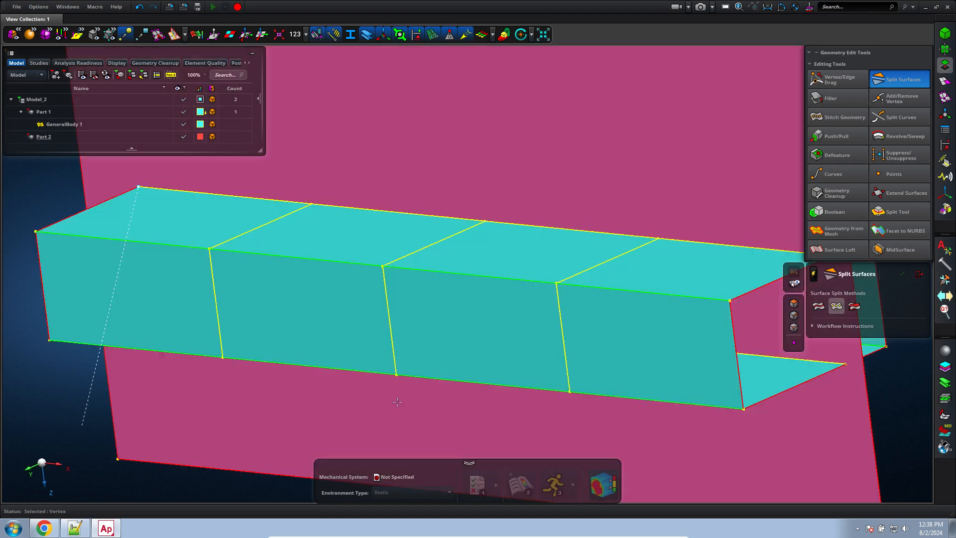
{"action": "key", "text": "f"}
{"action": "middle_click_drag", "start_coordinate": [438, 394], "coordinate": [211, 337]}
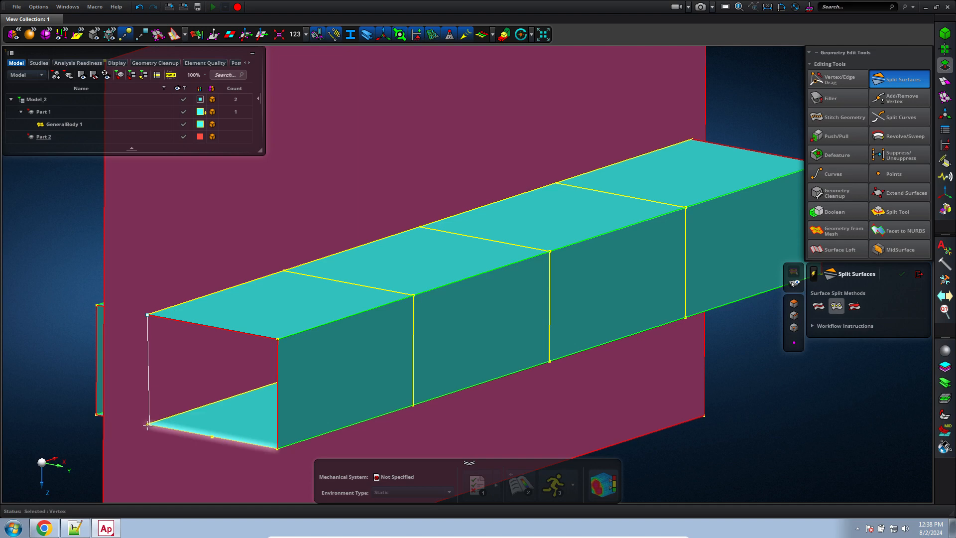
{"action": "left_click", "coordinate": [147, 425]}
{"action": "middle_click", "coordinate": [147, 425]}
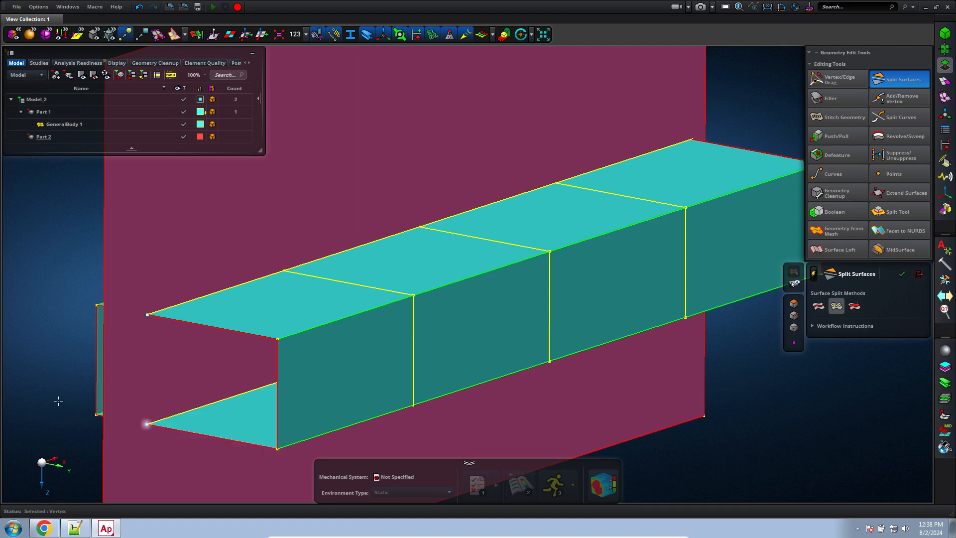
{"action": "left_click", "coordinate": [147, 424]}
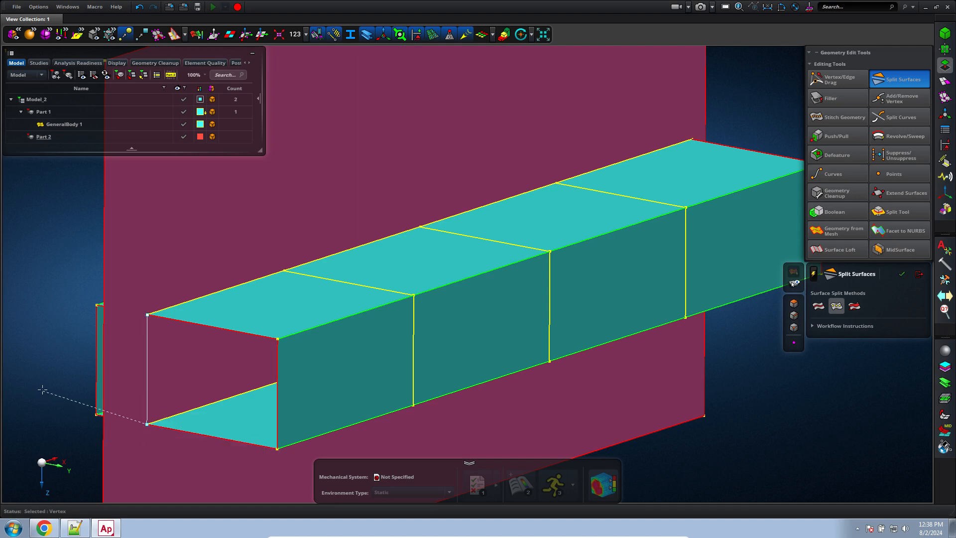
{"action": "middle_click", "coordinate": [29, 255]}
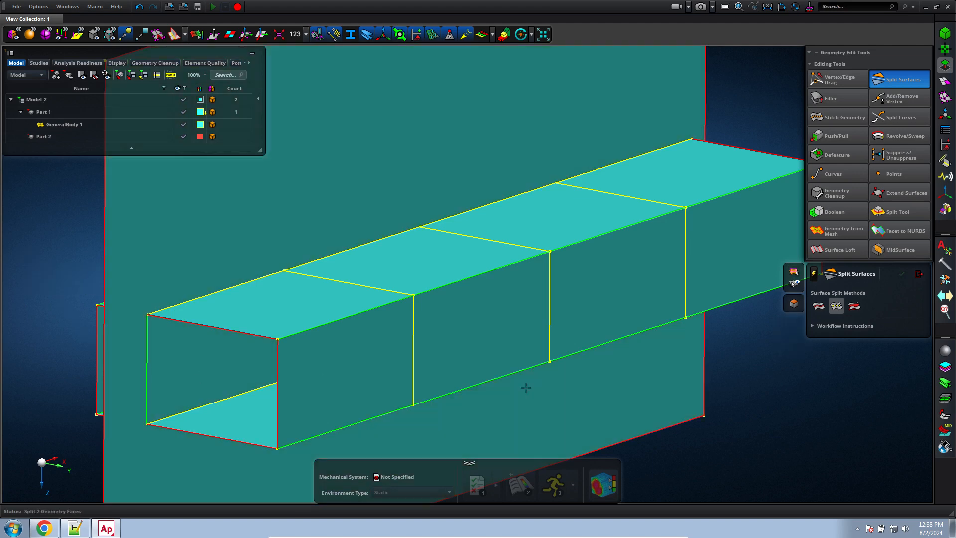
Split the plate face with a path between its upper and lower intersection vertices at the opposite open end of the box.
{"action": "middle_click_drag", "start_coordinate": [753, 394], "coordinate": [626, 347]}
{"action": "scroll", "coordinate": [626, 347], "scroll_direction": "down", "scroll_amount": 6}
{"action": "scroll", "coordinate": [820, 433], "scroll_direction": "up", "scroll_amount": 3}
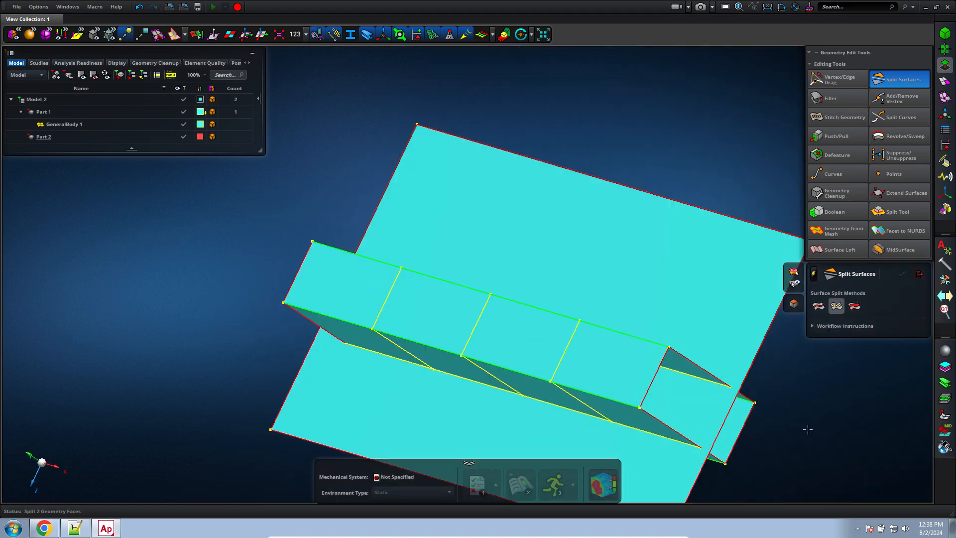
{"action": "left_click", "coordinate": [730, 386]}
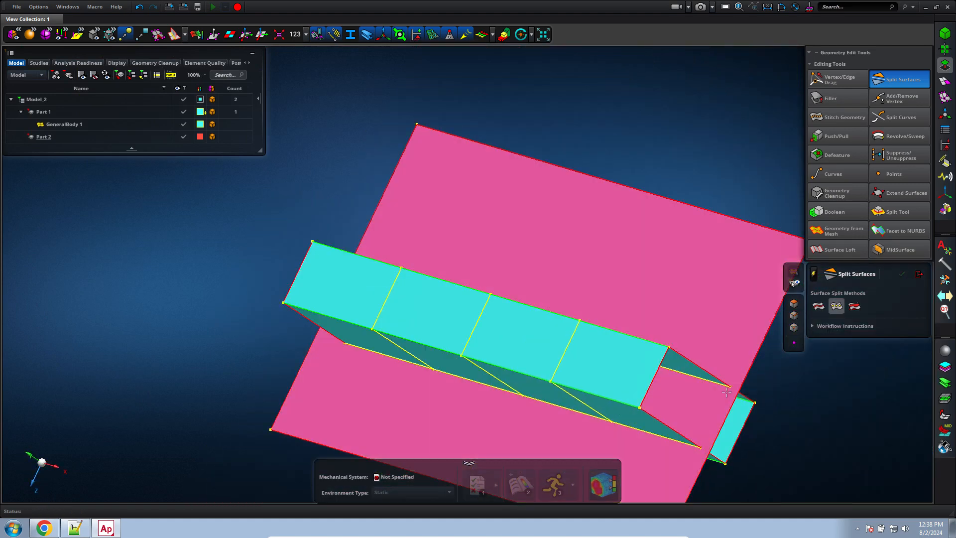
{"action": "left_click", "coordinate": [730, 386]}
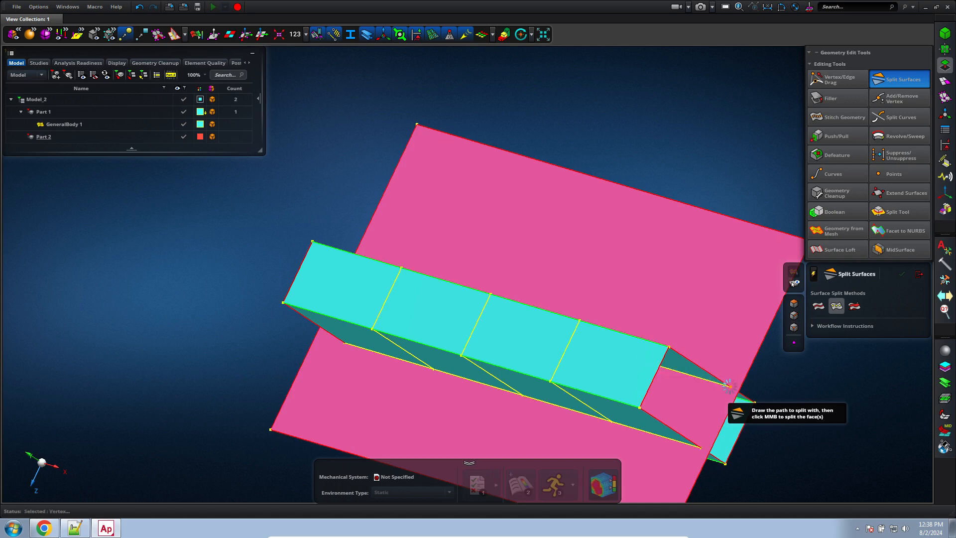
{"action": "left_click", "coordinate": [701, 447]}
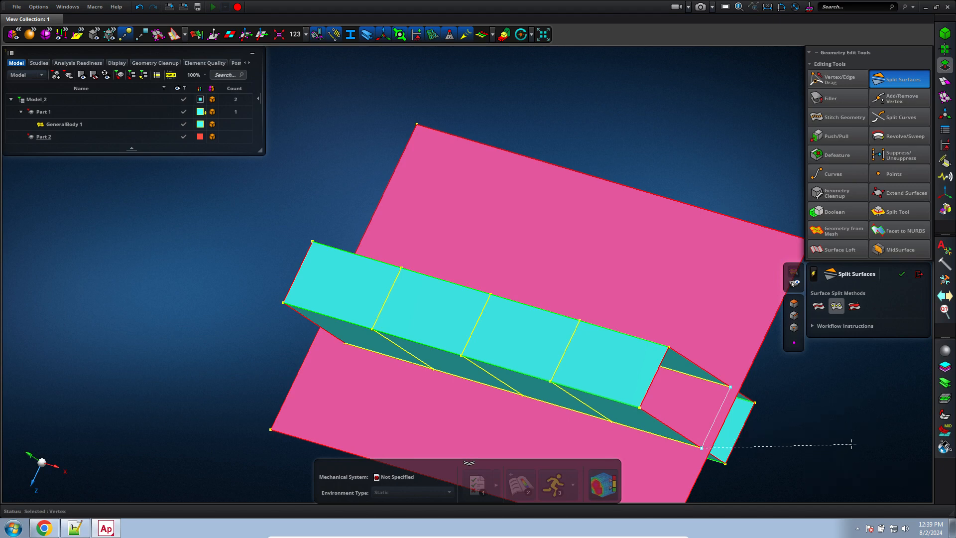
{"action": "middle_click", "coordinate": [799, 446]}
Delete the plate face outside the box, keeping the interior web, and exit Split Surfaces.
{"action": "mouse_move", "coordinate": [795, 432]}
{"action": "middle_mouse_down"}
{"action": "mouse_move", "coordinate": [801, 412]}
{"action": "mouse_move", "coordinate": [800, 441]}
{"action": "mouse_move", "coordinate": [811, 451]}
{"action": "mouse_move", "coordinate": [799, 437]}
{"action": "middle_mouse_up"}
{"action": "left_click", "coordinate": [420, 244]}
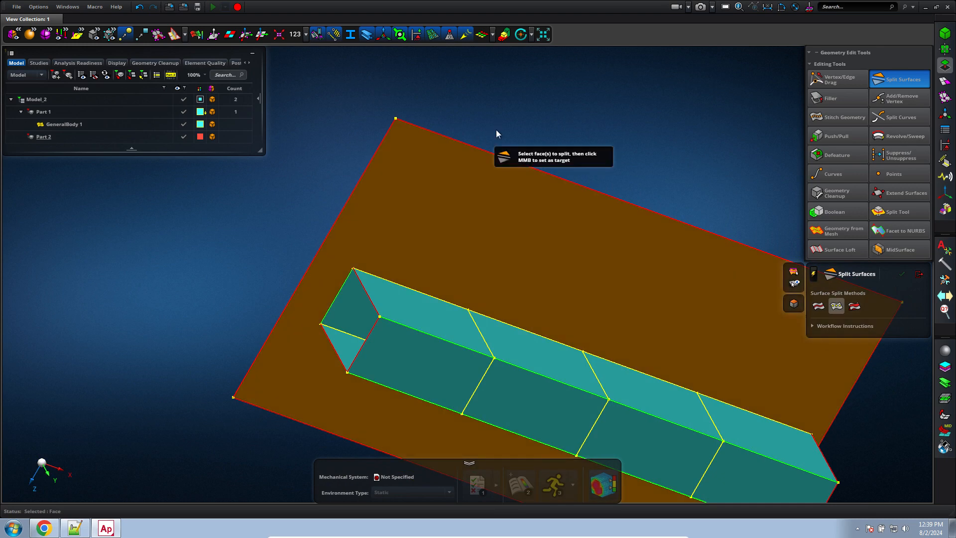
{"action": "right_click", "coordinate": [497, 133]}
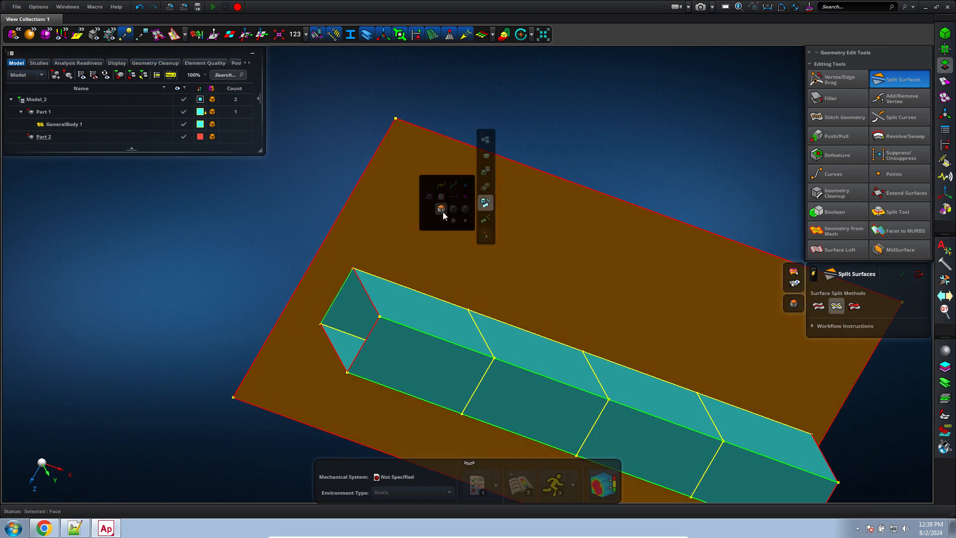
{"action": "left_click", "coordinate": [316, 196]}
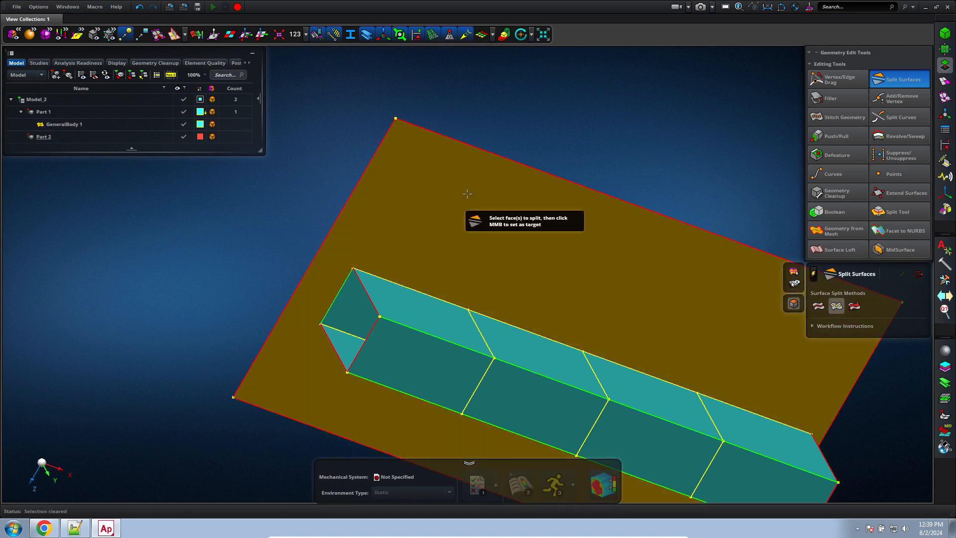
{"action": "left_click", "coordinate": [523, 189]}
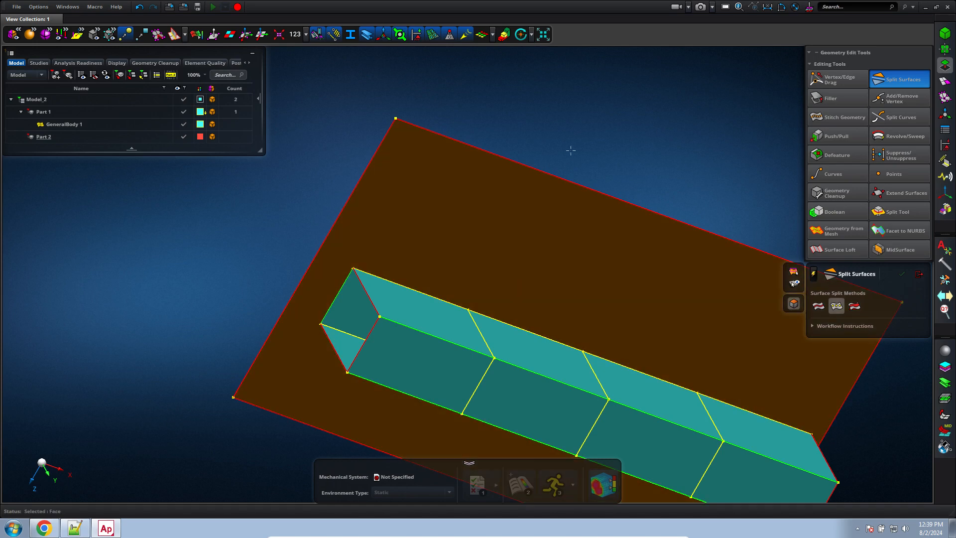
{"action": "key", "text": "Delete"}
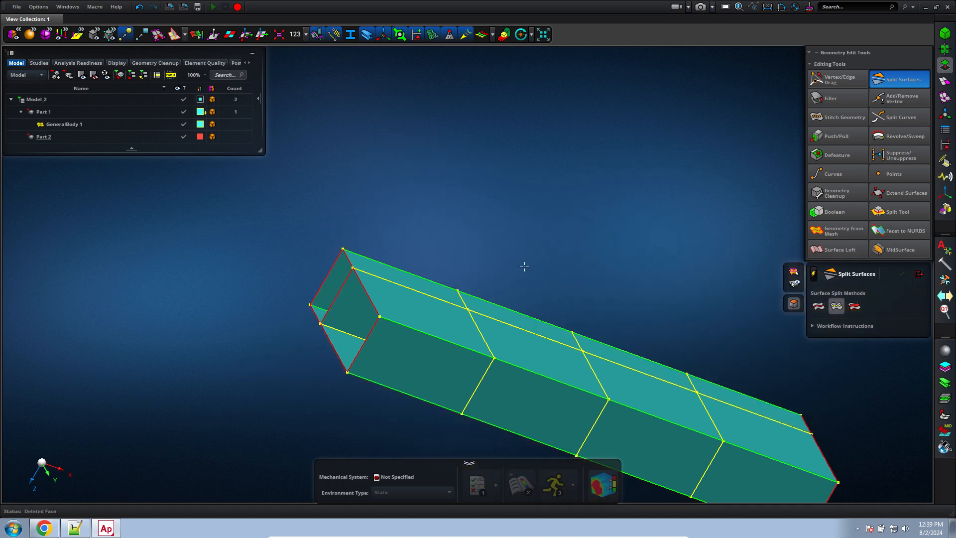
{"action": "middle_click_drag", "start_coordinate": [613, 297], "coordinate": [581, 288]}
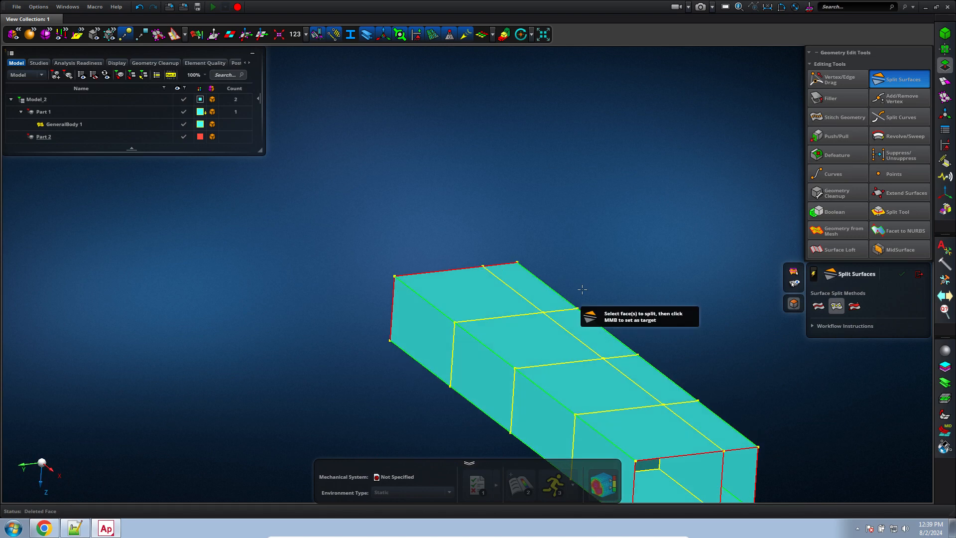
{"action": "left_click", "coordinate": [922, 275]}
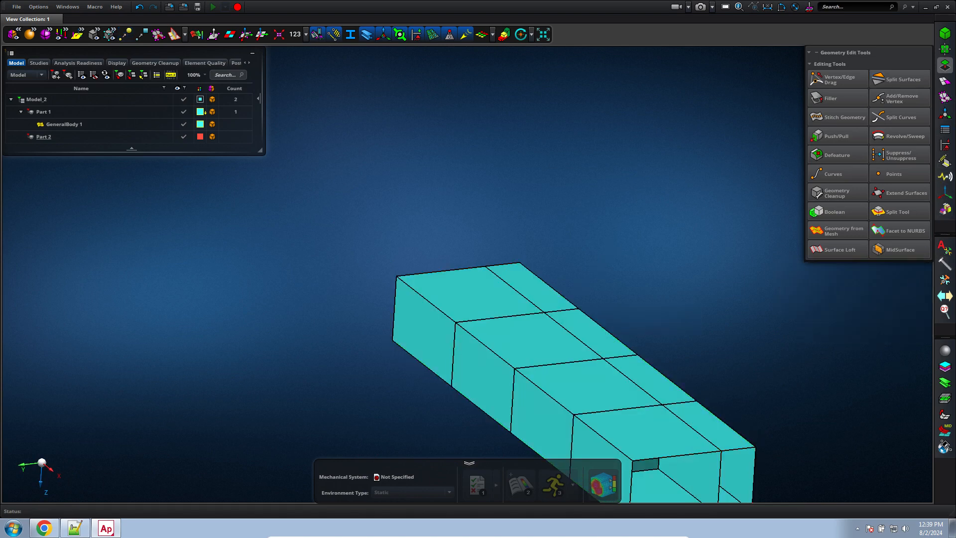
Create an isotropic material with elastic modulus 200e9 psi, Poisson's ratio 0.3 and density 1000 slinch/in³.
{"action": "left_click", "coordinate": [945, 350]}
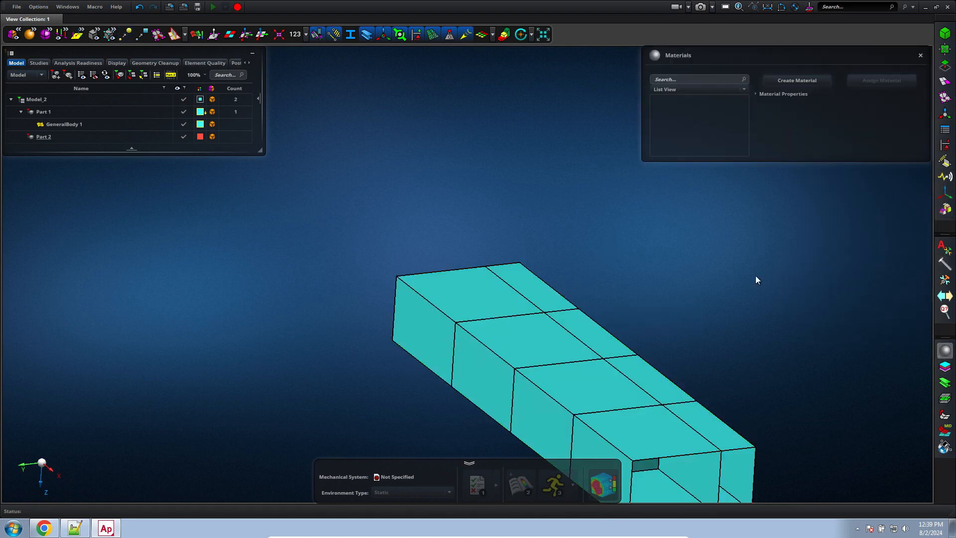
{"action": "left_click", "coordinate": [803, 83]}
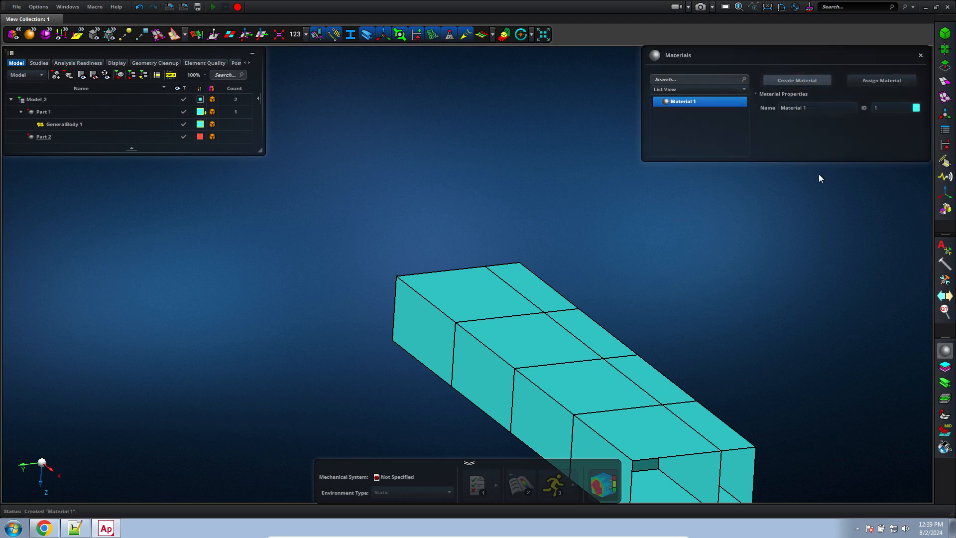
{"action": "left_click", "coordinate": [829, 157]}
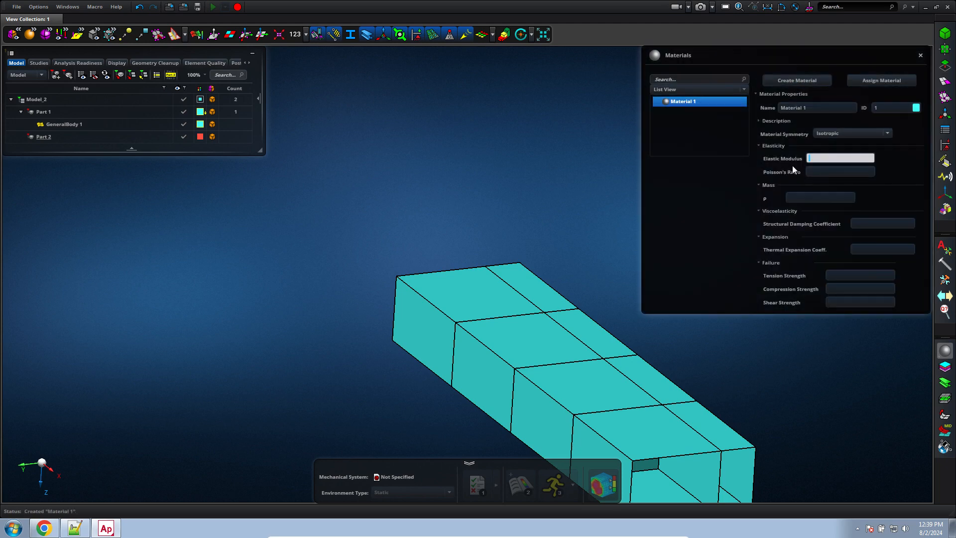
{"action": "type", "text": "200e9"}
{"action": "key", "text": "Tab"}
{"action": "type", "text": "0.3"}
{"action": "key", "text": "Tab"}
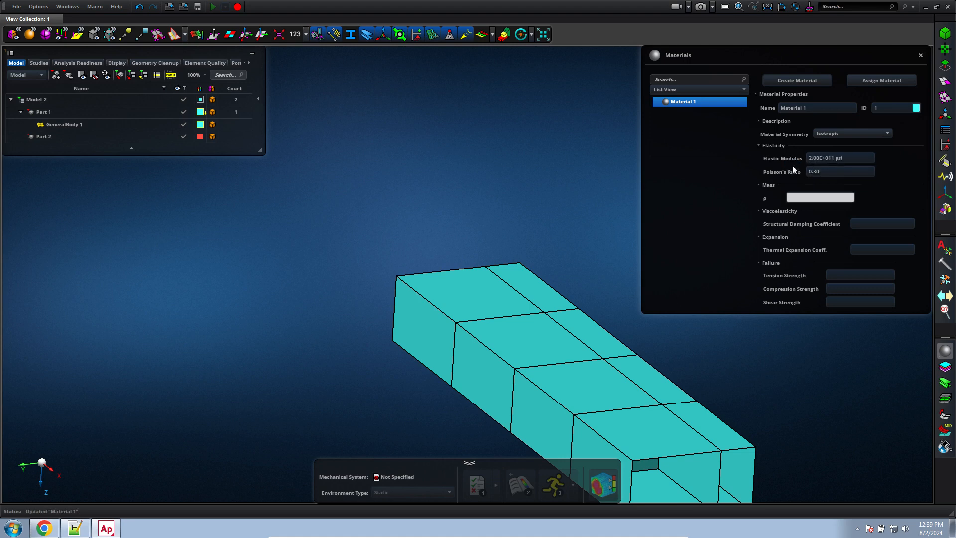
{"action": "type", "text": "1000"}
{"action": "key", "text": "Tab"}
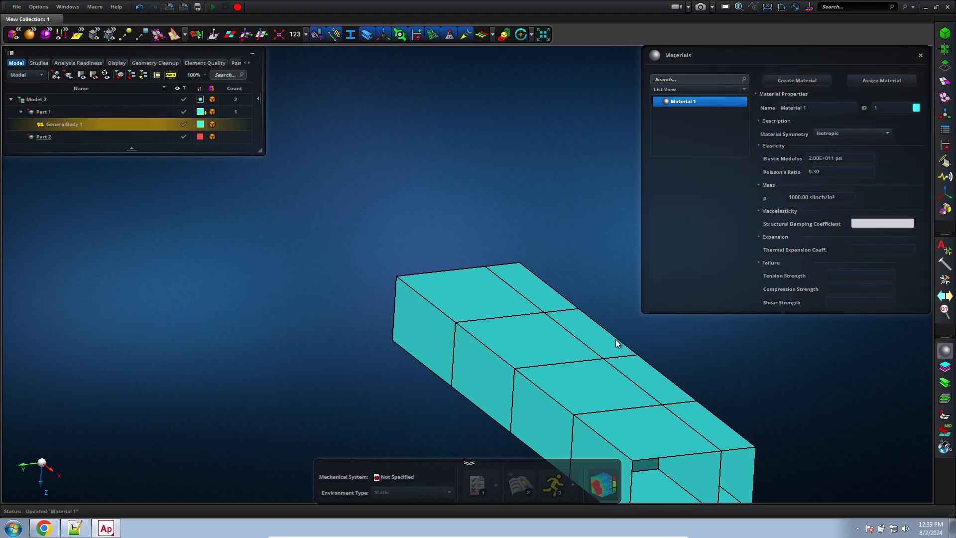
Assign Material 1 to the box-beam part and exit Assign Material.
{"action": "left_click", "coordinate": [618, 344]}
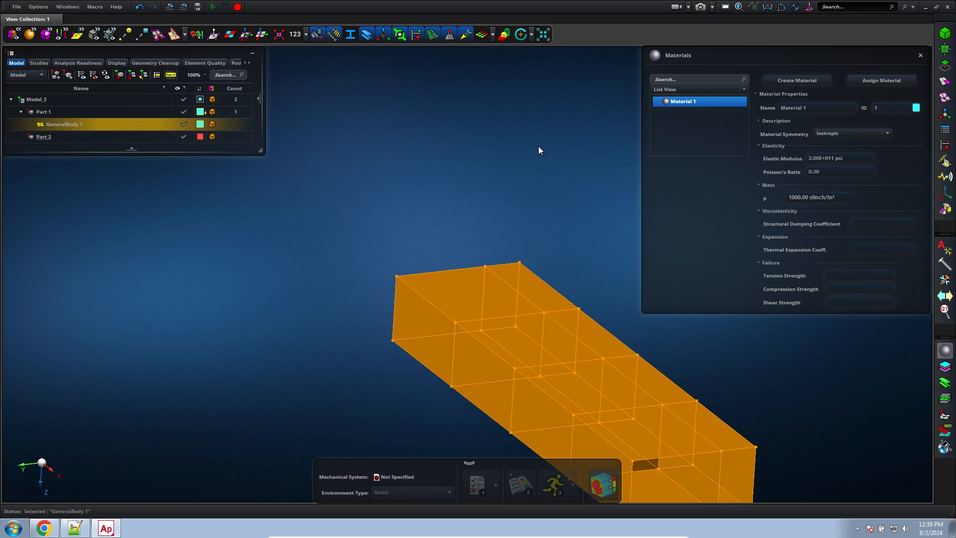
{"action": "left_click", "coordinate": [890, 82]}
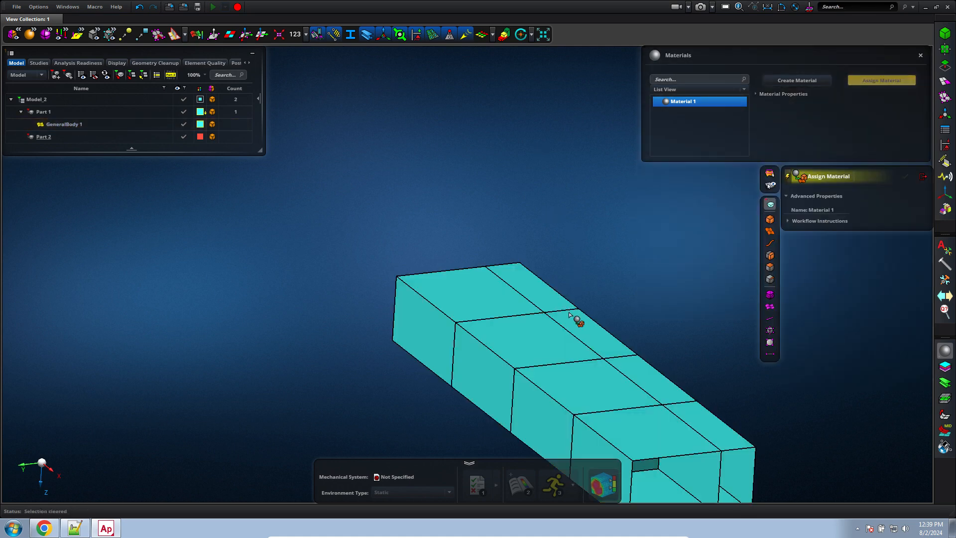
{"action": "left_click", "coordinate": [577, 329]}
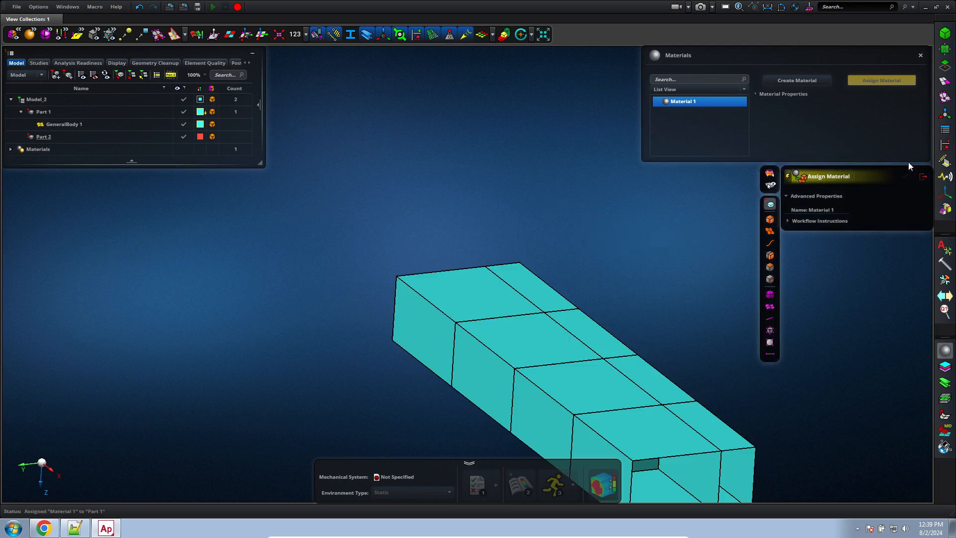
{"action": "left_click", "coordinate": [923, 177]}
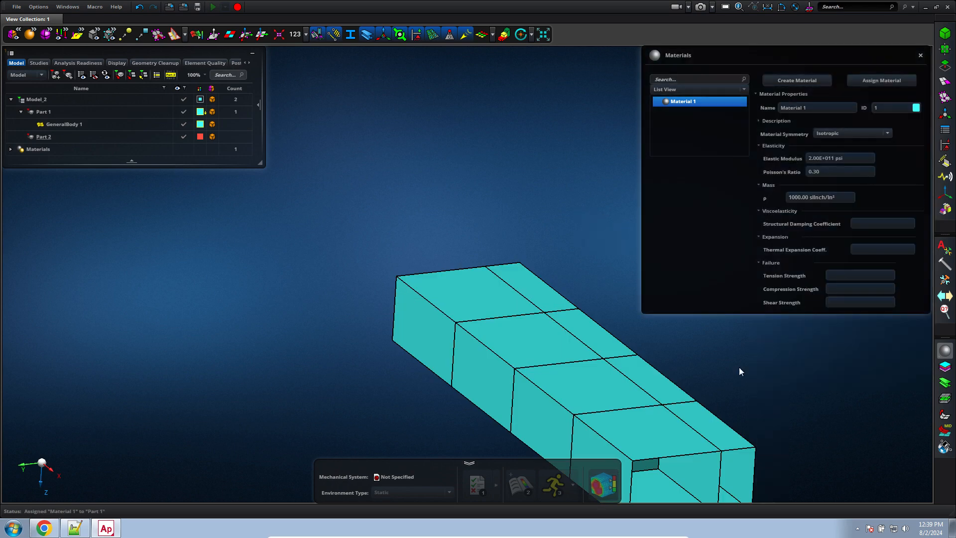
Create a shell section with a thickness of 3.94 in.
{"action": "left_click", "coordinate": [945, 400]}
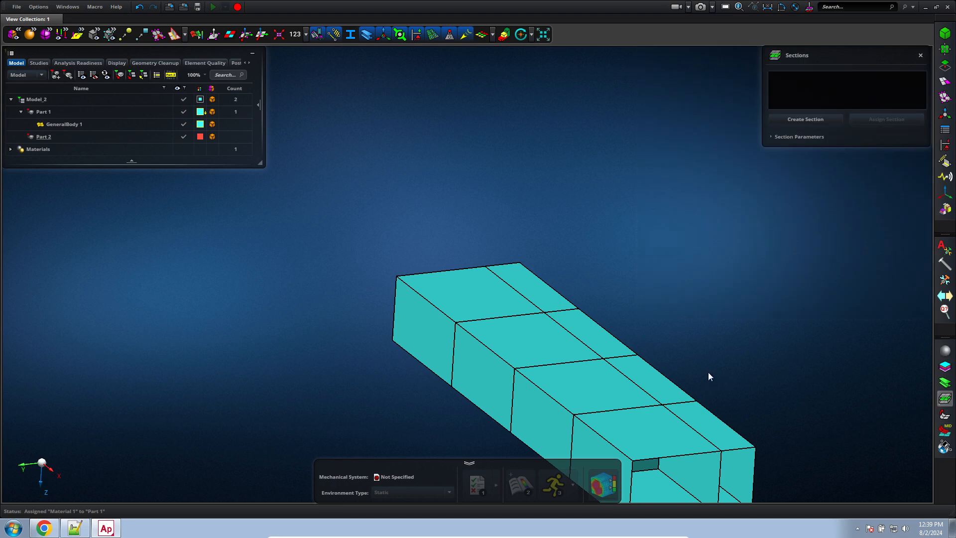
{"action": "left_click", "coordinate": [795, 122]}
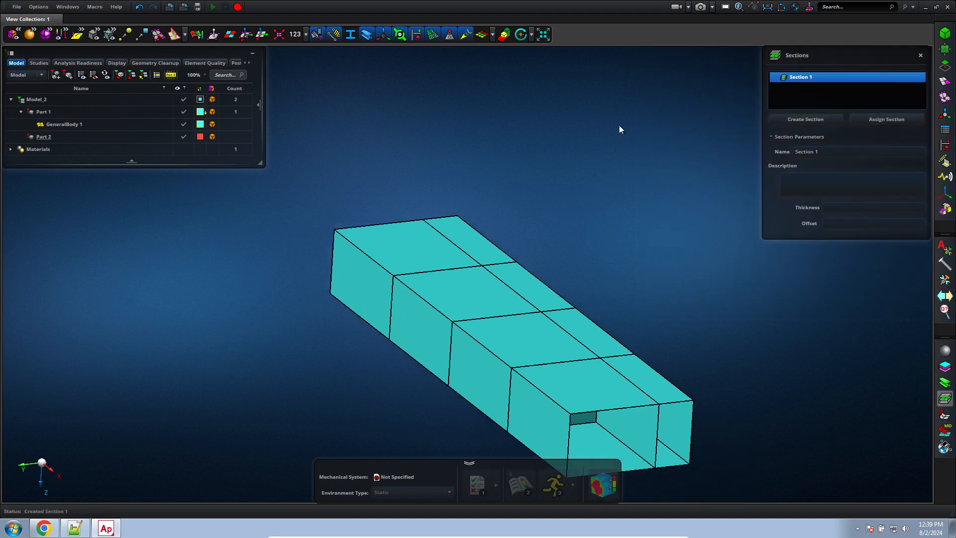
{"action": "left_click", "coordinate": [826, 209]}
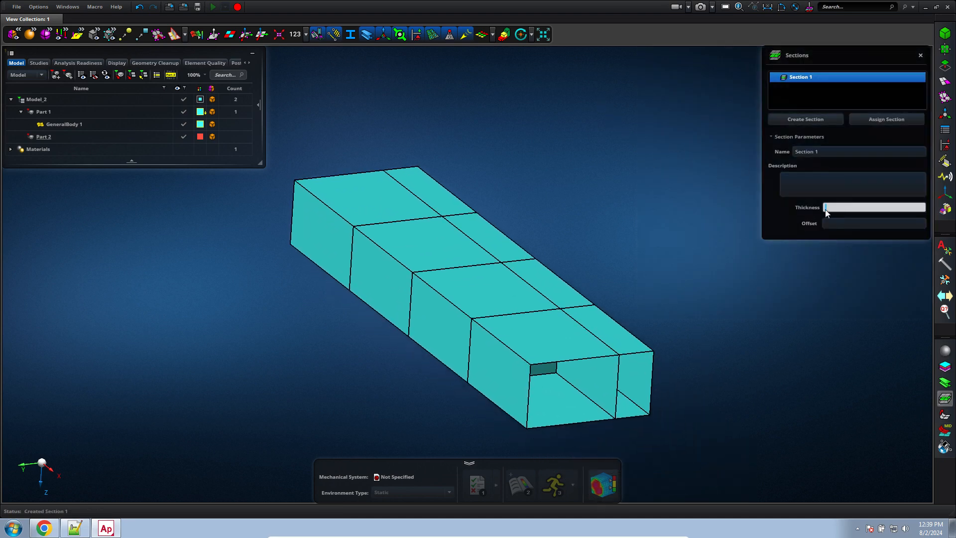
{"action": "type", "text": "0.94"}
{"action": "key", "text": "Return"}
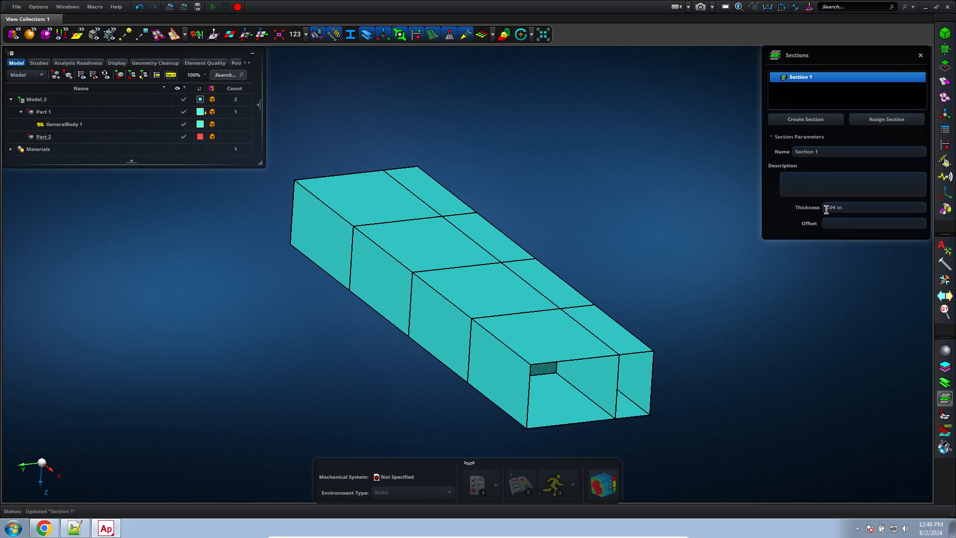
Assign Section 1 to the box-beam part and exit Assign Section.
{"action": "left_click", "coordinate": [886, 120]}
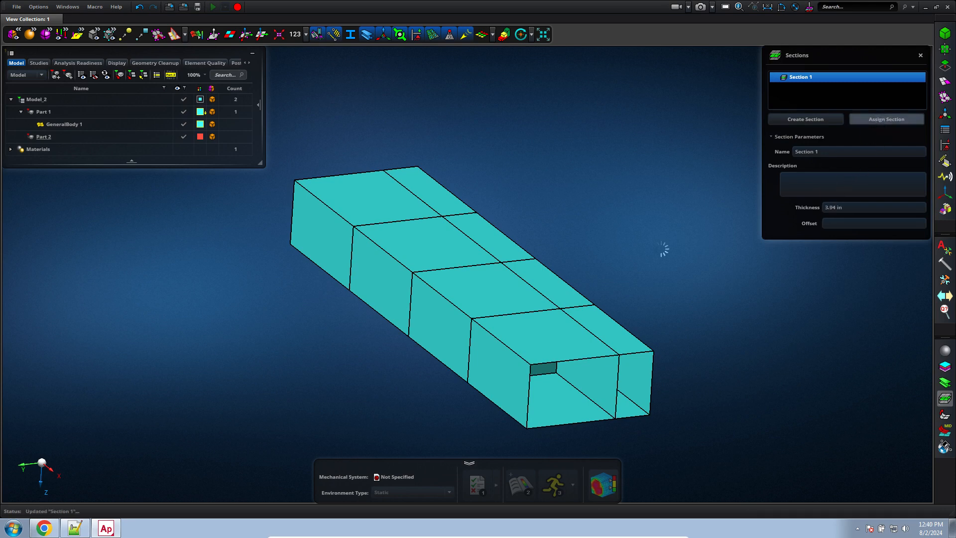
{"action": "left_click", "coordinate": [547, 277]}
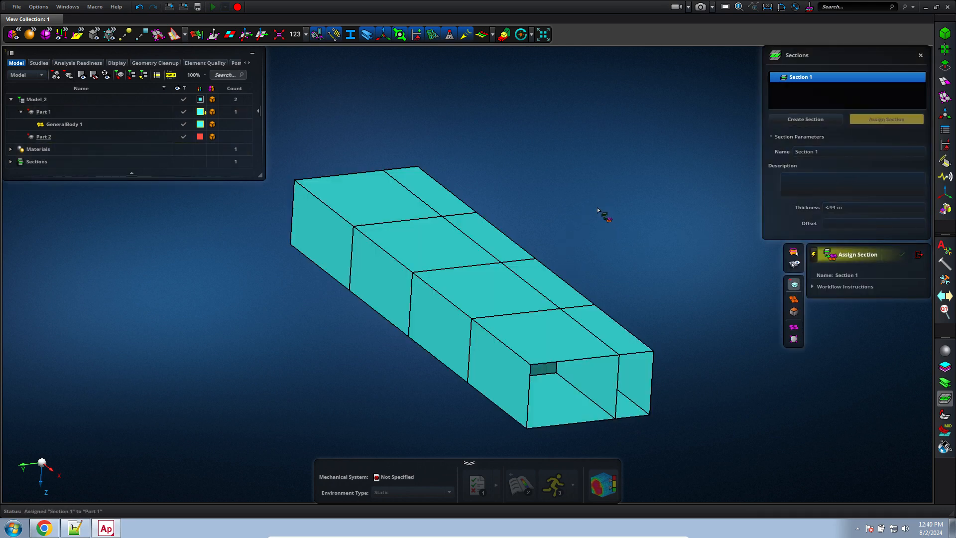
{"action": "left_click", "coordinate": [917, 258]}
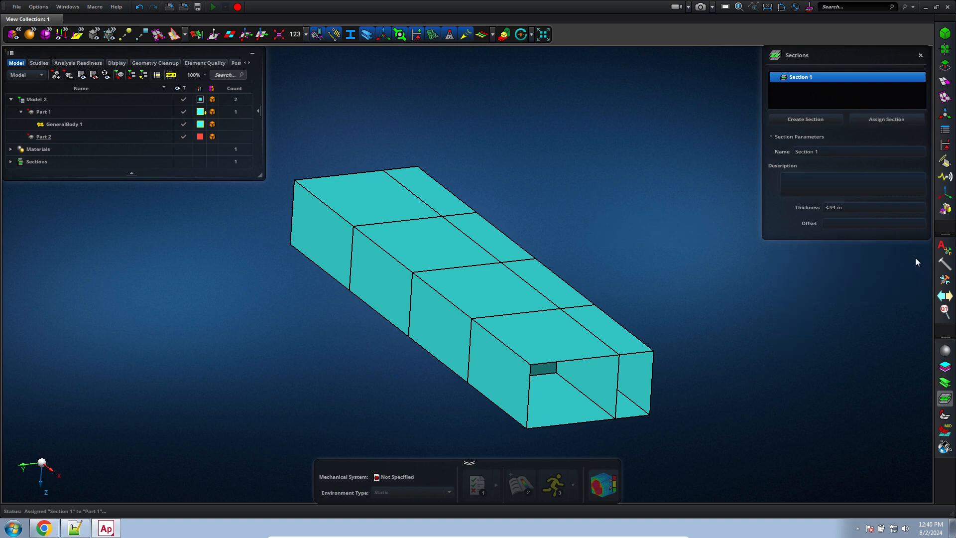
Generate a surface mesh on the box-beam body with a mesh size of 0.40 m.
{"action": "left_click", "coordinate": [944, 81]}
{"action": "left_click", "coordinate": [897, 81]}
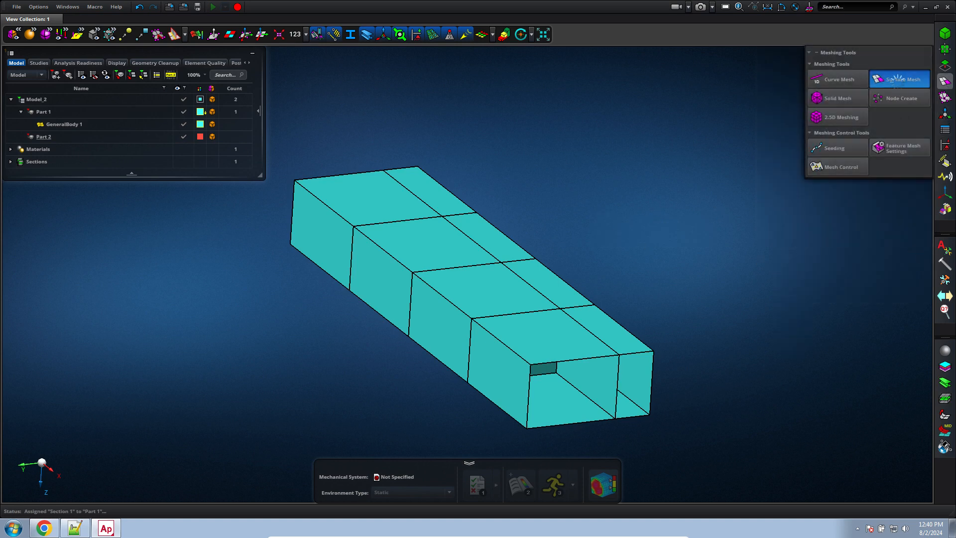
{"action": "left_click", "coordinate": [599, 342]}
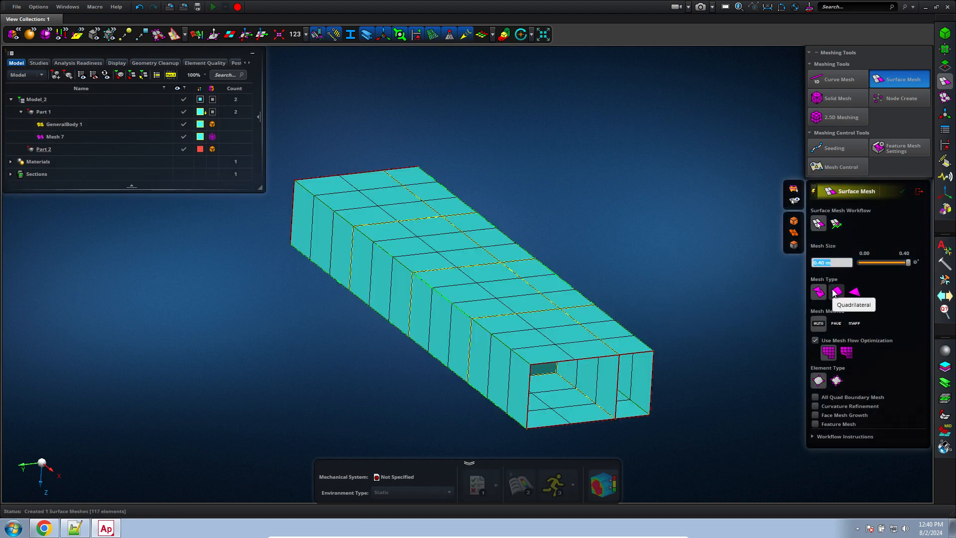
Remesh the box-beam body with a mesh size of 0.10 m.
{"action": "key", "text": "Return"}
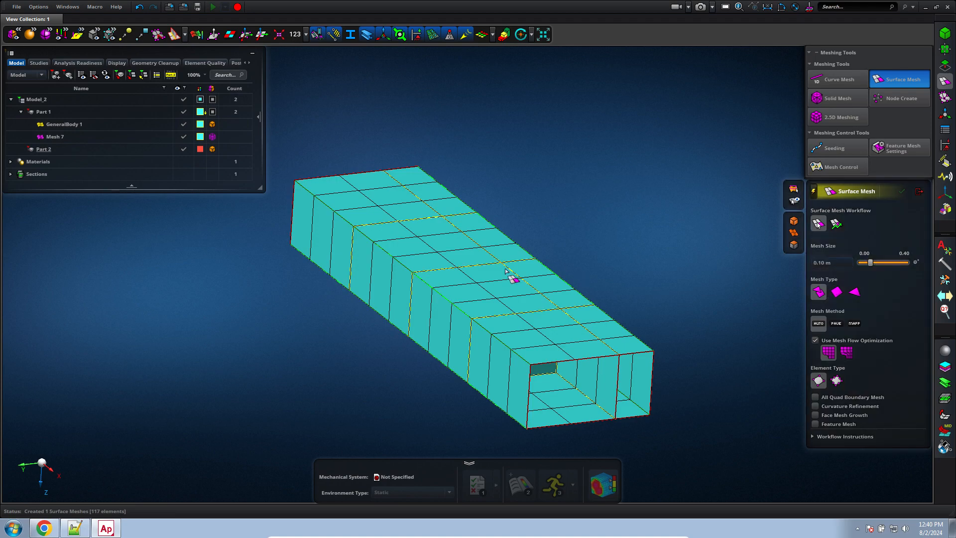
{"action": "left_click", "coordinate": [515, 277]}
{"action": "mouse_move", "coordinate": [632, 223]}
{"action": "middle_mouse_down"}
{"action": "mouse_move", "coordinate": [628, 207]}
{"action": "mouse_move", "coordinate": [631, 219]}
{"action": "middle_mouse_up"}
Remesh the box-beam body with a mesh size of 0.20 m and exit Surface Mesh.
{"action": "double_click", "coordinate": [825, 264]}
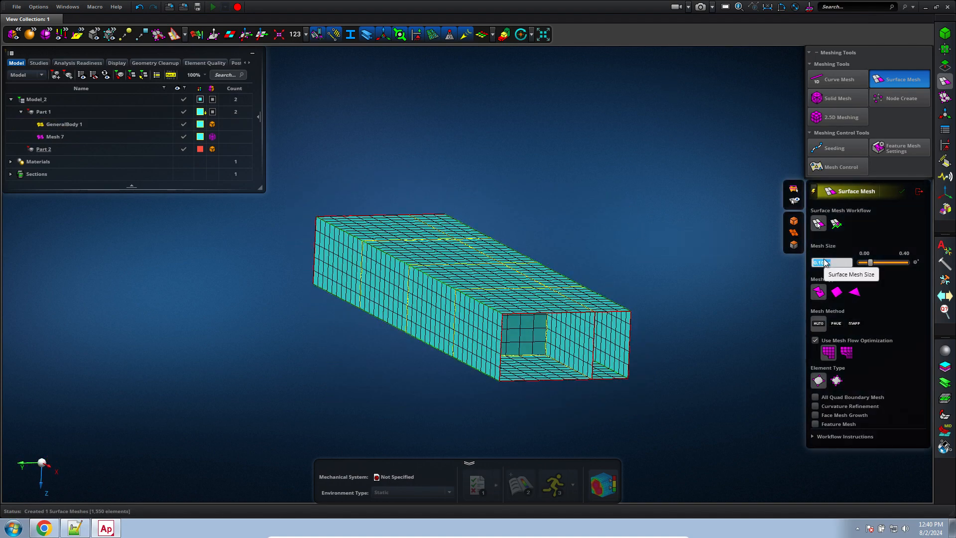
{"action": "type", "text": ".2m"}
{"action": "key", "text": "Return"}
{"action": "left_click", "coordinate": [464, 287]}
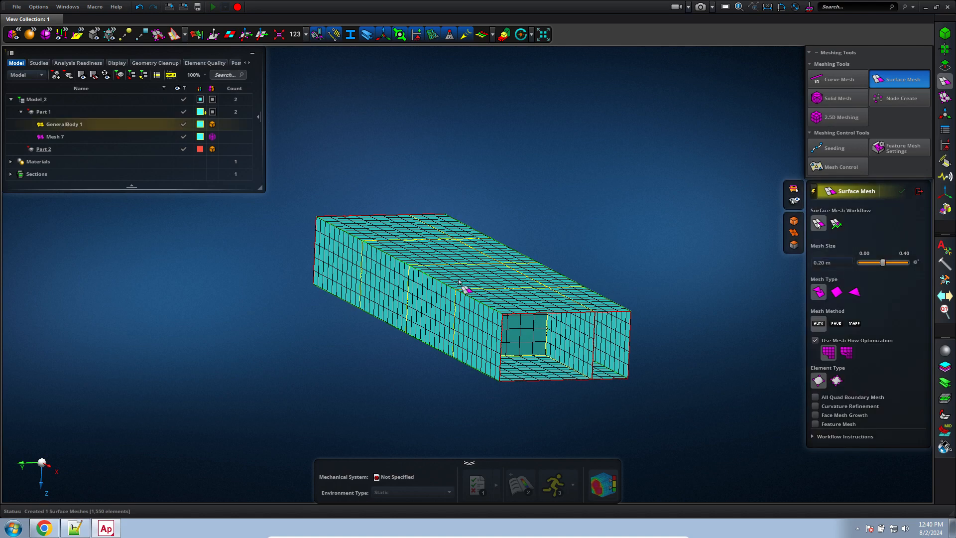
{"action": "mouse_move", "coordinate": [636, 222]}
{"action": "middle_mouse_down"}
{"action": "mouse_move", "coordinate": [614, 239]}
{"action": "mouse_move", "coordinate": [617, 224]}
{"action": "mouse_move", "coordinate": [634, 240]}
{"action": "middle_mouse_up"}
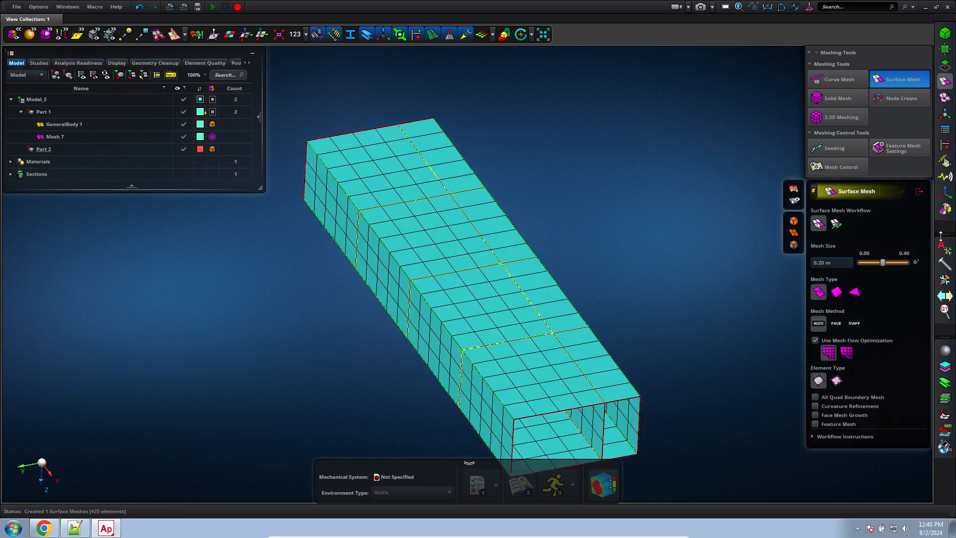
{"action": "left_click", "coordinate": [919, 191]}
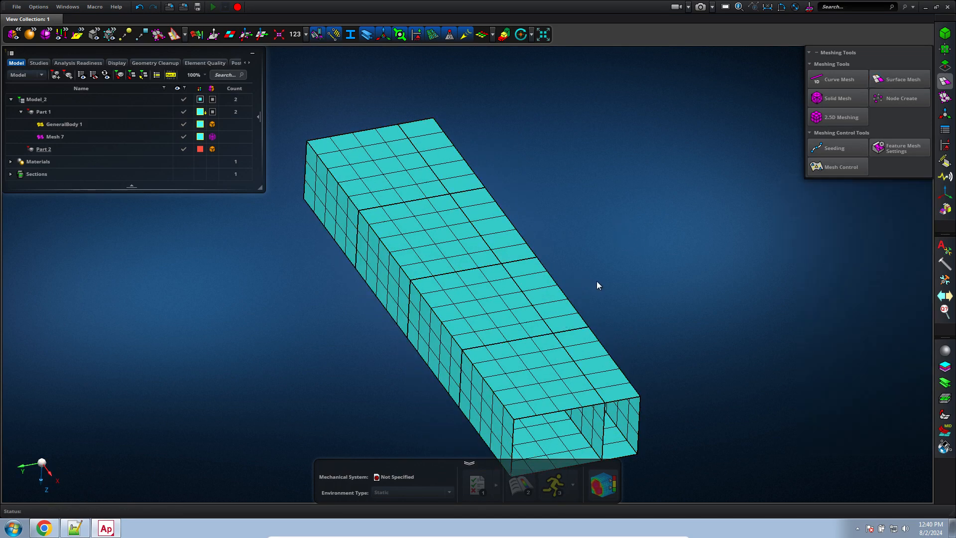
Try to place Part 1 in the analysis scene, and clear the selection.
{"action": "middle_click_drag", "start_coordinate": [694, 293], "coordinate": [670, 327]}
{"action": "scroll", "coordinate": [671, 326], "scroll_direction": "up", "scroll_amount": 3}
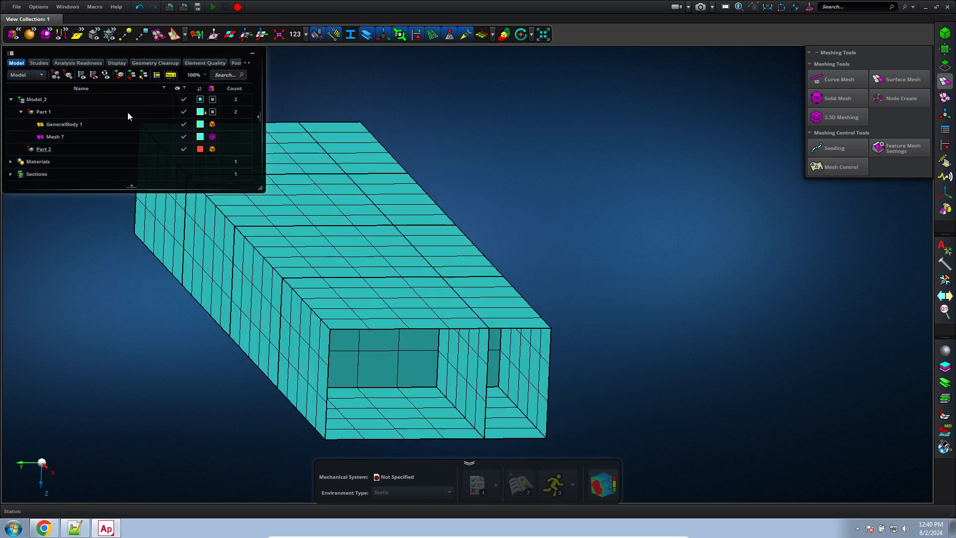
{"action": "right_click", "coordinate": [68, 113]}
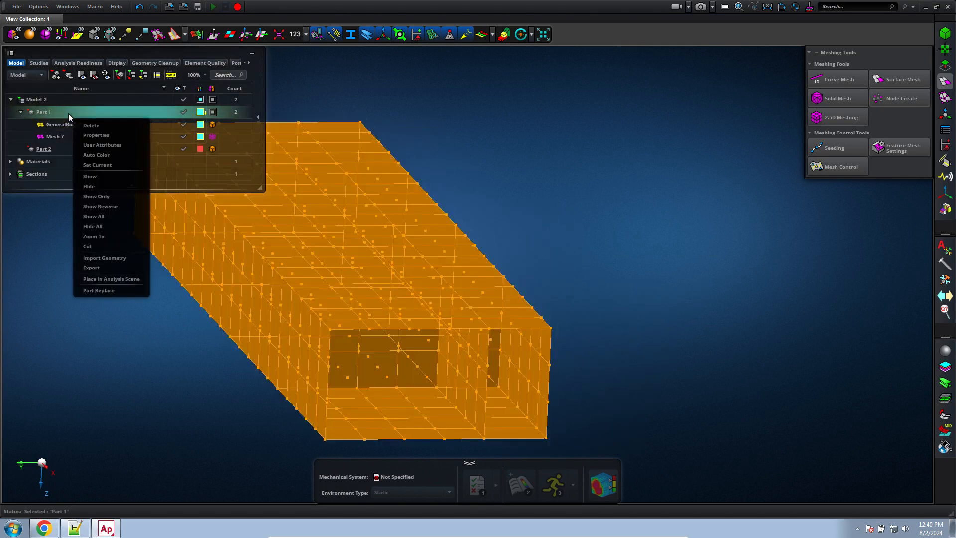
{"action": "left_click", "coordinate": [115, 279]}
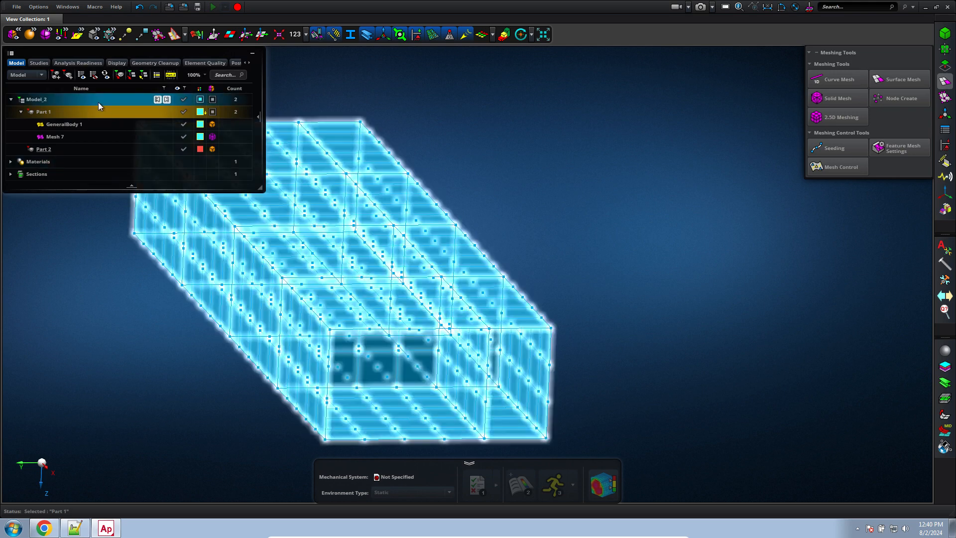
{"action": "left_click", "coordinate": [565, 123]}
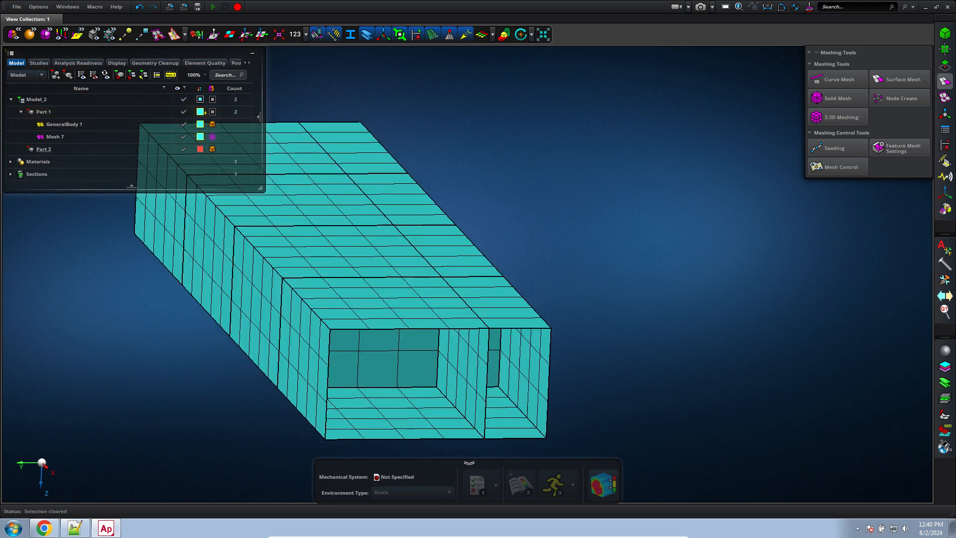
Examine Material 1's name, elastic modulus, Poisson's ratio and density in the material properties.
{"action": "left_click", "coordinate": [946, 351]}
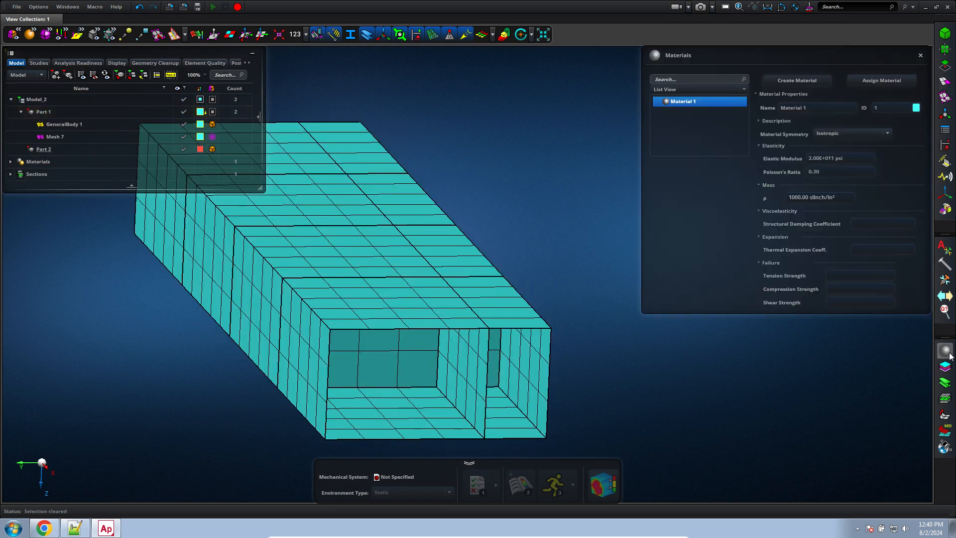
{"action": "left_click", "coordinate": [945, 351]}
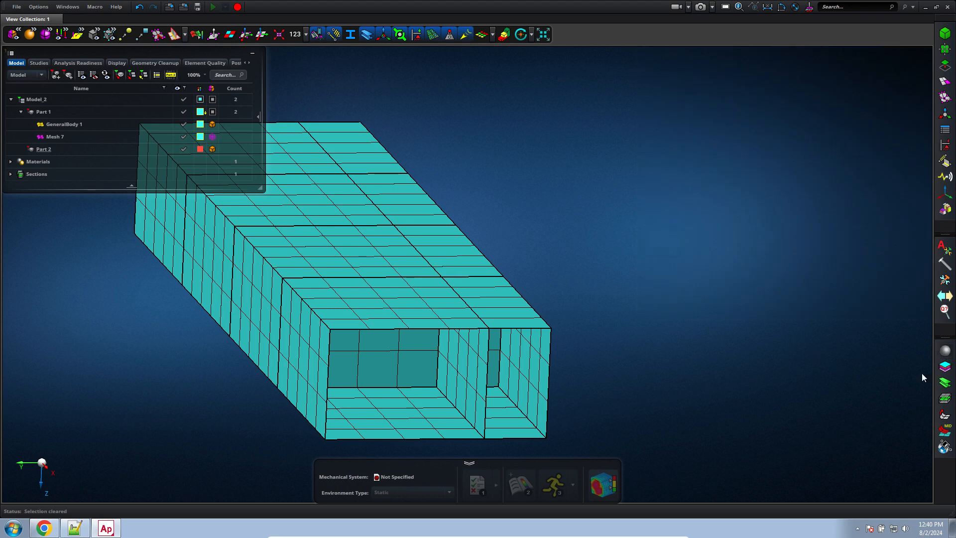
{"action": "left_click", "coordinate": [945, 351]}
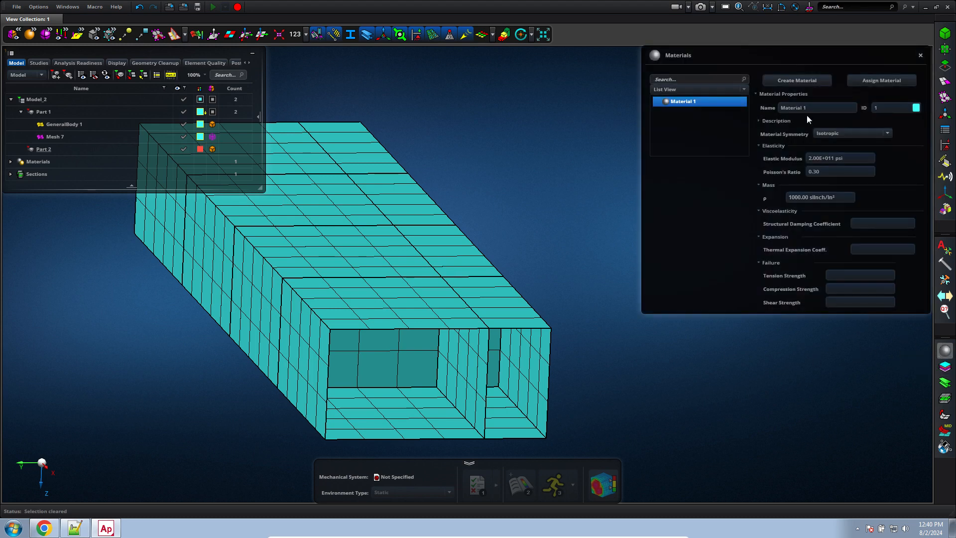
{"action": "left_click", "coordinate": [818, 108]}
{"action": "left_click", "coordinate": [838, 157]}
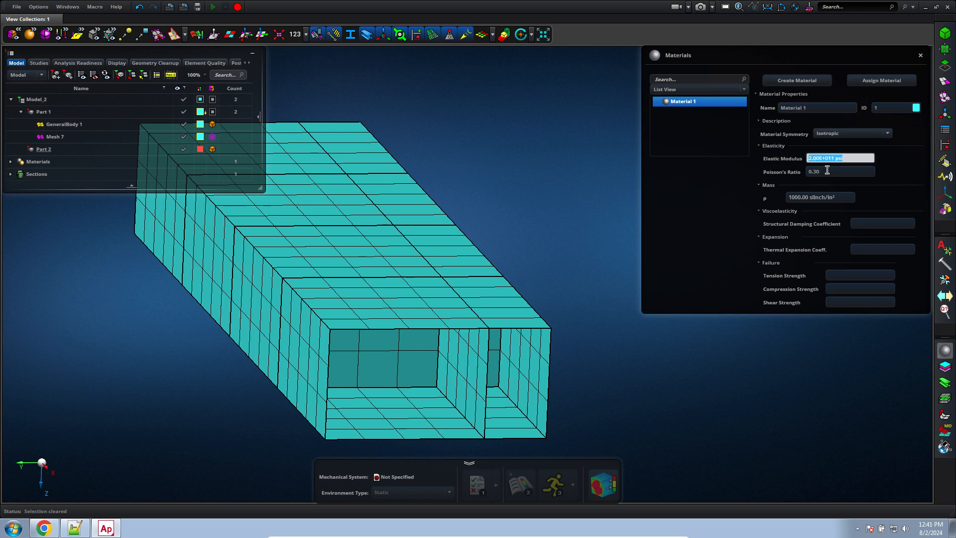
{"action": "left_click", "coordinate": [828, 170]}
{"action": "left_click", "coordinate": [844, 195]}
{"action": "left_click", "coordinate": [769, 185]}
Reassign Material 1 to the meshed box-beam part and exit Assign Material.
{"action": "left_click", "coordinate": [889, 82]}
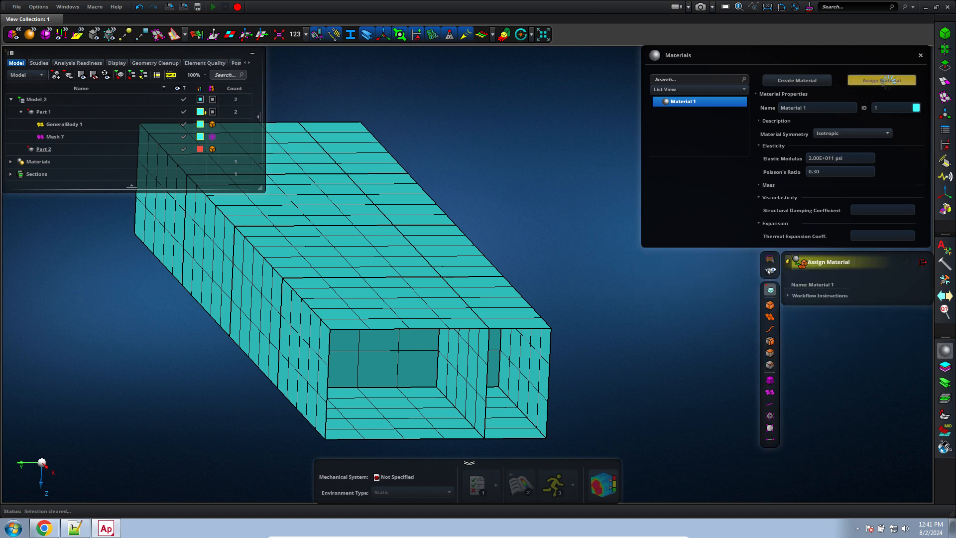
{"action": "left_click", "coordinate": [437, 303]}
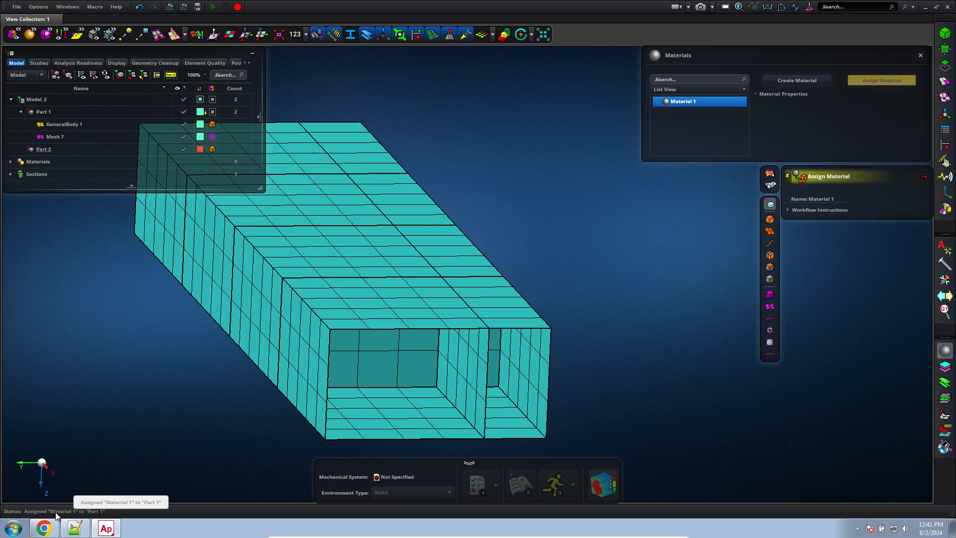
{"action": "left_click", "coordinate": [922, 177]}
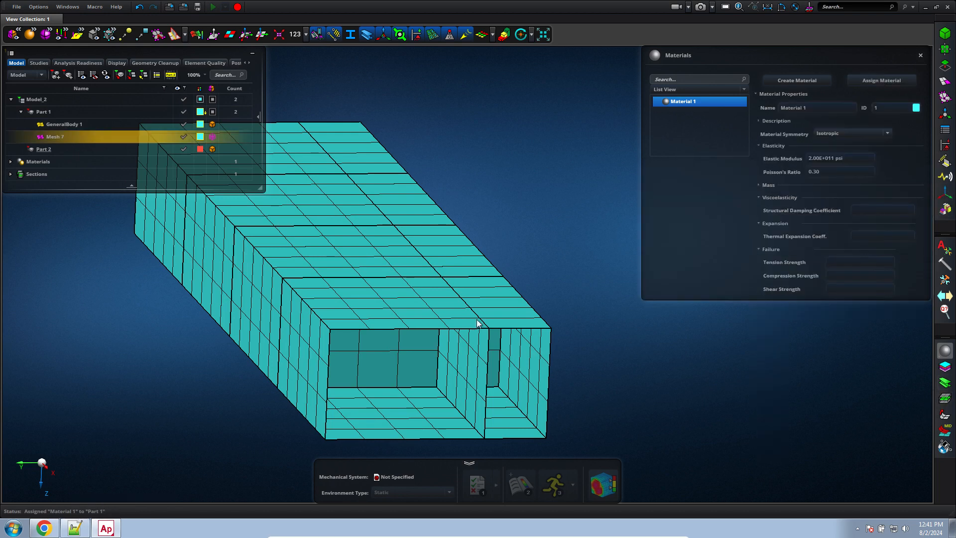
Check Section 1's name and thickness, reassign it to the meshed box-beam part, and close the section settings.
{"action": "left_click", "coordinate": [945, 400]}
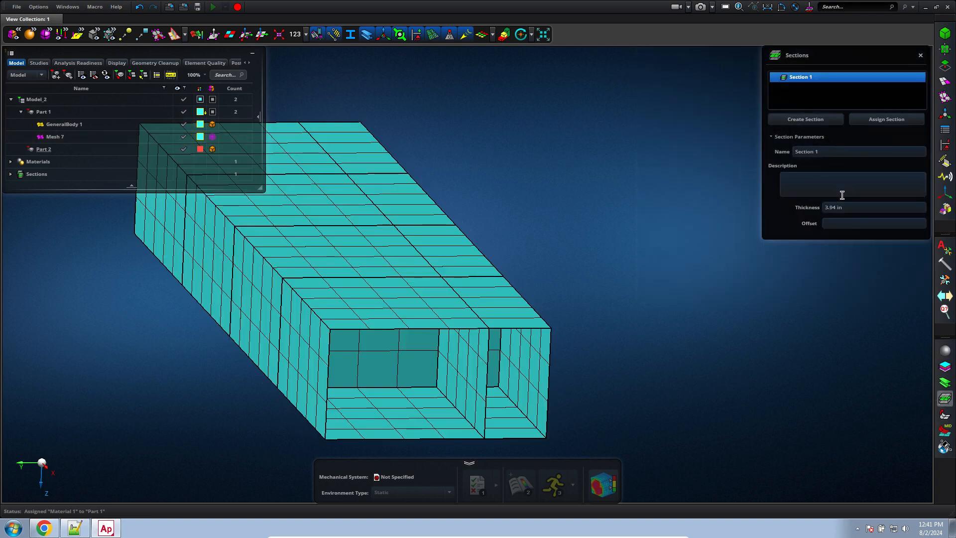
{"action": "left_click", "coordinate": [830, 154]}
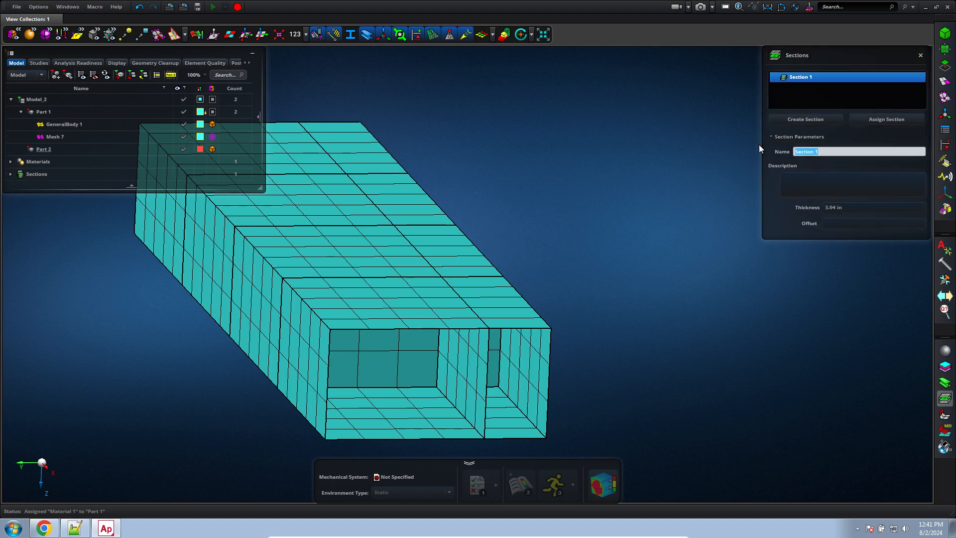
{"action": "left_click", "coordinate": [861, 209]}
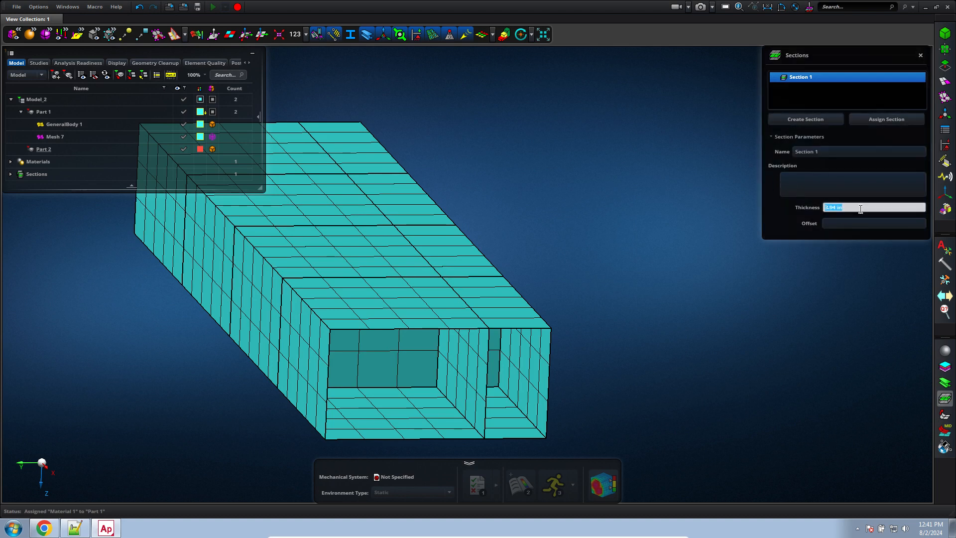
{"action": "left_click", "coordinate": [880, 119]}
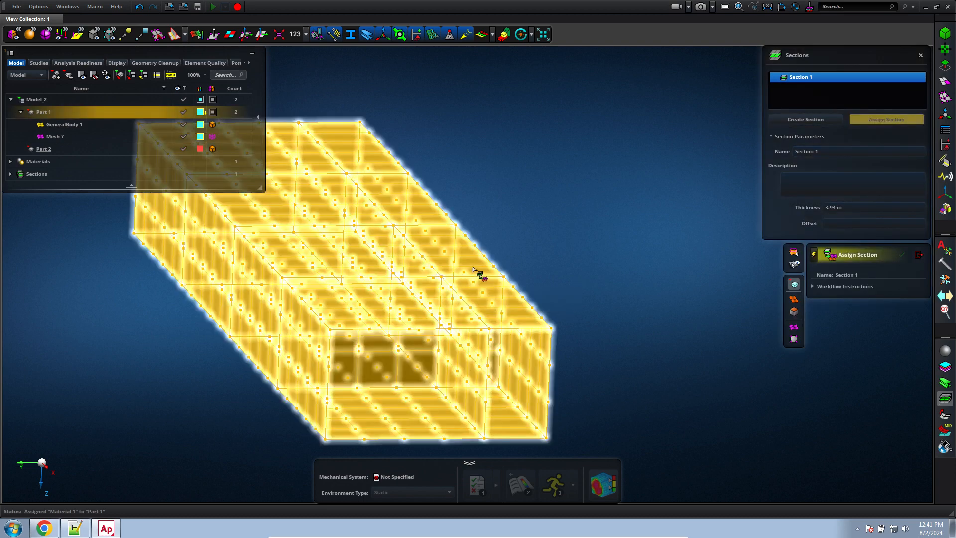
{"action": "left_click", "coordinate": [480, 273]}
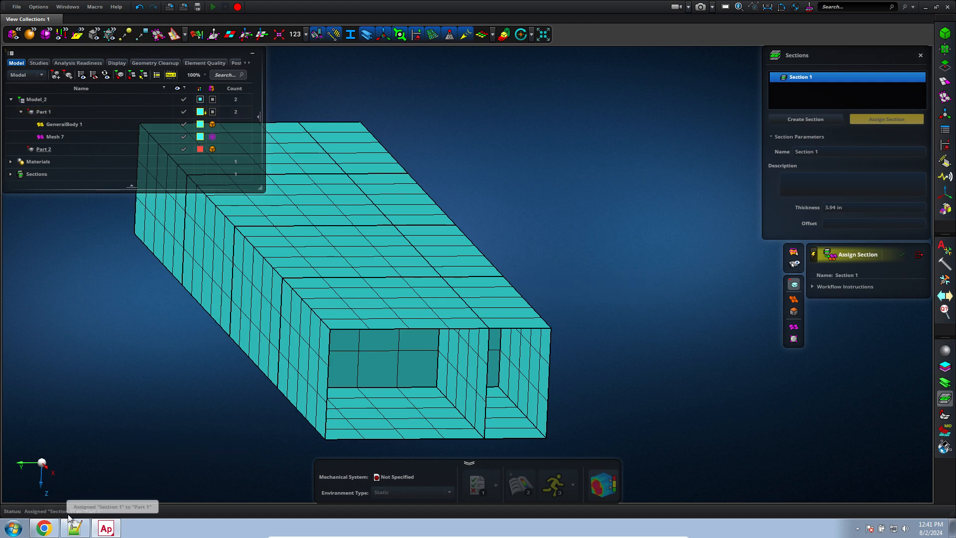
{"action": "left_click", "coordinate": [917, 255]}
{"action": "left_click", "coordinate": [944, 399]}
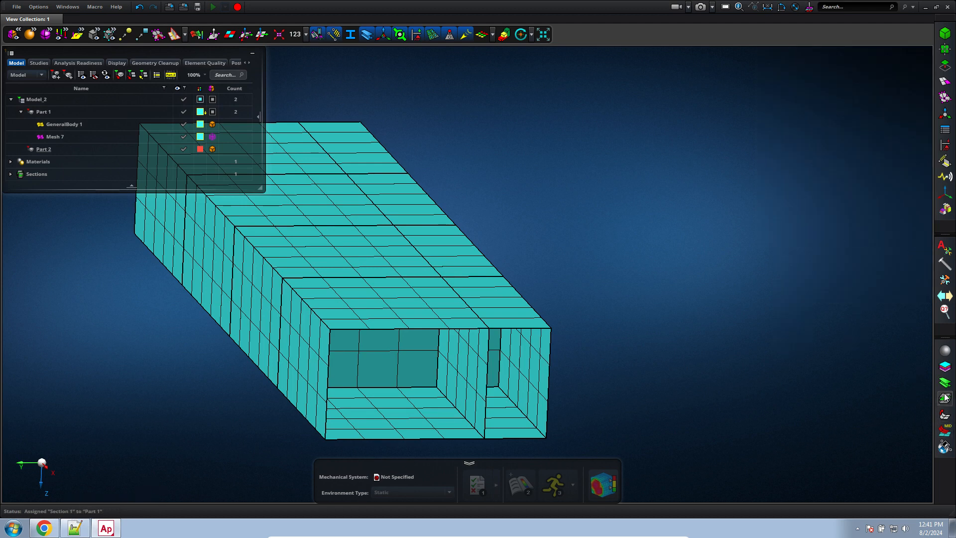
Open Part 1's analysis readiness check and examine its listed offenses.
{"action": "left_click", "coordinate": [56, 112]}
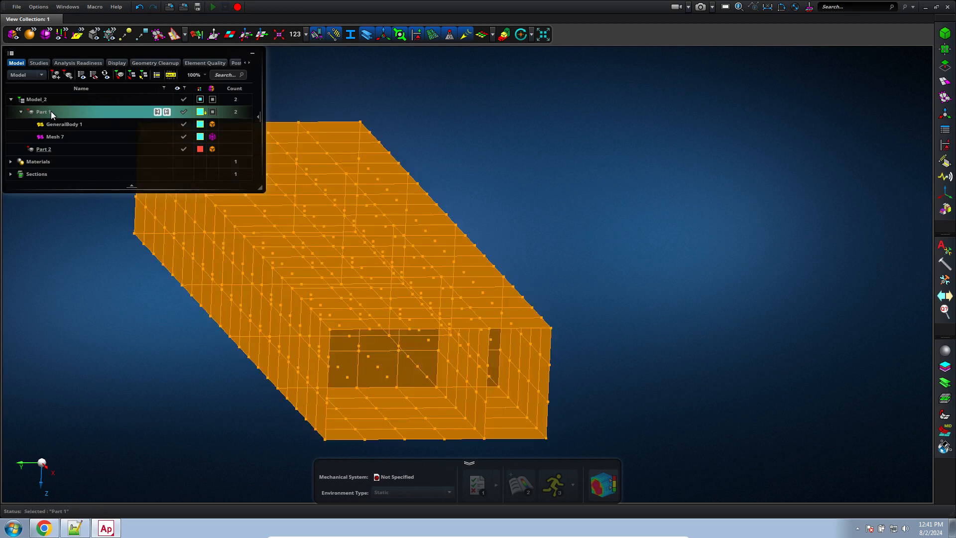
{"action": "right_click", "coordinate": [51, 112]}
{"action": "left_click", "coordinate": [110, 278]}
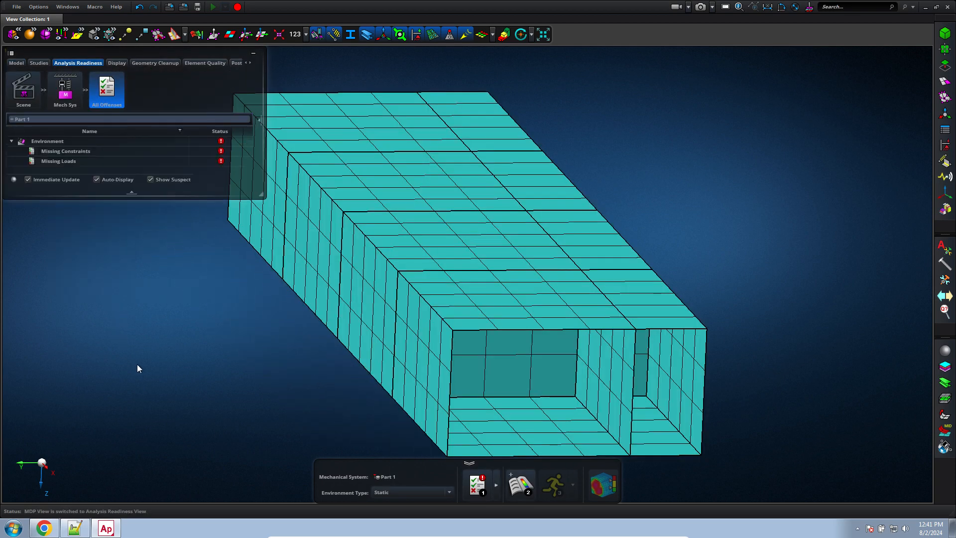
{"action": "mouse_move", "coordinate": [81, 152]}
Set Part 1's environment type to Normal Modes and run the analysis immediately.
{"action": "left_click", "coordinate": [451, 492]}
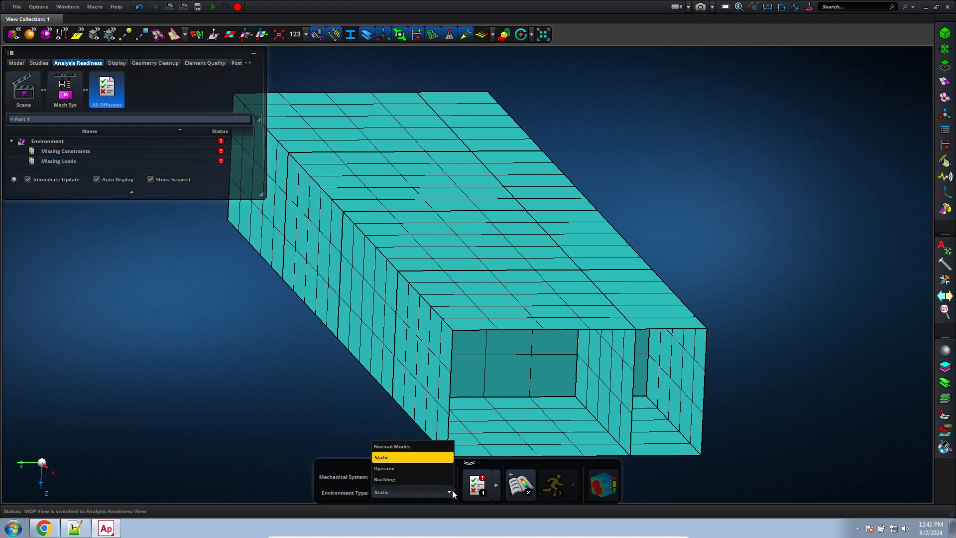
{"action": "left_click", "coordinate": [411, 447]}
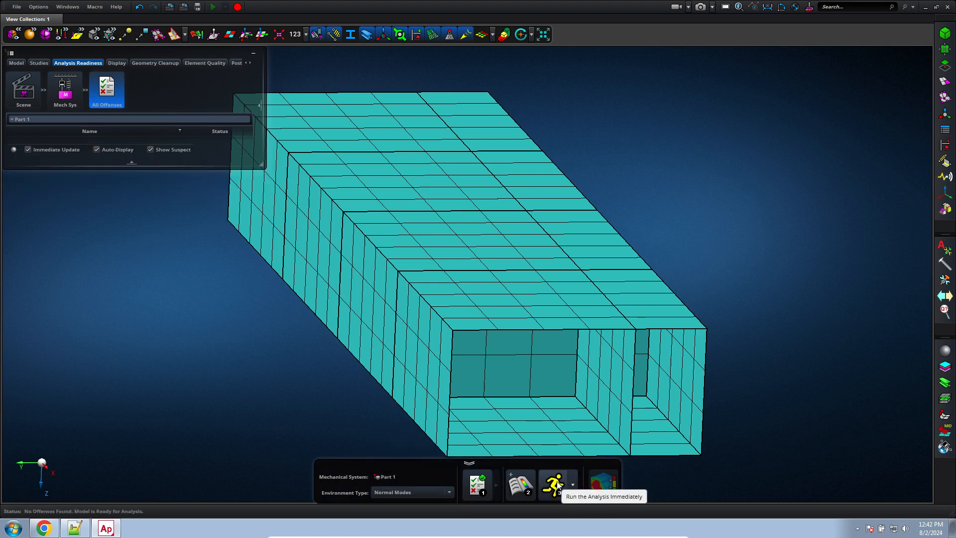
{"action": "left_click", "coordinate": [560, 490]}
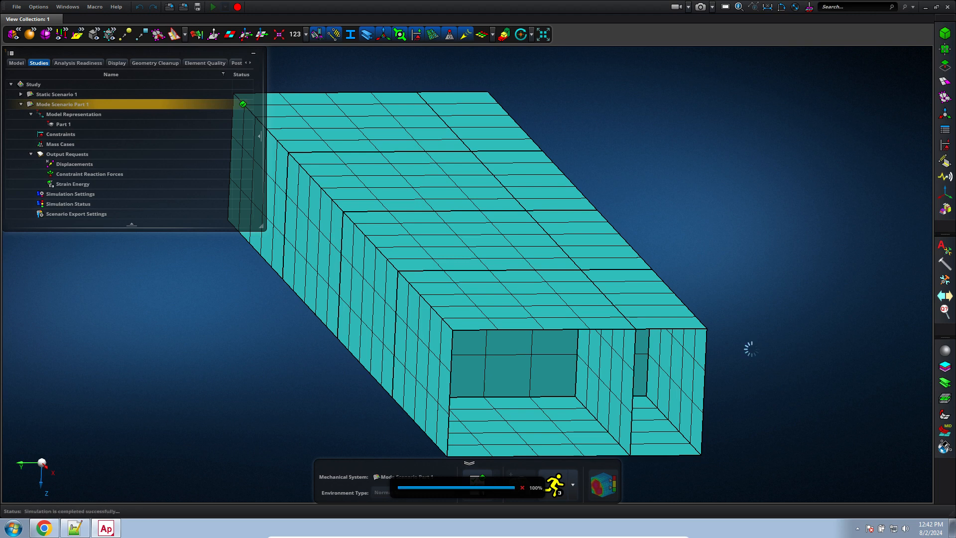
Open the Nastran export for Mode Scenario Part 1 and check the effective consistent units options, keeping m-kg-s-N-K.
{"action": "left_click", "coordinate": [575, 488]}
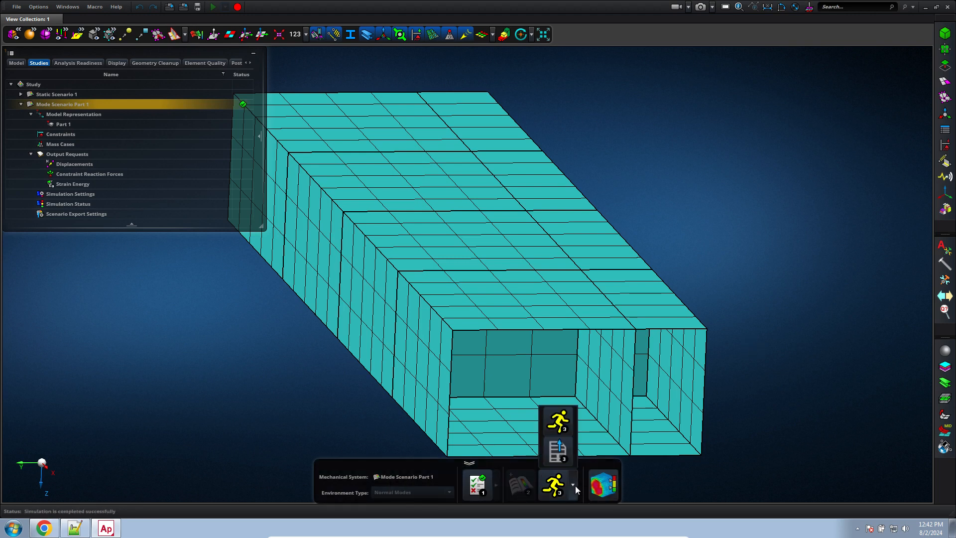
{"action": "left_click", "coordinate": [559, 451]}
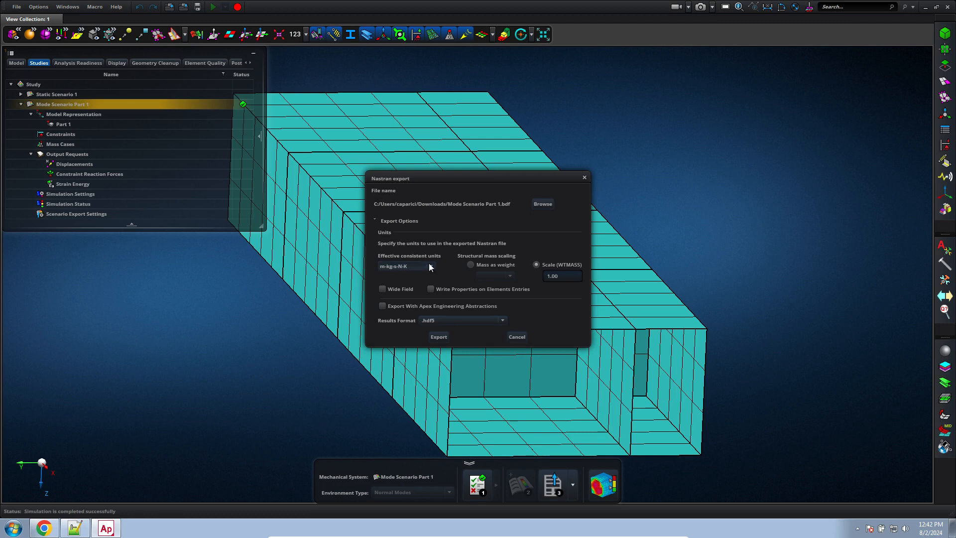
{"action": "left_click", "coordinate": [429, 267]}
{"action": "left_click", "coordinate": [415, 271]}
{"action": "left_click", "coordinate": [434, 266]}
{"action": "left_click", "coordinate": [435, 267]}
Export the Nastran file to the Downloads folder as model_a.bdf, replacing the existing file.
{"action": "left_click", "coordinate": [544, 204]}
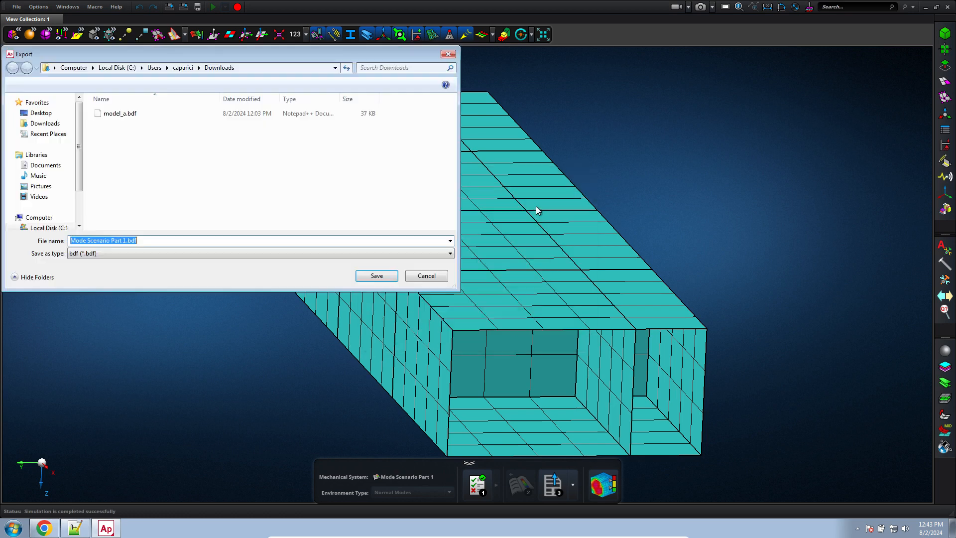
{"action": "left_click", "coordinate": [54, 122]}
{"action": "left_click", "coordinate": [138, 113]}
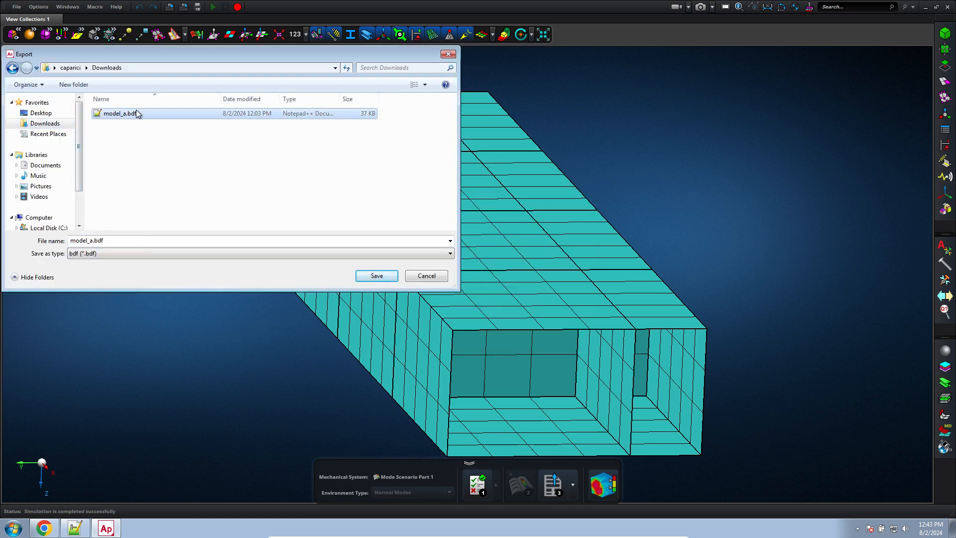
{"action": "left_click", "coordinate": [377, 276]}
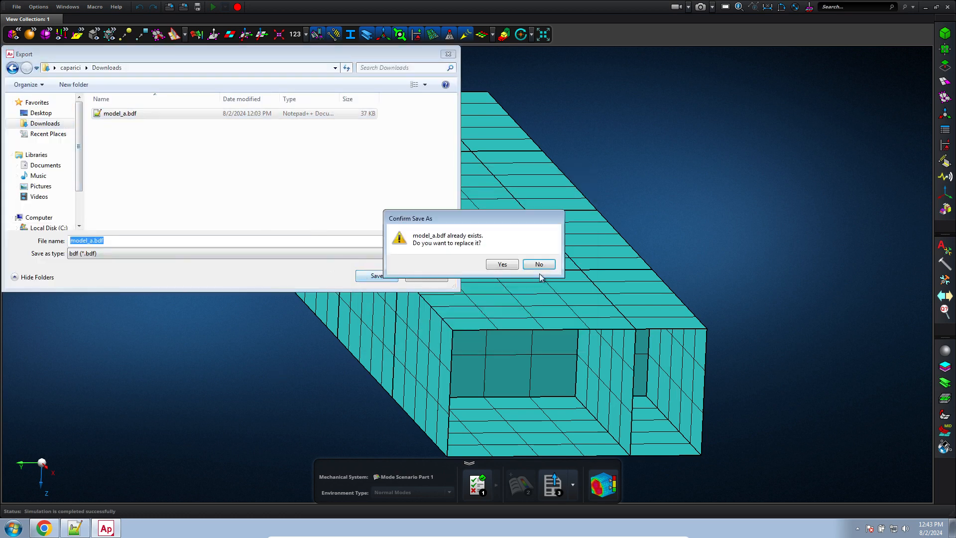
{"action": "left_click", "coordinate": [503, 262]}
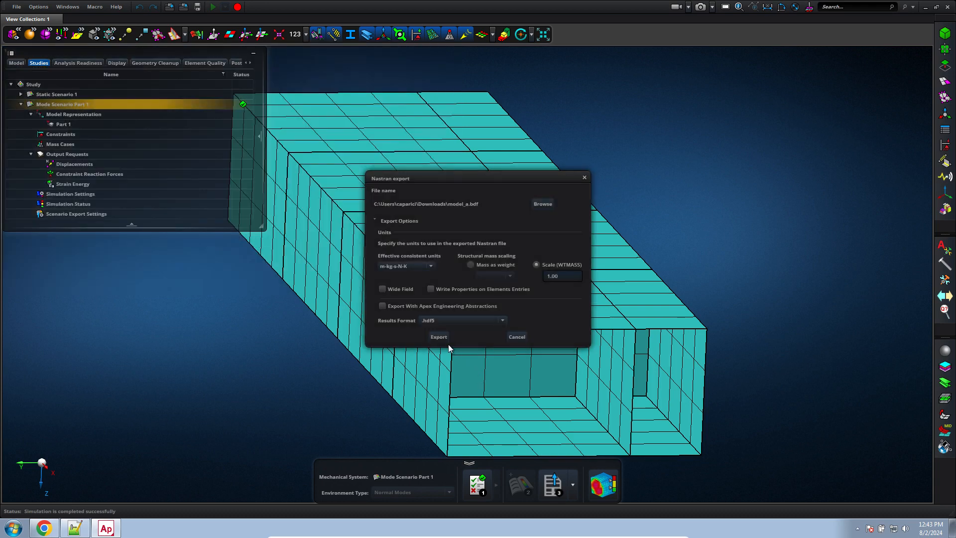
{"action": "left_click", "coordinate": [443, 339]}
Open the exported model_a.bdf from the Downloads folder and examine its case control, element, grid, material and shell property entries.
{"action": "left_click", "coordinate": [14, 528]}
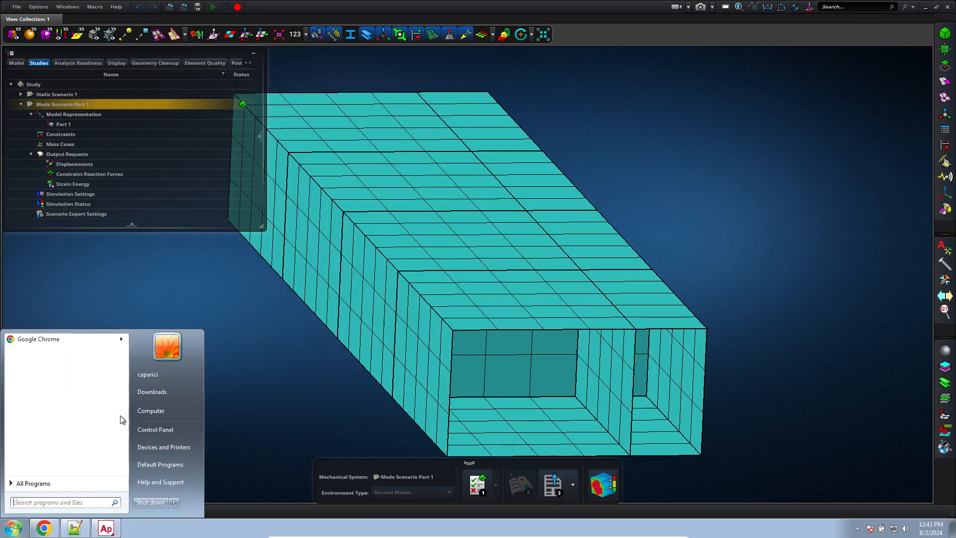
{"action": "left_click", "coordinate": [150, 392]}
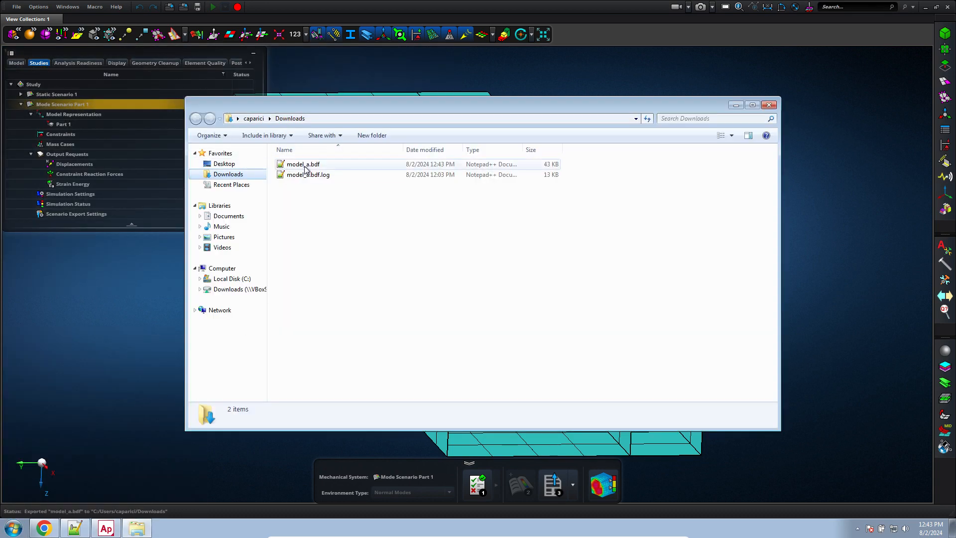
{"action": "double_click", "coordinate": [305, 166]}
{"action": "left_click", "coordinate": [451, 124]}
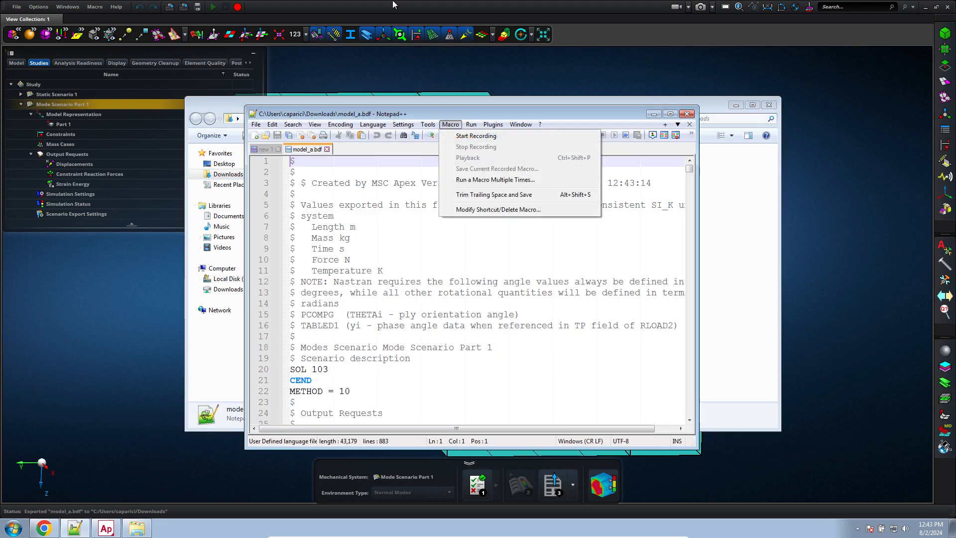
{"action": "left_click_drag", "start_coordinate": [408, 114], "coordinate": [391, 1]}
{"action": "left_click", "coordinate": [336, 313]}
{"action": "scroll", "coordinate": [314, 315], "scroll_direction": "down", "scroll_amount": 11}
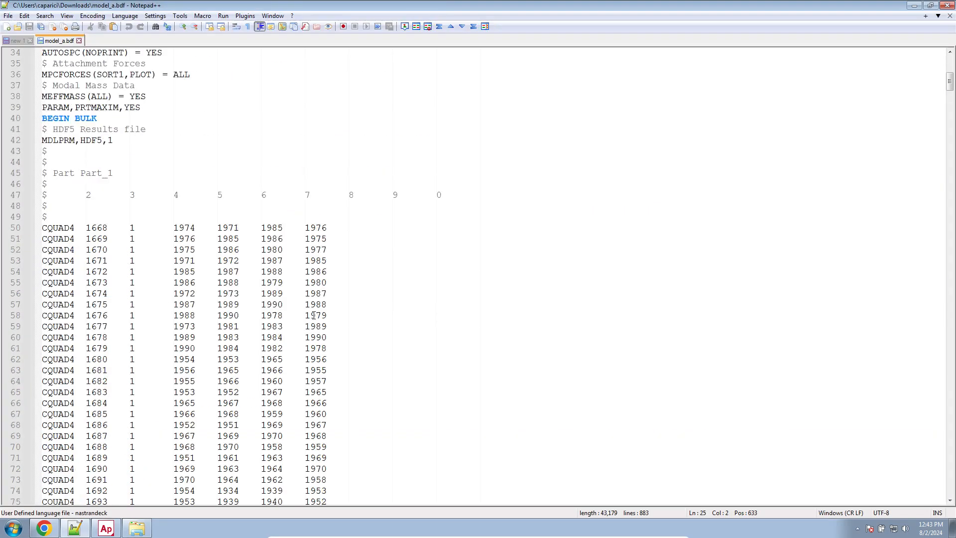
{"action": "scroll", "coordinate": [313, 316], "scroll_direction": "down", "scroll_amount": 20}
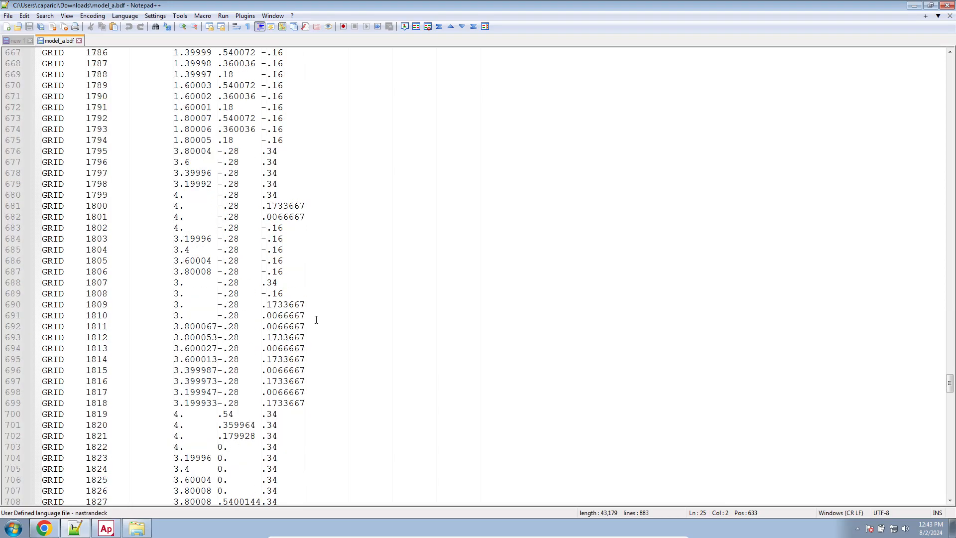
{"action": "scroll", "coordinate": [316, 320], "scroll_direction": "down", "scroll_amount": 20}
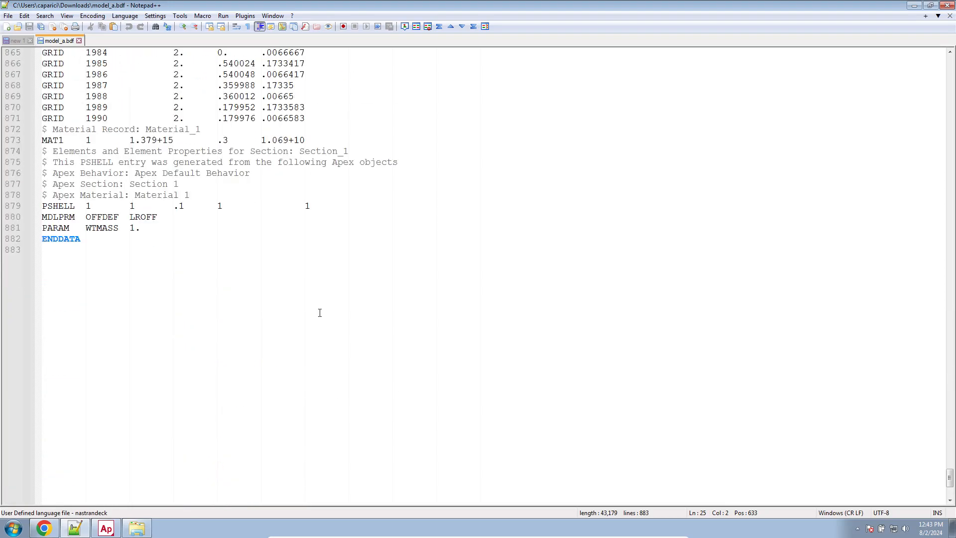
{"action": "scroll", "coordinate": [320, 314], "scroll_direction": "up", "scroll_amount": 20}
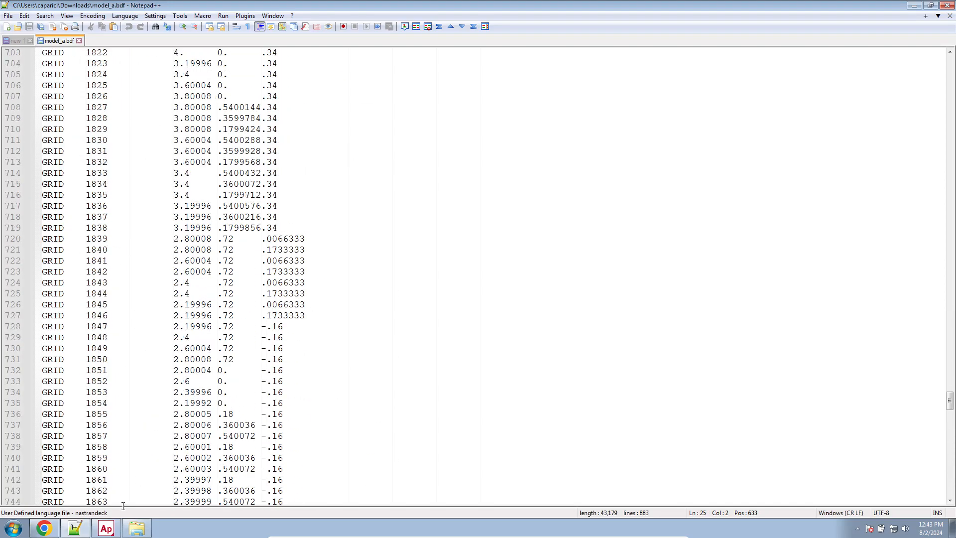
Show the desktop and launch Patran 2022.2.
{"action": "left_click", "coordinate": [110, 526]}
{"action": "left_click", "coordinate": [952, 528]}
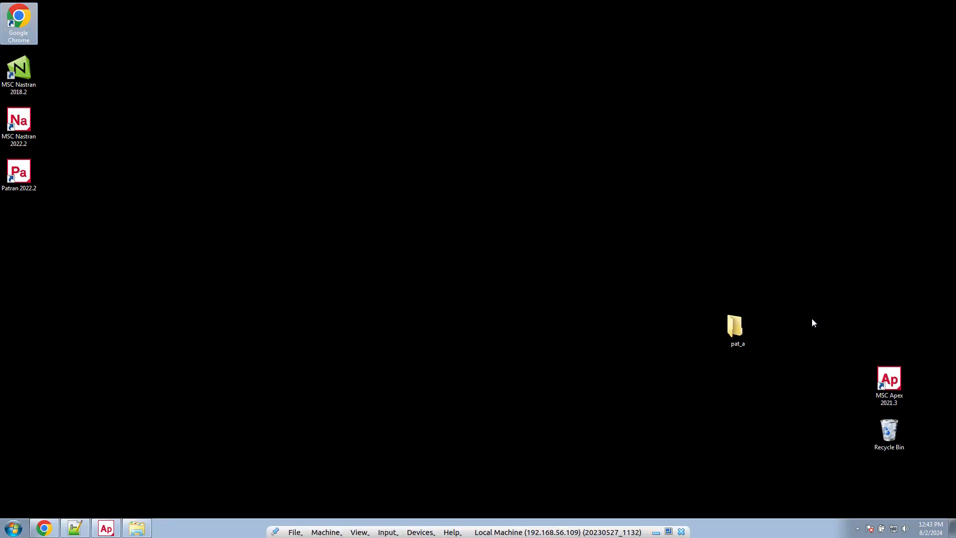
{"action": "right_click", "coordinate": [635, 247]}
{"action": "left_click", "coordinate": [737, 329]}
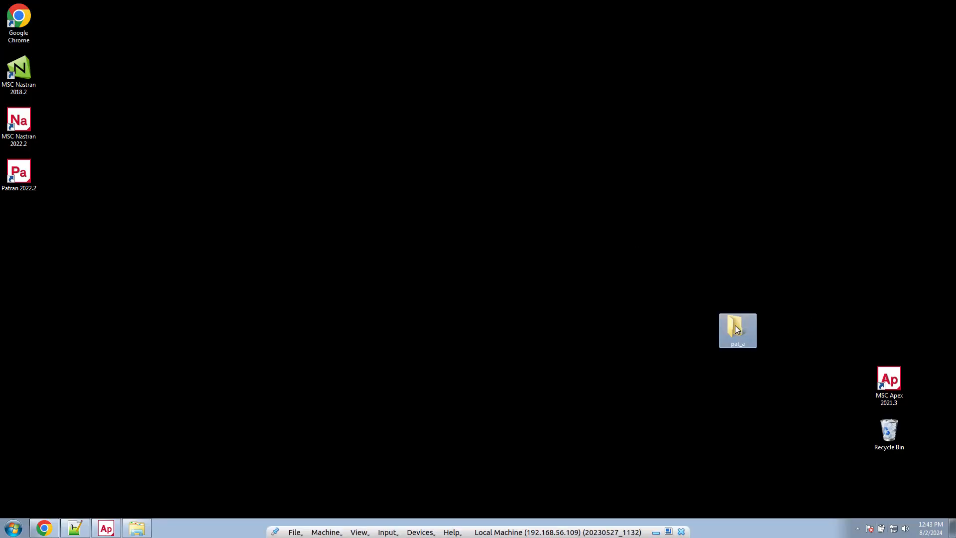
{"action": "double_click", "coordinate": [22, 172]}
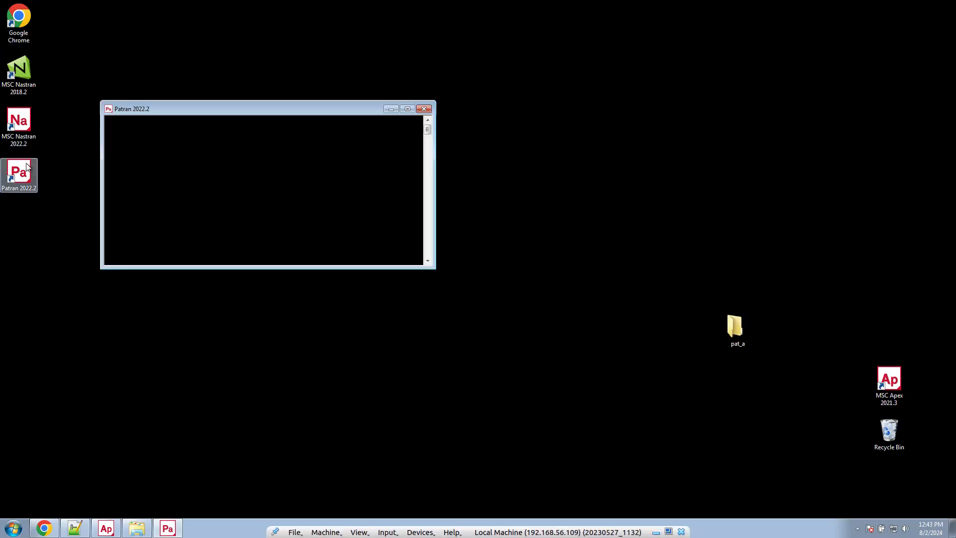
Create a new folder named pat_b on the desktop.
{"action": "right_click", "coordinate": [643, 112]}
{"action": "mouse_move", "coordinate": [667, 181]}
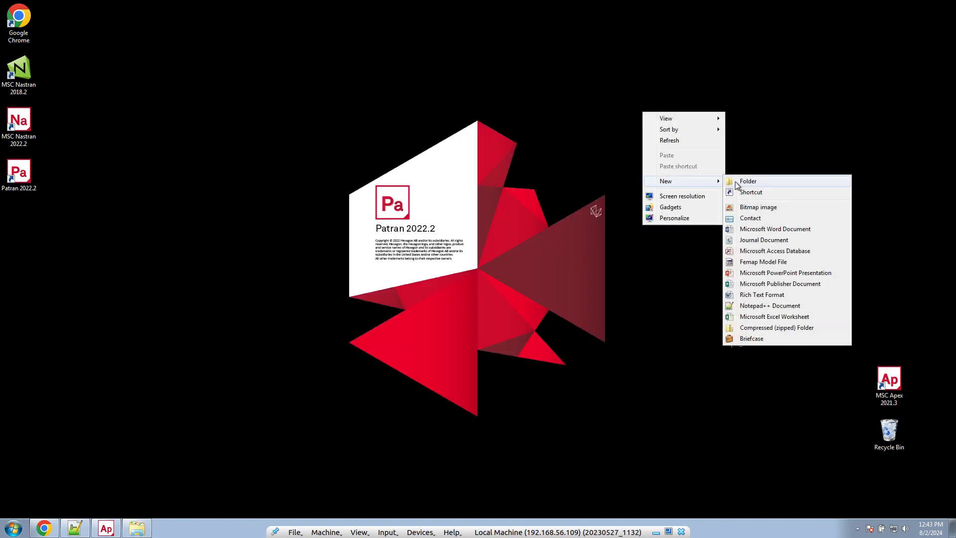
{"action": "left_click", "coordinate": [736, 181]}
{"action": "key", "text": "BackSpace"}
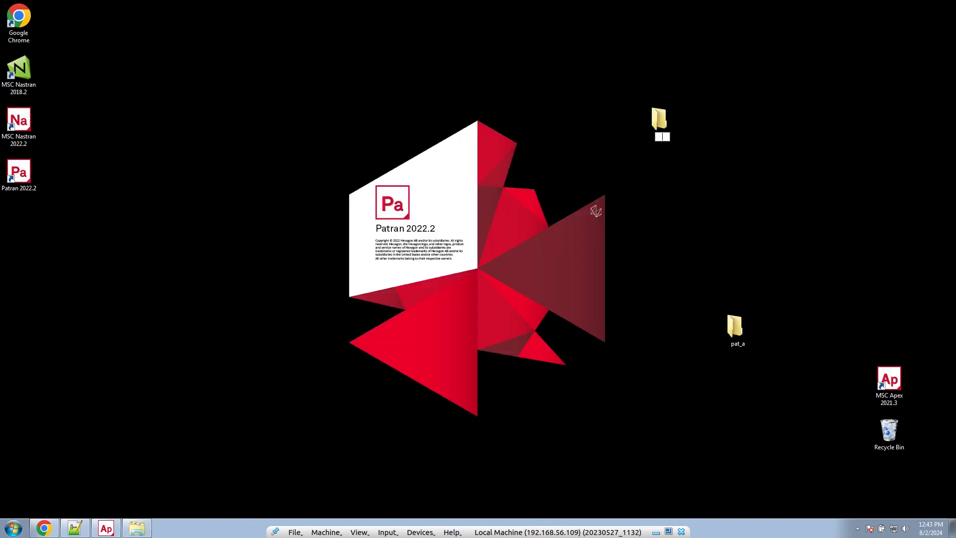
{"action": "type", "text": "pat_b"}
{"action": "key", "text": "Return"}
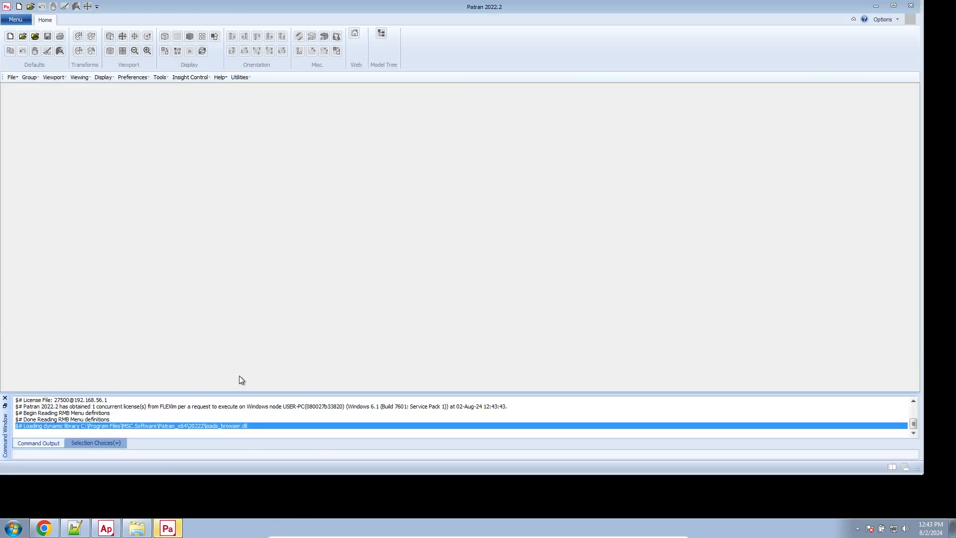
Switch to the workflow notes in Notepad++ and highlight the Patran task "Add supports and loads".
{"action": "left_click", "coordinate": [73, 529]}
{"action": "left_click", "coordinate": [14, 40]}
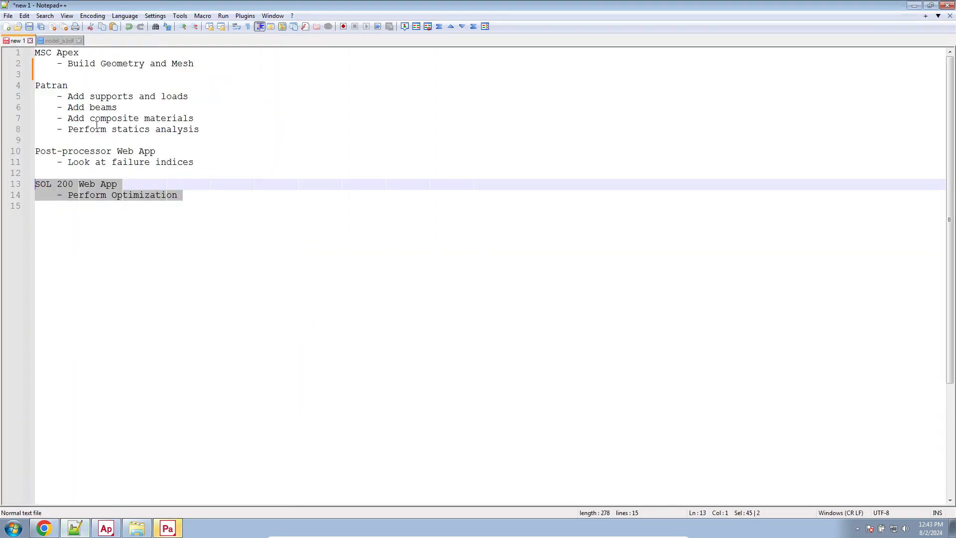
{"action": "left_click_drag", "start_coordinate": [68, 97], "coordinate": [192, 97]}
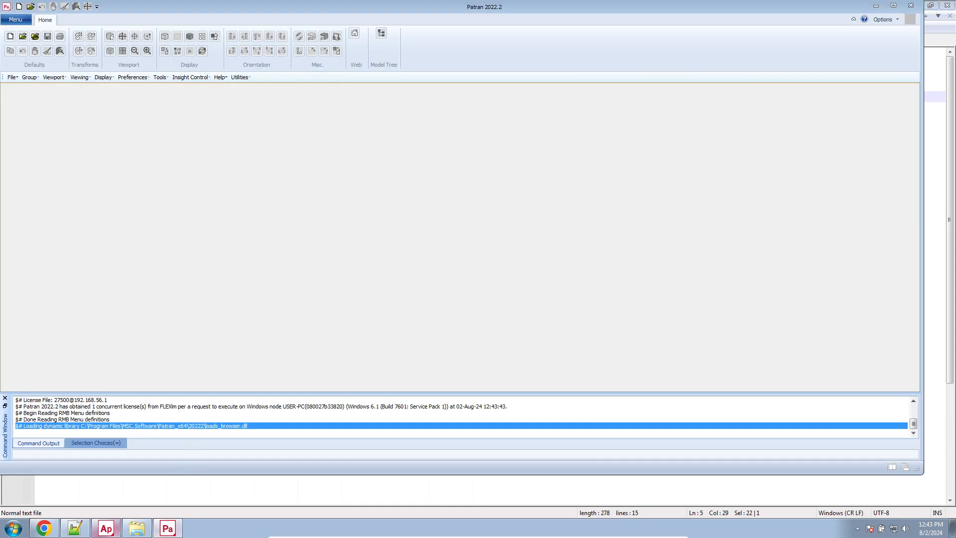
Switch back to MSC Apex and export GeneralBody 1 to Downloads as the Parasolid text file GeneralBody 1.x_t.
{"action": "left_click", "coordinate": [106, 528]}
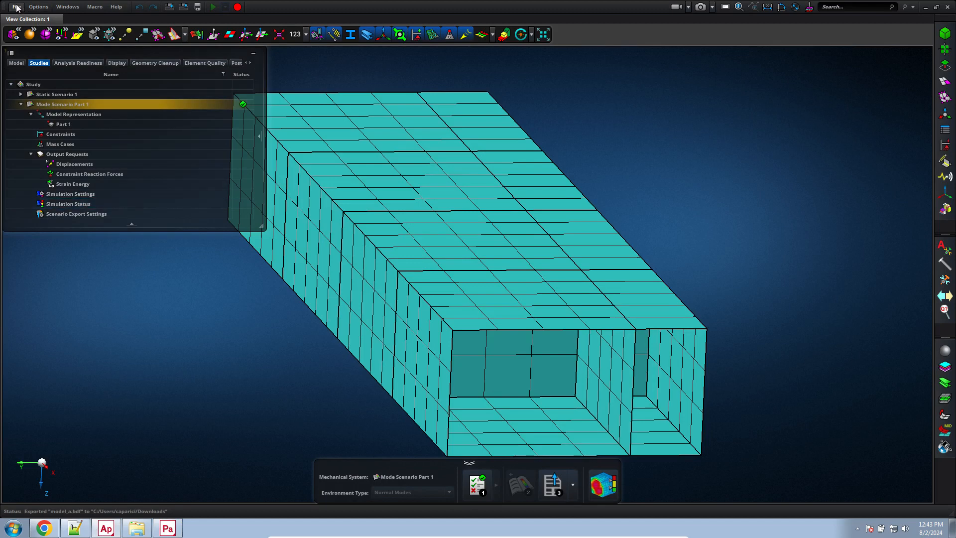
{"action": "left_click", "coordinate": [16, 7]}
{"action": "left_click", "coordinate": [55, 110]}
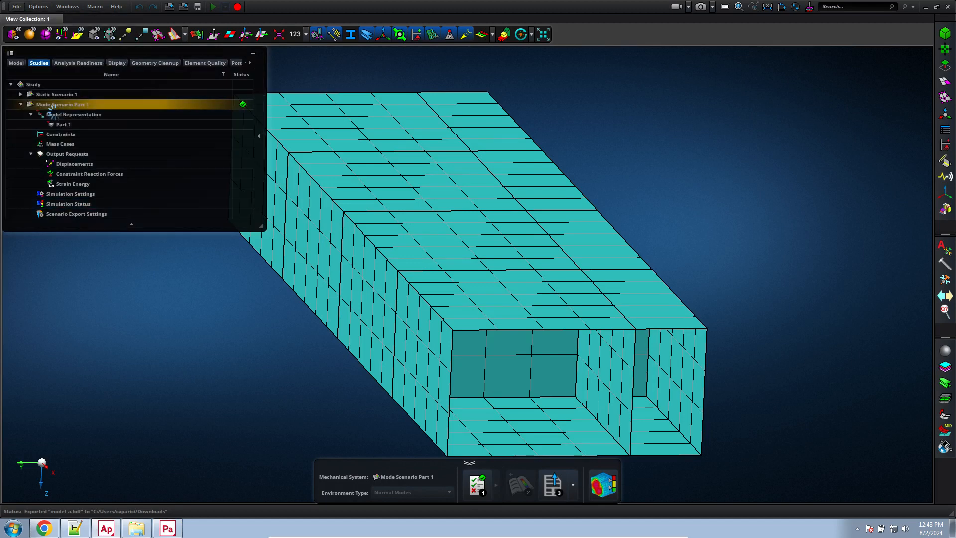
{"action": "left_click", "coordinate": [21, 63]}
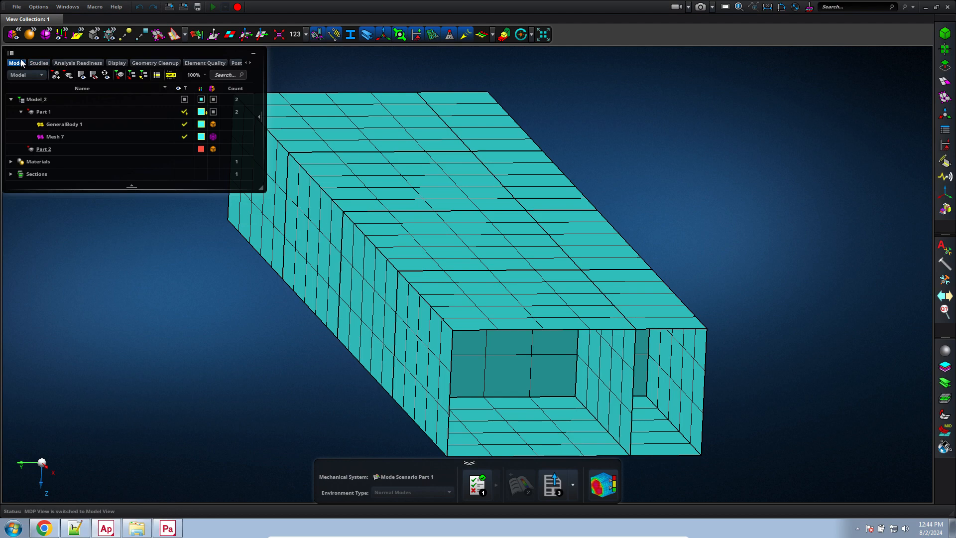
{"action": "left_click", "coordinate": [51, 124]}
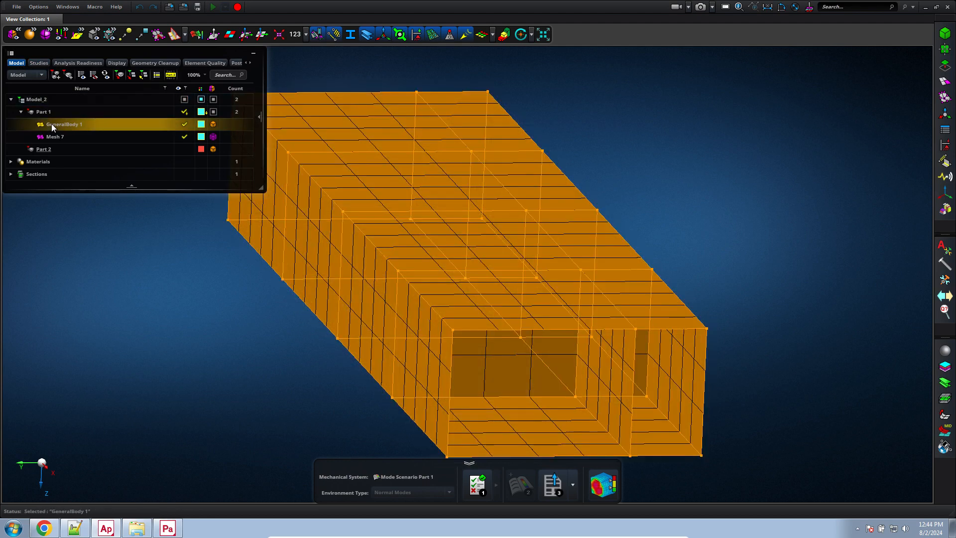
{"action": "right_click", "coordinate": [52, 125]}
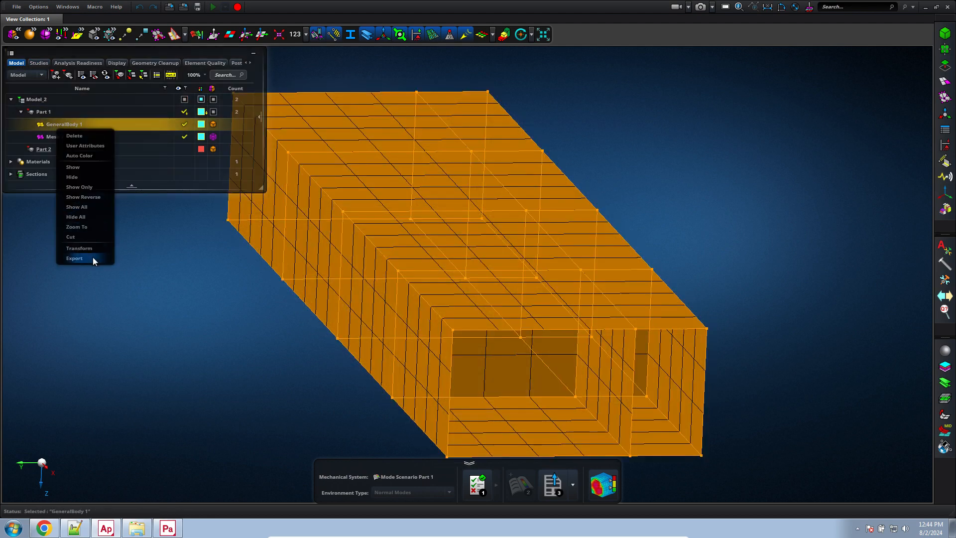
{"action": "left_click", "coordinate": [75, 258]}
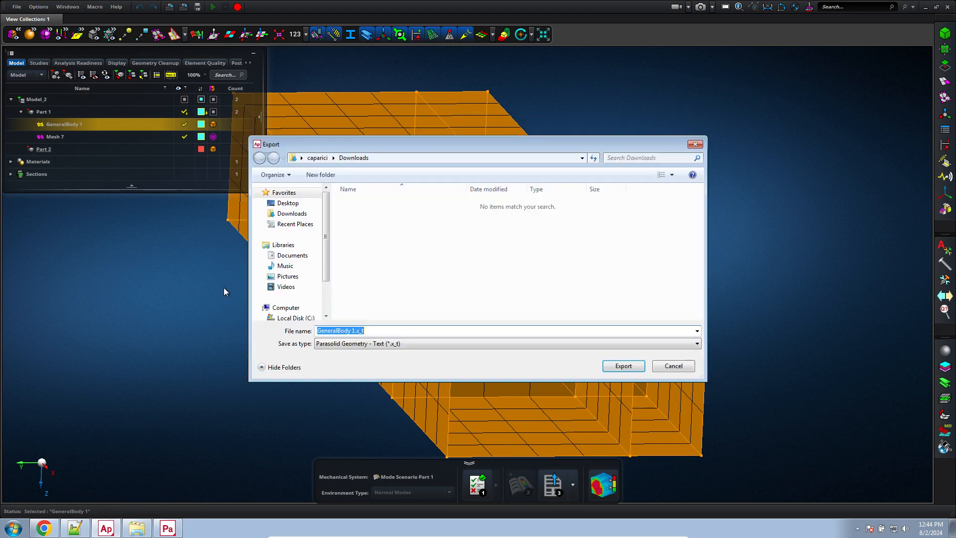
{"action": "left_click", "coordinate": [380, 343]}
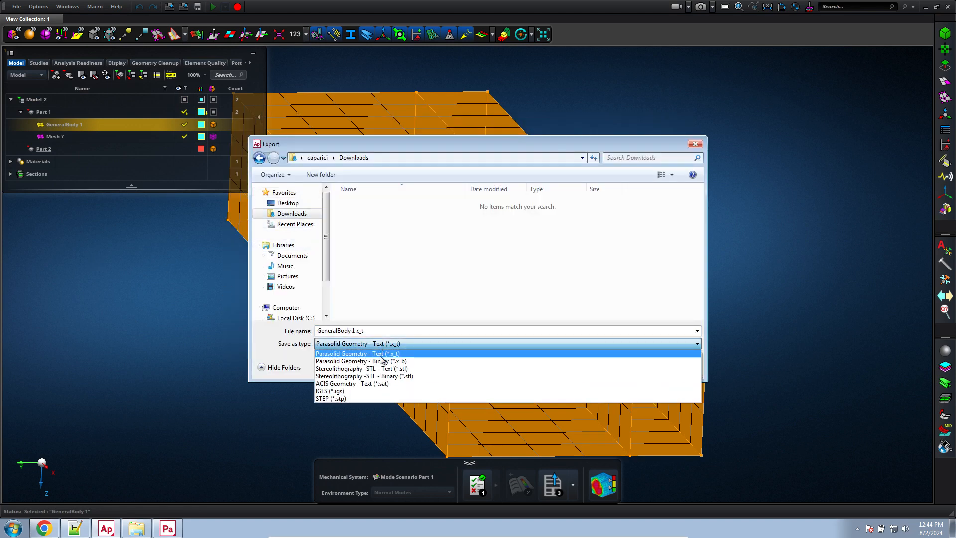
{"action": "left_click", "coordinate": [381, 355]}
{"action": "left_click", "coordinate": [614, 368]}
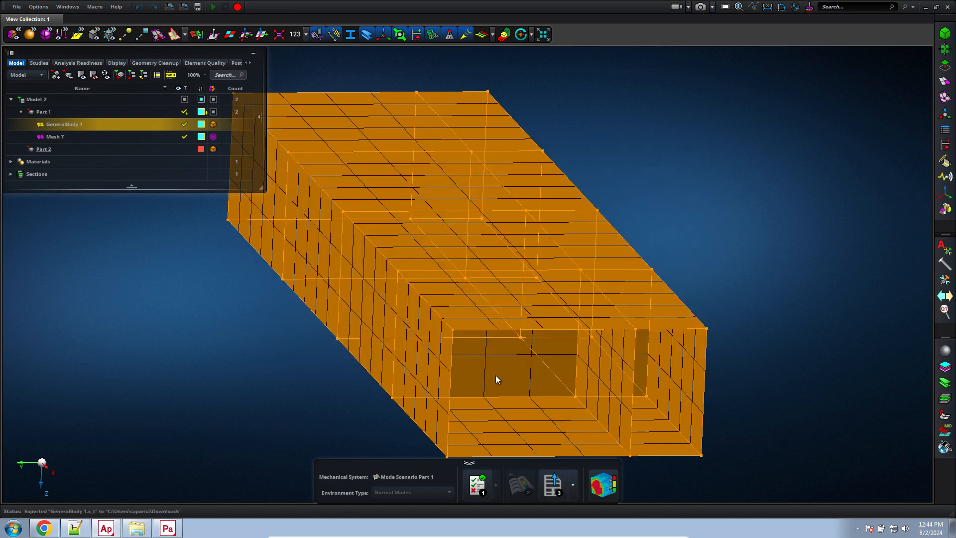
Hide Mesh 7 and clear the selection so only the box-beam geometry is displayed.
{"action": "left_click", "coordinate": [185, 136]}
{"action": "left_click", "coordinate": [157, 300]}
{"action": "scroll", "coordinate": [156, 298], "scroll_direction": "down", "scroll_amount": 3}
{"action": "scroll", "coordinate": [157, 298], "scroll_direction": "up", "scroll_amount": 3}
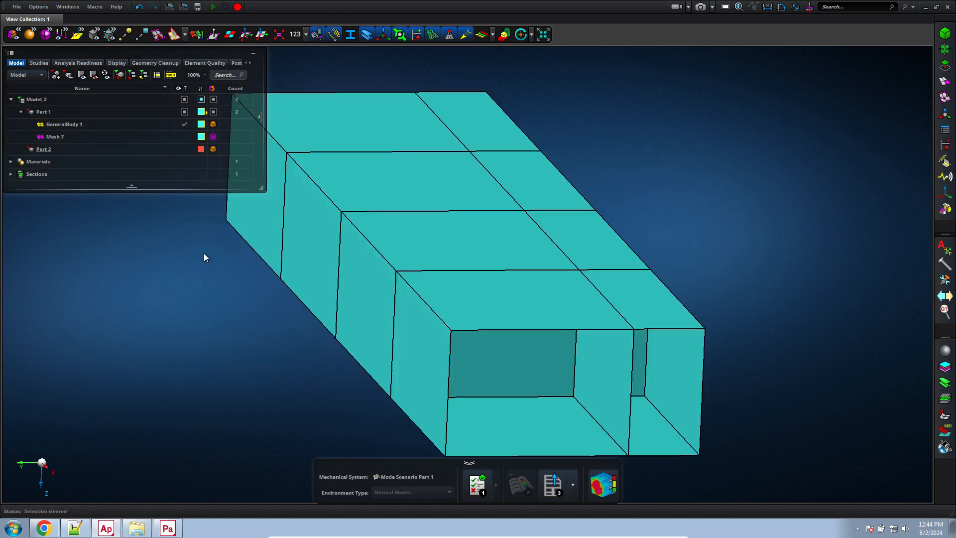
Open the Downloads folder and check the exported GeneralBody 1.x_t file.
{"action": "scroll", "coordinate": [232, 293], "scroll_direction": "down", "scroll_amount": 1}
{"action": "middle_click_drag", "start_coordinate": [300, 296], "coordinate": [363, 340]}
{"action": "left_click", "coordinate": [138, 529]}
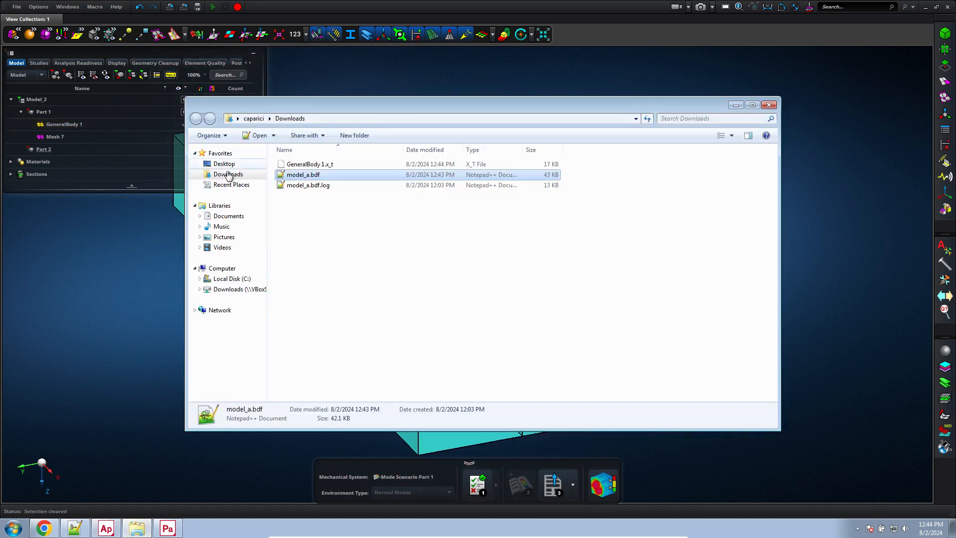
{"action": "left_click", "coordinate": [299, 165]}
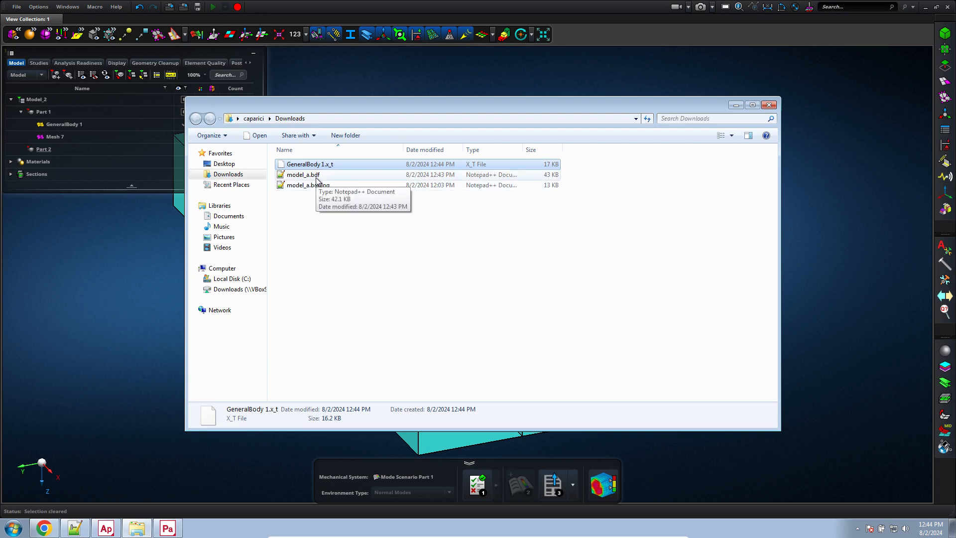
Switch to Patran, create a new database named model.db in the pat_b desktop folder, and maximize the program window.
{"action": "left_click", "coordinate": [169, 528]}
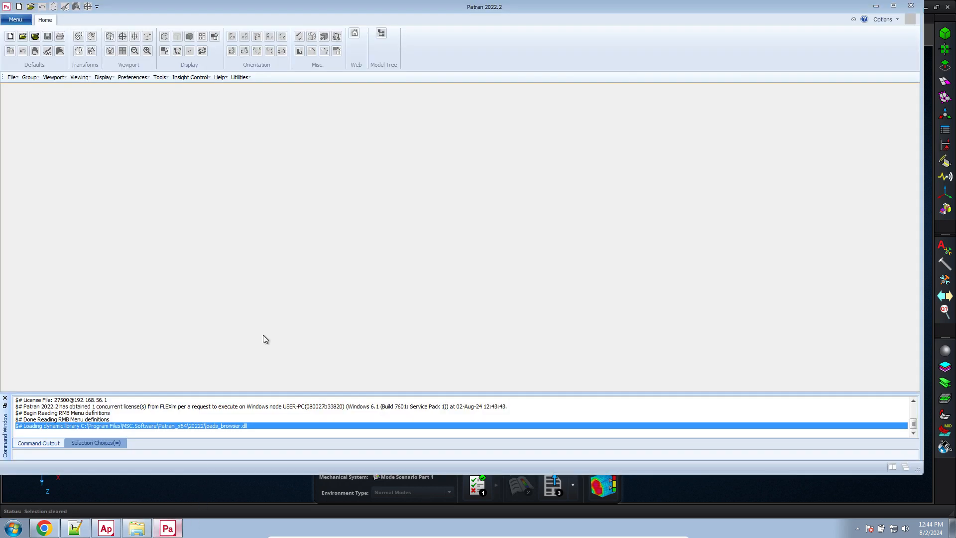
{"action": "left_click", "coordinate": [10, 37]}
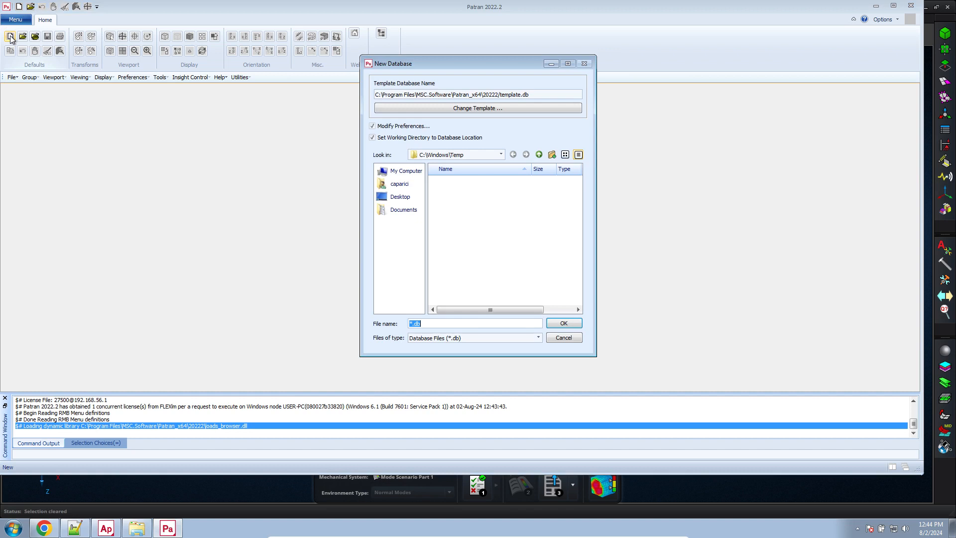
{"action": "left_click", "coordinate": [400, 184]}
{"action": "left_click", "coordinate": [407, 199]}
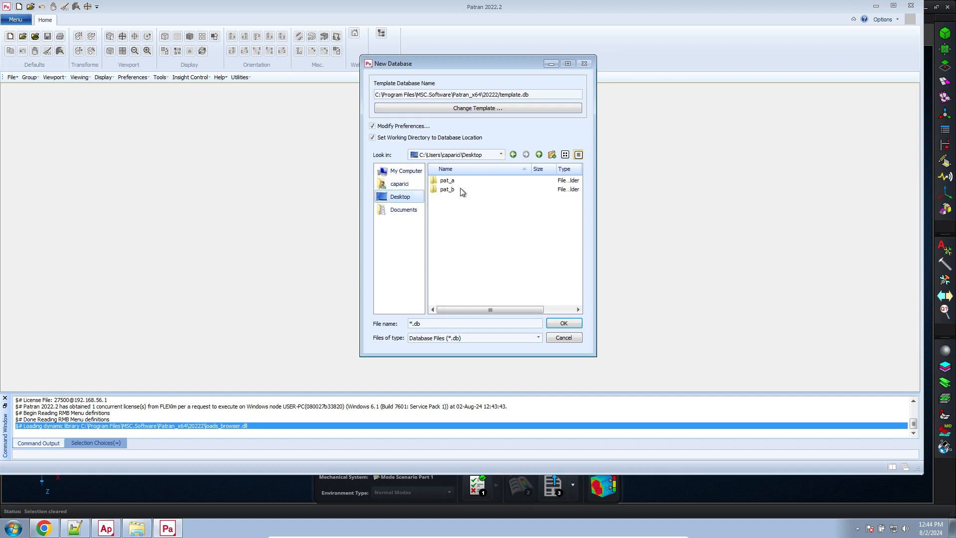
{"action": "double_click", "coordinate": [461, 190]}
{"action": "left_click_drag", "start_coordinate": [466, 325], "coordinate": [265, 269]}
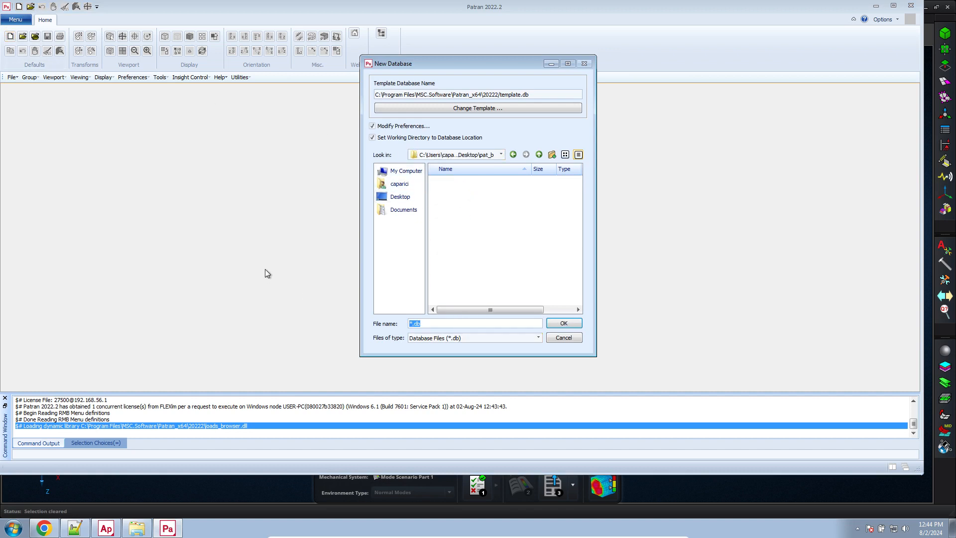
{"action": "key", "text": "Return"}
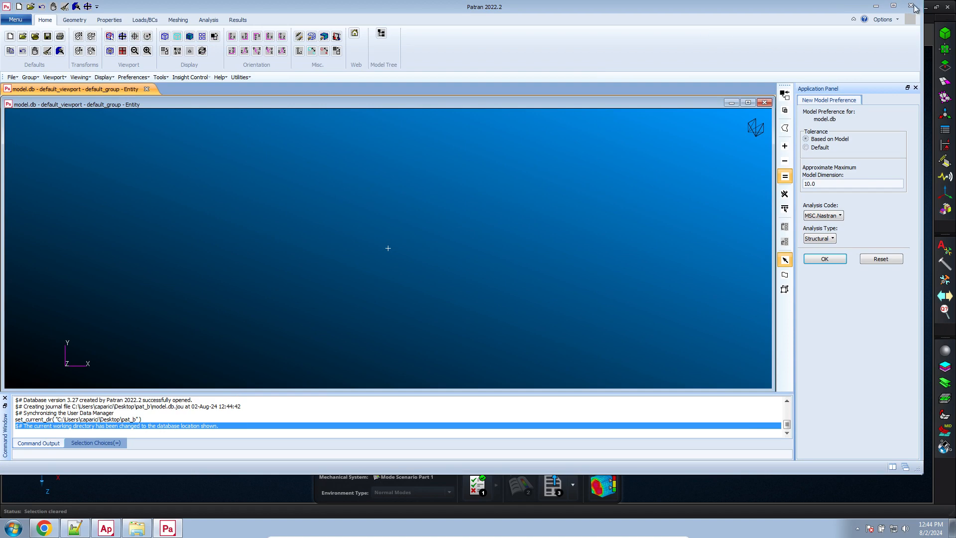
{"action": "left_click", "coordinate": [893, 5]}
Import model_a.bdf from the Downloads folder as an MSC.Nastran input file and close the import summary.
{"action": "right_click", "coordinate": [332, 206]}
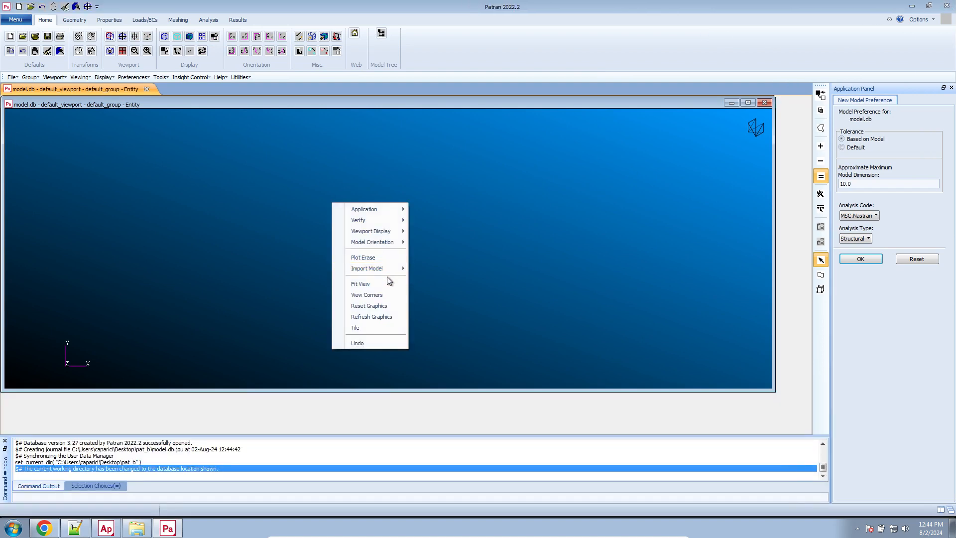
{"action": "mouse_move", "coordinate": [388, 267]}
{"action": "left_click", "coordinate": [464, 378]}
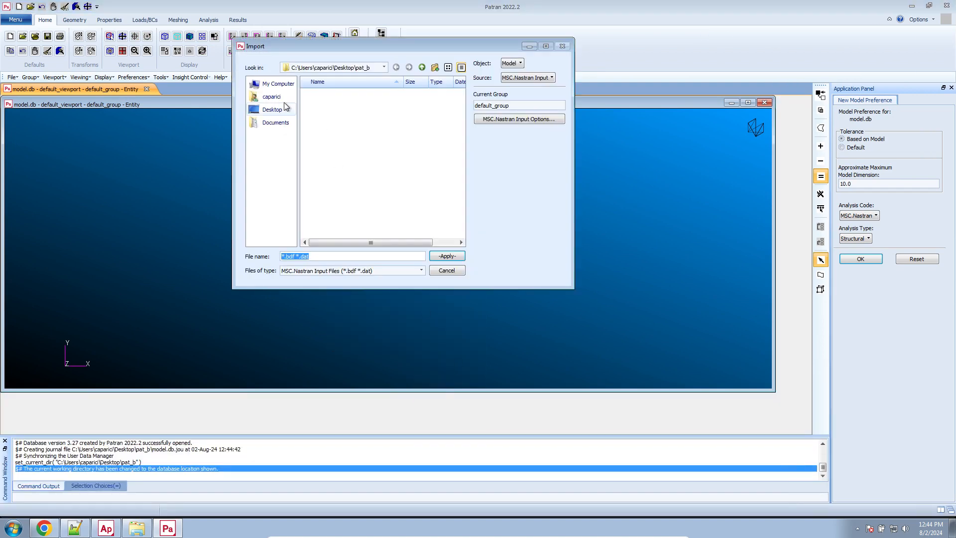
{"action": "left_click", "coordinate": [272, 96]}
{"action": "left_click", "coordinate": [273, 109]}
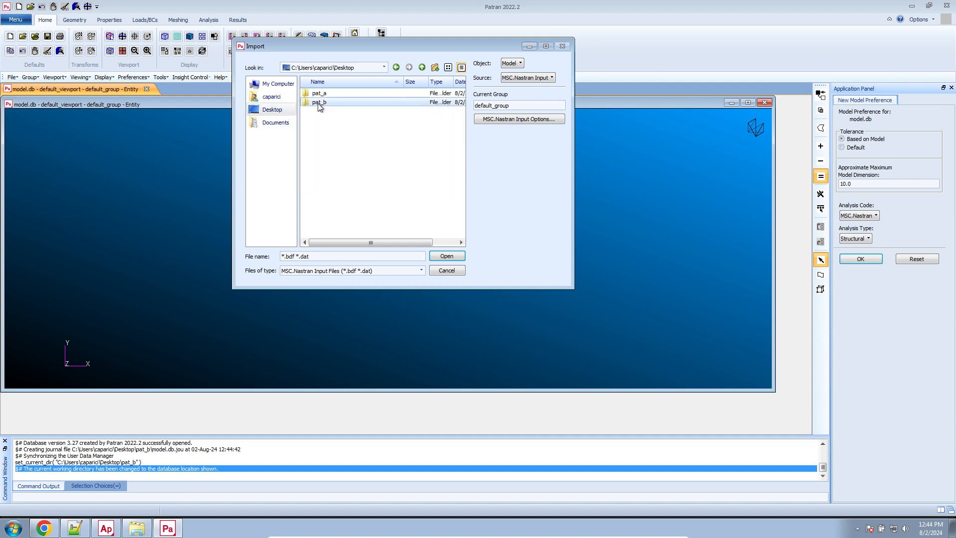
{"action": "left_click", "coordinate": [271, 97]}
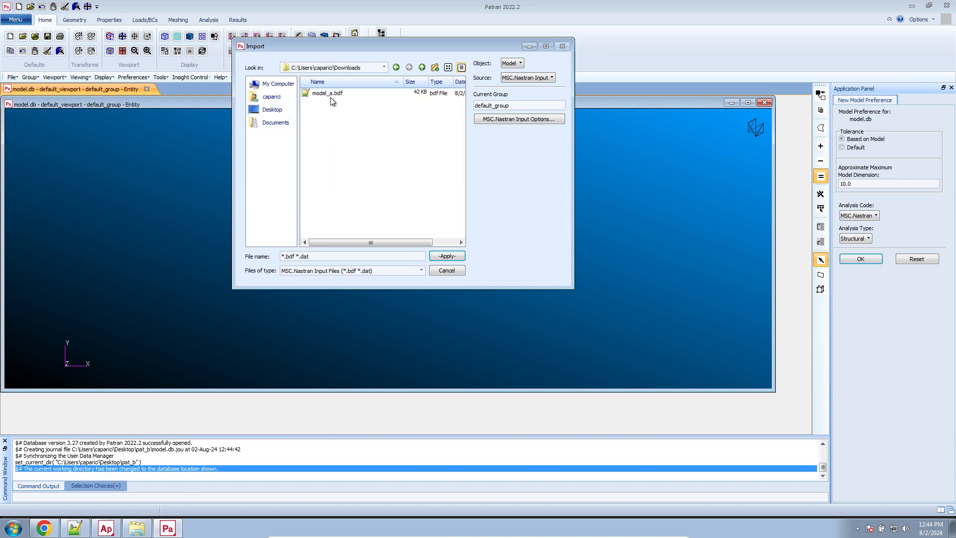
{"action": "double_click", "coordinate": [329, 93]}
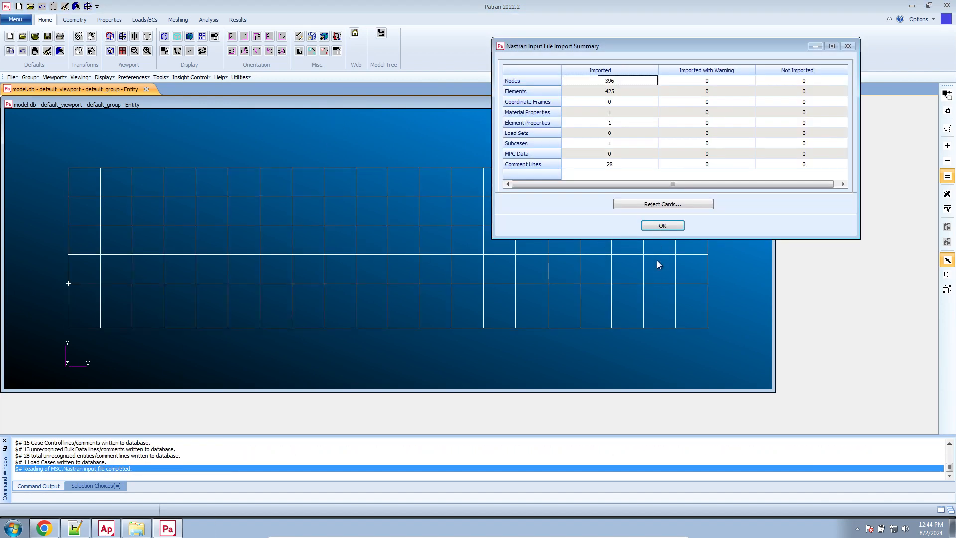
{"action": "left_click", "coordinate": [662, 227]}
Display the imported box-beam mesh with shaded surfaces in an oblique view and maximize its viewport.
{"action": "mouse_move", "coordinate": [694, 324]}
{"action": "middle_mouse_down"}
{"action": "mouse_move", "coordinate": [648, 329]}
{"action": "mouse_move", "coordinate": [693, 311]}
{"action": "mouse_move", "coordinate": [675, 295]}
{"action": "mouse_move", "coordinate": [656, 327]}
{"action": "mouse_move", "coordinate": [543, 307]}
{"action": "mouse_move", "coordinate": [591, 271]}
{"action": "mouse_move", "coordinate": [589, 256]}
{"action": "middle_mouse_up"}
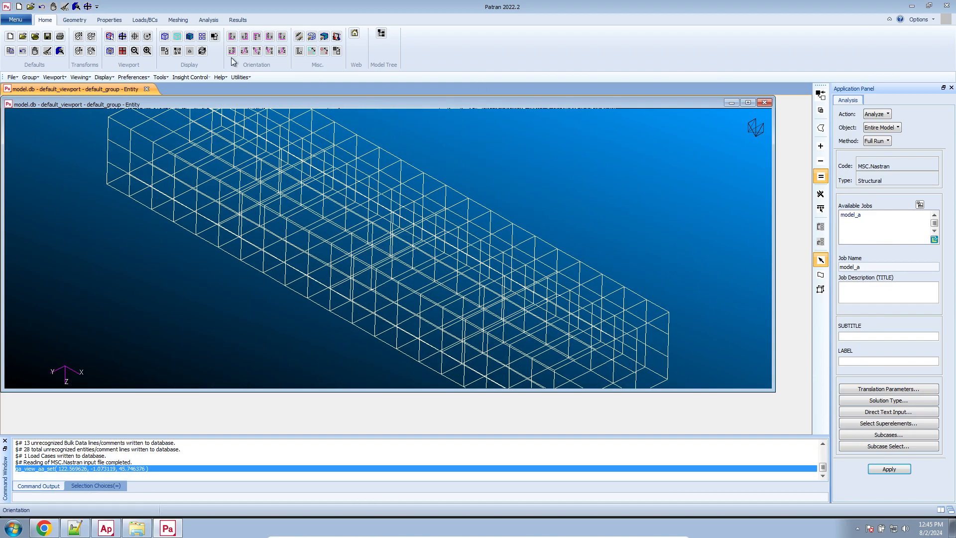
{"action": "left_click", "coordinate": [190, 37]}
{"action": "scroll", "coordinate": [544, 202], "scroll_direction": "down", "scroll_amount": 4}
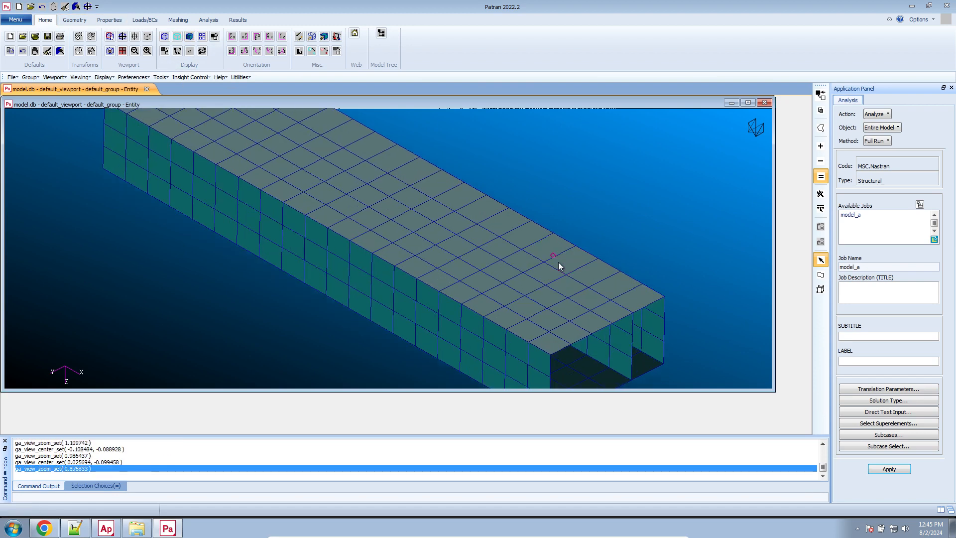
{"action": "mouse_move", "coordinate": [557, 256]}
{"action": "middle_mouse_down"}
{"action": "mouse_move", "coordinate": [521, 336]}
{"action": "mouse_move", "coordinate": [525, 309]}
{"action": "mouse_move", "coordinate": [521, 319]}
{"action": "mouse_move", "coordinate": [494, 324]}
{"action": "mouse_move", "coordinate": [479, 118]}
{"action": "mouse_move", "coordinate": [630, 269]}
{"action": "mouse_move", "coordinate": [493, 234]}
{"action": "middle_mouse_up"}
{"action": "double_click", "coordinate": [477, 101]}
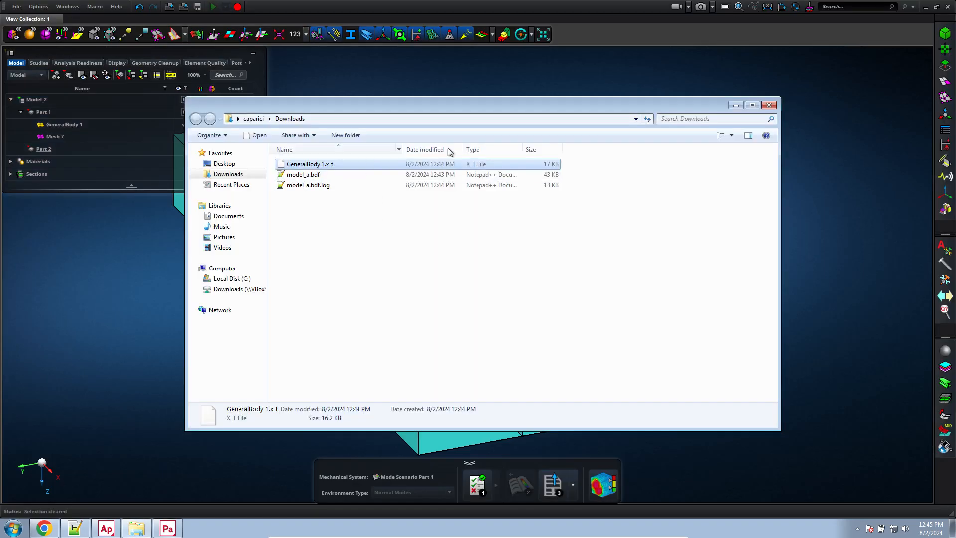
Return to the desktop and create a new folder named pat_c.
{"action": "key", "text": "Escape"}
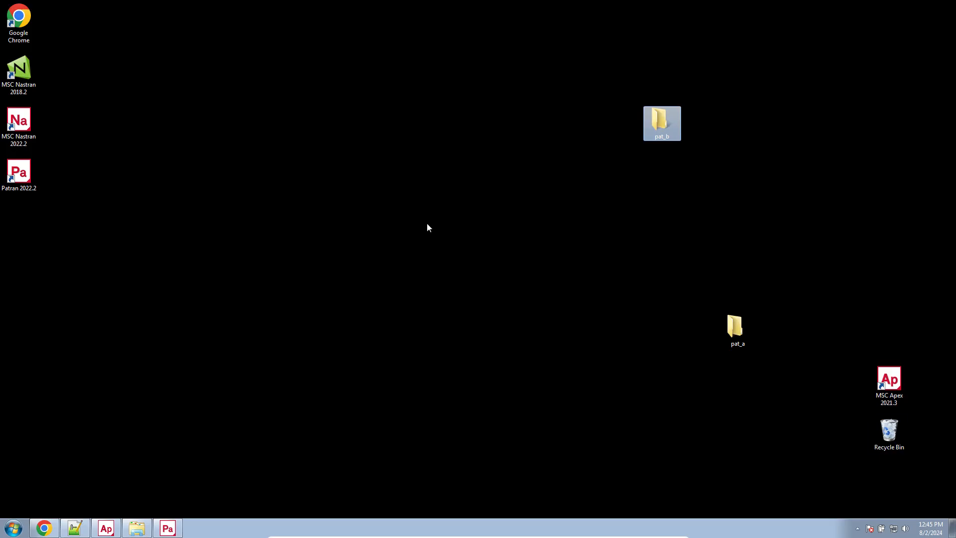
{"action": "right_click", "coordinate": [426, 220]}
{"action": "mouse_move", "coordinate": [493, 299]}
{"action": "left_click", "coordinate": [549, 301]}
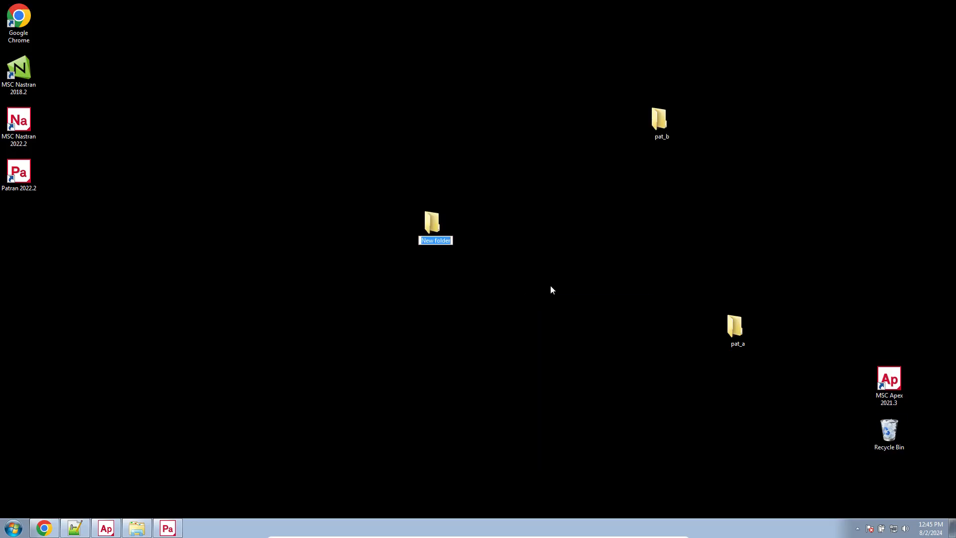
{"action": "type", "text": "pat_c"}
{"action": "key", "text": "Return"}
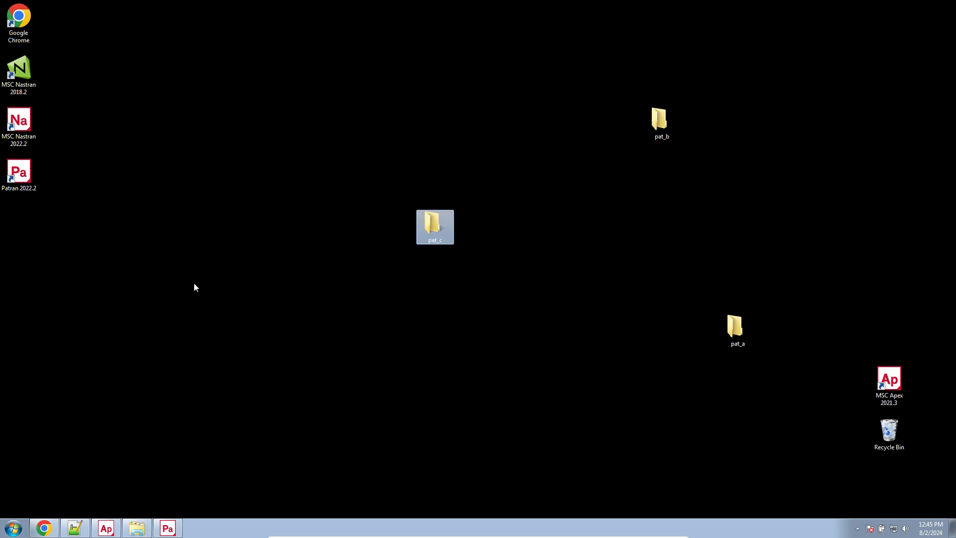
Close the running Patran session and start a new Patran database in the pat_c folder on the desktop.
{"action": "left_click", "coordinate": [167, 528]}
{"action": "right_click", "coordinate": [167, 528]}
{"action": "left_click", "coordinate": [144, 512]}
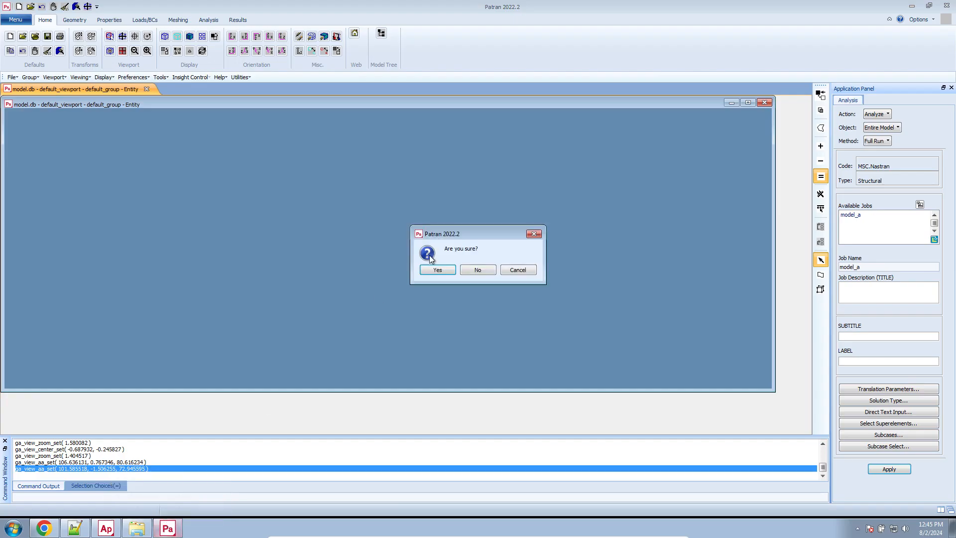
{"action": "left_click", "coordinate": [438, 270]}
{"action": "right_click", "coordinate": [422, 229]}
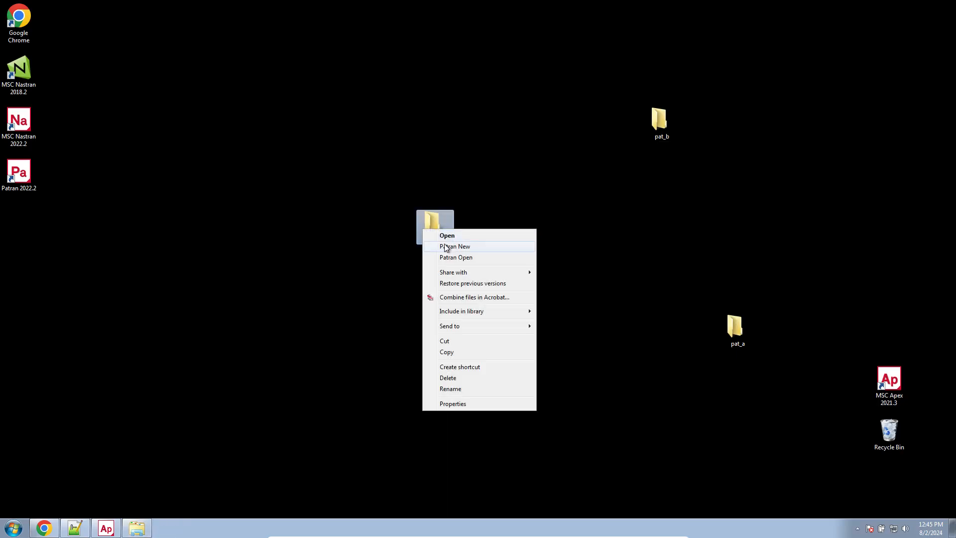
{"action": "left_click", "coordinate": [445, 245]}
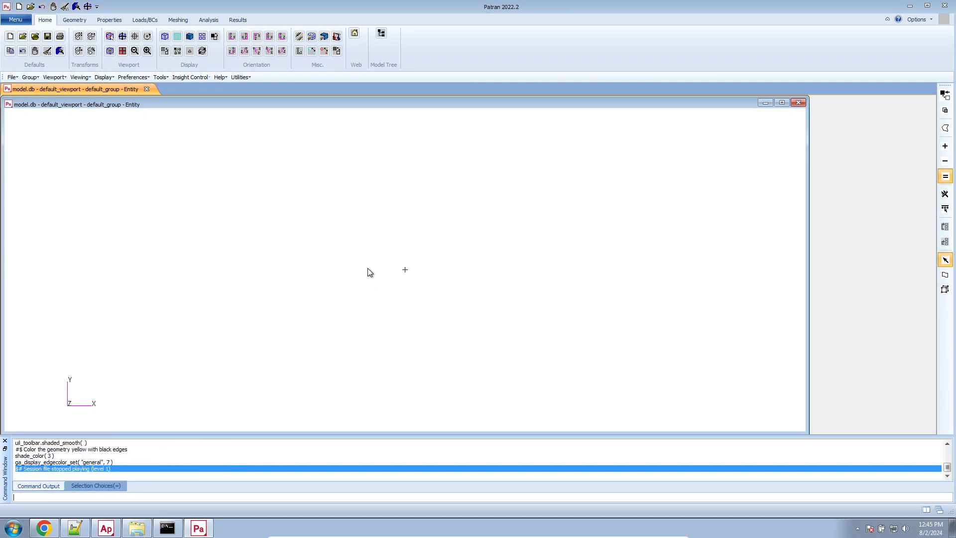
Import the MSC.Nastran input file from the Downloads folder into default_group and dismiss the import summary.
{"action": "right_click", "coordinate": [281, 210]}
{"action": "mouse_move", "coordinate": [336, 274]}
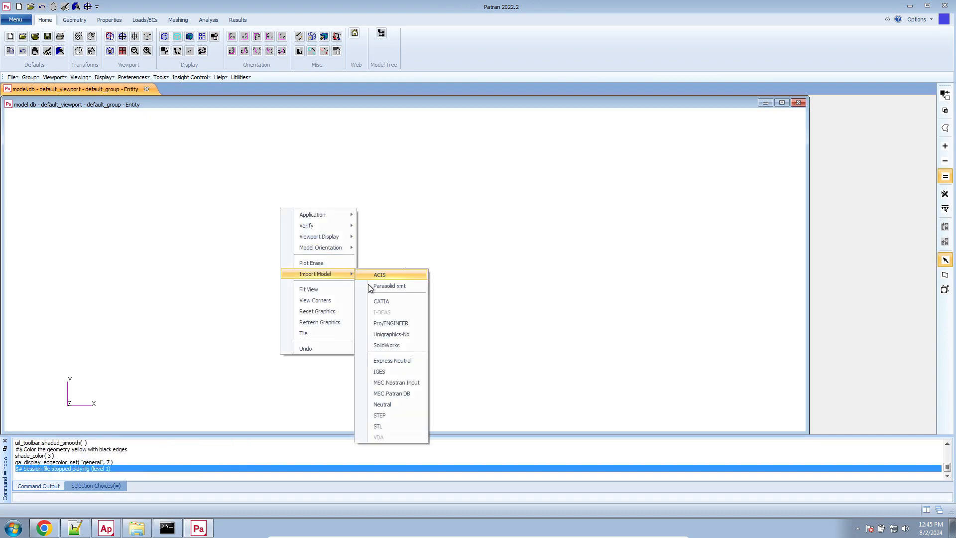
{"action": "left_click", "coordinate": [391, 384]}
{"action": "left_click", "coordinate": [271, 97]}
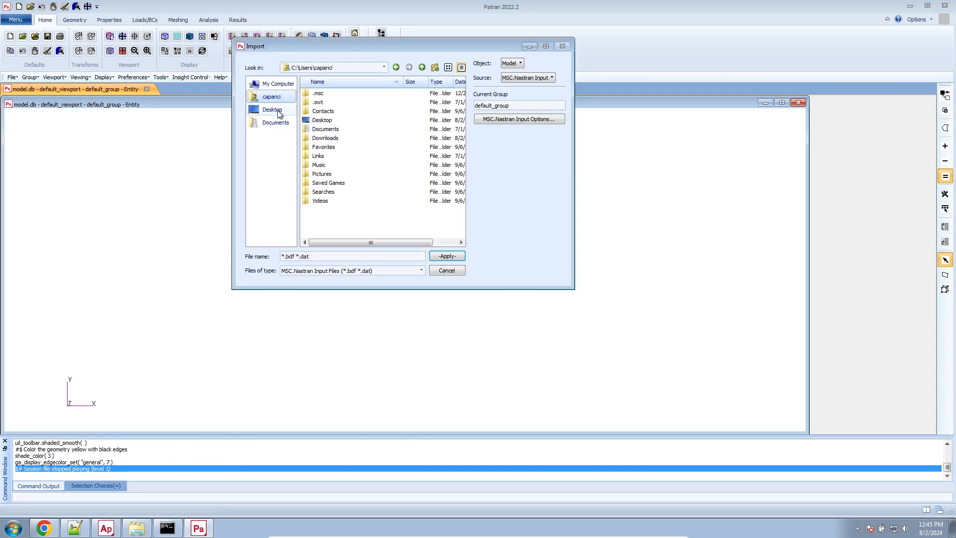
{"action": "double_click", "coordinate": [325, 138]}
{"action": "double_click", "coordinate": [328, 98]}
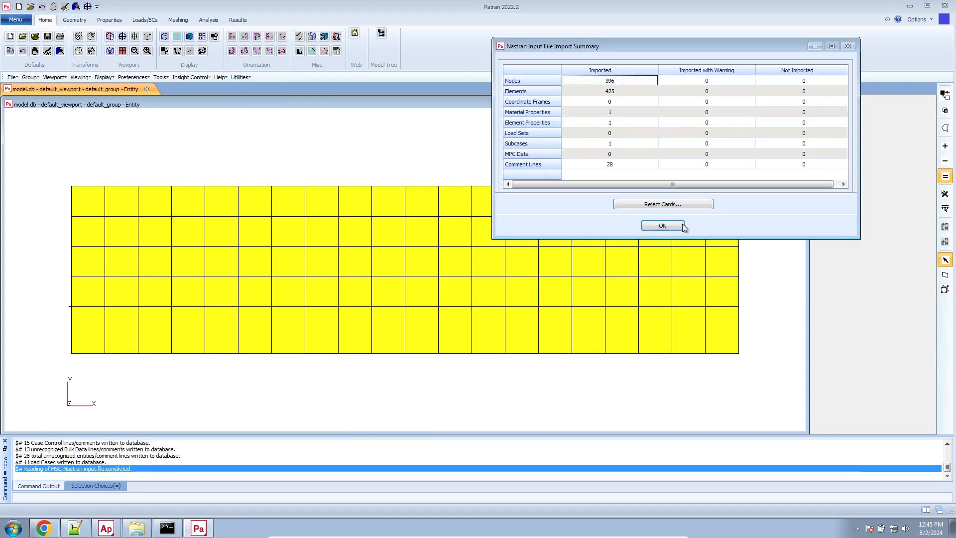
{"action": "left_click", "coordinate": [657, 225]}
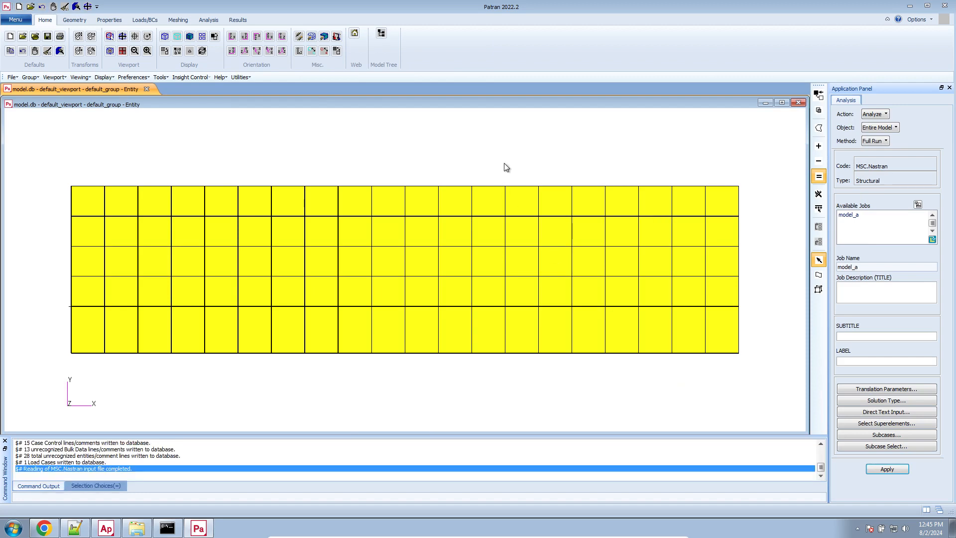
Start a new nodal displacement constraint set named fixed_end for the box beam.
{"action": "middle_click_drag", "start_coordinate": [534, 145], "coordinate": [519, 340]}
{"action": "scroll", "coordinate": [528, 348], "scroll_direction": "up", "scroll_amount": 1}
{"action": "scroll", "coordinate": [520, 339], "scroll_direction": "down", "scroll_amount": 3}
{"action": "middle_click_drag", "start_coordinate": [410, 342], "coordinate": [382, 357]}
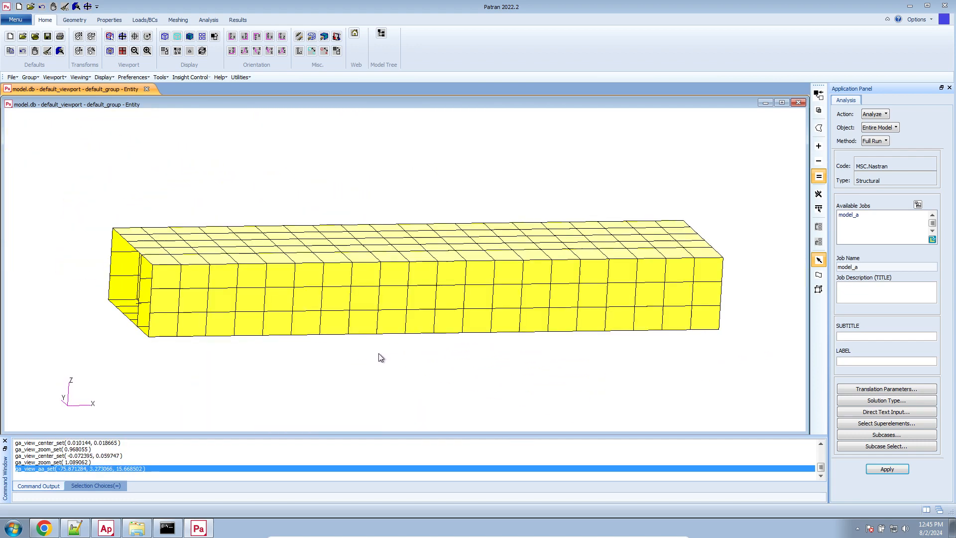
{"action": "left_click", "coordinate": [143, 22]}
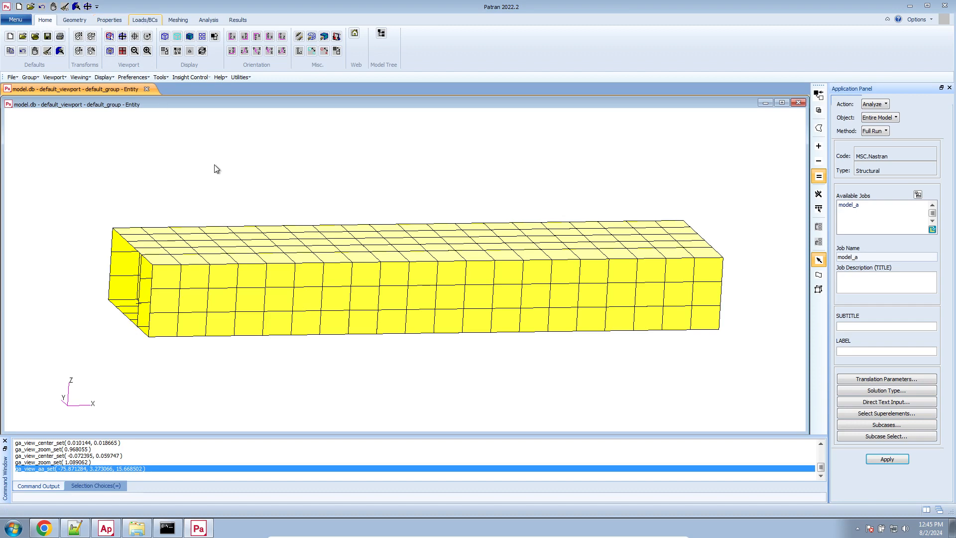
{"action": "left_click", "coordinate": [18, 51]}
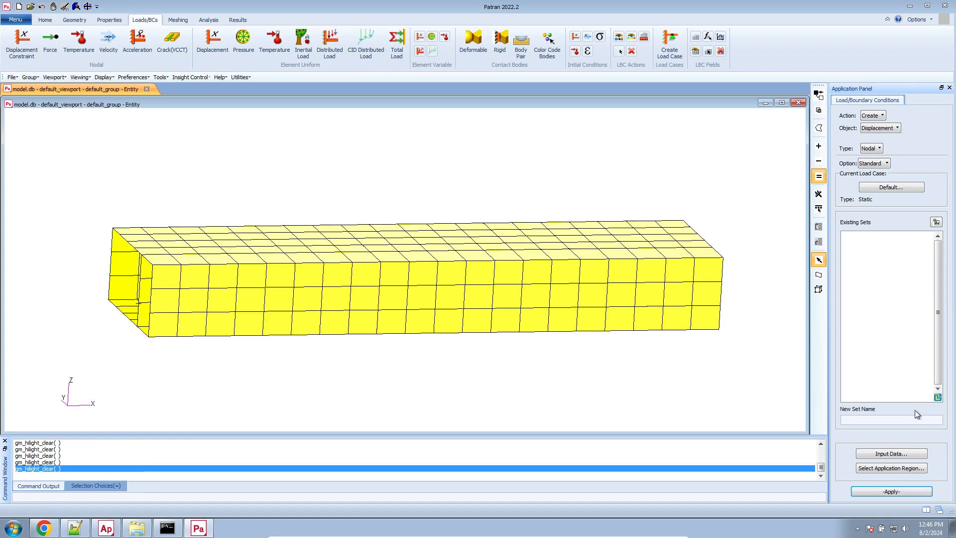
{"action": "left_click", "coordinate": [902, 421]}
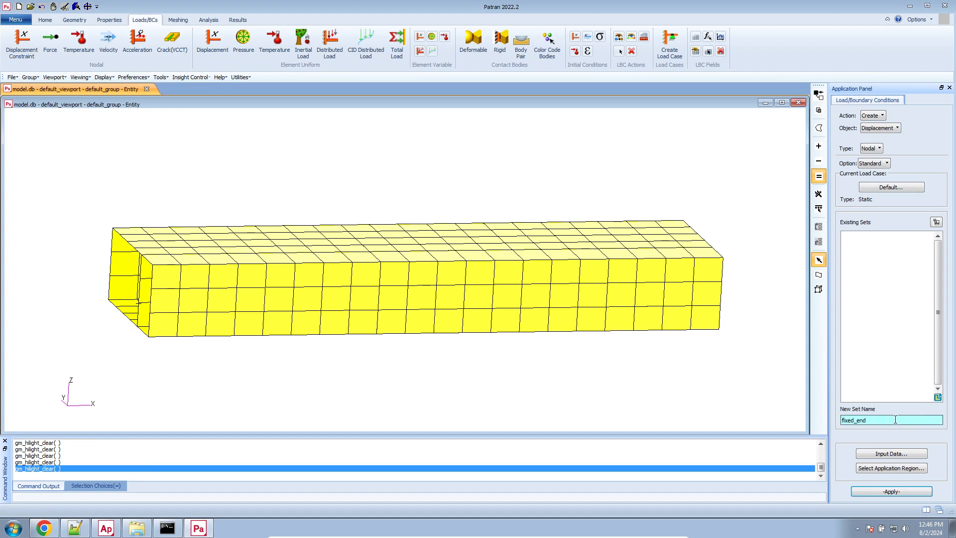
Set the constraint's translations and rotations to <0 0 0> and open its application region selection.
{"action": "left_click", "coordinate": [907, 452]}
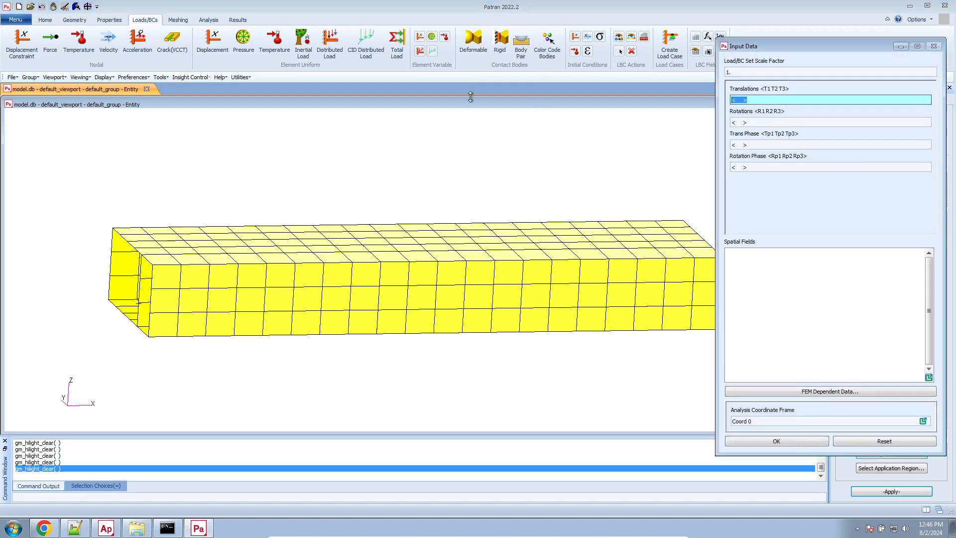
{"action": "key", "text": "Tab"}
{"action": "type", "text": "<"}
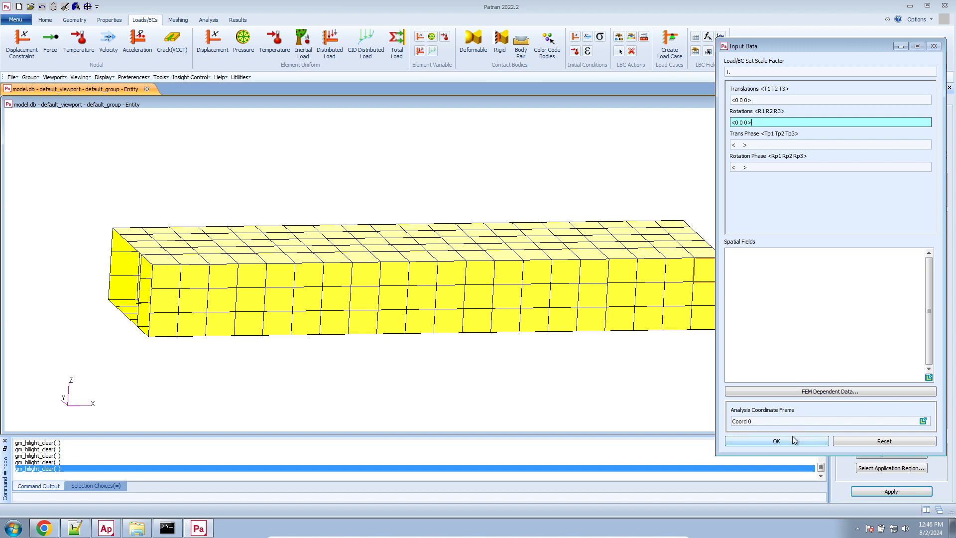
{"action": "left_click", "coordinate": [768, 100]}
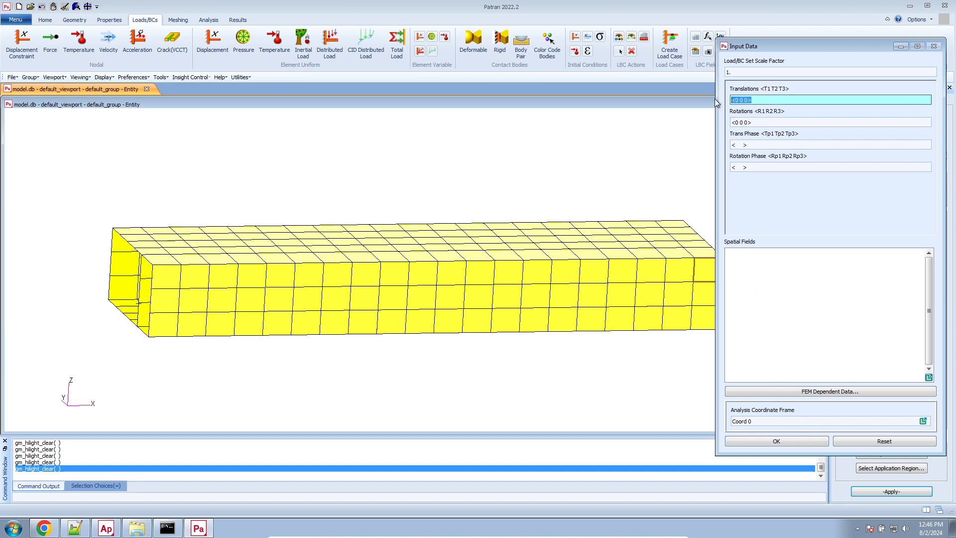
{"action": "left_click", "coordinate": [765, 122]}
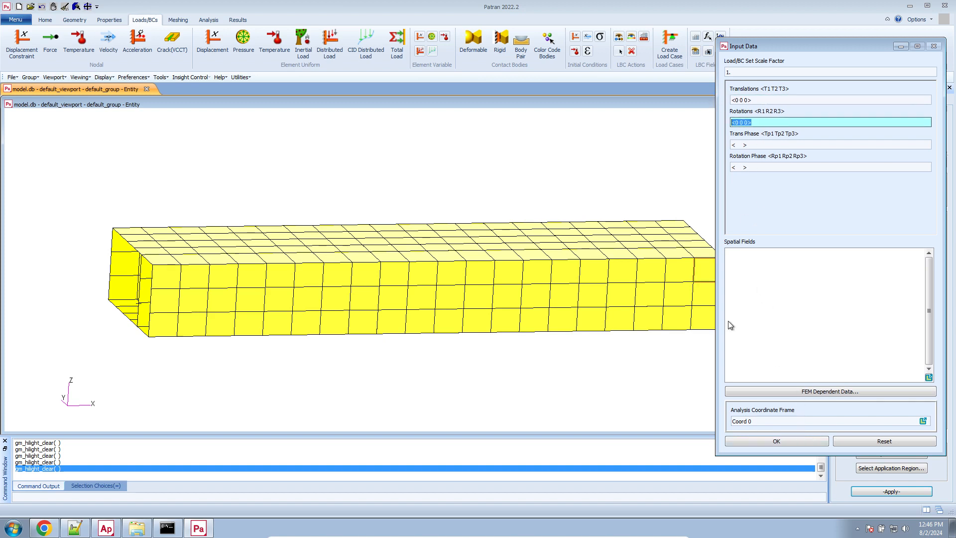
{"action": "left_click", "coordinate": [790, 440]}
{"action": "left_click", "coordinate": [872, 469]}
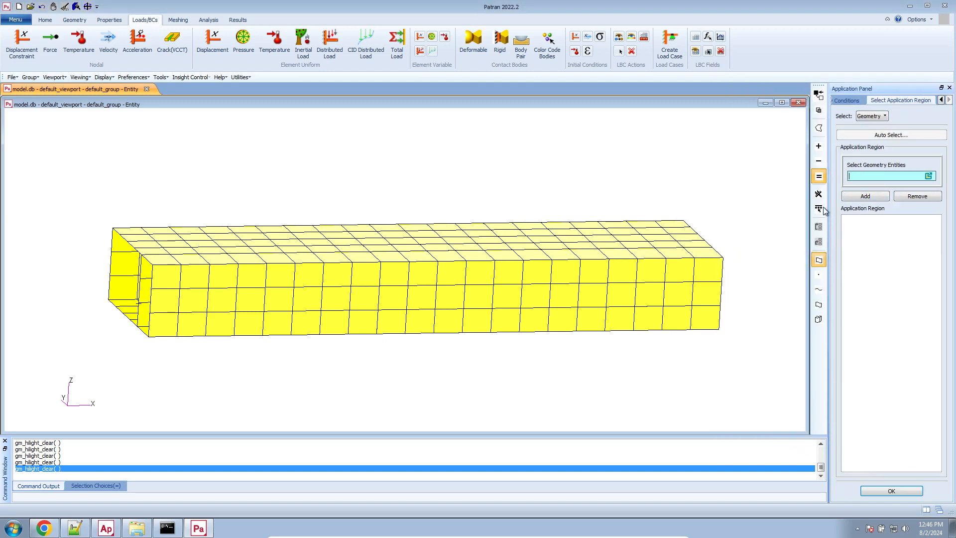
Try to box-select the whole beam for the application region using geometry selection.
{"action": "scroll", "coordinate": [681, 343], "scroll_direction": "down", "scroll_amount": 1}
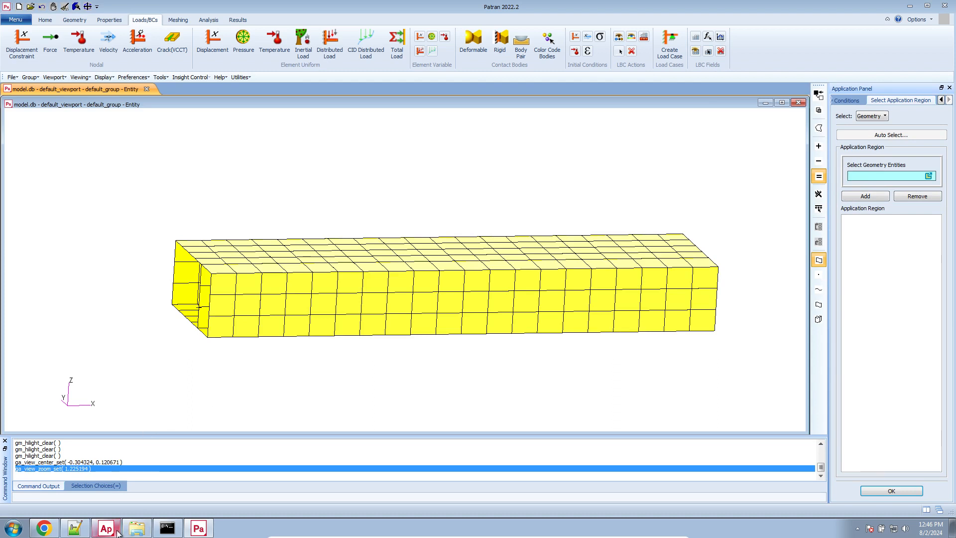
{"action": "mouse_move", "coordinate": [118, 532]}
{"action": "left_click_drag", "start_coordinate": [782, 146], "coordinate": [18, 442]}
{"action": "left_click_drag", "start_coordinate": [67, 200], "coordinate": [792, 441]}
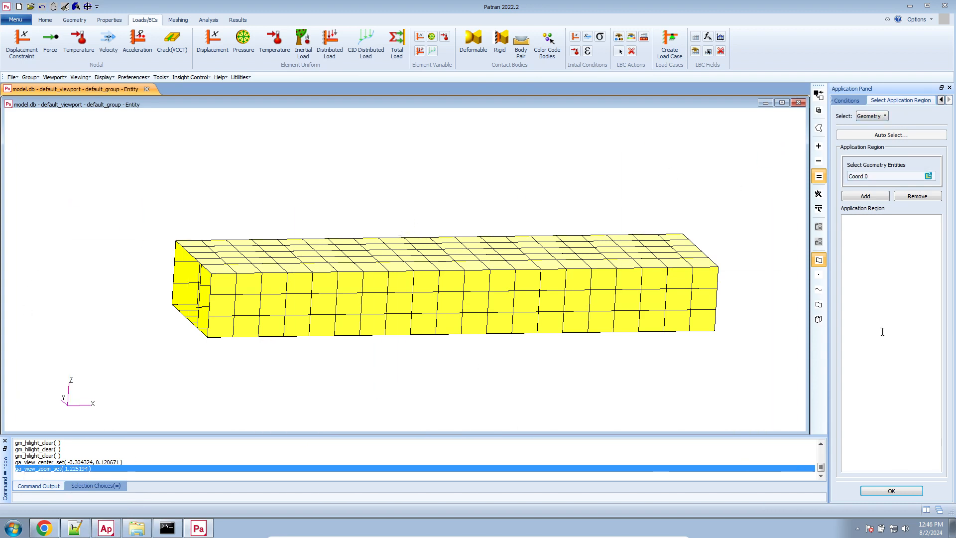
{"action": "left_click_drag", "start_coordinate": [777, 187], "coordinate": [65, 438]}
{"action": "left_click_drag", "start_coordinate": [96, 193], "coordinate": [649, 459]}
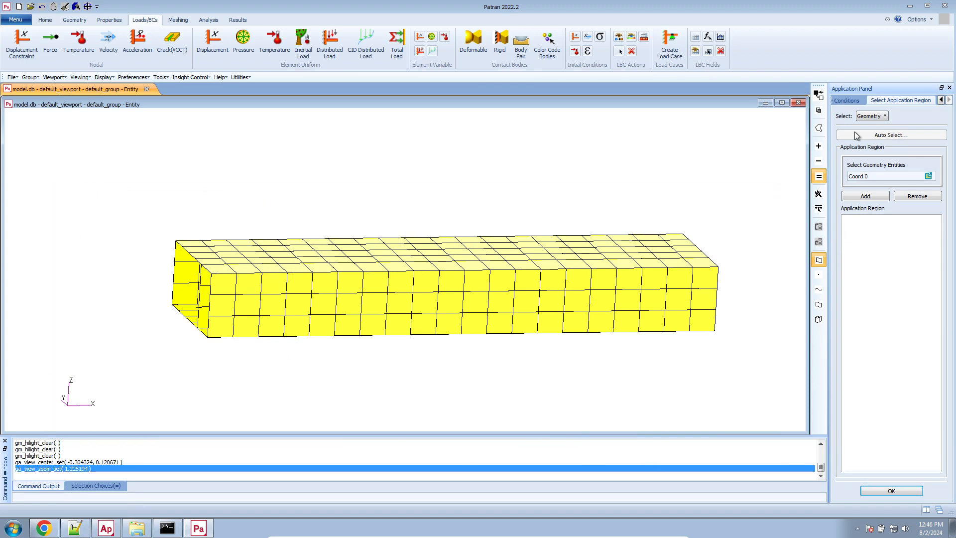
Switch the application region's selection type to FEM so that nodes can be picked.
{"action": "left_click", "coordinate": [870, 115]}
{"action": "left_click", "coordinate": [872, 137]}
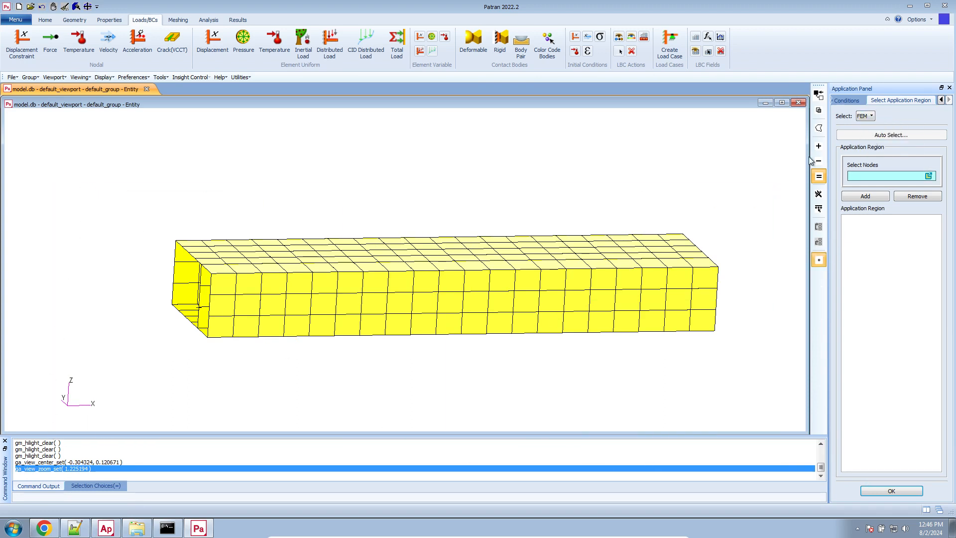
{"action": "left_click_drag", "start_coordinate": [768, 152], "coordinate": [233, 432]}
{"action": "left_click_drag", "start_coordinate": [101, 166], "coordinate": [792, 354]}
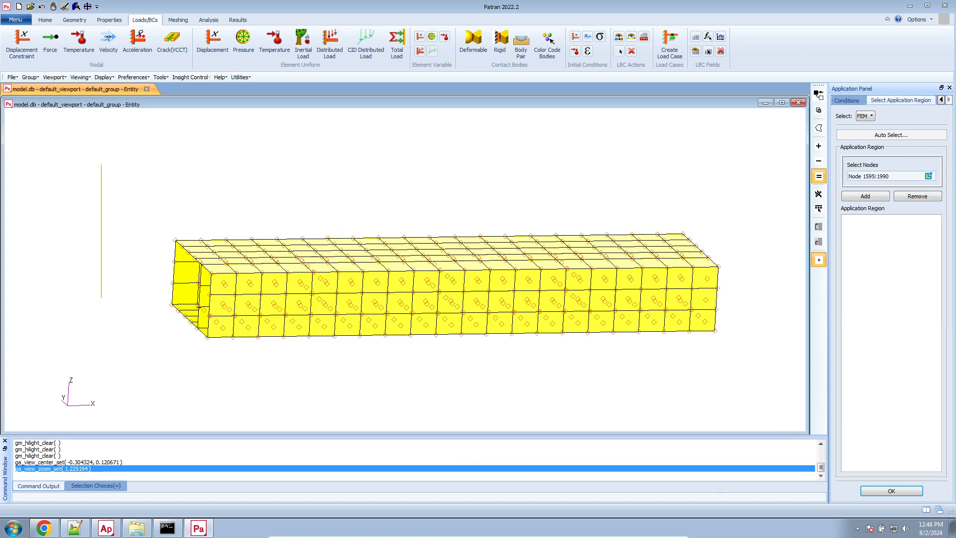
{"action": "left_click_drag", "start_coordinate": [774, 147], "coordinate": [6, 445]}
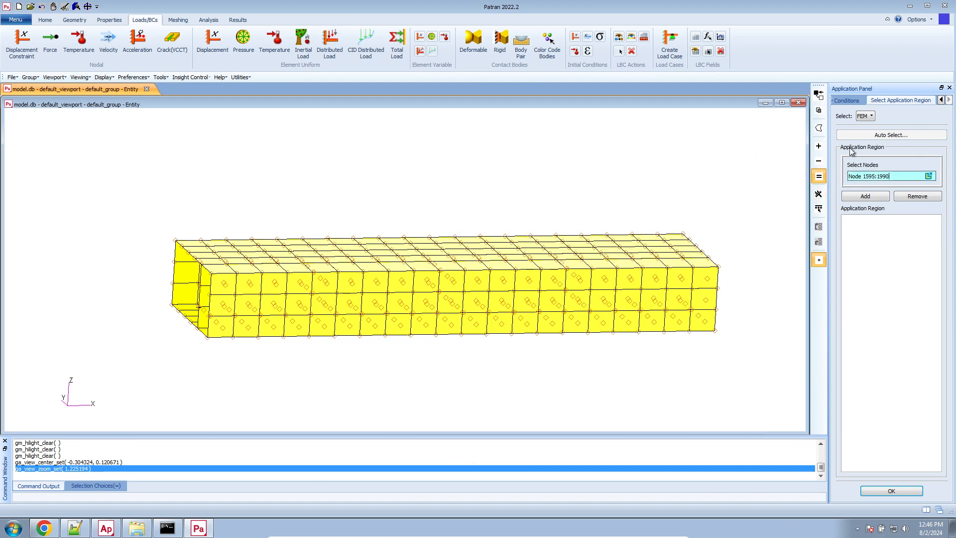
{"action": "left_click", "coordinate": [867, 116]}
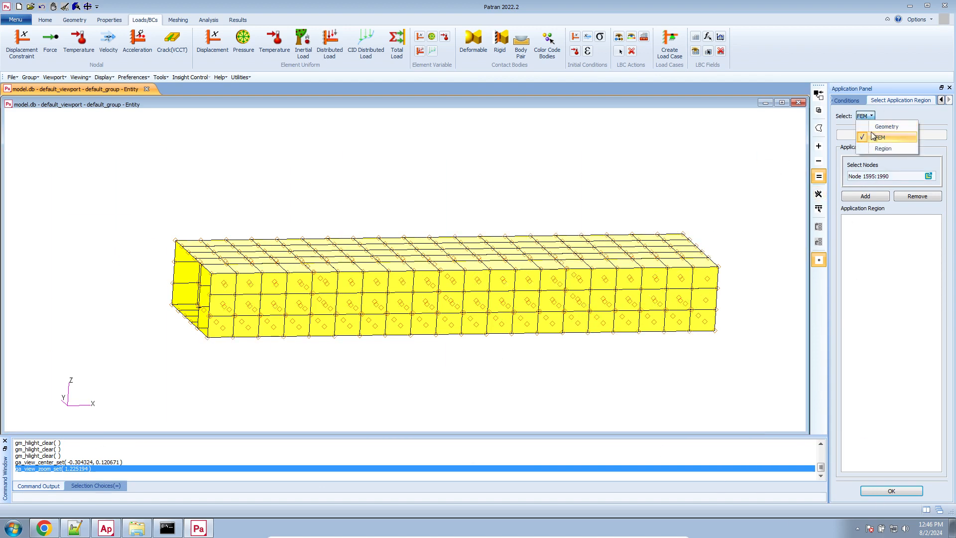
{"action": "left_click", "coordinate": [876, 139]}
{"action": "left_click", "coordinate": [898, 177]}
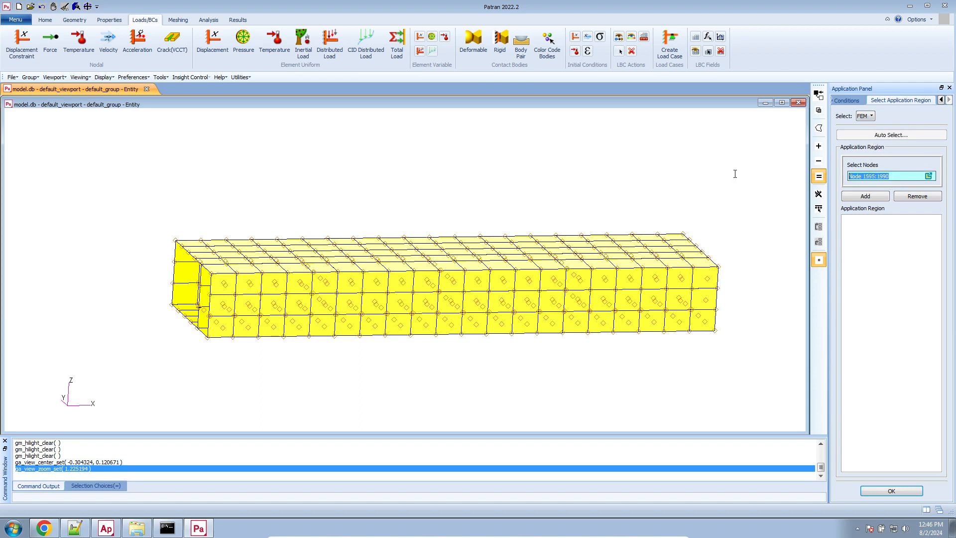
{"action": "key", "text": "Delete"}
Assign all nodes at the beam's minimum-X end as the application region and create the fixed_end constraint.
{"action": "middle_click_drag", "start_coordinate": [240, 396], "coordinate": [234, 385]}
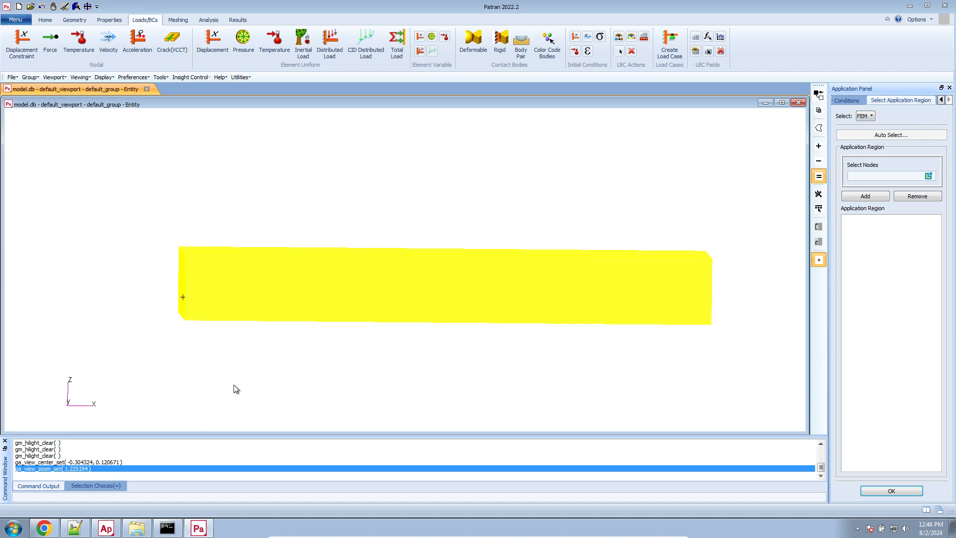
{"action": "left_click_drag", "start_coordinate": [140, 208], "coordinate": [193, 342]}
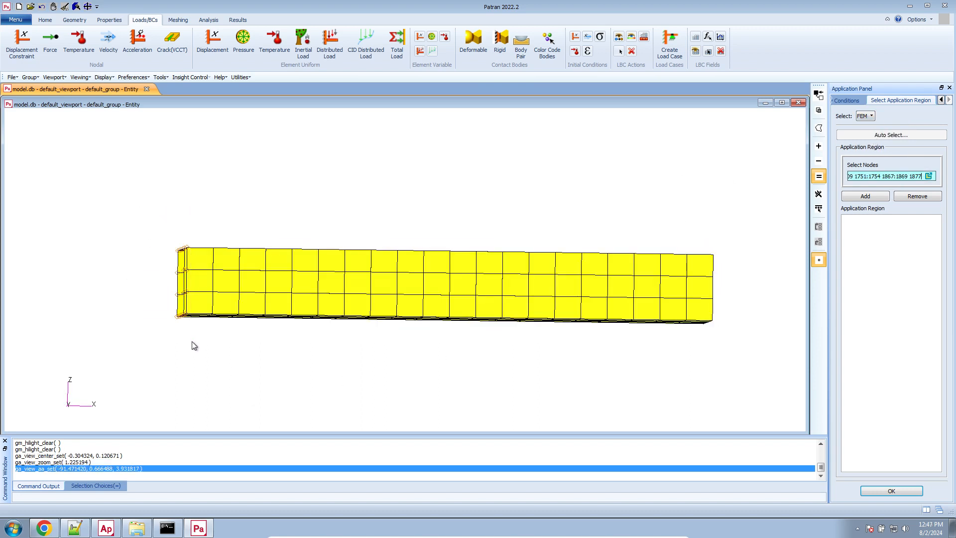
{"action": "scroll", "coordinate": [156, 312], "scroll_direction": "up", "scroll_amount": 5}
{"action": "scroll", "coordinate": [184, 248], "scroll_direction": "down", "scroll_amount": 3}
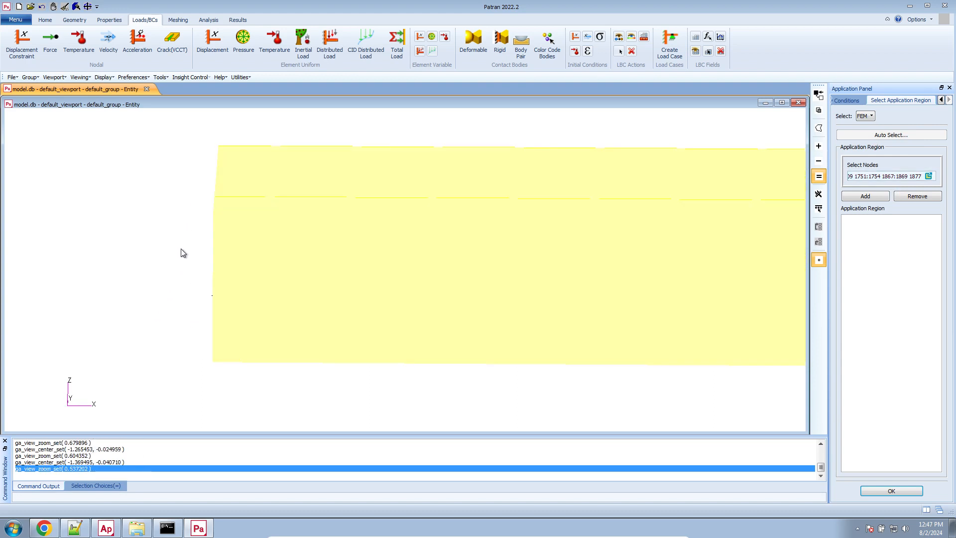
{"action": "scroll", "coordinate": [231, 258], "scroll_direction": "down", "scroll_amount": 1}
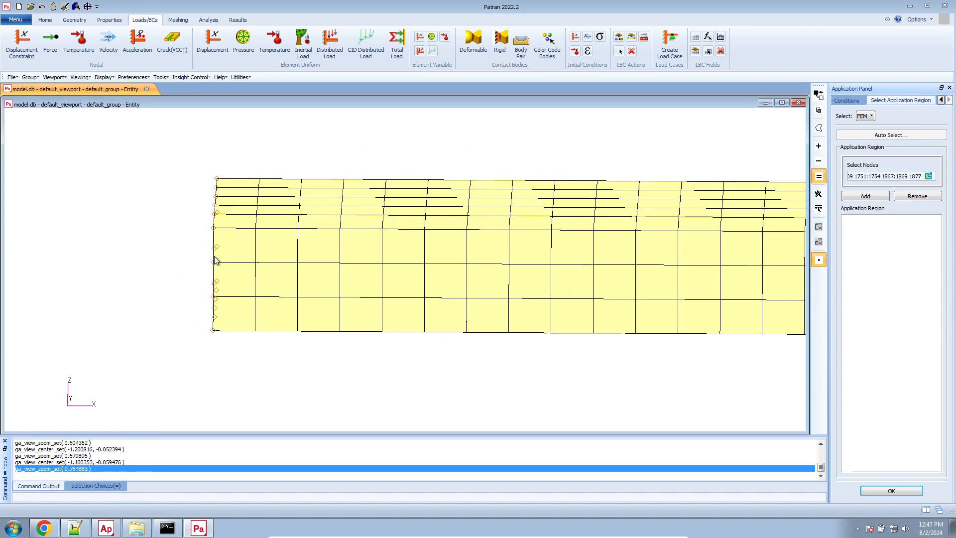
{"action": "left_click", "coordinate": [866, 196]}
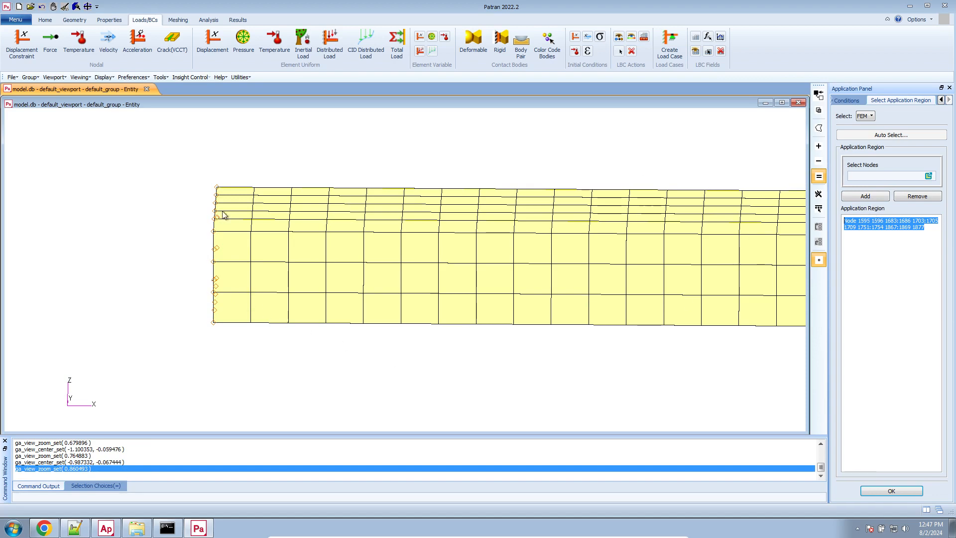
{"action": "left_click", "coordinate": [869, 492]}
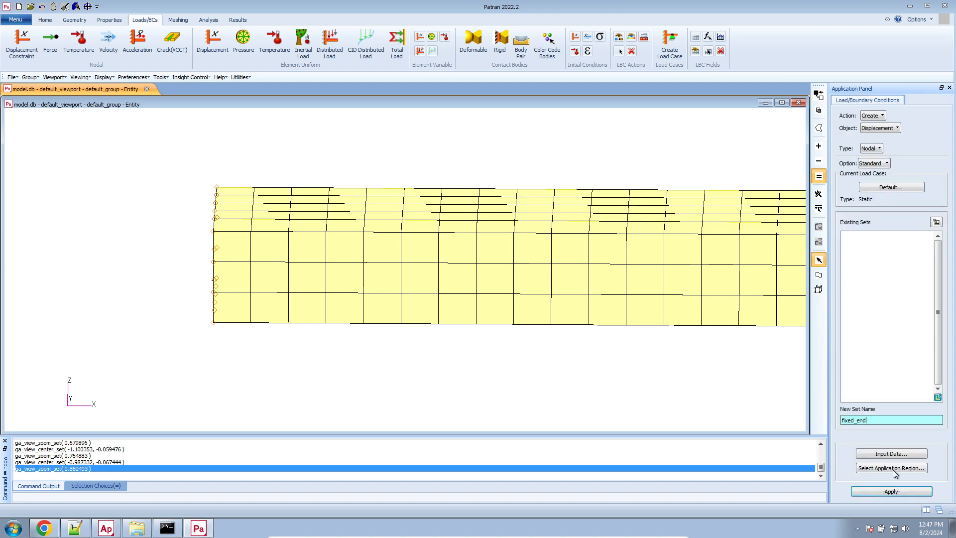
{"action": "left_click", "coordinate": [893, 491]}
Switch the viewport to the dark blue gradient background and examine the constraint markers at the fixed end.
{"action": "middle_click_drag", "start_coordinate": [381, 372], "coordinate": [262, 255]}
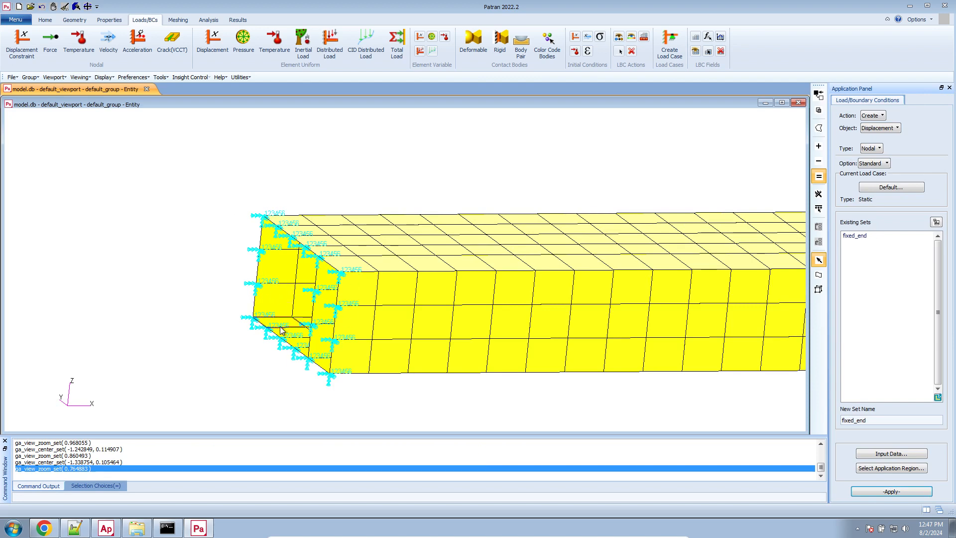
{"action": "scroll", "coordinate": [281, 327], "scroll_direction": "up", "scroll_amount": 4}
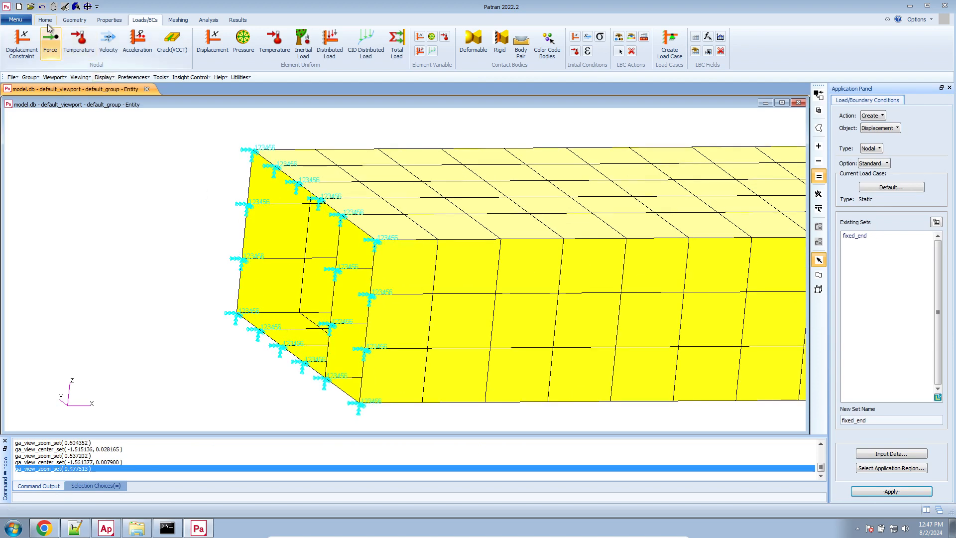
{"action": "left_click", "coordinate": [45, 20]}
{"action": "left_click", "coordinate": [215, 37]}
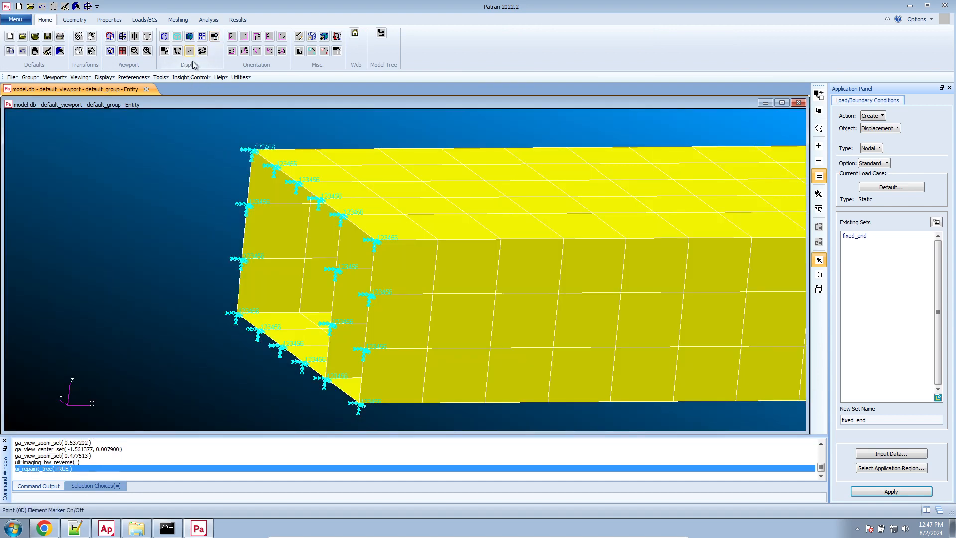
{"action": "left_click", "coordinate": [214, 38]}
{"action": "left_click", "coordinate": [214, 38]}
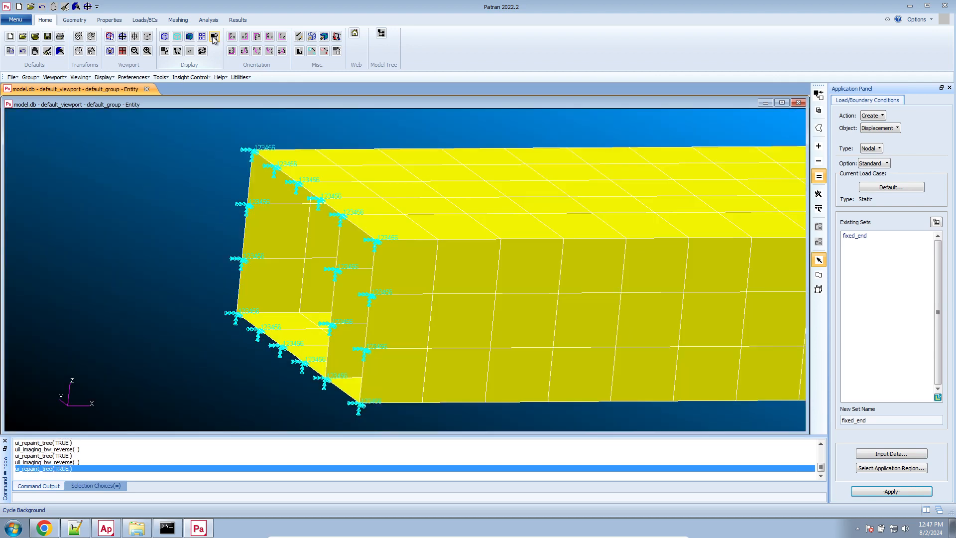
{"action": "scroll", "coordinate": [257, 147], "scroll_direction": "up", "scroll_amount": 5}
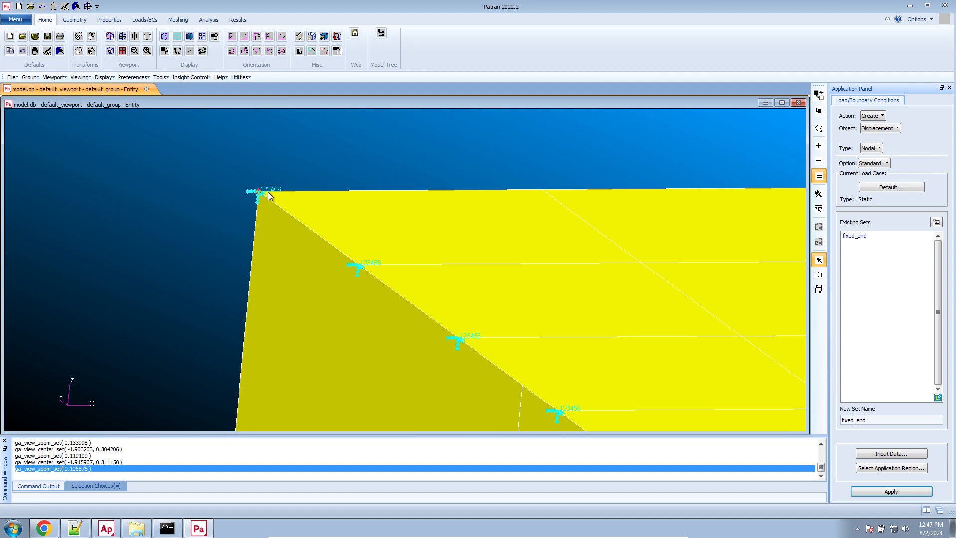
Start a nodal force set named F1 with a force vector of <0 0 -1000> in Coord 0.
{"action": "scroll", "coordinate": [268, 193], "scroll_direction": "down", "scroll_amount": 17}
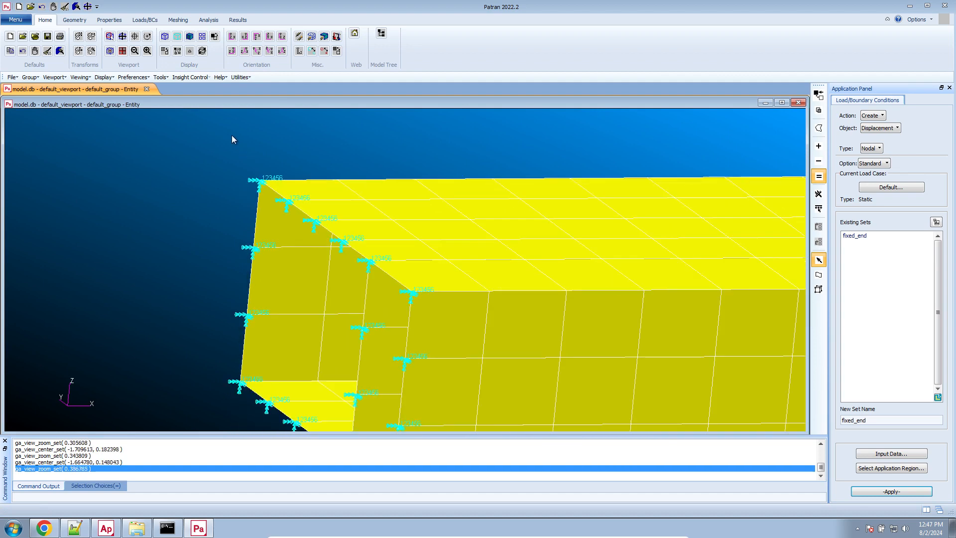
{"action": "scroll", "coordinate": [231, 134], "scroll_direction": "down", "scroll_amount": 6}
{"action": "scroll", "coordinate": [604, 121], "scroll_direction": "up", "scroll_amount": 3}
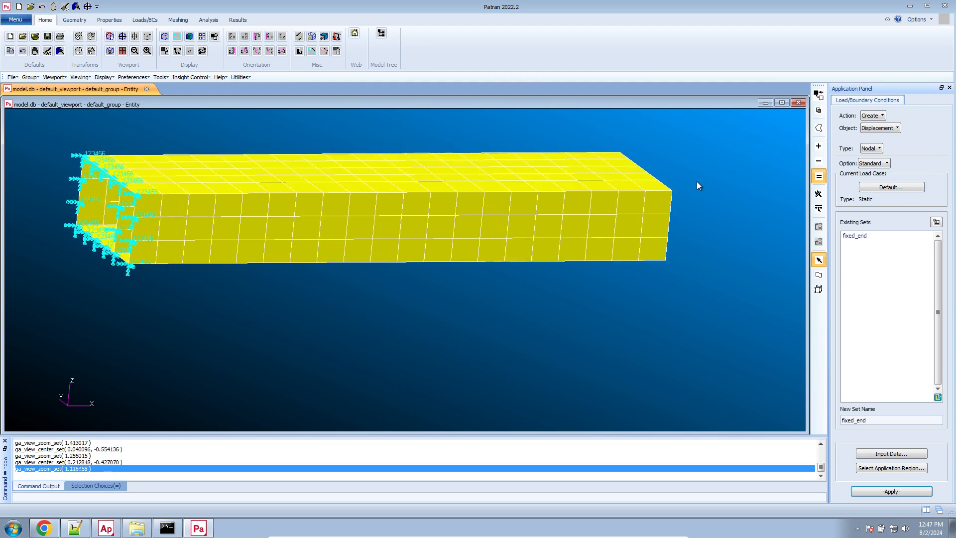
{"action": "middle_click_drag", "start_coordinate": [697, 181], "coordinate": [667, 192]}
{"action": "left_click", "coordinate": [145, 19]}
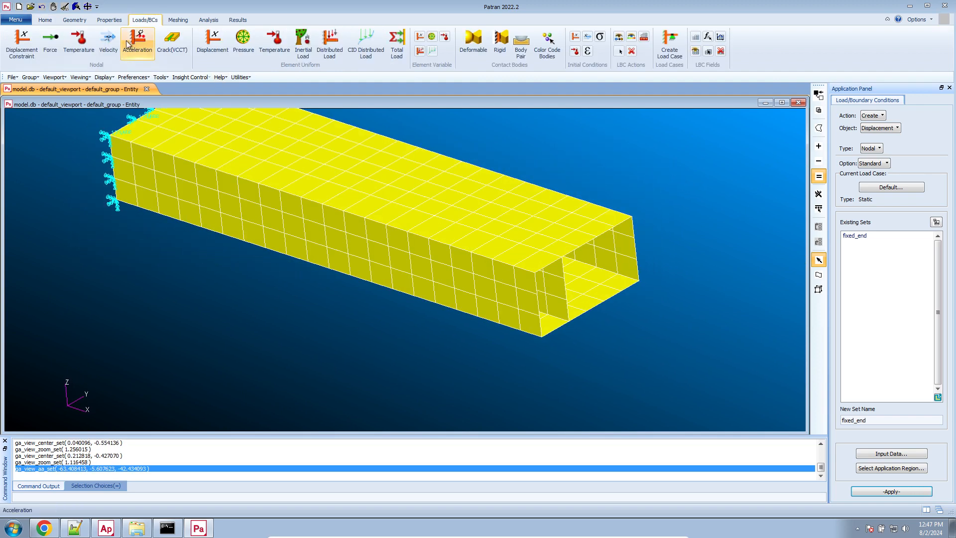
{"action": "left_click", "coordinate": [48, 52]}
{"action": "left_click", "coordinate": [901, 420]}
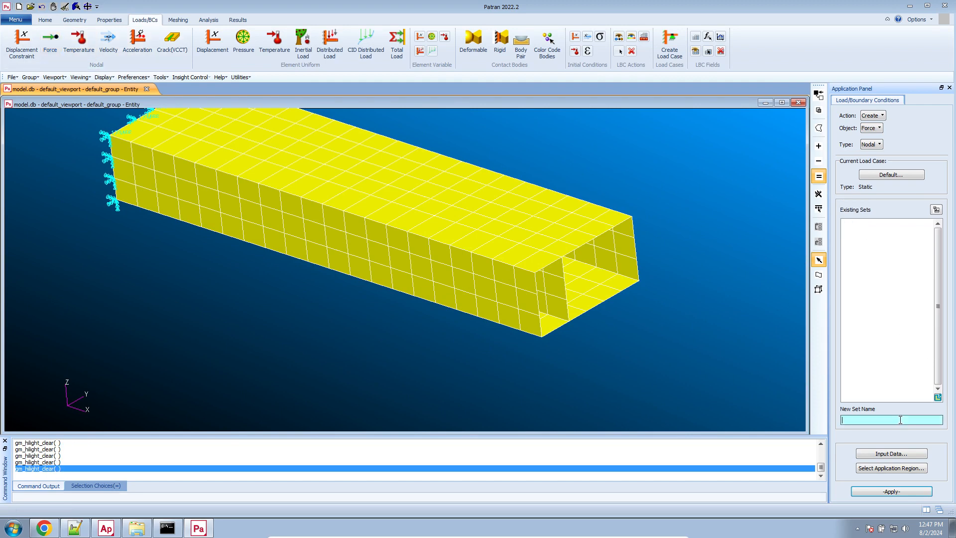
{"action": "left_click", "coordinate": [901, 453]}
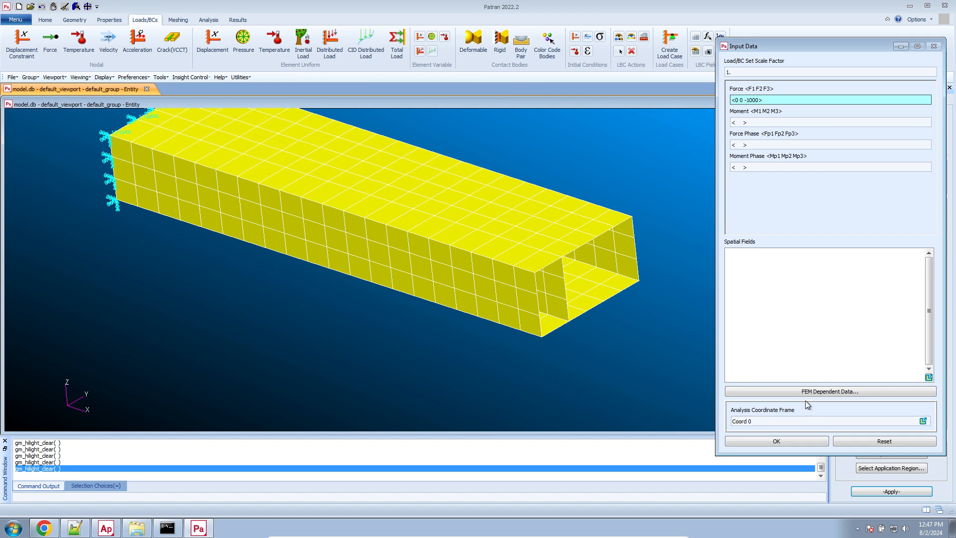
{"action": "left_click", "coordinate": [798, 442]}
Apply F1 to Node 1918 at the free end's far upper corner, using FEM selection, and create the load.
{"action": "left_click", "coordinate": [870, 469]}
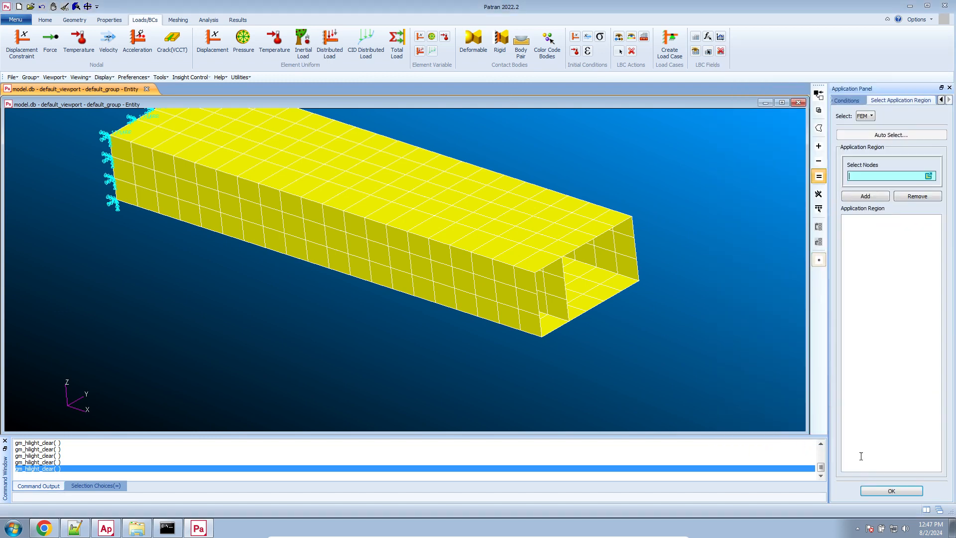
{"action": "left_click", "coordinate": [870, 116]}
{"action": "left_click", "coordinate": [869, 128]}
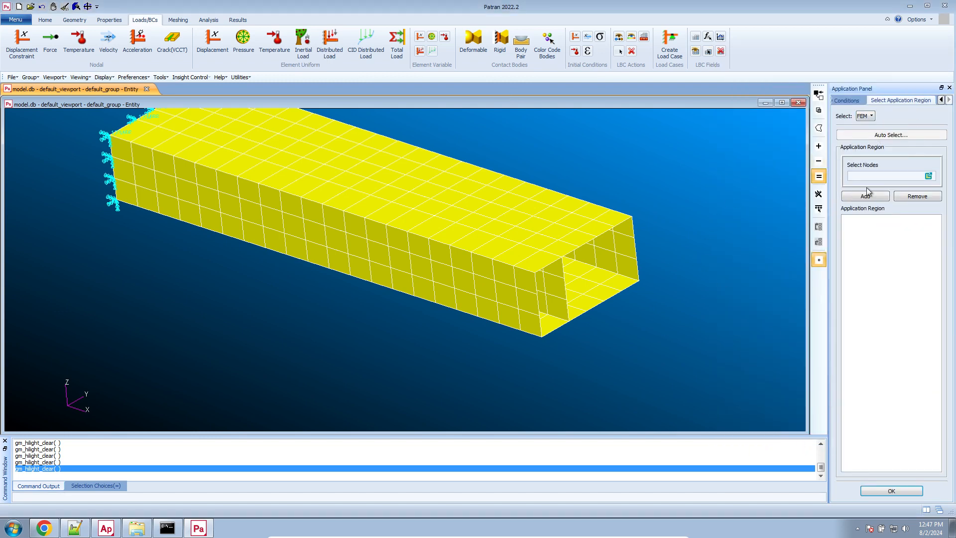
{"action": "left_click", "coordinate": [632, 217]}
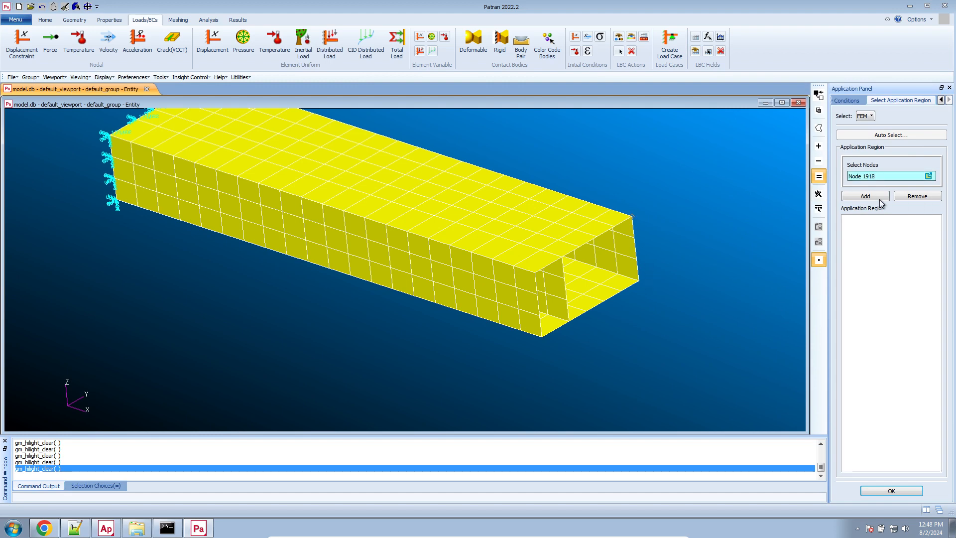
{"action": "left_click", "coordinate": [866, 196]}
{"action": "left_click", "coordinate": [892, 492]}
{"action": "left_click", "coordinate": [890, 491]}
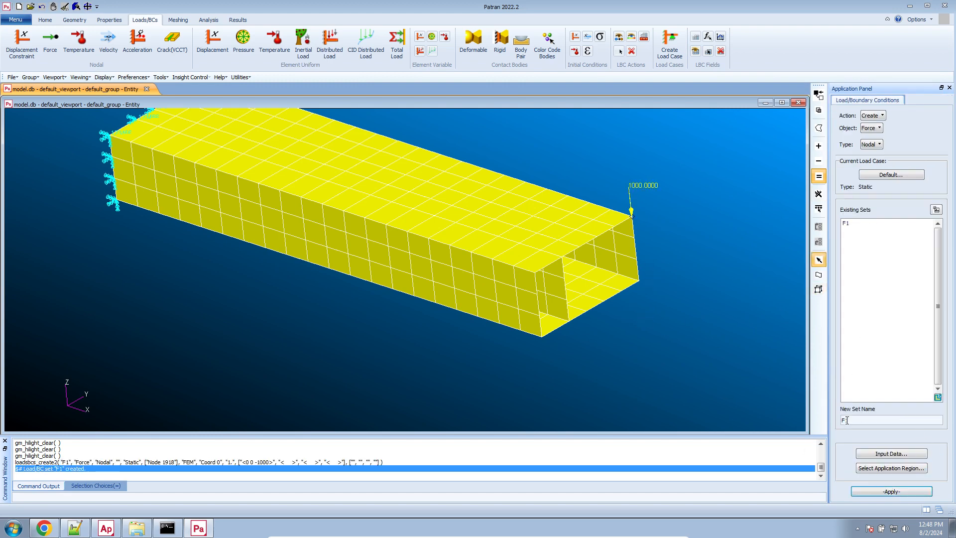
Name a second nodal force set F2 and give it a force of 1000 in the Z direction.
{"action": "left_click_drag", "start_coordinate": [847, 420], "coordinate": [860, 421]}
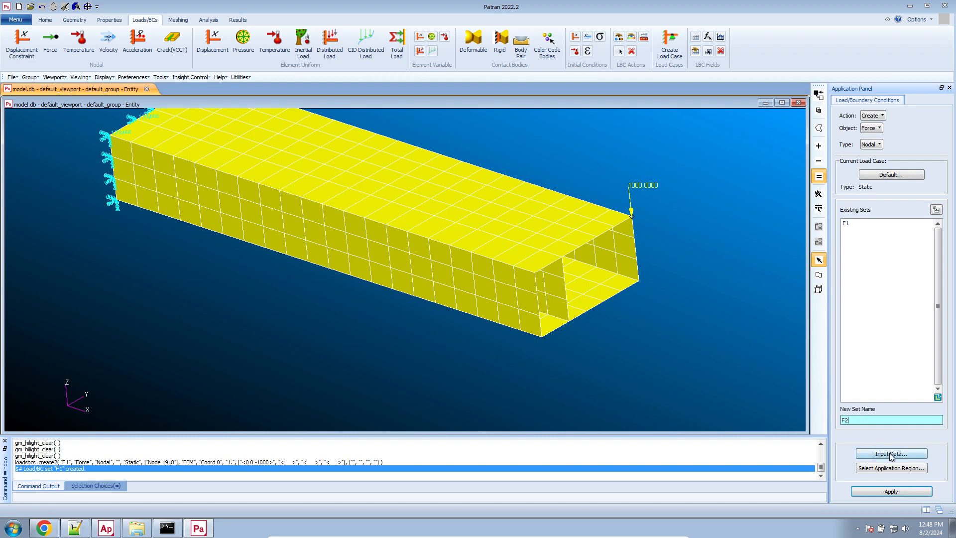
{"action": "left_click", "coordinate": [891, 454]}
{"action": "left_click", "coordinate": [752, 96]}
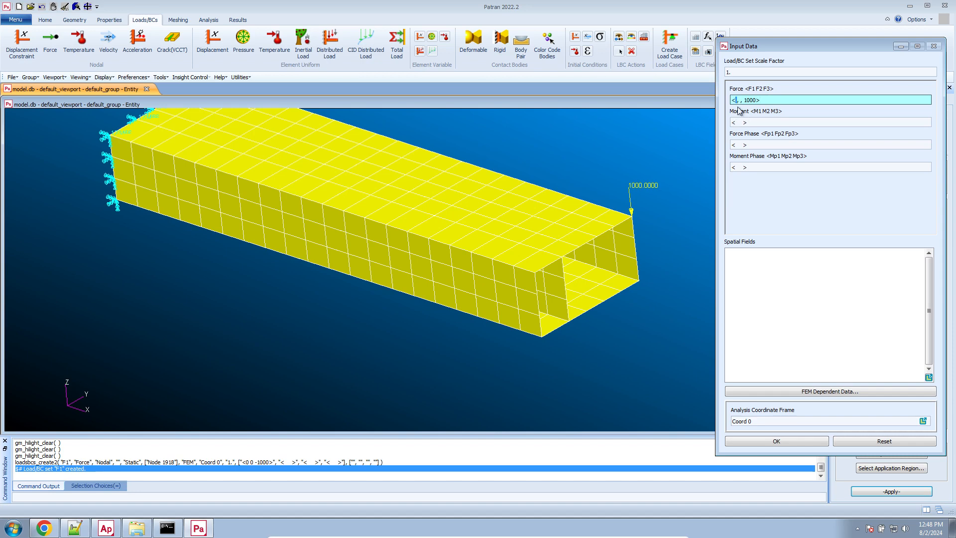
{"action": "left_click", "coordinate": [810, 442]}
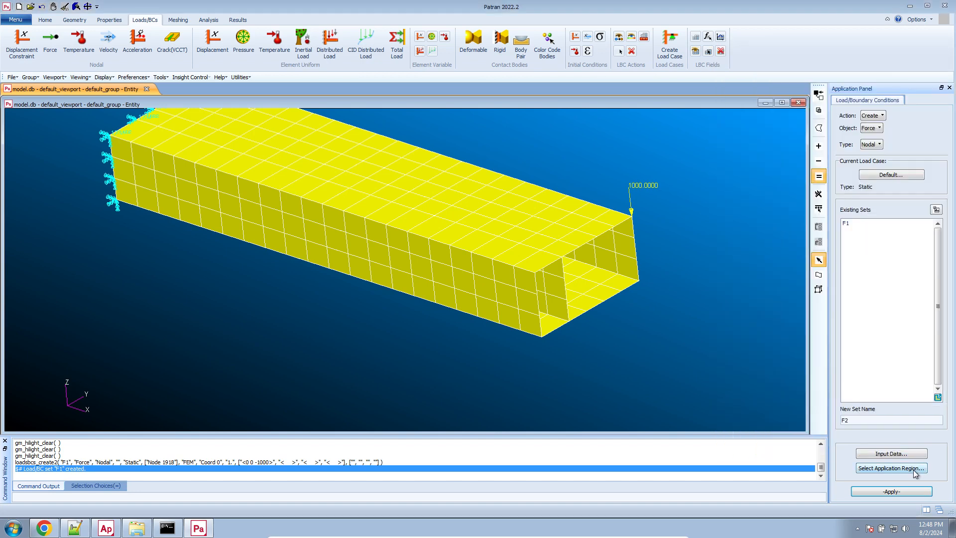
Apply F2 to Node 1799 at the free end's near upper corner, create the load, and inspect both forces.
{"action": "left_click", "coordinate": [916, 470]}
{"action": "left_click", "coordinate": [535, 273]}
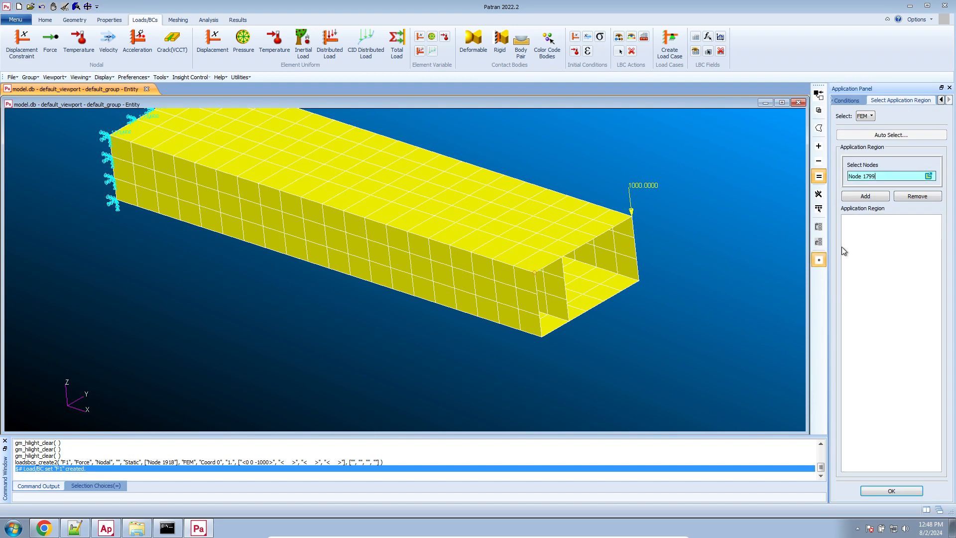
{"action": "left_click", "coordinate": [865, 197]}
{"action": "left_click", "coordinate": [899, 490]}
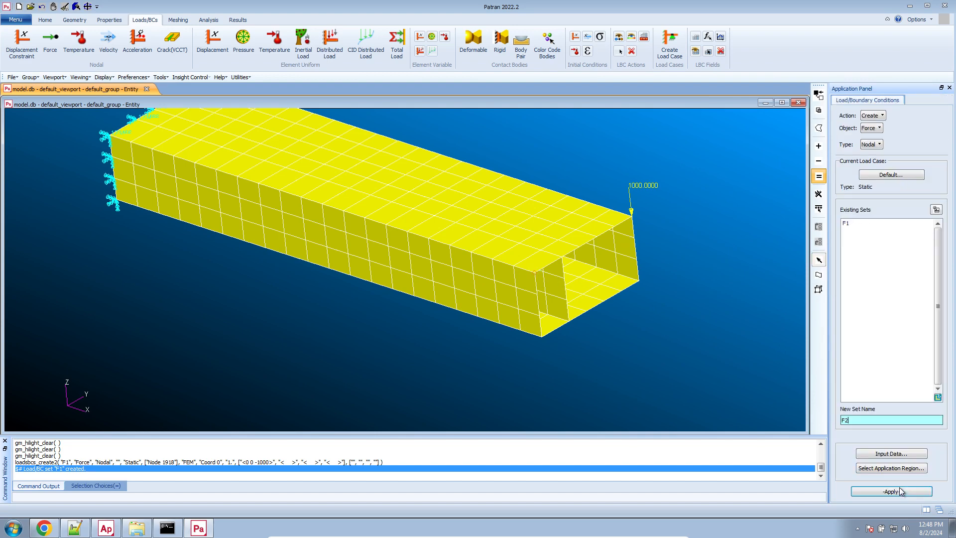
{"action": "left_click", "coordinate": [895, 491]}
{"action": "scroll", "coordinate": [570, 379], "scroll_direction": "down", "scroll_amount": 3}
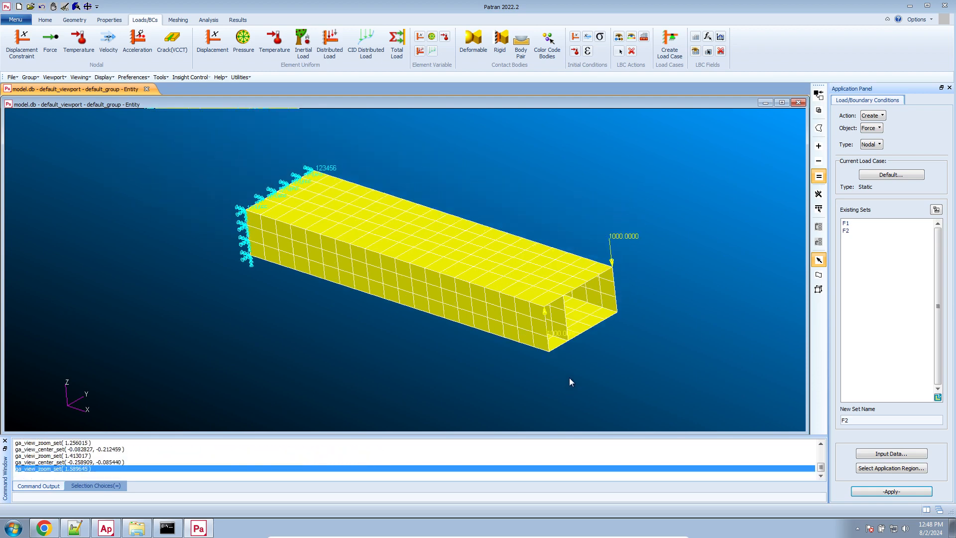
{"action": "scroll", "coordinate": [593, 348], "scroll_direction": "up", "scroll_amount": 3}
{"action": "mouse_move", "coordinate": [599, 346]}
{"action": "middle_mouse_down"}
{"action": "mouse_move", "coordinate": [614, 341]}
{"action": "mouse_move", "coordinate": [591, 355]}
{"action": "middle_mouse_up"}
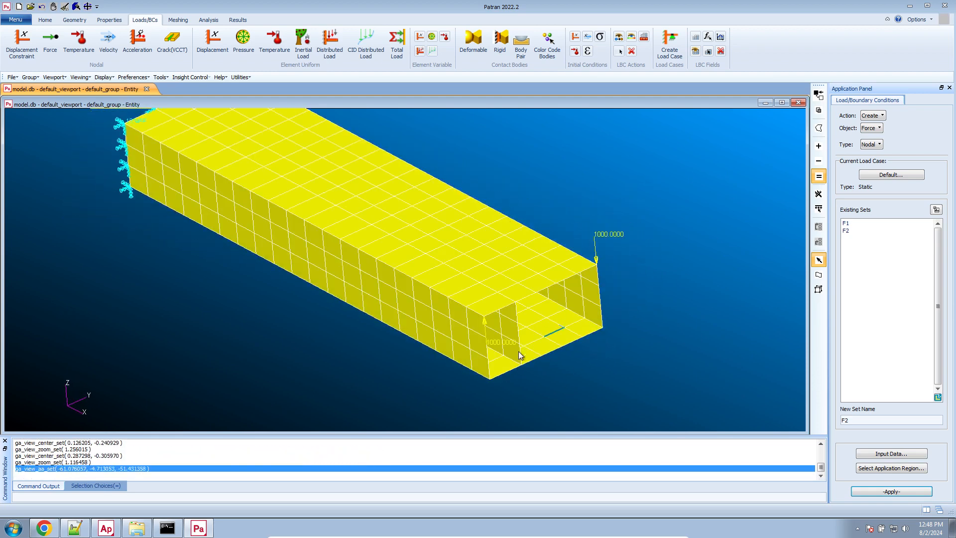
{"action": "mouse_move", "coordinate": [519, 356]}
{"action": "middle_mouse_down"}
{"action": "mouse_move", "coordinate": [606, 367]}
{"action": "mouse_move", "coordinate": [583, 352]}
{"action": "mouse_move", "coordinate": [606, 361]}
{"action": "mouse_move", "coordinate": [606, 377]}
{"action": "middle_mouse_up"}
Show the model tree and open the Default load case for modification to check its assigned loads and constraints.
{"action": "left_click", "coordinate": [45, 20]}
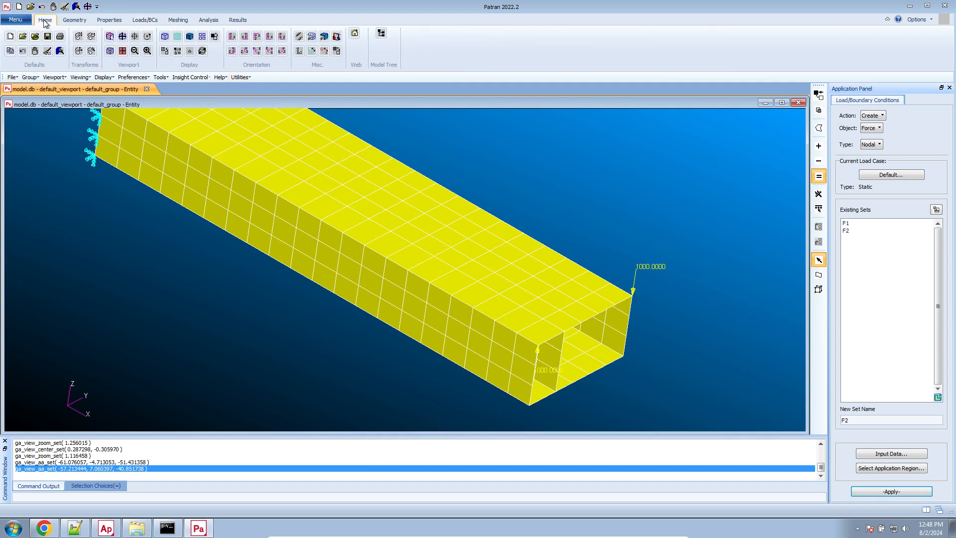
{"action": "left_click", "coordinate": [381, 34]}
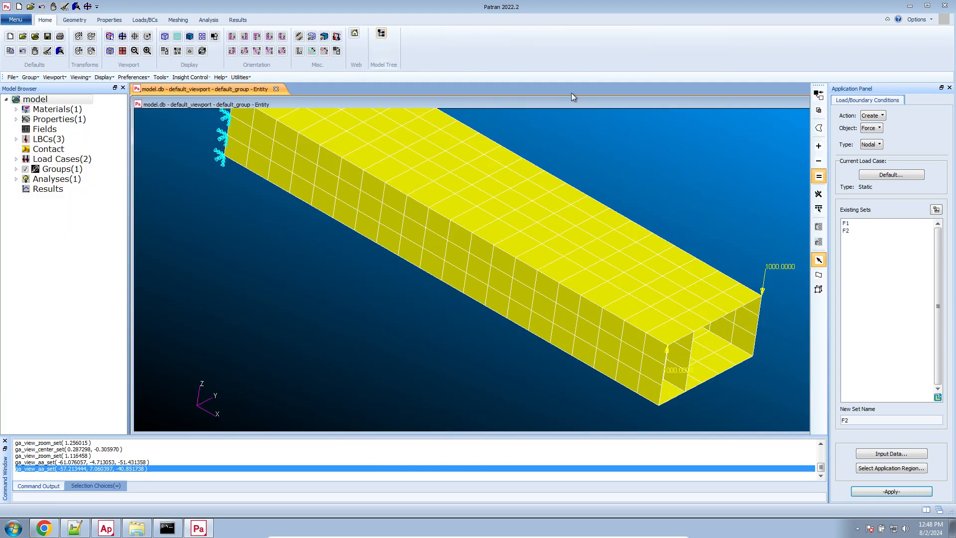
{"action": "left_click", "coordinate": [16, 159]}
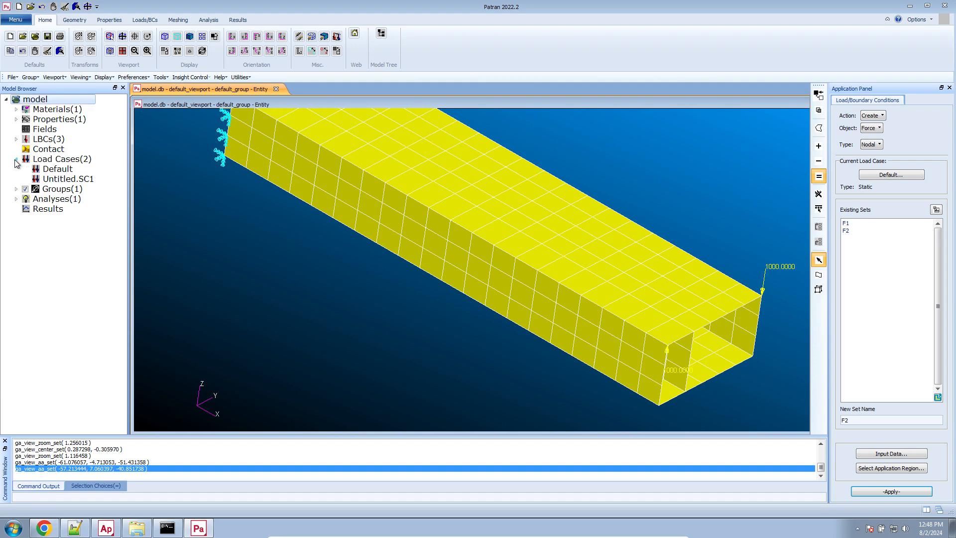
{"action": "left_click", "coordinate": [43, 180]}
{"action": "left_click", "coordinate": [53, 170]}
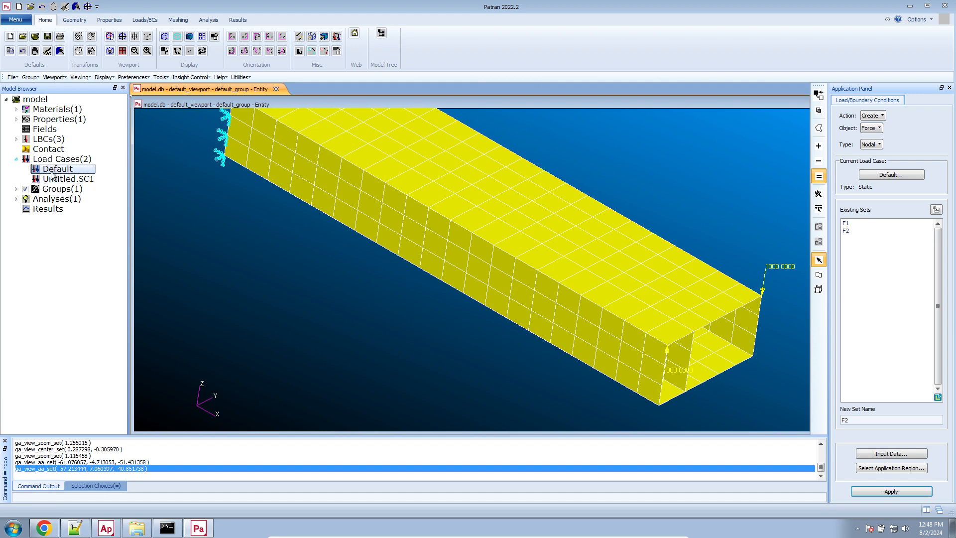
{"action": "right_click", "coordinate": [52, 175]}
{"action": "left_click", "coordinate": [75, 183]}
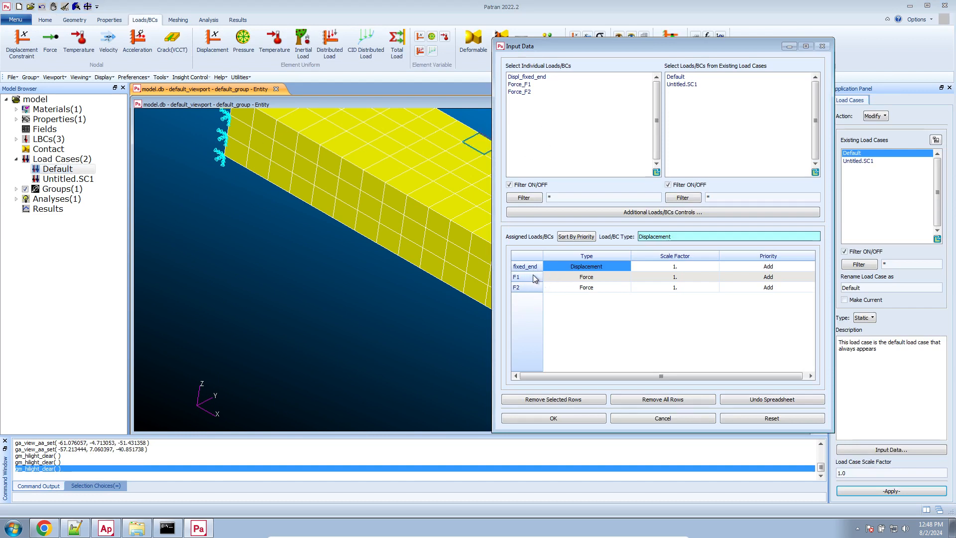
{"action": "left_click", "coordinate": [576, 418]}
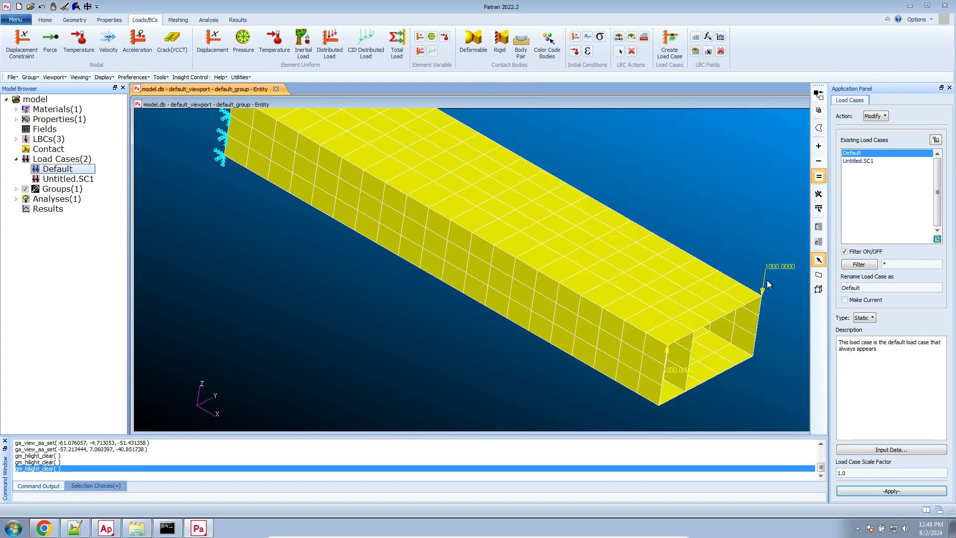
Set up a full-run analysis of the entire model with job name model_test_run and the Normal Modes solution type.
{"action": "left_click", "coordinate": [209, 20]}
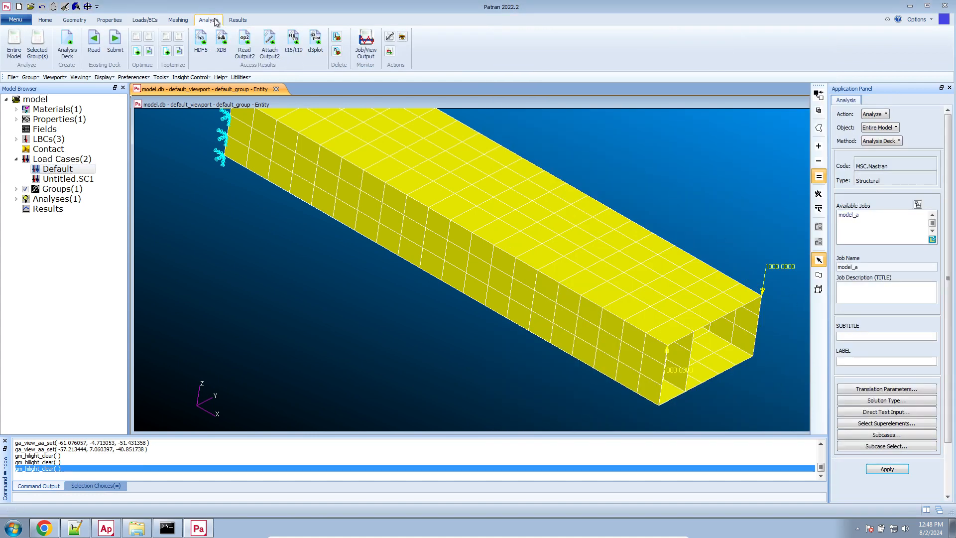
{"action": "left_click", "coordinate": [14, 50]}
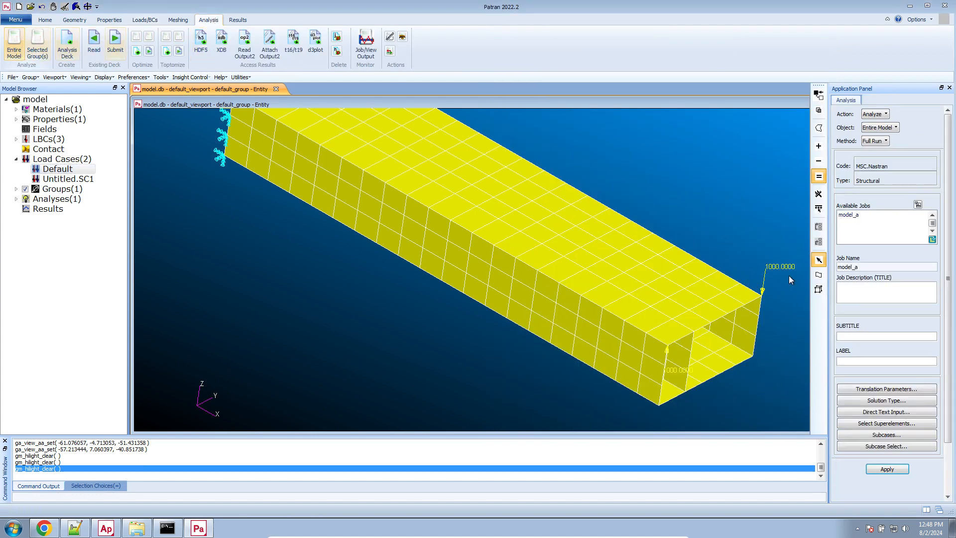
{"action": "type", "text": "test_run"}
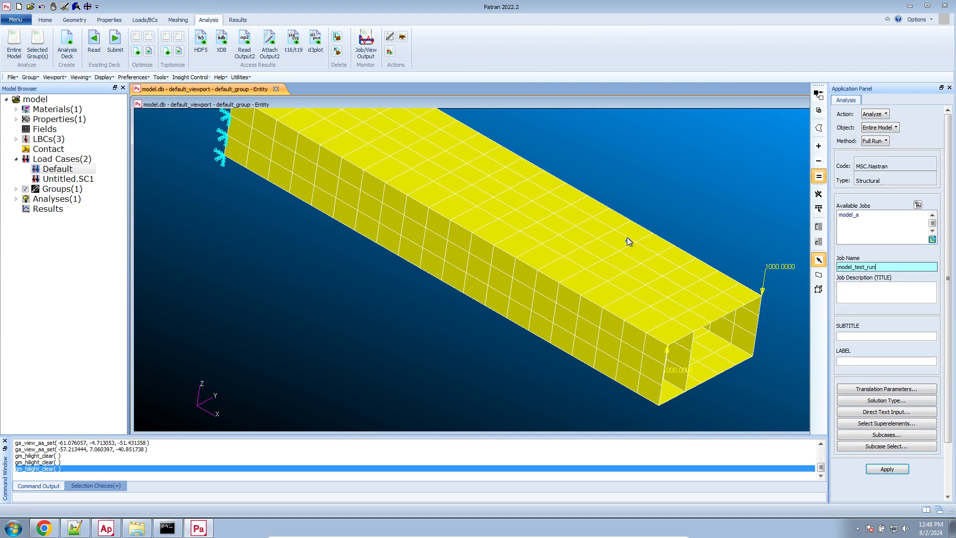
{"action": "left_click", "coordinate": [896, 401]}
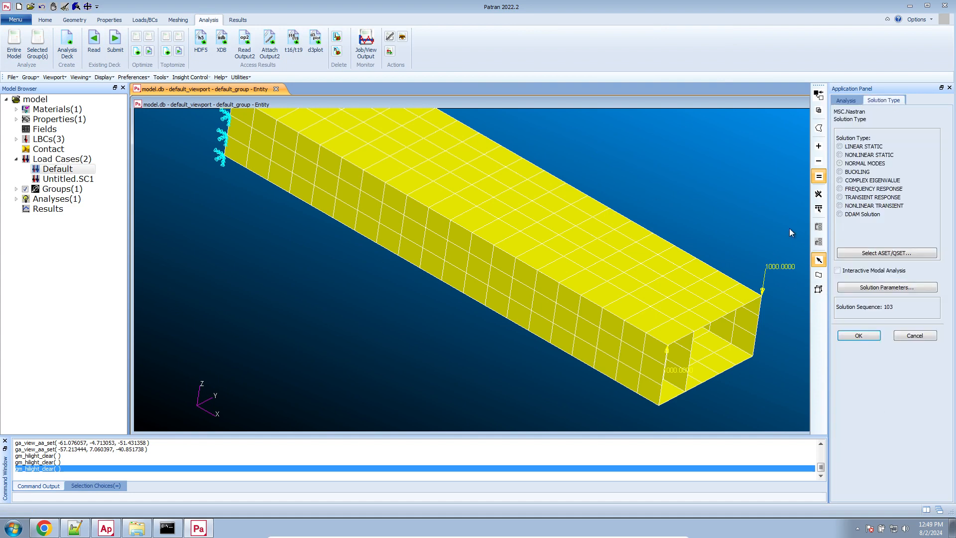
{"action": "left_click", "coordinate": [866, 164]}
{"action": "left_click", "coordinate": [860, 336]}
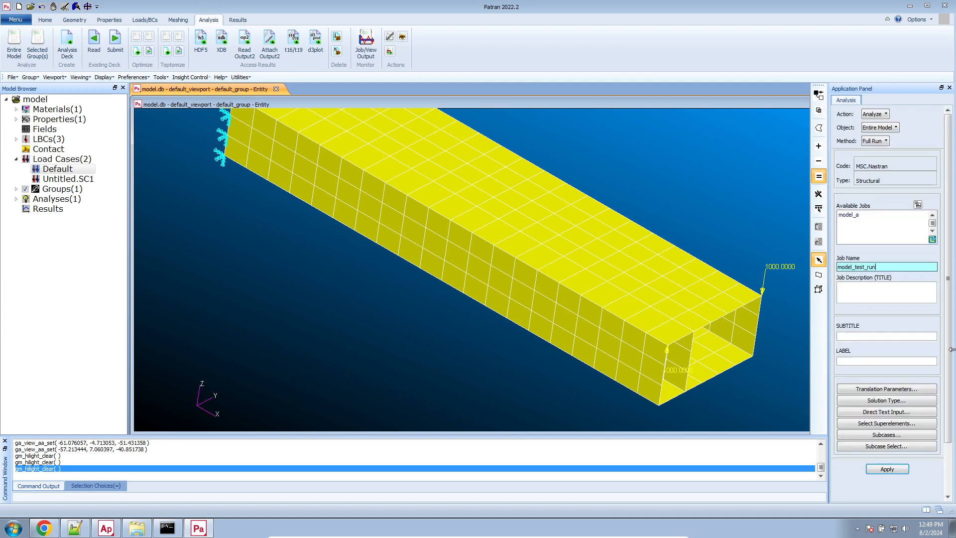
Reselect Default as the only subcase for model_test_run and submit the job to Nastran.
{"action": "left_click", "coordinate": [896, 396]}
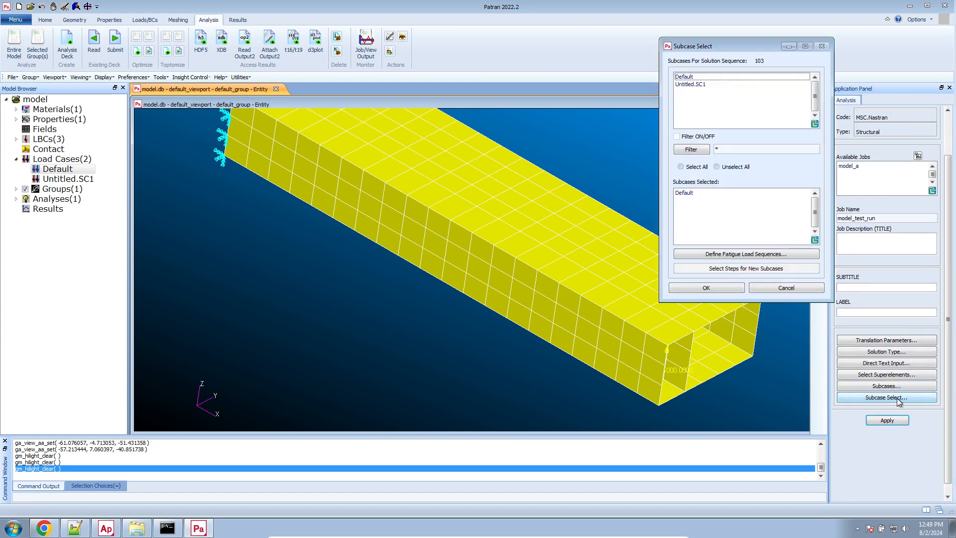
{"action": "left_click", "coordinate": [712, 193]}
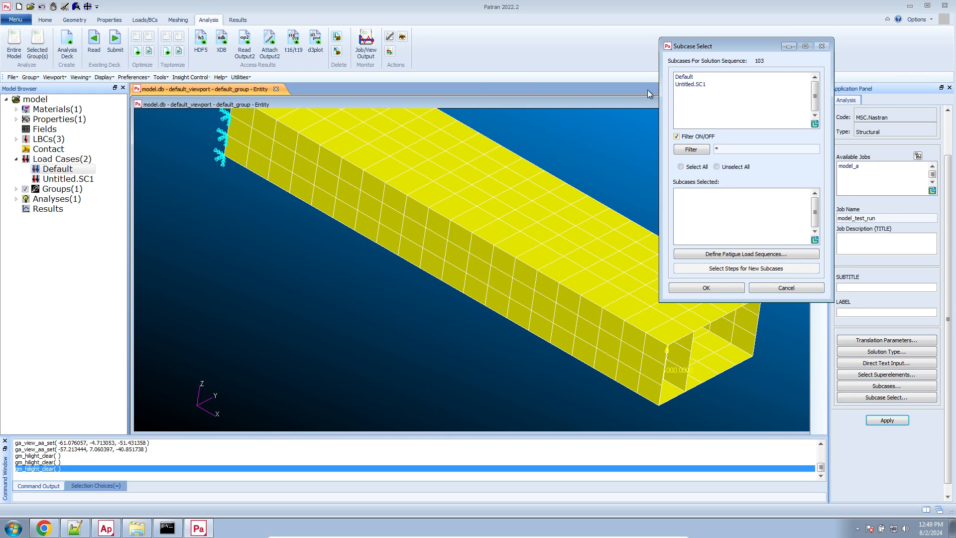
{"action": "left_click", "coordinate": [685, 77]}
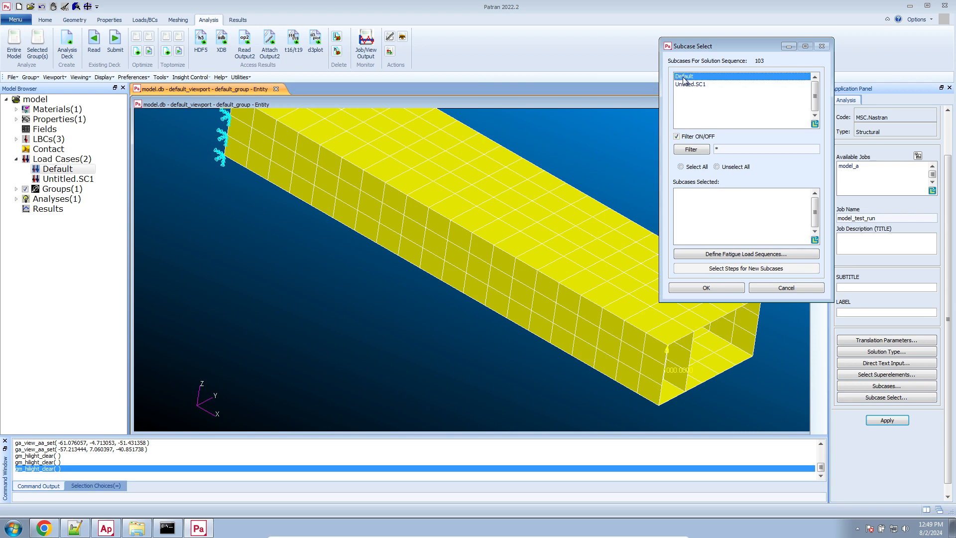
{"action": "left_click", "coordinate": [707, 288]}
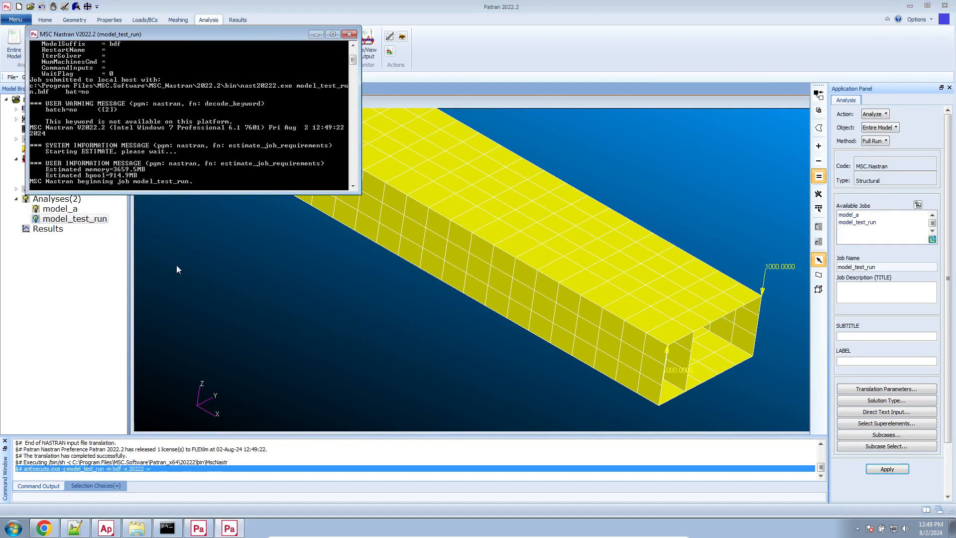
Show the loads and boundary conditions assigned to the Default load case and close the list after reviewing it.
{"action": "right_click", "coordinate": [50, 170]}
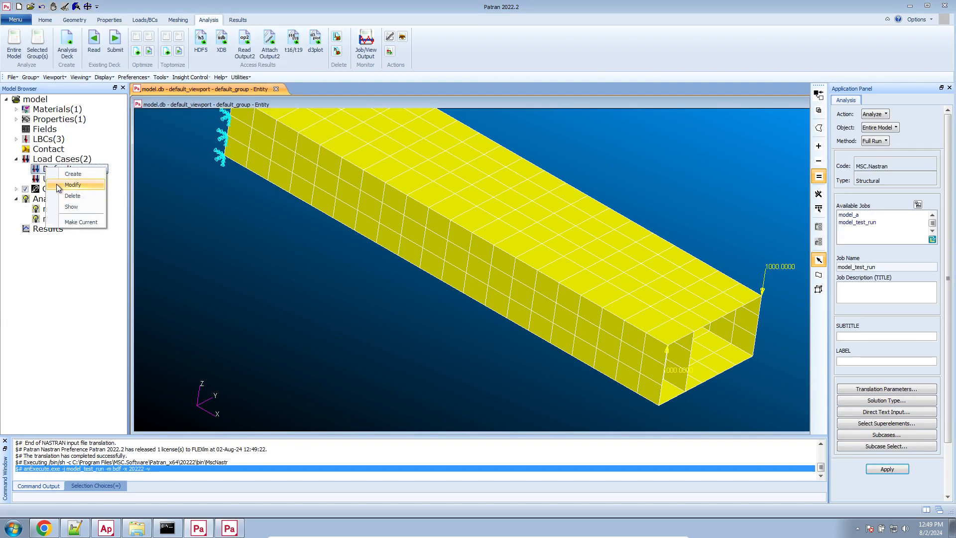
{"action": "left_click", "coordinate": [70, 207]}
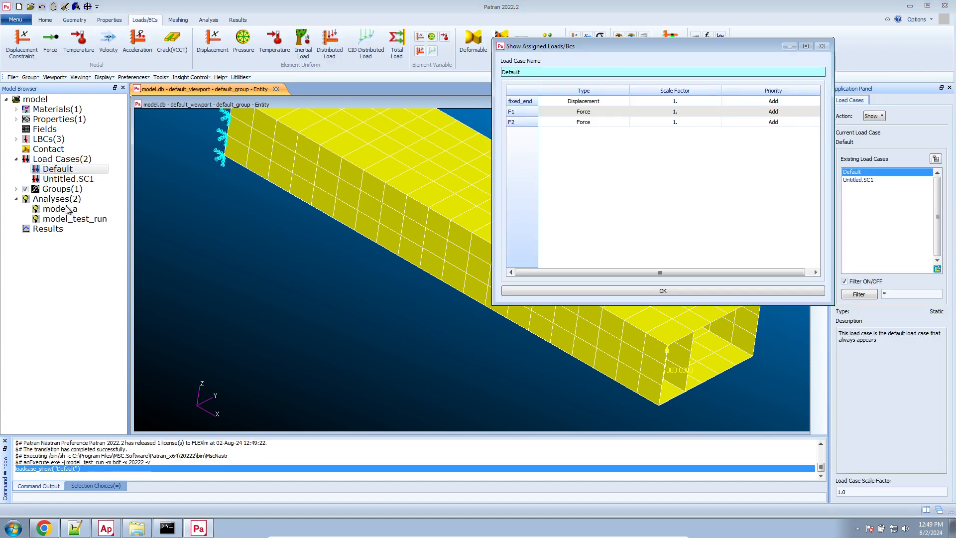
{"action": "left_click_drag", "start_coordinate": [683, 49], "coordinate": [518, 149]}
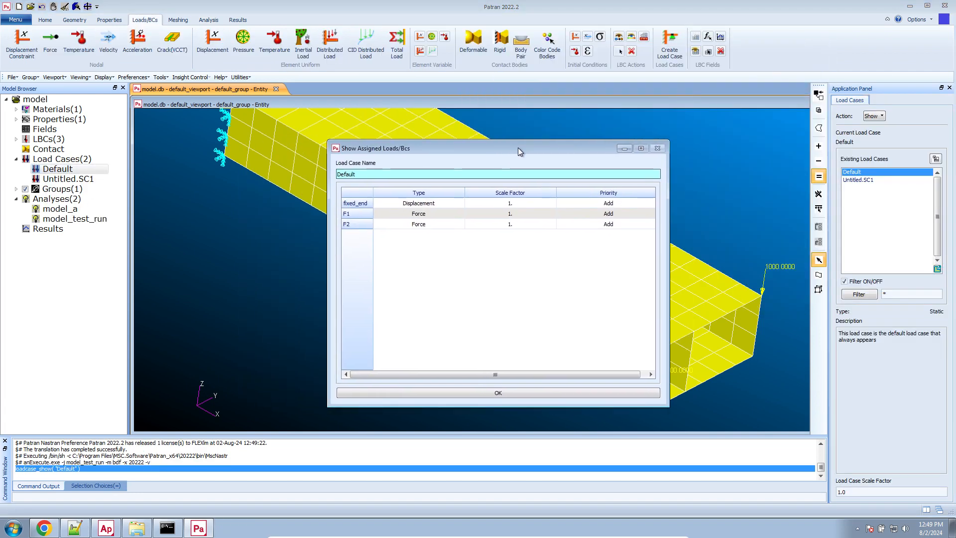
{"action": "left_click", "coordinate": [503, 394]}
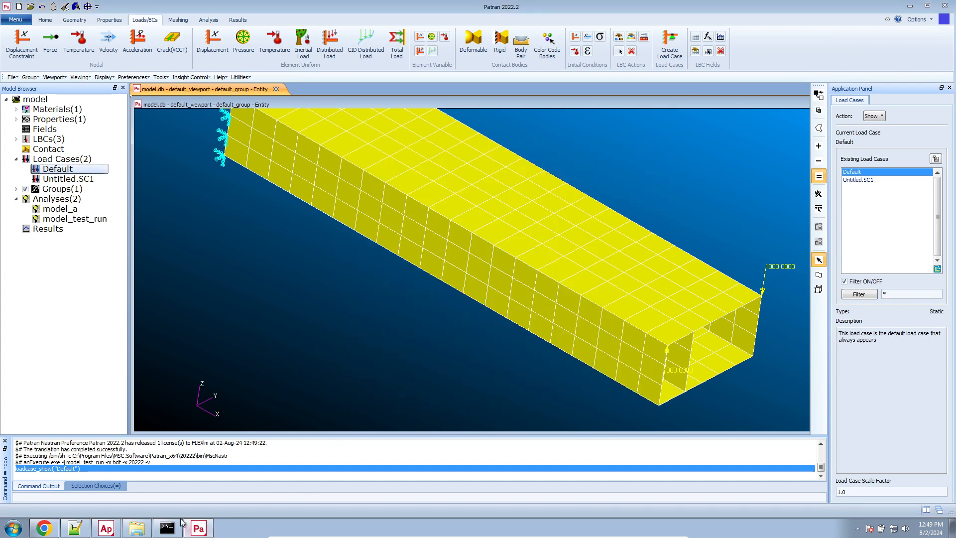
Attach the HDF5 result entities of the model_test_run job to the model database.
{"action": "left_click", "coordinate": [211, 20]}
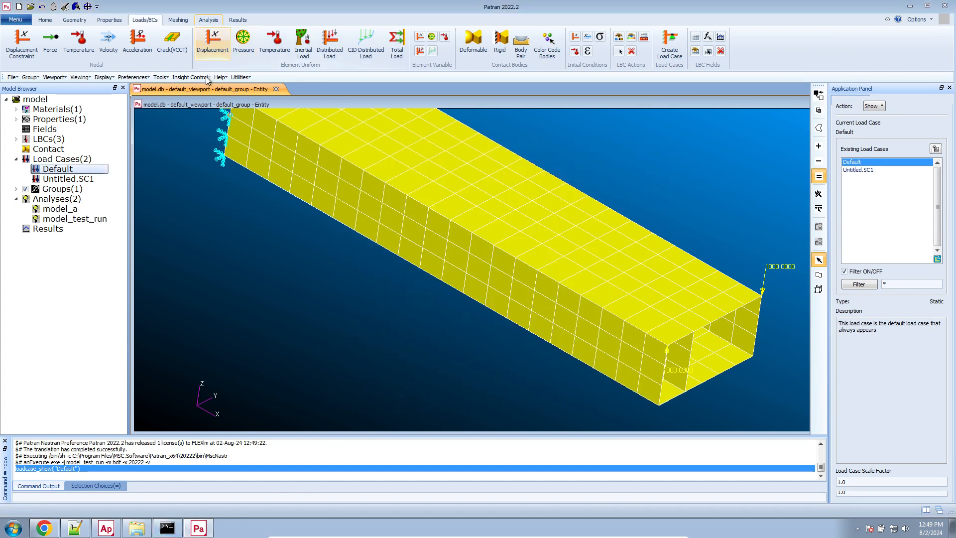
{"action": "left_click", "coordinate": [201, 50]}
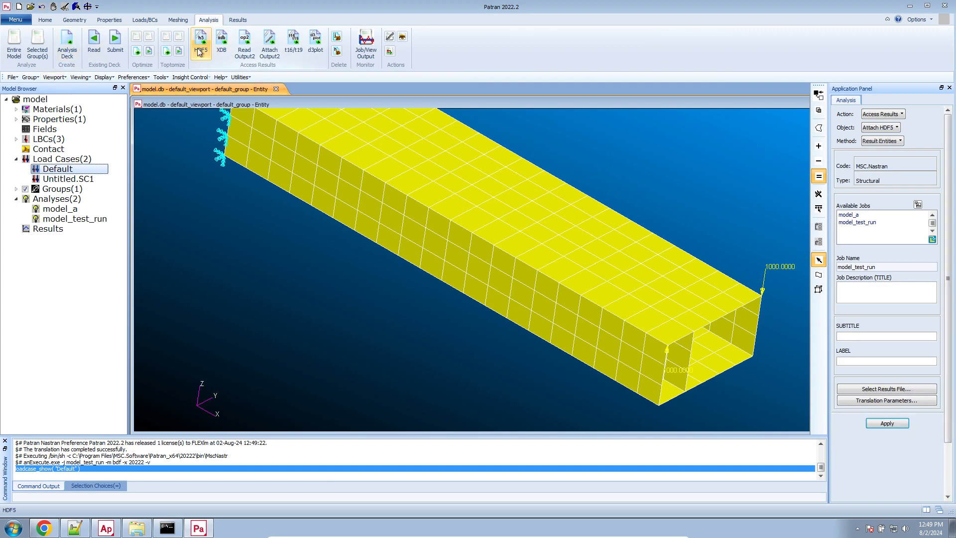
{"action": "left_click", "coordinate": [872, 424]}
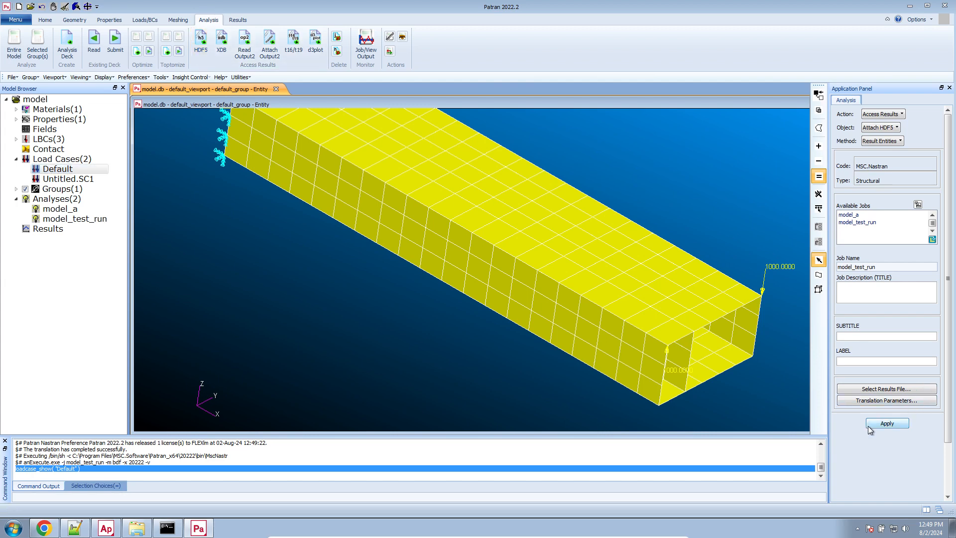
Find the job's output files in the pat_c folder on the Desktop and open model_test_run.f06 in Notepad++.
{"action": "left_click", "coordinate": [137, 528]}
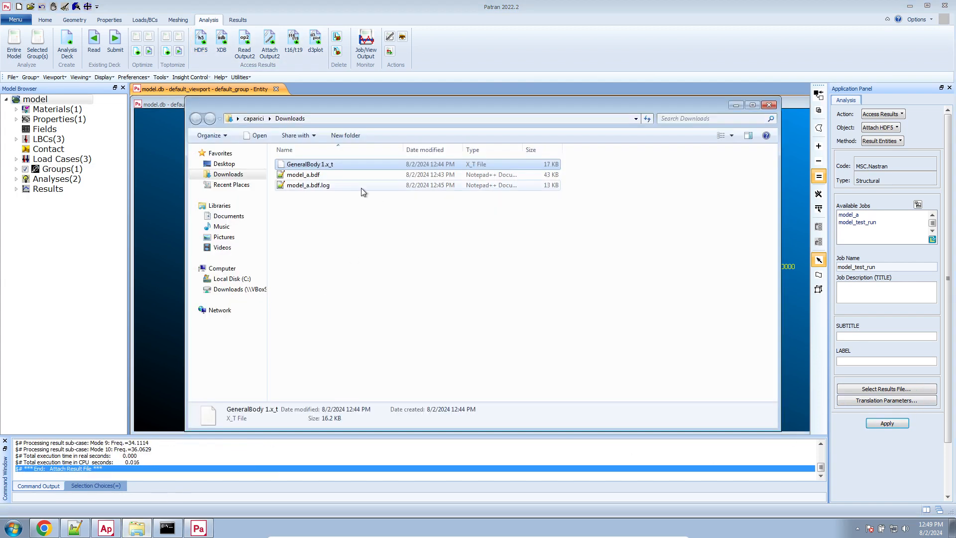
{"action": "left_click", "coordinate": [225, 164]}
{"action": "double_click", "coordinate": [324, 299]}
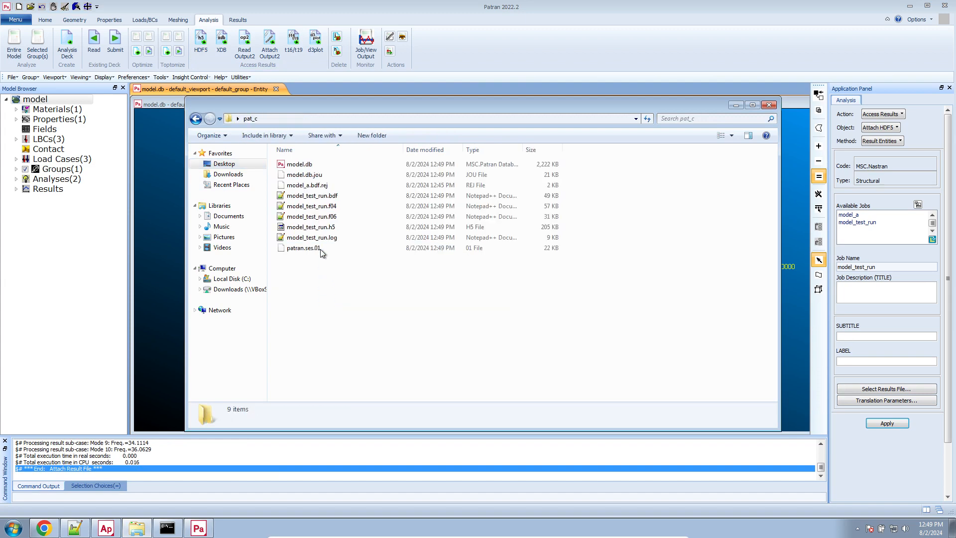
{"action": "left_click", "coordinate": [322, 227]}
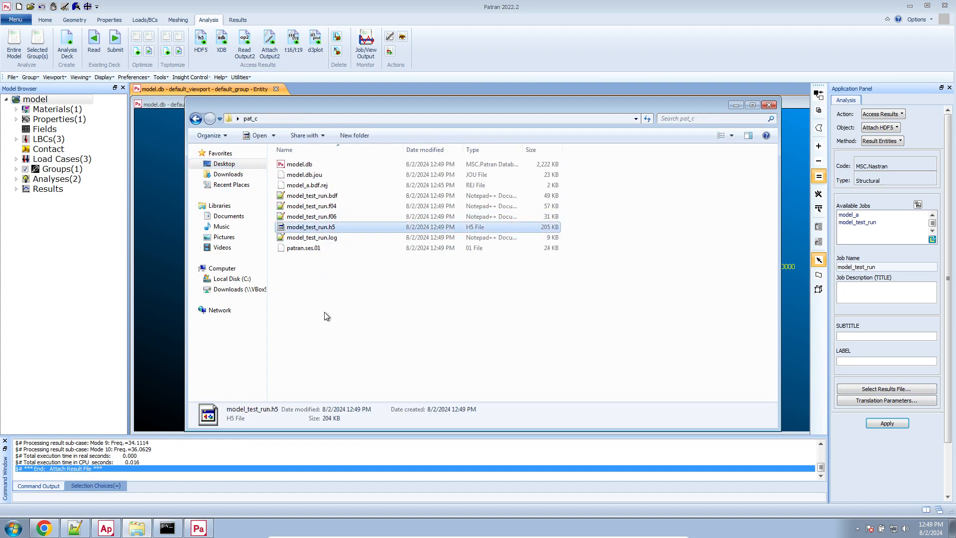
{"action": "double_click", "coordinate": [319, 217]}
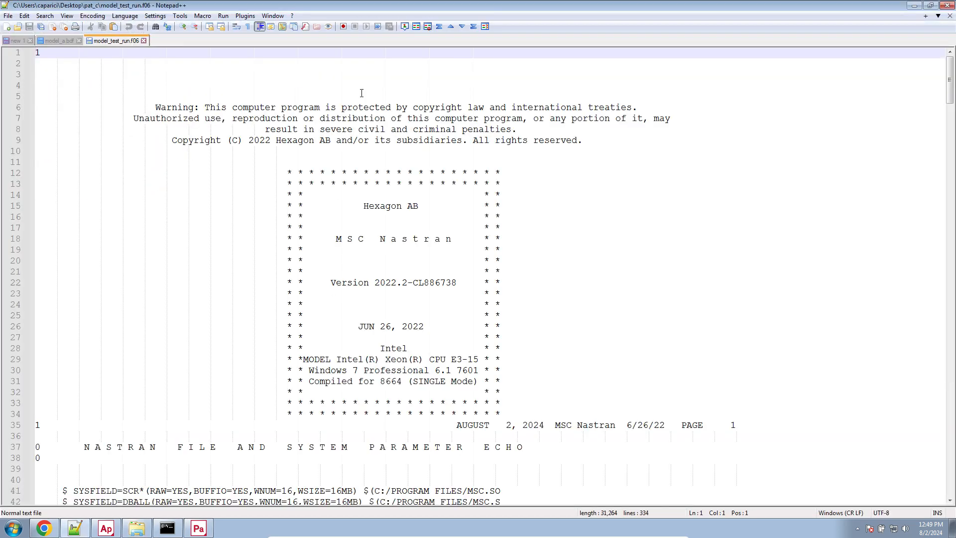
Search model_test_run.f06 for all occurrences of "user fatal message" and close the search dialog.
{"action": "left_click", "coordinate": [366, 75]}
{"action": "key", "text": "ctrl+f"}
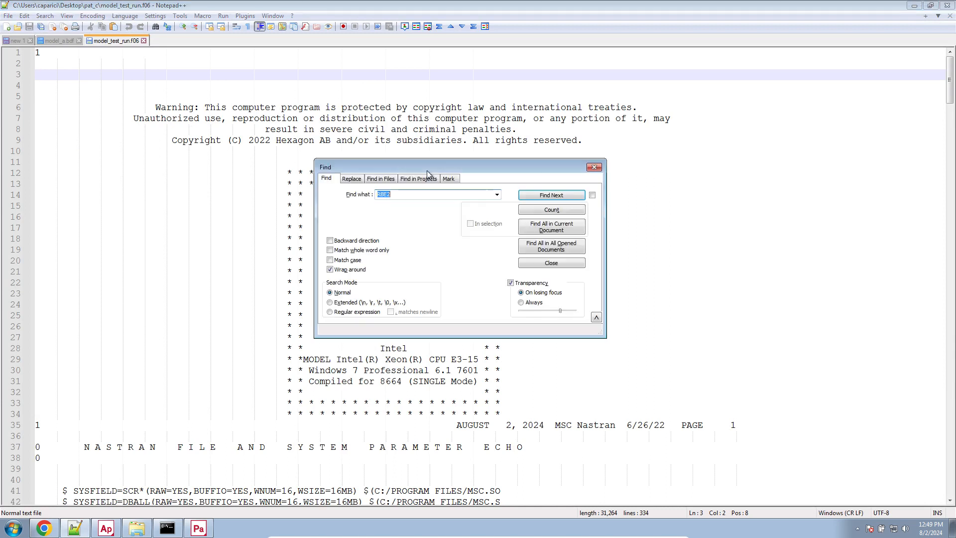
{"action": "type", "text": "fatal message"}
{"action": "left_click", "coordinate": [561, 229]}
{"action": "left_click", "coordinate": [553, 225]}
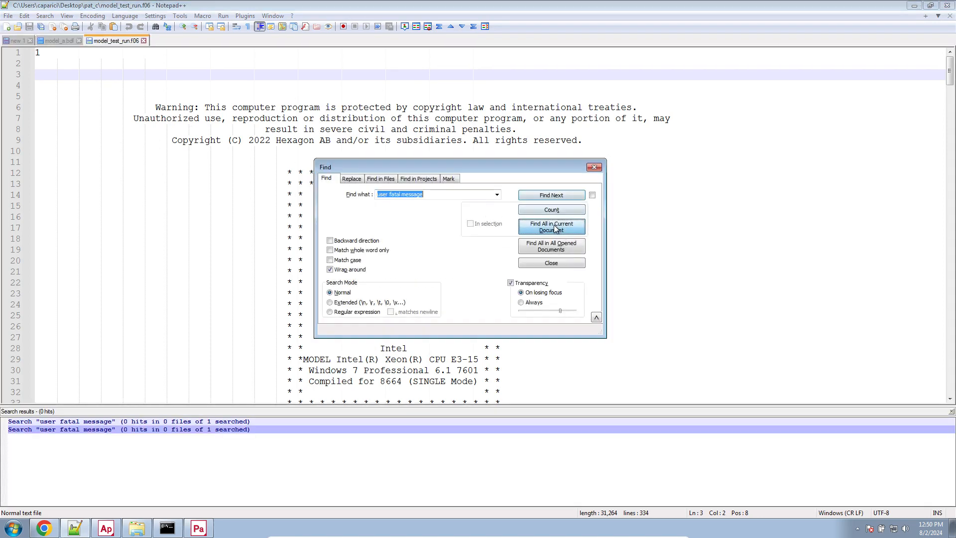
{"action": "left_click", "coordinate": [594, 167]}
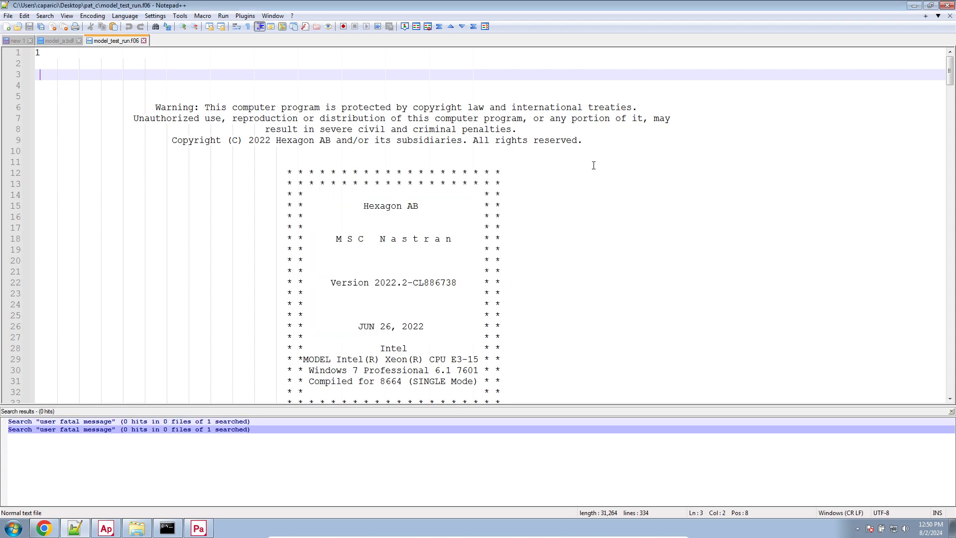
Create a new text note reading "NO USER FATAL MESSAGE" and, three lines below, "USER FATAL MESSAGE = ERROR".
{"action": "key", "text": "ctrl+n"}
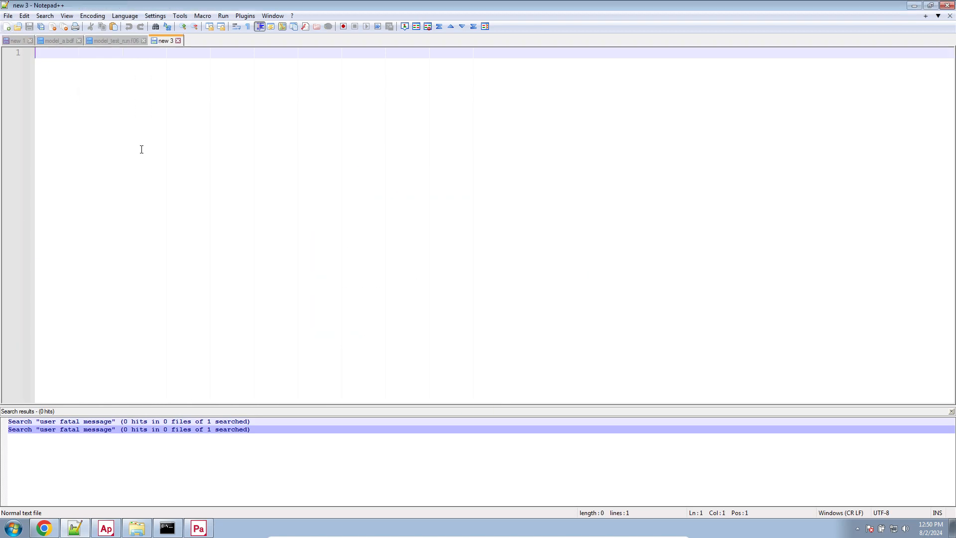
{"action": "type", "text": "NNO SER F"}
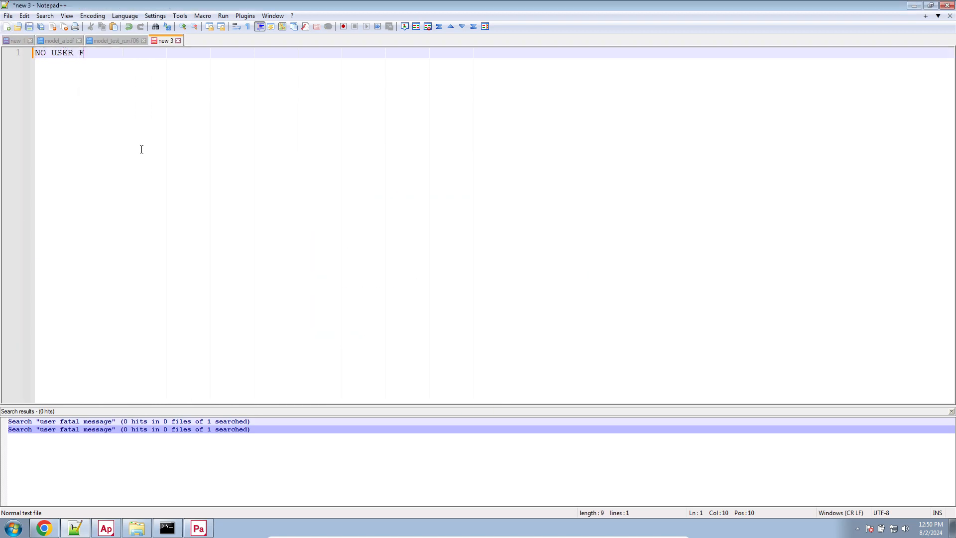
{"action": "type", "text": "ATAL MESSAGE"}
{"action": "key", "text": "Return"}
{"action": "key", "text": "Return"}
{"action": "key", "text": "Return"}
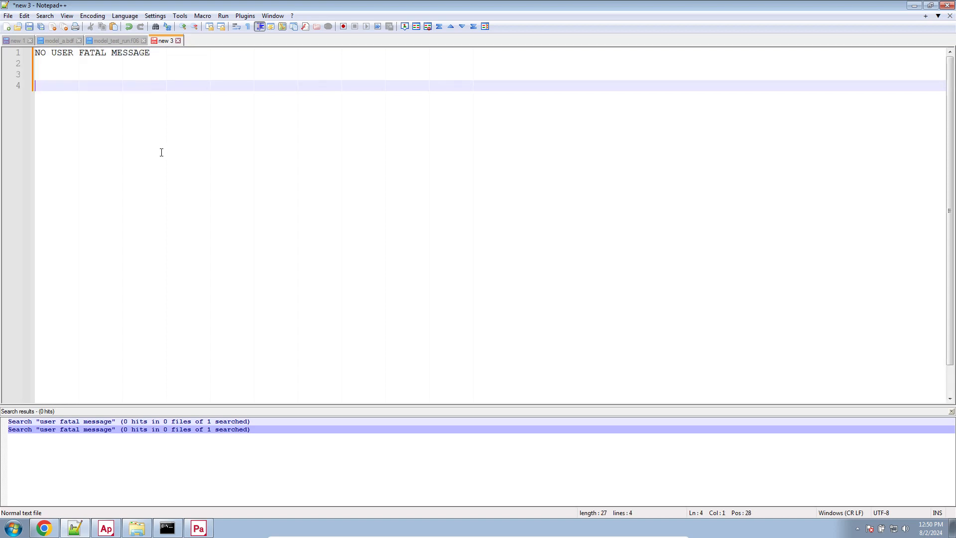
{"action": "type", "text": "USER FATAL MESSAGE = ERROR"}
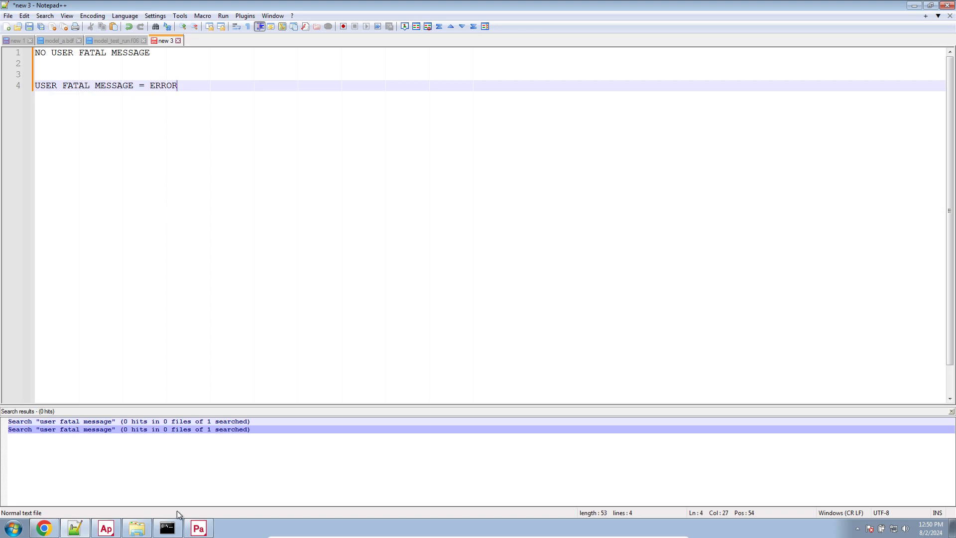
Switch back to Patran and maximize the model viewport, with the open tip of the box beam in view.
{"action": "left_click", "coordinate": [199, 528]}
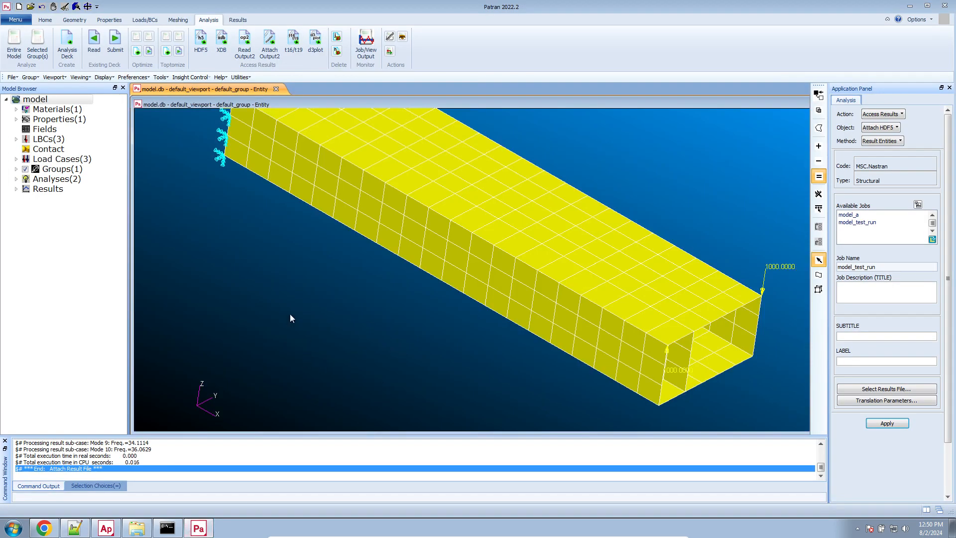
{"action": "mouse_move", "coordinate": [252, 282]}
{"action": "middle_mouse_down"}
{"action": "mouse_move", "coordinate": [244, 272]}
{"action": "mouse_move", "coordinate": [253, 281]}
{"action": "middle_mouse_up"}
{"action": "scroll", "coordinate": [252, 280], "scroll_direction": "down", "scroll_amount": 1}
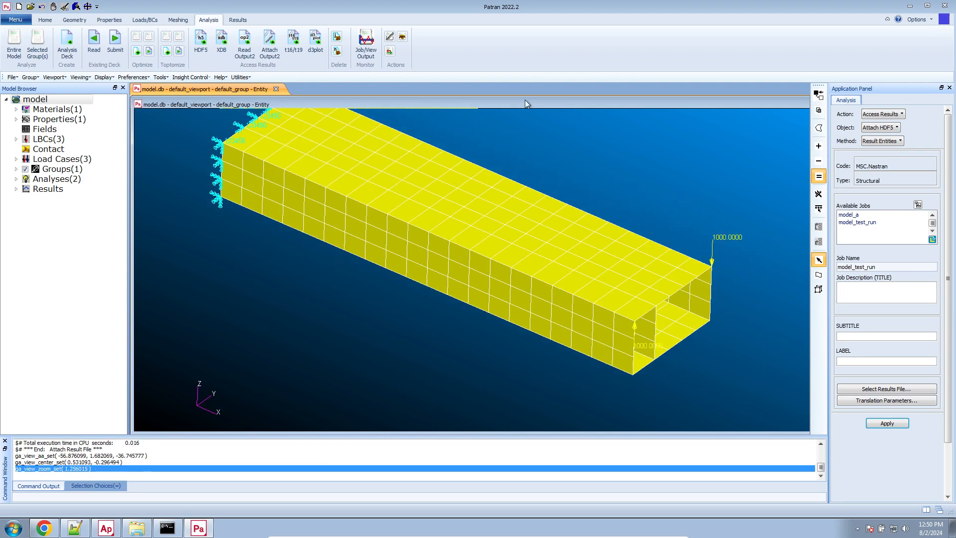
{"action": "double_click", "coordinate": [526, 102]}
{"action": "middle_click_drag", "start_coordinate": [406, 258], "coordinate": [592, 211]}
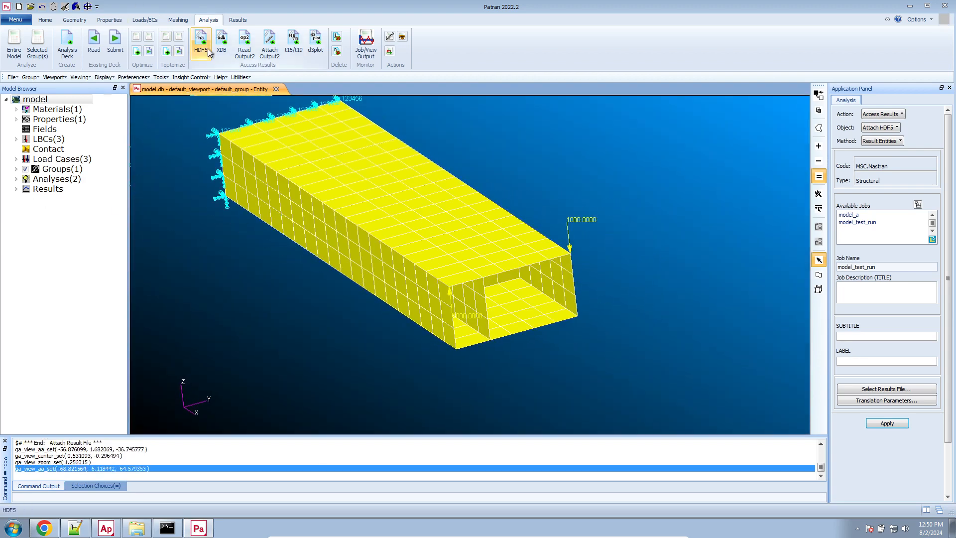
Create a quick plot of Mode 1 with Eigenvectors, Translational as both the fringe (Magnitude) and deformation result.
{"action": "left_click", "coordinate": [238, 20]}
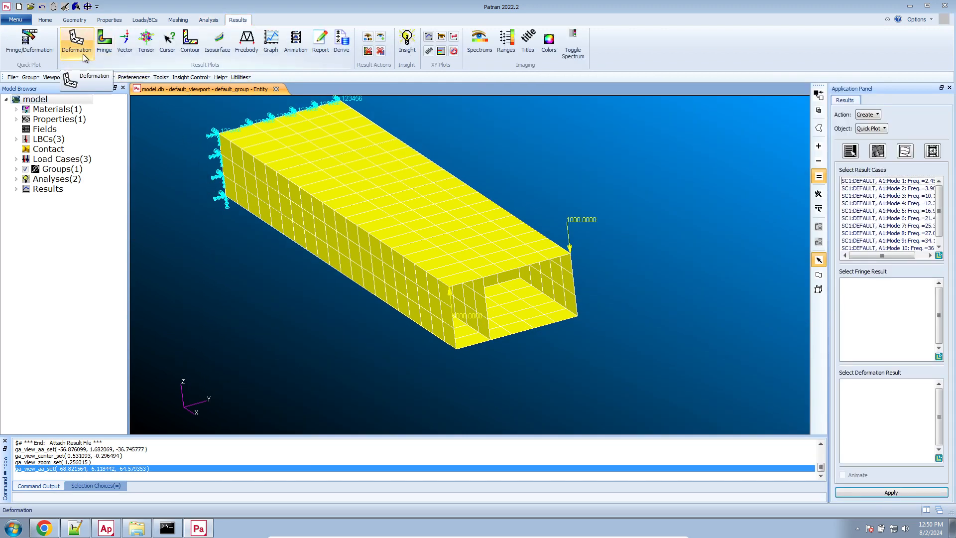
{"action": "left_click", "coordinate": [27, 46]}
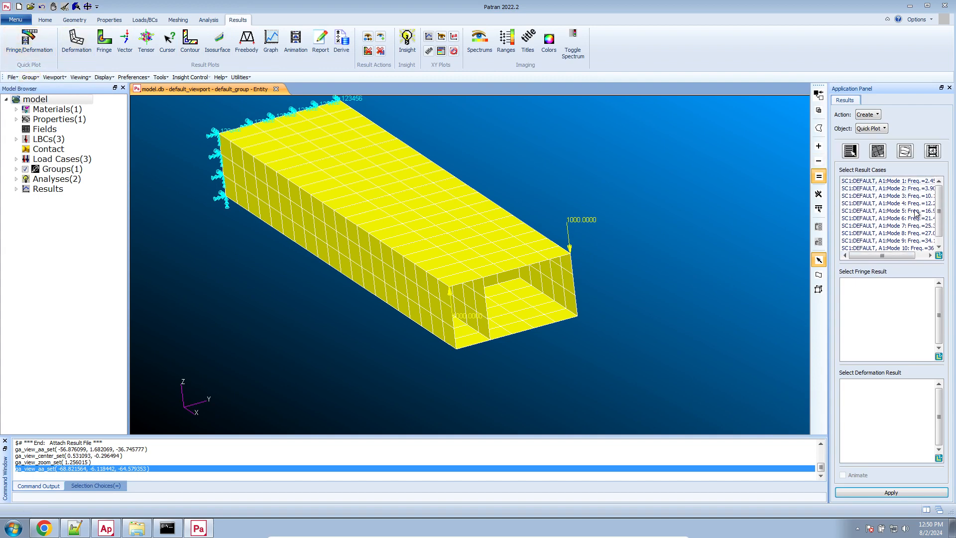
{"action": "left_click_drag", "start_coordinate": [897, 256], "coordinate": [912, 256]}
{"action": "left_click", "coordinate": [903, 181]}
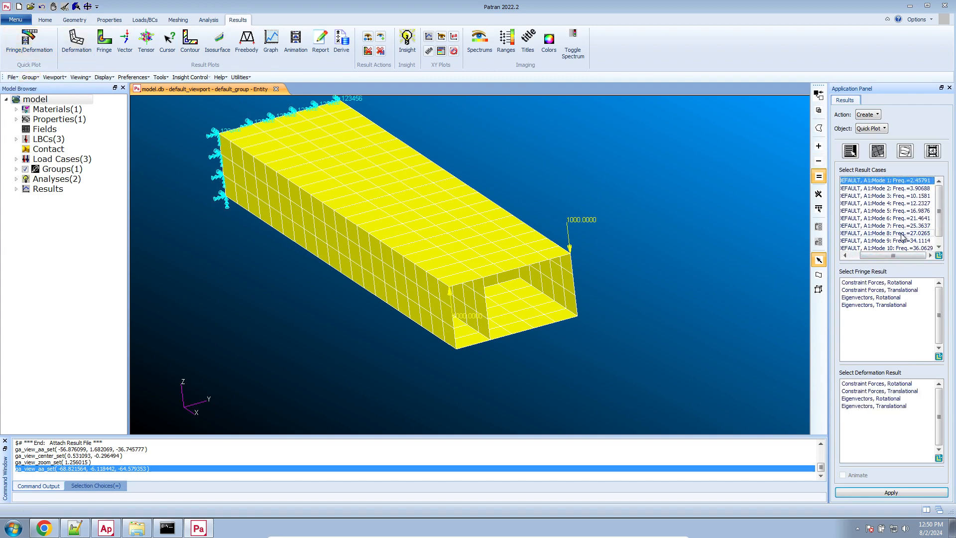
{"action": "left_click", "coordinate": [902, 305]}
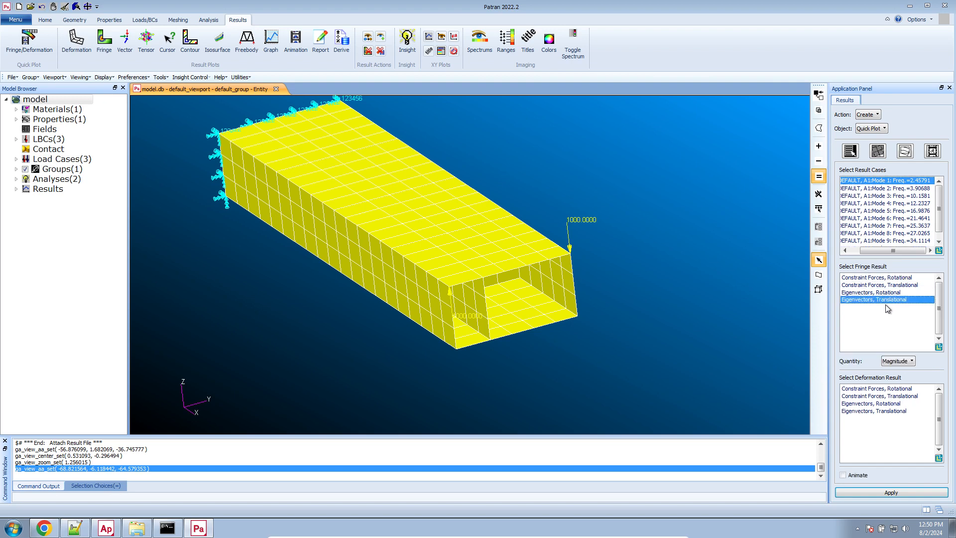
{"action": "left_click", "coordinate": [902, 411]}
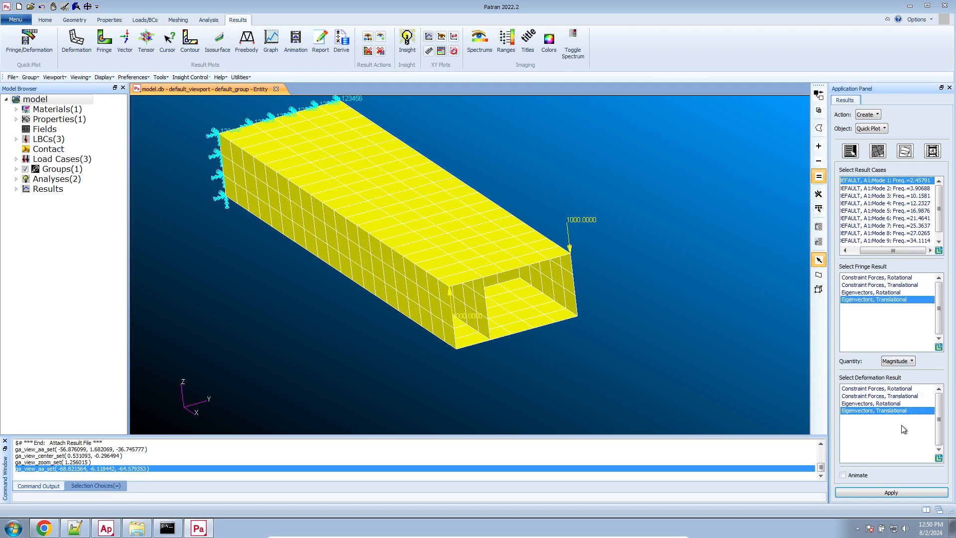
{"action": "left_click", "coordinate": [891, 492]}
{"action": "scroll", "coordinate": [557, 299], "scroll_direction": "down", "scroll_amount": 2}
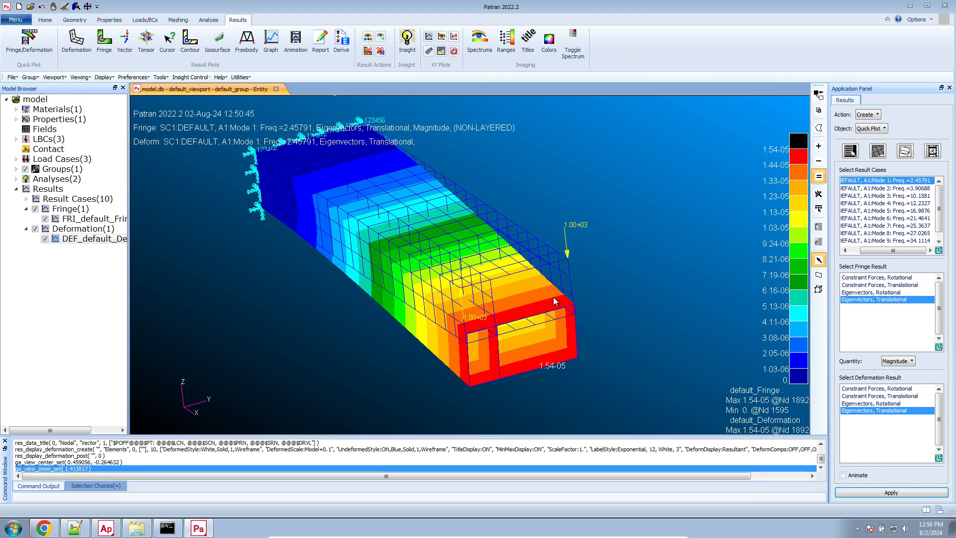
{"action": "scroll", "coordinate": [557, 300], "scroll_direction": "up", "scroll_amount": 1}
{"action": "middle_click_drag", "start_coordinate": [557, 300], "coordinate": [598, 295]}
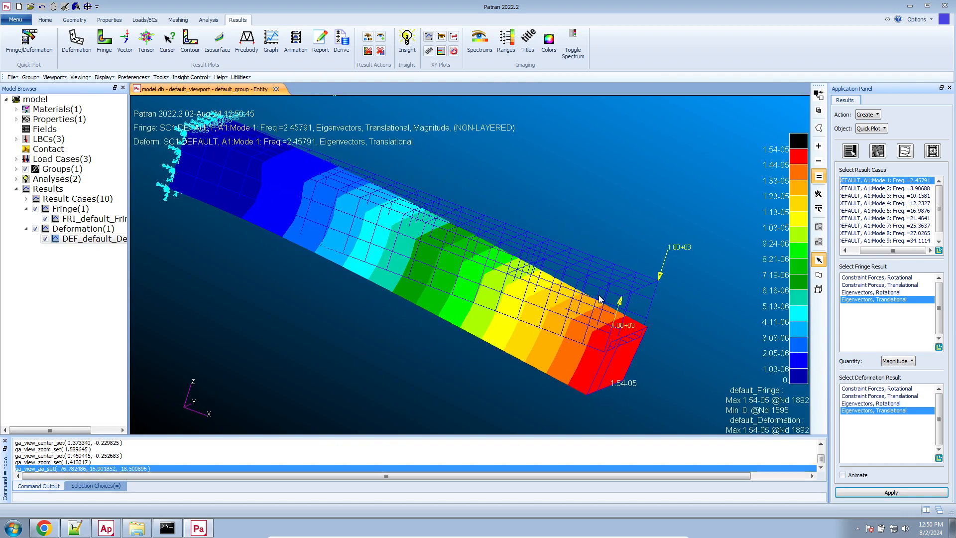
Animate the Mode 1 quick plot and slow the animation speed slightly.
{"action": "left_click", "coordinate": [854, 477]}
{"action": "left_click", "coordinate": [864, 493]}
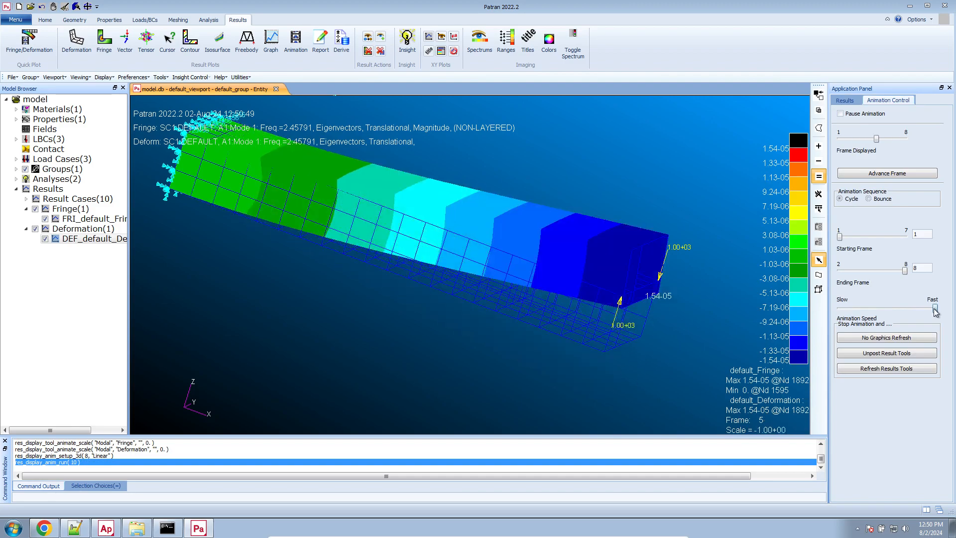
{"action": "left_click_drag", "start_coordinate": [935, 309], "coordinate": [929, 310]}
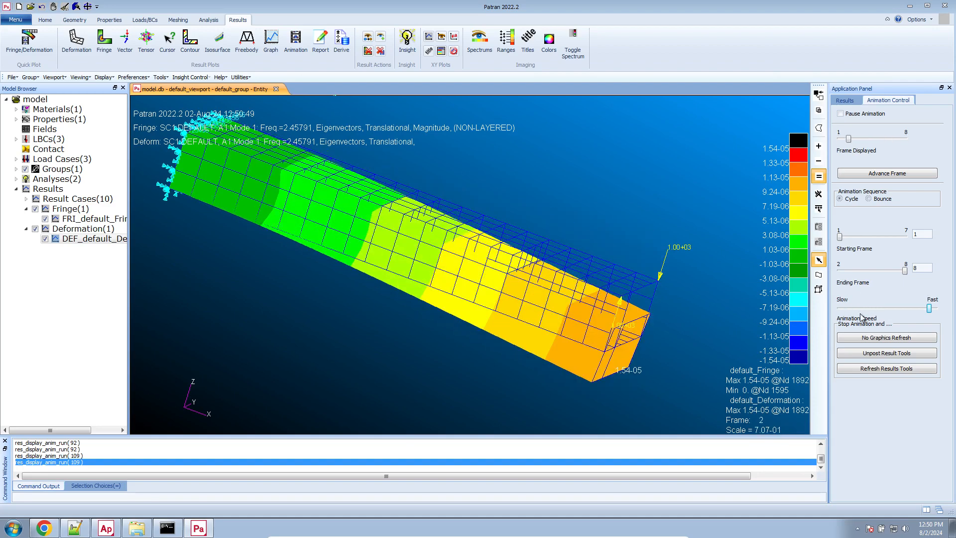
{"action": "mouse_move", "coordinate": [929, 308]}
{"action": "left_mouse_down"}
{"action": "mouse_move", "coordinate": [895, 309]}
{"action": "mouse_move", "coordinate": [926, 309]}
{"action": "left_mouse_up"}
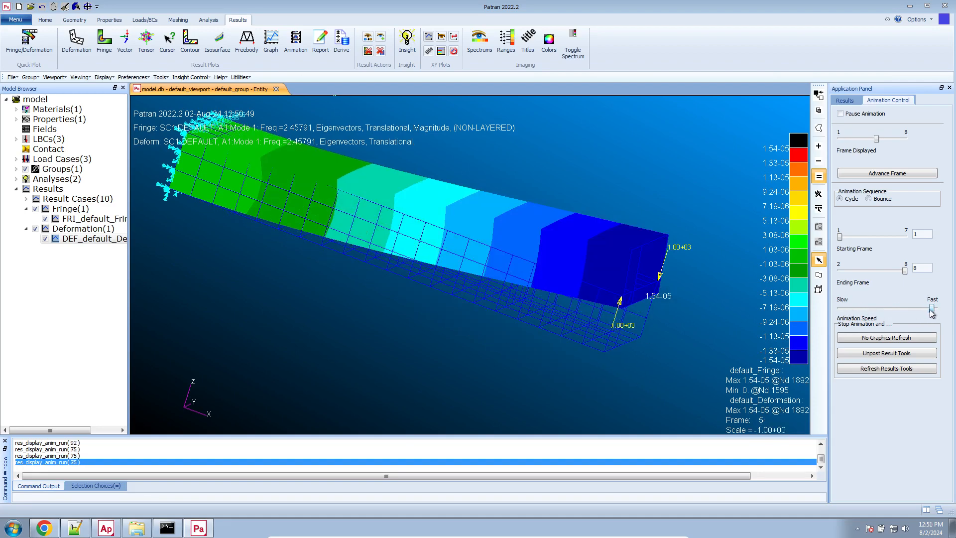
Switch the viewport background to white and examine the animated Mode 1 shape from the side and the tip.
{"action": "left_click", "coordinate": [45, 20]}
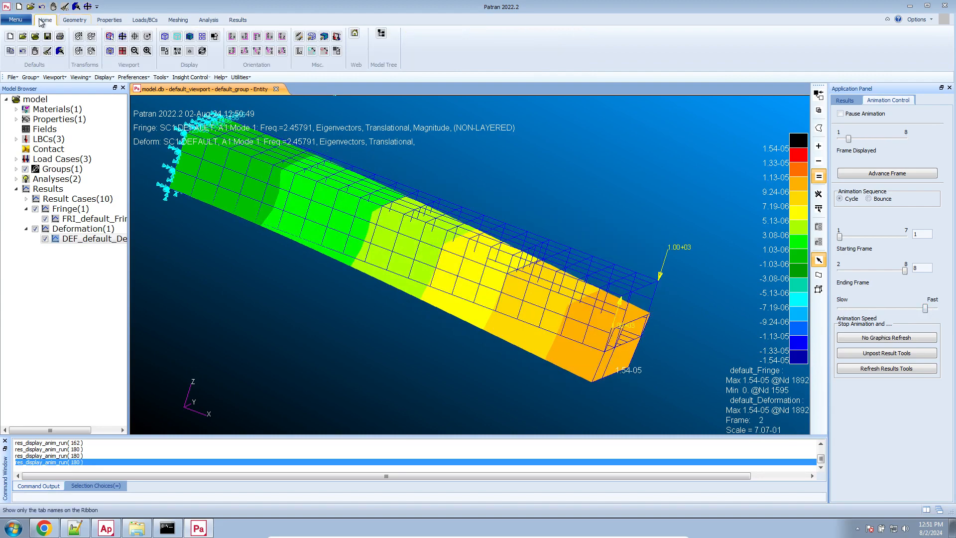
{"action": "left_click", "coordinate": [190, 51]}
{"action": "left_click", "coordinate": [216, 37]}
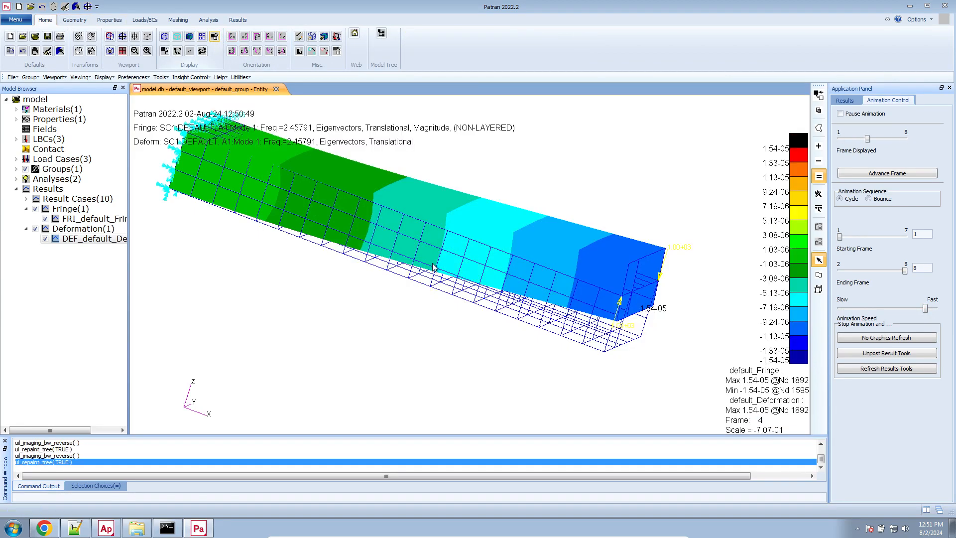
{"action": "scroll", "coordinate": [452, 316], "scroll_direction": "down", "scroll_amount": 2}
{"action": "mouse_move", "coordinate": [453, 316]}
{"action": "middle_mouse_down"}
{"action": "mouse_move", "coordinate": [471, 301]}
{"action": "mouse_move", "coordinate": [465, 309]}
{"action": "middle_mouse_up"}
{"action": "scroll", "coordinate": [542, 269], "scroll_direction": "up", "scroll_amount": 2}
{"action": "scroll", "coordinate": [412, 244], "scroll_direction": "up", "scroll_amount": 2}
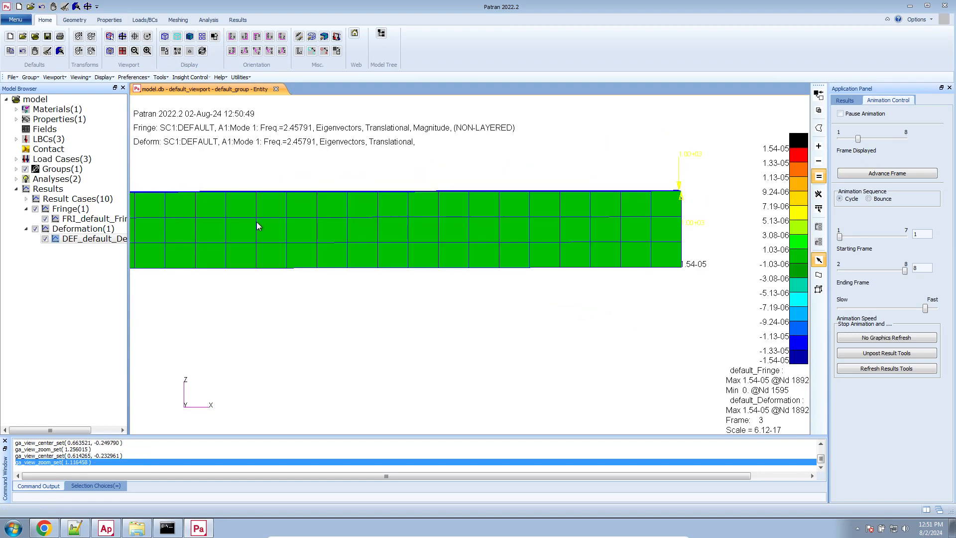
{"action": "middle_click_drag", "start_coordinate": [462, 346], "coordinate": [528, 344]}
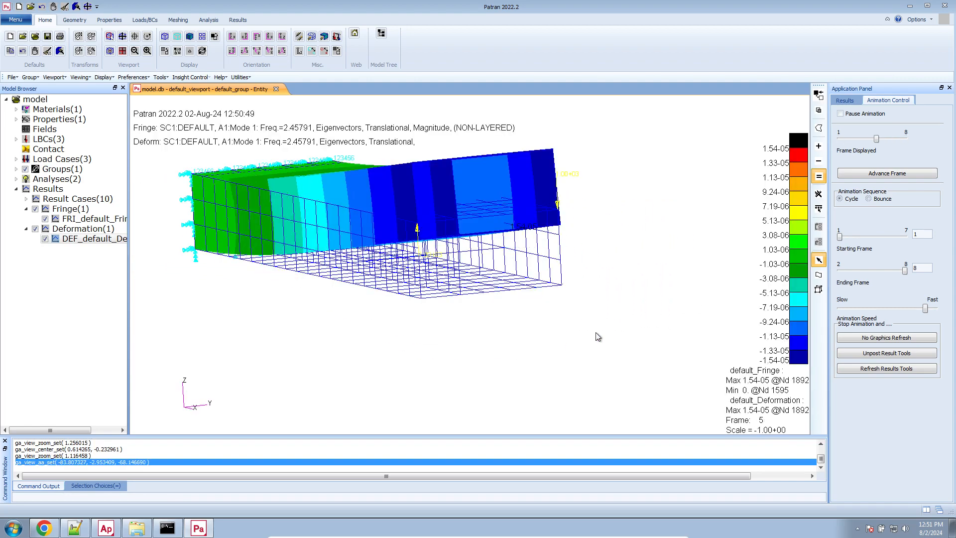
Stop the animation with a results refresh and plot the translational eigenvectors of Mode 2 as fringe and deformation.
{"action": "left_click", "coordinate": [889, 367]}
{"action": "left_click", "coordinate": [922, 188]}
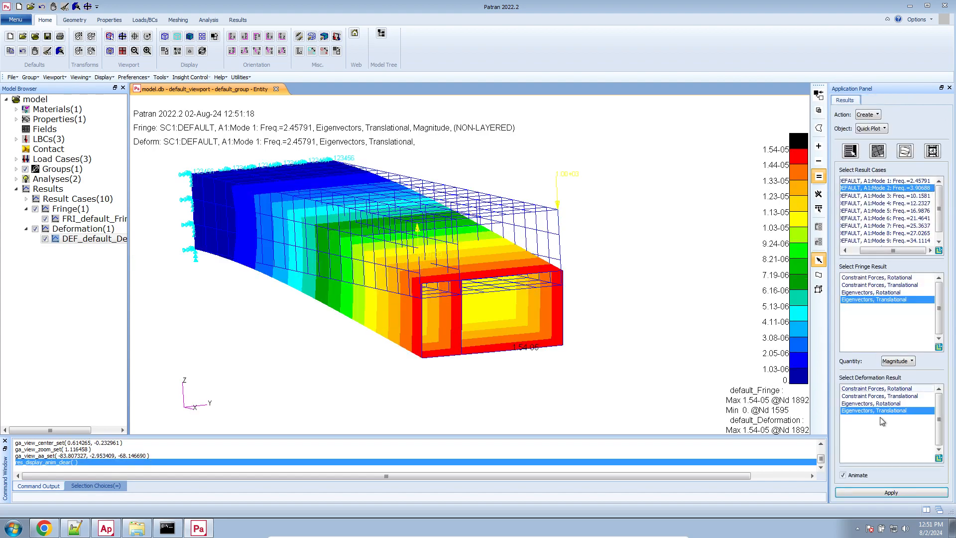
{"action": "left_click", "coordinate": [873, 492]}
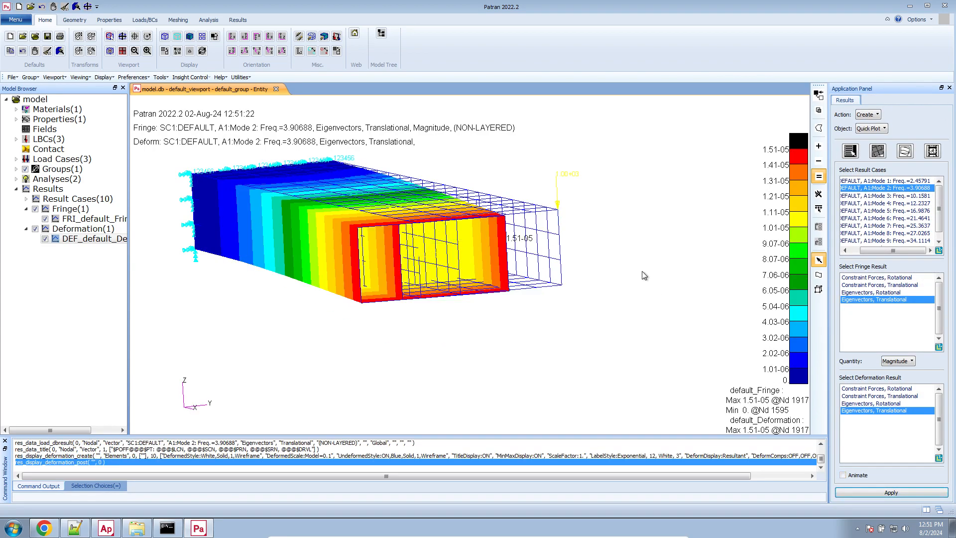
{"action": "mouse_move", "coordinate": [642, 272]}
{"action": "middle_mouse_down"}
{"action": "mouse_move", "coordinate": [659, 278]}
{"action": "mouse_move", "coordinate": [644, 285]}
{"action": "mouse_move", "coordinate": [661, 285]}
{"action": "mouse_move", "coordinate": [660, 274]}
{"action": "mouse_move", "coordinate": [643, 276]}
{"action": "middle_mouse_up"}
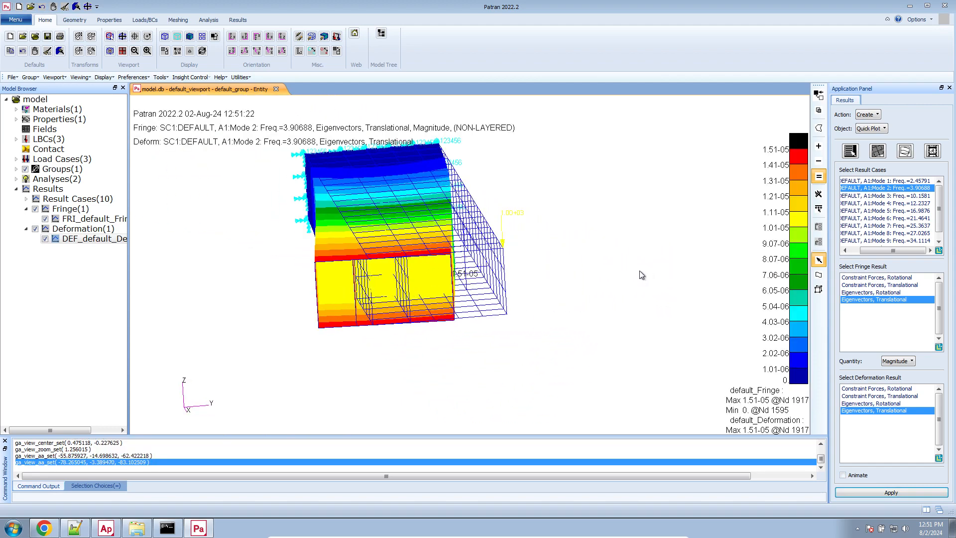
Plot the translational eigenvectors of Mode 3 as fringe and deformation, and examine the deformed shape.
{"action": "left_click", "coordinate": [931, 197]}
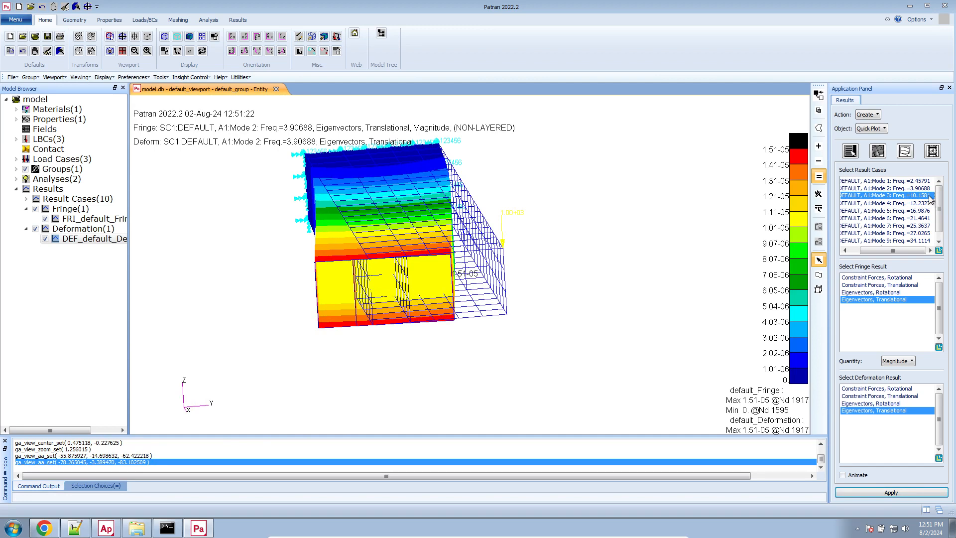
{"action": "left_click", "coordinate": [902, 493]}
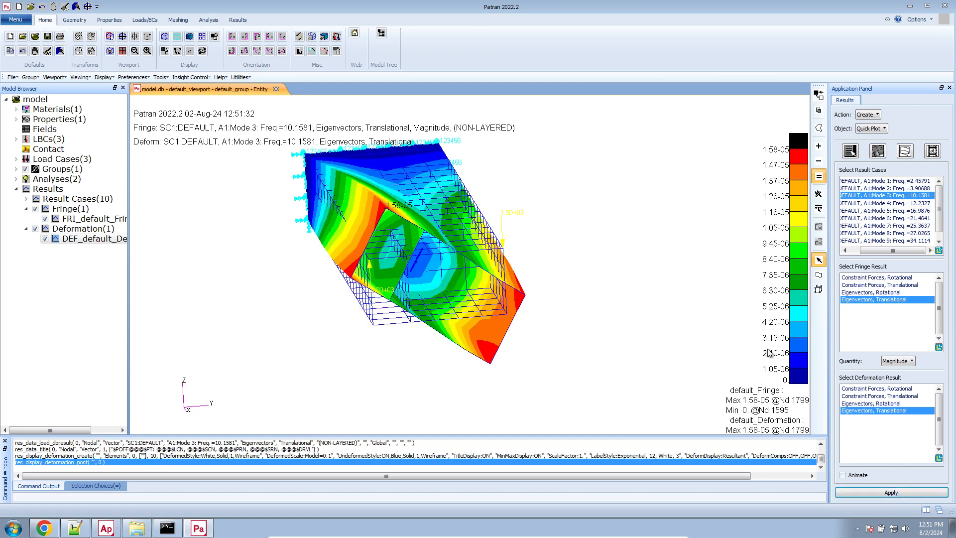
{"action": "middle_click_drag", "start_coordinate": [565, 300], "coordinate": [570, 301]}
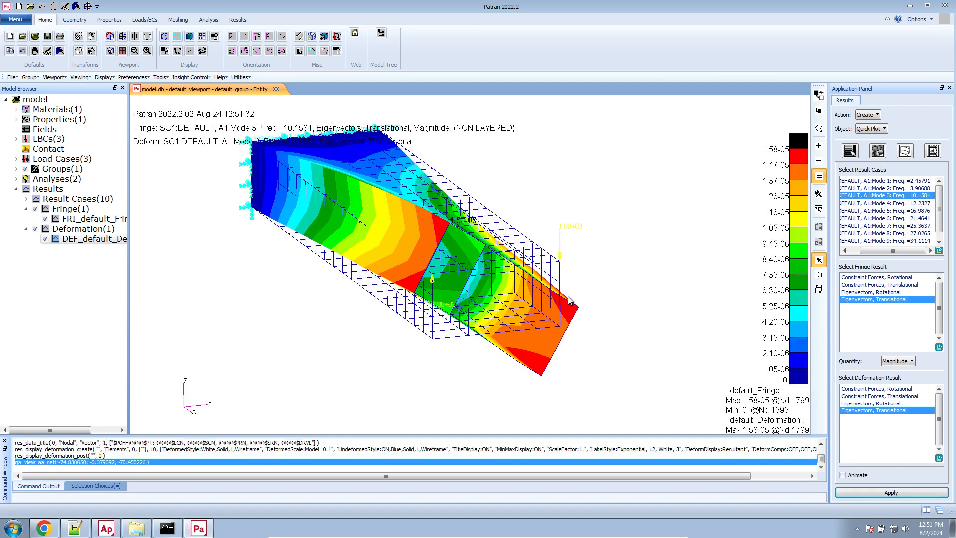
{"action": "scroll", "coordinate": [569, 296], "scroll_direction": "up", "scroll_amount": 1}
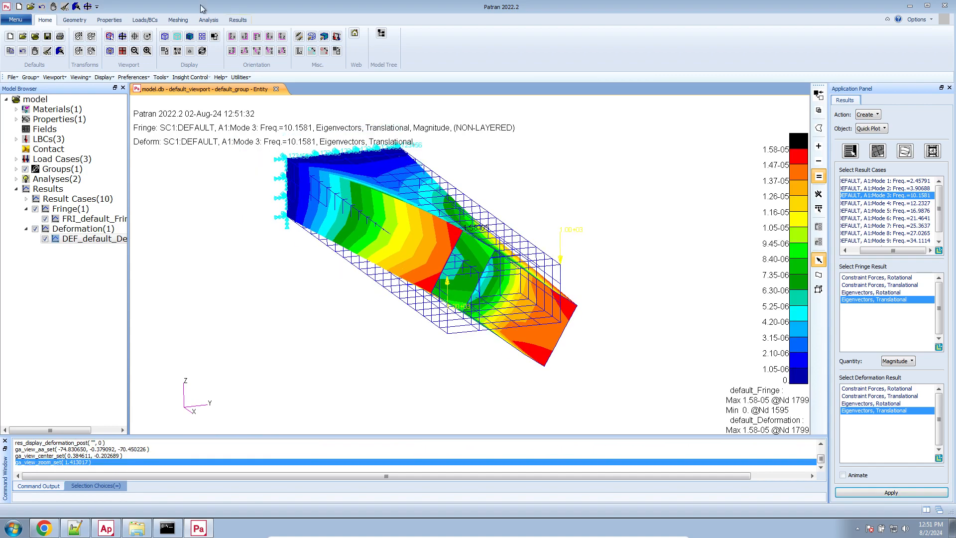
Clear the Mode 3 results from the viewport so only the wireframe mesh is displayed.
{"action": "left_click", "coordinate": [65, 6]}
{"action": "scroll", "coordinate": [495, 205], "scroll_direction": "down", "scroll_amount": 1}
{"action": "middle_click_drag", "start_coordinate": [496, 205], "coordinate": [489, 203]}
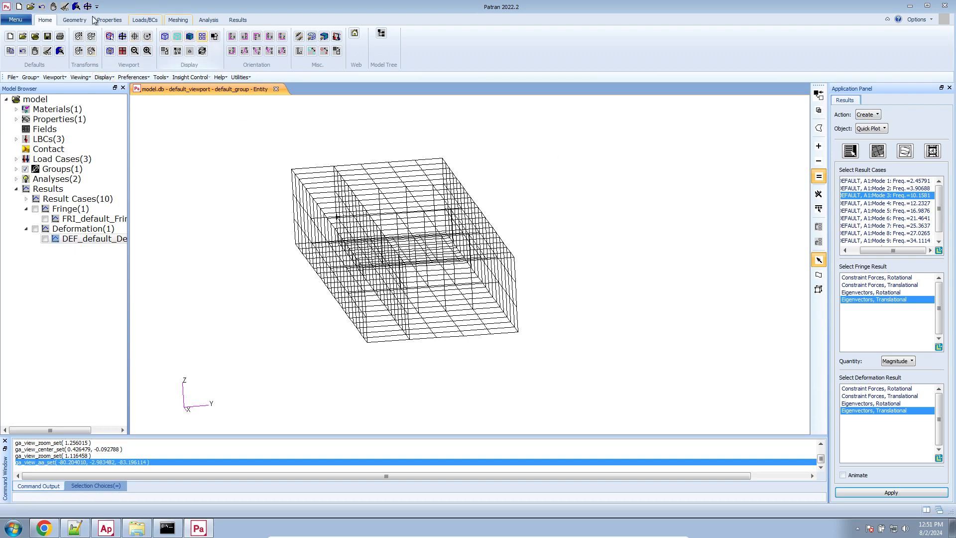
Shrink the displayed elements to inspect the individual elements throughout the box beam, and restore their full size.
{"action": "left_click", "coordinate": [203, 39]}
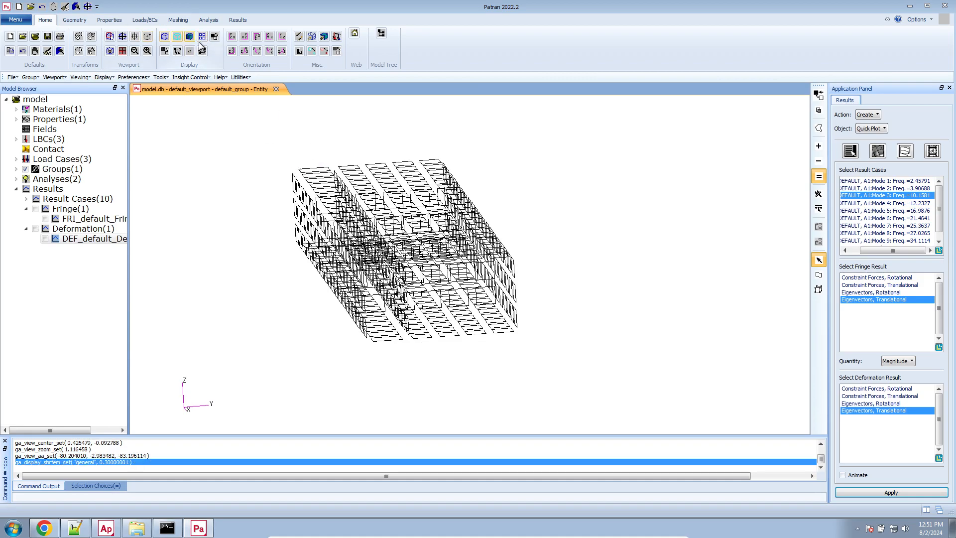
{"action": "left_click", "coordinate": [215, 39]}
{"action": "left_click", "coordinate": [215, 39]}
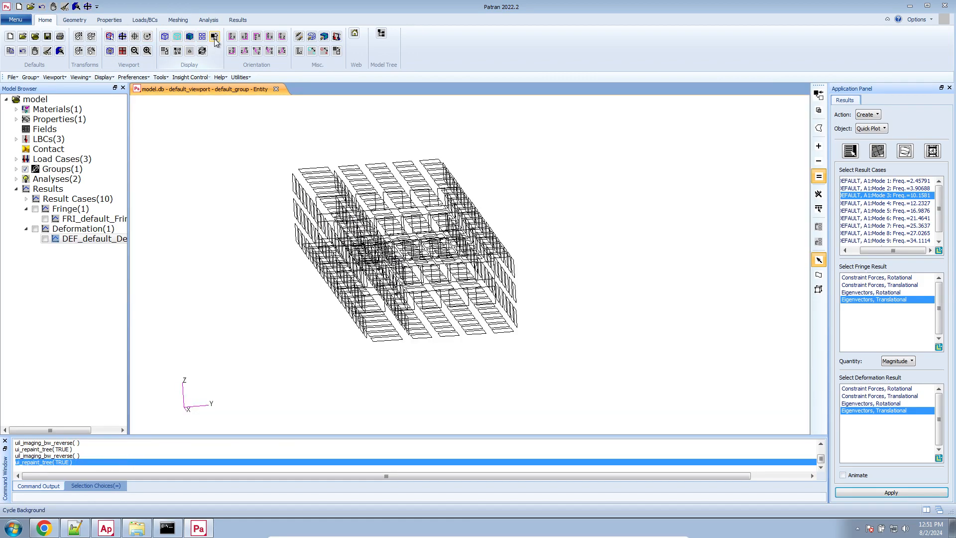
{"action": "middle_click_drag", "start_coordinate": [355, 176], "coordinate": [364, 224]}
{"action": "scroll", "coordinate": [437, 258], "scroll_direction": "up", "scroll_amount": 5}
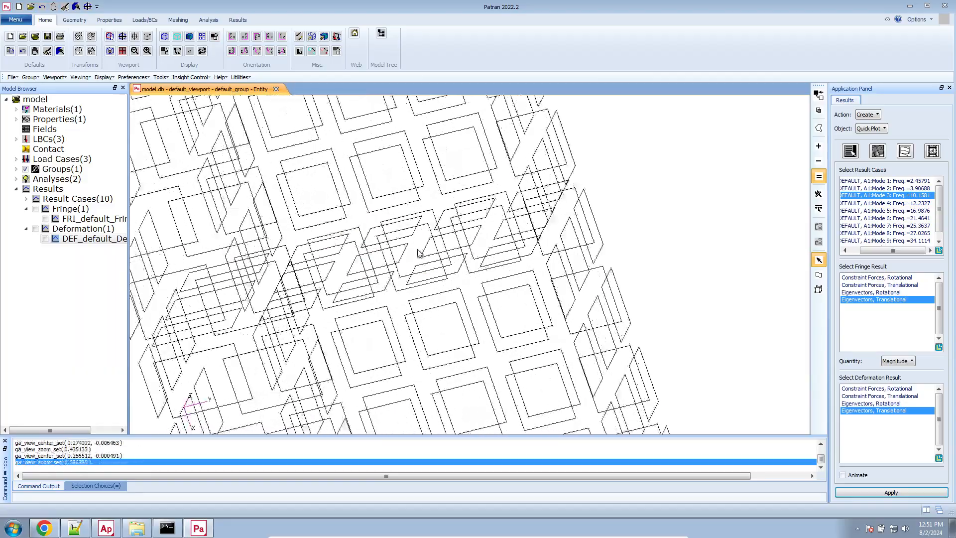
{"action": "middle_click_drag", "start_coordinate": [437, 258], "coordinate": [418, 211]}
{"action": "scroll", "coordinate": [419, 212], "scroll_direction": "down", "scroll_amount": 9}
{"action": "scroll", "coordinate": [360, 107], "scroll_direction": "up", "scroll_amount": 5}
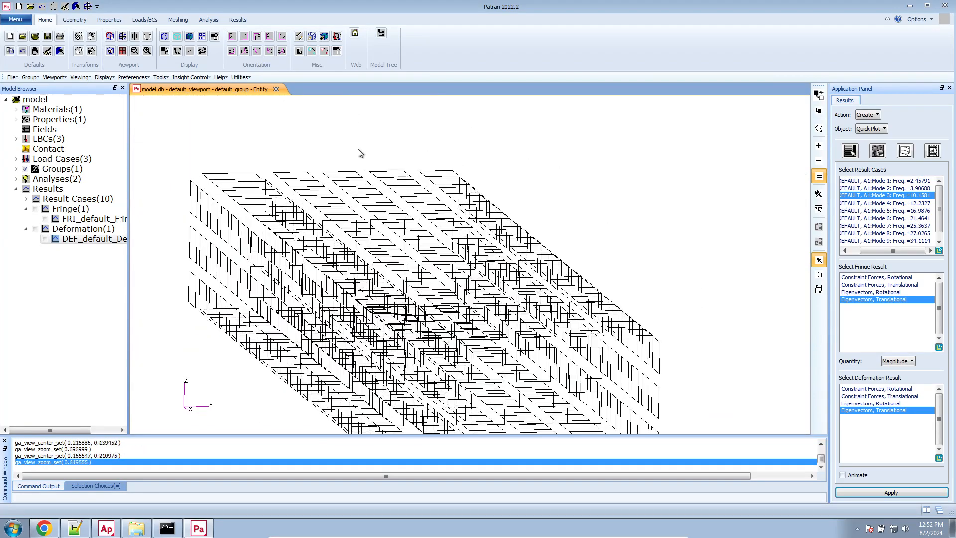
{"action": "middle_click_drag", "start_coordinate": [359, 152], "coordinate": [362, 163]}
{"action": "scroll", "coordinate": [361, 161], "scroll_direction": "down", "scroll_amount": 5}
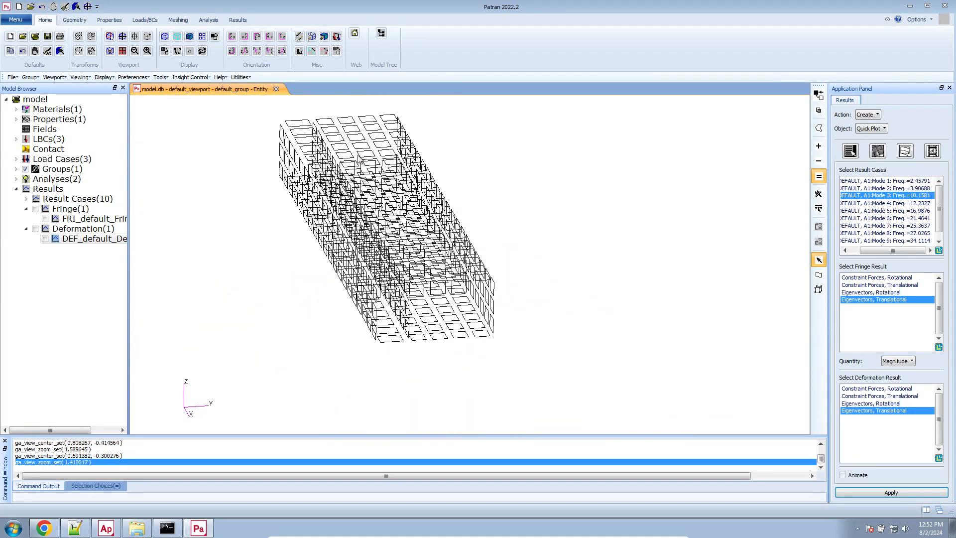
{"action": "scroll", "coordinate": [210, 101], "scroll_direction": "up", "scroll_amount": 2}
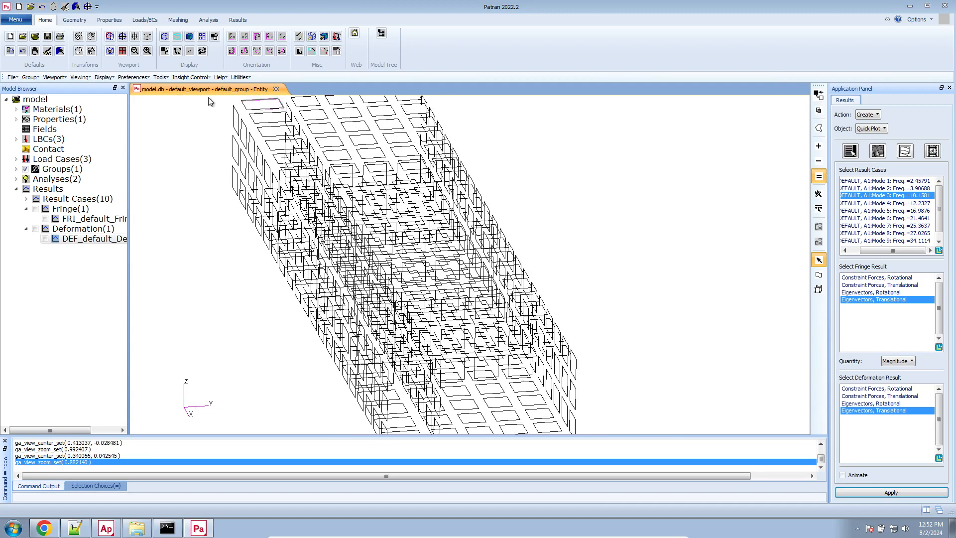
{"action": "left_click", "coordinate": [202, 37]}
Create a two-point curve from Node 1703 to Node 1819 along the box beam's upper skin.
{"action": "middle_click_drag", "start_coordinate": [508, 218], "coordinate": [509, 219]}
{"action": "left_click", "coordinate": [75, 20]}
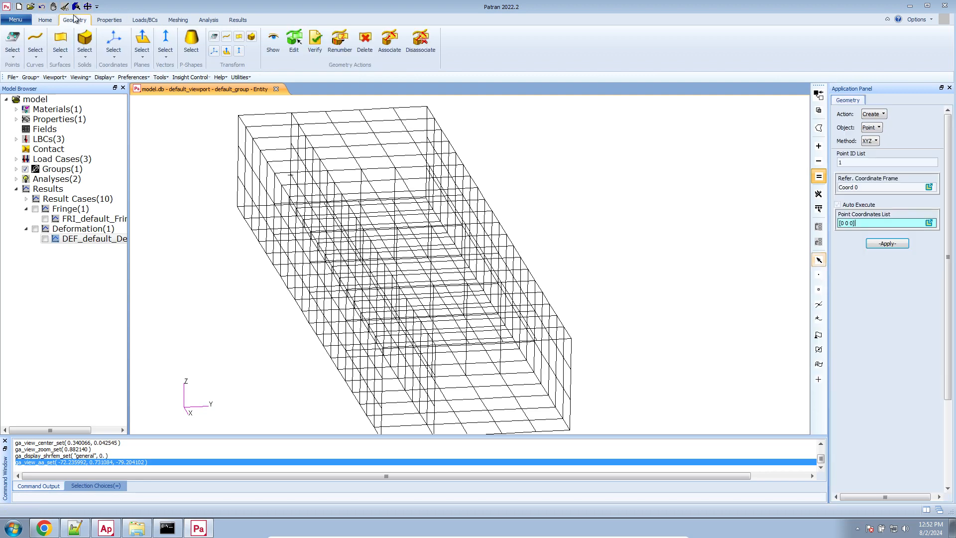
{"action": "left_click", "coordinate": [35, 54]}
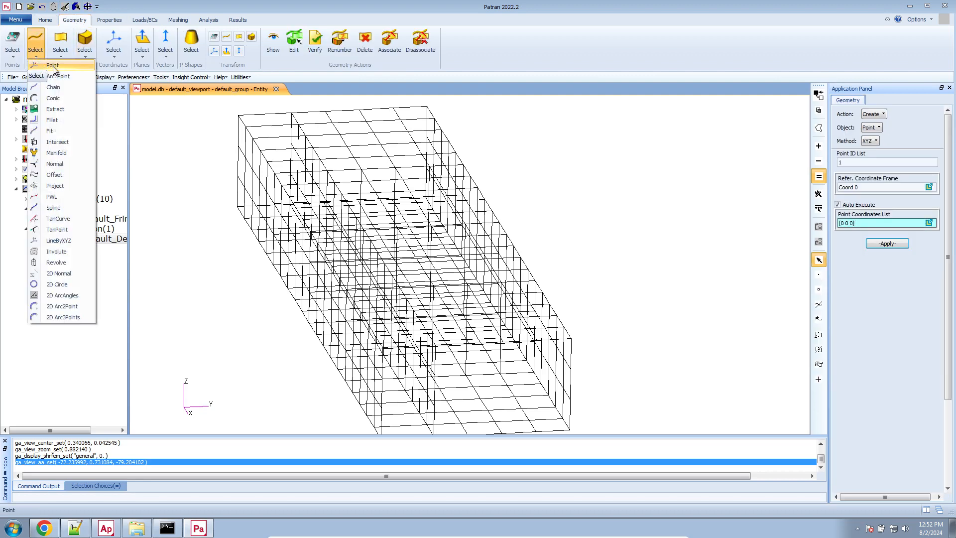
{"action": "left_click", "coordinate": [53, 65]}
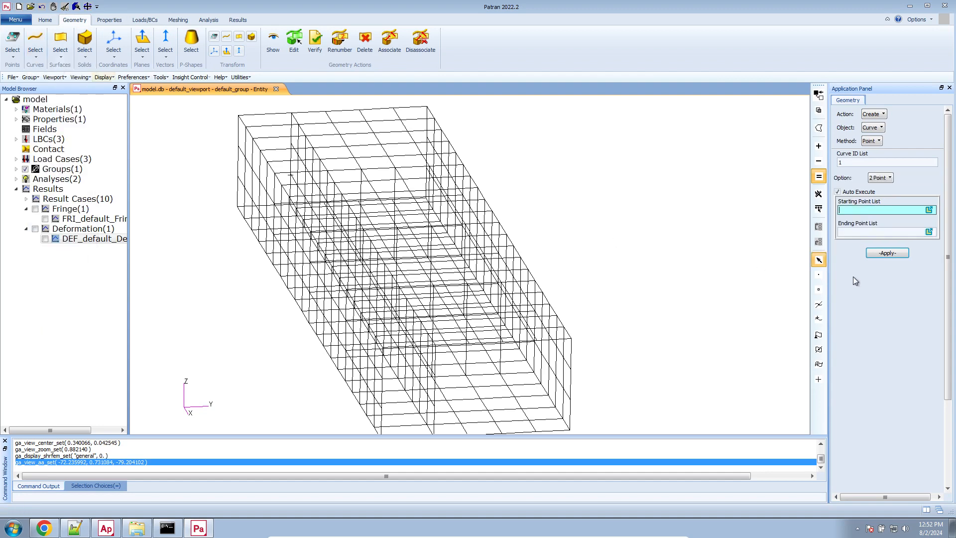
{"action": "scroll", "coordinate": [630, 246], "scroll_direction": "down", "scroll_amount": 3}
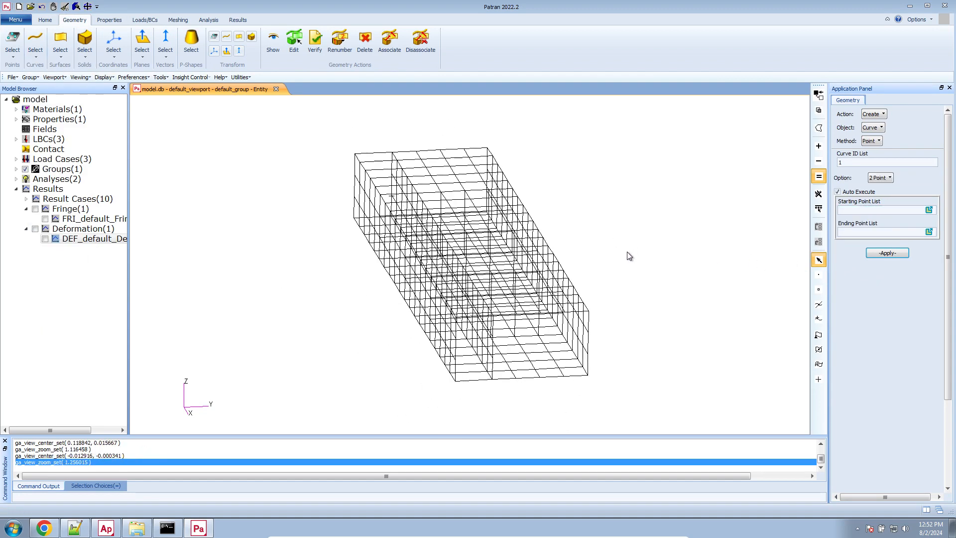
{"action": "middle_click_drag", "start_coordinate": [627, 252], "coordinate": [626, 248]}
{"action": "scroll", "coordinate": [554, 275], "scroll_direction": "up", "scroll_amount": 5}
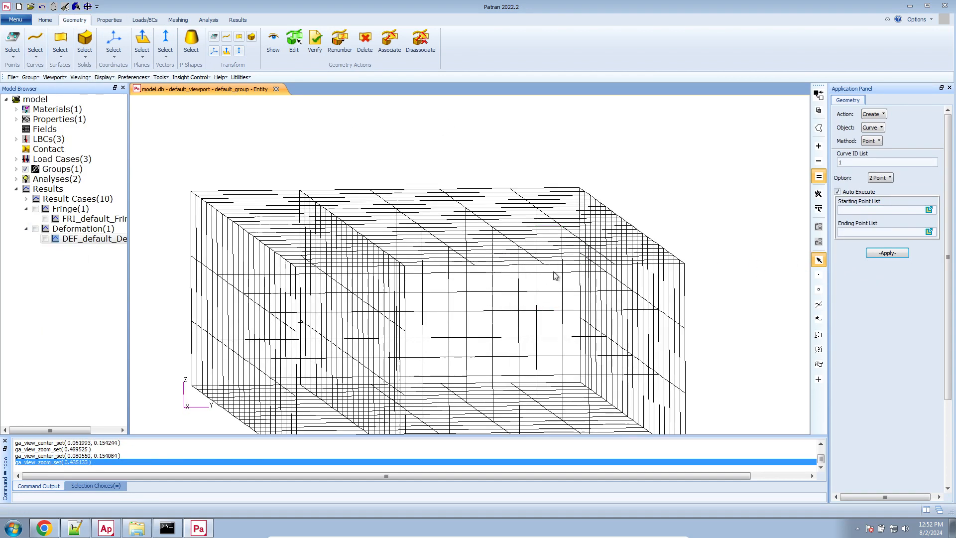
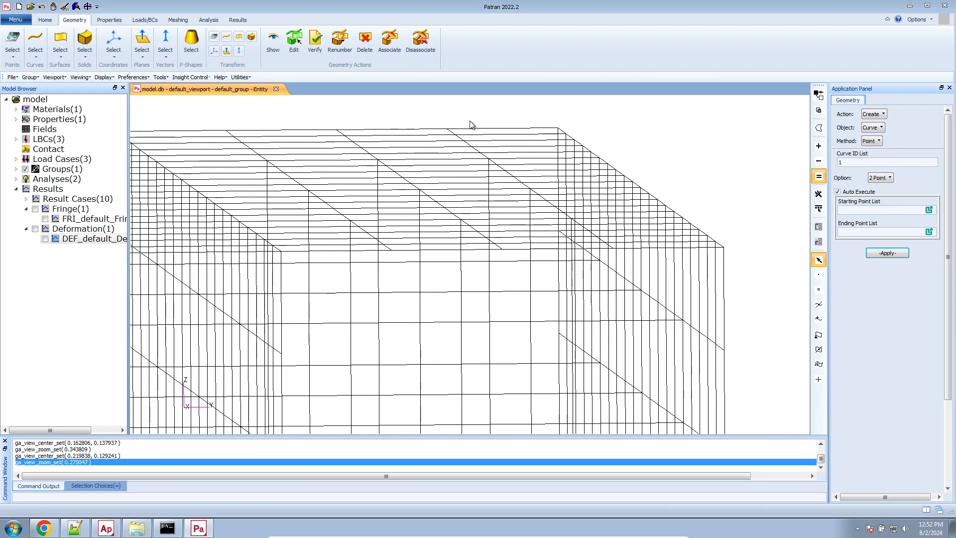
{"action": "left_click", "coordinate": [448, 129]}
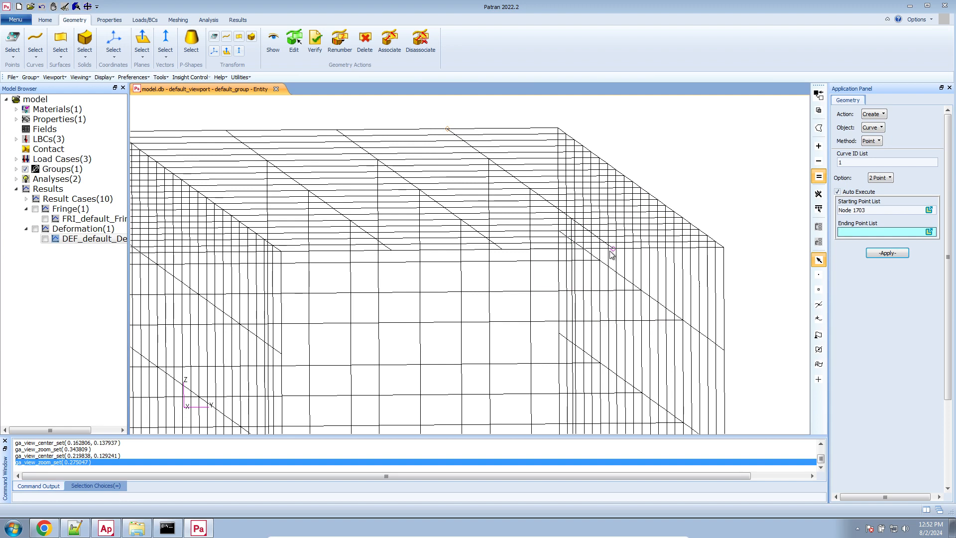
{"action": "left_click", "coordinate": [613, 249]}
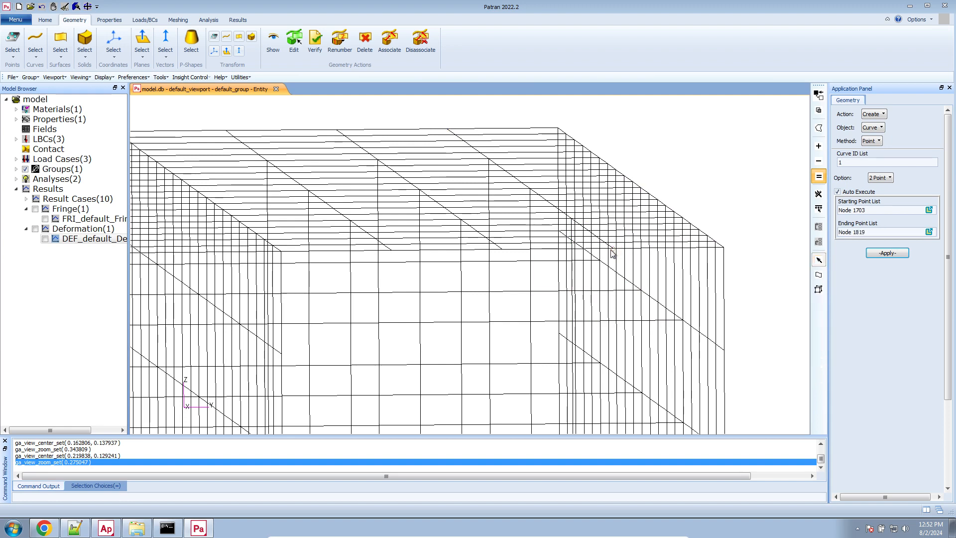
Alternately hide and show the finite element mesh to inspect the new curve on the upper skin.
{"action": "middle_click_drag", "start_coordinate": [708, 204], "coordinate": [708, 206]}
{"action": "scroll", "coordinate": [565, 187], "scroll_direction": "down", "scroll_amount": 2}
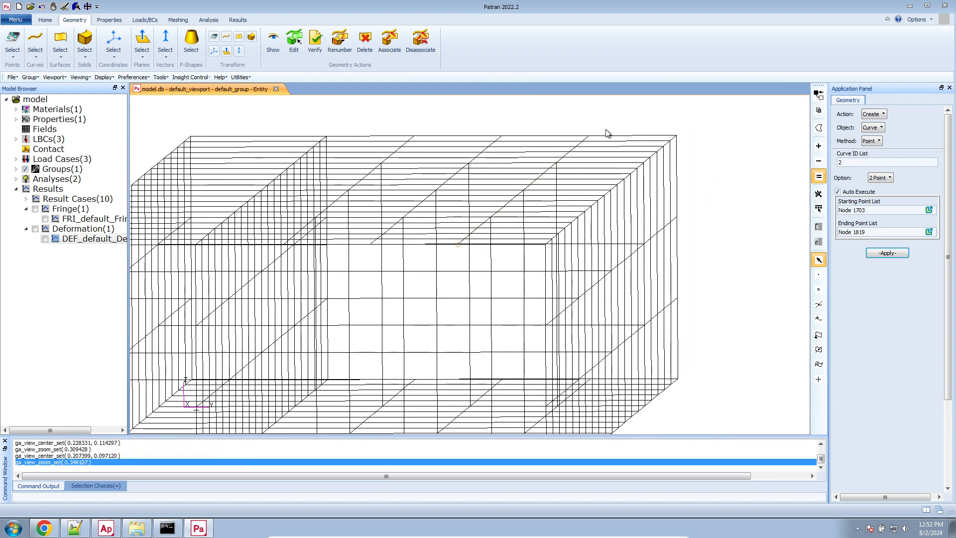
{"action": "middle_click_drag", "start_coordinate": [607, 130], "coordinate": [605, 143]}
{"action": "scroll", "coordinate": [557, 196], "scroll_direction": "down", "scroll_amount": 14}
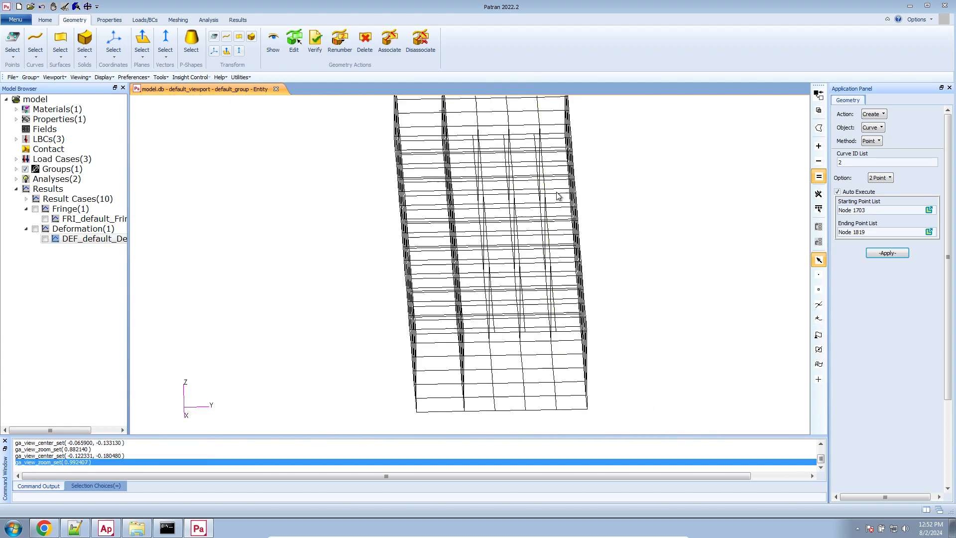
{"action": "middle_click_drag", "start_coordinate": [639, 351], "coordinate": [640, 339]}
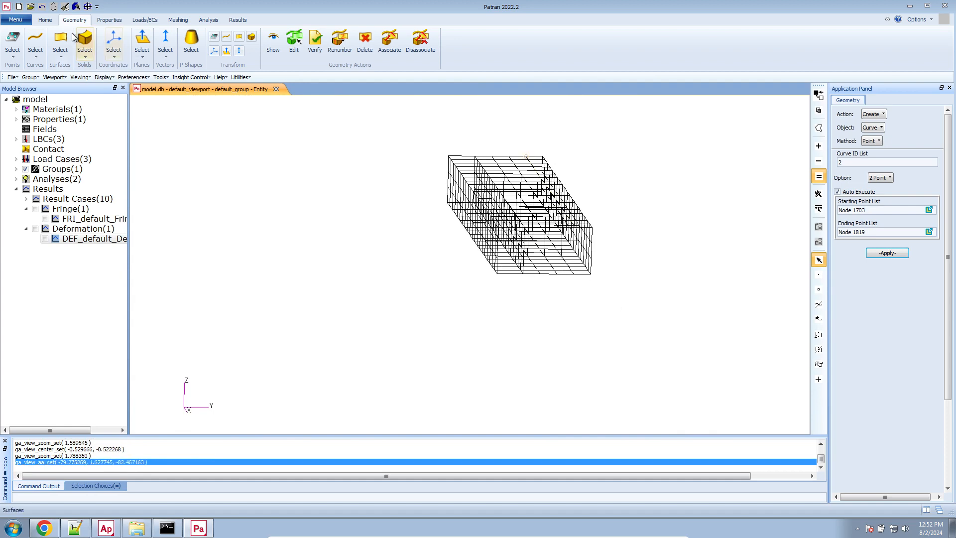
{"action": "left_click", "coordinate": [45, 20]}
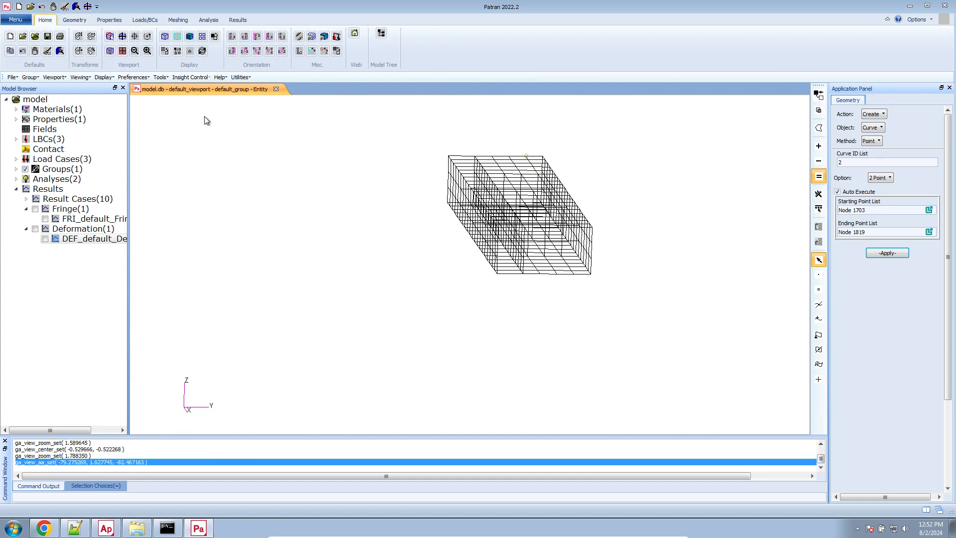
{"action": "left_click", "coordinate": [312, 38]}
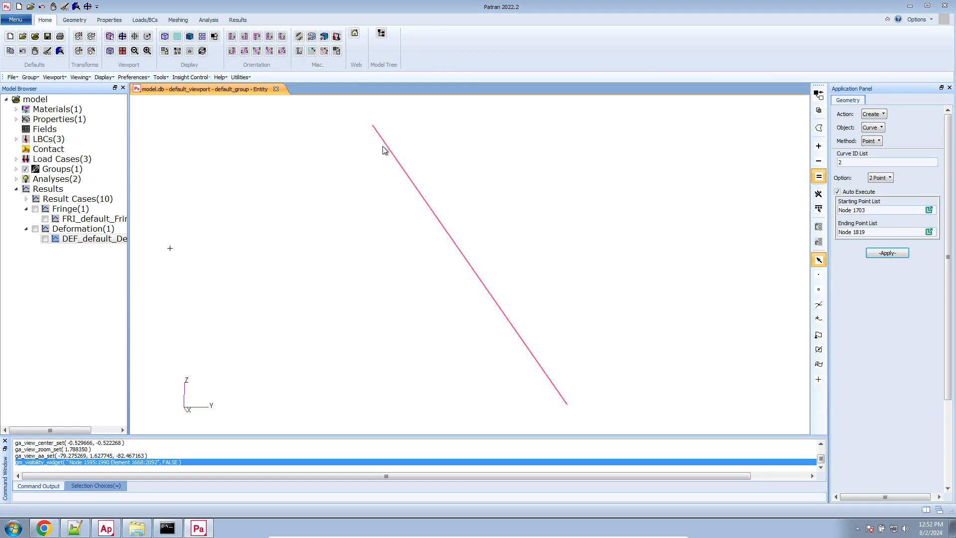
{"action": "left_click", "coordinate": [313, 38]}
{"action": "left_click", "coordinate": [312, 39]}
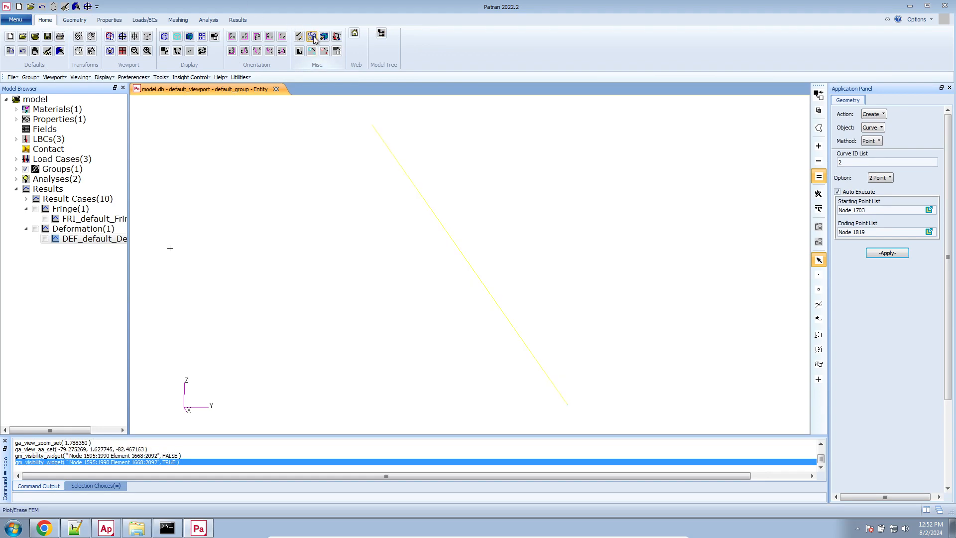
{"action": "left_click", "coordinate": [314, 39]}
{"action": "left_click", "coordinate": [314, 39]}
{"action": "left_click", "coordinate": [314, 40]}
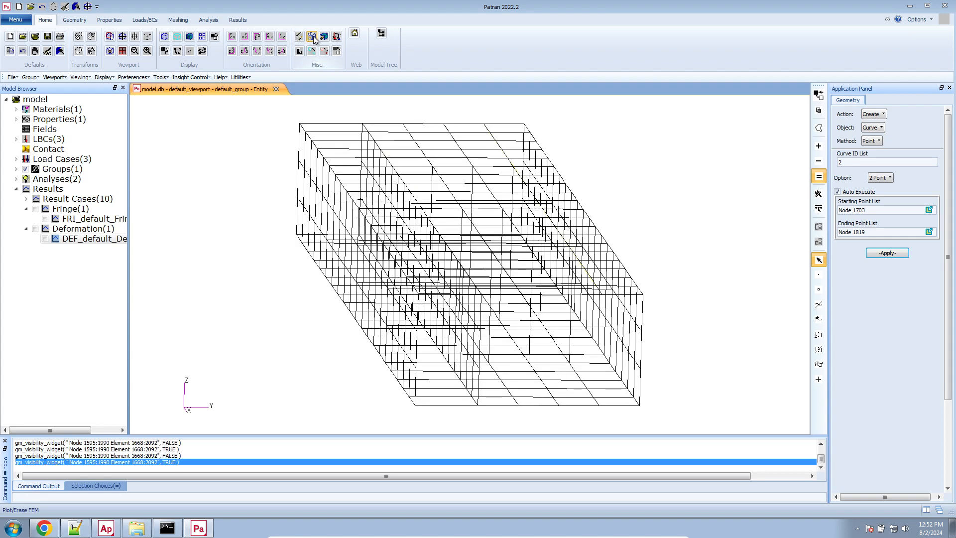
{"action": "left_click", "coordinate": [315, 40]}
{"action": "left_click", "coordinate": [314, 39]}
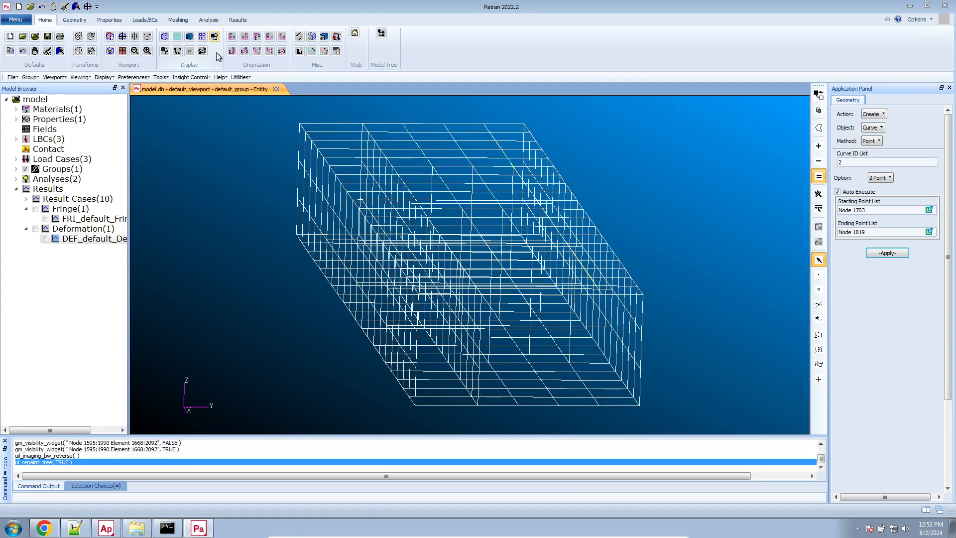
Switch the viewport background to the blue gradient and compare the curve with the finite element mesh hidden and shown.
{"action": "left_click", "coordinate": [216, 39]}
{"action": "left_click", "coordinate": [319, 40]}
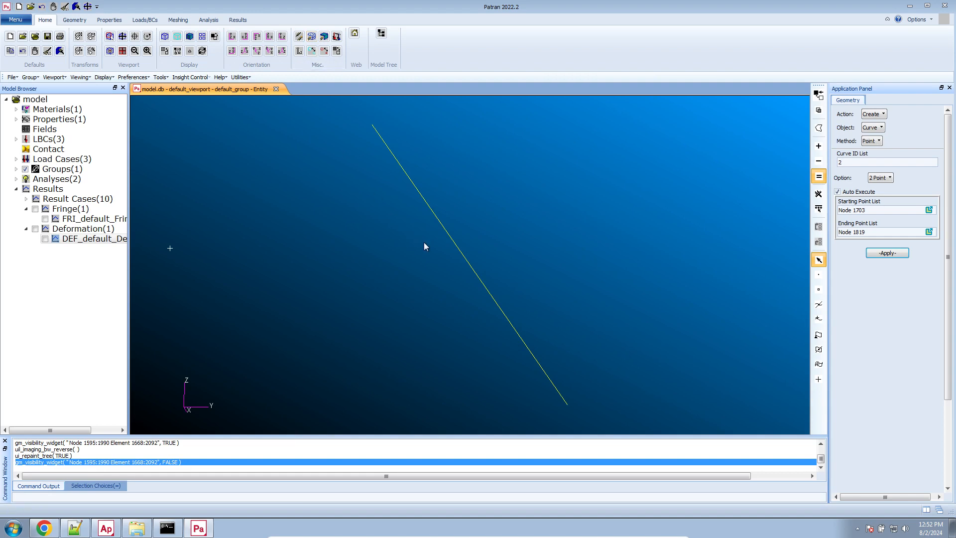
{"action": "scroll", "coordinate": [424, 242], "scroll_direction": "down", "scroll_amount": 1}
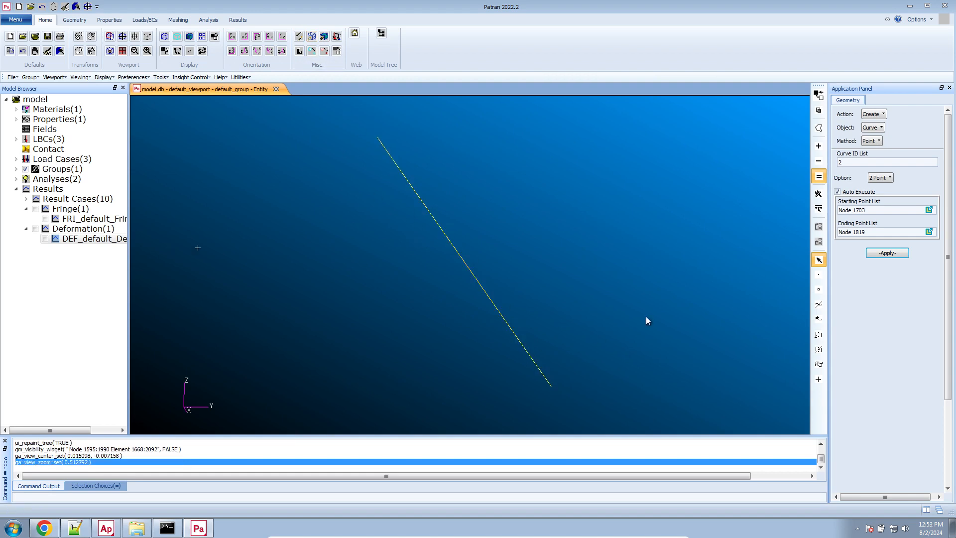
{"action": "left_click", "coordinate": [318, 39]}
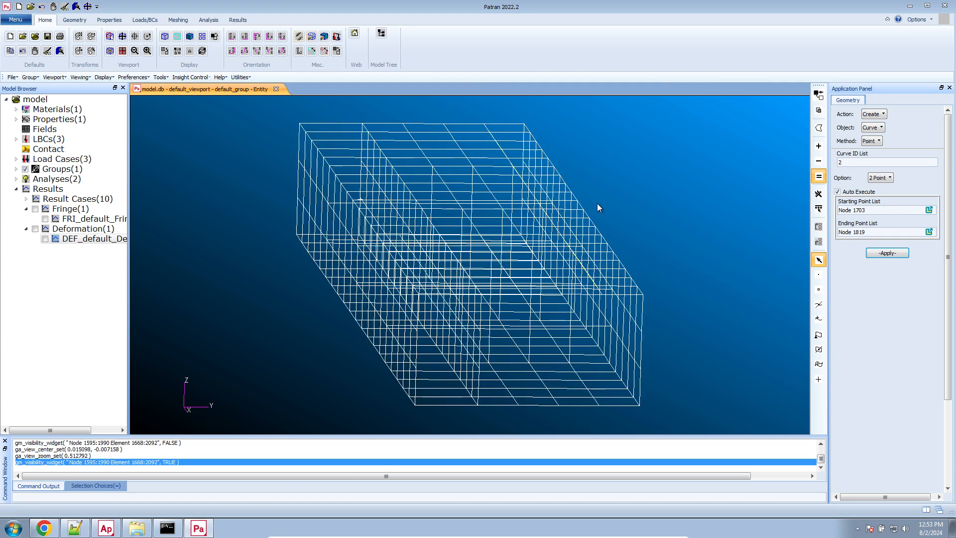
{"action": "left_click", "coordinate": [317, 44]}
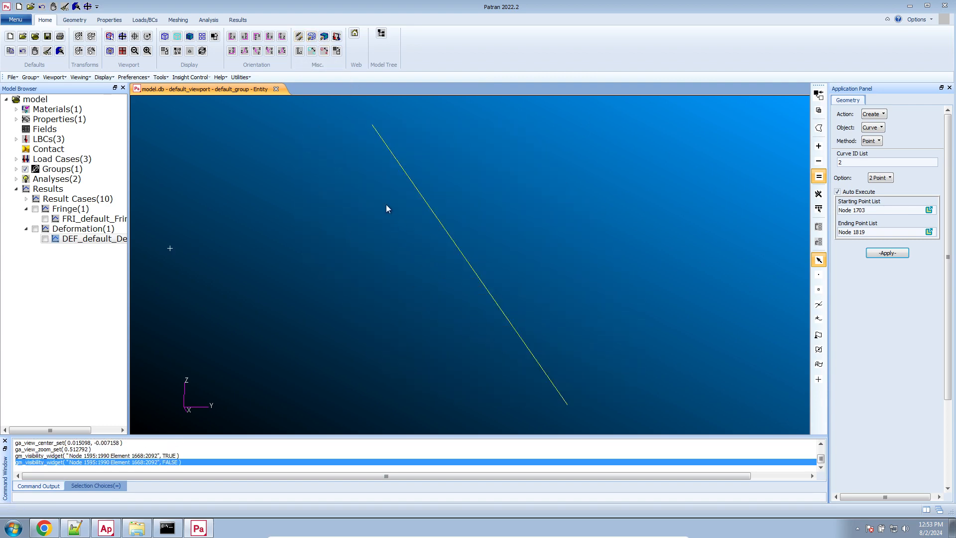
{"action": "left_click", "coordinate": [316, 45]}
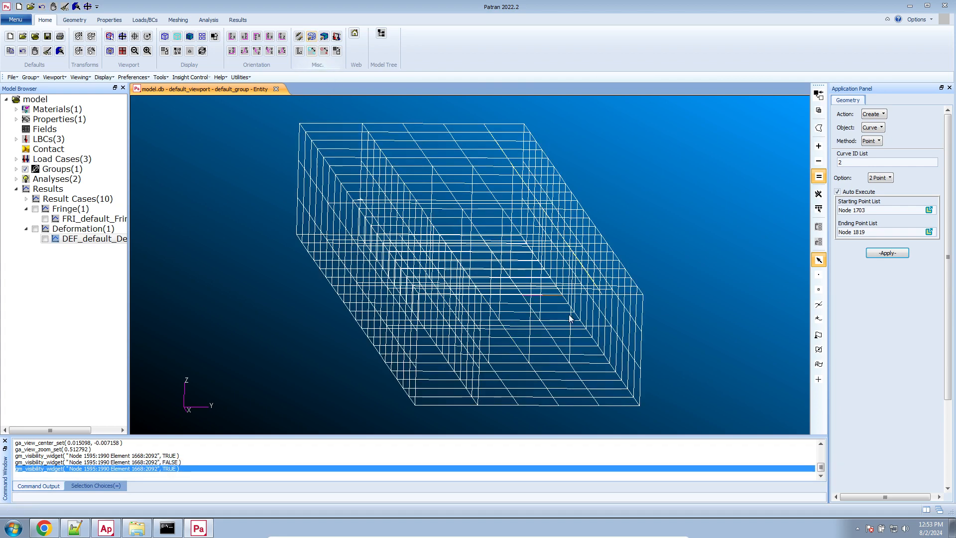
Create a second lengthwise two-point curve from Node 1705 to Node 1821, and hide the finite element mesh to view both curves.
{"action": "middle_click_drag", "start_coordinate": [468, 156], "coordinate": [449, 141]}
{"action": "left_click", "coordinate": [427, 124]}
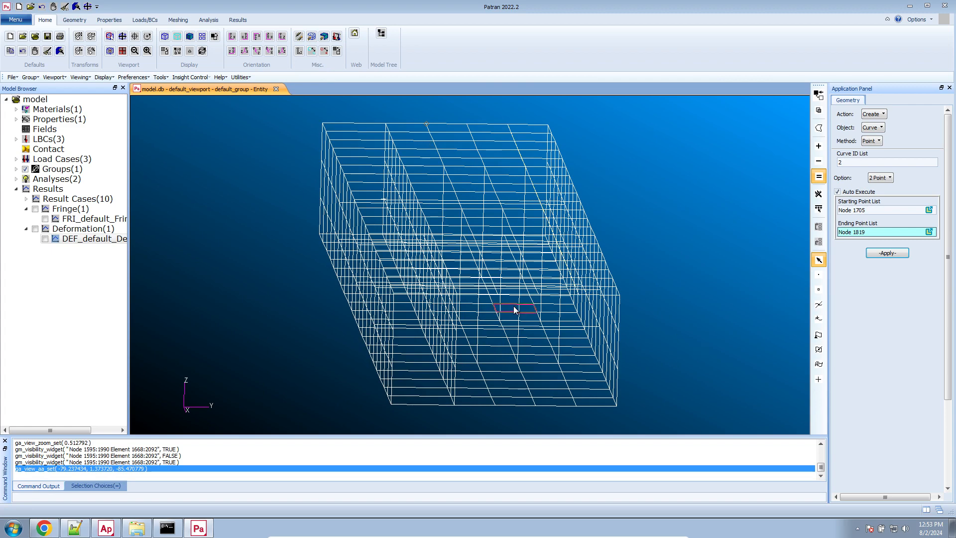
{"action": "middle_click_drag", "start_coordinate": [743, 257], "coordinate": [743, 246]}
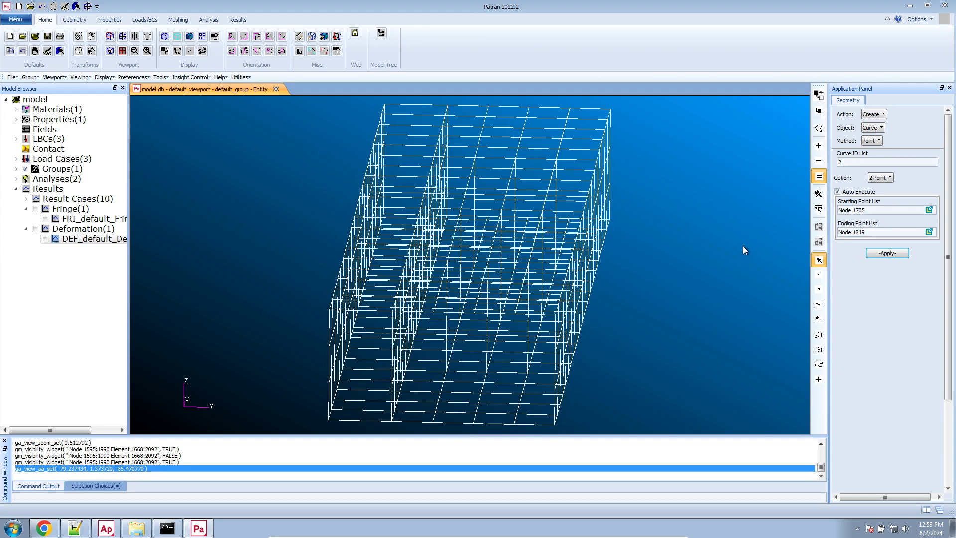
{"action": "left_click", "coordinate": [489, 107]}
{"action": "middle_click_drag", "start_coordinate": [704, 257], "coordinate": [707, 271]}
{"action": "left_click", "coordinate": [312, 37]}
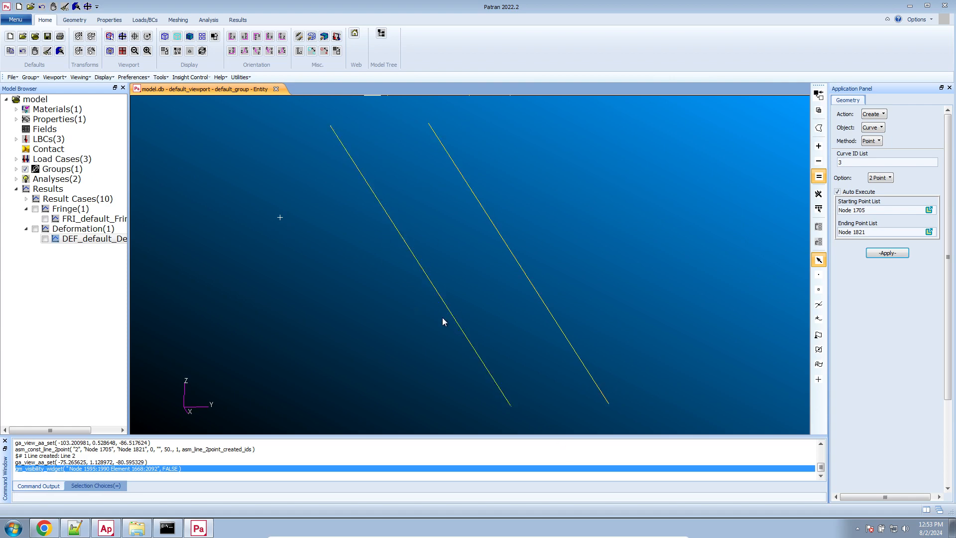
Inspect the two lengthwise curves on their own and redisplay the finite element mesh around them.
{"action": "left_click", "coordinate": [122, 36]}
{"action": "middle_click_drag", "start_coordinate": [477, 282], "coordinate": [476, 277]}
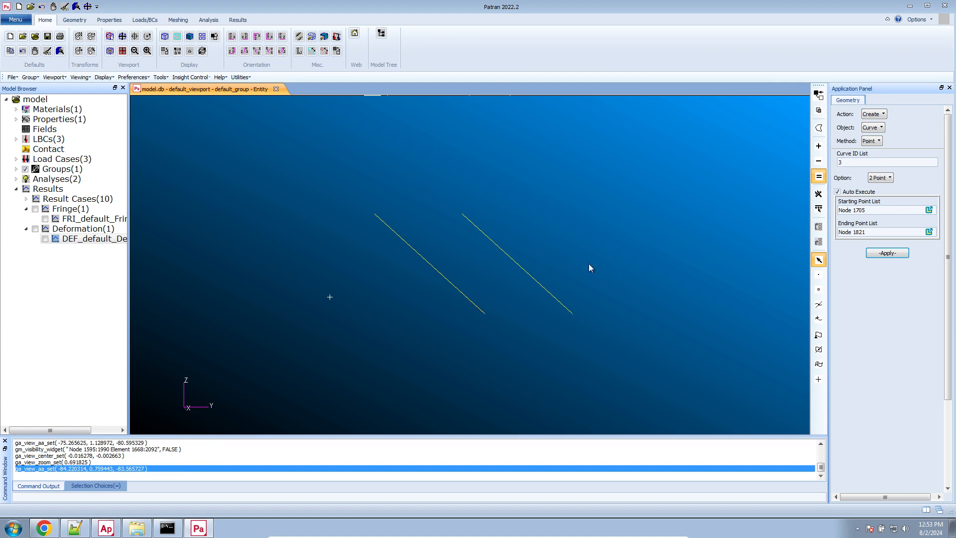
{"action": "left_click", "coordinate": [177, 20]}
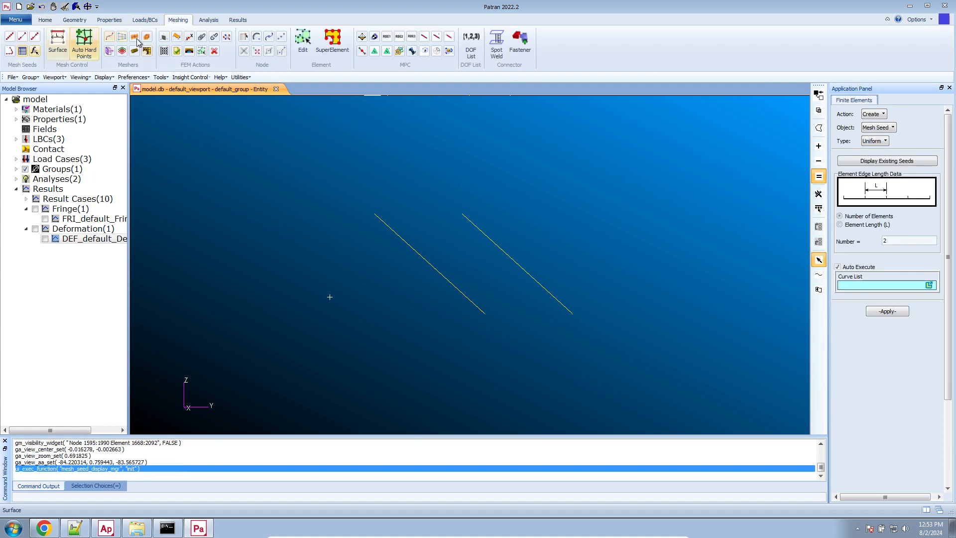
{"action": "left_click", "coordinate": [45, 20]}
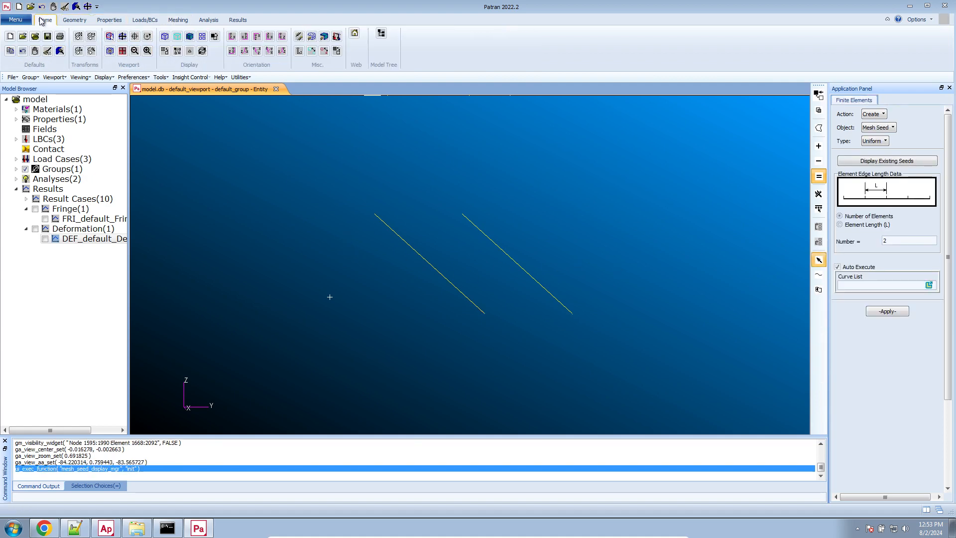
{"action": "left_click", "coordinate": [310, 36]}
{"action": "scroll", "coordinate": [402, 237], "scroll_direction": "down", "scroll_amount": 3}
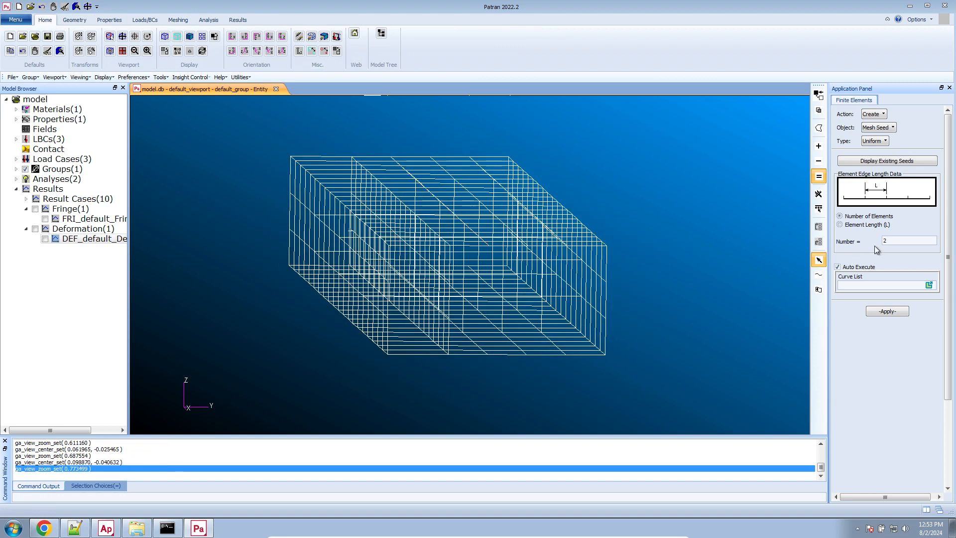
Measure the distance between the adjacent nodes 1705 and 1715 along the upper skin's length, and dismiss the report.
{"action": "left_click", "coordinate": [872, 113]}
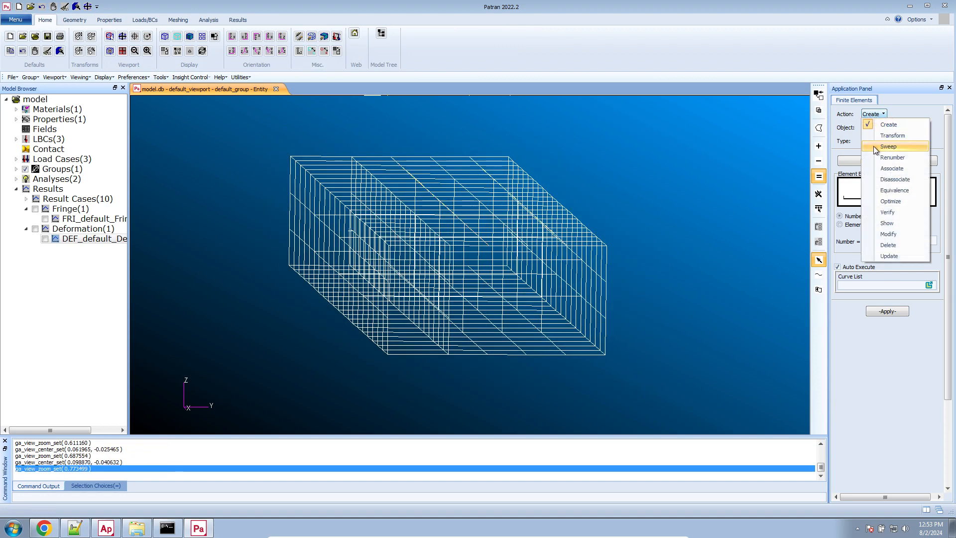
{"action": "left_click", "coordinate": [891, 222]}
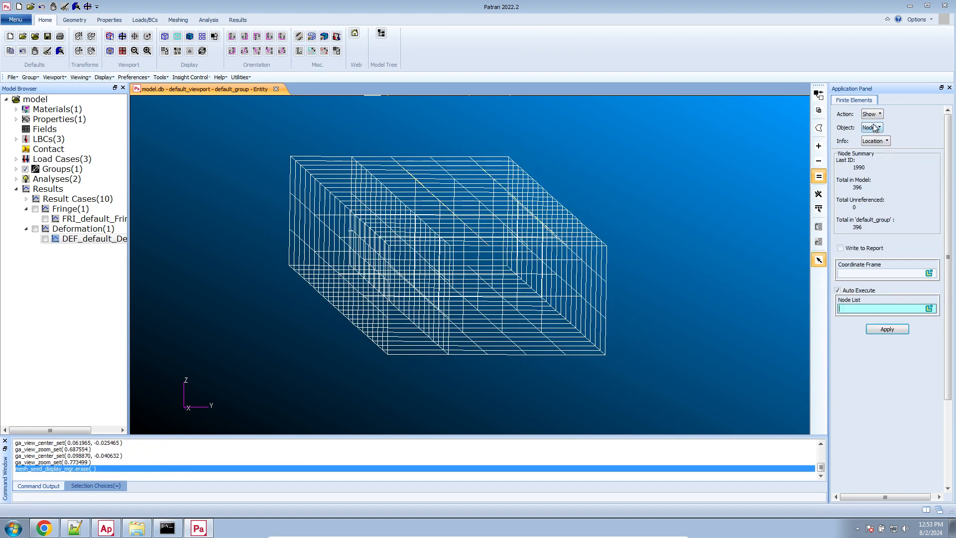
{"action": "left_click", "coordinate": [876, 141]}
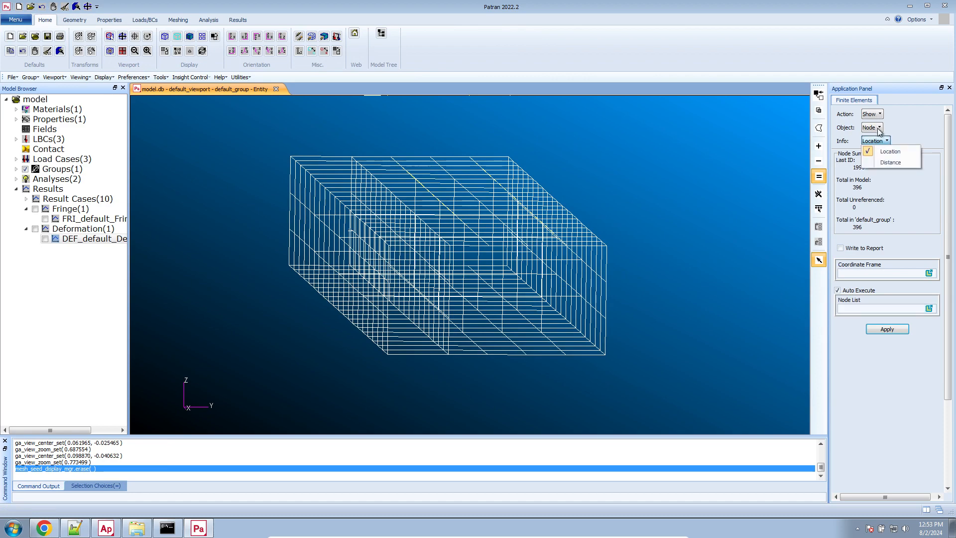
{"action": "left_click", "coordinate": [890, 162]}
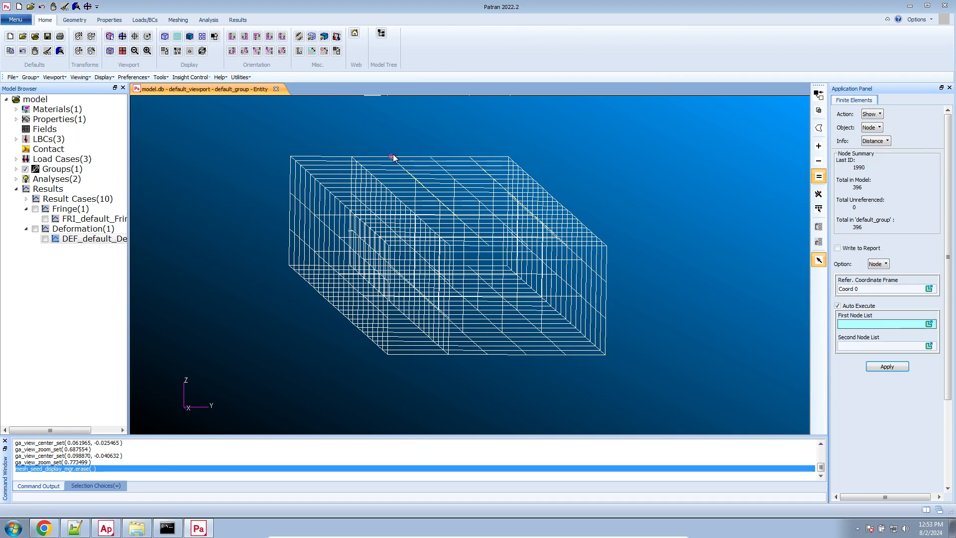
{"action": "middle_click_drag", "start_coordinate": [401, 153], "coordinate": [409, 161]}
{"action": "scroll", "coordinate": [410, 167], "scroll_direction": "down", "scroll_amount": 5}
{"action": "scroll", "coordinate": [378, 120], "scroll_direction": "up", "scroll_amount": 5}
{"action": "scroll", "coordinate": [377, 119], "scroll_direction": "up", "scroll_amount": 5}
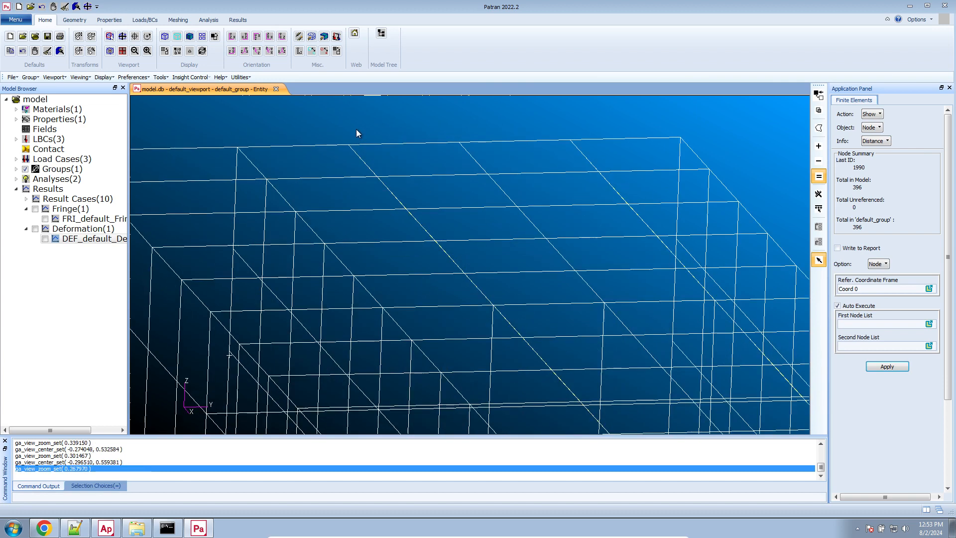
{"action": "left_click", "coordinate": [348, 148]}
{"action": "left_click", "coordinate": [377, 177]}
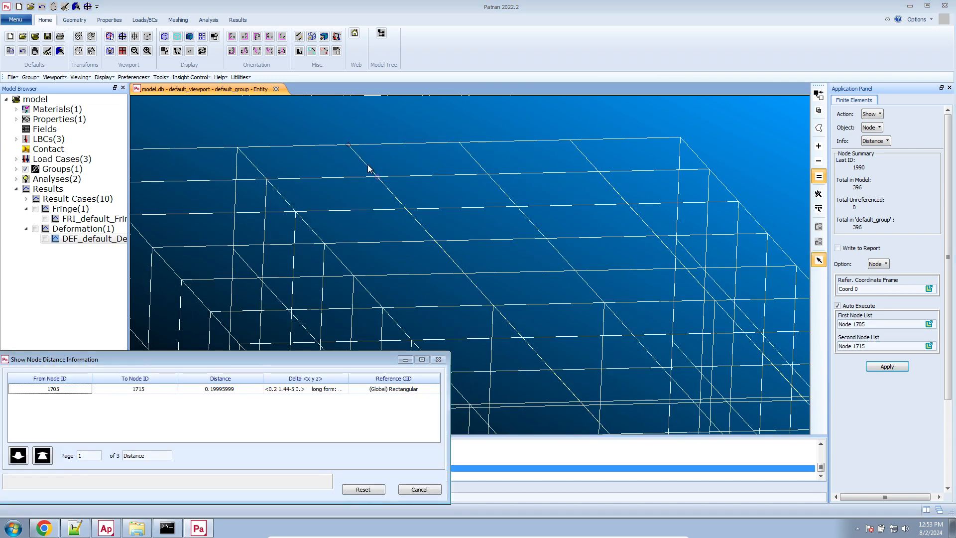
{"action": "left_click", "coordinate": [223, 392]}
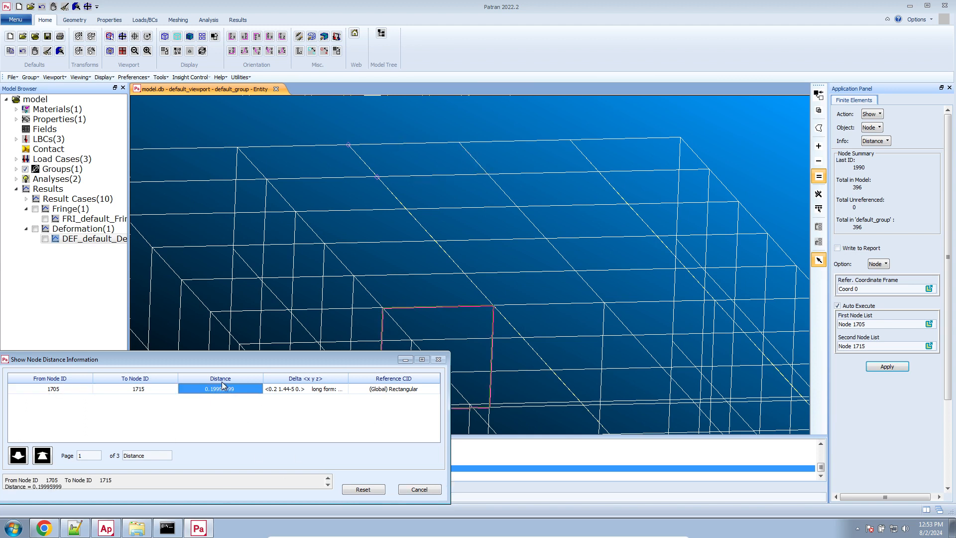
{"action": "left_click", "coordinate": [420, 489]}
Hide the finite element mesh so that only the two lengthwise curves are displayed.
{"action": "scroll", "coordinate": [432, 271], "scroll_direction": "down", "scroll_amount": 3}
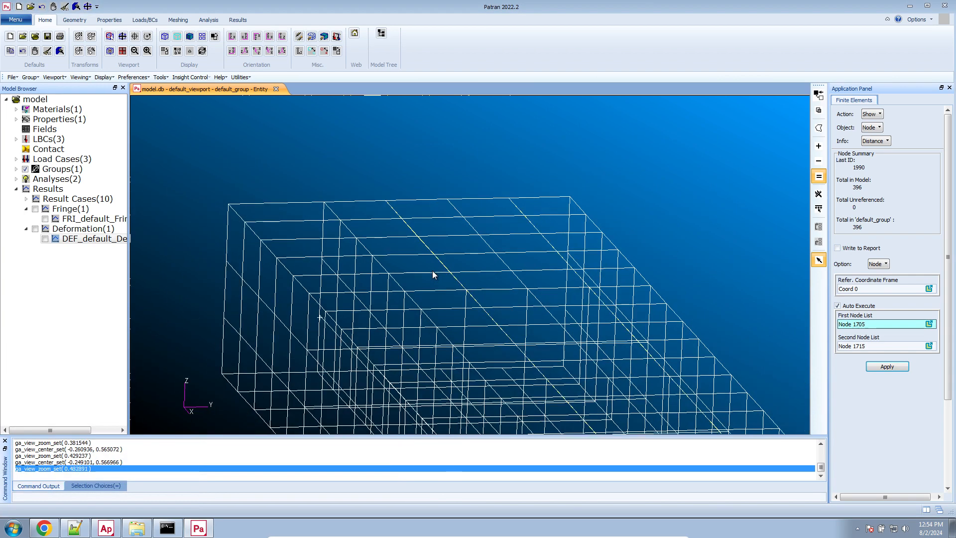
{"action": "scroll", "coordinate": [432, 271], "scroll_direction": "down", "scroll_amount": 5}
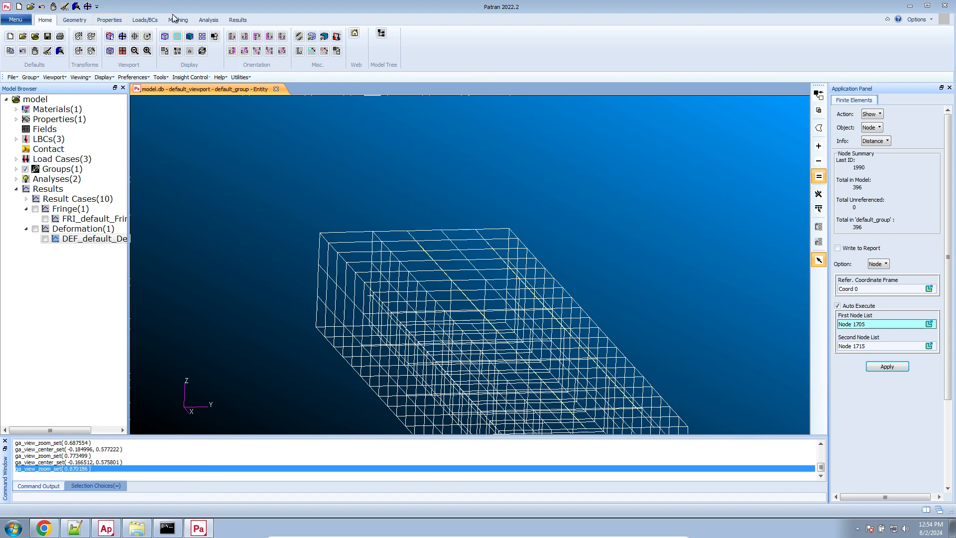
{"action": "left_click", "coordinate": [175, 20]}
{"action": "left_click", "coordinate": [45, 20]}
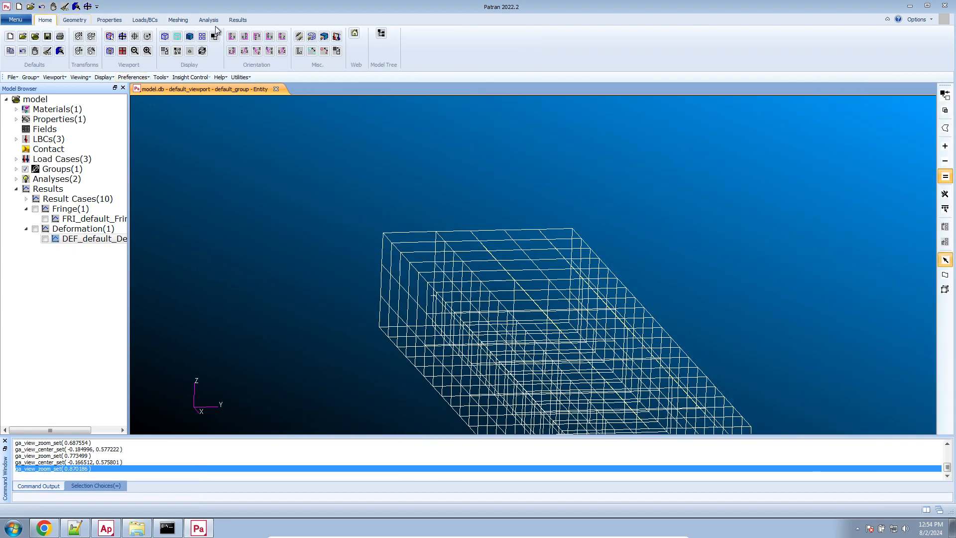
{"action": "left_click", "coordinate": [309, 38]}
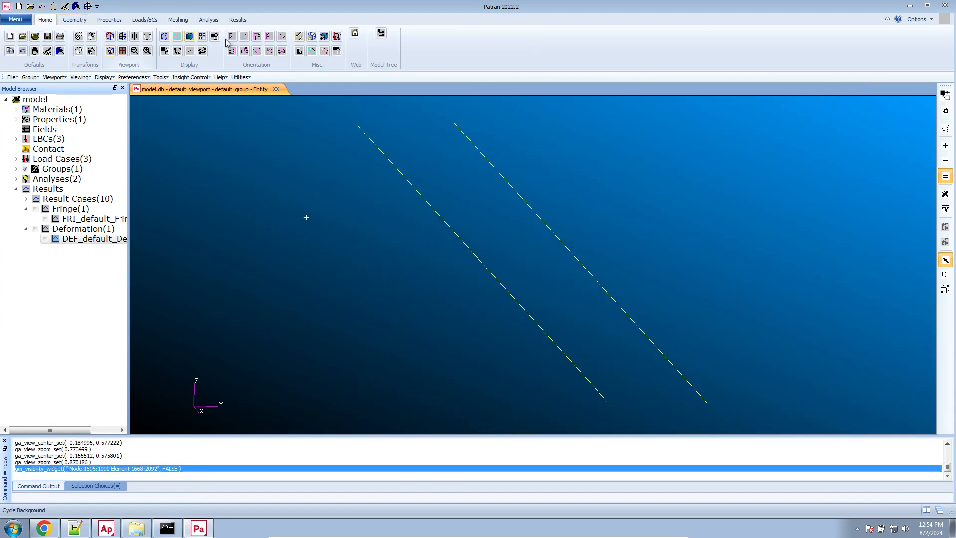
Mesh Curves 1 and 2 with Bar2 elements, turning off automatic calculation and setting the global edge length to 0.2.
{"action": "left_click", "coordinate": [185, 20]}
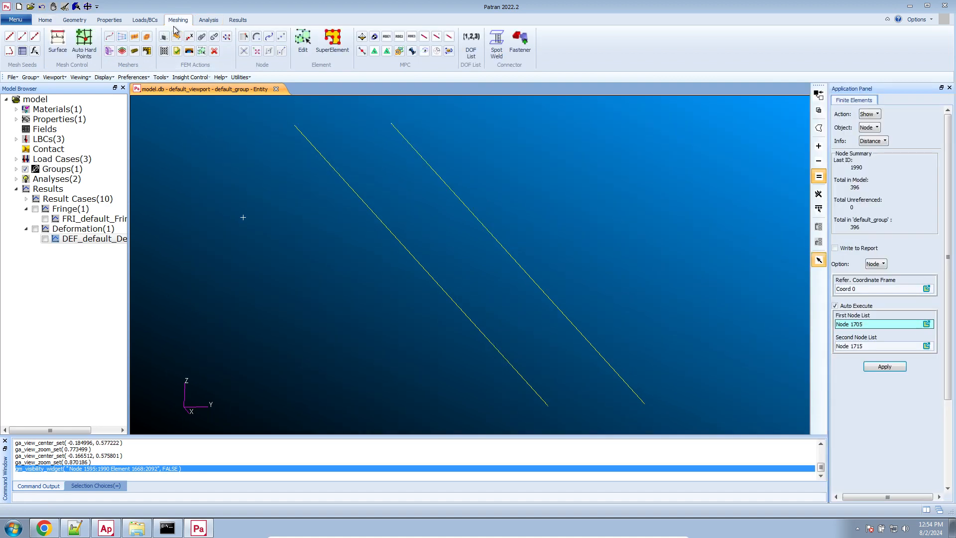
{"action": "left_click", "coordinate": [111, 37]}
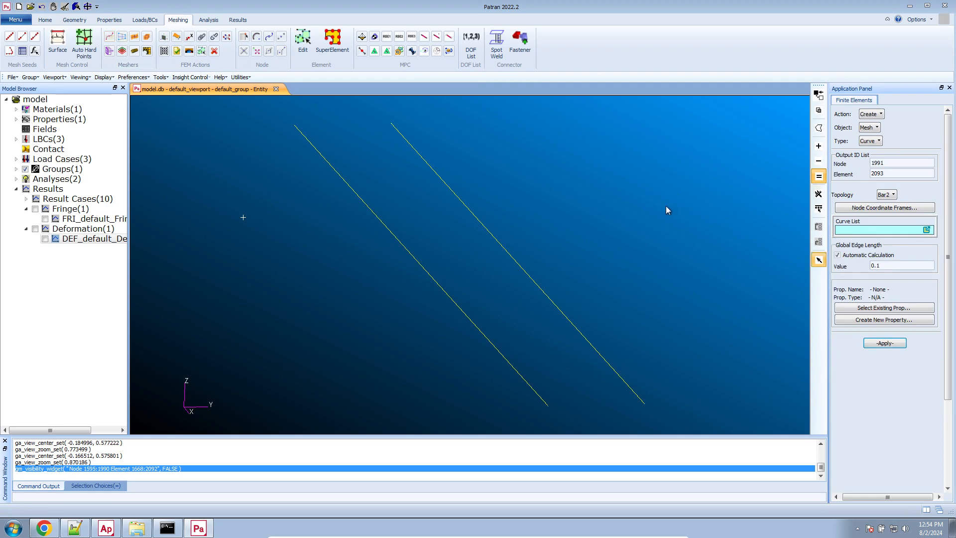
{"action": "left_click_drag", "start_coordinate": [667, 209], "coordinate": [236, 363]}
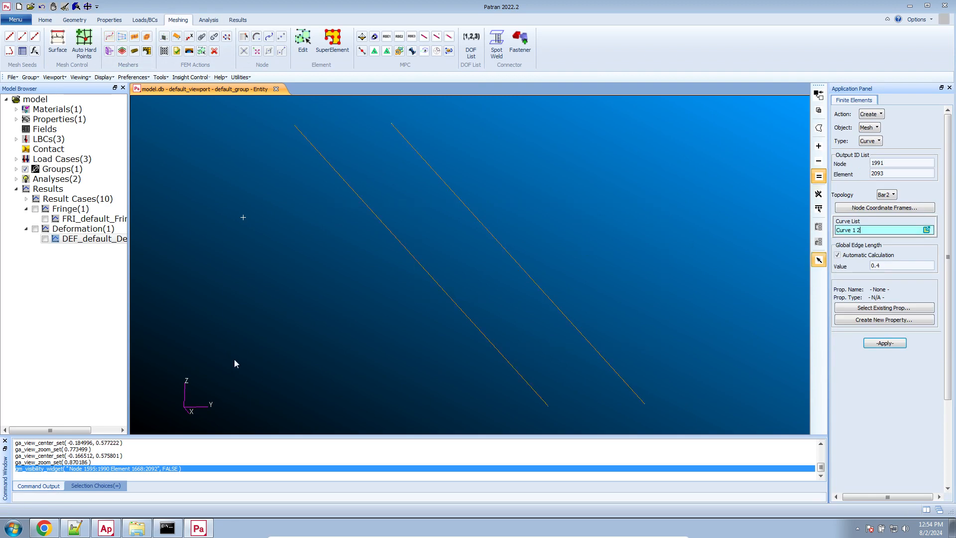
{"action": "left_click", "coordinate": [865, 255]}
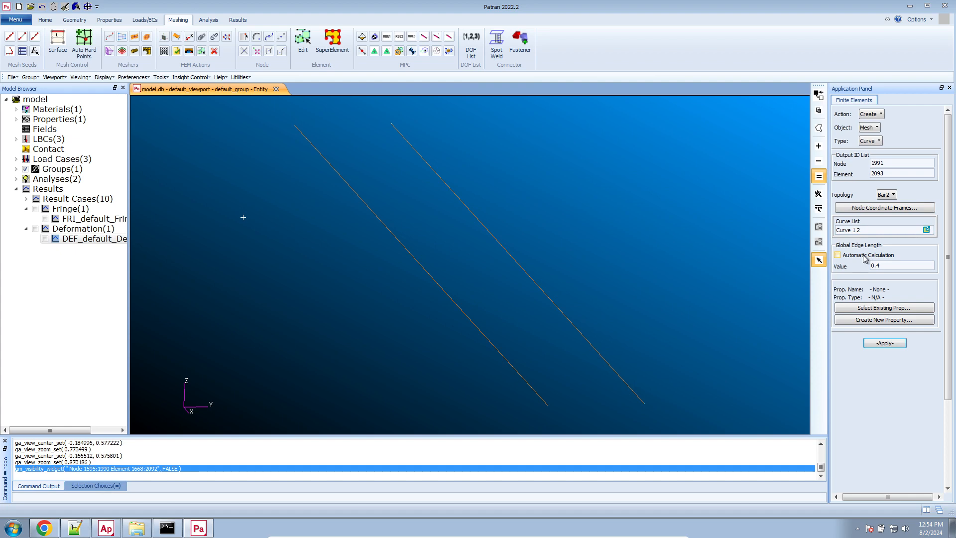
{"action": "left_click", "coordinate": [882, 265]}
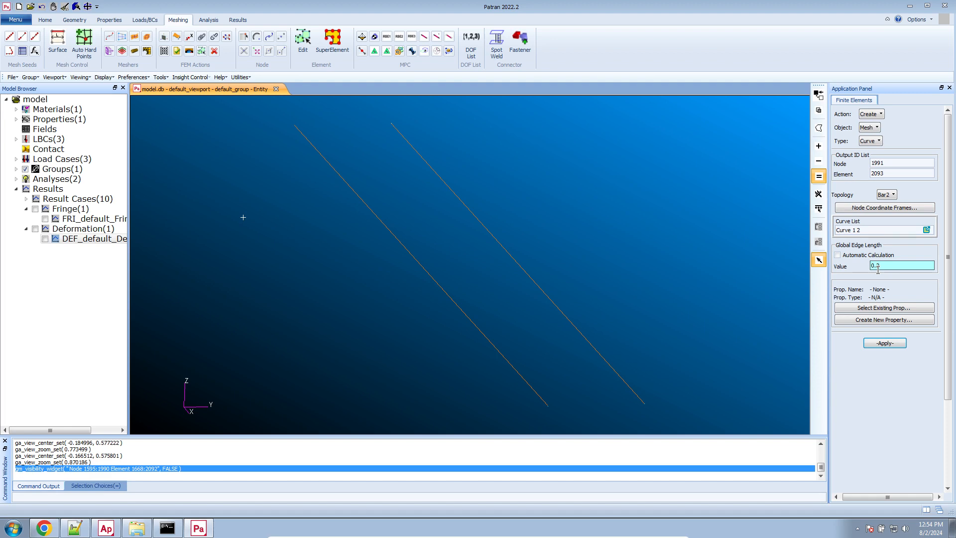
{"action": "left_click", "coordinate": [887, 343]}
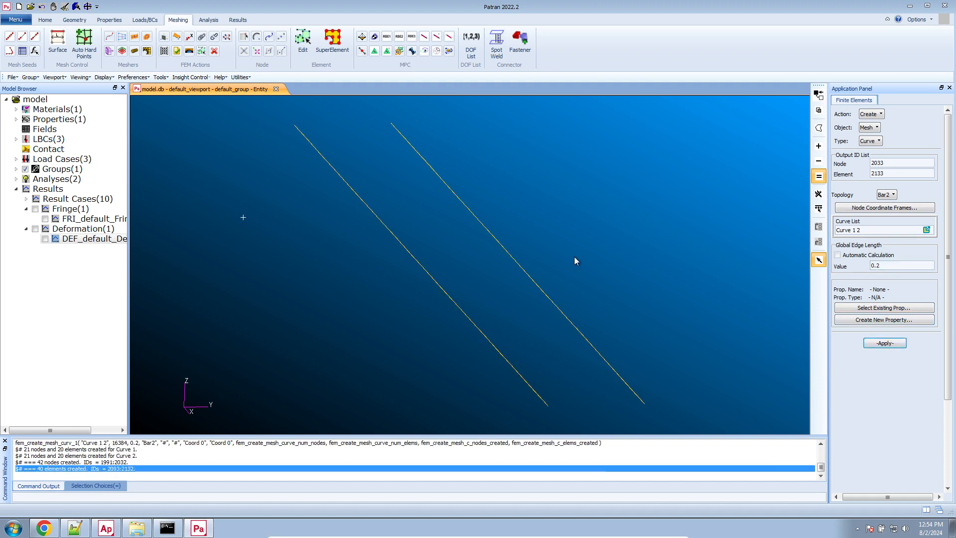
Review the node and element IDs reported for the curve mesh in the command output.
{"action": "double_click", "coordinate": [68, 468]}
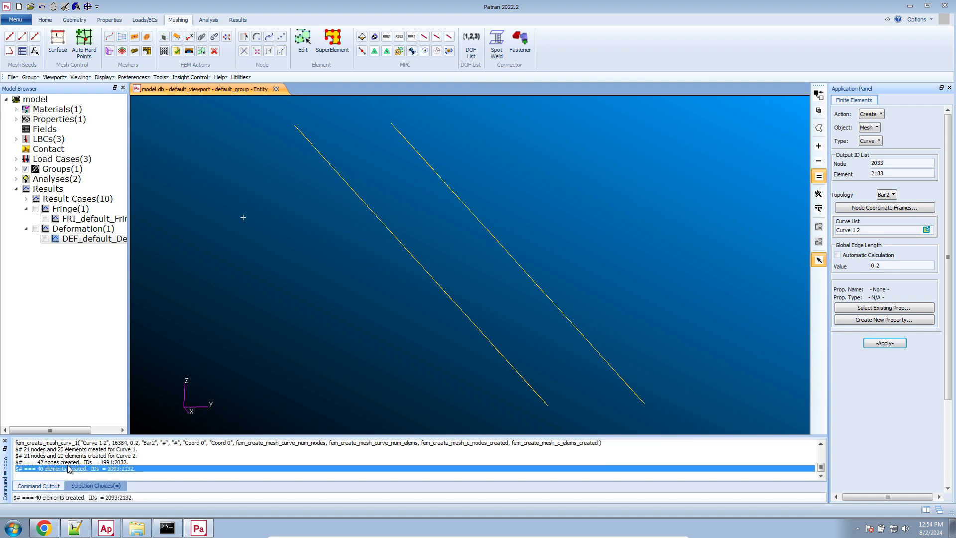
{"action": "left_click", "coordinate": [99, 464]}
{"action": "left_click", "coordinate": [99, 467]}
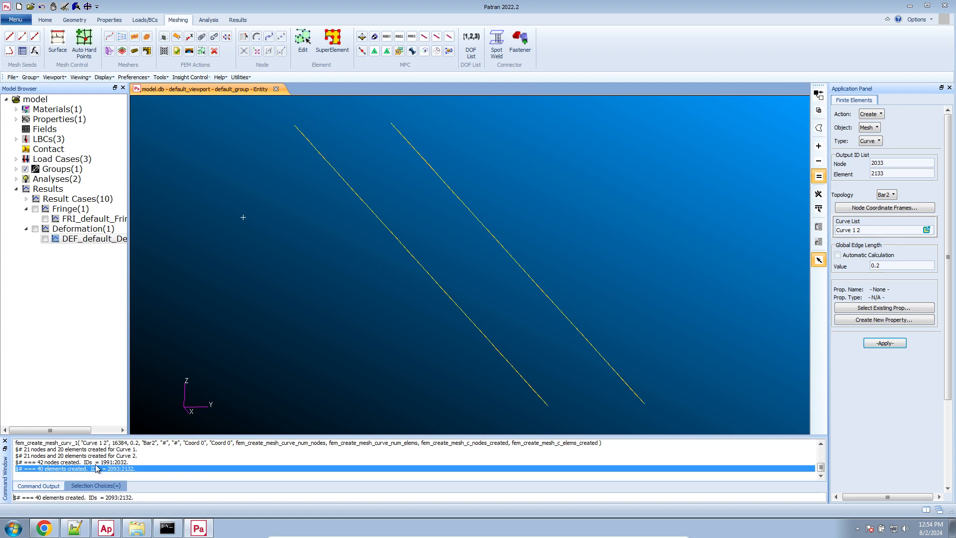
Display the node and element labels of the bar meshes in turn, leaving only the node labels on.
{"action": "left_click", "coordinate": [46, 20]}
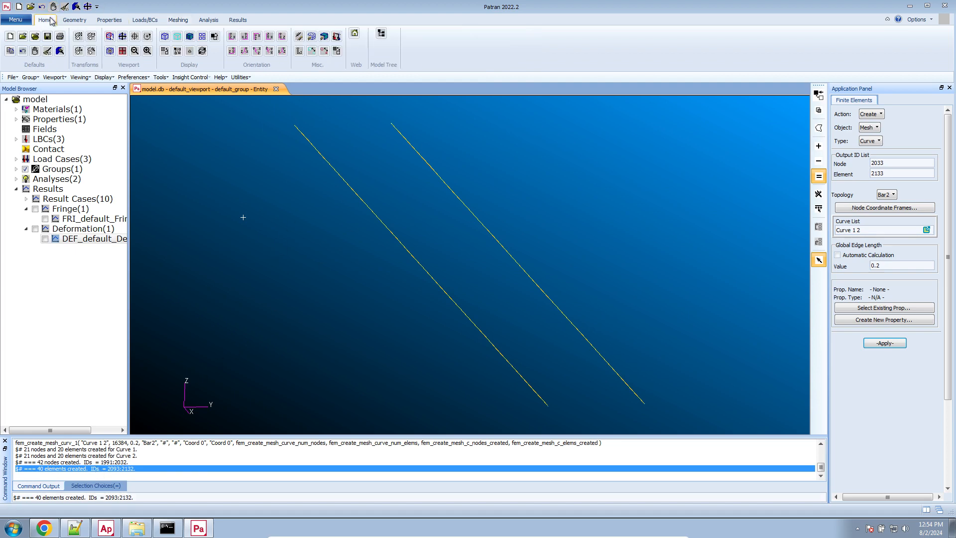
{"action": "left_click", "coordinate": [298, 52]}
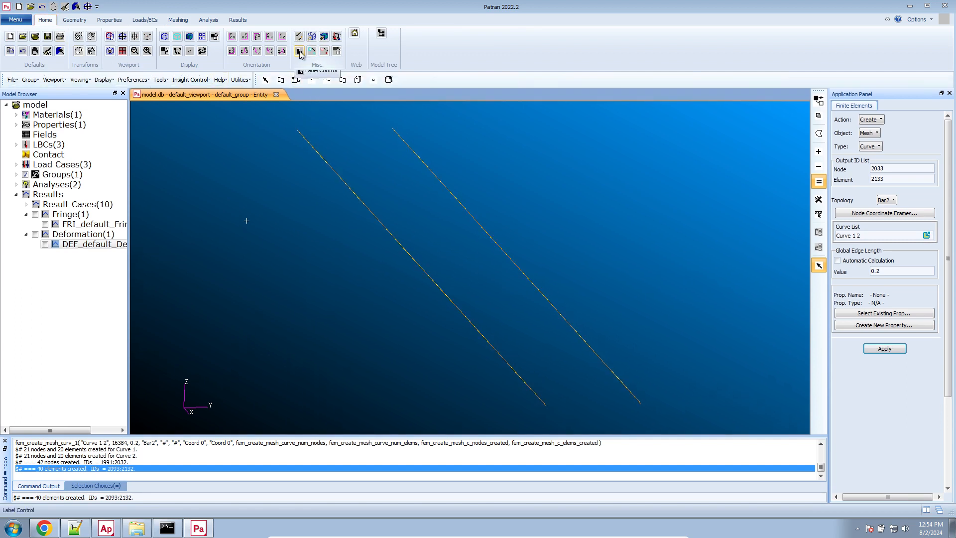
{"action": "left_click", "coordinate": [374, 82]}
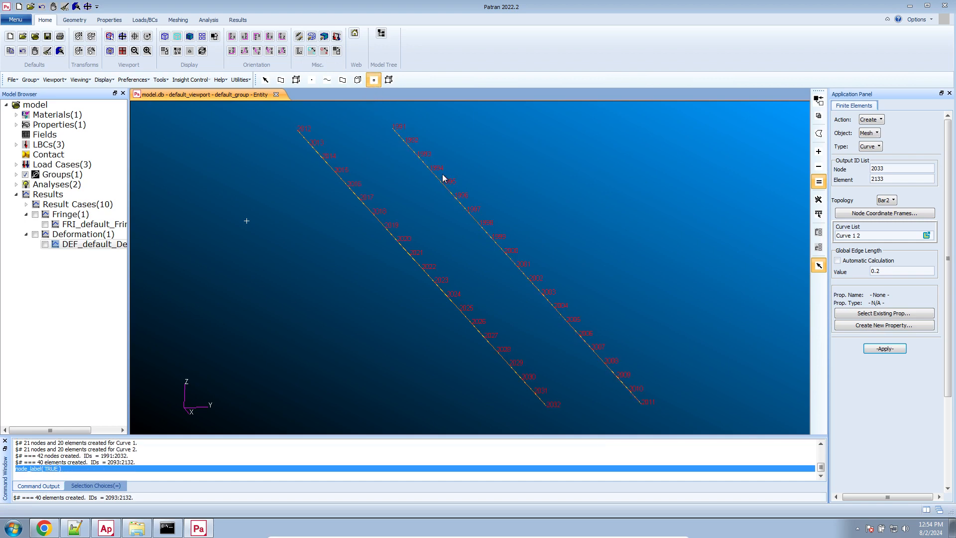
{"action": "left_click", "coordinate": [374, 80]}
{"action": "left_click", "coordinate": [390, 82]}
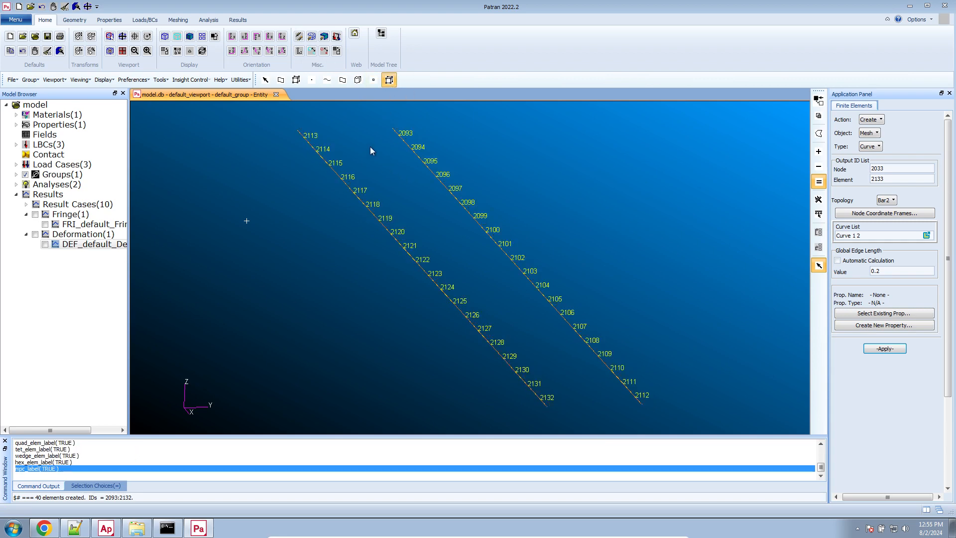
{"action": "left_click", "coordinate": [388, 81]}
{"action": "left_click", "coordinate": [374, 79]}
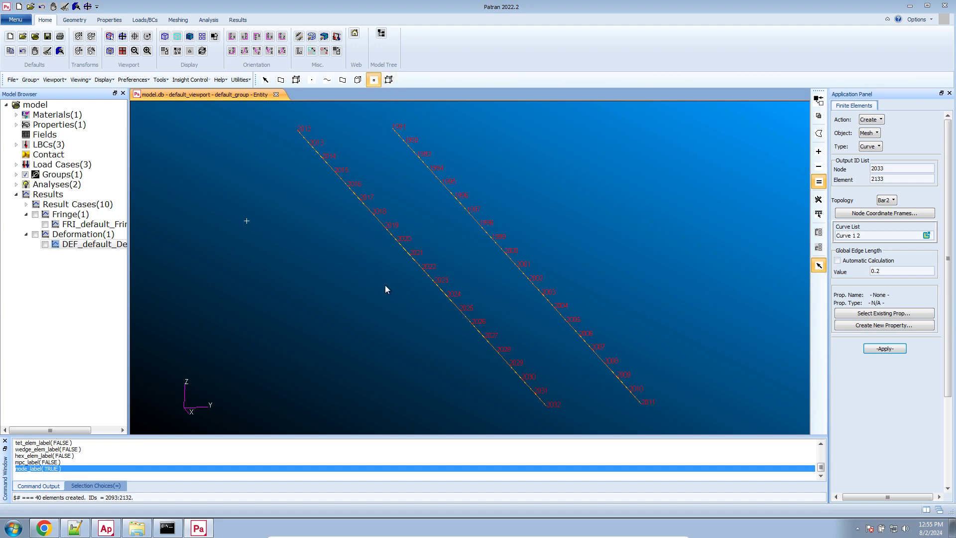
Redisplay the full finite element mesh and examine the node labels where the bar lines end on the upper skin.
{"action": "scroll", "coordinate": [528, 330], "scroll_direction": "down", "scroll_amount": 3}
{"action": "scroll", "coordinate": [563, 357], "scroll_direction": "up", "scroll_amount": 10}
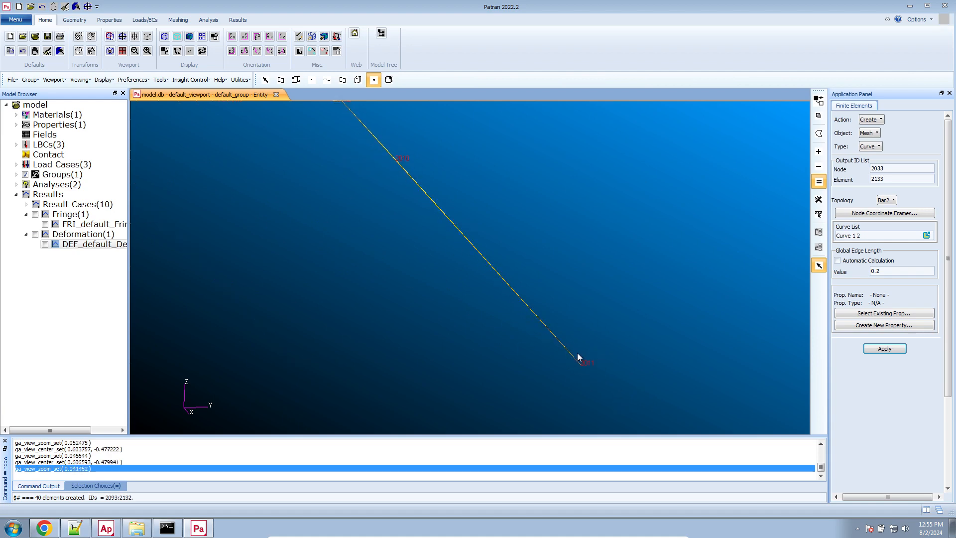
{"action": "left_click", "coordinate": [312, 37]}
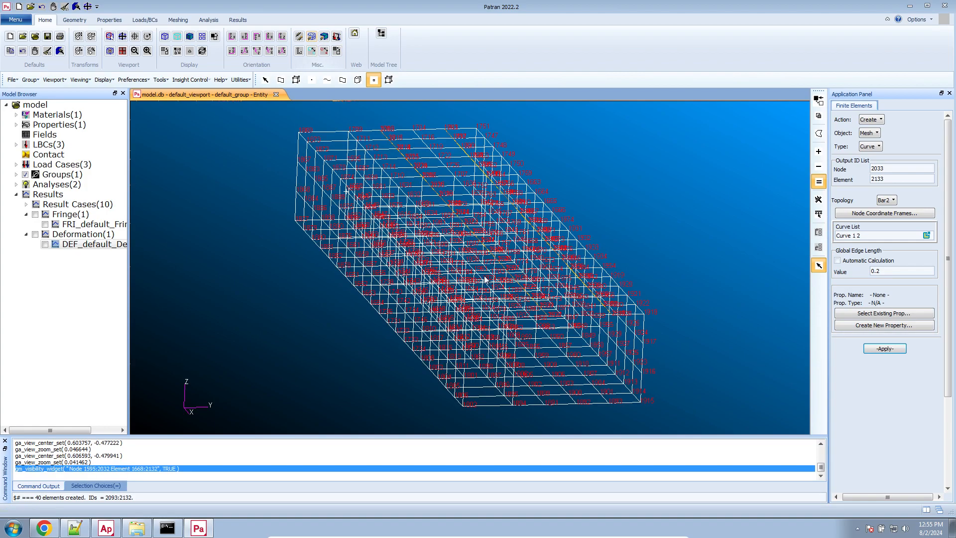
{"action": "scroll", "coordinate": [485, 280], "scroll_direction": "up", "scroll_amount": 8}
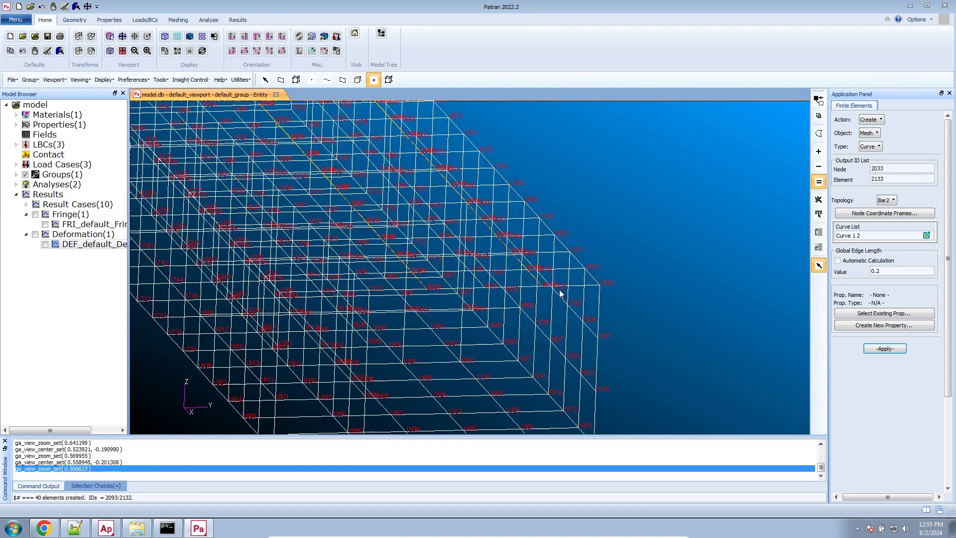
{"action": "scroll", "coordinate": [560, 294], "scroll_direction": "up", "scroll_amount": 15}
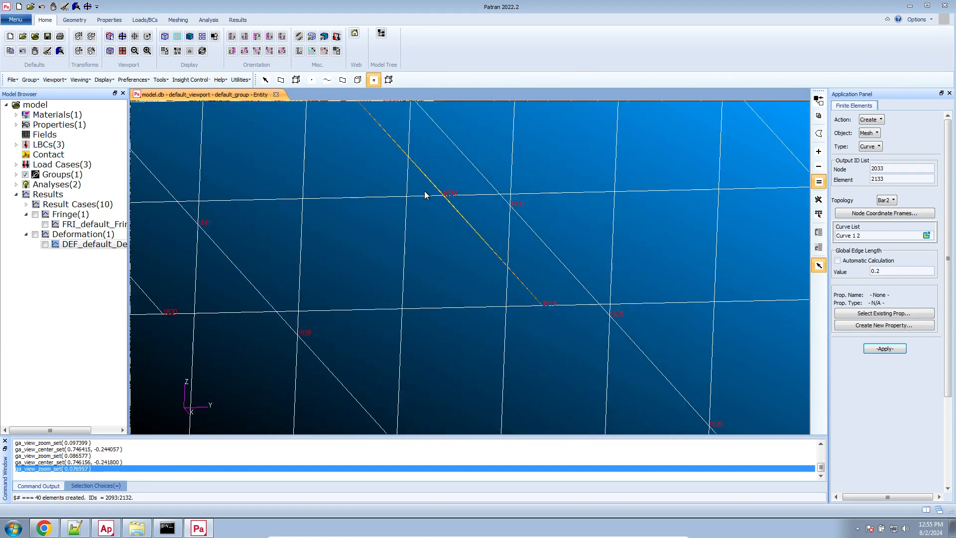
{"action": "scroll", "coordinate": [561, 314], "scroll_direction": "up", "scroll_amount": 3}
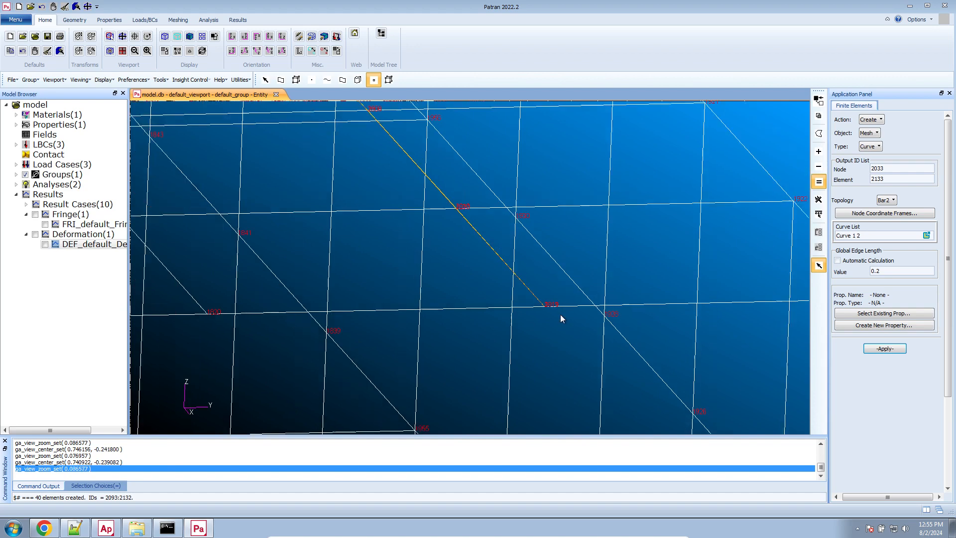
{"action": "scroll", "coordinate": [556, 311], "scroll_direction": "up", "scroll_amount": 3}
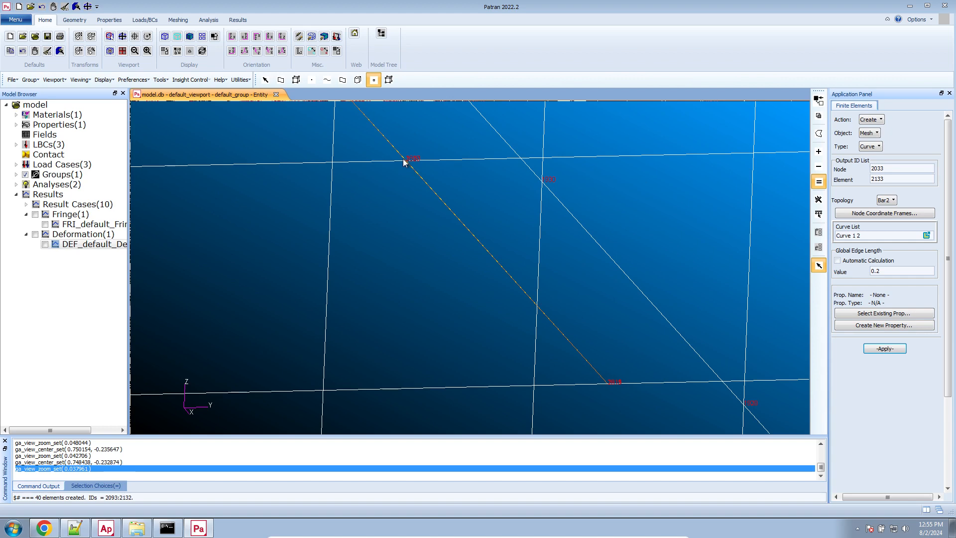
{"action": "scroll", "coordinate": [404, 162], "scroll_direction": "down", "scroll_amount": 4}
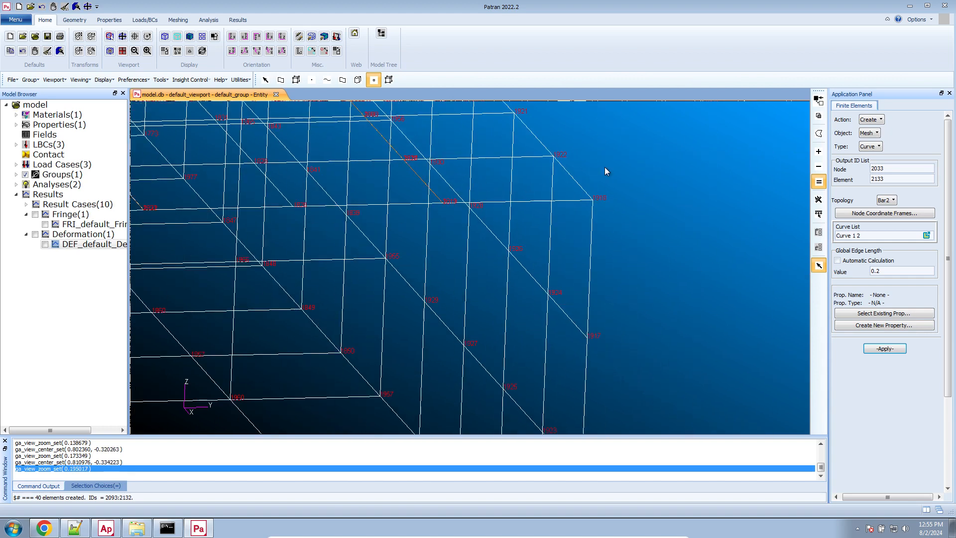
Compare the node labels at the skin's corner and along the bar line near its end, and turn the node labels off.
{"action": "scroll", "coordinate": [510, 246], "scroll_direction": "up", "scroll_amount": 4}
{"action": "scroll", "coordinate": [586, 281], "scroll_direction": "down", "scroll_amount": 2}
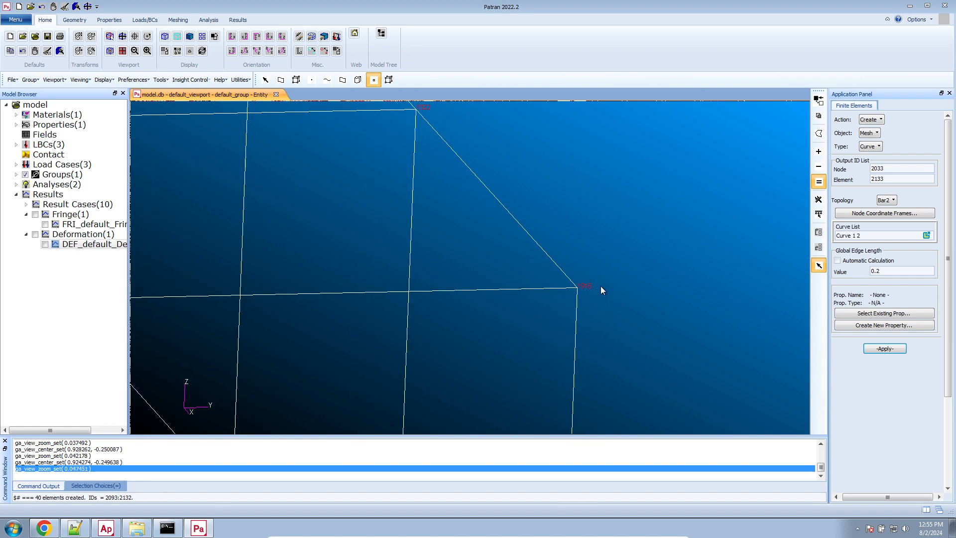
{"action": "scroll", "coordinate": [479, 196], "scroll_direction": "down", "scroll_amount": 2}
{"action": "scroll", "coordinate": [476, 172], "scroll_direction": "up", "scroll_amount": 2}
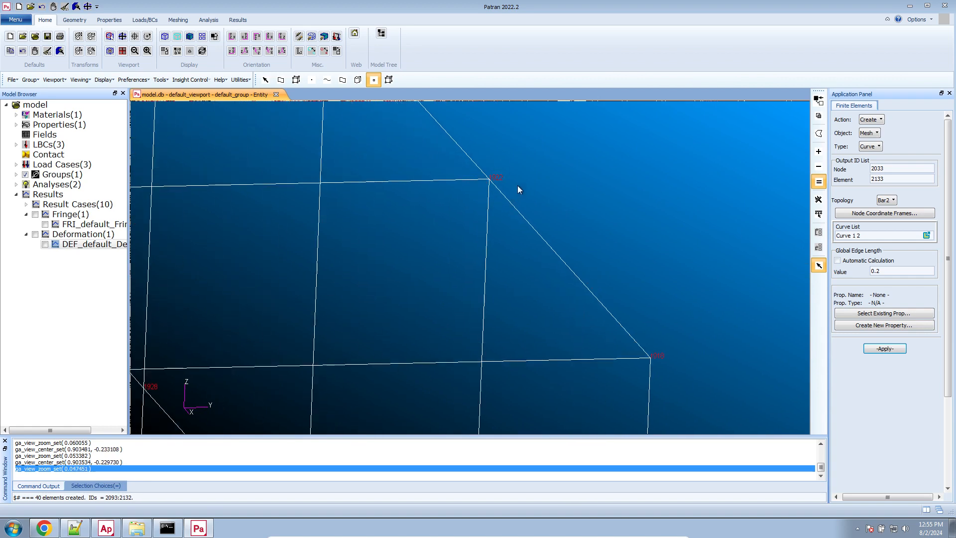
{"action": "scroll", "coordinate": [515, 183], "scroll_direction": "down", "scroll_amount": 1}
{"action": "scroll", "coordinate": [245, 182], "scroll_direction": "up", "scroll_amount": 2}
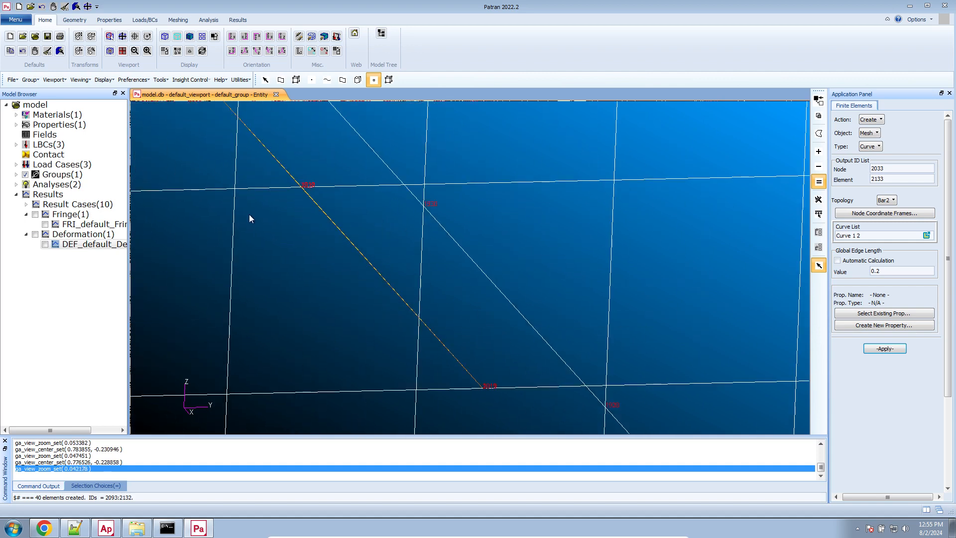
{"action": "scroll", "coordinate": [278, 161], "scroll_direction": "up", "scroll_amount": 7}
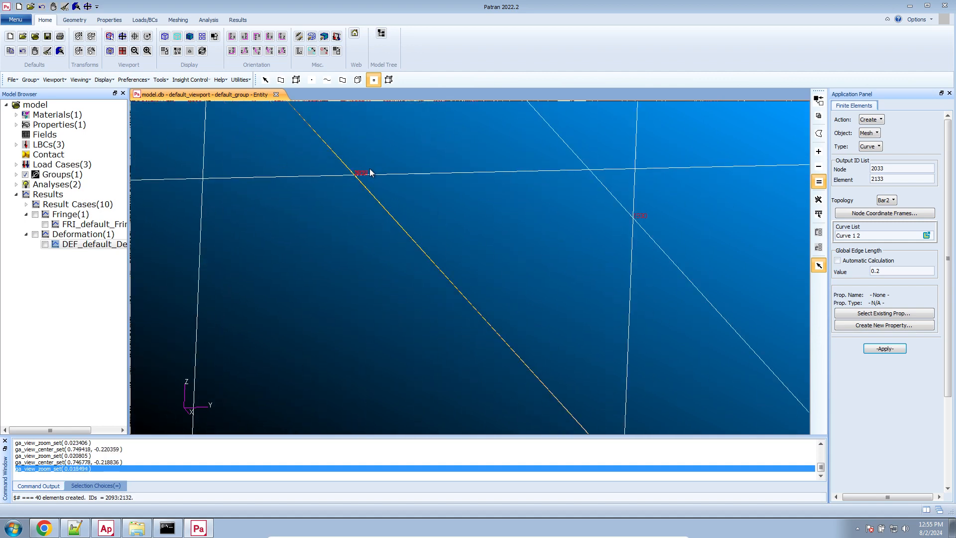
{"action": "scroll", "coordinate": [369, 175], "scroll_direction": "down", "scroll_amount": 6}
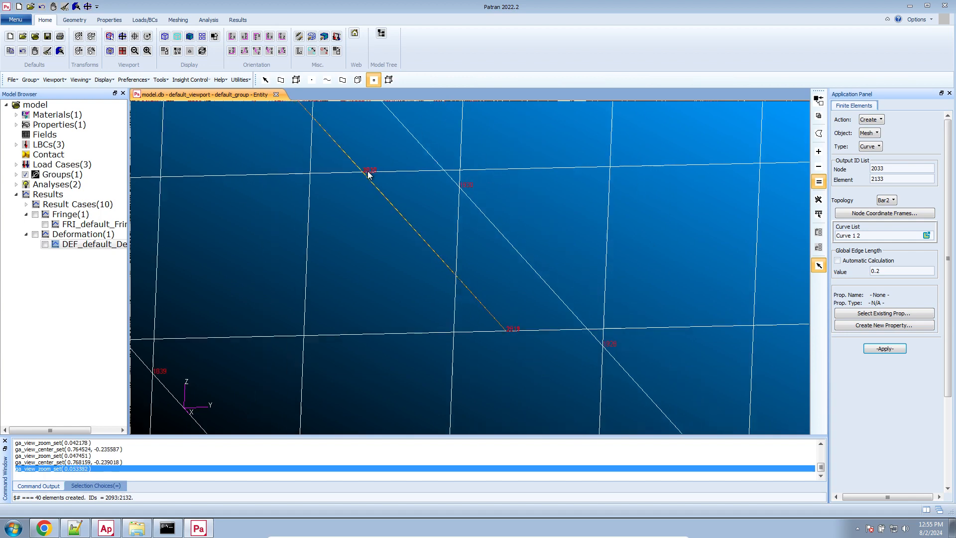
{"action": "scroll", "coordinate": [479, 290], "scroll_direction": "up", "scroll_amount": 2}
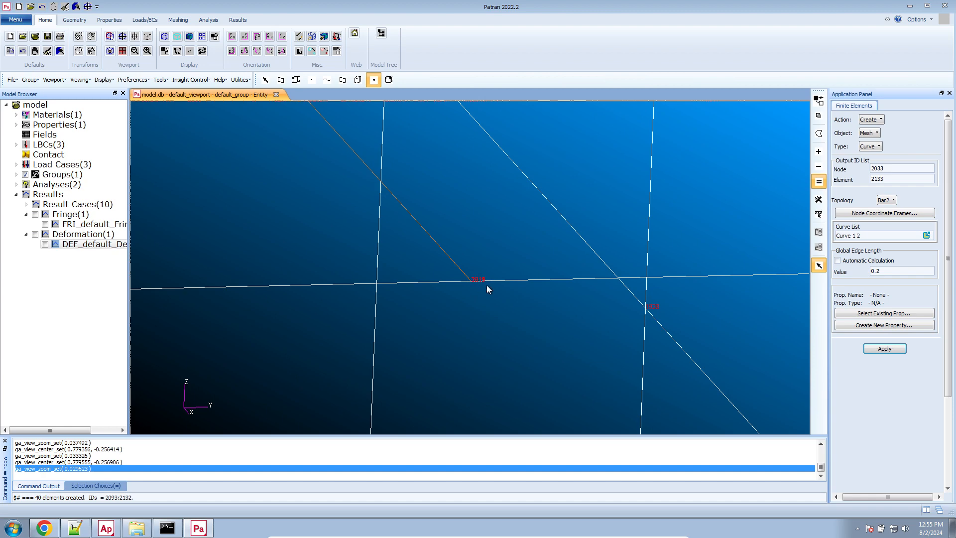
{"action": "scroll", "coordinate": [486, 287], "scroll_direction": "down", "scroll_amount": 10}
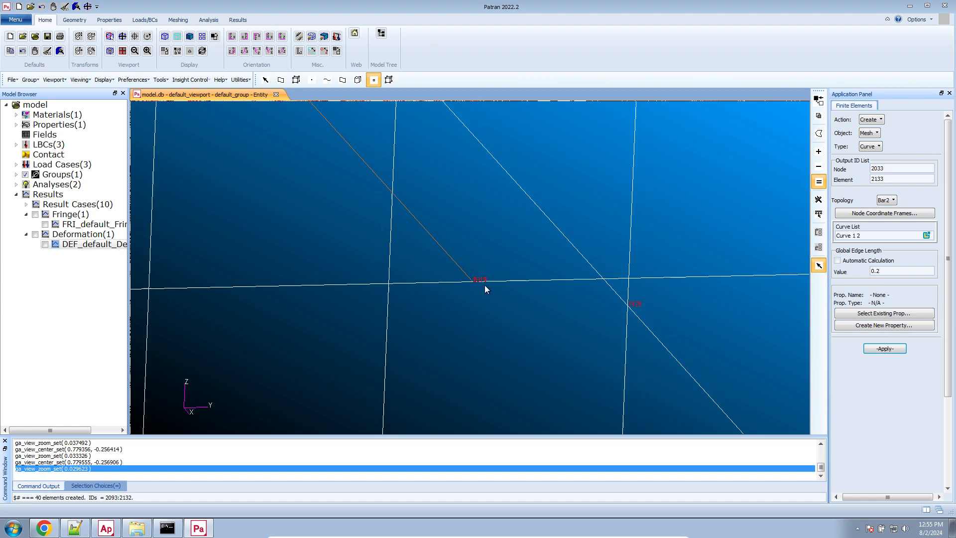
{"action": "scroll", "coordinate": [485, 285], "scroll_direction": "down", "scroll_amount": 11}
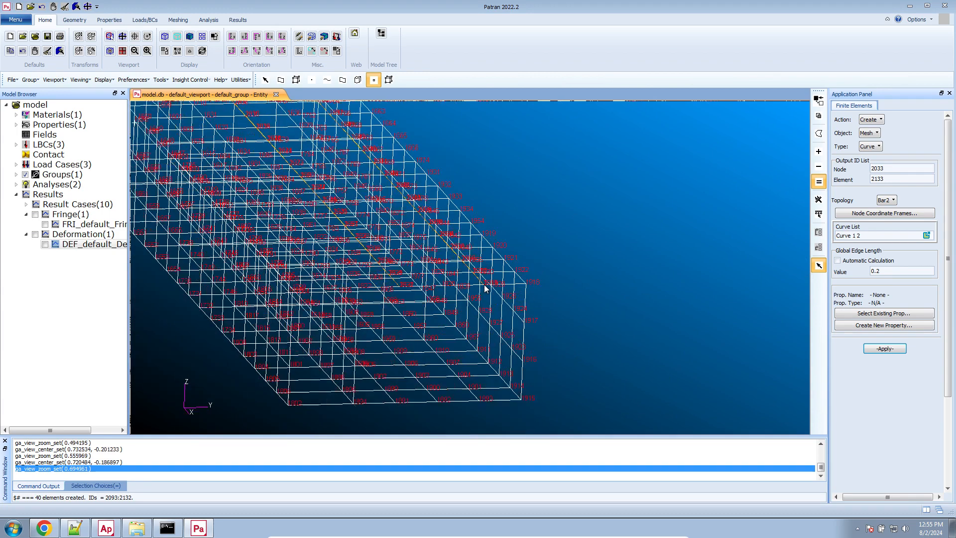
{"action": "left_click", "coordinate": [374, 83]}
{"action": "scroll", "coordinate": [394, 196], "scroll_direction": "up", "scroll_amount": 12}
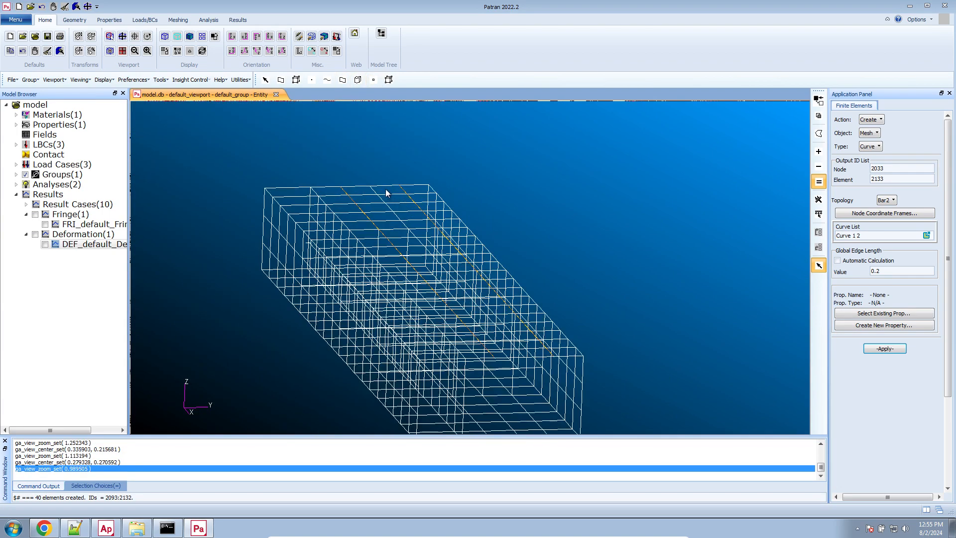
Define a new NASTRAN Standard beam section named beam_cross_section_a in the Beam Library, using the T shape.
{"action": "left_click", "coordinate": [163, 81]}
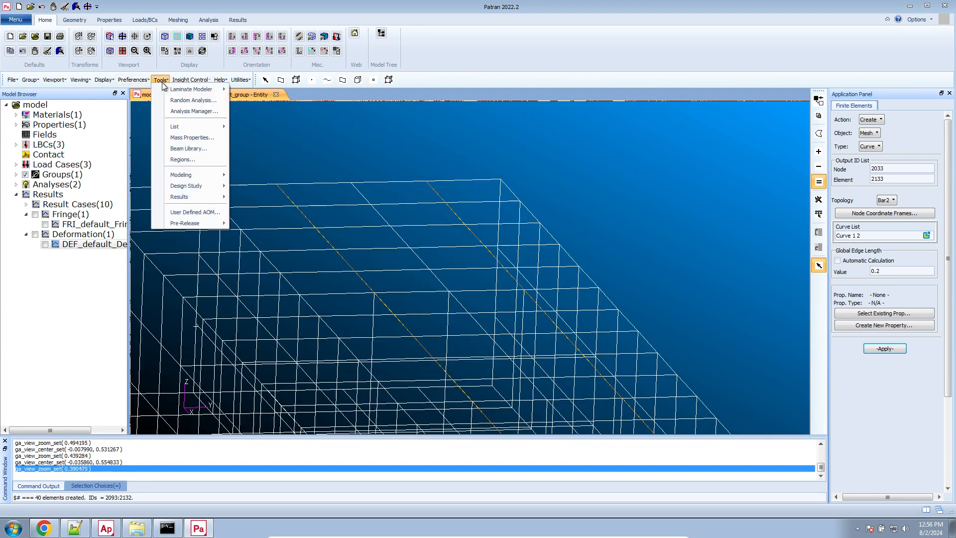
{"action": "left_click", "coordinate": [192, 148]}
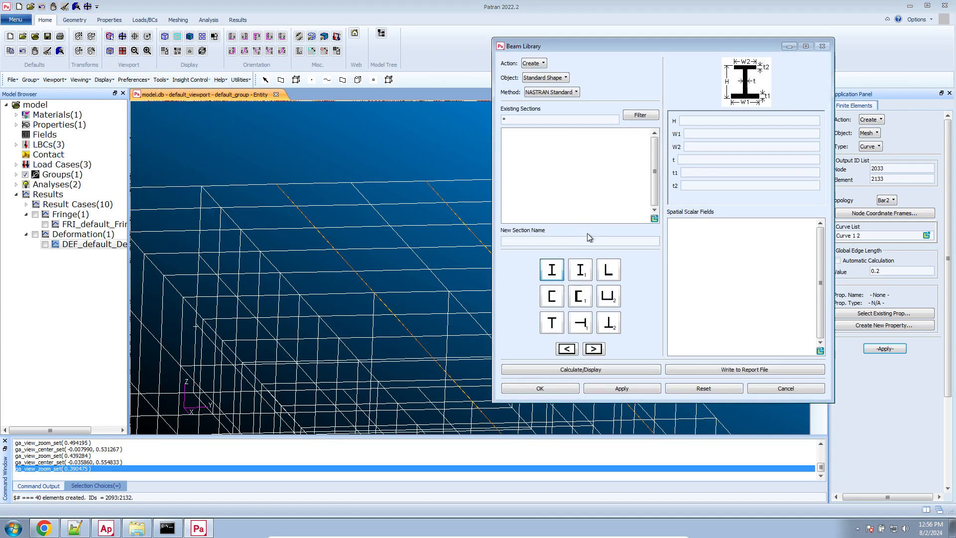
{"action": "left_click", "coordinate": [588, 241]}
{"action": "type", "text": "bea"}
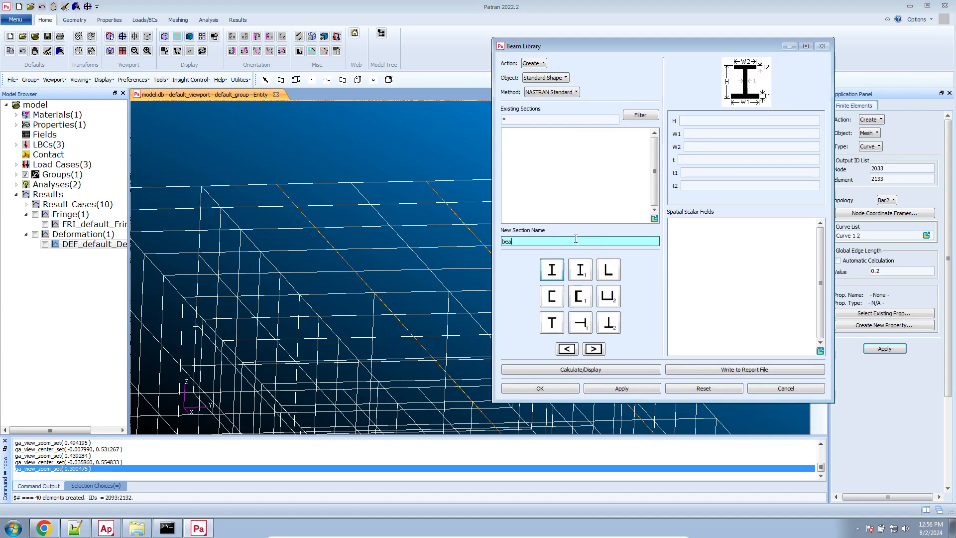
{"action": "type", "text": "m_cross_section_a"}
{"action": "left_click", "coordinate": [557, 324]}
Create the T section with W .1, H .1, t1 .05 and t2 .05, and close the Beam Library.
{"action": "left_click", "coordinate": [772, 120]}
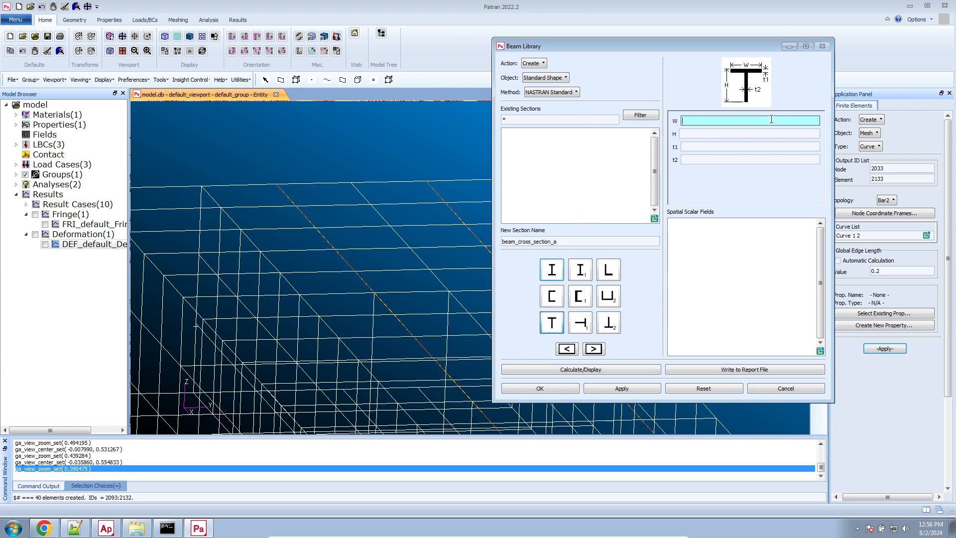
{"action": "type", "text": ".1"}
{"action": "key", "text": "Tab"}
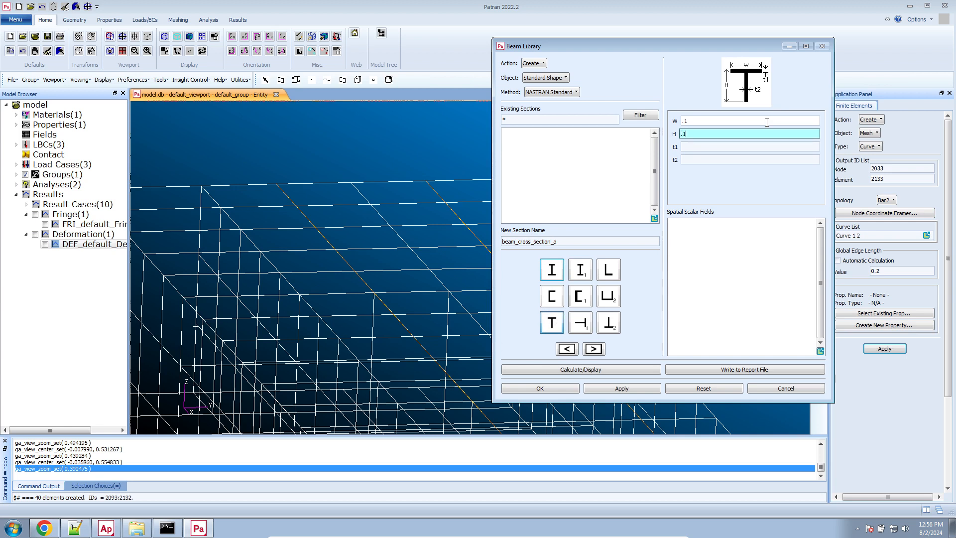
{"action": "key", "text": "Tab"}
{"action": "type", "text": ".0"}
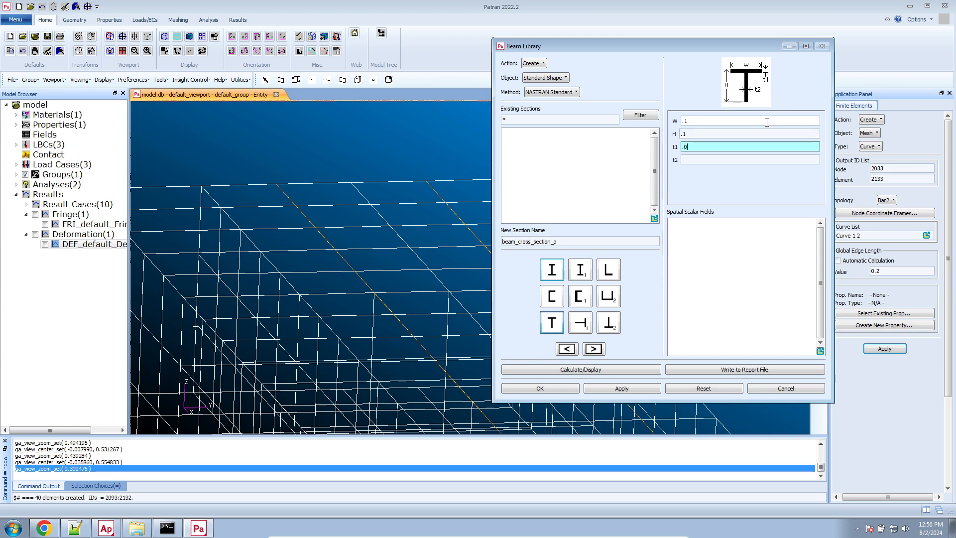
{"action": "type", "text": "5"}
{"action": "key", "text": "Tab"}
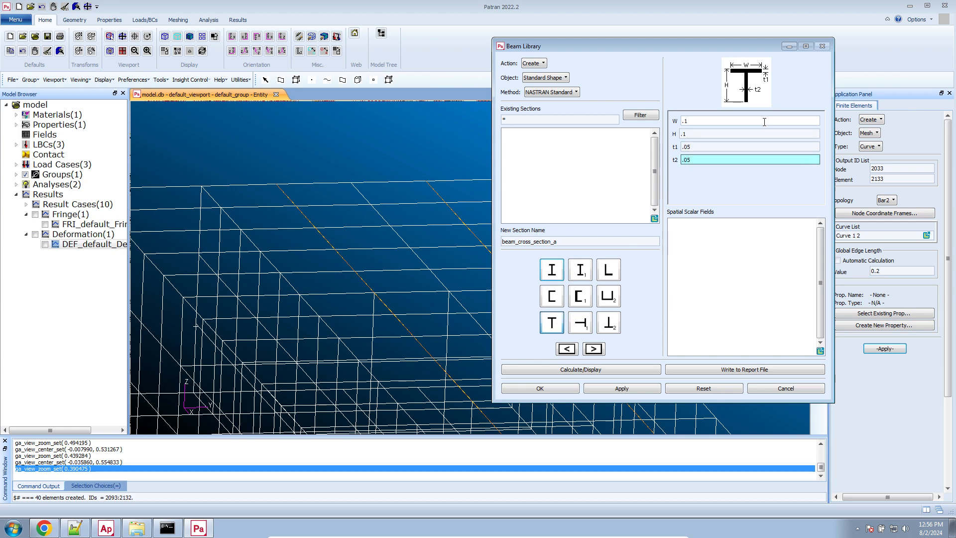
{"action": "left_click", "coordinate": [649, 389]}
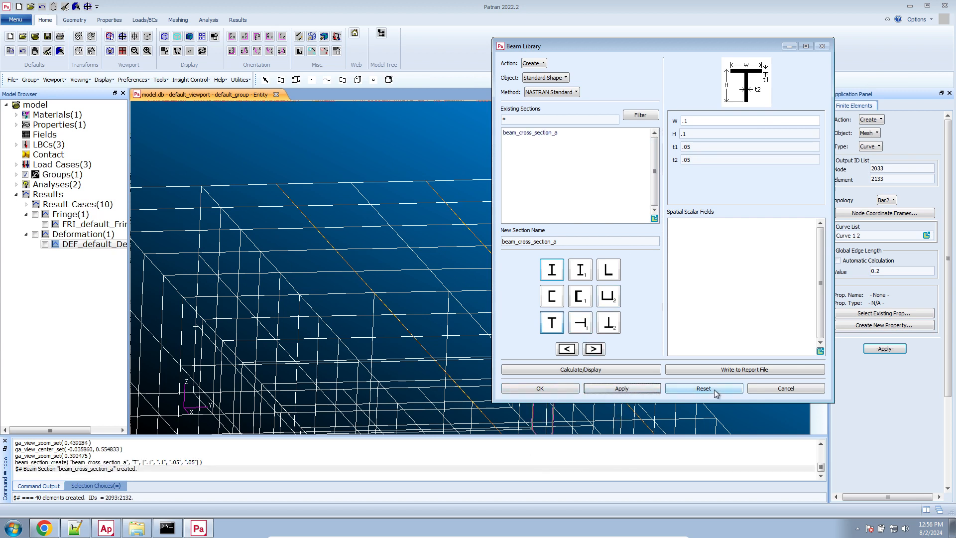
{"action": "left_click", "coordinate": [786, 388]}
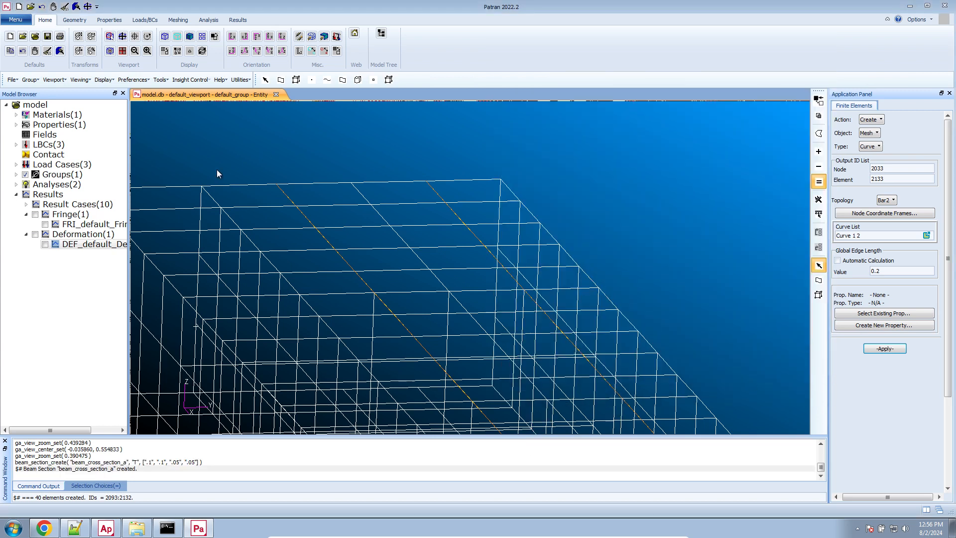
Set up a new 1D Beam element property set named prop_beam_a.
{"action": "left_click", "coordinate": [109, 20]}
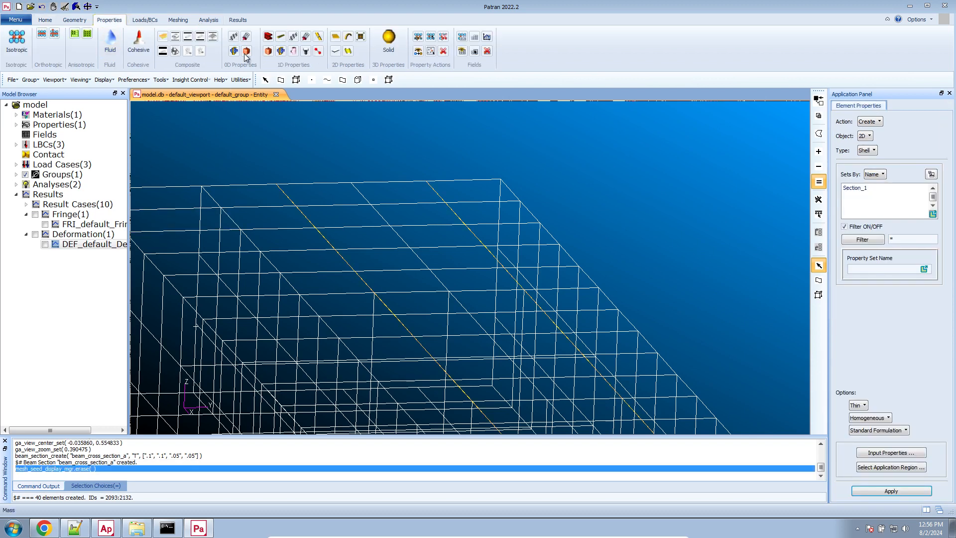
{"action": "scroll", "coordinate": [294, 112], "scroll_direction": "down", "scroll_amount": 5}
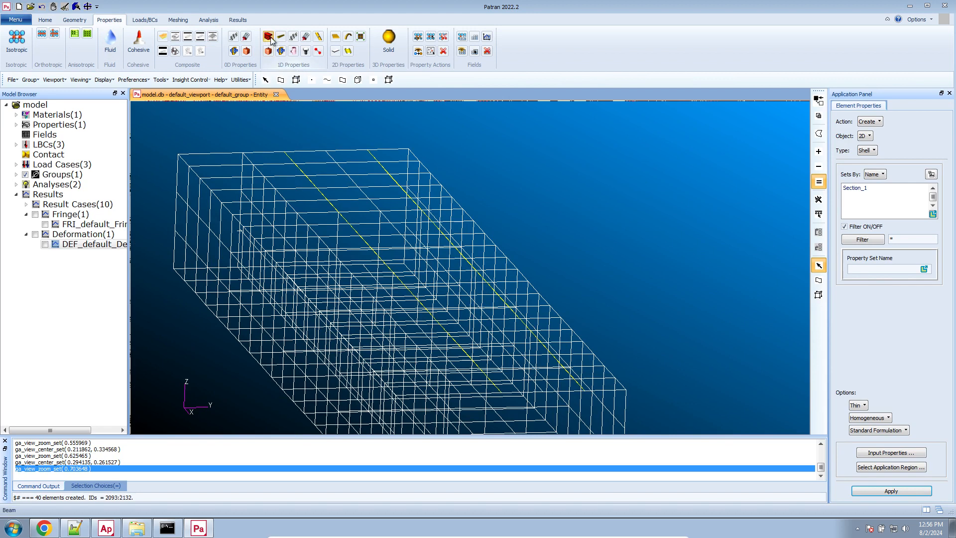
{"action": "left_click", "coordinate": [270, 38]}
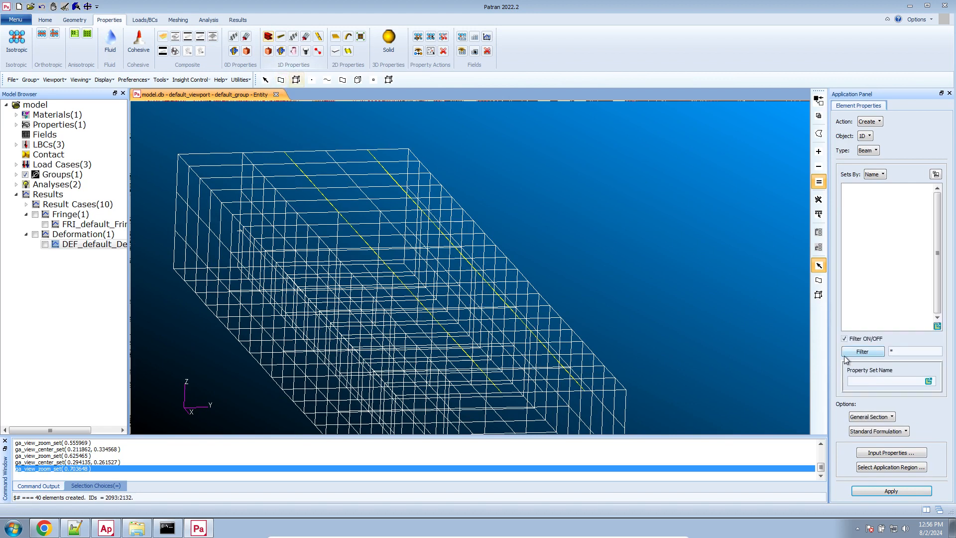
{"action": "left_click", "coordinate": [866, 382]}
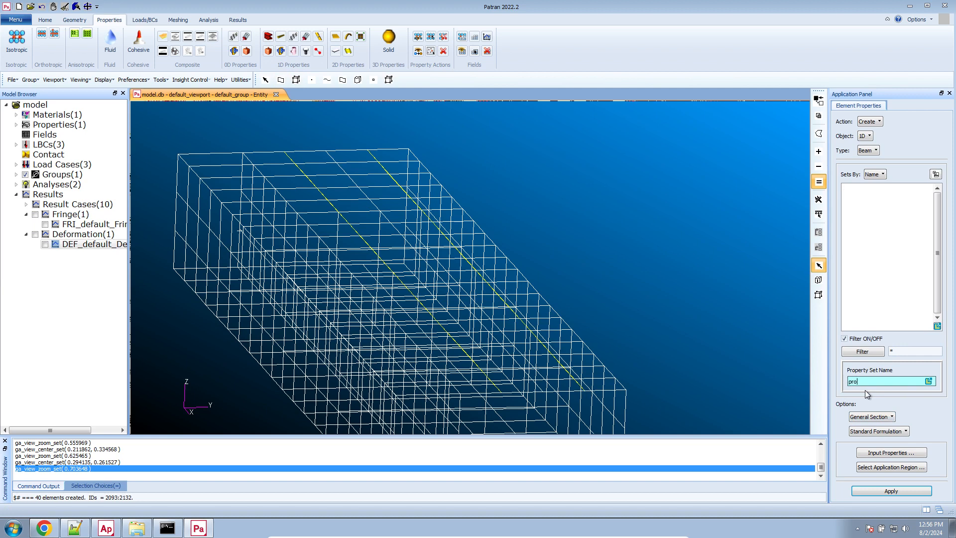
{"action": "type", "text": "prop_beam_a"}
Assign Material_1 and the section beam_cross_section_a in the input properties of the beam property set.
{"action": "left_click", "coordinate": [891, 453]}
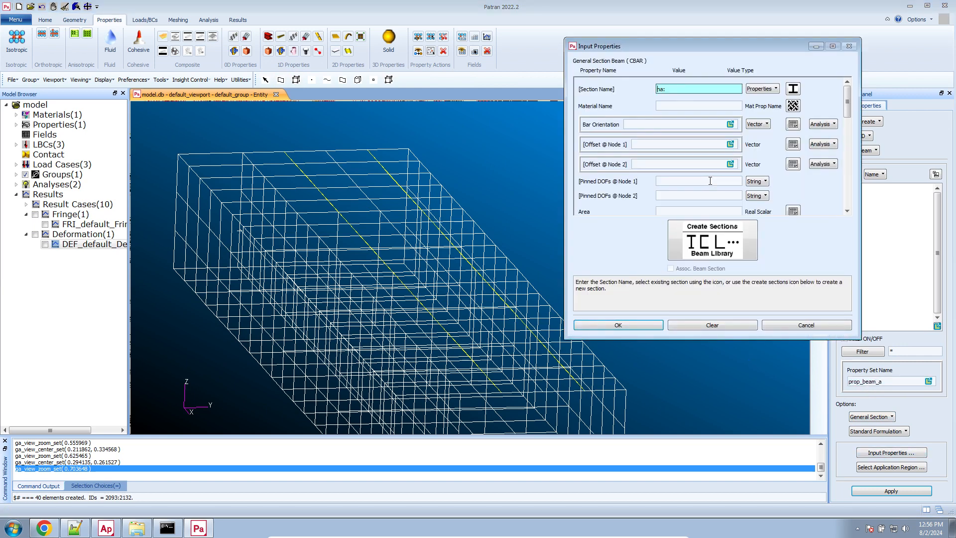
{"action": "left_click", "coordinate": [793, 106]}
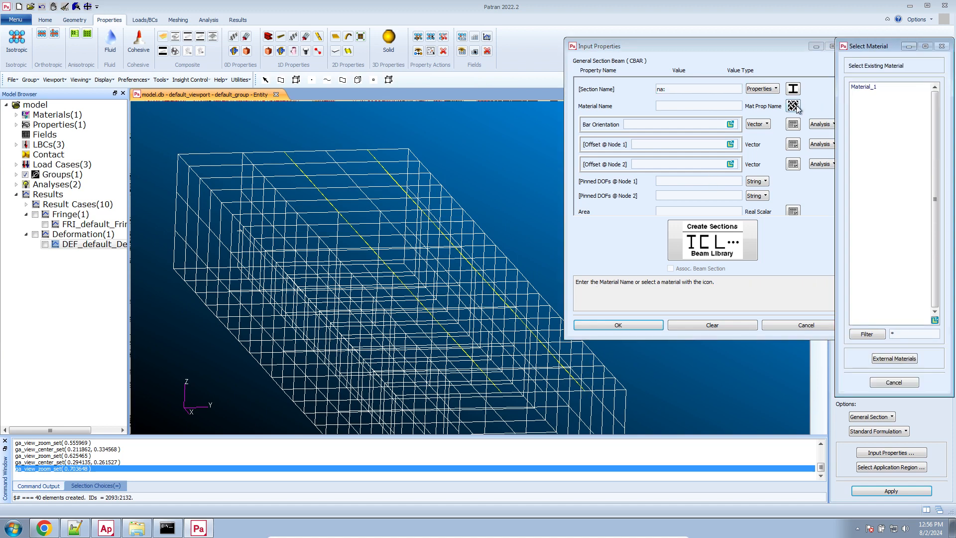
{"action": "left_click", "coordinate": [902, 88]}
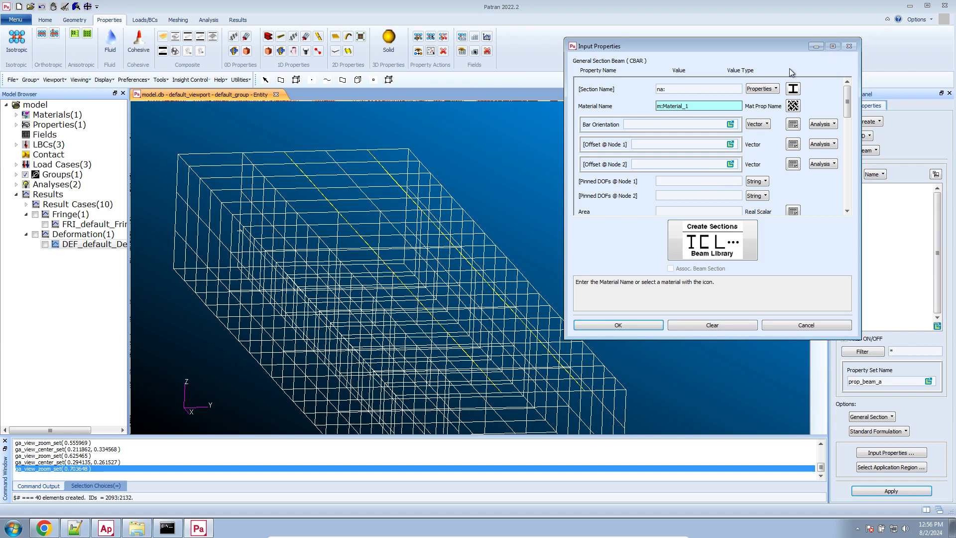
{"action": "left_click", "coordinate": [794, 89]}
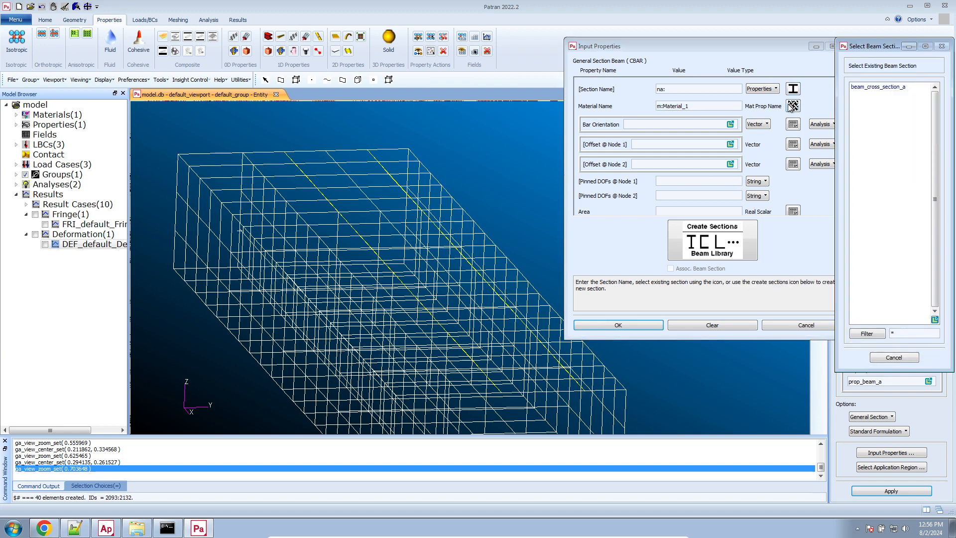
{"action": "left_click", "coordinate": [869, 88]}
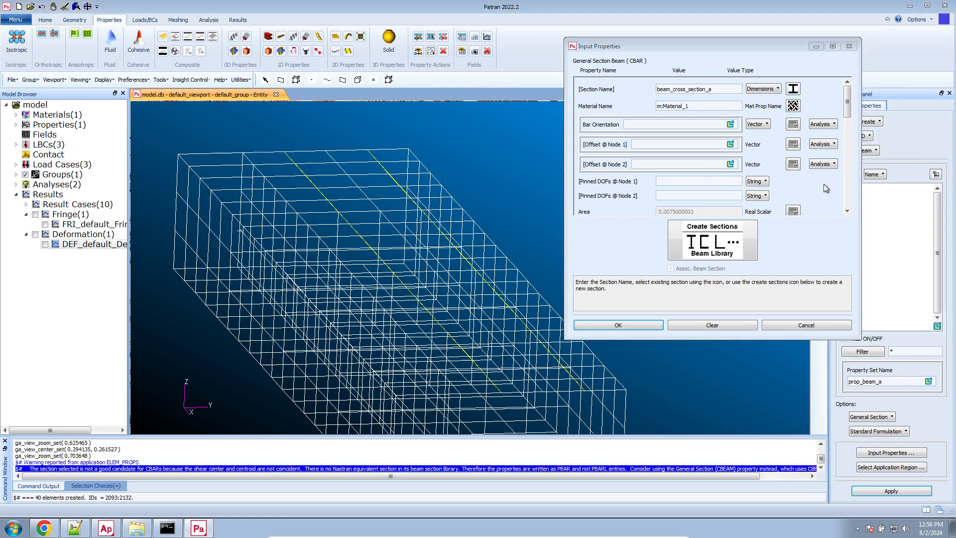
{"action": "left_click", "coordinate": [638, 325]}
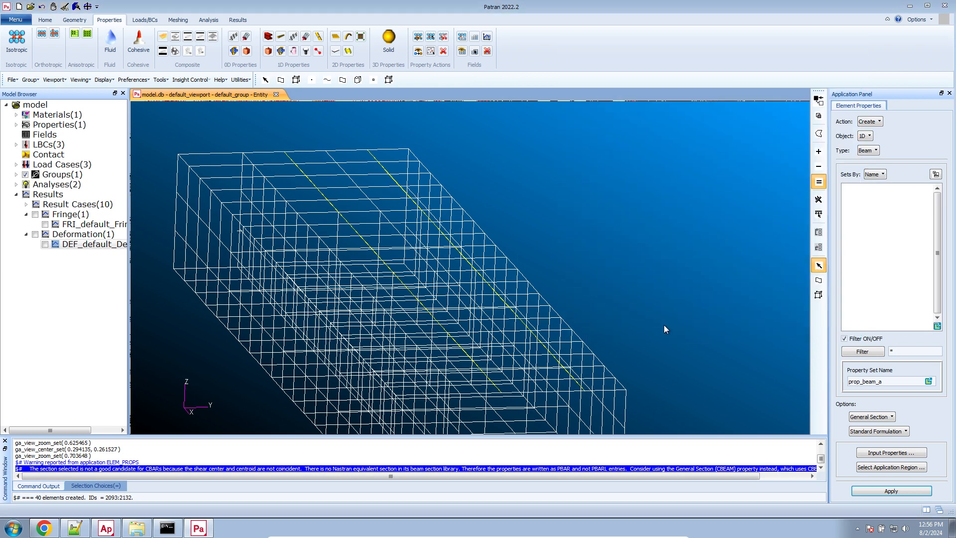
Select the 40 bar elements on the upper skin (Elm 2093:2132) as application region members, restricting the pick to beam elements.
{"action": "left_click", "coordinate": [905, 469]}
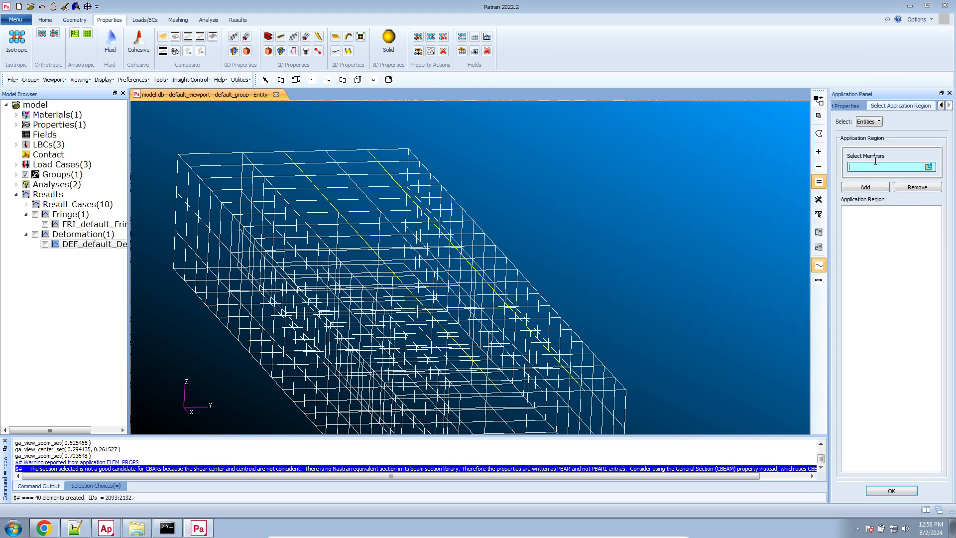
{"action": "left_click", "coordinate": [867, 122]}
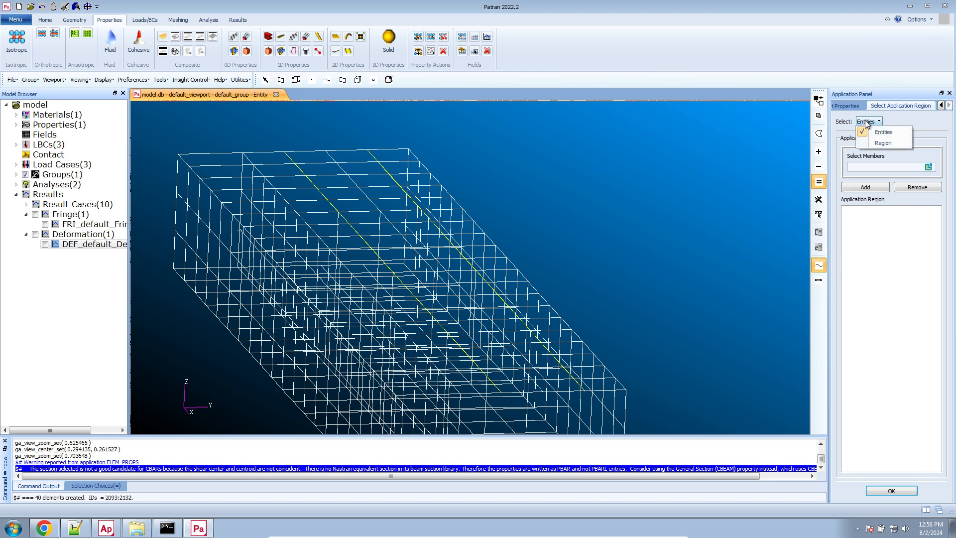
{"action": "left_click", "coordinate": [870, 166]}
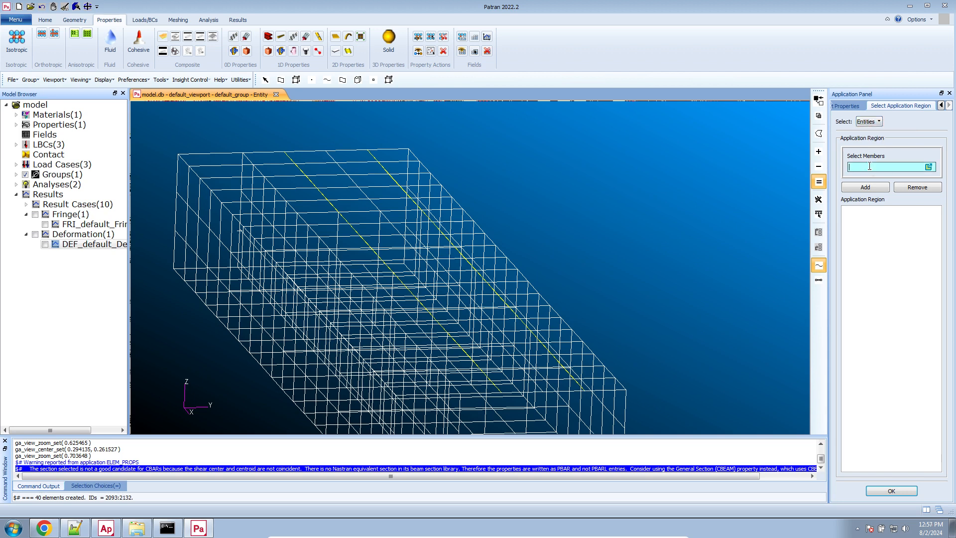
{"action": "left_click", "coordinate": [871, 154]}
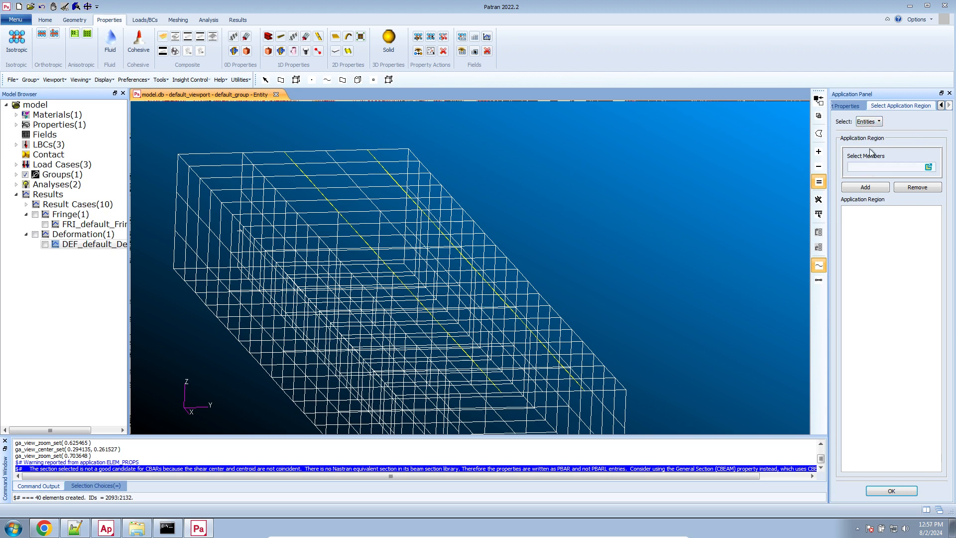
{"action": "left_click", "coordinate": [819, 267]}
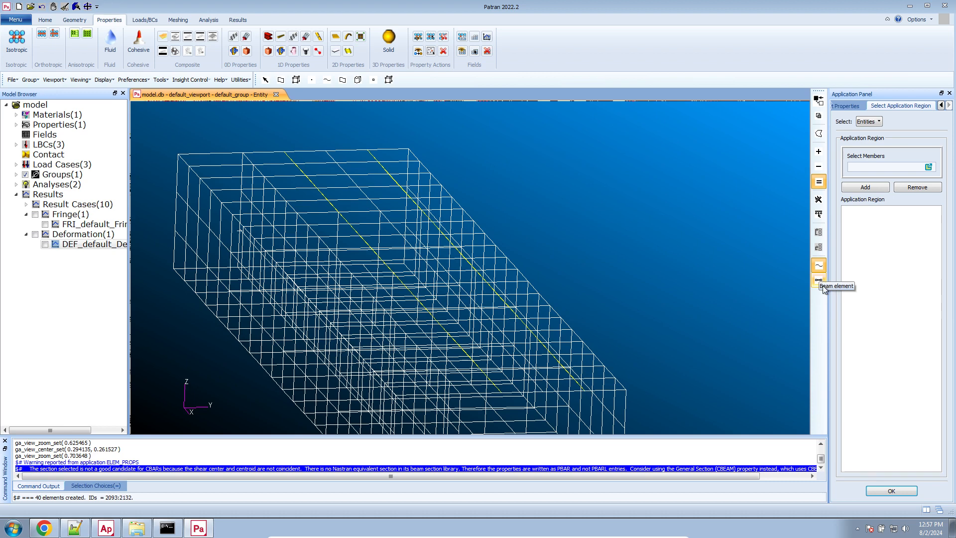
{"action": "left_click", "coordinate": [820, 281]}
{"action": "left_click", "coordinate": [892, 166]}
{"action": "scroll", "coordinate": [665, 208], "scroll_direction": "down", "scroll_amount": 4}
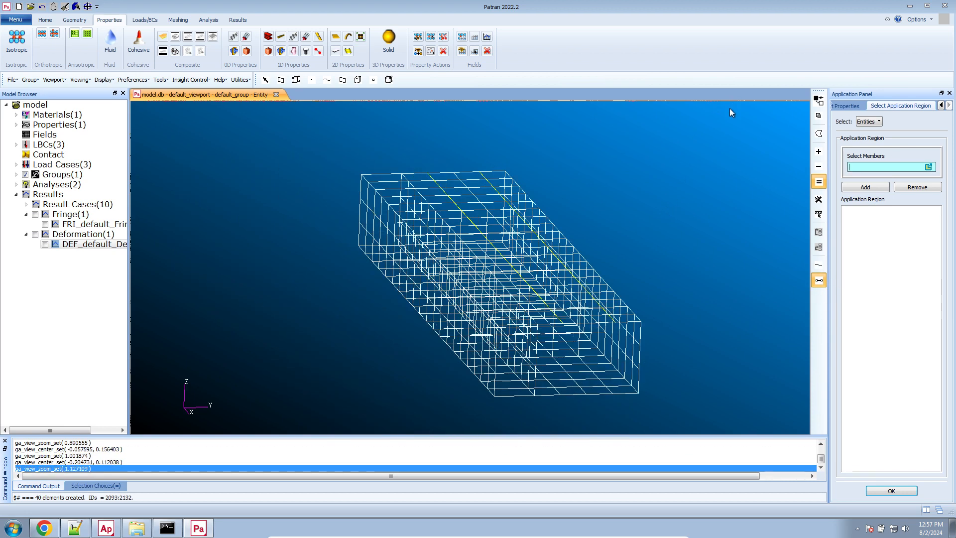
{"action": "left_click_drag", "start_coordinate": [749, 113], "coordinate": [246, 398]}
{"action": "scroll", "coordinate": [599, 269], "scroll_direction": "up", "scroll_amount": 4}
{"action": "middle_click_drag", "start_coordinate": [468, 319], "coordinate": [461, 311]}
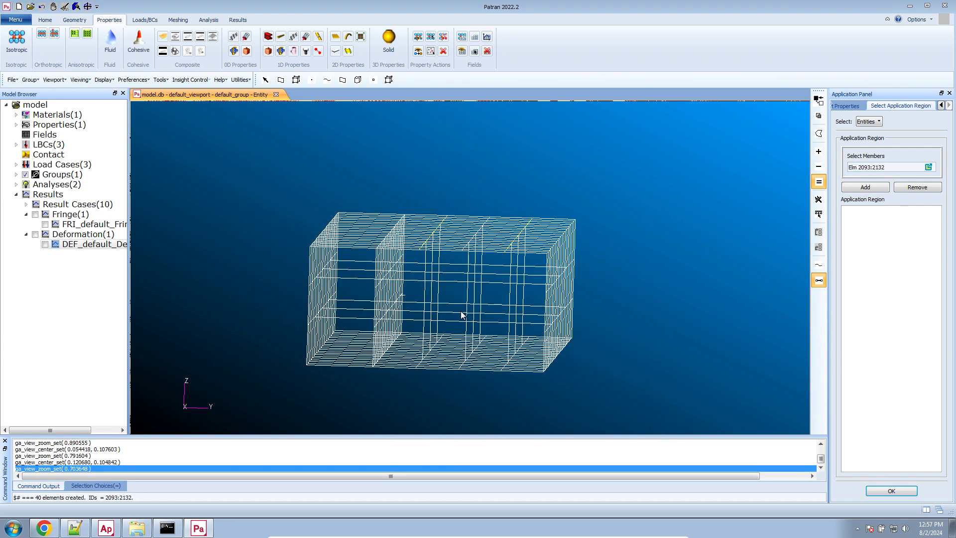
{"action": "scroll", "coordinate": [508, 255], "scroll_direction": "up", "scroll_amount": 8}
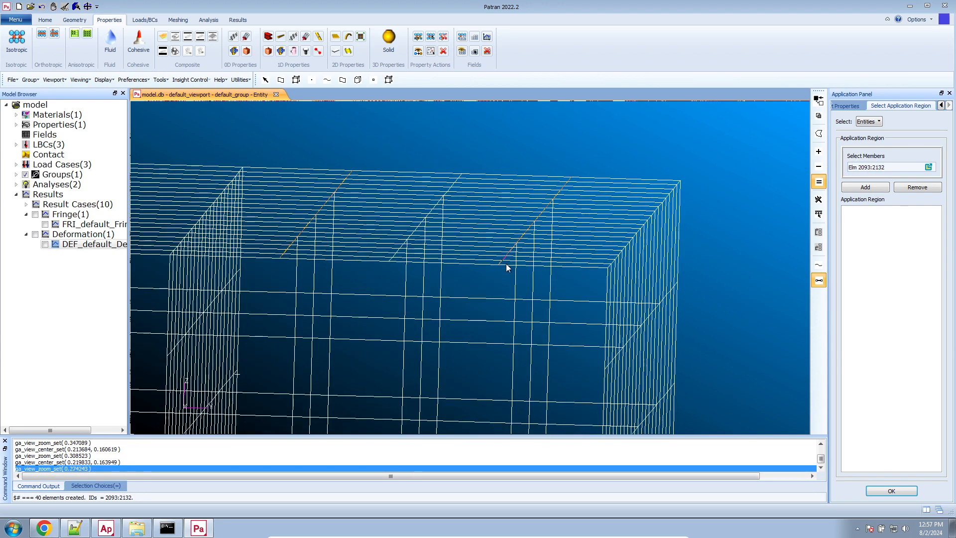
Add elements 2093:2132 to the application region of the beam property set and accept the region.
{"action": "left_click", "coordinate": [886, 168]}
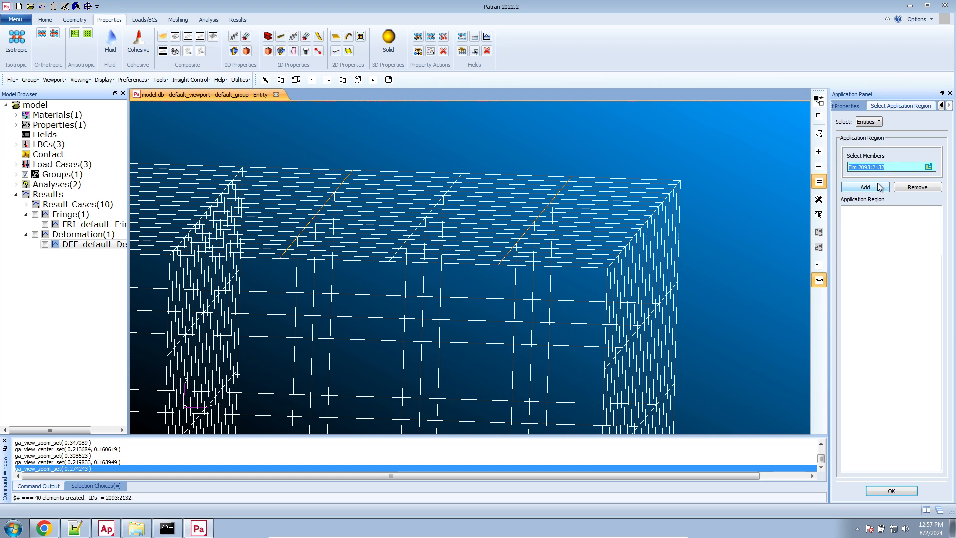
{"action": "left_click", "coordinate": [880, 188]}
{"action": "left_click", "coordinate": [894, 490]}
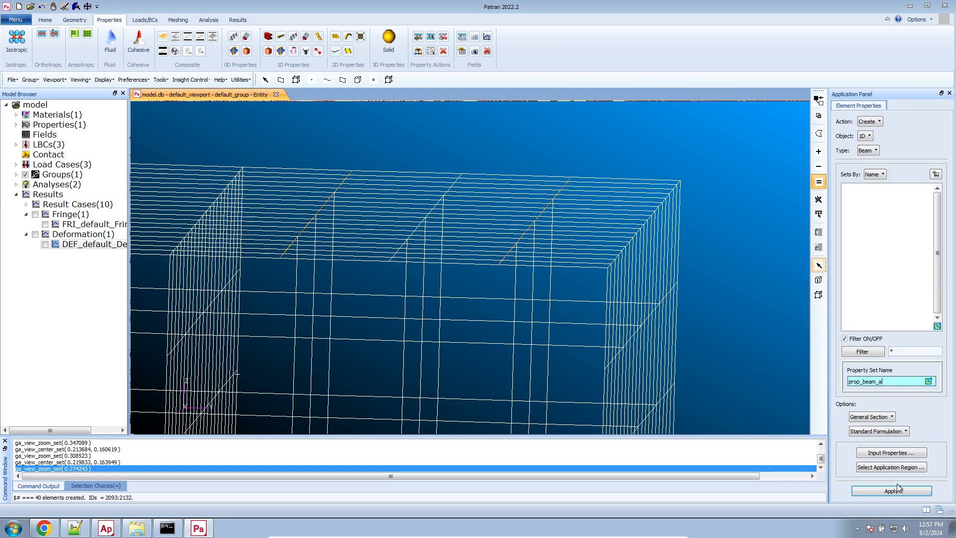
Try to create the property set prop_beam_a and recheck its application region.
{"action": "left_click", "coordinate": [907, 488]}
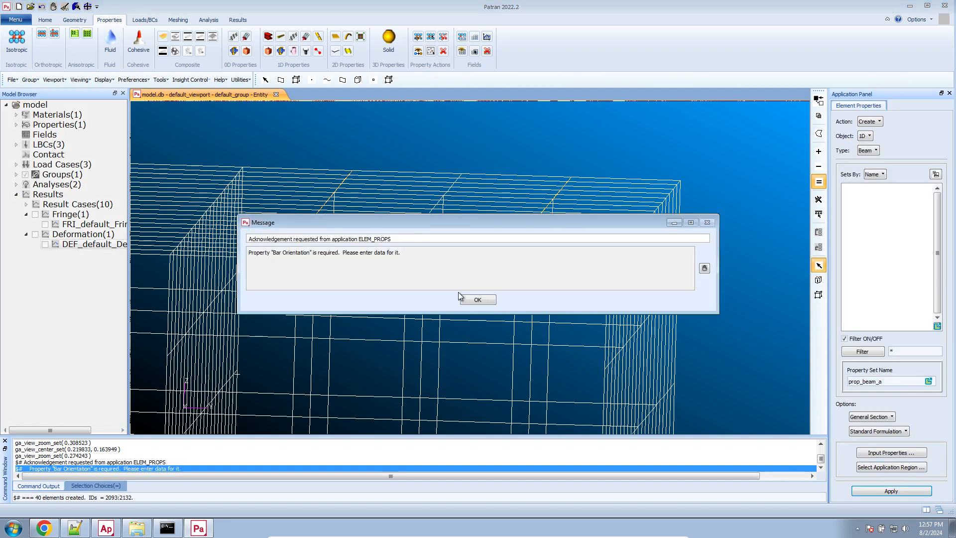
{"action": "left_click", "coordinate": [491, 302]}
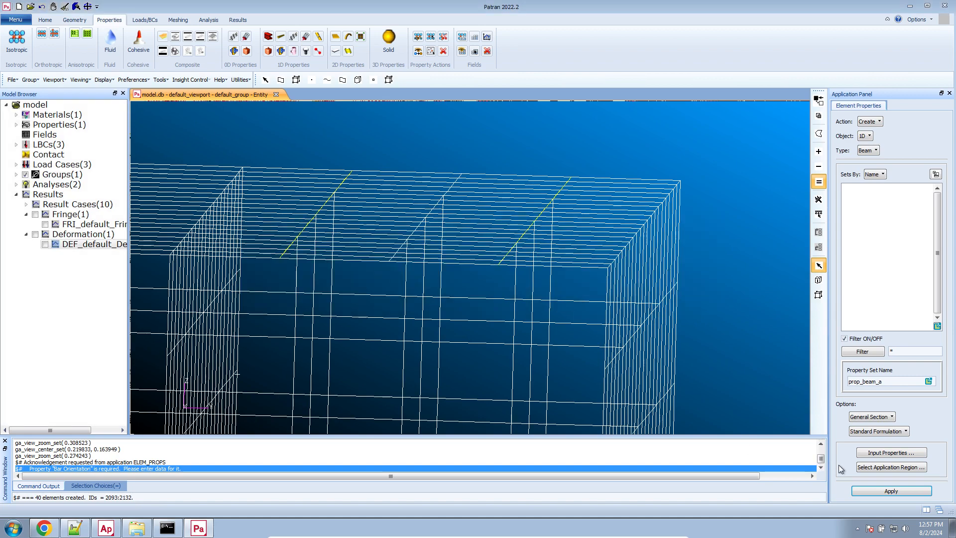
{"action": "left_click", "coordinate": [873, 467]}
{"action": "scroll", "coordinate": [769, 342], "scroll_direction": "down", "scroll_amount": 5}
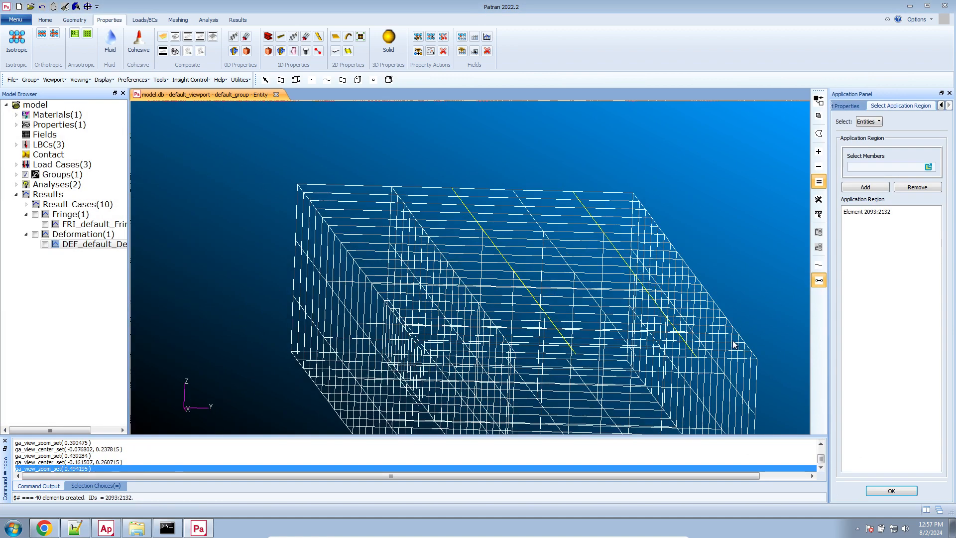
{"action": "scroll", "coordinate": [734, 345], "scroll_direction": "down", "scroll_amount": 3}
{"action": "scroll", "coordinate": [753, 347], "scroll_direction": "up", "scroll_amount": 3}
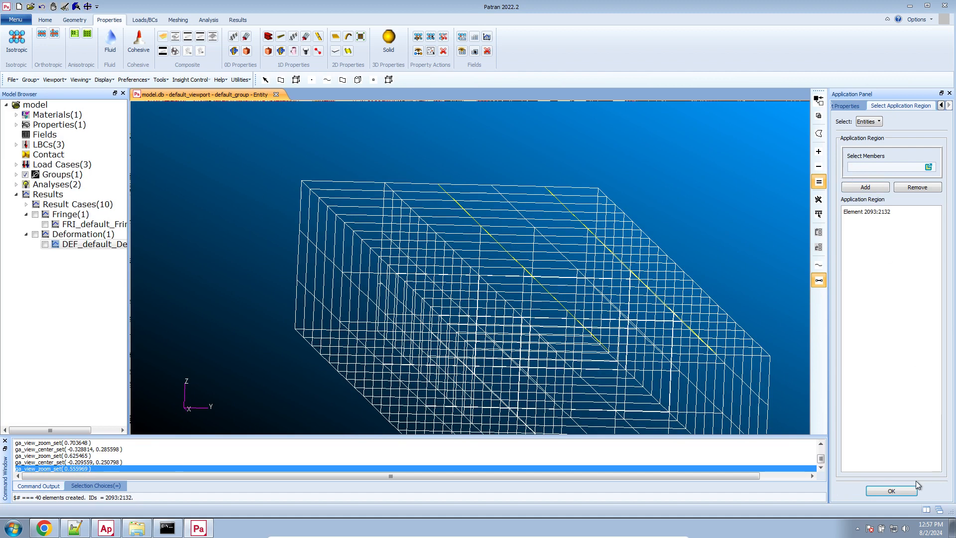
{"action": "left_click", "coordinate": [896, 491]}
Set the Bar Orientation vector to <0 0 1> in the input properties and create the property set prop_beam_a.
{"action": "left_click", "coordinate": [892, 452]}
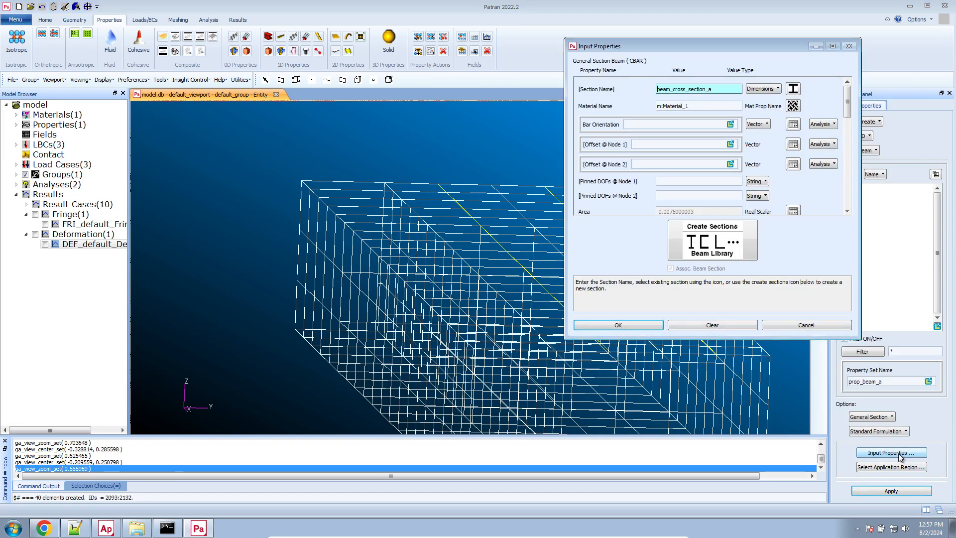
{"action": "left_click", "coordinate": [702, 123]}
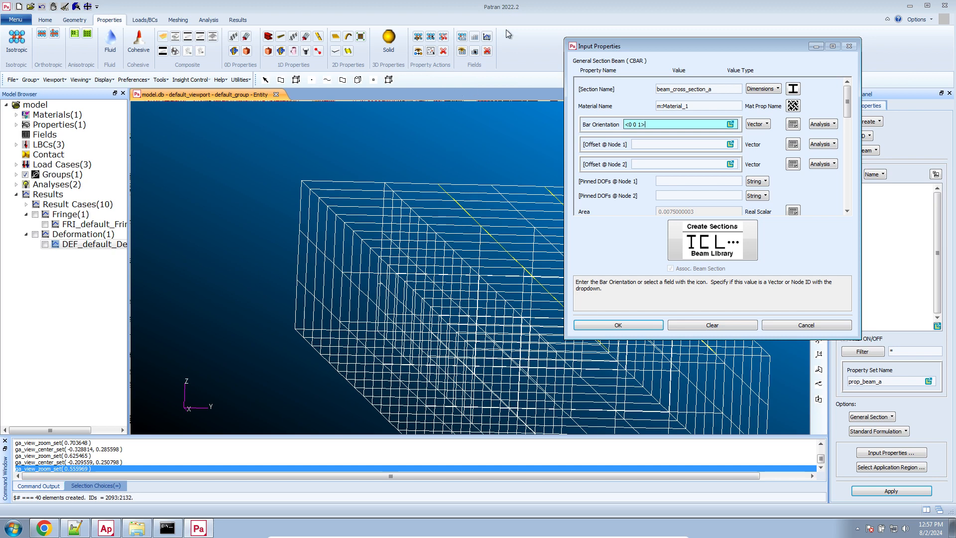
{"action": "left_click_drag", "start_coordinate": [646, 123], "coordinate": [611, 130]}
{"action": "left_click", "coordinate": [618, 325]}
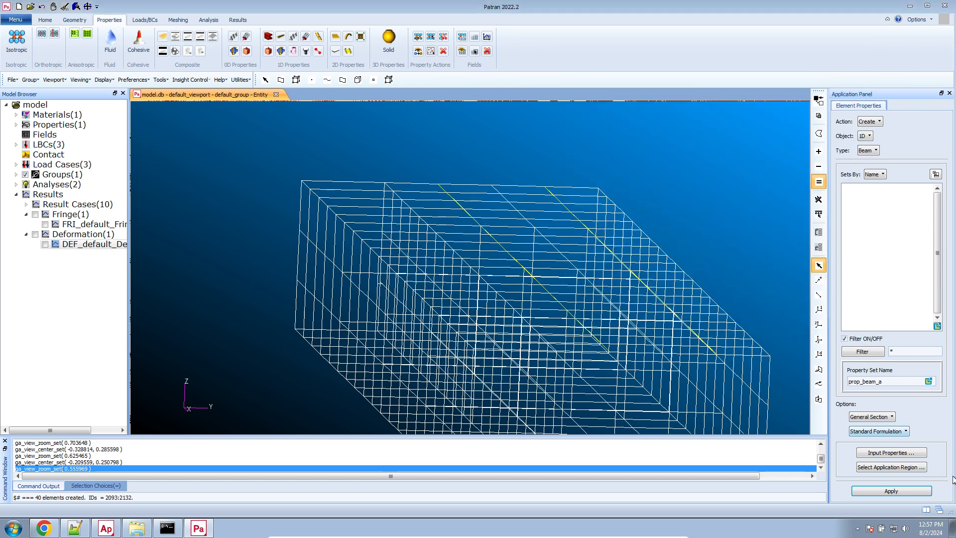
{"action": "left_click", "coordinate": [926, 492]}
Set the beam display to 3D:FullSpan+Offsets+Equiv. A and examine the T sections from the end of the box.
{"action": "left_click", "coordinate": [104, 80]}
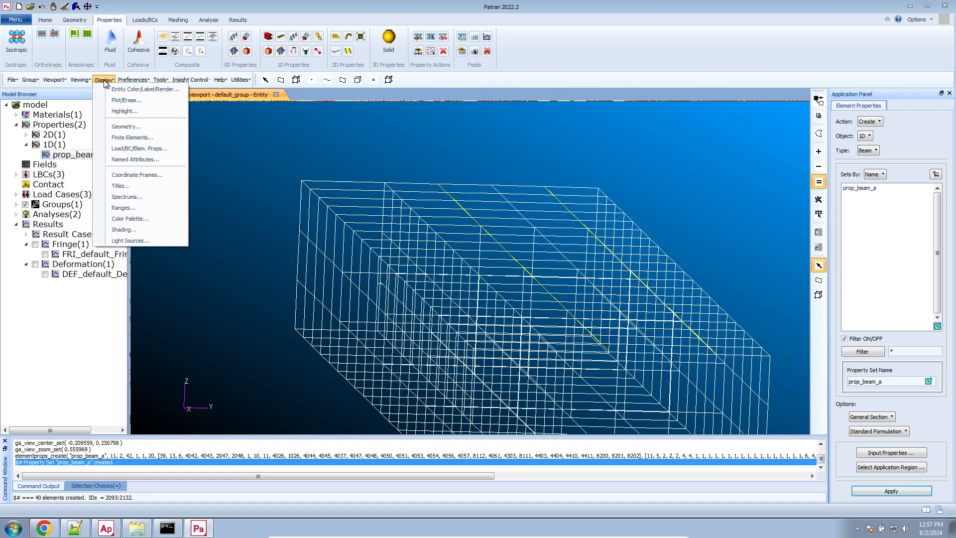
{"action": "left_click", "coordinate": [137, 149]}
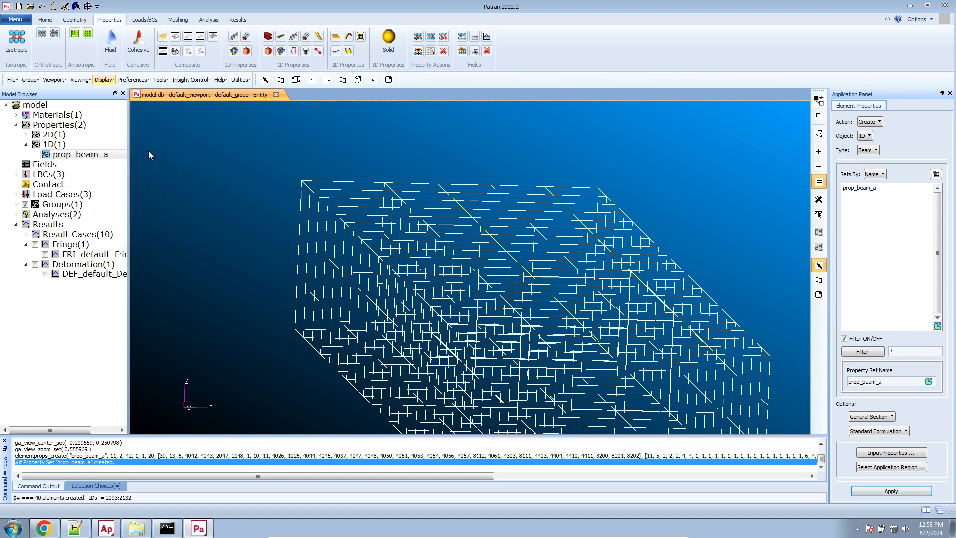
{"action": "left_click", "coordinate": [860, 394]}
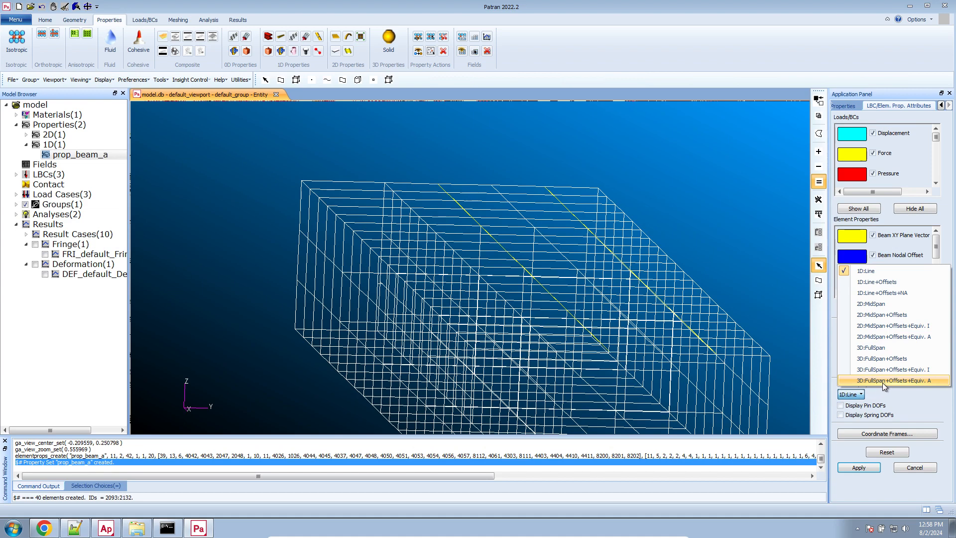
{"action": "left_click", "coordinate": [884, 380]}
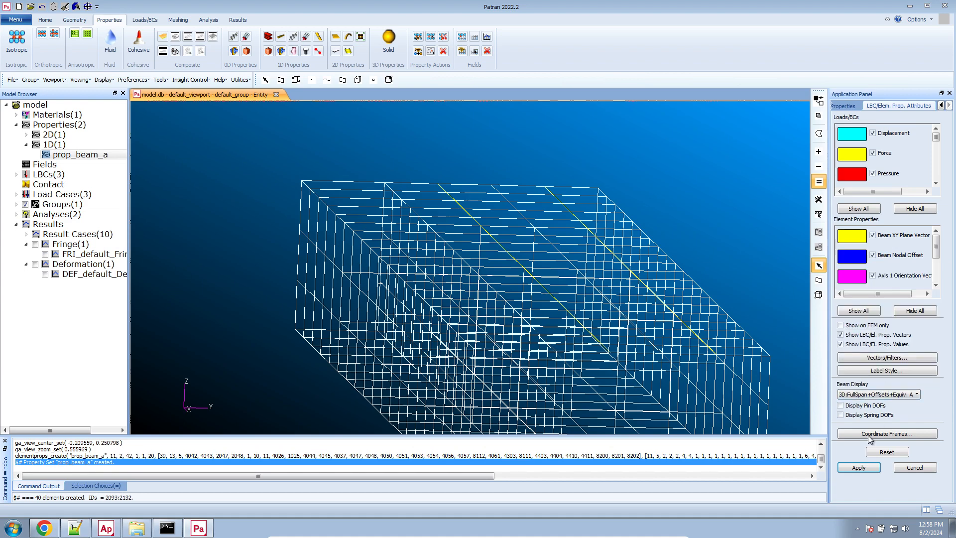
{"action": "left_click", "coordinate": [859, 467]}
{"action": "scroll", "coordinate": [593, 250], "scroll_direction": "down", "scroll_amount": 2}
{"action": "scroll", "coordinate": [593, 251], "scroll_direction": "up", "scroll_amount": 6}
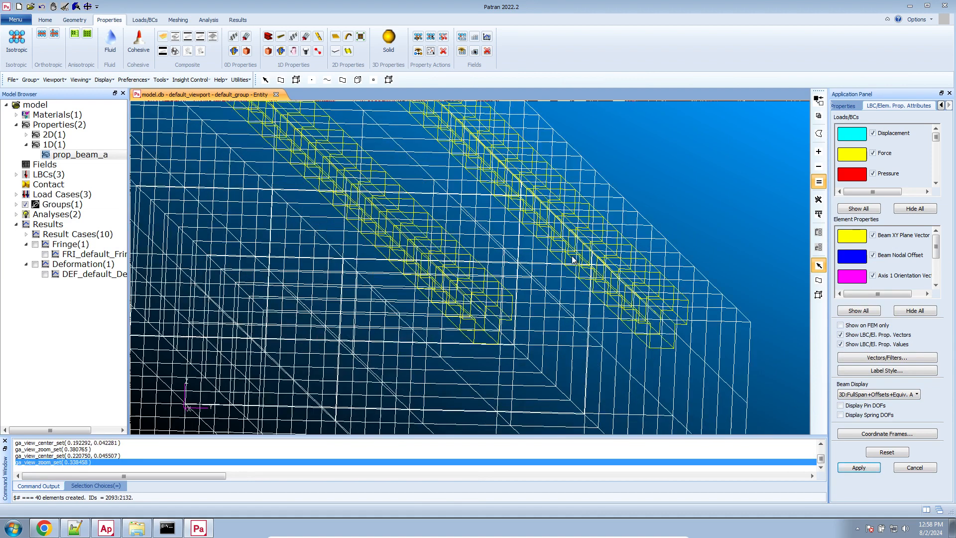
{"action": "middle_click_drag", "start_coordinate": [517, 239], "coordinate": [518, 232]}
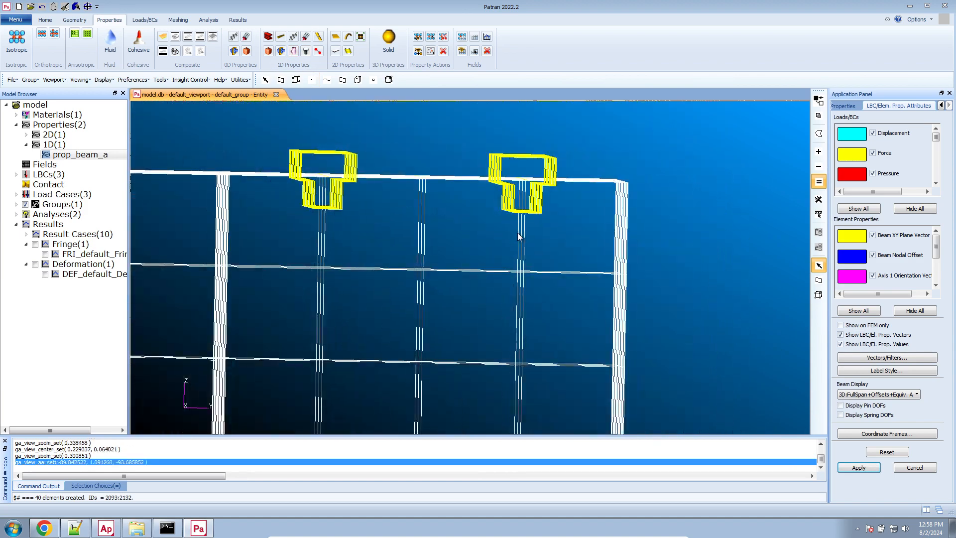
Show the model shaded and examine how the T-section beams sit on the upper skin.
{"action": "left_click", "coordinate": [45, 20]}
{"action": "left_click", "coordinate": [203, 51]}
{"action": "mouse_move", "coordinate": [393, 158]}
{"action": "middle_mouse_down"}
{"action": "mouse_move", "coordinate": [327, 112]}
{"action": "mouse_move", "coordinate": [354, 160]}
{"action": "middle_mouse_up"}
{"action": "scroll", "coordinate": [356, 154], "scroll_direction": "down", "scroll_amount": 2}
{"action": "scroll", "coordinate": [642, 205], "scroll_direction": "up", "scroll_amount": 3}
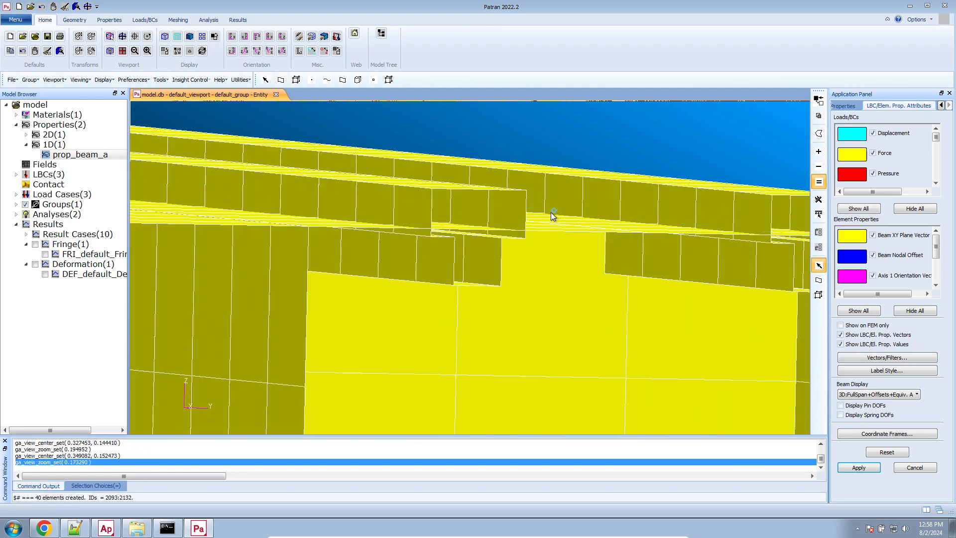
{"action": "scroll", "coordinate": [551, 212], "scroll_direction": "down", "scroll_amount": 5}
{"action": "middle_click_drag", "start_coordinate": [546, 213], "coordinate": [549, 208]}
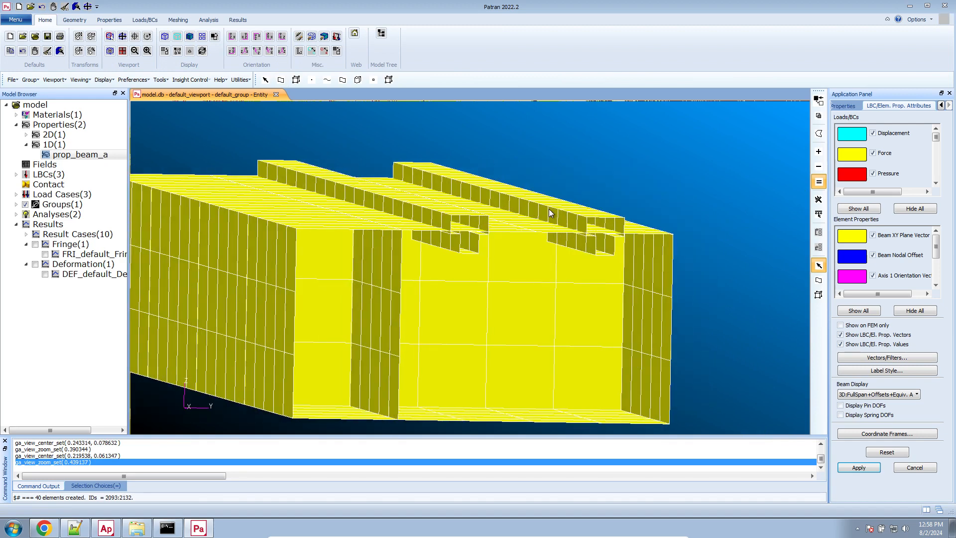
{"action": "scroll", "coordinate": [549, 208], "scroll_direction": "up", "scroll_amount": 1}
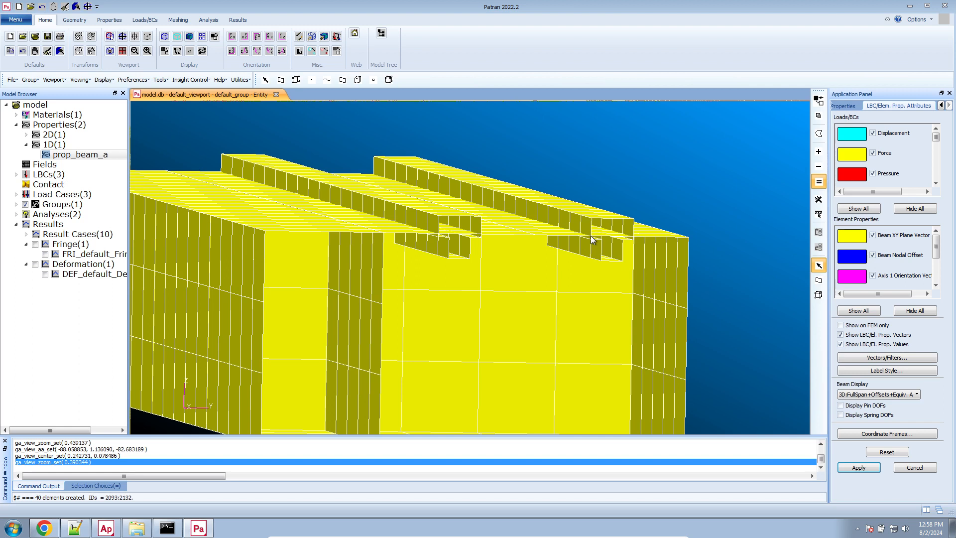
Set the beam display to 1D:Line and apply it.
{"action": "left_click", "coordinate": [908, 396]}
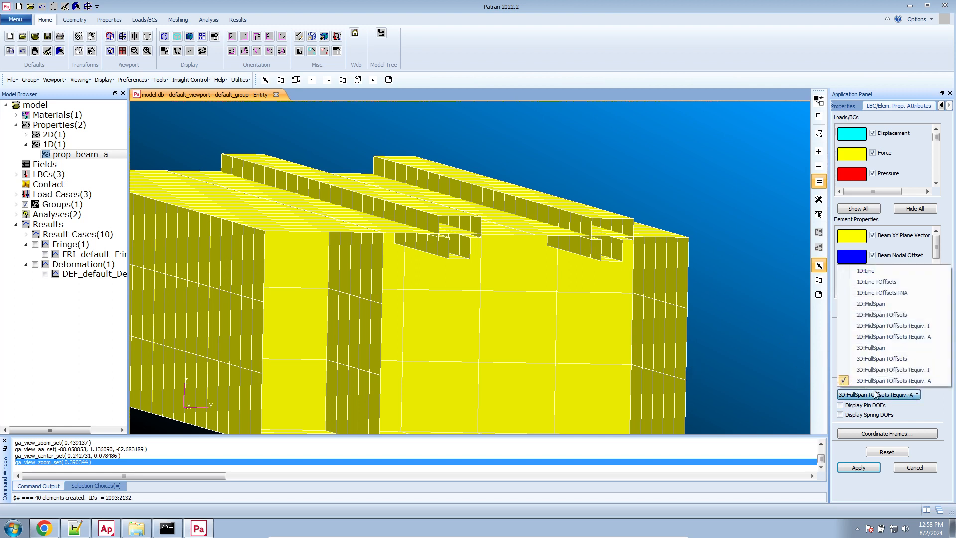
{"action": "left_click", "coordinate": [881, 270]}
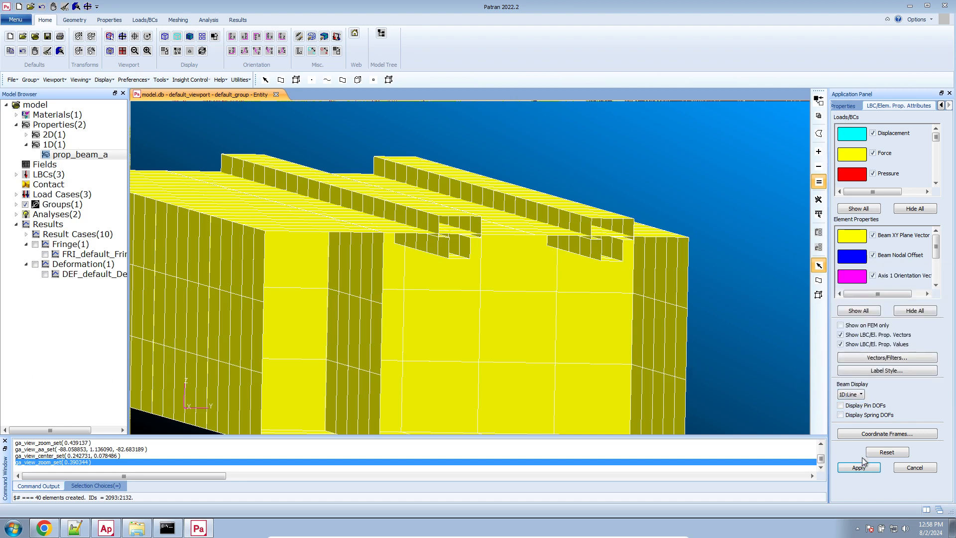
{"action": "left_click", "coordinate": [859, 468]}
{"action": "scroll", "coordinate": [530, 157], "scroll_direction": "down", "scroll_amount": 2}
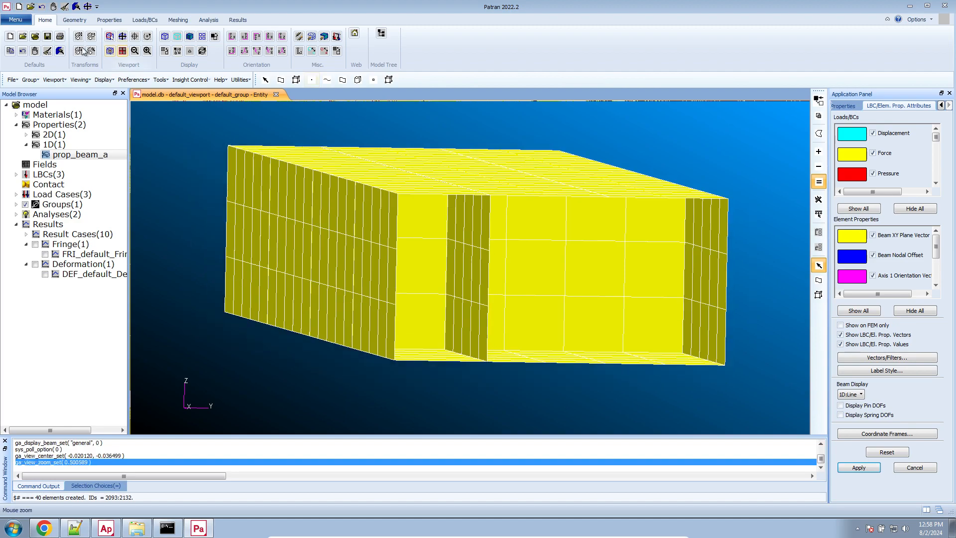
Display the elements shrunken and examine the bar elements between the upper skin plates.
{"action": "left_click", "coordinate": [214, 37]}
{"action": "scroll", "coordinate": [429, 119], "scroll_direction": "up", "scroll_amount": 3}
{"action": "middle_click_drag", "start_coordinate": [431, 129], "coordinate": [485, 182]}
{"action": "scroll", "coordinate": [485, 182], "scroll_direction": "down", "scroll_amount": 10}
{"action": "scroll", "coordinate": [485, 180], "scroll_direction": "down", "scroll_amount": 2}
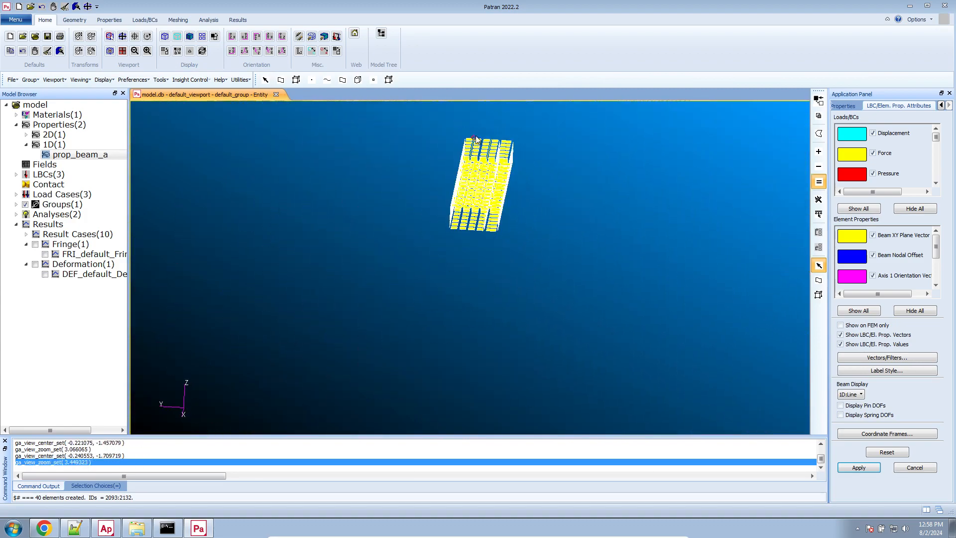
{"action": "scroll", "coordinate": [476, 134], "scroll_direction": "up", "scroll_amount": 15}
{"action": "scroll", "coordinate": [344, 175], "scroll_direction": "up", "scroll_amount": 8}
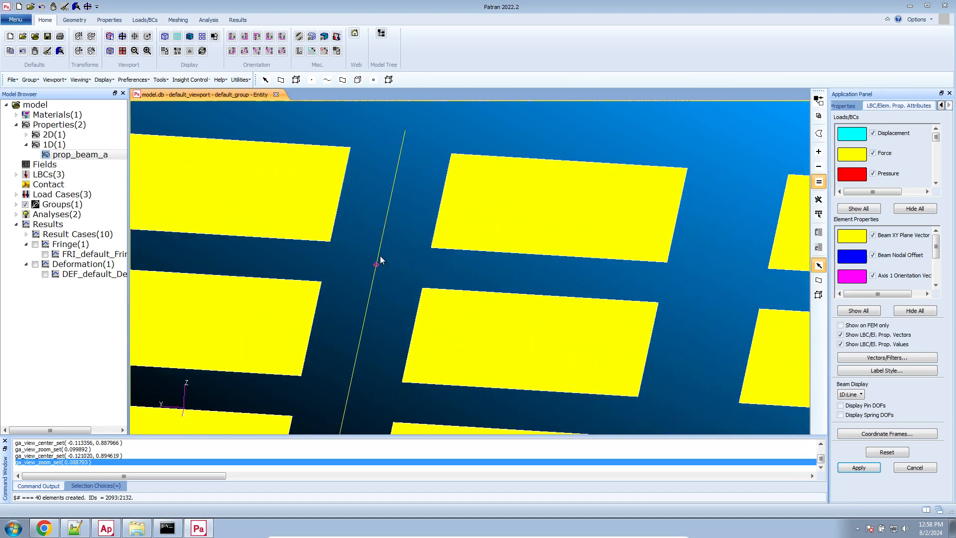
{"action": "scroll", "coordinate": [380, 261], "scroll_direction": "down", "scroll_amount": 10}
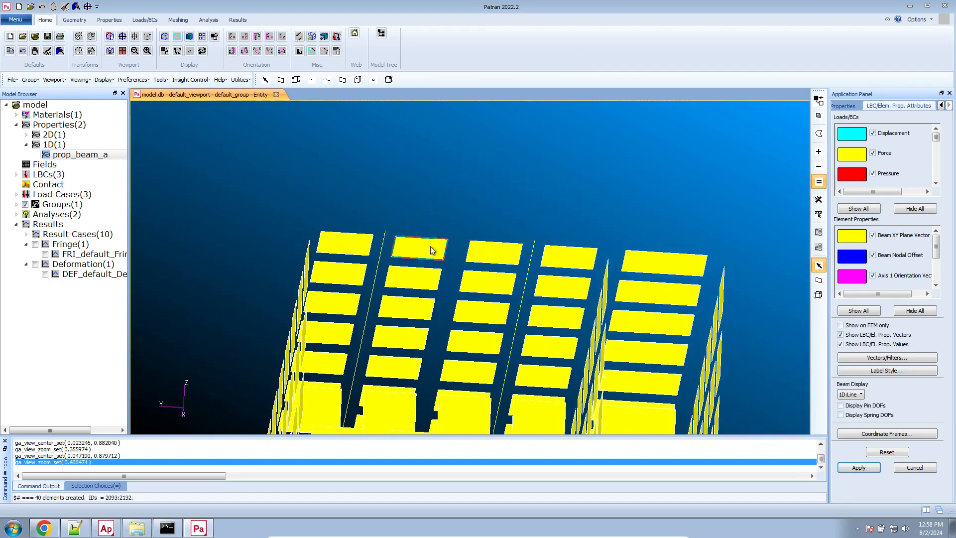
{"action": "scroll", "coordinate": [482, 249], "scroll_direction": "down", "scroll_amount": 3}
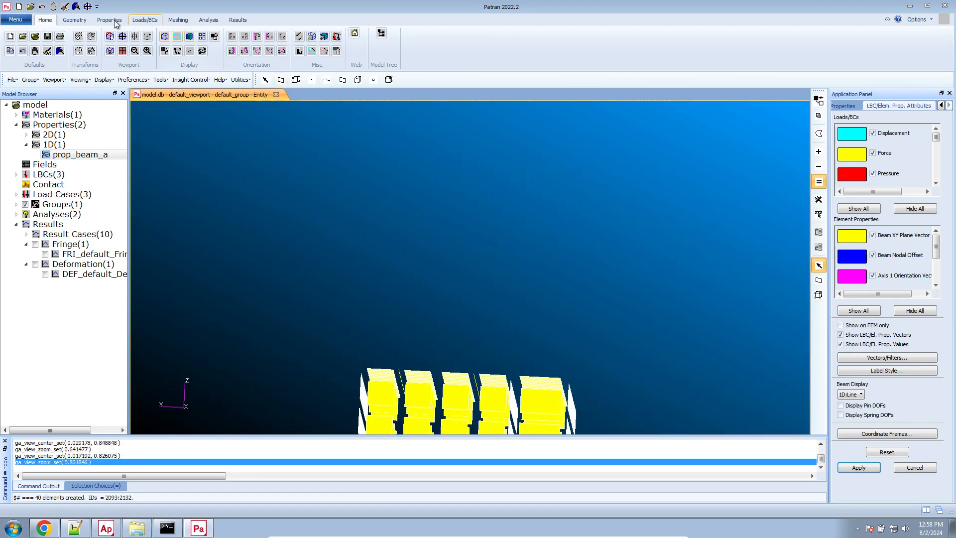
Fit the model in the view, rotate it to an oblique angle, and return the display to wireframe.
{"action": "left_click", "coordinate": [90, 9]}
{"action": "middle_click_drag", "start_coordinate": [330, 156], "coordinate": [391, 155]}
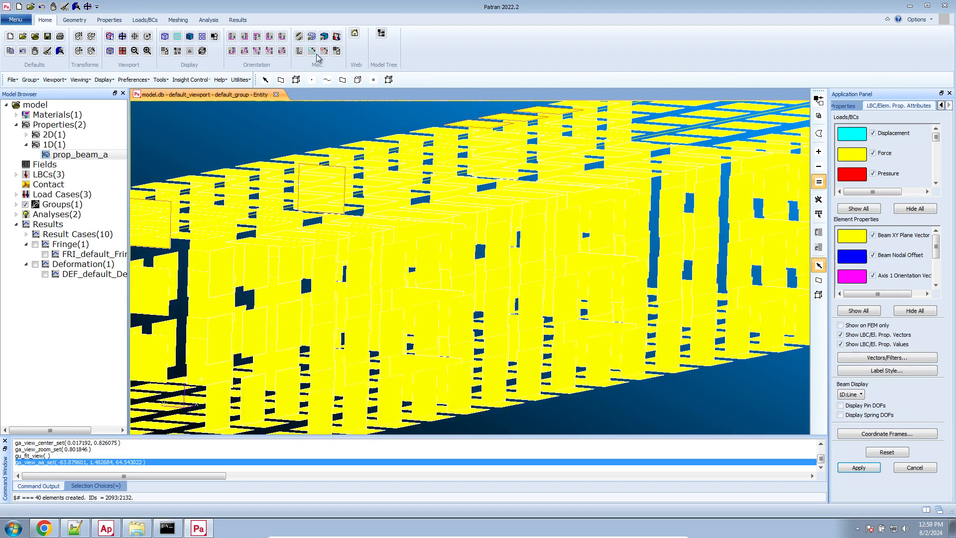
{"action": "scroll", "coordinate": [401, 172], "scroll_direction": "down", "scroll_amount": 2}
{"action": "left_click", "coordinate": [203, 36]}
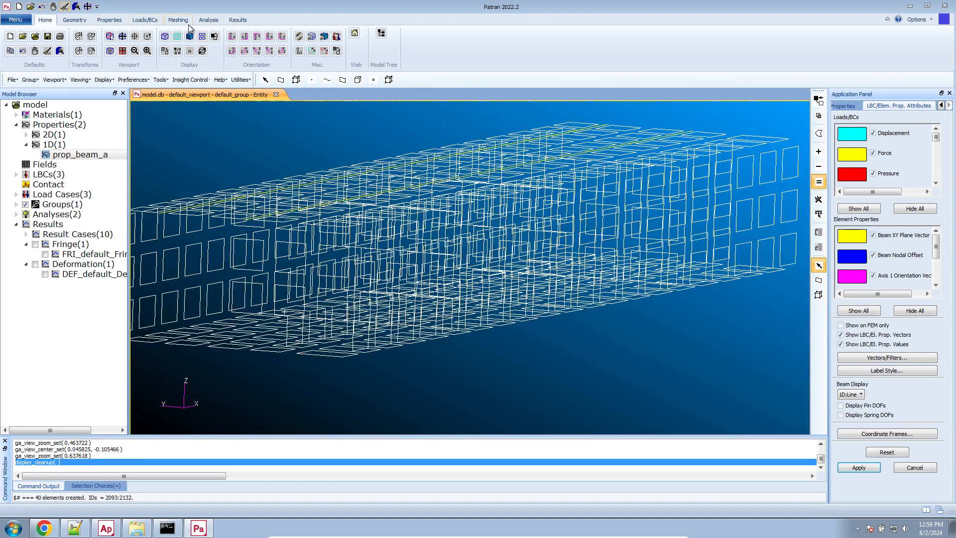
Restore the elements to full size and view the whole box beam from an oblique angle.
{"action": "left_click", "coordinate": [202, 37]}
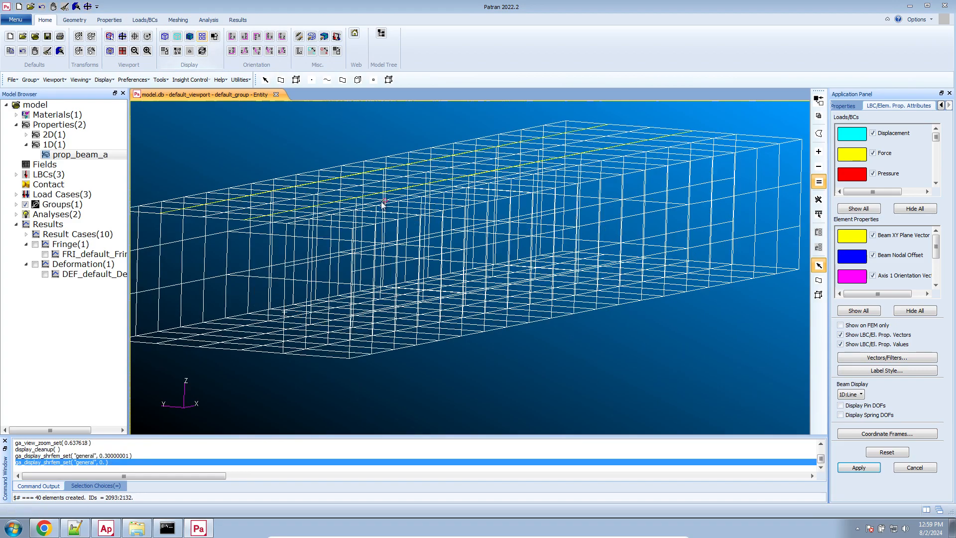
{"action": "middle_click_drag", "start_coordinate": [382, 200], "coordinate": [395, 206]}
{"action": "scroll", "coordinate": [415, 230], "scroll_direction": "up", "scroll_amount": 3}
{"action": "mouse_move", "coordinate": [420, 244]}
{"action": "middle_mouse_down"}
{"action": "mouse_move", "coordinate": [429, 252]}
{"action": "mouse_move", "coordinate": [427, 242]}
{"action": "middle_mouse_up"}
{"action": "scroll", "coordinate": [427, 242], "scroll_direction": "down", "scroll_amount": 3}
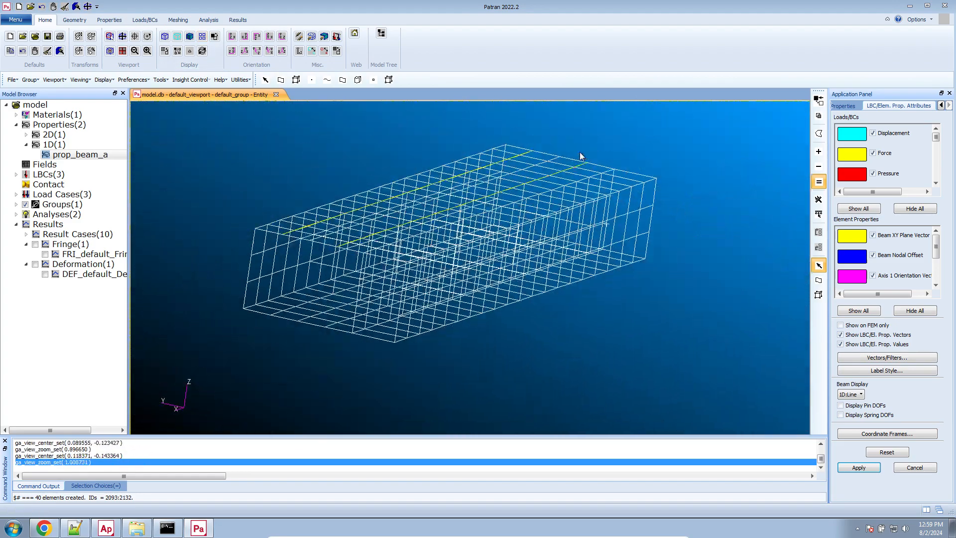
Label the nodes and examine those along the stiffener line at the end of the upper skin.
{"action": "scroll", "coordinate": [584, 158], "scroll_direction": "up", "scroll_amount": 2}
{"action": "scroll", "coordinate": [584, 157], "scroll_direction": "up", "scroll_amount": 2}
{"action": "left_click", "coordinate": [373, 80]}
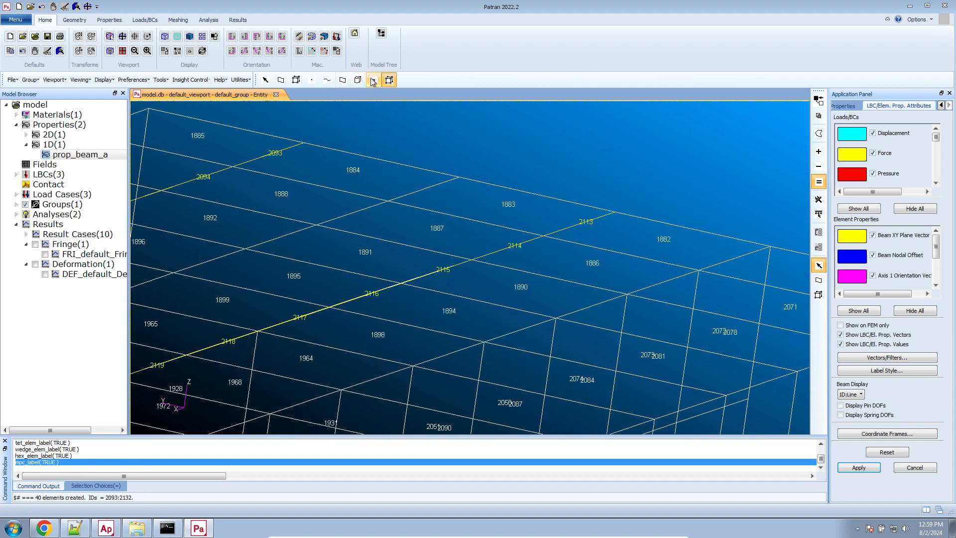
{"action": "scroll", "coordinate": [687, 257], "scroll_direction": "up", "scroll_amount": 2}
{"action": "scroll", "coordinate": [687, 256], "scroll_direction": "up", "scroll_amount": 3}
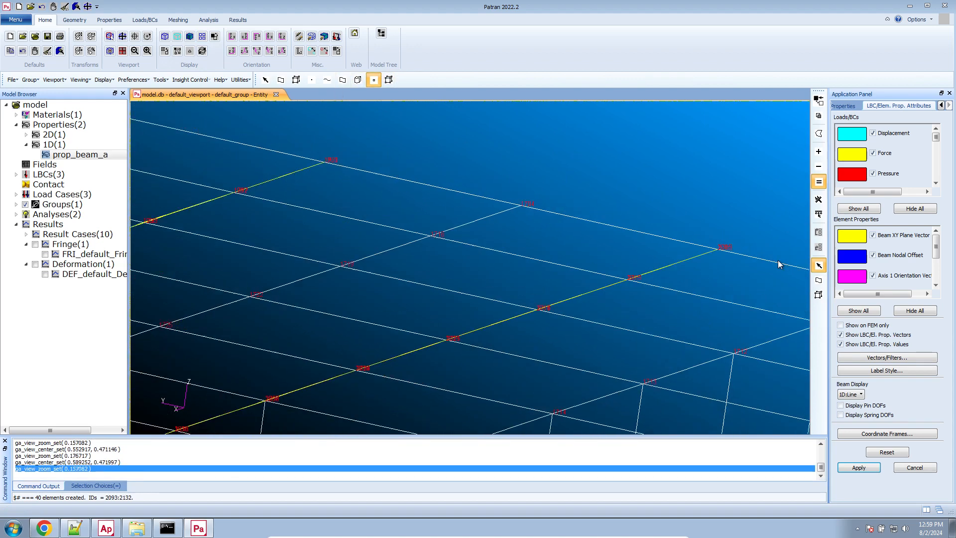
{"action": "scroll", "coordinate": [775, 260], "scroll_direction": "up", "scroll_amount": 2}
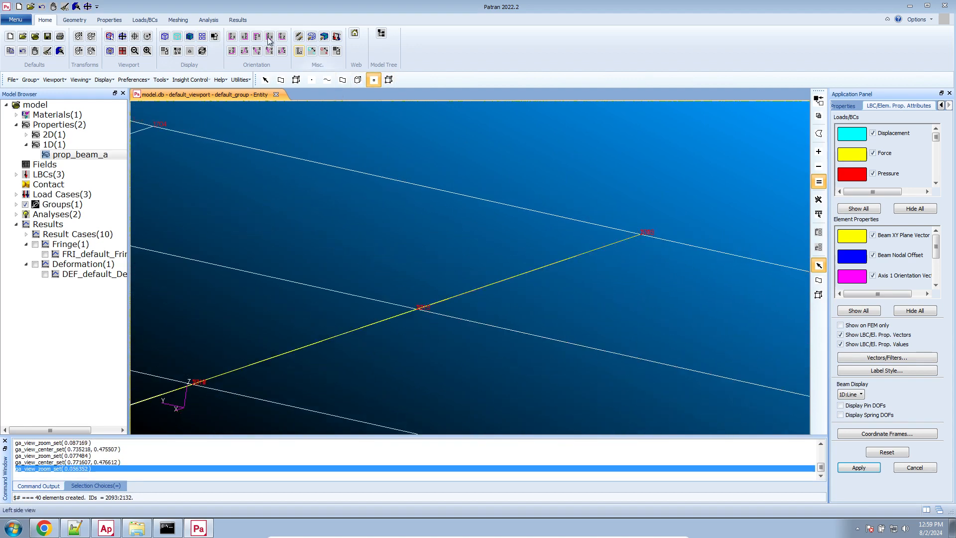
Prepare a full-run analysis of the entire model with the job name model_statics.
{"action": "left_click", "coordinate": [216, 23]}
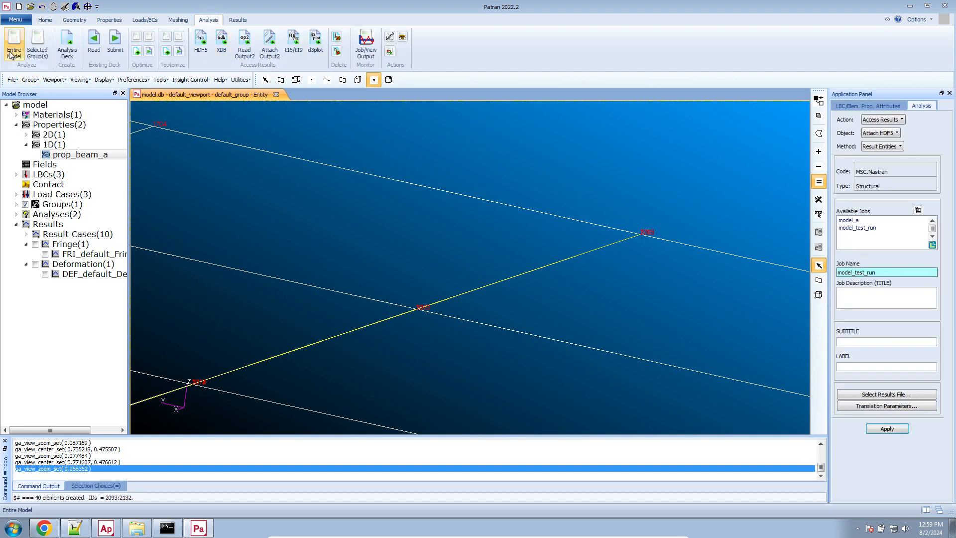
{"action": "left_click", "coordinate": [17, 175]}
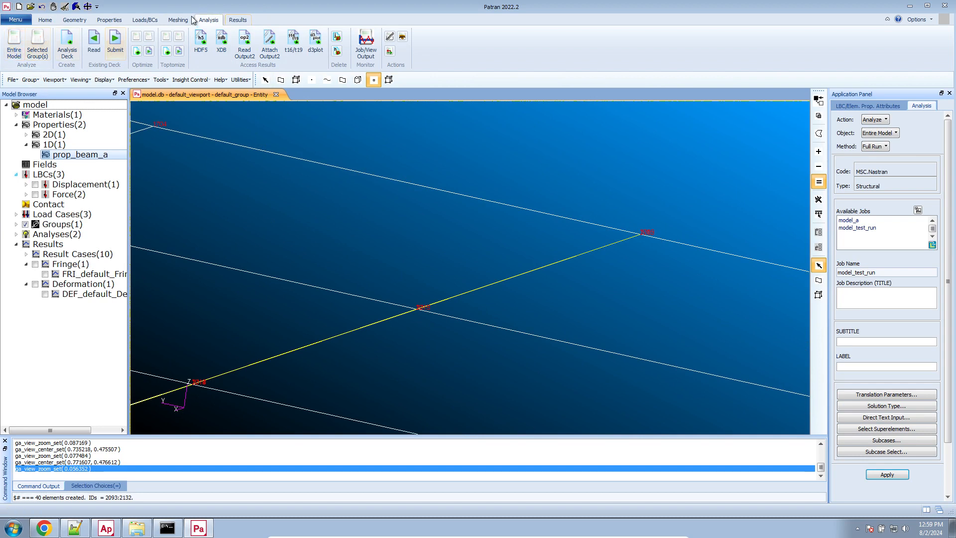
{"action": "left_click", "coordinate": [902, 272]}
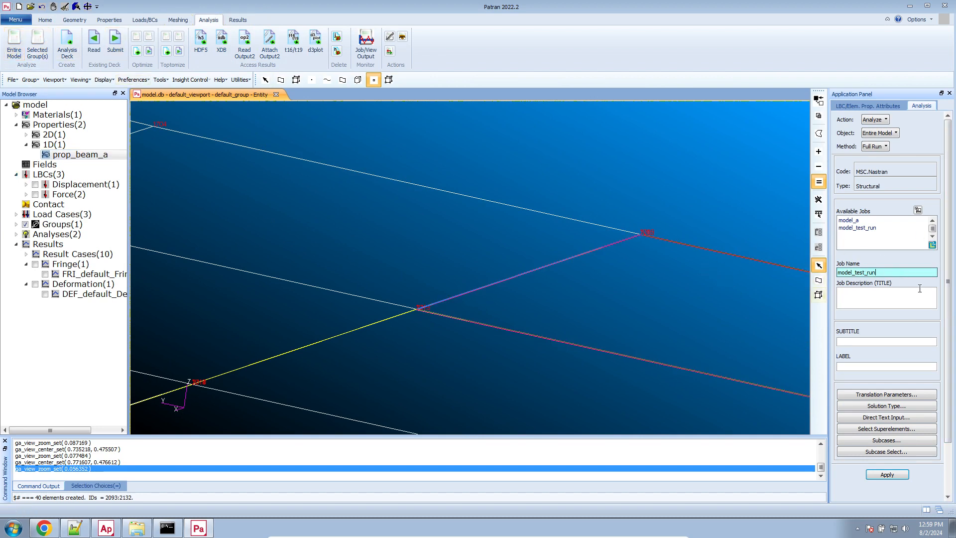
{"action": "left_click_drag", "start_coordinate": [890, 272], "coordinate": [628, 235]}
{"action": "type", "text": "mode"}
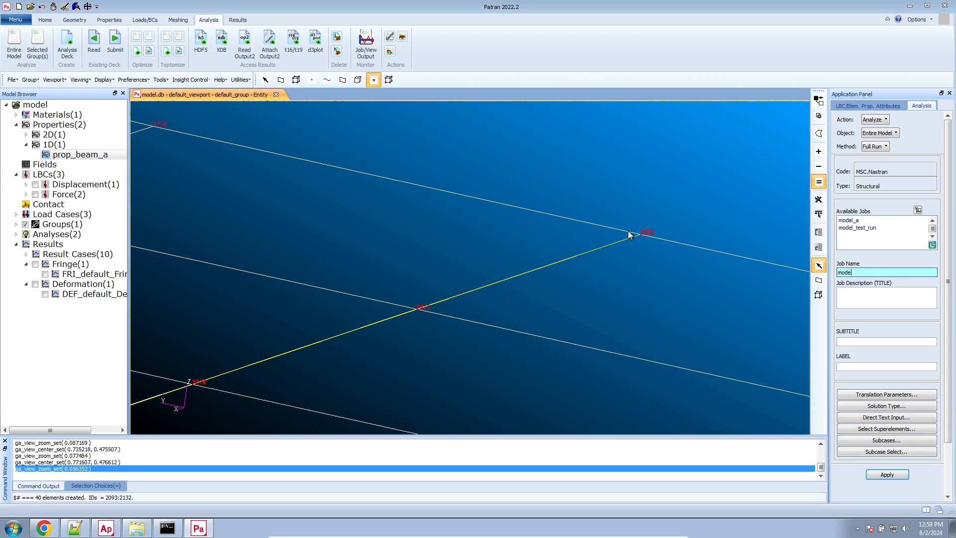
Set the job's solution type to LINEAR STATIC and accept it.
{"action": "left_click", "coordinate": [863, 407]}
{"action": "left_click", "coordinate": [864, 152]}
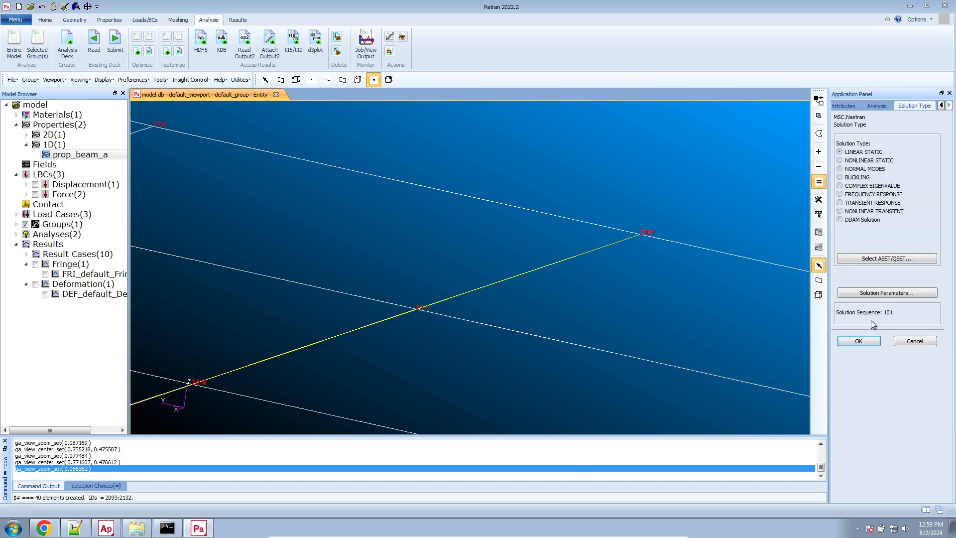
{"action": "left_click", "coordinate": [873, 341]}
Keep Default as the job's selected subcase and submit the analysis.
{"action": "left_click", "coordinate": [925, 405]}
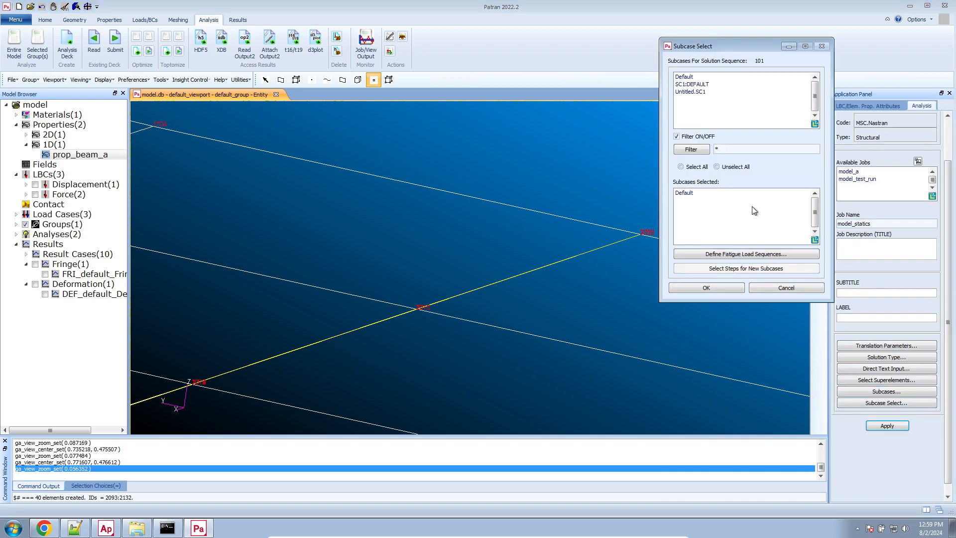
{"action": "left_click", "coordinate": [684, 76]}
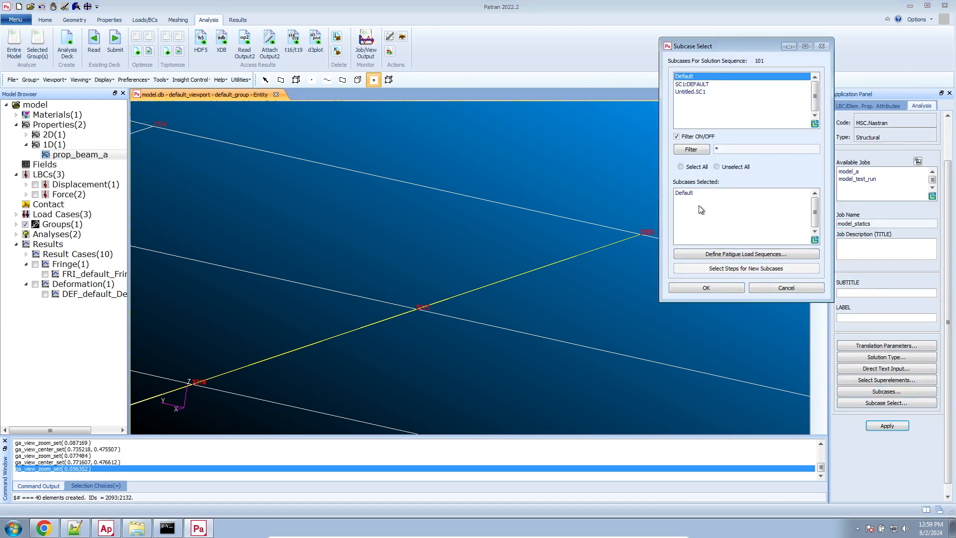
{"action": "left_click", "coordinate": [706, 288]}
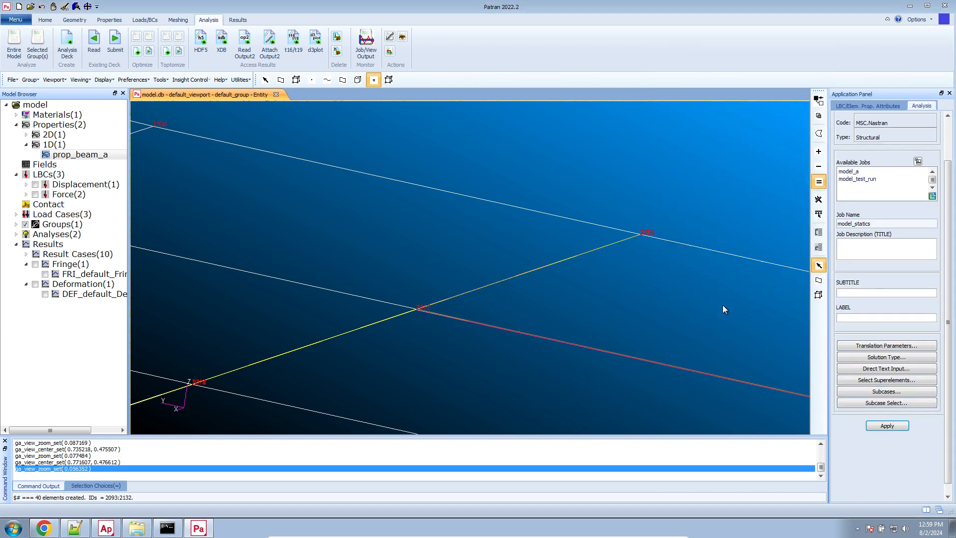
{"action": "left_click", "coordinate": [899, 427]}
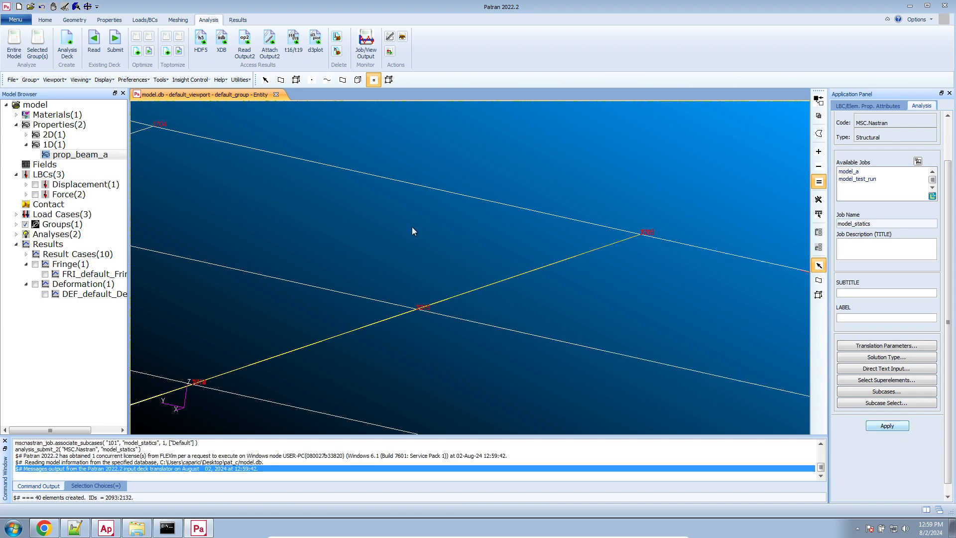
Open model_test_run.f06 from the pat_c folder in Notepad++, search it for USER FATAL MESSAGE, and read through the file.
{"action": "mouse_move", "coordinate": [146, 534]}
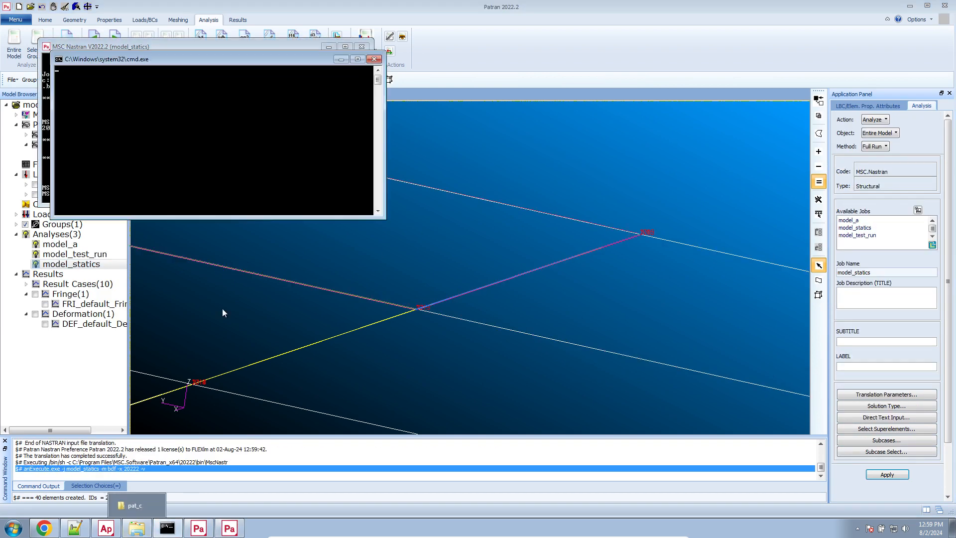
{"action": "left_click", "coordinate": [139, 510]}
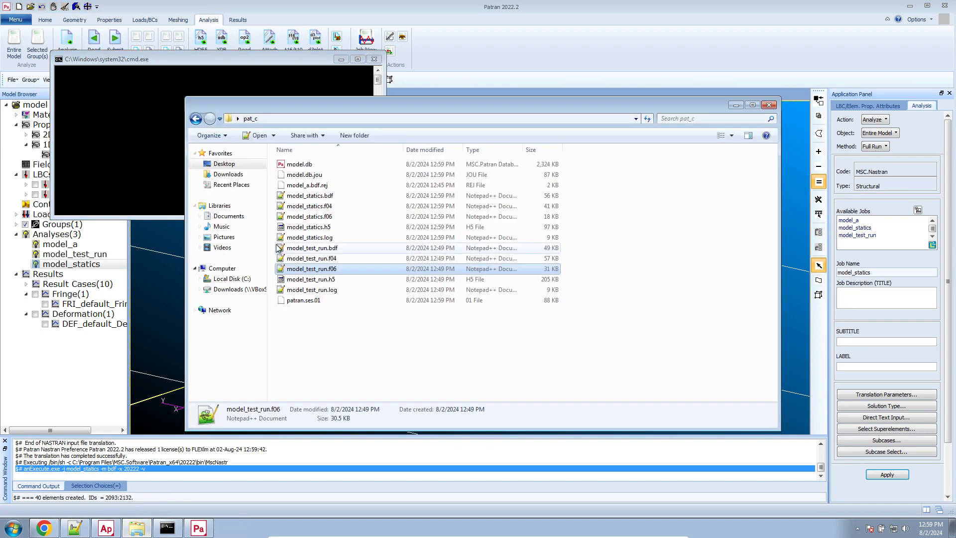
{"action": "double_click", "coordinate": [319, 265]}
{"action": "left_click", "coordinate": [327, 97]}
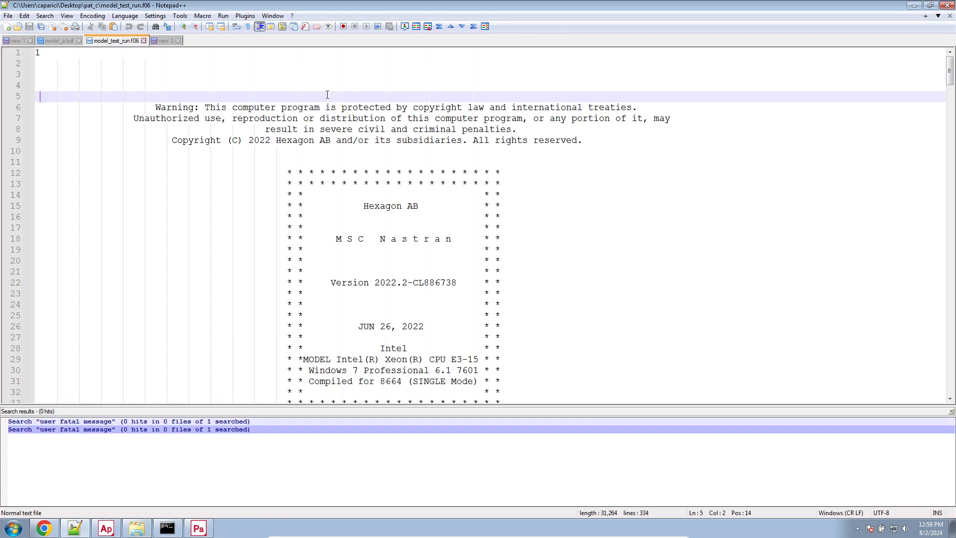
{"action": "key", "text": "ctrl+f"}
{"action": "type", "text": "USER FATAL MESSAGE"}
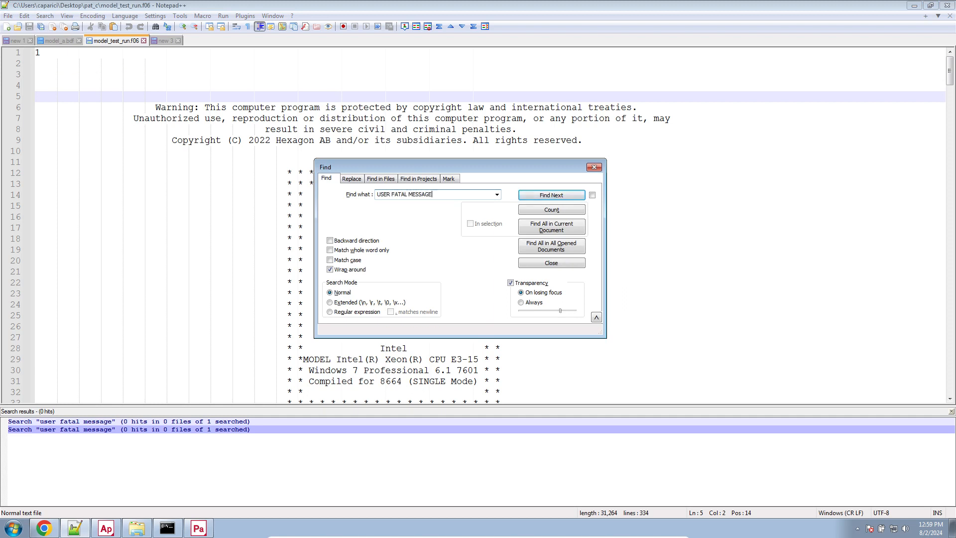
{"action": "key", "text": "Return"}
{"action": "left_click", "coordinate": [533, 229]}
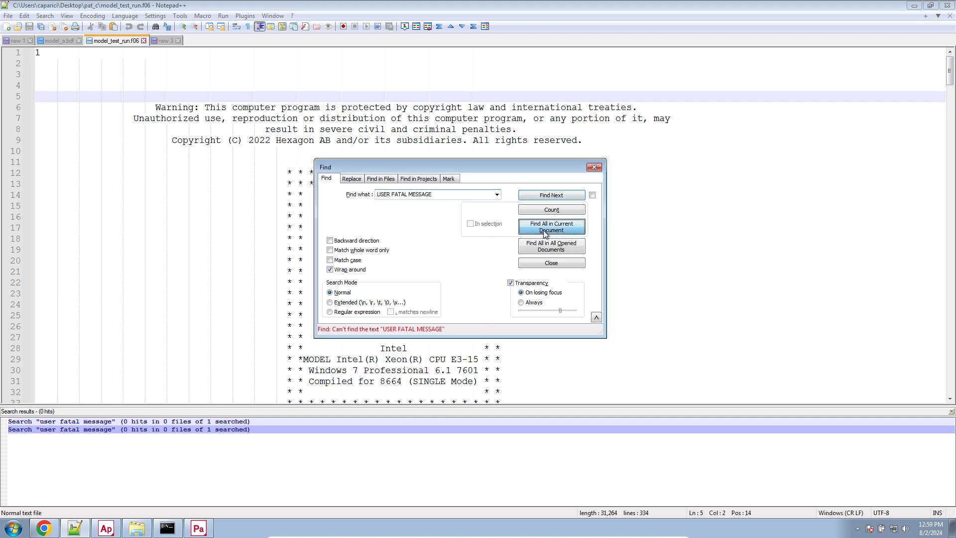
{"action": "left_click", "coordinate": [593, 168]}
{"action": "scroll", "coordinate": [614, 192], "scroll_direction": "down", "scroll_amount": 20}
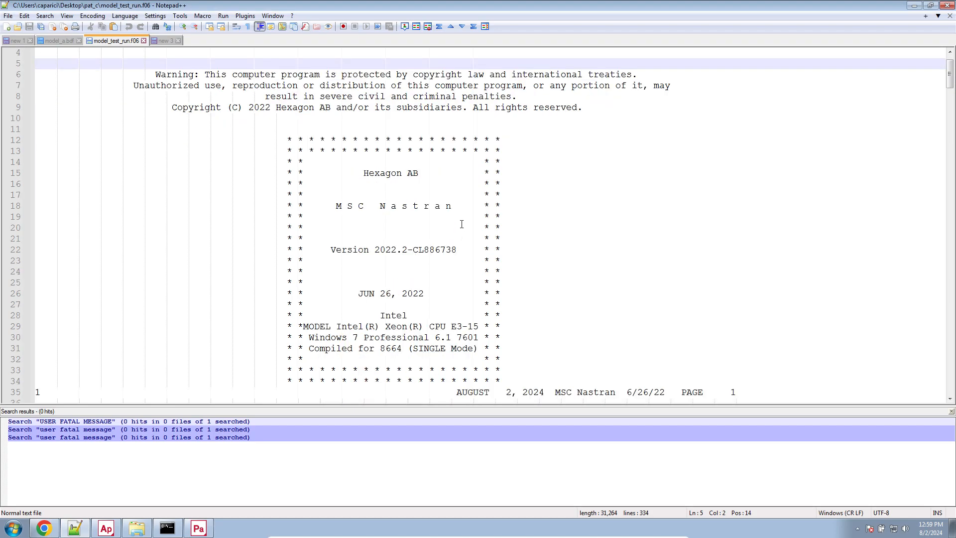
{"action": "scroll", "coordinate": [614, 193], "scroll_direction": "down", "scroll_amount": 20}
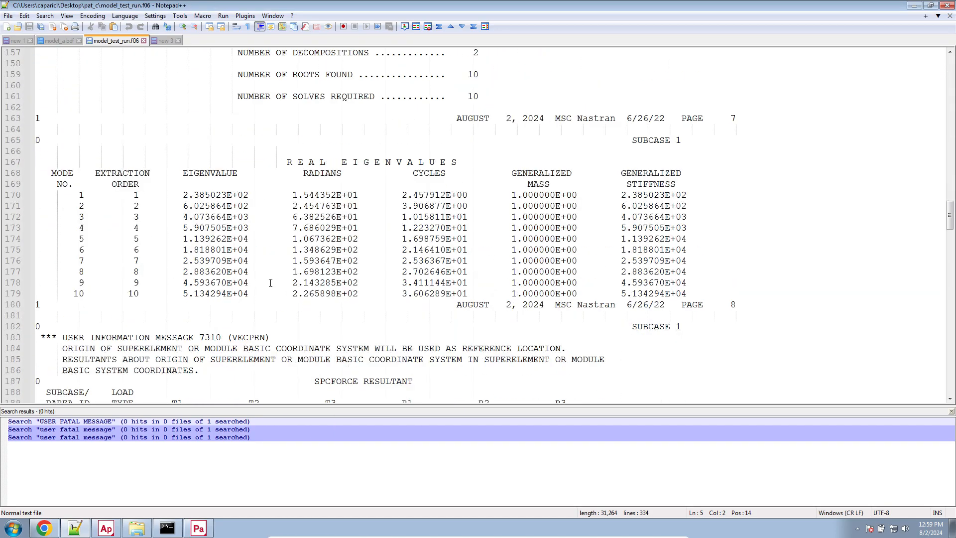
Return to the pat_c folder and open model_statics.f06 in Notepad++.
{"action": "left_click", "coordinate": [106, 528]}
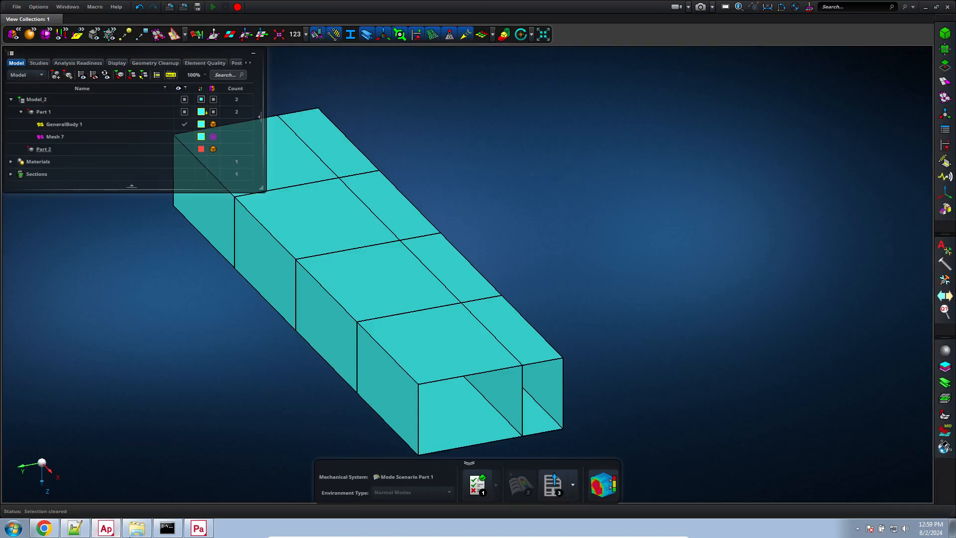
{"action": "left_click", "coordinate": [137, 529]}
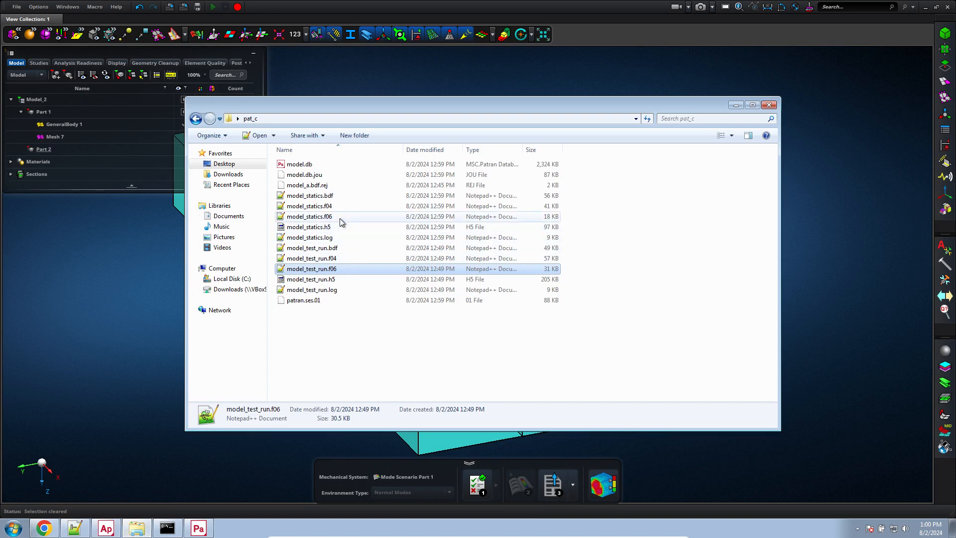
{"action": "left_click", "coordinate": [312, 269]}
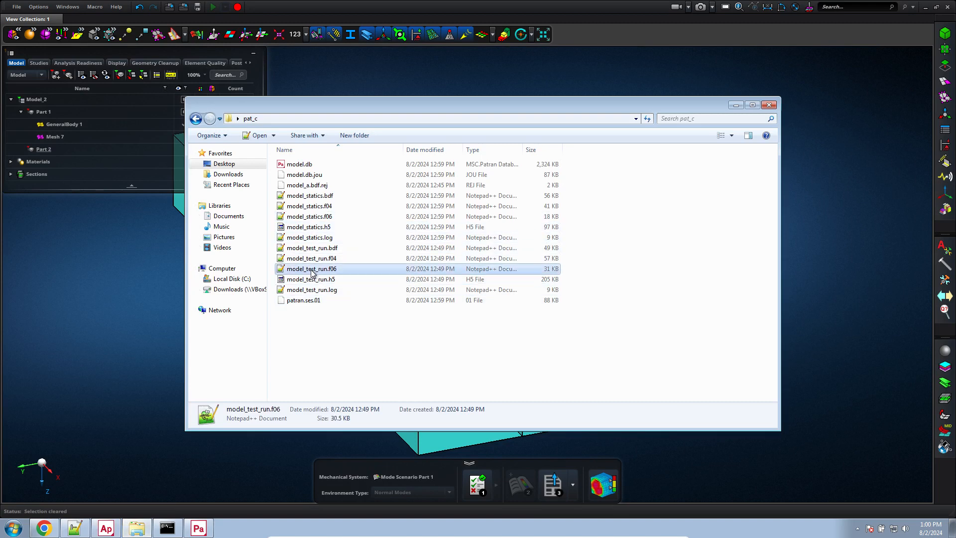
{"action": "double_click", "coordinate": [325, 217]}
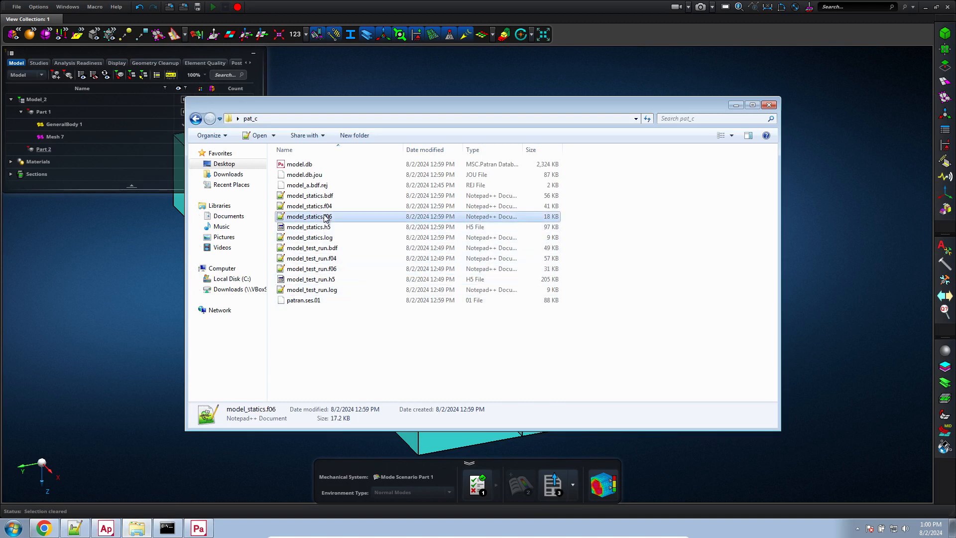
{"action": "left_click", "coordinate": [443, 162]}
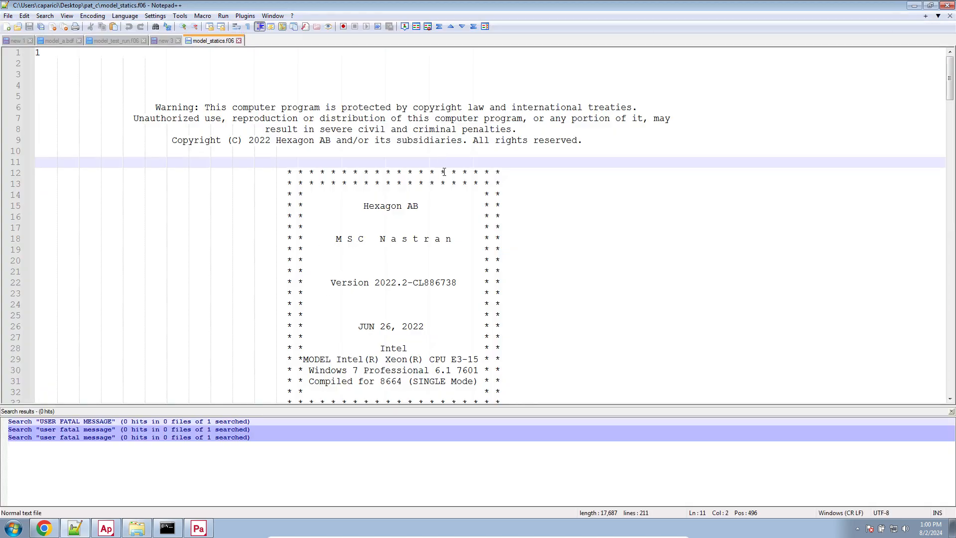
Find all occurrences of USER FATAL MESSAGE in model_statics.f06 and go to the match in the file.
{"action": "key", "text": "ctrl+f"}
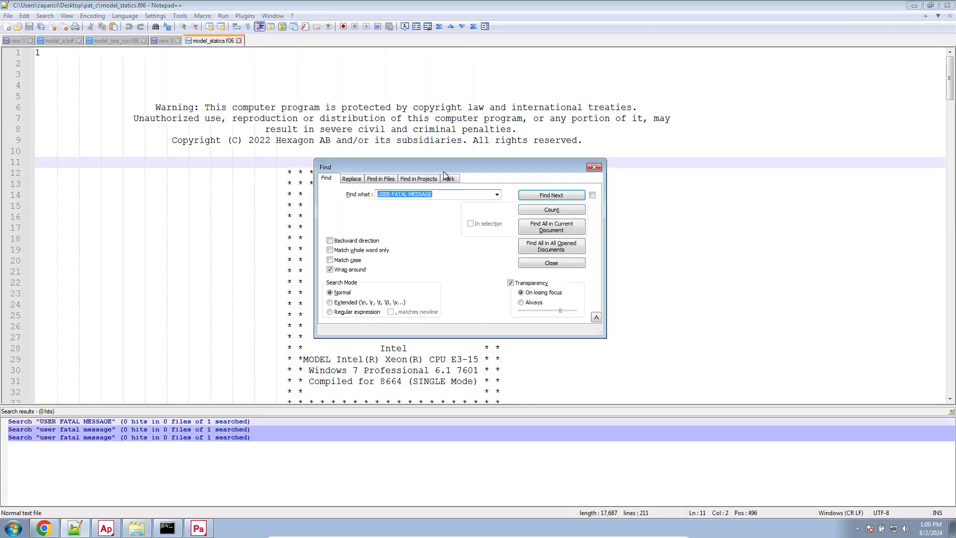
{"action": "left_click", "coordinate": [551, 227]}
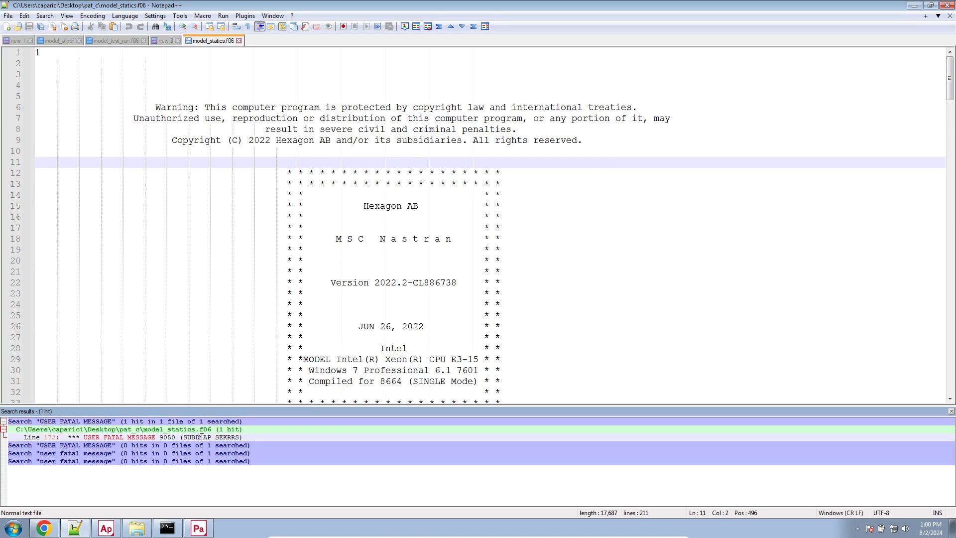
{"action": "double_click", "coordinate": [201, 438]}
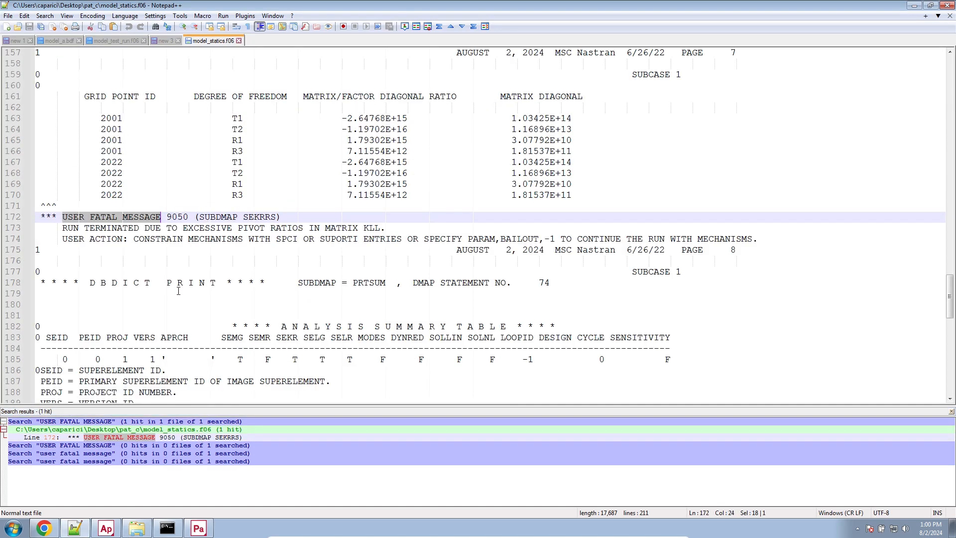
Copy the three lines of USER FATAL MESSAGE 9050 into a new document and add blank lines below them.
{"action": "left_click", "coordinate": [63, 217]}
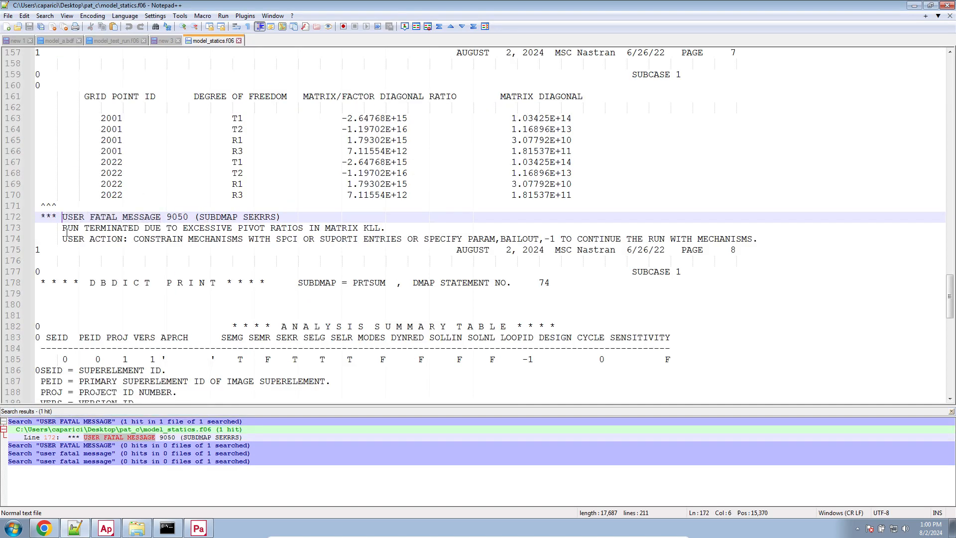
{"action": "left_click_drag", "start_coordinate": [28, 253], "coordinate": [25, 219]}
{"action": "key", "text": "ctrl+c"}
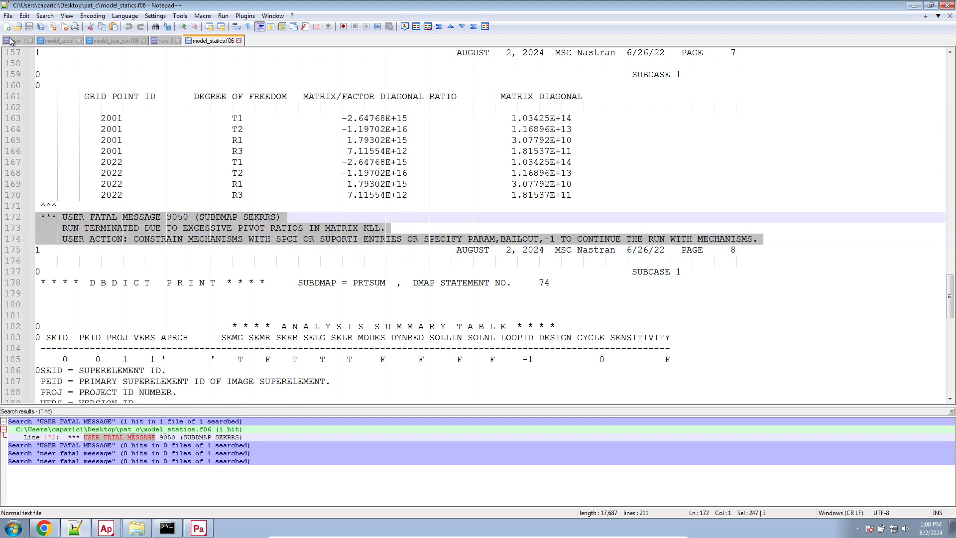
{"action": "key", "text": "ctrl+n"}
{"action": "key", "text": "ctrl+v"}
{"action": "key", "text": "Return"}
{"action": "key", "text": "Return"}
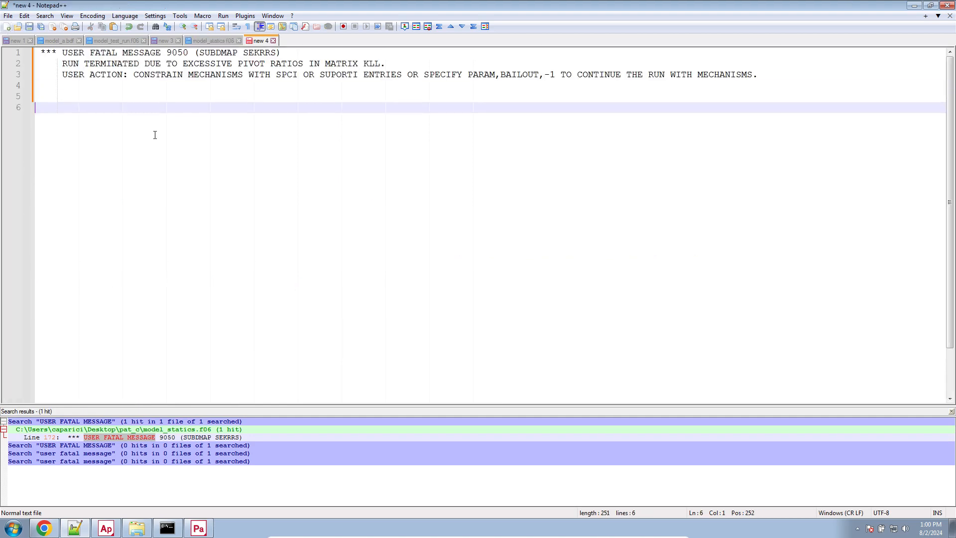
Switch to Patran, try to attach the HDF5 results of the model_statics job, and check the messages in the command output.
{"action": "left_click", "coordinate": [116, 529]}
{"action": "left_click", "coordinate": [198, 529]}
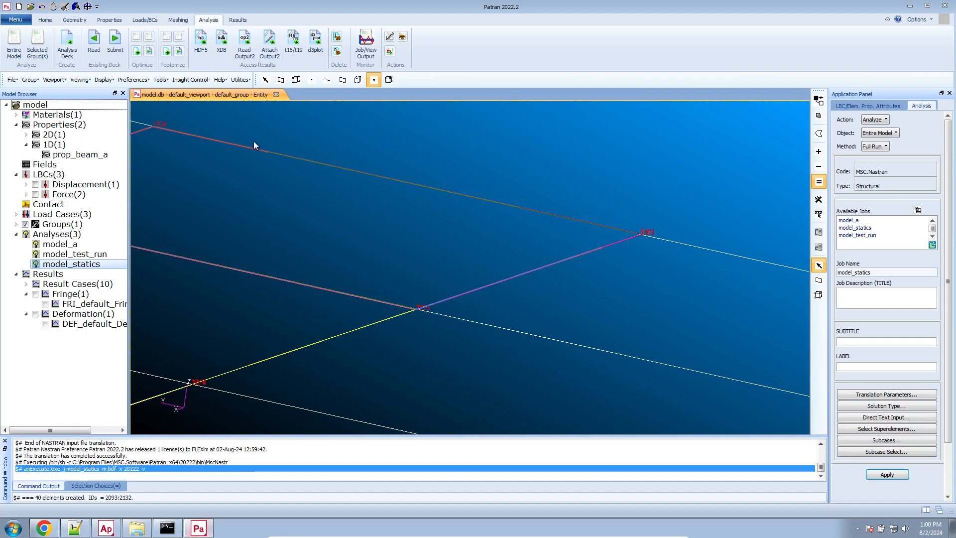
{"action": "left_click", "coordinate": [203, 54]}
{"action": "left_click", "coordinate": [887, 428]}
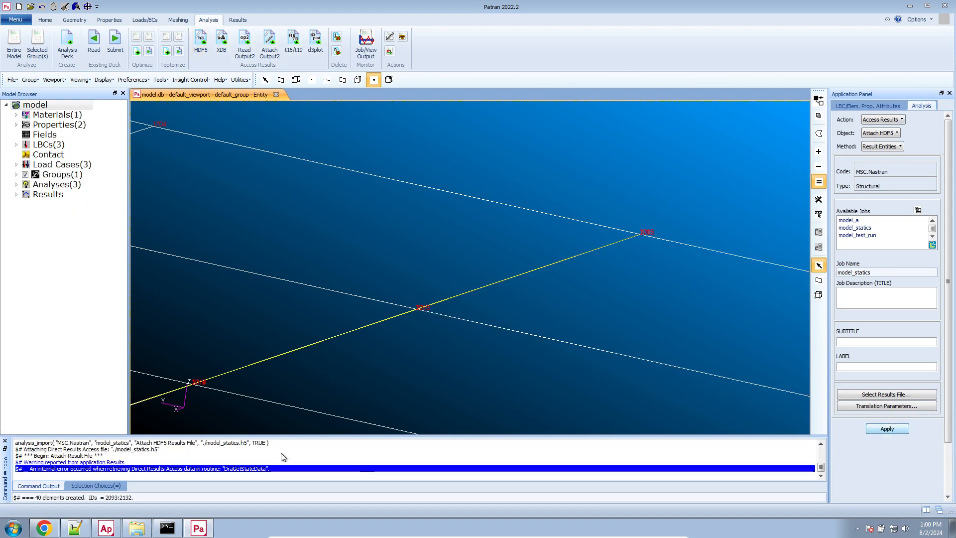
{"action": "left_click", "coordinate": [80, 456]}
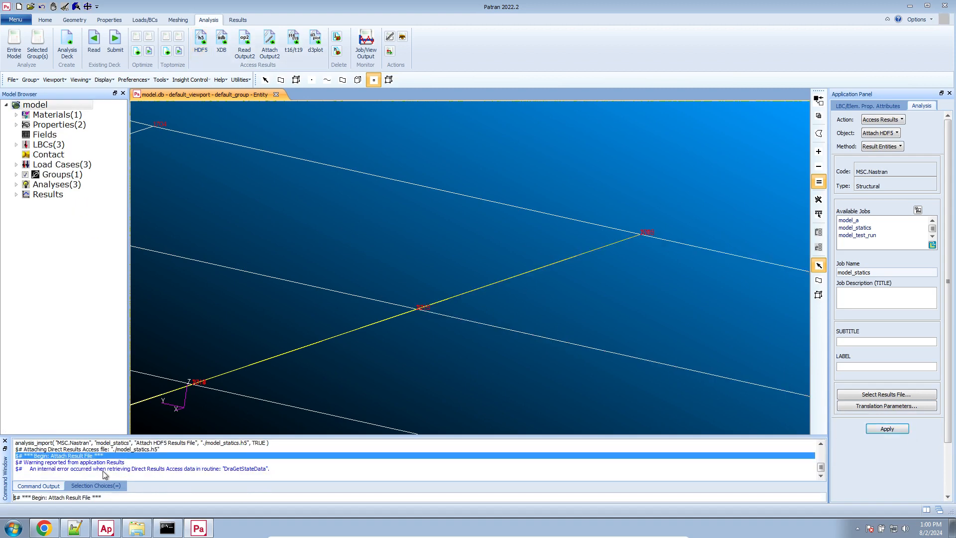
Copy the "Begin: Attach Result File" line from the Patran command output into the Notepad++ document below the fatal message.
{"action": "left_click_drag", "start_coordinate": [121, 496], "coordinate": [3, 462]}
{"action": "key", "text": "ctrl+c"}
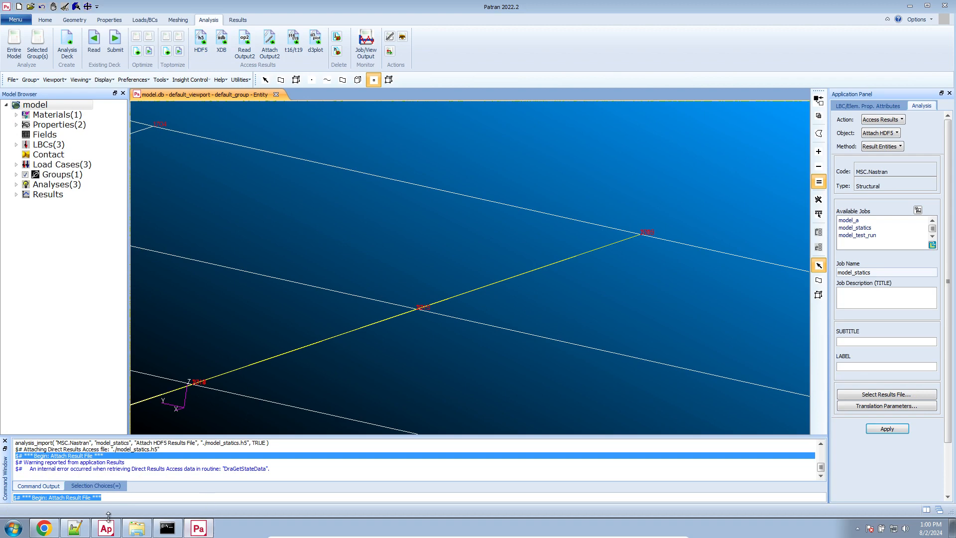
{"action": "left_click", "coordinate": [75, 528]}
{"action": "key", "text": "ctrl+v"}
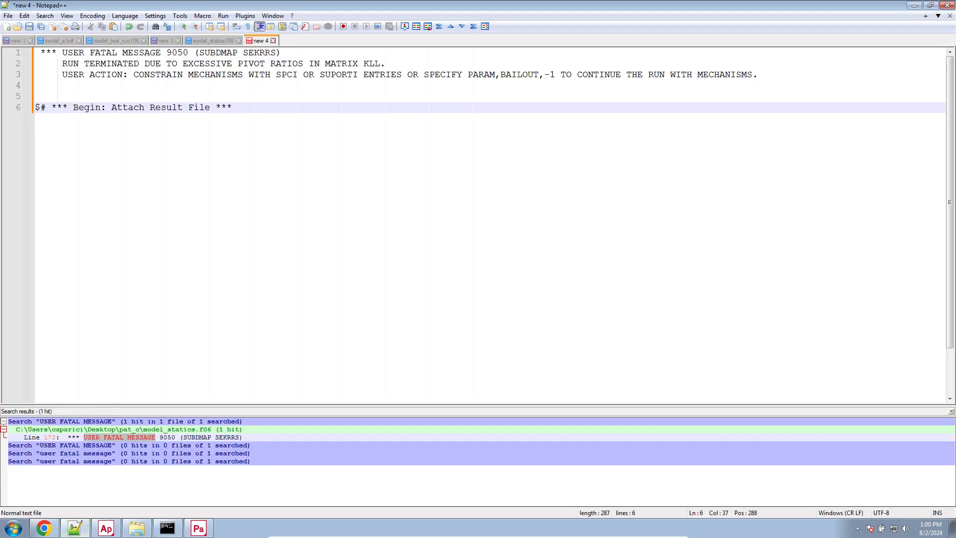
Copy the "Warning reported from application Results" line from Patran's command output onto a new line of the Notepad++ notes.
{"action": "left_click", "coordinate": [199, 531]}
{"action": "left_click", "coordinate": [116, 462]}
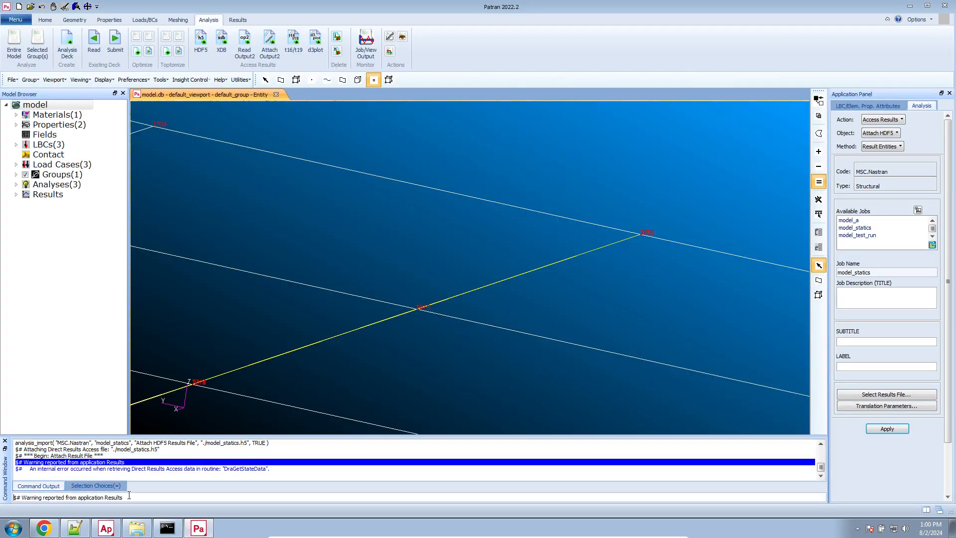
{"action": "left_click_drag", "start_coordinate": [129, 495], "coordinate": [10, 497]}
{"action": "key", "text": "ctrl+c"}
{"action": "left_click", "coordinate": [76, 528]}
{"action": "key", "text": "Return"}
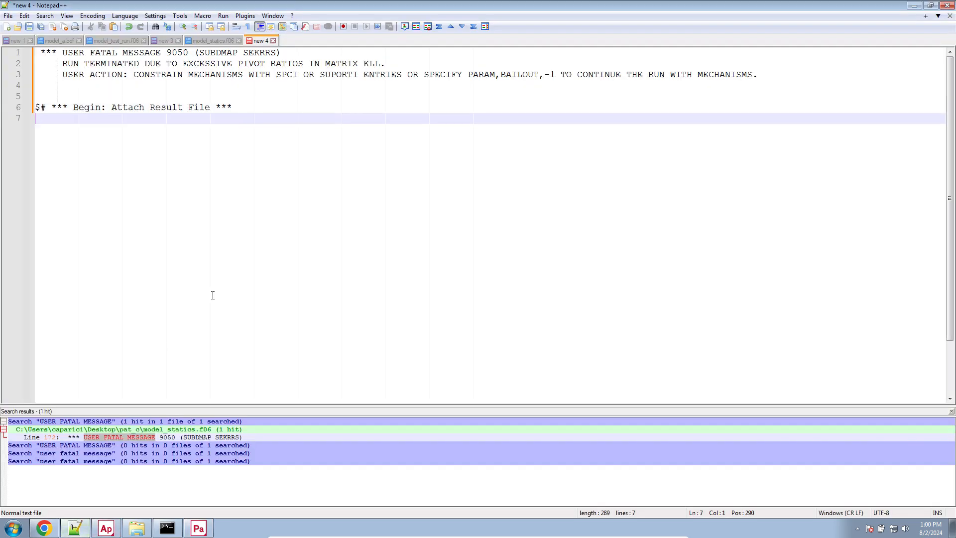
{"action": "key", "text": "ctrl+v"}
Copy Patran's internal error line about routine "DraGetStateData" onto the next line of the Notepad++ notes and review the collected messages.
{"action": "left_click", "coordinate": [199, 528]}
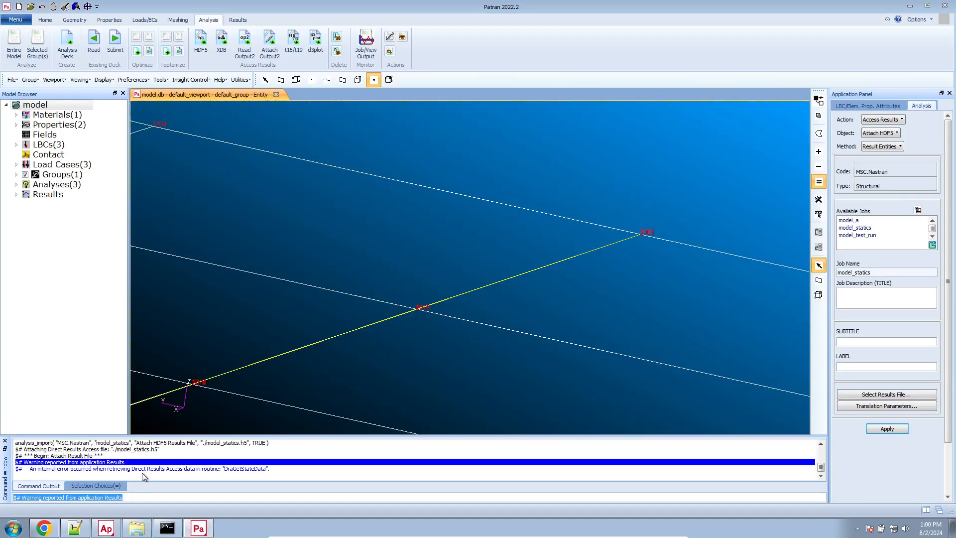
{"action": "left_click", "coordinate": [143, 471]}
{"action": "left_click_drag", "start_coordinate": [287, 498], "coordinate": [2, 418]}
{"action": "key", "text": "ctrl+c"}
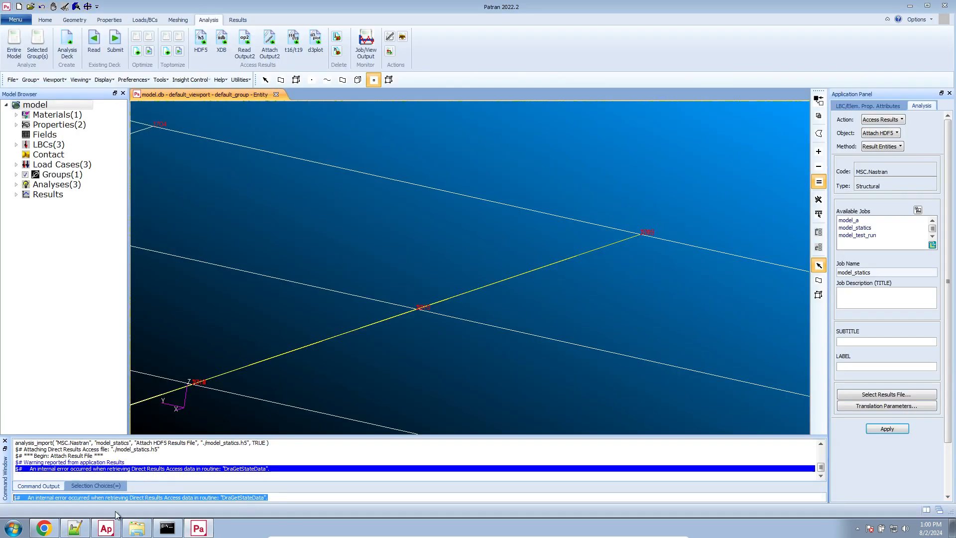
{"action": "left_click", "coordinate": [75, 528]}
{"action": "key", "text": "Return"}
{"action": "key", "text": "ctrl+v"}
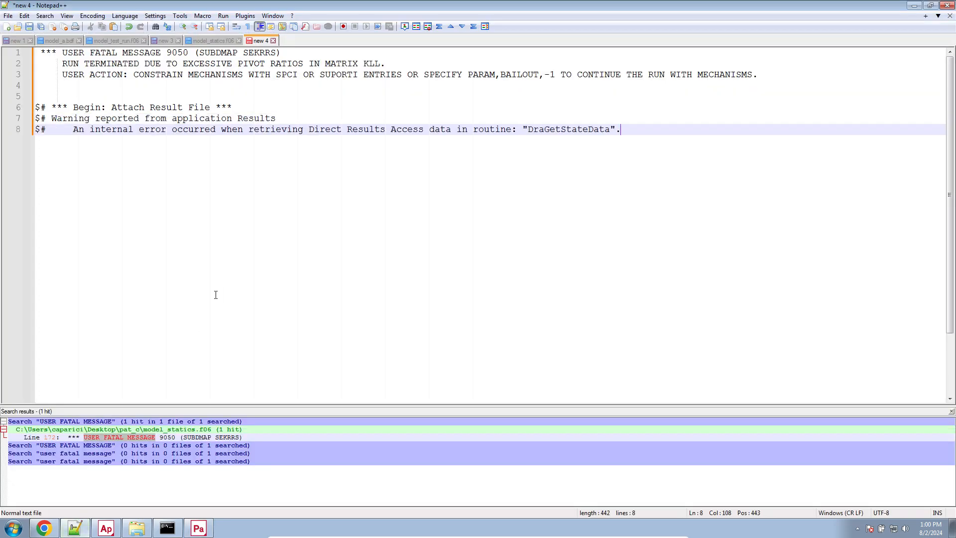
{"action": "key", "text": "Return"}
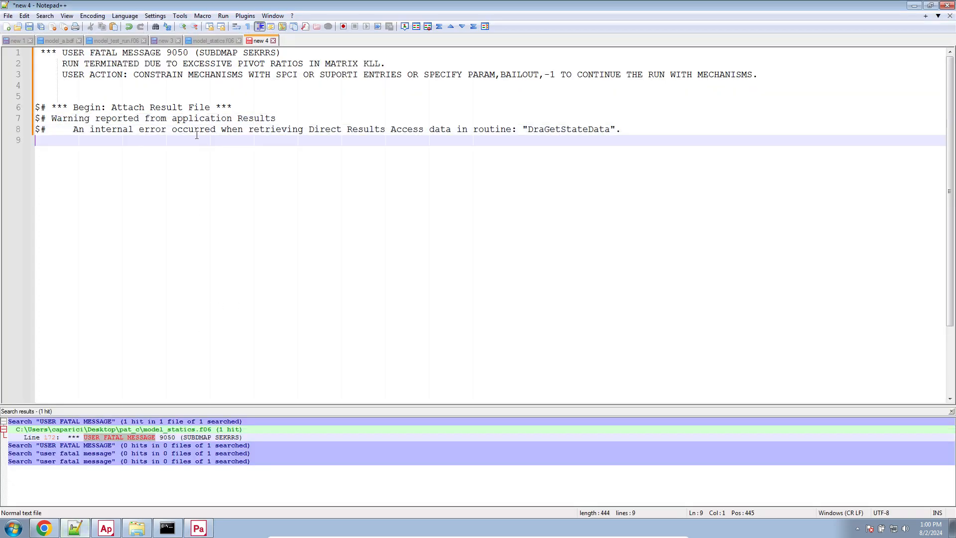
{"action": "left_click_drag", "start_coordinate": [245, 85], "coordinate": [14, 52]}
{"action": "left_click_drag", "start_coordinate": [65, 141], "coordinate": [2, 102]}
Switch to Patran and rerun the entire model as job model_test_run with the Normal Modes solution, overwriting the job and deleting its old files.
{"action": "left_click", "coordinate": [198, 528]}
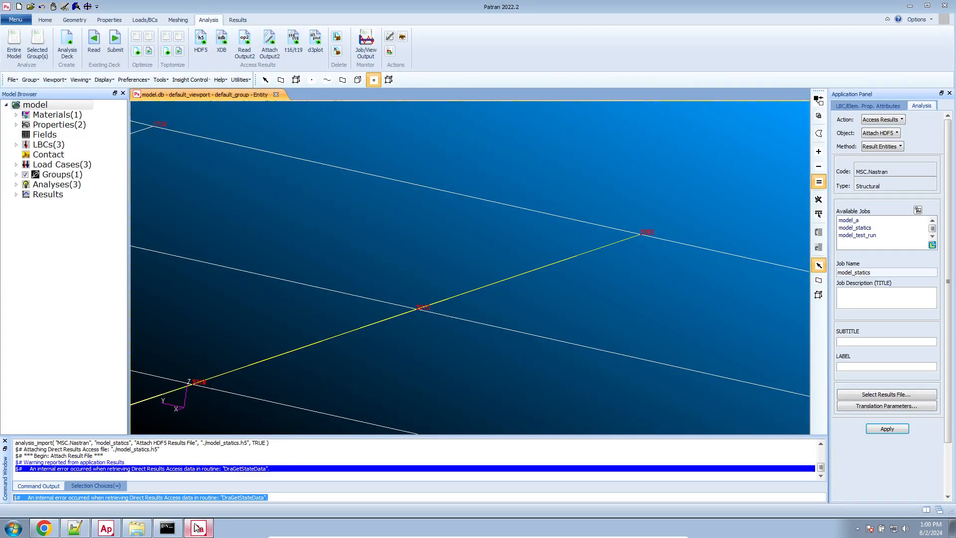
{"action": "left_click", "coordinate": [13, 57]}
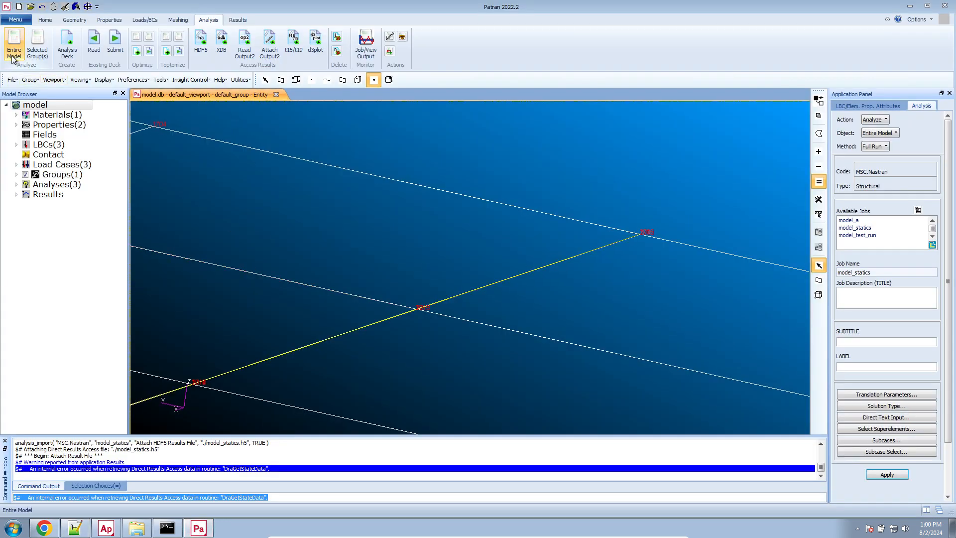
{"action": "left_click", "coordinate": [872, 236]}
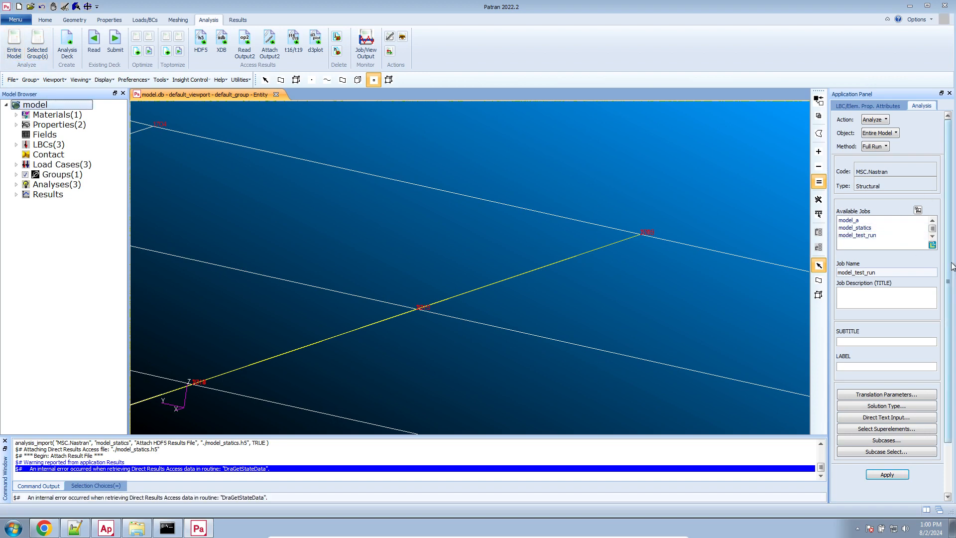
{"action": "left_click", "coordinate": [886, 405]}
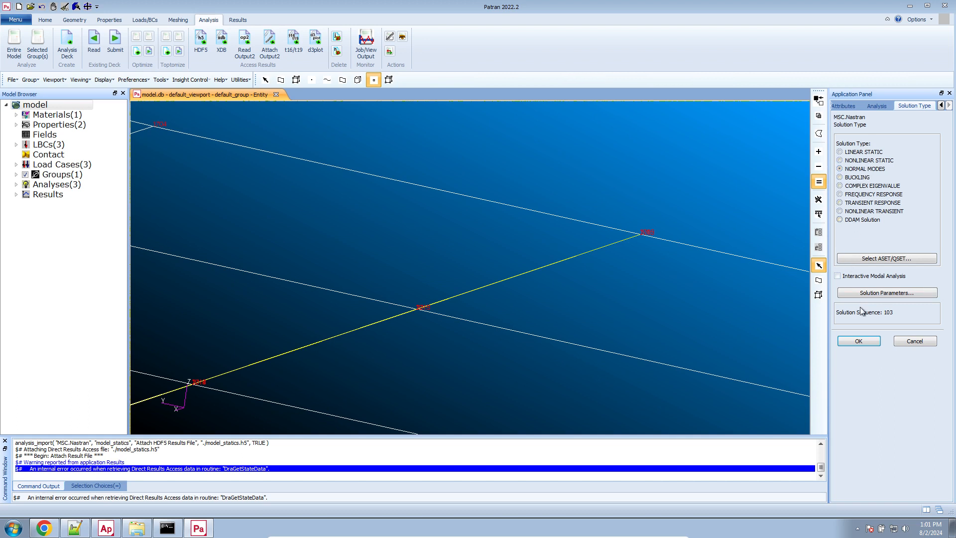
{"action": "left_click", "coordinate": [865, 342]}
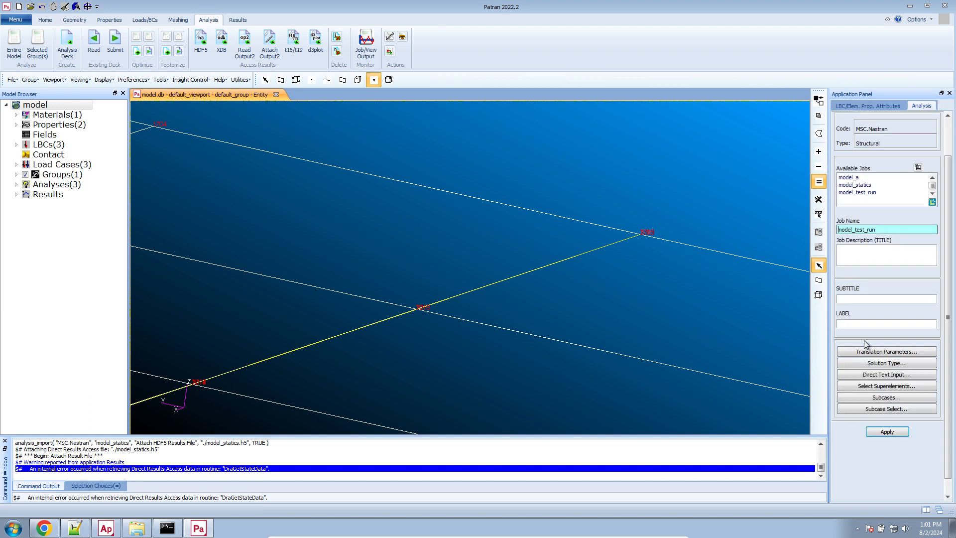
{"action": "left_click", "coordinate": [901, 433]}
{"action": "left_click", "coordinate": [394, 300]}
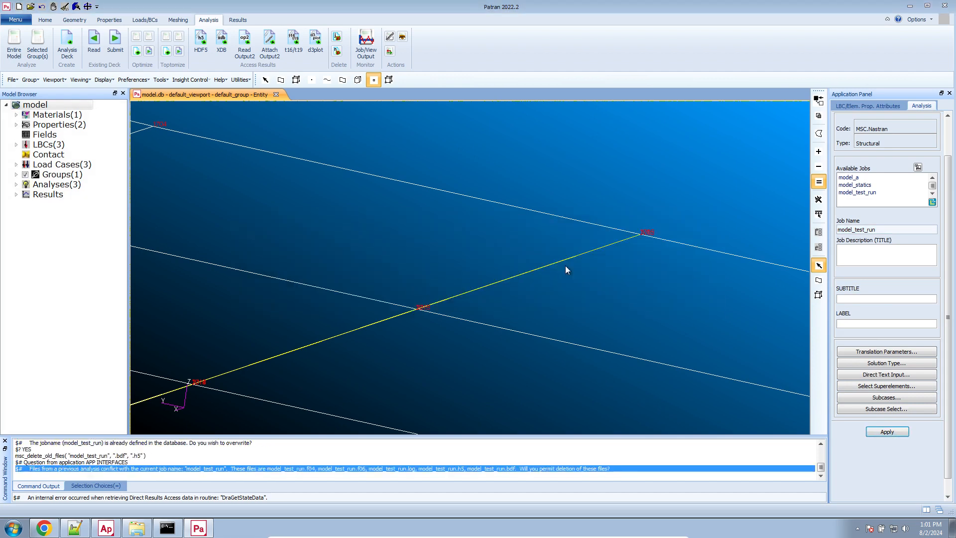
{"action": "left_click", "coordinate": [391, 300]}
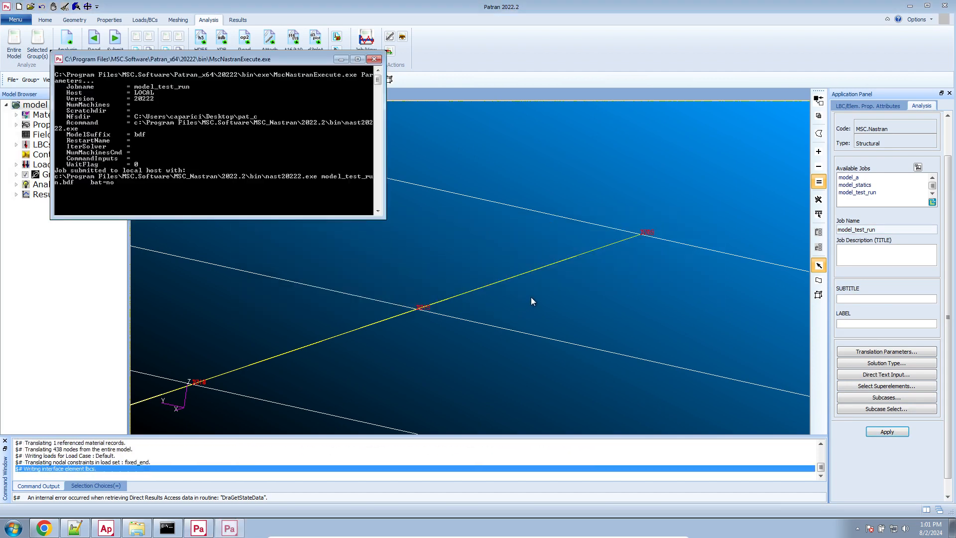
Open model_test_run.f06 from the pat_c folder in Notepad++ and search it for USER FATAL MESSAGE.
{"action": "left_click", "coordinate": [137, 528]}
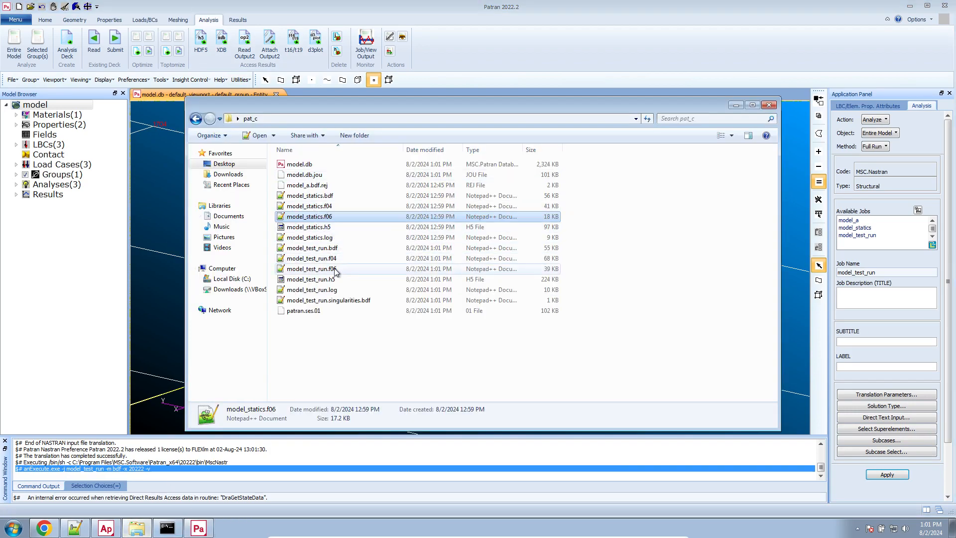
{"action": "double_click", "coordinate": [330, 269]}
{"action": "scroll", "coordinate": [344, 140], "scroll_direction": "up", "scroll_amount": 20}
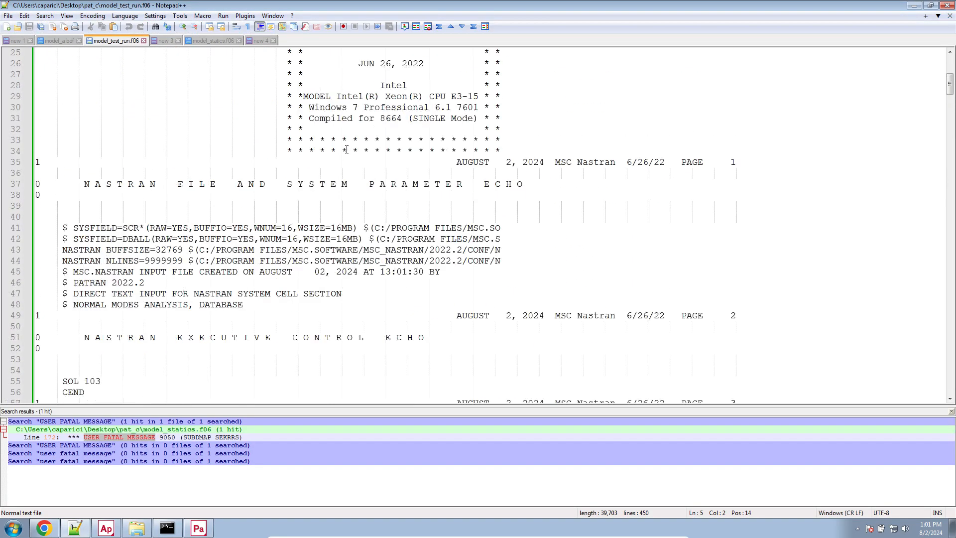
{"action": "left_click", "coordinate": [222, 129]}
{"action": "key", "text": "ctrl+f"}
{"action": "left_click", "coordinate": [534, 232]}
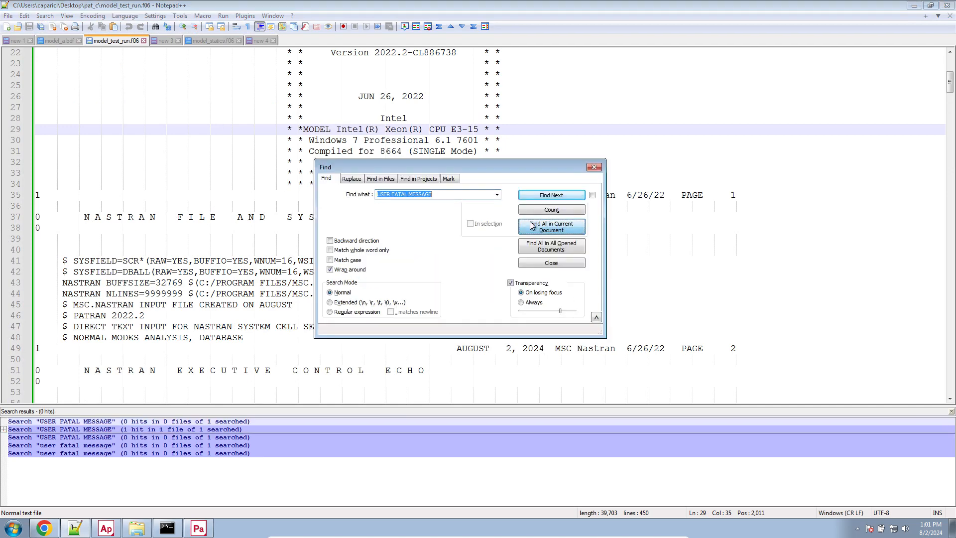
{"action": "left_click", "coordinate": [593, 167]}
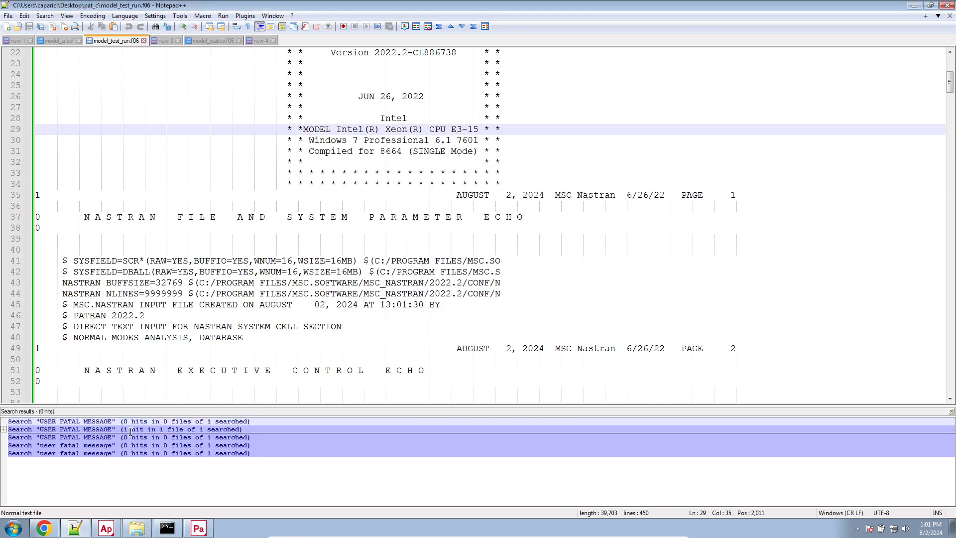
Switch to Patran, attach the HDF5 results of the model_test_run job, and check the end of the command output.
{"action": "left_click", "coordinate": [199, 528]}
{"action": "left_click", "coordinate": [201, 42]}
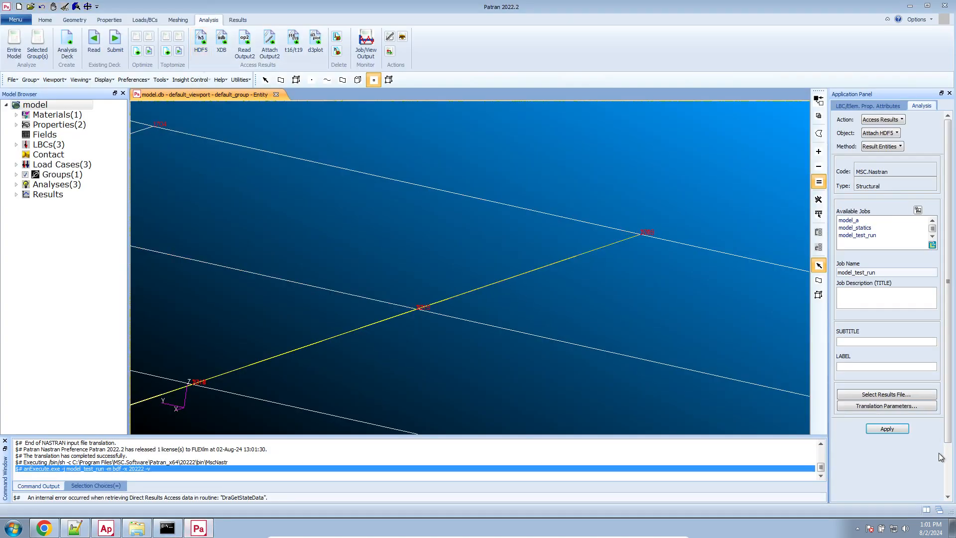
{"action": "left_click", "coordinate": [901, 430]}
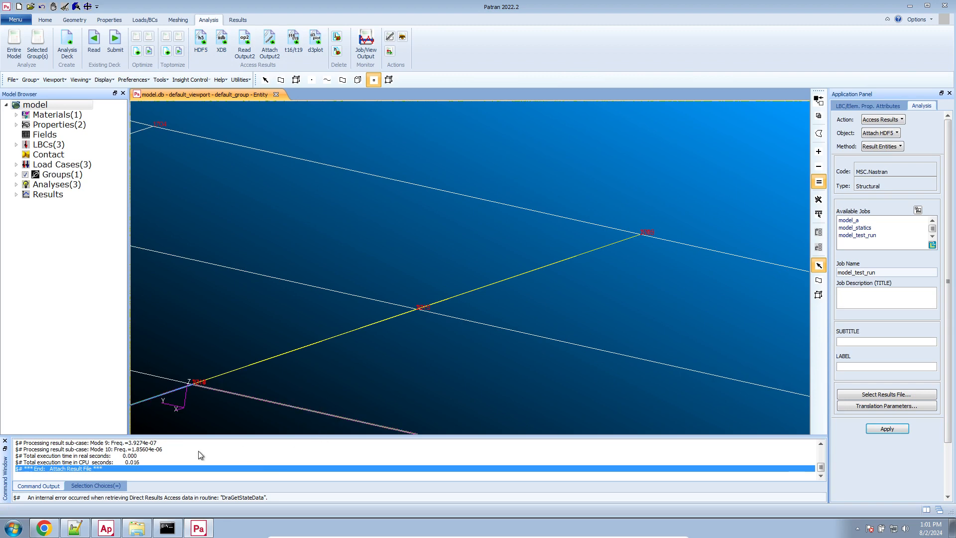
{"action": "left_click", "coordinate": [101, 469]}
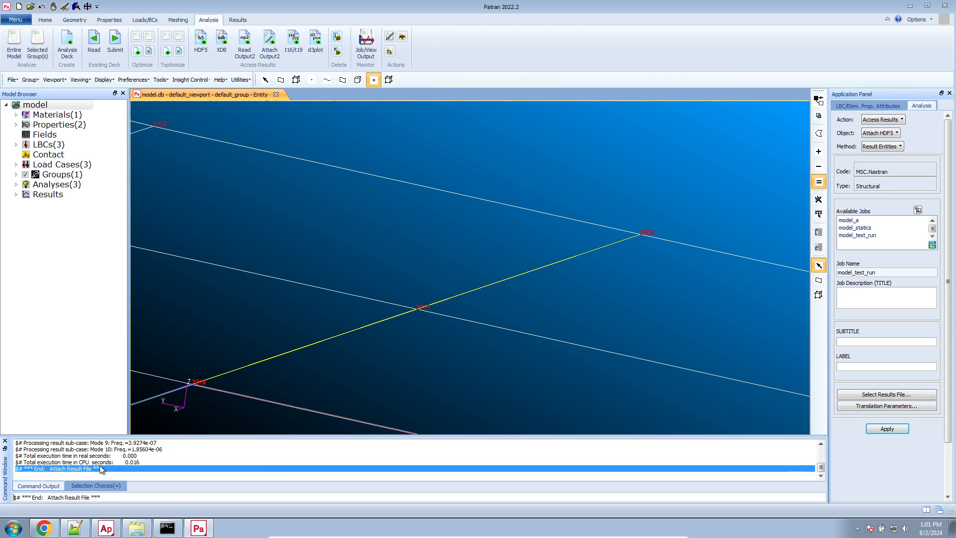
Turn off the node labels in the viewport and bring the whole box beam into view.
{"action": "left_click", "coordinate": [374, 80]}
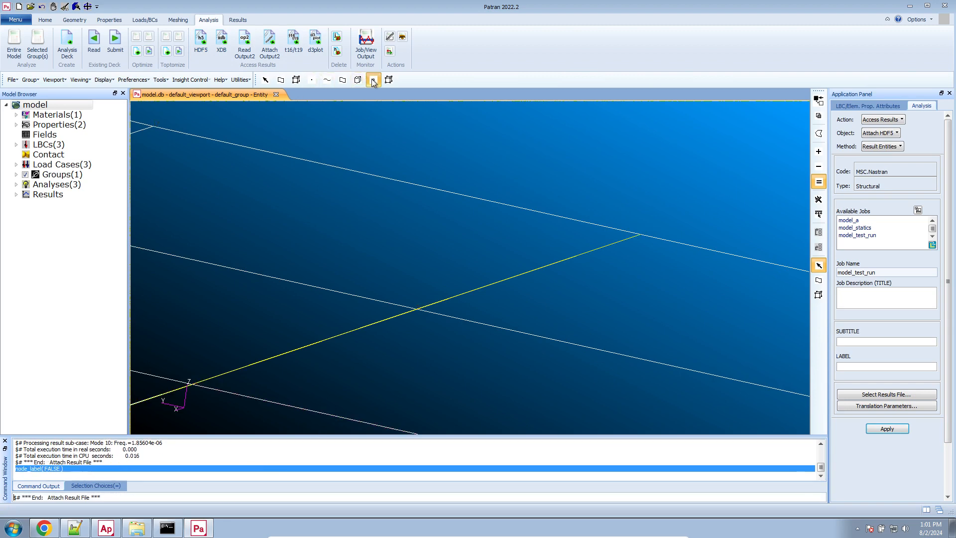
{"action": "left_click", "coordinate": [374, 80]}
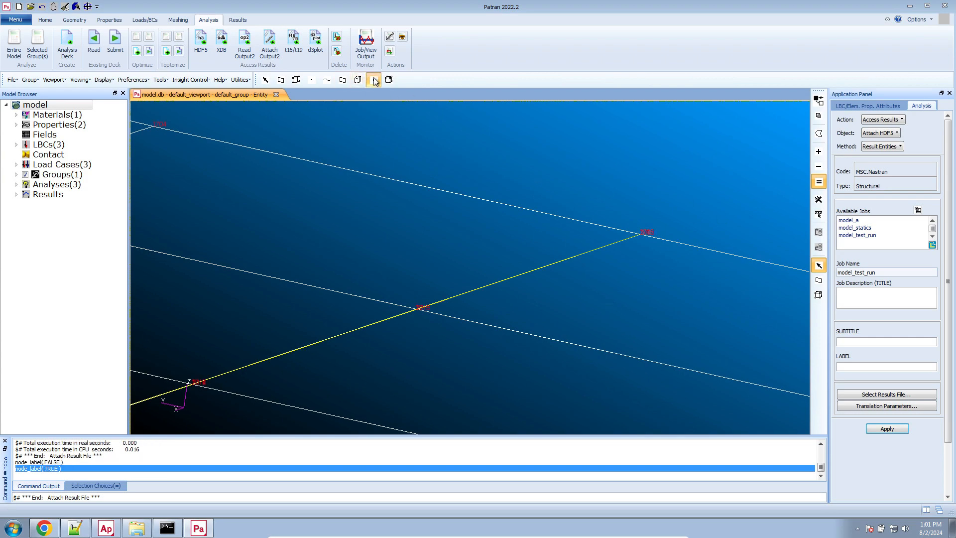
{"action": "scroll", "coordinate": [572, 219], "scroll_direction": "down", "scroll_amount": 5}
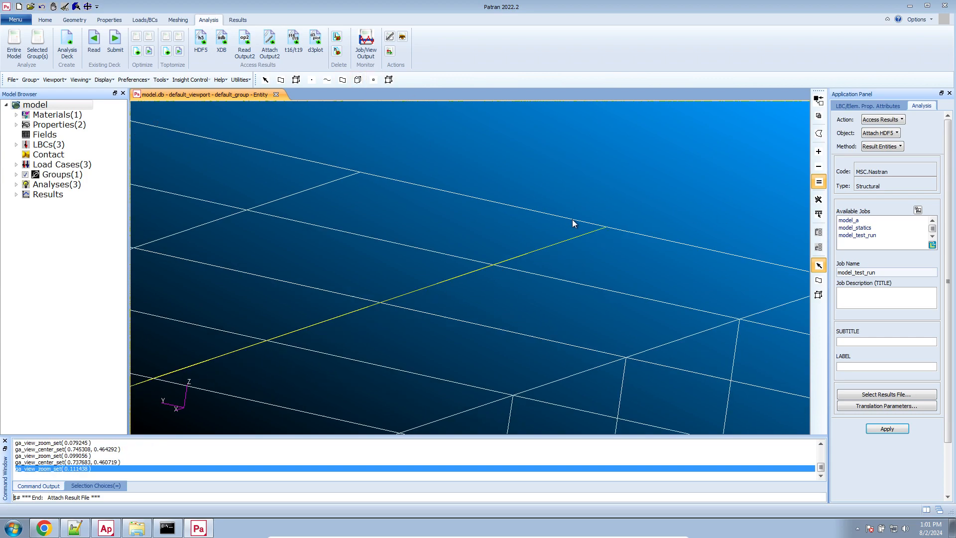
Create a deformation plot of Mode 1 using the Eigenvectors, Translational result.
{"action": "left_click", "coordinate": [240, 22]}
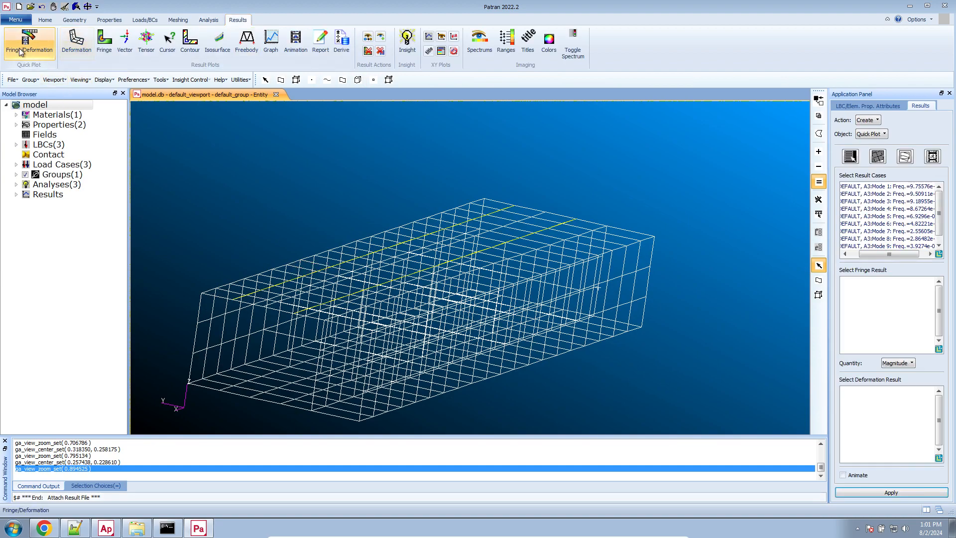
{"action": "left_click", "coordinate": [76, 42]}
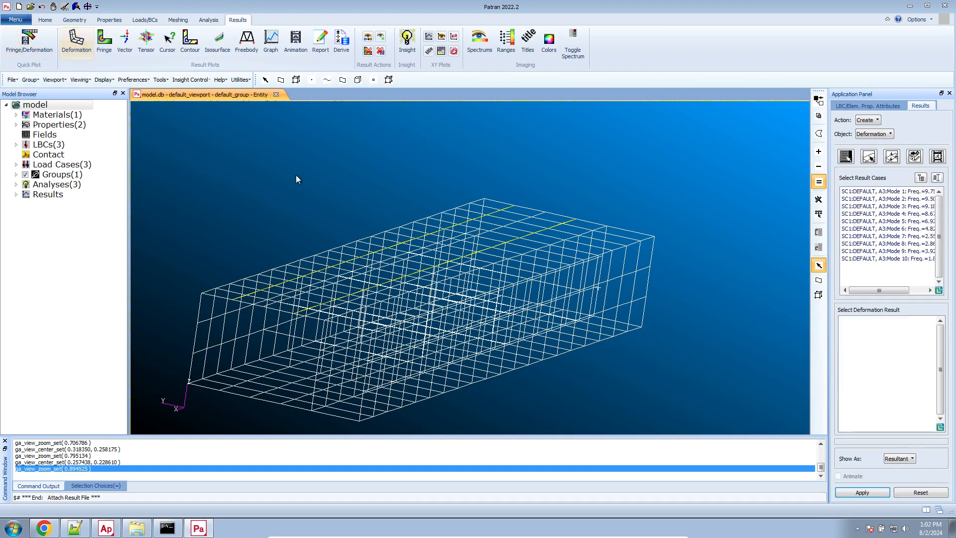
{"action": "middle_click_drag", "start_coordinate": [496, 232], "coordinate": [512, 267]}
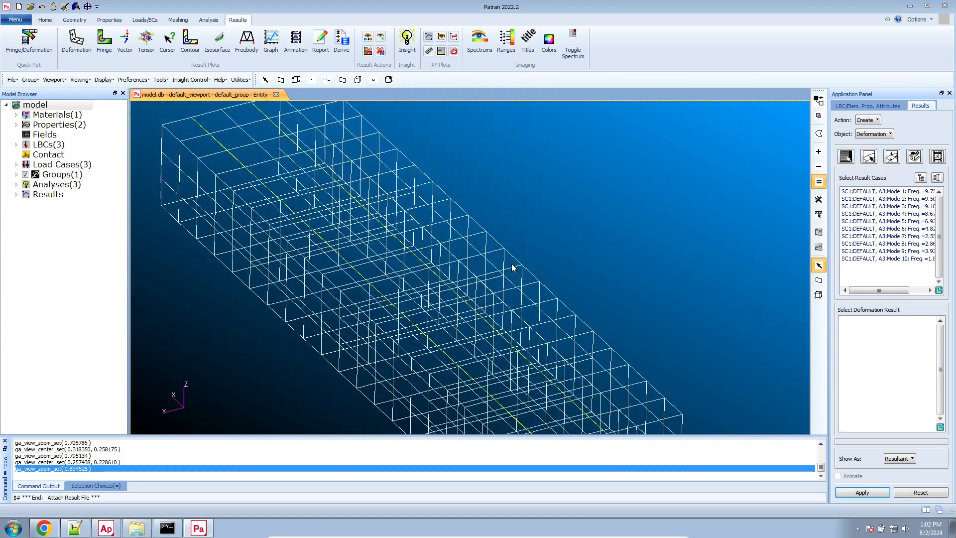
{"action": "scroll", "coordinate": [518, 267], "scroll_direction": "up", "scroll_amount": 1}
{"action": "scroll", "coordinate": [517, 267], "scroll_direction": "down", "scroll_amount": 4}
{"action": "scroll", "coordinate": [524, 274], "scroll_direction": "up", "scroll_amount": 4}
{"action": "middle_click_drag", "start_coordinate": [548, 315], "coordinate": [523, 285]}
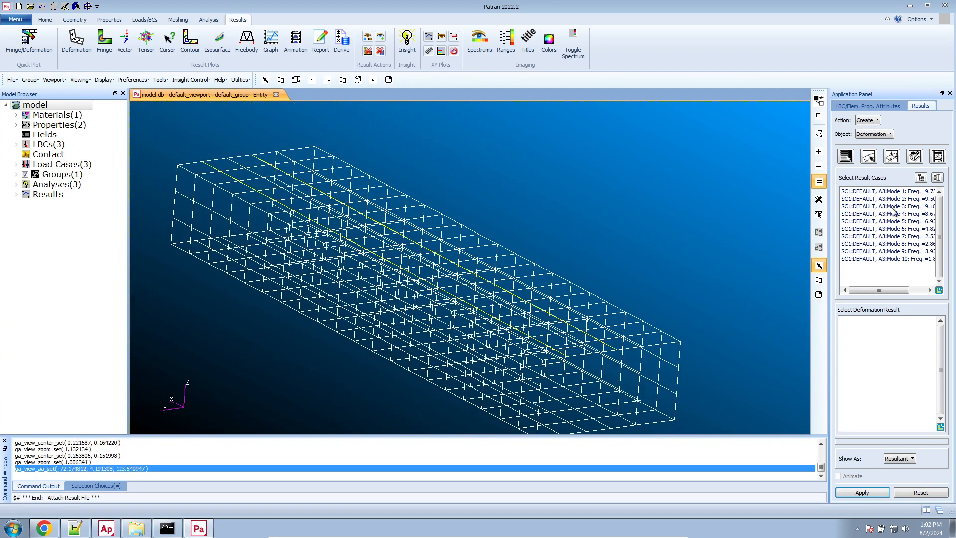
{"action": "left_click", "coordinate": [926, 192]}
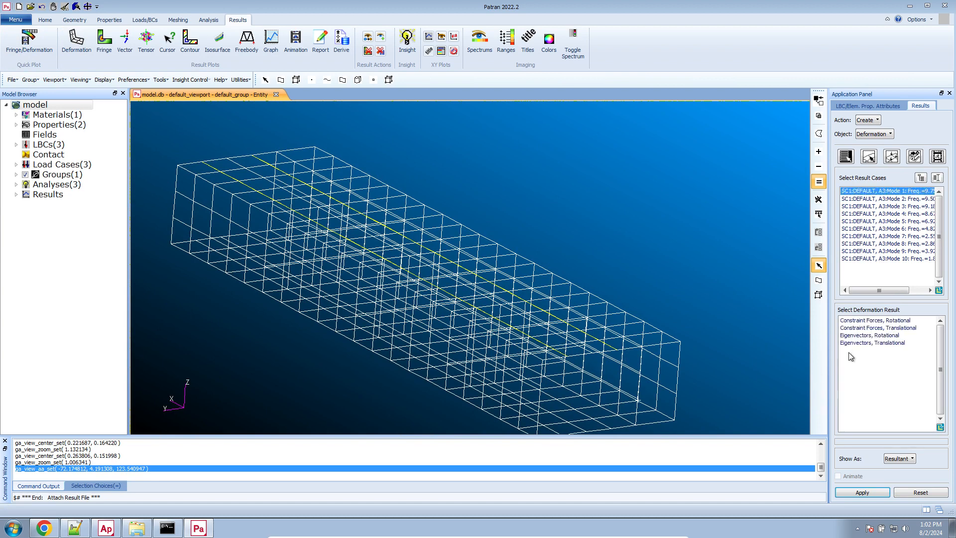
{"action": "left_click", "coordinate": [882, 343]}
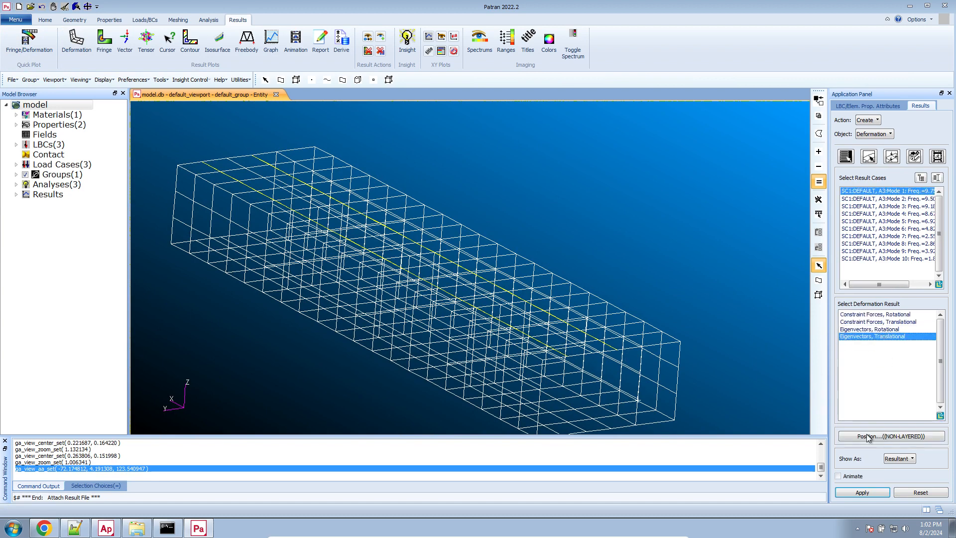
{"action": "left_click", "coordinate": [872, 494]}
Animate the Mode 1 deformation with the stiffener beams seen close up from the end, and slow the animation speed slightly.
{"action": "middle_click_drag", "start_coordinate": [600, 305], "coordinate": [585, 291]}
{"action": "scroll", "coordinate": [526, 264], "scroll_direction": "up", "scroll_amount": 5}
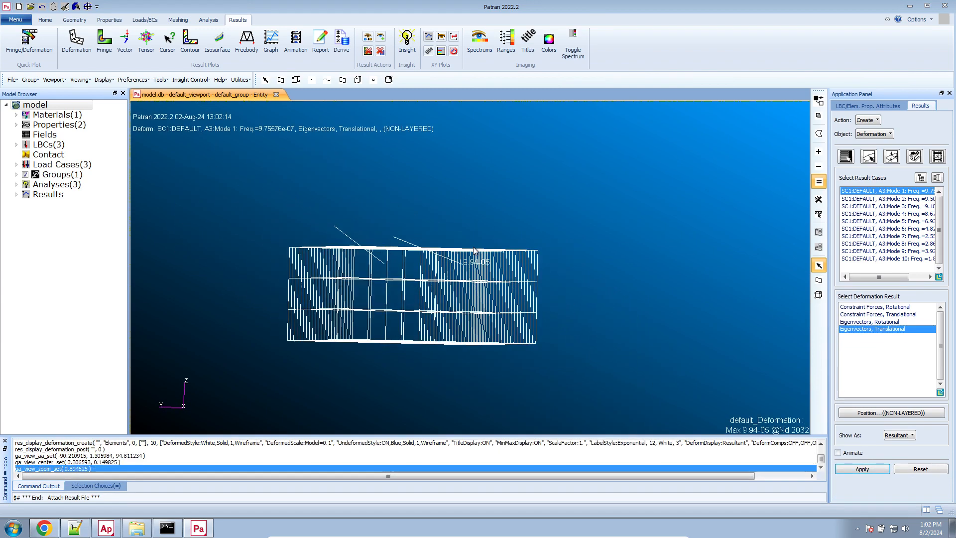
{"action": "scroll", "coordinate": [319, 255], "scroll_direction": "up", "scroll_amount": 6}
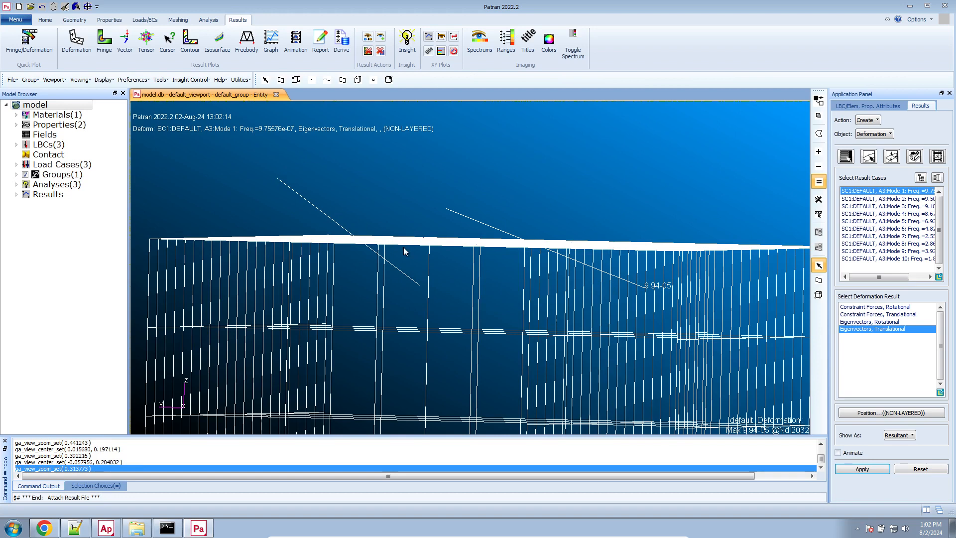
{"action": "left_click", "coordinate": [854, 454]}
{"action": "left_click", "coordinate": [858, 468]}
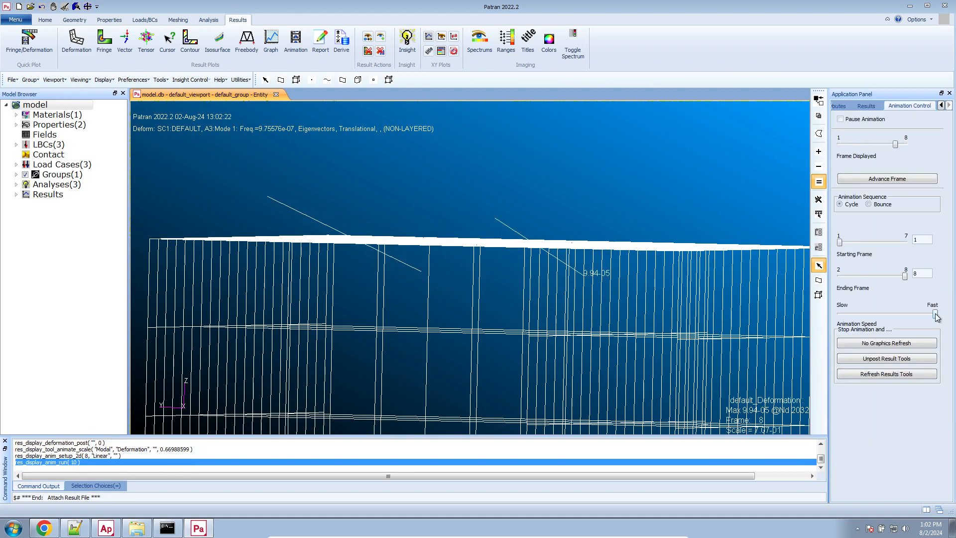
{"action": "left_click_drag", "start_coordinate": [935, 314], "coordinate": [927, 314]}
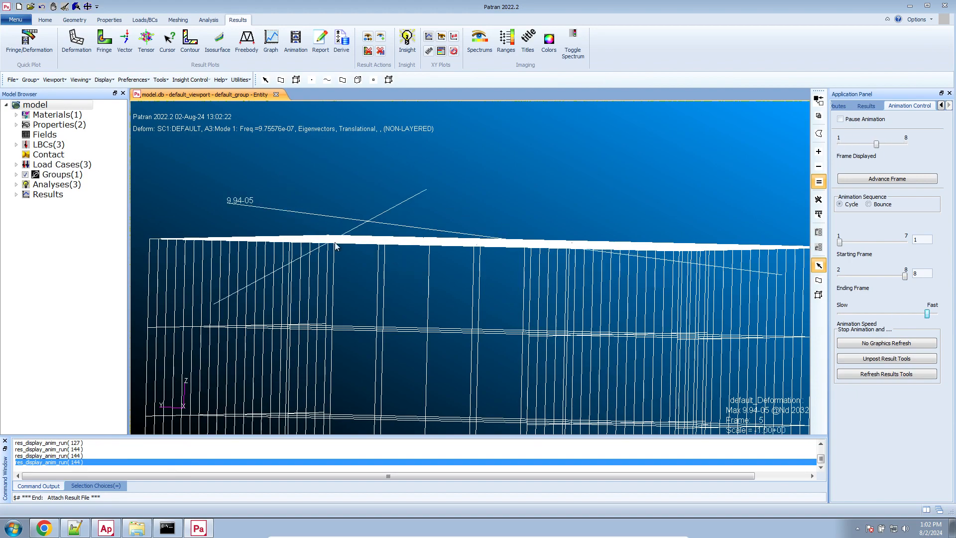
Examine the animated Mode 1 deformation with the whole box beam in view from several angles.
{"action": "scroll", "coordinate": [351, 250], "scroll_direction": "down", "scroll_amount": 5}
{"action": "scroll", "coordinate": [385, 258], "scroll_direction": "down", "scroll_amount": 6}
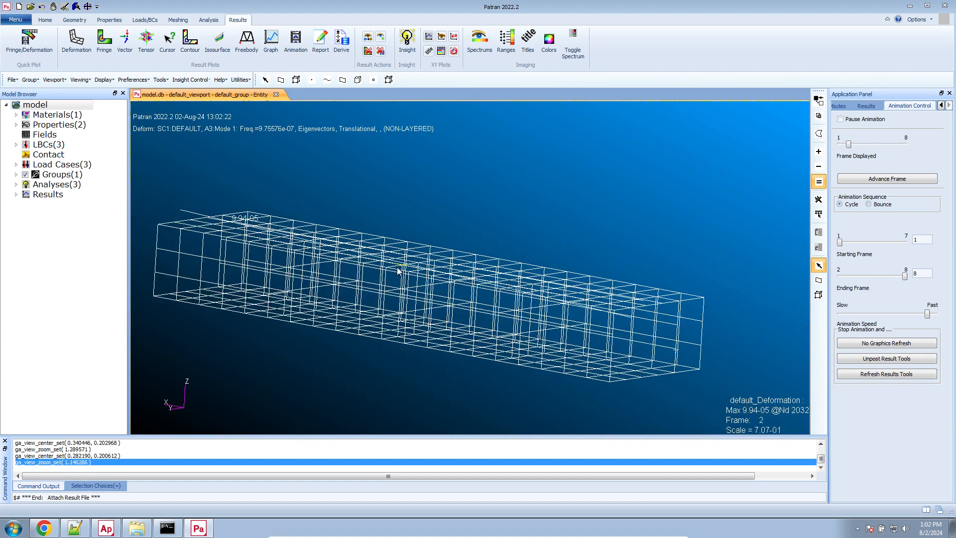
{"action": "scroll", "coordinate": [461, 310], "scroll_direction": "up", "scroll_amount": 2}
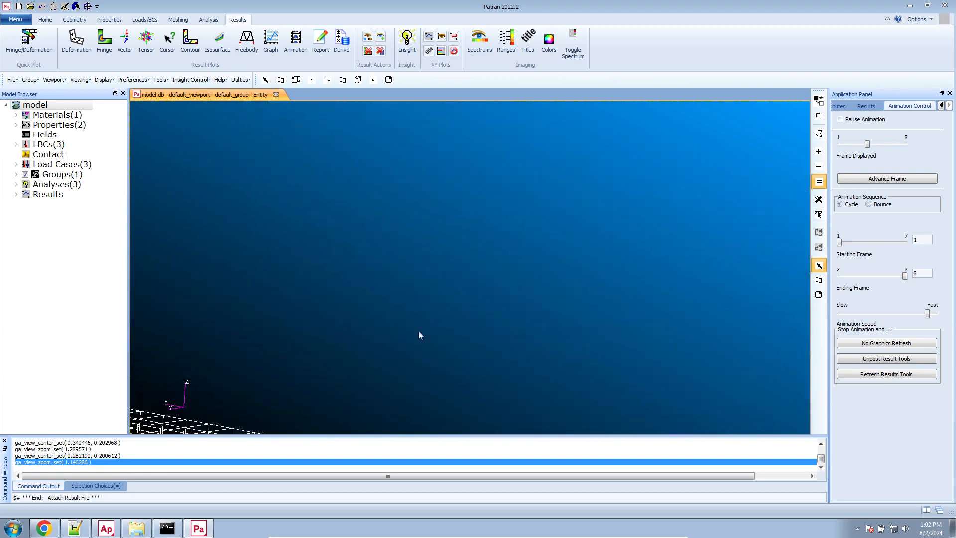
{"action": "middle_click_drag", "start_coordinate": [513, 312], "coordinate": [475, 313]}
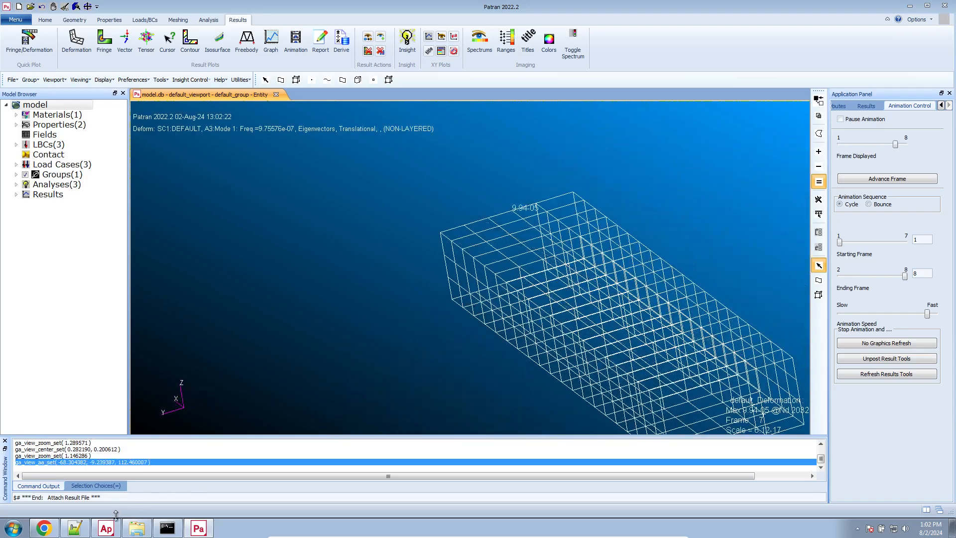
Switch to Notepad++ and write "F=Kx" a few lines below the attach warning in the new 4 notes.
{"action": "left_click", "coordinate": [76, 528]}
{"action": "left_click", "coordinate": [257, 40]}
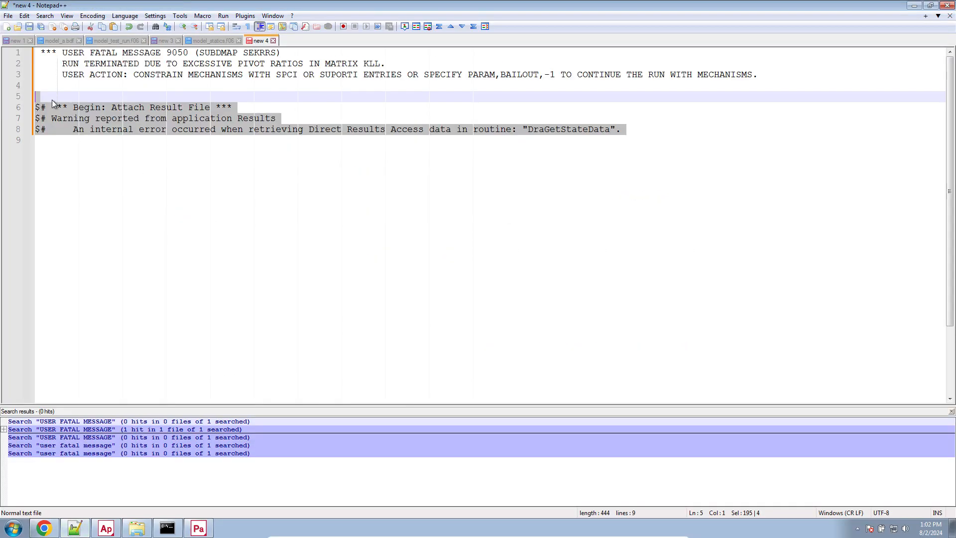
{"action": "left_click", "coordinate": [663, 259]}
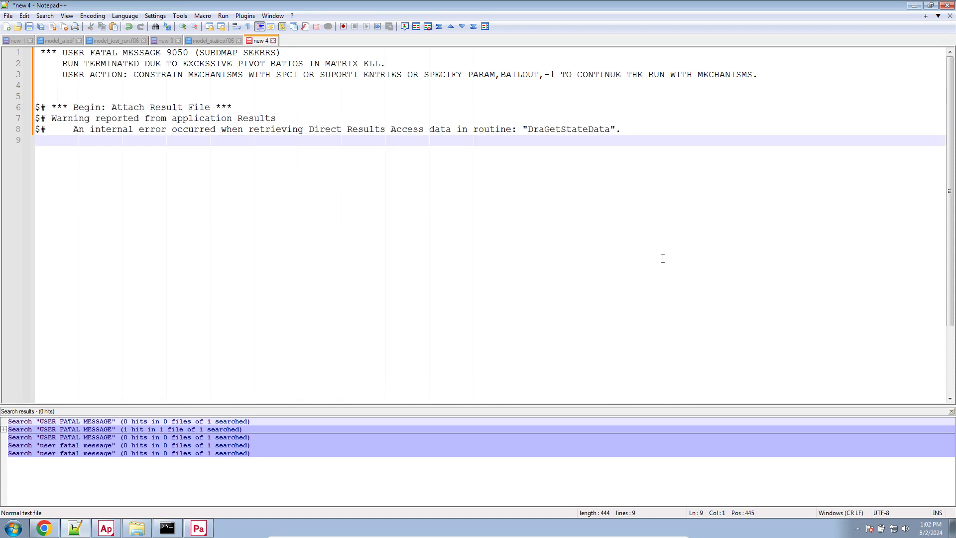
{"action": "key", "text": "Return"}
{"action": "key", "text": "Return"}
{"action": "key", "text": "Return"}
{"action": "key", "text": "Return"}
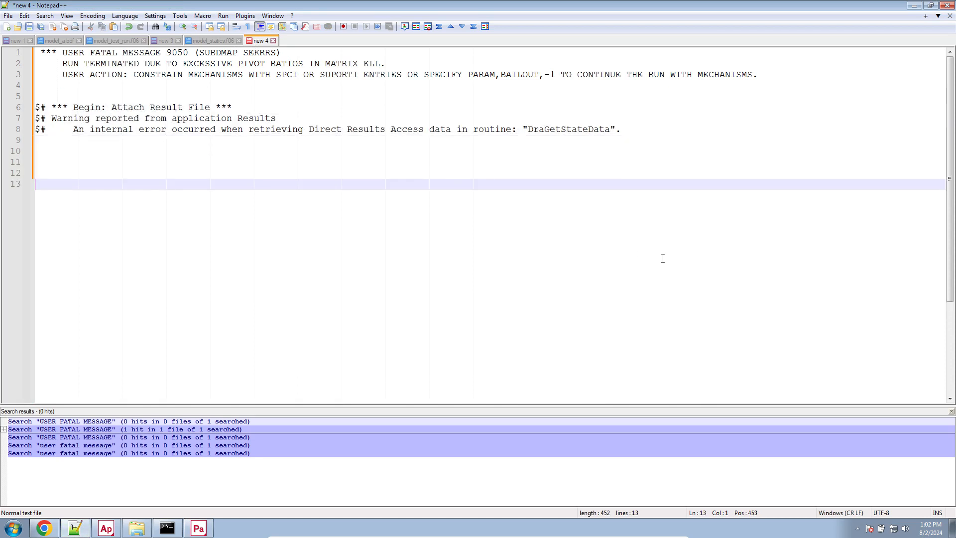
{"action": "type", "text": "FxF"}
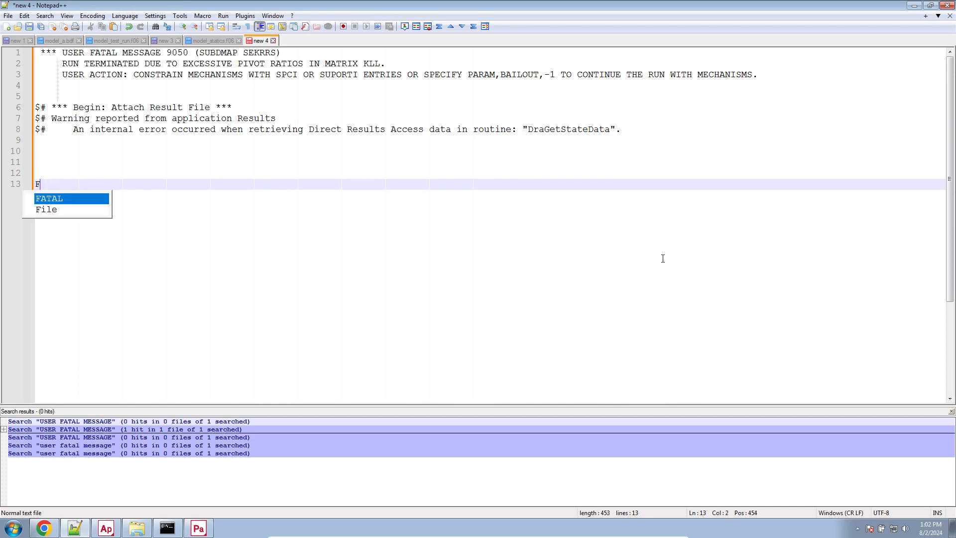
{"action": "type", "text": "=Kx"}
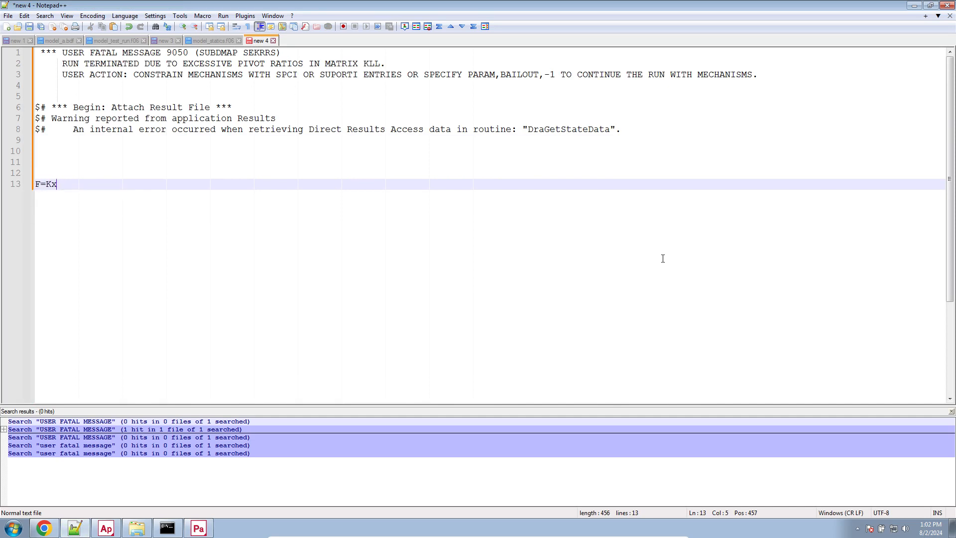
Add the line "K^-1 => does not exist, not solution....." under F=Kx and enlarge the note text.
{"action": "key", "text": "Return"}
{"action": "type", "text": "K"}
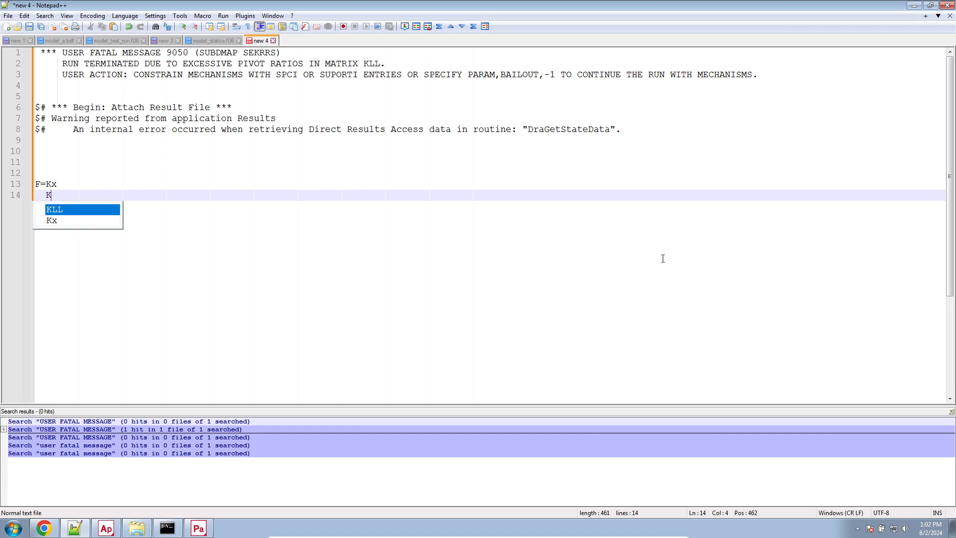
{"action": "type", "text": "^-1 =>"}
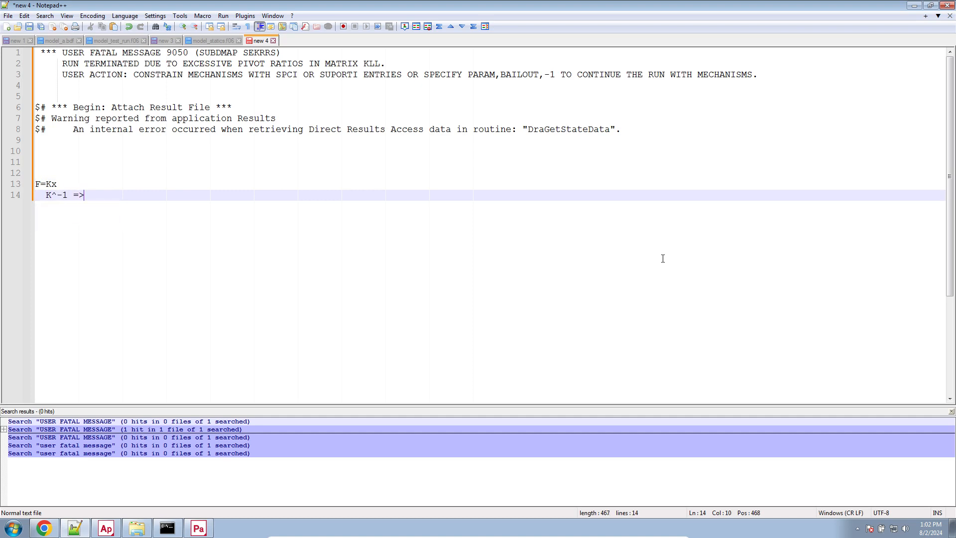
{"action": "type", "text": " does not exist, not solution....."}
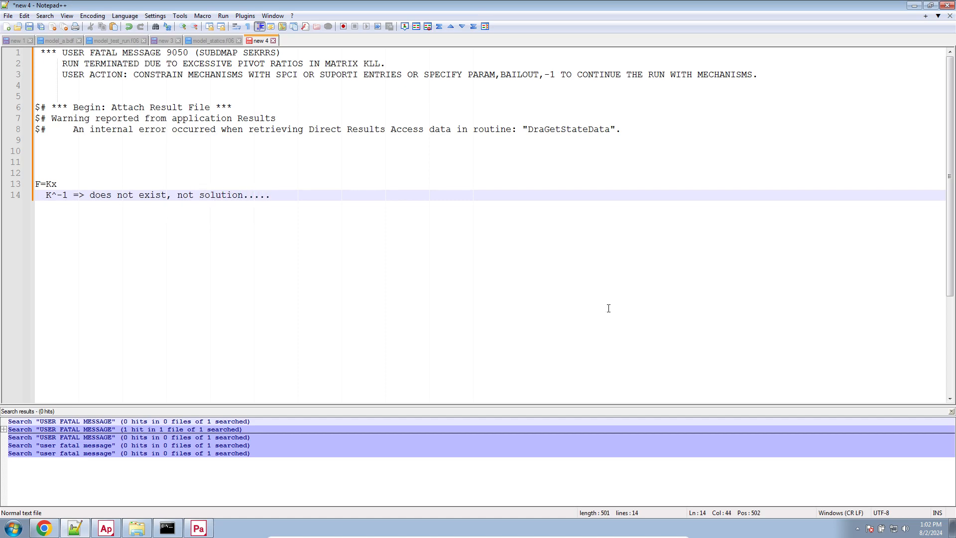
{"action": "scroll", "coordinate": [608, 308], "scroll_direction": "up", "scroll_amount": 5, "text": "ctrl"}
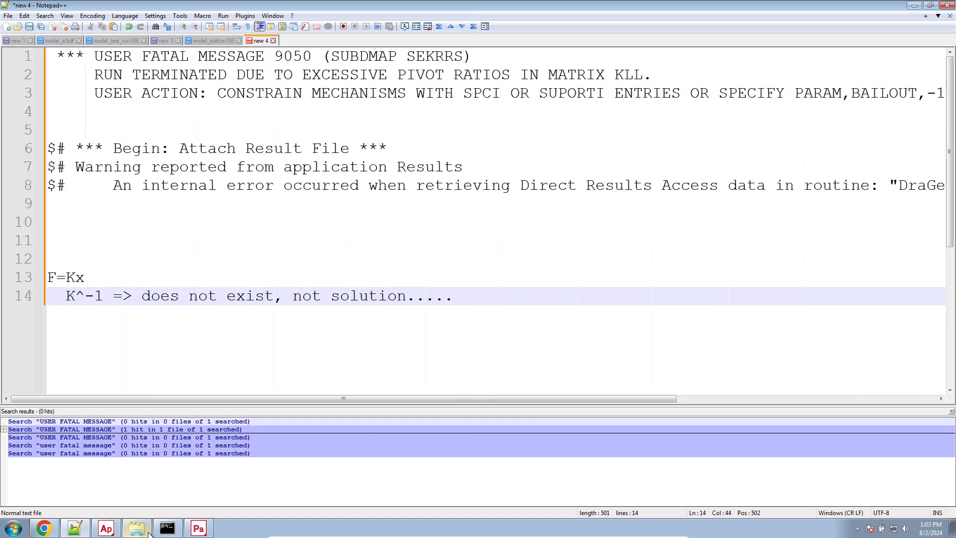
Compare the animated mode in Patran with the notes, highlighting K^-1 and the "does not exist" remark.
{"action": "left_click", "coordinate": [198, 528]}
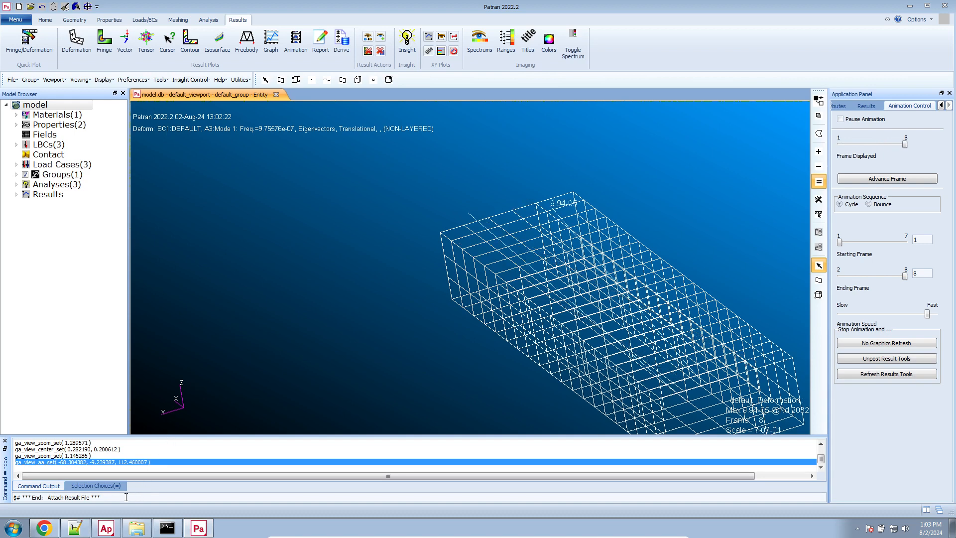
{"action": "key", "text": "alt+Tab"}
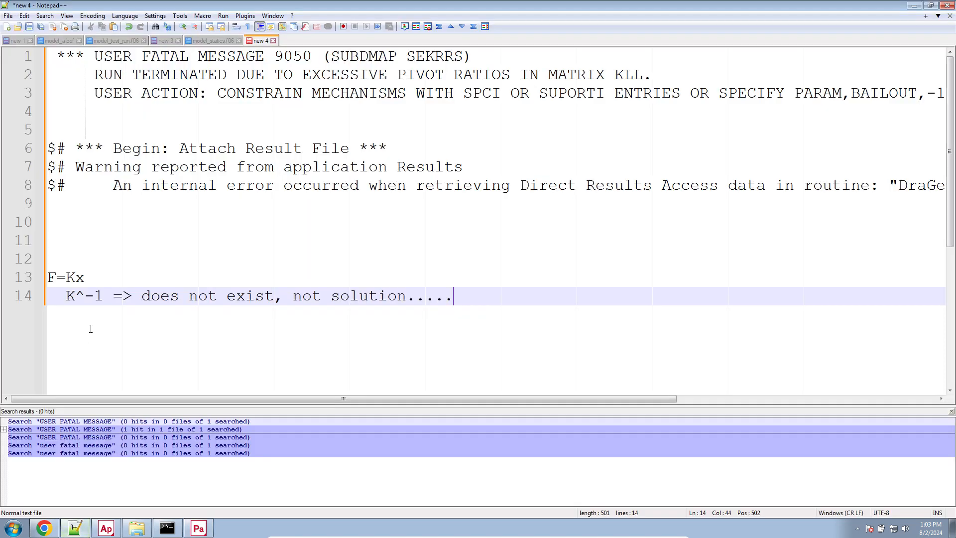
{"action": "left_click_drag", "start_coordinate": [86, 279], "coordinate": [98, 296]}
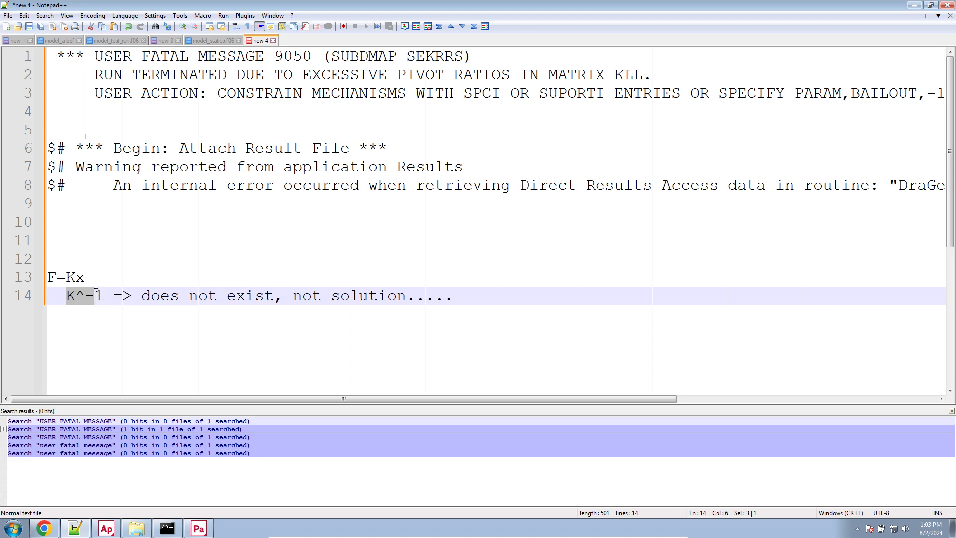
{"action": "left_click_drag", "start_coordinate": [144, 296], "coordinate": [261, 289]}
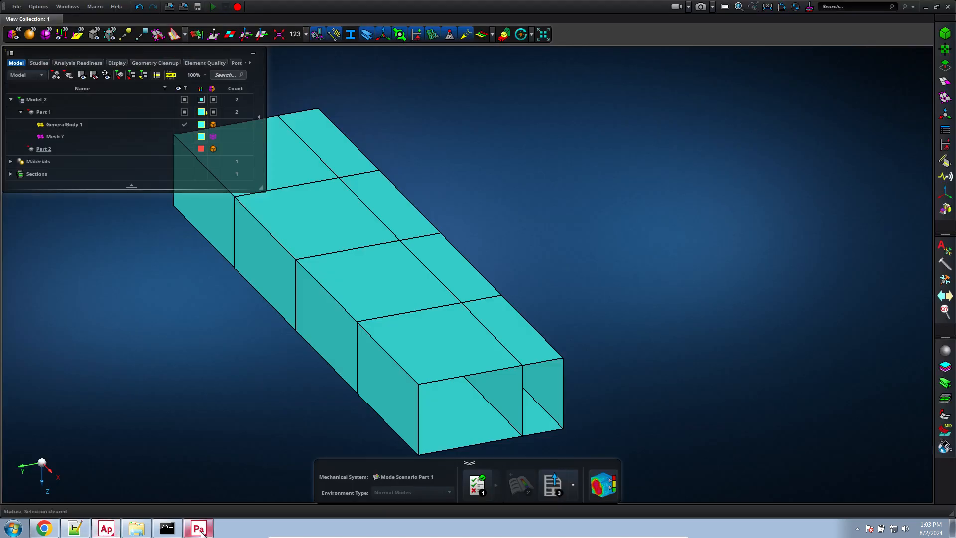
Switch to Patran and create an animated deformation plot of Mode 2 using the Eigenvectors, Translational result.
{"action": "left_click", "coordinate": [198, 528]}
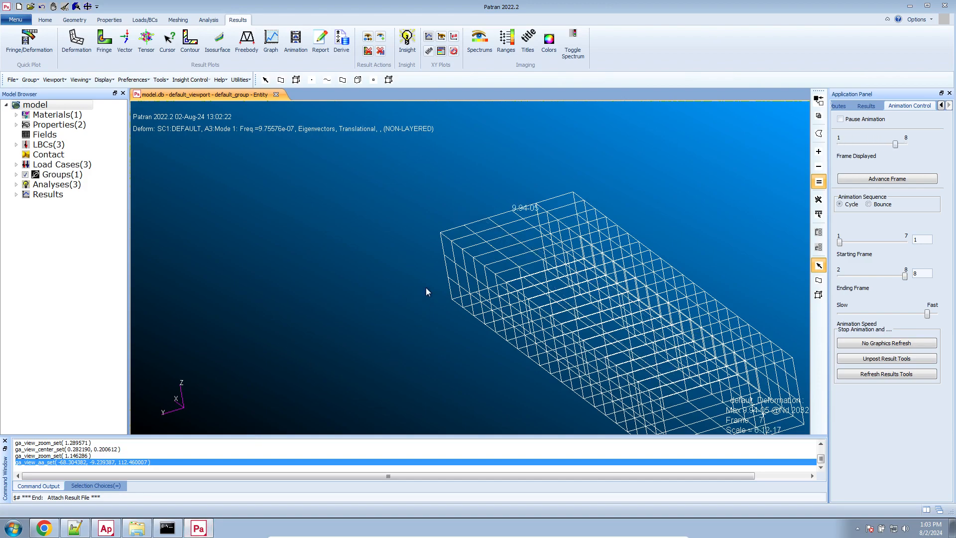
{"action": "scroll", "coordinate": [426, 290], "scroll_direction": "down", "scroll_amount": 4}
{"action": "scroll", "coordinate": [666, 331], "scroll_direction": "up", "scroll_amount": 5}
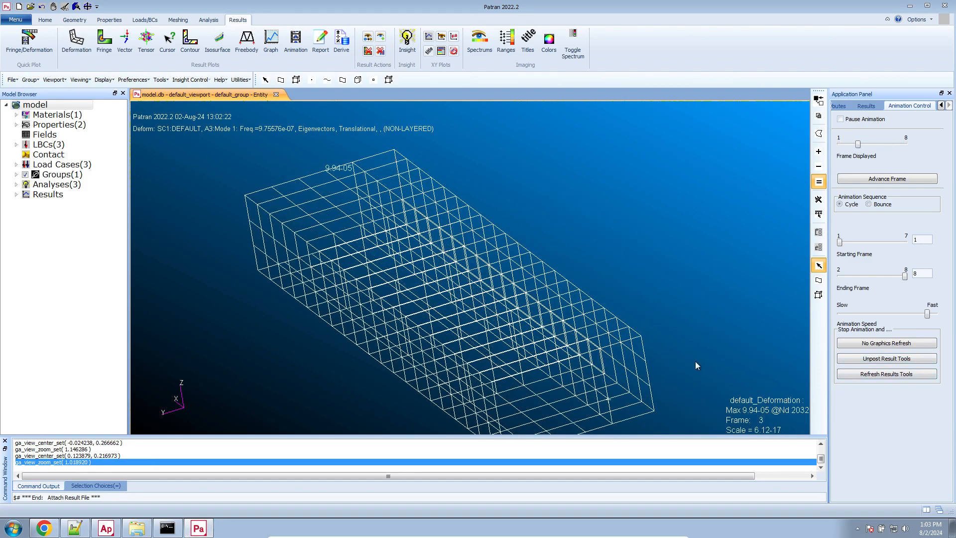
{"action": "scroll", "coordinate": [477, 334], "scroll_direction": "up", "scroll_amount": 4}
{"action": "mouse_move", "coordinate": [452, 322]}
{"action": "middle_mouse_down"}
{"action": "mouse_move", "coordinate": [470, 314]}
{"action": "mouse_move", "coordinate": [450, 315]}
{"action": "middle_mouse_up"}
{"action": "left_click", "coordinate": [866, 106]}
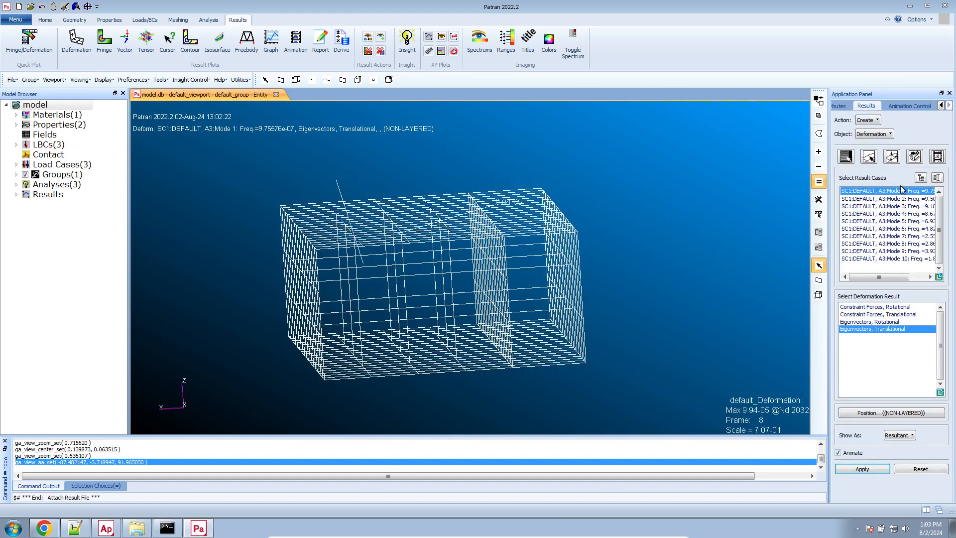
{"action": "left_click", "coordinate": [877, 198]}
{"action": "left_click", "coordinate": [862, 469]}
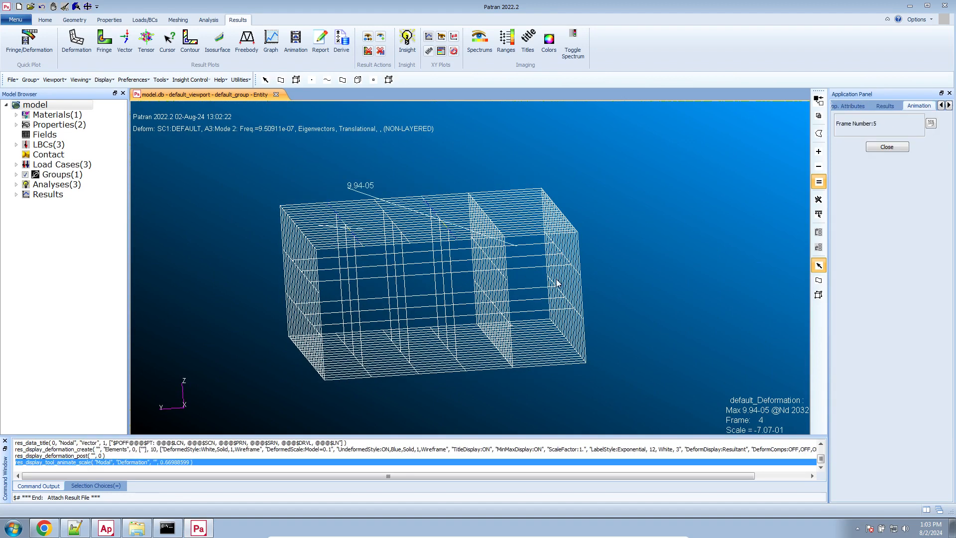
Adjust the Mode 2 animation speed and stop the animation after viewing the stiffener beams close up from the end.
{"action": "left_click_drag", "start_coordinate": [907, 314], "coordinate": [932, 314]}
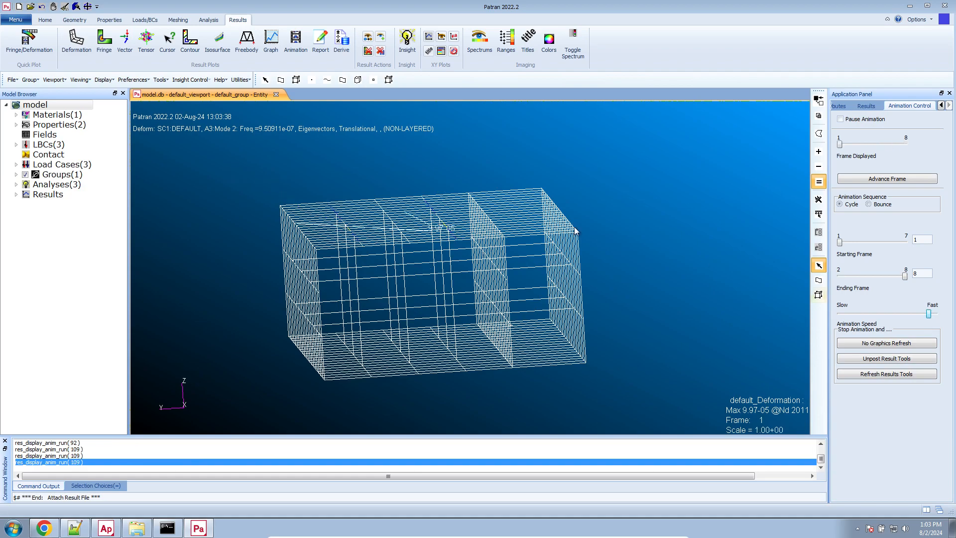
{"action": "scroll", "coordinate": [429, 182], "scroll_direction": "up", "scroll_amount": 5}
{"action": "mouse_move", "coordinate": [430, 182]}
{"action": "middle_mouse_down"}
{"action": "mouse_move", "coordinate": [446, 179]}
{"action": "mouse_move", "coordinate": [437, 179]}
{"action": "middle_mouse_up"}
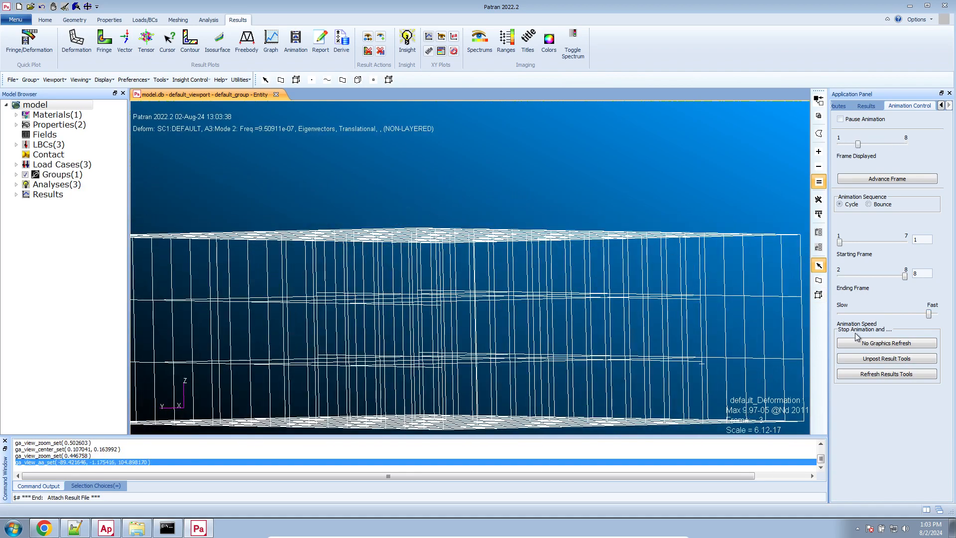
{"action": "left_click", "coordinate": [869, 374]}
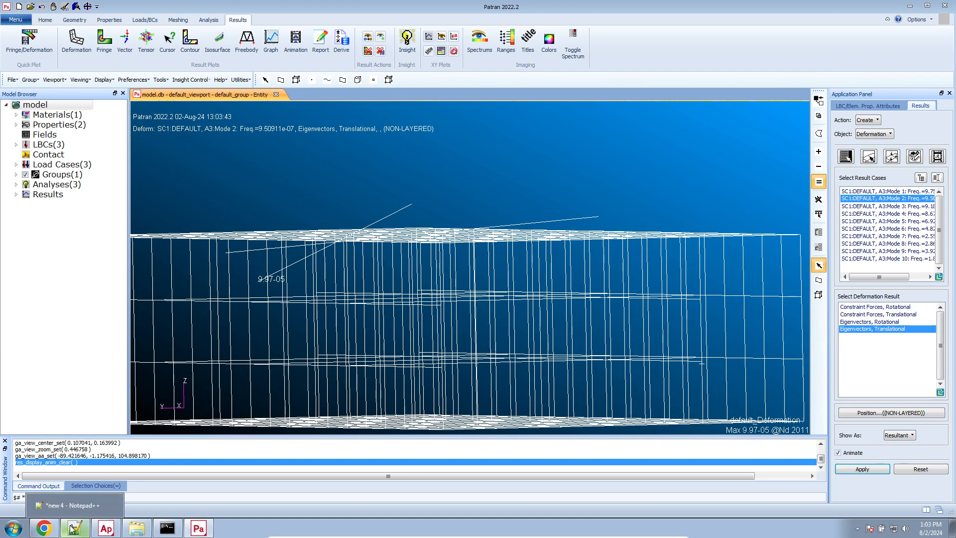
Examine the stopped Mode 2 deformation of the stiffener beams relative to the box beam's upper skin.
{"action": "scroll", "coordinate": [296, 269], "scroll_direction": "down", "scroll_amount": 3}
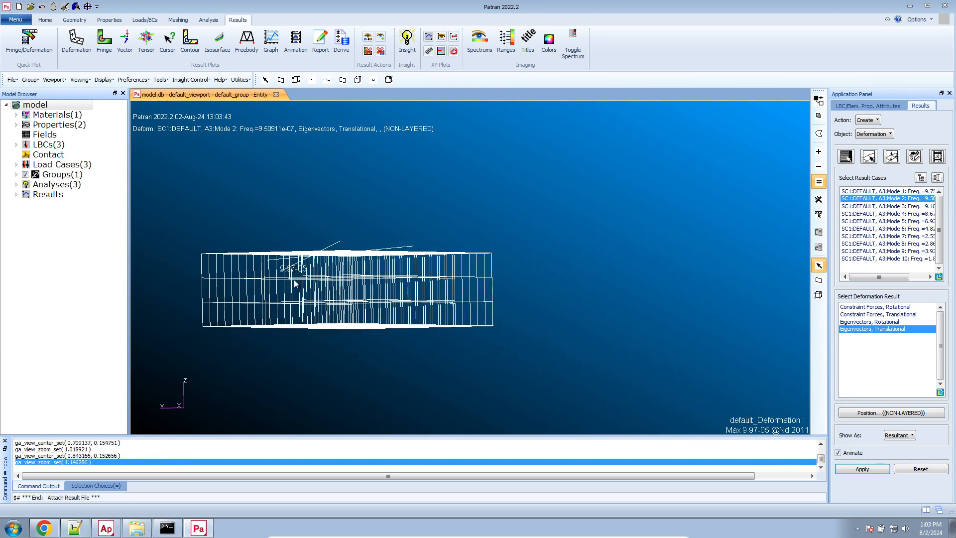
{"action": "scroll", "coordinate": [294, 283], "scroll_direction": "up", "scroll_amount": 3}
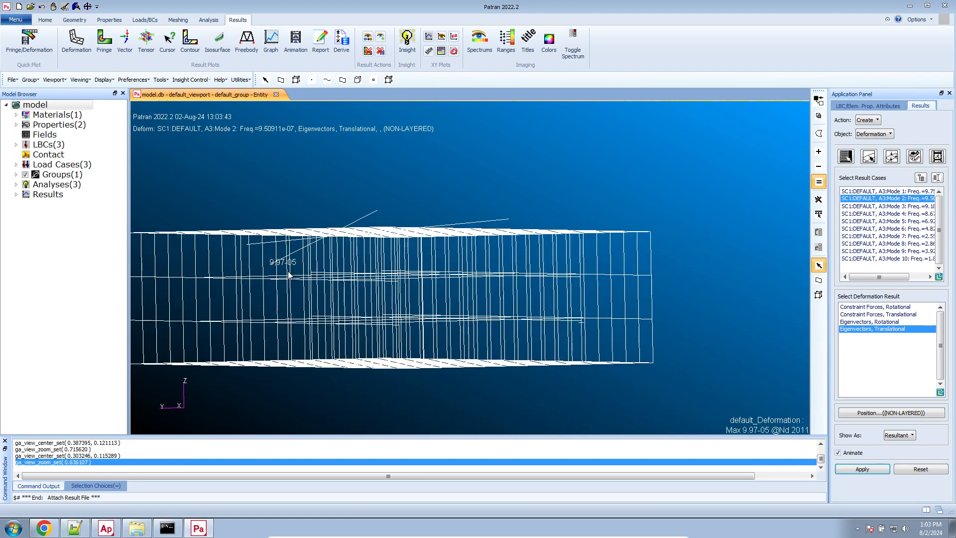
{"action": "scroll", "coordinate": [286, 268], "scroll_direction": "down", "scroll_amount": 2}
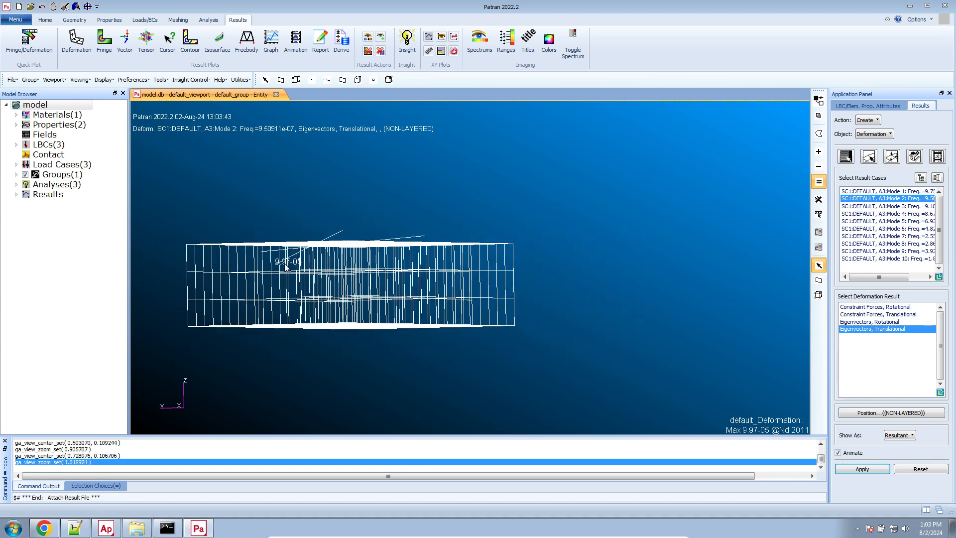
{"action": "middle_click_drag", "start_coordinate": [293, 279], "coordinate": [323, 282], "text": "ctrl"}
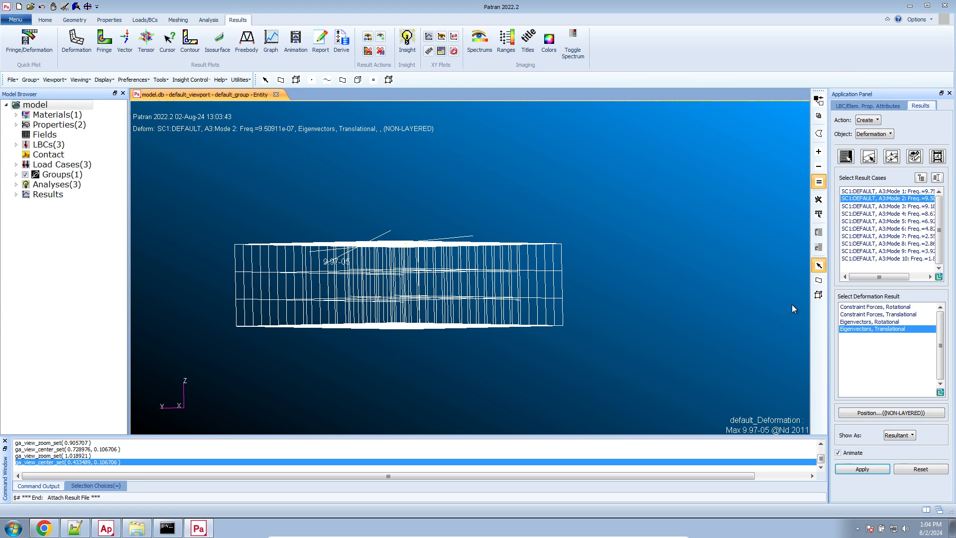
{"action": "scroll", "coordinate": [375, 235], "scroll_direction": "up", "scroll_amount": 3}
{"action": "middle_click_drag", "start_coordinate": [375, 235], "coordinate": [376, 247]}
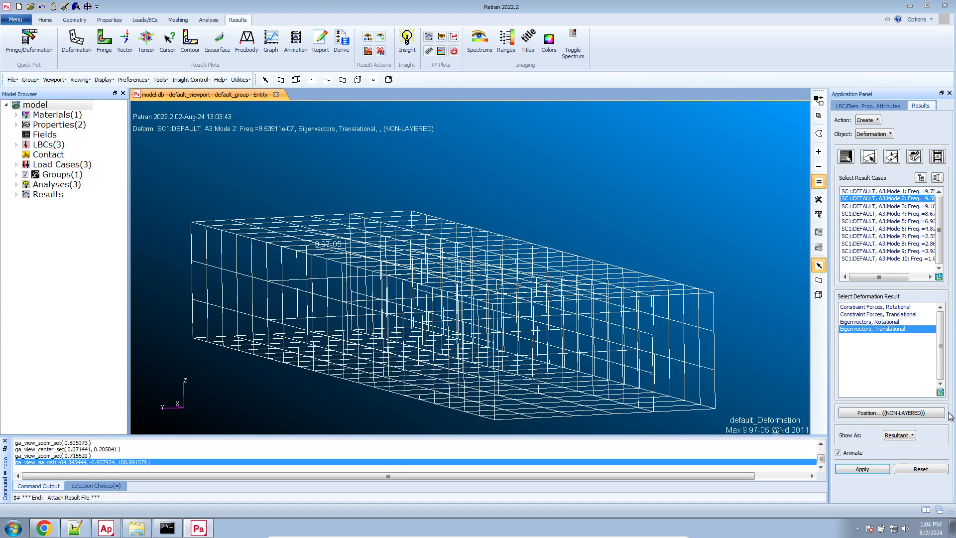
Turn off animation for the deformation plot and equivalence all nodes with the Tolerance Cube method at a tolerance of 0.005.
{"action": "left_click", "coordinate": [839, 454]}
{"action": "left_click", "coordinate": [178, 20]}
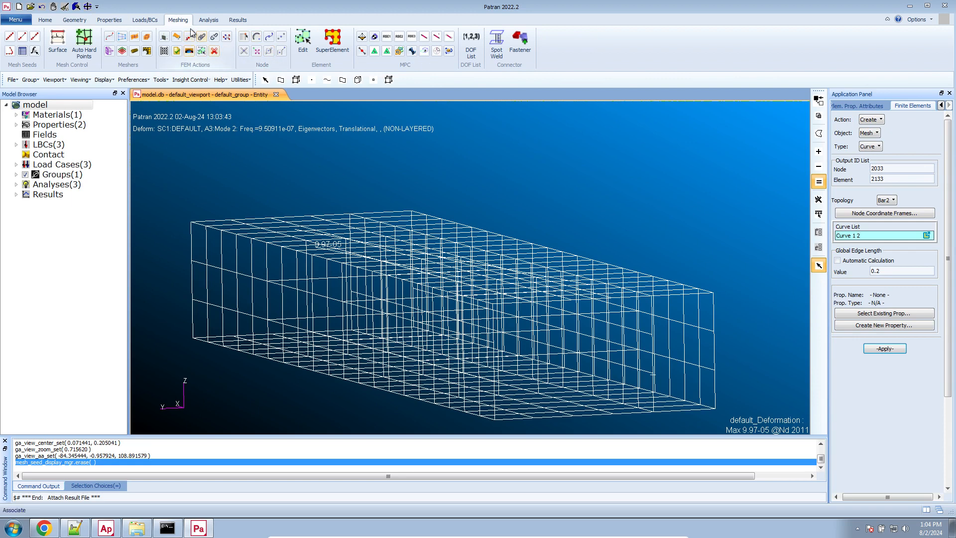
{"action": "left_click", "coordinate": [229, 40]}
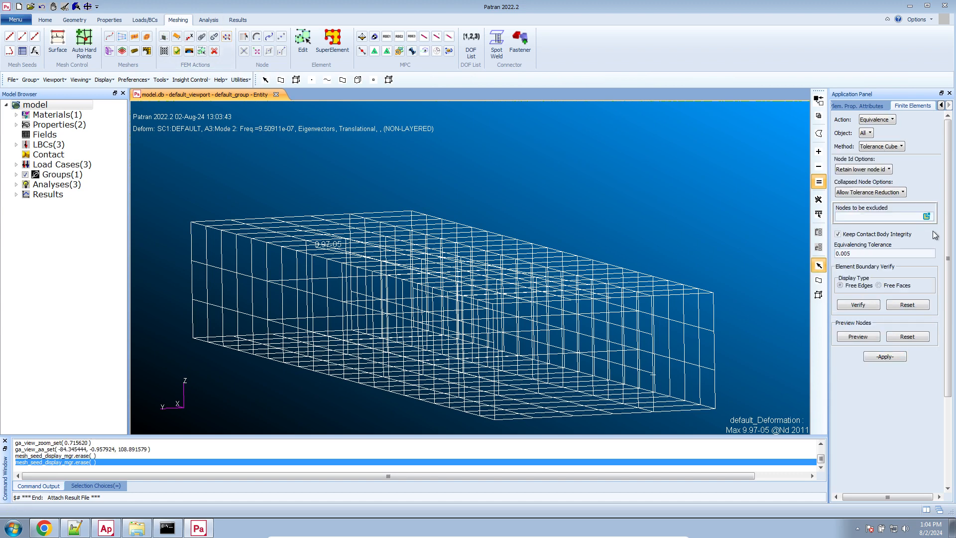
{"action": "left_click", "coordinate": [903, 358]}
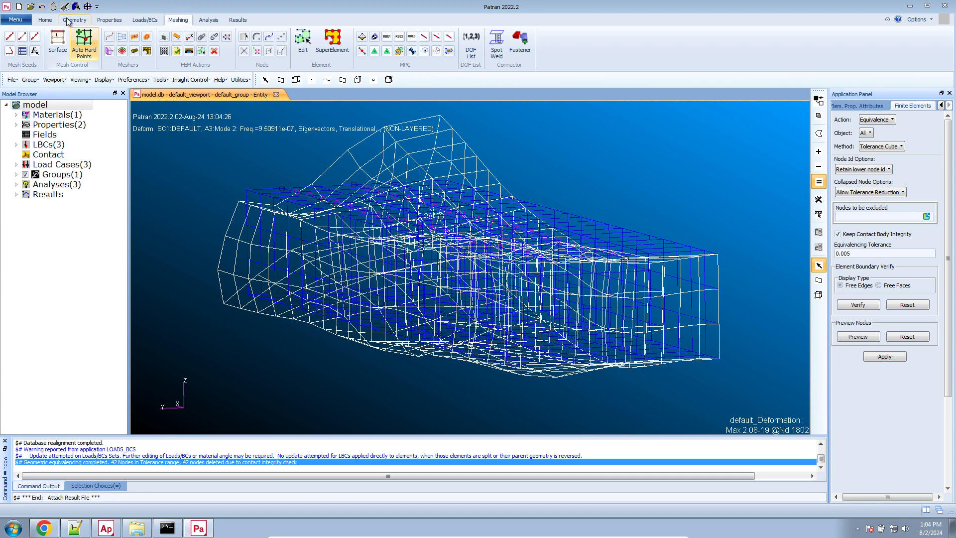
Undo the equivalencing, clear the deformation plot, and equivalence all nodes again with the stiffener beams seen close up.
{"action": "left_click", "coordinate": [42, 6]}
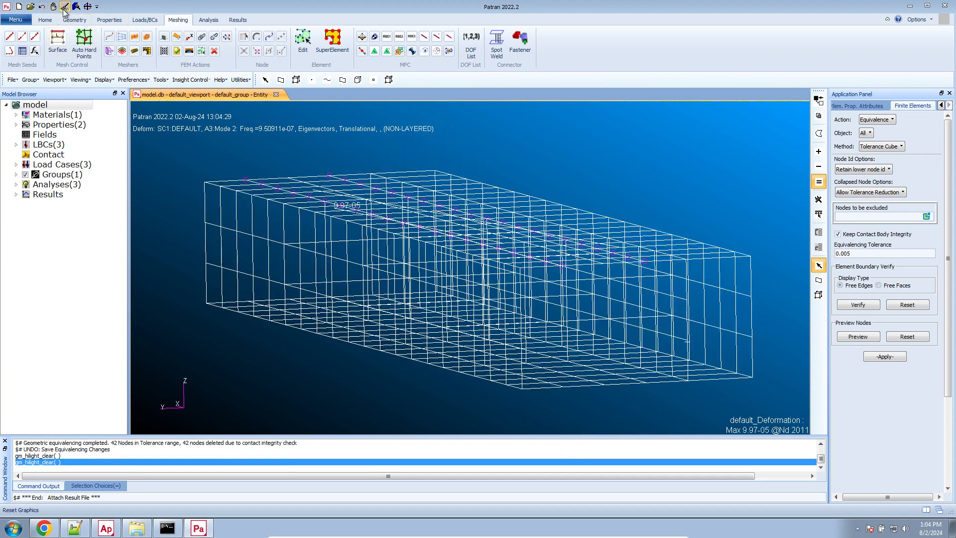
{"action": "left_click", "coordinate": [65, 6]}
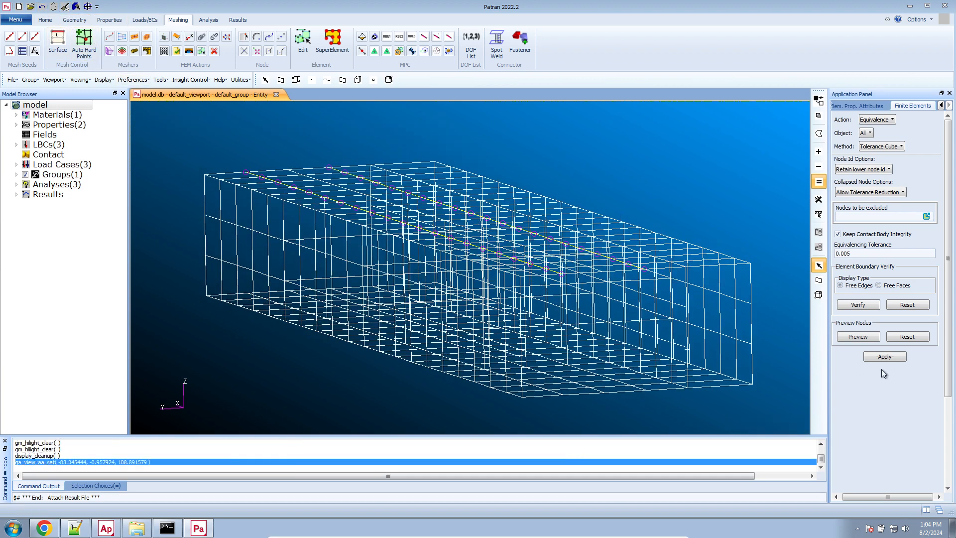
{"action": "left_click", "coordinate": [879, 355]}
{"action": "scroll", "coordinate": [349, 174], "scroll_direction": "up", "scroll_amount": 5}
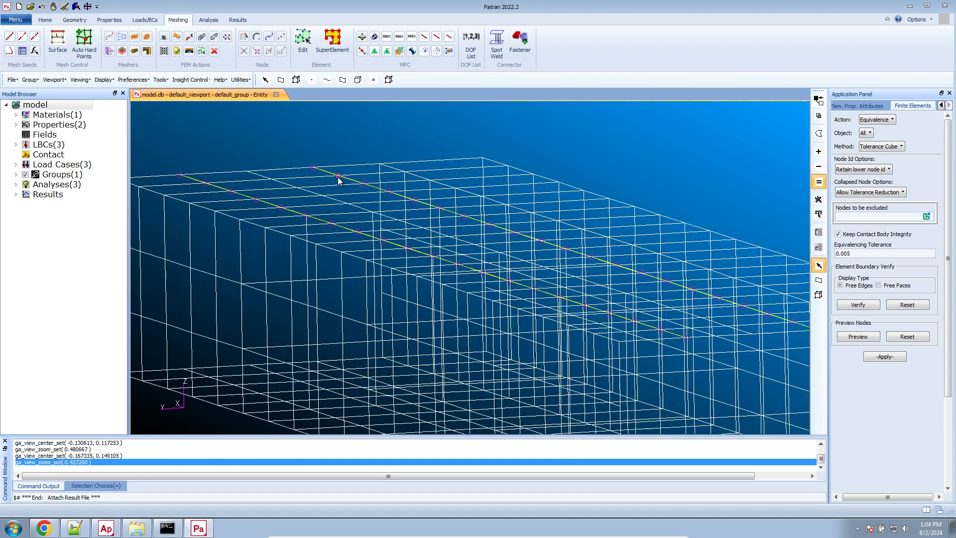
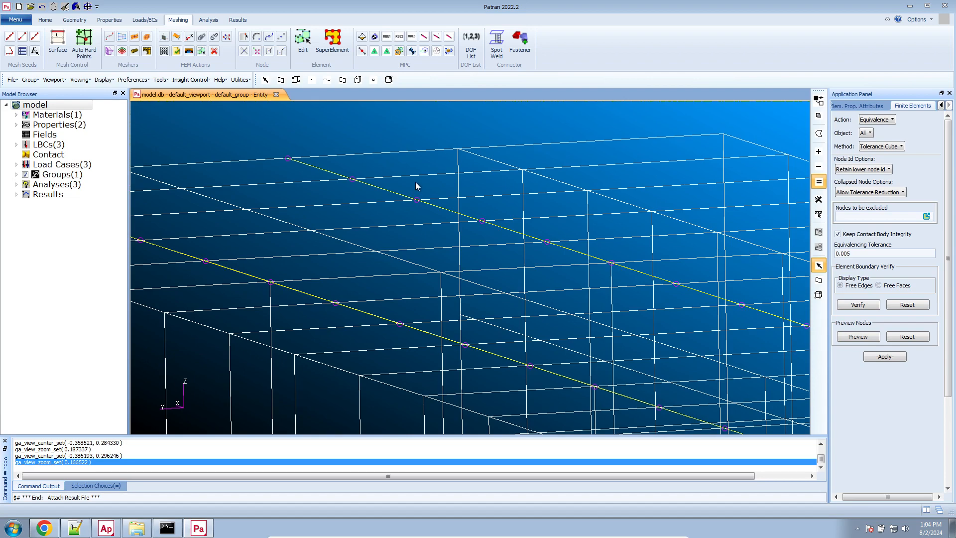
Show the node labels and inspect the equivalenced nodes at the end of the stiffener beam close up.
{"action": "scroll", "coordinate": [415, 184], "scroll_direction": "down", "scroll_amount": 5}
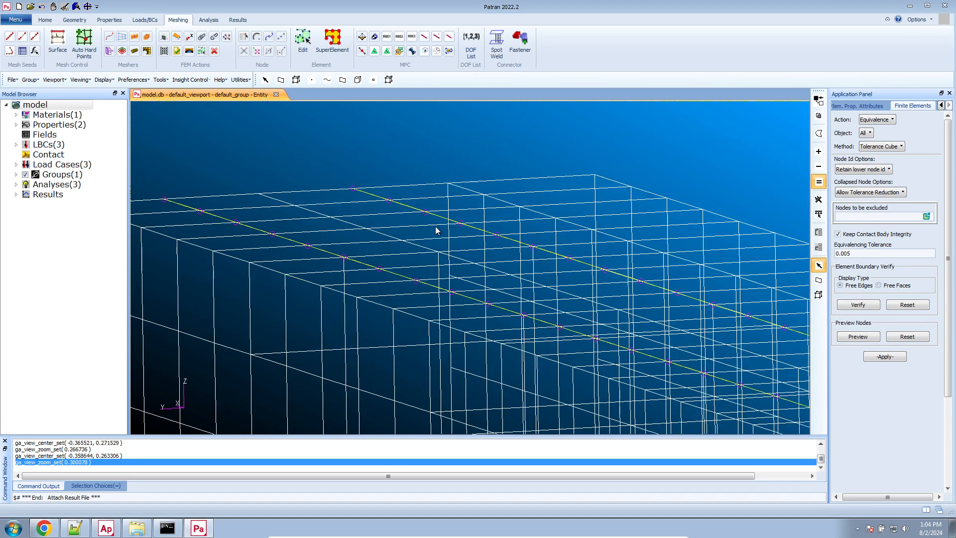
{"action": "left_click", "coordinate": [374, 80]}
{"action": "scroll", "coordinate": [349, 189], "scroll_direction": "up", "scroll_amount": 10}
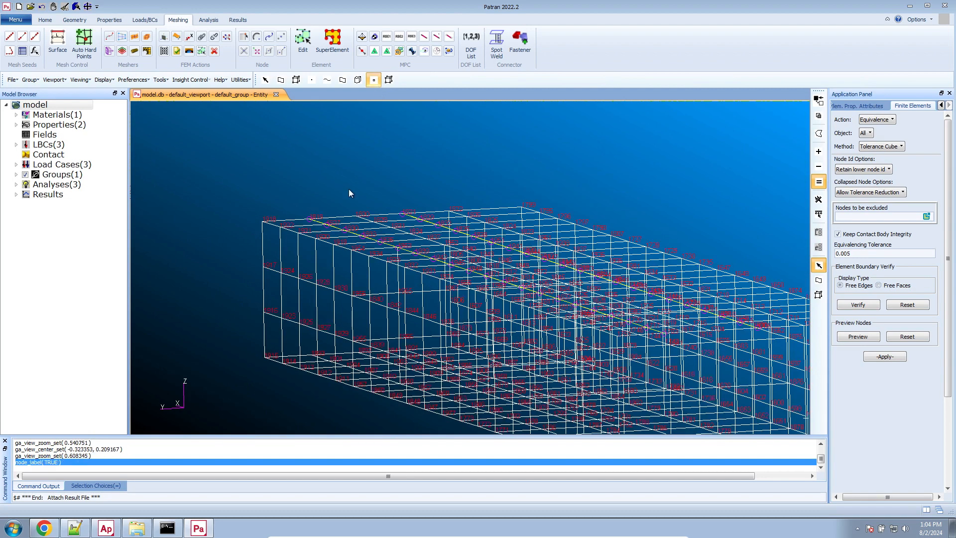
{"action": "scroll", "coordinate": [324, 202], "scroll_direction": "up", "scroll_amount": 2}
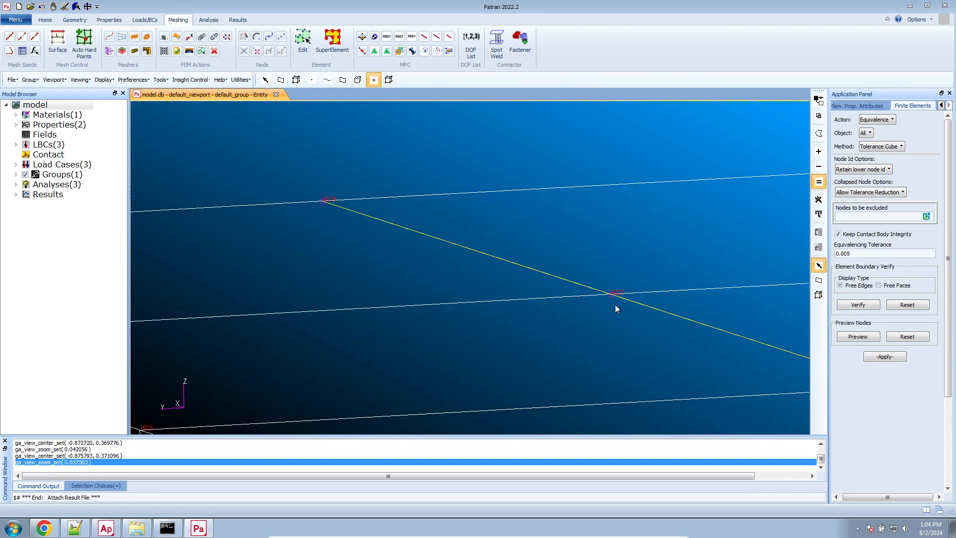
Undo the equivalencing and refresh the node labels to inspect the coincident nodes at the stiffener beam's end.
{"action": "left_click", "coordinate": [42, 7]}
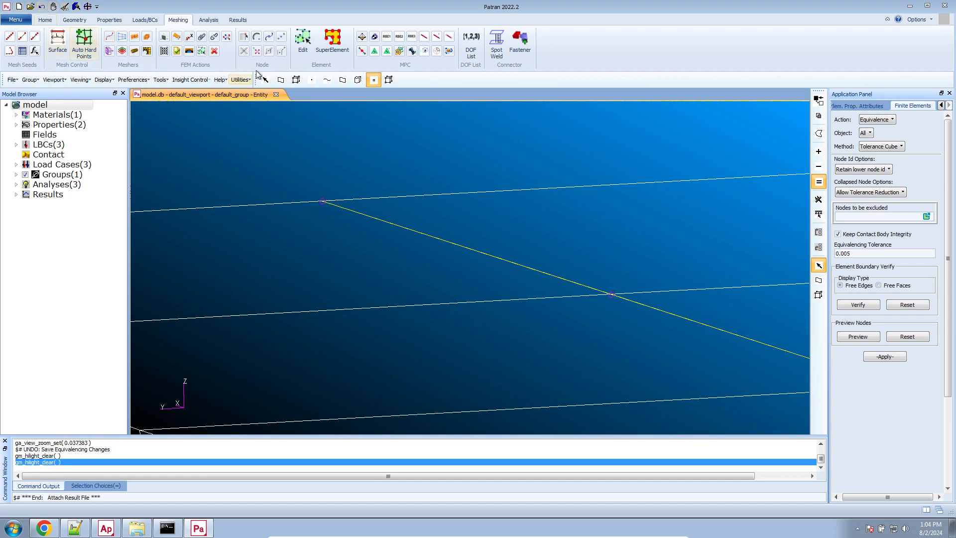
{"action": "left_click", "coordinate": [372, 80]}
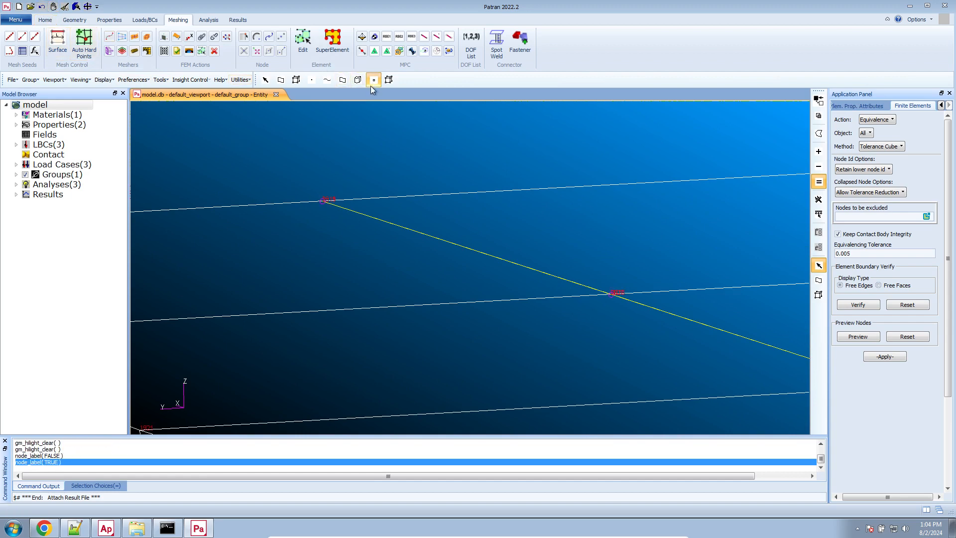
{"action": "scroll", "coordinate": [636, 297], "scroll_direction": "up", "scroll_amount": 4}
{"action": "scroll", "coordinate": [348, 231], "scroll_direction": "up", "scroll_amount": 13}
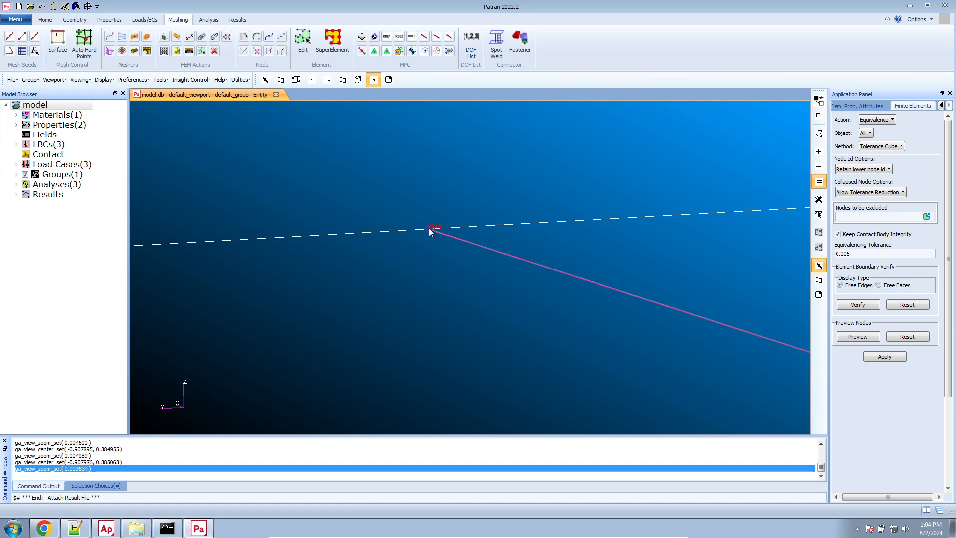
Equivalence all nodes again with a tolerance of 0.005 and check the node labels along the stiffener beam.
{"action": "left_click", "coordinate": [888, 358]}
{"action": "scroll", "coordinate": [450, 222], "scroll_direction": "up", "scroll_amount": 4}
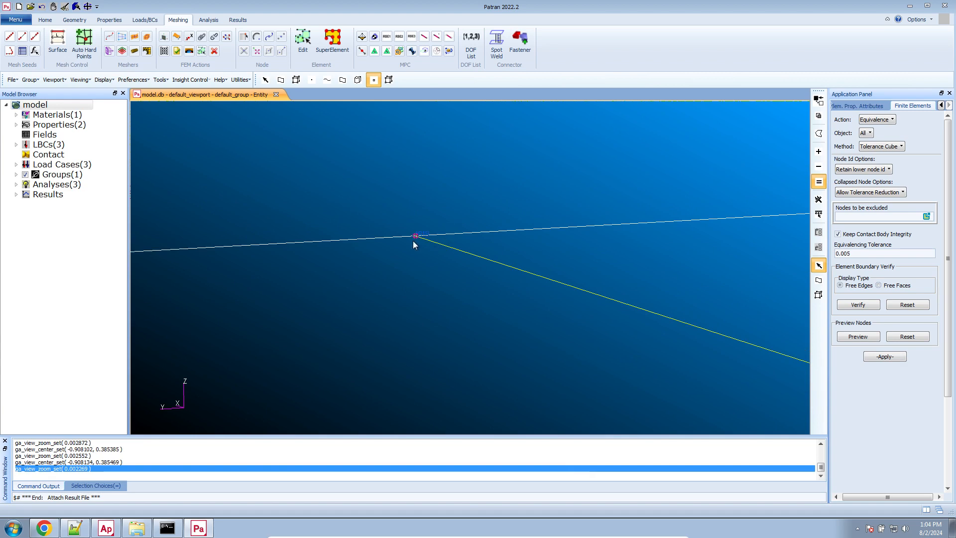
{"action": "scroll", "coordinate": [419, 239], "scroll_direction": "down", "scroll_amount": 20}
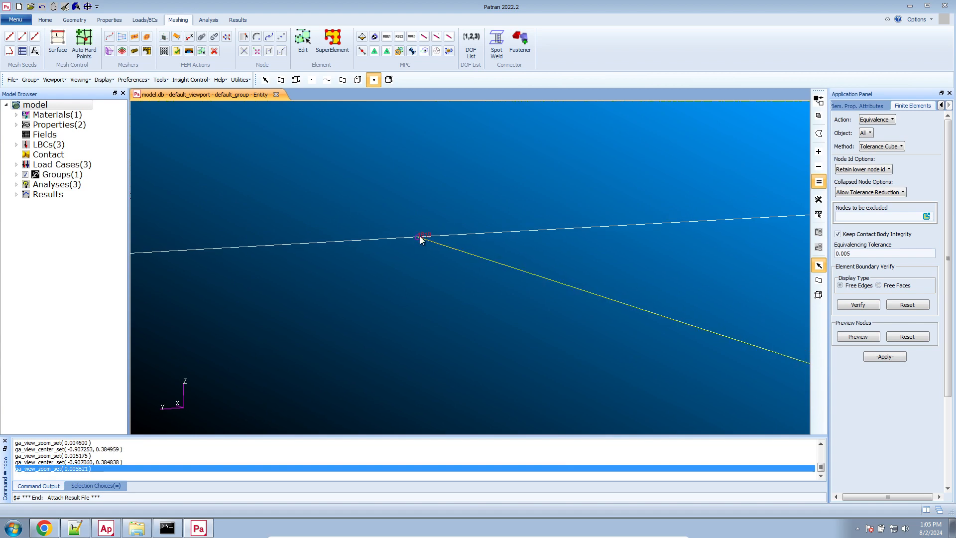
{"action": "scroll", "coordinate": [648, 326], "scroll_direction": "up", "scroll_amount": 8}
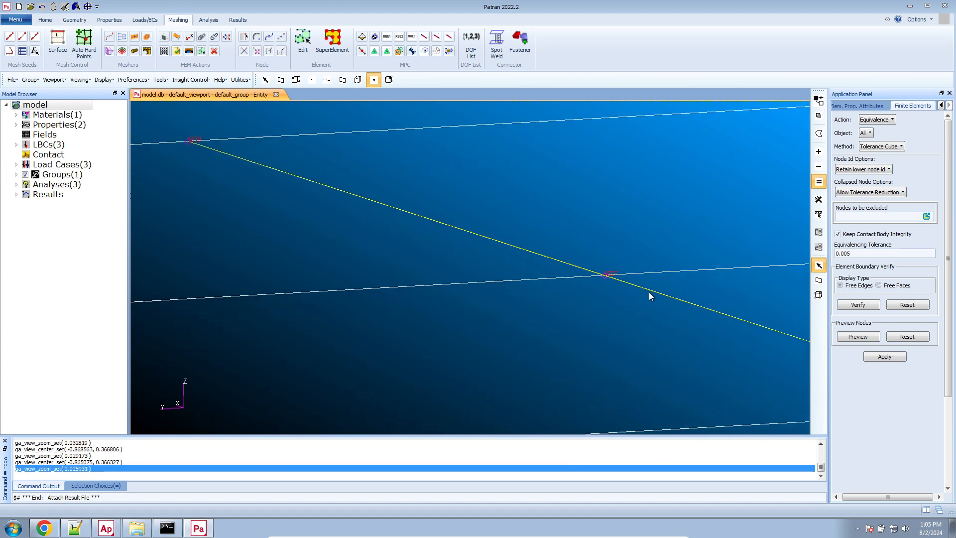
{"action": "scroll", "coordinate": [599, 289], "scroll_direction": "down", "scroll_amount": 16}
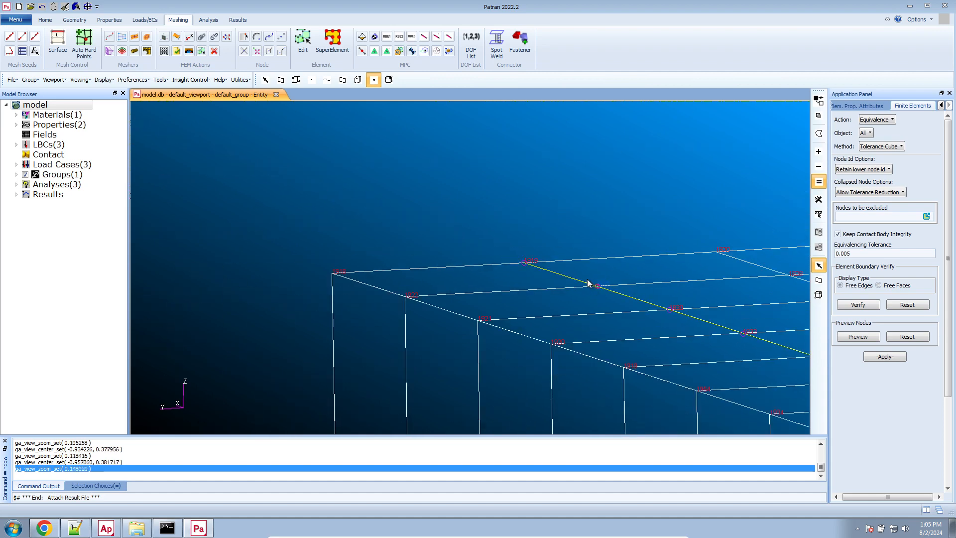
Rerun the entire model as a full run under the job model_test_run, overwriting the job and deleting its previous analysis files.
{"action": "left_click", "coordinate": [215, 21]}
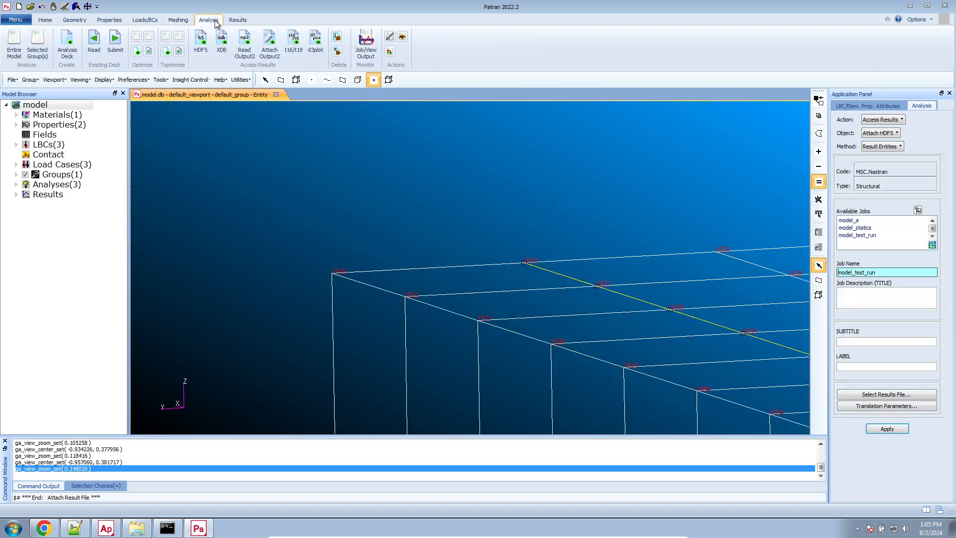
{"action": "left_click", "coordinate": [14, 43]}
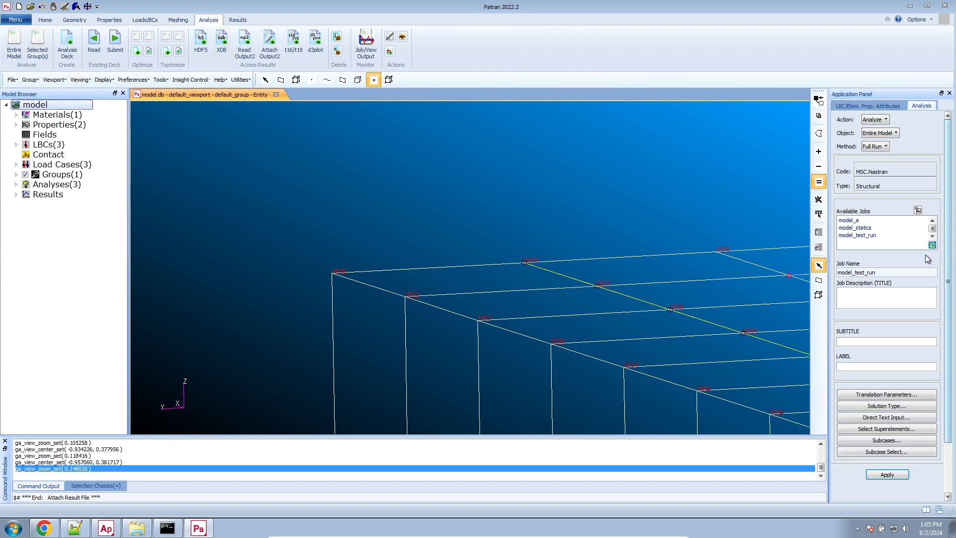
{"action": "left_click", "coordinate": [873, 235]}
{"action": "left_click", "coordinate": [875, 236]}
{"action": "scroll", "coordinate": [938, 439], "scroll_direction": "down", "scroll_amount": 3}
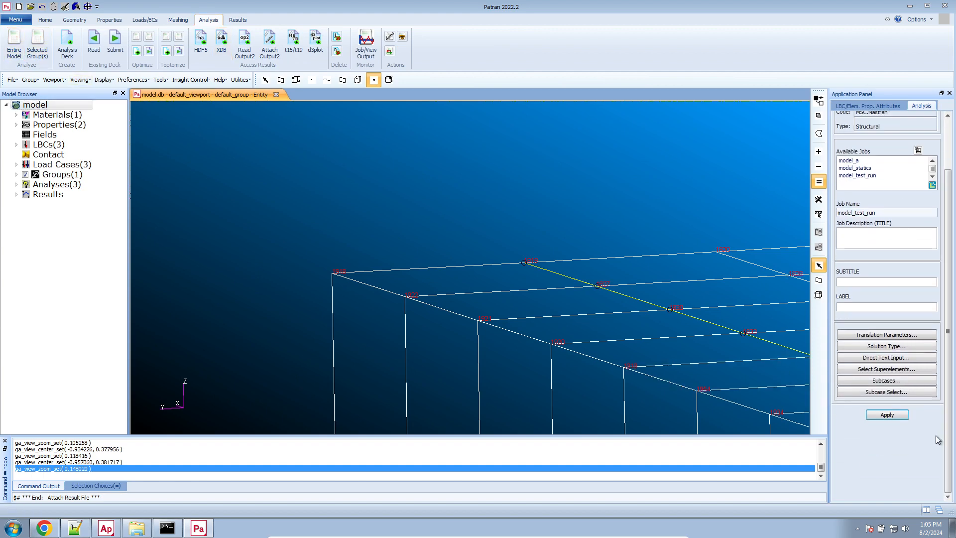
{"action": "left_click", "coordinate": [887, 415]}
{"action": "left_click", "coordinate": [384, 300]}
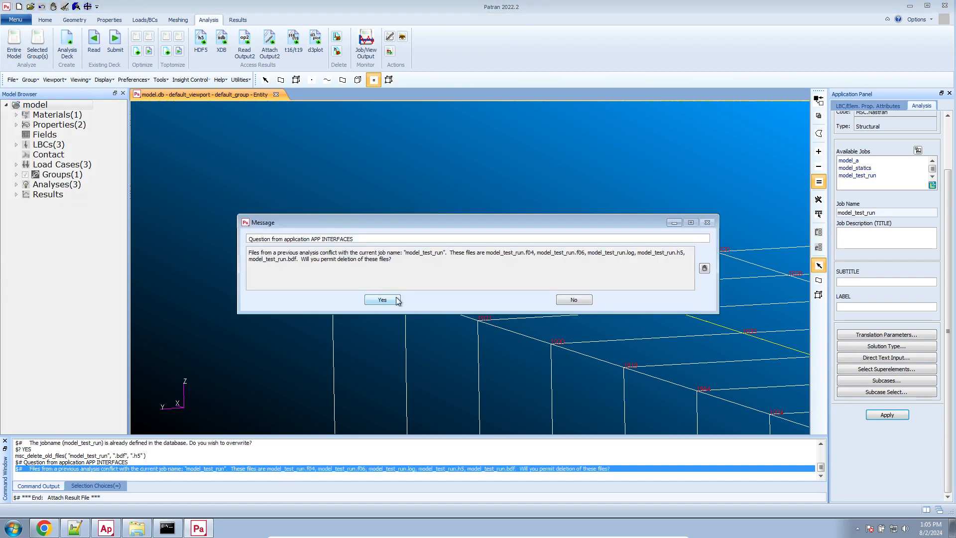
{"action": "left_click", "coordinate": [383, 299]}
Open model_test_run.f06 from the pat_c folder in Notepad++ and search it for "USER FATAL MESSAGE".
{"action": "left_click", "coordinate": [137, 528]}
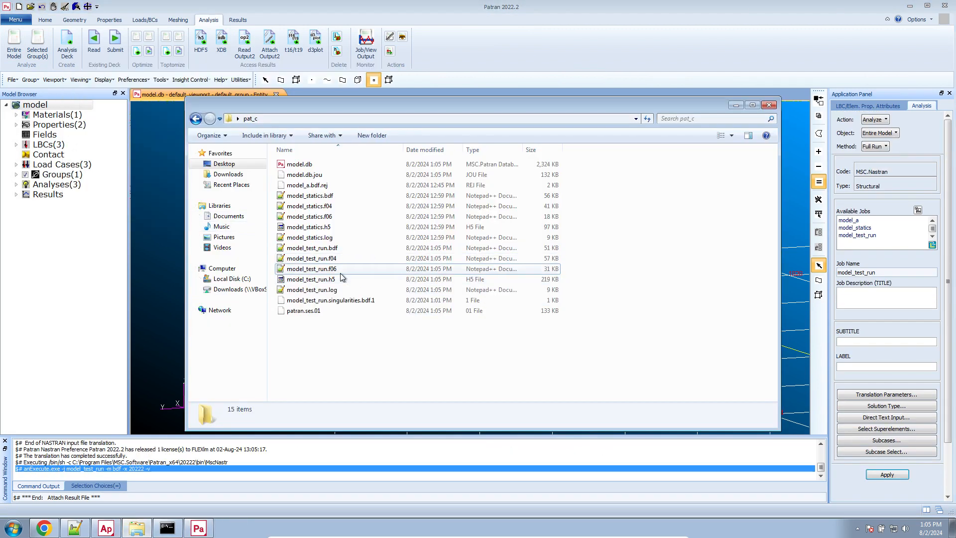
{"action": "double_click", "coordinate": [339, 269]}
{"action": "left_click", "coordinate": [332, 135]}
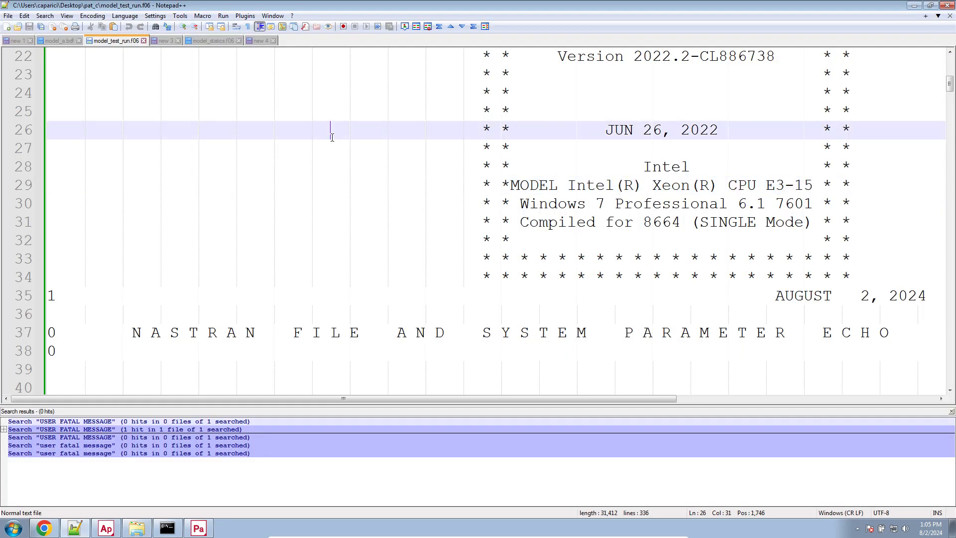
{"action": "key", "text": "ctrl+f"}
{"action": "left_click", "coordinate": [548, 231]}
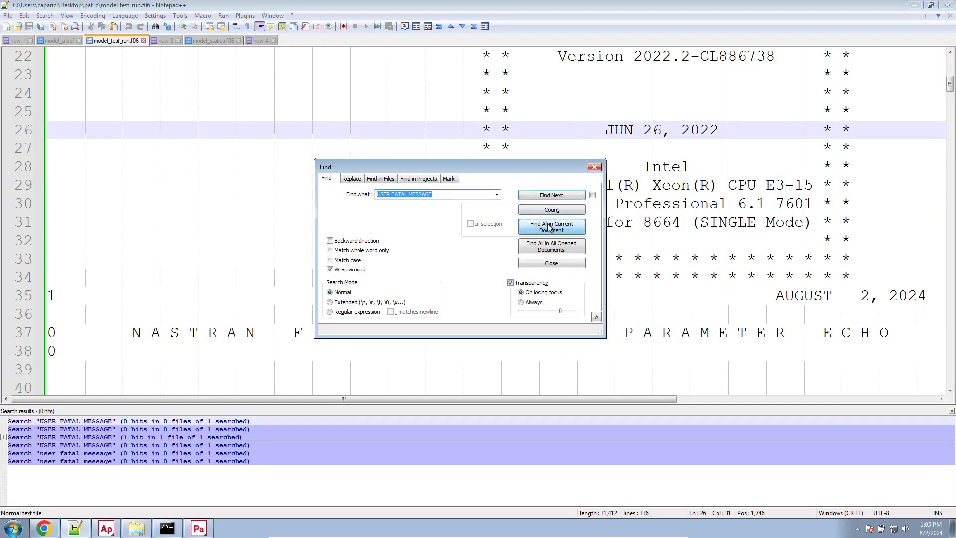
{"action": "left_click", "coordinate": [574, 224]}
{"action": "left_click", "coordinate": [575, 224]}
{"action": "left_click", "coordinate": [574, 224]}
{"action": "left_click", "coordinate": [575, 224]}
{"action": "left_click", "coordinate": [574, 224]}
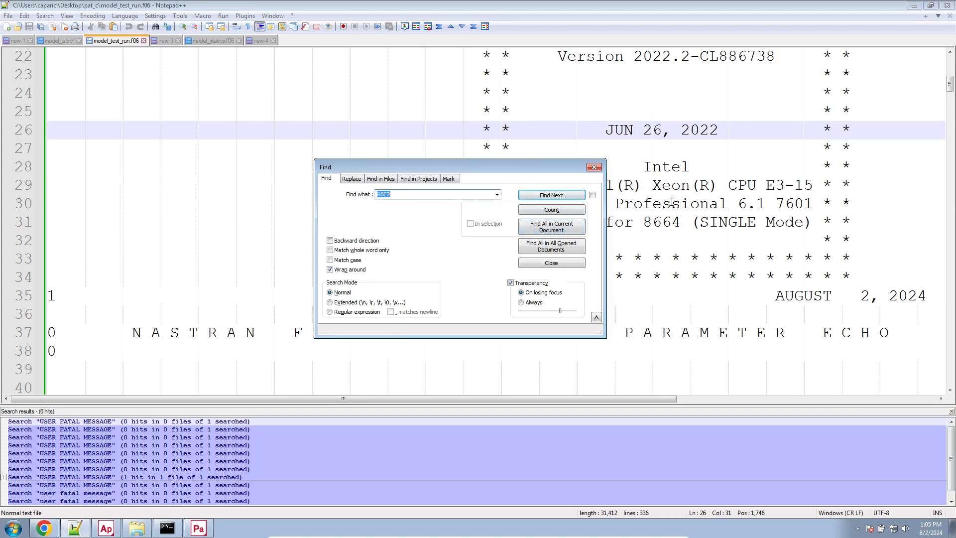
Close the search and review the maximum SPC forces and displacements tables near the end of the .f06 file.
{"action": "left_click", "coordinate": [594, 168]}
{"action": "scroll", "coordinate": [544, 229], "scroll_direction": "down", "scroll_amount": 20}
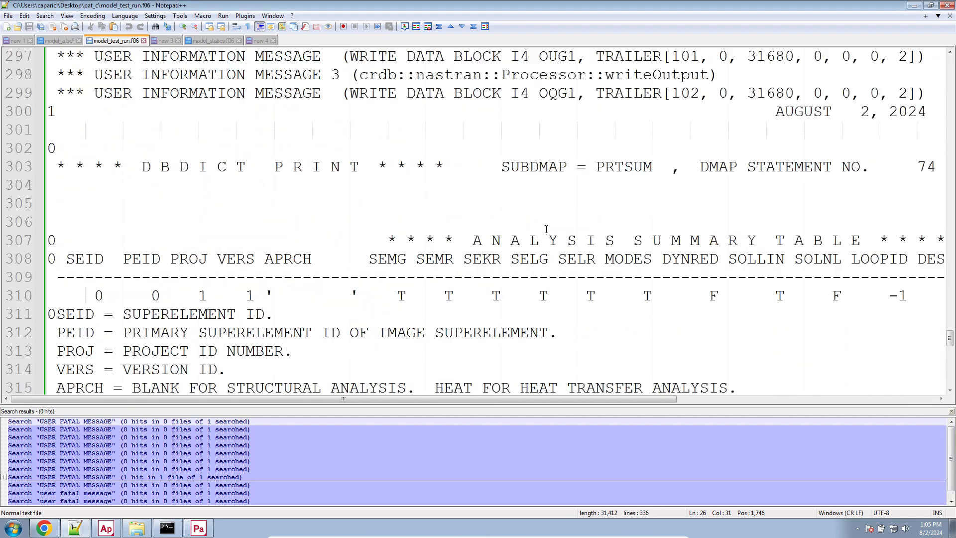
{"action": "scroll", "coordinate": [354, 249], "scroll_direction": "up", "scroll_amount": 5}
{"action": "scroll", "coordinate": [354, 249], "scroll_direction": "up", "scroll_amount": 6}
{"action": "scroll", "coordinate": [351, 250], "scroll_direction": "down", "scroll_amount": 3, "text": "ctrl"}
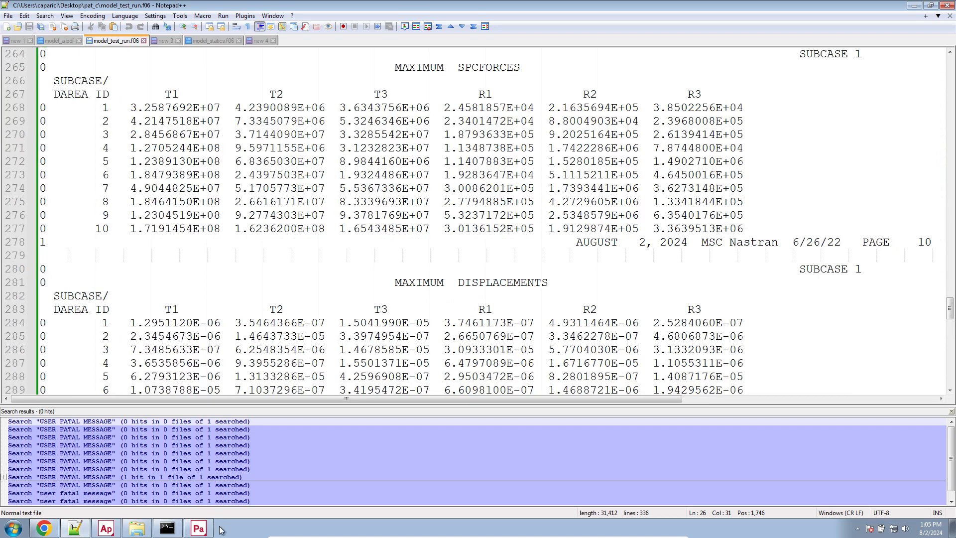
Switch back to Patran, attach the model_test_run HDF5 results, and turn off the node labels.
{"action": "left_click", "coordinate": [199, 528]}
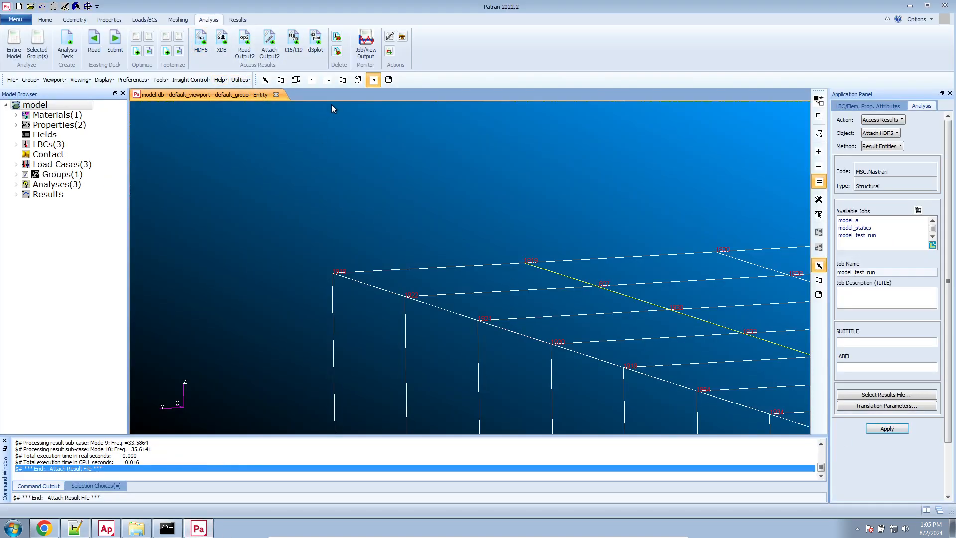
{"action": "scroll", "coordinate": [349, 129], "scroll_direction": "down", "scroll_amount": 5}
{"action": "left_click", "coordinate": [373, 80]}
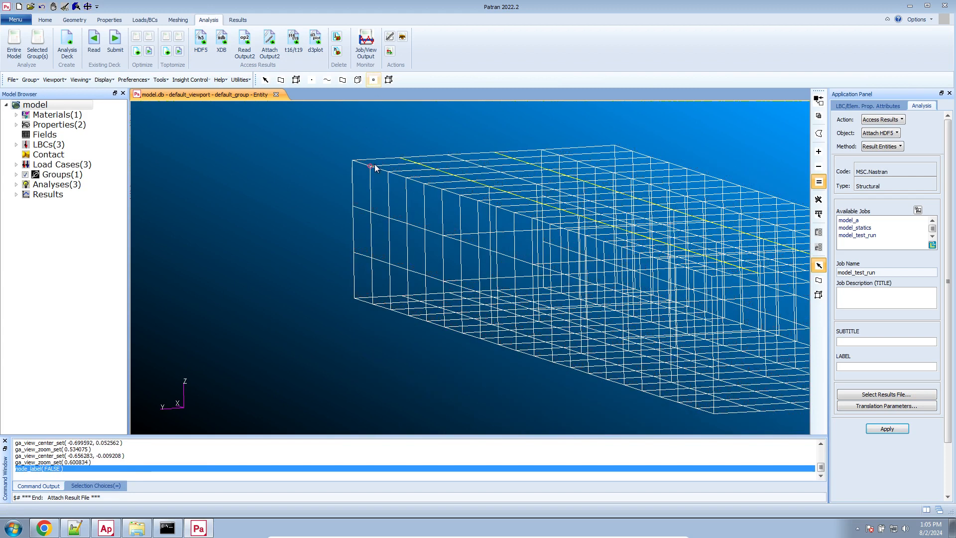
Start a deformation plot for the new run's Mode 1 result case.
{"action": "left_click", "coordinate": [238, 19]}
{"action": "left_click", "coordinate": [77, 42]}
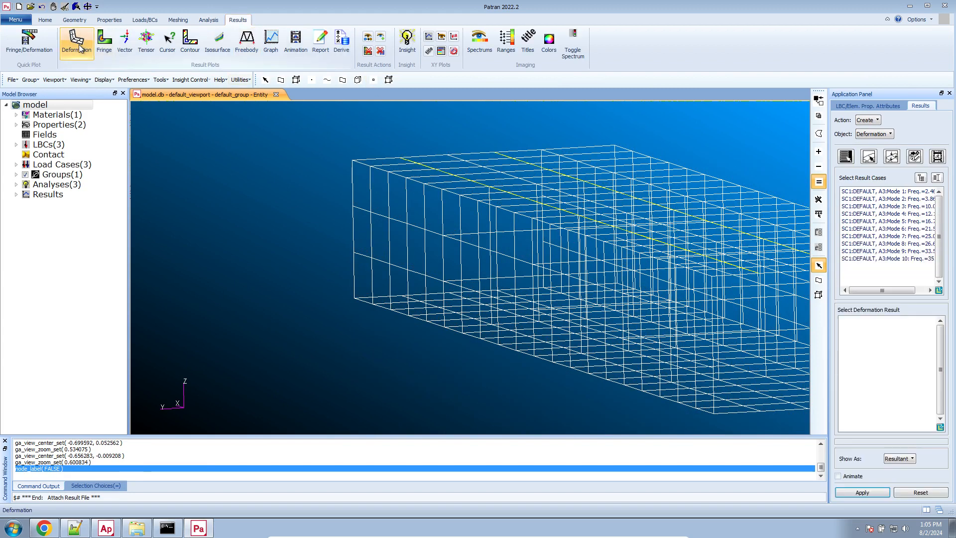
{"action": "left_click", "coordinate": [879, 191]}
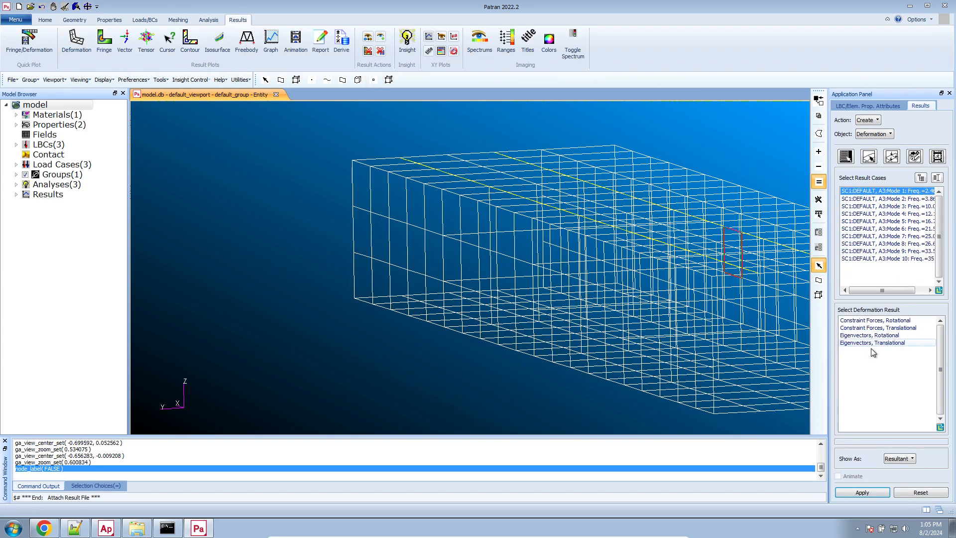
Plot the Mode 1 deformation using the translational eigenvectors as the deformation result.
{"action": "left_click", "coordinate": [885, 342]}
{"action": "left_click", "coordinate": [860, 491]}
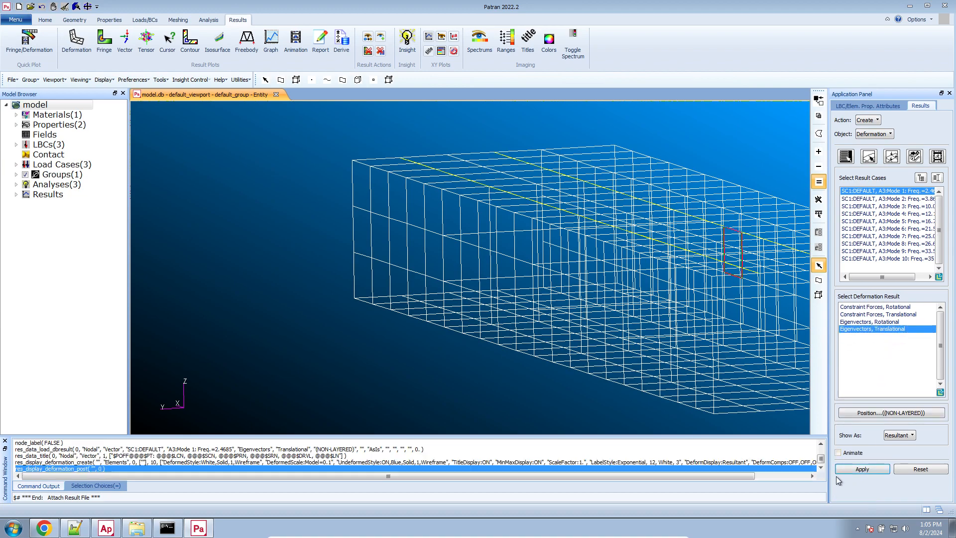
{"action": "scroll", "coordinate": [501, 271], "scroll_direction": "down", "scroll_amount": 10}
{"action": "middle_click_drag", "start_coordinate": [618, 296], "coordinate": [598, 289]}
{"action": "scroll", "coordinate": [663, 288], "scroll_direction": "up", "scroll_amount": 4}
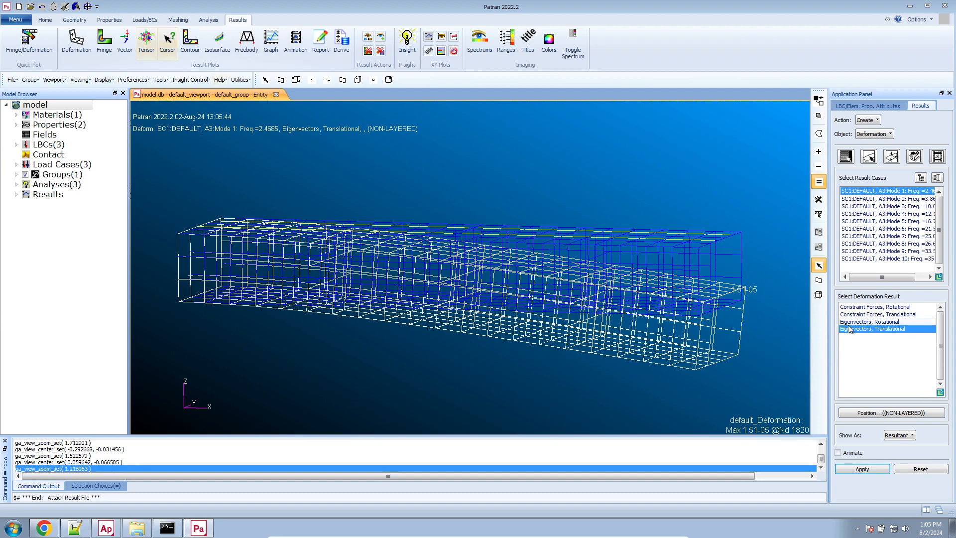
Animate the Mode 1 deformation plot and slightly reduce the animation speed.
{"action": "left_click", "coordinate": [860, 453]}
{"action": "left_click", "coordinate": [863, 469]}
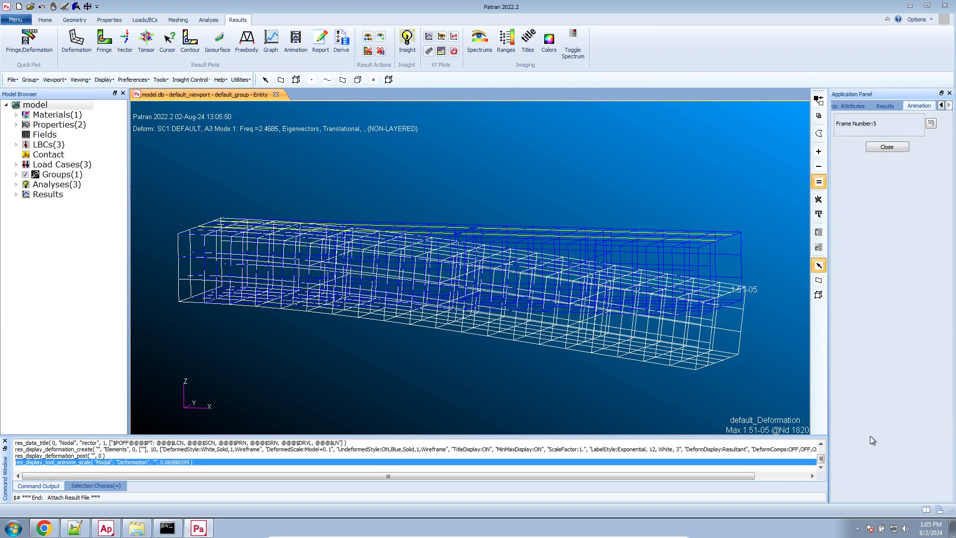
{"action": "left_click_drag", "start_coordinate": [935, 315], "coordinate": [930, 316]}
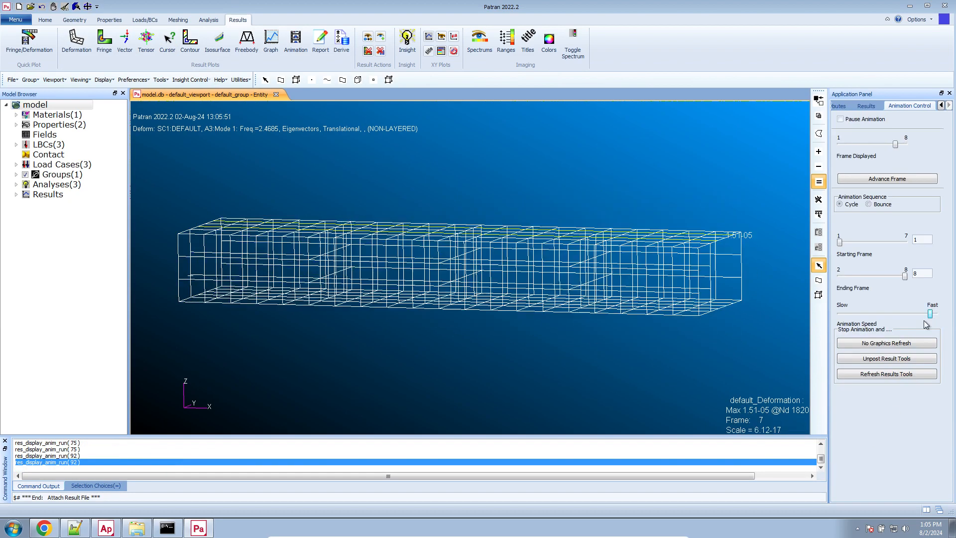
{"action": "scroll", "coordinate": [584, 322], "scroll_direction": "down", "scroll_amount": 4}
{"action": "scroll", "coordinate": [586, 323], "scroll_direction": "up", "scroll_amount": 3}
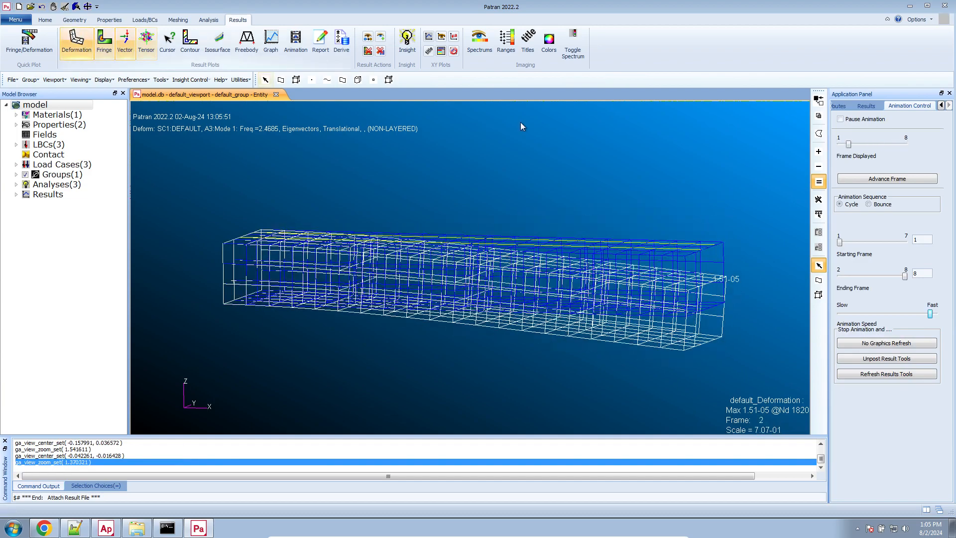
Stop the animation with a results refresh and switch the viewport to a white background.
{"action": "left_click", "coordinate": [926, 375]}
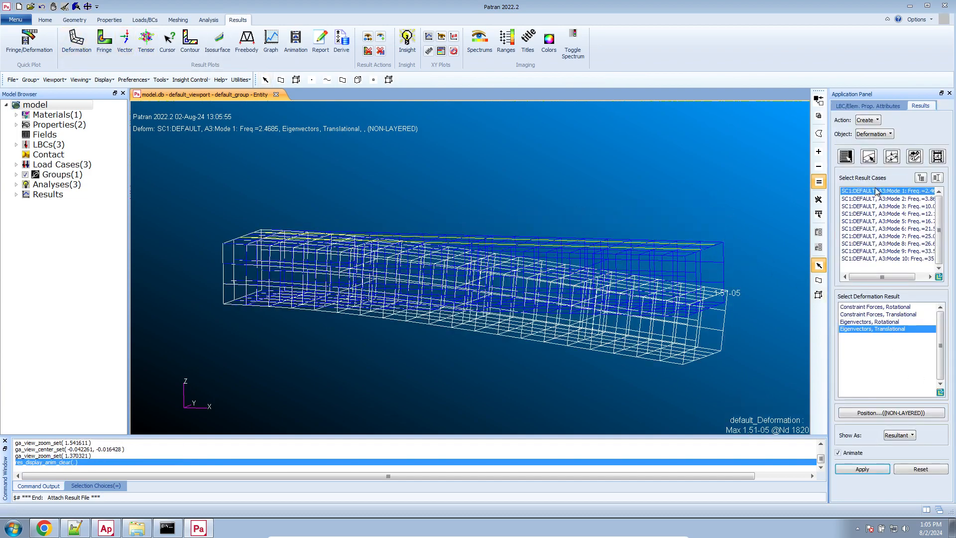
{"action": "left_click", "coordinate": [45, 20]}
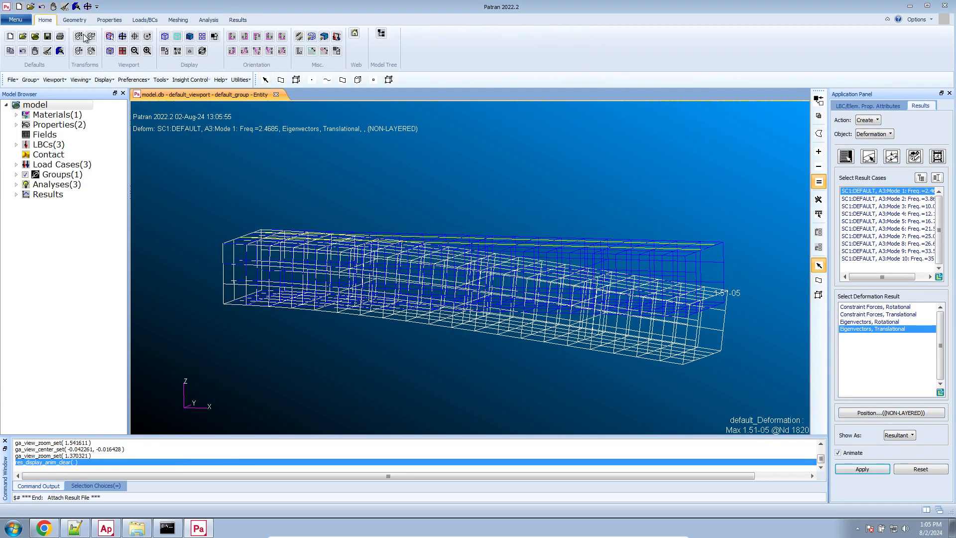
{"action": "left_click", "coordinate": [214, 37]}
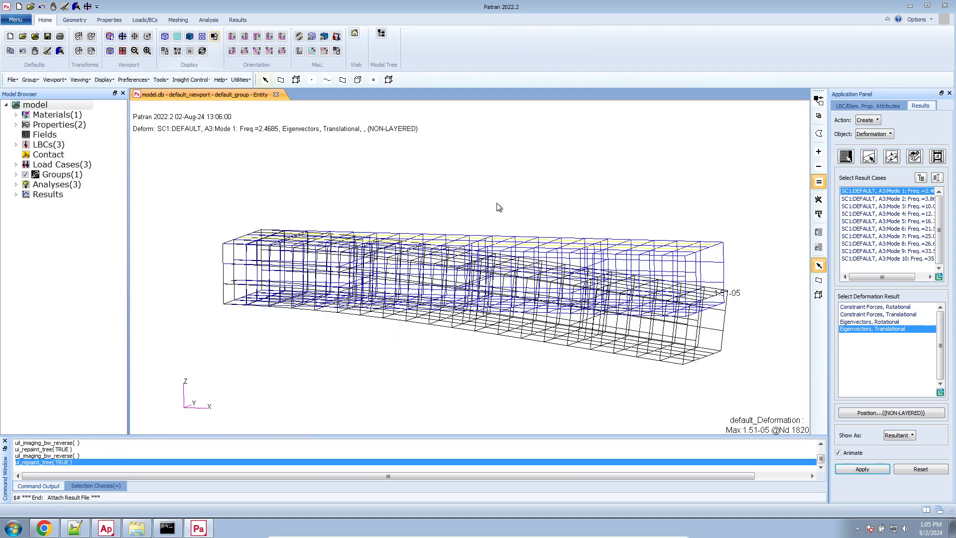
Replay the Mode 1 animation slightly below full speed and examine the box structure's motion from several angles.
{"action": "left_click", "coordinate": [861, 471]}
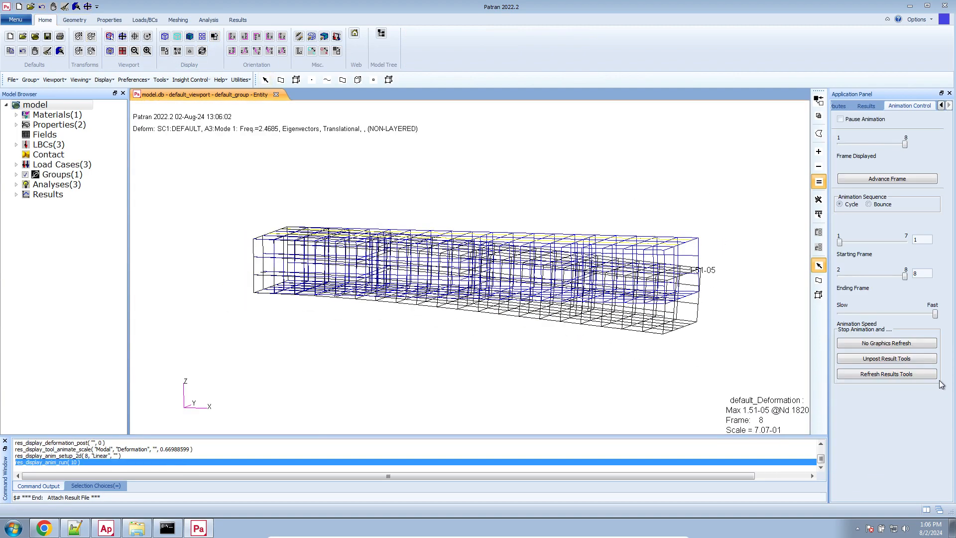
{"action": "scroll", "coordinate": [568, 327], "scroll_direction": "up", "scroll_amount": 2}
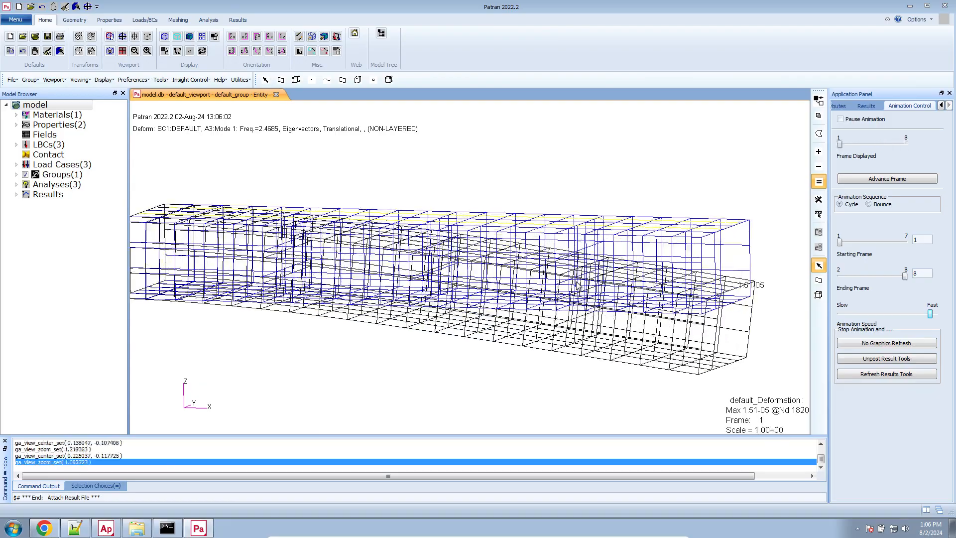
{"action": "middle_click_drag", "start_coordinate": [589, 288], "coordinate": [551, 289]}
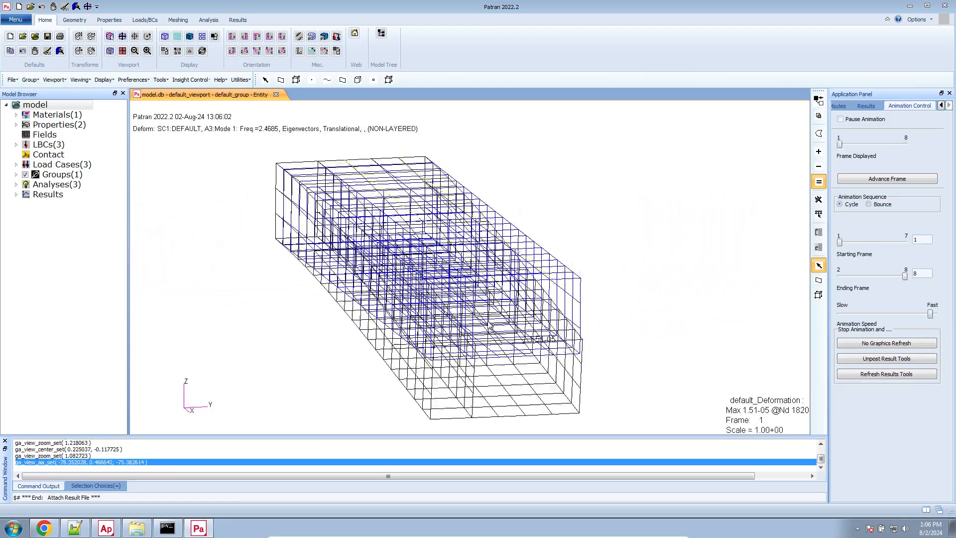
{"action": "scroll", "coordinate": [513, 324], "scroll_direction": "up", "scroll_amount": 1}
{"action": "mouse_move", "coordinate": [513, 325]}
{"action": "middle_mouse_down"}
{"action": "mouse_move", "coordinate": [540, 325]}
{"action": "mouse_move", "coordinate": [509, 343]}
{"action": "middle_mouse_up"}
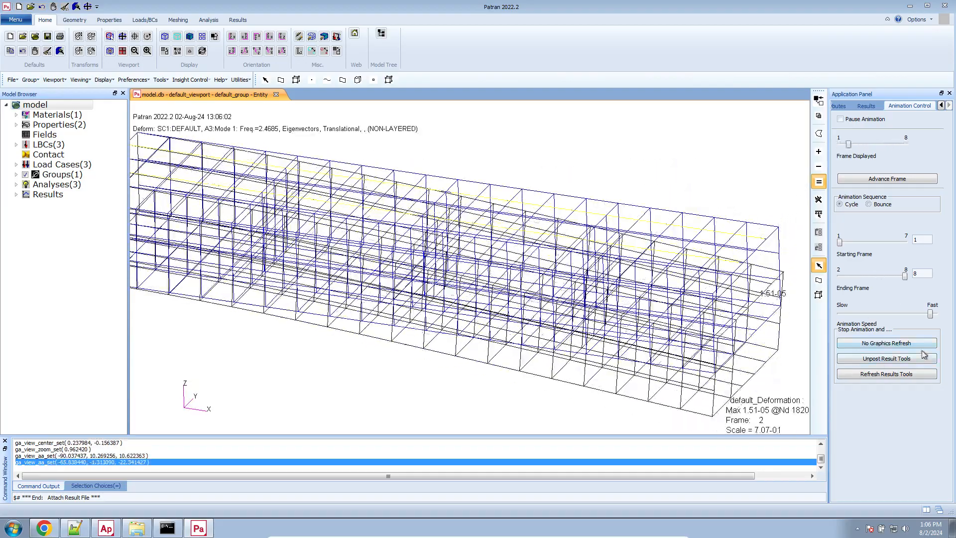
Stop the animation, turn off the undeformed shape in the display attributes, and re-run the Mode 1 animation slightly slower.
{"action": "left_click", "coordinate": [922, 375]}
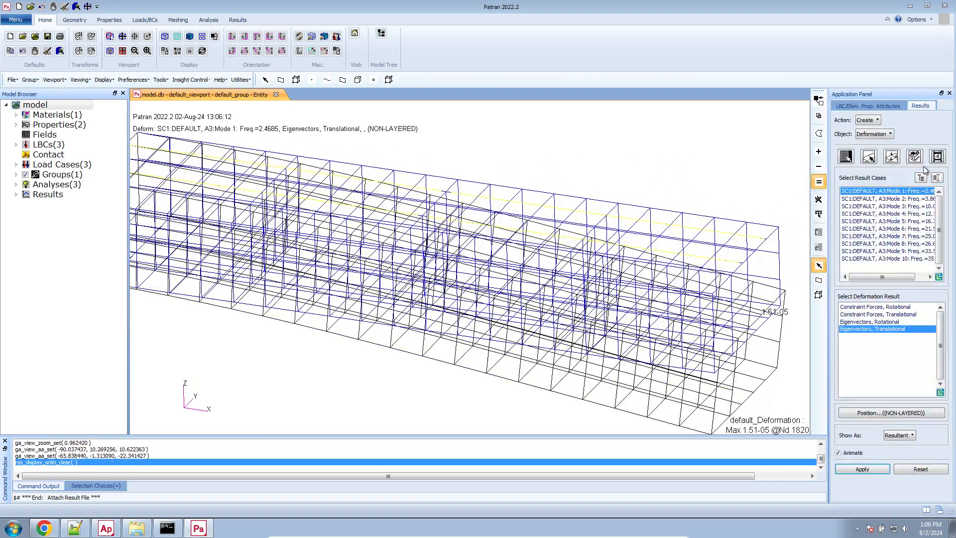
{"action": "left_click", "coordinate": [892, 156]}
{"action": "left_click", "coordinate": [846, 158]}
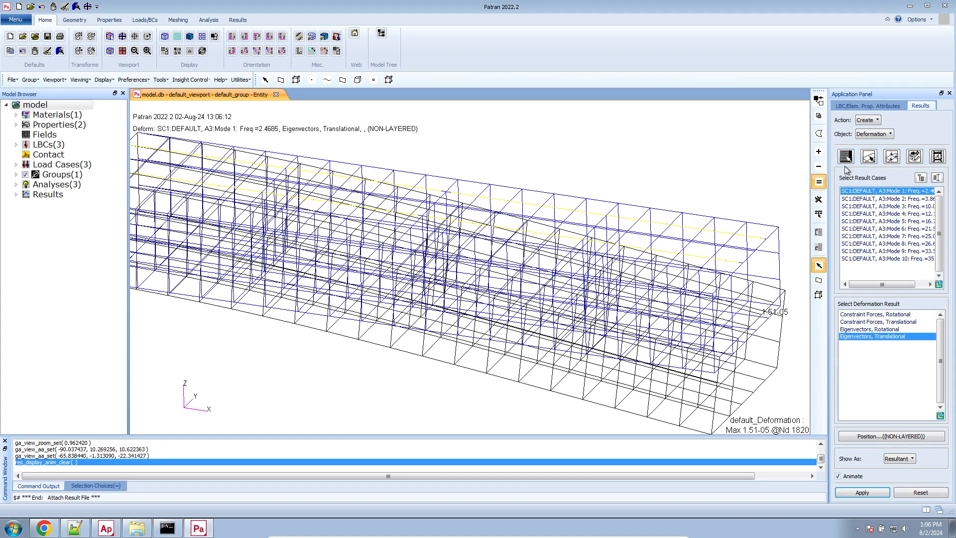
{"action": "left_click", "coordinate": [892, 156]}
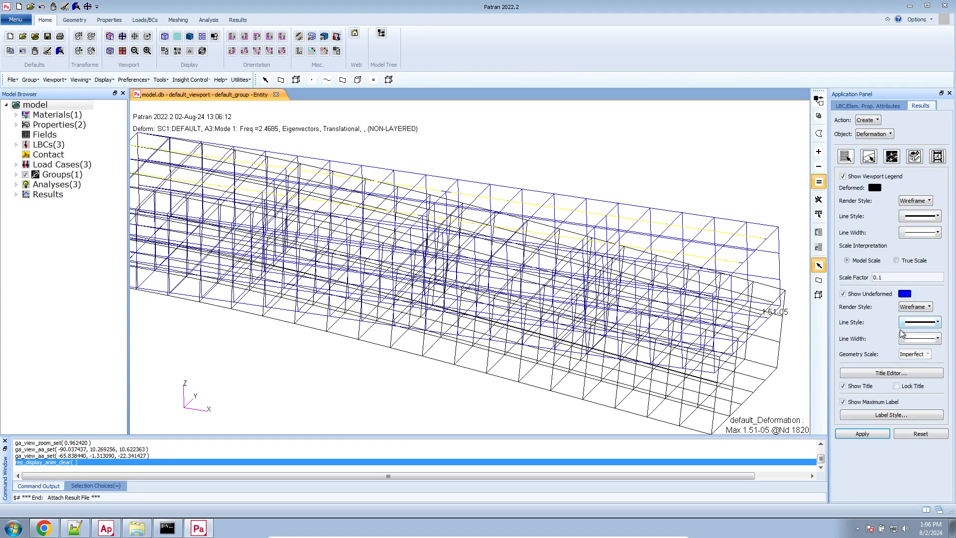
{"action": "left_click", "coordinate": [867, 294]}
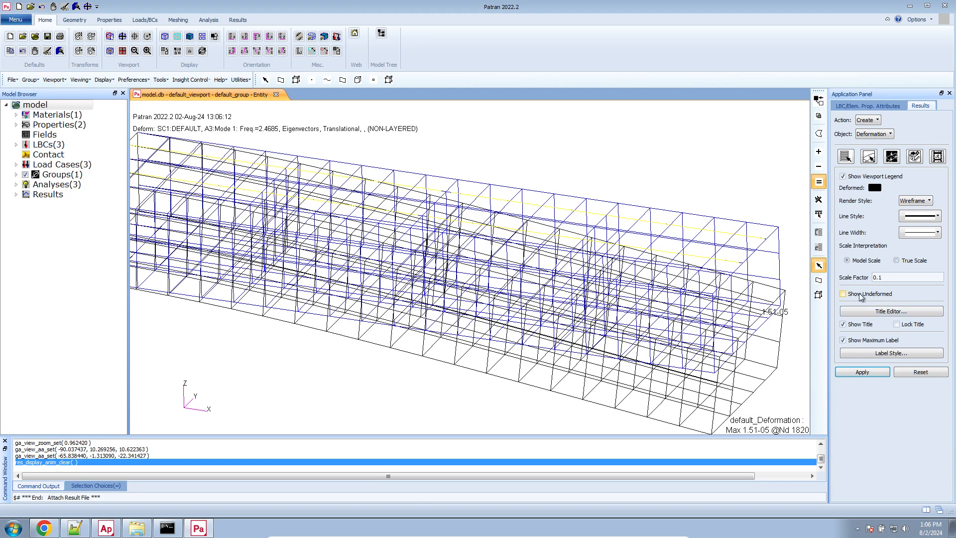
{"action": "left_click", "coordinate": [863, 372]}
{"action": "left_click", "coordinate": [931, 314]}
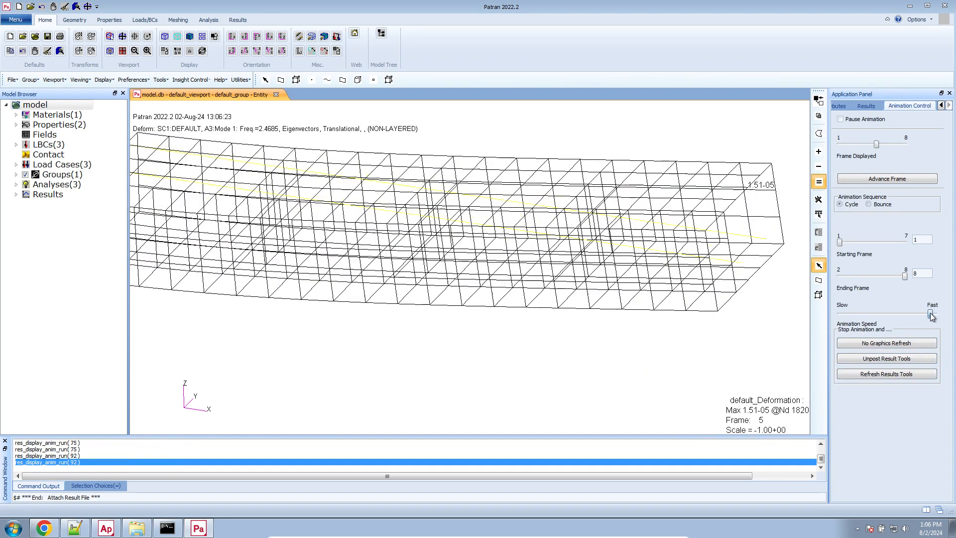
Switch the viewport back to the dark background and erase the geometry points and curves from the display.
{"action": "scroll", "coordinate": [593, 299], "scroll_direction": "down", "scroll_amount": 4}
{"action": "scroll", "coordinate": [710, 290], "scroll_direction": "up", "scroll_amount": 4}
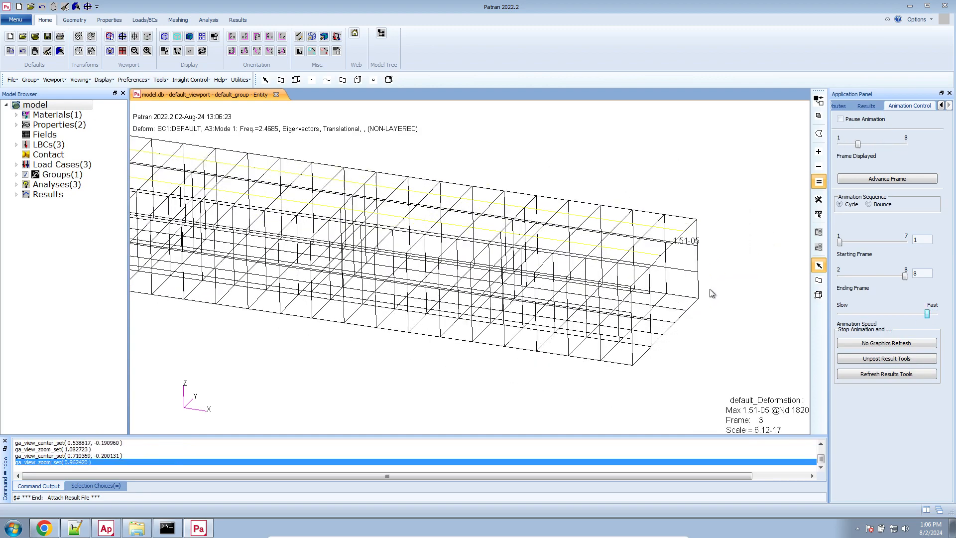
{"action": "middle_click_drag", "start_coordinate": [711, 293], "coordinate": [675, 287]}
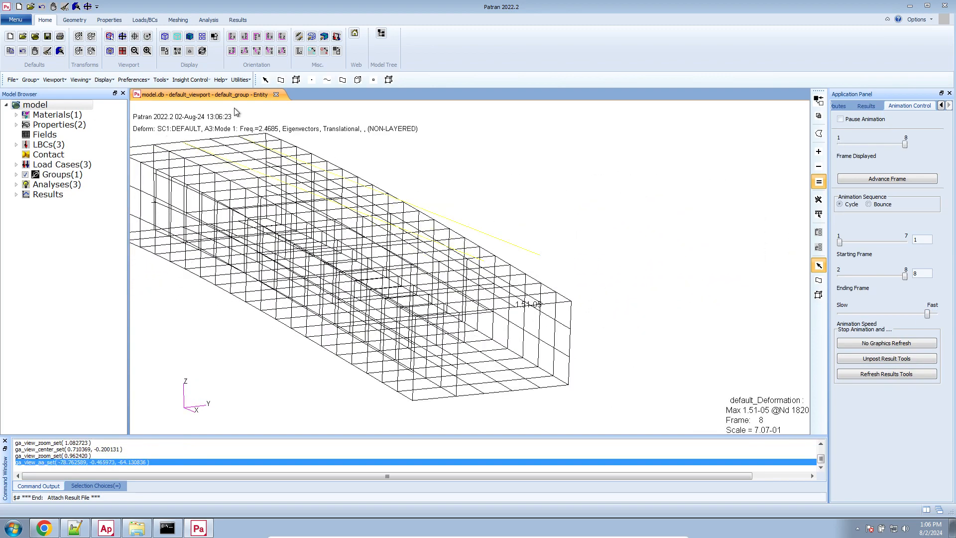
{"action": "scroll", "coordinate": [506, 261], "scroll_direction": "up", "scroll_amount": 2}
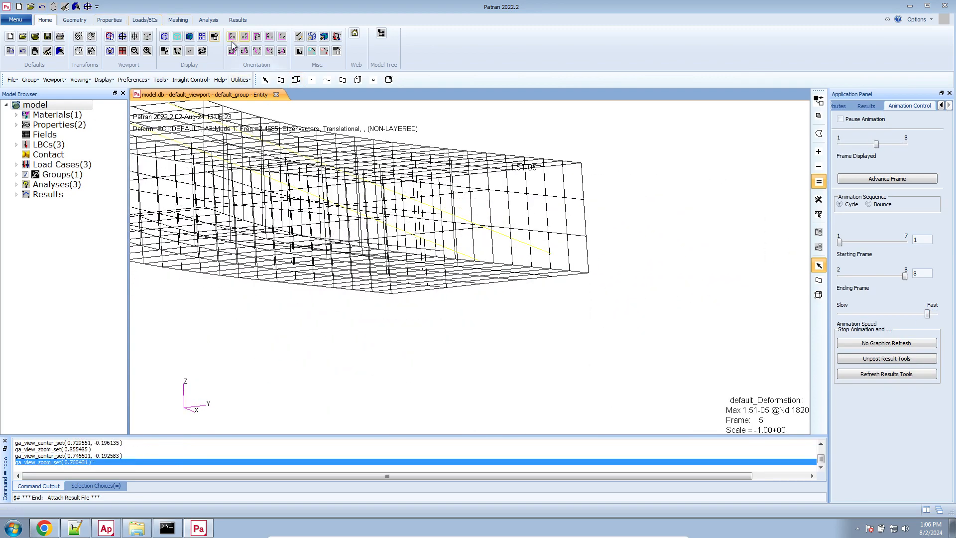
{"action": "scroll", "coordinate": [501, 247], "scroll_direction": "up", "scroll_amount": 6}
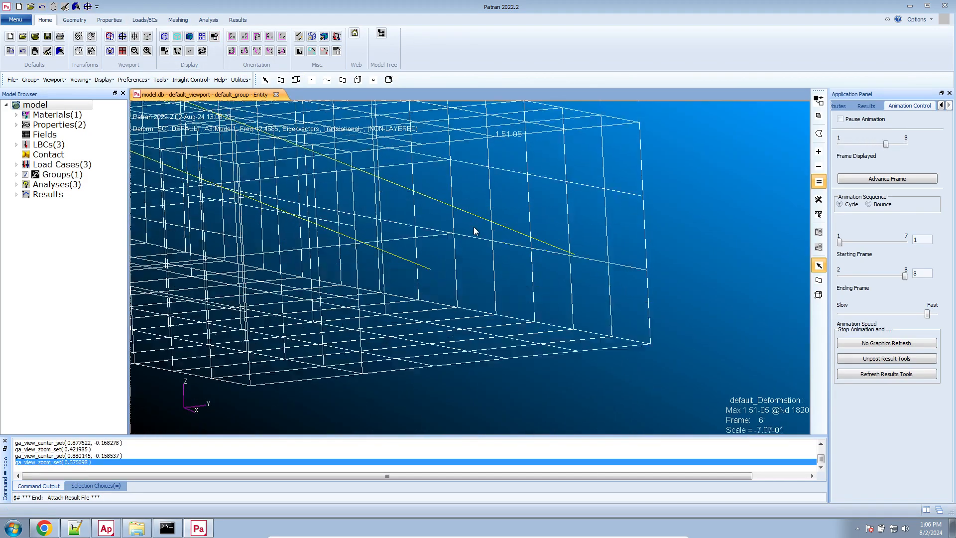
{"action": "scroll", "coordinate": [474, 226], "scroll_direction": "down", "scroll_amount": 12}
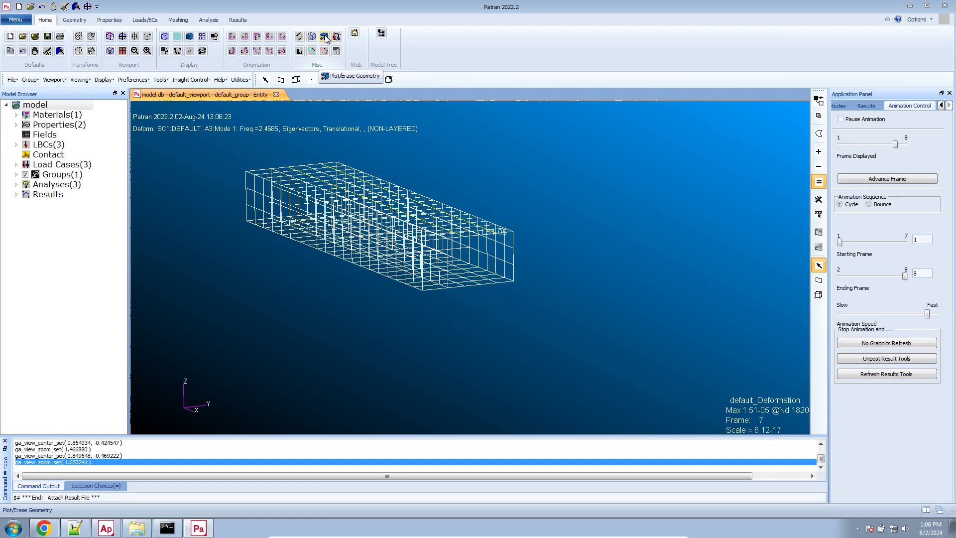
{"action": "left_click", "coordinate": [325, 39]}
Examine the animated Mode 1 shape of the box structure close up, from the end and from the side.
{"action": "scroll", "coordinate": [490, 222], "scroll_direction": "up", "scroll_amount": 1}
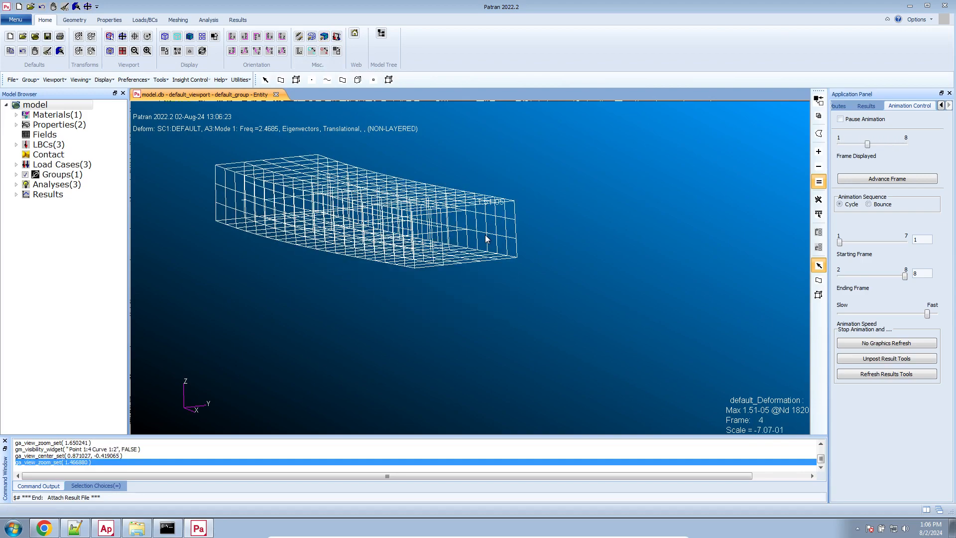
{"action": "scroll", "coordinate": [485, 235], "scroll_direction": "up", "scroll_amount": 2}
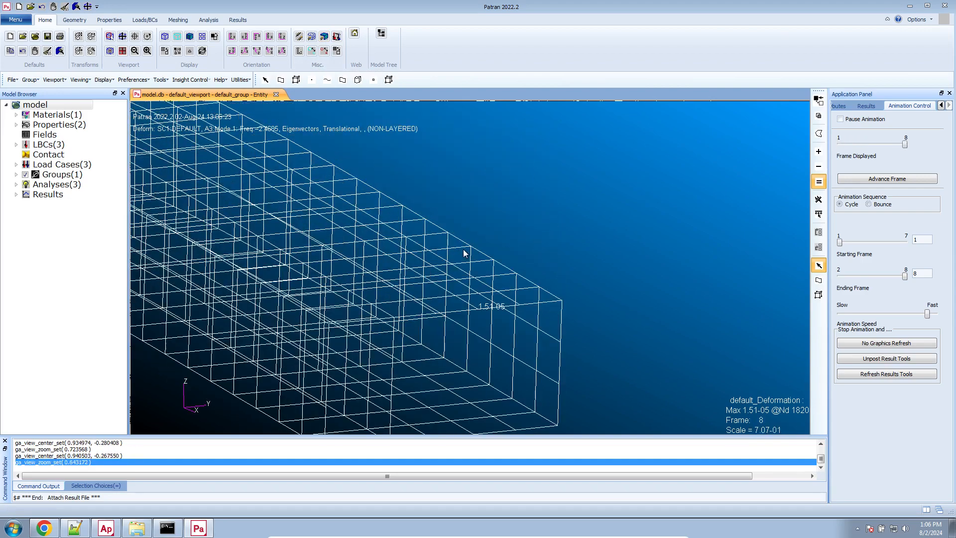
{"action": "scroll", "coordinate": [464, 253], "scroll_direction": "down", "scroll_amount": 5}
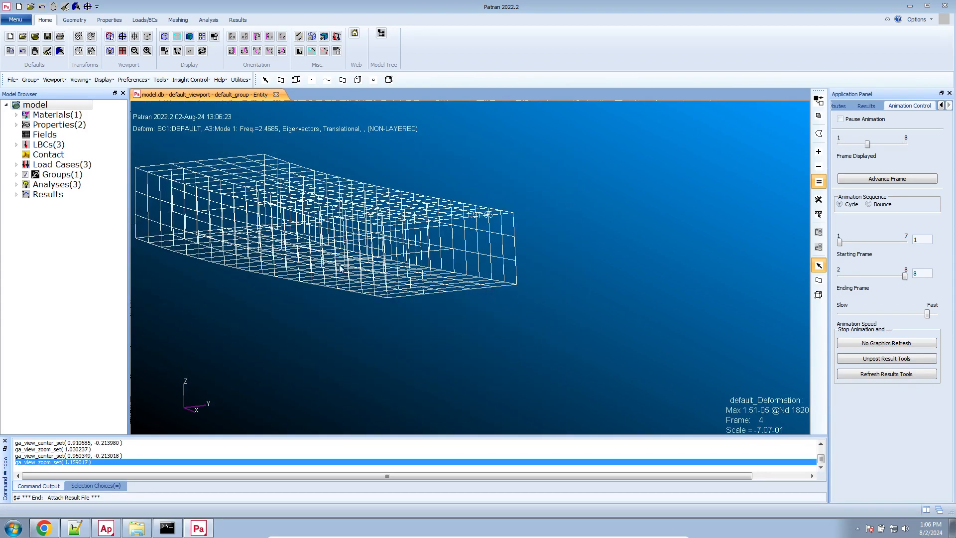
{"action": "scroll", "coordinate": [334, 269], "scroll_direction": "up", "scroll_amount": 2}
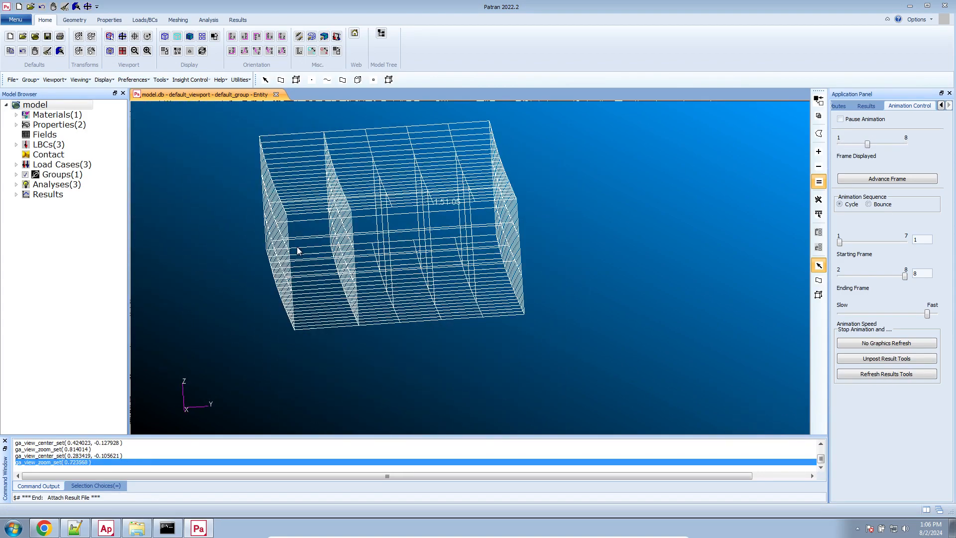
{"action": "middle_click_drag", "start_coordinate": [297, 251], "coordinate": [604, 233]}
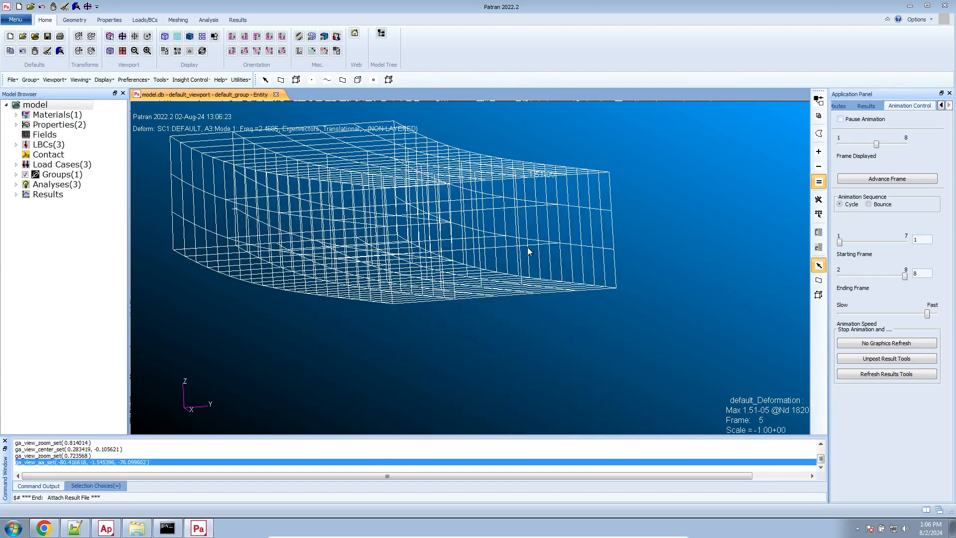
{"action": "middle_click_drag", "start_coordinate": [527, 247], "coordinate": [446, 116]}
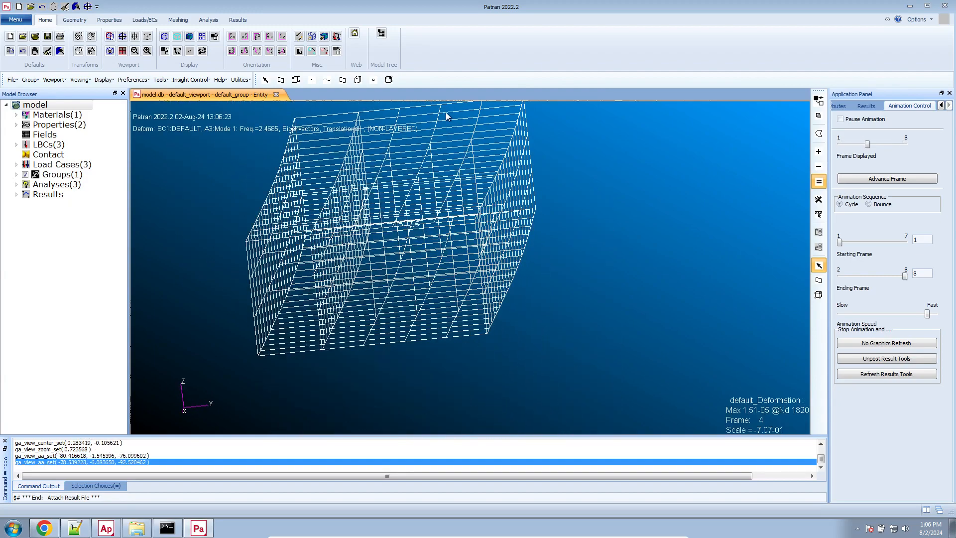
{"action": "middle_click_drag", "start_coordinate": [474, 299], "coordinate": [636, 244]}
{"action": "scroll", "coordinate": [521, 315], "scroll_direction": "down", "scroll_amount": 6}
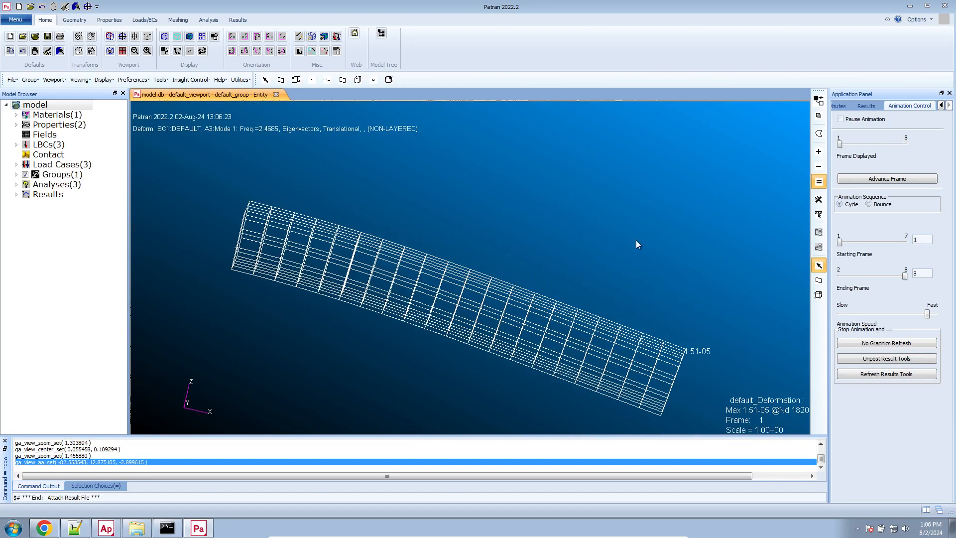
Stop the Mode 1 animation and animate the Mode 2 translational eigenvectors at a slightly reduced speed.
{"action": "left_click", "coordinate": [890, 374]}
{"action": "left_click", "coordinate": [848, 157]}
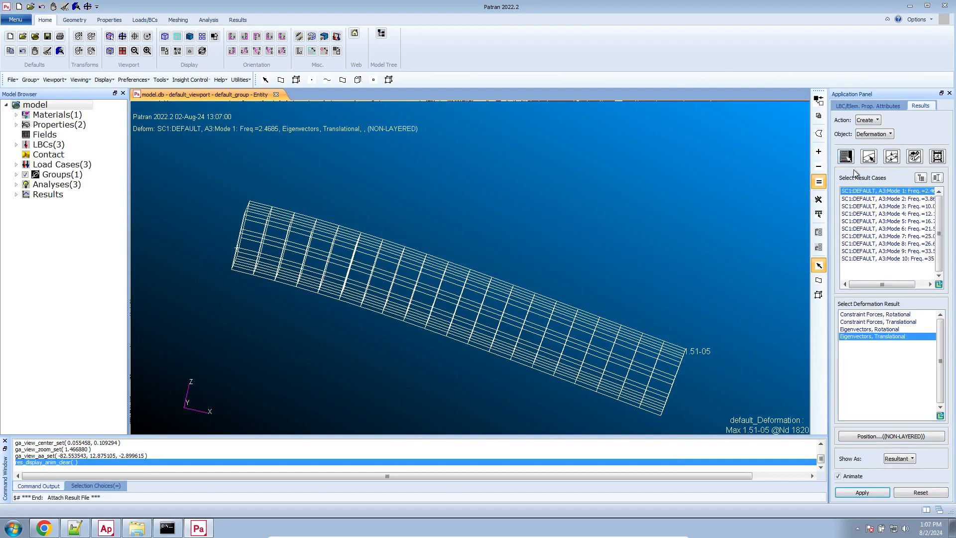
{"action": "left_click", "coordinate": [884, 199]}
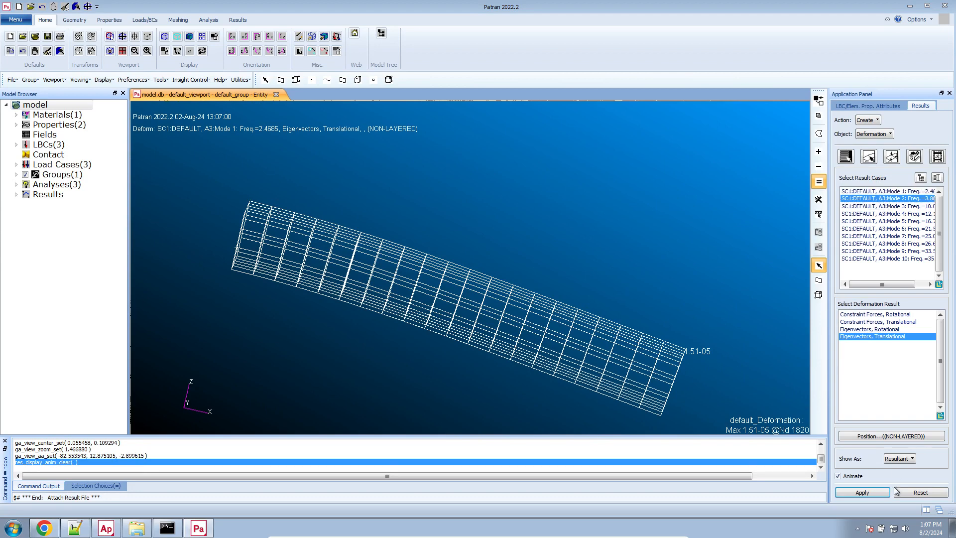
{"action": "left_click", "coordinate": [863, 493]}
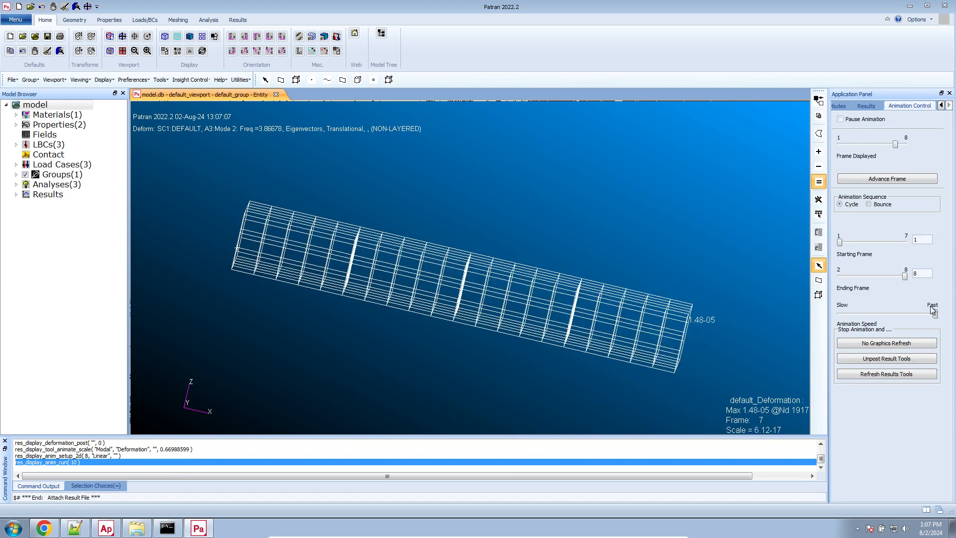
{"action": "left_click_drag", "start_coordinate": [935, 314], "coordinate": [930, 315]}
{"action": "middle_click_drag", "start_coordinate": [740, 337], "coordinate": [688, 333]}
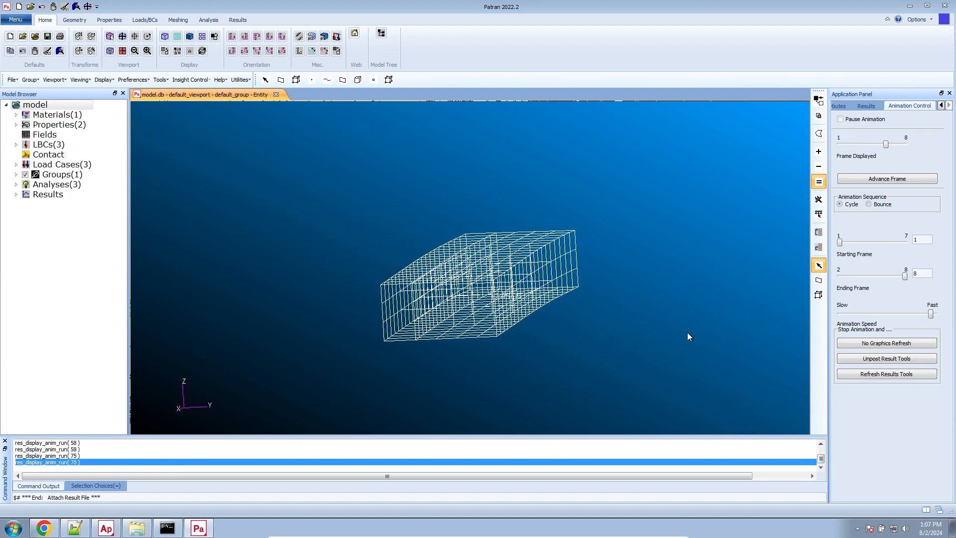
{"action": "scroll", "coordinate": [441, 357], "scroll_direction": "up", "scroll_amount": 4}
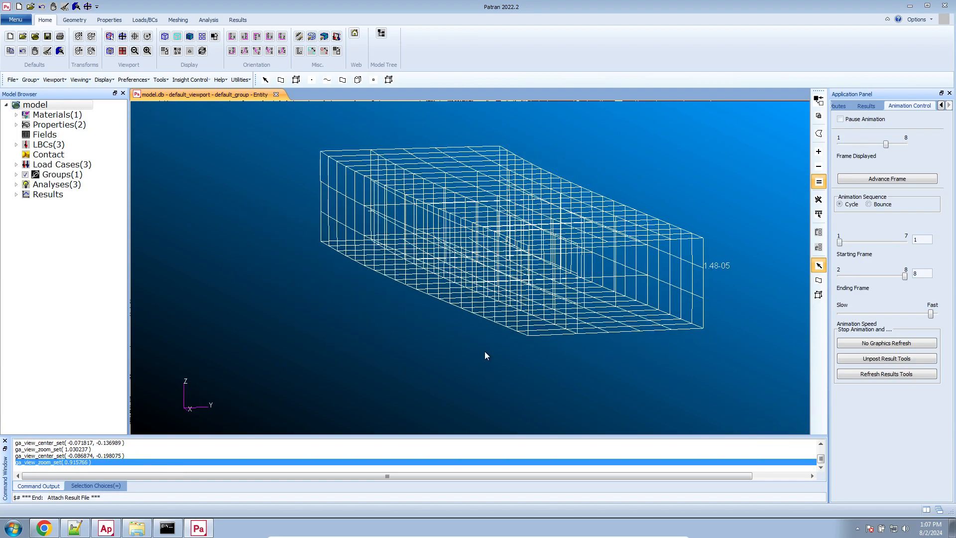
{"action": "scroll", "coordinate": [569, 325], "scroll_direction": "up", "scroll_amount": 4}
{"action": "middle_click_drag", "start_coordinate": [573, 327], "coordinate": [476, 298]}
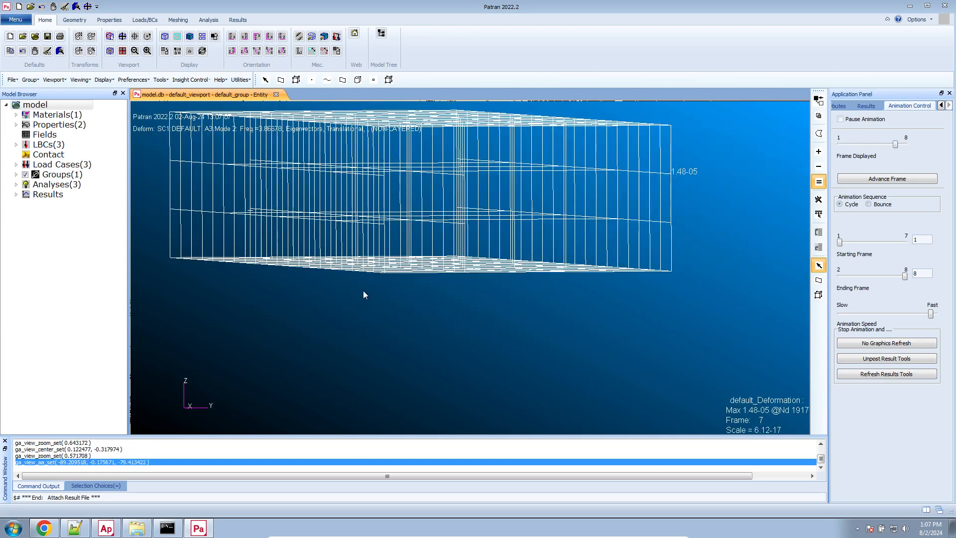
Stop the Mode 2 animation with the results display refreshed and bring the whole box structure back into view.
{"action": "middle_click_drag", "start_coordinate": [363, 295], "coordinate": [386, 297]}
{"action": "left_click", "coordinate": [904, 373]}
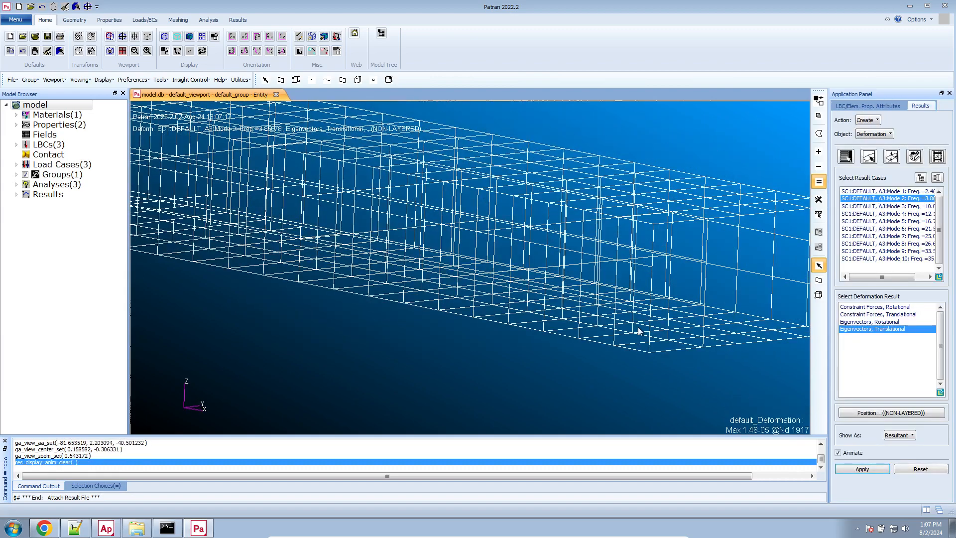
{"action": "scroll", "coordinate": [623, 335], "scroll_direction": "down", "scroll_amount": 9}
{"action": "scroll", "coordinate": [622, 335], "scroll_direction": "up", "scroll_amount": 3}
{"action": "middle_click_drag", "start_coordinate": [623, 325], "coordinate": [609, 329]}
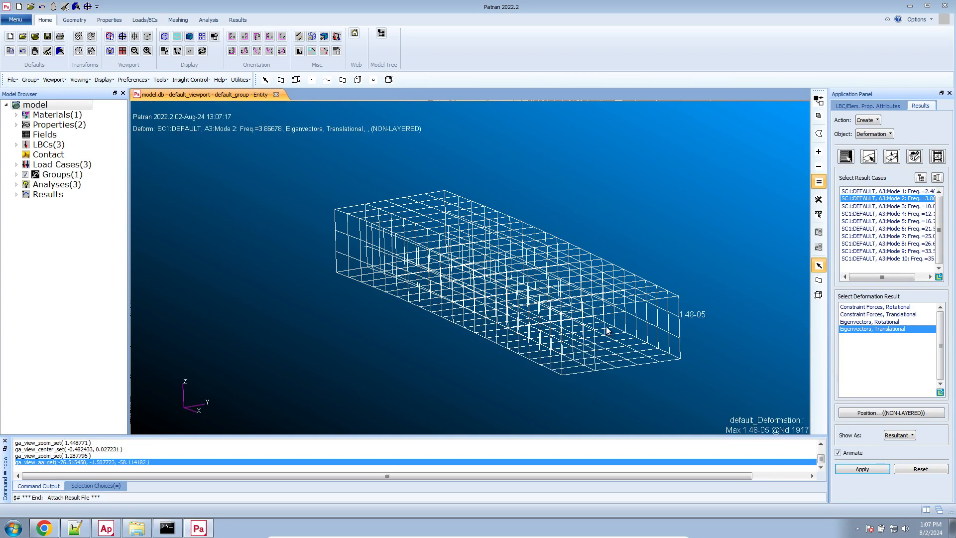
Set up a full-run analysis of the entire model under the existing job name model_statics.
{"action": "left_click", "coordinate": [208, 19]}
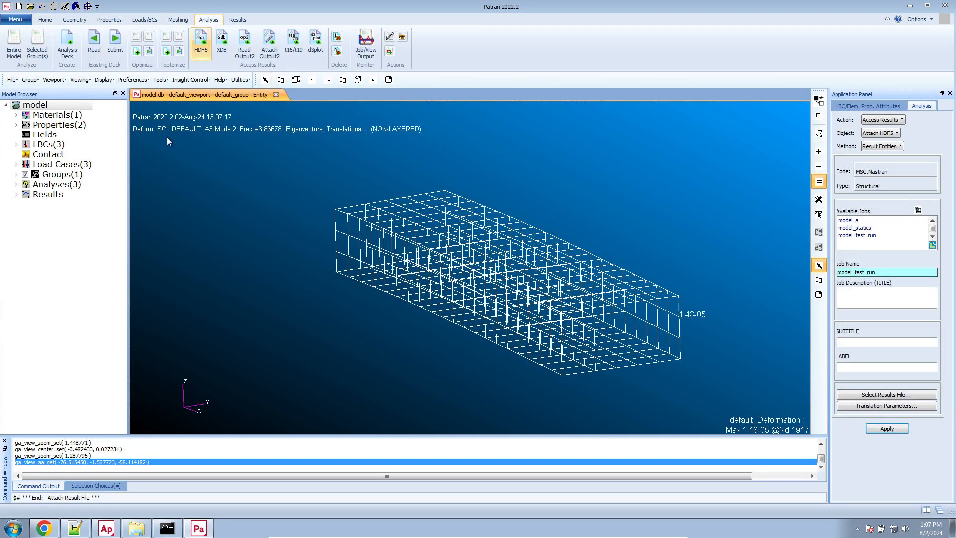
{"action": "left_click", "coordinate": [14, 45]}
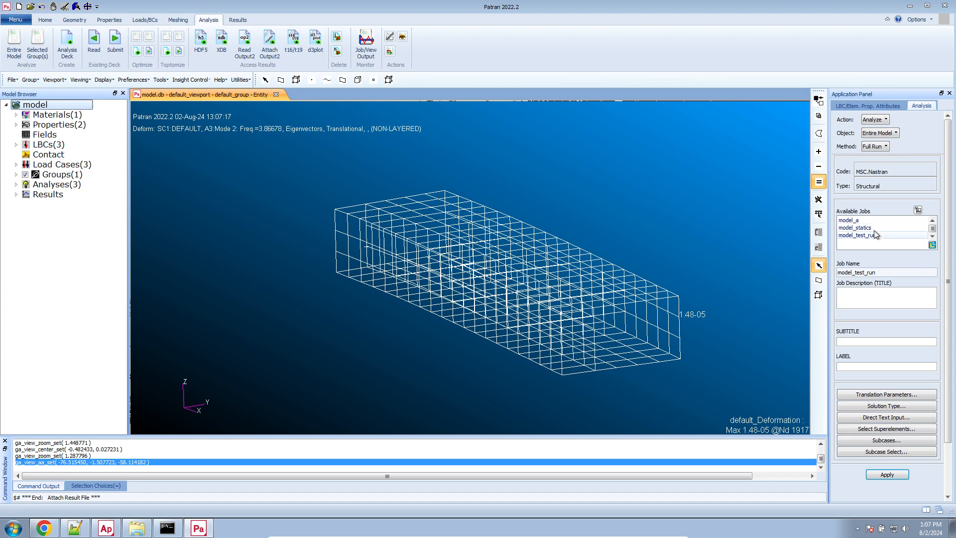
{"action": "left_click", "coordinate": [855, 228]}
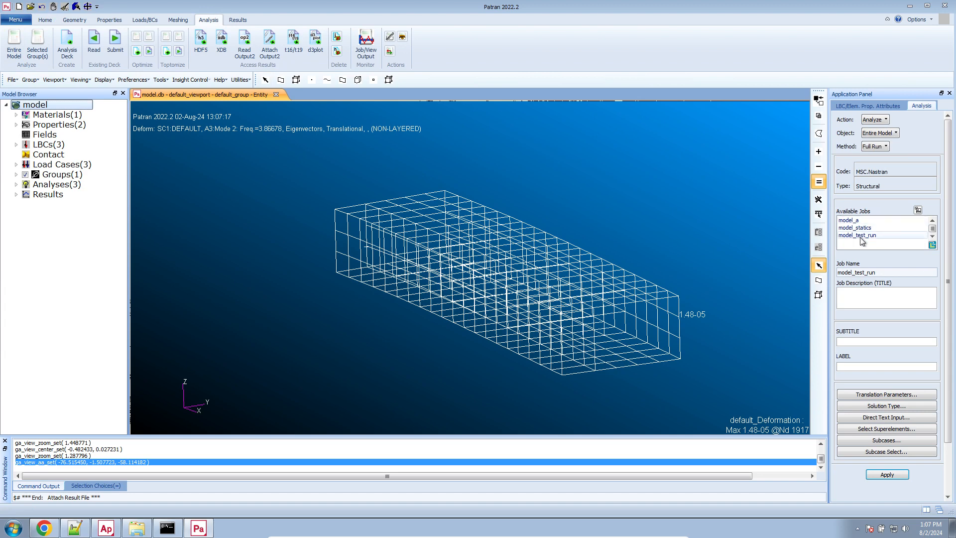
{"action": "left_click", "coordinate": [873, 272]}
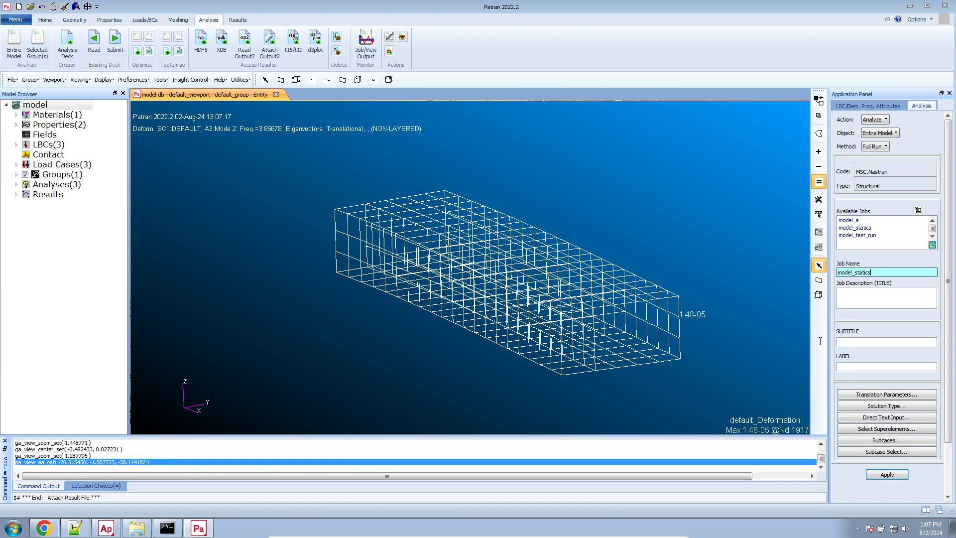
Create a static load case named Load Case 1 containing the fixed_end displacement and the force F1.
{"action": "left_click", "coordinate": [45, 20]}
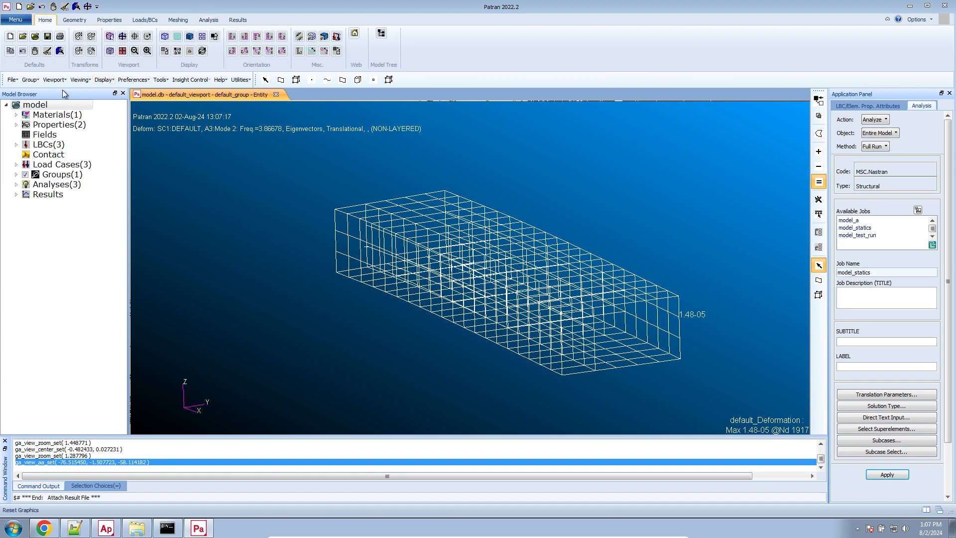
{"action": "left_click", "coordinate": [145, 20]}
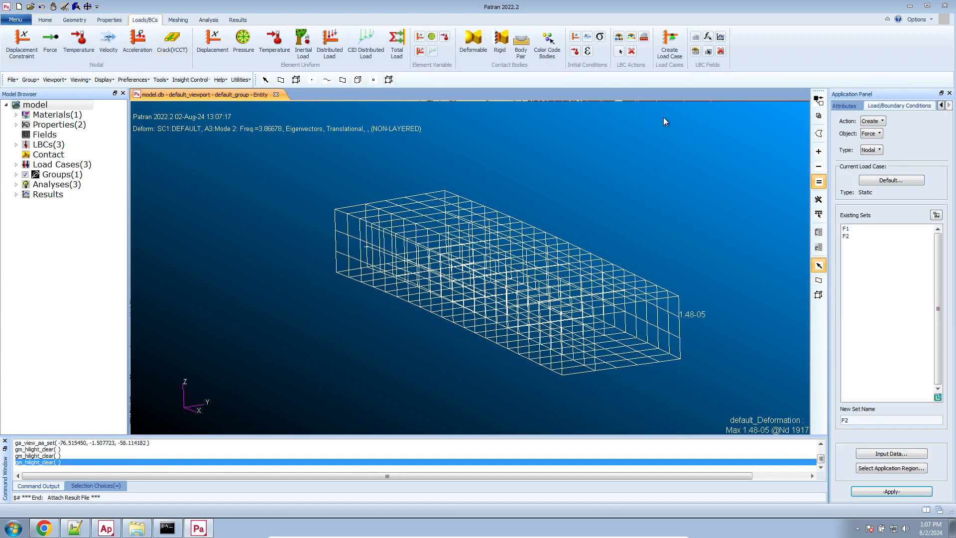
{"action": "left_click", "coordinate": [669, 50]}
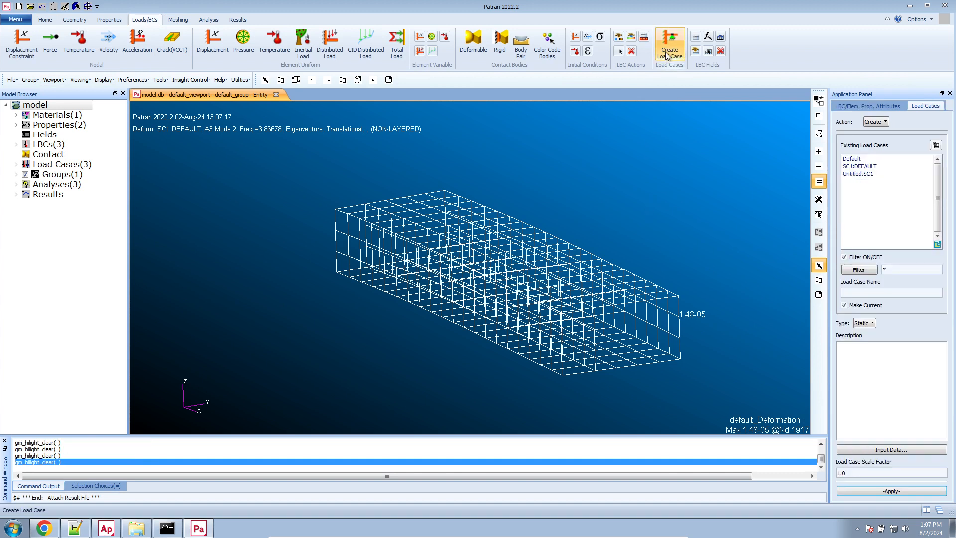
{"action": "left_click", "coordinate": [886, 295]}
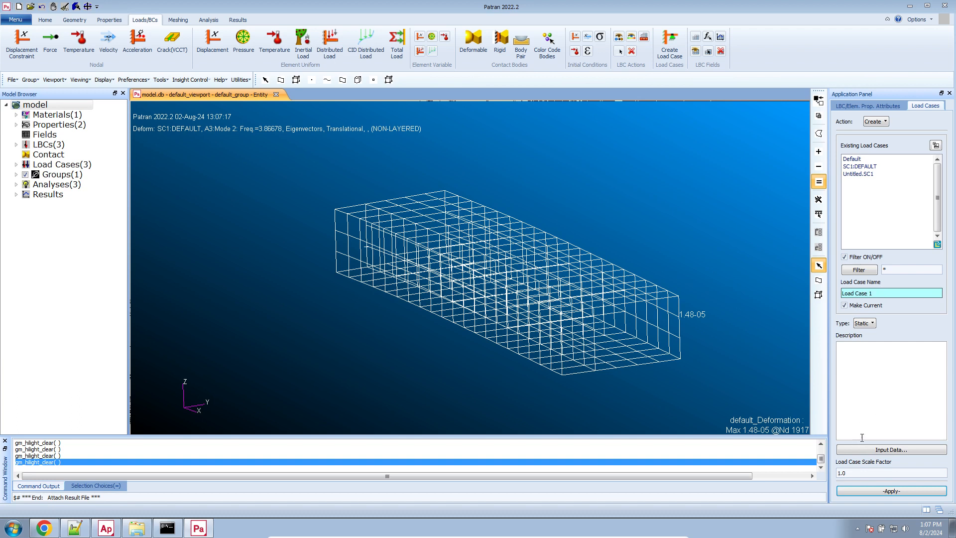
{"action": "left_click", "coordinate": [877, 449]}
{"action": "left_click", "coordinate": [542, 79]}
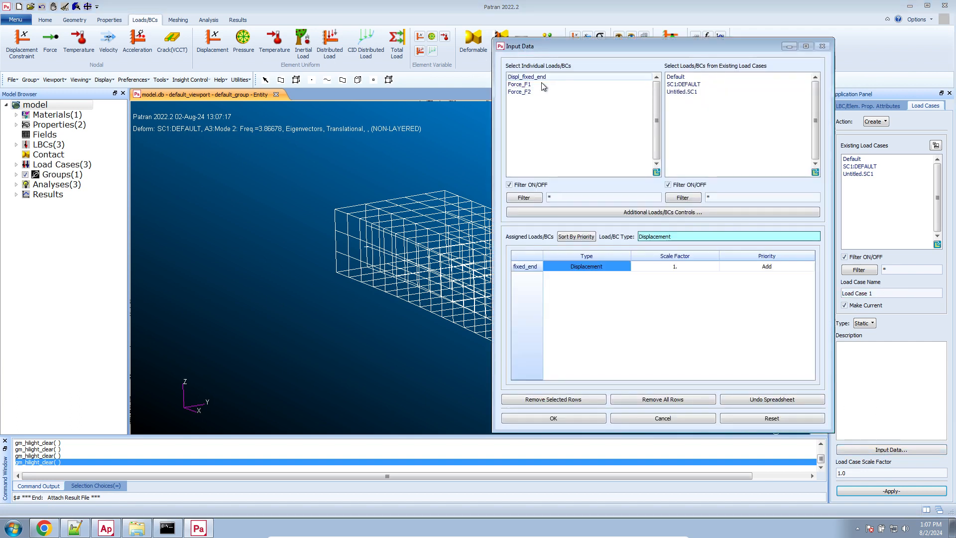
{"action": "left_click", "coordinate": [520, 84]}
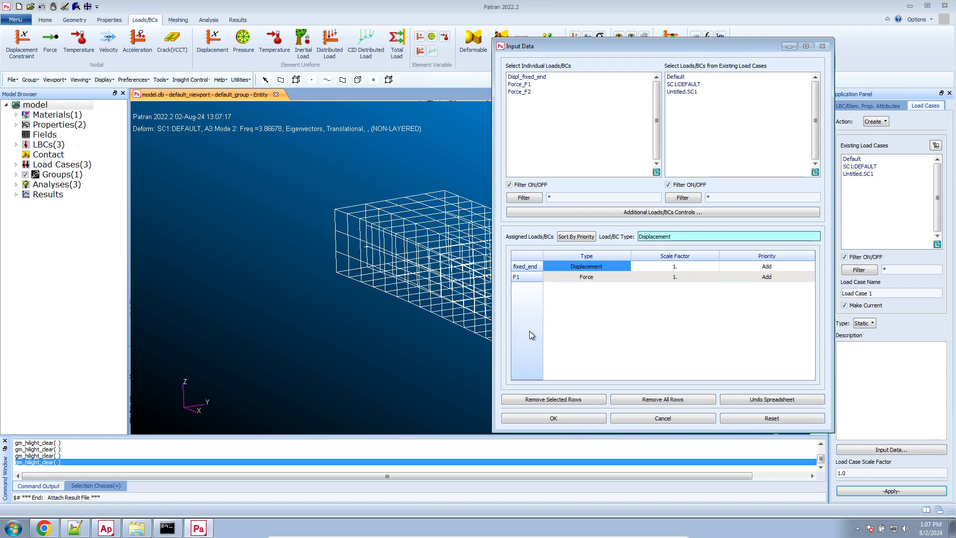
{"action": "left_click", "coordinate": [572, 417]}
{"action": "left_click", "coordinate": [922, 491]}
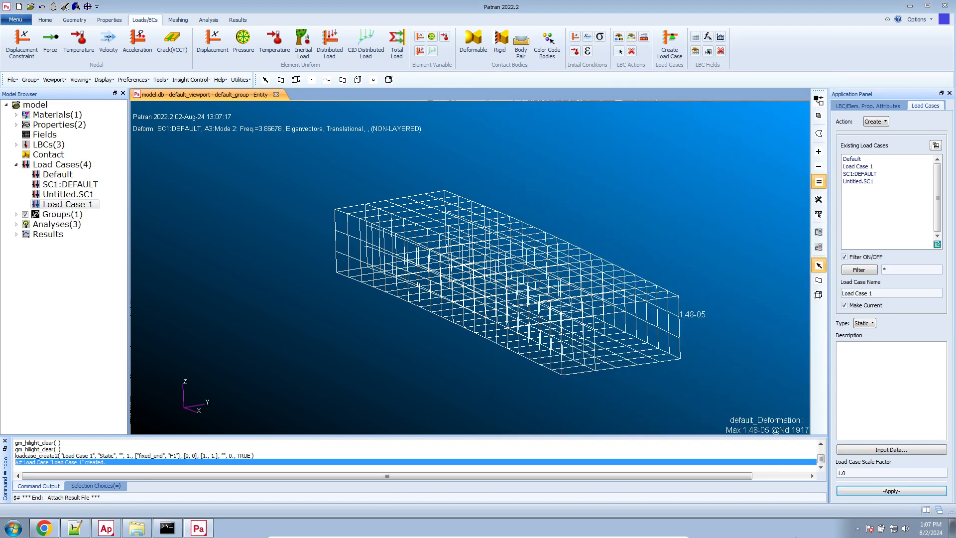
Create a static load case named Load Case 2 containing the fixed_end displacement and the force F2.
{"action": "double_click", "coordinate": [871, 293]}
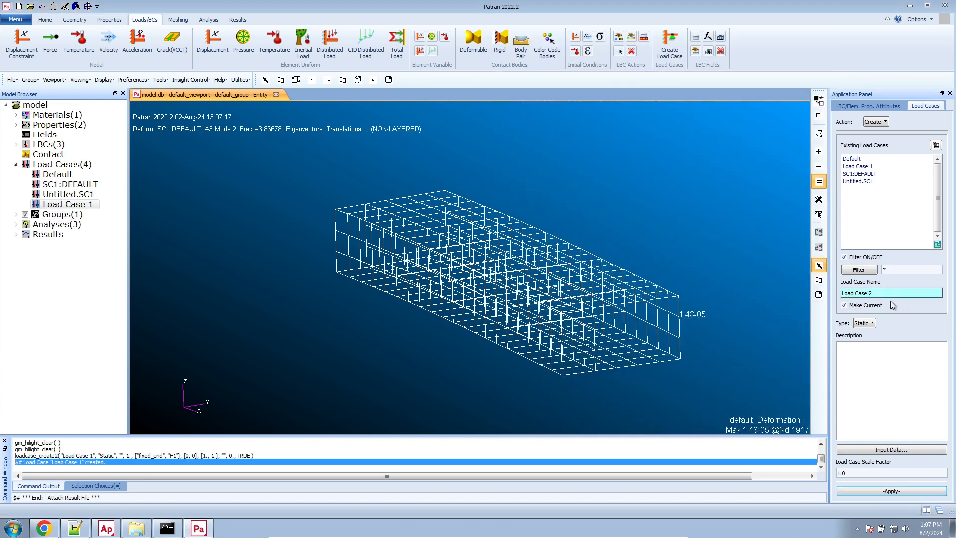
{"action": "left_click", "coordinate": [914, 451]}
{"action": "left_click", "coordinate": [554, 78]}
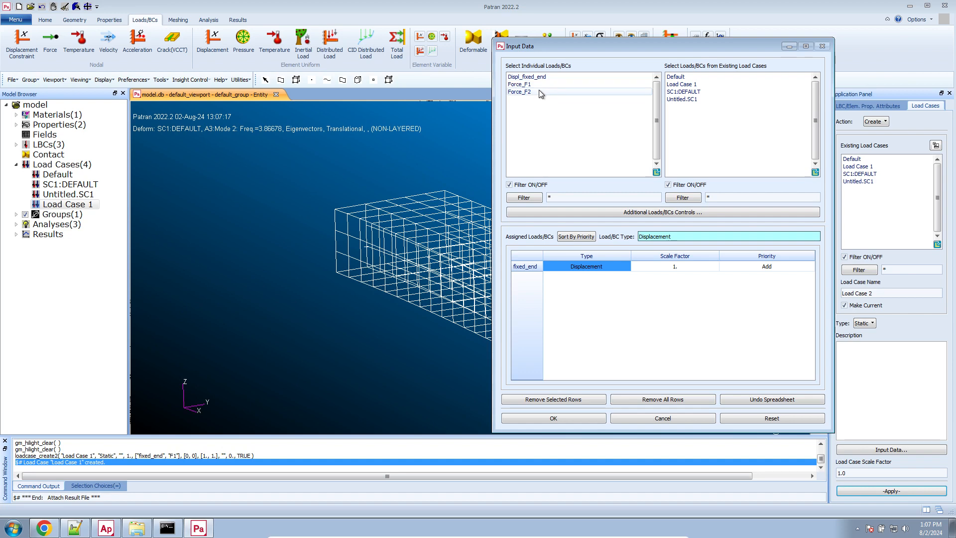
{"action": "left_click", "coordinate": [539, 91]}
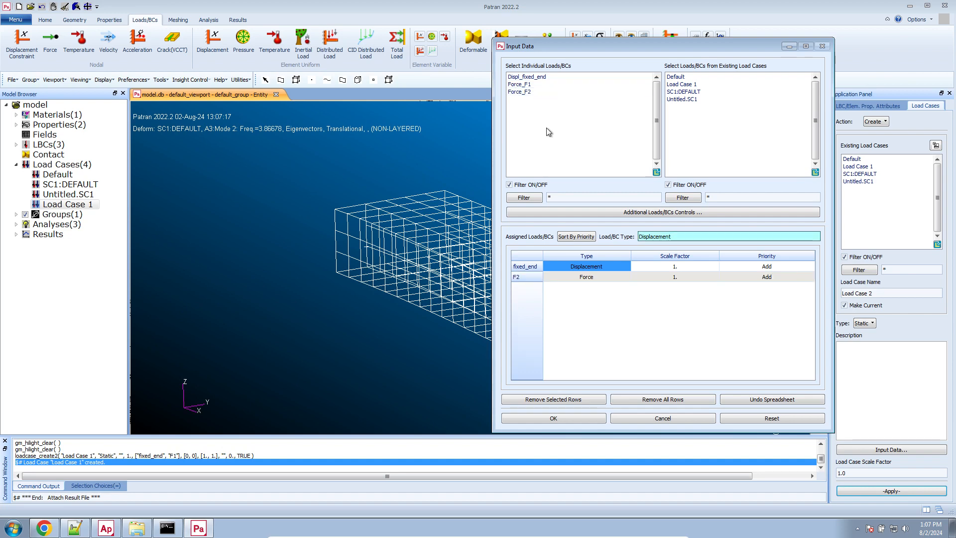
{"action": "left_click", "coordinate": [585, 416]}
{"action": "left_click", "coordinate": [882, 492]}
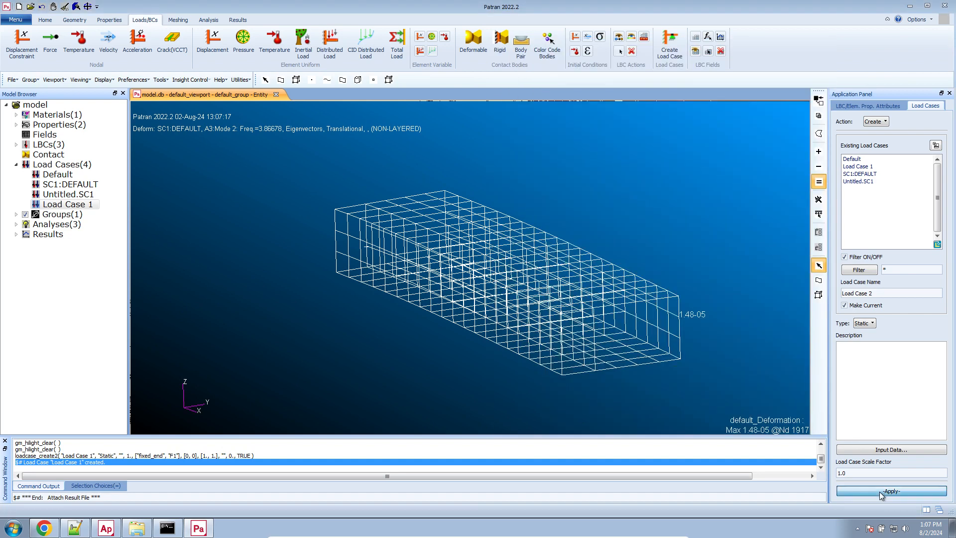
Return to the model_statics analysis setup and accept LINEAR STATIC as its solution type.
{"action": "left_click", "coordinate": [204, 22]}
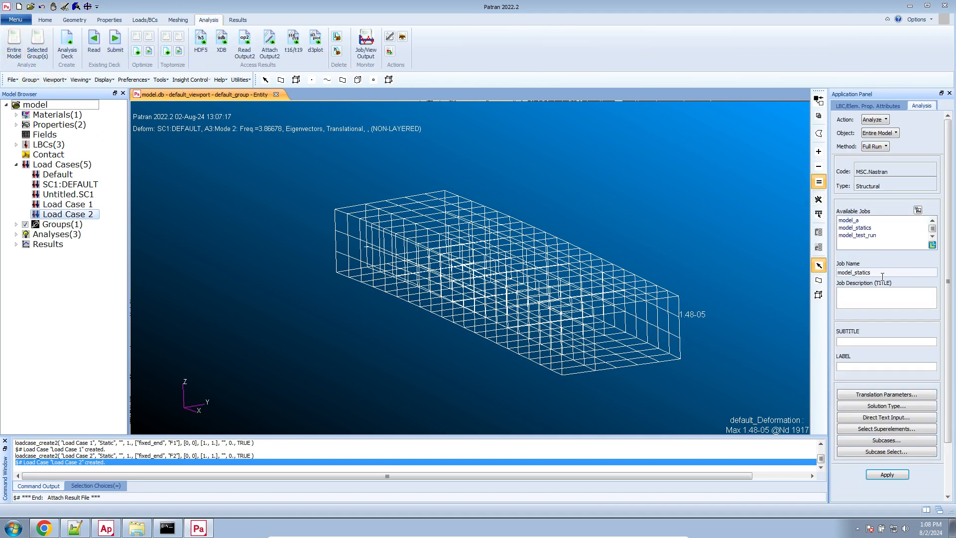
{"action": "left_click", "coordinate": [907, 408]}
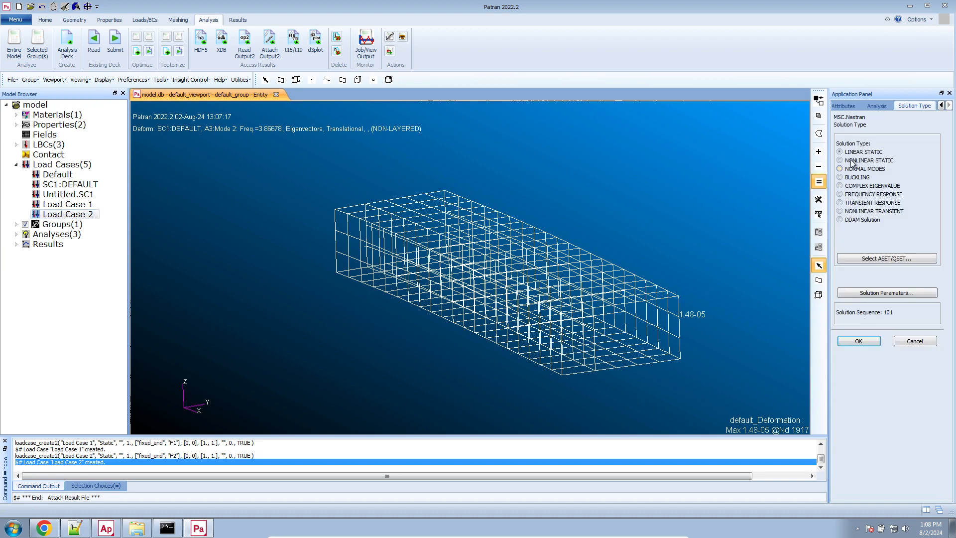
{"action": "left_click", "coordinate": [870, 343]}
Replace the Default subcase of the model_statics job with Load Case 1 and Load Case 2.
{"action": "left_click", "coordinate": [915, 394]}
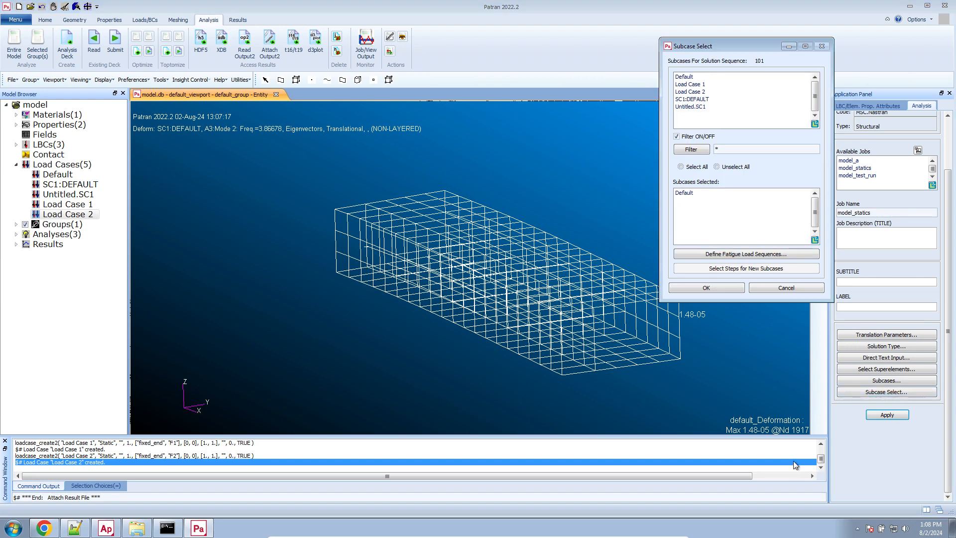
{"action": "left_click", "coordinate": [691, 194]}
{"action": "left_click", "coordinate": [697, 84]}
{"action": "left_click", "coordinate": [701, 92], "text": "shift"}
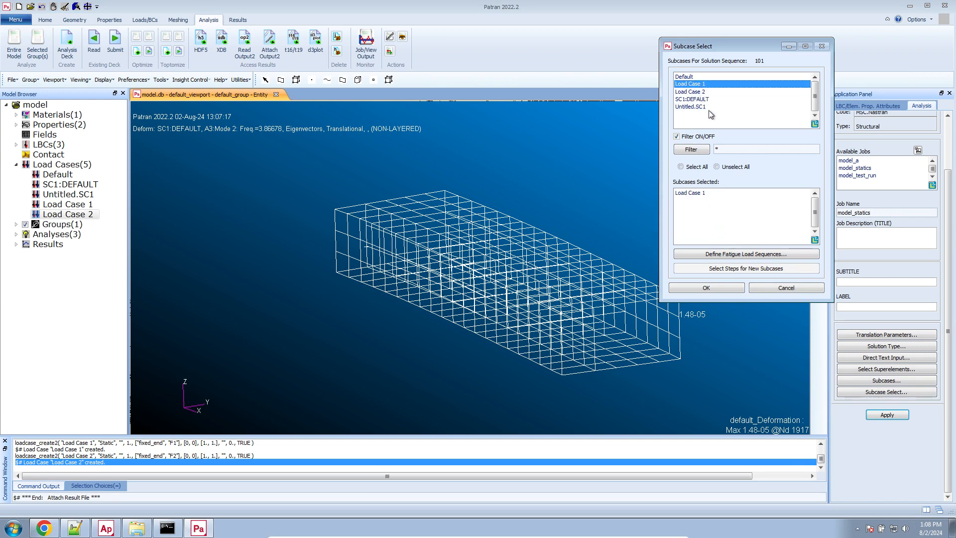
{"action": "left_click", "coordinate": [703, 92]}
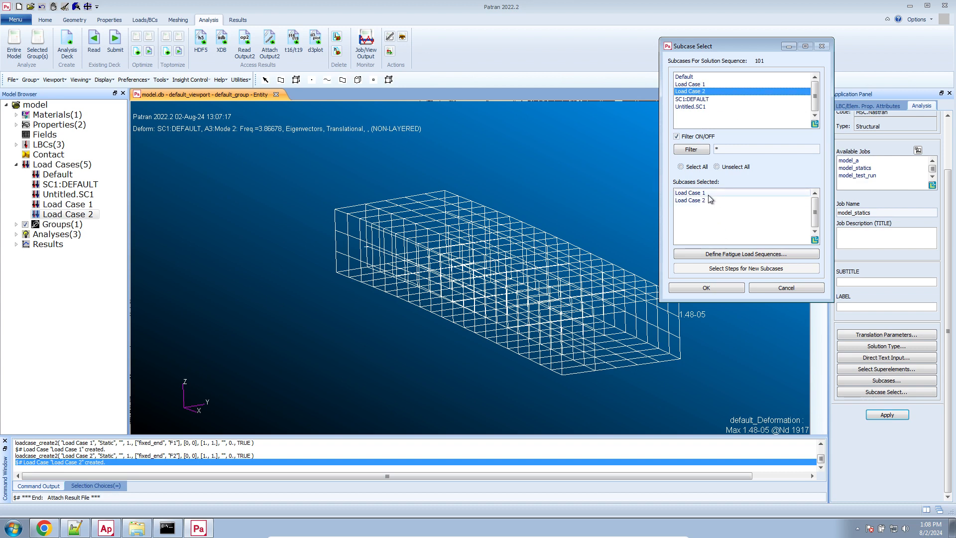
{"action": "left_click", "coordinate": [713, 288]}
Run the model_statics analysis, overwriting the existing job and permitting deletion of the previous analysis files.
{"action": "left_click", "coordinate": [889, 415]}
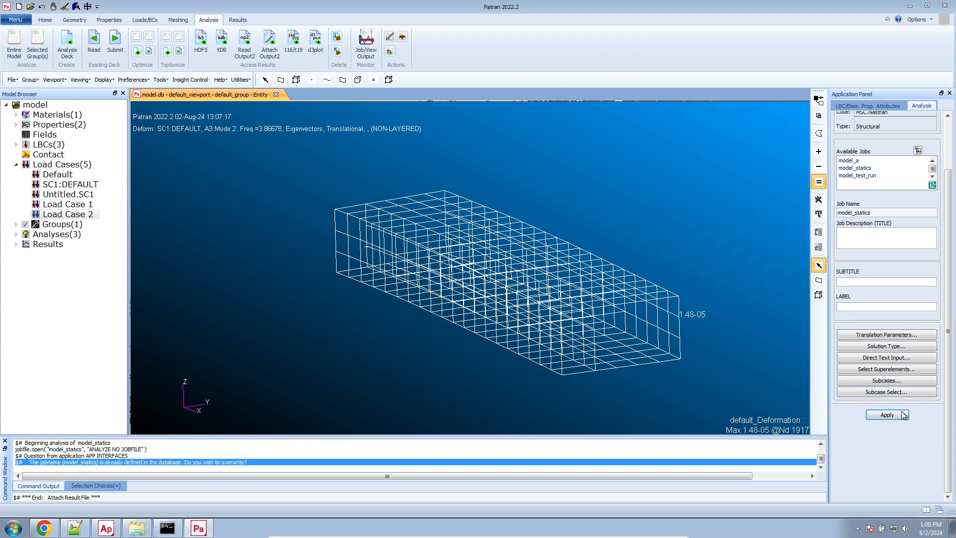
{"action": "left_click", "coordinate": [382, 300]}
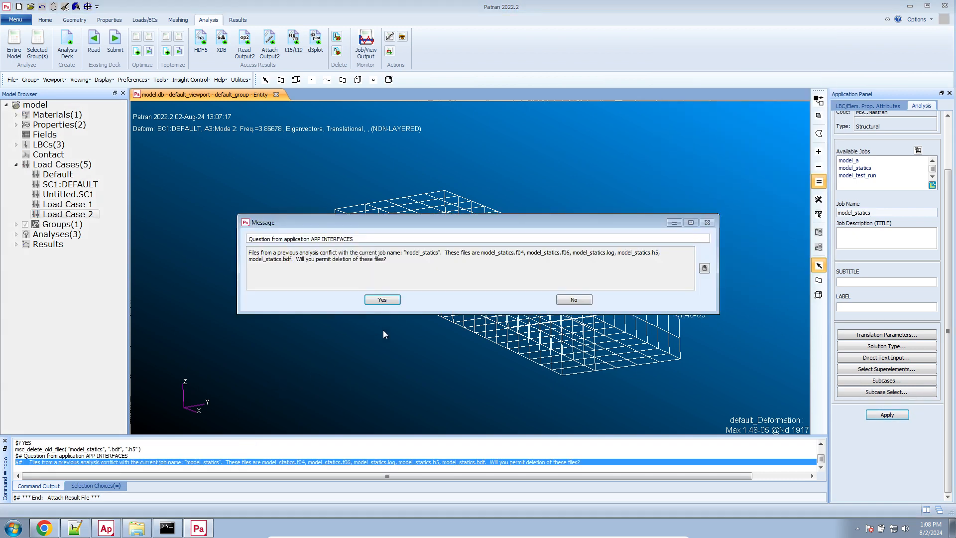
{"action": "left_click", "coordinate": [382, 300]}
Open model_statics.f06 from the pat_c folder in Notepad++ and search the whole document for "USER FATAL MESSAGE".
{"action": "left_click", "coordinate": [137, 528]}
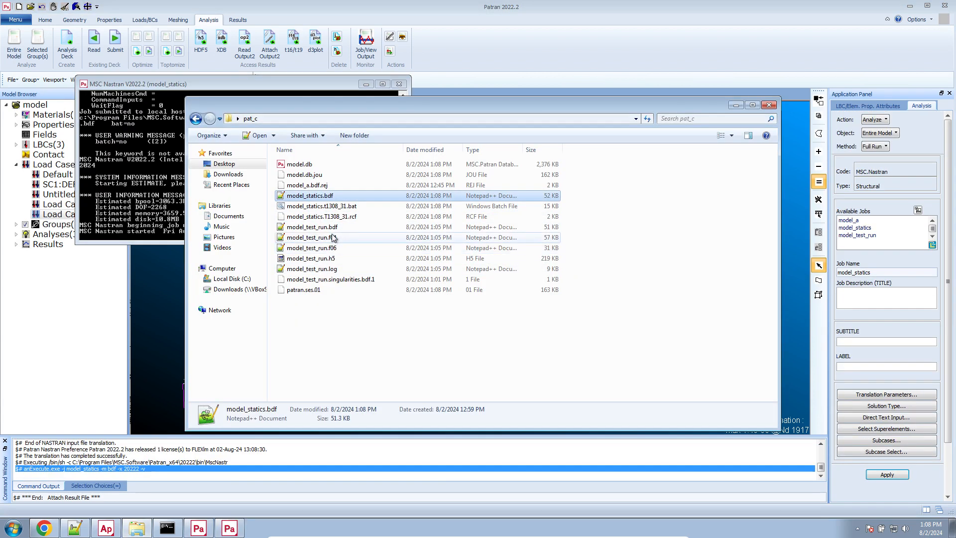
{"action": "double_click", "coordinate": [332, 217]}
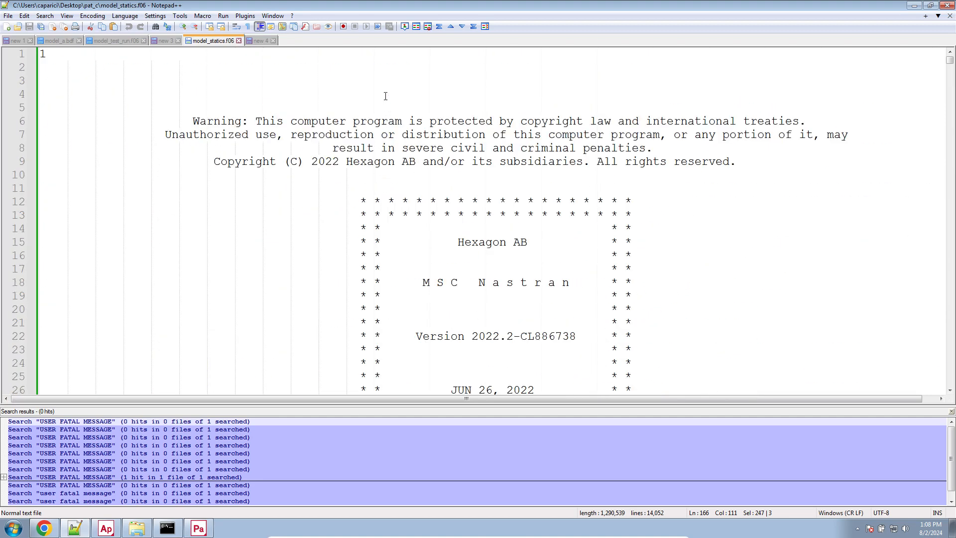
{"action": "left_click", "coordinate": [385, 96]}
{"action": "key", "text": "ctrl+f"}
{"action": "key", "text": "ctrl+h"}
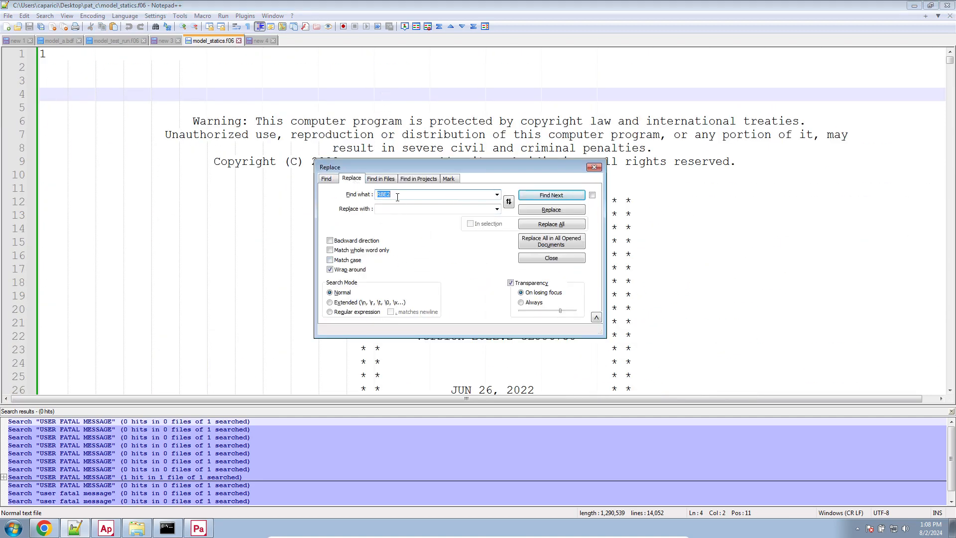
{"action": "left_click", "coordinate": [328, 179]}
{"action": "type", "text": "USER FATAL MESSAGE"}
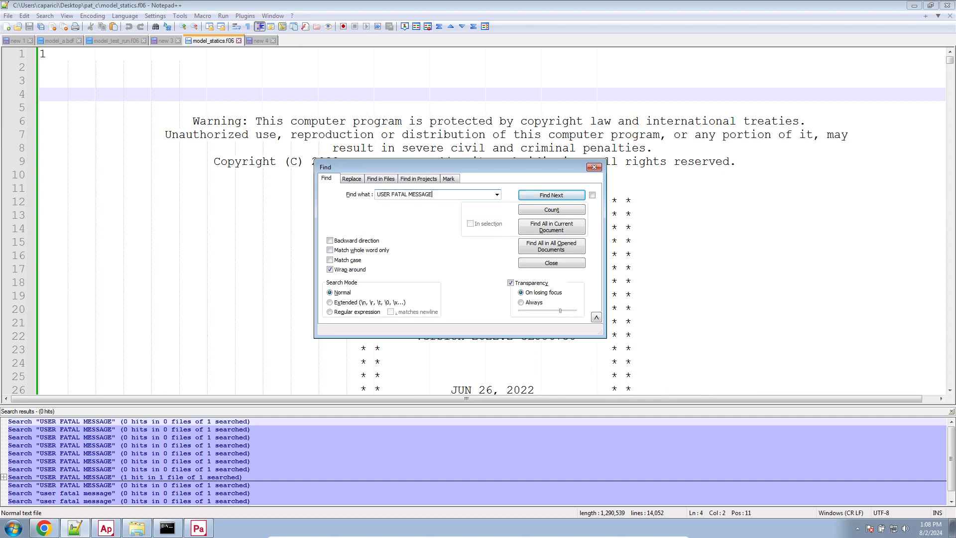
{"action": "left_click", "coordinate": [568, 227]}
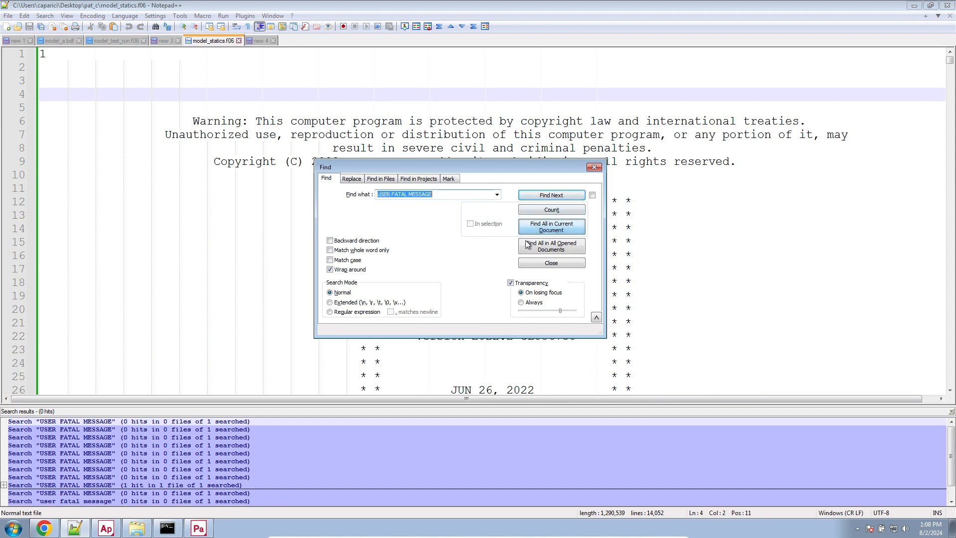
{"action": "left_click", "coordinate": [583, 227]}
{"action": "left_click", "coordinate": [582, 228]}
{"action": "left_click", "coordinate": [582, 227]}
Clear the old search results, check for the next occurrence of "USER FATAL MESSAGE", and close the search dialog.
{"action": "right_click", "coordinate": [256, 438]}
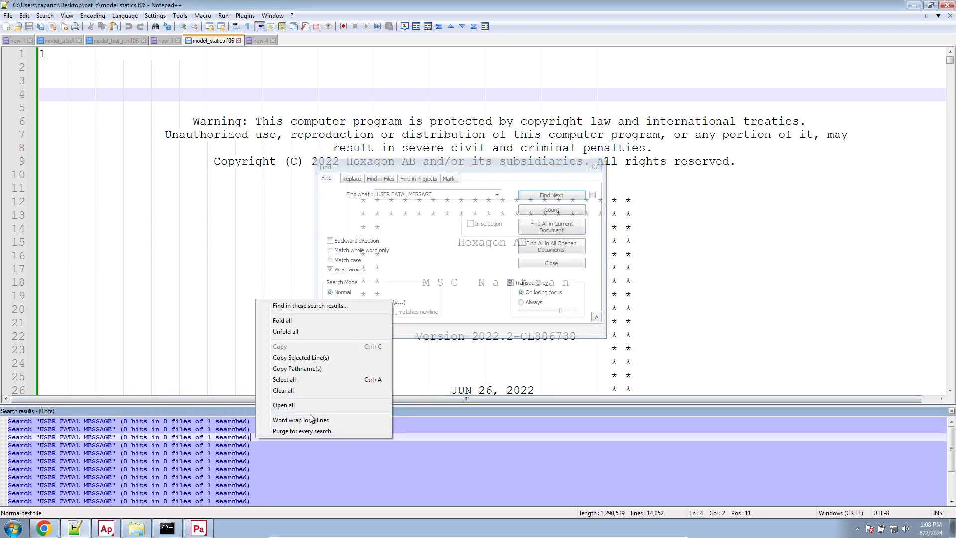
{"action": "left_click", "coordinate": [308, 391]}
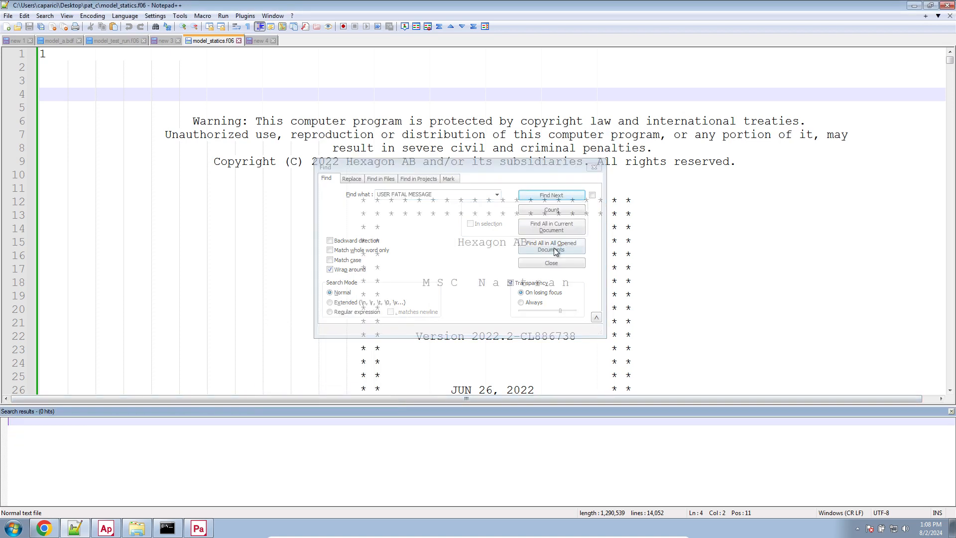
{"action": "left_click", "coordinate": [565, 196]}
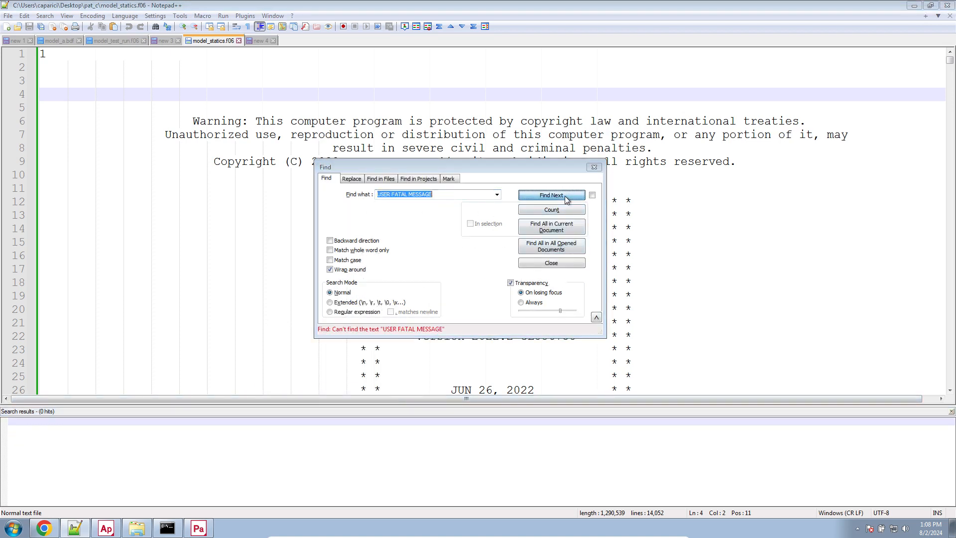
{"action": "left_click", "coordinate": [594, 168]}
Skim through the numerical results listed in model_statics.f06.
{"action": "left_click_drag", "start_coordinate": [950, 59], "coordinate": [951, 155]}
{"action": "scroll", "coordinate": [649, 242], "scroll_direction": "down", "scroll_amount": 10, "text": "ctrl"}
{"action": "left_click_drag", "start_coordinate": [362, 313], "coordinate": [25, 104]}
{"action": "scroll", "coordinate": [250, 233], "scroll_direction": "up", "scroll_amount": 15}
{"action": "scroll", "coordinate": [249, 232], "scroll_direction": "up", "scroll_amount": 10, "text": "ctrl"}
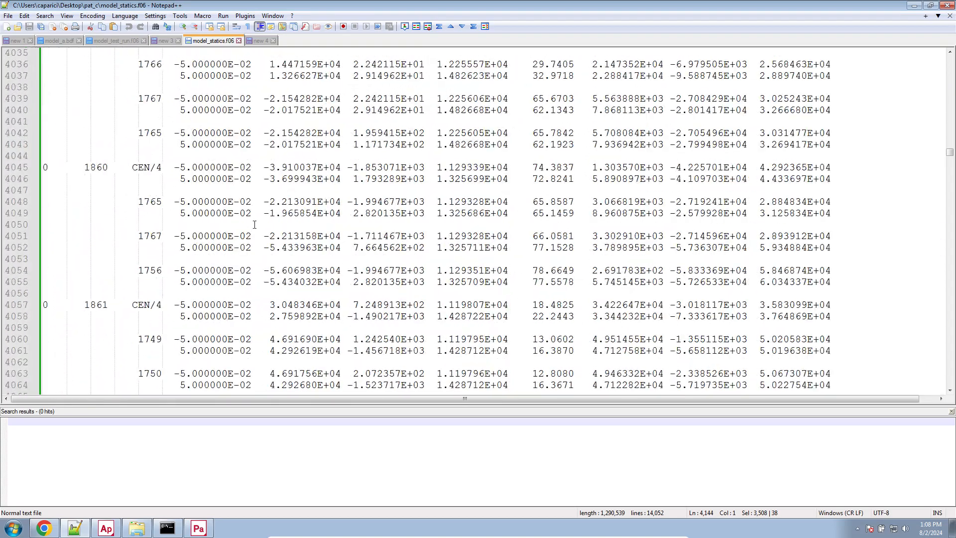
{"action": "scroll", "coordinate": [251, 221], "scroll_direction": "down", "scroll_amount": 4}
Switch back to Patran and attach the HDF5 result entities of the model_statics job.
{"action": "left_click", "coordinate": [202, 528]}
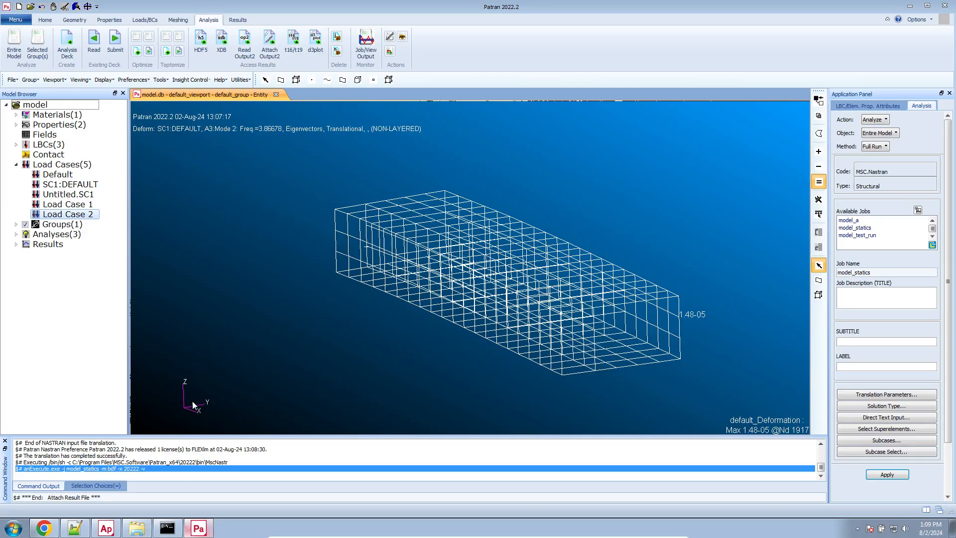
{"action": "left_click", "coordinate": [201, 40]}
{"action": "left_click", "coordinate": [887, 428]}
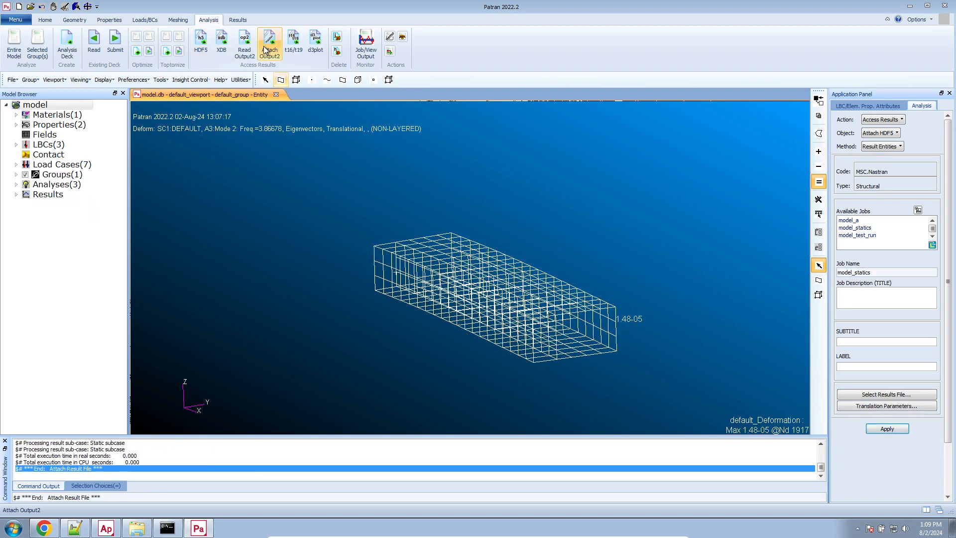
Detach the model_test_run.h5 result file from the model.
{"action": "left_click", "coordinate": [244, 21]}
{"action": "left_click", "coordinate": [29, 40]}
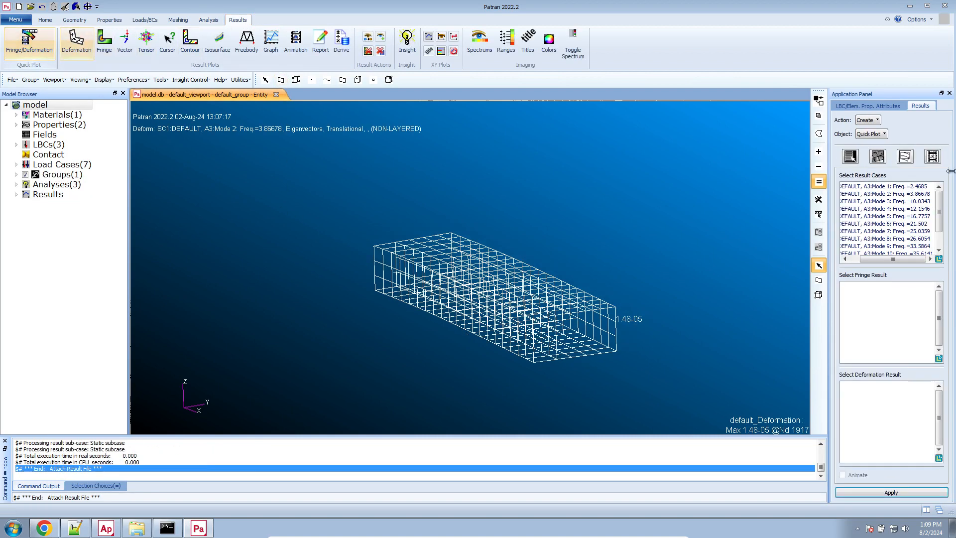
{"action": "left_click_drag", "start_coordinate": [894, 258], "coordinate": [906, 258]}
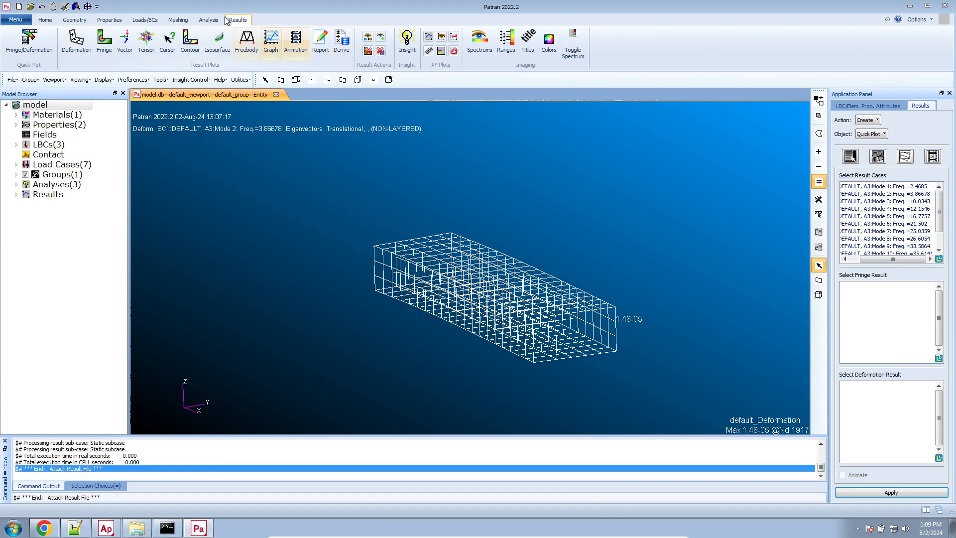
{"action": "left_click", "coordinate": [210, 20]}
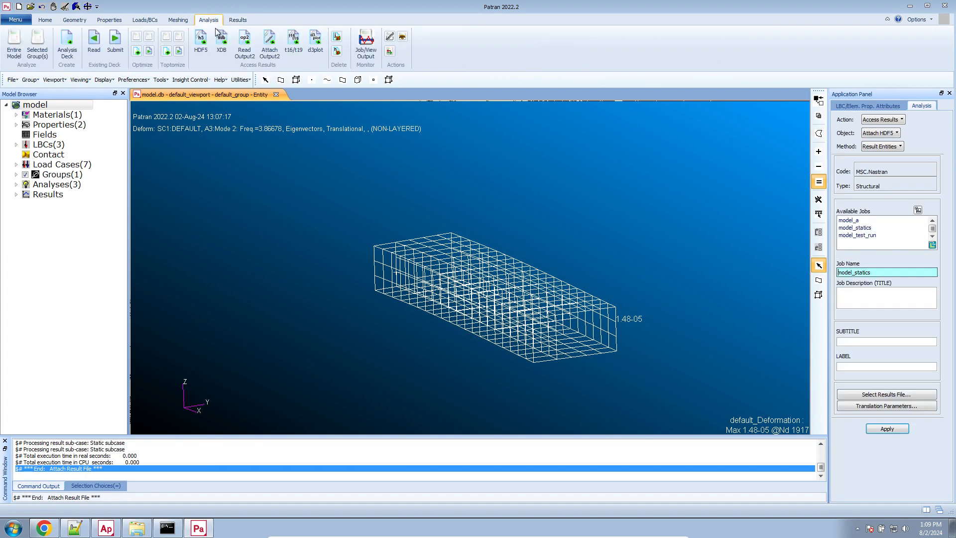
{"action": "left_click", "coordinate": [337, 51]}
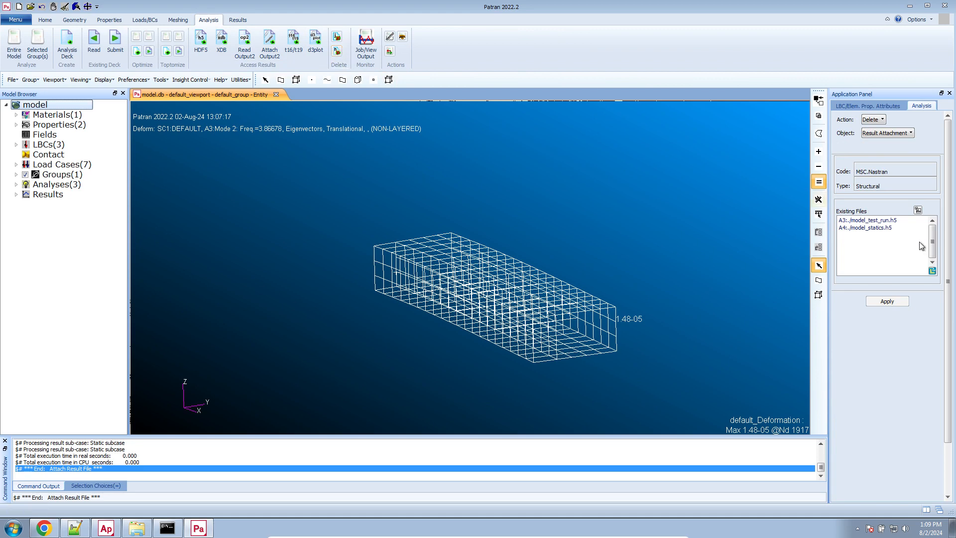
{"action": "left_click", "coordinate": [890, 221]}
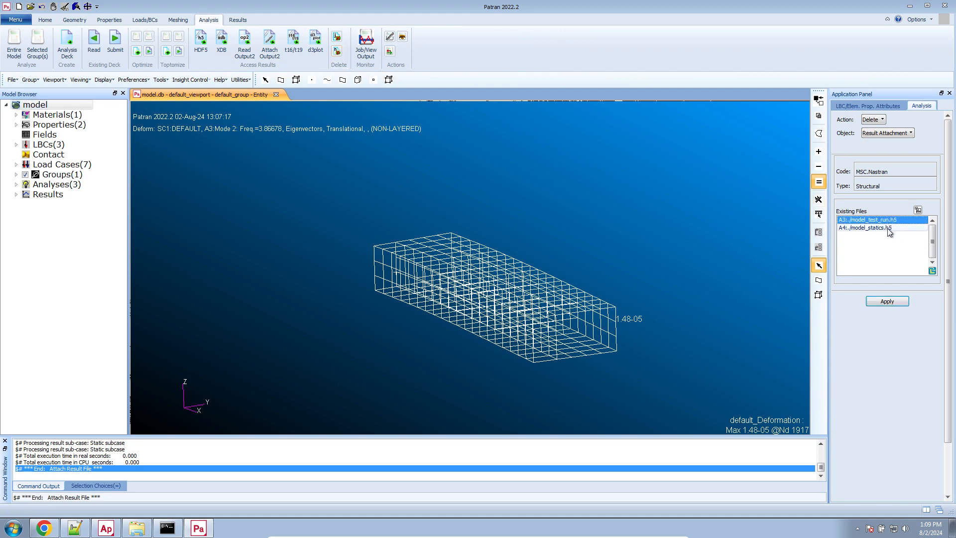
{"action": "left_click", "coordinate": [899, 301]}
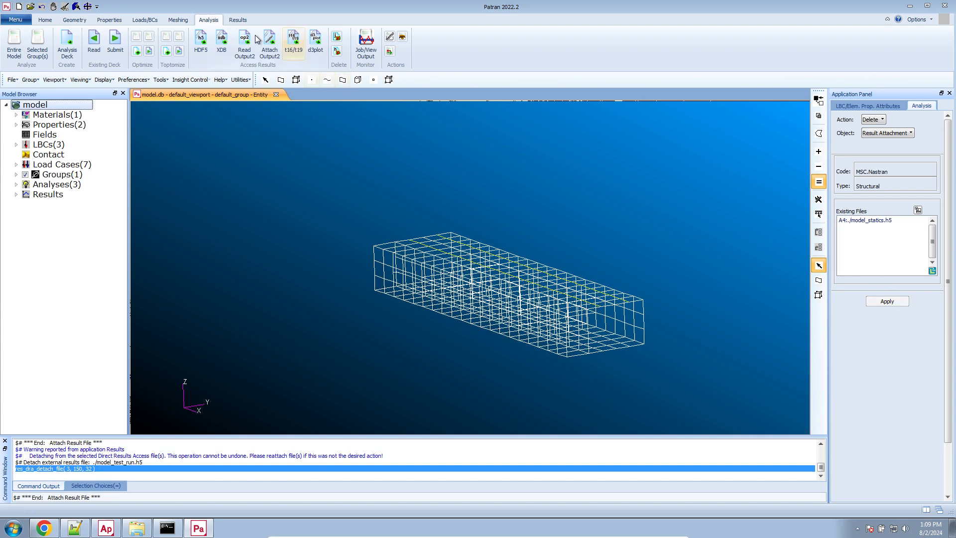
Plot the translational displacements of LOAD CASE 1 as a magnitude fringe with deformation and inspect the deformed box.
{"action": "left_click", "coordinate": [235, 23]}
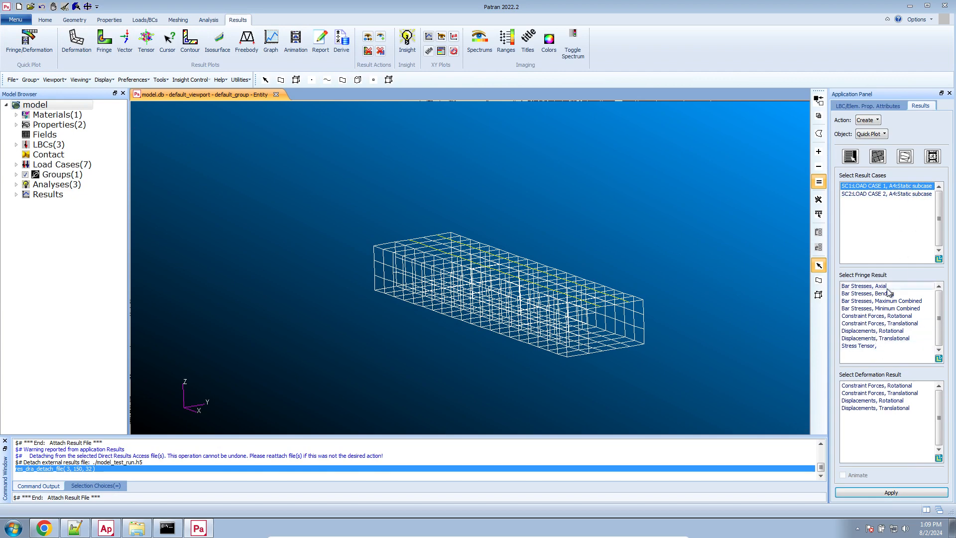
{"action": "left_click", "coordinate": [895, 338]}
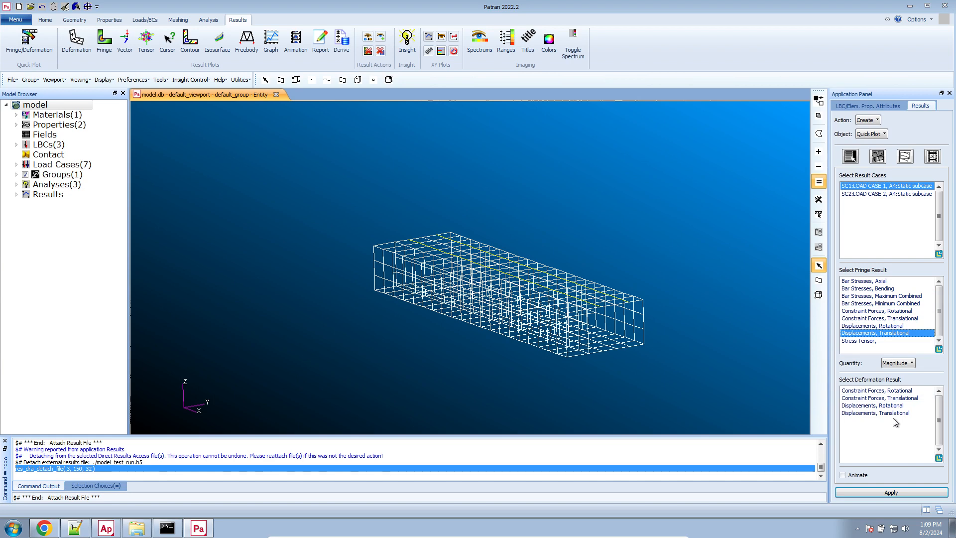
{"action": "left_click", "coordinate": [896, 413]}
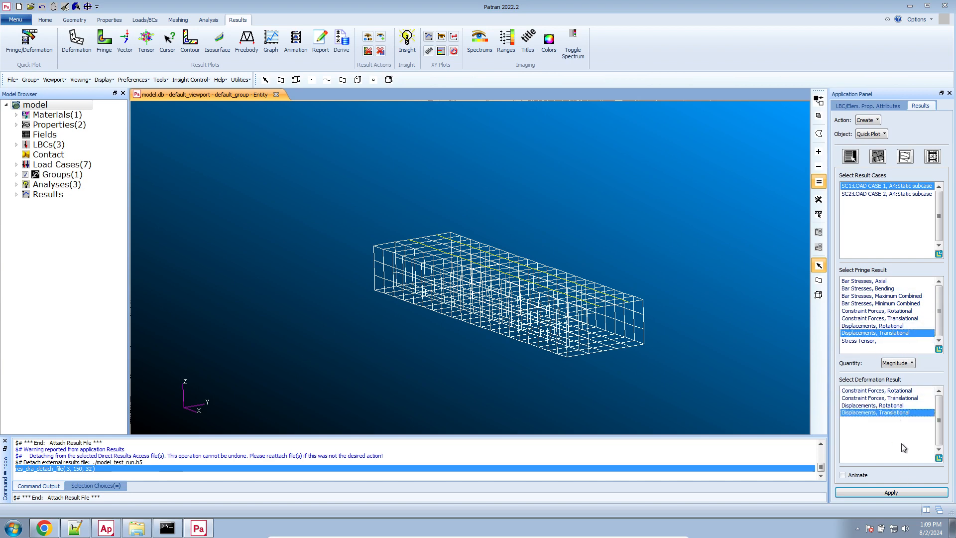
{"action": "left_click", "coordinate": [891, 493]}
{"action": "scroll", "coordinate": [540, 304], "scroll_direction": "up", "scroll_amount": 3}
{"action": "scroll", "coordinate": [590, 312], "scroll_direction": "up", "scroll_amount": 3}
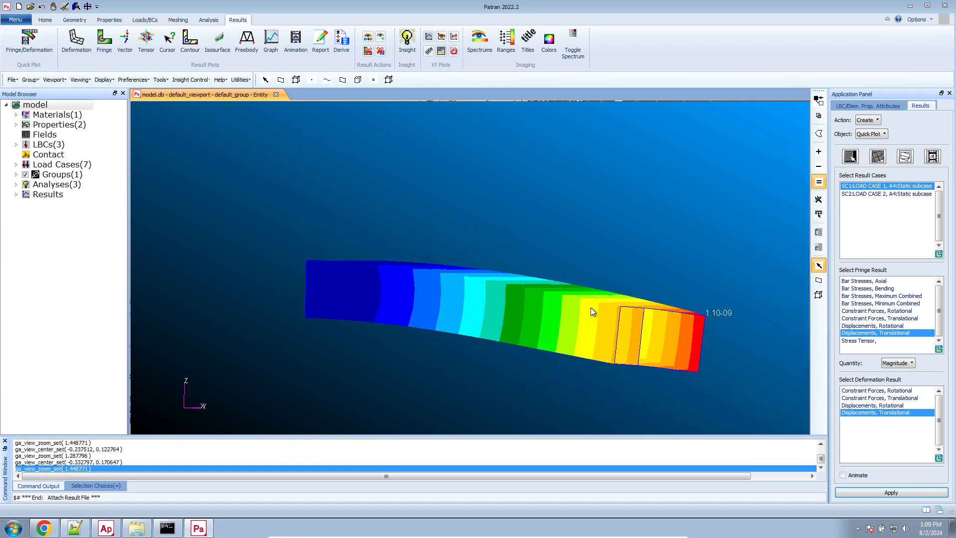
{"action": "middle_click_drag", "start_coordinate": [598, 375], "coordinate": [461, 260]}
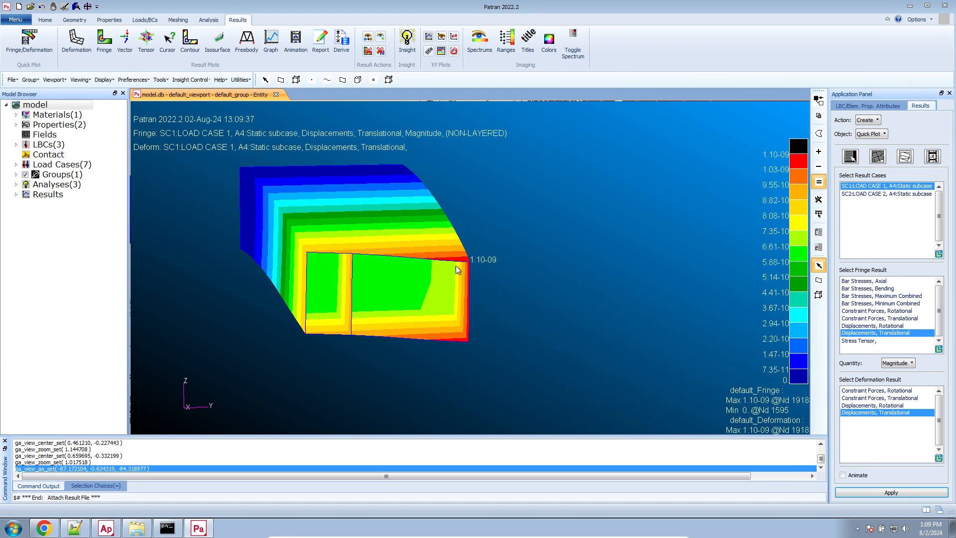
Plot the same translational displacement fringe and deformation for LOAD CASE 2 and inspect the deformed box from several angles.
{"action": "left_click", "coordinate": [891, 194]}
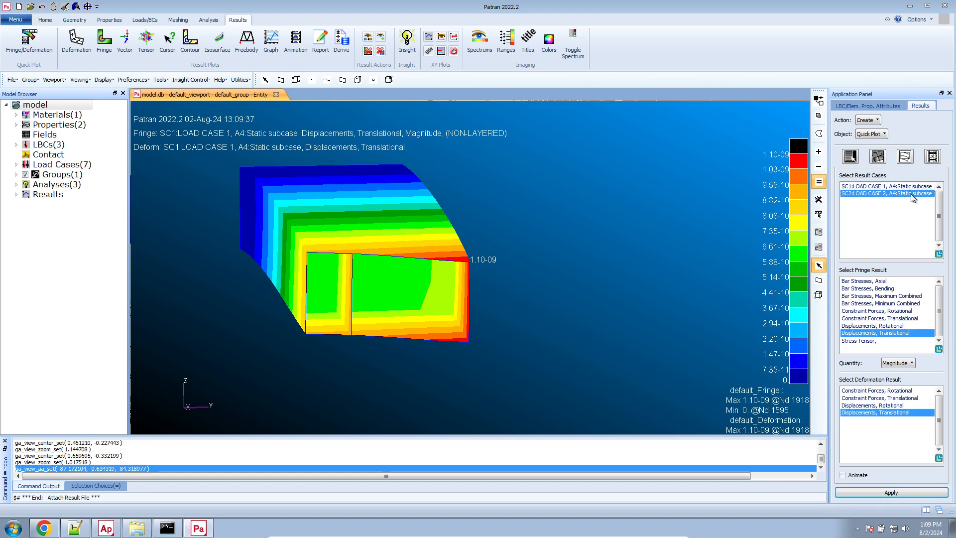
{"action": "left_click", "coordinate": [890, 493]}
{"action": "scroll", "coordinate": [369, 279], "scroll_direction": "down", "scroll_amount": 2}
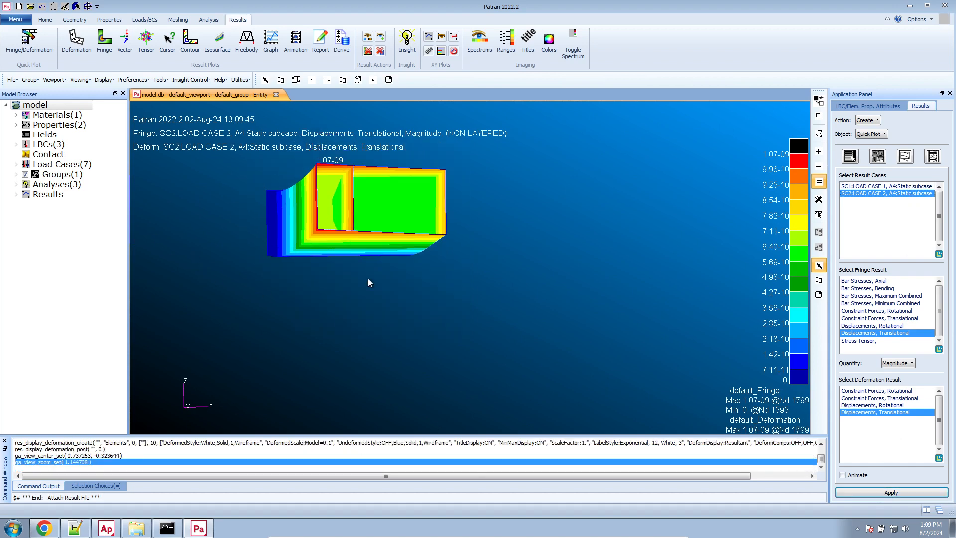
{"action": "scroll", "coordinate": [265, 177], "scroll_direction": "up", "scroll_amount": 2}
{"action": "scroll", "coordinate": [352, 252], "scroll_direction": "up", "scroll_amount": 1}
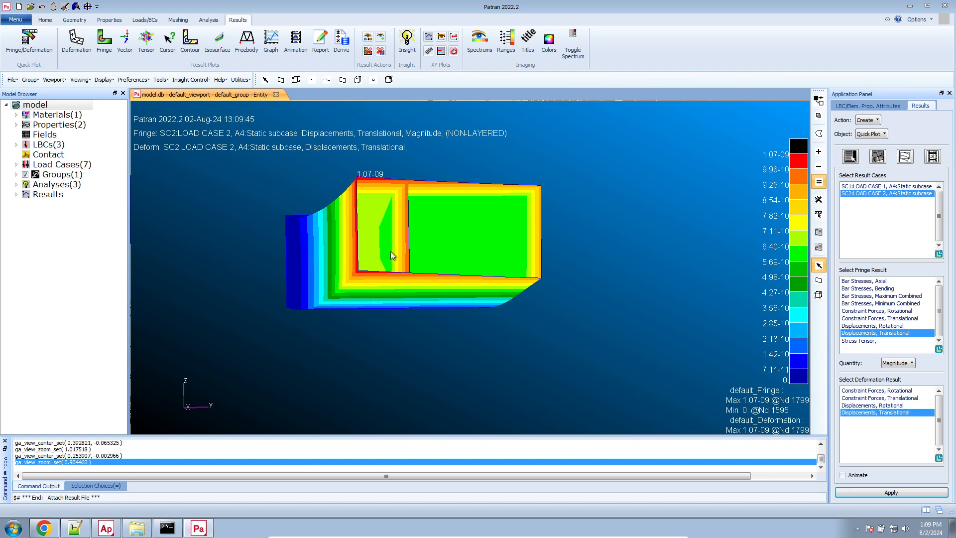
{"action": "middle_click_drag", "start_coordinate": [391, 251], "coordinate": [384, 233]}
{"action": "scroll", "coordinate": [433, 217], "scroll_direction": "down", "scroll_amount": 4}
{"action": "scroll", "coordinate": [434, 216], "scroll_direction": "up", "scroll_amount": 1}
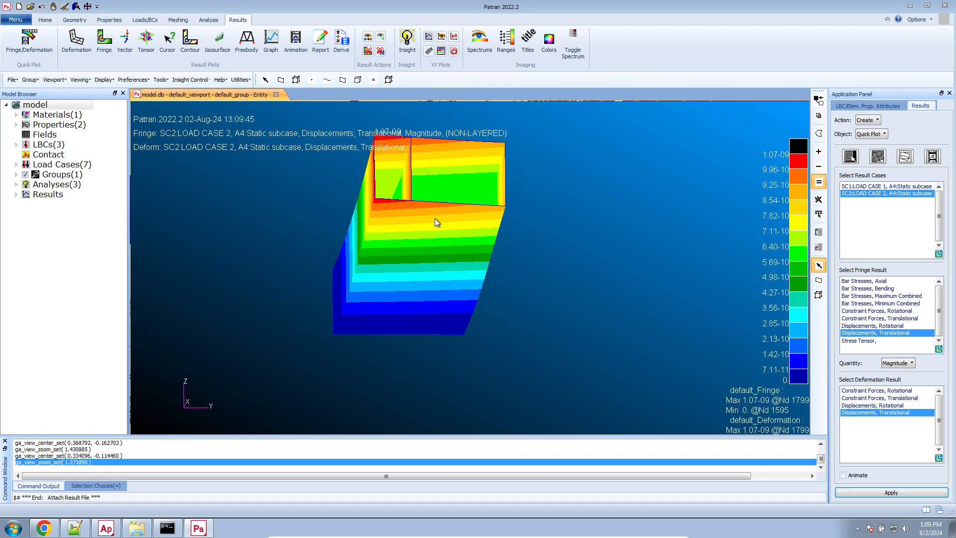
{"action": "middle_click_drag", "start_coordinate": [435, 218], "coordinate": [445, 238]}
Switch to Notepad++ and bring up the "new 1" workflow notes.
{"action": "left_click", "coordinate": [76, 527]}
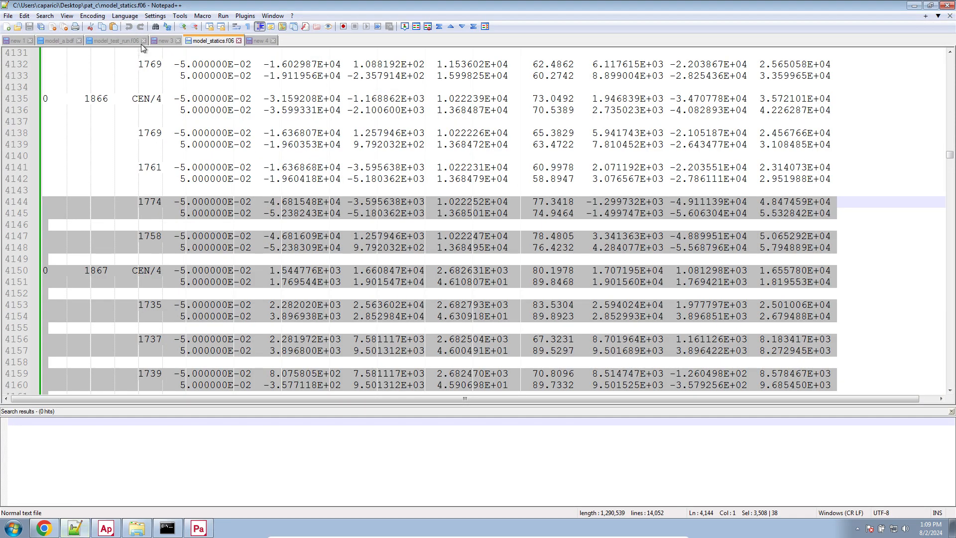
{"action": "left_click", "coordinate": [10, 43]}
{"action": "right_click", "coordinate": [9, 45]}
{"action": "mouse_move", "coordinate": [59, 61]}
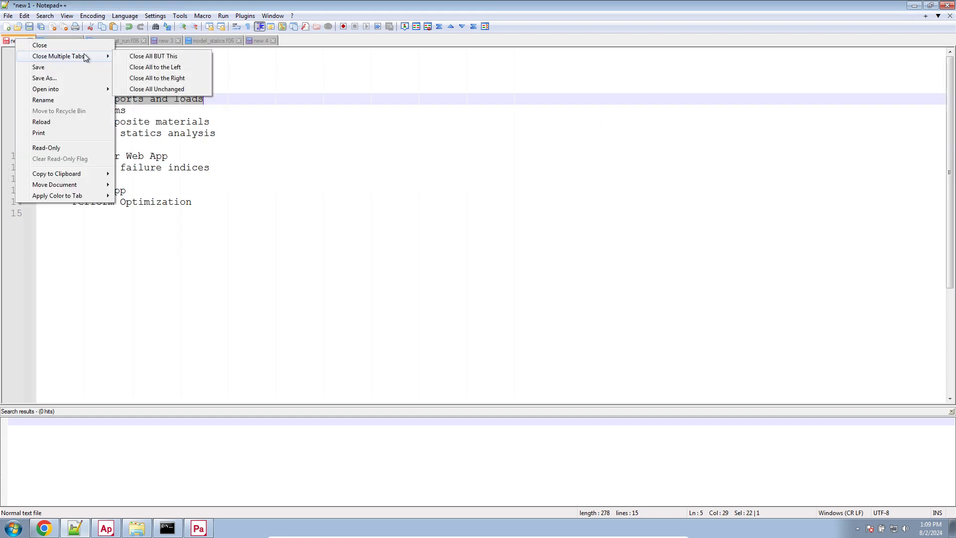
{"action": "left_click", "coordinate": [149, 79]}
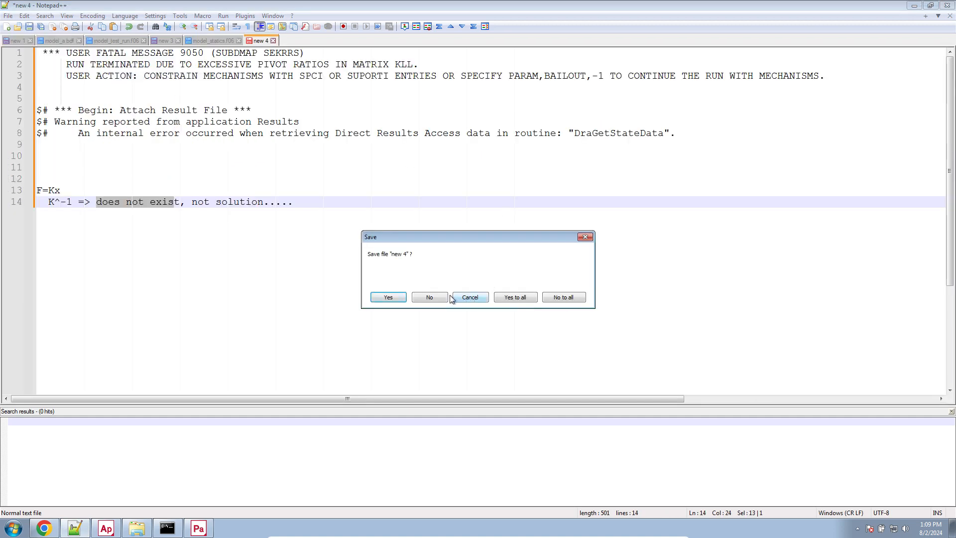
{"action": "left_click", "coordinate": [470, 298]}
Move the entire text of "new 4" to the end of "new 1", separated from the workflow list by a block of blank lines.
{"action": "left_click", "coordinate": [378, 280]}
{"action": "key", "text": "ctrl+a"}
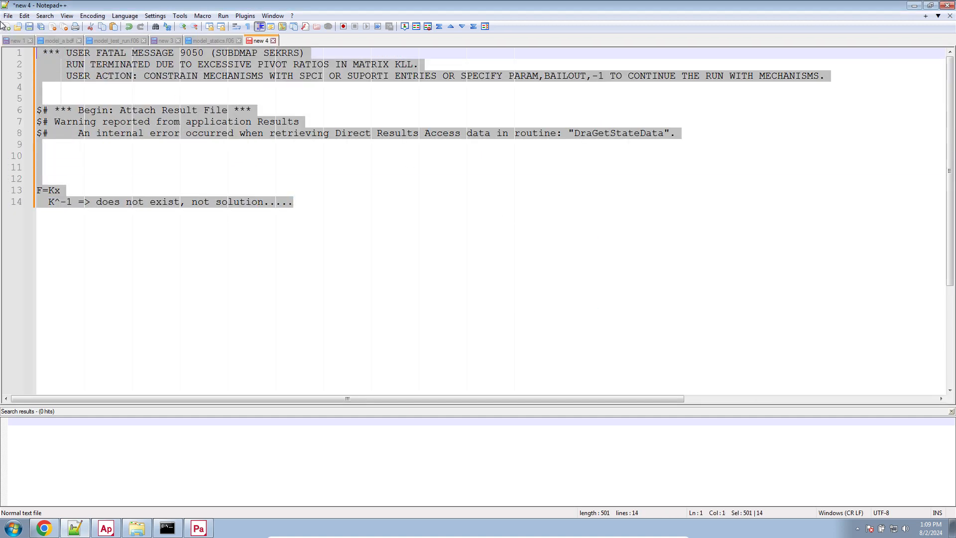
{"action": "key", "text": "Delete"}
{"action": "left_click", "coordinate": [17, 41]}
{"action": "left_click", "coordinate": [273, 243]}
{"action": "key", "text": "Return"}
{"action": "key", "text": "Return"}
{"action": "key", "text": "Return"}
{"action": "key", "text": "Return"}
{"action": "key", "text": "Return"}
{"action": "key", "text": "Return"}
{"action": "key", "text": "Return"}
{"action": "key", "text": "Return"}
{"action": "key", "text": "Return"}
{"action": "key", "text": "Return"}
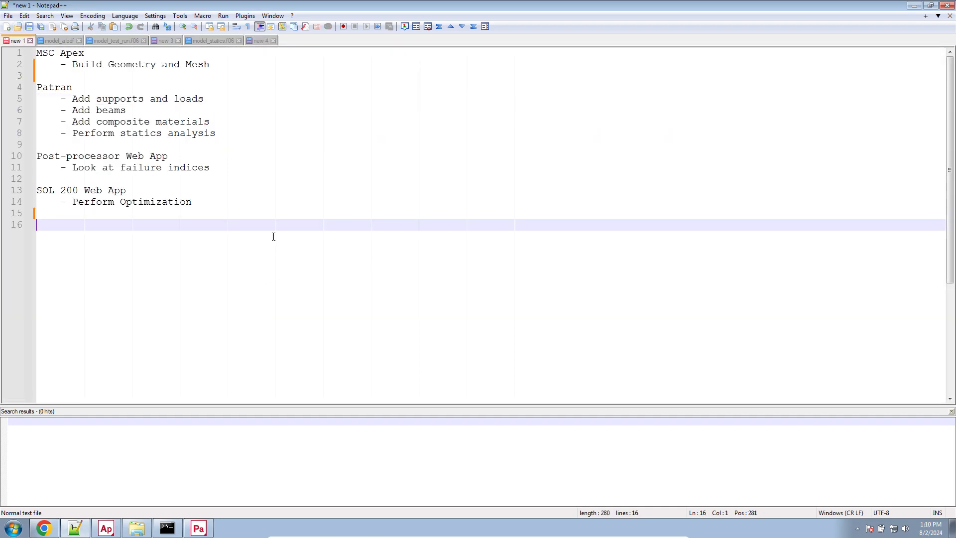
{"action": "key", "text": "ctrl+v"}
{"action": "scroll", "coordinate": [366, 230], "scroll_direction": "up", "scroll_amount": 6}
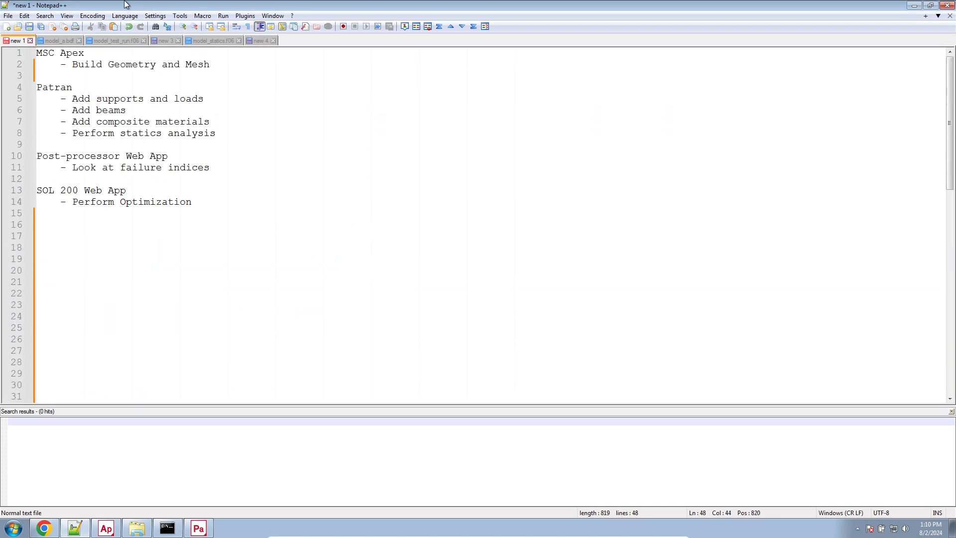
Close all documents to the right of "new 1" without saving "new 4".
{"action": "right_click", "coordinate": [17, 40]}
{"action": "mouse_move", "coordinate": [60, 56]}
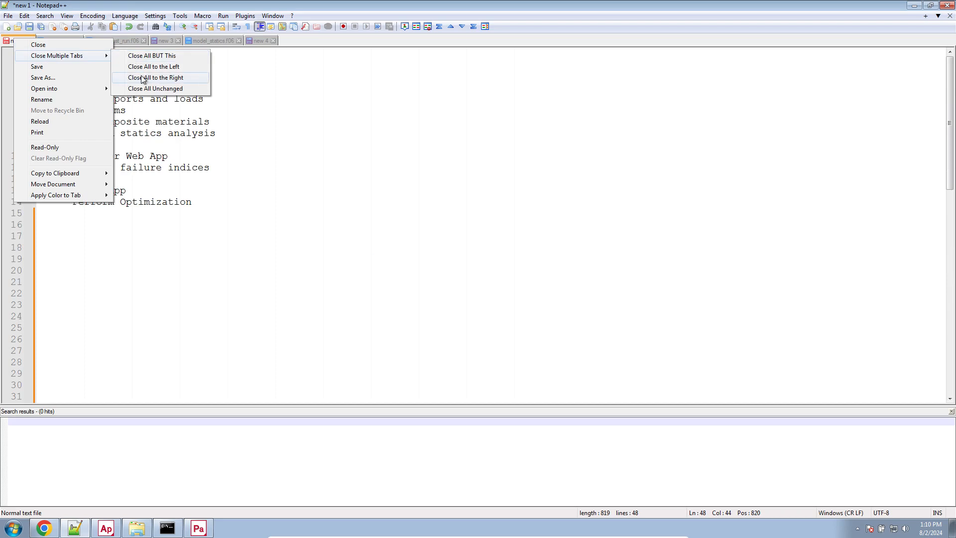
{"action": "left_click", "coordinate": [165, 79]}
{"action": "left_click", "coordinate": [442, 297]}
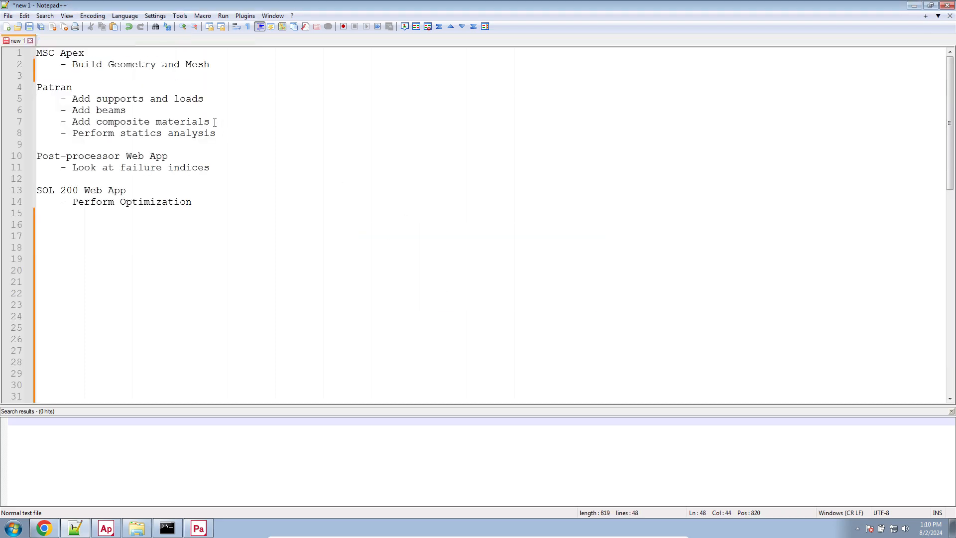
Enlarge the text and extend the "MSC Apex" heading to "MSC Apex or CAD".
{"action": "scroll", "coordinate": [182, 77], "scroll_direction": "up", "scroll_amount": 6, "text": "ctrl"}
{"action": "left_click_drag", "start_coordinate": [170, 97], "coordinate": [29, 43]}
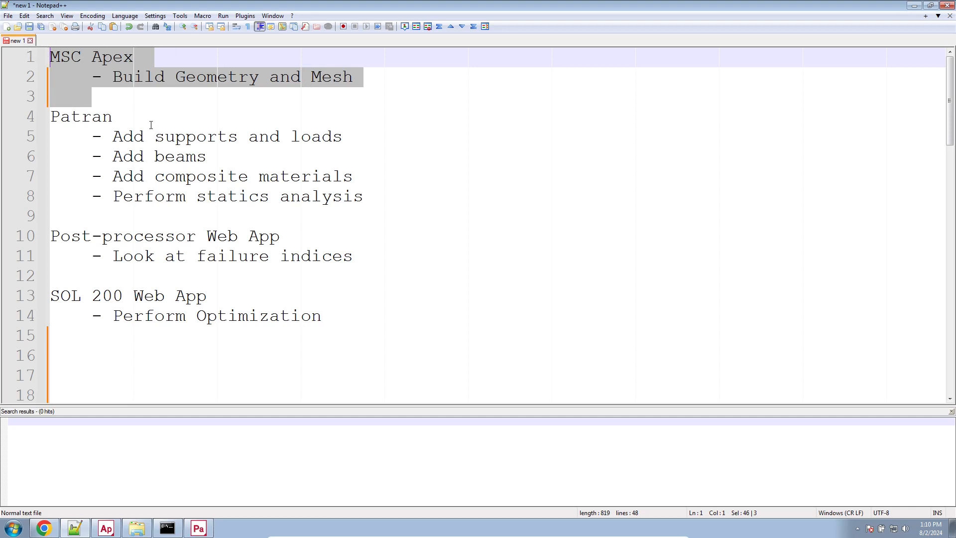
{"action": "left_click", "coordinate": [150, 91]}
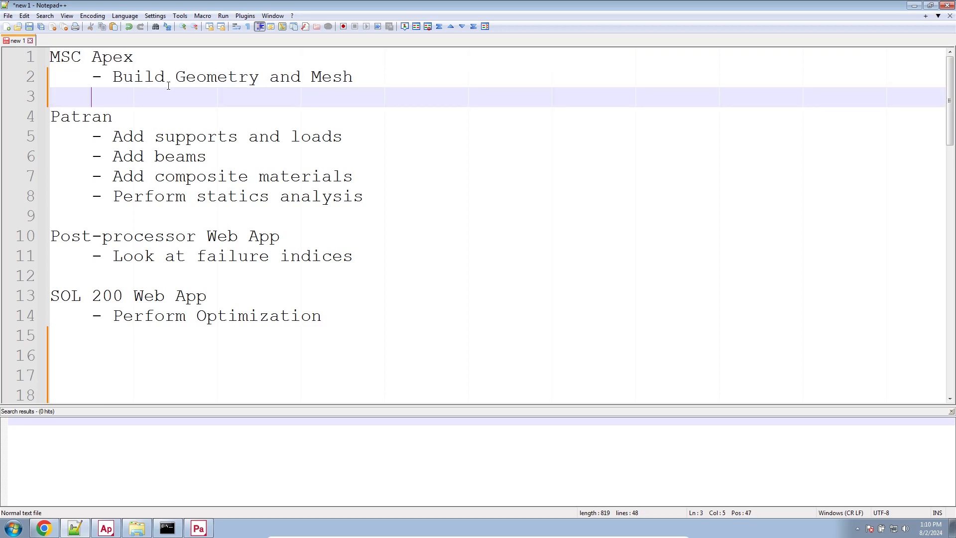
{"action": "left_click", "coordinate": [179, 57]}
{"action": "type", "text": "-"}
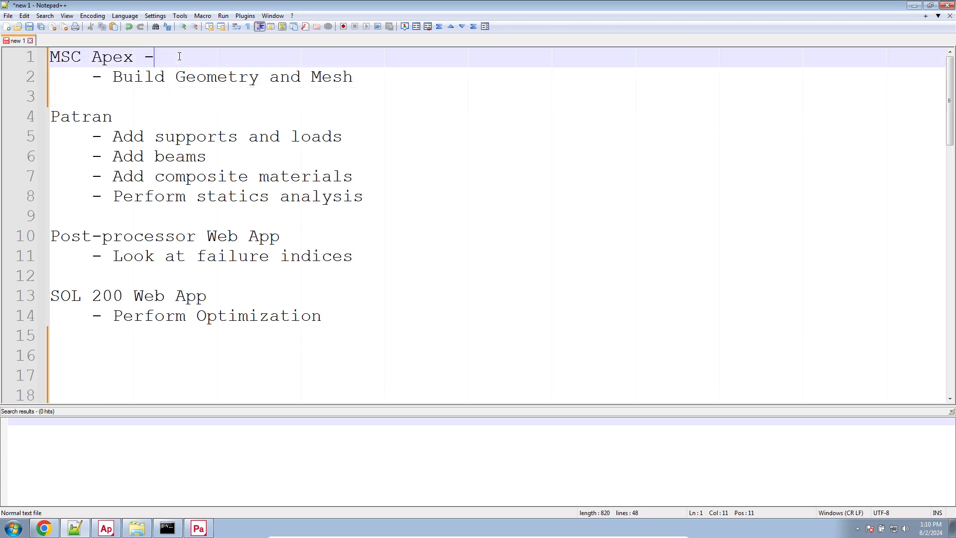
{"action": "key", "text": "BackSpace"}
{"action": "key", "text": "BackSpace"}
{"action": "type", "text": "or CAD"}
{"action": "left_click", "coordinate": [208, 93]}
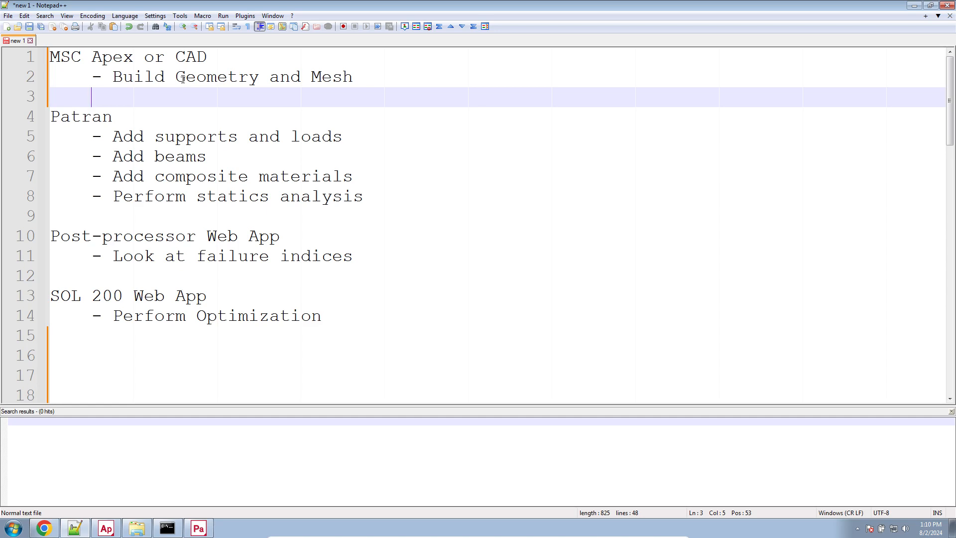
Highlight the "MSC Apex or CAD" section, glance at the displacement plot in Patran, and return to the notes.
{"action": "left_click_drag", "start_coordinate": [111, 88], "coordinate": [52, 59]}
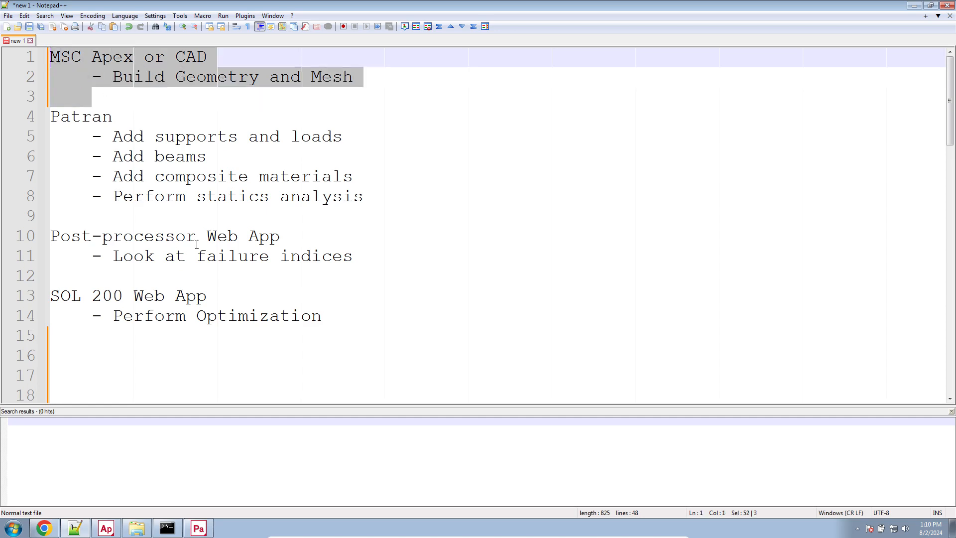
{"action": "left_click", "coordinate": [200, 529]}
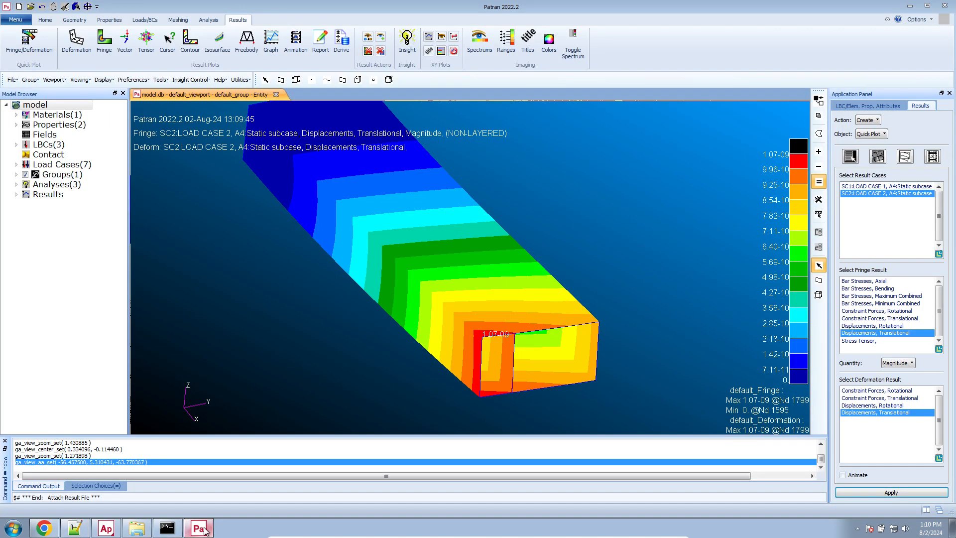
{"action": "left_click", "coordinate": [199, 529]}
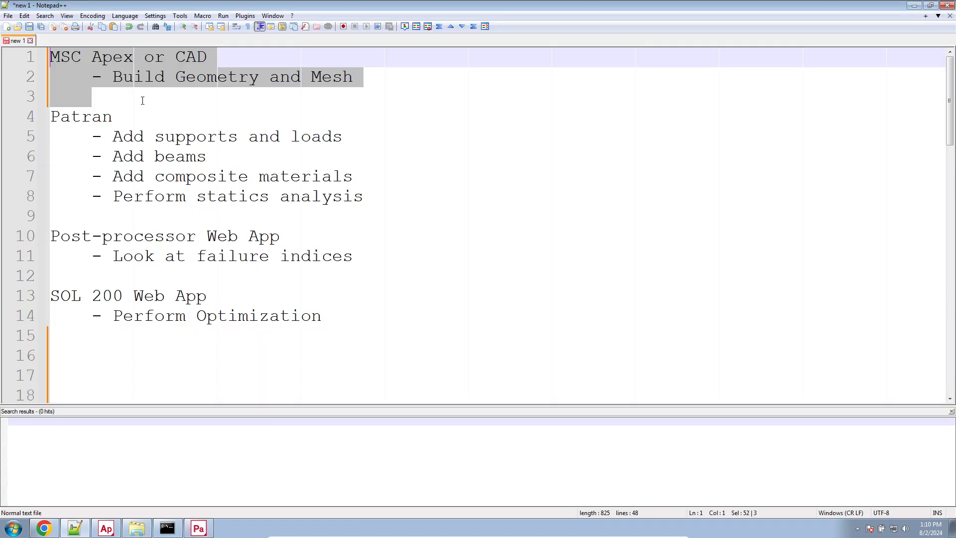
Remove the leading indentation from the blank line below "Build Geometry and Mesh".
{"action": "left_click", "coordinate": [142, 94]}
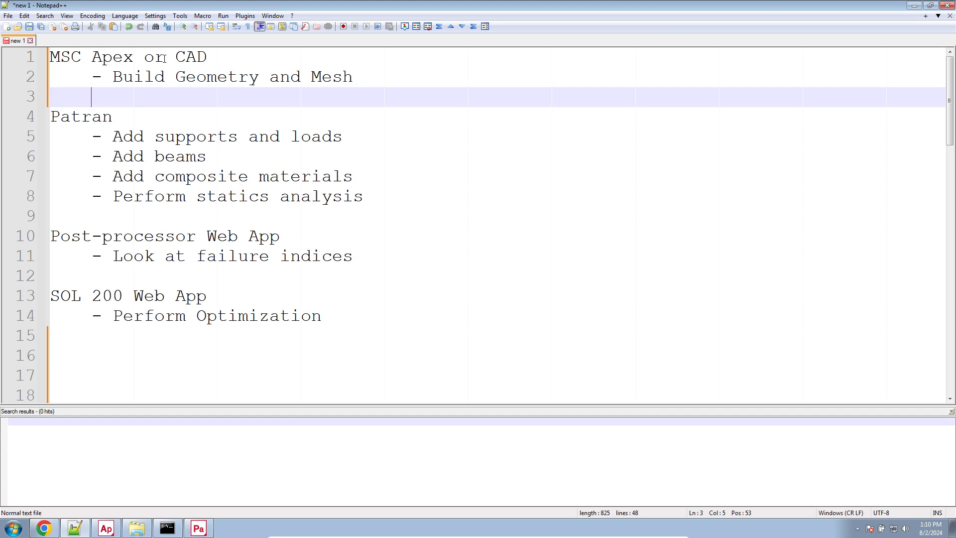
{"action": "left_click_drag", "start_coordinate": [178, 52], "coordinate": [233, 62]}
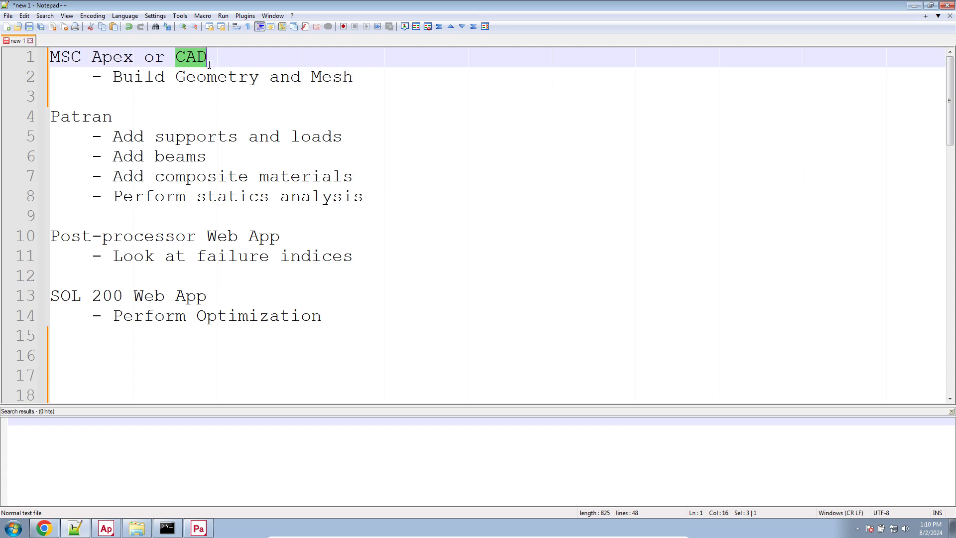
{"action": "left_click", "coordinate": [205, 94]}
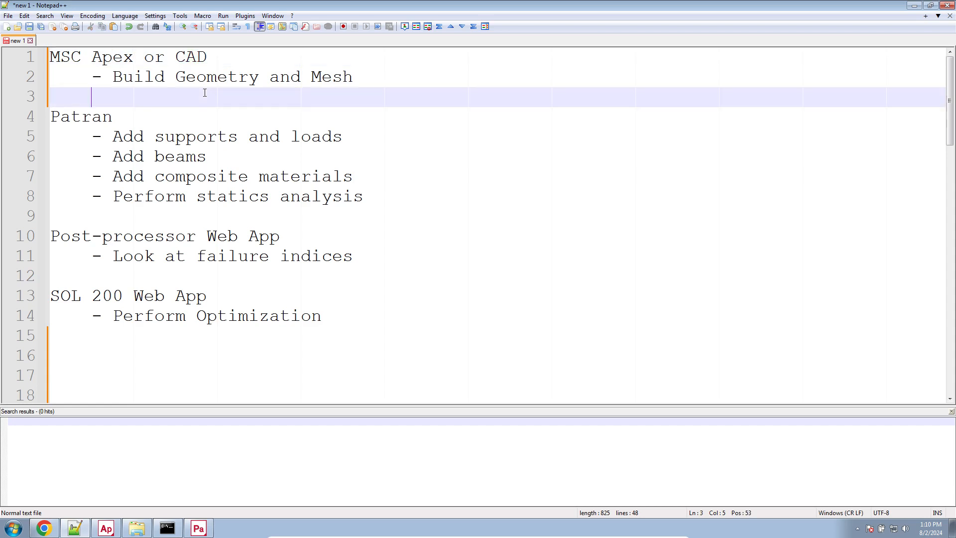
{"action": "left_click_drag", "start_coordinate": [205, 94], "coordinate": [51, 98]}
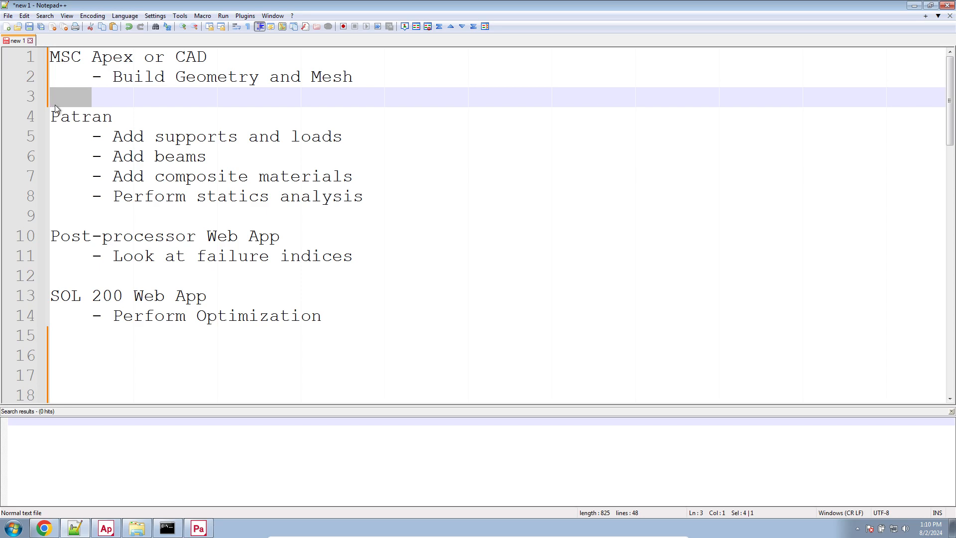
{"action": "key", "text": "BackSpace"}
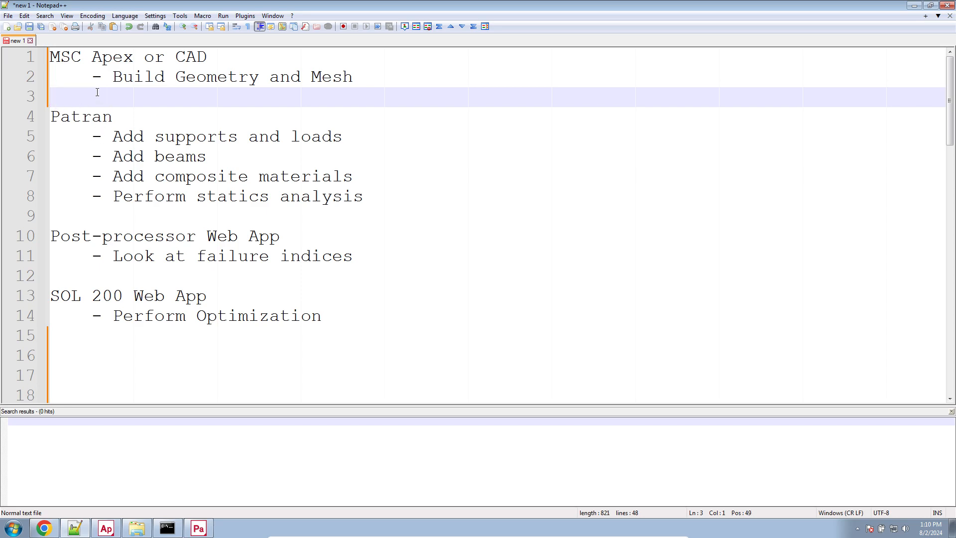
Add the bullet "- meters, kg, N" under "Build Geometry and Mesh", followed by an unindented blank line before "Patran".
{"action": "left_click_drag", "start_coordinate": [159, 207], "coordinate": [50, 117]}
{"action": "left_click", "coordinate": [168, 97]}
{"action": "type", "text": "meters, kg, "}
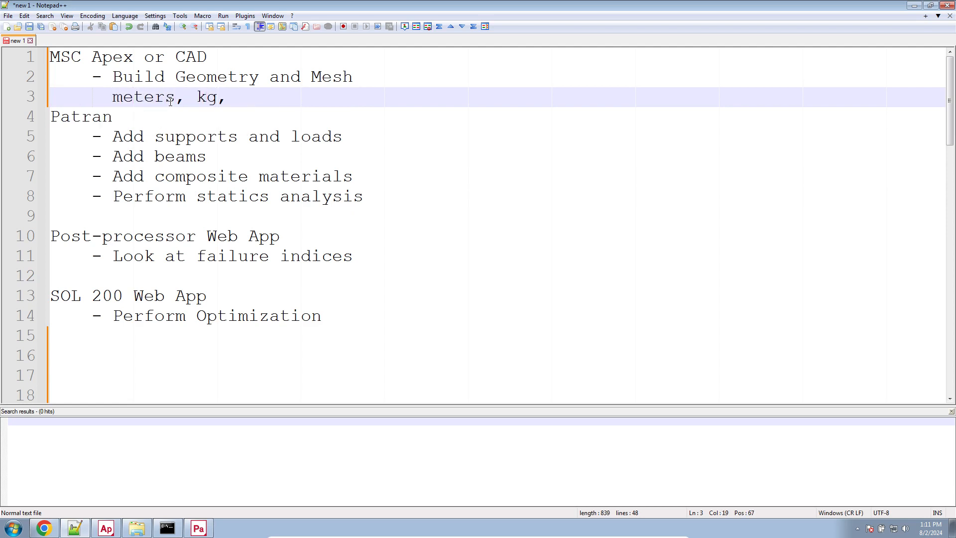
{"action": "type", "text": "N"}
{"action": "key", "text": "Return"}
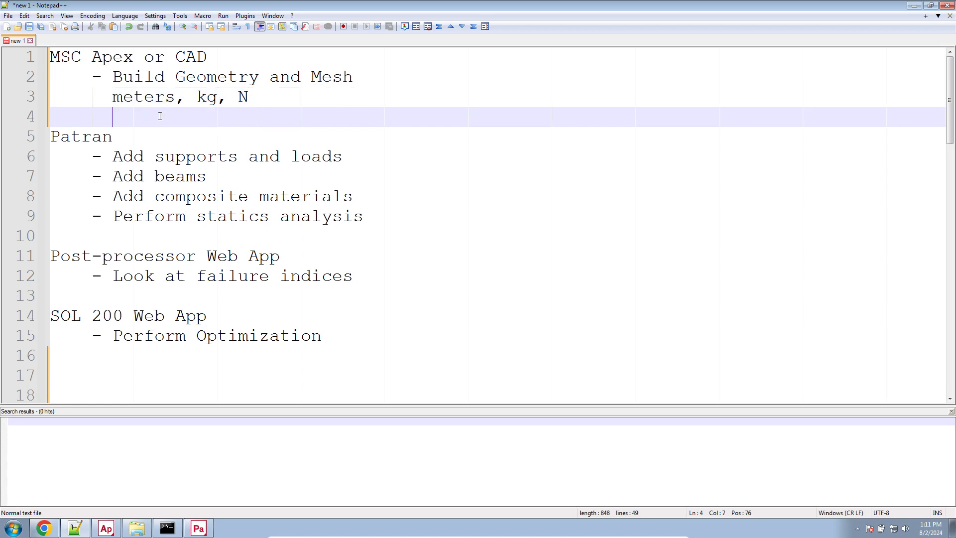
{"action": "left_click_drag", "start_coordinate": [127, 118], "coordinate": [12, 112]}
{"action": "left_click_drag", "start_coordinate": [99, 93], "coordinate": [91, 94]}
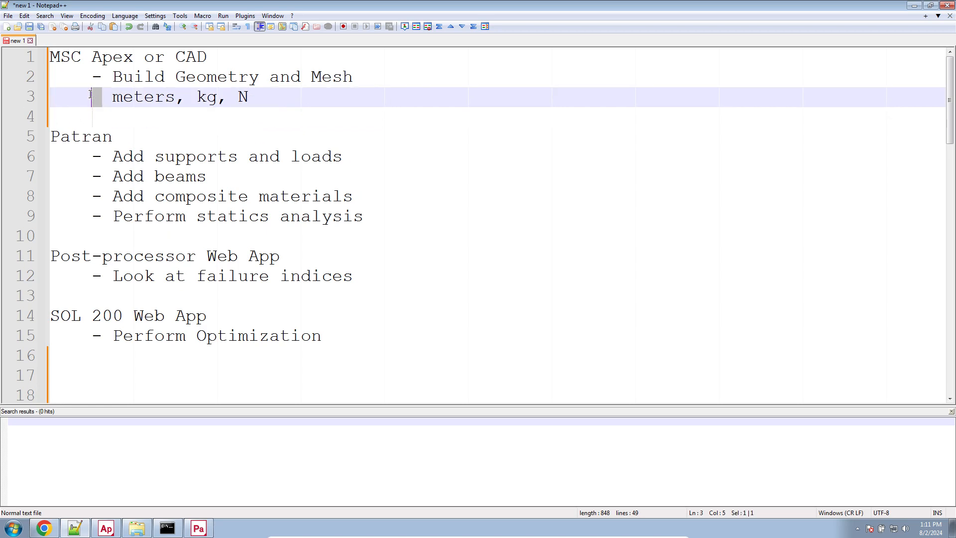
{"action": "type", "text": "-"}
Highlight the supports and loads, beams, and composite materials items in the notes, and glance at the displacement plot in Patran.
{"action": "left_click_drag", "start_coordinate": [114, 156], "coordinate": [384, 160]}
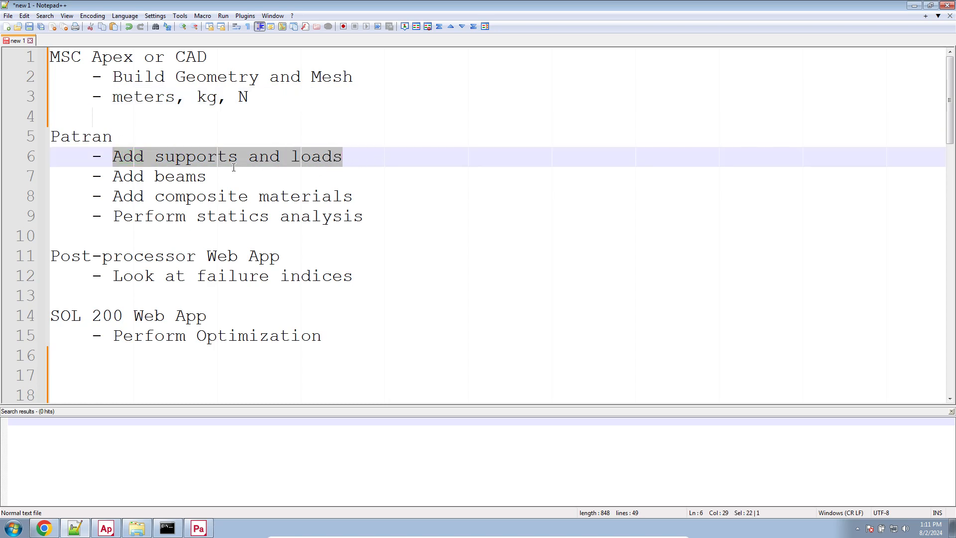
{"action": "left_click_drag", "start_coordinate": [114, 176], "coordinate": [208, 177]}
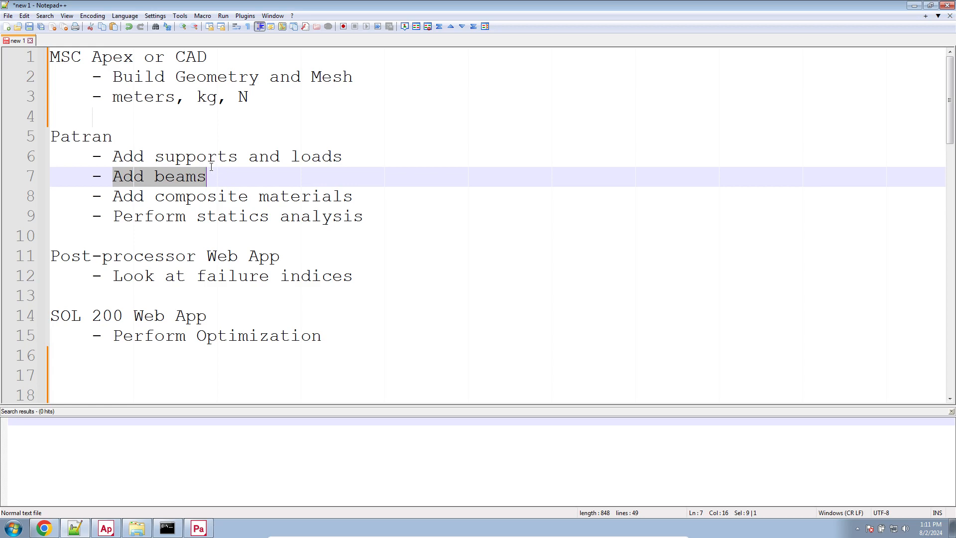
{"action": "left_click_drag", "start_coordinate": [114, 196], "coordinate": [370, 199]}
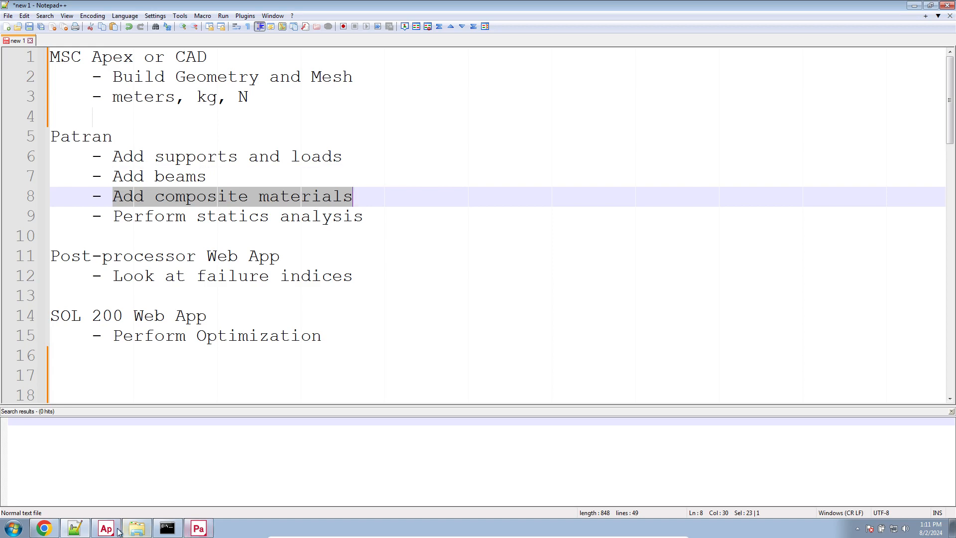
{"action": "left_click", "coordinate": [198, 528]}
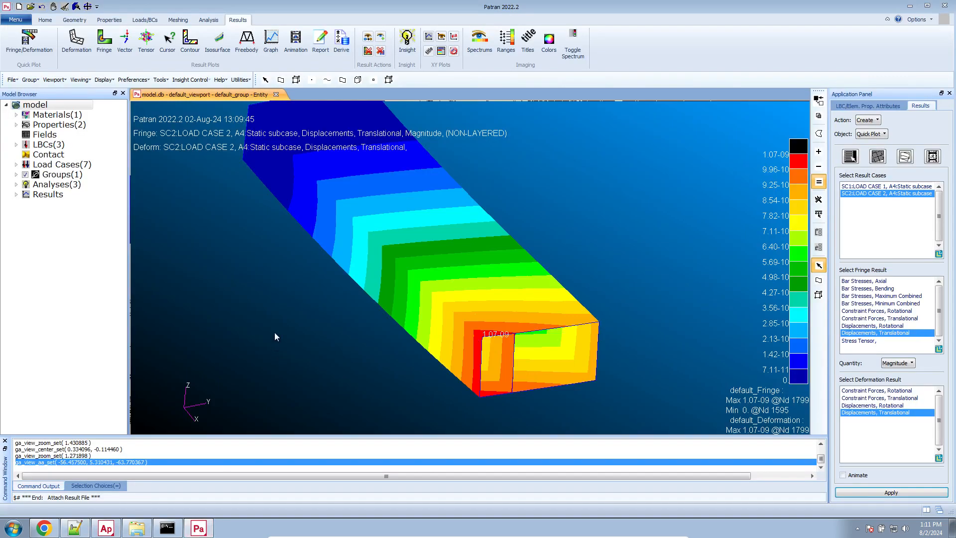
{"action": "scroll", "coordinate": [274, 332], "scroll_direction": "down", "scroll_amount": 3}
{"action": "scroll", "coordinate": [198, 249], "scroll_direction": "up", "scroll_amount": 2}
{"action": "middle_click_drag", "start_coordinate": [342, 353], "coordinate": [340, 346]}
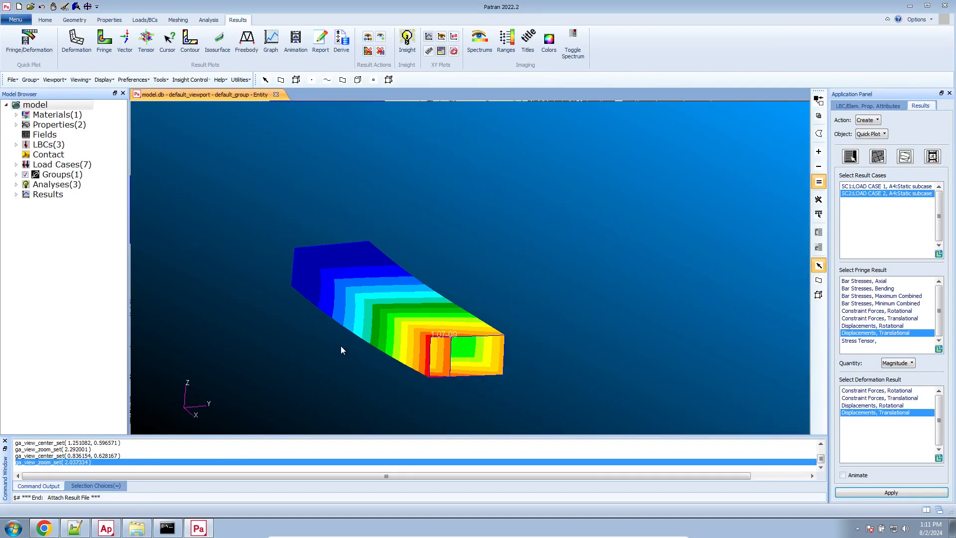
Open the file 1.bdf from the Downloads (Z:) drive in Notepad++.
{"action": "left_click", "coordinate": [138, 528]}
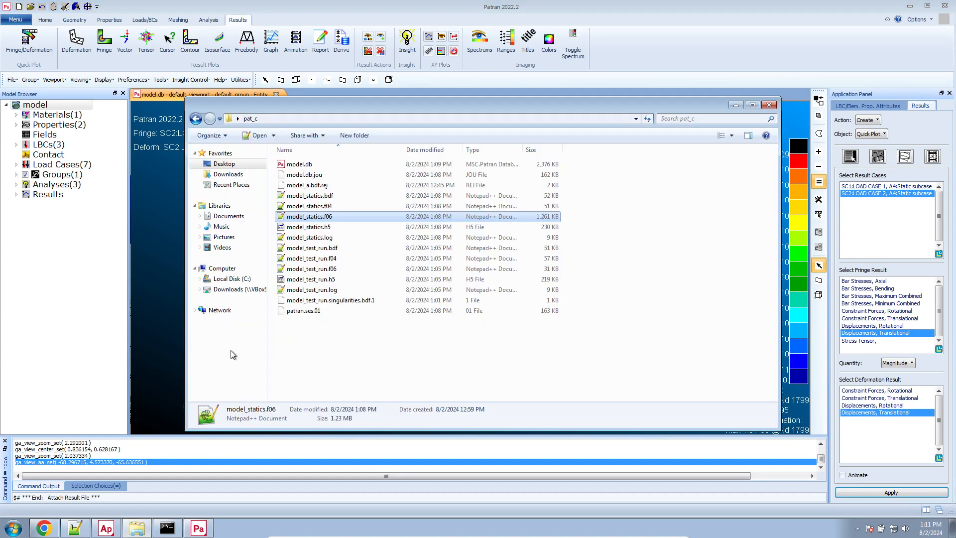
{"action": "left_click", "coordinate": [236, 290]}
{"action": "double_click", "coordinate": [376, 196]}
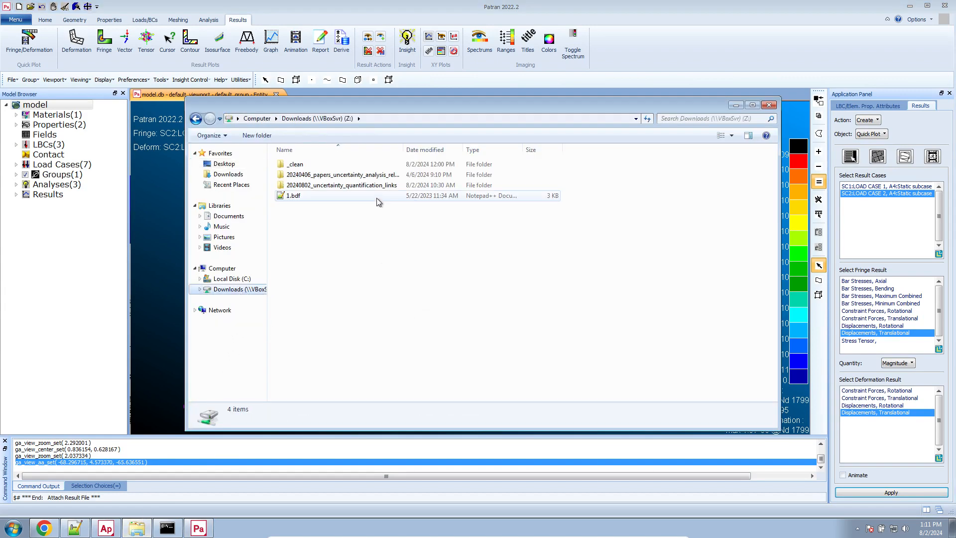
{"action": "left_click", "coordinate": [499, 276]}
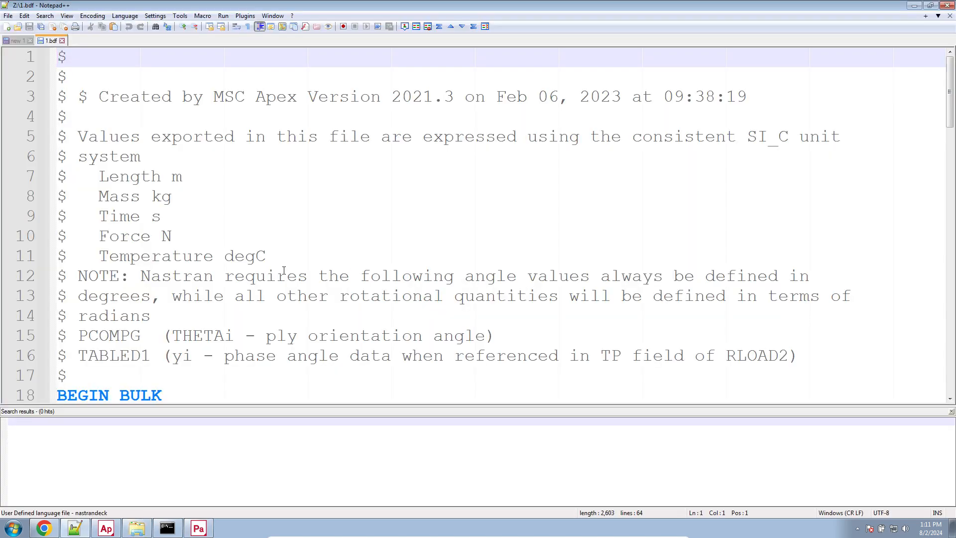
Look through 1.bdf for the MAT8 composite material entries and their comments.
{"action": "scroll", "coordinate": [284, 270], "scroll_direction": "down", "scroll_amount": 11}
{"action": "scroll", "coordinate": [282, 269], "scroll_direction": "up", "scroll_amount": 3}
{"action": "scroll", "coordinate": [281, 268], "scroll_direction": "down", "scroll_amount": 2}
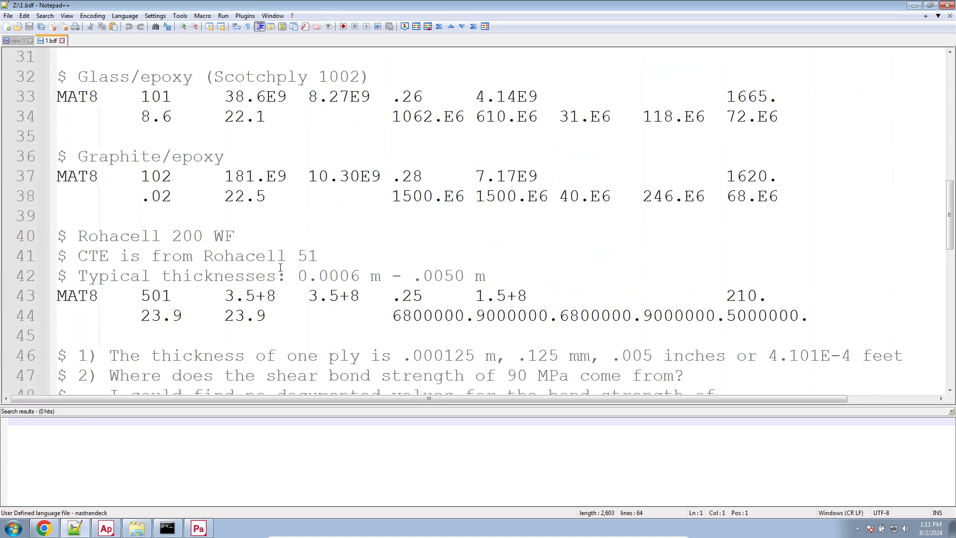
{"action": "scroll", "coordinate": [280, 267], "scroll_direction": "up", "scroll_amount": 1}
{"action": "left_click_drag", "start_coordinate": [235, 276], "coordinate": [54, 255]}
{"action": "scroll", "coordinate": [105, 280], "scroll_direction": "down", "scroll_amount": 3}
{"action": "left_click", "coordinate": [106, 280]}
{"action": "scroll", "coordinate": [108, 216], "scroll_direction": "down", "scroll_amount": 3}
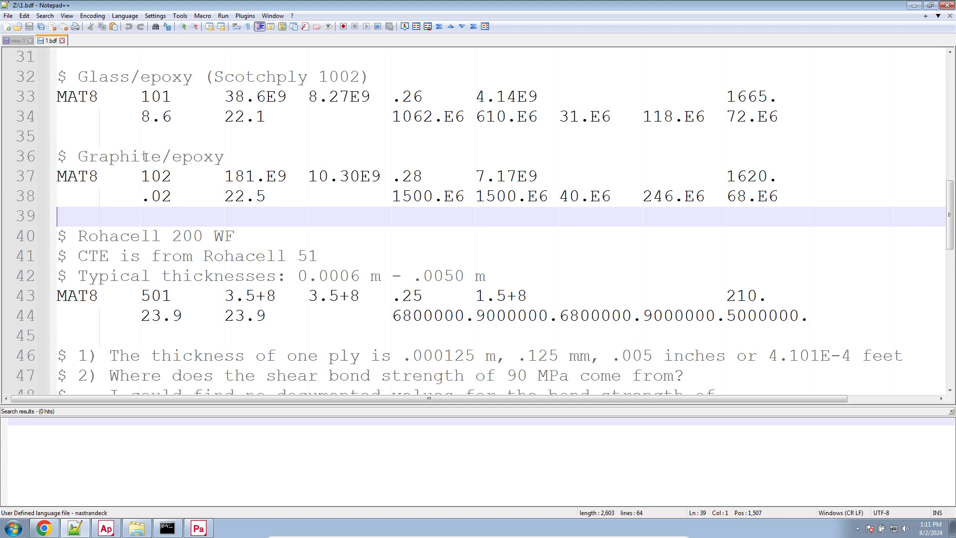
{"action": "scroll", "coordinate": [146, 157], "scroll_direction": "down", "scroll_amount": 1}
Open the user-defined language settings and show the comment and number options of the nastrandeck language.
{"action": "left_click", "coordinate": [124, 15]}
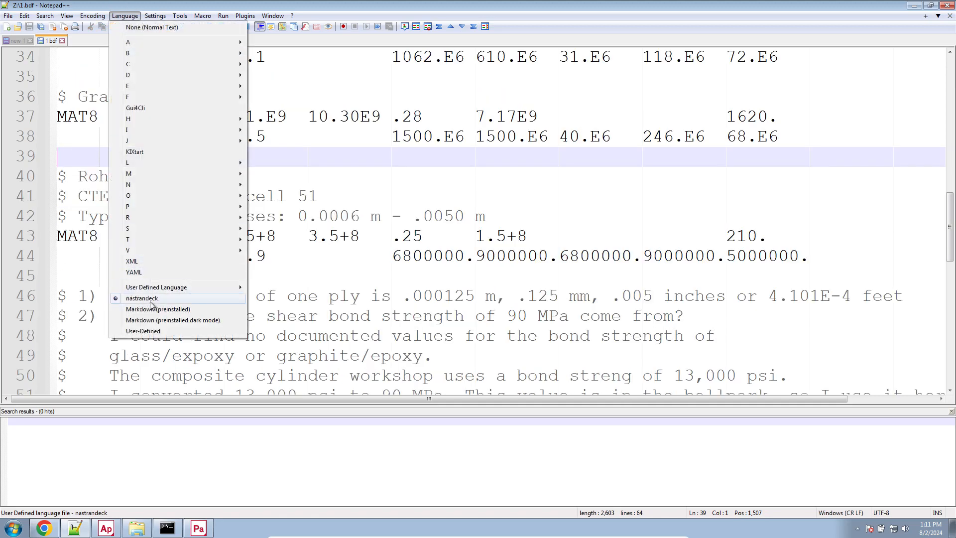
{"action": "mouse_move", "coordinate": [155, 288]}
{"action": "left_click", "coordinate": [268, 290]}
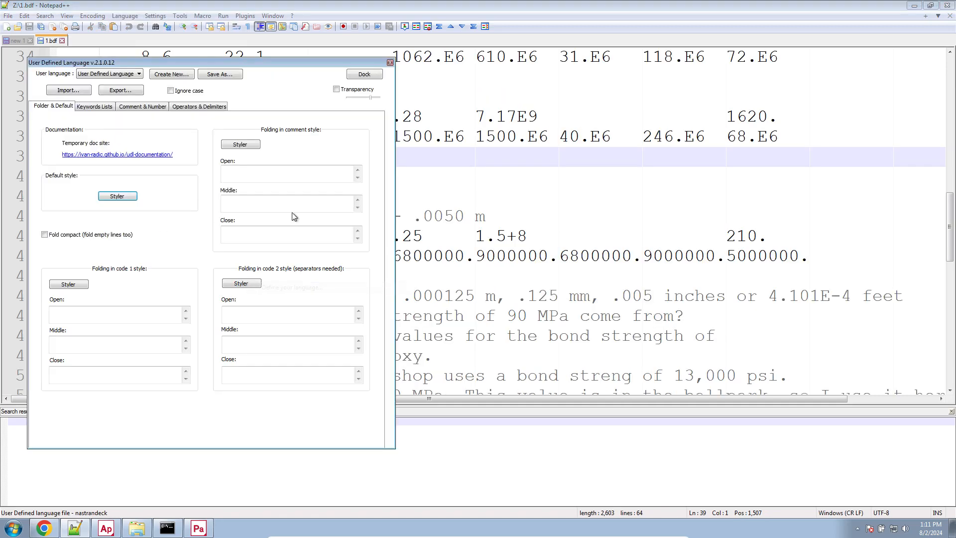
{"action": "left_click", "coordinate": [119, 107]}
{"action": "left_click", "coordinate": [134, 107]}
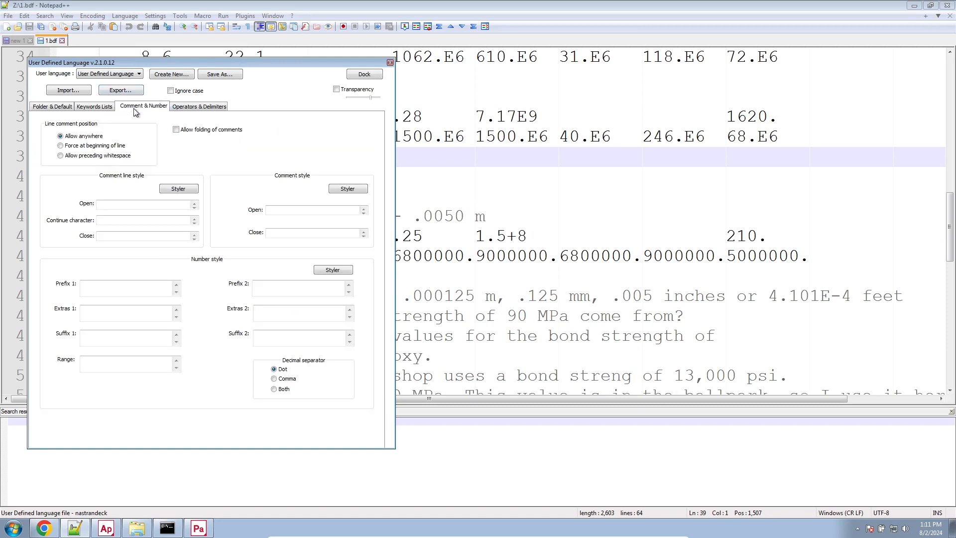
{"action": "left_click", "coordinate": [173, 109]}
{"action": "left_click", "coordinate": [83, 108]}
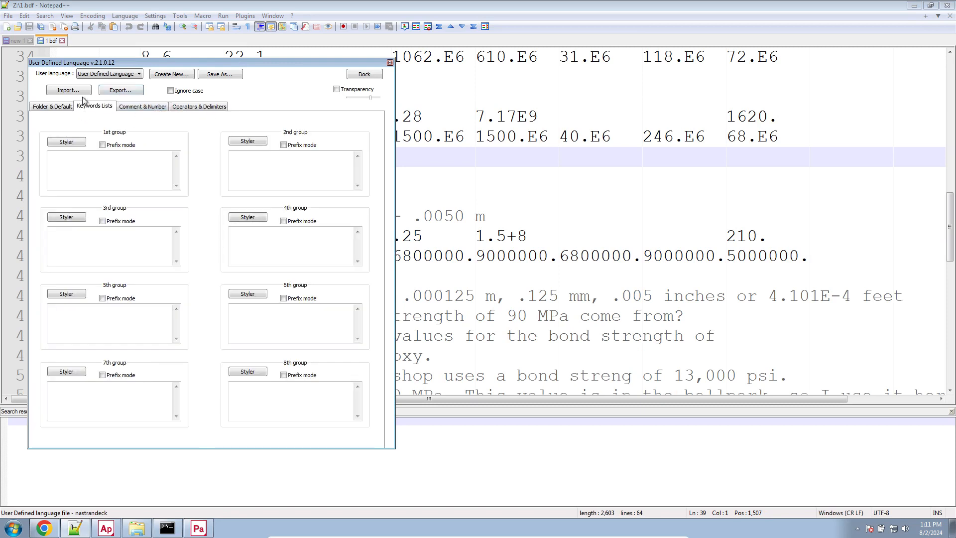
{"action": "left_click", "coordinate": [108, 74]}
{"action": "left_click", "coordinate": [107, 89]}
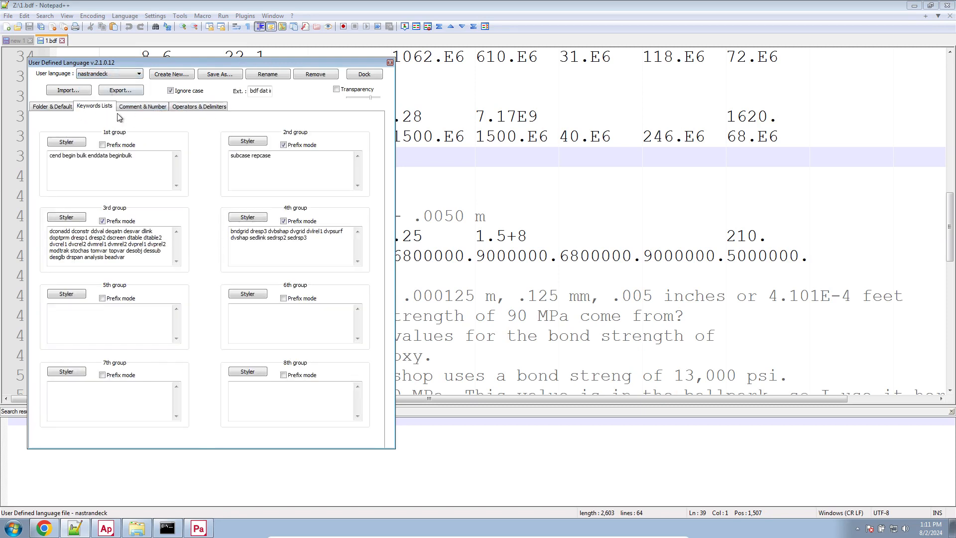
{"action": "left_click", "coordinate": [135, 107]}
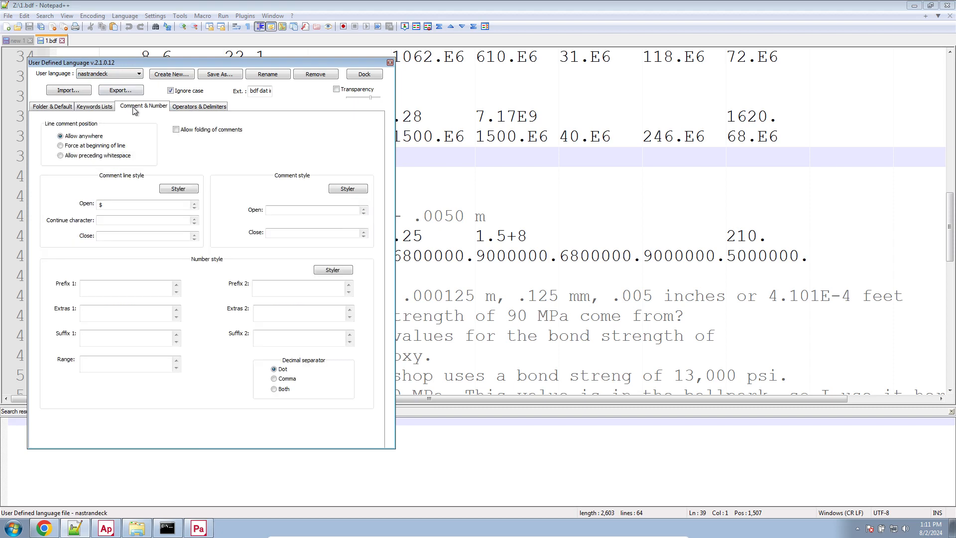
Set the foreground color of nastrandeck's comment line style to a lighter gray and close the language settings.
{"action": "left_click", "coordinate": [178, 188]}
{"action": "left_click", "coordinate": [110, 193]}
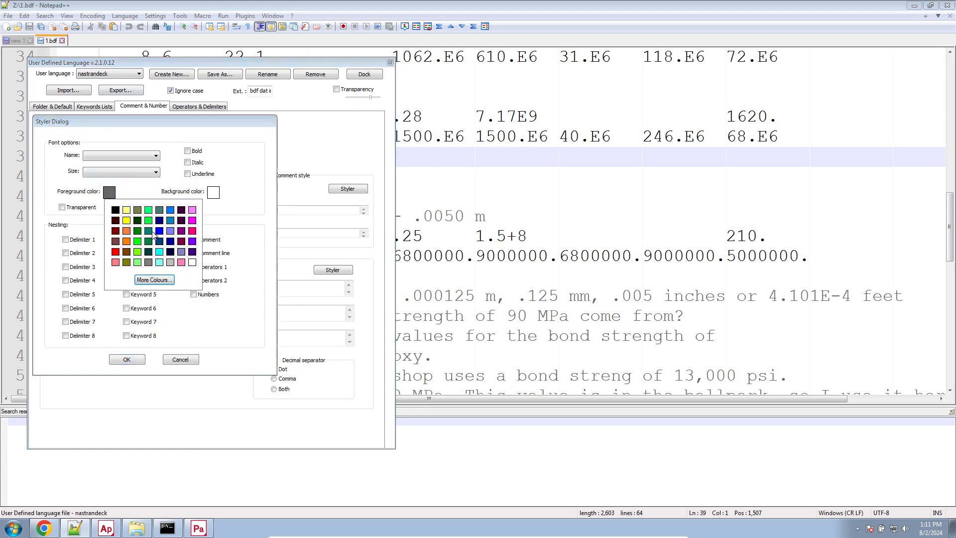
{"action": "left_click", "coordinate": [171, 280]}
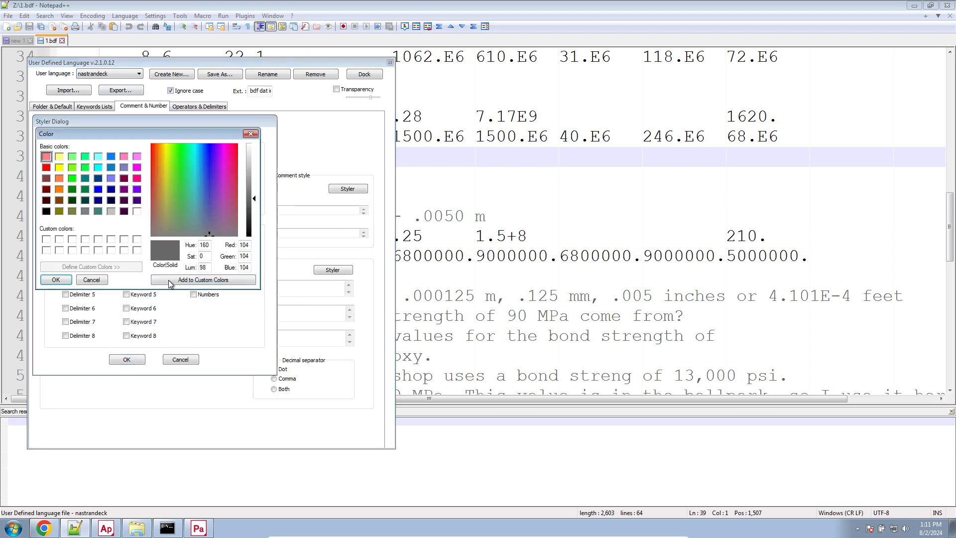
{"action": "left_click", "coordinate": [246, 174]}
{"action": "left_click", "coordinate": [56, 280]}
{"action": "left_click", "coordinate": [127, 359]}
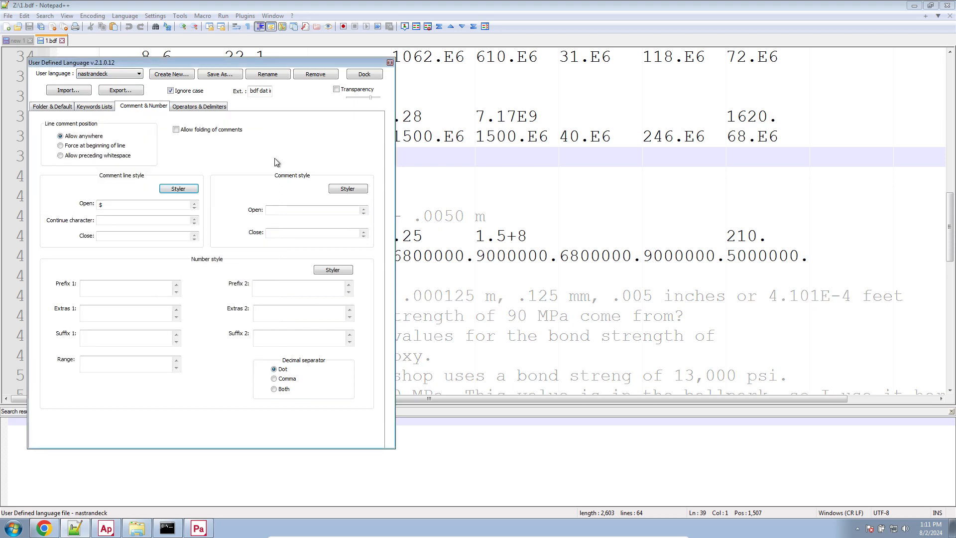
{"action": "left_click", "coordinate": [390, 62]}
Highlight the Glass/epoxy, Graphite/epoxy and Rohacell 200 WF MAT8 entries in 1.bdf one after another.
{"action": "left_click", "coordinate": [214, 196]}
{"action": "scroll", "coordinate": [211, 207], "scroll_direction": "up", "scroll_amount": 2}
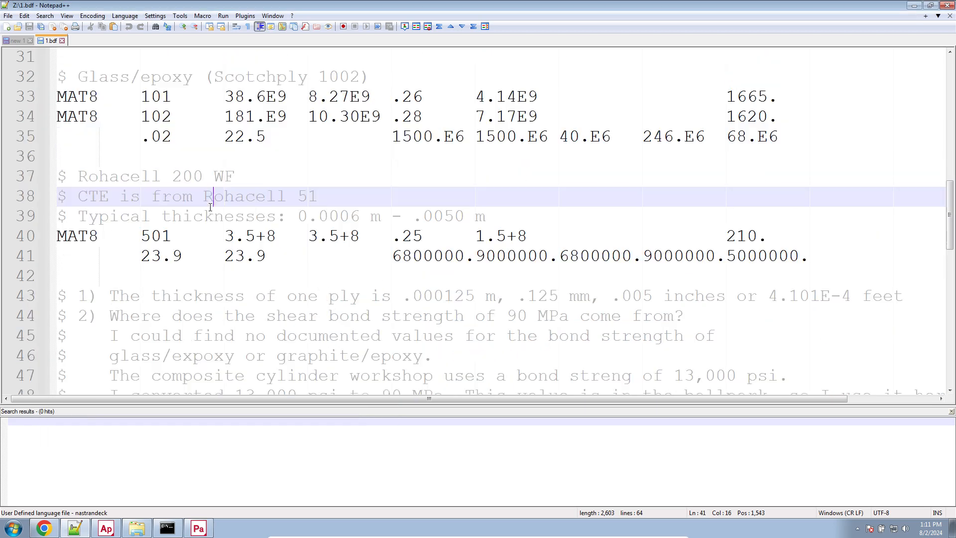
{"action": "left_click_drag", "start_coordinate": [99, 194], "coordinate": [107, 140]}
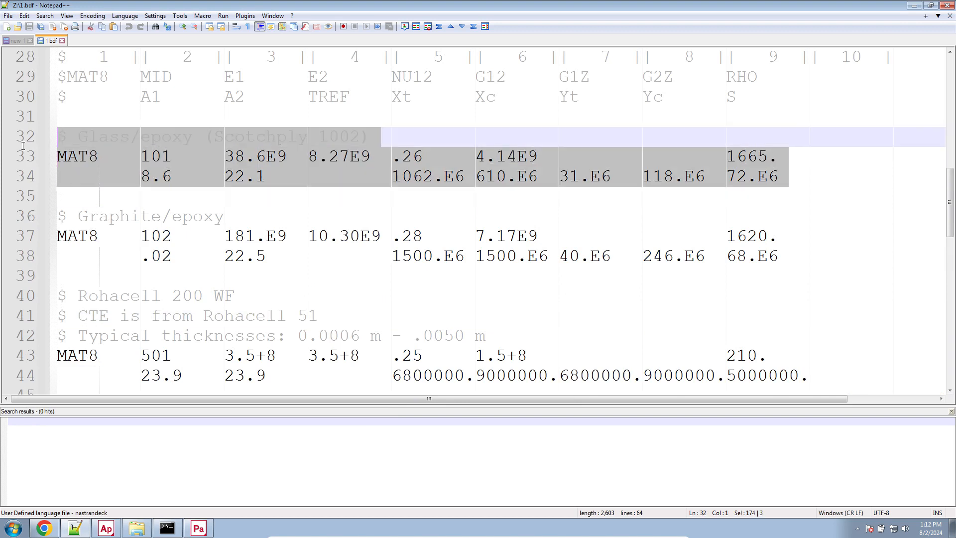
{"action": "left_click", "coordinate": [109, 185]}
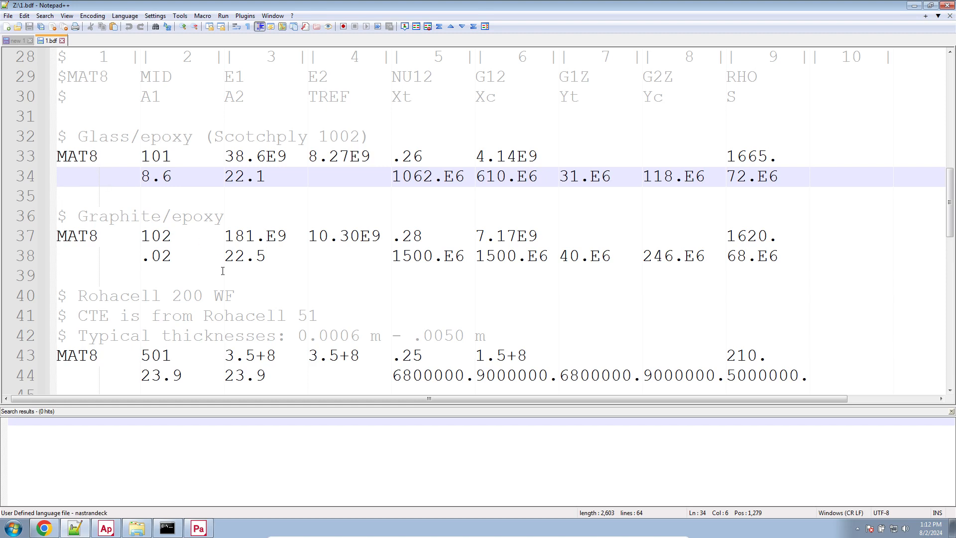
{"action": "left_click_drag", "start_coordinate": [223, 271], "coordinate": [59, 239]}
{"action": "scroll", "coordinate": [207, 291], "scroll_direction": "down", "scroll_amount": 2}
{"action": "left_click_drag", "start_coordinate": [200, 277], "coordinate": [33, 238]}
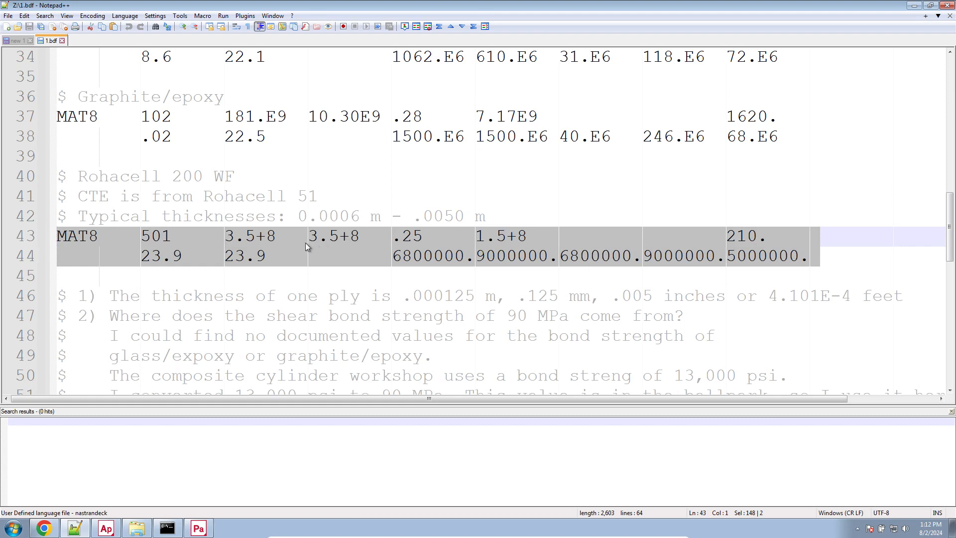
{"action": "scroll", "coordinate": [336, 200], "scroll_direction": "up", "scroll_amount": 3}
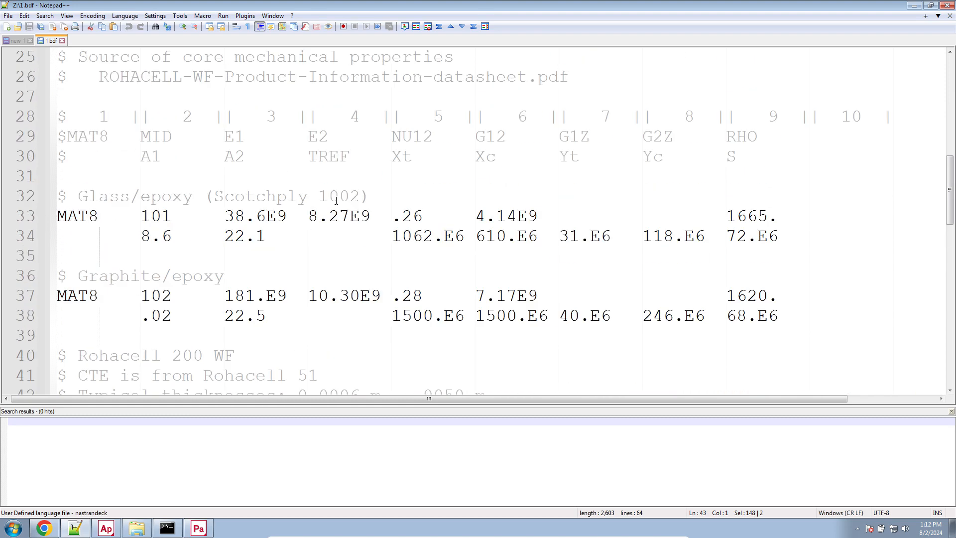
Examine the PCOMP entry in 1.bdf, highlighting its ply rows, the SYM option and the core row of material 501.
{"action": "scroll", "coordinate": [338, 245], "scroll_direction": "down", "scroll_amount": 8}
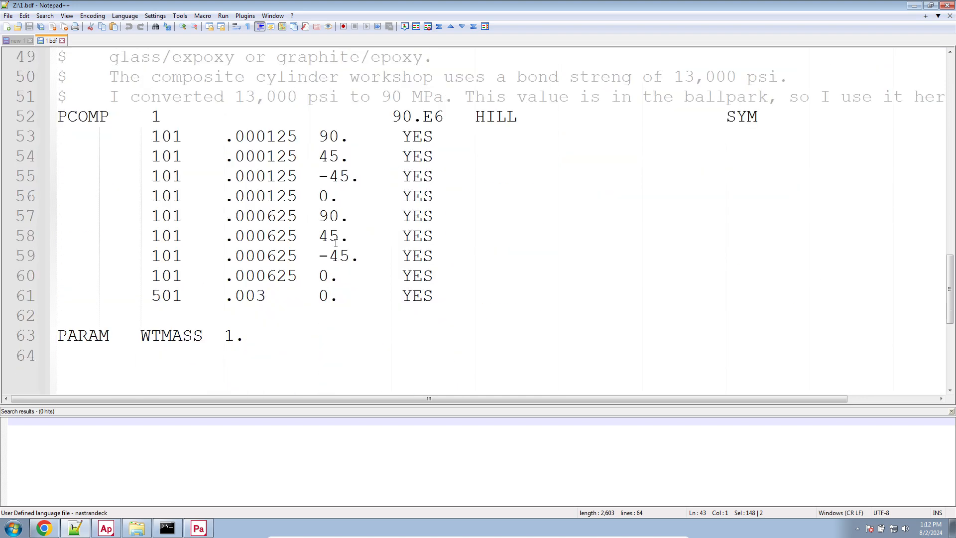
{"action": "left_click_drag", "start_coordinate": [346, 319], "coordinate": [58, 119]}
{"action": "left_click", "coordinate": [196, 176]}
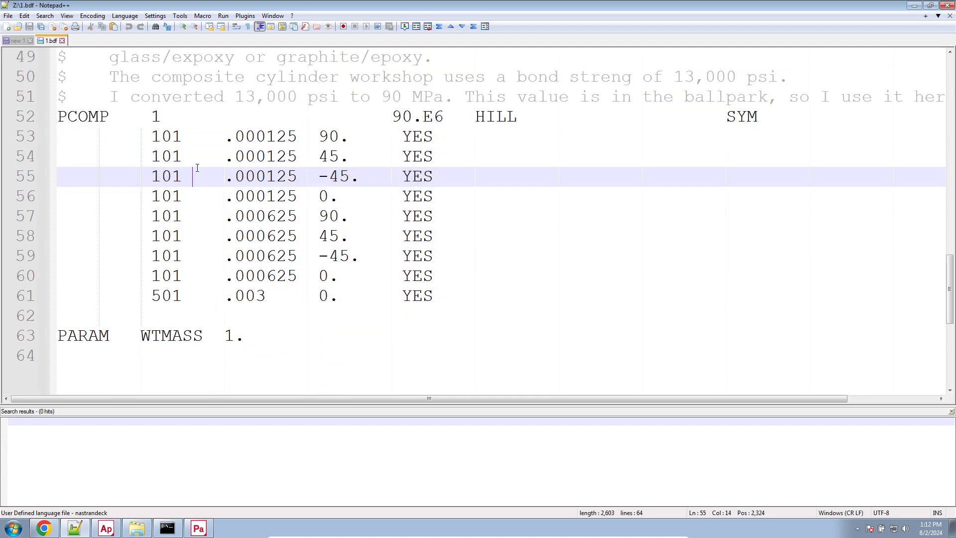
{"action": "left_click", "coordinate": [243, 137]}
{"action": "triple_click", "coordinate": [243, 139]}
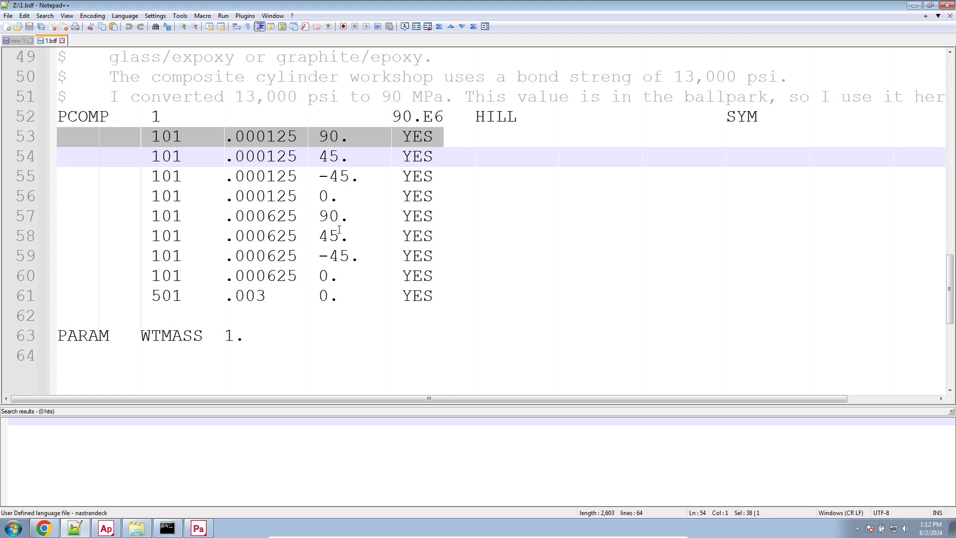
{"action": "double_click", "coordinate": [725, 118]}
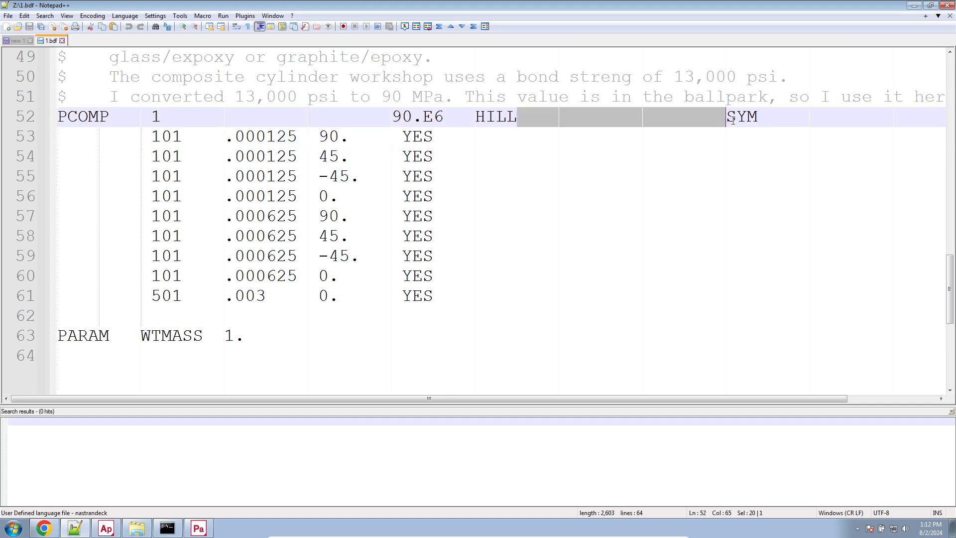
{"action": "double_click", "coordinate": [732, 118]}
{"action": "left_click_drag", "start_coordinate": [454, 294], "coordinate": [32, 137]}
{"action": "left_click", "coordinate": [302, 295]}
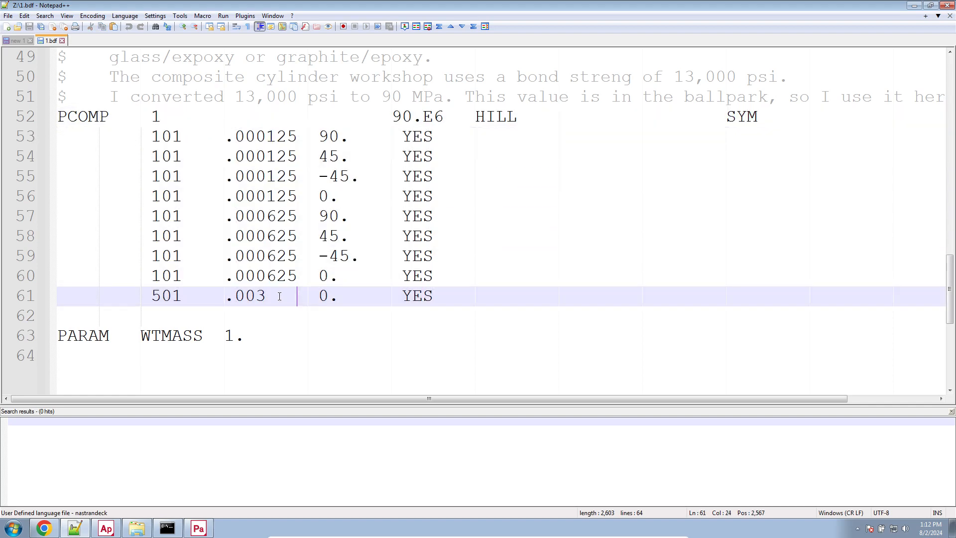
{"action": "triple_click", "coordinate": [279, 298]}
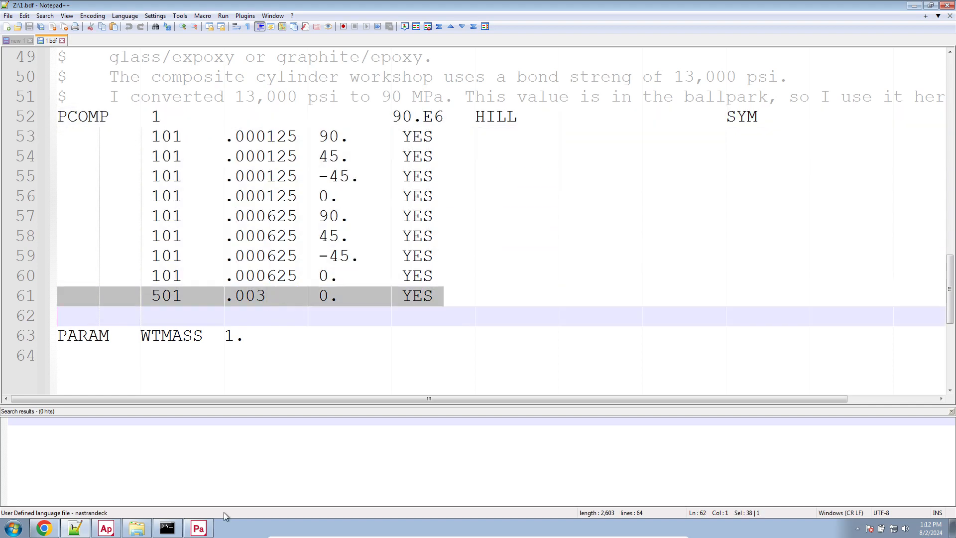
Switch to Patran, import 1.bdf from the Z: drive as an MSC.Nastran input model, and dismiss the import summary.
{"action": "left_click", "coordinate": [198, 528]}
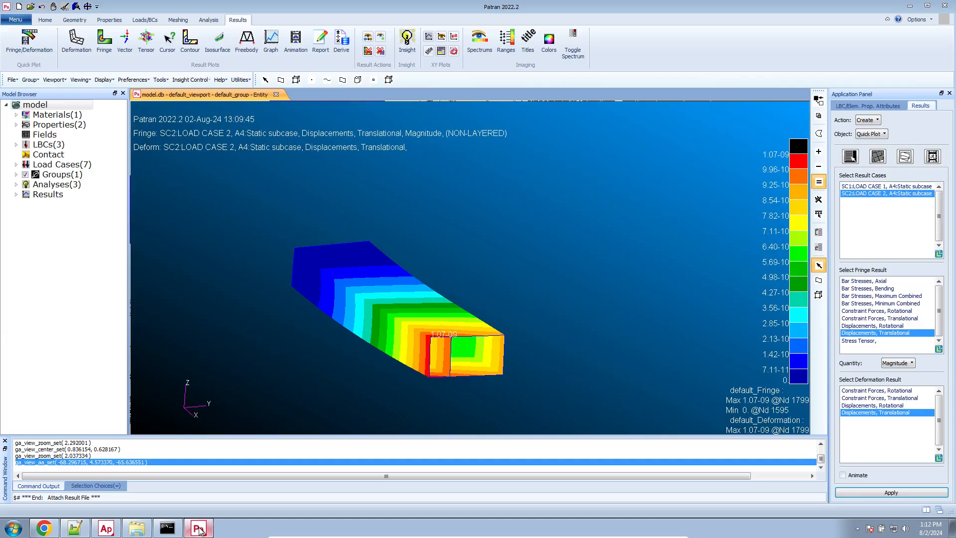
{"action": "right_click", "coordinate": [199, 177]}
{"action": "mouse_move", "coordinate": [239, 239]}
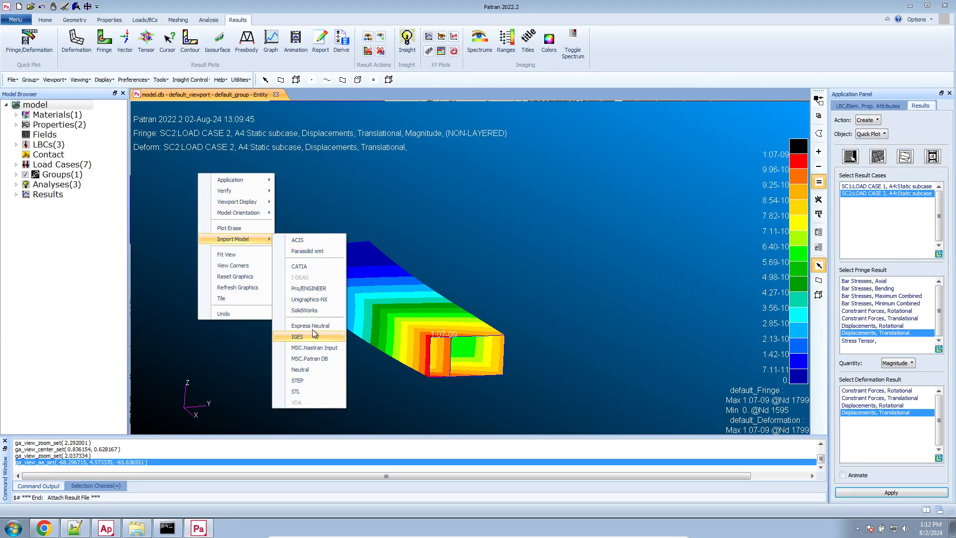
{"action": "left_click", "coordinate": [319, 347]}
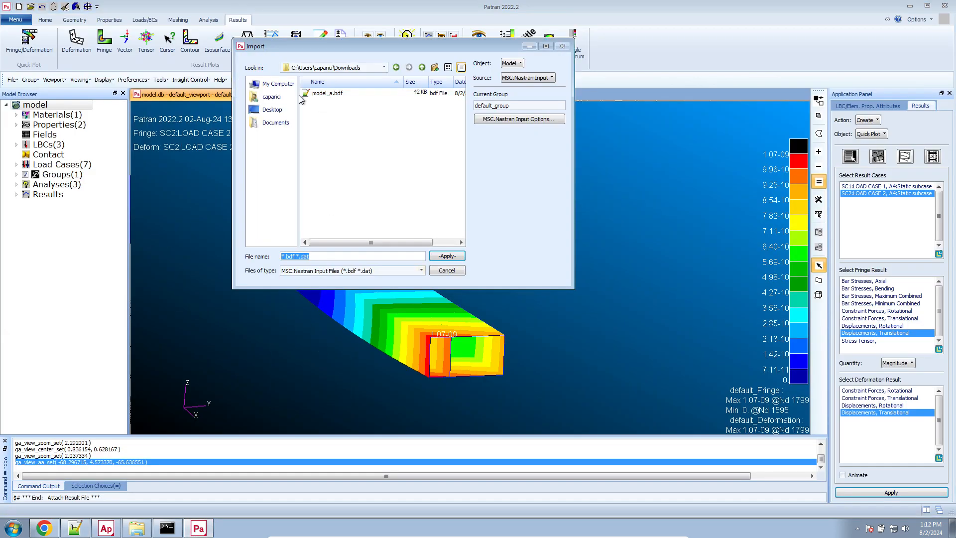
{"action": "left_click", "coordinate": [271, 97]}
{"action": "left_click", "coordinate": [278, 84]}
{"action": "double_click", "coordinate": [331, 112]}
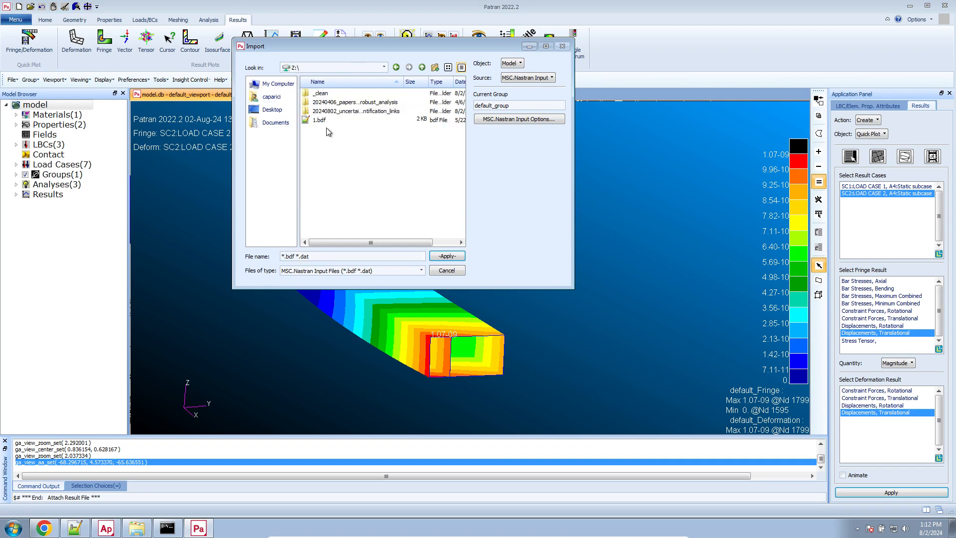
{"action": "double_click", "coordinate": [320, 120]}
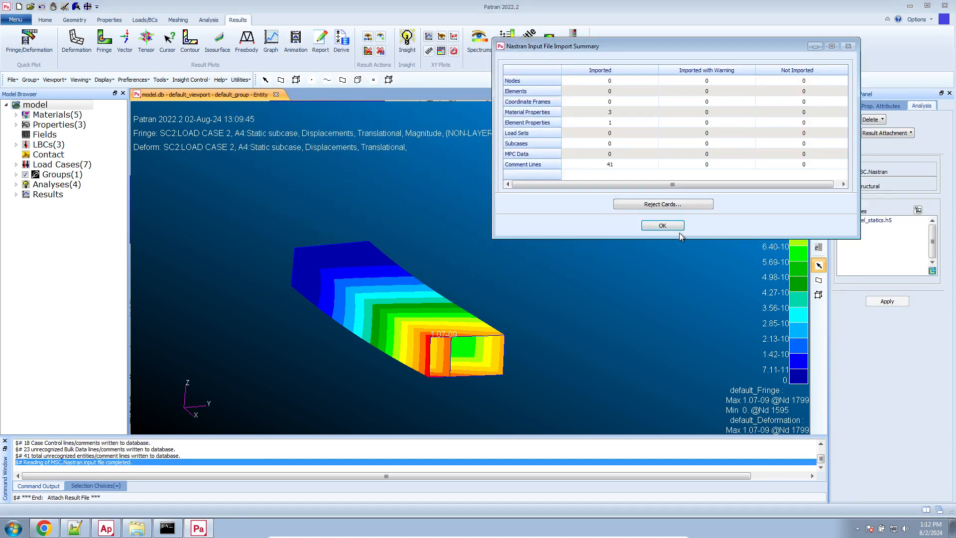
{"action": "left_click", "coordinate": [663, 225]}
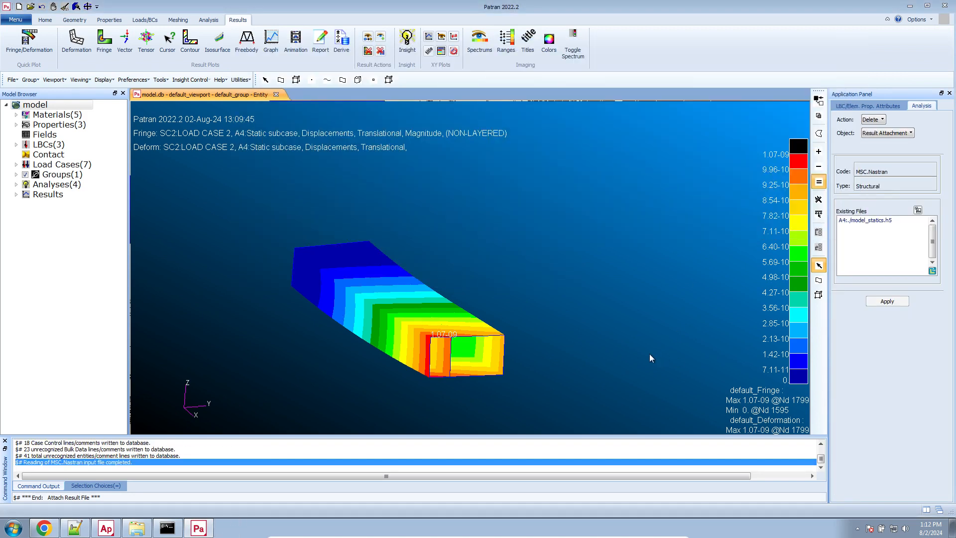
Expand the model's materials and 2D properties, and open the imported pcomp.1 shell property for data modification.
{"action": "left_click", "coordinate": [16, 124]}
{"action": "left_click", "coordinate": [16, 115]}
{"action": "left_click", "coordinate": [26, 174]}
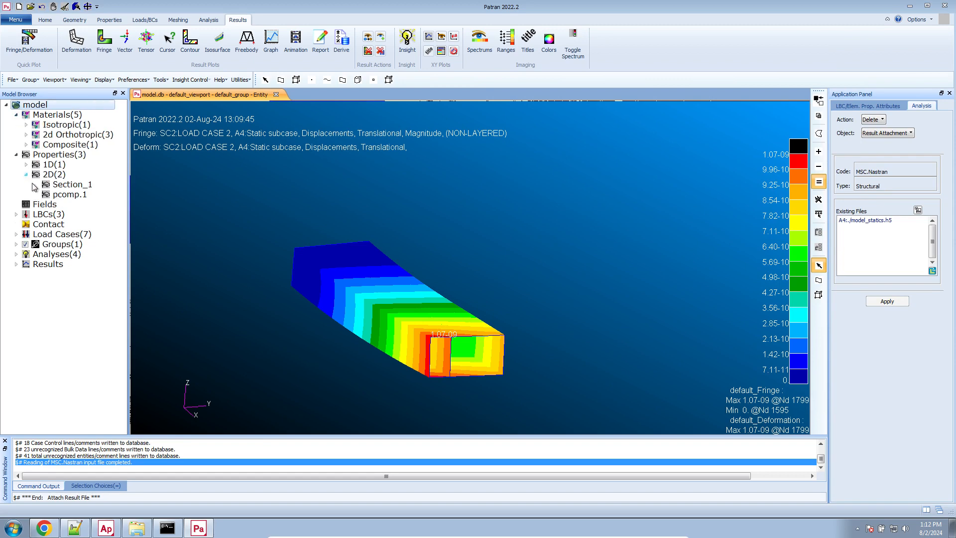
{"action": "left_click", "coordinate": [68, 195]}
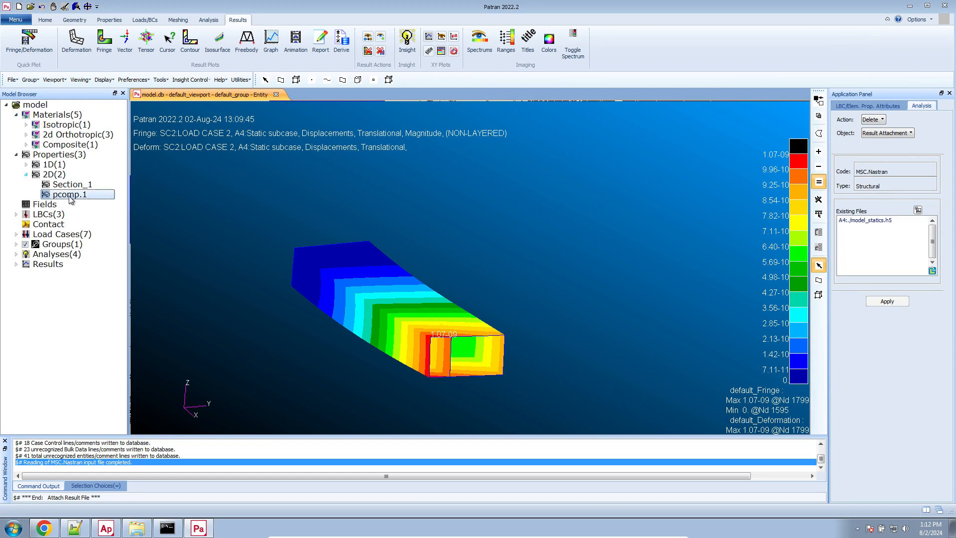
{"action": "right_click", "coordinate": [72, 194]}
{"action": "left_click", "coordinate": [168, 205]}
{"action": "right_click", "coordinate": [84, 195]}
{"action": "left_click", "coordinate": [116, 212]}
{"action": "left_click", "coordinate": [790, 324]}
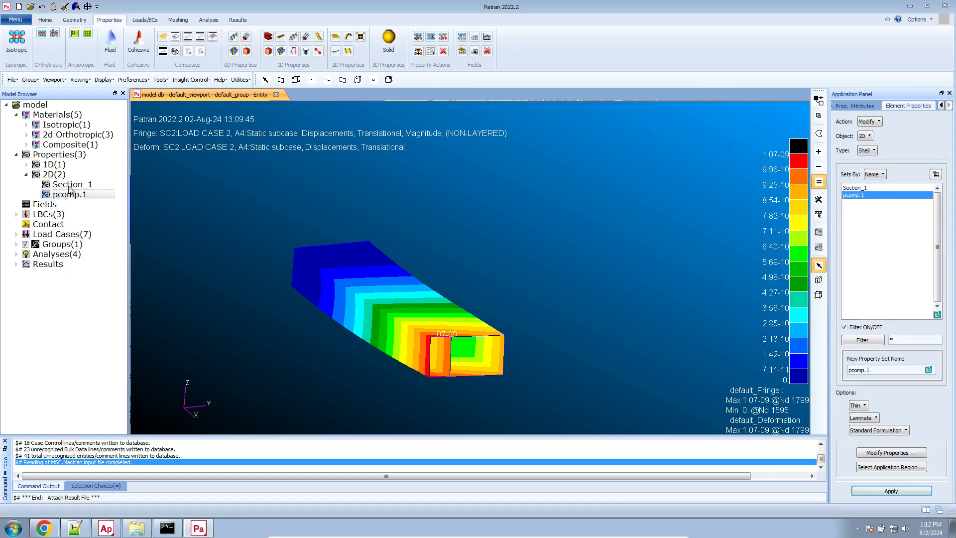
Examine the ply stacking sequence of the pcomp.1 composite material in its read-only and modifiable forms, minimizing the laminate window after each.
{"action": "left_click", "coordinate": [26, 144]}
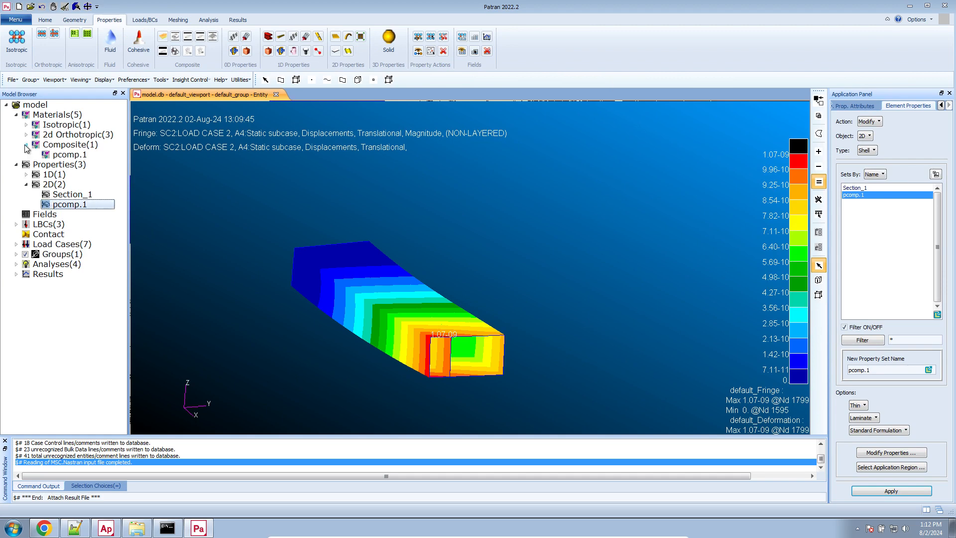
{"action": "left_click", "coordinate": [59, 155]}
{"action": "right_click", "coordinate": [63, 157]}
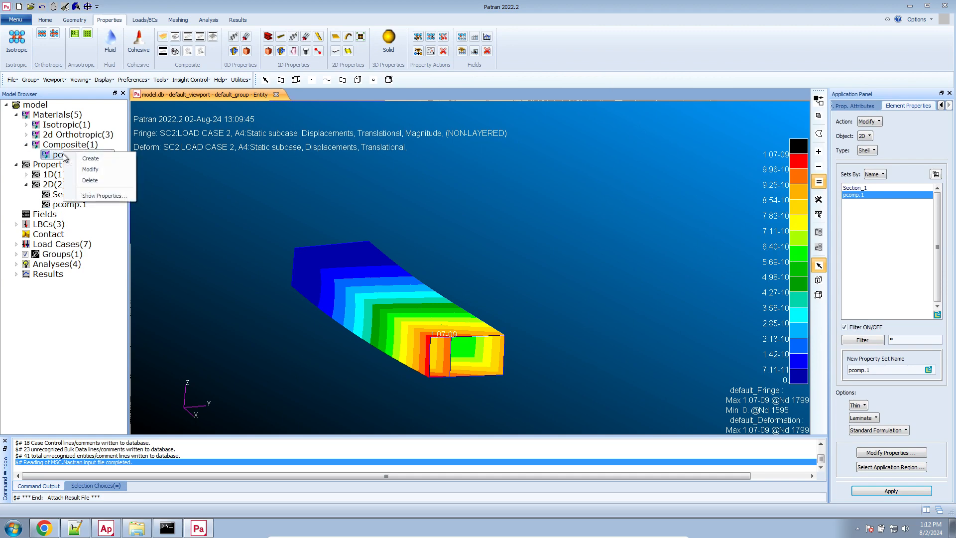
{"action": "left_click", "coordinate": [104, 195]}
{"action": "left_click_drag", "start_coordinate": [548, 57], "coordinate": [258, 81]}
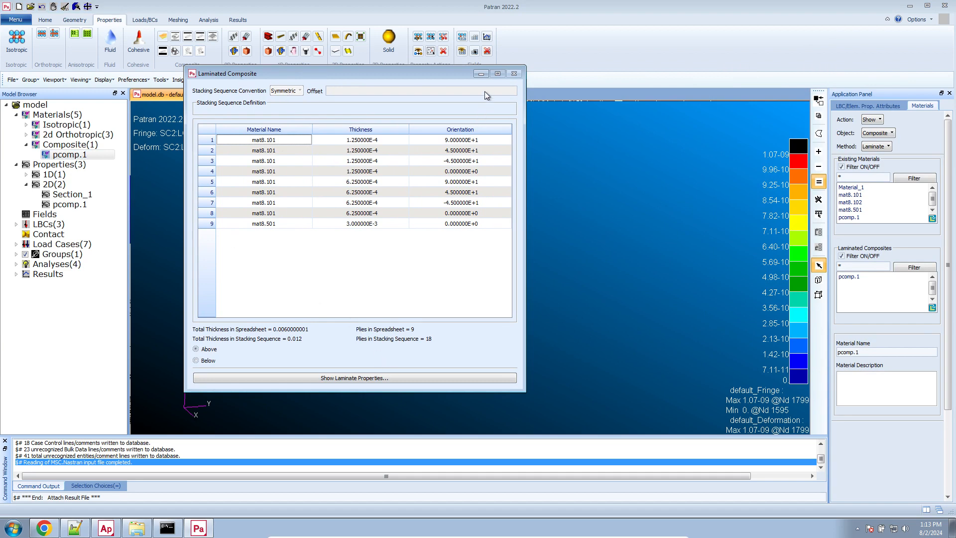
{"action": "left_click", "coordinate": [483, 74]}
{"action": "scroll", "coordinate": [255, 243], "scroll_direction": "down", "scroll_amount": 2}
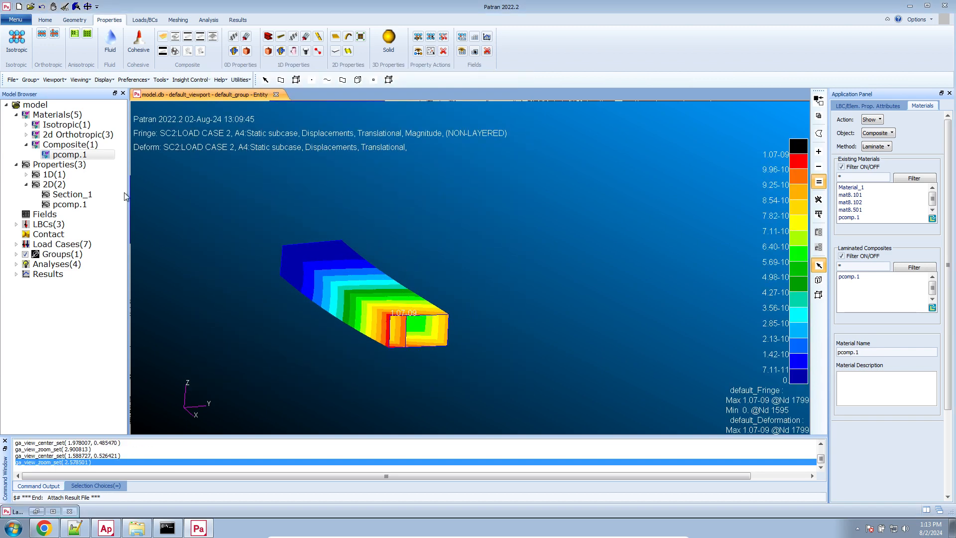
{"action": "right_click", "coordinate": [78, 156]}
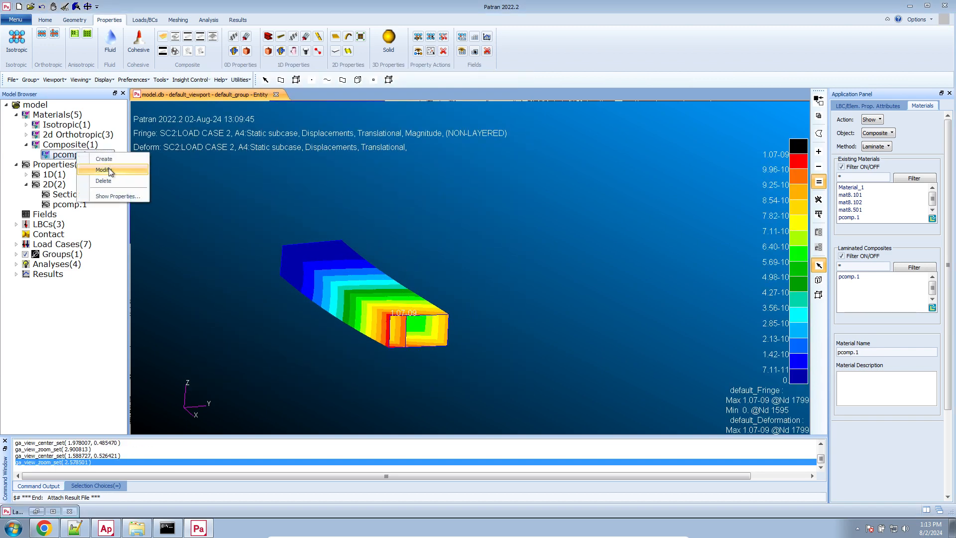
{"action": "left_click", "coordinate": [110, 171]}
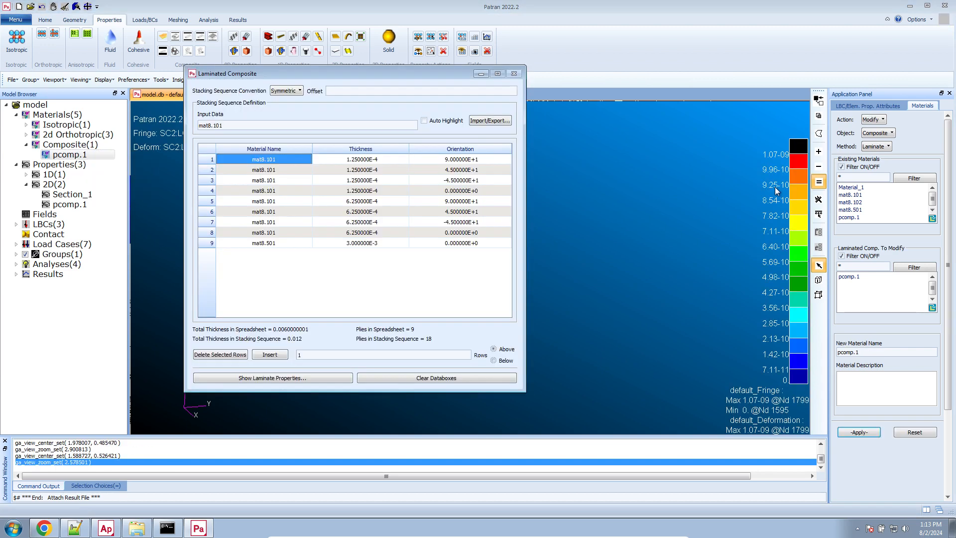
{"action": "left_click", "coordinate": [481, 74]}
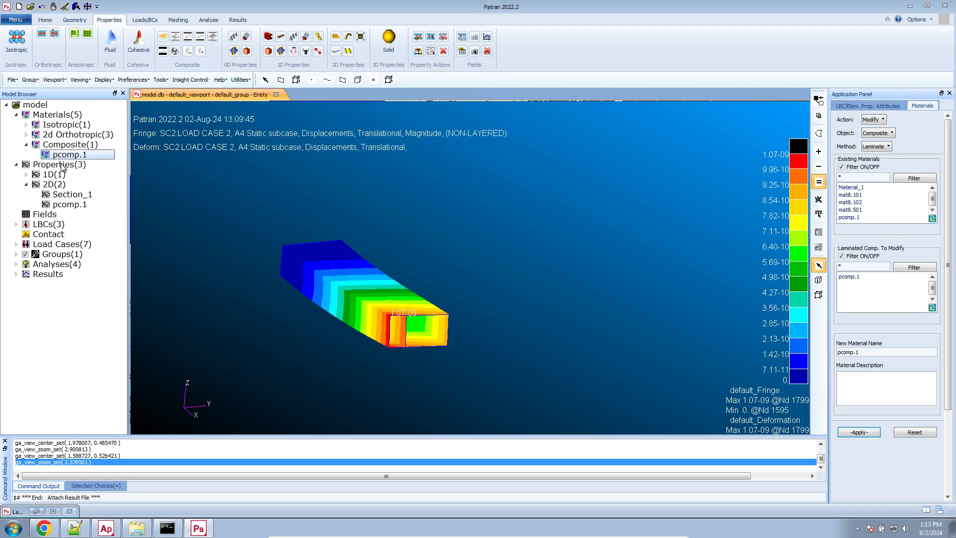
Open the pcomp.1 shell property's application region for modification and clear the fringe plot from the viewport.
{"action": "left_click", "coordinate": [75, 206]}
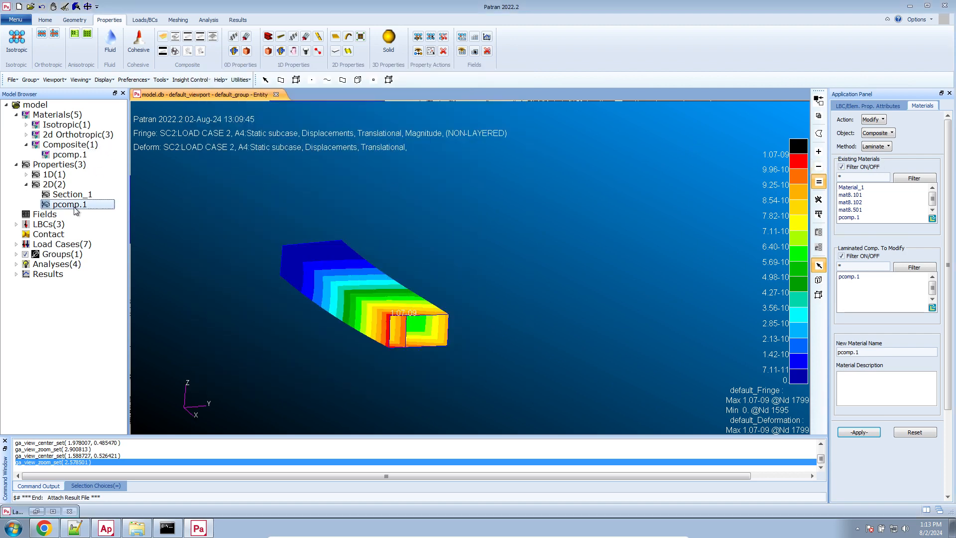
{"action": "right_click", "coordinate": [68, 205]}
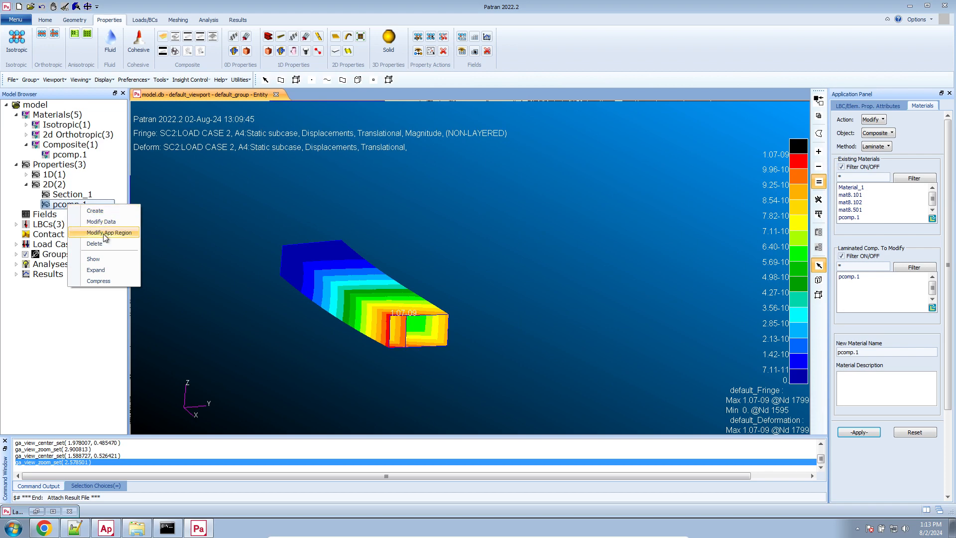
{"action": "left_click", "coordinate": [106, 233]}
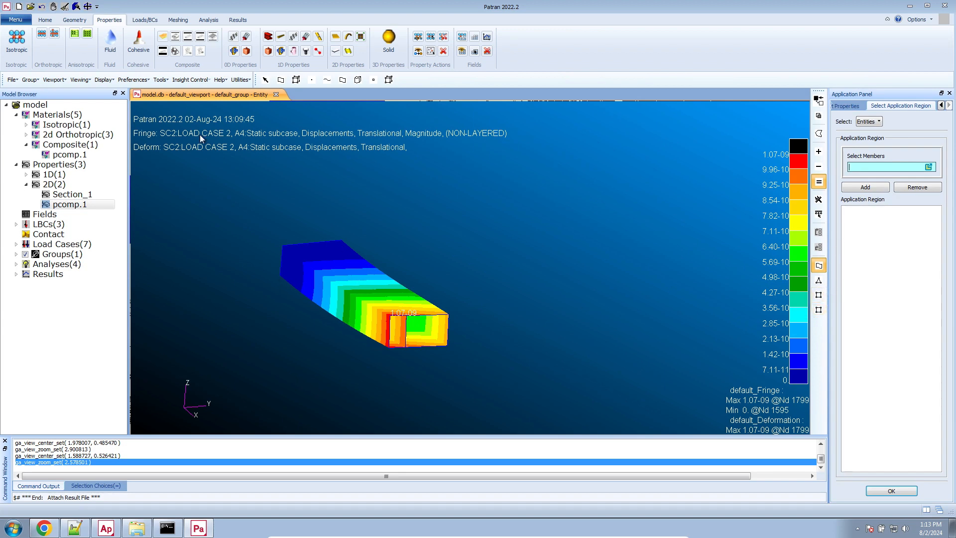
{"action": "left_click", "coordinate": [65, 7]}
{"action": "scroll", "coordinate": [327, 307], "scroll_direction": "down", "scroll_amount": 1}
{"action": "scroll", "coordinate": [327, 306], "scroll_direction": "up", "scroll_amount": 1}
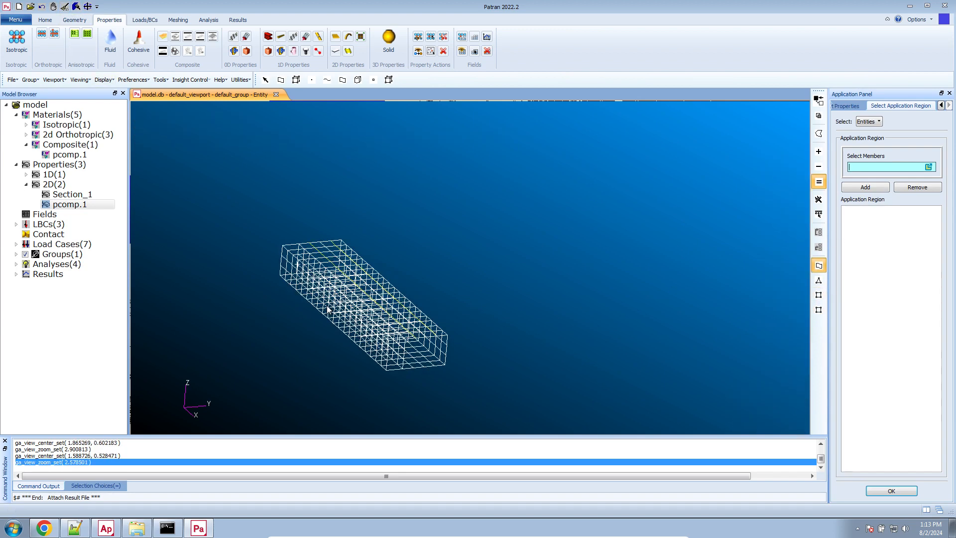
{"action": "scroll", "coordinate": [327, 306], "scroll_direction": "up", "scroll_amount": 4}
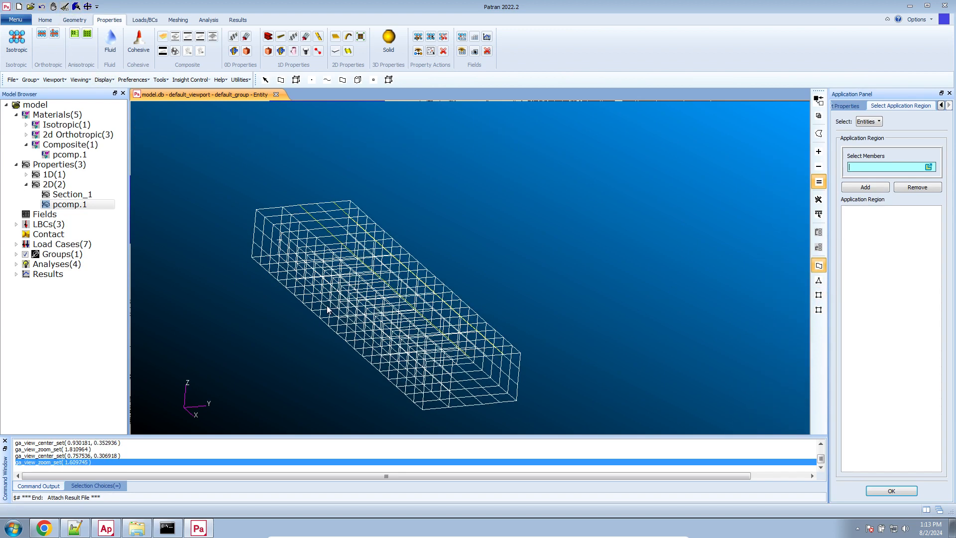
{"action": "left_click", "coordinate": [65, 7]}
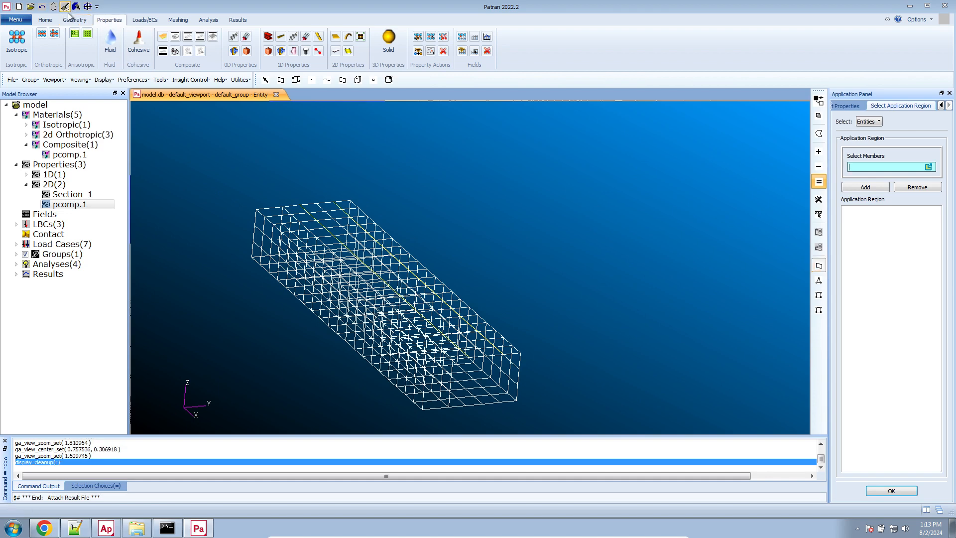
{"action": "left_click", "coordinate": [65, 7]}
{"action": "left_click", "coordinate": [65, 7]}
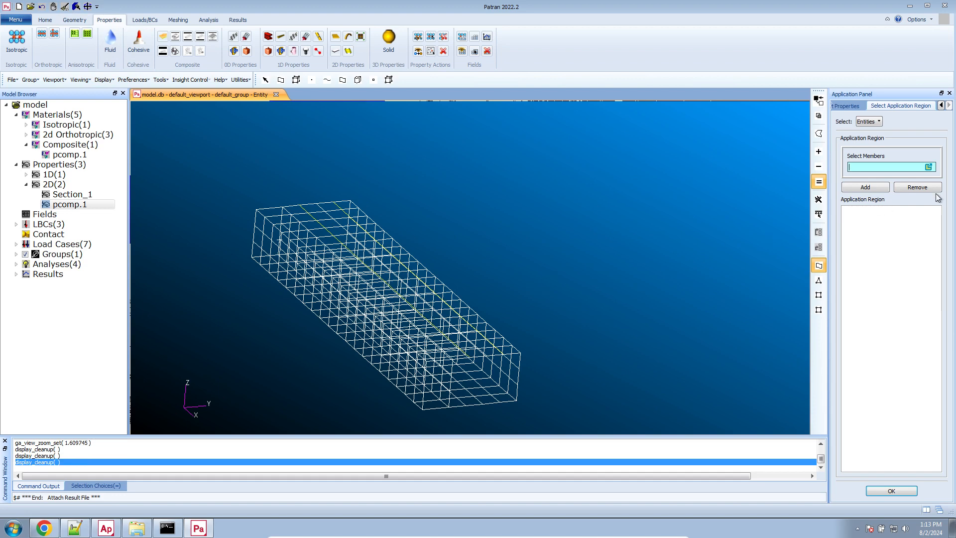
Select all the shell elements of the beam, Elm 1668:2092, and add them to pcomp.1's application region.
{"action": "left_click", "coordinate": [873, 121]}
{"action": "left_click", "coordinate": [873, 121]}
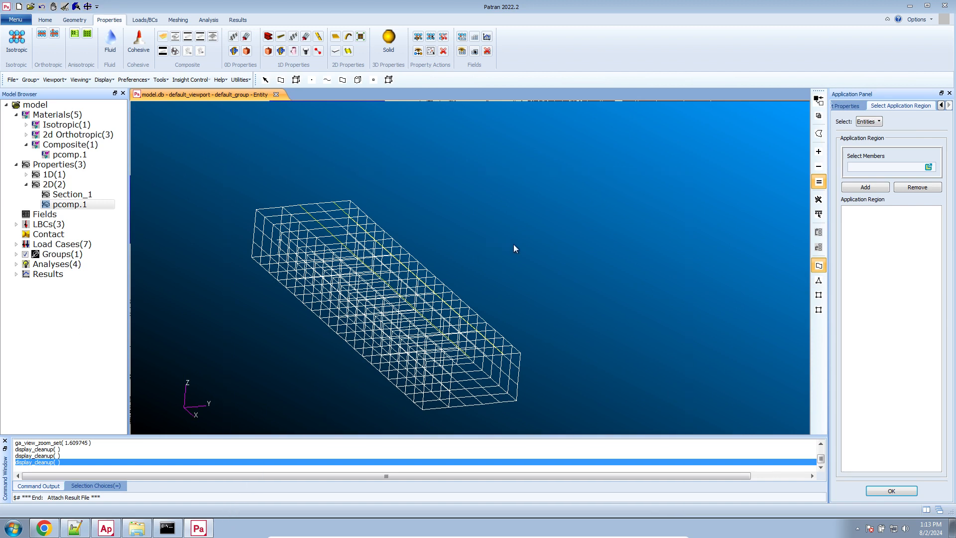
{"action": "left_click_drag", "start_coordinate": [666, 119], "coordinate": [297, 341]}
{"action": "left_click", "coordinate": [819, 311]}
{"action": "left_click_drag", "start_coordinate": [680, 141], "coordinate": [115, 467]}
{"action": "left_click_drag", "start_coordinate": [189, 135], "coordinate": [626, 478]}
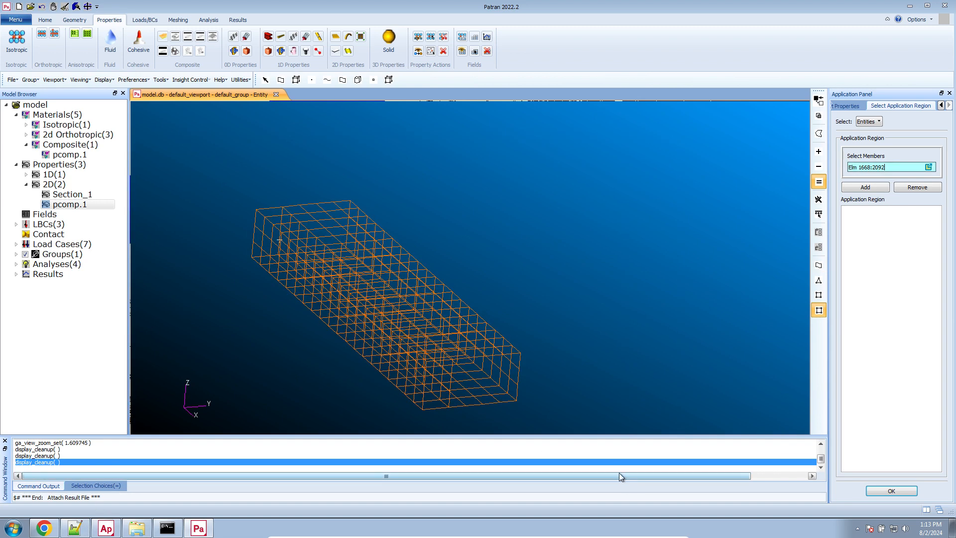
{"action": "left_click", "coordinate": [877, 189]}
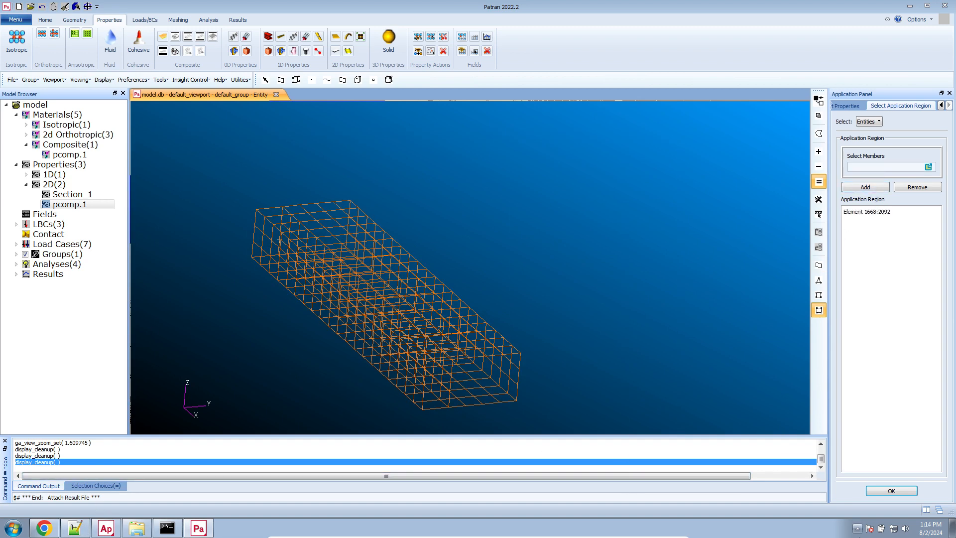
{"action": "left_click", "coordinate": [883, 494]}
Accept pcomp.1's input properties with bonding shear 90000000., and apply the property set, overwriting the existing property association for all elements.
{"action": "left_click", "coordinate": [883, 493]}
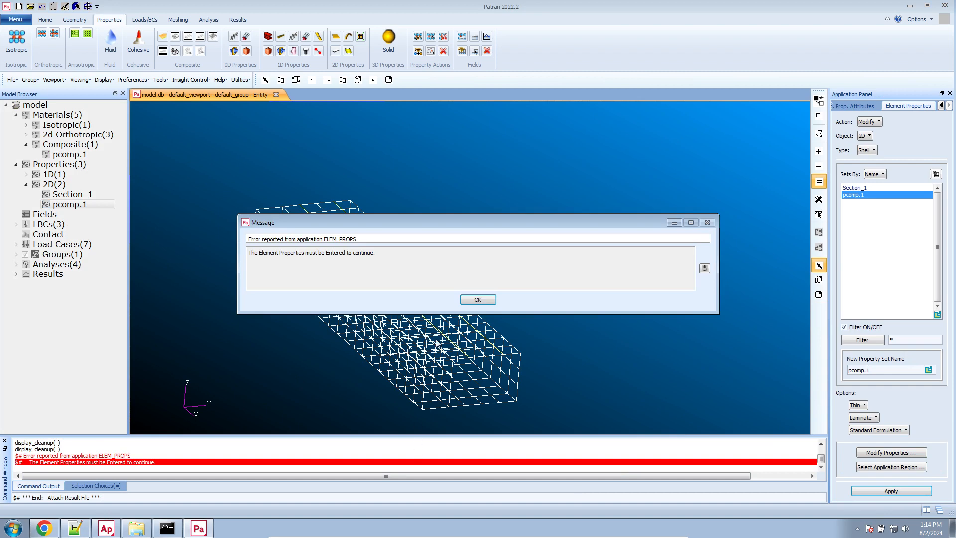
{"action": "left_click", "coordinate": [478, 299]}
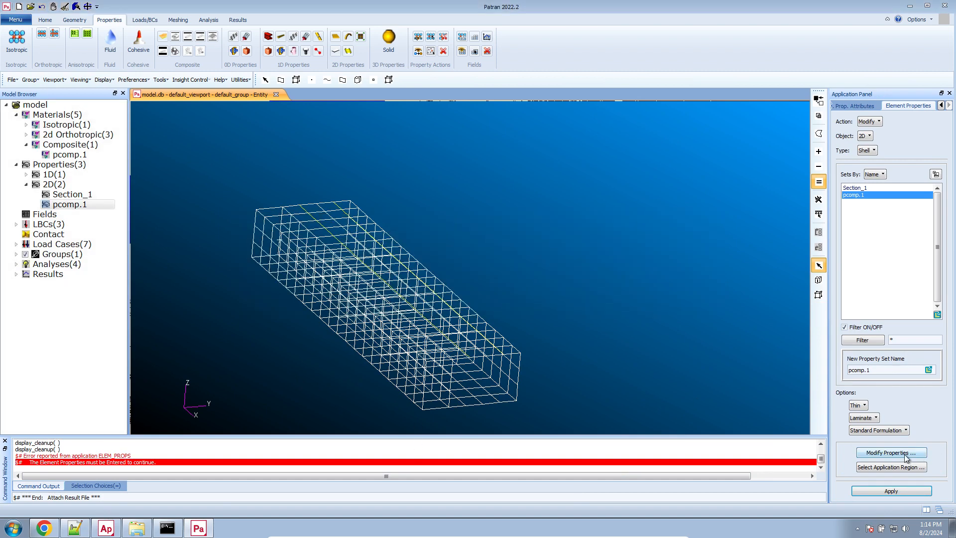
{"action": "left_click", "coordinate": [890, 452]}
{"action": "left_click", "coordinate": [704, 161]}
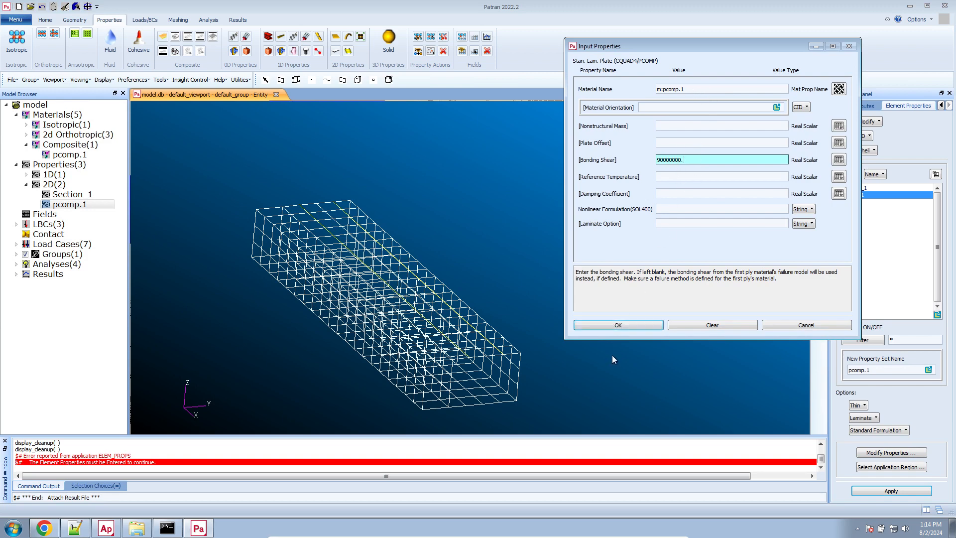
{"action": "left_click", "coordinate": [619, 324]}
{"action": "left_click", "coordinate": [892, 491]}
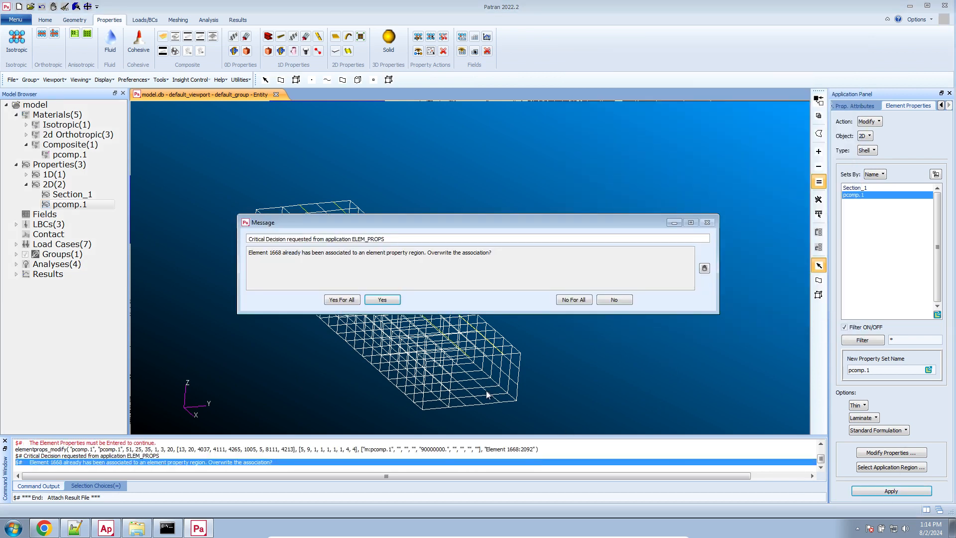
{"action": "left_click", "coordinate": [351, 299]}
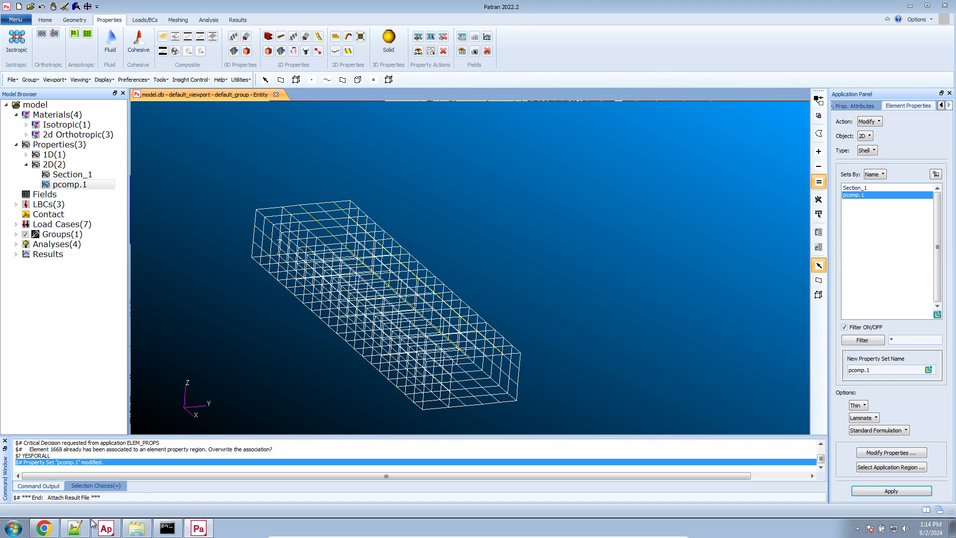
Run the full analysis of the entire model as job model_statics, overwriting the existing job.
{"action": "left_click", "coordinate": [49, 462]}
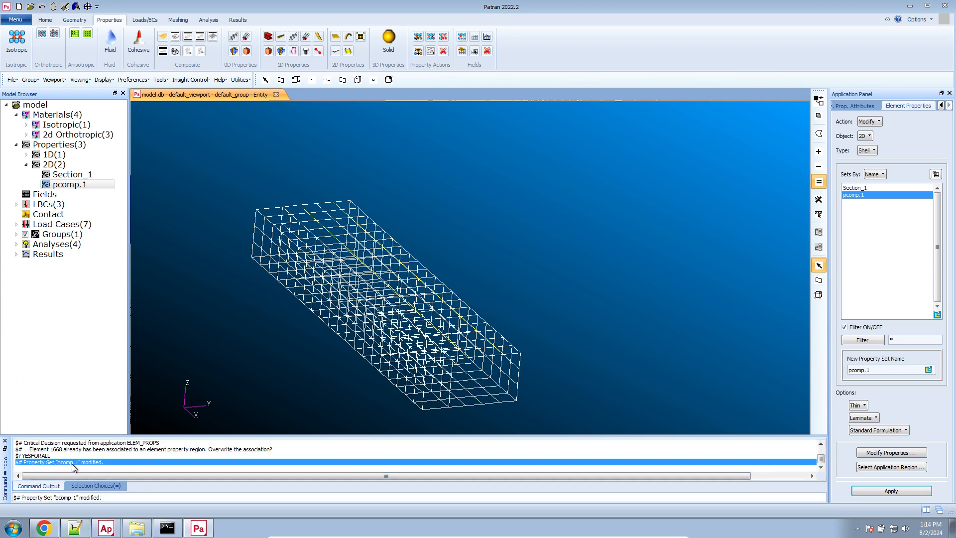
{"action": "scroll", "coordinate": [445, 214], "scroll_direction": "down", "scroll_amount": 2}
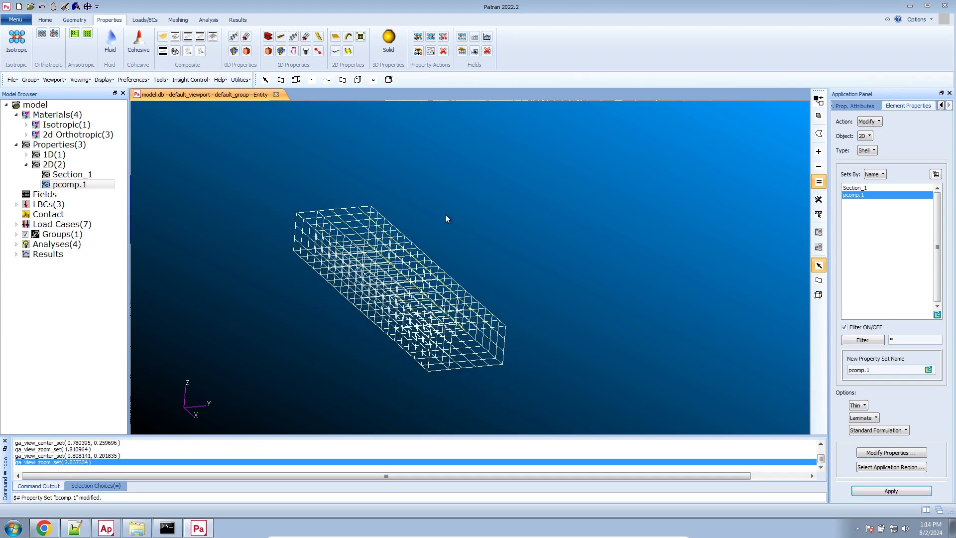
{"action": "scroll", "coordinate": [436, 269], "scroll_direction": "up", "scroll_amount": 4}
{"action": "middle_click_drag", "start_coordinate": [398, 368], "coordinate": [401, 370]}
{"action": "left_click", "coordinate": [208, 20]}
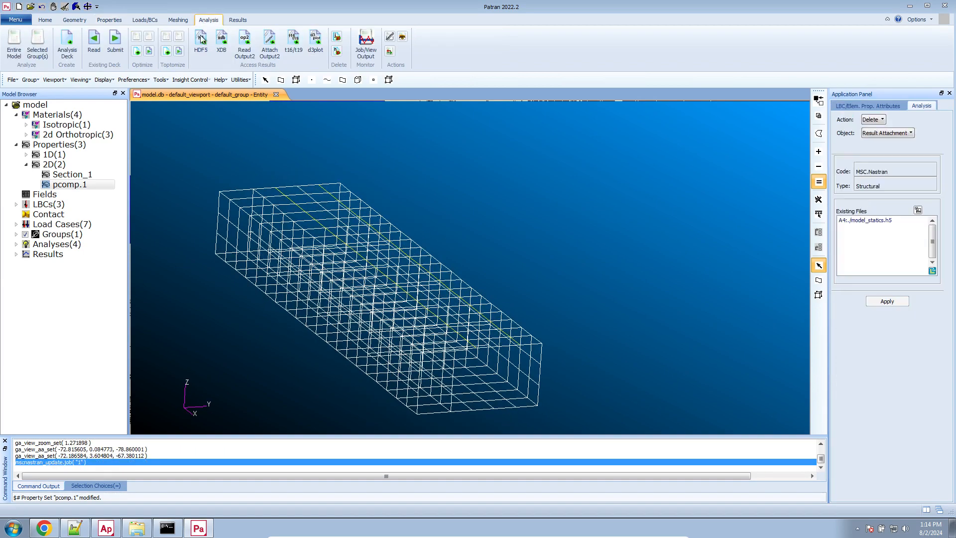
{"action": "left_click", "coordinate": [16, 49]}
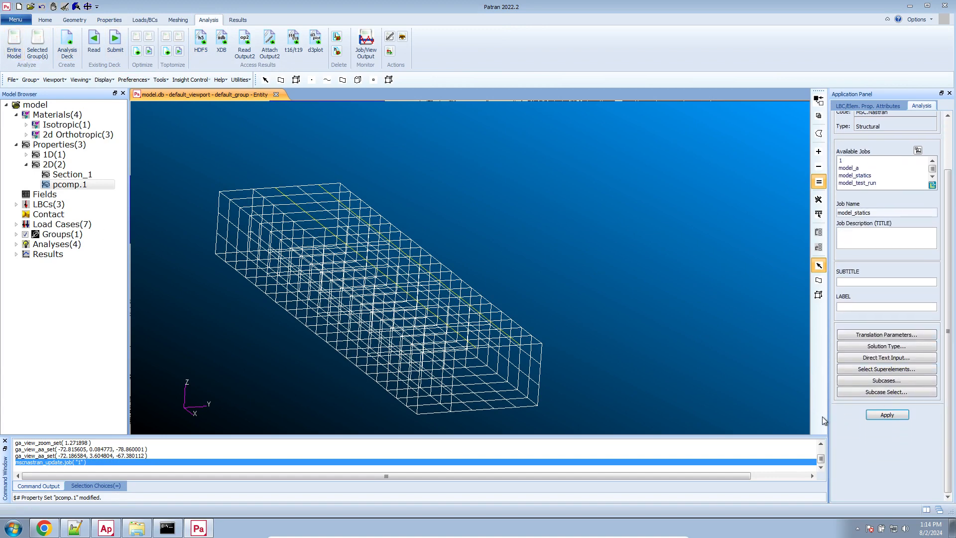
{"action": "left_click", "coordinate": [892, 416]}
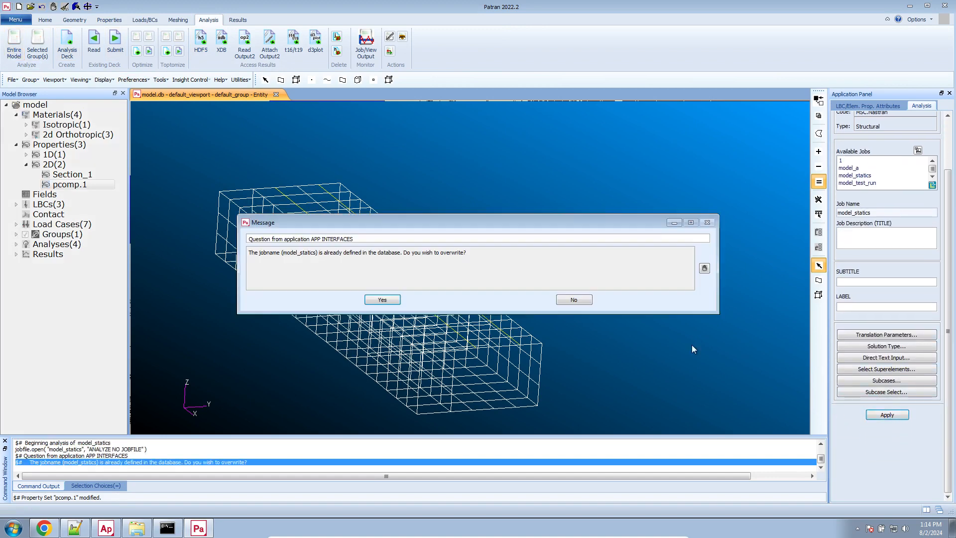
{"action": "left_click", "coordinate": [381, 300]}
{"action": "left_click", "coordinate": [382, 299]}
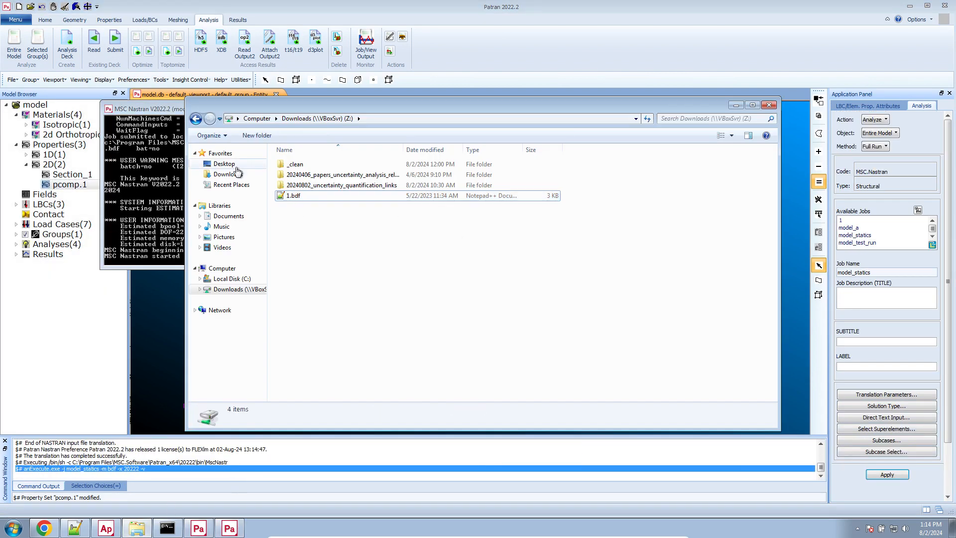
Open model_statics.bdf from the pat_c folder in Notepad++ and find its PCOMP entry, highlighting the full ply definition.
{"action": "left_click", "coordinate": [224, 164]}
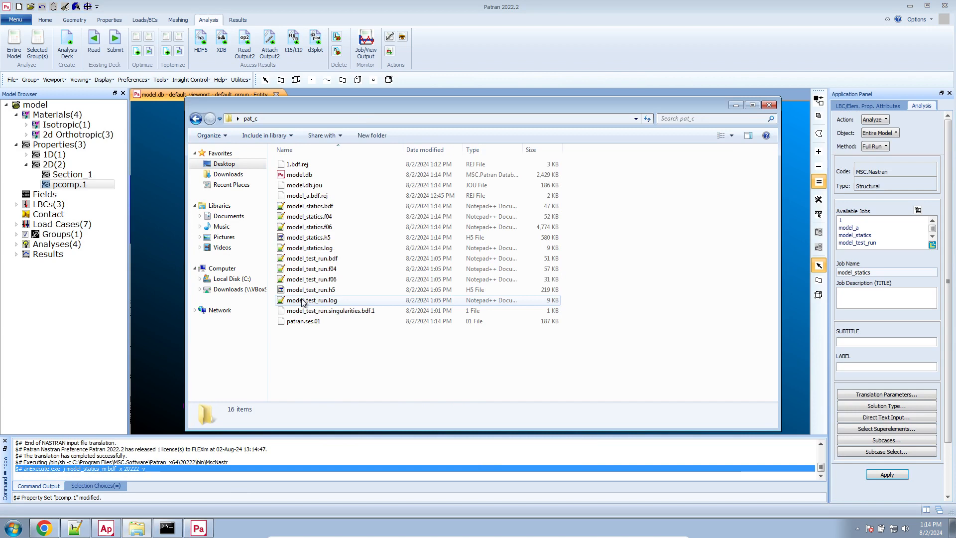
{"action": "double_click", "coordinate": [324, 206]}
{"action": "left_click", "coordinate": [325, 185]}
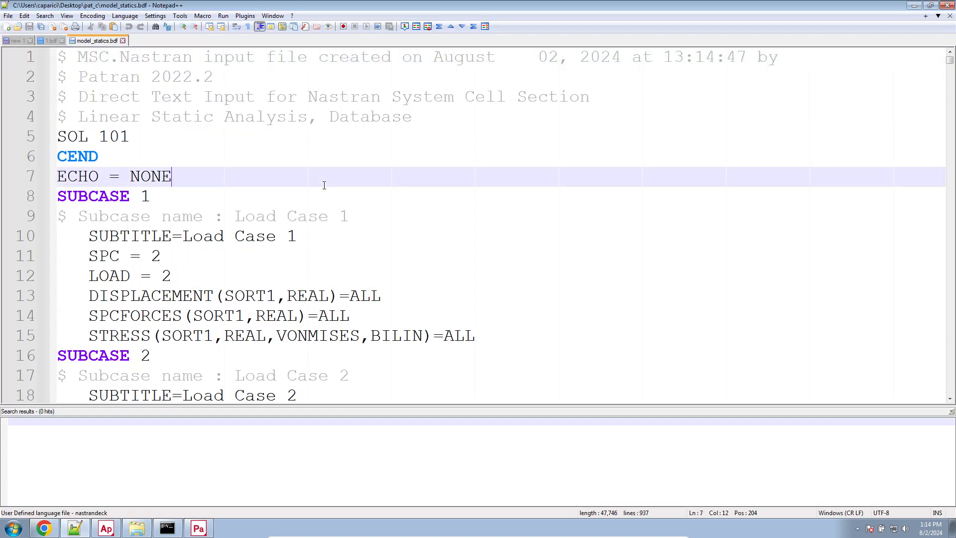
{"action": "key", "text": "ctrl+f"}
{"action": "type", "text": "PCOMP"}
{"action": "key", "text": "Return"}
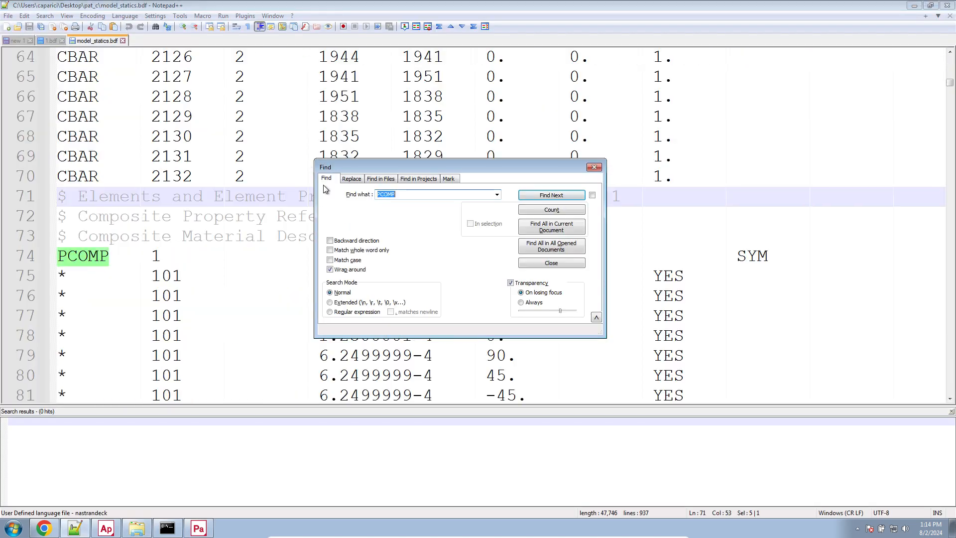
{"action": "key", "text": "Escape"}
{"action": "scroll", "coordinate": [354, 295], "scroll_direction": "down", "scroll_amount": 2}
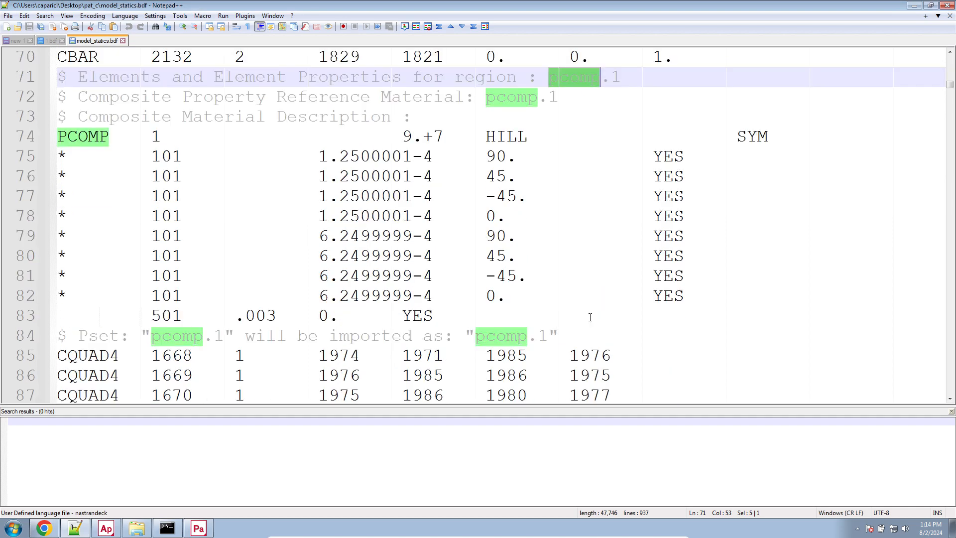
{"action": "left_click_drag", "start_coordinate": [712, 310], "coordinate": [57, 137]}
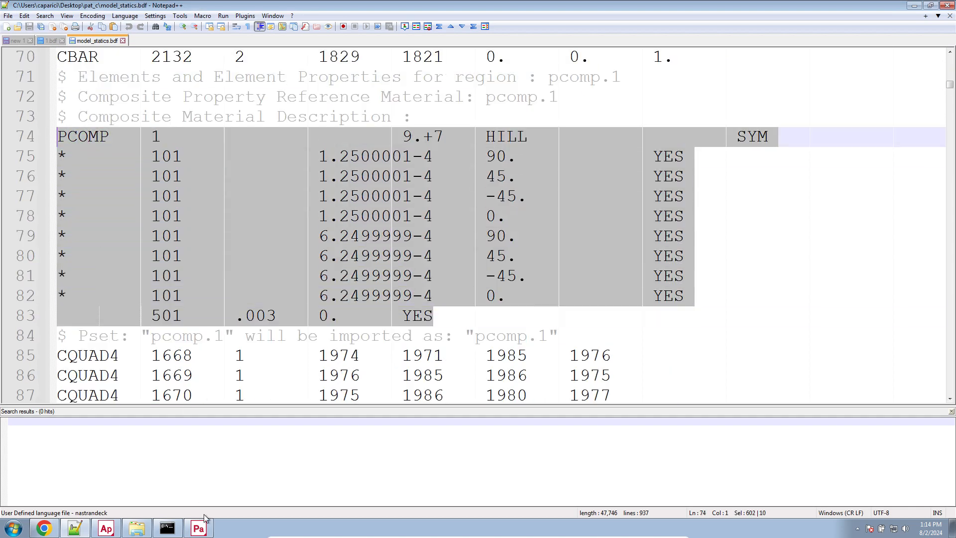
Set up HDF5 result access for model_statics in Patran, and search model_statics.f06 in Notepad++ for USER FATAL MESSAGE.
{"action": "left_click", "coordinate": [200, 527]}
{"action": "left_click", "coordinate": [200, 42]}
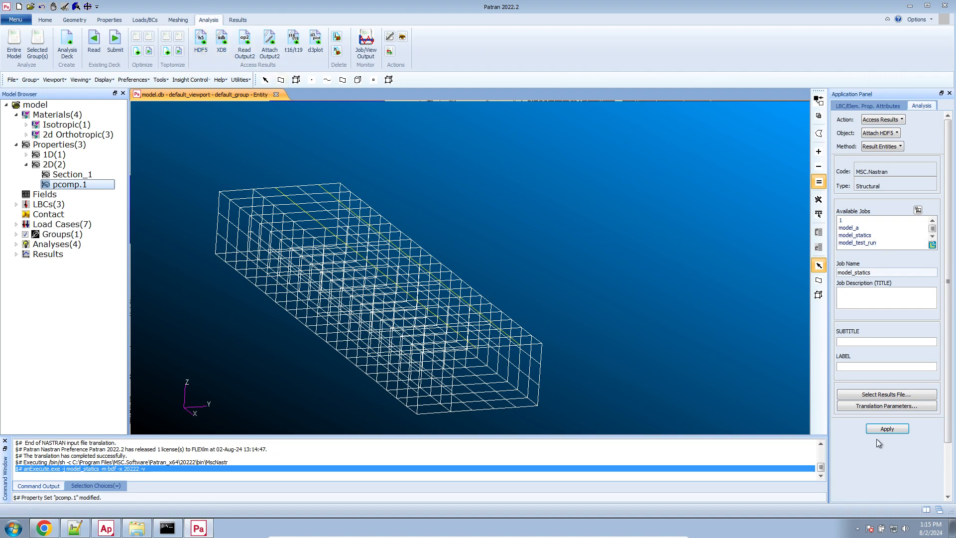
{"action": "left_click", "coordinate": [137, 528]}
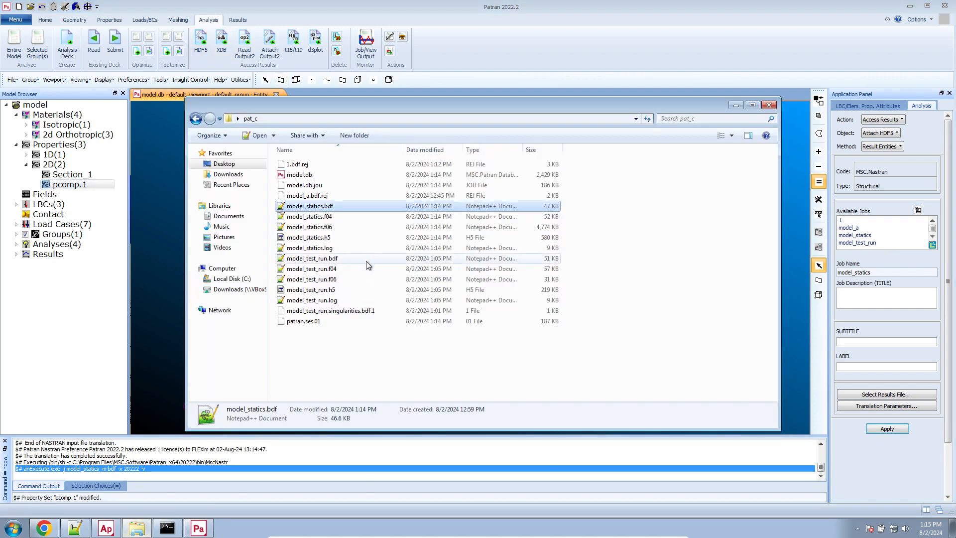
{"action": "double_click", "coordinate": [350, 227]}
{"action": "left_click", "coordinate": [459, 129]}
{"action": "key", "text": "ctrl+f"}
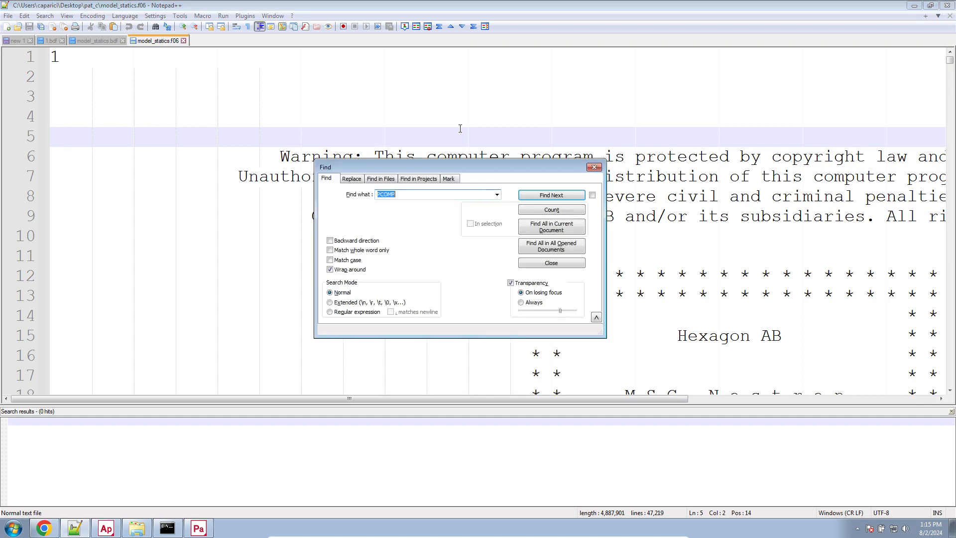
{"action": "type", "text": "USER FATAL MESSAGE"}
{"action": "key", "text": "Return"}
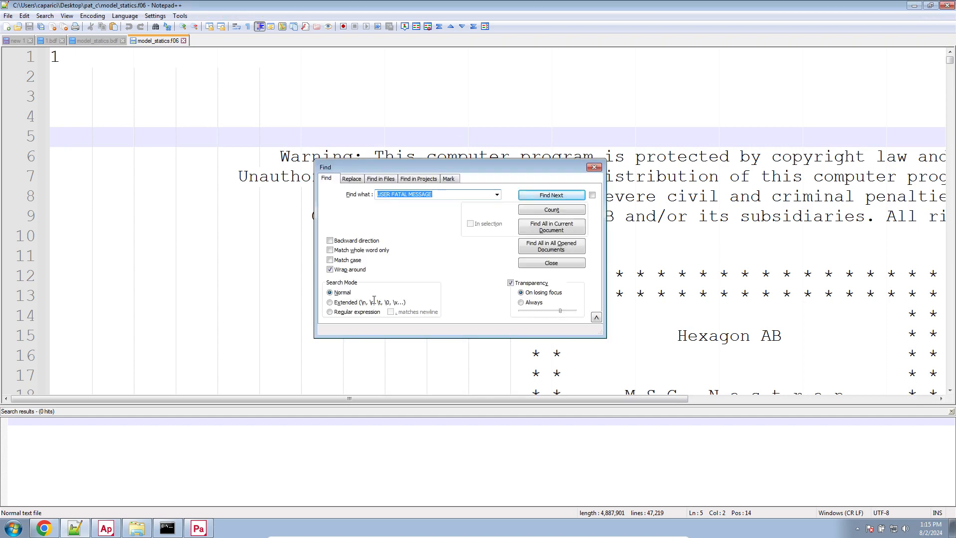
{"action": "key", "text": "Escape"}
Attach the model_statics HDF5 results in Patran and plot Load Case 1's translational displacements as fringe and deformation, examining the deformed beam end.
{"action": "left_click", "coordinate": [208, 528]}
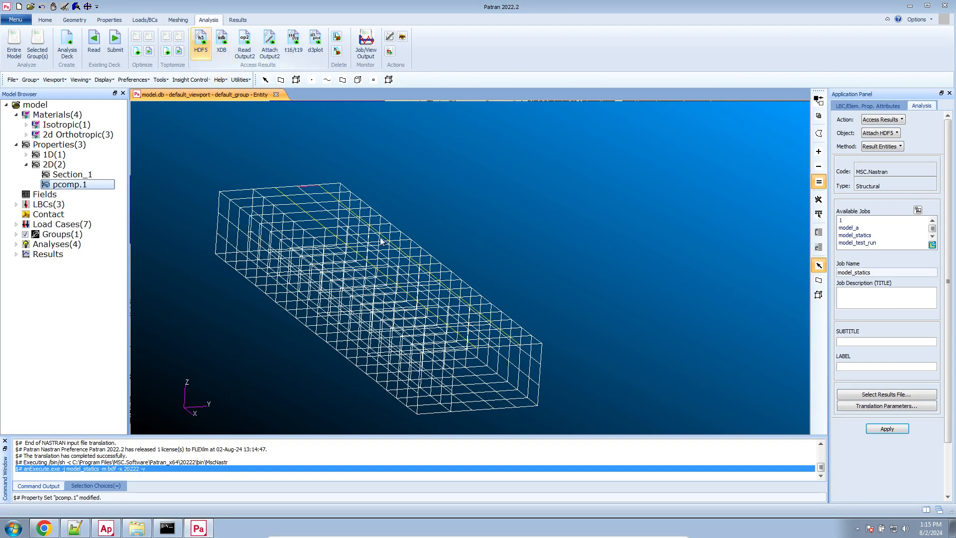
{"action": "left_click", "coordinate": [888, 429]}
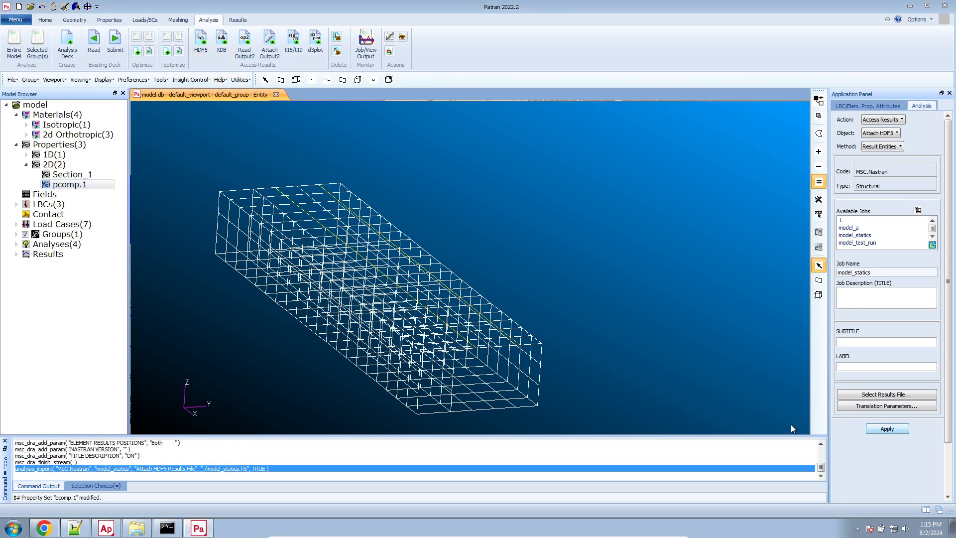
{"action": "left_click", "coordinate": [238, 19]}
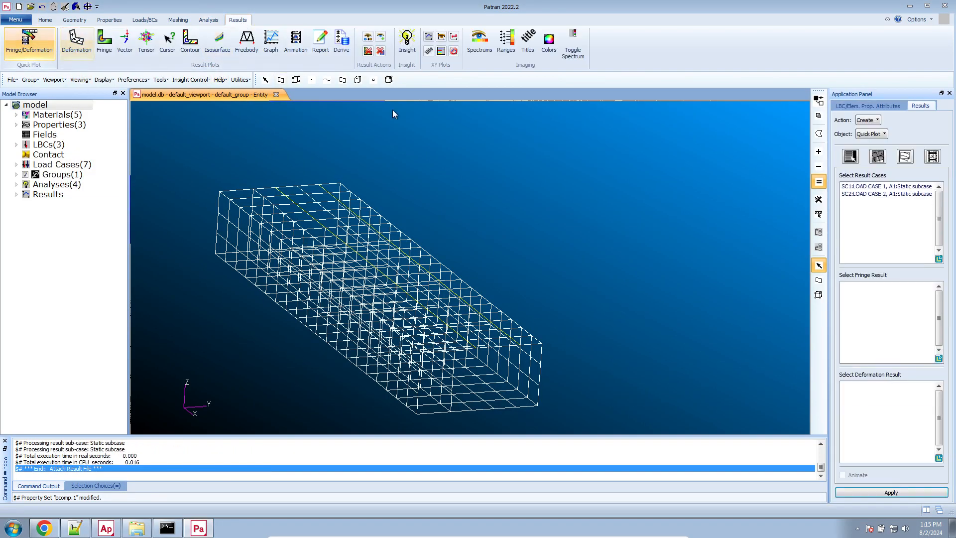
{"action": "left_click", "coordinate": [901, 187]}
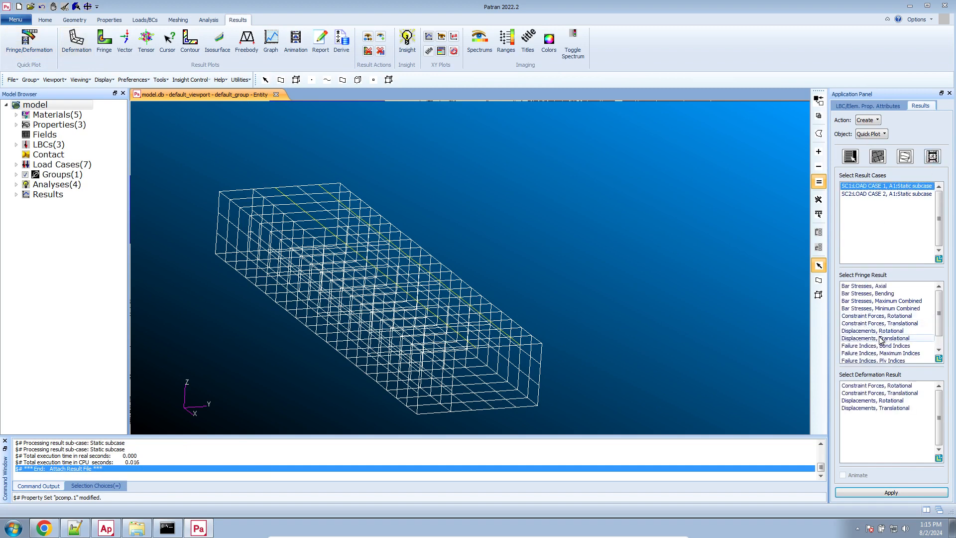
{"action": "left_click", "coordinate": [903, 339]}
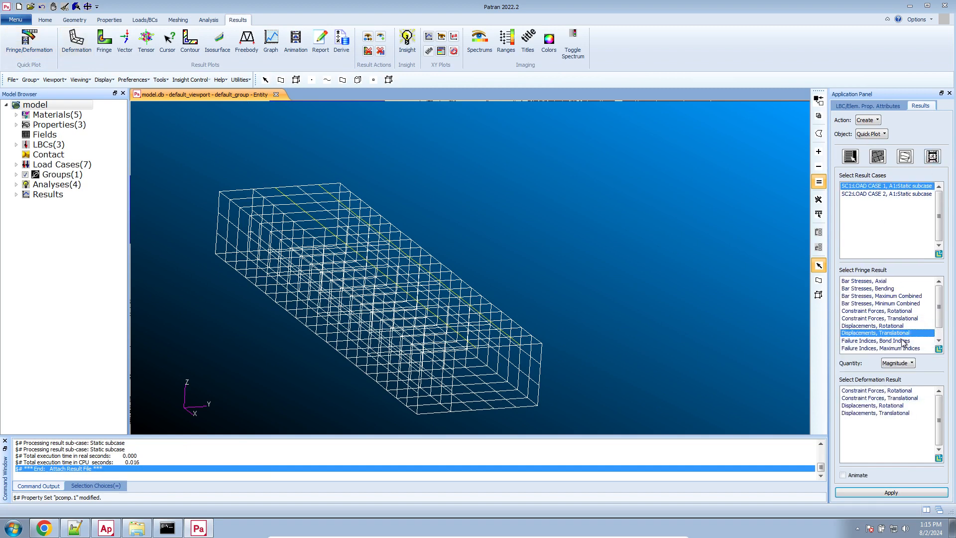
{"action": "left_click", "coordinate": [899, 414]}
{"action": "left_click", "coordinate": [907, 493]}
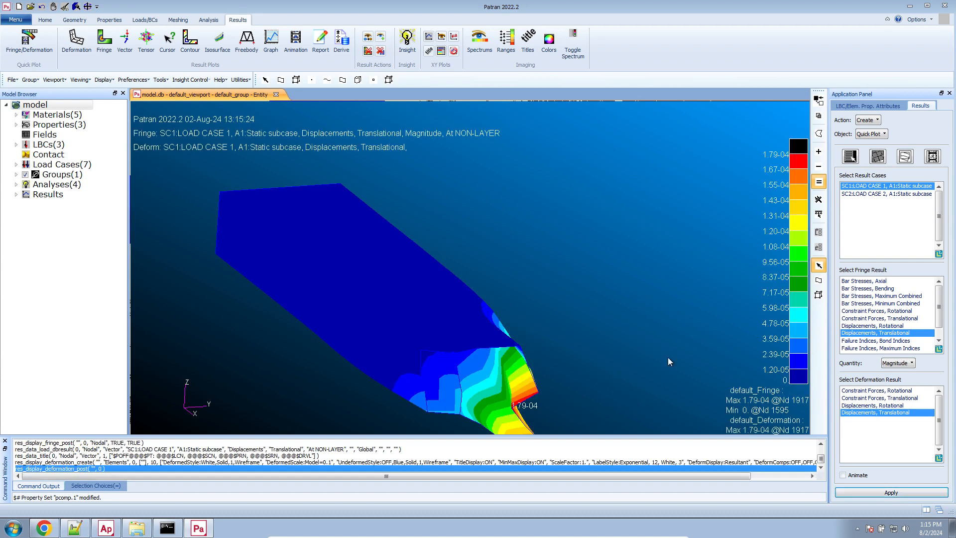
{"action": "scroll", "coordinate": [588, 313], "scroll_direction": "up", "scroll_amount": 5}
{"action": "mouse_move", "coordinate": [582, 356]}
{"action": "middle_mouse_down"}
{"action": "mouse_move", "coordinate": [542, 349]}
{"action": "mouse_move", "coordinate": [584, 354]}
{"action": "middle_mouse_up"}
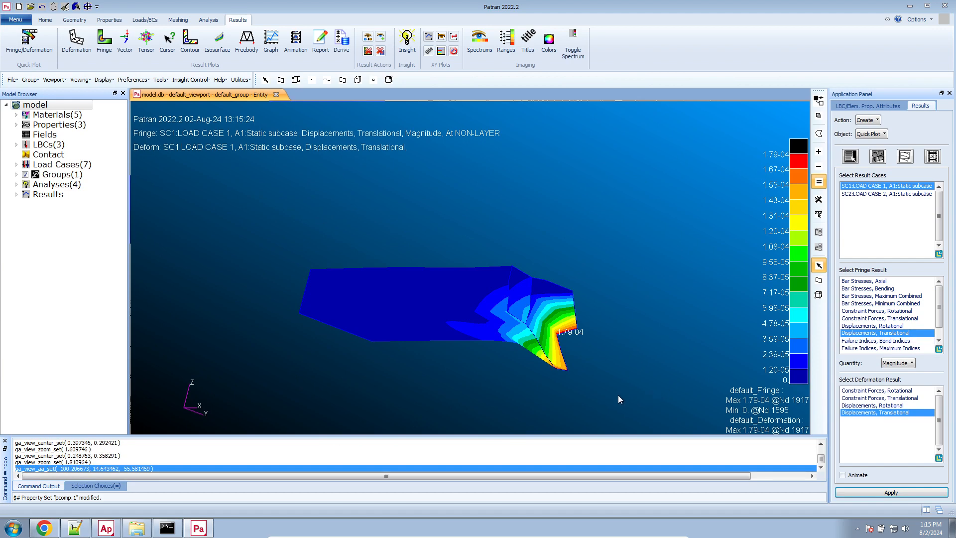
{"action": "scroll", "coordinate": [617, 395], "scroll_direction": "up", "scroll_amount": 5}
{"action": "middle_click_drag", "start_coordinate": [586, 318], "coordinate": [549, 320]}
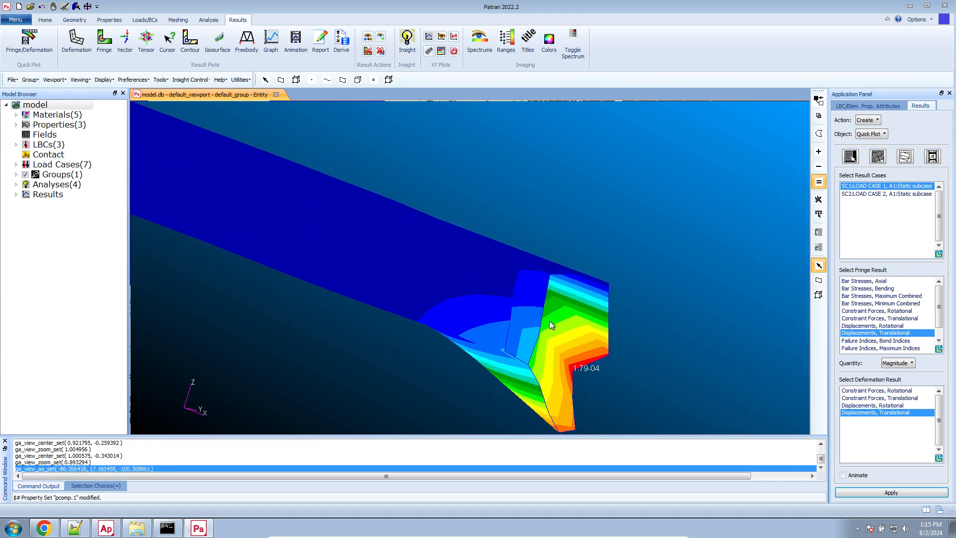
{"action": "scroll", "coordinate": [512, 328], "scroll_direction": "up", "scroll_amount": 3}
Plot Load Case 2's translational displacements as fringe and deformation, inspect the deformed shape, and clear the plot from the viewport.
{"action": "left_click", "coordinate": [888, 194]}
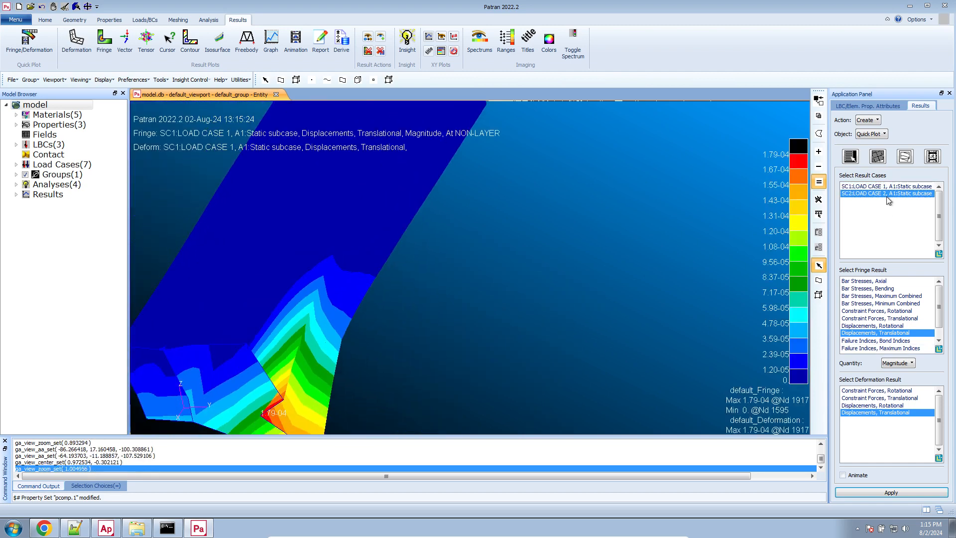
{"action": "left_click", "coordinate": [892, 492]}
{"action": "scroll", "coordinate": [526, 339], "scroll_direction": "up", "scroll_amount": 2}
{"action": "scroll", "coordinate": [525, 336], "scroll_direction": "down", "scroll_amount": 2}
{"action": "middle_click_drag", "start_coordinate": [485, 318], "coordinate": [268, 161]}
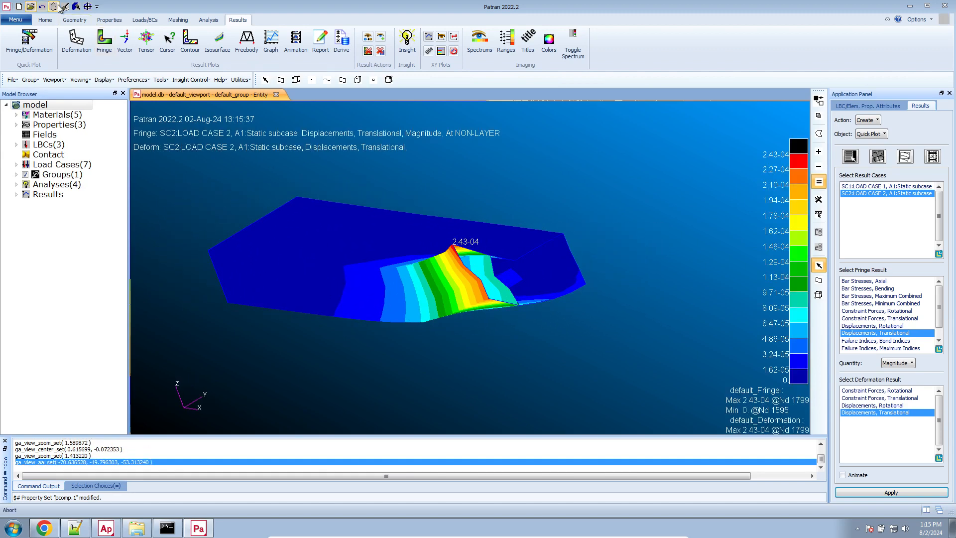
{"action": "left_click", "coordinate": [65, 7]}
Switch to Chrome and upload model_statics.bdf from the pat_c folder to the Viewer web app.
{"action": "left_click", "coordinate": [131, 530]}
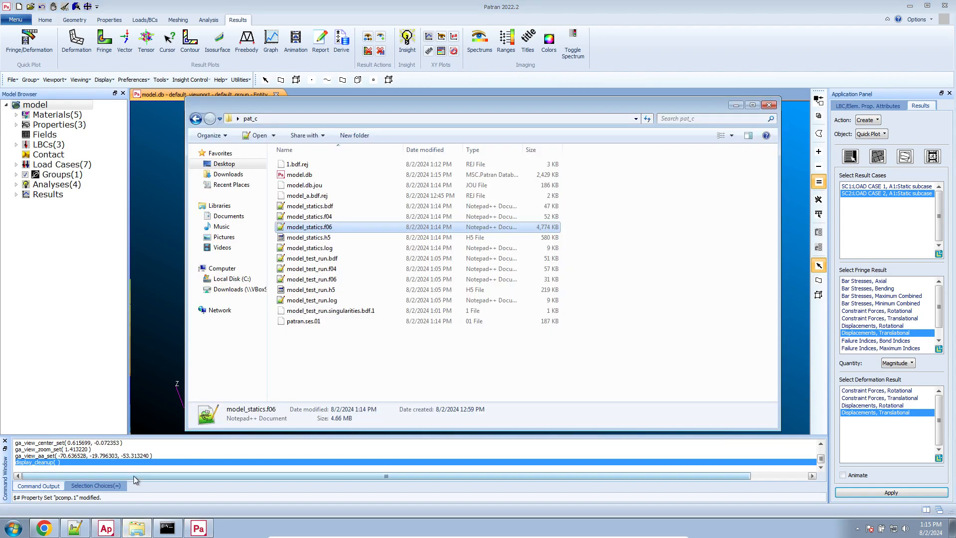
{"action": "left_click", "coordinate": [44, 528]}
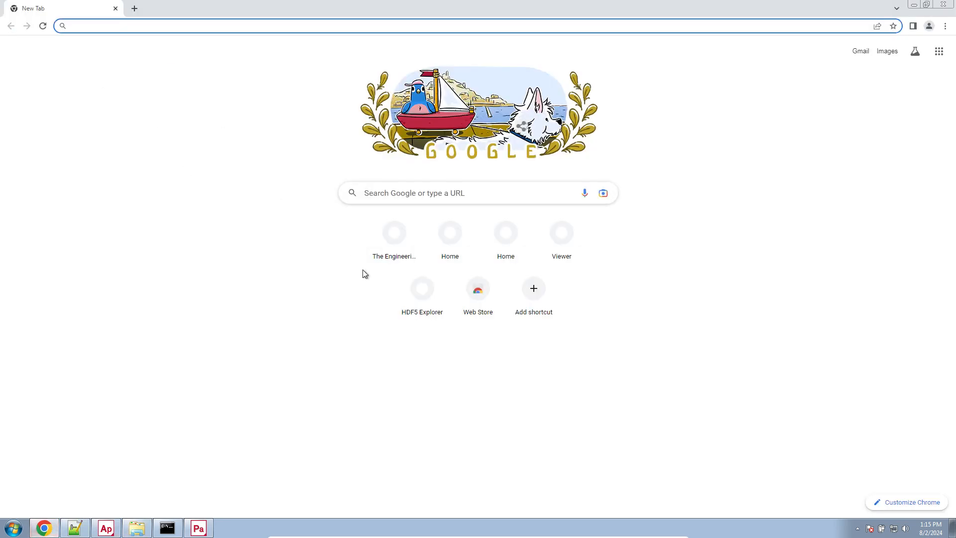
{"action": "left_click", "coordinate": [562, 237]}
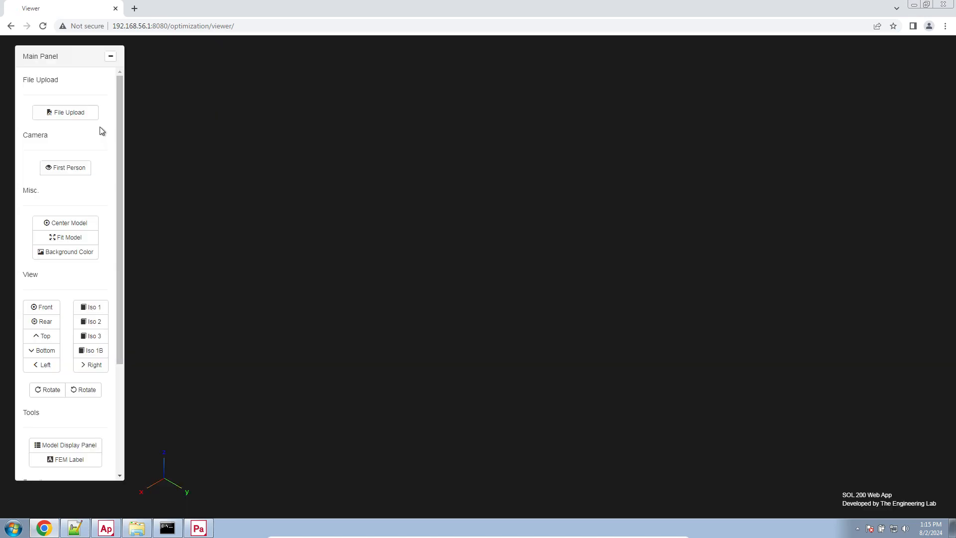
{"action": "left_click", "coordinate": [90, 115]}
{"action": "left_click", "coordinate": [511, 179]}
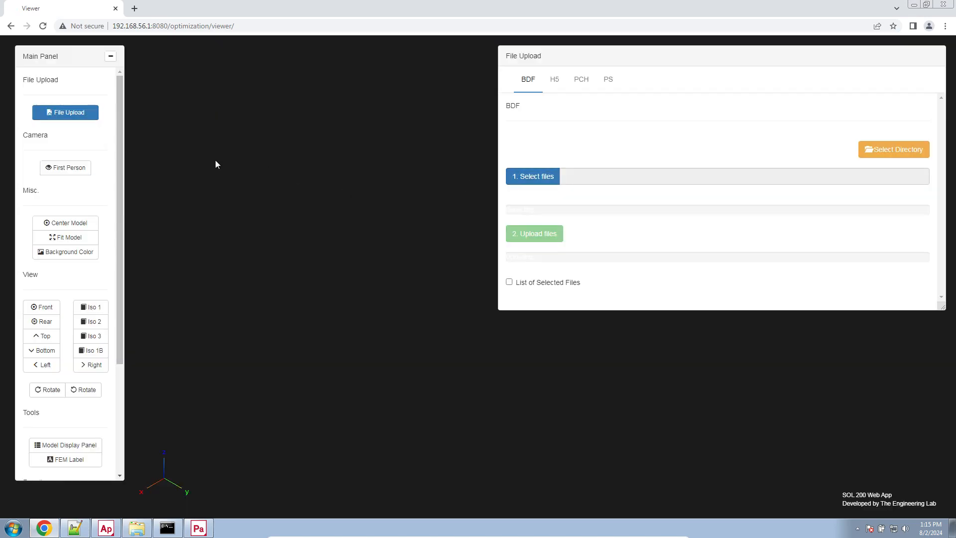
{"action": "left_click", "coordinate": [531, 182]}
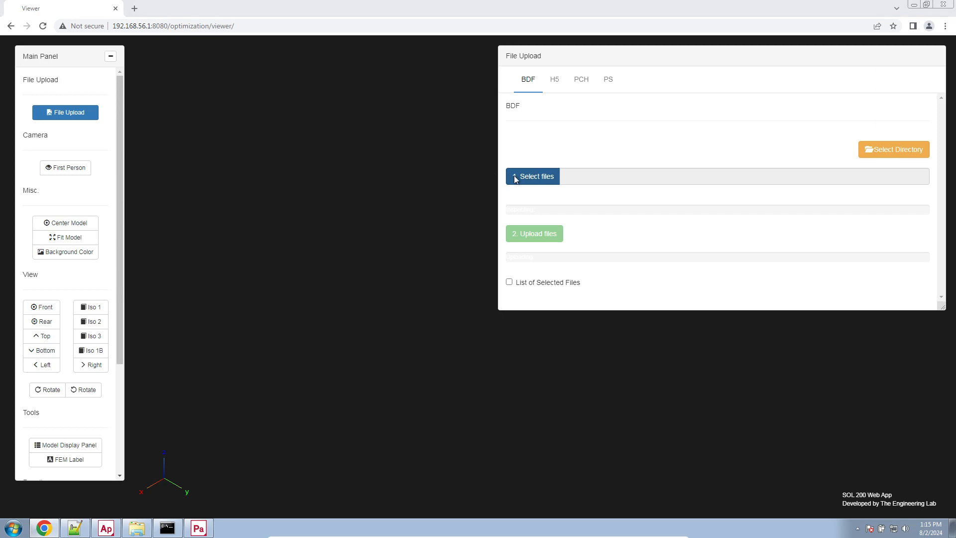
{"action": "left_click", "coordinate": [47, 68]}
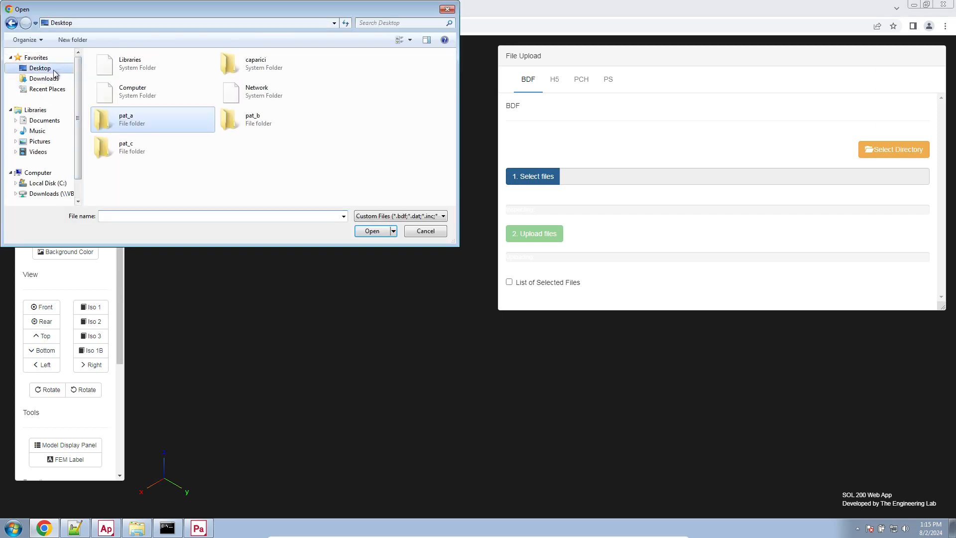
{"action": "double_click", "coordinate": [142, 146]}
{"action": "double_click", "coordinate": [149, 81]}
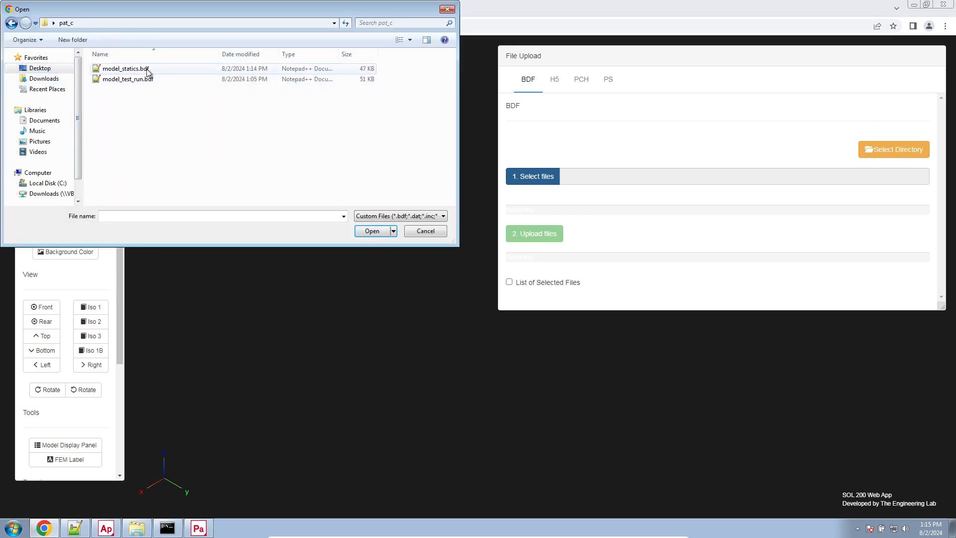
{"action": "left_click", "coordinate": [544, 237]}
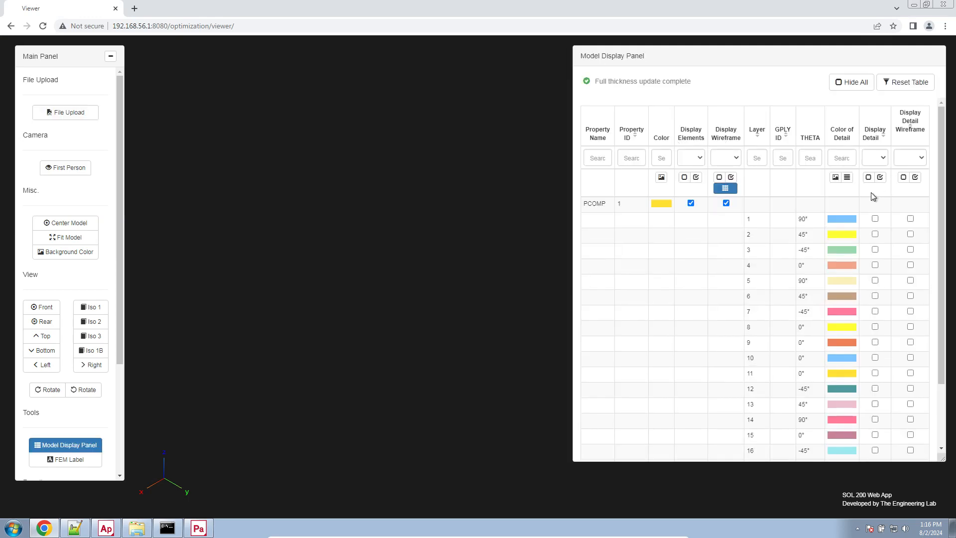
Display the detail and detail wireframe of all PCOMP layers in the model display settings and view the open end of the beam.
{"action": "left_click", "coordinate": [880, 178]}
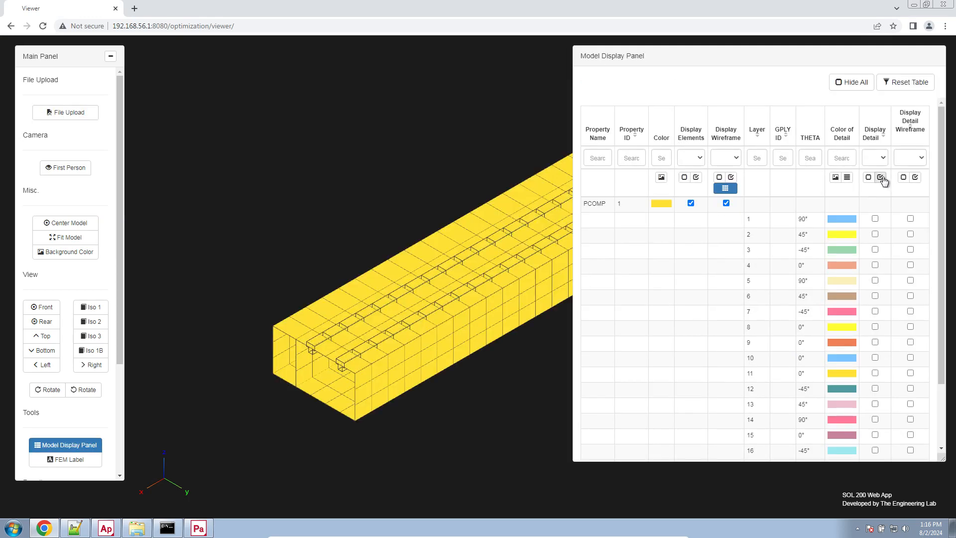
{"action": "left_click", "coordinate": [915, 178]}
{"action": "left_click_drag", "start_coordinate": [318, 303], "coordinate": [363, 268]}
{"action": "scroll", "coordinate": [362, 268], "scroll_direction": "down", "scroll_amount": 5}
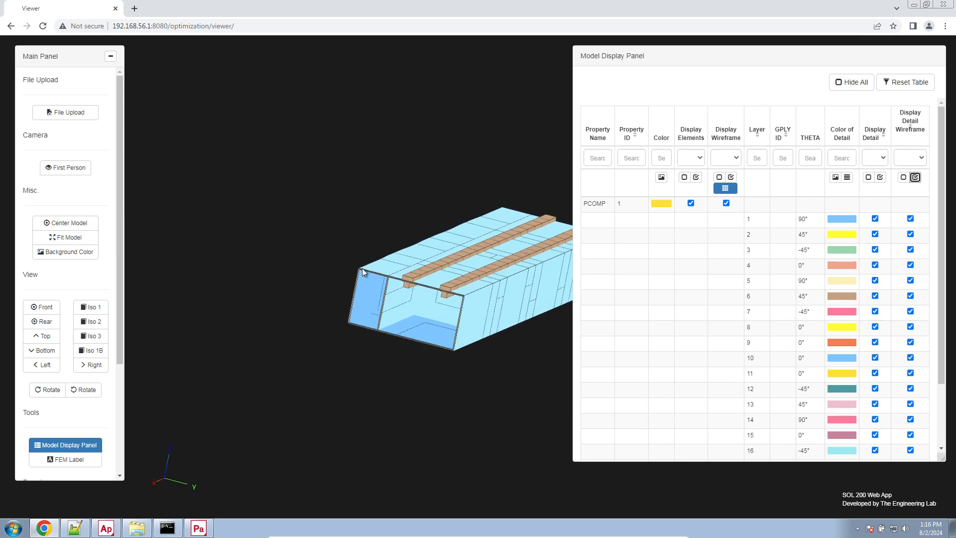
Examine the coloured ply layers through the wall thickness where the internal web meets the skin at the beam's open end.
{"action": "scroll", "coordinate": [360, 274], "scroll_direction": "up", "scroll_amount": 5}
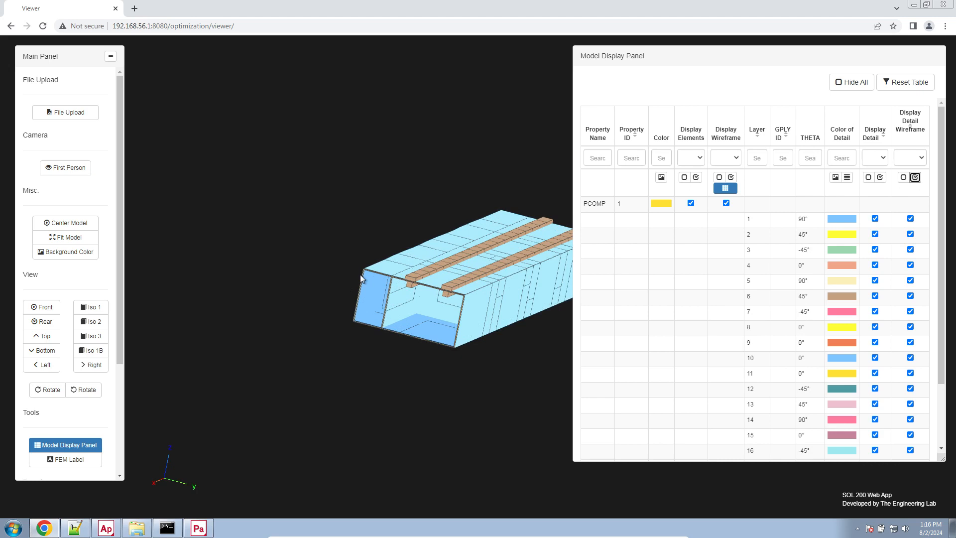
{"action": "left_click_drag", "start_coordinate": [452, 248], "coordinate": [517, 232]}
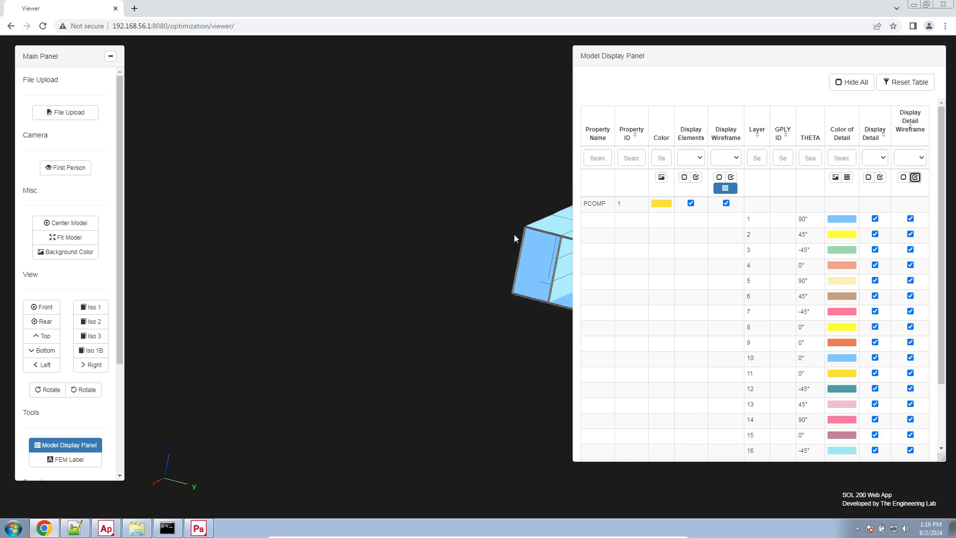
{"action": "left_click_drag", "start_coordinate": [423, 291], "coordinate": [341, 329]}
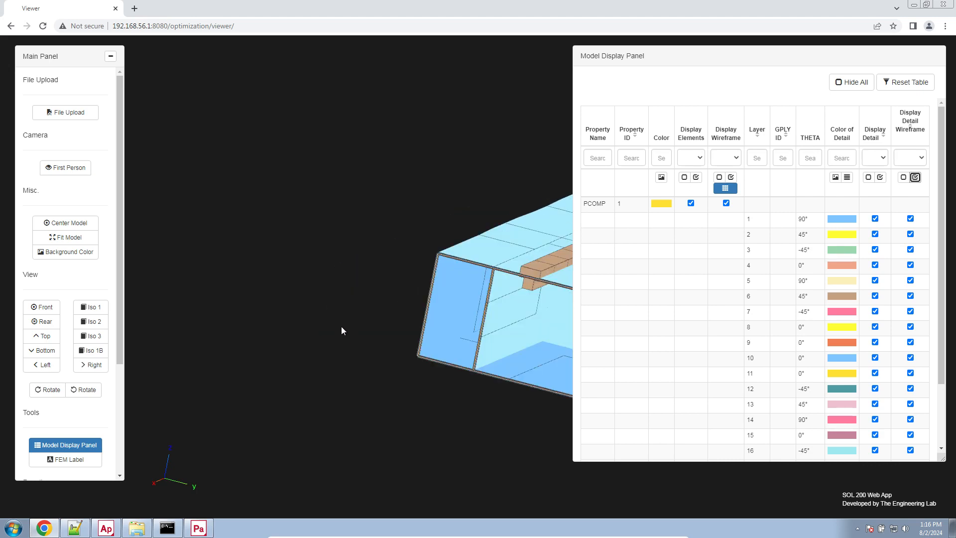
{"action": "scroll", "coordinate": [344, 324], "scroll_direction": "up", "scroll_amount": 4}
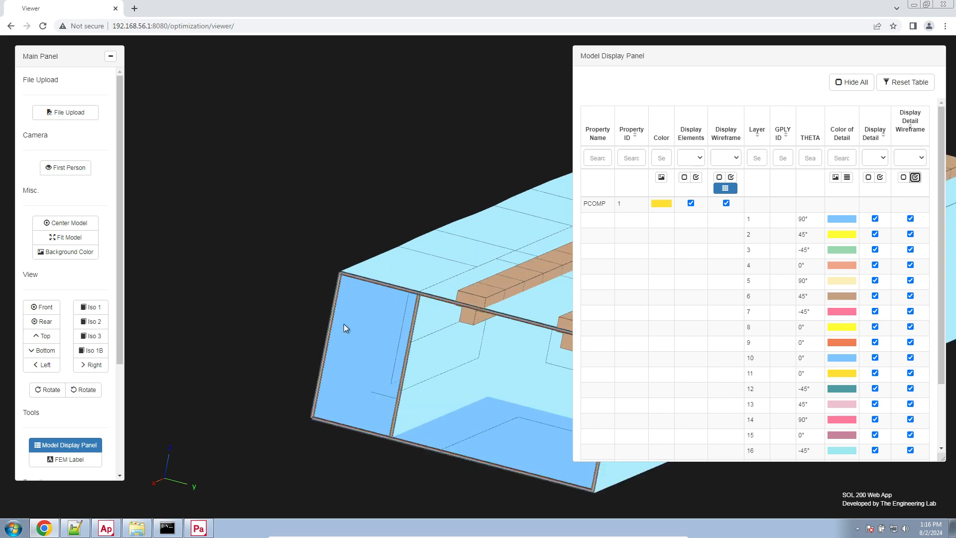
{"action": "scroll", "coordinate": [457, 271], "scroll_direction": "up", "scroll_amount": 2}
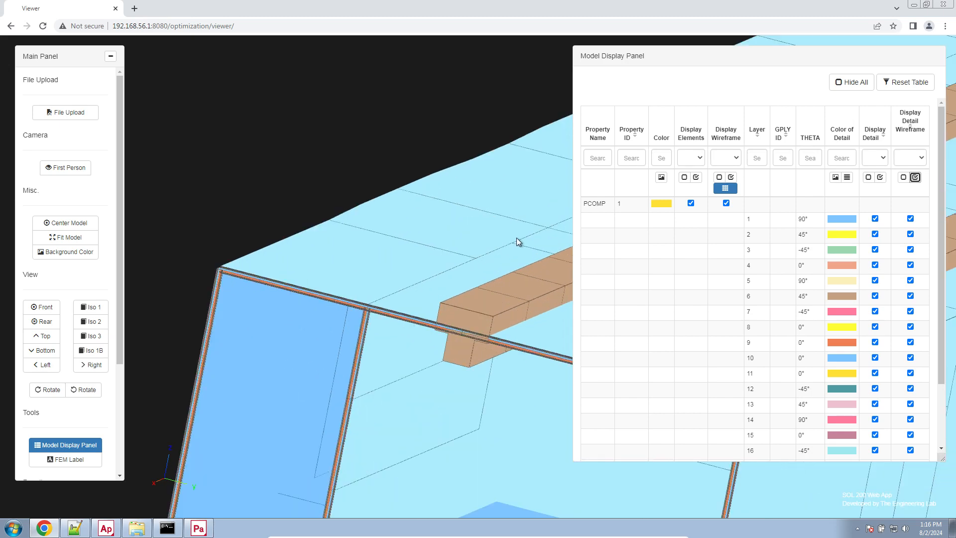
{"action": "scroll", "coordinate": [519, 236], "scroll_direction": "up", "scroll_amount": 3}
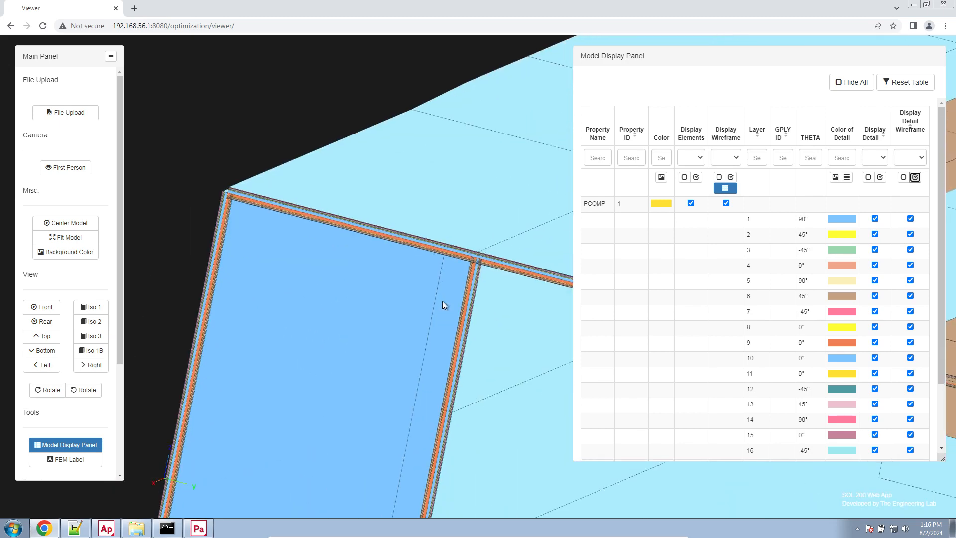
{"action": "scroll", "coordinate": [442, 301], "scroll_direction": "up", "scroll_amount": 4}
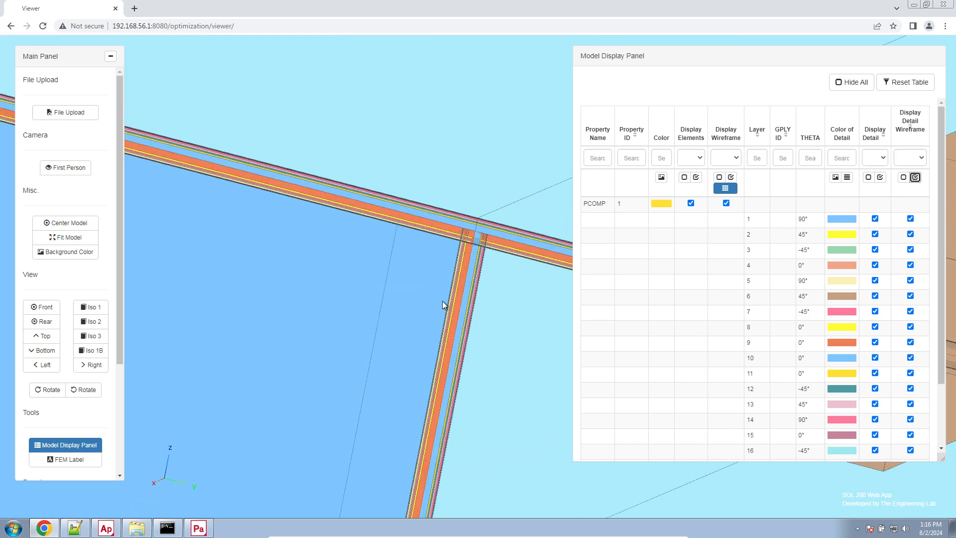
{"action": "scroll", "coordinate": [443, 301], "scroll_direction": "up", "scroll_amount": 3}
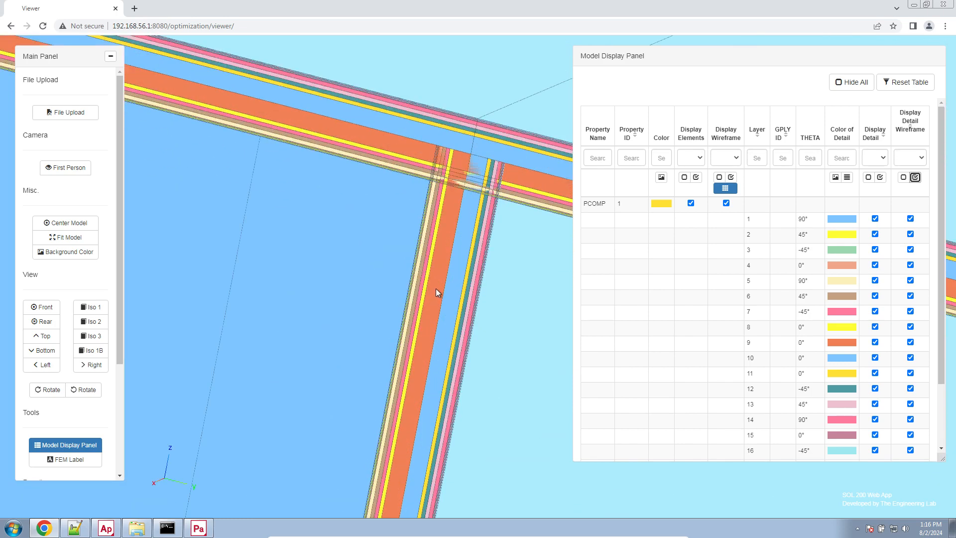
{"action": "scroll", "coordinate": [425, 280], "scroll_direction": "up", "scroll_amount": 2}
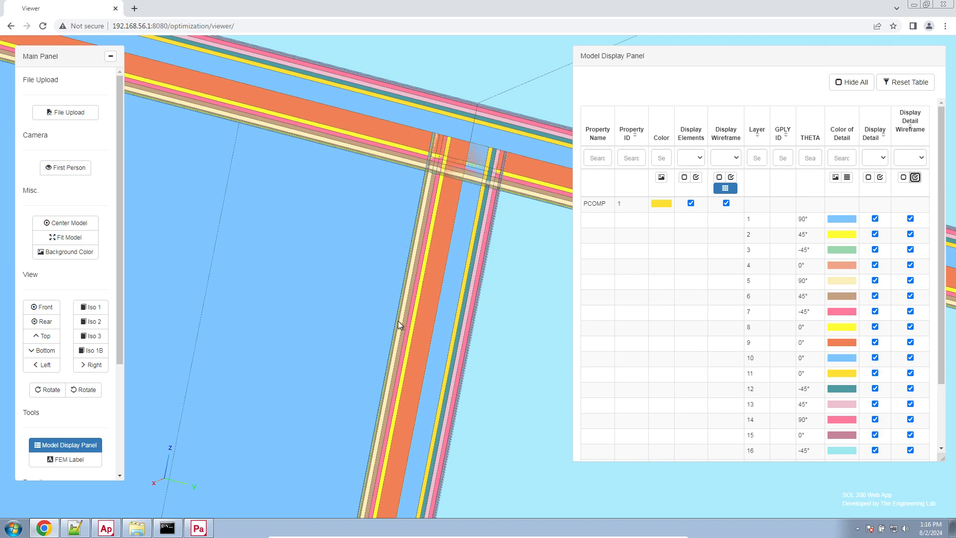
{"action": "left_click_drag", "start_coordinate": [399, 352], "coordinate": [487, 258]}
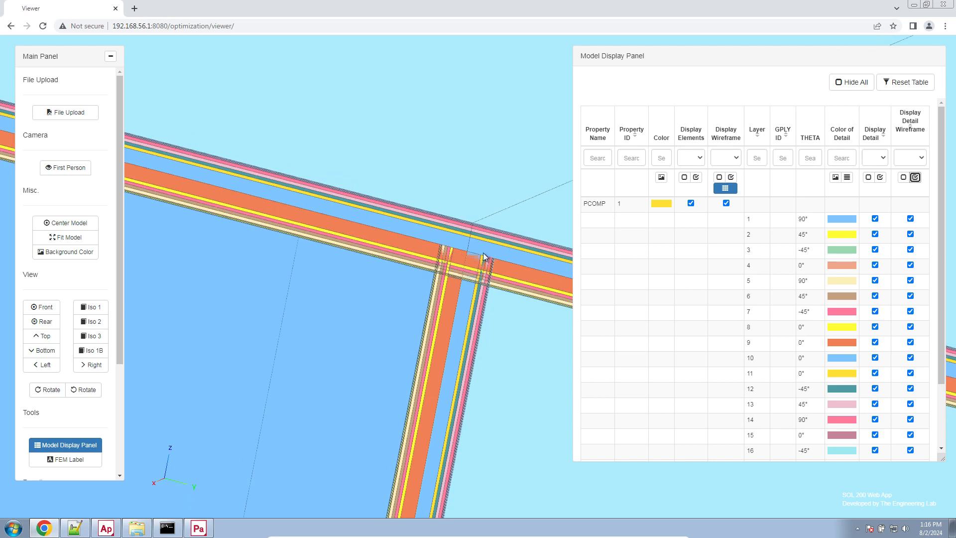
Recolor the PCOMP layer details so matching plies share a color, and view the stacking at the web-to-skin junction.
{"action": "left_click", "coordinate": [847, 178]}
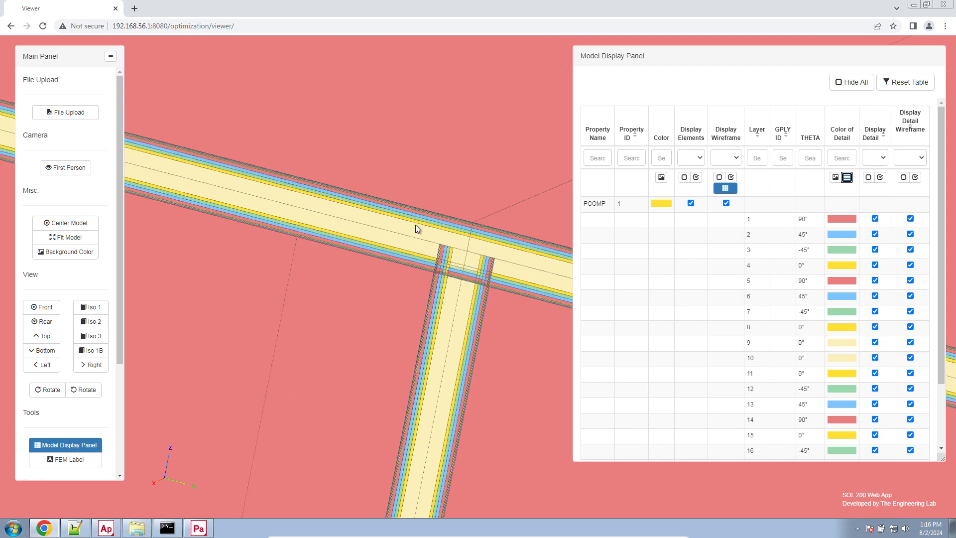
{"action": "scroll", "coordinate": [416, 225], "scroll_direction": "up", "scroll_amount": 3}
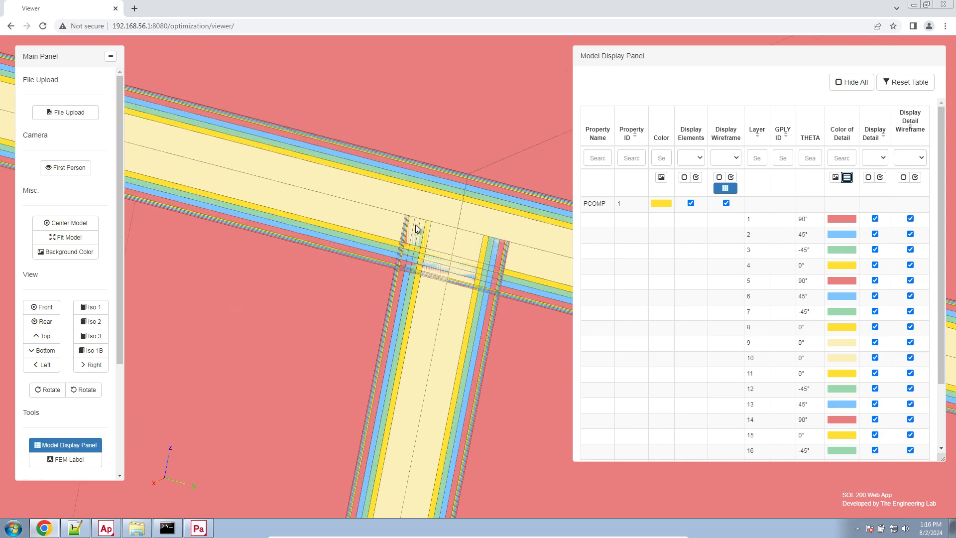
{"action": "scroll", "coordinate": [415, 225], "scroll_direction": "up", "scroll_amount": 1}
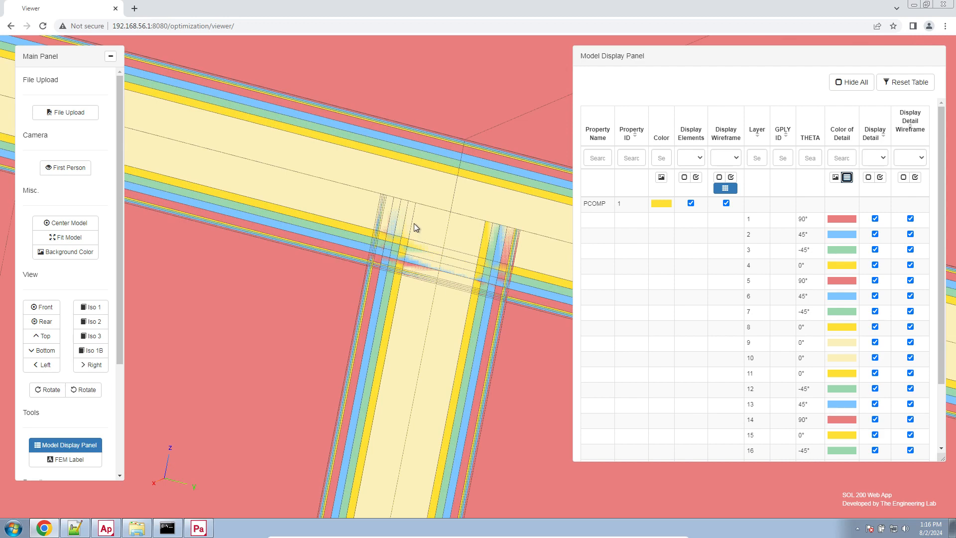
{"action": "scroll", "coordinate": [414, 223], "scroll_direction": "up", "scroll_amount": 1}
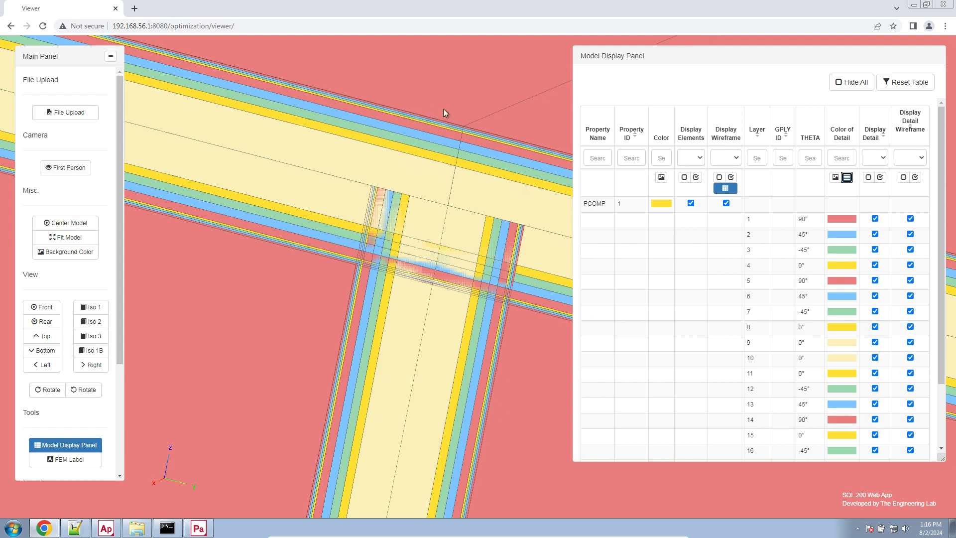
Switch to Patran and open the composite material pcomp.1 for modification.
{"action": "left_click", "coordinate": [208, 532]}
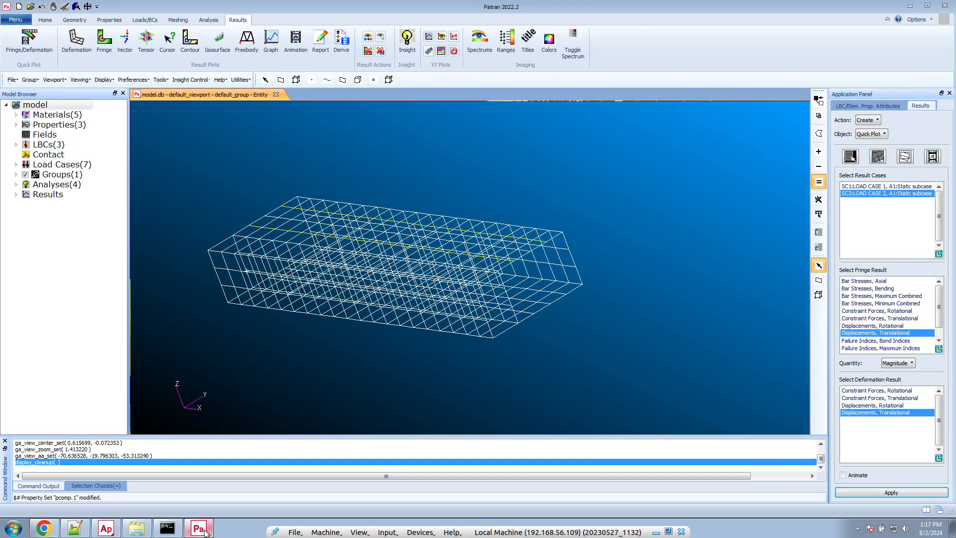
{"action": "left_click", "coordinate": [17, 125]}
{"action": "left_click", "coordinate": [15, 115]}
{"action": "left_click", "coordinate": [27, 144]}
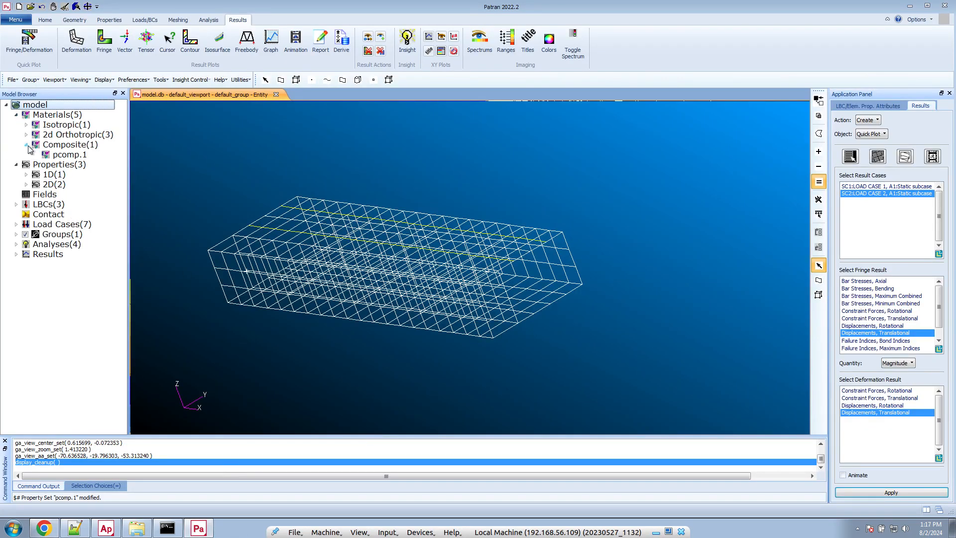
{"action": "right_click", "coordinate": [69, 155]}
{"action": "left_click", "coordinate": [92, 169]}
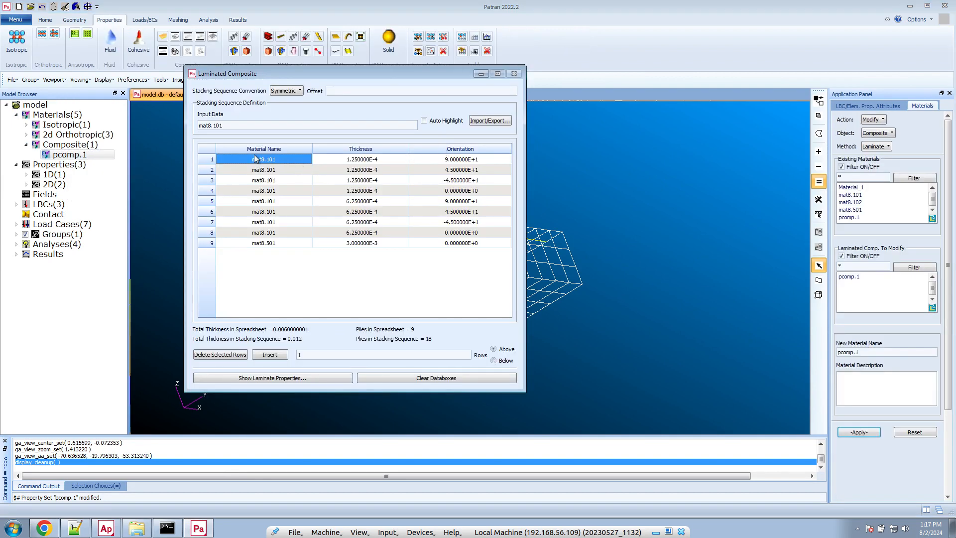
Delete plies 1 to 4 from the pcomp.1 laminate, apply the modification, and show the revised stacking sequence.
{"action": "left_click_drag", "start_coordinate": [228, 157], "coordinate": [240, 191]}
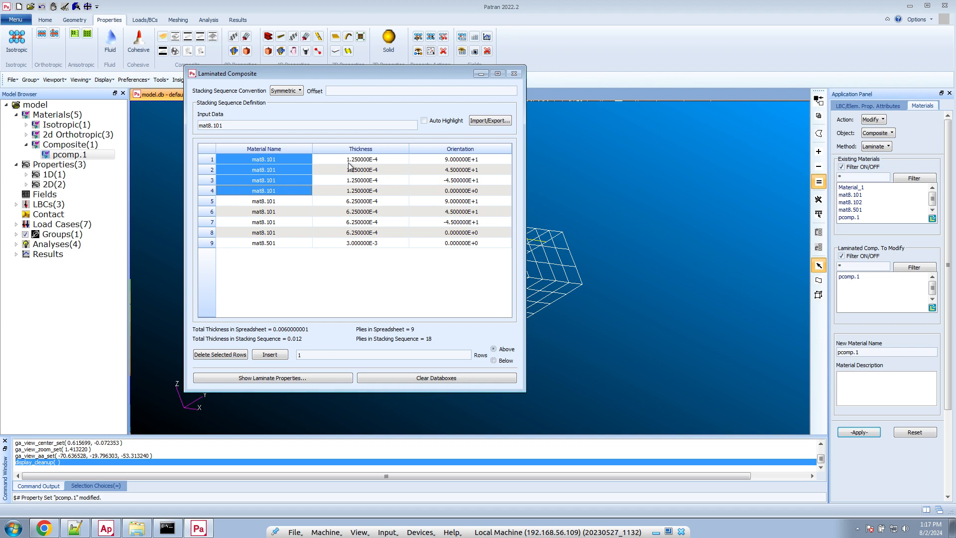
{"action": "left_click", "coordinate": [218, 355]}
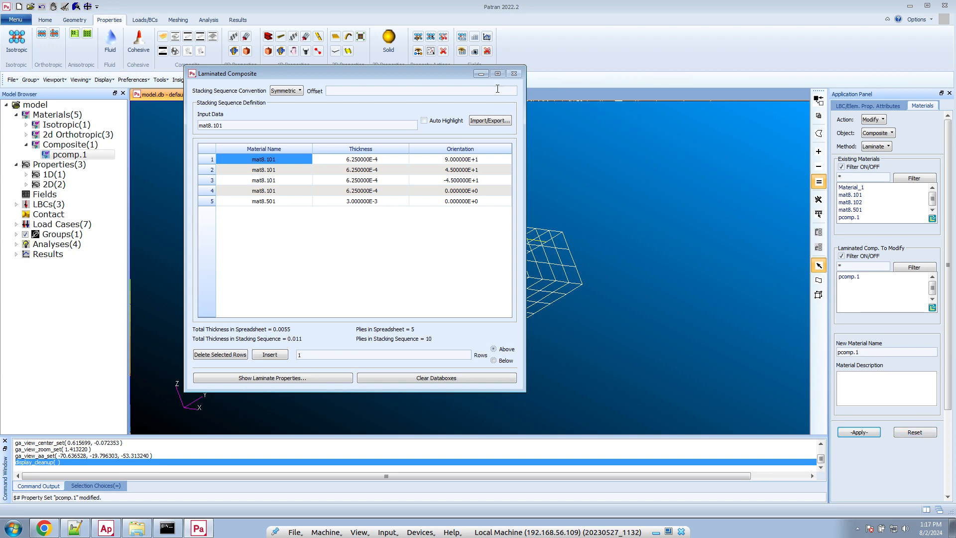
{"action": "left_click", "coordinate": [482, 73]}
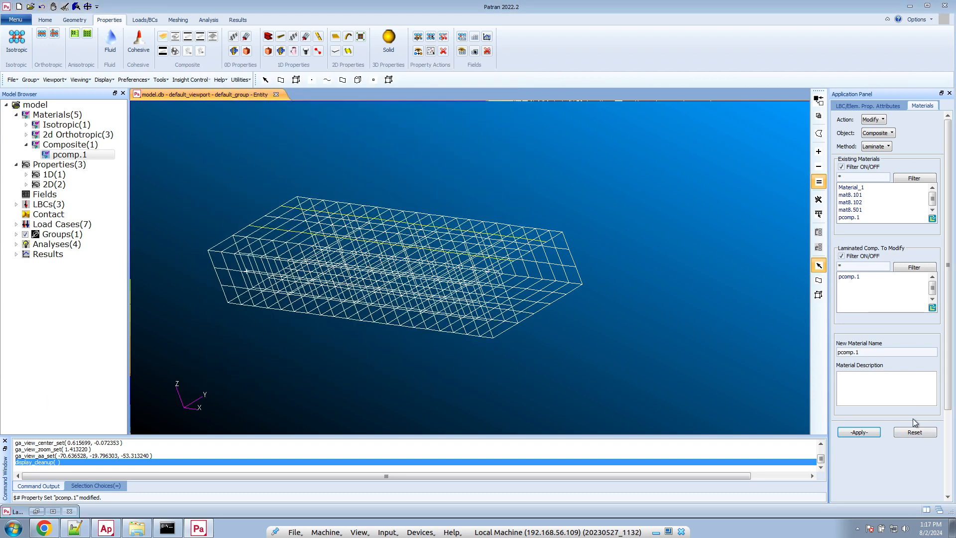
{"action": "left_click", "coordinate": [859, 432]}
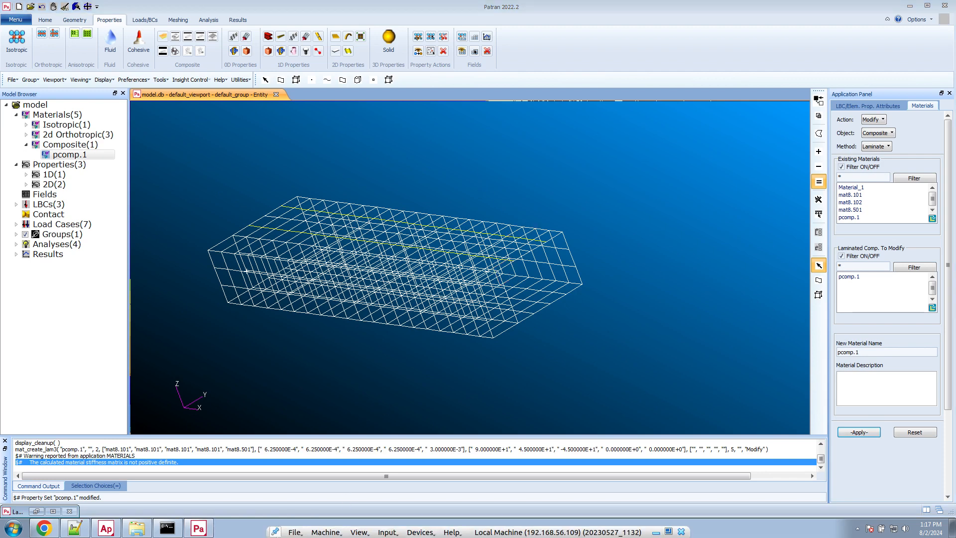
{"action": "right_click", "coordinate": [48, 156]}
{"action": "left_click", "coordinate": [95, 191]}
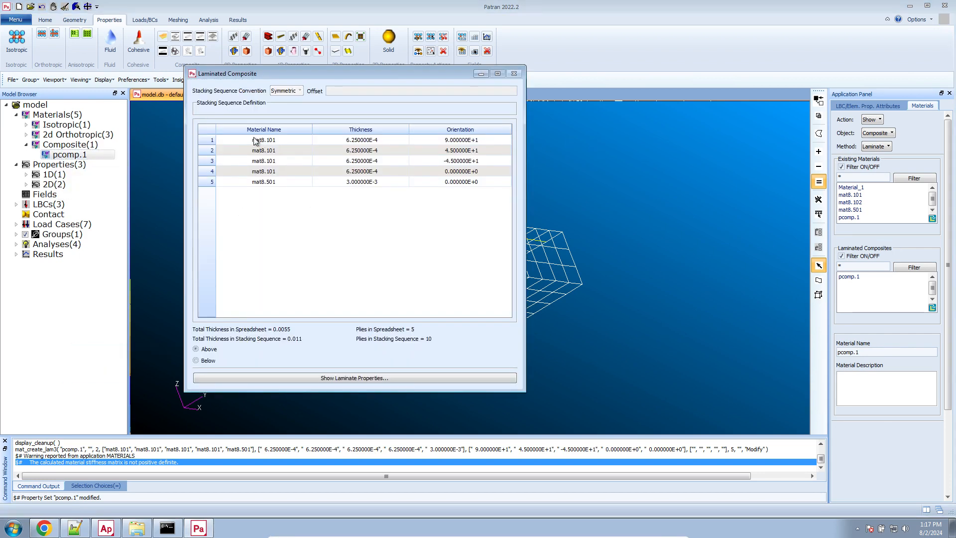
Write an Analysis Deck of the entire model for the model_statics job, overwriting the existing job and input file.
{"action": "left_click", "coordinate": [209, 19]}
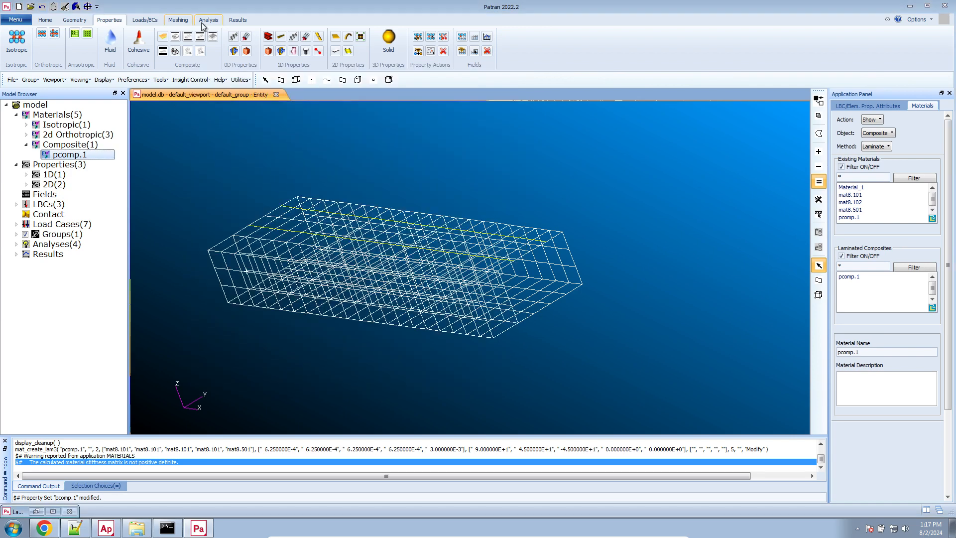
{"action": "left_click", "coordinate": [14, 53]}
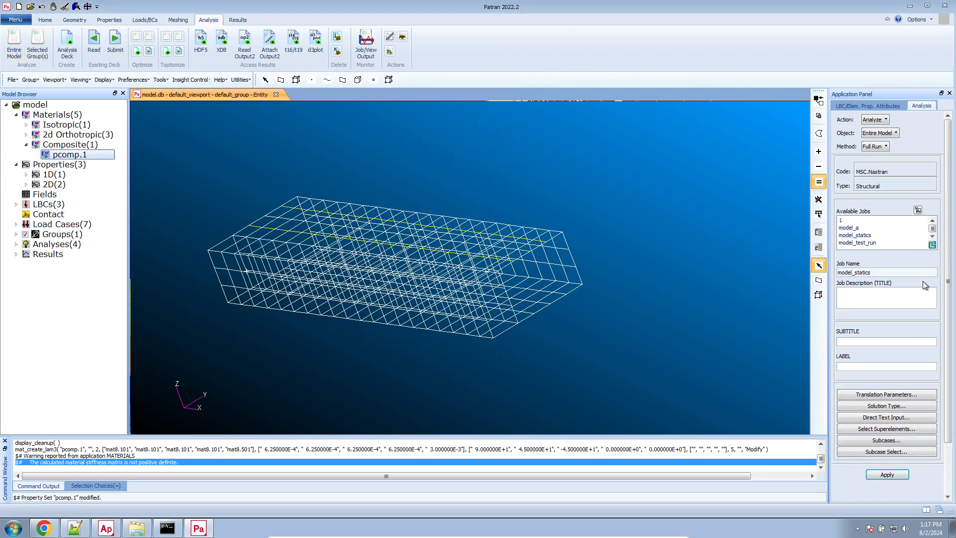
{"action": "left_click", "coordinate": [880, 148]}
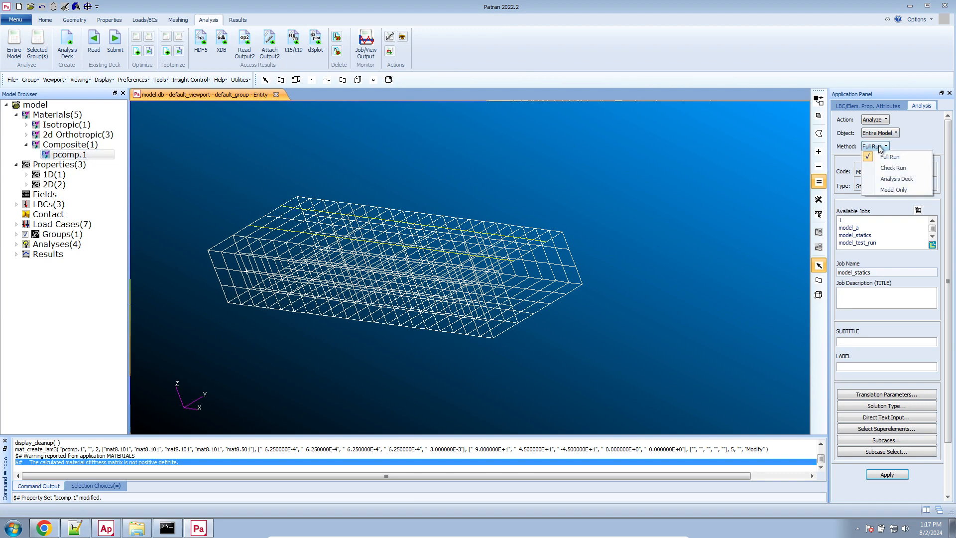
{"action": "left_click", "coordinate": [897, 180]}
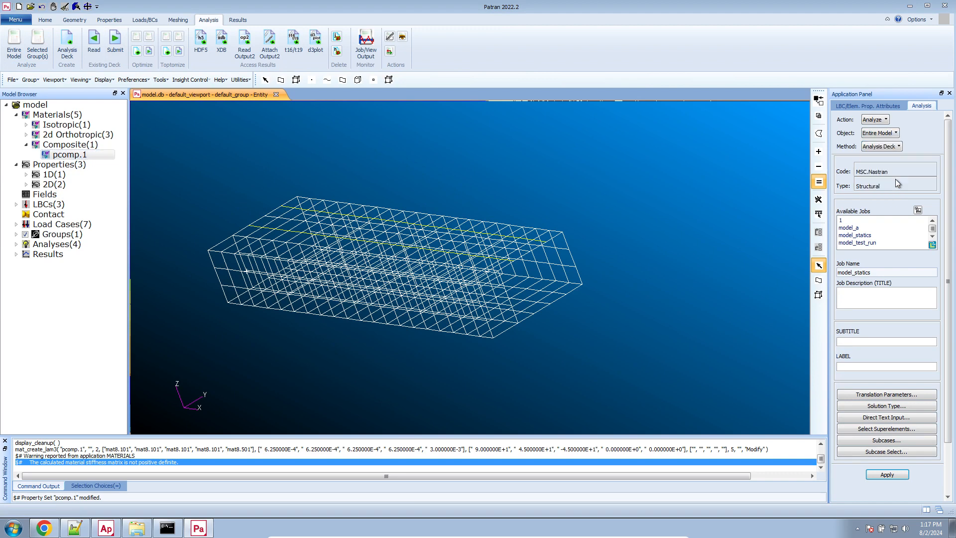
{"action": "left_click", "coordinate": [906, 473]}
{"action": "left_click", "coordinate": [387, 298]}
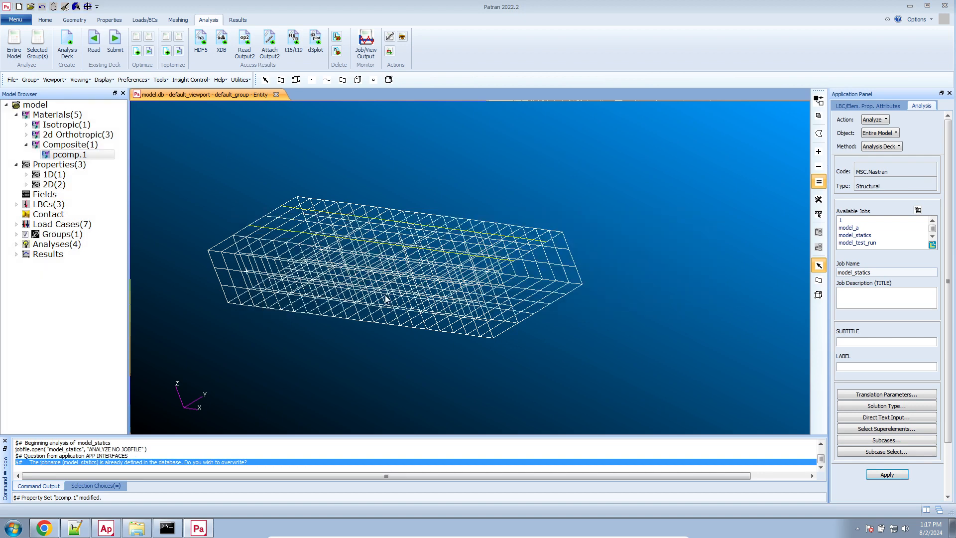
{"action": "left_click", "coordinate": [385, 299]}
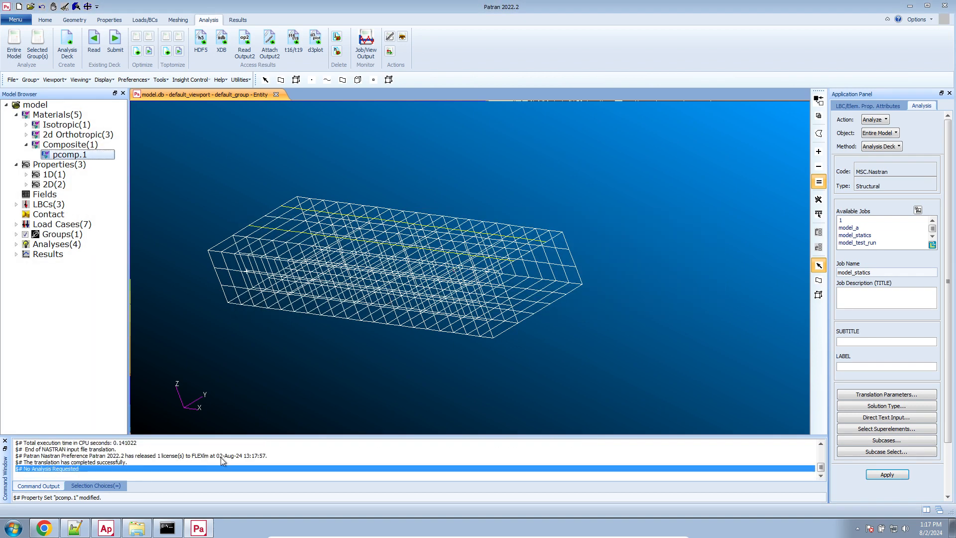
Switch to Chrome and open a second instance of the Viewer web app in a new tab at the same address.
{"action": "left_click", "coordinate": [44, 528]}
{"action": "left_click", "coordinate": [144, 27]}
{"action": "key", "text": "ctrl+c"}
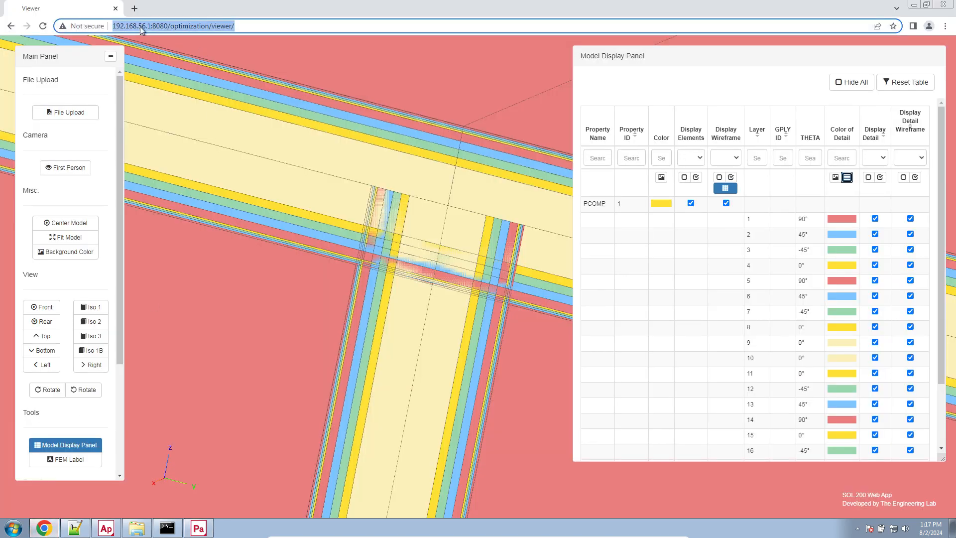
{"action": "left_click", "coordinate": [134, 8]}
{"action": "key", "text": "ctrl+v"}
{"action": "key", "text": "Return"}
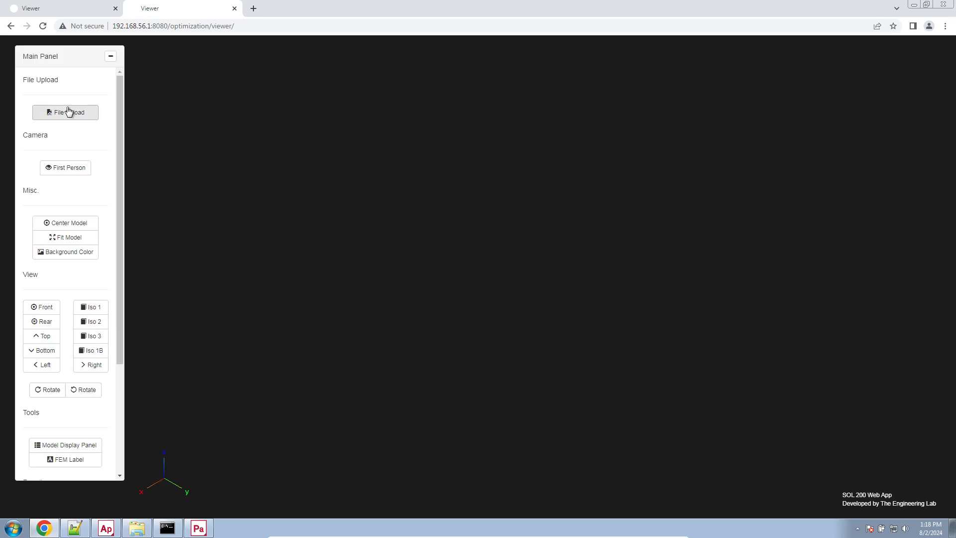
Upload the rewritten model_statics.bdf to the new Viewer instance.
{"action": "left_click", "coordinate": [67, 112]}
{"action": "left_click", "coordinate": [533, 177]}
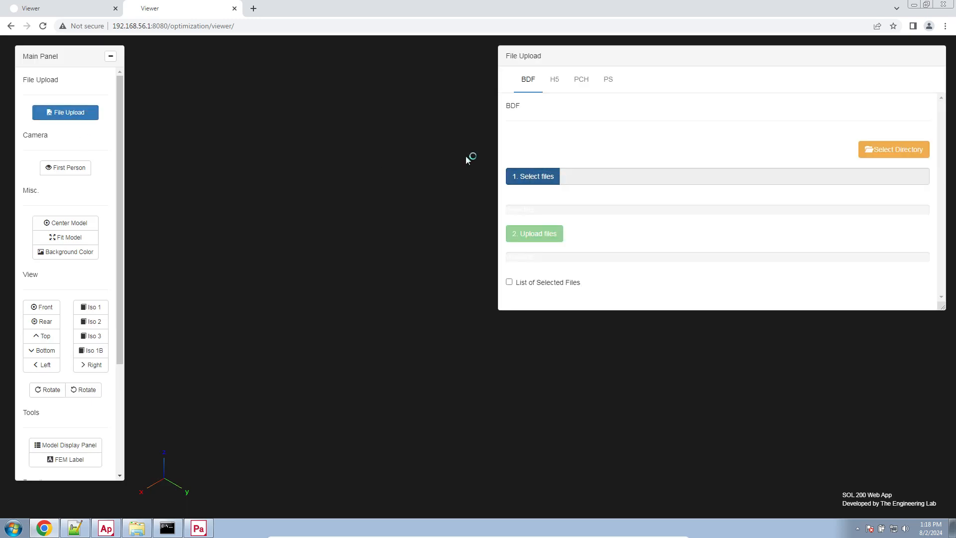
{"action": "double_click", "coordinate": [123, 72]}
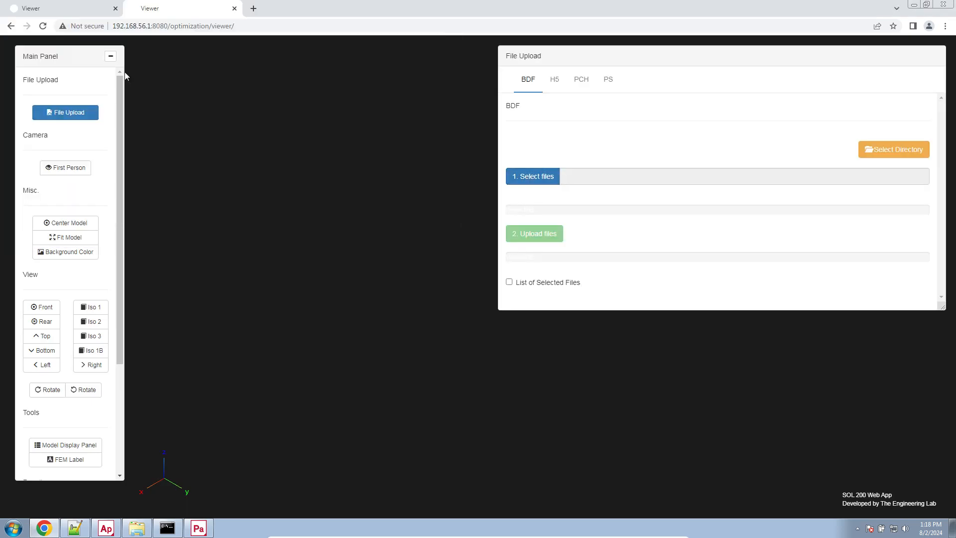
{"action": "left_click", "coordinate": [535, 240]}
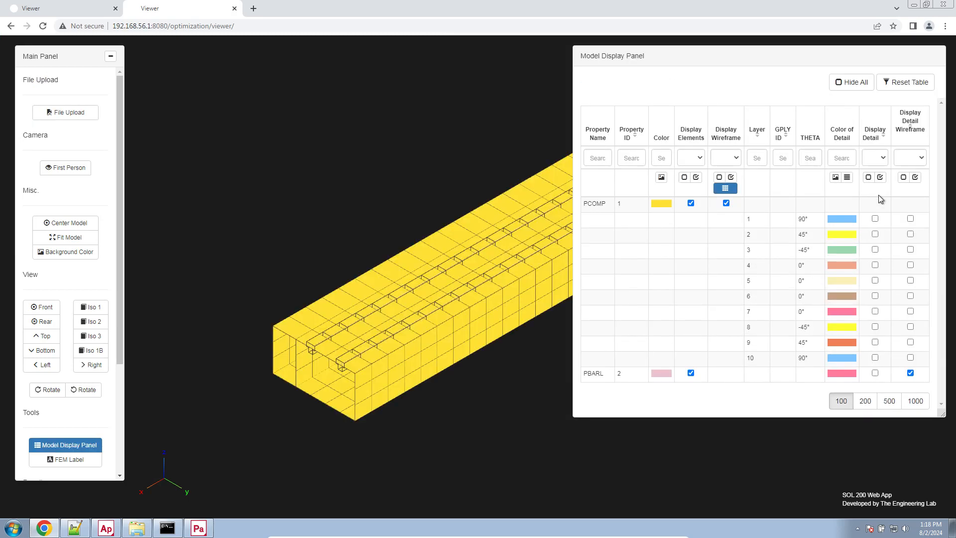
Show the detail and detail wireframe of every layer and property on the new model, viewed close to the box's open end.
{"action": "left_click_drag", "start_coordinate": [431, 313], "coordinate": [421, 272]}
{"action": "scroll", "coordinate": [469, 247], "scroll_direction": "up", "scroll_amount": 5}
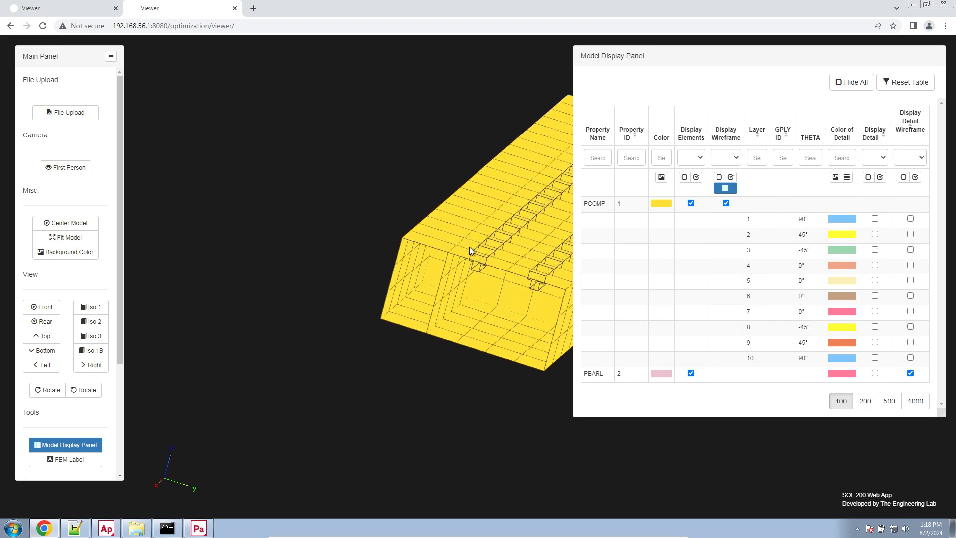
{"action": "scroll", "coordinate": [461, 250], "scroll_direction": "up", "scroll_amount": 4}
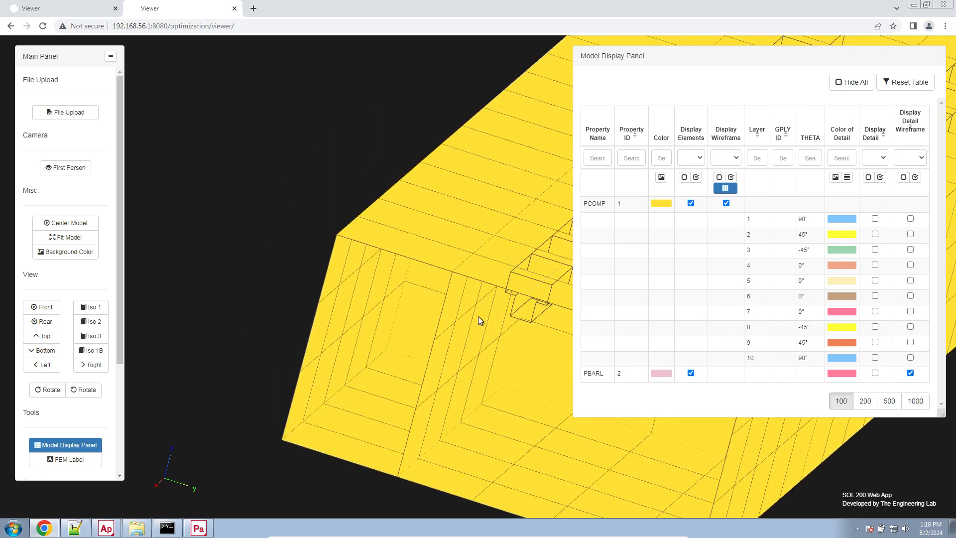
{"action": "scroll", "coordinate": [459, 303], "scroll_direction": "up", "scroll_amount": 5}
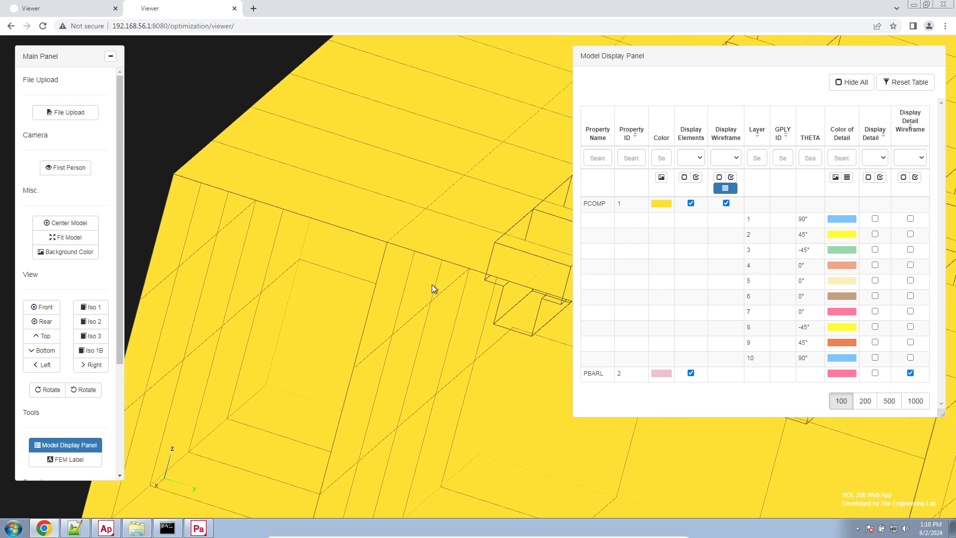
{"action": "left_click", "coordinate": [880, 177]}
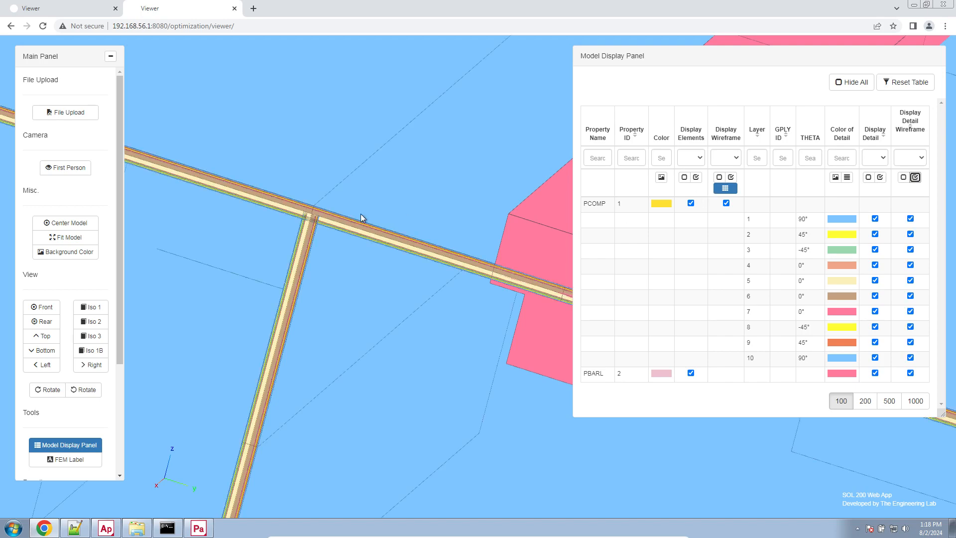
{"action": "left_click", "coordinate": [915, 177]}
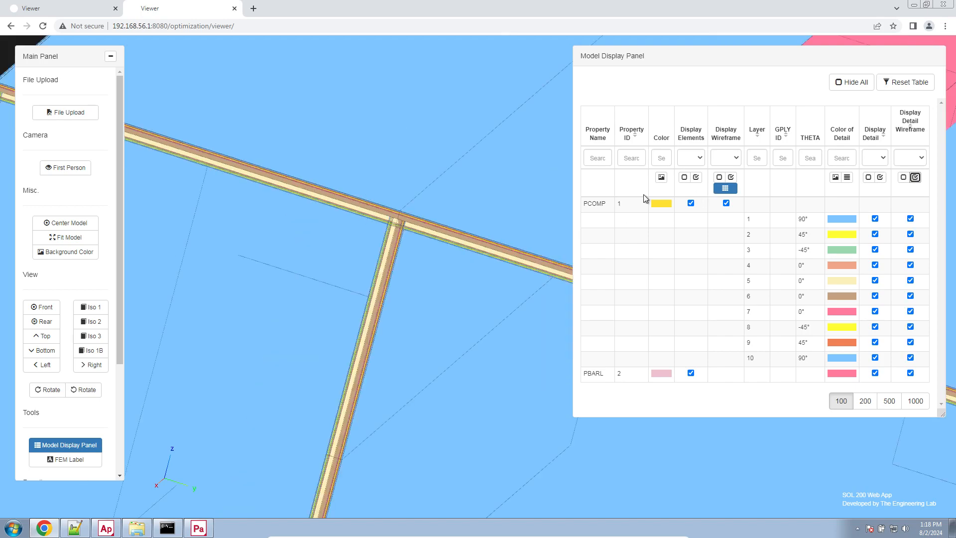
Color the composite layers by unique ply angle and examine the stack where the internal web meets the skin.
{"action": "left_click", "coordinate": [847, 177]}
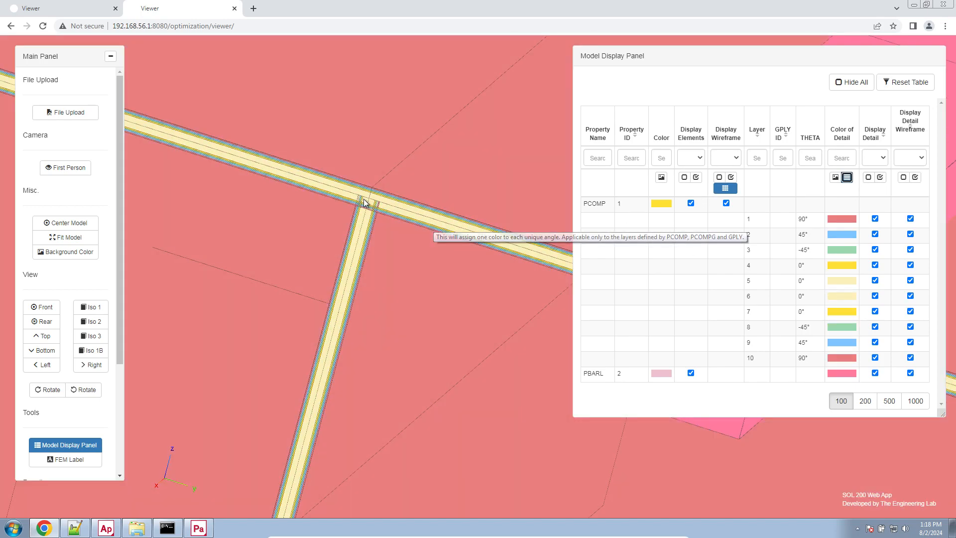
{"action": "scroll", "coordinate": [363, 203], "scroll_direction": "up", "scroll_amount": 1}
{"action": "left_click_drag", "start_coordinate": [363, 203], "coordinate": [443, 230]}
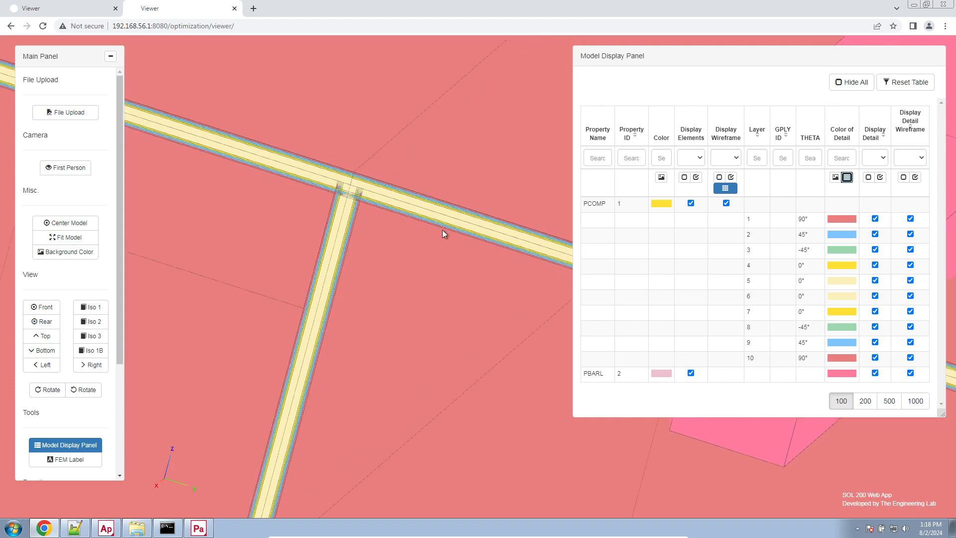
{"action": "scroll", "coordinate": [512, 285], "scroll_direction": "up", "scroll_amount": 1}
{"action": "scroll", "coordinate": [240, 142], "scroll_direction": "up", "scroll_amount": 1}
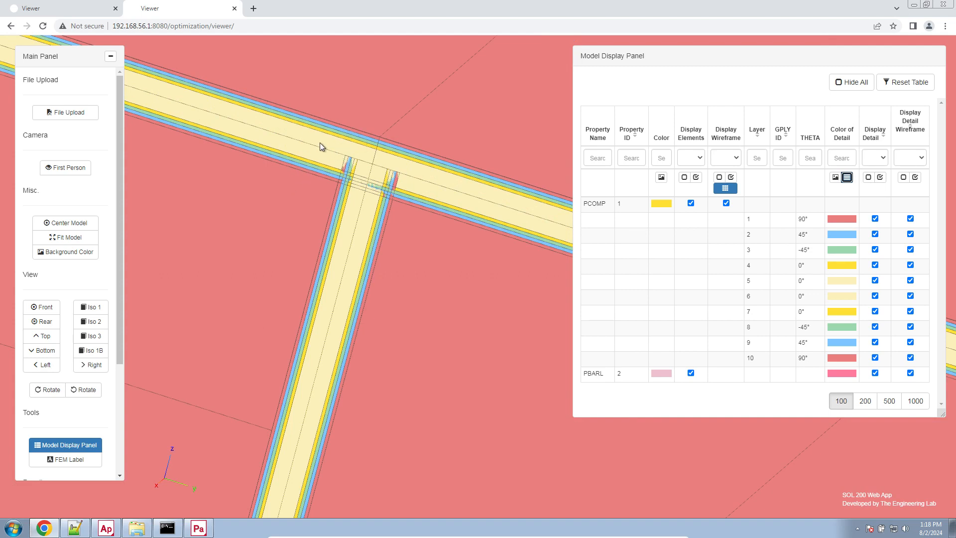
Fit the model, hide all detail and detail wireframes, and show both only for the PBARL property.
{"action": "left_click", "coordinate": [57, 241]}
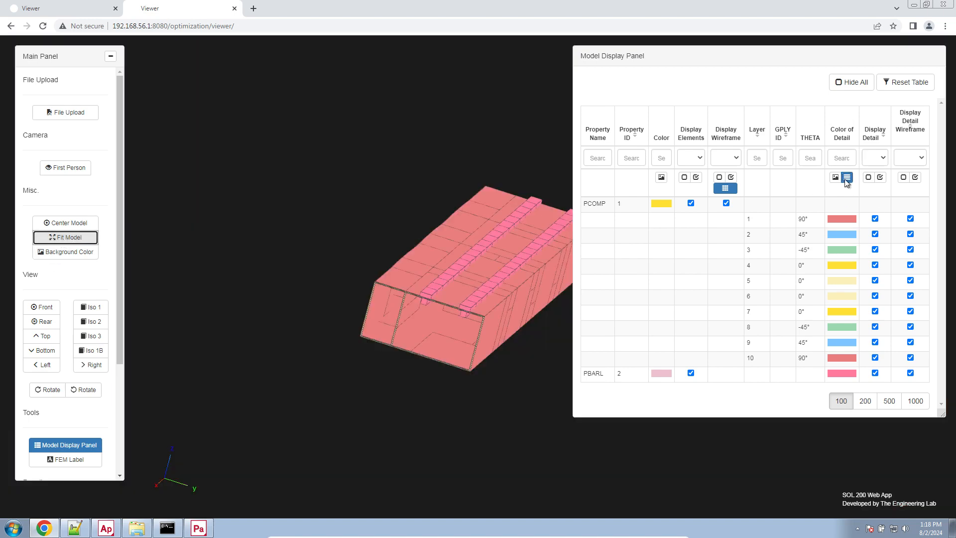
{"action": "left_click", "coordinate": [869, 177]}
{"action": "left_click", "coordinate": [904, 178]}
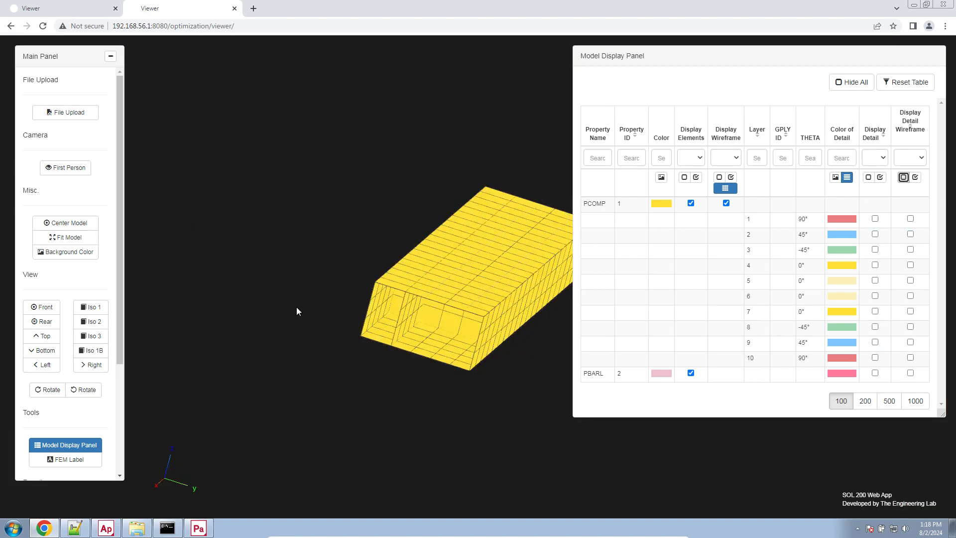
{"action": "left_click_drag", "start_coordinate": [297, 312], "coordinate": [364, 304]}
{"action": "left_click", "coordinate": [875, 373]}
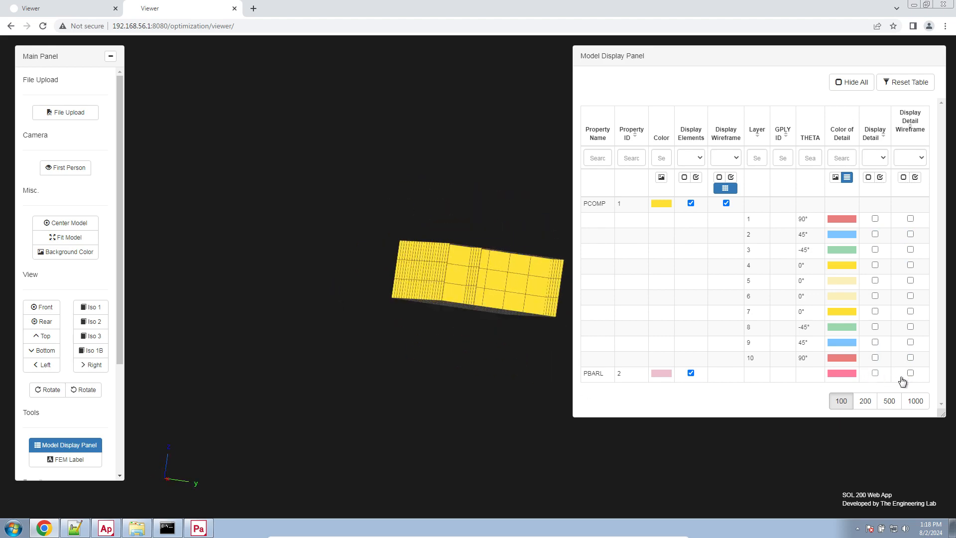
{"action": "left_click", "coordinate": [911, 373]}
Examine the beam ends against the skin up close, and redisplay the detail and detail wireframes of all layers.
{"action": "left_click_drag", "start_coordinate": [439, 271], "coordinate": [403, 283]}
{"action": "scroll", "coordinate": [403, 281], "scroll_direction": "down", "scroll_amount": 1}
{"action": "scroll", "coordinate": [403, 282], "scroll_direction": "up", "scroll_amount": 5}
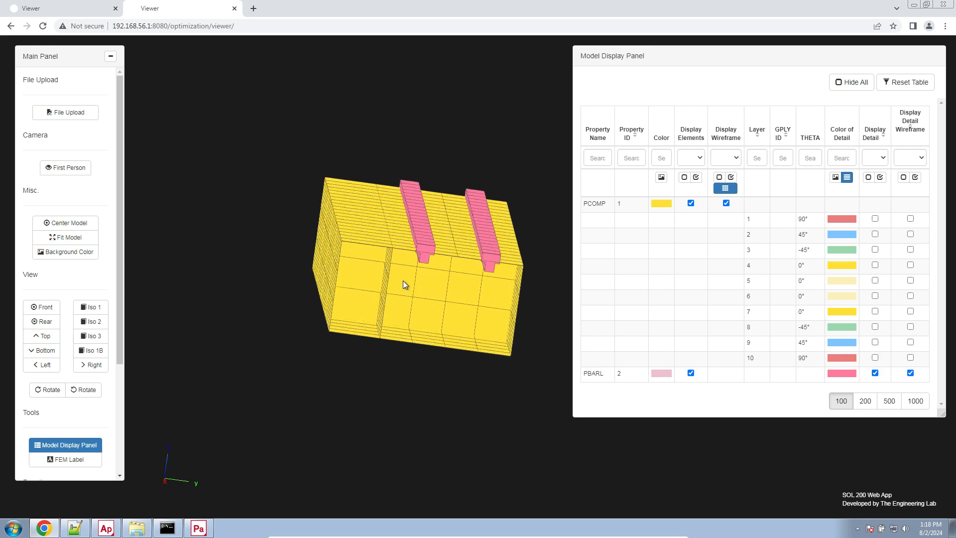
{"action": "scroll", "coordinate": [403, 280], "scroll_direction": "up", "scroll_amount": 8}
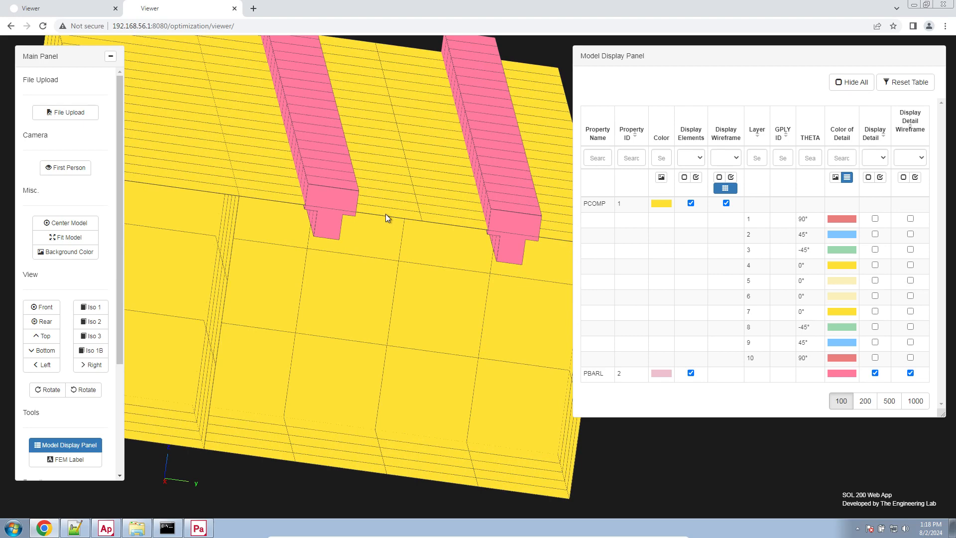
{"action": "left_click", "coordinate": [881, 179]}
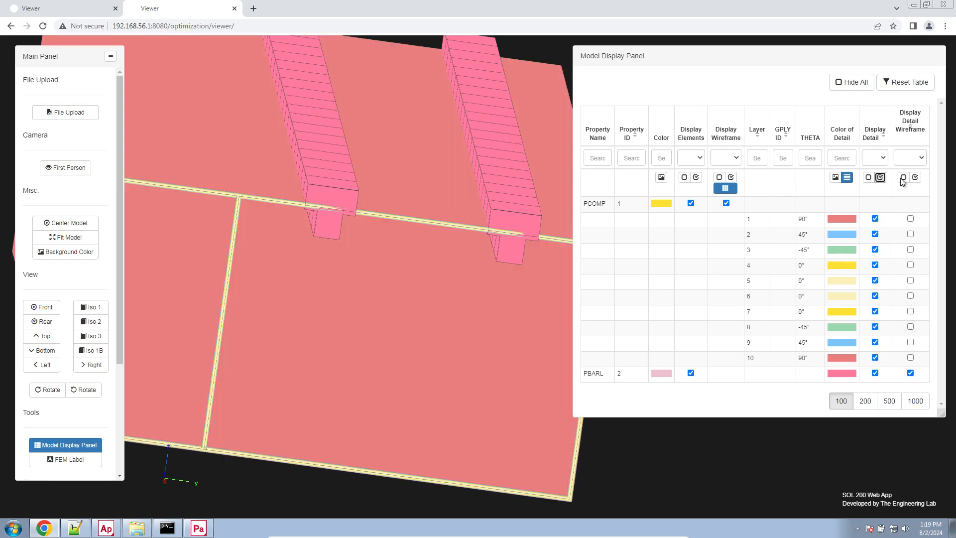
{"action": "left_click", "coordinate": [915, 178]}
Switch to Patran, show the pcomp.1 laminate's stacking sequence and total thickness, and minimize the laminate window.
{"action": "left_click", "coordinate": [197, 531]}
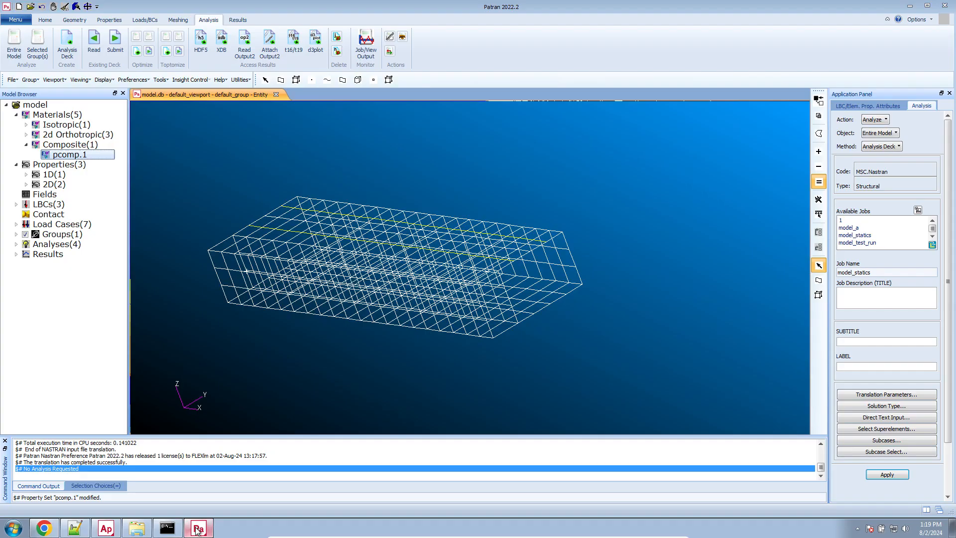
{"action": "right_click", "coordinate": [83, 154]}
{"action": "left_click", "coordinate": [128, 198]}
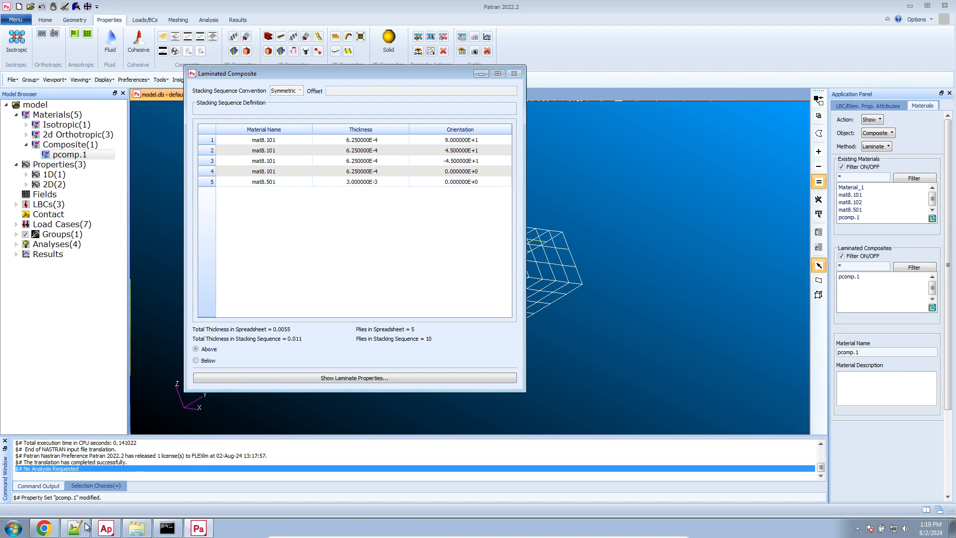
{"action": "mouse_move", "coordinate": [81, 533]}
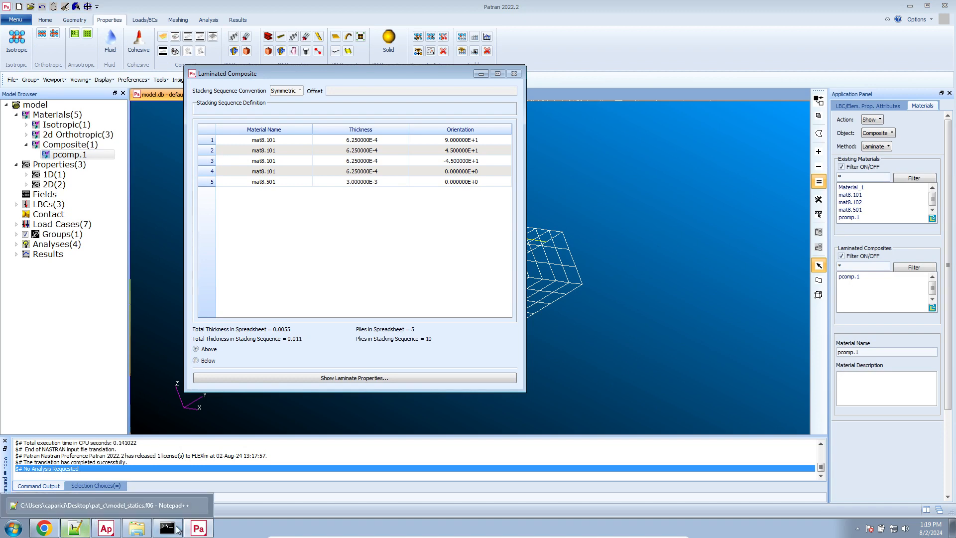
{"action": "left_click", "coordinate": [198, 529]}
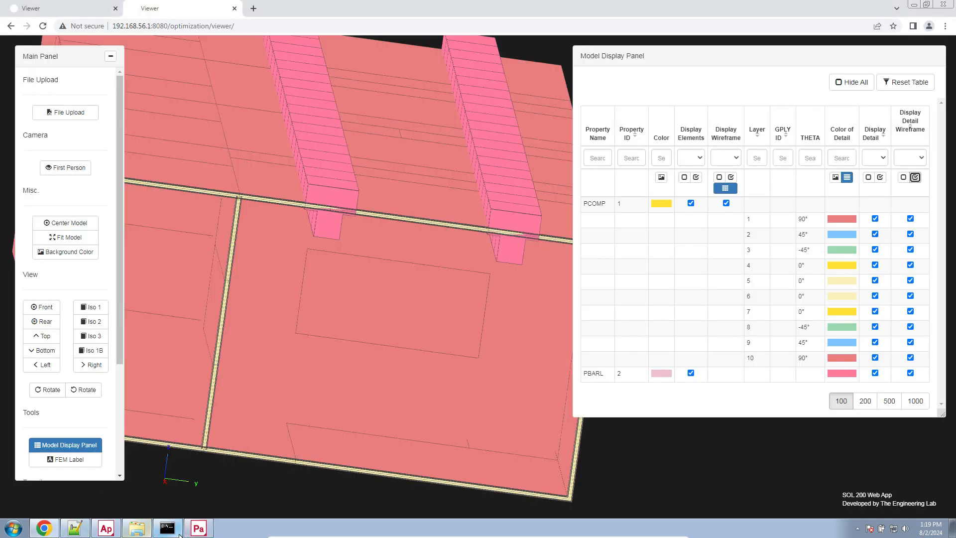
{"action": "left_click", "coordinate": [198, 529]}
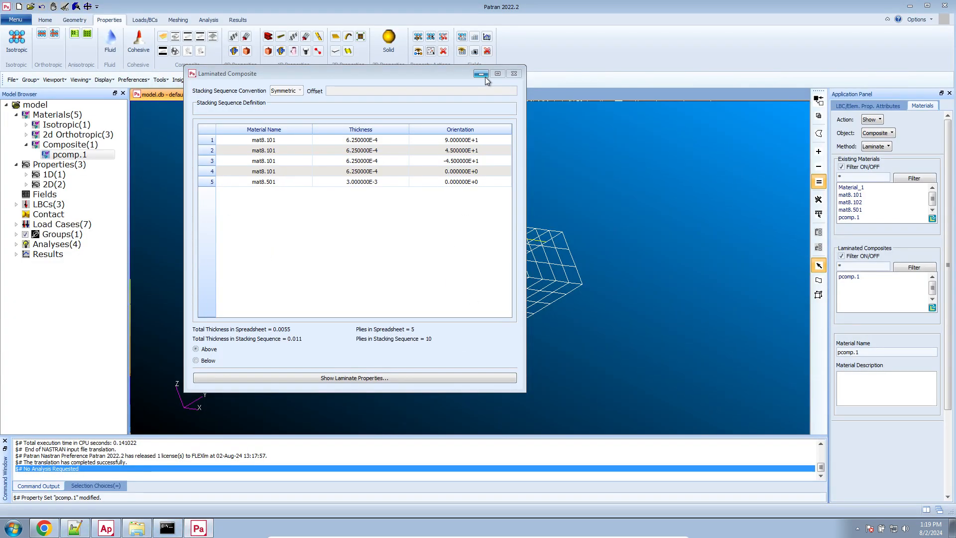
{"action": "left_click", "coordinate": [481, 74]}
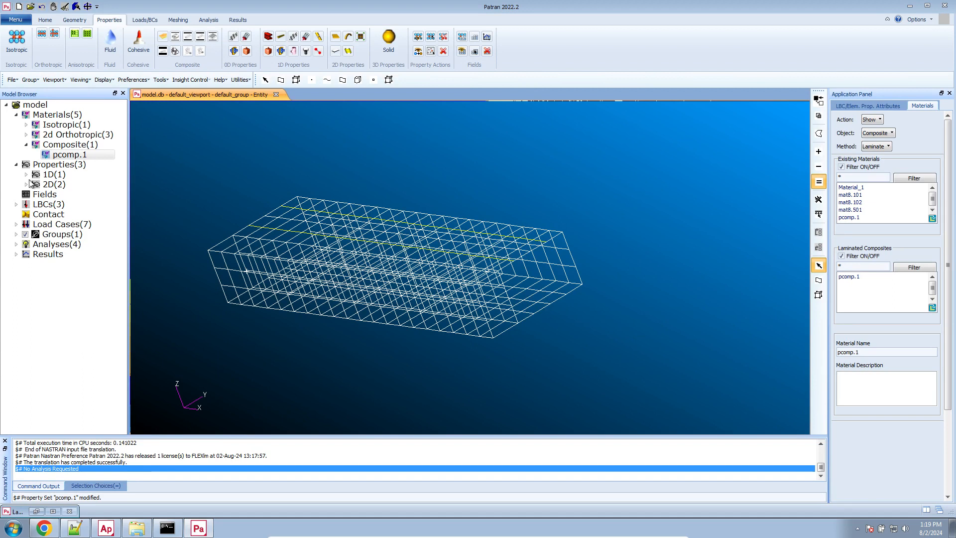
Set the Node 1 offset of the 1D property prop_beam_a to <0 0 .011> and apply the modification.
{"action": "left_click", "coordinate": [27, 174]}
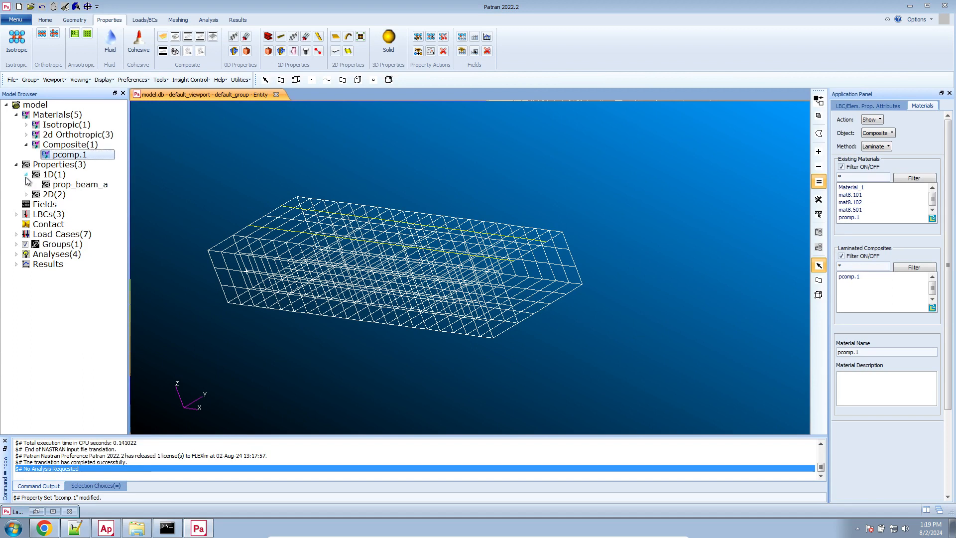
{"action": "left_click", "coordinate": [45, 173]}
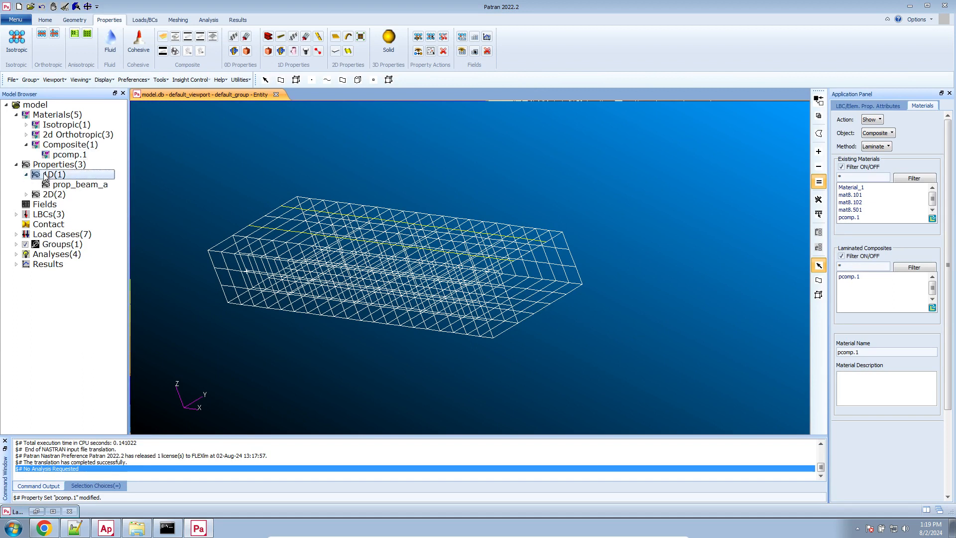
{"action": "left_click", "coordinate": [60, 183]}
{"action": "right_click", "coordinate": [67, 183]}
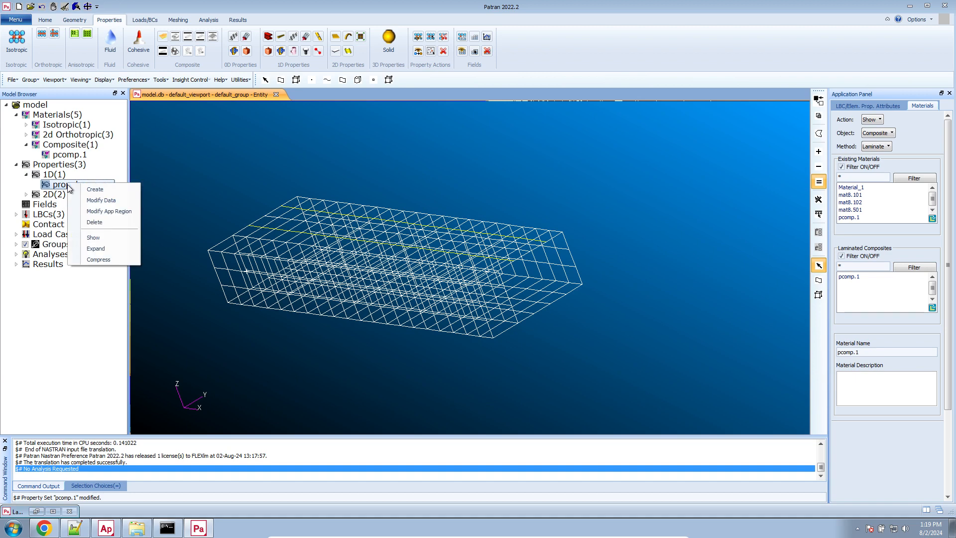
{"action": "left_click", "coordinate": [102, 201]}
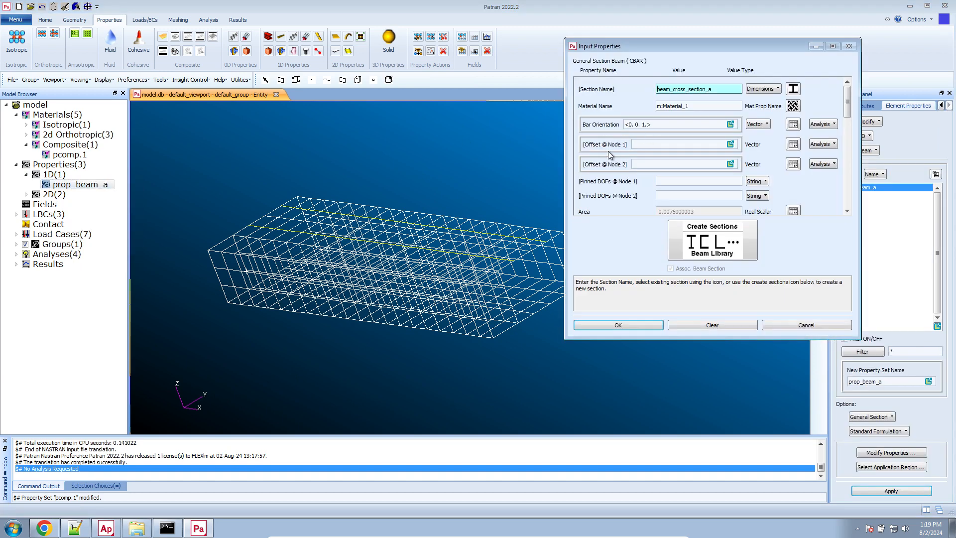
{"action": "left_click", "coordinate": [612, 149]}
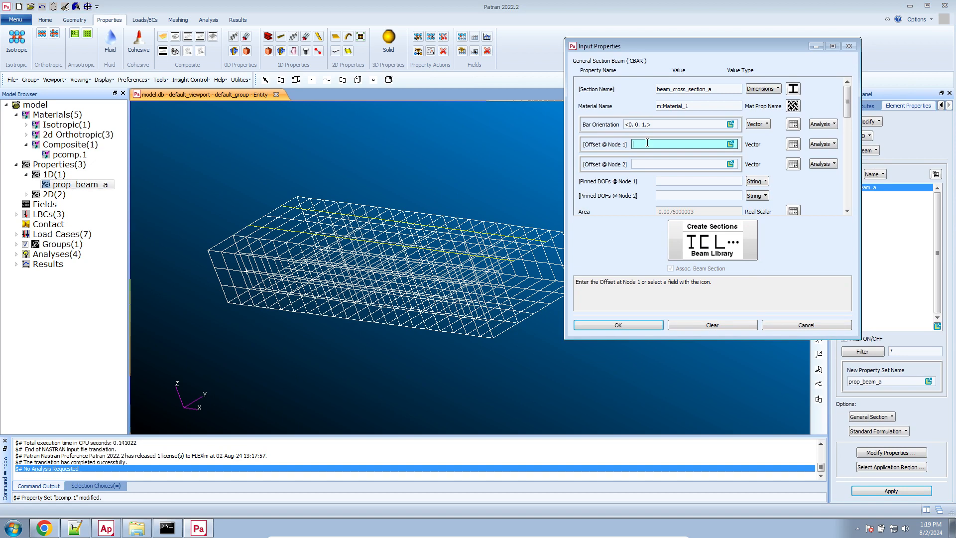
{"action": "type", "text": "<0 0 .011>"}
{"action": "left_click_drag", "start_coordinate": [683, 155], "coordinate": [581, 148]}
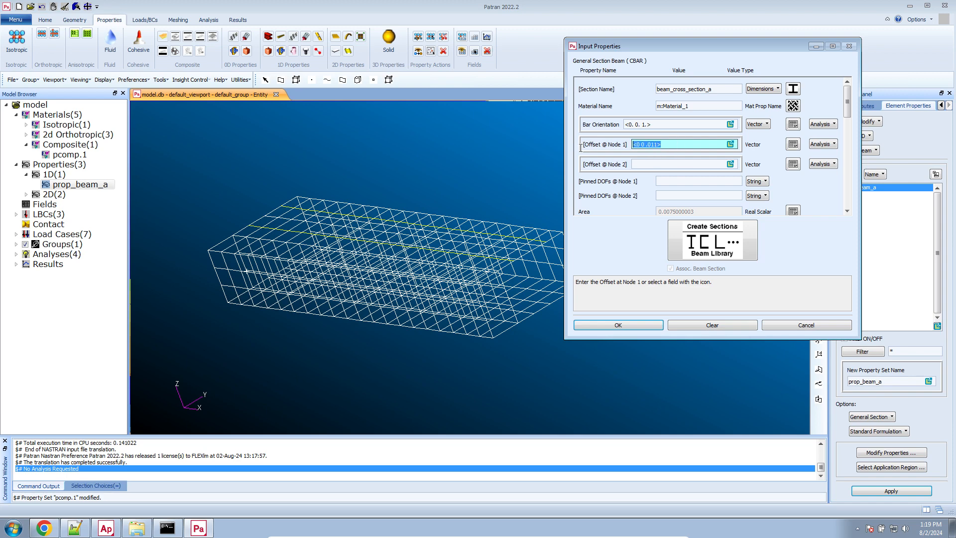
{"action": "left_click", "coordinate": [618, 326]}
{"action": "left_click", "coordinate": [892, 490]}
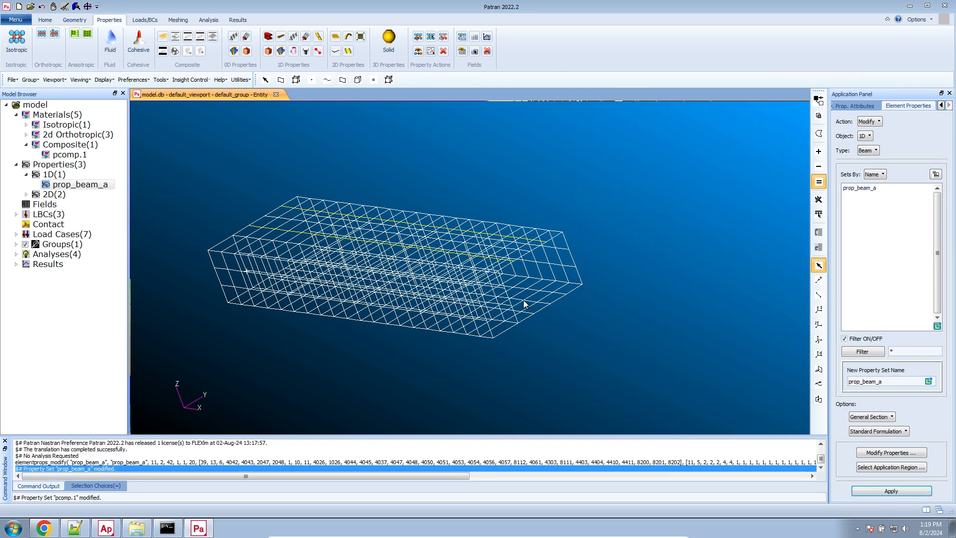
Set the beam display to 3D:FullSpan+Offsets+Equiv. A in the load and element property attributes and apply it.
{"action": "left_click", "coordinate": [104, 80]}
{"action": "left_click", "coordinate": [145, 147]}
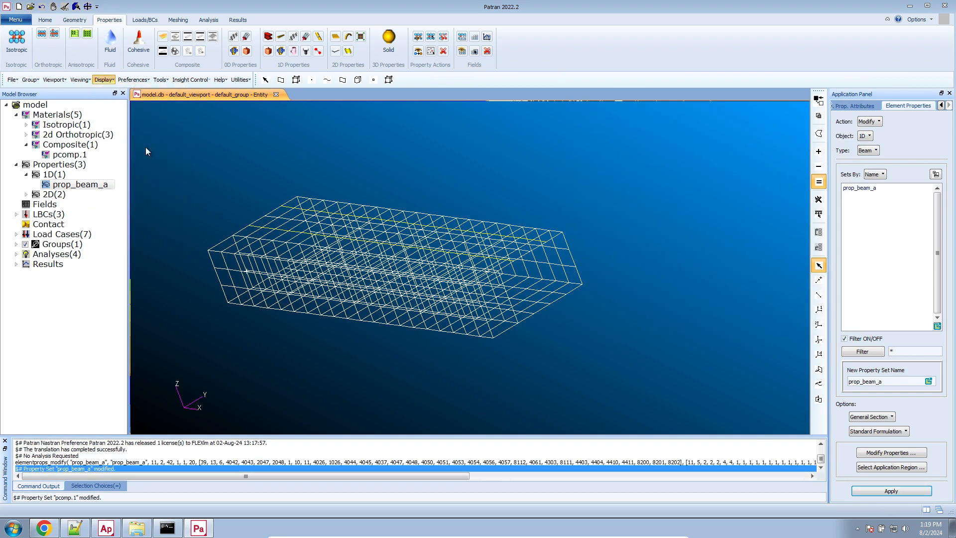
{"action": "left_click", "coordinate": [853, 394]}
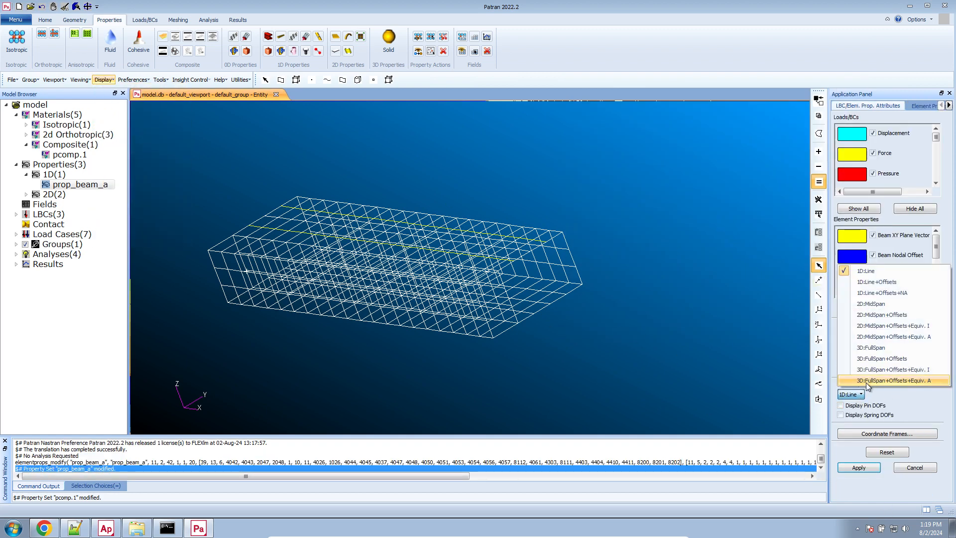
{"action": "left_click", "coordinate": [870, 383]}
{"action": "left_click", "coordinate": [859, 467]}
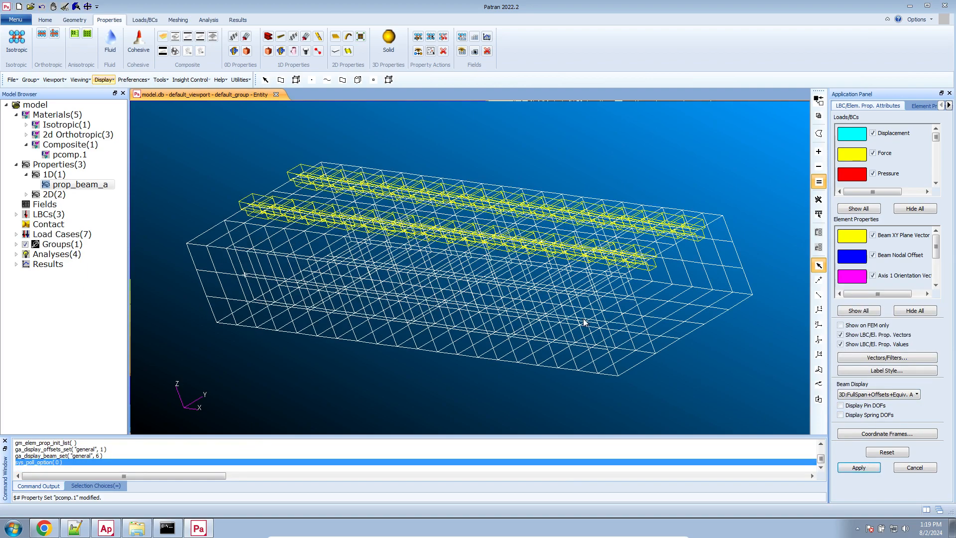
Examine the offset of the beam cross sections from the skin at both ends of the box.
{"action": "middle_click_drag", "start_coordinate": [615, 294], "coordinate": [621, 289]}
{"action": "scroll", "coordinate": [489, 245], "scroll_direction": "down", "scroll_amount": 5}
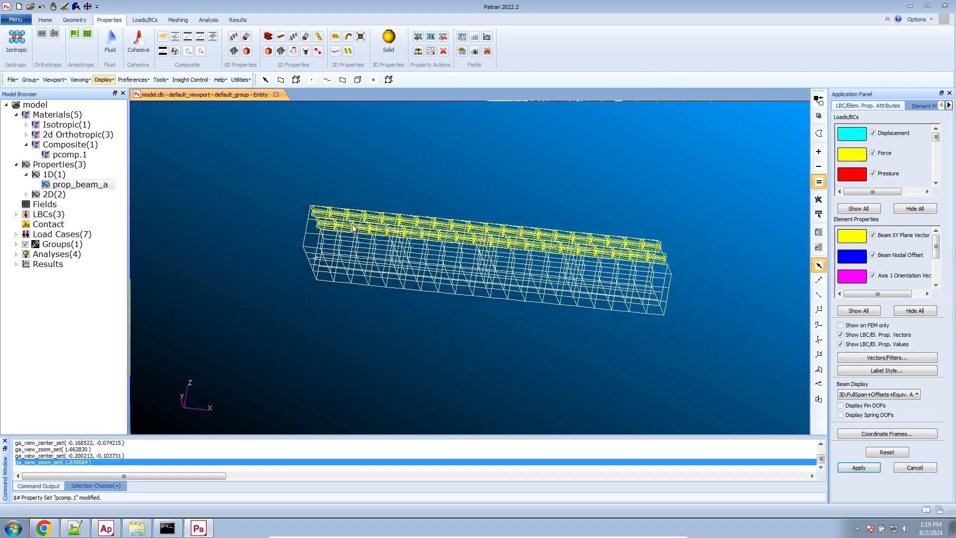
{"action": "scroll", "coordinate": [304, 211], "scroll_direction": "up", "scroll_amount": 15}
{"action": "mouse_move", "coordinate": [321, 249]}
{"action": "middle_mouse_down"}
{"action": "mouse_move", "coordinate": [341, 245]}
{"action": "mouse_move", "coordinate": [329, 244]}
{"action": "middle_mouse_up"}
{"action": "scroll", "coordinate": [328, 241], "scroll_direction": "down", "scroll_amount": 10}
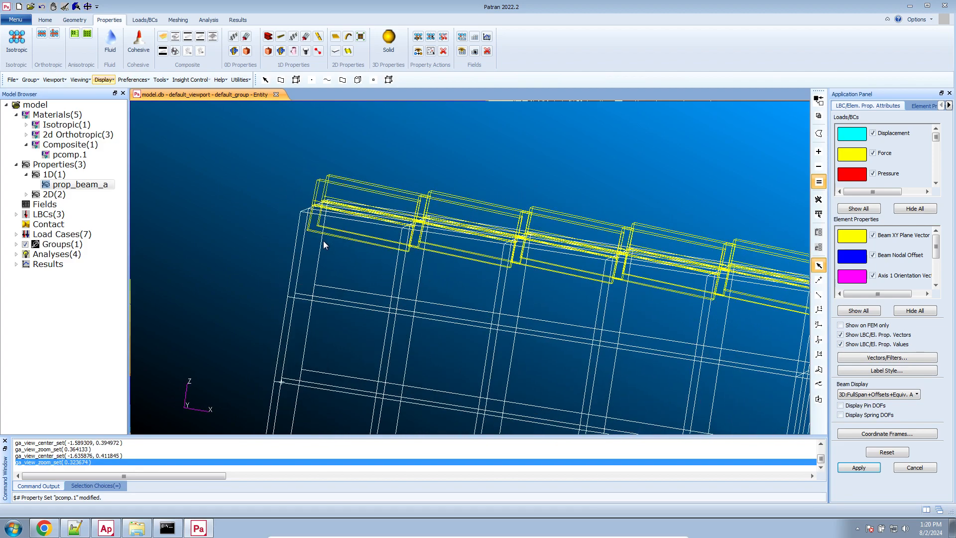
{"action": "scroll", "coordinate": [325, 232], "scroll_direction": "down", "scroll_amount": 3}
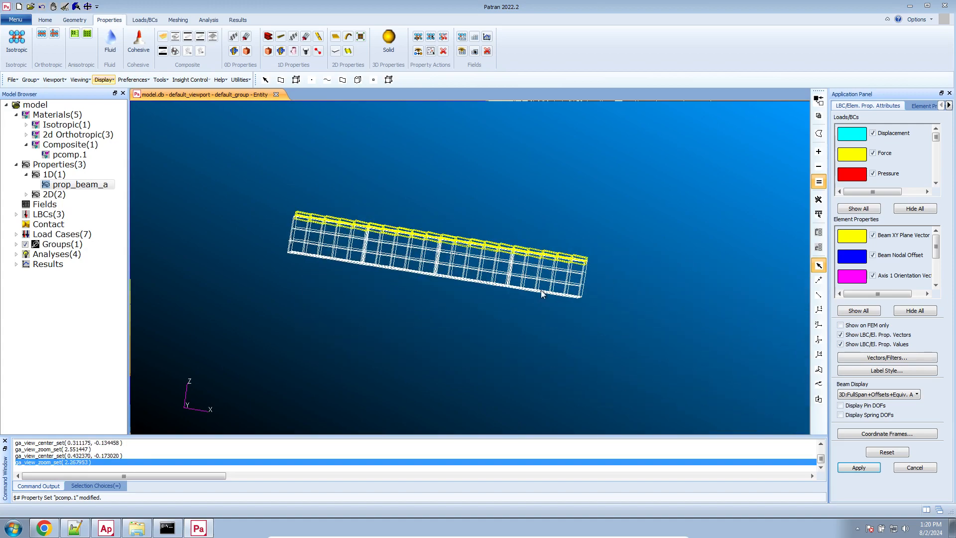
{"action": "scroll", "coordinate": [644, 240], "scroll_direction": "up", "scroll_amount": 6}
{"action": "scroll", "coordinate": [588, 261], "scroll_direction": "up", "scroll_amount": 3}
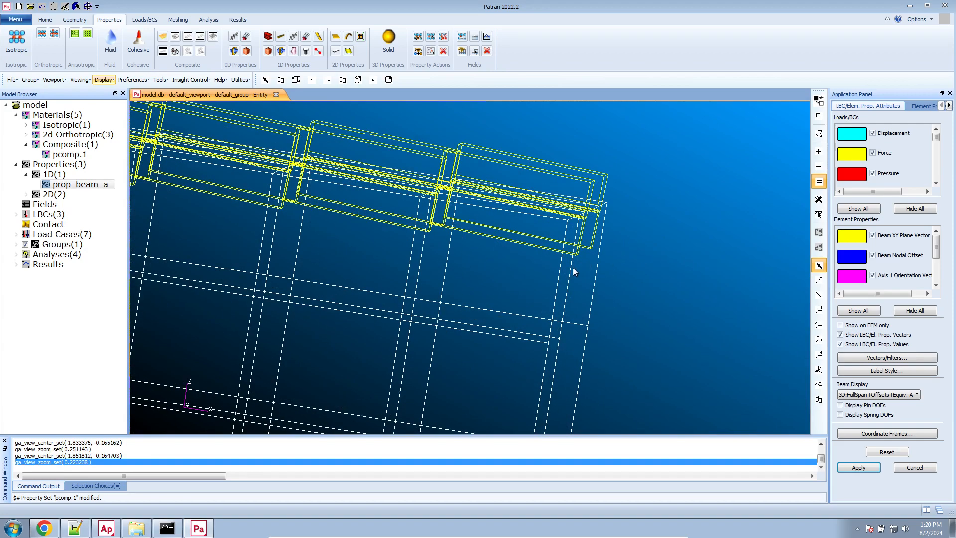
{"action": "scroll", "coordinate": [573, 270], "scroll_direction": "up", "scroll_amount": 4}
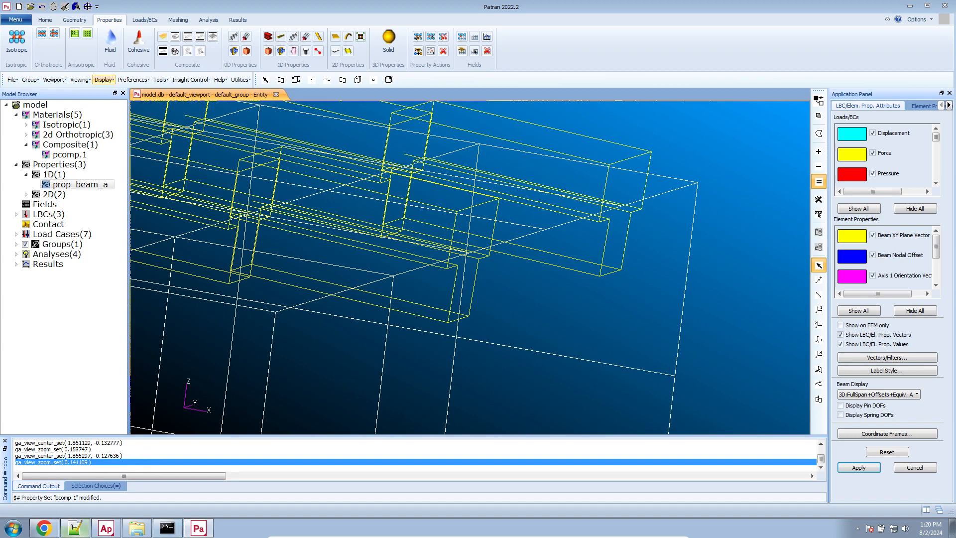
Switch to Notepad++, discard the missing model_statics.f06 and note ".1 / 2 = .05 Offset due to the beam" in a new file.
{"action": "left_click", "coordinate": [75, 528]}
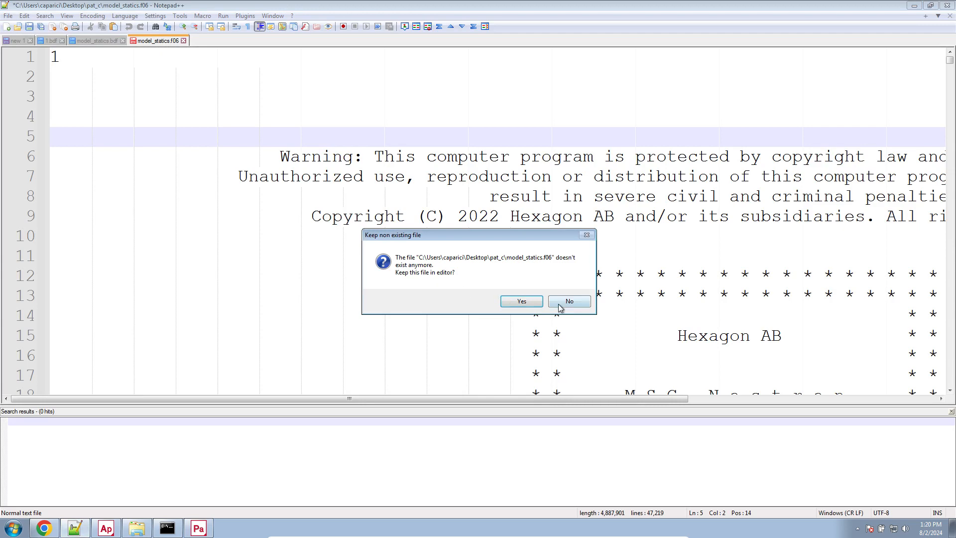
{"action": "left_click", "coordinate": [558, 304]}
{"action": "left_click", "coordinate": [7, 27]}
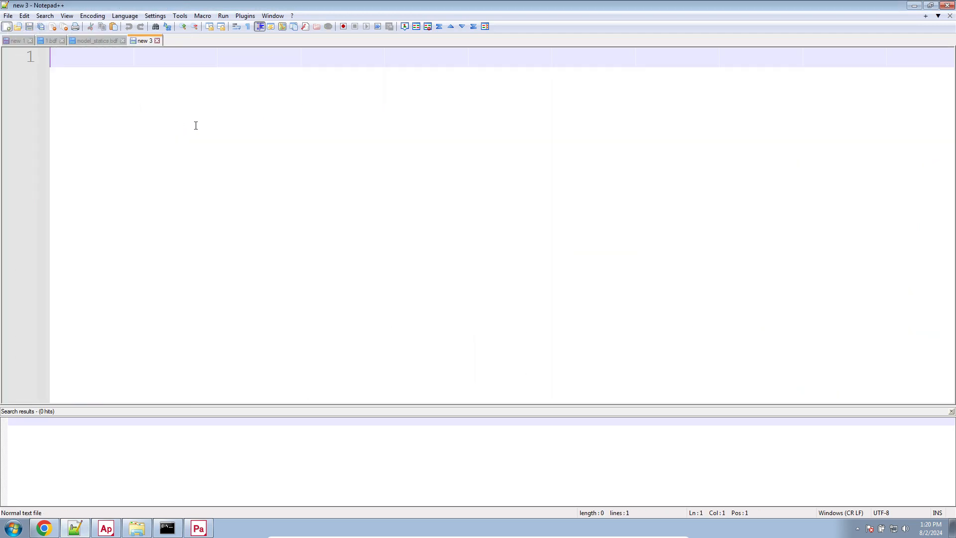
{"action": "type", "text": ".1 / 2 = .05"}
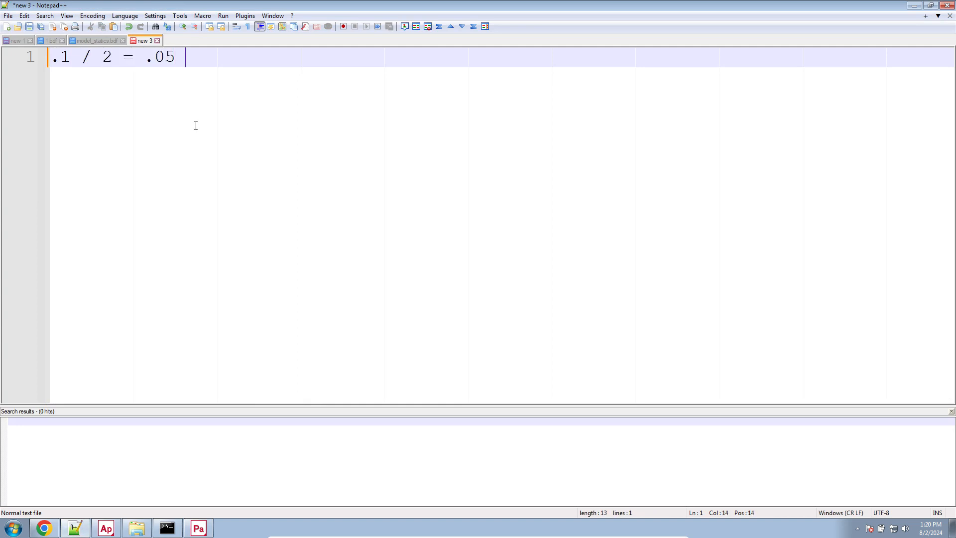
{"action": "type", "text": "     Offset due to the beam"}
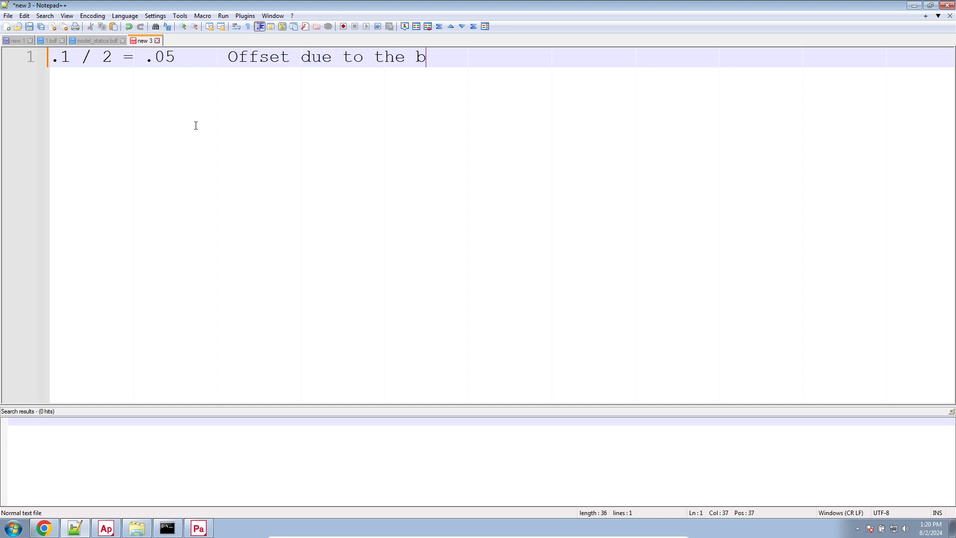
Add the note ".011 = Total thickness of the laminate" two lines below the beam offset calculation.
{"action": "key", "text": "Return"}
{"action": "key", "text": "Return"}
{"action": "type", "text": ".0"}
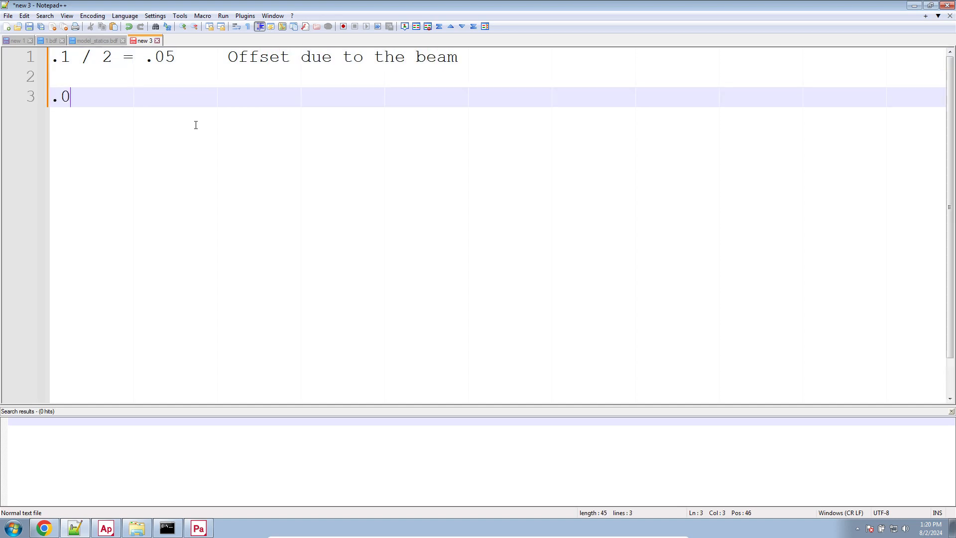
{"action": "type", "text": "11 = Thickness"}
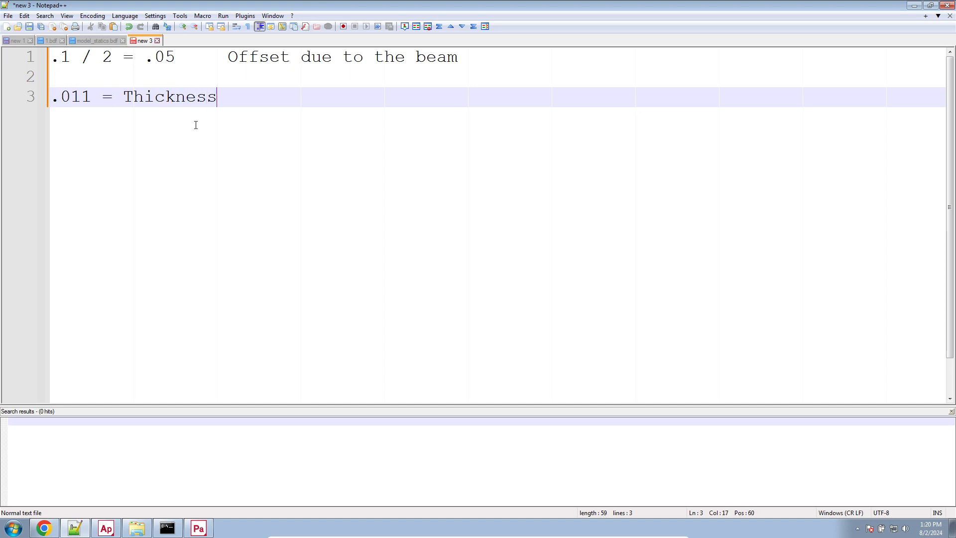
{"action": "key", "text": "BackSpace"}
{"action": "key", "text": "BackSpace"}
{"action": "key", "text": "BackSpace"}
{"action": "key", "text": "BackSpace"}
{"action": "key", "text": "BackSpace"}
{"action": "key", "text": "BackSpace"}
{"action": "key", "text": "BackSpace"}
{"action": "key", "text": "BackSpace"}
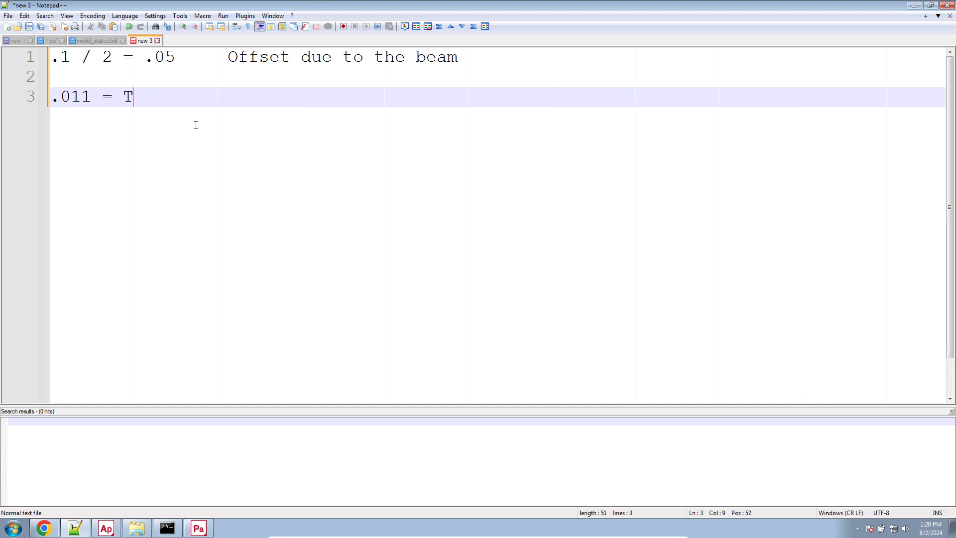
{"action": "type", "text": "otal thickness of"}
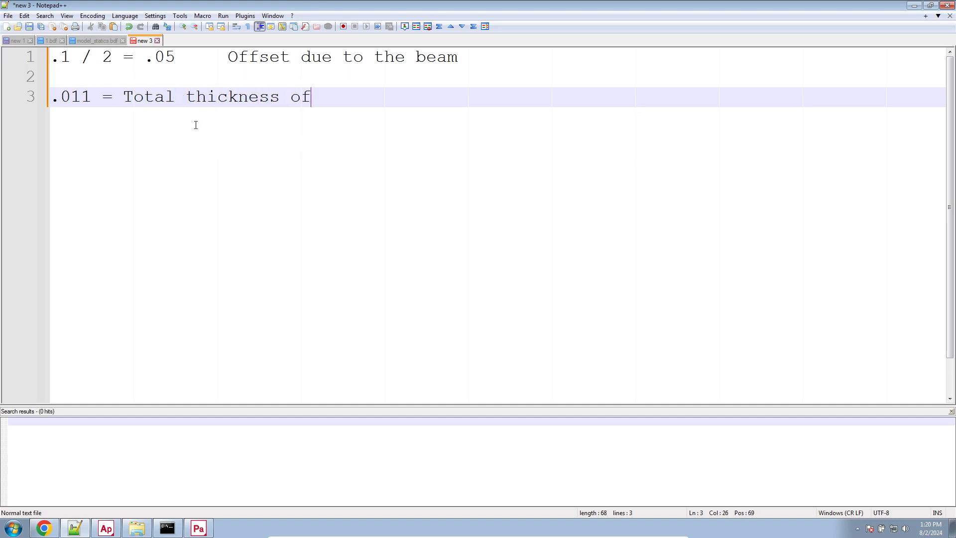
{"action": "type", "text": " the laminate"}
{"action": "key", "text": "Return"}
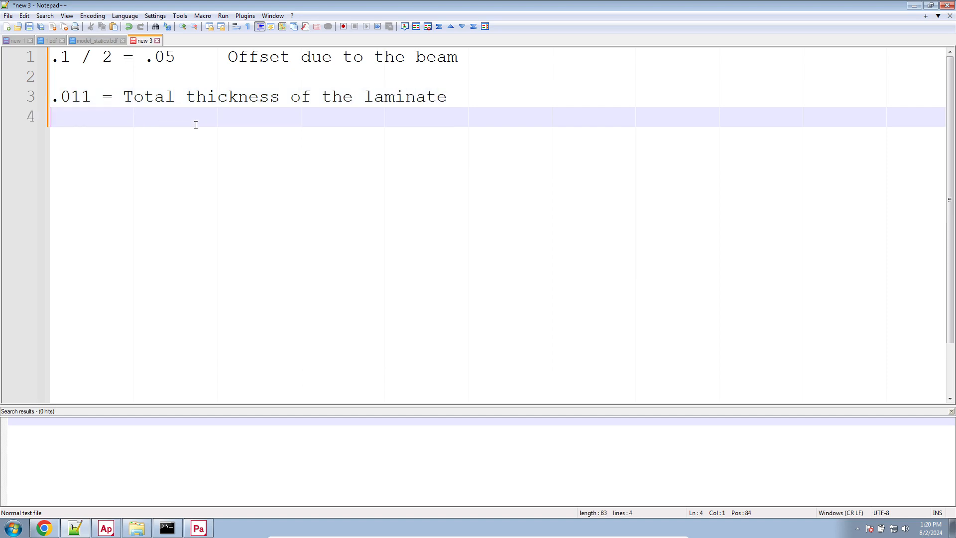
Switch to Patran, check the total thickness of the pcomp.1 laminate's stacking sequence, and minimize the laminate window.
{"action": "left_click", "coordinate": [198, 528]}
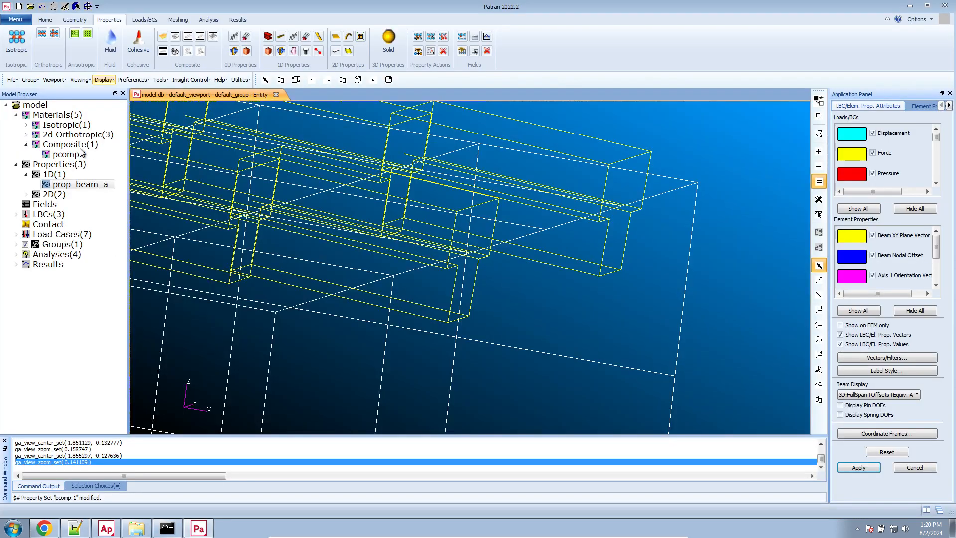
{"action": "left_click", "coordinate": [79, 155]}
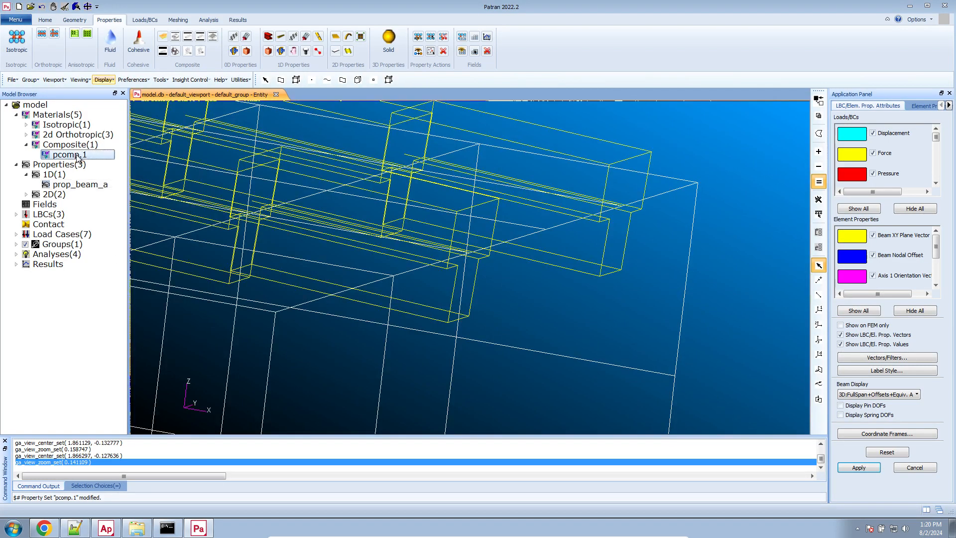
{"action": "right_click", "coordinate": [78, 156]}
{"action": "left_click", "coordinate": [117, 197]}
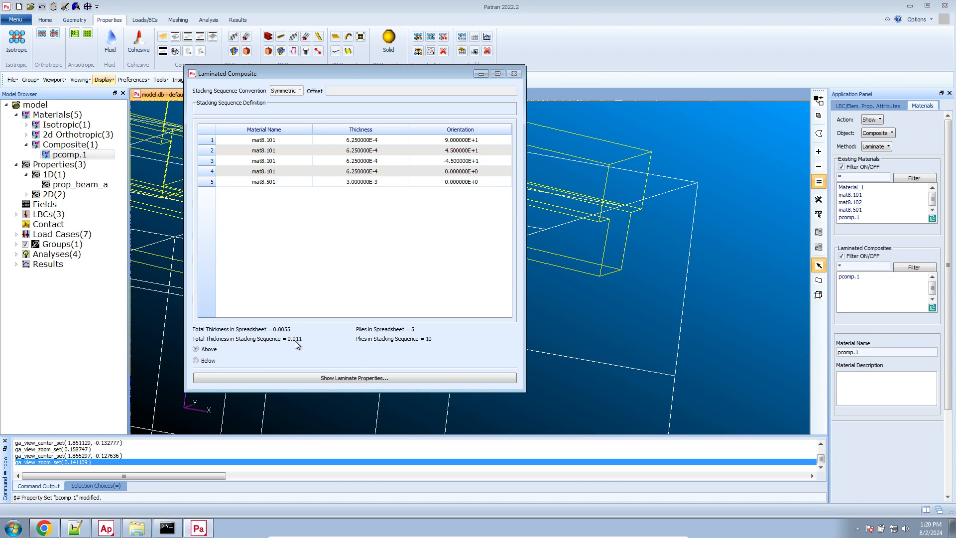
{"action": "left_click", "coordinate": [482, 74]}
Open the 1D property prop_beam_a for modification.
{"action": "left_click", "coordinate": [75, 187]}
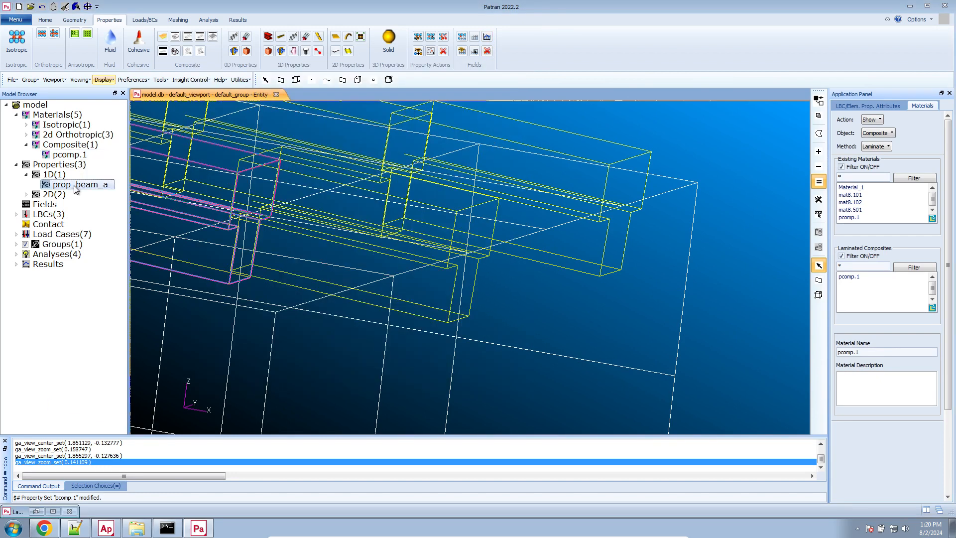
{"action": "right_click", "coordinate": [75, 186]}
{"action": "left_click", "coordinate": [107, 200]}
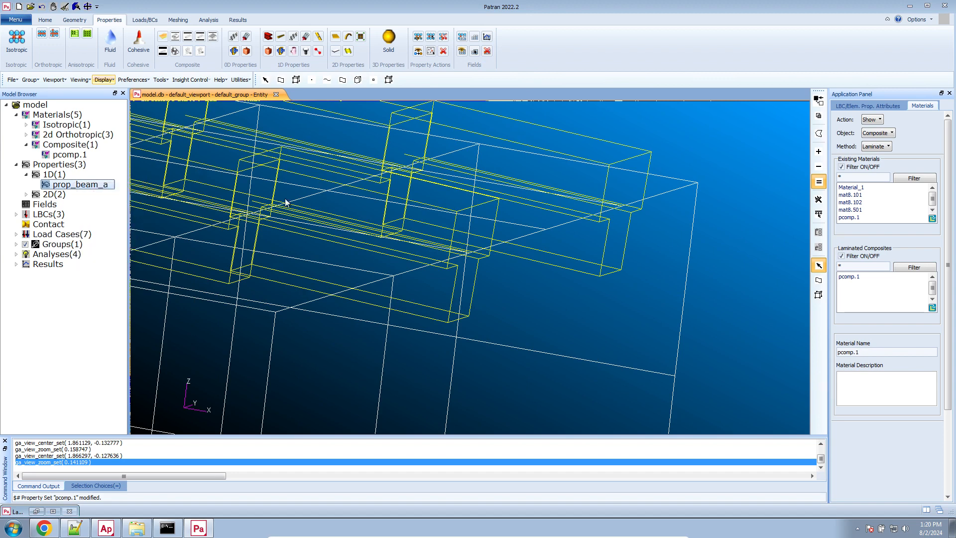
Switch to Notepad++, write the combined offset .061 a few lines below the notes, and copy it.
{"action": "left_click", "coordinate": [74, 527]}
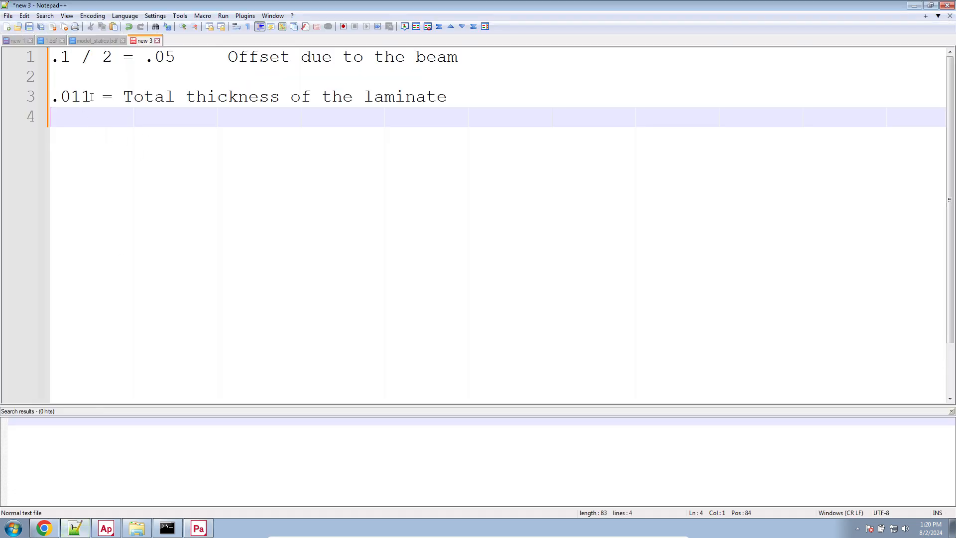
{"action": "left_click", "coordinate": [163, 73]}
{"action": "left_click", "coordinate": [468, 156]}
{"action": "key", "text": "Return"}
{"action": "key", "text": "Return"}
{"action": "key", "text": "Return"}
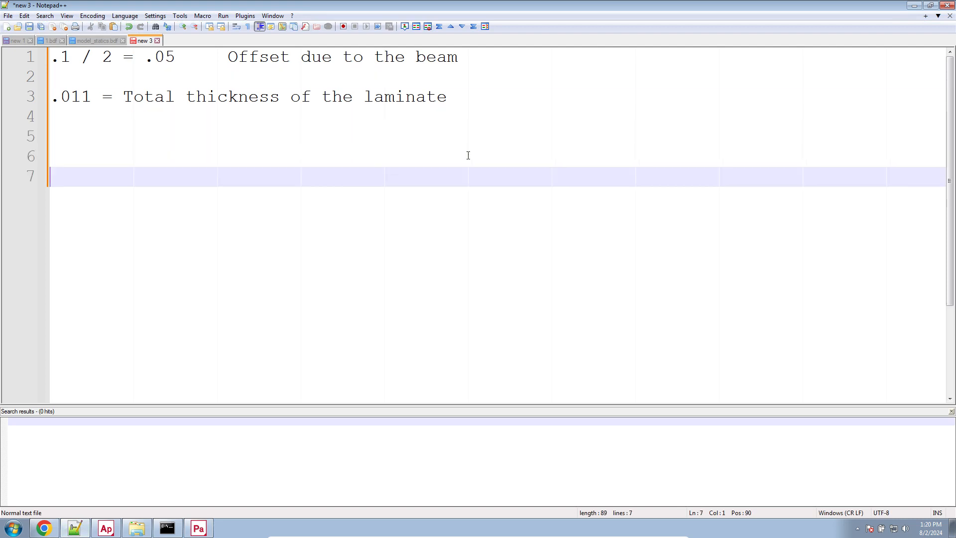
{"action": "type", "text": ".061"}
{"action": "left_click_drag", "start_coordinate": [183, 170], "coordinate": [8, 179]}
{"action": "key", "text": "ctrl+c"}
Switch to Patran, set the Z component of prop_beam_a's Bar Orientation to the copied .061, and apply the modification.
{"action": "left_click", "coordinate": [198, 528]}
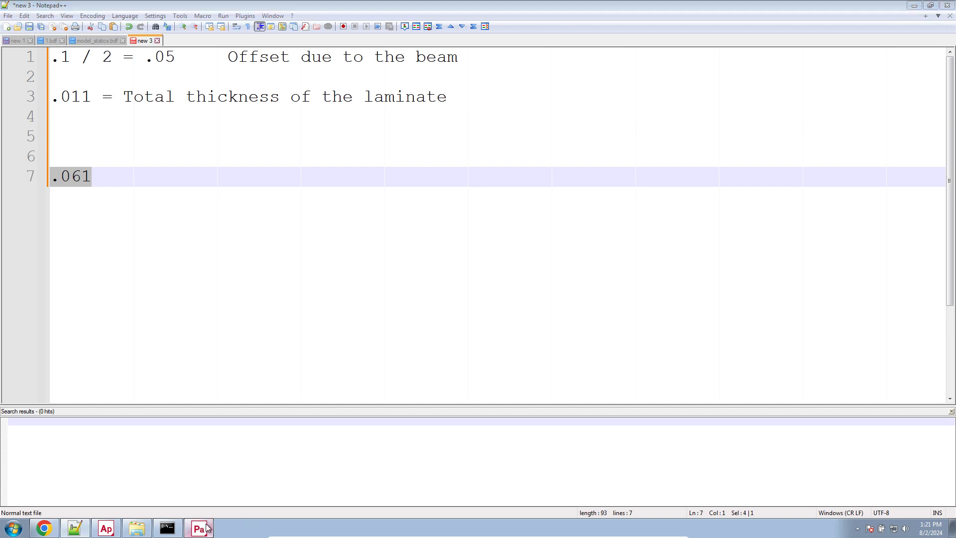
{"action": "left_click", "coordinate": [644, 125]}
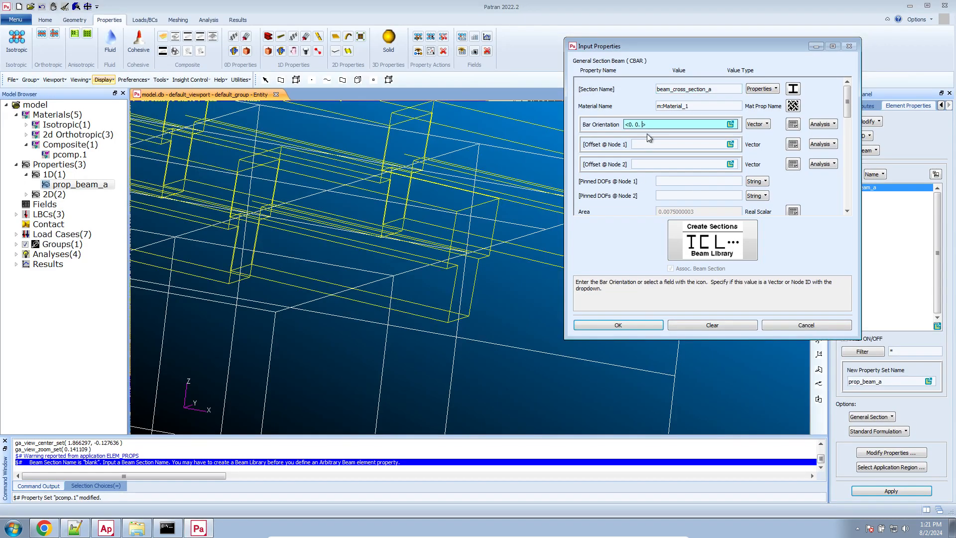
{"action": "key", "text": "ctrl+v"}
{"action": "left_click", "coordinate": [643, 324]}
{"action": "left_click", "coordinate": [927, 490]}
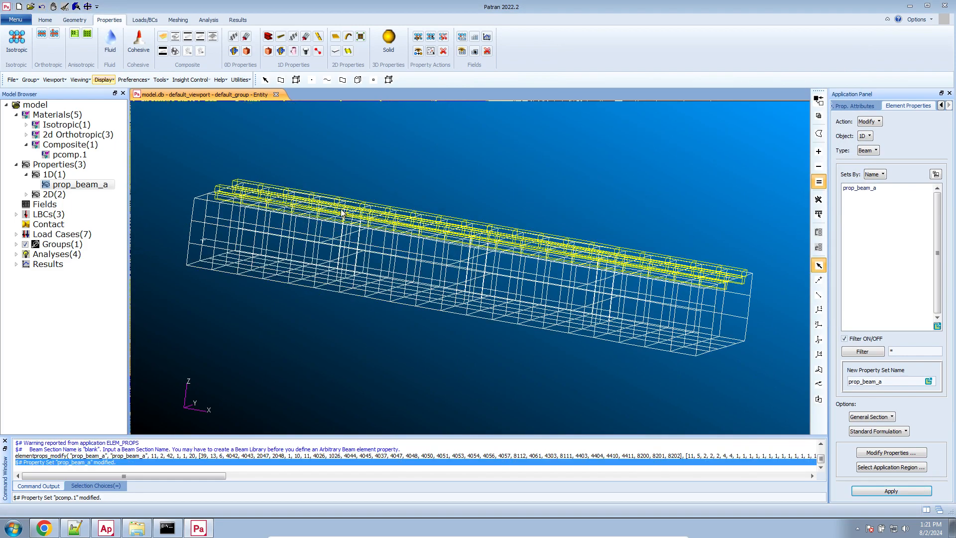
Review the Bar Orientation in prop_beam_a's input properties, check the offset notes in Notepad++, and return to Patran.
{"action": "scroll", "coordinate": [342, 211], "scroll_direction": "down", "scroll_amount": 3}
{"action": "scroll", "coordinate": [641, 249], "scroll_direction": "up", "scroll_amount": 12}
{"action": "mouse_move", "coordinate": [635, 264]}
{"action": "middle_mouse_down"}
{"action": "mouse_move", "coordinate": [656, 276]}
{"action": "mouse_move", "coordinate": [620, 265]}
{"action": "middle_mouse_up"}
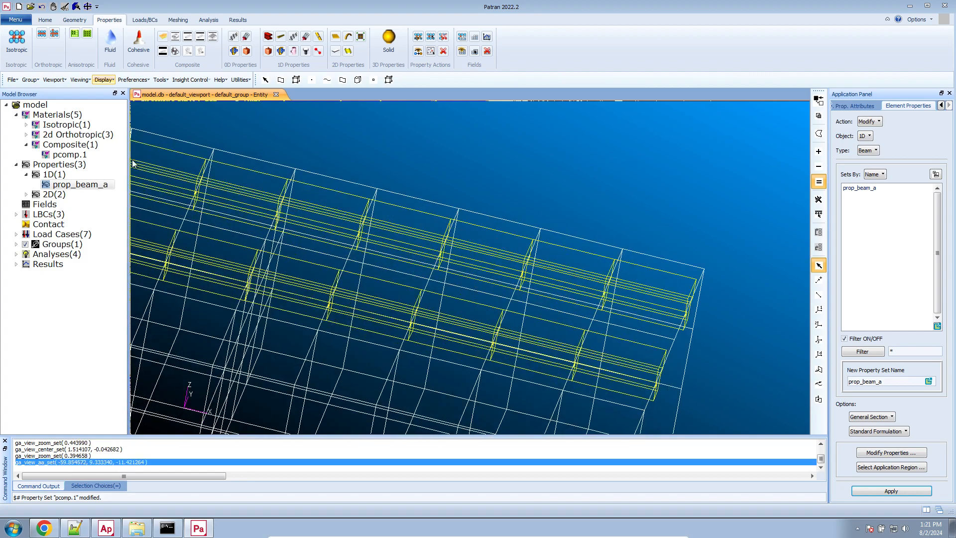
{"action": "right_click", "coordinate": [105, 188]}
{"action": "left_click", "coordinate": [127, 200]}
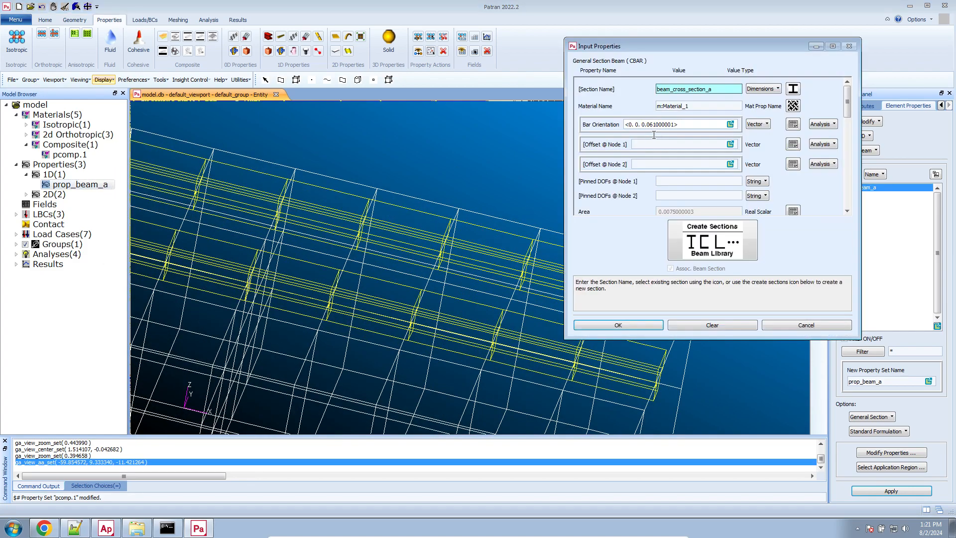
{"action": "left_click", "coordinate": [643, 124]}
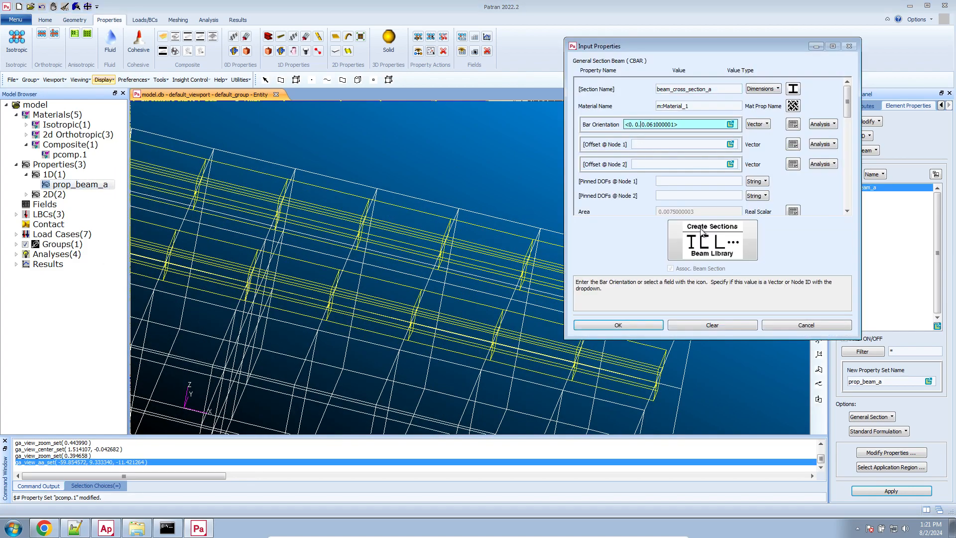
{"action": "left_click", "coordinate": [648, 325]}
{"action": "left_click", "coordinate": [74, 530]}
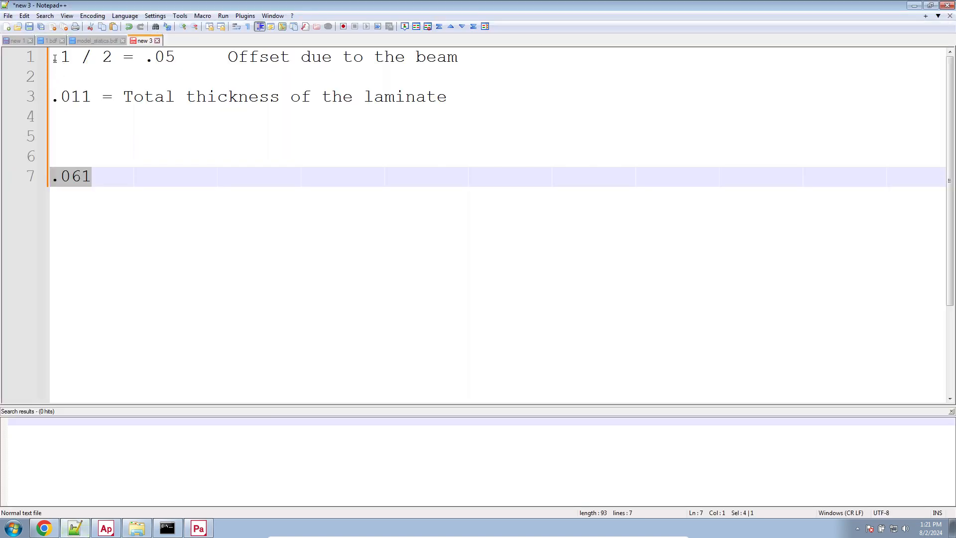
{"action": "left_click", "coordinate": [201, 529]}
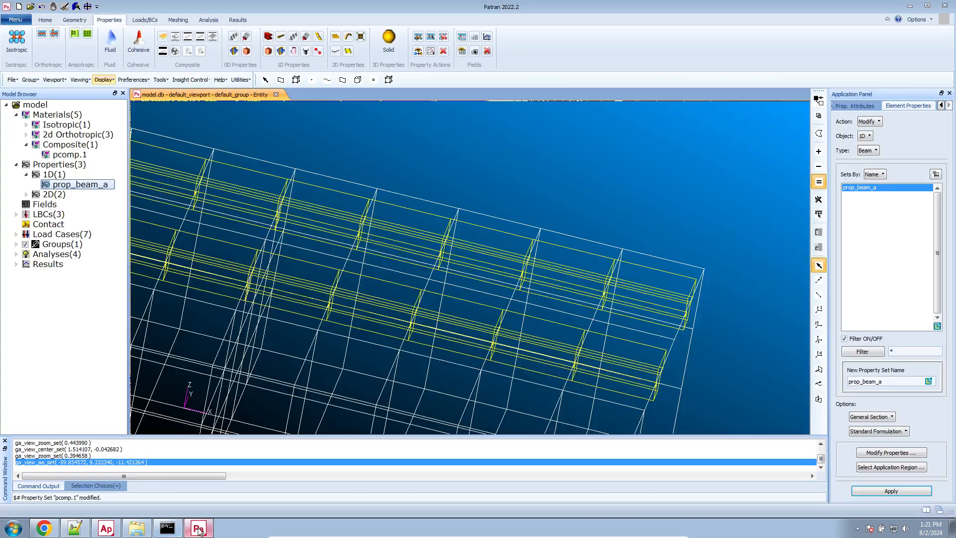
Examine the position of the beam cross sections relative to the upper skin at both ends of the box.
{"action": "middle_click_drag", "start_coordinate": [547, 379], "coordinate": [519, 359]}
{"action": "scroll", "coordinate": [518, 359], "scroll_direction": "down", "scroll_amount": 8}
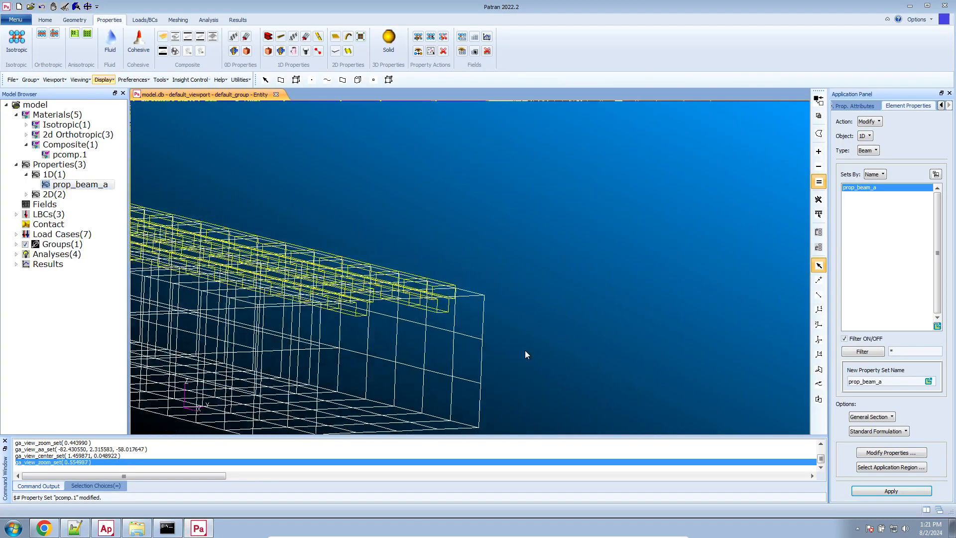
{"action": "scroll", "coordinate": [200, 291], "scroll_direction": "down", "scroll_amount": 6}
{"action": "scroll", "coordinate": [173, 277], "scroll_direction": "up", "scroll_amount": 4}
{"action": "scroll", "coordinate": [172, 277], "scroll_direction": "up", "scroll_amount": 4}
{"action": "middle_click_drag", "start_coordinate": [173, 276], "coordinate": [246, 279]}
{"action": "scroll", "coordinate": [251, 292], "scroll_direction": "down", "scroll_amount": 3}
{"action": "scroll", "coordinate": [254, 299], "scroll_direction": "up", "scroll_amount": 8}
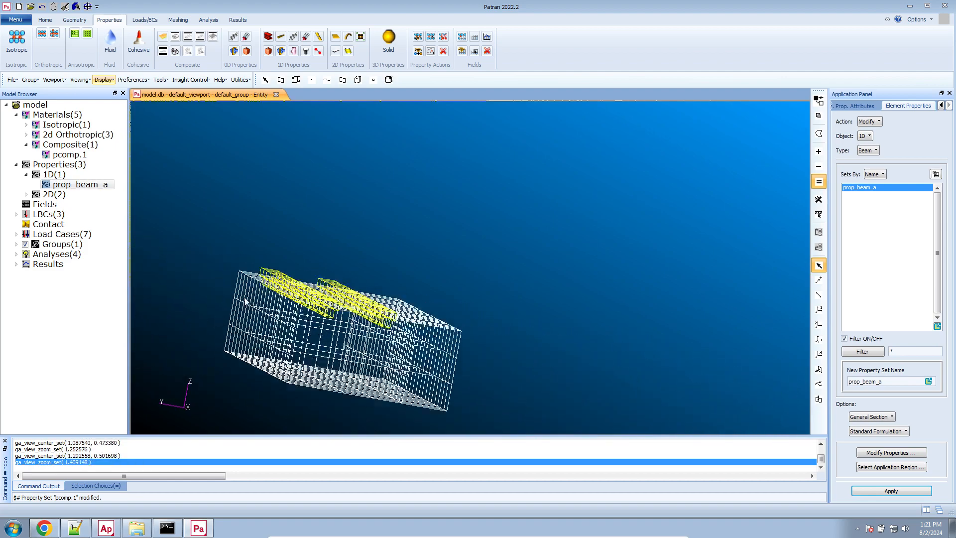
{"action": "scroll", "coordinate": [187, 277], "scroll_direction": "up", "scroll_amount": 9}
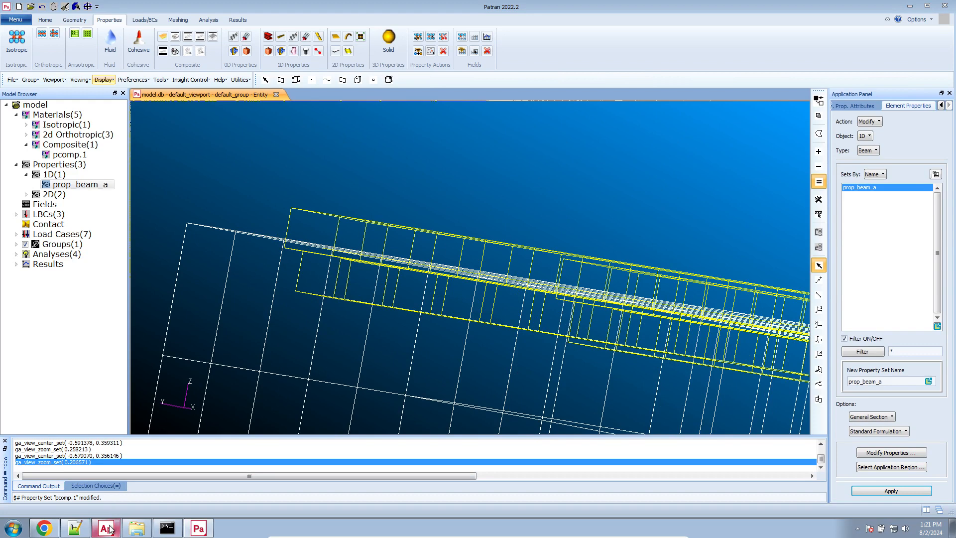
Show the pcomp.1 laminate's total thickness, compare it with the Notepad++ offset notes, and minimize the laminate window in Patran.
{"action": "left_click", "coordinate": [199, 528]}
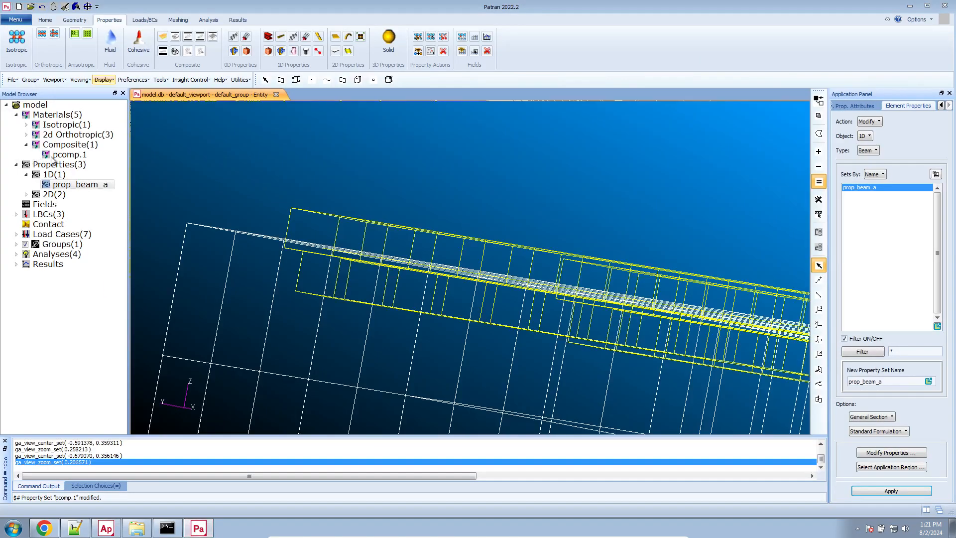
{"action": "left_click", "coordinate": [59, 157]}
{"action": "right_click", "coordinate": [59, 158]}
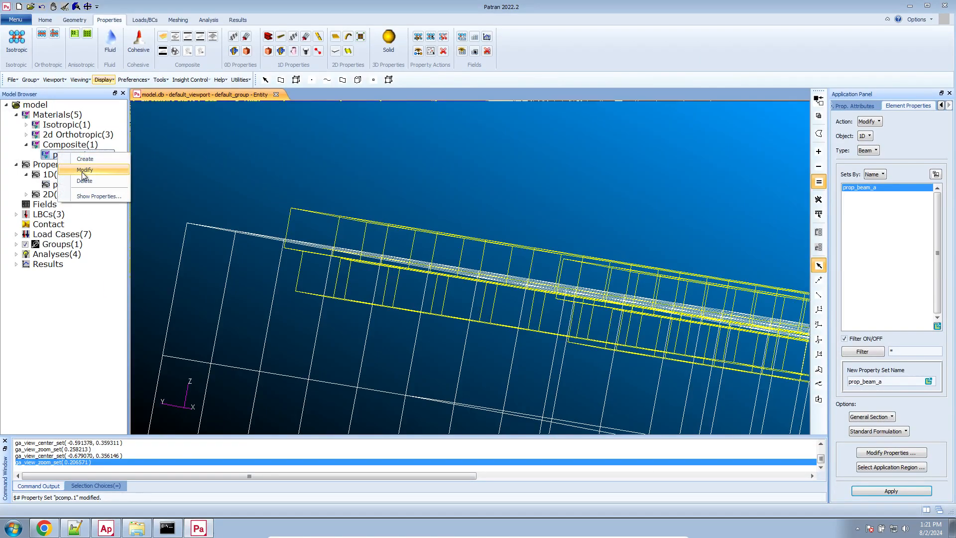
{"action": "left_click", "coordinate": [99, 196]}
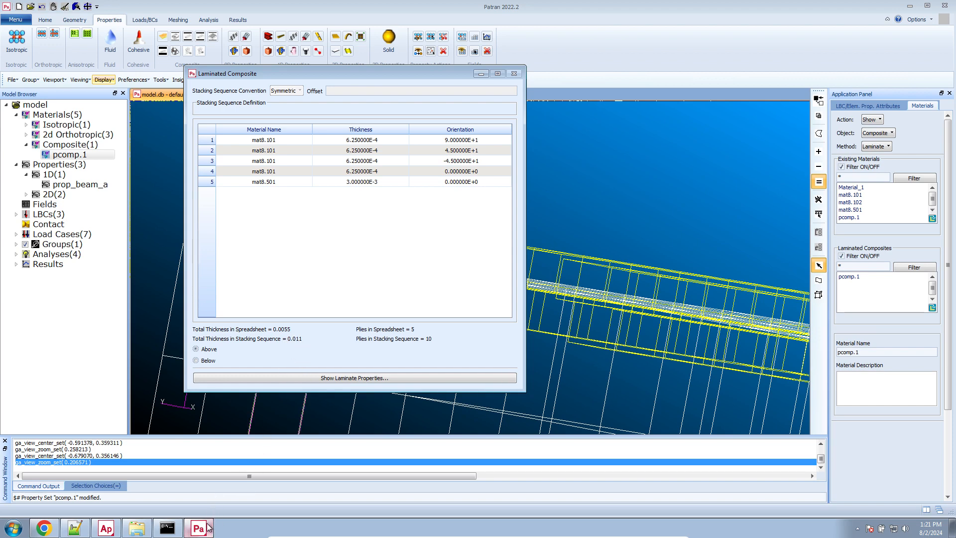
{"action": "left_click", "coordinate": [75, 527]}
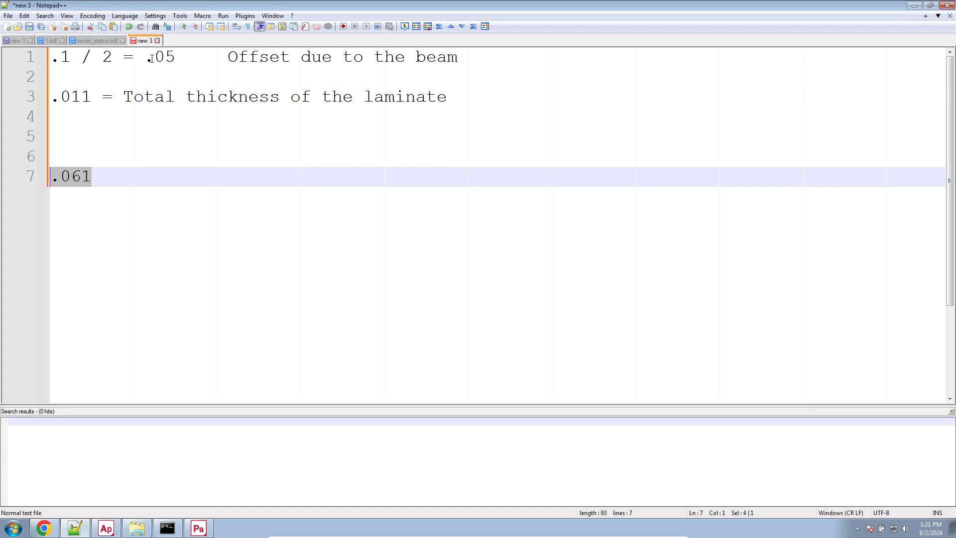
{"action": "left_click", "coordinate": [198, 528]}
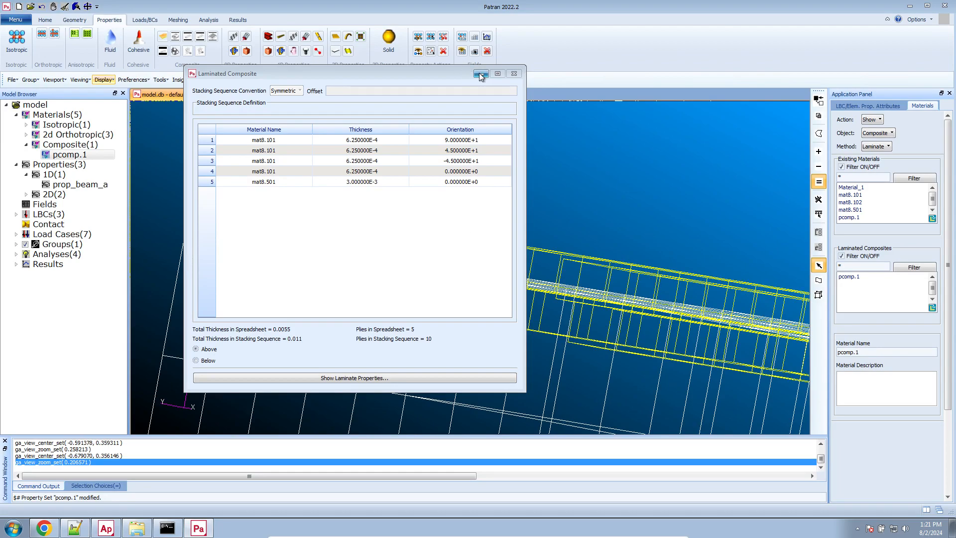
{"action": "left_click", "coordinate": [479, 74]}
Set the Z component of prop_beam_a's Bar Orientation to 0.111 and apply the modification.
{"action": "scroll", "coordinate": [400, 208], "scroll_direction": "down", "scroll_amount": 4}
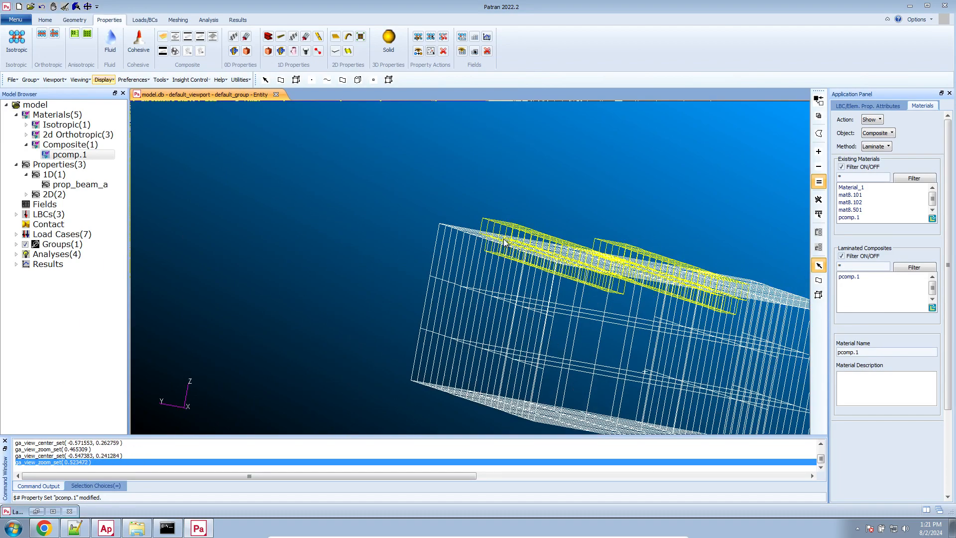
{"action": "middle_click_drag", "start_coordinate": [504, 241], "coordinate": [589, 260]}
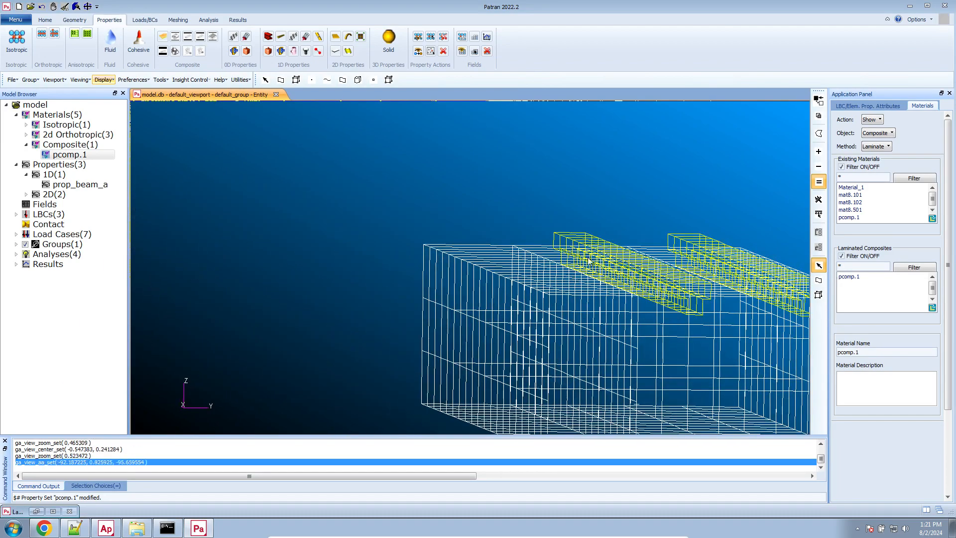
{"action": "right_click", "coordinate": [106, 184]}
{"action": "left_click", "coordinate": [130, 197]}
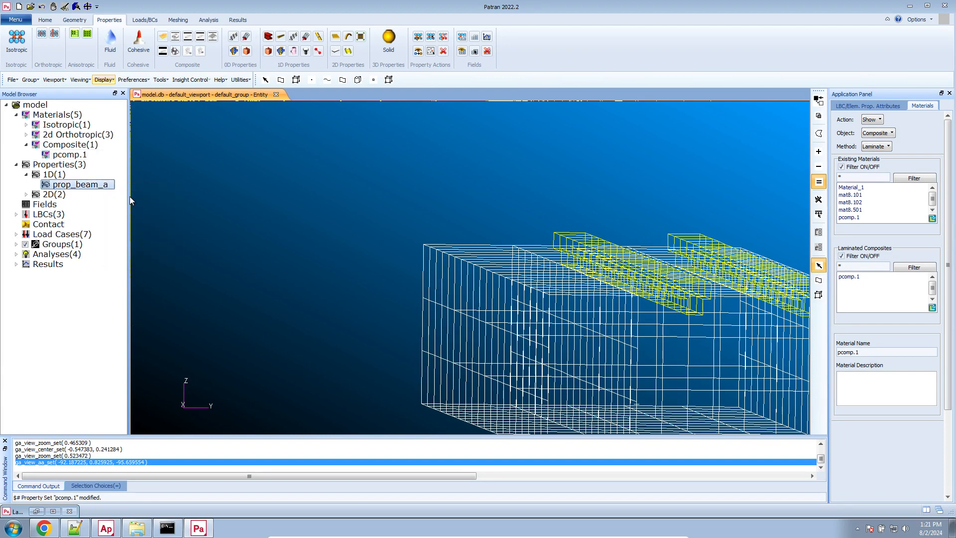
{"action": "left_click", "coordinate": [650, 128]}
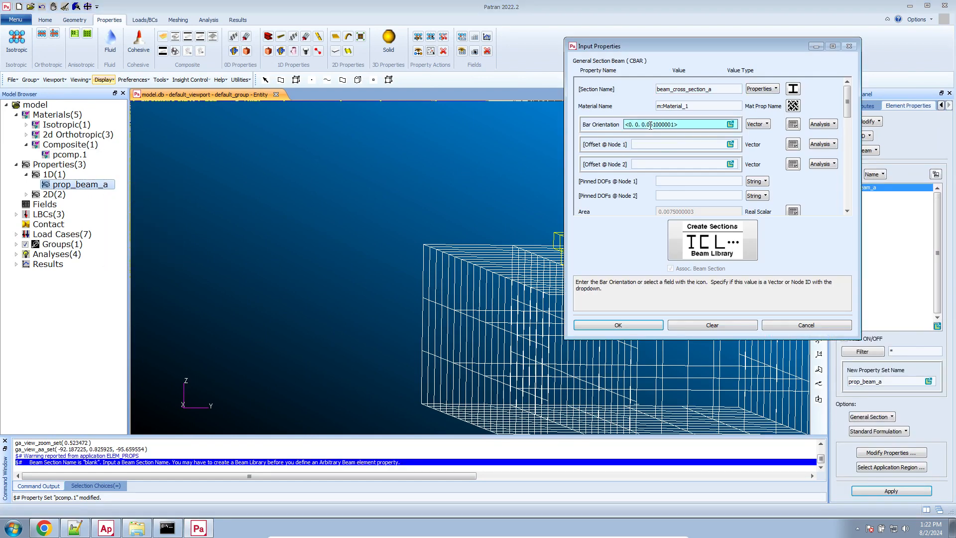
{"action": "key", "text": "BackSpace"}
{"action": "left_click", "coordinate": [619, 325]}
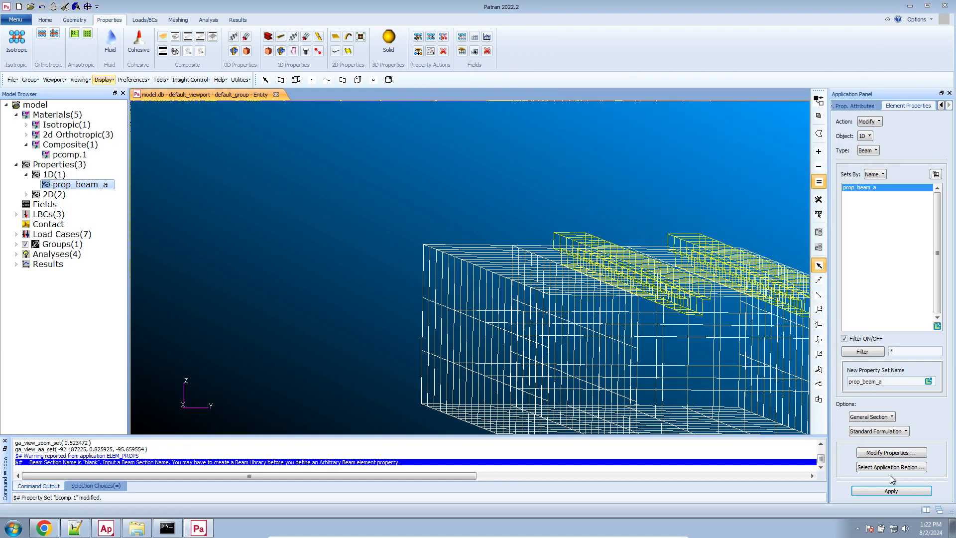
{"action": "left_click", "coordinate": [892, 491]}
{"action": "scroll", "coordinate": [522, 270], "scroll_direction": "down", "scroll_amount": 3}
{"action": "scroll", "coordinate": [708, 302], "scroll_direction": "up", "scroll_amount": 5}
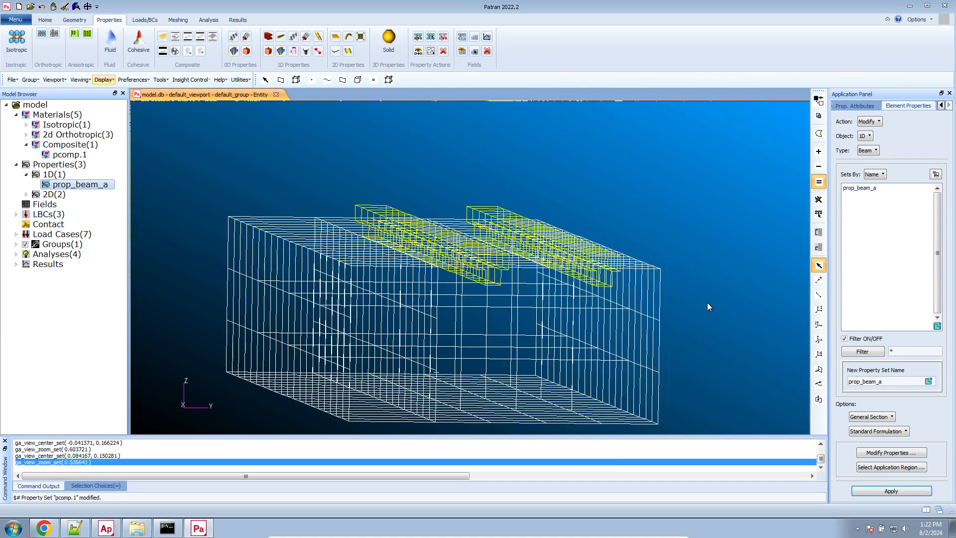
Redraw the beams by switching the beam display to 1D:Line and back to 3D:FullSpan+Offsets+Equiv. A.
{"action": "middle_click_drag", "start_coordinate": [705, 302], "coordinate": [588, 278]}
{"action": "left_click", "coordinate": [871, 106]}
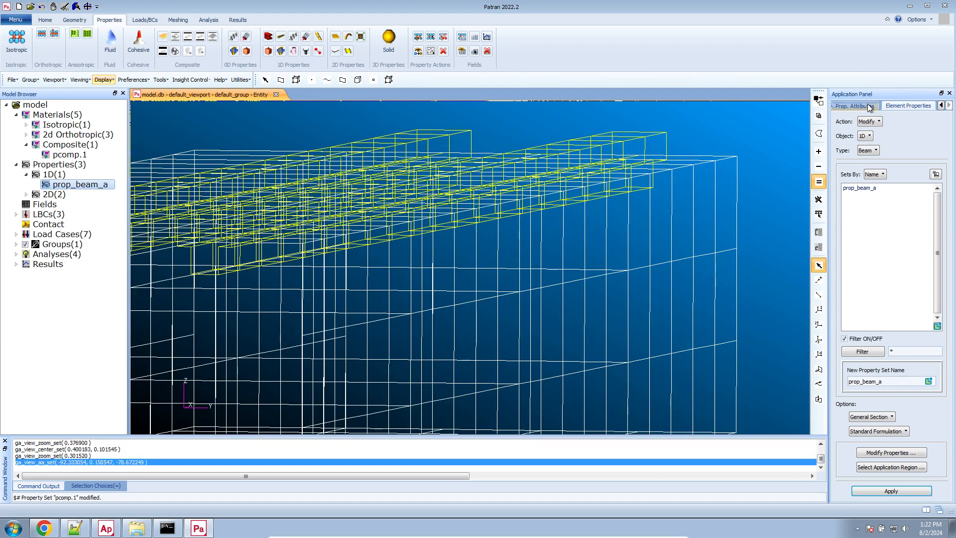
{"action": "left_click", "coordinate": [878, 395]}
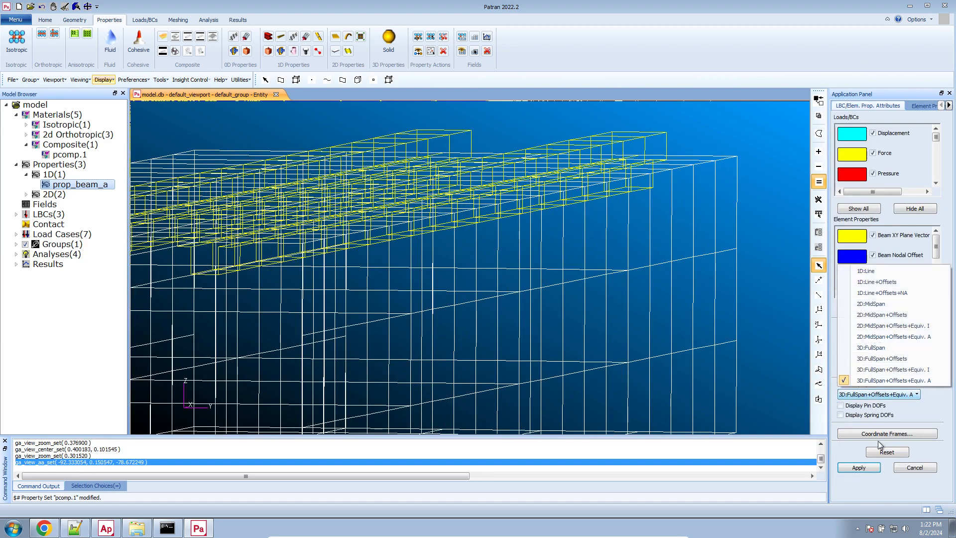
{"action": "left_click", "coordinate": [862, 470]}
{"action": "middle_click_drag", "start_coordinate": [581, 341], "coordinate": [594, 343]}
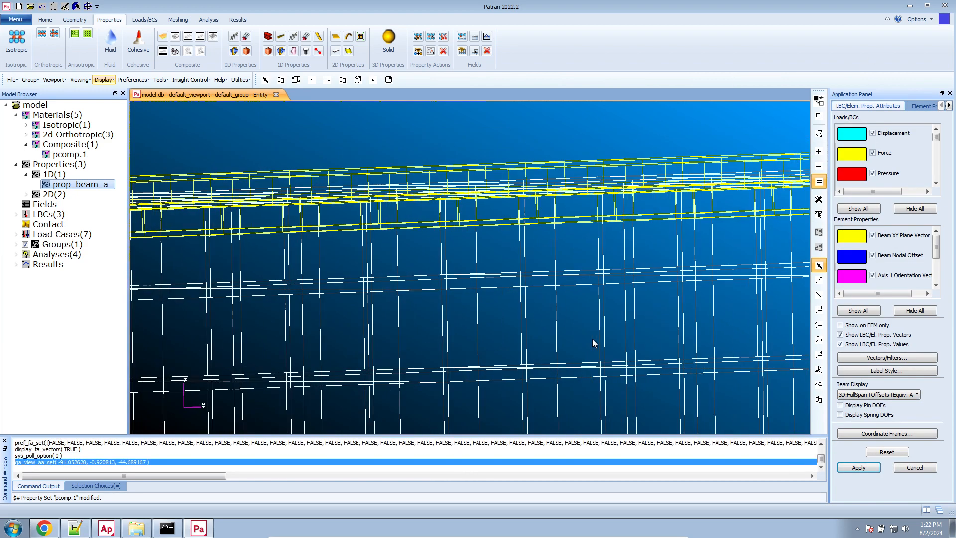
{"action": "left_click", "coordinate": [880, 395]}
{"action": "left_click", "coordinate": [866, 271]}
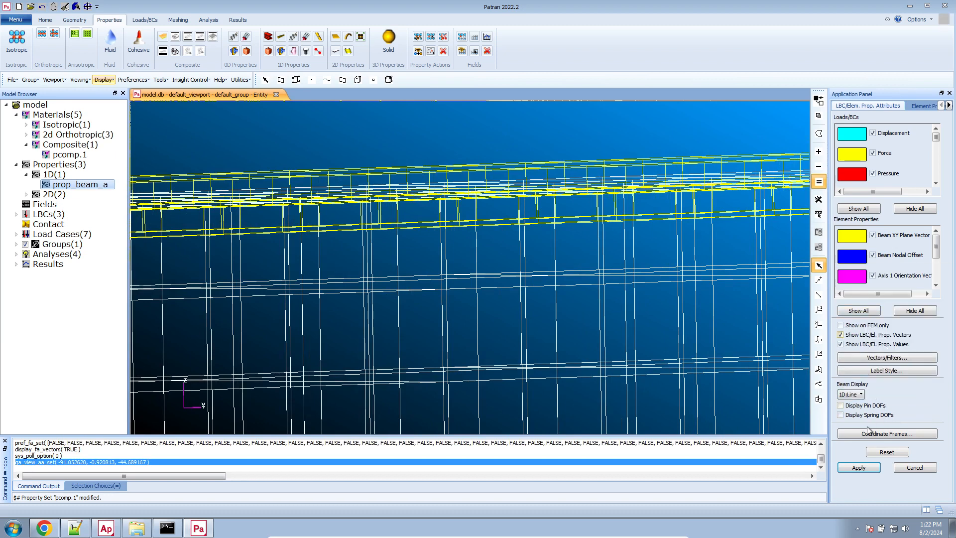
{"action": "left_click", "coordinate": [859, 468]}
{"action": "scroll", "coordinate": [586, 257], "scroll_direction": "down", "scroll_amount": 2}
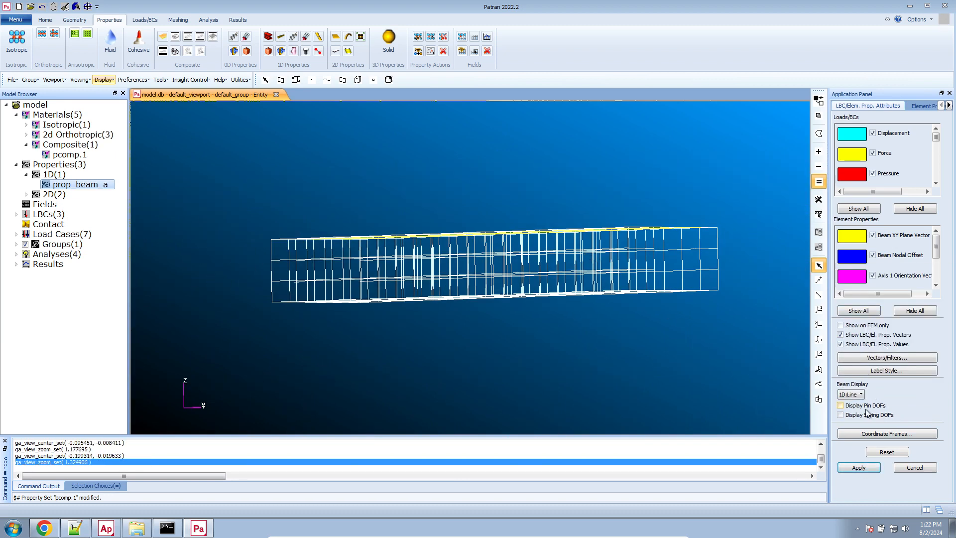
{"action": "left_click", "coordinate": [861, 395]}
{"action": "left_click", "coordinate": [872, 383]}
{"action": "left_click", "coordinate": [859, 469]}
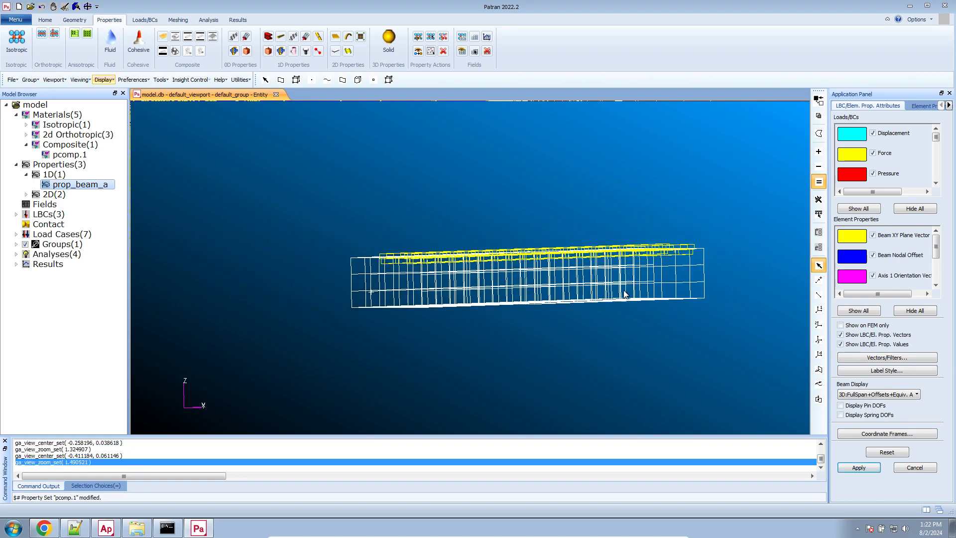
Examine the redrawn beam cross sections against the upper skin along the length of the box.
{"action": "scroll", "coordinate": [681, 261], "scroll_direction": "up", "scroll_amount": 7}
{"action": "middle_click_drag", "start_coordinate": [681, 261], "coordinate": [680, 270]}
{"action": "scroll", "coordinate": [679, 269], "scroll_direction": "down", "scroll_amount": 6}
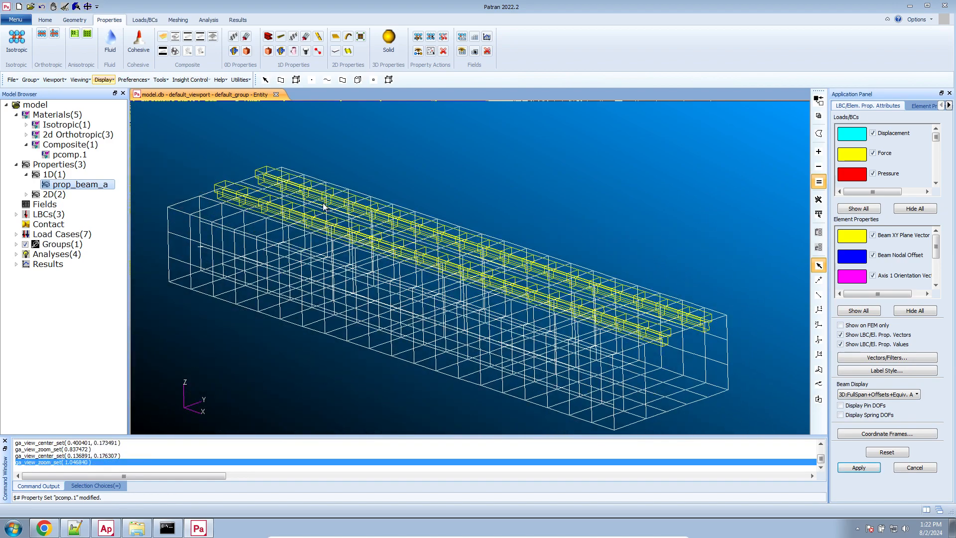
{"action": "scroll", "coordinate": [324, 207], "scroll_direction": "up", "scroll_amount": 1}
{"action": "middle_click_drag", "start_coordinate": [324, 207], "coordinate": [312, 191]}
{"action": "scroll", "coordinate": [309, 191], "scroll_direction": "up", "scroll_amount": 1}
Set the Z component of prop_beam_a's Bar Orientation to 2.111 and apply the modification.
{"action": "right_click", "coordinate": [61, 188]}
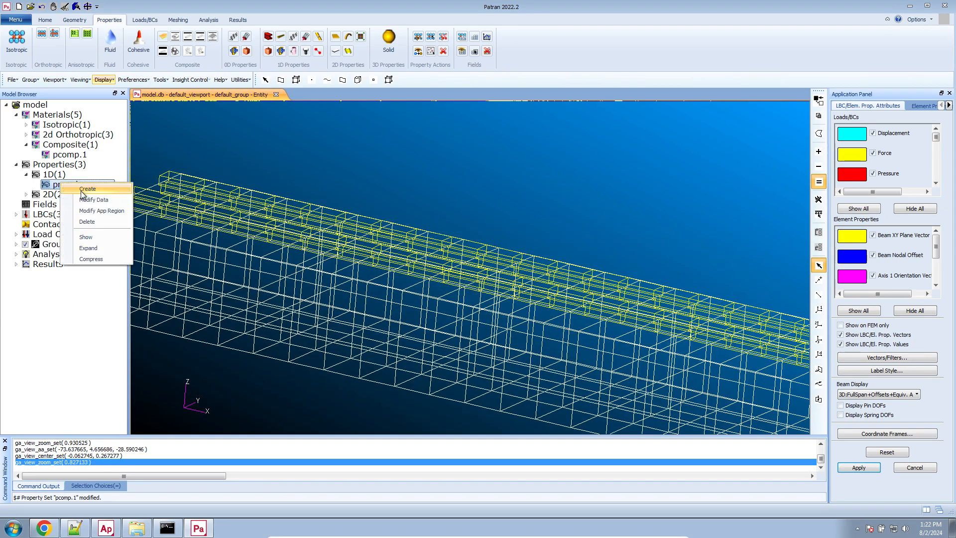
{"action": "left_click", "coordinate": [86, 205]}
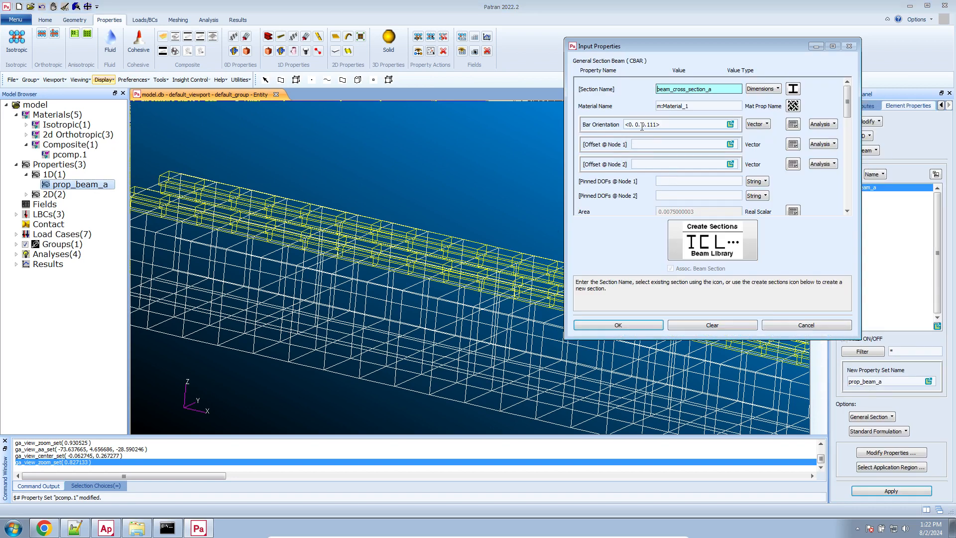
{"action": "left_click", "coordinate": [644, 125]}
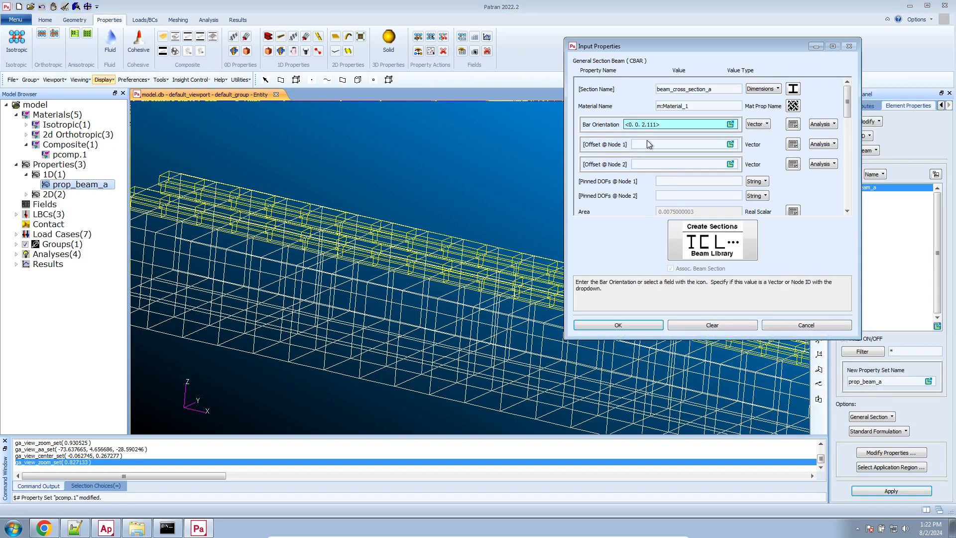
{"action": "left_click", "coordinate": [619, 325]}
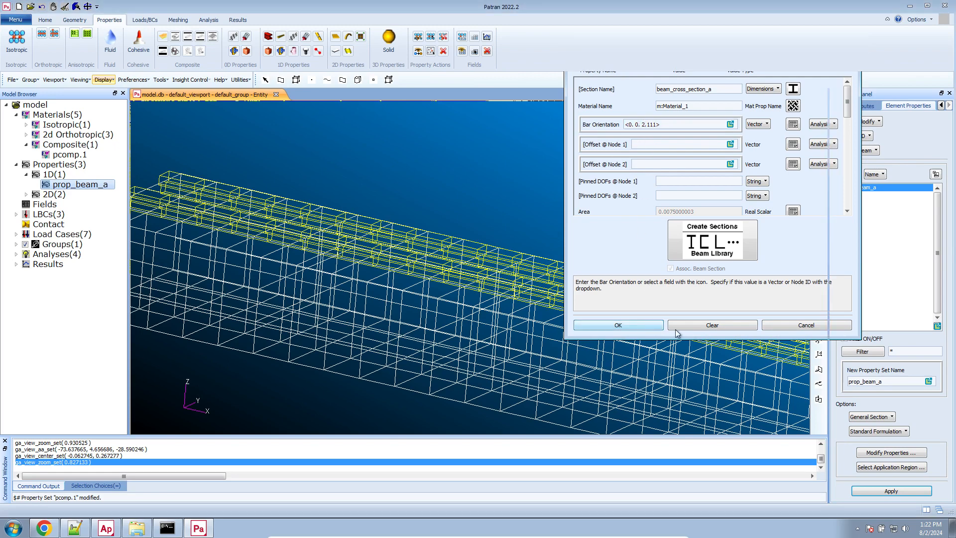
{"action": "left_click", "coordinate": [891, 491]}
{"action": "scroll", "coordinate": [567, 284], "scroll_direction": "down", "scroll_amount": 4}
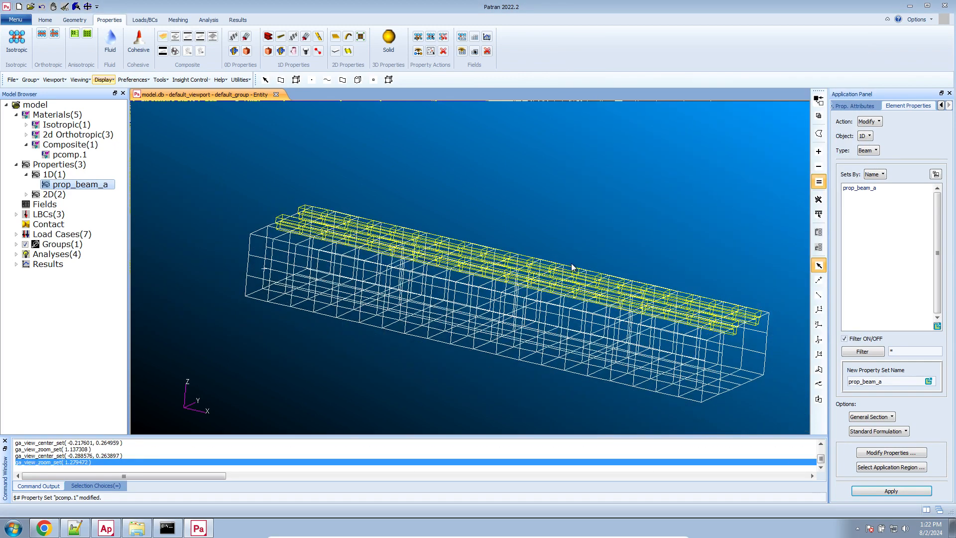
Cycle the beam display through 1D:Line back to 3D:FullSpan+Offsets+Equiv. A and check the beam placement at the end of the box.
{"action": "left_click", "coordinate": [854, 106]}
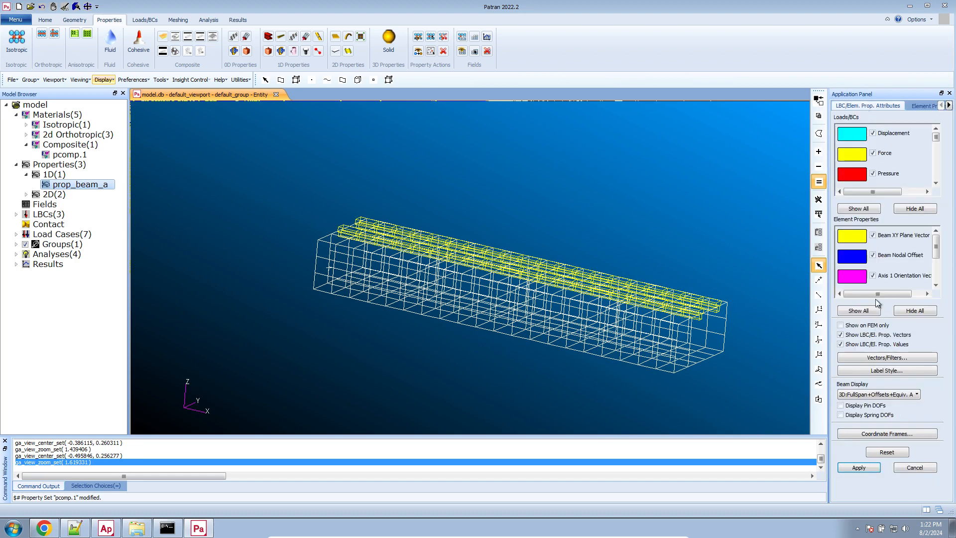
{"action": "left_click", "coordinate": [869, 394]}
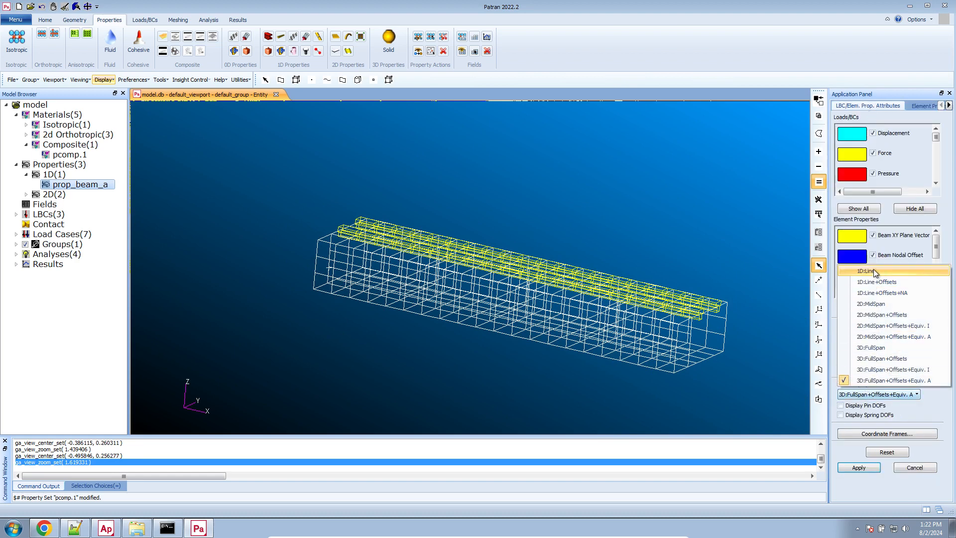
{"action": "left_click", "coordinate": [866, 271]}
{"action": "left_click", "coordinate": [859, 467]}
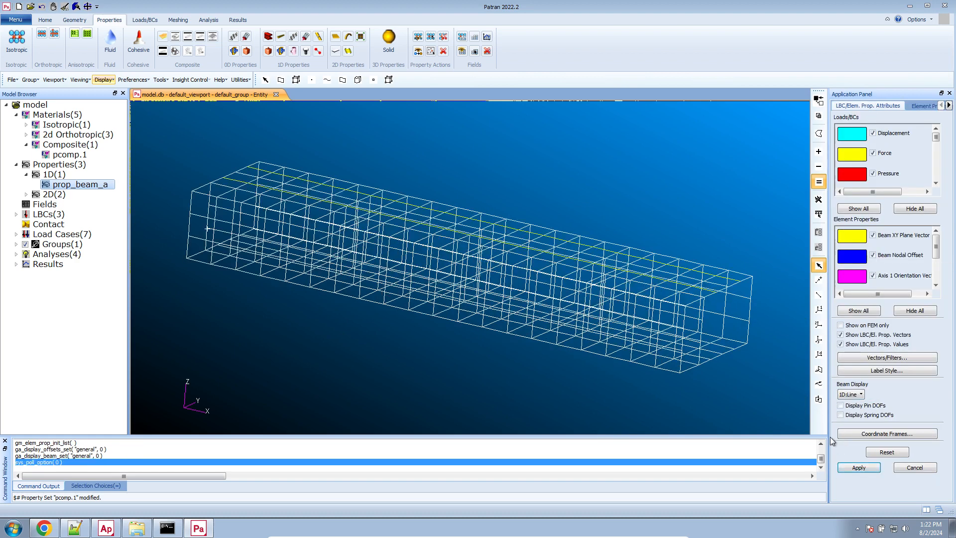
{"action": "left_click", "coordinate": [862, 394]}
{"action": "left_click", "coordinate": [872, 381]}
{"action": "left_click", "coordinate": [859, 467]}
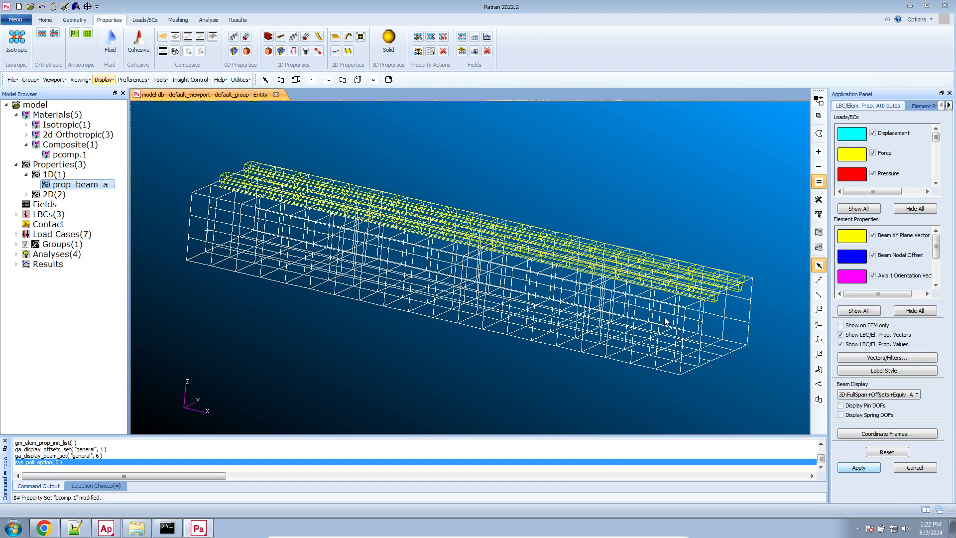
{"action": "scroll", "coordinate": [649, 293], "scroll_direction": "down", "scroll_amount": 2}
{"action": "scroll", "coordinate": [684, 289], "scroll_direction": "up", "scroll_amount": 6}
{"action": "middle_click_drag", "start_coordinate": [685, 290], "coordinate": [659, 280]}
Set prop_beam_a's Bar Orientation to <0. 0. 1> and its Offset @ Node 1 to <0 0 .061>, and apply the modification.
{"action": "left_click", "coordinate": [924, 105]}
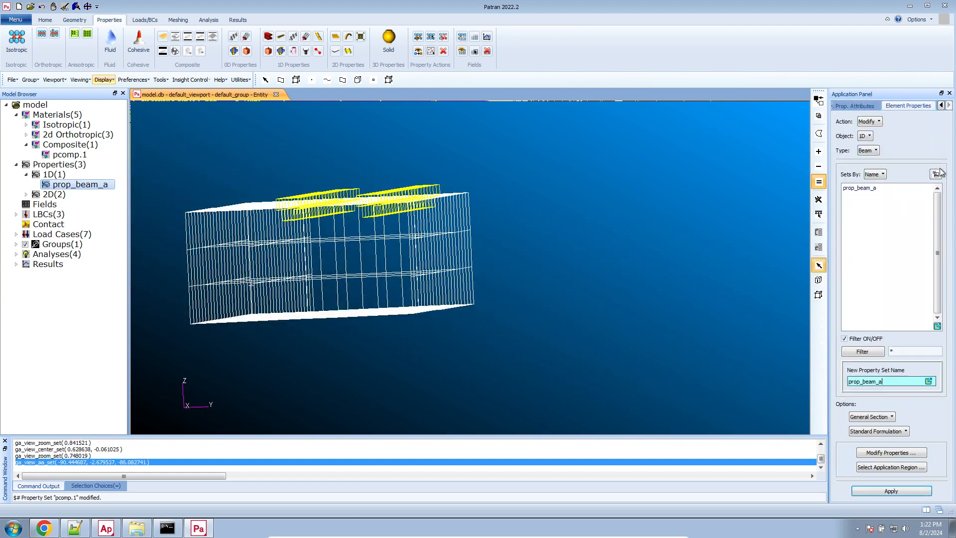
{"action": "left_click", "coordinate": [875, 187]}
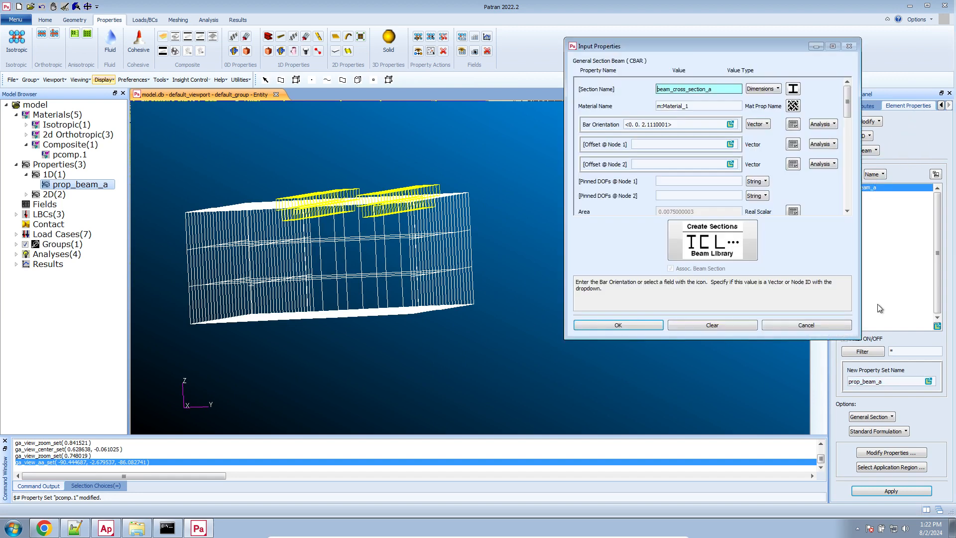
{"action": "left_click", "coordinate": [646, 324]}
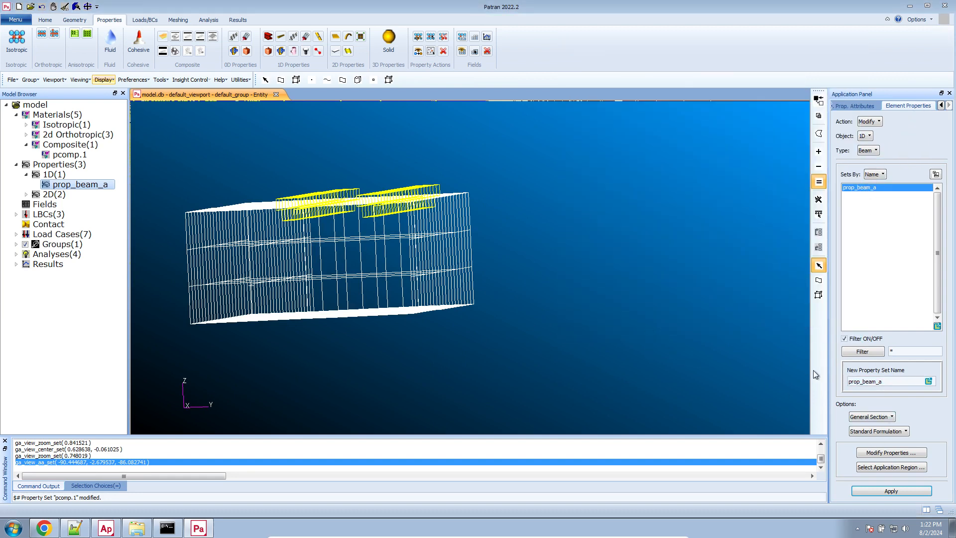
{"action": "left_click", "coordinate": [915, 452]}
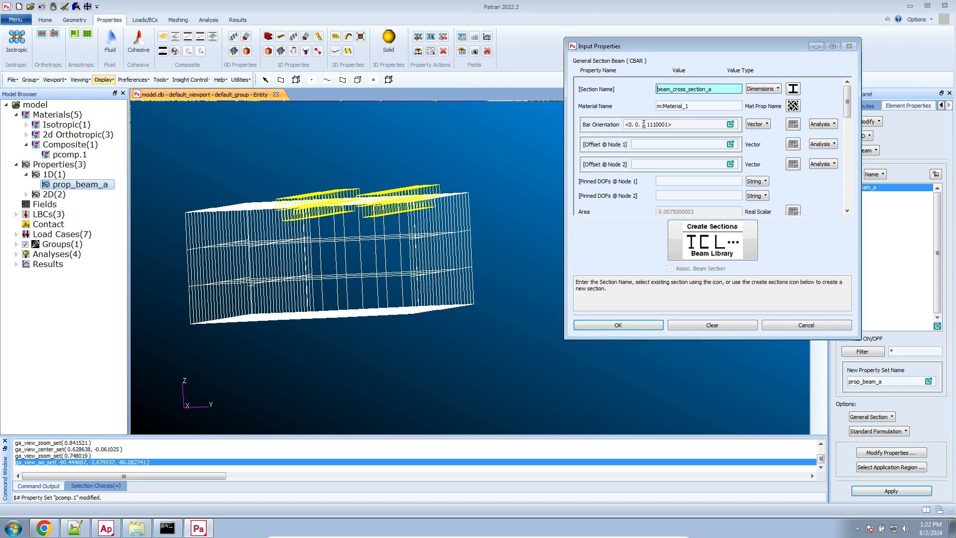
{"action": "left_click_drag", "start_coordinate": [642, 124], "coordinate": [663, 124]}
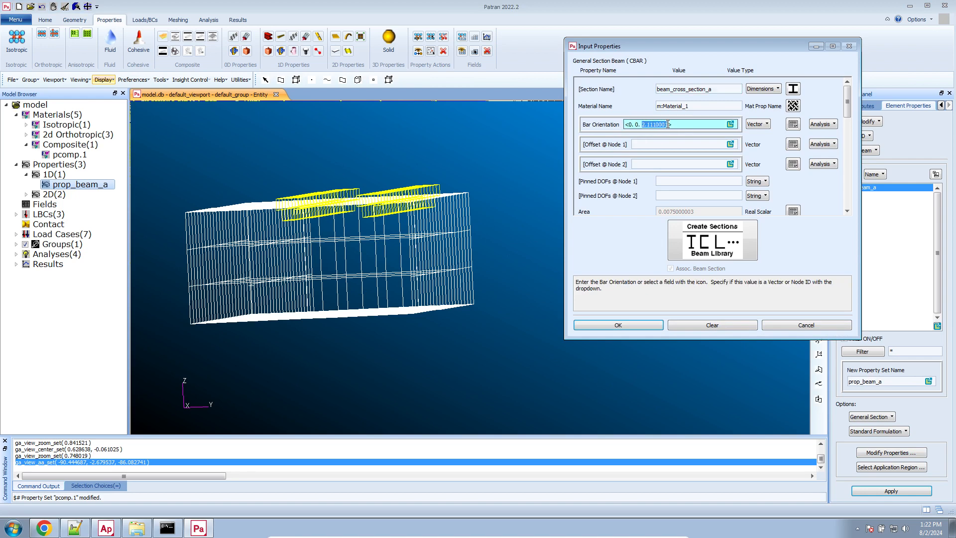
{"action": "type", "text": "1"}
{"action": "left_click", "coordinate": [660, 144]}
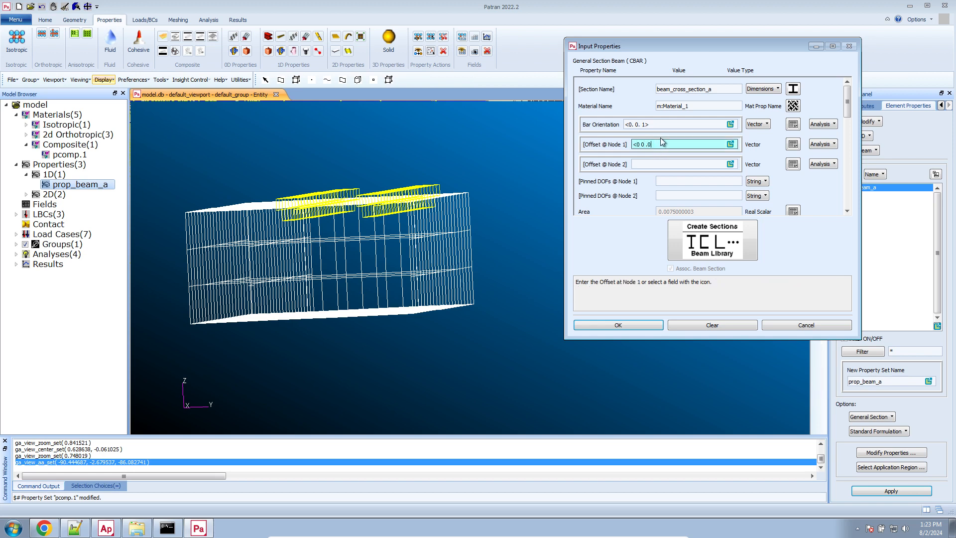
{"action": "left_click", "coordinate": [654, 329]}
{"action": "left_click", "coordinate": [902, 493]}
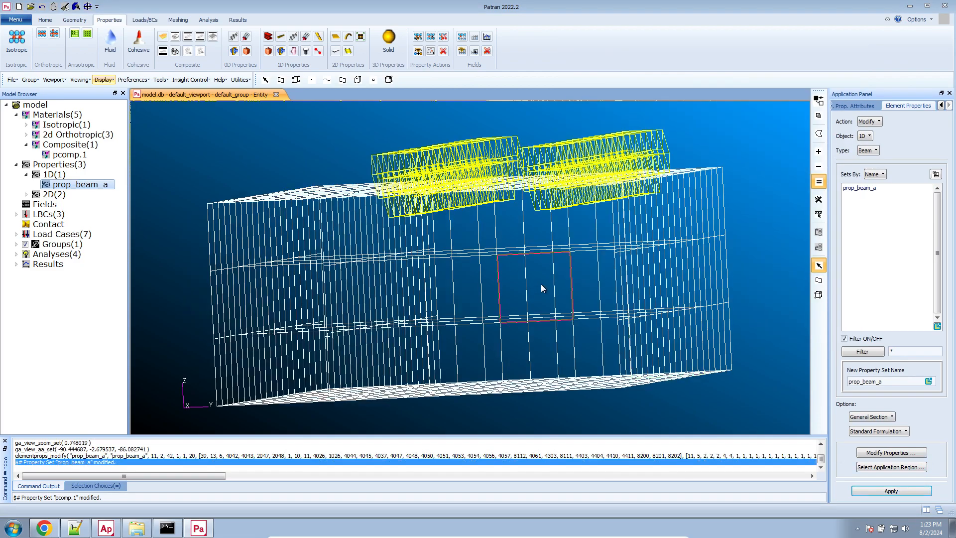
Examine from the side how the offset beam segments sit relative to the upper skin.
{"action": "scroll", "coordinate": [542, 284], "scroll_direction": "up", "scroll_amount": 5}
{"action": "middle_click_drag", "start_coordinate": [556, 294], "coordinate": [585, 294]}
{"action": "scroll", "coordinate": [583, 288], "scroll_direction": "up", "scroll_amount": 3}
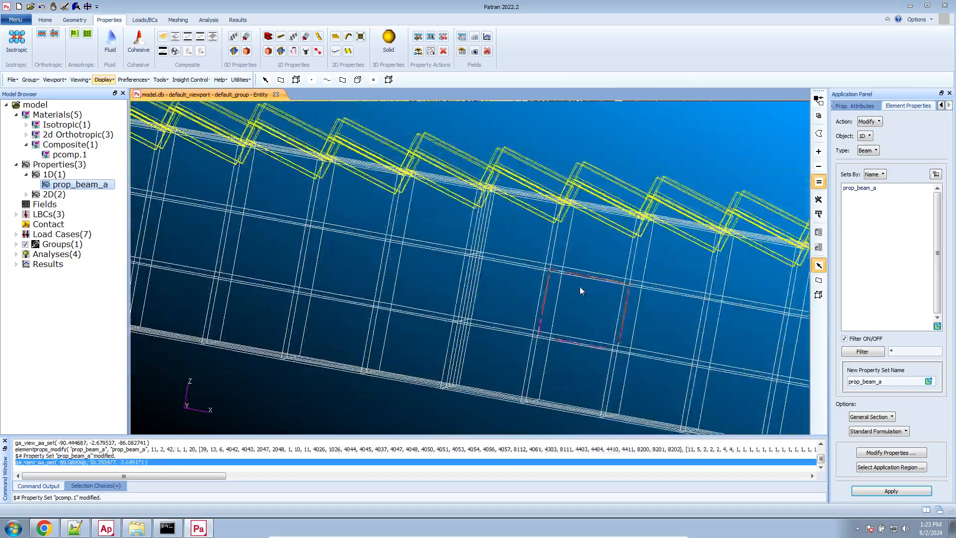
{"action": "scroll", "coordinate": [468, 150], "scroll_direction": "up", "scroll_amount": 4}
{"action": "scroll", "coordinate": [485, 192], "scroll_direction": "up", "scroll_amount": 3}
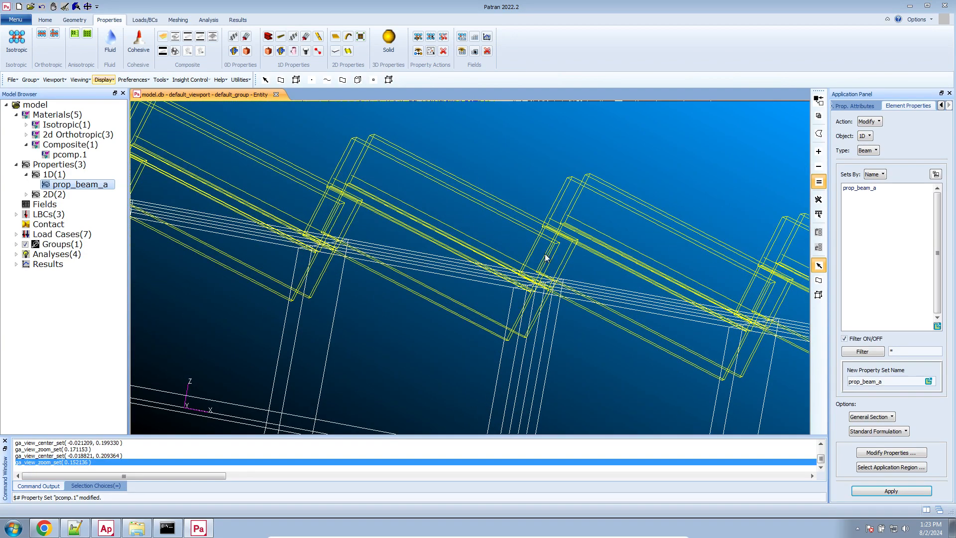
{"action": "middle_click_drag", "start_coordinate": [546, 257], "coordinate": [549, 265]}
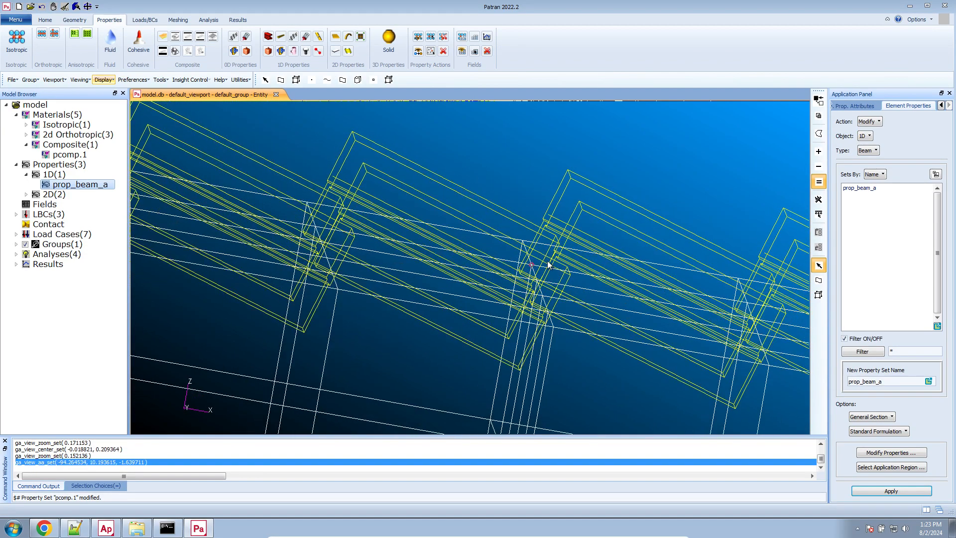
Set prop_beam_a's Offset @ Node 1 to <0 0 -.061> and apply the modification.
{"action": "left_click", "coordinate": [872, 451]}
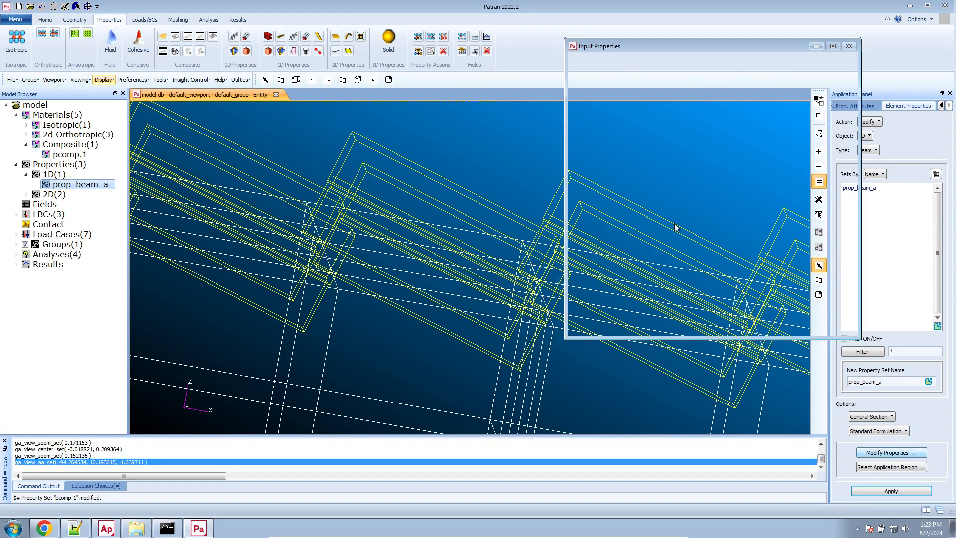
{"action": "left_click", "coordinate": [648, 144]}
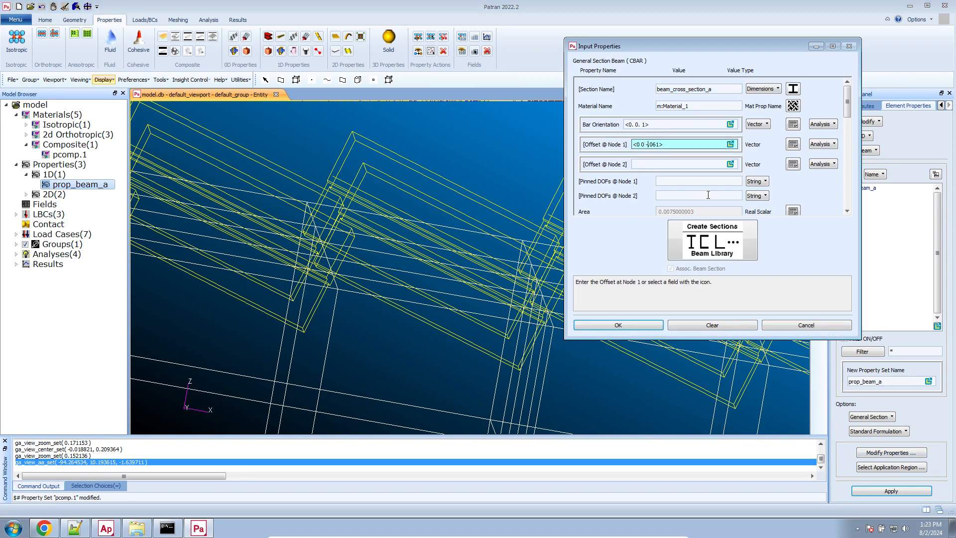
{"action": "left_click", "coordinate": [619, 325]}
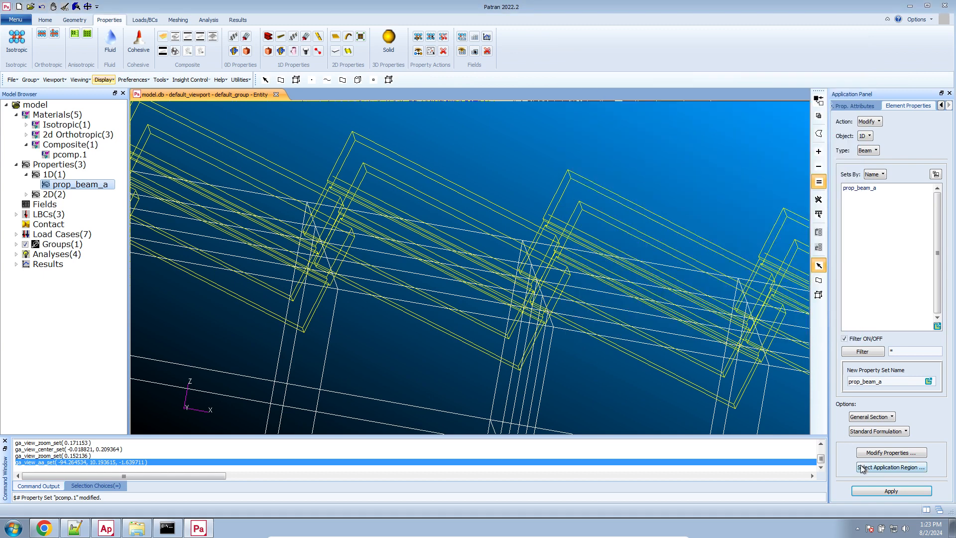
{"action": "left_click", "coordinate": [884, 489]}
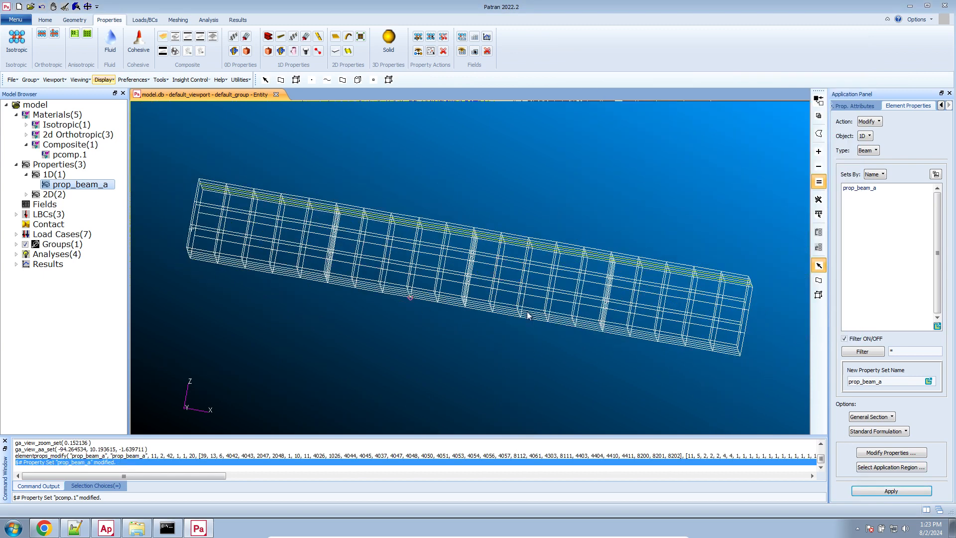
Reapply the 3D:FullSpan+Offsets+Equiv. A beam display and check how the beams sit along the box.
{"action": "left_click", "coordinate": [875, 110]}
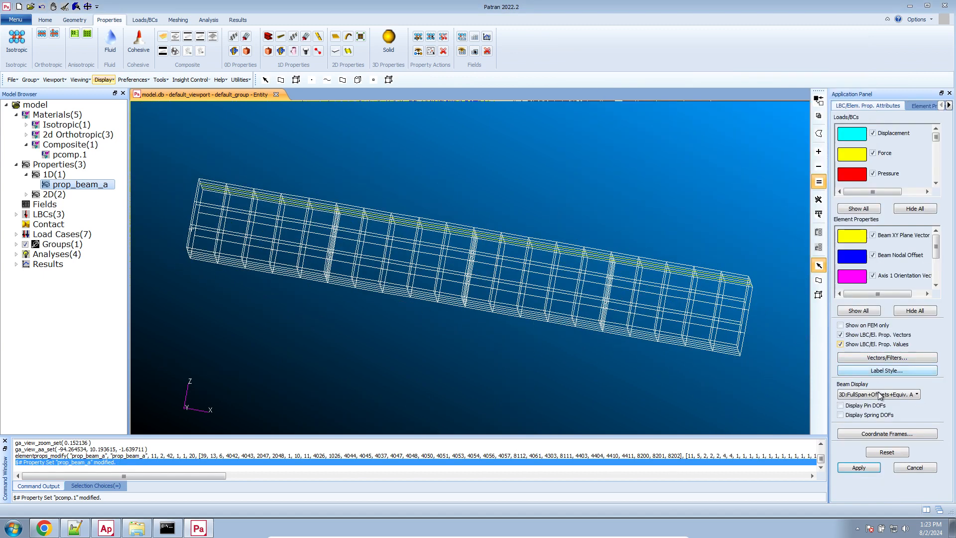
{"action": "left_click", "coordinate": [882, 395]}
{"action": "left_click", "coordinate": [881, 398]}
{"action": "left_click", "coordinate": [875, 467]}
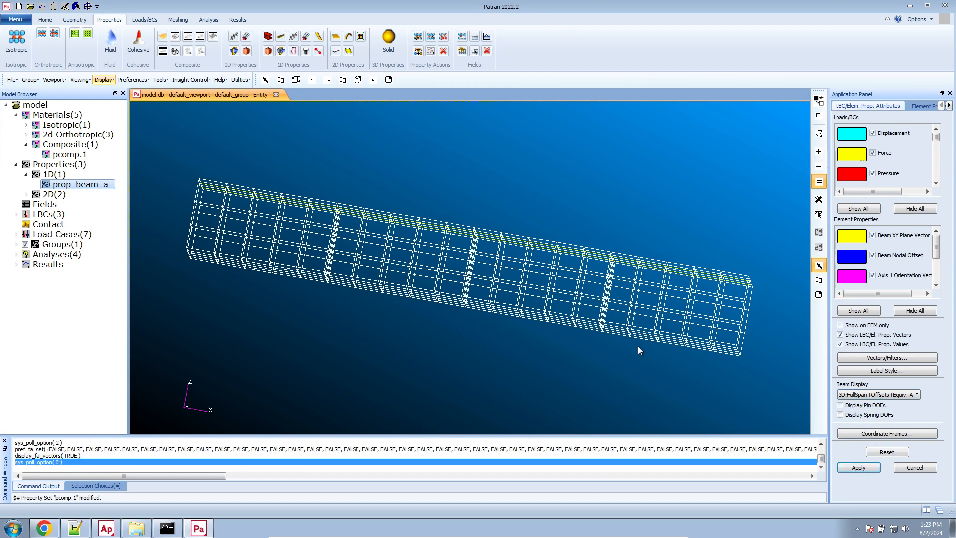
{"action": "middle_click_drag", "start_coordinate": [573, 316], "coordinate": [559, 314]}
Rewrite prop_beam_a's Offset @ Node 1 with comma separators as <0, 0,-.061> and apply the modification.
{"action": "right_click", "coordinate": [72, 184]}
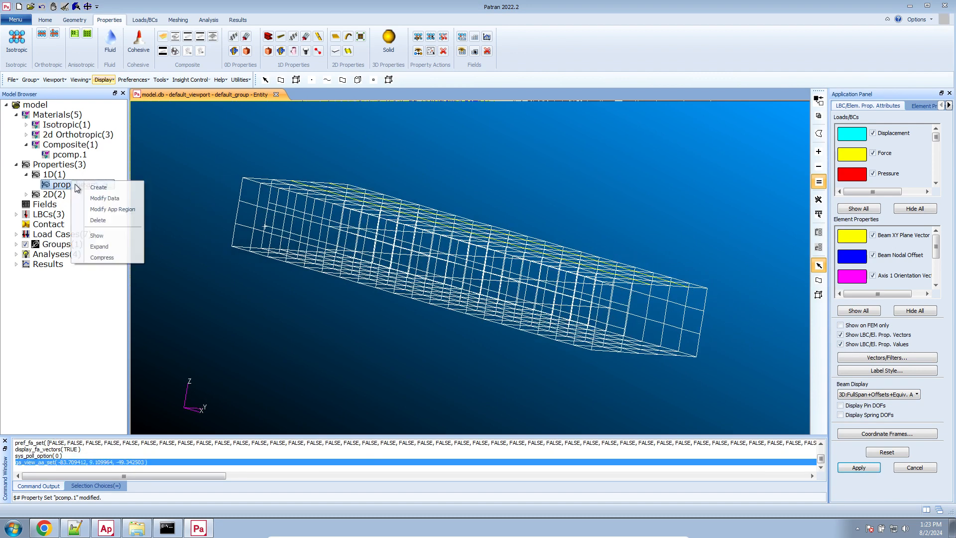
{"action": "left_click", "coordinate": [106, 198]}
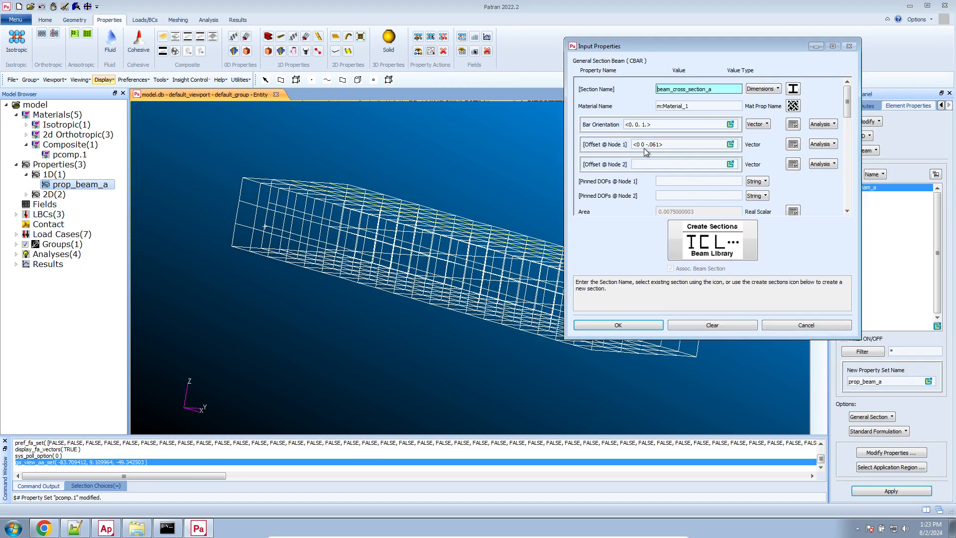
{"action": "left_click", "coordinate": [645, 145]}
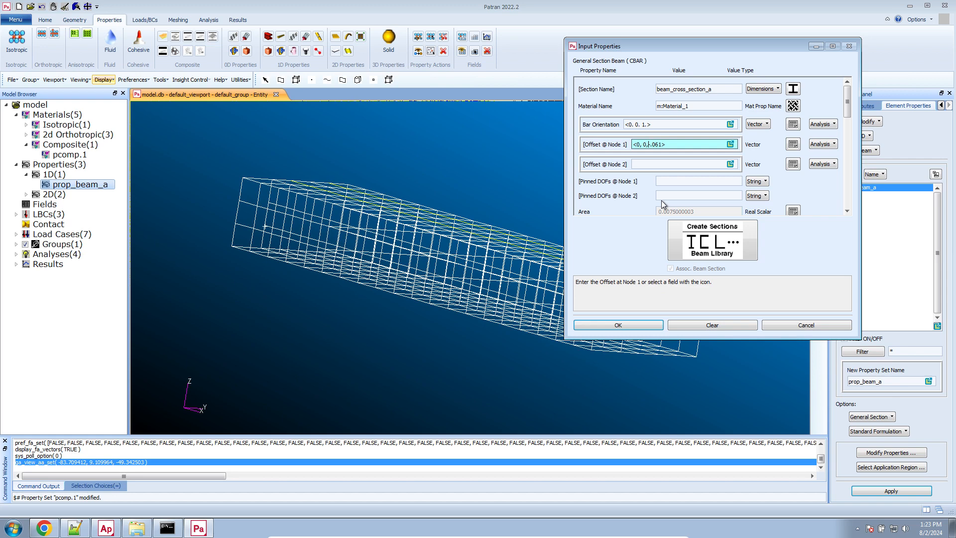
{"action": "type", "text": "-"}
{"action": "left_click", "coordinate": [653, 324]}
{"action": "left_click", "coordinate": [925, 492]}
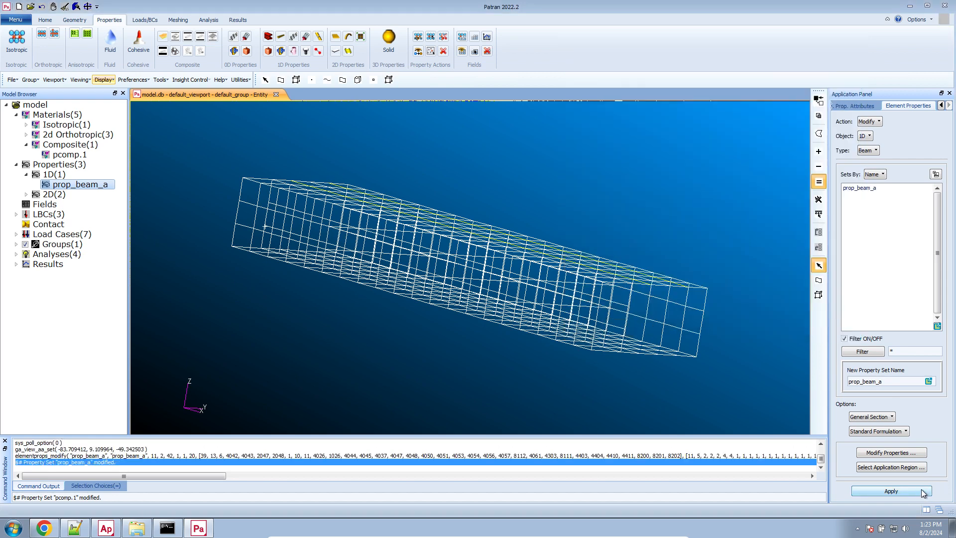
Switch the beam display to 1D:Line and back to 3D:FullSpan+Offsets+Equiv. A, and inspect the box from its end.
{"action": "left_click", "coordinate": [855, 106]}
{"action": "left_click", "coordinate": [879, 395]}
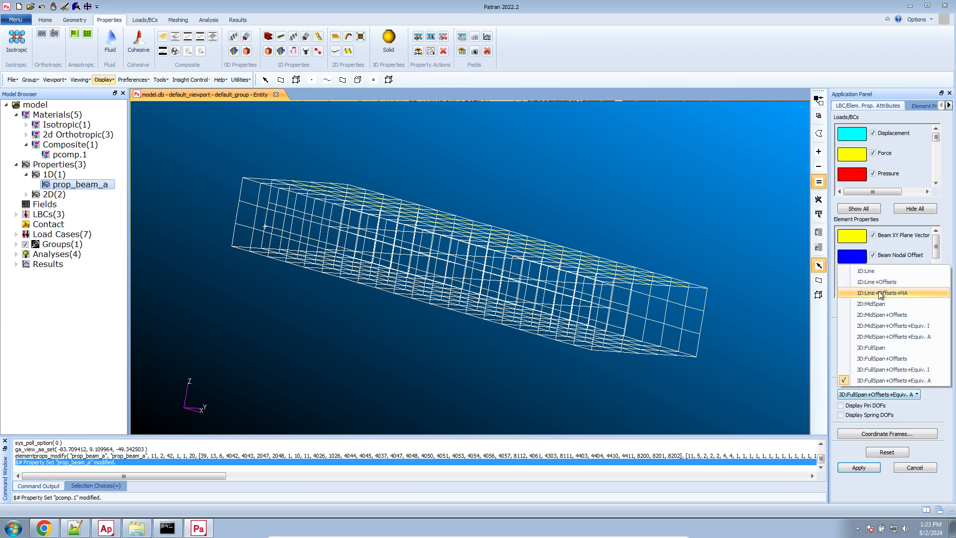
{"action": "left_click", "coordinate": [867, 270]}
{"action": "left_click", "coordinate": [859, 468]}
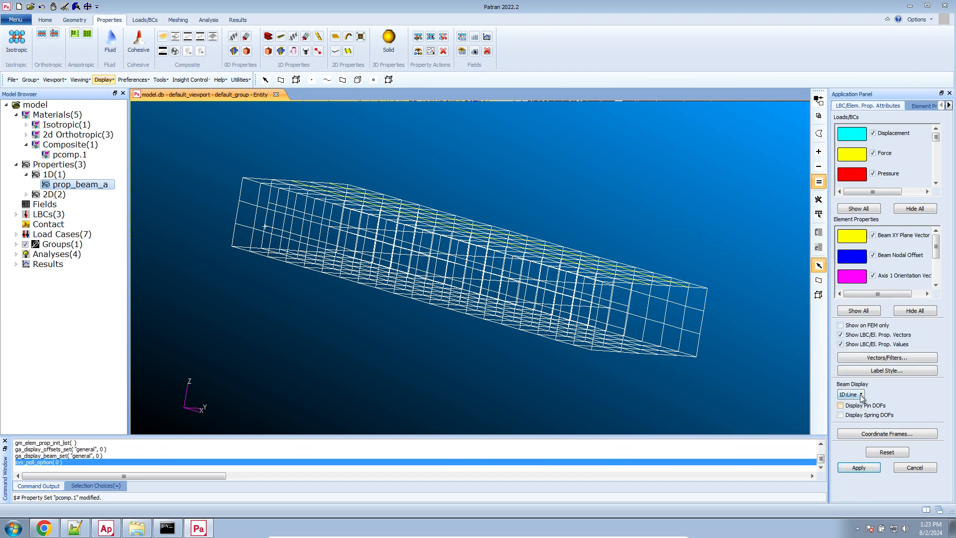
{"action": "left_click", "coordinate": [862, 394]}
{"action": "left_click", "coordinate": [870, 380]}
{"action": "left_click", "coordinate": [848, 469]}
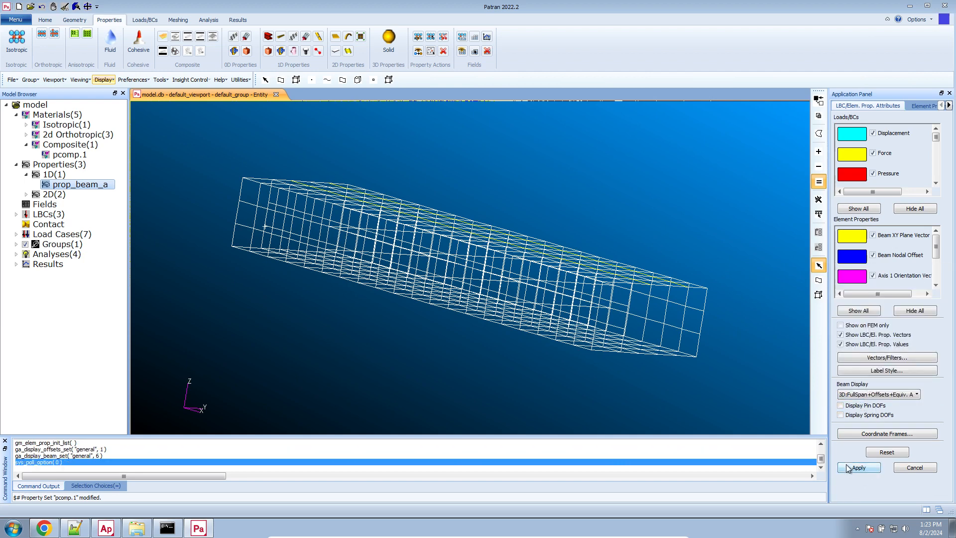
{"action": "middle_click_drag", "start_coordinate": [683, 304], "coordinate": [660, 300]}
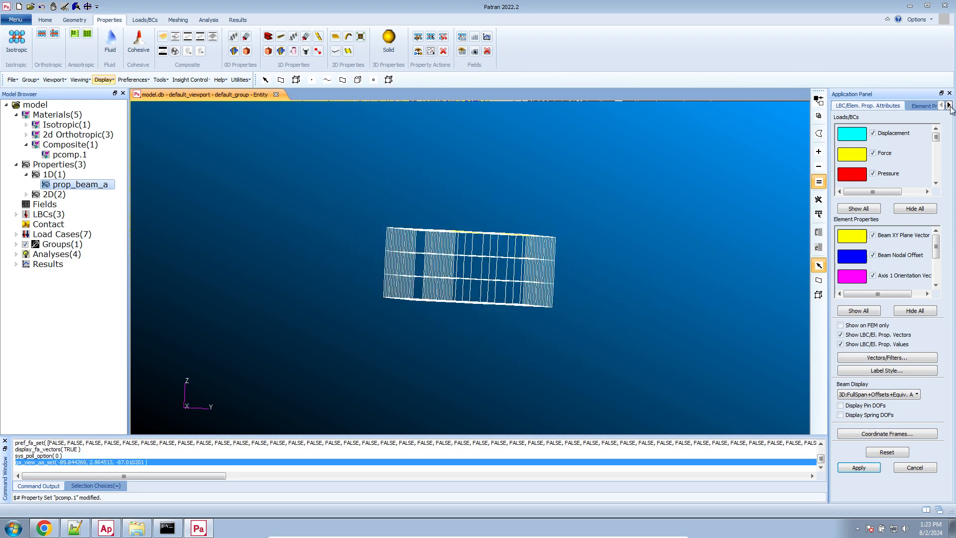
Copy prop_beam_a's Offset @ Node 1 vector <0, 0,-.061> into Offset @ Node 2 and apply the modification.
{"action": "left_click", "coordinate": [924, 106]}
{"action": "left_click", "coordinate": [877, 453]}
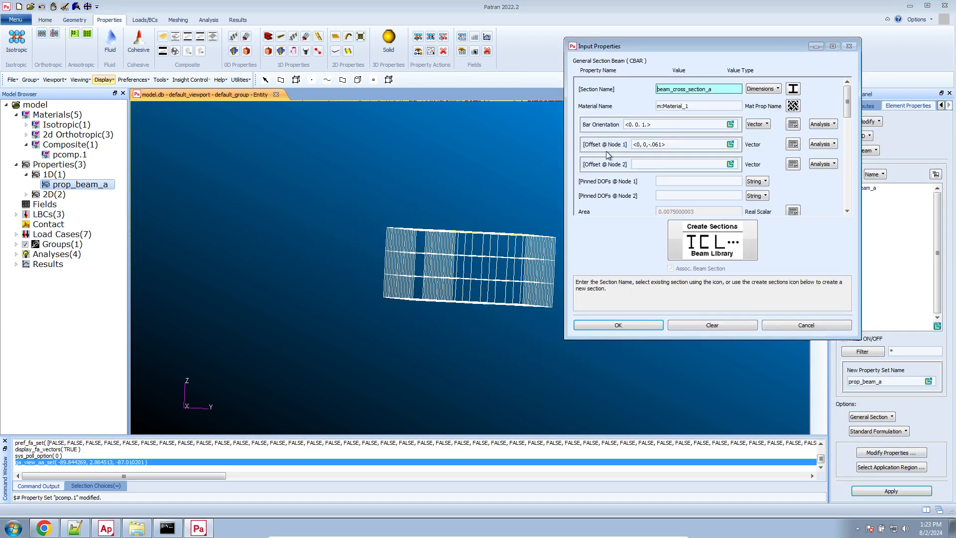
{"action": "left_click_drag", "start_coordinate": [679, 146], "coordinate": [628, 160]}
{"action": "key", "text": "ctrl+c"}
{"action": "left_click", "coordinate": [682, 165]}
{"action": "key", "text": "ctrl+v"}
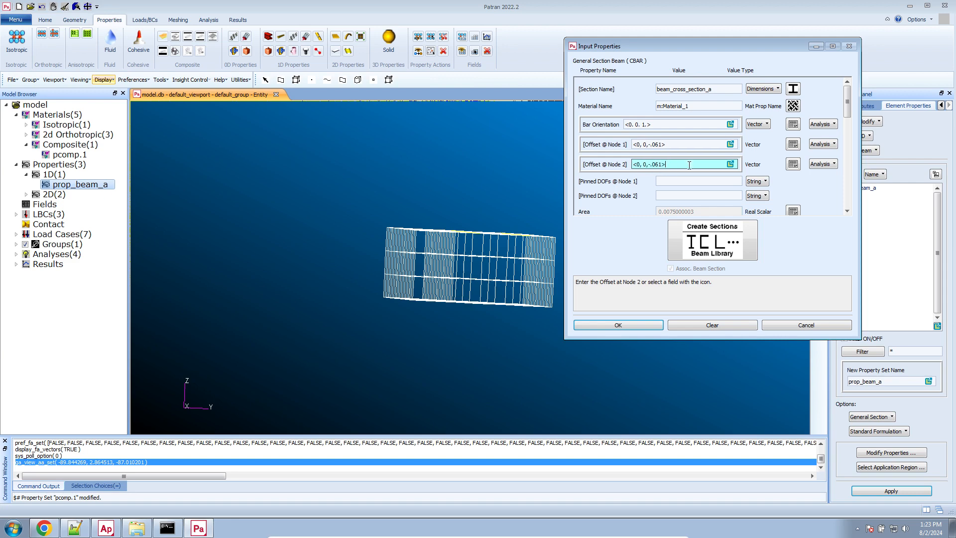
{"action": "left_click", "coordinate": [813, 146]}
{"action": "left_click", "coordinate": [595, 160]}
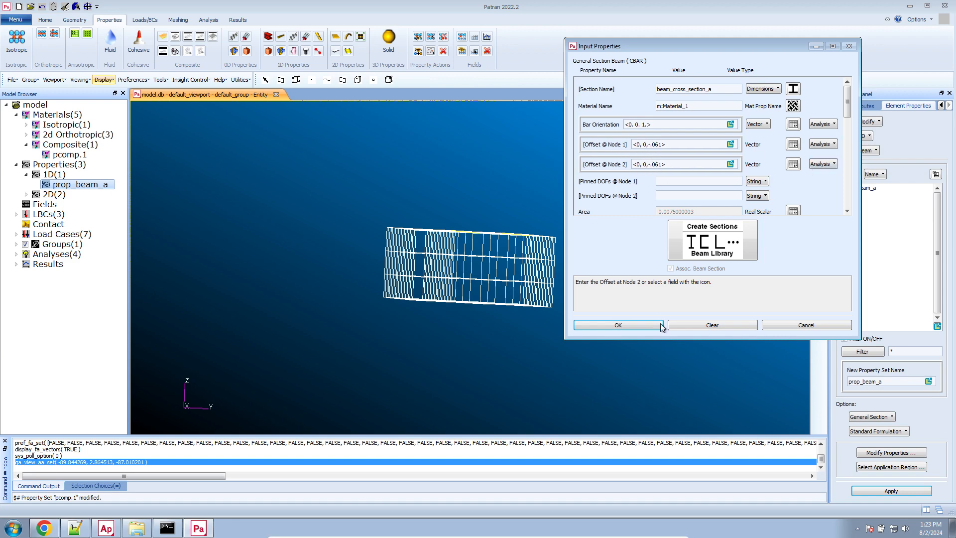
{"action": "left_click", "coordinate": [640, 328]}
{"action": "left_click", "coordinate": [889, 489]}
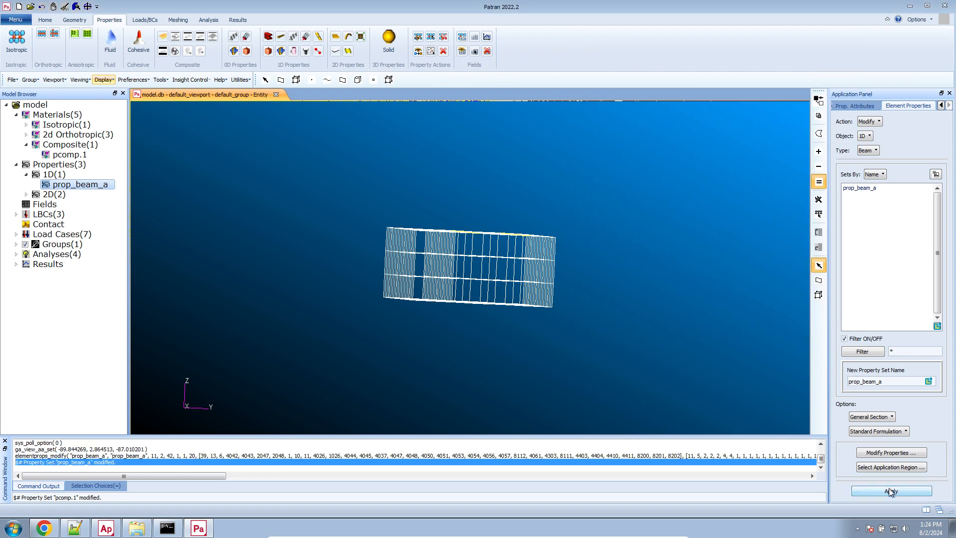
Try to write the model_statics Analysis Deck over the existing job and files, but decline to translate elements lacking properties.
{"action": "scroll", "coordinate": [475, 205], "scroll_direction": "up", "scroll_amount": 5}
{"action": "middle_click_drag", "start_coordinate": [477, 208], "coordinate": [477, 208]}
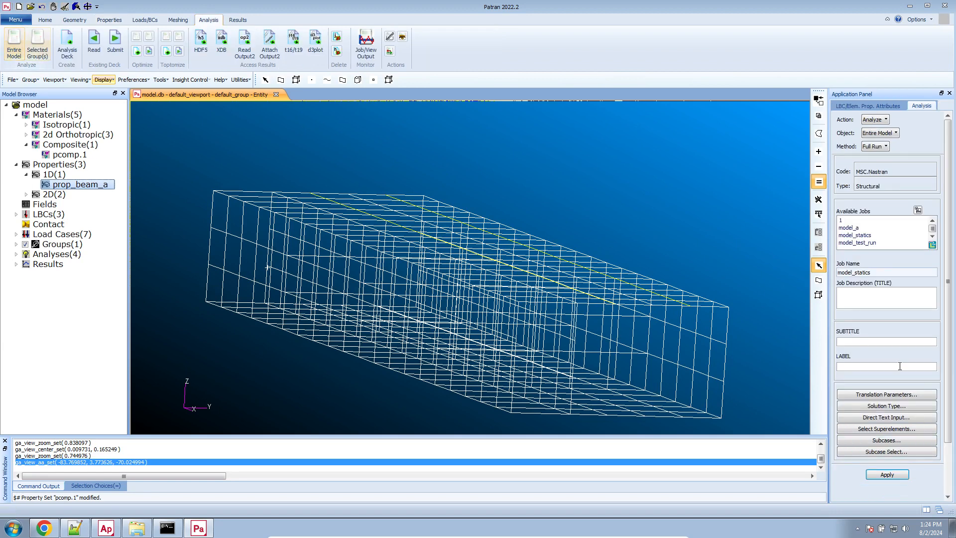
{"action": "left_click", "coordinate": [887, 147]}
{"action": "left_click", "coordinate": [894, 179]}
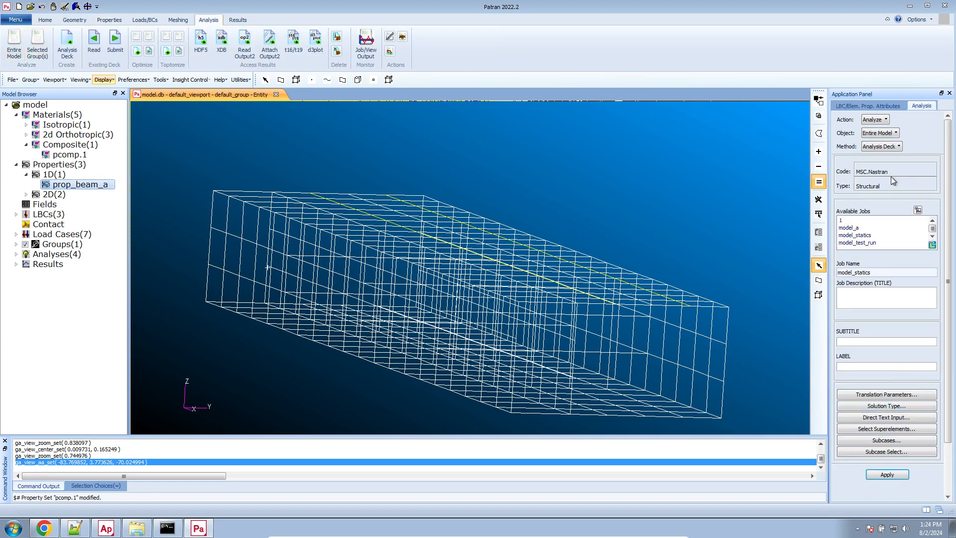
{"action": "left_click", "coordinate": [876, 148]}
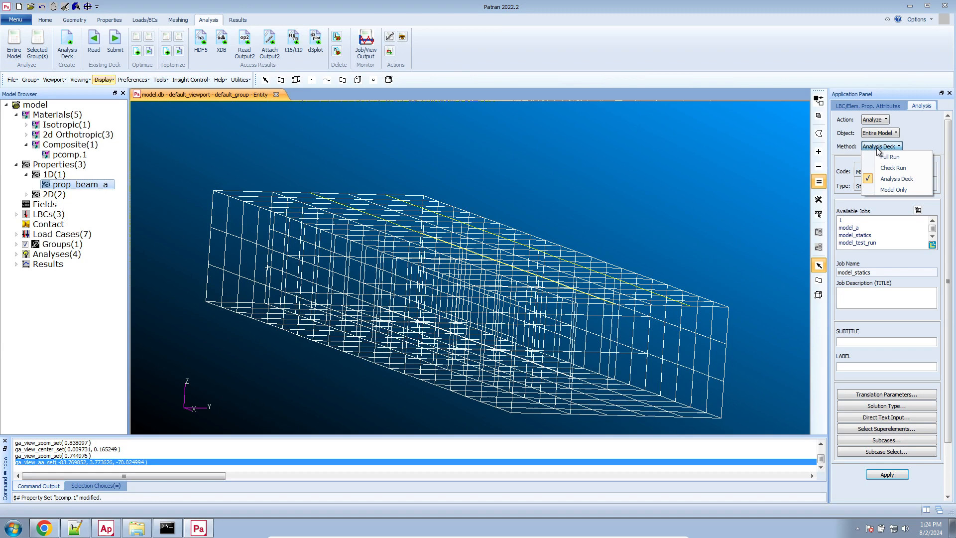
{"action": "left_click", "coordinate": [896, 180]}
{"action": "left_click", "coordinate": [888, 474]}
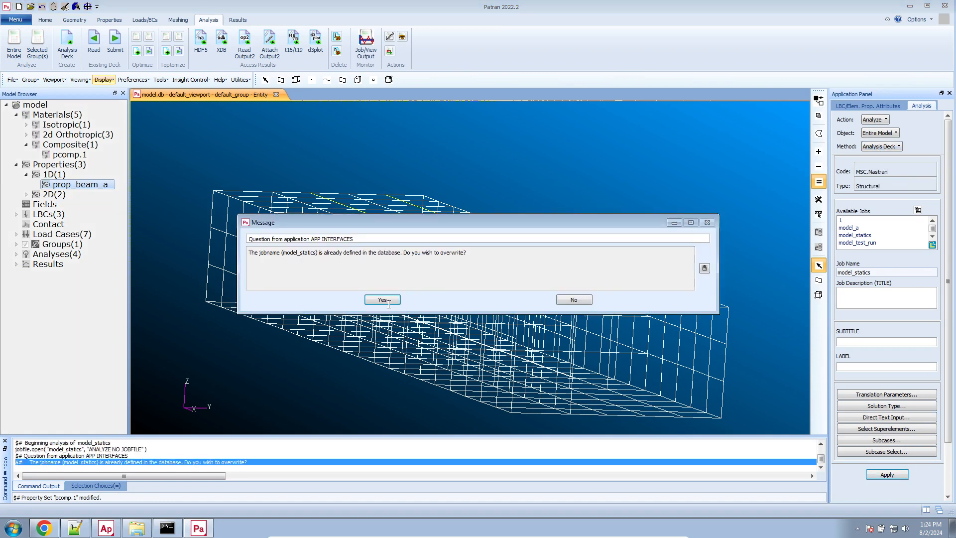
{"action": "left_click", "coordinate": [386, 300]}
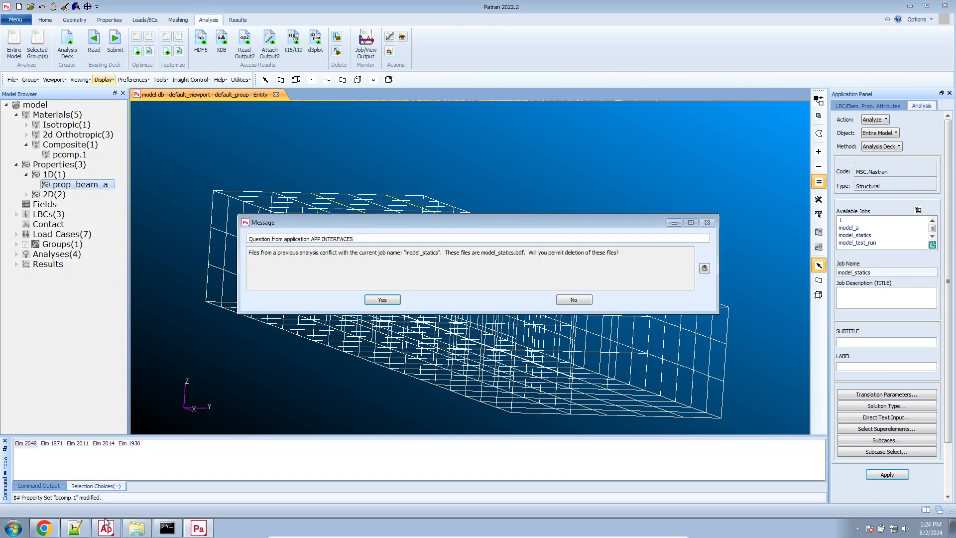
{"action": "left_click", "coordinate": [382, 300]}
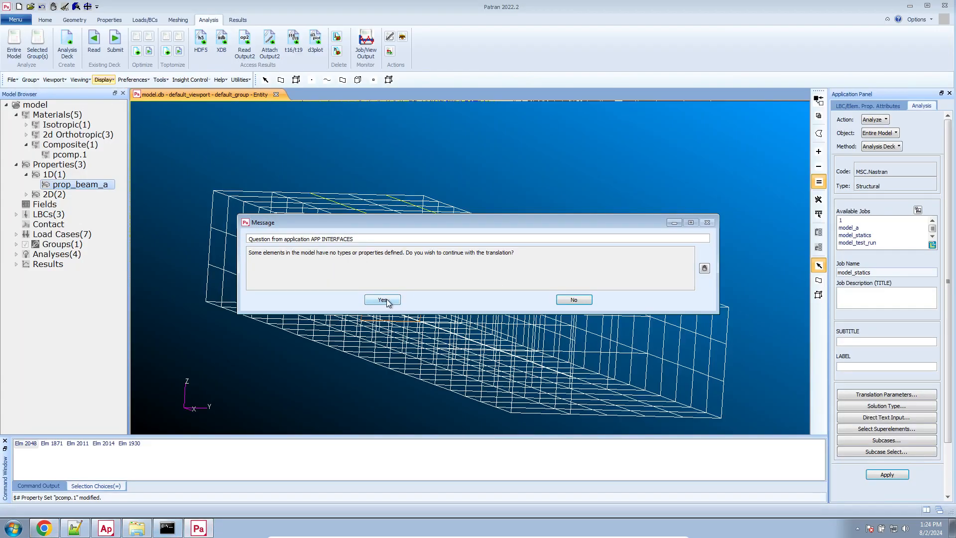
{"action": "left_click", "coordinate": [567, 300]}
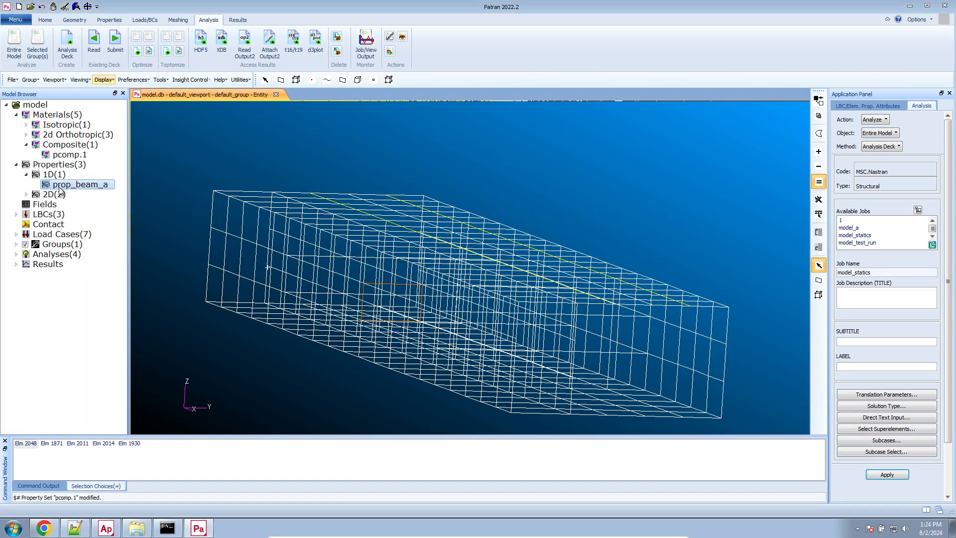
Reopen prop_beam_a's input properties, set Offset @ Node 1 to < 0 0 -.061>, and accept them.
{"action": "right_click", "coordinate": [60, 191]}
{"action": "left_click", "coordinate": [84, 201]}
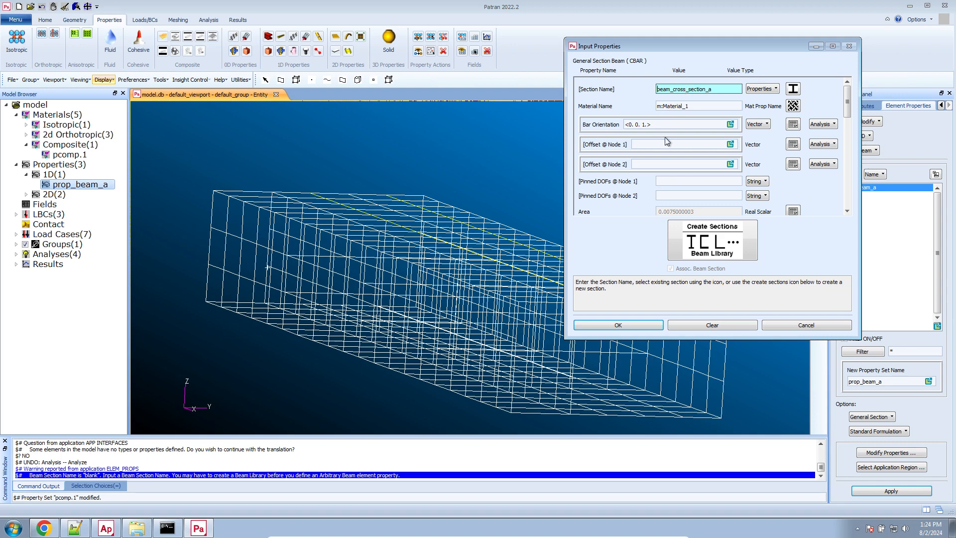
{"action": "left_click", "coordinate": [688, 144]}
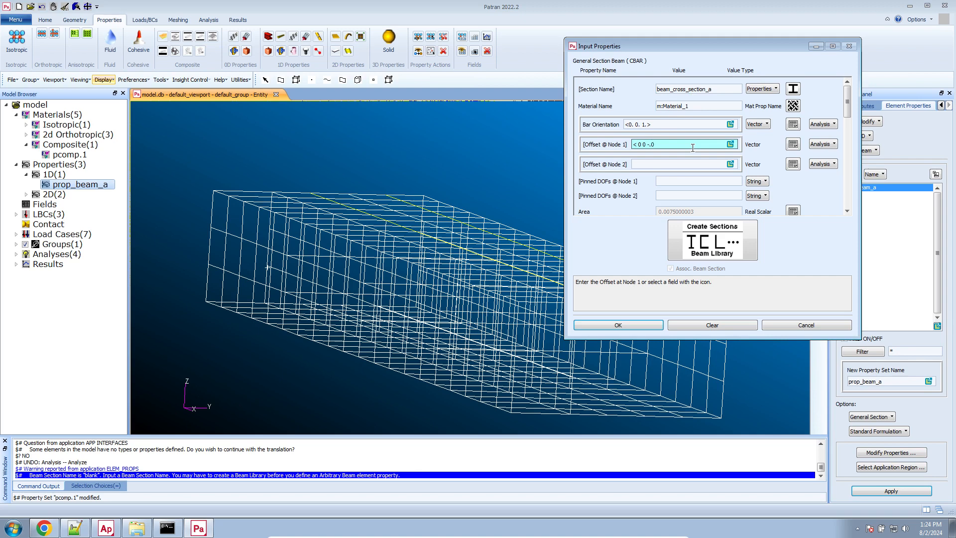
{"action": "type", "text": "< 0 0 -.061>"}
{"action": "key", "text": "Return"}
{"action": "left_click", "coordinate": [646, 324]}
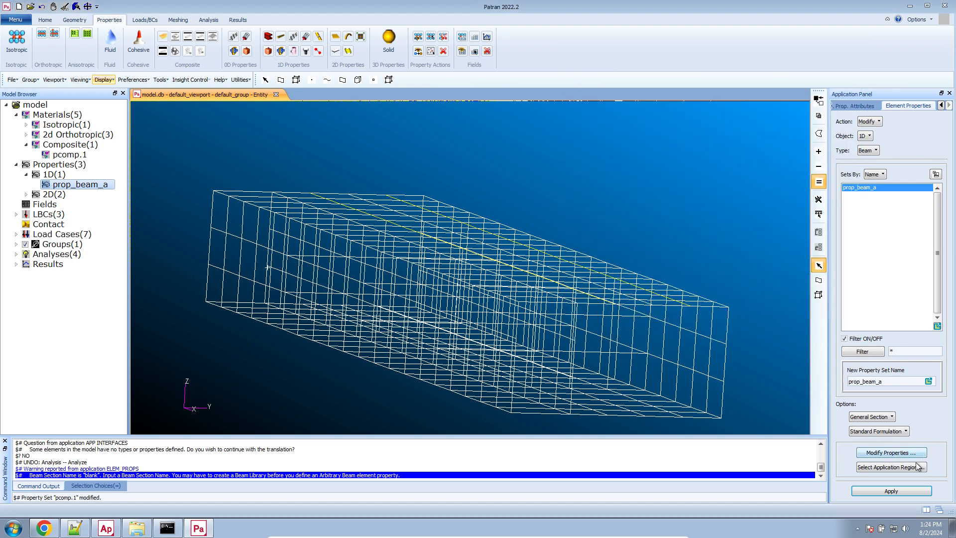
Select beam elements Elm 2093:2132 and add them to prop_beam_a's application region.
{"action": "left_click", "coordinate": [916, 467]}
{"action": "left_click_drag", "start_coordinate": [764, 126], "coordinate": [105, 498]}
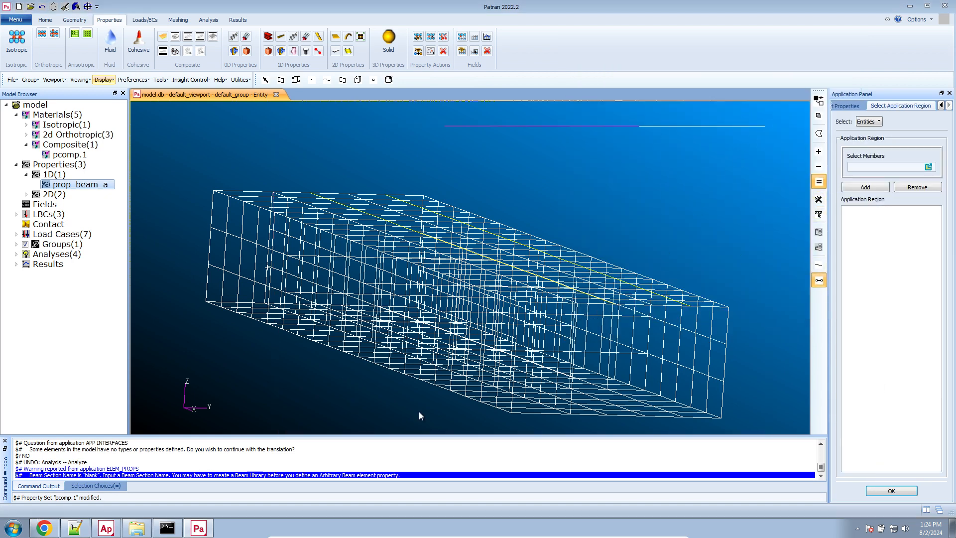
{"action": "left_click", "coordinate": [875, 187]}
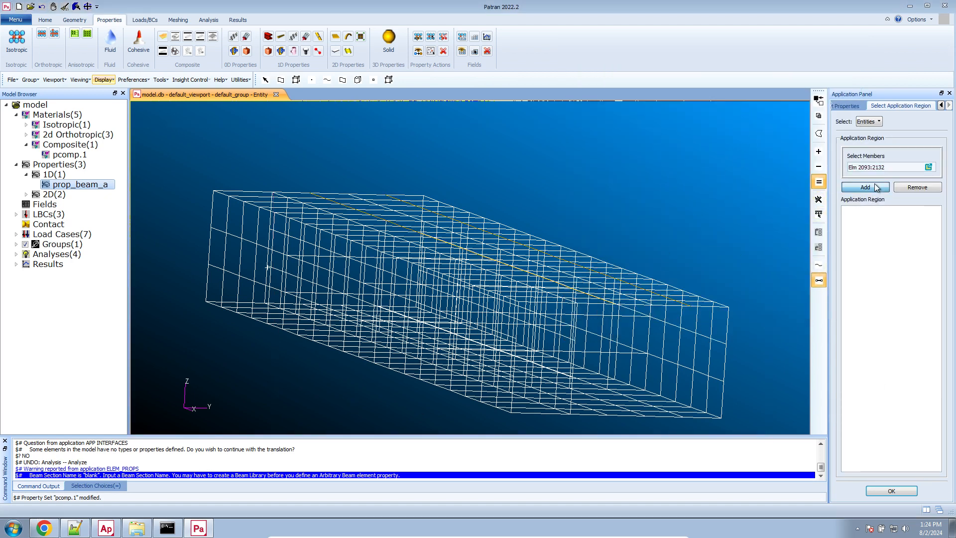
Confirm elements 2093:2132 as the application region of prop_beam_a and apply the modified beam property.
{"action": "left_click", "coordinate": [891, 490]}
{"action": "left_click", "coordinate": [891, 490]}
{"action": "scroll", "coordinate": [537, 304], "scroll_direction": "down", "scroll_amount": 1}
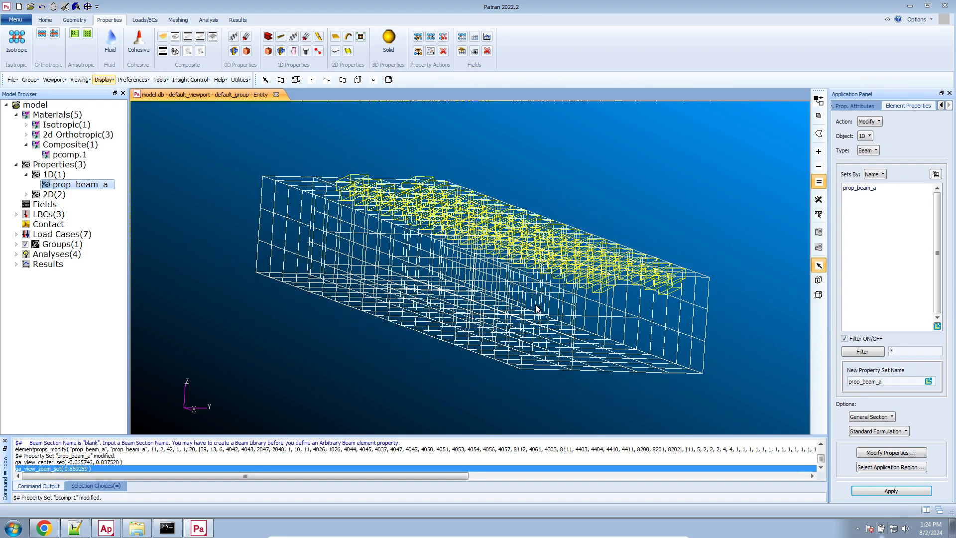
Examine how the displayed beam sections line up along the top skin of the box and at its end.
{"action": "middle_click_drag", "start_coordinate": [552, 320], "coordinate": [575, 329]}
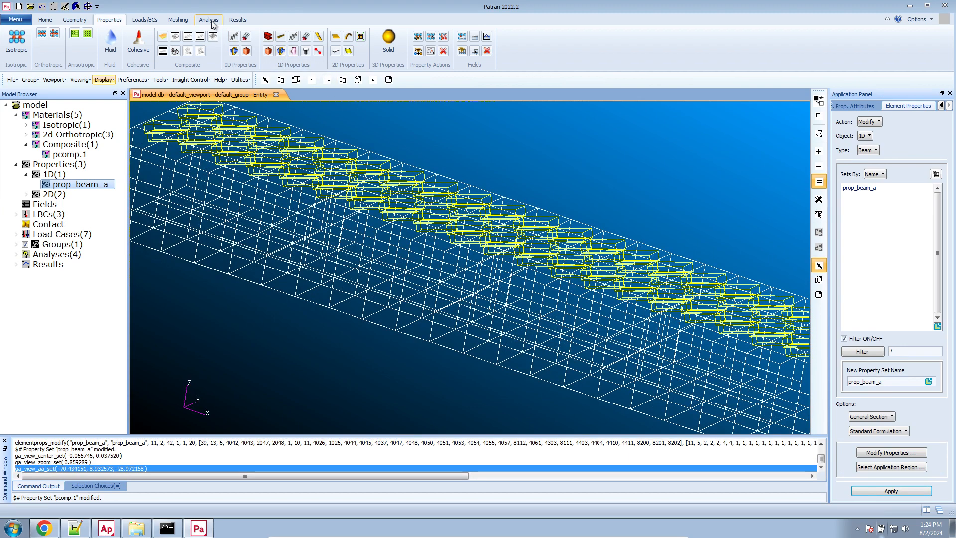
{"action": "scroll", "coordinate": [768, 323], "scroll_direction": "down", "scroll_amount": 5}
{"action": "scroll", "coordinate": [649, 329], "scroll_direction": "up", "scroll_amount": 8}
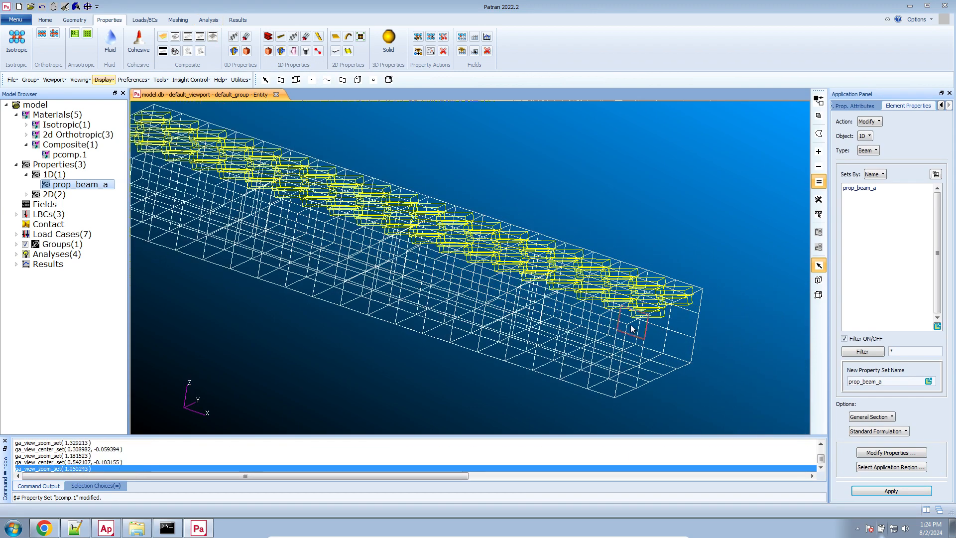
{"action": "middle_click_drag", "start_coordinate": [652, 327], "coordinate": [715, 329]}
{"action": "scroll", "coordinate": [710, 326], "scroll_direction": "up", "scroll_amount": 10}
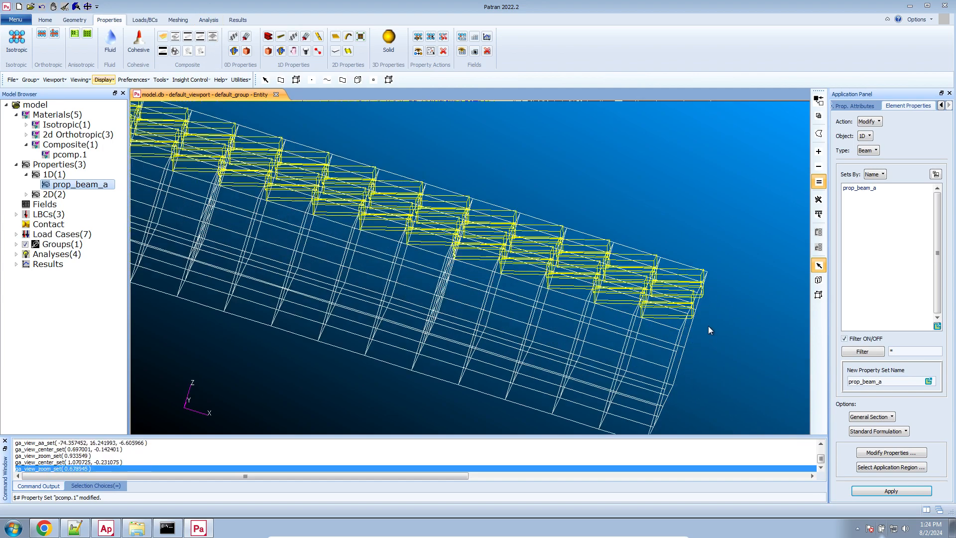
{"action": "middle_click_drag", "start_coordinate": [644, 337], "coordinate": [614, 279]}
{"action": "scroll", "coordinate": [587, 238], "scroll_direction": "up", "scroll_amount": 3}
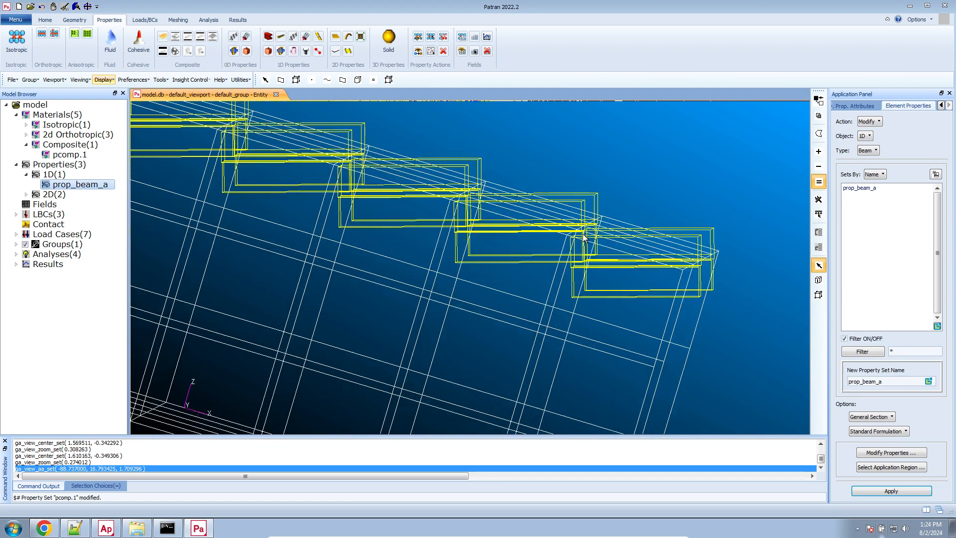
{"action": "scroll", "coordinate": [605, 264], "scroll_direction": "up", "scroll_amount": 2}
{"action": "scroll", "coordinate": [605, 260], "scroll_direction": "down", "scroll_amount": 1}
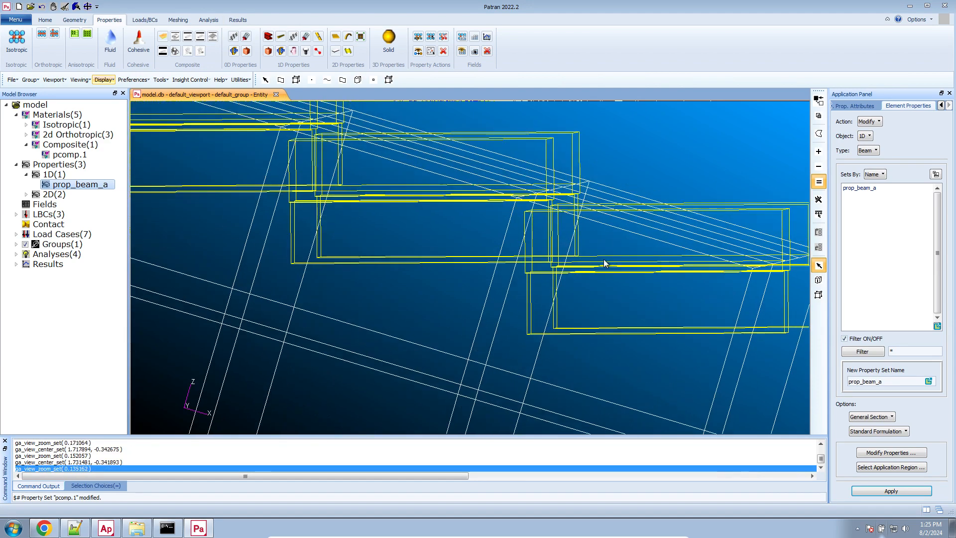
{"action": "scroll", "coordinate": [605, 259], "scroll_direction": "down", "scroll_amount": 1}
{"action": "scroll", "coordinate": [722, 259], "scroll_direction": "down", "scroll_amount": 3}
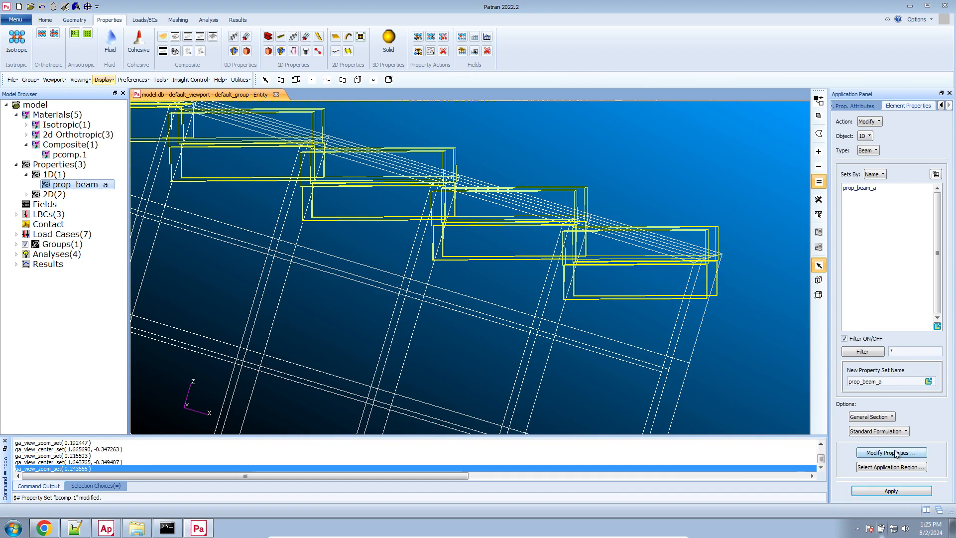
Set the offset at node 2 of prop_beam_a to < 0 0 -.061>, the same vector as at node 1.
{"action": "left_click", "coordinate": [886, 189]}
{"action": "left_click", "coordinate": [886, 188]}
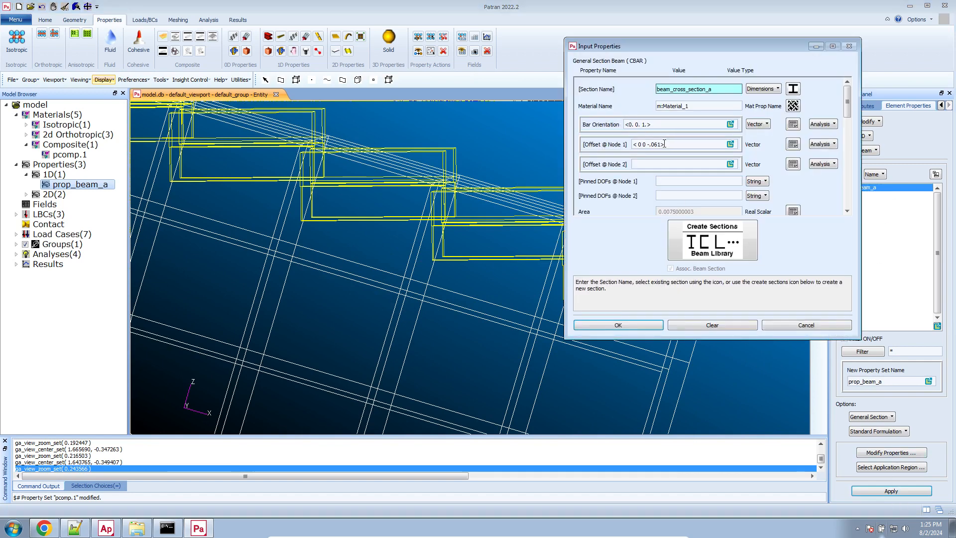
{"action": "left_click", "coordinate": [670, 165]}
{"action": "key", "text": "ctrl+v"}
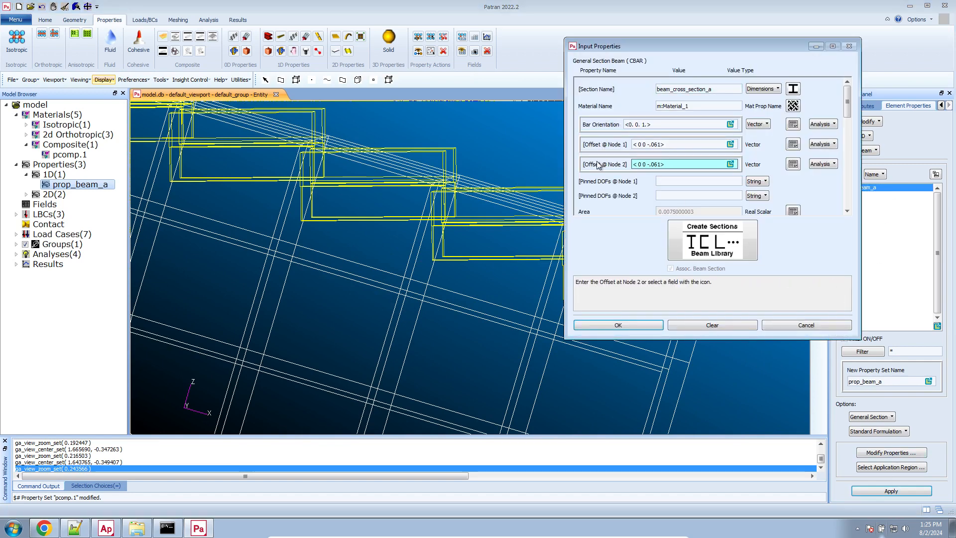
{"action": "left_click", "coordinate": [657, 328]}
Check that prop_beam_a's application region holds elements 2093:2132, accept it and apply the property modification.
{"action": "left_click", "coordinate": [892, 467]}
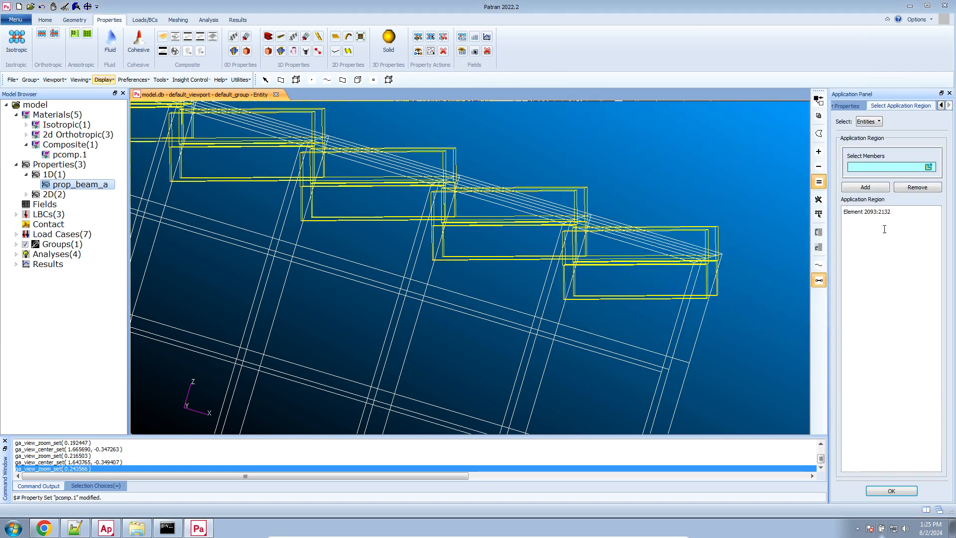
{"action": "left_click_drag", "start_coordinate": [904, 214], "coordinate": [810, 215]}
{"action": "left_click_drag", "start_coordinate": [903, 225], "coordinate": [775, 222]}
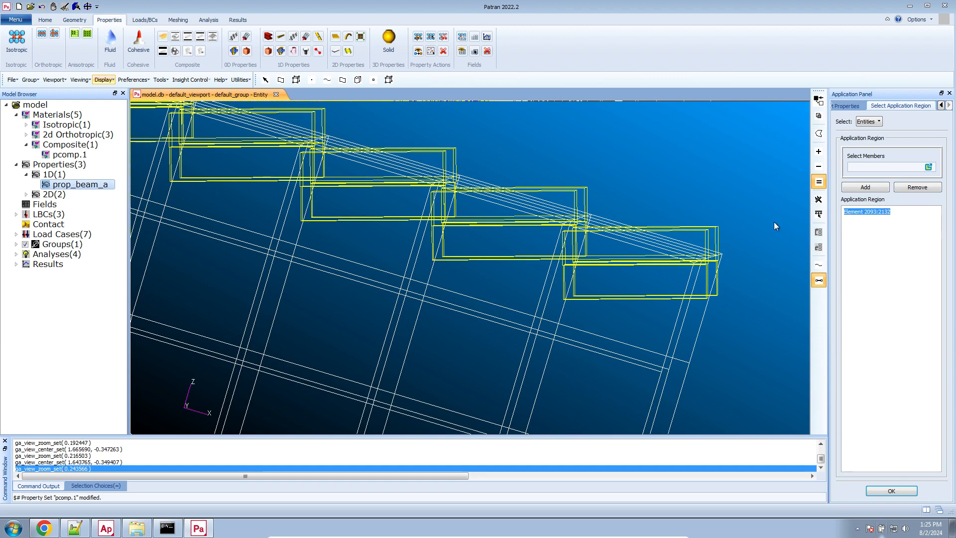
{"action": "left_click", "coordinate": [869, 494]}
{"action": "left_click", "coordinate": [879, 491]}
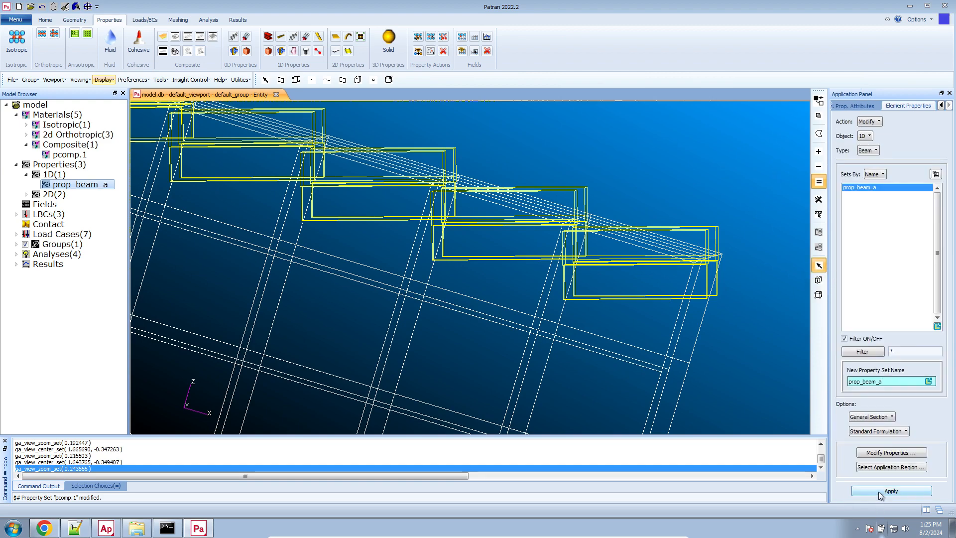
Examine the T-shaped beam sections relative to the top skin in rotated and standard views, including close-ups from both ends.
{"action": "middle_click_drag", "start_coordinate": [767, 405], "coordinate": [606, 321]}
{"action": "scroll", "coordinate": [605, 322], "scroll_direction": "up", "scroll_amount": 10}
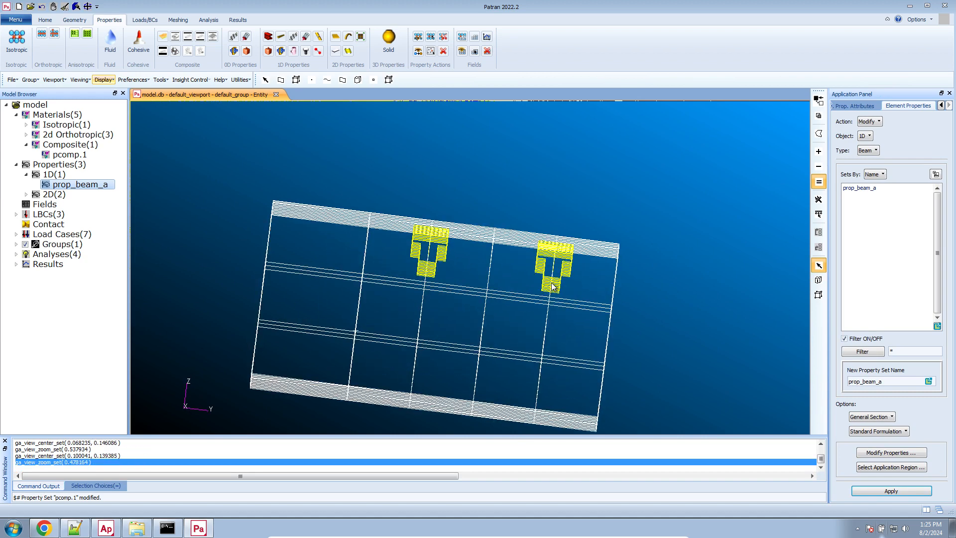
{"action": "middle_click_drag", "start_coordinate": [551, 286], "coordinate": [552, 289]}
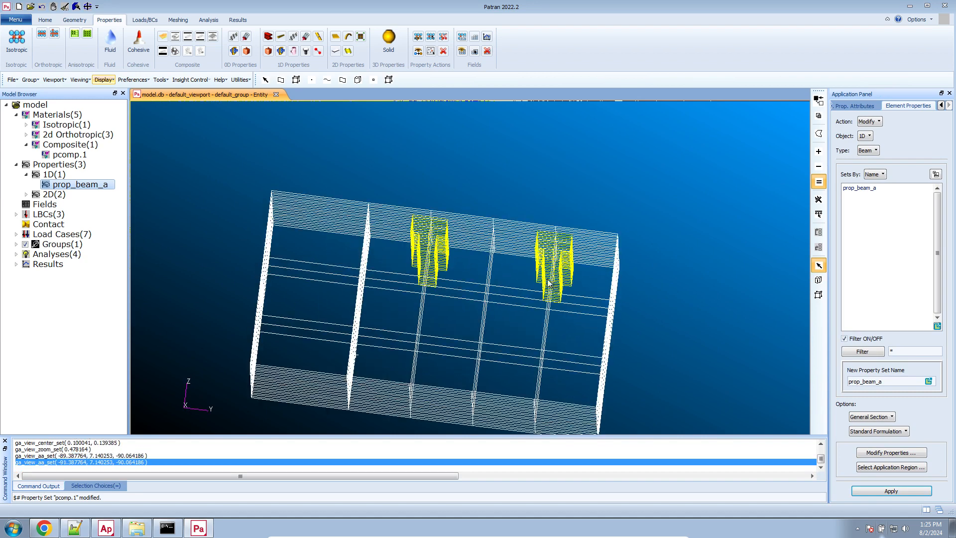
{"action": "scroll", "coordinate": [551, 289], "scroll_direction": "down", "scroll_amount": 1}
{"action": "left_click", "coordinate": [45, 20]}
{"action": "left_click", "coordinate": [244, 39]}
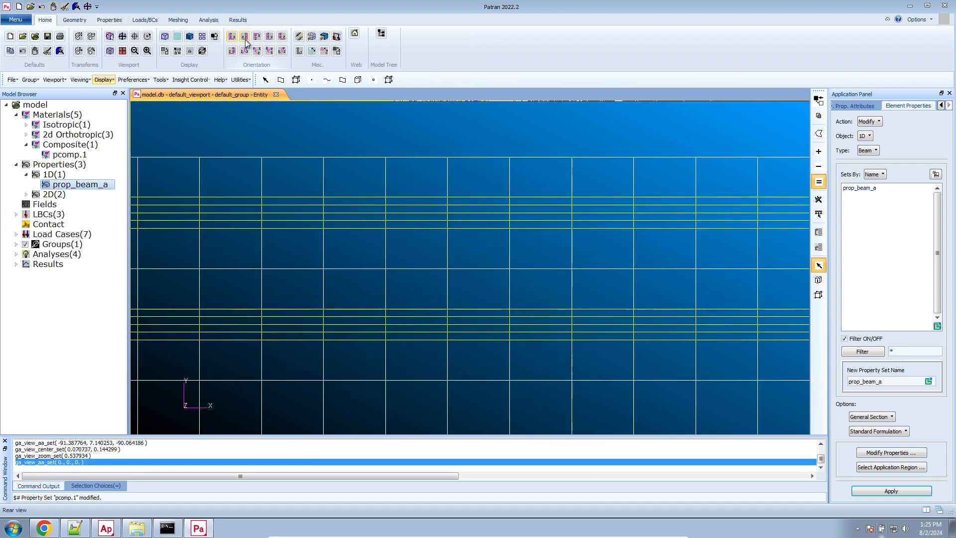
{"action": "left_click", "coordinate": [256, 41]}
{"action": "left_click", "coordinate": [264, 40]}
{"action": "left_click", "coordinate": [272, 39]}
{"action": "left_click", "coordinate": [284, 39]}
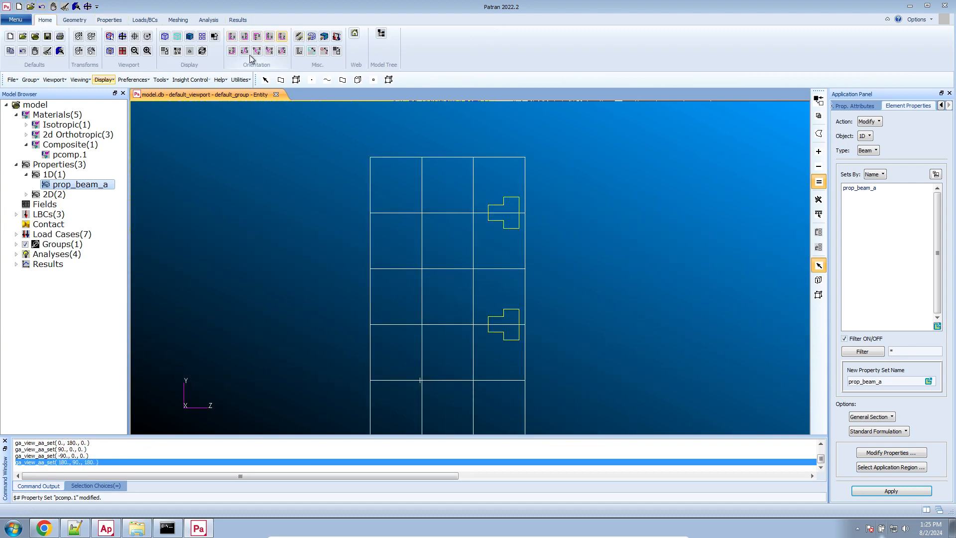
{"action": "scroll", "coordinate": [519, 210], "scroll_direction": "down", "scroll_amount": 1}
{"action": "scroll", "coordinate": [520, 212], "scroll_direction": "up", "scroll_amount": 1}
{"action": "scroll", "coordinate": [520, 211], "scroll_direction": "up", "scroll_amount": 5}
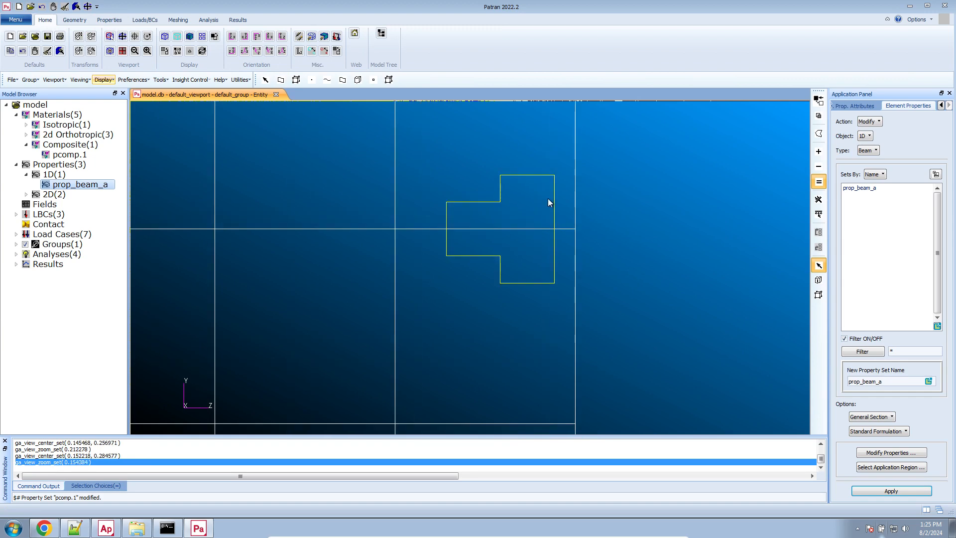
{"action": "middle_click_drag", "start_coordinate": [548, 198], "coordinate": [581, 211]}
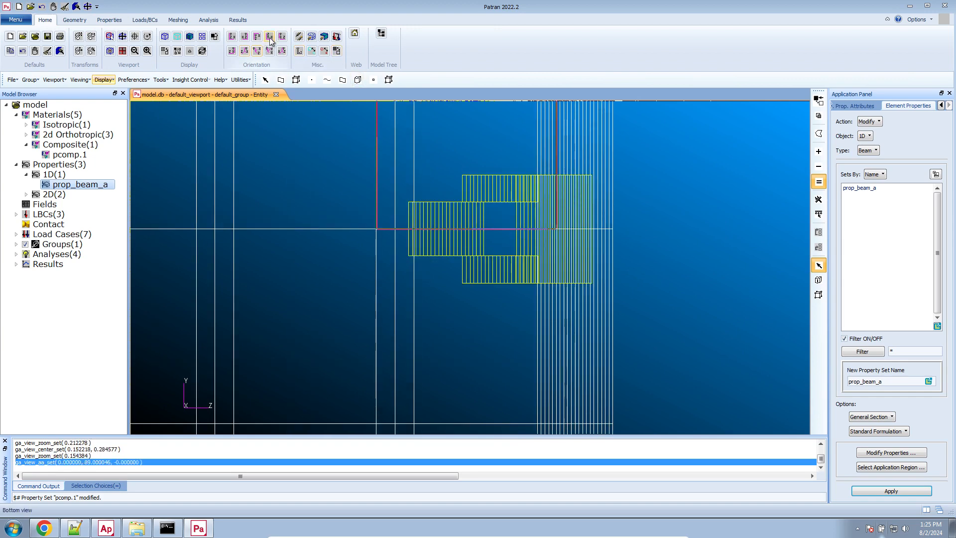
{"action": "left_click", "coordinate": [233, 51]}
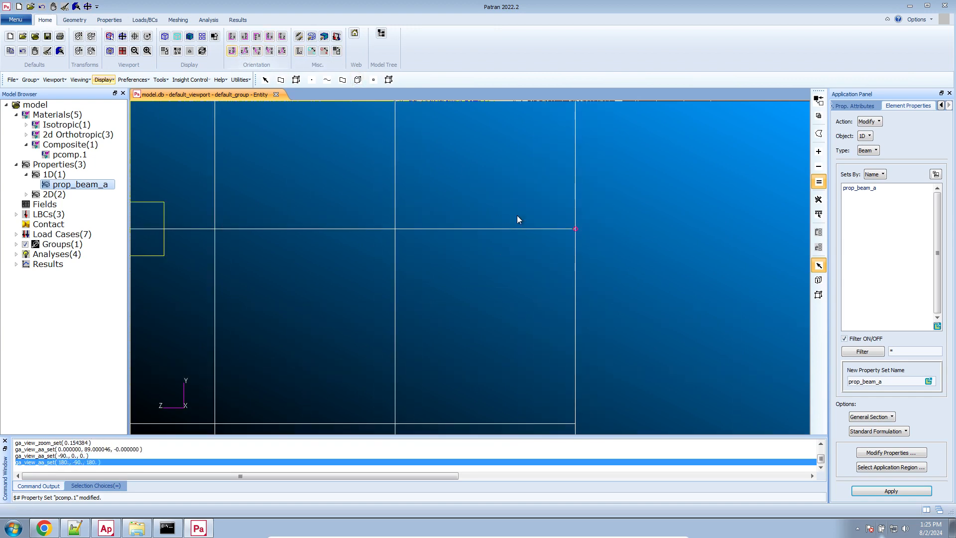
{"action": "scroll", "coordinate": [518, 214], "scroll_direction": "down", "scroll_amount": 8}
{"action": "scroll", "coordinate": [344, 207], "scroll_direction": "up", "scroll_amount": 1}
{"action": "scroll", "coordinate": [354, 214], "scroll_direction": "up", "scroll_amount": 8}
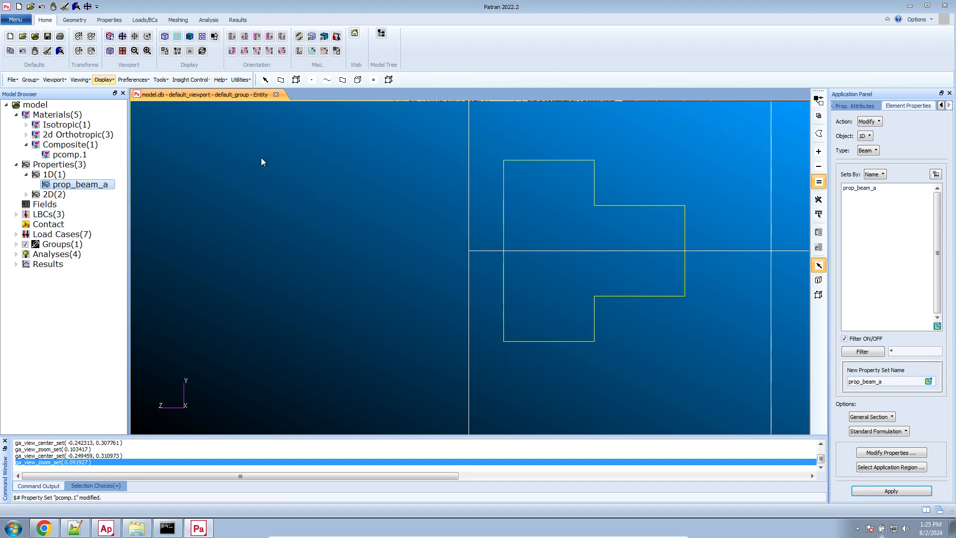
Write the analysis deck of the entire model for job model_statics, overwriting the existing job.
{"action": "left_click", "coordinate": [216, 20]}
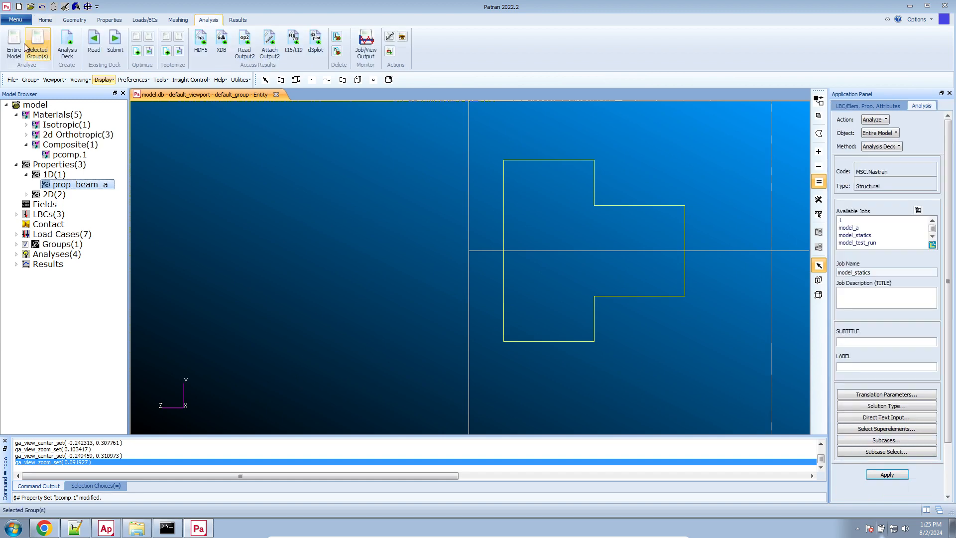
{"action": "left_click", "coordinate": [876, 146]}
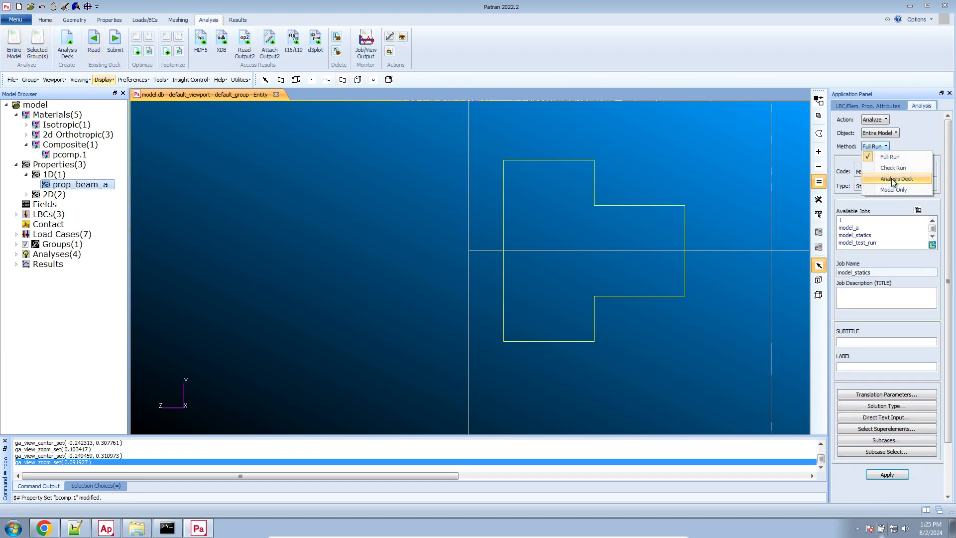
{"action": "left_click", "coordinate": [879, 178]}
{"action": "left_click", "coordinate": [901, 476]}
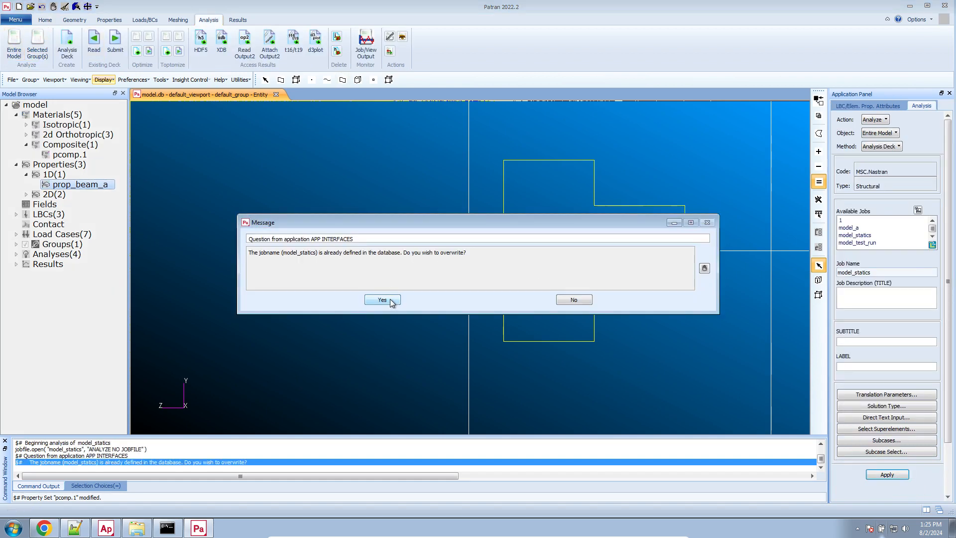
{"action": "left_click", "coordinate": [383, 300]}
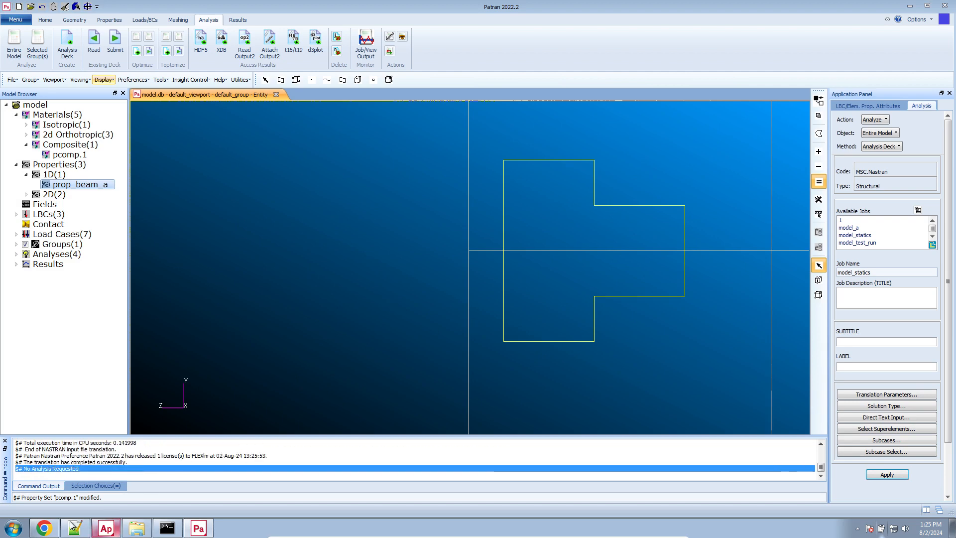
{"action": "left_click", "coordinate": [50, 527]}
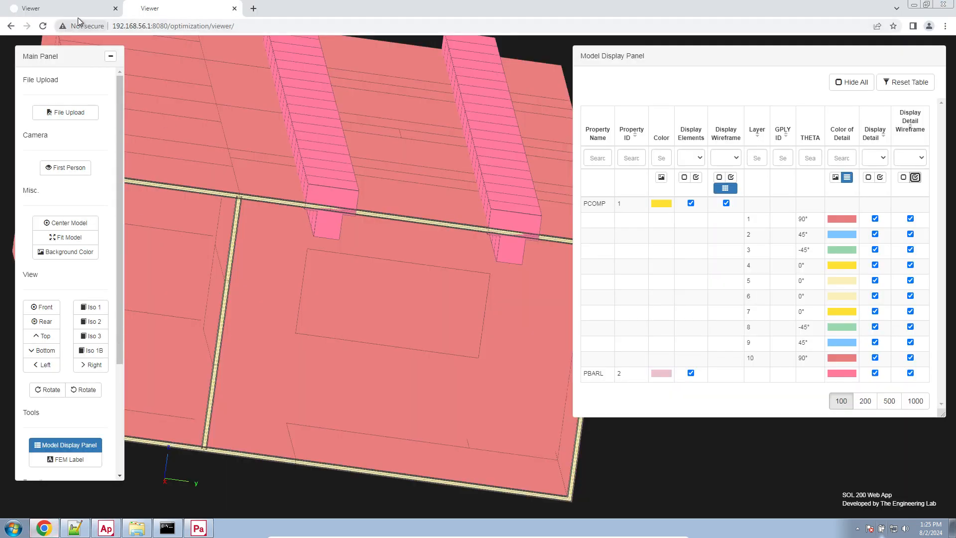
{"action": "left_click", "coordinate": [115, 9]}
{"action": "left_click", "coordinate": [538, 83]}
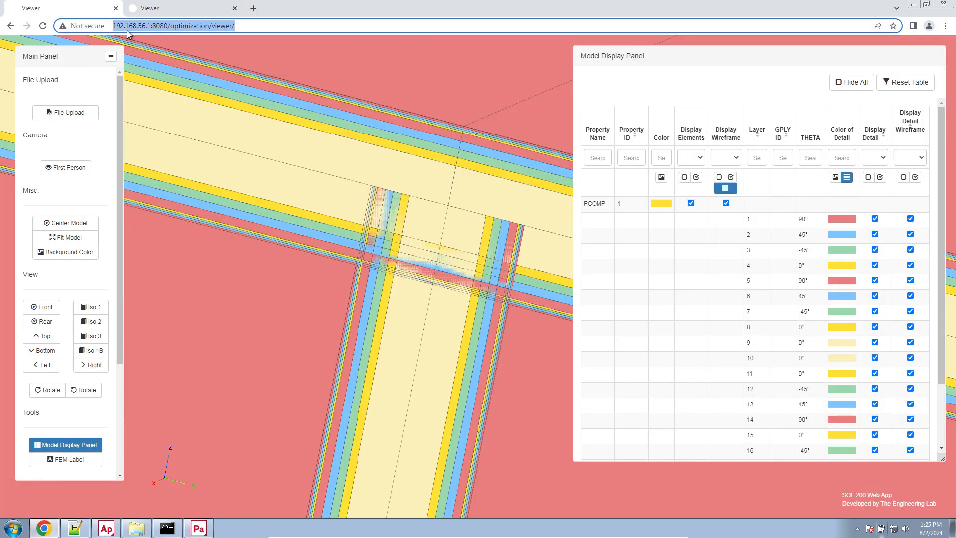
{"action": "left_click", "coordinate": [135, 8]}
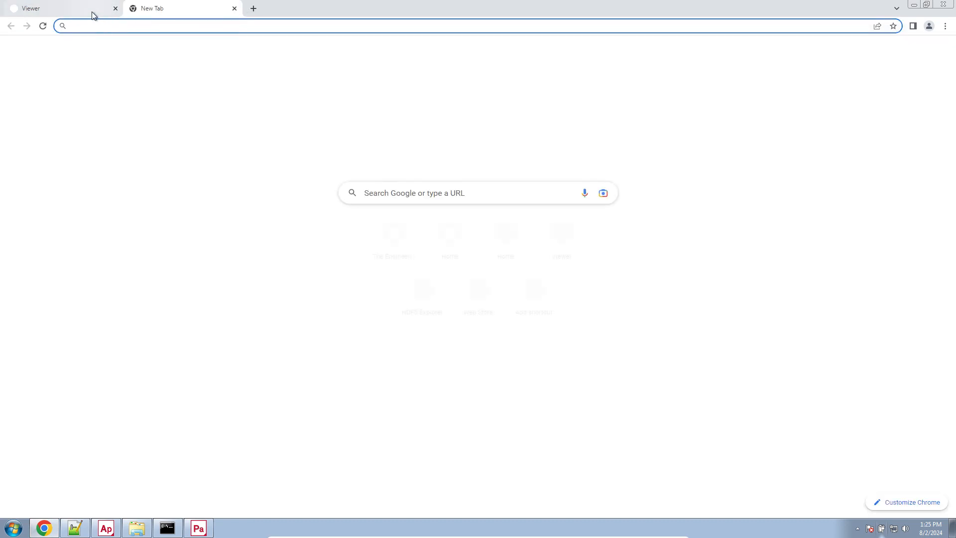
{"action": "left_click", "coordinate": [92, 8]}
{"action": "left_click", "coordinate": [158, 9]}
{"action": "type", "text": "http://192.168.56.1:8080/optimization/viewer/"}
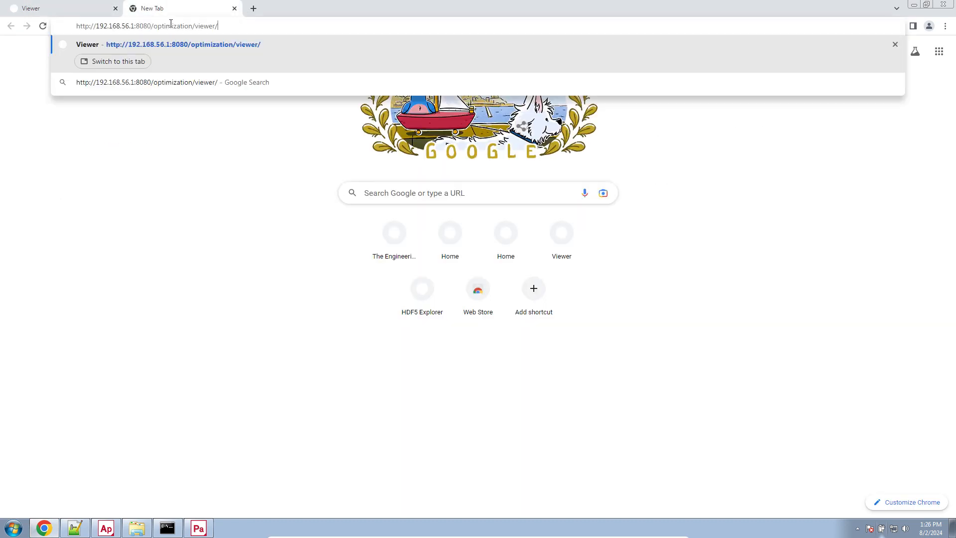
{"action": "key", "text": "Return"}
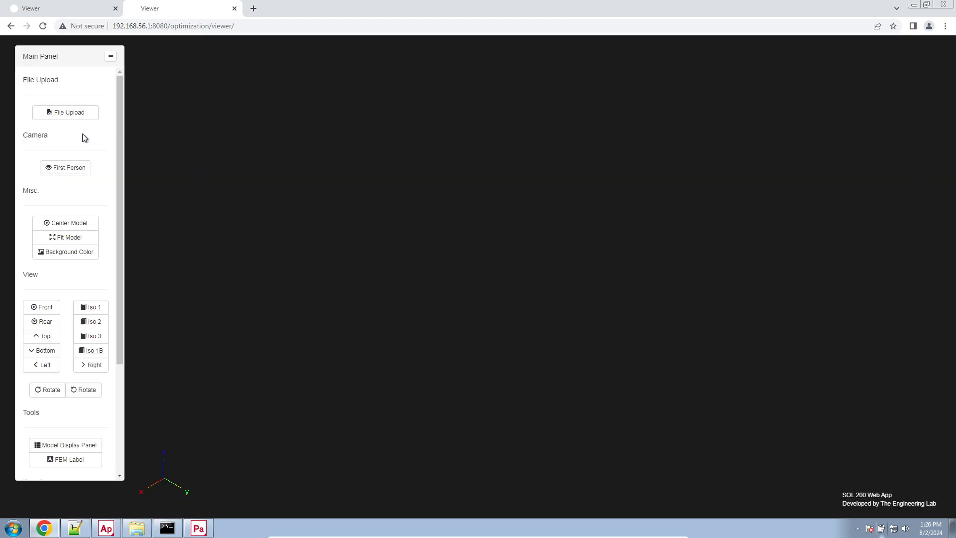
Select the model's BDF file and upload it to the viewer.
{"action": "left_click", "coordinate": [85, 116]}
{"action": "left_click", "coordinate": [533, 177]}
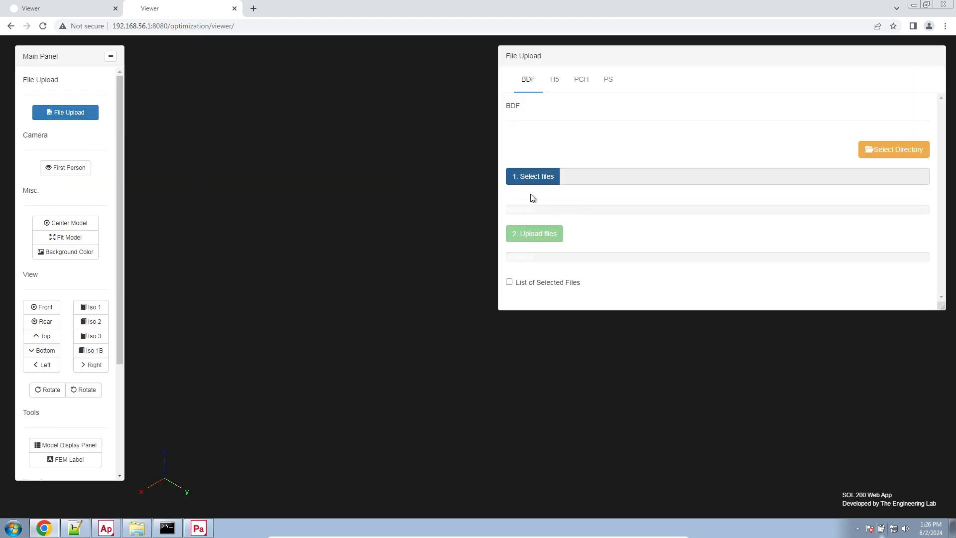
{"action": "double_click", "coordinate": [139, 73]}
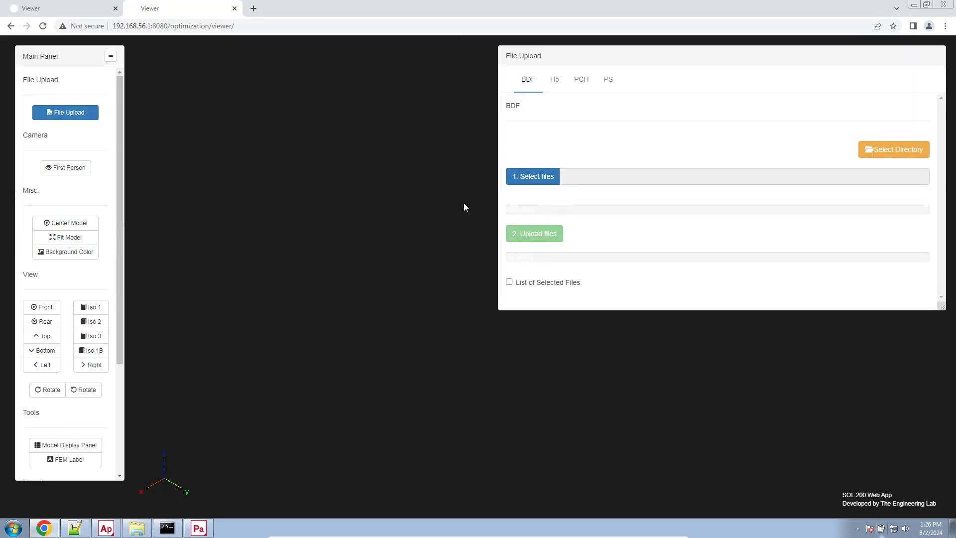
{"action": "left_click", "coordinate": [548, 233]}
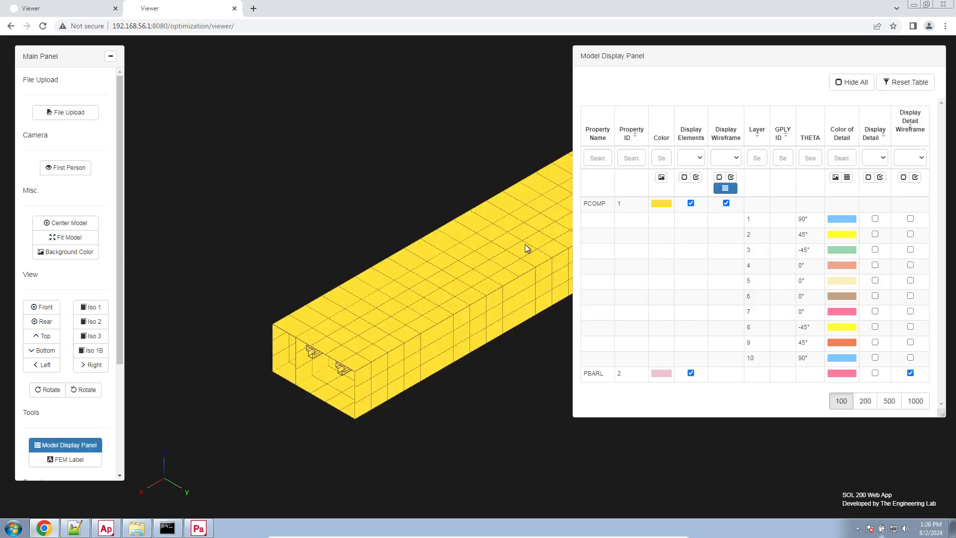
Change the viewer background to white and show the box model in the Iso 1 view.
{"action": "left_click_drag", "start_coordinate": [319, 290], "coordinate": [398, 282]}
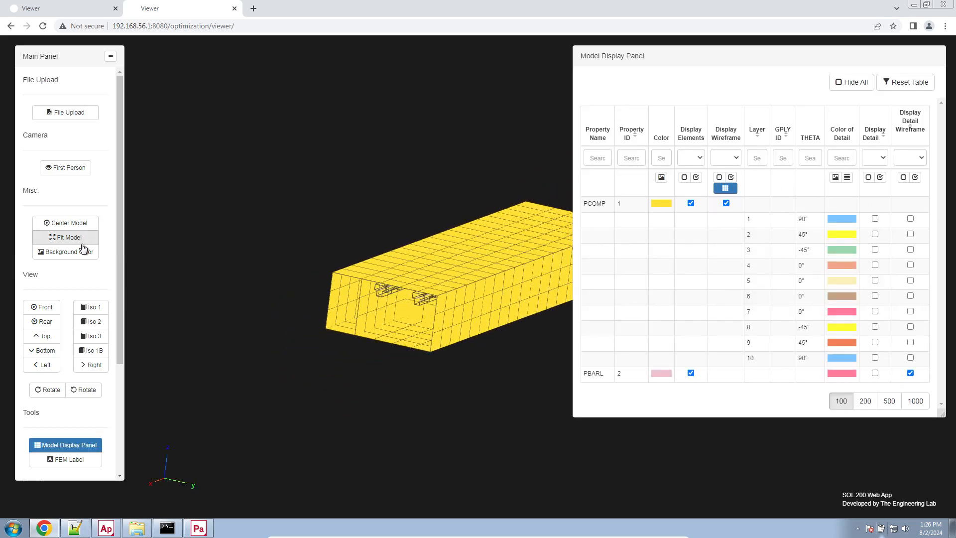
{"action": "left_click", "coordinate": [79, 251]}
{"action": "scroll", "coordinate": [425, 309], "scroll_direction": "down", "scroll_amount": 3}
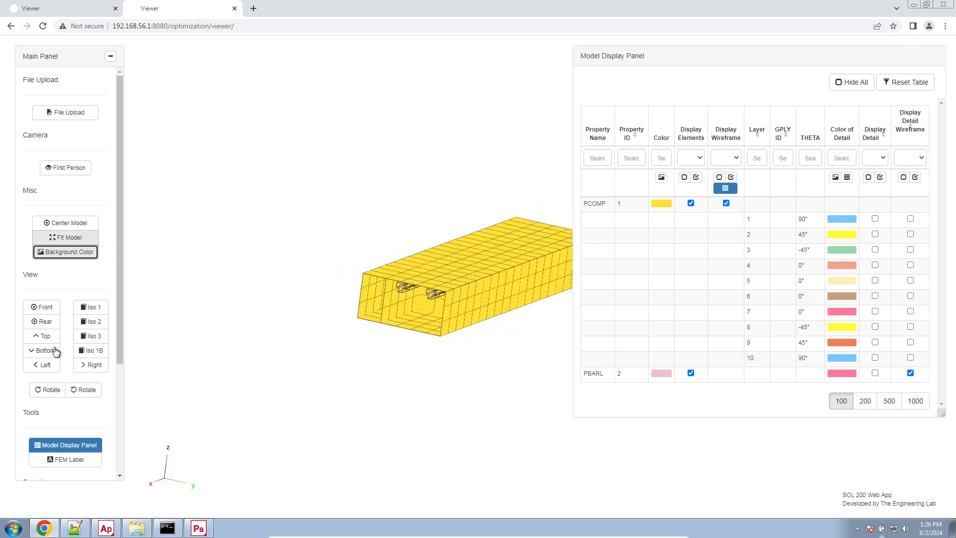
{"action": "left_click", "coordinate": [34, 309]}
{"action": "left_click", "coordinate": [95, 310]}
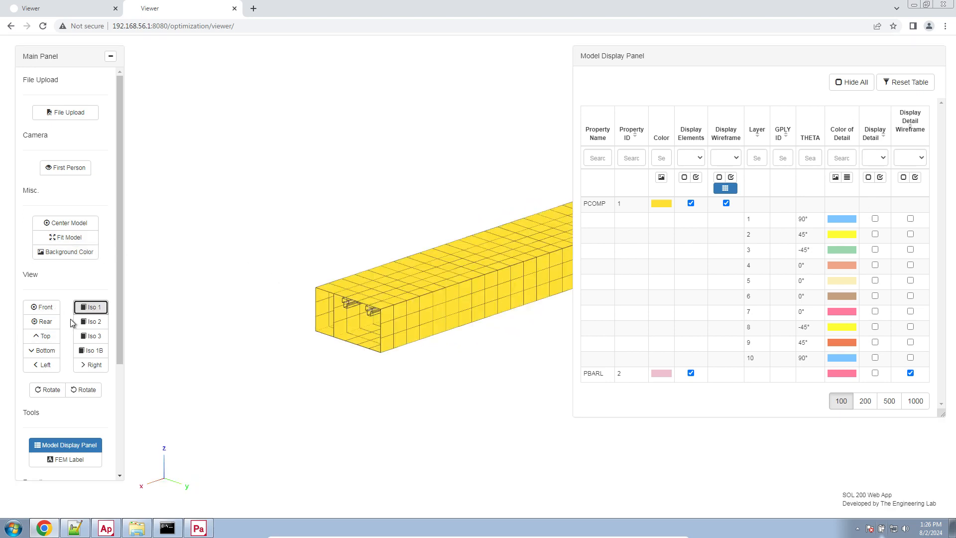
Turn the model to an end-on view with the z axis pointing up to examine the T-shaped stiffener cross-sections.
{"action": "left_click", "coordinate": [48, 322]}
{"action": "left_click", "coordinate": [46, 336]}
{"action": "left_click", "coordinate": [47, 350]}
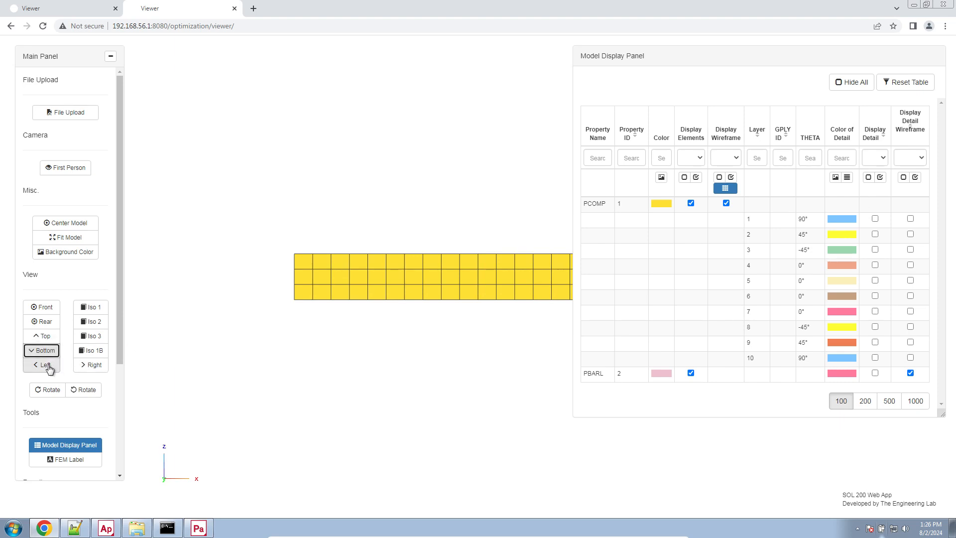
{"action": "left_click", "coordinate": [47, 366]}
{"action": "left_click", "coordinate": [56, 391]}
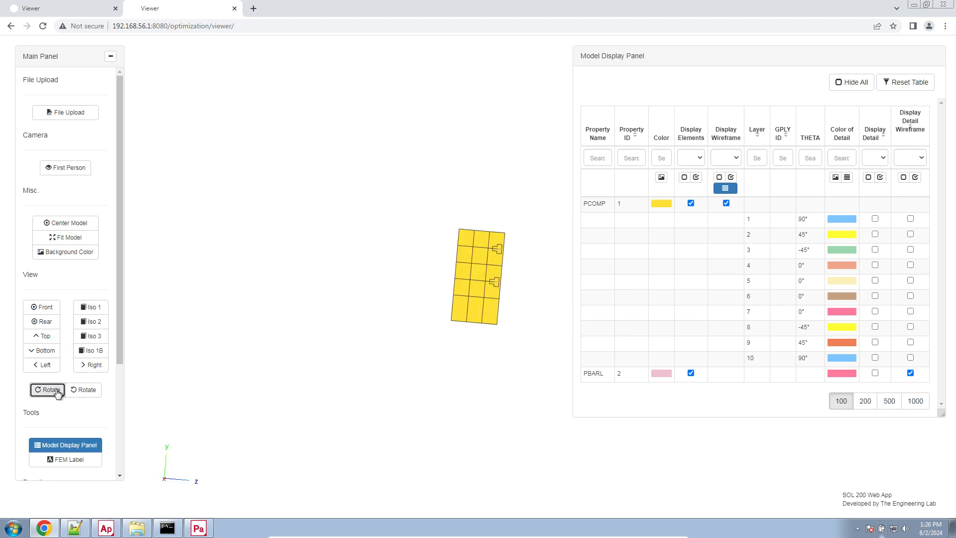
{"action": "left_click", "coordinate": [77, 392]}
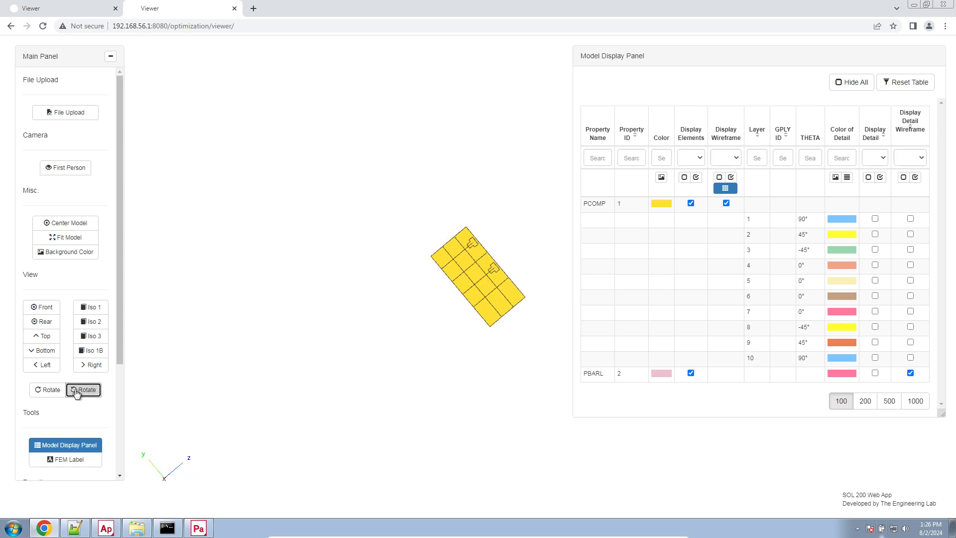
{"action": "left_click", "coordinate": [76, 392]}
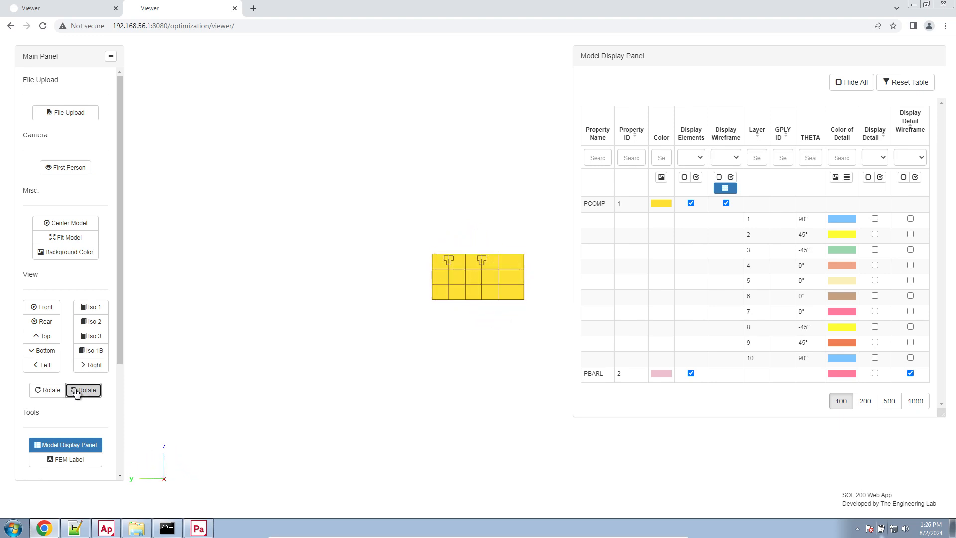
{"action": "left_click", "coordinate": [56, 390]}
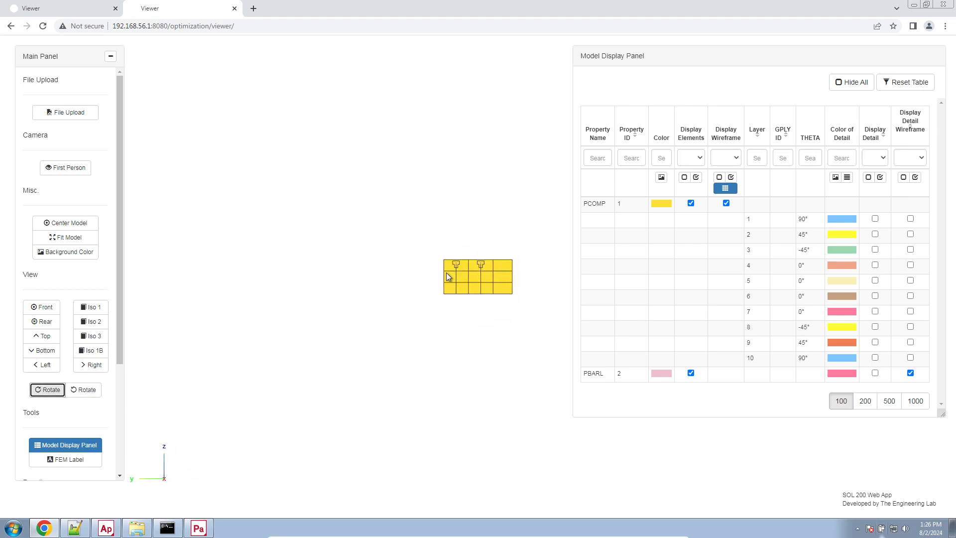
{"action": "scroll", "coordinate": [446, 273], "scroll_direction": "up", "scroll_amount": 5}
{"action": "scroll", "coordinate": [446, 272], "scroll_direction": "up", "scroll_amount": 6}
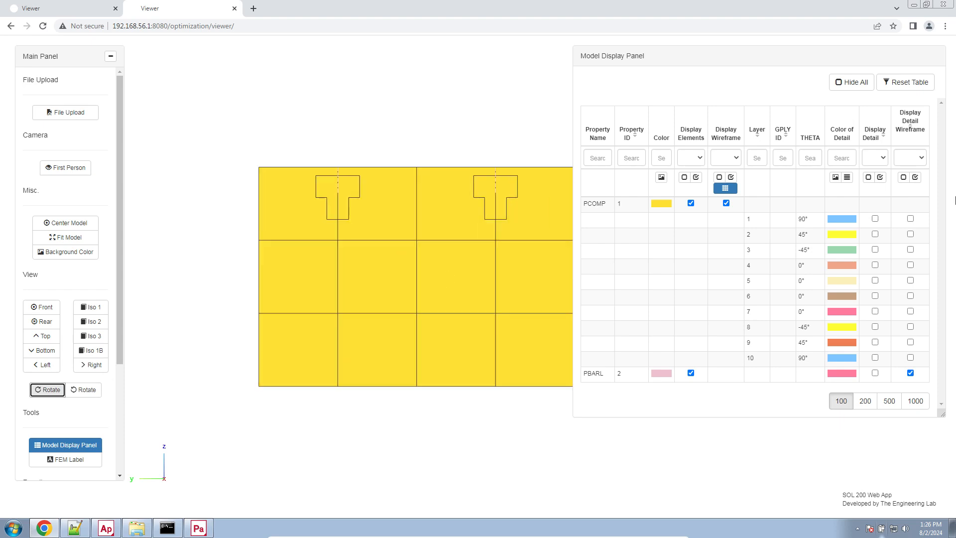
Display the detail and detail wireframe of all plies and beams, and examine the gap between the stiffeners and the top skin.
{"action": "left_click", "coordinate": [881, 179]}
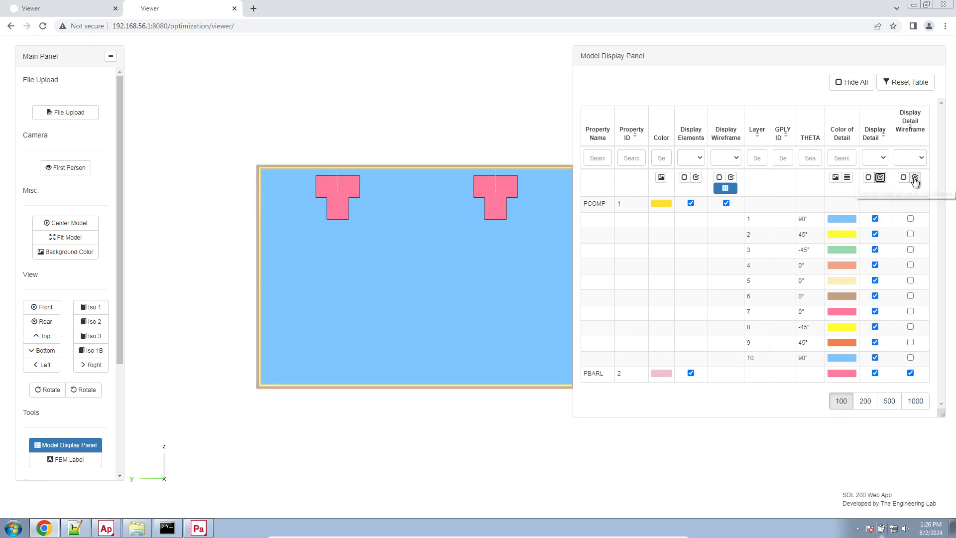
{"action": "left_click", "coordinate": [915, 177]}
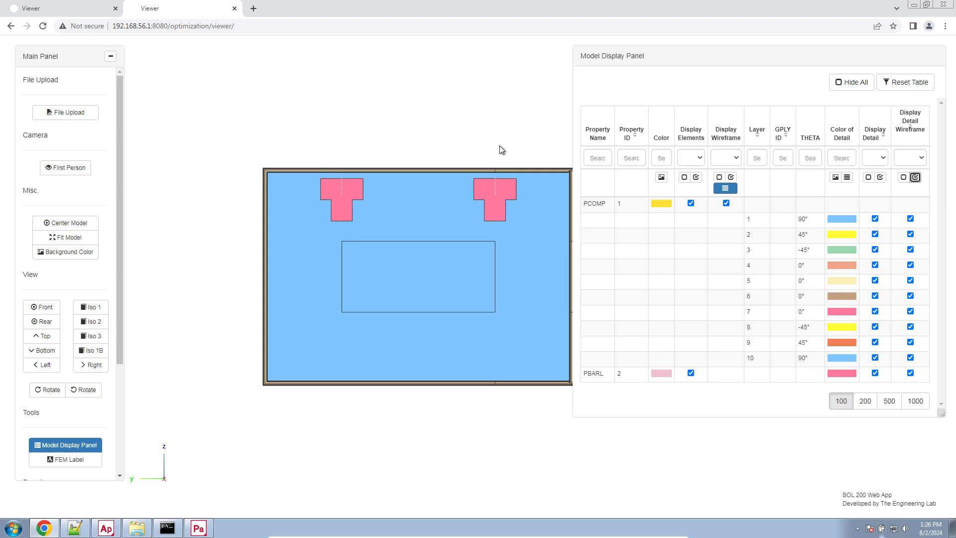
{"action": "scroll", "coordinate": [502, 150], "scroll_direction": "down", "scroll_amount": 2}
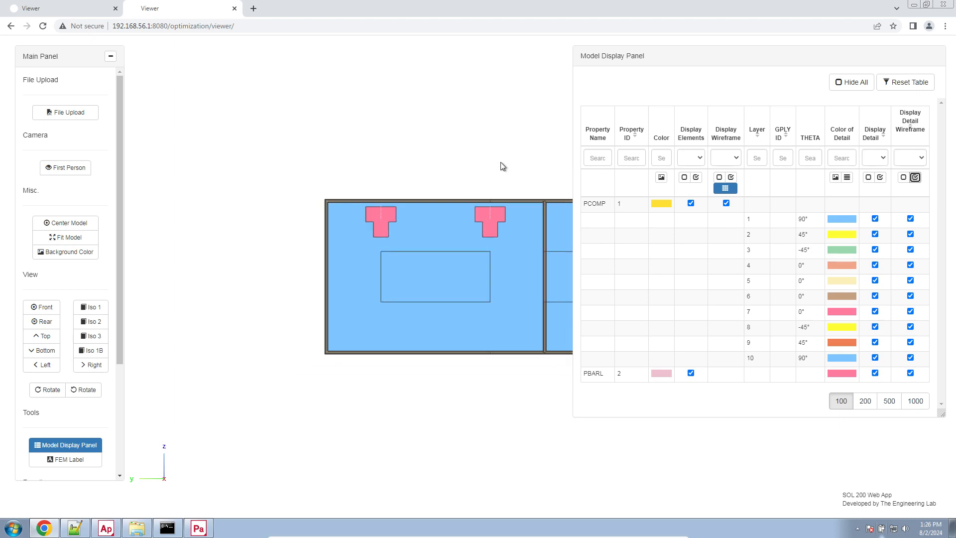
{"action": "scroll", "coordinate": [480, 209], "scroll_direction": "up", "scroll_amount": 3}
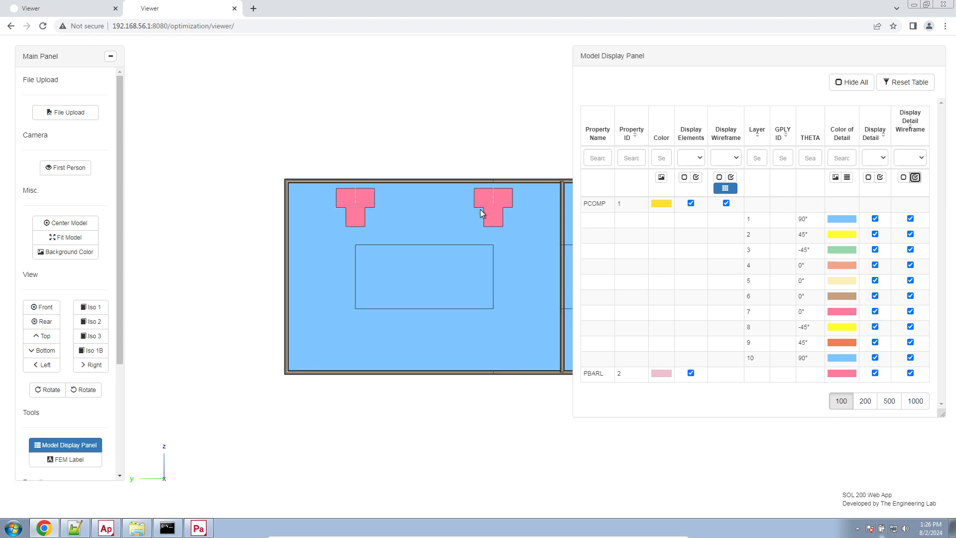
{"action": "right_click_drag", "start_coordinate": [388, 120], "coordinate": [497, 265]}
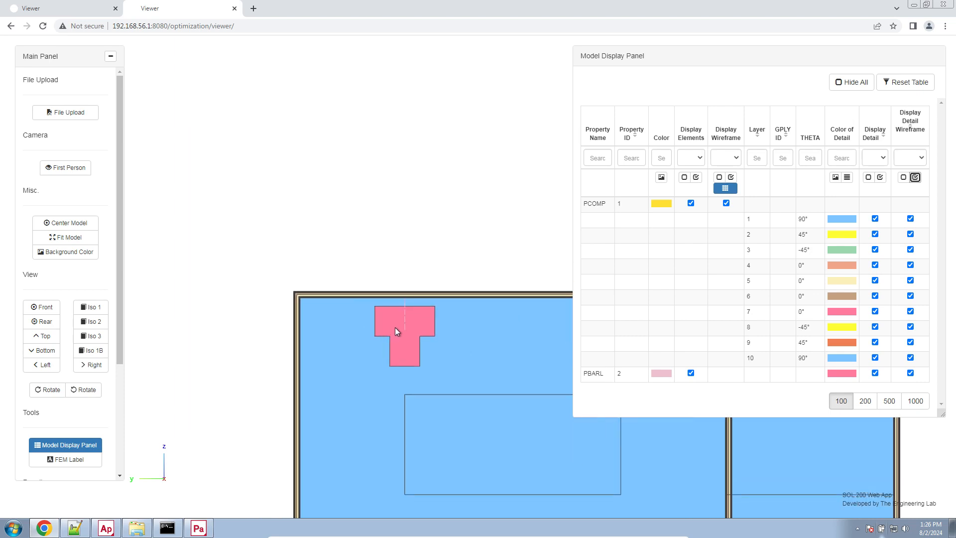
{"action": "scroll", "coordinate": [395, 328], "scroll_direction": "down", "scroll_amount": 3}
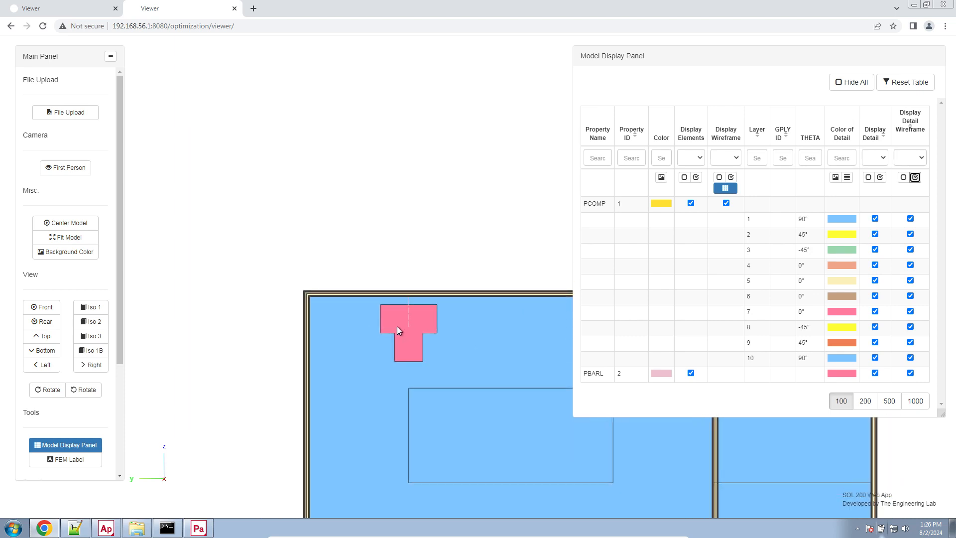
{"action": "scroll", "coordinate": [396, 327], "scroll_direction": "up", "scroll_amount": 5}
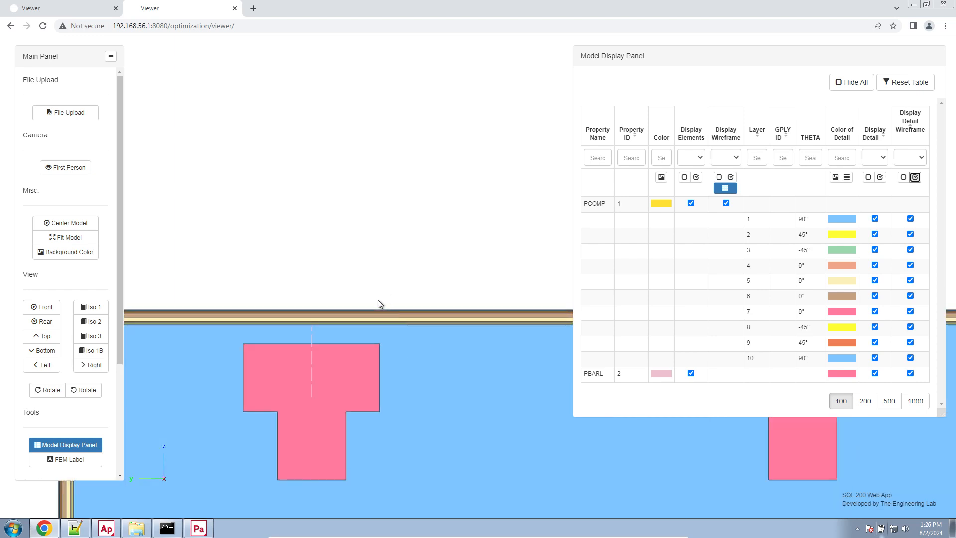
{"action": "right_click_drag", "start_coordinate": [355, 287], "coordinate": [413, 244]}
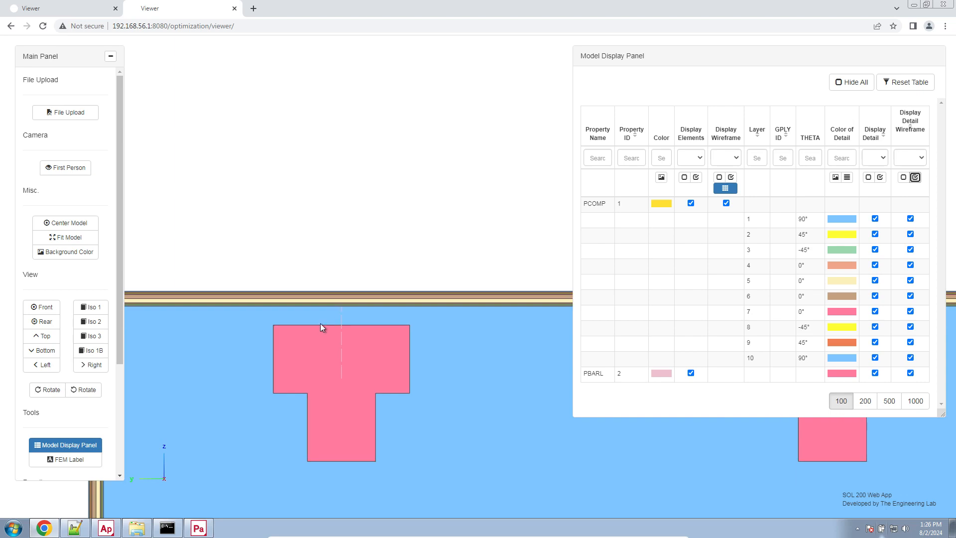
{"action": "right_click_drag", "start_coordinate": [321, 325], "coordinate": [337, 296]}
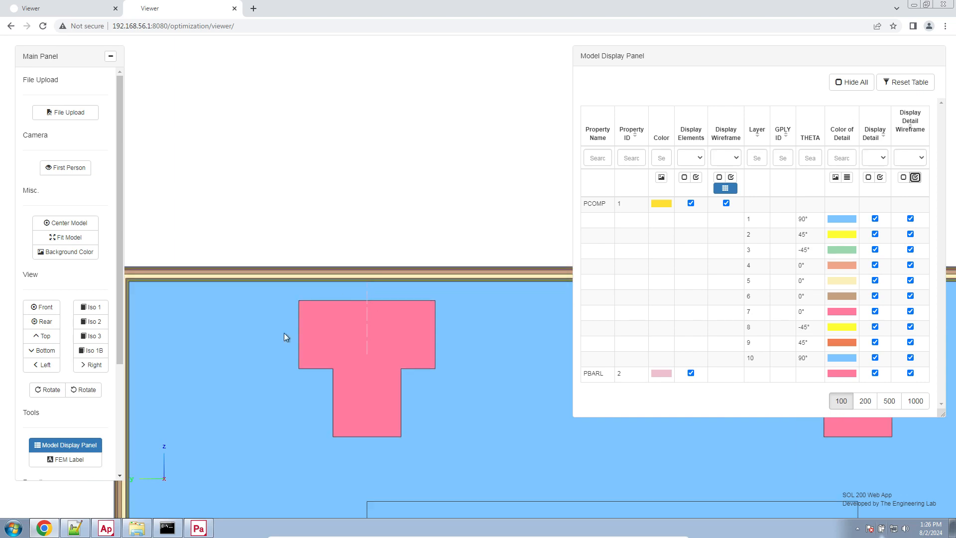
Switch to Notepad++, replace the digits after .0 in the offset on line 7 with 55, and return to the viewer.
{"action": "left_click", "coordinate": [77, 530]}
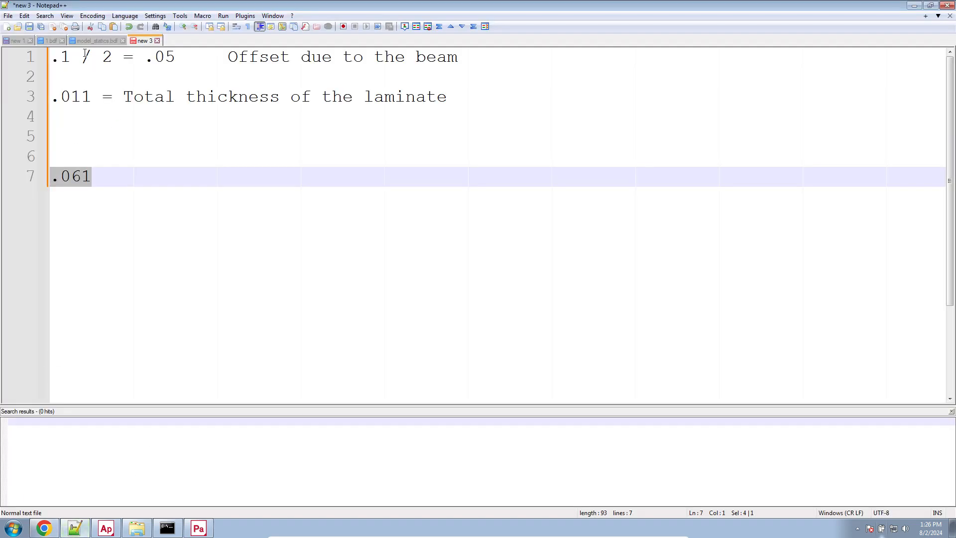
{"action": "mouse_move", "coordinate": [90, 98]}
{"action": "left_mouse_down"}
{"action": "mouse_move", "coordinate": [51, 101]}
{"action": "mouse_move", "coordinate": [88, 101]}
{"action": "left_mouse_up"}
{"action": "left_click", "coordinate": [72, 115]}
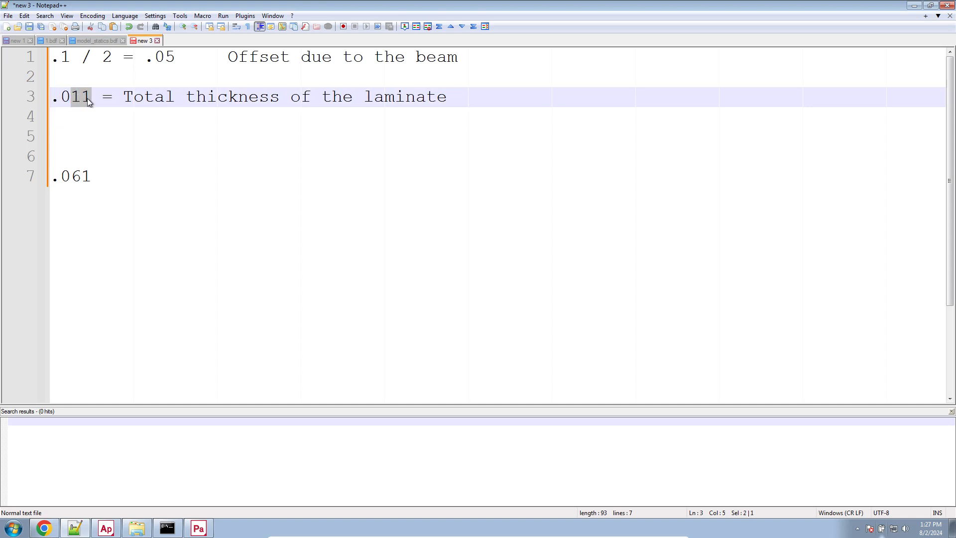
{"action": "left_click_drag", "start_coordinate": [81, 178], "coordinate": [72, 180]}
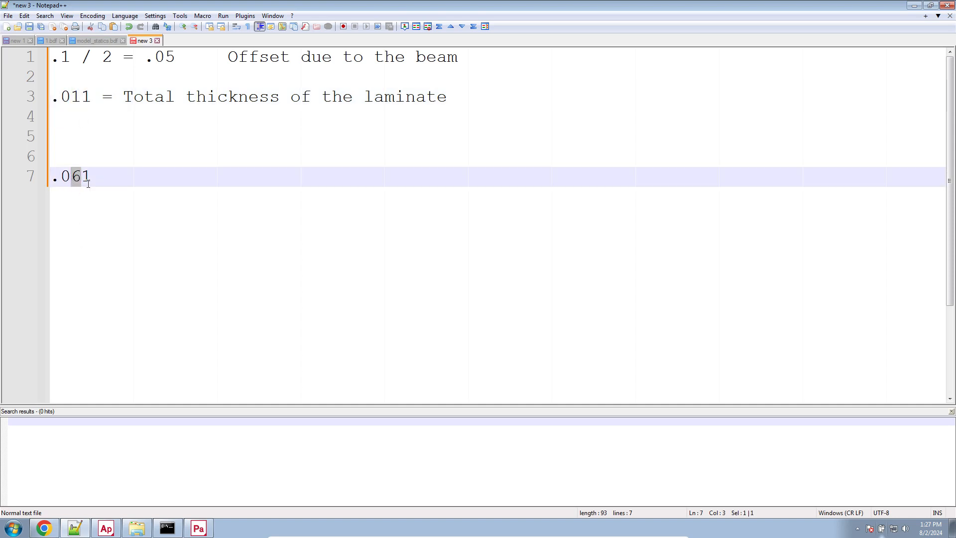
{"action": "type", "text": "55"}
{"action": "left_click", "coordinate": [79, 524]}
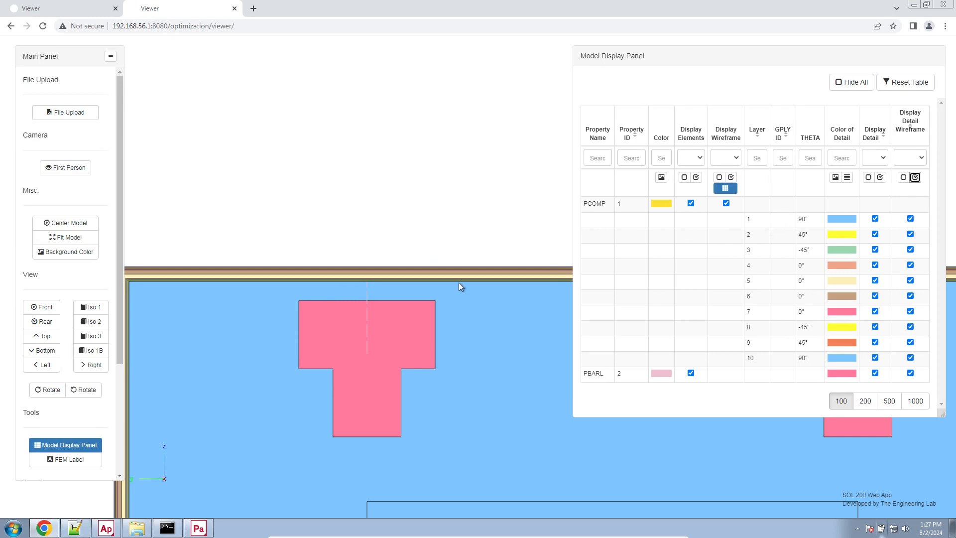
Hide the detail and detail wireframe of all properties, and show both only for the PBARL 2 beams.
{"action": "left_click", "coordinate": [868, 178]}
{"action": "left_click", "coordinate": [904, 177]}
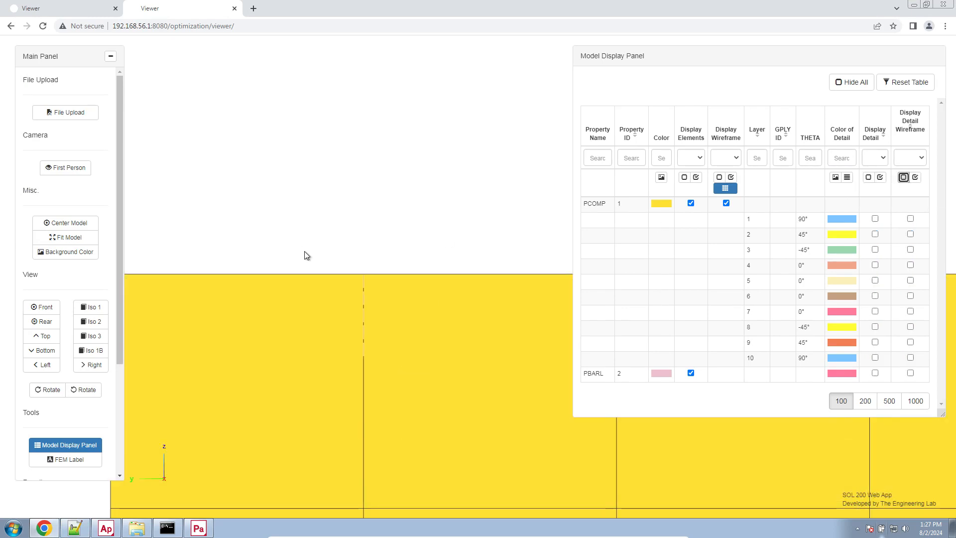
{"action": "left_click", "coordinate": [875, 373]}
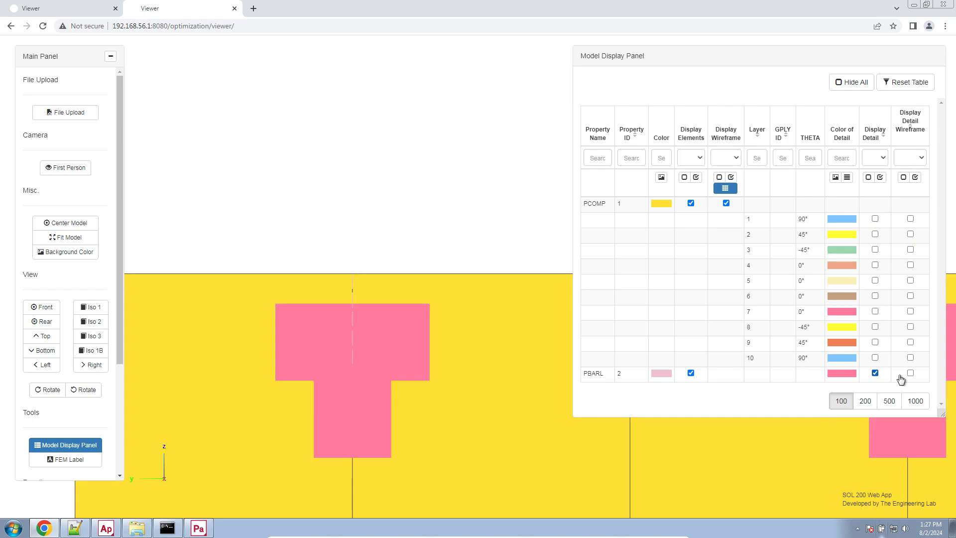
{"action": "left_click", "coordinate": [910, 373]}
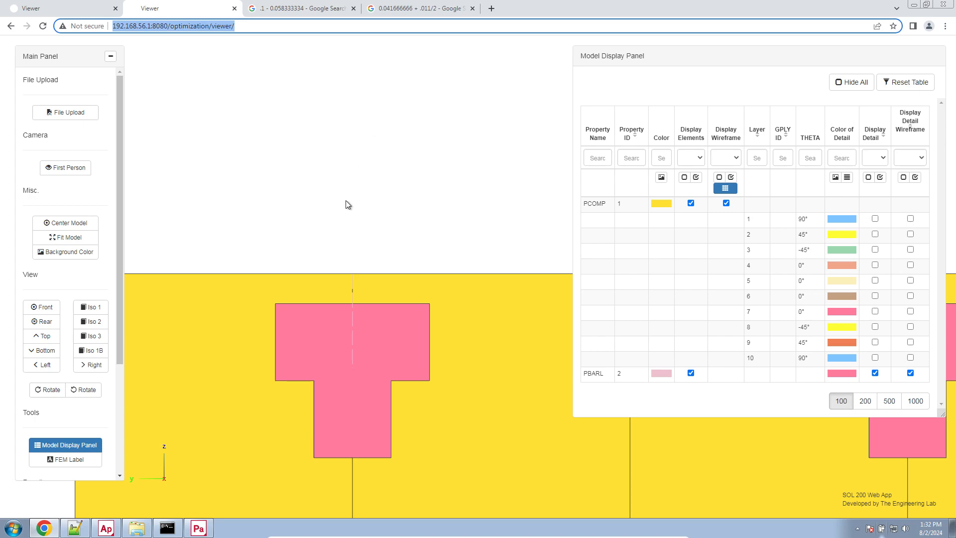
Switch to Patran and display the calculated section properties of beam_cross_section_a in the Beam Library.
{"action": "left_click", "coordinate": [201, 530]}
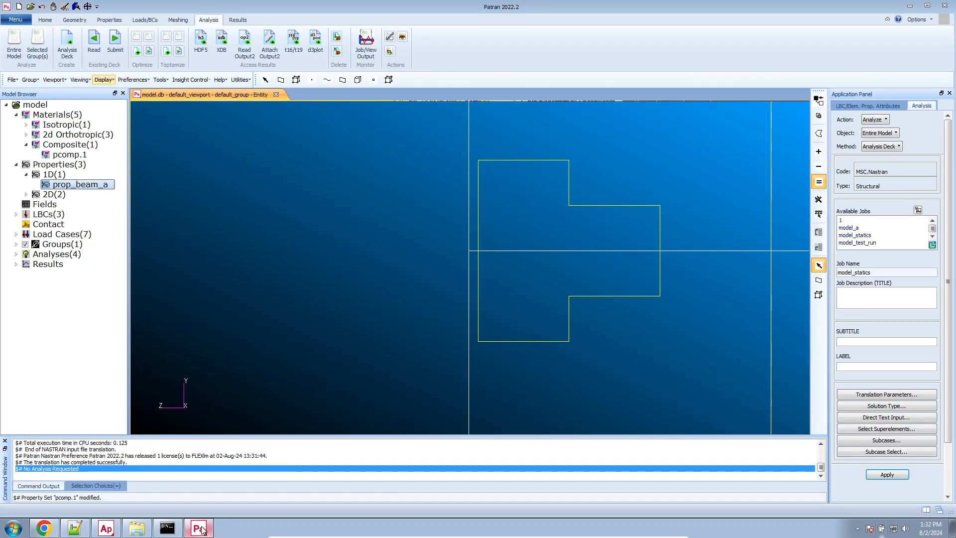
{"action": "left_click", "coordinate": [160, 80]}
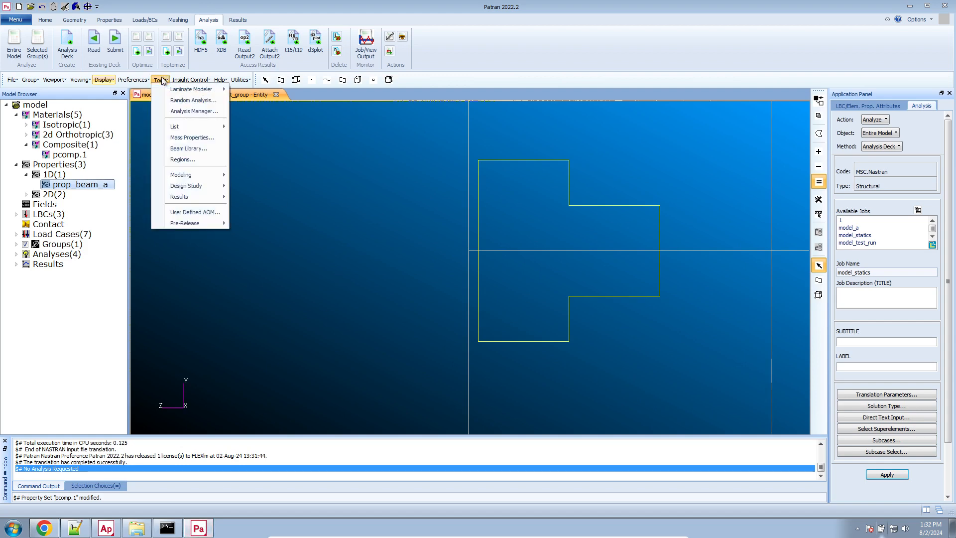
{"action": "left_click", "coordinate": [200, 148]}
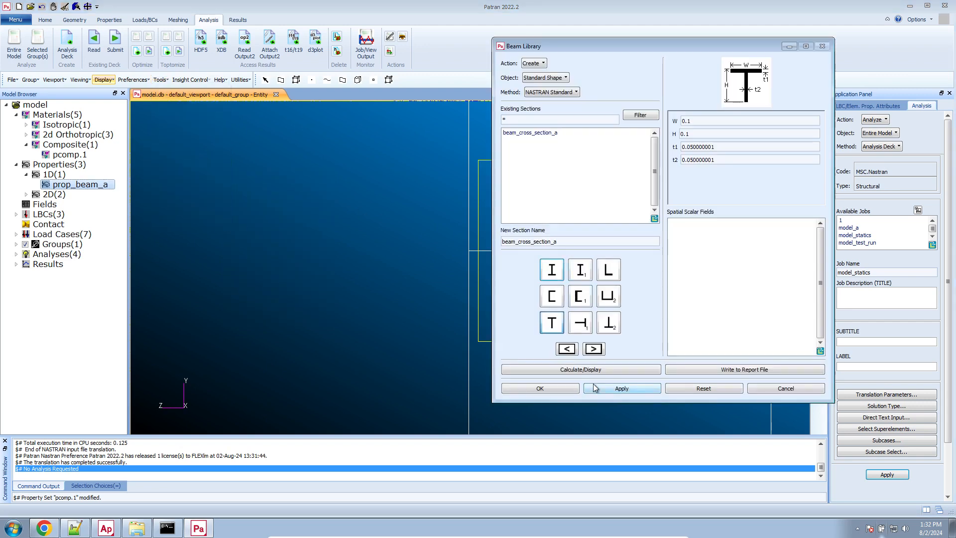
{"action": "left_click", "coordinate": [589, 370]}
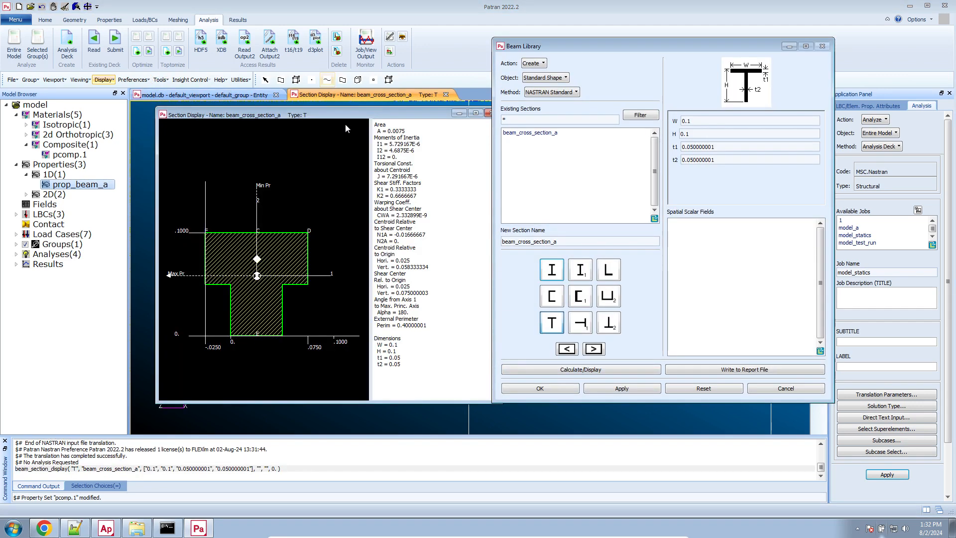
{"action": "left_click_drag", "start_coordinate": [341, 114], "coordinate": [355, 128]}
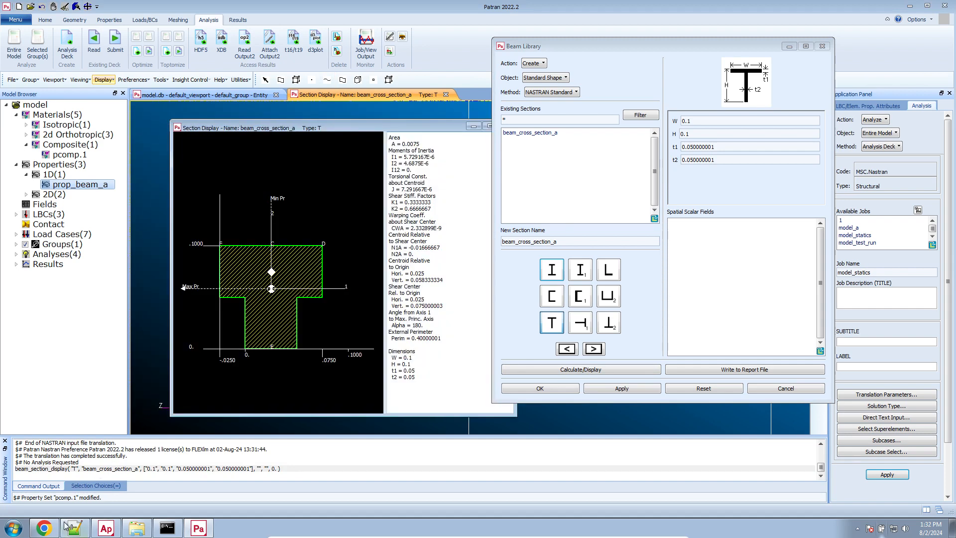
{"action": "left_click", "coordinate": [45, 529]}
{"action": "left_click", "coordinate": [54, 529]}
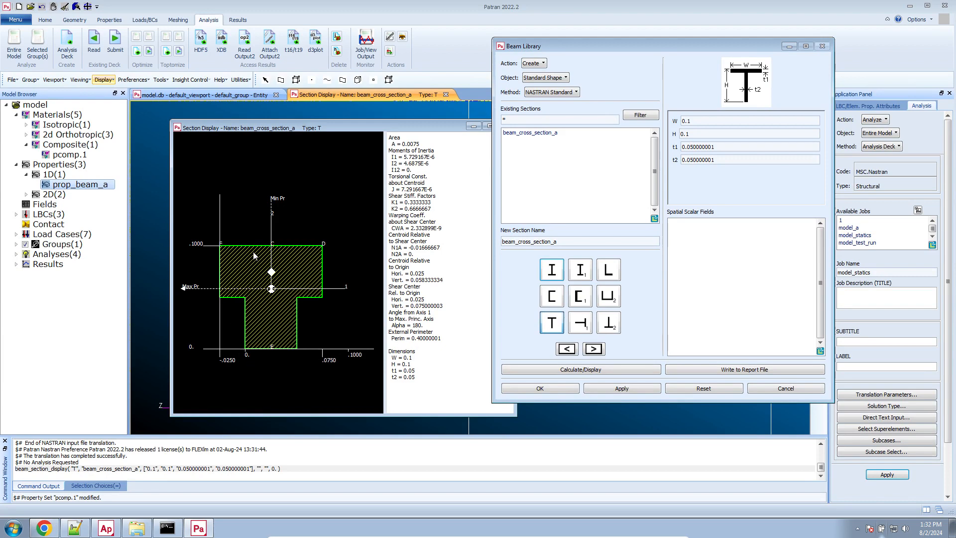
Copy the vertical centroid coordinate relative to the origin from the beam section's calculated properties.
{"action": "left_click_drag", "start_coordinate": [404, 149], "coordinate": [443, 425]}
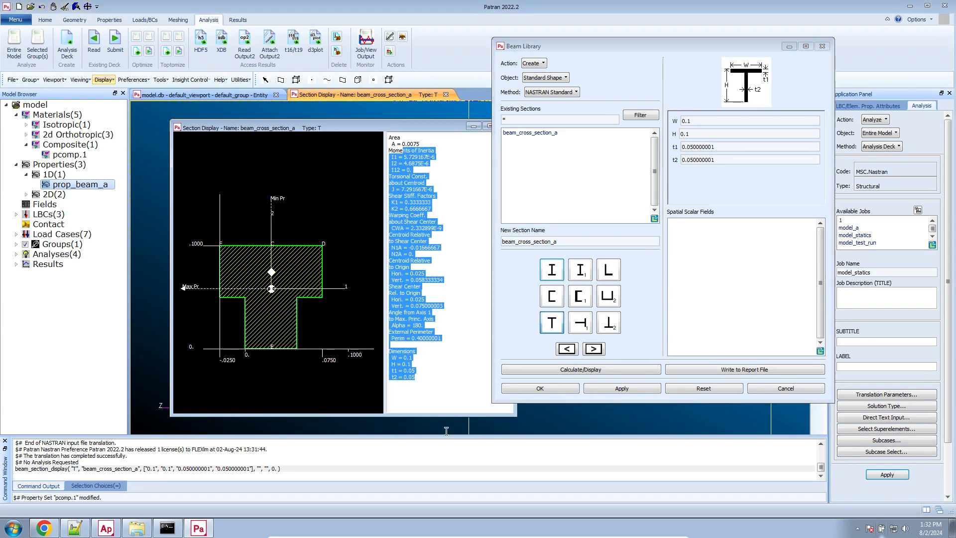
{"action": "left_click", "coordinate": [436, 383]}
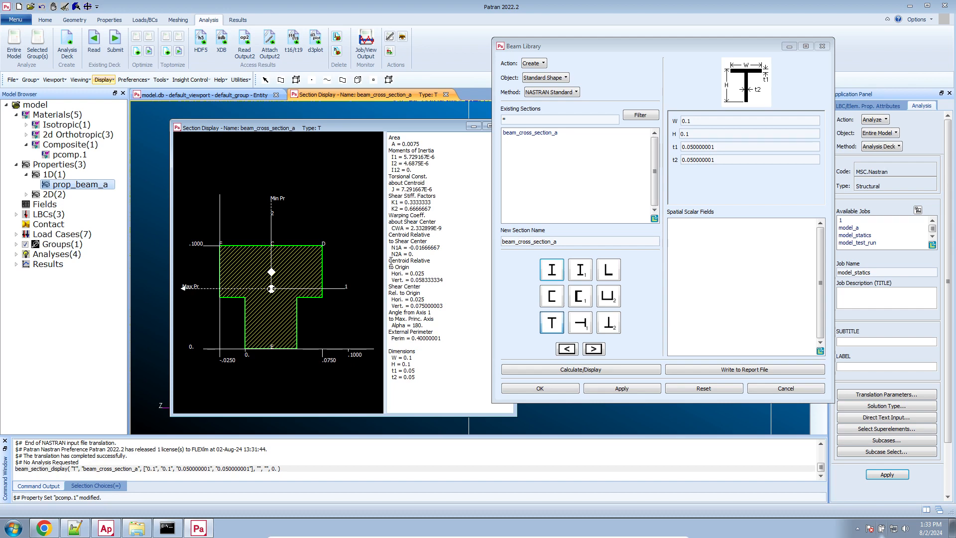
{"action": "left_click_drag", "start_coordinate": [391, 261], "coordinate": [444, 280]}
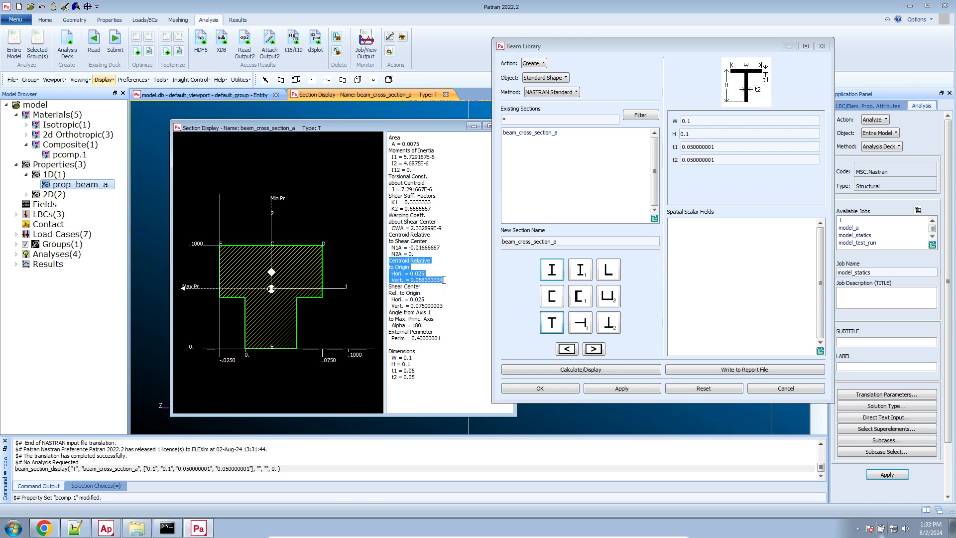
{"action": "left_click", "coordinate": [408, 270]}
{"action": "left_click_drag", "start_coordinate": [392, 281], "coordinate": [440, 280]}
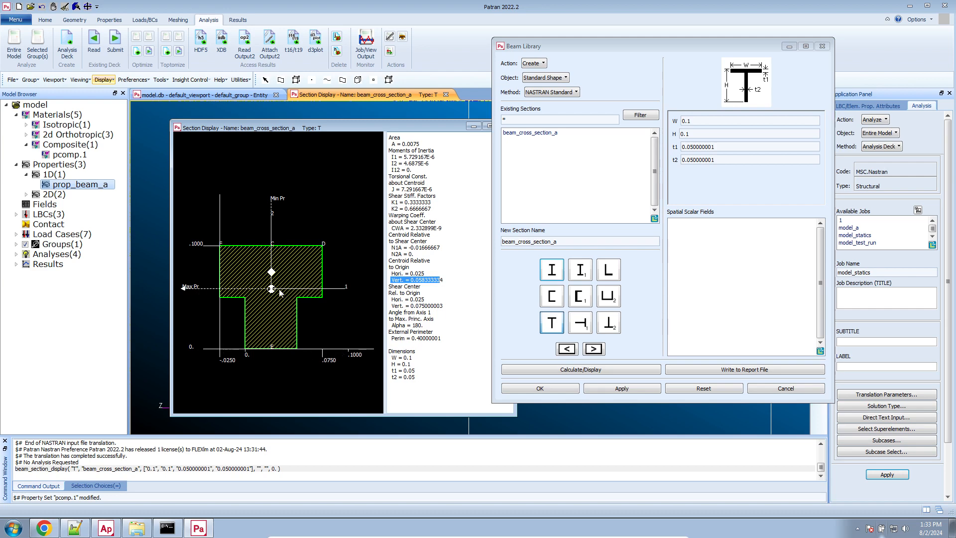
{"action": "left_click", "coordinate": [441, 280]}
{"action": "left_click_drag", "start_coordinate": [443, 281], "coordinate": [419, 280]}
{"action": "right_click", "coordinate": [412, 281]}
{"action": "left_click", "coordinate": [439, 296]}
Switch to Chrome, open a new browser tab, and return to the viewer tab showing the beam section.
{"action": "left_click", "coordinate": [43, 527]}
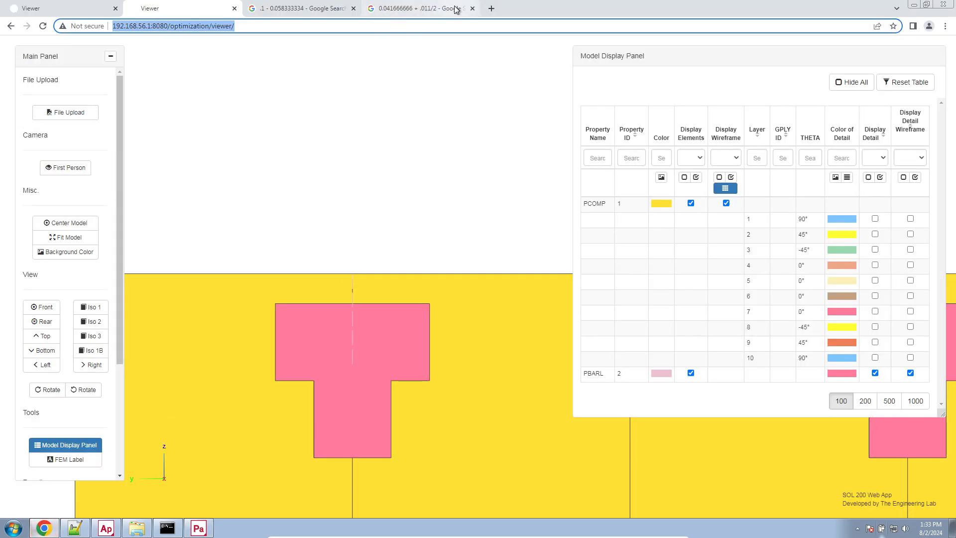
{"action": "left_click", "coordinate": [490, 9]}
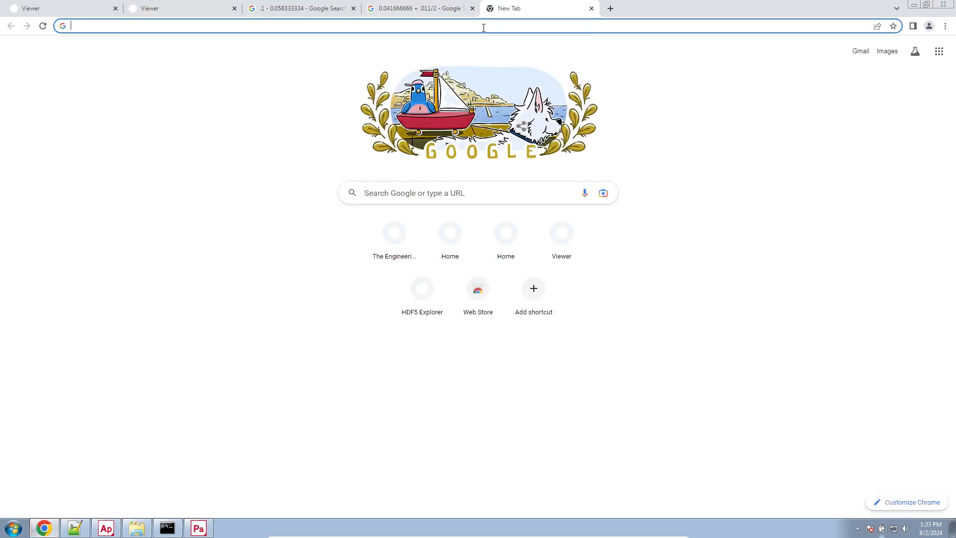
{"action": "left_click", "coordinate": [205, 7]}
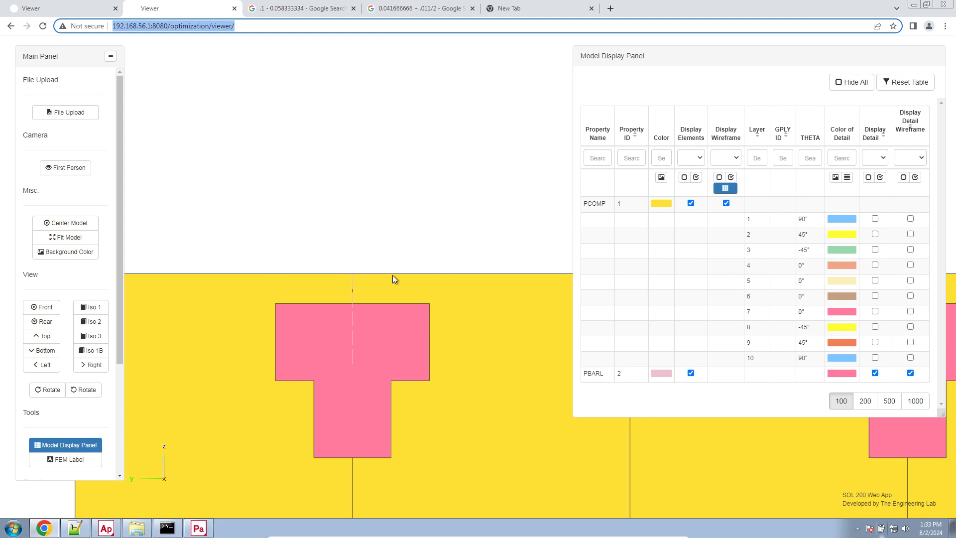
Orient the viewer model to the left view and inspect the gap between the T-section beam and the top skin.
{"action": "left_click", "coordinate": [387, 259]}
{"action": "scroll", "coordinate": [390, 265], "scroll_direction": "up", "scroll_amount": 10}
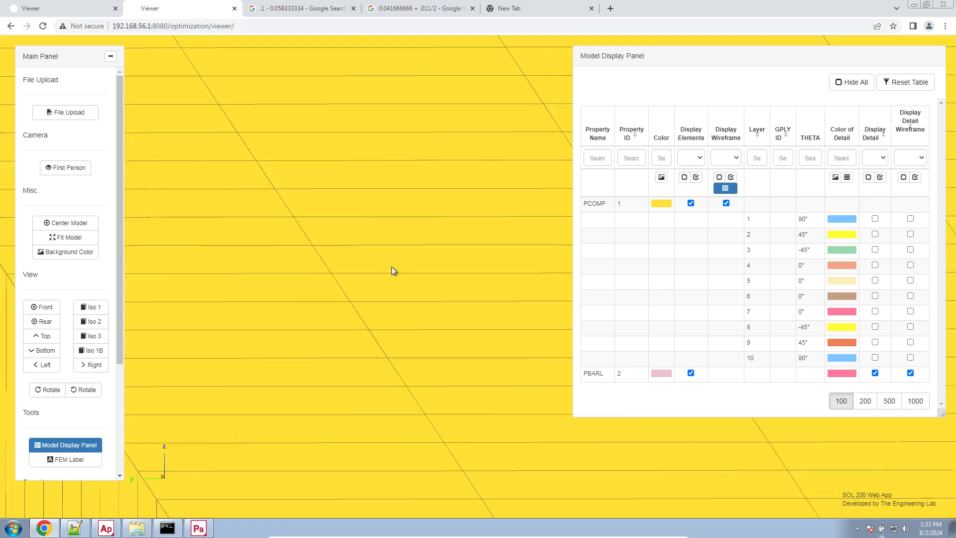
{"action": "left_click_drag", "start_coordinate": [392, 267], "coordinate": [391, 265]}
{"action": "left_click", "coordinate": [41, 365]}
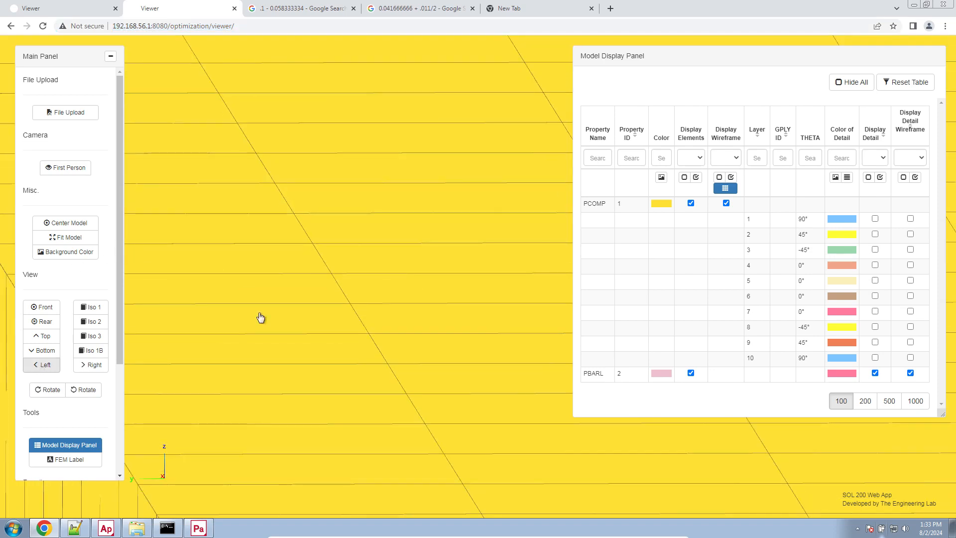
{"action": "right_click_drag", "start_coordinate": [275, 246], "coordinate": [107, 276]}
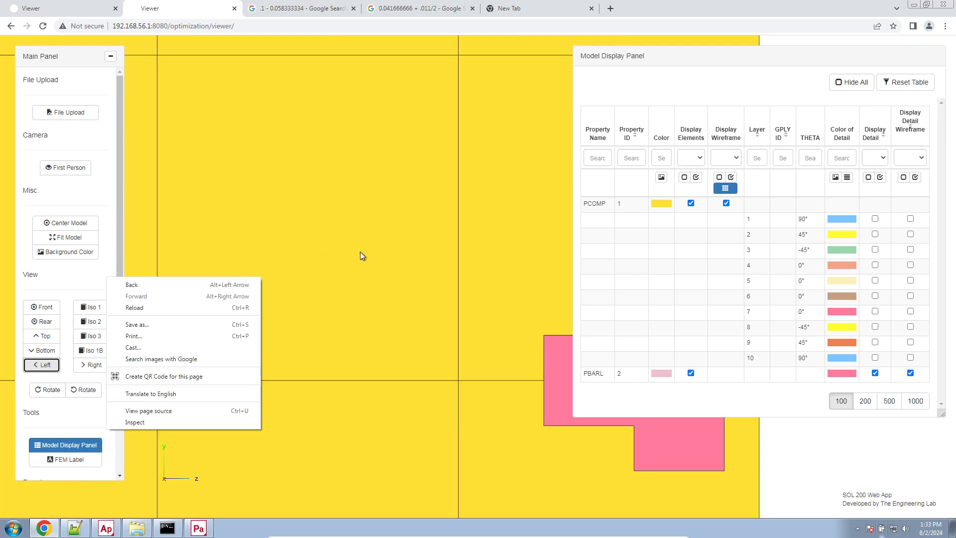
{"action": "right_click_drag", "start_coordinate": [435, 251], "coordinate": [407, 220]}
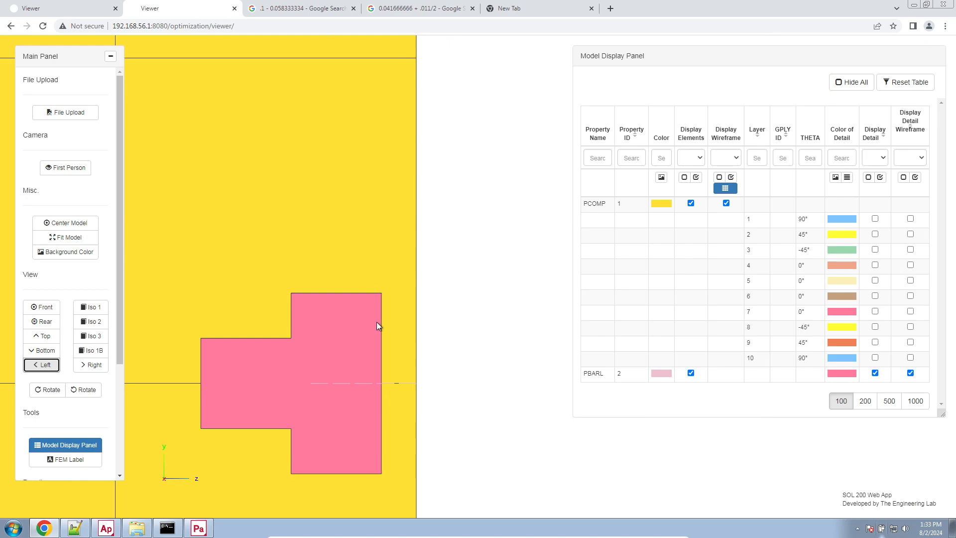
Check the section centroid in Patran and the notes in Notepad++, and calculate (.1 - 0.058333334) in the empty Chrome tab.
{"action": "left_click", "coordinate": [192, 535]}
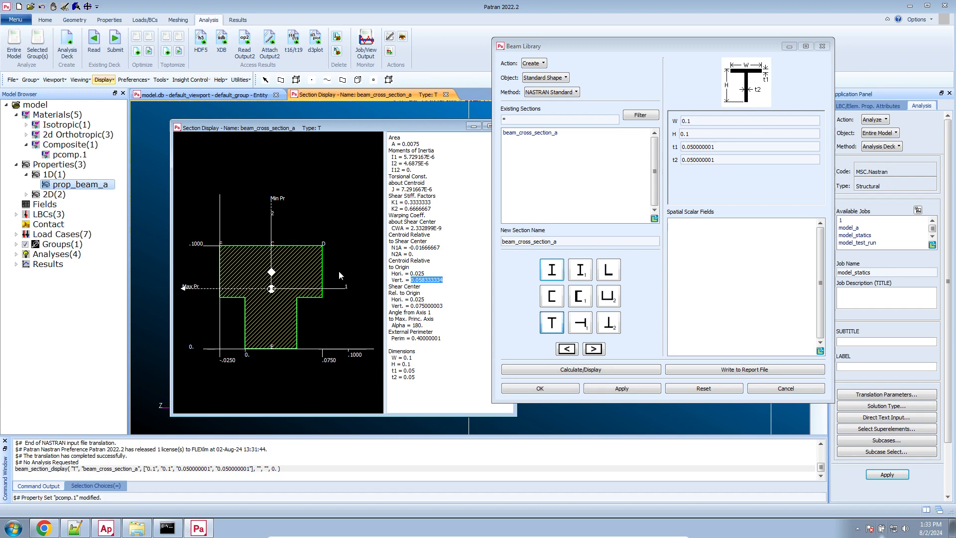
{"action": "left_click", "coordinate": [64, 535]}
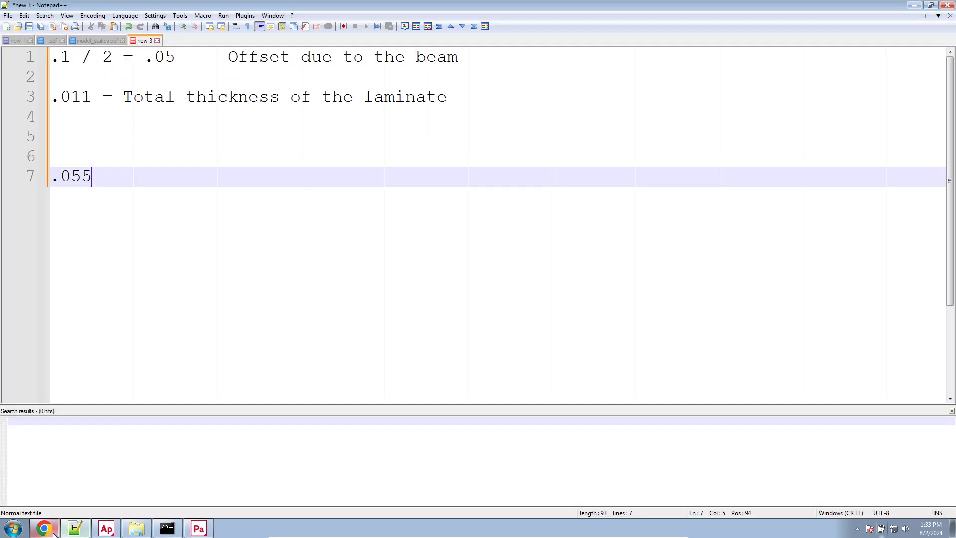
{"action": "left_click", "coordinate": [43, 529]}
{"action": "left_click", "coordinate": [548, 12]}
{"action": "left_click", "coordinate": [543, 27]}
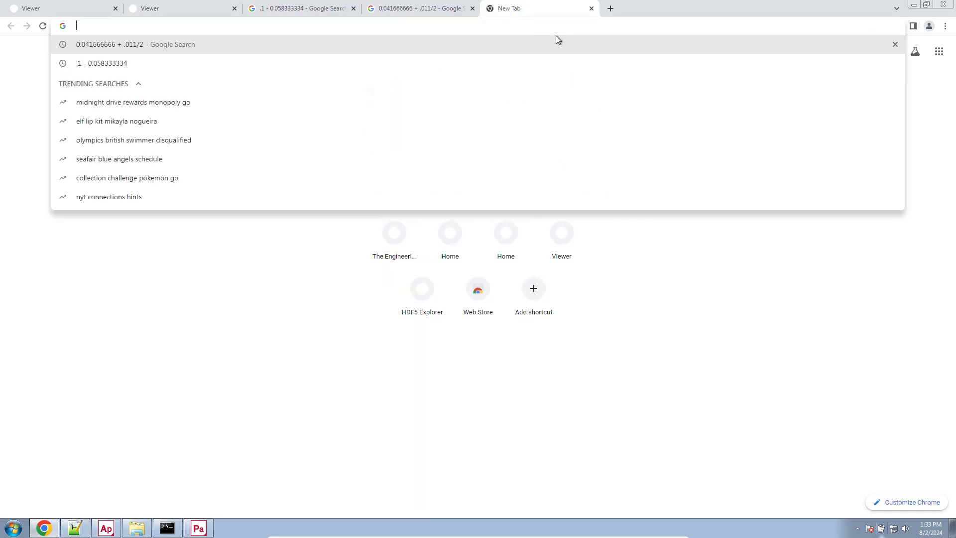
{"action": "type", "text": "(.1"}
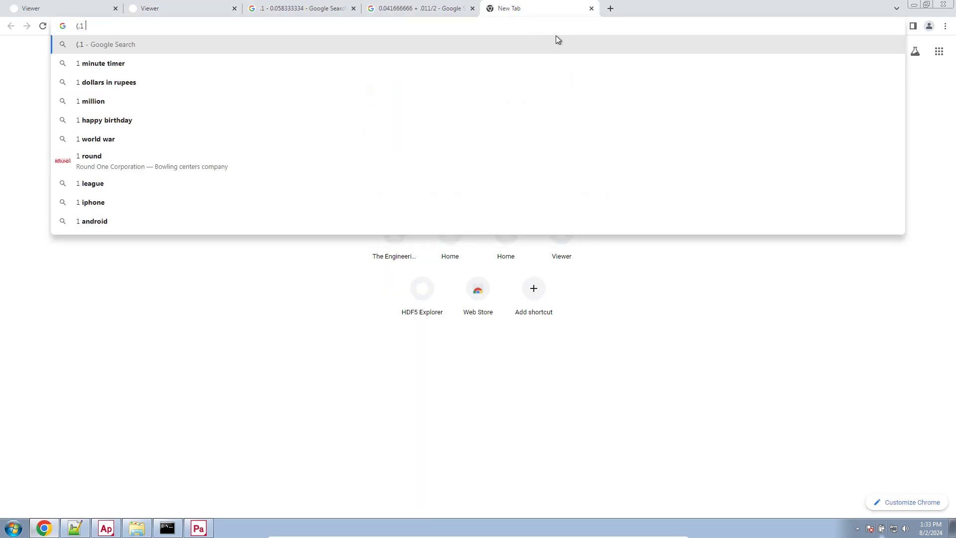
{"action": "type", "text": " - 0.058333334)"}
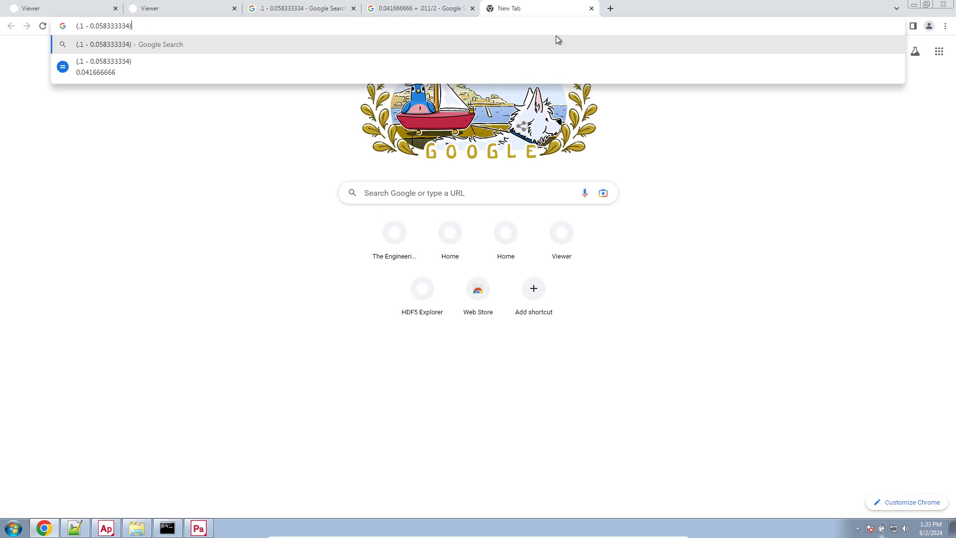
{"action": "key", "text": "Return"}
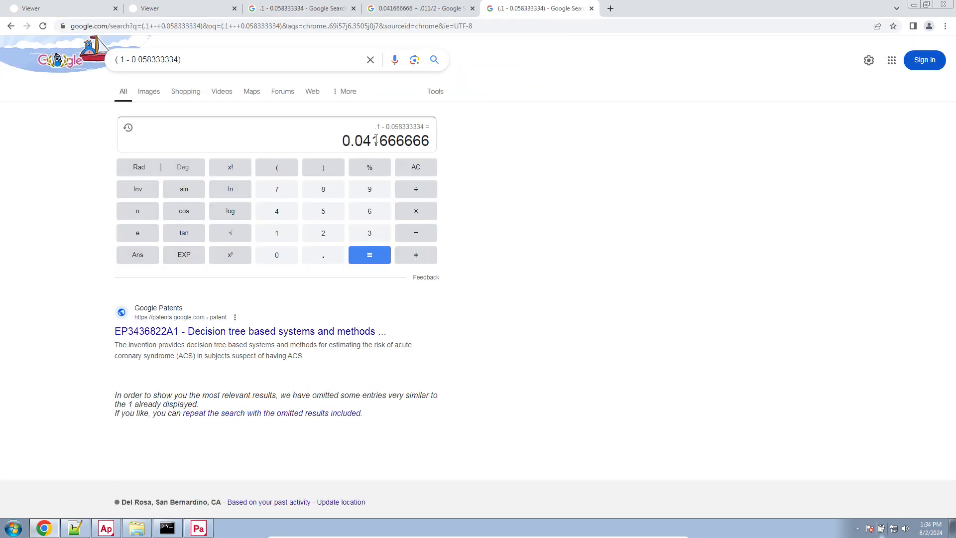
Extend the calculation to (.1 - 0.058333334) + .011 / 2 and copy the leading digits of its result.
{"action": "left_click", "coordinate": [251, 61]}
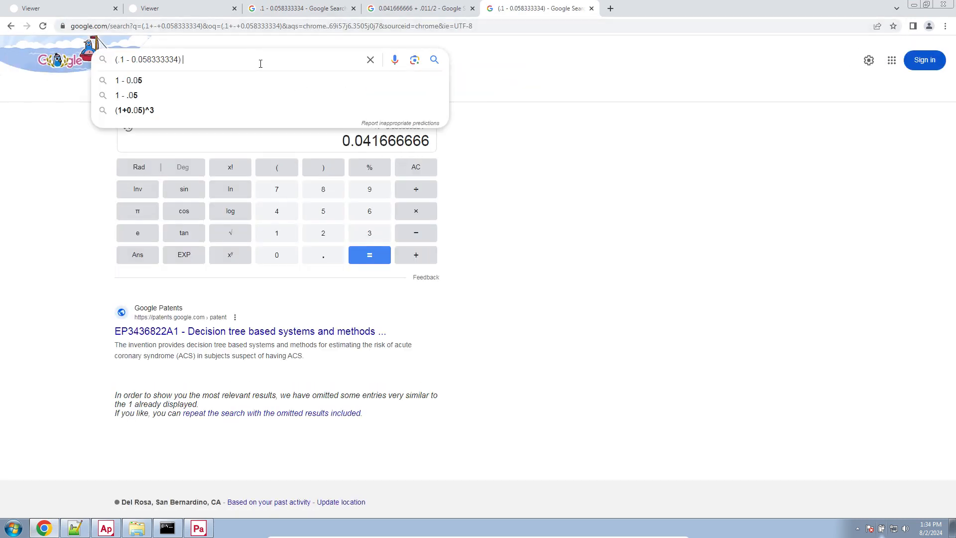
{"action": "type", "text": "+ .011 / 2"}
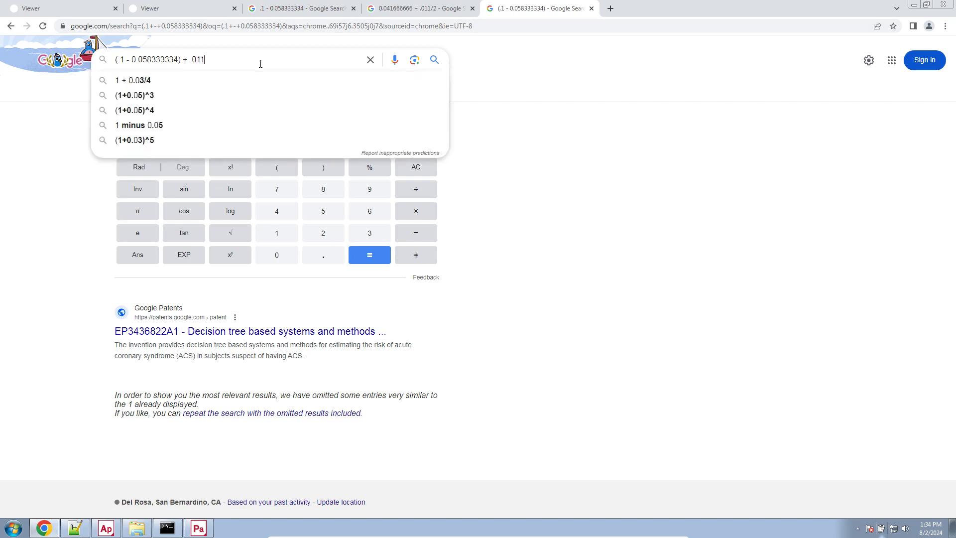
{"action": "key", "text": "Return"}
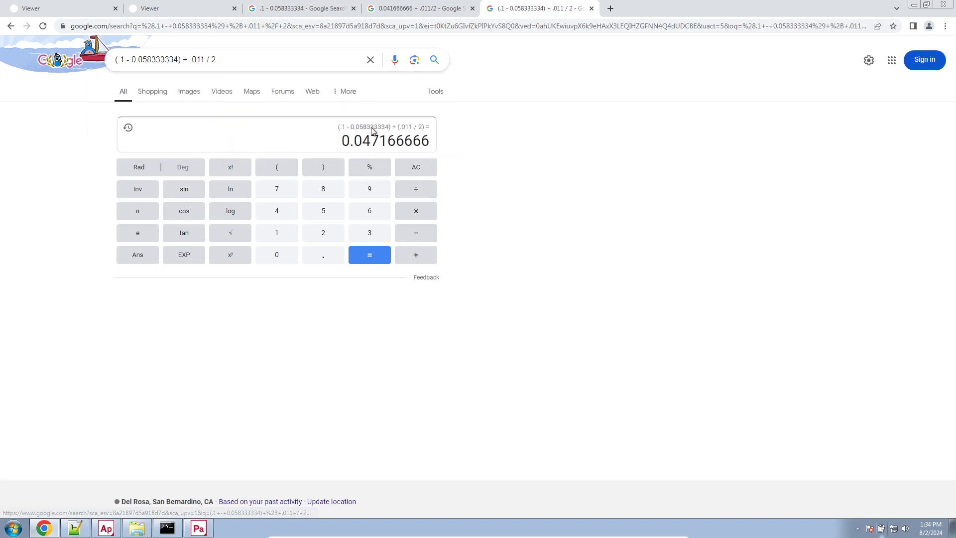
{"action": "left_click_drag", "start_coordinate": [341, 141], "coordinate": [383, 140]}
{"action": "right_click", "coordinate": [383, 140]}
{"action": "left_click", "coordinate": [390, 148]}
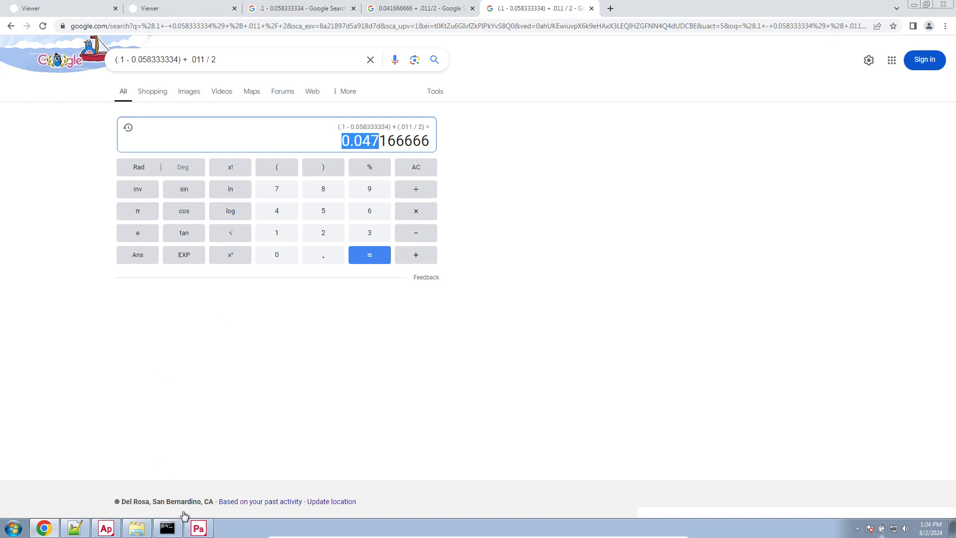
Switch to Patran, set prop_beam_a's offsets at Node 1 and Node 2 to <0. 0. -0.0472>, close the Beam Library, and apply the property change.
{"action": "left_click", "coordinate": [198, 528]}
{"action": "right_click", "coordinate": [76, 187]}
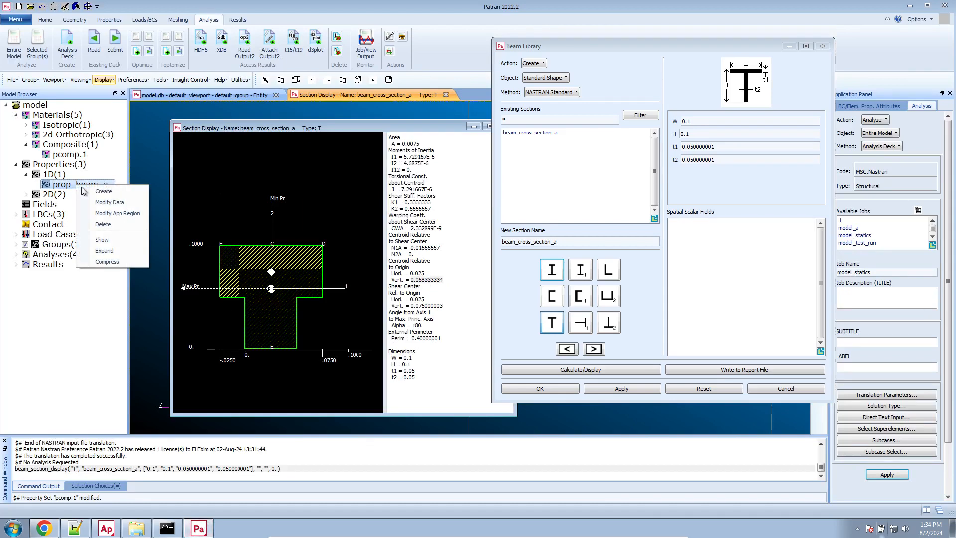
{"action": "left_click", "coordinate": [102, 199]}
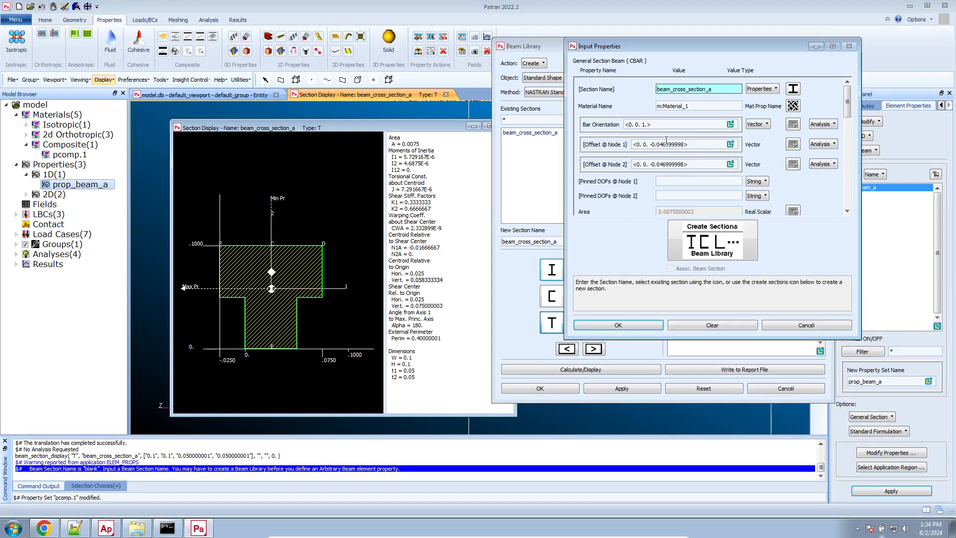
{"action": "left_click_drag", "start_coordinate": [664, 145], "coordinate": [682, 145]}
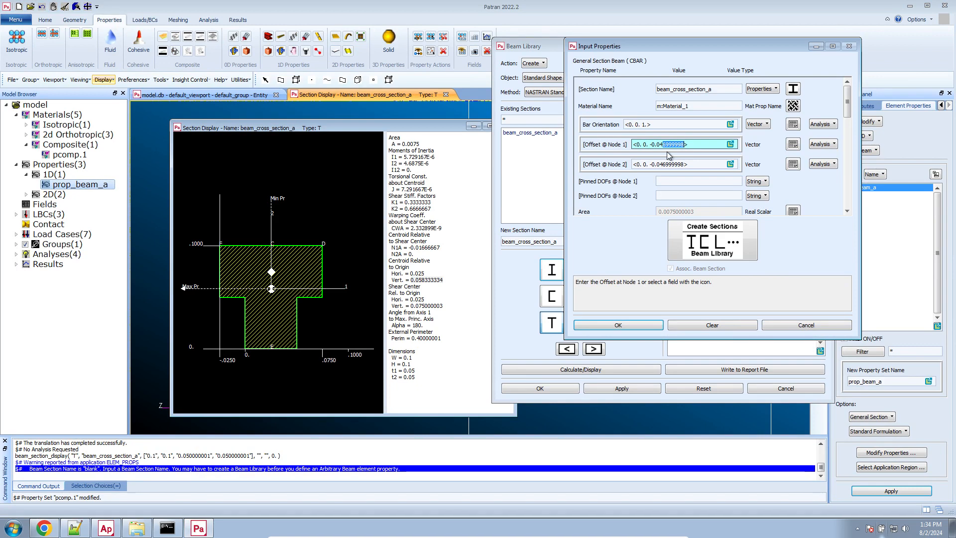
{"action": "type", "text": "72"}
{"action": "key", "text": "Return"}
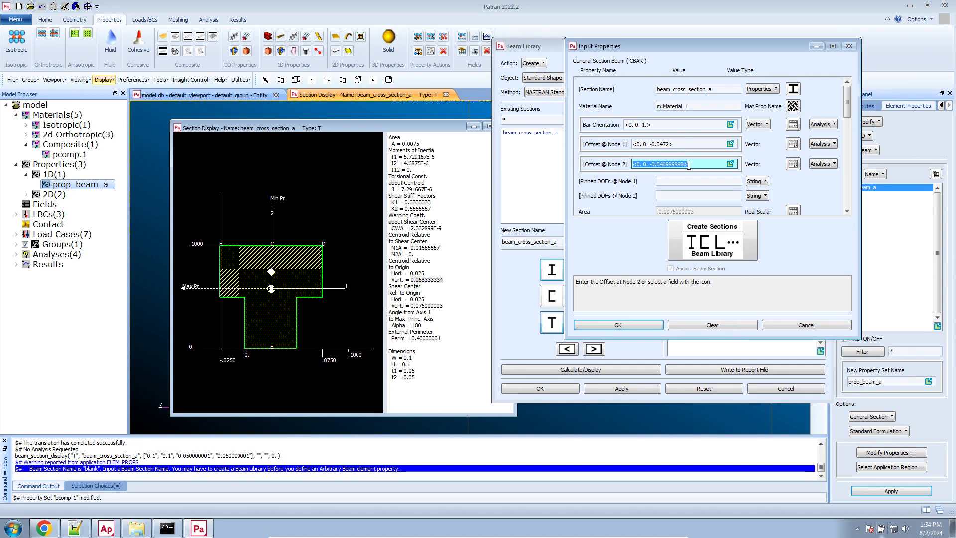
{"action": "left_click", "coordinate": [593, 325]}
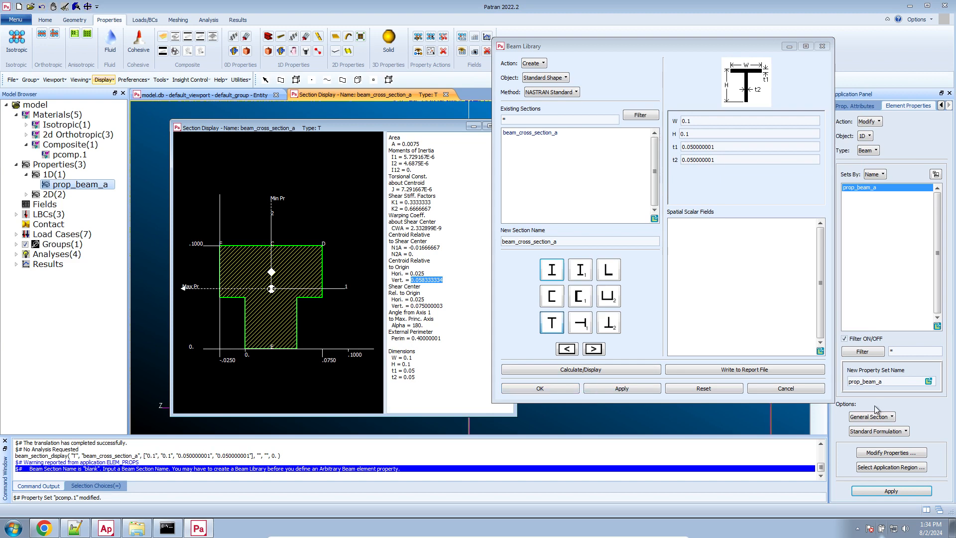
{"action": "left_click", "coordinate": [776, 390]}
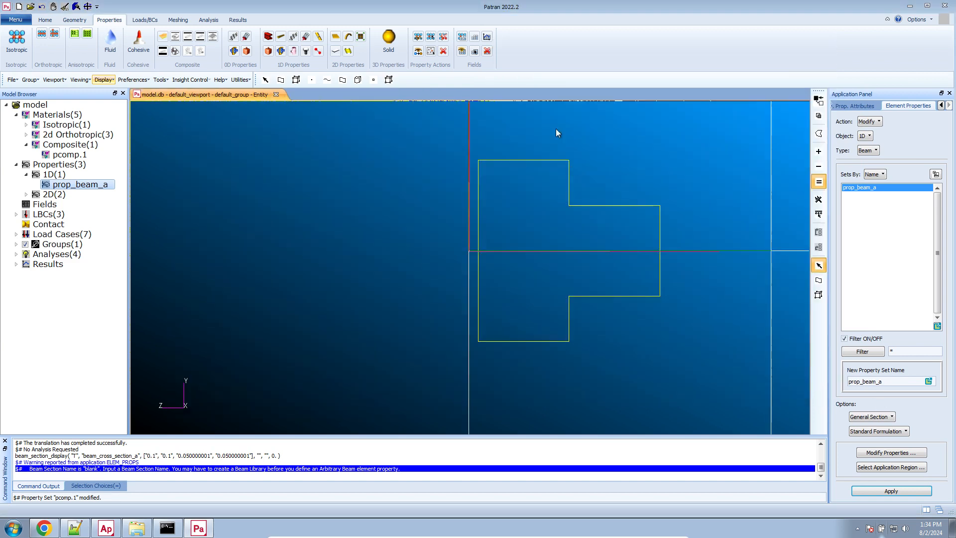
{"action": "left_click", "coordinate": [908, 492]}
Write the entire model's analysis deck for job model_statics, overwriting the existing job and its files.
{"action": "left_click", "coordinate": [208, 20]}
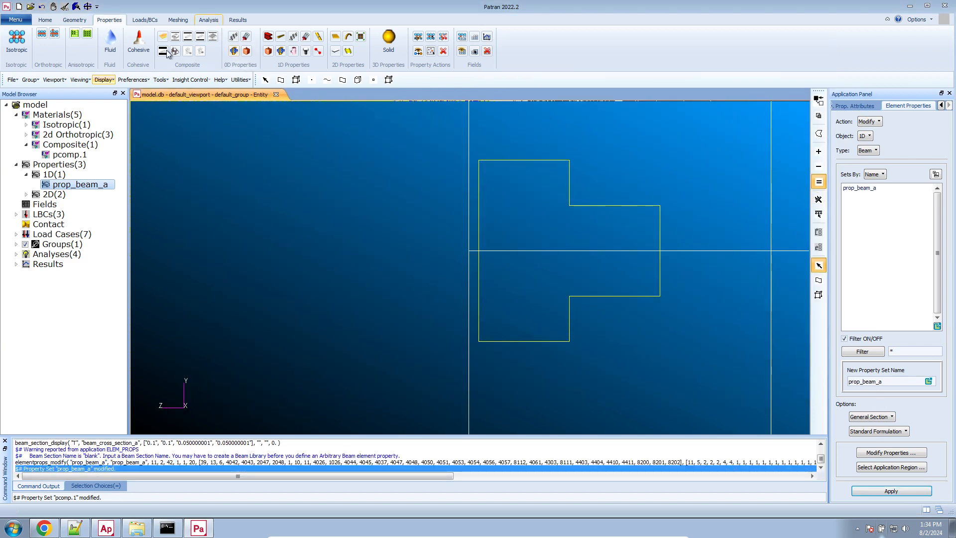
{"action": "left_click", "coordinate": [882, 147]}
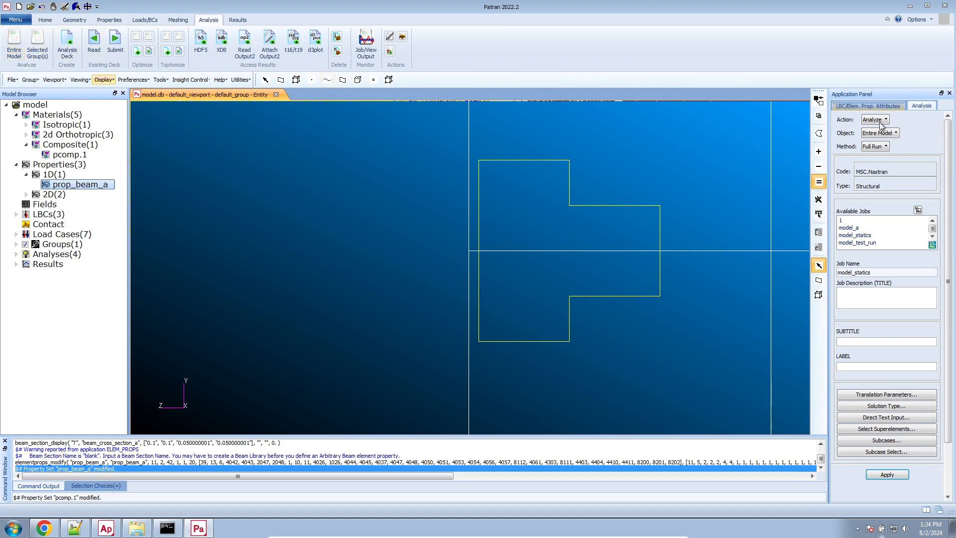
{"action": "left_click", "coordinate": [874, 147]}
{"action": "left_click", "coordinate": [874, 148]}
{"action": "left_click", "coordinate": [892, 176]}
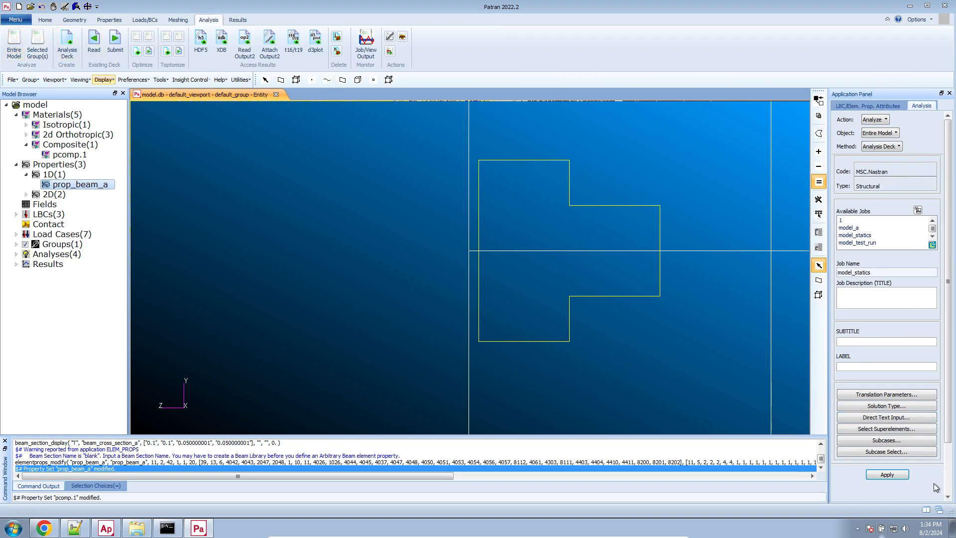
{"action": "left_click", "coordinate": [888, 474]}
{"action": "left_click", "coordinate": [382, 301]}
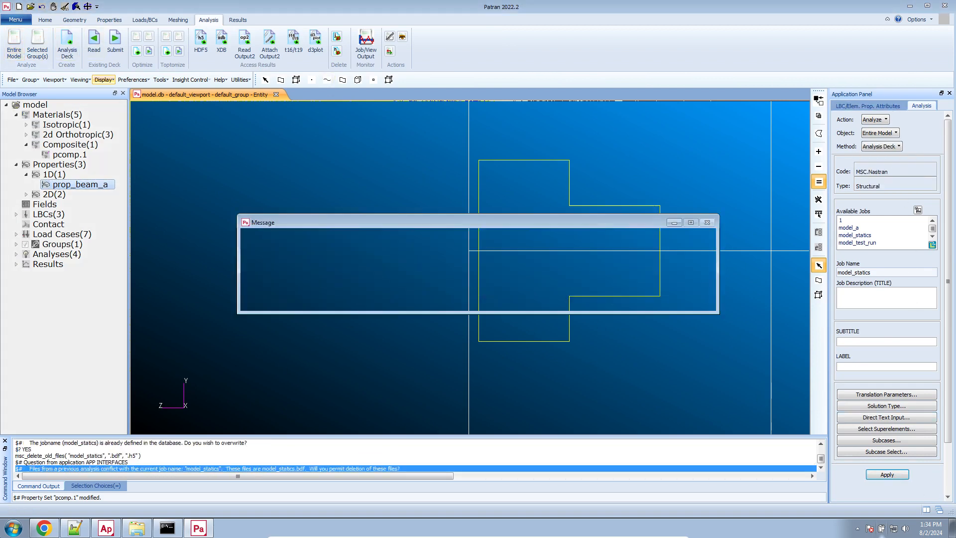
{"action": "left_click", "coordinate": [380, 300]}
Switch to Chrome, reload the viewer page, and upload model_statics.bdf from the pat_c folder.
{"action": "left_click", "coordinate": [44, 524]}
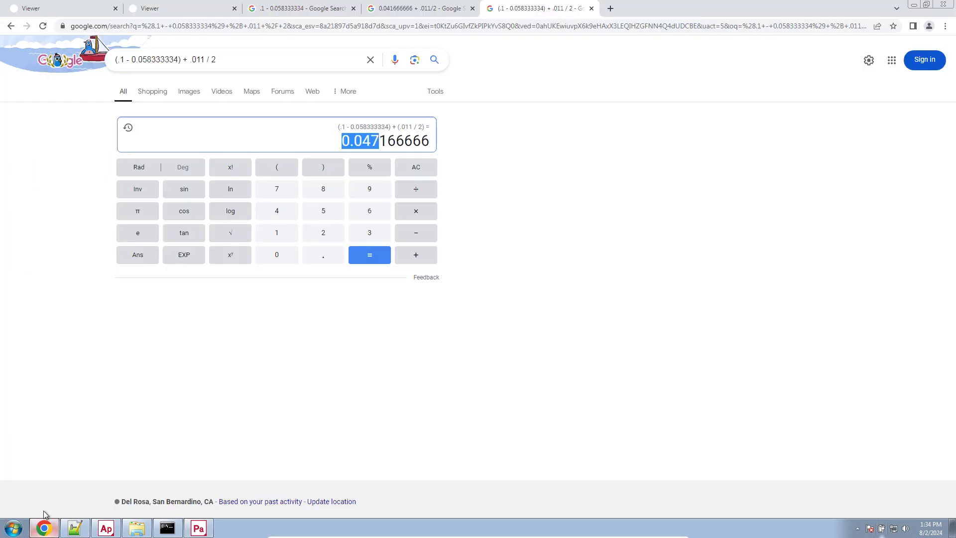
{"action": "left_click", "coordinate": [202, 9]}
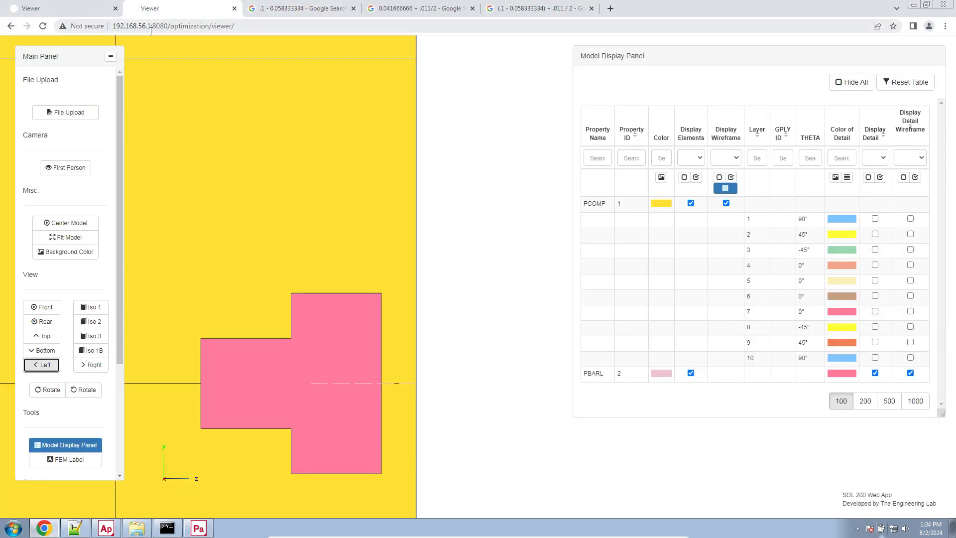
{"action": "key", "text": "F5"}
{"action": "left_click", "coordinate": [521, 82]}
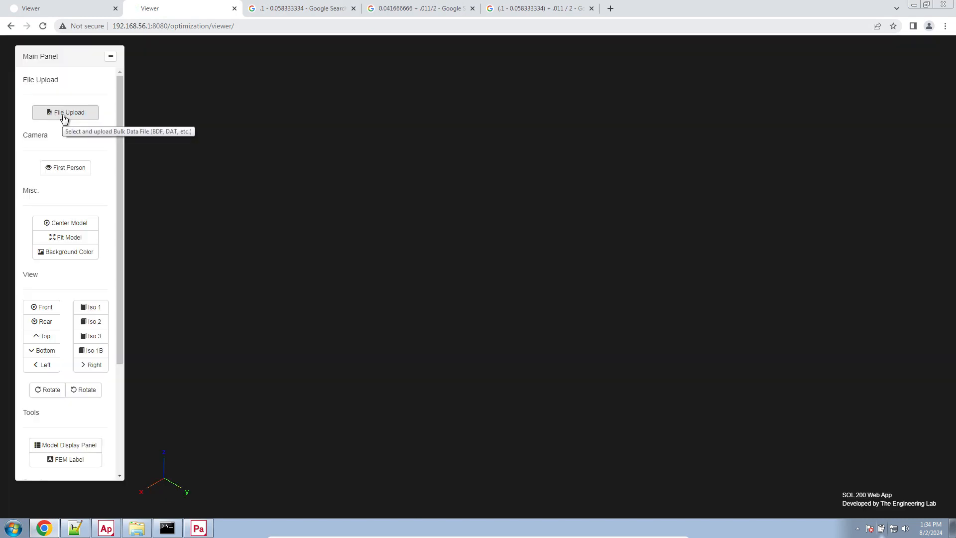
{"action": "left_click", "coordinate": [63, 113]}
{"action": "left_click", "coordinate": [543, 177]}
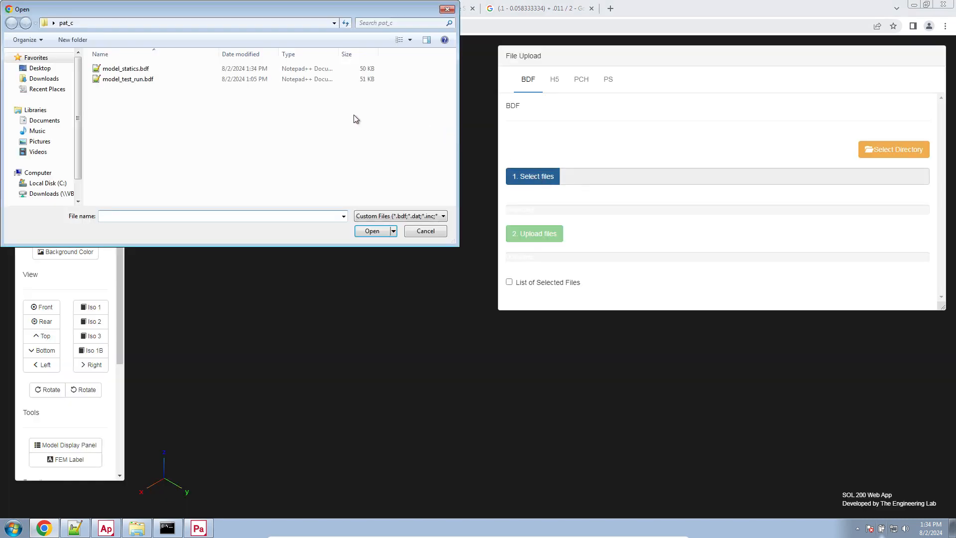
{"action": "double_click", "coordinate": [184, 70]}
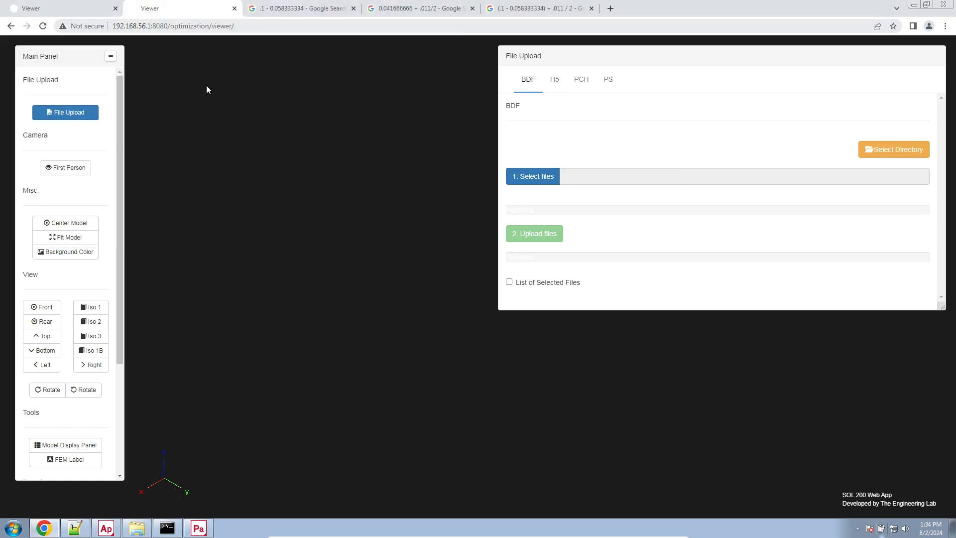
{"action": "left_click", "coordinate": [553, 234]}
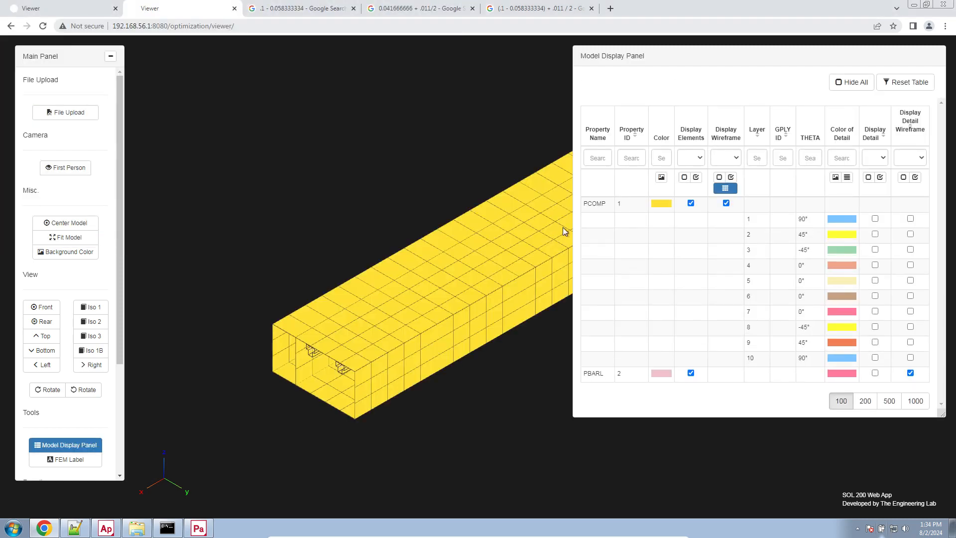
Show the detail and detail wireframe of all properties briefly, and turn both off again for every property.
{"action": "left_click", "coordinate": [880, 178]}
{"action": "left_click", "coordinate": [915, 178]}
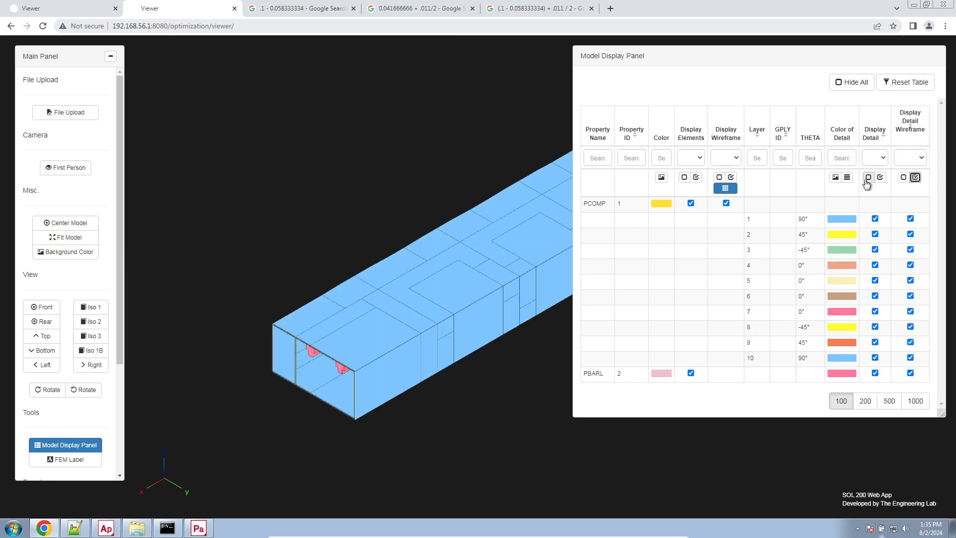
{"action": "left_click", "coordinate": [869, 178]}
{"action": "left_click", "coordinate": [904, 177]}
Show the box in the Left view, fit the model, and rotate the view until the Z axis points up.
{"action": "left_click_drag", "start_coordinate": [456, 350], "coordinate": [466, 315]}
{"action": "scroll", "coordinate": [467, 312], "scroll_direction": "up", "scroll_amount": 5}
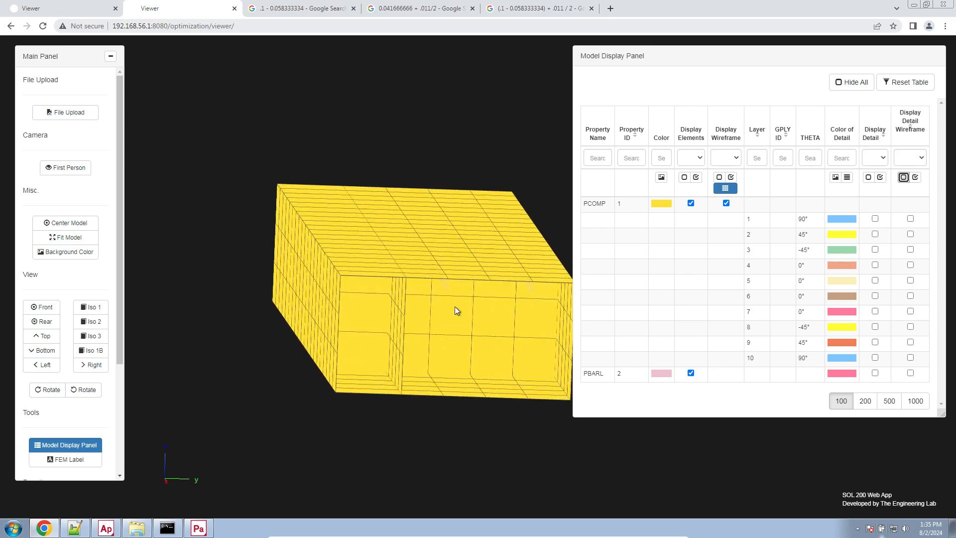
{"action": "scroll", "coordinate": [444, 301], "scroll_direction": "up", "scroll_amount": 5}
{"action": "scroll", "coordinate": [445, 301], "scroll_direction": "up", "scroll_amount": 5}
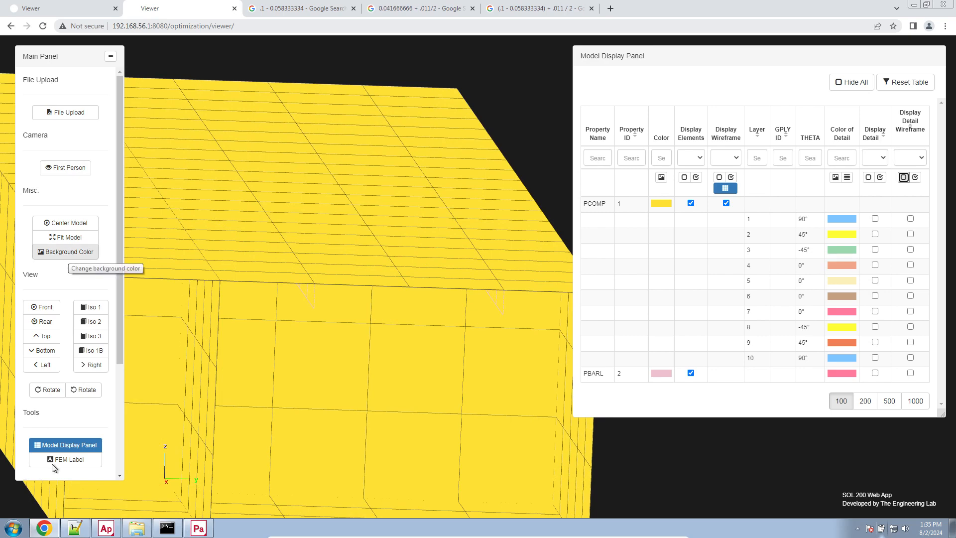
{"action": "left_click", "coordinate": [43, 364]}
{"action": "left_click", "coordinate": [66, 237]}
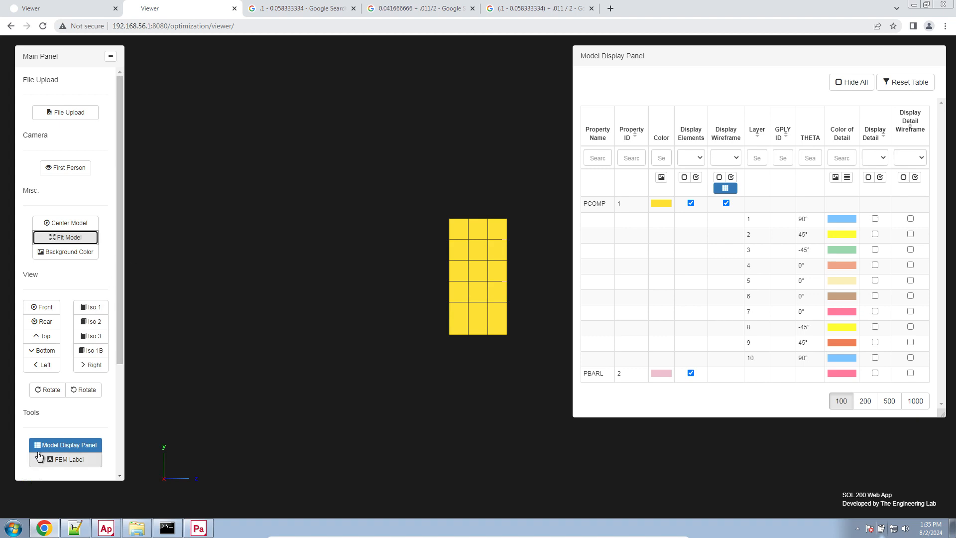
{"action": "left_click", "coordinate": [83, 390]}
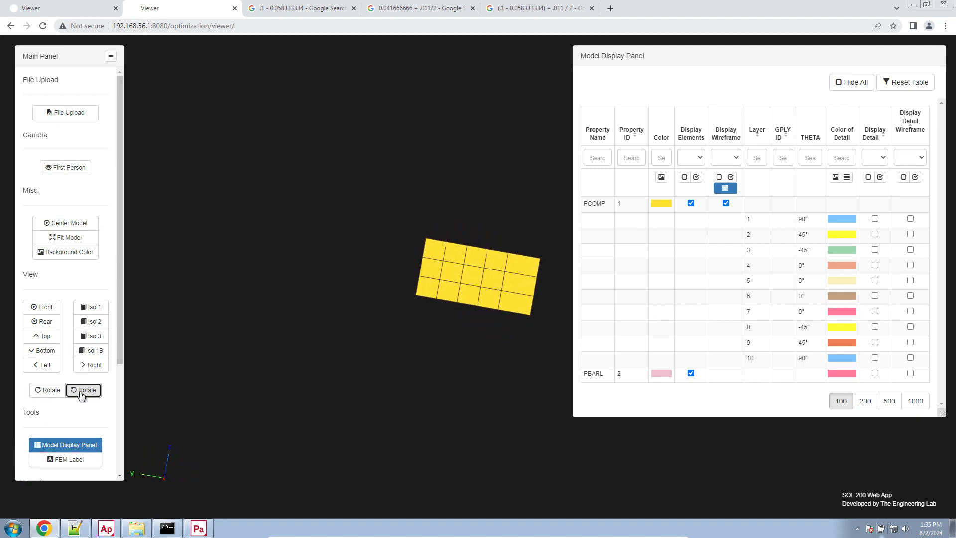
{"action": "left_click", "coordinate": [83, 390]}
Show the detail and detail wireframe of all properties and examine how the T-stiffener sits against the top skin's laminate.
{"action": "scroll", "coordinate": [357, 288], "scroll_direction": "up", "scroll_amount": 3}
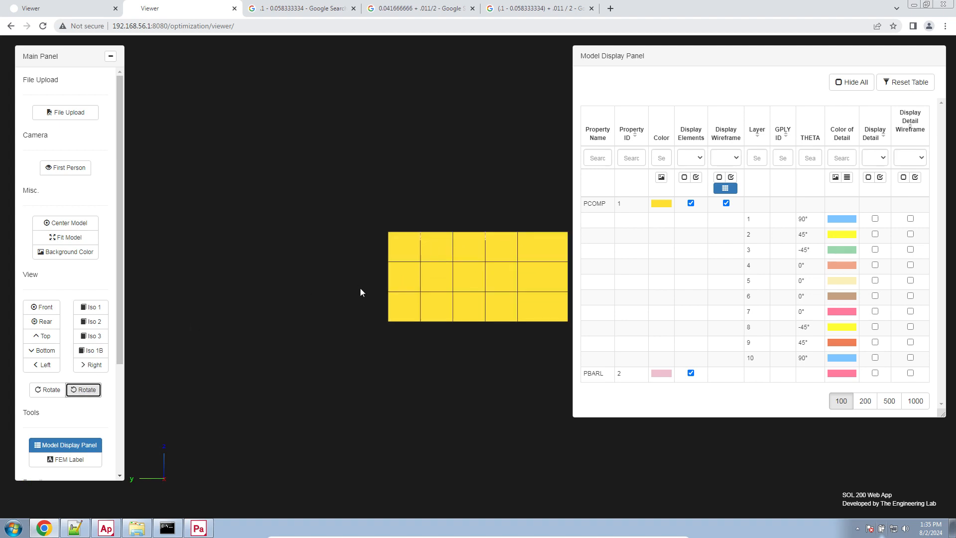
{"action": "right_click_drag", "start_coordinate": [360, 288], "coordinate": [444, 315]}
{"action": "scroll", "coordinate": [414, 361], "scroll_direction": "up", "scroll_amount": 5}
{"action": "scroll", "coordinate": [420, 268], "scroll_direction": "up", "scroll_amount": 10}
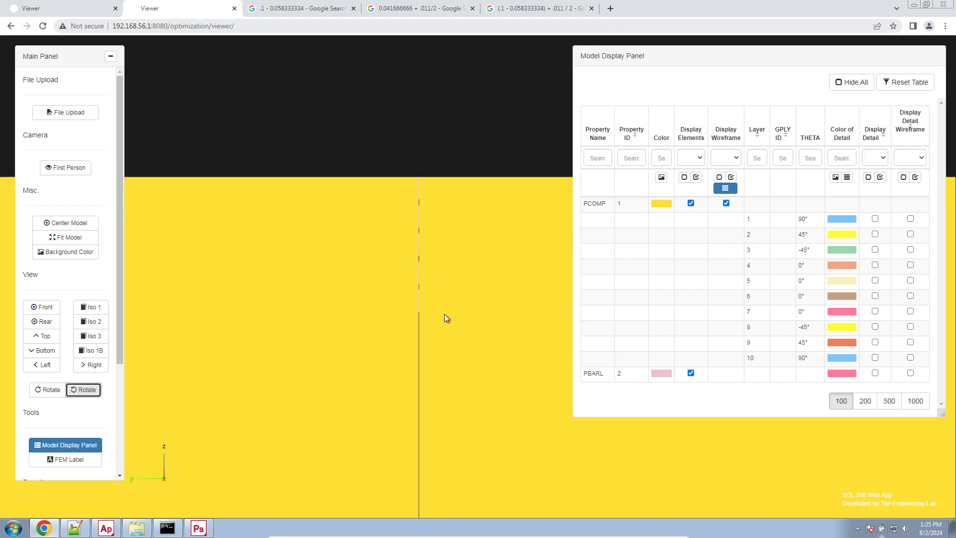
{"action": "left_click", "coordinate": [880, 178]}
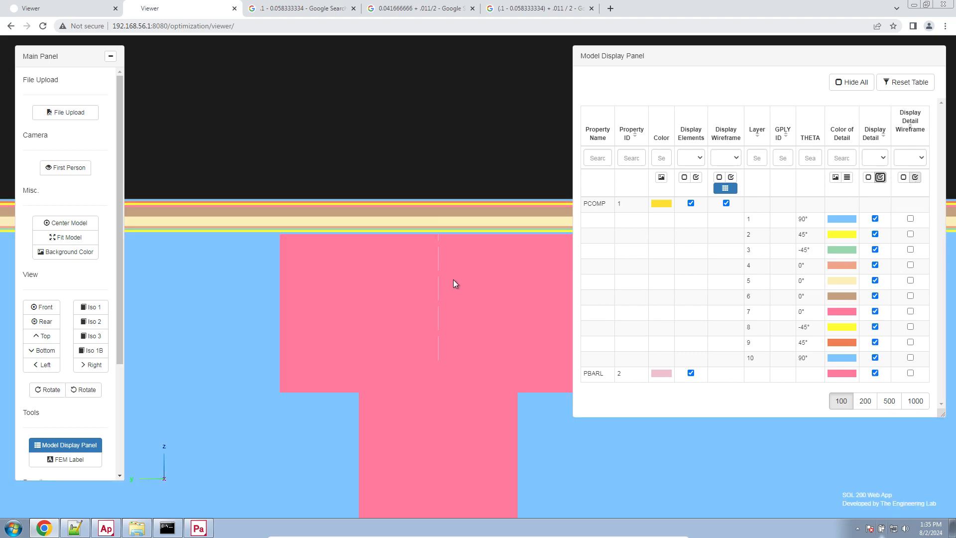
{"action": "scroll", "coordinate": [375, 205], "scroll_direction": "down", "scroll_amount": 1}
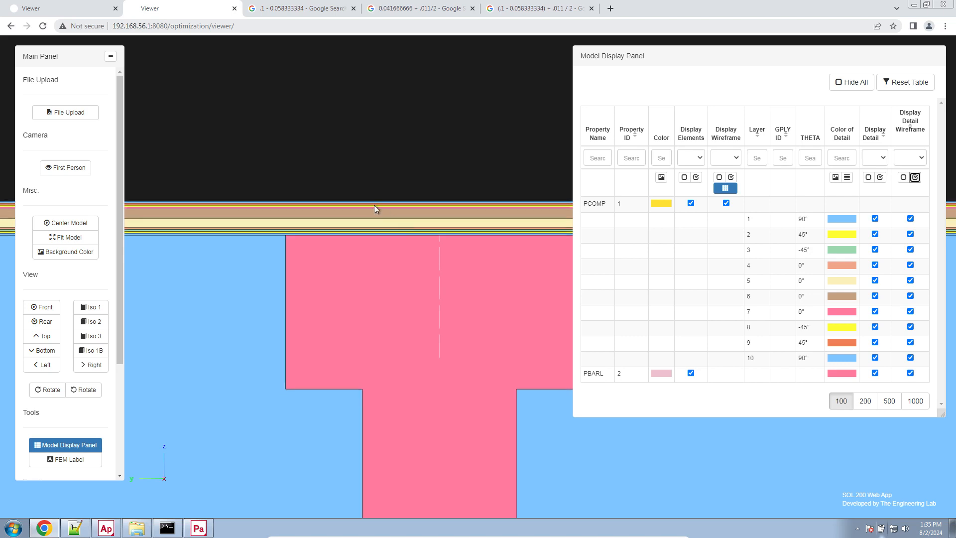
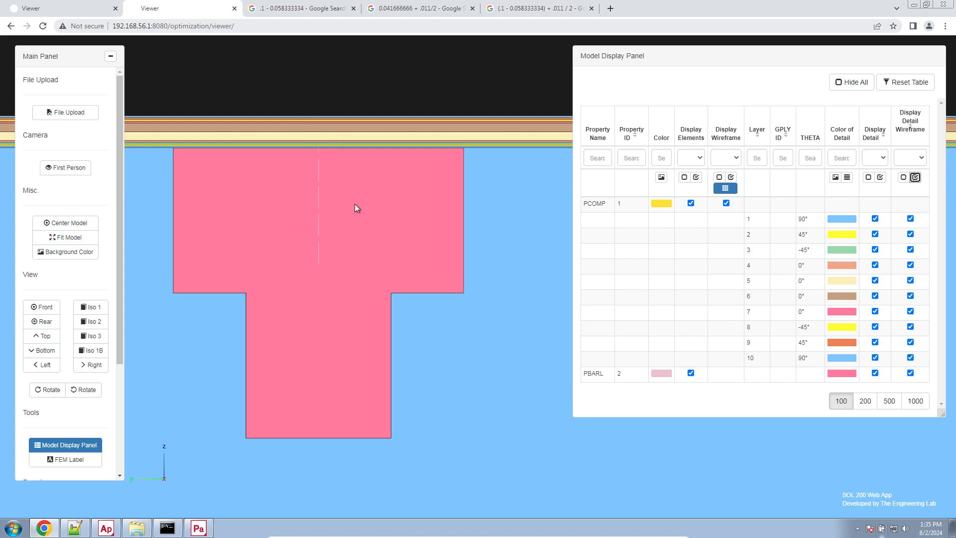
Turn off all detail and detail wireframe displays, fit the model, and turn on the detail wireframe for PBARL 2 only.
{"action": "left_click", "coordinate": [869, 178]}
{"action": "left_click", "coordinate": [904, 178]}
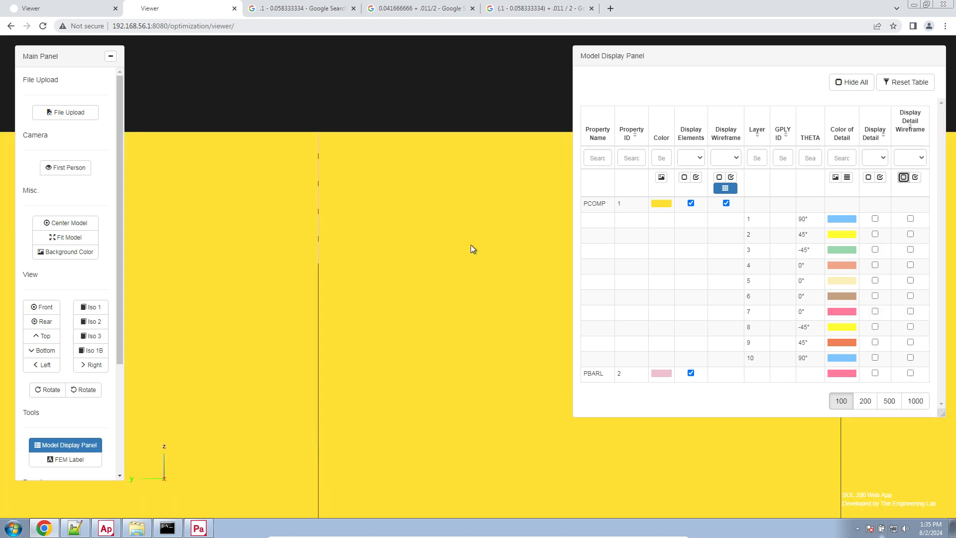
{"action": "left_click", "coordinate": [66, 237]}
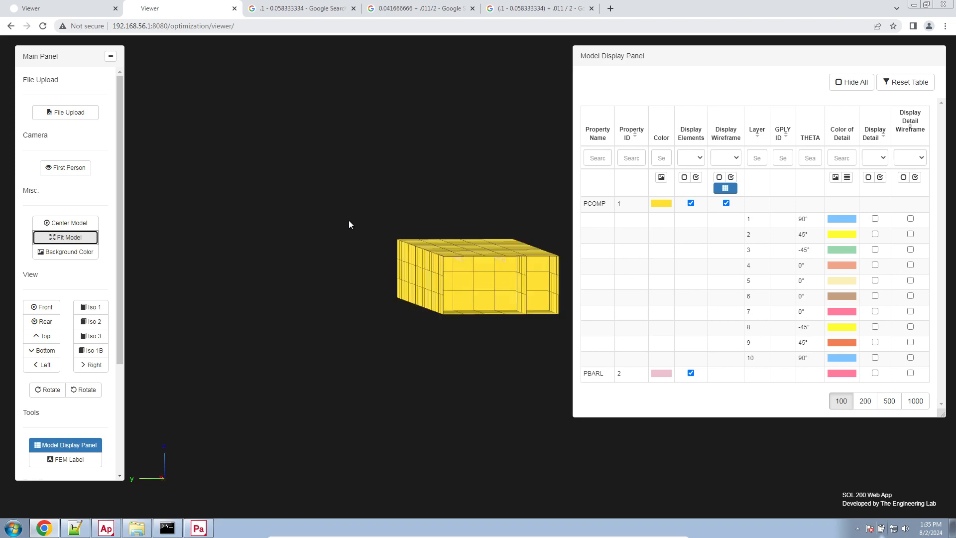
{"action": "left_click_drag", "start_coordinate": [349, 224], "coordinate": [362, 231]}
{"action": "left_click", "coordinate": [911, 373]}
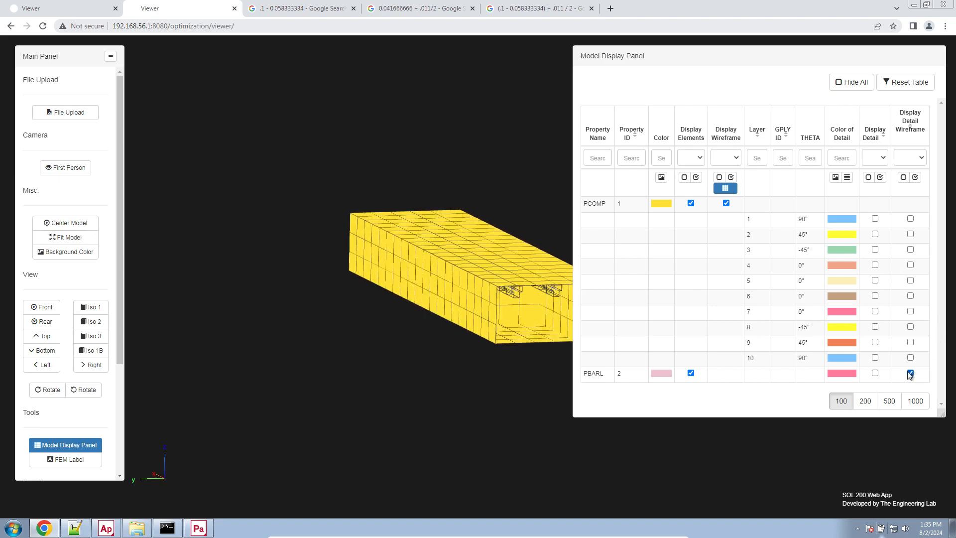
Show the detail of PBARL 2 as well and examine the stiffener profile beneath the top skin at the box's open end.
{"action": "left_click_drag", "start_coordinate": [371, 271], "coordinate": [380, 258]}
{"action": "scroll", "coordinate": [380, 253], "scroll_direction": "up", "scroll_amount": 10}
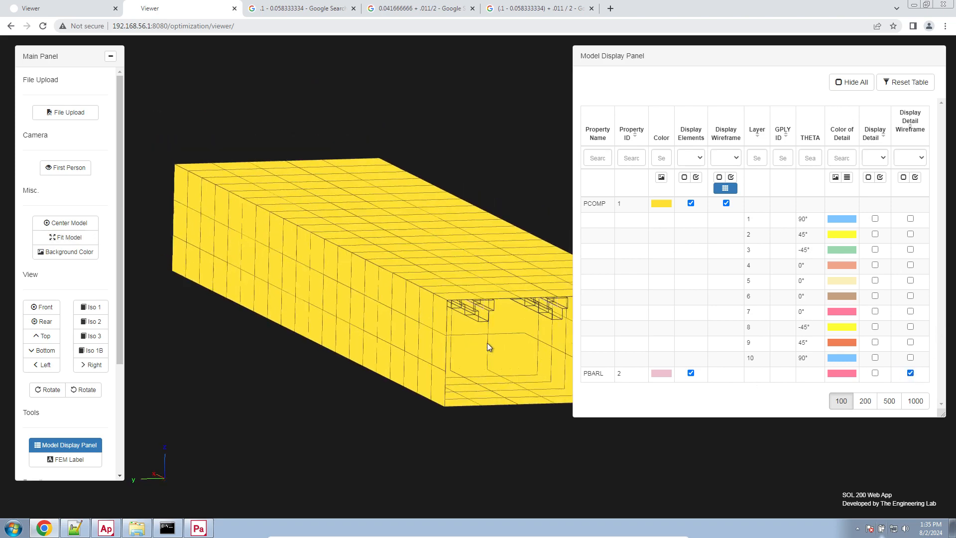
{"action": "scroll", "coordinate": [424, 232], "scroll_direction": "up", "scroll_amount": 5}
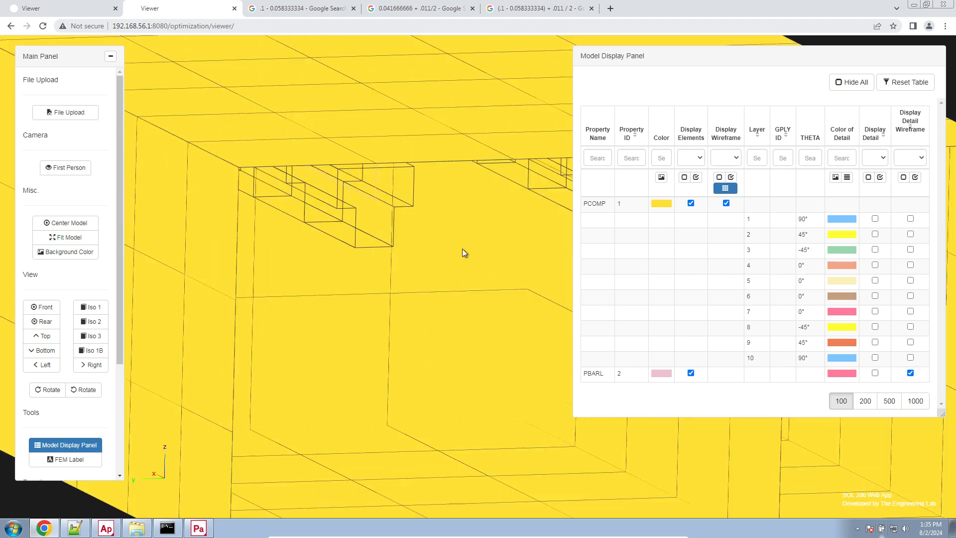
{"action": "right_click_drag", "start_coordinate": [463, 255], "coordinate": [472, 278]}
{"action": "scroll", "coordinate": [473, 278], "scroll_direction": "up", "scroll_amount": 2}
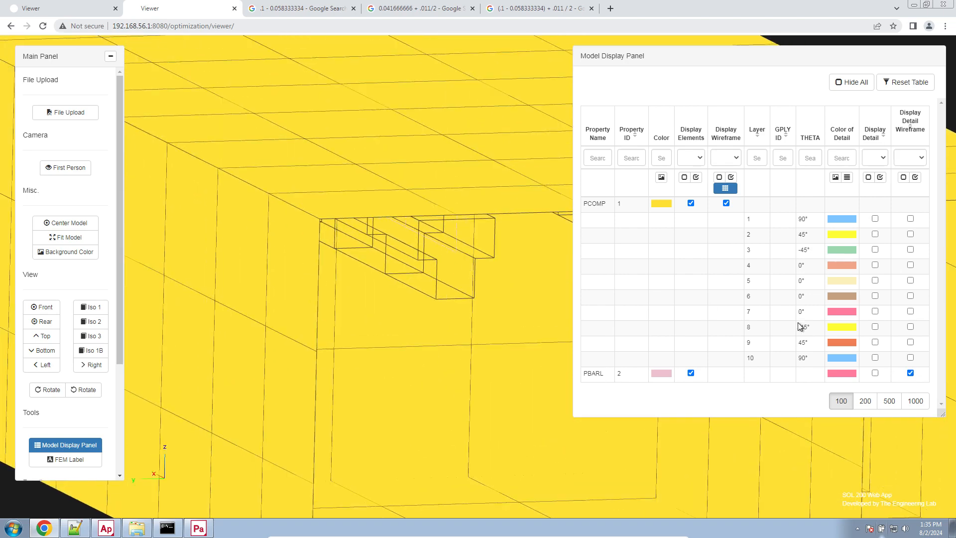
{"action": "left_click", "coordinate": [875, 373]}
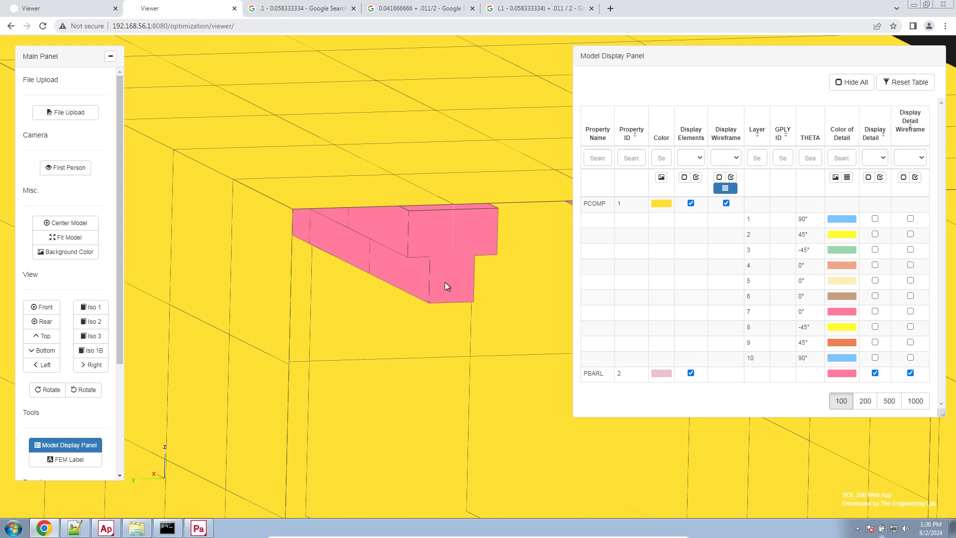
{"action": "scroll", "coordinate": [444, 282], "scroll_direction": "up", "scroll_amount": 3}
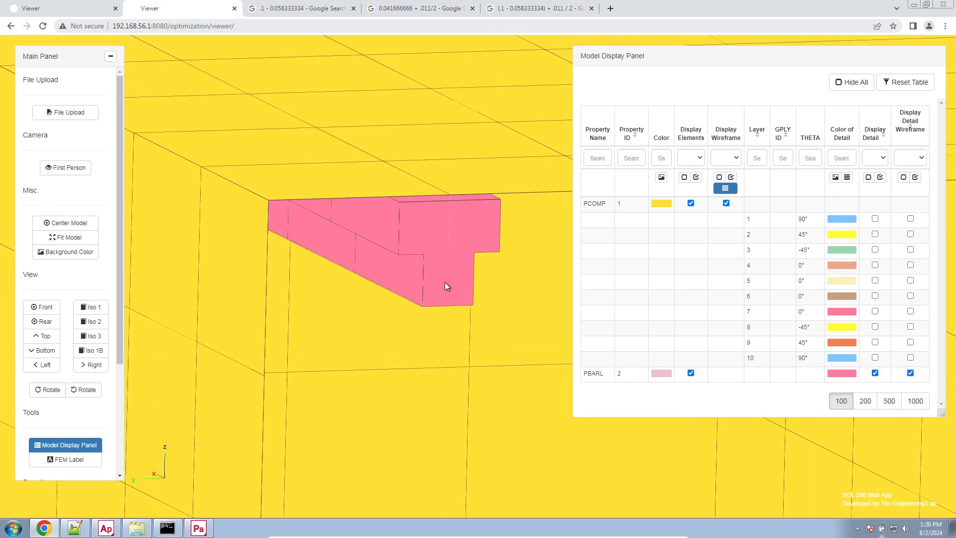
Switch to Patran and examine the whole box with both stiffener beams from an oblique angle.
{"action": "left_click", "coordinate": [199, 528]}
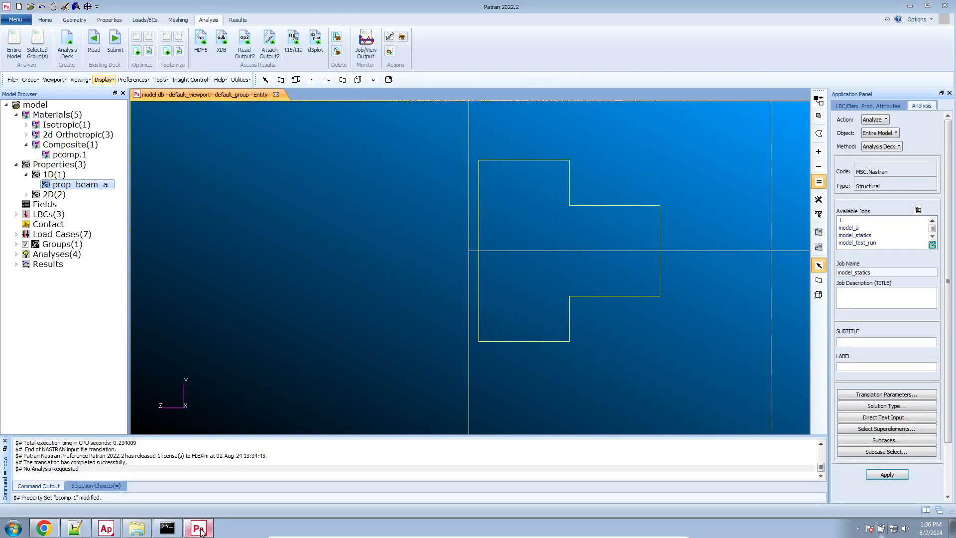
{"action": "scroll", "coordinate": [266, 321], "scroll_direction": "down", "scroll_amount": 13}
{"action": "middle_click_drag", "start_coordinate": [266, 321], "coordinate": [306, 282]}
{"action": "scroll", "coordinate": [305, 285], "scroll_direction": "down", "scroll_amount": 6}
{"action": "scroll", "coordinate": [292, 284], "scroll_direction": "down", "scroll_amount": 2}
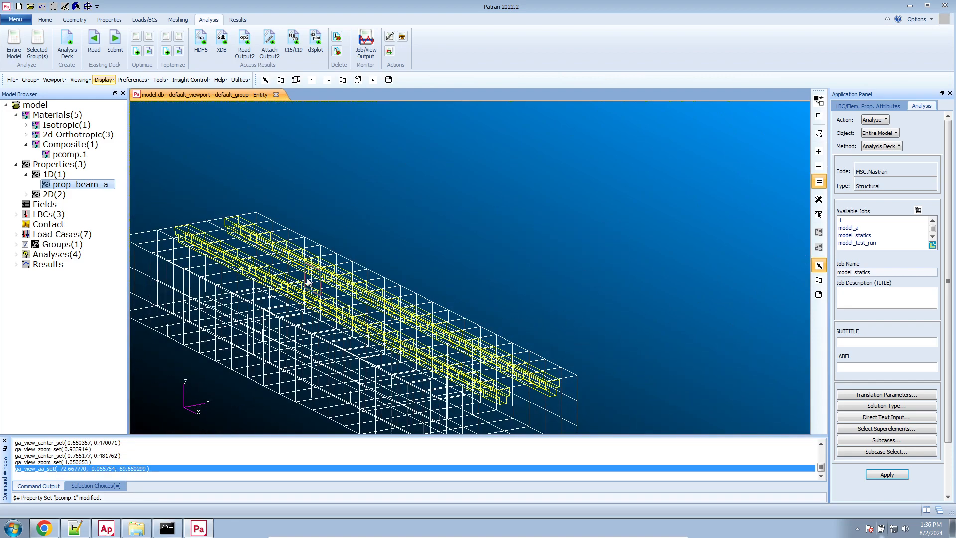
{"action": "scroll", "coordinate": [468, 249], "scroll_direction": "down", "scroll_amount": 2}
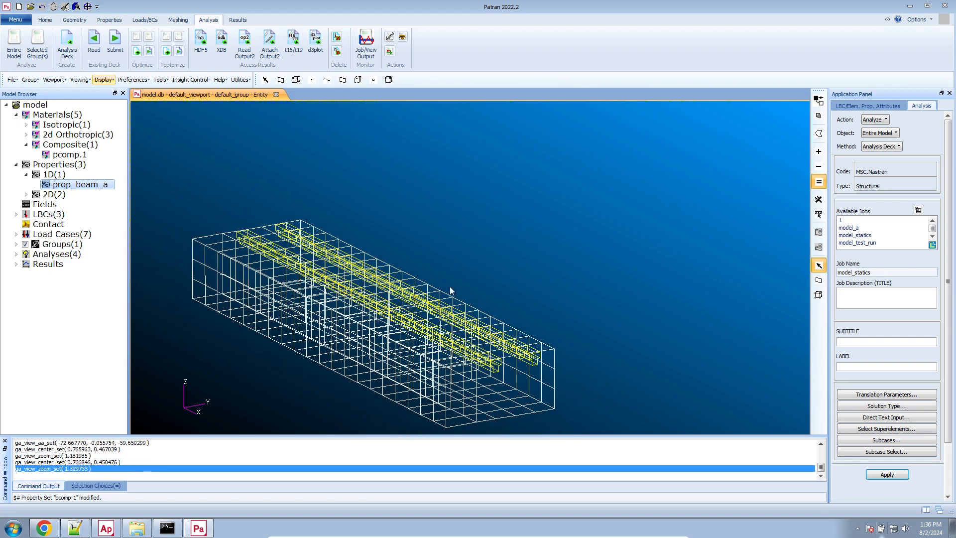
{"action": "scroll", "coordinate": [345, 386], "scroll_direction": "up", "scroll_amount": 2}
{"action": "mouse_move", "coordinate": [336, 387]}
{"action": "middle_mouse_down"}
{"action": "mouse_move", "coordinate": [314, 389]}
{"action": "mouse_move", "coordinate": [323, 384]}
{"action": "middle_mouse_up"}
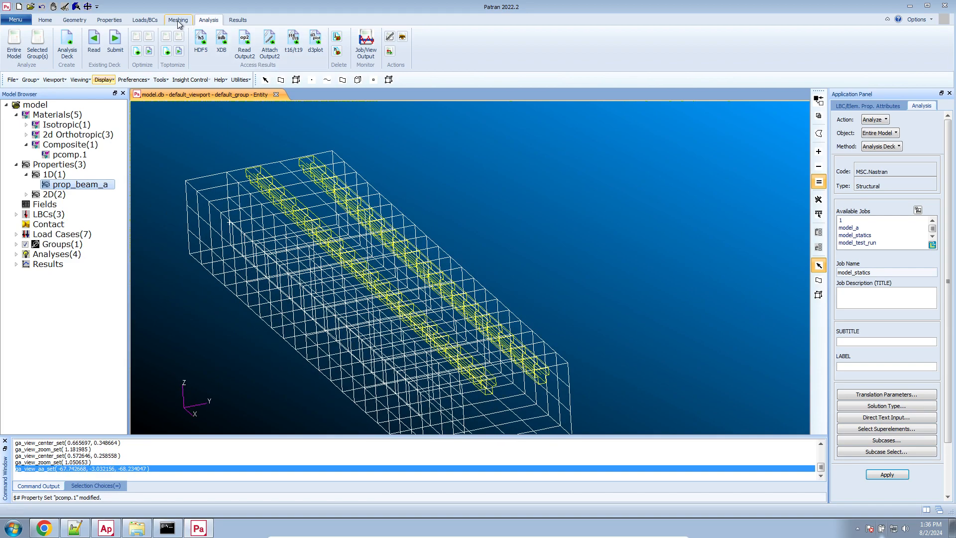
Try to show the Material Orientation property of default_group as a vector plot.
{"action": "left_click", "coordinate": [109, 20]}
{"action": "left_click", "coordinate": [869, 122]}
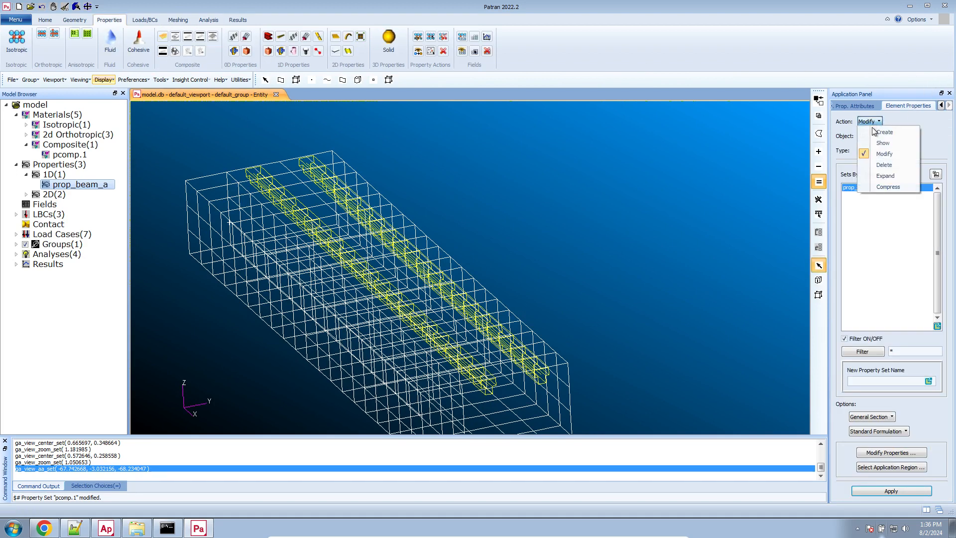
{"action": "left_click", "coordinate": [882, 163]}
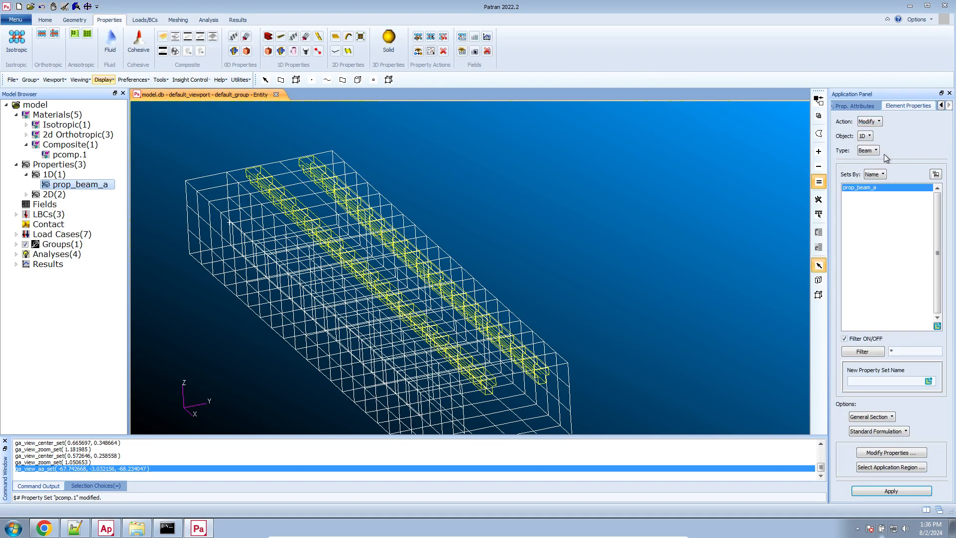
{"action": "left_click", "coordinate": [871, 122]}
{"action": "left_click", "coordinate": [884, 143]}
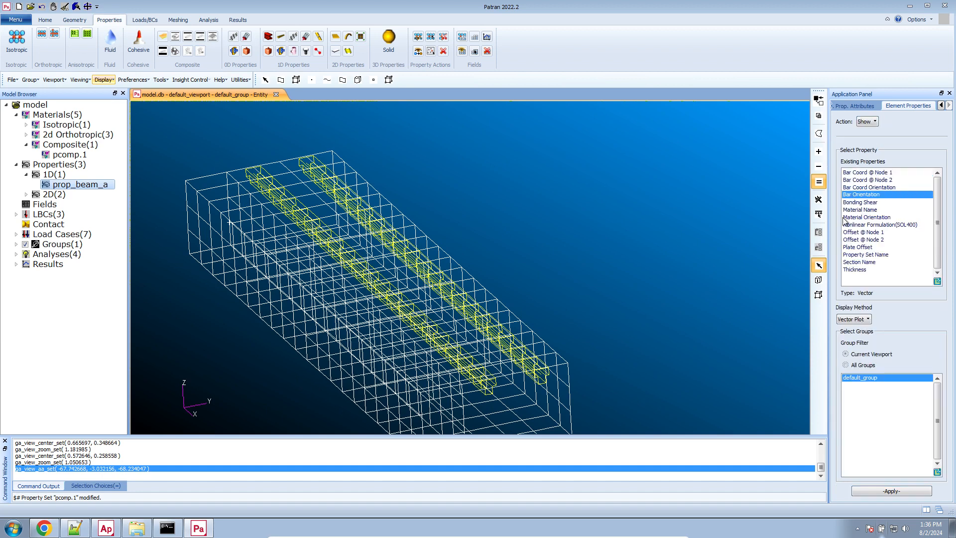
{"action": "left_click", "coordinate": [877, 218]}
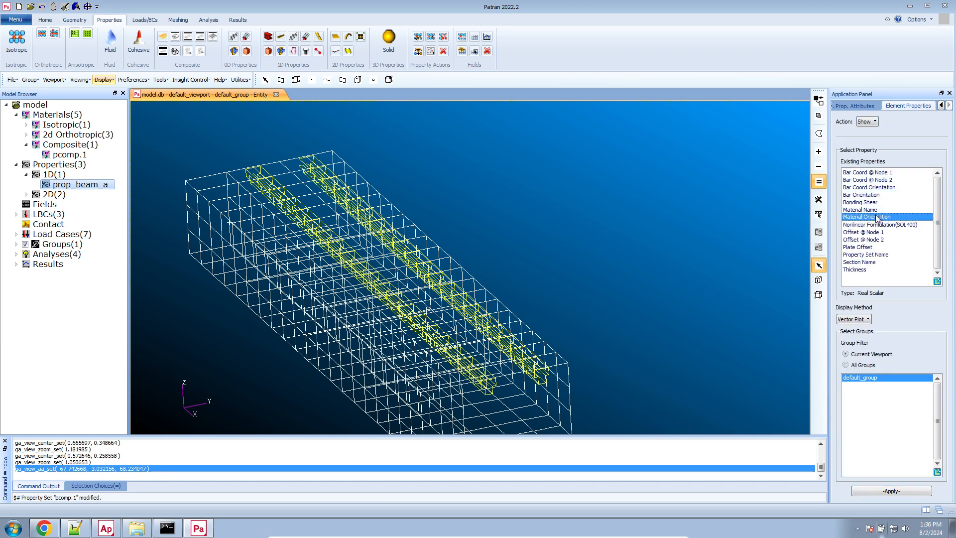
{"action": "left_click", "coordinate": [877, 492]}
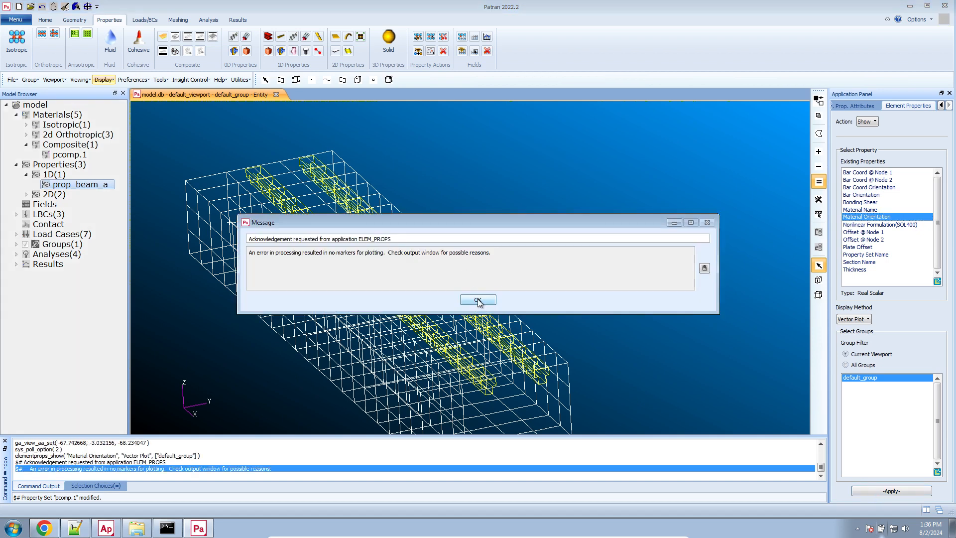
{"action": "left_click", "coordinate": [478, 301]}
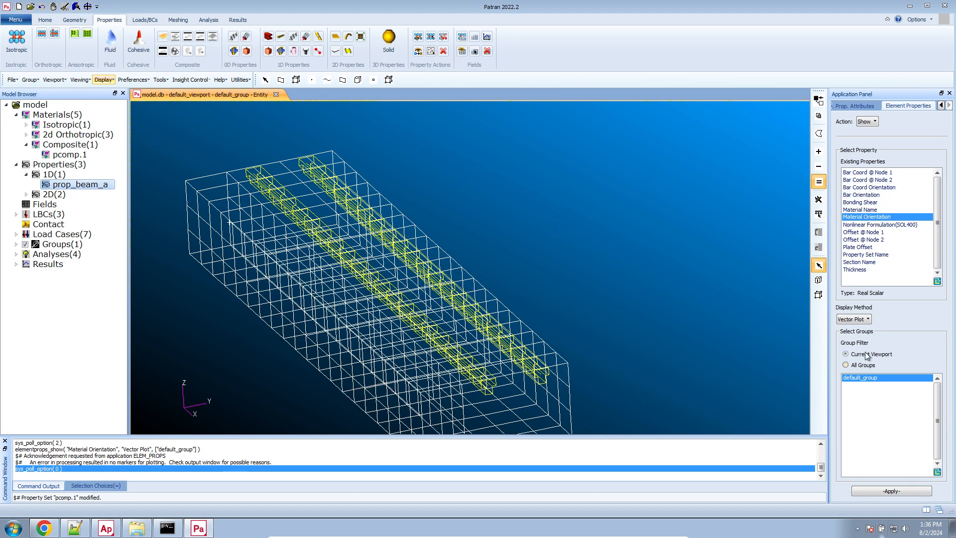
{"action": "left_click", "coordinate": [862, 320]}
{"action": "left_click", "coordinate": [883, 310]}
Start the Plot Material Orientation utility and plot the material X direction on two bottom-skin elements at the box's near end.
{"action": "left_click", "coordinate": [240, 79]}
{"action": "mouse_move", "coordinate": [279, 173]}
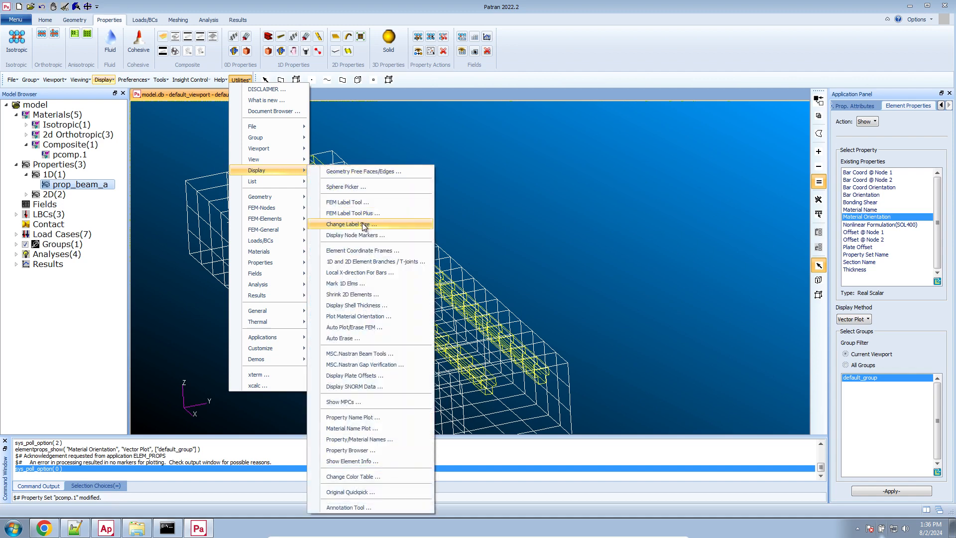
{"action": "left_click", "coordinate": [359, 317]}
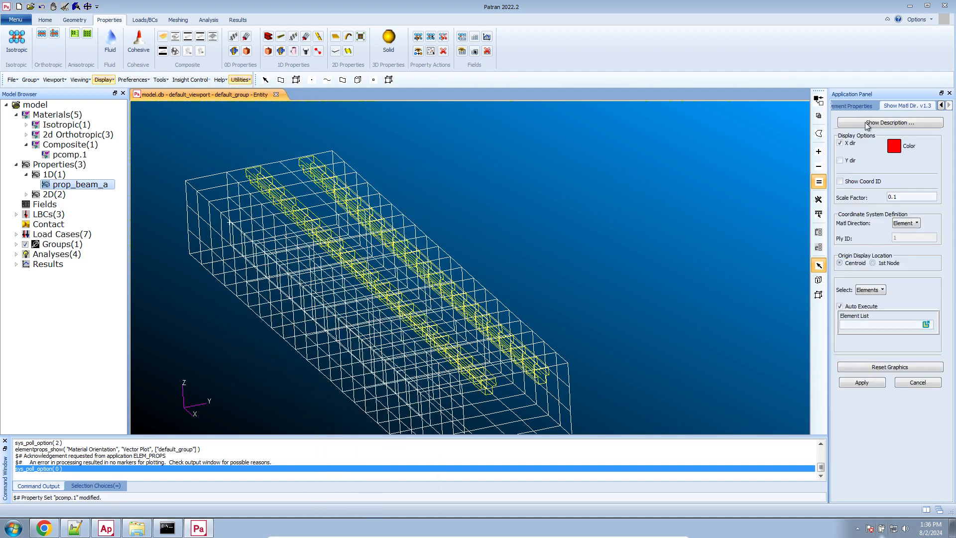
{"action": "left_click", "coordinate": [867, 321]}
{"action": "scroll", "coordinate": [609, 223], "scroll_direction": "up", "scroll_amount": 5}
{"action": "scroll", "coordinate": [566, 371], "scroll_direction": "up", "scroll_amount": 5}
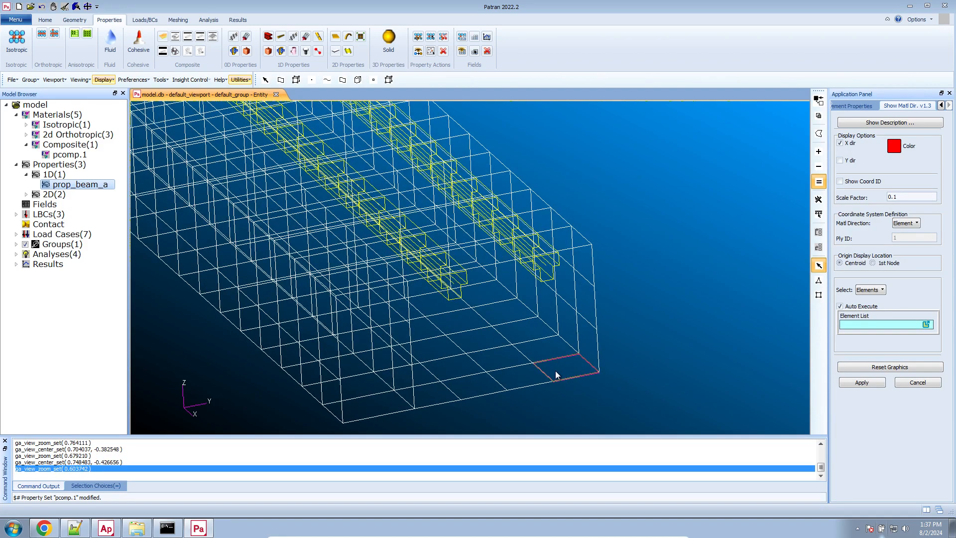
{"action": "left_click", "coordinate": [558, 374]}
{"action": "scroll", "coordinate": [639, 347], "scroll_direction": "up", "scroll_amount": 2}
{"action": "scroll", "coordinate": [591, 381], "scroll_direction": "up", "scroll_amount": 3}
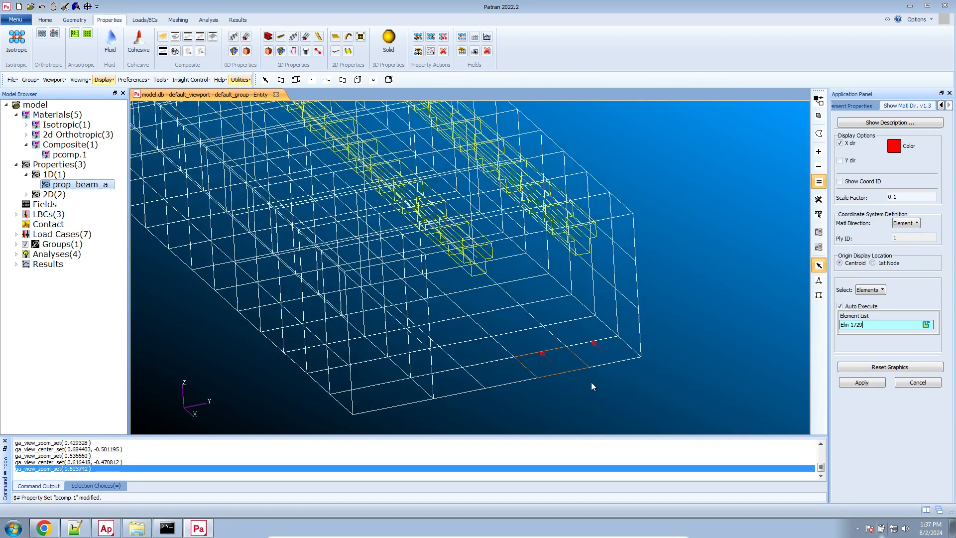
Plot the material X direction on six more bottom-skin elements along the box, and add the Y direction to the last one.
{"action": "scroll", "coordinate": [571, 381], "scroll_direction": "down", "scroll_amount": 1}
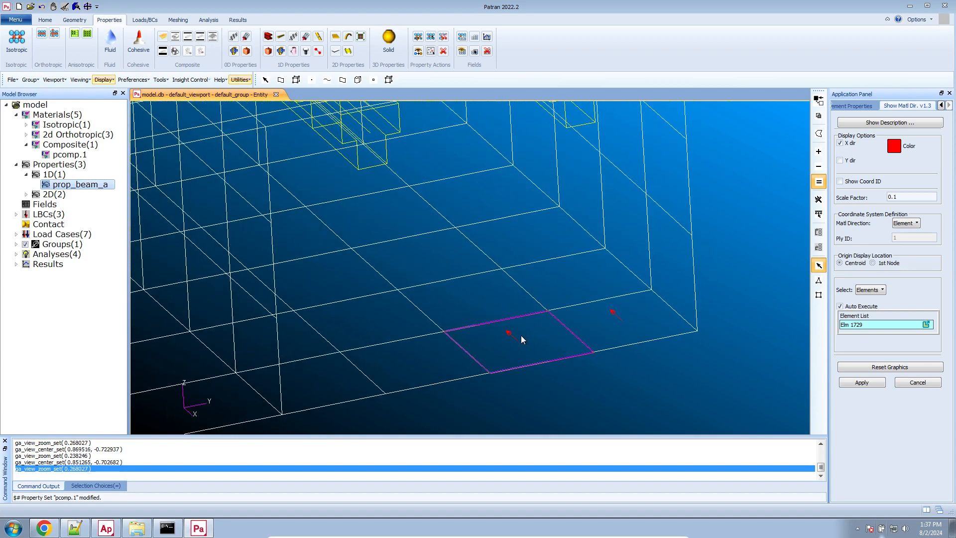
{"action": "left_click", "coordinate": [476, 282]}
{"action": "left_click", "coordinate": [548, 258]}
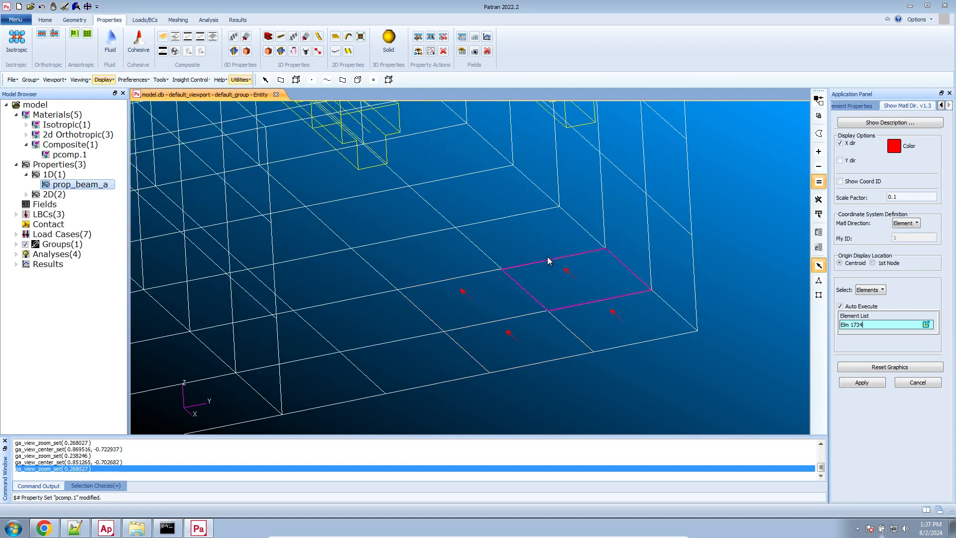
{"action": "left_click", "coordinate": [535, 229]}
{"action": "left_click", "coordinate": [466, 249]}
{"action": "left_click", "coordinate": [421, 200]}
{"action": "left_click", "coordinate": [439, 195]}
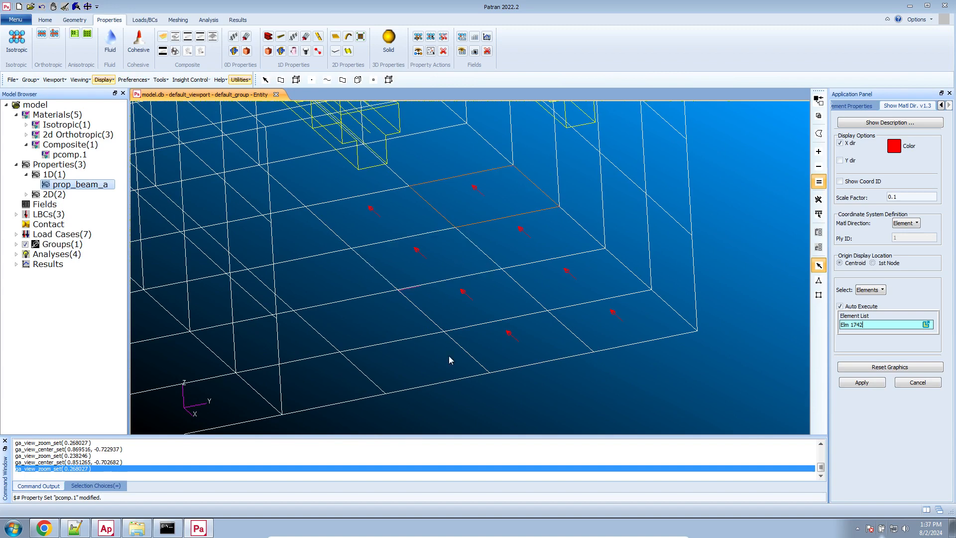
{"action": "left_click", "coordinate": [852, 161]}
{"action": "left_click", "coordinate": [868, 382]}
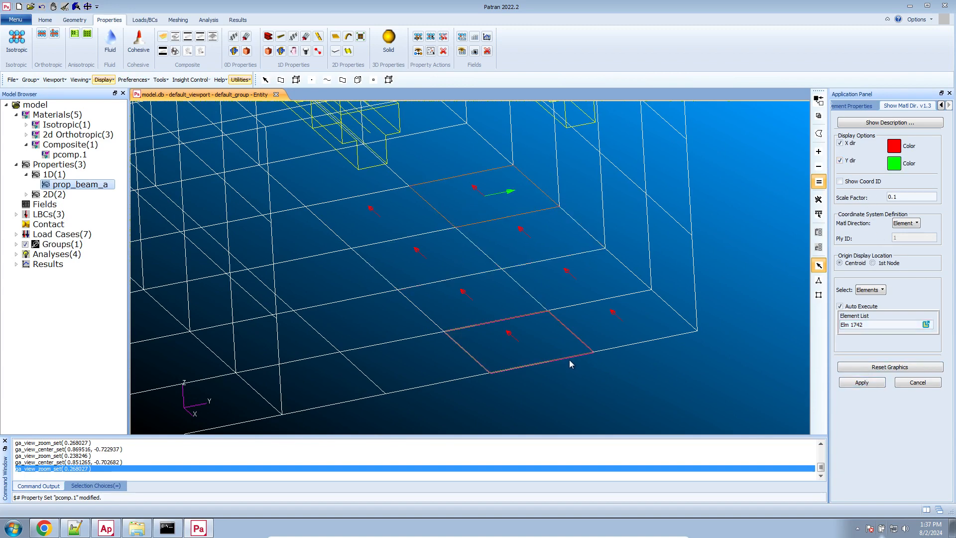
Plot the material X and Y directions on the seven remaining bottom-skin elements that show only X arrows at the box's near end.
{"action": "scroll", "coordinate": [569, 359], "scroll_direction": "down", "scroll_amount": 5}
{"action": "scroll", "coordinate": [570, 354], "scroll_direction": "up", "scroll_amount": 5}
{"action": "left_click", "coordinate": [537, 246]}
{"action": "left_click", "coordinate": [421, 224]}
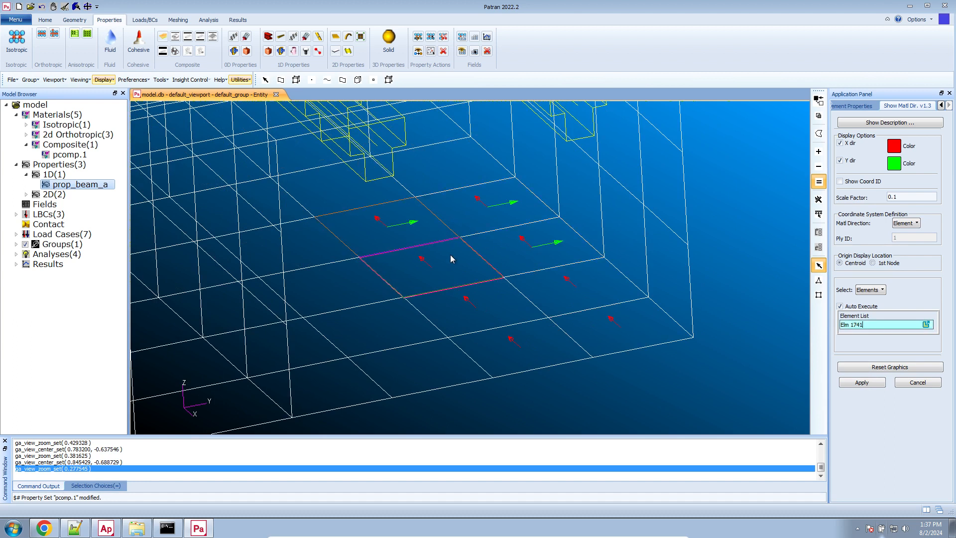
{"action": "left_click", "coordinate": [450, 255]}
{"action": "left_click", "coordinate": [513, 297]}
{"action": "left_click", "coordinate": [580, 293]}
{"action": "left_click", "coordinate": [551, 342]}
{"action": "left_click", "coordinate": [596, 342]}
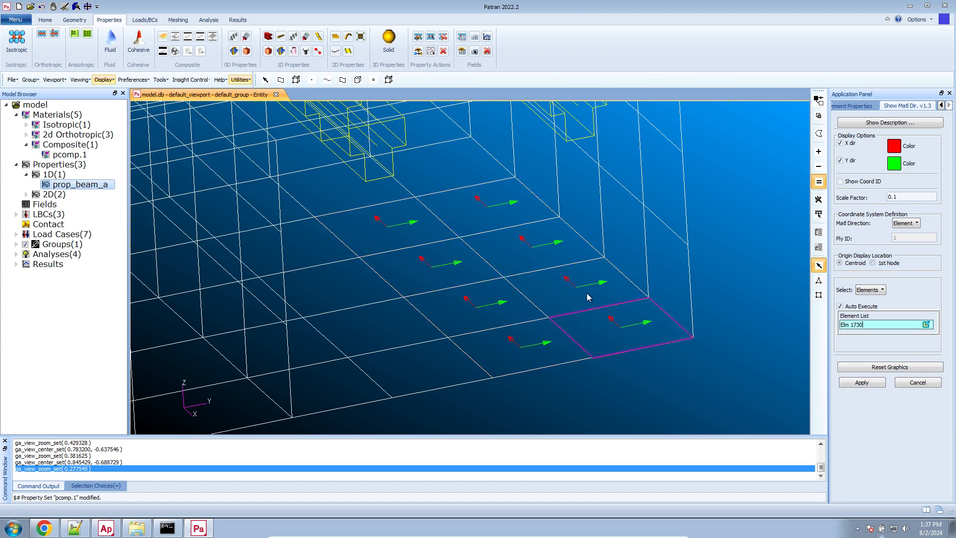
{"action": "left_click", "coordinate": [600, 284]}
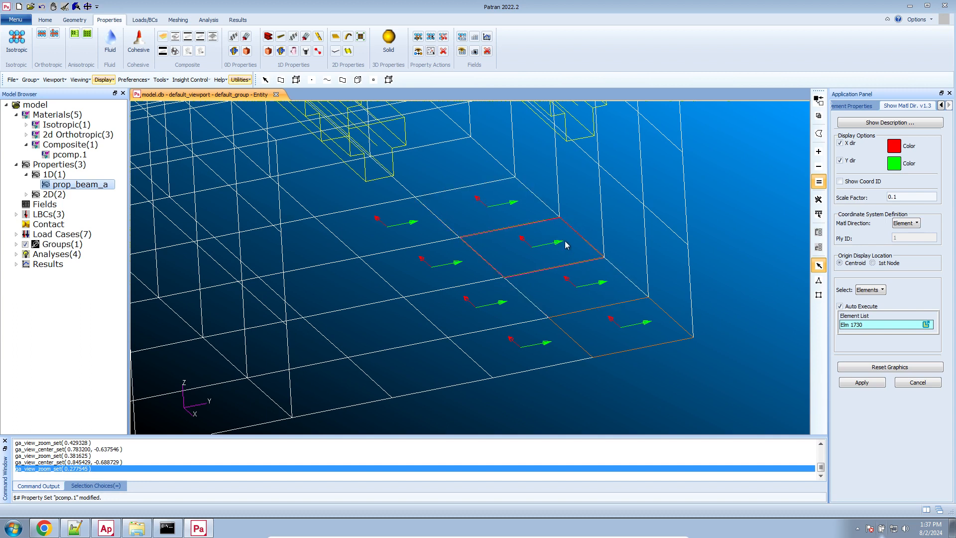
Clear the orientation arrows and replot only the material X direction on three bottom-skin elements along the box's near corner edge.
{"action": "left_click", "coordinate": [869, 372]}
{"action": "left_click", "coordinate": [862, 383]}
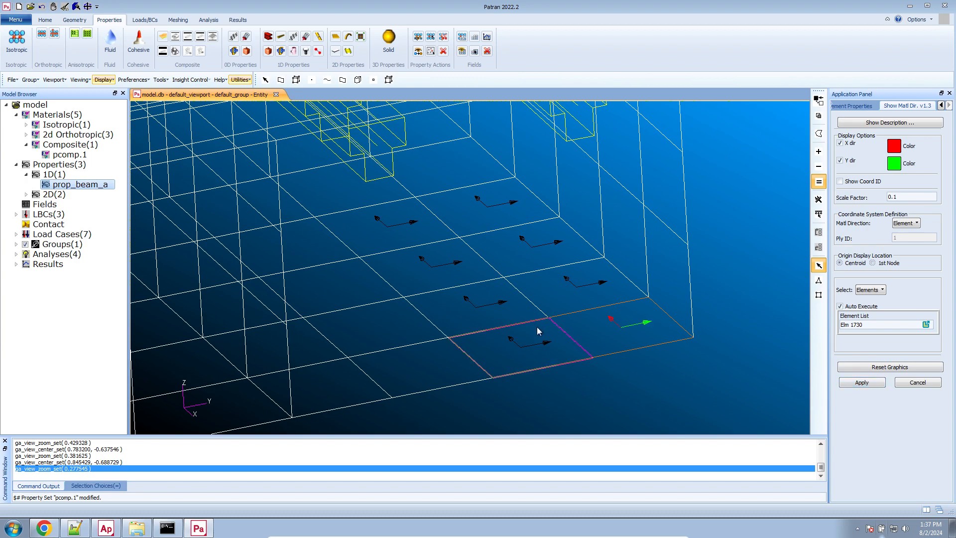
{"action": "scroll", "coordinate": [602, 319], "scroll_direction": "down", "scroll_amount": 2}
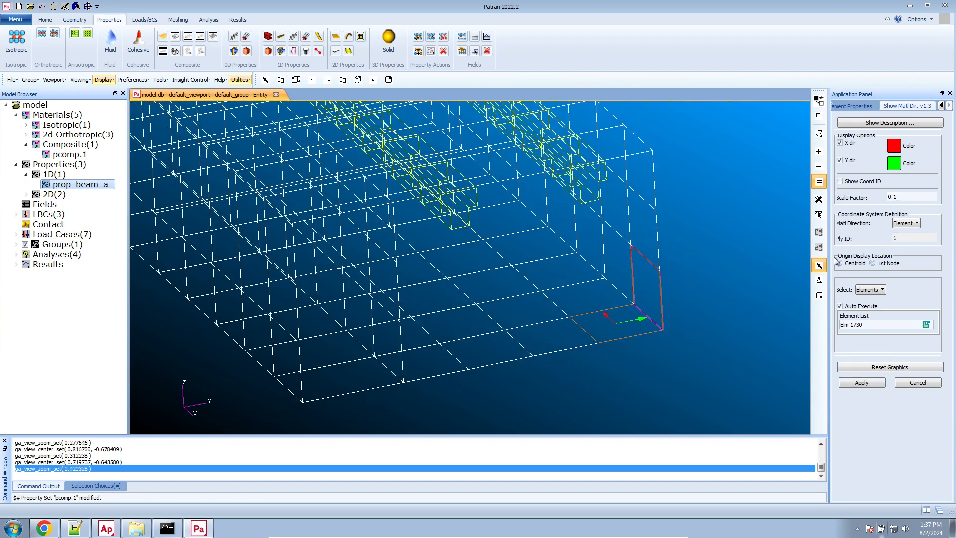
{"action": "left_click", "coordinate": [847, 159]}
{"action": "scroll", "coordinate": [689, 364], "scroll_direction": "down", "scroll_amount": 4}
{"action": "scroll", "coordinate": [682, 360], "scroll_direction": "up", "scroll_amount": 3}
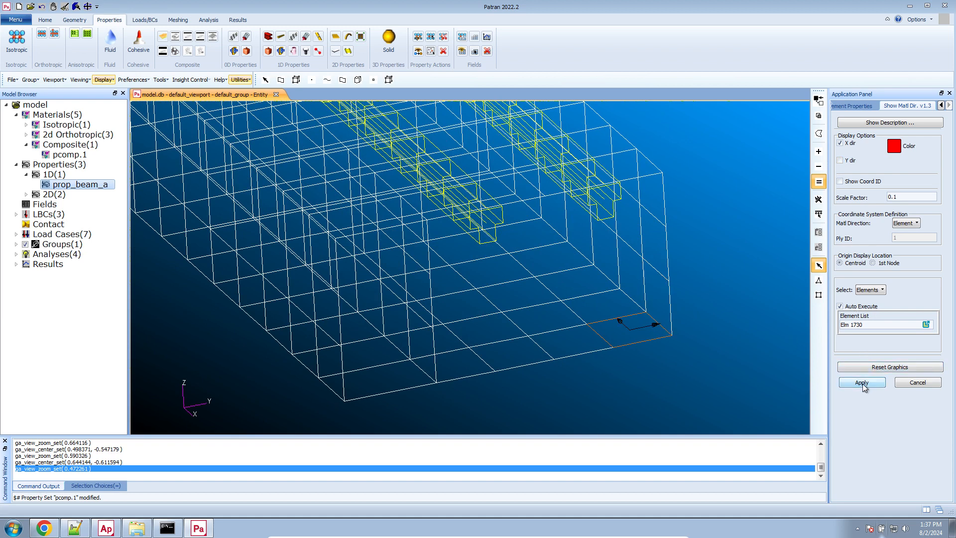
{"action": "scroll", "coordinate": [650, 377], "scroll_direction": "up", "scroll_amount": 1}
{"action": "left_click", "coordinate": [593, 298]}
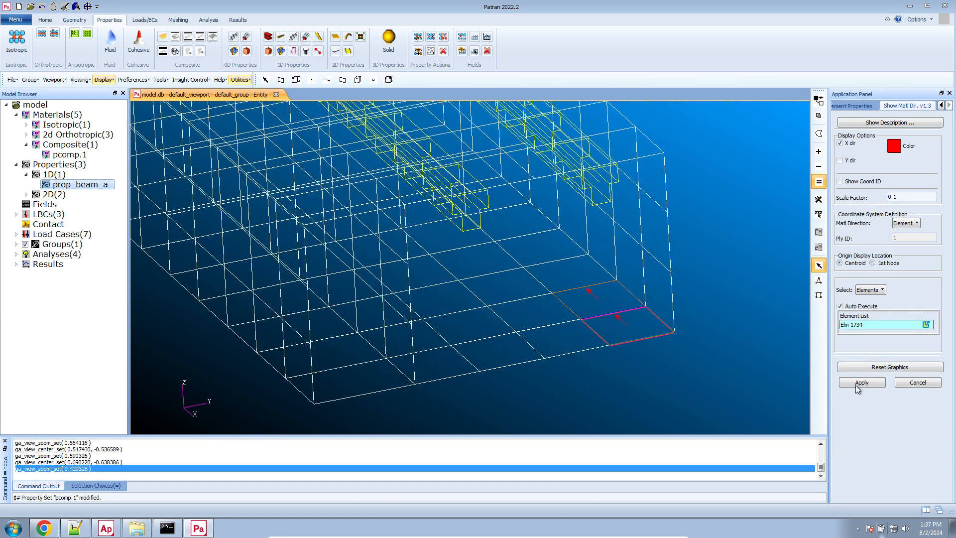
{"action": "left_click", "coordinate": [875, 382]}
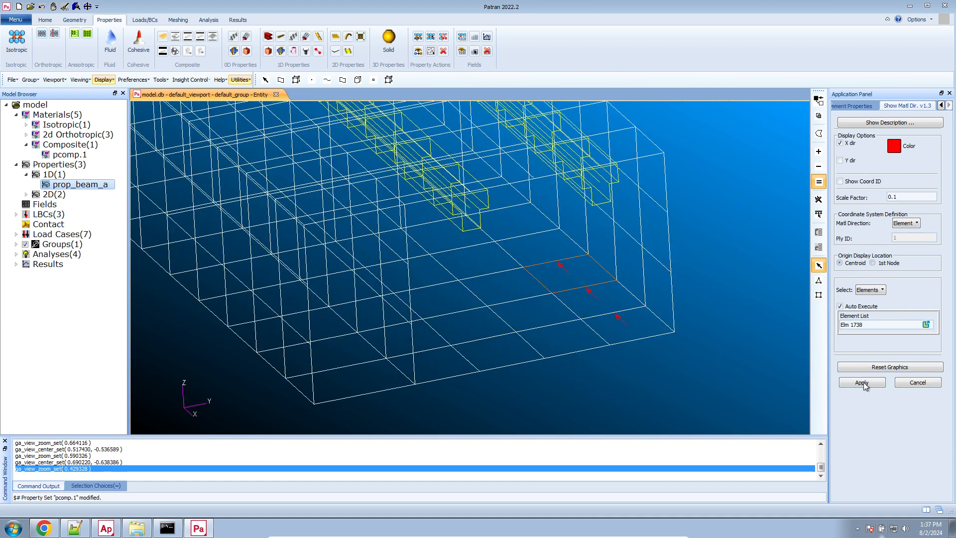
Open the 2D property set pcomp.1 and check its material orientation entry, leaving the properties unmodified.
{"action": "scroll", "coordinate": [639, 365], "scroll_direction": "down", "scroll_amount": 8}
{"action": "middle_click_drag", "start_coordinate": [639, 365], "coordinate": [634, 366]}
{"action": "scroll", "coordinate": [634, 366], "scroll_direction": "up", "scroll_amount": 1}
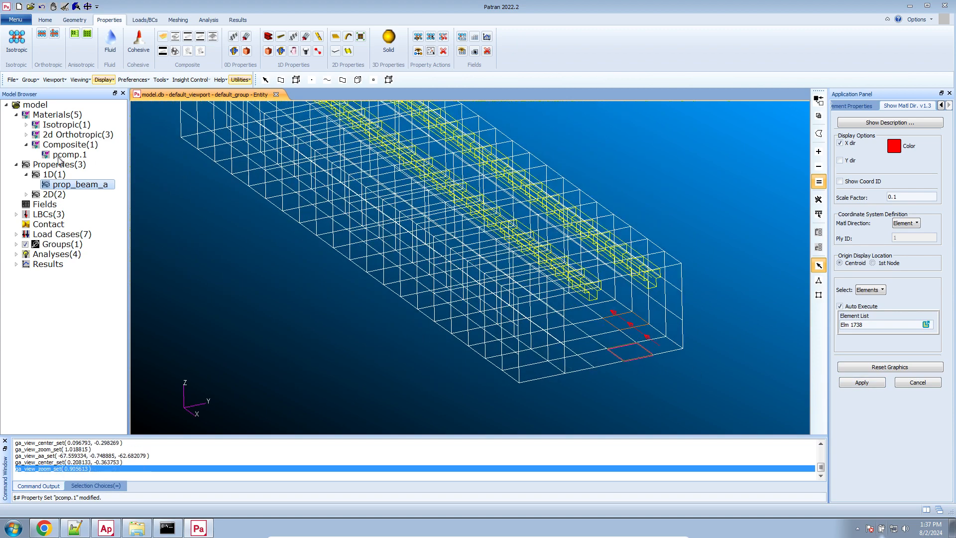
{"action": "left_click", "coordinate": [27, 194]}
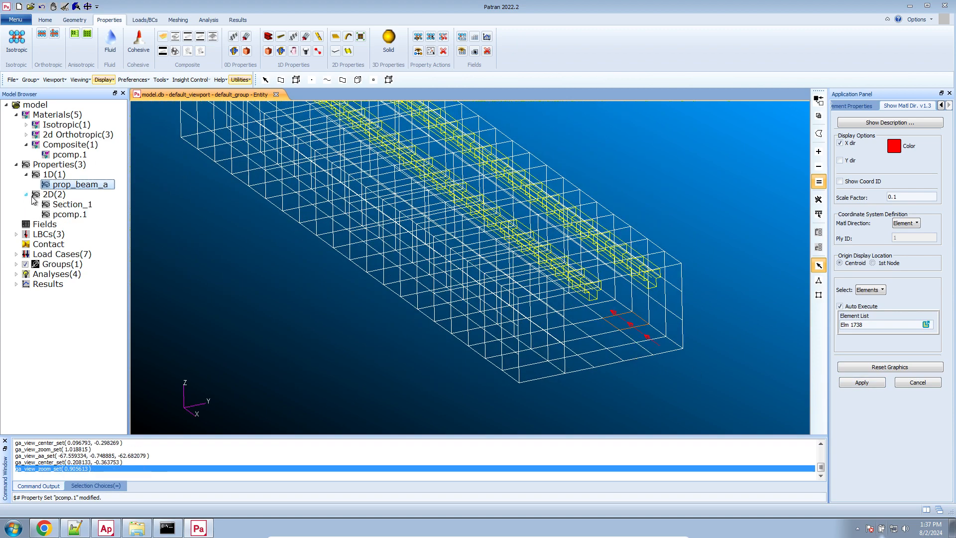
{"action": "right_click", "coordinate": [71, 217]}
{"action": "left_click", "coordinate": [97, 229]}
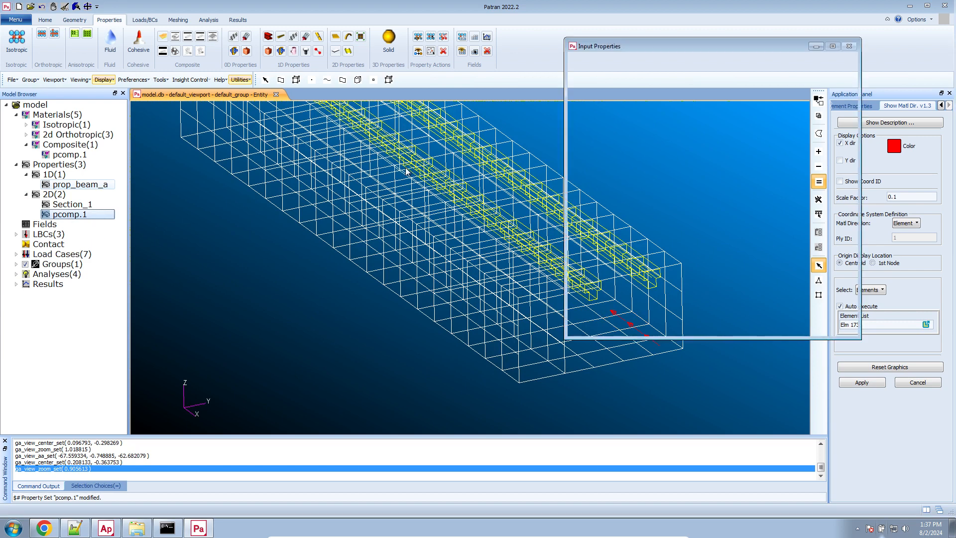
{"action": "left_click", "coordinate": [661, 107]}
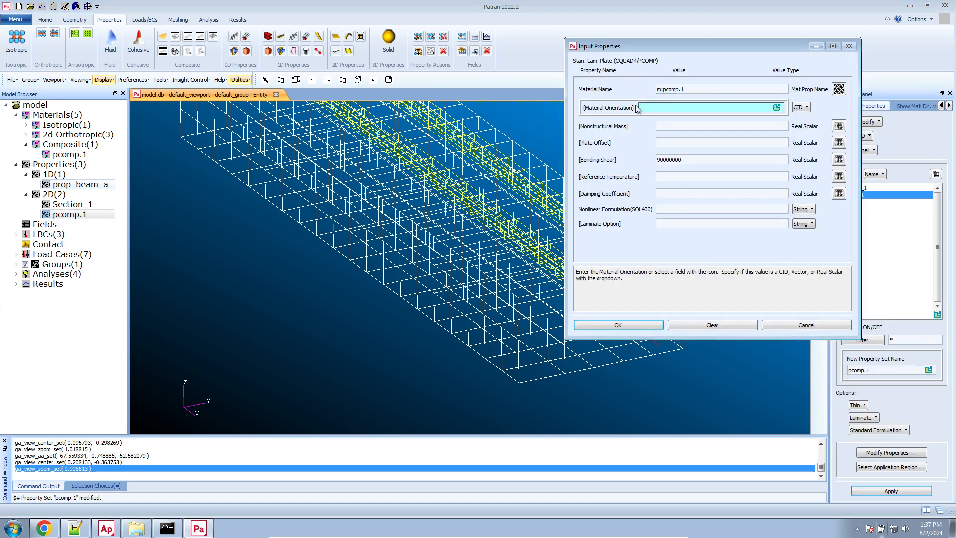
{"action": "left_click", "coordinate": [808, 325]}
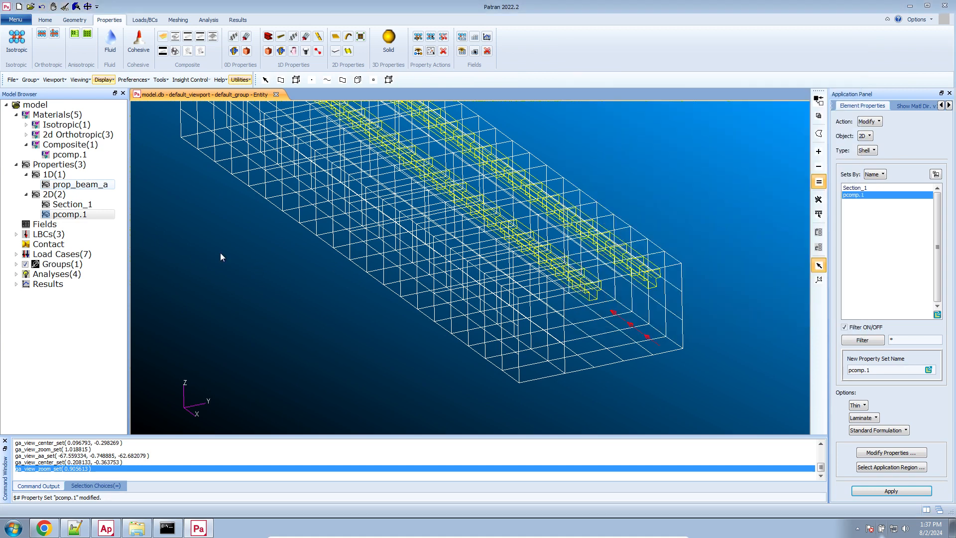
{"action": "left_click", "coordinate": [868, 122]}
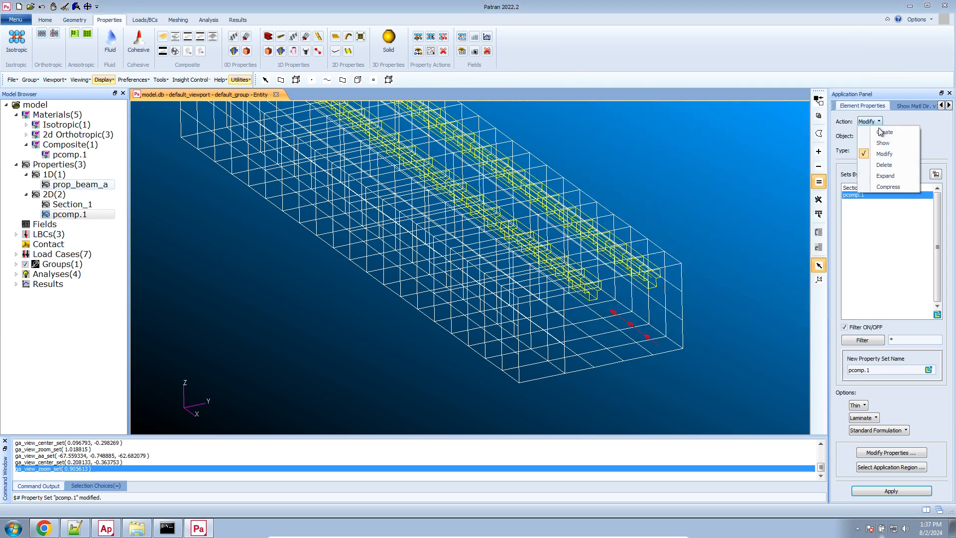
{"action": "left_click", "coordinate": [869, 129]}
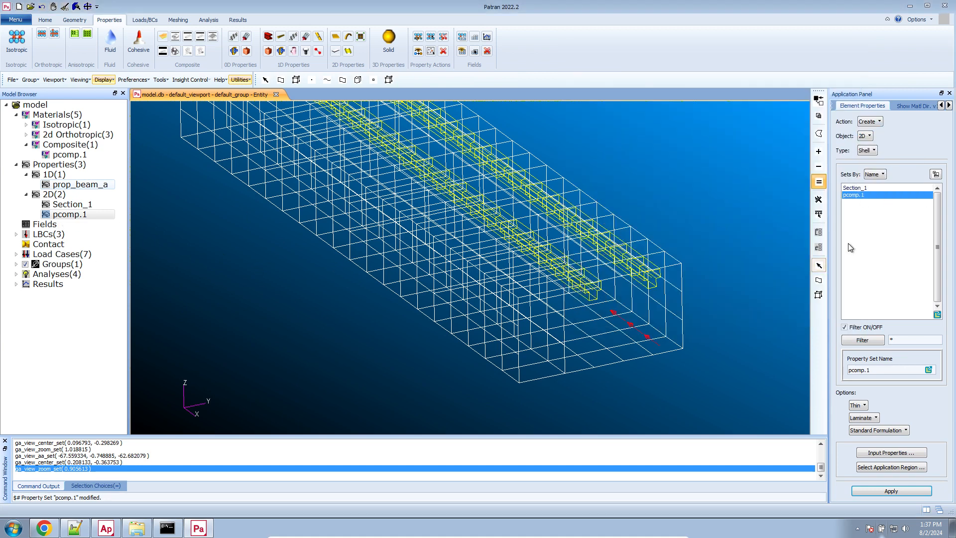
{"action": "left_click", "coordinate": [865, 195]}
{"action": "left_click", "coordinate": [625, 326]}
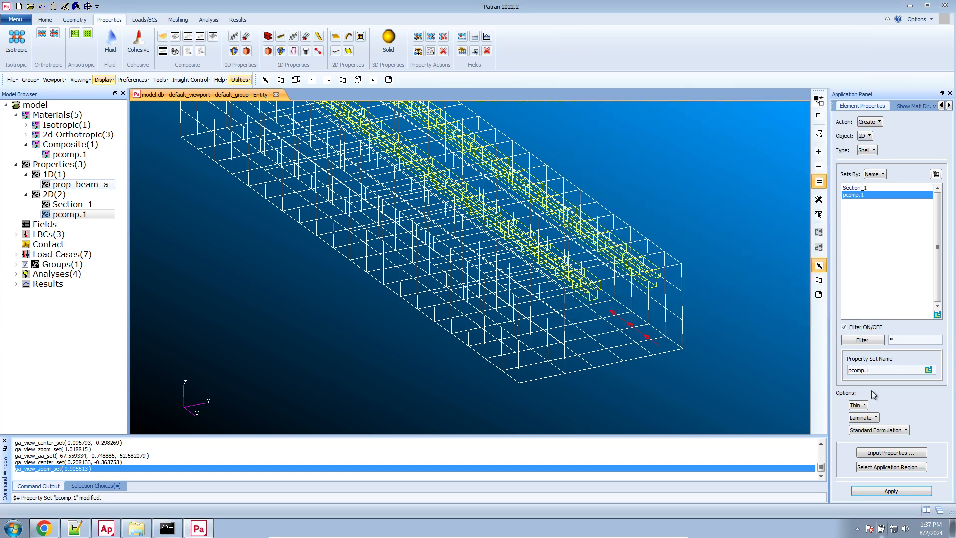
{"action": "double_click", "coordinate": [869, 370]}
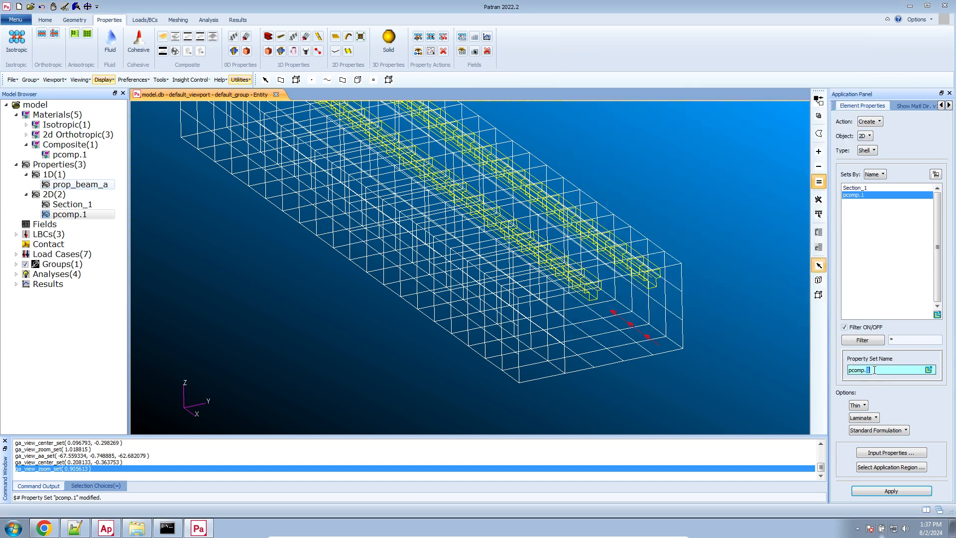
{"action": "type", "text": "2.ribs"}
{"action": "left_click", "coordinate": [902, 453]}
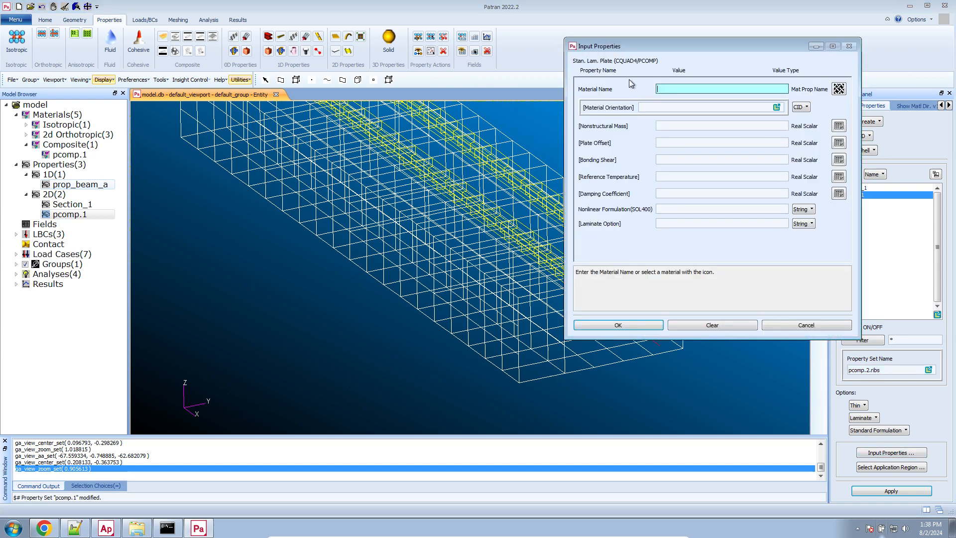
{"action": "left_click", "coordinate": [844, 92]}
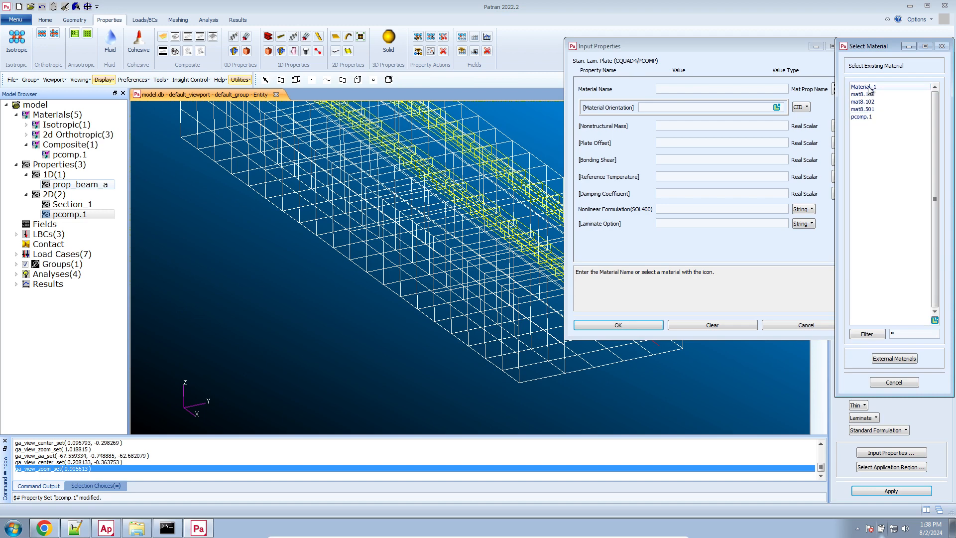
{"action": "left_click", "coordinate": [866, 117]}
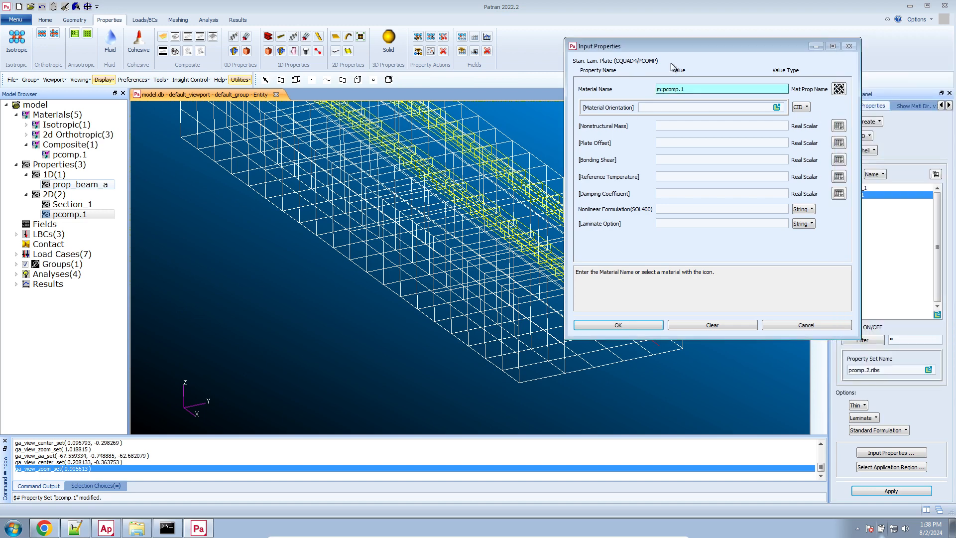
{"action": "left_click", "coordinate": [824, 326]}
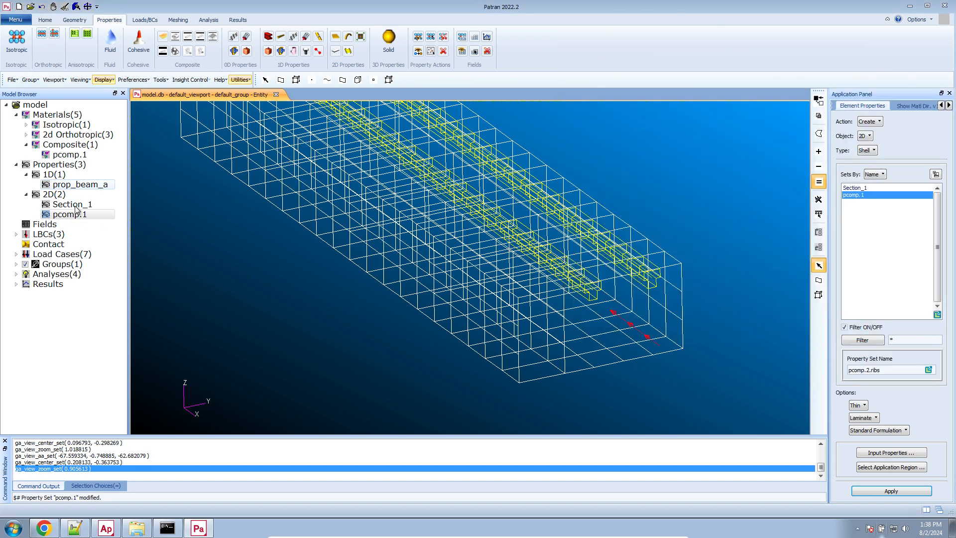
Reopen the 2D property set pcomp.1 and recheck its laminate input properties without changing them.
{"action": "right_click", "coordinate": [76, 213]}
{"action": "left_click", "coordinate": [117, 227]}
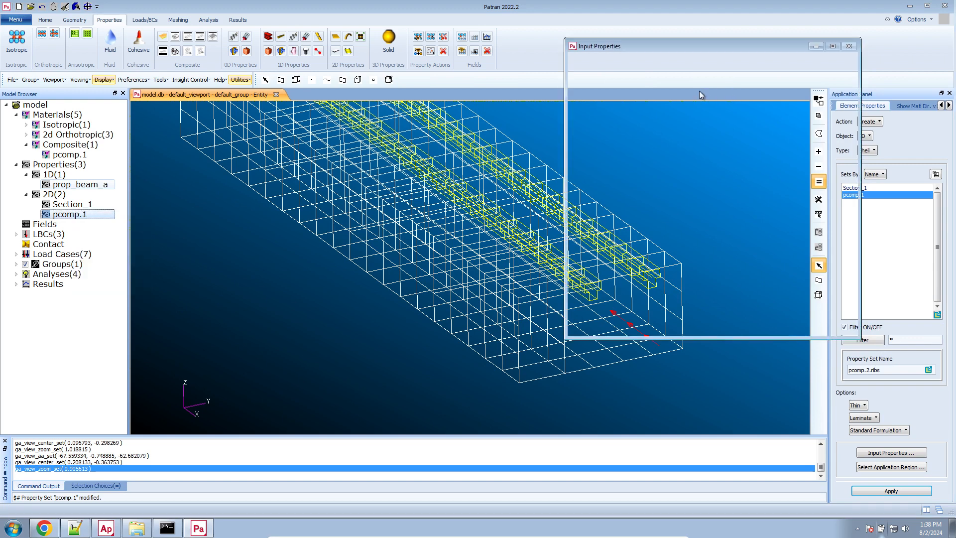
{"action": "left_click", "coordinate": [820, 325]}
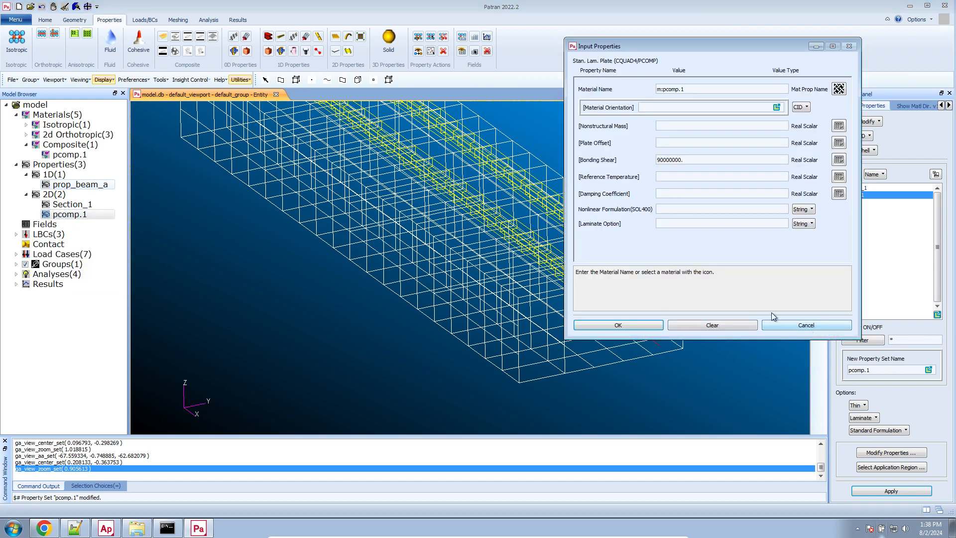
Set the 2D shell property action to Create and review the input properties of Section_1 and pcomp.1.
{"action": "left_click", "coordinate": [869, 121]}
{"action": "left_click", "coordinate": [880, 129]}
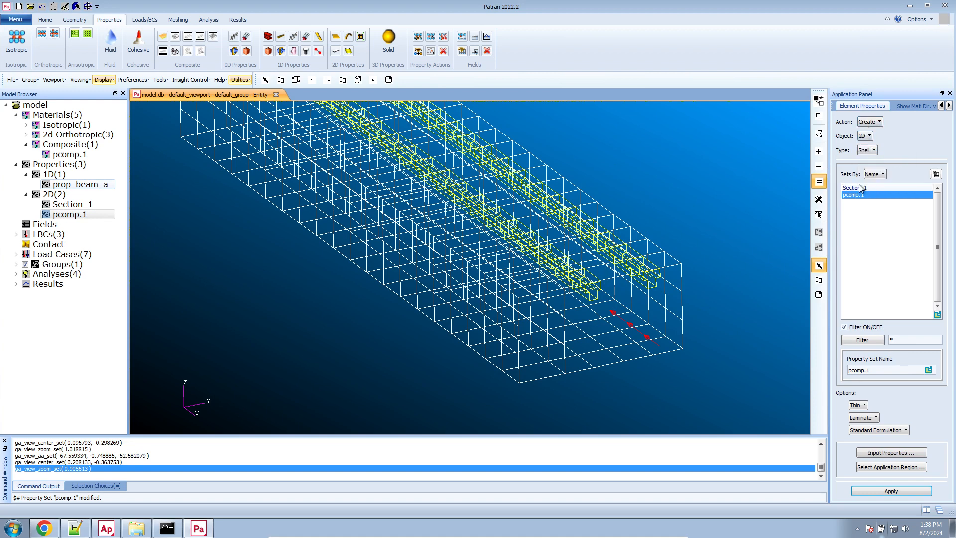
{"action": "left_click", "coordinate": [871, 151]}
{"action": "left_click", "coordinate": [876, 156]}
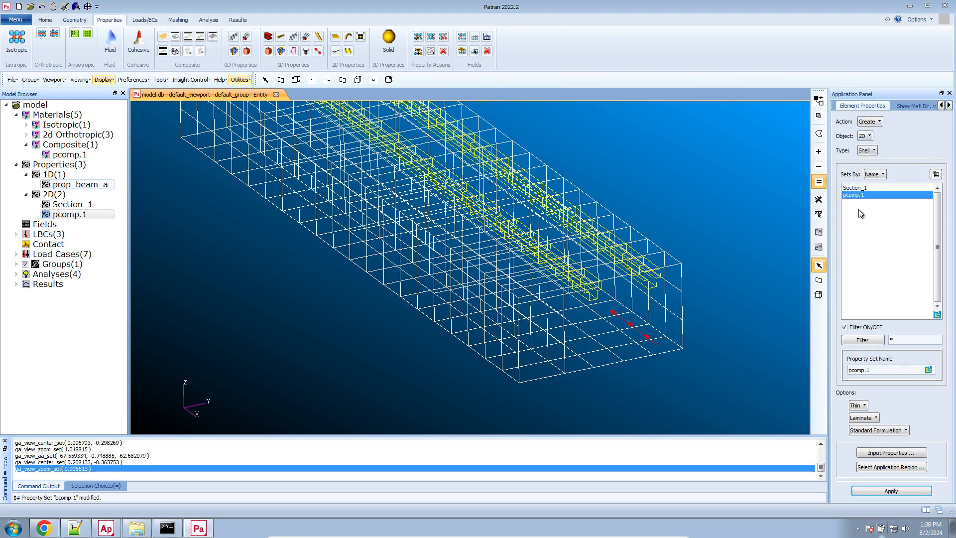
{"action": "left_click", "coordinate": [863, 189]}
{"action": "double_click", "coordinate": [862, 189]}
{"action": "left_click", "coordinate": [806, 325]}
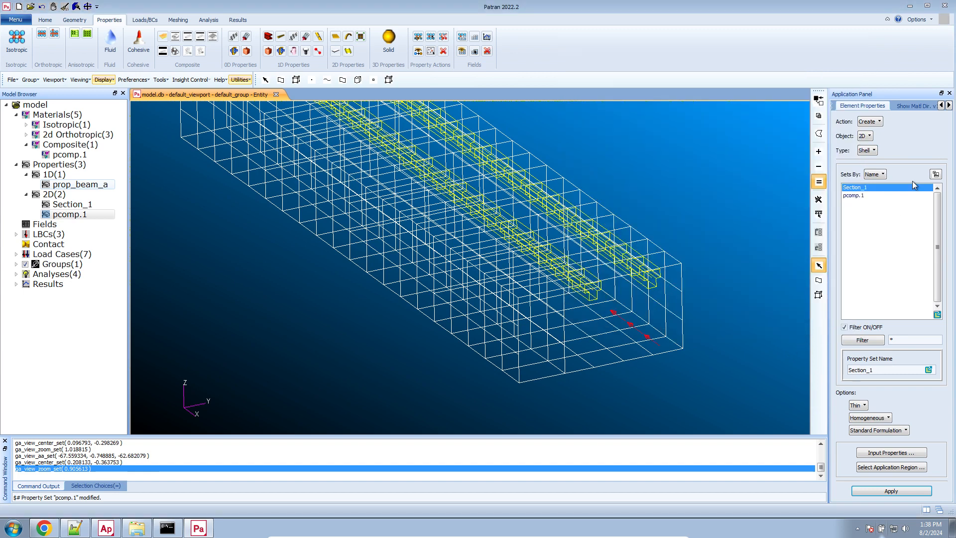
{"action": "double_click", "coordinate": [867, 197]}
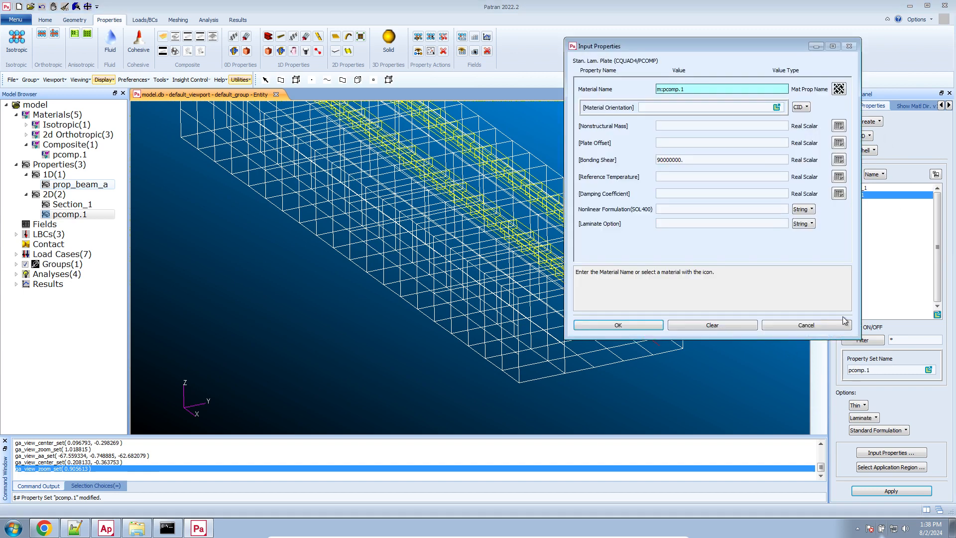
{"action": "left_click", "coordinate": [807, 324]}
Base a new laminate shell property set on pcomp.1 and name it pcomp.2.ribs.
{"action": "left_click", "coordinate": [869, 137]}
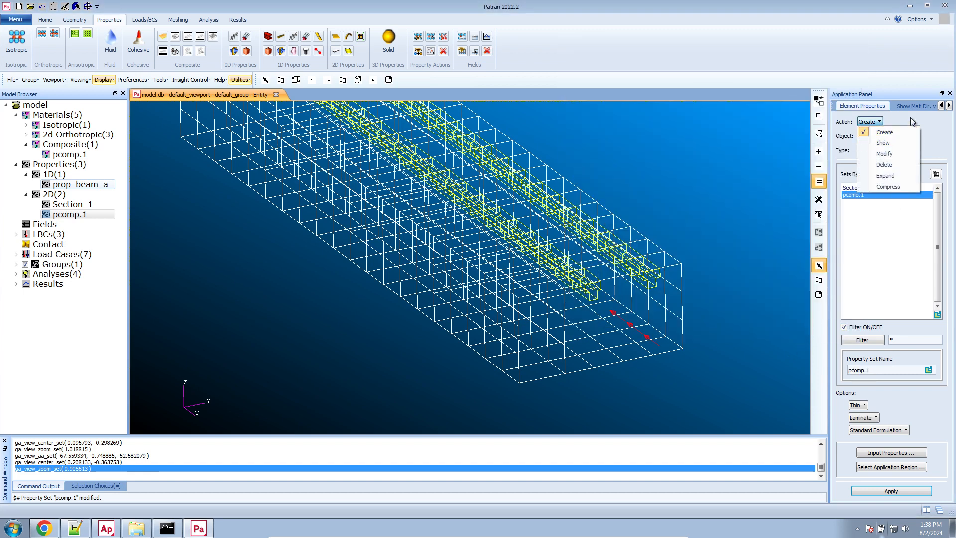
{"action": "left_click", "coordinate": [868, 197]}
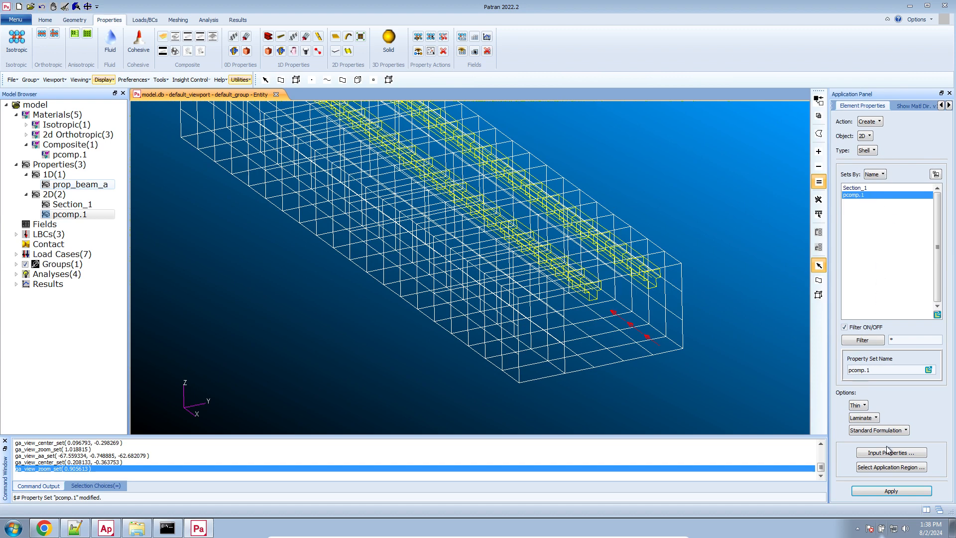
{"action": "left_click", "coordinate": [868, 371]}
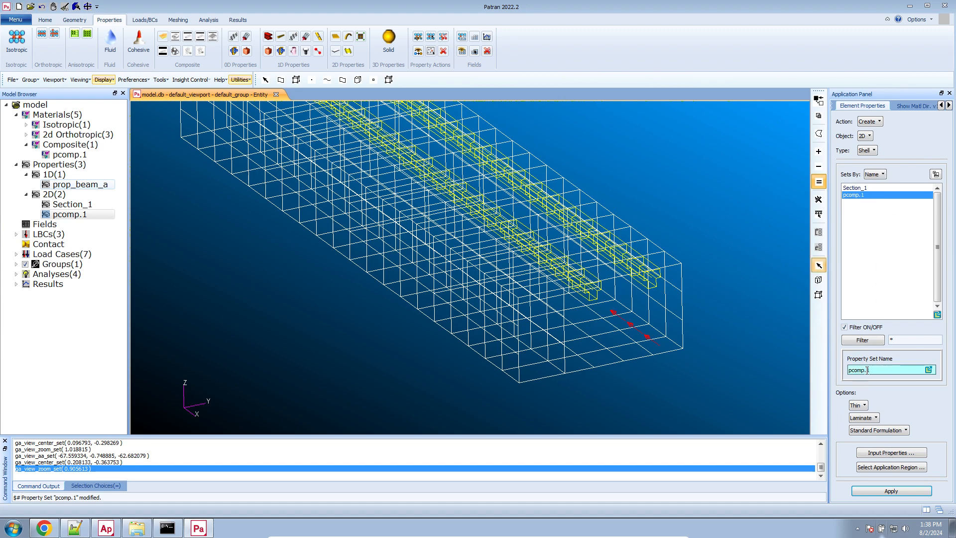
{"action": "type", "text": "2"}
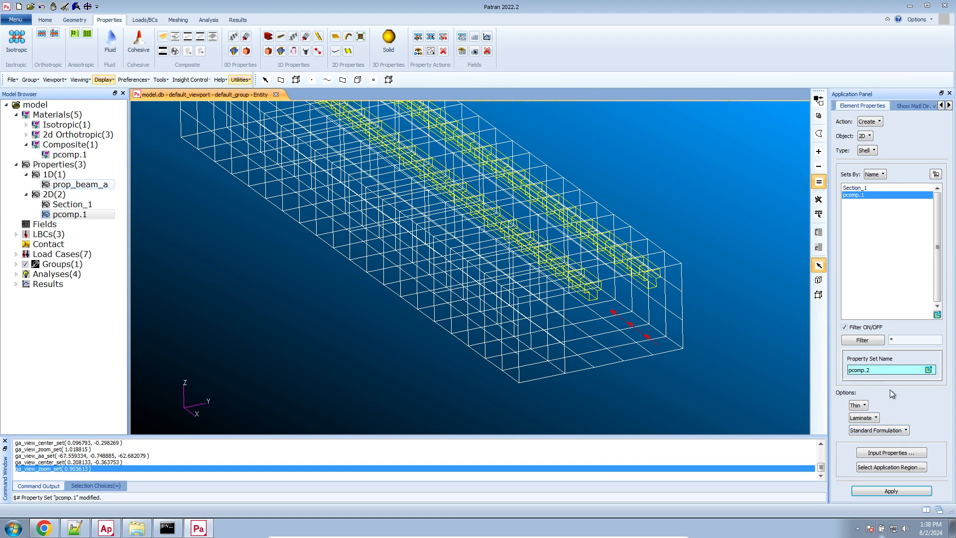
{"action": "type", "text": ".ribs"}
Examine the material orientation type options for pcomp.2.ribs with material pcomp.1 chosen, and dismiss the input properties.
{"action": "left_click", "coordinate": [871, 452]}
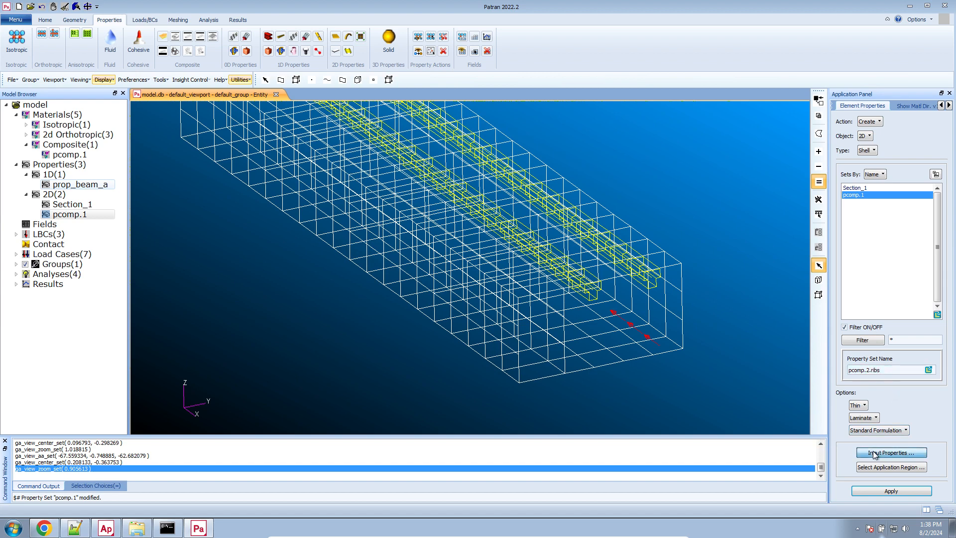
{"action": "left_click", "coordinate": [839, 91]}
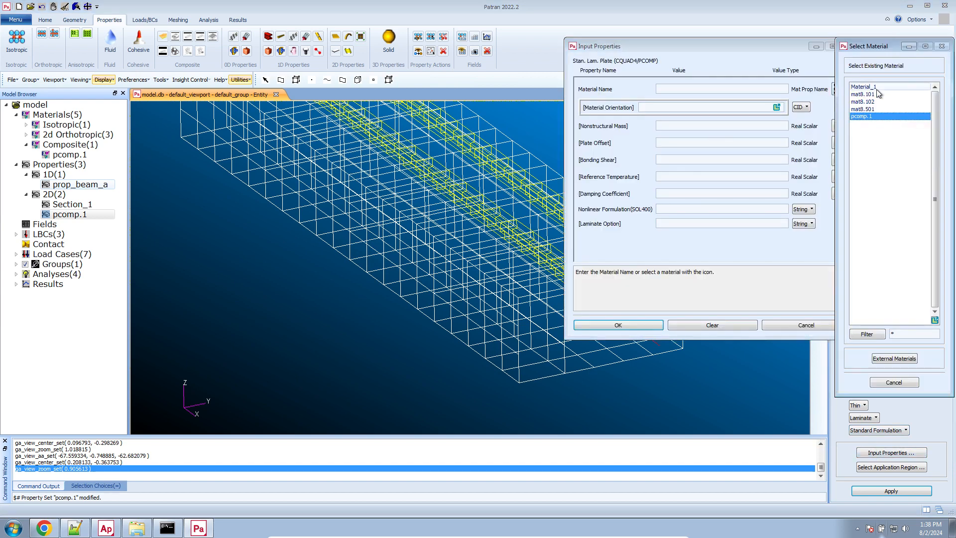
{"action": "left_click", "coordinate": [870, 117]}
{"action": "left_click", "coordinate": [614, 107]}
{"action": "left_click", "coordinate": [803, 107]}
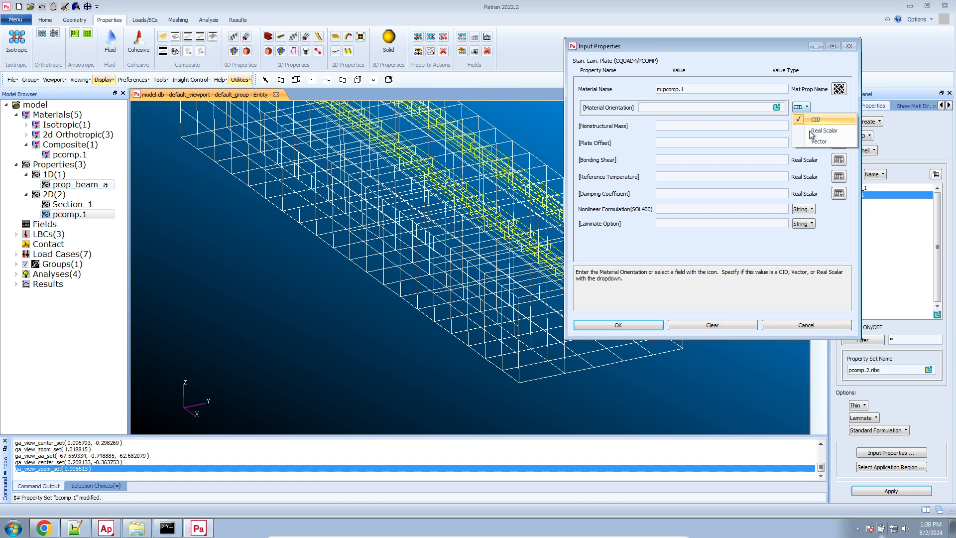
{"action": "left_click", "coordinate": [807, 321]}
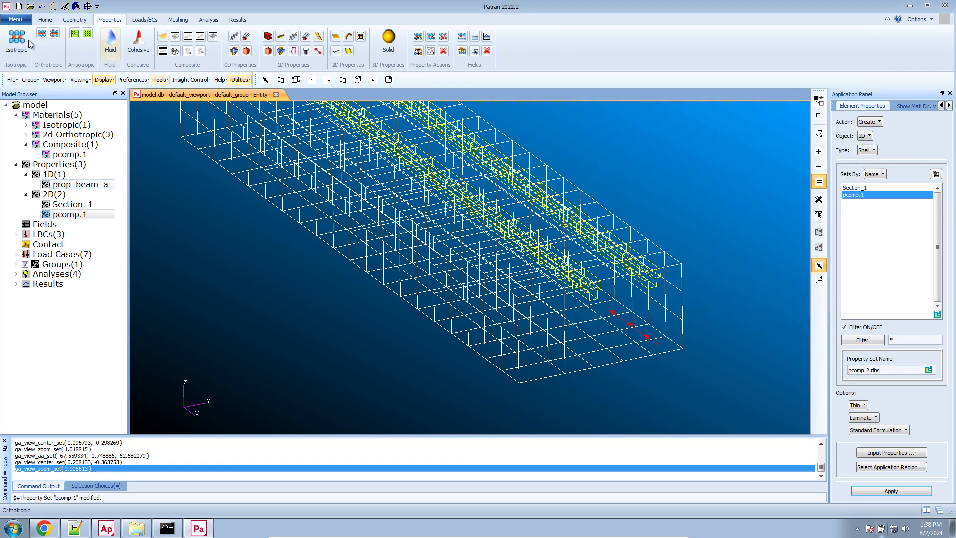
Create a rectangular coordinate frame by the 3Point method with origin [-1 0 0], axis 3 point [0 0 1] and plane 1-3 point [1 0 0].
{"action": "left_click", "coordinate": [75, 20]}
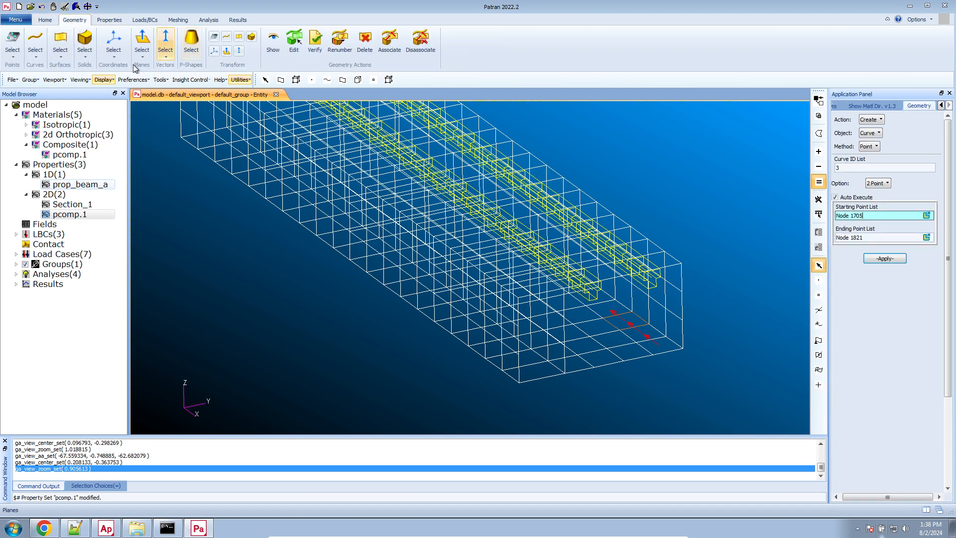
{"action": "left_click", "coordinate": [114, 52]}
{"action": "left_click", "coordinate": [122, 66]}
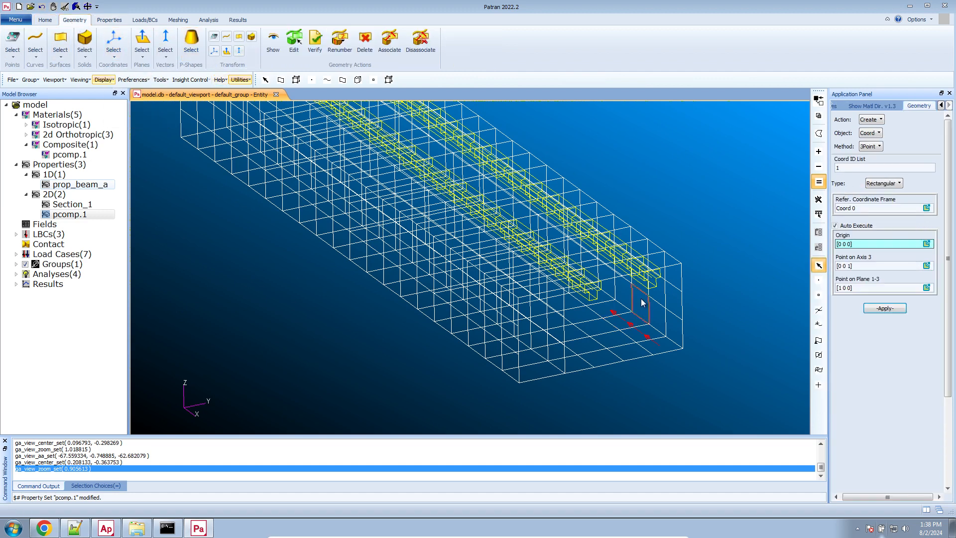
{"action": "scroll", "coordinate": [641, 299], "scroll_direction": "down", "scroll_amount": 5}
{"action": "middle_click_drag", "start_coordinate": [647, 275], "coordinate": [655, 275]}
{"action": "scroll", "coordinate": [487, 366], "scroll_direction": "down", "scroll_amount": 4}
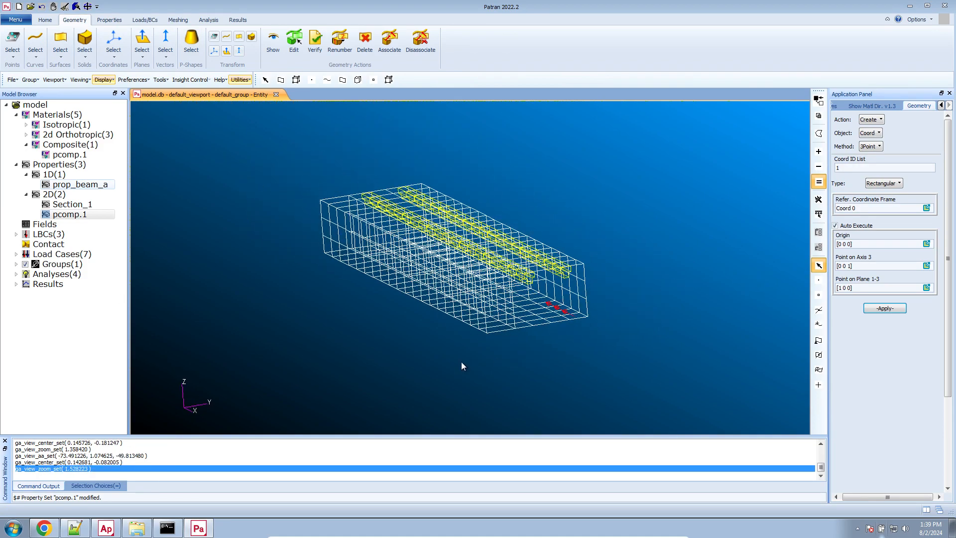
{"action": "middle_click_drag", "start_coordinate": [468, 361], "coordinate": [478, 364]}
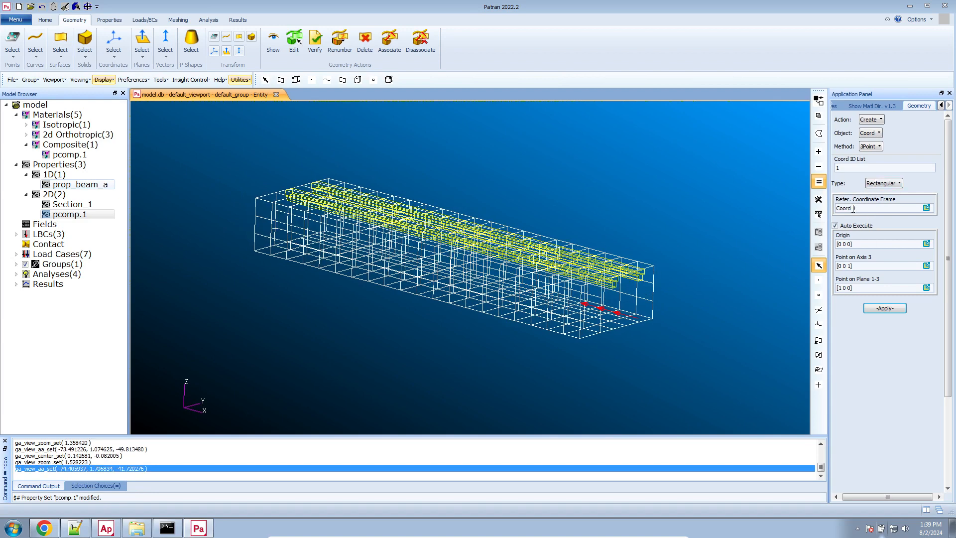
{"action": "left_click", "coordinate": [841, 246]}
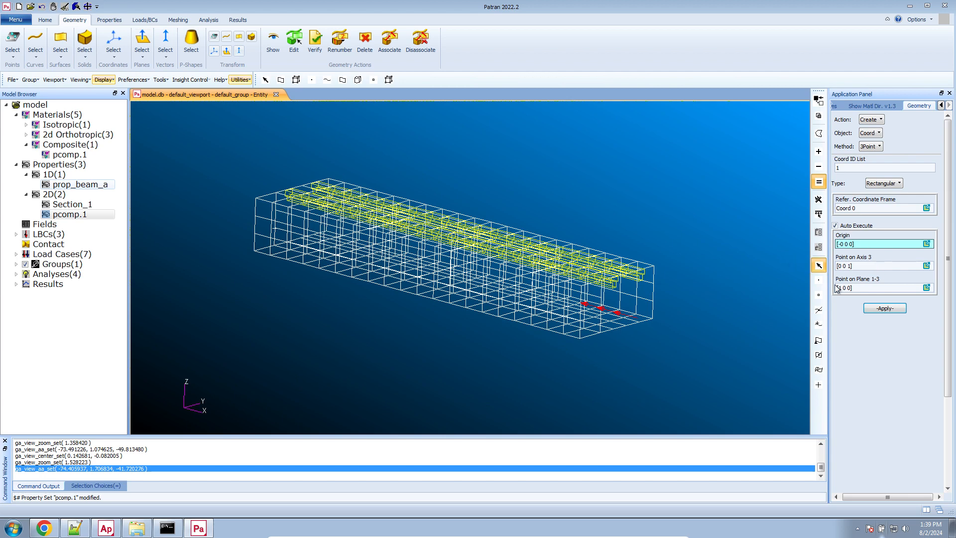
{"action": "left_click", "coordinate": [885, 308]}
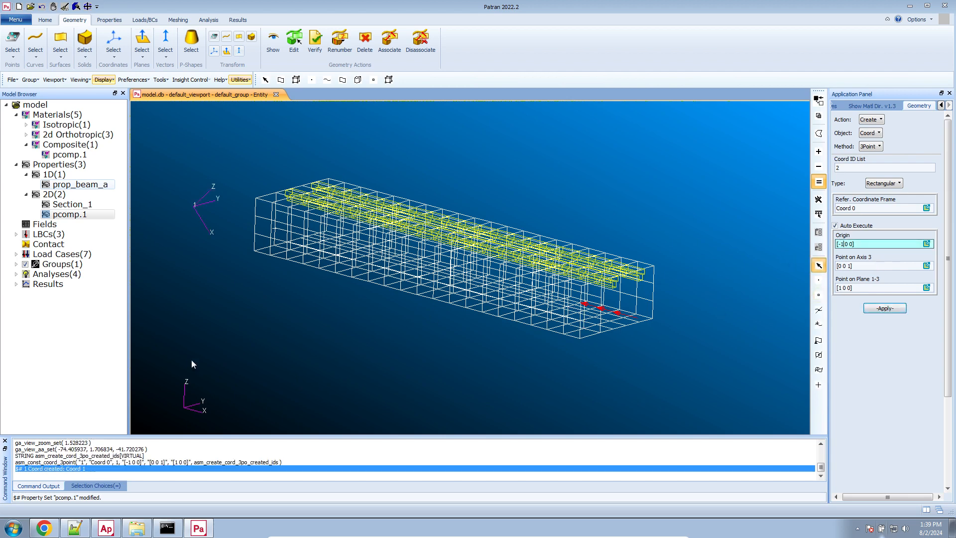
Switch the coordinate frame method to Euler, turn off automatic execution and set the origin to [-2 0 0].
{"action": "middle_click_drag", "start_coordinate": [191, 360], "coordinate": [237, 354]}
{"action": "scroll", "coordinate": [236, 351], "scroll_direction": "down", "scroll_amount": 6}
{"action": "scroll", "coordinate": [132, 272], "scroll_direction": "up", "scroll_amount": 5}
{"action": "middle_click_drag", "start_coordinate": [285, 333], "coordinate": [240, 343]}
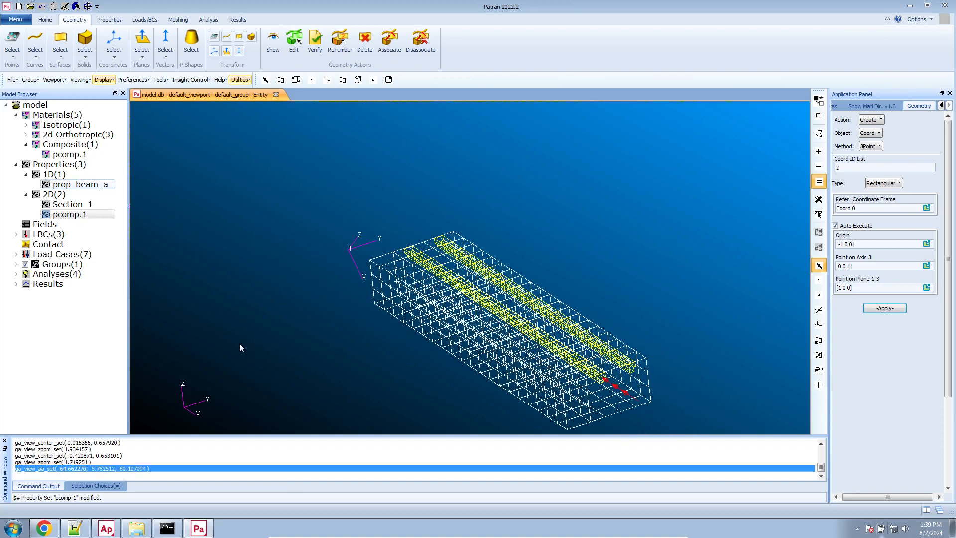
{"action": "left_click", "coordinate": [842, 245]}
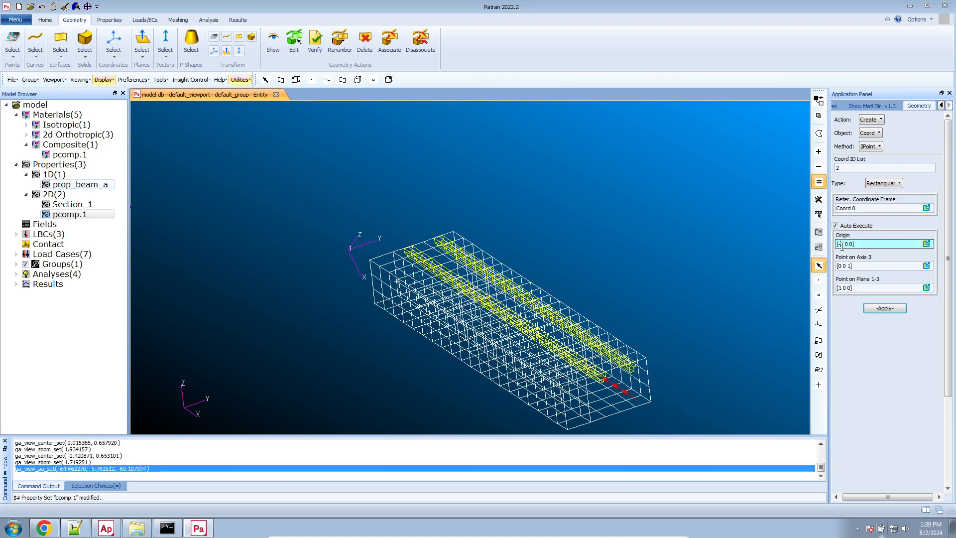
{"action": "left_click", "coordinate": [883, 180]}
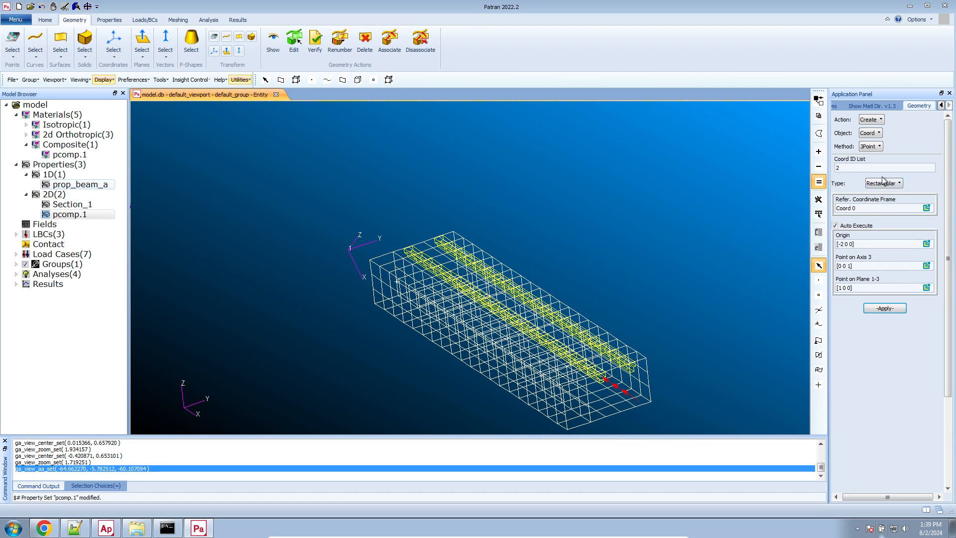
{"action": "left_click", "coordinate": [872, 147]}
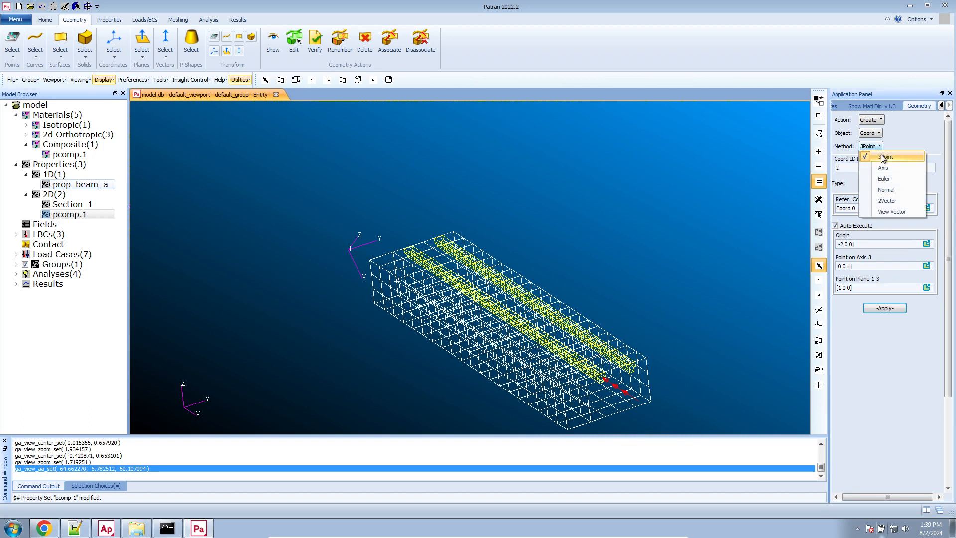
{"action": "left_click", "coordinate": [882, 178]}
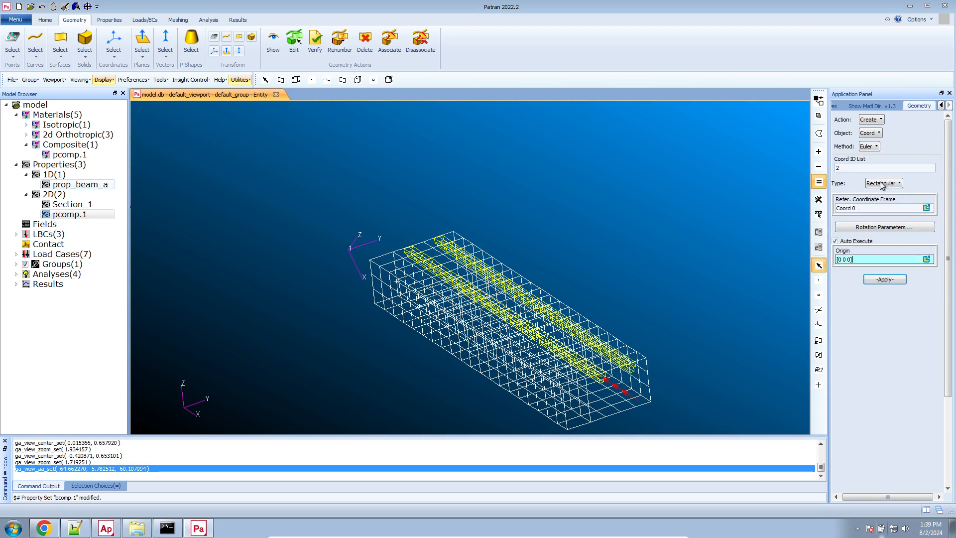
{"action": "left_click", "coordinate": [841, 241]}
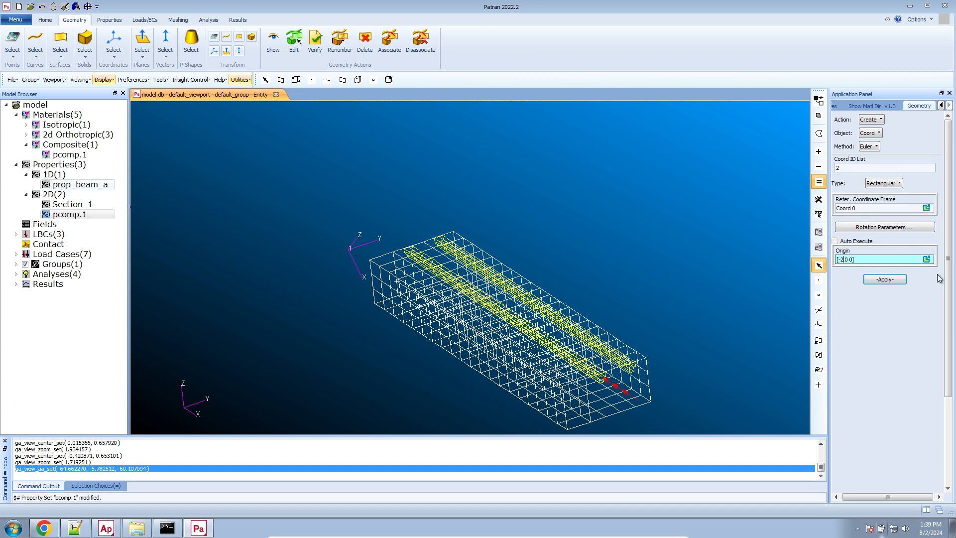
Create the rectangular Euler coordinate frame with all three rotation angles at 0.0.
{"action": "left_click", "coordinate": [882, 184]}
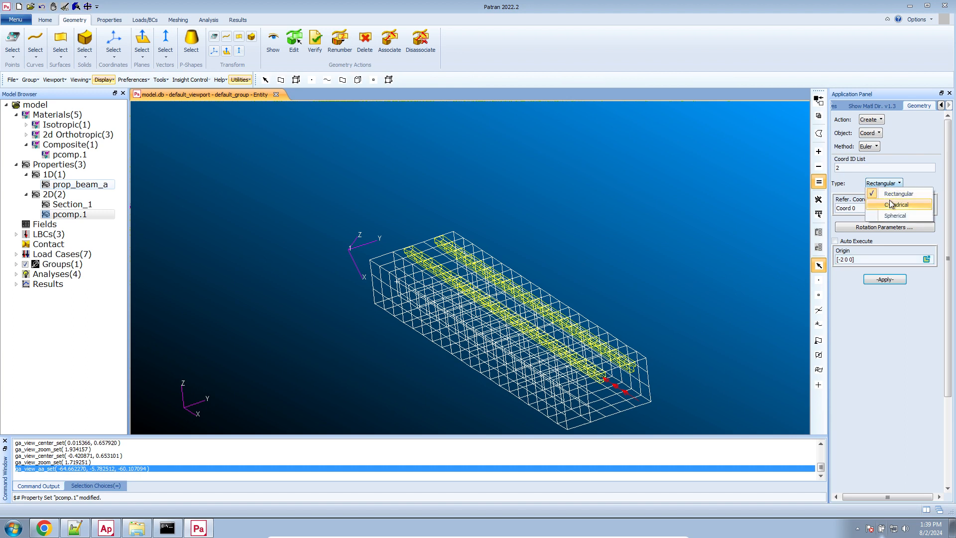
{"action": "left_click", "coordinate": [892, 192]}
{"action": "left_click", "coordinate": [887, 229]}
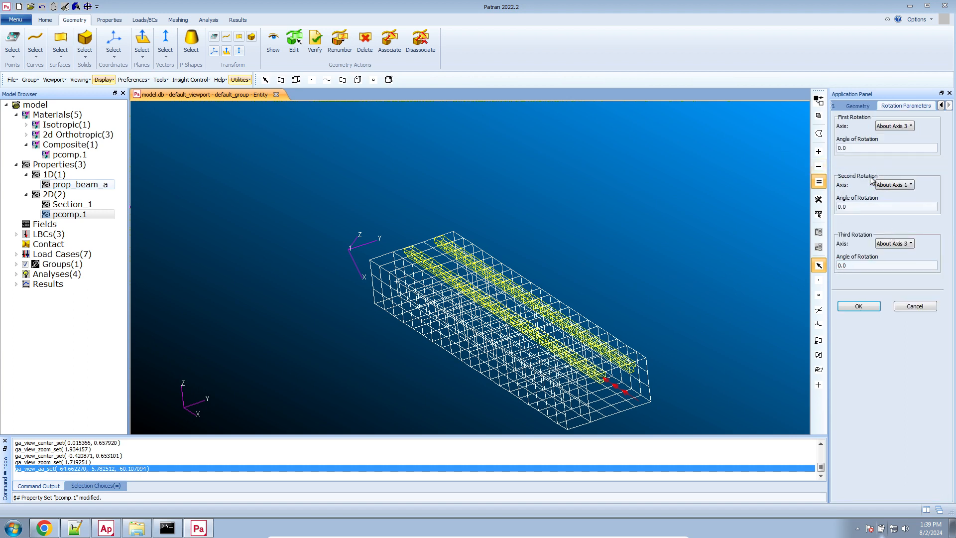
{"action": "left_click", "coordinate": [858, 306]}
{"action": "left_click", "coordinate": [881, 280]}
{"action": "middle_click_drag", "start_coordinate": [362, 290], "coordinate": [385, 301]}
{"action": "middle_click_drag", "start_coordinate": [365, 292], "coordinate": [379, 181]}
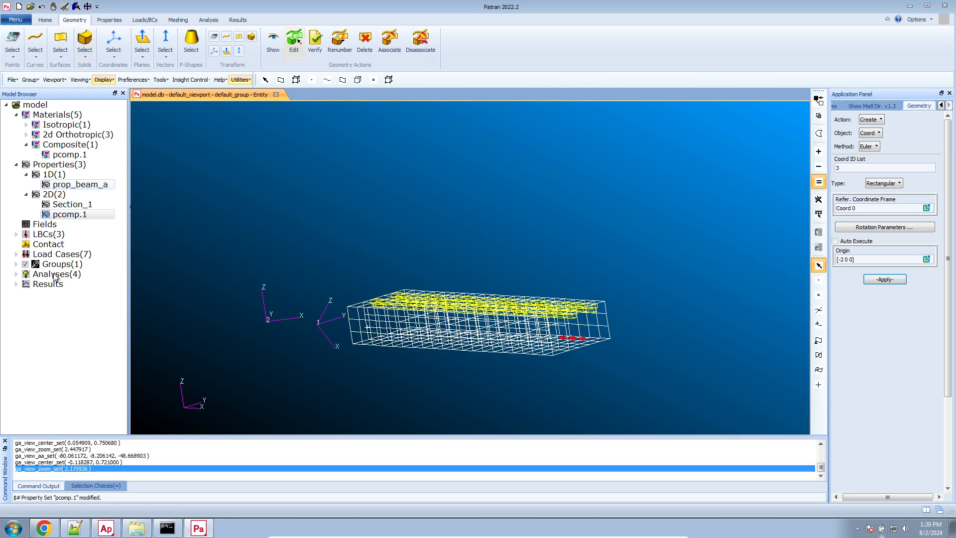
Start a new 2D laminate shell property set based on pcomp.1 and name it pcomp.1.ribs.
{"action": "right_click", "coordinate": [83, 216]}
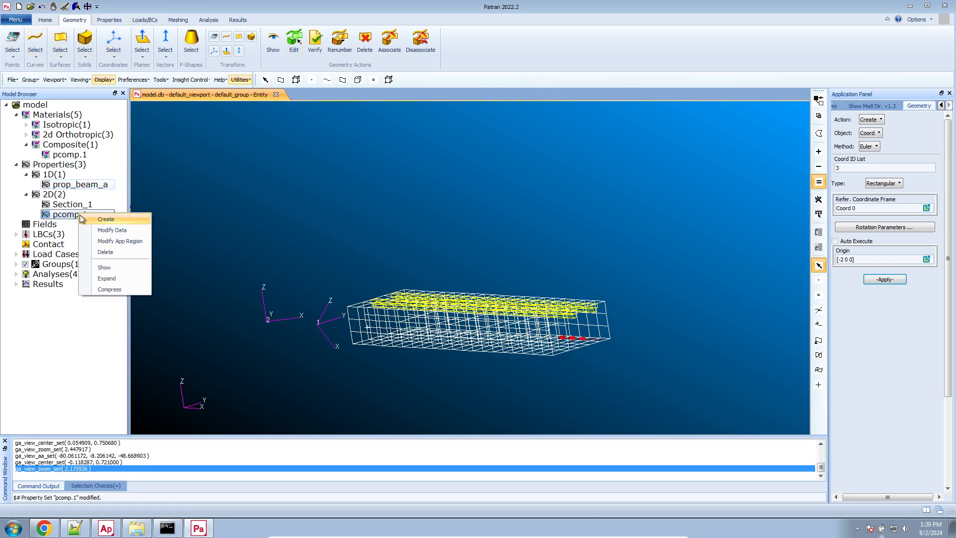
{"action": "left_click", "coordinate": [98, 223]}
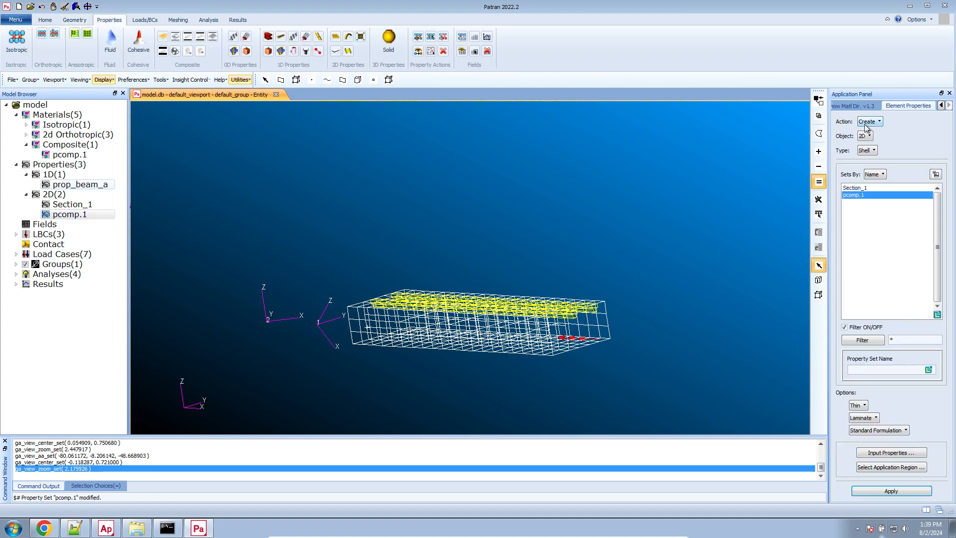
{"action": "double_click", "coordinate": [882, 198]}
{"action": "left_click", "coordinate": [635, 322]}
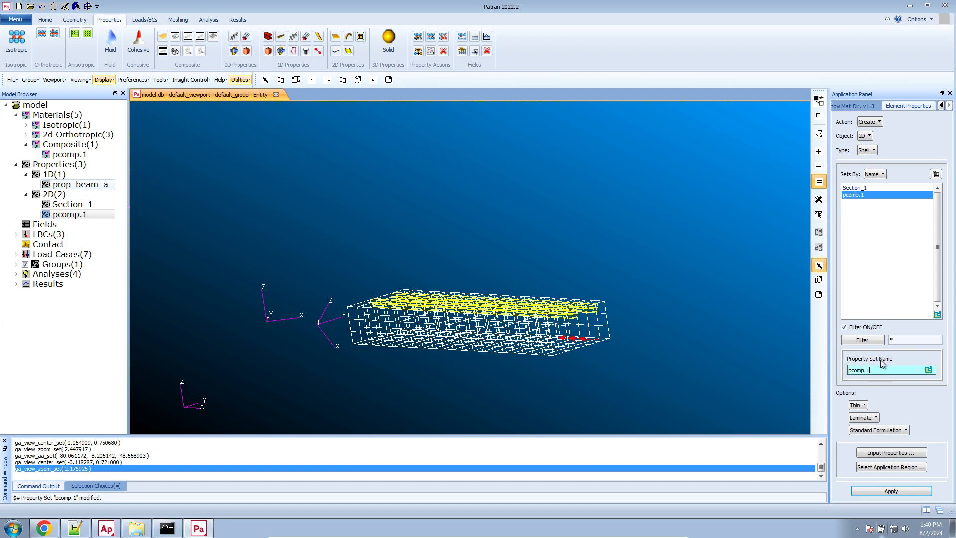
In the input properties of pcomp.1.ribs, assign material pcomp.1 and set the material orientation by CID to Coord 2.
{"action": "left_click", "coordinate": [892, 452]}
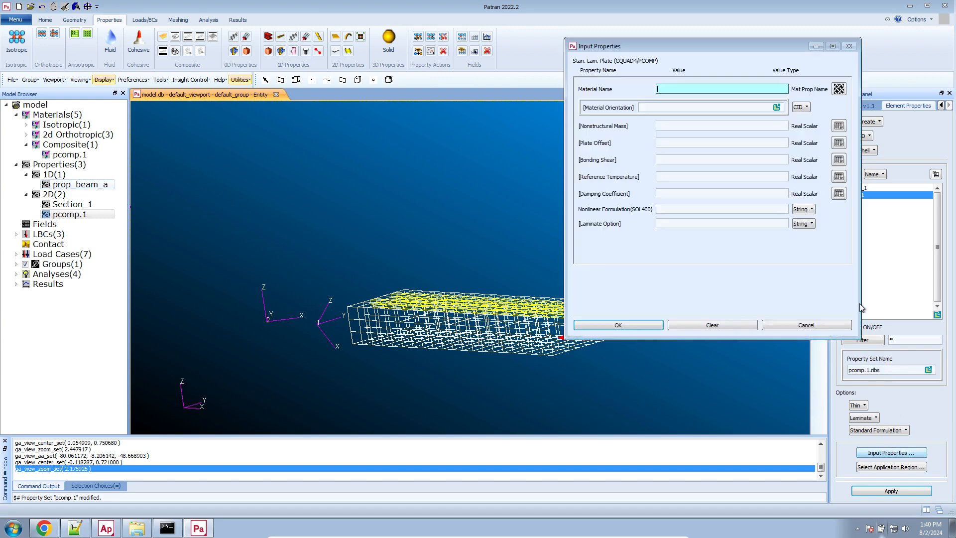
{"action": "left_click", "coordinate": [839, 89]}
{"action": "left_click", "coordinate": [870, 119]}
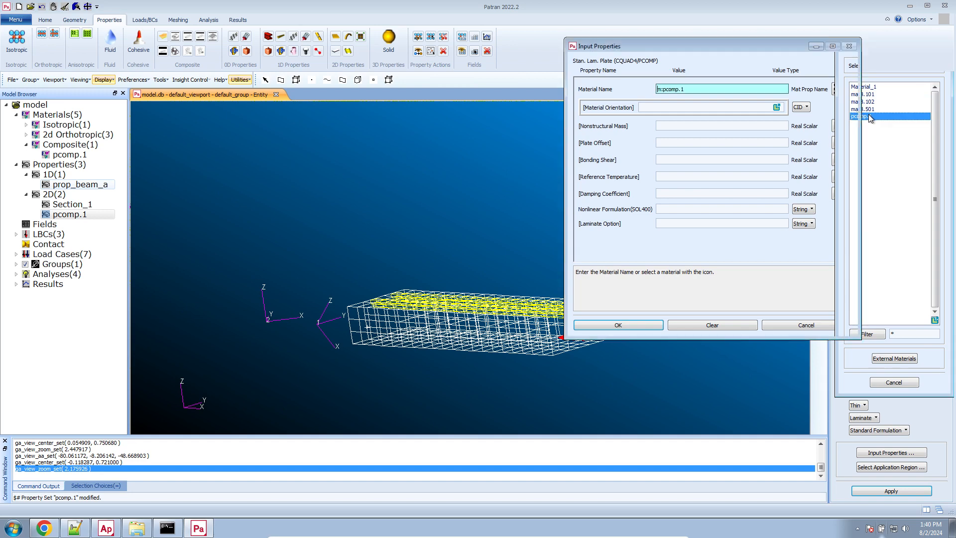
{"action": "left_click", "coordinate": [739, 108]}
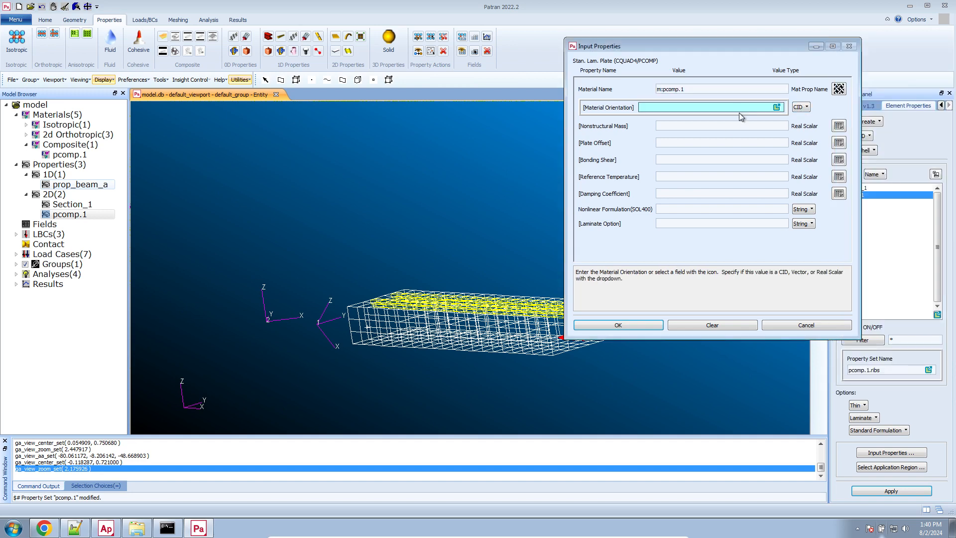
{"action": "left_click", "coordinate": [805, 107]}
{"action": "left_click", "coordinate": [803, 119]}
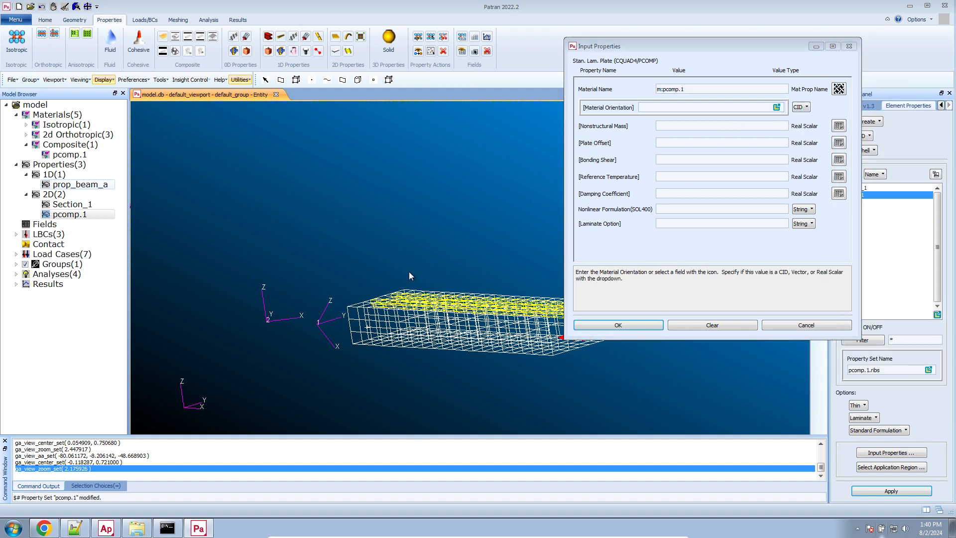
{"action": "mouse_move", "coordinate": [408, 271]}
{"action": "middle_mouse_down"}
{"action": "mouse_move", "coordinate": [422, 281]}
{"action": "mouse_move", "coordinate": [406, 283]}
{"action": "middle_mouse_up"}
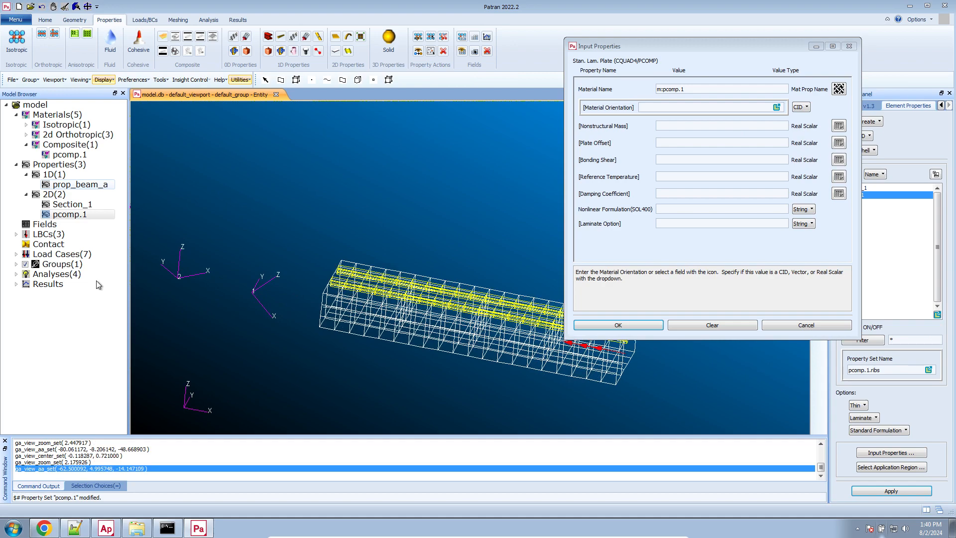
{"action": "left_click", "coordinate": [204, 264]}
{"action": "scroll", "coordinate": [216, 291], "scroll_direction": "up", "scroll_amount": 5}
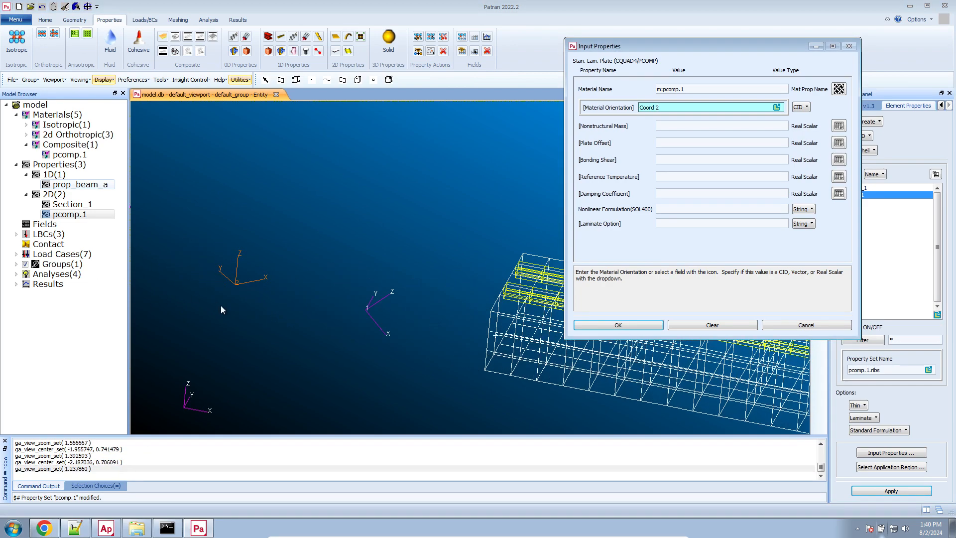
Compare the Coord 2 axes with the wireframe box and switch the model to a shaded display.
{"action": "middle_click_drag", "start_coordinate": [268, 314], "coordinate": [264, 296]}
{"action": "scroll", "coordinate": [264, 295], "scroll_direction": "down", "scroll_amount": 2}
{"action": "scroll", "coordinate": [358, 367], "scroll_direction": "up", "scroll_amount": 2}
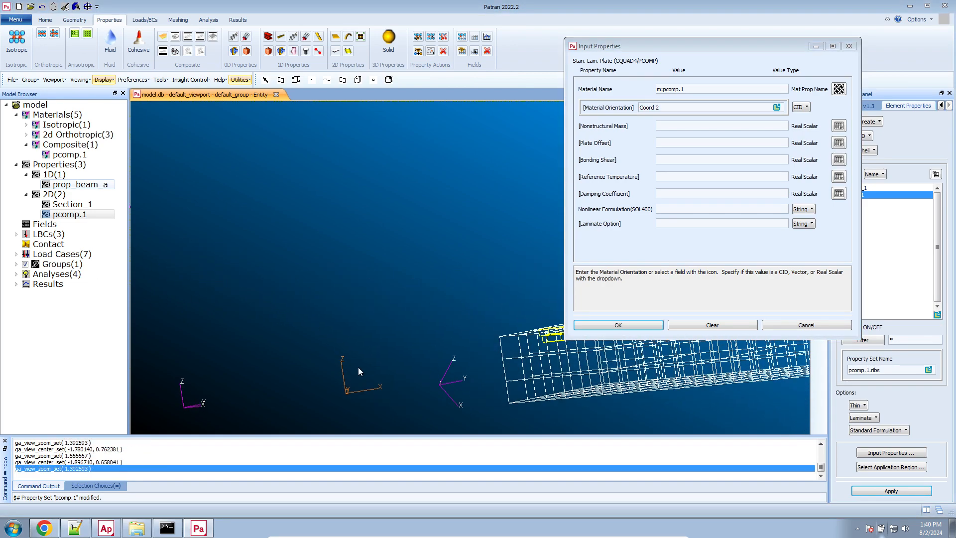
{"action": "scroll", "coordinate": [357, 367], "scroll_direction": "down", "scroll_amount": 8}
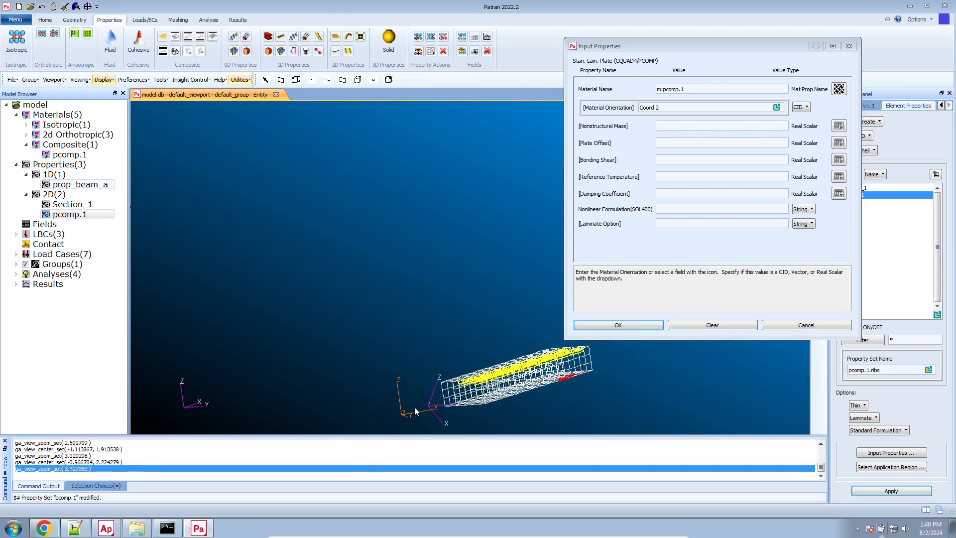
{"action": "scroll", "coordinate": [414, 408], "scroll_direction": "up", "scroll_amount": 10}
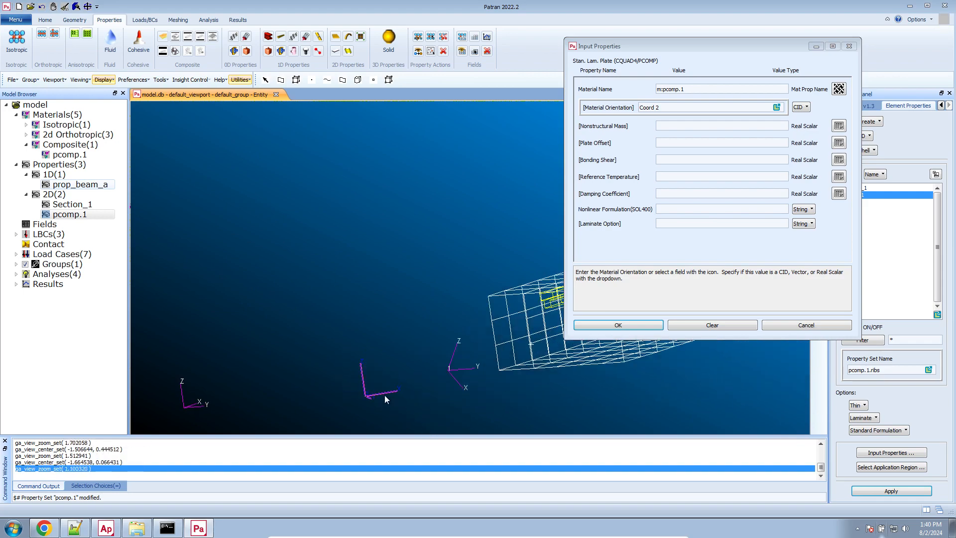
{"action": "scroll", "coordinate": [385, 395], "scroll_direction": "down", "scroll_amount": 12}
{"action": "scroll", "coordinate": [472, 402], "scroll_direction": "up", "scroll_amount": 4}
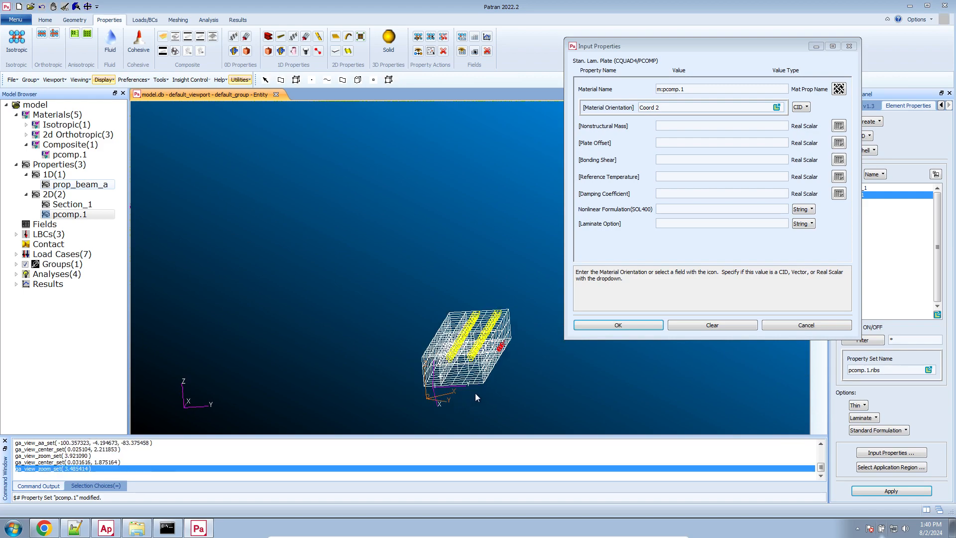
{"action": "left_click", "coordinate": [45, 20]}
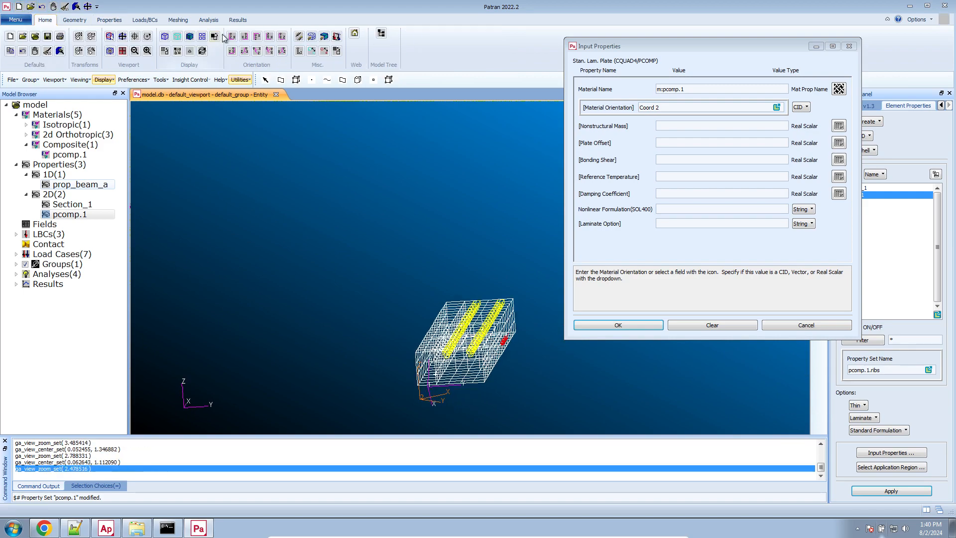
{"action": "left_click", "coordinate": [191, 37]}
Examine the ribs inside the shaded box and how the Coord 2 axes line up with them.
{"action": "scroll", "coordinate": [485, 331], "scroll_direction": "up", "scroll_amount": 8}
{"action": "scroll", "coordinate": [468, 332], "scroll_direction": "up", "scroll_amount": 5}
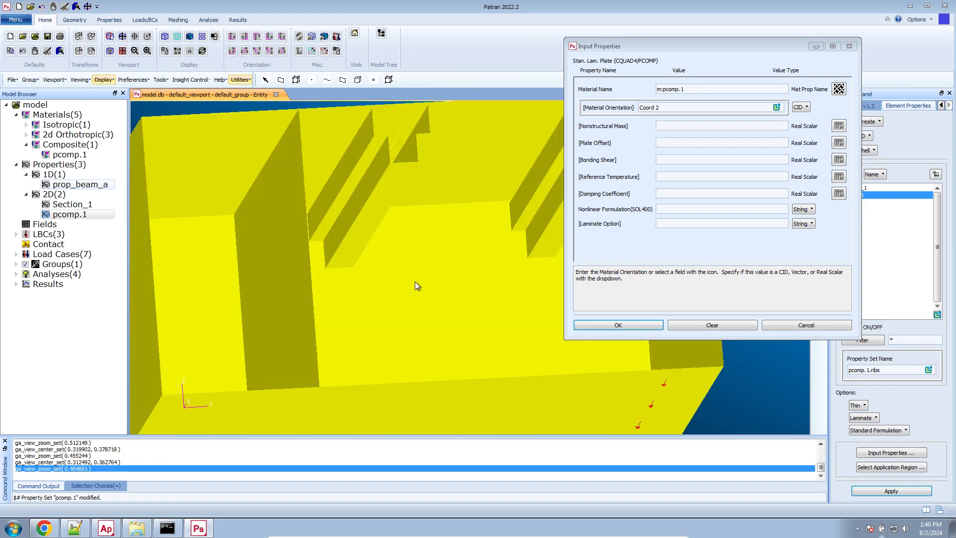
{"action": "scroll", "coordinate": [436, 316], "scroll_direction": "down", "scroll_amount": 3}
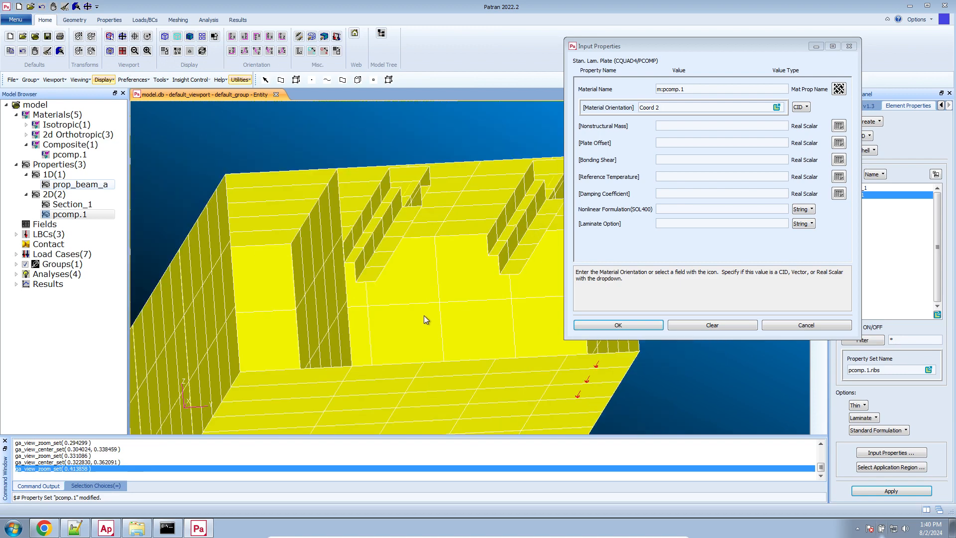
{"action": "scroll", "coordinate": [436, 321], "scroll_direction": "down", "scroll_amount": 5}
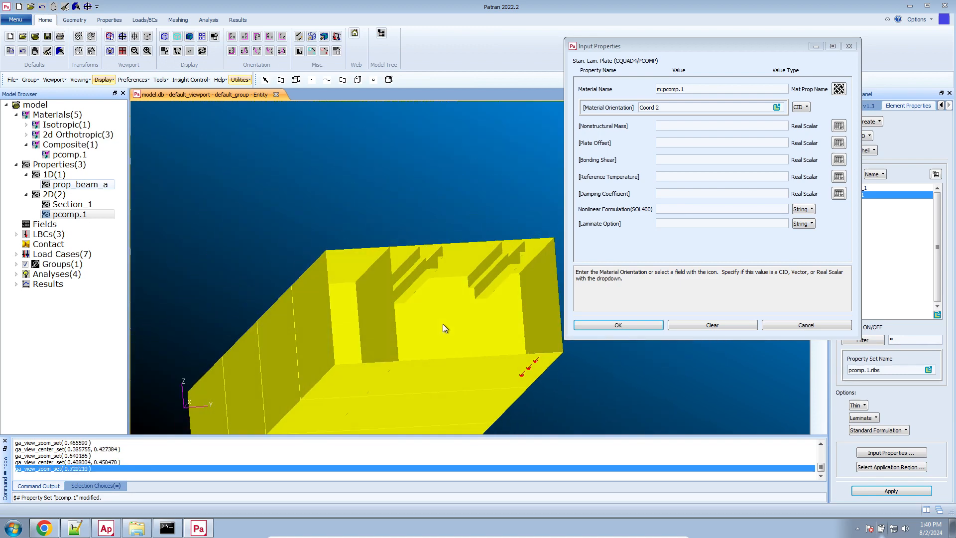
{"action": "scroll", "coordinate": [447, 326], "scroll_direction": "down", "scroll_amount": 7}
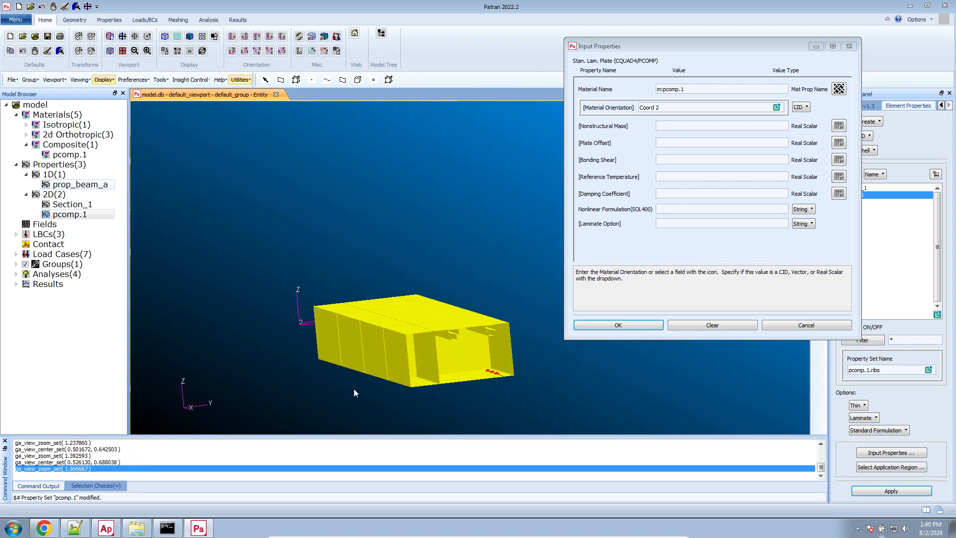
{"action": "scroll", "coordinate": [368, 379], "scroll_direction": "up", "scroll_amount": 5}
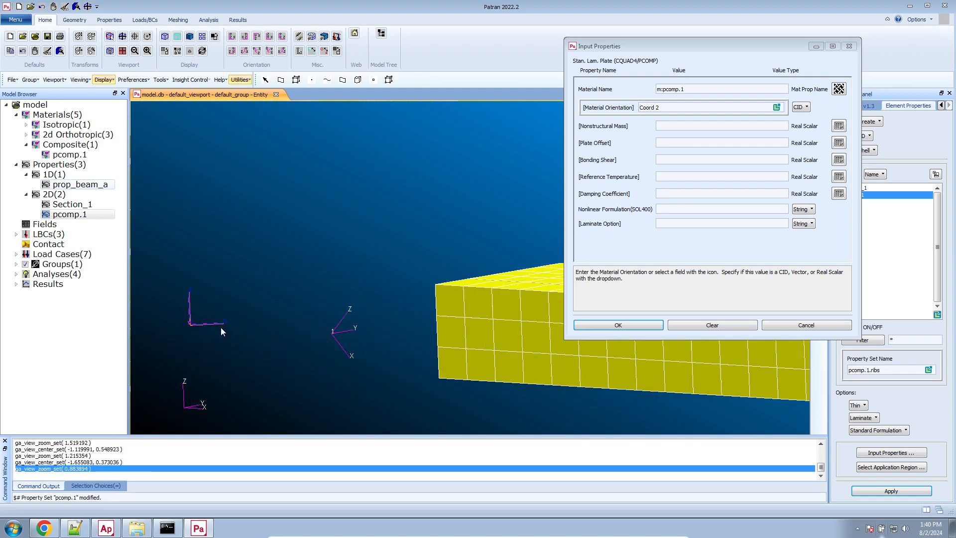
{"action": "scroll", "coordinate": [275, 342], "scroll_direction": "down", "scroll_amount": 4}
{"action": "scroll", "coordinate": [551, 374], "scroll_direction": "up", "scroll_amount": 5}
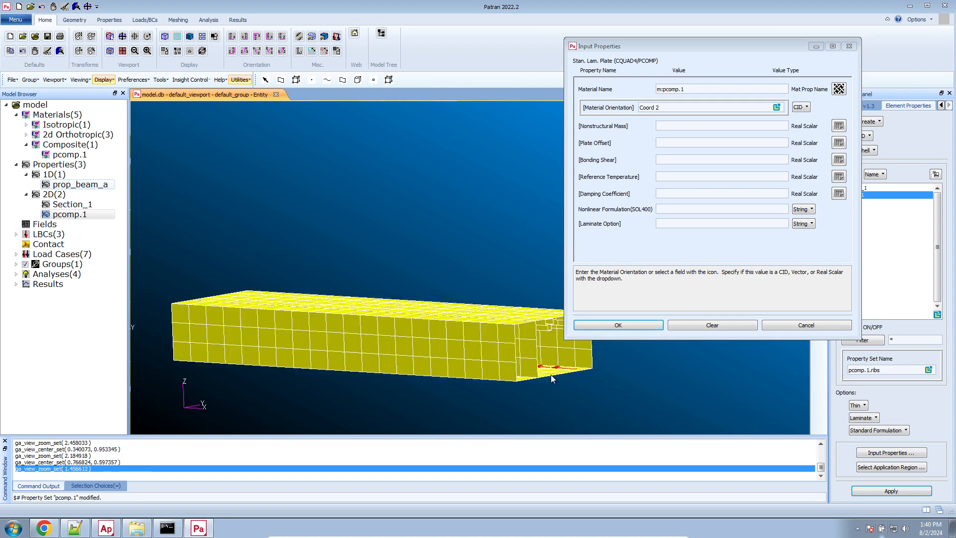
Accept the input properties of pcomp.1.ribs with material pcomp.1 and material orientation Coord 2.
{"action": "scroll", "coordinate": [531, 377], "scroll_direction": "up", "scroll_amount": 5}
{"action": "scroll", "coordinate": [393, 340], "scroll_direction": "up", "scroll_amount": 8}
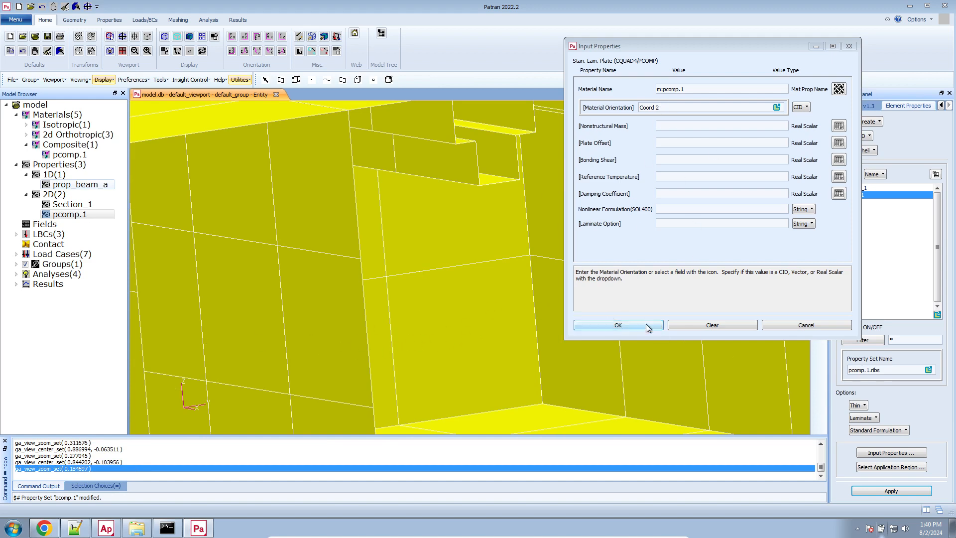
{"action": "left_click", "coordinate": [610, 326]}
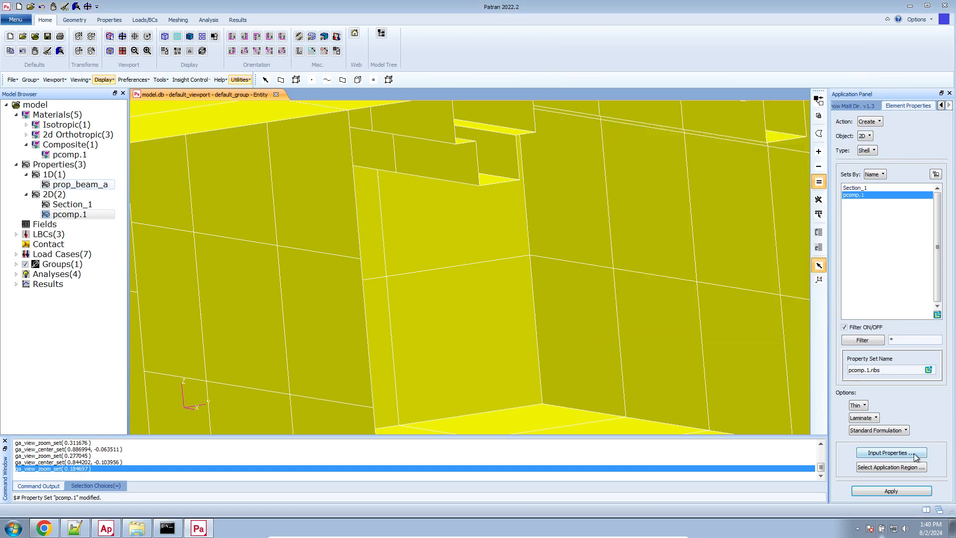
{"action": "left_click", "coordinate": [903, 454]}
{"action": "left_click", "coordinate": [694, 90]}
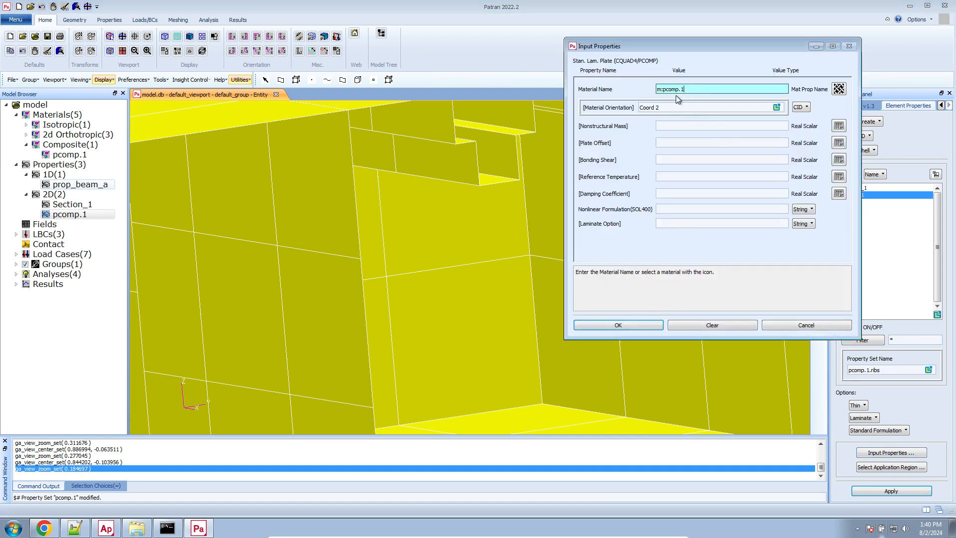
{"action": "left_click", "coordinate": [647, 324]}
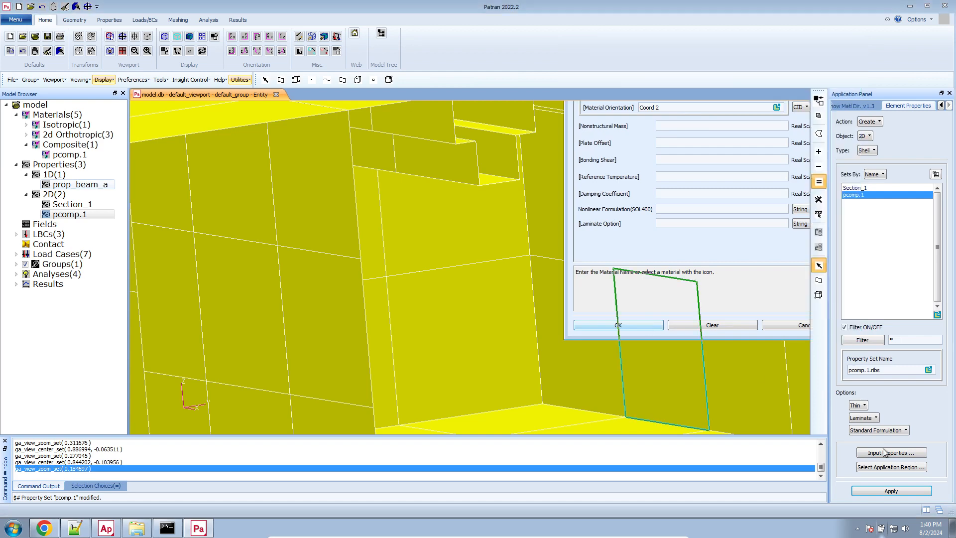
Clear the listed elements from the pcomp.1.ribs application region and select the rib elements in an end-on view along X.
{"action": "left_click", "coordinate": [897, 467]}
{"action": "left_click", "coordinate": [867, 212]}
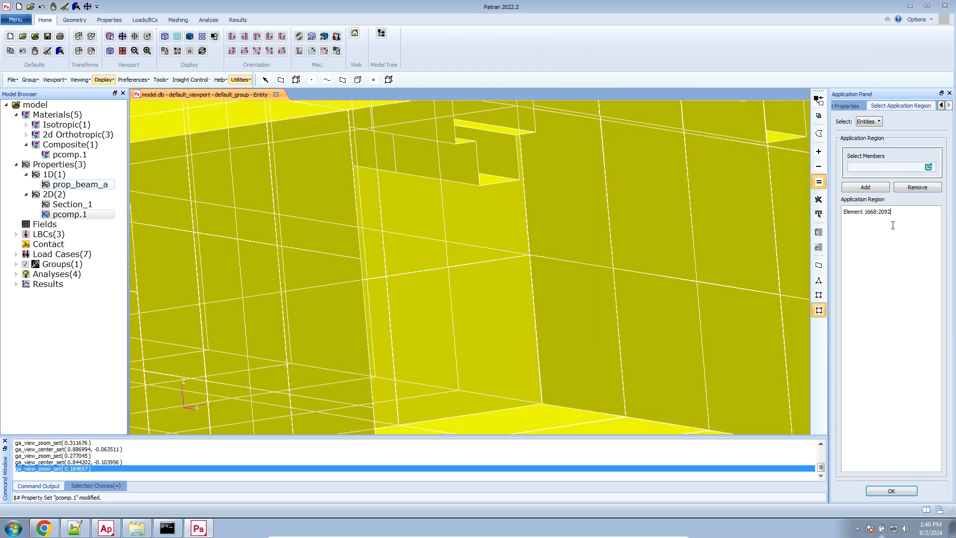
{"action": "key", "text": "Delete"}
{"action": "scroll", "coordinate": [680, 170], "scroll_direction": "down", "scroll_amount": 10}
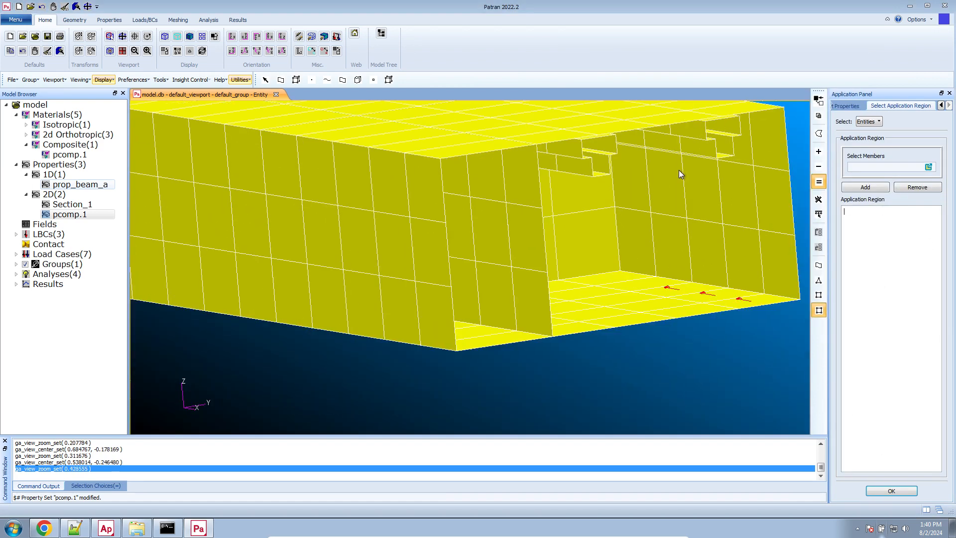
{"action": "left_click", "coordinate": [232, 36]}
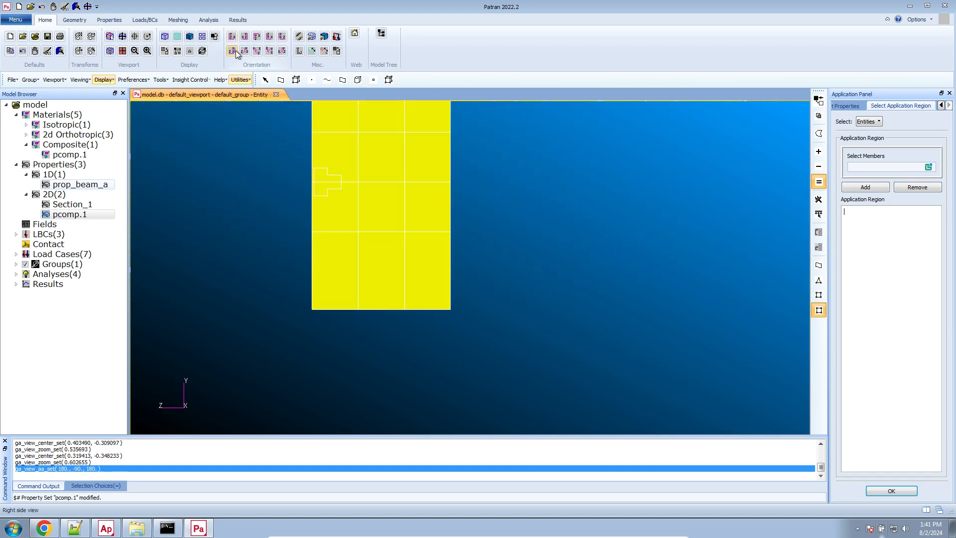
{"action": "scroll", "coordinate": [615, 208], "scroll_direction": "down", "scroll_amount": 5}
{"action": "scroll", "coordinate": [576, 218], "scroll_direction": "up", "scroll_amount": 4}
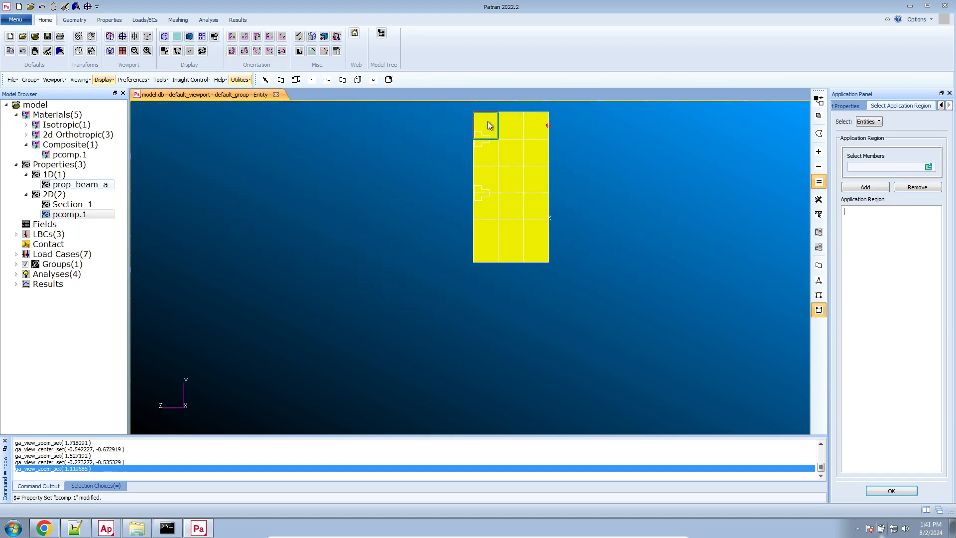
{"action": "left_click", "coordinate": [536, 255]}
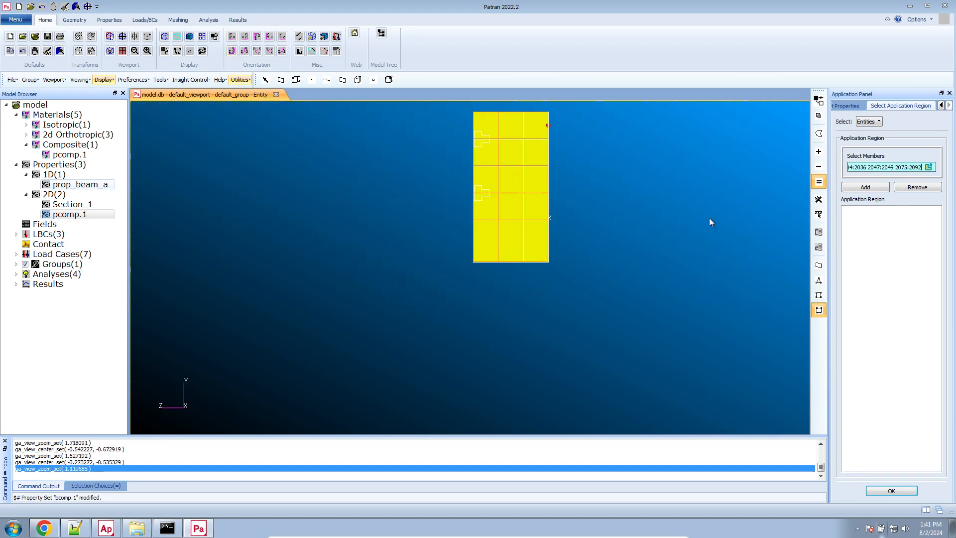
Add the selected rib elements to the application region and create pcomp.1.ribs, overwriting all existing element property associations.
{"action": "left_click", "coordinate": [866, 188]}
{"action": "left_click", "coordinate": [891, 491]}
{"action": "left_click", "coordinate": [892, 491]}
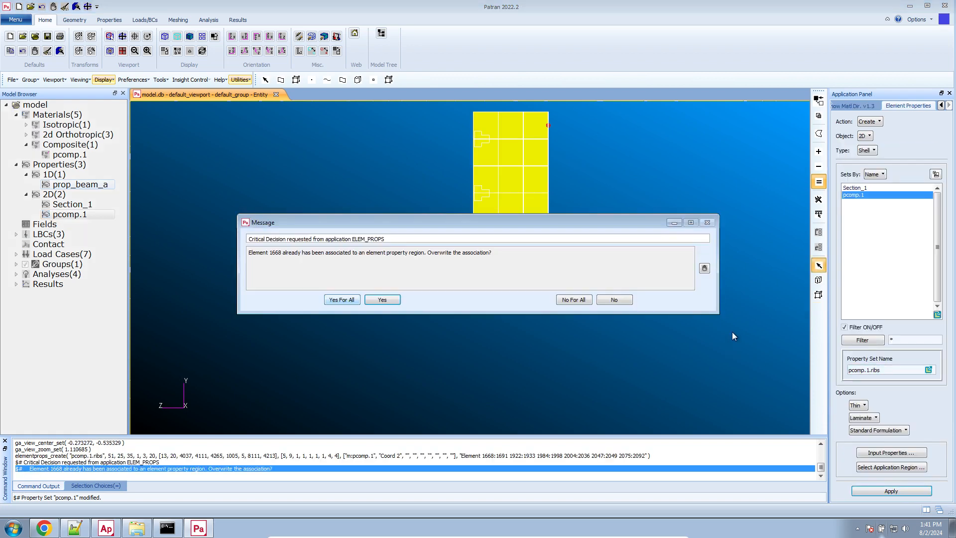
{"action": "left_click", "coordinate": [331, 302]}
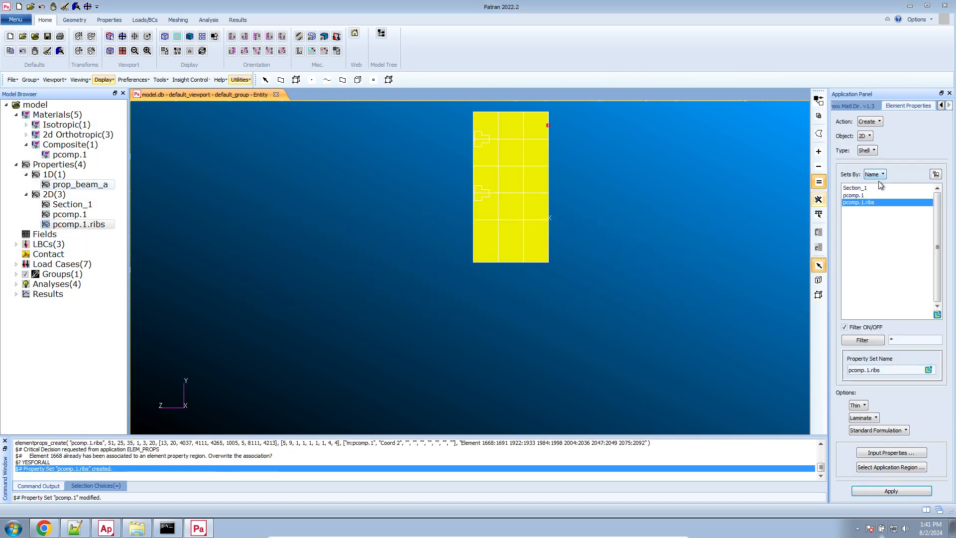
Copy the bonding shear value from pcomp.1 into pcomp.1.ribs, setting it to 90000000, and apply the modification.
{"action": "double_click", "coordinate": [877, 196]}
{"action": "left_click", "coordinate": [690, 160]}
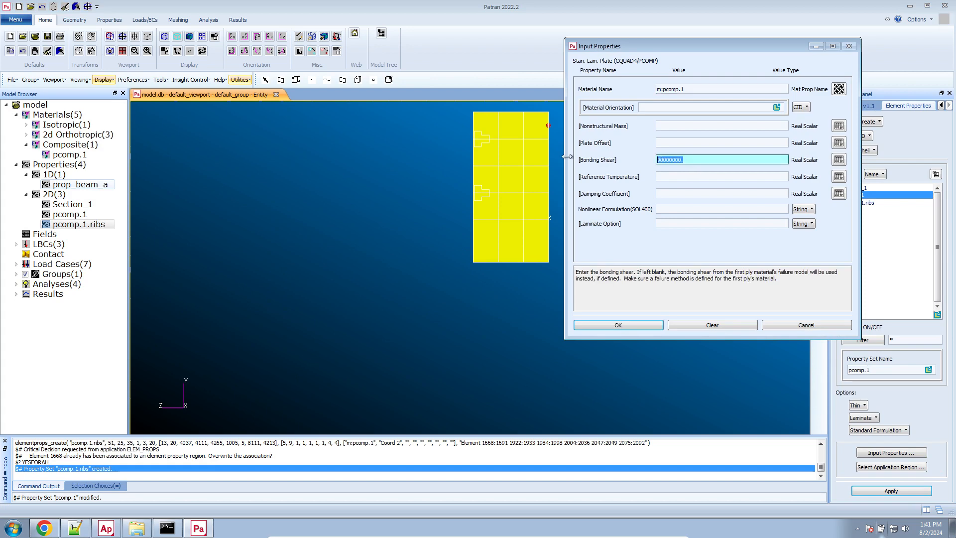
{"action": "left_click", "coordinate": [657, 324]}
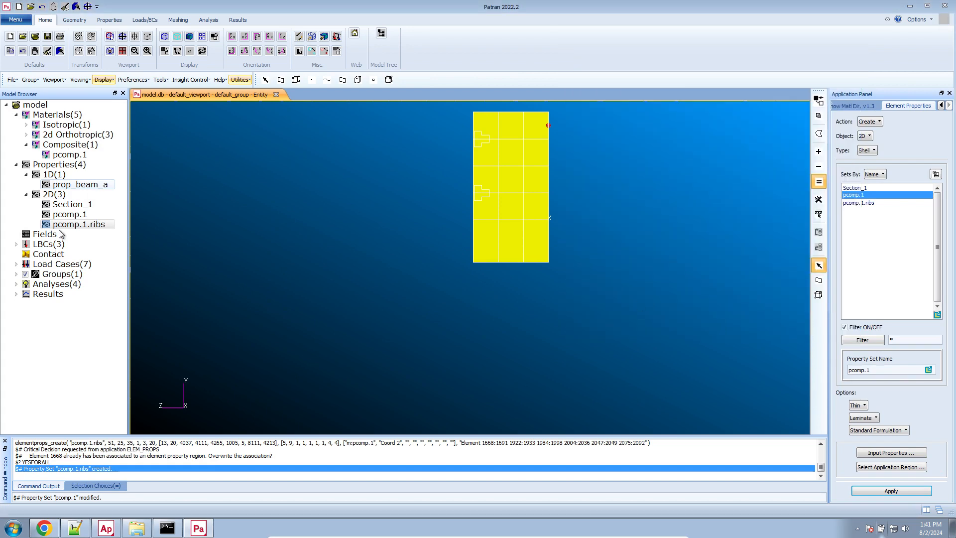
{"action": "right_click", "coordinate": [67, 223]}
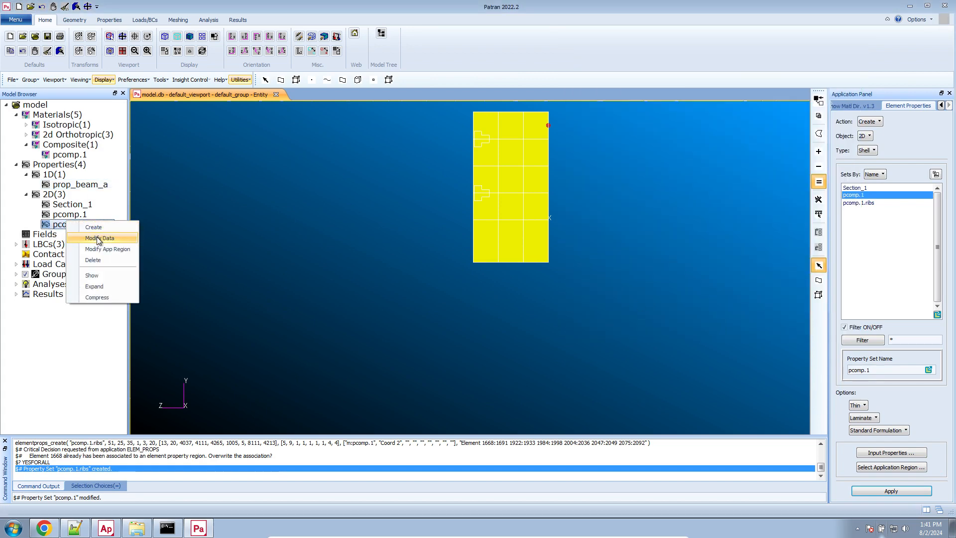
{"action": "left_click", "coordinate": [98, 238]}
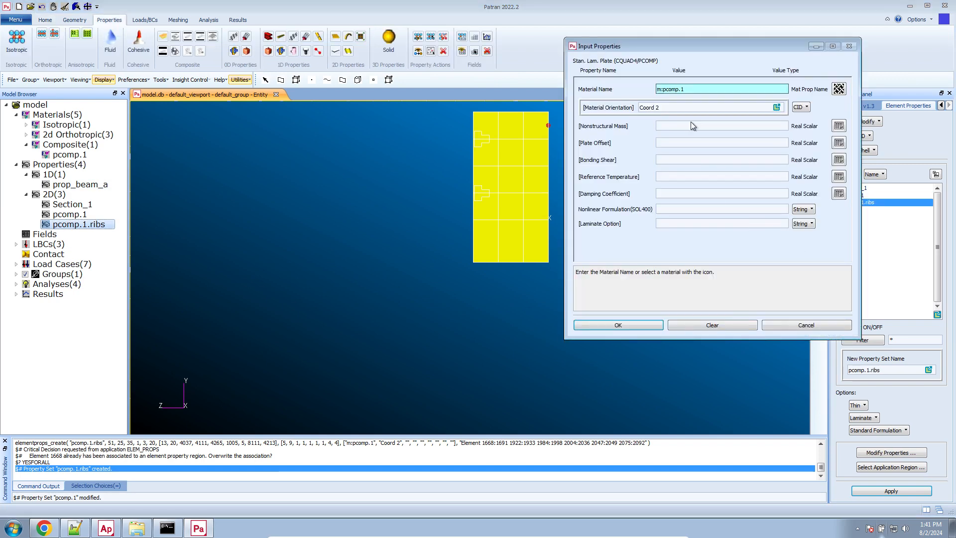
{"action": "left_click", "coordinate": [673, 160]}
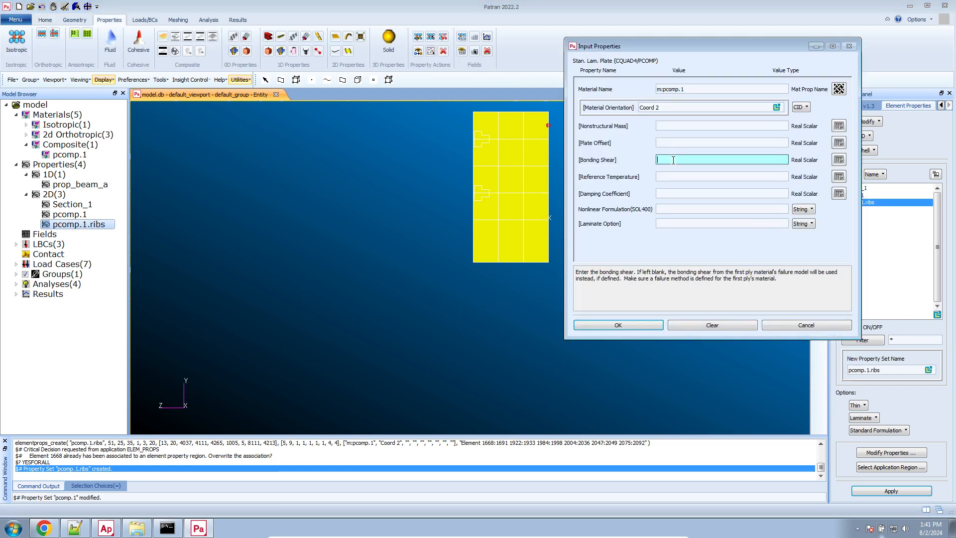
{"action": "left_click", "coordinate": [632, 324]}
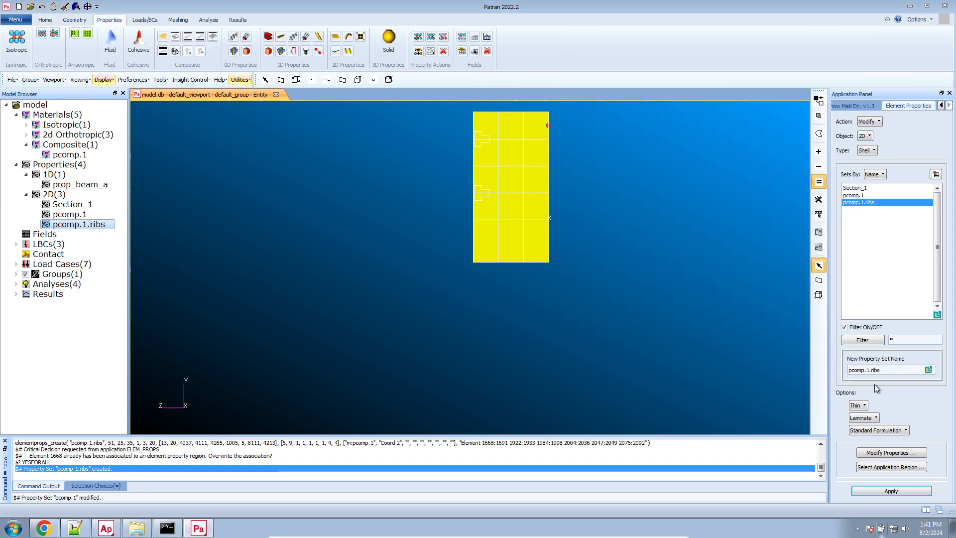
{"action": "left_click", "coordinate": [899, 491]}
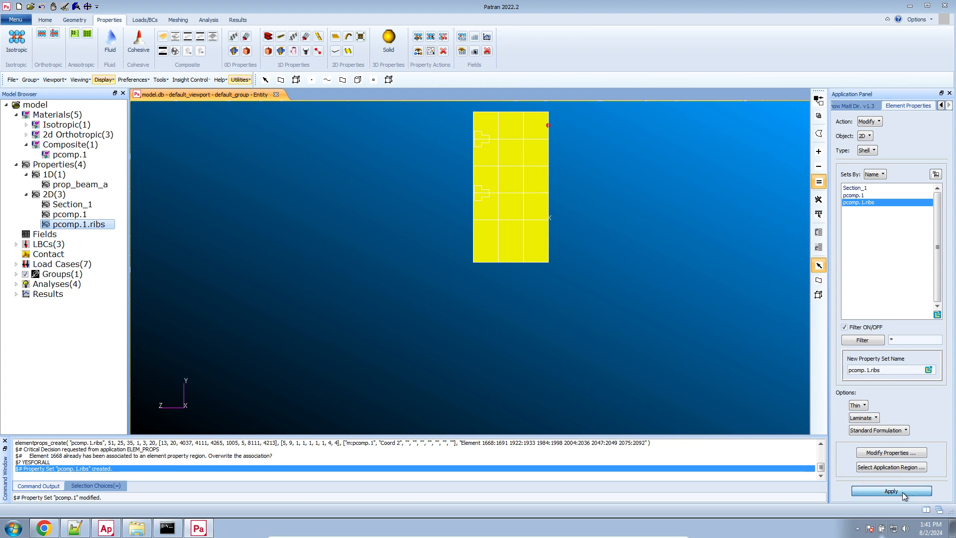
Rename the rib property set as pcomp.2.ribs.
{"action": "left_click", "coordinate": [869, 369]}
{"action": "type", "text": "2"}
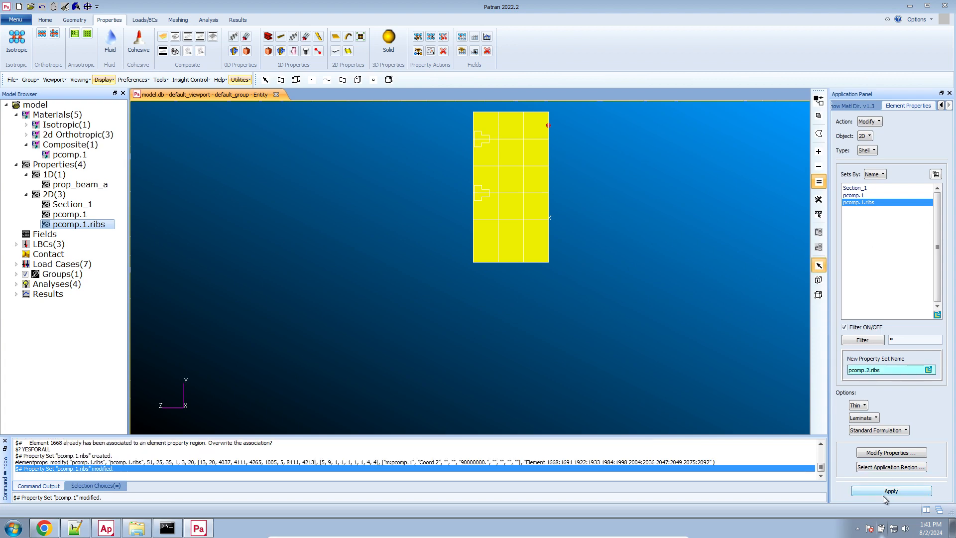
{"action": "left_click", "coordinate": [887, 492]}
Show the material X direction on rib elements 1682, 1685 and 1681 inside the box's open end.
{"action": "scroll", "coordinate": [656, 353], "scroll_direction": "down", "scroll_amount": 4}
{"action": "scroll", "coordinate": [507, 199], "scroll_direction": "up", "scroll_amount": 4}
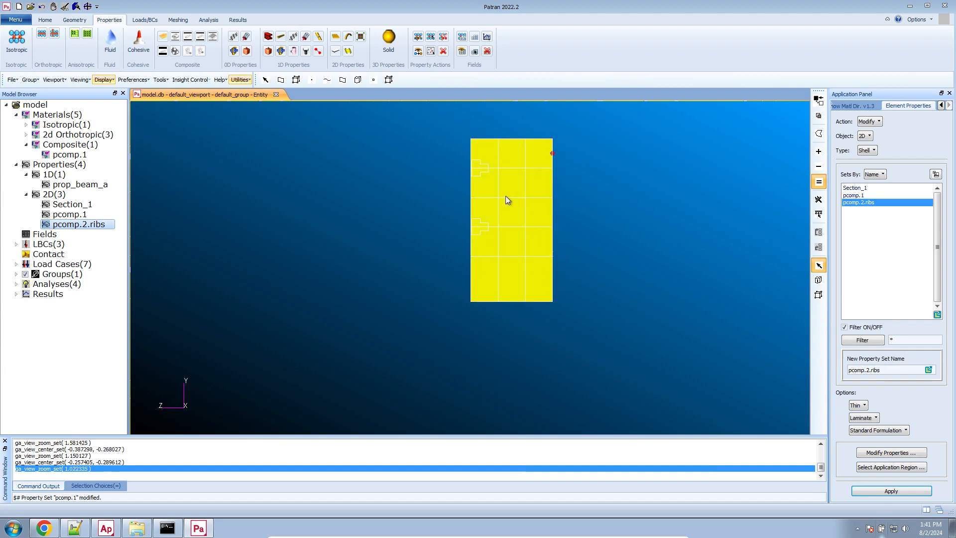
{"action": "middle_click_drag", "start_coordinate": [560, 268], "coordinate": [560, 247]}
{"action": "scroll", "coordinate": [566, 247], "scroll_direction": "down", "scroll_amount": 4}
{"action": "scroll", "coordinate": [530, 264], "scroll_direction": "up", "scroll_amount": 4}
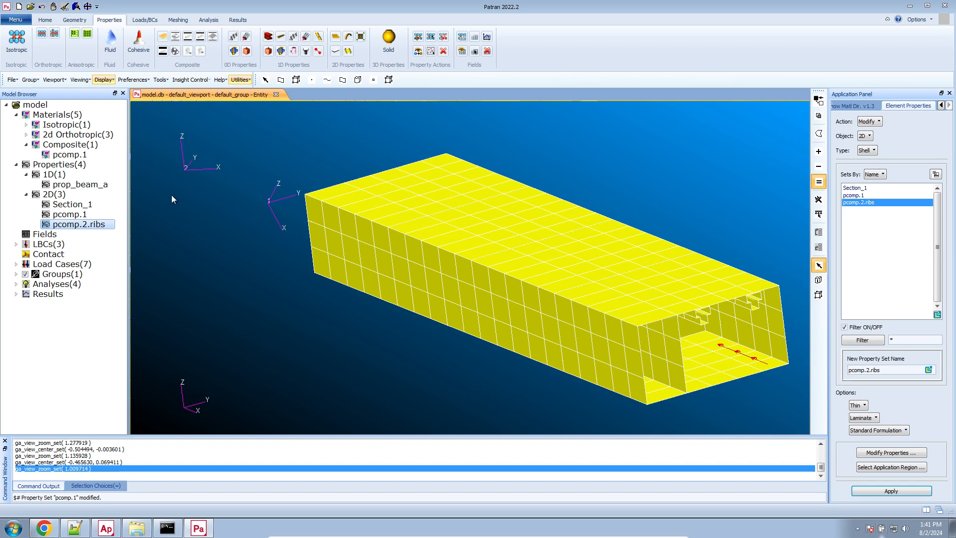
{"action": "left_click", "coordinate": [867, 107]}
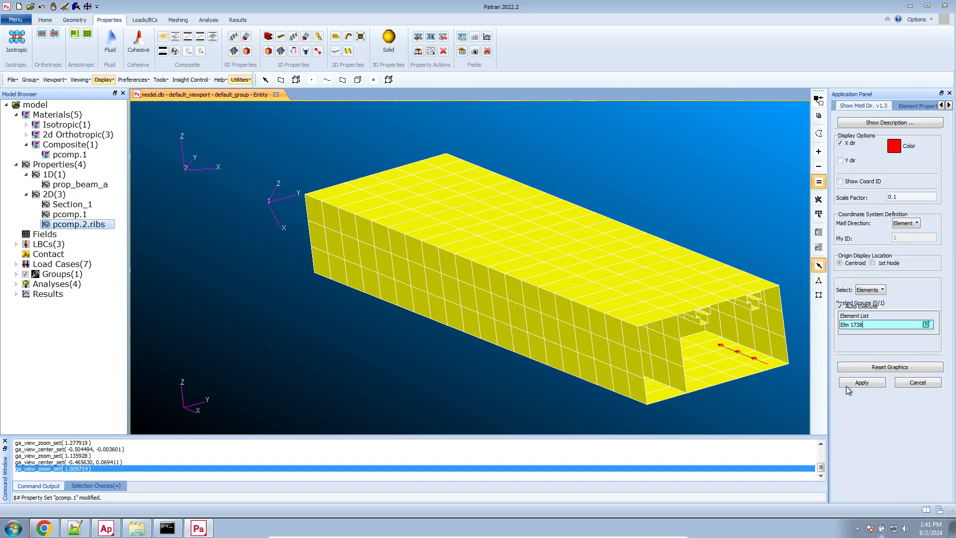
{"action": "middle_click_drag", "start_coordinate": [696, 388], "coordinate": [683, 382]}
{"action": "scroll", "coordinate": [658, 356], "scroll_direction": "up", "scroll_amount": 4}
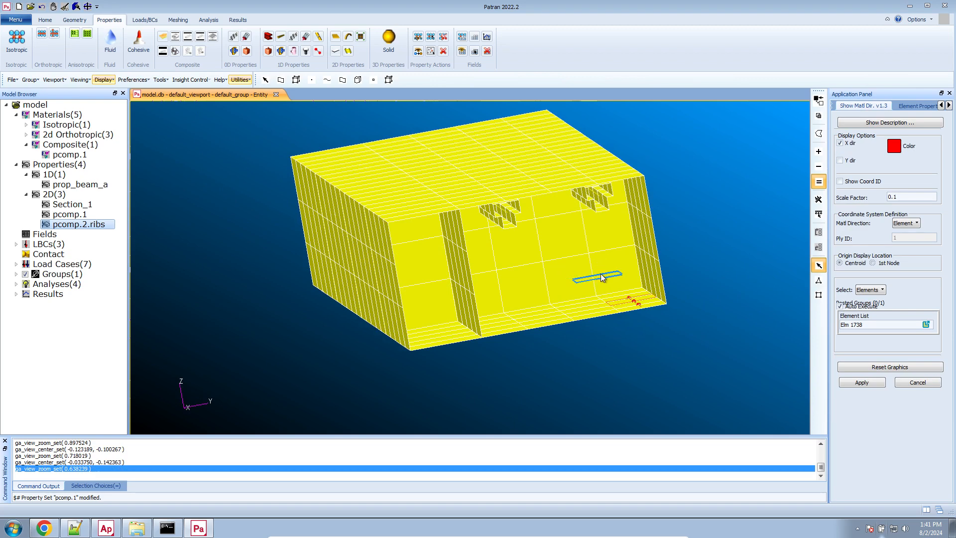
{"action": "scroll", "coordinate": [628, 279], "scroll_direction": "up", "scroll_amount": 2}
{"action": "left_click", "coordinate": [623, 281]}
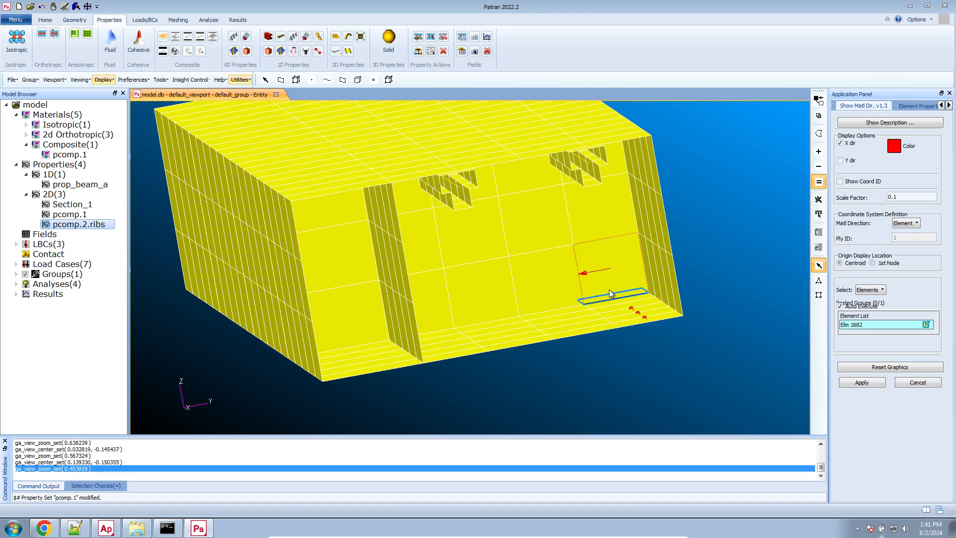
{"action": "left_click", "coordinate": [555, 288]}
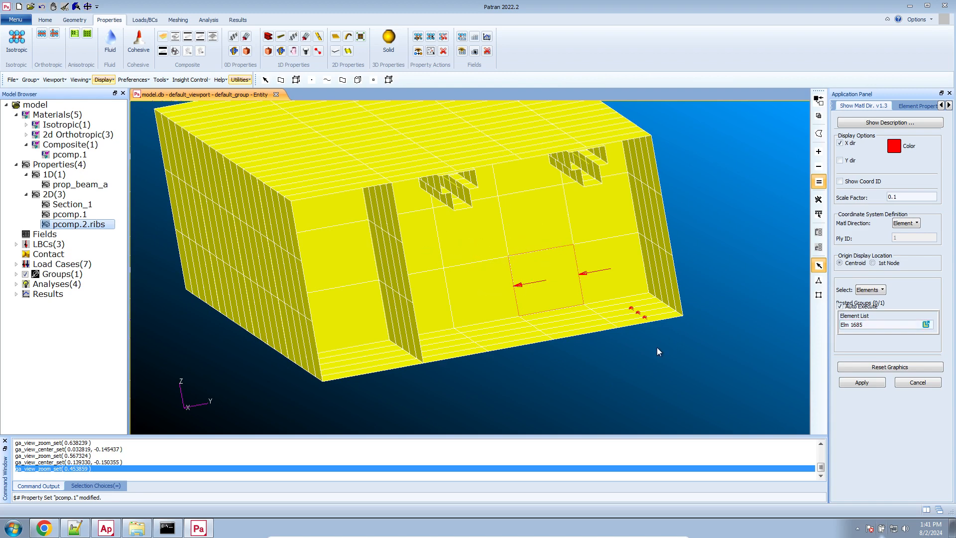
{"action": "middle_click_drag", "start_coordinate": [658, 351], "coordinate": [645, 236]}
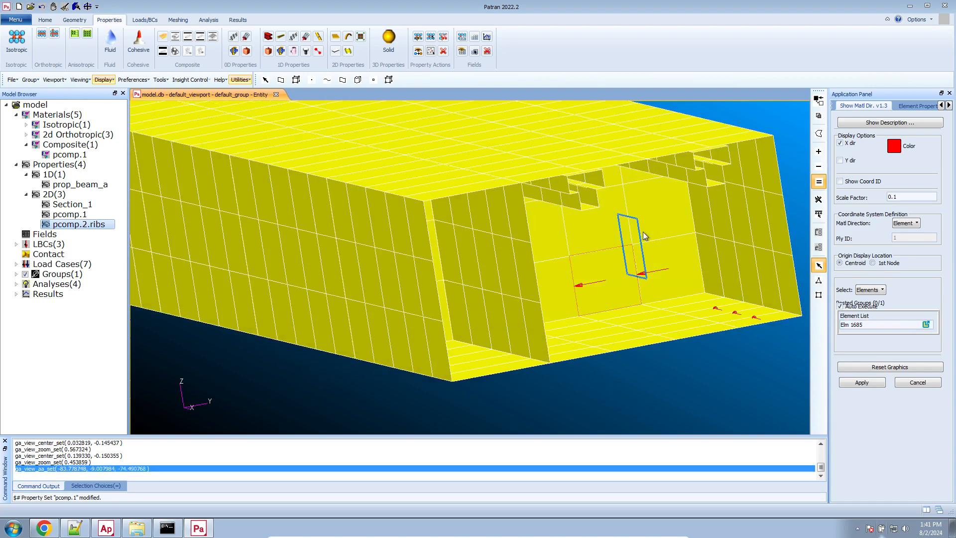
{"action": "left_click", "coordinate": [663, 211]}
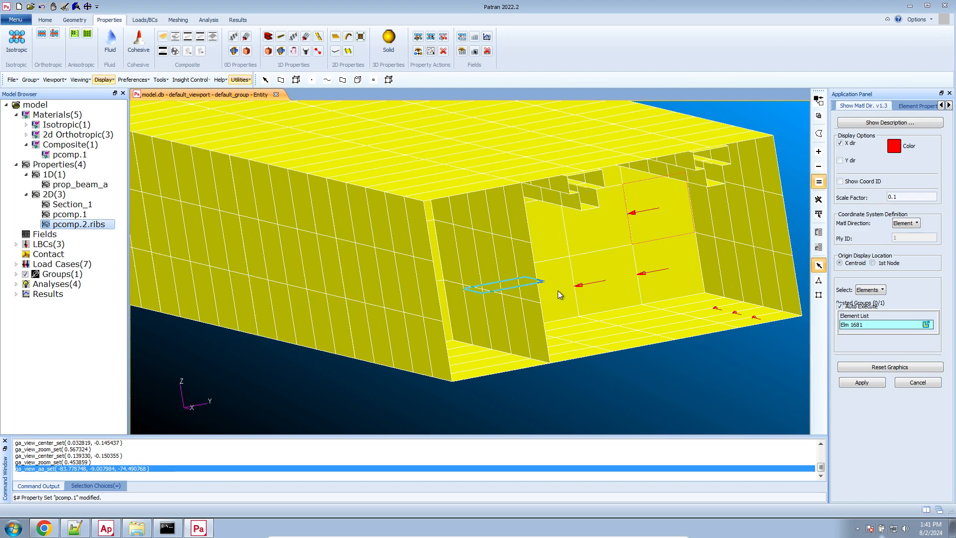
Compare the material direction arrows on the ribs with the axes of Coord 2 and Coord 1.
{"action": "scroll", "coordinate": [558, 291], "scroll_direction": "down", "scroll_amount": 4}
{"action": "scroll", "coordinate": [292, 233], "scroll_direction": "up", "scroll_amount": 15}
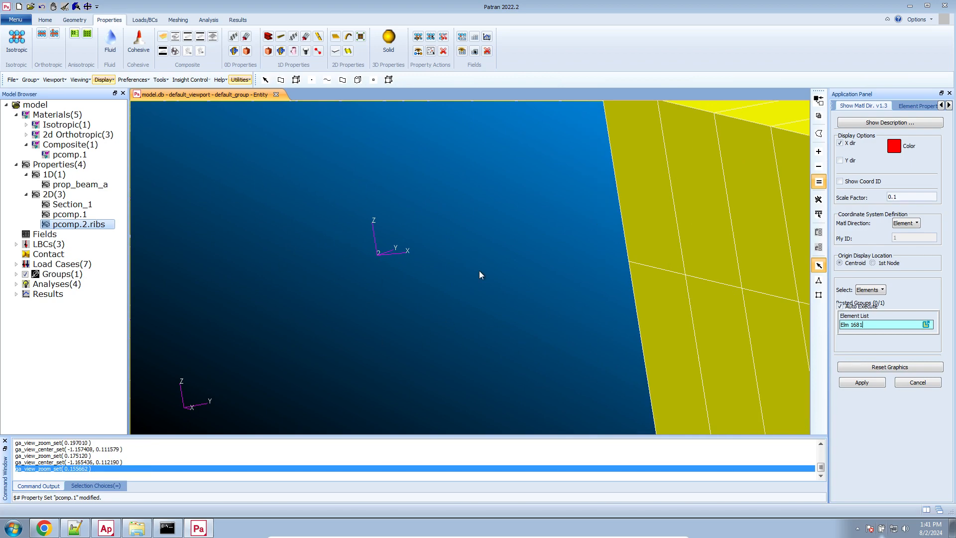
{"action": "scroll", "coordinate": [339, 279], "scroll_direction": "down", "scroll_amount": 15}
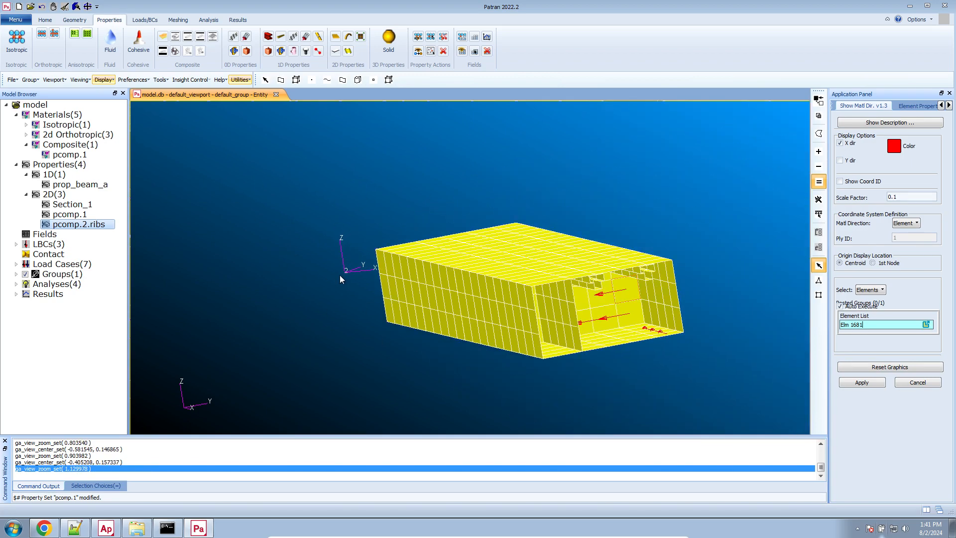
{"action": "scroll", "coordinate": [642, 343], "scroll_direction": "up", "scroll_amount": 4}
{"action": "scroll", "coordinate": [596, 297], "scroll_direction": "up", "scroll_amount": 2}
{"action": "scroll", "coordinate": [562, 302], "scroll_direction": "down", "scroll_amount": 5}
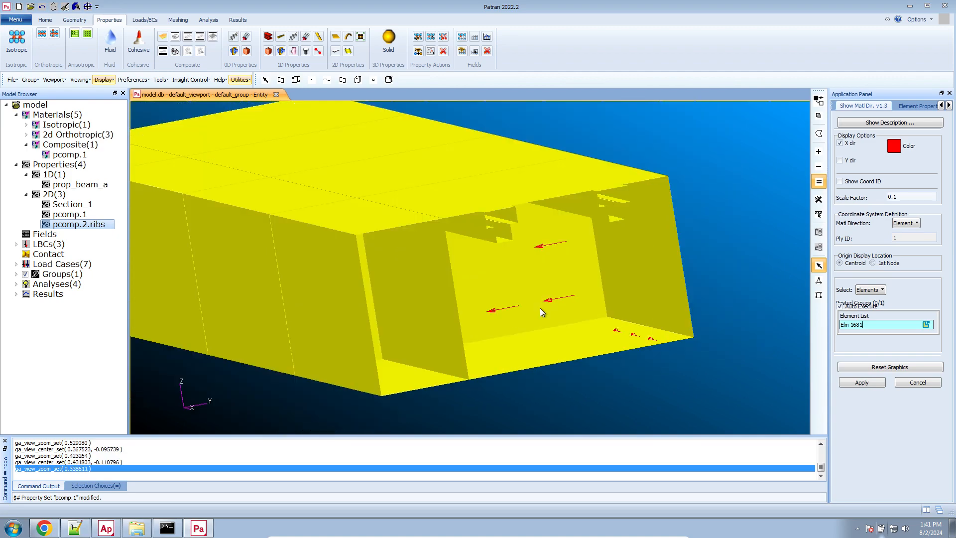
{"action": "middle_click_drag", "start_coordinate": [418, 374], "coordinate": [450, 378]}
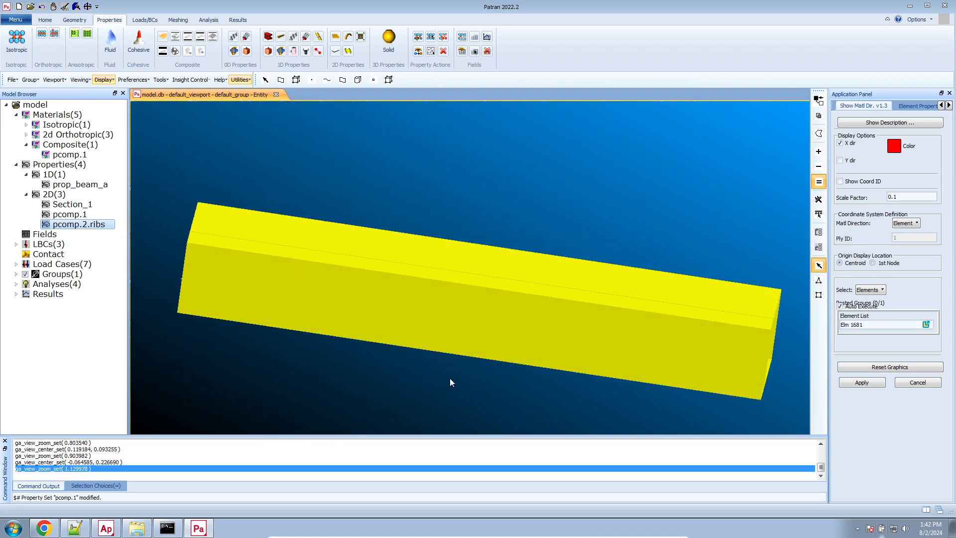
{"action": "scroll", "coordinate": [450, 378], "scroll_direction": "down", "scroll_amount": 4}
{"action": "scroll", "coordinate": [220, 340], "scroll_direction": "up", "scroll_amount": 3}
{"action": "scroll", "coordinate": [220, 339], "scroll_direction": "down", "scroll_amount": 9}
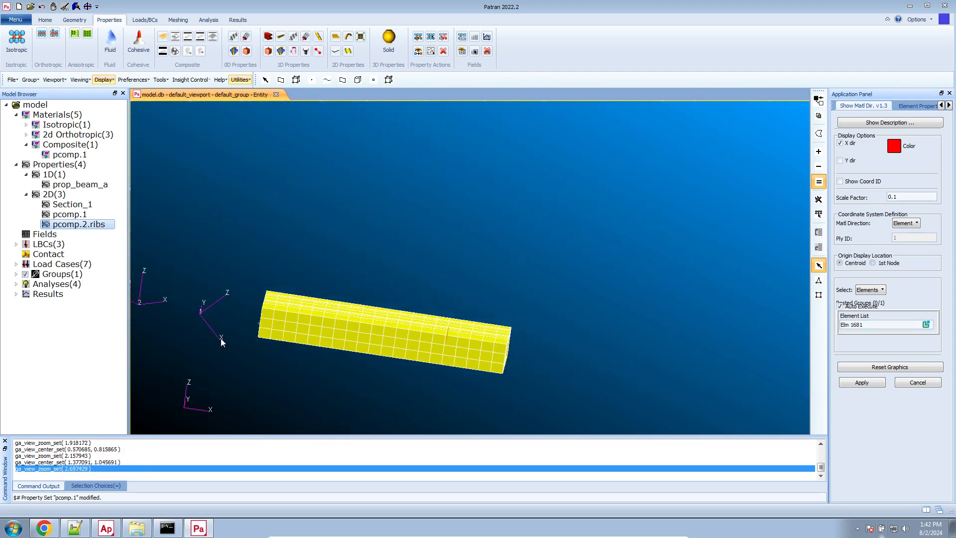
{"action": "middle_click_drag", "start_coordinate": [220, 340], "coordinate": [208, 358]}
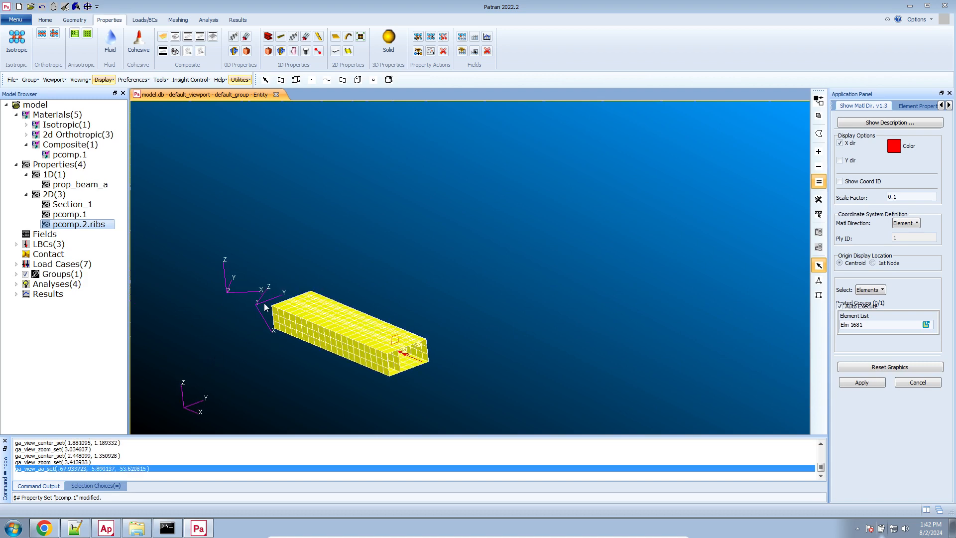
Set the material orientation of the pcomp.1 property set to a real scalar of 45 and apply the modification.
{"action": "left_click", "coordinate": [77, 215]}
{"action": "right_click", "coordinate": [77, 215]}
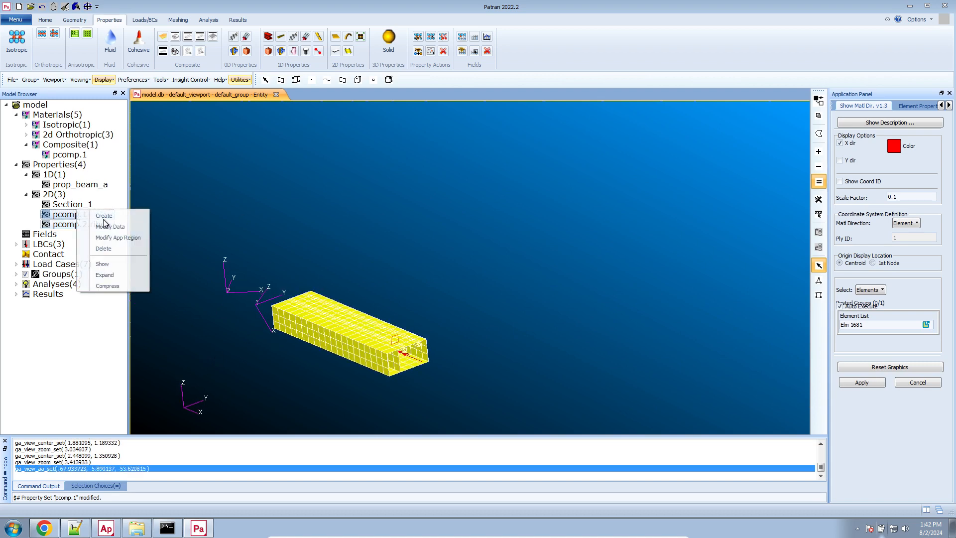
{"action": "left_click", "coordinate": [143, 230]}
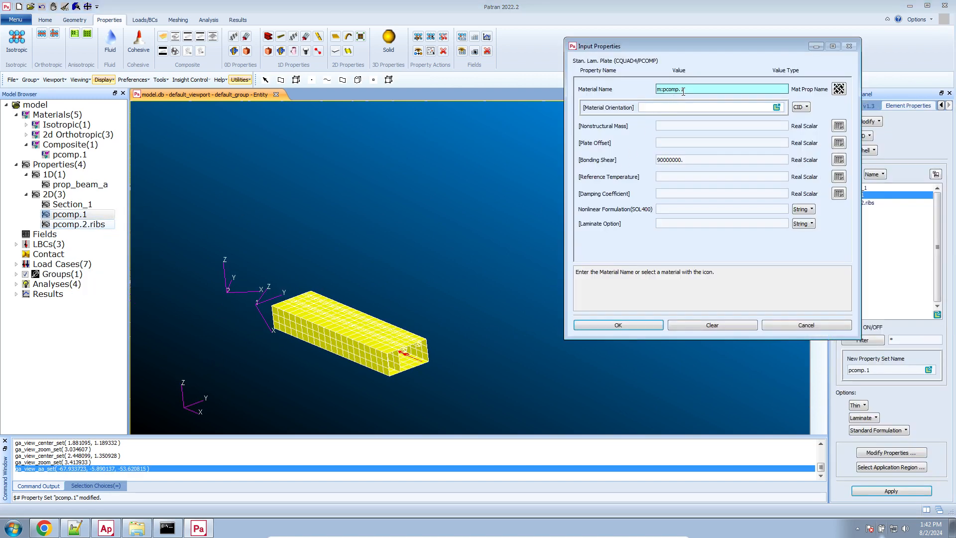
{"action": "left_click", "coordinate": [801, 107]}
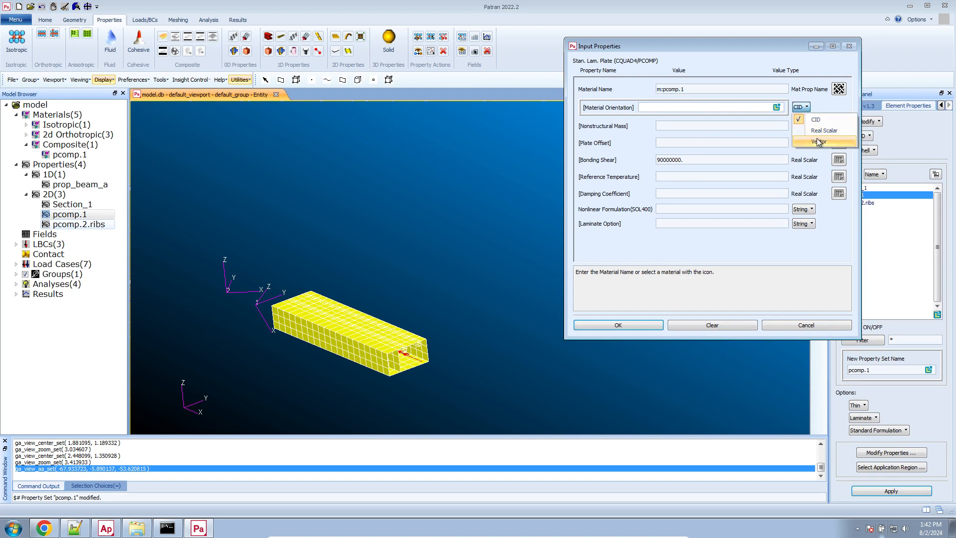
{"action": "left_click", "coordinate": [820, 141]}
{"action": "left_click", "coordinate": [727, 107]}
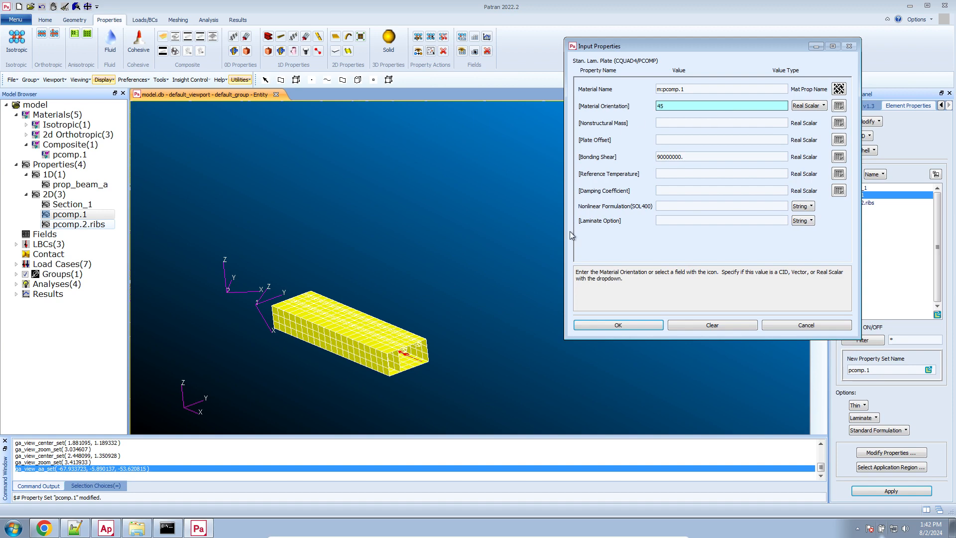
{"action": "left_click", "coordinate": [634, 324]}
{"action": "left_click", "coordinate": [891, 491]}
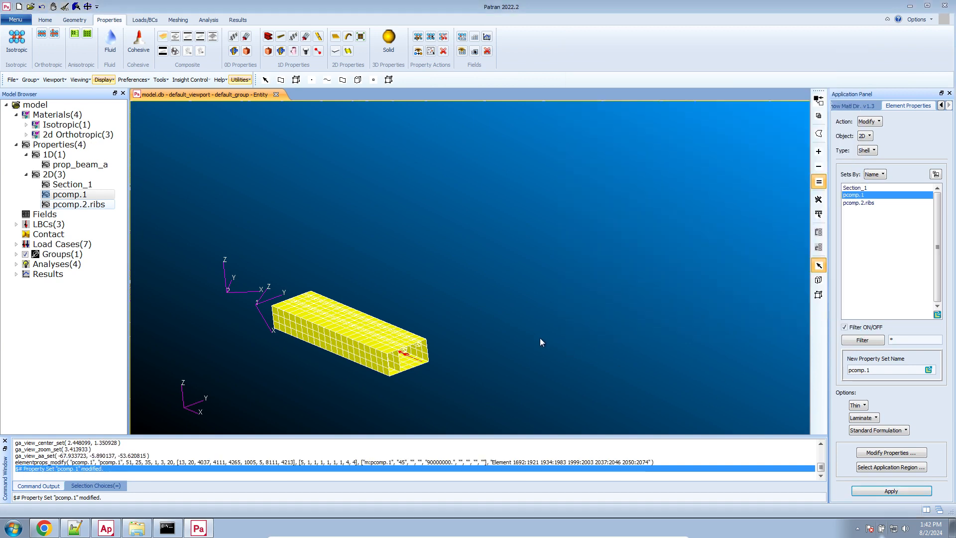
Show the material X direction on bottom skin elements near the box's open end, including 1734, 1737 and 1741, and compare it with Coord 1.
{"action": "left_click", "coordinate": [858, 107]}
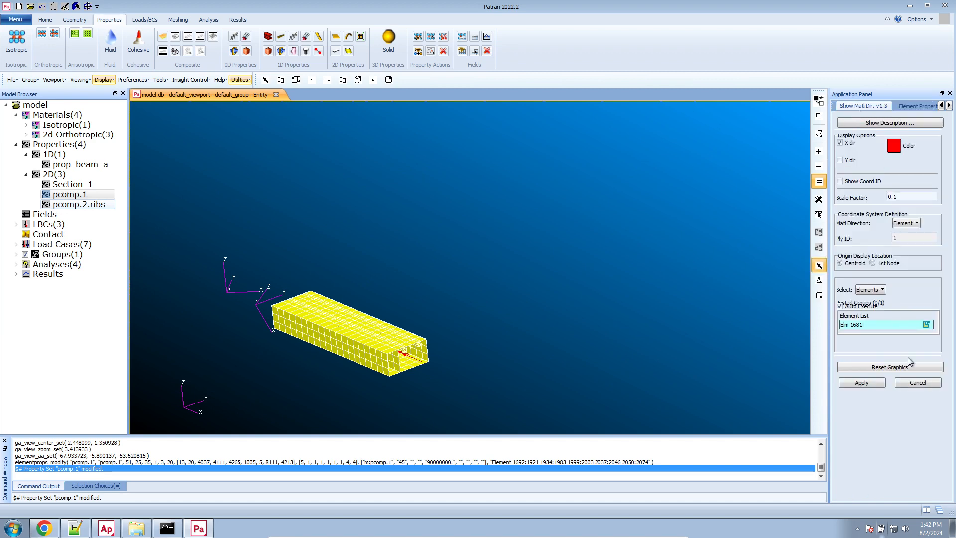
{"action": "scroll", "coordinate": [414, 371], "scroll_direction": "up", "scroll_amount": 5}
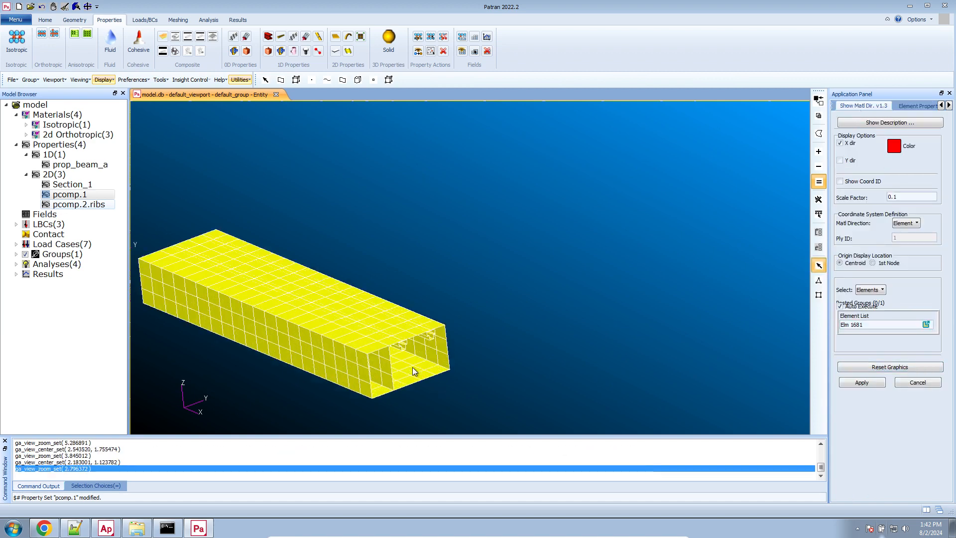
{"action": "scroll", "coordinate": [414, 371], "scroll_direction": "up", "scroll_amount": 4}
{"action": "left_click", "coordinate": [455, 359]}
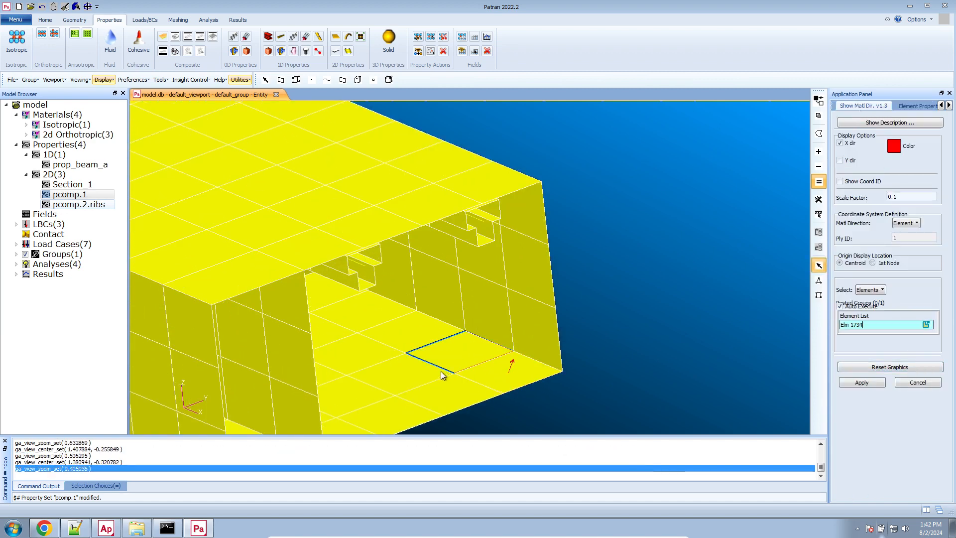
{"action": "left_click", "coordinate": [413, 369]}
{"action": "left_click", "coordinate": [411, 339]}
{"action": "left_click", "coordinate": [360, 346]}
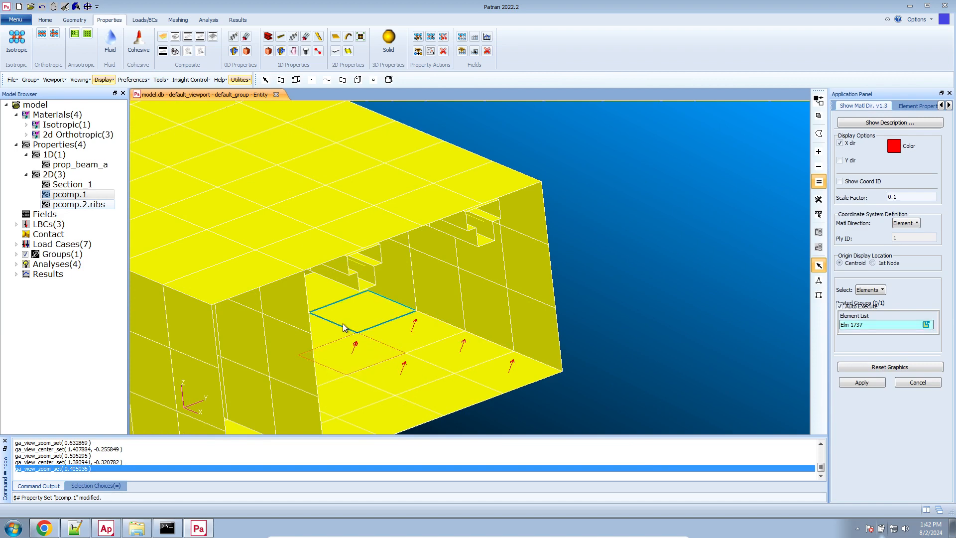
{"action": "left_click", "coordinate": [344, 327]}
{"action": "left_click", "coordinate": [313, 333]}
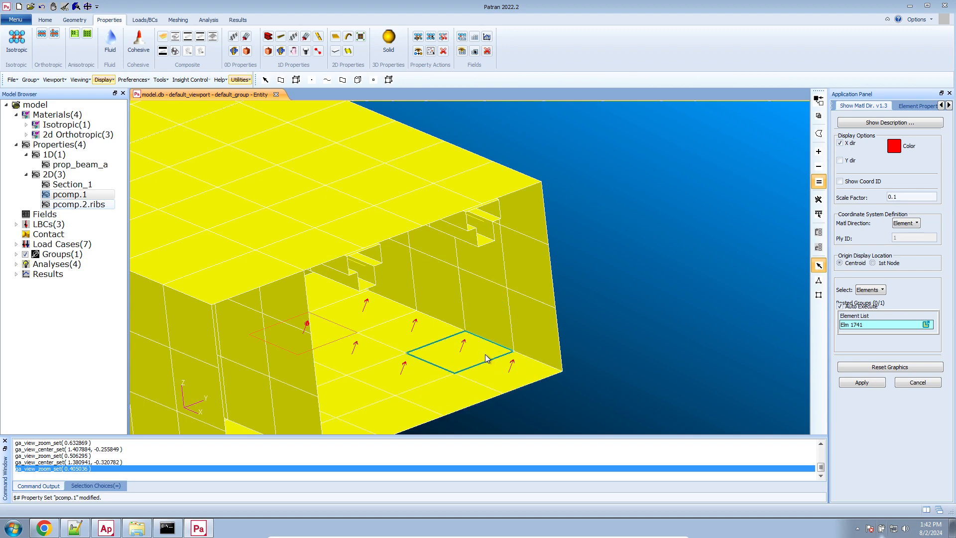
{"action": "scroll", "coordinate": [633, 312], "scroll_direction": "down", "scroll_amount": 5}
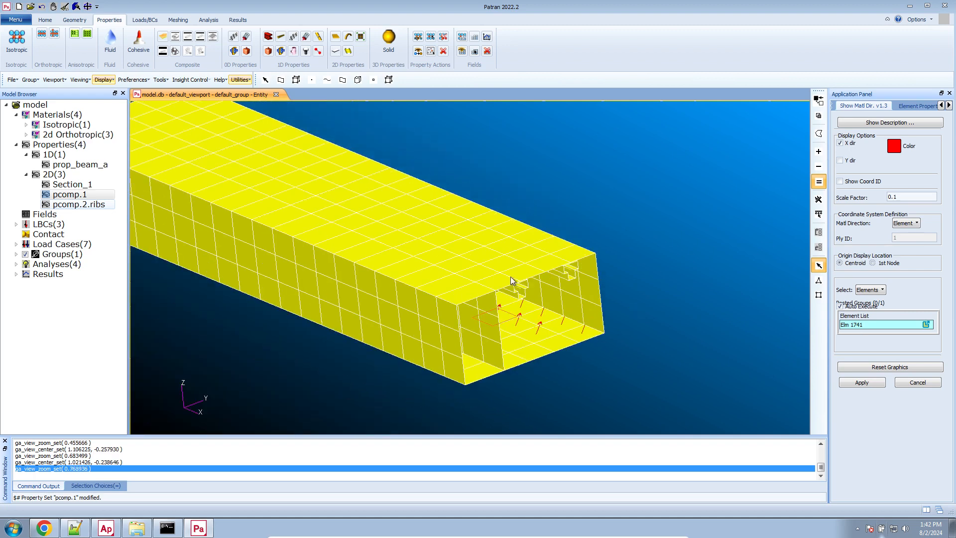
{"action": "scroll", "coordinate": [220, 219], "scroll_direction": "up", "scroll_amount": 3}
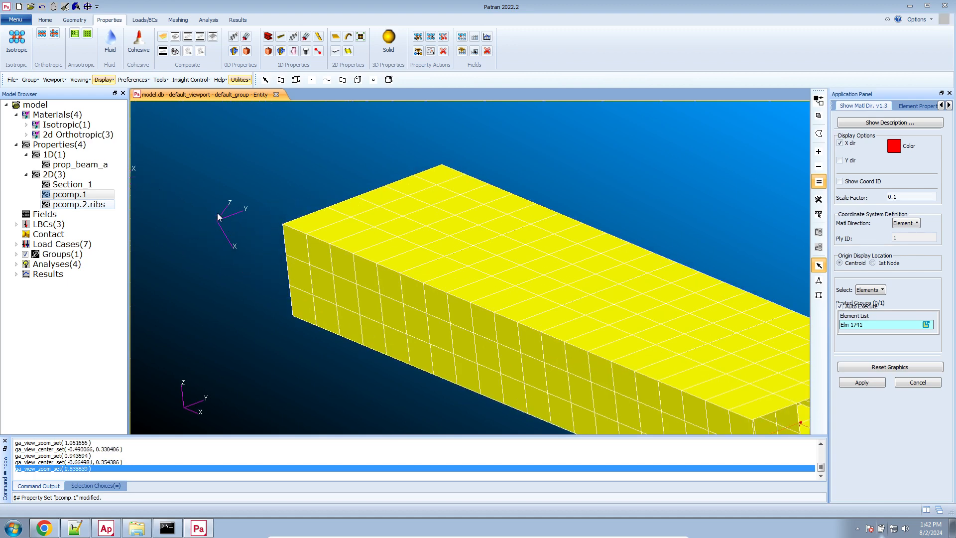
Set the material orientation of pcomp.1 to the coordinate system Coord 1 as a CID and apply the modification.
{"action": "right_click", "coordinate": [76, 194]}
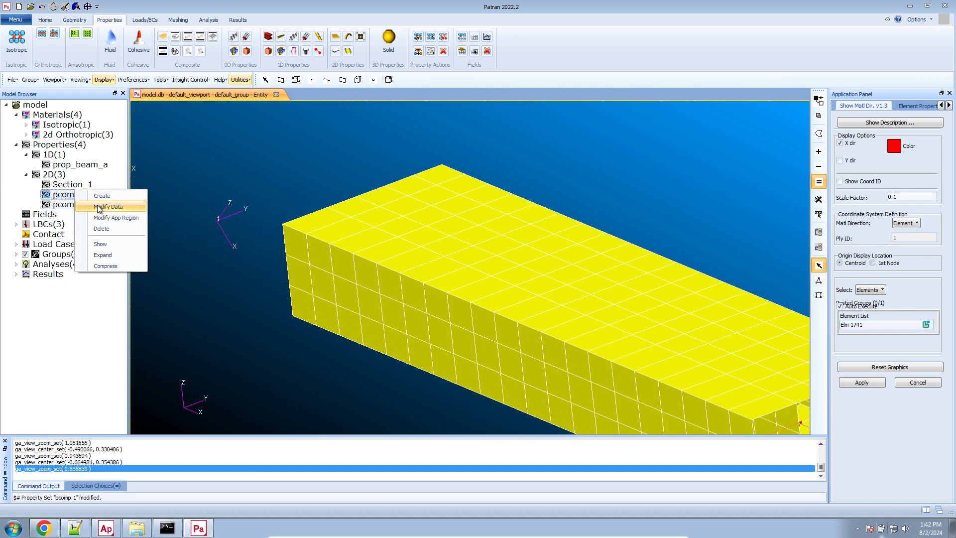
{"action": "left_click", "coordinate": [99, 209]}
{"action": "left_click", "coordinate": [808, 106]}
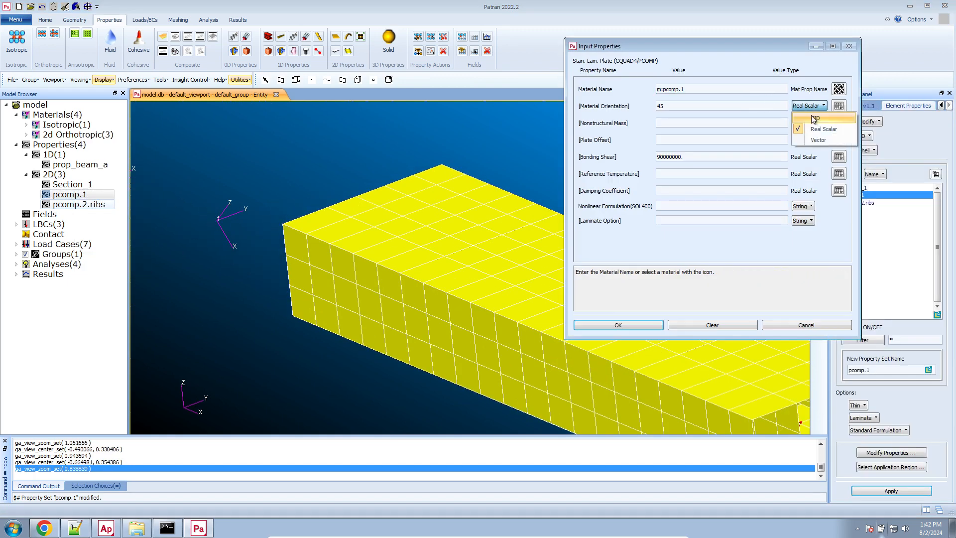
{"action": "left_click", "coordinate": [809, 133]}
{"action": "left_click", "coordinate": [762, 107]}
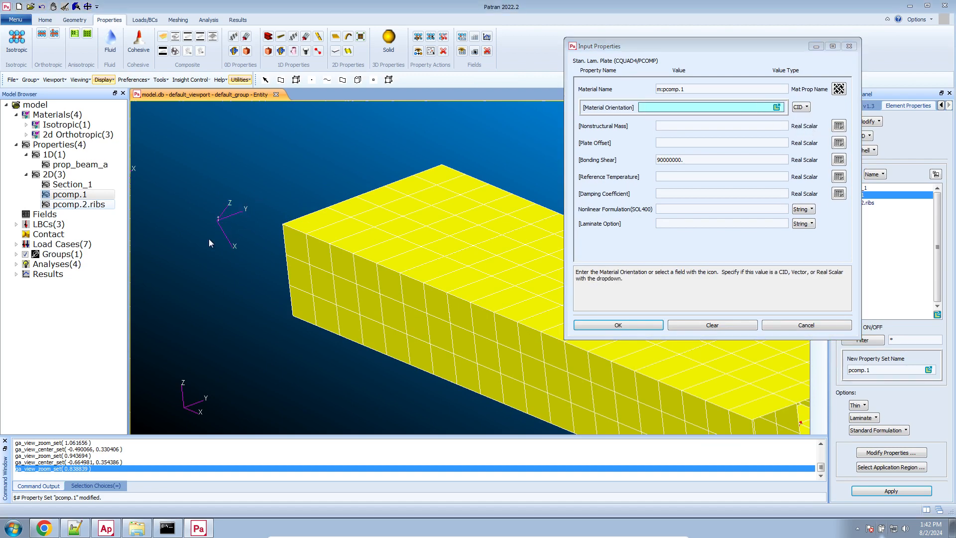
{"action": "left_click", "coordinate": [222, 225]}
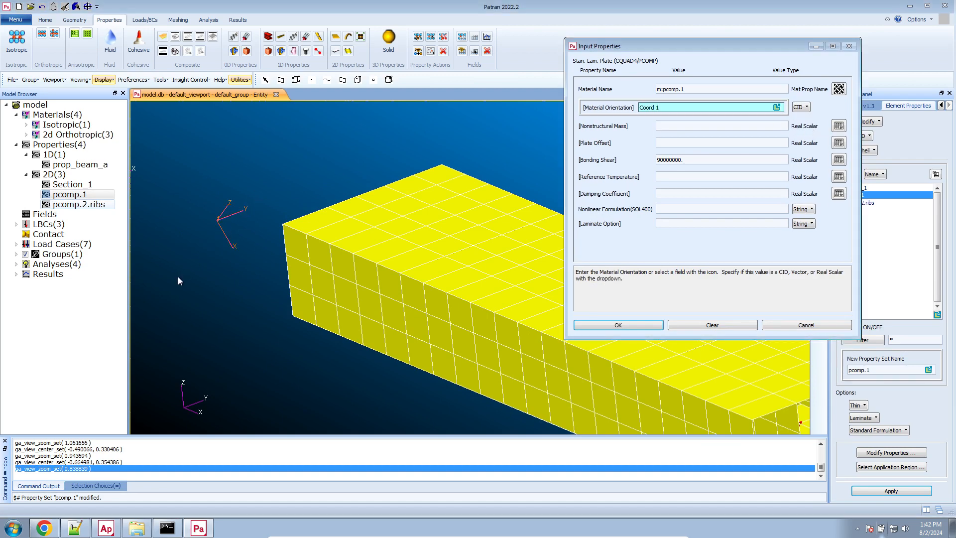
{"action": "left_click", "coordinate": [618, 325]}
{"action": "left_click", "coordinate": [880, 495]}
Redisplay the material X direction on the bottom skin elements at the open end, including 1734 and 1729, and examine the arrows closely.
{"action": "scroll", "coordinate": [651, 303], "scroll_direction": "down", "scroll_amount": 3}
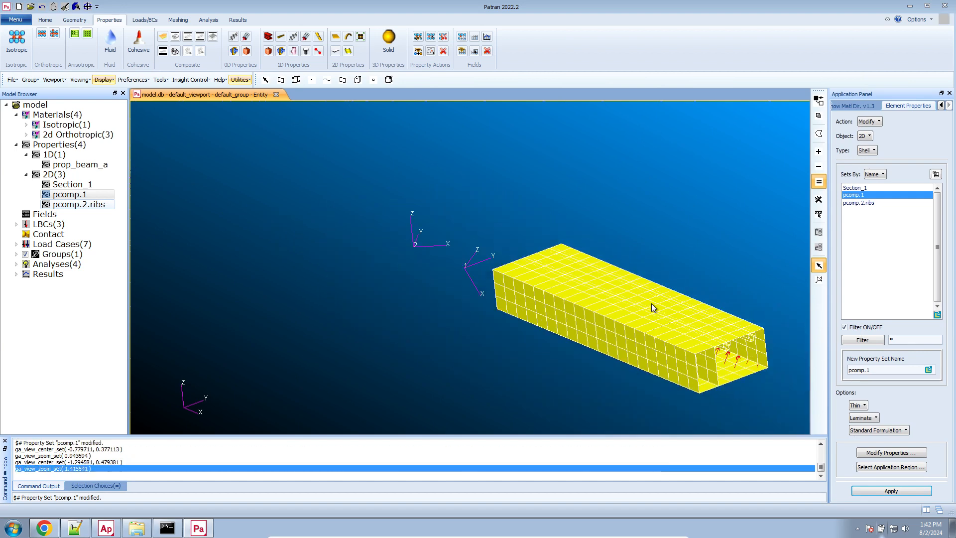
{"action": "scroll", "coordinate": [786, 375], "scroll_direction": "up", "scroll_amount": 4}
{"action": "left_click", "coordinate": [868, 106]}
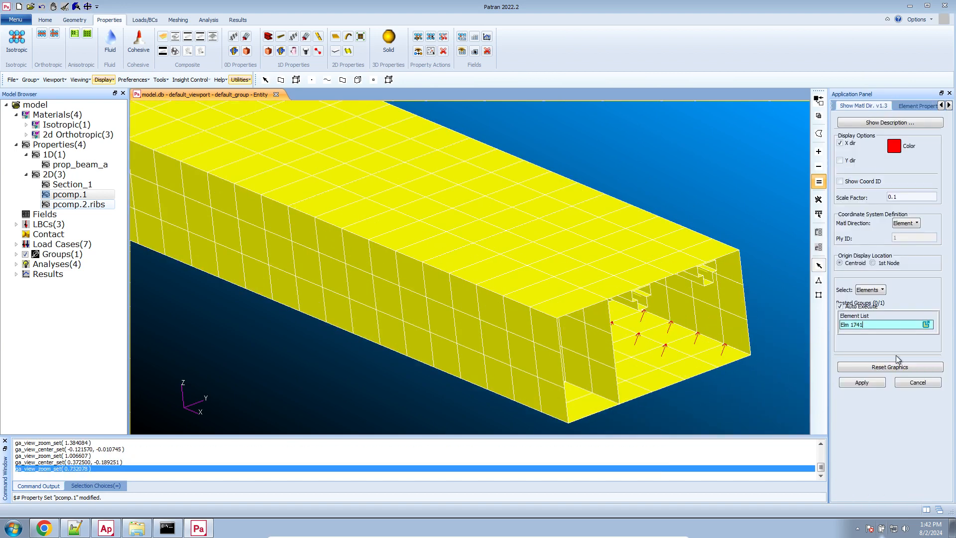
{"action": "left_click", "coordinate": [860, 382]}
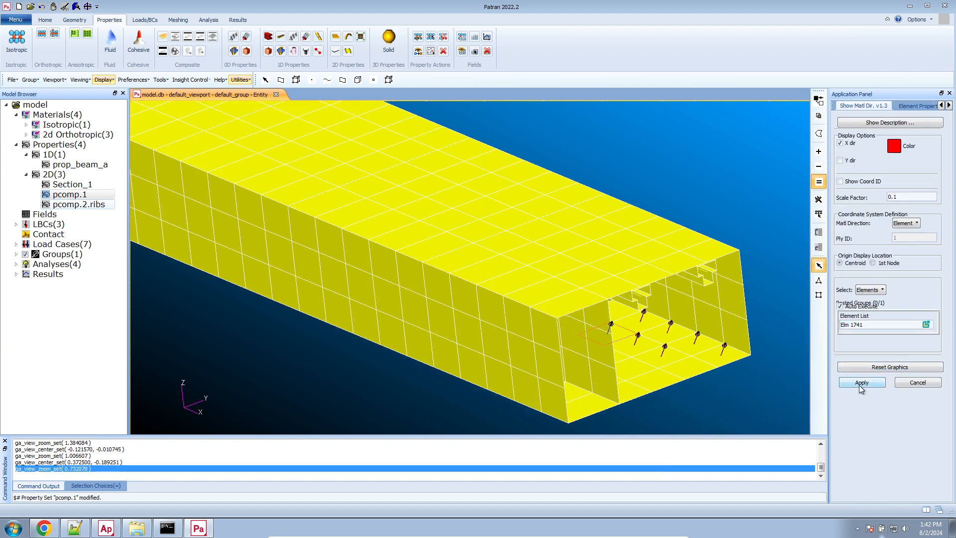
{"action": "left_click", "coordinate": [722, 355]}
{"action": "left_click", "coordinate": [690, 344]}
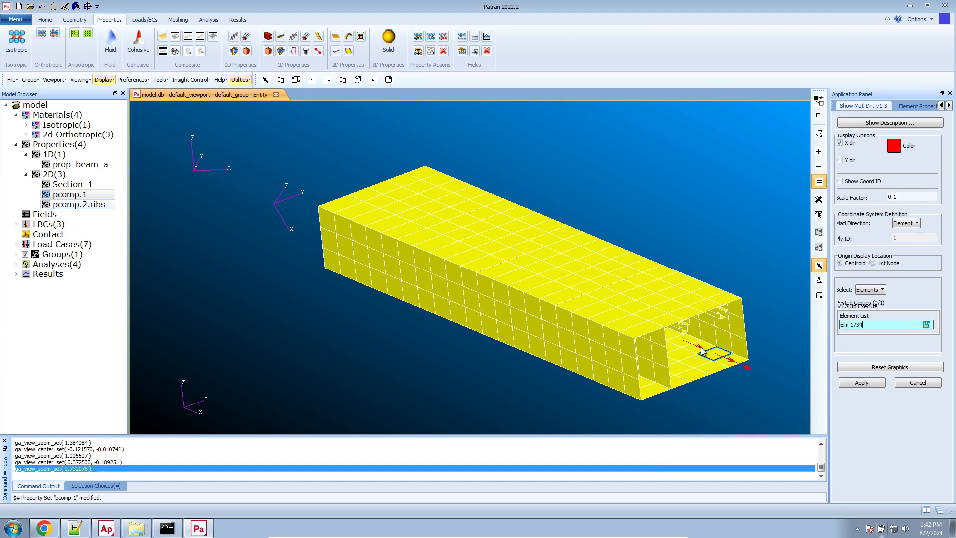
{"action": "left_click", "coordinate": [696, 352]}
{"action": "left_click", "coordinate": [699, 355]}
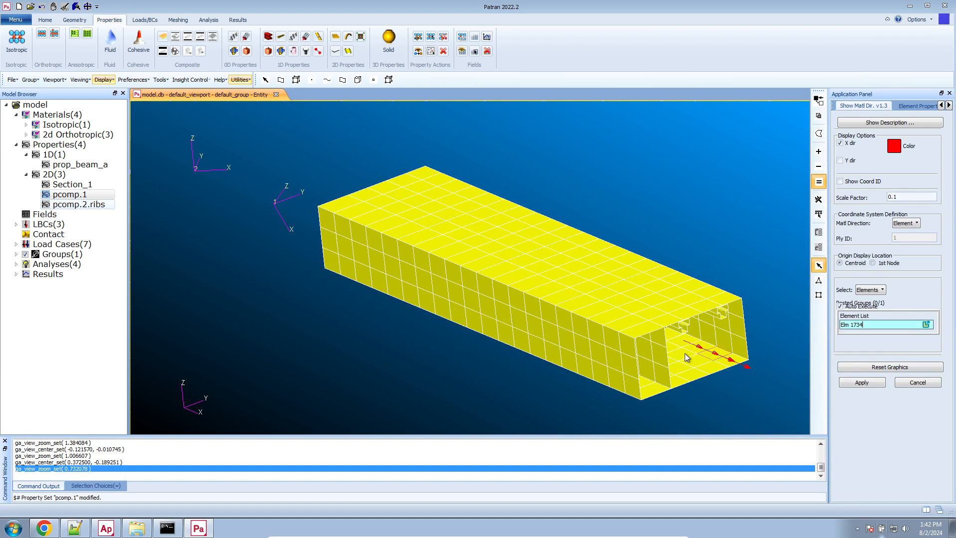
{"action": "left_click", "coordinate": [685, 354]}
{"action": "left_click", "coordinate": [707, 365]}
{"action": "scroll", "coordinate": [697, 366], "scroll_direction": "up", "scroll_amount": 5}
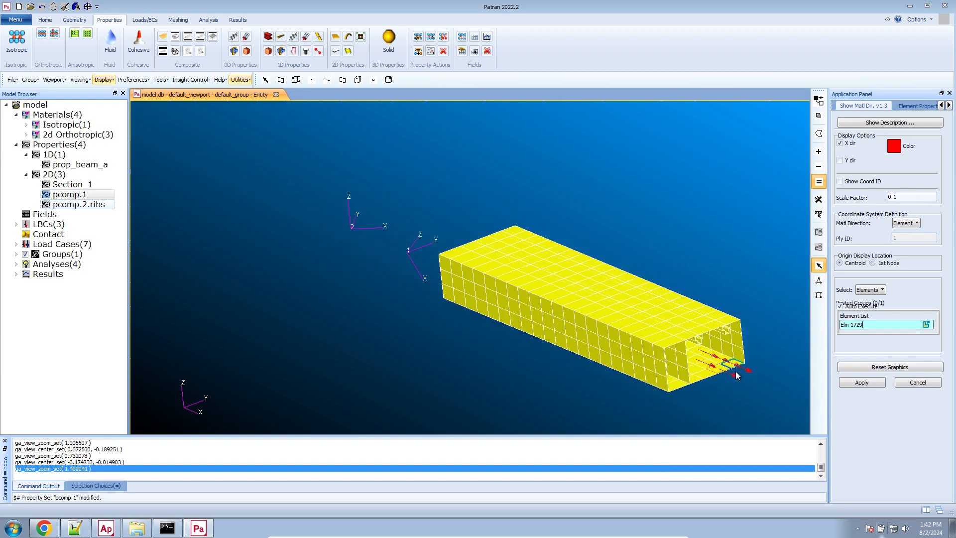
{"action": "scroll", "coordinate": [715, 382], "scroll_direction": "up", "scroll_amount": 3}
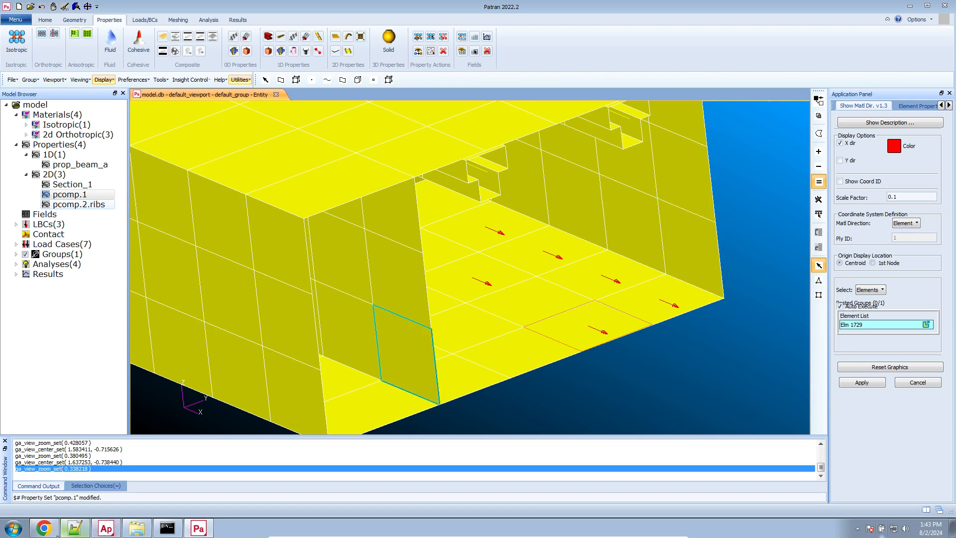
Switch to the Viewer web app in Chrome and hide all displayed elements, wireframes and details of the model.
{"action": "left_click", "coordinate": [43, 528]}
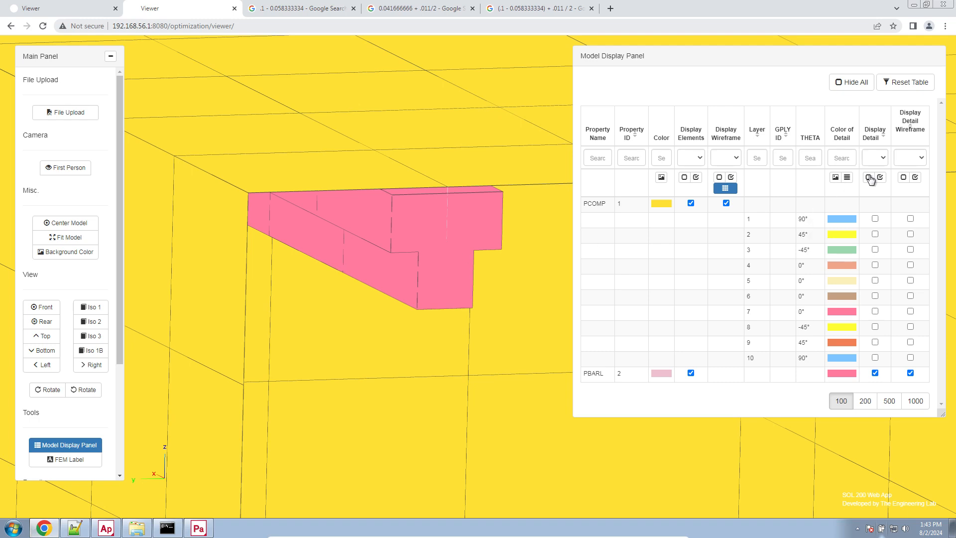
{"action": "left_click", "coordinate": [684, 177]}
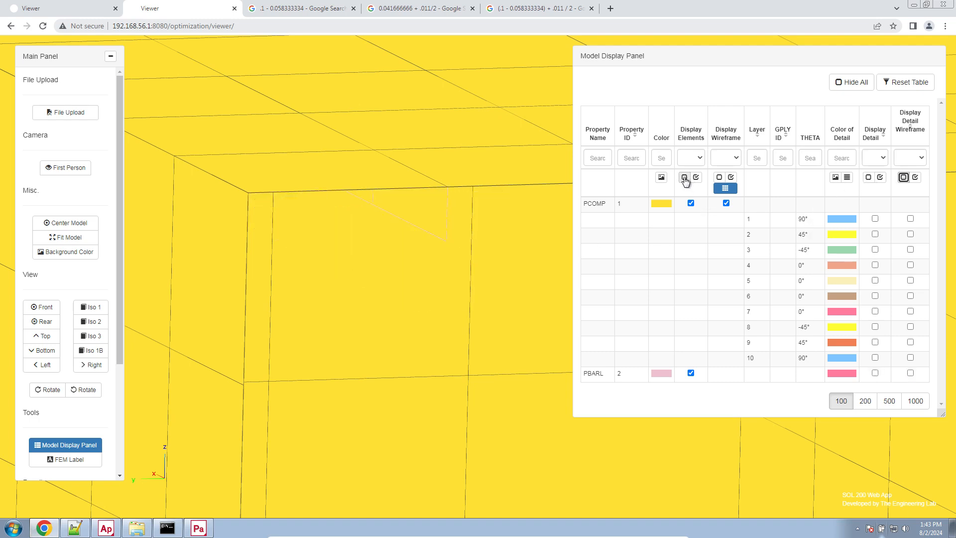
{"action": "left_click", "coordinate": [719, 178]}
Display the detail and detail wireframe of PCOMP 1 layers 1 (90°) and 2 (45°).
{"action": "left_click", "coordinate": [876, 218]}
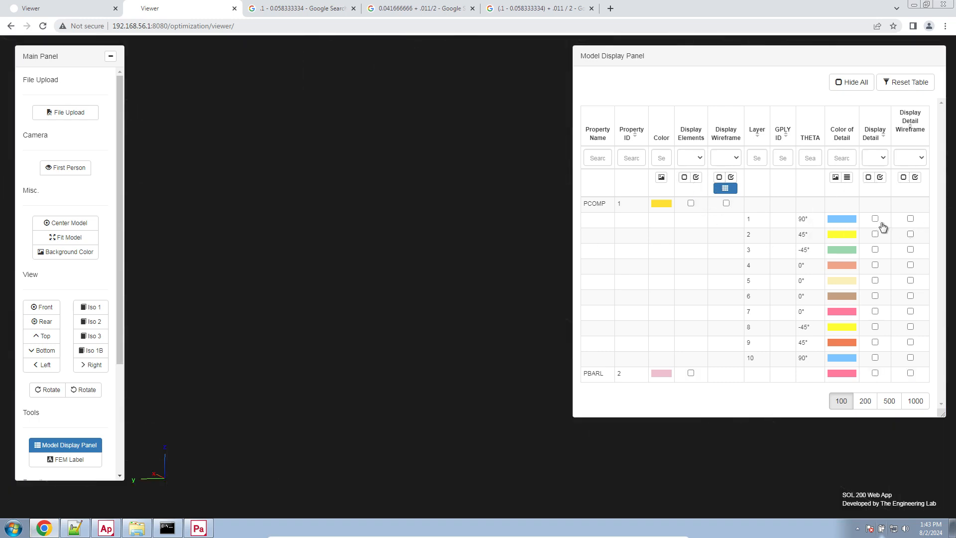
{"action": "left_click", "coordinate": [911, 218]}
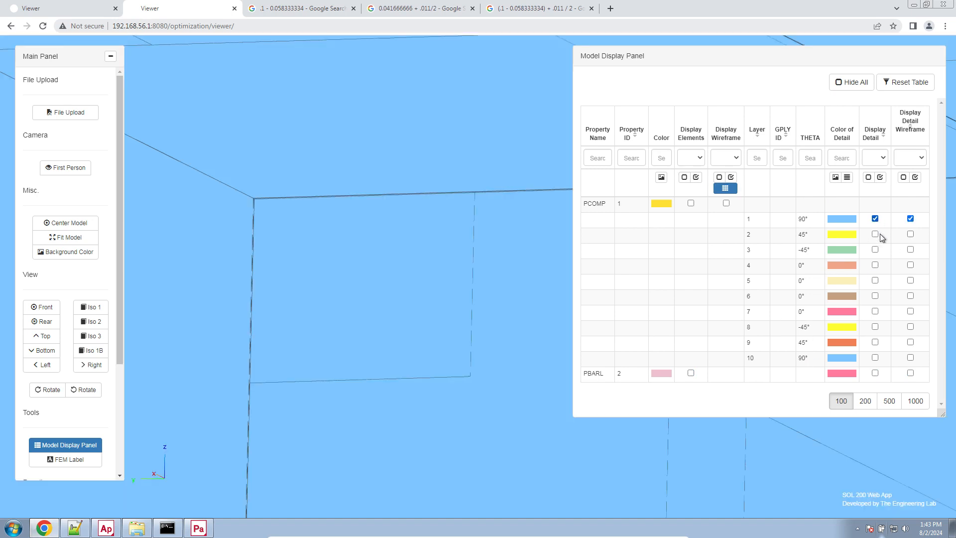
{"action": "left_click", "coordinate": [875, 234]}
{"action": "left_click", "coordinate": [911, 234]}
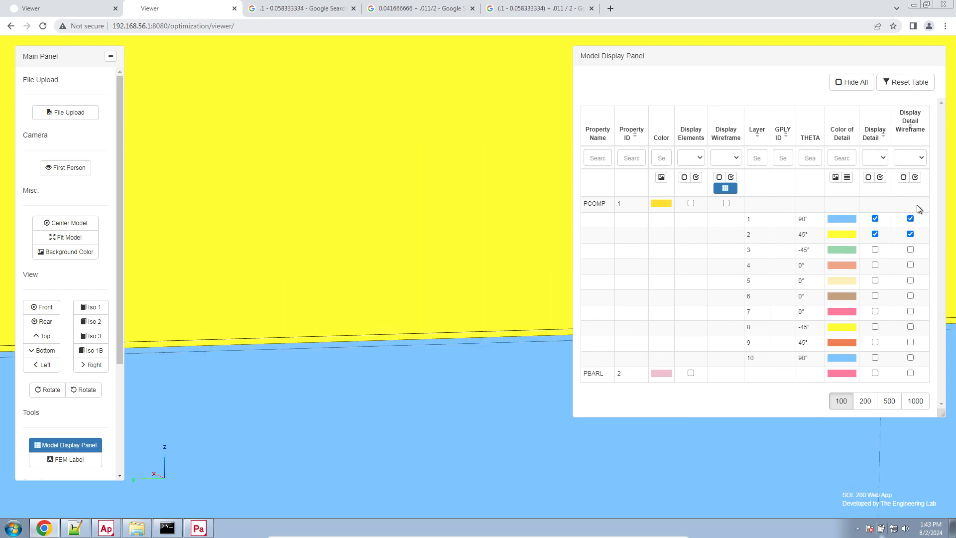
Hide the detail and wireframe of PCOMP layer 2 and show both again to compare it with layer 1.
{"action": "left_click", "coordinate": [879, 236]}
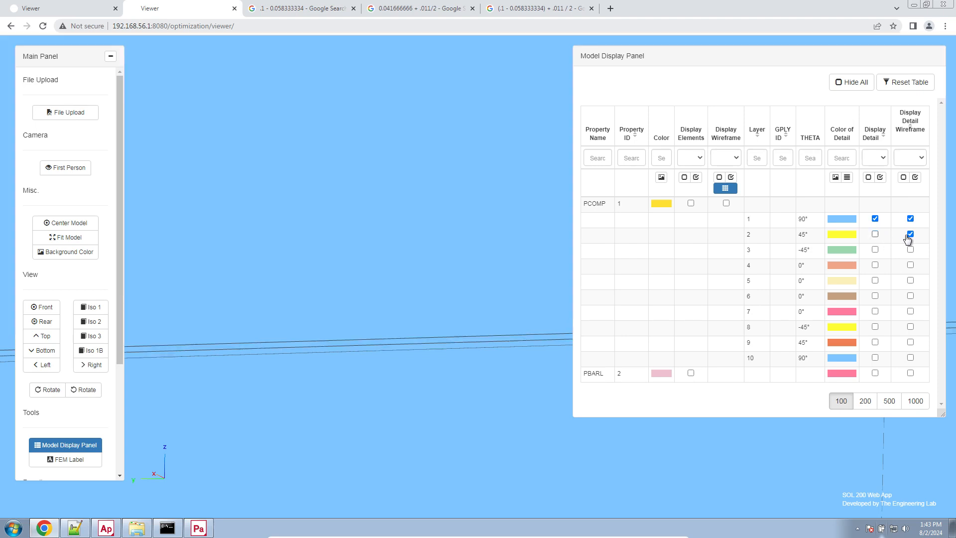
{"action": "left_click", "coordinate": [910, 235]}
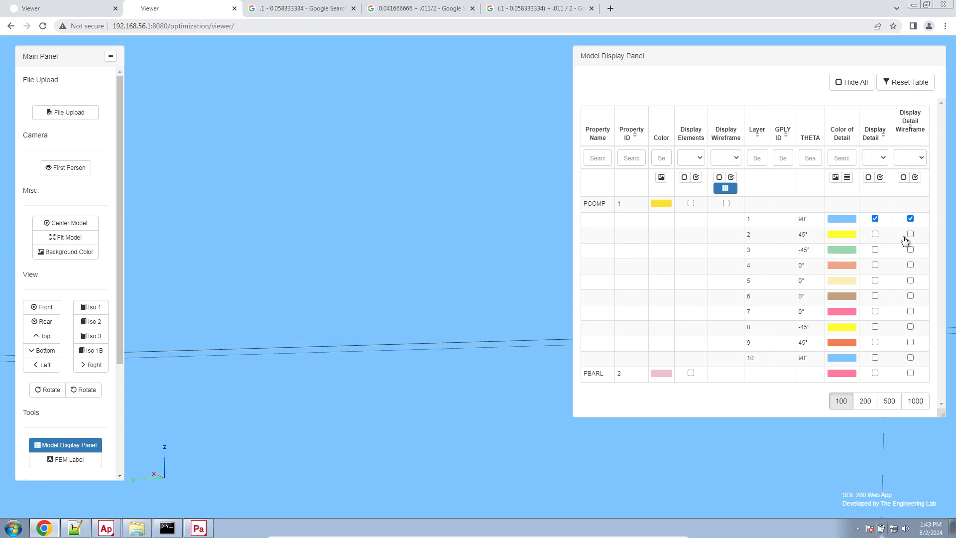
{"action": "left_click", "coordinate": [875, 234]}
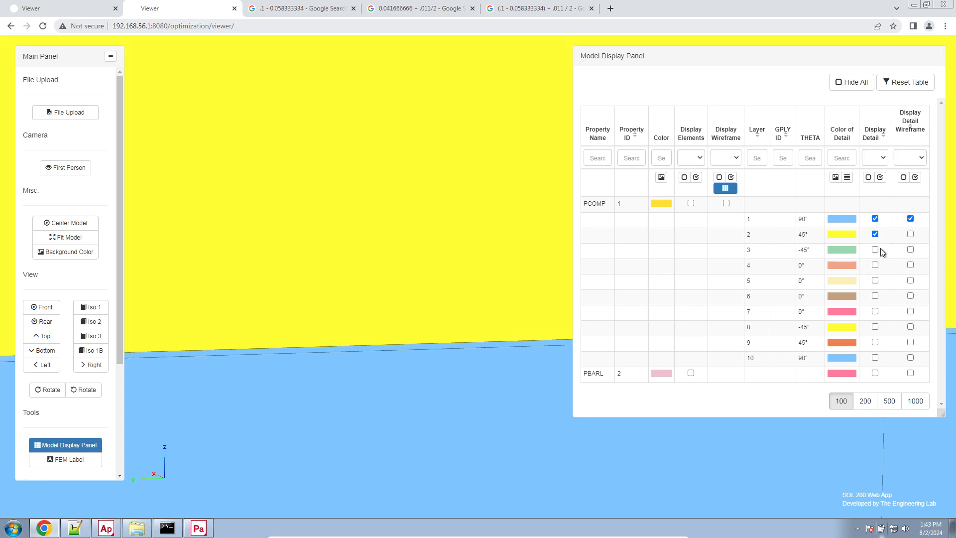
{"action": "left_click", "coordinate": [911, 235]}
Display the details and wireframes of PCOMP layers 3 to 5 to examine the ply stacking, and return to Patran.
{"action": "left_click", "coordinate": [876, 249]}
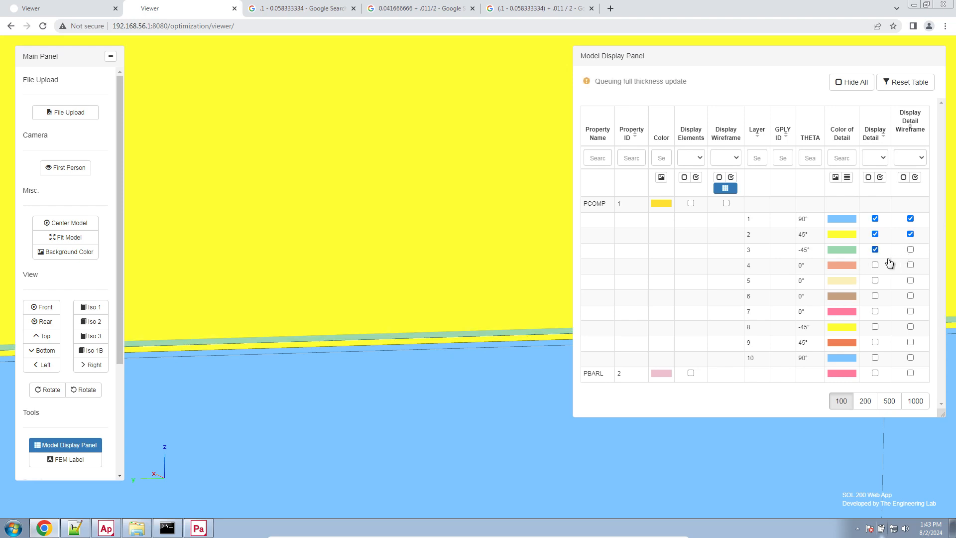
{"action": "left_click", "coordinate": [911, 250]}
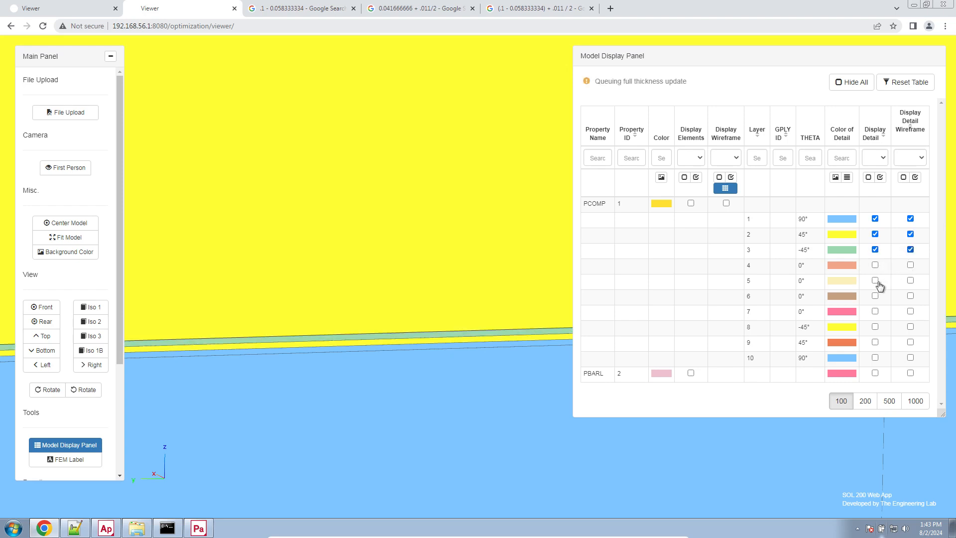
{"action": "left_click", "coordinate": [875, 265]}
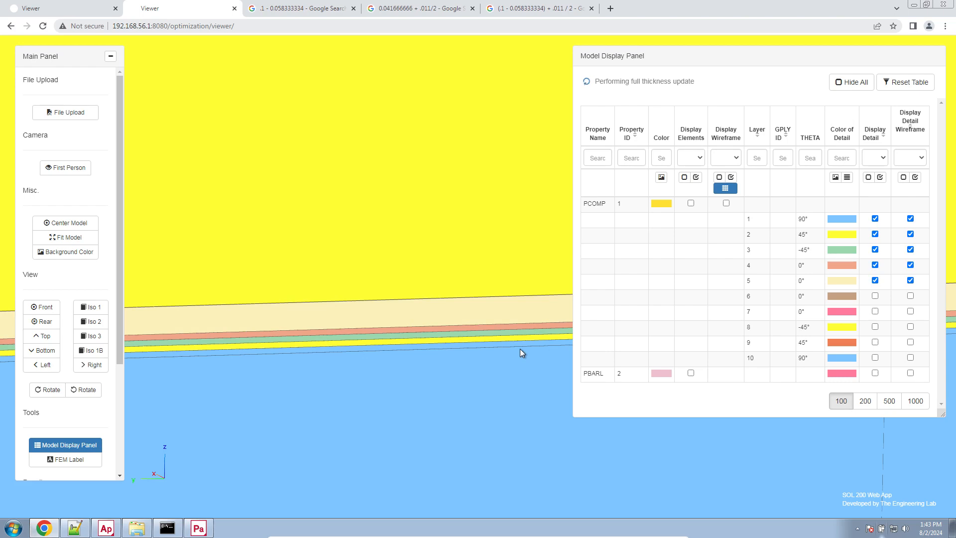
{"action": "left_click", "coordinate": [199, 528]}
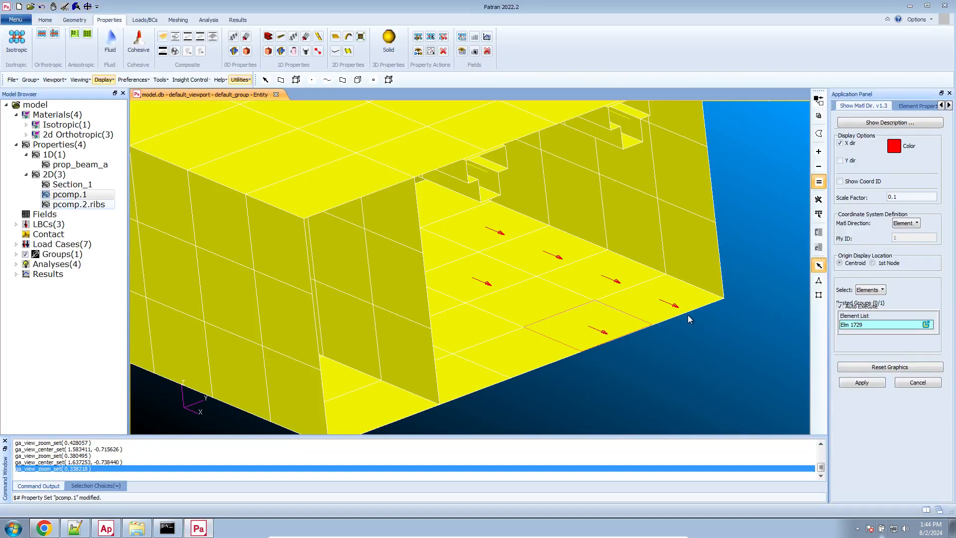
Add the Y material direction to the display and apply it to Elm 1729 on the lower skin.
{"action": "left_click", "coordinate": [852, 162]}
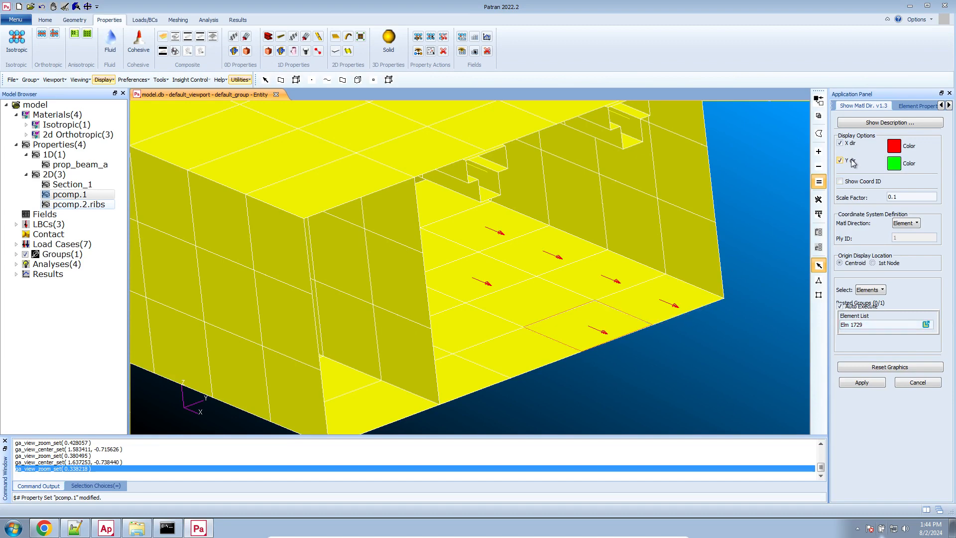
{"action": "left_click", "coordinate": [866, 384]}
{"action": "scroll", "coordinate": [727, 388], "scroll_direction": "down", "scroll_amount": 12}
{"action": "scroll", "coordinate": [698, 398], "scroll_direction": "up", "scroll_amount": 5}
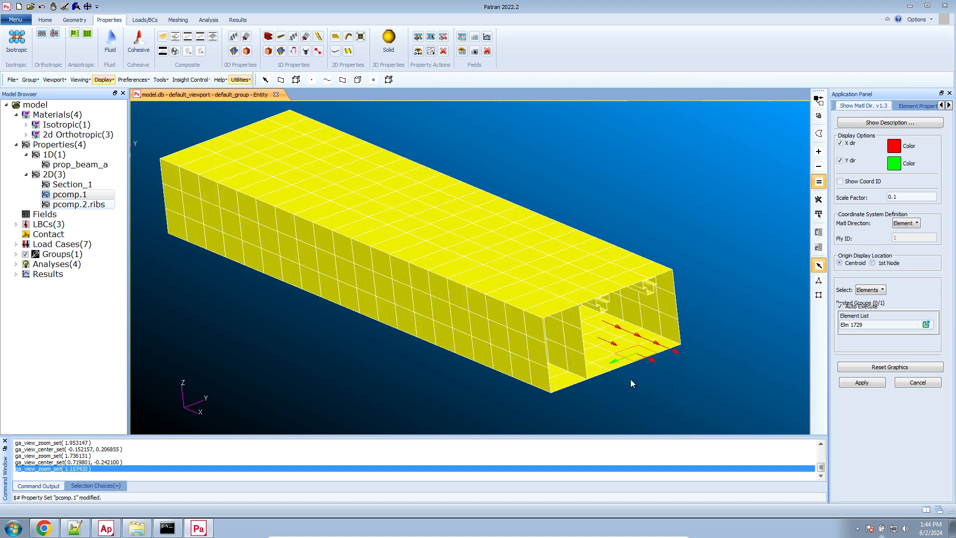
{"action": "scroll", "coordinate": [629, 378], "scroll_direction": "up", "scroll_amount": 10}
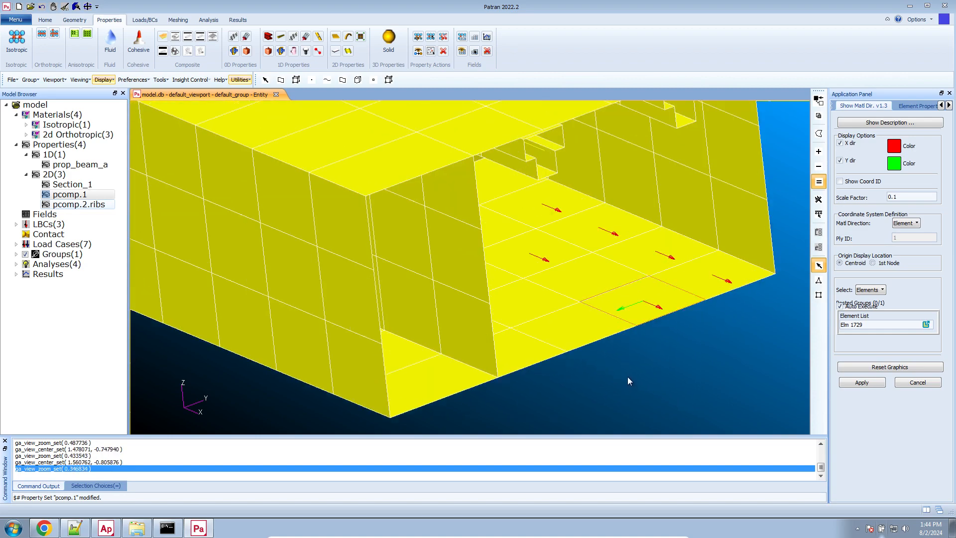
Switch the model to wireframe and display the X and Y material directions of the lower skin elements around Elm 1729.
{"action": "left_click", "coordinate": [45, 21]}
{"action": "left_click", "coordinate": [165, 37]}
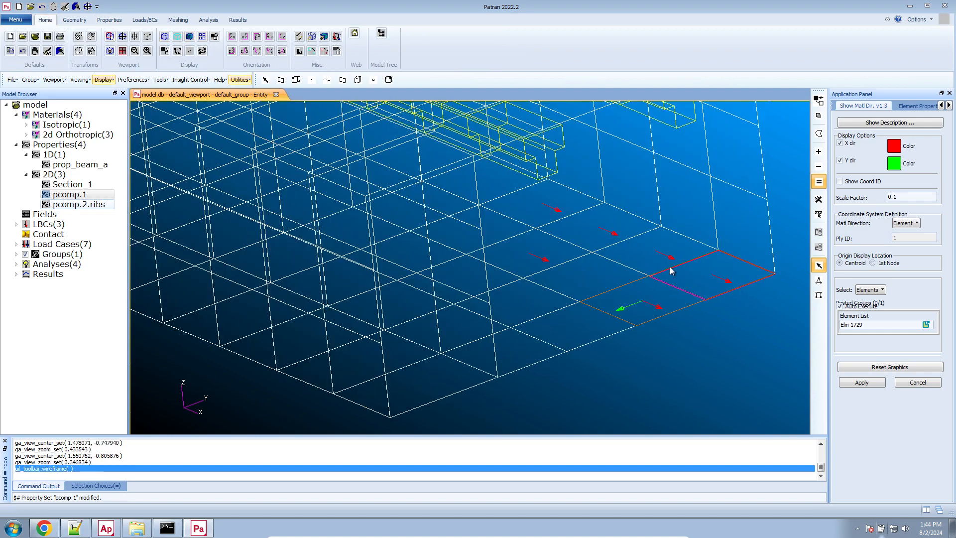
{"action": "left_click", "coordinate": [656, 256]}
{"action": "left_click", "coordinate": [605, 231]}
{"action": "left_click", "coordinate": [578, 276]}
{"action": "scroll", "coordinate": [722, 333], "scroll_direction": "down", "scroll_amount": 2}
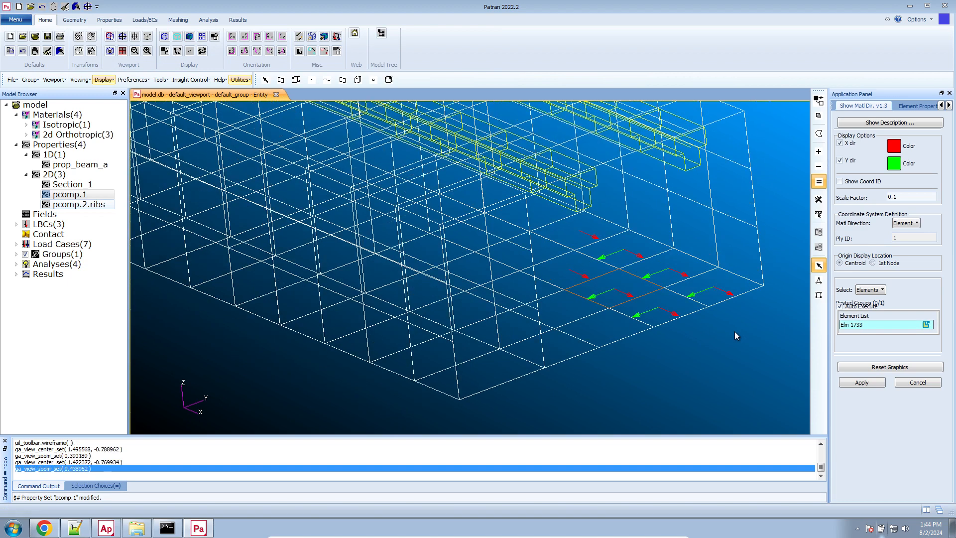
{"action": "scroll", "coordinate": [732, 334], "scroll_direction": "up", "scroll_amount": 5}
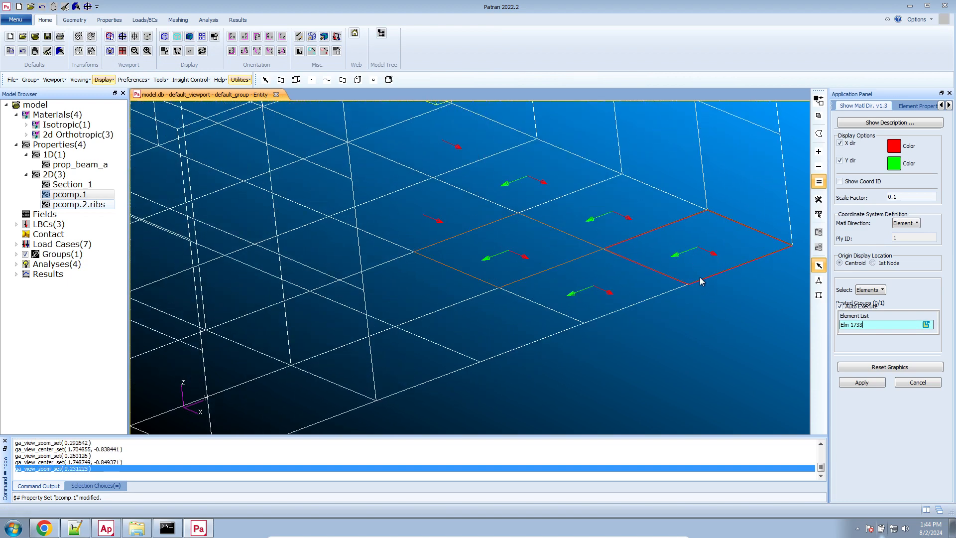
{"action": "scroll", "coordinate": [699, 279], "scroll_direction": "down", "scroll_amount": 3}
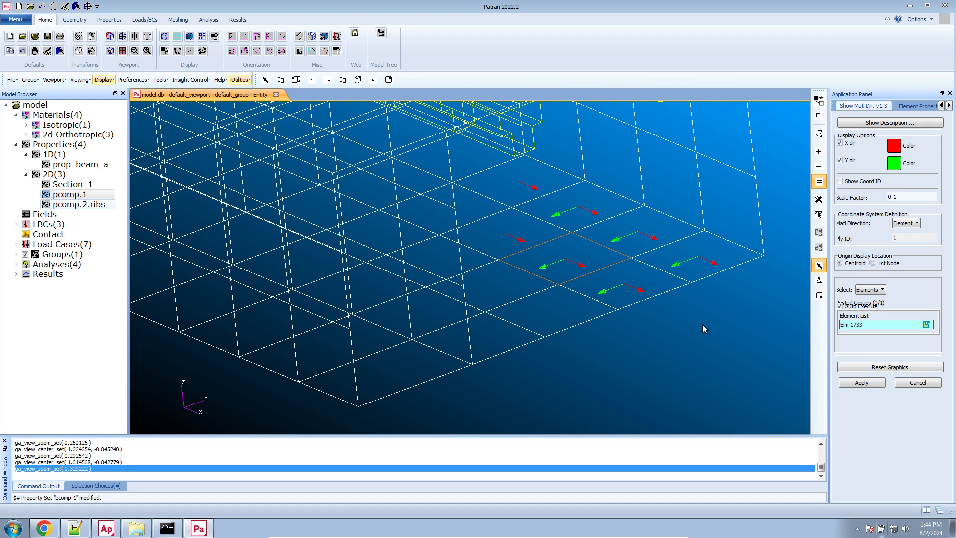
{"action": "scroll", "coordinate": [702, 324], "scroll_direction": "up", "scroll_amount": 6}
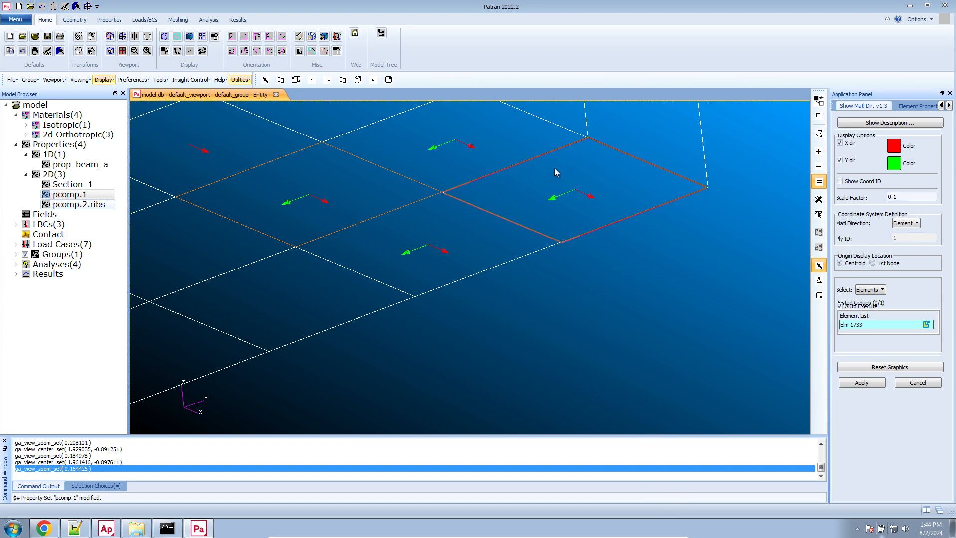
{"action": "scroll", "coordinate": [642, 325], "scroll_direction": "down", "scroll_amount": 10}
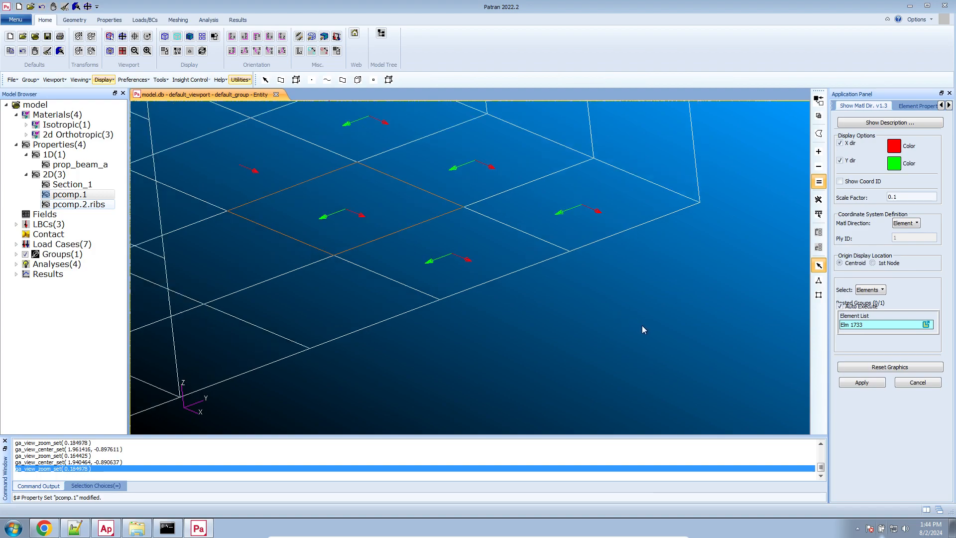
{"action": "scroll", "coordinate": [641, 325], "scroll_direction": "down", "scroll_amount": 4}
Display the X and Y material directions of Elm 2060 at the upper skin's corner and examine them up close.
{"action": "mouse_move", "coordinate": [617, 351]}
{"action": "middle_mouse_down"}
{"action": "mouse_move", "coordinate": [614, 336]}
{"action": "mouse_move", "coordinate": [588, 343]}
{"action": "mouse_move", "coordinate": [601, 346]}
{"action": "middle_mouse_up"}
{"action": "scroll", "coordinate": [610, 339], "scroll_direction": "up", "scroll_amount": 2}
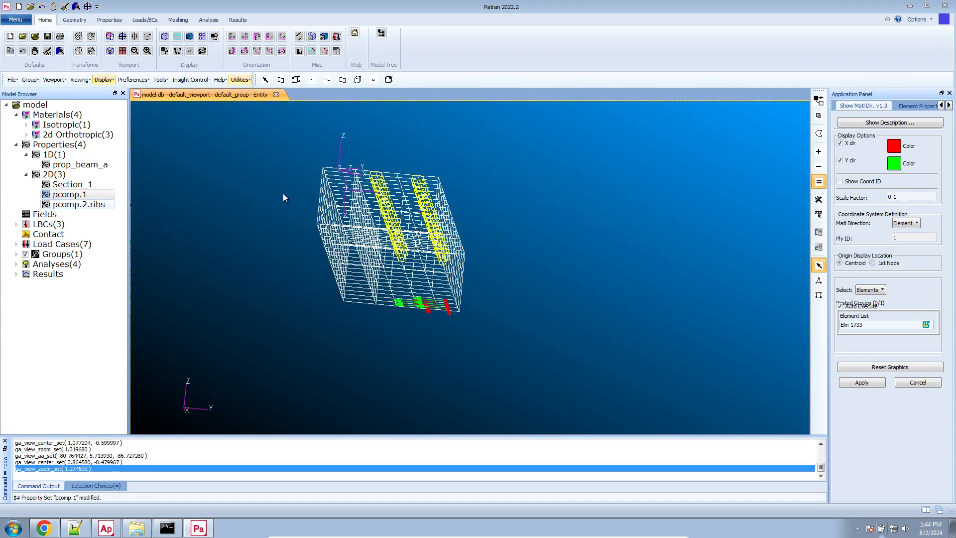
{"action": "scroll", "coordinate": [281, 193], "scroll_direction": "up", "scroll_amount": 4}
{"action": "middle_click_drag", "start_coordinate": [310, 241], "coordinate": [294, 231]}
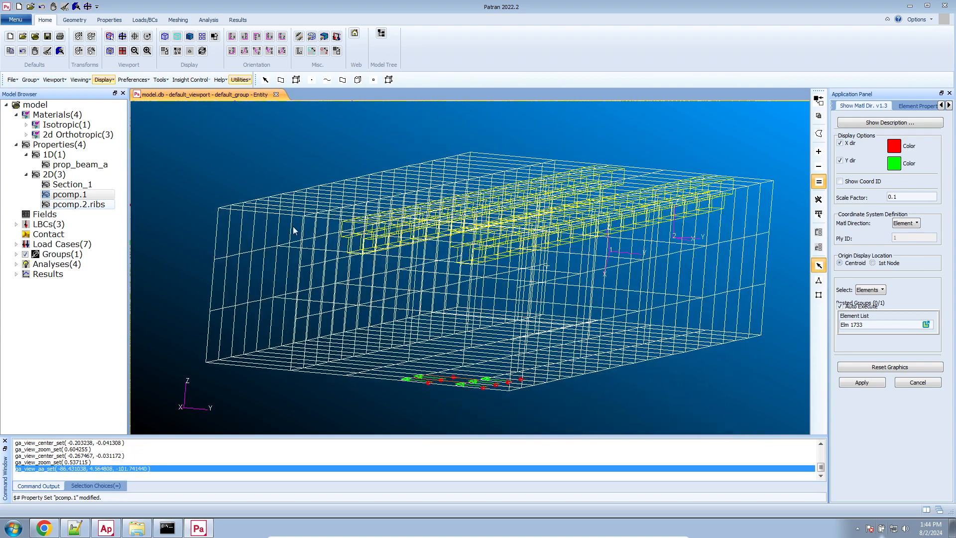
{"action": "scroll", "coordinate": [269, 214], "scroll_direction": "up", "scroll_amount": 3}
{"action": "left_click", "coordinate": [267, 216]}
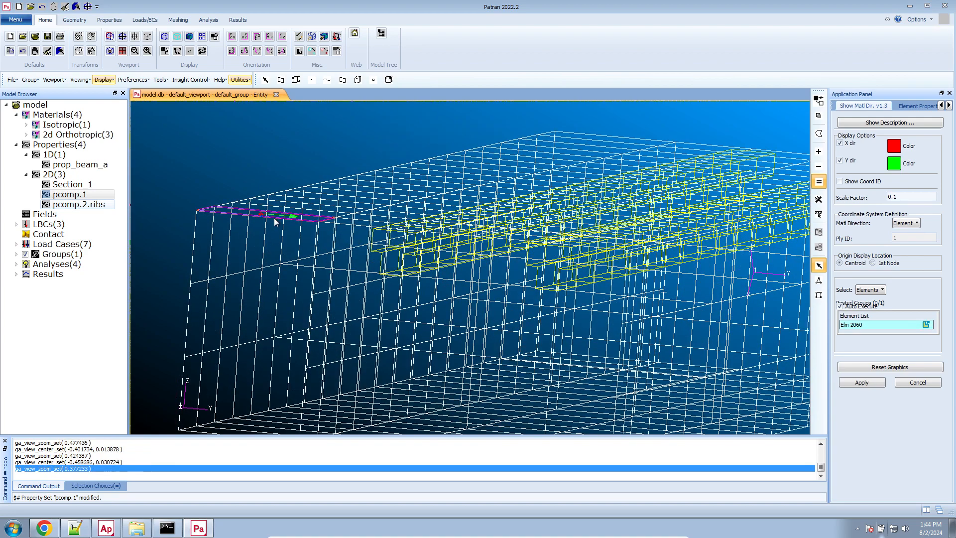
{"action": "scroll", "coordinate": [274, 217], "scroll_direction": "up", "scroll_amount": 2}
{"action": "scroll", "coordinate": [256, 217], "scroll_direction": "up", "scroll_amount": 3}
{"action": "scroll", "coordinate": [288, 217], "scroll_direction": "up", "scroll_amount": 4}
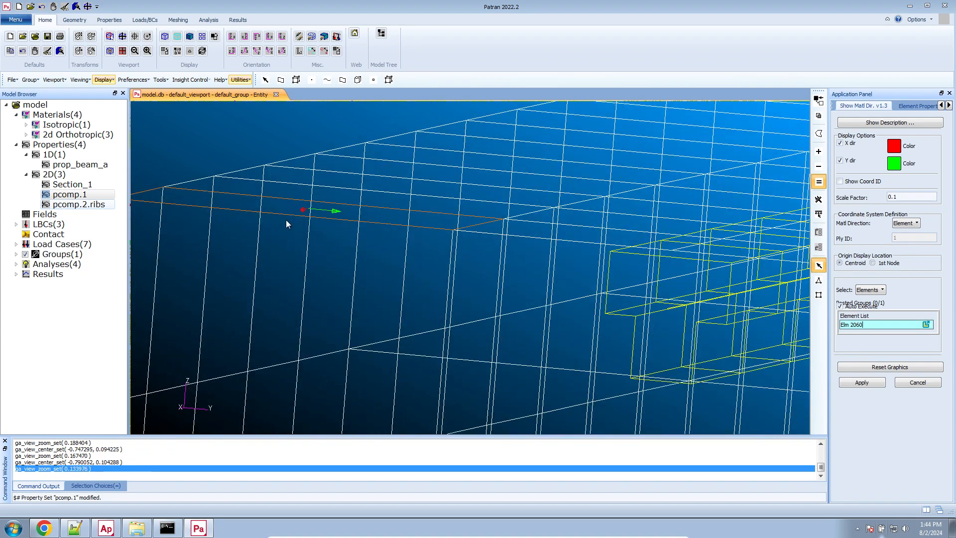
In the Viewer web app in Chrome, show only the detail and detail wireframe of PCOMP 1 layer 1, and return to Patran.
{"action": "left_click", "coordinate": [49, 531]}
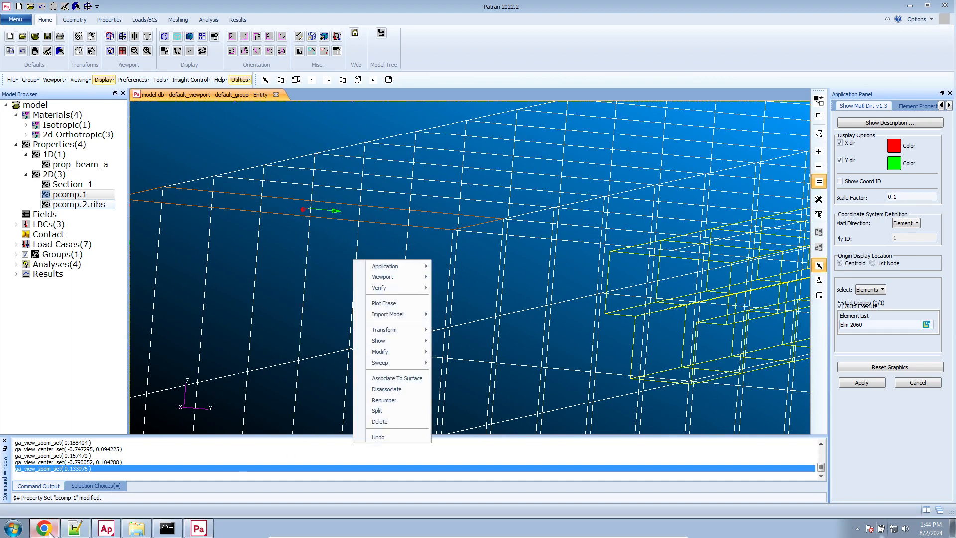
{"action": "left_click", "coordinate": [869, 178]}
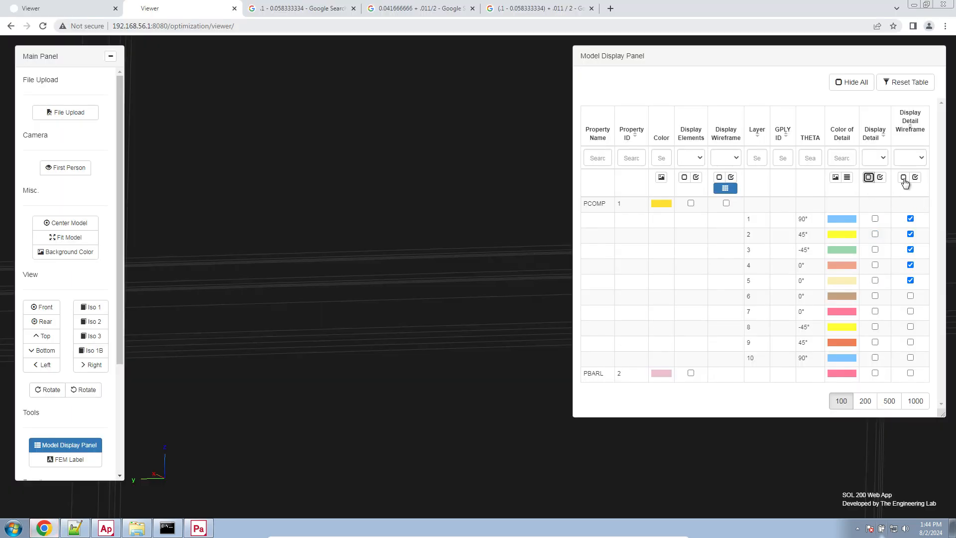
{"action": "left_click", "coordinate": [904, 178]}
{"action": "left_click", "coordinate": [875, 219]}
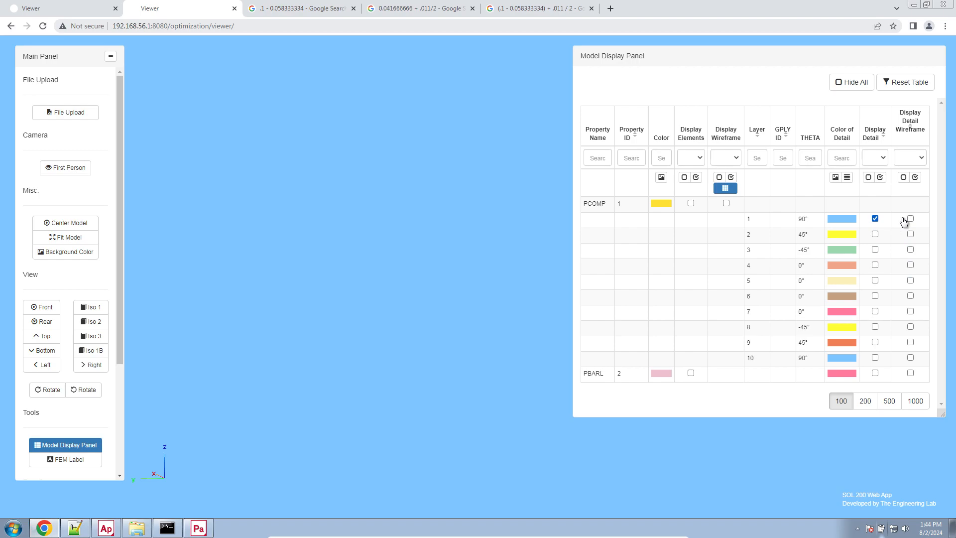
{"action": "left_click", "coordinate": [911, 219]}
{"action": "left_click", "coordinate": [200, 529]}
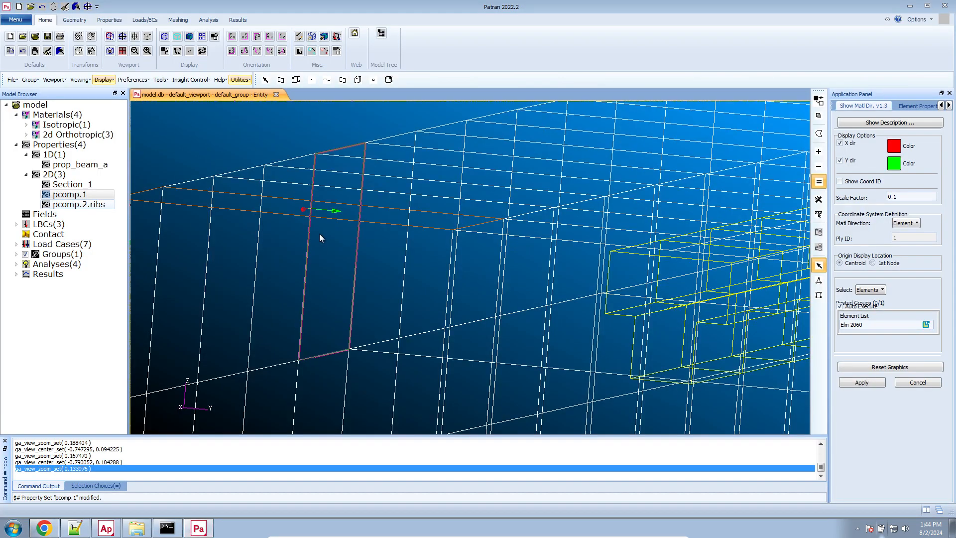
Compare the material directions of Elm 2060 with the PCOMP layers in the Viewer web app in Chrome, and return to Patran.
{"action": "scroll", "coordinate": [305, 214], "scroll_direction": "down", "scroll_amount": 6}
{"action": "scroll", "coordinate": [307, 211], "scroll_direction": "down", "scroll_amount": 7}
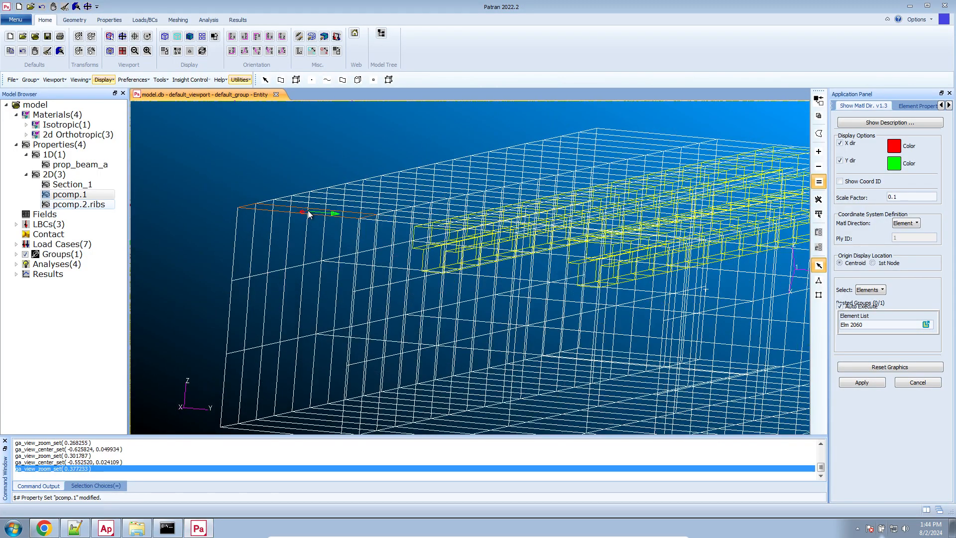
{"action": "scroll", "coordinate": [296, 245], "scroll_direction": "up", "scroll_amount": 10}
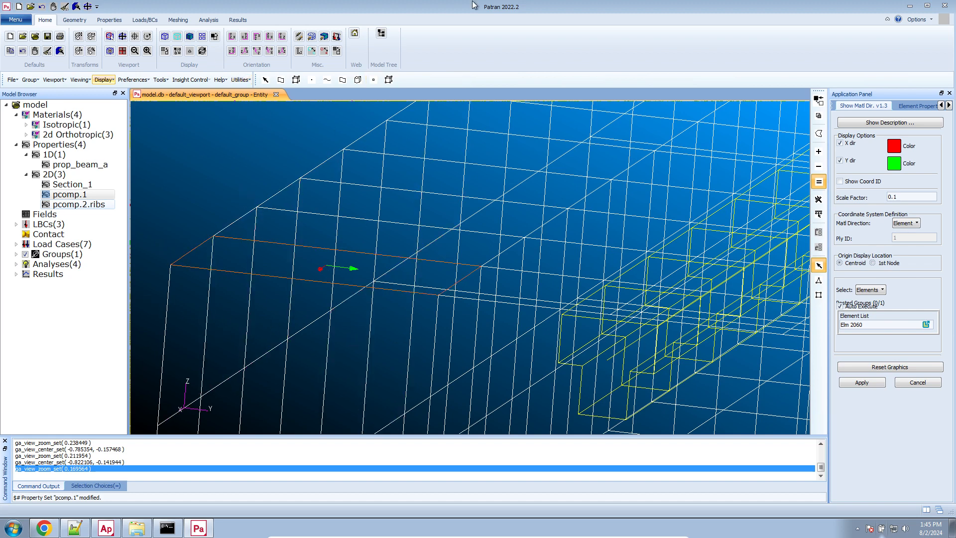
{"action": "left_click", "coordinate": [52, 527]}
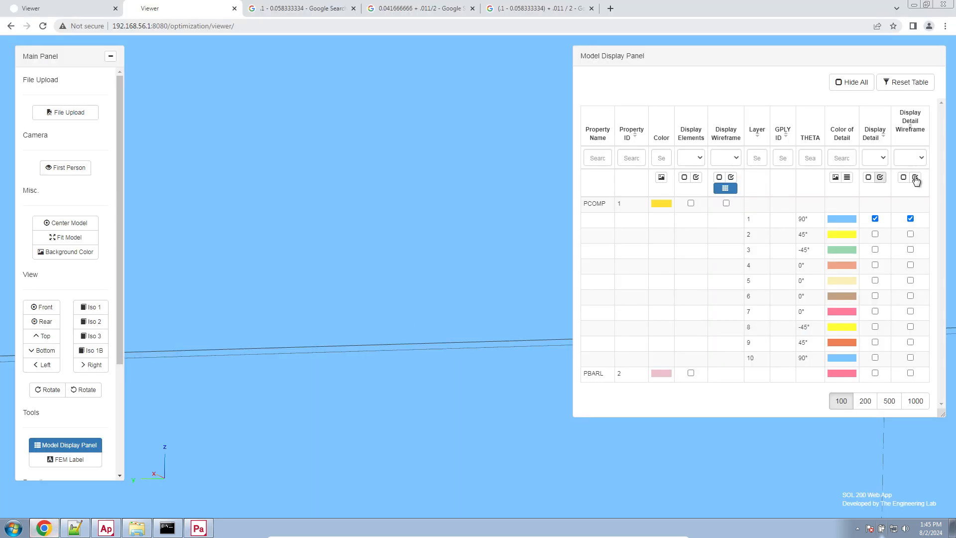
{"action": "left_click", "coordinate": [199, 527]}
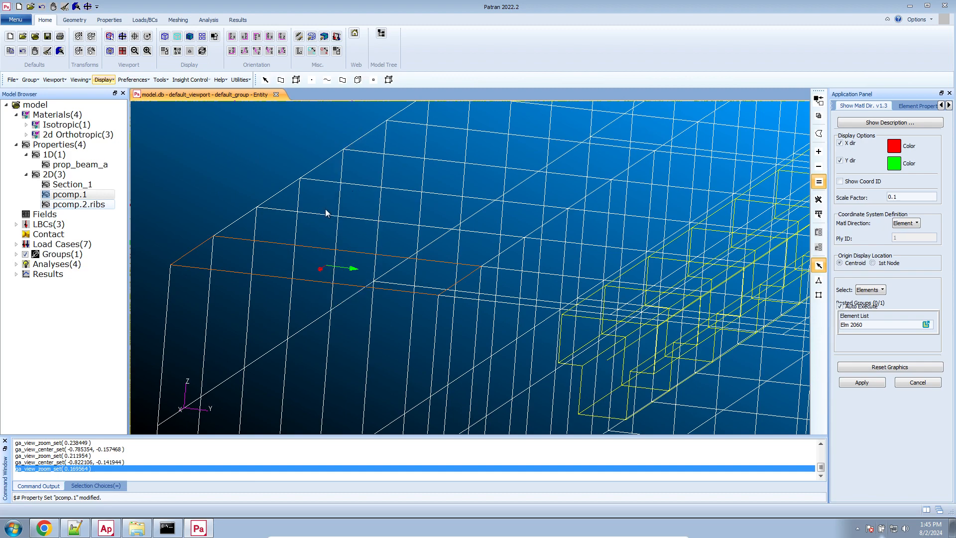
Examine the material directions displayed on the upper and lower skins across the whole box.
{"action": "scroll", "coordinate": [228, 166], "scroll_direction": "down", "scroll_amount": 2}
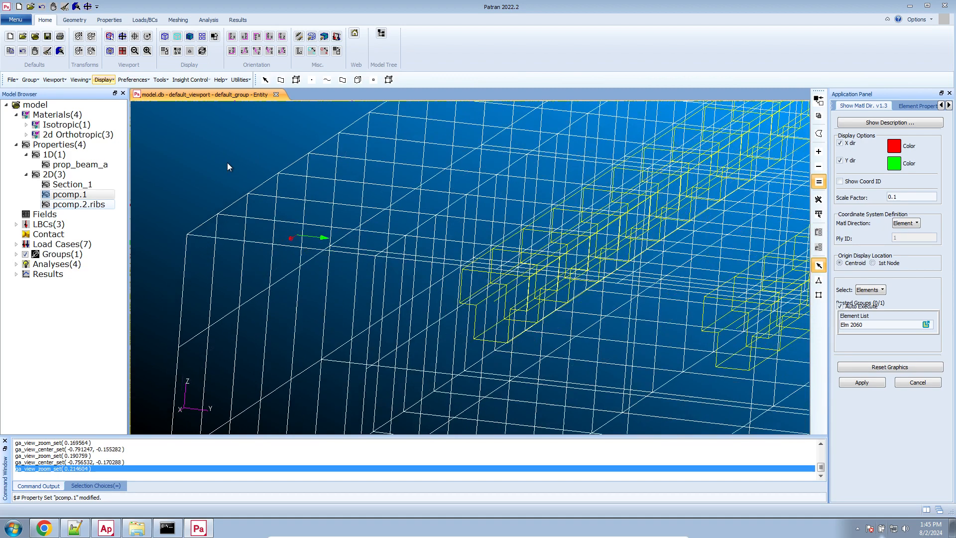
{"action": "scroll", "coordinate": [227, 162], "scroll_direction": "down", "scroll_amount": 6}
{"action": "scroll", "coordinate": [509, 425], "scroll_direction": "down", "scroll_amount": 3}
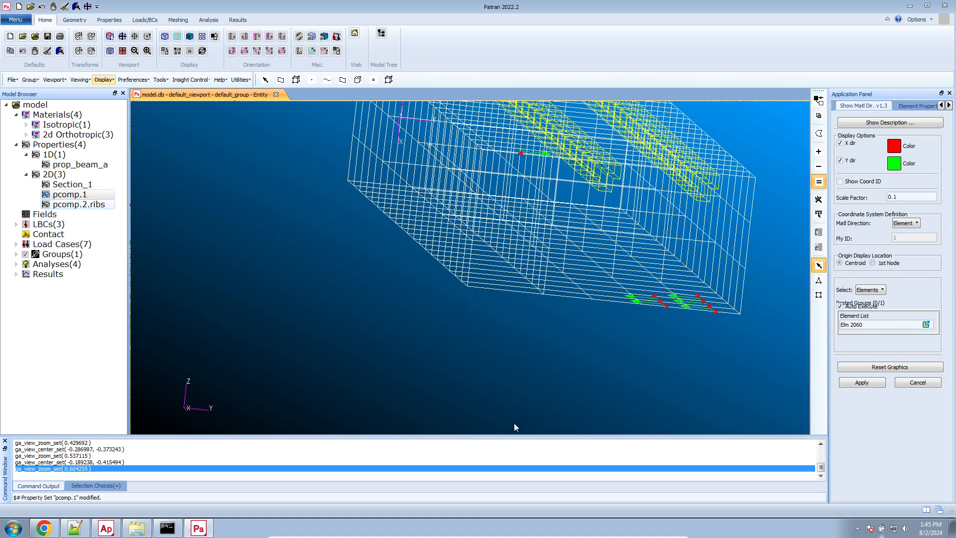
{"action": "scroll", "coordinate": [511, 394], "scroll_direction": "down", "scroll_amount": 2}
{"action": "scroll", "coordinate": [625, 354], "scroll_direction": "up", "scroll_amount": 1}
{"action": "scroll", "coordinate": [518, 349], "scroll_direction": "up", "scroll_amount": 2}
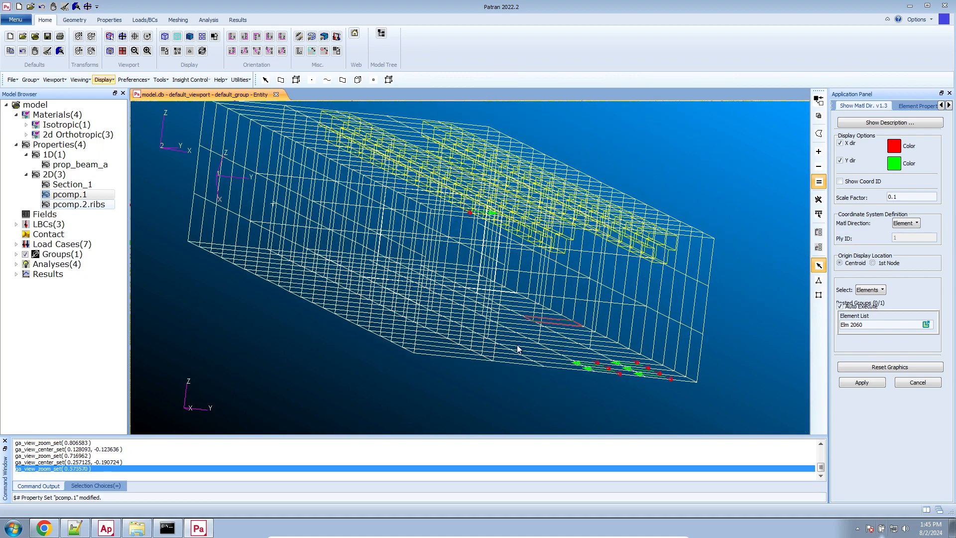
{"action": "scroll", "coordinate": [527, 403], "scroll_direction": "down", "scroll_amount": 2}
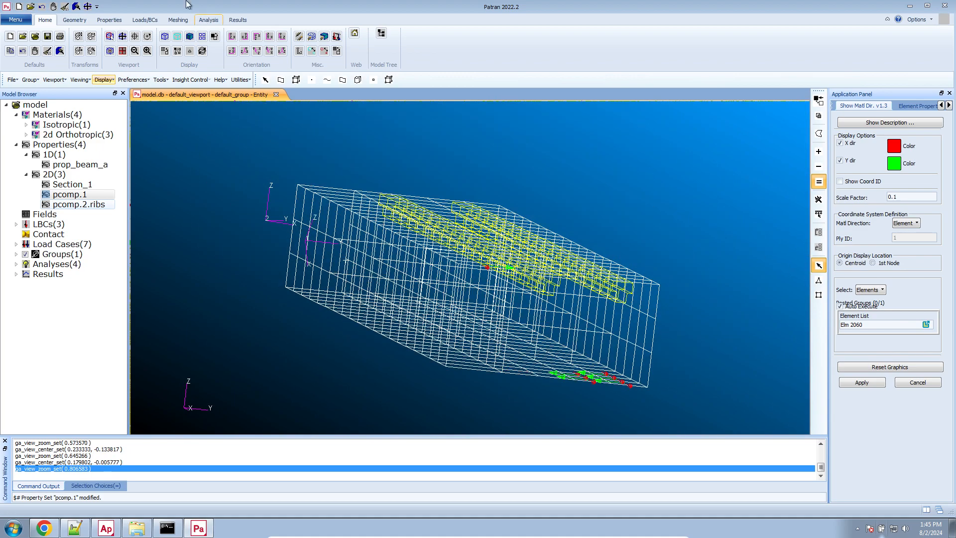
Try to write the entire model's analysis deck as model_statics, overwriting the existing job and files, and abort the translation.
{"action": "left_click", "coordinate": [208, 20]}
{"action": "left_click", "coordinate": [14, 50]}
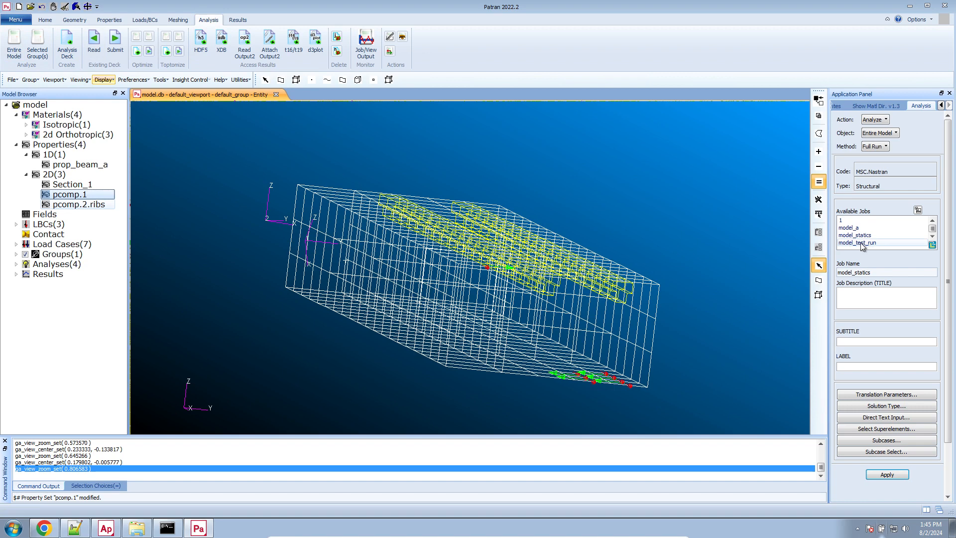
{"action": "left_click", "coordinate": [877, 243]}
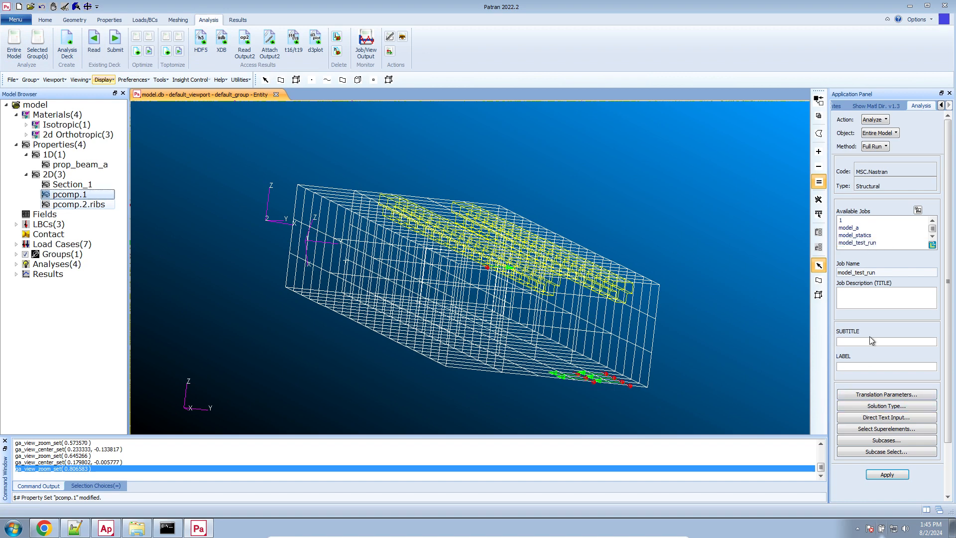
{"action": "left_click", "coordinate": [887, 474]}
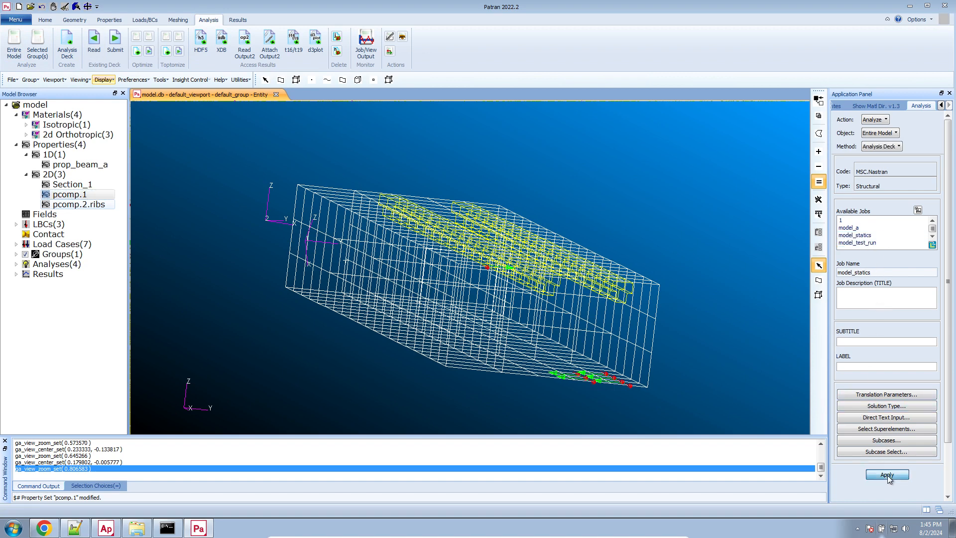
{"action": "left_click", "coordinate": [382, 300]}
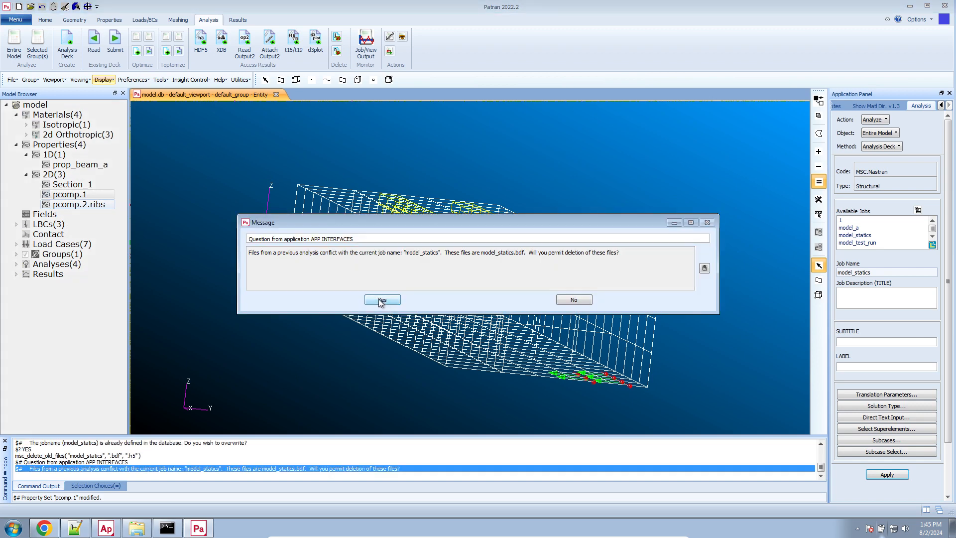
{"action": "left_click", "coordinate": [381, 301]}
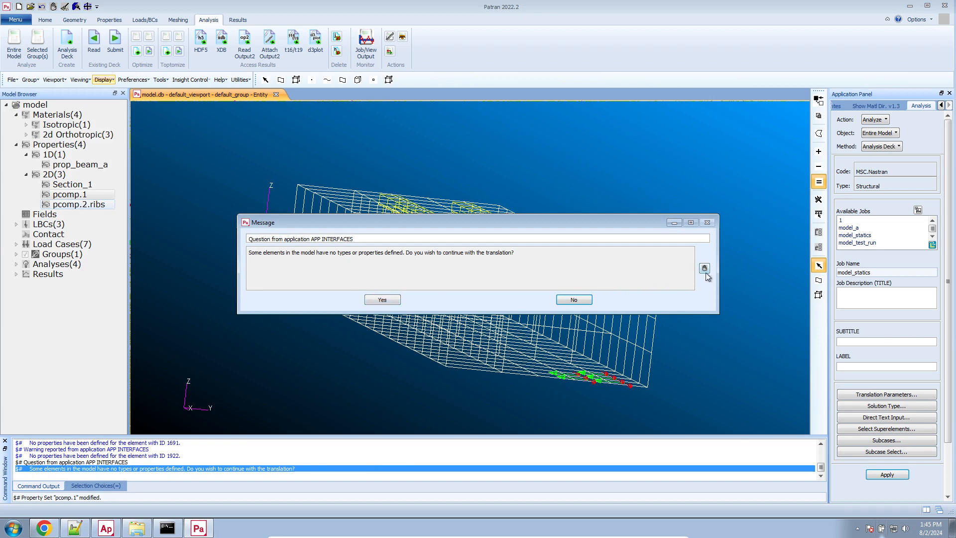
{"action": "left_click", "coordinate": [704, 270]}
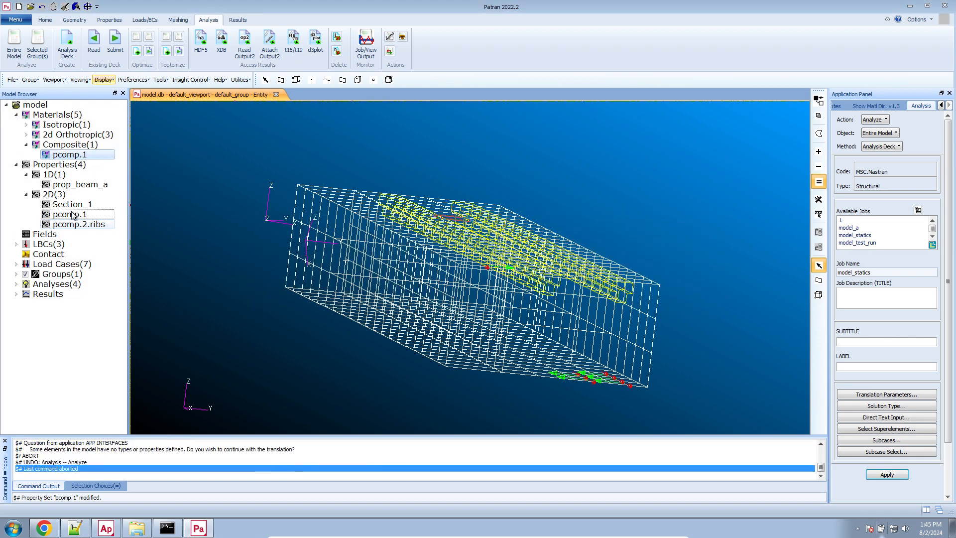
Check the application region of the 1D property set prop_beam_a and close it without changes.
{"action": "left_click", "coordinate": [73, 215]}
{"action": "right_click", "coordinate": [69, 183]}
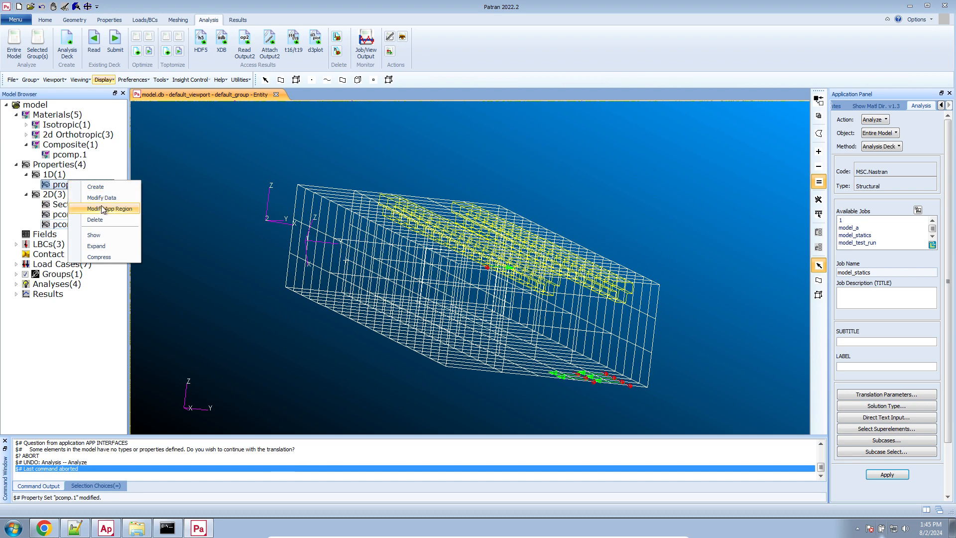
{"action": "left_click", "coordinate": [103, 208]}
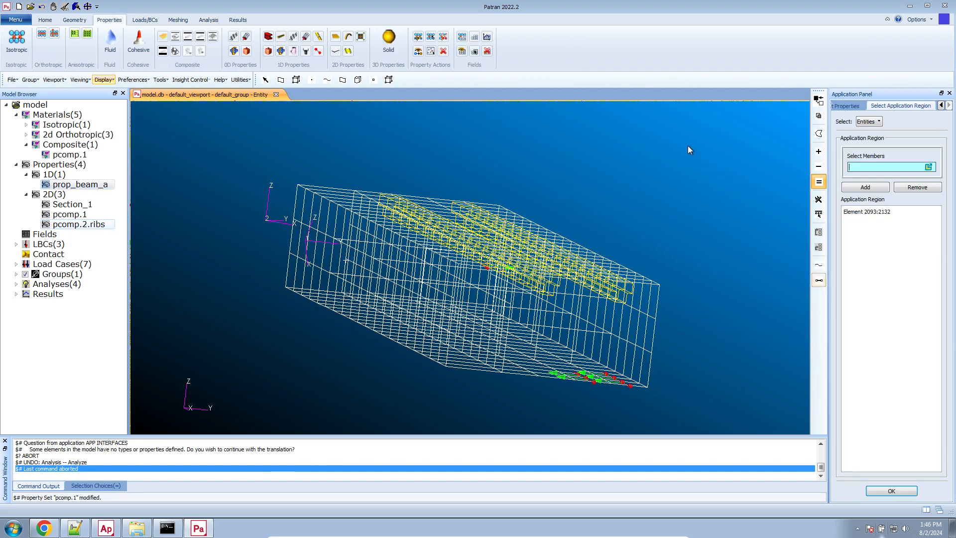
{"action": "left_click", "coordinate": [879, 490]}
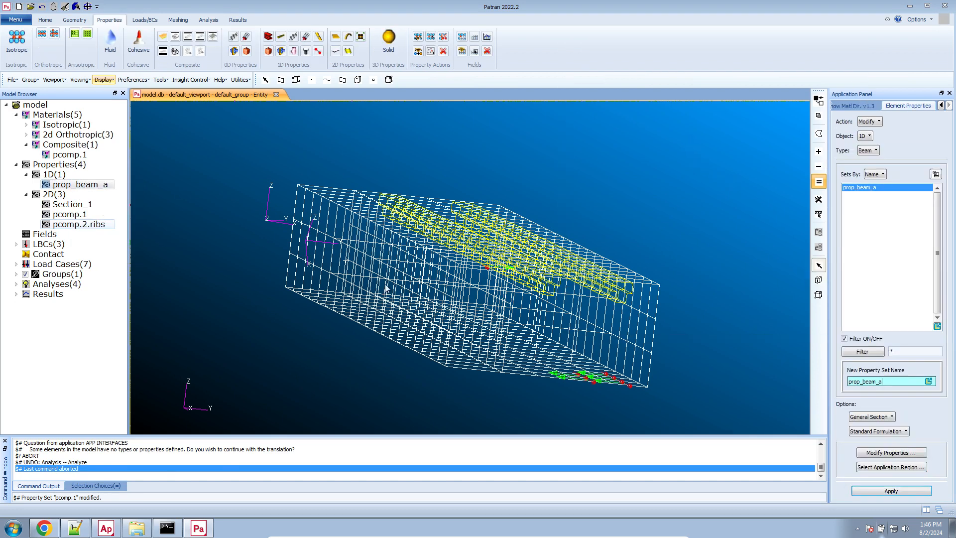
Check the application regions of the 2D property sets pcomp.1 and pcomp.2.ribs without changing them.
{"action": "left_click", "coordinate": [73, 218]}
{"action": "right_click", "coordinate": [74, 218]}
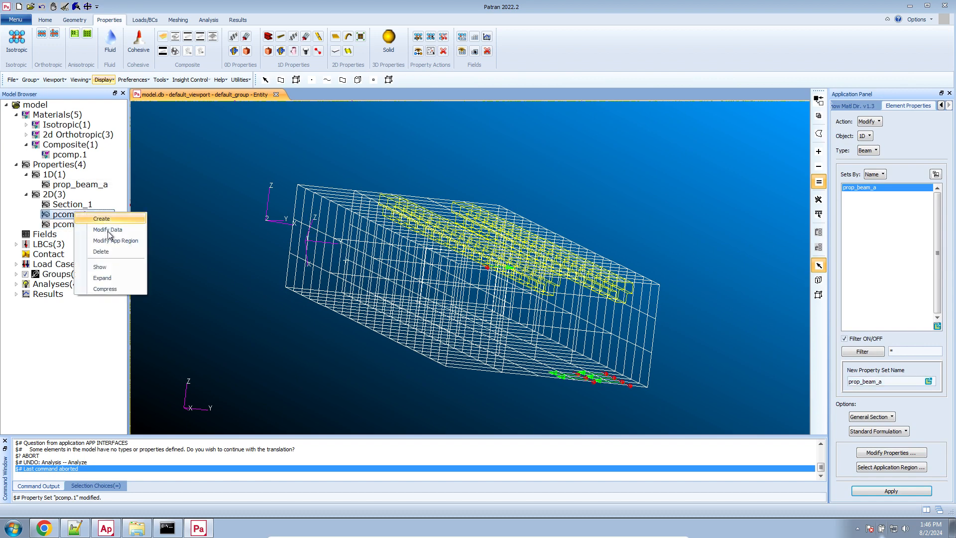
{"action": "left_click", "coordinate": [109, 240]}
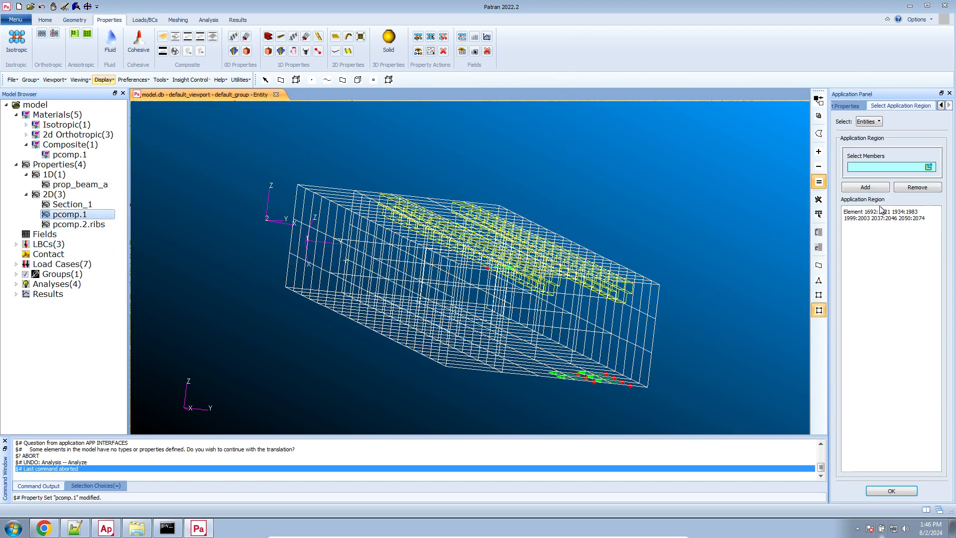
{"action": "left_click", "coordinate": [74, 225]}
{"action": "right_click", "coordinate": [77, 224]}
{"action": "left_click", "coordinate": [117, 251]}
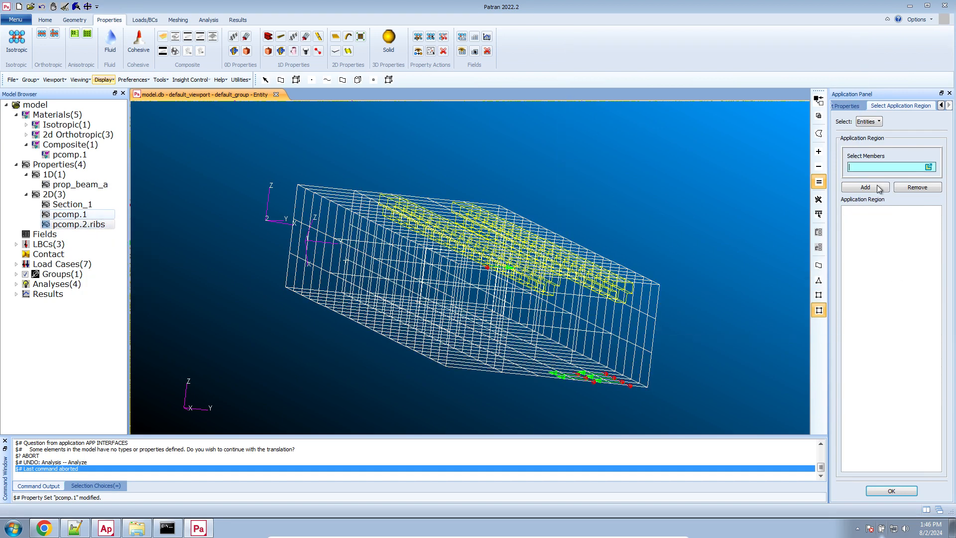
{"action": "left_click", "coordinate": [882, 490]}
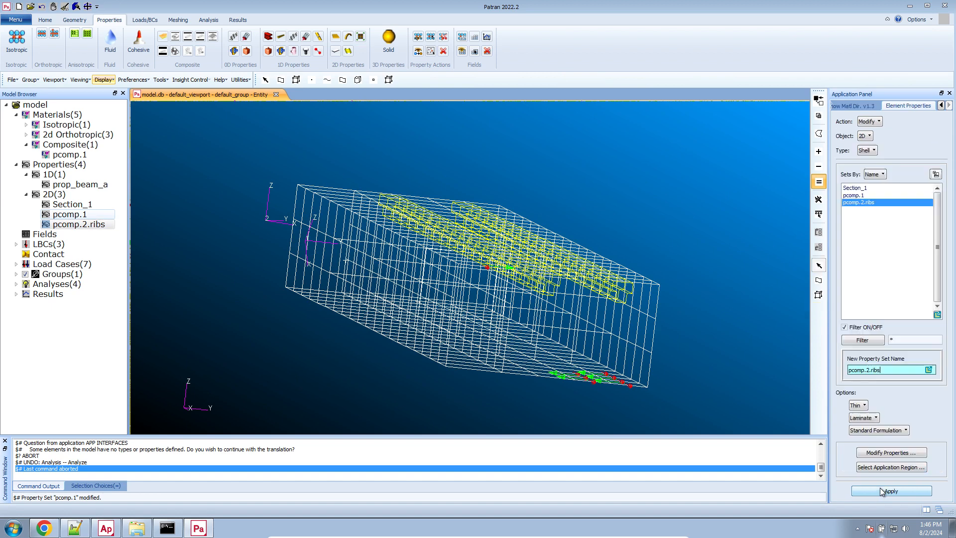
Try to assign the rib elements, box-selected in the side view, to the application region of pcomp.2.ribs.
{"action": "left_click", "coordinate": [45, 20]}
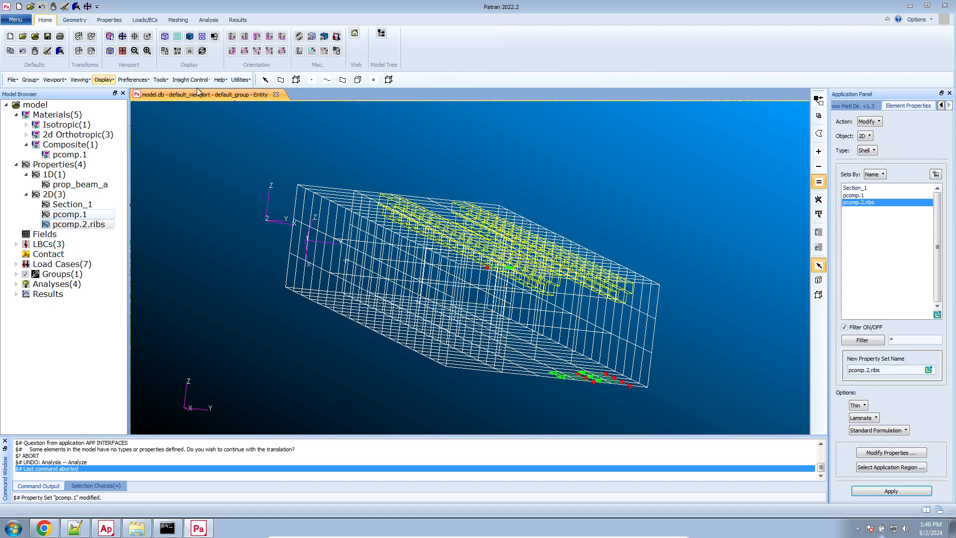
{"action": "left_click", "coordinate": [237, 51]}
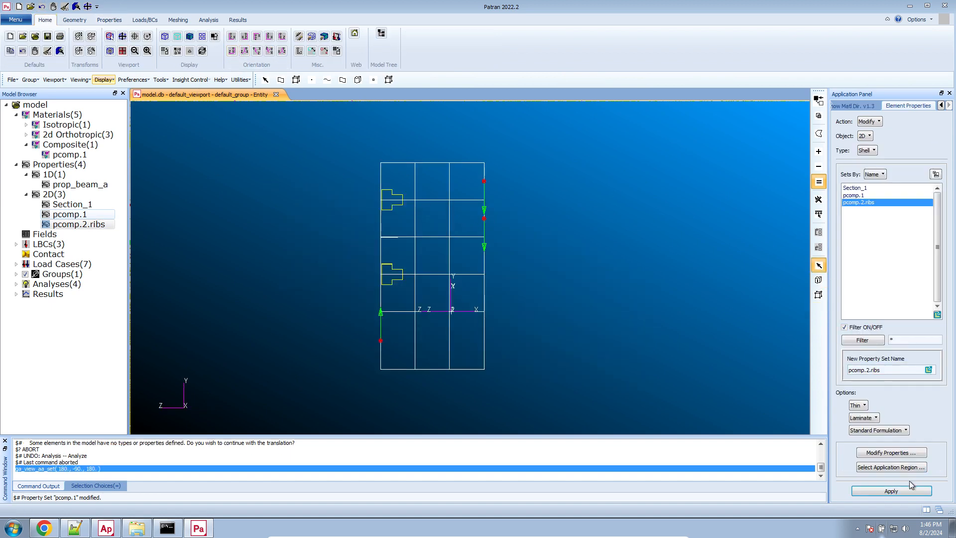
{"action": "left_click", "coordinate": [892, 468]}
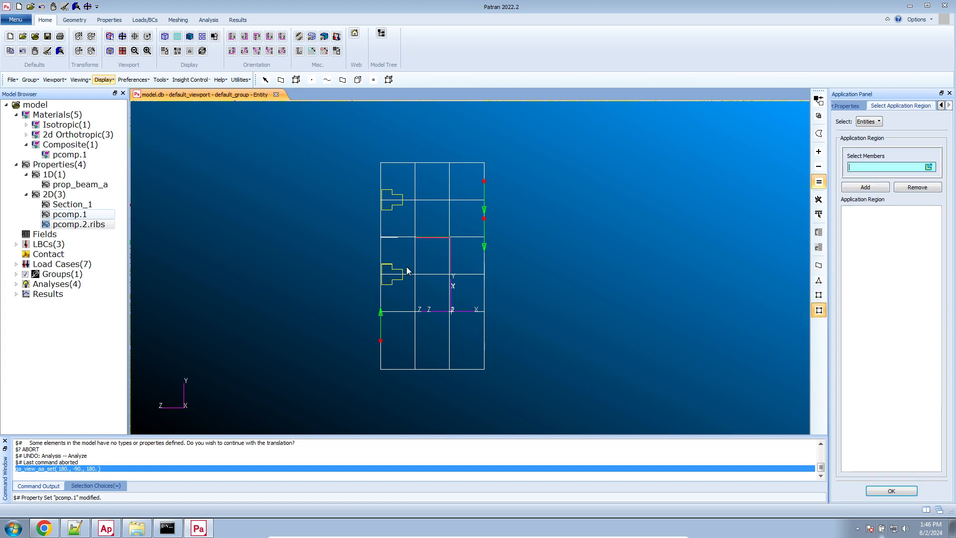
{"action": "left_click_drag", "start_coordinate": [402, 182], "coordinate": [467, 349]}
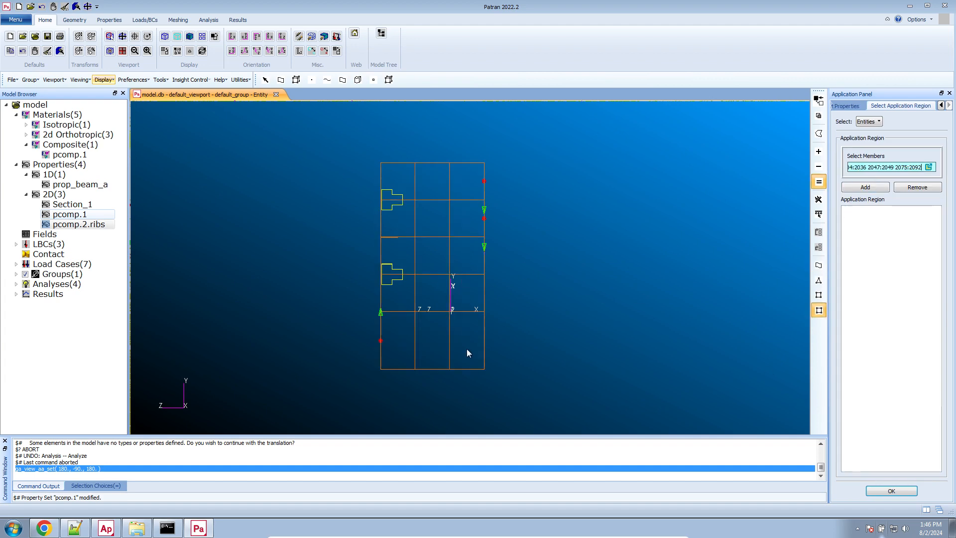
{"action": "left_click", "coordinate": [867, 187]}
{"action": "left_click", "coordinate": [892, 491]}
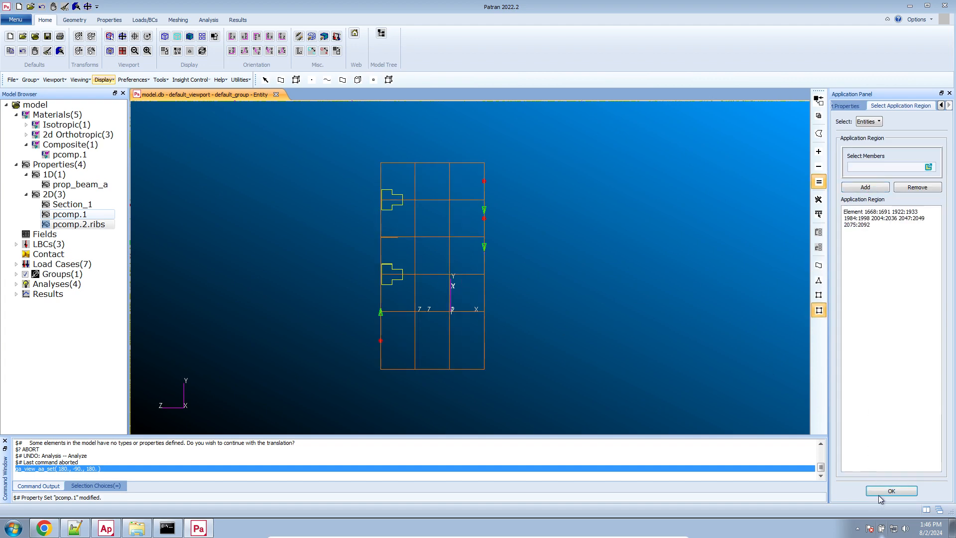
{"action": "left_click", "coordinate": [892, 491]}
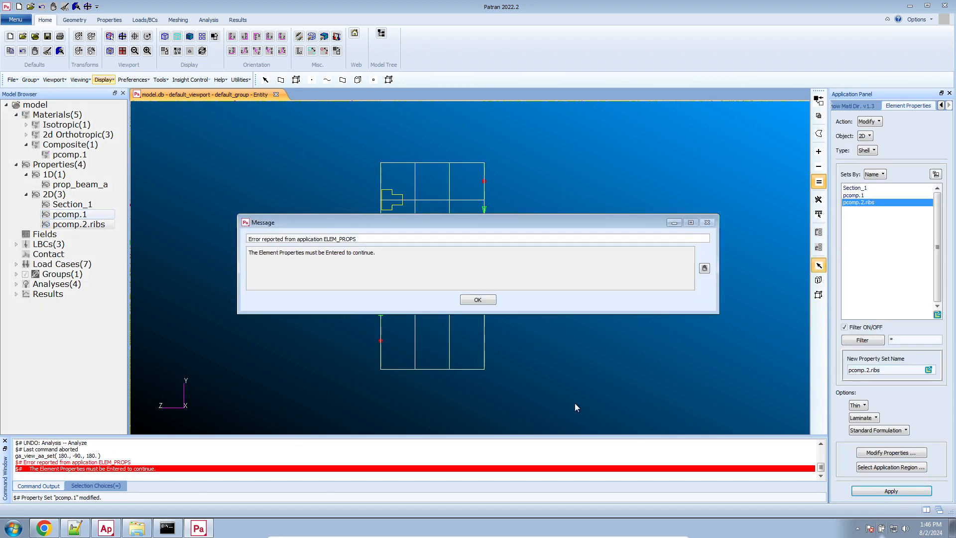
{"action": "left_click", "coordinate": [468, 299]}
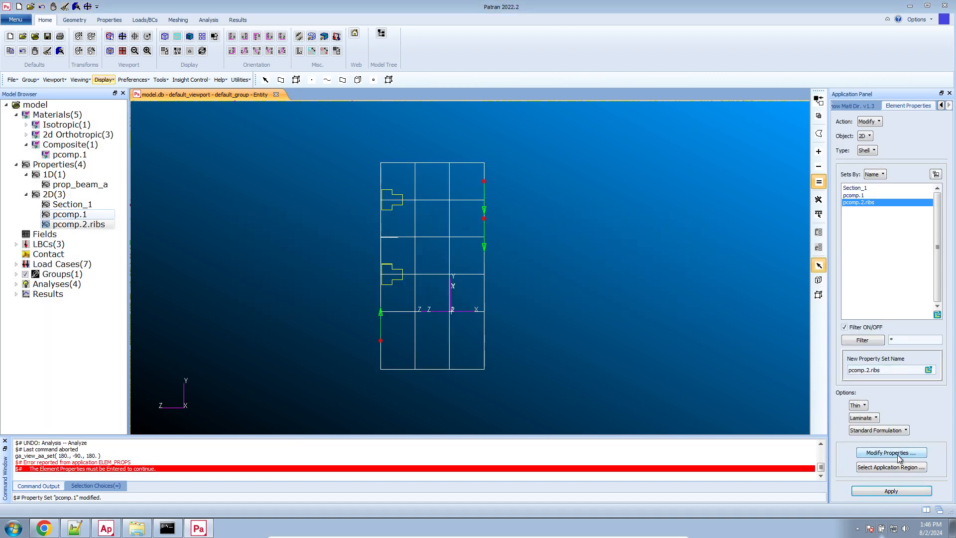
Confirm the pcomp.2.ribs input properties with material pcomp.1 and orientation Coord 2, and apply the modification twice.
{"action": "left_click", "coordinate": [889, 452]}
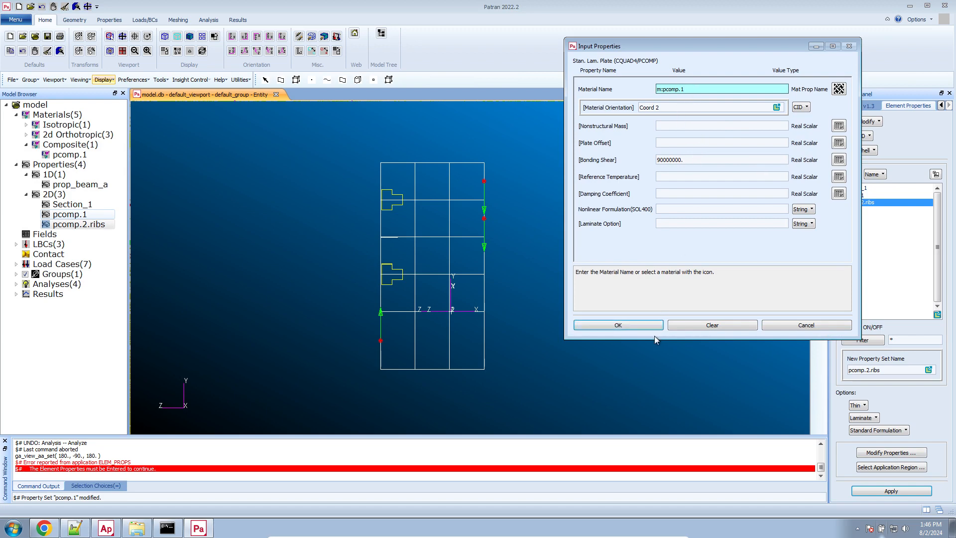
{"action": "left_click", "coordinate": [648, 325]}
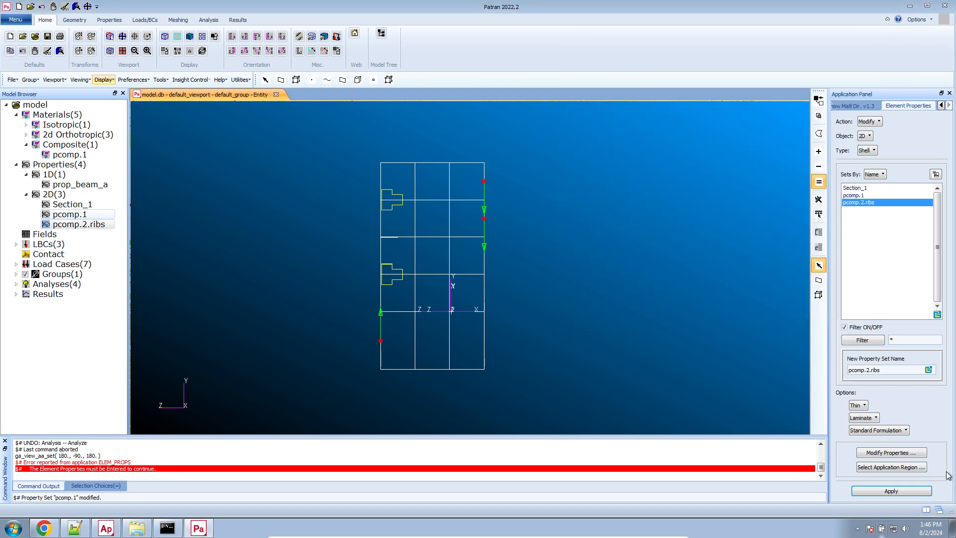
{"action": "left_click", "coordinate": [912, 453]}
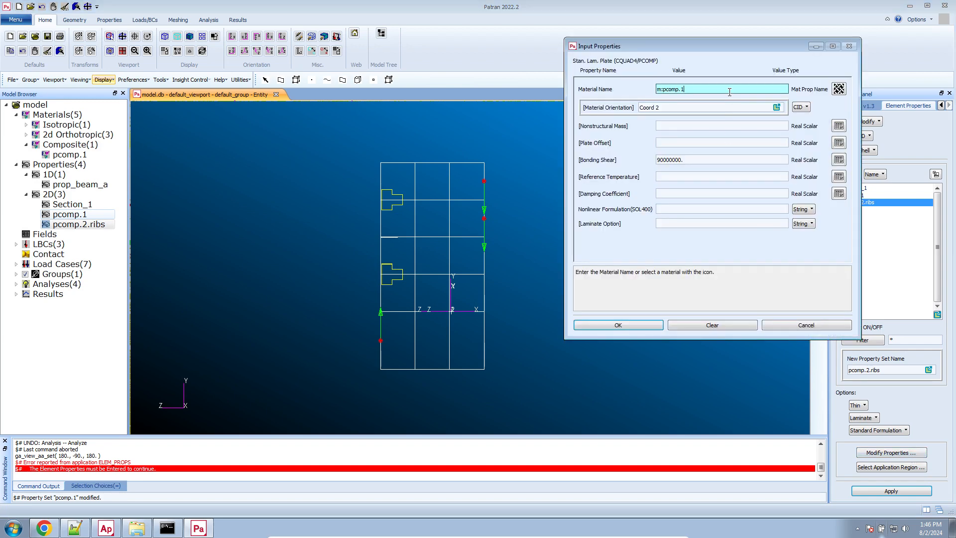
{"action": "left_click", "coordinate": [658, 328]}
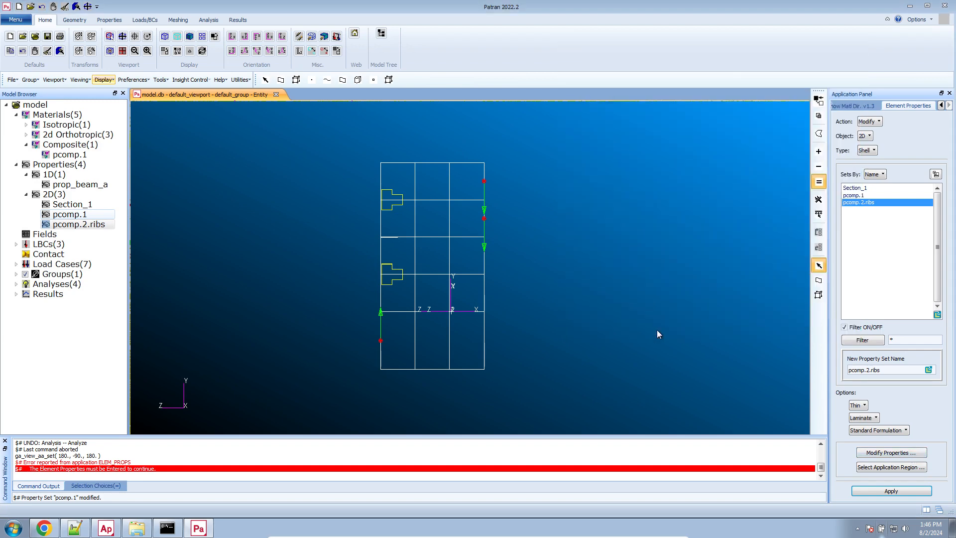
{"action": "left_click", "coordinate": [904, 492]}
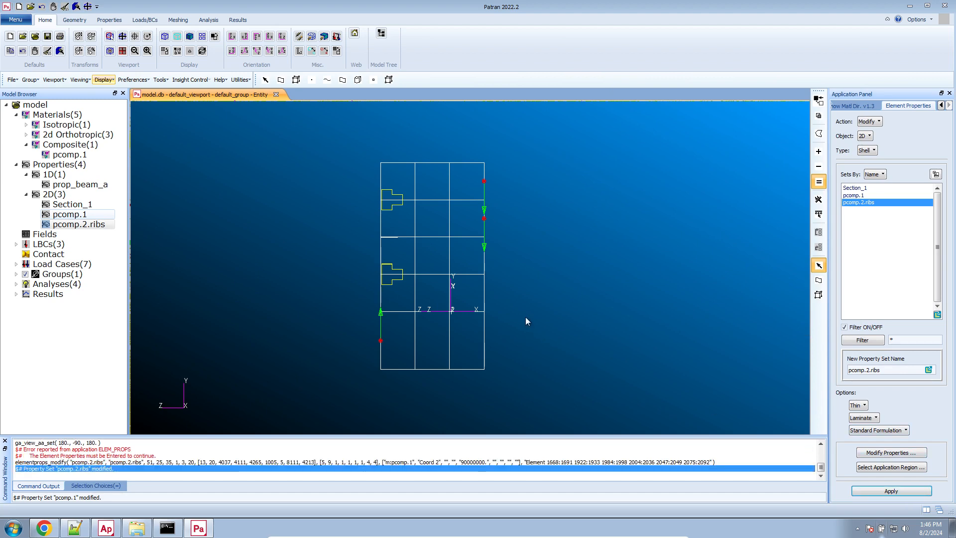
{"action": "left_click", "coordinate": [896, 491]}
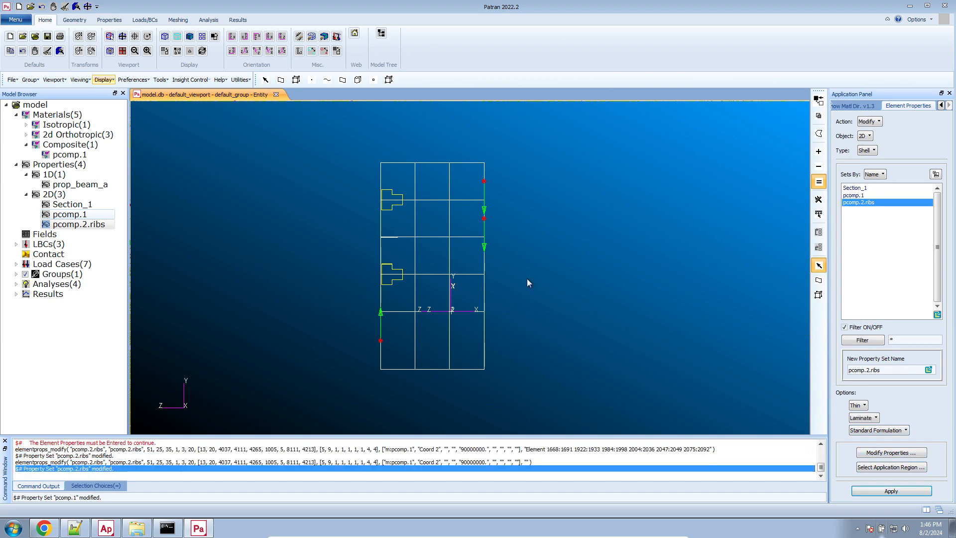
Compare the input properties of pcomp.1 and pcomp.2.ribs, and check the application region of pcomp.1.
{"action": "double_click", "coordinate": [877, 196]}
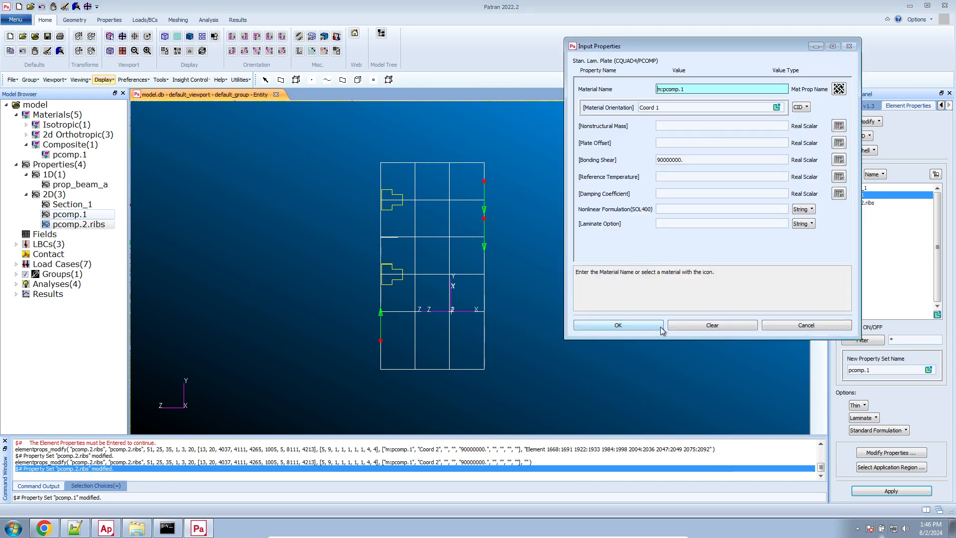
{"action": "left_click", "coordinate": [662, 330]}
{"action": "double_click", "coordinate": [876, 202]}
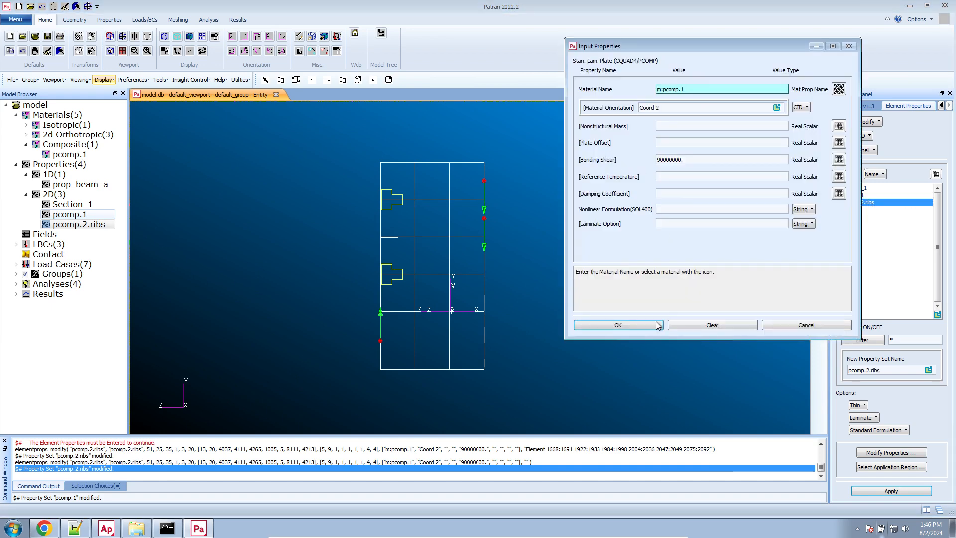
{"action": "left_click", "coordinate": [660, 328]}
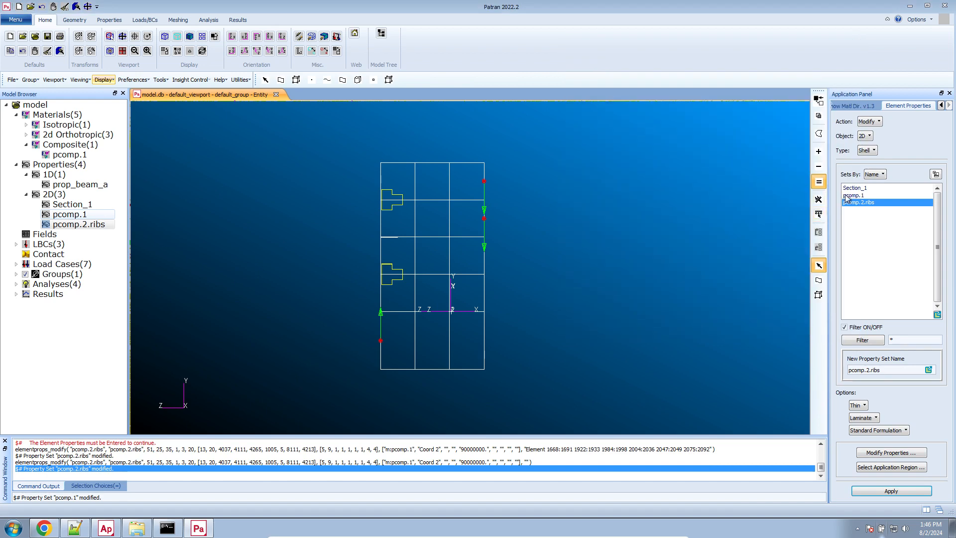
{"action": "double_click", "coordinate": [847, 196]}
{"action": "left_click", "coordinate": [798, 329]}
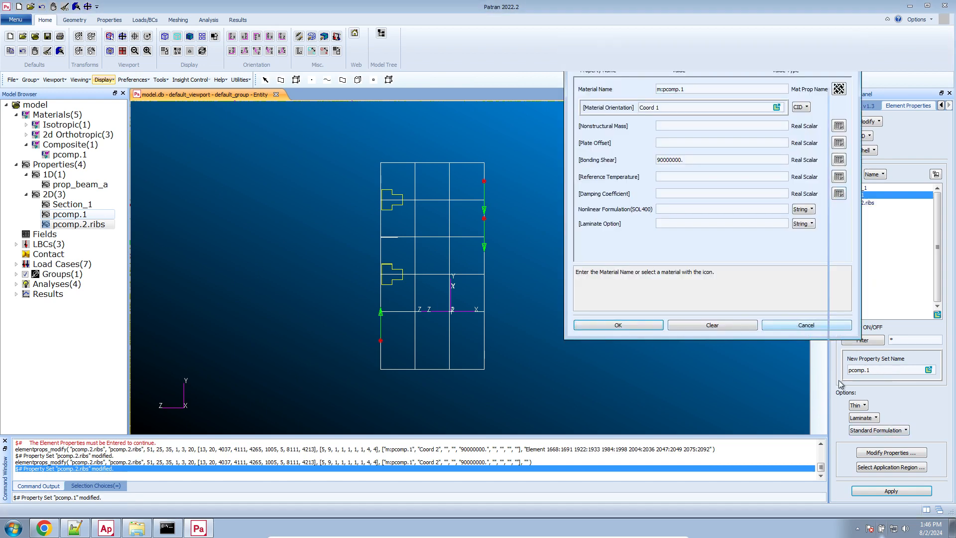
{"action": "left_click", "coordinate": [885, 469]}
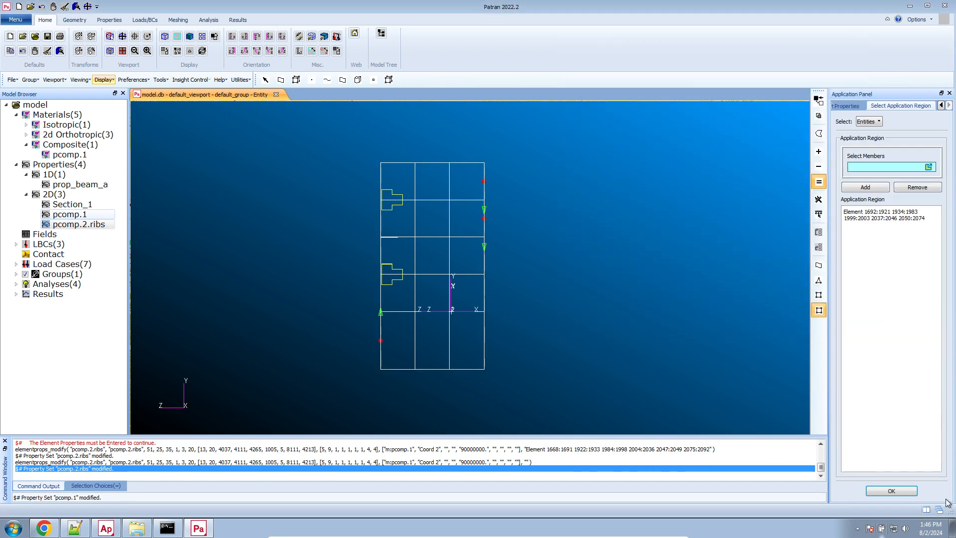
{"action": "left_click", "coordinate": [891, 492]}
{"action": "left_click", "coordinate": [894, 203]}
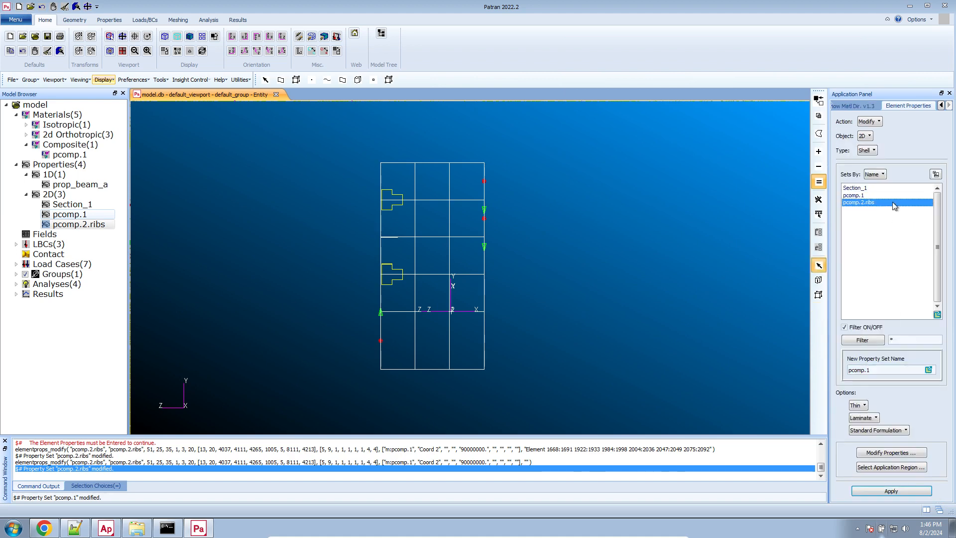
{"action": "double_click", "coordinate": [894, 203]}
{"action": "left_click", "coordinate": [798, 328]}
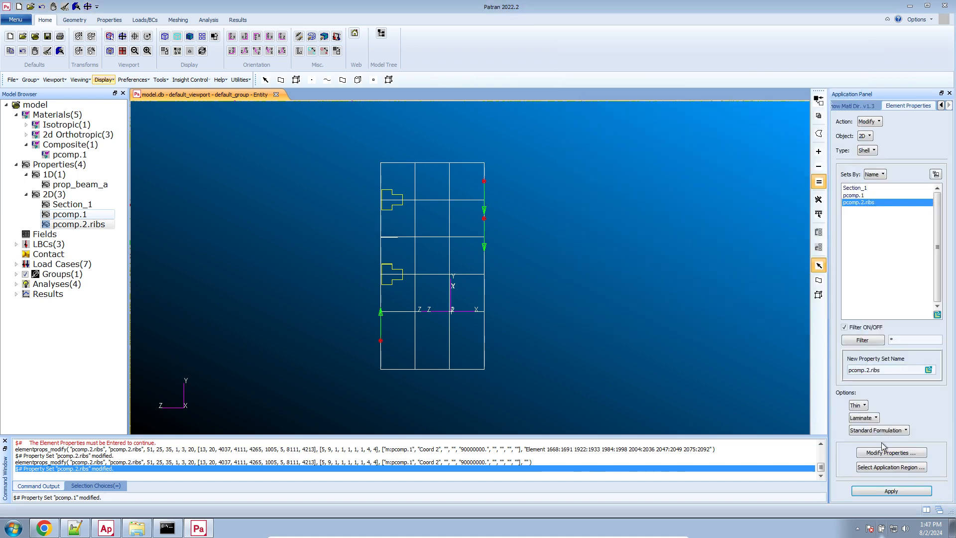
Box-select the rib elements inside the box and add them to the empty application region of pcomp.2.ribs.
{"action": "left_click", "coordinate": [896, 468]}
{"action": "left_click", "coordinate": [889, 220]}
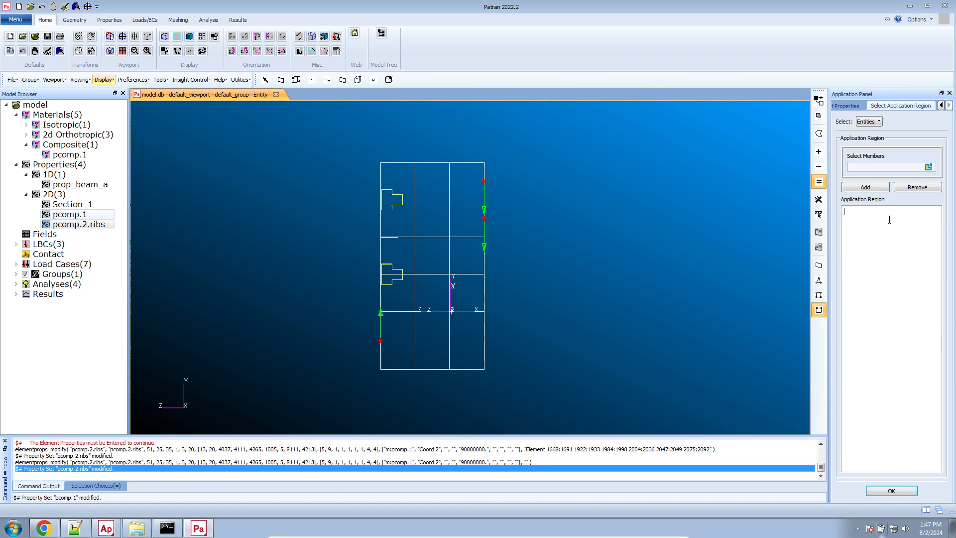
{"action": "left_click", "coordinate": [897, 169]}
{"action": "left_click_drag", "start_coordinate": [370, 173], "coordinate": [468, 354]}
{"action": "left_click", "coordinate": [859, 185]}
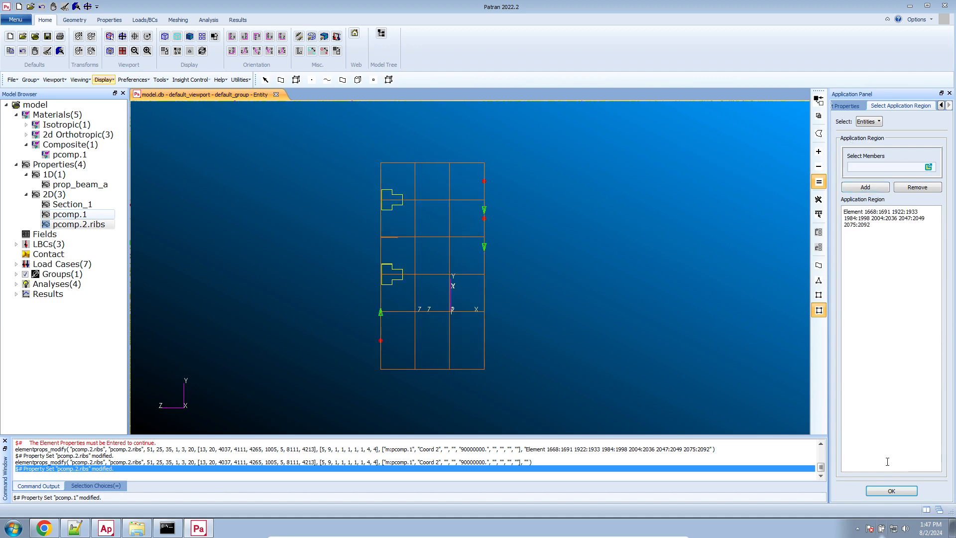
{"action": "left_click", "coordinate": [891, 490]}
Confirm material pcomp.1 and orientation Coord 2 in the pcomp.2.ribs input properties, and apply the property set modification once.
{"action": "left_click", "coordinate": [892, 490]}
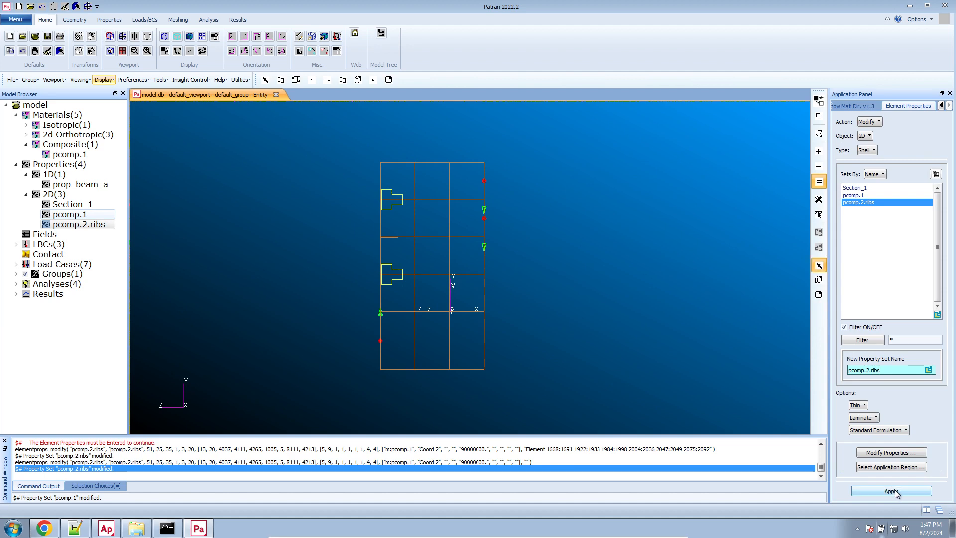
{"action": "left_click", "coordinate": [471, 300]}
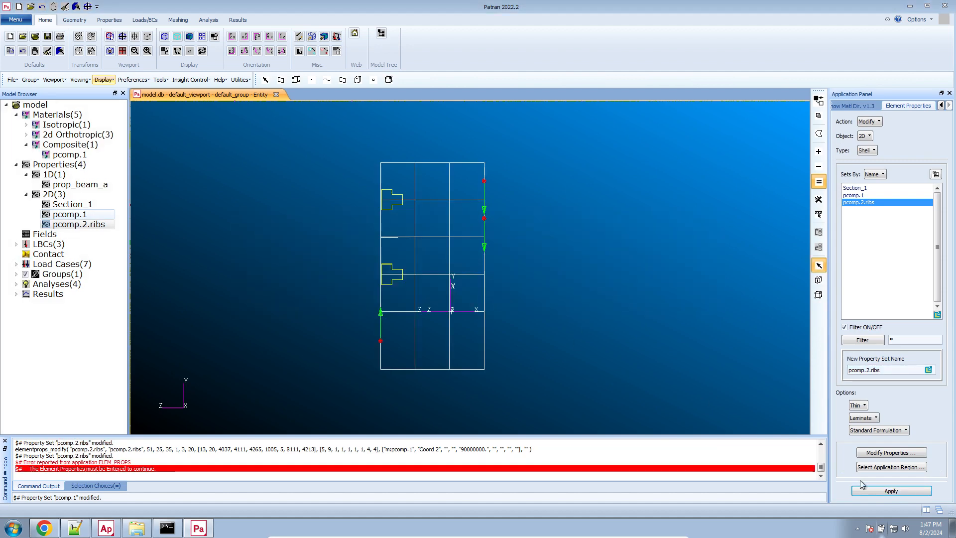
{"action": "left_click", "coordinate": [871, 453]}
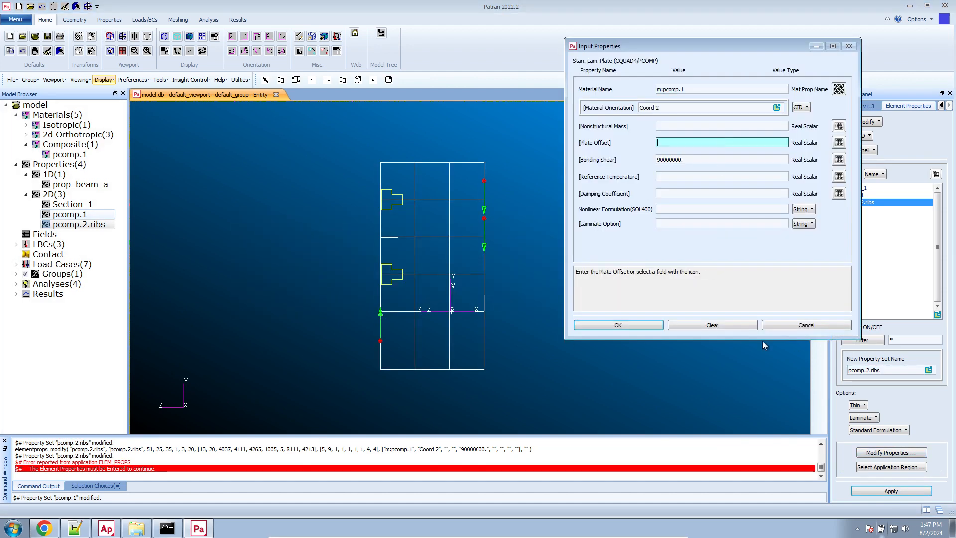
{"action": "left_click", "coordinate": [642, 325]}
{"action": "left_click", "coordinate": [892, 491]}
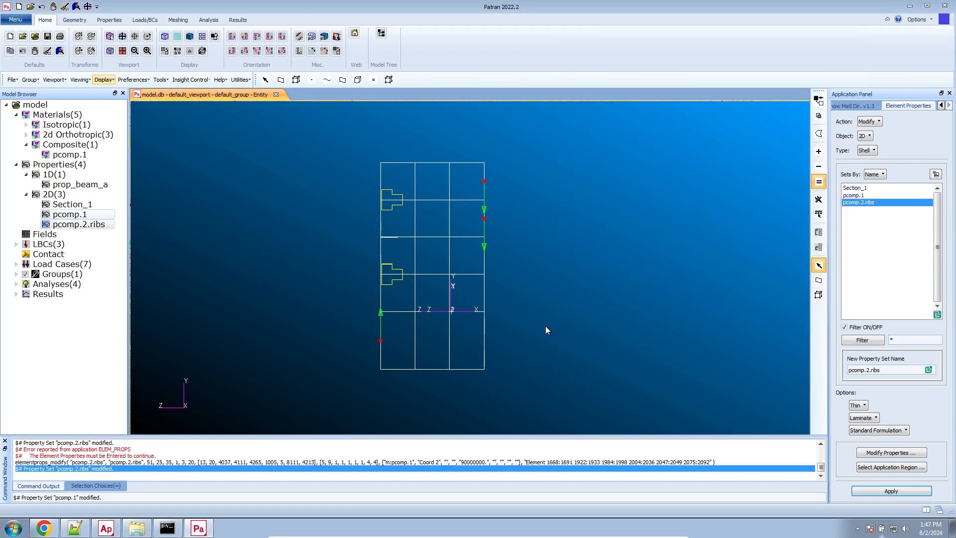
Recheck the input properties and application region of pcomp.1, and the input properties of pcomp.2.ribs.
{"action": "left_click", "coordinate": [865, 196]}
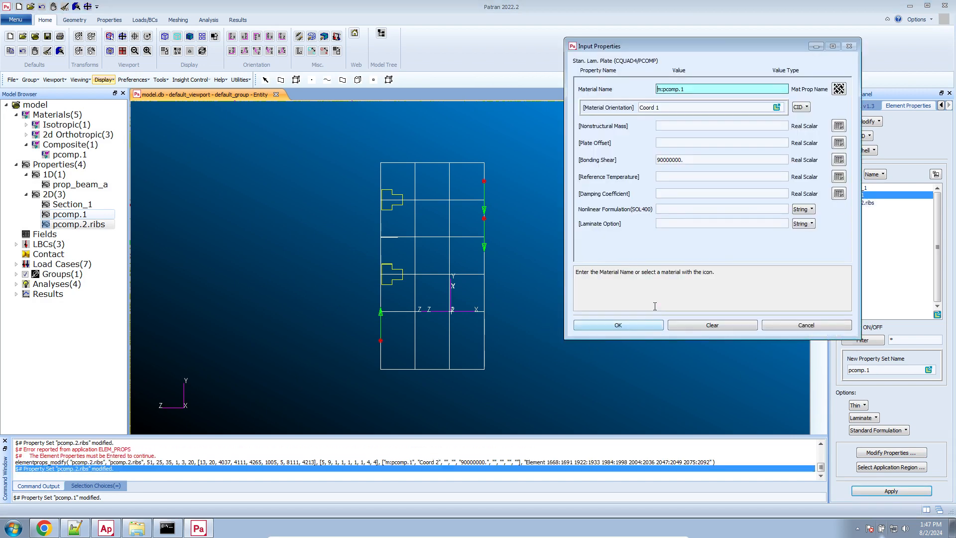
{"action": "left_click", "coordinate": [657, 328]}
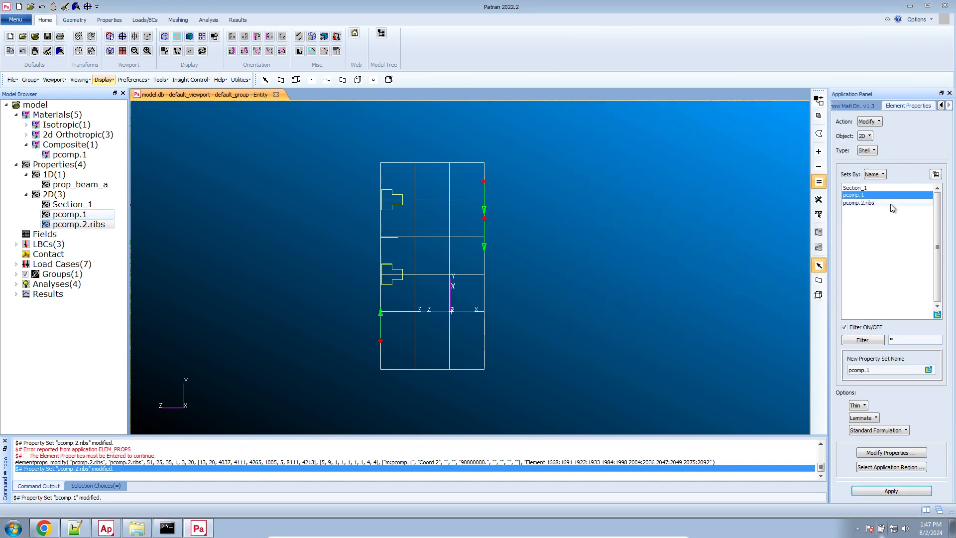
{"action": "left_click", "coordinate": [884, 468]}
{"action": "left_click", "coordinate": [891, 492]}
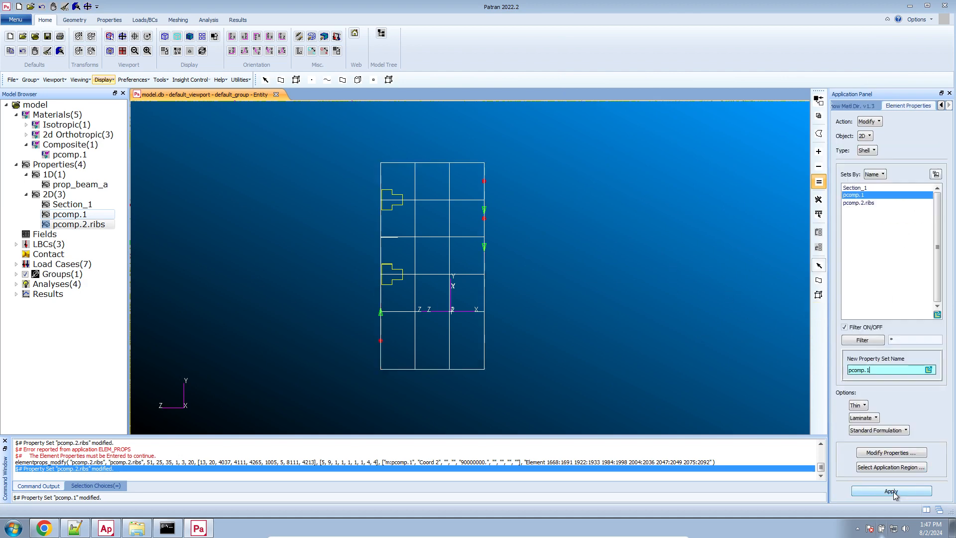
{"action": "left_click", "coordinate": [886, 202]}
{"action": "left_click", "coordinate": [892, 452]}
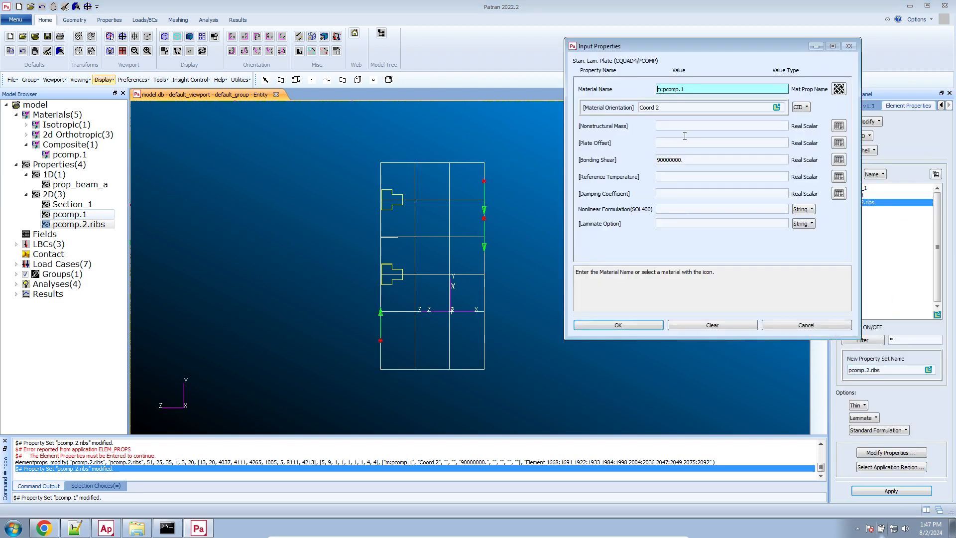
{"action": "left_click", "coordinate": [653, 324]}
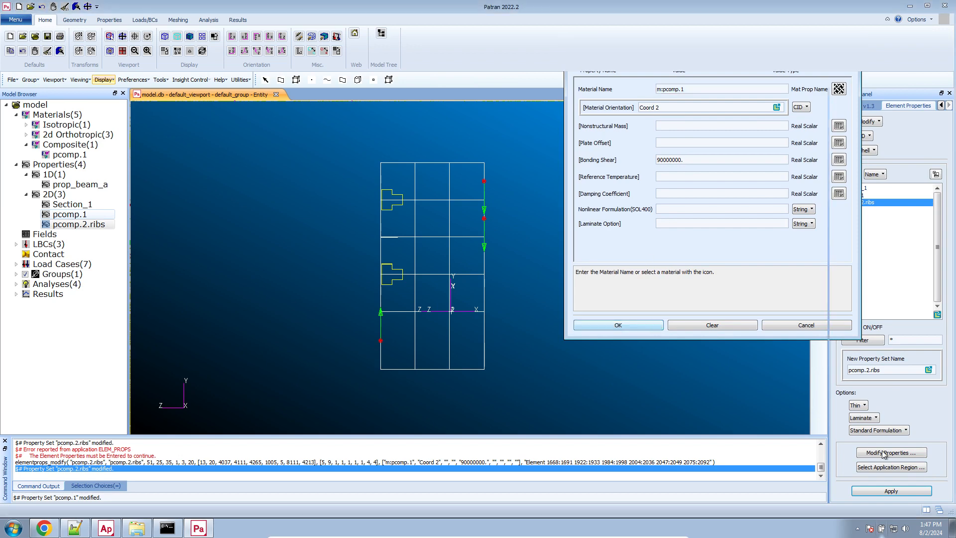
Check the application region of pcomp.2.ribs, and submit a full-run analysis of the entire model as job model_statics.
{"action": "left_click", "coordinate": [892, 467]}
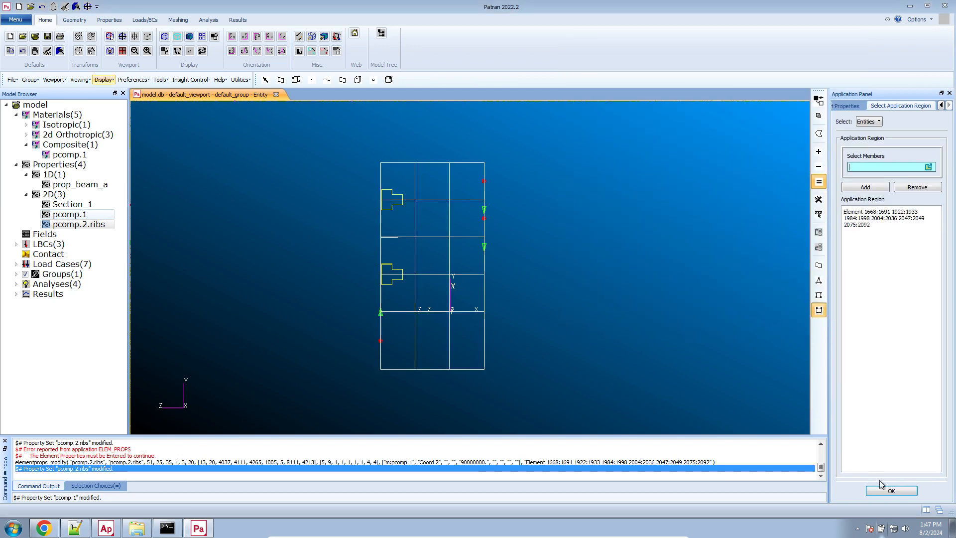
{"action": "left_click", "coordinate": [883, 490]}
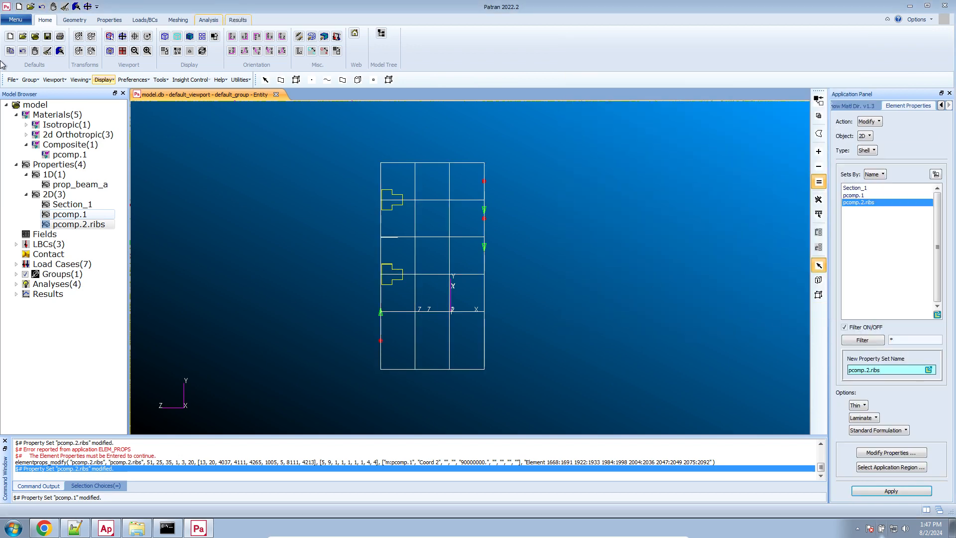
{"action": "left_click", "coordinate": [209, 20]}
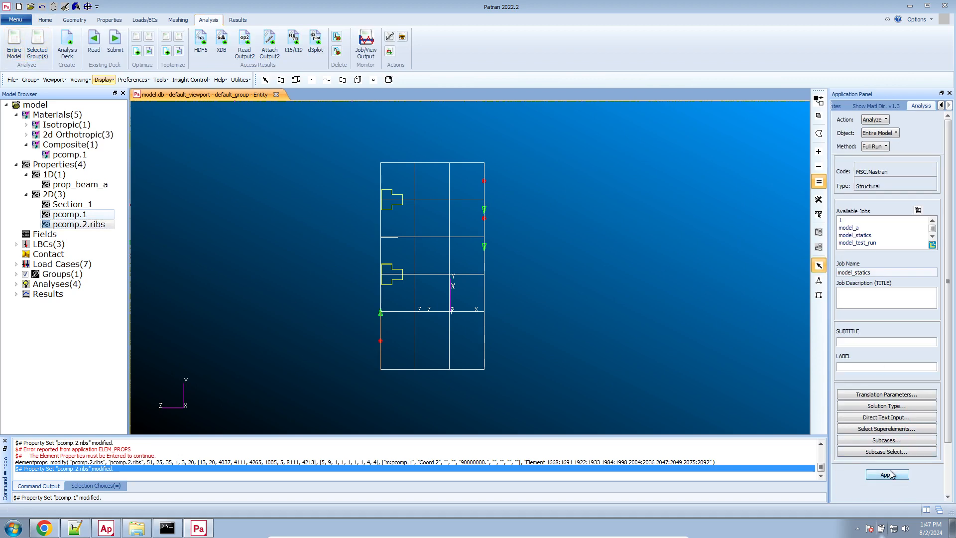
{"action": "left_click", "coordinate": [890, 474]}
{"action": "left_click", "coordinate": [382, 299]}
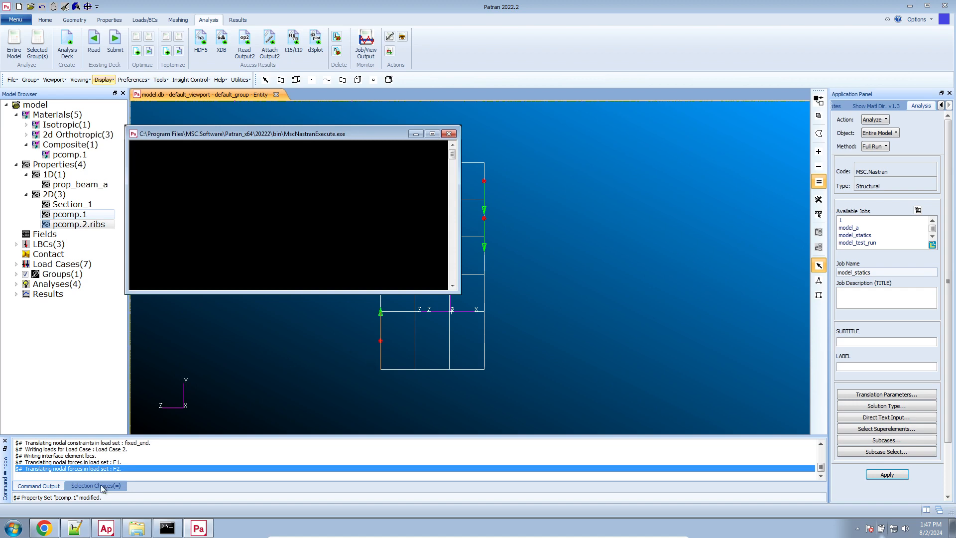
Switch to the pat_c folder in the file explorer and examine the files written for the model_statics job.
{"action": "left_click", "coordinate": [142, 529]}
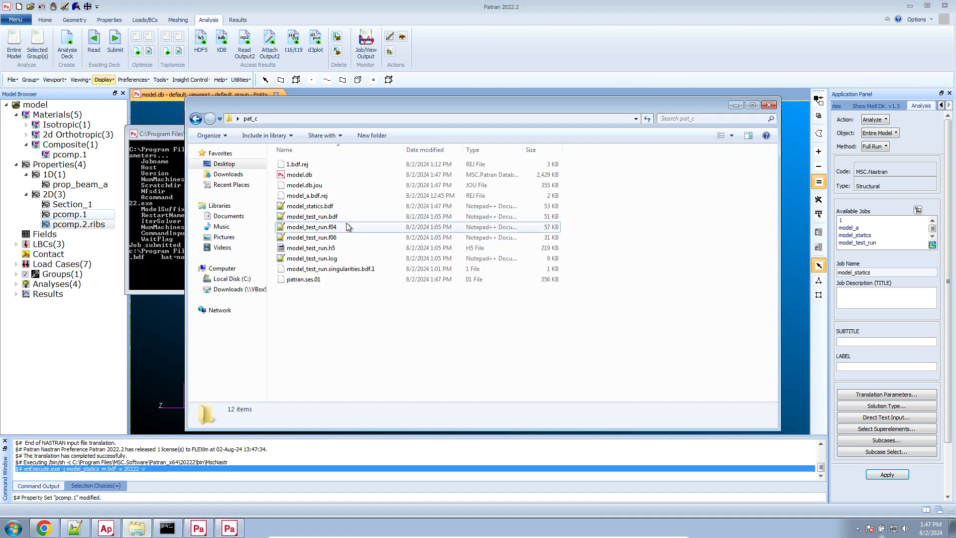
{"action": "left_click", "coordinate": [340, 206]}
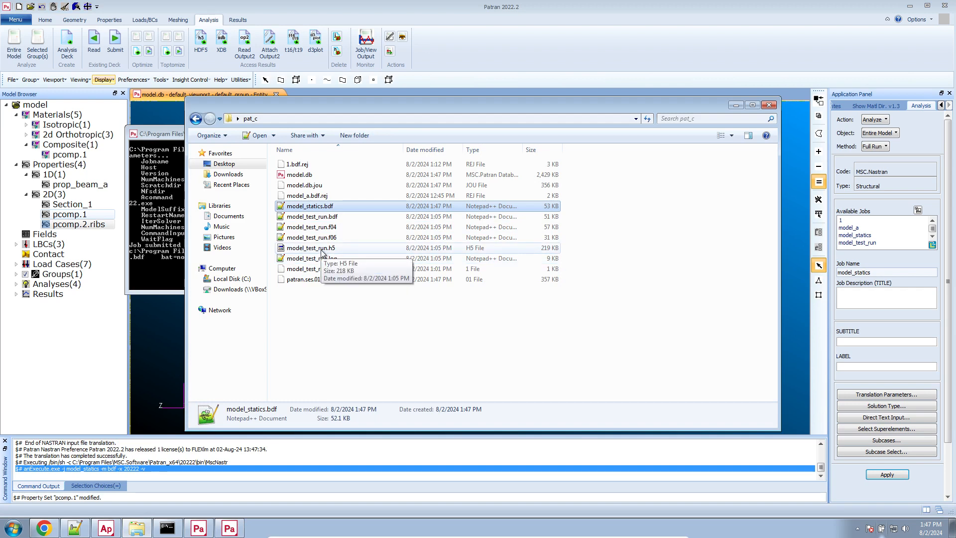
{"action": "left_click", "coordinate": [353, 196]}
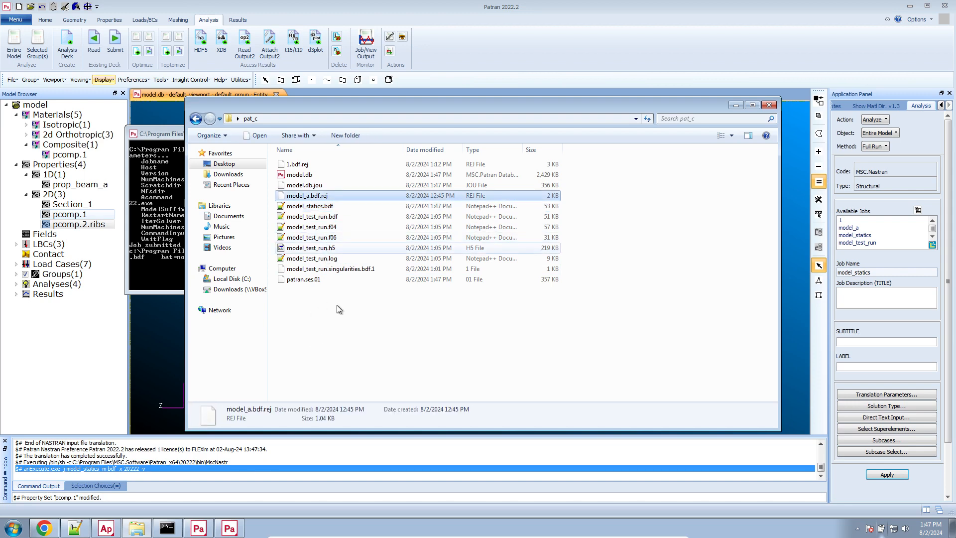
{"action": "mouse_move", "coordinate": [288, 109]}
{"action": "left_mouse_down"}
{"action": "mouse_move", "coordinate": [412, 107]}
{"action": "mouse_move", "coordinate": [306, 108]}
{"action": "left_mouse_up"}
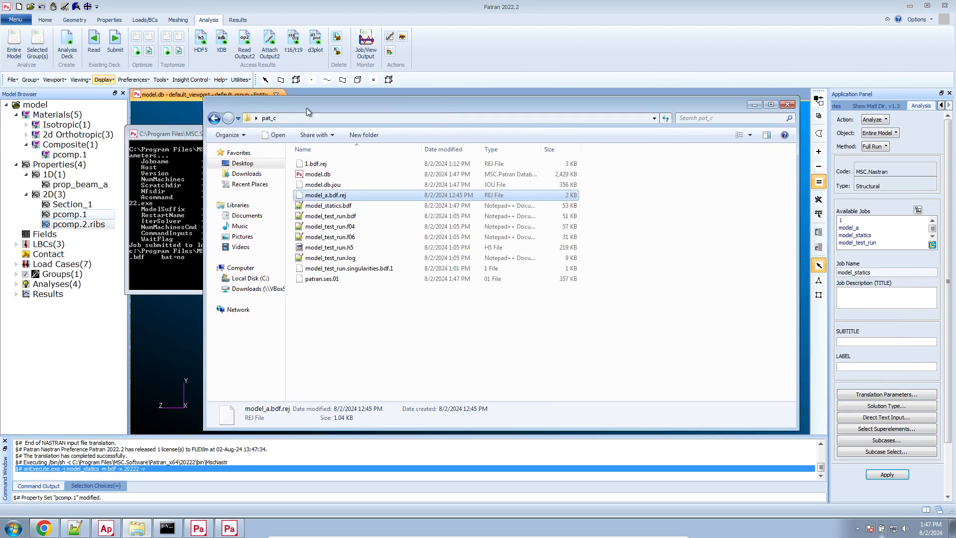
{"action": "left_click", "coordinate": [348, 206]}
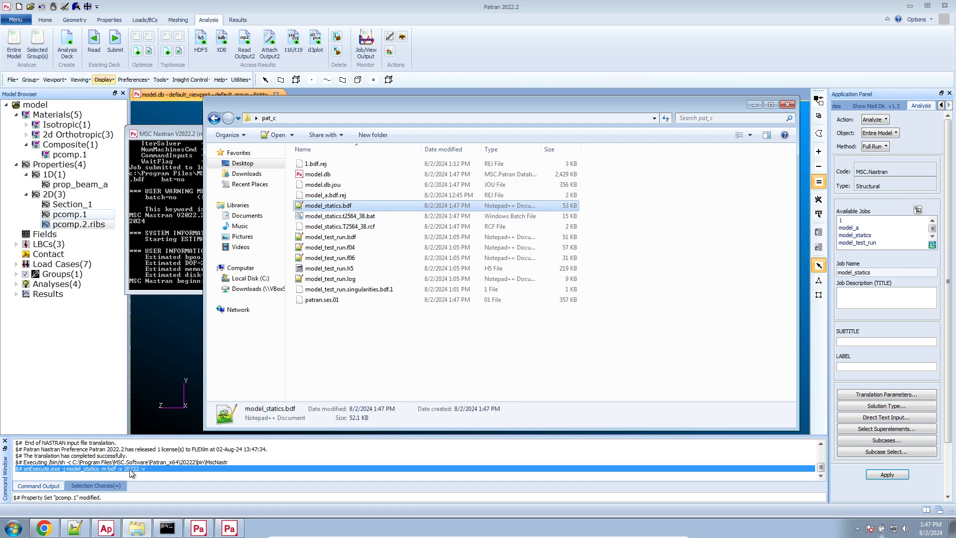
Switch to Chrome and close both open Viewer pages.
{"action": "left_click", "coordinate": [44, 528]}
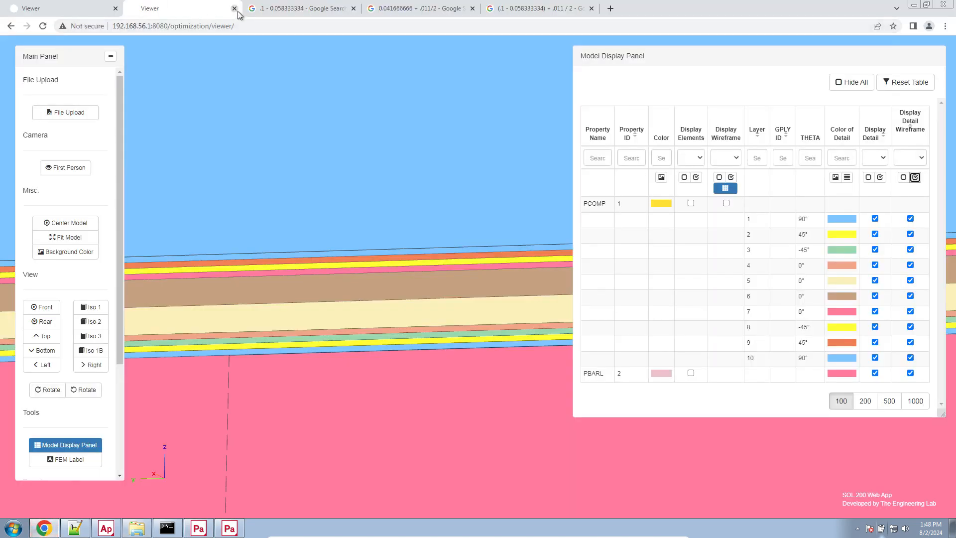
{"action": "left_click", "coordinate": [526, 82]}
{"action": "left_click", "coordinate": [107, 9]}
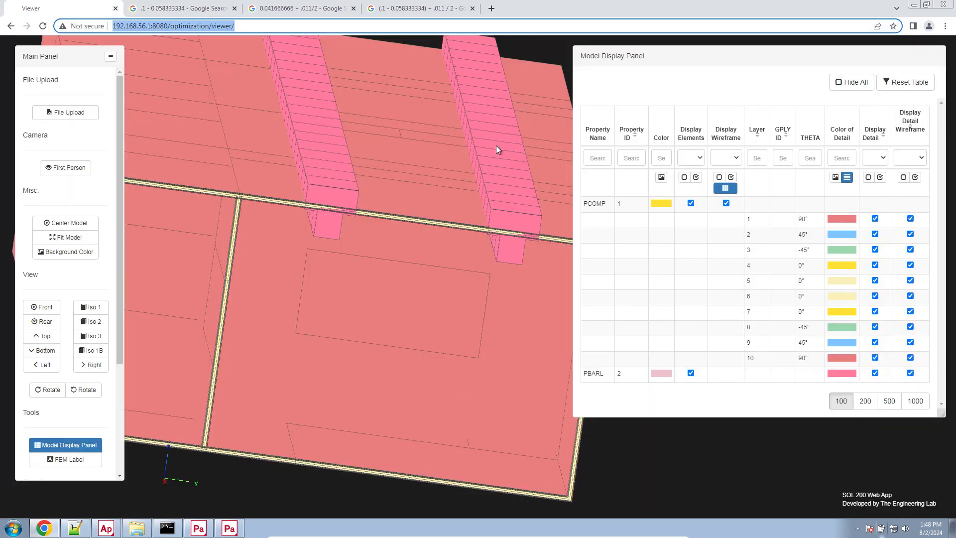
{"action": "key", "text": "ctrl+w"}
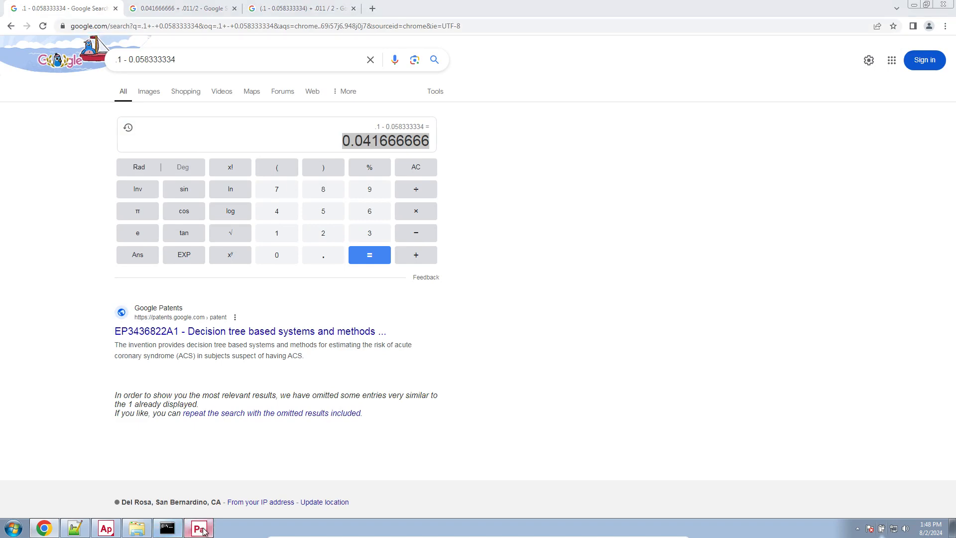
Open model_statics.f06 from the pat_c folder in Notepad++ and look through its case control and displacement output.
{"action": "left_click", "coordinate": [200, 529]}
{"action": "left_click", "coordinate": [144, 524]}
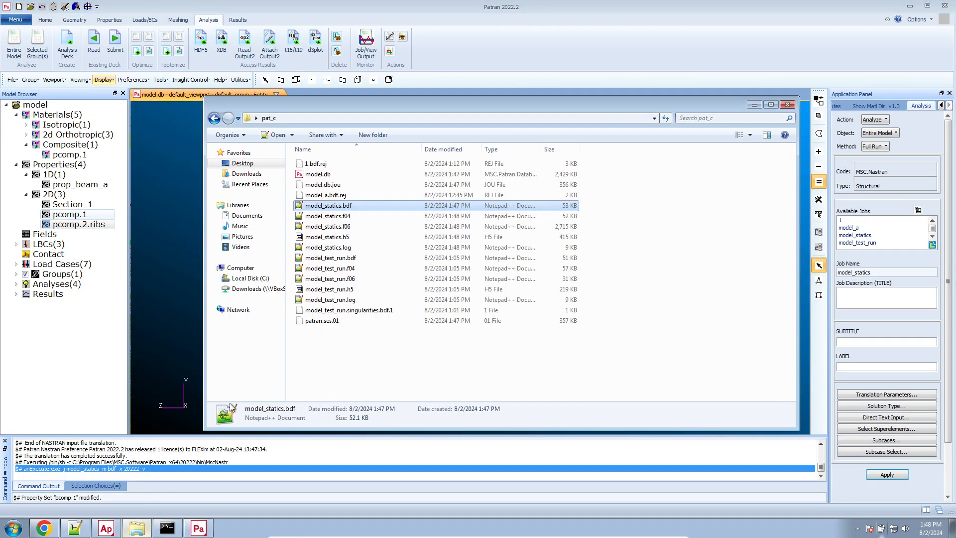
{"action": "double_click", "coordinate": [369, 226]}
{"action": "left_click", "coordinate": [439, 121]}
{"action": "scroll", "coordinate": [435, 136], "scroll_direction": "down", "scroll_amount": 20}
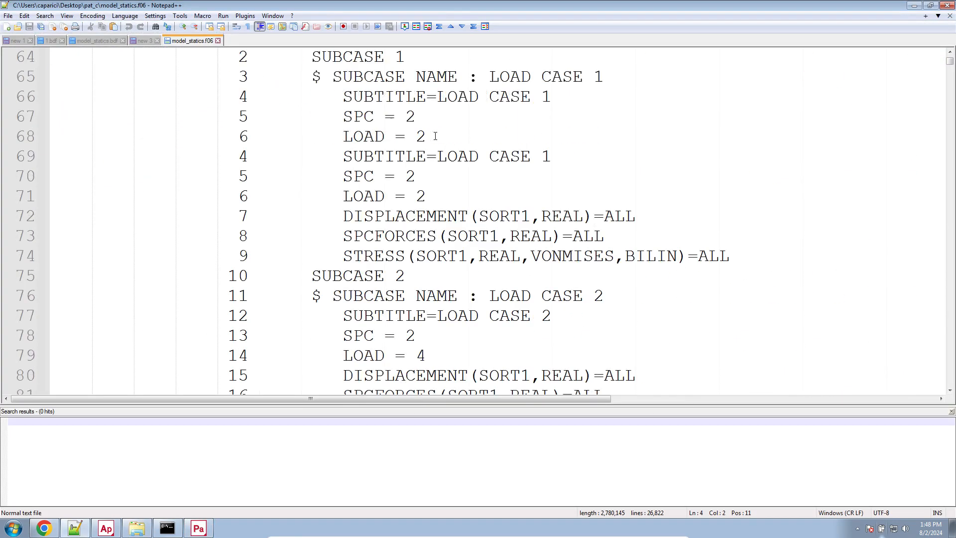
{"action": "scroll", "coordinate": [435, 136], "scroll_direction": "down", "scroll_amount": 8, "text": "ctrl"}
{"action": "scroll", "coordinate": [435, 136], "scroll_direction": "down", "scroll_amount": 4}
{"action": "scroll", "coordinate": [436, 136], "scroll_direction": "down", "scroll_amount": 20}
{"action": "scroll", "coordinate": [435, 132], "scroll_direction": "up", "scroll_amount": 20}
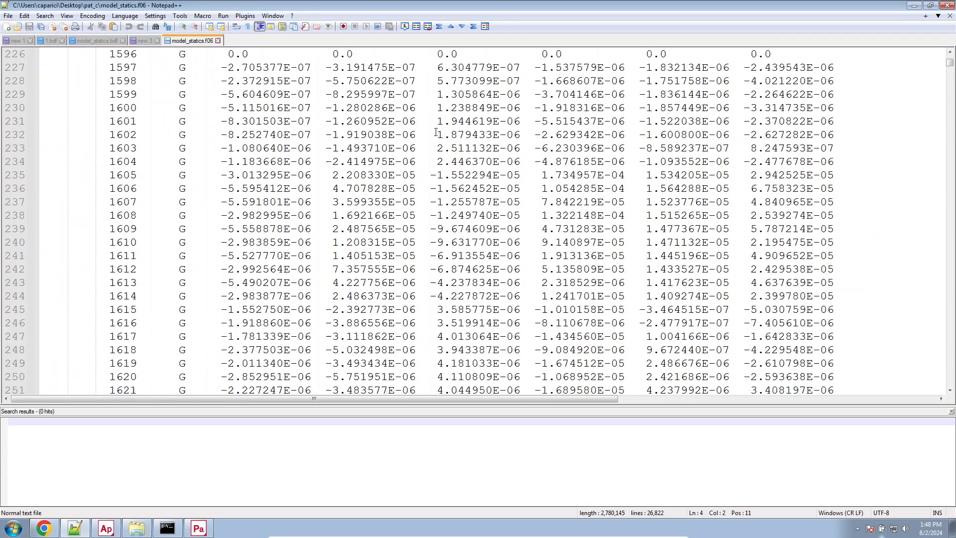
{"action": "scroll", "coordinate": [446, 107], "scroll_direction": "up", "scroll_amount": 20}
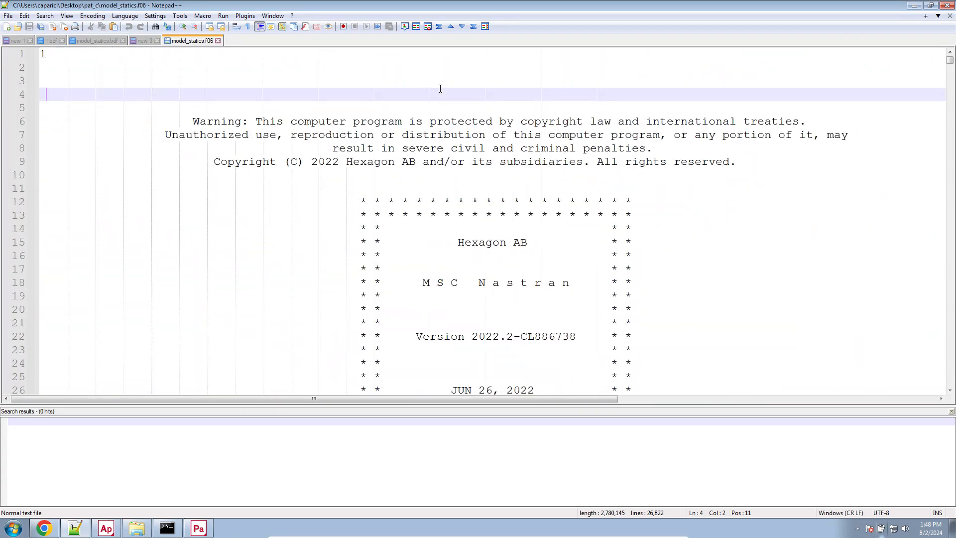
Search the whole model_statics.f06 document for USER FATAL MESSAGE, and close the search dialog.
{"action": "key", "text": "ctrl+f"}
{"action": "left_click", "coordinate": [531, 228]}
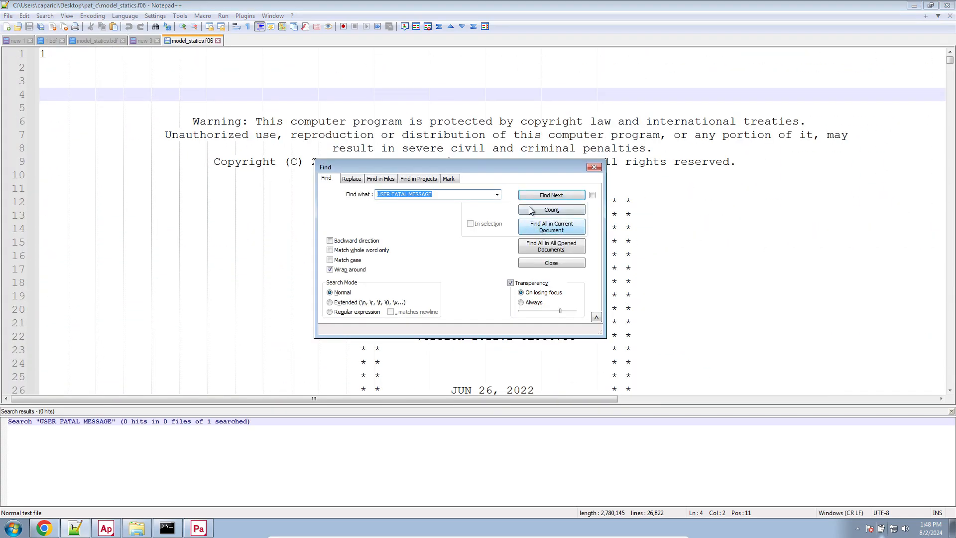
{"action": "left_click", "coordinate": [594, 168]}
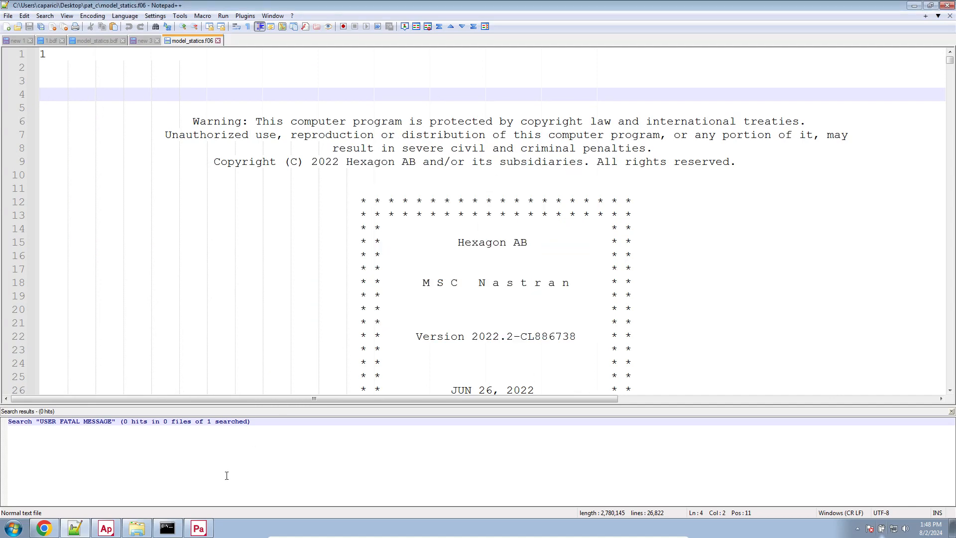
Switch back to Patran and attach the HDF5 result entities of job model_statics.
{"action": "left_click", "coordinate": [199, 529]}
{"action": "left_click", "coordinate": [200, 42]}
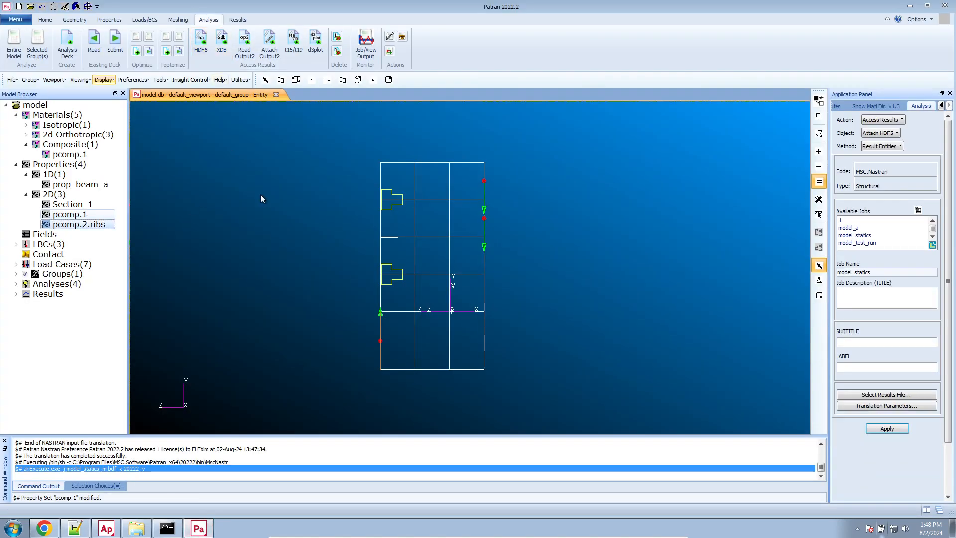
{"action": "left_click", "coordinate": [887, 429]}
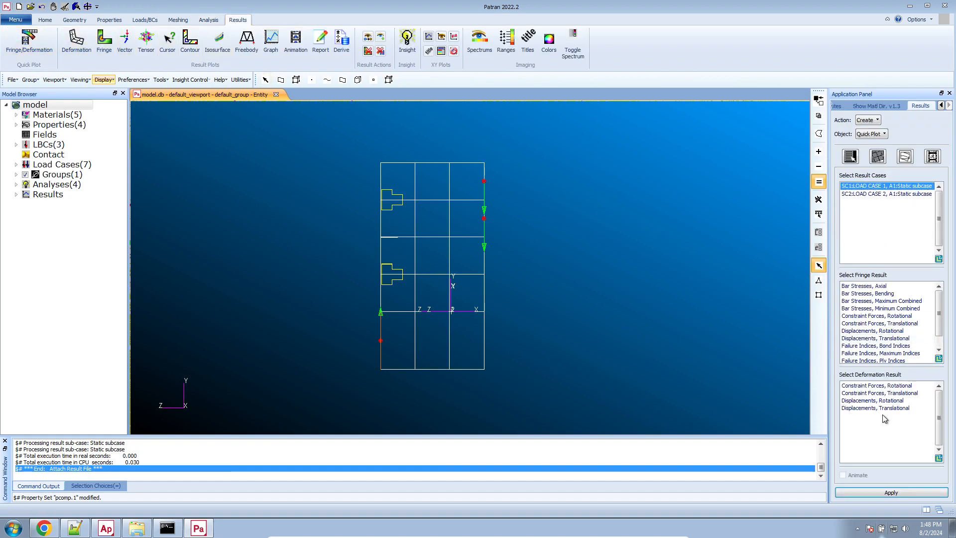
Plot translational displacements as fringe and deformation for LOAD CASE 1, and inspect the deformed box from an oblique view.
{"action": "left_click", "coordinate": [887, 409]}
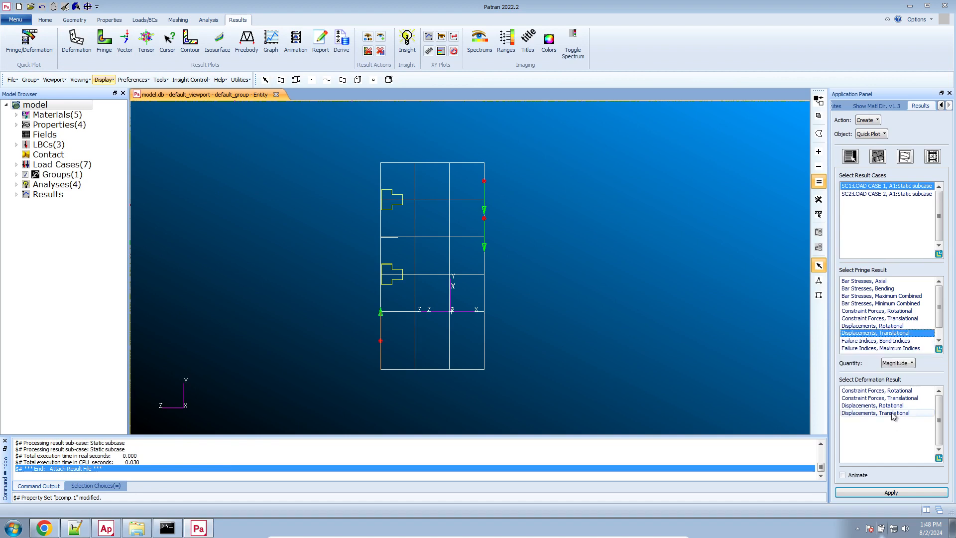
{"action": "left_click", "coordinate": [897, 493]}
{"action": "scroll", "coordinate": [524, 335], "scroll_direction": "down", "scroll_amount": 3}
{"action": "scroll", "coordinate": [554, 327], "scroll_direction": "up", "scroll_amount": 6}
{"action": "mouse_move", "coordinate": [524, 335]}
{"action": "middle_mouse_down"}
{"action": "mouse_move", "coordinate": [593, 302]}
{"action": "mouse_move", "coordinate": [551, 346]}
{"action": "mouse_move", "coordinate": [490, 355]}
{"action": "mouse_move", "coordinate": [521, 333]}
{"action": "middle_mouse_up"}
{"action": "scroll", "coordinate": [600, 358], "scroll_direction": "up", "scroll_amount": 2}
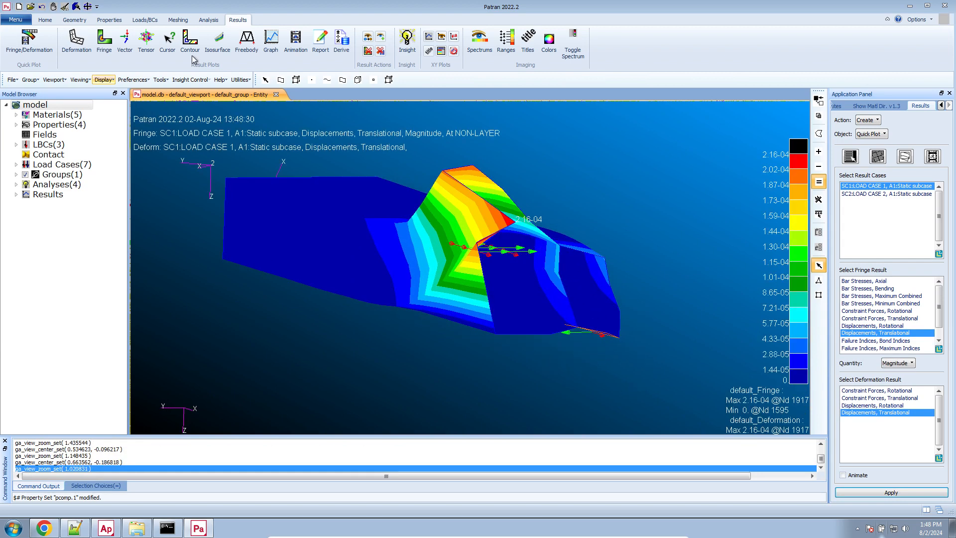
Clear the displacement plot and display the box as a shaded model with element edges.
{"action": "left_click", "coordinate": [49, 36]}
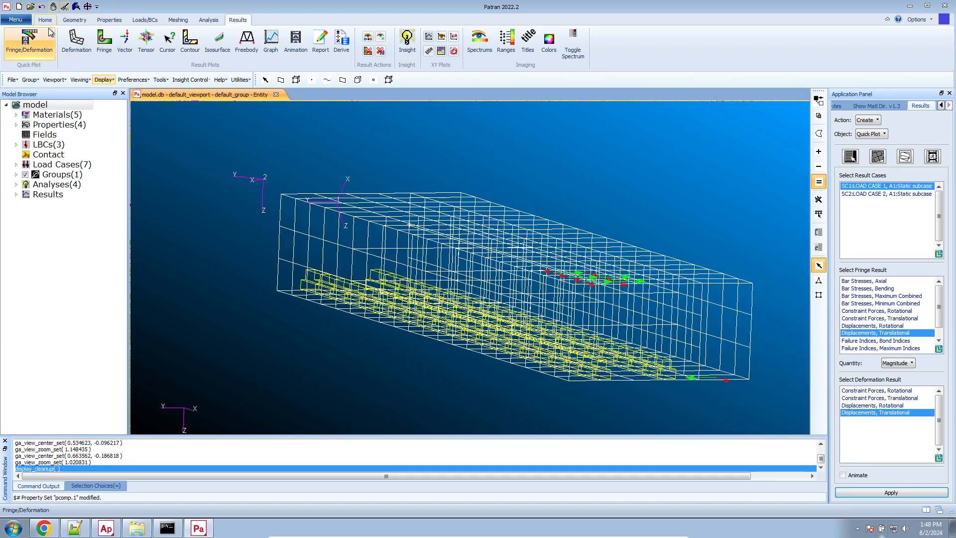
{"action": "left_click", "coordinate": [49, 22]}
{"action": "left_click", "coordinate": [191, 38]}
{"action": "scroll", "coordinate": [344, 114], "scroll_direction": "down", "scroll_amount": 4}
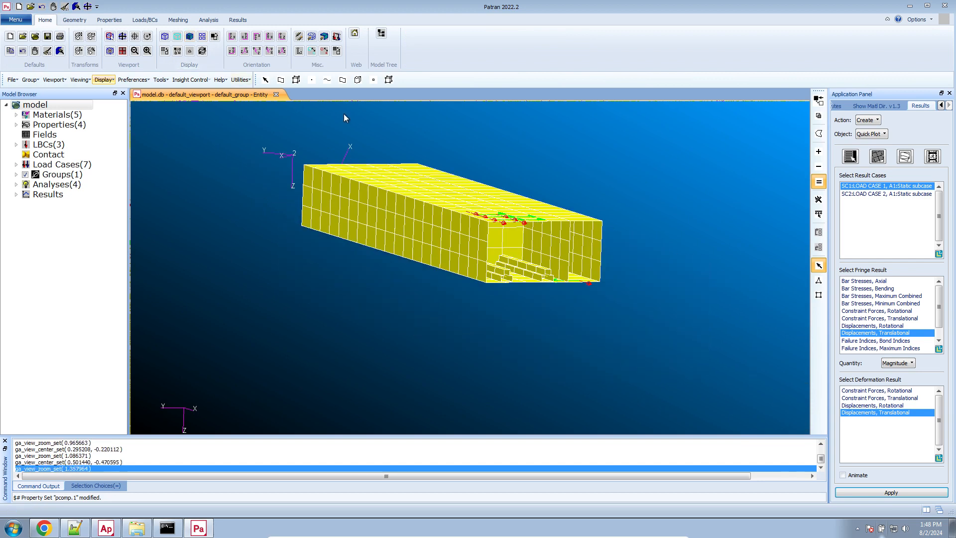
{"action": "scroll", "coordinate": [533, 244], "scroll_direction": "up", "scroll_amount": 8}
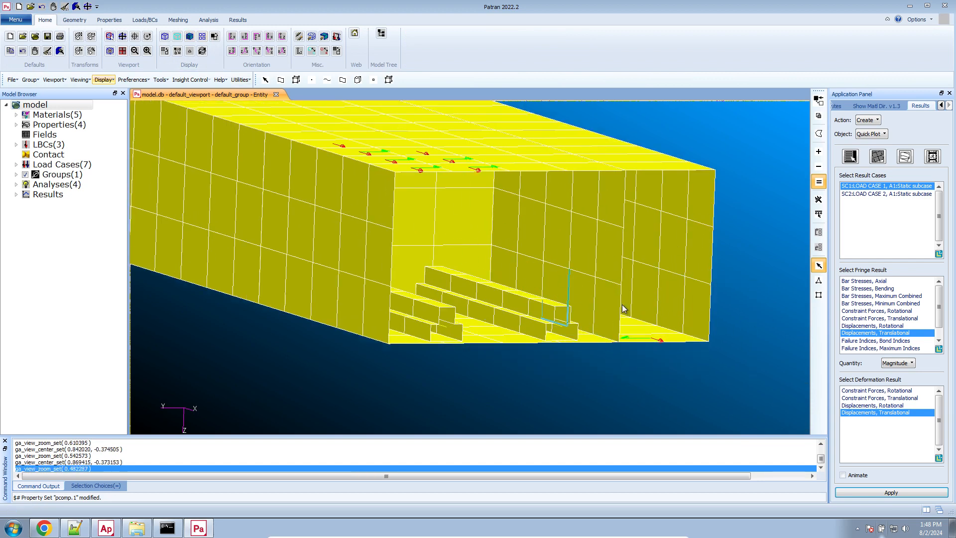
{"action": "scroll", "coordinate": [667, 353], "scroll_direction": "down", "scroll_amount": 2}
{"action": "scroll", "coordinate": [642, 360], "scroll_direction": "down", "scroll_amount": 1}
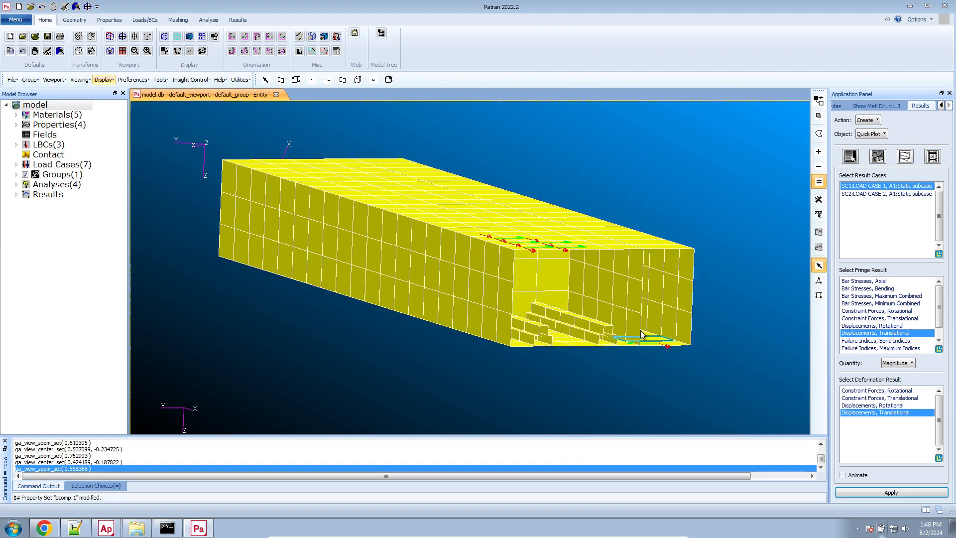
{"action": "scroll", "coordinate": [613, 366], "scroll_direction": "down", "scroll_amount": 1}
{"action": "scroll", "coordinate": [622, 368], "scroll_direction": "up", "scroll_amount": 2}
{"action": "scroll", "coordinate": [620, 369], "scroll_direction": "down", "scroll_amount": 3}
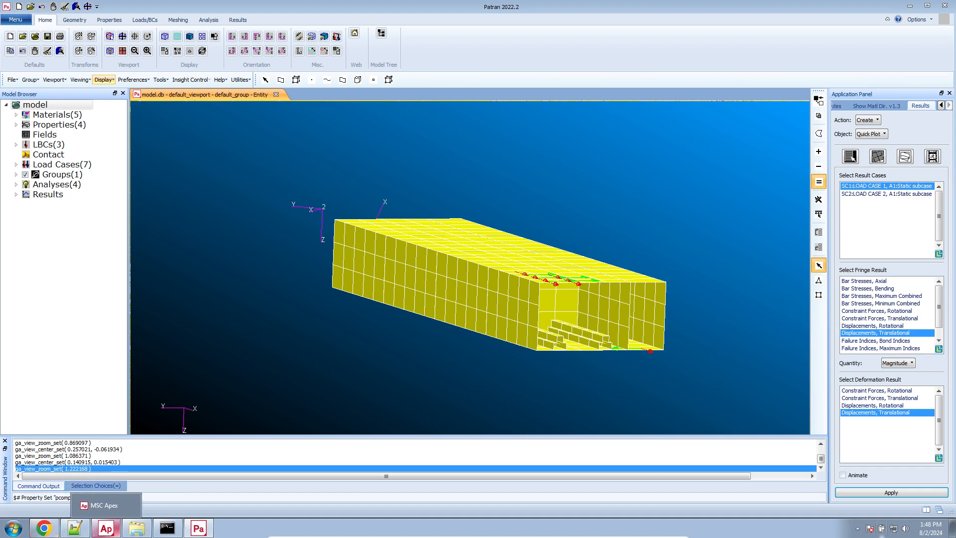
Switch to the file explorer, browse the shared Downloads (Z:) drive and its _clean folder, and search for qrg.
{"action": "left_click", "coordinate": [138, 532]}
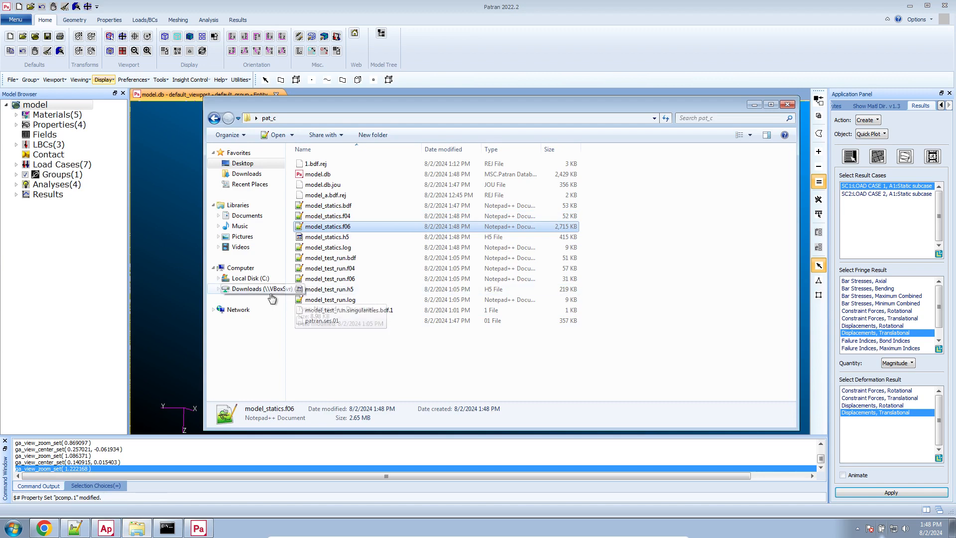
{"action": "left_click", "coordinate": [254, 289]}
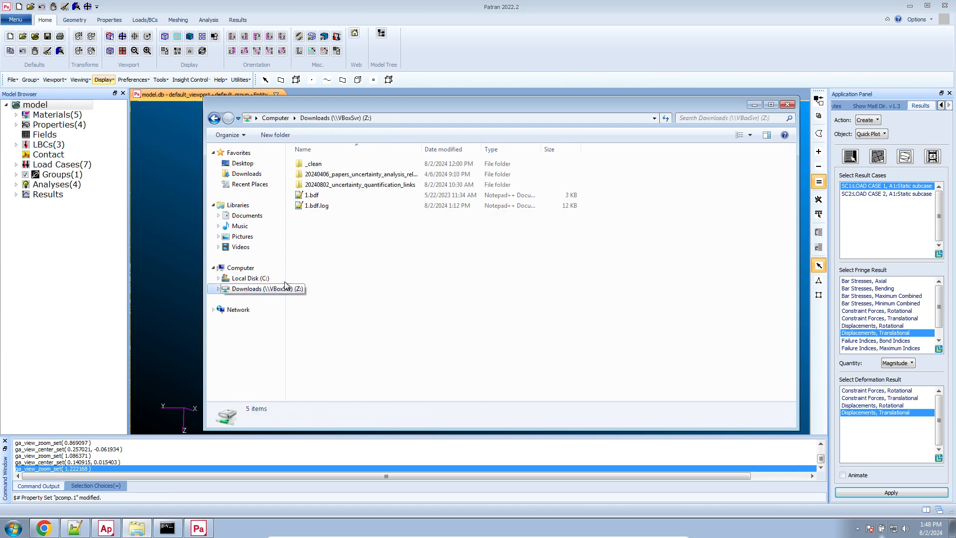
{"action": "double_click", "coordinate": [358, 163]}
{"action": "left_click", "coordinate": [218, 118]}
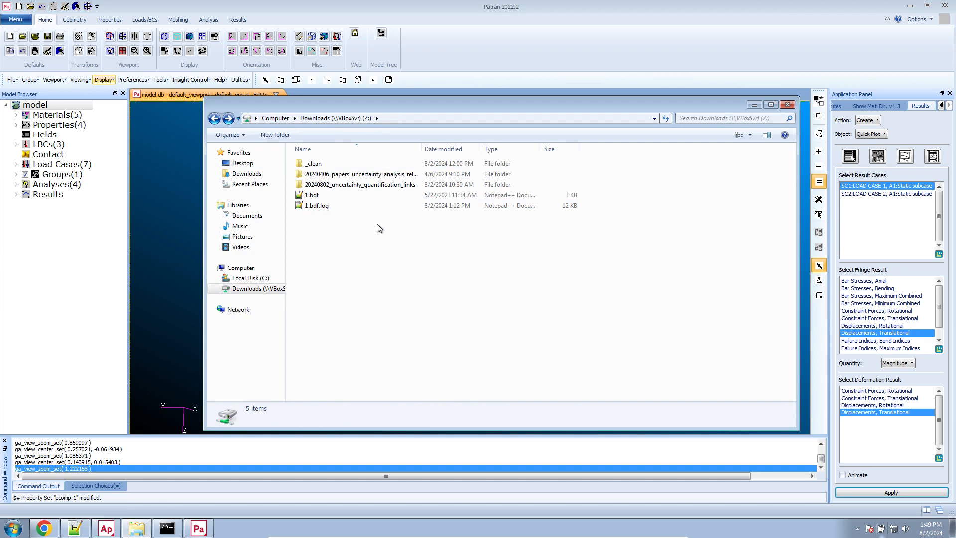
{"action": "key", "text": "ctrl+f"}
{"action": "type", "text": "qrg"}
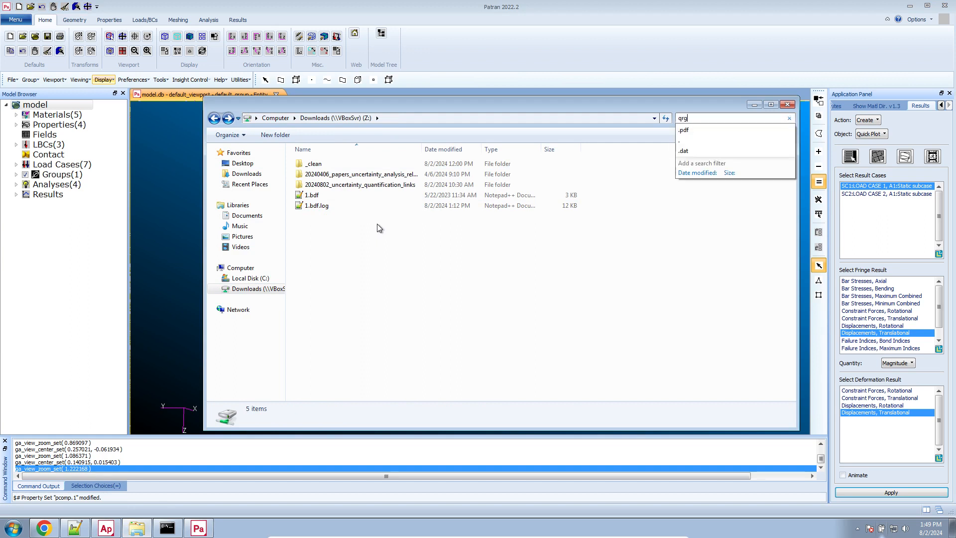
{"action": "key", "text": "Escape"}
{"action": "key", "text": "Escape"}
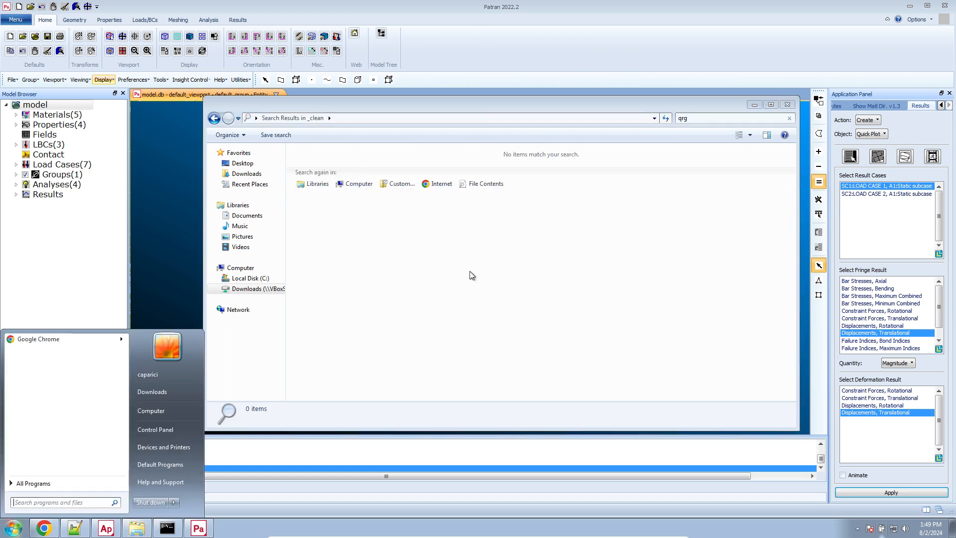
Return to the shared Downloads (Z:) drive and open qrg.pdf.
{"action": "left_click", "coordinate": [470, 272]}
{"action": "left_click", "coordinate": [263, 288]}
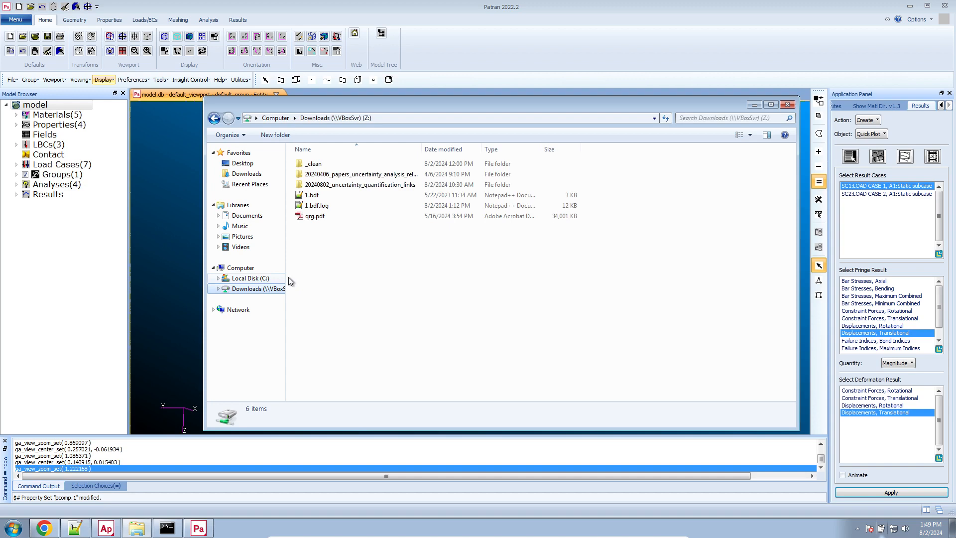
{"action": "left_click", "coordinate": [314, 217]}
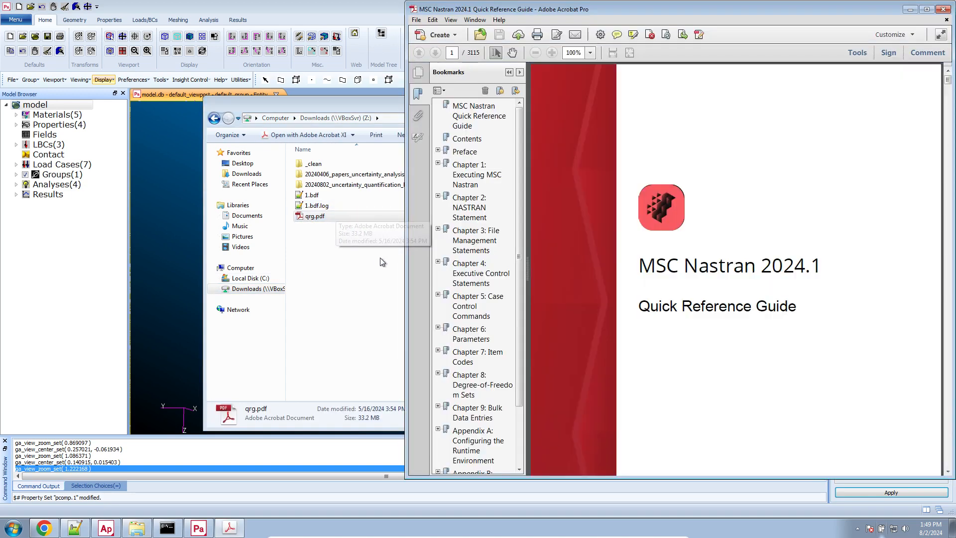
Search the Quick Reference Guide for PCOMP and go to the PCOMP bulk data entry.
{"action": "type", "text": "PCOMP"}
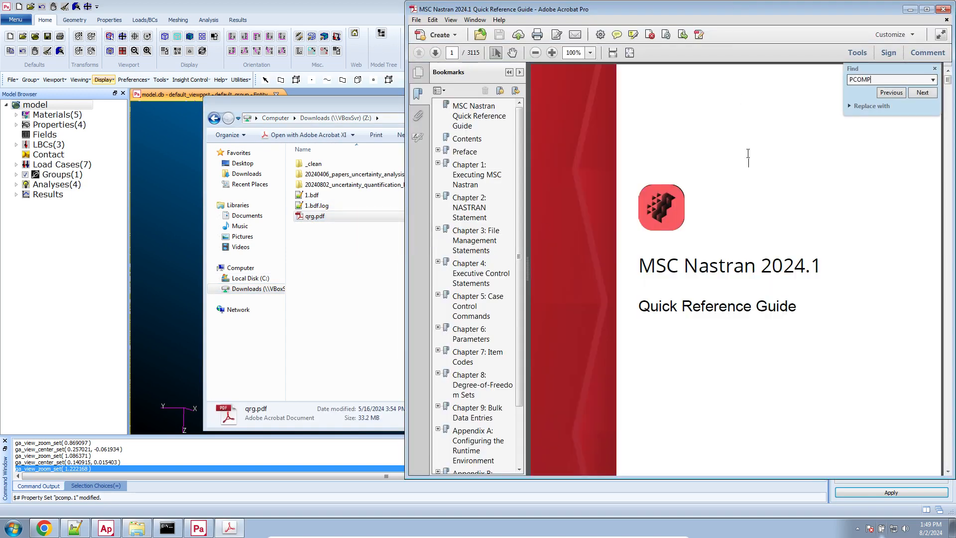
{"action": "key", "text": "Return"}
{"action": "double_click", "coordinate": [659, 16]}
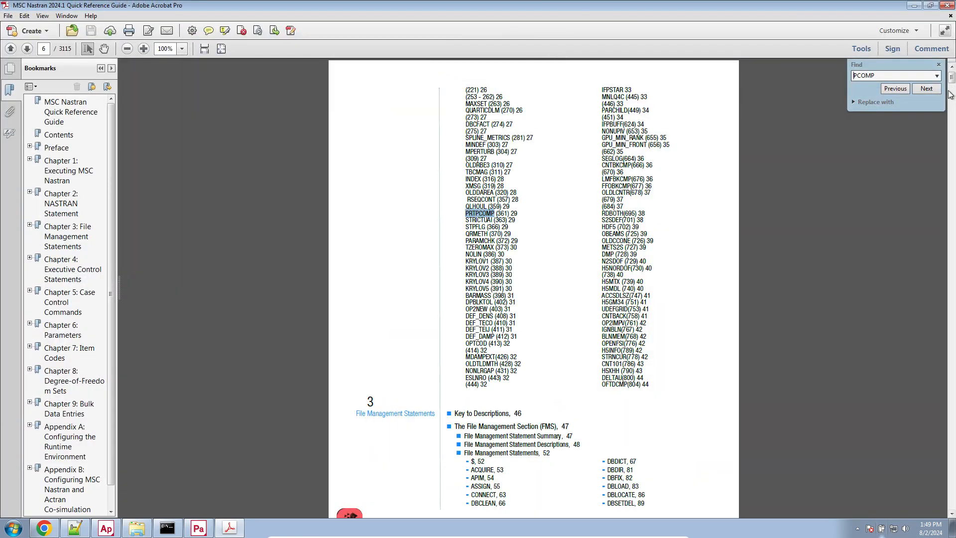
{"action": "left_click", "coordinate": [927, 88]}
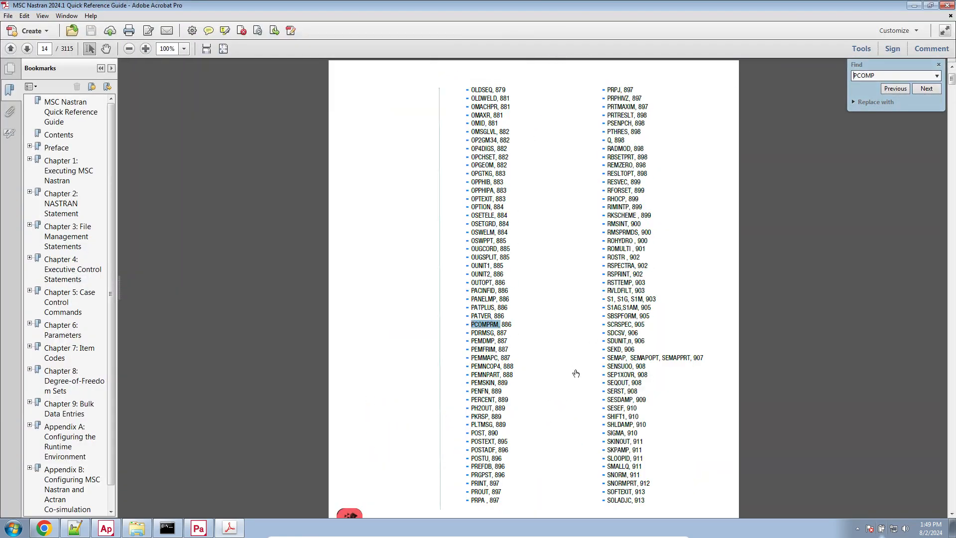
{"action": "left_click", "coordinate": [920, 90]}
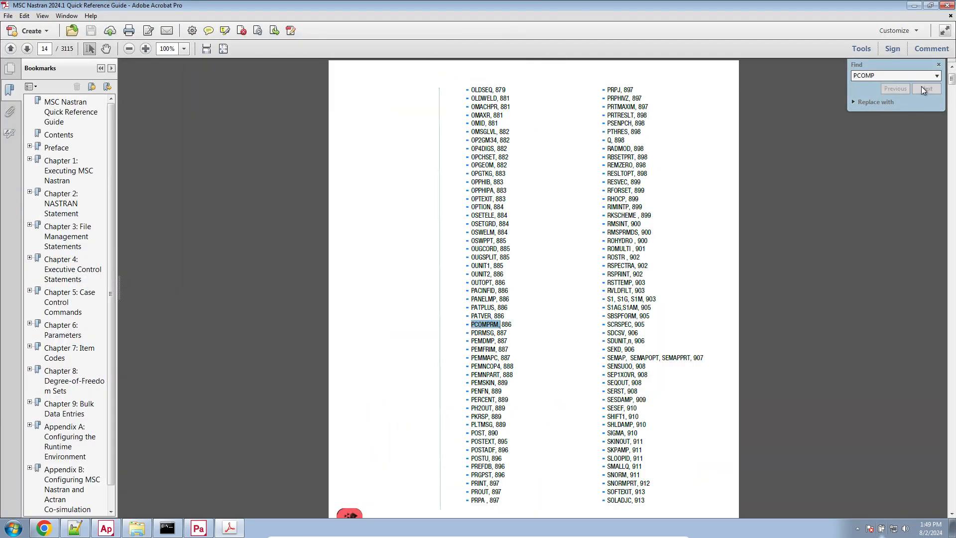
{"action": "left_click", "coordinate": [491, 189]}
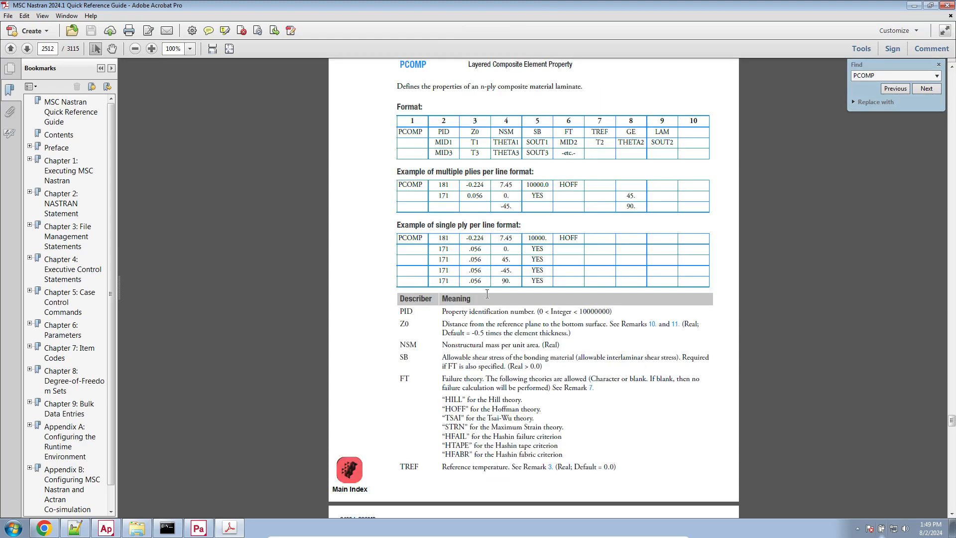
Read PCOMP Remark 7 on failure index output requirements, highlighting its opening line and the STRESS command.
{"action": "scroll", "coordinate": [487, 300], "scroll_direction": "down", "scroll_amount": 15}
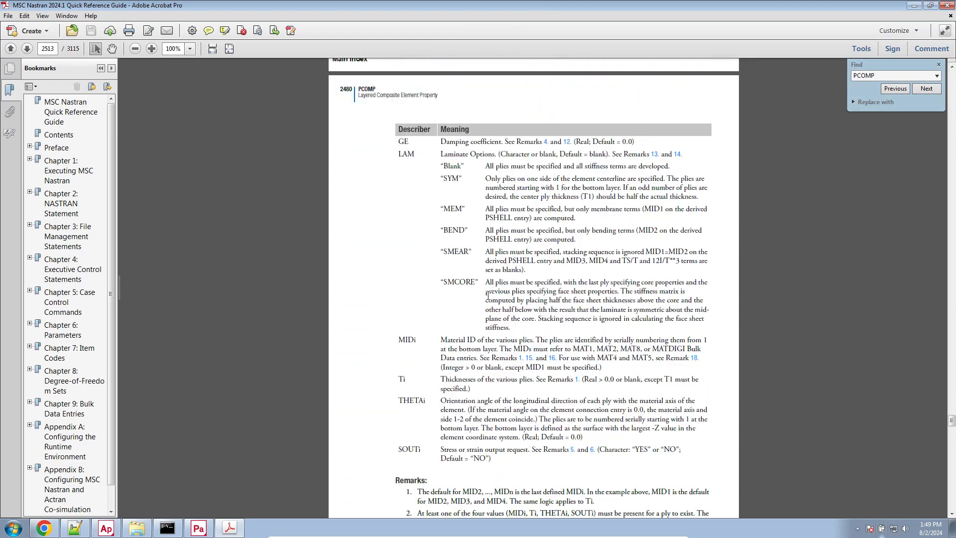
{"action": "scroll", "coordinate": [488, 295], "scroll_direction": "down", "scroll_amount": 15}
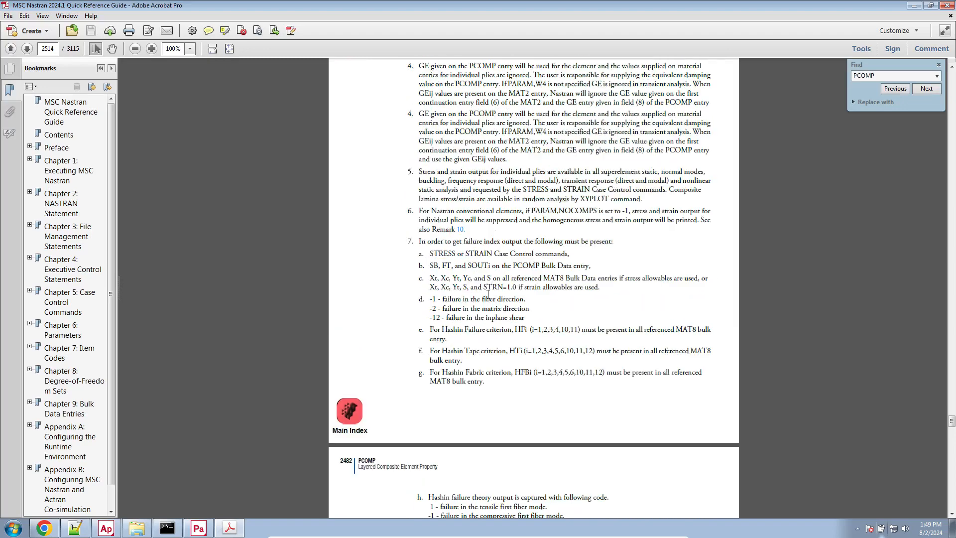
{"action": "scroll", "coordinate": [490, 298], "scroll_direction": "up", "scroll_amount": 3, "text": "ctrl"}
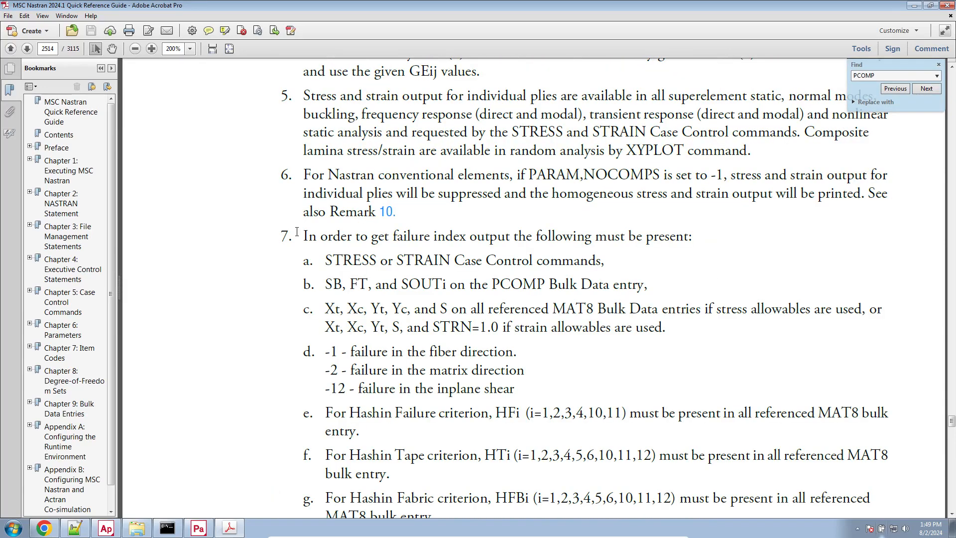
{"action": "left_click_drag", "start_coordinate": [297, 232], "coordinate": [653, 244]}
{"action": "scroll", "coordinate": [700, 240], "scroll_direction": "down", "scroll_amount": 2}
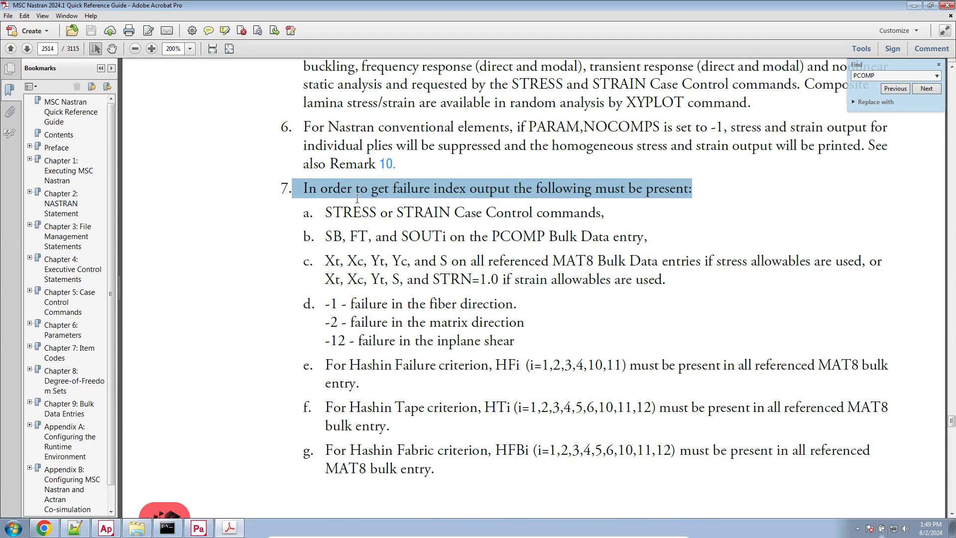
{"action": "left_click_drag", "start_coordinate": [327, 213], "coordinate": [379, 214]}
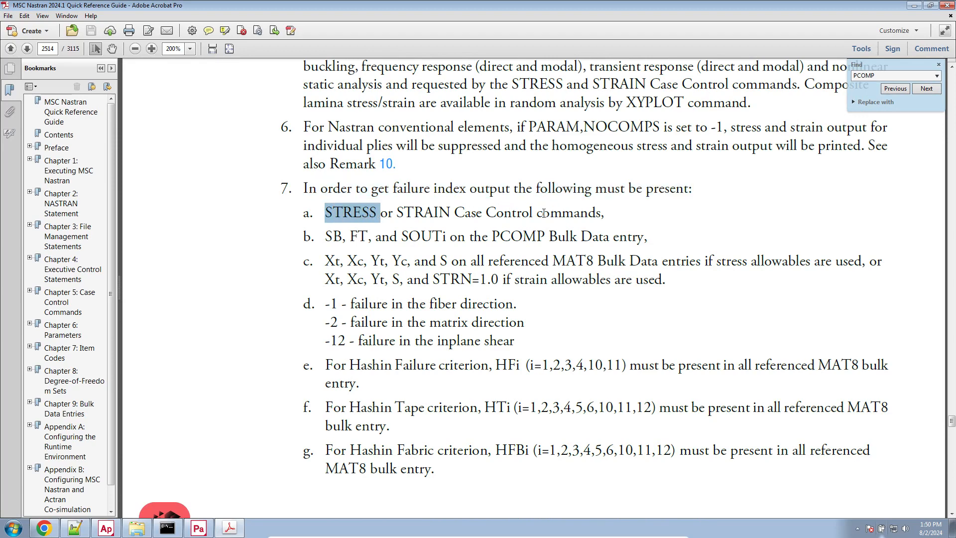
Switch to Notepad++ and check the STRESS output request of Subcase 1 in model_statics.bdf.
{"action": "left_click", "coordinate": [137, 528]}
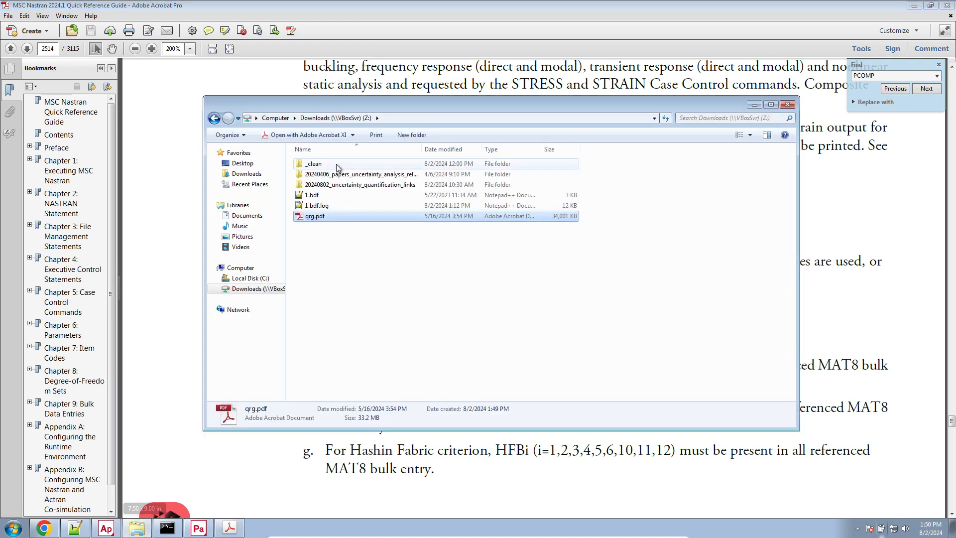
{"action": "left_click", "coordinate": [263, 164]}
{"action": "left_click", "coordinate": [75, 528]}
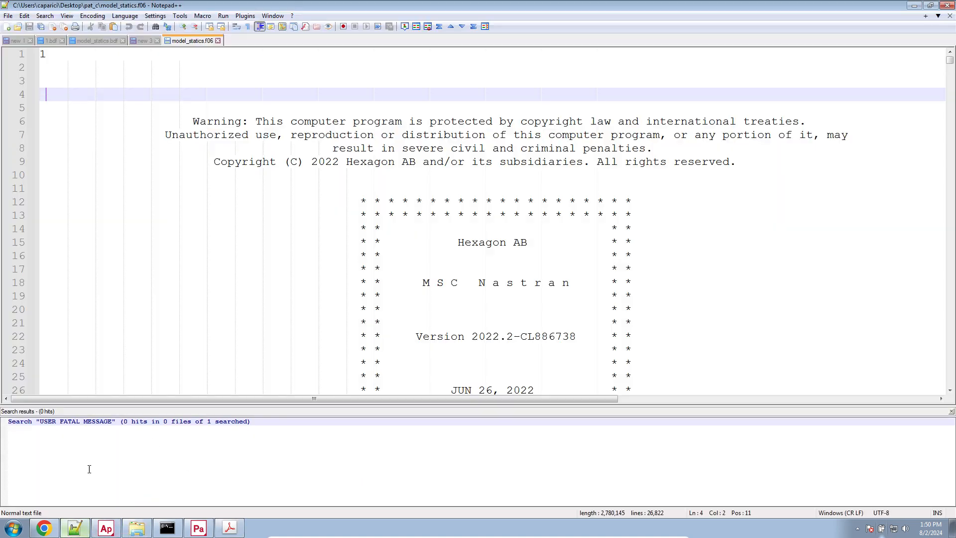
{"action": "left_click", "coordinate": [97, 41]}
{"action": "scroll", "coordinate": [194, 171], "scroll_direction": "up", "scroll_amount": 8}
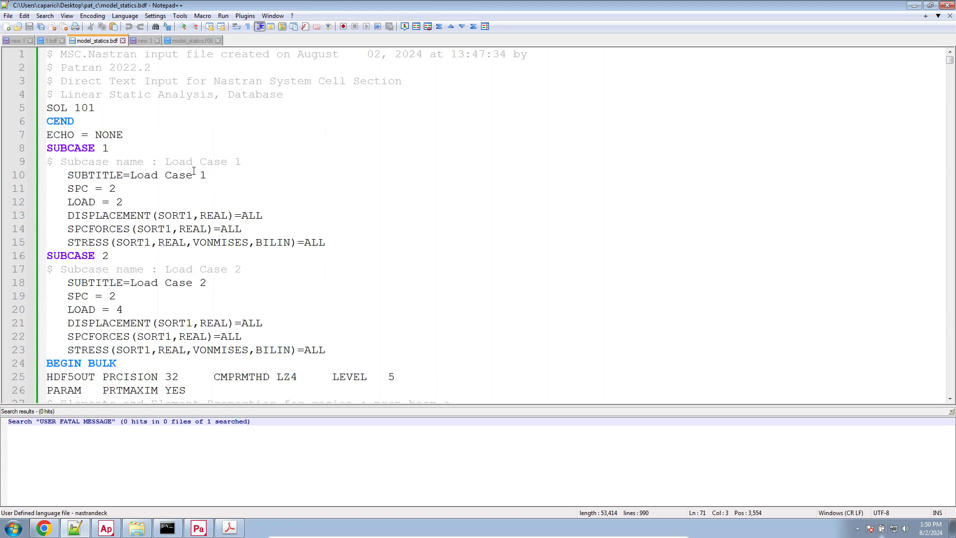
{"action": "triple_click", "coordinate": [91, 238]}
{"action": "scroll", "coordinate": [94, 246], "scroll_direction": "up", "scroll_amount": 4, "text": "ctrl"}
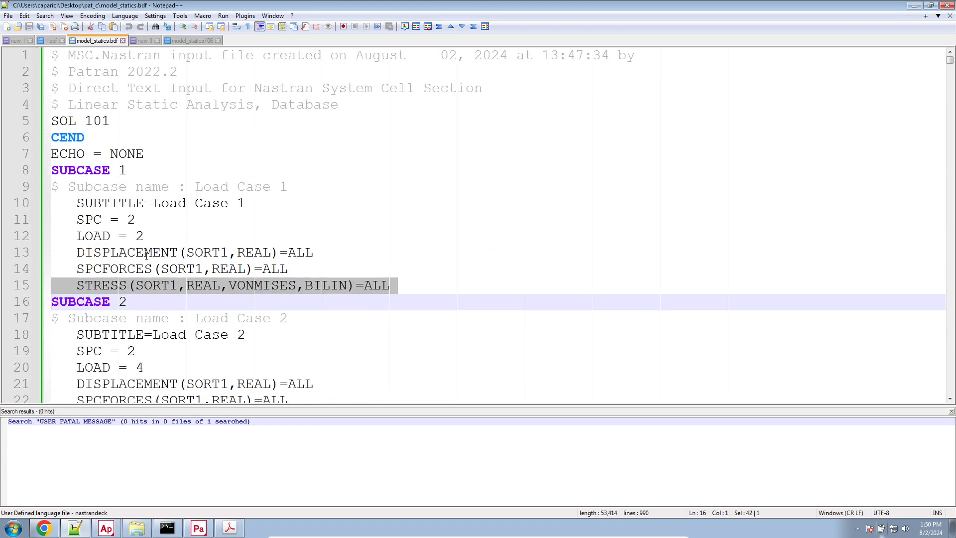
{"action": "scroll", "coordinate": [156, 197], "scroll_direction": "up", "scroll_amount": 4}
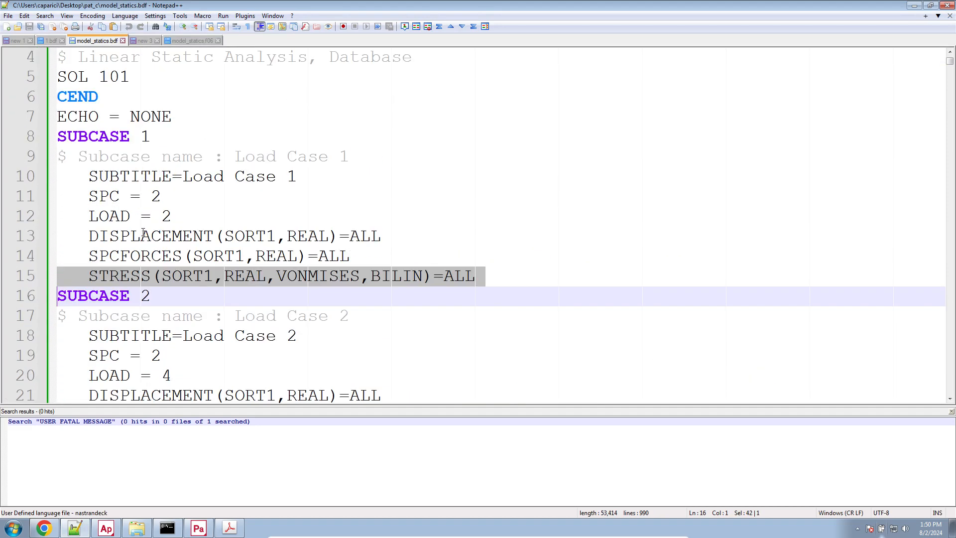
{"action": "triple_click", "coordinate": [133, 279]}
Return to the PDF guide, highlight the SB, FT and SOUTi requirement, and locate SB and FT in the PCOMP format table.
{"action": "left_click", "coordinate": [230, 527]}
{"action": "left_click_drag", "start_coordinate": [320, 241], "coordinate": [416, 237]}
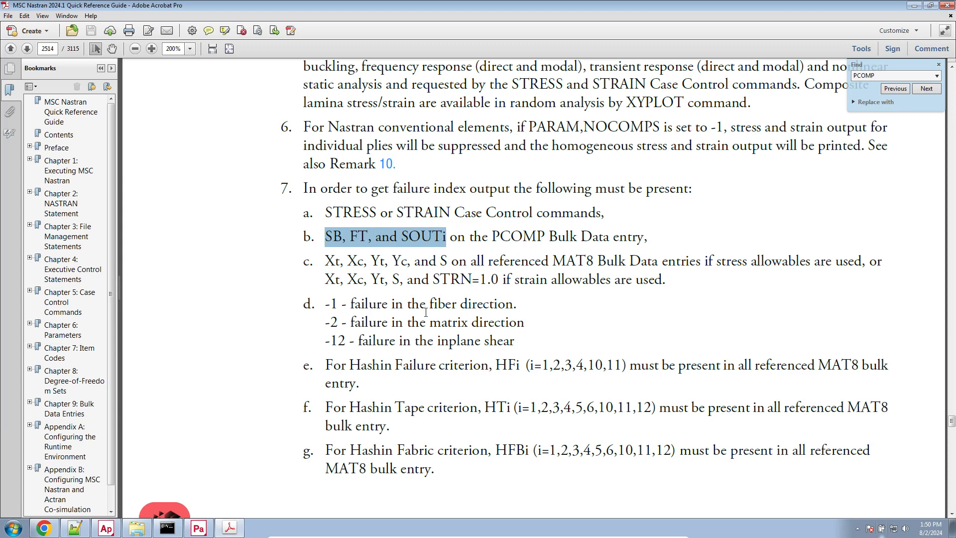
{"action": "scroll", "coordinate": [425, 312], "scroll_direction": "down", "scroll_amount": 1, "text": "ctrl"}
{"action": "scroll", "coordinate": [427, 311], "scroll_direction": "up", "scroll_amount": 12}
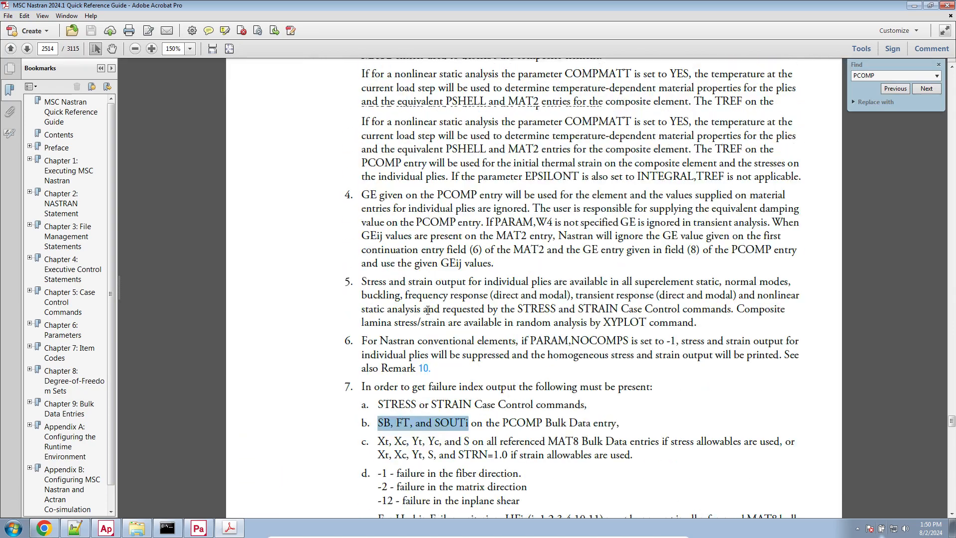
{"action": "scroll", "coordinate": [428, 311], "scroll_direction": "up", "scroll_amount": 15}
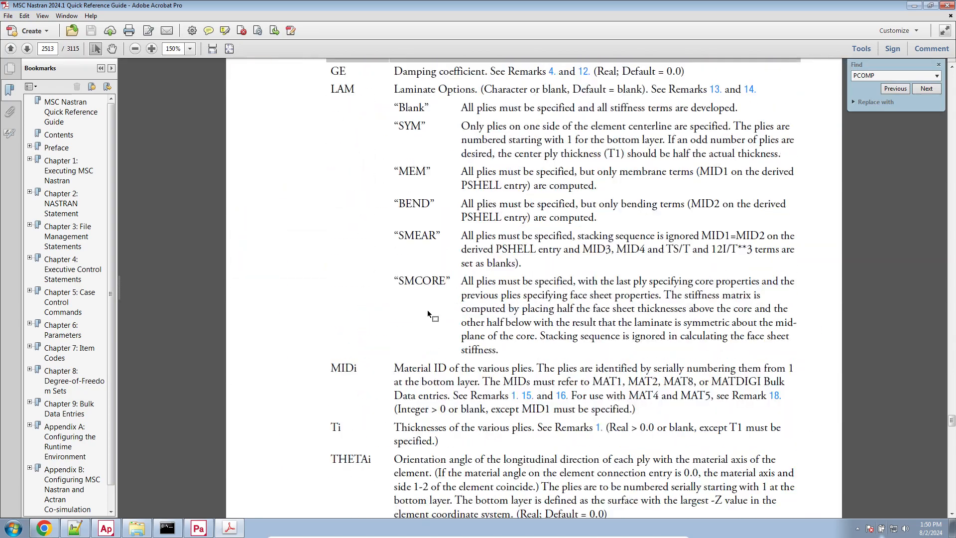
{"action": "scroll", "coordinate": [427, 311], "scroll_direction": "up", "scroll_amount": 12}
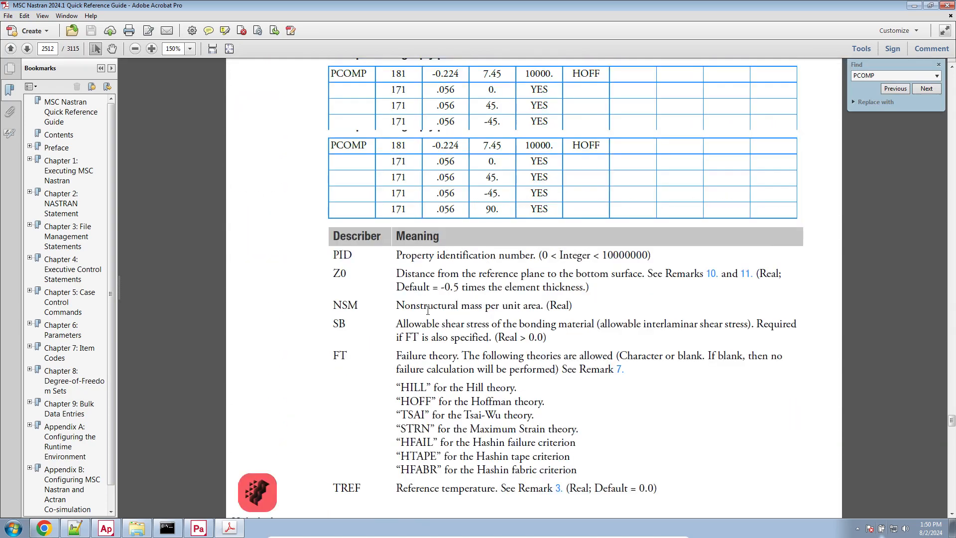
{"action": "scroll", "coordinate": [428, 310], "scroll_direction": "up", "scroll_amount": 1}
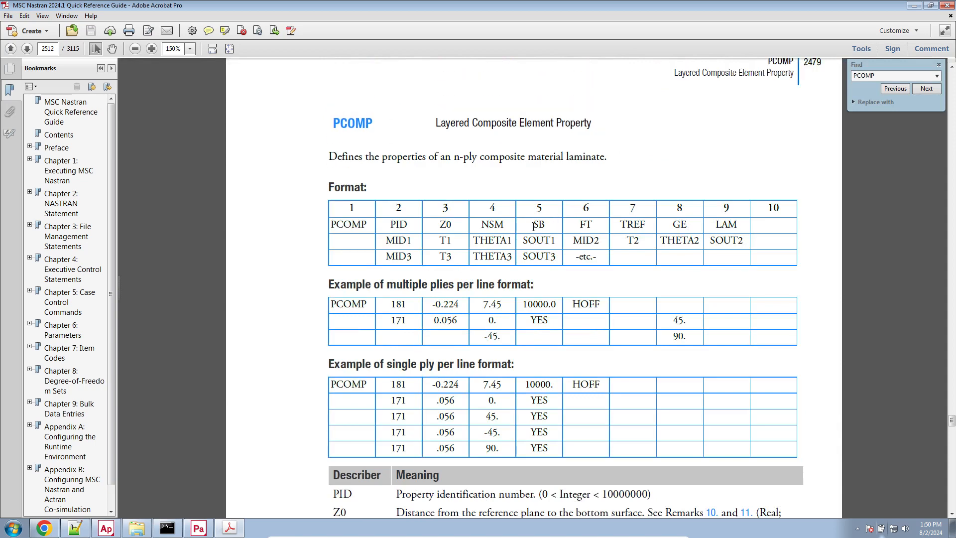
{"action": "left_click_drag", "start_coordinate": [534, 227], "coordinate": [594, 226]}
Switch back to Notepad++ and search model_statics.bdf for PCOMP.
{"action": "left_click", "coordinate": [75, 528]}
{"action": "scroll", "coordinate": [299, 200], "scroll_direction": "down", "scroll_amount": 9}
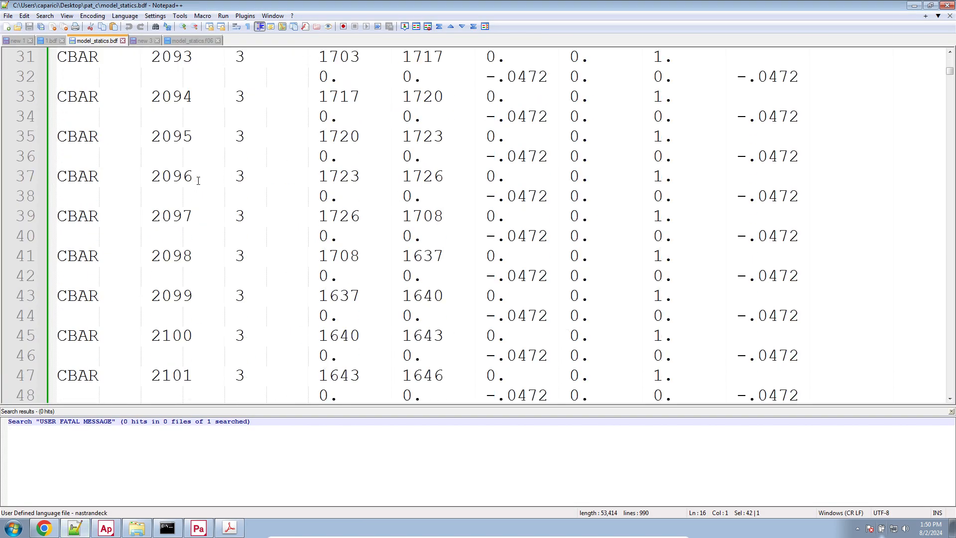
{"action": "scroll", "coordinate": [299, 199], "scroll_direction": "up", "scroll_amount": 5}
{"action": "scroll", "coordinate": [239, 150], "scroll_direction": "down", "scroll_amount": 1}
{"action": "left_click_drag", "start_coordinate": [234, 137], "coordinate": [239, 150]}
{"action": "key", "text": "ctrl+f"}
{"action": "type", "text": "P"}
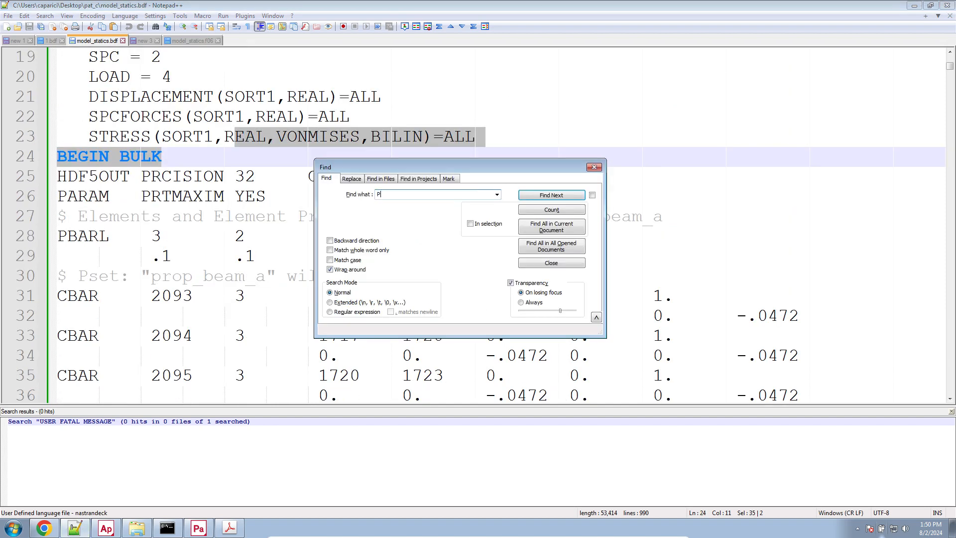
{"action": "type", "text": "COMP"}
{"action": "key", "text": "Return"}
{"action": "key", "text": "Escape"}
Examine the PCOMP entry, marking the leading asterisks of its ply lines 115 to 118.
{"action": "scroll", "coordinate": [394, 234], "scroll_direction": "up", "scroll_amount": 1}
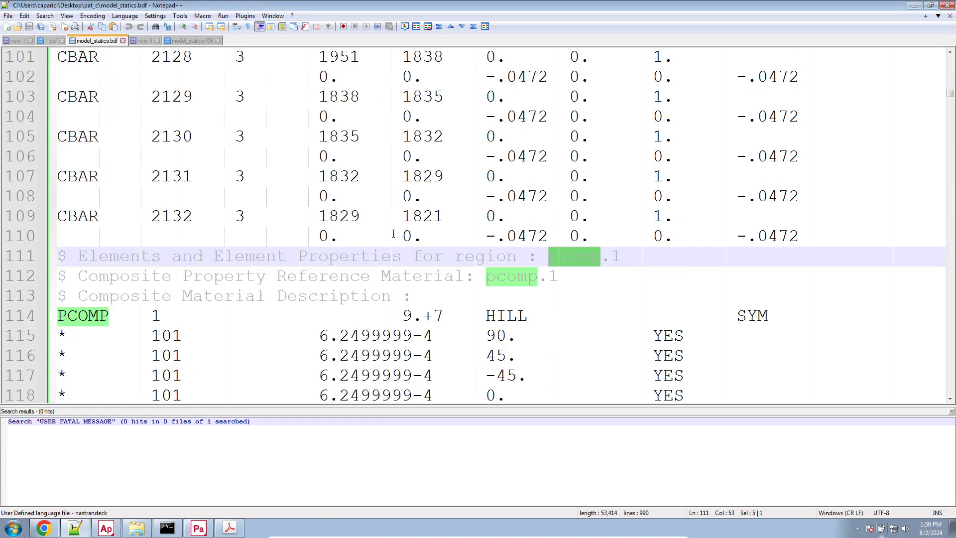
{"action": "scroll", "coordinate": [204, 248], "scroll_direction": "down", "scroll_amount": 3}
{"action": "left_click_drag", "start_coordinate": [556, 248], "coordinate": [70, 208]}
{"action": "left_click", "coordinate": [100, 142]}
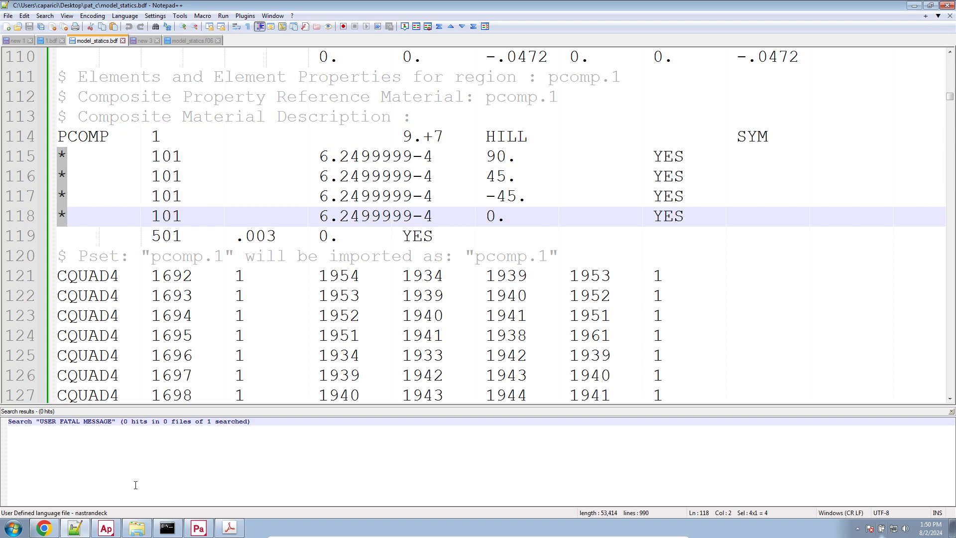
Switch to Patran and set the analysis translation parameters' bulk data card format to small.
{"action": "left_click", "coordinate": [198, 528]}
{"action": "left_click", "coordinate": [205, 23]}
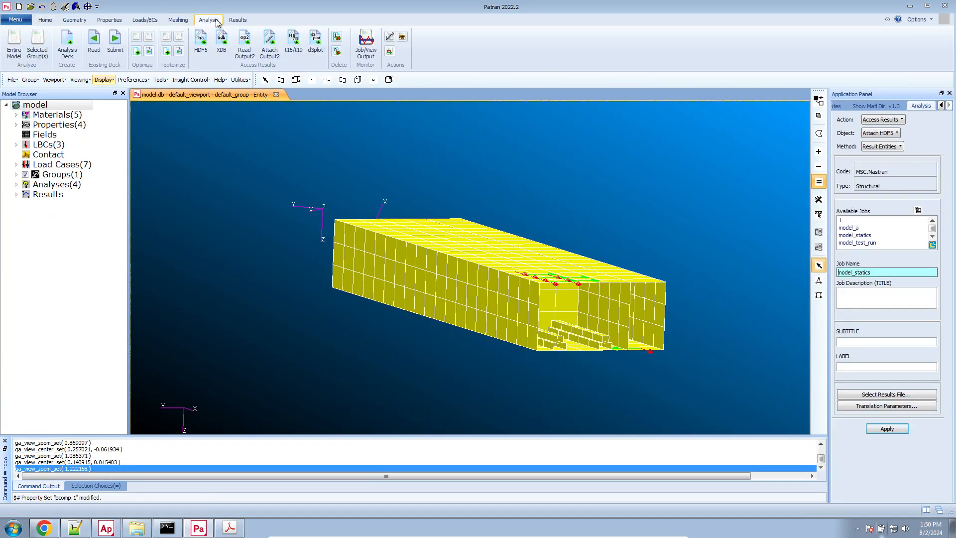
{"action": "left_click", "coordinate": [908, 394]}
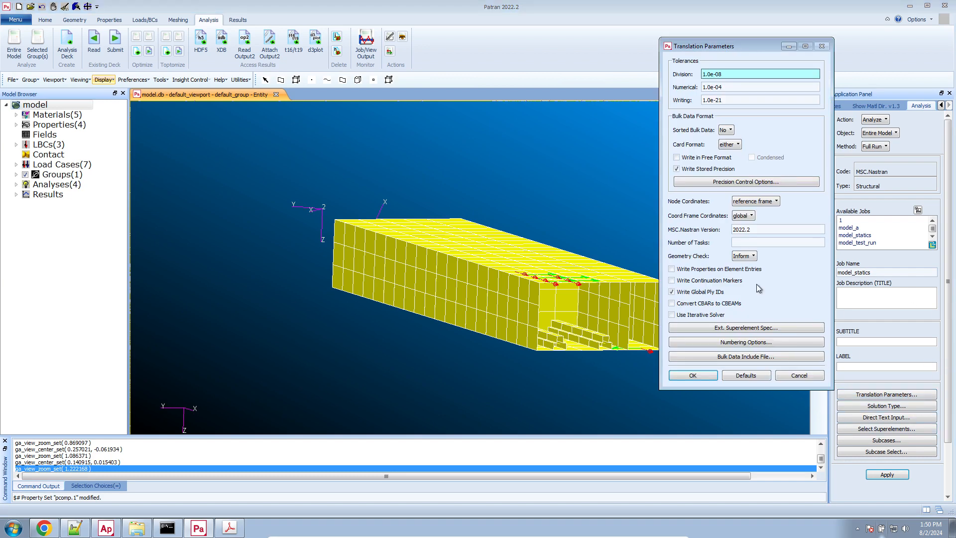
{"action": "left_click", "coordinate": [732, 145]}
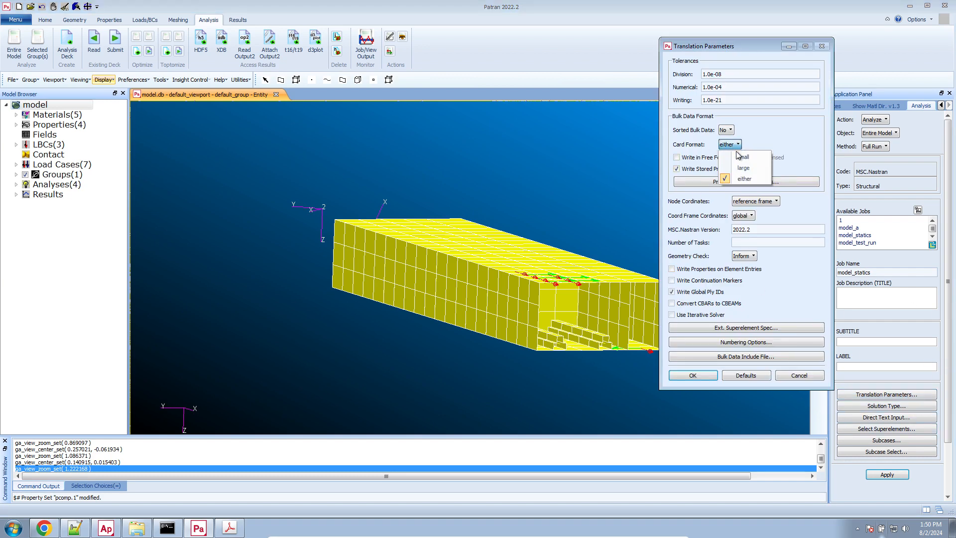
{"action": "left_click", "coordinate": [741, 158]}
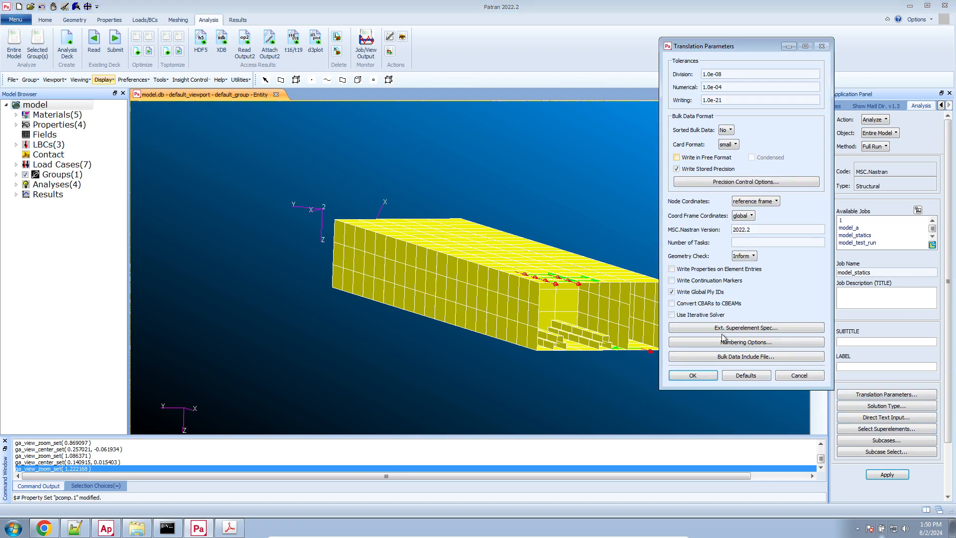
{"action": "left_click", "coordinate": [712, 377]}
Submit the entire model as a Full Run under the job name model_statics, overwriting the existing job and its files.
{"action": "left_click", "coordinate": [879, 146]}
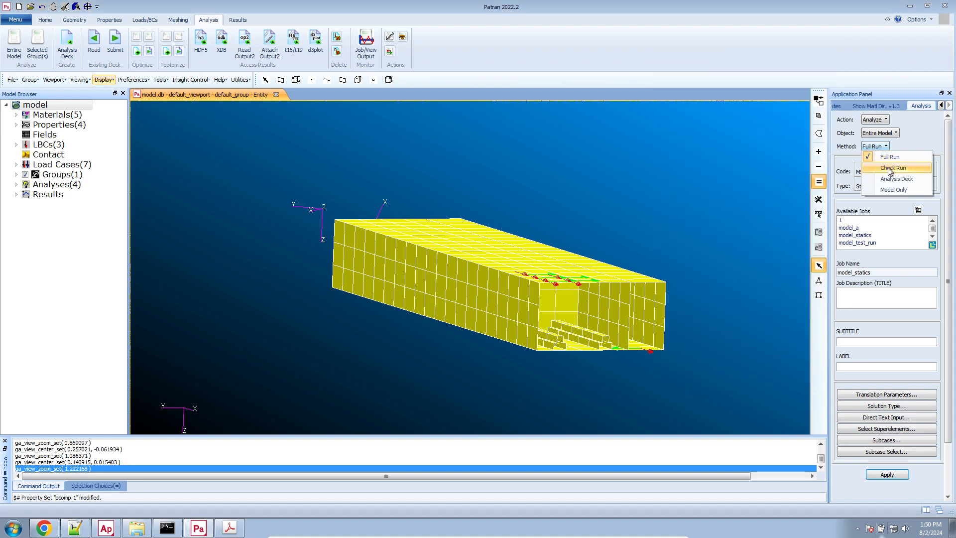
{"action": "left_click", "coordinate": [886, 474]}
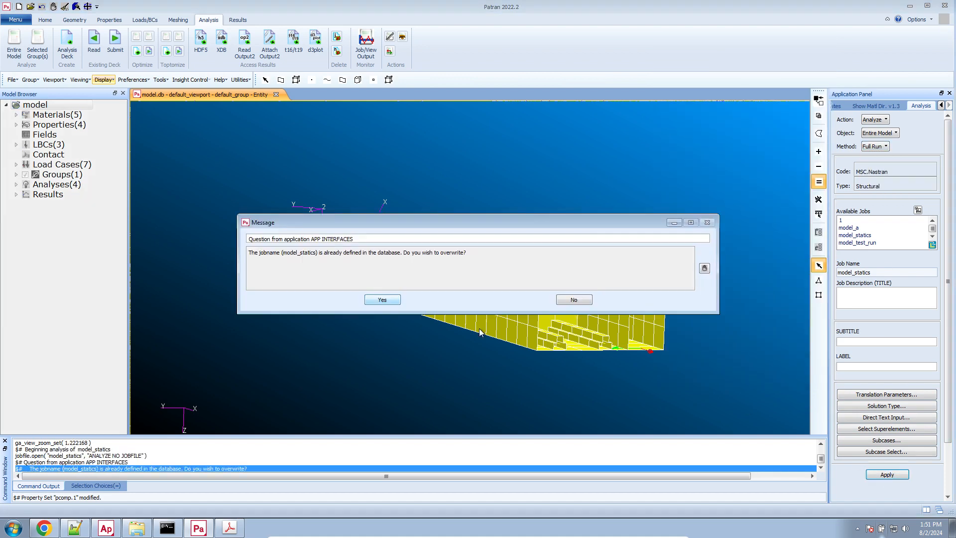
{"action": "left_click", "coordinate": [381, 299]}
{"action": "left_click", "coordinate": [386, 299]}
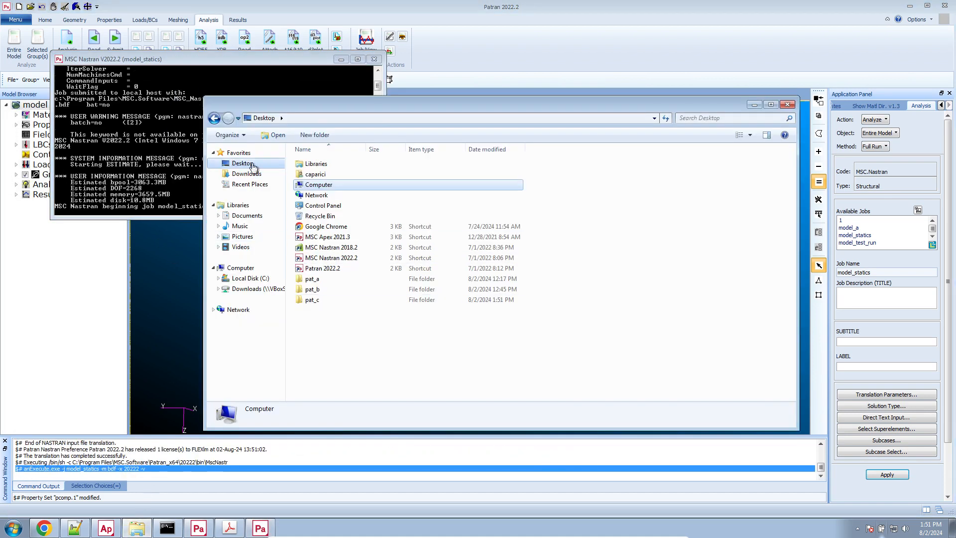
Switch to Notepad++ and examine the rewritten PCOMP entry on lines 114 to 117 of model_statics.bdf.
{"action": "left_click", "coordinate": [75, 529]}
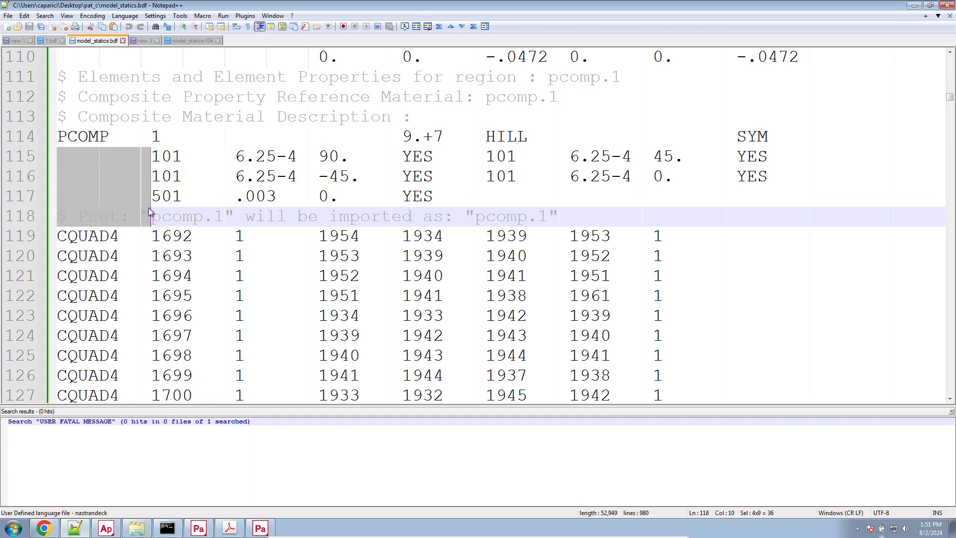
{"action": "left_click", "coordinate": [193, 137]}
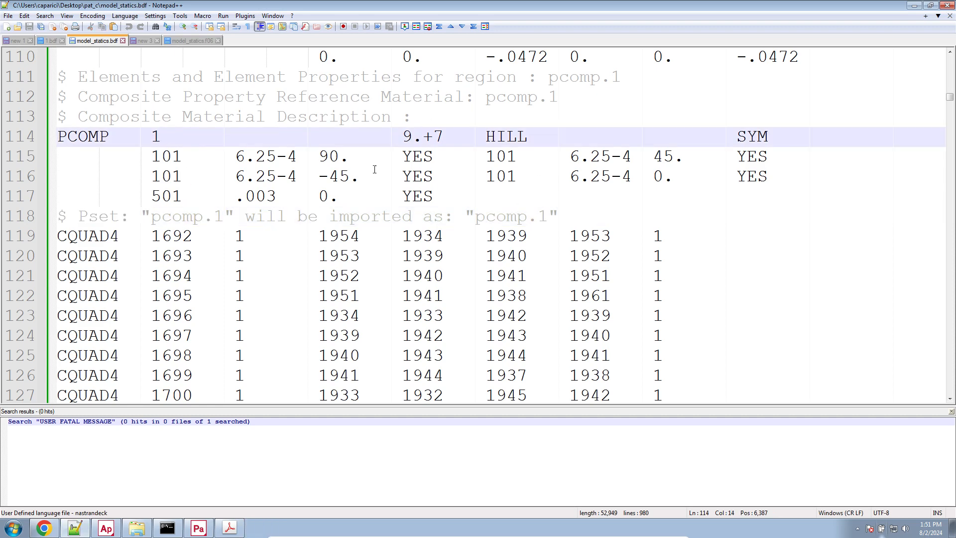
{"action": "left_click_drag", "start_coordinate": [436, 195], "coordinate": [44, 142]}
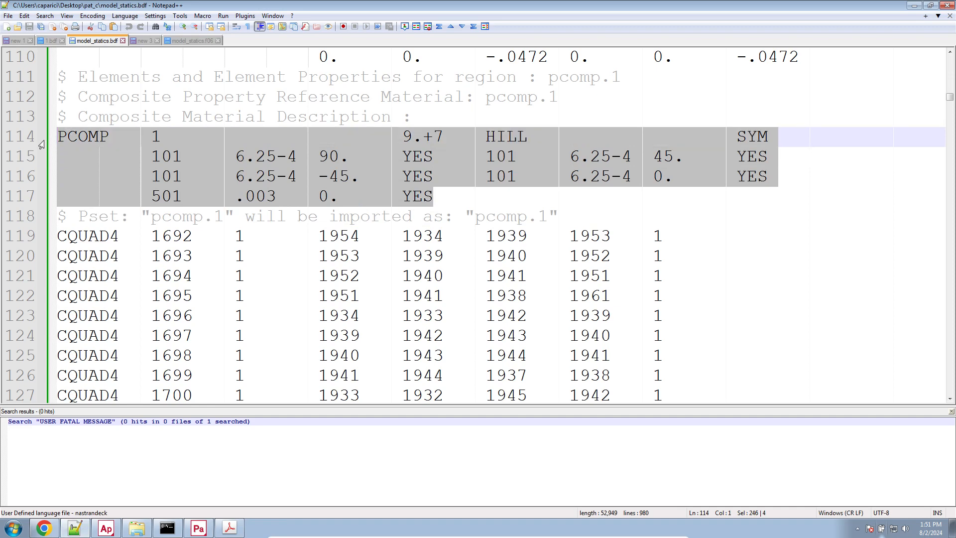
{"action": "left_click", "coordinate": [308, 176]}
{"action": "left_click", "coordinate": [100, 138]}
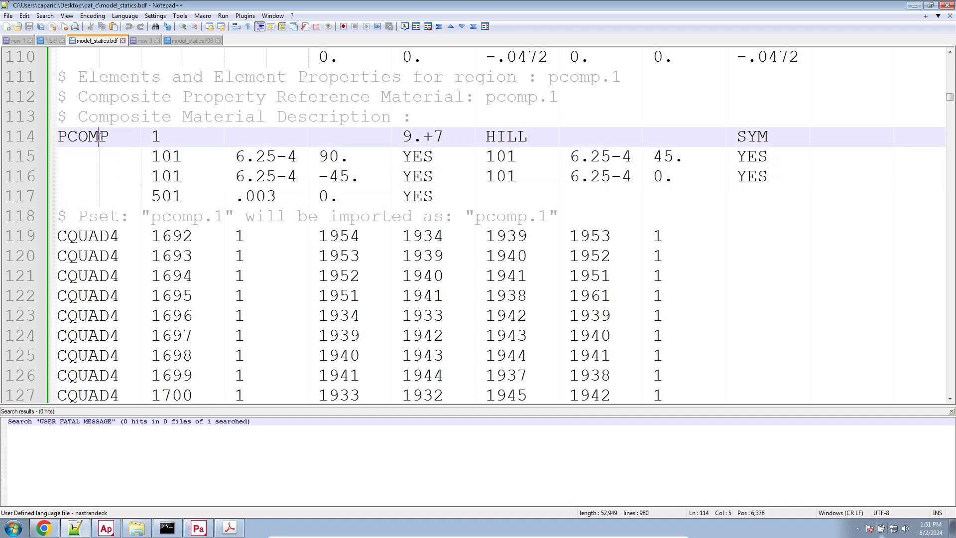
Walk through the eight-character fields of the PCOMP line from the entry name, marking the fifth field.
{"action": "left_click_drag", "start_coordinate": [59, 136], "coordinate": [137, 133]}
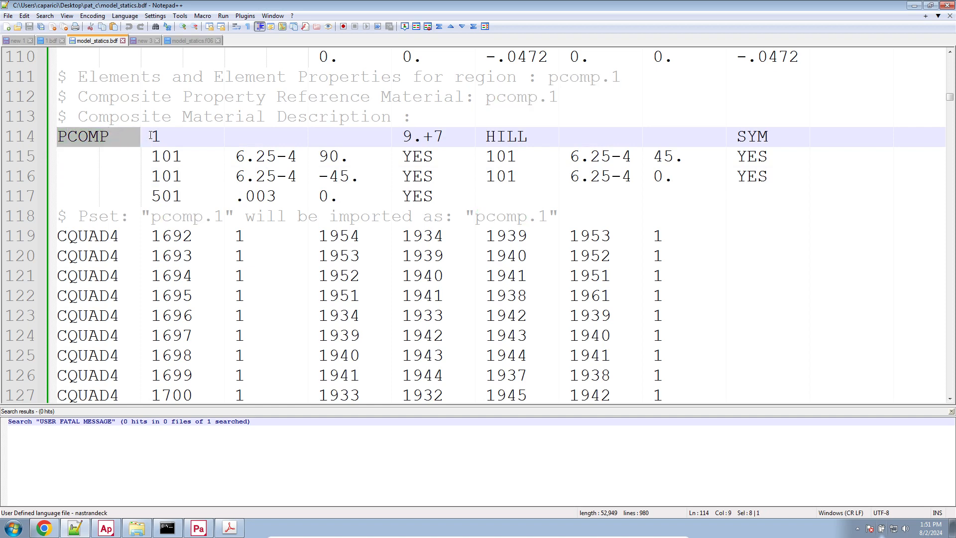
{"action": "left_click", "coordinate": [151, 136]}
{"action": "left_click_drag", "start_coordinate": [130, 136], "coordinate": [478, 133]}
{"action": "left_click", "coordinate": [224, 139]}
{"action": "left_click", "coordinate": [395, 137]}
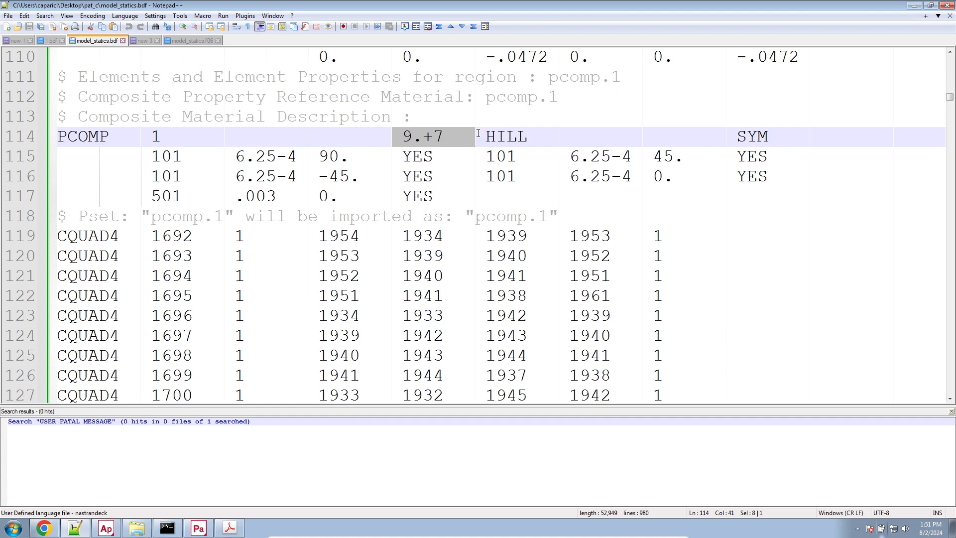
Switch to the PDF guide, locate Remark 7 of the PCOMP entry, and highlight SB in requirement b.
{"action": "left_click", "coordinate": [230, 528]}
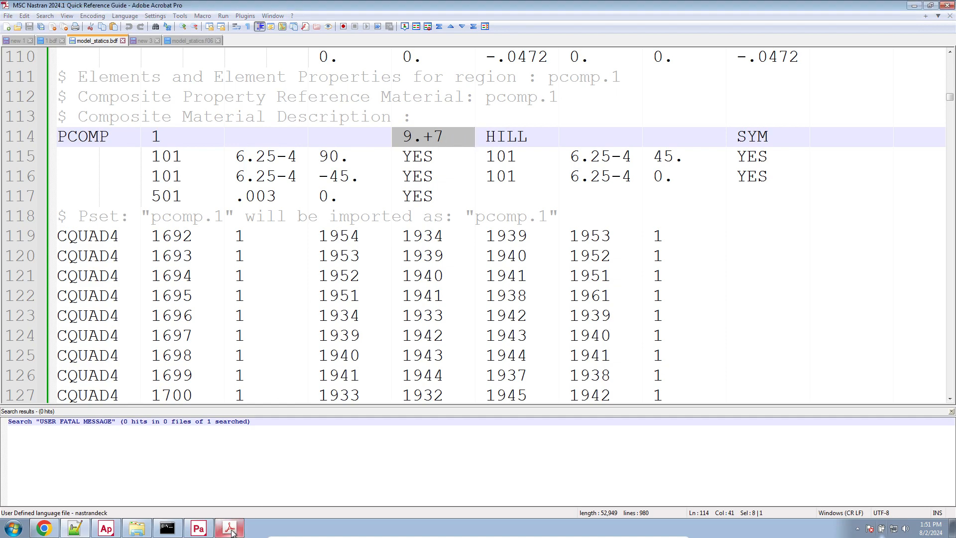
{"action": "scroll", "coordinate": [387, 295], "scroll_direction": "down", "scroll_amount": 5}
{"action": "scroll", "coordinate": [387, 295], "scroll_direction": "down", "scroll_amount": 15}
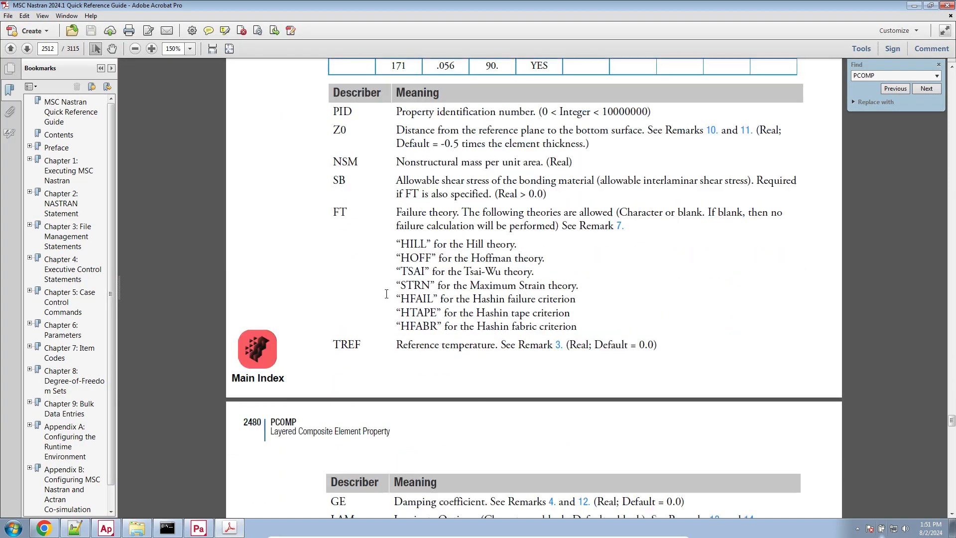
{"action": "scroll", "coordinate": [387, 295], "scroll_direction": "up", "scroll_amount": 3}
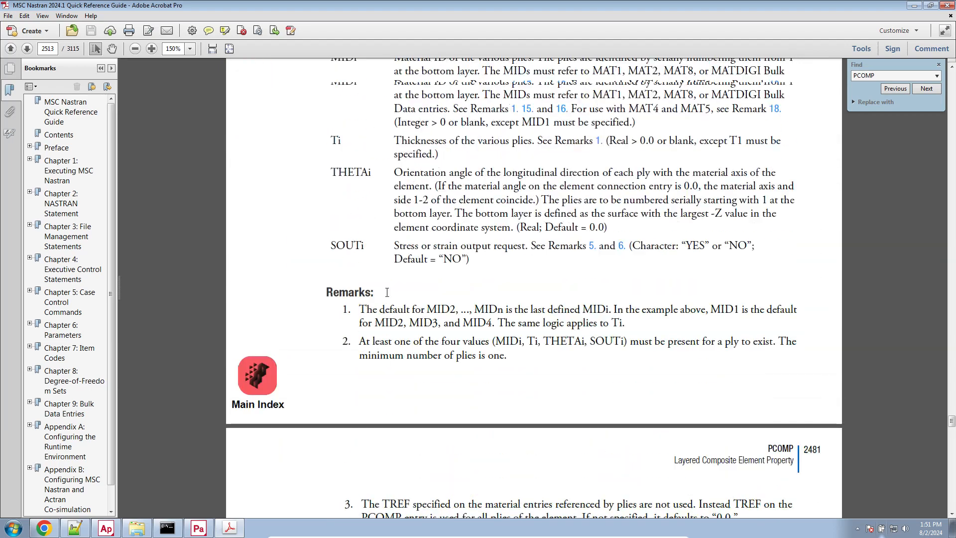
{"action": "scroll", "coordinate": [387, 292], "scroll_direction": "down", "scroll_amount": 6}
{"action": "scroll", "coordinate": [388, 288], "scroll_direction": "down", "scroll_amount": 5}
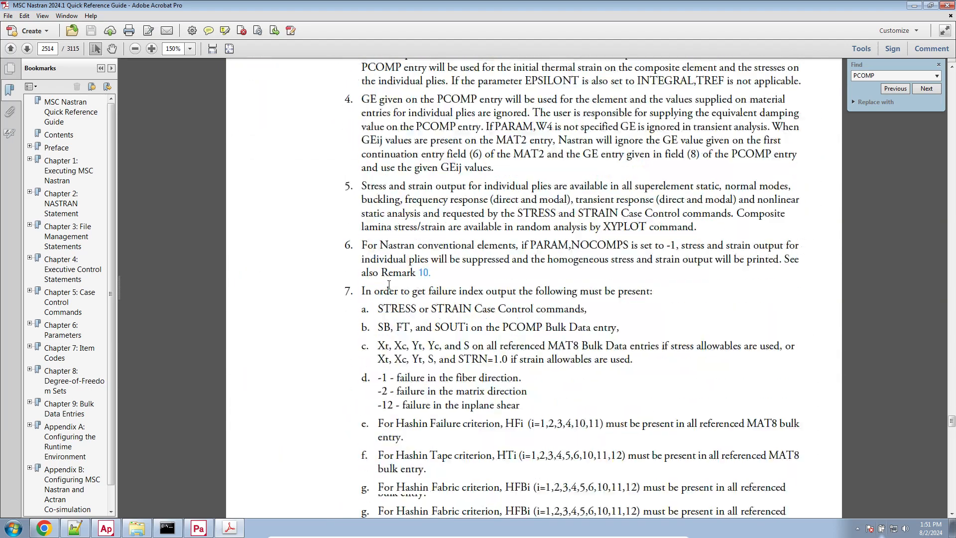
{"action": "scroll", "coordinate": [391, 279], "scroll_direction": "up", "scroll_amount": 3, "text": "ctrl"}
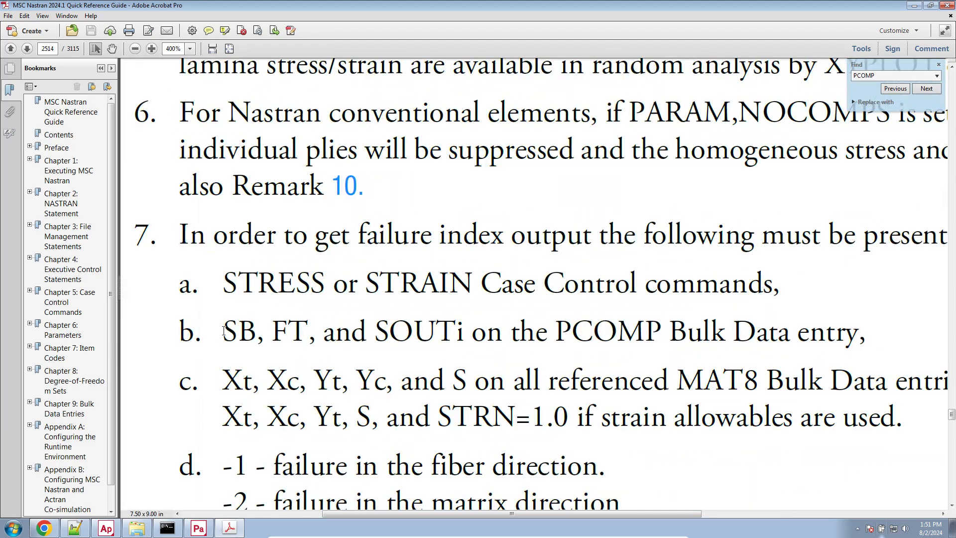
{"action": "left_click_drag", "start_coordinate": [224, 331], "coordinate": [252, 330]}
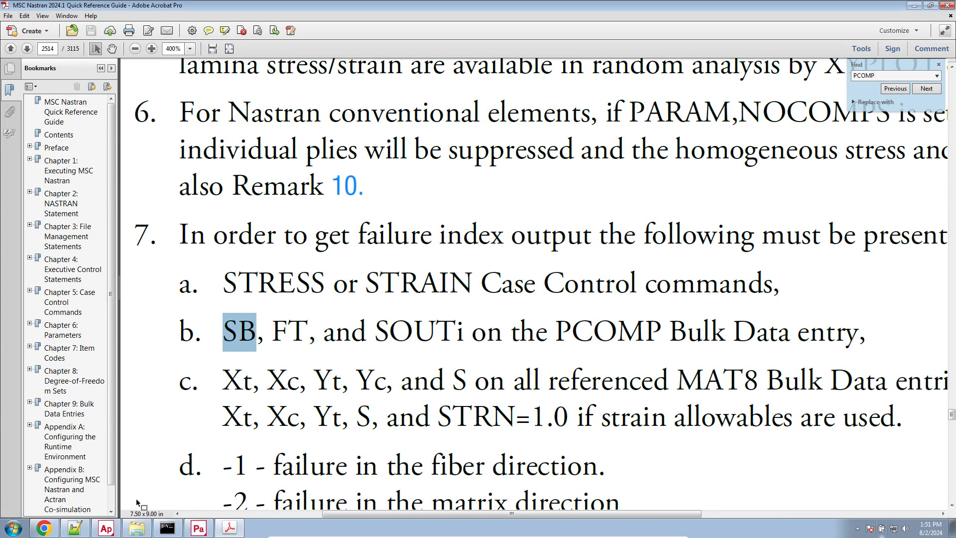
Switch to Notepad++ and check the SB field and the HILL failure theory on the PCOMP line.
{"action": "left_click", "coordinate": [73, 530]}
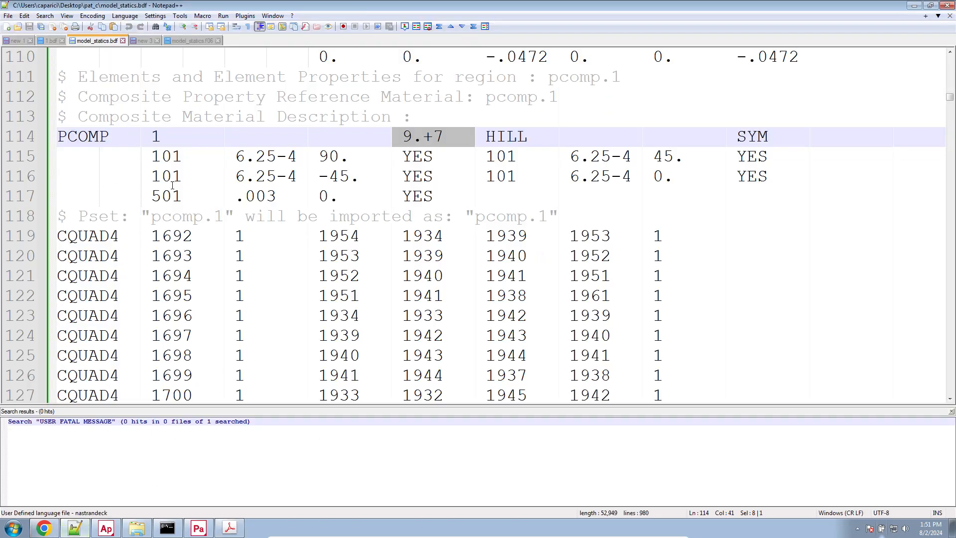
{"action": "left_click", "coordinate": [423, 139]}
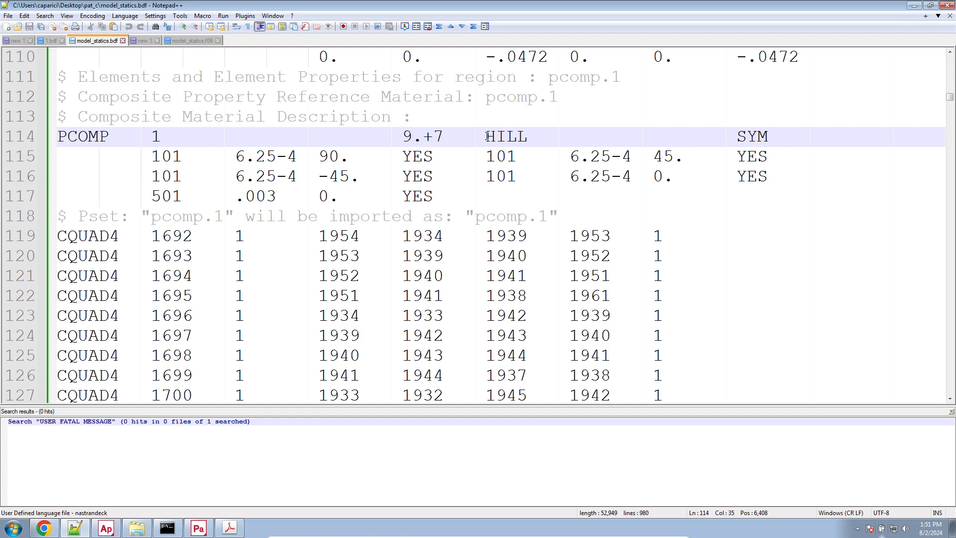
{"action": "left_click_drag", "start_coordinate": [487, 137], "coordinate": [549, 144]}
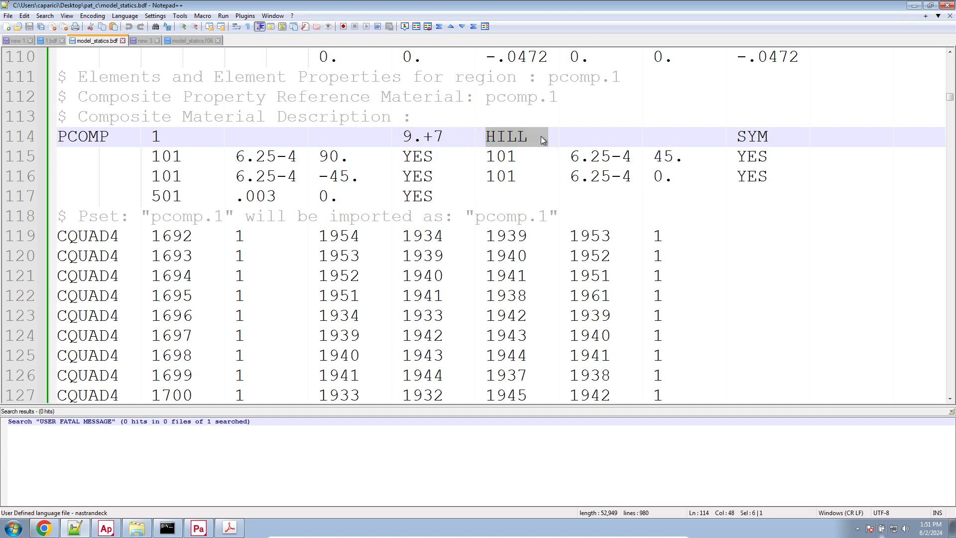
Return to the PDF guide, highlight FT and SOUTi in requirement b, and look up the SOUTi description.
{"action": "left_click", "coordinate": [230, 528]}
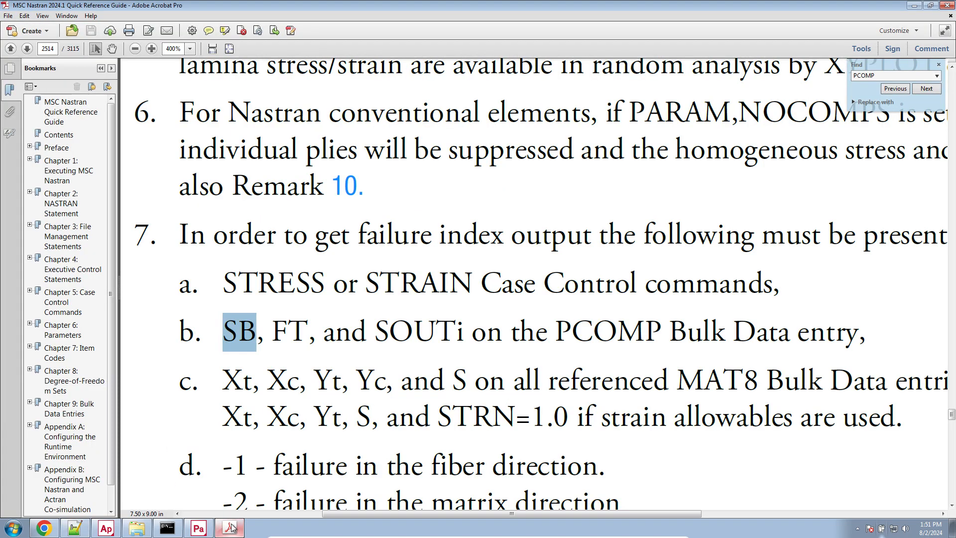
{"action": "left_click_drag", "start_coordinate": [272, 337], "coordinate": [308, 340]}
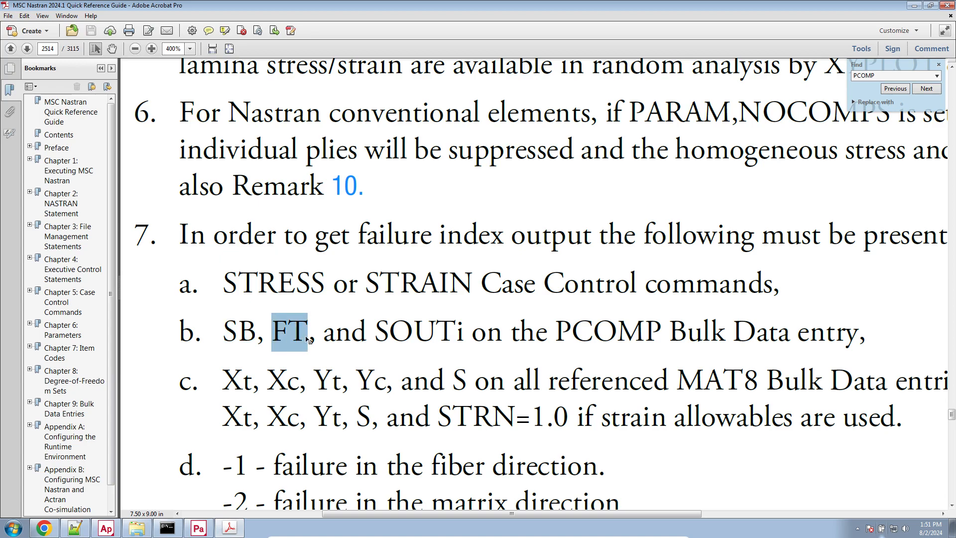
{"action": "left_click_drag", "start_coordinate": [381, 337], "coordinate": [462, 343]}
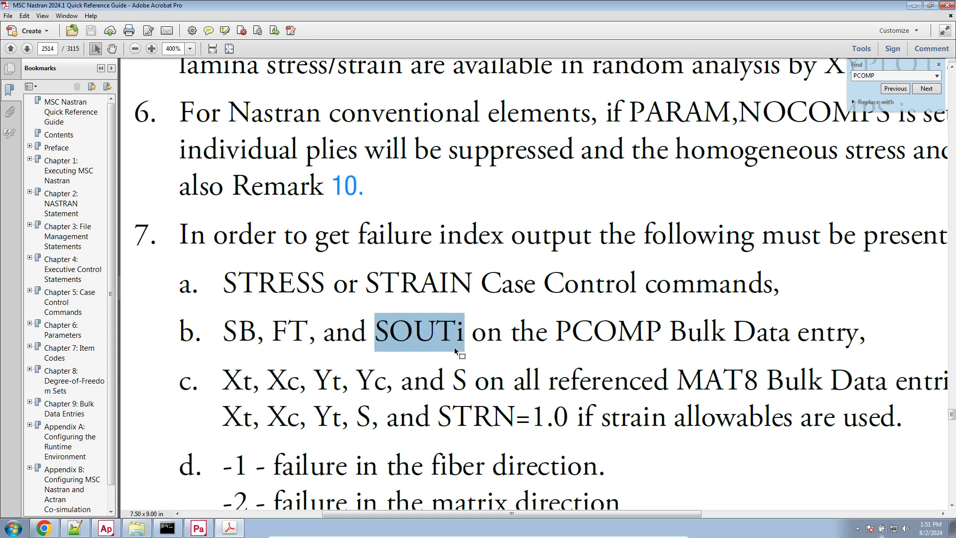
{"action": "scroll", "coordinate": [455, 350], "scroll_direction": "down", "scroll_amount": 2, "text": "ctrl"}
{"action": "scroll", "coordinate": [455, 348], "scroll_direction": "up", "scroll_amount": 15}
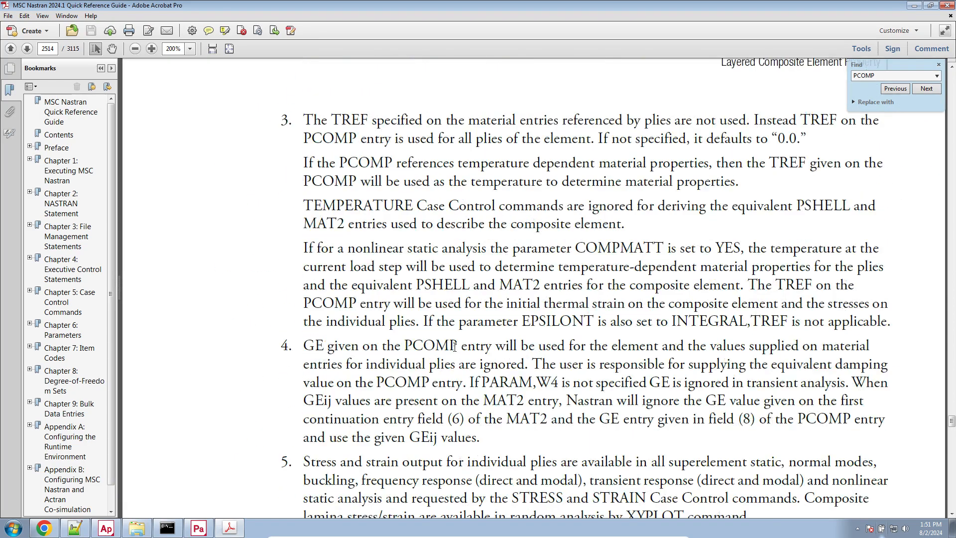
{"action": "scroll", "coordinate": [455, 347], "scroll_direction": "up", "scroll_amount": 4}
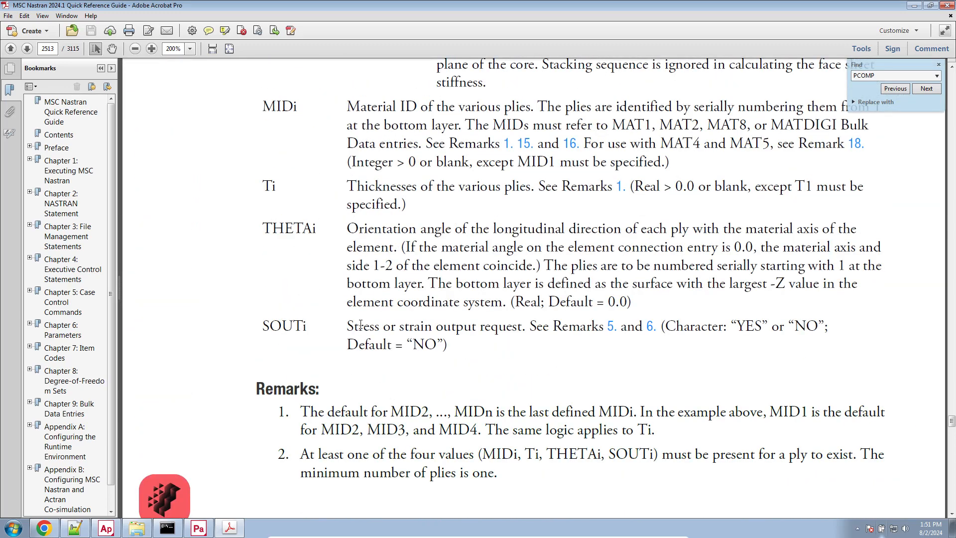
{"action": "left_click_drag", "start_coordinate": [348, 326], "coordinate": [522, 332]}
Switch to Notepad++ and check the YES stress output flags in the ply lines 115 to 117.
{"action": "left_click", "coordinate": [75, 528]}
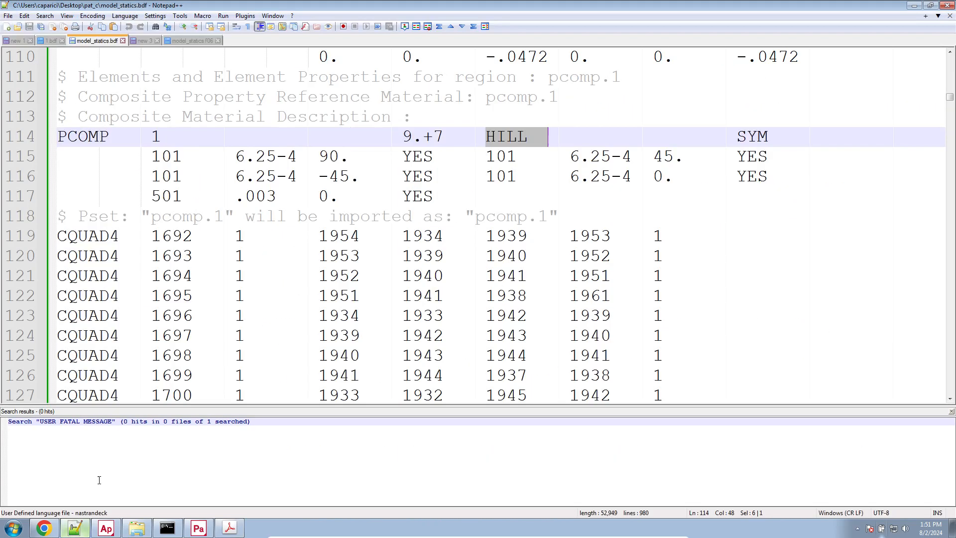
{"action": "left_click", "coordinate": [307, 276]}
{"action": "left_click_drag", "start_coordinate": [399, 155], "coordinate": [423, 194], "text": "alt"}
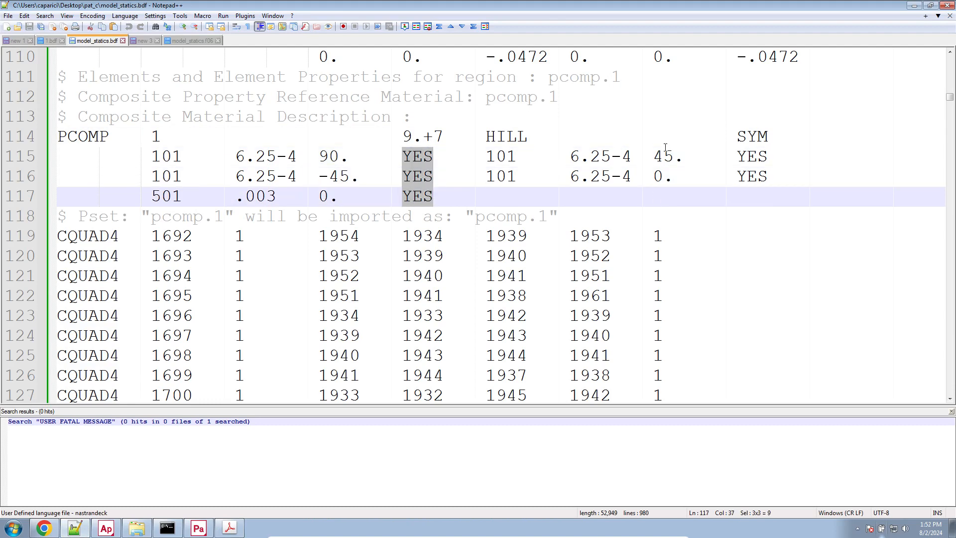
{"action": "left_click", "coordinate": [744, 150]}
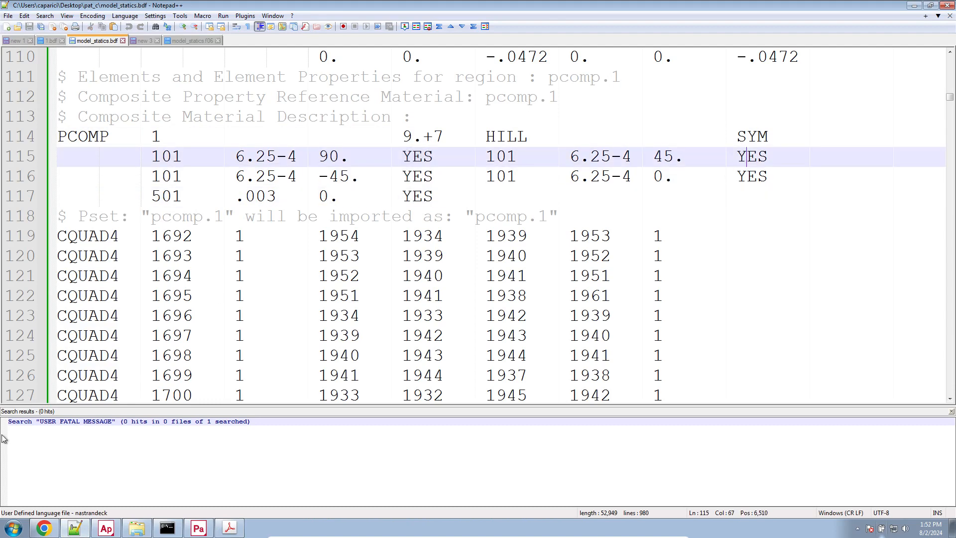
Return to Remark 7 in the PDF guide and highlight Xt, Xc, Yt, Yc in the MAT8 requirement.
{"action": "left_click", "coordinate": [228, 527]}
{"action": "scroll", "coordinate": [334, 380], "scroll_direction": "down", "scroll_amount": 3}
{"action": "scroll", "coordinate": [334, 379], "scroll_direction": "down", "scroll_amount": 15}
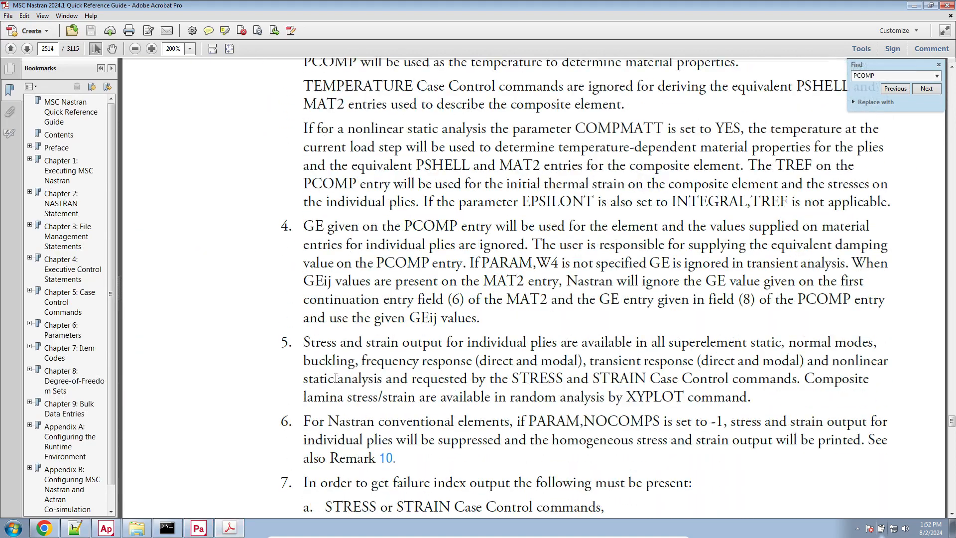
{"action": "left_click_drag", "start_coordinate": [330, 283], "coordinate": [411, 291]}
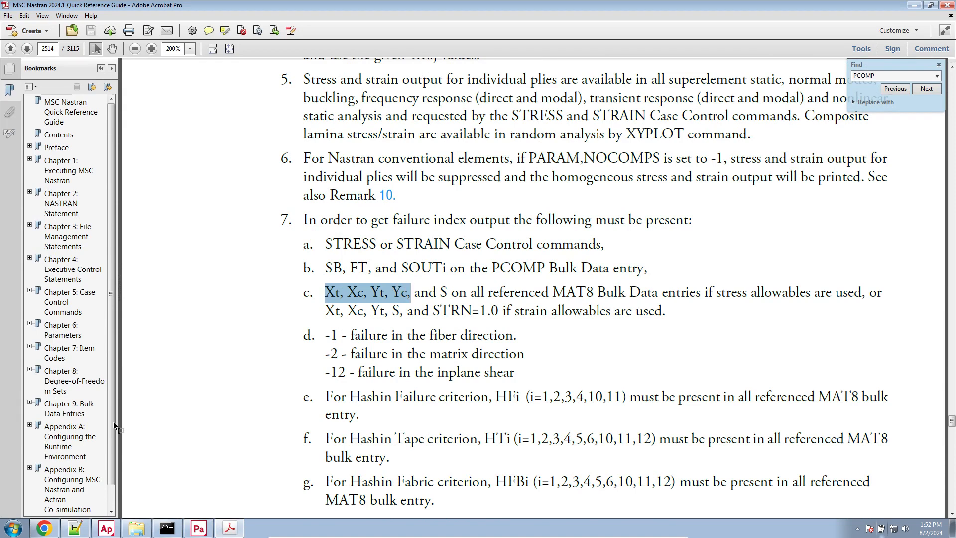
Switch to Notepad++, search model_statics.bdf for mat8, and return to the MAT8 requirement in the PDF guide.
{"action": "left_click", "coordinate": [74, 528]}
{"action": "key", "text": "ctrl+f"}
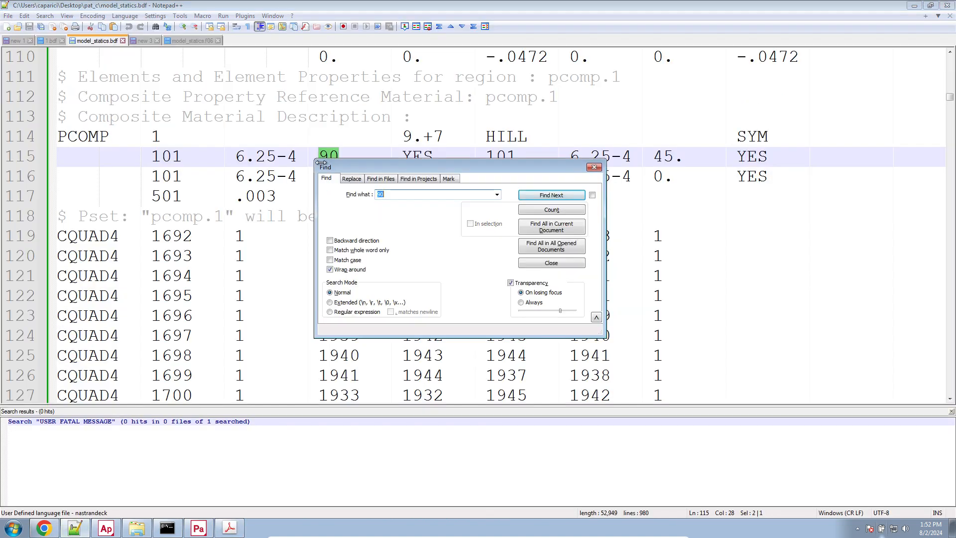
{"action": "type", "text": "mat8"}
{"action": "key", "text": "Return"}
{"action": "key", "text": "Escape"}
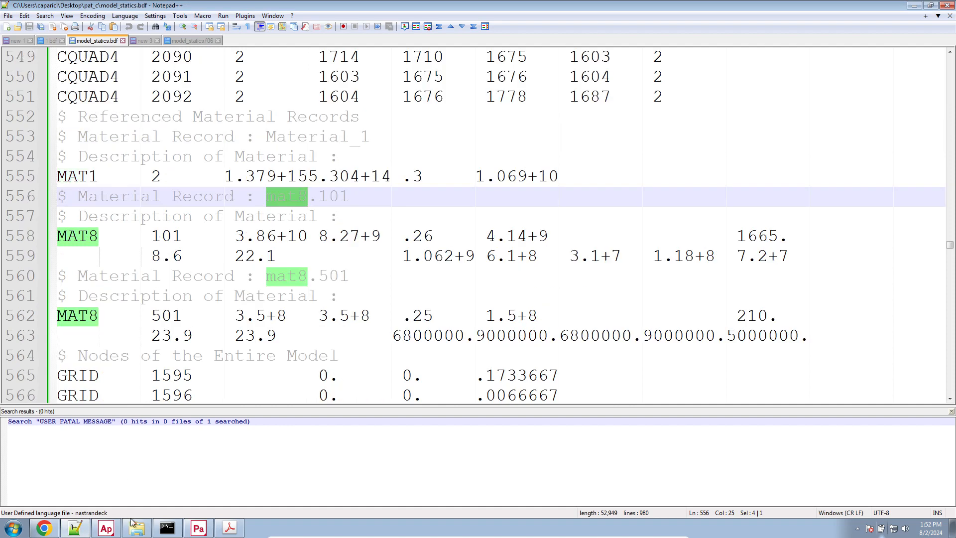
{"action": "left_click", "coordinate": [234, 530]}
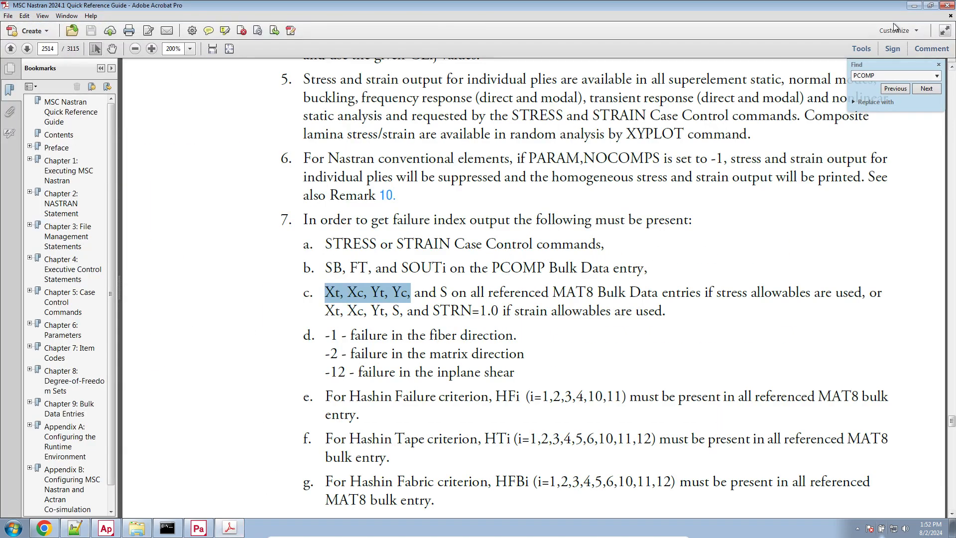
Open qrg.pdf from the Downloads (Z:) network drive in Google Chrome.
{"action": "left_click", "coordinate": [8, 16]}
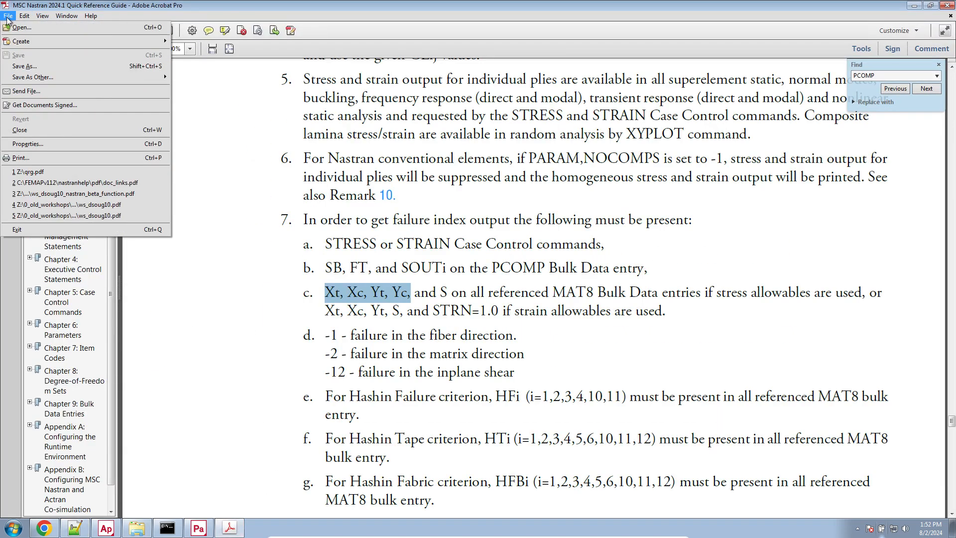
{"action": "left_click", "coordinate": [384, 290]}
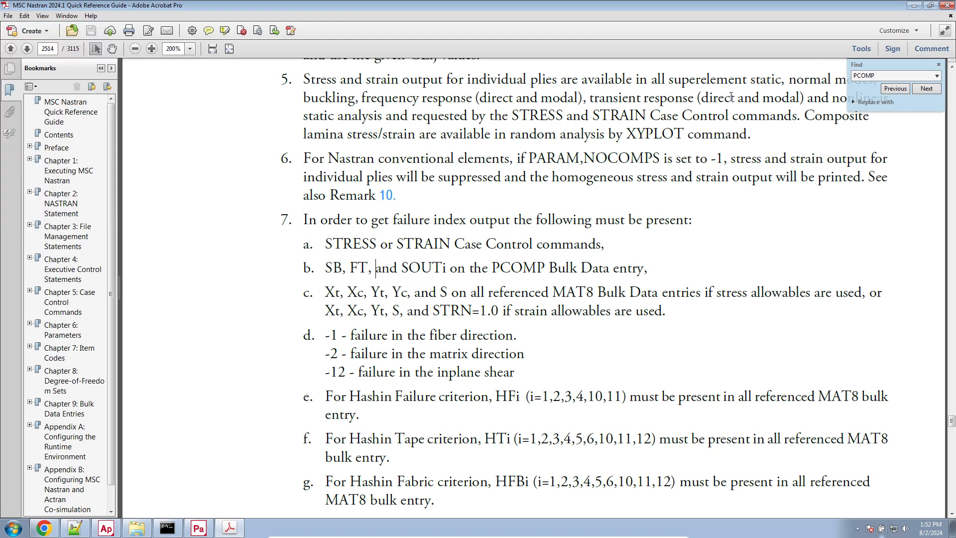
{"action": "left_click", "coordinate": [137, 528]}
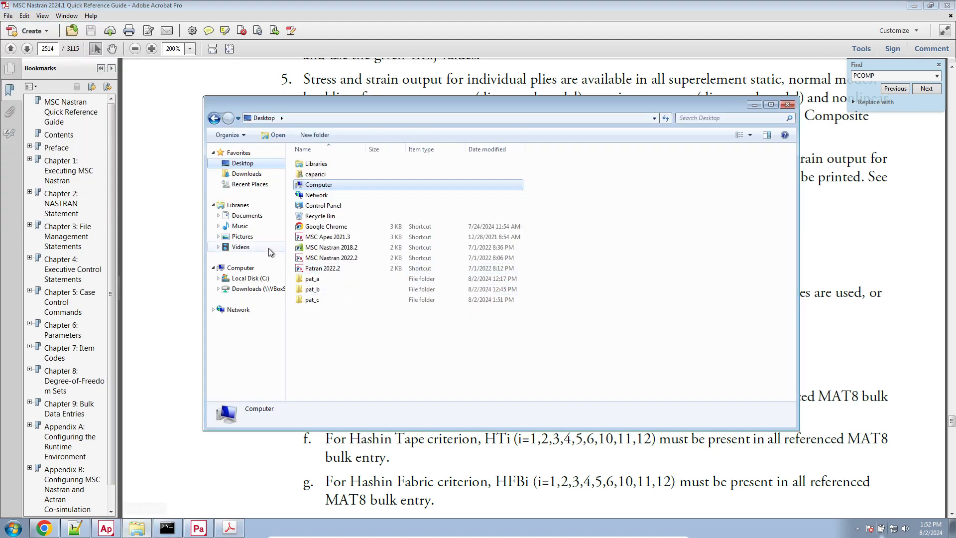
{"action": "left_click", "coordinate": [258, 289]}
{"action": "right_click", "coordinate": [294, 221]}
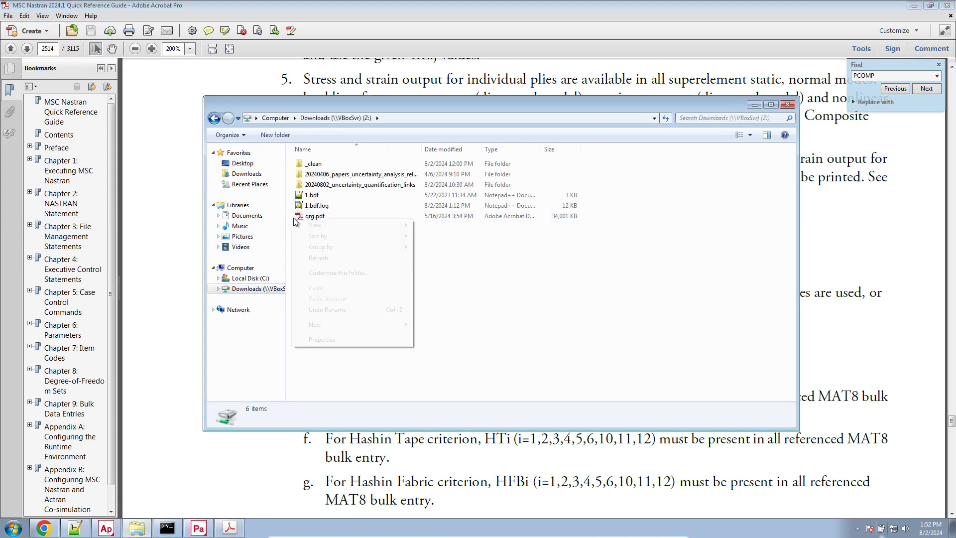
{"action": "right_click", "coordinate": [302, 218]}
{"action": "mouse_move", "coordinate": [379, 284]}
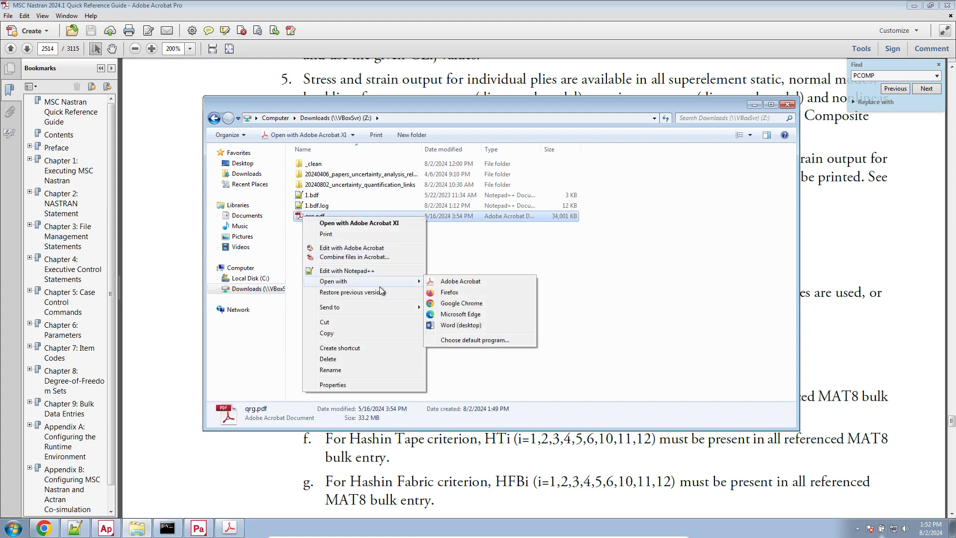
{"action": "left_click", "coordinate": [461, 304]}
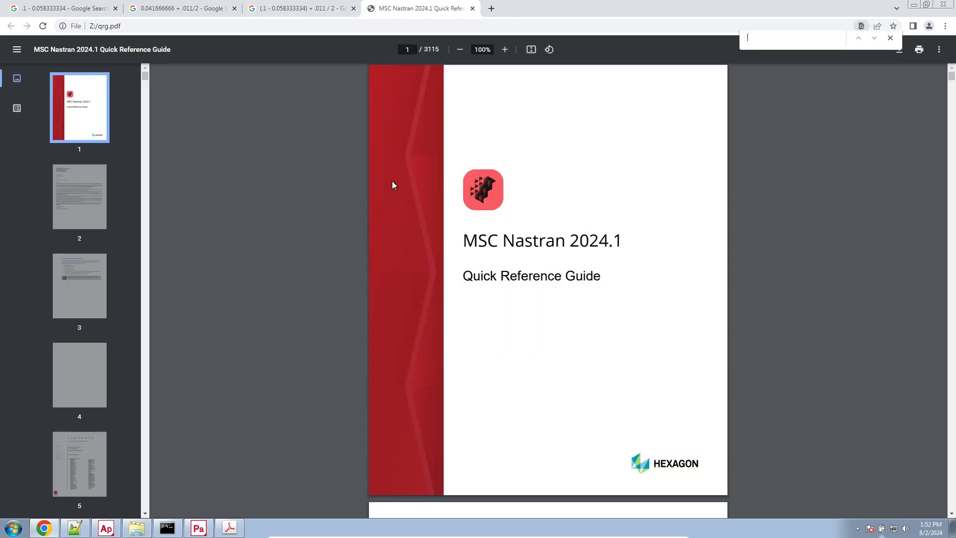
Search the guide for mat8, open the MAT8 entry from the contents list, and highlight the Xt field in its format table.
{"action": "key", "text": "ctrl+f"}
{"action": "type", "text": "mat8"}
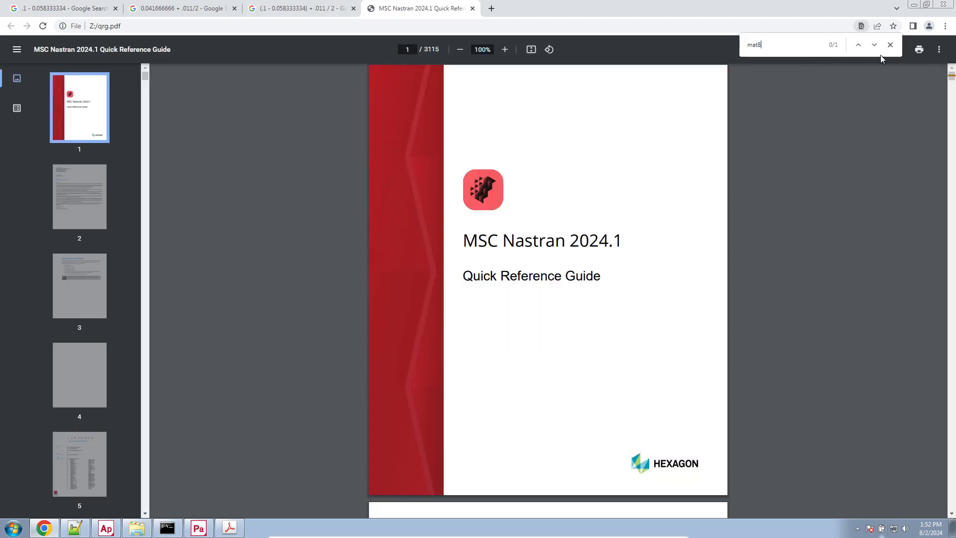
{"action": "left_click", "coordinate": [874, 44]}
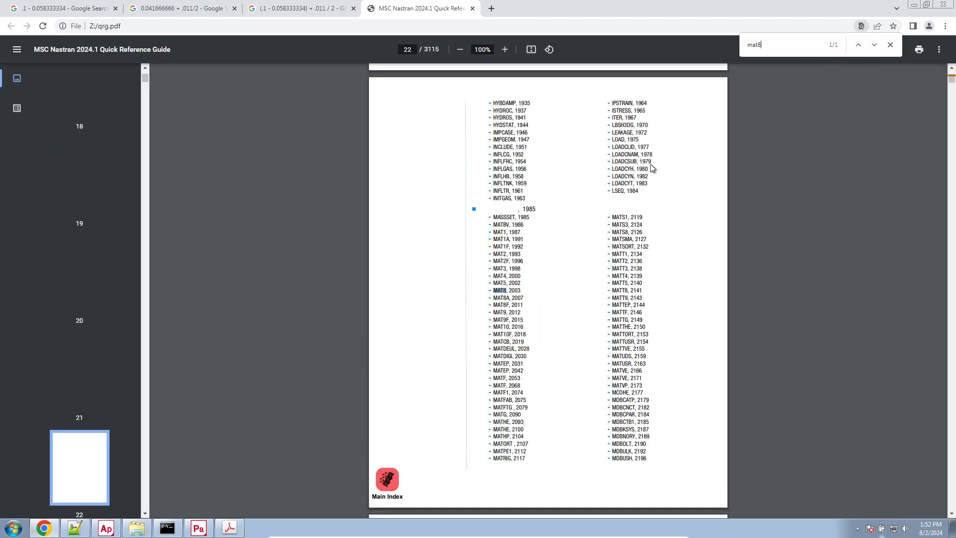
{"action": "left_click", "coordinate": [513, 292]}
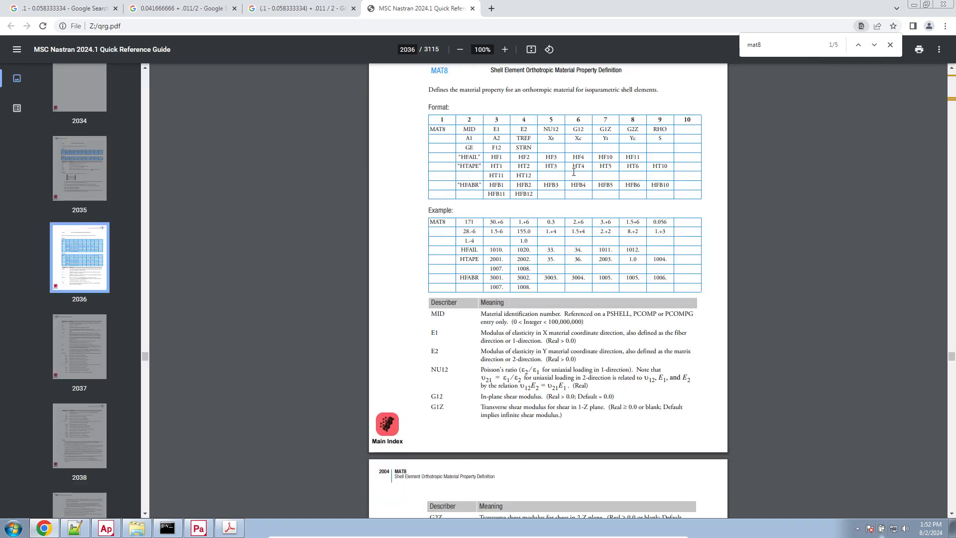
{"action": "scroll", "coordinate": [574, 172], "scroll_direction": "up", "scroll_amount": 5, "text": "ctrl"}
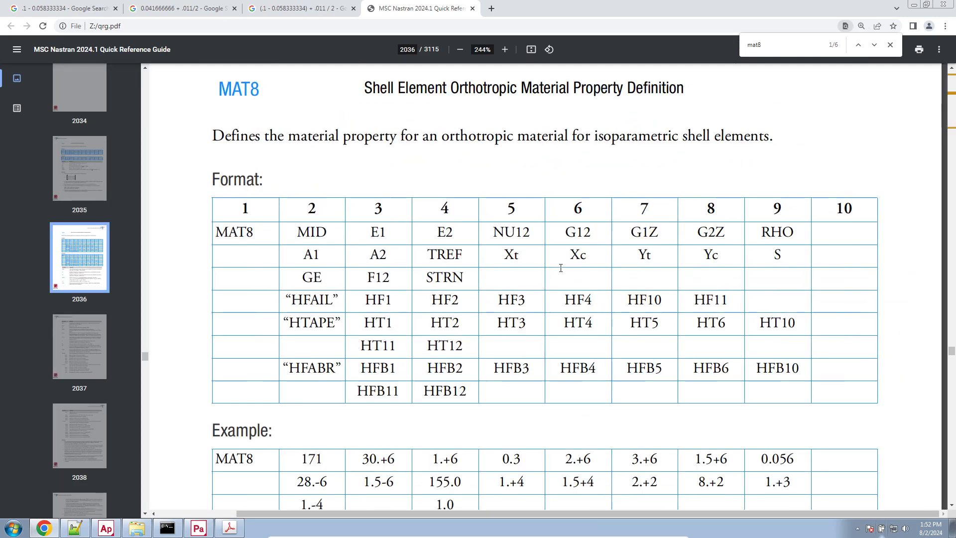
{"action": "double_click", "coordinate": [511, 255]}
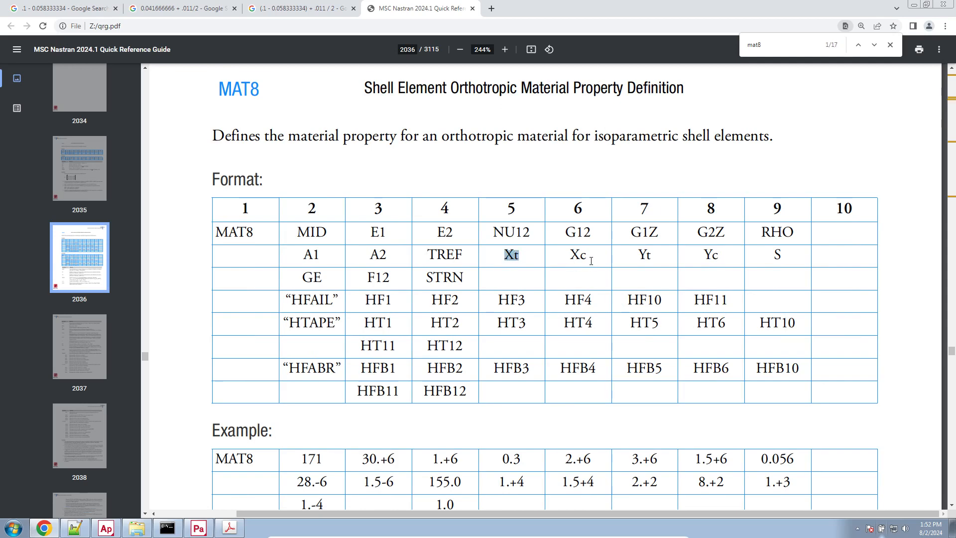
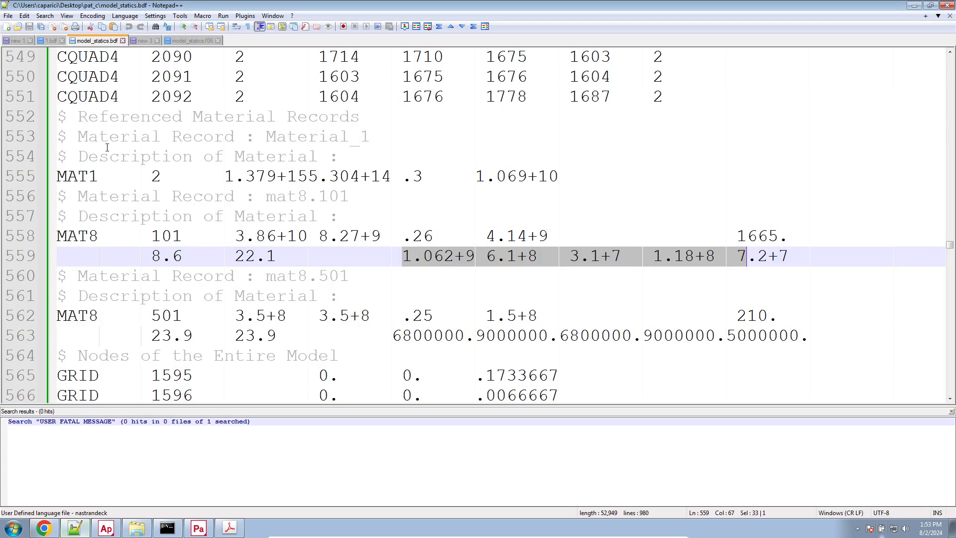
Switch to the SOL 200 Web App Viewer and upload model_statics.bdf as the BDF file.
{"action": "left_click", "coordinate": [65, 527]}
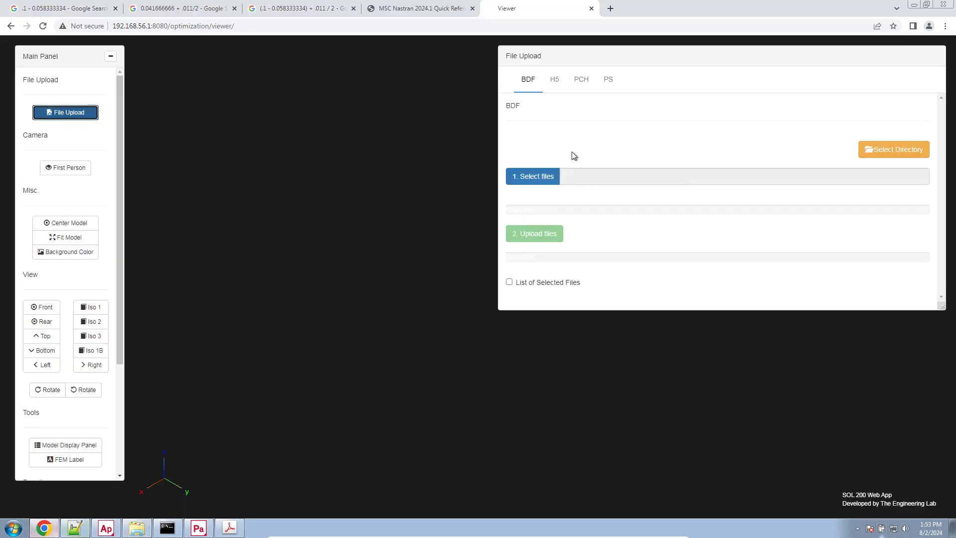
{"action": "left_click", "coordinate": [548, 177]}
{"action": "double_click", "coordinate": [168, 71]}
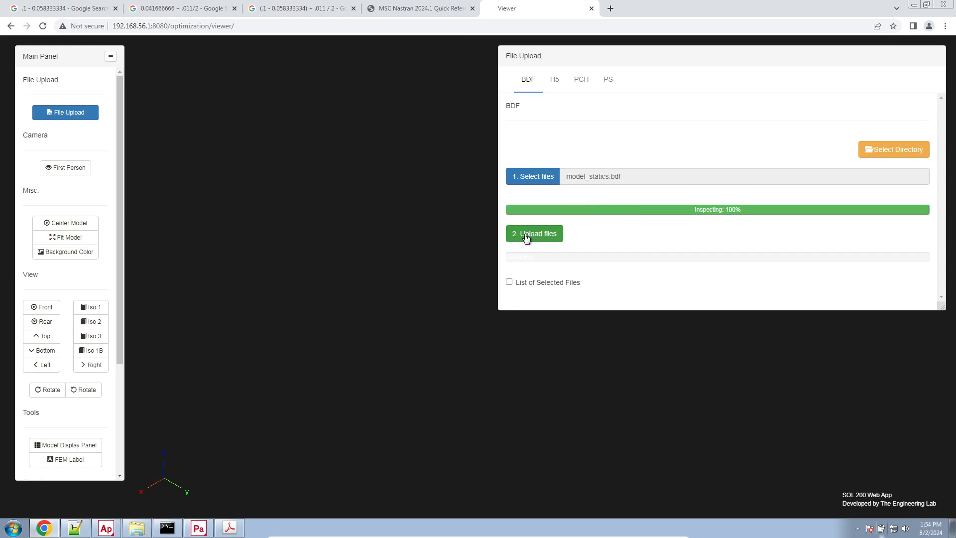
{"action": "left_click", "coordinate": [527, 236]}
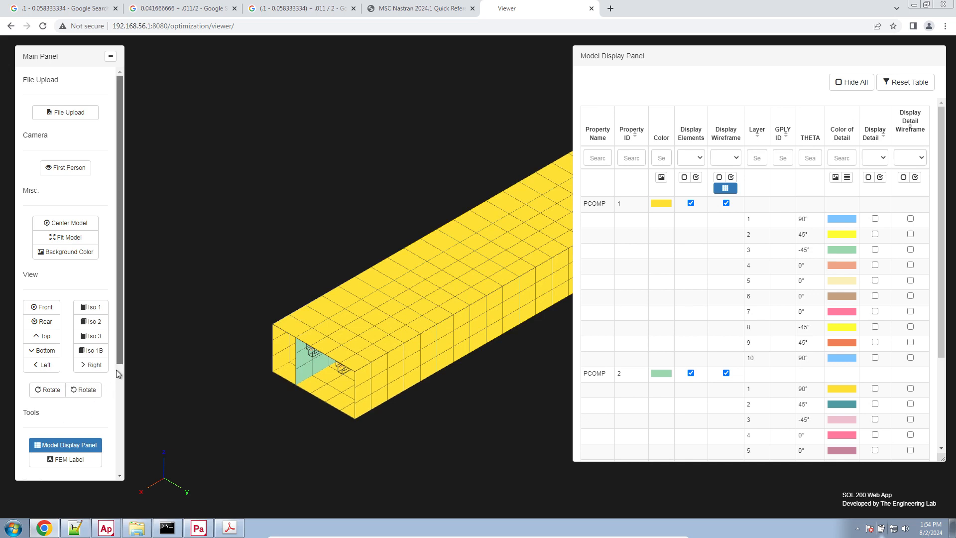
{"action": "scroll", "coordinate": [117, 385], "scroll_direction": "down", "scroll_amount": 2}
{"action": "scroll", "coordinate": [100, 398], "scroll_direction": "down", "scroll_amount": 2}
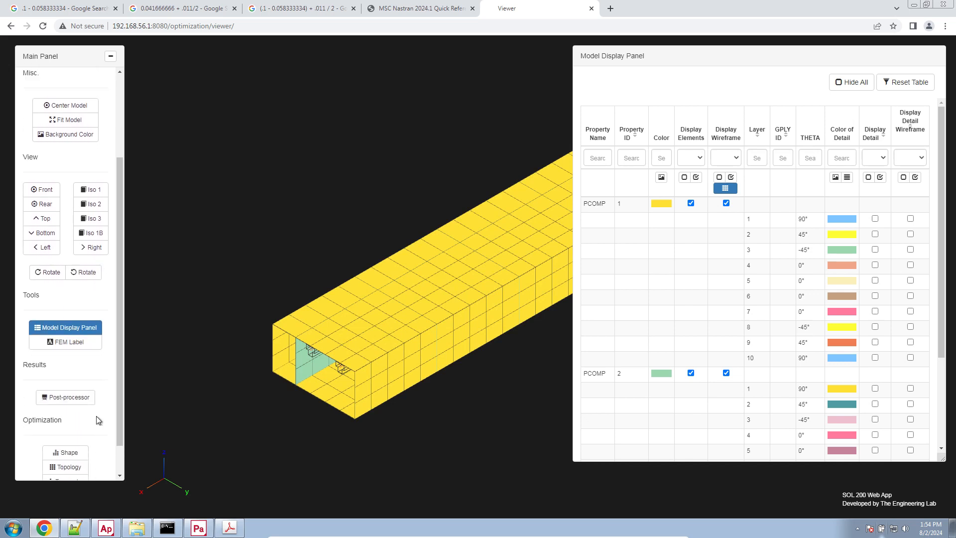
{"action": "left_click", "coordinate": [65, 397]}
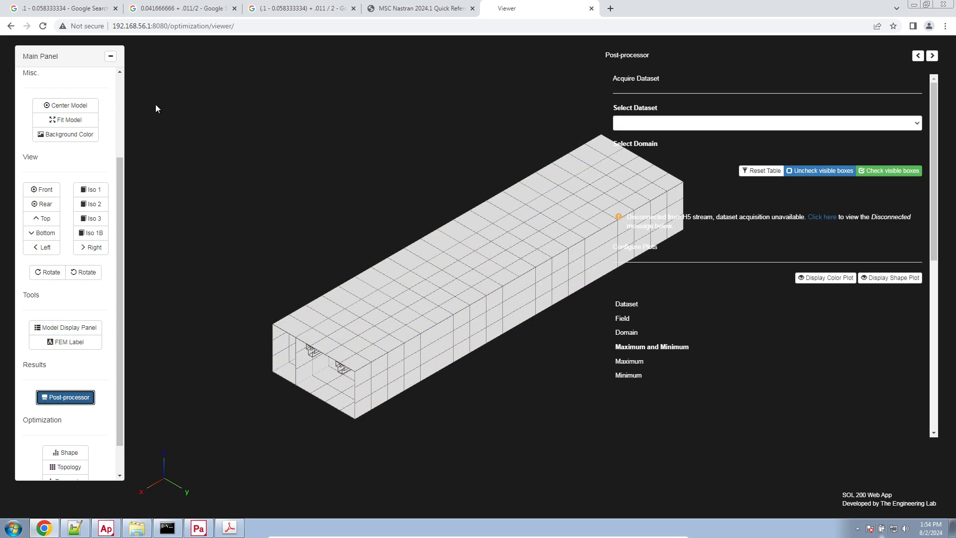
Upload the model's H5 results file by direct upload.
{"action": "scroll", "coordinate": [121, 135], "scroll_direction": "up", "scroll_amount": 4}
{"action": "left_click", "coordinate": [65, 112]}
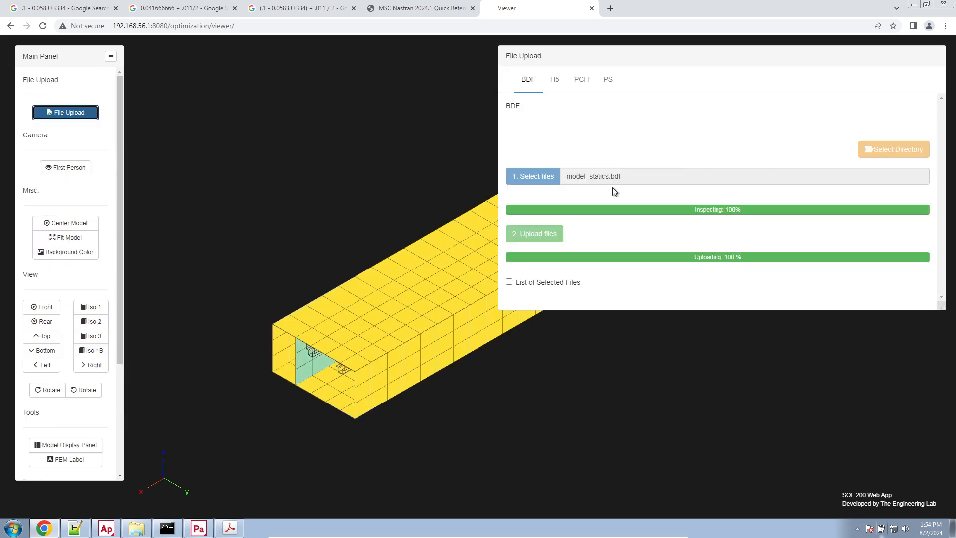
{"action": "left_click", "coordinate": [552, 81]}
{"action": "left_click", "coordinate": [618, 218]}
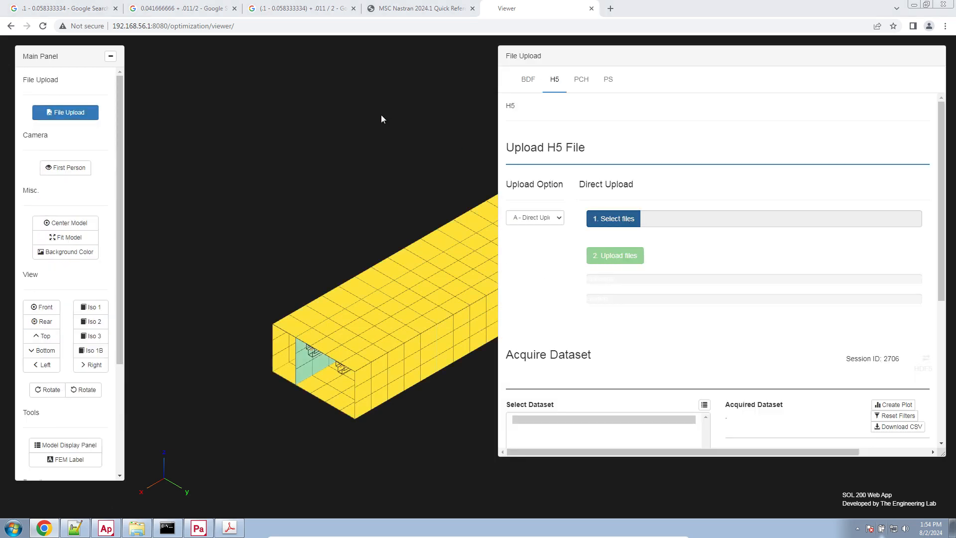
{"action": "double_click", "coordinate": [153, 70]}
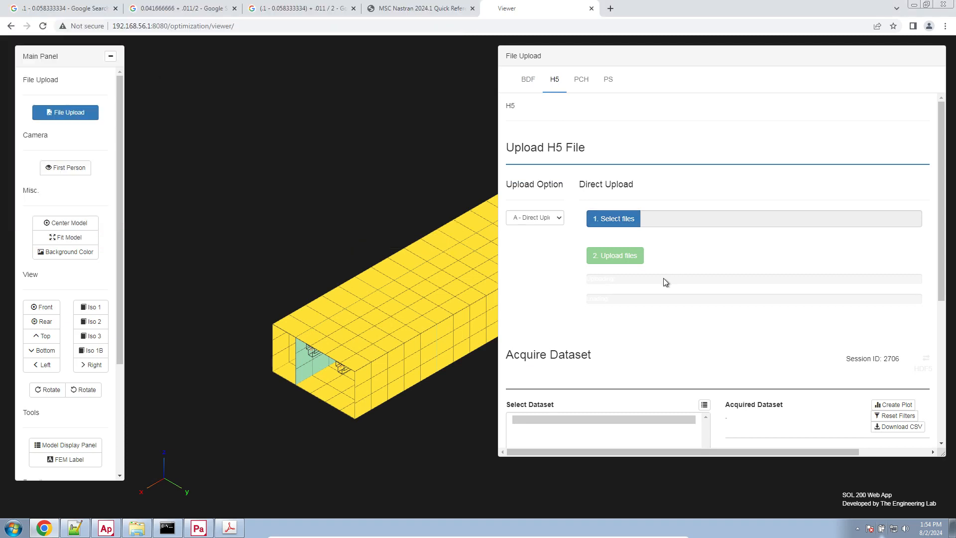
{"action": "left_click", "coordinate": [619, 259]}
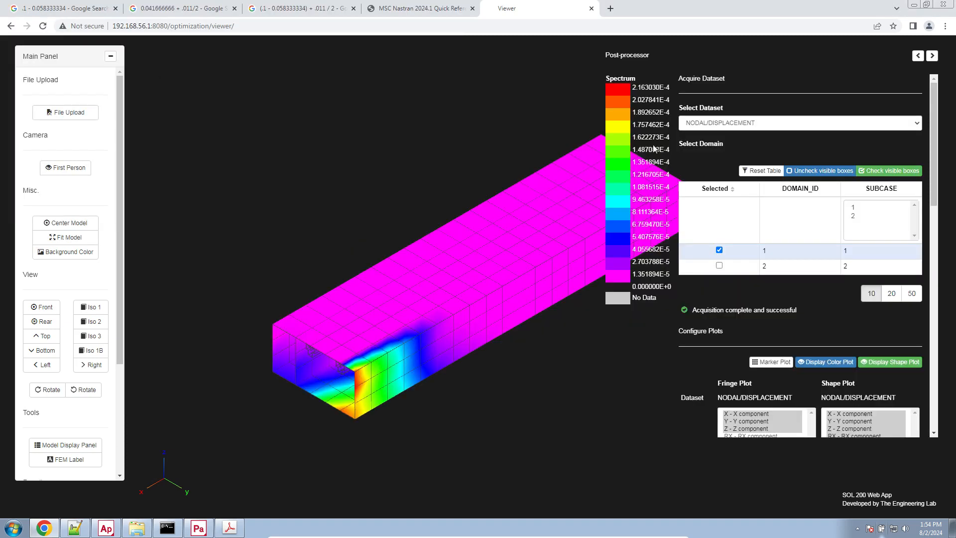
Plot the ELEMENTAL/STRESS/QUAD4_COMP dataset for subcase 1 on layer 1.
{"action": "left_click", "coordinate": [746, 128]}
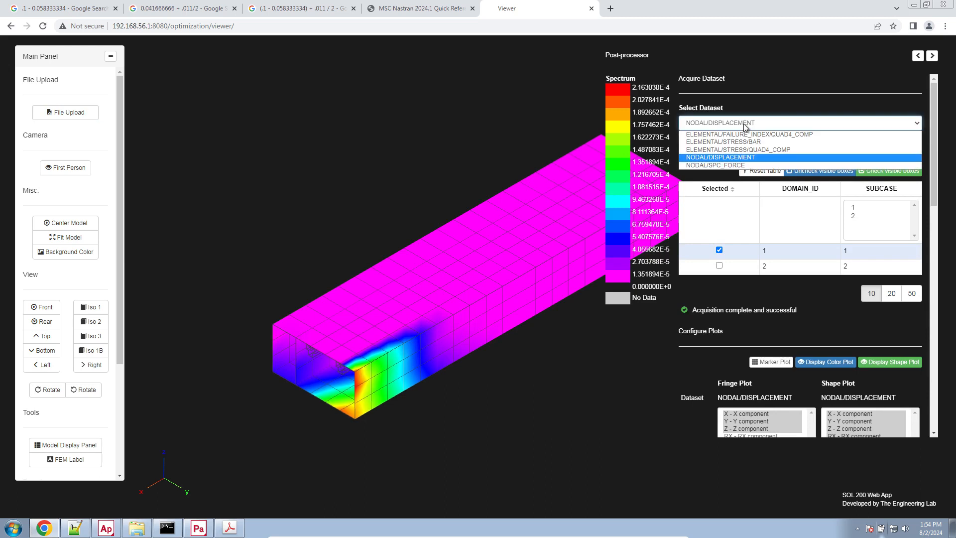
{"action": "left_click", "coordinate": [753, 149]}
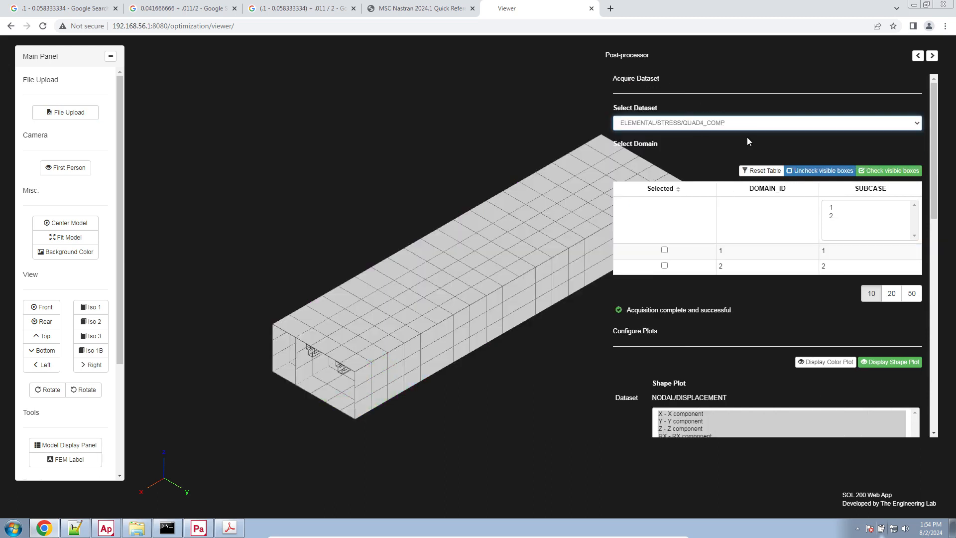
{"action": "left_click", "coordinate": [681, 250]}
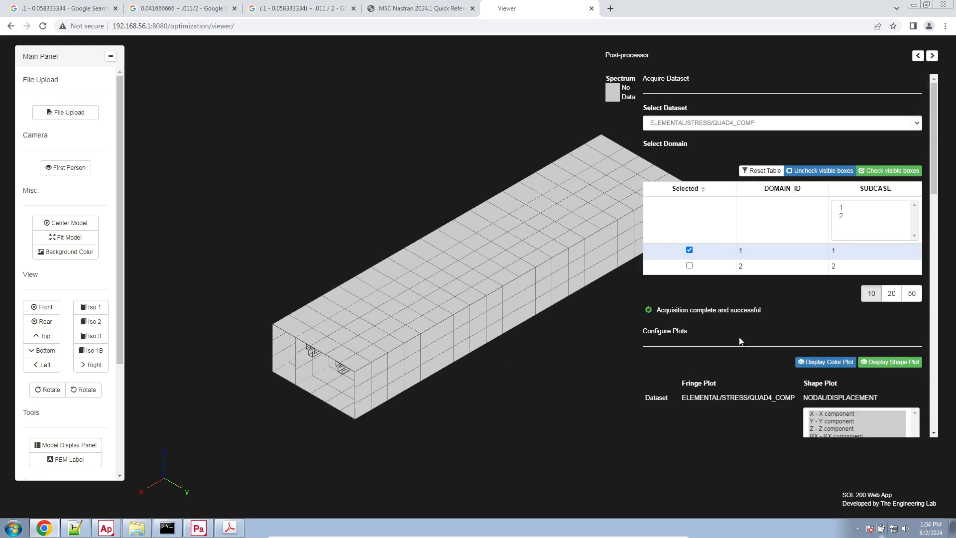
{"action": "scroll", "coordinate": [796, 346], "scroll_direction": "down", "scroll_amount": 4}
{"action": "left_click", "coordinate": [691, 348]}
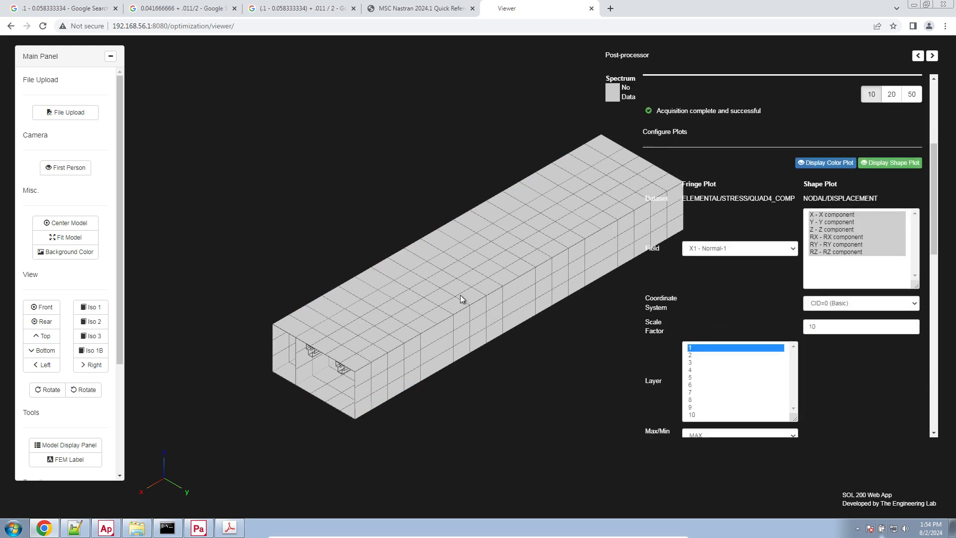
Turn off the displacement shape plot and set Display Directions to Yes for the composite stress fringe plot.
{"action": "left_click_drag", "start_coordinate": [438, 283], "coordinate": [543, 288]}
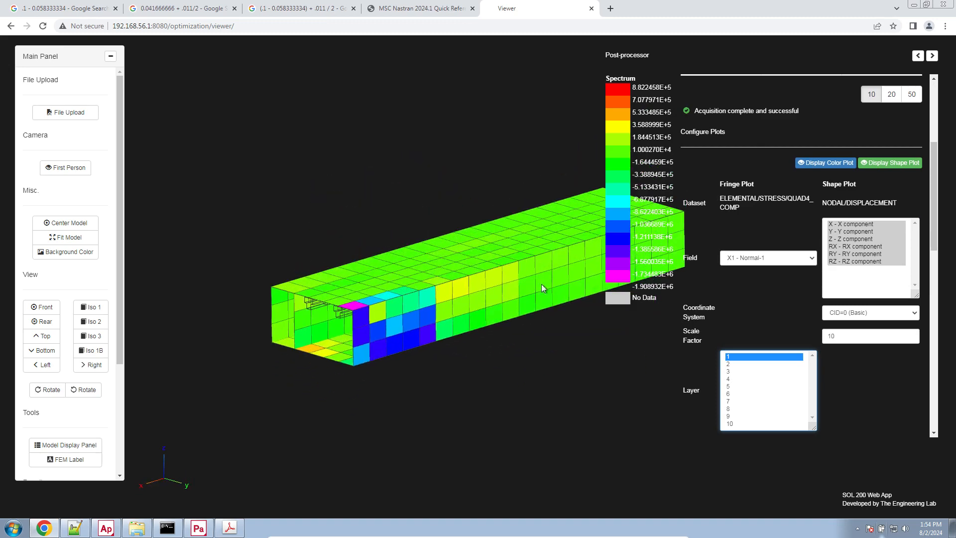
{"action": "right_click_drag", "start_coordinate": [365, 224], "coordinate": [235, 211]}
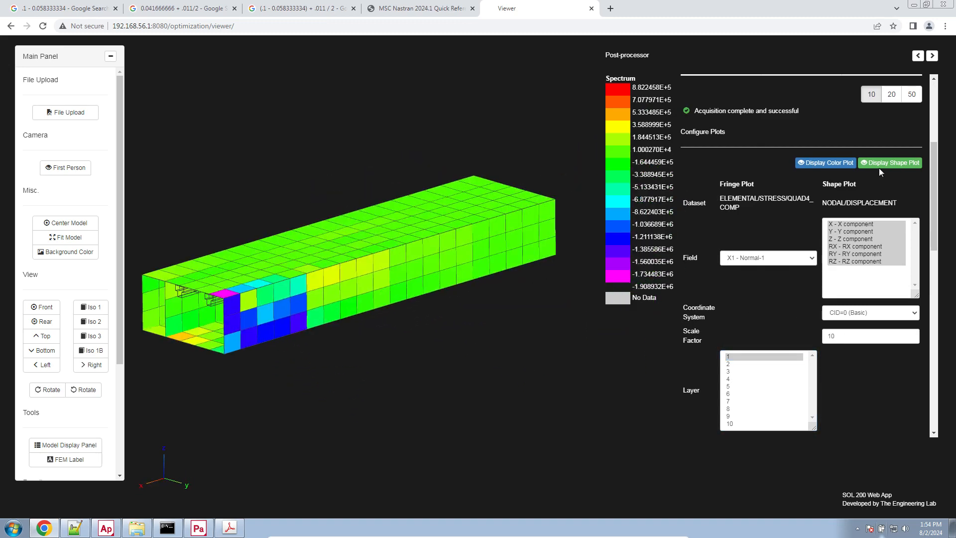
{"action": "left_click", "coordinate": [894, 164]}
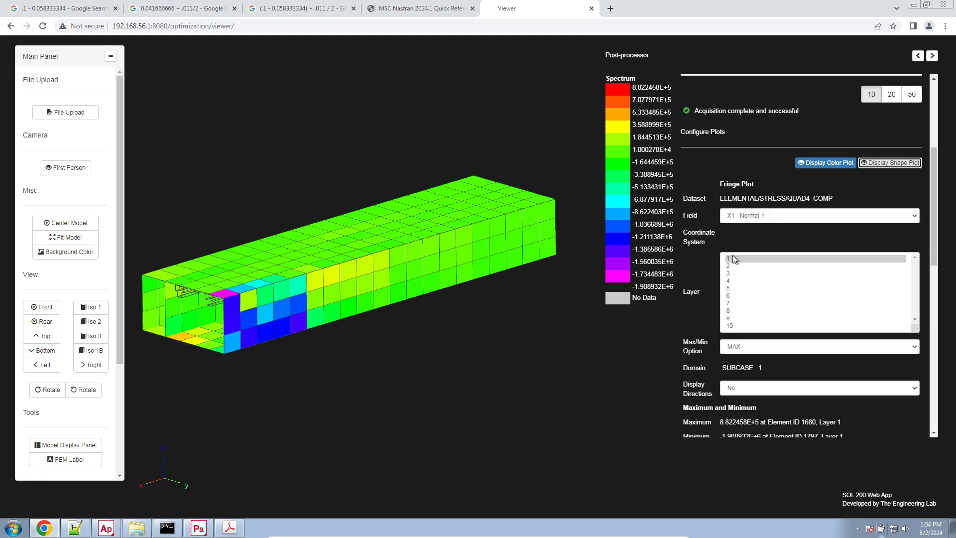
{"action": "left_click", "coordinate": [750, 390]}
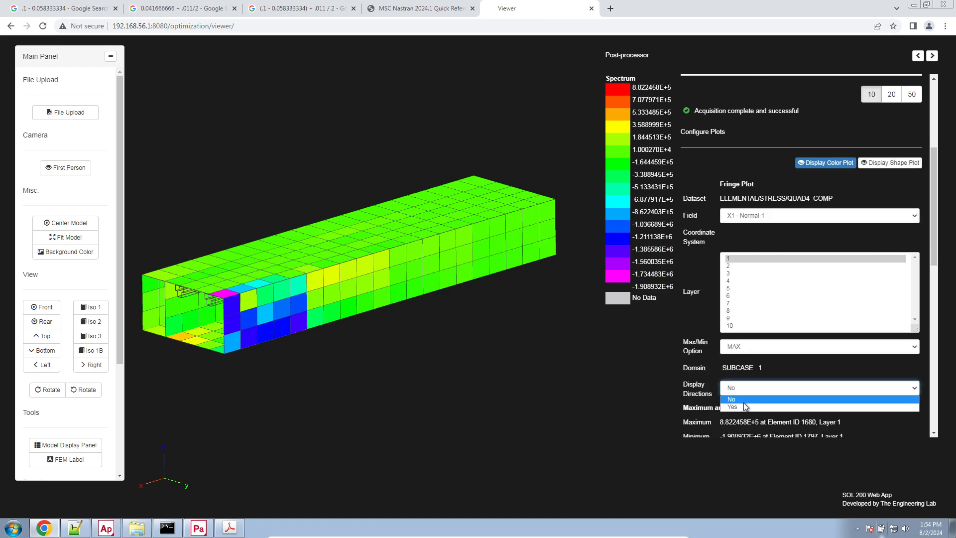
{"action": "left_click", "coordinate": [741, 404]}
Examine the direction axes on the box structure's elements, comparing the fringe plots of layers 2 and 4.
{"action": "left_click_drag", "start_coordinate": [448, 271], "coordinate": [502, 278]}
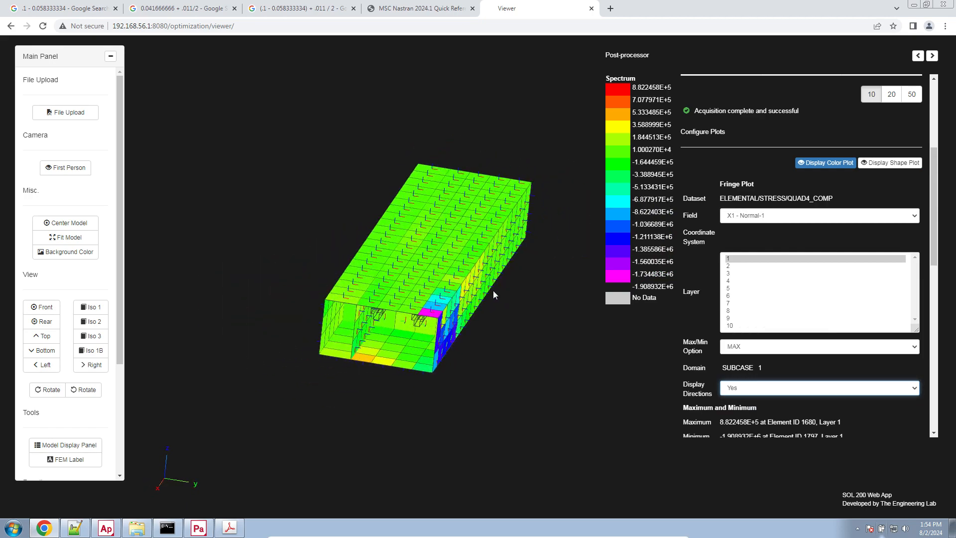
{"action": "scroll", "coordinate": [493, 291], "scroll_direction": "up", "scroll_amount": 5}
{"action": "scroll", "coordinate": [471, 247], "scroll_direction": "up", "scroll_amount": 5}
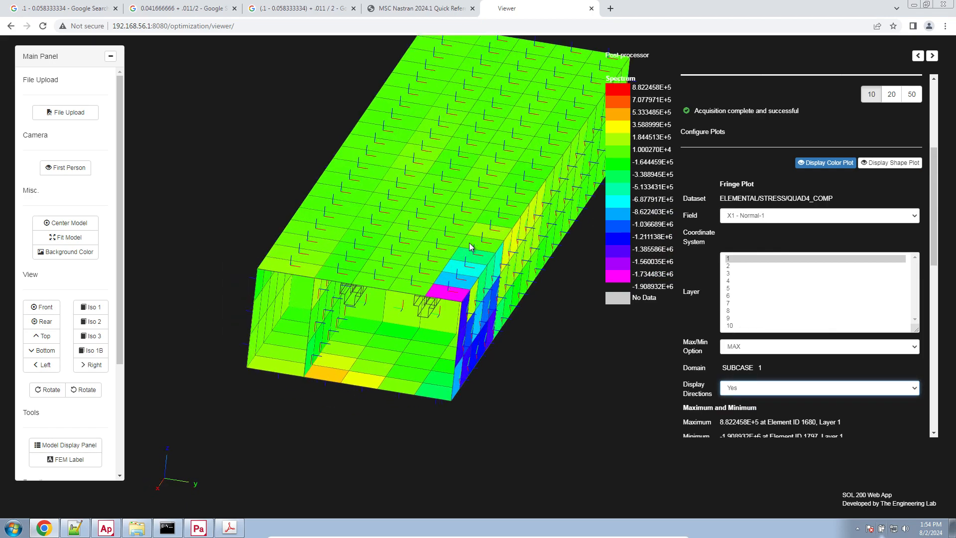
{"action": "left_click_drag", "start_coordinate": [473, 288], "coordinate": [429, 242]}
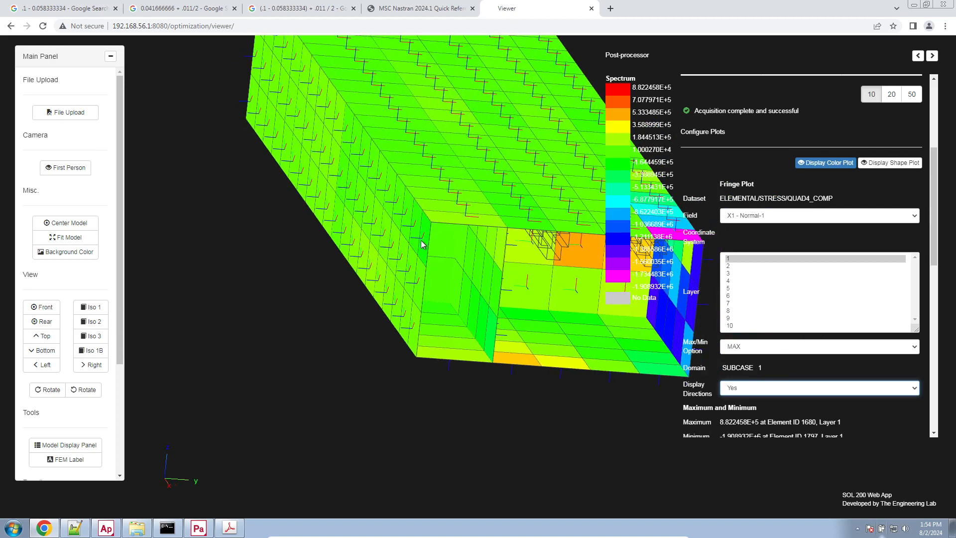
{"action": "left_click_drag", "start_coordinate": [422, 244], "coordinate": [462, 330]}
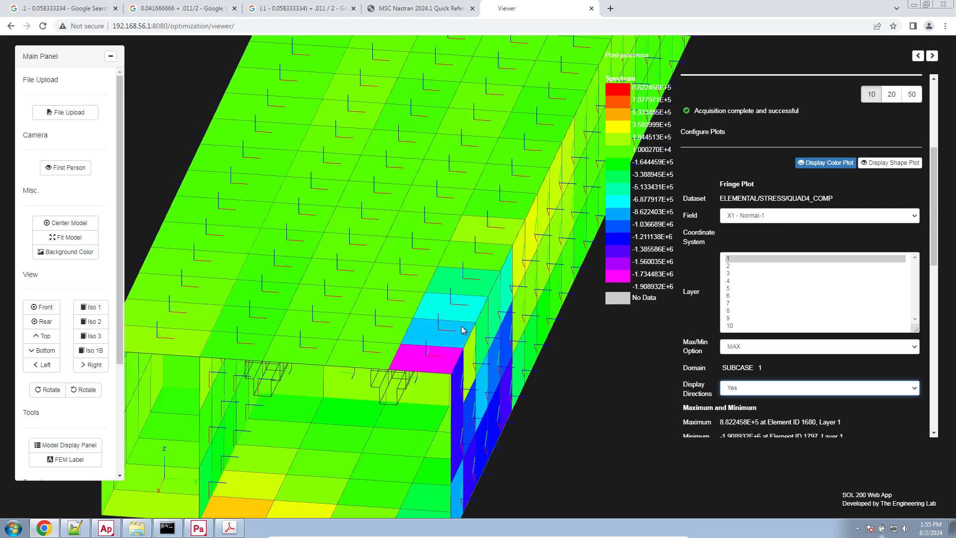
{"action": "left_click", "coordinate": [736, 267]}
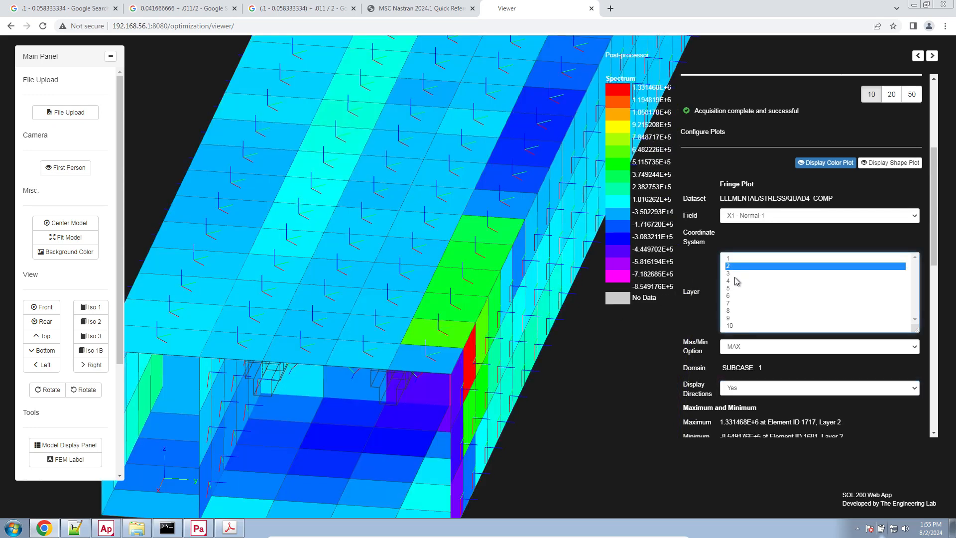
{"action": "left_click", "coordinate": [736, 281]}
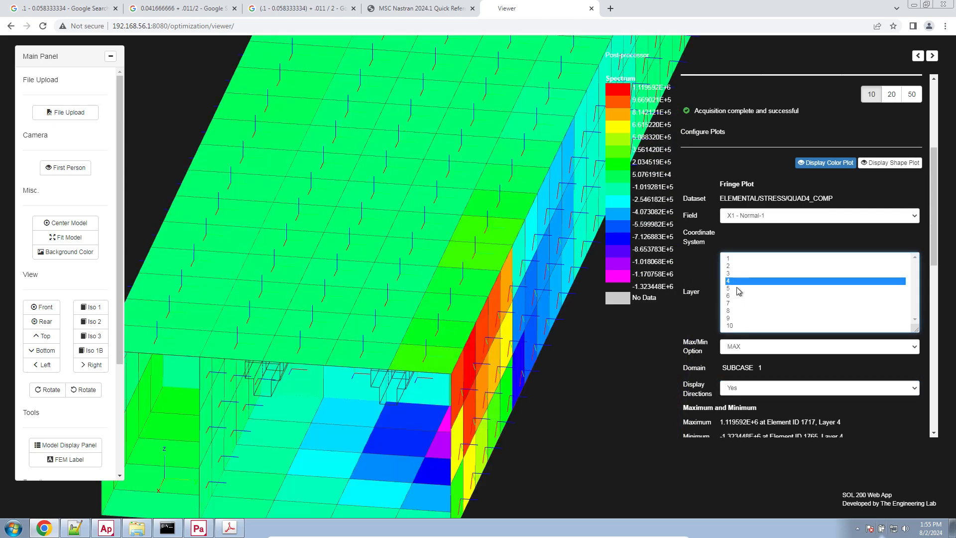
Step through the X1 - Normal-1 composite stress fringe plots for the layers beyond layer 4.
{"action": "key", "text": "Down"}
{"action": "key", "text": "Down"}
{"action": "key", "text": "Down"}
{"action": "key", "text": "Down"}
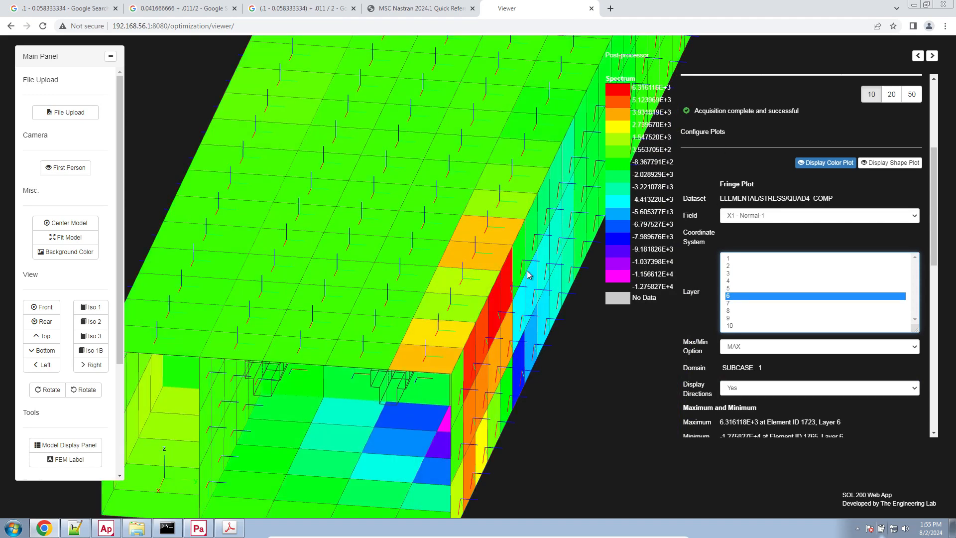
{"action": "left_click", "coordinate": [735, 187]}
{"action": "scroll", "coordinate": [735, 185], "scroll_direction": "up", "scroll_amount": 4}
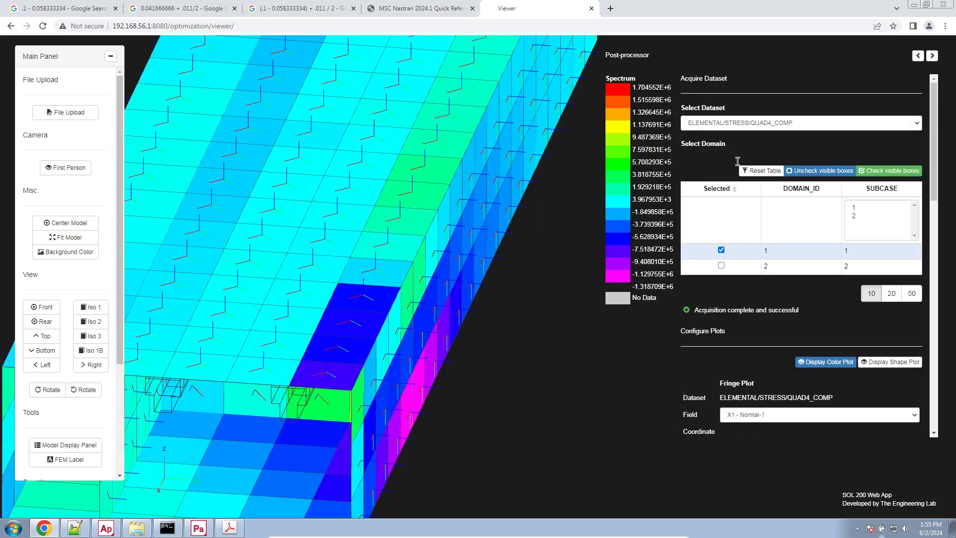
Select the ELEMENTAL/FAILURE_INDEX/QUAD4_COMP dataset for acquisition.
{"action": "left_click", "coordinate": [745, 125]}
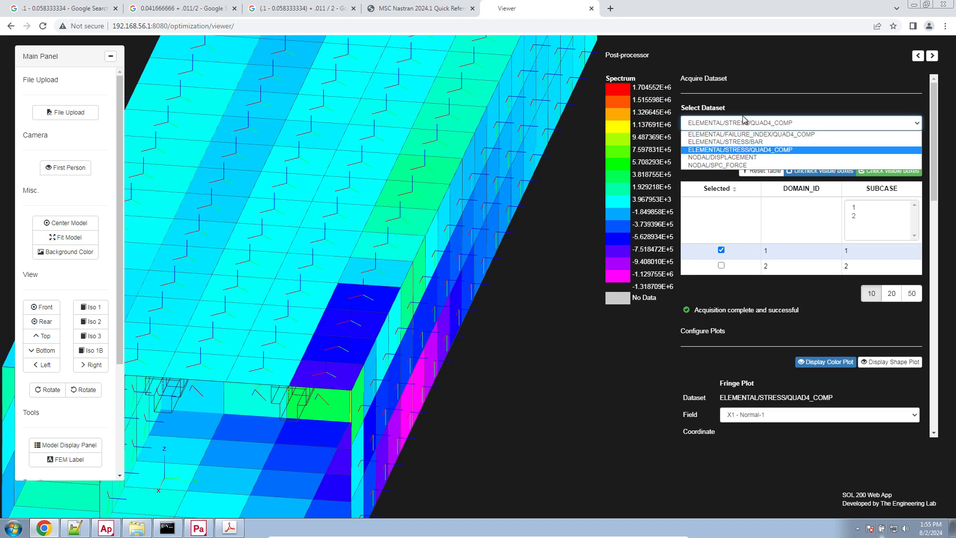
{"action": "left_click", "coordinate": [742, 105]}
{"action": "right_click_drag", "start_coordinate": [527, 228], "coordinate": [551, 222]}
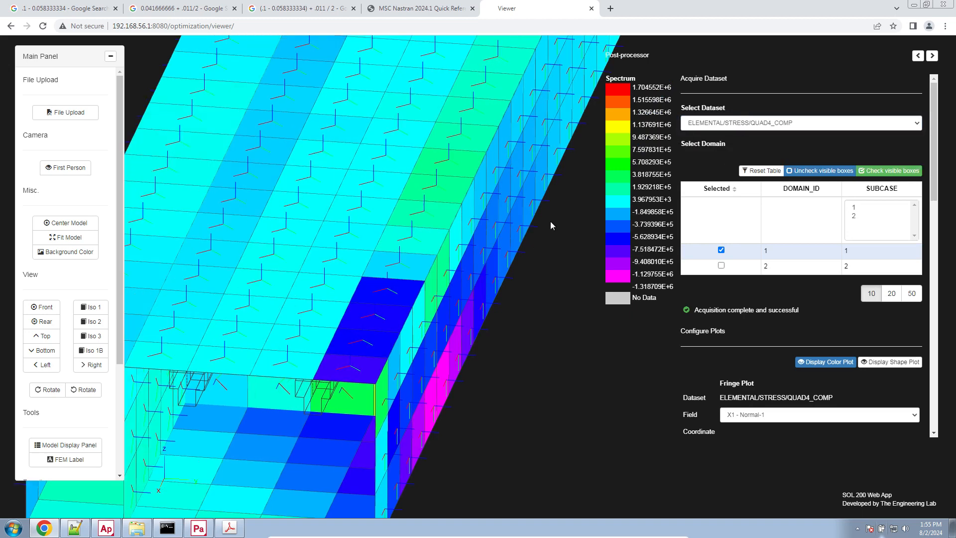
{"action": "left_click", "coordinate": [722, 125]}
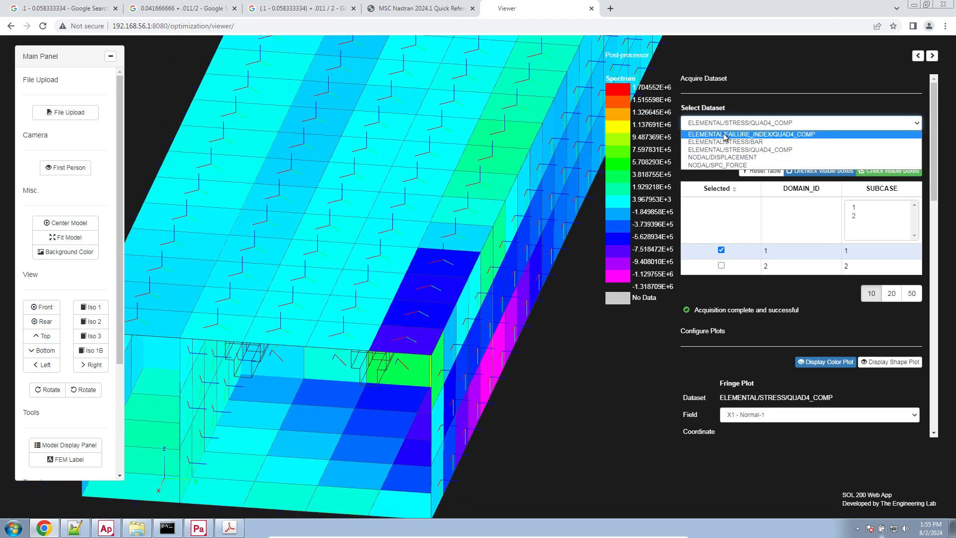
{"action": "left_click", "coordinate": [724, 138]}
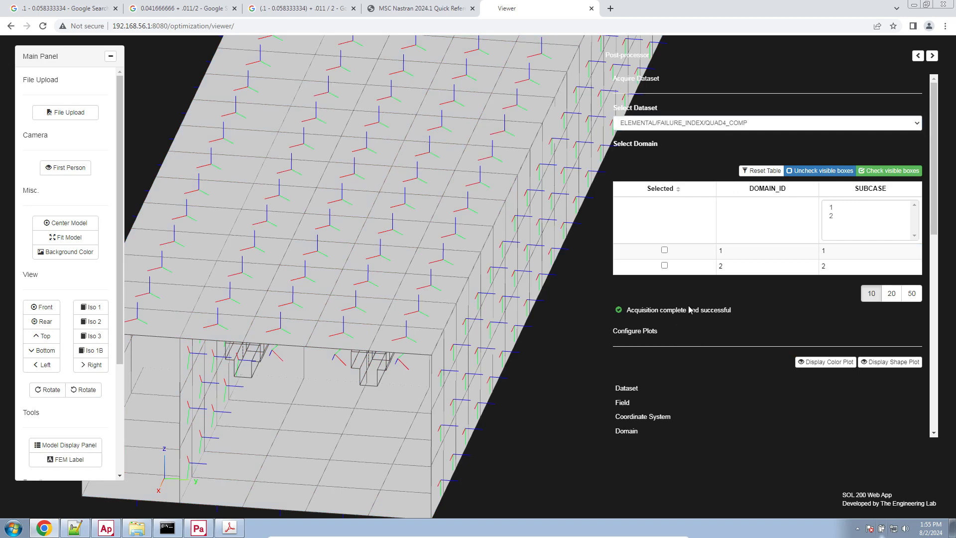
{"action": "scroll", "coordinate": [692, 269], "scroll_direction": "down", "scroll_amount": 3}
Switch to Patran and show the material direction of the lower side-wall element at the box's open end.
{"action": "left_click", "coordinate": [198, 528]}
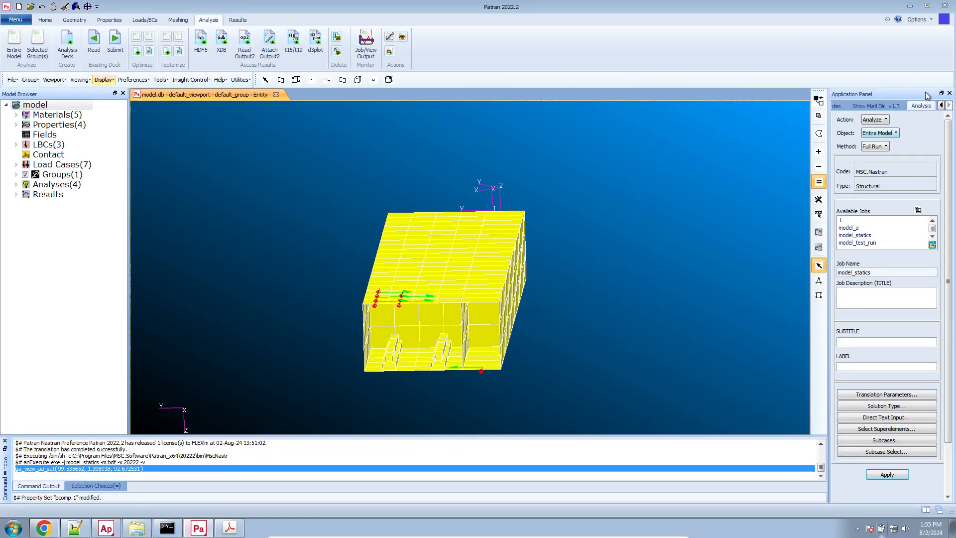
{"action": "left_click", "coordinate": [876, 106]}
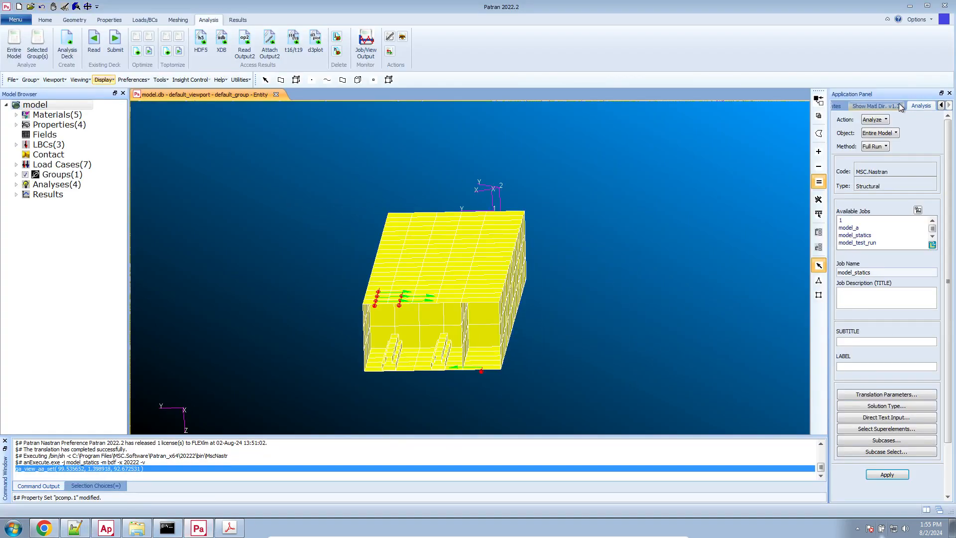
{"action": "left_click", "coordinate": [512, 302]}
{"action": "scroll", "coordinate": [312, 360], "scroll_direction": "up", "scroll_amount": 11}
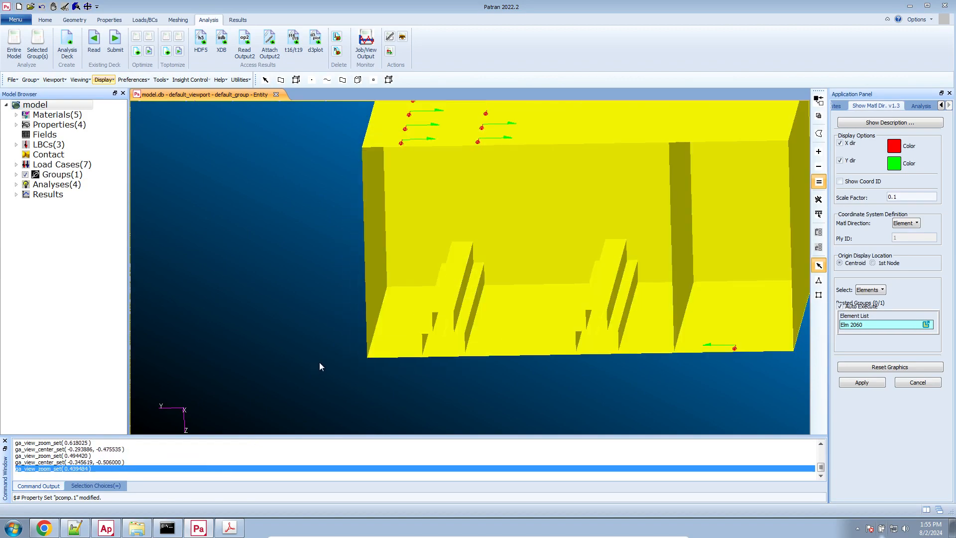
{"action": "middle_click_drag", "start_coordinate": [319, 363], "coordinate": [286, 279]}
{"action": "scroll", "coordinate": [286, 279], "scroll_direction": "down", "scroll_amount": 4}
{"action": "scroll", "coordinate": [165, 330], "scroll_direction": "up", "scroll_amount": 4}
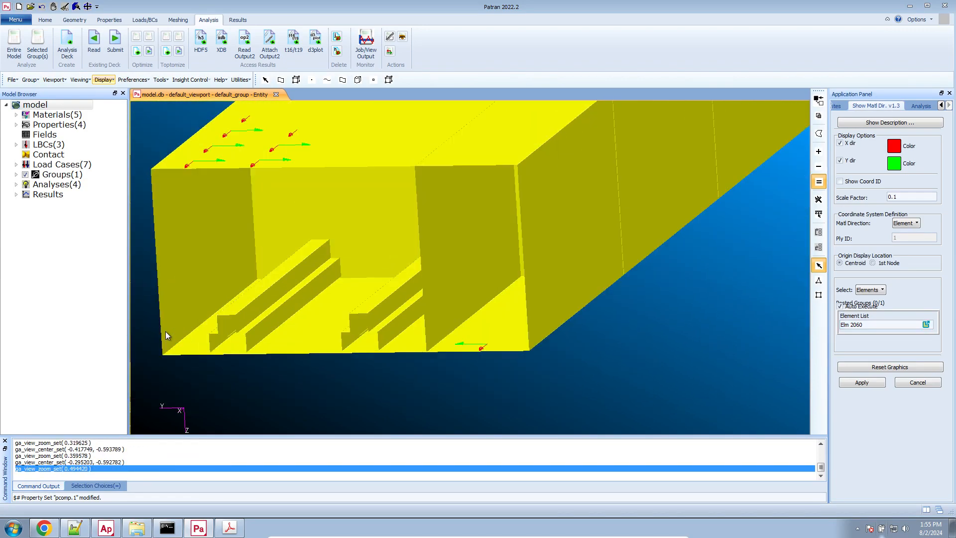
{"action": "left_click", "coordinate": [164, 322]}
Examine the side-wall element's material direction from several angles and compare it with coordinate frames 1 and 2.
{"action": "scroll", "coordinate": [190, 359], "scroll_direction": "down", "scroll_amount": 8}
{"action": "scroll", "coordinate": [190, 358], "scroll_direction": "down", "scroll_amount": 8}
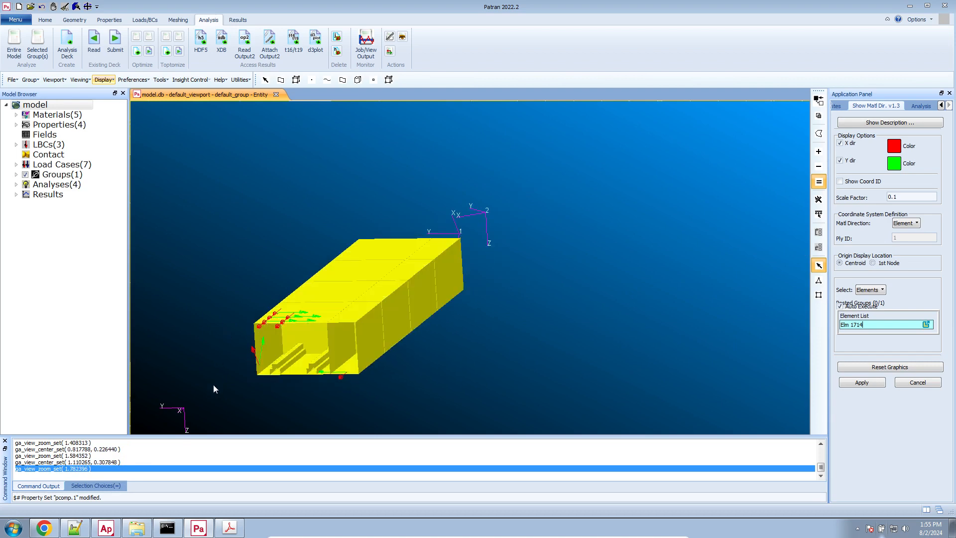
{"action": "scroll", "coordinate": [213, 384], "scroll_direction": "up", "scroll_amount": 3}
{"action": "middle_click_drag", "start_coordinate": [238, 360], "coordinate": [270, 357]}
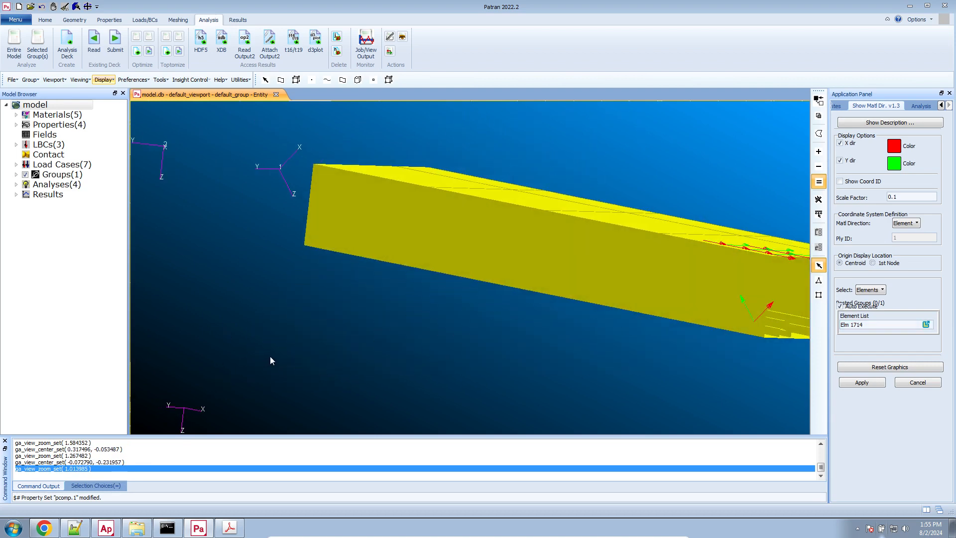
{"action": "scroll", "coordinate": [270, 357], "scroll_direction": "down", "scroll_amount": 5}
{"action": "scroll", "coordinate": [507, 354], "scroll_direction": "up", "scroll_amount": 2}
{"action": "scroll", "coordinate": [507, 354], "scroll_direction": "down", "scroll_amount": 1}
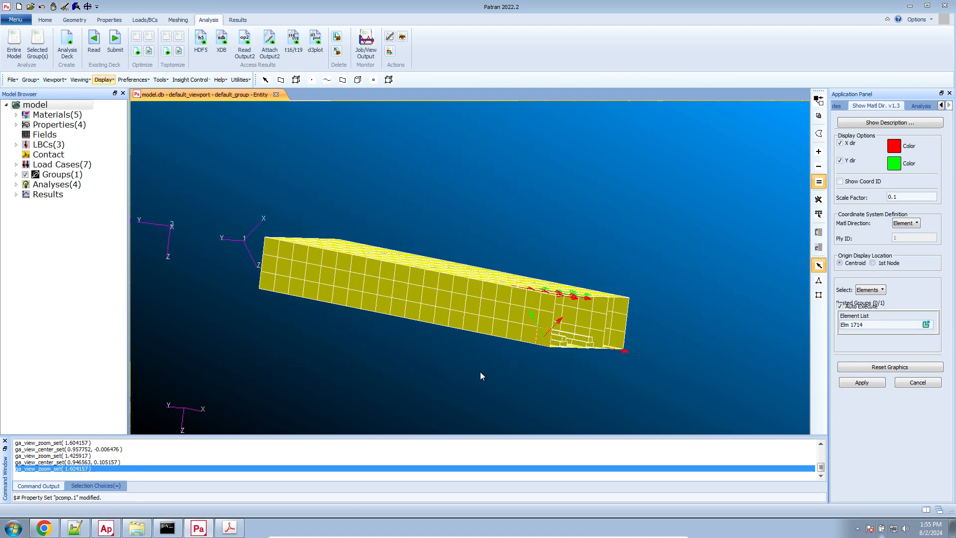
{"action": "middle_click_drag", "start_coordinate": [480, 372], "coordinate": [502, 375]}
{"action": "scroll", "coordinate": [503, 376], "scroll_direction": "down", "scroll_amount": 1}
{"action": "scroll", "coordinate": [648, 392], "scroll_direction": "up", "scroll_amount": 9}
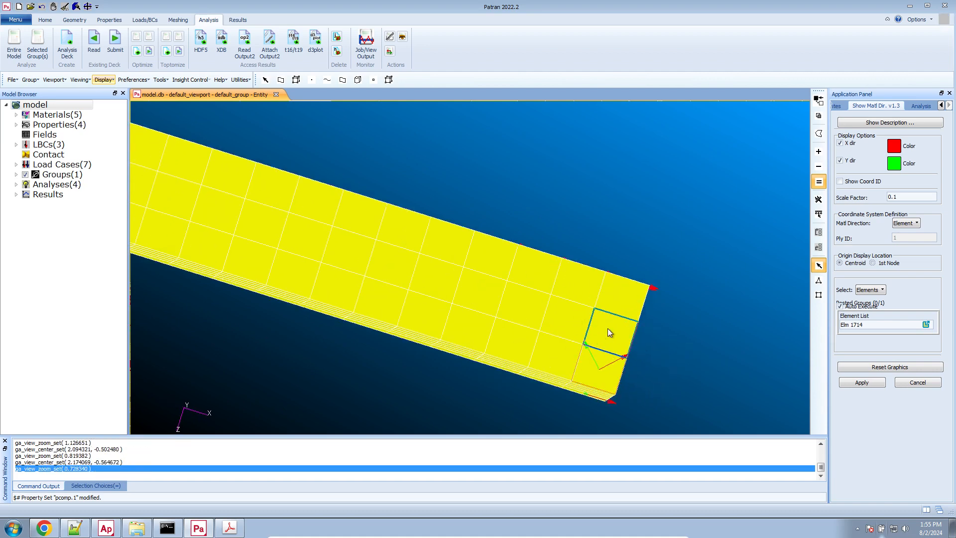
{"action": "scroll", "coordinate": [679, 348], "scroll_direction": "down", "scroll_amount": 8}
{"action": "scroll", "coordinate": [321, 252], "scroll_direction": "up", "scroll_amount": 6}
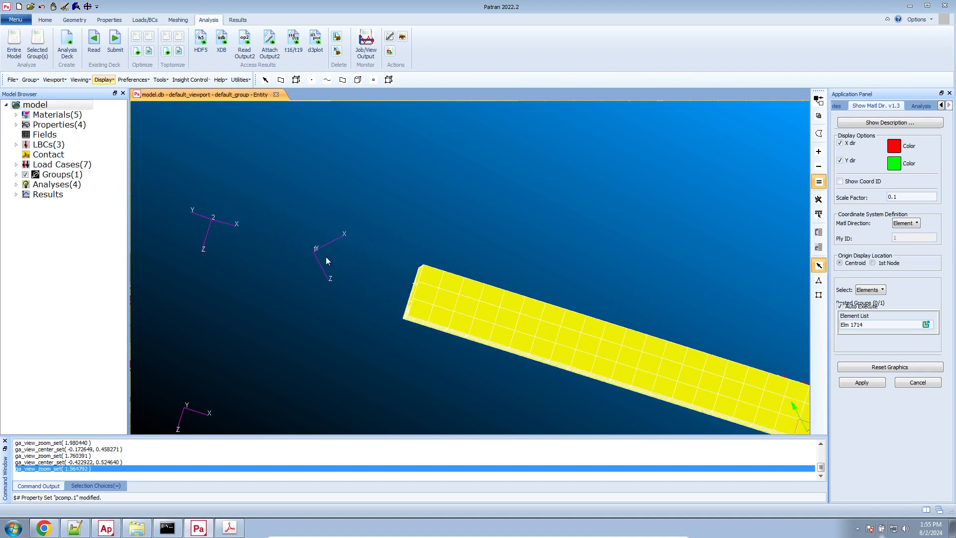
{"action": "scroll", "coordinate": [322, 253], "scroll_direction": "down", "scroll_amount": 9}
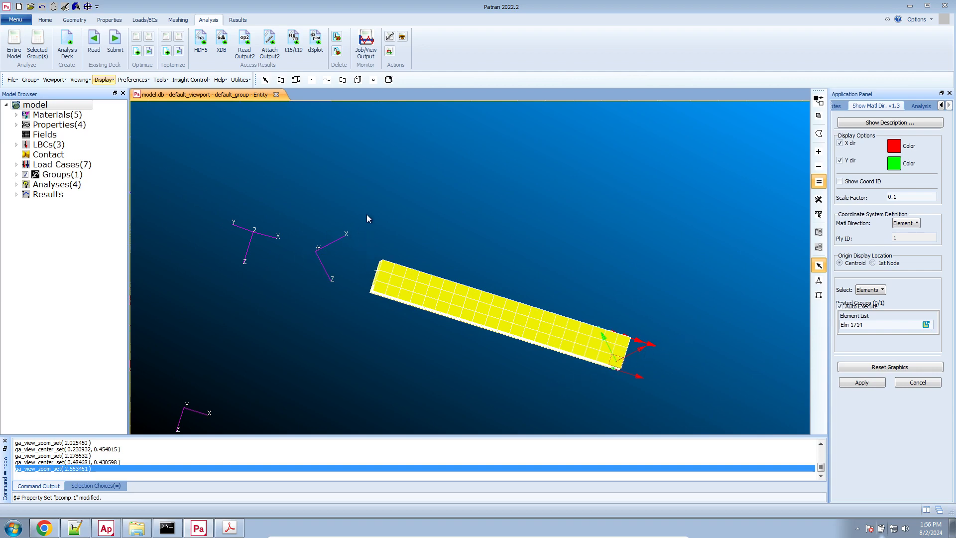
{"action": "scroll", "coordinate": [629, 356], "scroll_direction": "down", "scroll_amount": 2}
{"action": "scroll", "coordinate": [630, 357], "scroll_direction": "up", "scroll_amount": 5}
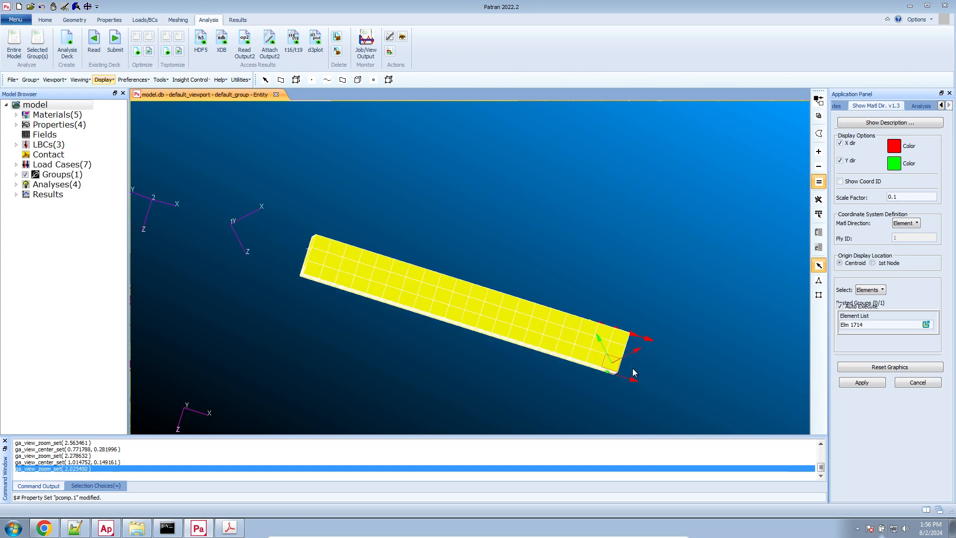
{"action": "middle_click_drag", "start_coordinate": [632, 368], "coordinate": [608, 366]}
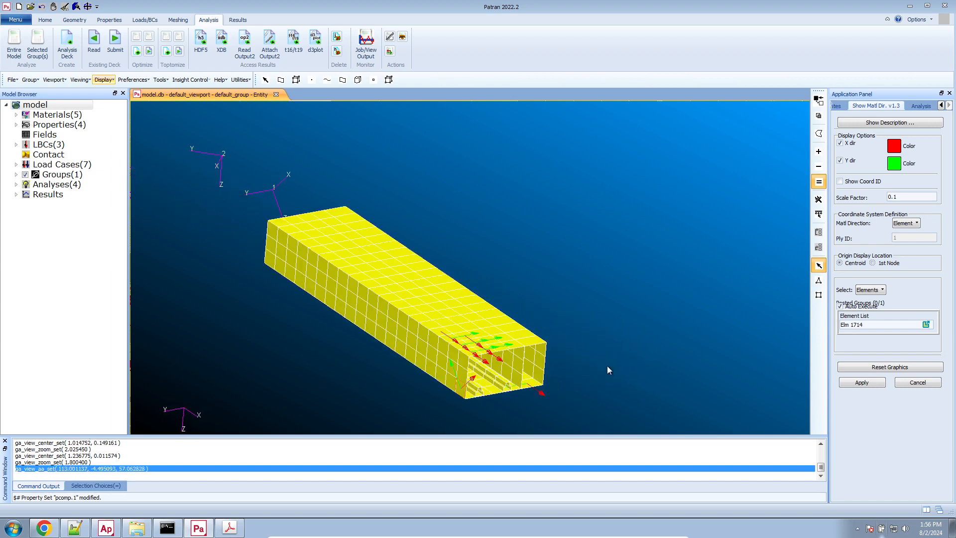
Modify the 2D property set pcomp.1 so its material orientation is Coord 0, and apply the change.
{"action": "left_click", "coordinate": [17, 125]}
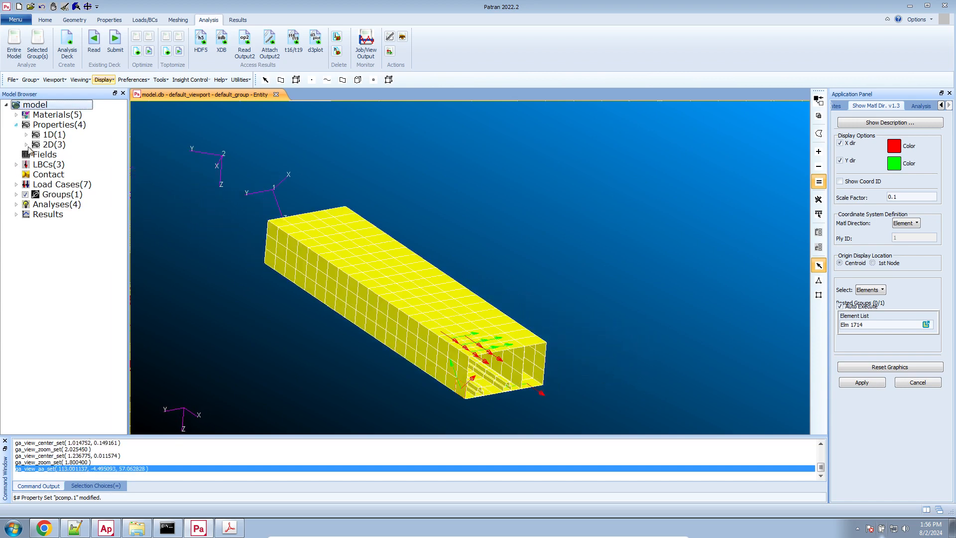
{"action": "left_click", "coordinate": [27, 135]}
{"action": "left_click", "coordinate": [26, 154]}
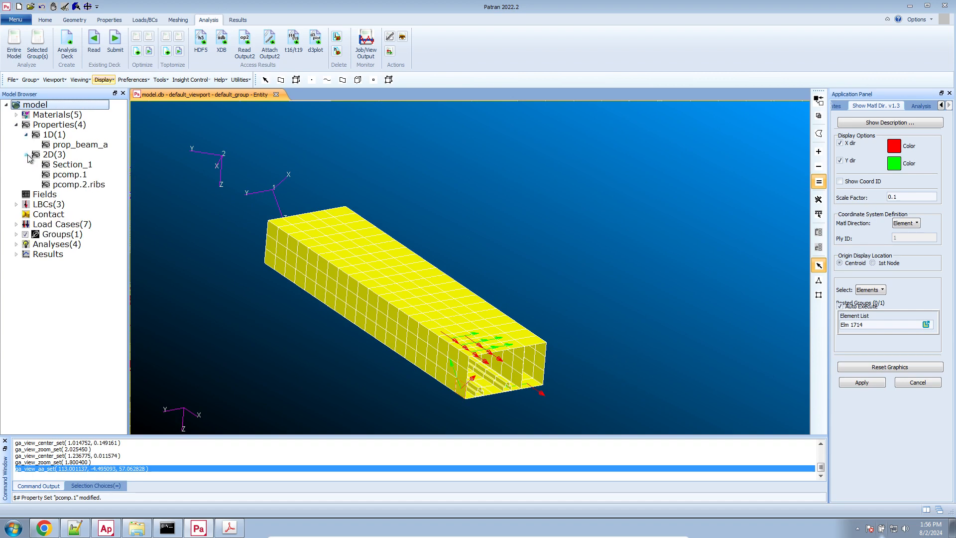
{"action": "left_click", "coordinate": [81, 181]}
{"action": "left_click", "coordinate": [81, 175]}
{"action": "right_click", "coordinate": [79, 173]}
{"action": "left_click", "coordinate": [102, 189]}
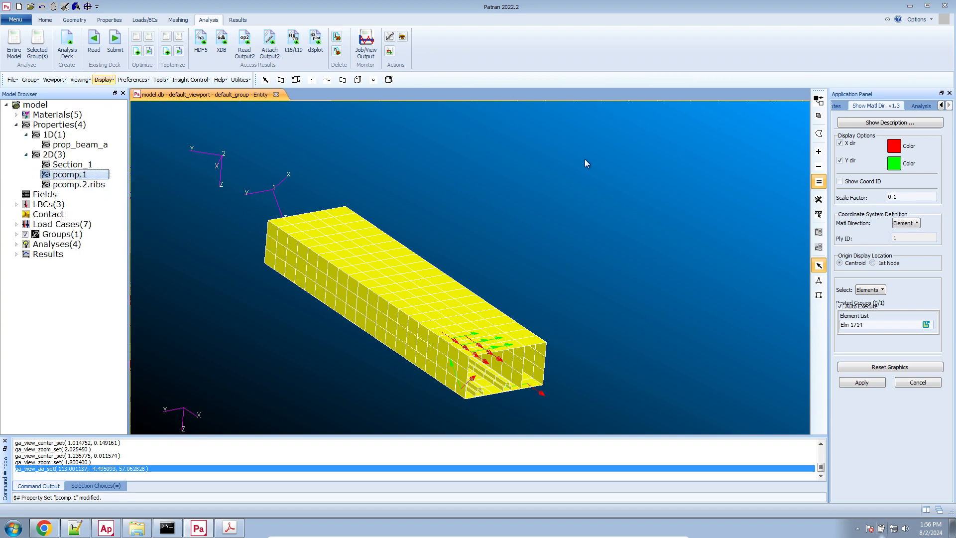
{"action": "left_click", "coordinate": [669, 108]}
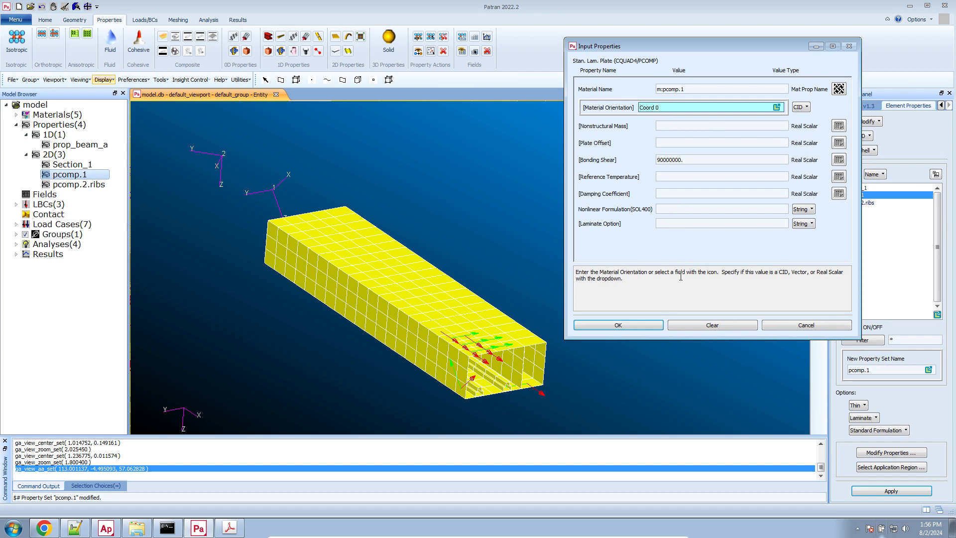
{"action": "left_click", "coordinate": [647, 326]}
{"action": "left_click", "coordinate": [892, 491]}
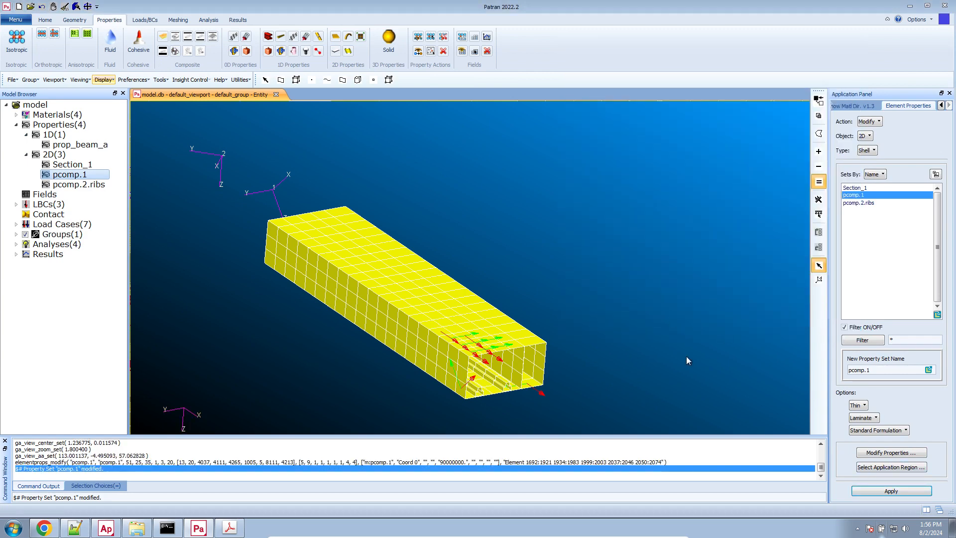
Review the input properties and application region of the pcomp.1 property set.
{"action": "right_click", "coordinate": [84, 176]}
{"action": "left_click", "coordinate": [119, 192]}
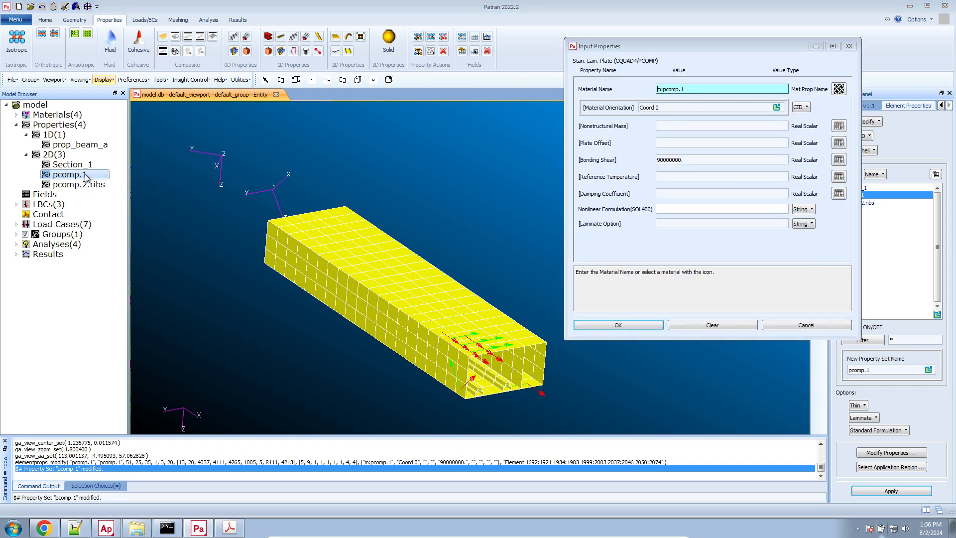
{"action": "right_click", "coordinate": [85, 175]}
{"action": "left_click", "coordinate": [128, 204]}
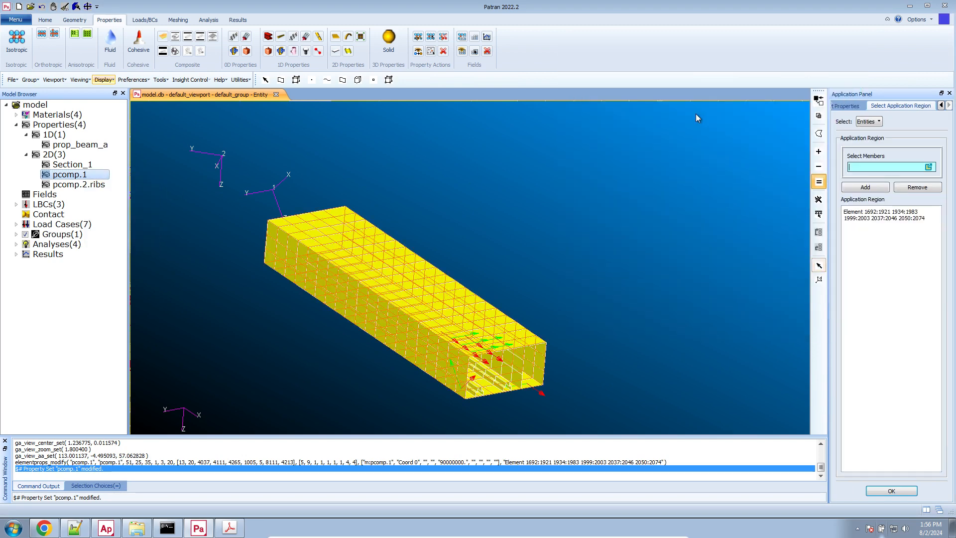
{"action": "left_click", "coordinate": [849, 107]}
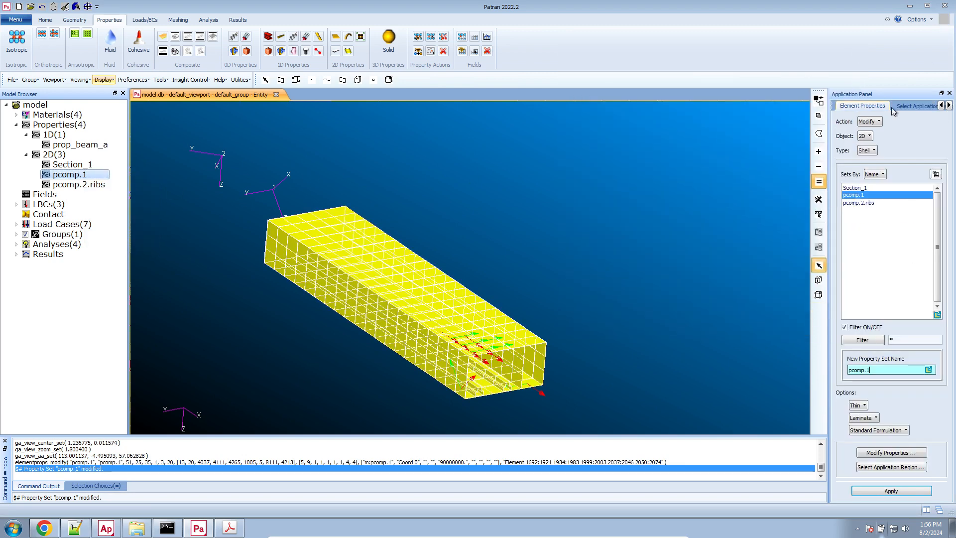
Clear the existing direction vectors and redisplay the material directions on wall and floor elements at the box's open end.
{"action": "left_click", "coordinate": [942, 105]}
{"action": "left_click", "coordinate": [864, 106]}
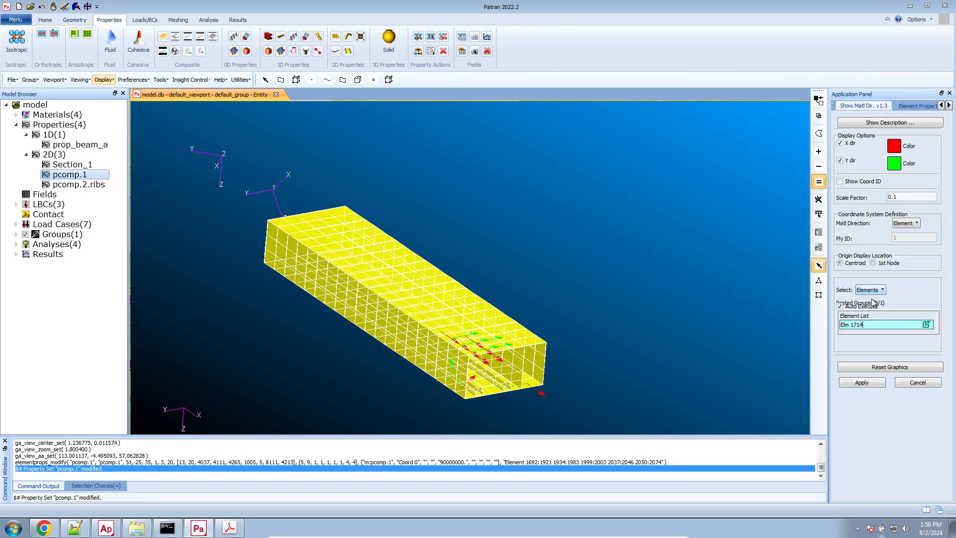
{"action": "left_click", "coordinate": [847, 364]}
{"action": "scroll", "coordinate": [668, 311], "scroll_direction": "down", "scroll_amount": 4}
{"action": "scroll", "coordinate": [569, 371], "scroll_direction": "up", "scroll_amount": 14}
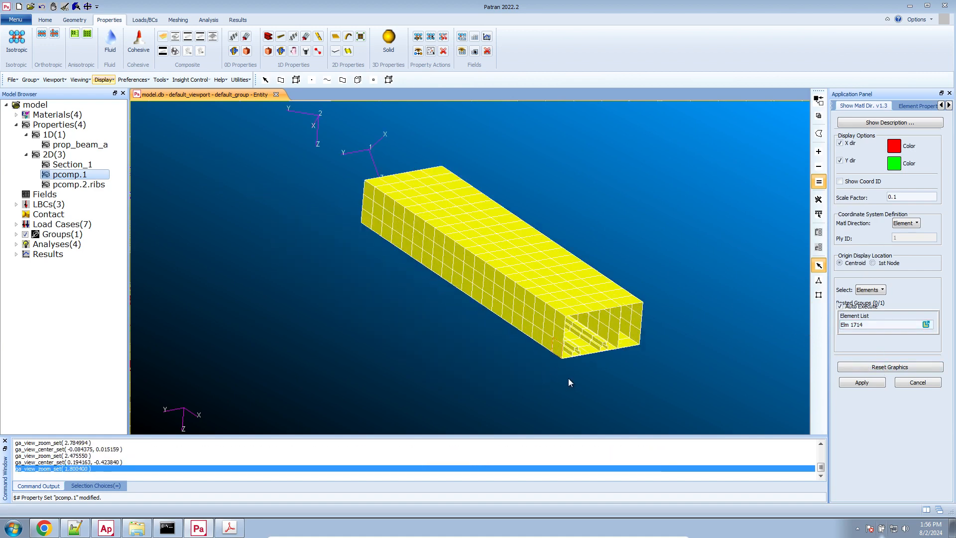
{"action": "left_click", "coordinate": [553, 328]}
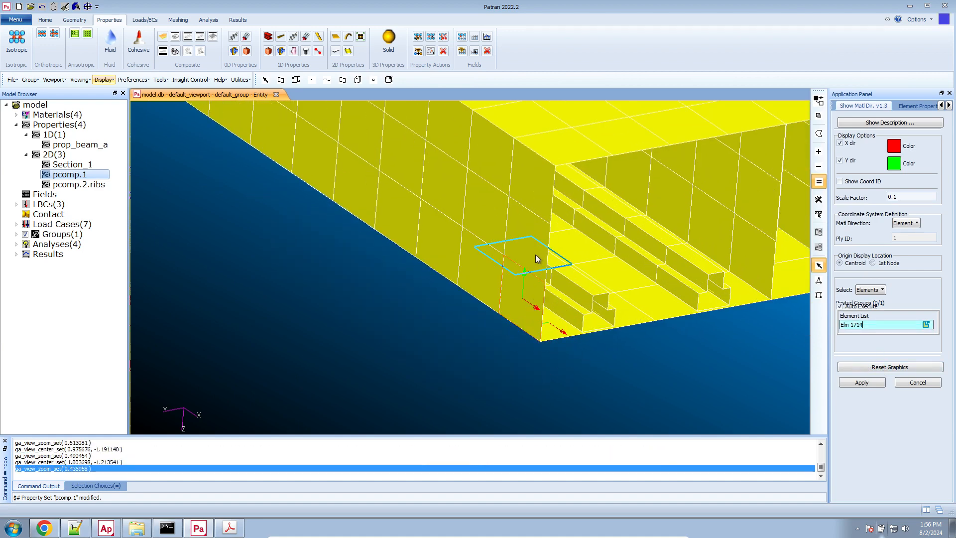
{"action": "scroll", "coordinate": [579, 304], "scroll_direction": "down", "scroll_amount": 5}
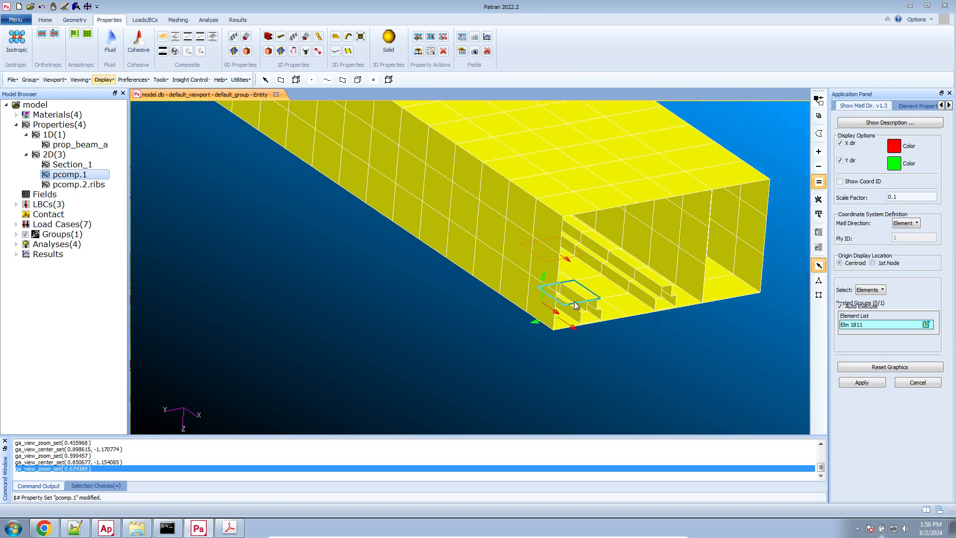
{"action": "scroll", "coordinate": [575, 299], "scroll_direction": "up", "scroll_amount": 2}
{"action": "middle_click_drag", "start_coordinate": [576, 299], "coordinate": [540, 277]}
{"action": "scroll", "coordinate": [540, 277], "scroll_direction": "down", "scroll_amount": 2}
{"action": "scroll", "coordinate": [541, 278], "scroll_direction": "down", "scroll_amount": 8}
{"action": "scroll", "coordinate": [348, 272], "scroll_direction": "up", "scroll_amount": 13}
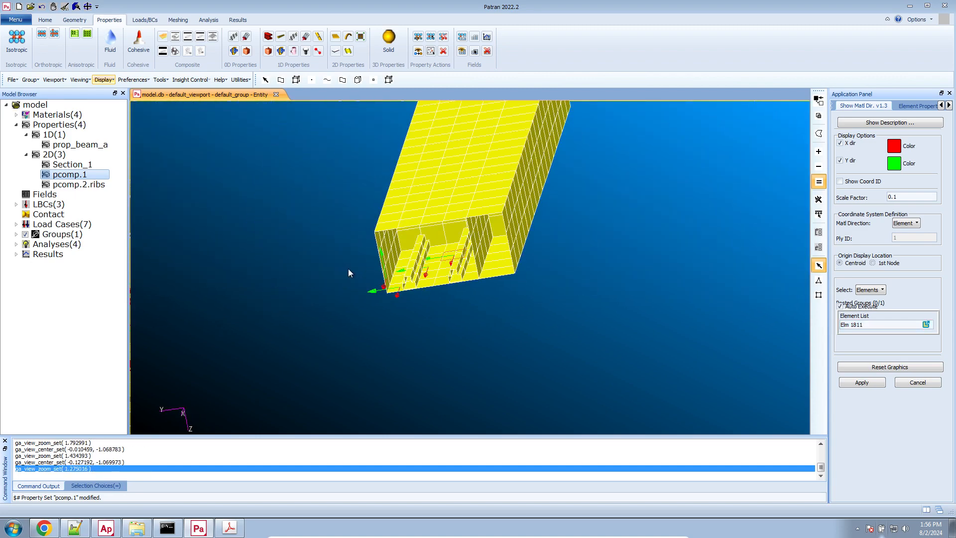
Hide the Y direction, reset the graphics, and show only the X material direction on corner floor and side-wall elements.
{"action": "left_click", "coordinate": [851, 161]}
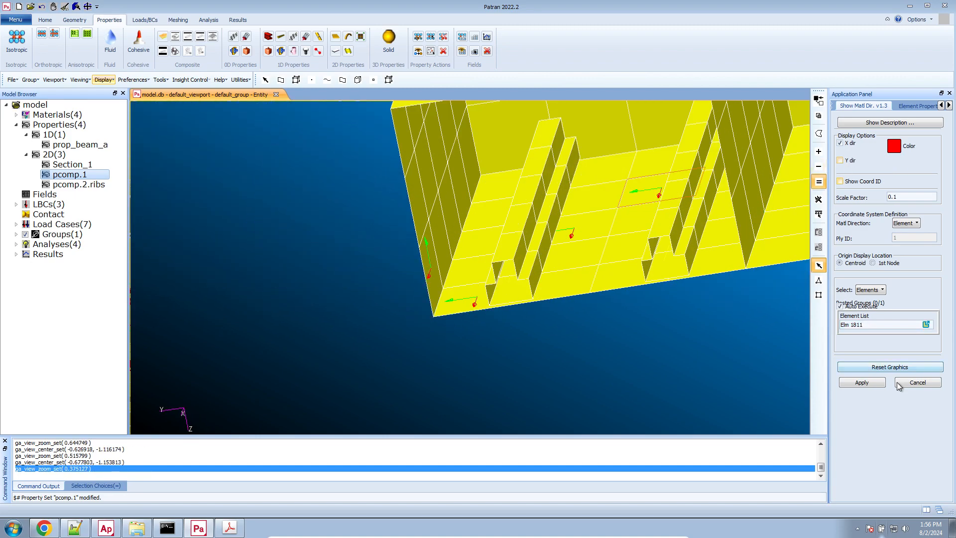
{"action": "left_click", "coordinate": [898, 371]}
{"action": "scroll", "coordinate": [599, 335], "scroll_direction": "down", "scroll_amount": 3}
{"action": "scroll", "coordinate": [515, 309], "scroll_direction": "up", "scroll_amount": 1}
{"action": "left_click", "coordinate": [509, 309]}
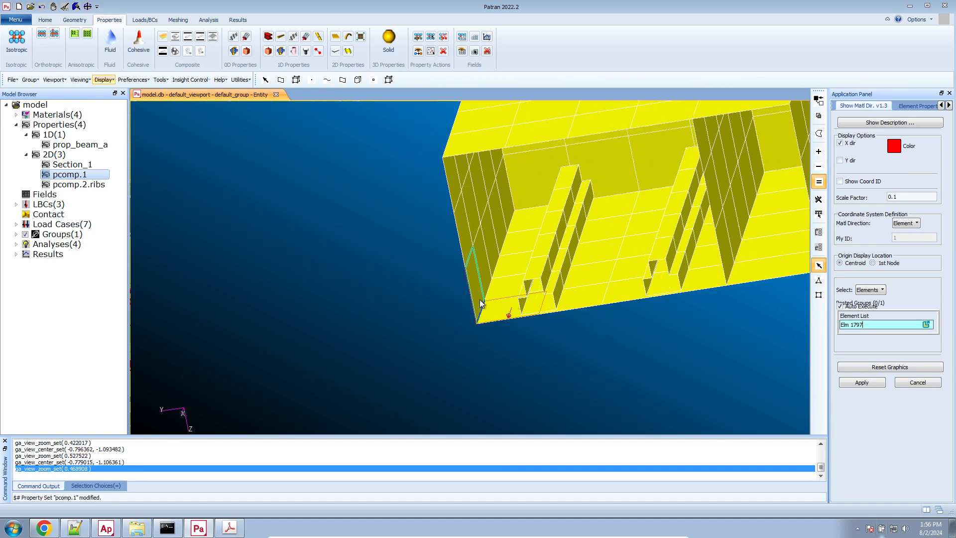
{"action": "left_click", "coordinate": [478, 301]}
{"action": "left_click", "coordinate": [461, 246]}
{"action": "scroll", "coordinate": [468, 322], "scroll_direction": "up", "scroll_amount": 4}
{"action": "scroll", "coordinate": [486, 326], "scroll_direction": "down", "scroll_amount": 10}
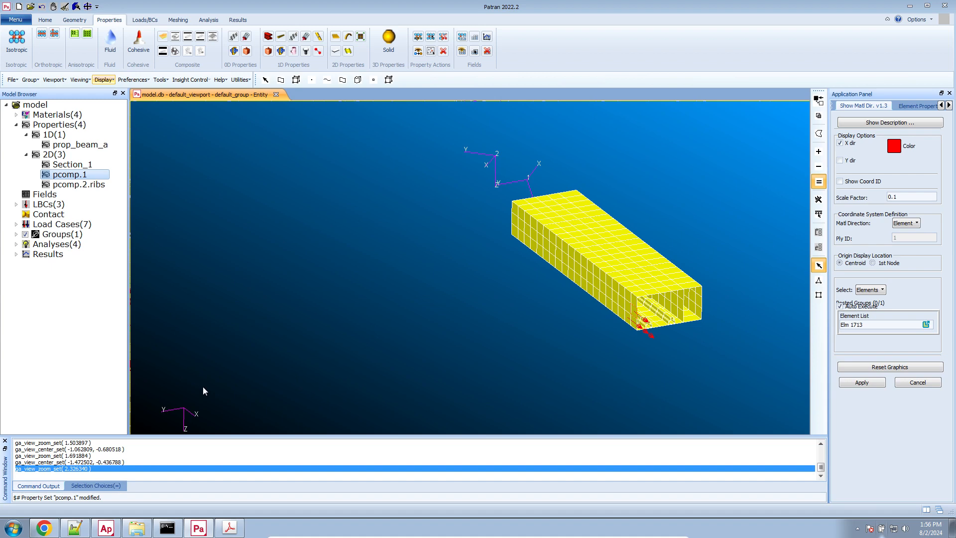
{"action": "scroll", "coordinate": [290, 371], "scroll_direction": "down", "scroll_amount": 5}
{"action": "scroll", "coordinate": [418, 358], "scroll_direction": "up", "scroll_amount": 11}
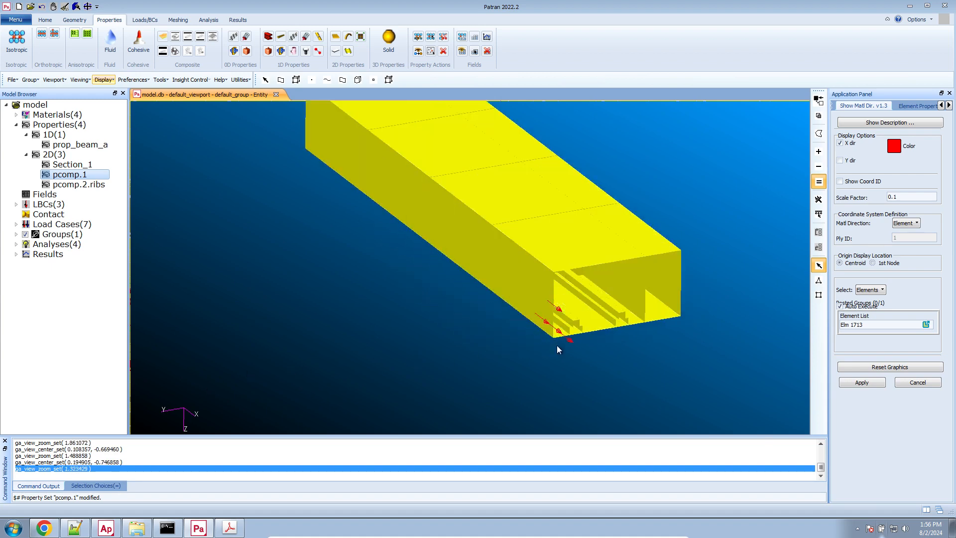
Run the full analysis of the entire model as job model_statics, overwriting the existing job and deleting its previous analysis files.
{"action": "scroll", "coordinate": [556, 346], "scroll_direction": "up", "scroll_amount": 7}
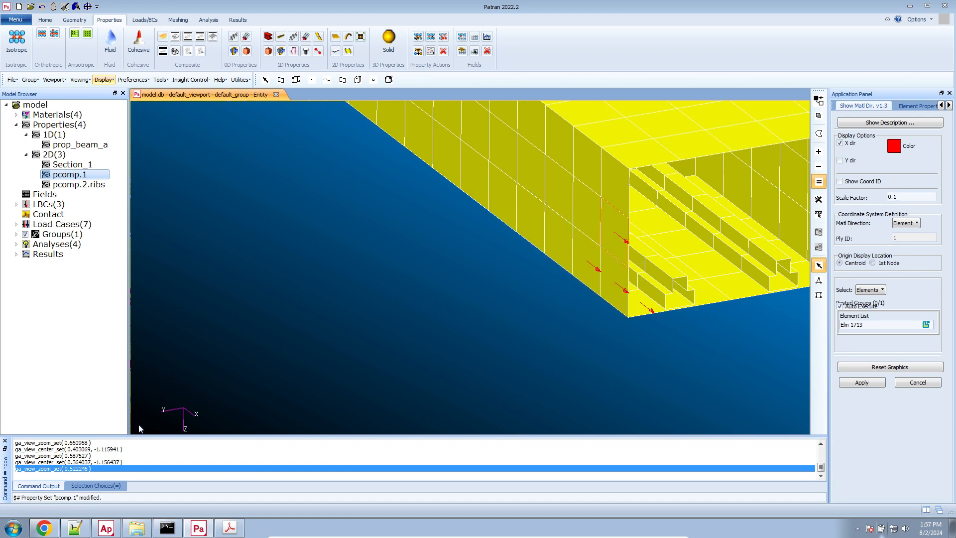
{"action": "scroll", "coordinate": [369, 382], "scroll_direction": "down", "scroll_amount": 8}
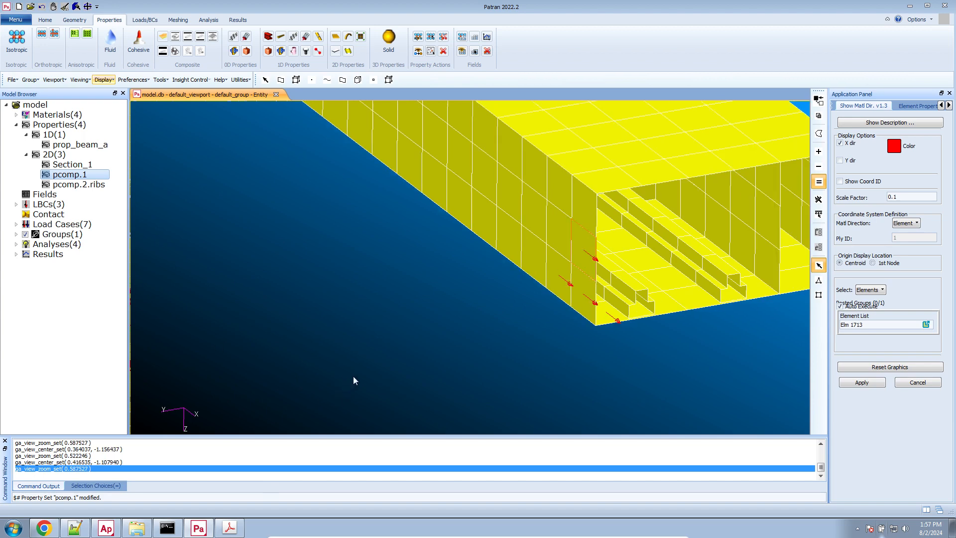
{"action": "left_click", "coordinate": [210, 20]}
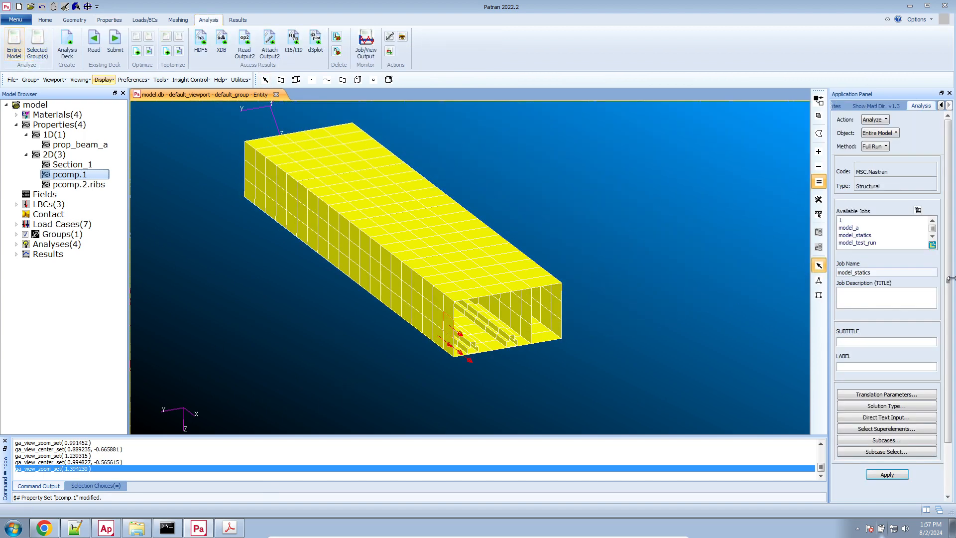
{"action": "scroll", "coordinate": [919, 394], "scroll_direction": "down", "scroll_amount": 2}
{"action": "left_click", "coordinate": [905, 418]}
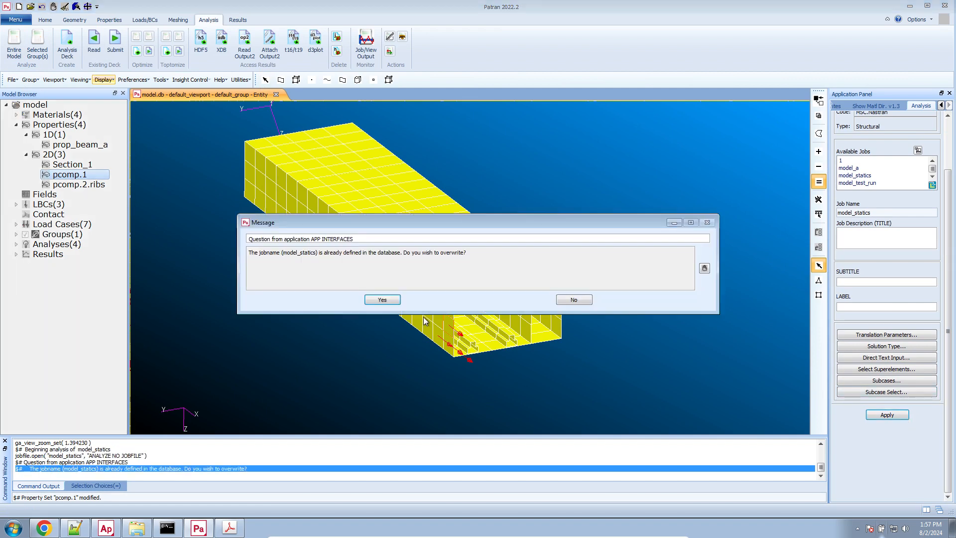
{"action": "left_click", "coordinate": [395, 303]}
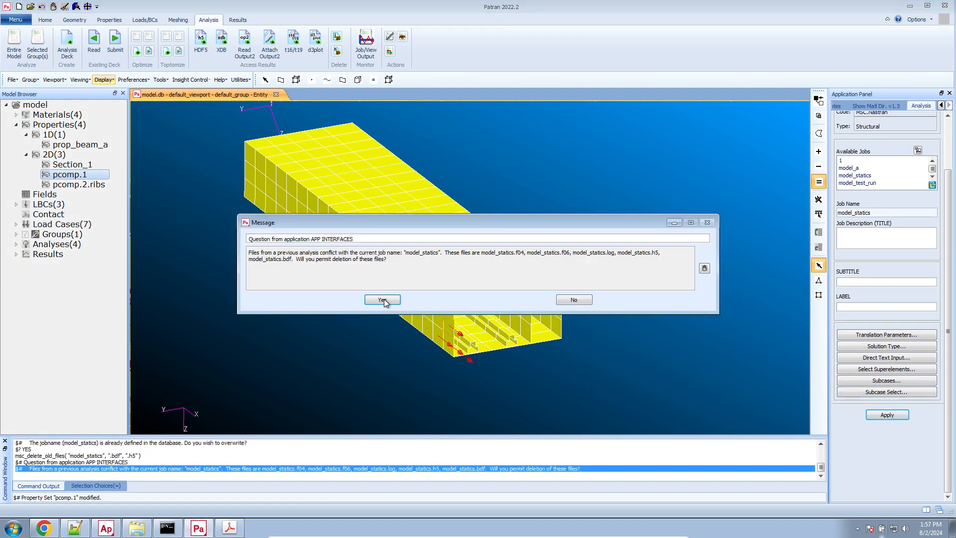
{"action": "left_click", "coordinate": [383, 300]}
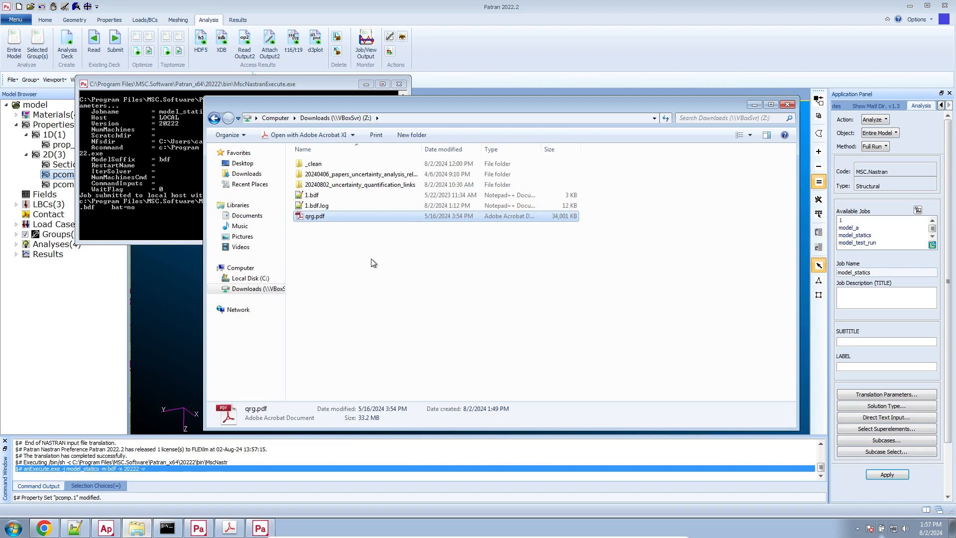
Open the pat_c folder on the Desktop in the file explorer to check the job's output files.
{"action": "left_click", "coordinate": [372, 259]}
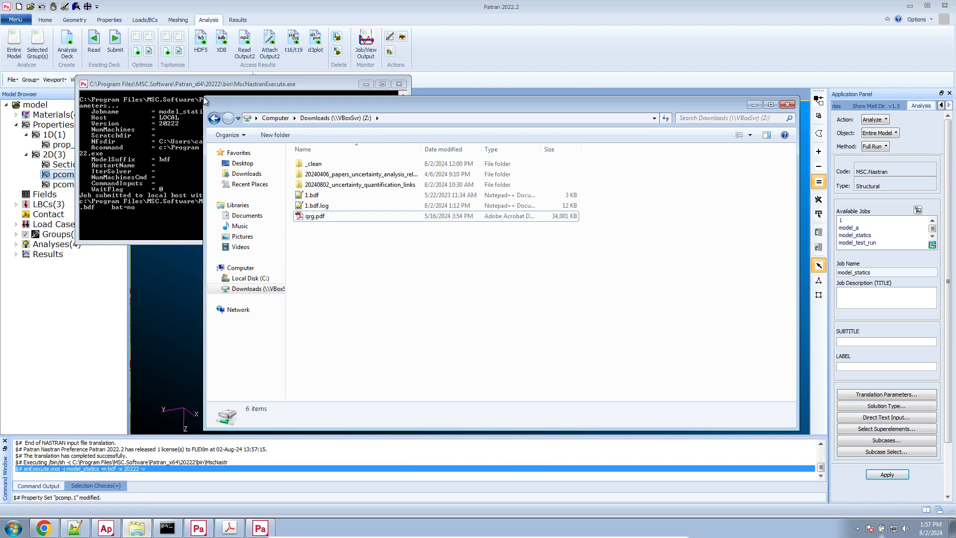
{"action": "left_click_drag", "start_coordinate": [204, 101], "coordinate": [299, 106]}
{"action": "left_click", "coordinate": [331, 169]}
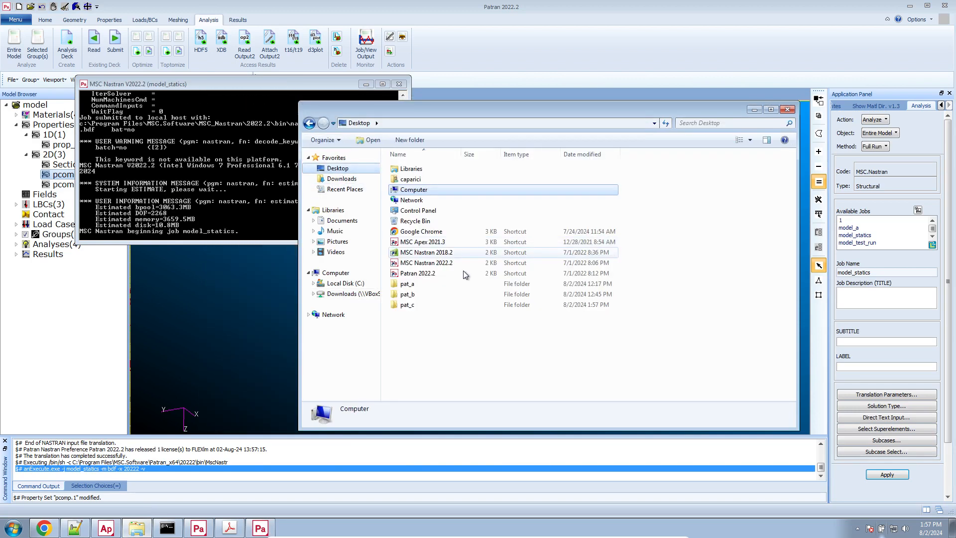
{"action": "double_click", "coordinate": [407, 305]}
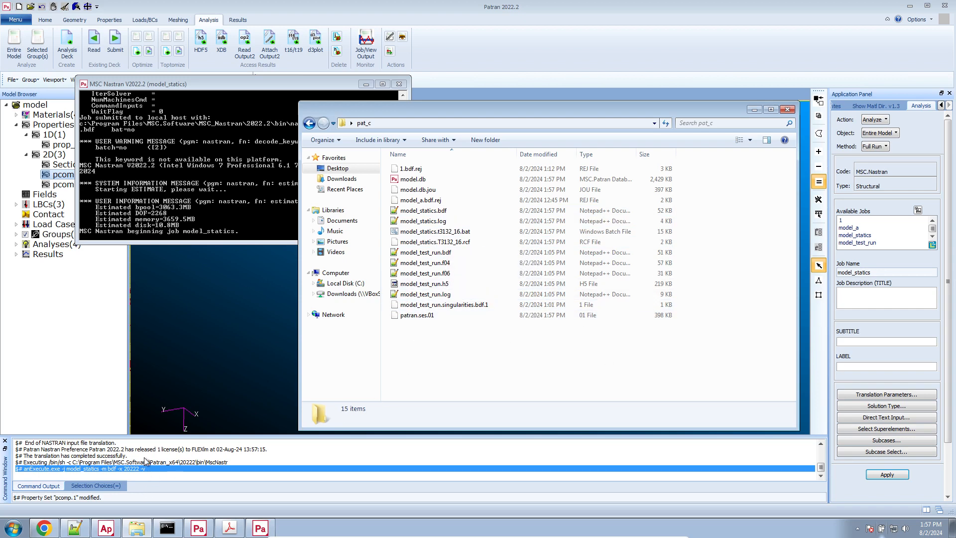
Switch to MSC Apex and save Model_2.
{"action": "left_click", "coordinate": [107, 529]}
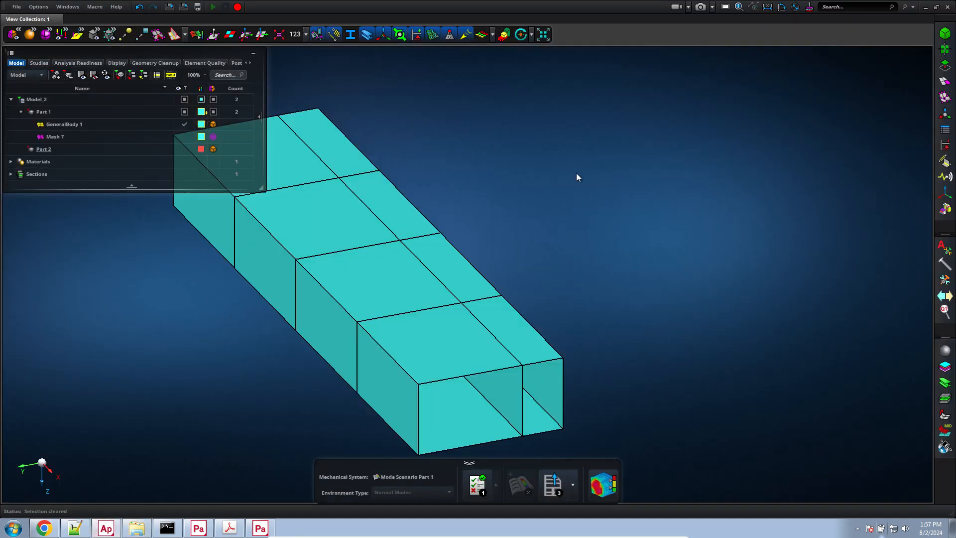
{"action": "key", "text": "ctrl+s"}
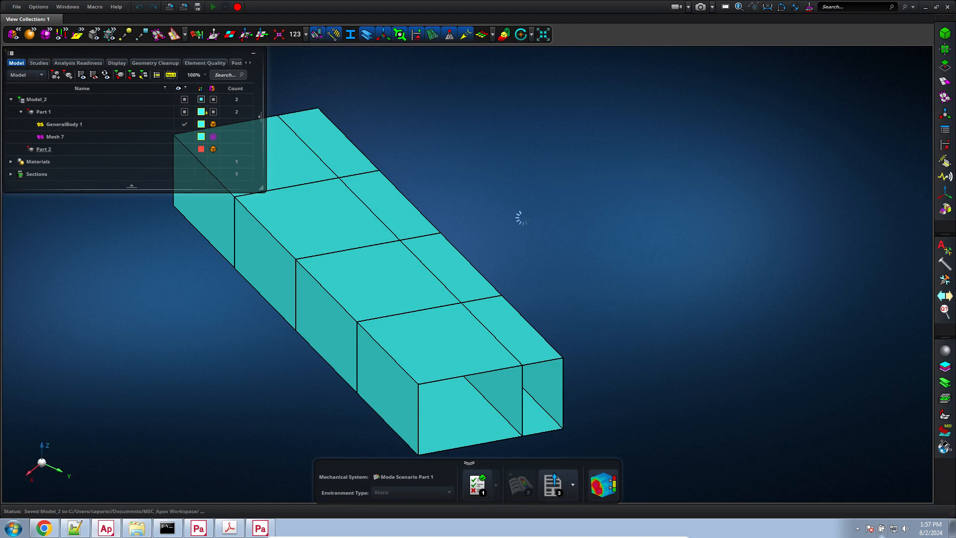
Check the computer's CPU and memory performance in Windows Task Manager, and close it.
{"action": "key", "text": "ctrl+shift+Escape"}
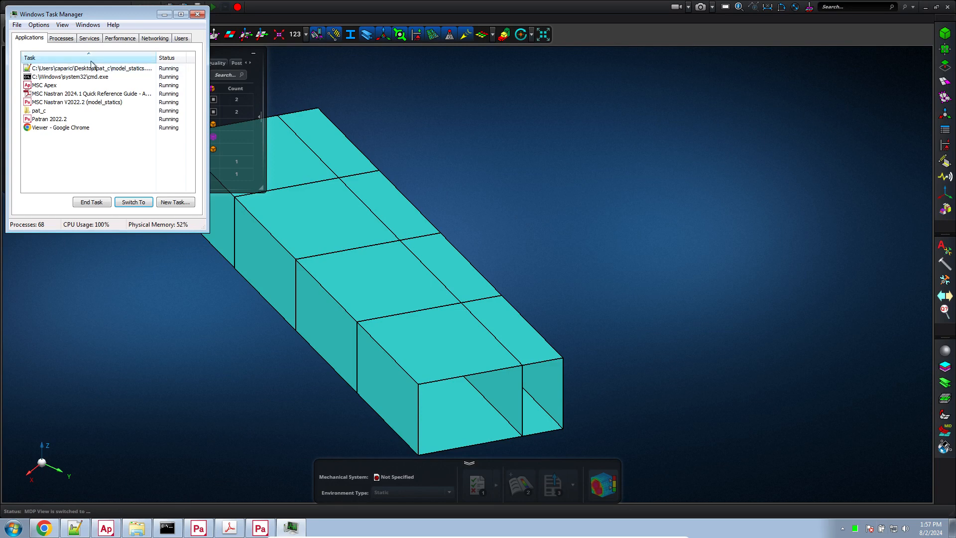
{"action": "left_click", "coordinate": [60, 38]}
{"action": "left_click", "coordinate": [120, 38]}
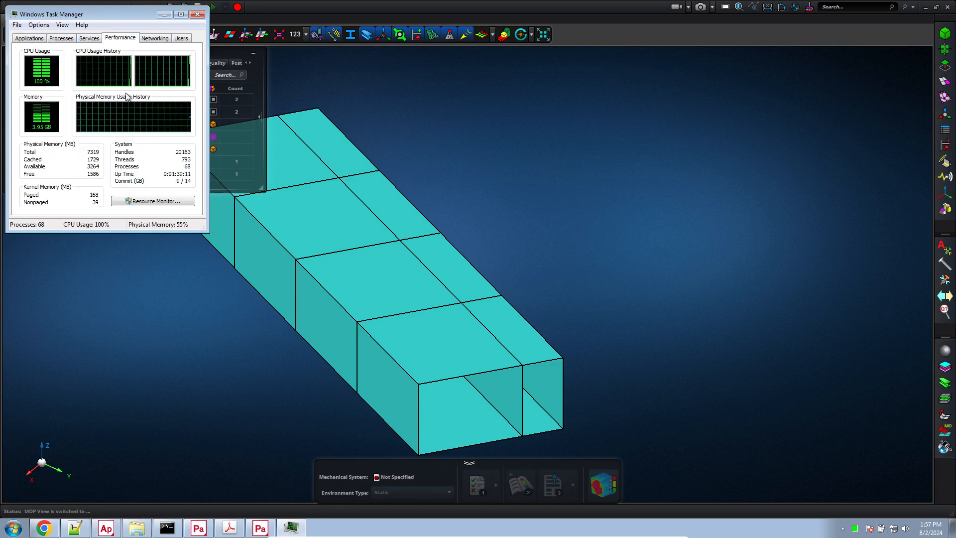
{"action": "left_click", "coordinate": [201, 17]}
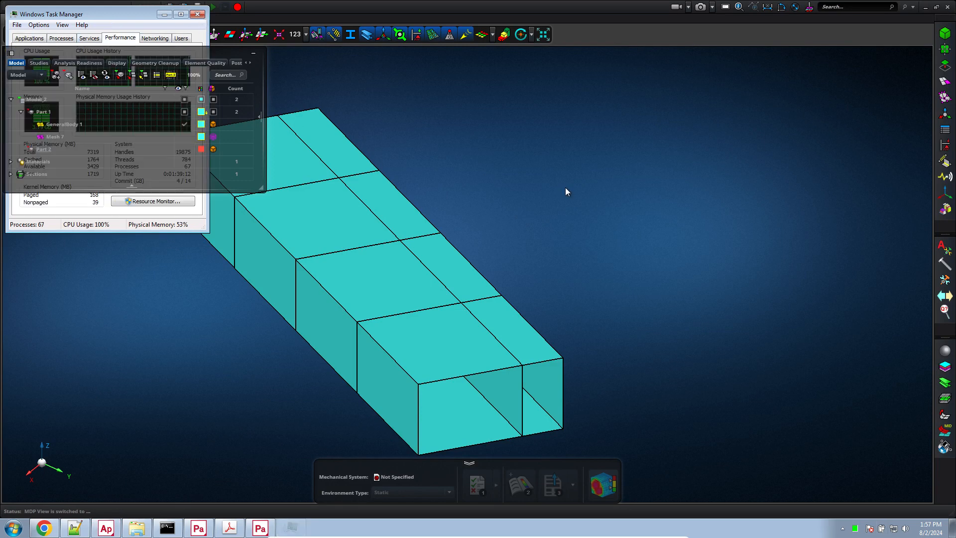
{"action": "left_click", "coordinate": [260, 530]}
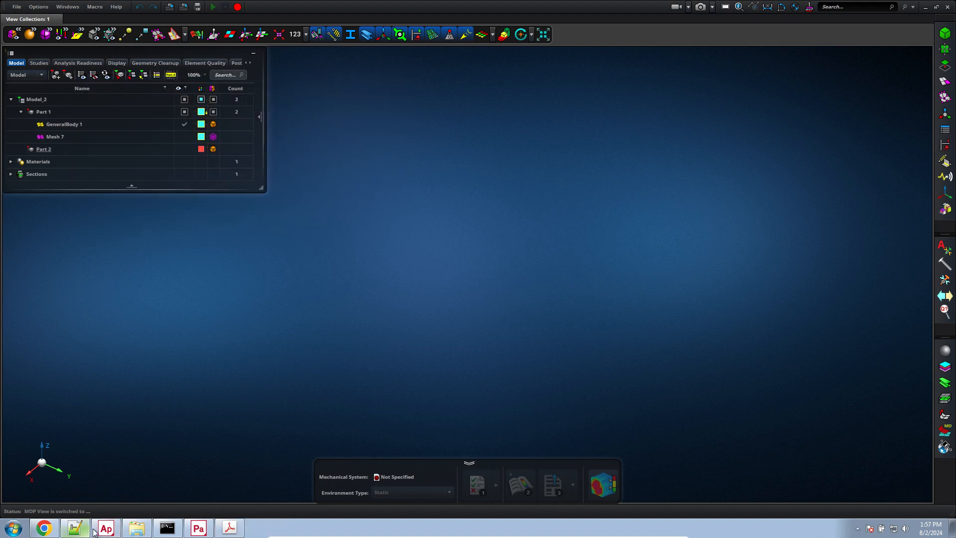
Switch to Notepad++ and search model_statics.f06 for every occurrence of "USER FATAL MESSAGE".
{"action": "left_click", "coordinate": [76, 529]}
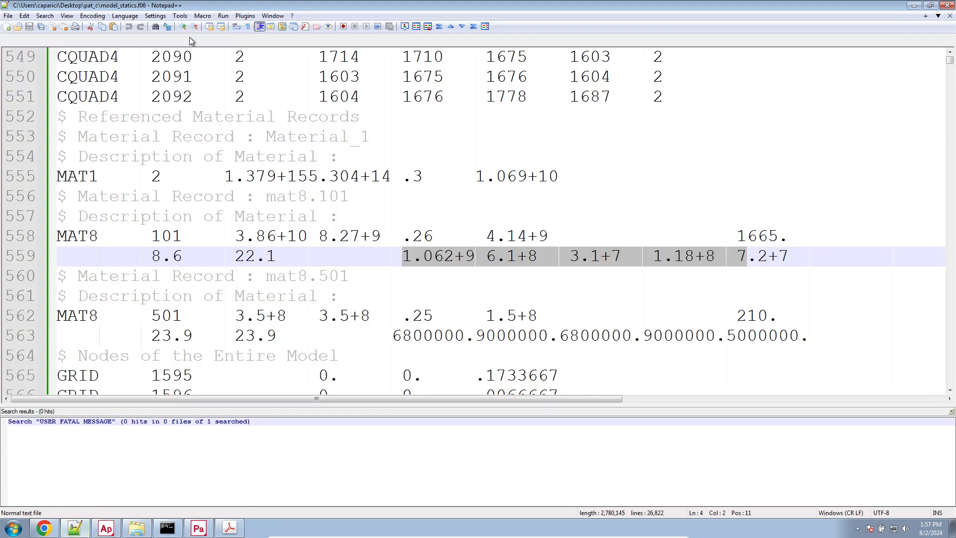
{"action": "left_click", "coordinate": [190, 41]}
{"action": "left_click", "coordinate": [255, 98]}
{"action": "key", "text": "ctrl+f"}
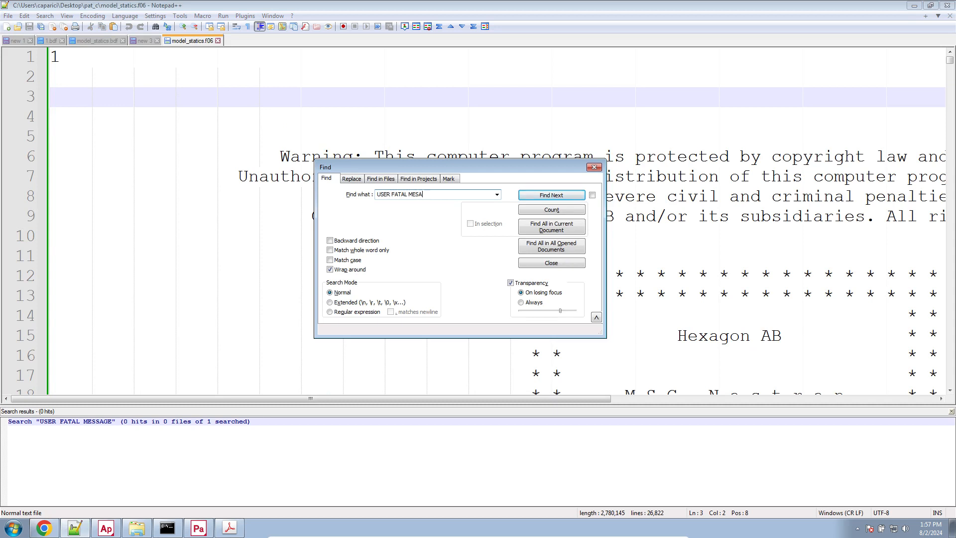
{"action": "key", "text": "Return"}
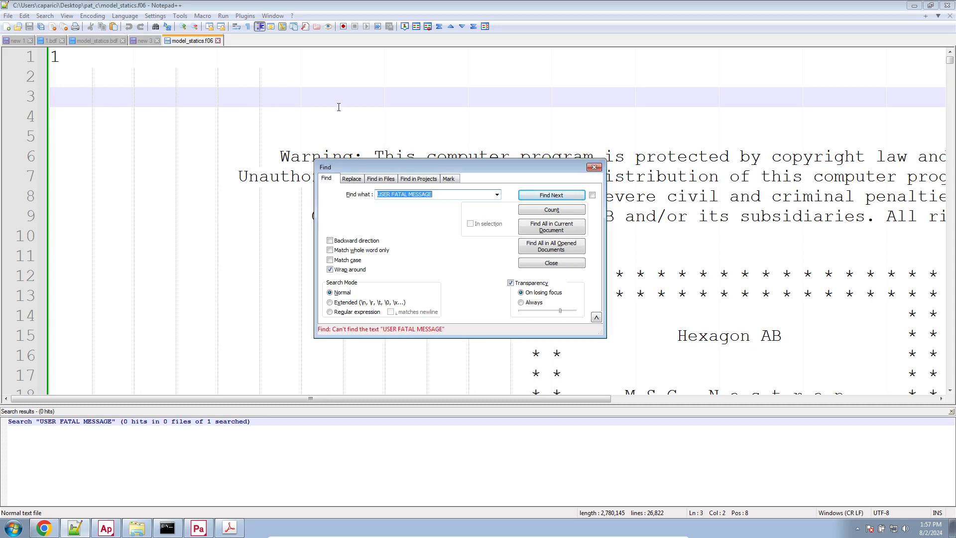
{"action": "left_click", "coordinate": [585, 228]}
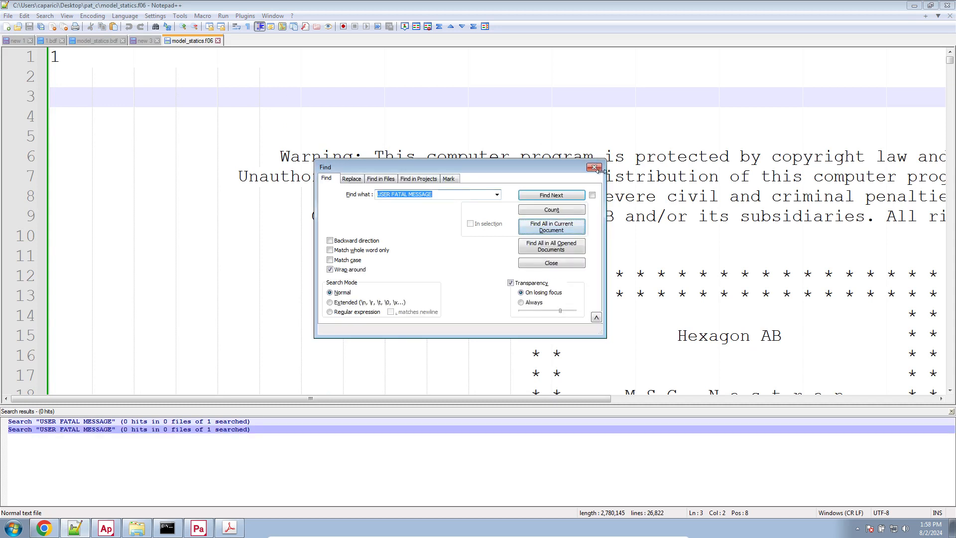
{"action": "left_click", "coordinate": [594, 167]}
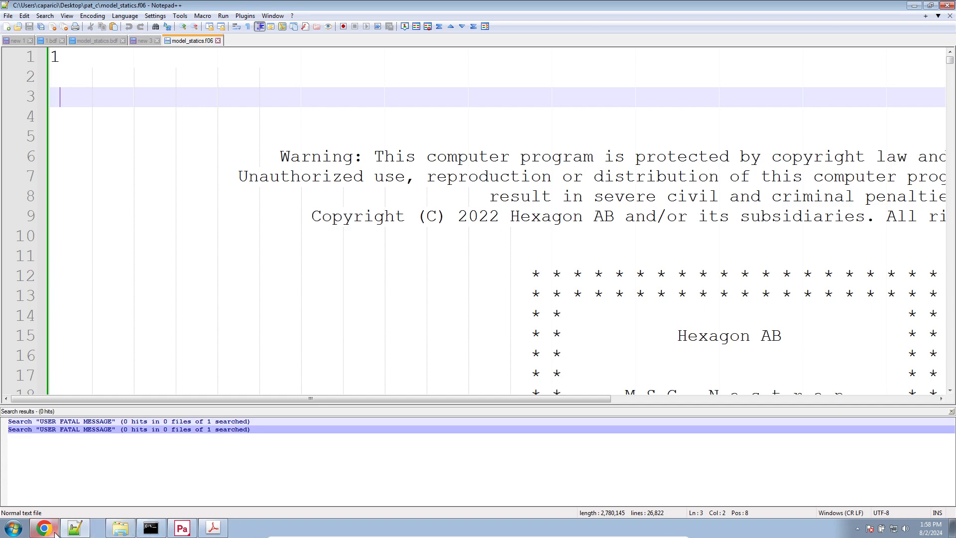
Return to Patran and attach the HDF5 result entities of the model_statics job.
{"action": "left_click", "coordinate": [106, 530]}
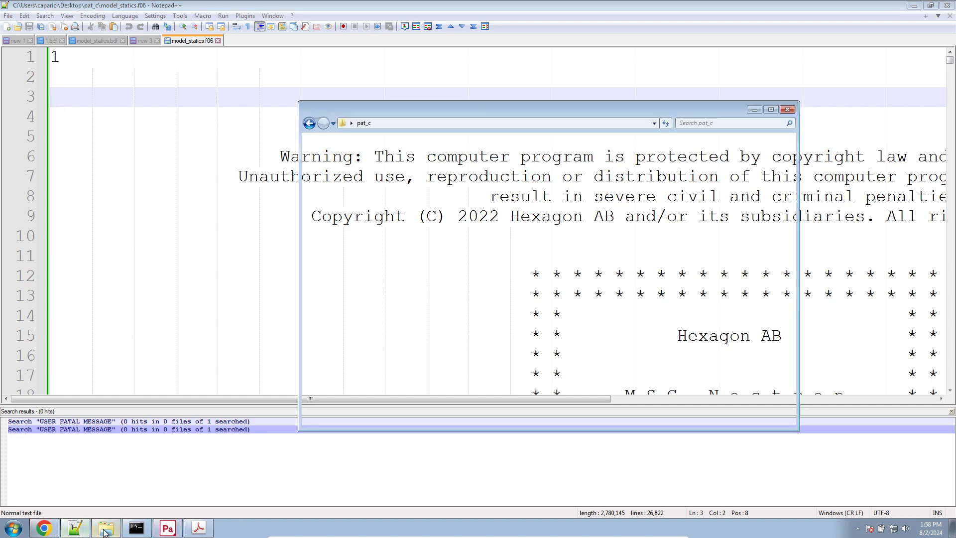
{"action": "left_click", "coordinate": [167, 528]}
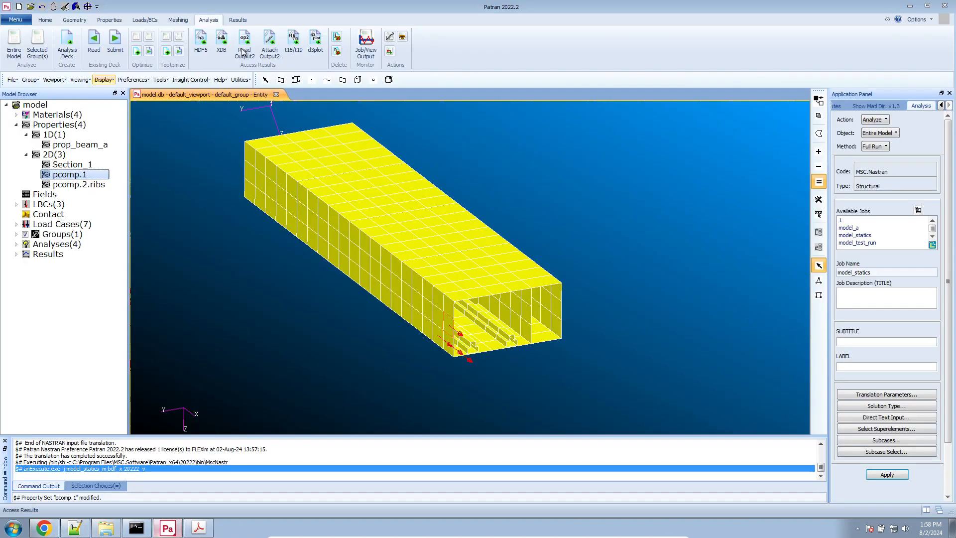
{"action": "left_click", "coordinate": [900, 429]}
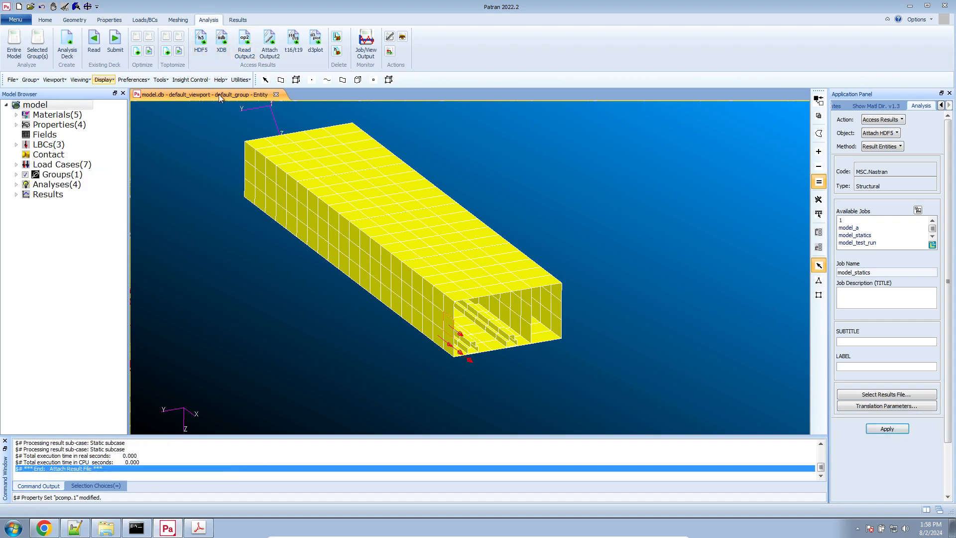
Create a fringe plot of the Layer 1 von Mises stress tensor for LOAD CASE 1.
{"action": "left_click", "coordinate": [238, 19]}
{"action": "left_click", "coordinate": [104, 40]}
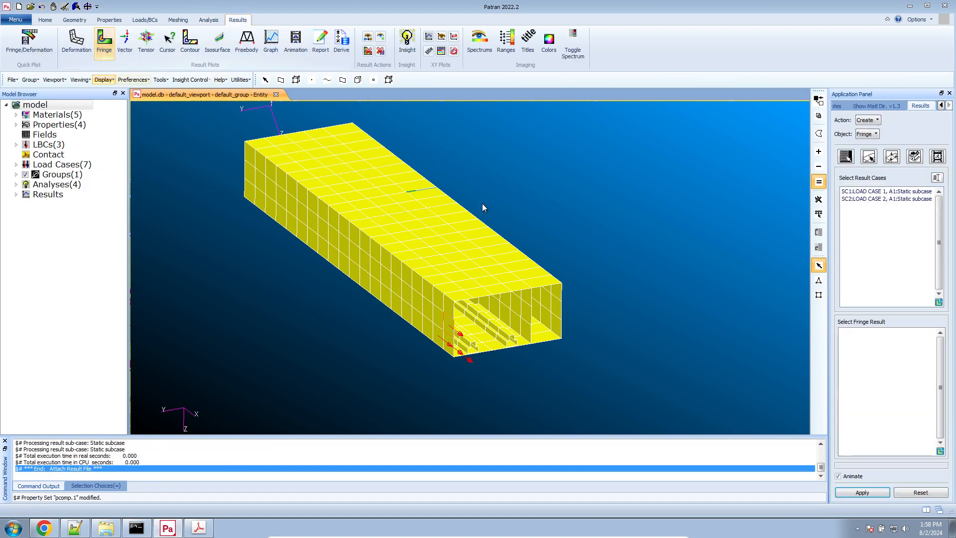
{"action": "left_click", "coordinate": [925, 192]}
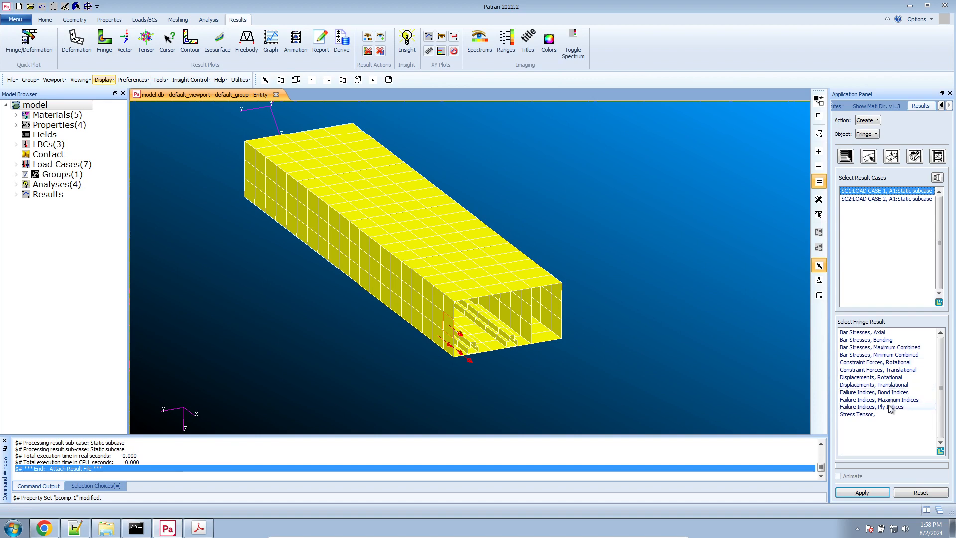
{"action": "left_click", "coordinate": [875, 415]}
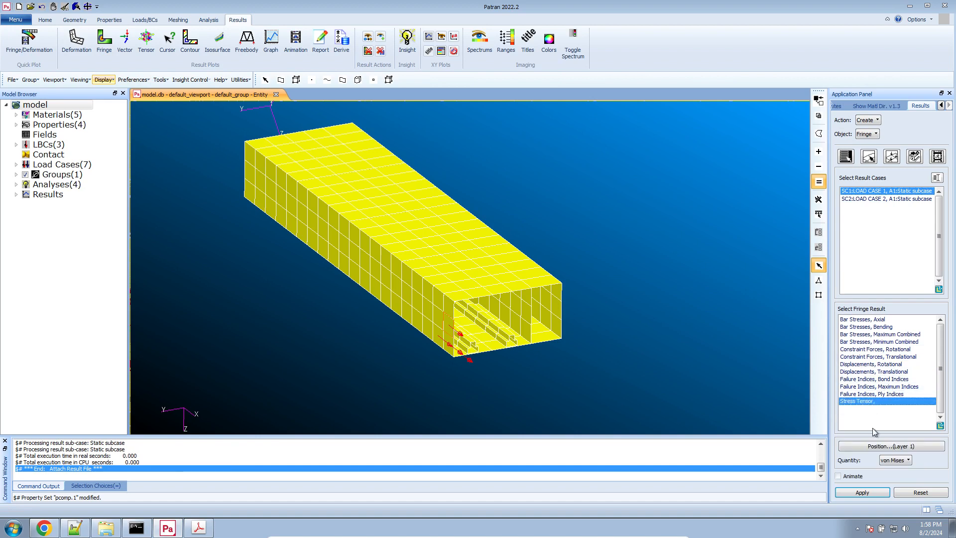
{"action": "left_click", "coordinate": [891, 447]}
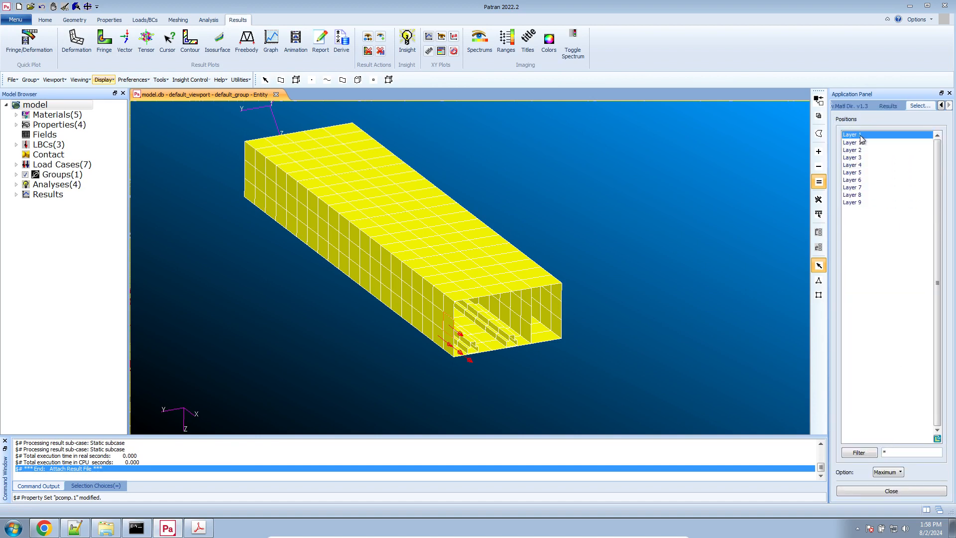
{"action": "left_click", "coordinate": [885, 493]}
{"action": "left_click", "coordinate": [896, 460]}
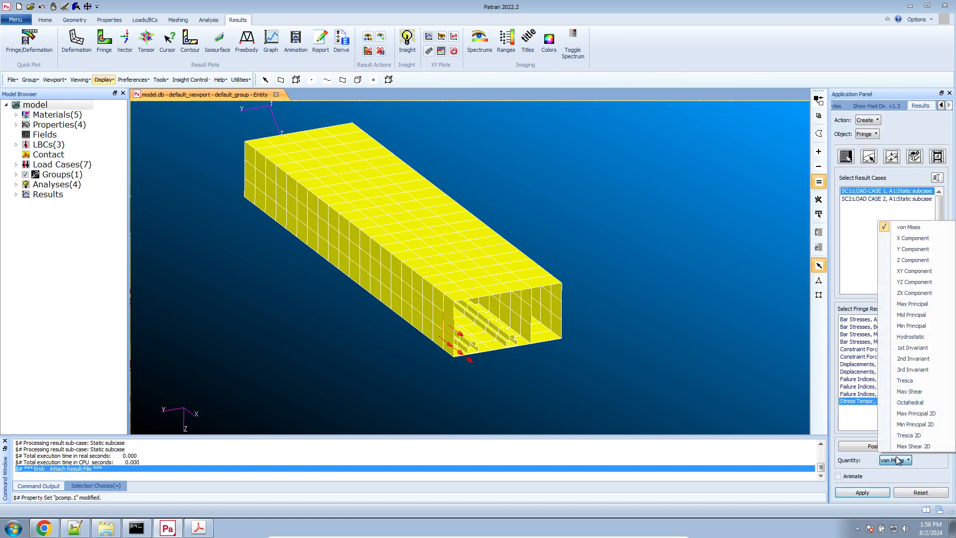
{"action": "left_click", "coordinate": [897, 462]}
{"action": "left_click", "coordinate": [877, 495]}
{"action": "scroll", "coordinate": [610, 382], "scroll_direction": "down", "scroll_amount": 3}
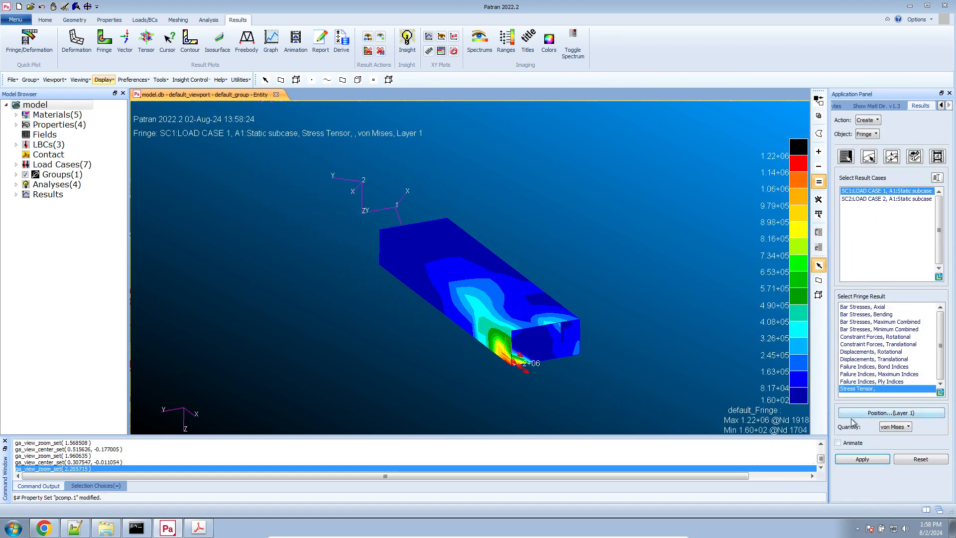
Replot the Layer 1 stress tensor fringe with the quantity set to X Component.
{"action": "left_click", "coordinate": [895, 427]}
{"action": "left_click", "coordinate": [912, 204]}
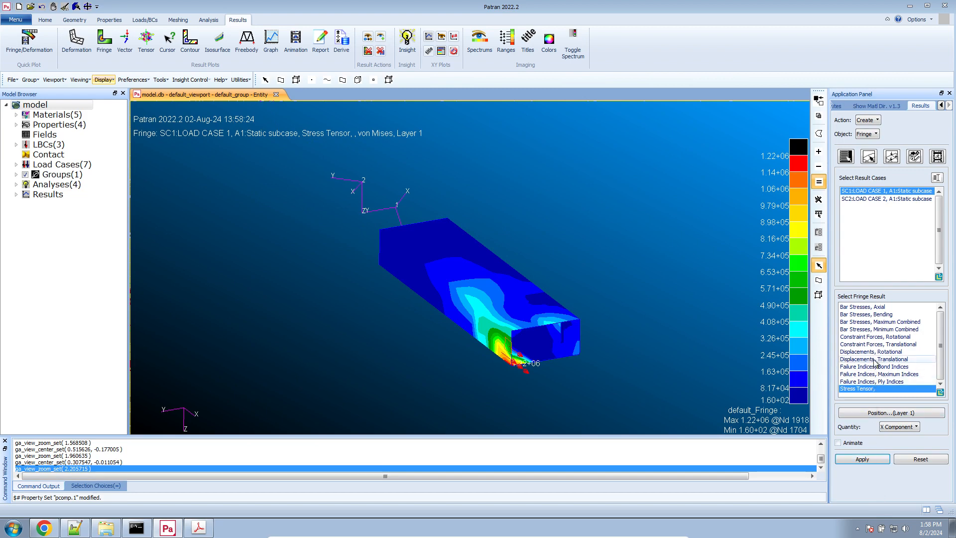
{"action": "left_click", "coordinate": [862, 458]}
{"action": "scroll", "coordinate": [597, 381], "scroll_direction": "up", "scroll_amount": 2}
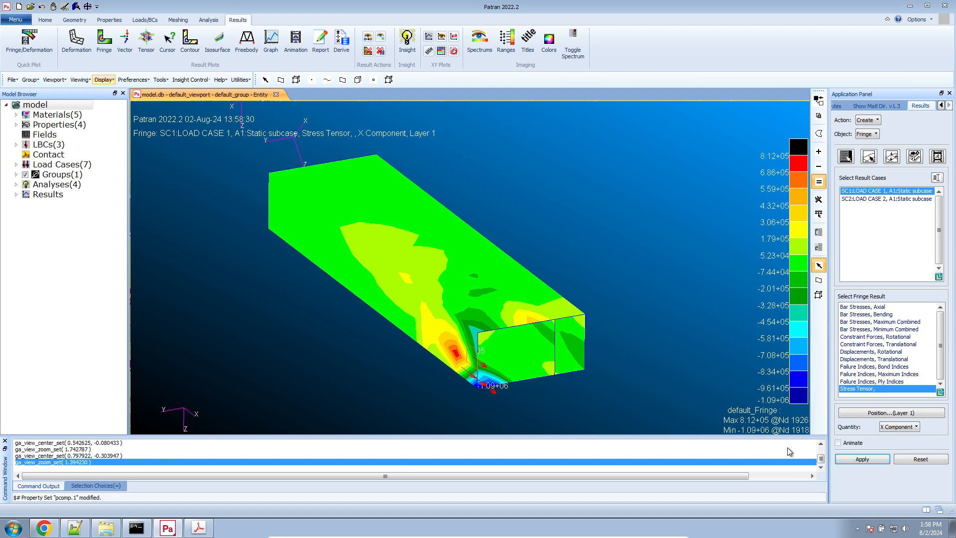
Switch to the Viewer in Chrome, show the Model Display Panel, and hide the elements and wireframes of all properties.
{"action": "left_click", "coordinate": [56, 529]}
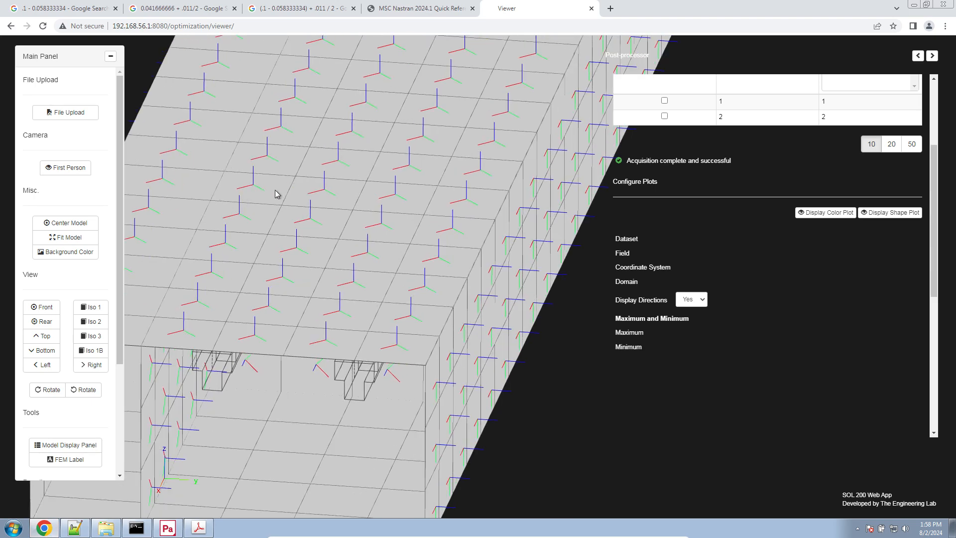
{"action": "scroll", "coordinate": [275, 194], "scroll_direction": "up", "scroll_amount": 2}
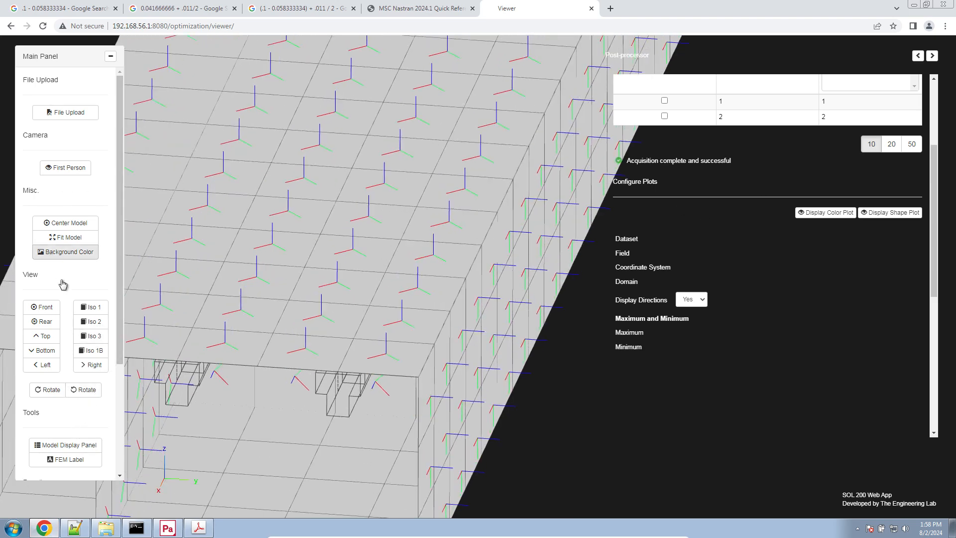
{"action": "left_click_drag", "start_coordinate": [120, 363], "coordinate": [120, 413]}
{"action": "left_click", "coordinate": [70, 380]}
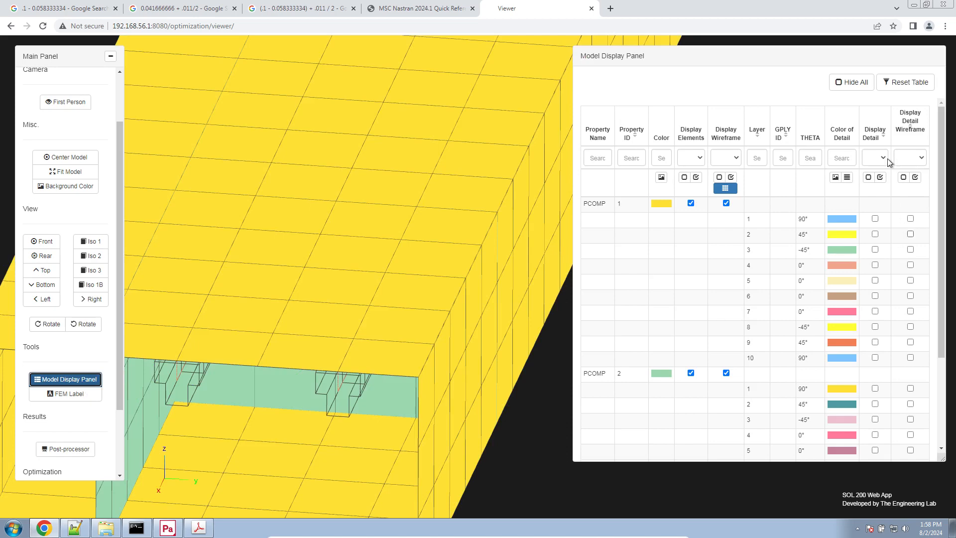
{"action": "left_click", "coordinate": [685, 178]}
{"action": "left_click", "coordinate": [719, 178]}
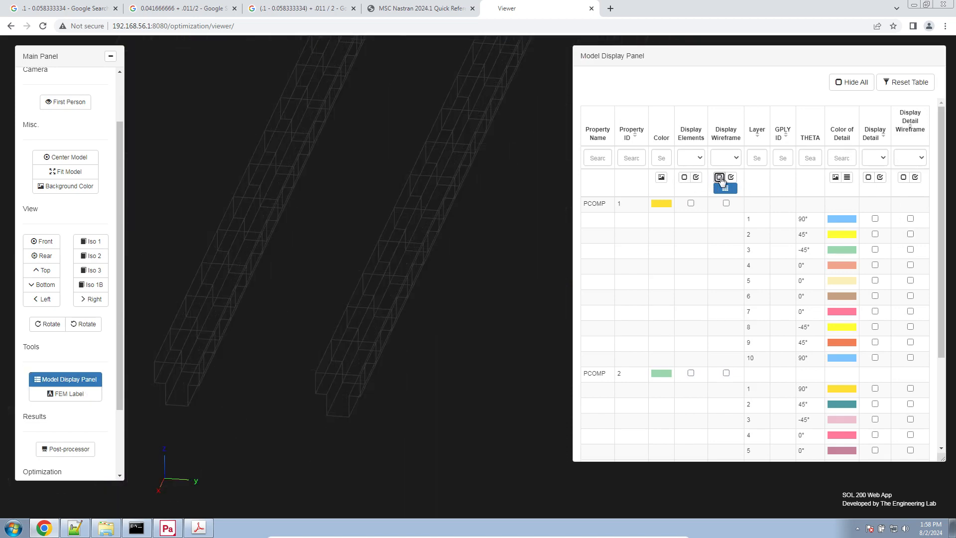
Display the PBARL 3 elements, fit the model, and switch the viewer background to white.
{"action": "scroll", "coordinate": [746, 316], "scroll_direction": "down", "scroll_amount": 3}
{"action": "left_click", "coordinate": [689, 418]}
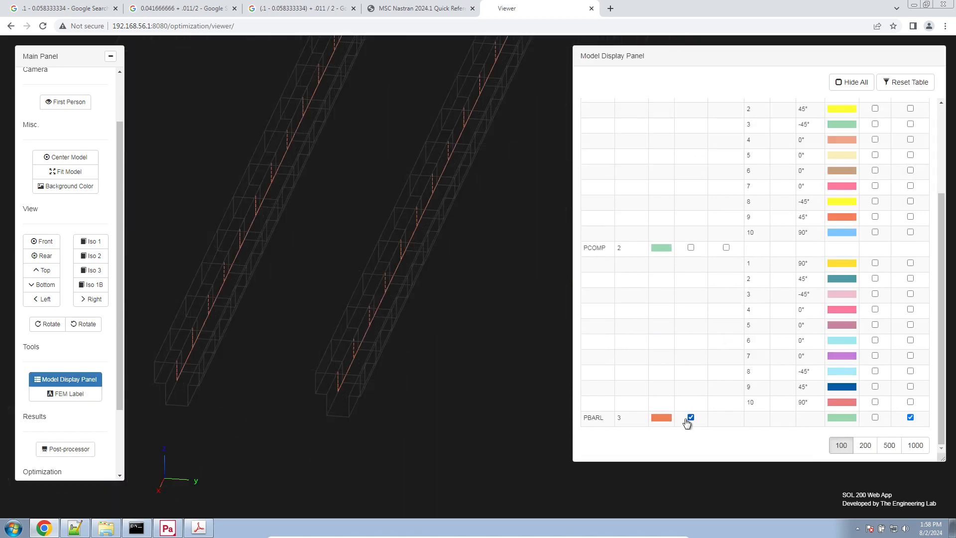
{"action": "left_click", "coordinate": [75, 175]}
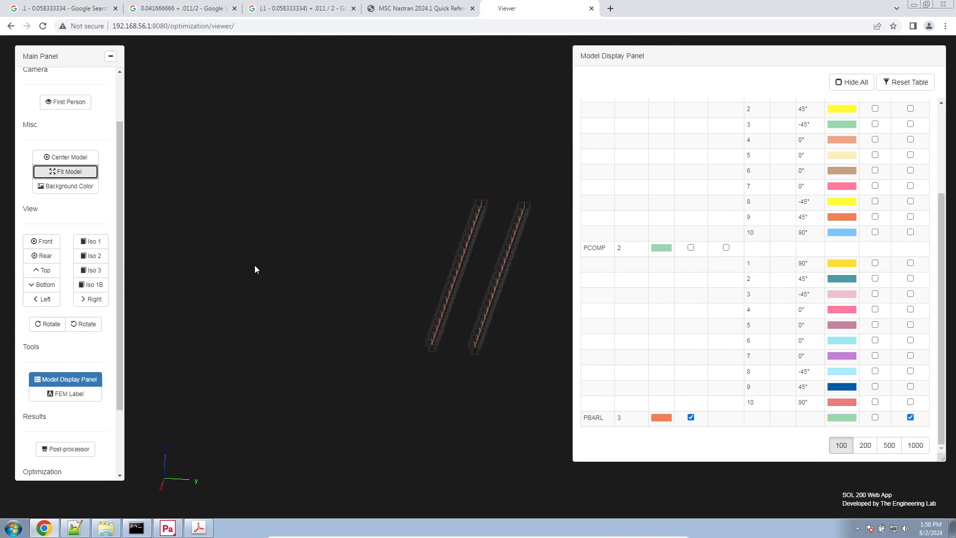
{"action": "left_click", "coordinate": [76, 187]}
{"action": "left_click_drag", "start_coordinate": [380, 260], "coordinate": [615, 295]}
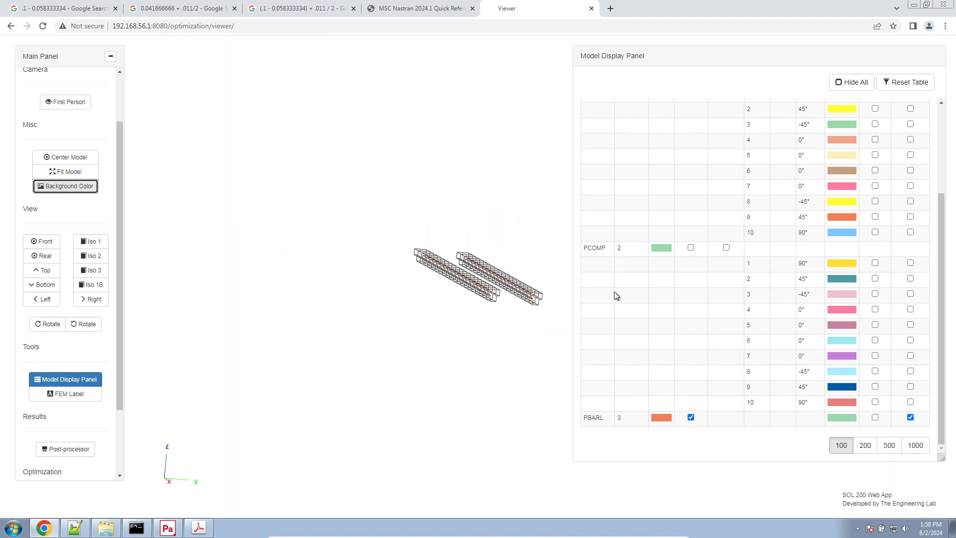
{"action": "scroll", "coordinate": [543, 309], "scroll_direction": "up", "scroll_amount": 5}
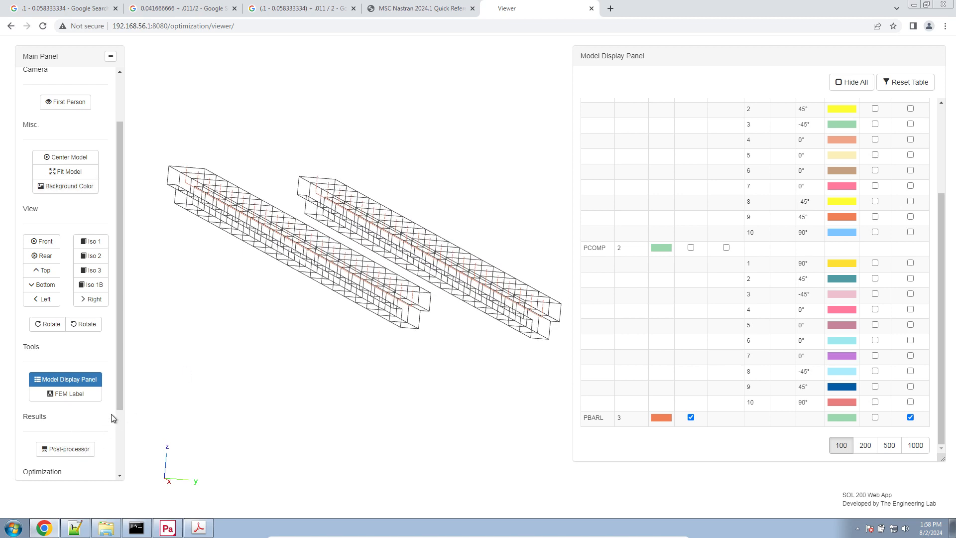
Open the post-processor and select the subcase 1 domain for the ELEMENTAL/FAILURE_INDEX/QUAD4_COMP dataset.
{"action": "scroll", "coordinate": [119, 424], "scroll_direction": "down", "scroll_amount": 1}
{"action": "scroll", "coordinate": [119, 448], "scroll_direction": "down", "scroll_amount": 1}
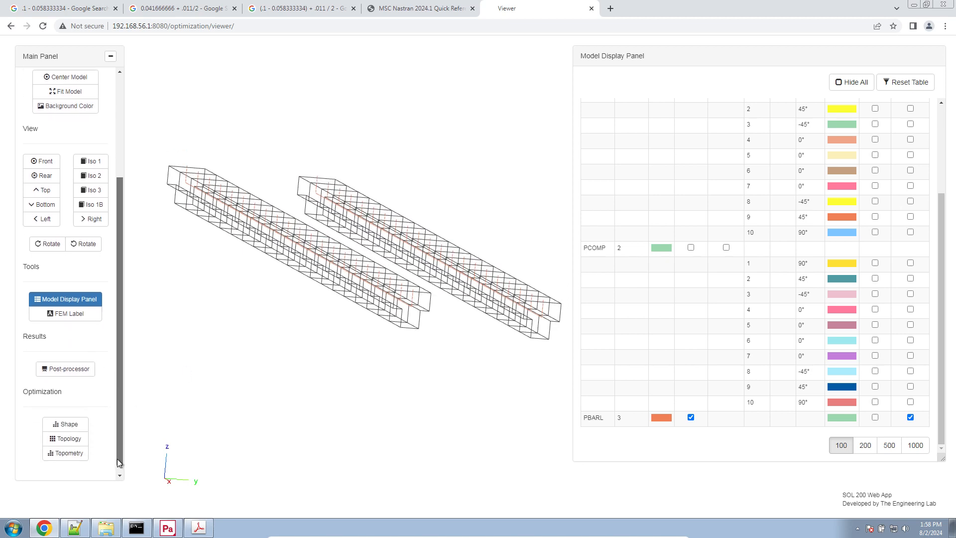
{"action": "left_click", "coordinate": [65, 369]}
{"action": "scroll", "coordinate": [717, 189], "scroll_direction": "up", "scroll_amount": 3}
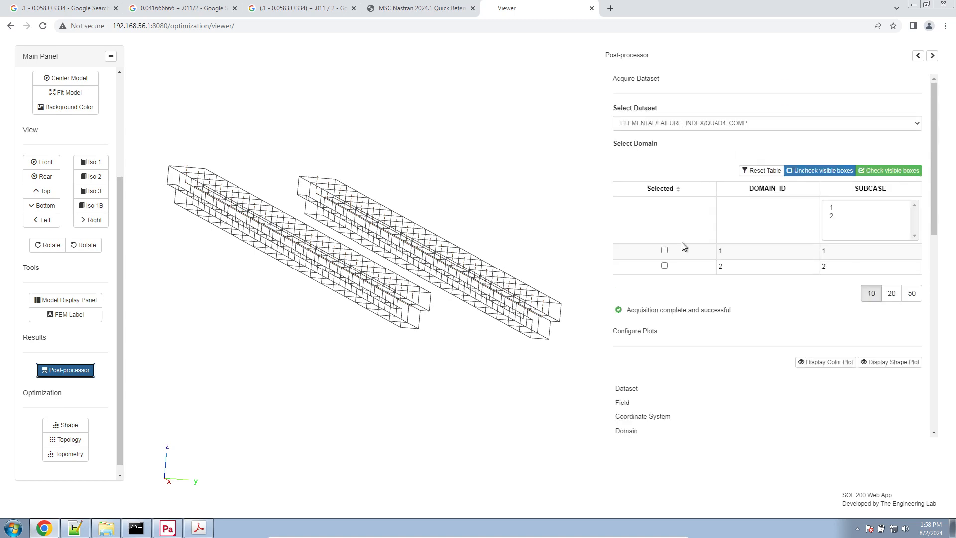
{"action": "left_click", "coordinate": [665, 250]}
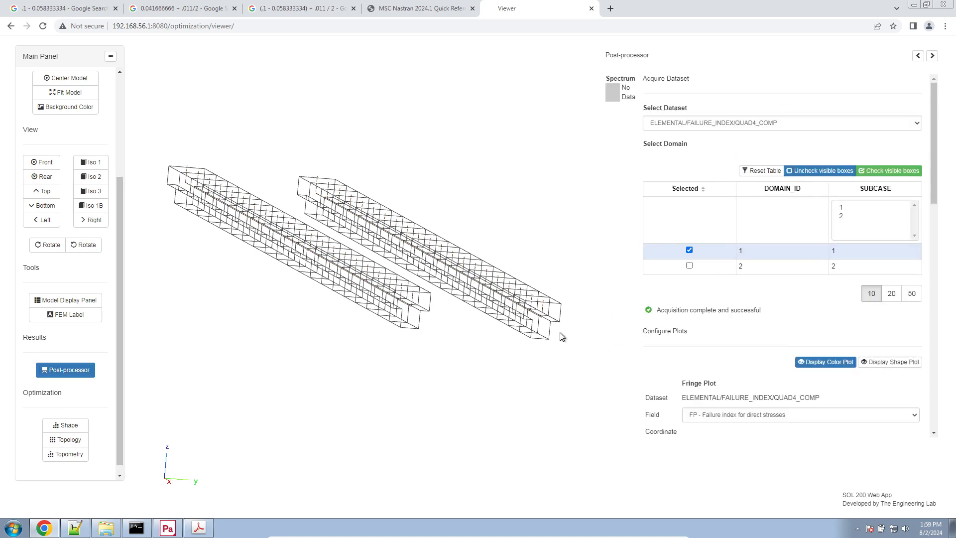
{"action": "scroll", "coordinate": [729, 331], "scroll_direction": "down", "scroll_amount": 5}
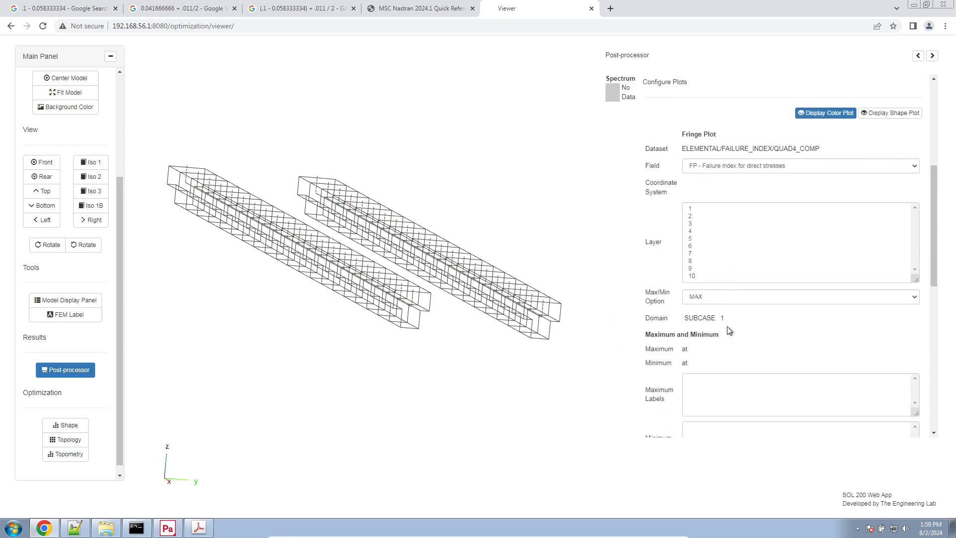
{"action": "scroll", "coordinate": [729, 331], "scroll_direction": "up", "scroll_amount": 5}
{"action": "scroll", "coordinate": [729, 330], "scroll_direction": "up", "scroll_amount": 1}
Change the dataset to ELEMENTAL/STRESS/BAR and select the subcase 1 domain.
{"action": "left_click", "coordinate": [748, 122]}
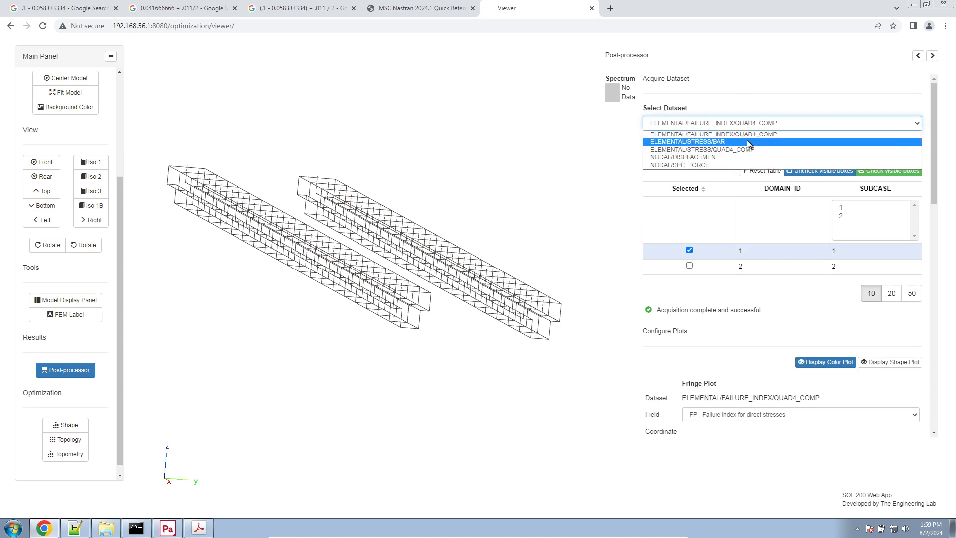
{"action": "left_click", "coordinate": [731, 124]}
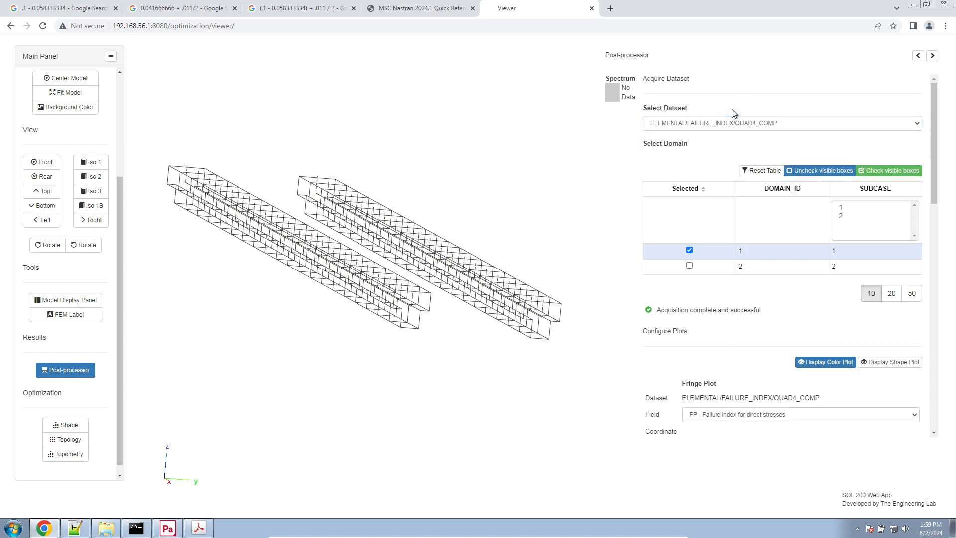
{"action": "left_click", "coordinate": [731, 125]}
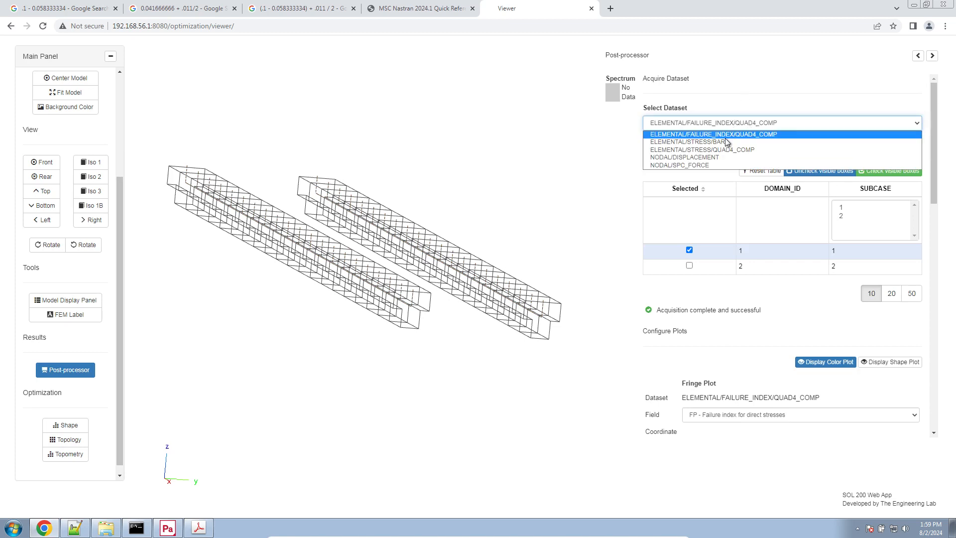
{"action": "left_click", "coordinate": [725, 143]}
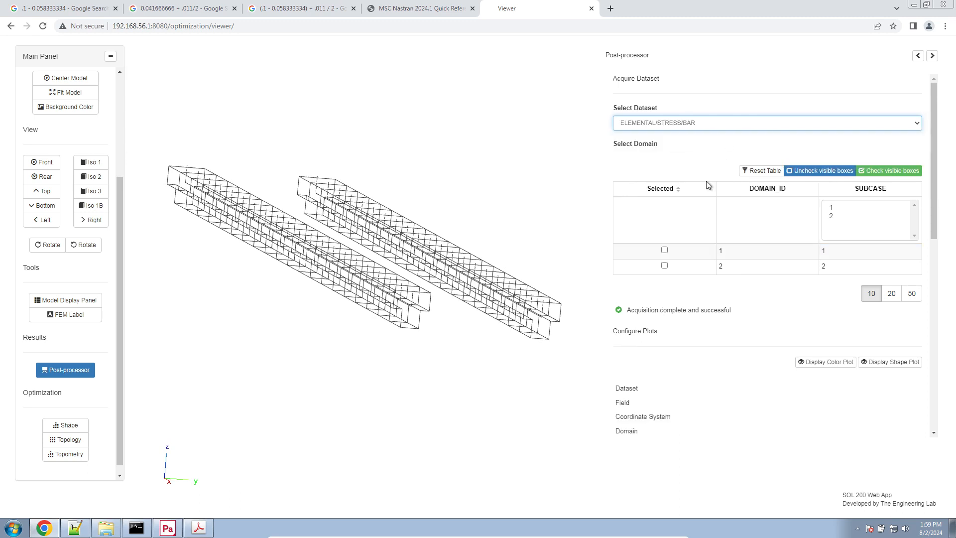
{"action": "left_click", "coordinate": [680, 255]}
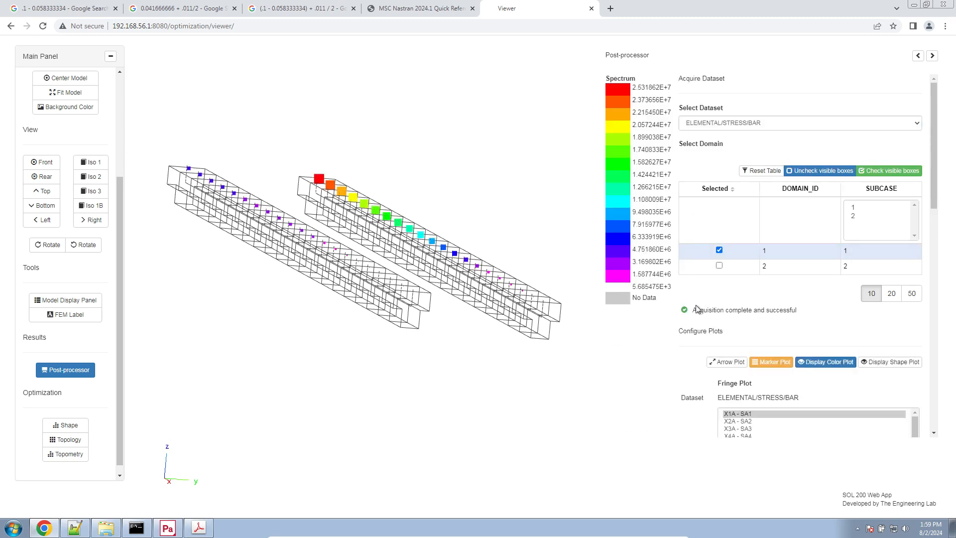
Plot the bar stress fields X1A to X4A together and get a close view of the markers at the beam ends.
{"action": "scroll", "coordinate": [740, 289], "scroll_direction": "down", "scroll_amount": 3}
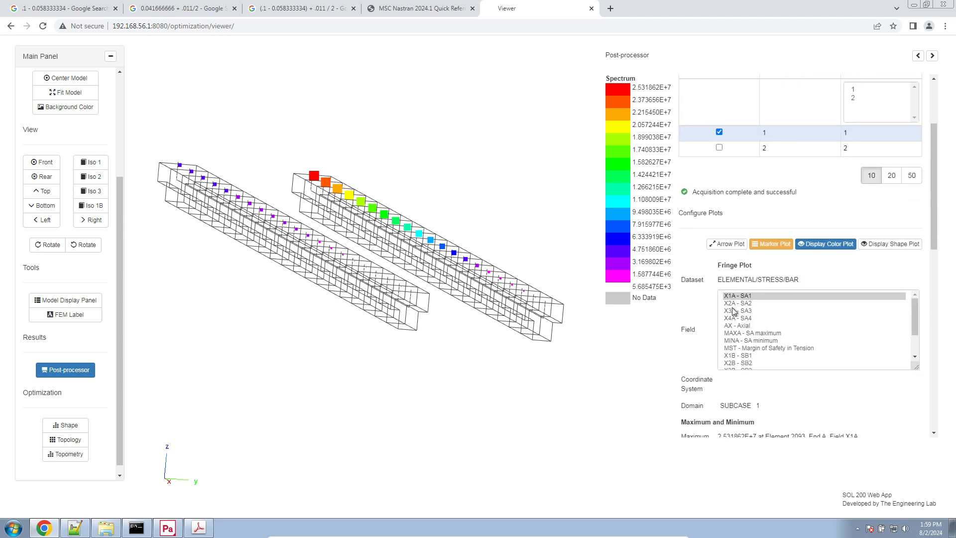
{"action": "left_click_drag", "start_coordinate": [747, 265], "coordinate": [748, 286]}
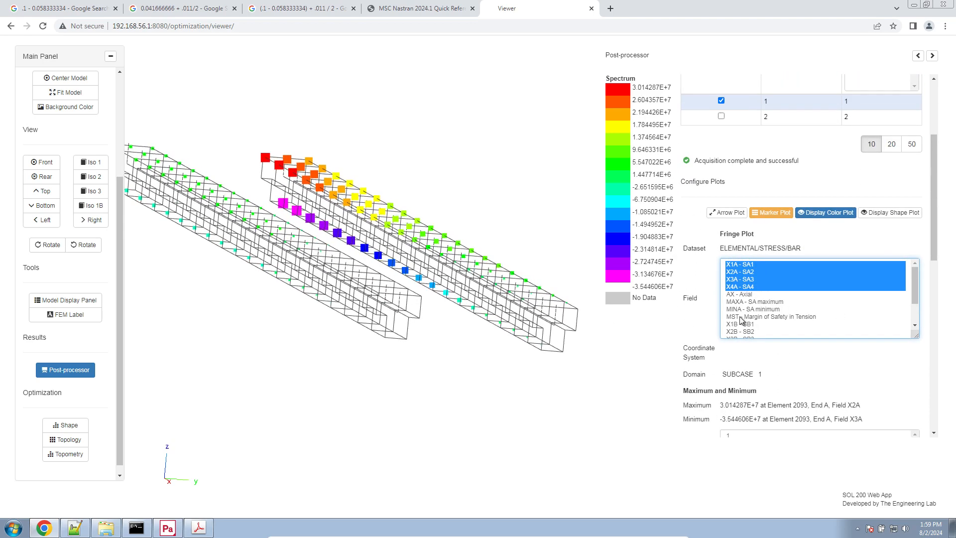
{"action": "right_click_drag", "start_coordinate": [337, 187], "coordinate": [435, 233]}
{"action": "left_click_drag", "start_coordinate": [435, 233], "coordinate": [502, 280]}
{"action": "right_click_drag", "start_coordinate": [342, 210], "coordinate": [692, 257]}
{"action": "right_click_drag", "start_coordinate": [319, 187], "coordinate": [566, 267]}
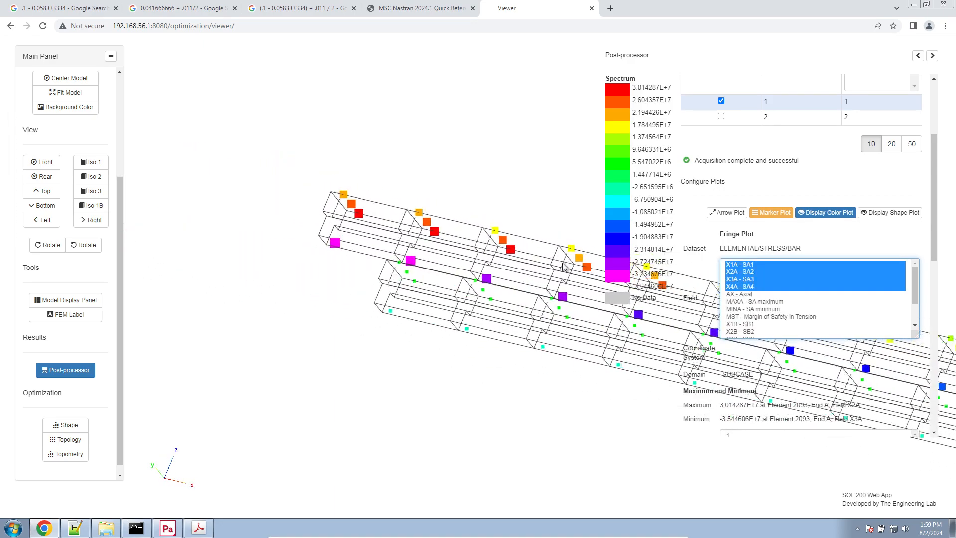
{"action": "right_click_drag", "start_coordinate": [339, 229], "coordinate": [458, 279]}
{"action": "scroll", "coordinate": [456, 277], "scroll_direction": "up", "scroll_amount": 8}
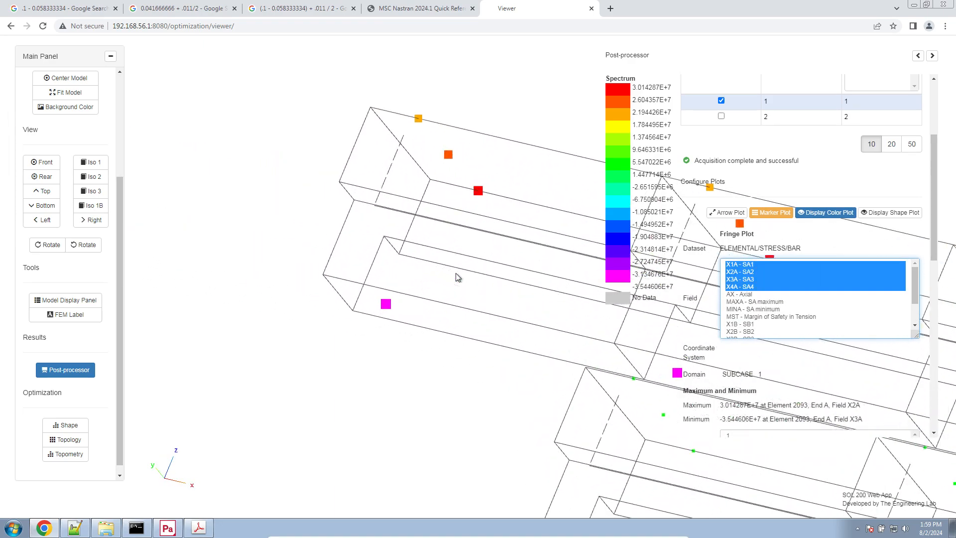
Turn on the arrow plot and inspect the End A stress directions and labels on the first bar elements.
{"action": "left_click", "coordinate": [725, 216]}
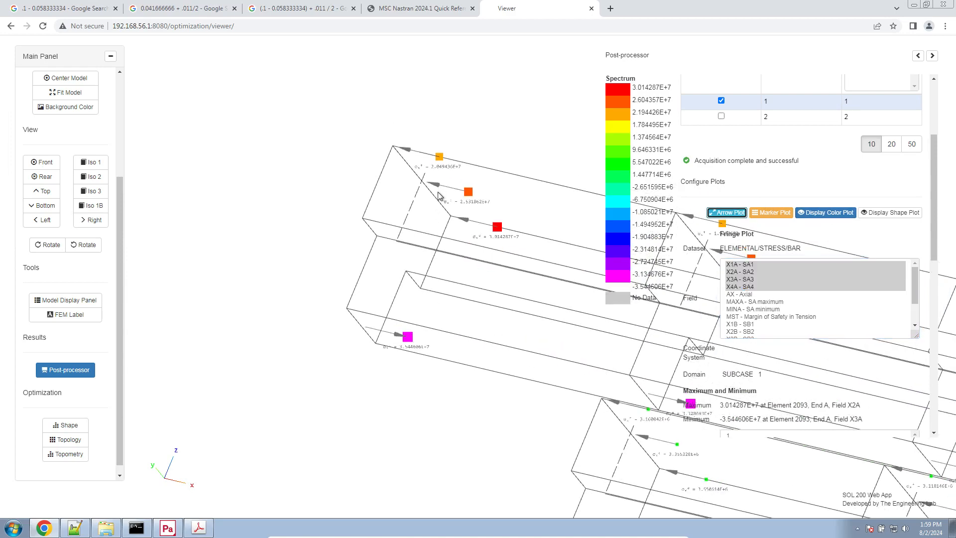
{"action": "scroll", "coordinate": [441, 234], "scroll_direction": "up", "scroll_amount": 3}
{"action": "left_click_drag", "start_coordinate": [441, 243], "coordinate": [412, 249]}
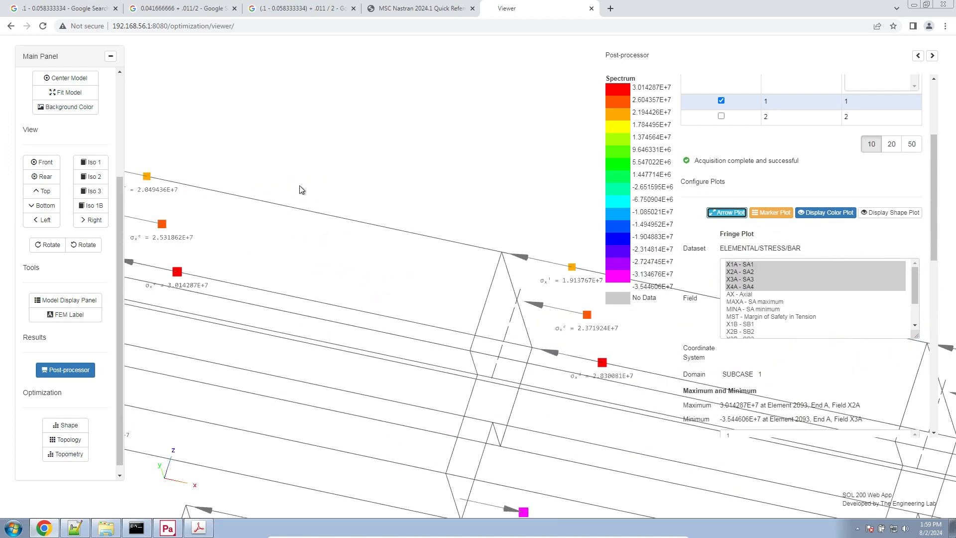
{"action": "right_click_drag", "start_coordinate": [300, 186], "coordinate": [529, 195]}
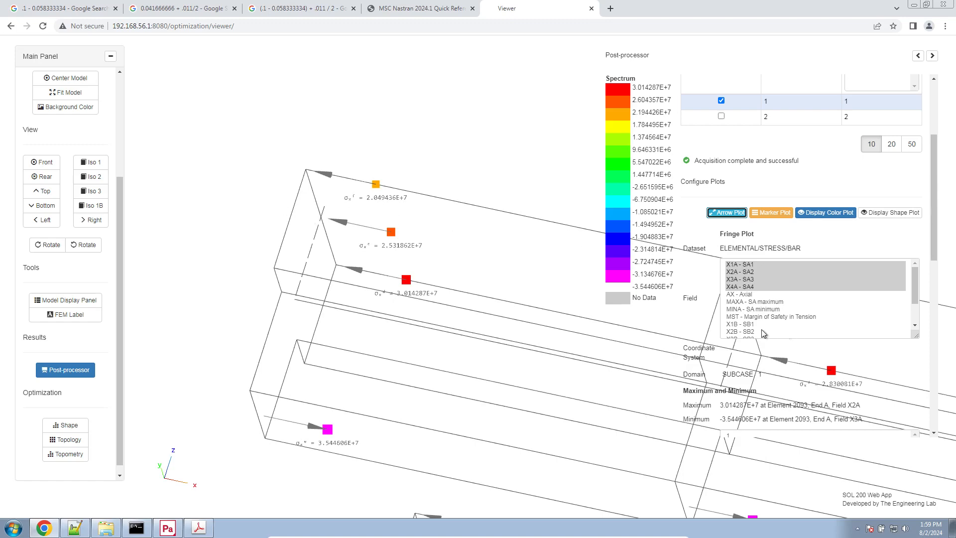
{"action": "right_click_drag", "start_coordinate": [445, 291], "coordinate": [359, 261]}
{"action": "scroll", "coordinate": [385, 272], "scroll_direction": "down", "scroll_amount": 3}
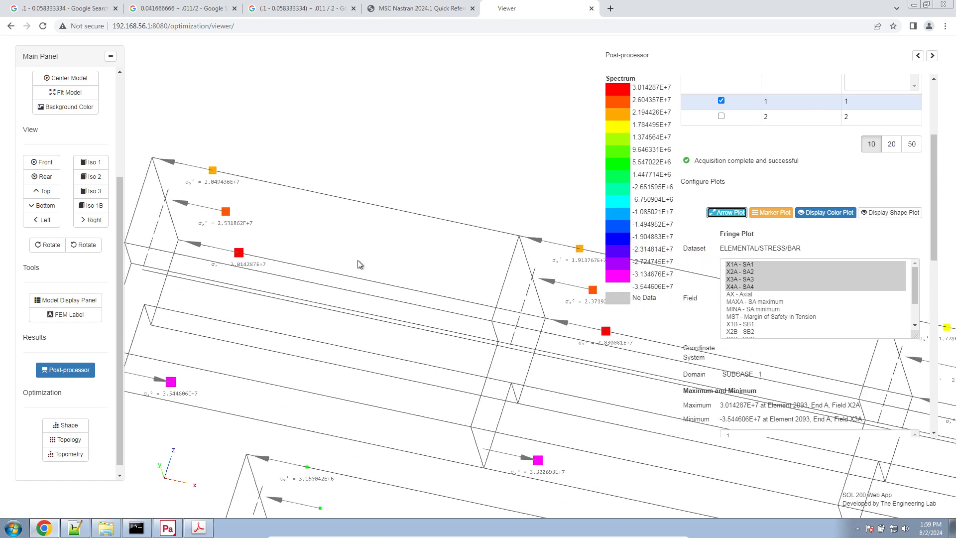
{"action": "scroll", "coordinate": [359, 261], "scroll_direction": "down", "scroll_amount": 2}
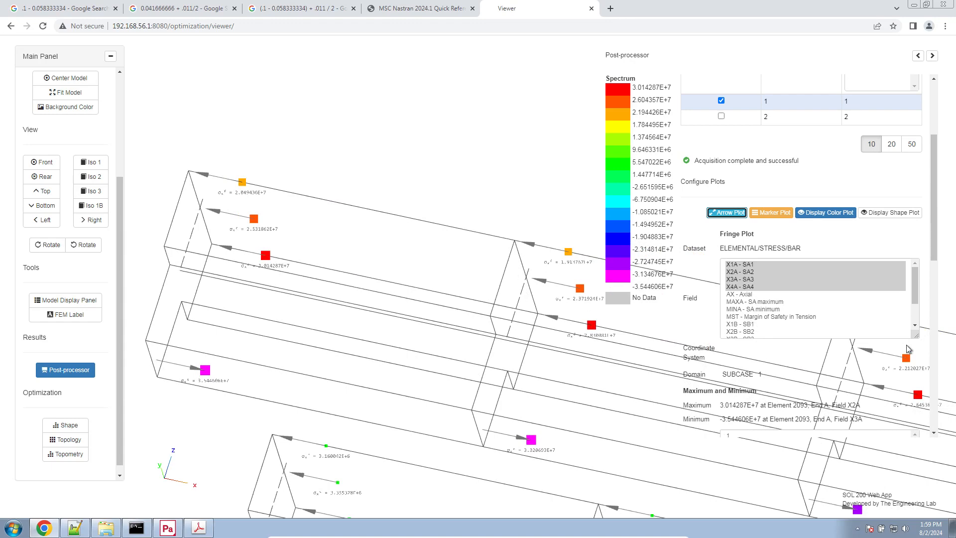
Add the End B stress fields X1B to X4B to the bar plot and inspect the stresses at both element ends.
{"action": "left_click_drag", "start_coordinate": [917, 339], "coordinate": [915, 387]}
{"action": "left_click_drag", "start_coordinate": [743, 323], "coordinate": [745, 348], "text": "ctrl"}
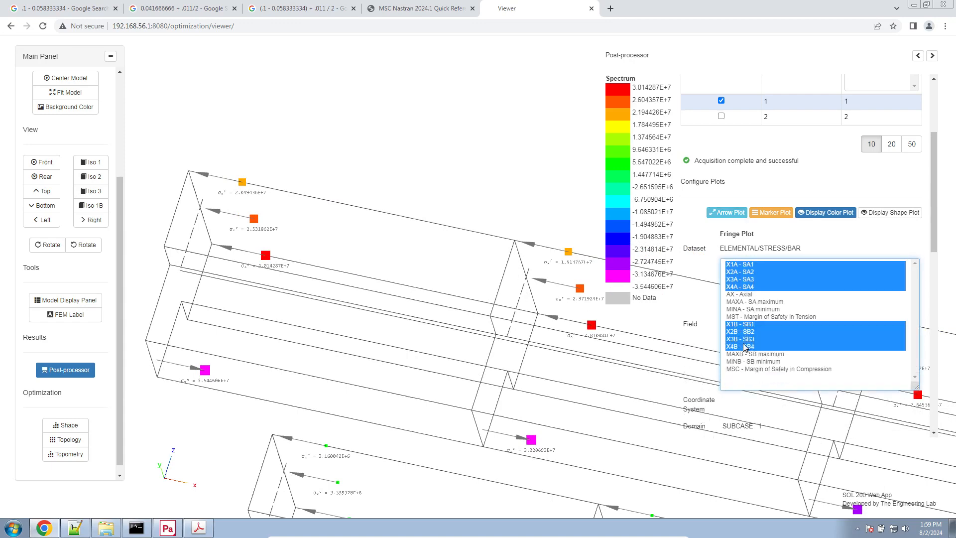
{"action": "left_click_drag", "start_coordinate": [382, 266], "coordinate": [519, 255]}
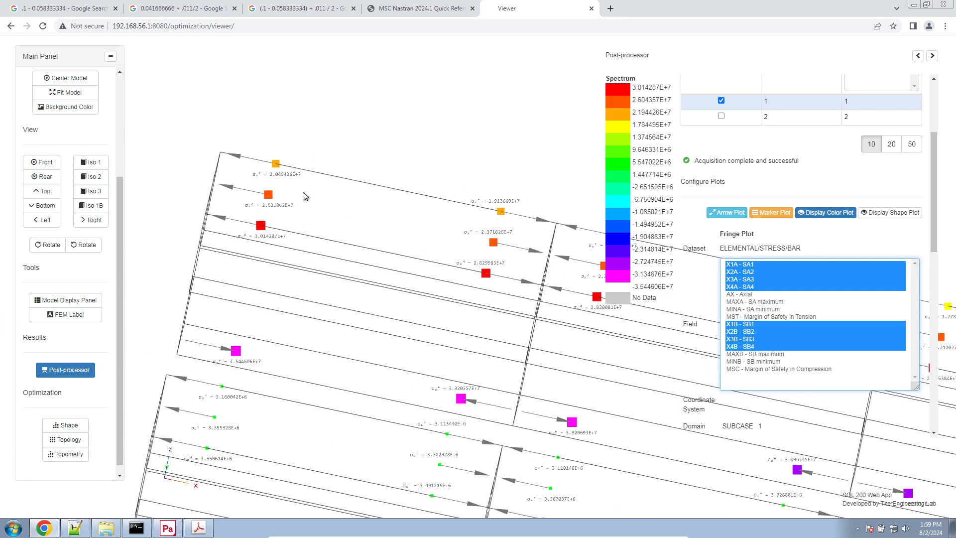
{"action": "right_click_drag", "start_coordinate": [270, 290], "coordinate": [278, 268]}
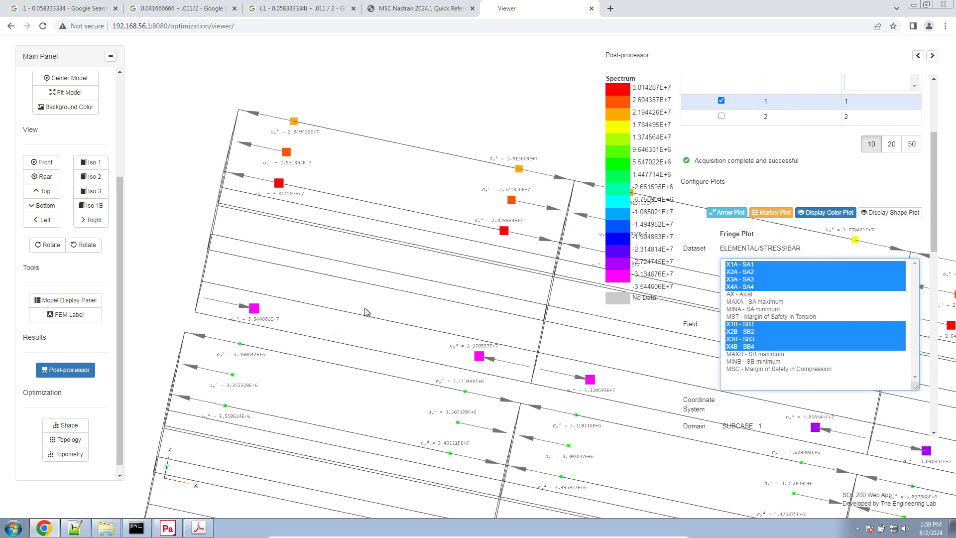
{"action": "scroll", "coordinate": [366, 311], "scroll_direction": "up", "scroll_amount": 3}
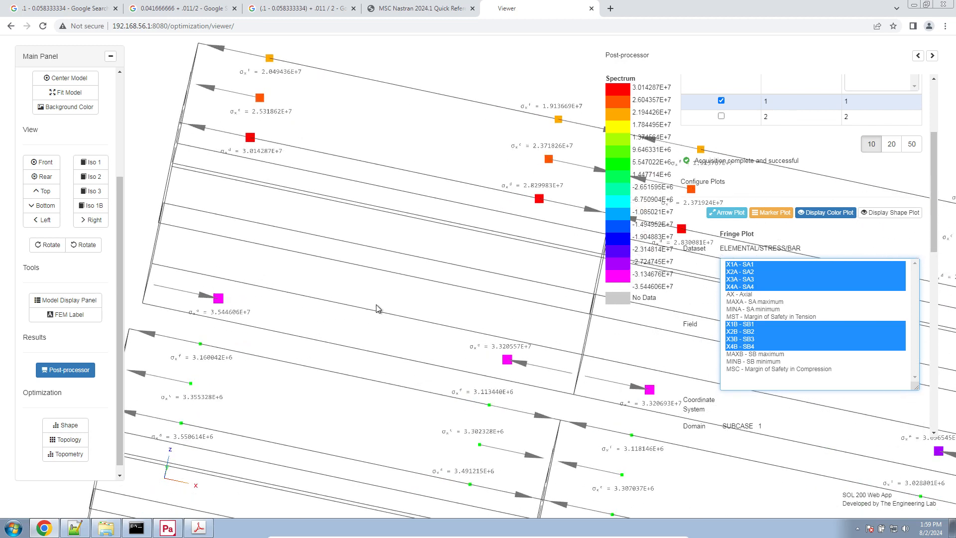
{"action": "scroll", "coordinate": [398, 312], "scroll_direction": "down", "scroll_amount": 5}
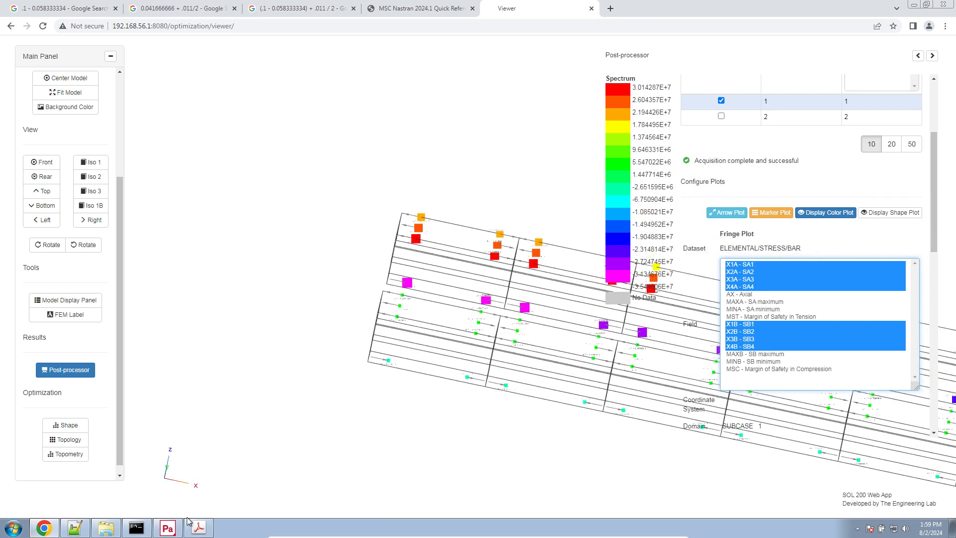
{"action": "left_click_drag", "start_coordinate": [314, 405], "coordinate": [373, 391]}
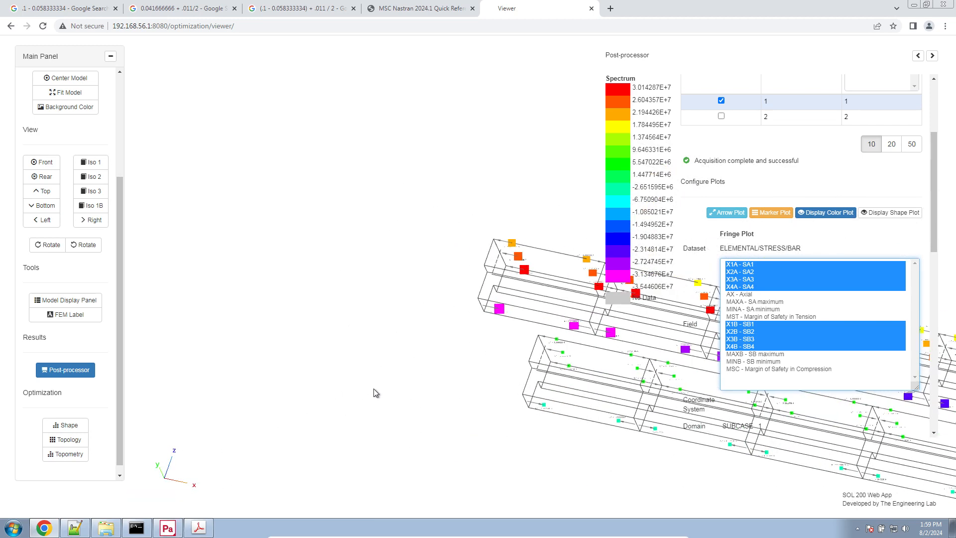
{"action": "right_click_drag", "start_coordinate": [458, 305], "coordinate": [309, 276]}
Switch to Patran and open the subcase definitions of the model_statics analysis job.
{"action": "left_click", "coordinate": [177, 527]}
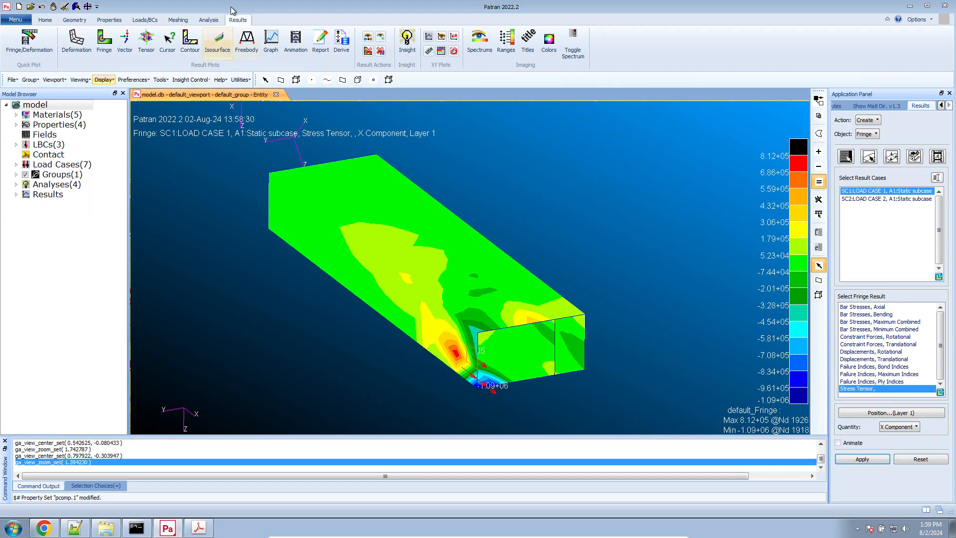
{"action": "left_click", "coordinate": [218, 20]}
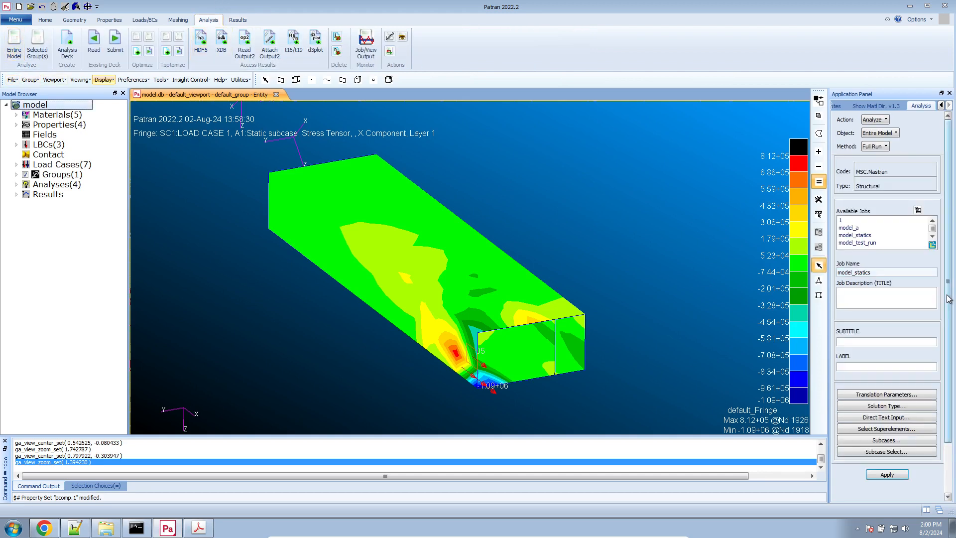
{"action": "left_click", "coordinate": [877, 441]}
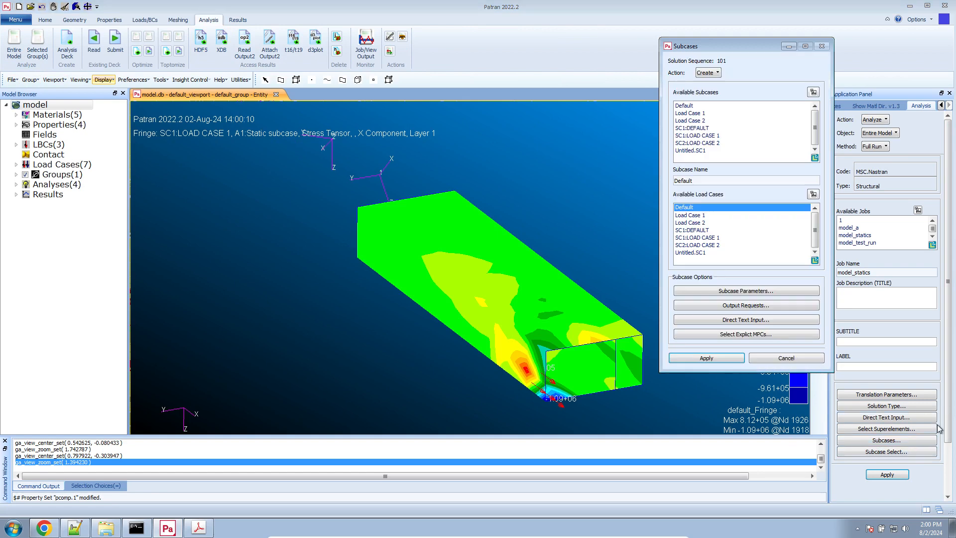
{"action": "left_click_drag", "start_coordinate": [751, 47], "coordinate": [491, 59]}
{"action": "left_click", "coordinate": [448, 86]}
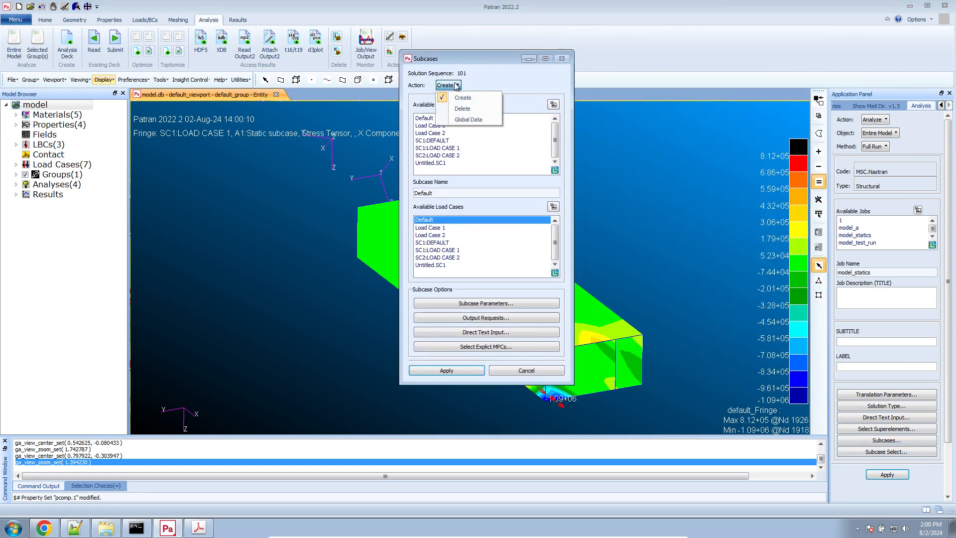
{"action": "left_click", "coordinate": [468, 72]}
Add an Element Forces output request to subcase Load Case 1 and overwrite the existing subcase.
{"action": "left_click", "coordinate": [433, 125]}
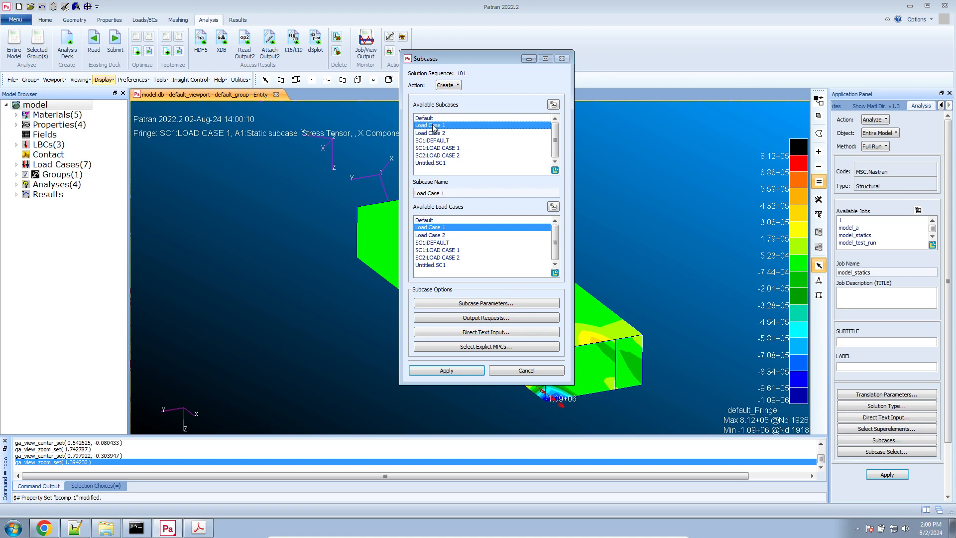
{"action": "left_click", "coordinate": [500, 319]}
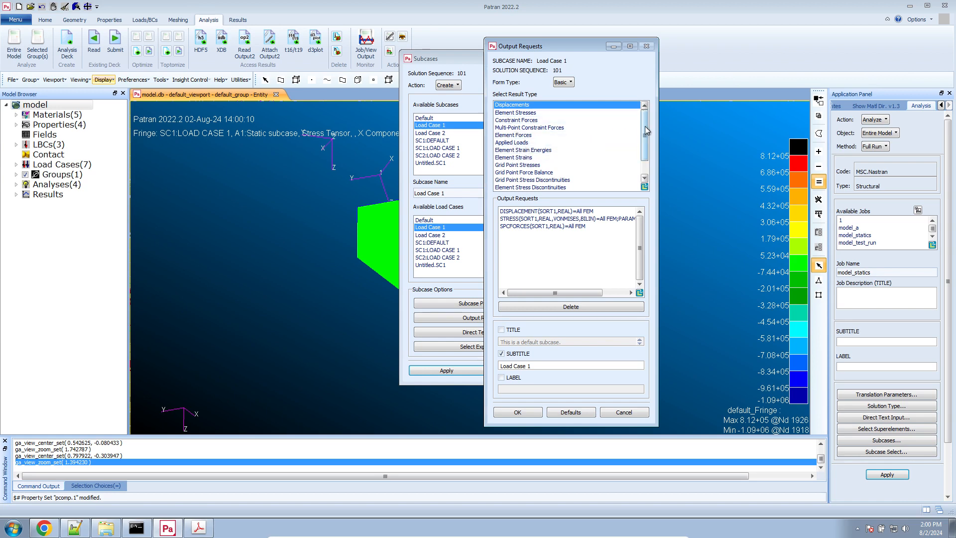
{"action": "scroll", "coordinate": [635, 125], "scroll_direction": "down", "scroll_amount": 1}
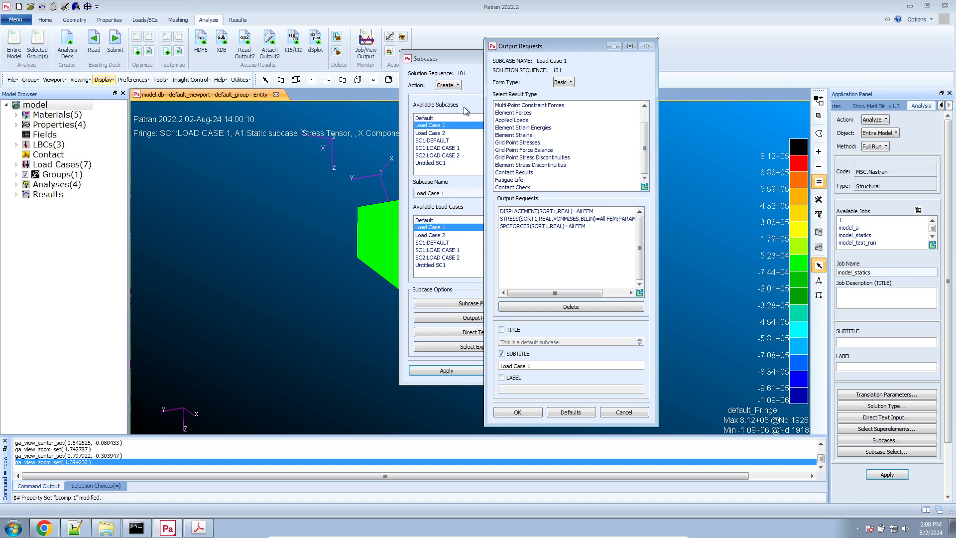
{"action": "left_click", "coordinate": [518, 113]}
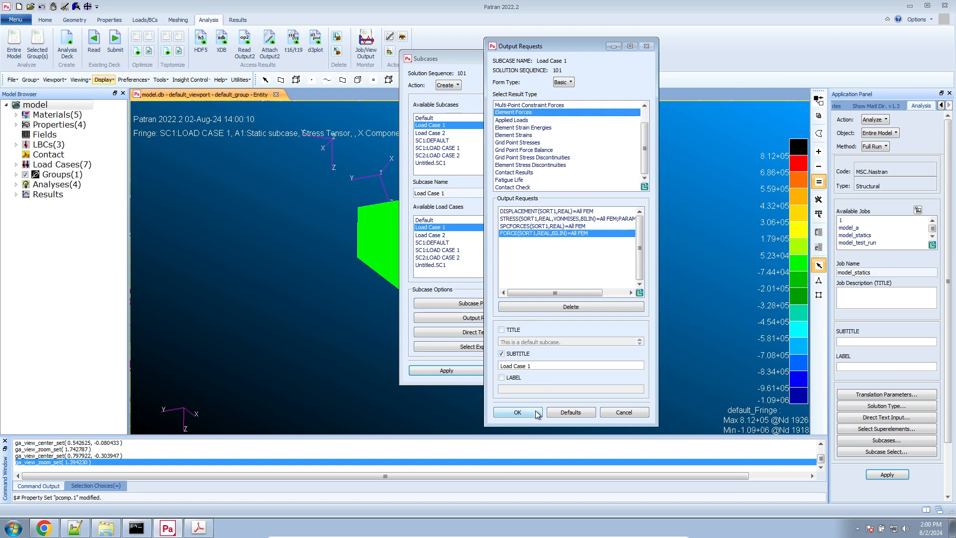
{"action": "left_click", "coordinate": [518, 413]}
{"action": "left_click", "coordinate": [465, 371]}
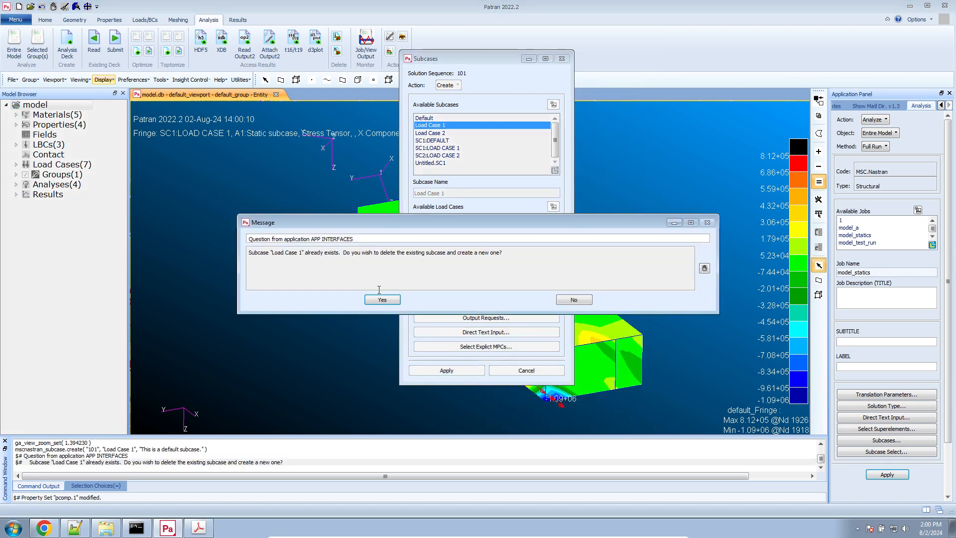
{"action": "left_click", "coordinate": [383, 299]}
Add an Element Forces output request to subcase Load Case 2, overwrite the existing subcase and close the subcase definitions.
{"action": "left_click", "coordinate": [446, 134]}
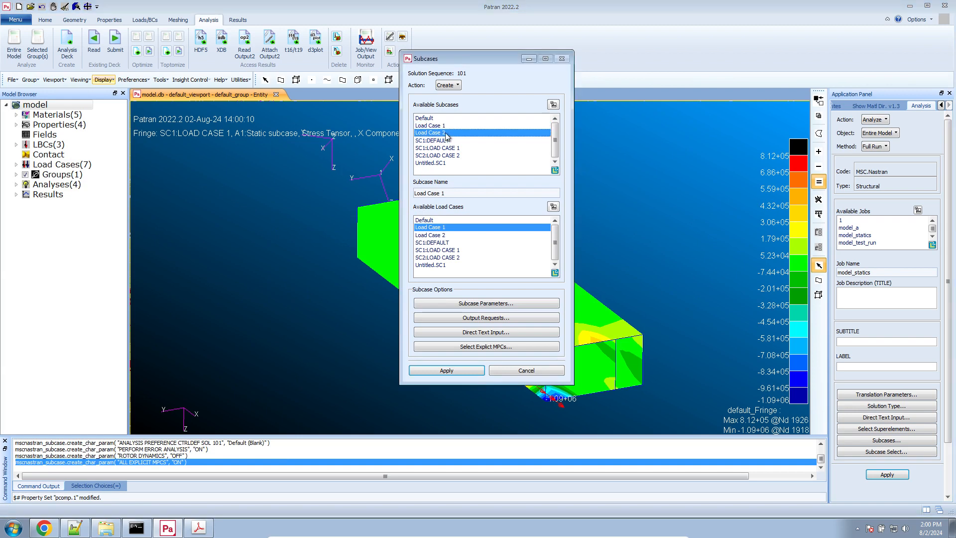
{"action": "left_click", "coordinate": [486, 317]}
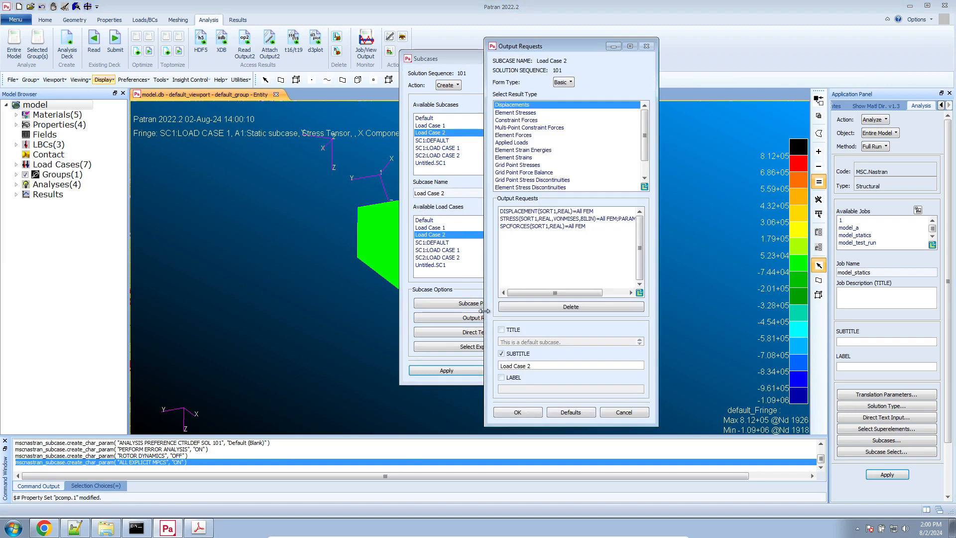
{"action": "left_click", "coordinate": [518, 135]}
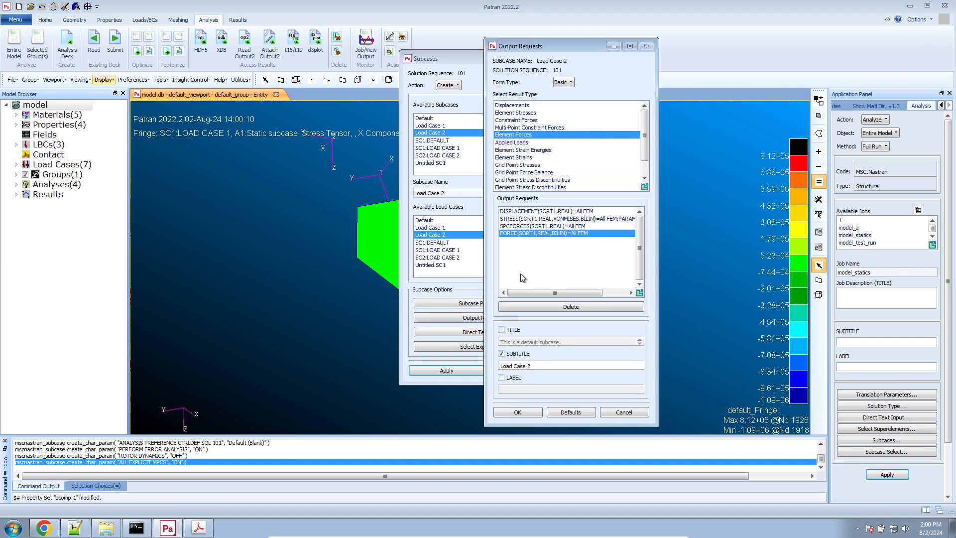
{"action": "left_click", "coordinate": [532, 413]}
{"action": "left_click", "coordinate": [427, 372]}
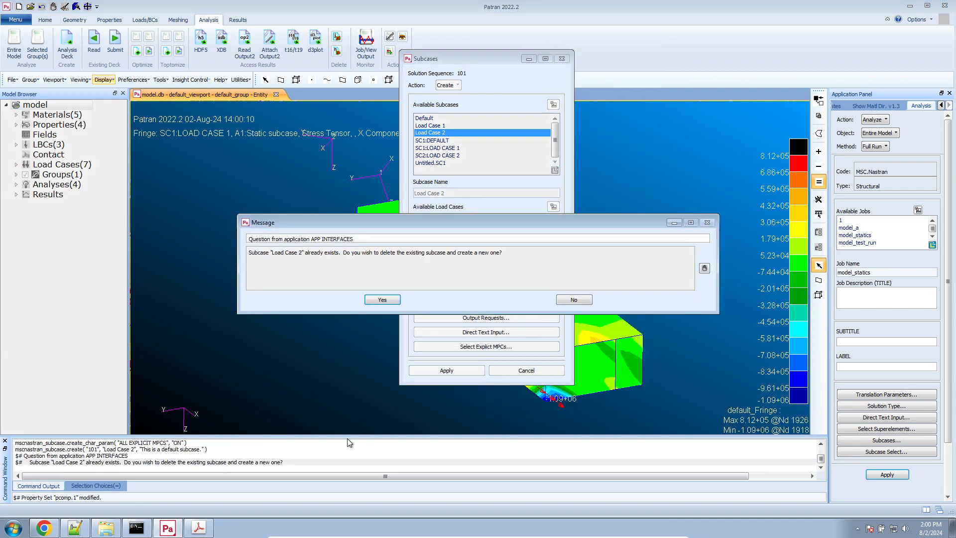
{"action": "left_click", "coordinate": [378, 300]}
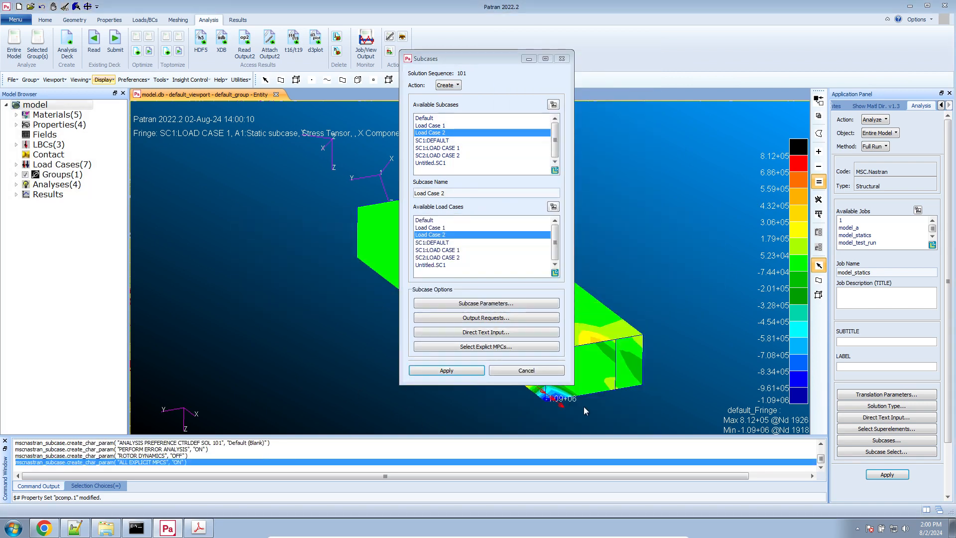
{"action": "left_click", "coordinate": [563, 371]}
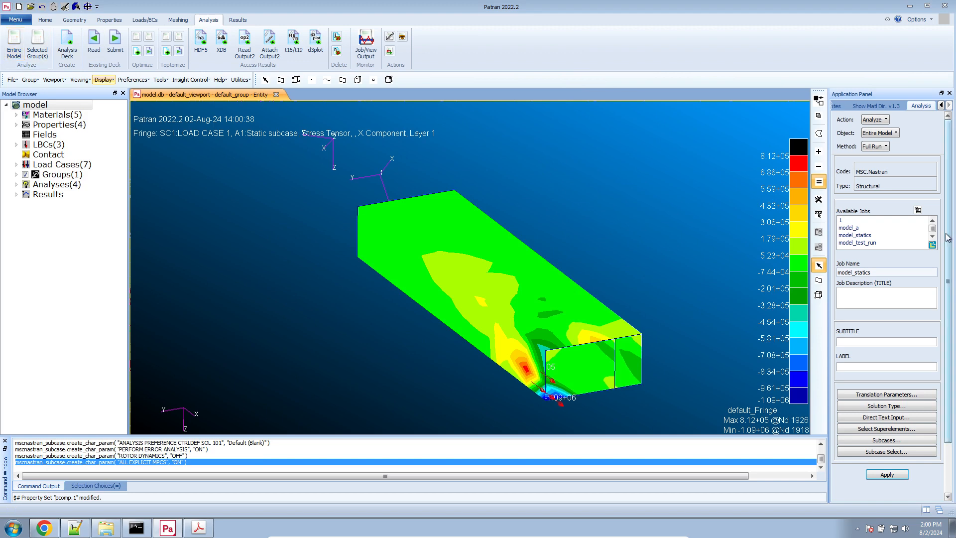
Run the full model_statics analysis, overwriting the existing job and its files.
{"action": "scroll", "coordinate": [886, 398], "scroll_direction": "down", "scroll_amount": 3}
{"action": "left_click", "coordinate": [888, 418]}
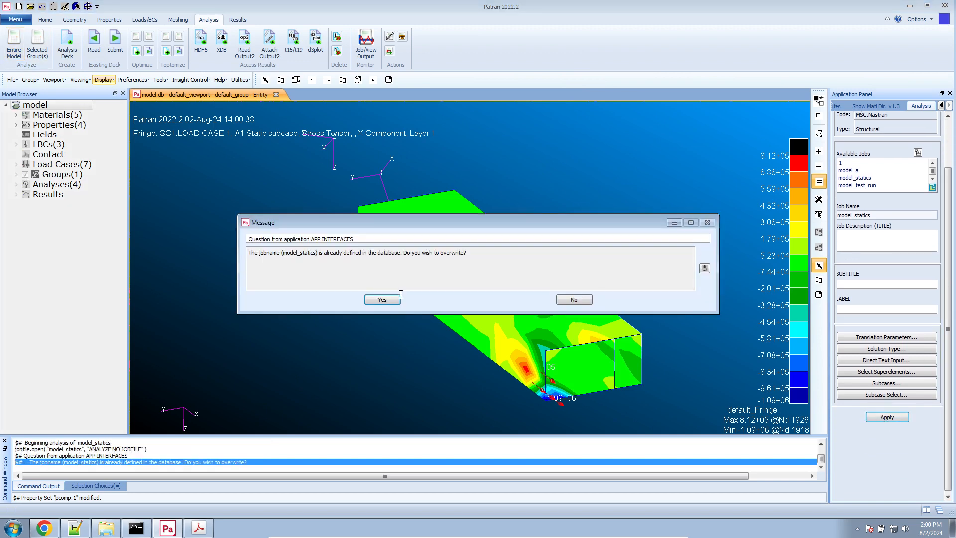
{"action": "left_click", "coordinate": [387, 300]}
{"action": "left_click", "coordinate": [384, 300]}
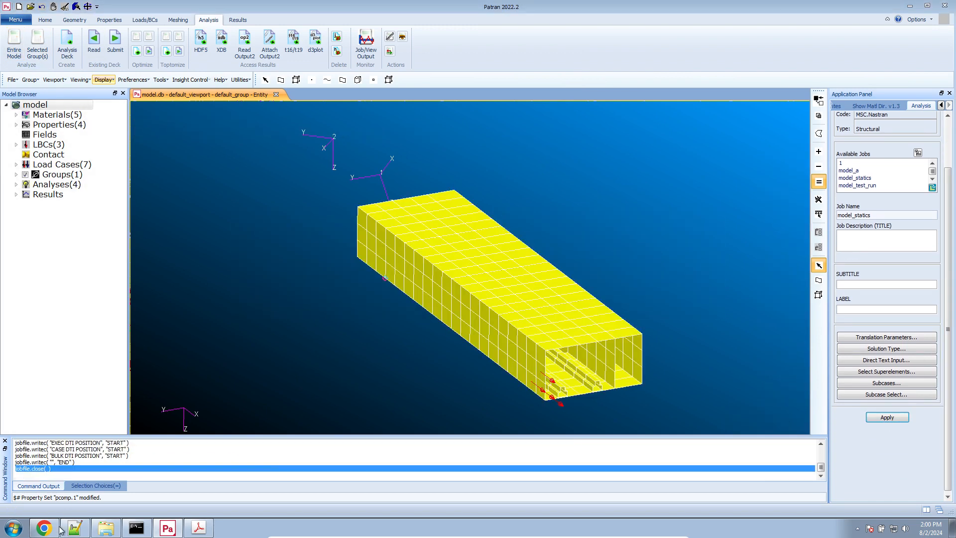
Open model_statics.bdf from the pat_c folder in Notepad++ and examine the FORCE and STRESS output requests of the subcases.
{"action": "mouse_move", "coordinate": [58, 533]}
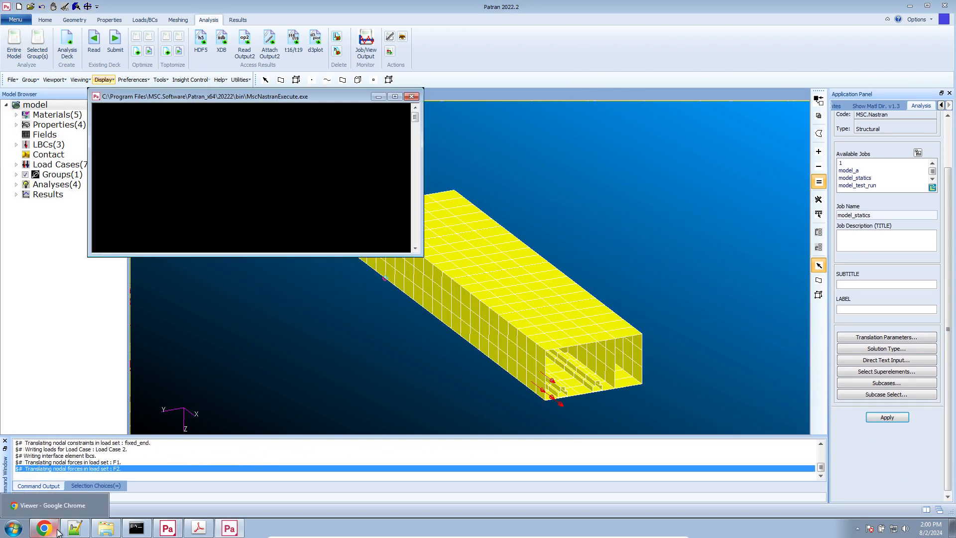
{"action": "left_click", "coordinate": [106, 528]}
{"action": "double_click", "coordinate": [428, 211]}
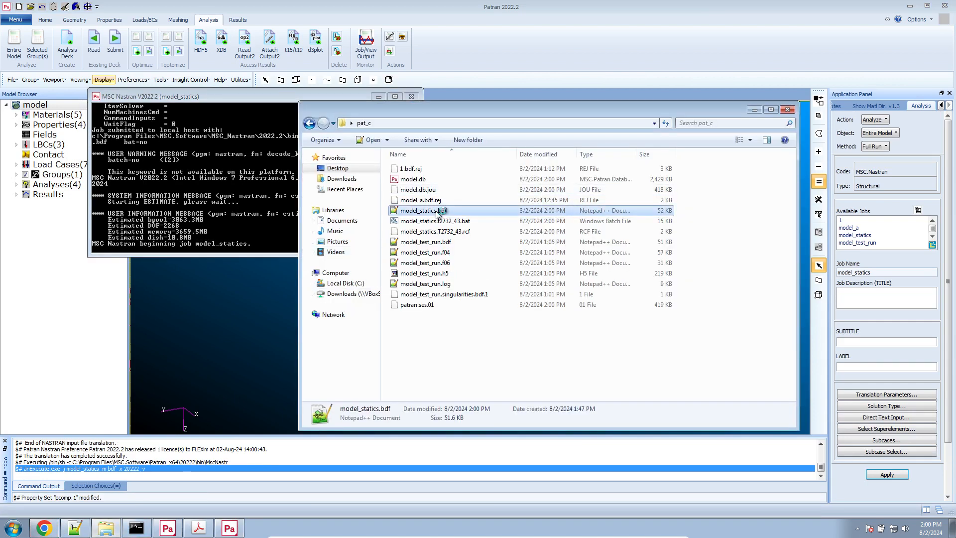
{"action": "left_click", "coordinate": [521, 301]}
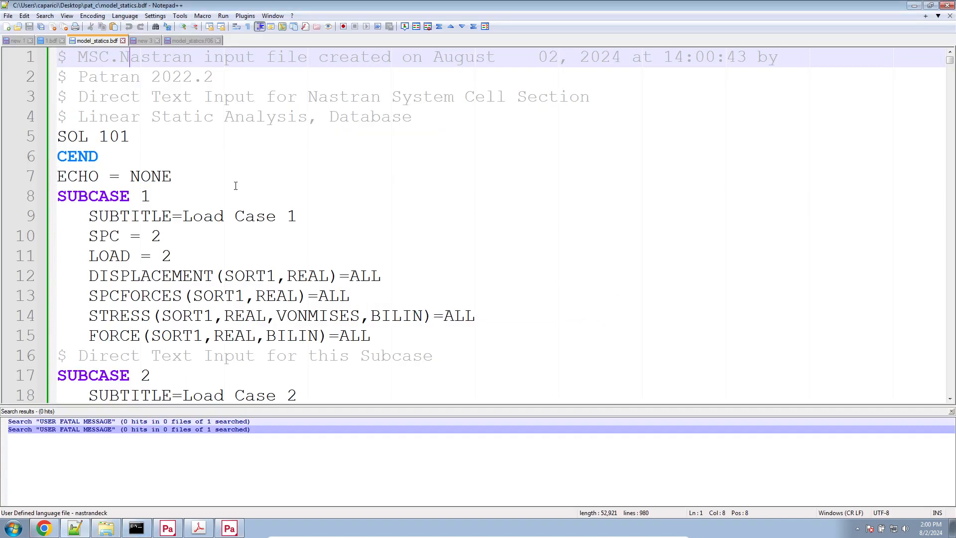
{"action": "scroll", "coordinate": [237, 185], "scroll_direction": "down", "scroll_amount": 2}
{"action": "left_click", "coordinate": [121, 214]}
{"action": "scroll", "coordinate": [122, 210], "scroll_direction": "up", "scroll_amount": 2}
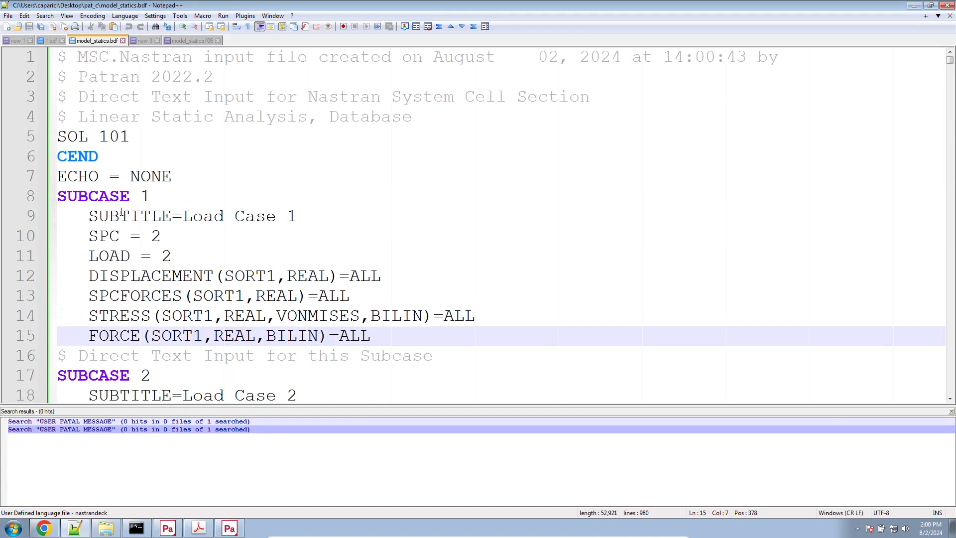
{"action": "scroll", "coordinate": [122, 210], "scroll_direction": "up", "scroll_amount": 2, "text": "ctrl"}
{"action": "triple_click", "coordinate": [137, 180]}
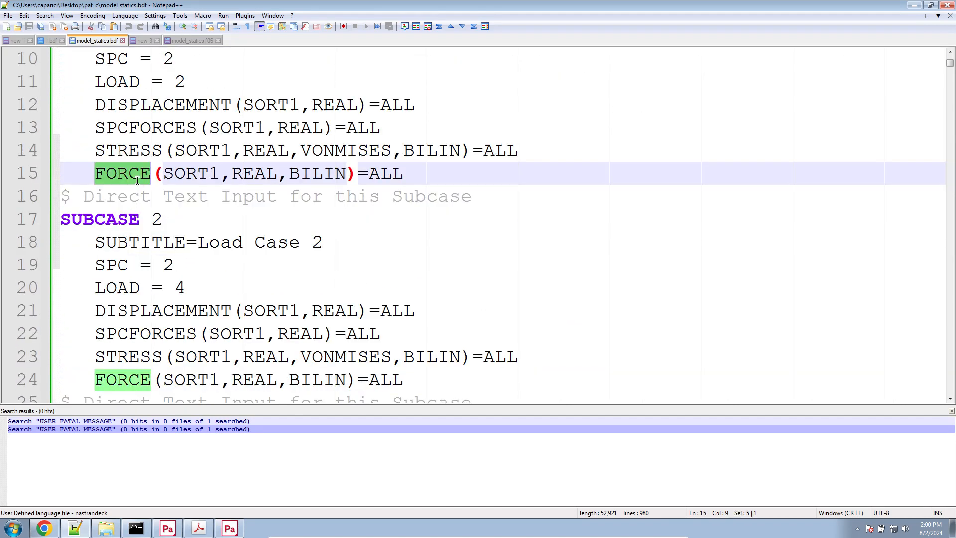
{"action": "double_click", "coordinate": [142, 154]}
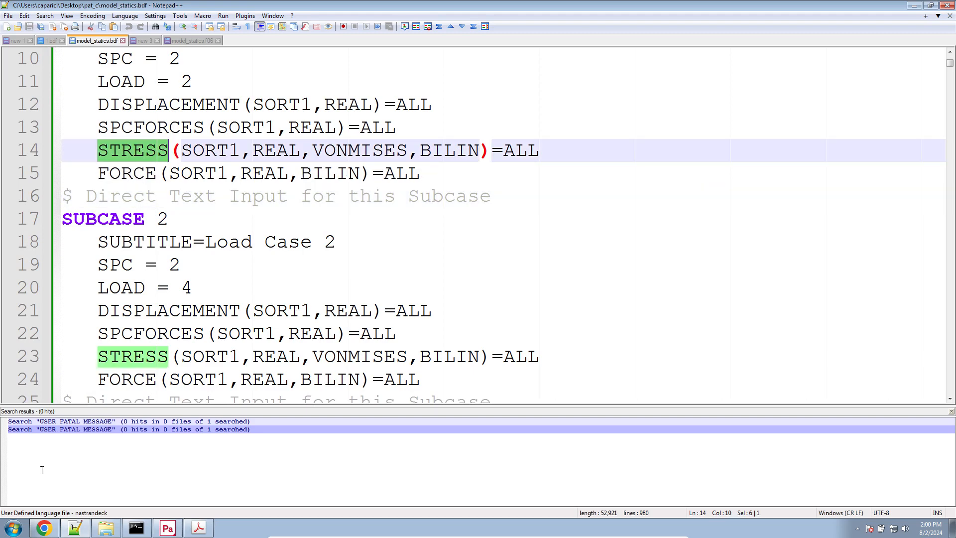
Switch to the Viewer in Chrome, reload the page and upload model_statics.bdf.
{"action": "left_click", "coordinate": [58, 531]}
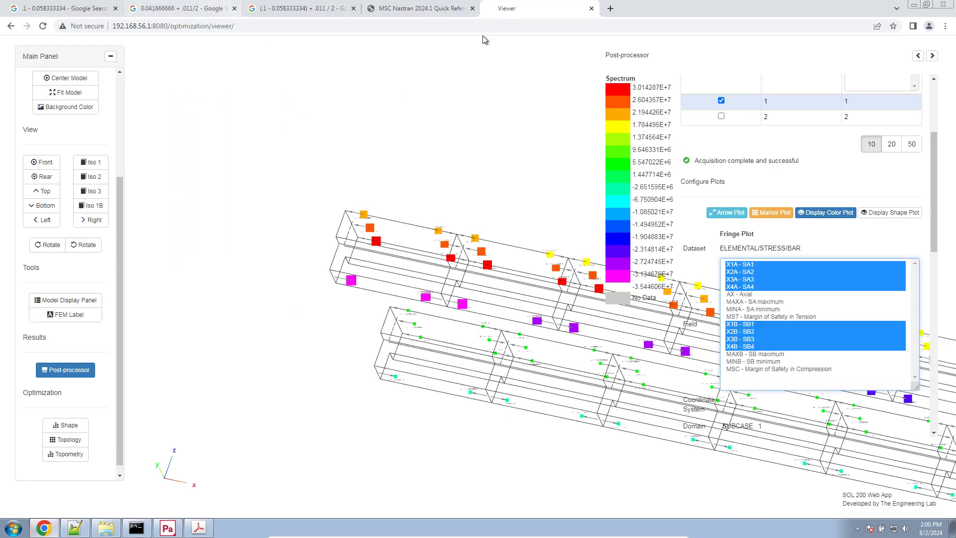
{"action": "key", "text": "F5"}
{"action": "left_click", "coordinate": [519, 80]}
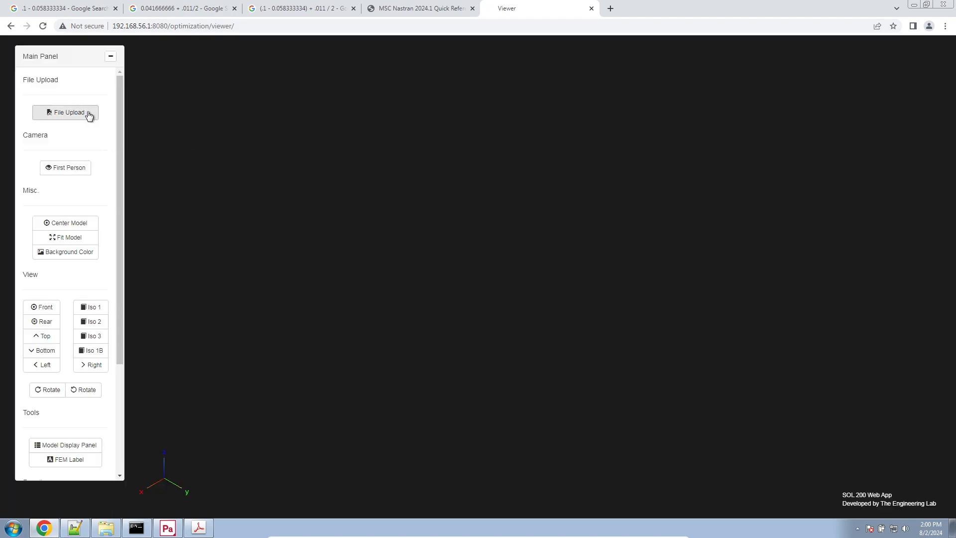
{"action": "left_click", "coordinate": [88, 114]}
{"action": "left_click", "coordinate": [513, 180]}
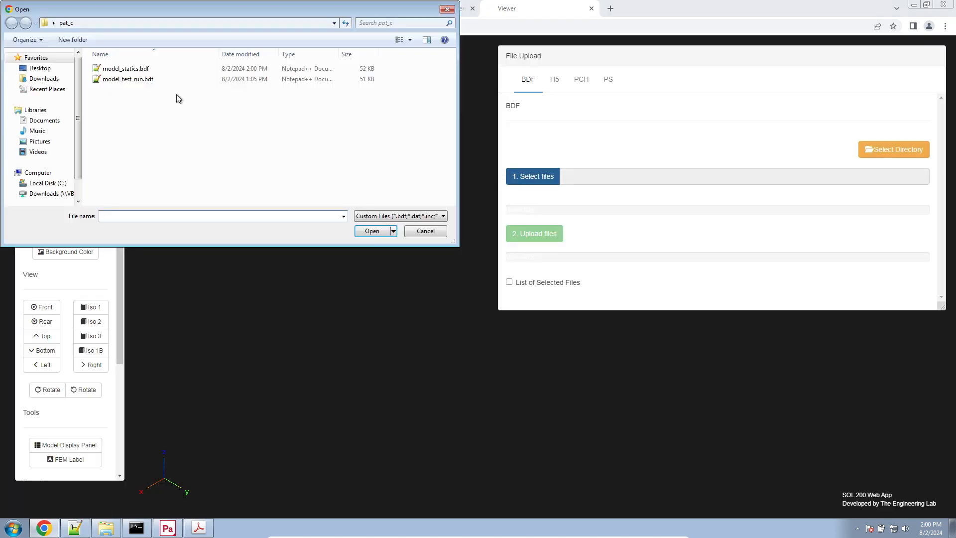
{"action": "double_click", "coordinate": [150, 73]}
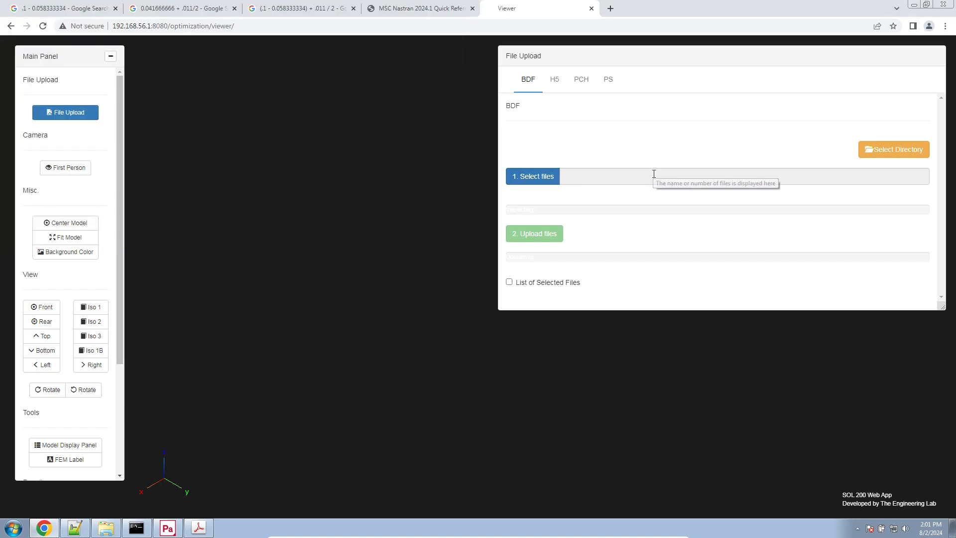
{"action": "left_click", "coordinate": [514, 233]}
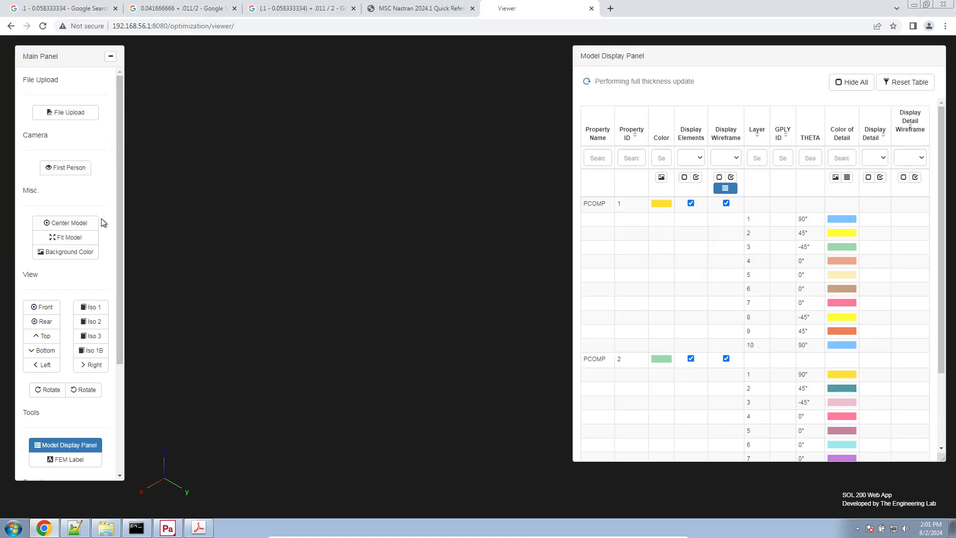
Upload the results file model_statics.h5 to the Viewer by direct upload.
{"action": "scroll", "coordinate": [120, 223], "scroll_direction": "down", "scroll_amount": 3}
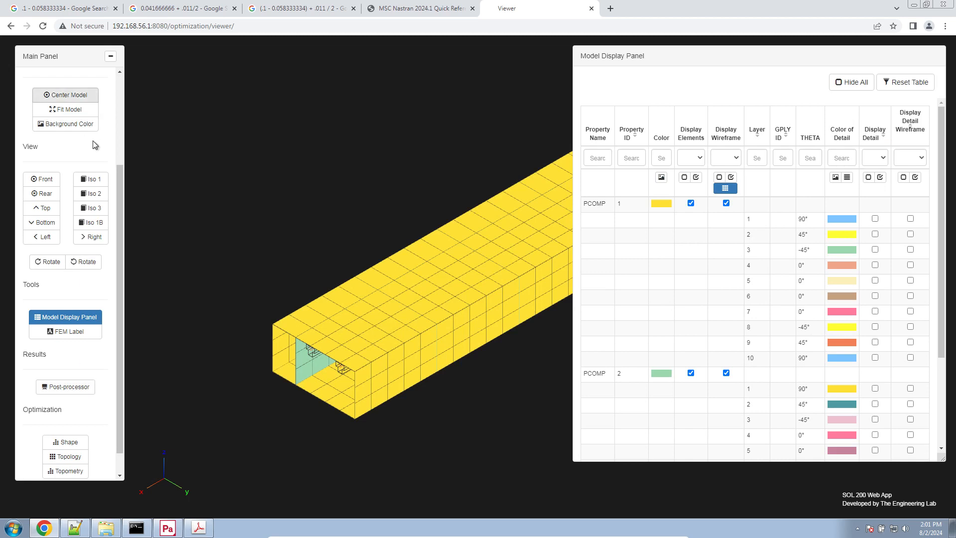
{"action": "scroll", "coordinate": [97, 137], "scroll_direction": "up", "scroll_amount": 3}
{"action": "left_click", "coordinate": [87, 114]}
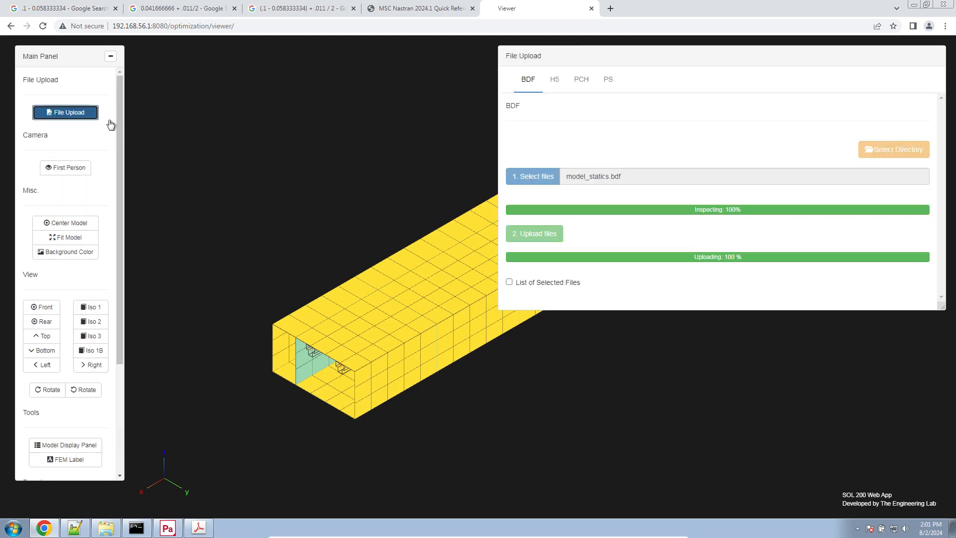
{"action": "left_click", "coordinate": [555, 79]}
{"action": "left_click", "coordinate": [618, 219]}
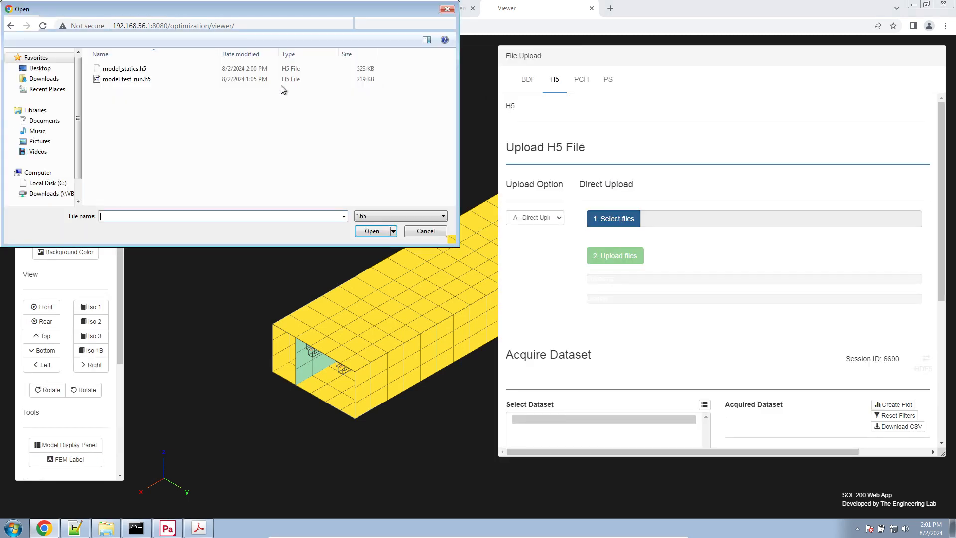
{"action": "left_click", "coordinate": [150, 79]}
{"action": "double_click", "coordinate": [203, 79]}
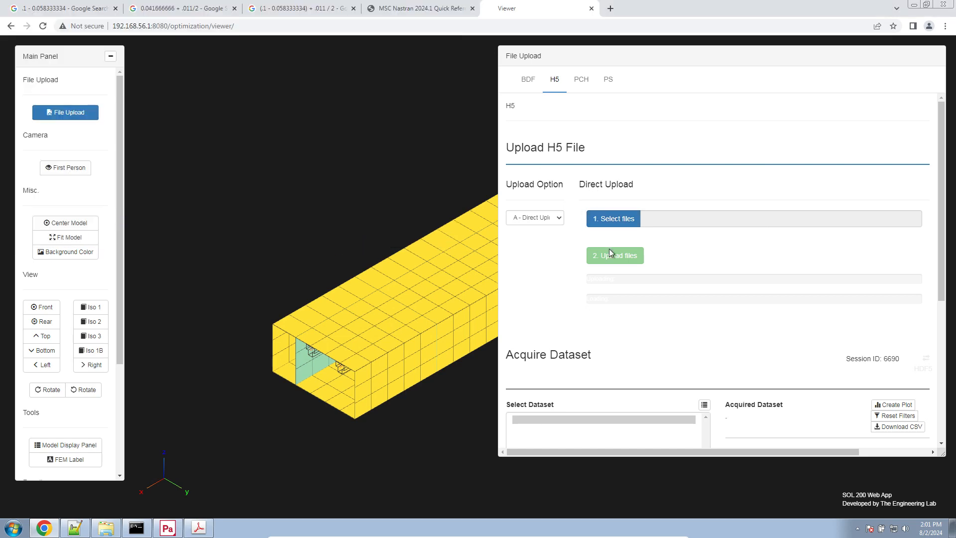
{"action": "left_click", "coordinate": [621, 256]}
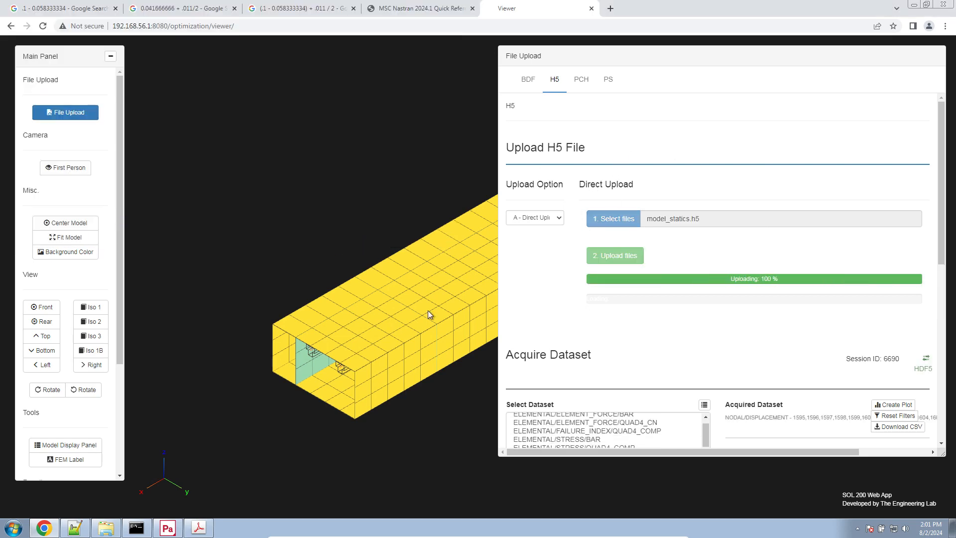
Open the post-processor and select the ELEMENTAL/ELEMENT_FORCE/BAR dataset.
{"action": "scroll", "coordinate": [119, 360], "scroll_direction": "down", "scroll_amount": 2}
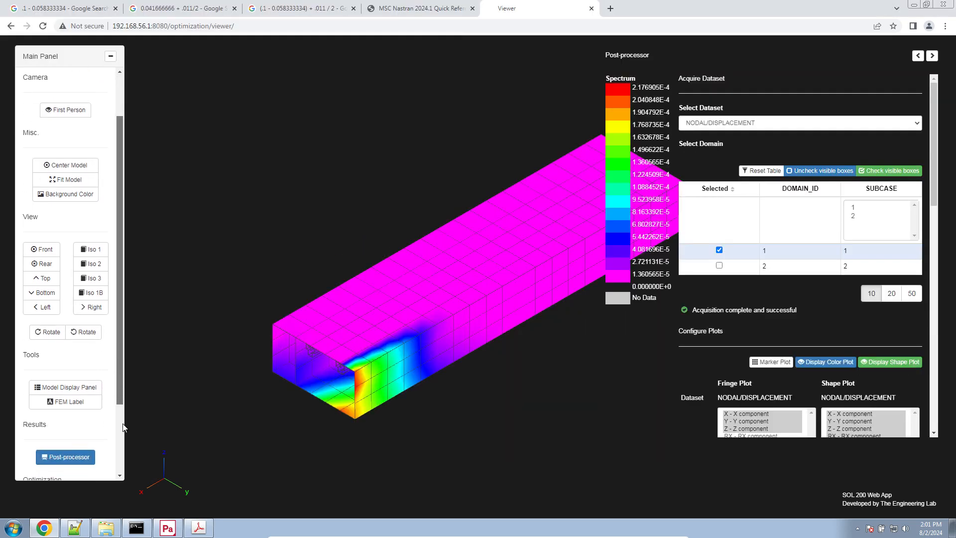
{"action": "left_click", "coordinate": [772, 125]}
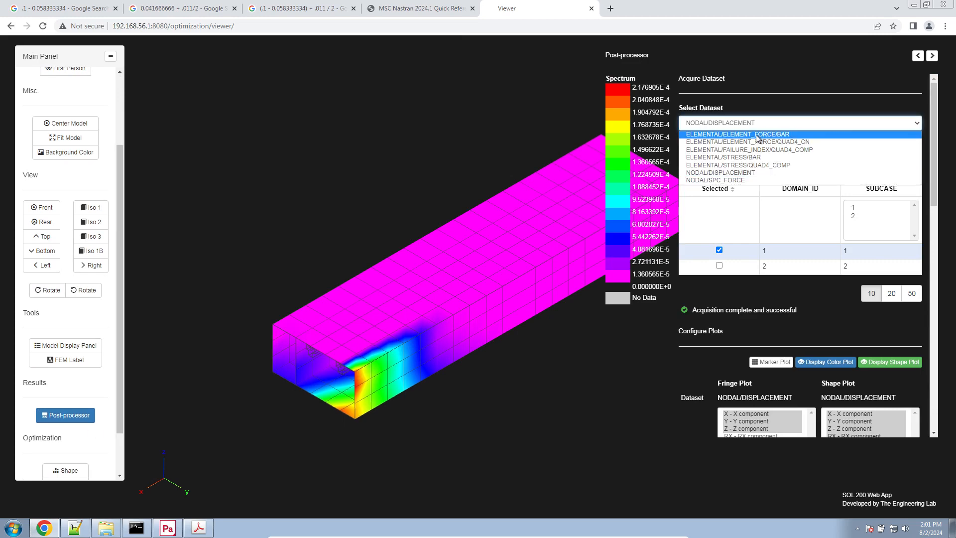
{"action": "left_click", "coordinate": [757, 134]}
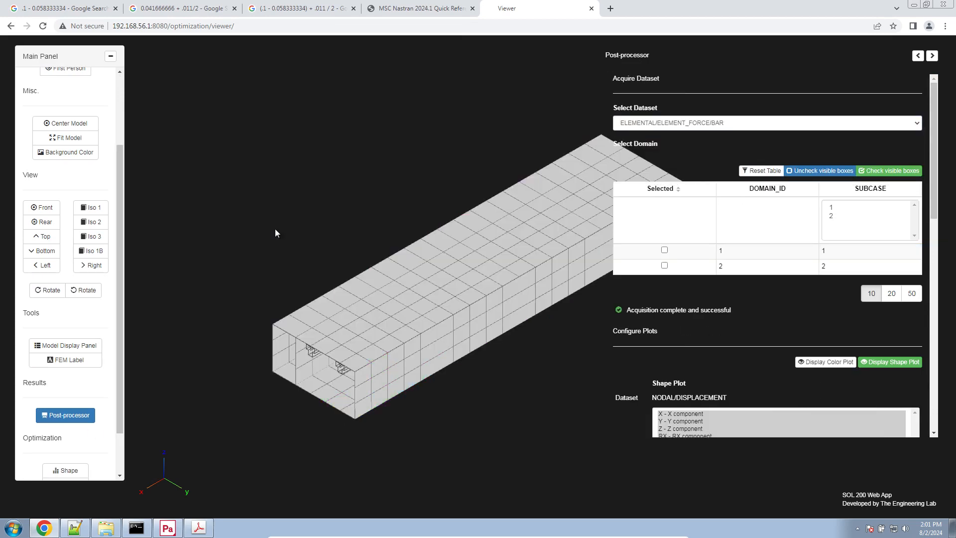
Hide the PCOMP elements and wireframes, display the PBARL 3 bar elements, and switch the background to white.
{"action": "left_click", "coordinate": [72, 348]}
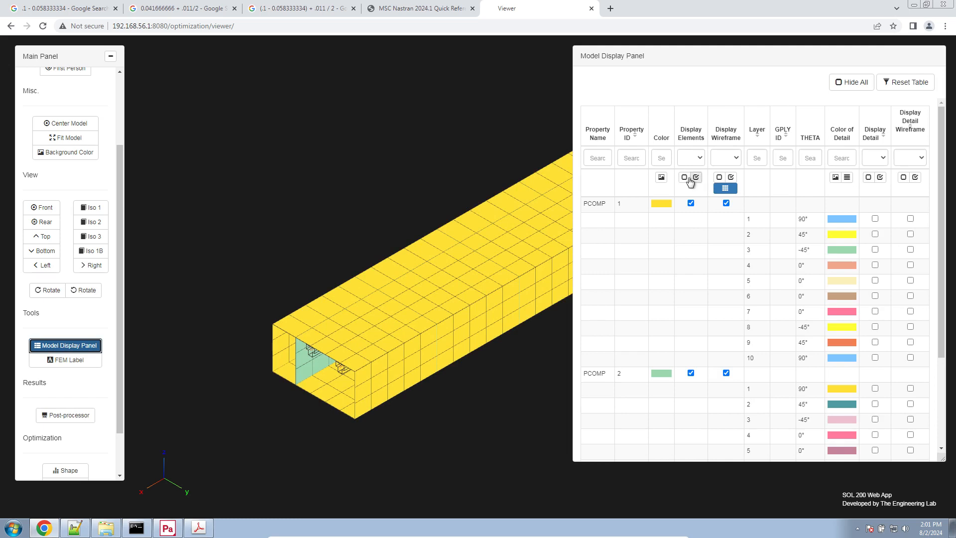
{"action": "left_click", "coordinate": [685, 178]}
{"action": "left_click", "coordinate": [719, 177]}
{"action": "scroll", "coordinate": [703, 349], "scroll_direction": "down", "scroll_amount": 3}
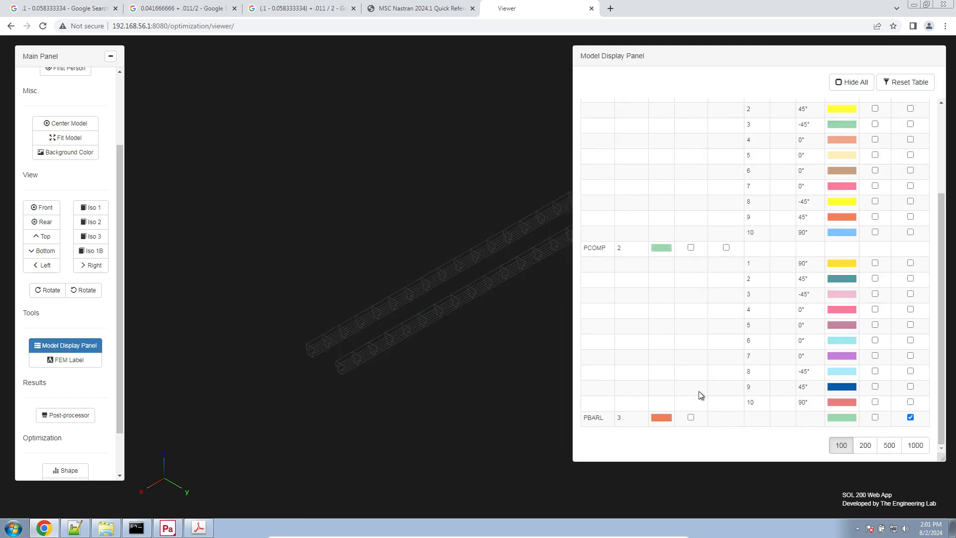
{"action": "left_click", "coordinate": [692, 418]}
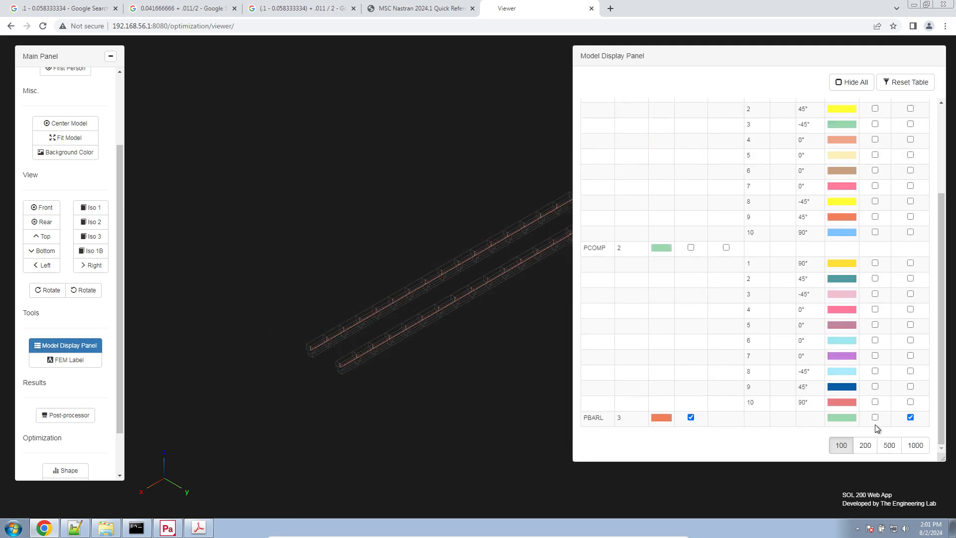
{"action": "left_click", "coordinate": [68, 152]}
Return to the post-processor and plot the ELEMENTAL/ELEMENT_FORCE/BAR results for subcase 2.
{"action": "left_click", "coordinate": [75, 416]}
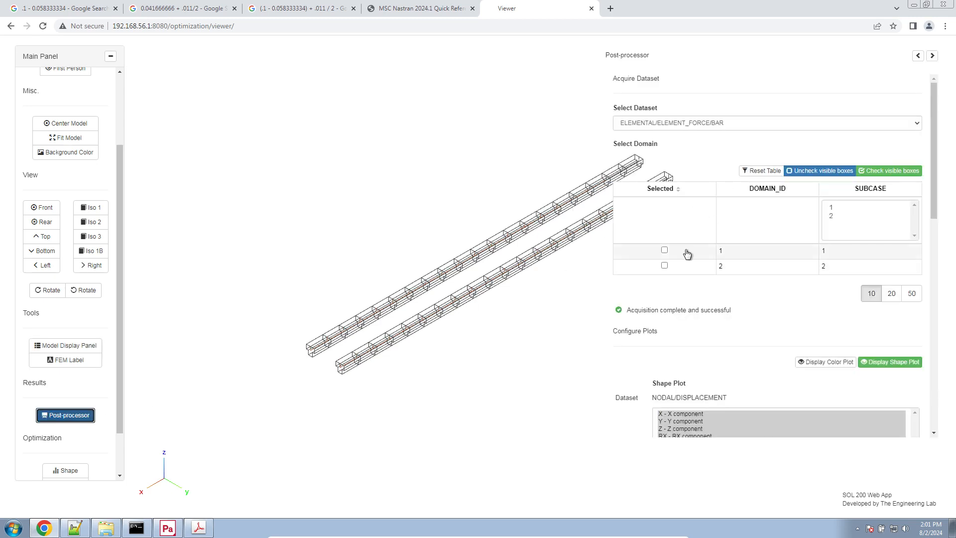
{"action": "left_click", "coordinate": [666, 266]}
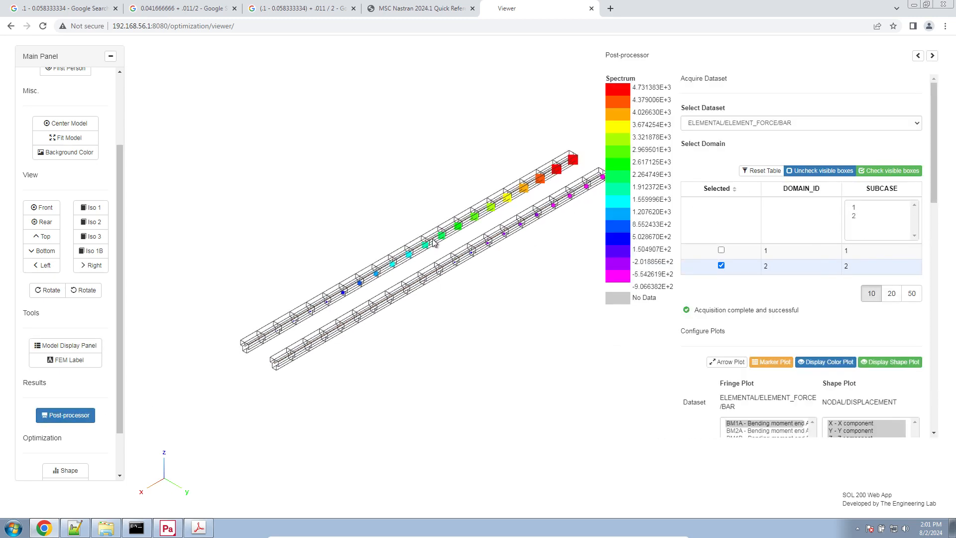
{"action": "scroll", "coordinate": [764, 377], "scroll_direction": "down", "scroll_amount": 1}
{"action": "scroll", "coordinate": [793, 195], "scroll_direction": "up", "scroll_amount": 1}
{"action": "left_click", "coordinate": [745, 124]}
{"action": "left_click", "coordinate": [744, 135]}
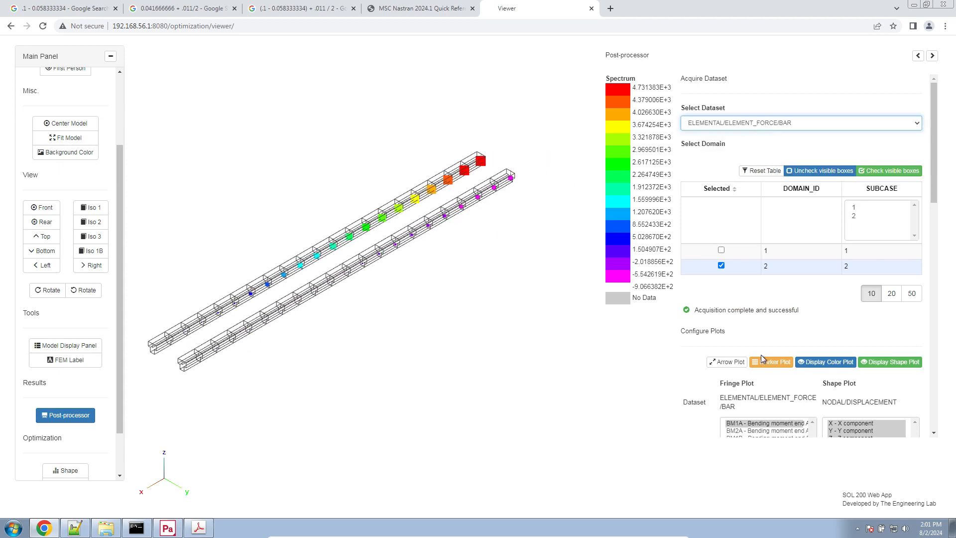
Turn on the arrow plot for the BM1A bending moment and examine the arrows at the end of the bars.
{"action": "left_click_drag", "start_coordinate": [462, 256], "coordinate": [293, 249]}
{"action": "scroll", "coordinate": [427, 269], "scroll_direction": "up", "scroll_amount": 8}
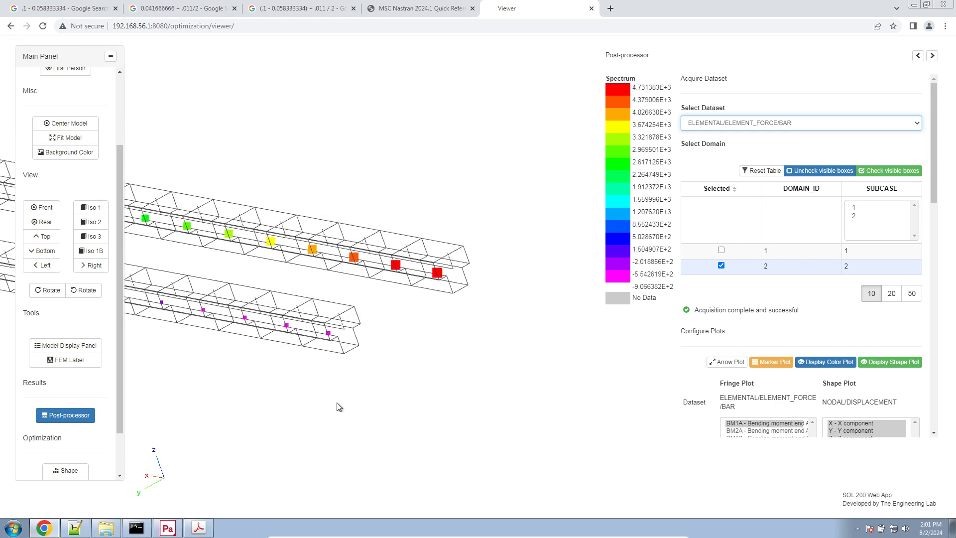
{"action": "right_click_drag", "start_coordinate": [340, 360], "coordinate": [399, 367]}
{"action": "scroll", "coordinate": [399, 367], "scroll_direction": "up", "scroll_amount": 4}
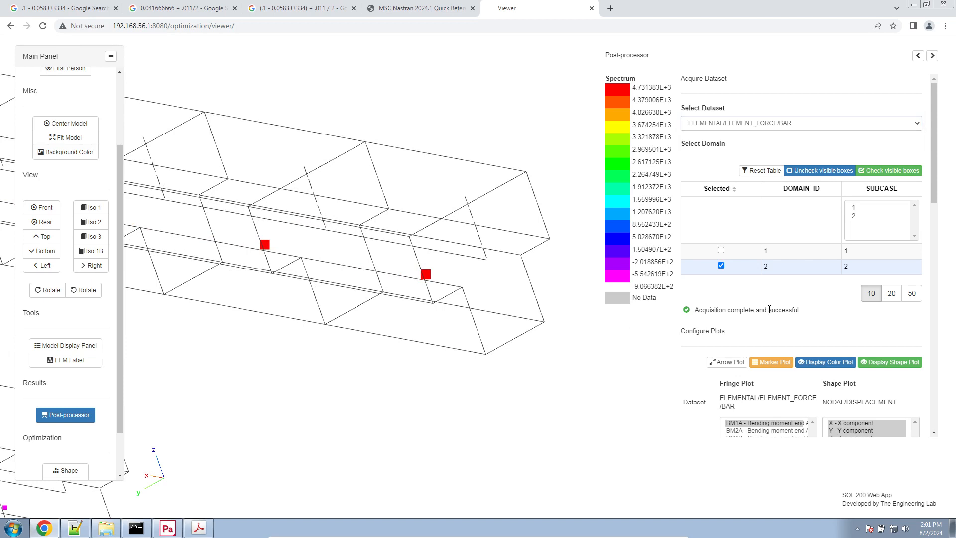
{"action": "scroll", "coordinate": [747, 249], "scroll_direction": "down", "scroll_amount": 3}
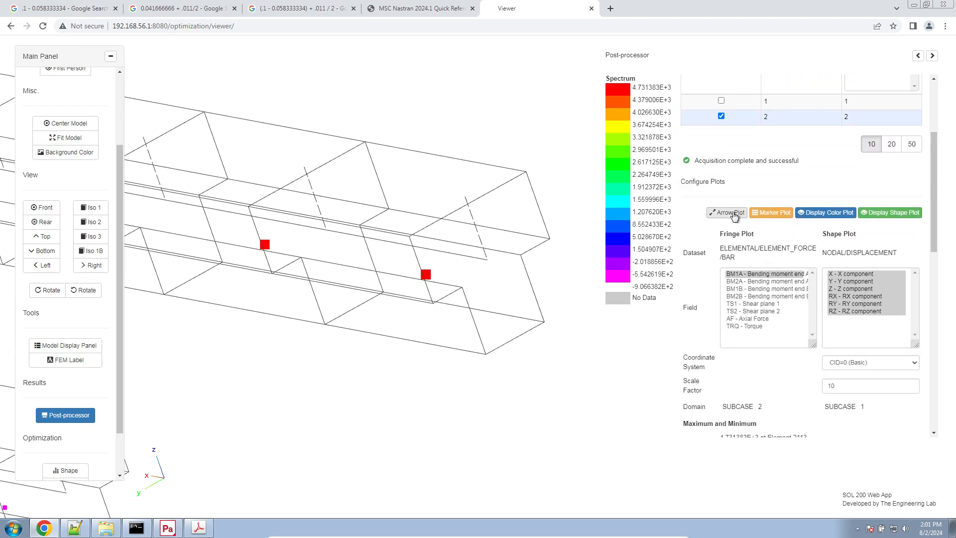
{"action": "scroll", "coordinate": [380, 284], "scroll_direction": "up", "scroll_amount": 5}
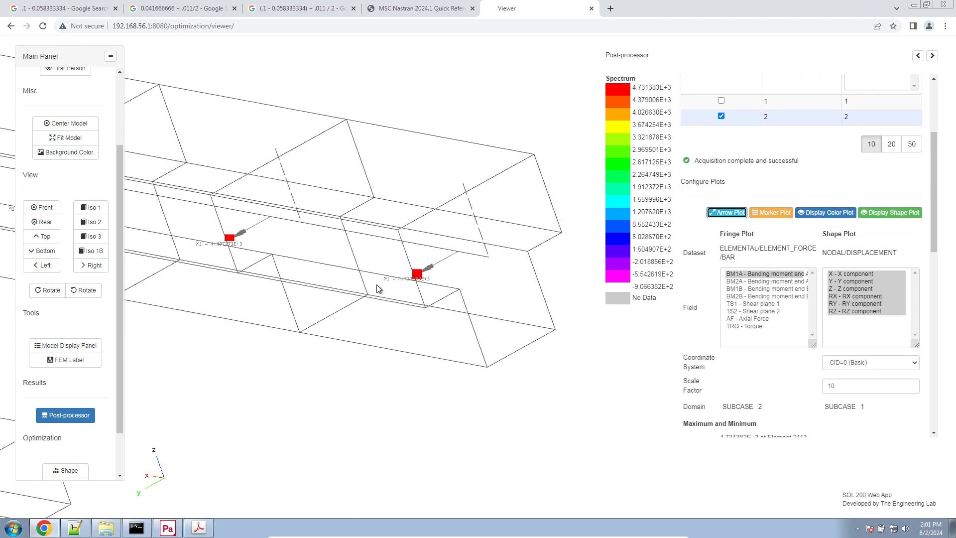
{"action": "mouse_move", "coordinate": [434, 289]}
{"action": "left_mouse_down"}
{"action": "mouse_move", "coordinate": [455, 271]}
{"action": "mouse_move", "coordinate": [451, 256]}
{"action": "mouse_move", "coordinate": [436, 268]}
{"action": "mouse_move", "coordinate": [589, 181]}
{"action": "left_mouse_up"}
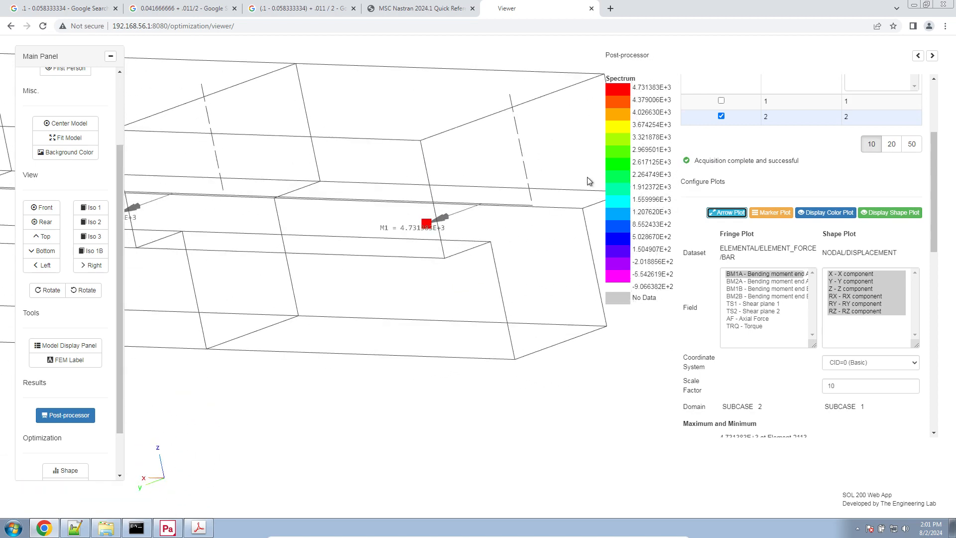
{"action": "right_click_drag", "start_coordinate": [384, 229], "coordinate": [358, 260]}
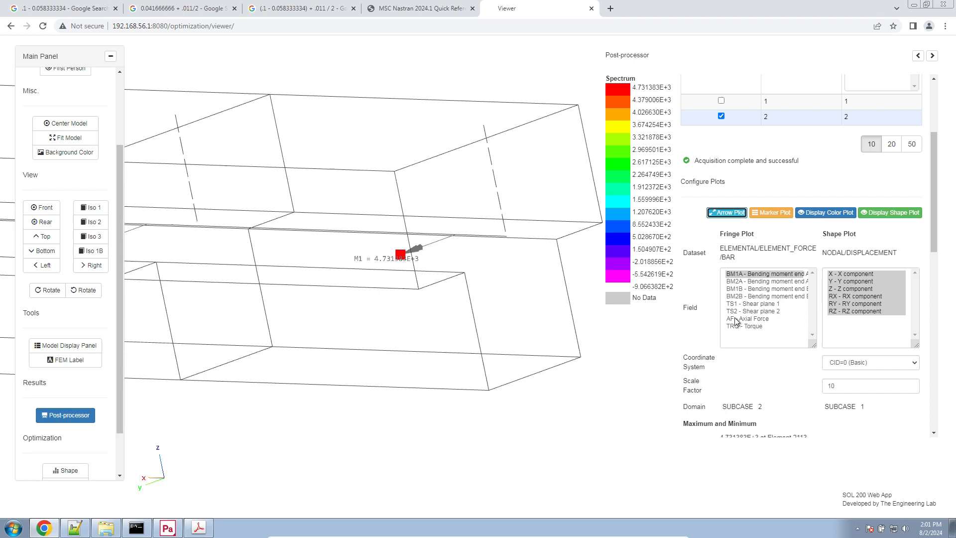
Add the BM2A bending moment to the fringe plot fields and examine both end A moment arrows on the bars.
{"action": "left_click", "coordinate": [743, 282], "text": "ctrl"}
{"action": "right_click_drag", "start_coordinate": [419, 260], "coordinate": [415, 299]}
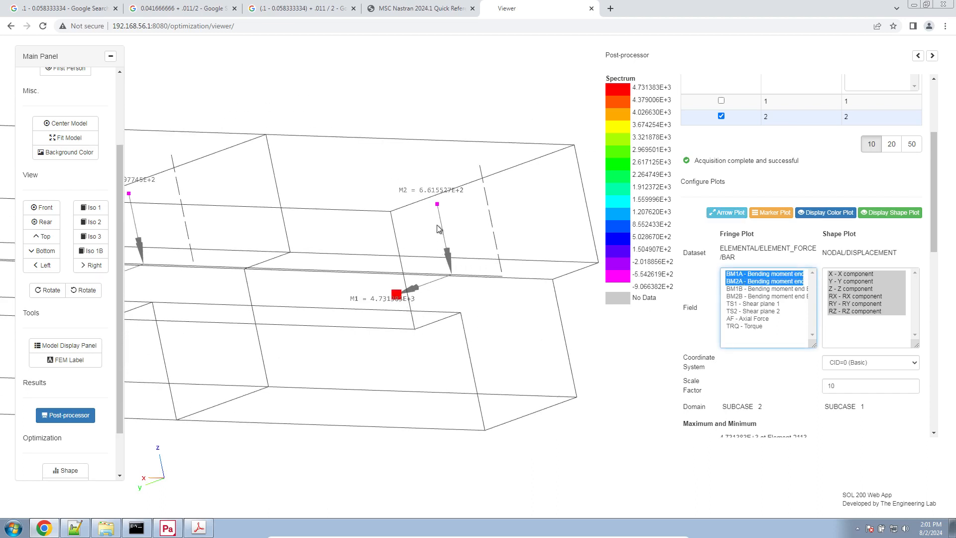
{"action": "scroll", "coordinate": [482, 255], "scroll_direction": "up", "scroll_amount": 3}
{"action": "left_click_drag", "start_coordinate": [363, 261], "coordinate": [570, 247]}
{"action": "scroll", "coordinate": [411, 254], "scroll_direction": "down", "scroll_amount": 4}
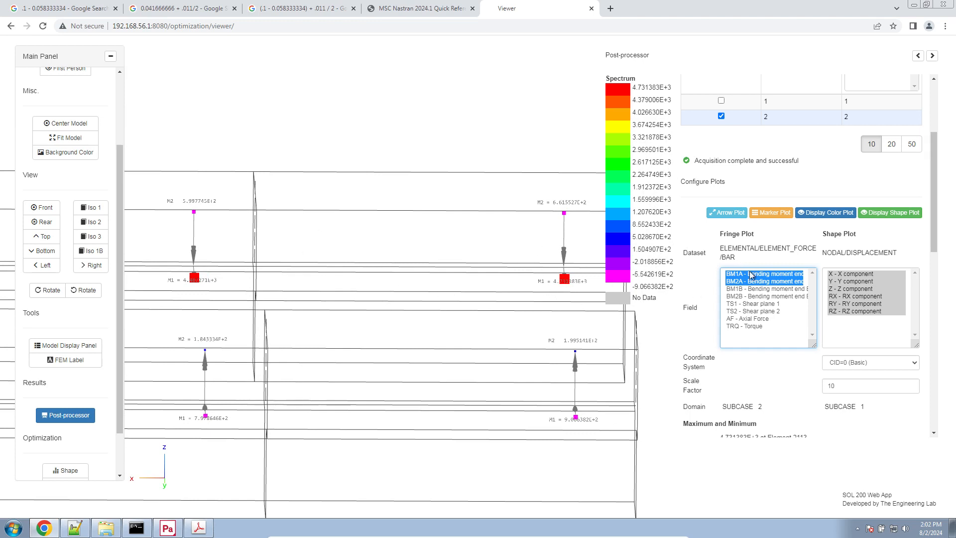
Plot all bar force fields from BM1A to TRQ, including shear, axial force and torque, and view them along both bars.
{"action": "left_click_drag", "start_coordinate": [751, 275], "coordinate": [751, 299]}
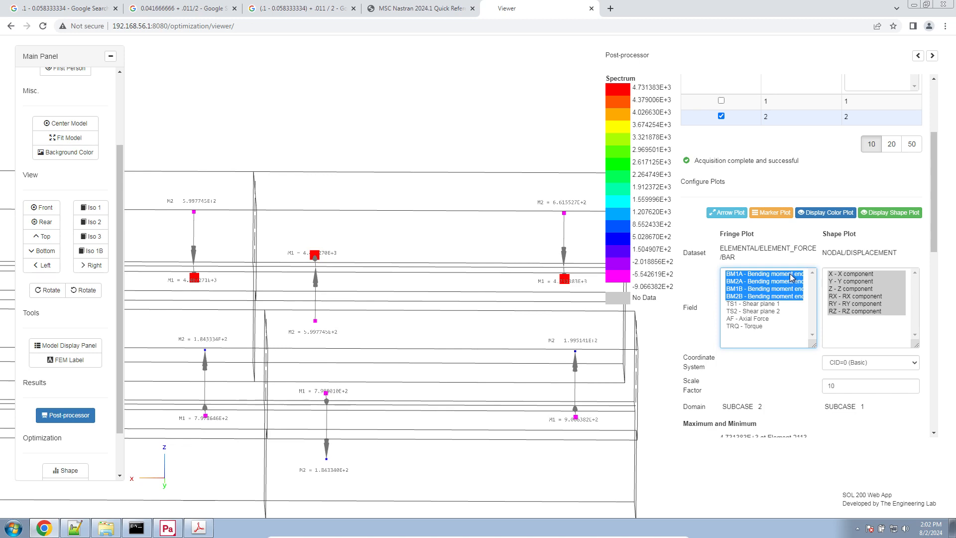
{"action": "left_click_drag", "start_coordinate": [791, 277], "coordinate": [755, 352]}
{"action": "scroll", "coordinate": [403, 293], "scroll_direction": "up", "scroll_amount": 4}
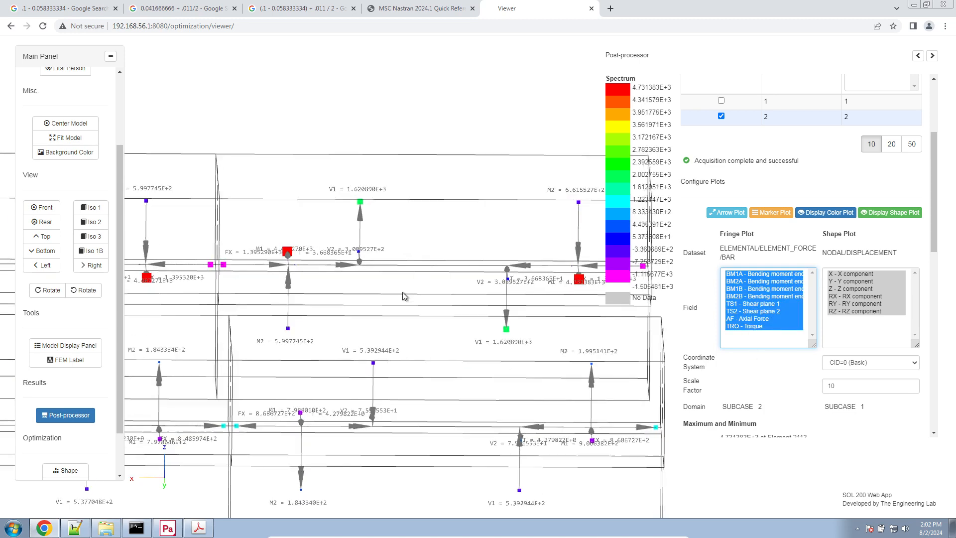
{"action": "scroll", "coordinate": [405, 293], "scroll_direction": "down", "scroll_amount": 8}
{"action": "scroll", "coordinate": [407, 289], "scroll_direction": "down", "scroll_amount": 6}
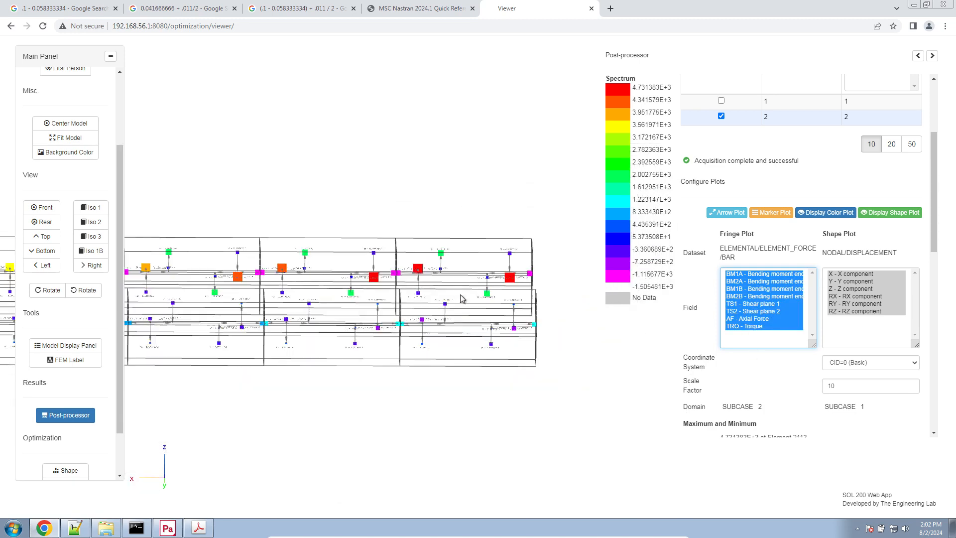
{"action": "left_click_drag", "start_coordinate": [461, 298], "coordinate": [320, 295]}
{"action": "left_click_drag", "start_coordinate": [418, 326], "coordinate": [426, 361]}
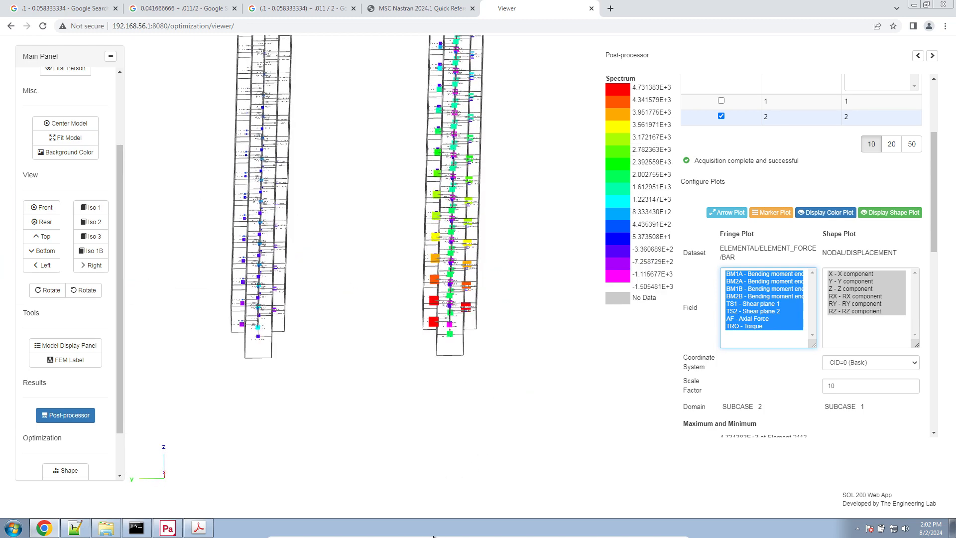
{"action": "mouse_move", "coordinate": [307, 531]}
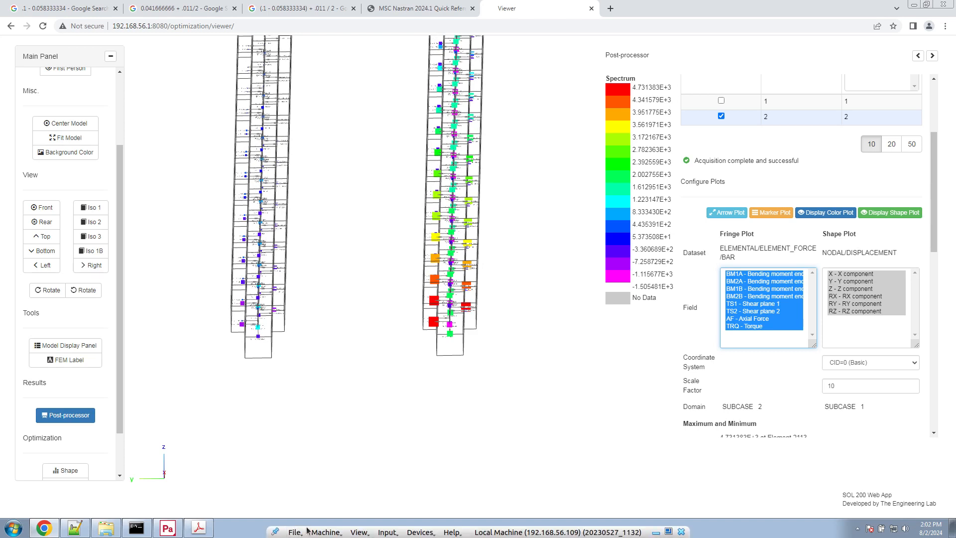
{"action": "left_click", "coordinate": [384, 533]}
{"action": "left_click", "coordinate": [384, 533]}
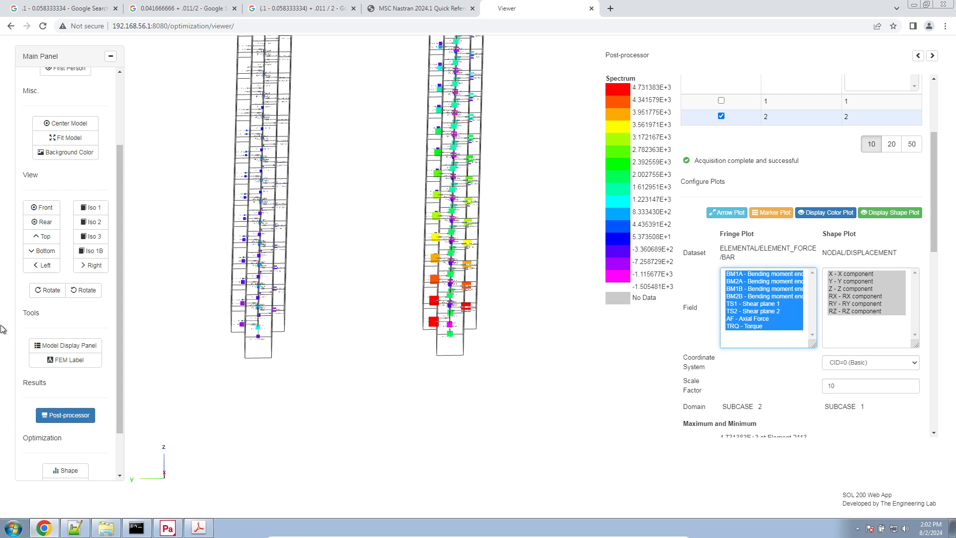
Display all elements and wireframes in the model again and fit the whole box structure in the view.
{"action": "left_click", "coordinate": [91, 345]}
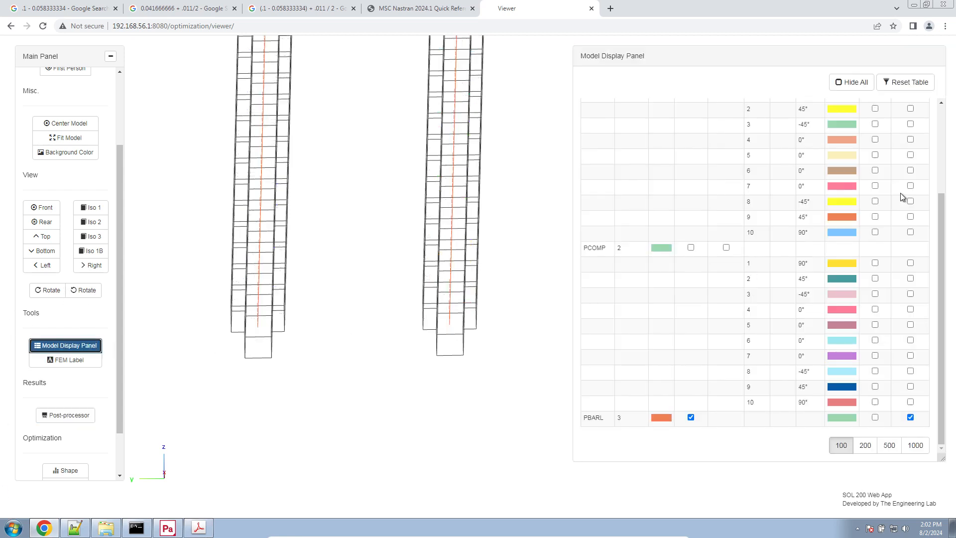
{"action": "scroll", "coordinate": [814, 207], "scroll_direction": "up", "scroll_amount": 3}
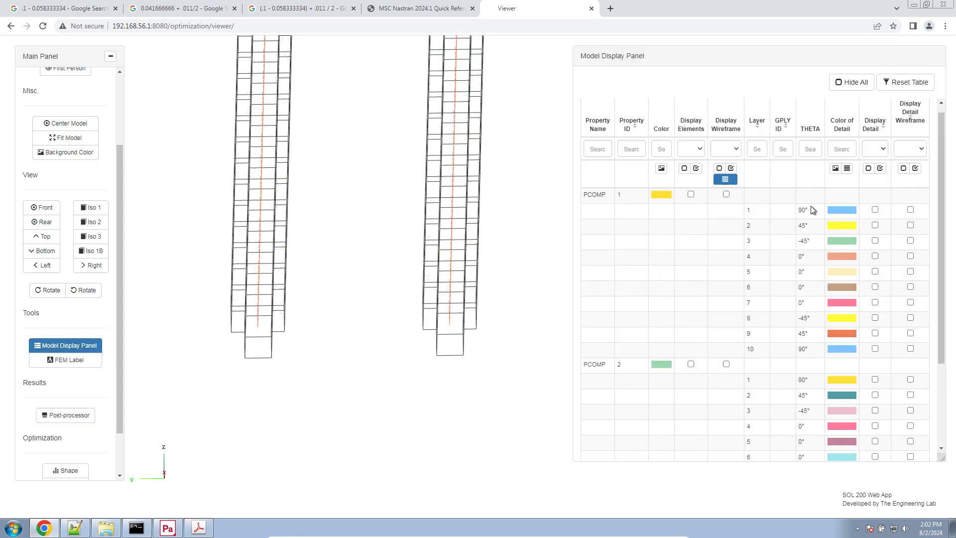
{"action": "left_click", "coordinate": [696, 178]}
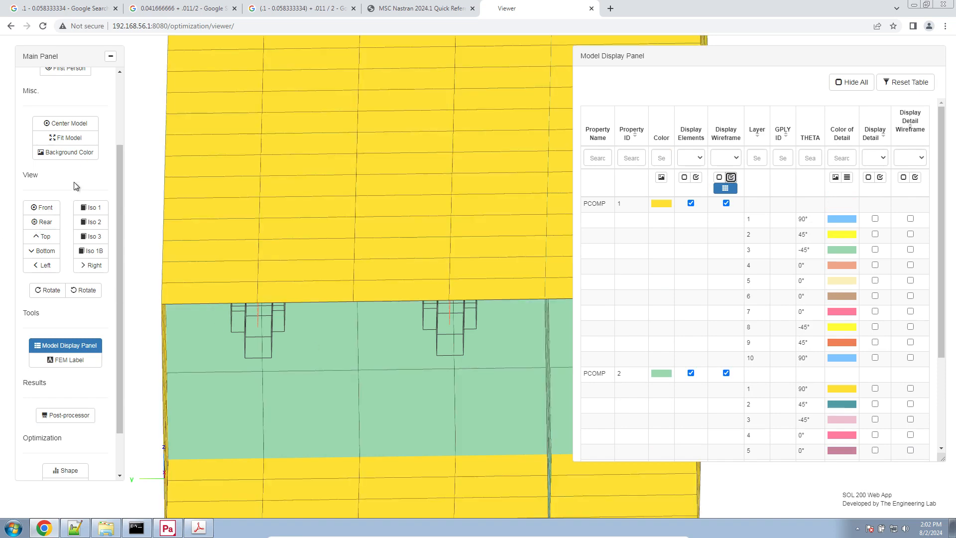
{"action": "left_click", "coordinate": [85, 136]}
{"action": "left_click_drag", "start_coordinate": [474, 417], "coordinate": [483, 400]}
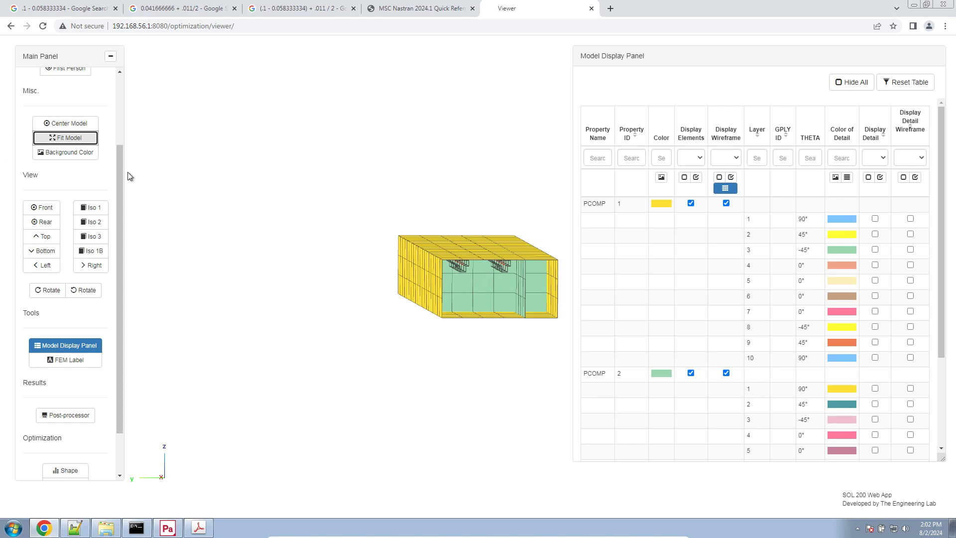
Switch to the first-person camera, take control of it and move through the outer skin into the box.
{"action": "left_click_drag", "start_coordinate": [123, 168], "coordinate": [118, 113]}
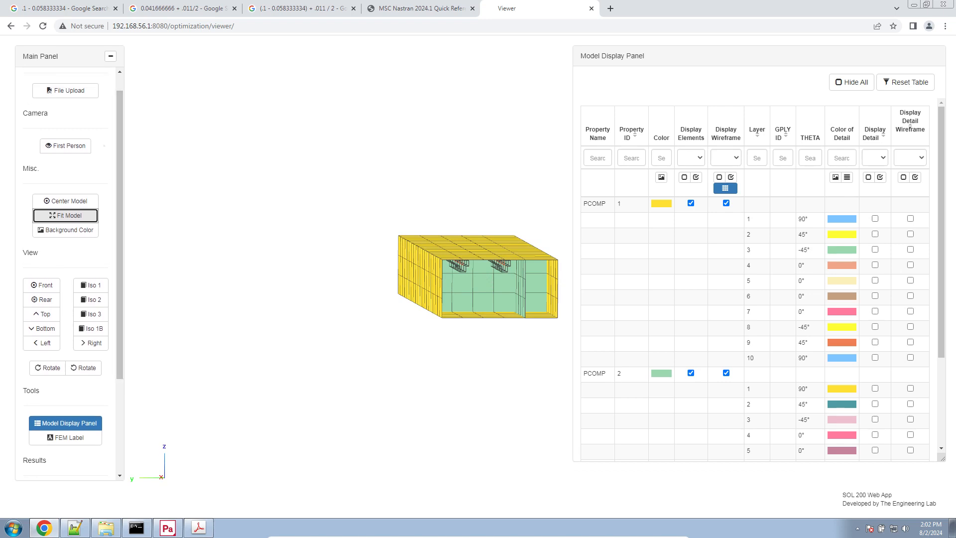
{"action": "left_click", "coordinate": [65, 145]}
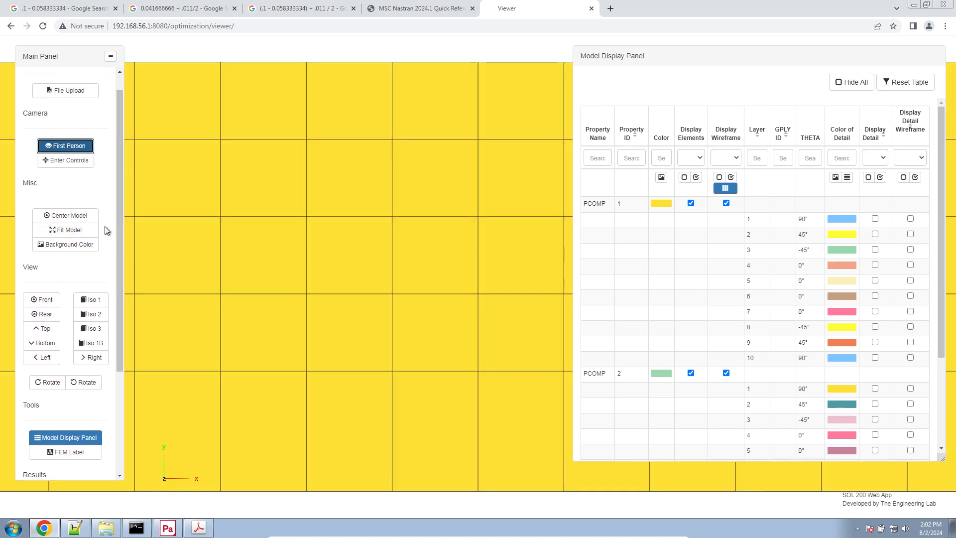
{"action": "left_click", "coordinate": [81, 167]}
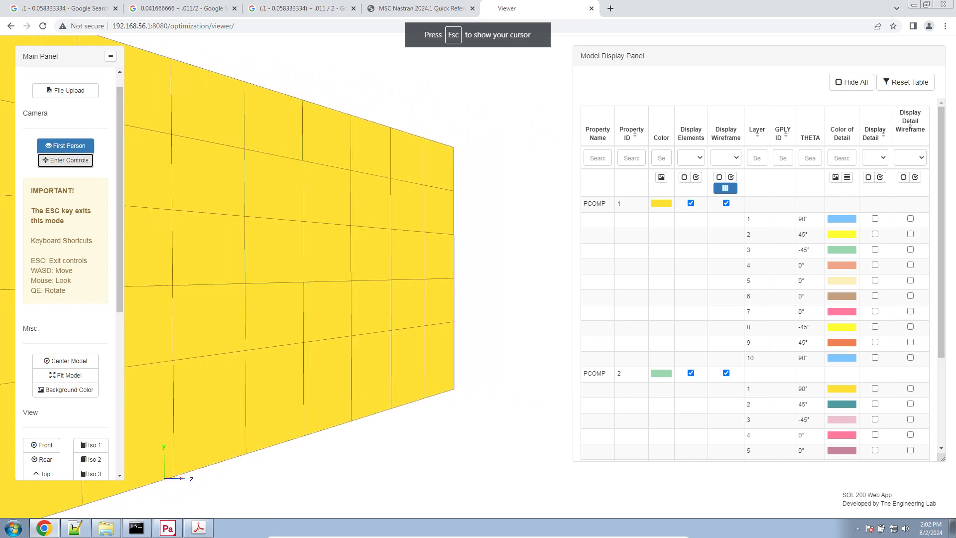
{"action": "key", "text": "w"}
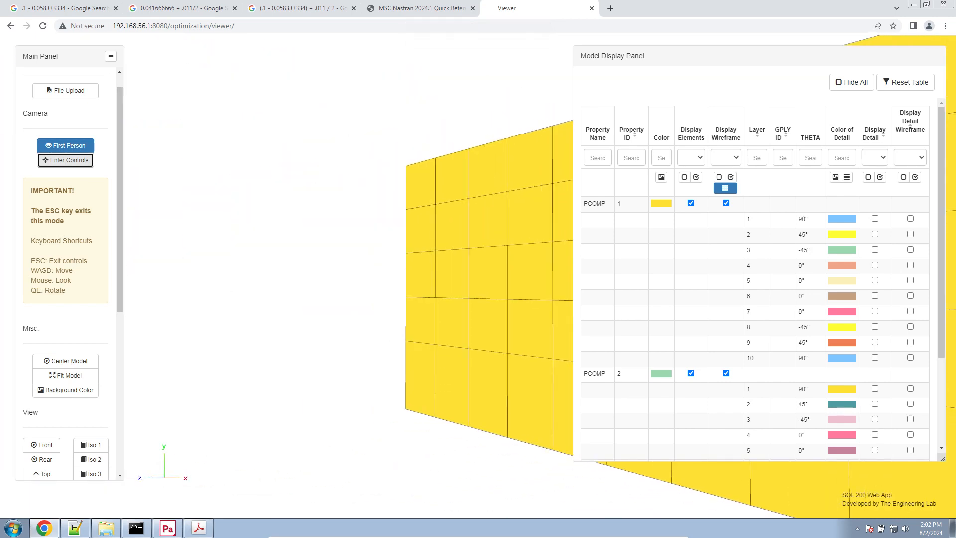
{"action": "key", "text": "w"}
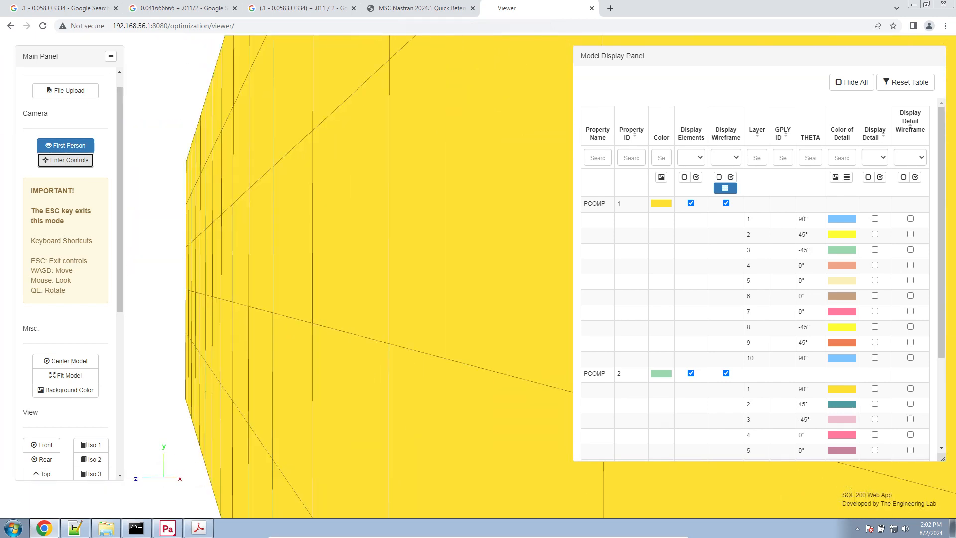
{"action": "key", "text": "w"}
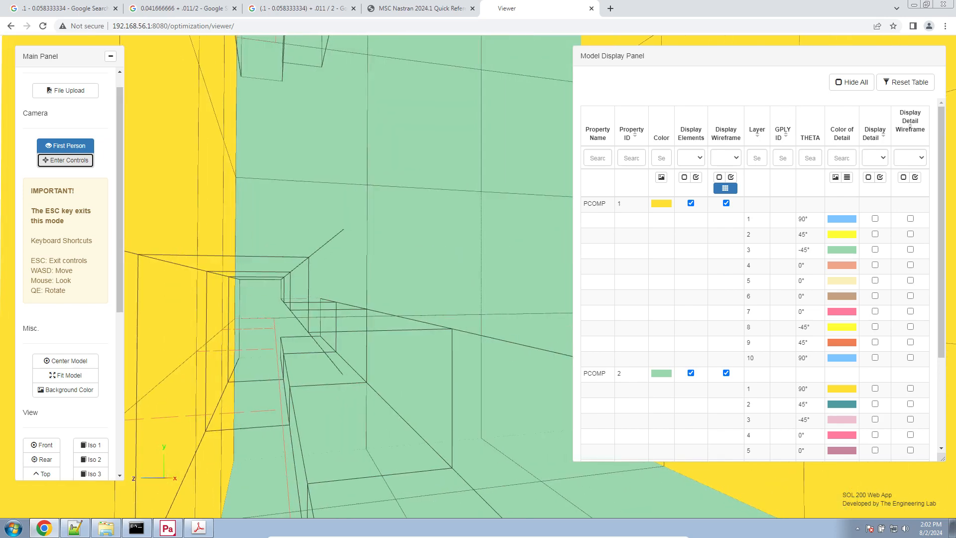
Roll, turn and move the first-person view inside the box to examine the bar wireframes, and release the camera controls.
{"action": "key", "text": "q"}
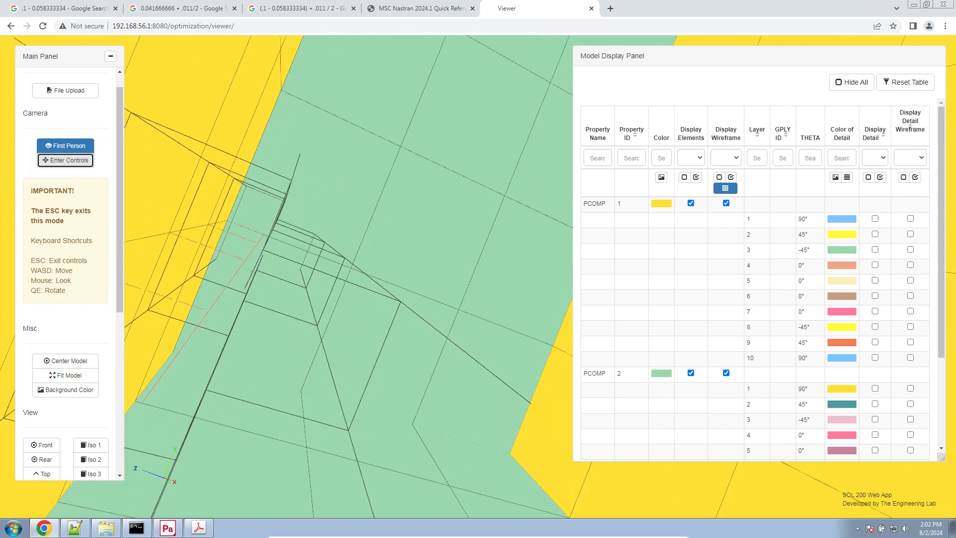
{"action": "key", "text": "q"}
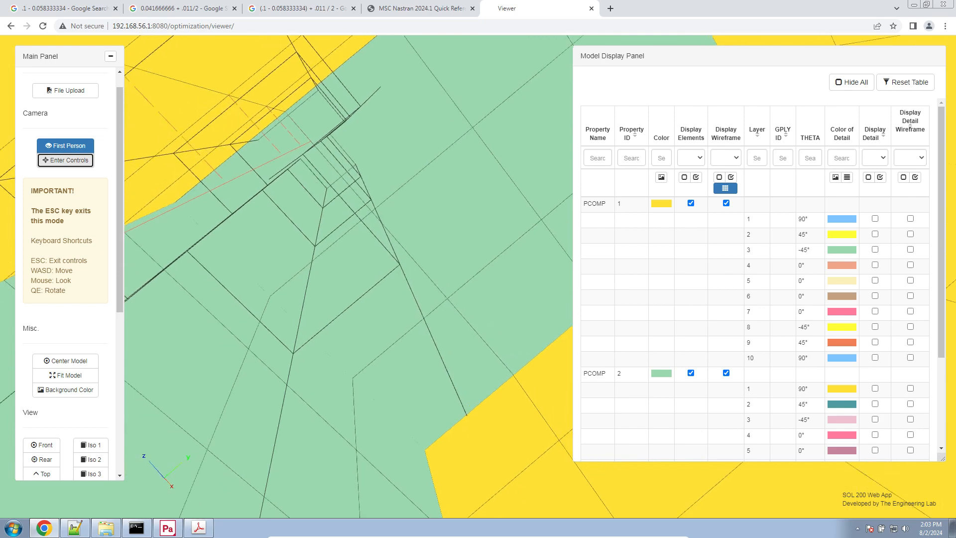
{"action": "key", "text": "e"}
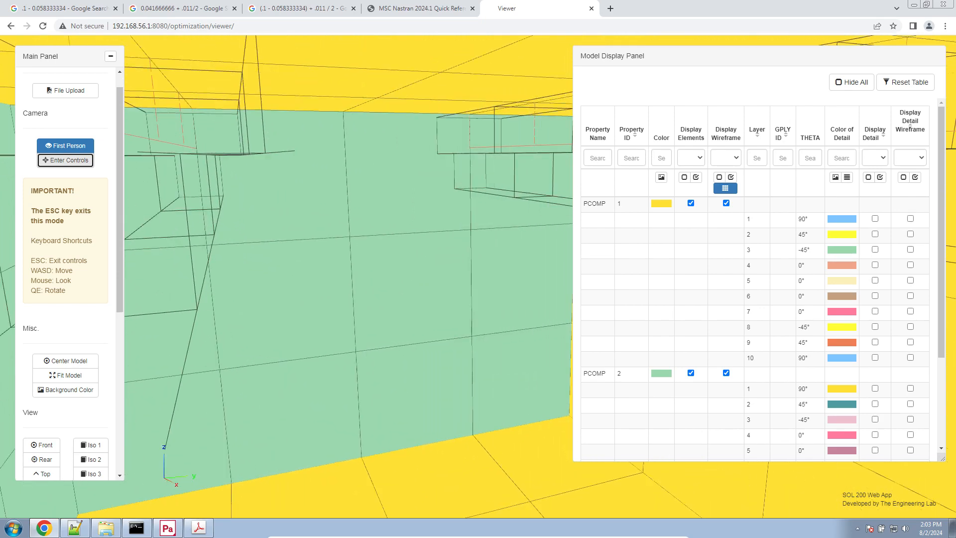
{"action": "key", "text": "s"}
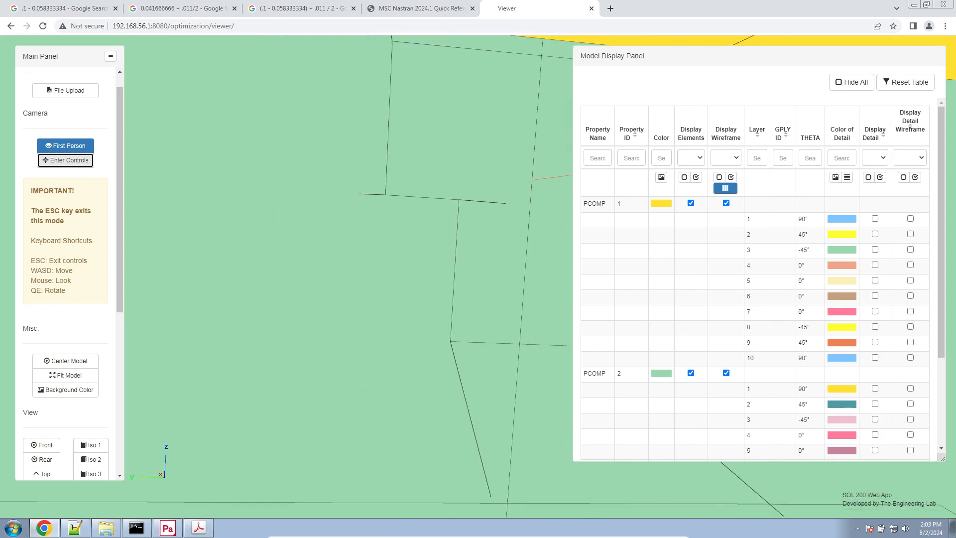
{"action": "key", "text": "a"}
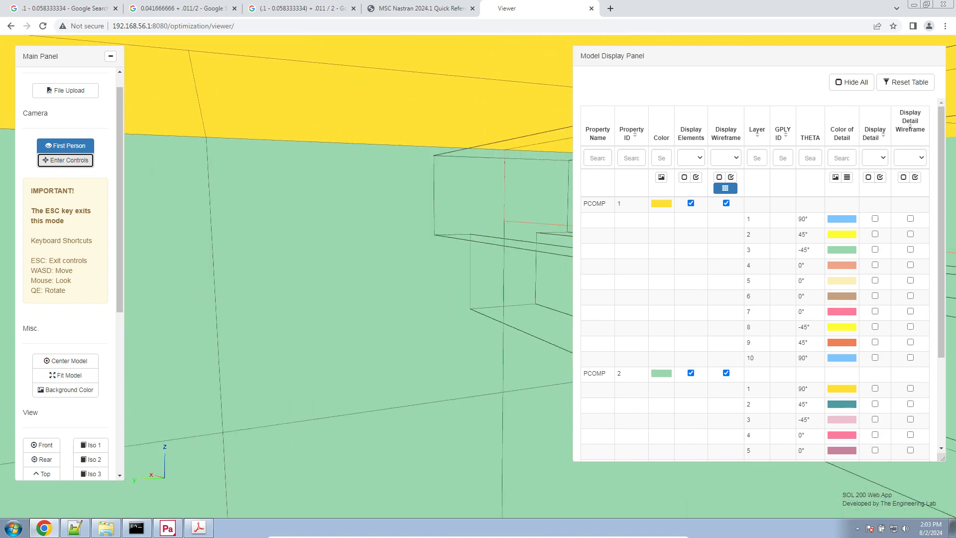
{"action": "key", "text": "d"}
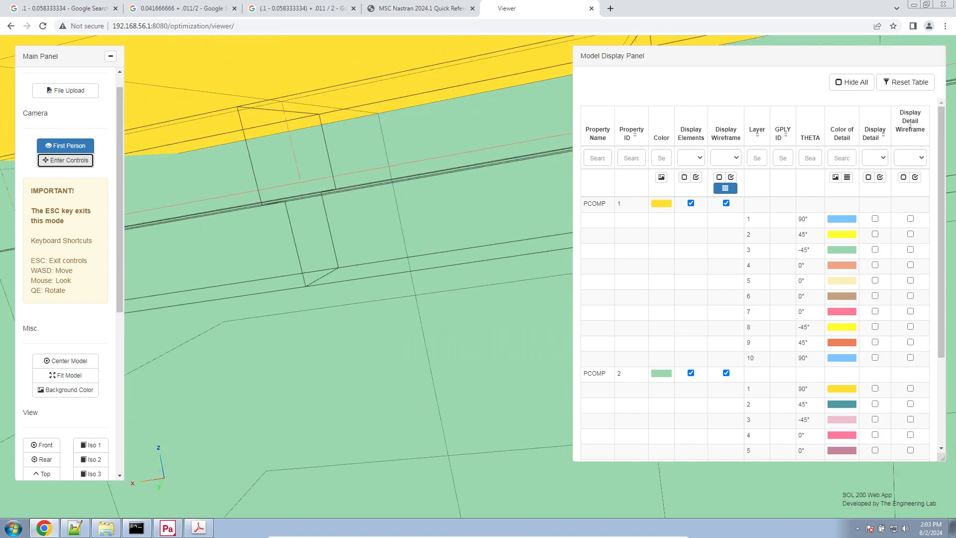
{"action": "key", "text": "w"}
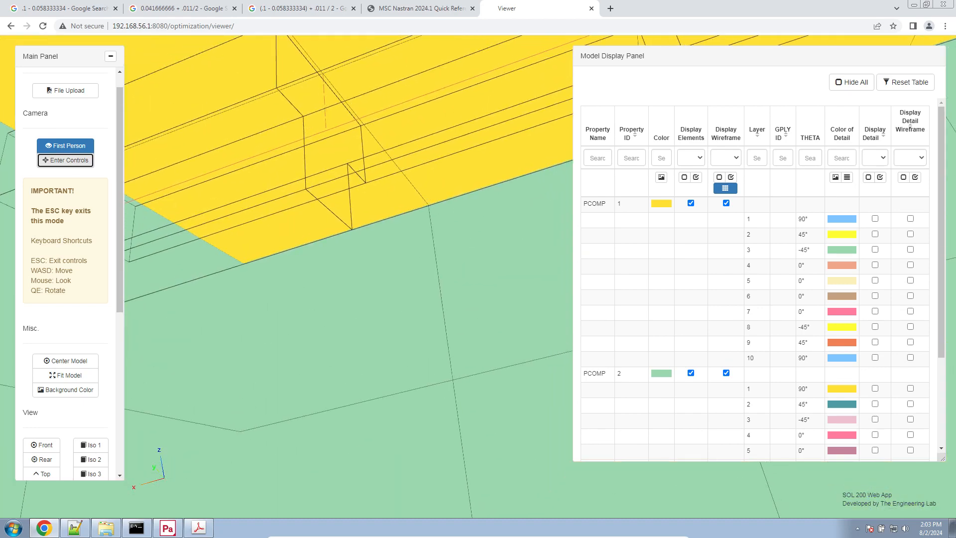
{"action": "key", "text": "s"}
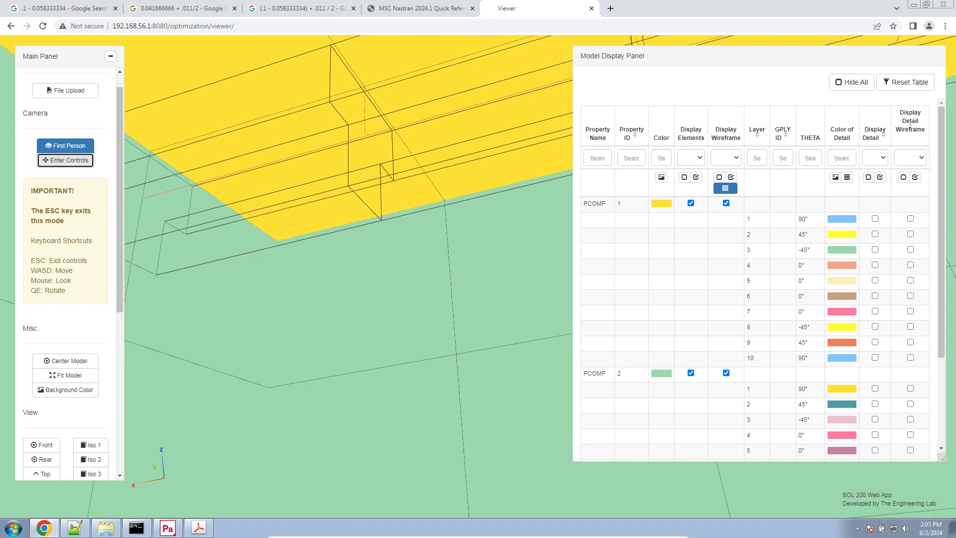
{"action": "key", "text": "Escape"}
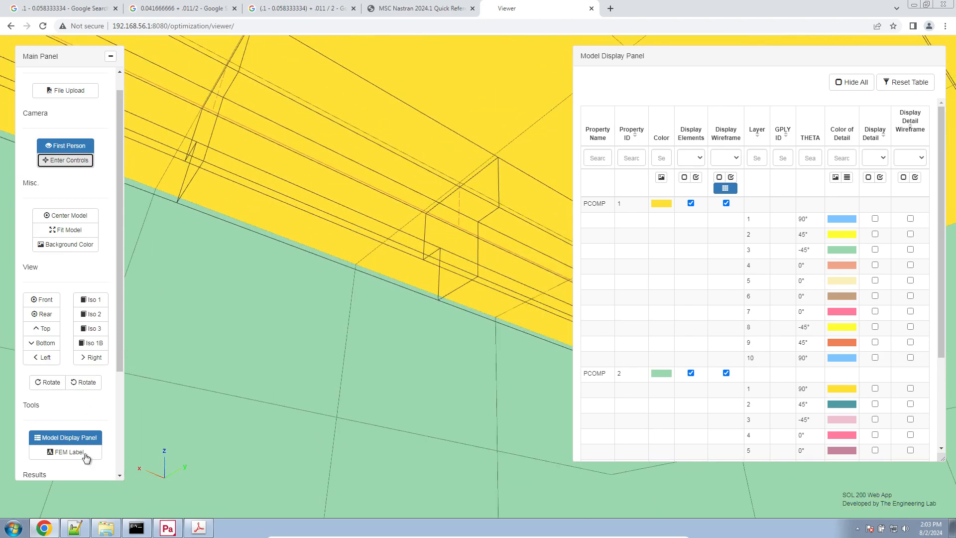
Bring back the bar force results in the post-processor and move along the bars in first person to examine the force arrows and labels.
{"action": "scroll", "coordinate": [121, 369], "scroll_direction": "down", "scroll_amount": 1}
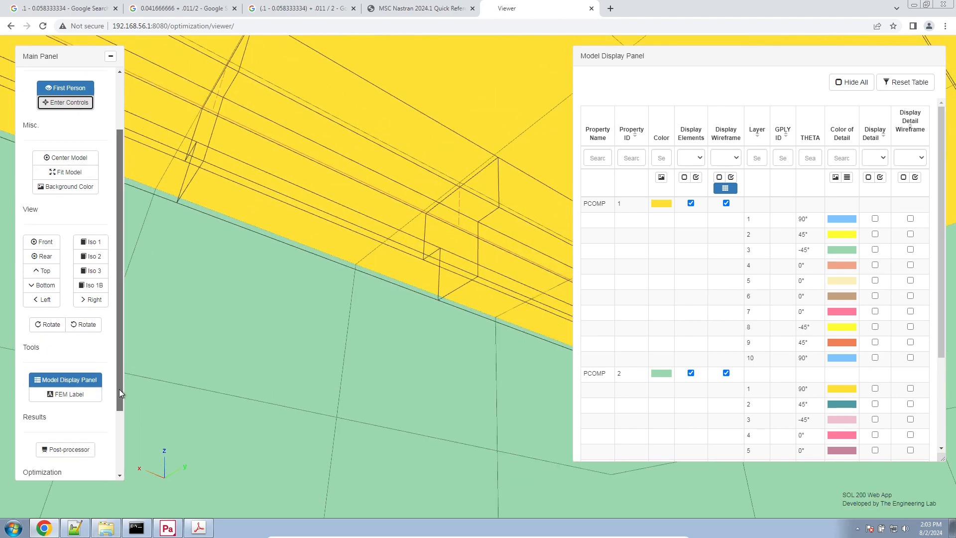
{"action": "left_click", "coordinate": [82, 448]}
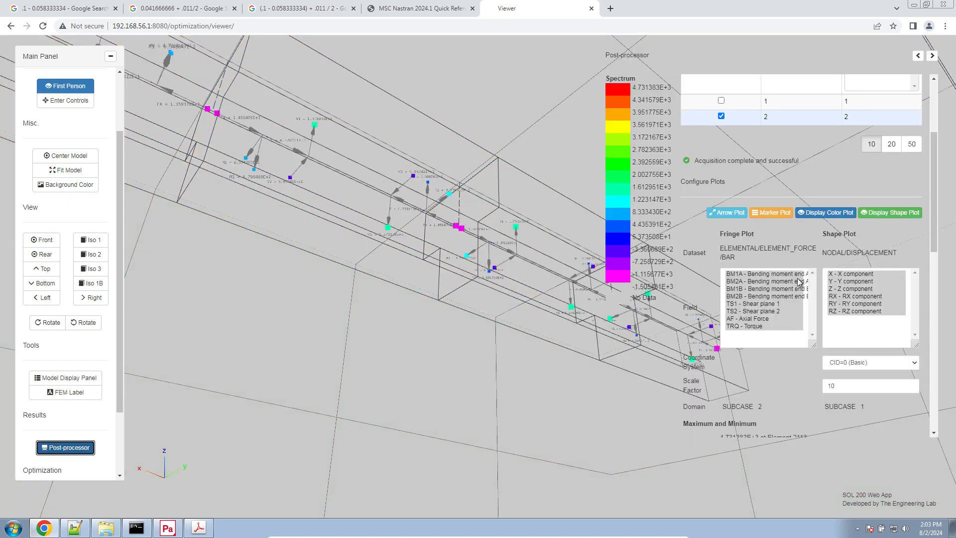
{"action": "left_click", "coordinate": [85, 100]}
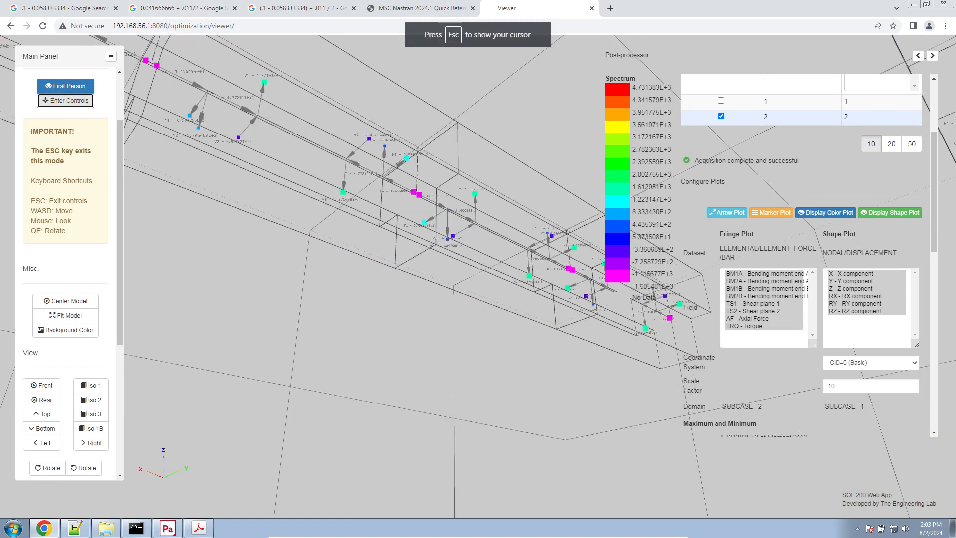
{"action": "key", "text": "w"}
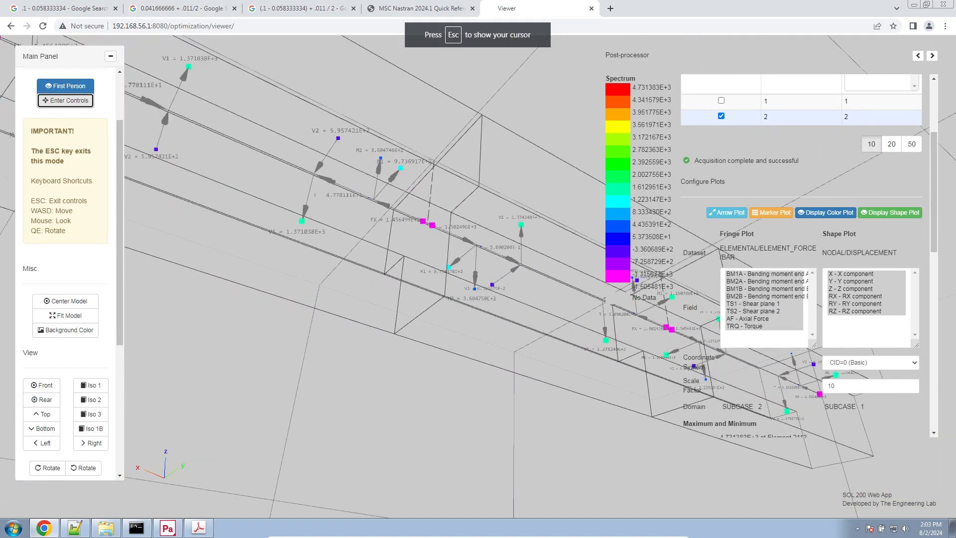
{"action": "key", "text": "w"}
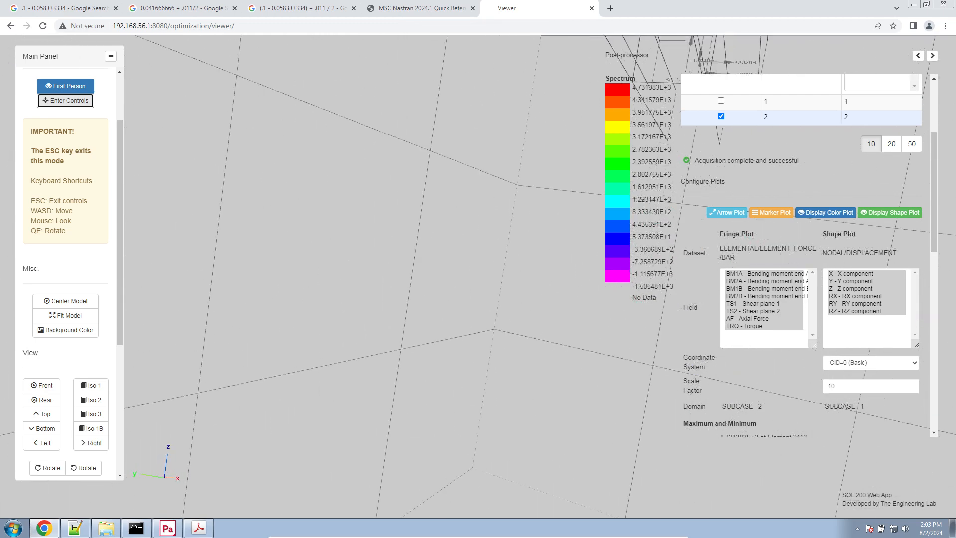
{"action": "key", "text": "w"}
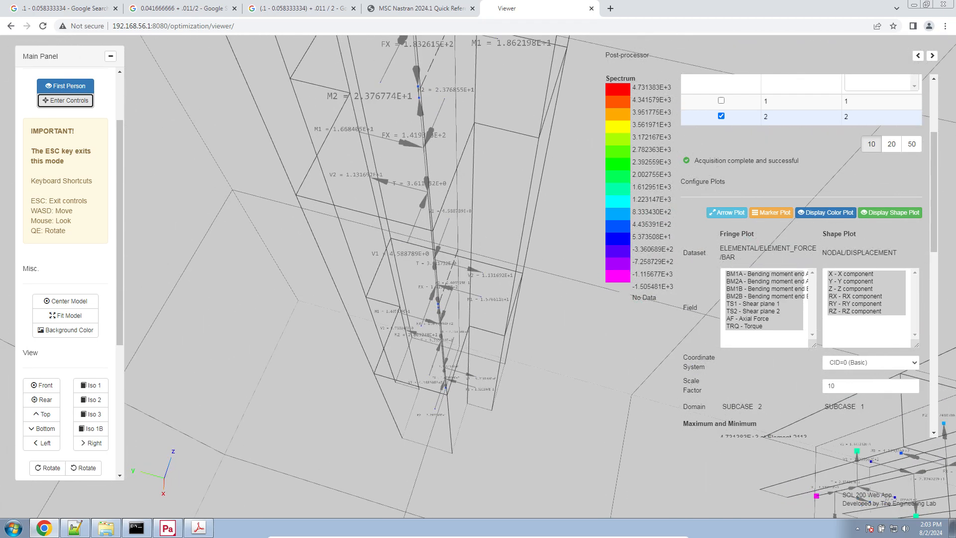
{"action": "key", "text": "d"}
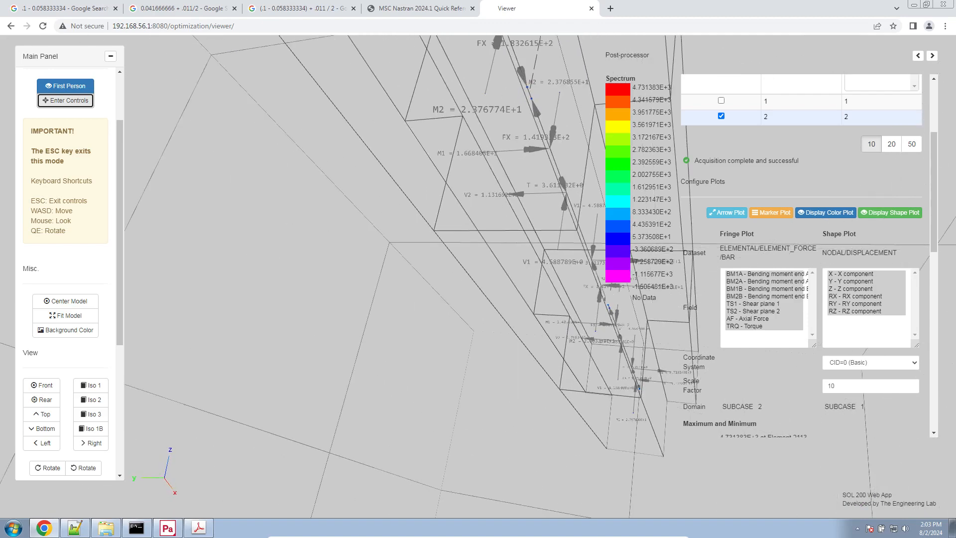
{"action": "key", "text": "d"}
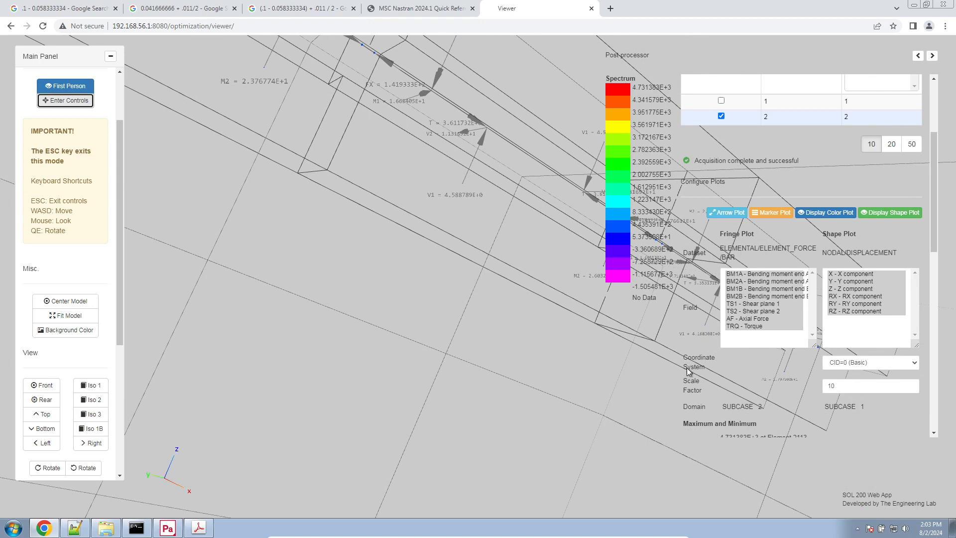
Limit the fringe plot to the BM1A bending moment, leave the first-person camera and view the bars from outside the box.
{"action": "left_click", "coordinate": [734, 272]}
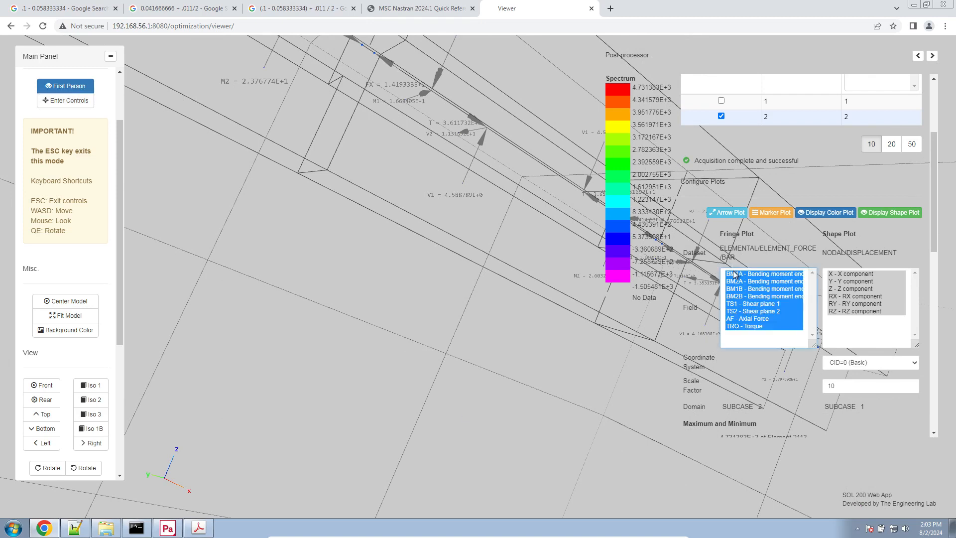
{"action": "left_click", "coordinate": [734, 274]}
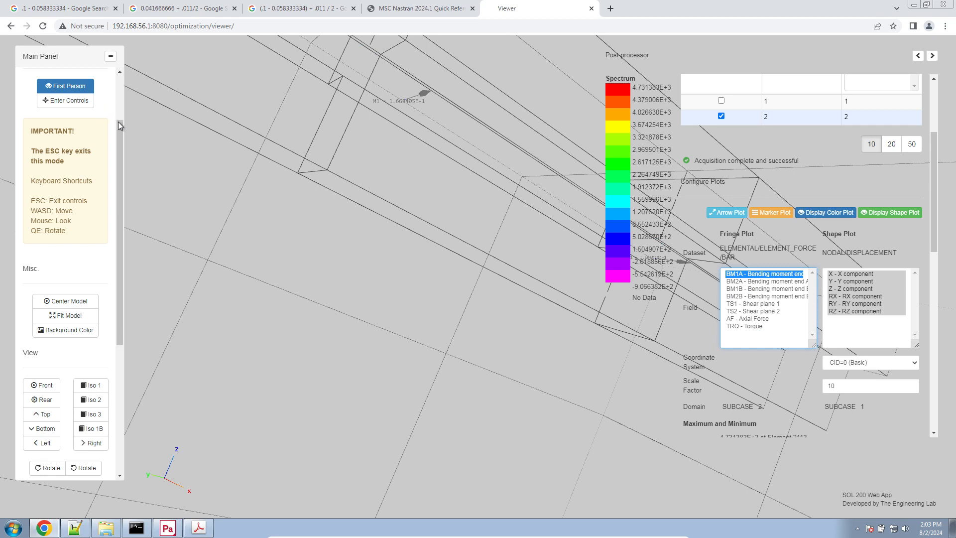
{"action": "left_click_drag", "start_coordinate": [118, 122], "coordinate": [118, 106]}
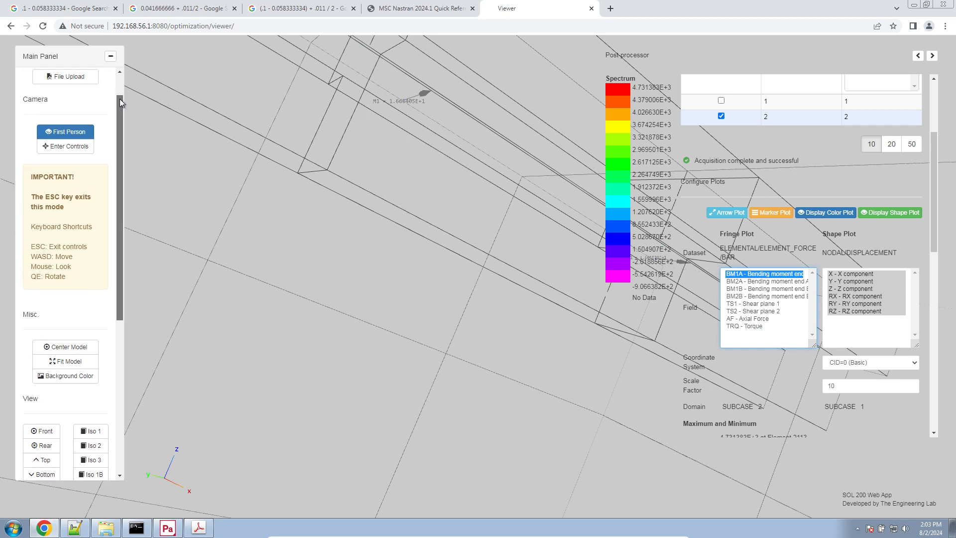
{"action": "left_click", "coordinate": [85, 137]}
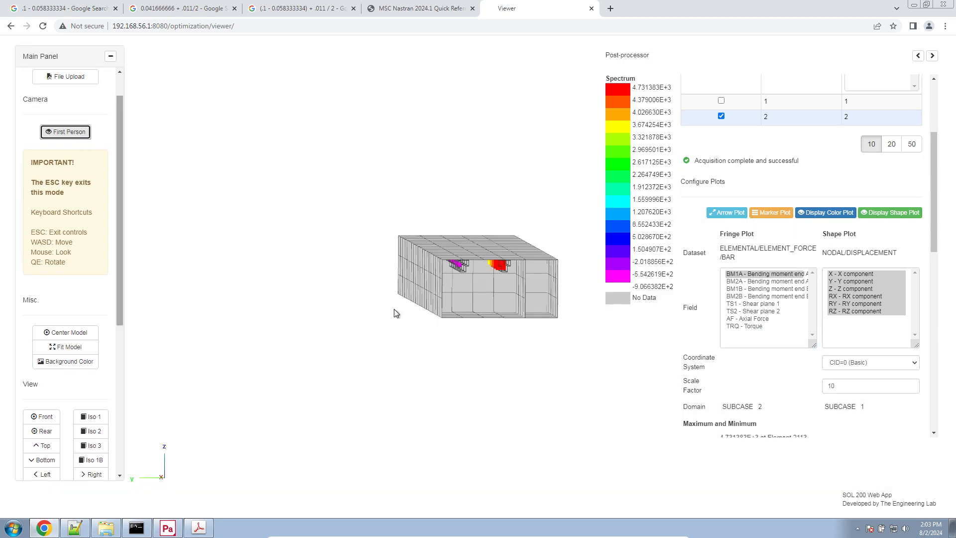
{"action": "mouse_move", "coordinate": [411, 320]}
{"action": "left_mouse_down"}
{"action": "mouse_move", "coordinate": [435, 343]}
{"action": "mouse_move", "coordinate": [433, 312]}
{"action": "mouse_move", "coordinate": [421, 317]}
{"action": "left_mouse_up"}
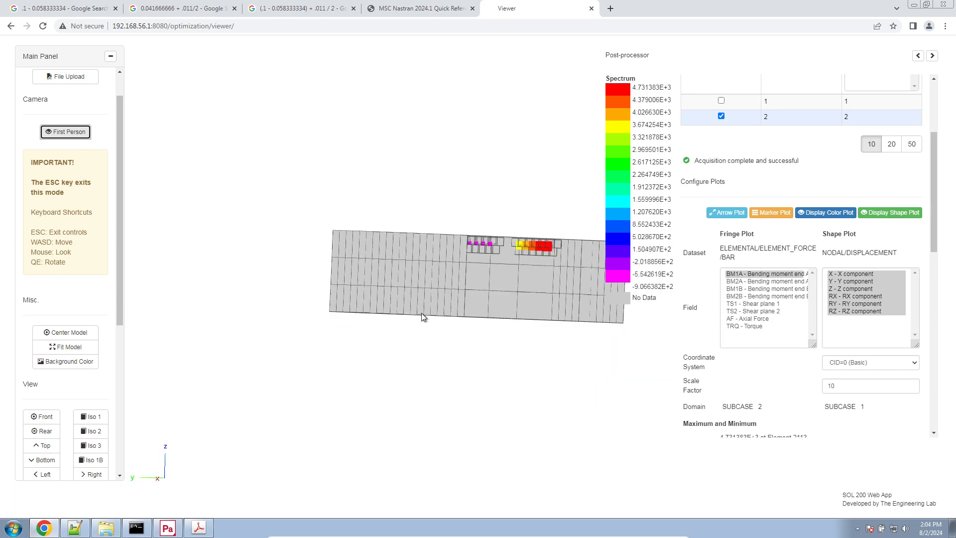
{"action": "key", "text": "Escape"}
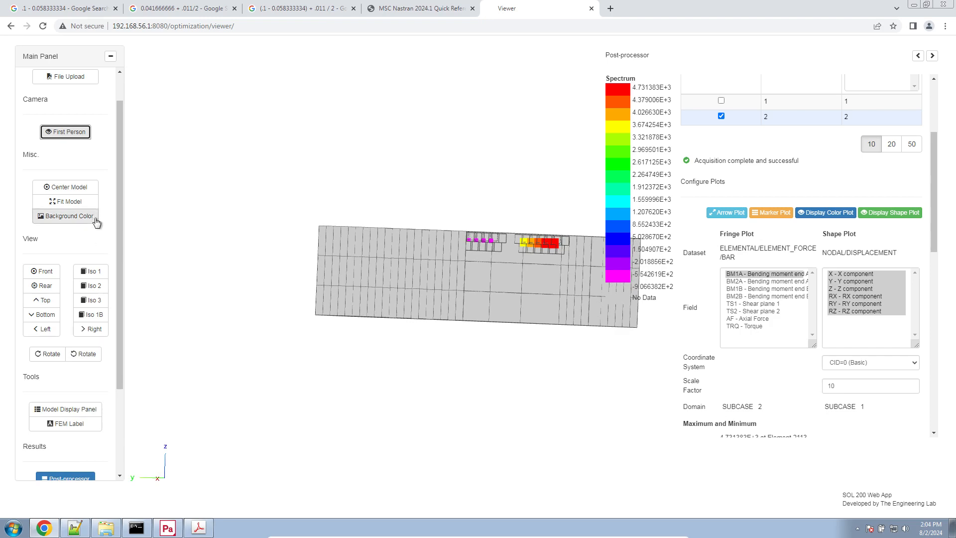
Close the post-processor and bring the open end of the plain box model closer.
{"action": "left_click", "coordinate": [79, 478]}
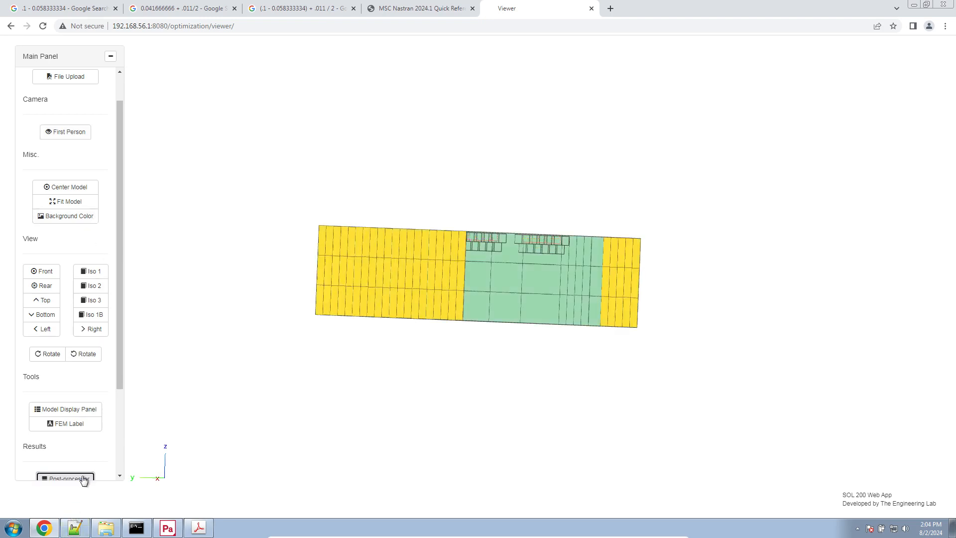
{"action": "mouse_move", "coordinate": [704, 243]}
{"action": "left_mouse_down"}
{"action": "mouse_move", "coordinate": [694, 259]}
{"action": "mouse_move", "coordinate": [660, 257]}
{"action": "mouse_move", "coordinate": [696, 247]}
{"action": "left_mouse_up"}
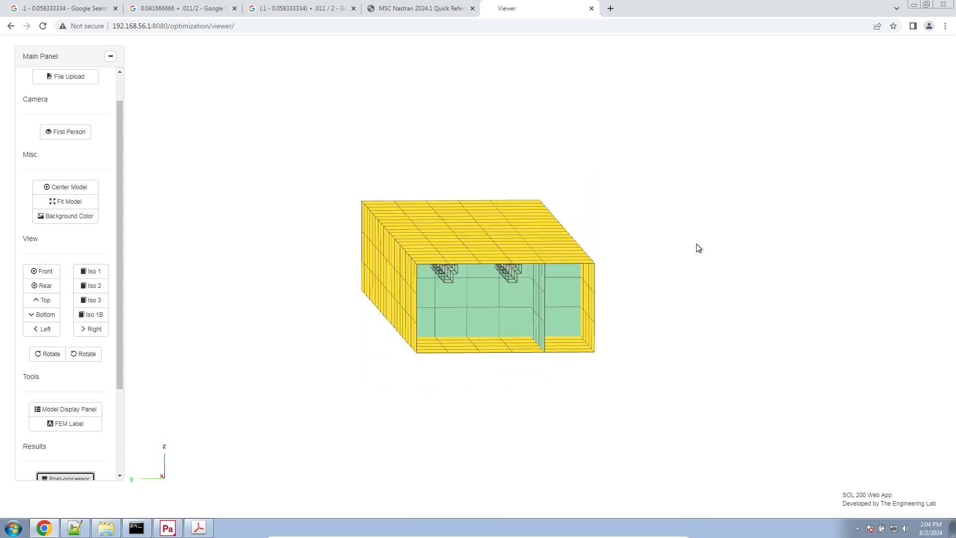
{"action": "scroll", "coordinate": [654, 478], "scroll_direction": "up", "scroll_amount": 5}
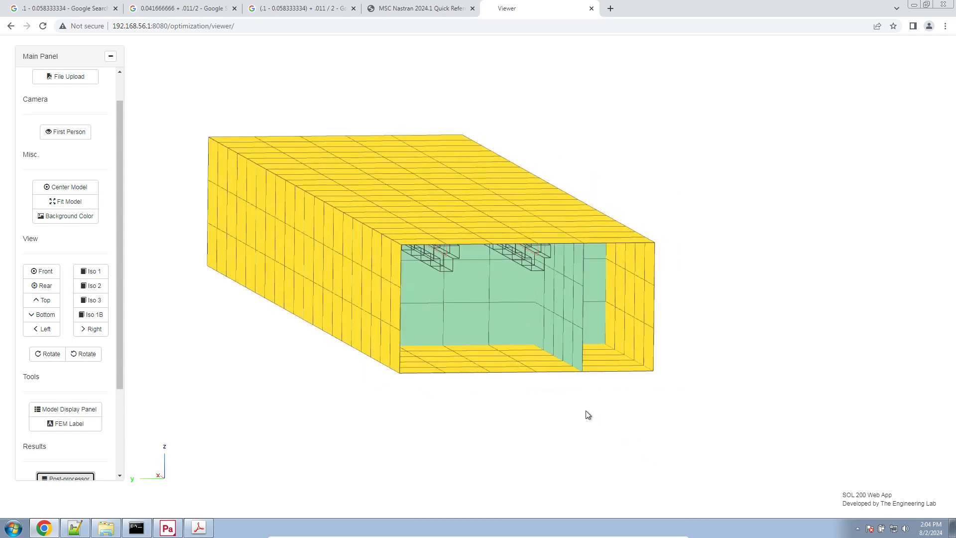
{"action": "scroll", "coordinate": [557, 321], "scroll_direction": "up", "scroll_amount": 2}
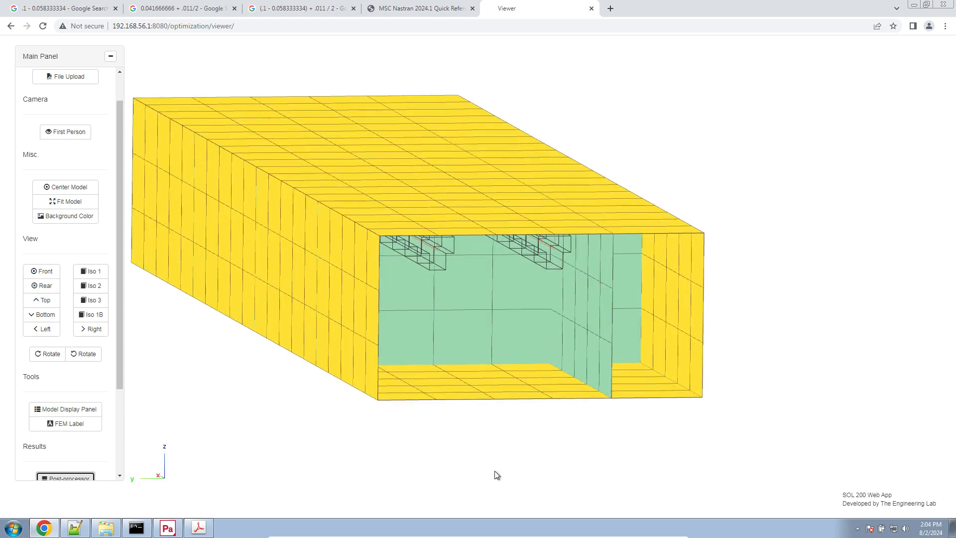
Fly through the box model in first person to examine its walls and bars, move back outside and release the camera controls.
{"action": "left_click", "coordinate": [65, 132]}
{"action": "left_click", "coordinate": [72, 147]}
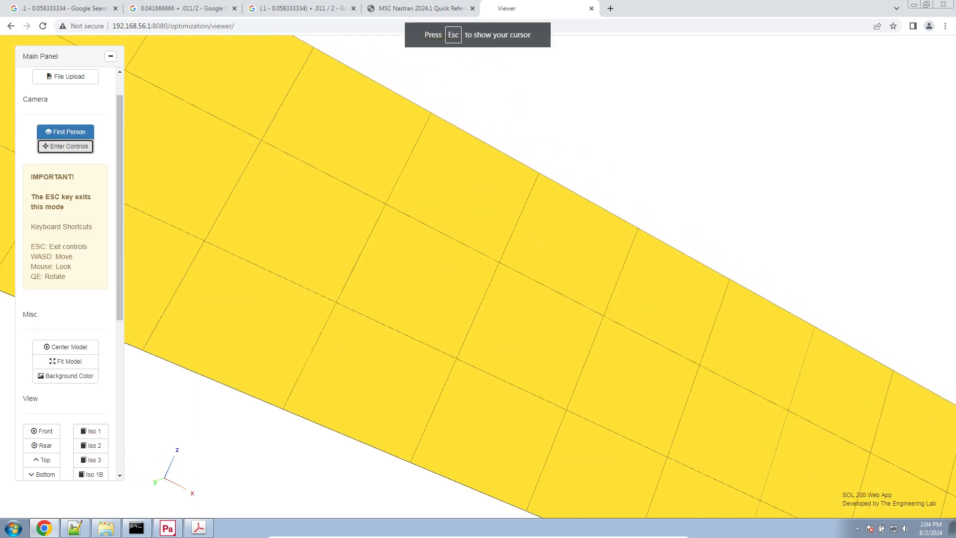
{"action": "key", "text": "w"}
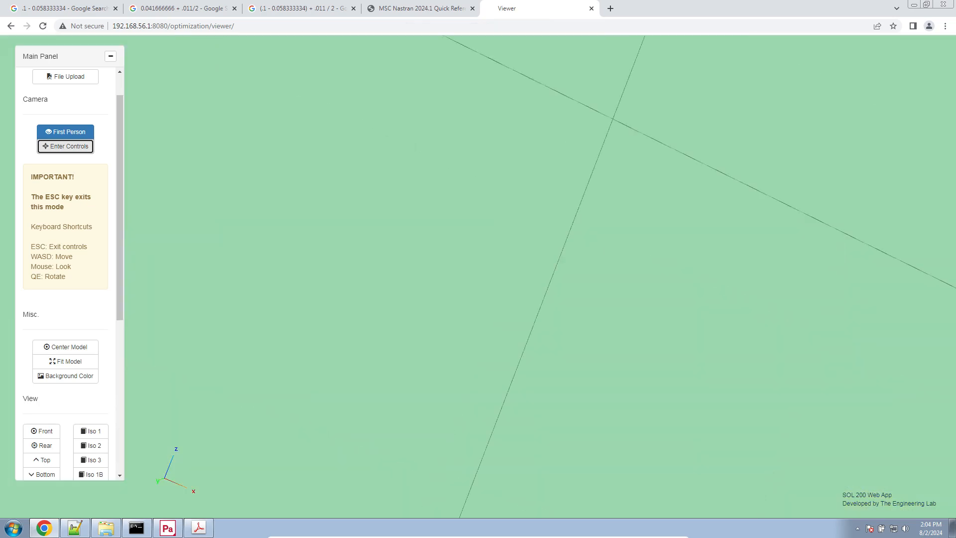
{"action": "key", "text": "w"}
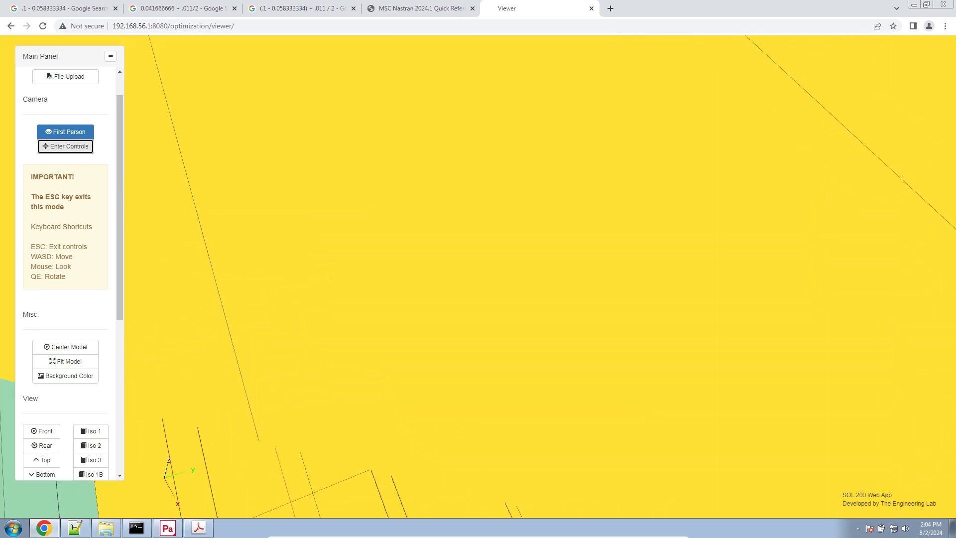
{"action": "key", "text": "s"}
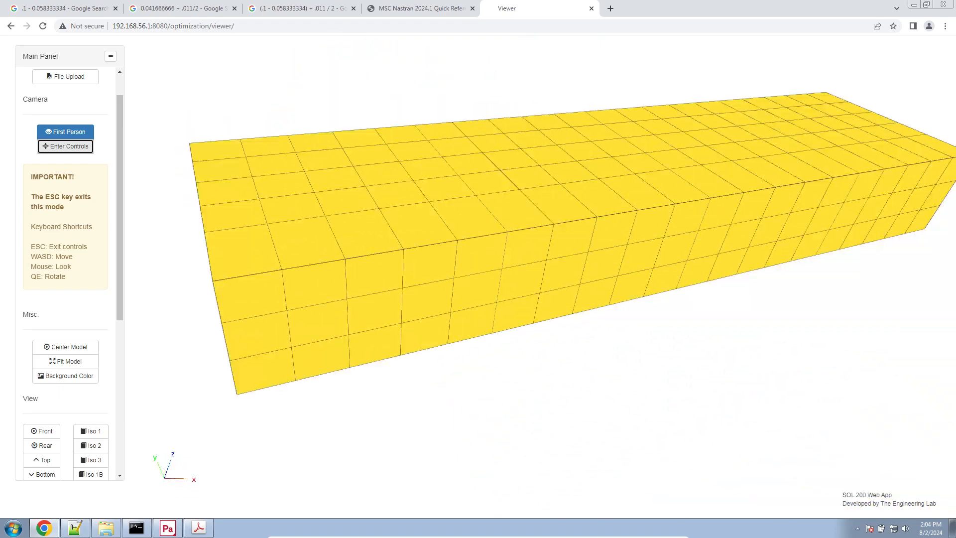
{"action": "key", "text": "Escape"}
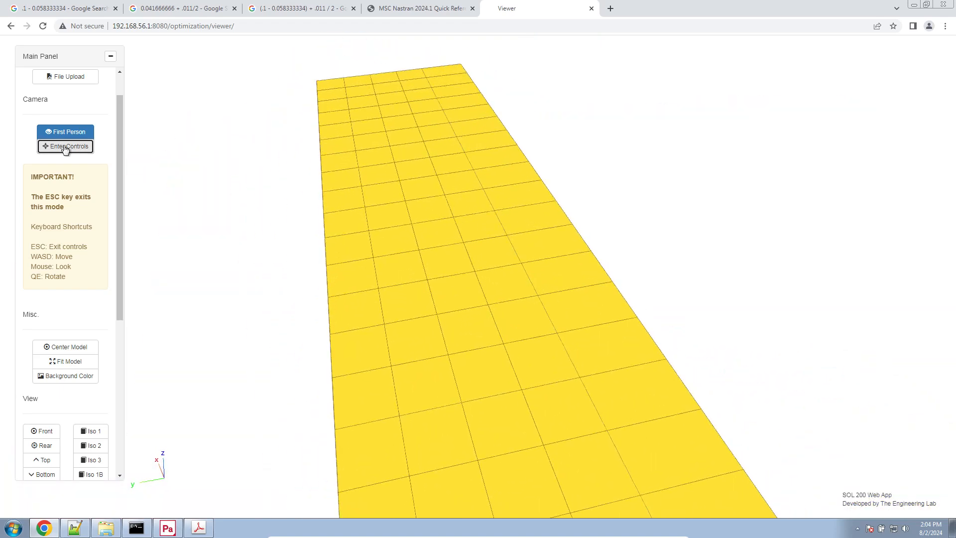
Switch to Notepad++ and review the workflow notes from the Patran statics analysis through the post-processor failure indices.
{"action": "left_click", "coordinate": [75, 528]}
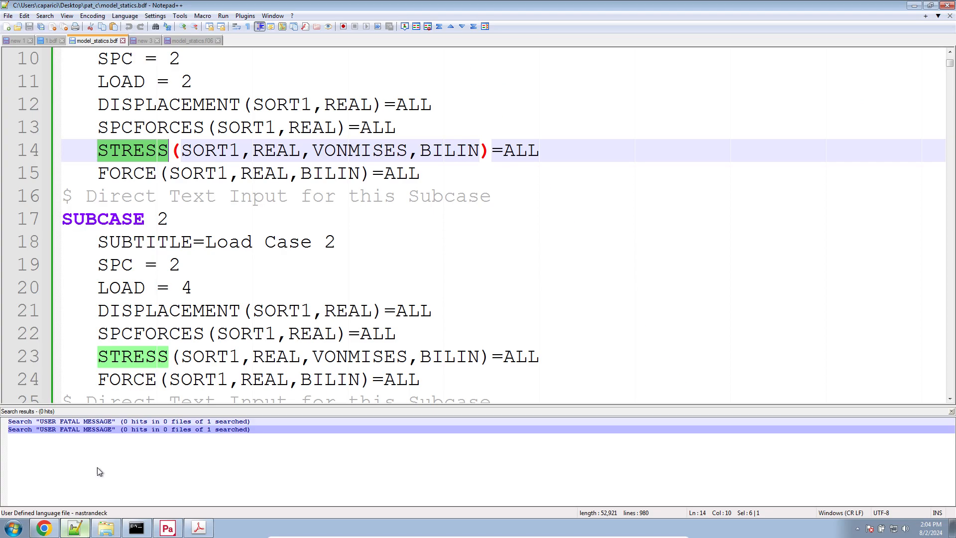
{"action": "left_click", "coordinate": [16, 43]}
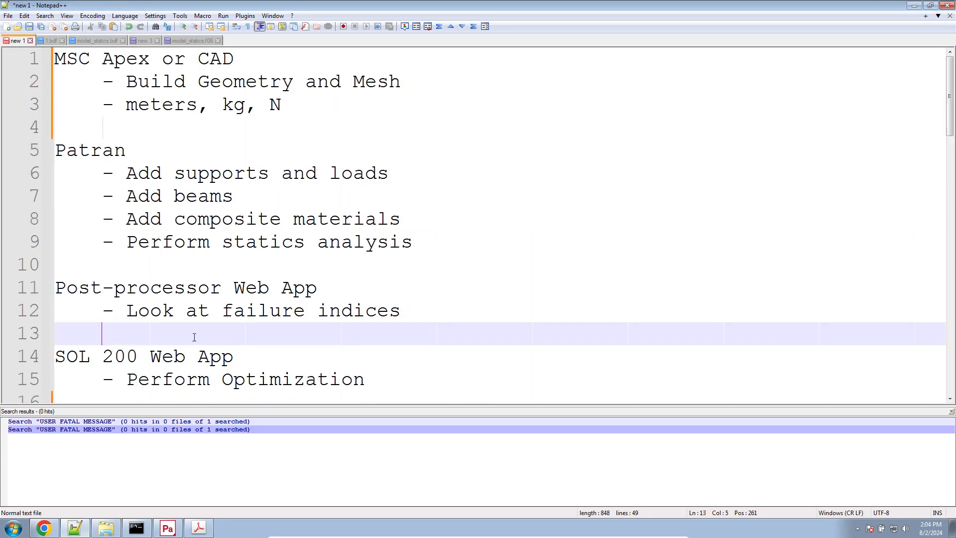
{"action": "left_click_drag", "start_coordinate": [192, 335], "coordinate": [52, 258]}
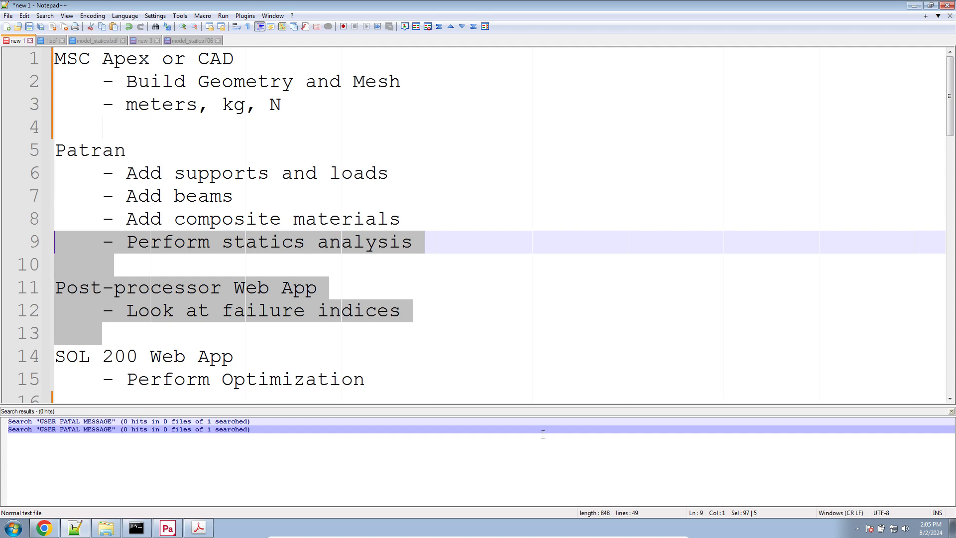
Copy model_statics.bdf from the pat_c folder into a new Downloads subfolder named 1_starting_files.
{"action": "left_click", "coordinate": [98, 531]}
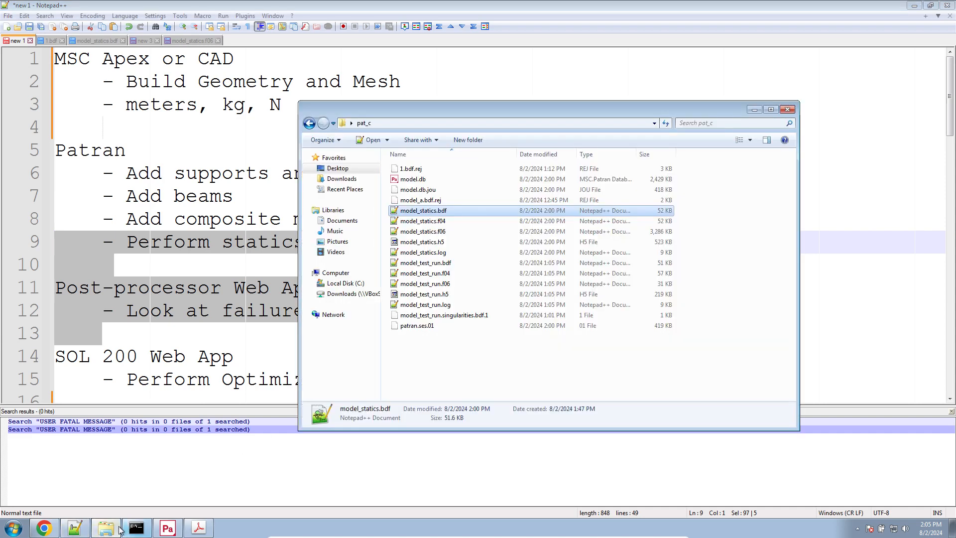
{"action": "mouse_move", "coordinate": [114, 528]}
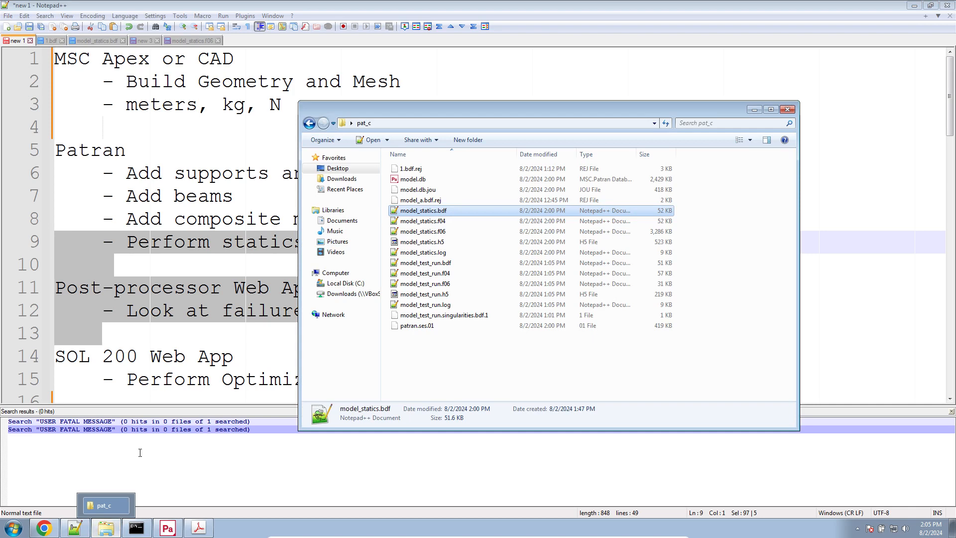
{"action": "left_click", "coordinate": [633, 363]}
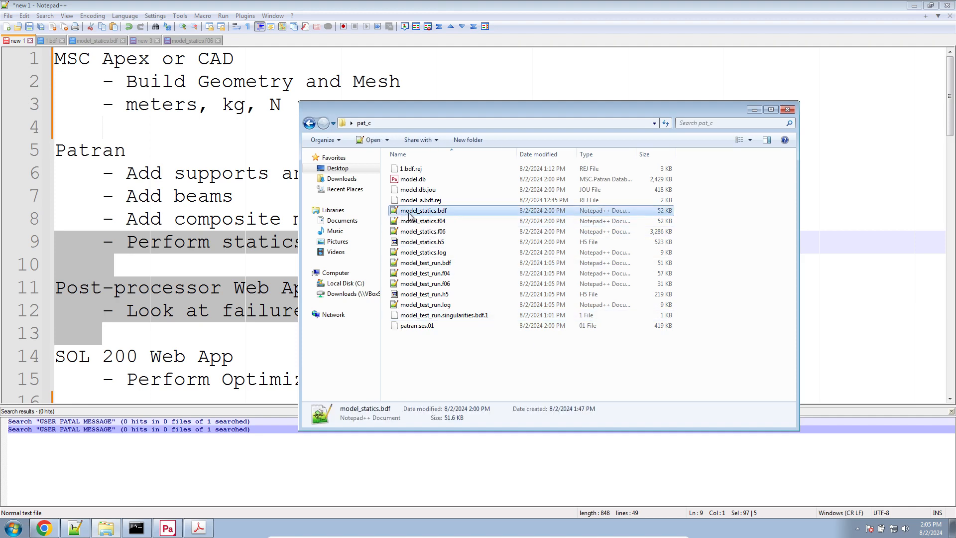
{"action": "left_click", "coordinate": [341, 178]}
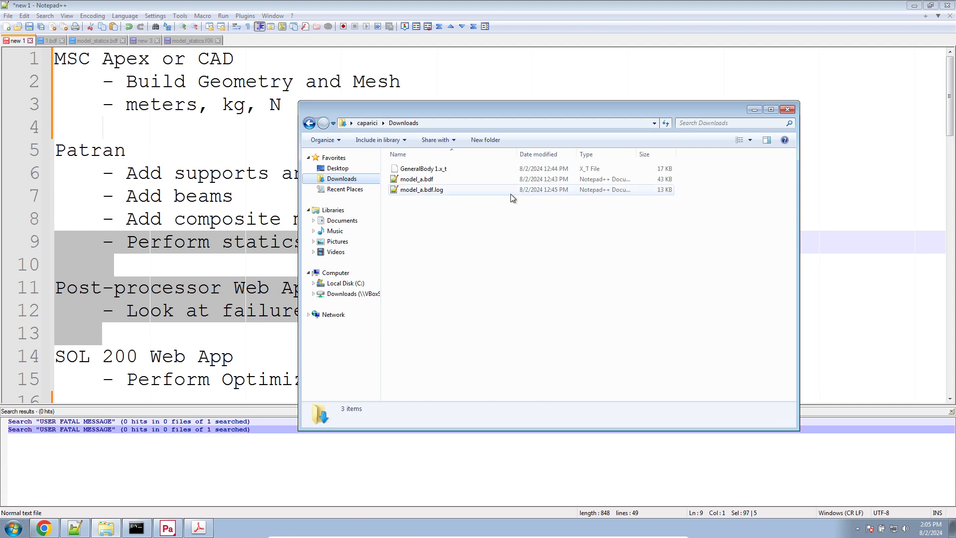
{"action": "left_click", "coordinate": [483, 140]}
{"action": "type", "text": "1"}
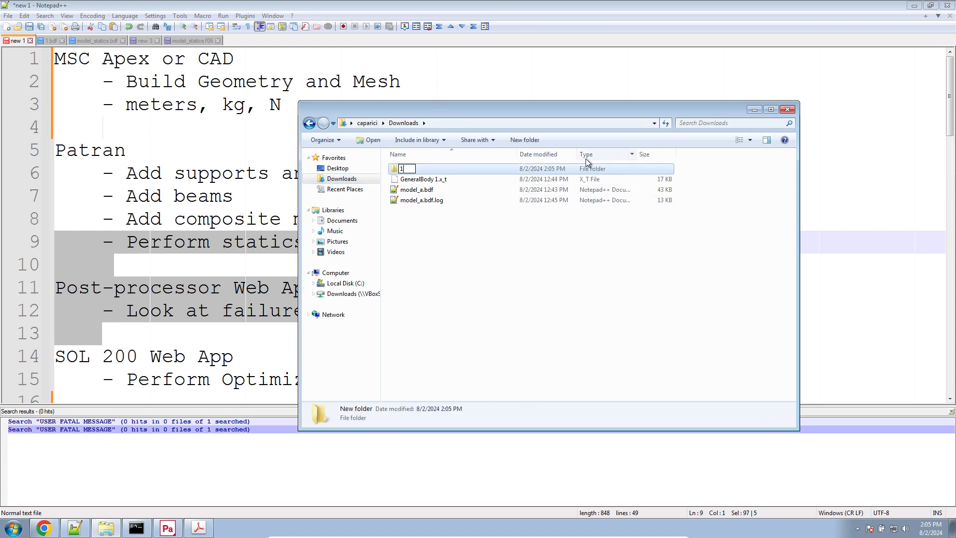
{"action": "type", "text": "_starting_files"}
{"action": "key", "text": "Return"}
{"action": "key", "text": "Return"}
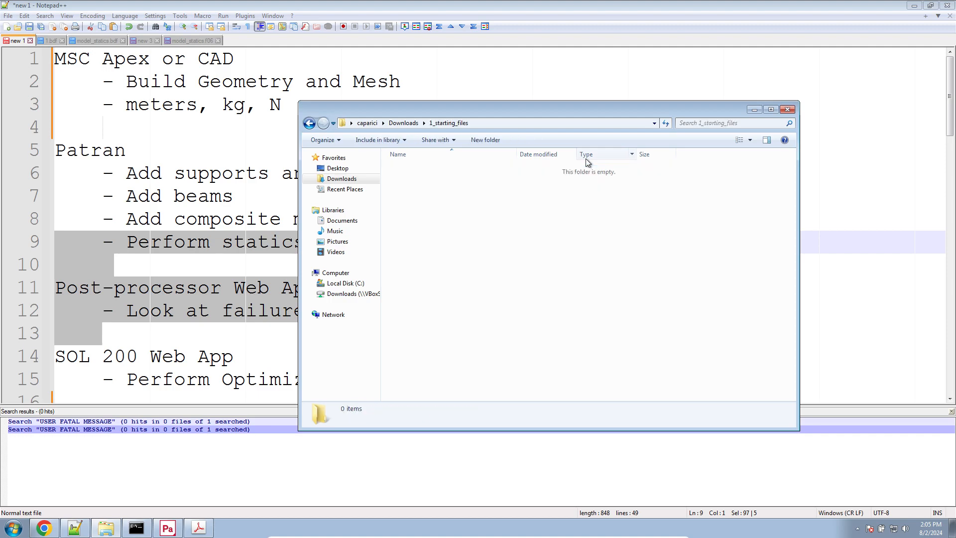
{"action": "key", "text": "ctrl+v"}
Open the copied model_statics.bdf in Notepad++ and find its PCOMP entry.
{"action": "double_click", "coordinate": [530, 169]}
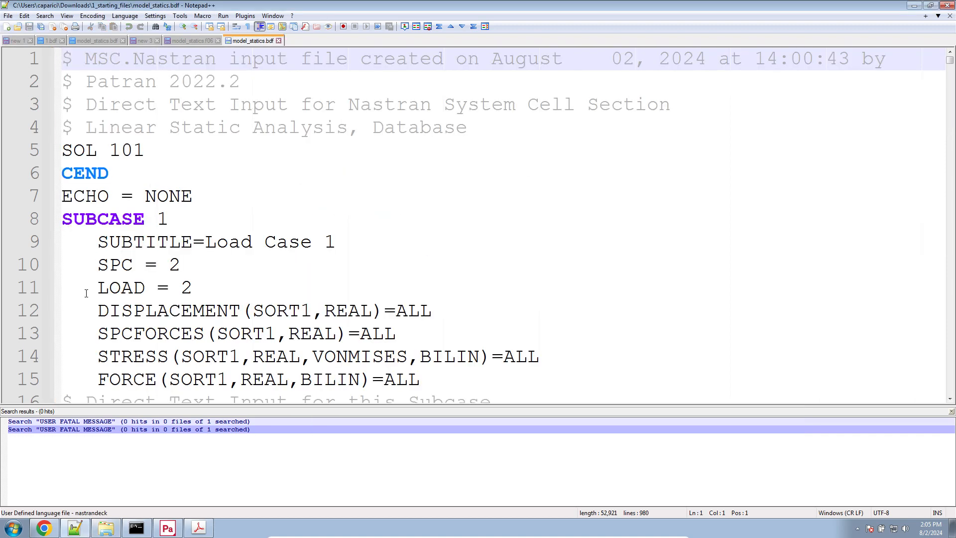
{"action": "scroll", "coordinate": [70, 240], "scroll_direction": "down", "scroll_amount": 17}
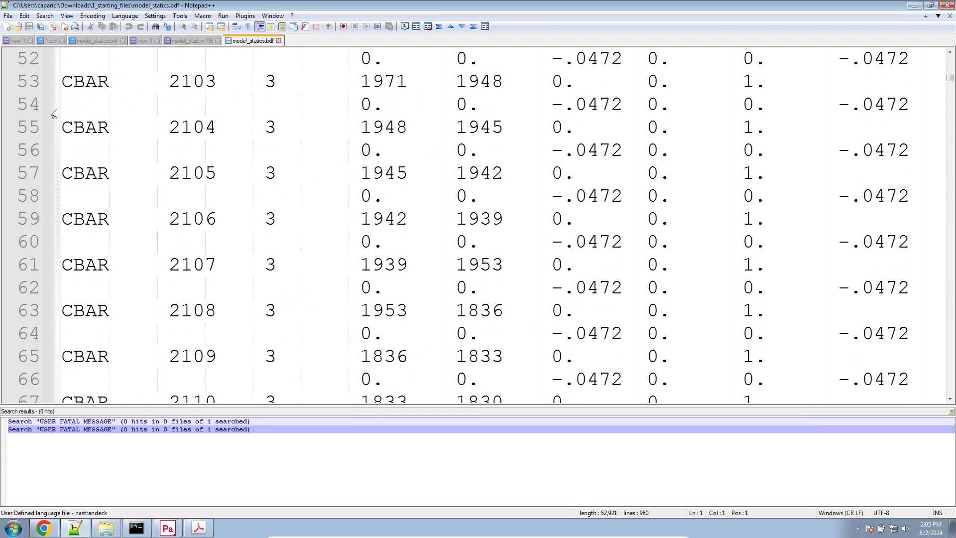
{"action": "key", "text": "ctrl+f"}
{"action": "type", "text": "pcomp"}
{"action": "key", "text": "Return"}
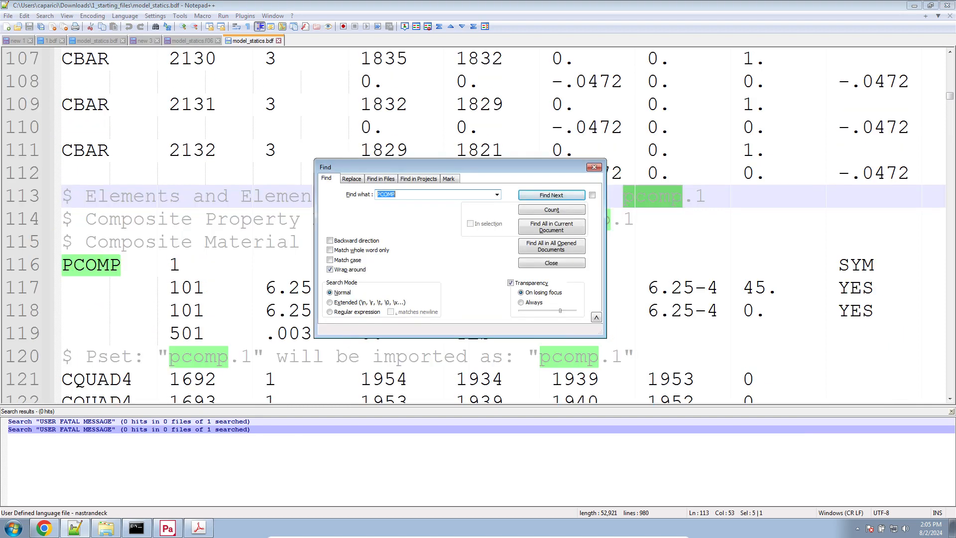
{"action": "key", "text": "Escape"}
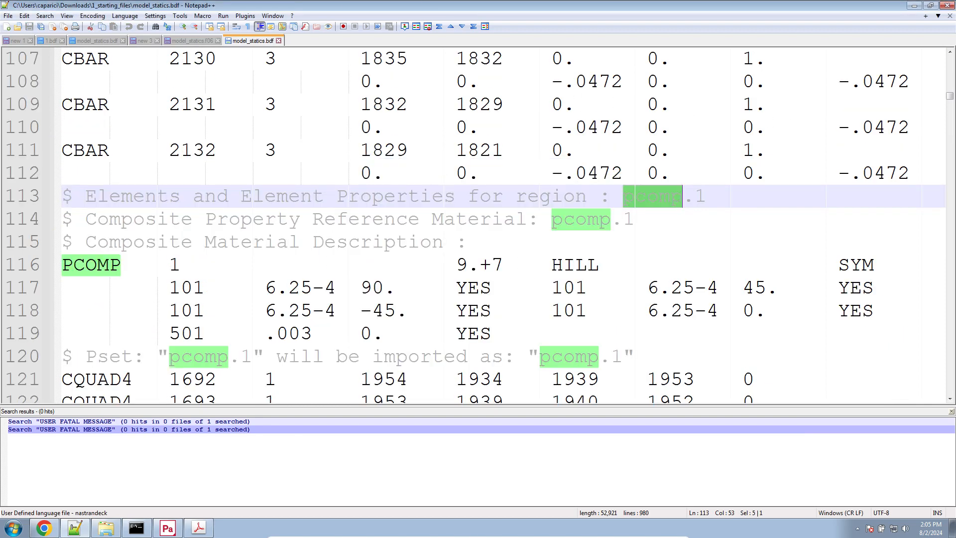
Split the PCOMP continuation lines so that the 90, 45, -45 and 0 degree plies each have their own line.
{"action": "left_click", "coordinate": [550, 287]}
{"action": "key", "text": "Return"}
{"action": "left_click", "coordinate": [553, 333]}
{"action": "key", "text": "Return"}
{"action": "scroll", "coordinate": [388, 298], "scroll_direction": "down", "scroll_amount": 2}
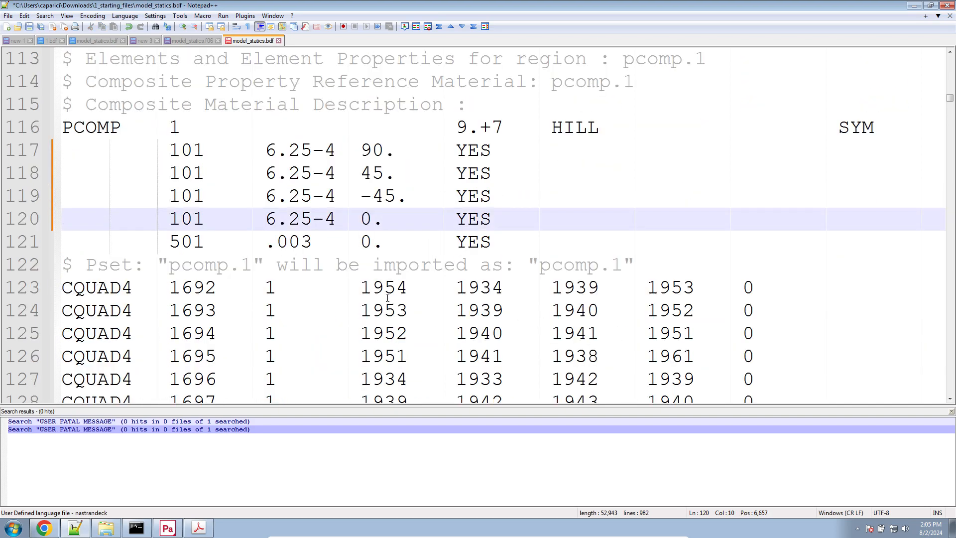
{"action": "scroll", "coordinate": [387, 298], "scroll_direction": "up", "scroll_amount": 1}
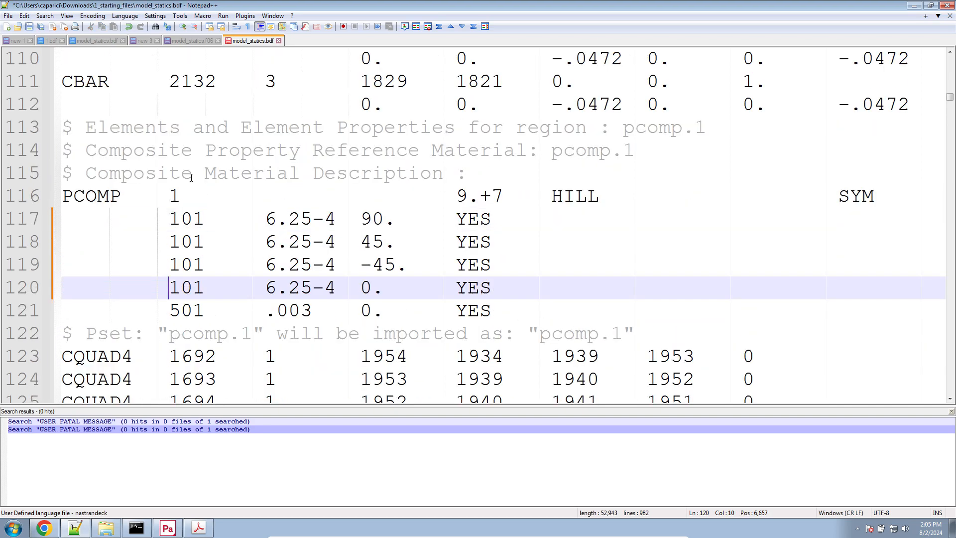
Check the 501 core ply and SYM option, and copy the whole PCOMP entry into a new text file.
{"action": "triple_click", "coordinate": [197, 314]}
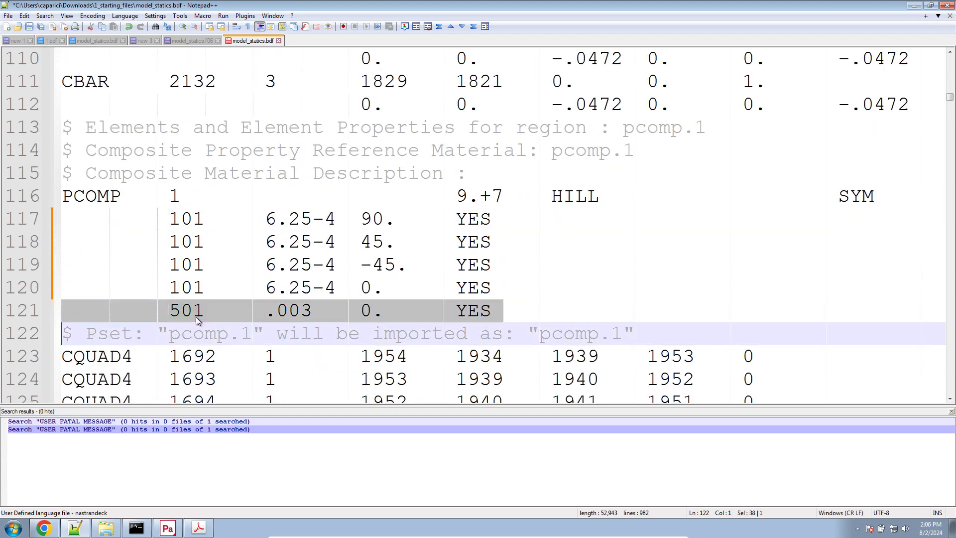
{"action": "double_click", "coordinate": [868, 190]}
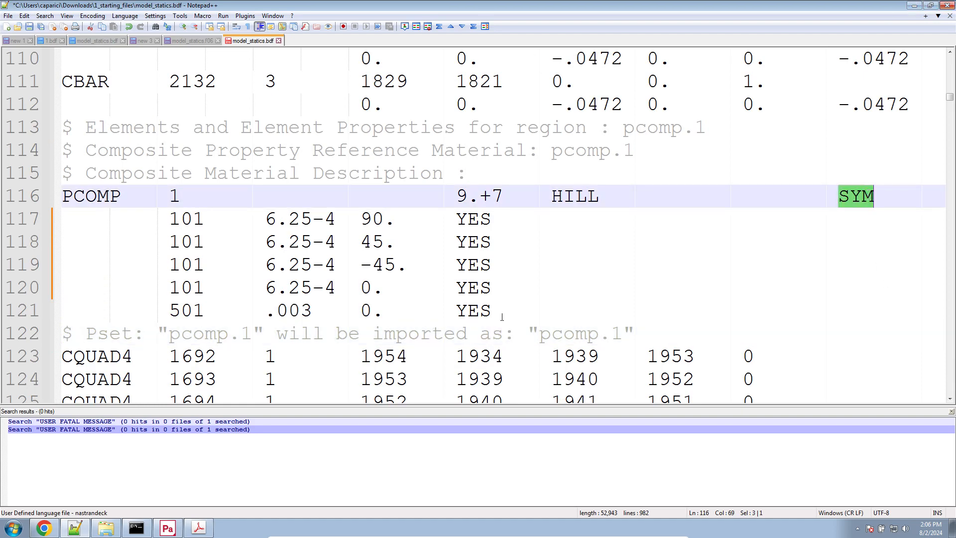
{"action": "left_click_drag", "start_coordinate": [502, 317], "coordinate": [61, 196]}
{"action": "key", "text": "ctrl+c"}
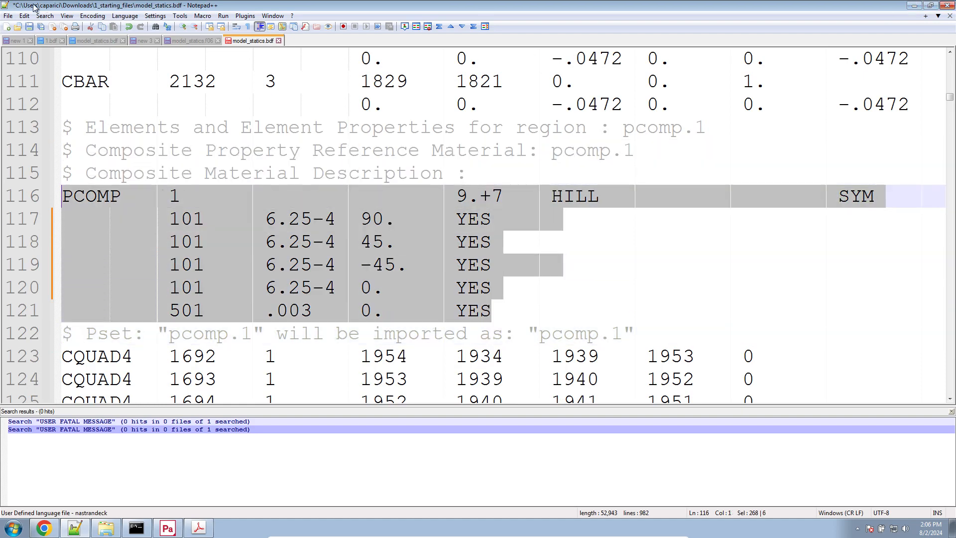
{"action": "left_click", "coordinate": [8, 26]}
{"action": "key", "text": "ctrl+v"}
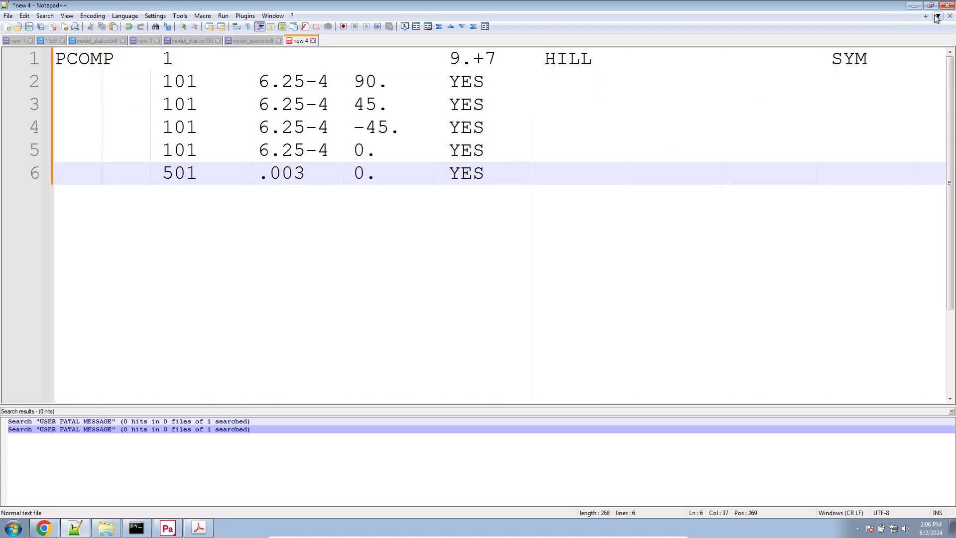
In the new file, delete the SYM option from the PCOMP entry and duplicate the 501 core ply line.
{"action": "left_click_drag", "start_coordinate": [826, 54], "coordinate": [926, 75]}
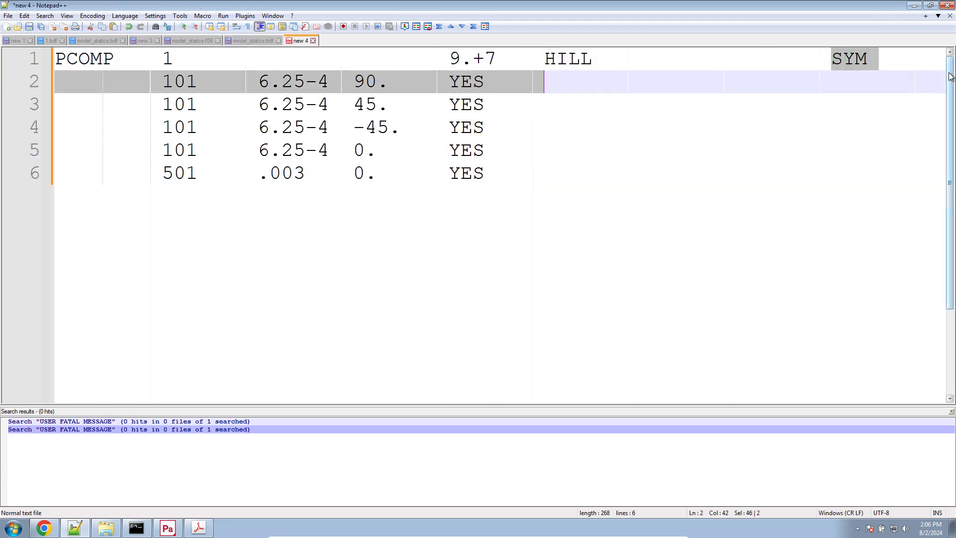
{"action": "double_click", "coordinate": [839, 60]}
{"action": "key", "text": "Delete"}
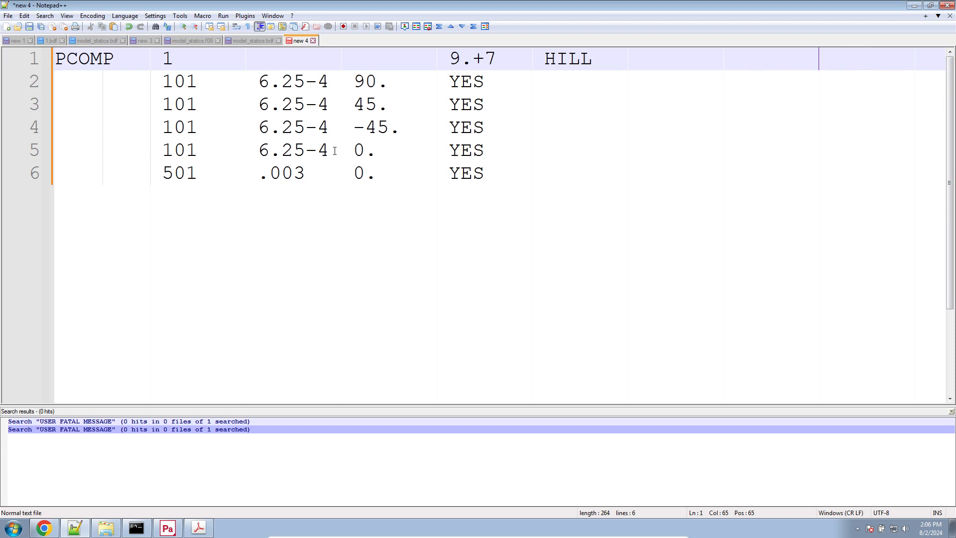
{"action": "left_click", "coordinate": [251, 177]}
{"action": "key", "text": "ctrl+d"}
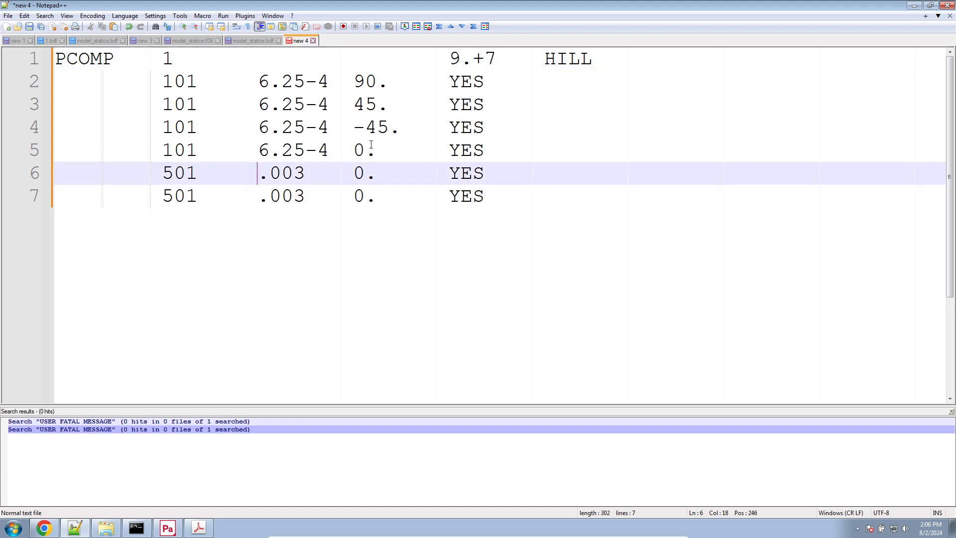
Append copies of the 0 degree and -45 degree ply lines below the second core ply.
{"action": "triple_click", "coordinate": [371, 144]}
{"action": "left_click", "coordinate": [324, 233]}
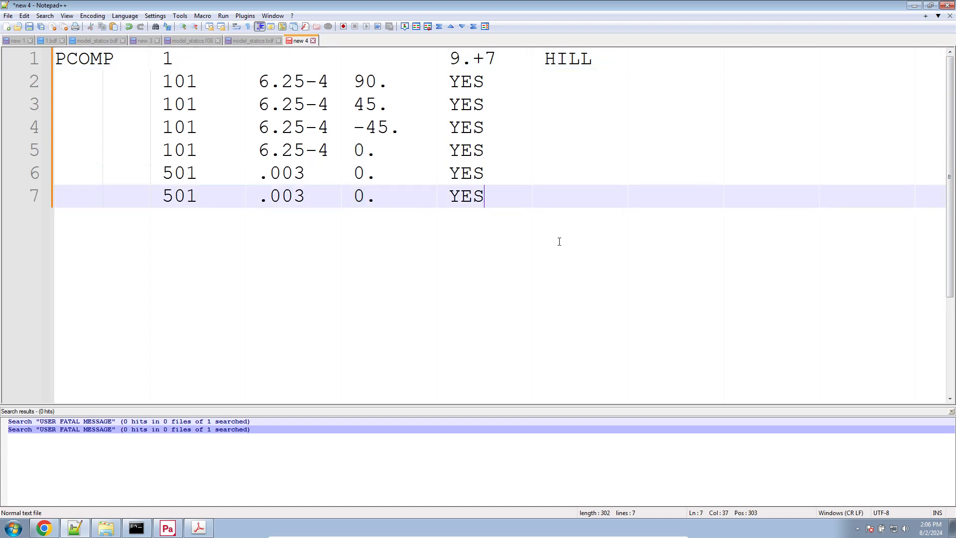
{"action": "key", "text": "Return"}
{"action": "type", "text": "101     6.25-4  0.      YES"}
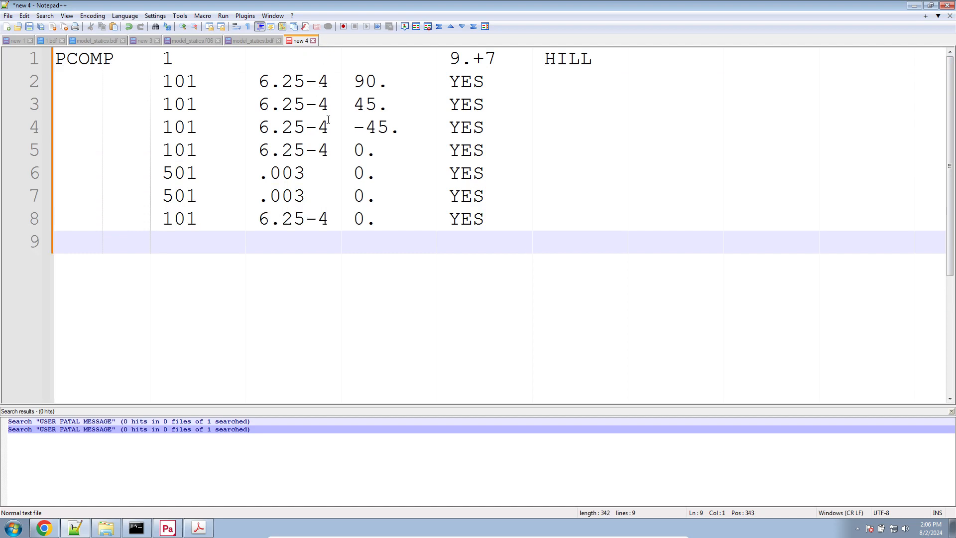
{"action": "double_click", "coordinate": [327, 126]}
{"action": "left_click", "coordinate": [327, 126]}
{"action": "key", "text": "ctrl+c"}
{"action": "left_click", "coordinate": [206, 326]}
{"action": "key", "text": "ctrl+v"}
Complete the mirrored layup by appending copies of the 45 degree and 90 degree ply lines at the end.
{"action": "double_click", "coordinate": [293, 104]}
{"action": "left_click", "coordinate": [293, 105]}
{"action": "key", "text": "ctrl+c"}
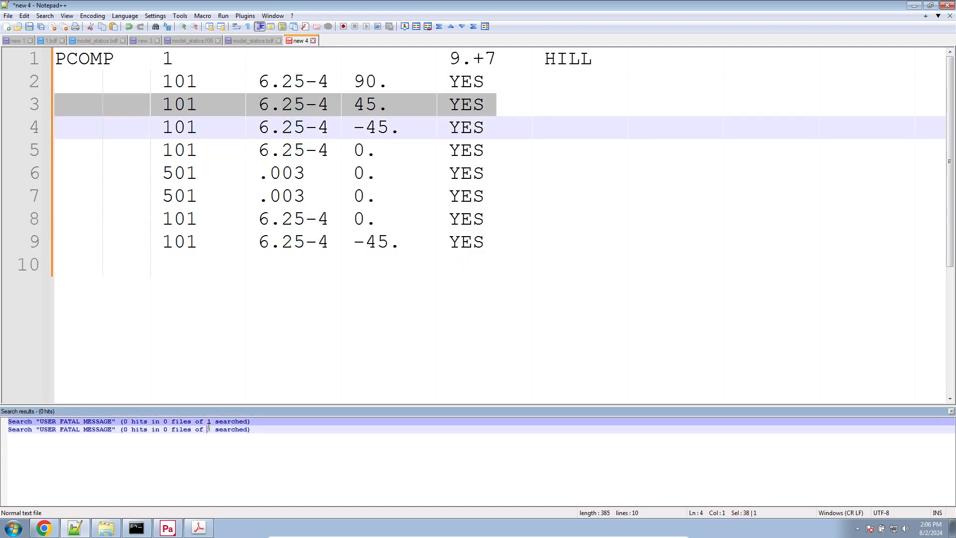
{"action": "left_click", "coordinate": [224, 278]}
{"action": "key", "text": "ctrl+v"}
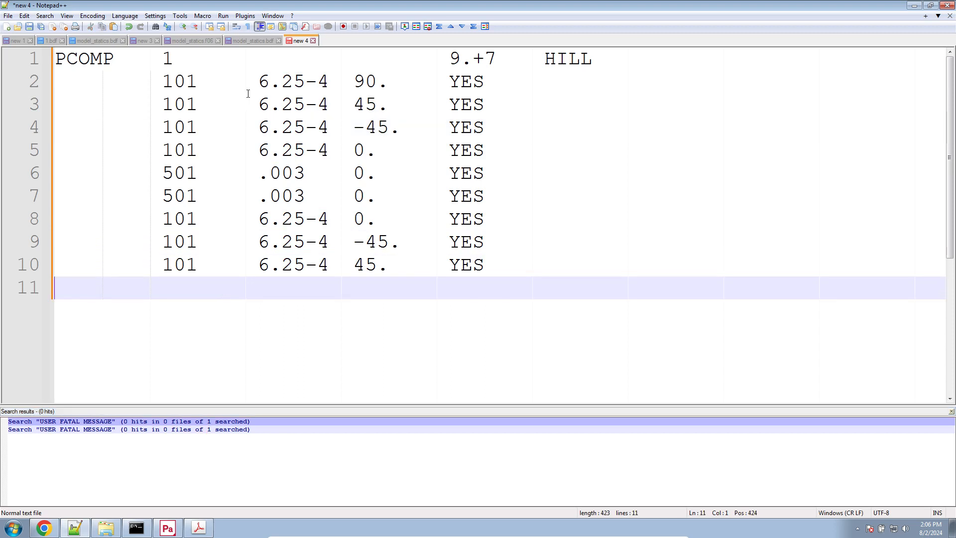
{"action": "triple_click", "coordinate": [249, 87]}
{"action": "key", "text": "ctrl+c"}
{"action": "left_click", "coordinate": [211, 476]}
{"action": "left_click", "coordinate": [193, 369]}
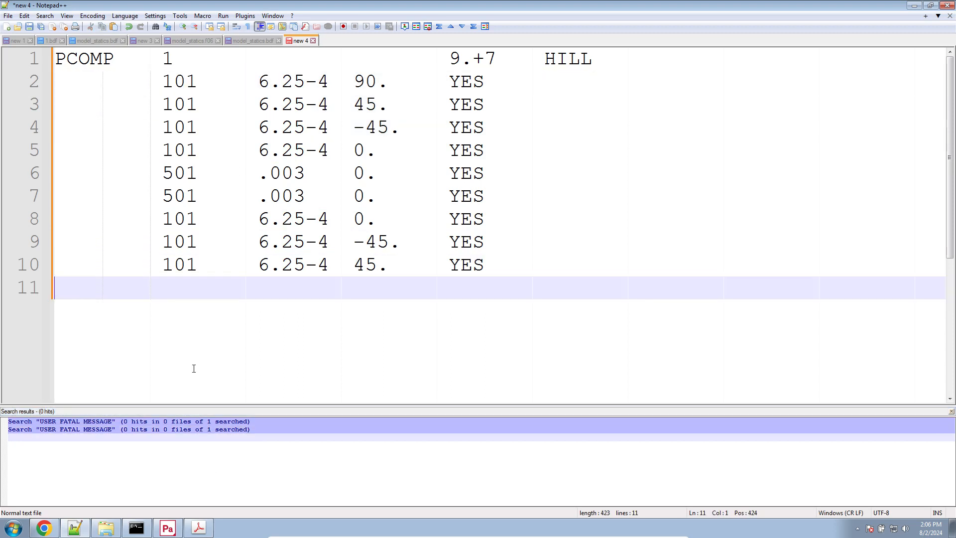
{"action": "key", "text": "ctrl+v"}
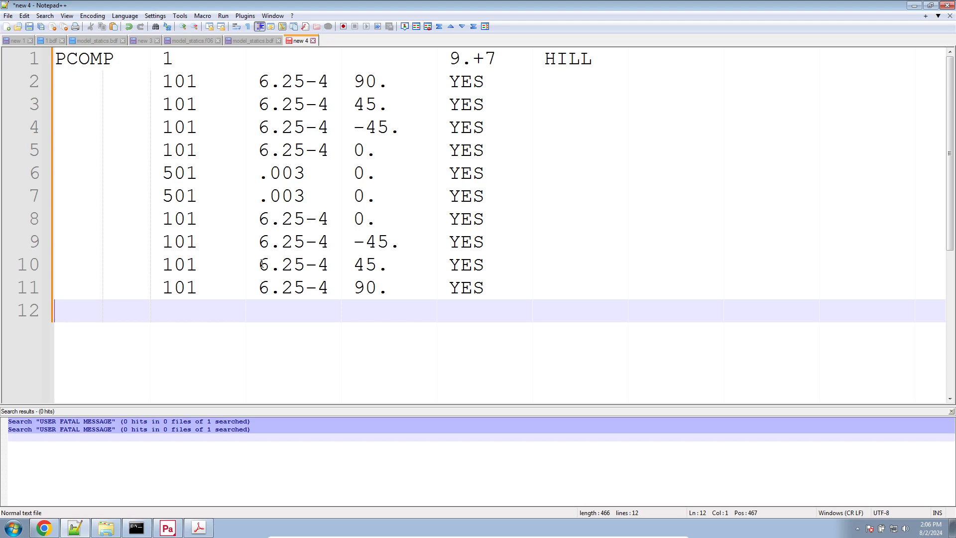
In model_statics.bdf, set the thickness of the four 101 plies of PCOMP 1 to .001 and save the file.
{"action": "left_click", "coordinate": [262, 42]}
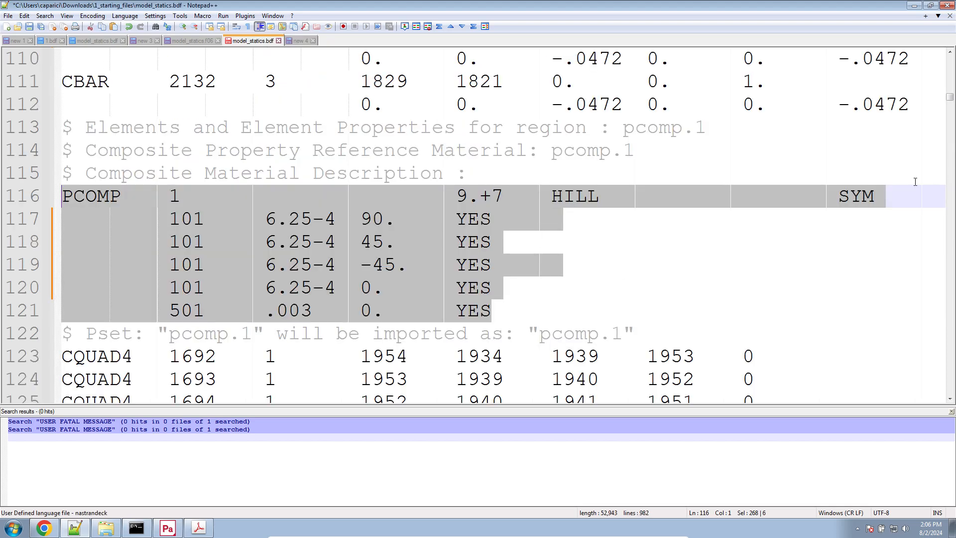
{"action": "left_click", "coordinate": [837, 196]}
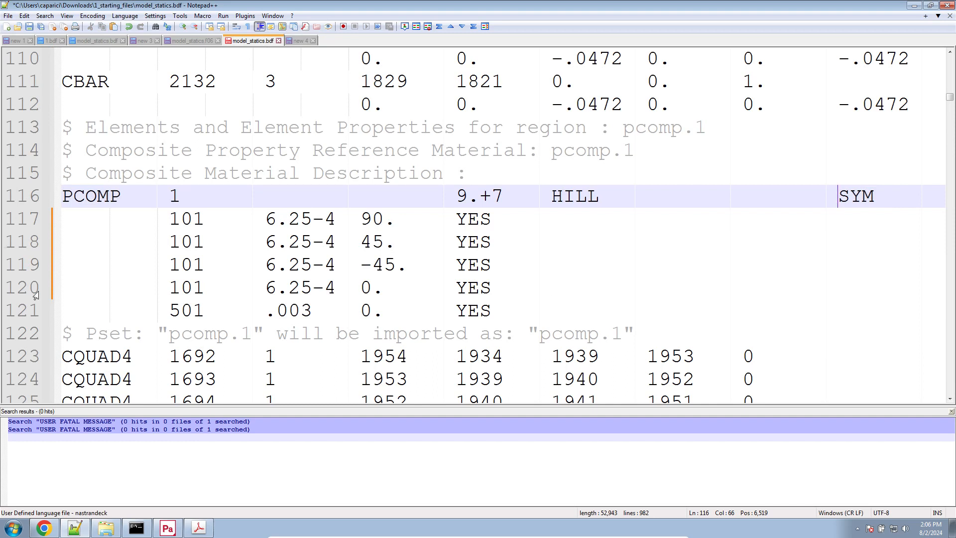
{"action": "left_click", "coordinate": [264, 289]}
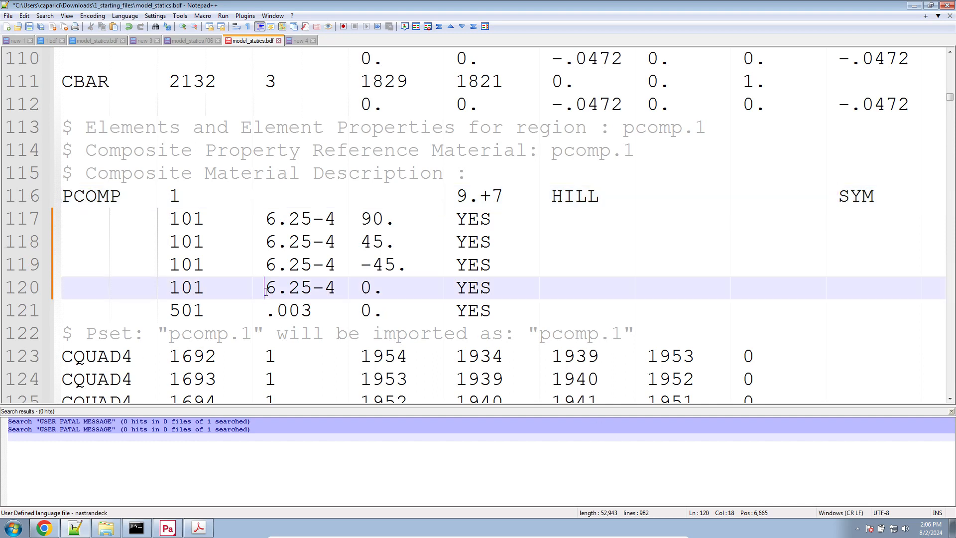
{"action": "left_click_drag", "start_coordinate": [265, 292], "coordinate": [333, 220], "text": "alt"}
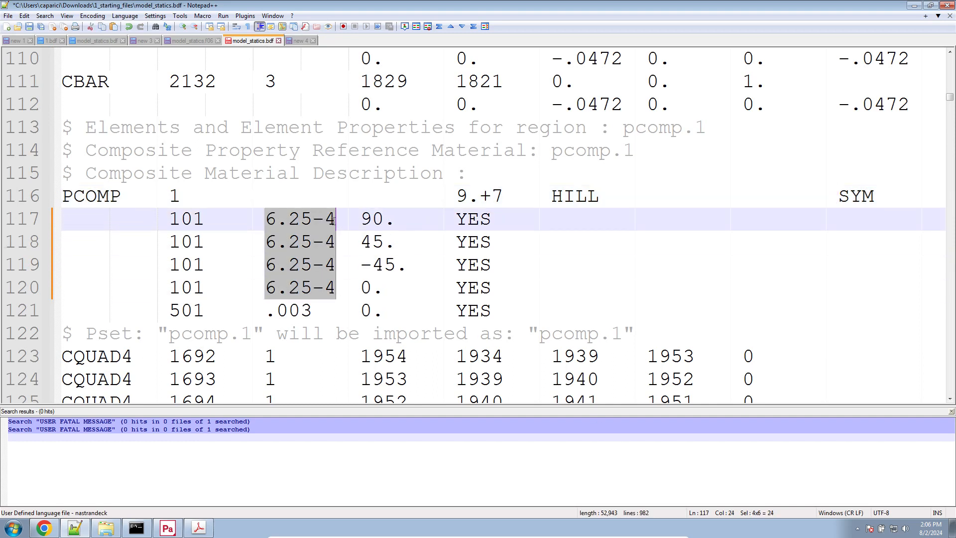
{"action": "type", "text": "."}
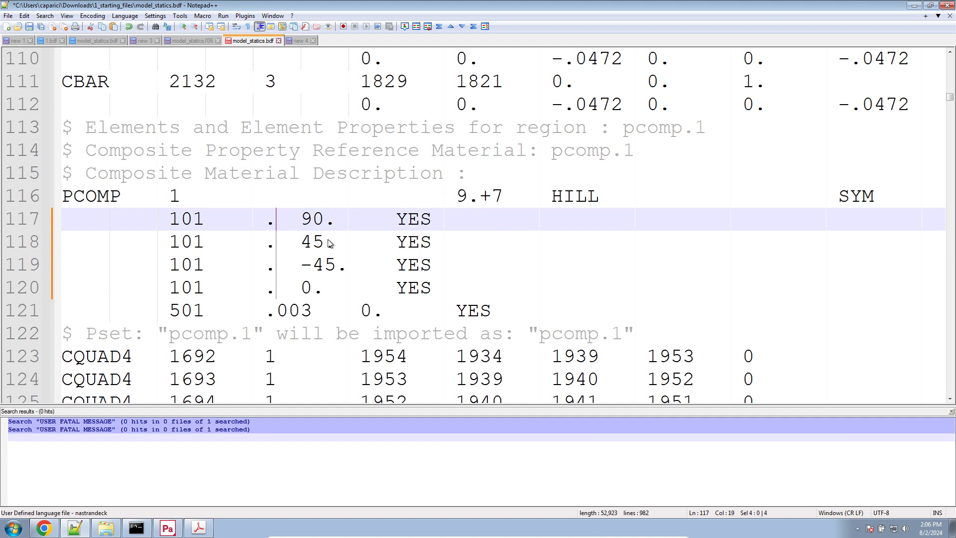
{"action": "type", "text": "01"}
{"action": "key", "text": "BackSpace"}
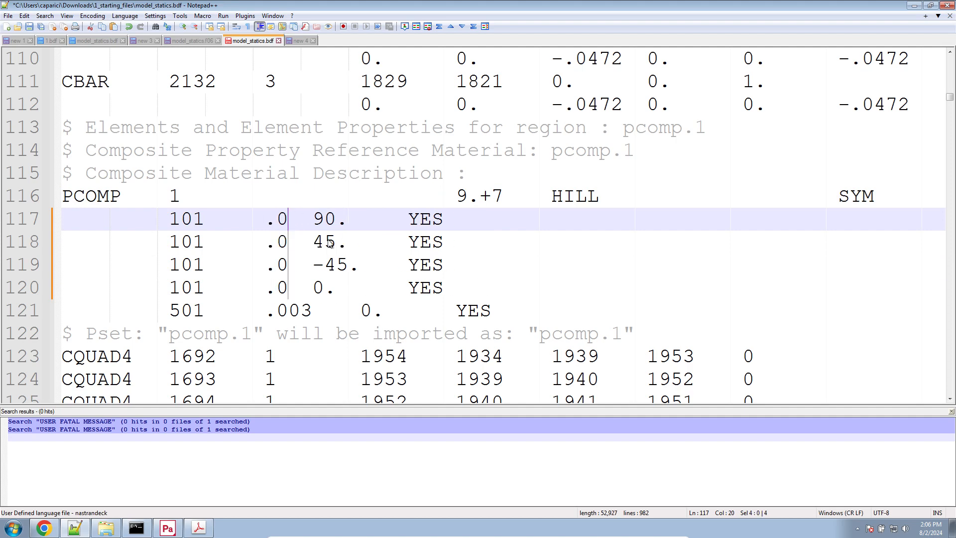
{"action": "type", "text": "01"}
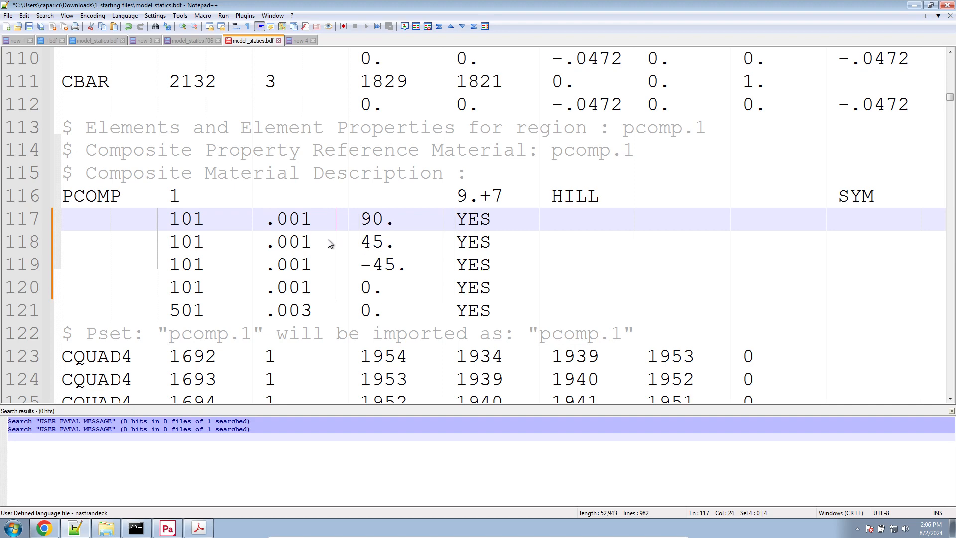
{"action": "key", "text": "ctrl+s"}
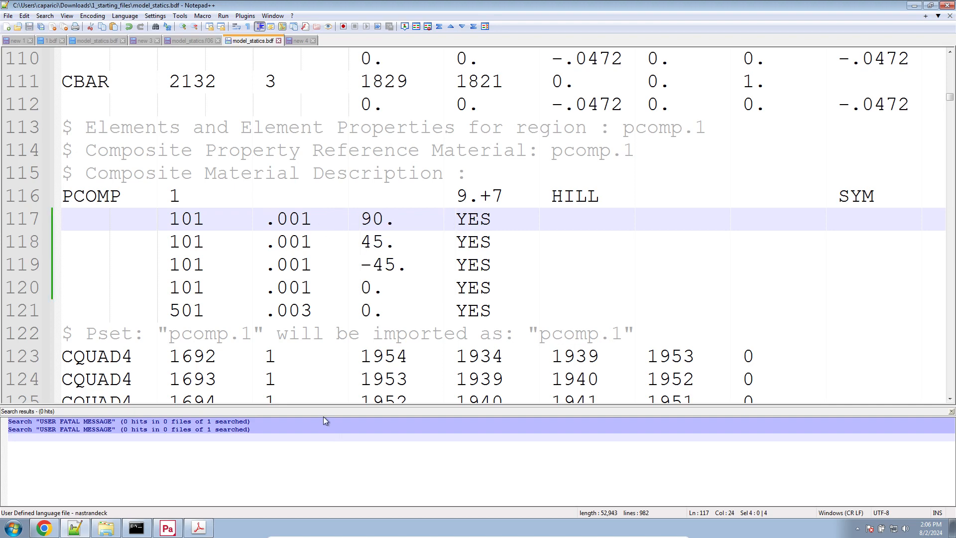
Switch to Chrome and replace the Viewer page with a blank page, discarding its unsaved changes.
{"action": "left_click", "coordinate": [348, 379]}
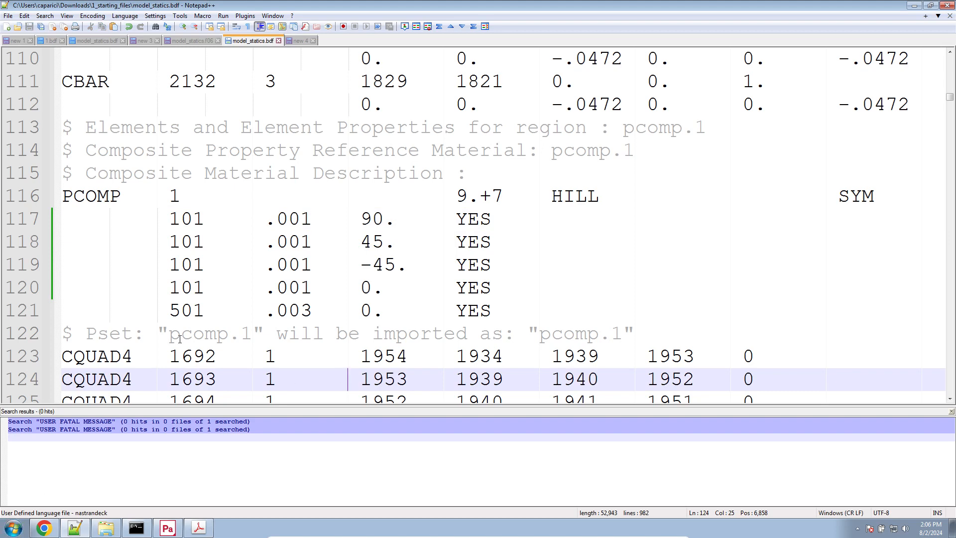
{"action": "scroll", "coordinate": [180, 339], "scroll_direction": "up", "scroll_amount": 4}
{"action": "left_click", "coordinate": [44, 528]}
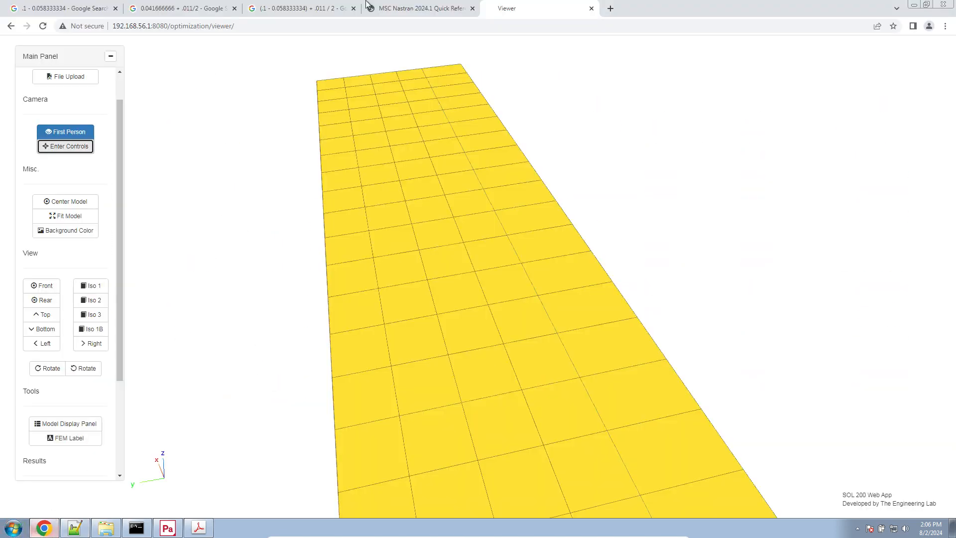
{"action": "left_click", "coordinate": [612, 9]}
{"action": "left_click", "coordinate": [592, 8]}
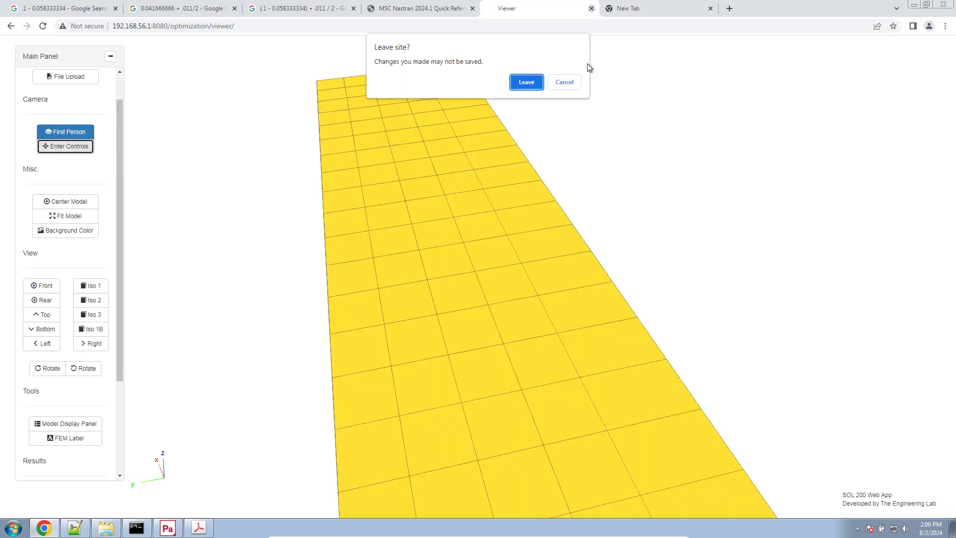
{"action": "left_click", "coordinate": [526, 82]}
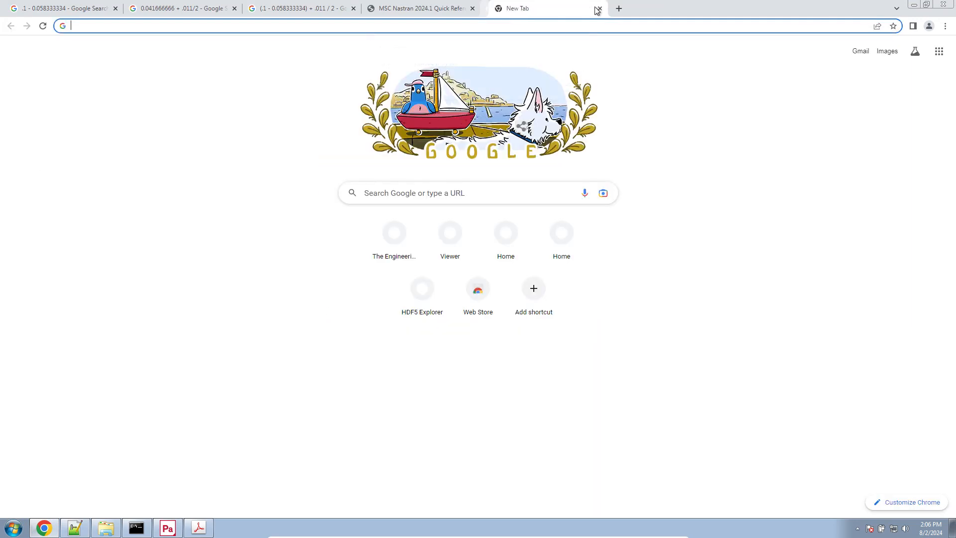
Switch to Notepad++ and start a new text file with the heading "Optimization Problem Statement".
{"action": "left_click", "coordinate": [68, 525]}
{"action": "left_click", "coordinate": [7, 27]}
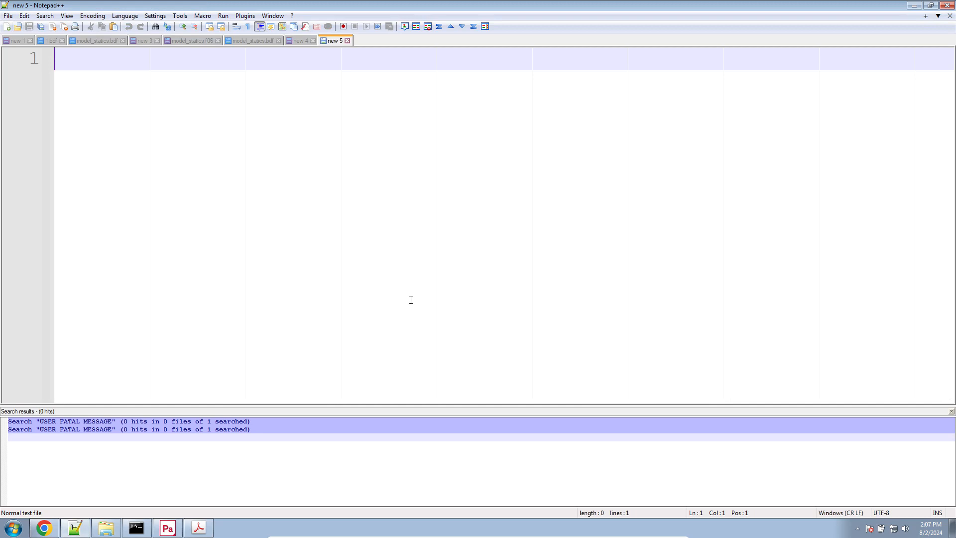
{"action": "type", "text": "Optmization"}
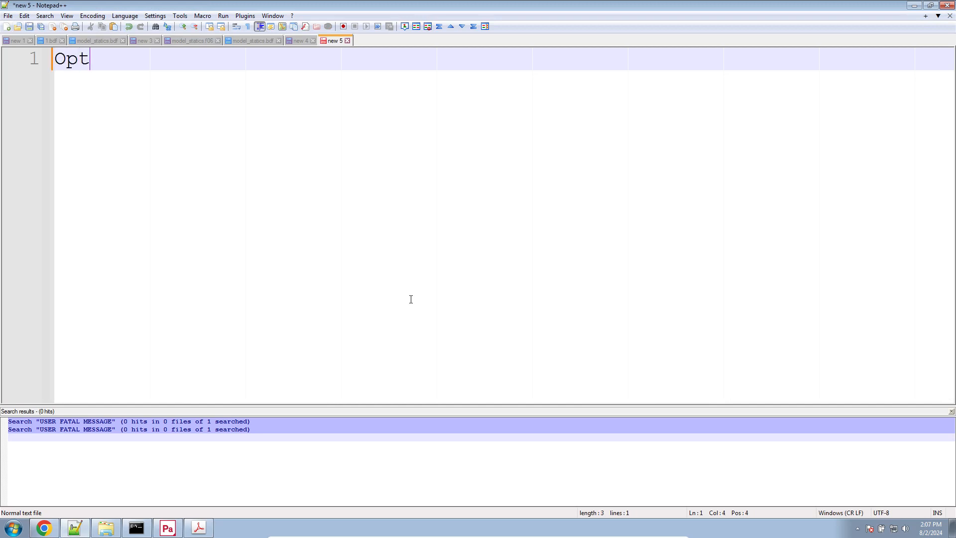
{"action": "key", "text": "BackSpace"}
{"action": "key", "text": "BackSpace"}
{"action": "key", "text": "BackSpace"}
{"action": "key", "text": "BackSpace"}
{"action": "key", "text": "BackSpace"}
{"action": "key", "text": "BackSpace"}
{"action": "key", "text": "BackSpace"}
{"action": "key", "text": "BackSpace"}
{"action": "type", "text": "imization Problem Statement"}
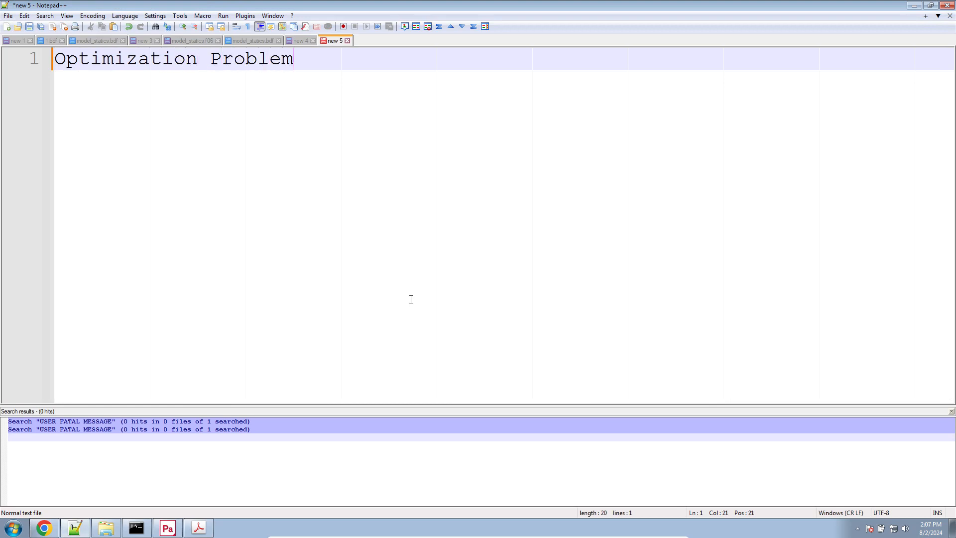
Below the heading, add an indented "Variables?" entry with "Thickness of layers 1, 2, 3, 4" nested under it.
{"action": "key", "text": "Return"}
{"action": "key", "text": "Return"}
{"action": "key", "text": "Tab"}
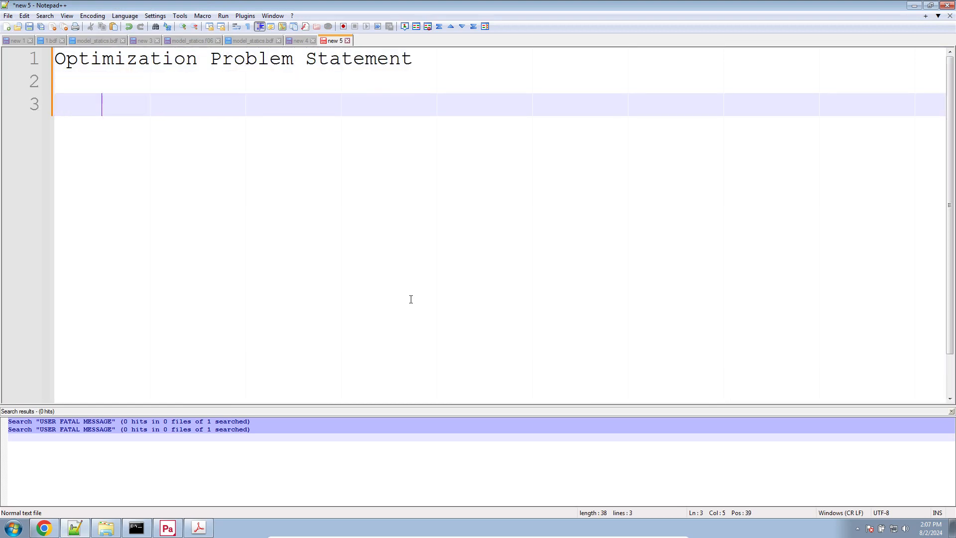
{"action": "type", "text": "Variables?"}
{"action": "key", "text": "Return"}
{"action": "key", "text": "Tab"}
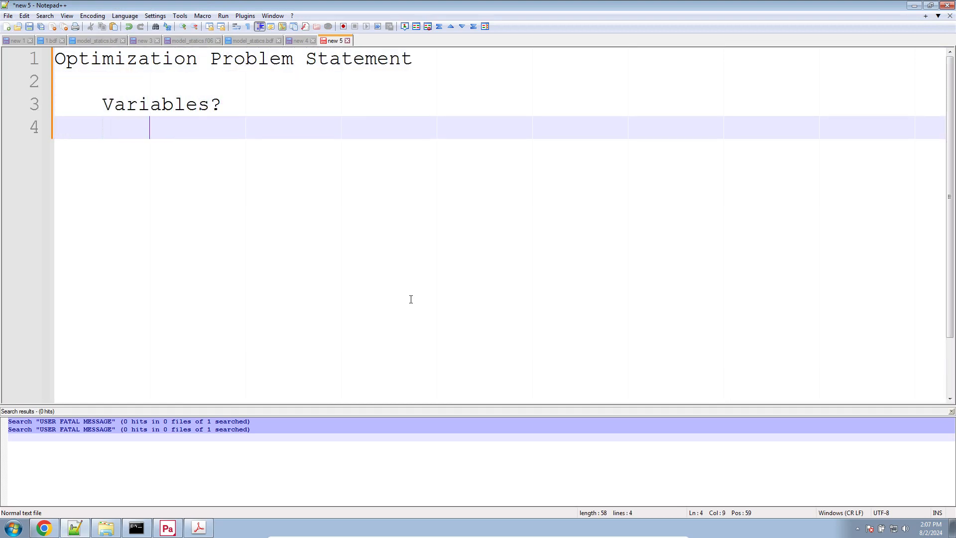
{"action": "type", "text": "Thickness of layers 1, 2, 3, 4"}
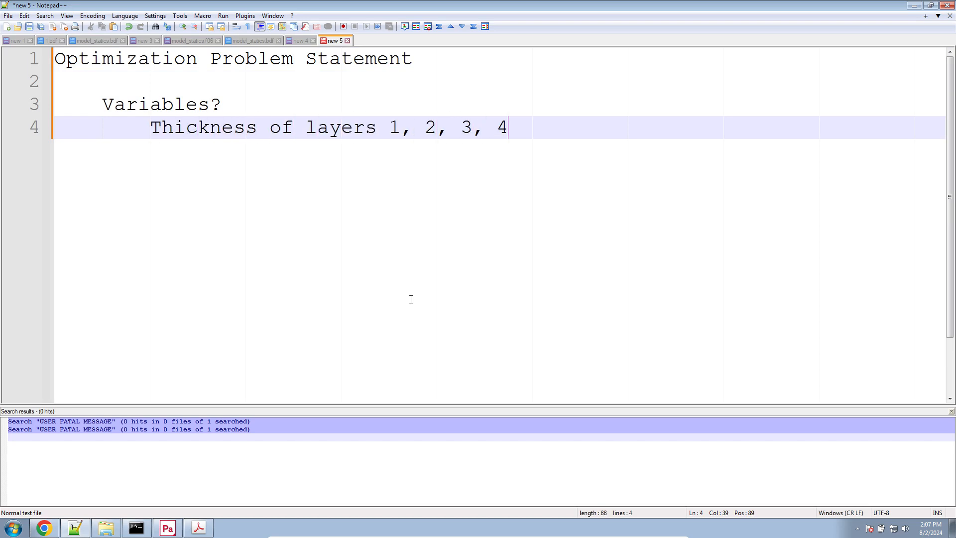
Add an "Objective?" entry after a blank line, with "Minimize the mass" nested under it.
{"action": "key", "text": "Return"}
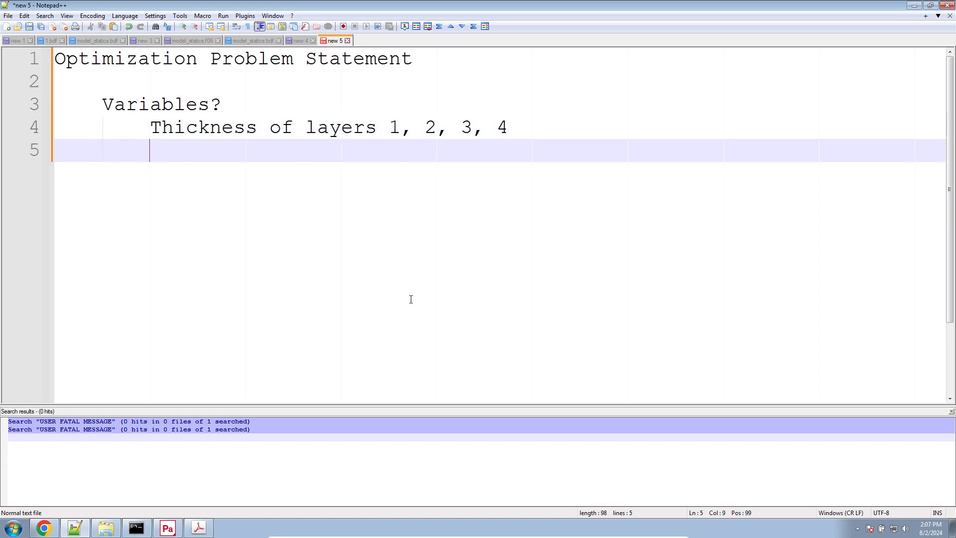
{"action": "key", "text": "Return"}
{"action": "type", "text": "ctive?"}
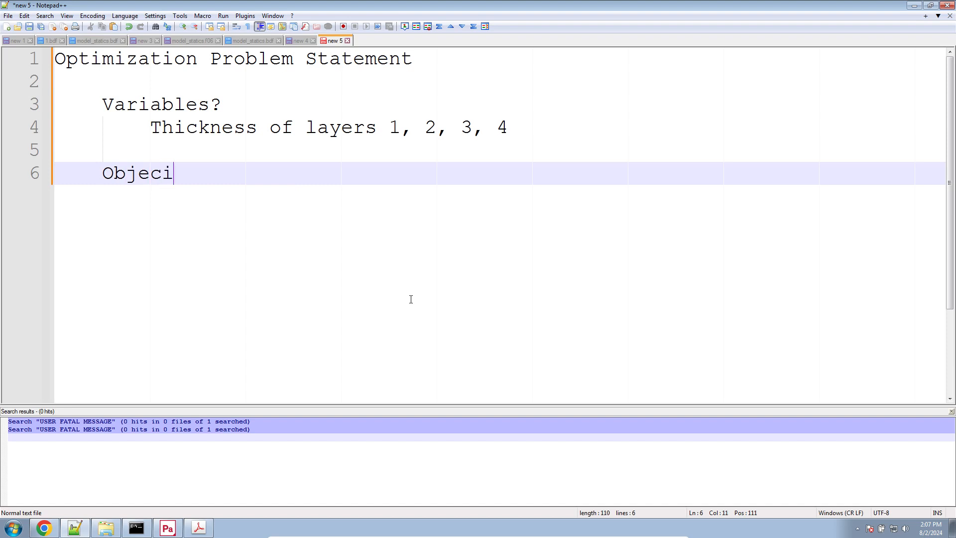
{"action": "key", "text": "Return"}
{"action": "key", "text": "Tab"}
{"action": "type", "text": "Minimize the mass"}
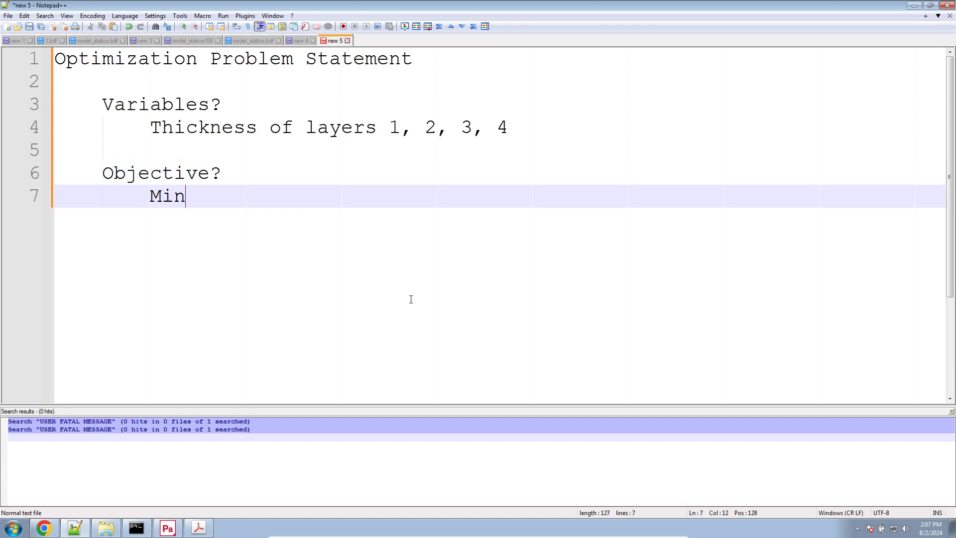
Add a "Constraints?" entry after a blank line, with "No constraints" nested under it.
{"action": "key", "text": "Return"}
{"action": "key", "text": "Return"}
{"action": "key", "text": "BackSpace"}
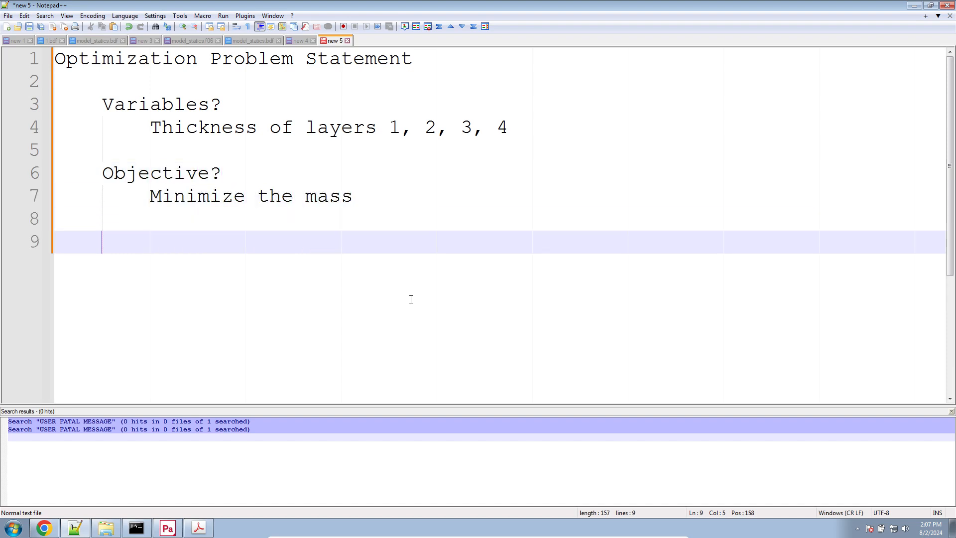
{"action": "type", "text": "Constraints?"}
{"action": "key", "text": "Return"}
{"action": "key", "text": "Tab"}
{"action": "type", "text": "No "}
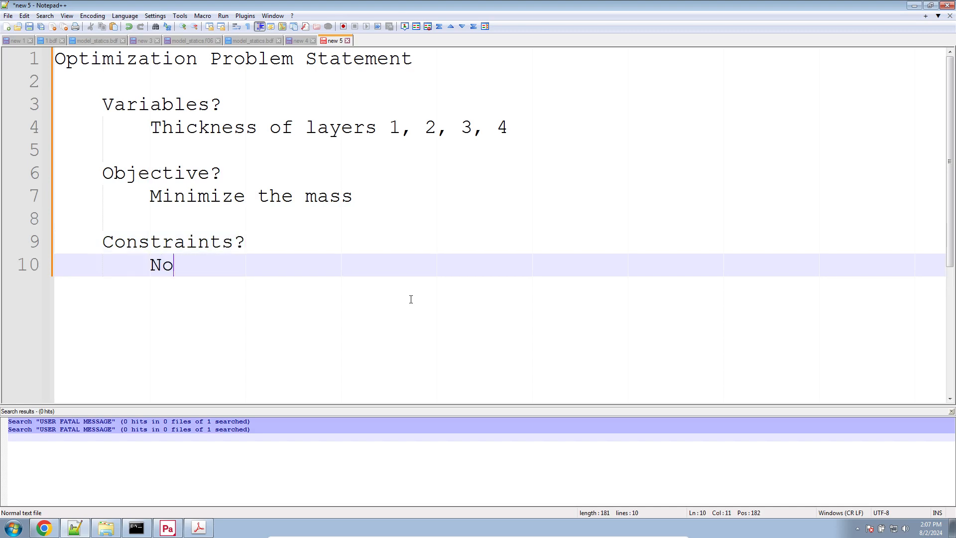
{"action": "type", "text": "constraints"}
{"action": "key", "text": "Return"}
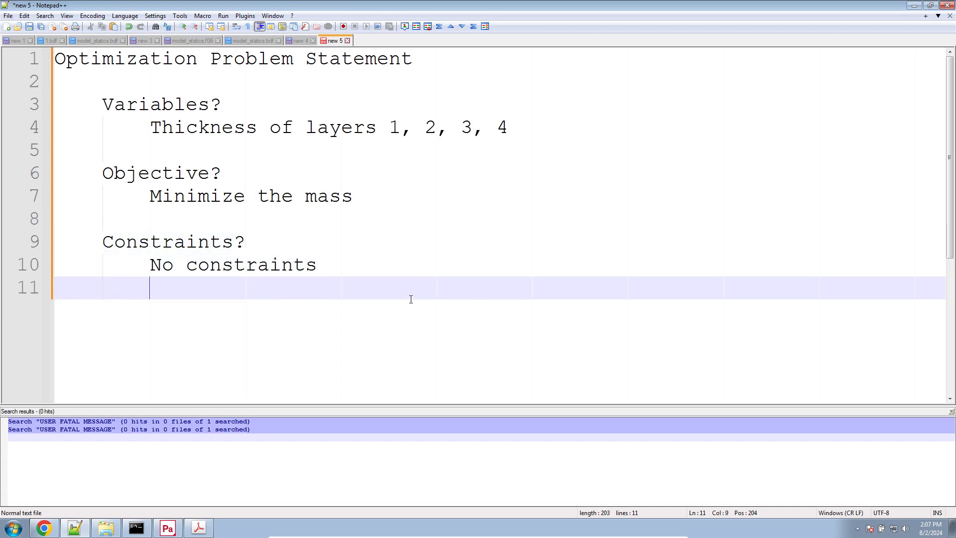
In Chrome, open the SOL 200 Web App's size optimization setup and upload model_statics.bdf from the 1_starting_files folder.
{"action": "left_click", "coordinate": [44, 528]}
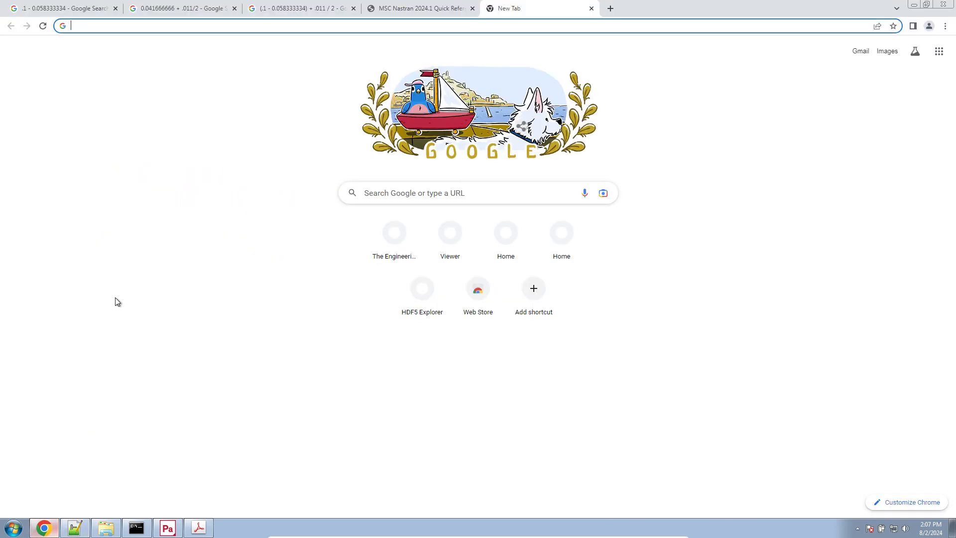
{"action": "left_click", "coordinate": [552, 256]}
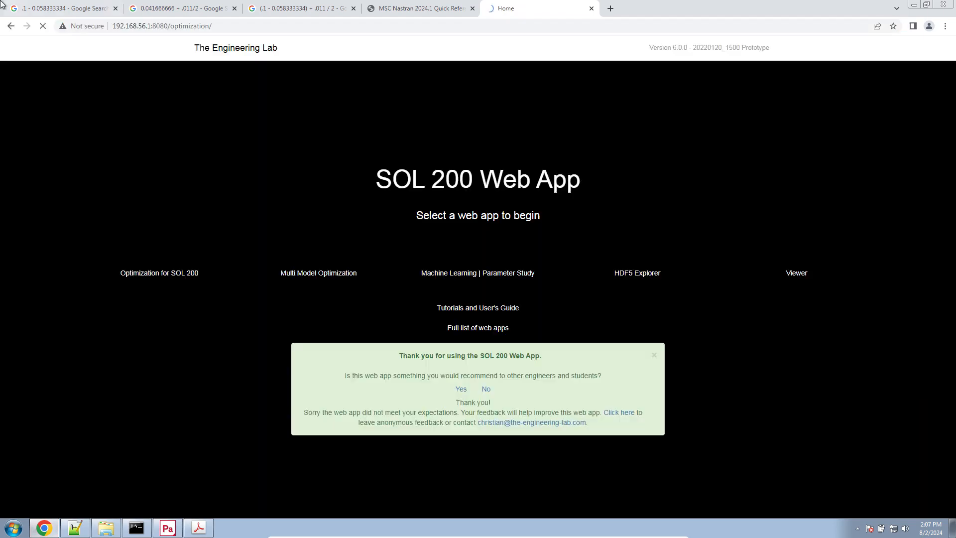
{"action": "left_click", "coordinate": [204, 326]}
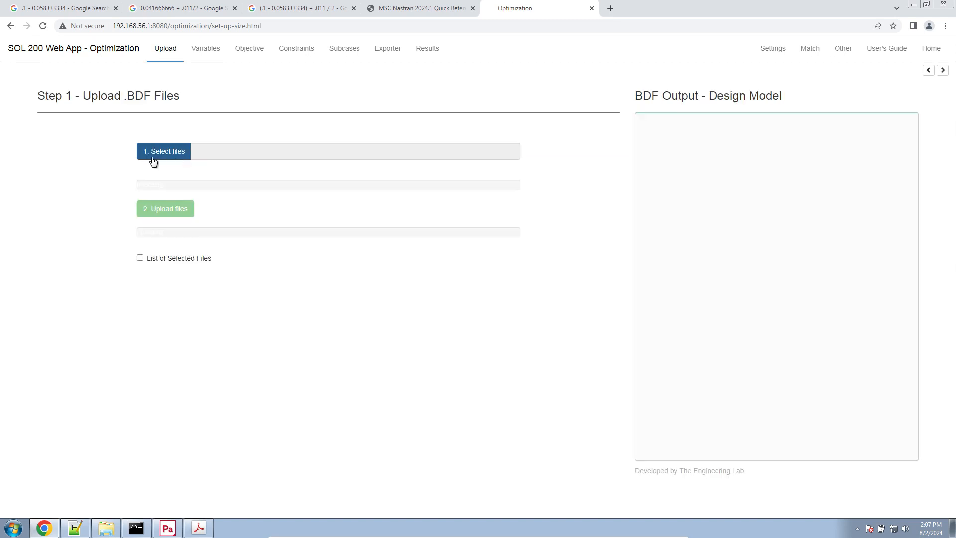
{"action": "left_click", "coordinate": [156, 155]}
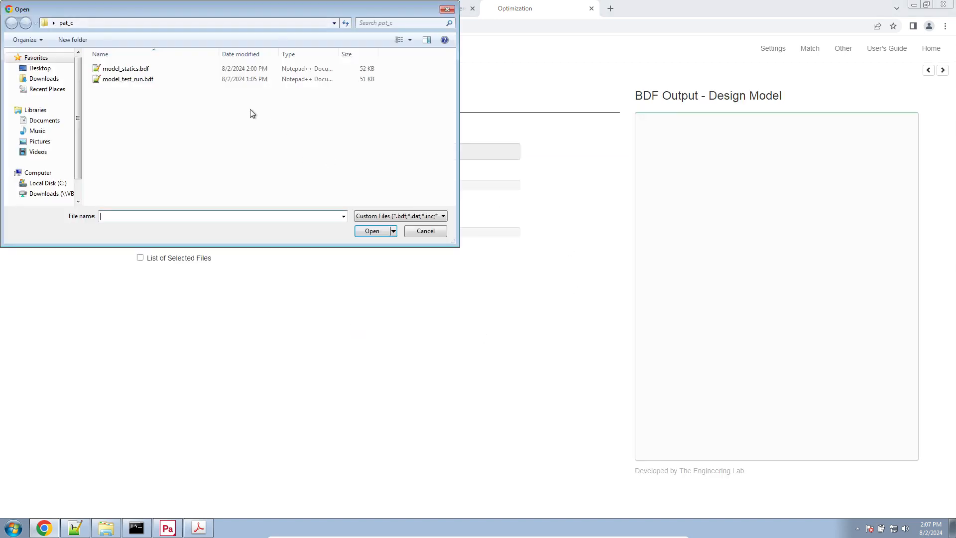
{"action": "left_click", "coordinate": [37, 80]}
{"action": "double_click", "coordinate": [106, 70]}
{"action": "double_click", "coordinate": [106, 70]}
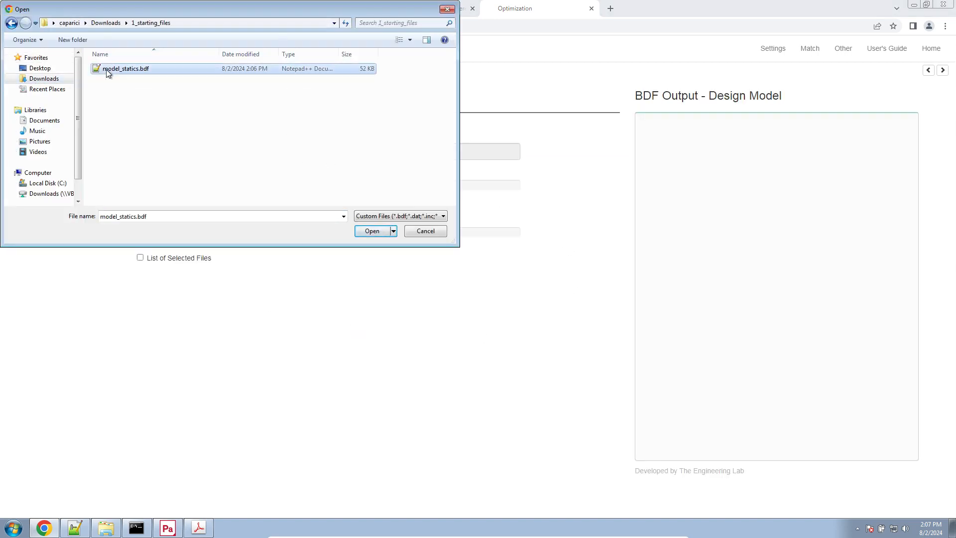
{"action": "left_click", "coordinate": [162, 208]}
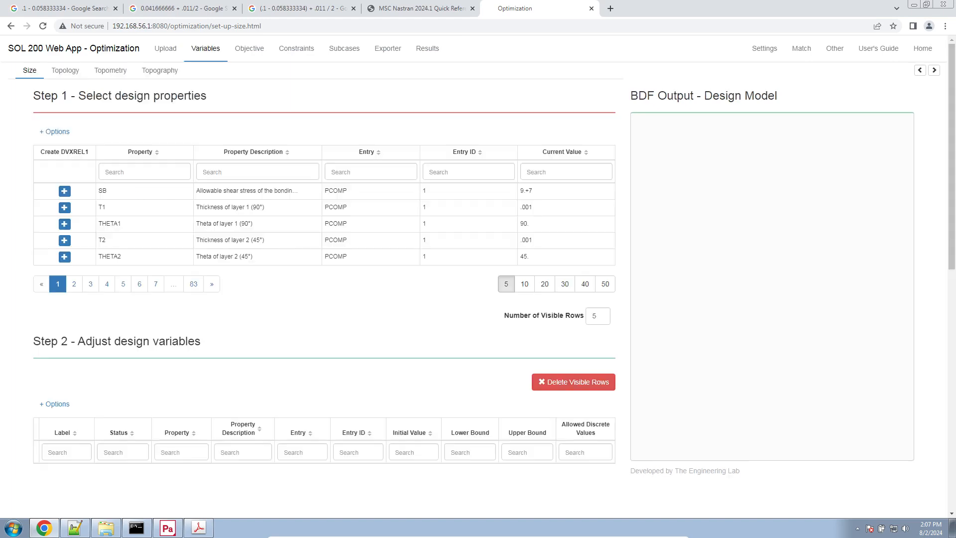
Filter the design properties by the description "thickness" and show 20 rows.
{"action": "left_click", "coordinate": [211, 173]}
{"action": "type", "text": "thi"}
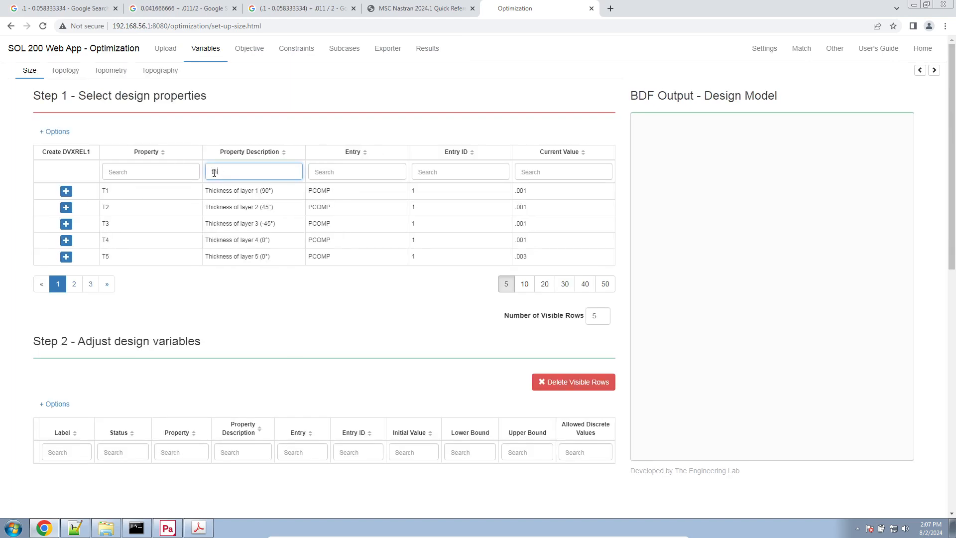
{"action": "type", "text": "ckness"}
{"action": "left_click", "coordinate": [544, 284]}
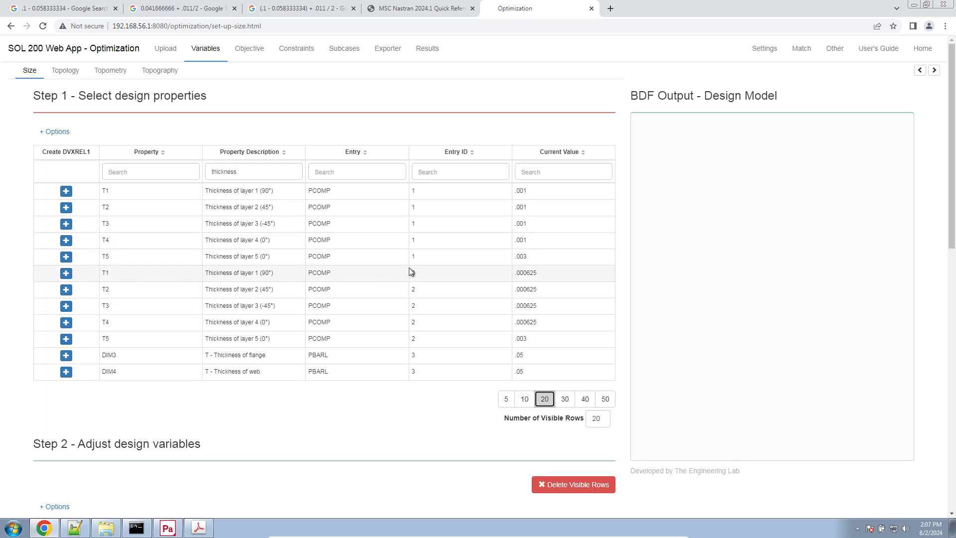
In Notepad++, find all PCOMP occurrences in model_statics.bdf and examine the PCOMP 1 and PCOMP 2 entries.
{"action": "left_click", "coordinate": [75, 528]}
{"action": "left_click", "coordinate": [271, 40]}
{"action": "left_click", "coordinate": [301, 104]}
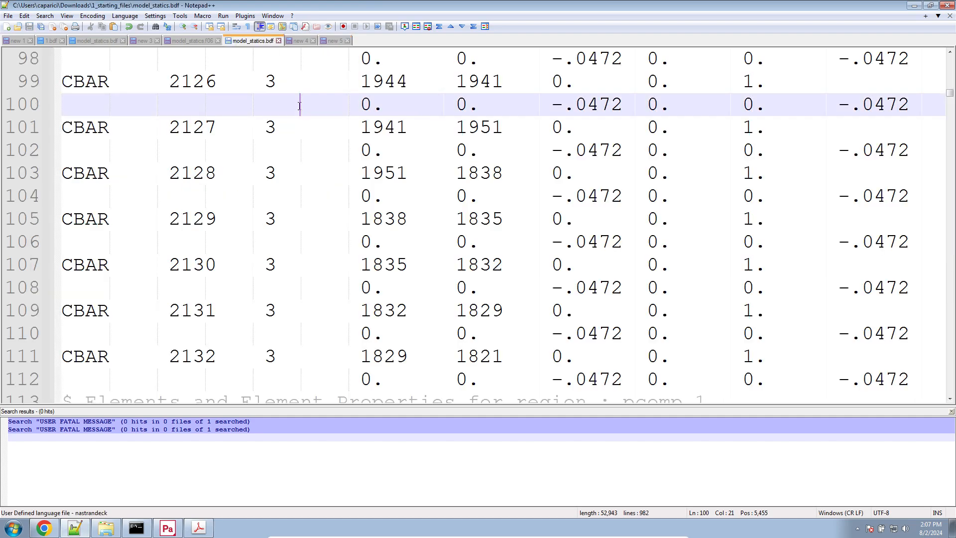
{"action": "key", "text": "ctrl+f"}
{"action": "type", "text": "PC"}
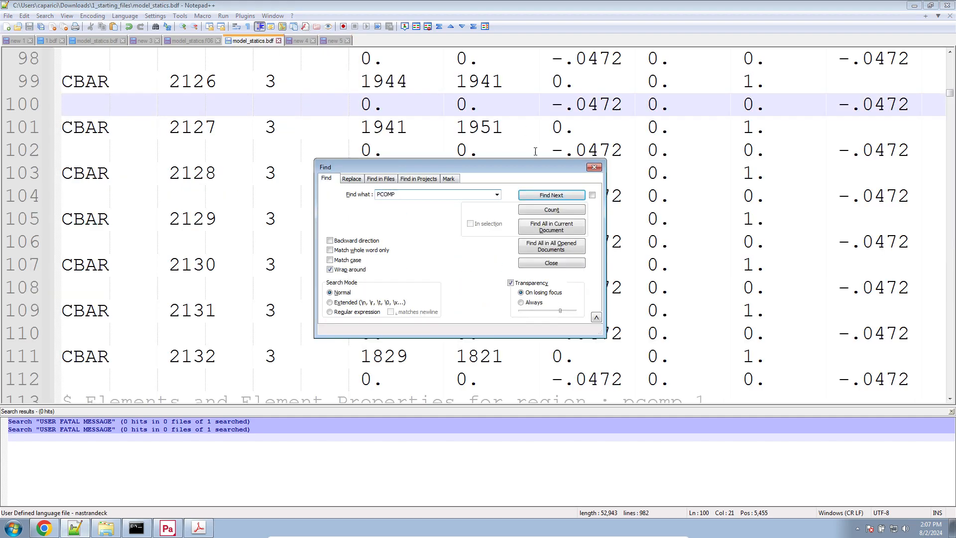
{"action": "type", "text": "OMP"}
{"action": "left_click", "coordinate": [551, 227]}
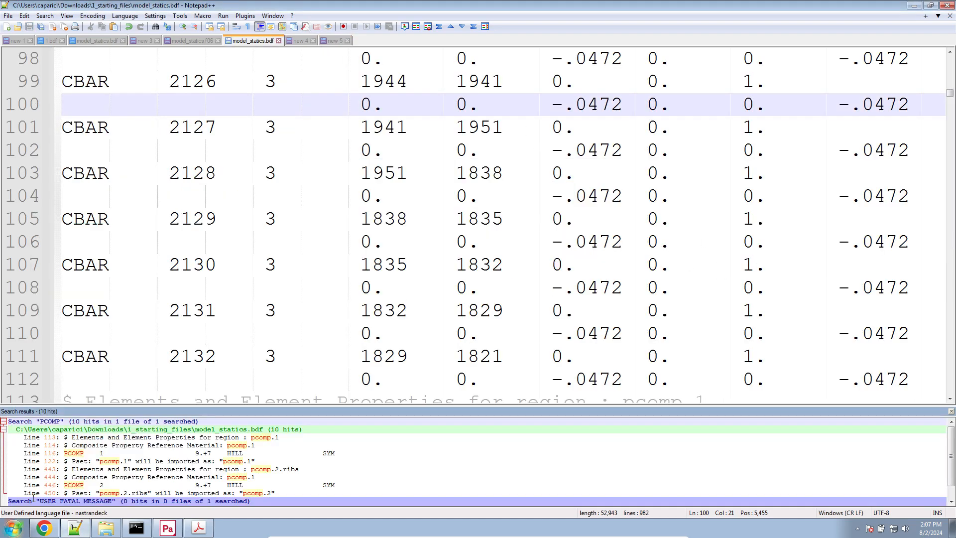
{"action": "left_click", "coordinate": [94, 484]}
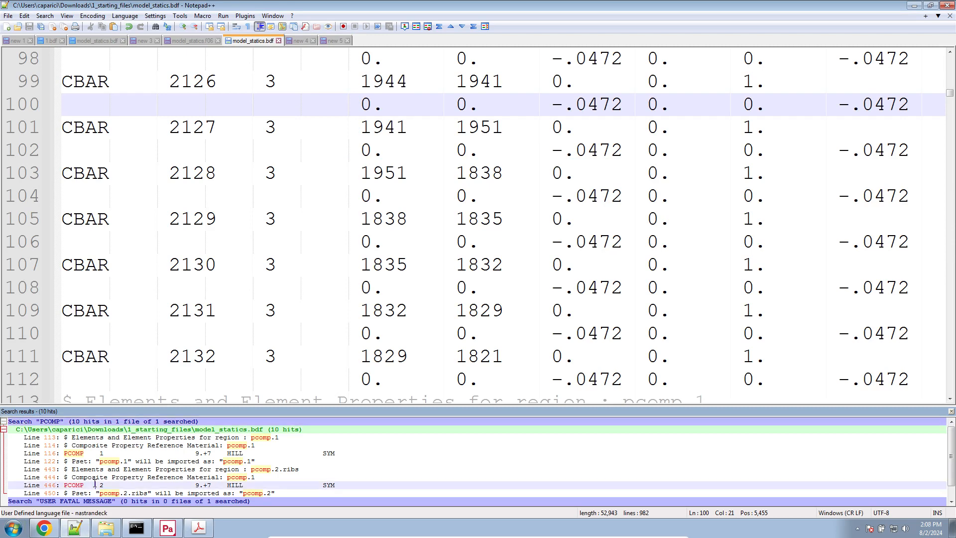
{"action": "double_click", "coordinate": [100, 461]}
{"action": "double_click", "coordinate": [103, 453]}
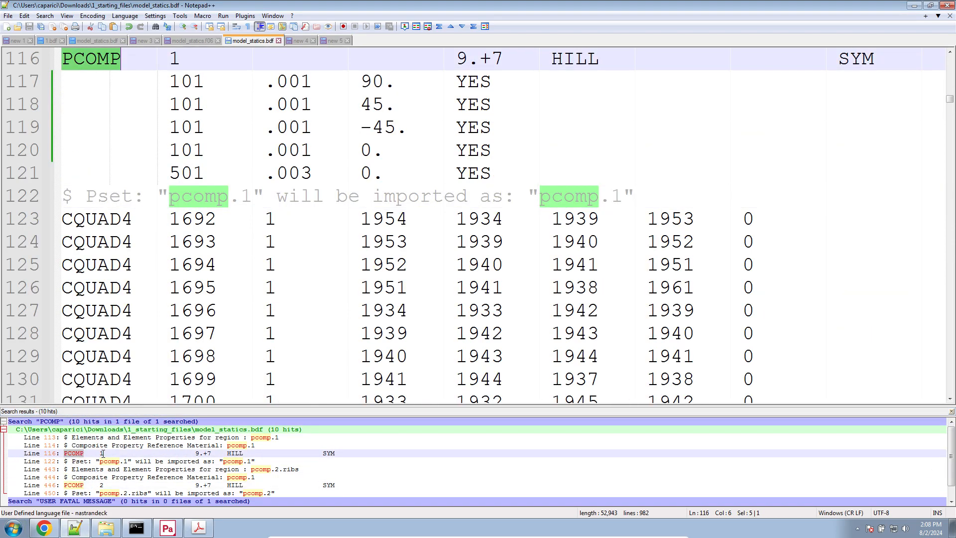
{"action": "double_click", "coordinate": [100, 486]}
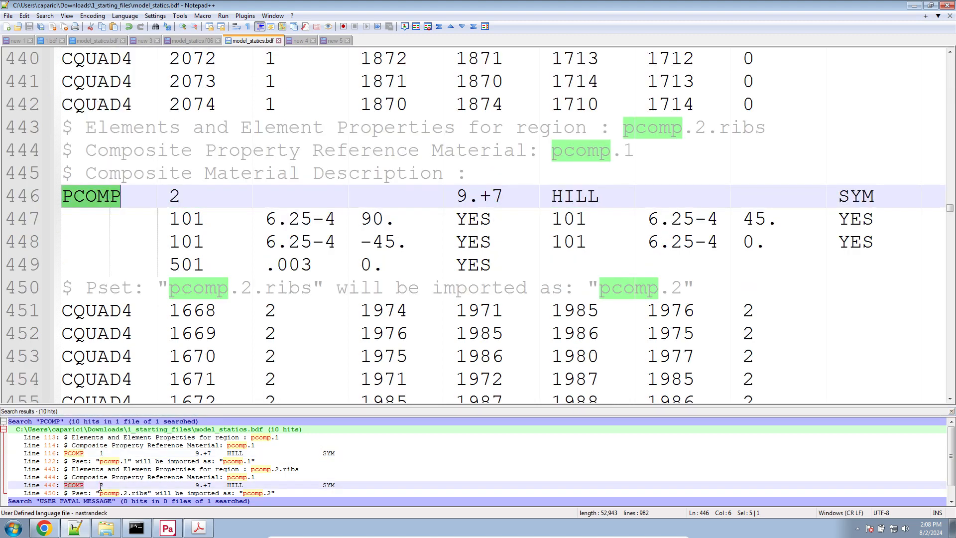
Locate the PCOMP 1 entry in model_statics.bdf, switch to Chrome, and create design variables for the thicknesses of its layers 1 to 4.
{"action": "double_click", "coordinate": [109, 455]}
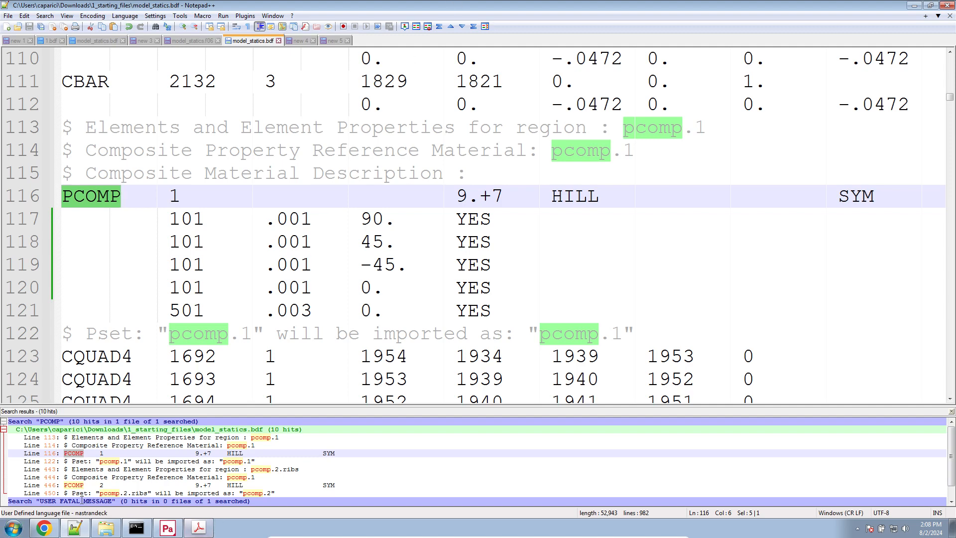
{"action": "left_click", "coordinate": [53, 525]}
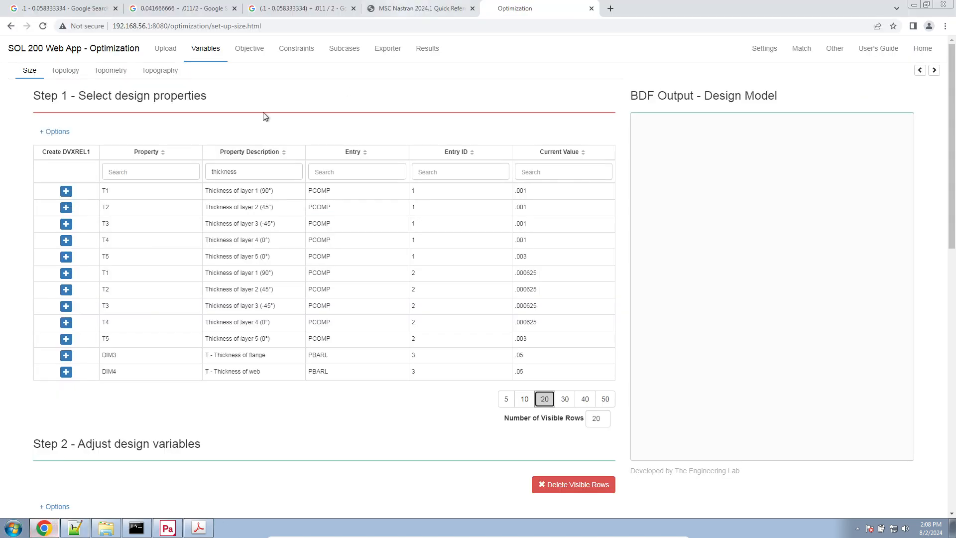
{"action": "left_click", "coordinate": [70, 193]}
{"action": "left_click", "coordinate": [68, 208]}
{"action": "left_click", "coordinate": [69, 225]}
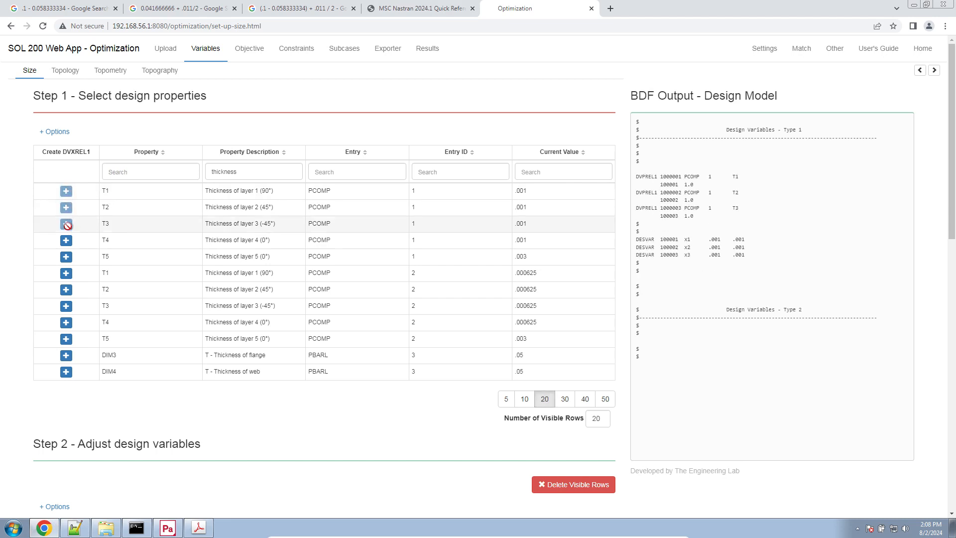
{"action": "left_click", "coordinate": [66, 241]}
Set the lower bounds of design variables x1, x2, x3 and x4 to .000125.
{"action": "scroll", "coordinate": [611, 199], "scroll_direction": "down", "scroll_amount": 3}
{"action": "scroll", "coordinate": [610, 195], "scroll_direction": "down", "scroll_amount": 4}
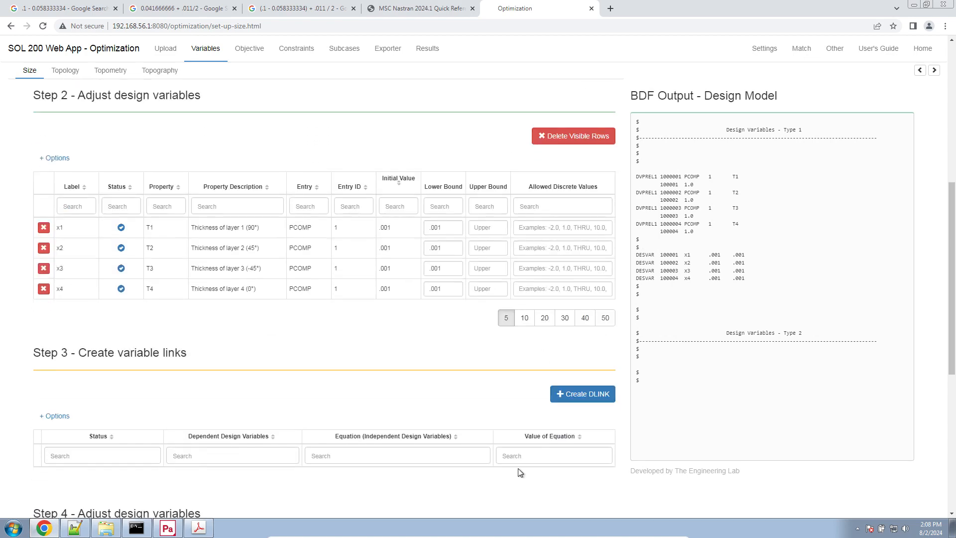
{"action": "left_click", "coordinate": [459, 228]}
{"action": "key", "text": "BackSpace"}
{"action": "type", "text": "0125"}
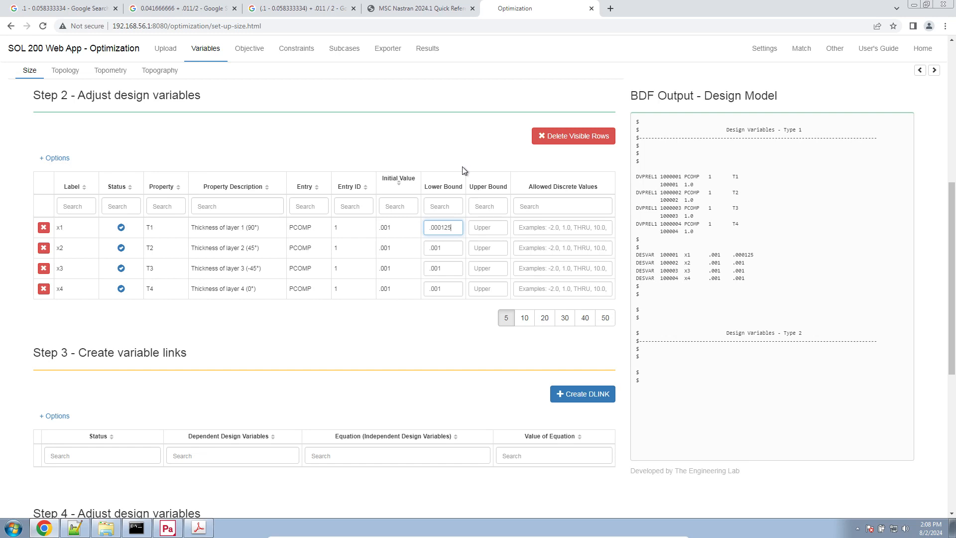
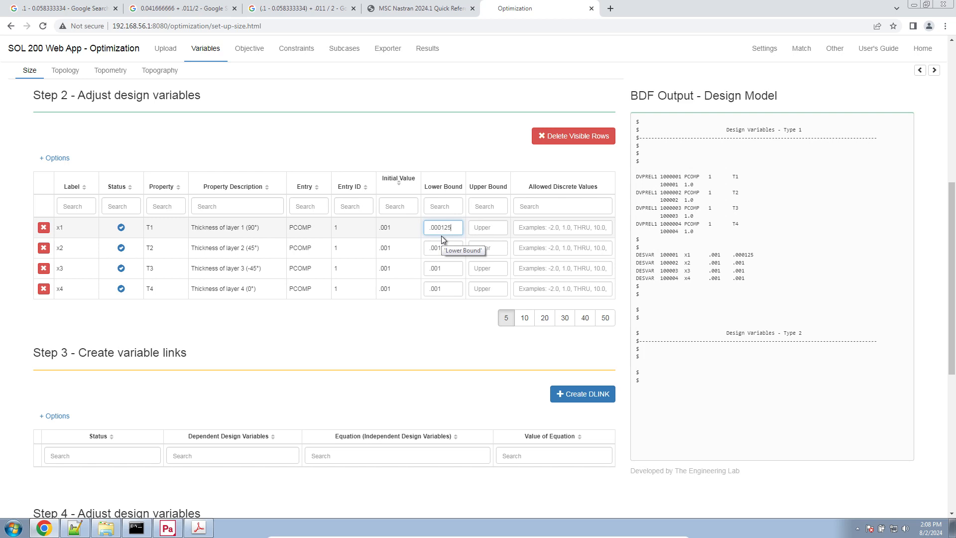
{"action": "key", "text": "ctrl+a"}
{"action": "key", "text": "ctrl+c"}
{"action": "left_click", "coordinate": [446, 249]}
{"action": "key", "text": "ctrl+a"}
{"action": "key", "text": "ctrl+v"}
{"action": "left_click", "coordinate": [449, 268]}
{"action": "key", "text": "ctrl+a"}
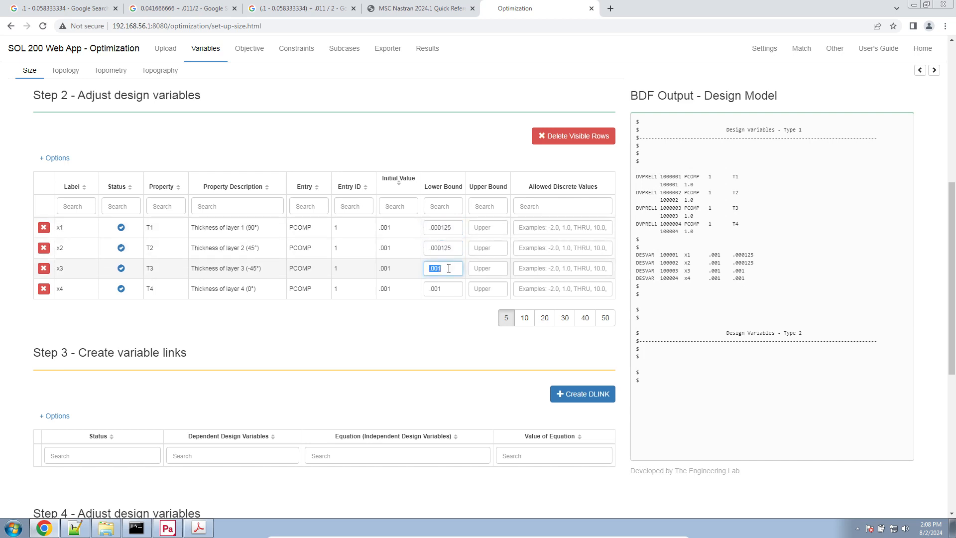
{"action": "key", "text": "ctrl+v"}
{"action": "left_click", "coordinate": [454, 287]}
{"action": "key", "text": "ctrl+a"}
{"action": "key", "text": "ctrl+v"}
{"action": "left_click", "coordinate": [505, 221]}
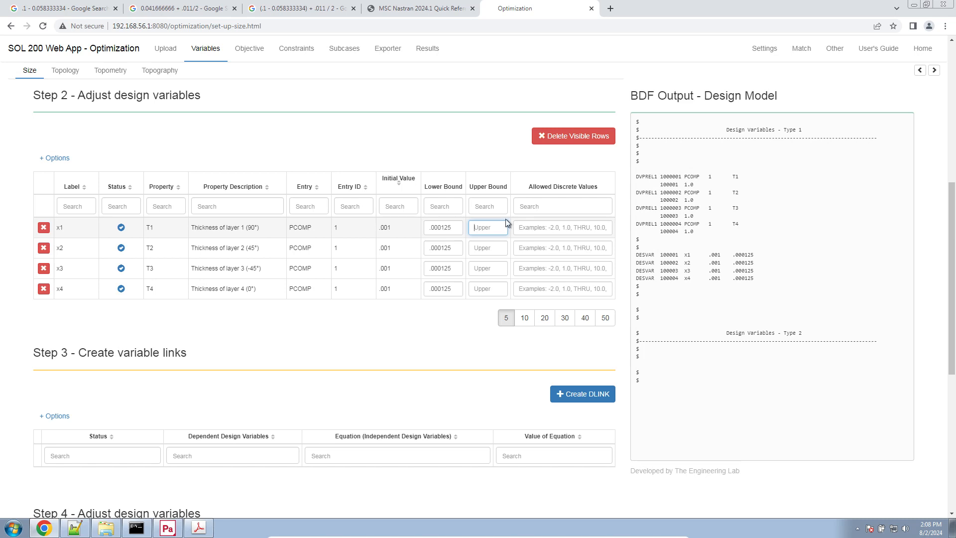
{"action": "left_click", "coordinate": [610, 9]}
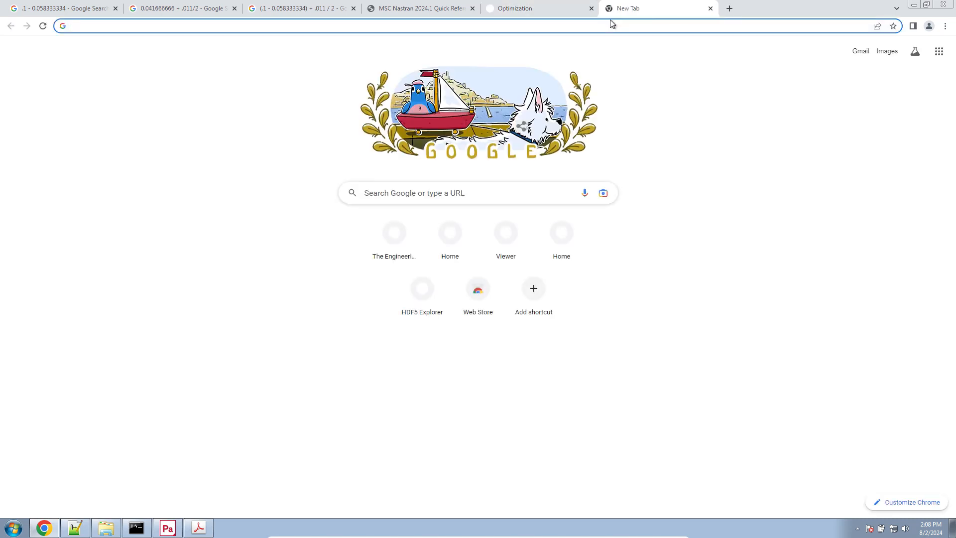
{"action": "type", "text": ".000125 *"}
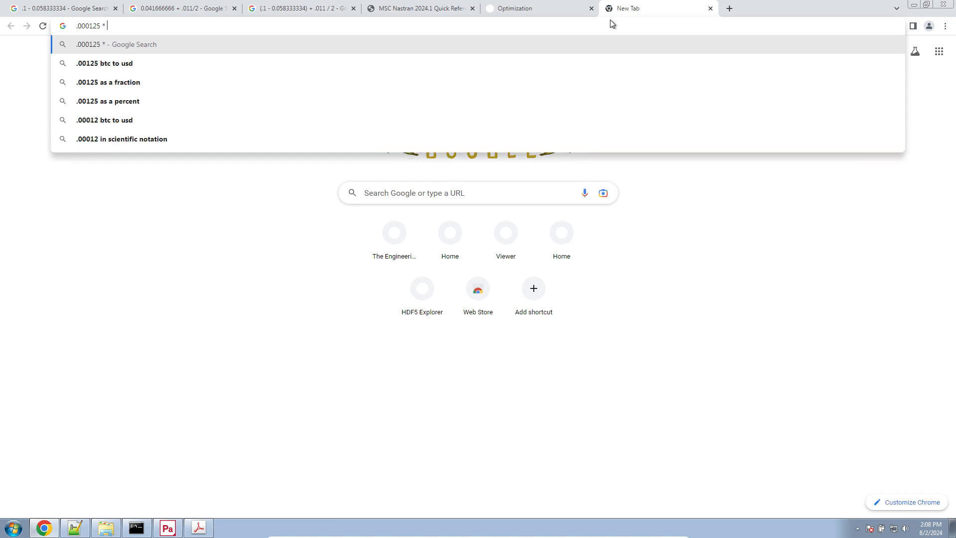
{"action": "left_click", "coordinate": [506, 9]}
Clear the lower bounds of design variables x1, x2, x3 and x4, leaving them blank.
{"action": "left_click", "coordinate": [453, 232]}
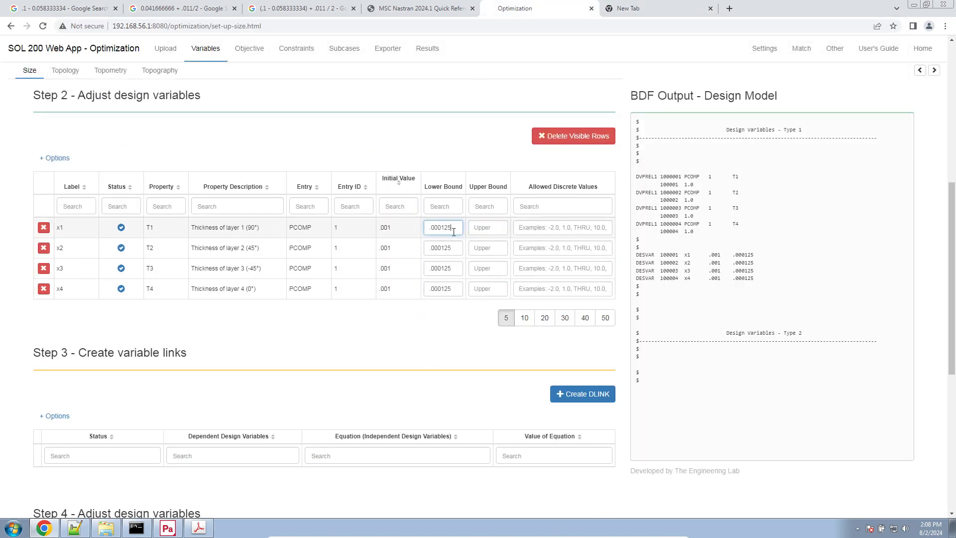
{"action": "double_click", "coordinate": [454, 231]}
{"action": "key", "text": "BackSpace"}
{"action": "double_click", "coordinate": [451, 249]}
{"action": "key", "text": "BackSpace"}
{"action": "double_click", "coordinate": [448, 271]}
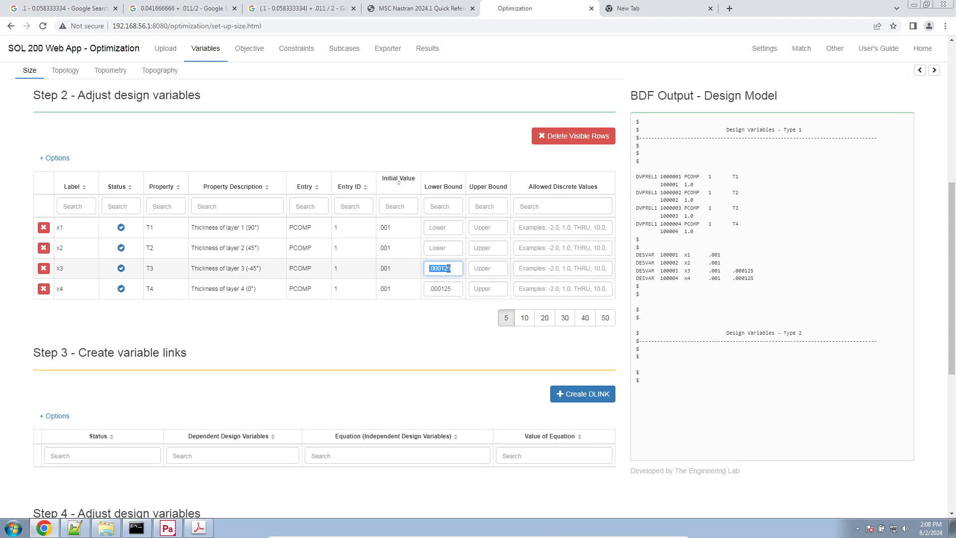
{"action": "key", "text": "BackSpace"}
{"action": "left_click", "coordinate": [446, 293]}
{"action": "double_click", "coordinate": [446, 294]}
{"action": "key", "text": "BackSpace"}
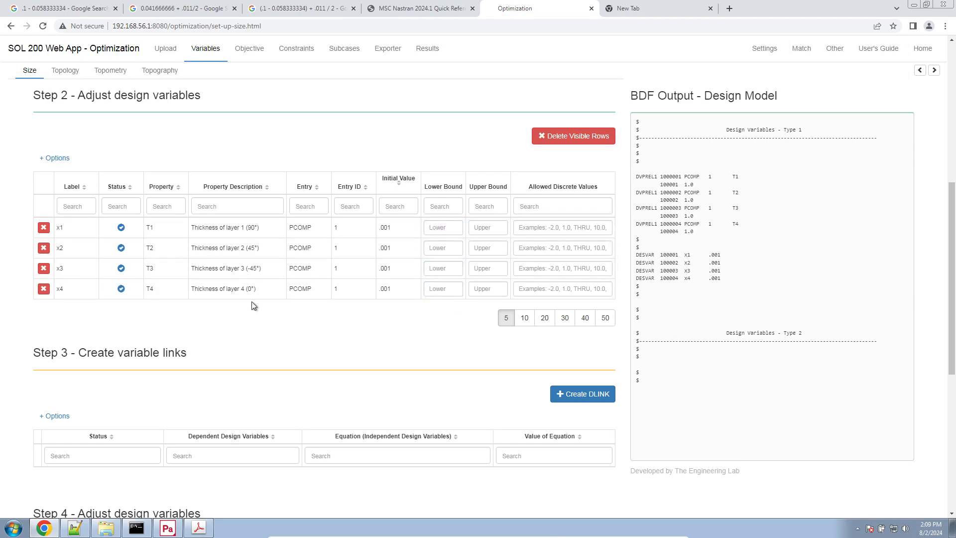
Switch to the problem statement notes in Notepad++ and replace "Thickness" with "Ply Numbers" in the variables line.
{"action": "left_click", "coordinate": [68, 531]}
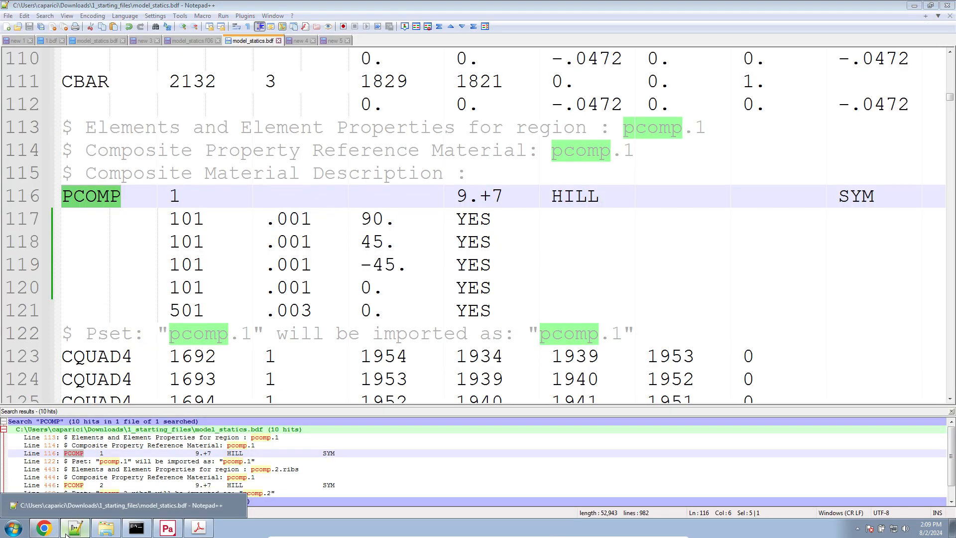
{"action": "left_click", "coordinate": [67, 529]}
{"action": "left_click", "coordinate": [69, 527]}
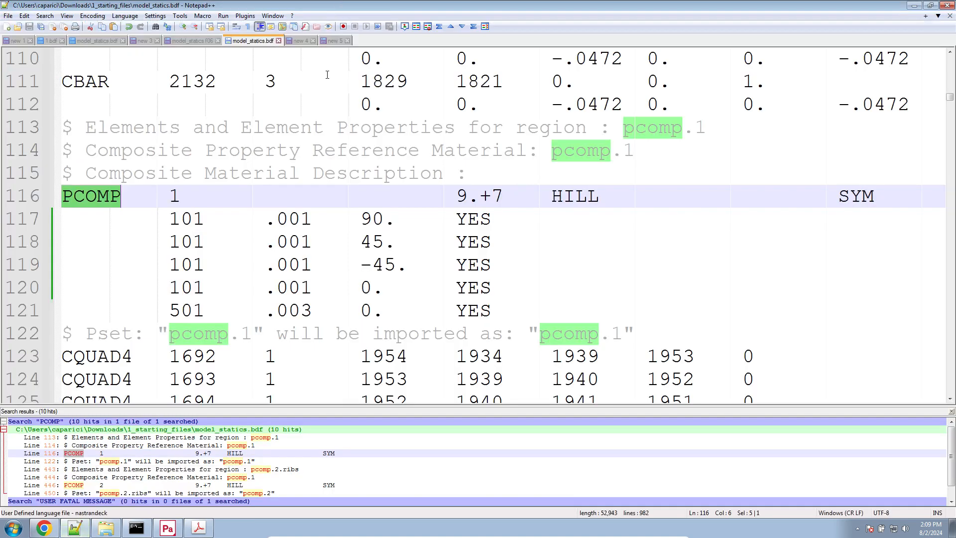
{"action": "left_click", "coordinate": [335, 41]}
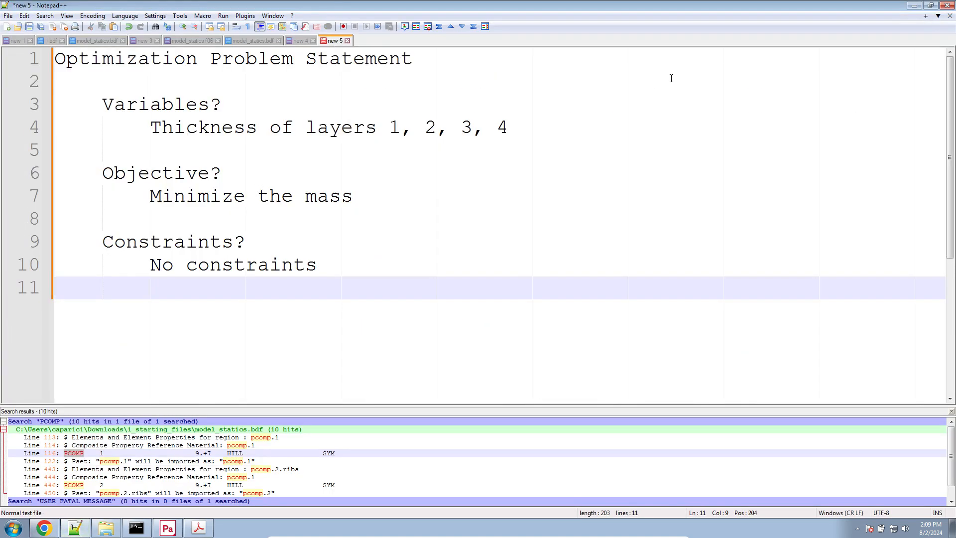
{"action": "double_click", "coordinate": [181, 128]}
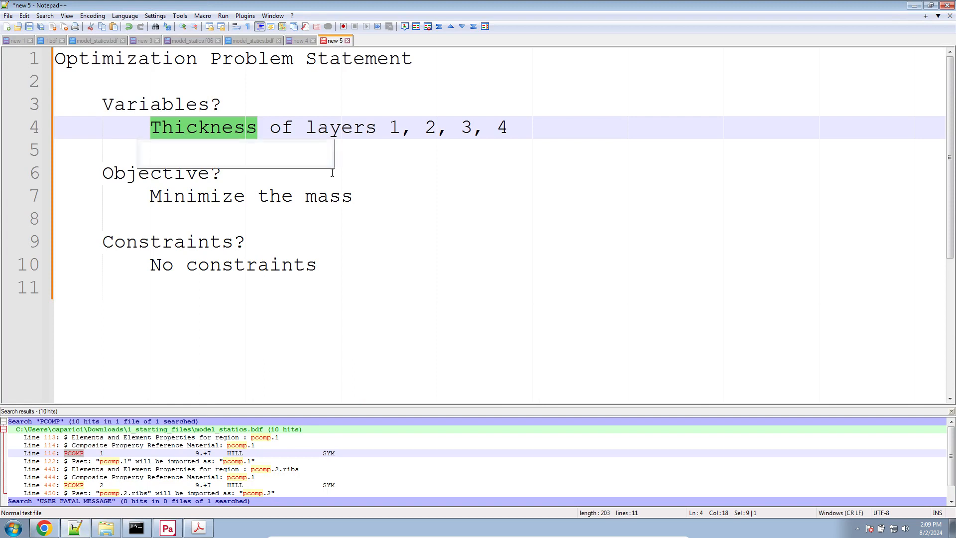
{"action": "type", "text": "Ply Numbers"}
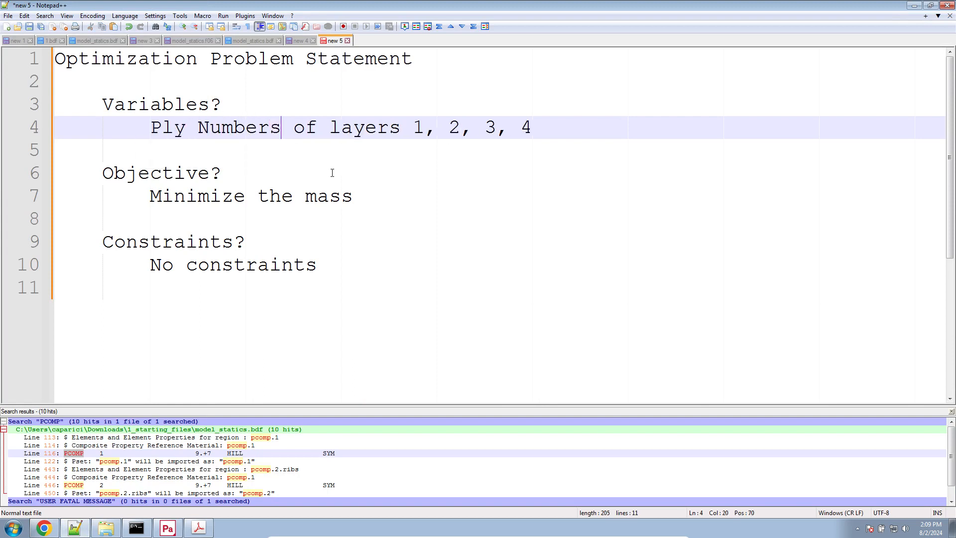
Add the line "Ply thickness [length, mm, m, inches]" below the ply numbers entry, followed by a blank line.
{"action": "key", "text": "Down"}
{"action": "key", "text": "Return"}
{"action": "type", "text": "Ply "}
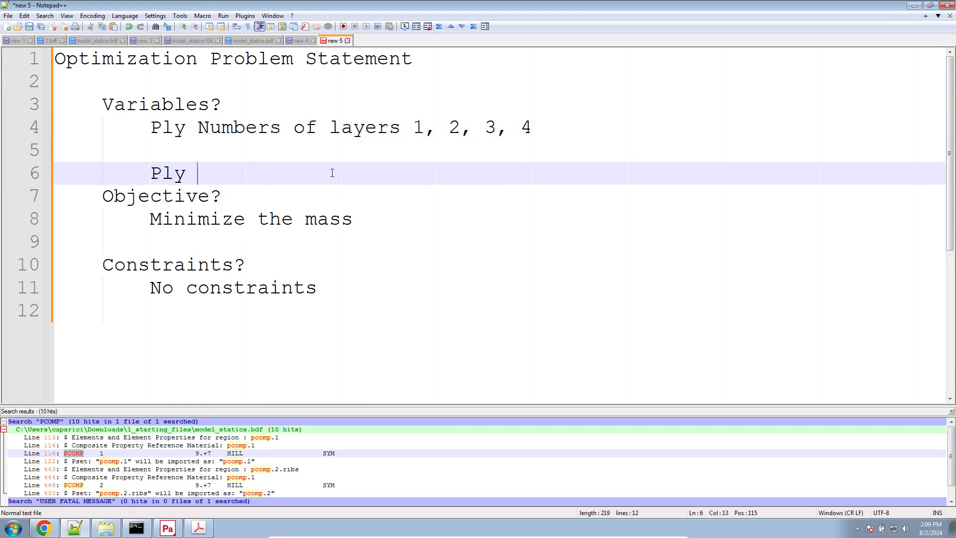
{"action": "type", "text": "thickness [length, mm"}
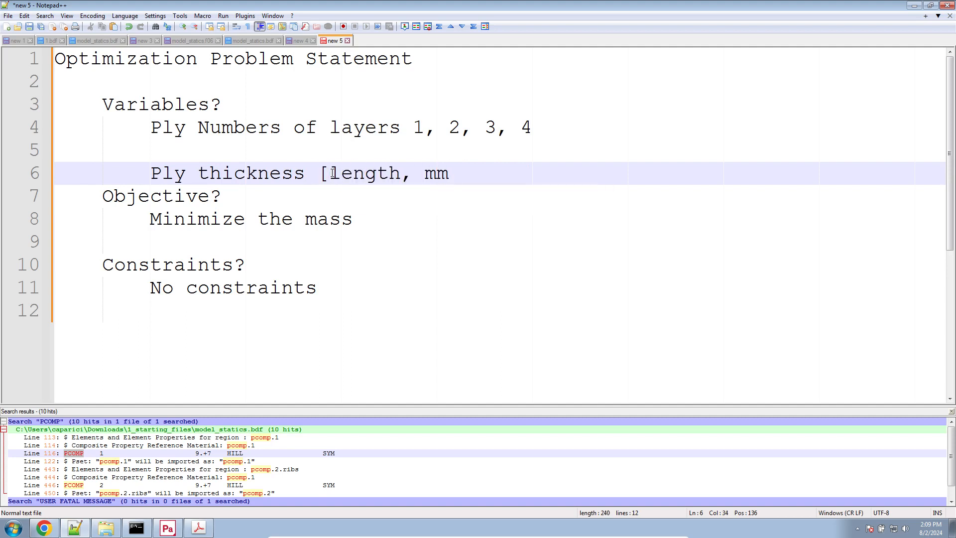
{"action": "type", "text": ", m, inches]"}
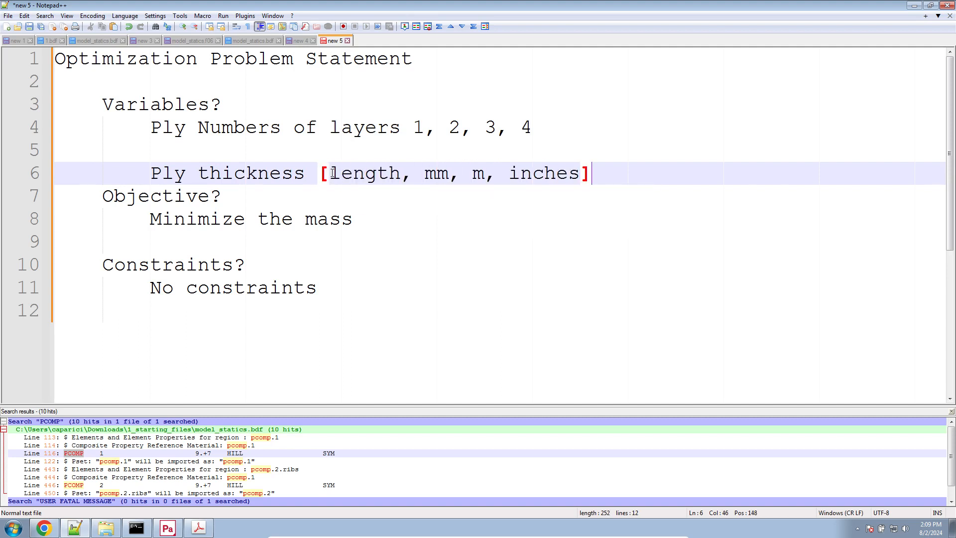
{"action": "key", "text": "Return"}
Add an indented "Integers" note beneath the ply numbers line and delete the ply thickness line.
{"action": "key", "text": "Up"}
{"action": "key", "text": "Up"}
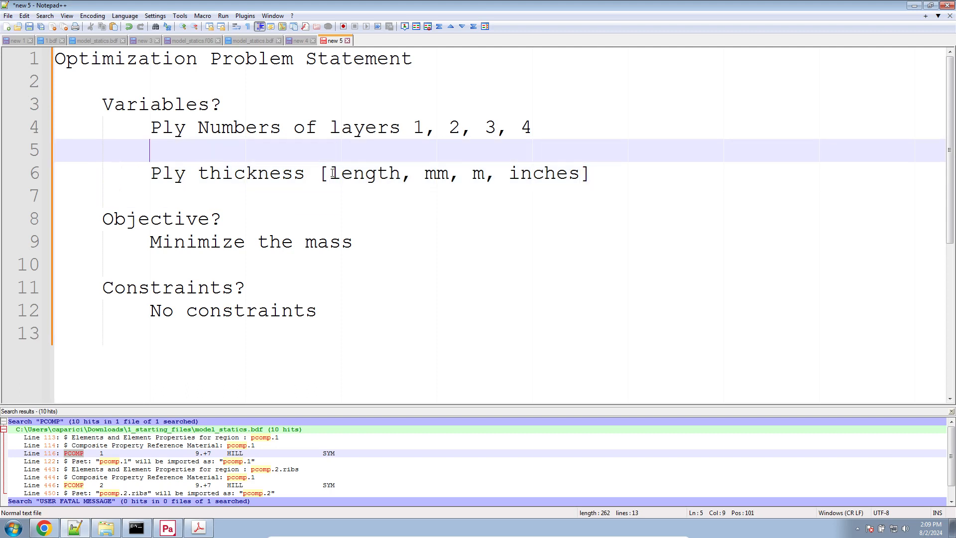
{"action": "key", "text": "Tab"}
{"action": "type", "text": "Integers"}
{"action": "key", "text": "Return"}
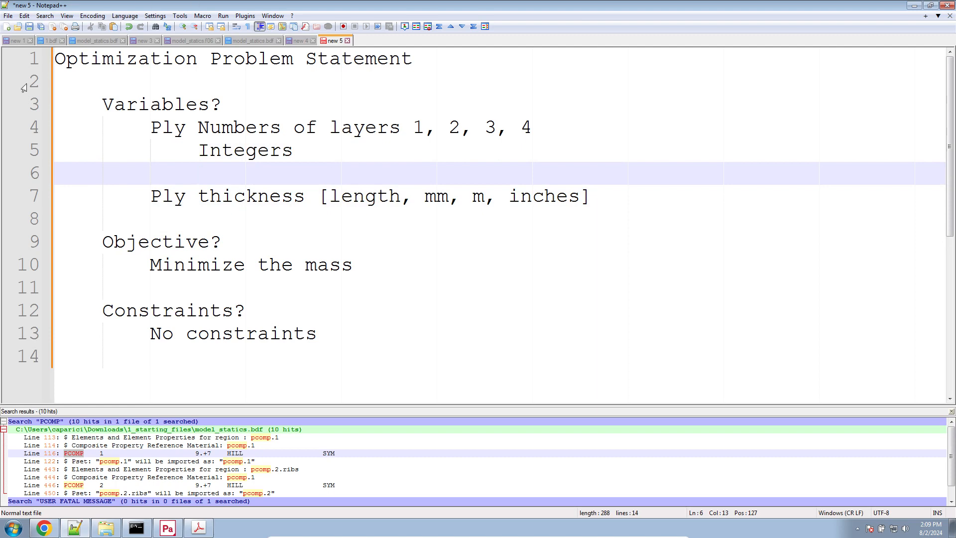
{"action": "triple_click", "coordinate": [342, 196]}
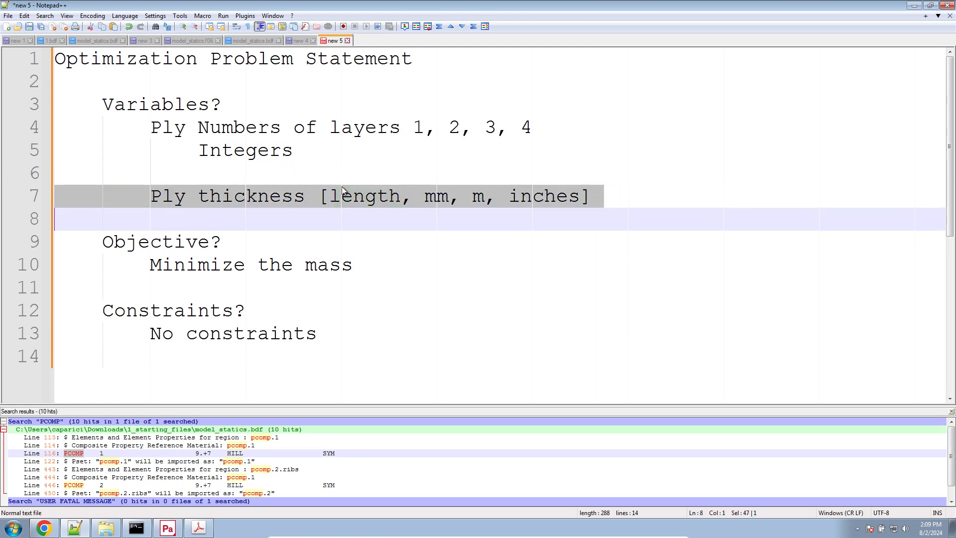
{"action": "key", "text": "Delete"}
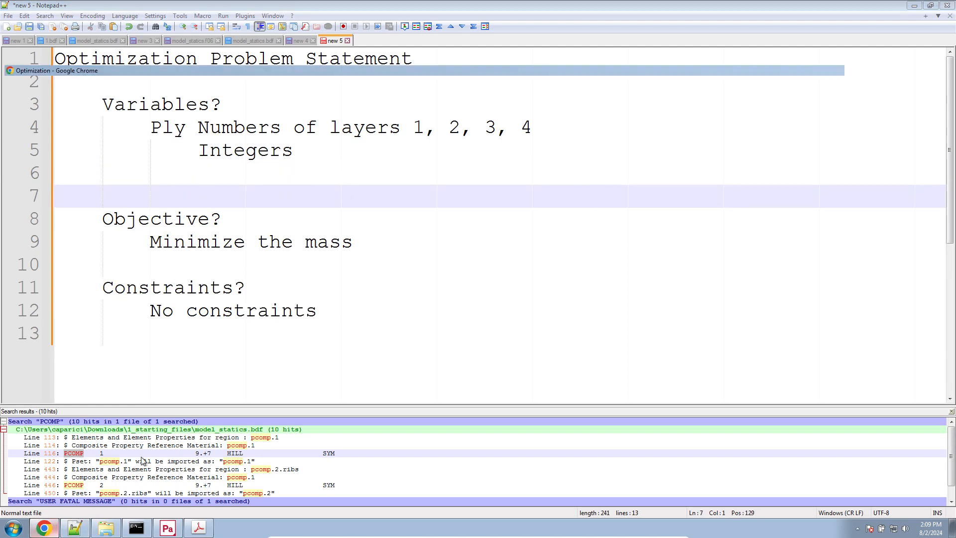
Switch to Chrome and create four additional design variables, y1 to y4, in Step 4 of the size optimization setup.
{"action": "left_click", "coordinate": [44, 528]}
{"action": "scroll", "coordinate": [432, 190], "scroll_direction": "down", "scroll_amount": 4}
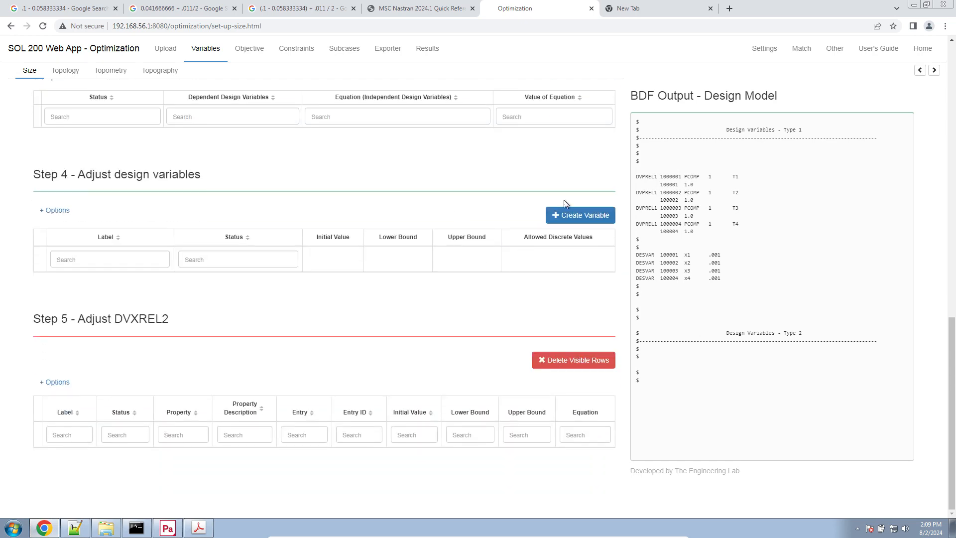
{"action": "triple_click", "coordinate": [572, 215]}
{"action": "left_click", "coordinate": [571, 216]}
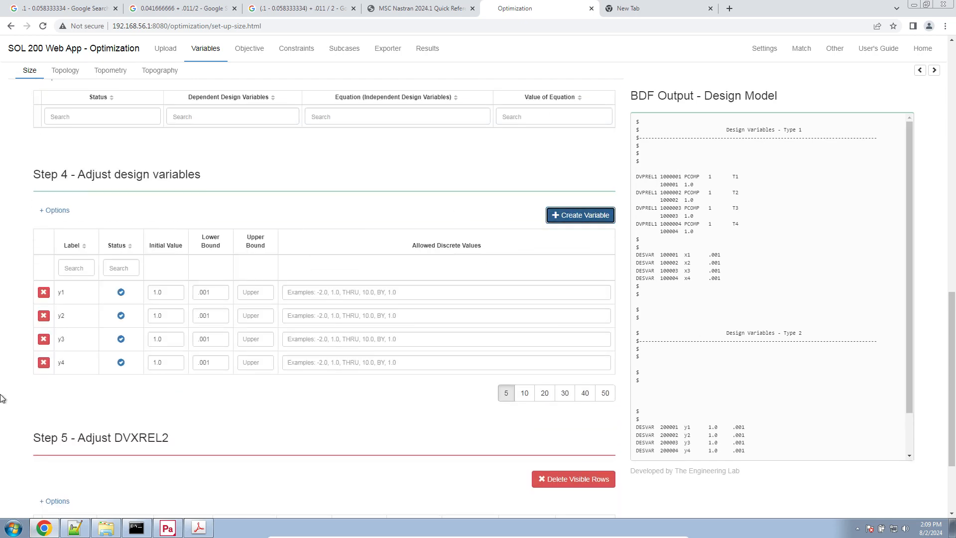
Set the initial values of design variables y1, y2, y3 and y4 to 10.
{"action": "left_click", "coordinate": [160, 294]}
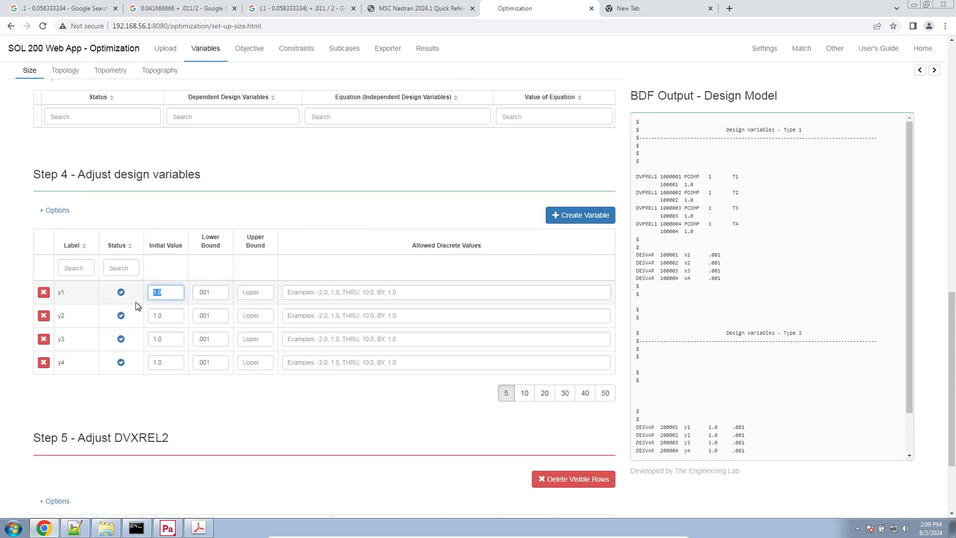
{"action": "type", "text": "10."}
{"action": "key", "text": "ctrl+a"}
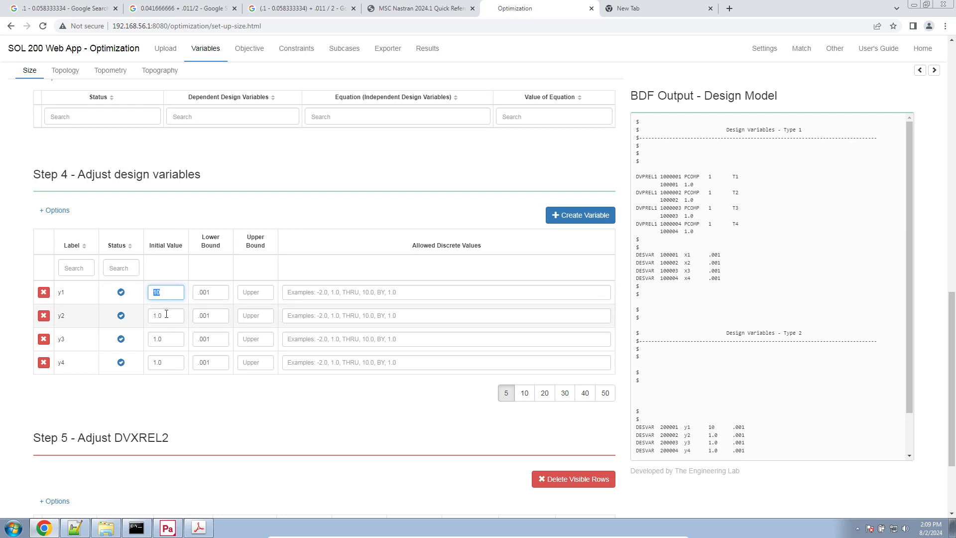
{"action": "key", "text": "ctrl+c"}
{"action": "left_click", "coordinate": [167, 315]}
{"action": "key", "text": "ctrl+a"}
{"action": "key", "text": "ctrl+v"}
{"action": "left_click", "coordinate": [170, 334]}
{"action": "key", "text": "ctrl+a"}
{"action": "key", "text": "ctrl+v"}
{"action": "left_click", "coordinate": [172, 360]}
{"action": "key", "text": "ctrl+a"}
{"action": "key", "text": "ctrl+v"}
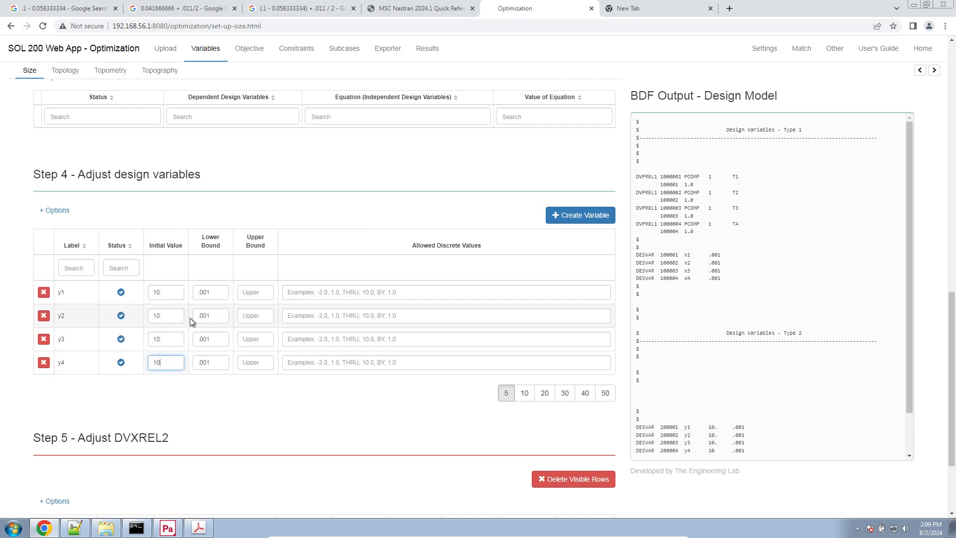
Set the lower bound of design variable y1 to 1.
{"action": "left_click_drag", "start_coordinate": [216, 294], "coordinate": [58, 283]}
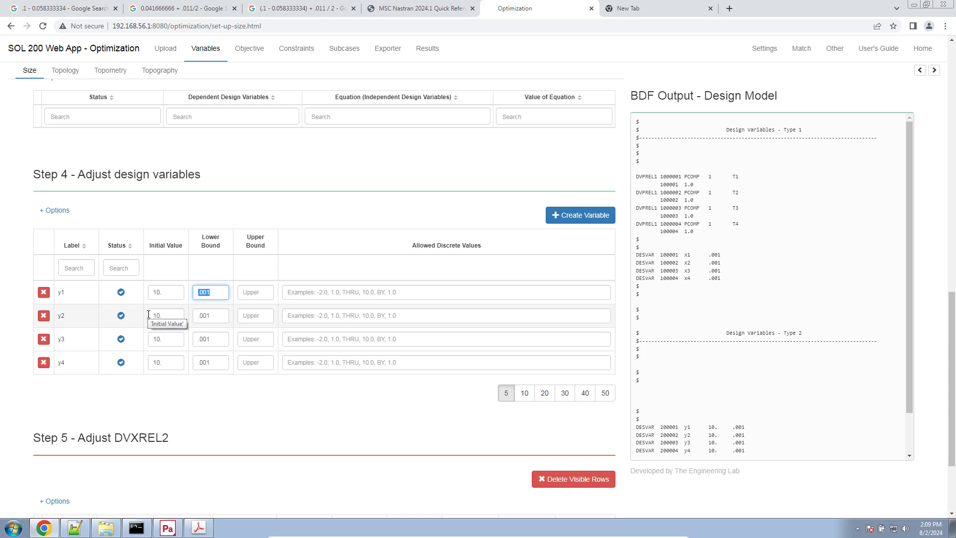
{"action": "type", "text": "1."}
{"action": "key", "text": "Tab"}
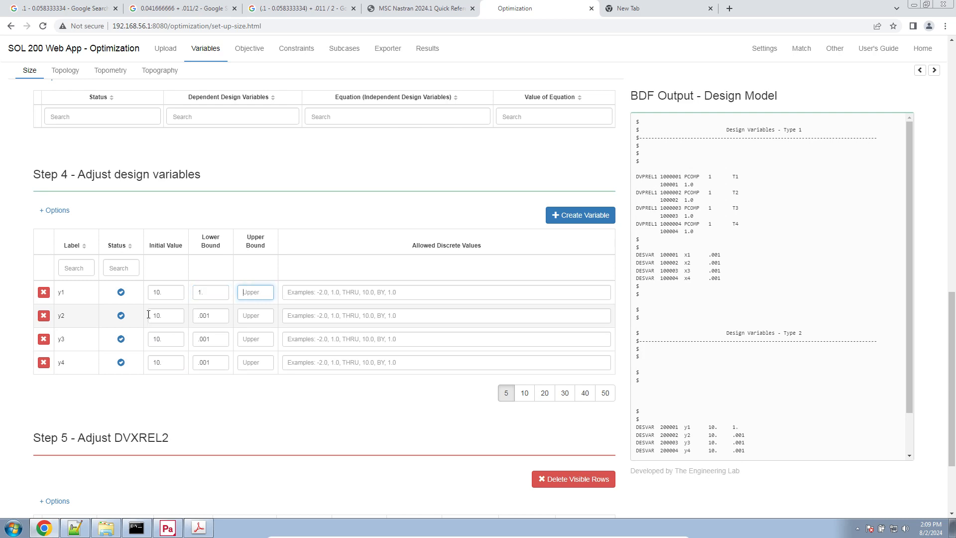
Set the upper bounds of design variables y1, y2, y3 and y4 to 11.
{"action": "type", "text": "10"}
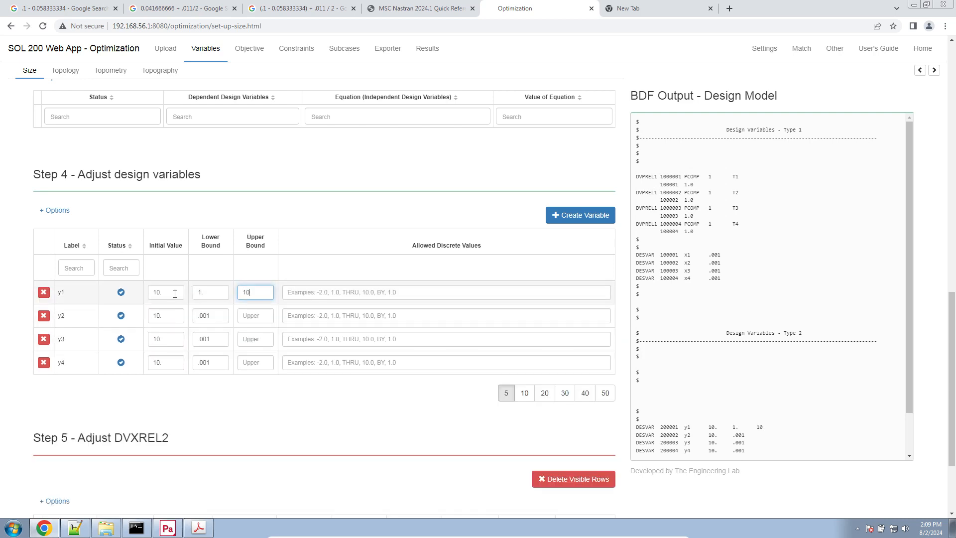
{"action": "key", "text": "BackSpace"}
{"action": "type", "text": "1"}
{"action": "key", "text": "Tab"}
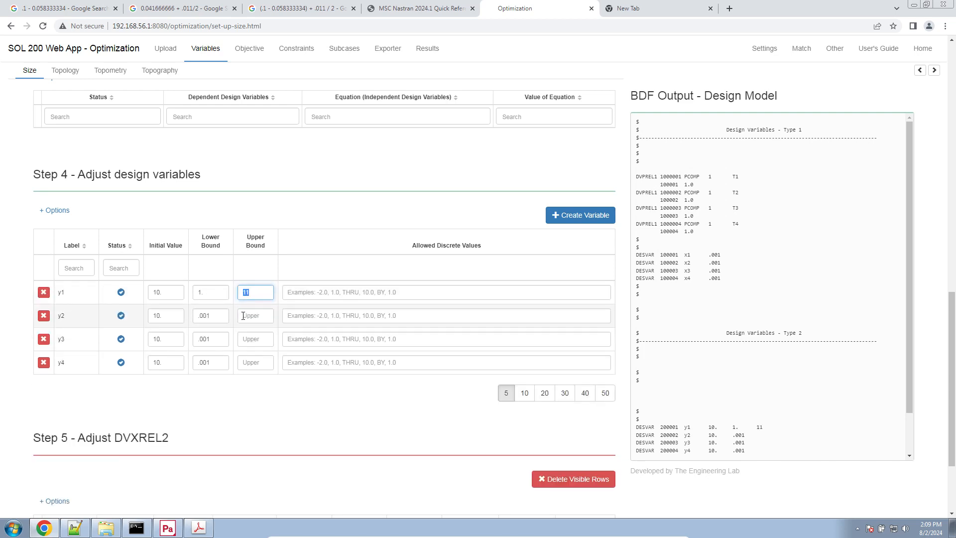
{"action": "type", "text": "11"}
{"action": "left_click", "coordinate": [249, 339]}
{"action": "type", "text": "11"}
{"action": "left_click", "coordinate": [249, 362]}
{"action": "type", "text": "11"}
Set the lower bounds of design variables y2, y3 and y4 to 1.
{"action": "double_click", "coordinate": [212, 295]}
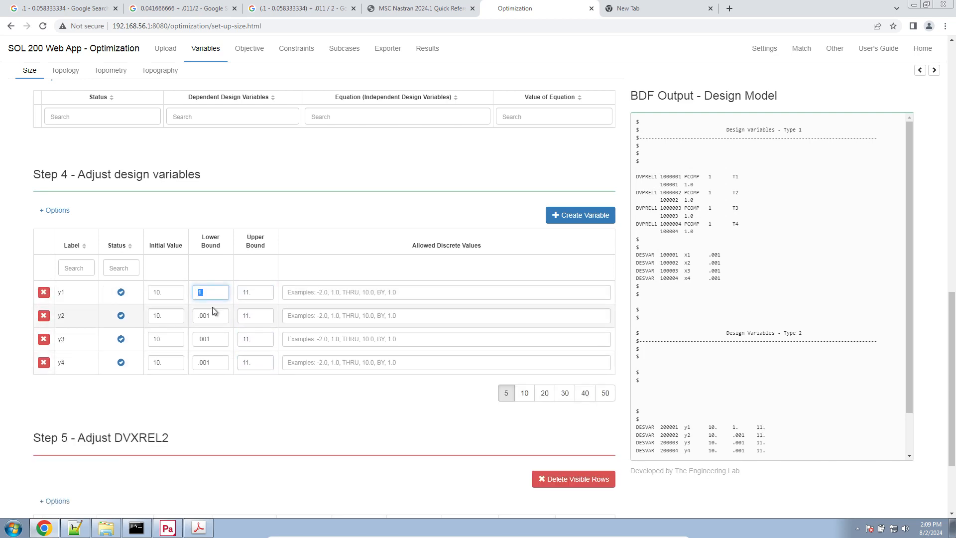
{"action": "double_click", "coordinate": [214, 317]}
{"action": "type", "text": "1"}
{"action": "double_click", "coordinate": [213, 338]}
{"action": "type", "text": "1"}
{"action": "double_click", "coordinate": [215, 362]}
{"action": "type", "text": "1"}
Enter "1., THRU, 11., BY, 1.0" as the allowed discrete values of design variable y1.
{"action": "left_click", "coordinate": [290, 292]}
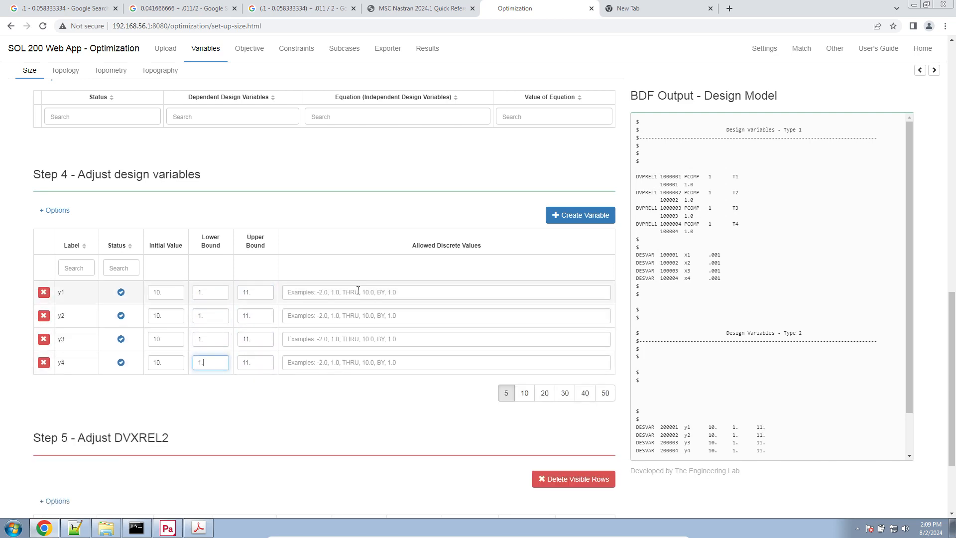
{"action": "type", "text": "1."}
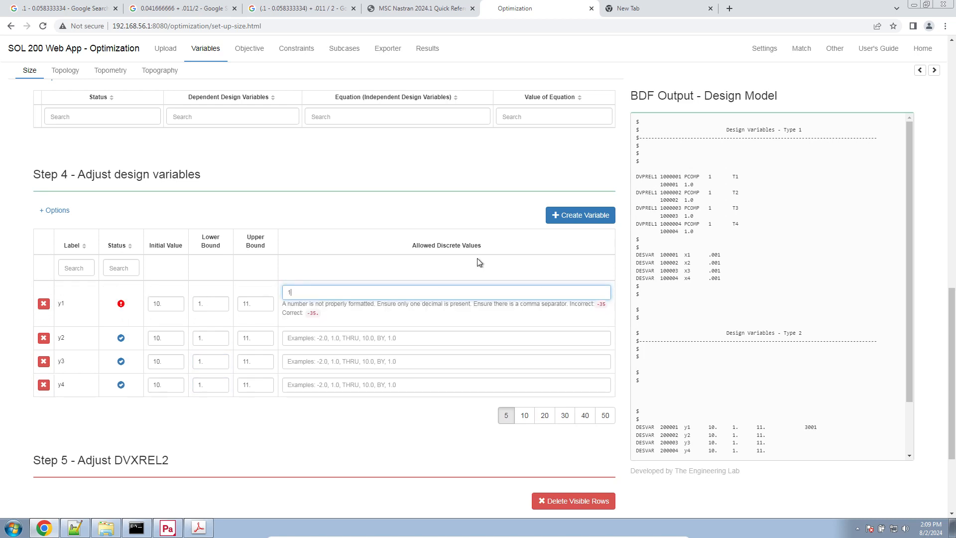
{"action": "type", "text": ", THRU"}
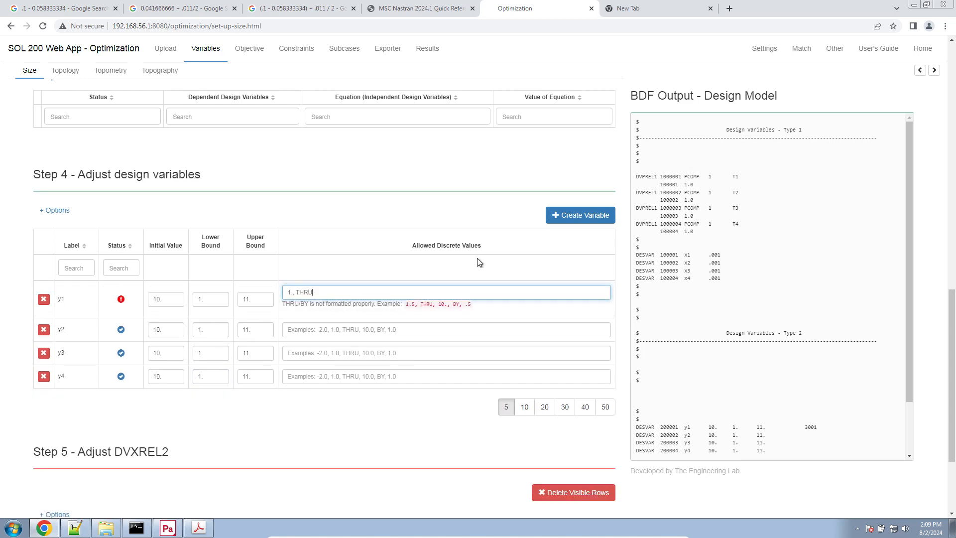
{"action": "type", "text": ", 1"}
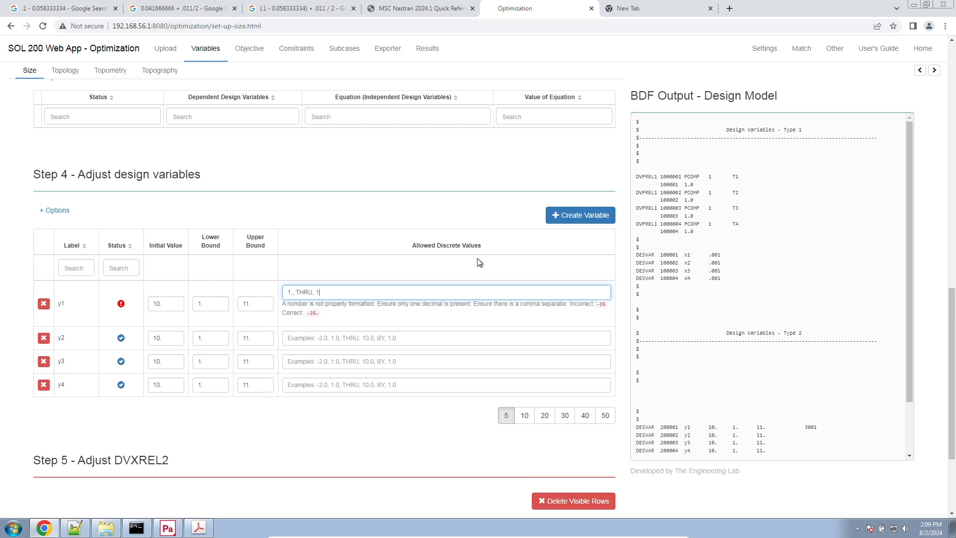
{"action": "type", "text": "1., BY, 1.0"}
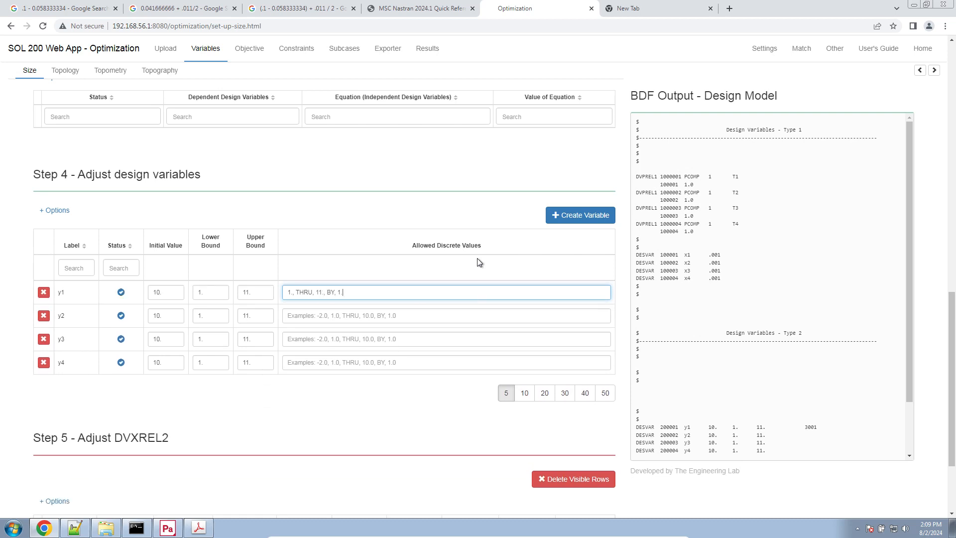
Copy y1's allowed discrete values, "1., THRU, 11., BY, 1.0", to design variables y2, y3 and y4.
{"action": "key", "text": "ctrl+a"}
{"action": "key", "text": "ctrl+c"}
{"action": "left_click", "coordinate": [462, 314]}
{"action": "key", "text": "ctrl+v"}
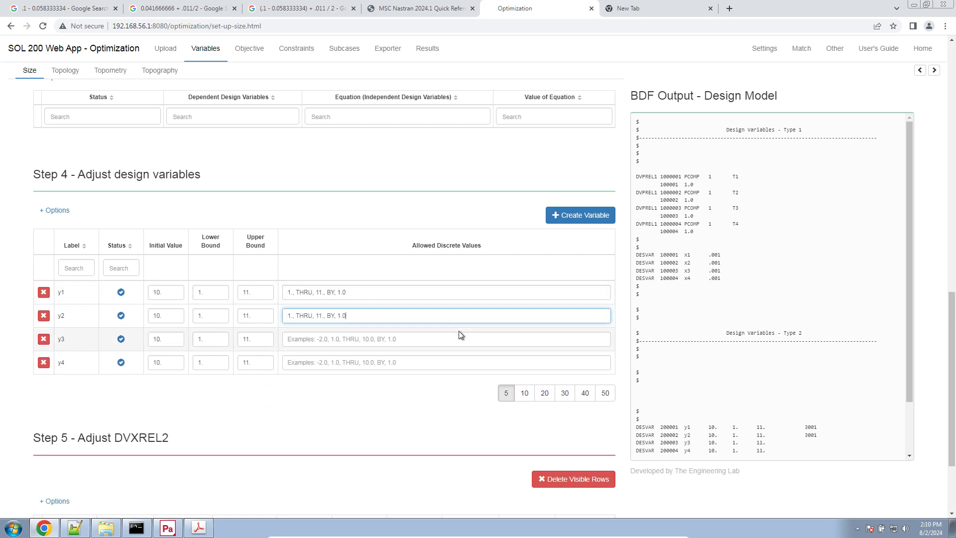
{"action": "left_click", "coordinate": [458, 333]}
{"action": "key", "text": "ctrl+v"}
{"action": "left_click", "coordinate": [448, 362]}
{"action": "key", "text": "ctrl+v"}
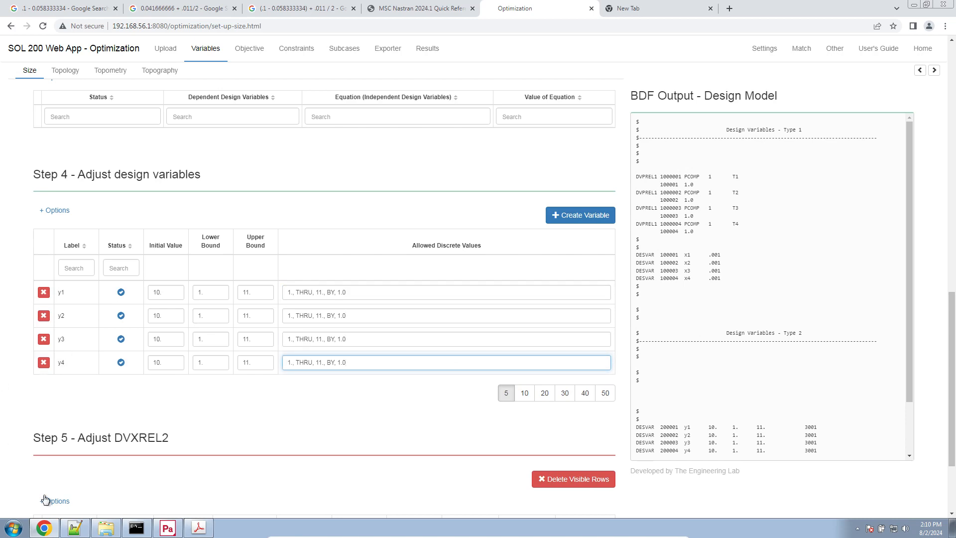
Switch to Notepad++ and start a new document with the notes "3.1" and "3 or 4" on separate lines.
{"action": "left_click", "coordinate": [74, 528]}
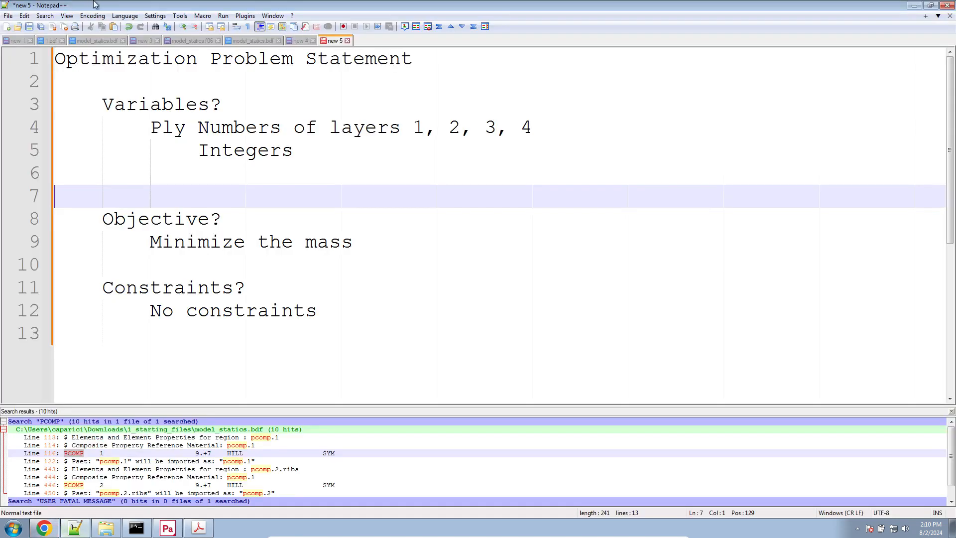
{"action": "left_click", "coordinate": [7, 27]}
{"action": "key", "text": "Return"}
{"action": "key", "text": "Return"}
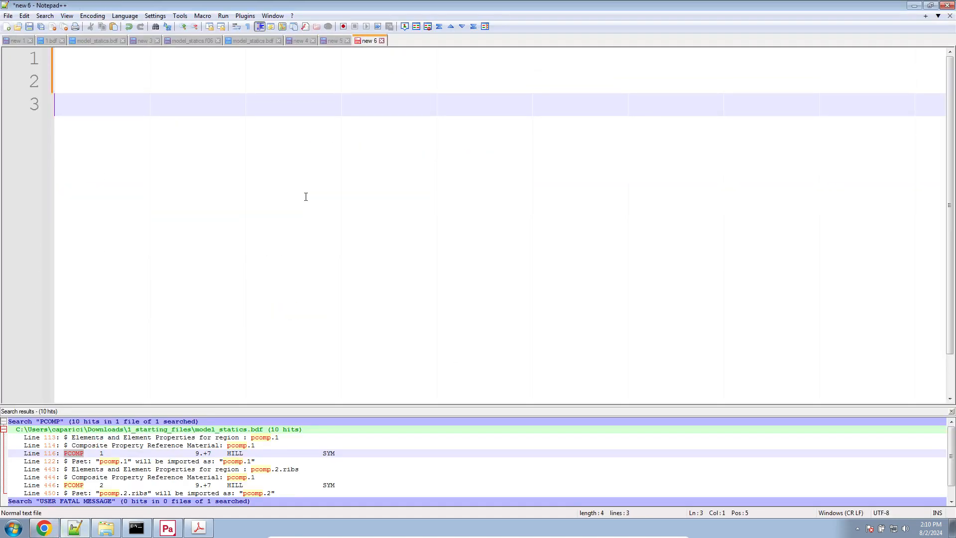
{"action": "type", "text": "3.1"}
{"action": "key", "text": "Return"}
{"action": "key", "text": "Return"}
{"action": "type", "text": "12"}
{"action": "key", "text": "BackSpace"}
{"action": "key", "text": "BackSpace"}
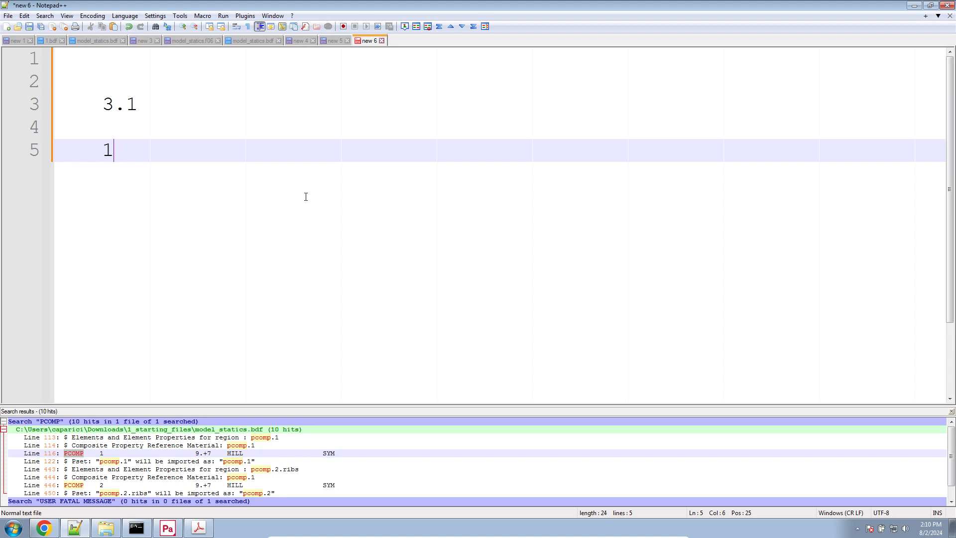
{"action": "type", "text": "3 or 4"}
Add the line "1. THRU 11. BY 1.0" below the "3 or 4" note.
{"action": "key", "text": "Return"}
{"action": "key", "text": "Return"}
{"action": "type", "text": "1. THRR"}
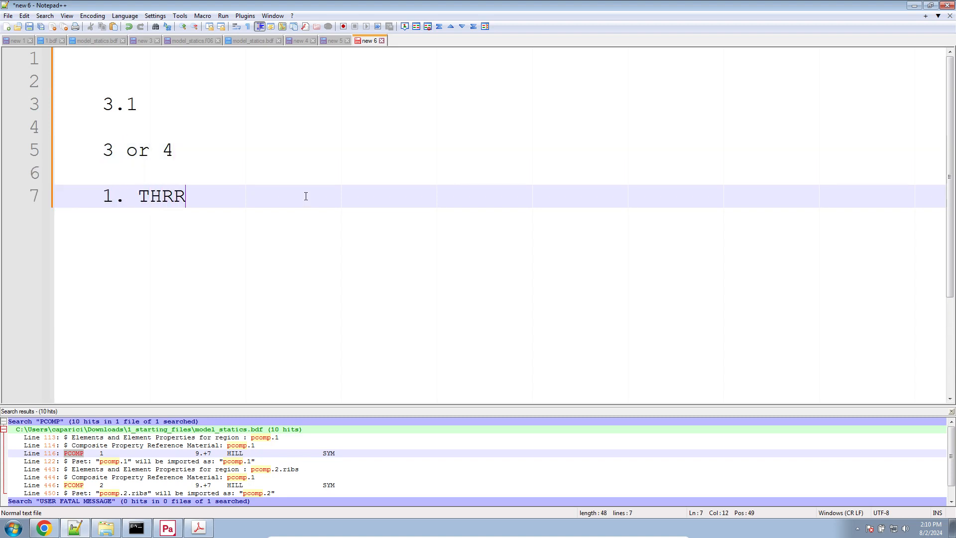
{"action": "key", "text": "BackSpace"}
{"action": "type", "text": "U 11. BY 1.0"}
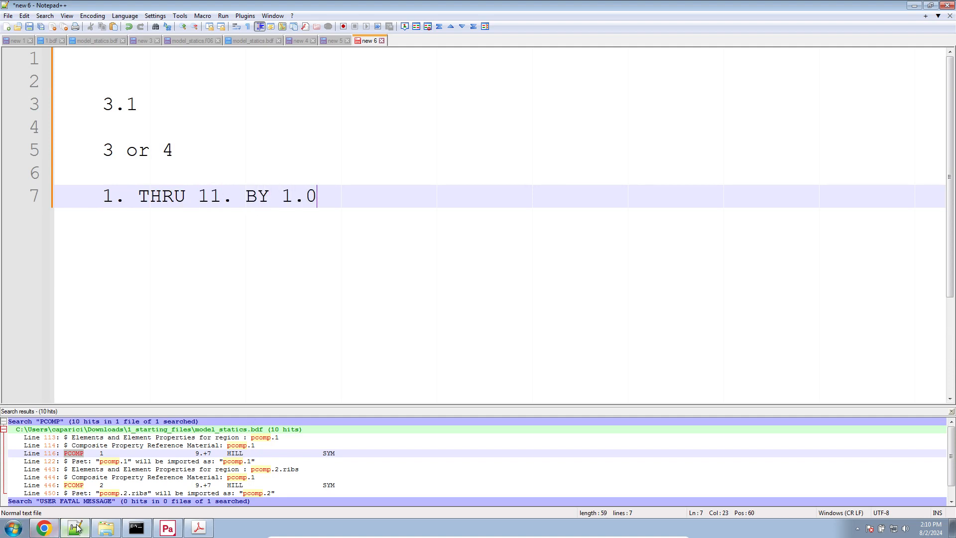
Switch back to Chrome and examine the DDVAL entry in the BDF output against y1's initial value and bounds.
{"action": "left_click", "coordinate": [44, 528]}
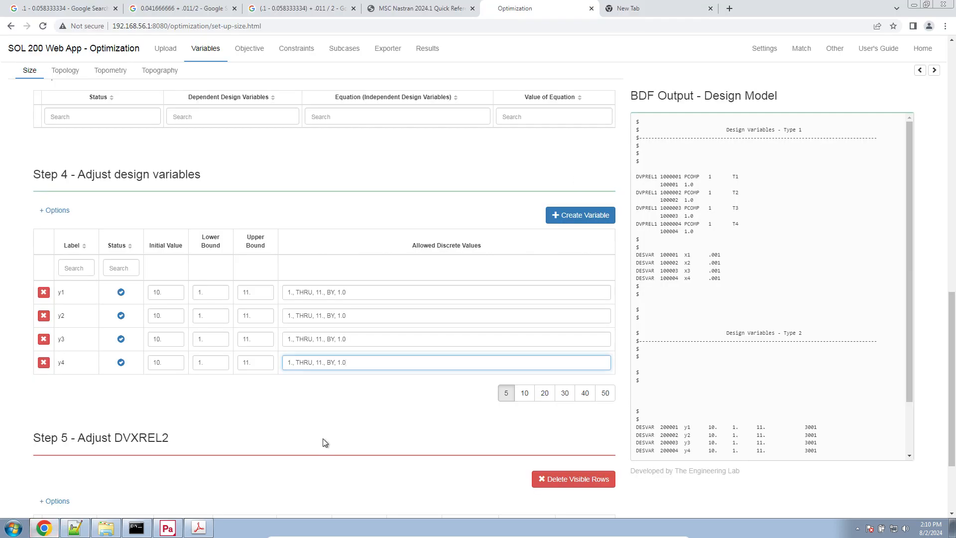
{"action": "left_click", "coordinate": [392, 293]}
{"action": "left_click", "coordinate": [818, 244]}
{"action": "scroll", "coordinate": [817, 245], "scroll_direction": "down", "scroll_amount": 1}
{"action": "scroll", "coordinate": [817, 244], "scroll_direction": "down", "scroll_amount": 1}
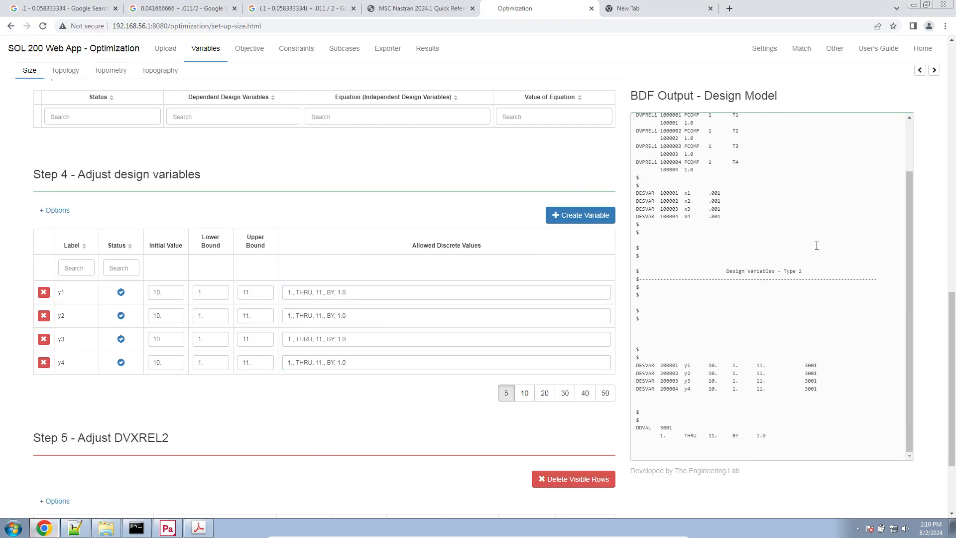
{"action": "left_click_drag", "start_coordinate": [649, 428], "coordinate": [733, 450]}
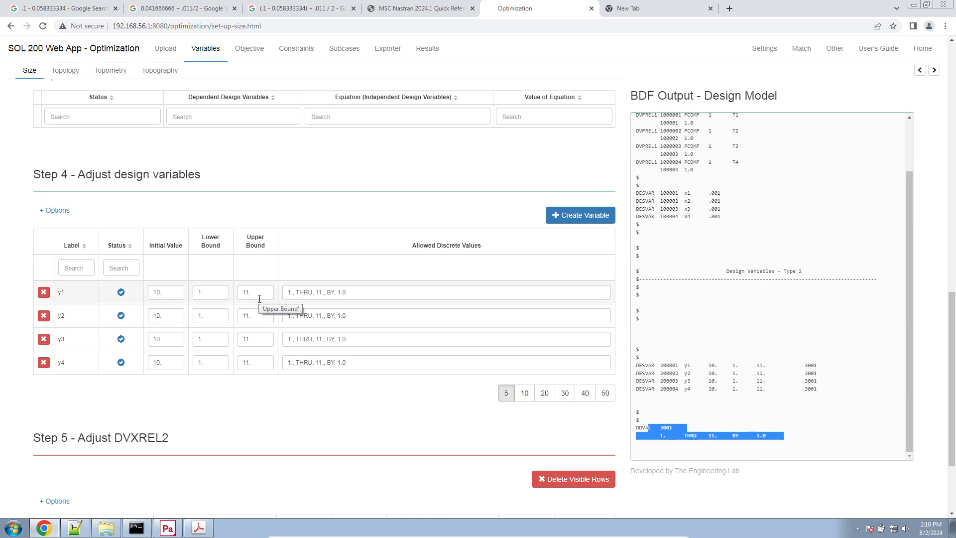
{"action": "left_click", "coordinate": [169, 293]}
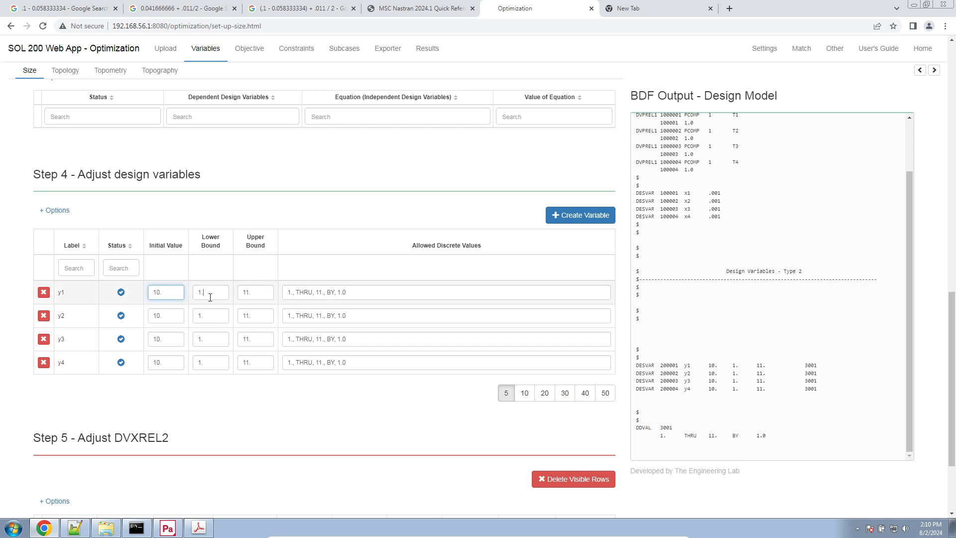
{"action": "key", "text": "Tab"}
Create a variable link in Step 3 that makes x1 dependent on the equation y1 * .000125.
{"action": "left_click", "coordinate": [247, 205]}
{"action": "scroll", "coordinate": [241, 392], "scroll_direction": "up", "scroll_amount": 3}
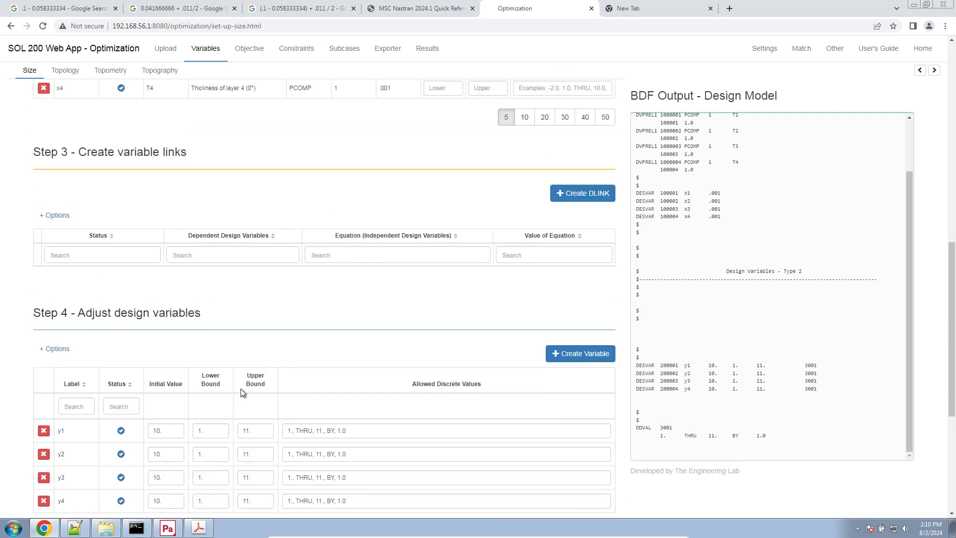
{"action": "left_click", "coordinate": [583, 204]}
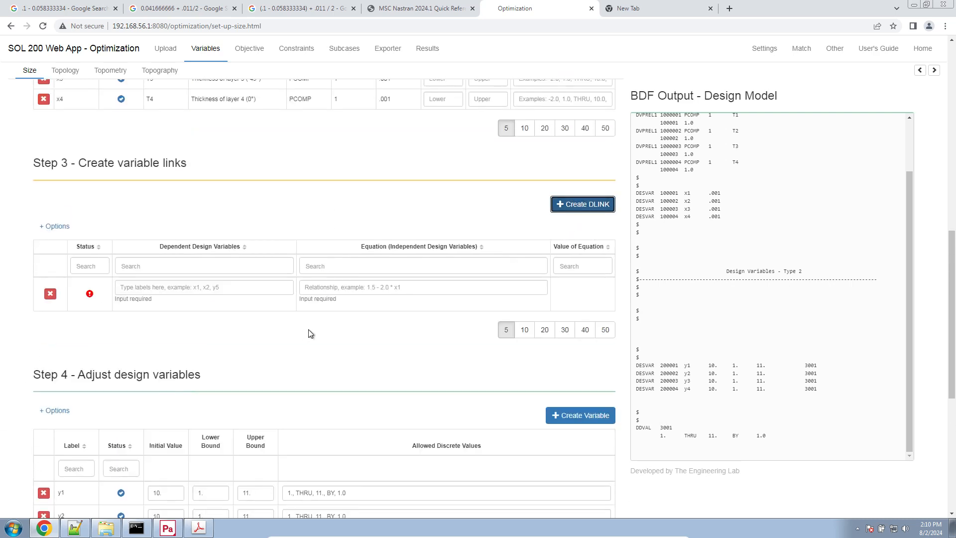
{"action": "triple_click", "coordinate": [277, 294]}
{"action": "left_click", "coordinate": [278, 288]}
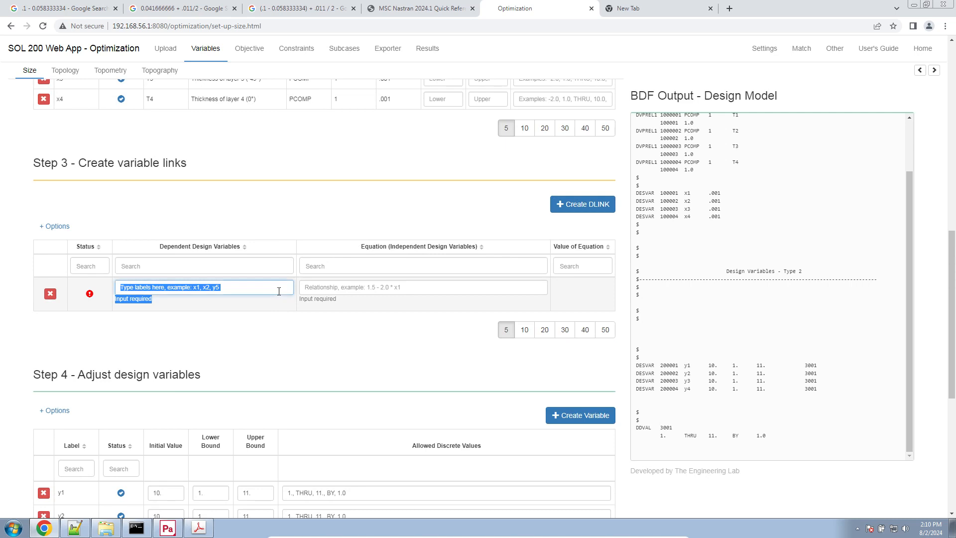
{"action": "type", "text": "x1"}
{"action": "left_click", "coordinate": [325, 292]}
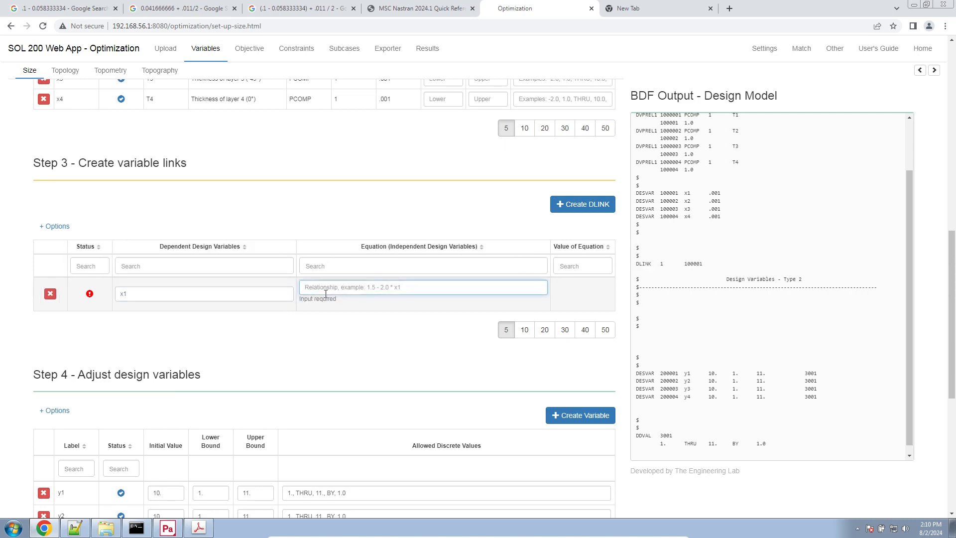
{"action": "type", "text": "y1 "}
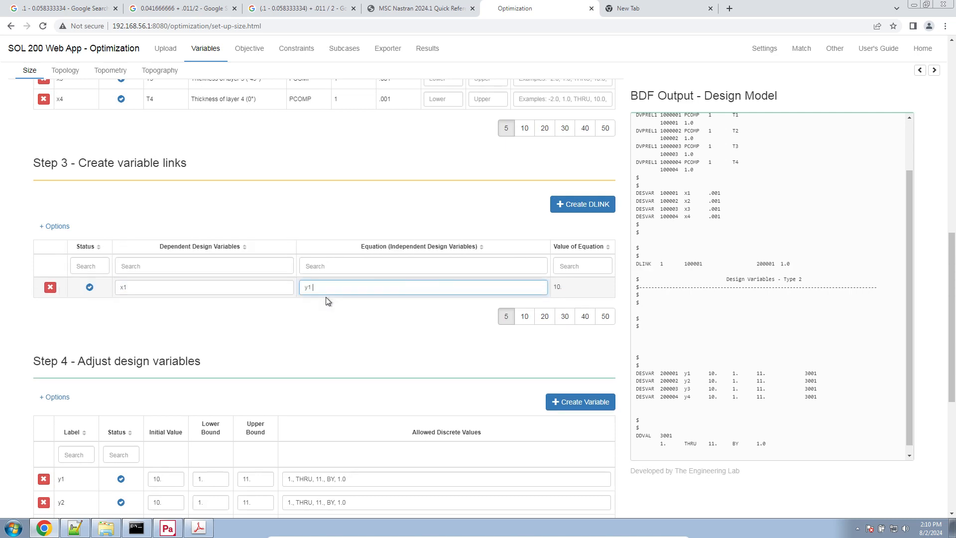
{"action": "type", "text": "* "}
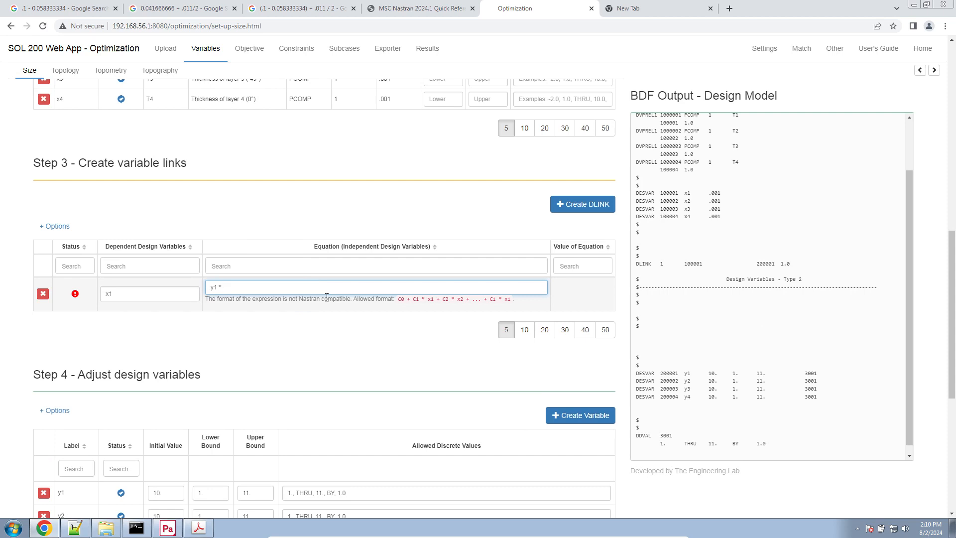
{"action": "type", "text": ".000125"}
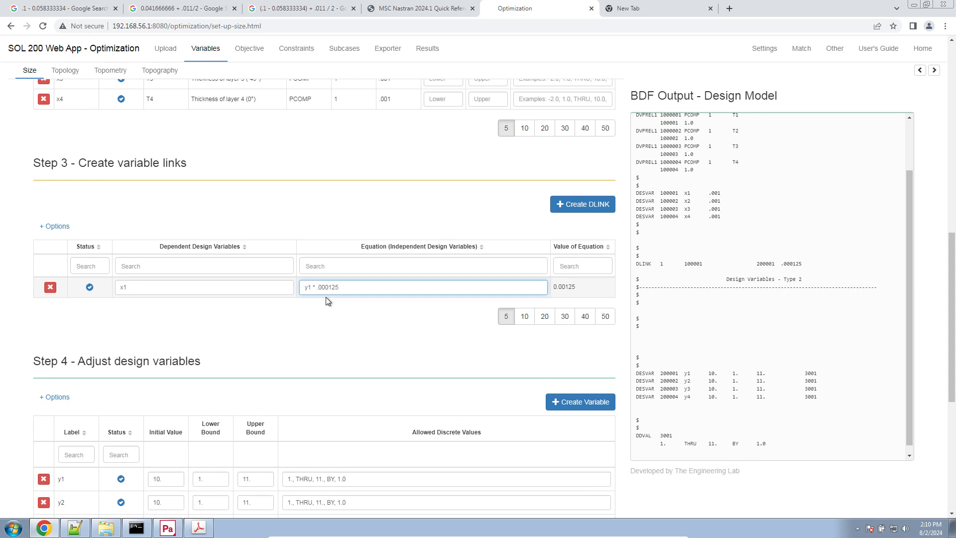
Add three more variable links with x2, x3 and x4 as their dependent design variables.
{"action": "triple_click", "coordinate": [583, 204]}
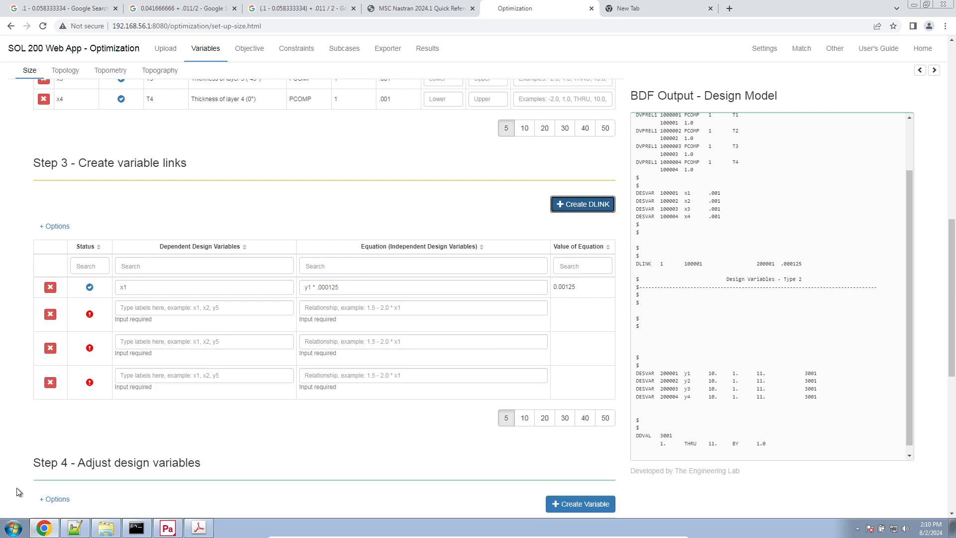
{"action": "left_click", "coordinate": [192, 308]}
{"action": "type", "text": "x"}
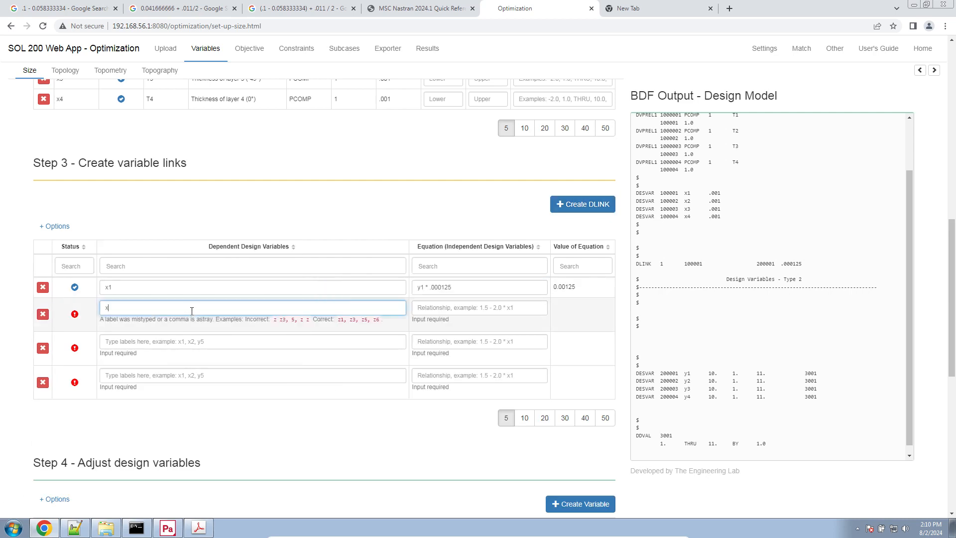
{"action": "type", "text": "2"}
{"action": "left_click", "coordinate": [169, 342]}
{"action": "type", "text": "x3"}
{"action": "left_click", "coordinate": [153, 376]}
{"action": "type", "text": "x"}
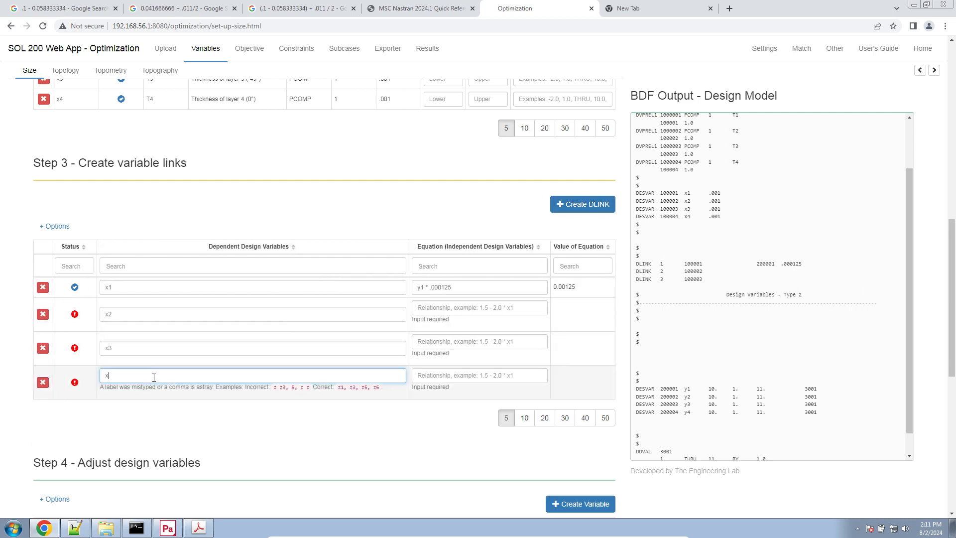
{"action": "type", "text": "4"}
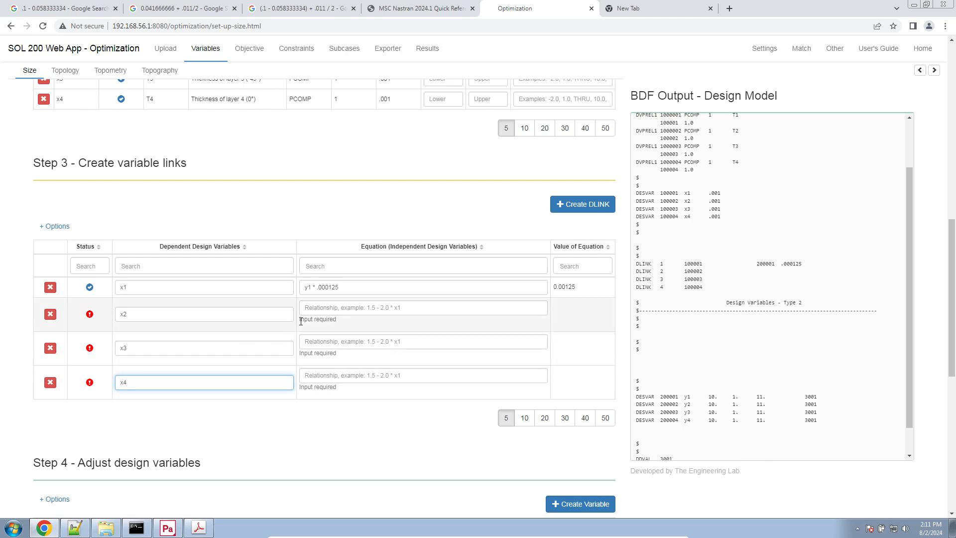
Copy the equation y1 * .000125 from the x1 link to the x2, x3 and x4 links.
{"action": "triple_click", "coordinate": [319, 287]}
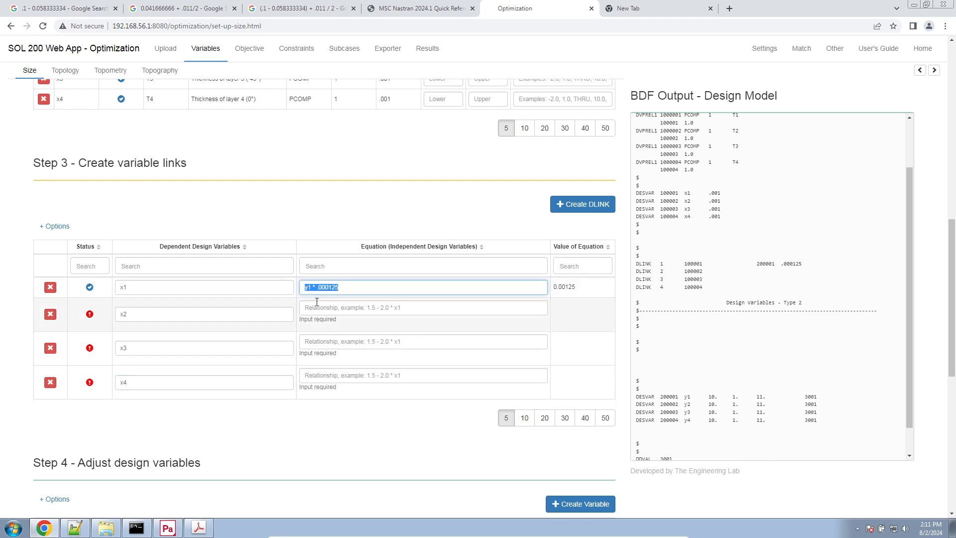
{"action": "key", "text": "ctrl+c"}
{"action": "left_click", "coordinate": [314, 309]}
{"action": "key", "text": "ctrl+v"}
{"action": "left_click", "coordinate": [314, 327]}
{"action": "key", "text": "ctrl+v"}
{"action": "left_click", "coordinate": [309, 348]}
{"action": "key", "text": "ctrl+v"}
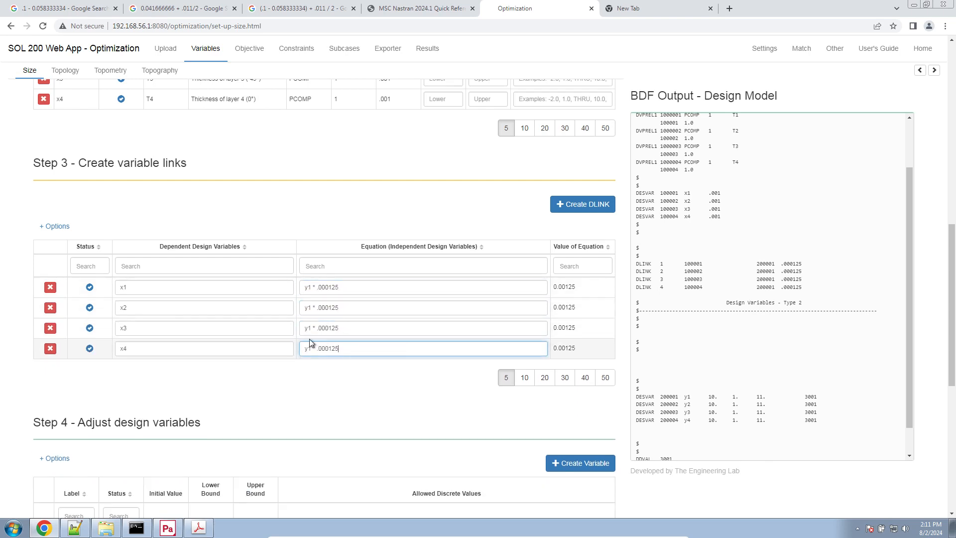
Change the independent variable in the x2, x3 and x4 link equations to y2, y3 and y4 respectively.
{"action": "left_click", "coordinate": [308, 310]}
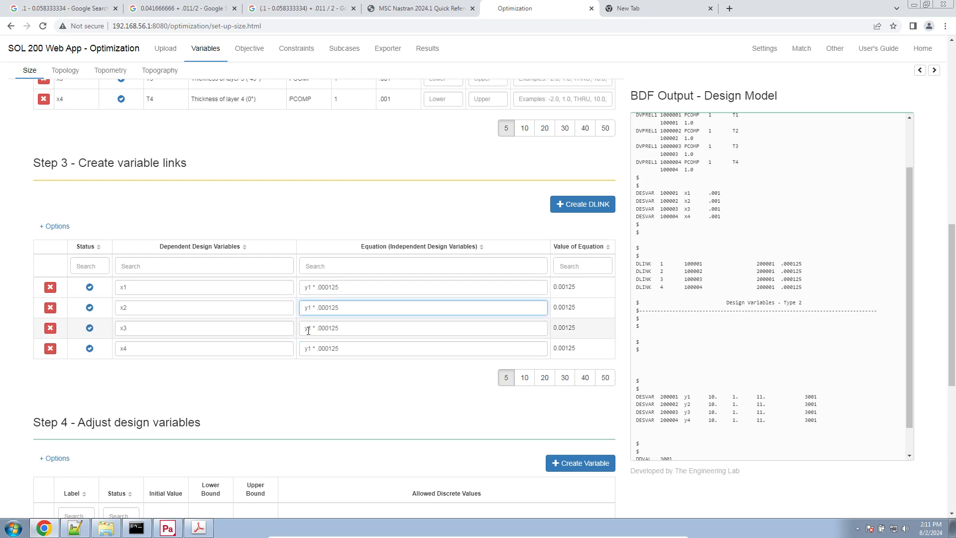
{"action": "key", "text": "BackSpace"}
{"action": "type", "text": "4"}
{"action": "left_click", "coordinate": [309, 329]}
{"action": "key", "text": "BackSpace"}
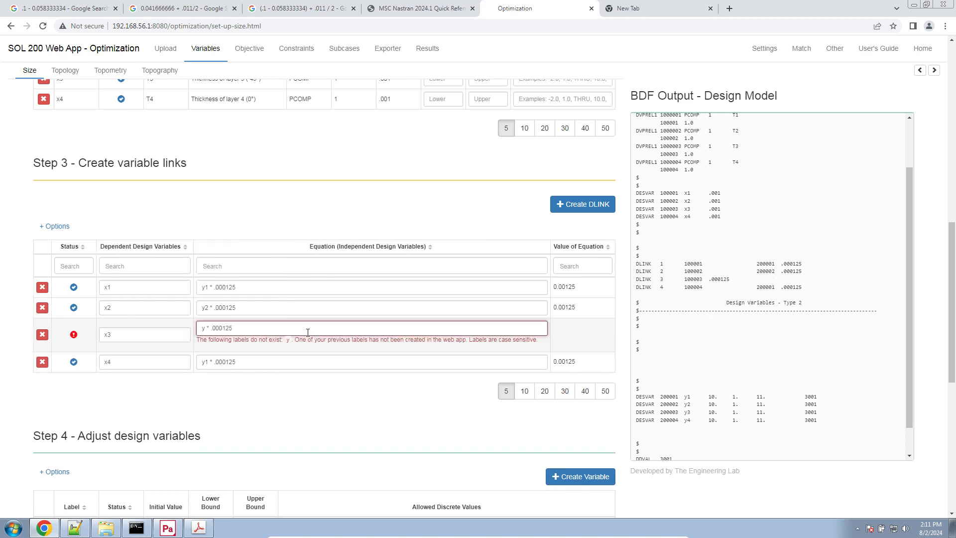
{"action": "type", "text": "3"}
{"action": "left_click", "coordinate": [308, 349]}
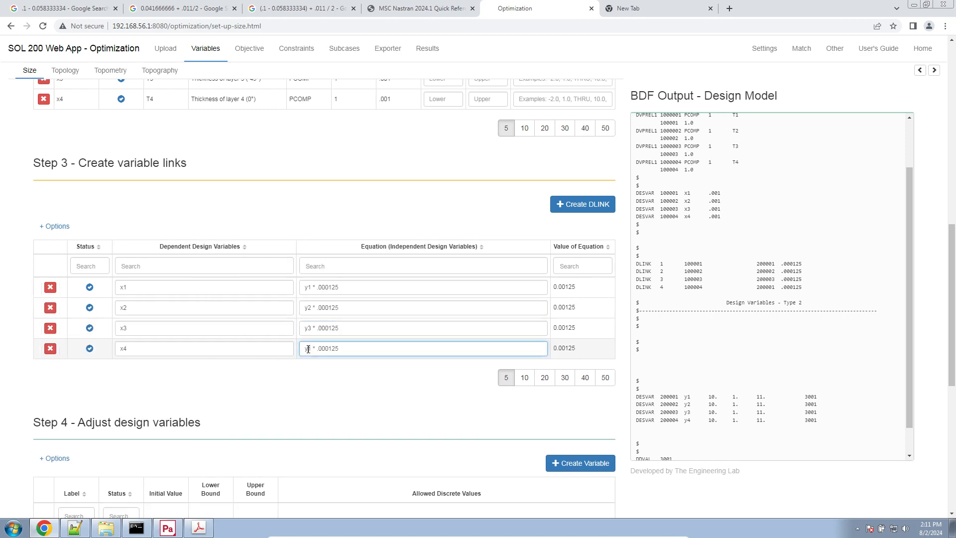
{"action": "key", "text": "BackSpace"}
{"action": "type", "text": "4"}
{"action": "left_click", "coordinate": [330, 408]}
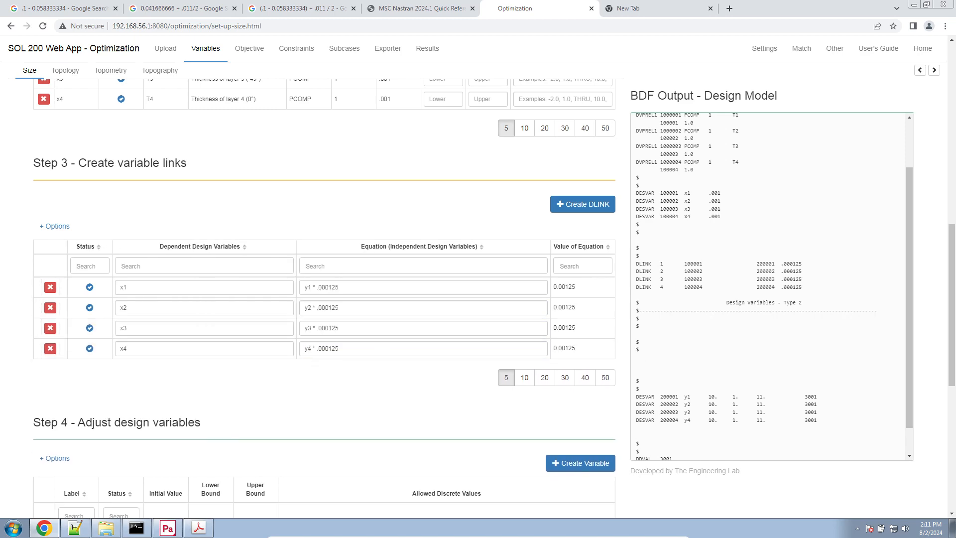
{"action": "scroll", "coordinate": [350, 364], "scroll_direction": "up", "scroll_amount": 5}
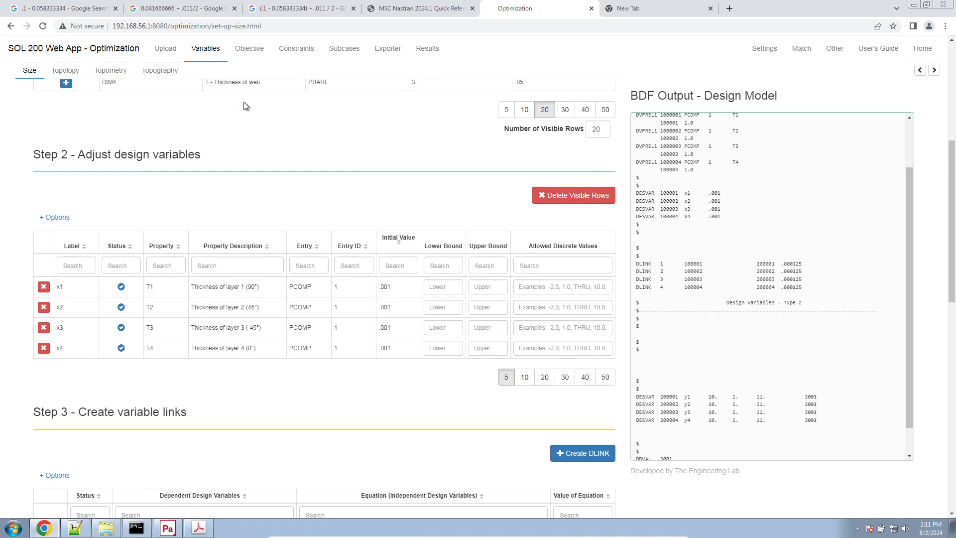
Add Weight as the design objective and download the BDF files of the optimization model.
{"action": "left_click", "coordinate": [249, 50]}
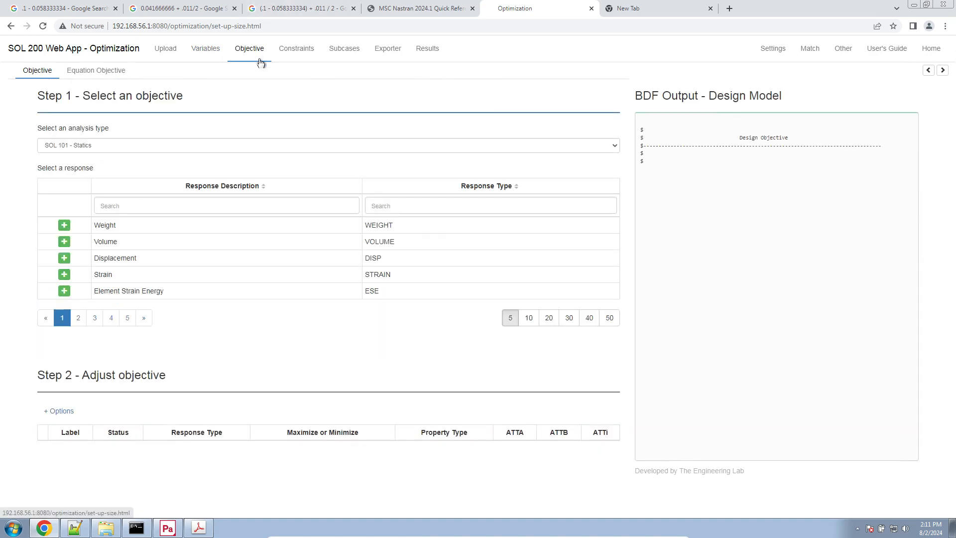
{"action": "left_click", "coordinate": [65, 225]}
{"action": "left_click", "coordinate": [378, 55]}
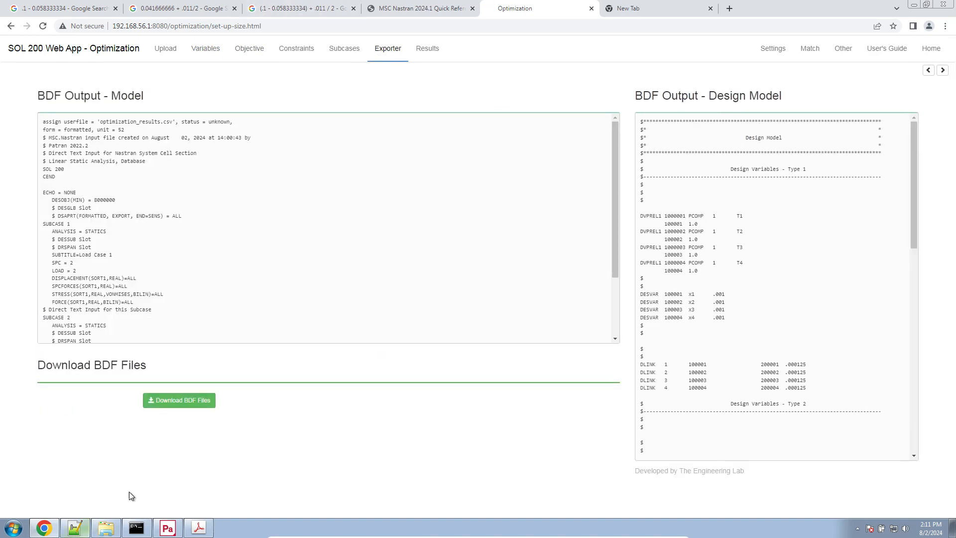
{"action": "left_click", "coordinate": [209, 400]}
Extract nastran_working_directory.zip in the Downloads folder to the default nastran_working_directory folder.
{"action": "left_click", "coordinate": [120, 528]}
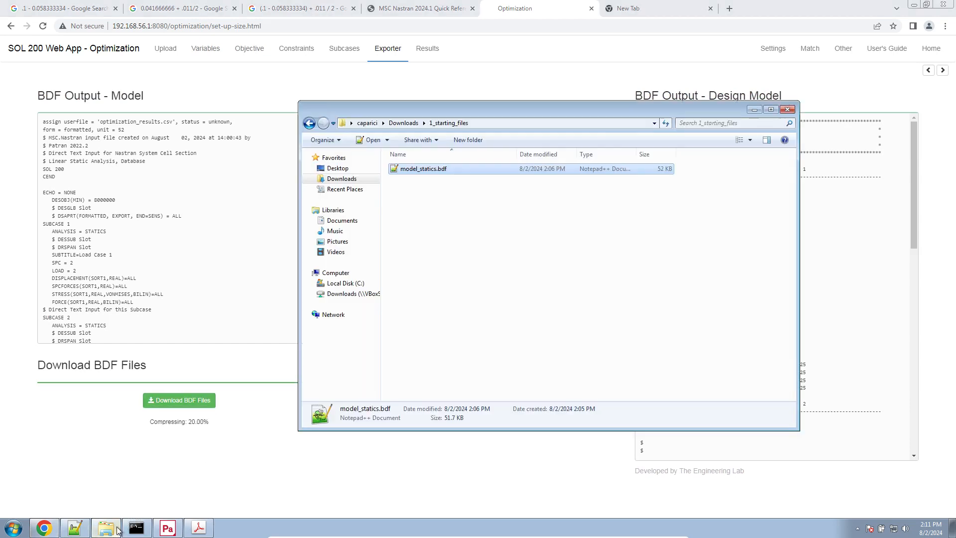
{"action": "left_click", "coordinate": [333, 179]}
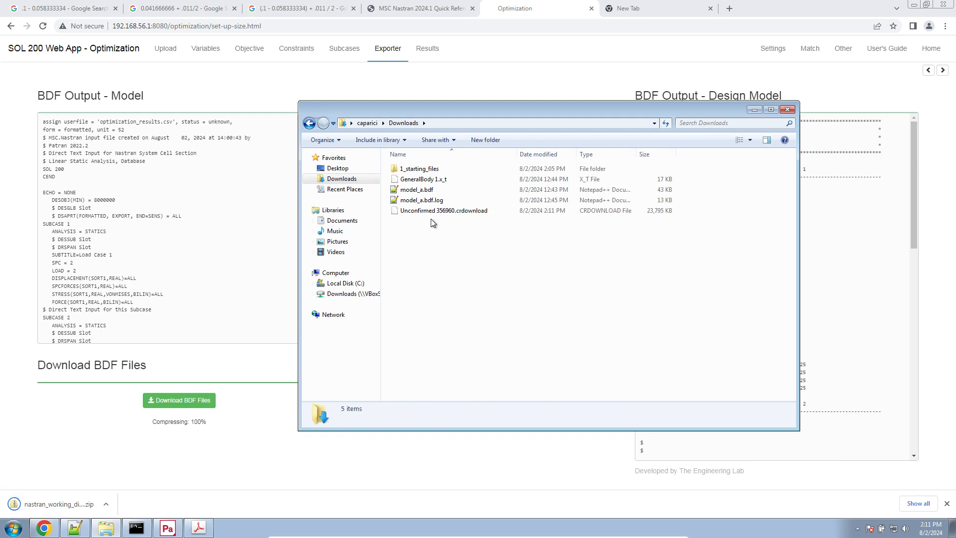
{"action": "right_click", "coordinate": [431, 216]}
{"action": "left_click", "coordinate": [427, 211]}
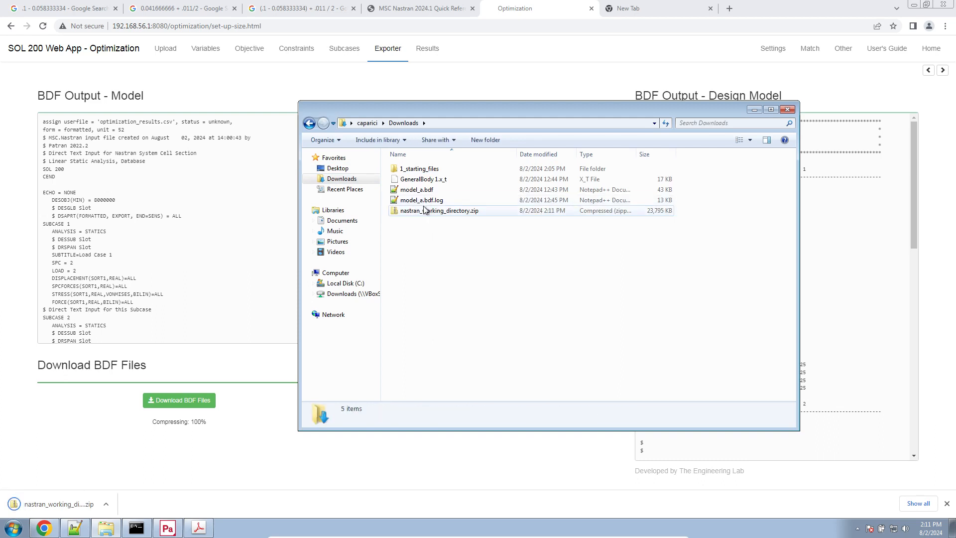
{"action": "right_click", "coordinate": [428, 210]}
{"action": "left_click", "coordinate": [503, 241]}
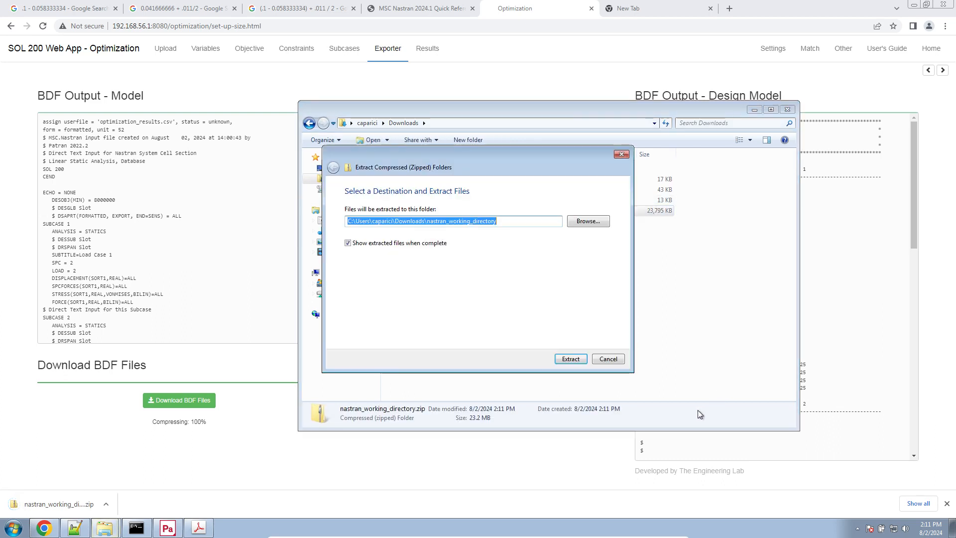
{"action": "left_click", "coordinate": [578, 359]}
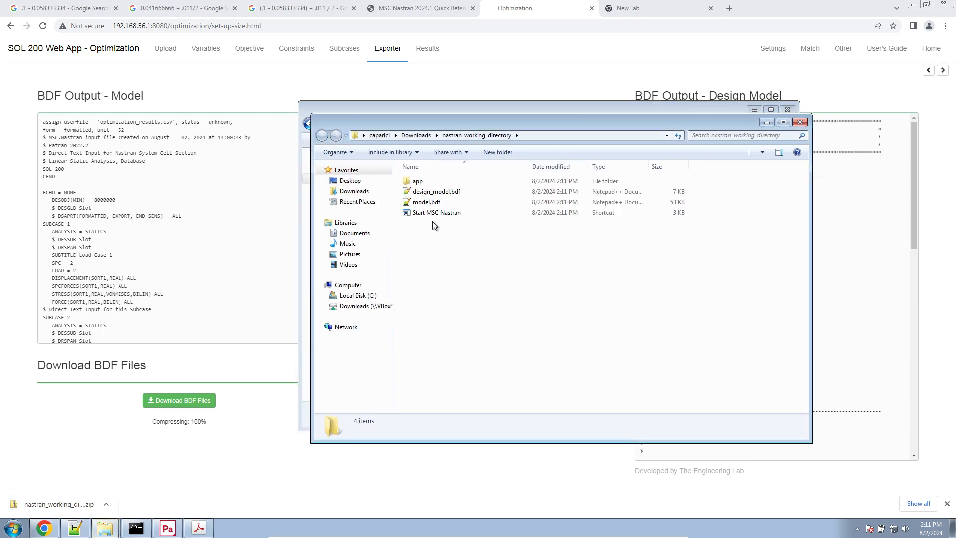
Run the optimization with the Start MSC Nastran shortcut and bring up the Local Optimization results page.
{"action": "double_click", "coordinate": [434, 213]}
{"action": "left_click", "coordinate": [513, 274]}
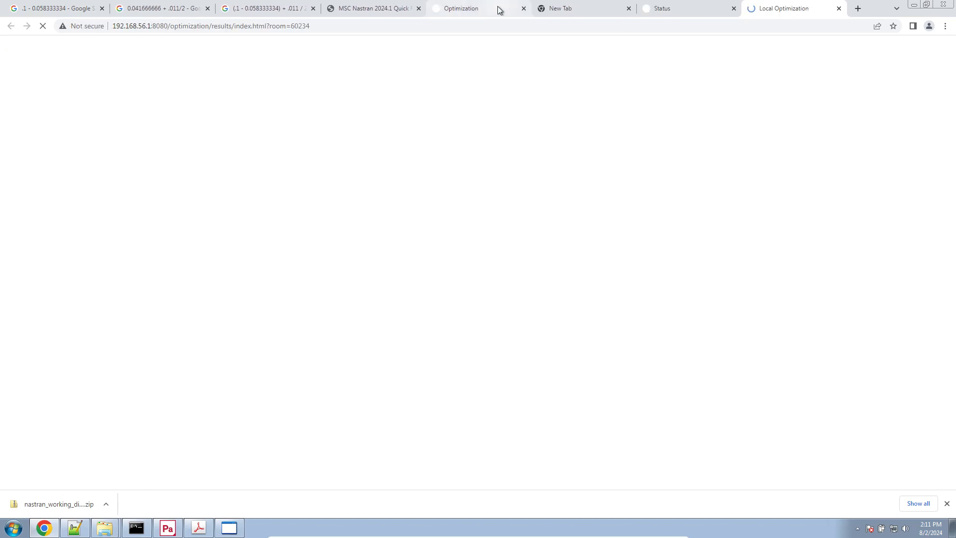
{"action": "left_click", "coordinate": [71, 529]}
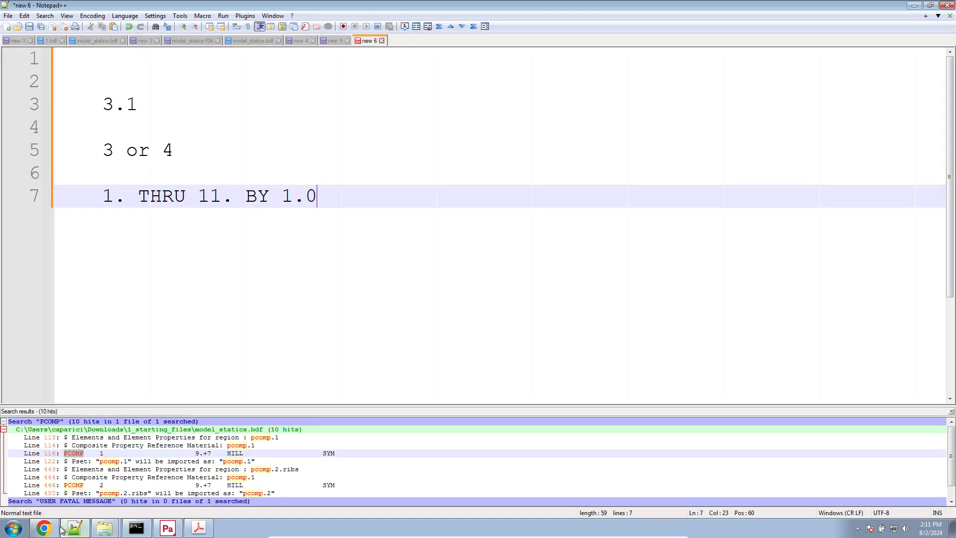
{"action": "left_click", "coordinate": [68, 530]}
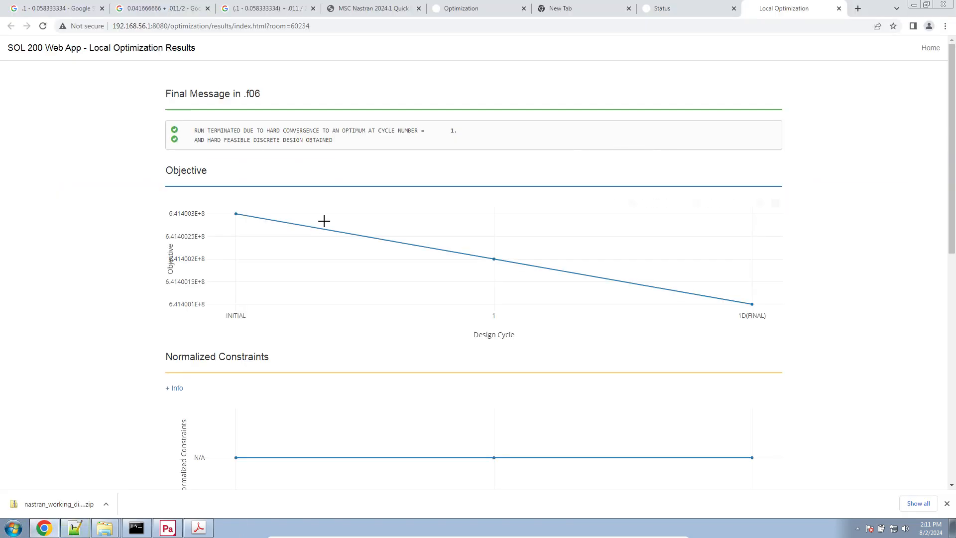
Examine the Design Variables plot at the initial and final design cycles.
{"action": "scroll", "coordinate": [344, 224], "scroll_direction": "down", "scroll_amount": 4}
{"action": "scroll", "coordinate": [344, 225], "scroll_direction": "down", "scroll_amount": 5}
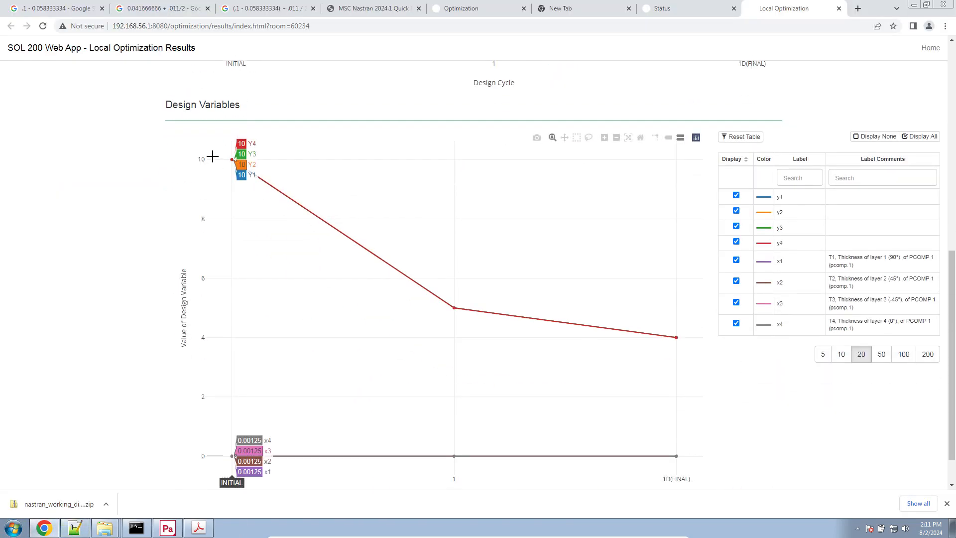
{"action": "mouse_move", "coordinate": [224, 163]}
{"action": "mouse_move", "coordinate": [670, 329]}
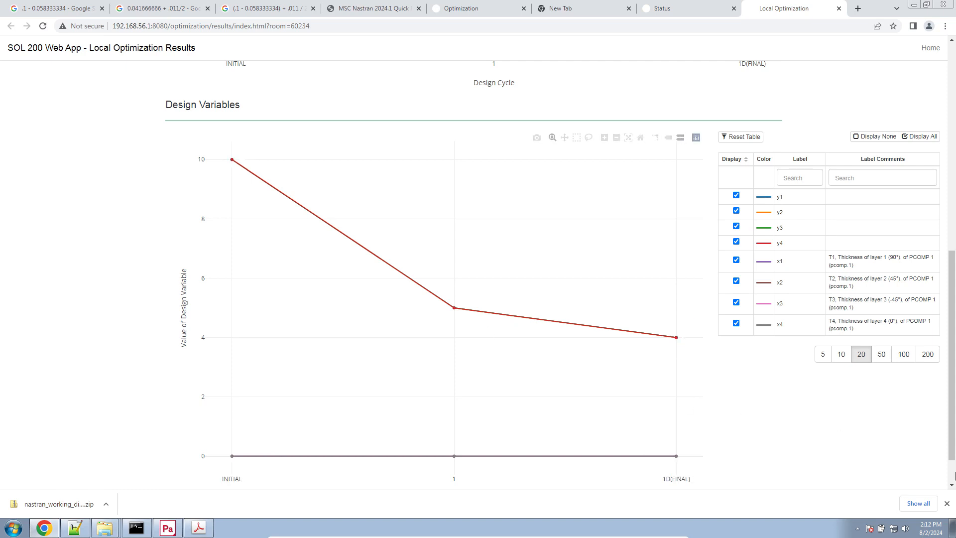
Open model_final.bdf from the workspace_b folder of nastran_working_directory in Notepad++.
{"action": "mouse_move", "coordinate": [105, 527]}
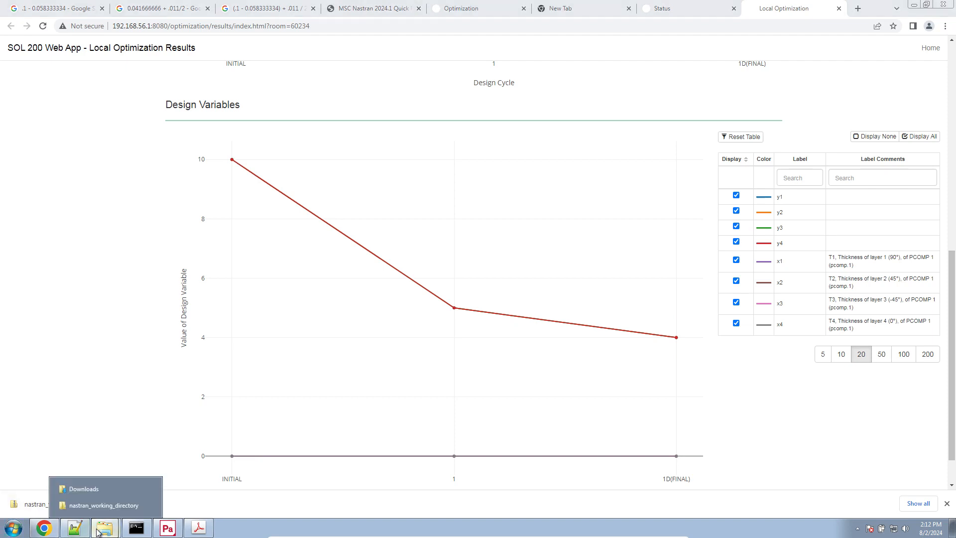
{"action": "left_click", "coordinate": [107, 505]}
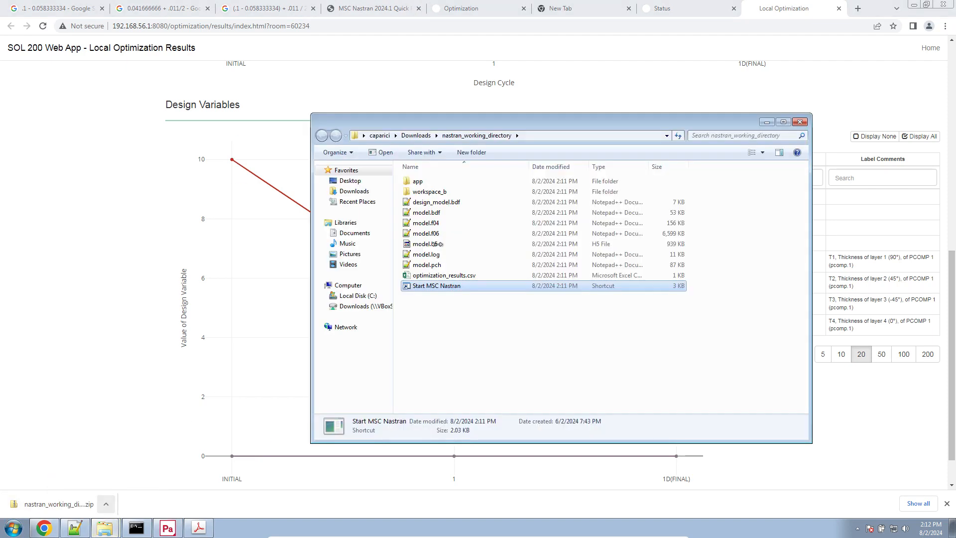
{"action": "double_click", "coordinate": [466, 193]}
{"action": "double_click", "coordinate": [468, 183]}
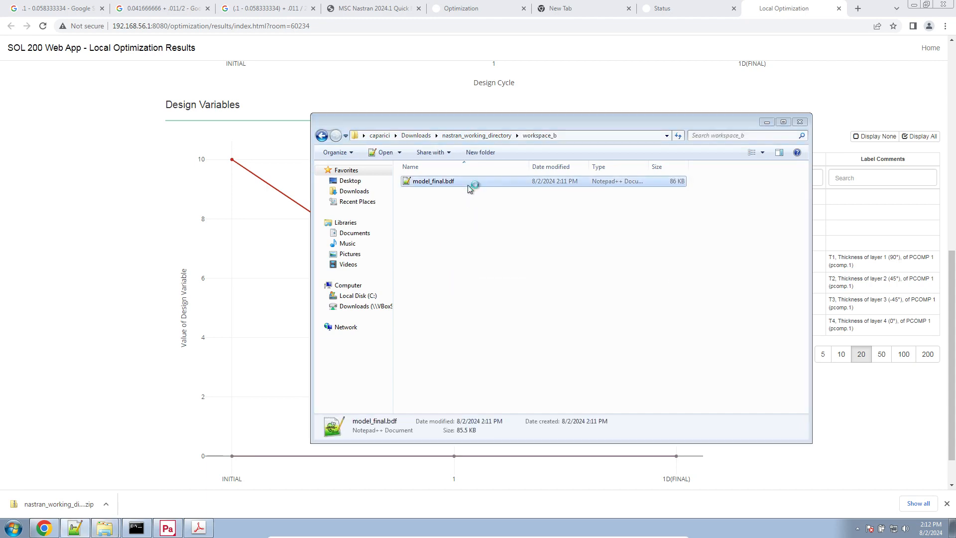
Search model_final.bdf for PCOMP until reaching the composite property definition of pcomp.1.
{"action": "key", "text": "ctrl+f"}
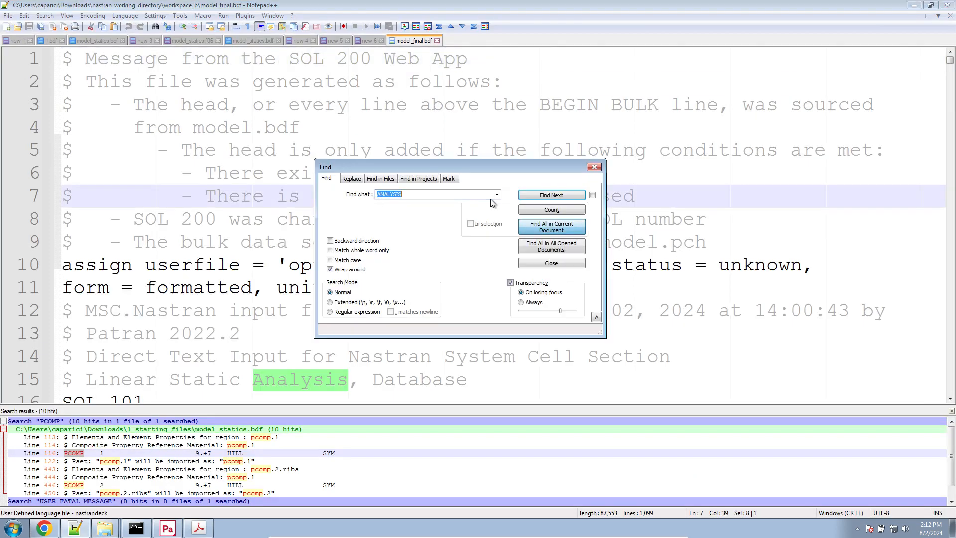
{"action": "type", "text": "PCOMP"}
{"action": "key", "text": "Return"}
{"action": "key", "text": "Escape"}
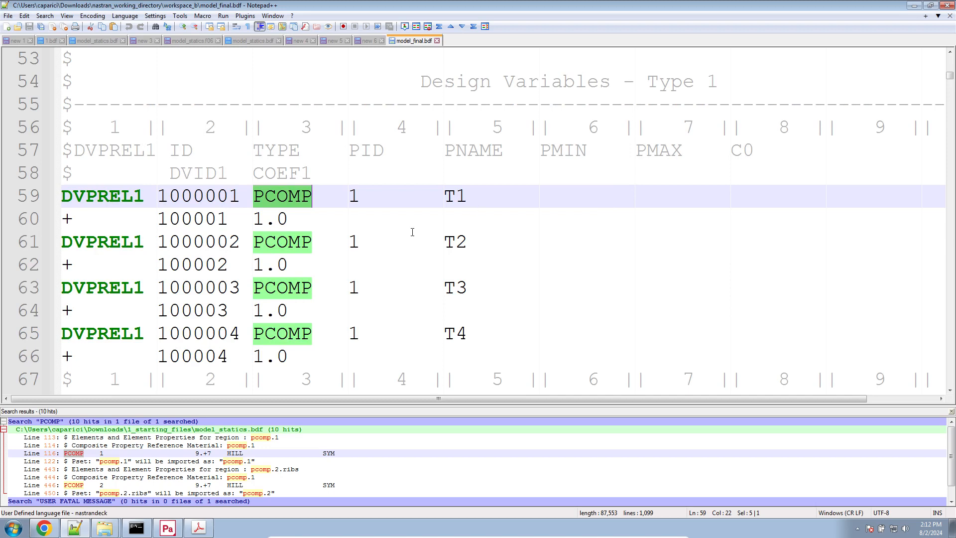
{"action": "key", "text": "ctrl+f"}
{"action": "left_click", "coordinate": [551, 195]}
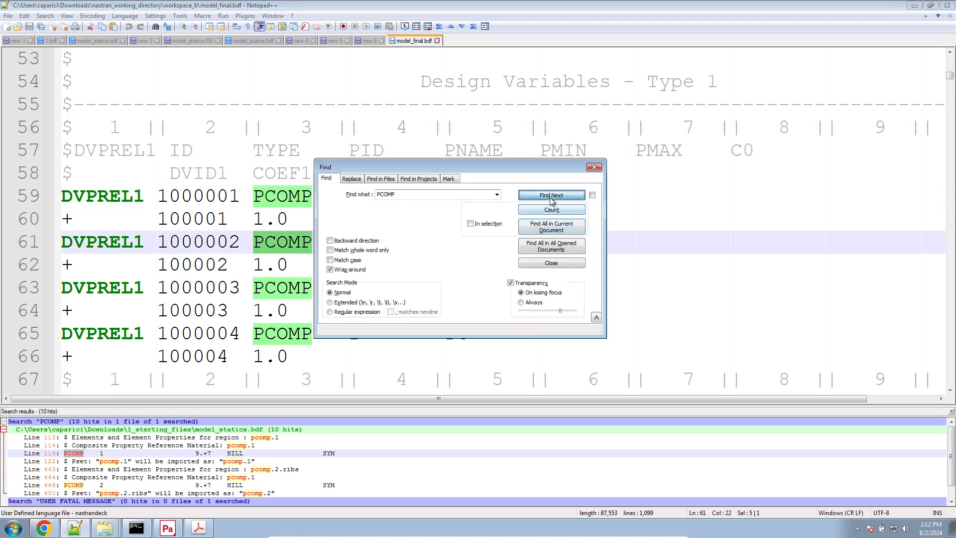
{"action": "left_click", "coordinate": [551, 196]}
{"action": "left_click", "coordinate": [551, 197]}
{"action": "left_click", "coordinate": [551, 196]}
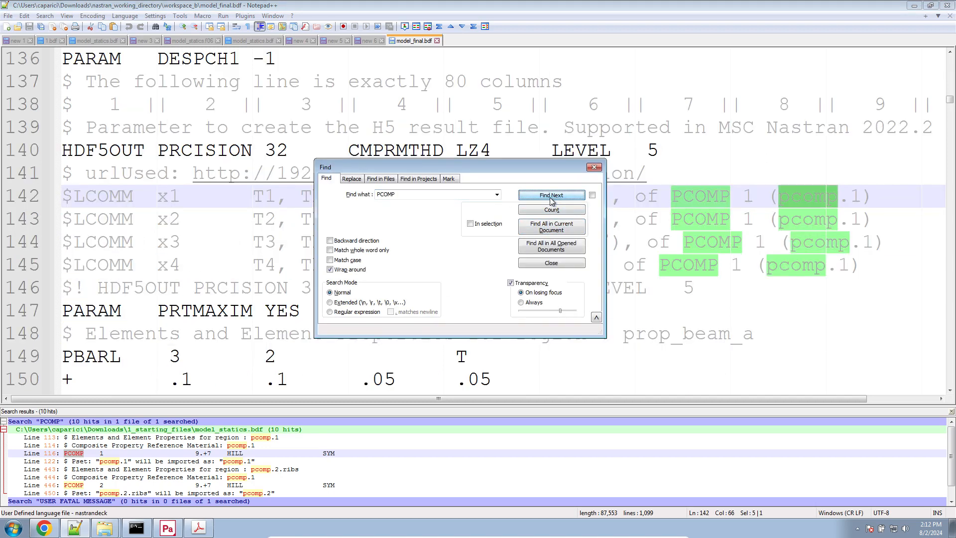
{"action": "left_click", "coordinate": [551, 198]}
{"action": "left_click", "coordinate": [551, 198]}
{"action": "left_click", "coordinate": [551, 197]}
{"action": "left_click", "coordinate": [551, 197]}
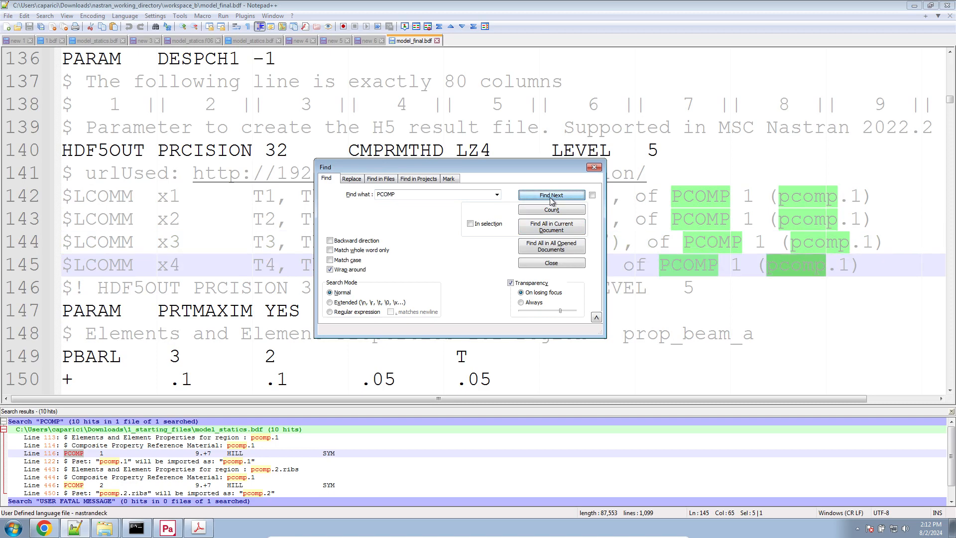
{"action": "left_click", "coordinate": [551, 197]}
{"action": "left_click", "coordinate": [551, 263]}
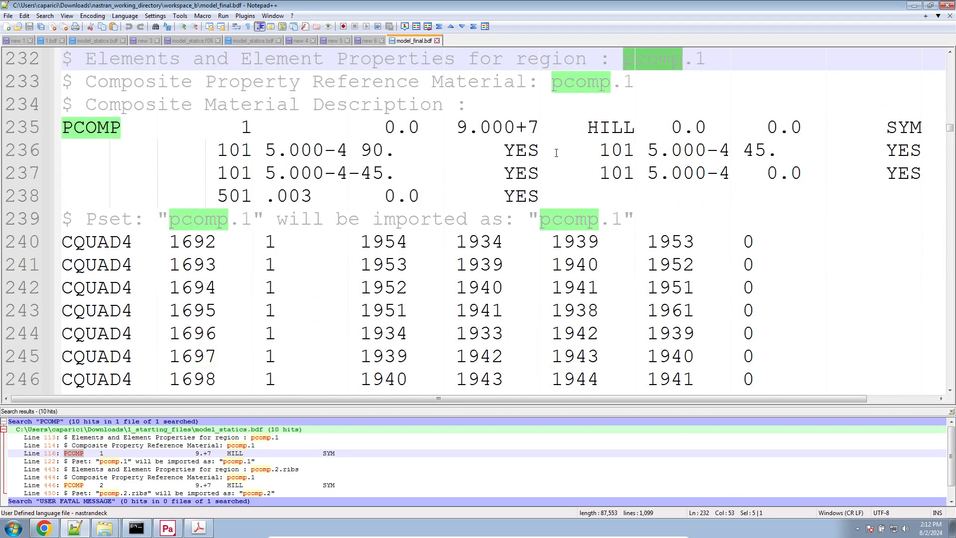
Split the PCOMP 1 continuation lines so that each ply definition stands on its own line.
{"action": "left_click", "coordinate": [599, 150]}
{"action": "key", "text": "Return"}
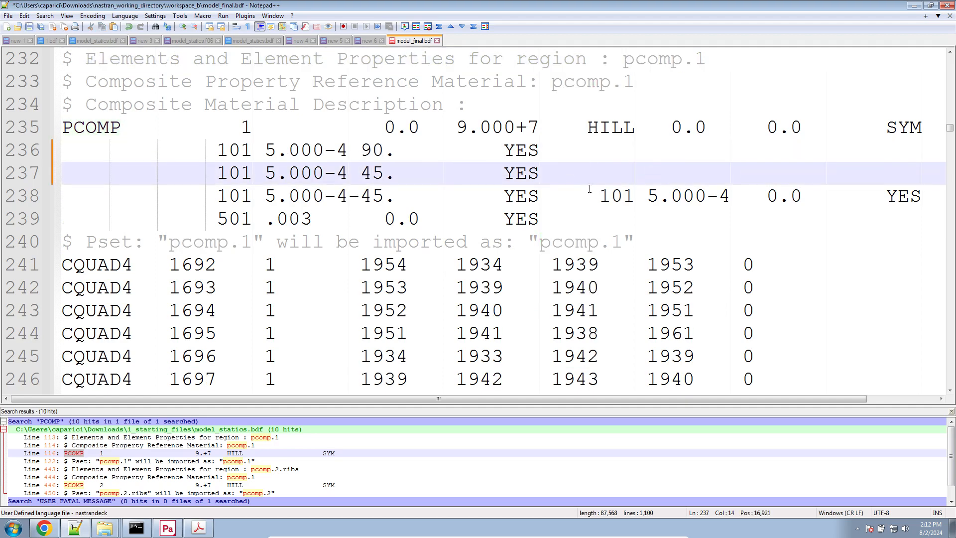
{"action": "left_click", "coordinate": [593, 195]}
{"action": "key", "text": "Return"}
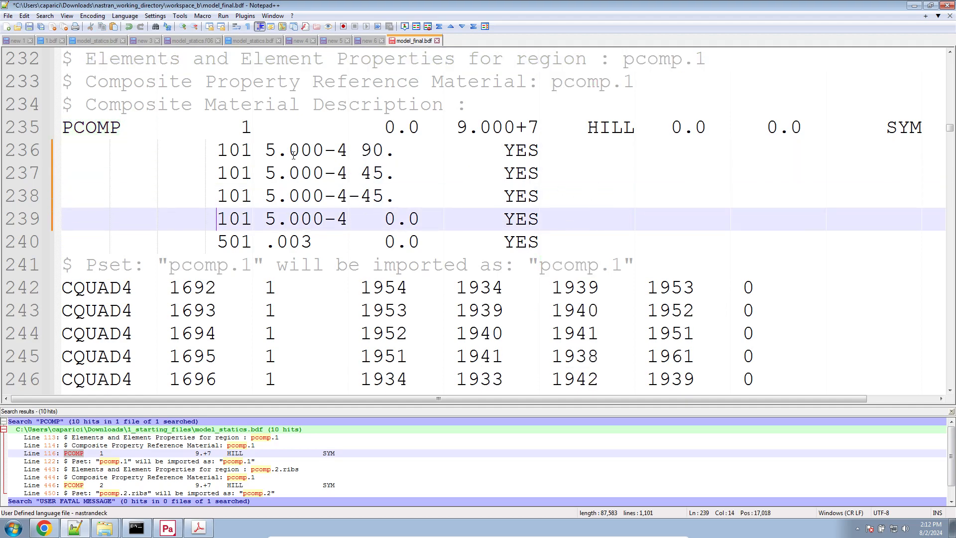
Compare the PCOMP 1 ply thicknesses in model_final.bdf with the original ones in model_statics.bdf.
{"action": "left_click_drag", "start_coordinate": [265, 149], "coordinate": [348, 150]}
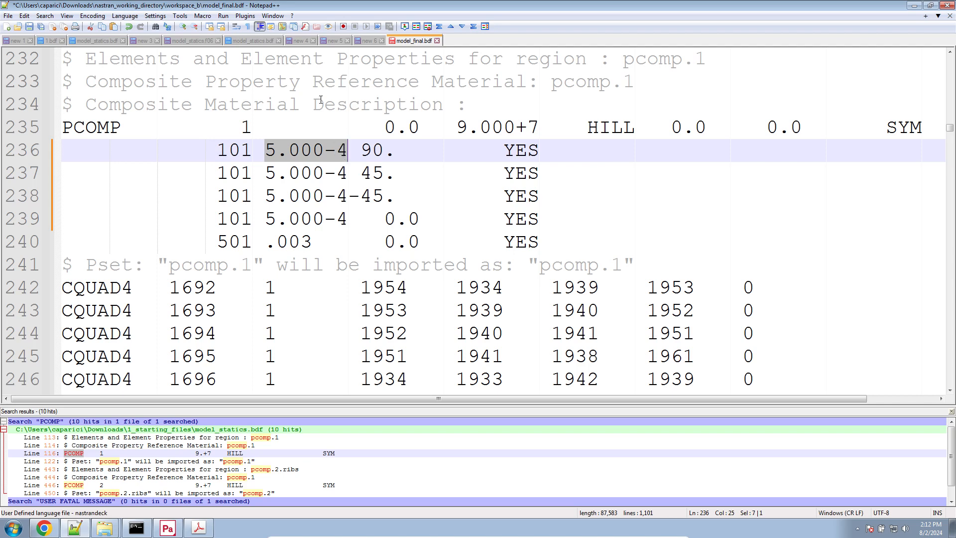
{"action": "left_click", "coordinate": [258, 41]}
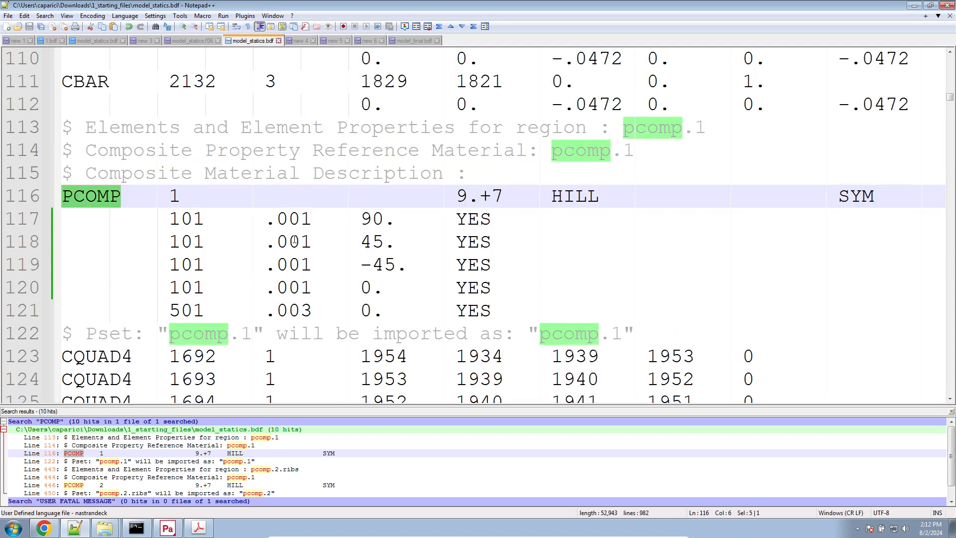
{"action": "left_click_drag", "start_coordinate": [266, 219], "coordinate": [309, 288], "text": "alt"}
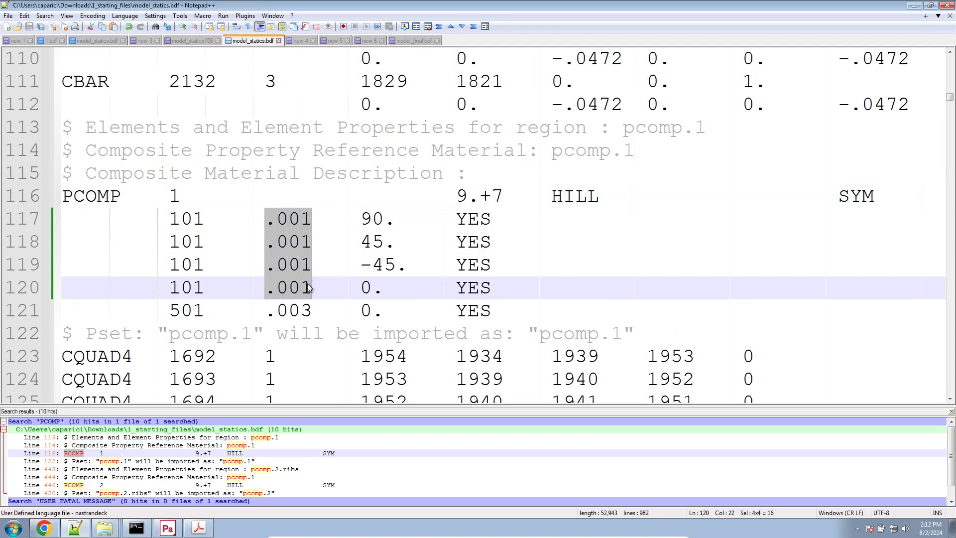
{"action": "left_click", "coordinate": [430, 41]}
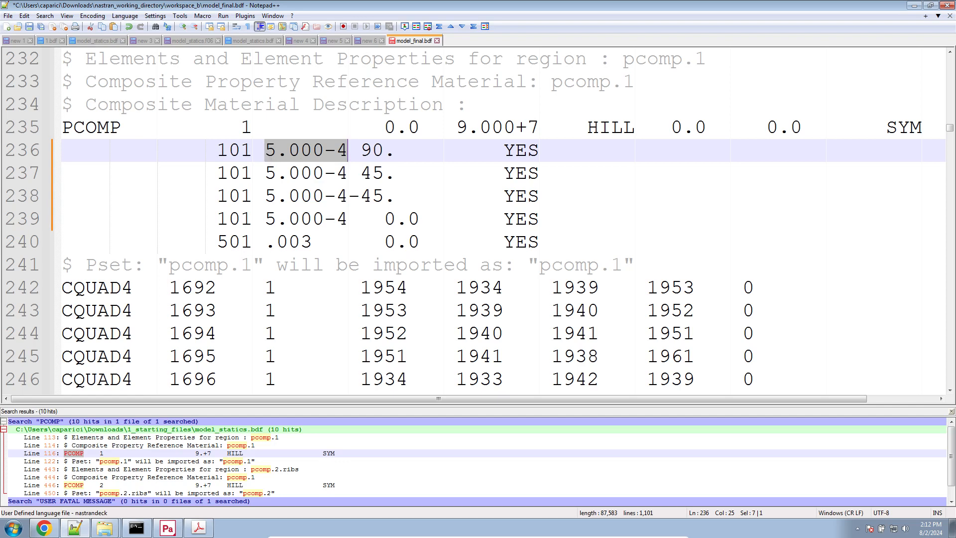
Calculate .0005 / .000125 with a Google search in Chrome, and return to the start of the Local Optimization results.
{"action": "left_click", "coordinate": [44, 528]}
{"action": "left_click", "coordinate": [859, 9]}
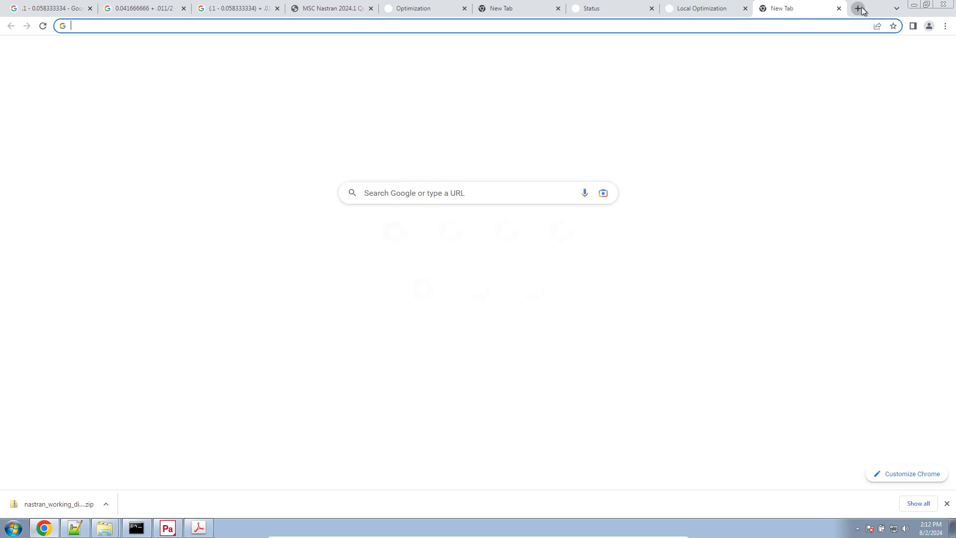
{"action": "type", "text": ".0005"}
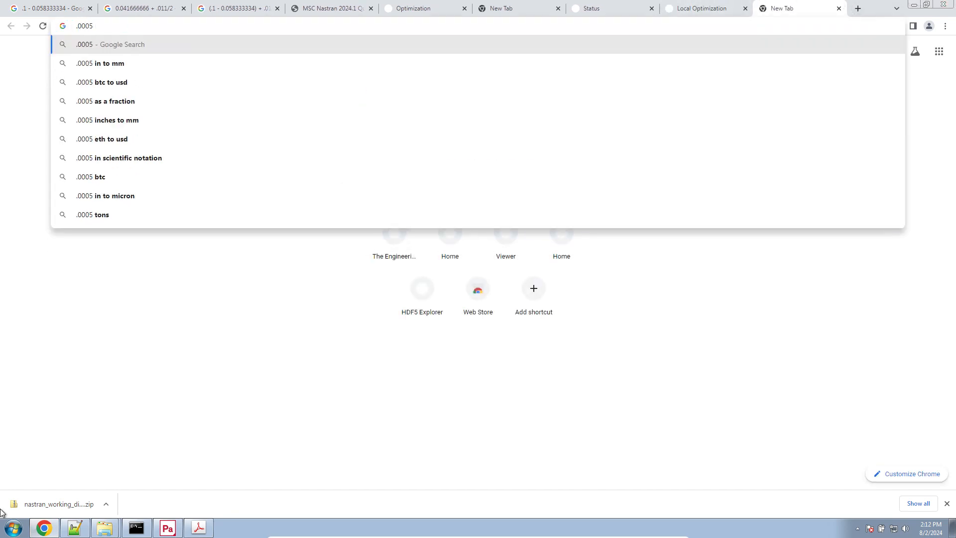
{"action": "left_click", "coordinate": [98, 531]}
{"action": "left_click", "coordinate": [75, 532]}
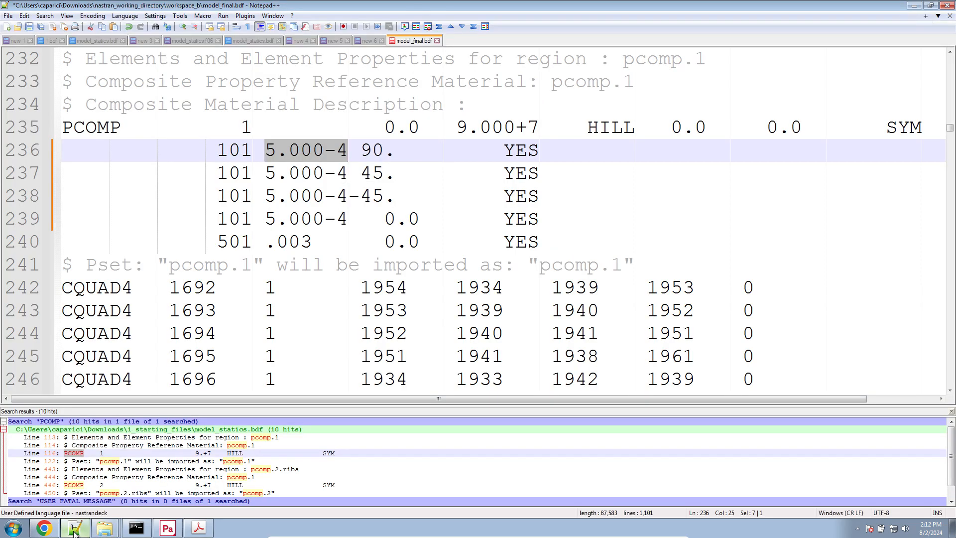
{"action": "left_click", "coordinate": [75, 532]}
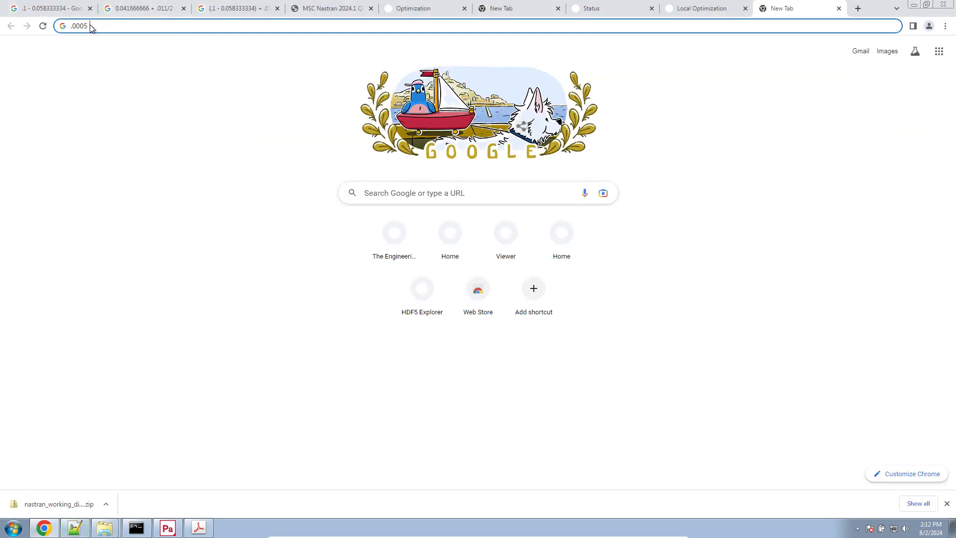
{"action": "type", "text": "/"}
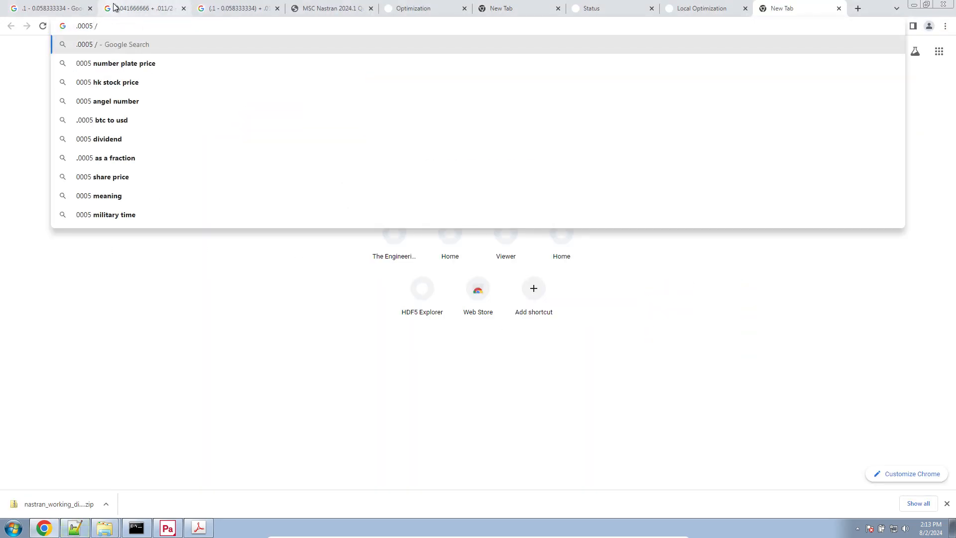
{"action": "type", "text": " .000125"}
{"action": "key", "text": "Return"}
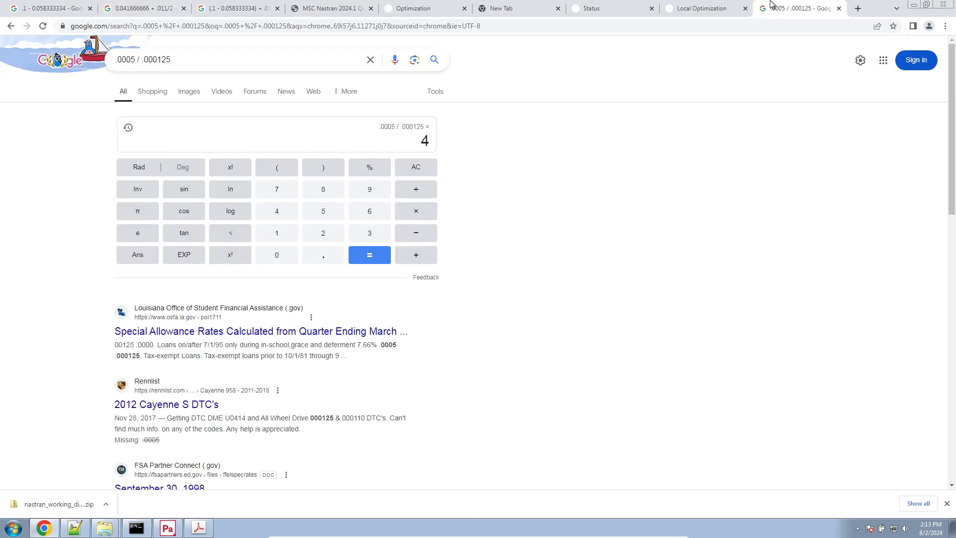
{"action": "left_click", "coordinate": [705, 9]}
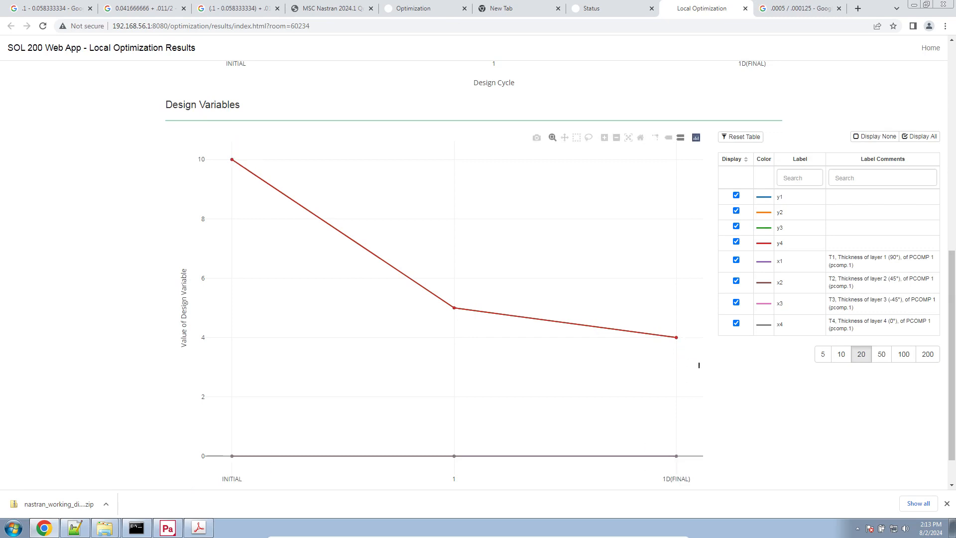
{"action": "scroll", "coordinate": [706, 369], "scroll_direction": "up", "scroll_amount": 10}
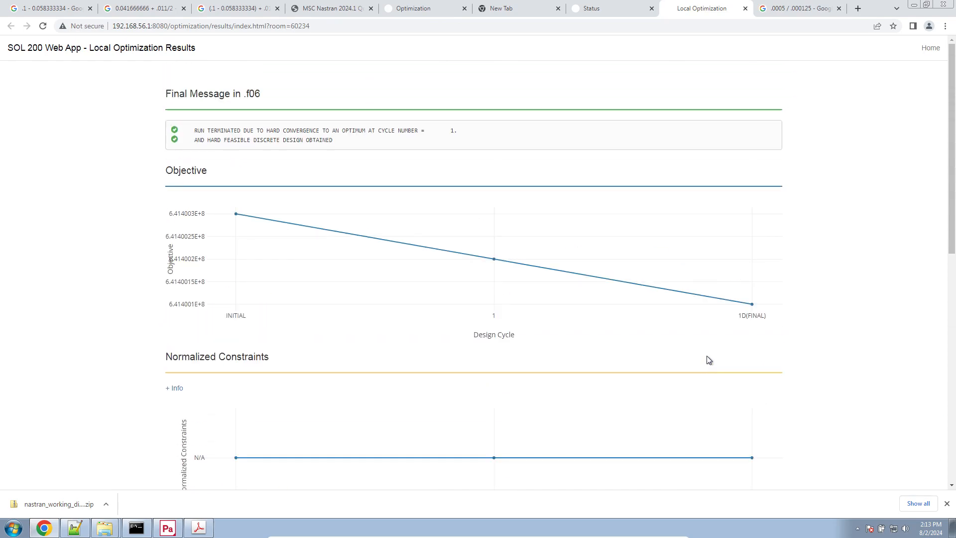
Compare the final design variable values in the Local Optimization results with the y1–y4 bounds and allowed discrete values in the Optimization setup.
{"action": "scroll", "coordinate": [709, 359], "scroll_direction": "down", "scroll_amount": 9}
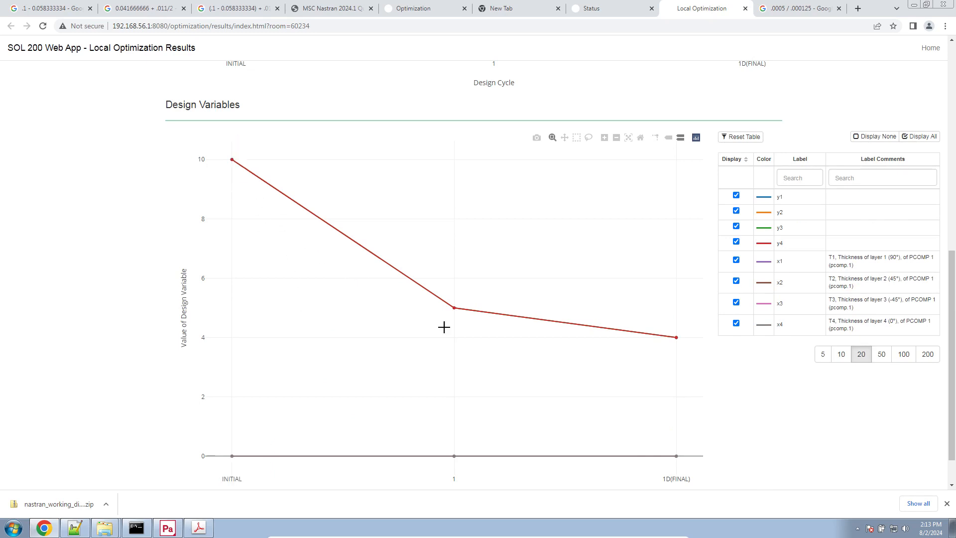
{"action": "mouse_move", "coordinate": [672, 338]}
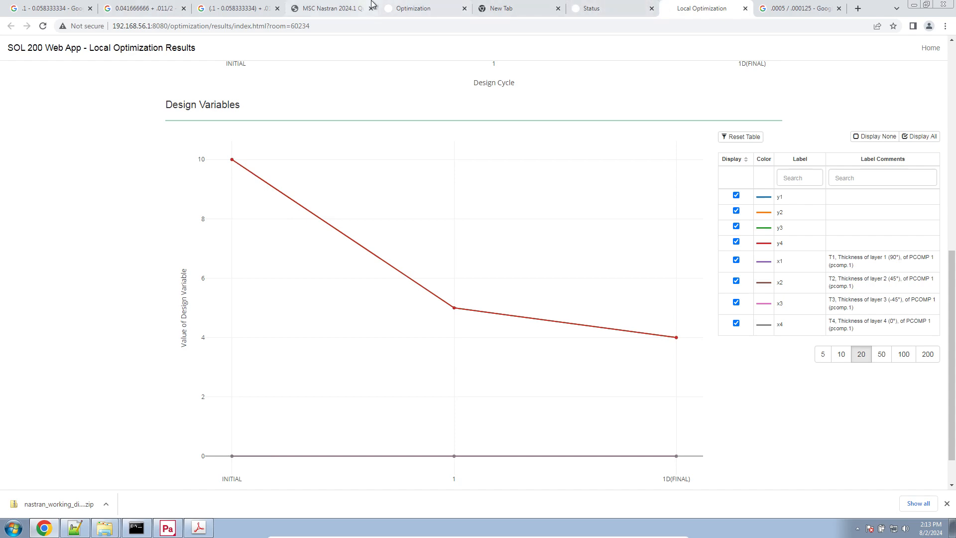
{"action": "left_click", "coordinate": [413, 9]}
{"action": "left_click", "coordinate": [213, 56]}
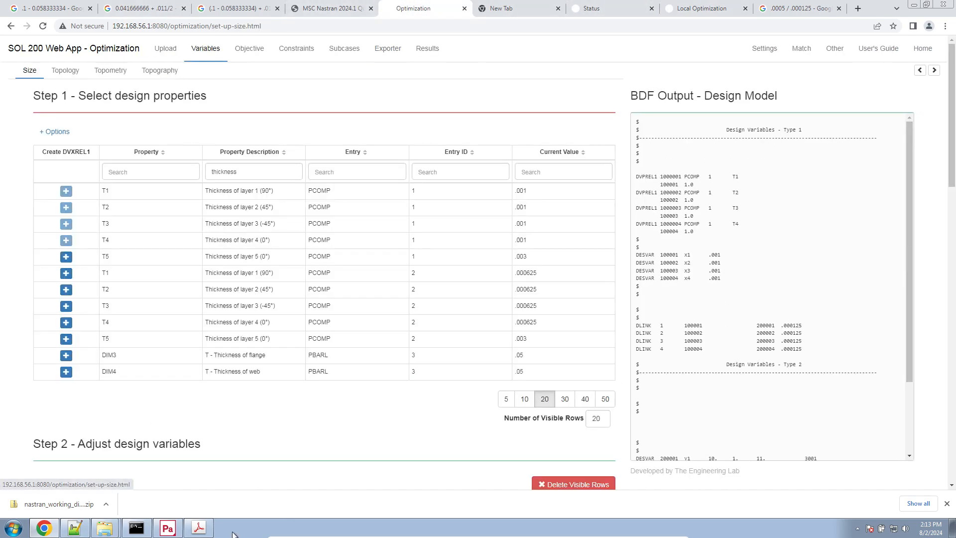
{"action": "scroll", "coordinate": [305, 271], "scroll_direction": "down", "scroll_amount": 10}
{"action": "scroll", "coordinate": [305, 272], "scroll_direction": "down", "scroll_amount": 7}
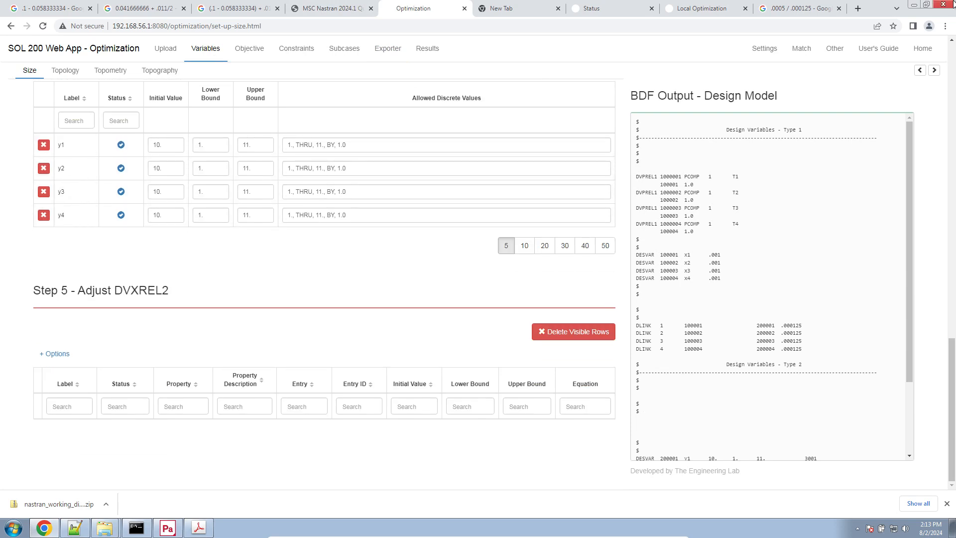
{"action": "left_click", "coordinate": [702, 8]}
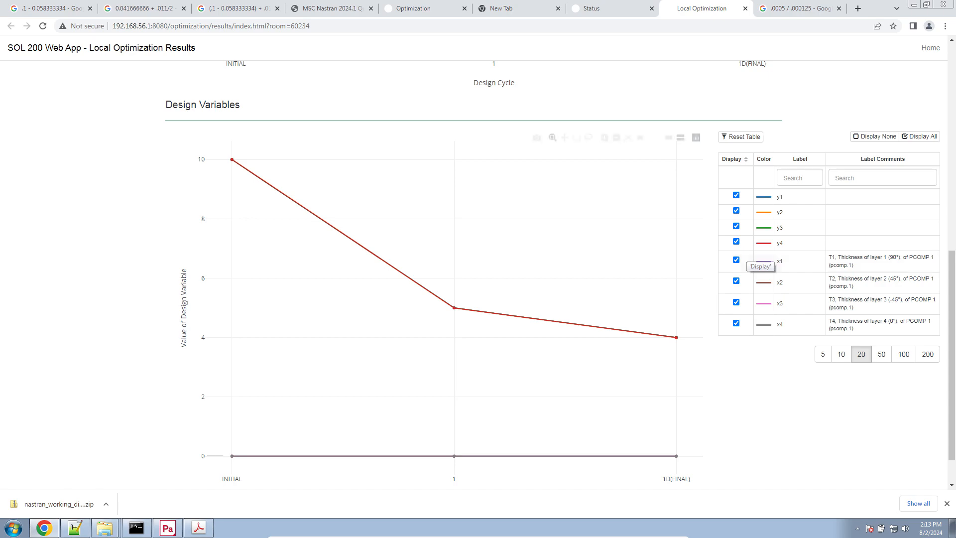
Review the variable links from x1–x4 to y1–y4 in the Optimization setup and compare them with the Design Variables plot.
{"action": "left_click", "coordinate": [424, 8]}
{"action": "scroll", "coordinate": [263, 280], "scroll_direction": "up", "scroll_amount": 9}
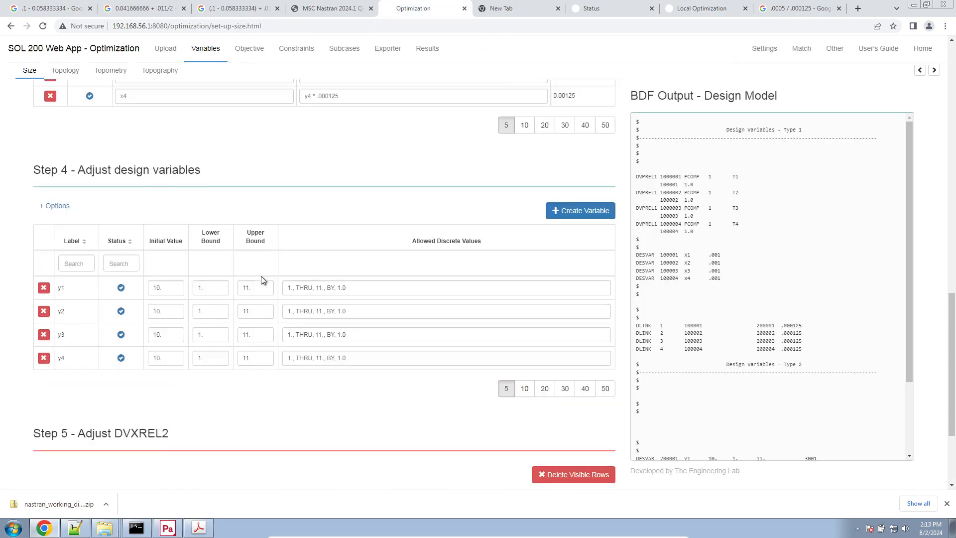
{"action": "scroll", "coordinate": [288, 243], "scroll_direction": "up", "scroll_amount": 1}
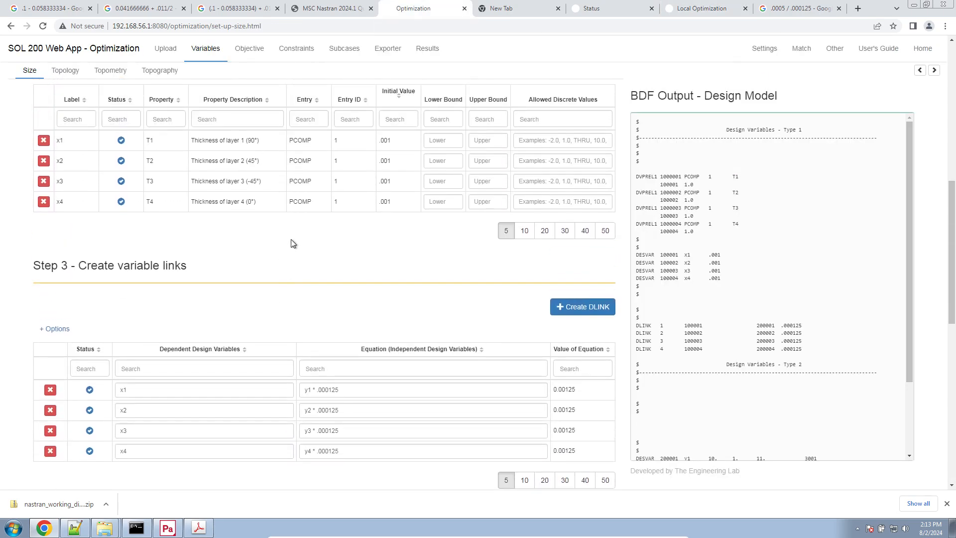
{"action": "scroll", "coordinate": [299, 225], "scroll_direction": "down", "scroll_amount": 4}
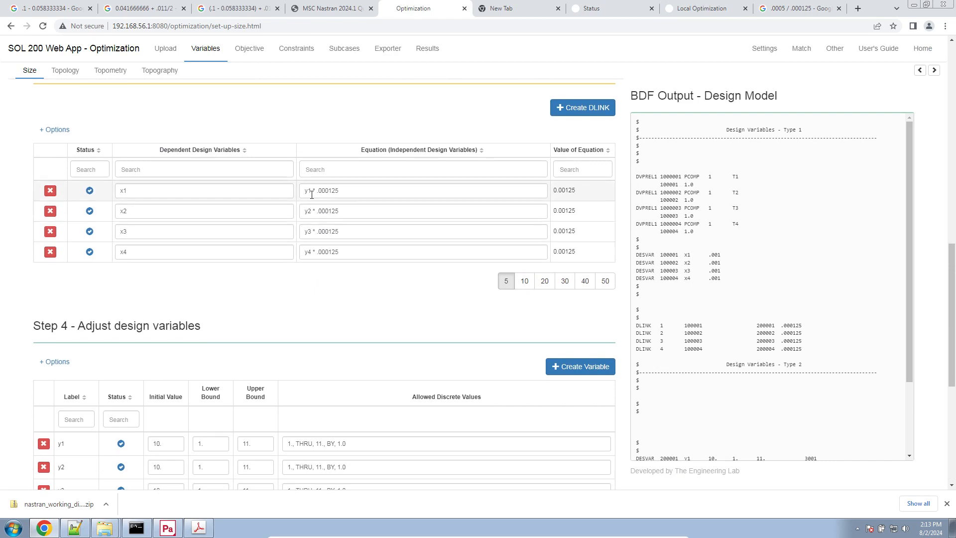
{"action": "left_click_drag", "start_coordinate": [311, 191], "coordinate": [293, 194]}
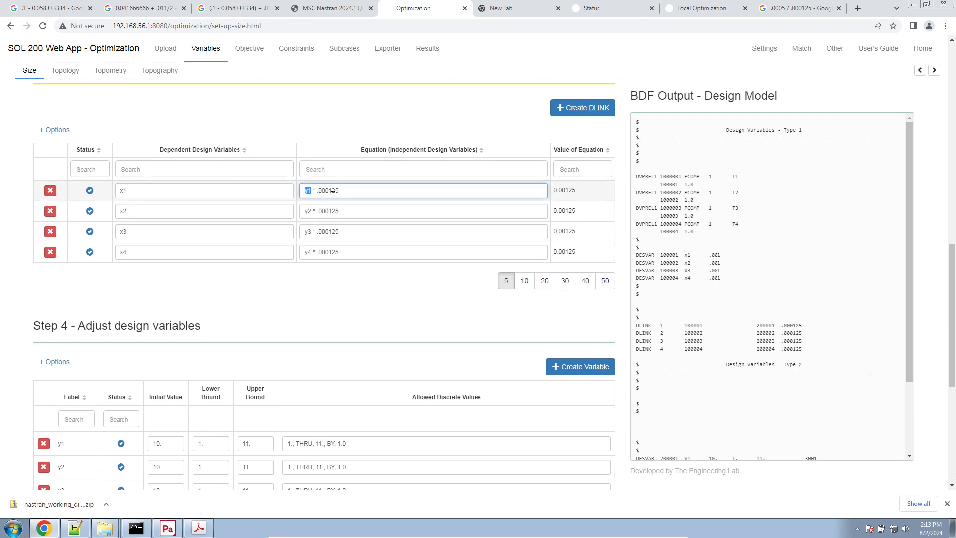
{"action": "left_click", "coordinate": [705, 8]}
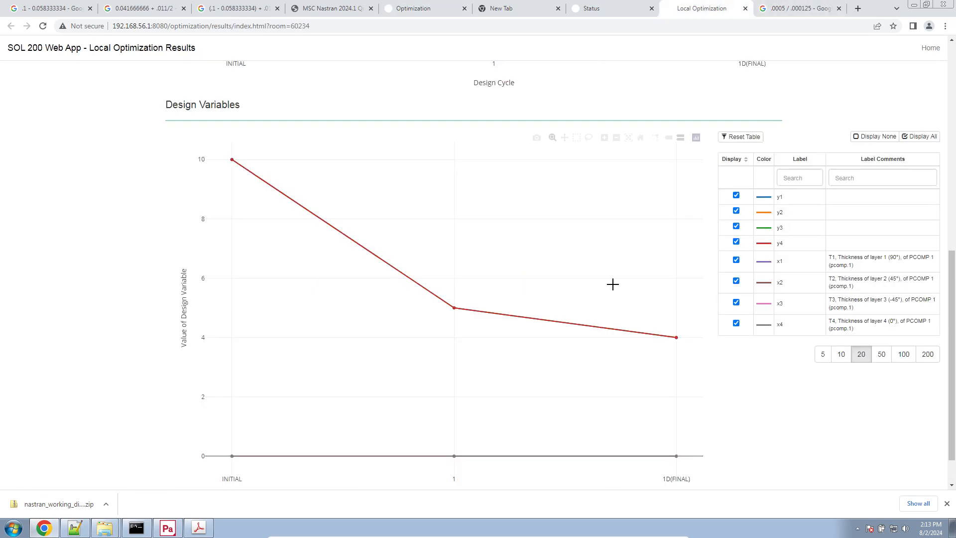
{"action": "left_click", "coordinate": [404, 8]}
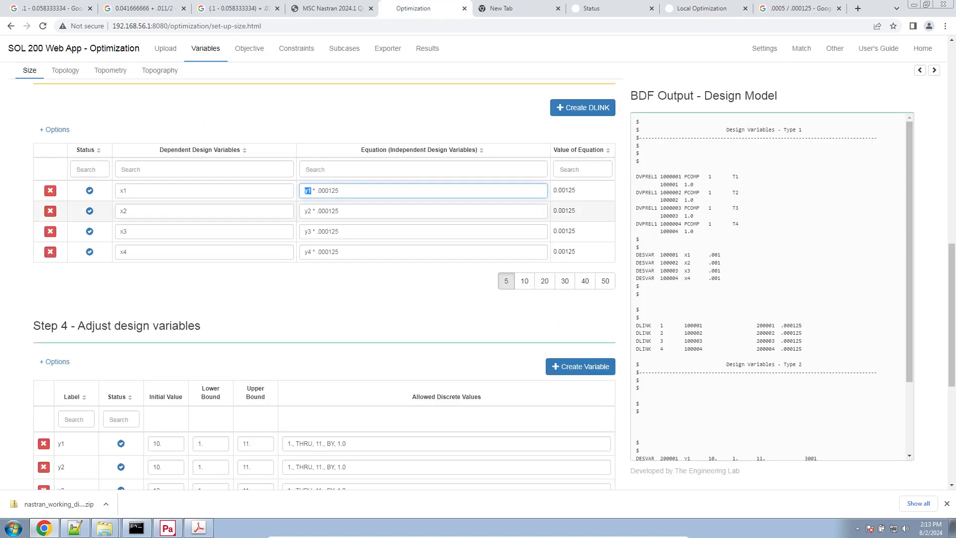
Set the optimization type to Perform Global Optimization and download the BDF files.
{"action": "left_click", "coordinate": [766, 49]}
{"action": "left_click", "coordinate": [59, 360]}
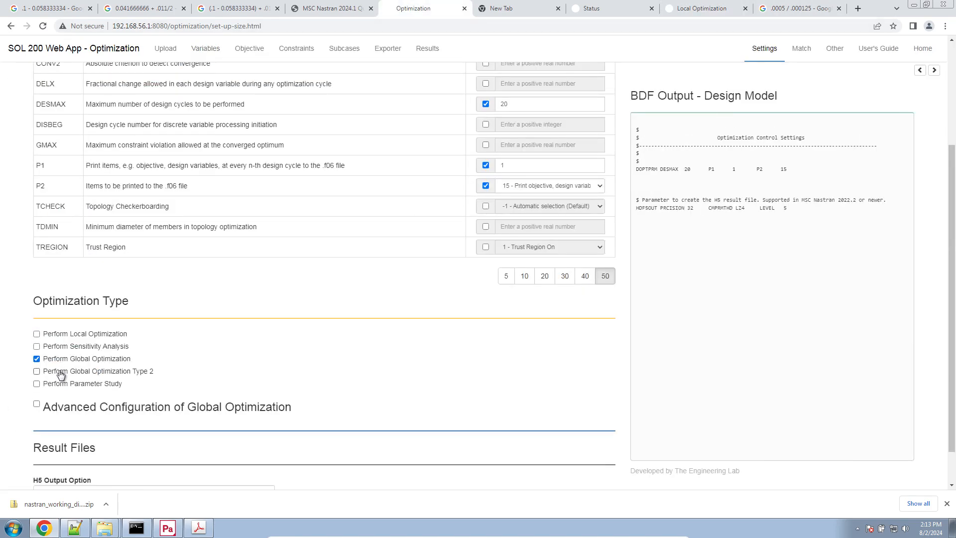
{"action": "scroll", "coordinate": [299, 359], "scroll_direction": "up", "scroll_amount": 3}
{"action": "left_click", "coordinate": [381, 57]}
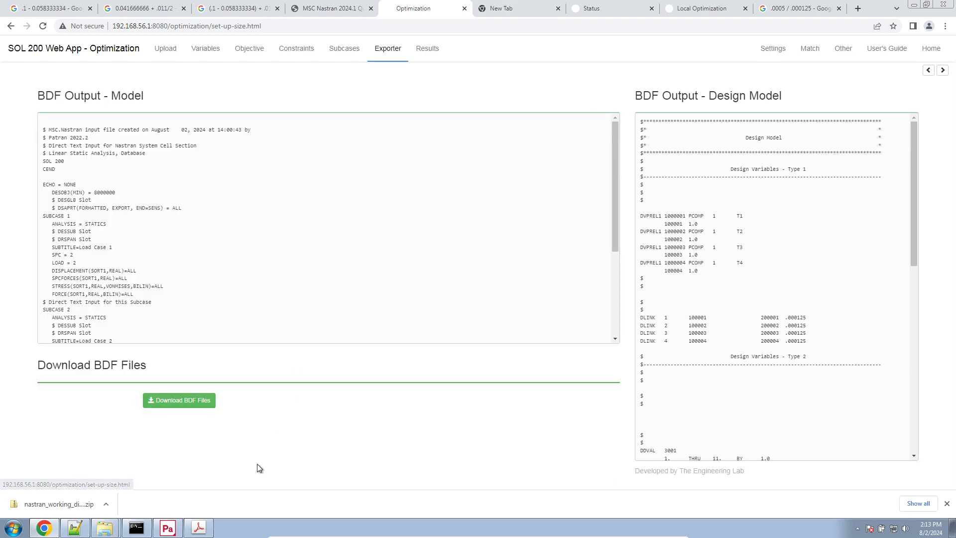
{"action": "left_click", "coordinate": [203, 405]}
Extract nastran_working_directory (1).zip in Downloads to a folder named nastran_working_directory_1.
{"action": "mouse_move", "coordinate": [118, 528]}
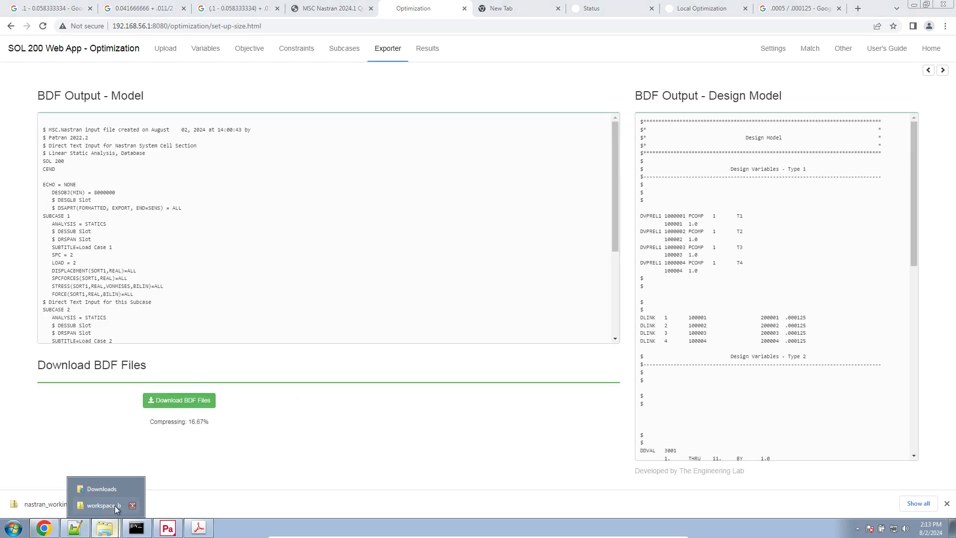
{"action": "left_click", "coordinate": [113, 489]}
{"action": "left_click", "coordinate": [530, 250]}
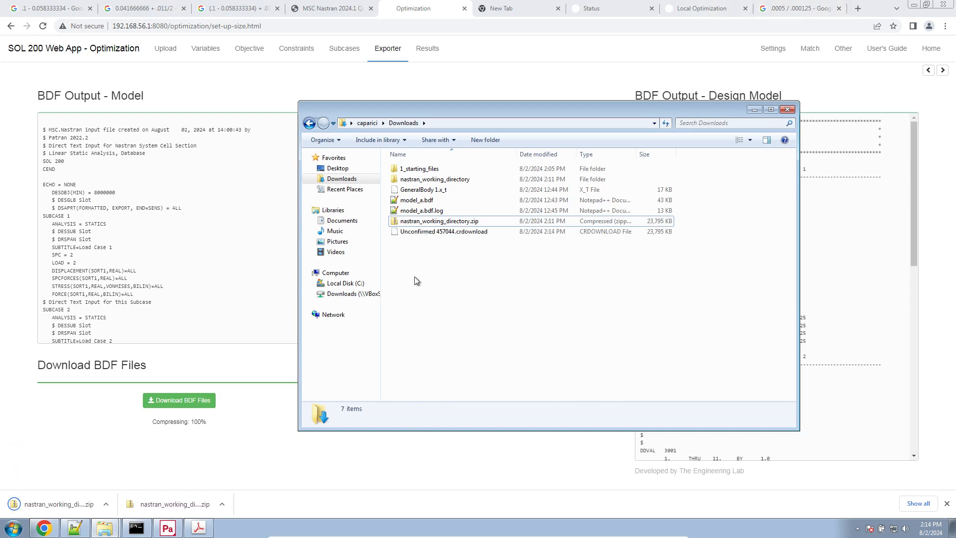
{"action": "right_click", "coordinate": [426, 233]}
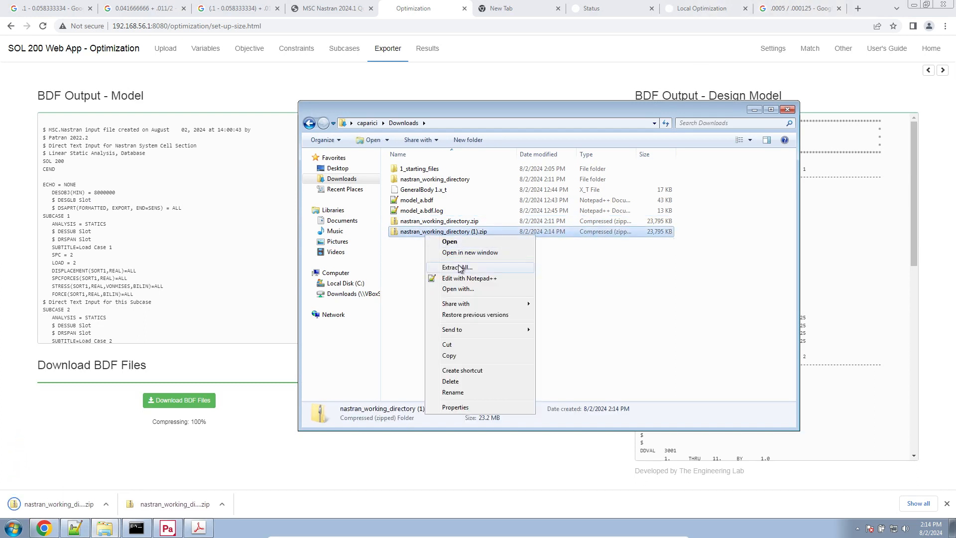
{"action": "left_click", "coordinate": [456, 267]}
{"action": "key", "text": "End"}
{"action": "key", "text": "BackSpace"}
{"action": "key", "text": "BackSpace"}
{"action": "key", "text": "BackSpace"}
{"action": "key", "text": "BackSpace"}
{"action": "key", "text": "Return"}
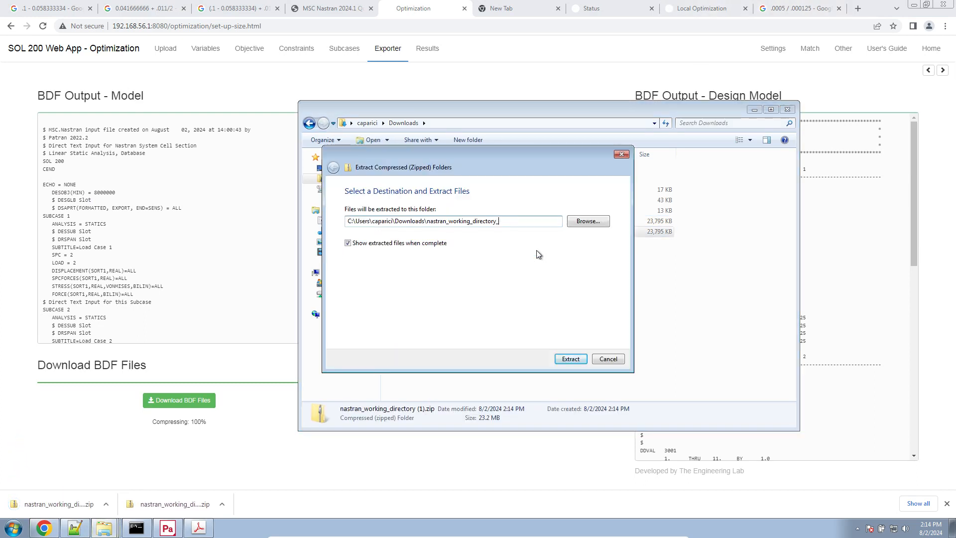
{"action": "key", "text": "Return"}
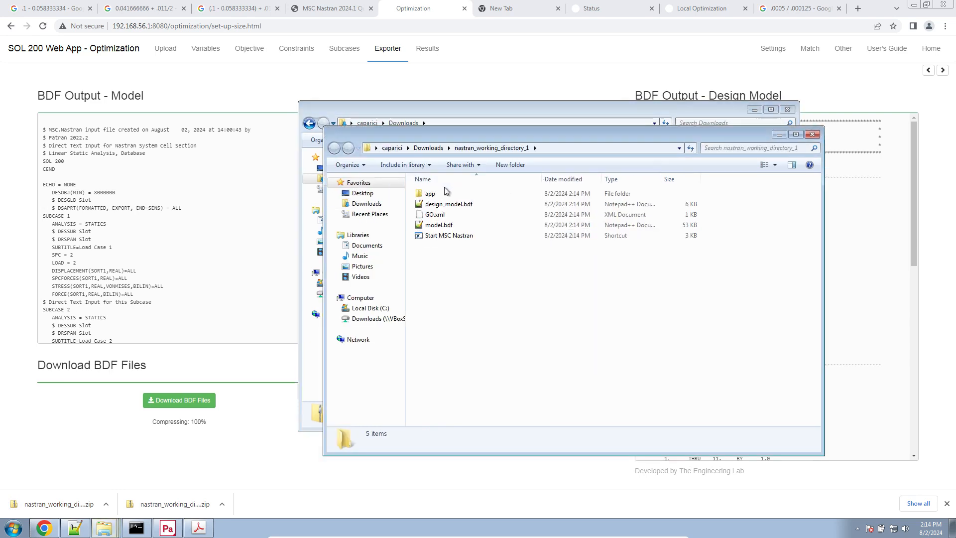
Launch Start MSC Nastran from nastran_working_directory_1, accepting the file security warning and dealing with the firewall alert for RKServer.exe.
{"action": "double_click", "coordinate": [448, 236]}
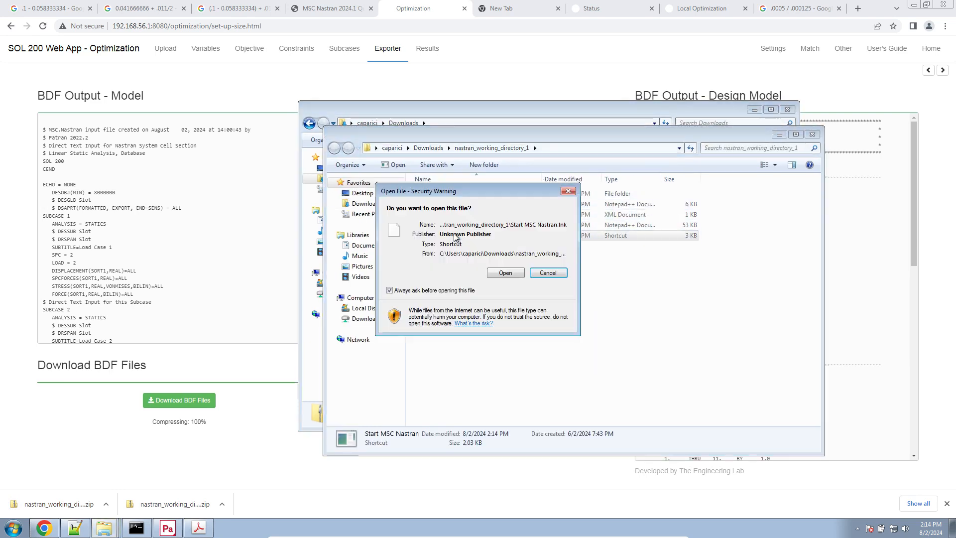
{"action": "left_click", "coordinate": [519, 270]}
{"action": "left_click", "coordinate": [708, 6]}
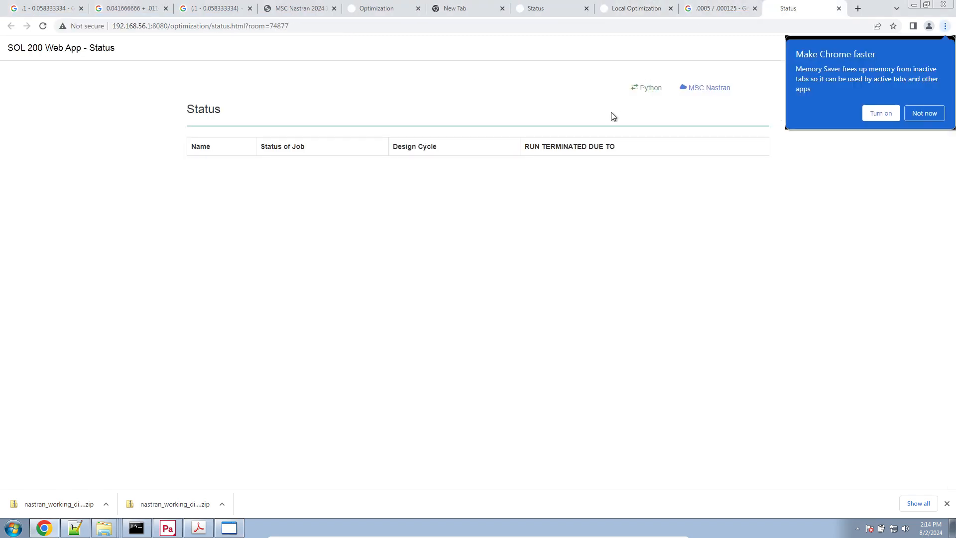
{"action": "left_click", "coordinate": [480, 290]}
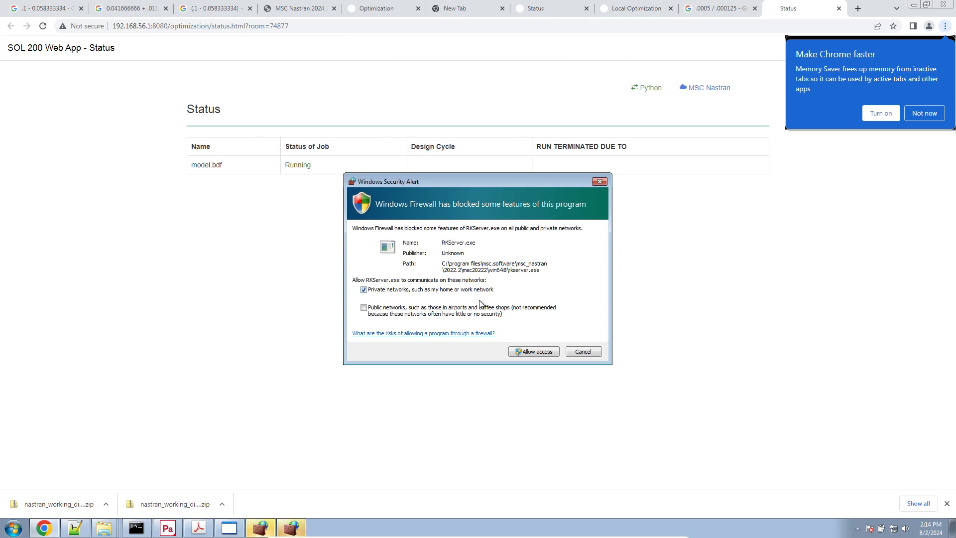
{"action": "left_click", "coordinate": [461, 291]}
{"action": "left_click", "coordinate": [471, 310]}
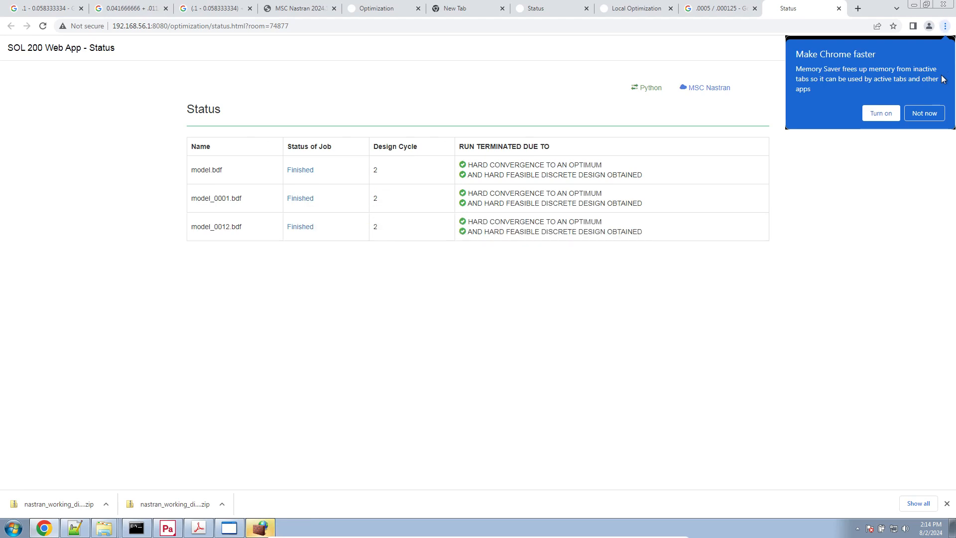
Inspect the final y1–y4 values in the Local Optimization plot and allow MultiOpt.exe through Windows Firewall on private networks.
{"action": "left_click", "coordinate": [623, 9]}
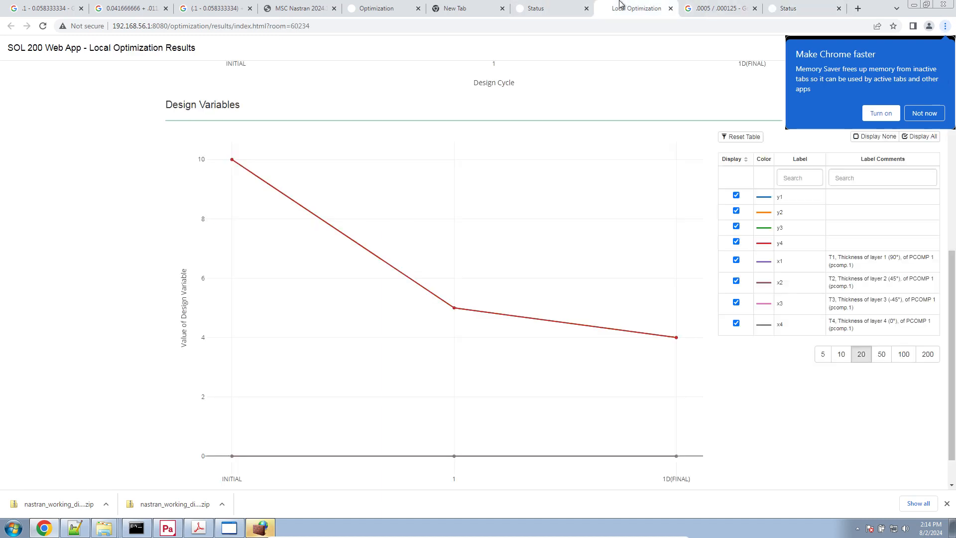
{"action": "mouse_move", "coordinate": [674, 342]}
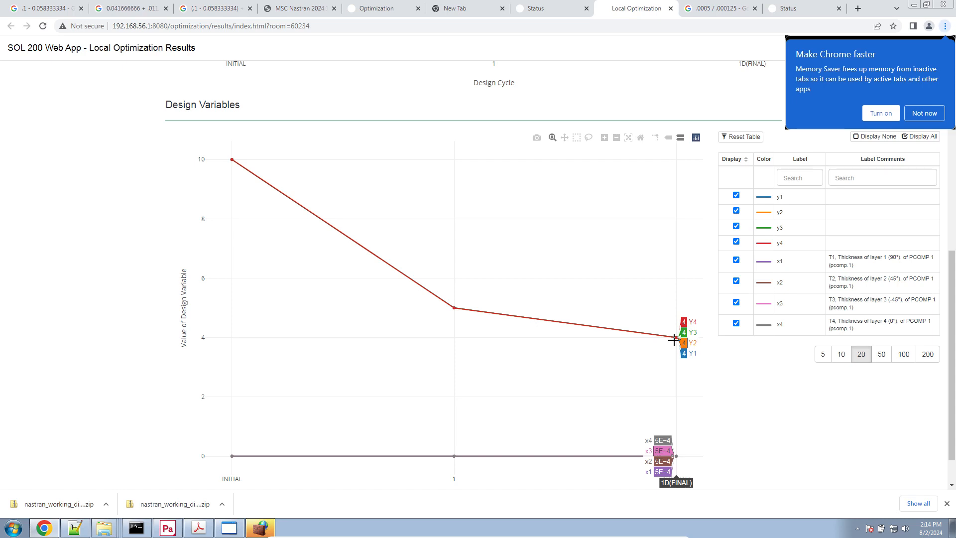
{"action": "left_click", "coordinate": [271, 531]}
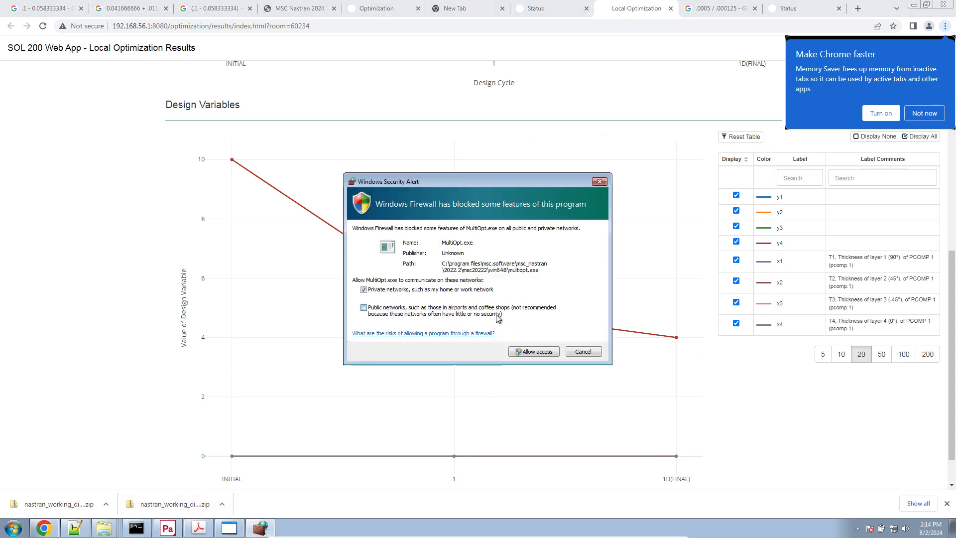
{"action": "left_click", "coordinate": [532, 352]}
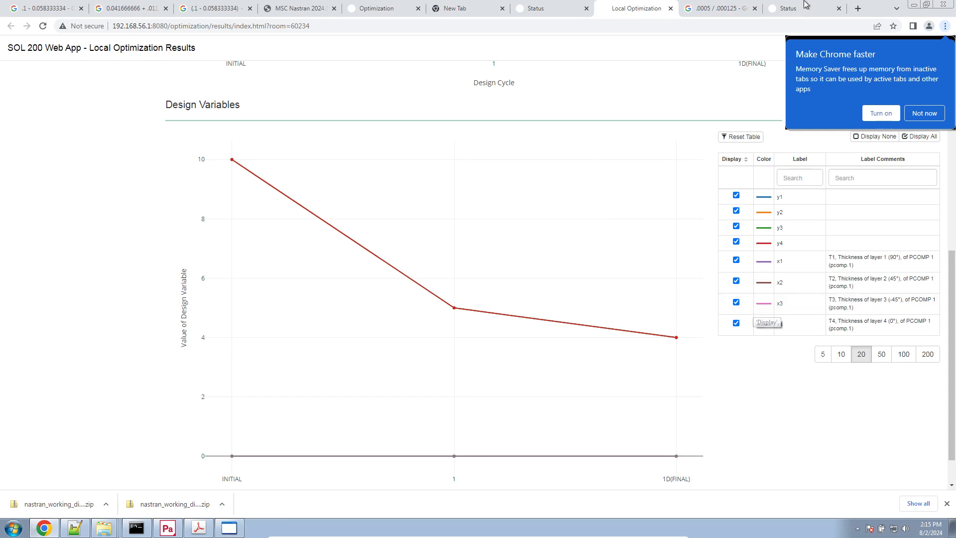
Check the status of the global optimization jobs and close the unused New Tab page.
{"action": "left_click", "coordinate": [789, 9]}
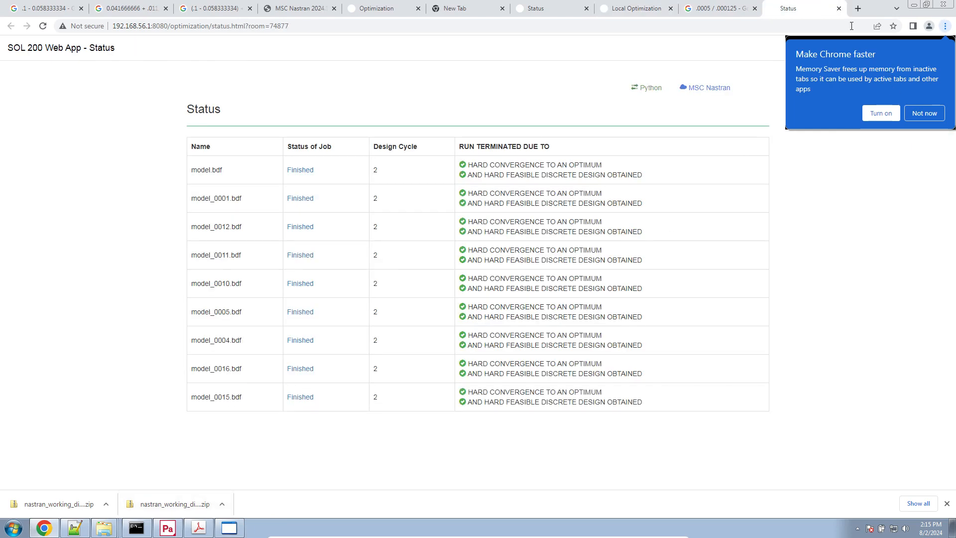
{"action": "left_click", "coordinate": [370, 12]}
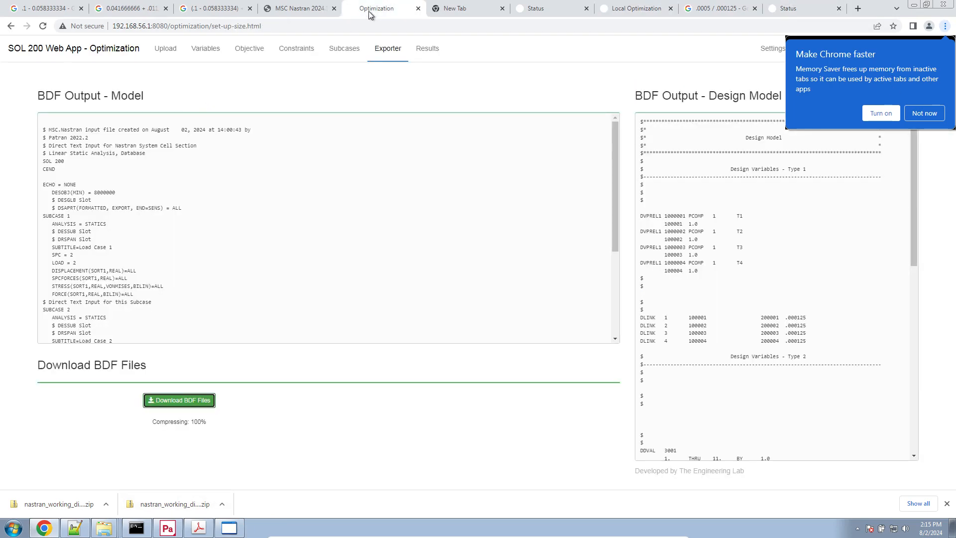
{"action": "left_click", "coordinate": [493, 9]}
{"action": "left_click", "coordinate": [502, 8]}
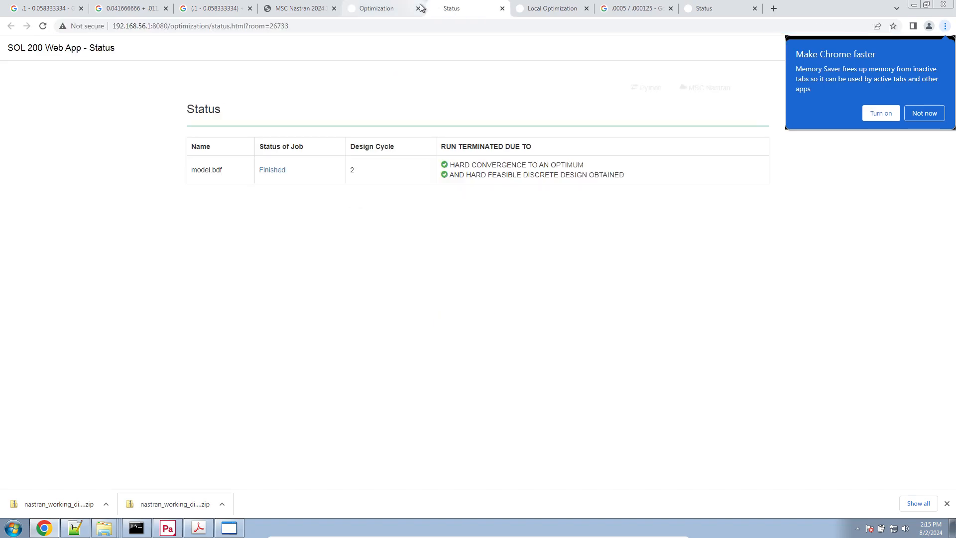
Review the x1–x4 thickness variables, their links and the y1–y4 settings in the Optimization setup, and return to the global run's Status page.
{"action": "left_click", "coordinate": [421, 8]}
{"action": "left_click", "coordinate": [206, 48]}
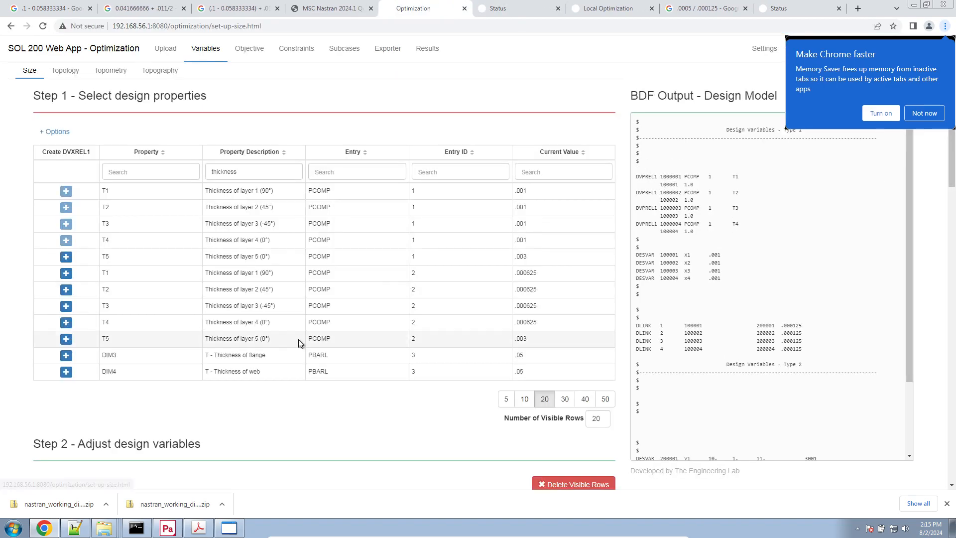
{"action": "scroll", "coordinate": [304, 369], "scroll_direction": "down", "scroll_amount": 6}
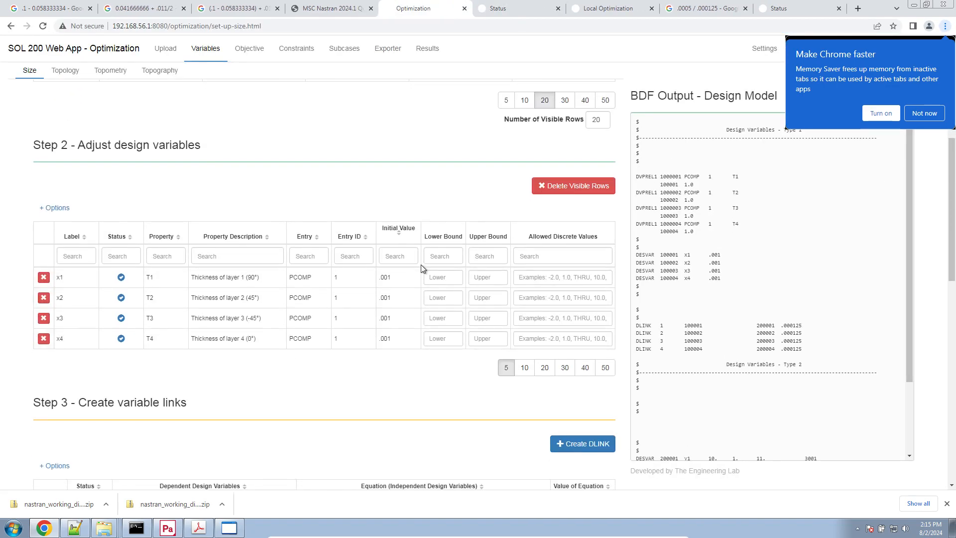
{"action": "scroll", "coordinate": [434, 253], "scroll_direction": "up", "scroll_amount": 4}
{"action": "scroll", "coordinate": [433, 254], "scroll_direction": "down", "scroll_amount": 3}
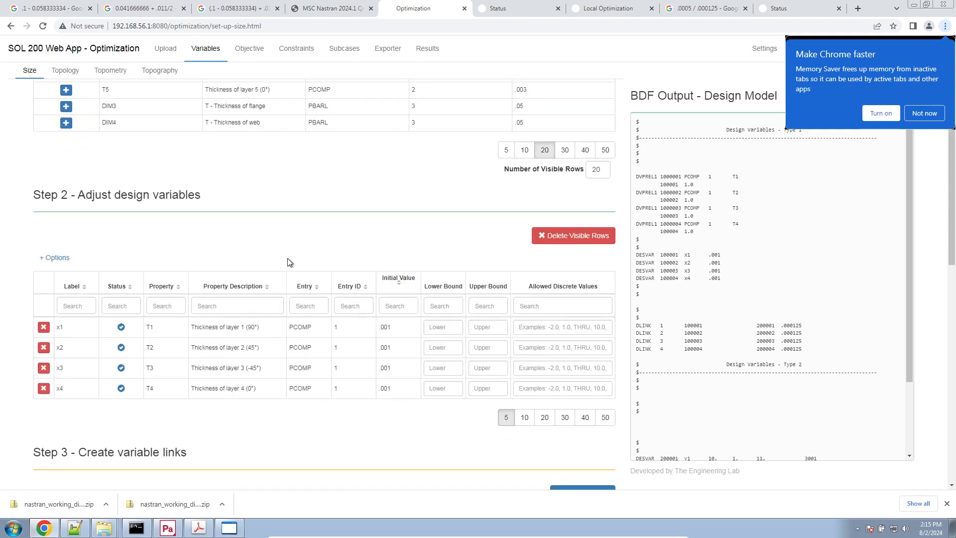
{"action": "scroll", "coordinate": [276, 305], "scroll_direction": "down", "scroll_amount": 4}
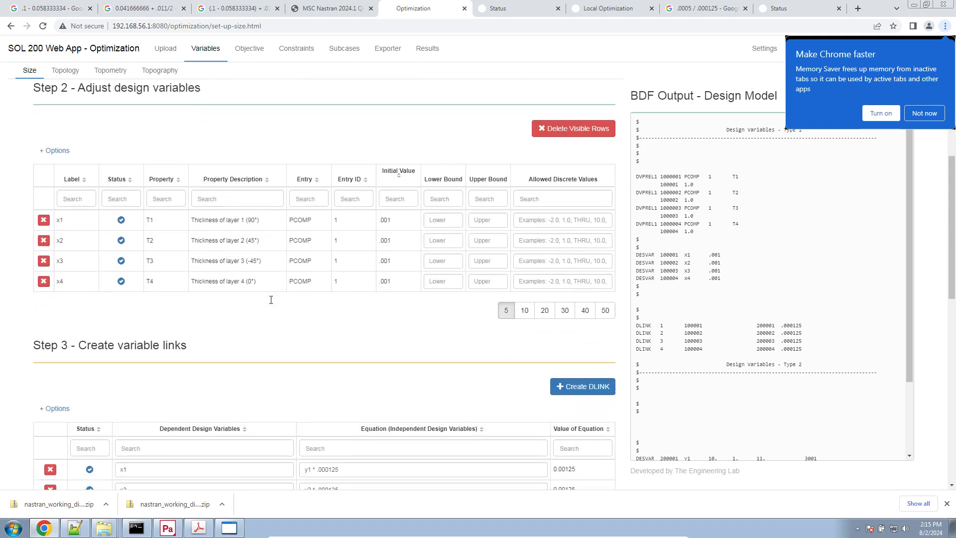
{"action": "scroll", "coordinate": [286, 312], "scroll_direction": "down", "scroll_amount": 6}
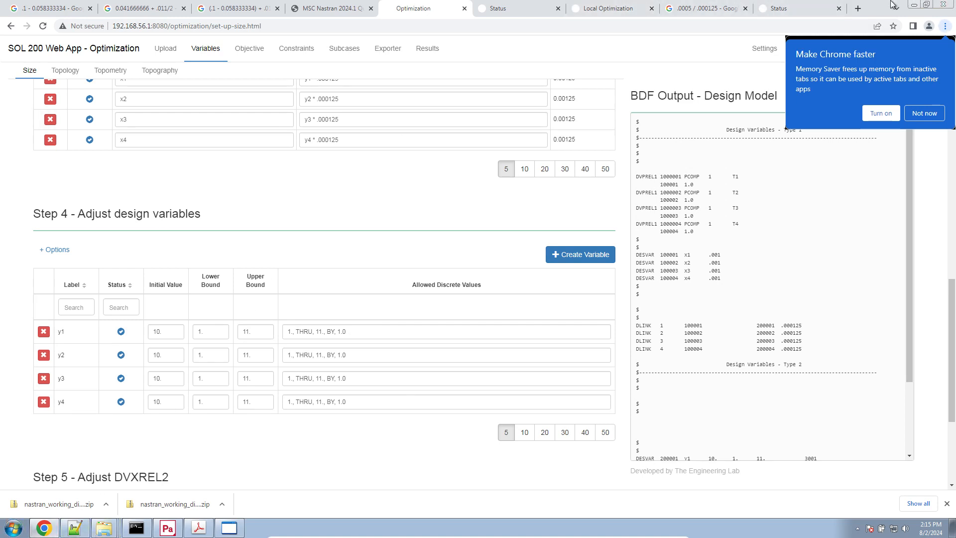
{"action": "left_click", "coordinate": [689, 4]}
{"action": "left_click", "coordinate": [767, 9]}
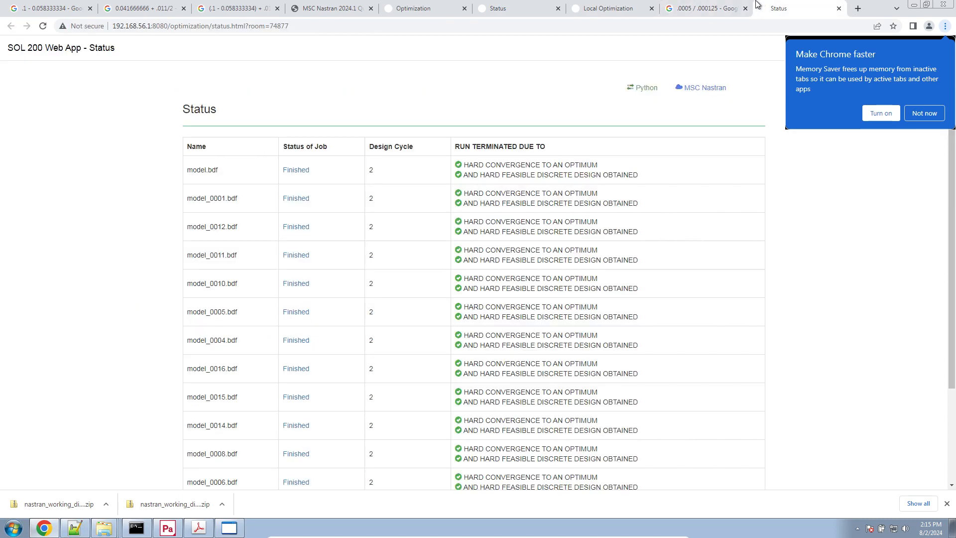
Inspect the y1–y4 and x1–x4 values at design cycle 1 in the Local Optimization Design Variables plot.
{"action": "left_click", "coordinate": [627, 6]}
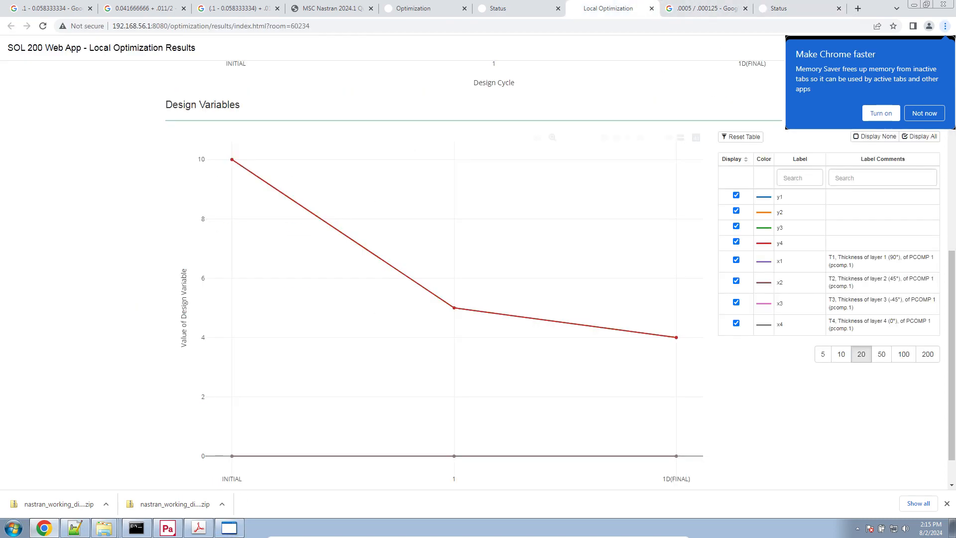
{"action": "scroll", "coordinate": [643, 441], "scroll_direction": "down", "scroll_amount": 1}
{"action": "mouse_move", "coordinate": [454, 269]}
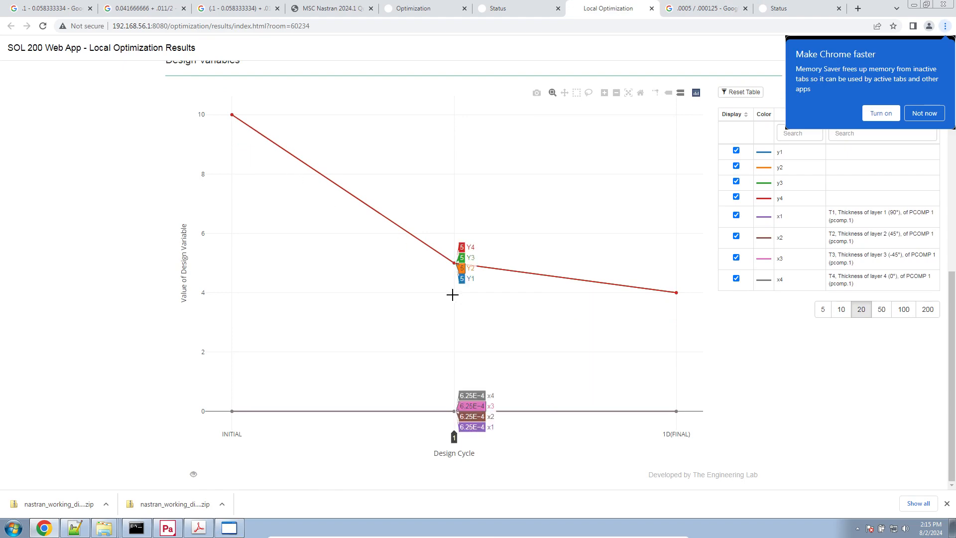
Review the status of all global optimization jobs, close the downloads bar, and examine the objective and Y values of each sample.
{"action": "left_click", "coordinate": [797, 8]}
{"action": "scroll", "coordinate": [429, 477], "scroll_direction": "down", "scroll_amount": 3}
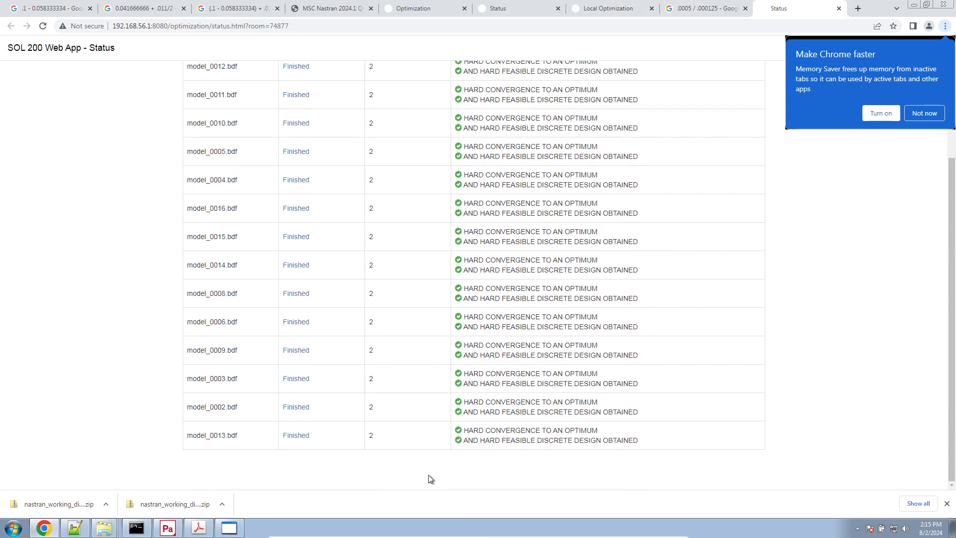
{"action": "left_click", "coordinate": [948, 502]}
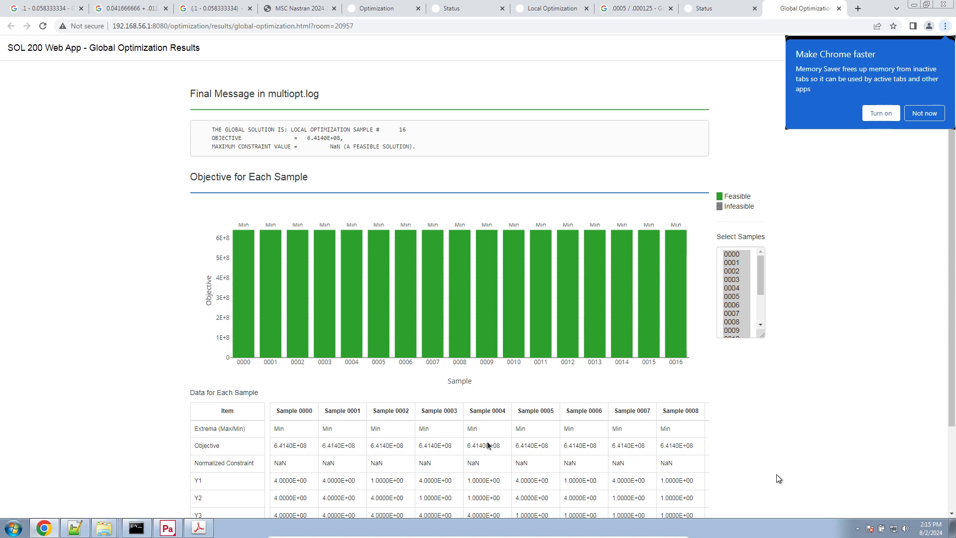
{"action": "scroll", "coordinate": [762, 475], "scroll_direction": "down", "scroll_amount": 2}
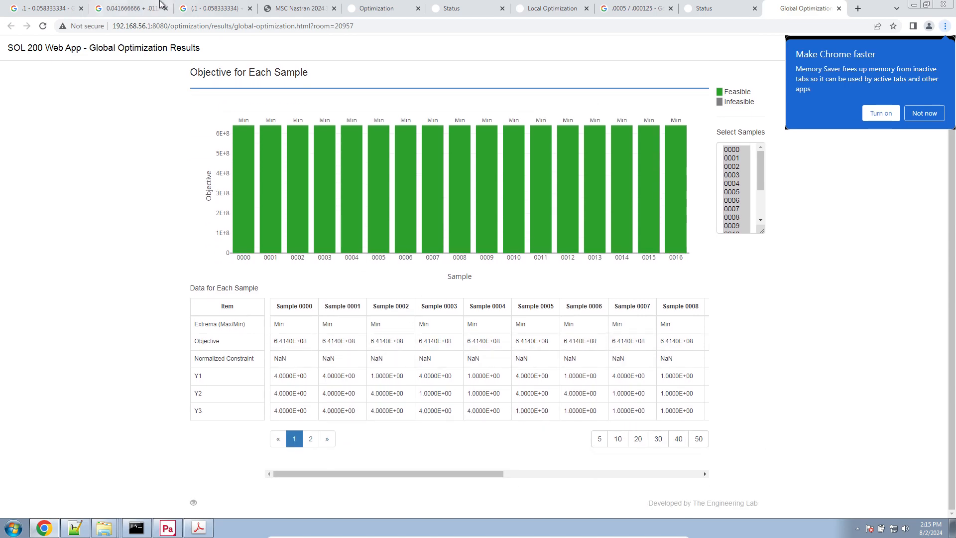
In the Optimization setup, set the initial values of design variables y1, y2, y3 and y4 to 3.
{"action": "left_click", "coordinate": [381, 8]}
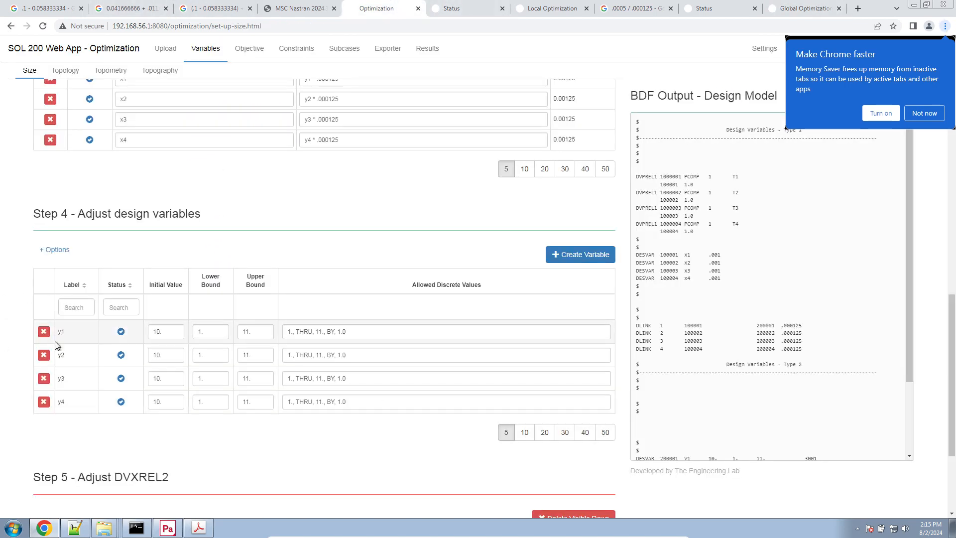
{"action": "scroll", "coordinate": [85, 291], "scroll_direction": "down", "scroll_amount": 3}
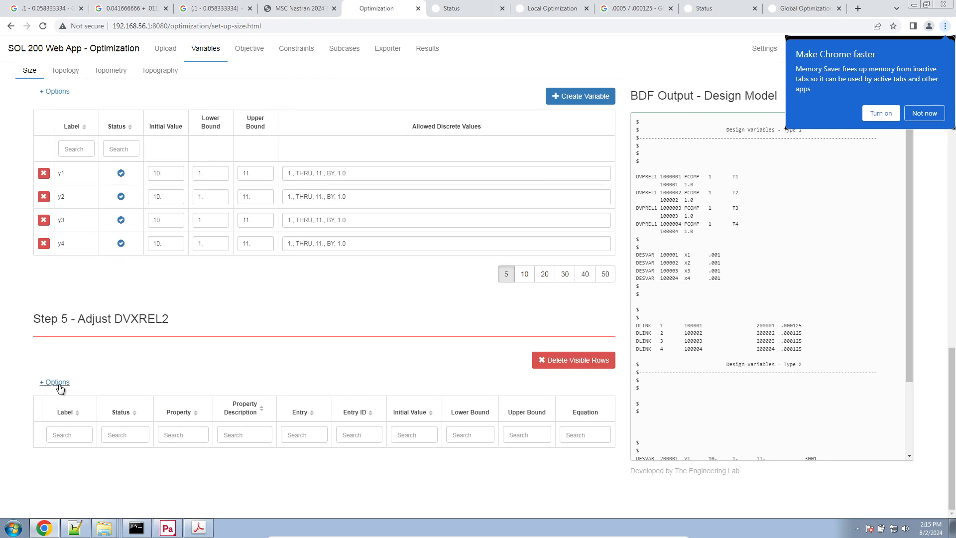
{"action": "scroll", "coordinate": [58, 388], "scroll_direction": "up", "scroll_amount": 2}
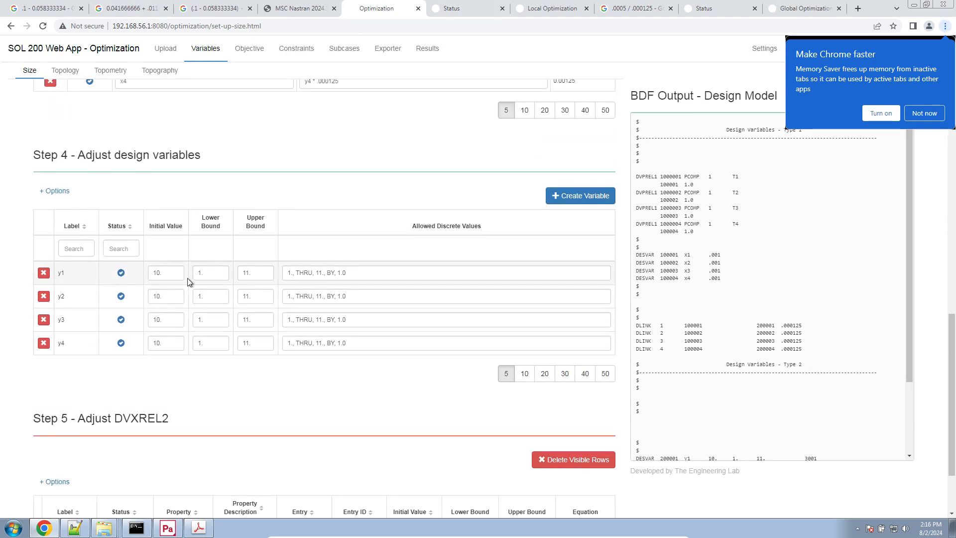
{"action": "left_click_drag", "start_coordinate": [173, 274], "coordinate": [38, 268]}
{"action": "type", "text": "3"}
{"action": "left_click_drag", "start_coordinate": [175, 294], "coordinate": [107, 288]}
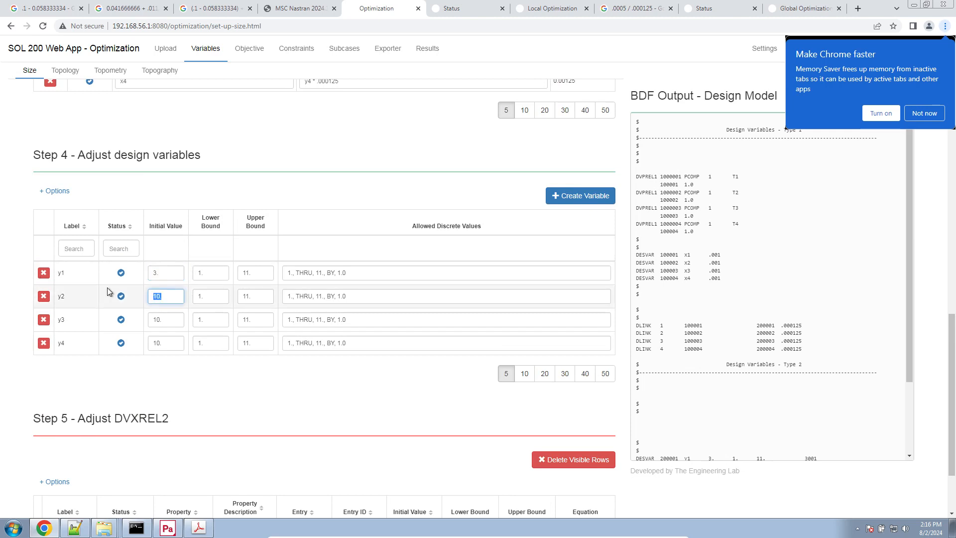
{"action": "type", "text": "3"}
{"action": "left_click_drag", "start_coordinate": [166, 318], "coordinate": [141, 318]}
{"action": "type", "text": "3"}
{"action": "left_click_drag", "start_coordinate": [176, 345], "coordinate": [134, 343]}
{"action": "type", "text": "3"}
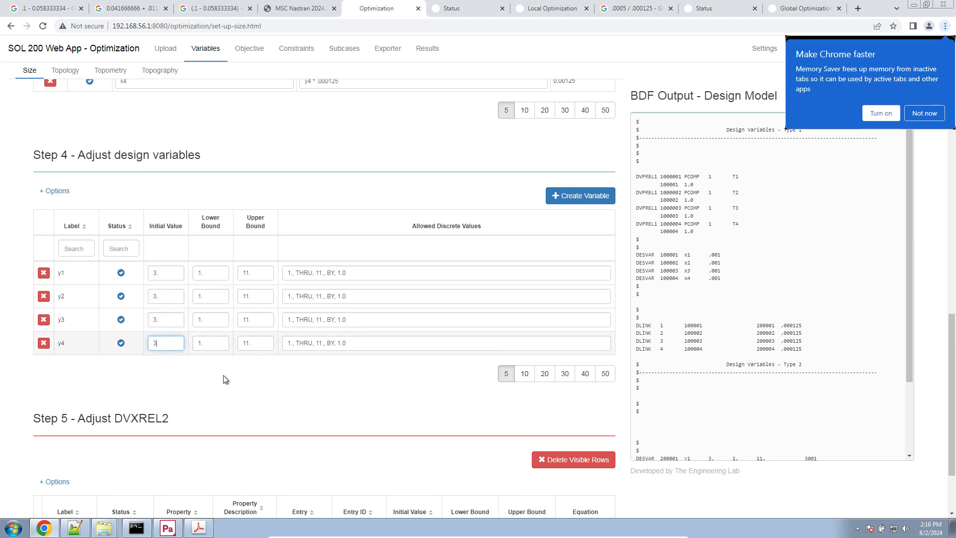
{"action": "left_click", "coordinate": [261, 391]}
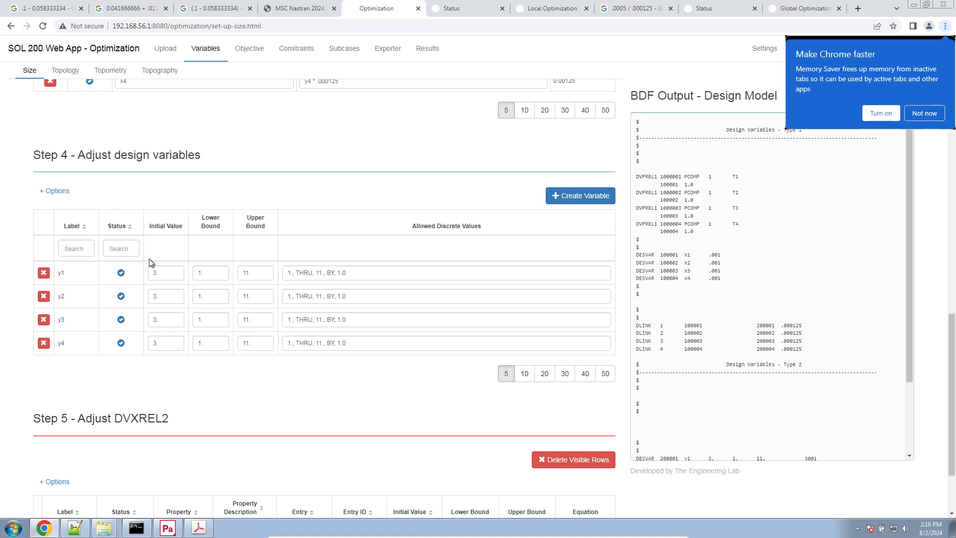
Display label comments for the Step 4 design variables and enter "Number of layers for 0 degrees" for y1.
{"action": "left_click", "coordinate": [55, 192]}
{"action": "left_click", "coordinate": [71, 211]}
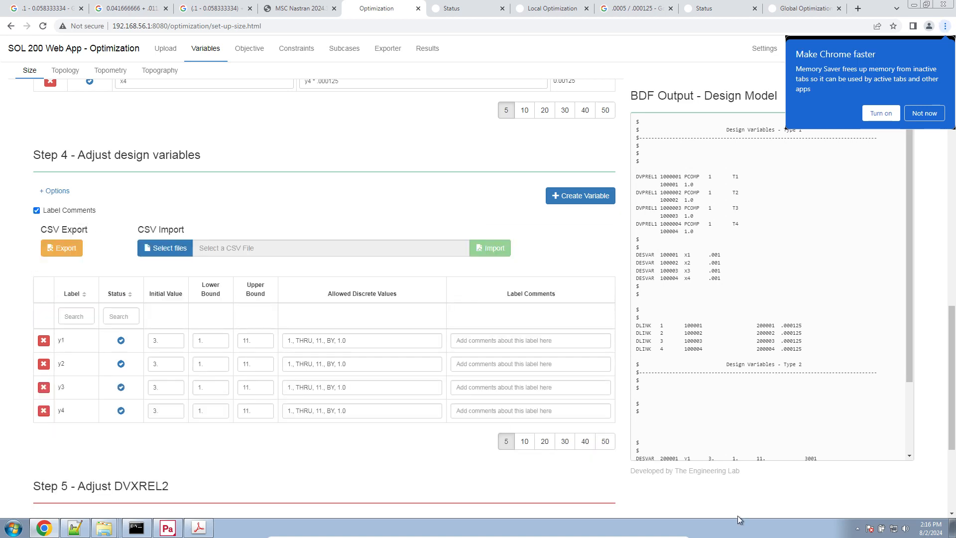
{"action": "left_click", "coordinate": [504, 348]}
{"action": "type", "text": "Number of layers for 0 de"}
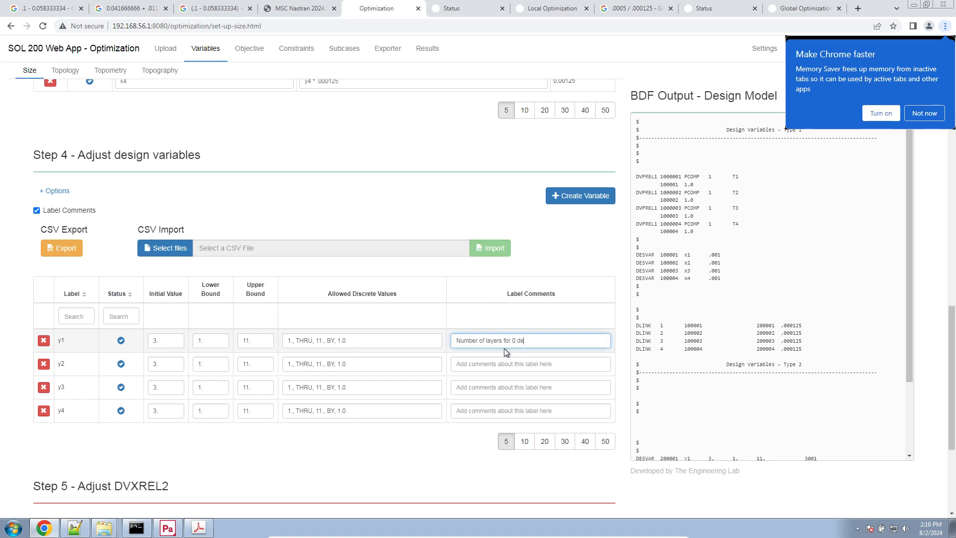
{"action": "type", "text": "grees"}
Begin the label comment of y2 with "Number of layers".
{"action": "key", "text": "Tab"}
{"action": "key", "text": "Tab"}
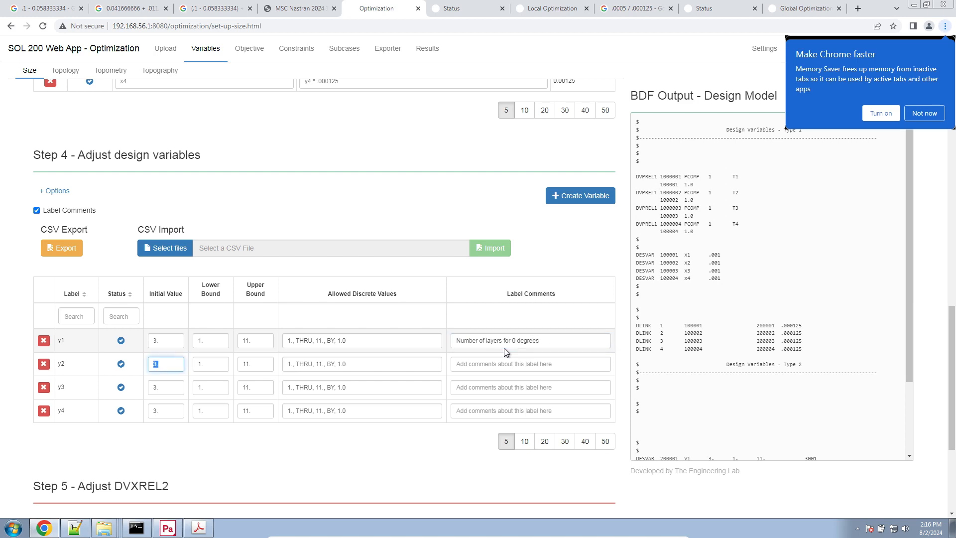
{"action": "key", "text": "Tab"}
{"action": "key", "text": "Tab"}
{"action": "key", "text": "Tab"}
{"action": "key", "text": "Tab"}
{"action": "type", "text": "N"}
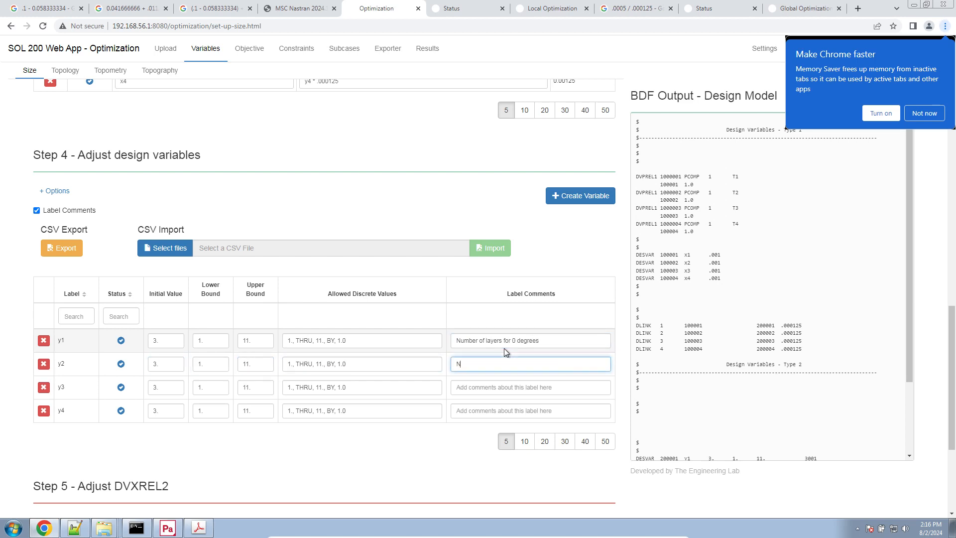
{"action": "type", "text": "umber of layers"}
Check the first PCOMP ply angle in model_final.bdf in Notepad++, and correct y1's comment in Chrome to "Number of layers for 90 degrees".
{"action": "left_click", "coordinate": [75, 528]}
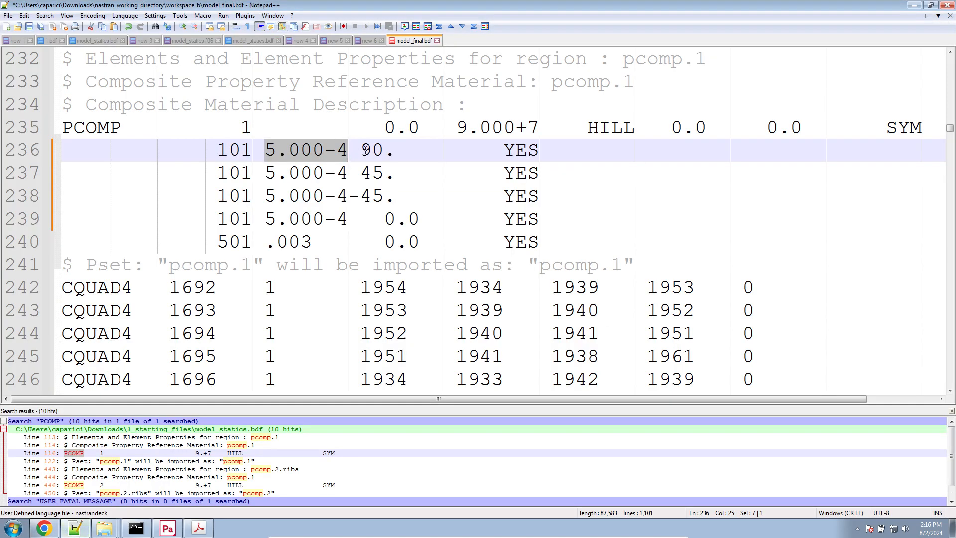
{"action": "left_click_drag", "start_coordinate": [365, 150], "coordinate": [371, 150]}
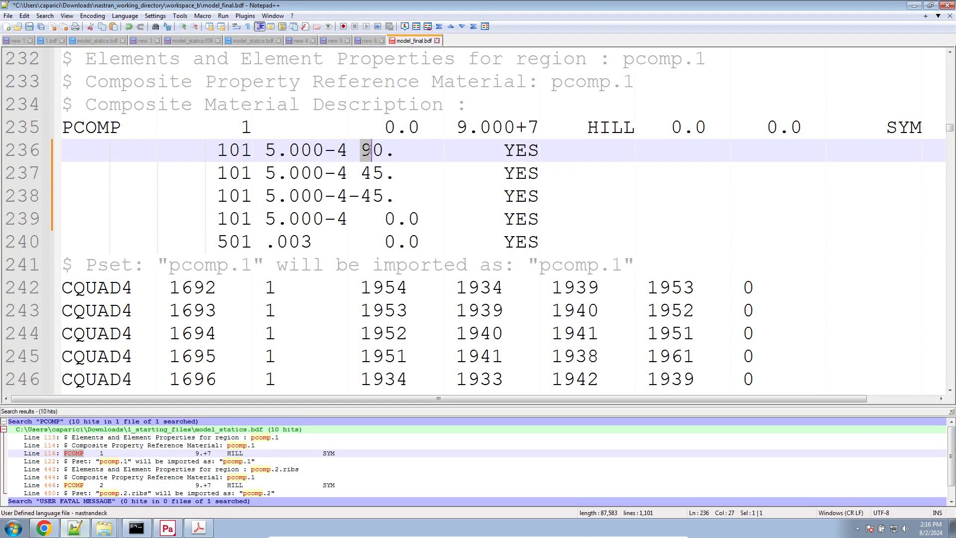
{"action": "left_click", "coordinate": [43, 528]}
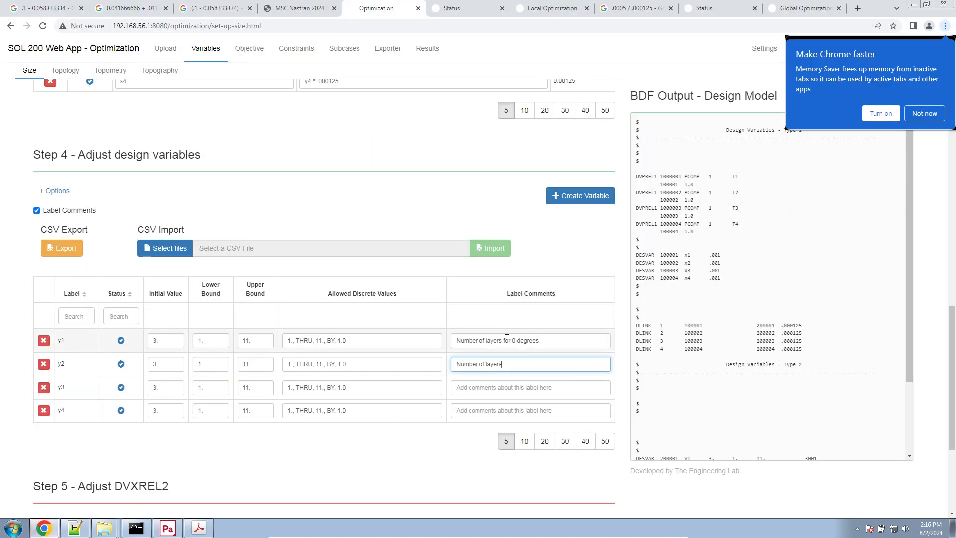
{"action": "left_click", "coordinate": [608, 341]}
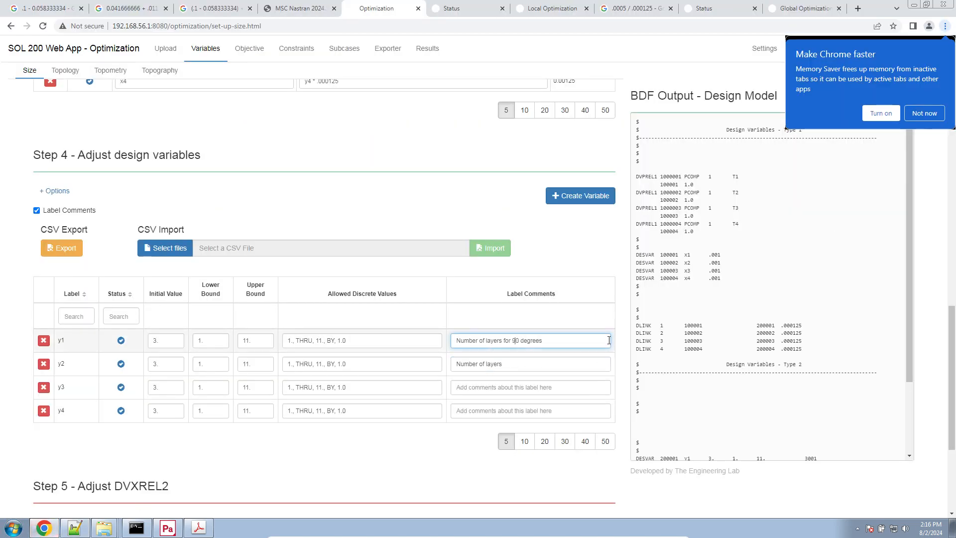
Complete y2's comment as "Number of layers for +45 degrees" and reuse it for y3 as "Number of layers for -45 degrees".
{"action": "left_click", "coordinate": [608, 364]}
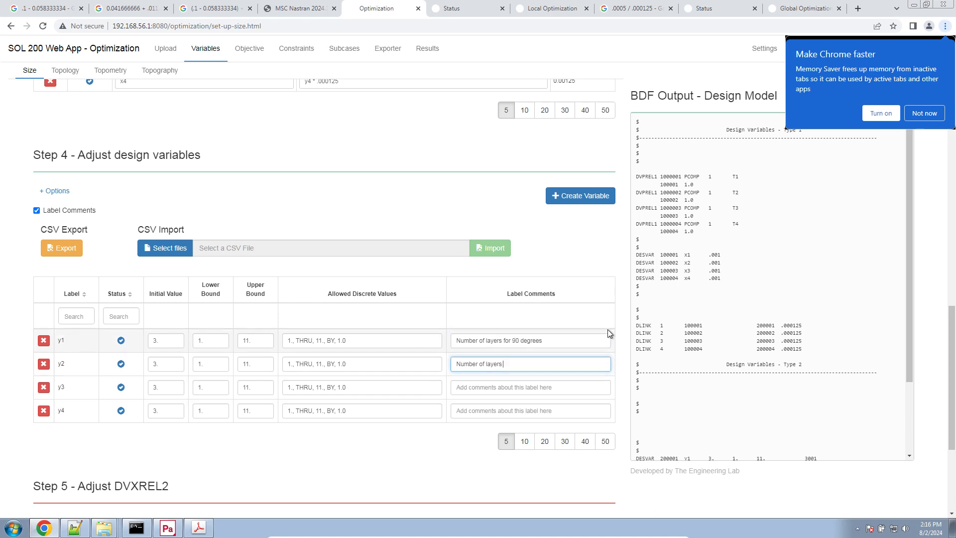
{"action": "type", "text": "for +45 degrees"}
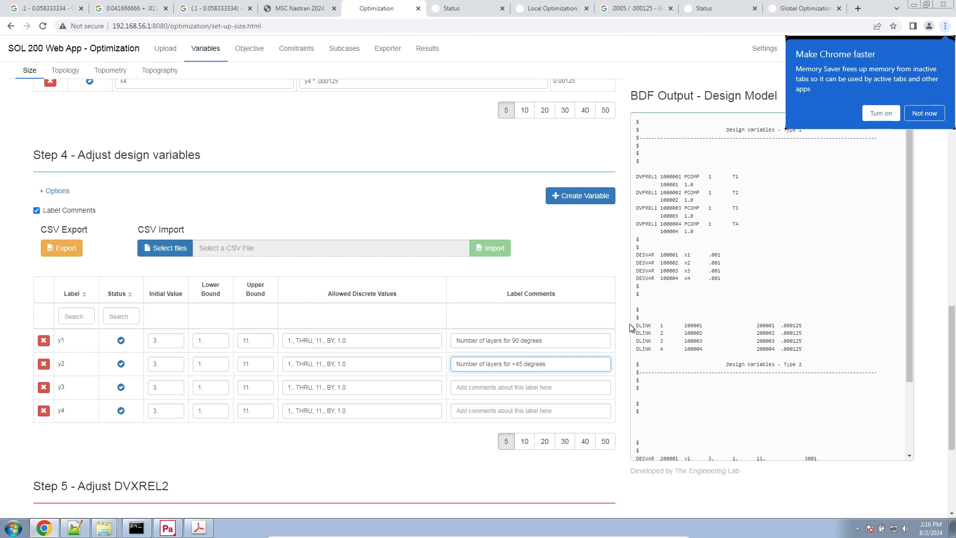
{"action": "key", "text": "ctrl+a"}
{"action": "key", "text": "ctrl+c"}
{"action": "left_click", "coordinate": [515, 387]}
{"action": "key", "text": "ctrl+v"}
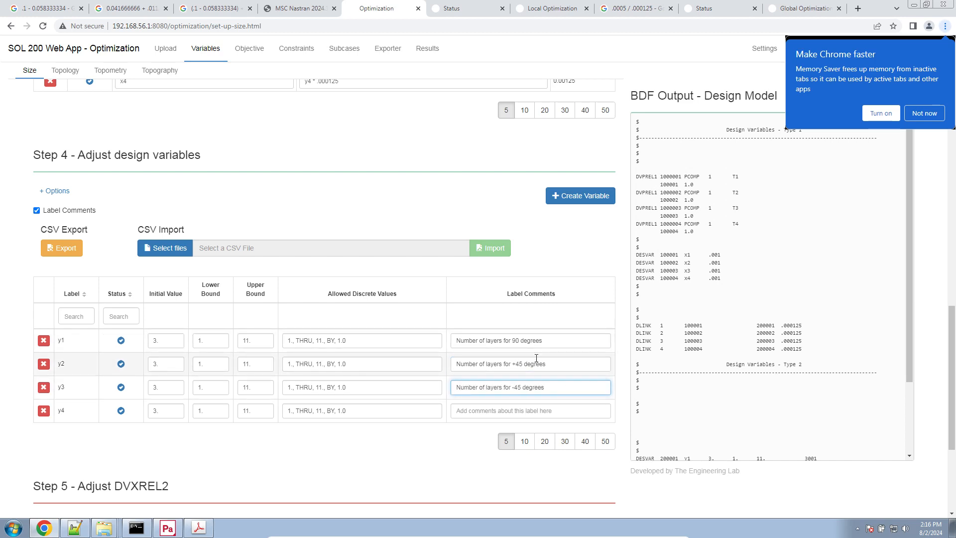
Paste the copied comment for y4 and change it to "Number of layers for 0 degrees".
{"action": "left_click", "coordinate": [548, 409]}
{"action": "key", "text": "ctrl+v"}
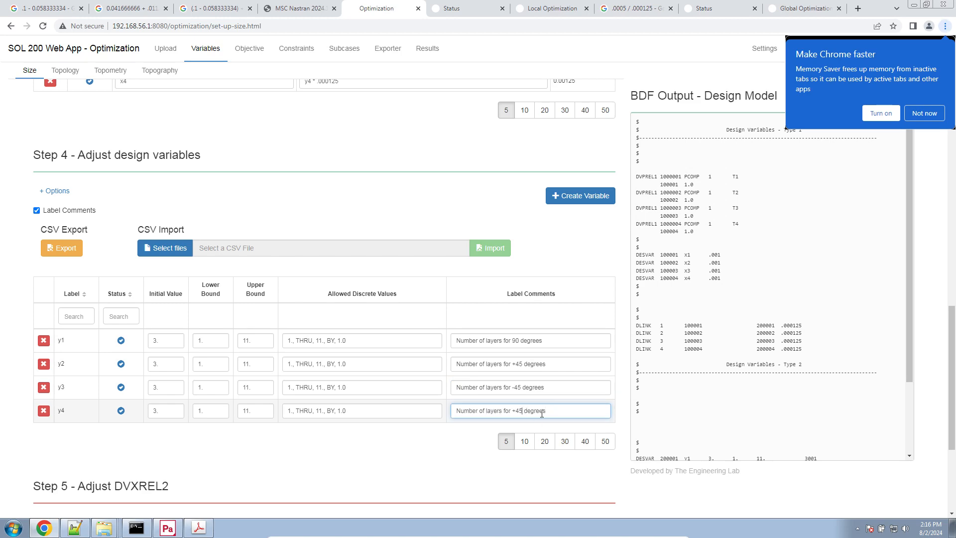
{"action": "type", "text": "0"}
Compare the y1–y4 comments with the ply angles in model_final.bdf, the x1–x4 layer descriptions and the variable links.
{"action": "left_click", "coordinate": [75, 528]}
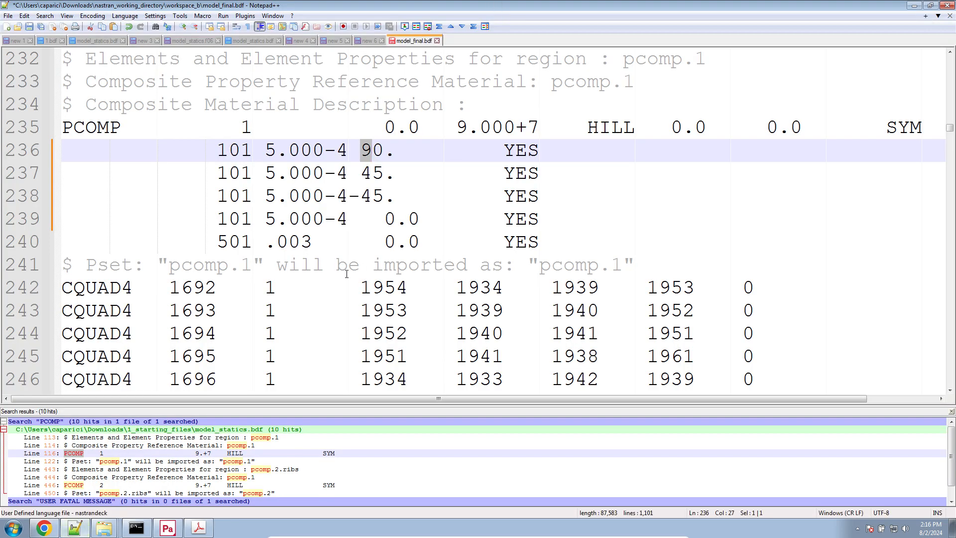
{"action": "left_click", "coordinate": [44, 528]}
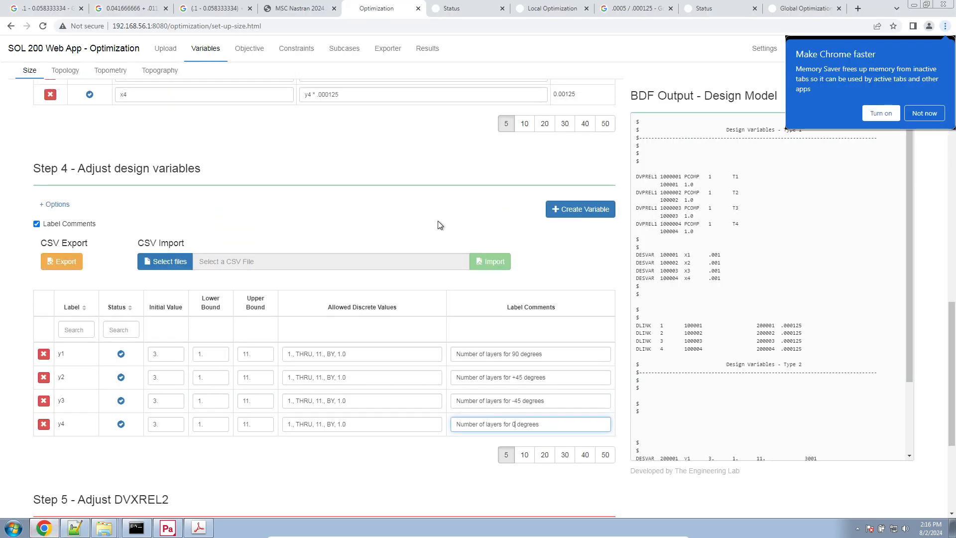
{"action": "scroll", "coordinate": [438, 225], "scroll_direction": "up", "scroll_amount": 7}
{"action": "scroll", "coordinate": [423, 249], "scroll_direction": "up", "scroll_amount": 5}
{"action": "scroll", "coordinate": [329, 399], "scroll_direction": "down", "scroll_amount": 3}
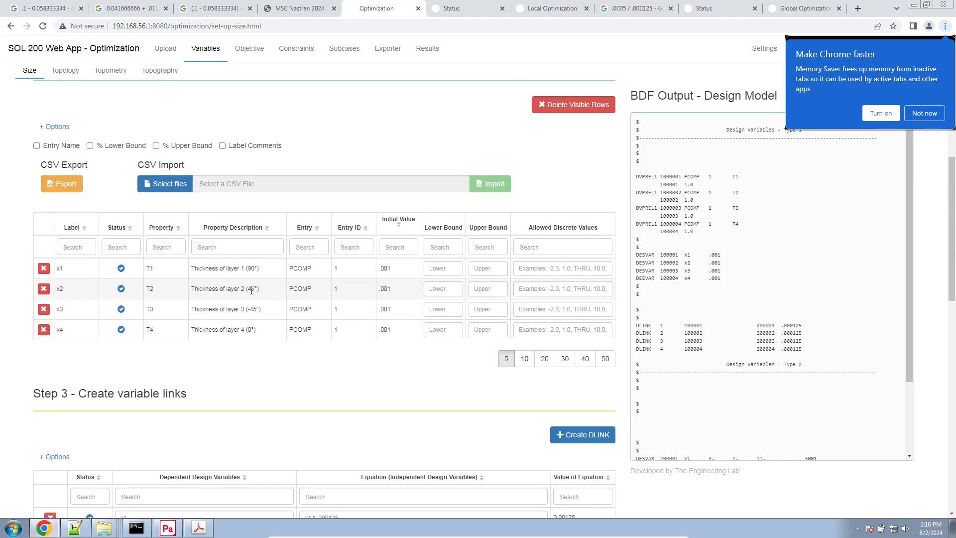
{"action": "triple_click", "coordinate": [247, 277]}
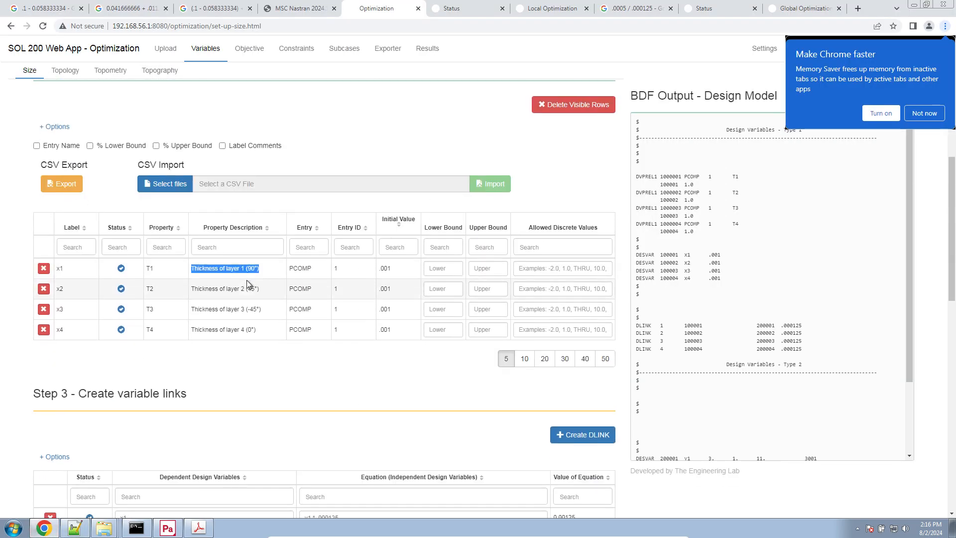
{"action": "triple_click", "coordinate": [256, 309]}
{"action": "left_click", "coordinate": [252, 322]}
{"action": "scroll", "coordinate": [252, 322], "scroll_direction": "down", "scroll_amount": 4}
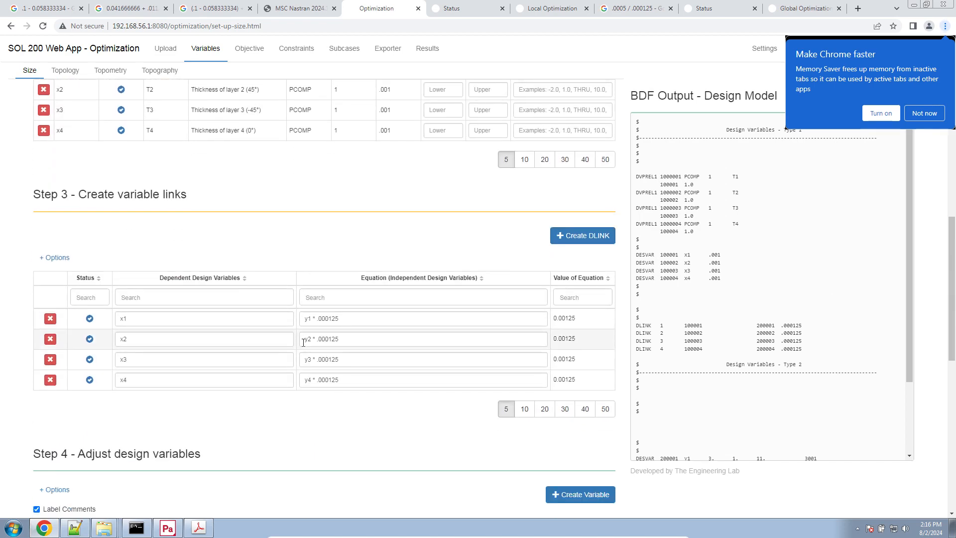
{"action": "scroll", "coordinate": [453, 427], "scroll_direction": "down", "scroll_amount": 7}
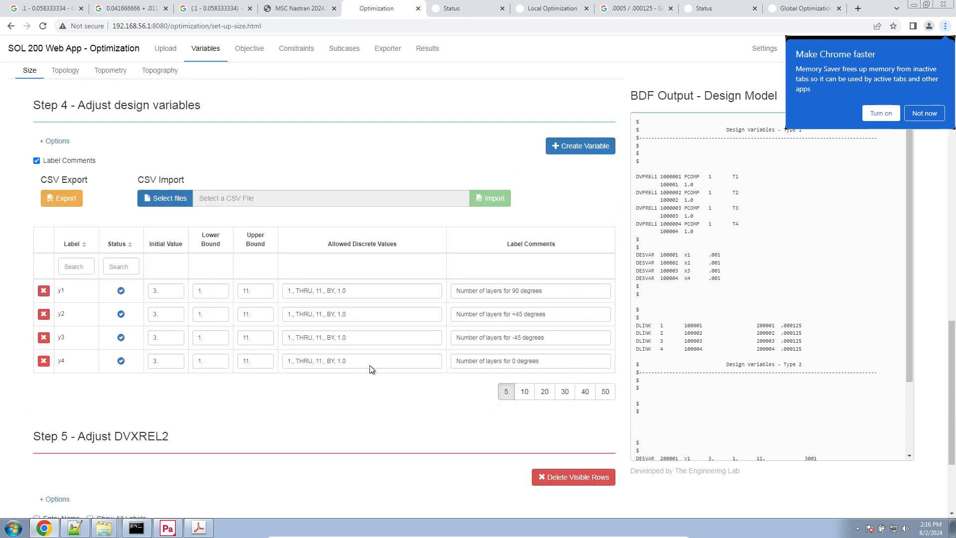
Set the optimization type to Perform Local Optimization and download the BDF files, declining Chrome's Memory Saver offer.
{"action": "left_click", "coordinate": [767, 50]}
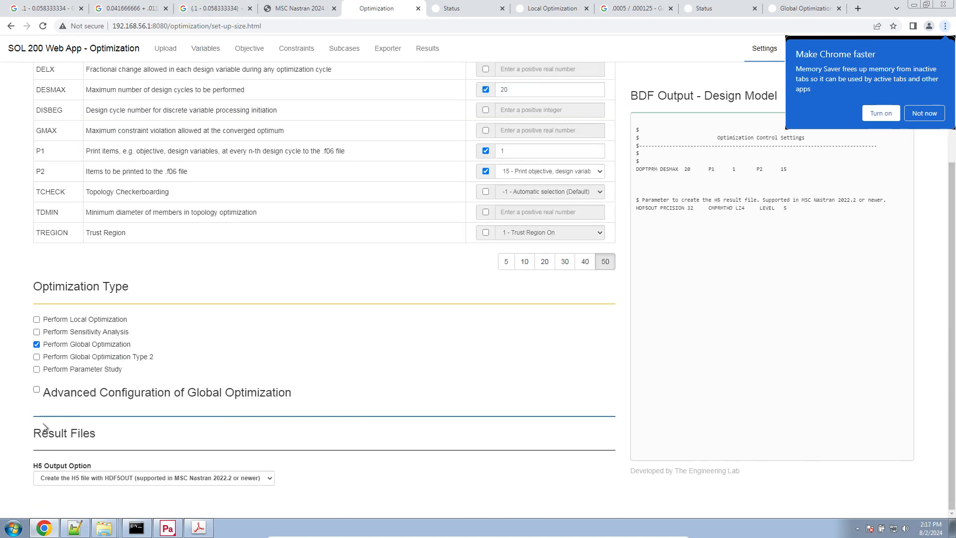
{"action": "left_click", "coordinate": [100, 319]}
{"action": "left_click", "coordinate": [389, 59]}
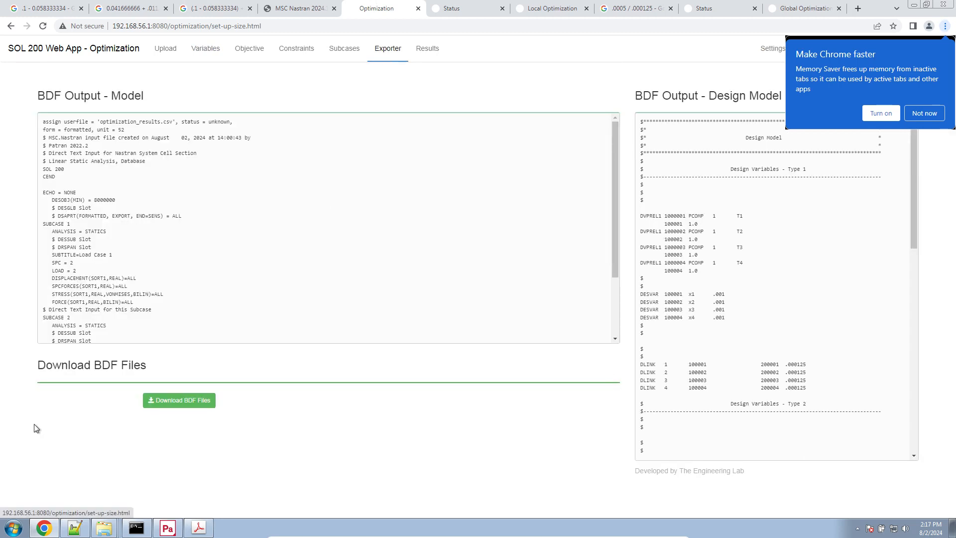
{"action": "left_click", "coordinate": [155, 411]}
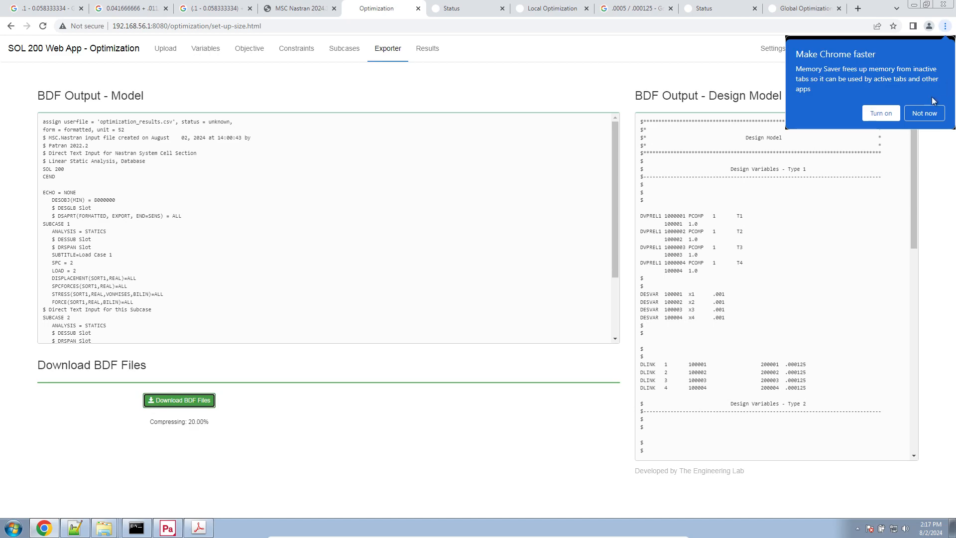
{"action": "left_click", "coordinate": [931, 112]}
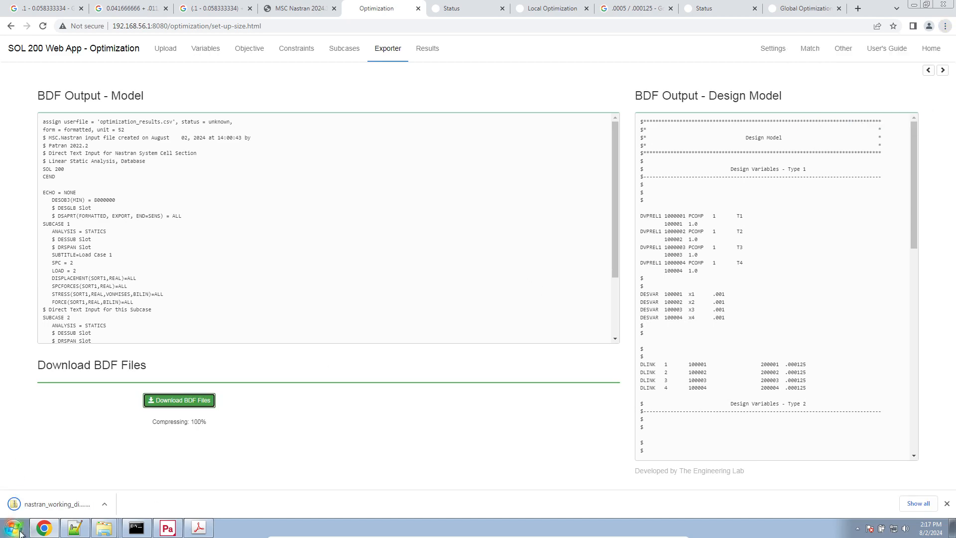
Open the Downloads folder containing the newly downloaded nastran_working_directory zip.
{"action": "left_click", "coordinate": [86, 530]}
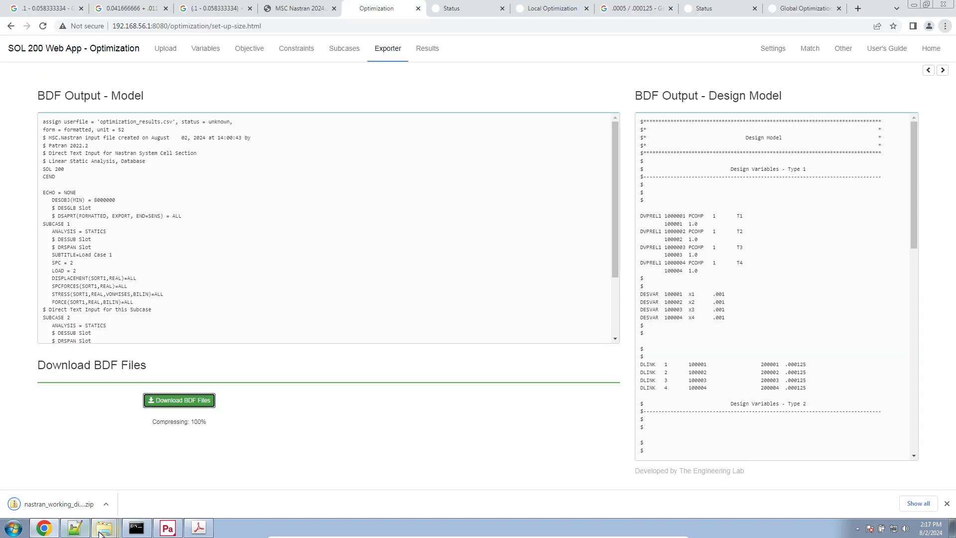
{"action": "left_click", "coordinate": [100, 508]}
{"action": "left_click", "coordinate": [97, 475]}
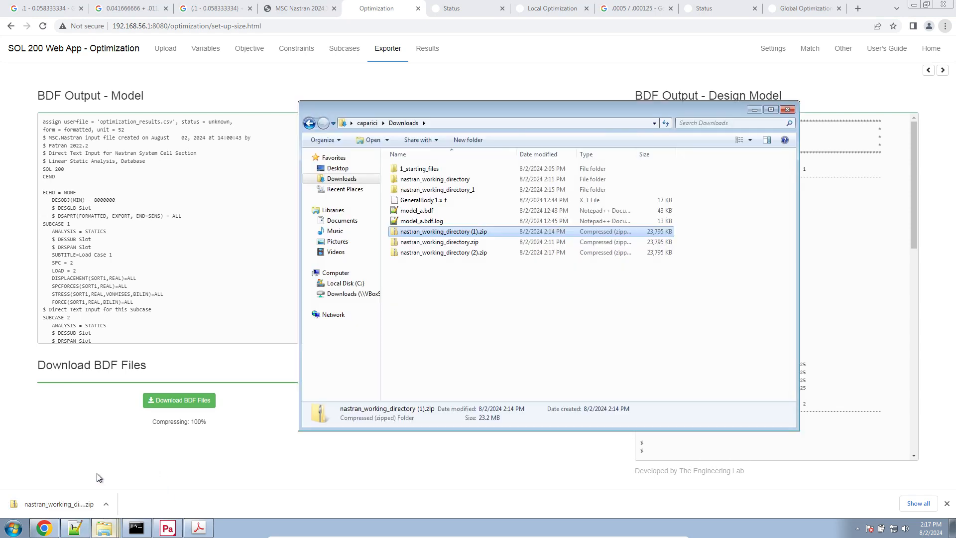
Rename the newest zip, nastran_working_directory (2).zip, to nastran_working_directory_2.zip.
{"action": "left_click", "coordinate": [441, 253]}
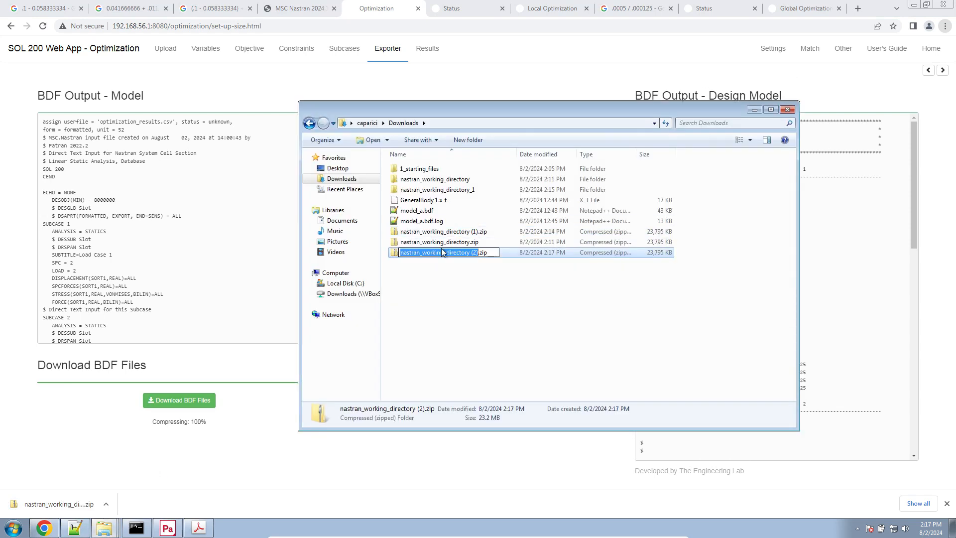
{"action": "key", "text": "Right"}
{"action": "key", "text": "BackSpace"}
{"action": "key", "text": "BackSpace"}
{"action": "key", "text": "BackSpace"}
{"action": "key", "text": "BackSpace"}
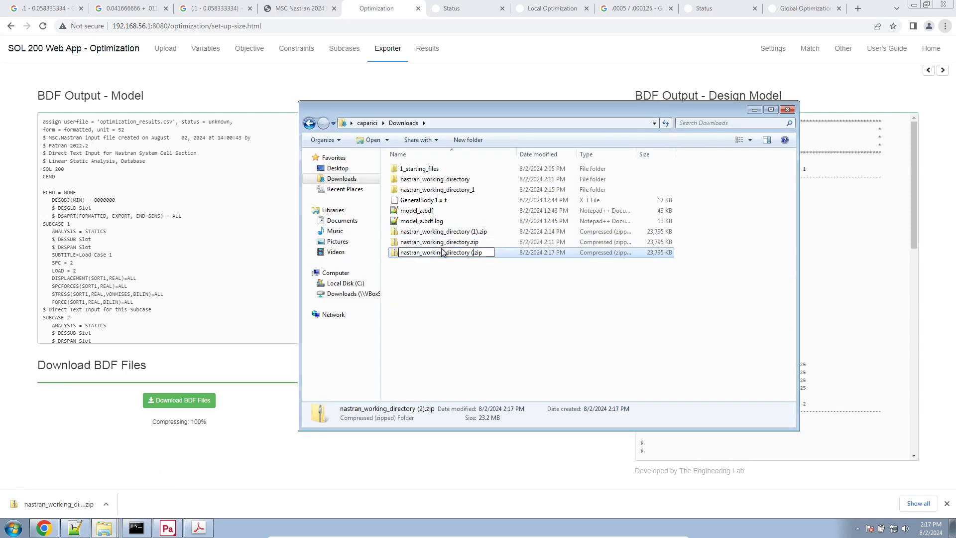
{"action": "type", "text": "_2"}
{"action": "key", "text": "Return"}
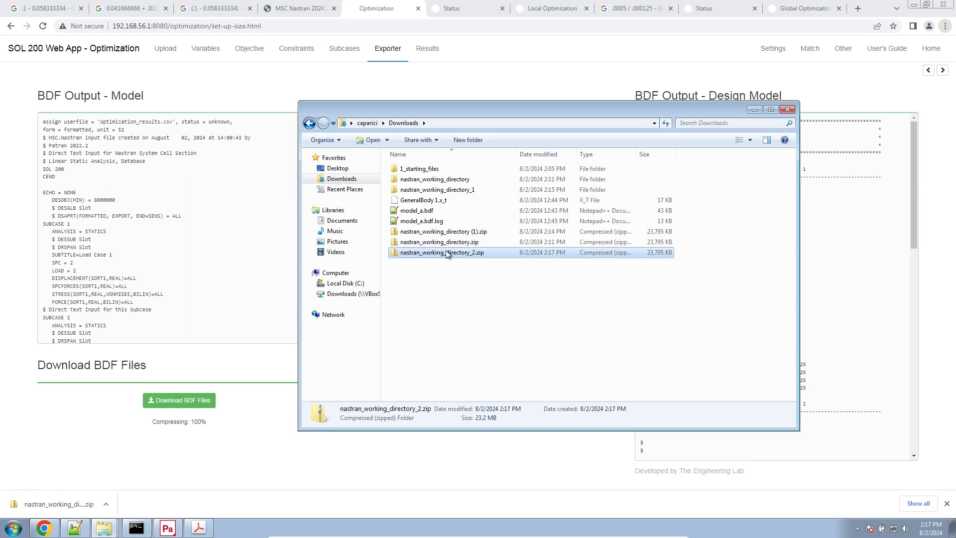
Extract nastran_working_directory_2.zip to its default folder and run the Start MSC Nastran shortcut from it, allowing it to open.
{"action": "right_click", "coordinate": [447, 254]}
{"action": "left_click", "coordinate": [482, 282]}
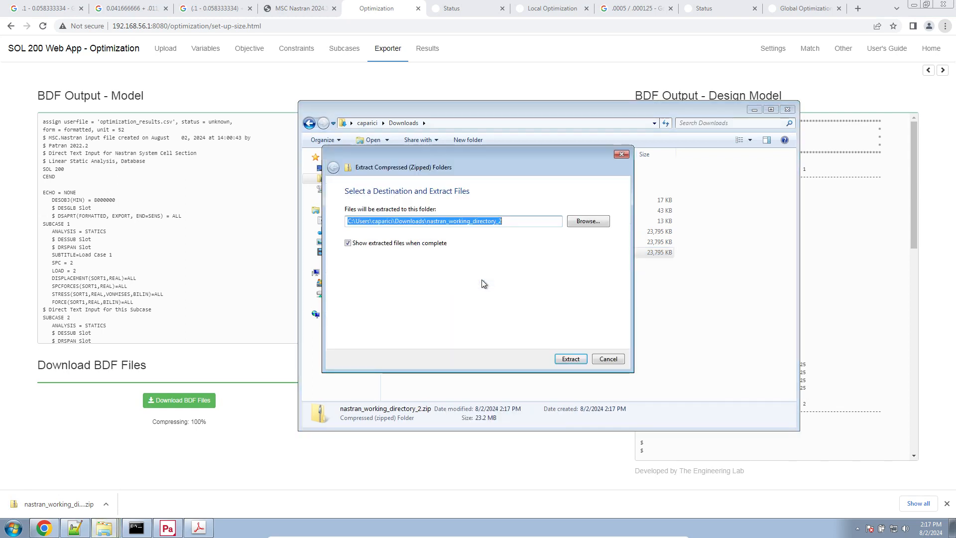
{"action": "left_click", "coordinate": [577, 358]}
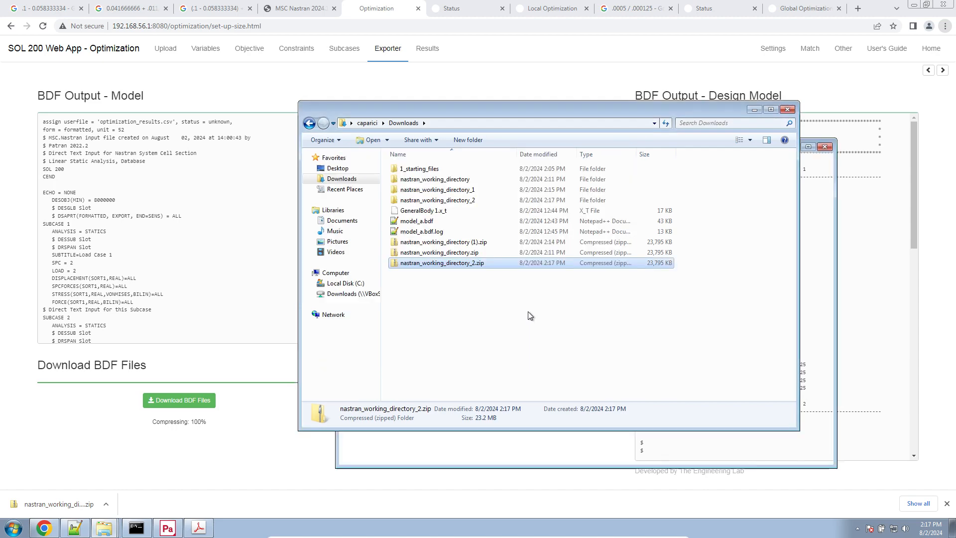
{"action": "double_click", "coordinate": [495, 239]}
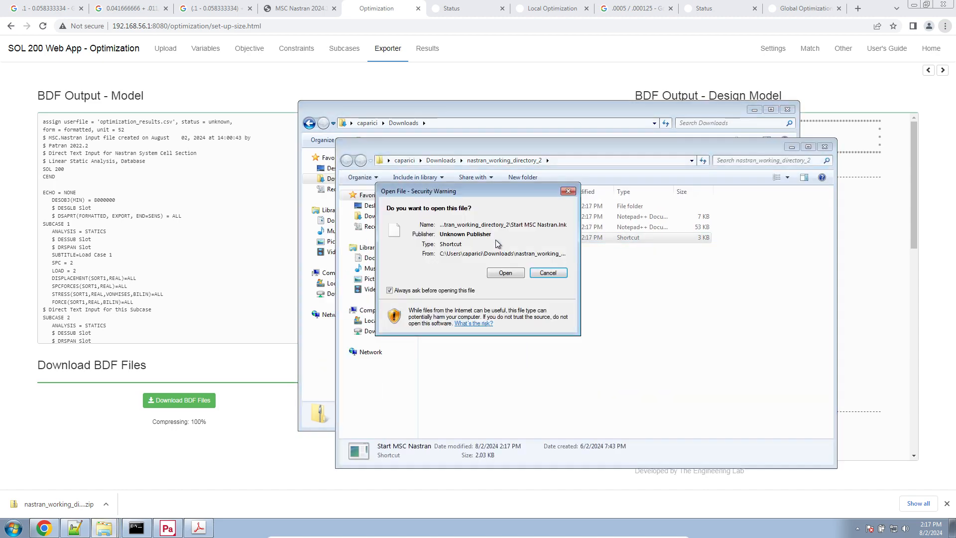
{"action": "left_click", "coordinate": [509, 270]}
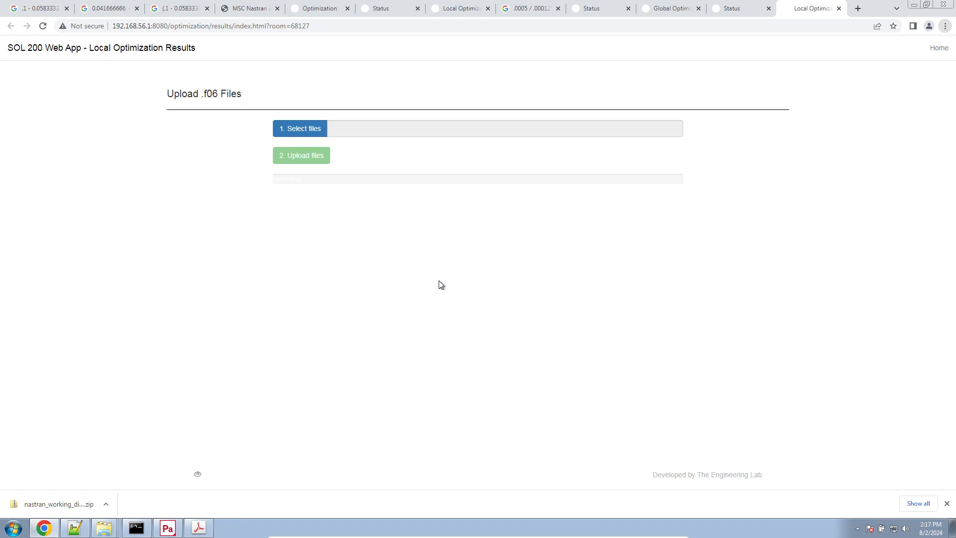
Examine the Design Variables history of the new local optimization, comparing the initial and final values of y1–y4 and x1–x4.
{"action": "scroll", "coordinate": [374, 313], "scroll_direction": "down", "scroll_amount": 7}
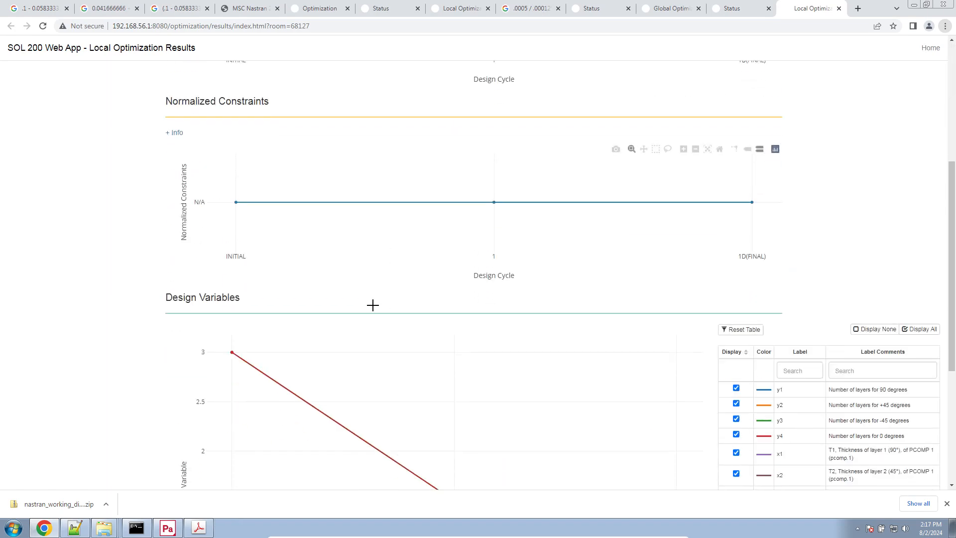
{"action": "scroll", "coordinate": [562, 412], "scroll_direction": "down", "scroll_amount": 2}
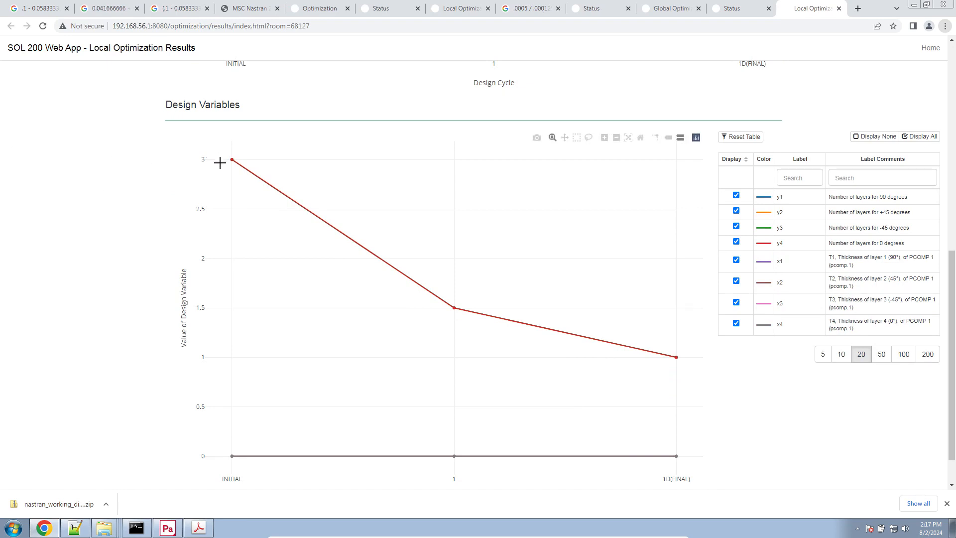
{"action": "mouse_move", "coordinate": [672, 357]}
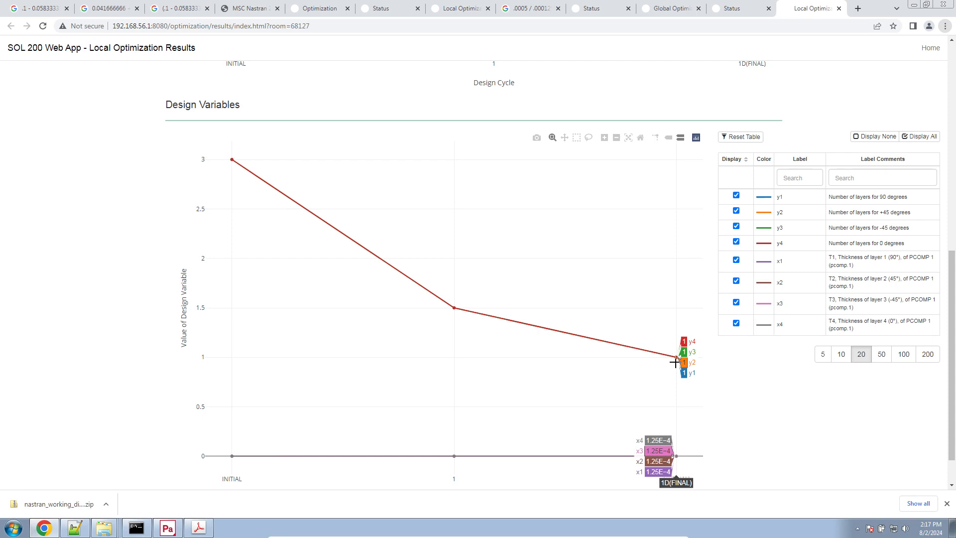
{"action": "mouse_move", "coordinate": [222, 163]}
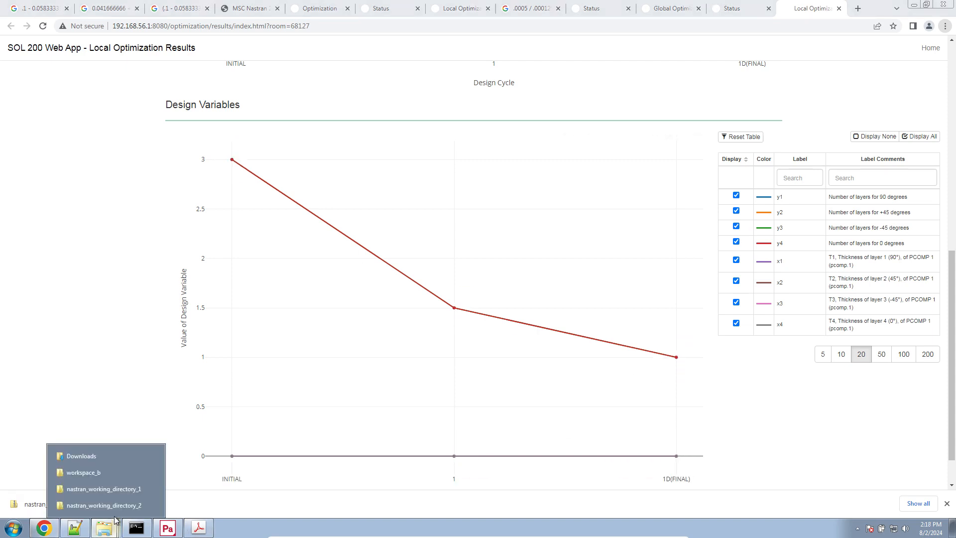
Open model_final.bdf from the workspace_b folder inside nastran_working_directory_2.
{"action": "left_click", "coordinate": [107, 505]}
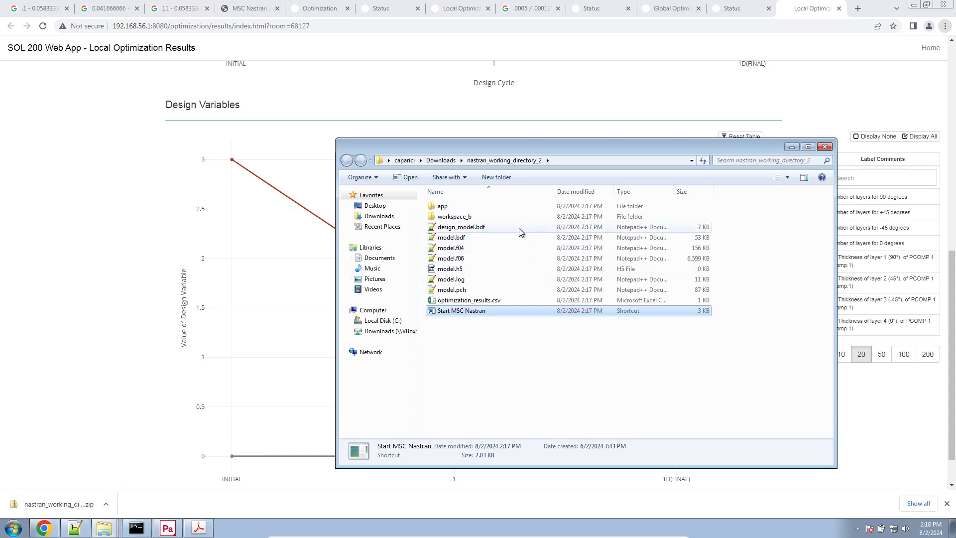
{"action": "double_click", "coordinate": [523, 217]}
{"action": "double_click", "coordinate": [521, 209]}
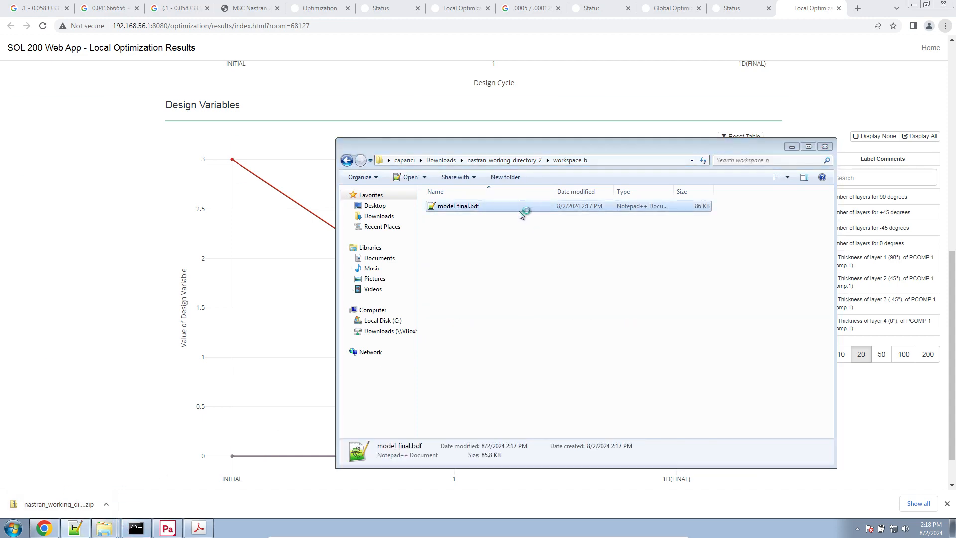
{"action": "left_click", "coordinate": [519, 211]}
Find all occurrences of PCOMP in model_final.bdf and go to the PCOMP 1 entry at line 239.
{"action": "key", "text": "ctrl+f"}
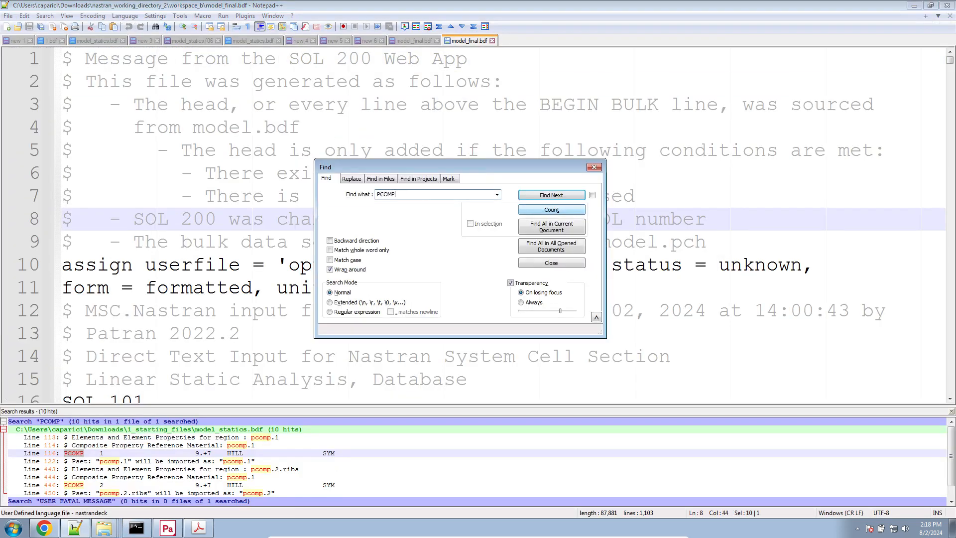
{"action": "key", "text": "Return"}
{"action": "key", "text": "Escape"}
{"action": "key", "text": "ctrl+f"}
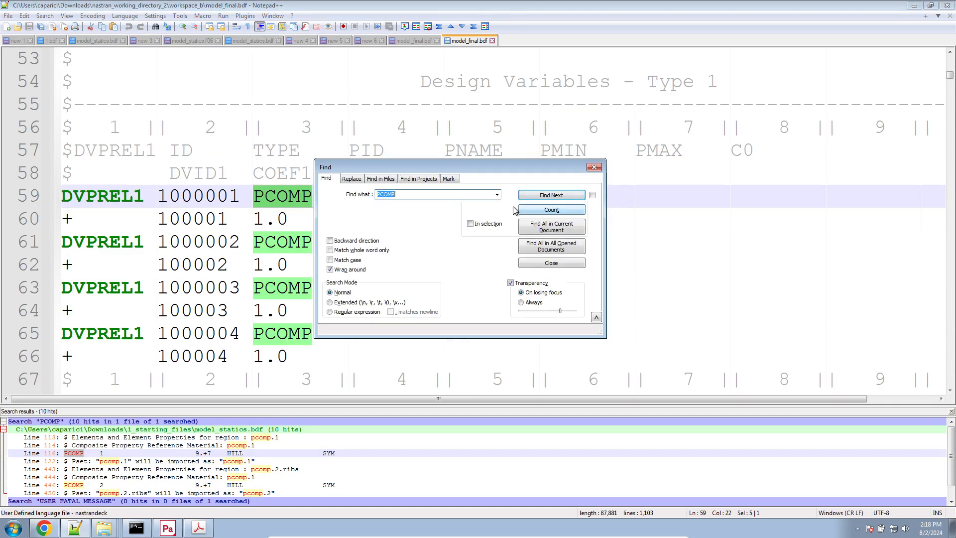
{"action": "left_click", "coordinate": [540, 227]}
{"action": "scroll", "coordinate": [206, 476], "scroll_direction": "down", "scroll_amount": 3}
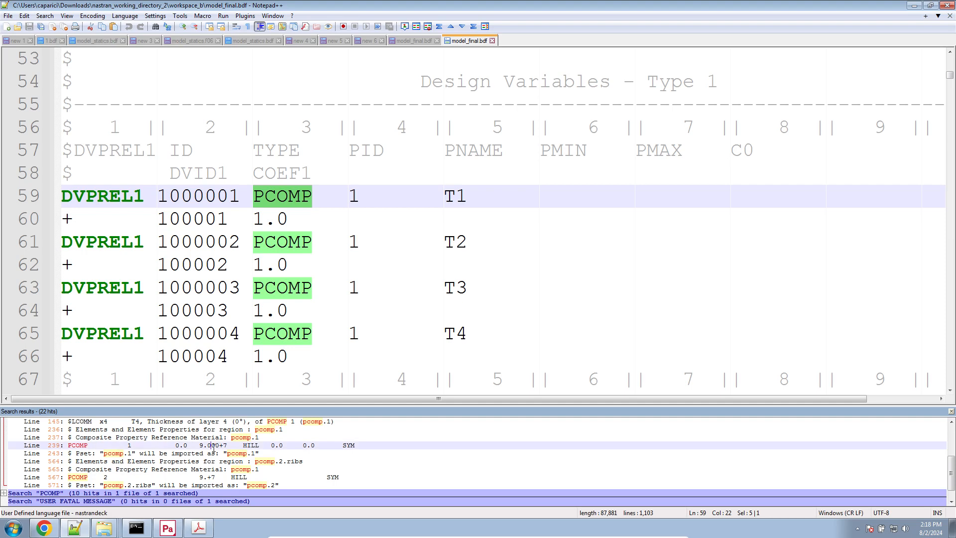
{"action": "double_click", "coordinate": [214, 445]}
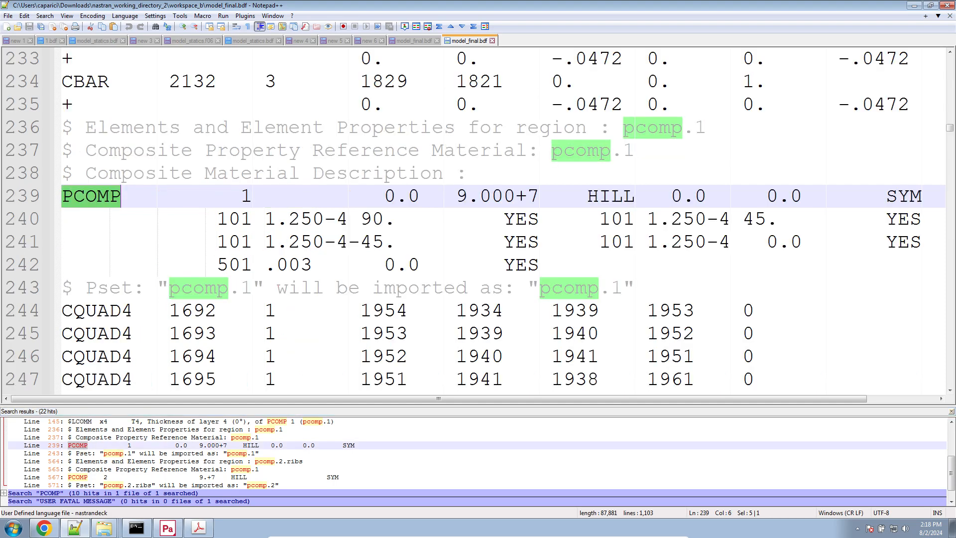
Put each of the four 101 plies of PCOMP 1 on its own line and rewrite the 90-degree ply thickness as .000125.
{"action": "left_click", "coordinate": [603, 218]}
{"action": "key", "text": "Return"}
{"action": "left_click", "coordinate": [598, 263]}
{"action": "key", "text": "Return"}
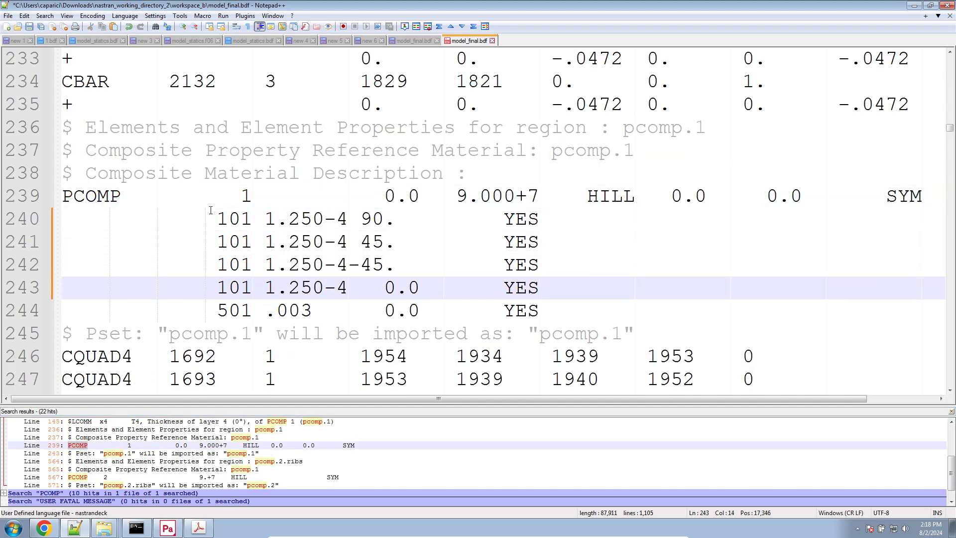
{"action": "left_click_drag", "start_coordinate": [261, 220], "coordinate": [344, 220]}
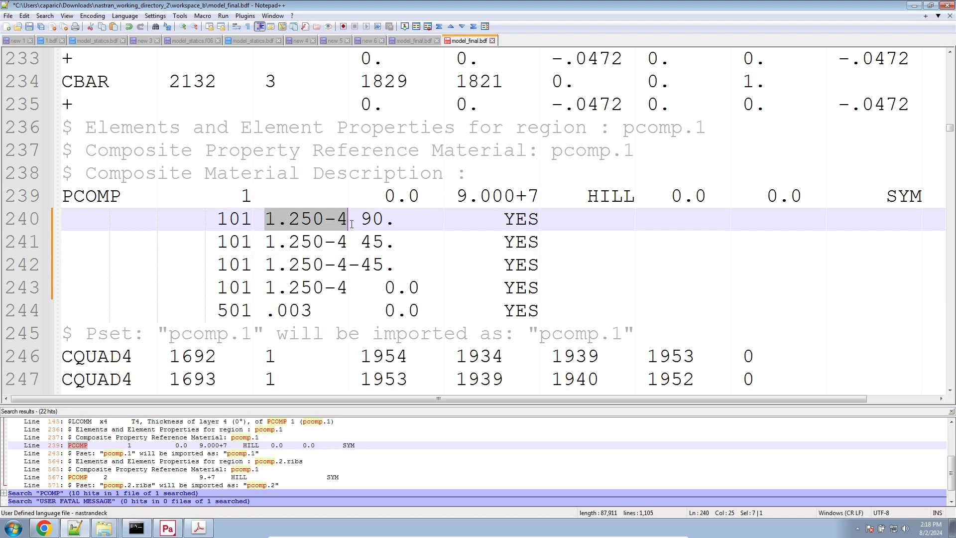
{"action": "type", "text": ".000125"}
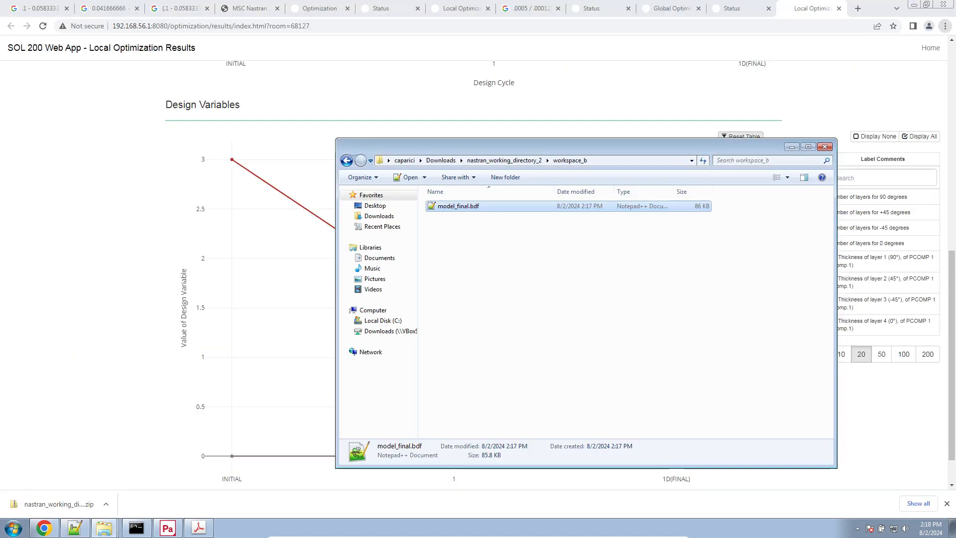
Return to the browser and compare the Objective histories of the new and the earlier local optimization results.
{"action": "left_click", "coordinate": [914, 5]}
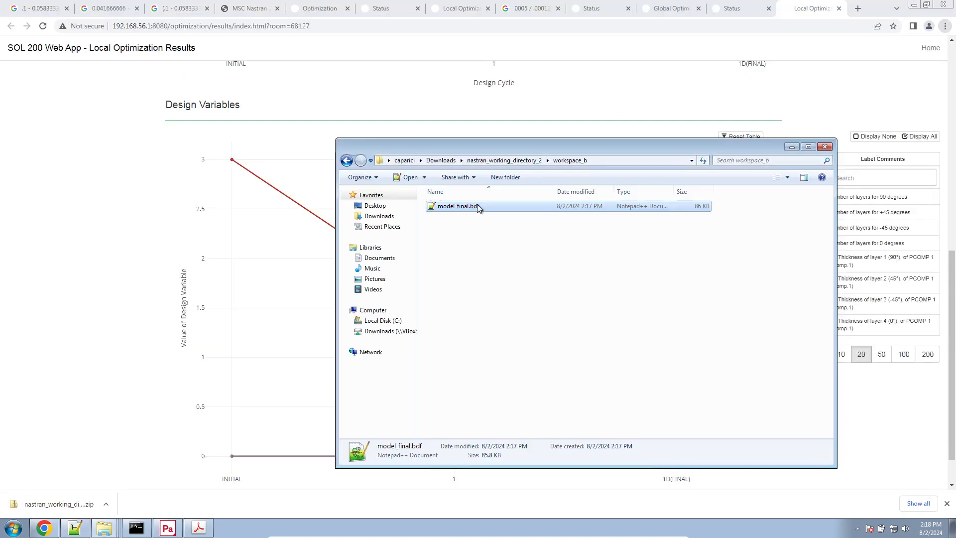
{"action": "left_click", "coordinate": [558, 79]}
{"action": "scroll", "coordinate": [552, 122], "scroll_direction": "up", "scroll_amount": 10}
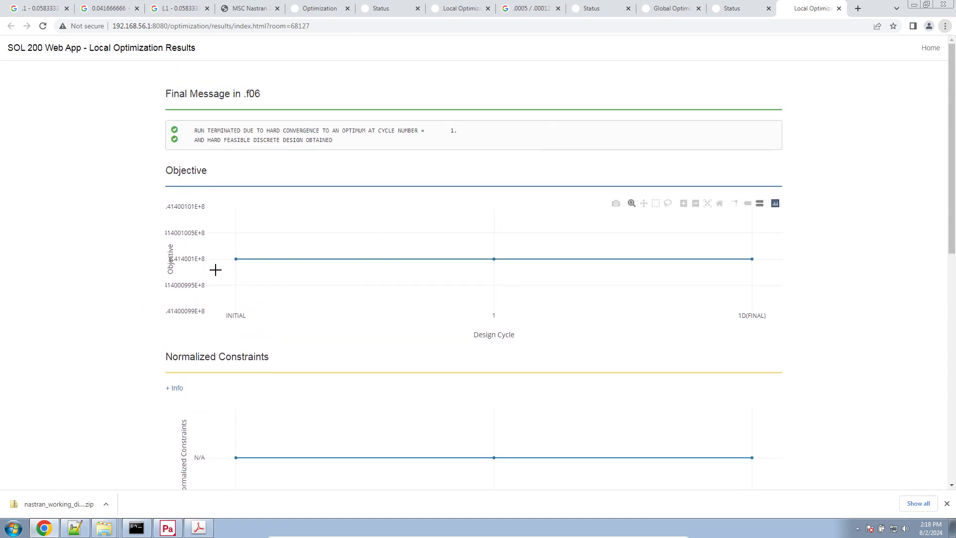
{"action": "mouse_move", "coordinate": [241, 252]}
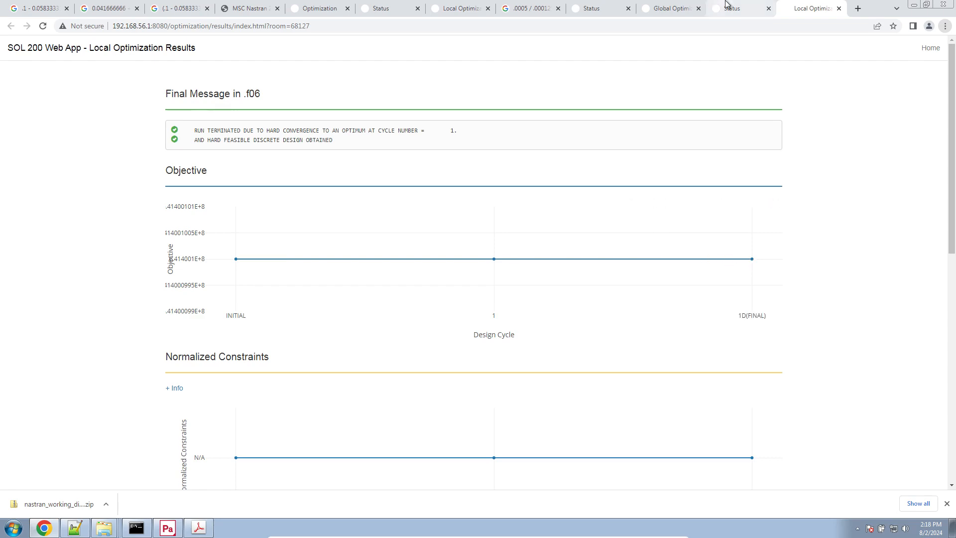
{"action": "left_click", "coordinate": [461, 8]}
{"action": "scroll", "coordinate": [282, 295], "scroll_direction": "up", "scroll_amount": 10}
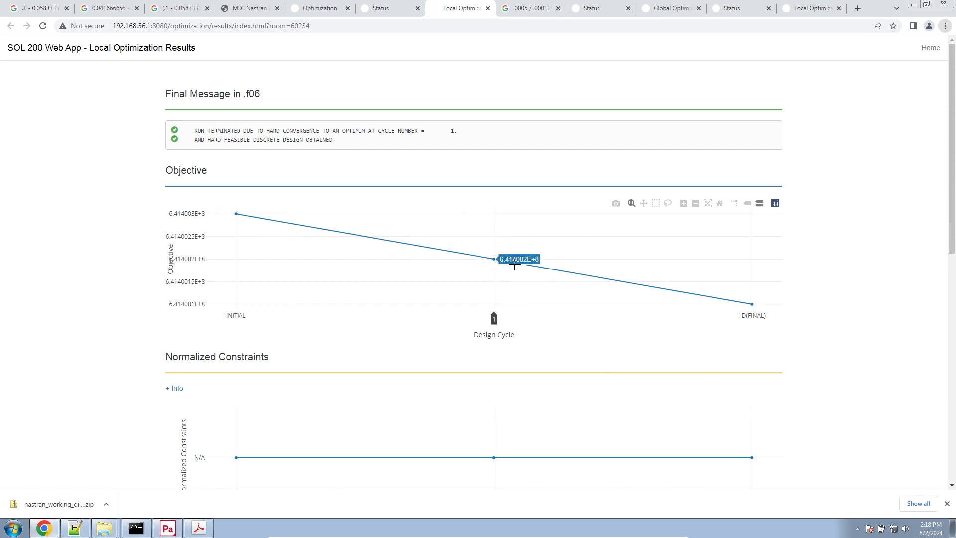
{"action": "left_click", "coordinate": [790, 4]}
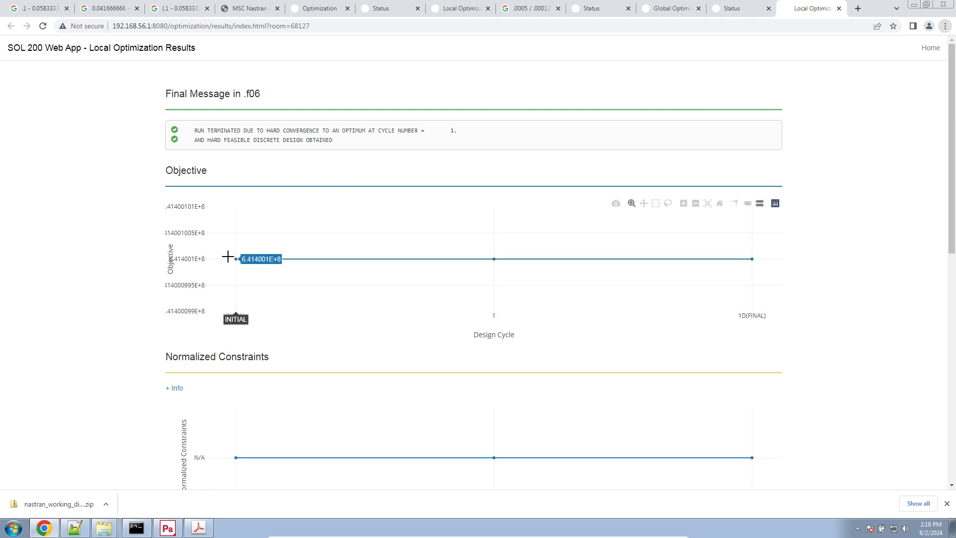
{"action": "mouse_move", "coordinate": [489, 257]}
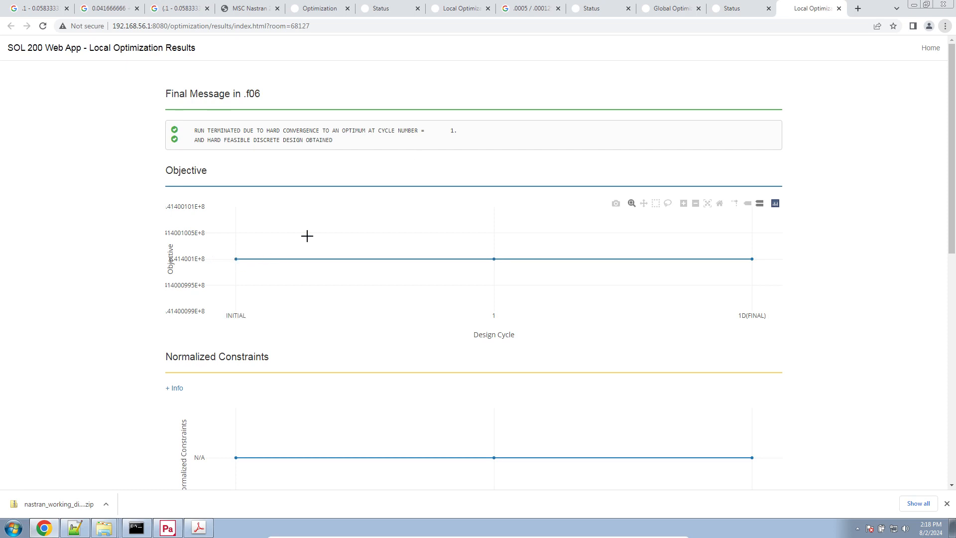
{"action": "left_click", "coordinate": [461, 8]}
{"action": "mouse_move", "coordinate": [243, 222]}
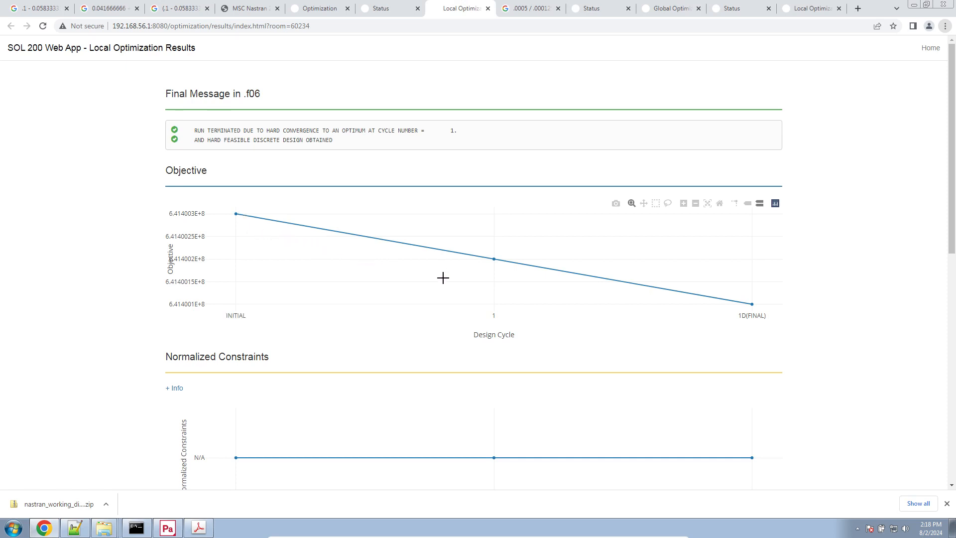
{"action": "left_click", "coordinate": [816, 8]}
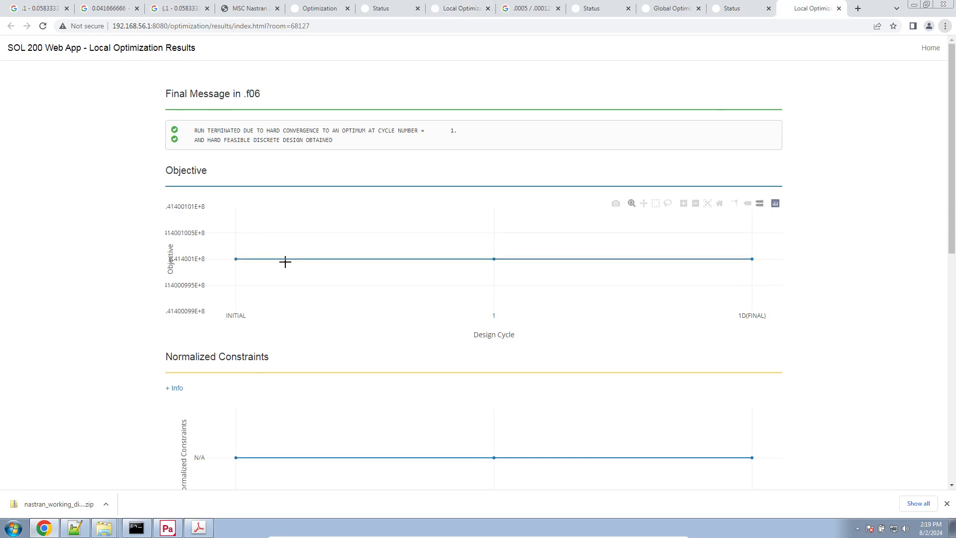
Revisit the Optimization exporter page, then view the SOL 200 Web App section of the workflow notes in the new 1 document.
{"action": "left_click", "coordinate": [43, 531]}
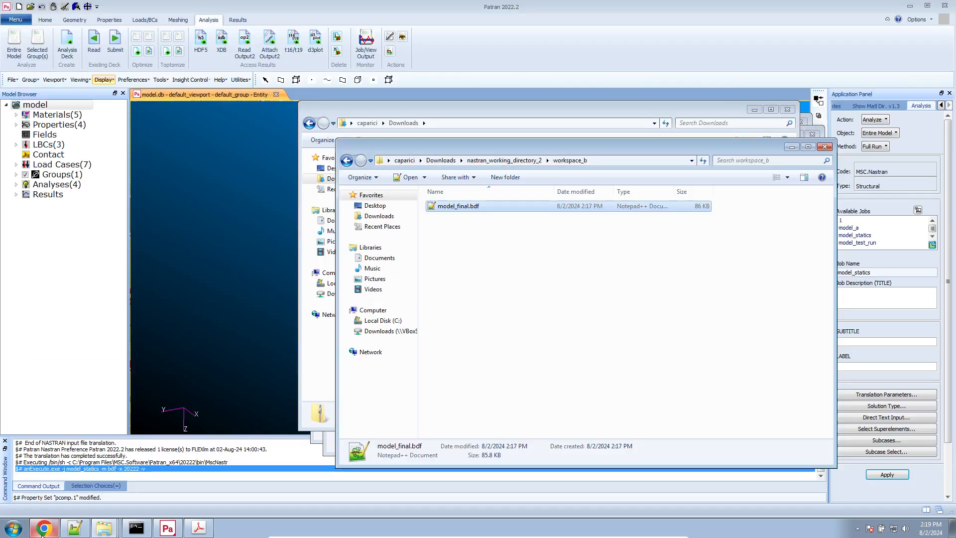
{"action": "left_click", "coordinate": [43, 531]}
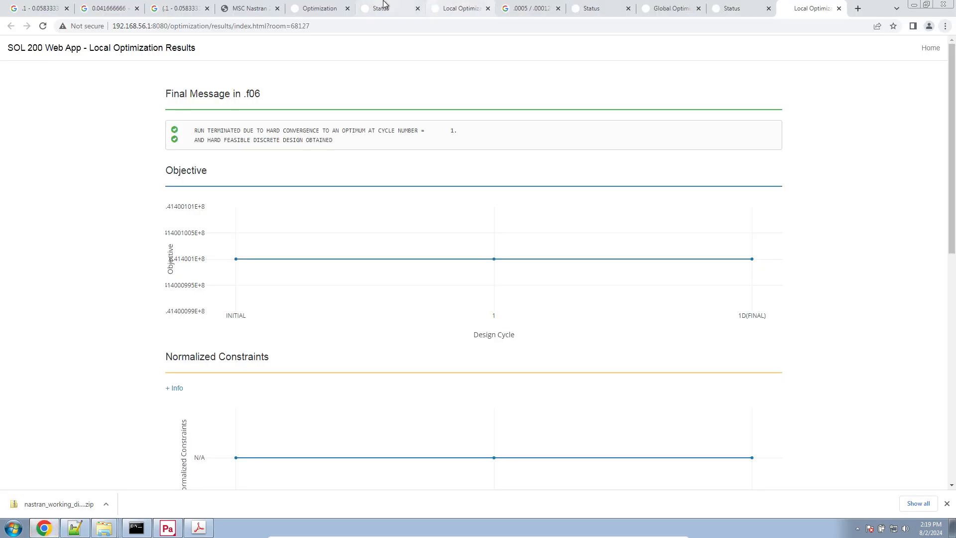
{"action": "left_click", "coordinate": [327, 8]}
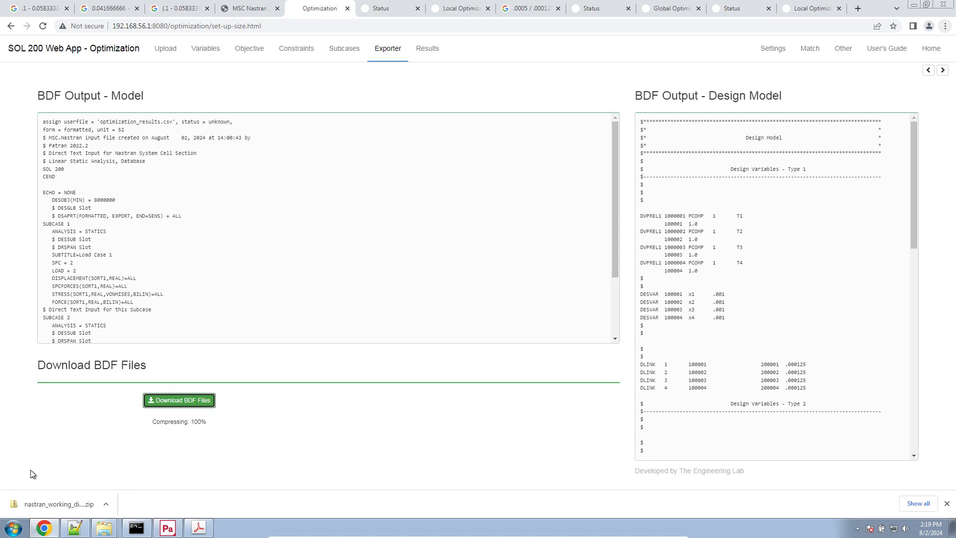
{"action": "left_click", "coordinate": [68, 531]}
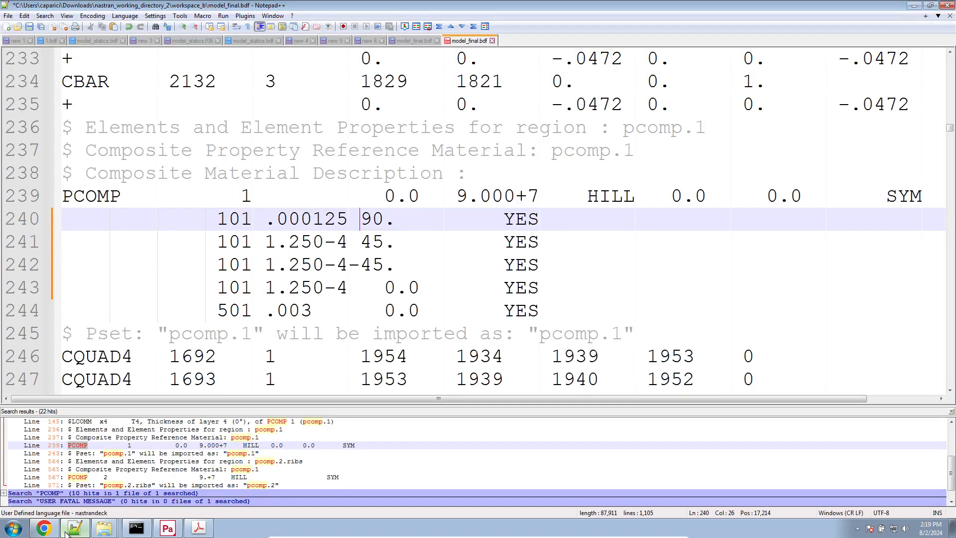
{"action": "left_click", "coordinate": [17, 41]}
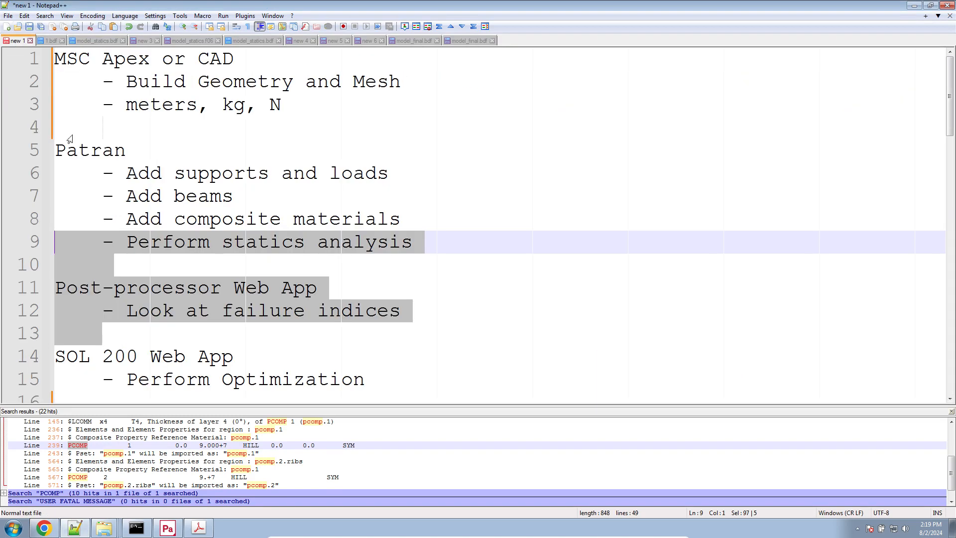
{"action": "scroll", "coordinate": [282, 351], "scroll_direction": "down", "scroll_amount": 3}
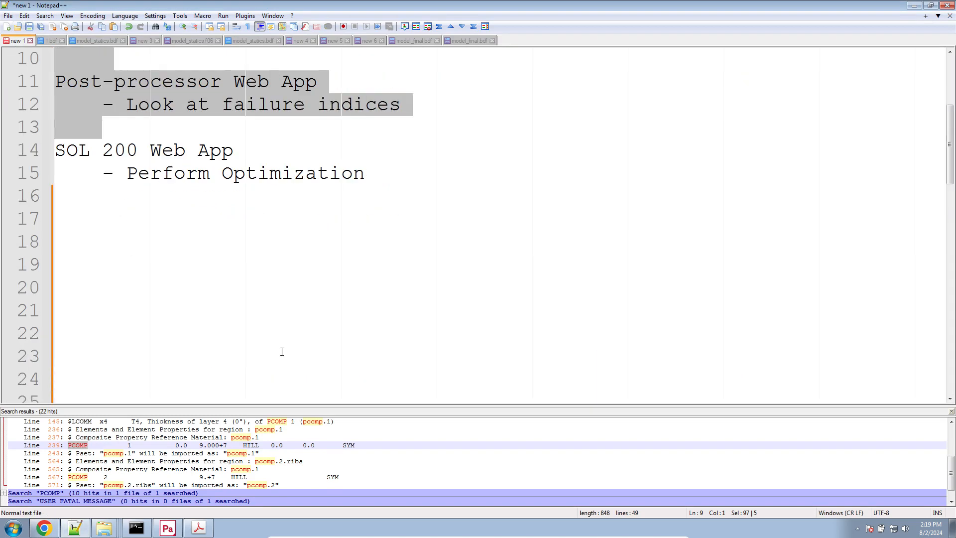
{"action": "left_click", "coordinate": [288, 324]}
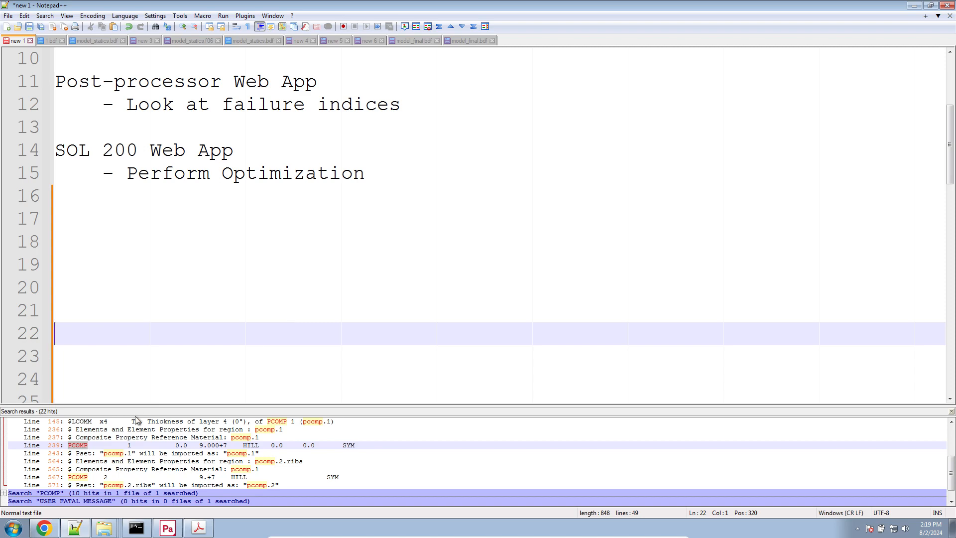
Return to the browser and examine the Design Variables history in the latest local optimization results.
{"action": "left_click", "coordinate": [44, 528]}
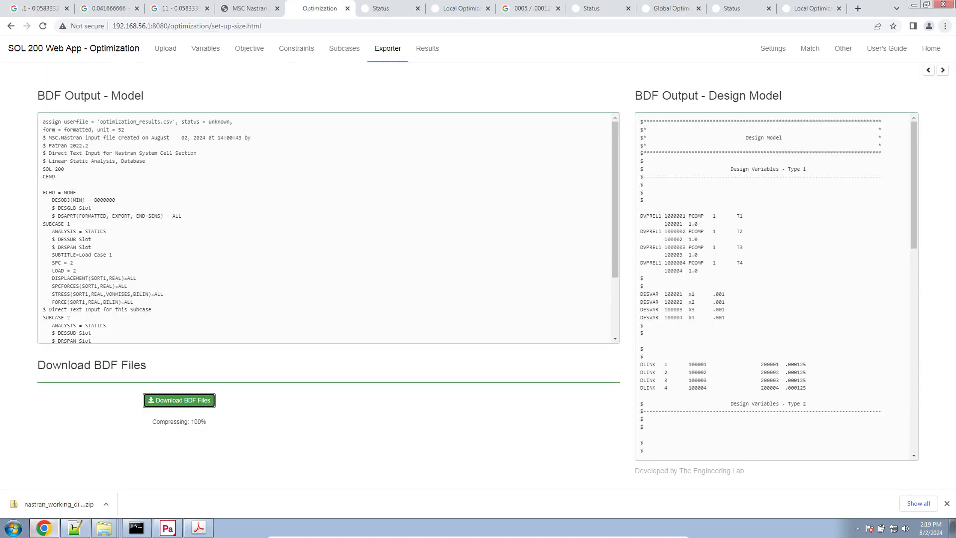
{"action": "left_click", "coordinate": [812, 8]}
{"action": "scroll", "coordinate": [451, 427], "scroll_direction": "down", "scroll_amount": 2}
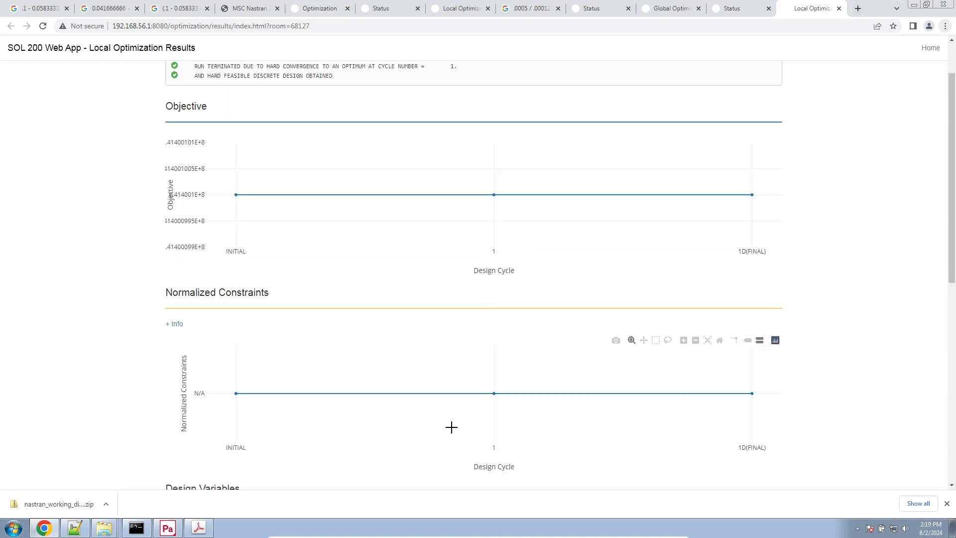
{"action": "scroll", "coordinate": [452, 427], "scroll_direction": "down", "scroll_amount": 8}
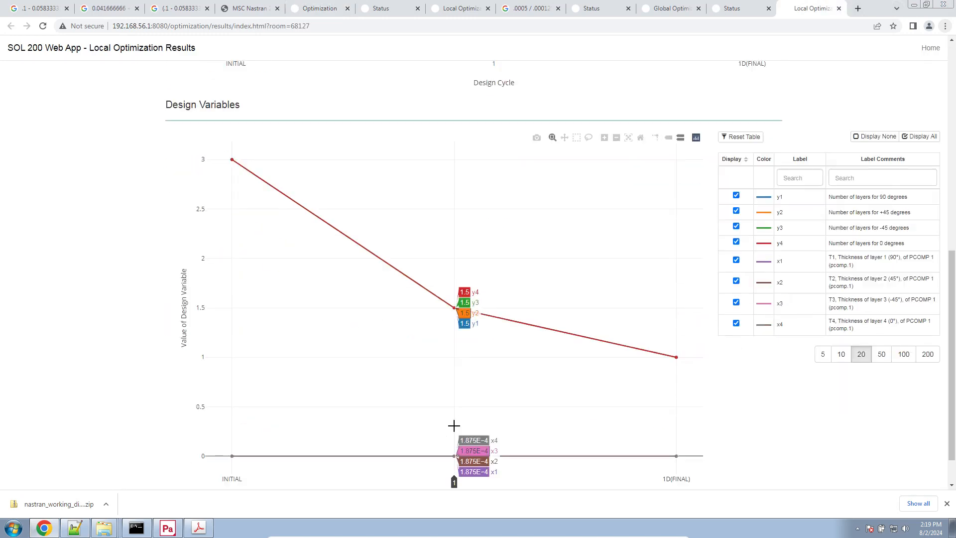
Review the workflow notes in the new 1 document, from MSC Apex or CAD down to SOL 200 Web App.
{"action": "left_click", "coordinate": [64, 533]}
{"action": "scroll", "coordinate": [282, 240], "scroll_direction": "up", "scroll_amount": 4}
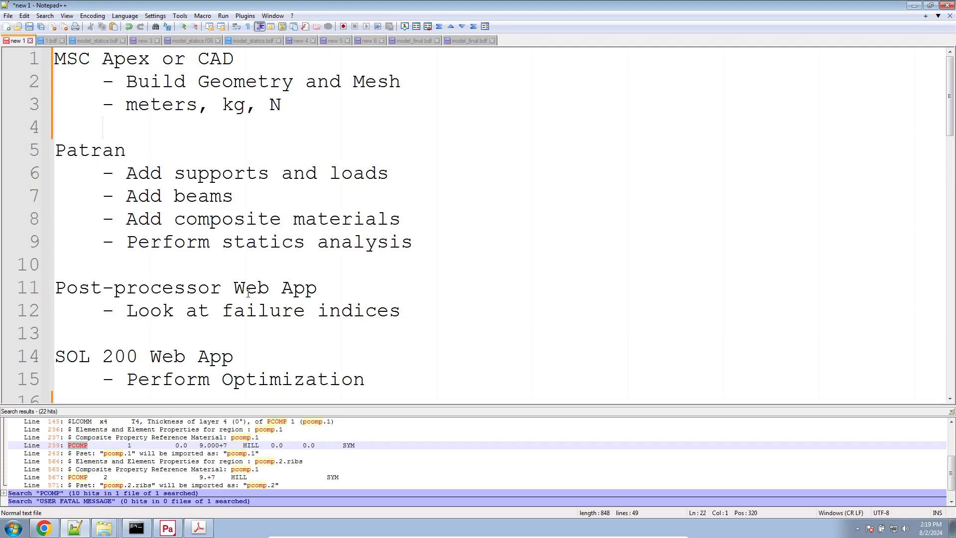
{"action": "scroll", "coordinate": [203, 250], "scroll_direction": "down", "scroll_amount": 3}
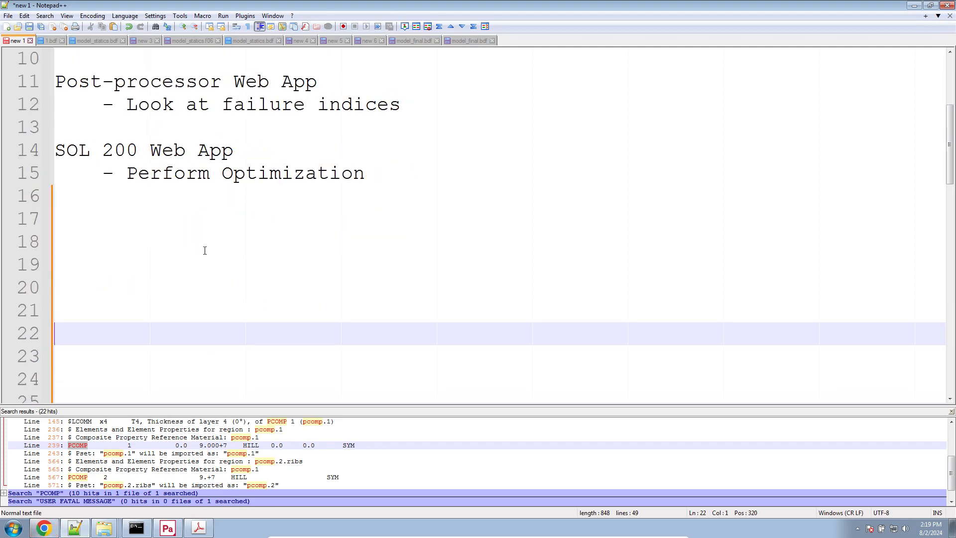
{"action": "left_click", "coordinate": [177, 220]}
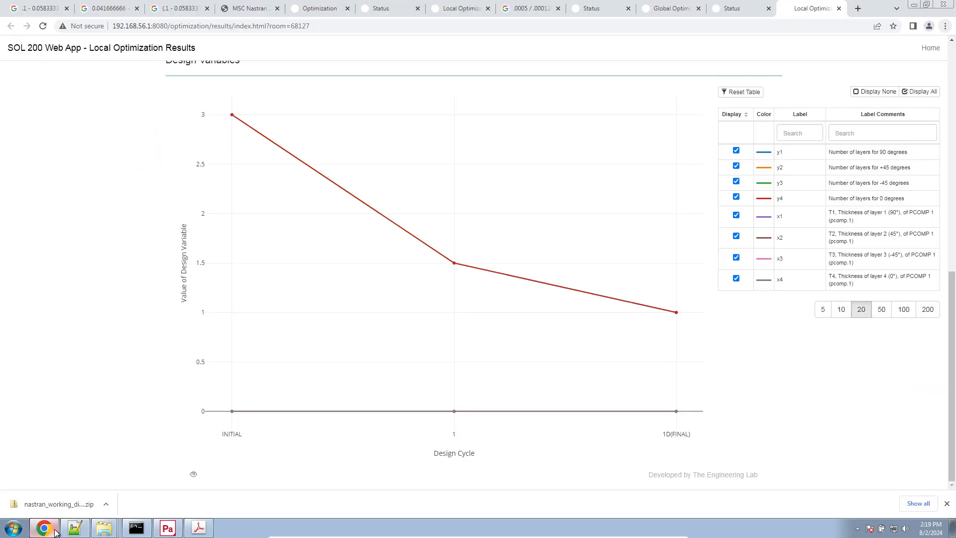
Back in the browser, close the Status, optimization results and .0005 / .000125 search tabs that follow the Optimization page.
{"action": "left_click", "coordinate": [43, 528]}
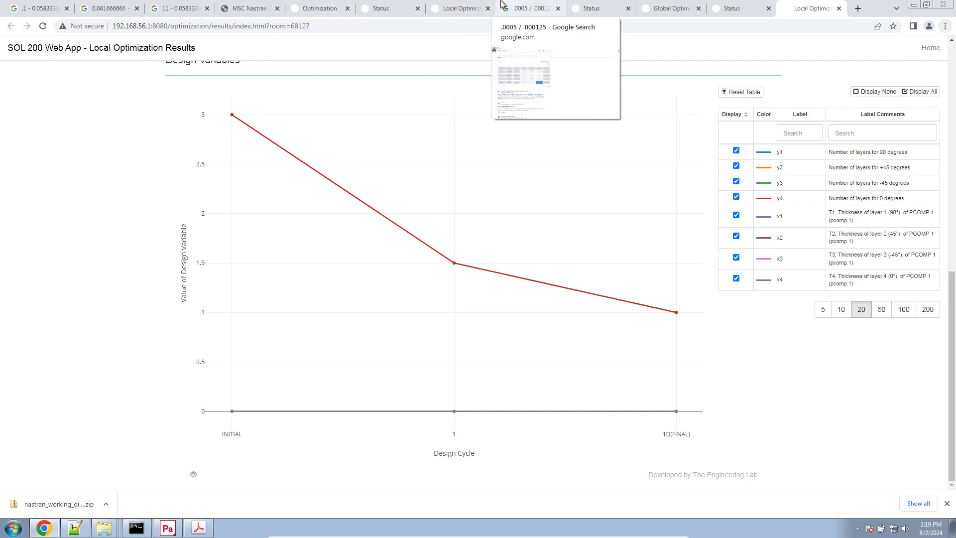
{"action": "left_click", "coordinate": [421, 6]}
{"action": "left_click", "coordinate": [418, 8]}
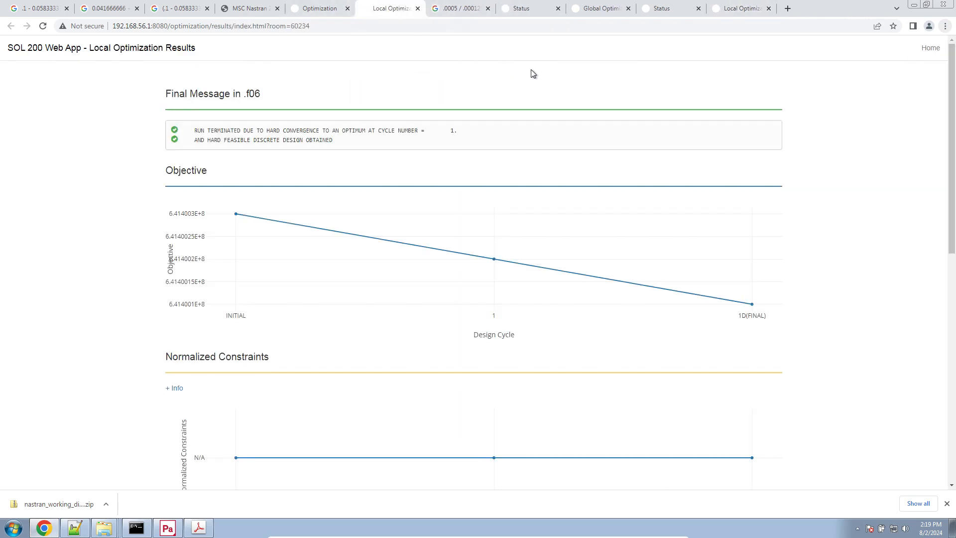
{"action": "left_click", "coordinate": [418, 9]}
{"action": "left_click", "coordinate": [419, 9]}
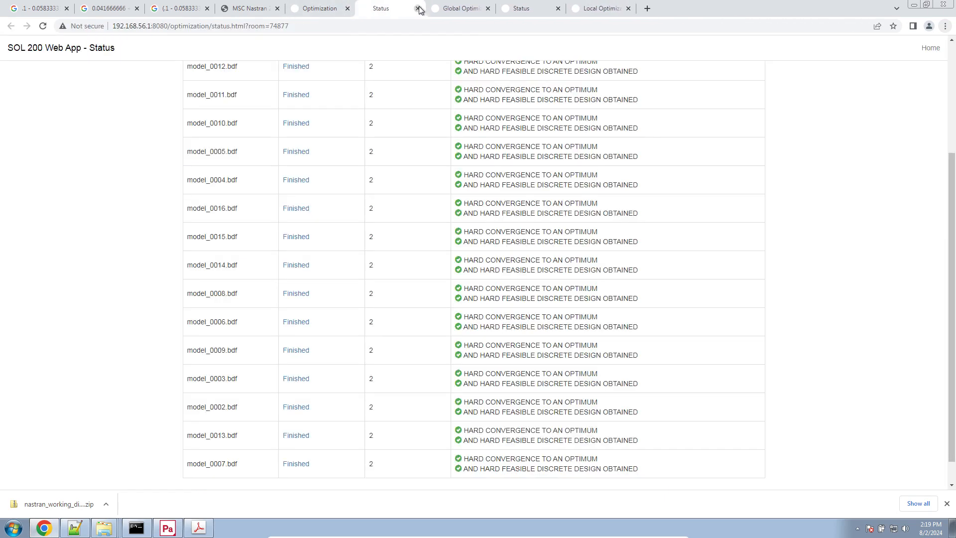
{"action": "left_click", "coordinate": [419, 9]}
{"action": "left_click", "coordinate": [419, 8]}
{"action": "left_click", "coordinate": [419, 9]}
{"action": "left_click", "coordinate": [419, 9]}
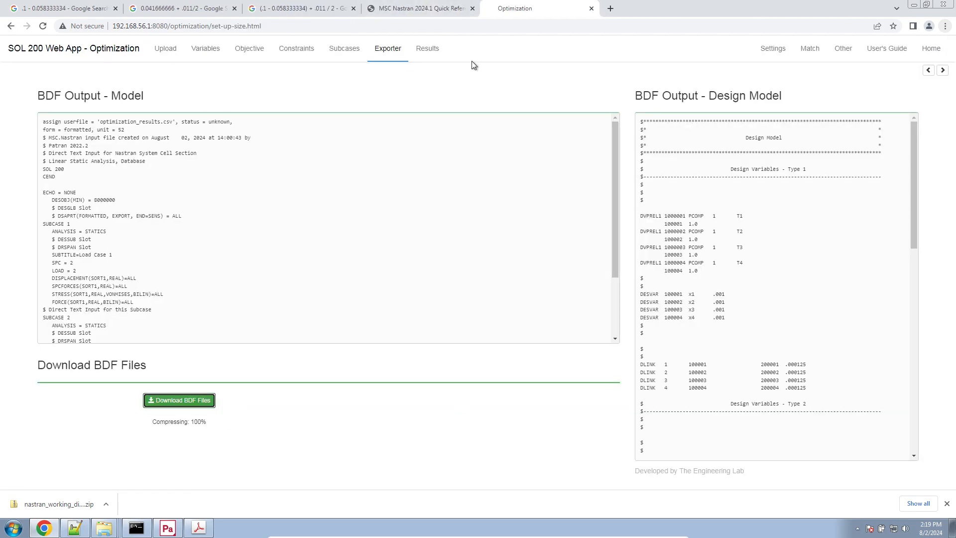
Open the Viewer (.des, _ply000i) results app in its own browser tab and switch to it.
{"action": "left_click", "coordinate": [442, 59]}
{"action": "middle_click", "coordinate": [567, 267]}
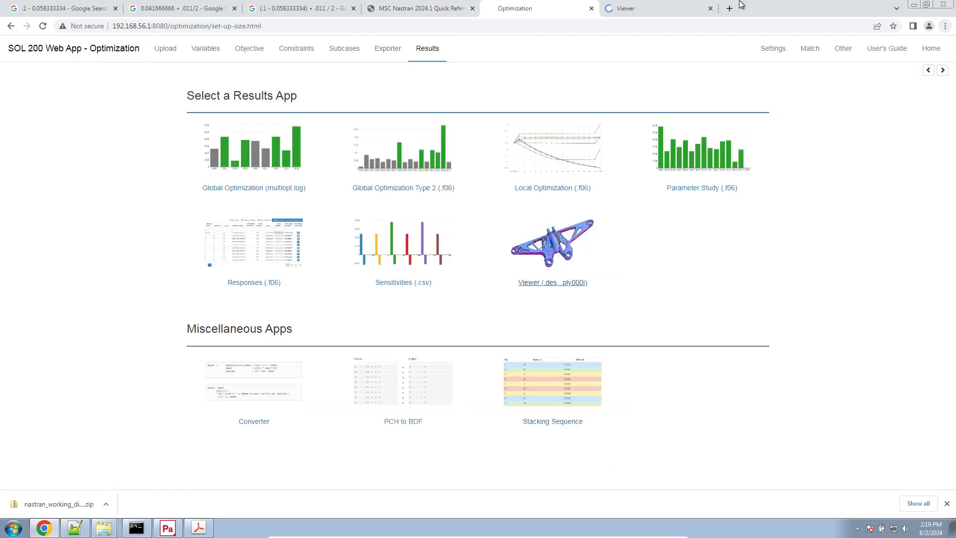
{"action": "left_click", "coordinate": [689, 8]}
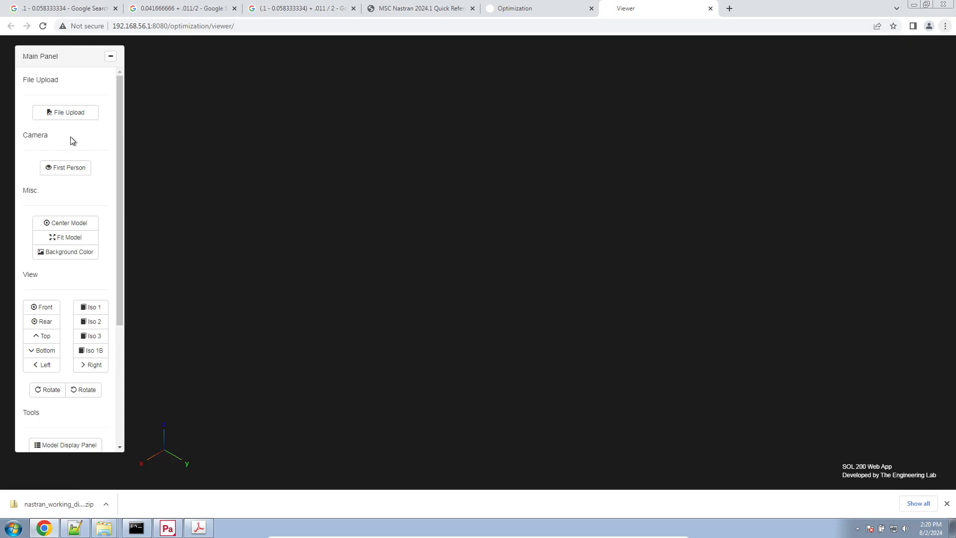
Upload model_statics.bdf from the 1_starting_files folder in Downloads as the viewer's BDF model.
{"action": "left_click", "coordinate": [73, 117]}
{"action": "left_click", "coordinate": [537, 179]}
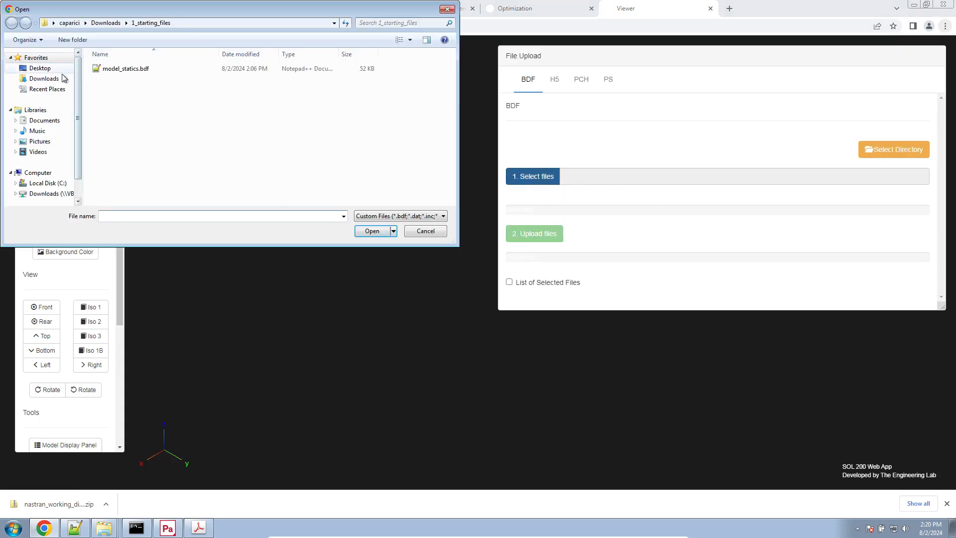
{"action": "left_click", "coordinate": [44, 79]}
{"action": "double_click", "coordinate": [106, 69]}
{"action": "double_click", "coordinate": [106, 70]}
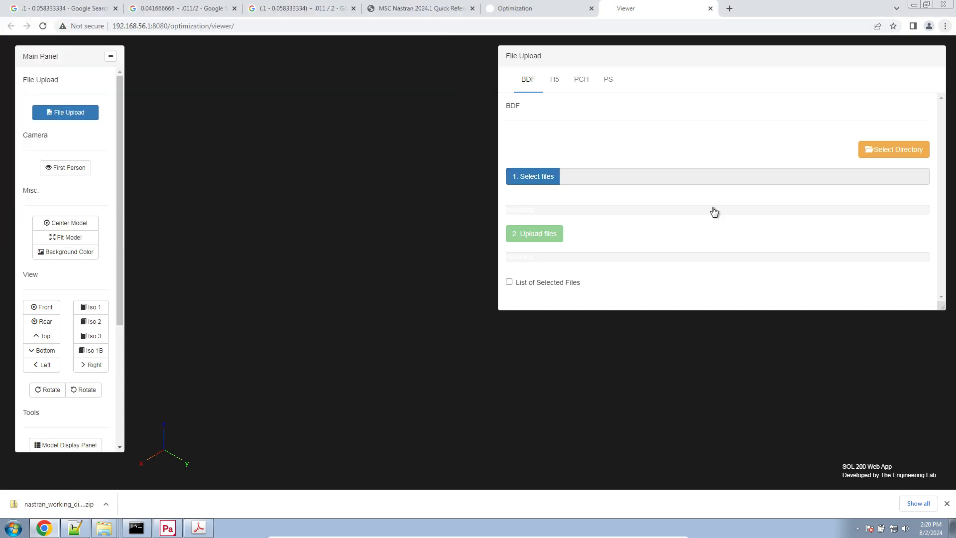
{"action": "left_click", "coordinate": [550, 233]}
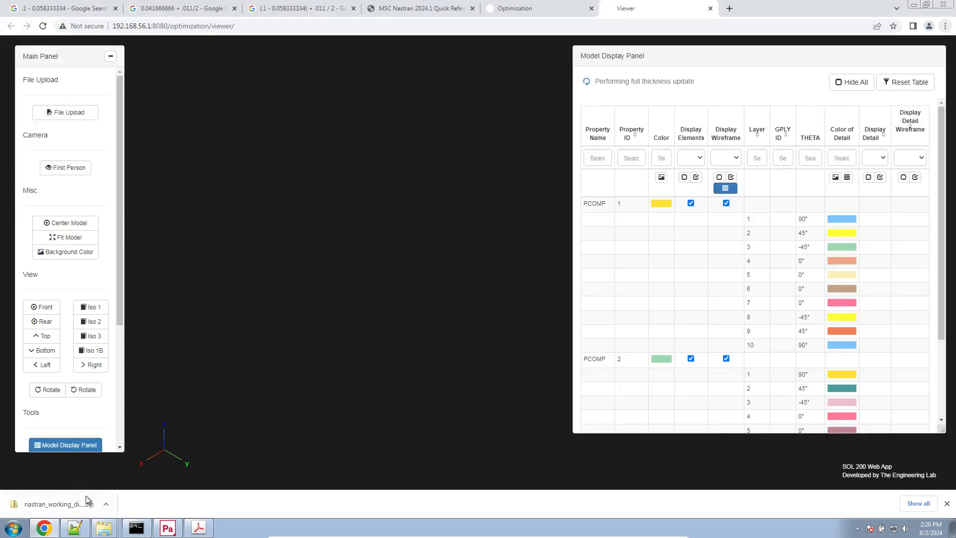
Browse to the nastran_working_directory_2 folder in File Explorer and locate the model.h5 results file.
{"action": "right_click", "coordinate": [105, 527]}
{"action": "left_click", "coordinate": [109, 506]}
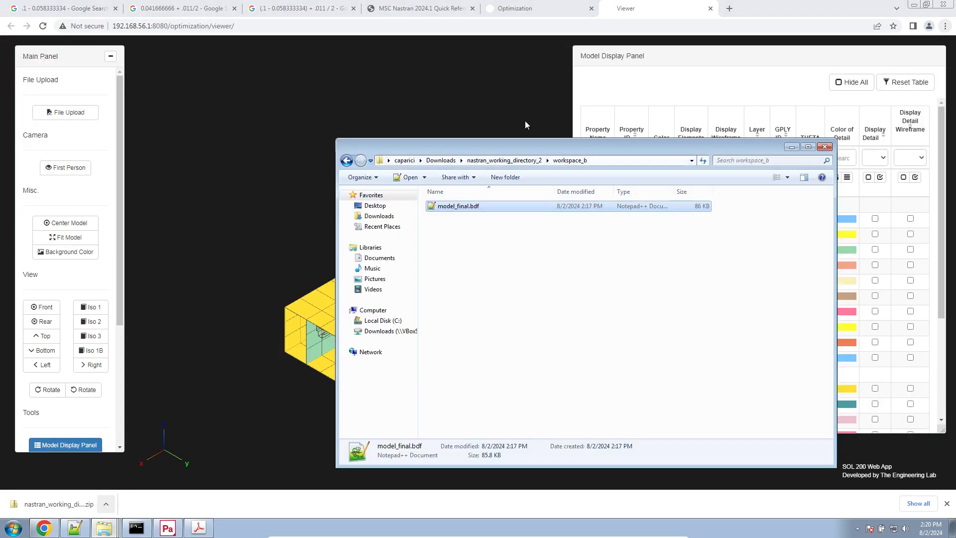
{"action": "left_click", "coordinate": [503, 160]}
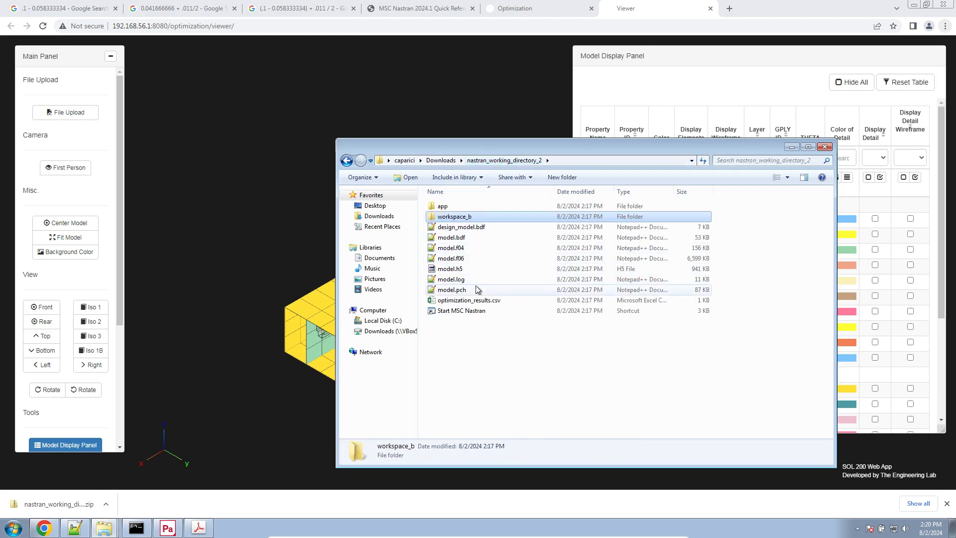
{"action": "left_click", "coordinate": [470, 268]}
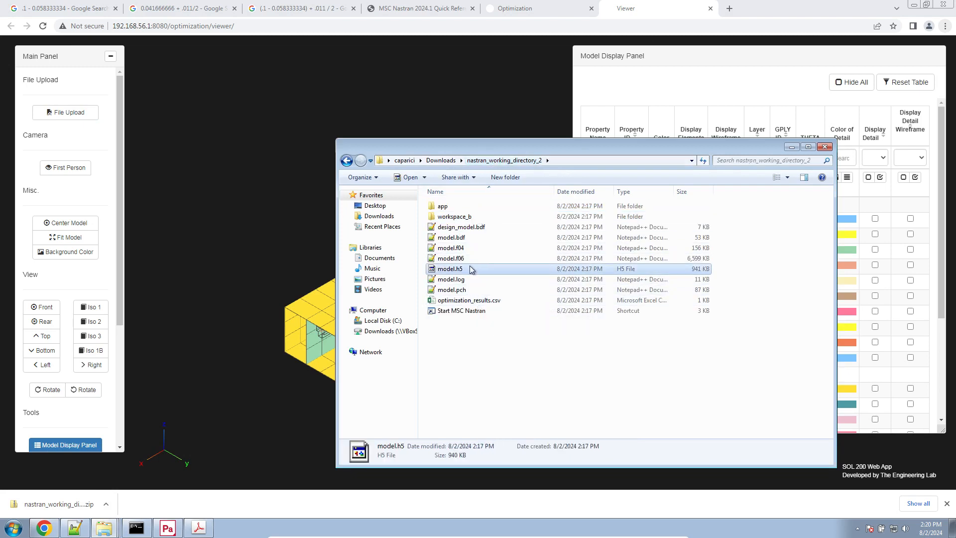
Open the viewer's Post-processor and upload model.h5 from nastran_working_directory_2 as the H5 results file.
{"action": "left_click_drag", "start_coordinate": [118, 318], "coordinate": [120, 413]}
{"action": "left_click", "coordinate": [65, 388]}
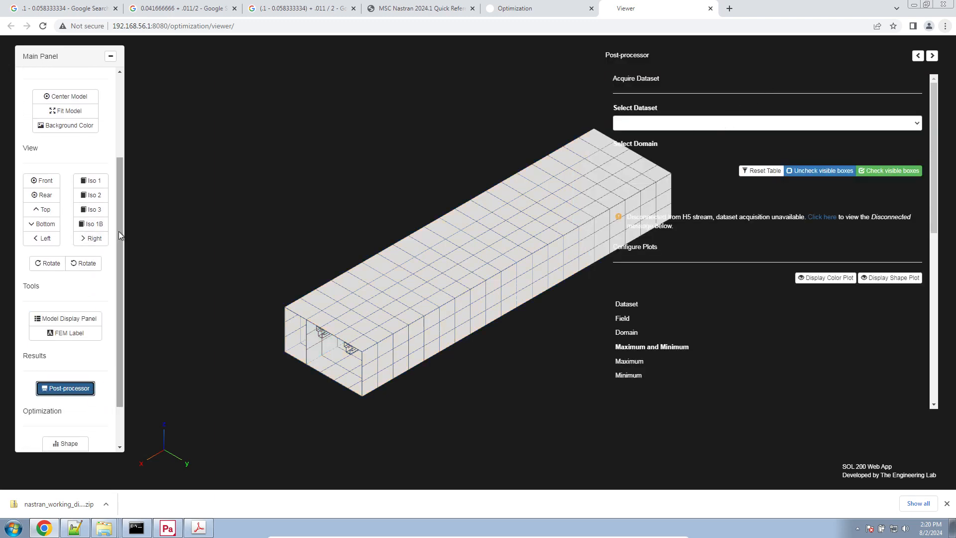
{"action": "left_click_drag", "start_coordinate": [119, 231], "coordinate": [114, 142]}
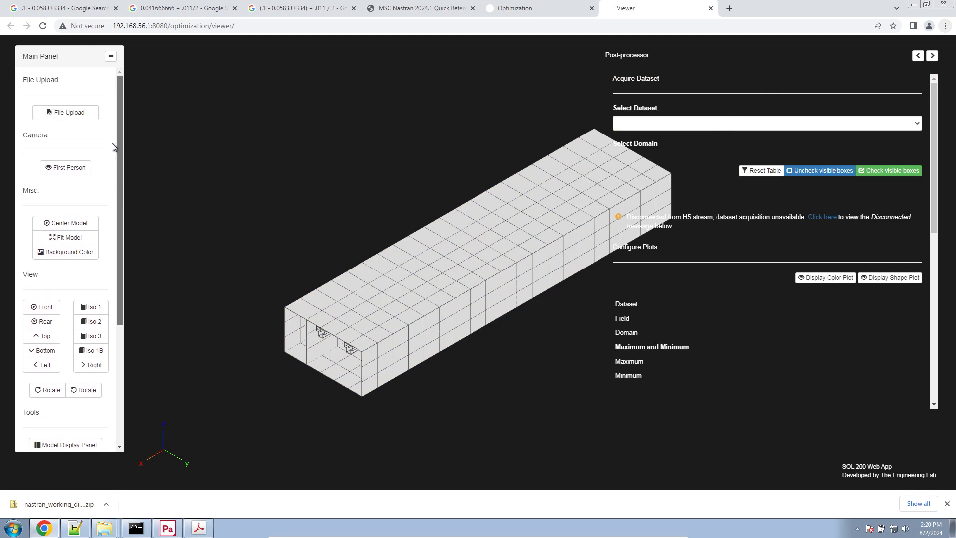
{"action": "left_click", "coordinate": [78, 115]}
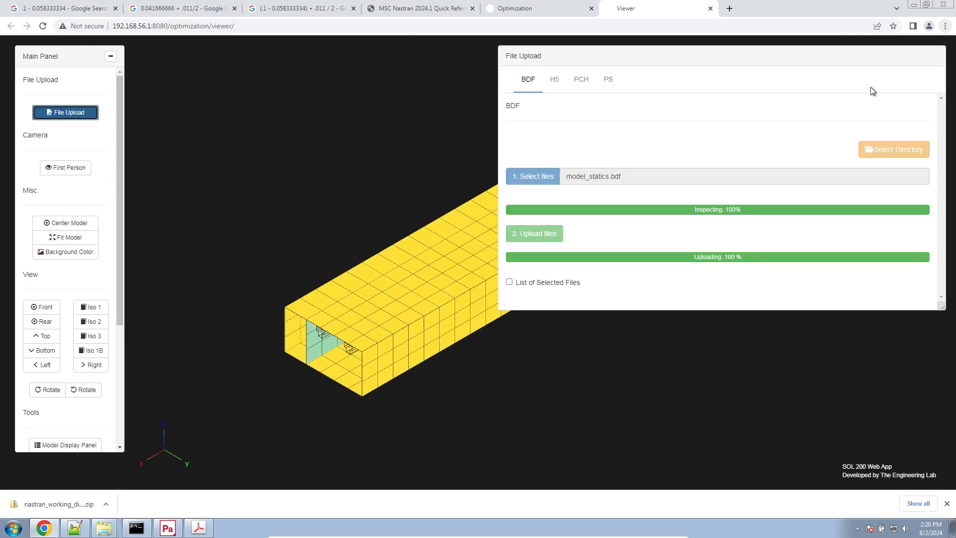
{"action": "left_click", "coordinate": [552, 80]}
{"action": "left_click", "coordinate": [600, 217]}
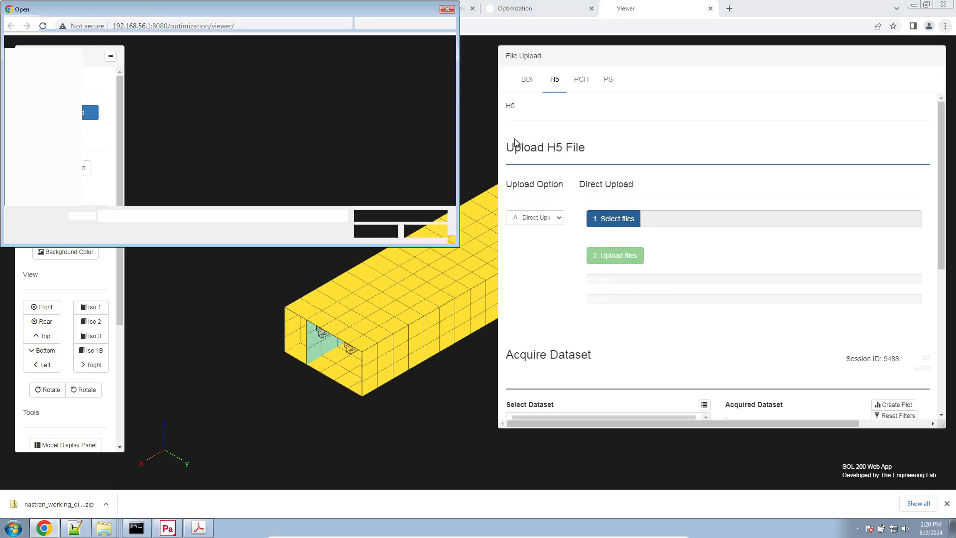
{"action": "left_click", "coordinate": [44, 78]}
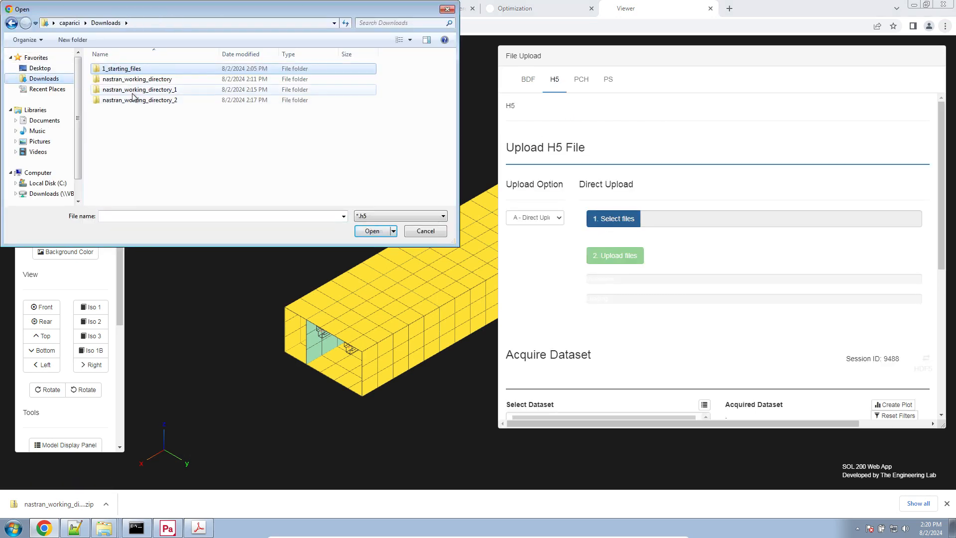
{"action": "double_click", "coordinate": [139, 97]}
{"action": "double_click", "coordinate": [135, 91]}
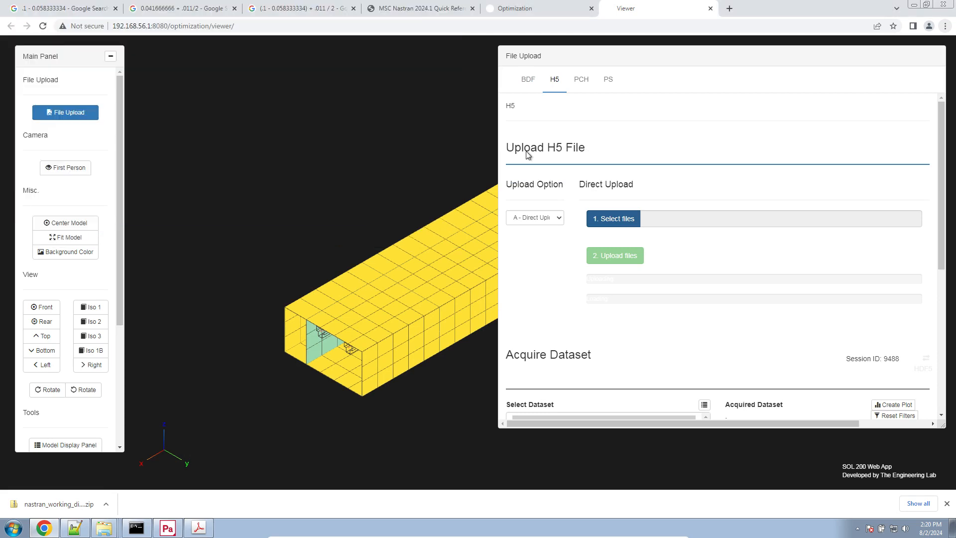
{"action": "left_click", "coordinate": [640, 254]}
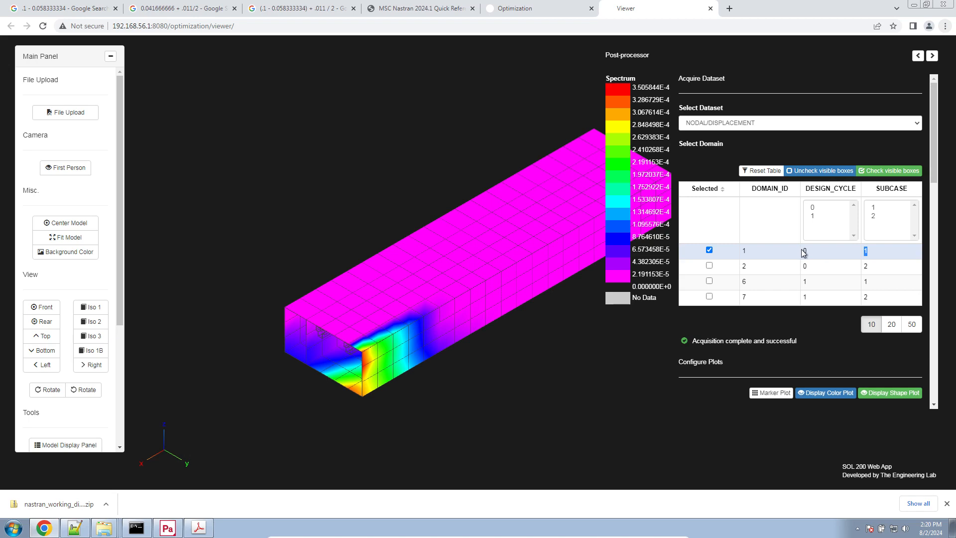
Compare the NODAL/DISPLACEMENT plots of subcase 1 for design cycle 1 (domain 6) and design cycle 0 (domain 1).
{"action": "left_click", "coordinate": [724, 287]}
{"action": "left_click", "coordinate": [723, 288]}
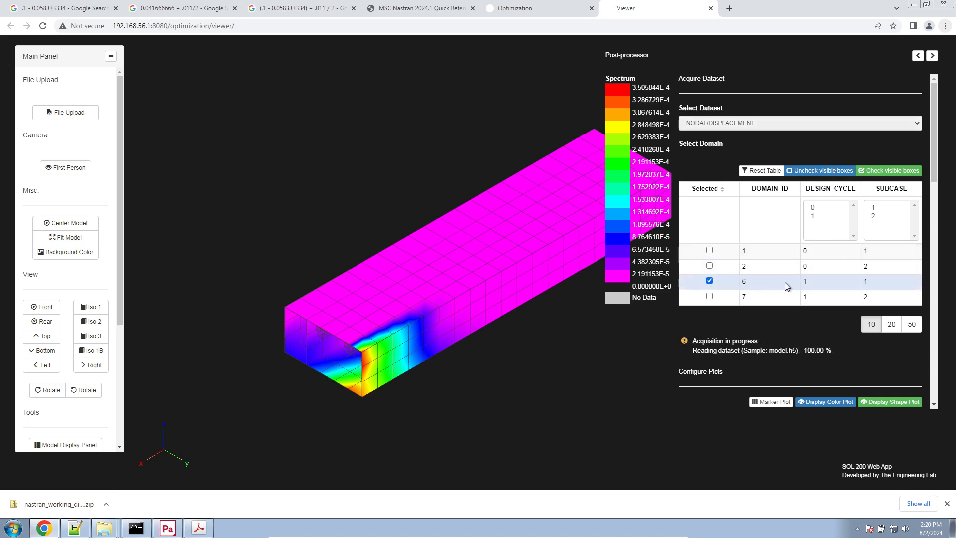
{"action": "double_click", "coordinate": [865, 282]}
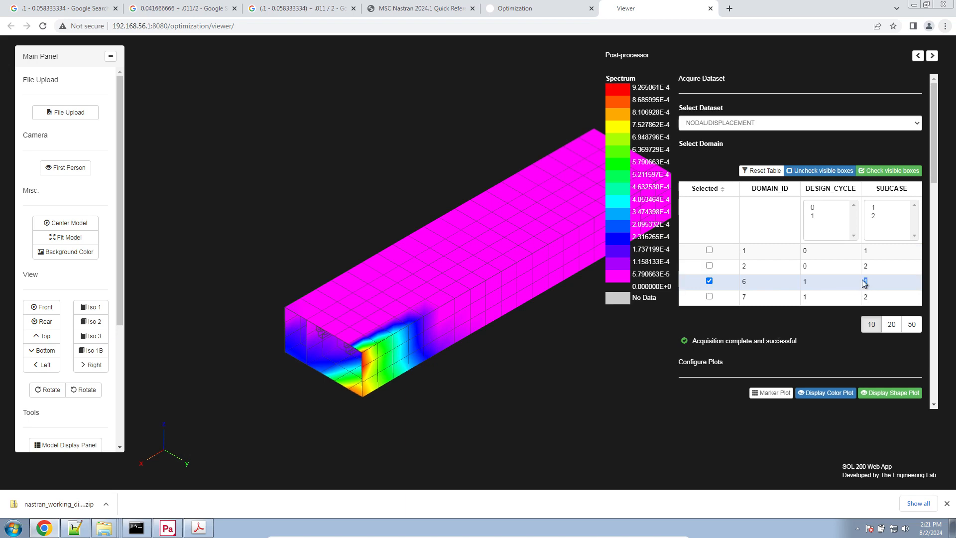
{"action": "double_click", "coordinate": [804, 282]}
{"action": "left_click", "coordinate": [711, 281]}
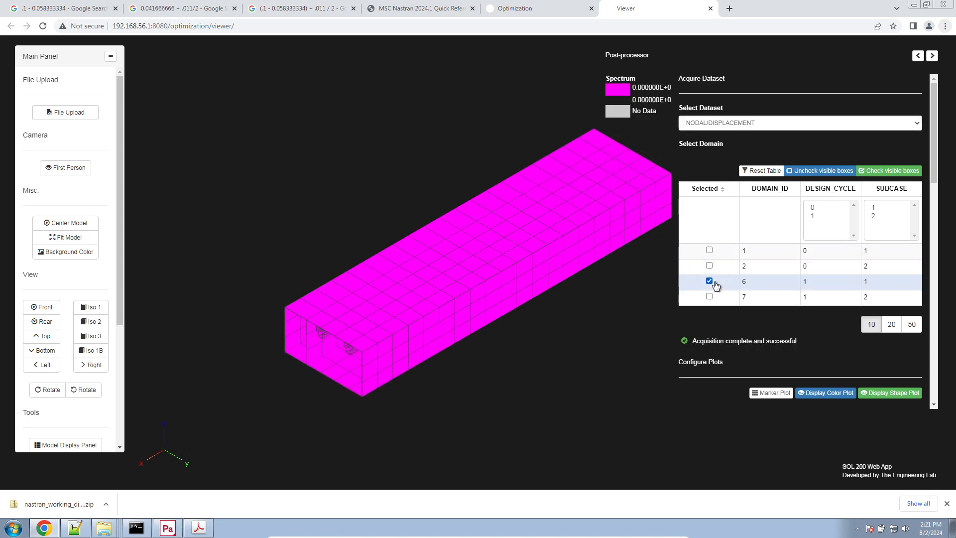
{"action": "left_click", "coordinate": [710, 250]}
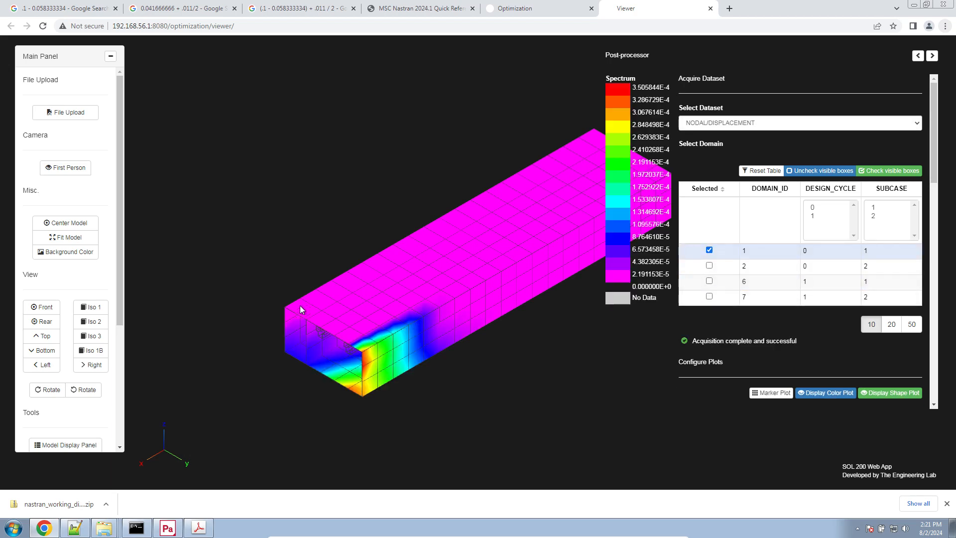
Show one maximum label and one minimum label on the design cycle 0 displacement fringe plot.
{"action": "right_click_drag", "start_coordinate": [312, 297], "coordinate": [266, 294]}
{"action": "scroll", "coordinate": [844, 368], "scroll_direction": "down", "scroll_amount": 4}
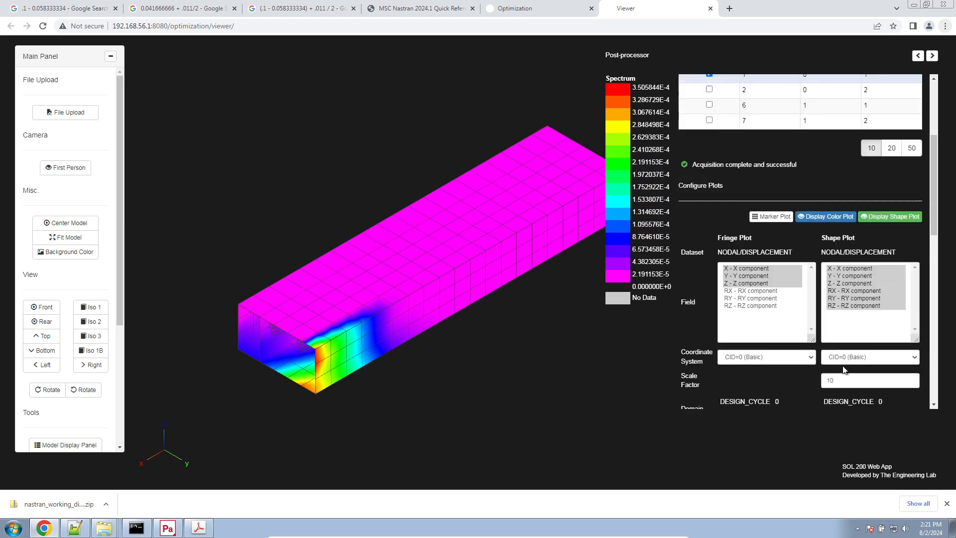
{"action": "scroll", "coordinate": [802, 357], "scroll_direction": "down", "scroll_amount": 3}
{"action": "left_click", "coordinate": [759, 306]}
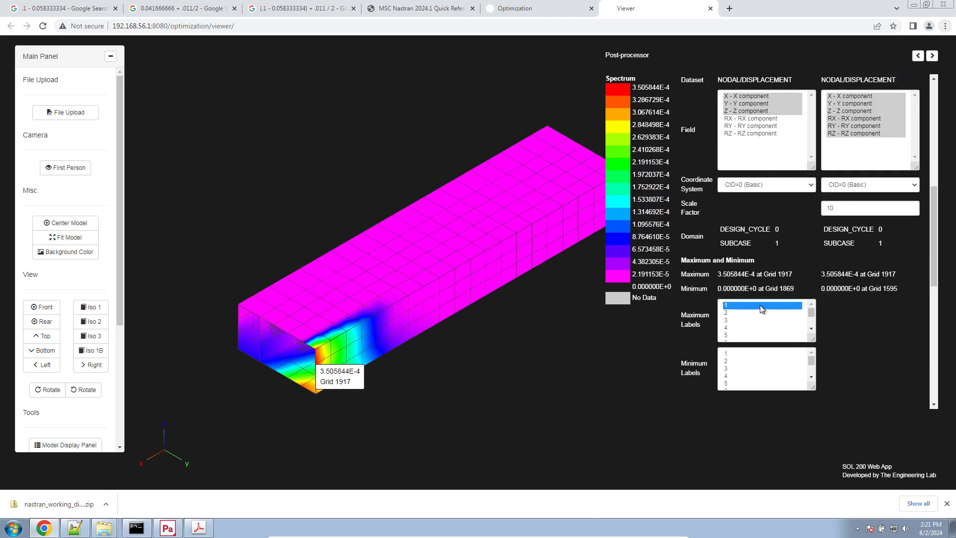
{"action": "left_click", "coordinate": [741, 353]}
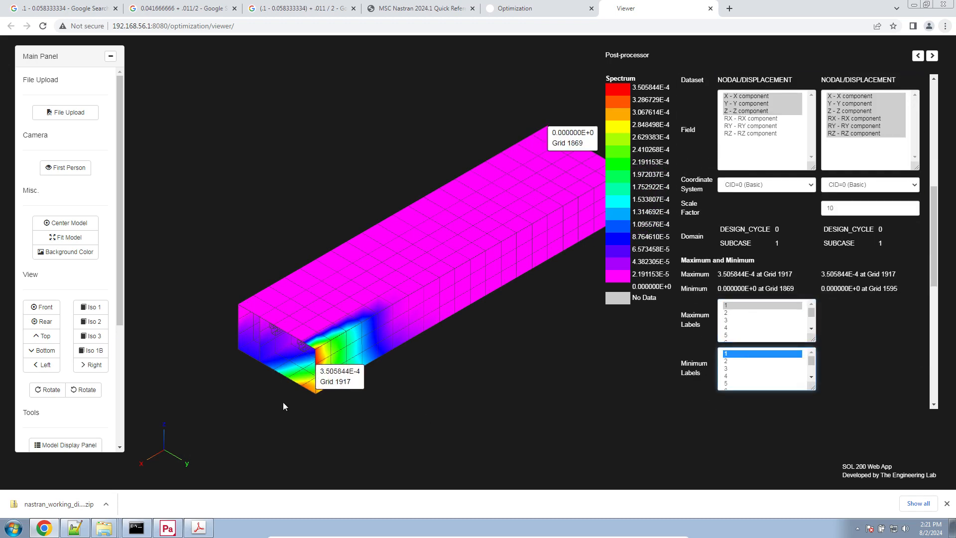
{"action": "left_click_drag", "start_coordinate": [284, 403], "coordinate": [377, 321]}
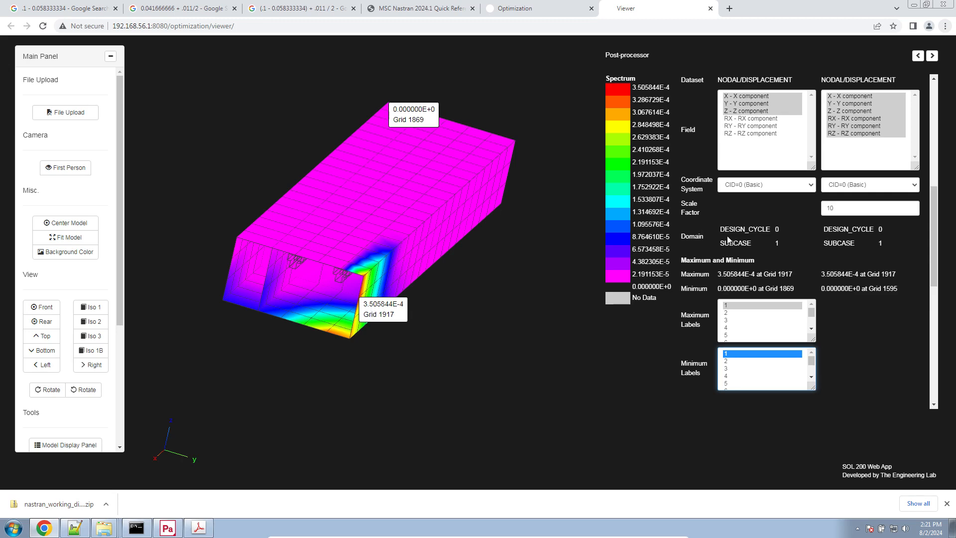
Switch the displacement plot to domain 6, which is design cycle 1 of subcase 1.
{"action": "scroll", "coordinate": [729, 243], "scroll_direction": "up", "scroll_amount": 3}
{"action": "scroll", "coordinate": [729, 243], "scroll_direction": "up", "scroll_amount": 2}
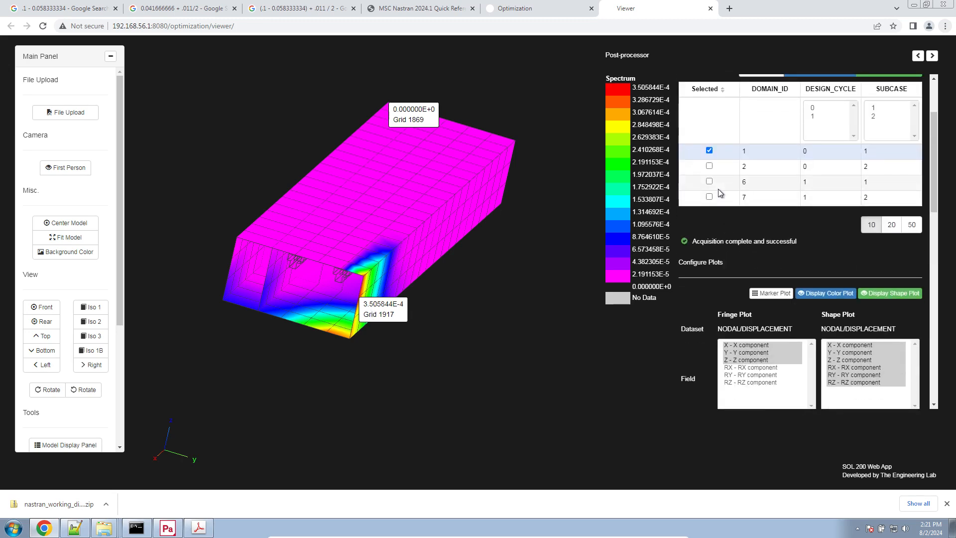
{"action": "left_click", "coordinate": [719, 188]}
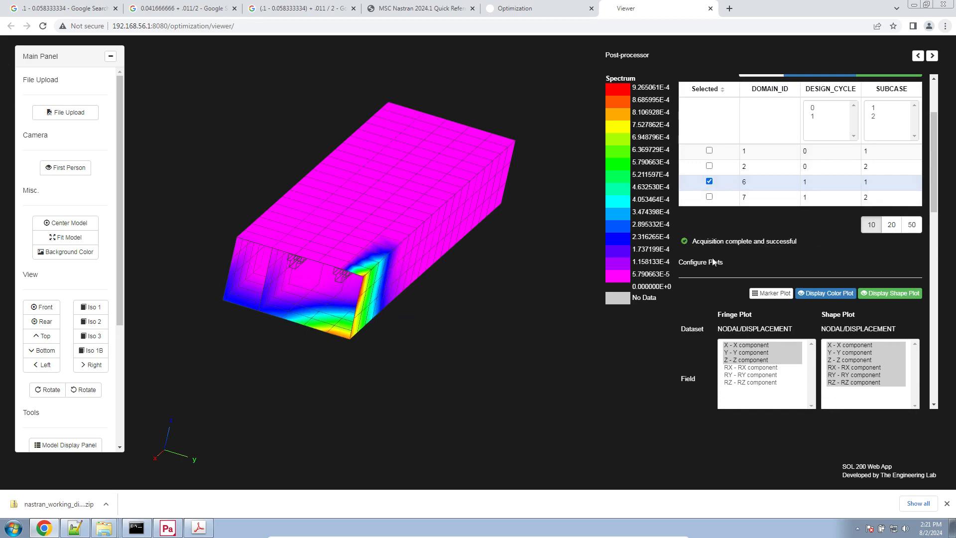
Show one maximum label on the design cycle 1 displacement fringe plot.
{"action": "scroll", "coordinate": [718, 273], "scroll_direction": "down", "scroll_amount": 3}
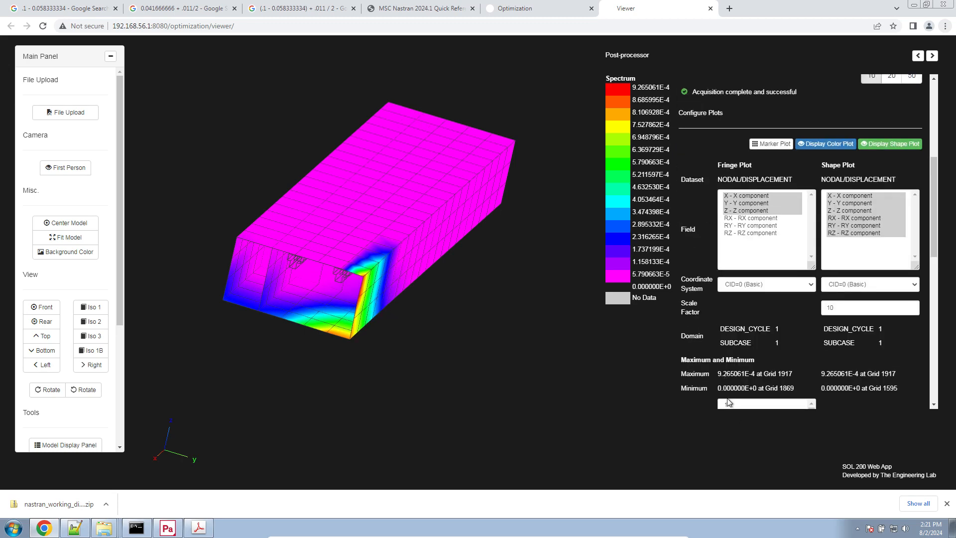
{"action": "scroll", "coordinate": [728, 402], "scroll_direction": "down", "scroll_amount": 1}
{"action": "left_click", "coordinate": [736, 372]}
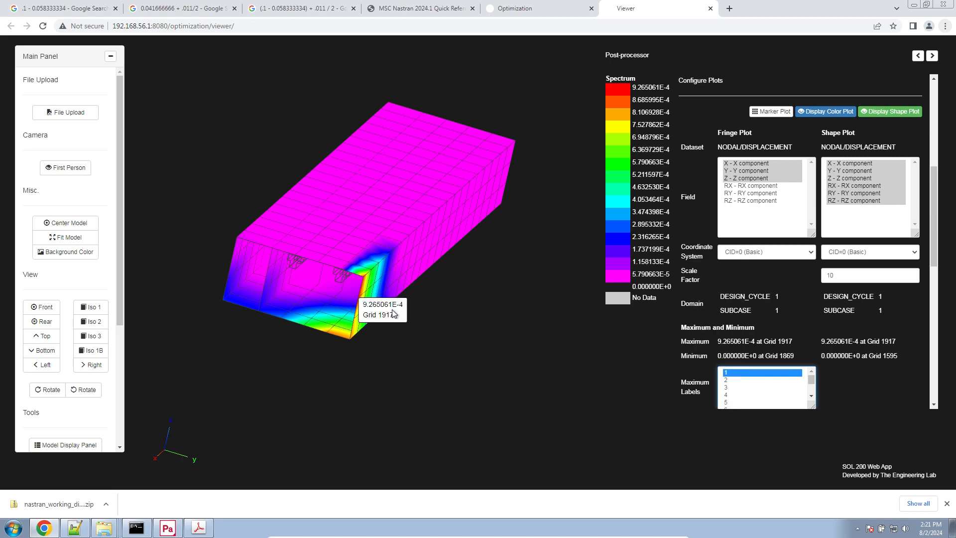
{"action": "scroll", "coordinate": [394, 313], "scroll_direction": "up", "scroll_amount": 1}
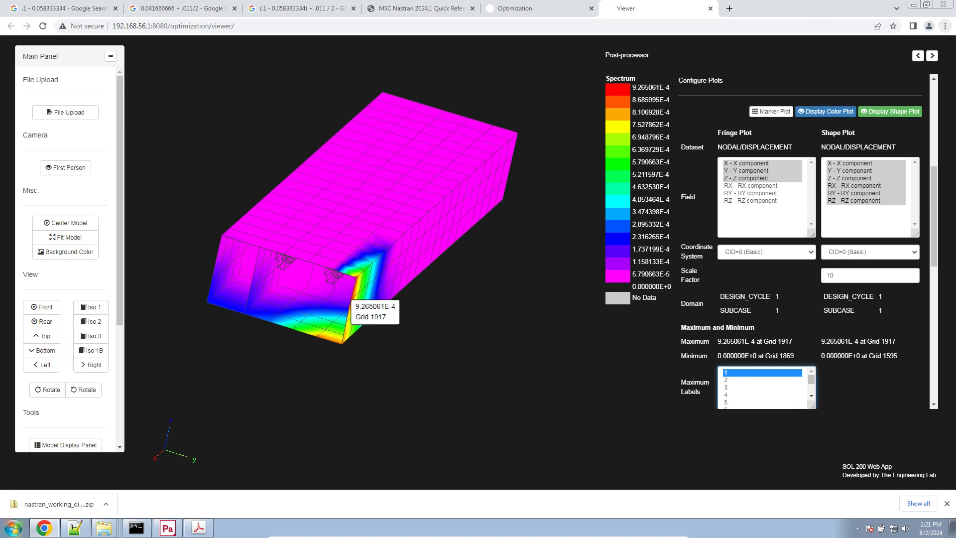
{"action": "mouse_move", "coordinate": [107, 532]}
{"action": "left_click", "coordinate": [90, 504]}
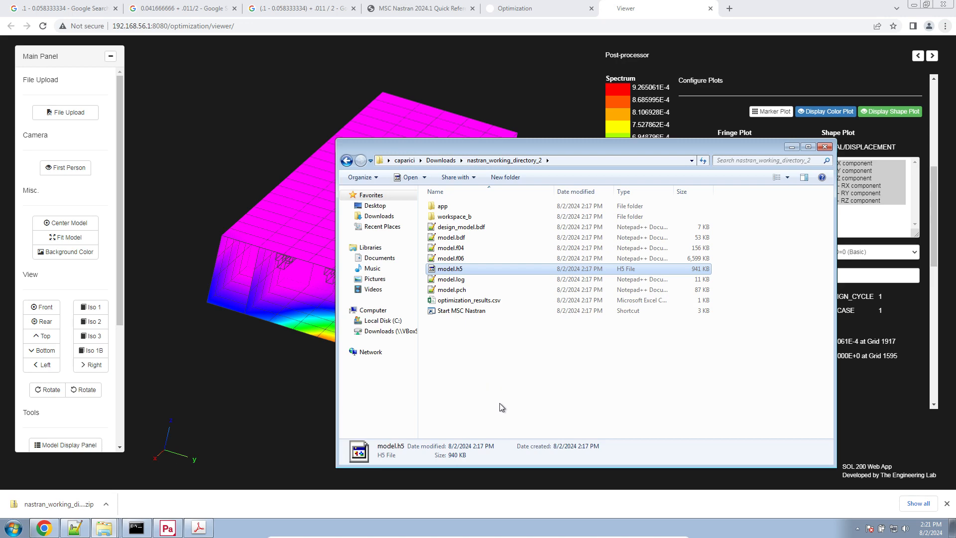
{"action": "left_click", "coordinate": [551, 127]}
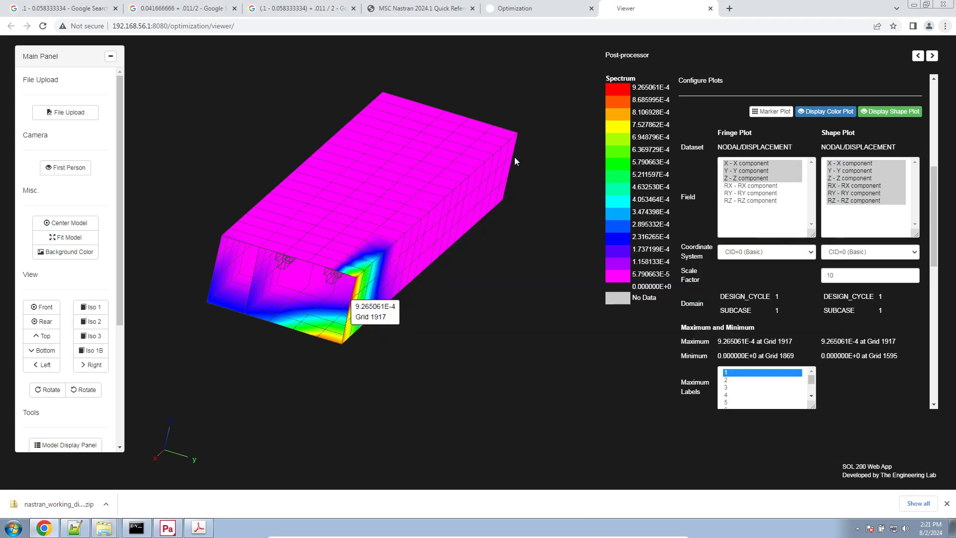
Switch to Notepad++, go to the start of the workflow notes, and shrink the search results area.
{"action": "left_click", "coordinate": [74, 528]}
{"action": "scroll", "coordinate": [349, 266], "scroll_direction": "up", "scroll_amount": 3}
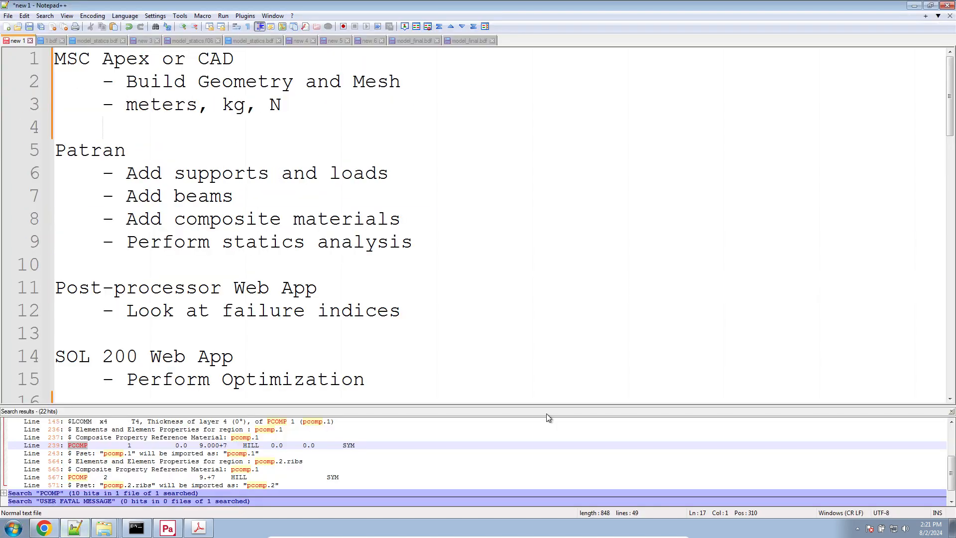
{"action": "left_click_drag", "start_coordinate": [548, 417], "coordinate": [548, 437]}
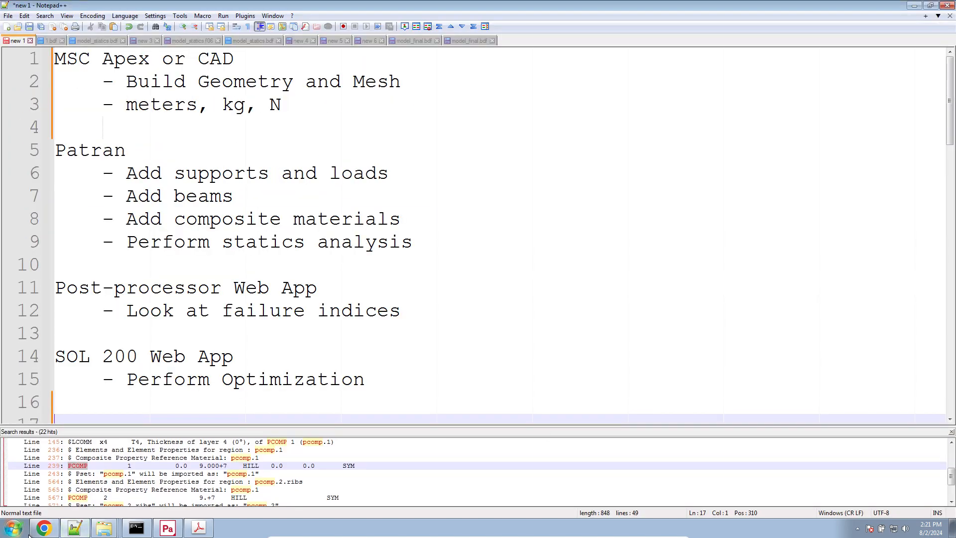
Return to the Viewer in Chrome and close the Post-processor to show the plain finite element model.
{"action": "left_click", "coordinate": [43, 528]}
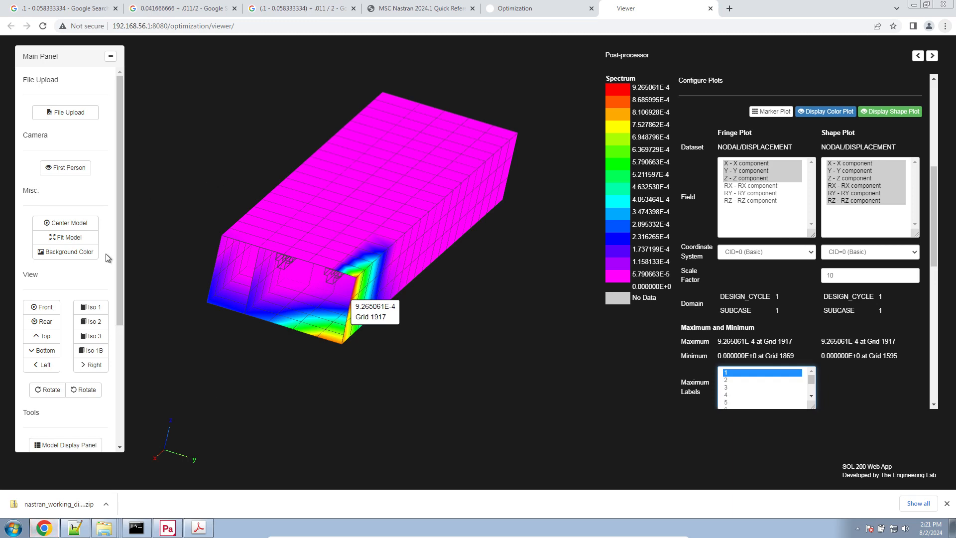
{"action": "left_click_drag", "start_coordinate": [120, 322], "coordinate": [118, 394]}
{"action": "left_click", "coordinate": [89, 412]}
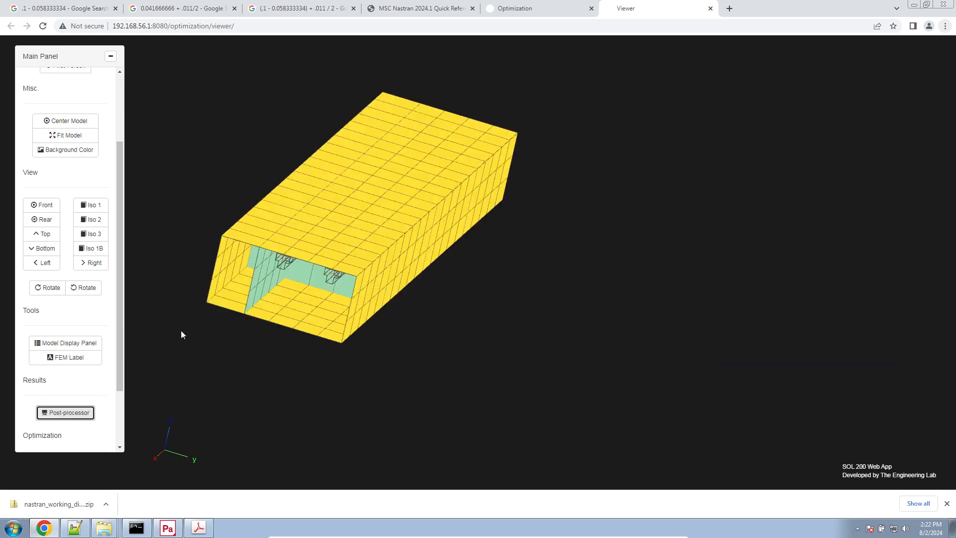
Switch the Viewer background to white and dismiss the browser's download bar.
{"action": "left_click_drag", "start_coordinate": [181, 335], "coordinate": [250, 332]}
{"action": "left_click", "coordinate": [65, 149]}
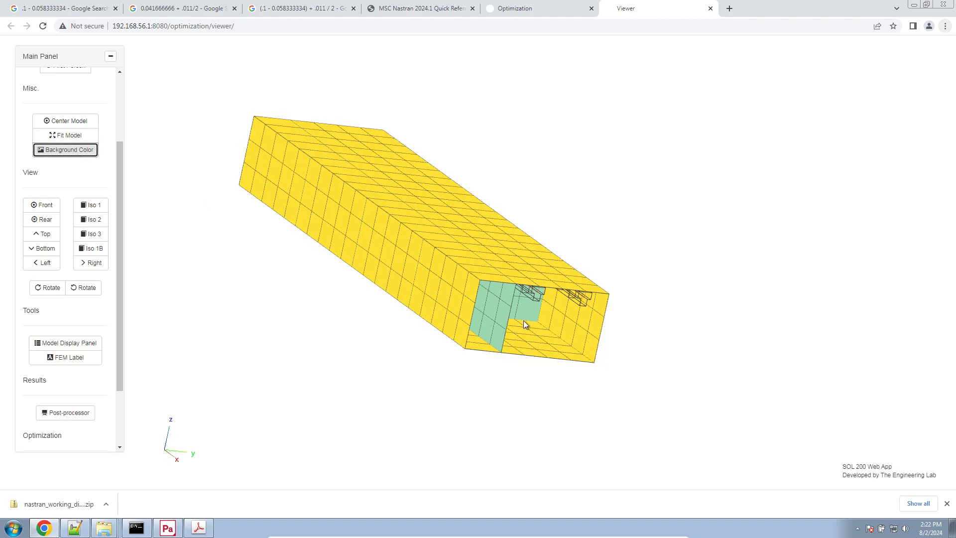
{"action": "left_click_drag", "start_coordinate": [524, 324], "coordinate": [508, 316]}
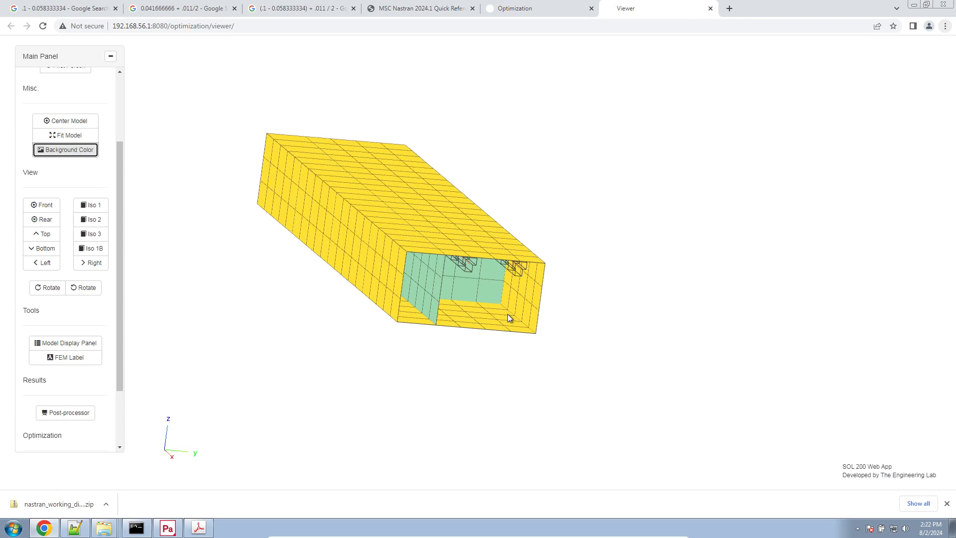
{"action": "left_click", "coordinate": [947, 504]}
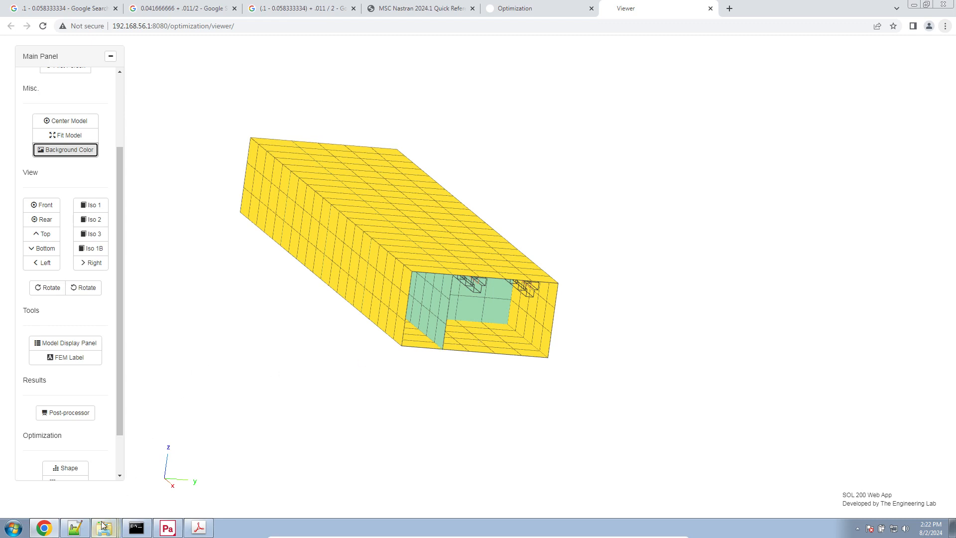
Highlight the MSC Apex or CAD section in the Notepad++ notes, and show the Geometry tools in Patran.
{"action": "left_click", "coordinate": [86, 527]}
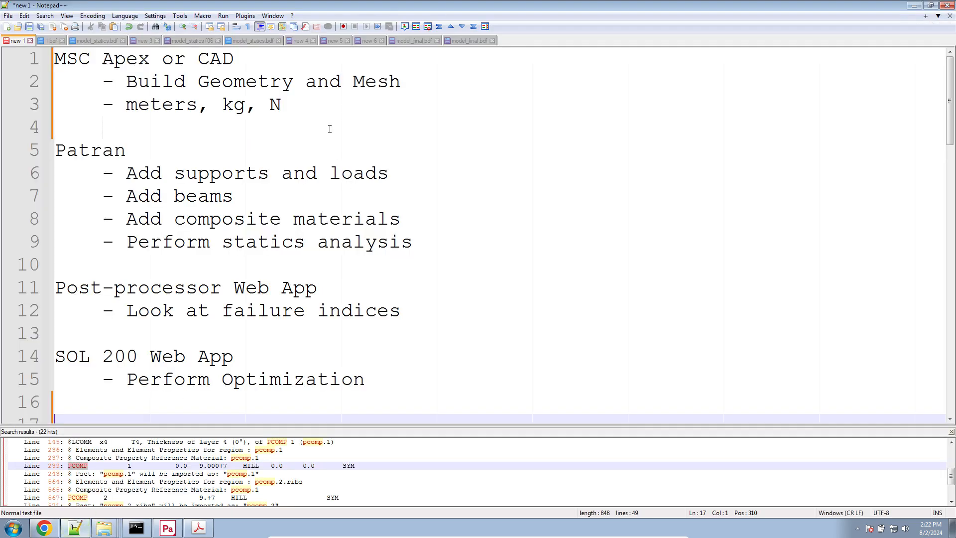
{"action": "left_click_drag", "start_coordinate": [330, 129], "coordinate": [54, 58]}
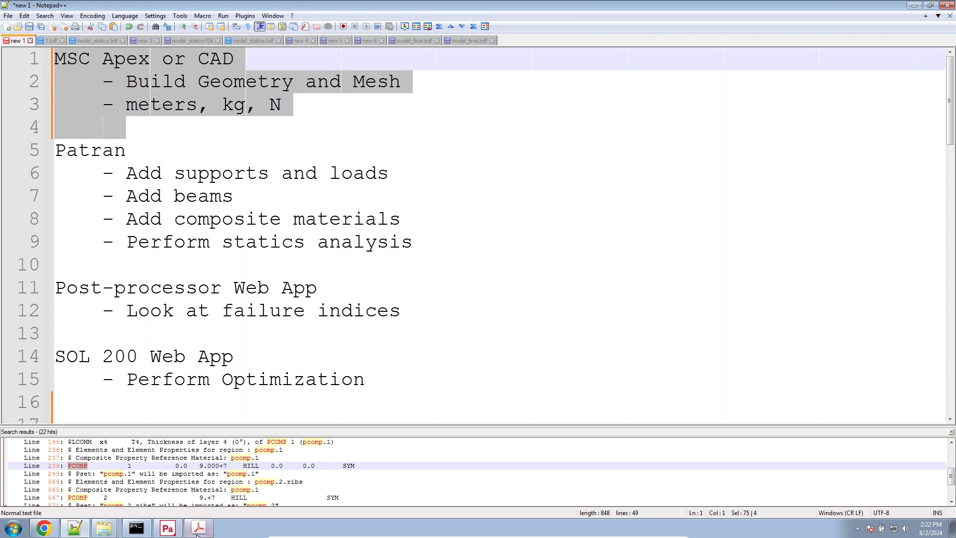
{"action": "left_click", "coordinate": [167, 527]}
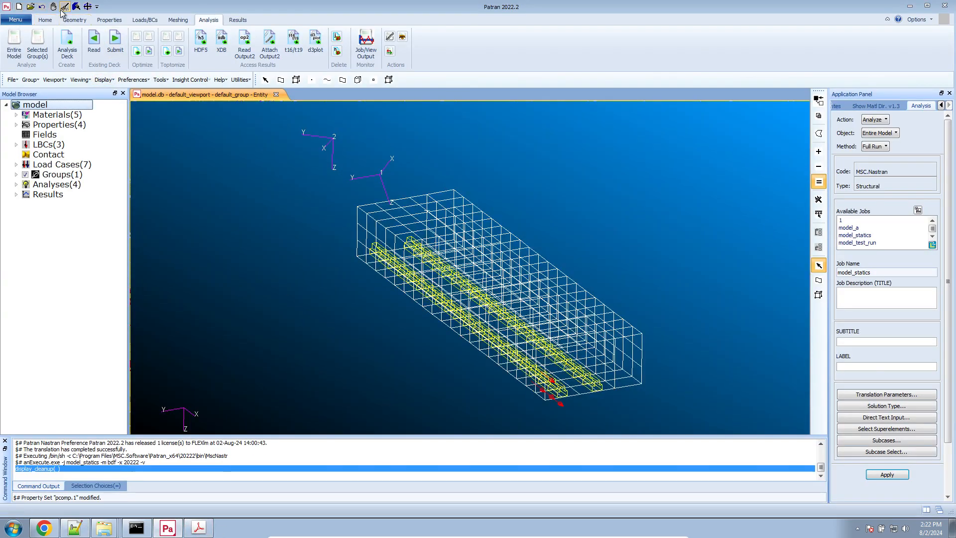
{"action": "left_click", "coordinate": [74, 20]}
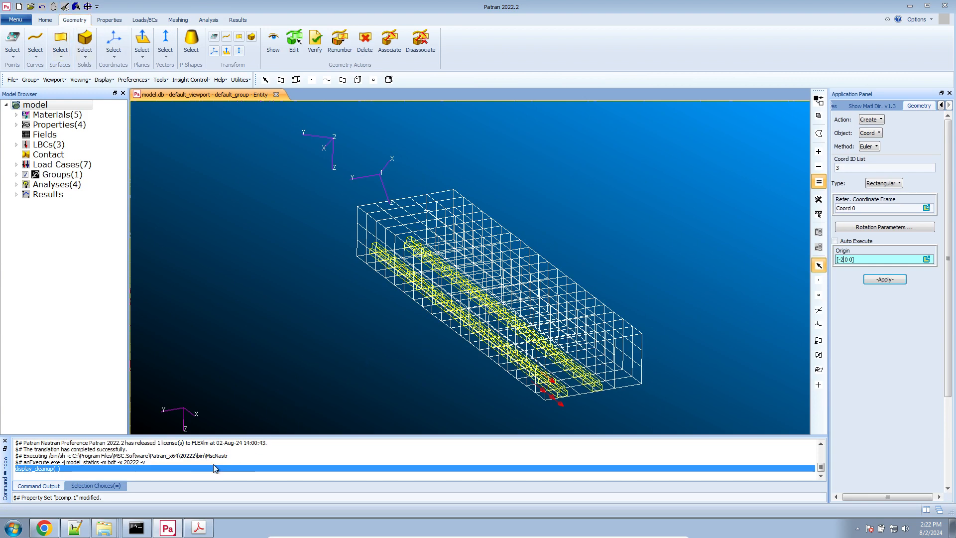
Review the MSC Apex and Patran sections of the Notepad++ workflow notes, highlighting the Patran heading and the word beams.
{"action": "left_click", "coordinate": [76, 529]}
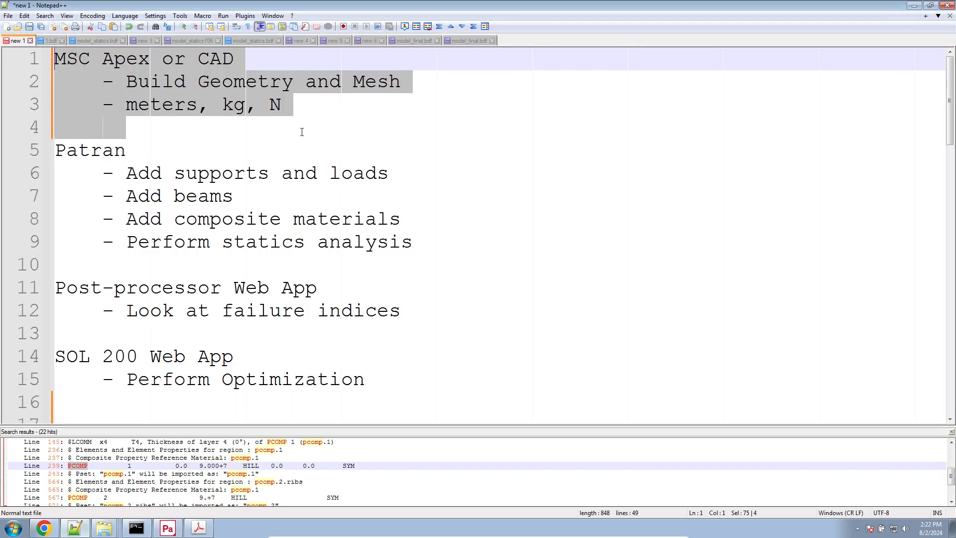
{"action": "left_click", "coordinate": [319, 85]}
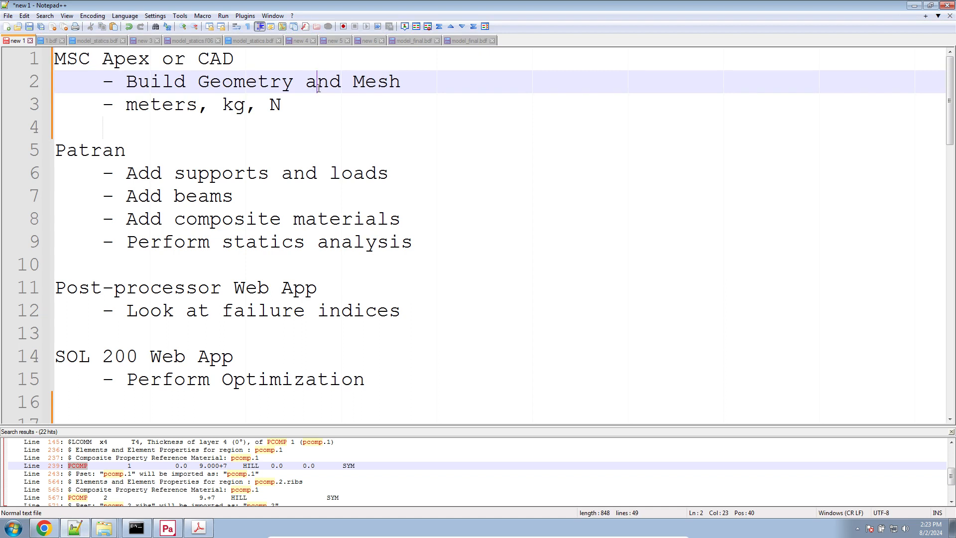
{"action": "left_click", "coordinate": [290, 126]}
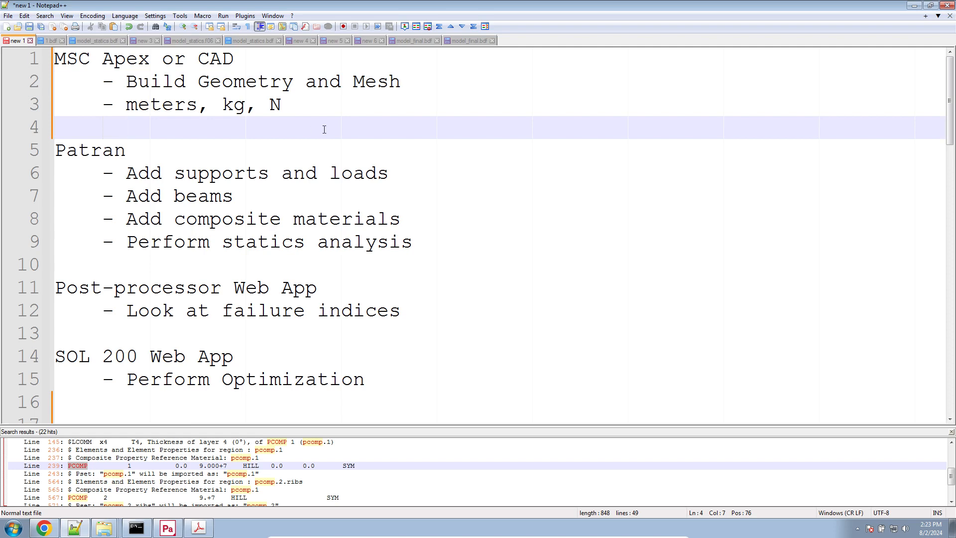
{"action": "left_click_drag", "start_coordinate": [233, 159], "coordinate": [50, 154]}
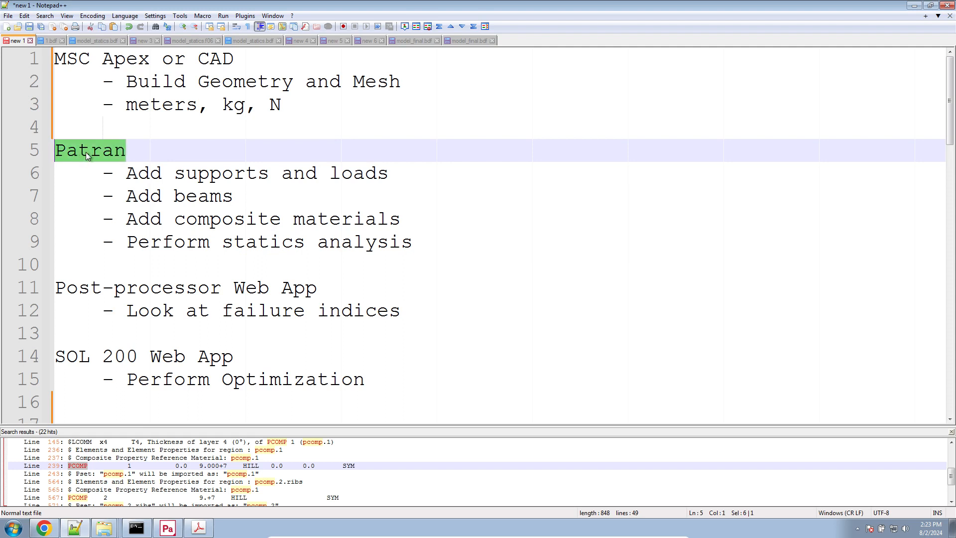
{"action": "left_click", "coordinate": [115, 158]}
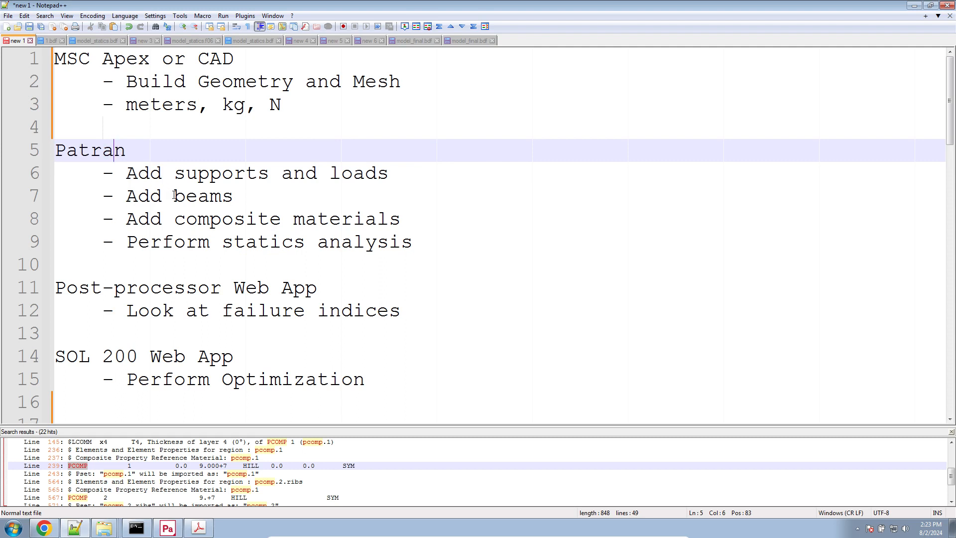
{"action": "left_click_drag", "start_coordinate": [174, 195], "coordinate": [237, 197]}
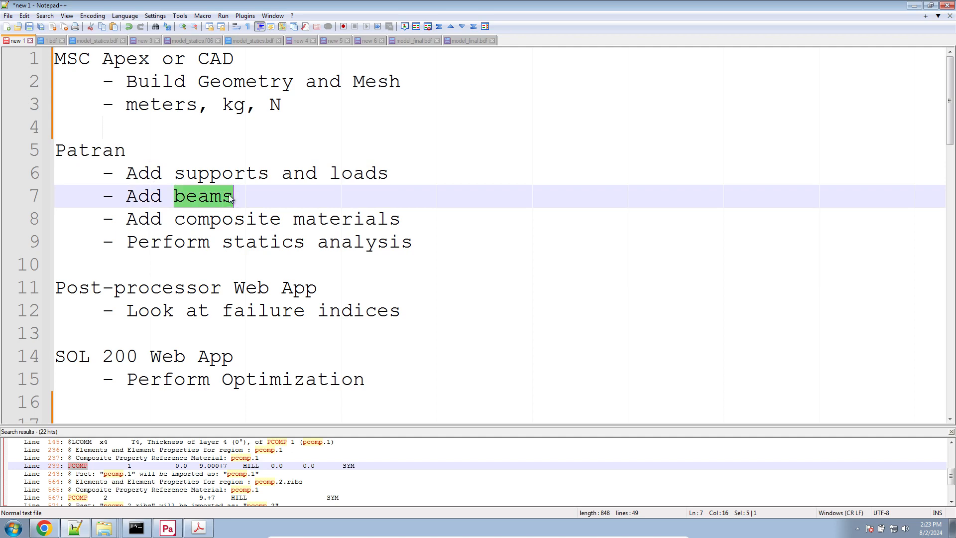
Switch to the Viewer in Chrome and display the beam orientation vectors with the FEM Label tool for inspection.
{"action": "left_click", "coordinate": [44, 528]}
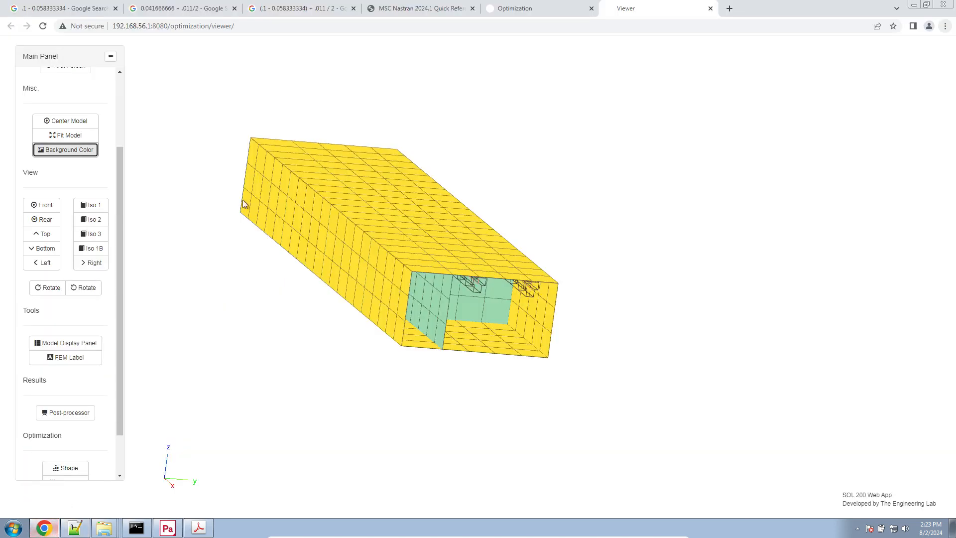
{"action": "left_click", "coordinate": [508, 9]}
{"action": "left_click", "coordinate": [628, 8]}
{"action": "left_click", "coordinate": [94, 358]}
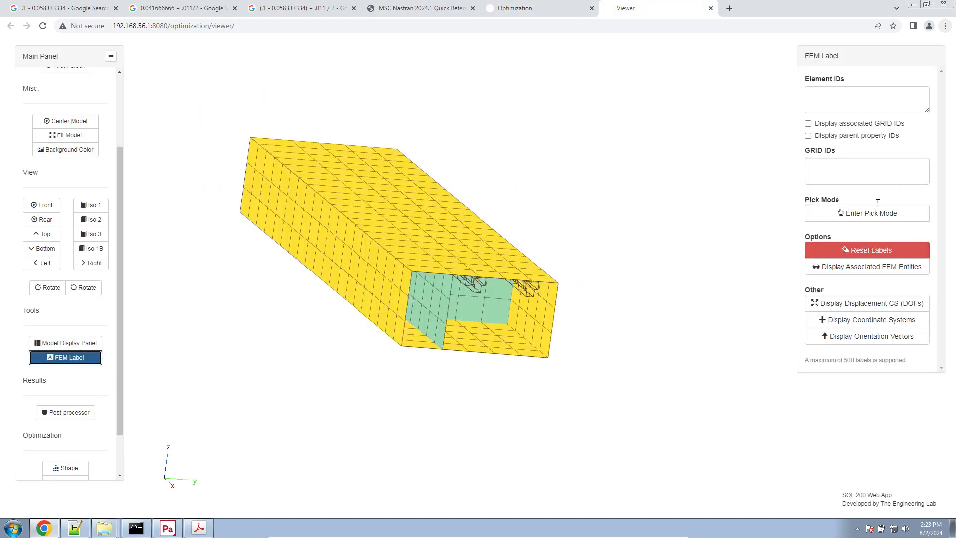
{"action": "left_click", "coordinate": [871, 337]}
{"action": "left_click_drag", "start_coordinate": [465, 237], "coordinate": [506, 228]}
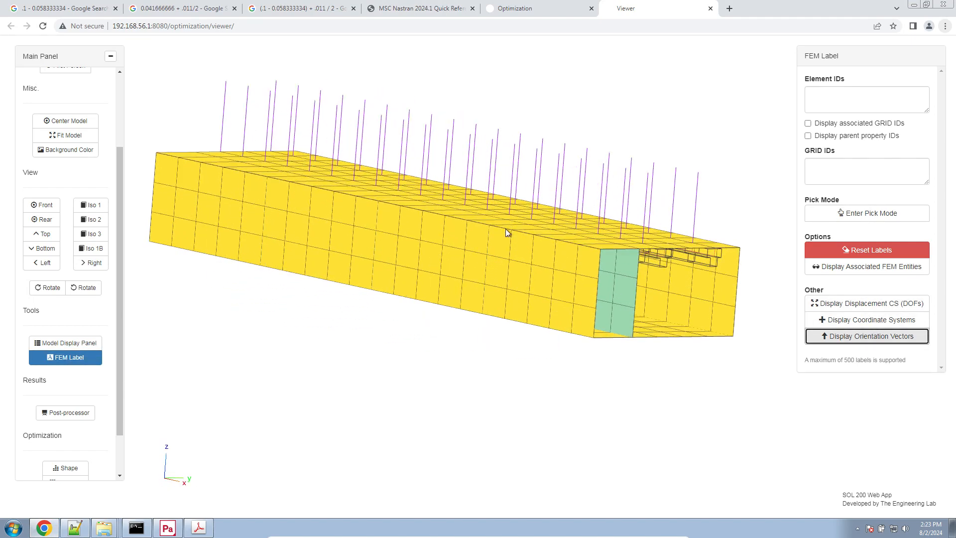
{"action": "right_click_drag", "start_coordinate": [506, 229], "coordinate": [440, 277]}
{"action": "scroll", "coordinate": [477, 281], "scroll_direction": "up", "scroll_amount": 5}
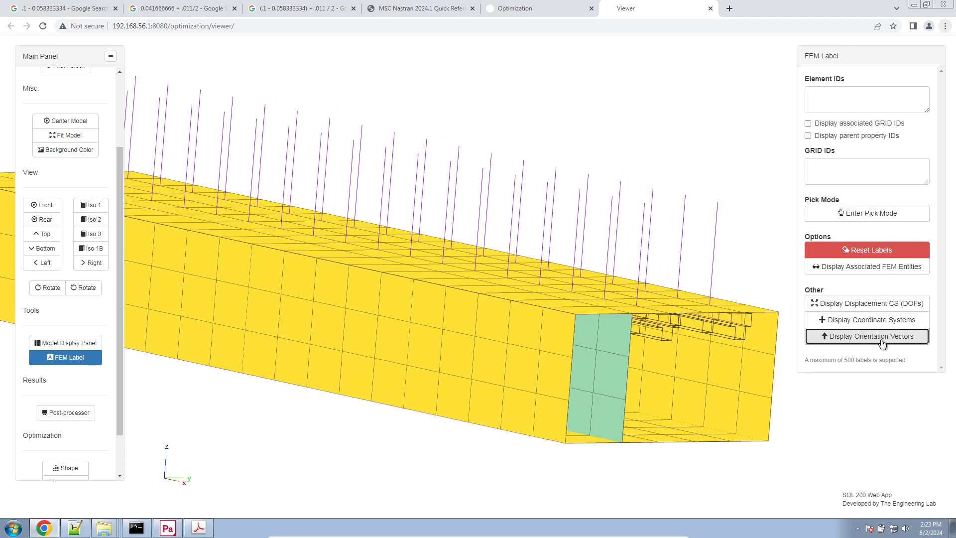
Reset the labels and display the displacement coordinate systems (DOFs), examining them at the open end of the box.
{"action": "left_click", "coordinate": [889, 251]}
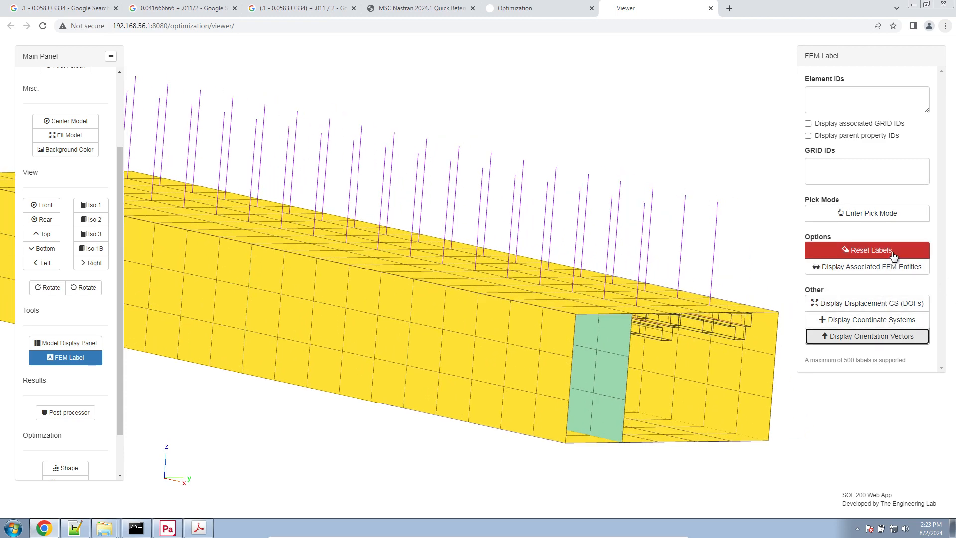
{"action": "left_click", "coordinate": [886, 307]}
{"action": "right_click_drag", "start_coordinate": [558, 316], "coordinate": [510, 308]}
{"action": "left_click_drag", "start_coordinate": [551, 302], "coordinate": [537, 301]}
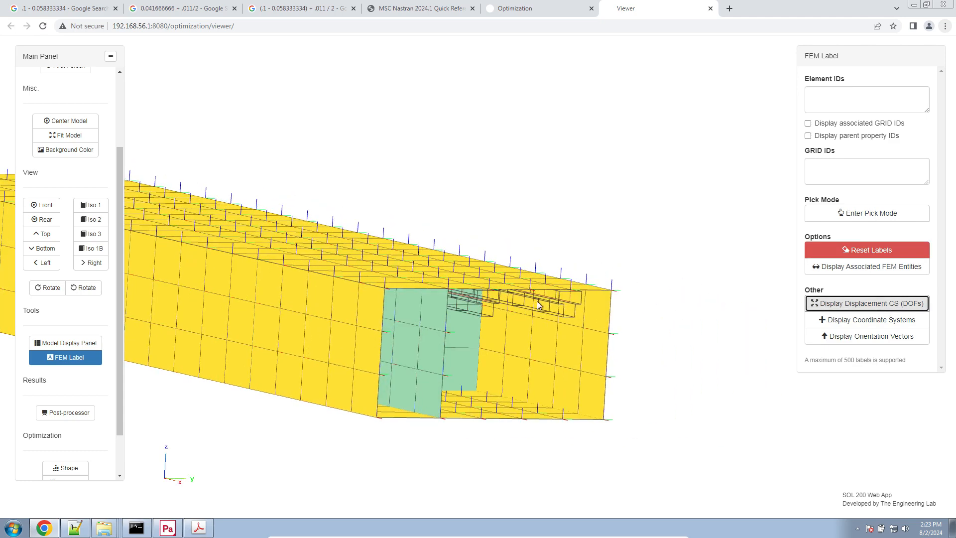
{"action": "right_click_drag", "start_coordinate": [537, 301], "coordinate": [456, 301]}
{"action": "scroll", "coordinate": [444, 240], "scroll_direction": "up", "scroll_amount": 4}
{"action": "scroll", "coordinate": [456, 302], "scroll_direction": "up", "scroll_amount": 3}
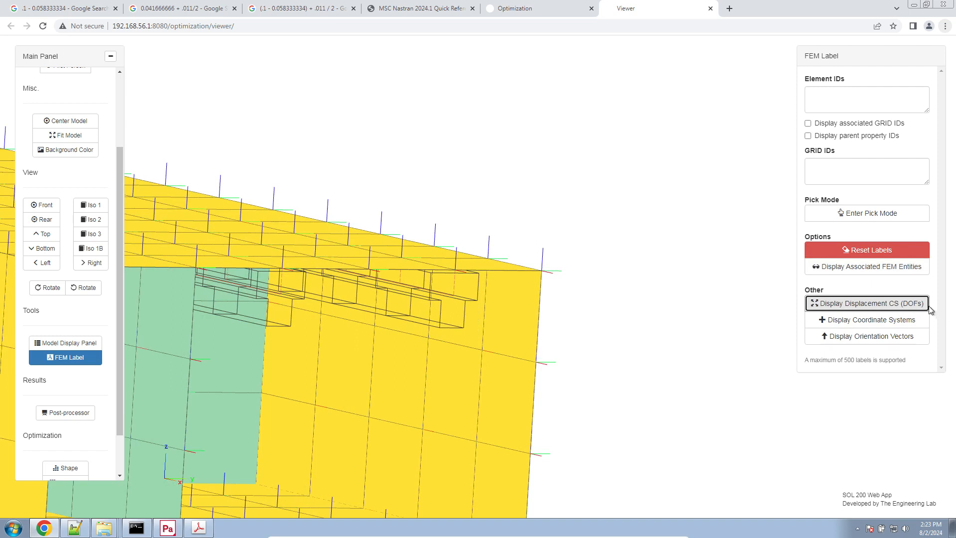
Display the coordinate systems, reset all labels, and fit the whole model in view.
{"action": "left_click", "coordinate": [909, 321]}
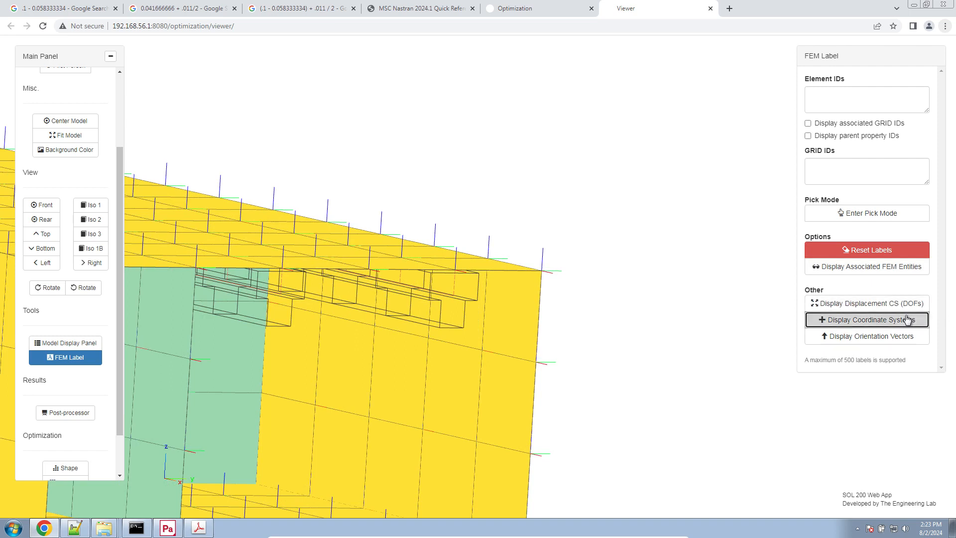
{"action": "left_click", "coordinate": [890, 251]}
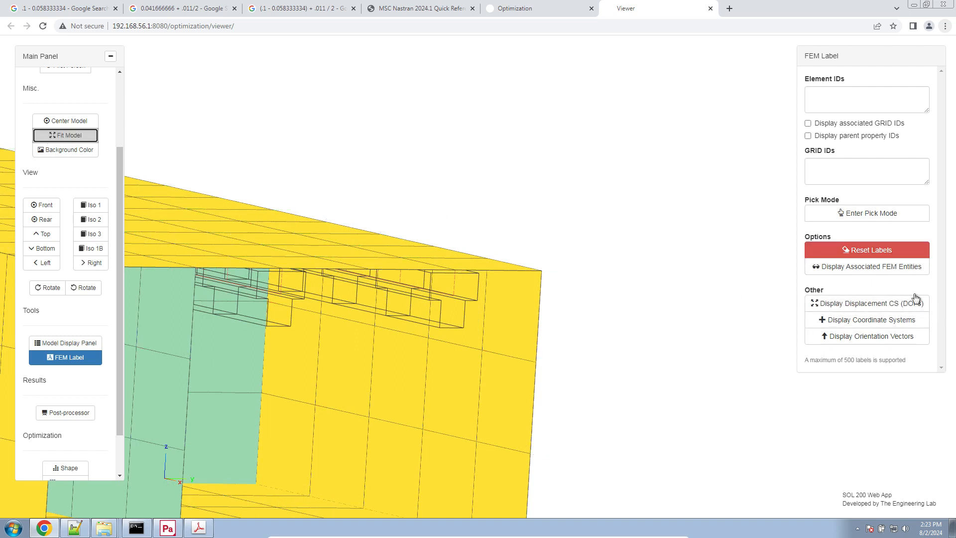
{"action": "left_click_drag", "start_coordinate": [770, 397], "coordinate": [548, 418]}
{"action": "left_click_drag", "start_coordinate": [481, 422], "coordinate": [464, 438]}
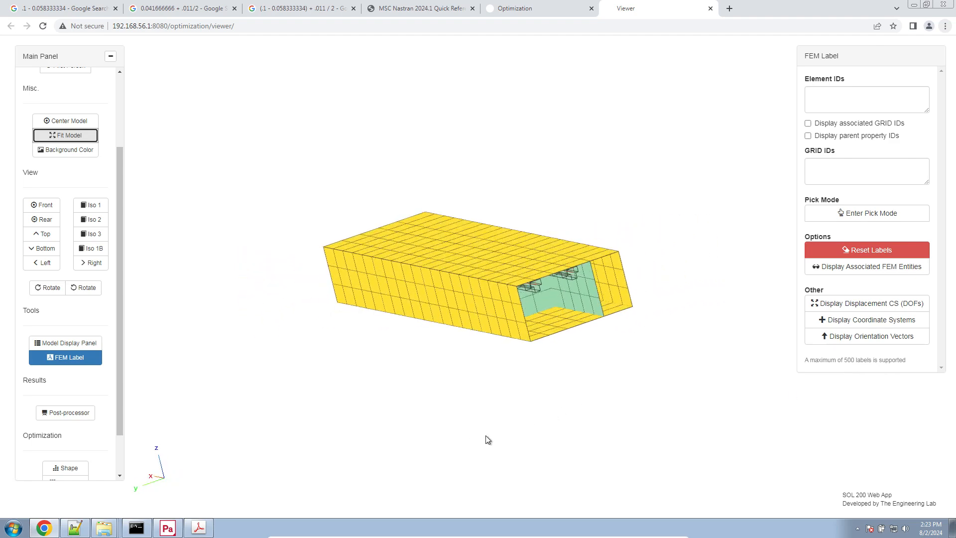
Display the displacement coordinate systems together with the orientation vectors, and reset all labels.
{"action": "left_click", "coordinate": [913, 307]}
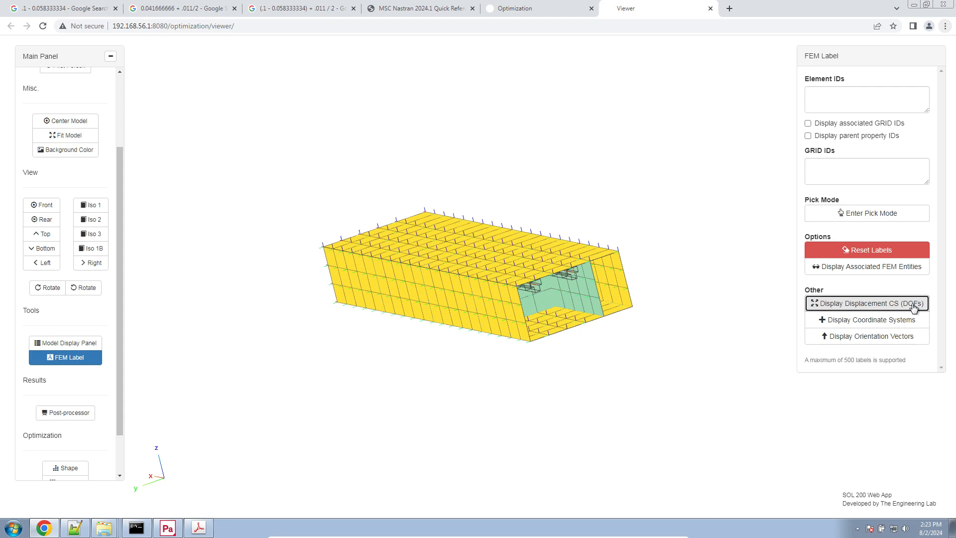
{"action": "left_click", "coordinate": [909, 338]}
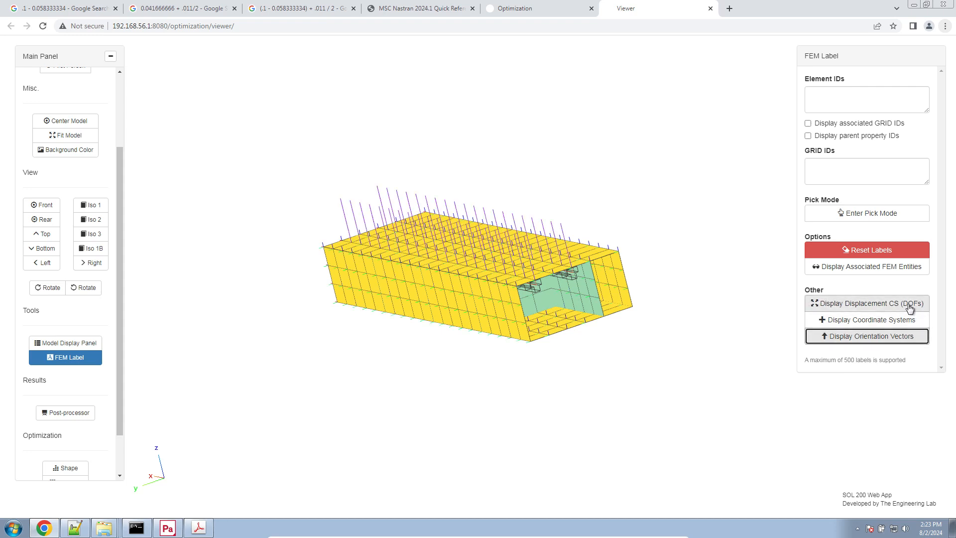
{"action": "left_click", "coordinate": [879, 249]}
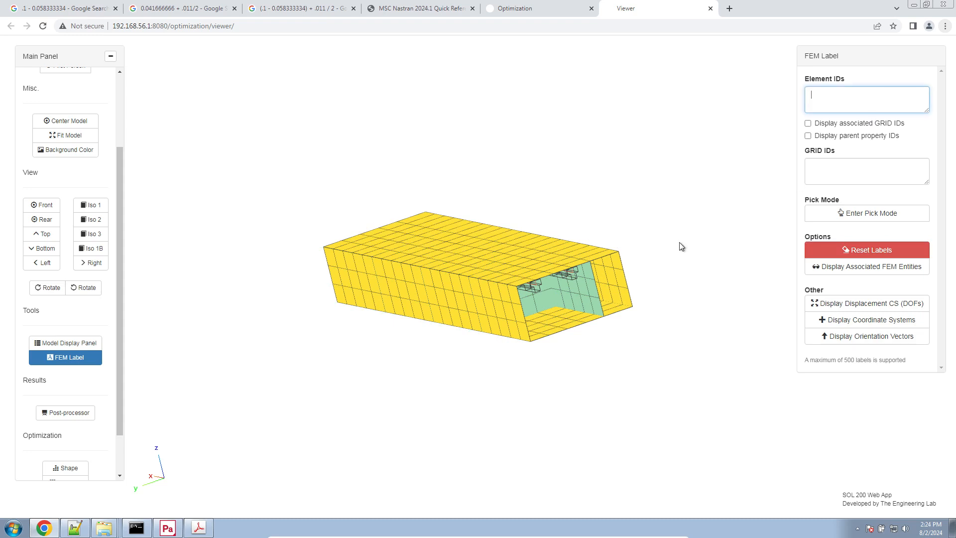
Pick a skin element and the beam elements at the box's open end to label their IDs, then reset the labels.
{"action": "left_click", "coordinate": [879, 214]}
{"action": "left_click", "coordinate": [528, 244]}
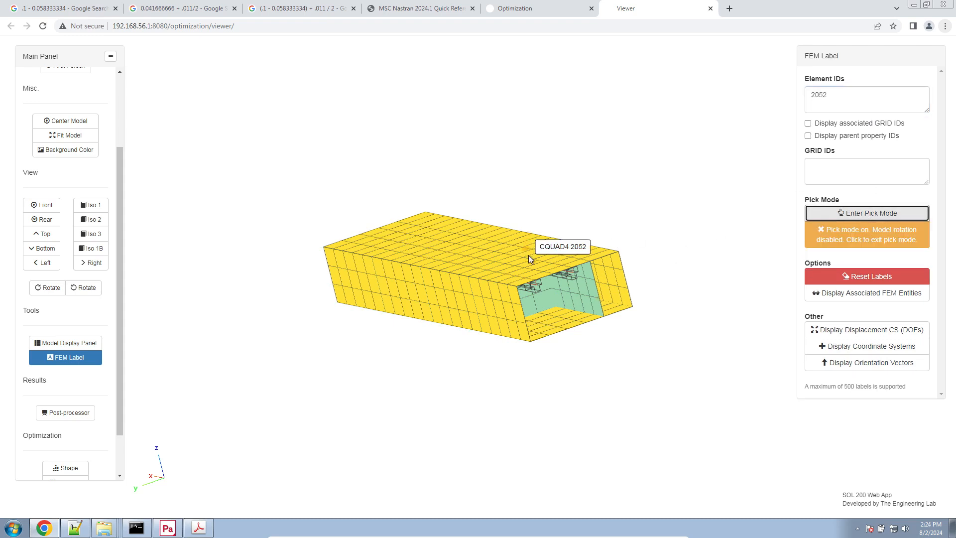
{"action": "left_click", "coordinate": [553, 264]}
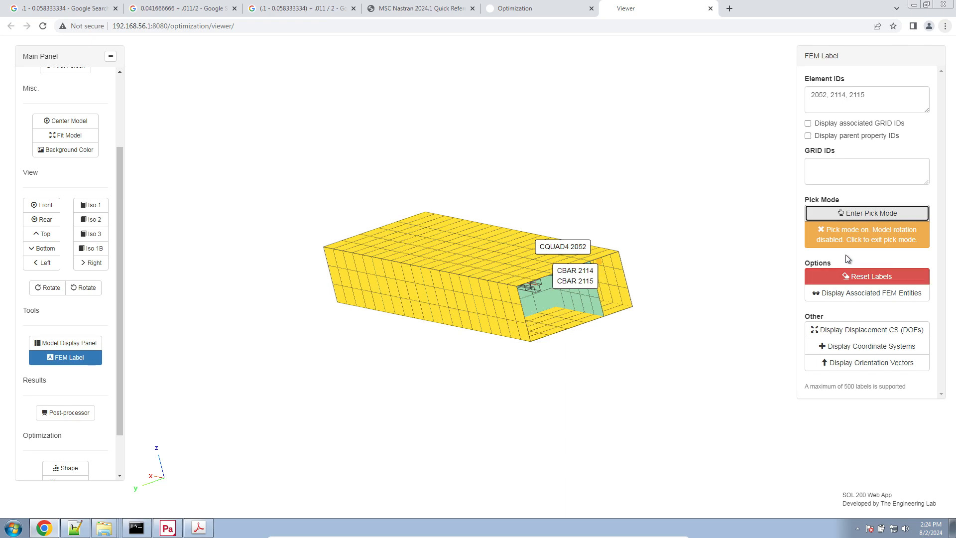
{"action": "left_click", "coordinate": [861, 275]}
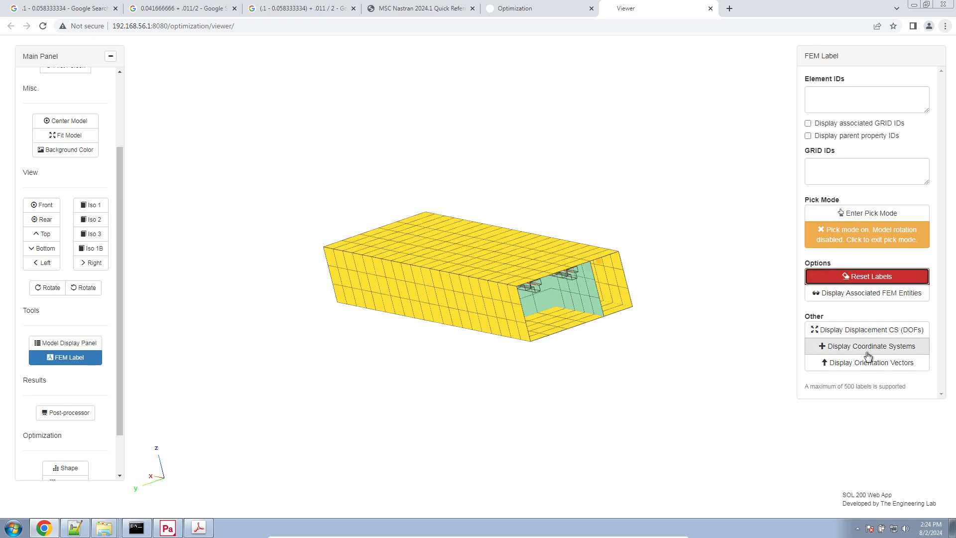
Switch to Notepad++ and highlight the "Add composite materials" line in the workflow notes.
{"action": "left_click", "coordinate": [69, 528]}
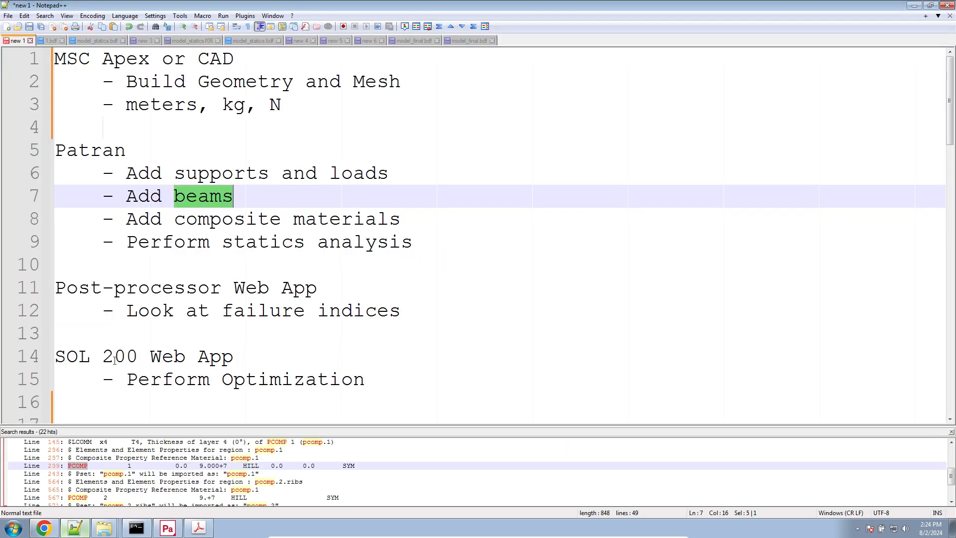
{"action": "triple_click", "coordinate": [200, 220]}
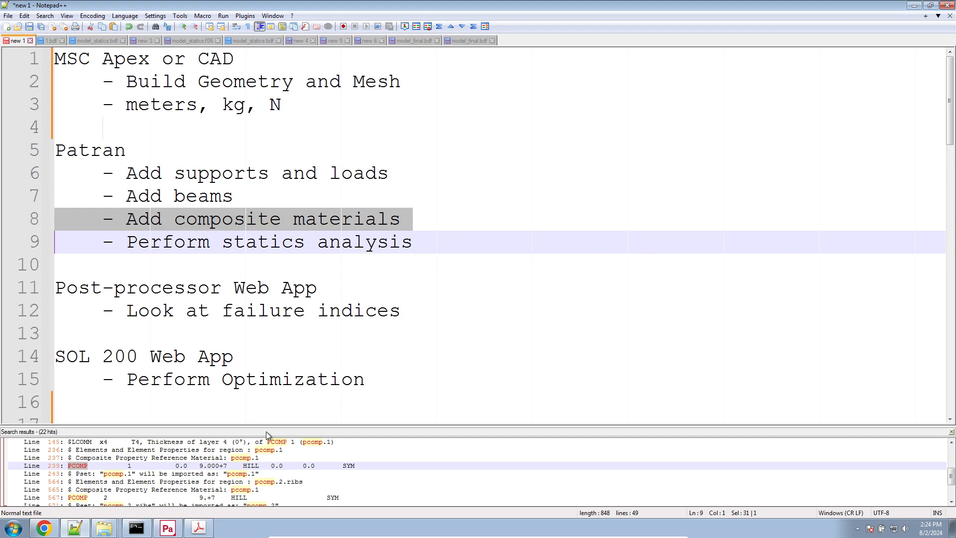
Switch back to the Viewer in Chrome, open the Model Display Panel and get a close-up of the box's open-end corner.
{"action": "left_click", "coordinate": [43, 528]}
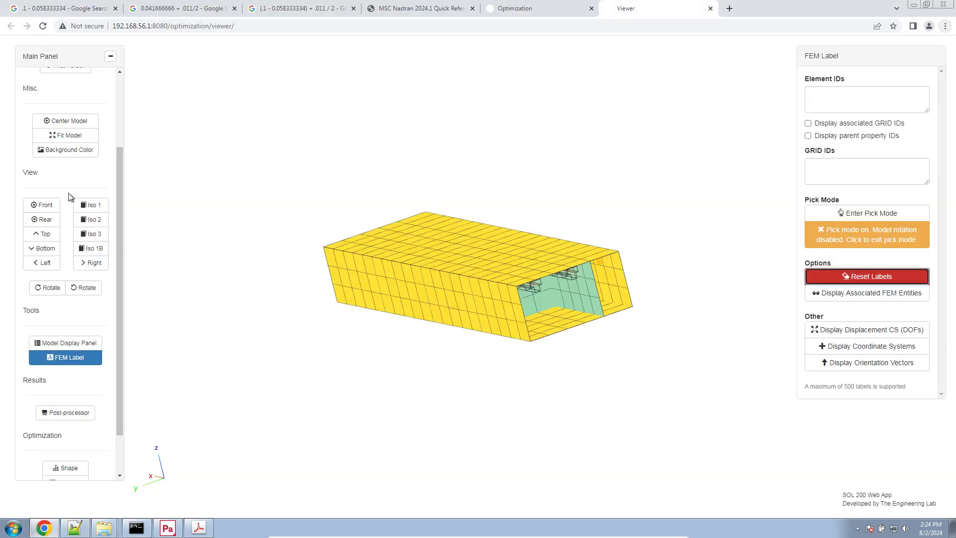
{"action": "left_click", "coordinate": [69, 343]}
{"action": "left_click", "coordinate": [71, 136]}
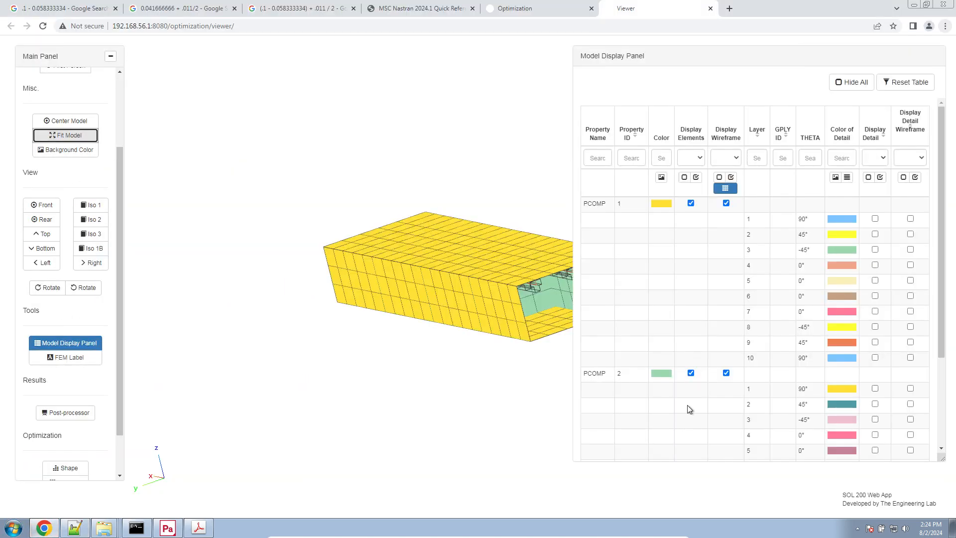
{"action": "left_click_drag", "start_coordinate": [689, 408], "coordinate": [766, 396]}
{"action": "left_click_drag", "start_coordinate": [400, 334], "coordinate": [407, 466]}
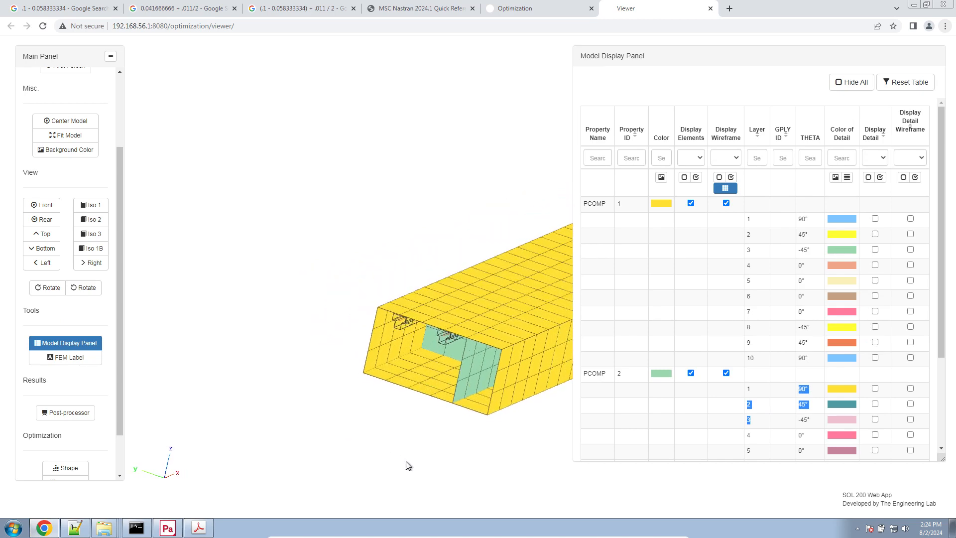
{"action": "scroll", "coordinate": [441, 383], "scroll_direction": "up", "scroll_amount": 5}
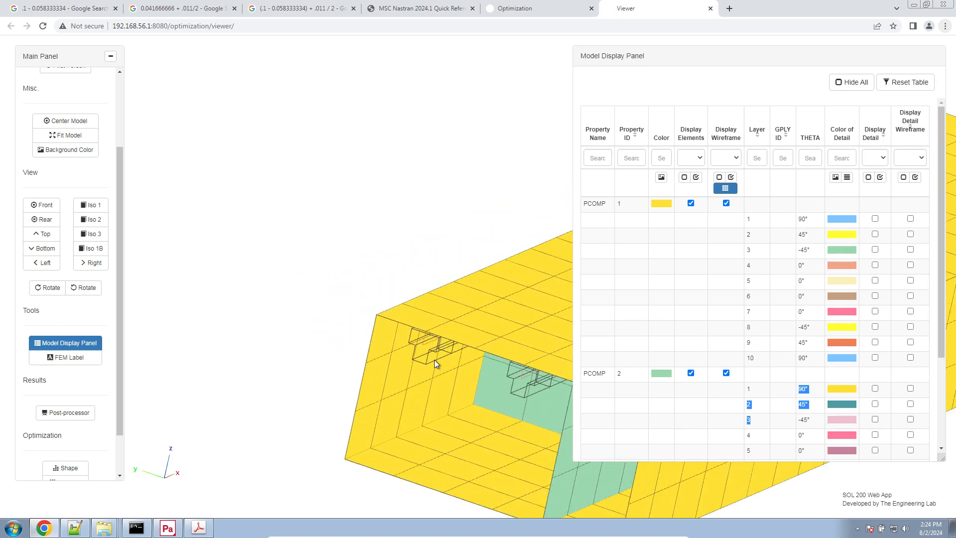
{"action": "scroll", "coordinate": [532, 269], "scroll_direction": "up", "scroll_amount": 5}
{"action": "right_click_drag", "start_coordinate": [435, 360], "coordinate": [440, 420]}
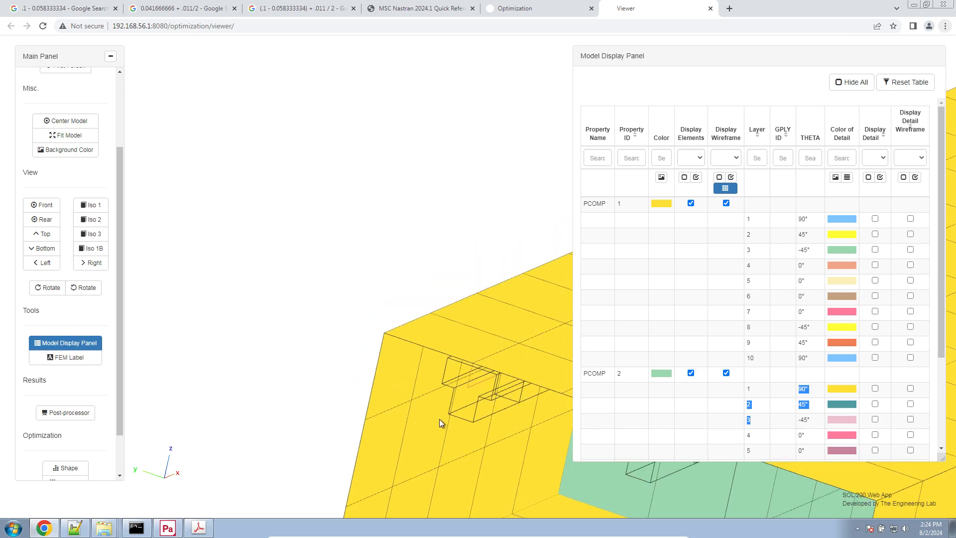
{"action": "scroll", "coordinate": [439, 419], "scroll_direction": "up", "scroll_amount": 5}
{"action": "right_click_drag", "start_coordinate": [462, 353], "coordinate": [530, 237]}
{"action": "scroll", "coordinate": [519, 262], "scroll_direction": "up", "scroll_amount": 4}
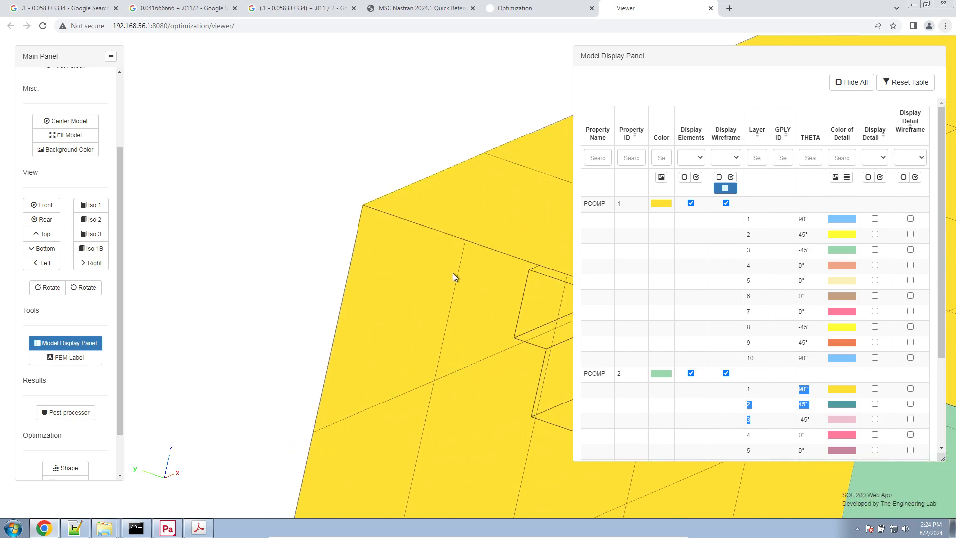
Display the detail and detail wireframe of all composite layers, color the layers by ply angle, and examine the corner layup.
{"action": "left_click", "coordinate": [880, 177]}
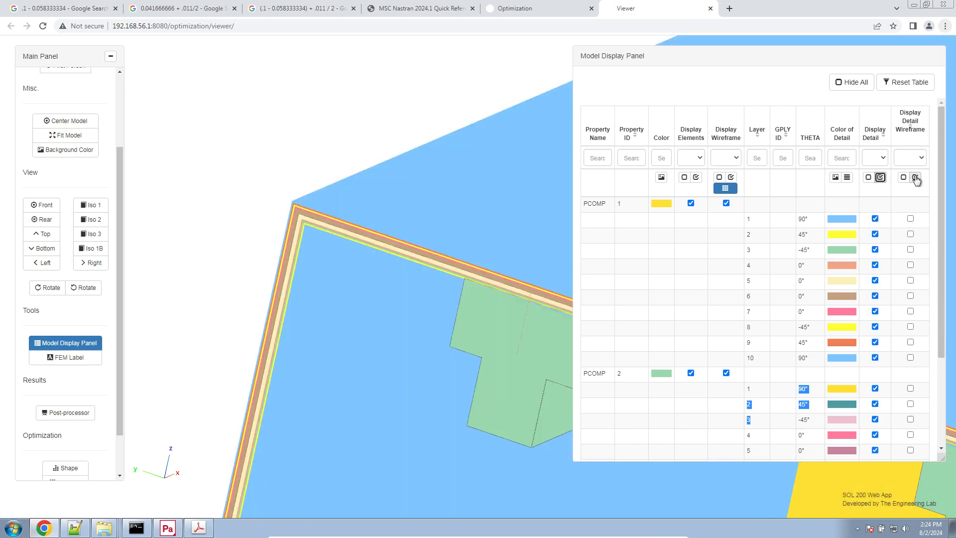
{"action": "left_click", "coordinate": [916, 178]}
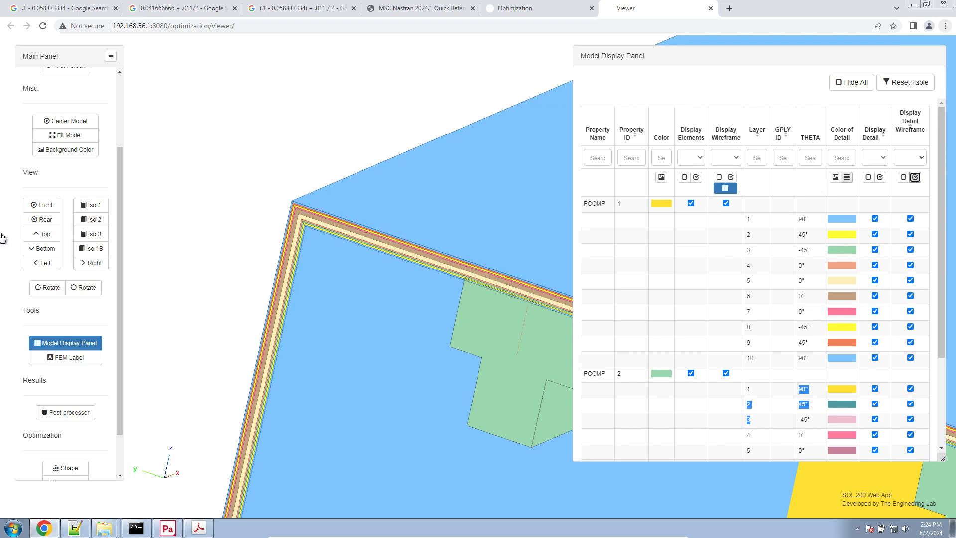
{"action": "right_click_drag", "start_coordinate": [249, 214], "coordinate": [334, 249]}
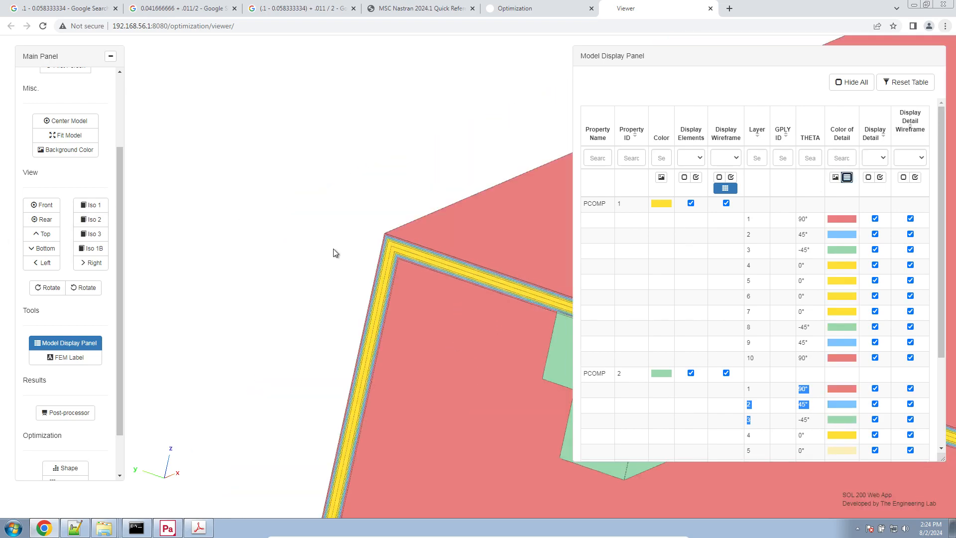
{"action": "scroll", "coordinate": [333, 249], "scroll_direction": "up", "scroll_amount": 5}
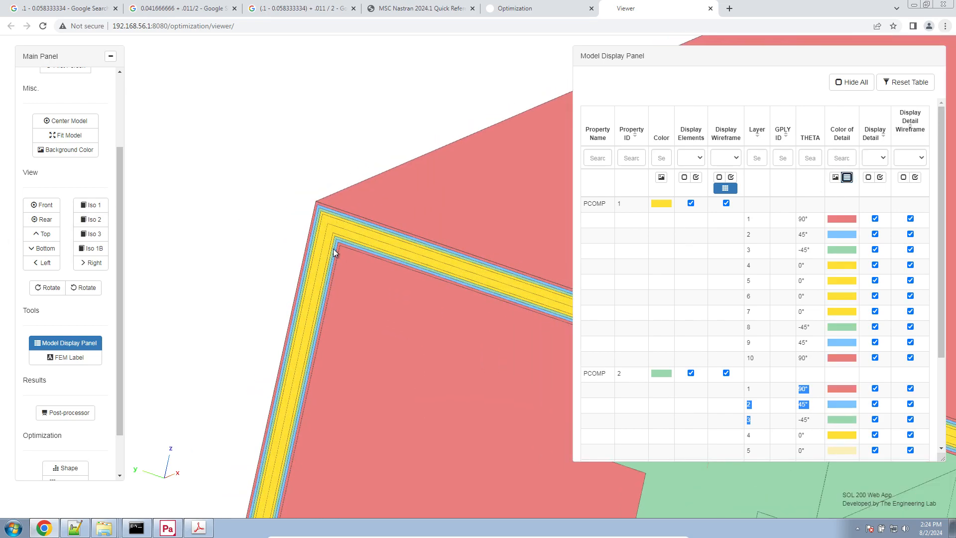
{"action": "scroll", "coordinate": [334, 249], "scroll_direction": "up", "scroll_amount": 3}
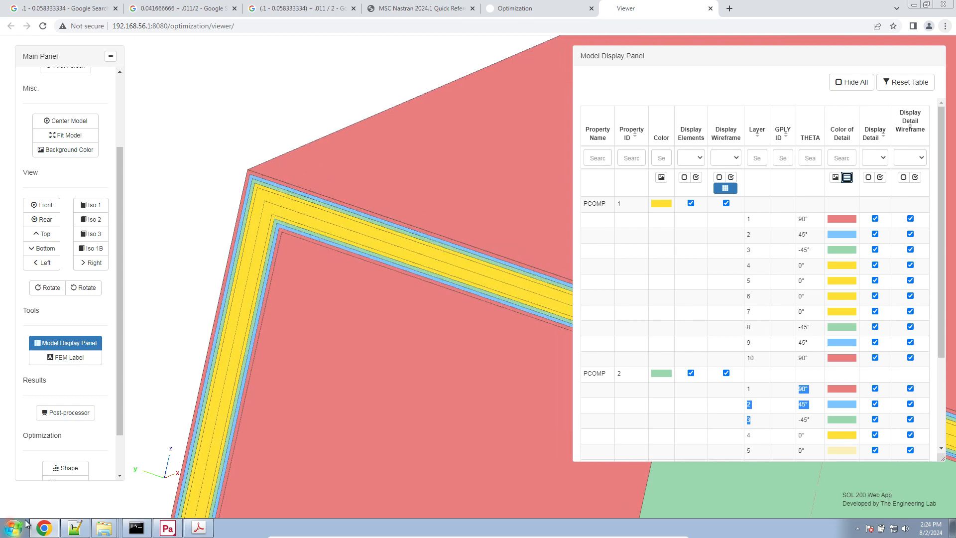
Switch to Notepad++ and add the indented note "2 load cases" under "Perform statics analysis".
{"action": "left_click", "coordinate": [75, 528]}
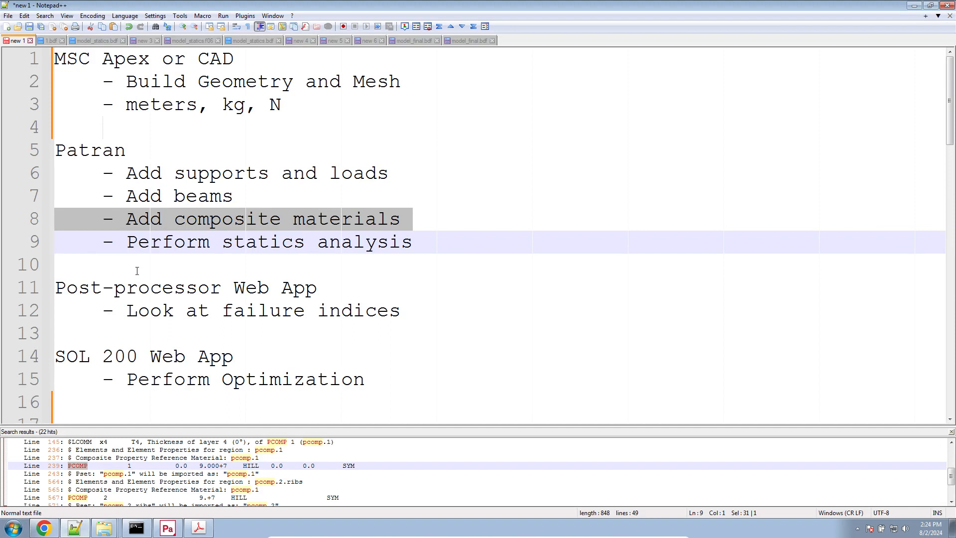
{"action": "left_click", "coordinate": [429, 241]}
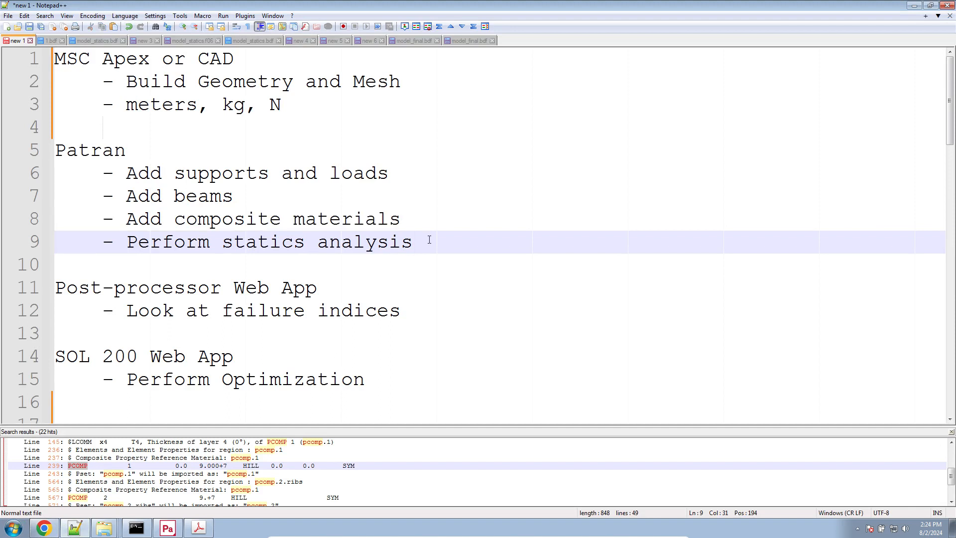
{"action": "key", "text": "Return"}
{"action": "key", "text": "Tab"}
{"action": "type", "text": "2 load "}
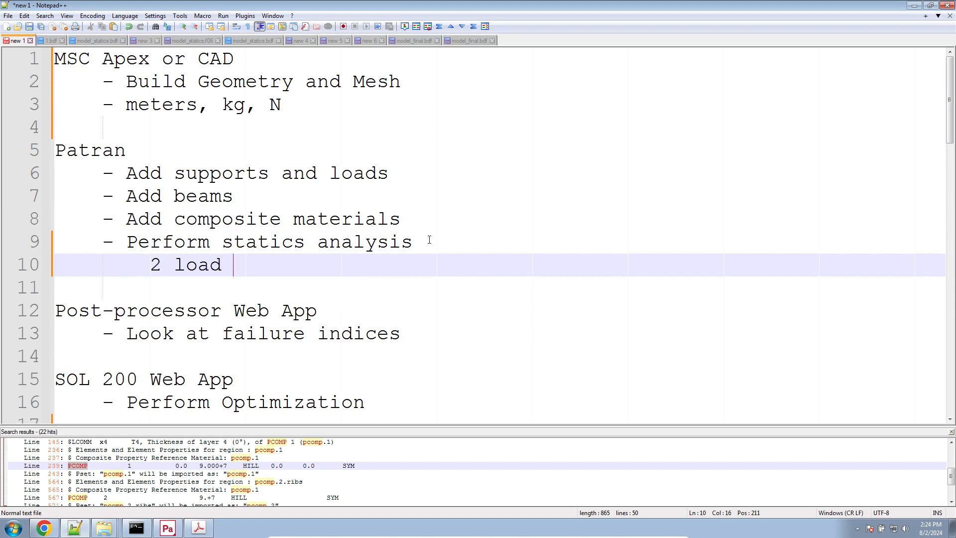
{"action": "type", "text": "case"}
{"action": "key", "text": "Return"}
{"action": "key", "text": "BackSpace"}
{"action": "key", "text": "BackSpace"}
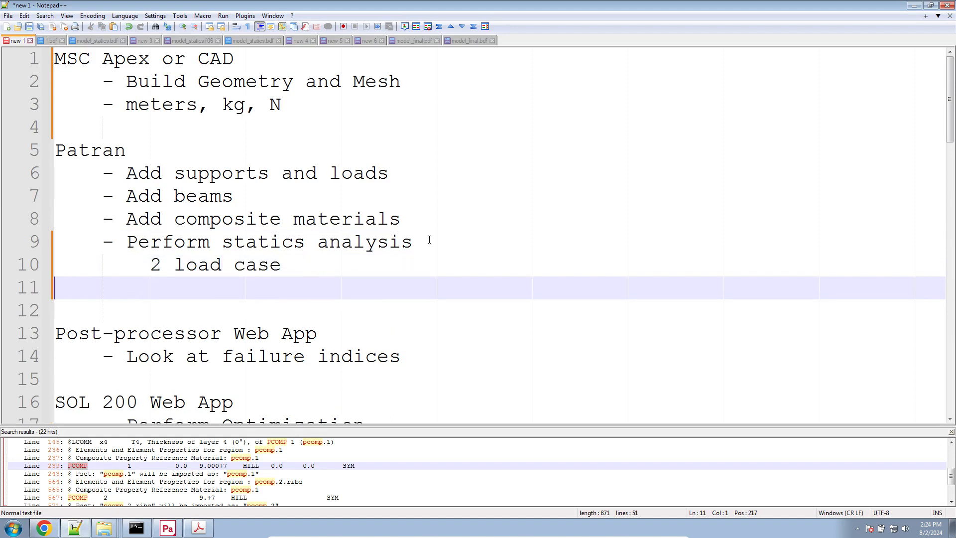
{"action": "type", "text": "s"}
{"action": "key", "text": "BackSpace"}
{"action": "key", "text": "BackSpace"}
{"action": "type", "text": "s"}
Add the line "USER FATAL MESSAGE 9050" below "2 load cases".
{"action": "key", "text": "Return"}
{"action": "type", "text": "("}
{"action": "key", "text": "BackSpace"}
{"action": "type", "text": "USER F"}
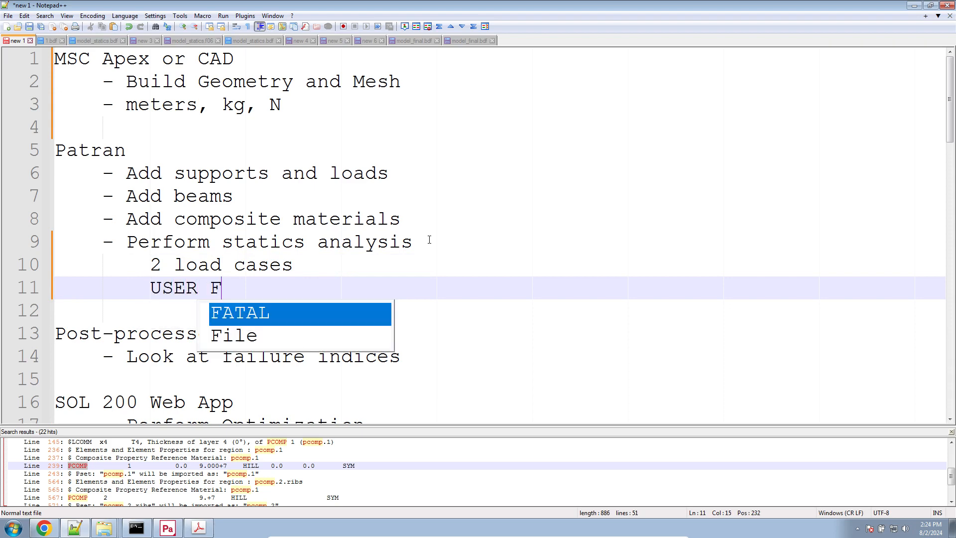
{"action": "type", "text": "ATAL MESSAGEW"}
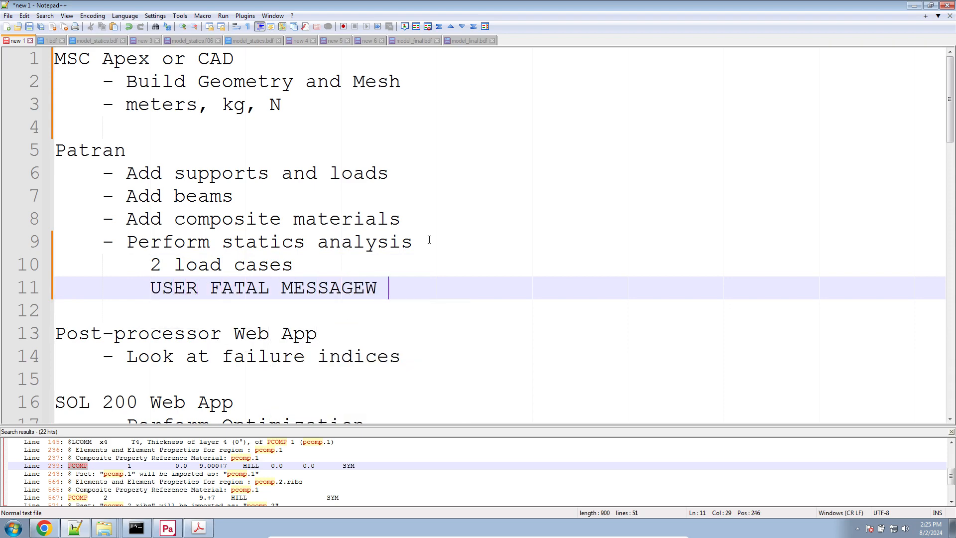
{"action": "key", "text": "BackSpace"}
{"action": "key", "text": "BackSpace"}
{"action": "type", "text": "9050"}
Add the further indented note "Not enough supports or unattached" under the fatal message line.
{"action": "key", "text": "Return"}
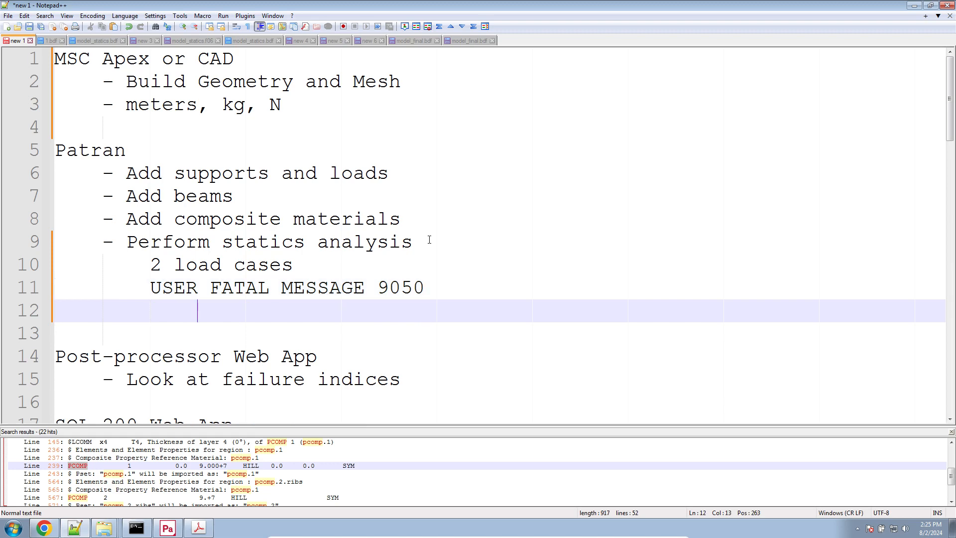
{"action": "type", "text": "S"}
{"action": "key", "text": "BackSpace"}
{"action": "type", "text": "Not enough support"}
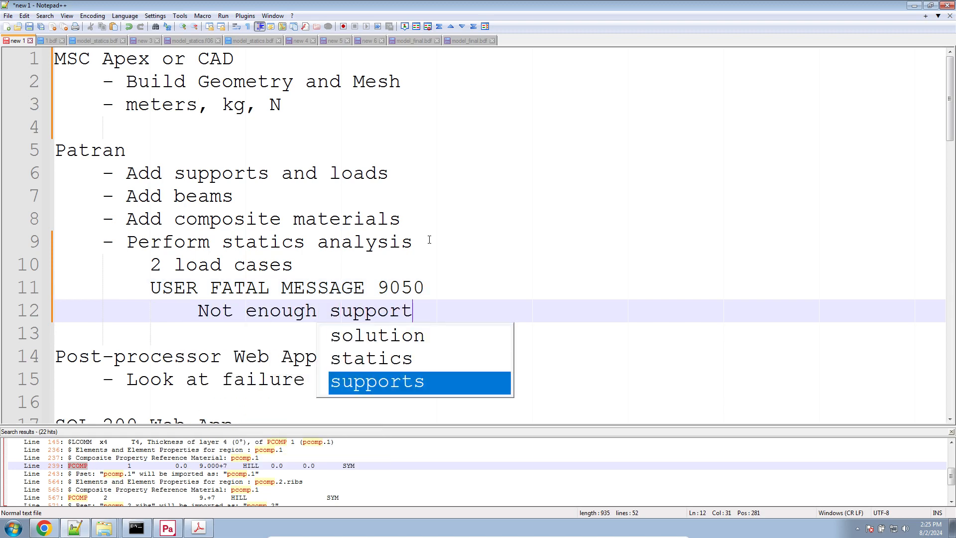
{"action": "type", "text": "s or unattached"}
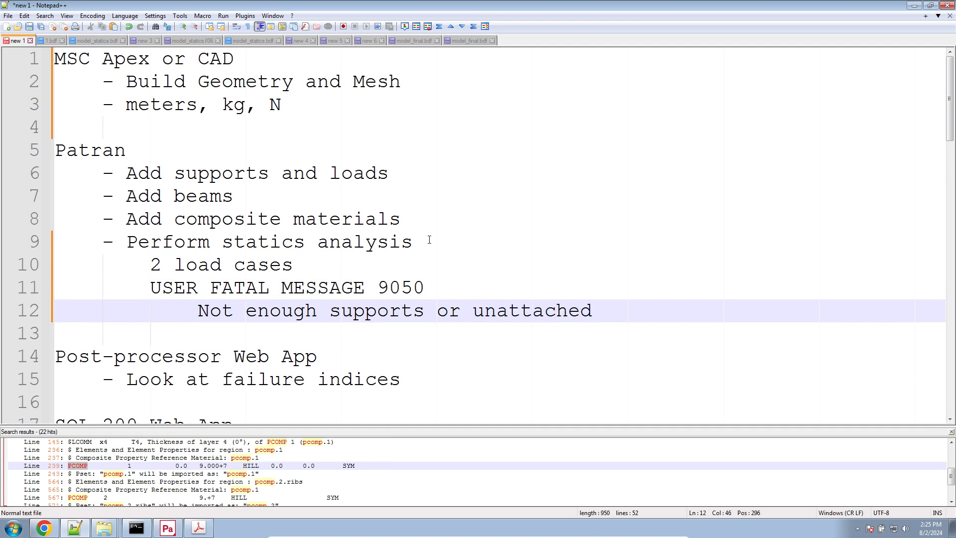
Add the line "Normal Modes Analysis" at the same indent level as the fatal message line.
{"action": "key", "text": "Return"}
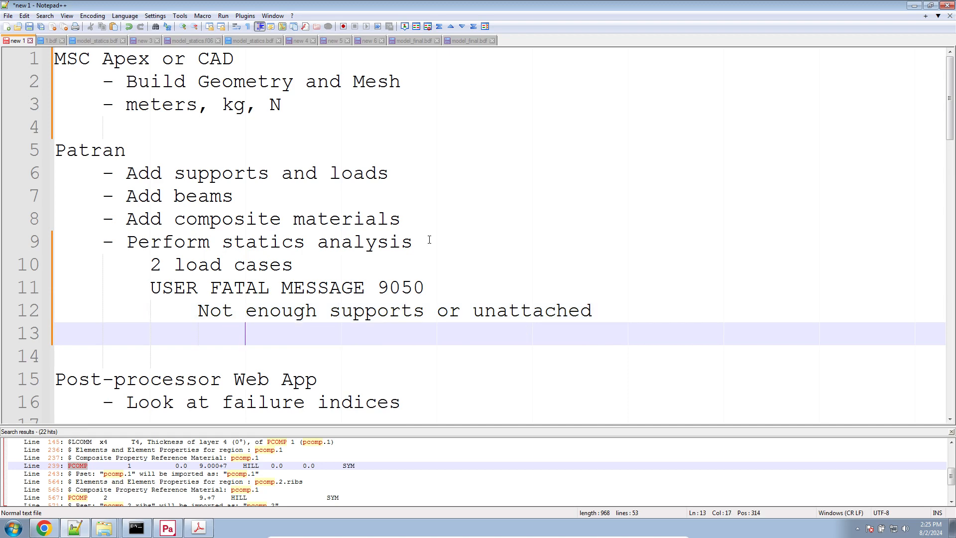
{"action": "key", "text": "BackSpace"}
{"action": "type", "text": "Noram"}
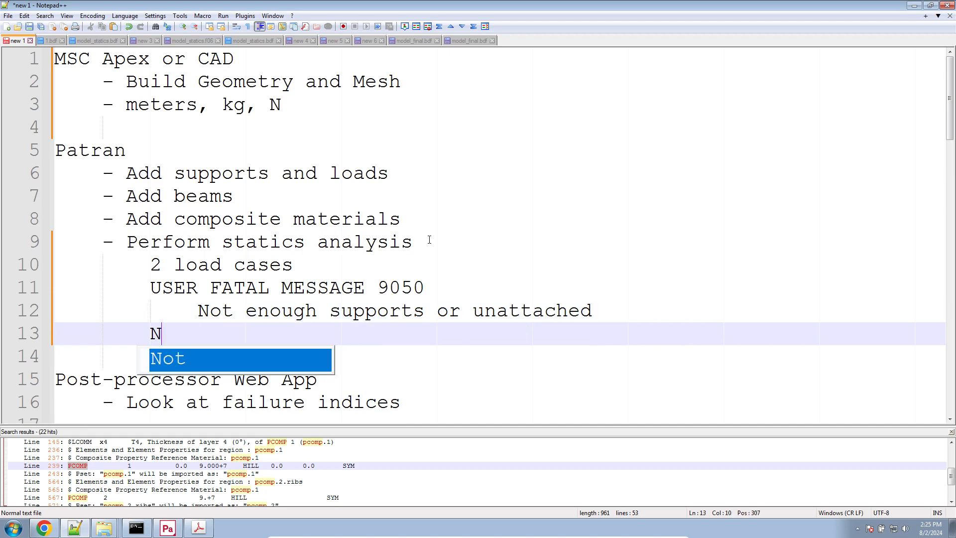
{"action": "key", "text": "BackSpace"}
{"action": "key", "text": "BackSpace"}
{"action": "type", "text": "mal S"}
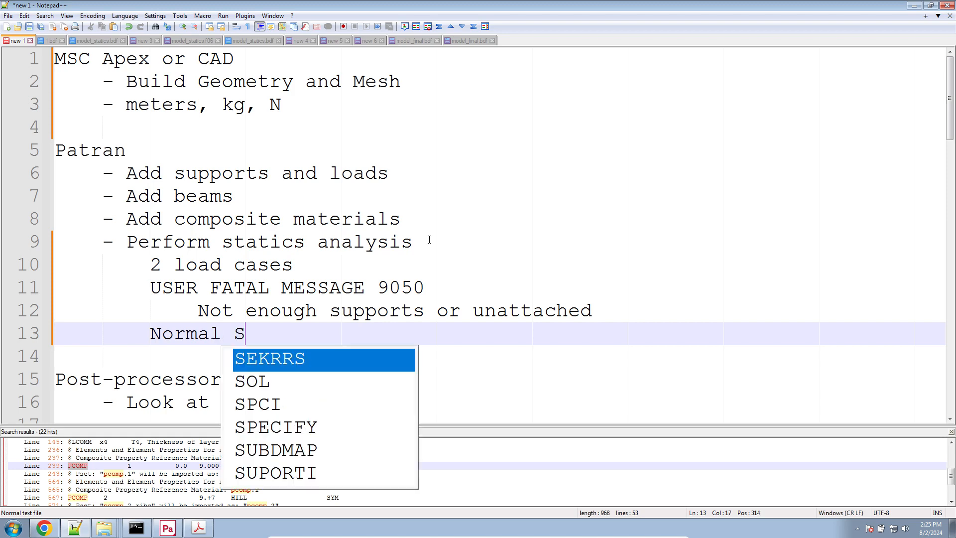
{"action": "key", "text": "BackSpace"}
{"action": "type", "text": "Modes Analysis"}
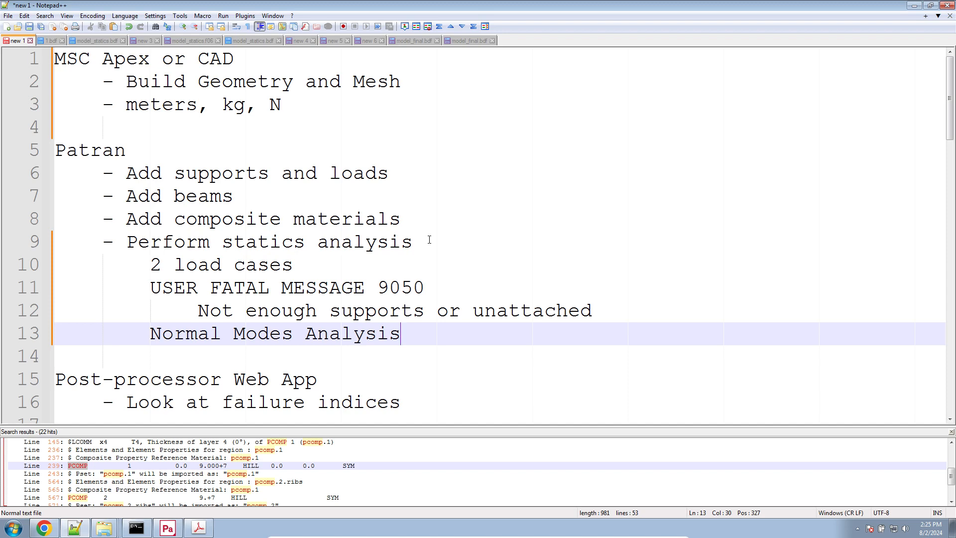
Add the indented note "=> Statics" under "Normal Modes Analysis" and remove the stray backslash from the line above.
{"action": "type", "text": "\\"}
{"action": "key", "text": "Return"}
{"action": "key", "text": "Tab"}
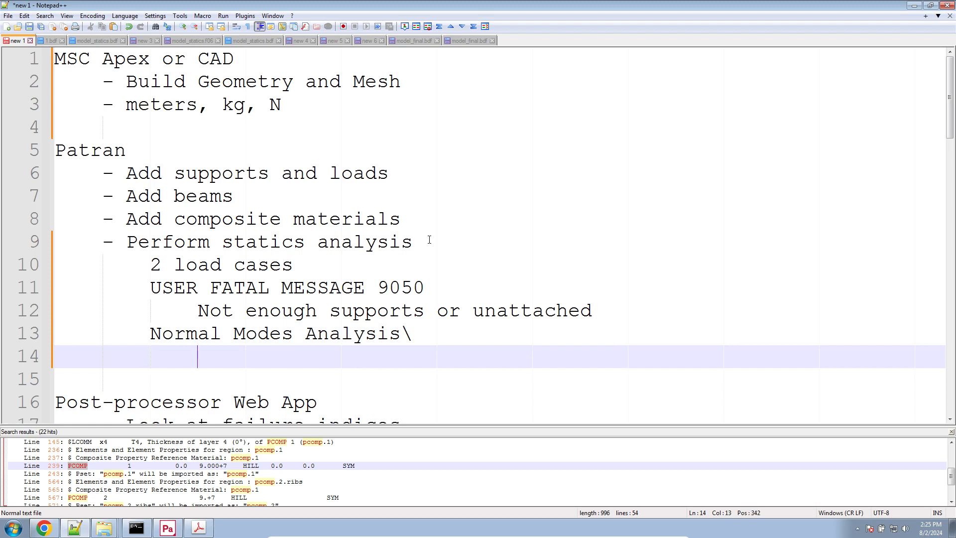
{"action": "type", "text": "=> Statics"}
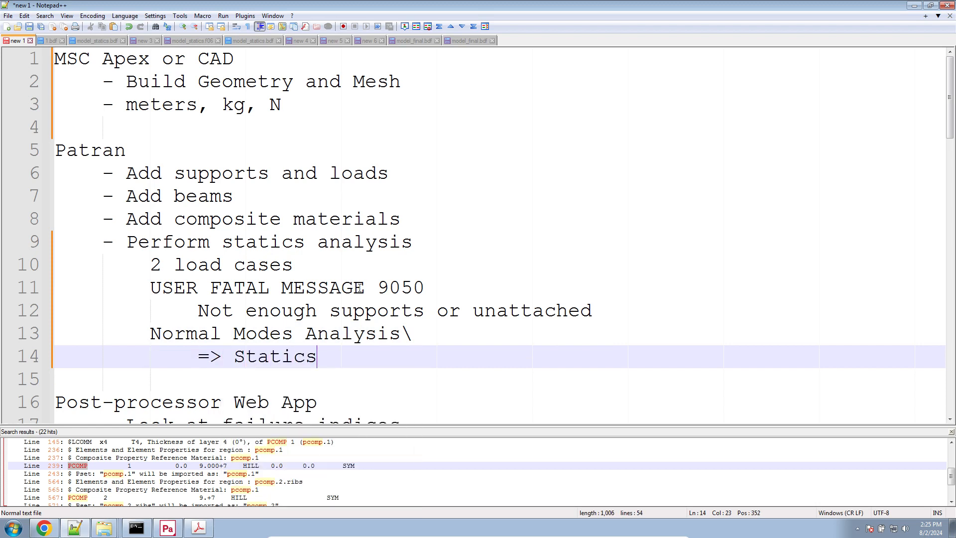
{"action": "left_click", "coordinate": [415, 327]}
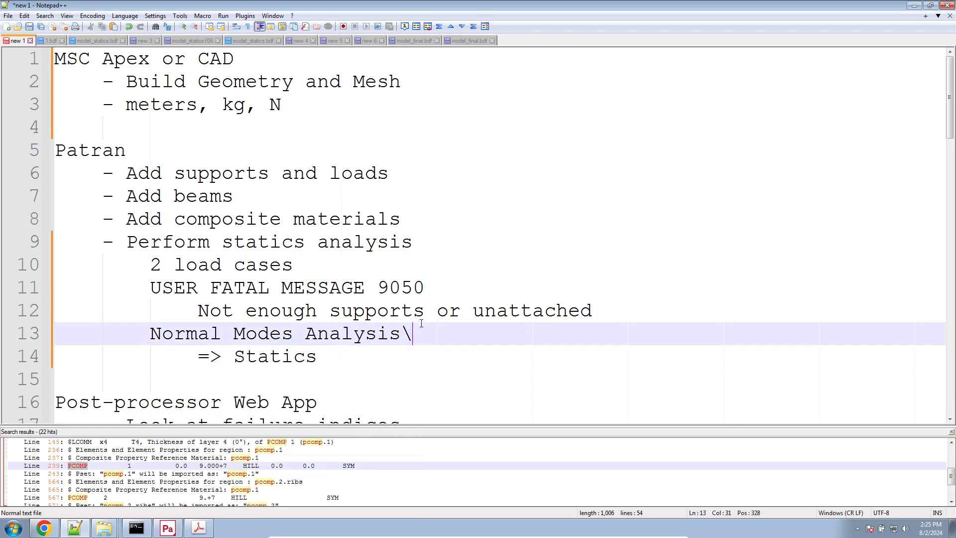
{"action": "key", "text": "BackSpace"}
Highlight the "Look at failure indices" line under Post-processor Web App, then switch to Patran.
{"action": "scroll", "coordinate": [133, 355], "scroll_direction": "down", "scroll_amount": 3}
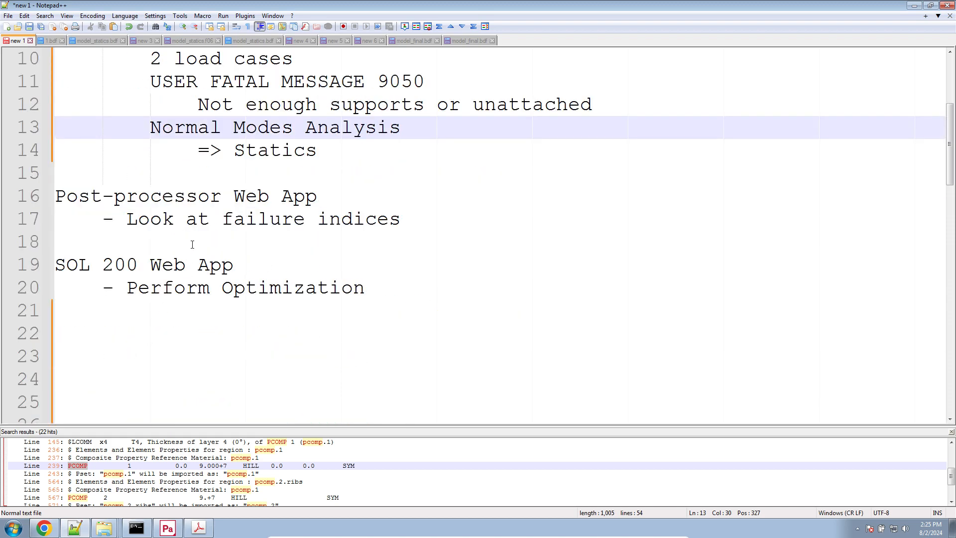
{"action": "left_click_drag", "start_coordinate": [193, 244], "coordinate": [78, 219]}
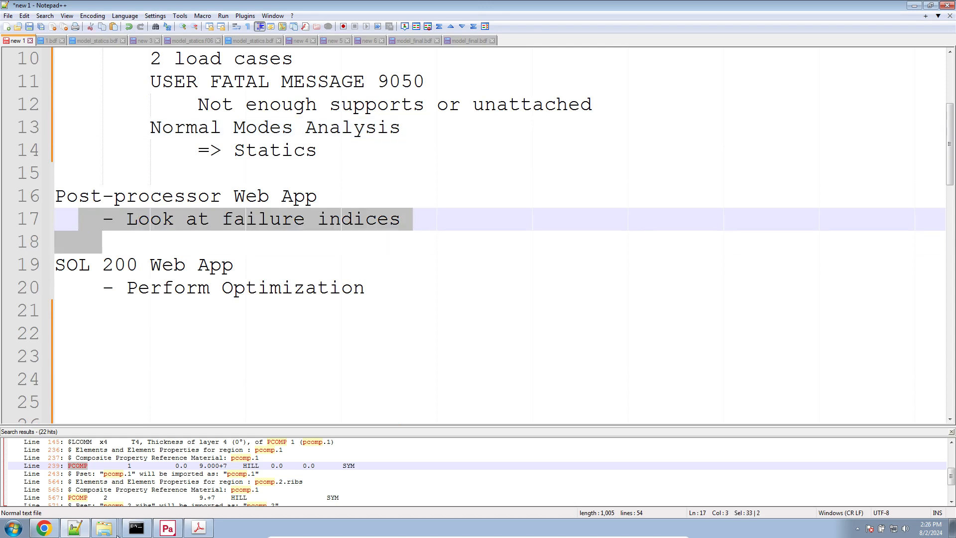
{"action": "left_click", "coordinate": [158, 531]}
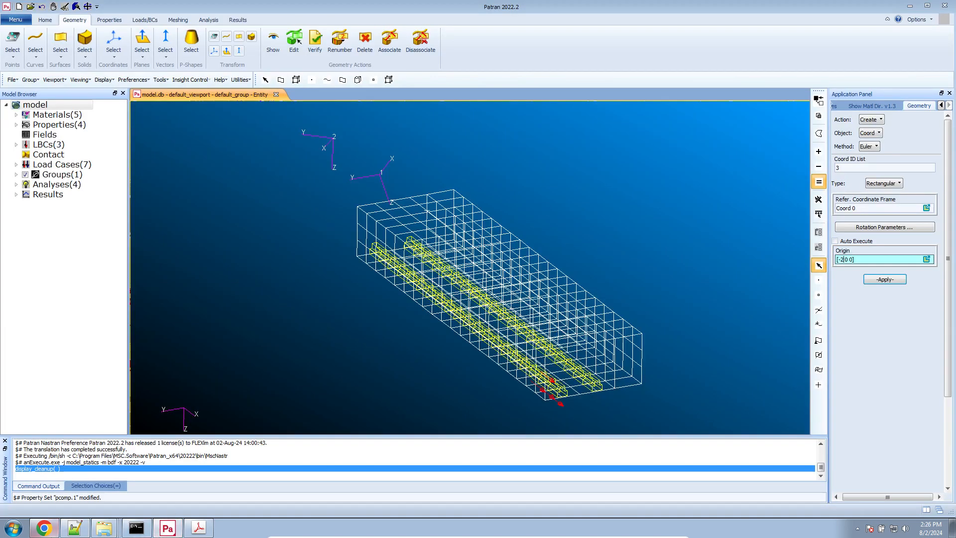
Switch to Notepad++ and highlight the "SOL 200 Web App" section with its "Perform Optimization" line.
{"action": "left_click", "coordinate": [74, 531]}
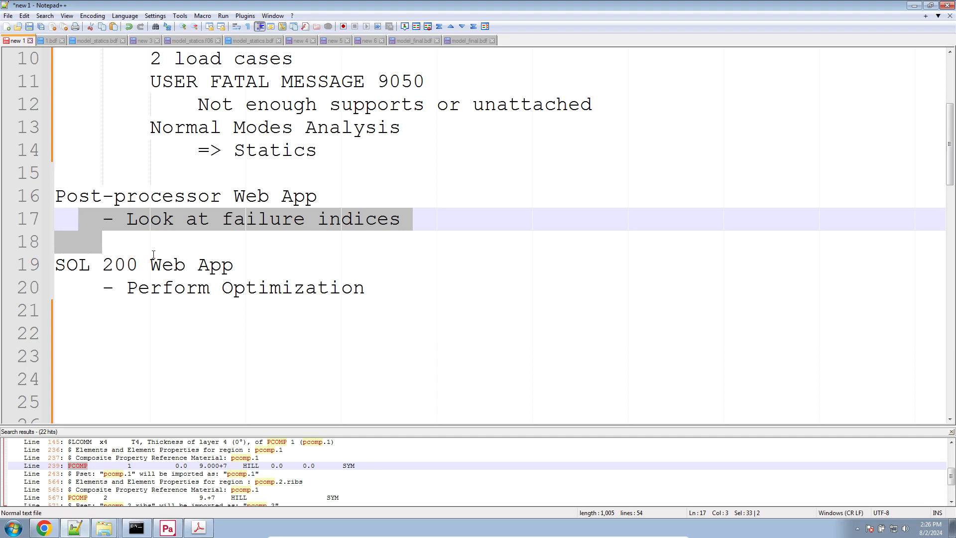
{"action": "left_click_drag", "start_coordinate": [178, 344], "coordinate": [57, 273]}
{"action": "left_click", "coordinate": [174, 473]}
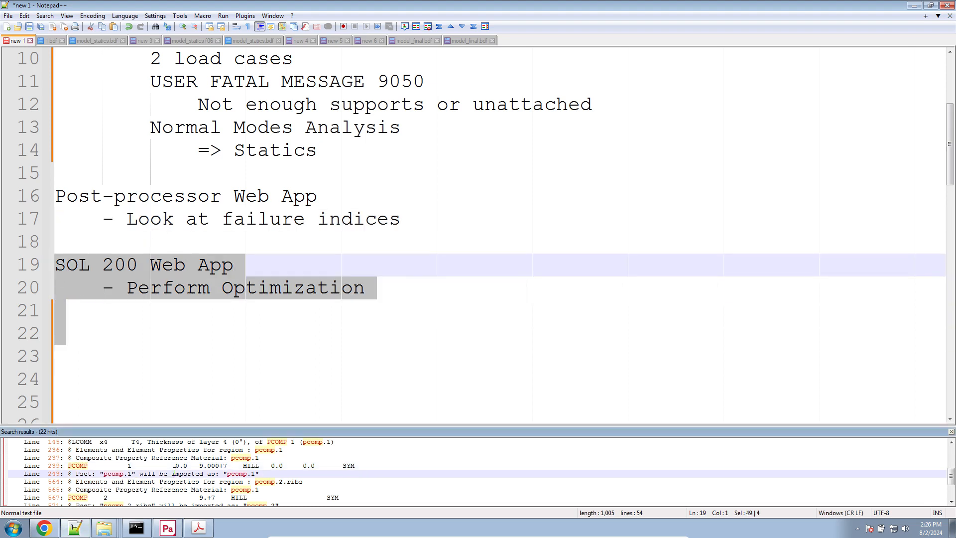
{"action": "left_click", "coordinate": [226, 308]}
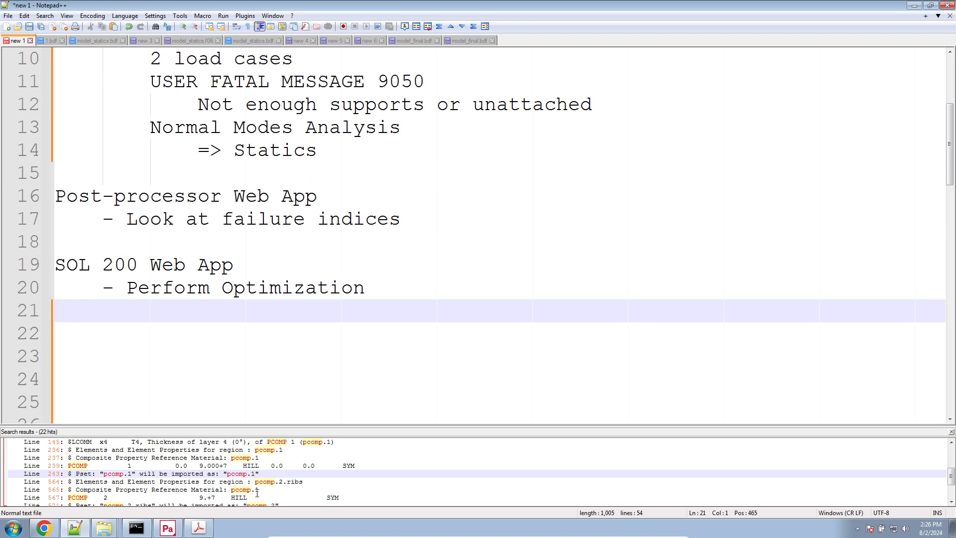
Switch to the SOL 200 Optimization web app in Chrome and add a Displacement response to the constraints.
{"action": "left_click", "coordinate": [35, 530]}
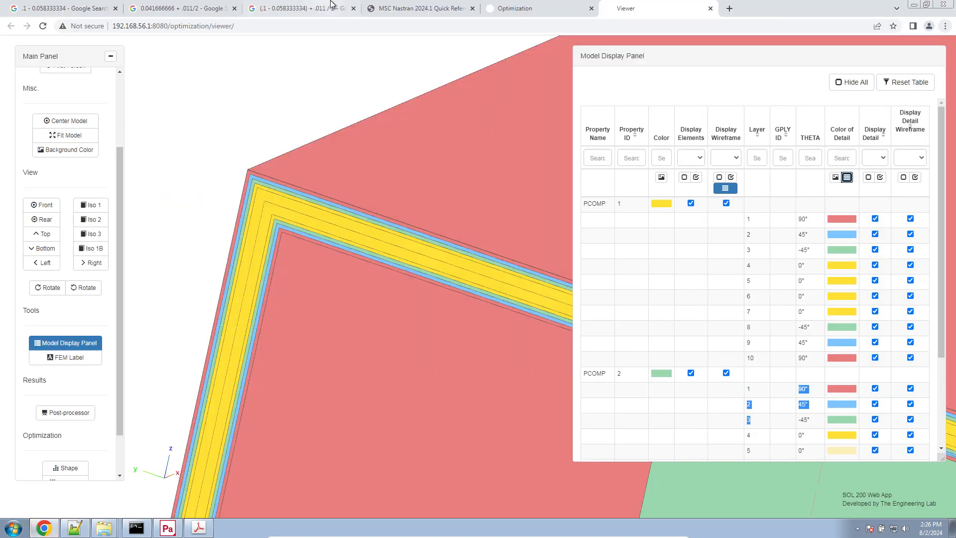
{"action": "left_click", "coordinate": [503, 8]}
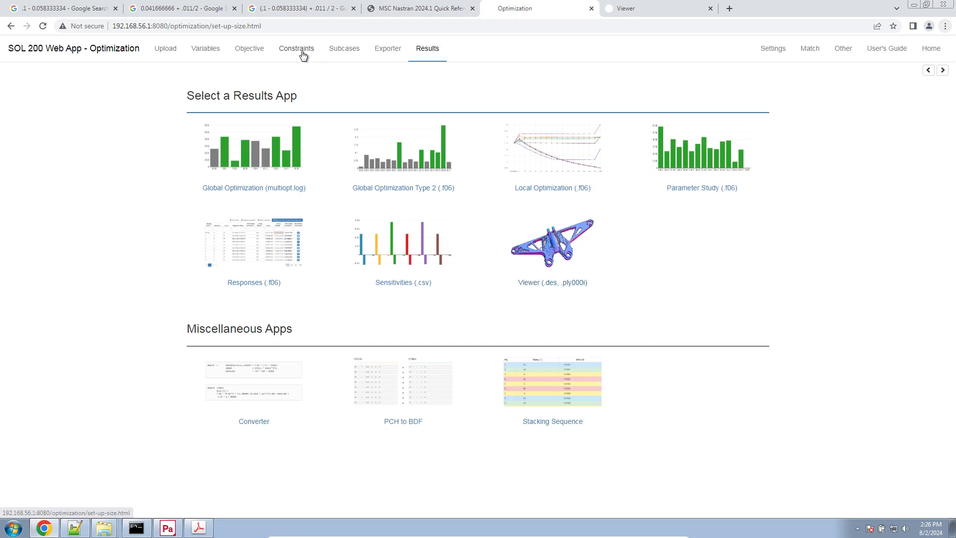
{"action": "left_click", "coordinate": [301, 52]}
{"action": "scroll", "coordinate": [73, 368], "scroll_direction": "down", "scroll_amount": 1}
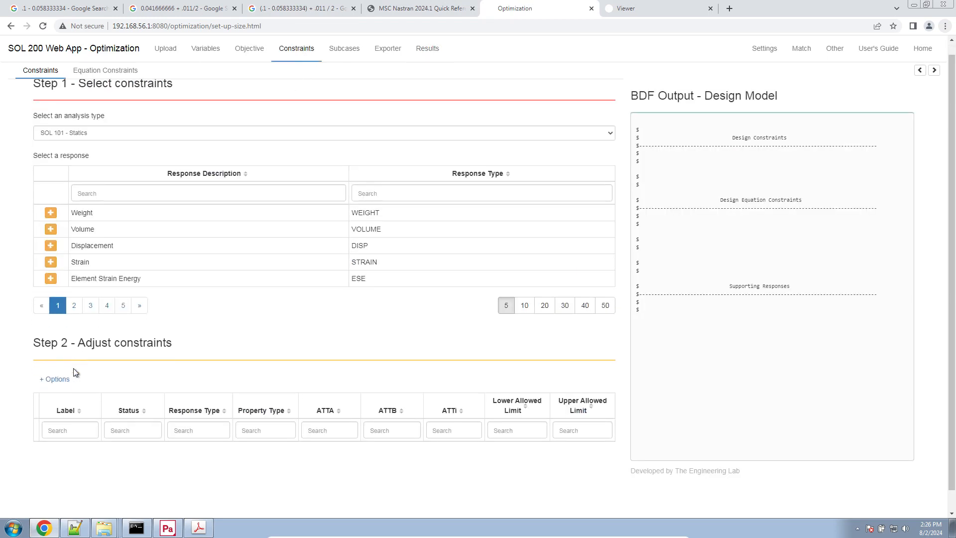
{"action": "left_click", "coordinate": [50, 224]}
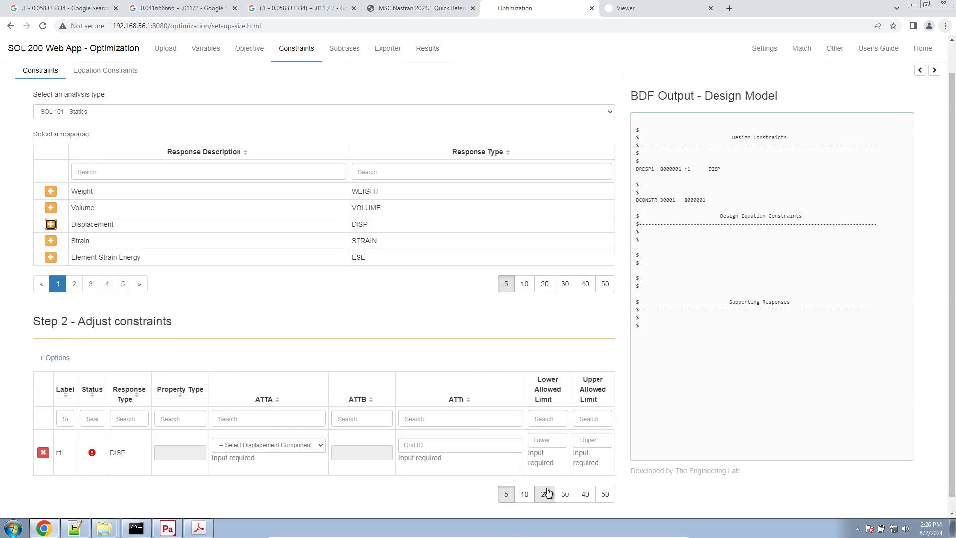
Set displacement constraint r1 to component 3 - T3 at grid 1917.
{"action": "left_click", "coordinate": [318, 444]}
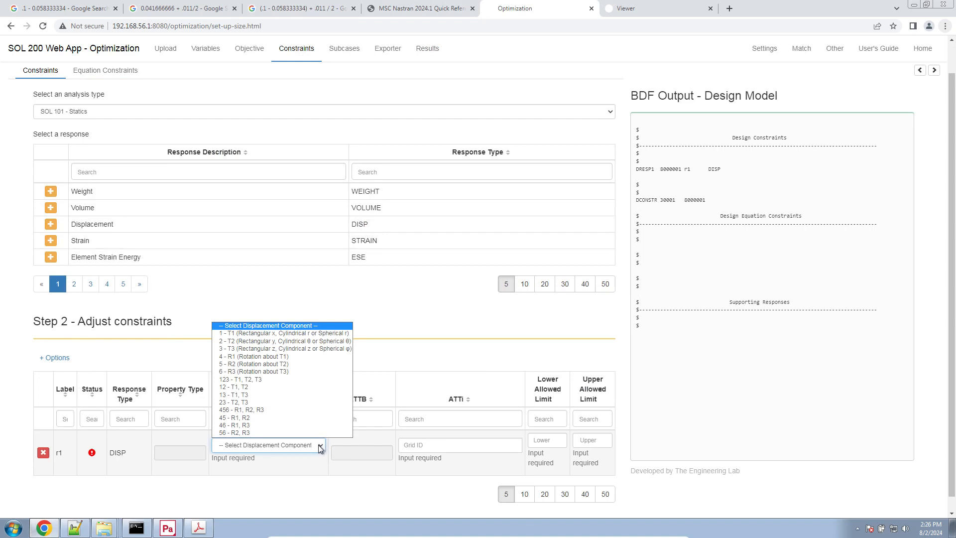
{"action": "left_click", "coordinate": [288, 350]}
{"action": "left_click", "coordinate": [441, 446]}
{"action": "type", "text": "19"}
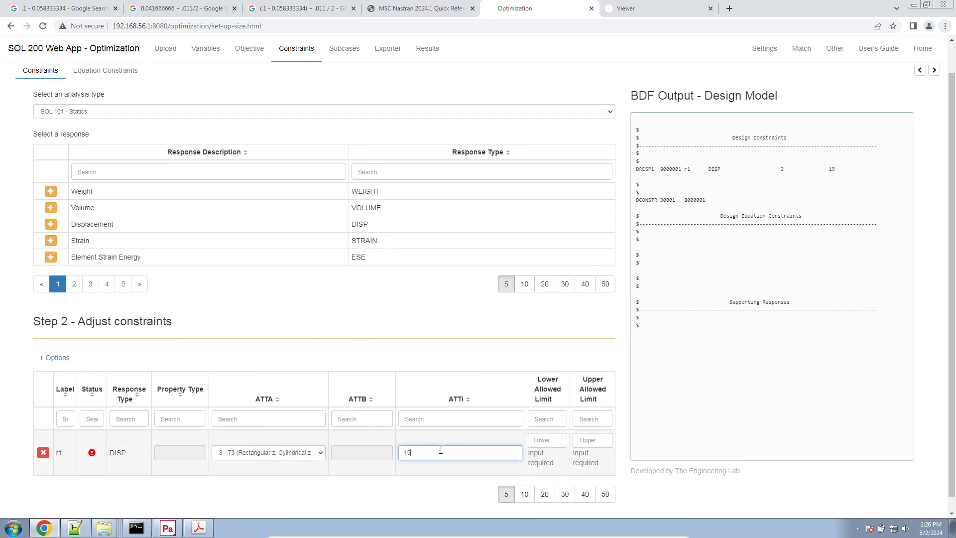
{"action": "key", "text": "Tab"}
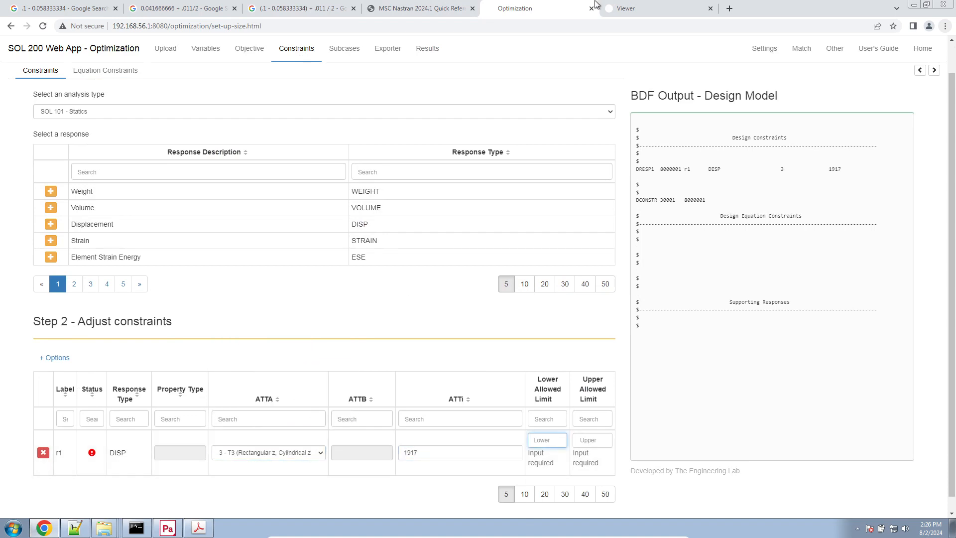
Display the displacement results on the fitted model in the Viewer and show one maximum label on the plot.
{"action": "left_click", "coordinate": [642, 8]}
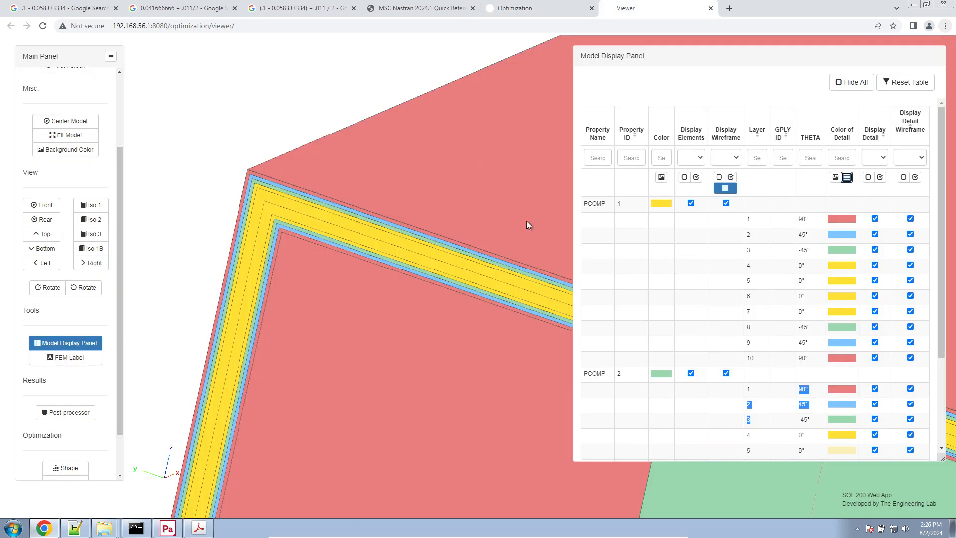
{"action": "left_click", "coordinate": [63, 135]}
{"action": "left_click", "coordinate": [84, 344]}
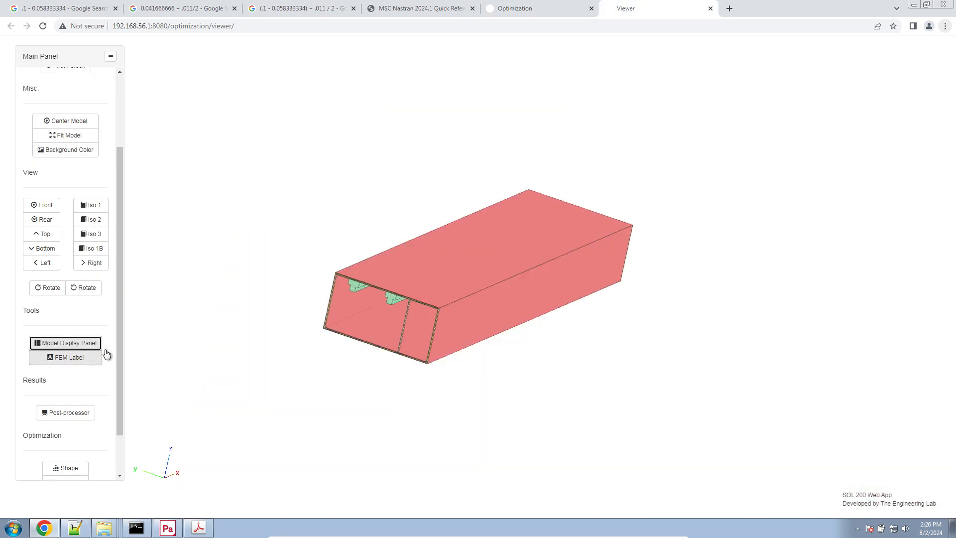
{"action": "scroll", "coordinate": [103, 412], "scroll_direction": "down", "scroll_amount": 1}
{"action": "left_click", "coordinate": [89, 360]}
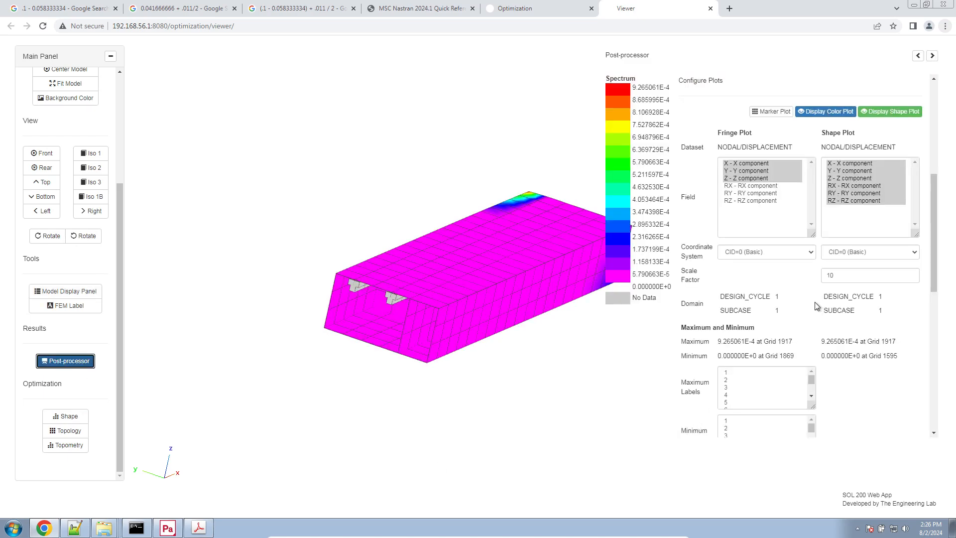
{"action": "left_click_drag", "start_coordinate": [215, 247], "coordinate": [808, 349]}
{"action": "scroll", "coordinate": [797, 338], "scroll_direction": "down", "scroll_amount": 2}
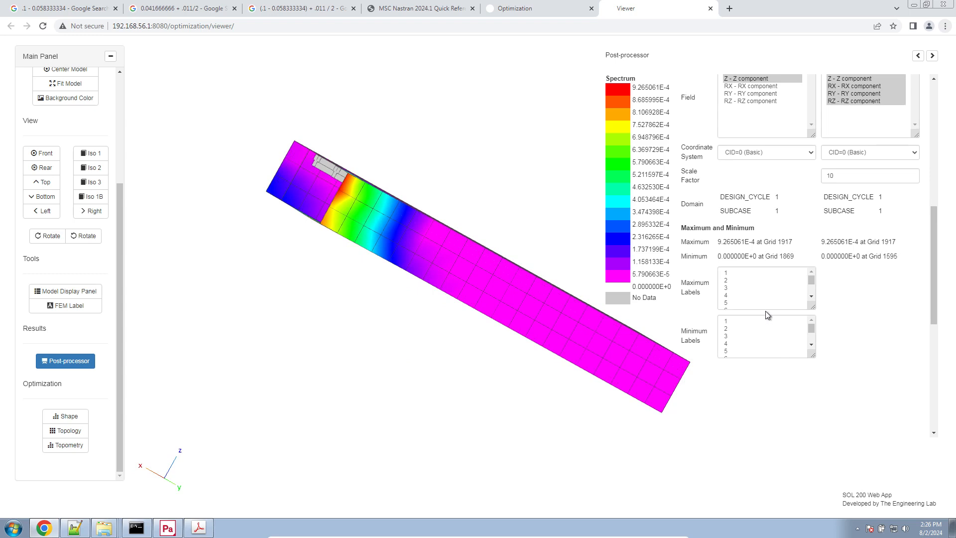
{"action": "double_click", "coordinate": [785, 243]}
{"action": "left_click", "coordinate": [769, 273]}
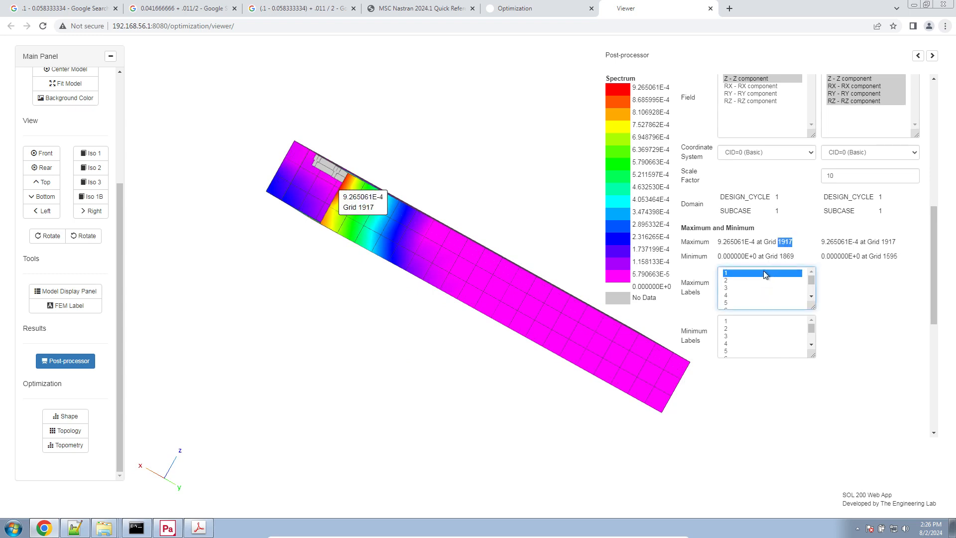
Return to the Optimization constraints and set r1's lower allowed limit to -.001 and upper allowed limit to .001.
{"action": "left_click", "coordinate": [515, 7]}
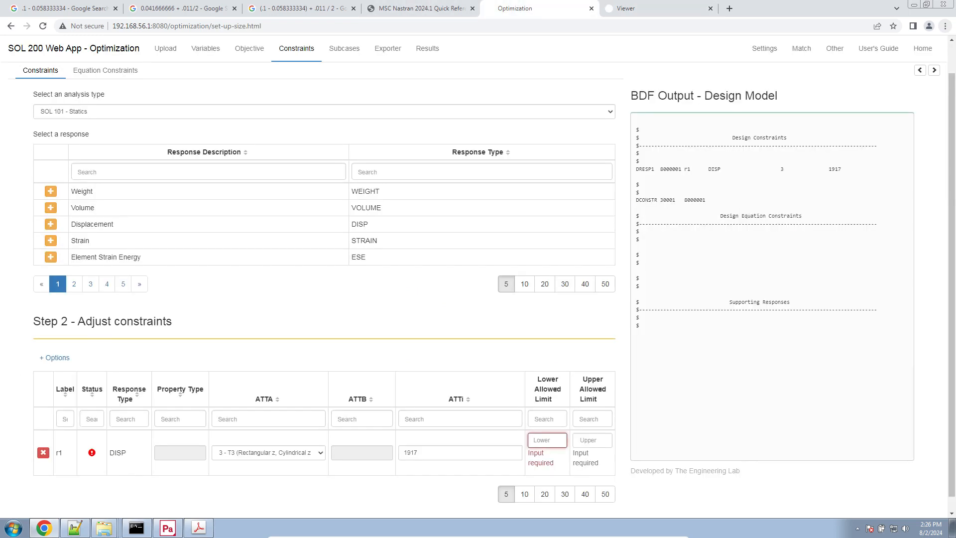
{"action": "left_click_drag", "start_coordinate": [462, 457], "coordinate": [300, 453]}
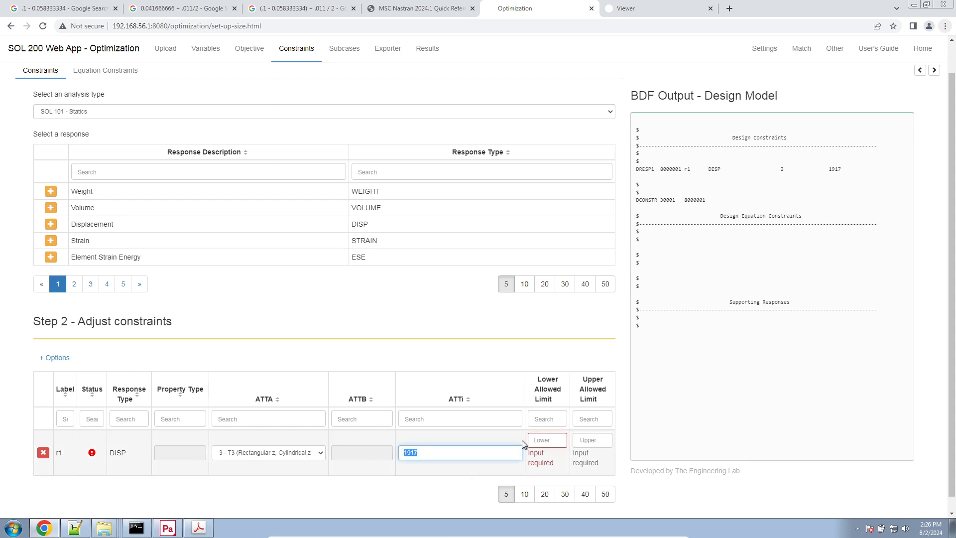
{"action": "left_click", "coordinate": [542, 437]}
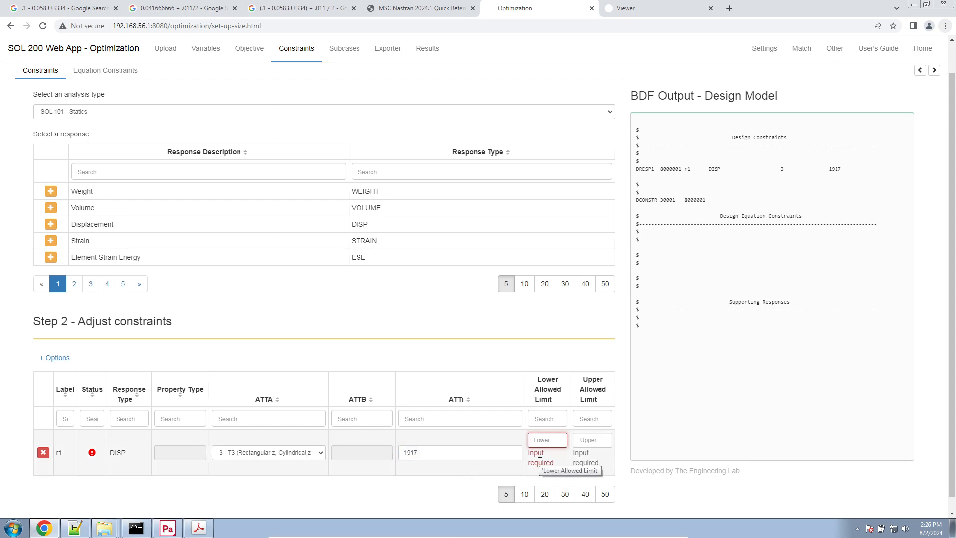
{"action": "type", "text": "-.001"}
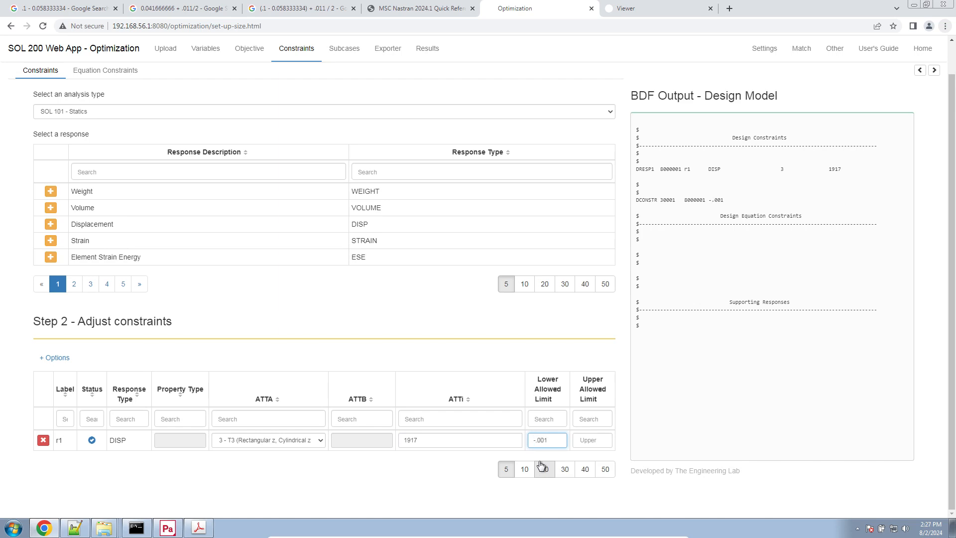
{"action": "key", "text": "Tab"}
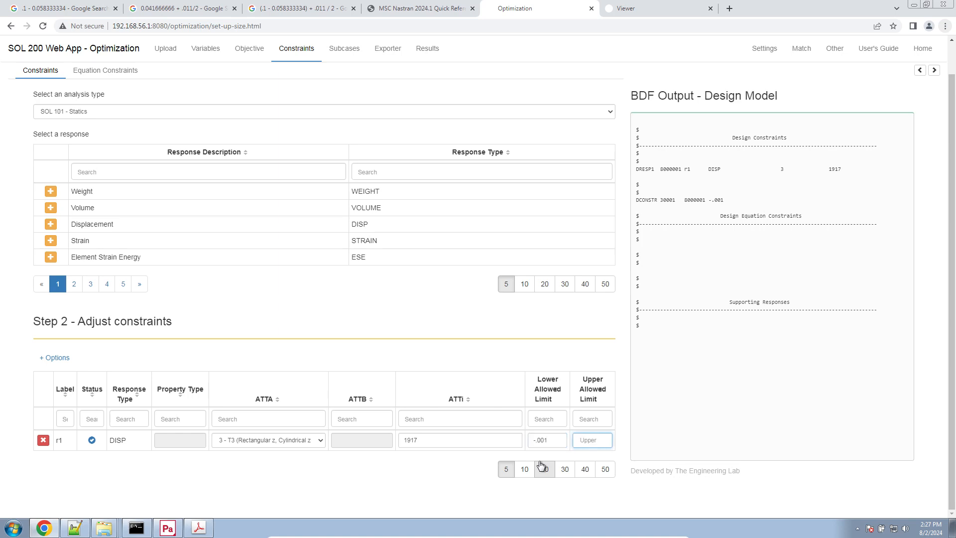
{"action": "type", "text": ".001"}
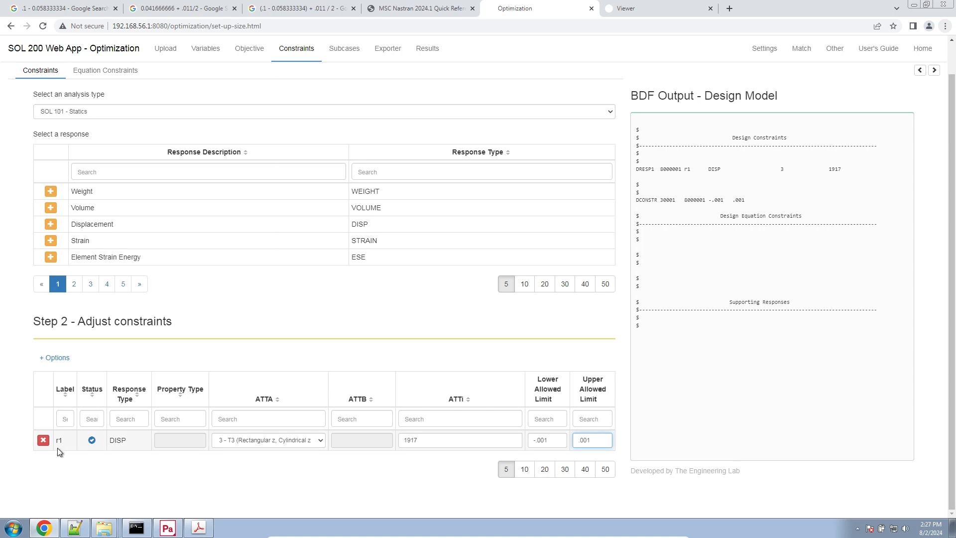
Assign constraint r1 to SUBCASE 1 and SUBCASE 2, and download the BDF files.
{"action": "left_click", "coordinate": [338, 55]}
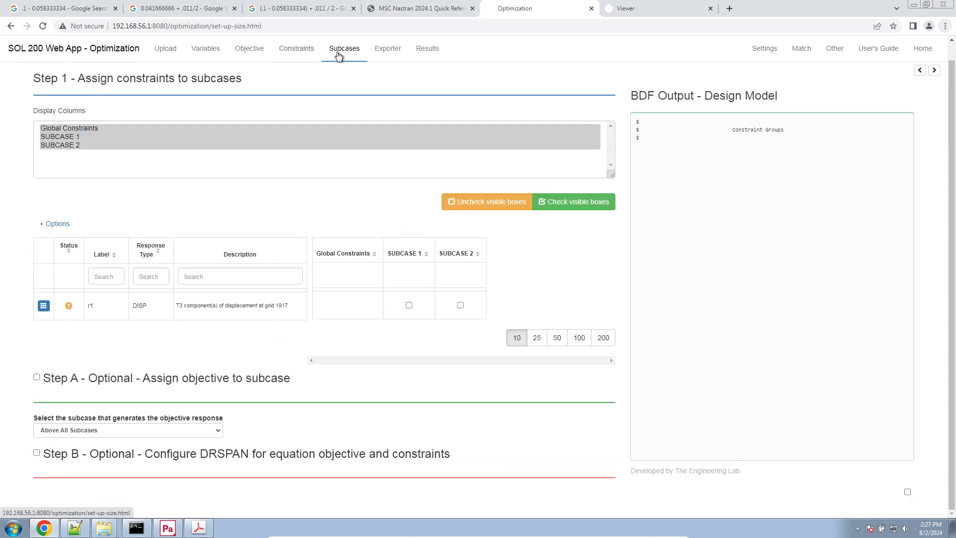
{"action": "left_click", "coordinate": [461, 305]}
{"action": "left_click", "coordinate": [383, 48]}
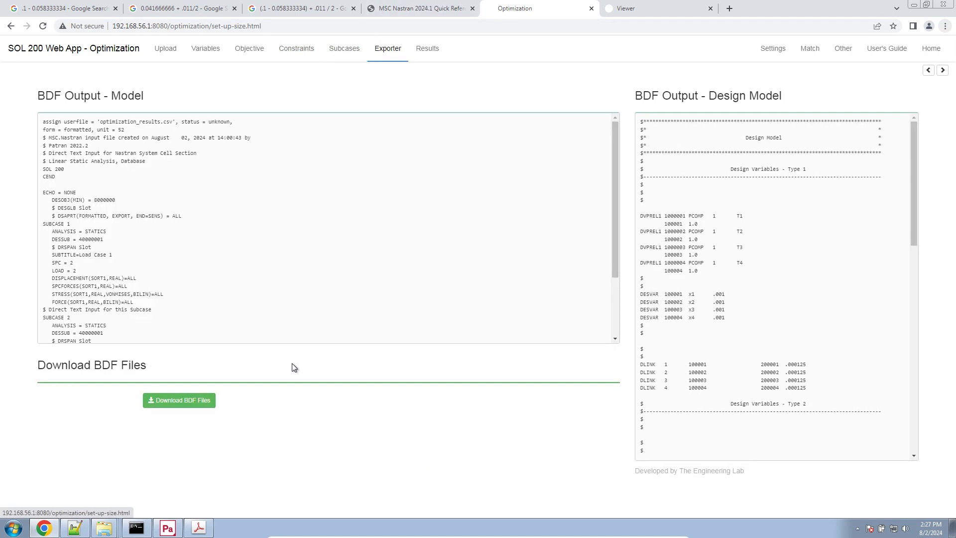
{"action": "left_click", "coordinate": [201, 400]}
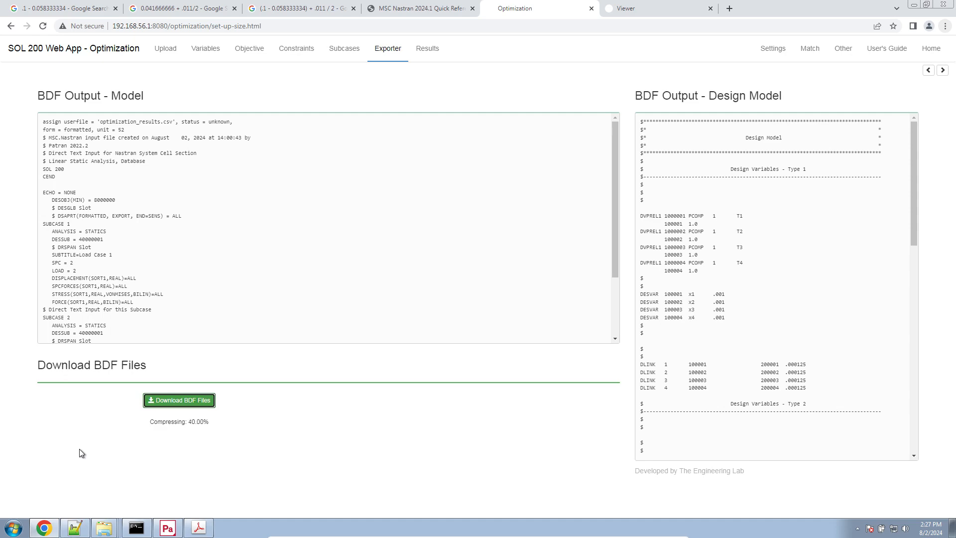
{"action": "mouse_move", "coordinate": [104, 528]}
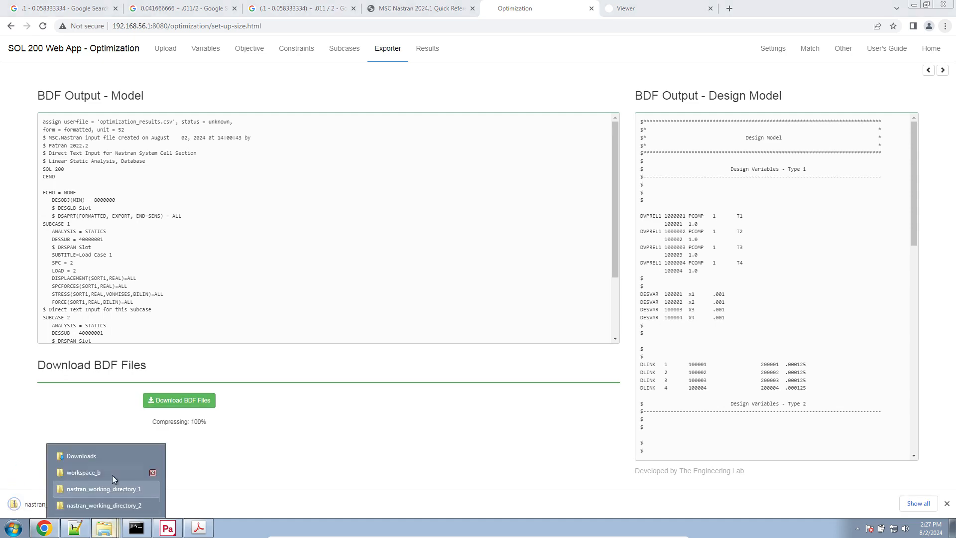
Switch to Notepad++, reduce the height of the search results area and clear all its results.
{"action": "left_click", "coordinate": [75, 528]}
{"action": "scroll", "coordinate": [156, 357], "scroll_direction": "up", "scroll_amount": 3}
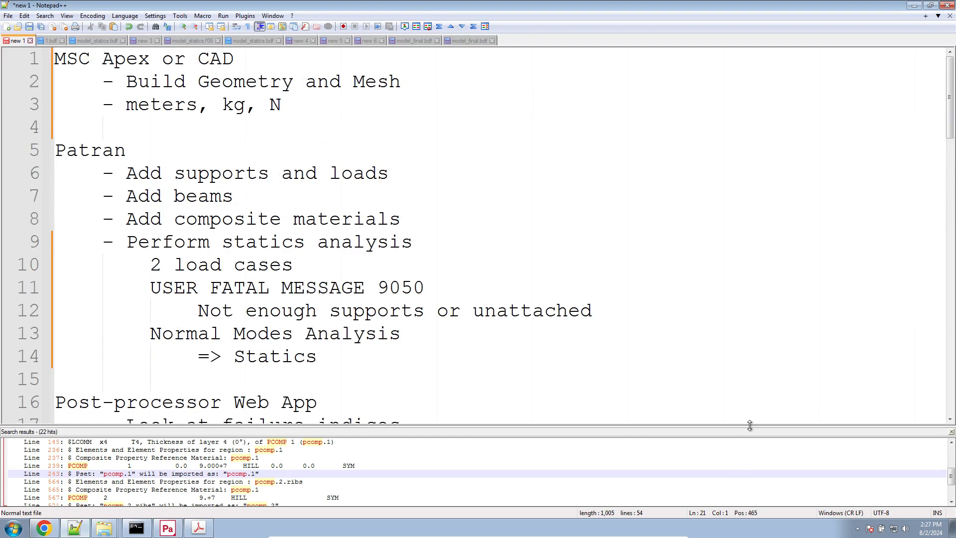
{"action": "left_click_drag", "start_coordinate": [752, 429], "coordinate": [749, 463]}
{"action": "right_click", "coordinate": [750, 480]}
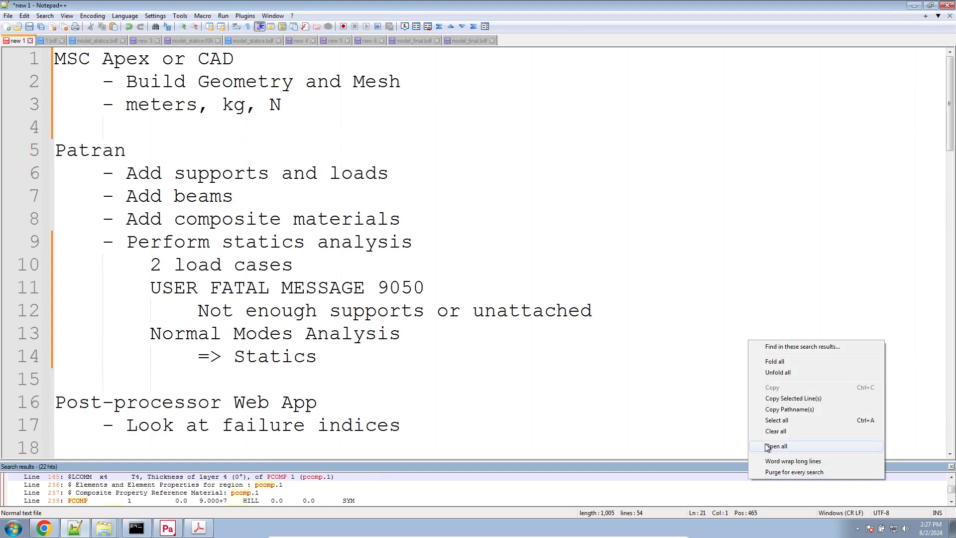
{"action": "left_click", "coordinate": [776, 431]}
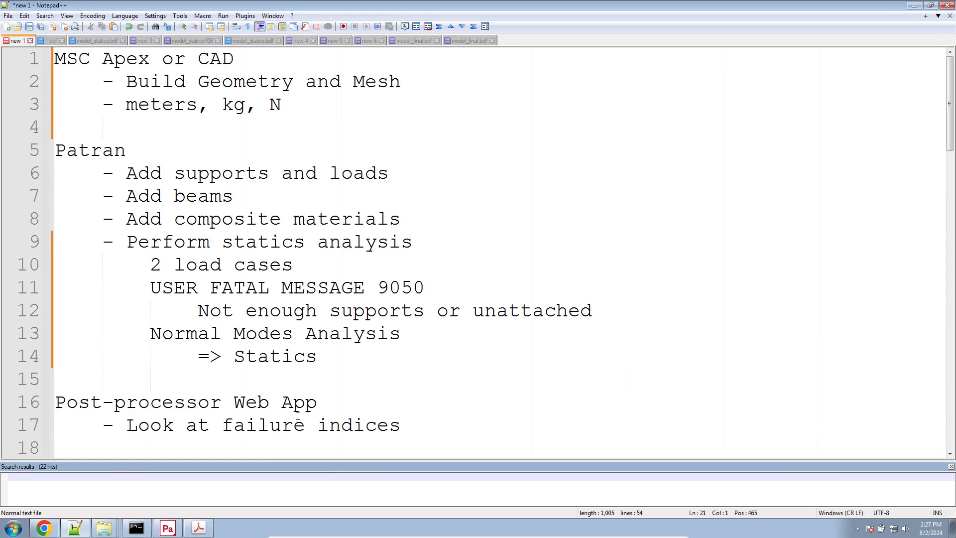
Review the workflow notes by highlighting the MSC Apex, Patran, Post-processor Web App and SOL 200 Web App sections in turn.
{"action": "scroll", "coordinate": [297, 415], "scroll_direction": "down", "scroll_amount": 4}
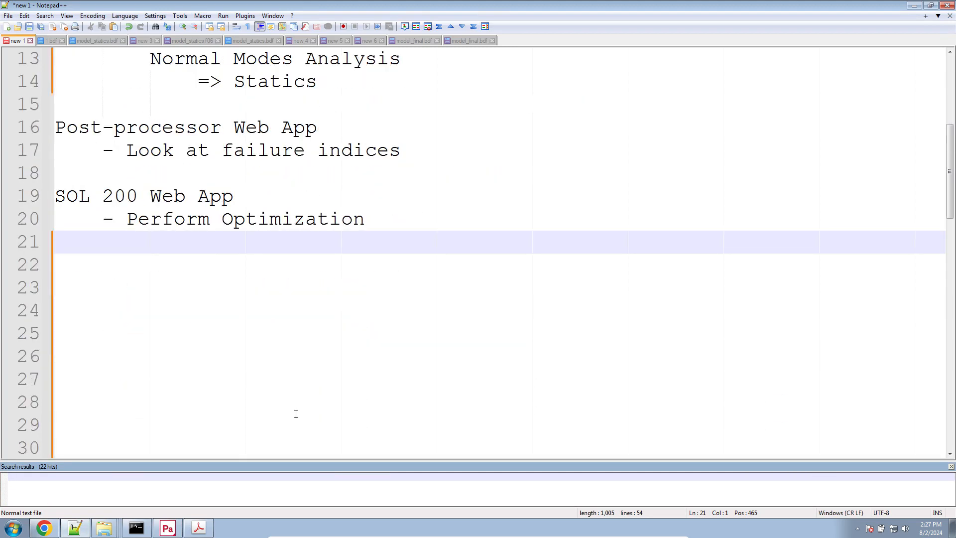
{"action": "scroll", "coordinate": [296, 414], "scroll_direction": "up", "scroll_amount": 4}
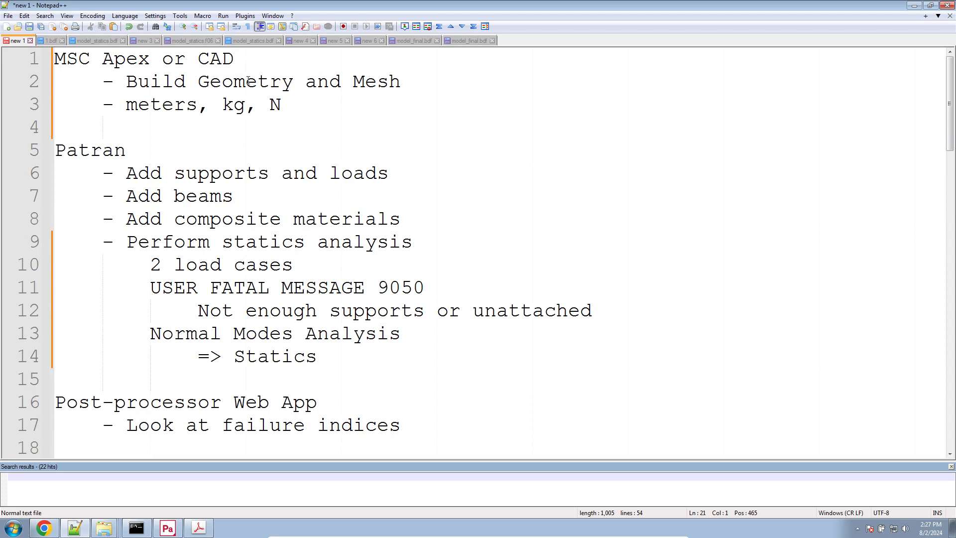
{"action": "left_click_drag", "start_coordinate": [152, 124], "coordinate": [14, 44]}
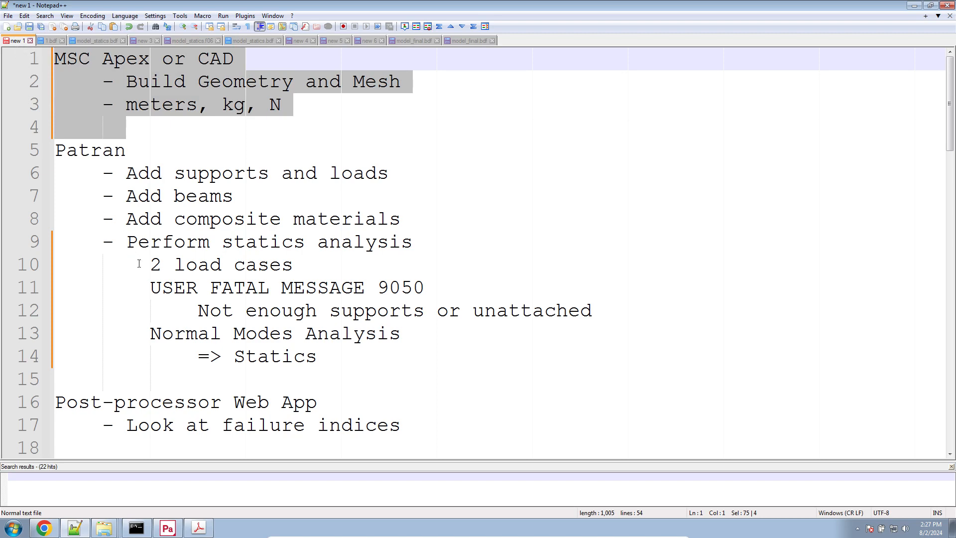
{"action": "left_click_drag", "start_coordinate": [332, 380], "coordinate": [49, 166]}
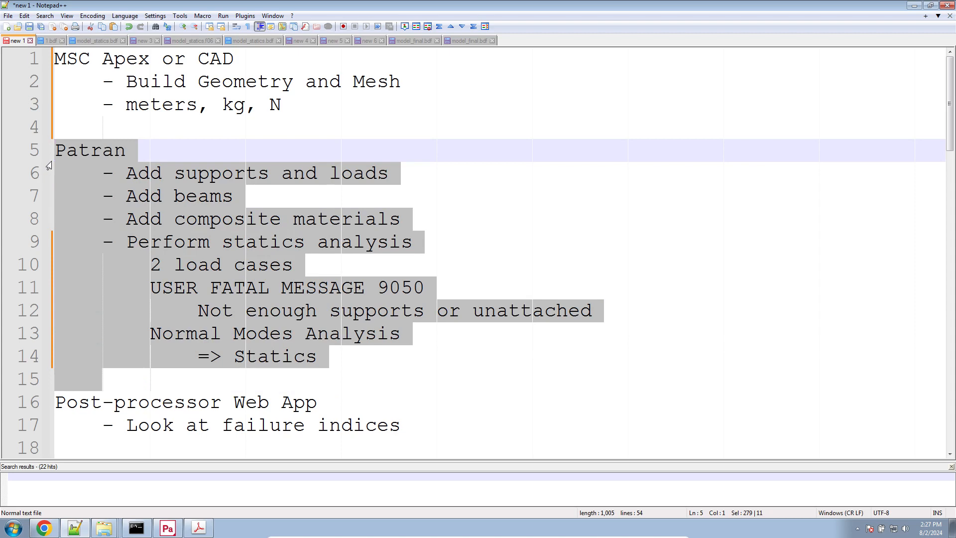
{"action": "scroll", "coordinate": [140, 318], "scroll_direction": "down", "scroll_amount": 2}
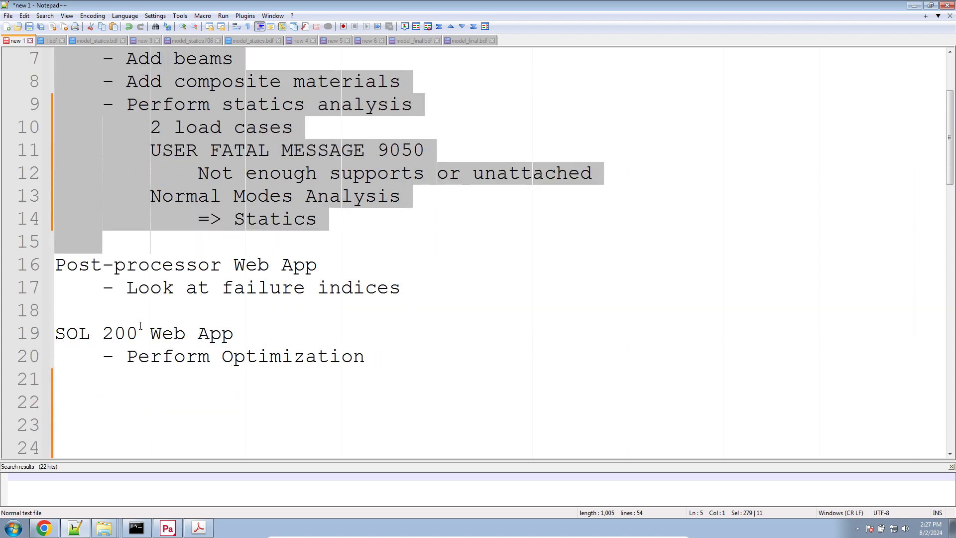
{"action": "left_click", "coordinate": [122, 310]}
{"action": "left_click_drag", "start_coordinate": [122, 310], "coordinate": [58, 275]}
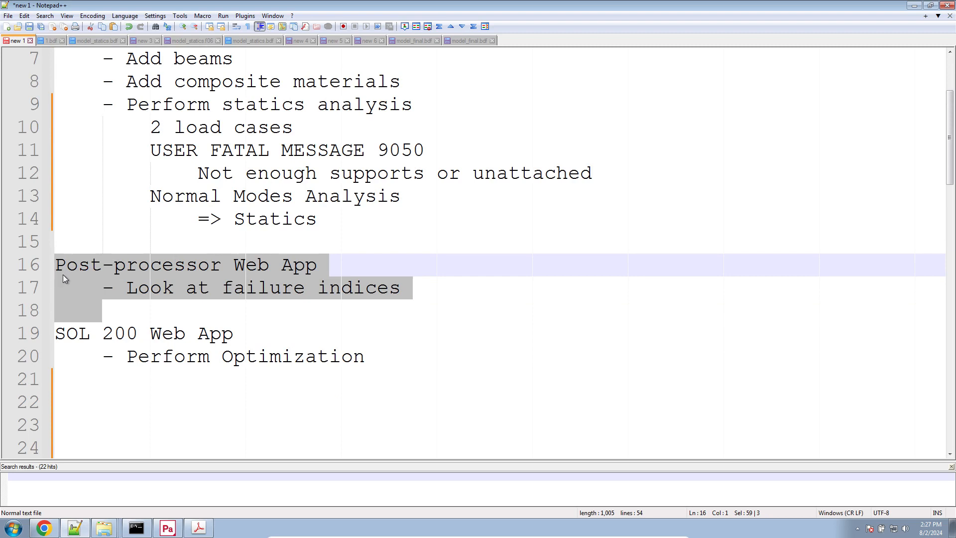
{"action": "left_click_drag", "start_coordinate": [124, 382], "coordinate": [49, 345]}
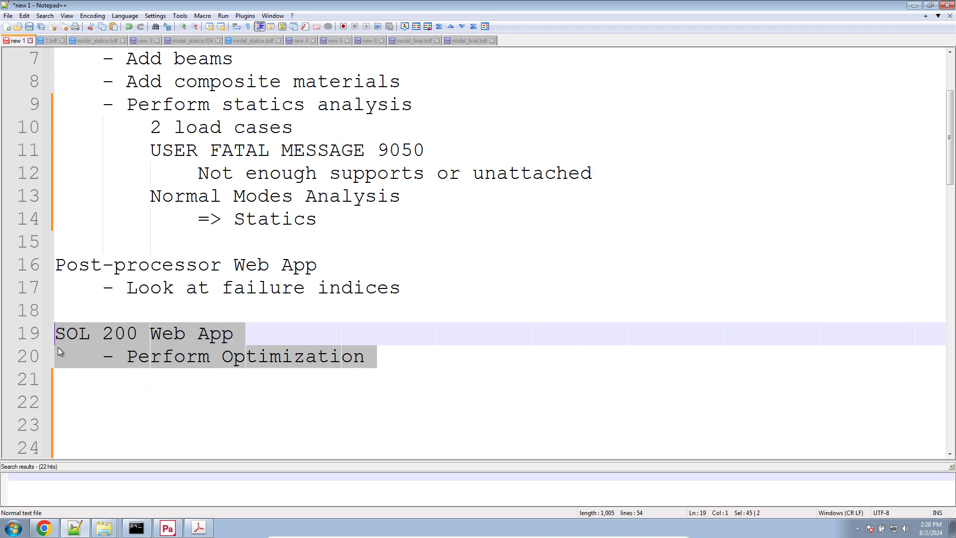
Switch to Chrome, search for "student edition patran nastran" in a new tab, and open Hexagon's MSC Nastran Student Edition page.
{"action": "scroll", "coordinate": [143, 365], "scroll_direction": "up", "scroll_amount": 2}
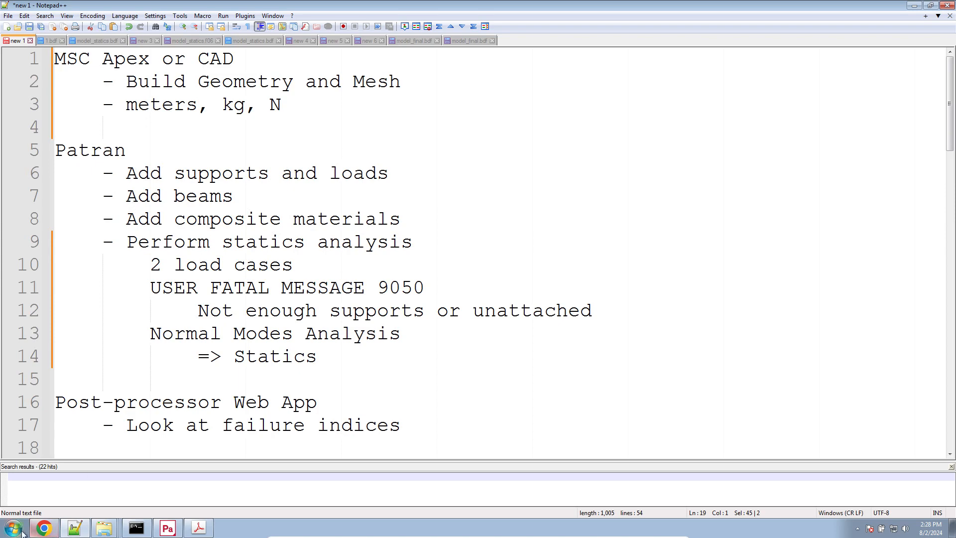
{"action": "left_click", "coordinate": [44, 528]}
{"action": "left_click", "coordinate": [730, 8]}
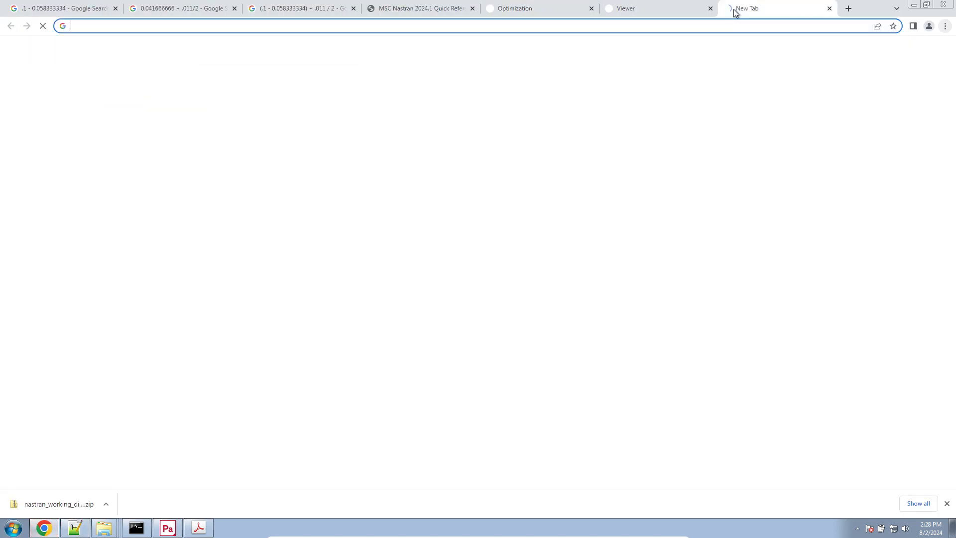
{"action": "type", "text": "student edi"}
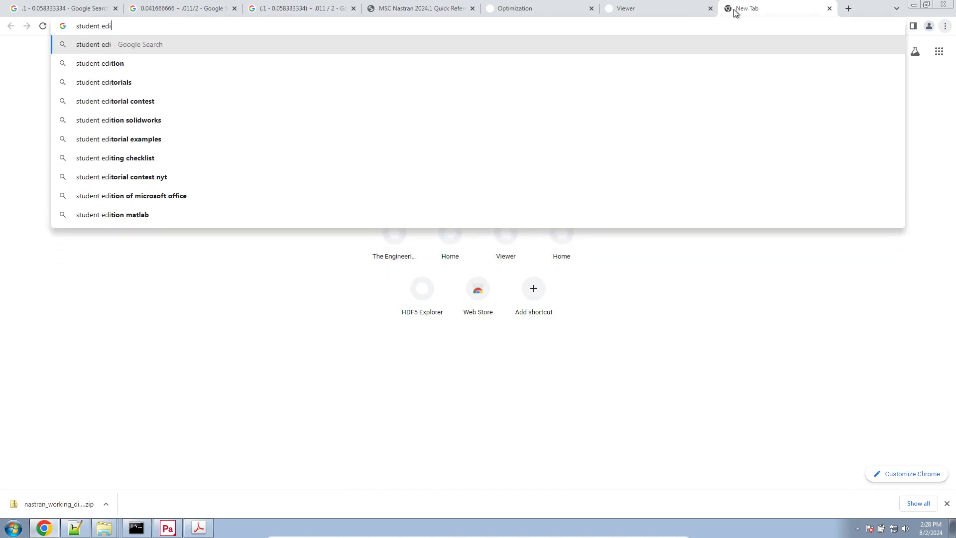
{"action": "type", "text": "tion patran nastran"}
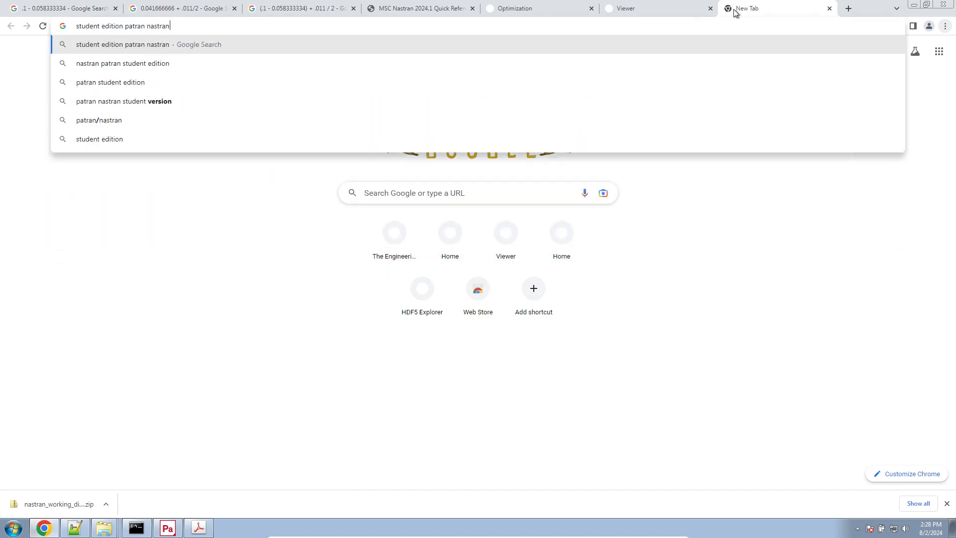
{"action": "key", "text": "Return"}
{"action": "left_click", "coordinate": [191, 144]}
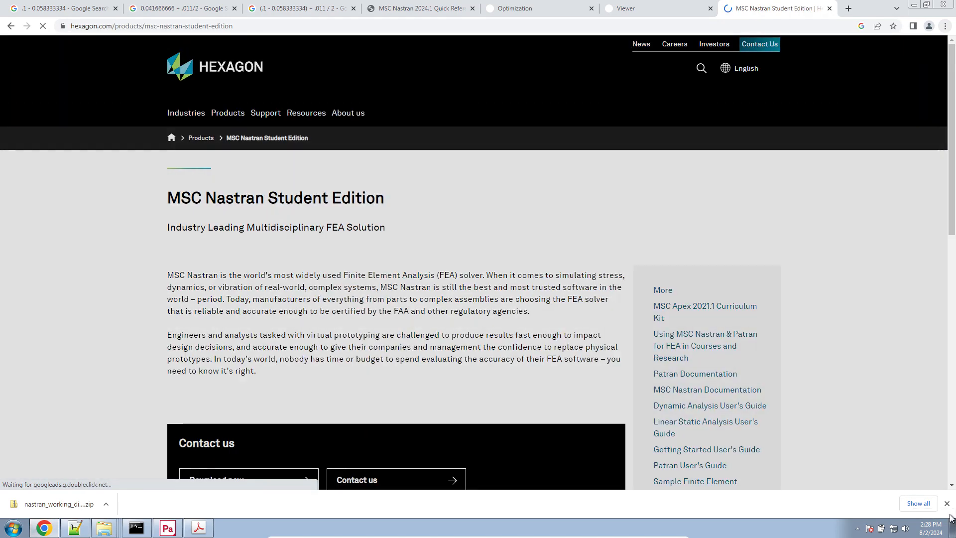
Accept all cookies, follow the student edition download link, and open the registration form for new MSC Software users.
{"action": "scroll", "coordinate": [244, 350], "scroll_direction": "down", "scroll_amount": 4}
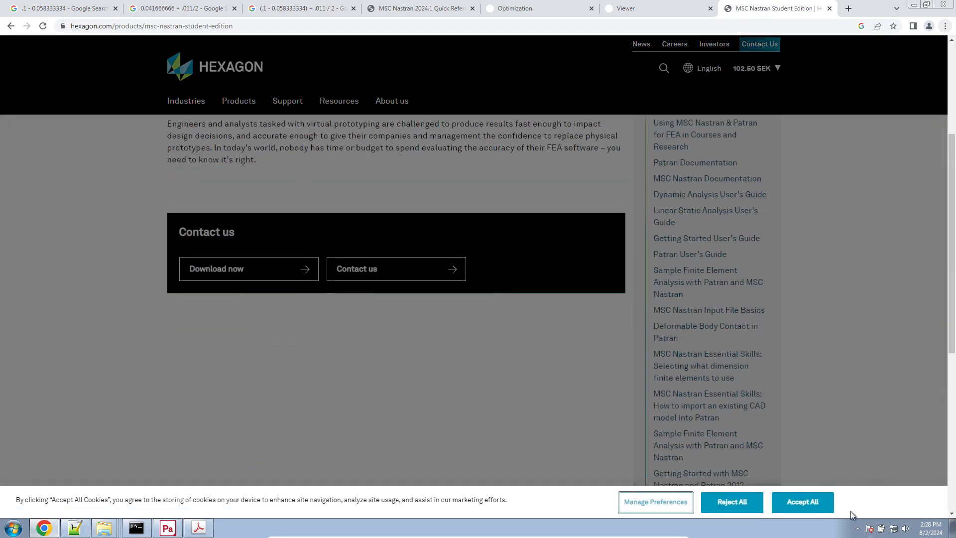
{"action": "left_click", "coordinate": [802, 502]}
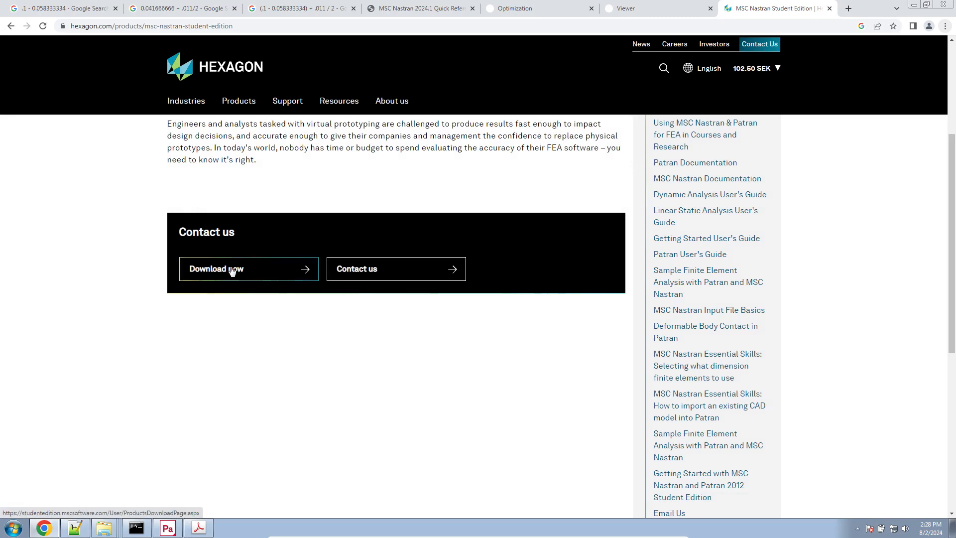
{"action": "scroll", "coordinate": [228, 269], "scroll_direction": "up", "scroll_amount": 2}
{"action": "left_click", "coordinate": [246, 371]}
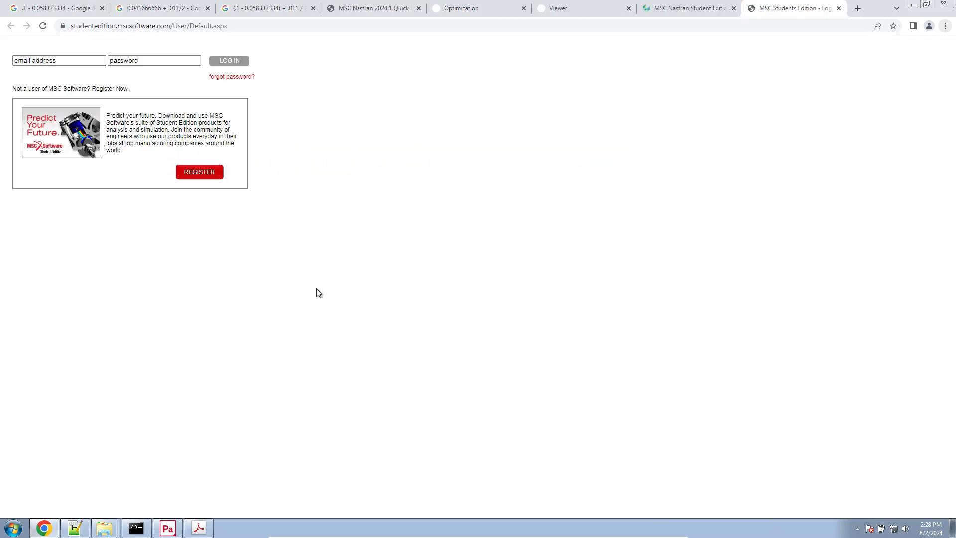
{"action": "left_click", "coordinate": [206, 173]}
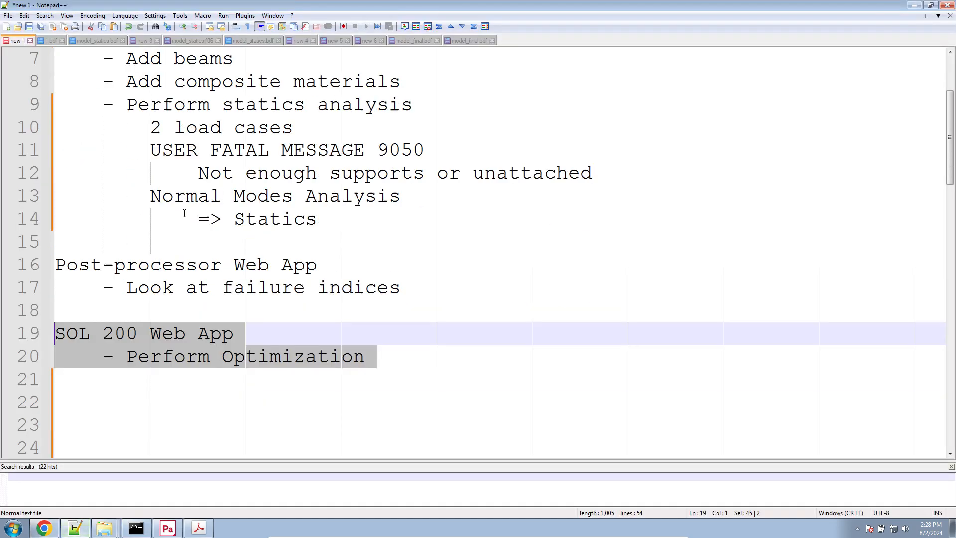
Review the Post-processor and SOL 200 Web App sections of the Notepad++ workflow notes by highlighting their lines.
{"action": "scroll", "coordinate": [194, 213], "scroll_direction": "down", "scroll_amount": 3}
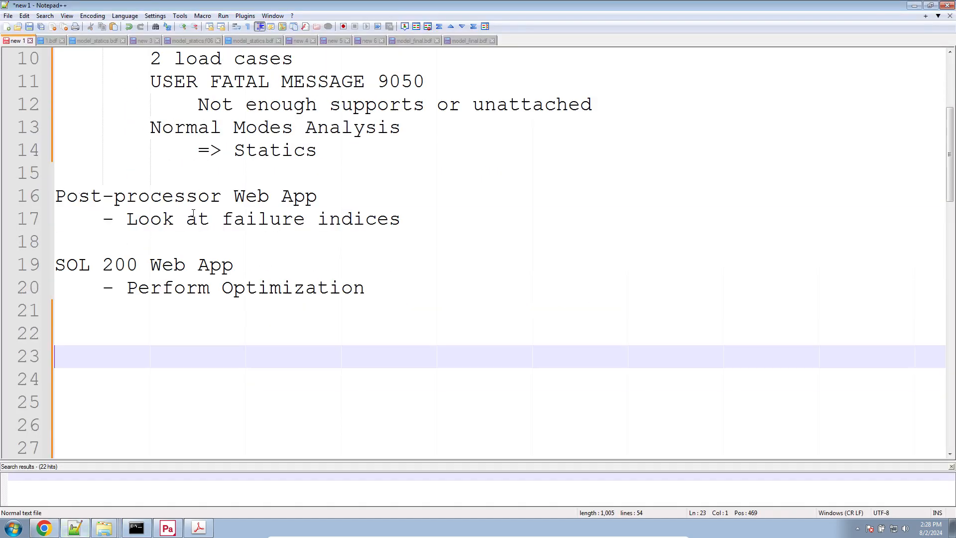
{"action": "left_click_drag", "start_coordinate": [181, 348], "coordinate": [56, 219]}
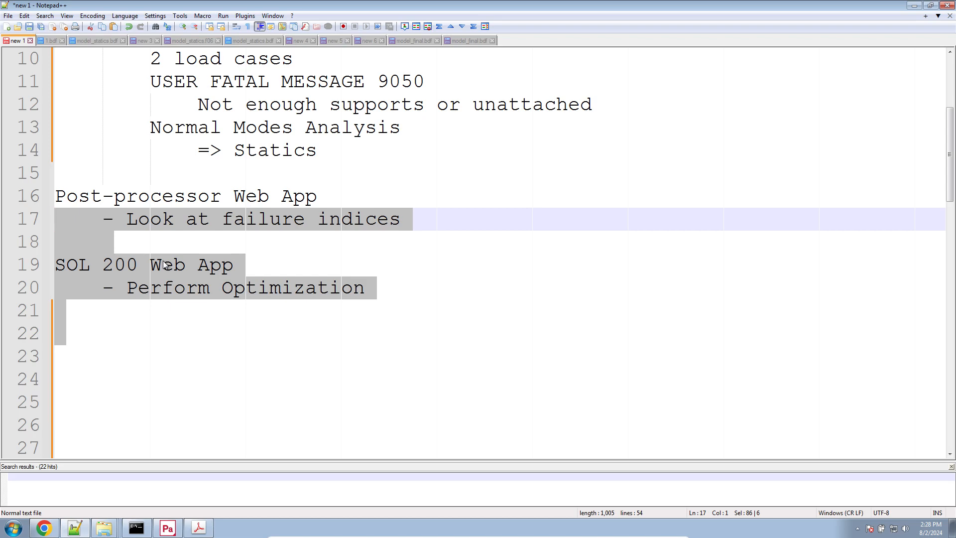
{"action": "left_click", "coordinate": [178, 301]}
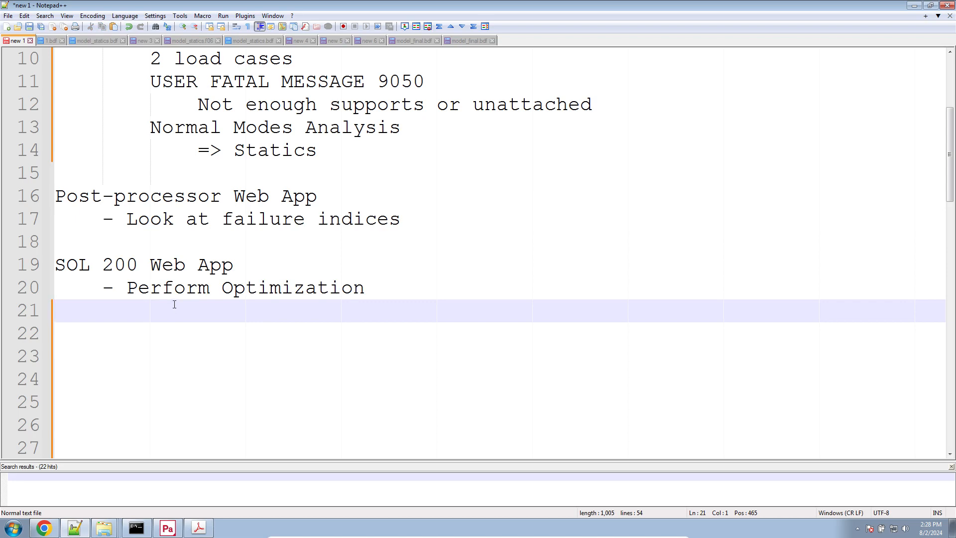
Switch to Chrome, open the-engineering-lab.com in a new tab, and return to the beginning of the Notepad++ workflow notes.
{"action": "left_click", "coordinate": [44, 528]}
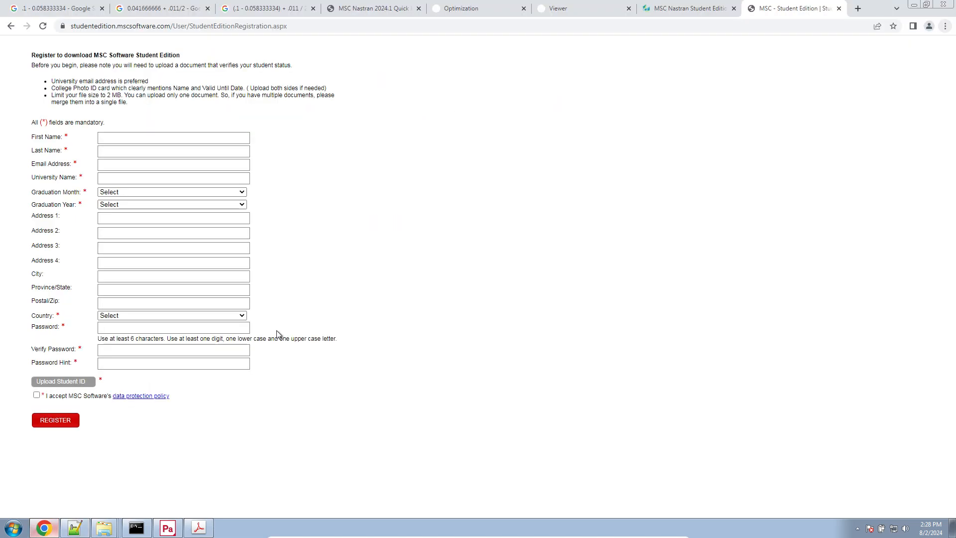
{"action": "left_click", "coordinate": [857, 8]}
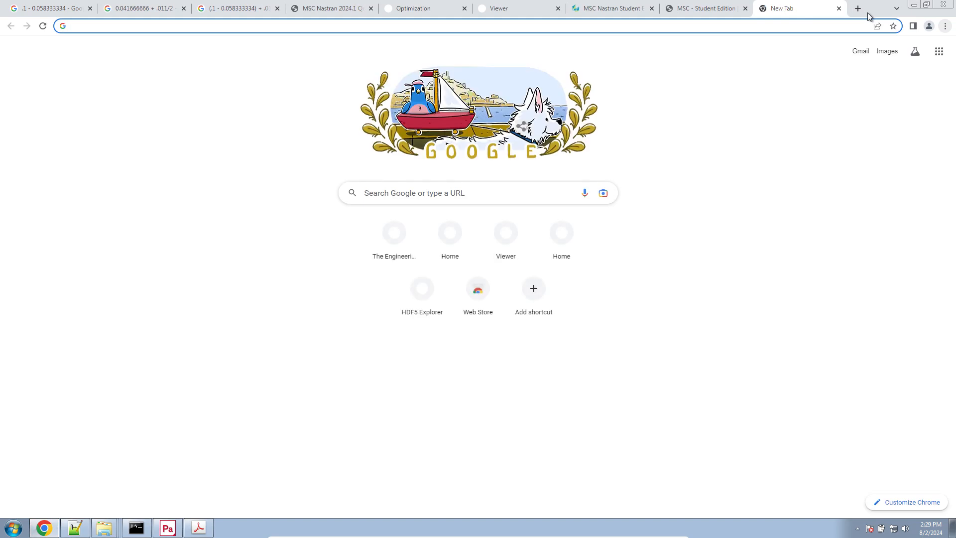
{"action": "type", "text": "the-e"}
{"action": "key", "text": "Return"}
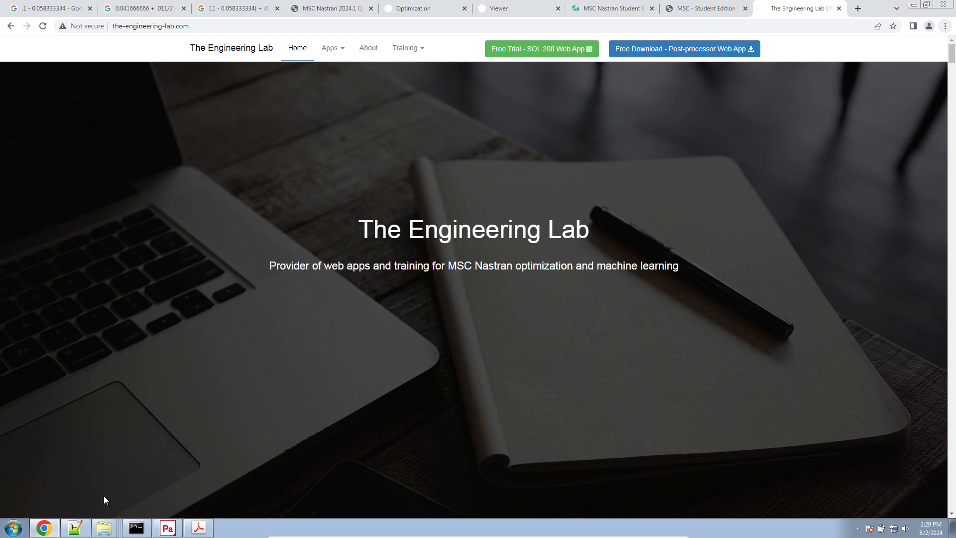
{"action": "left_click", "coordinate": [75, 527]}
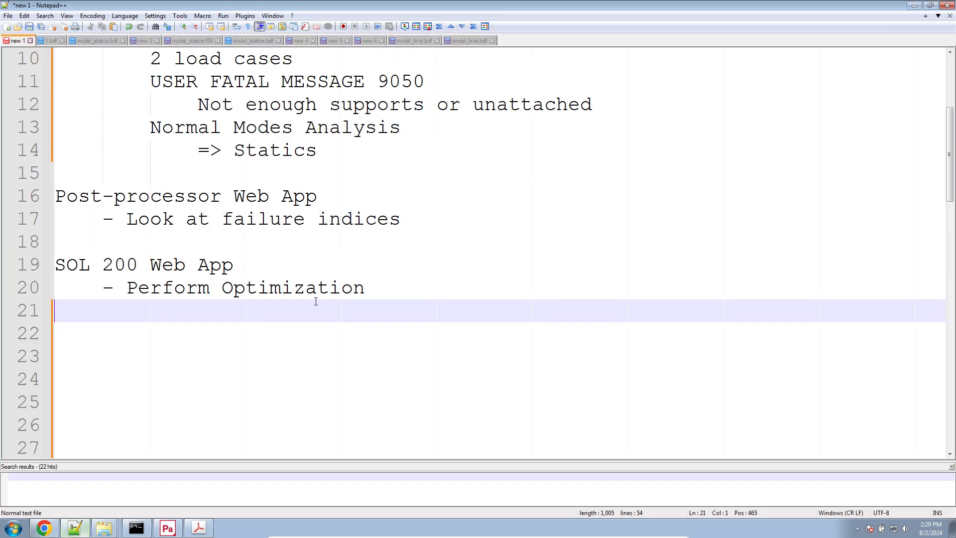
{"action": "scroll", "coordinate": [261, 304], "scroll_direction": "up", "scroll_amount": 3}
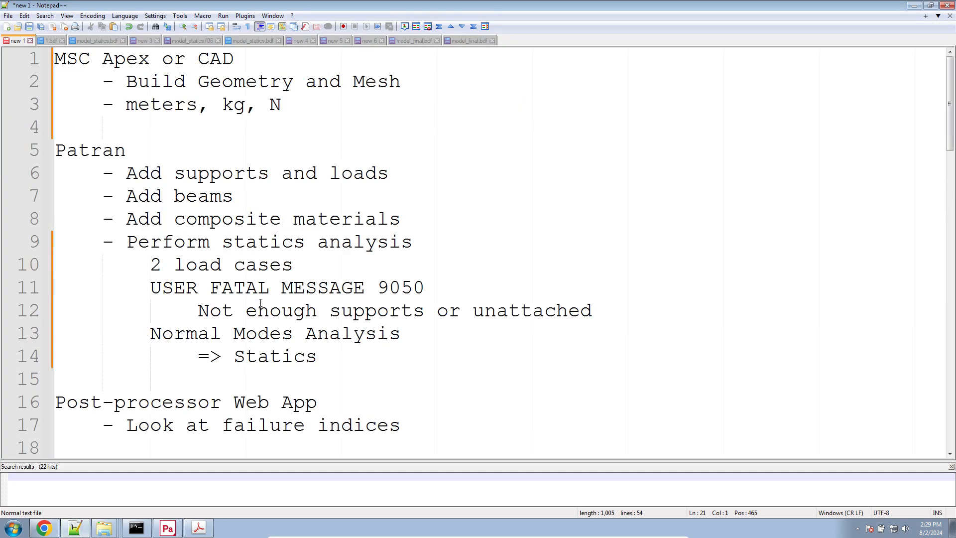